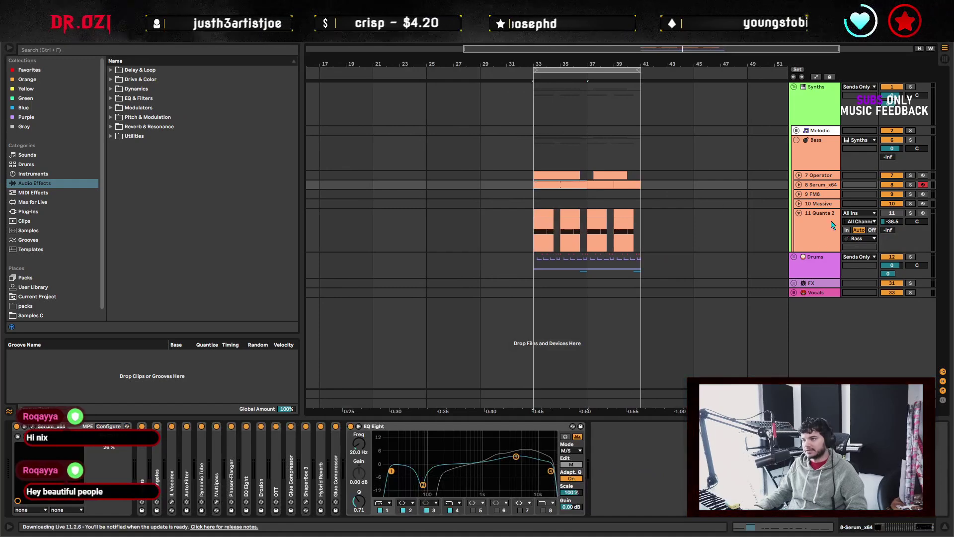
# Collapse the EQ Eight at the end of the Serum_x64 device chain and start playback.
pyautogui.doubleClick(398, 426)
pyautogui.click(552, 216)
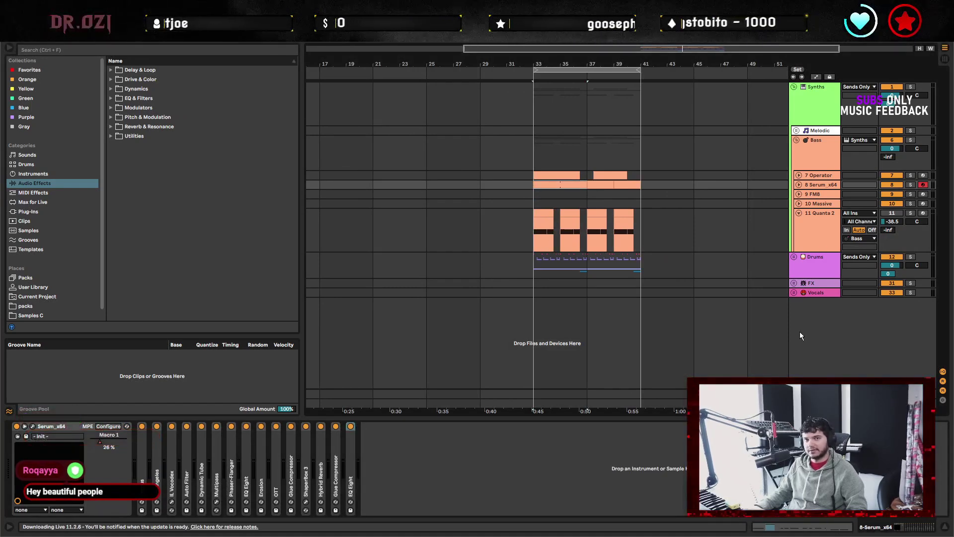
pyautogui.press('space')
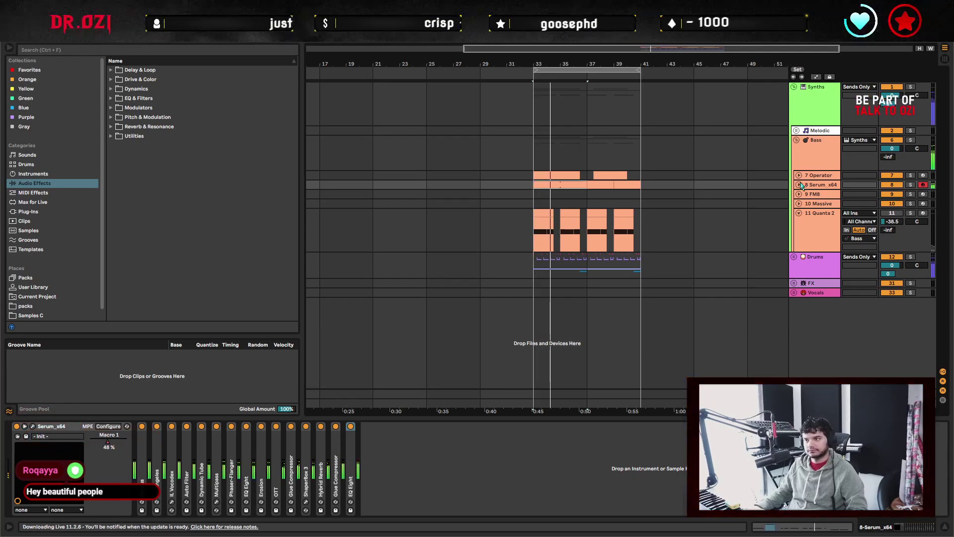
# Unfold the Serum_x64 track and copy its two clips spanning bars 33 to 41.
pyautogui.press('u')
pyautogui.scroll(-2, 651, 240)
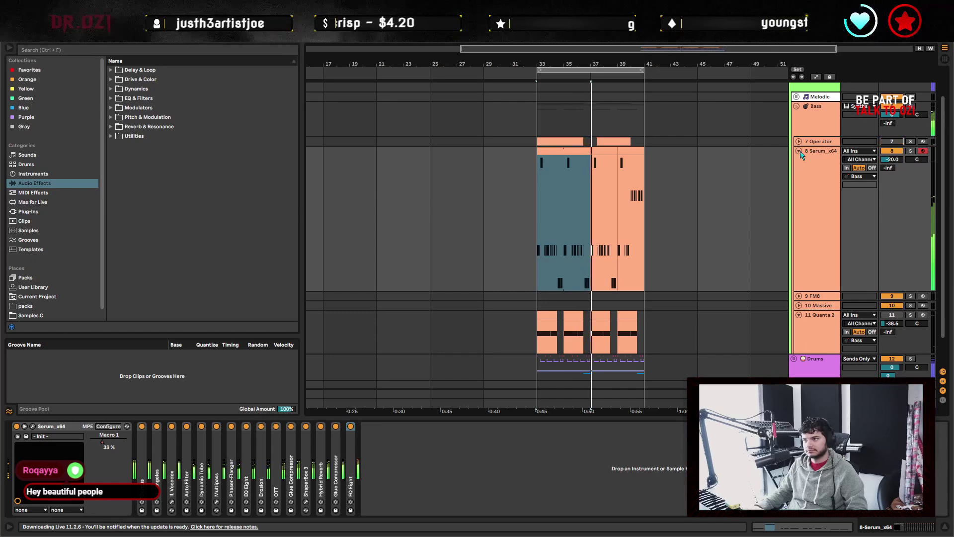
pyautogui.press('u')
pyautogui.hscroll(-3, 497, 216)
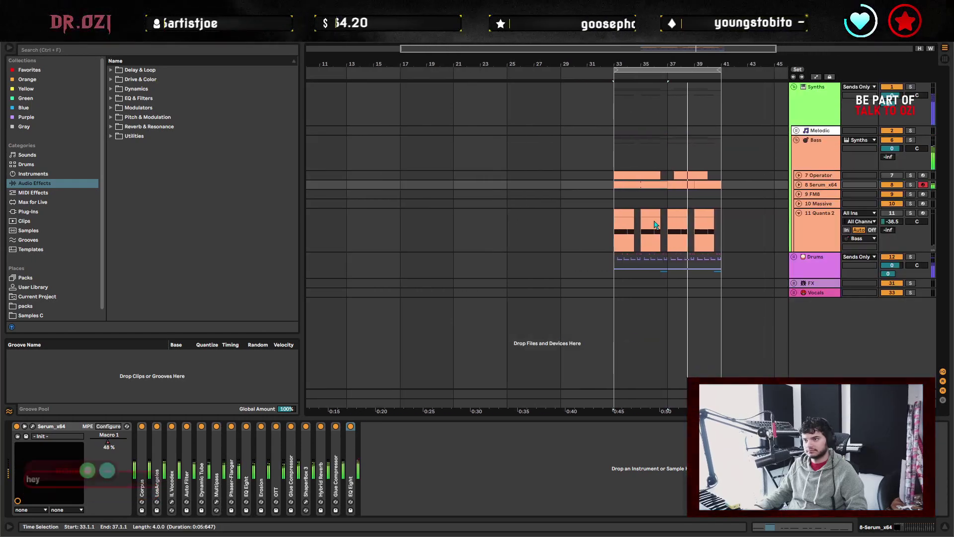
pyautogui.press('u')
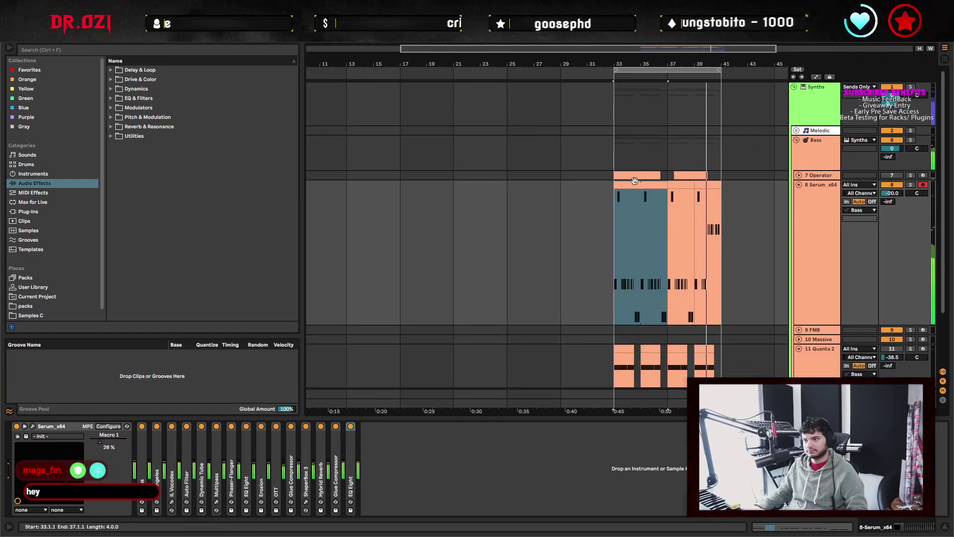
pyautogui.hscroll(-4, 634, 208)
pyautogui.scroll(-1, 635, 208)
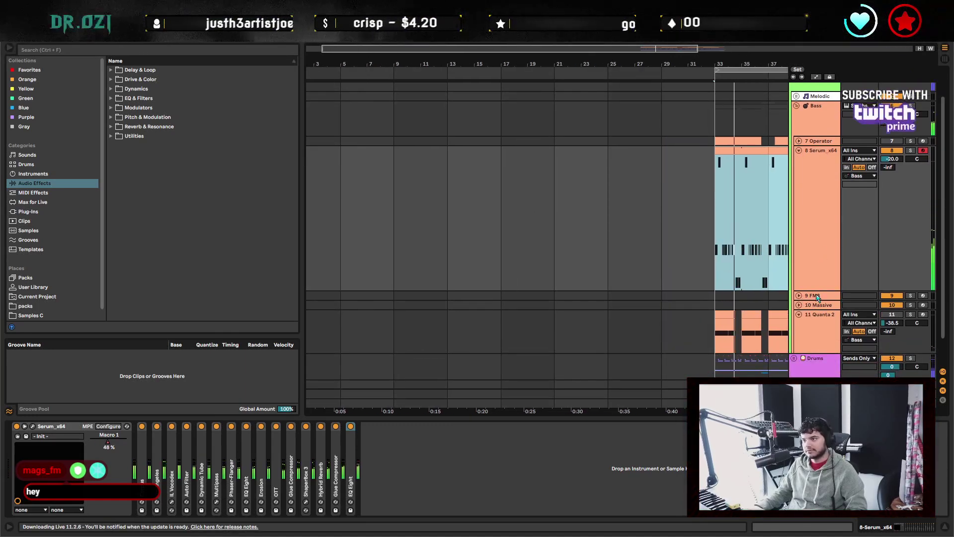
# Unfold the FM8 track and paste the copied Serum clips onto it at bar 9.
pyautogui.click(801, 295)
pyautogui.click(799, 295)
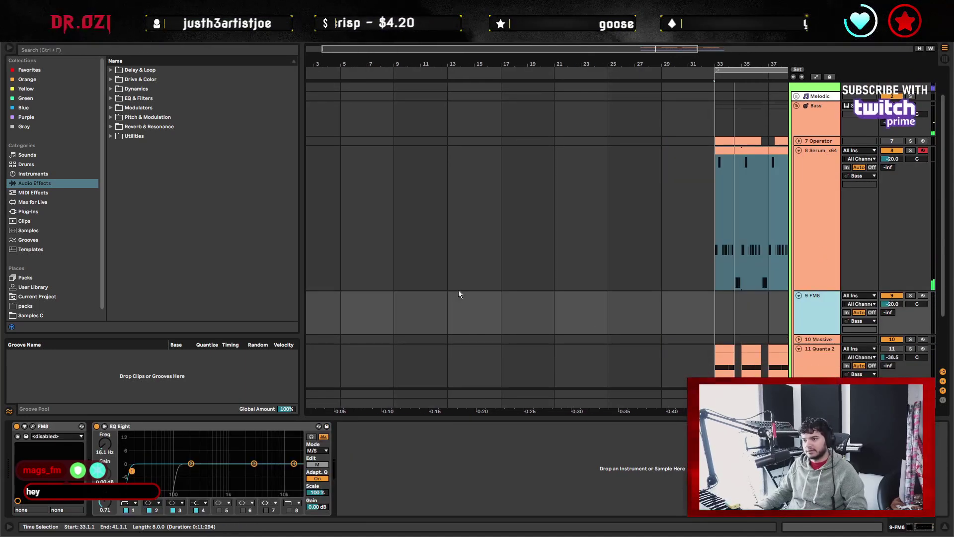
pyautogui.click(397, 311)
pyautogui.hotkey('ctrl', 'v')
pyautogui.click(482, 307)
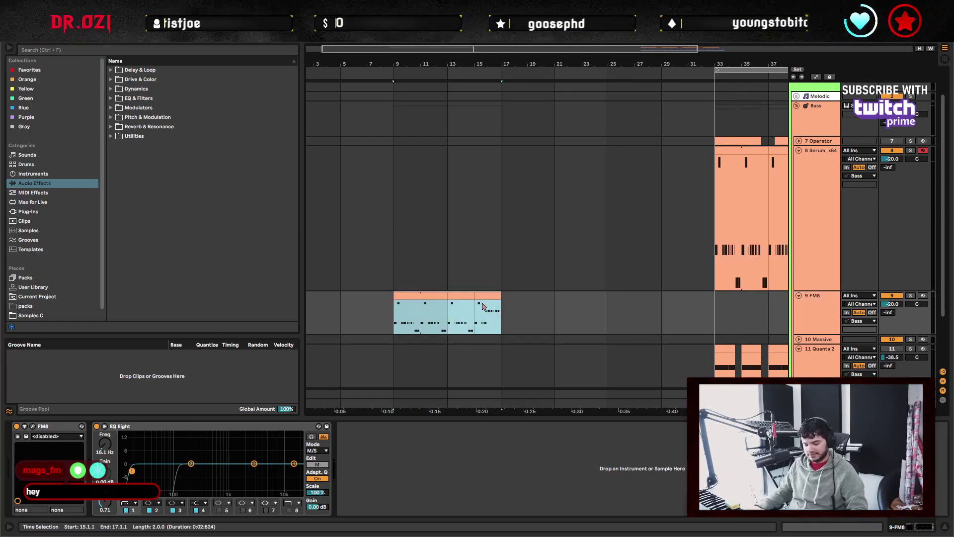
# With the FM8 track soloed, transpose all notes of its pasted clips up two octaves to C2–B2 and restart playback.
pyautogui.doubleClick(454, 306)
pyautogui.hotkey('ctrl', 'a')
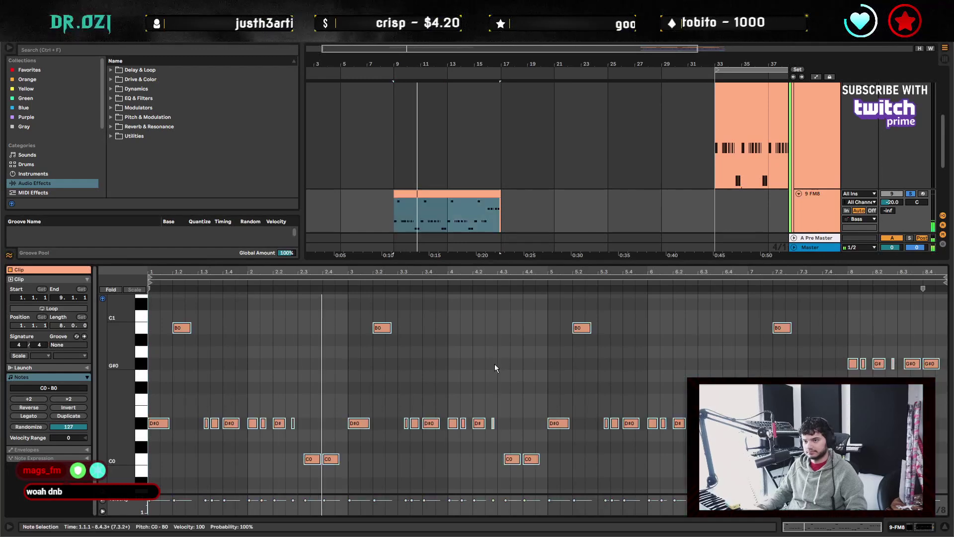
pyautogui.hotkey('shift', 'Up')
pyautogui.press('space')
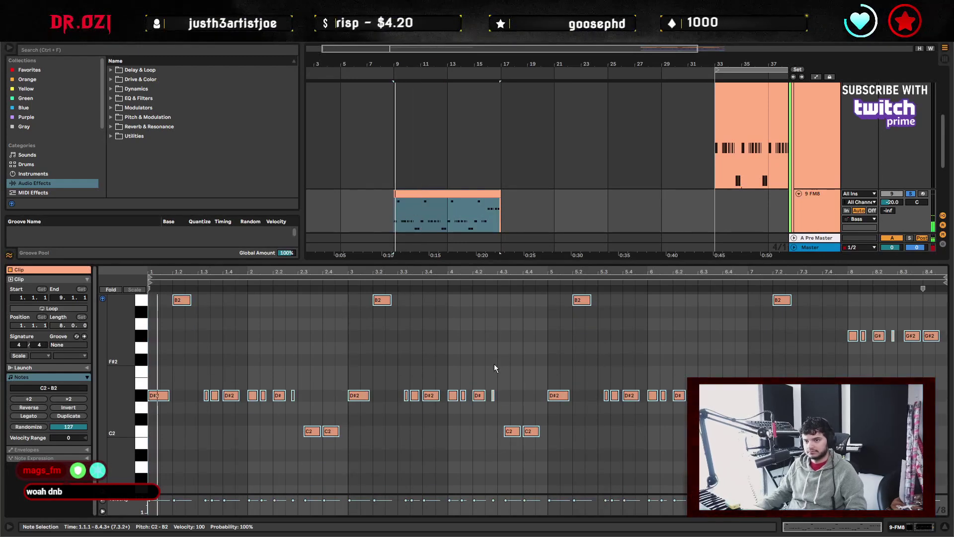
# Lower the four B2 notes in the FM8 clips to A#2.
pyautogui.click(353, 362)
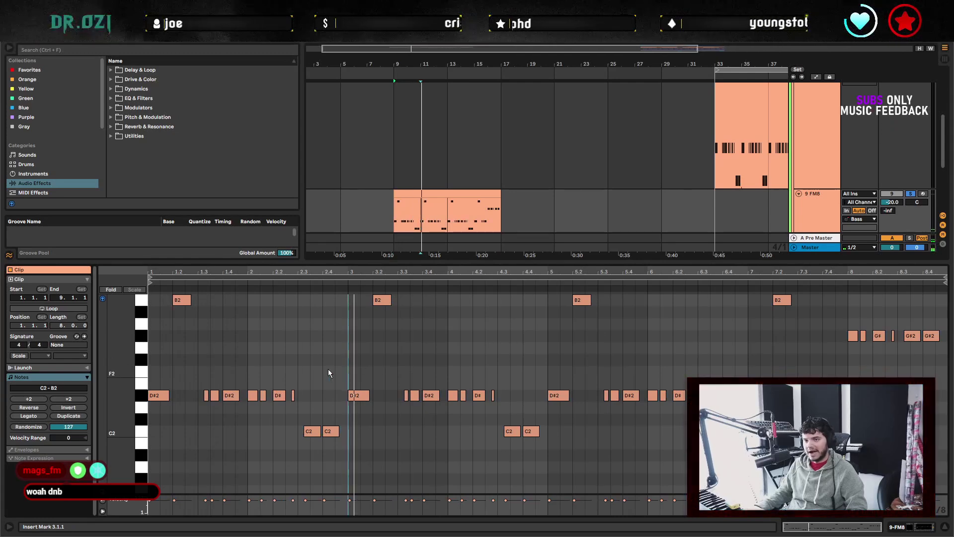
pyautogui.moveTo(142, 368); pyautogui.dragTo(127, 397)
pyautogui.moveTo(169, 332); pyautogui.dragTo(795, 357)
pyautogui.press('Down')
pyautogui.press('Down')
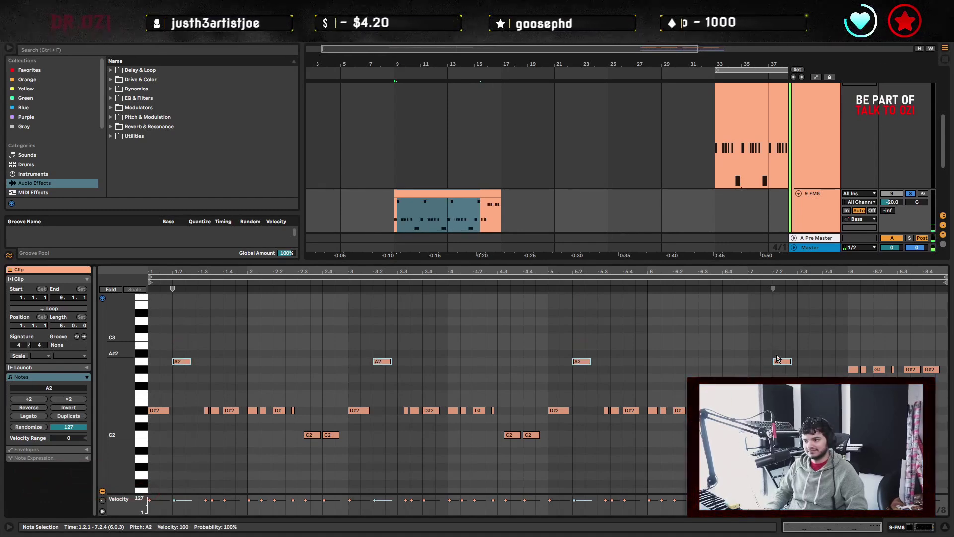
pyautogui.press('Up')
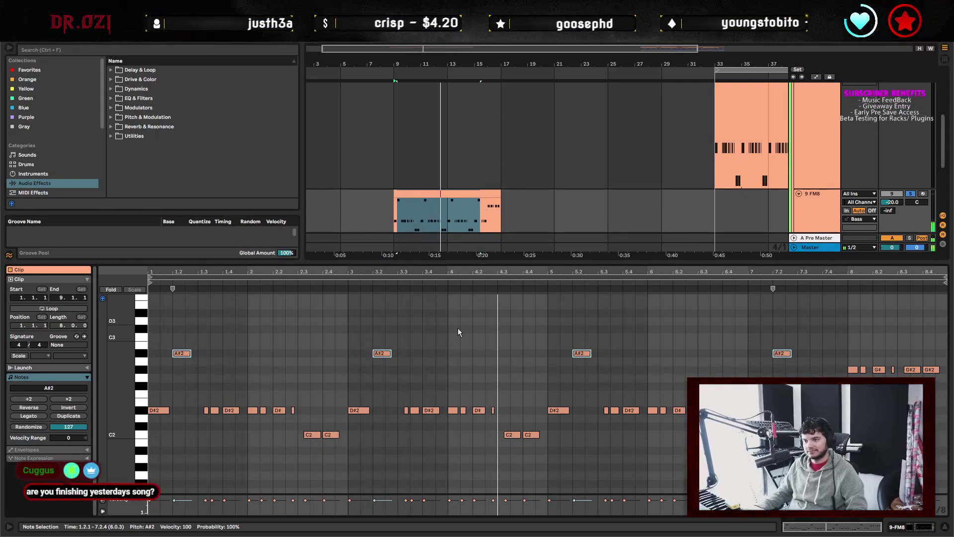
pyautogui.click(548, 358)
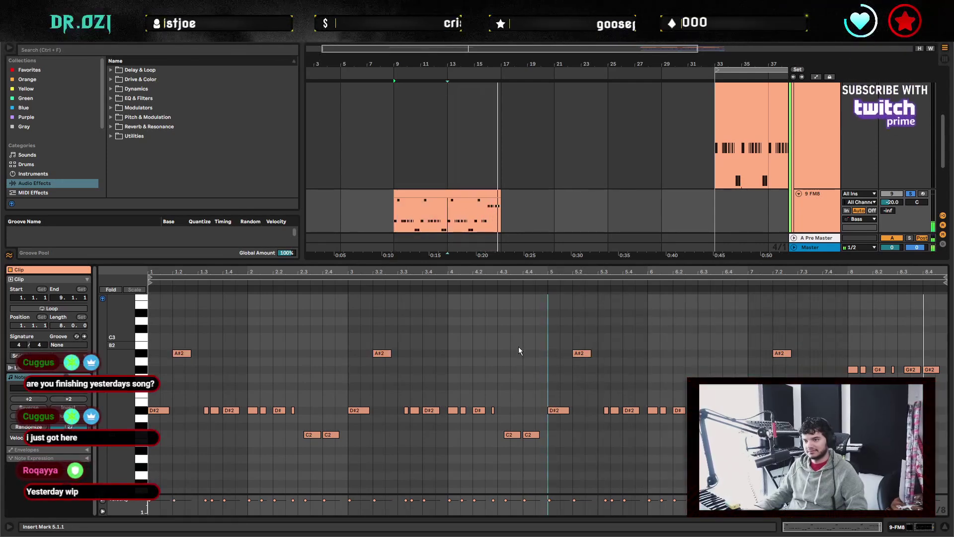
# Check the pitch settings in the FM8 plug-in, close it, and loop the FM8 clips over bars 9 to 17.
pyautogui.click(495, 221)
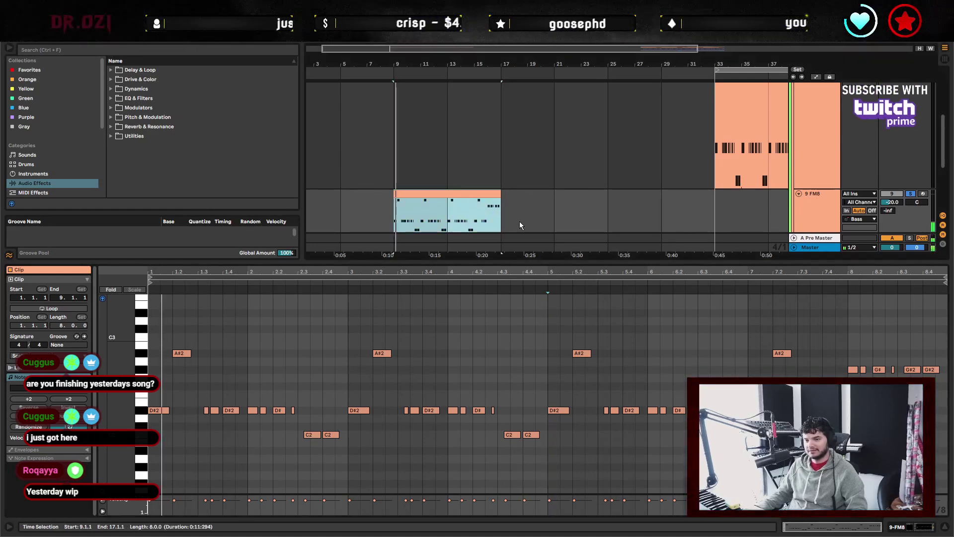
pyautogui.click(816, 215)
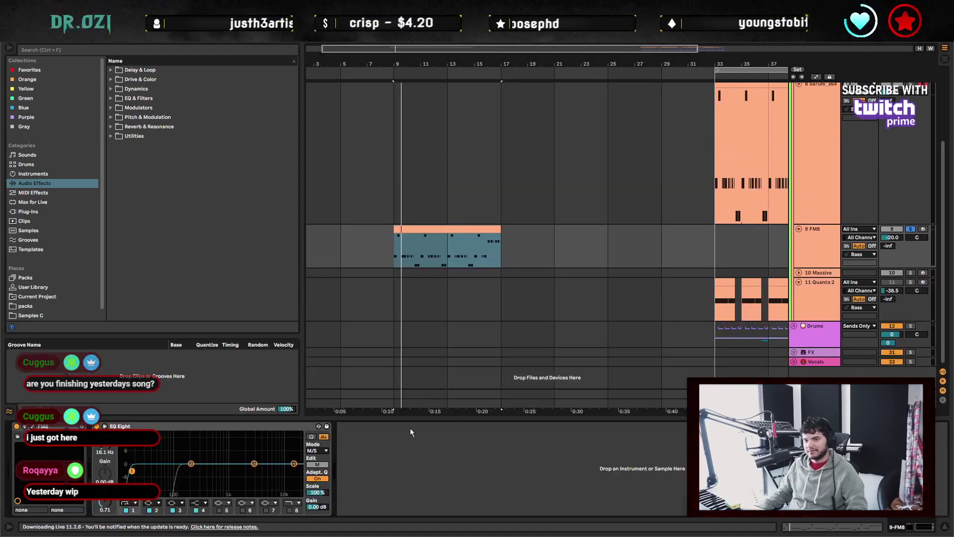
pyautogui.click(33, 426)
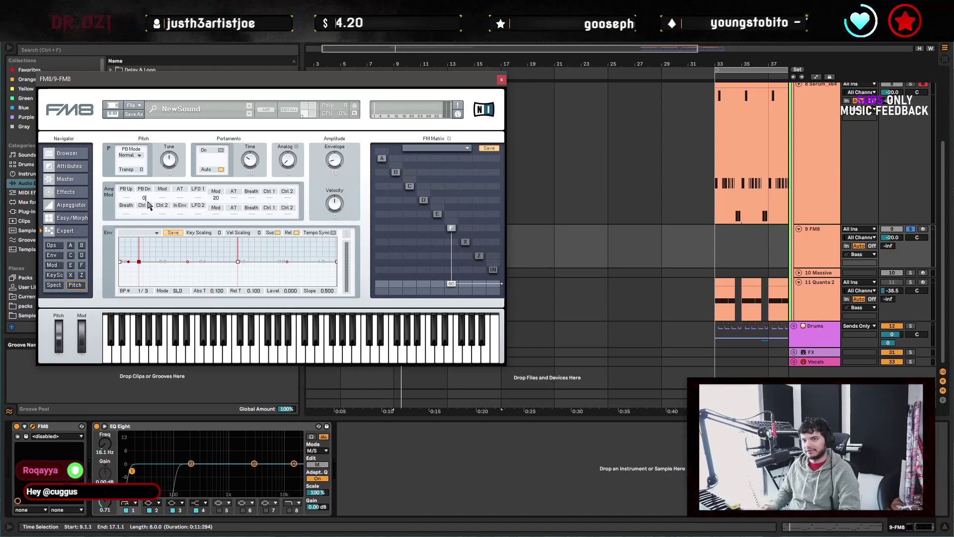
pyautogui.click(502, 79)
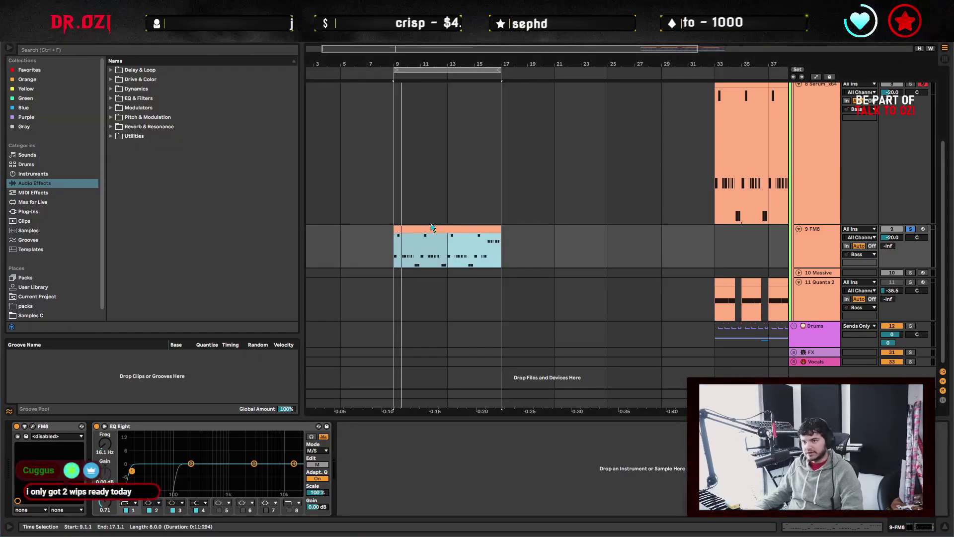
# Raise the four A#2 notes in the FM8 clips to C3.
pyautogui.doubleClick(428, 225)
pyautogui.moveTo(184, 353); pyautogui.dragTo(788, 361)
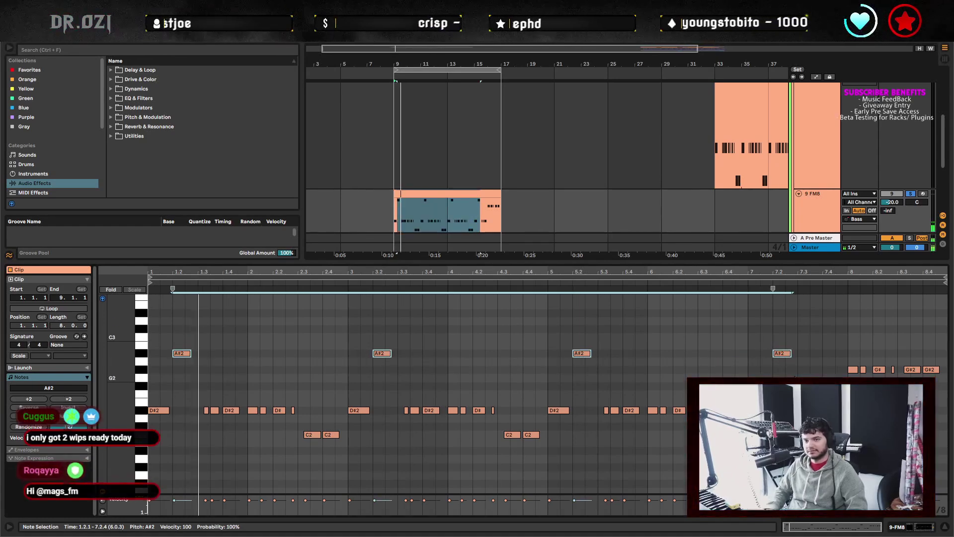
pyautogui.press('Up')
pyautogui.press('Up')
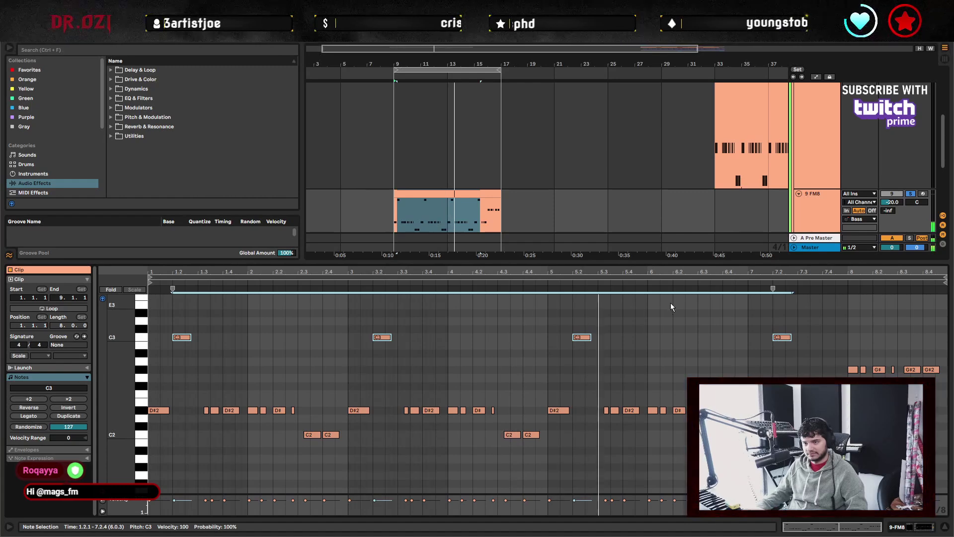
# Open both Serum_x64 clips together and raise their four B0 notes to C1.
pyautogui.hscroll(10, 547, 159)
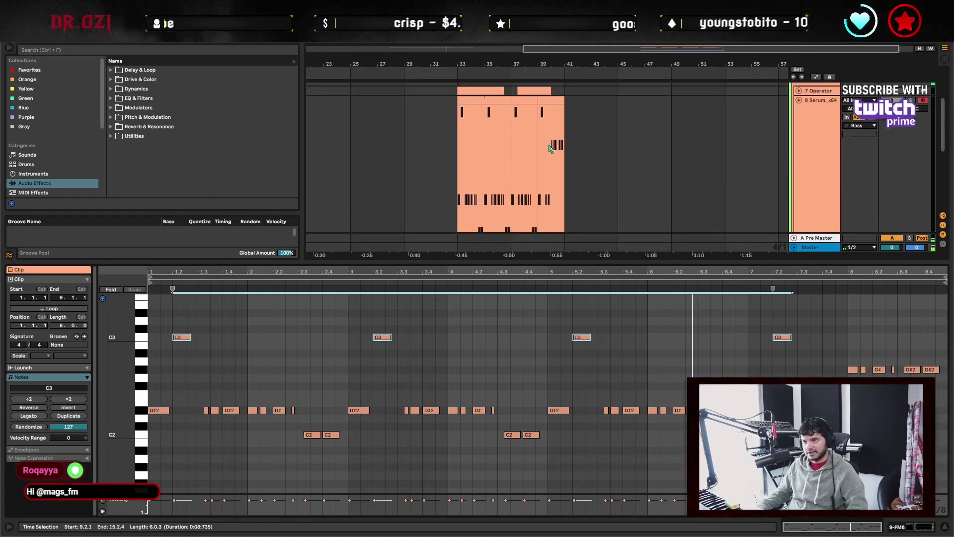
pyautogui.click(484, 149)
pyautogui.keyDown('shift'); pyautogui.click(543, 97); pyautogui.keyUp('shift')
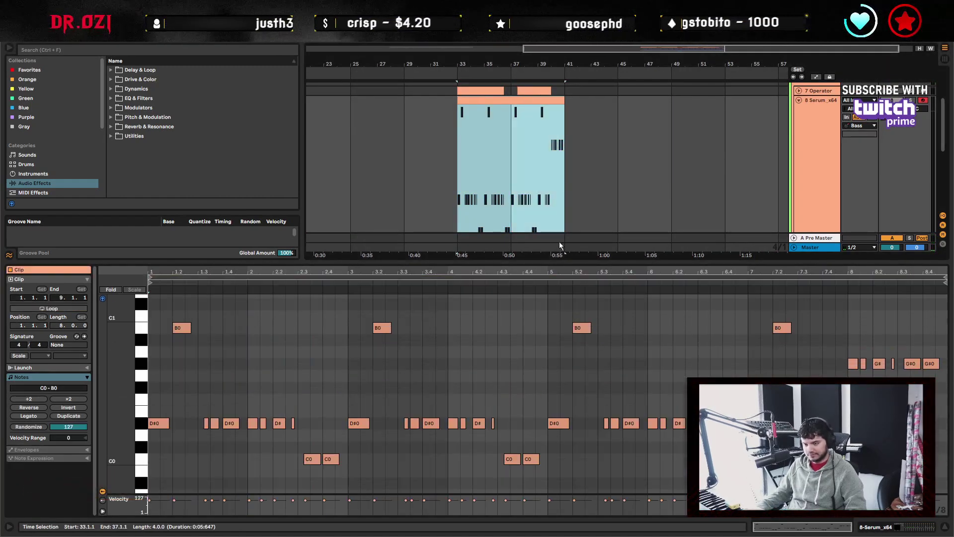
pyautogui.moveTo(143, 346); pyautogui.dragTo(127, 346)
pyautogui.moveTo(163, 313); pyautogui.dragTo(817, 334)
pyautogui.press('Up')
pyautogui.press('Up')
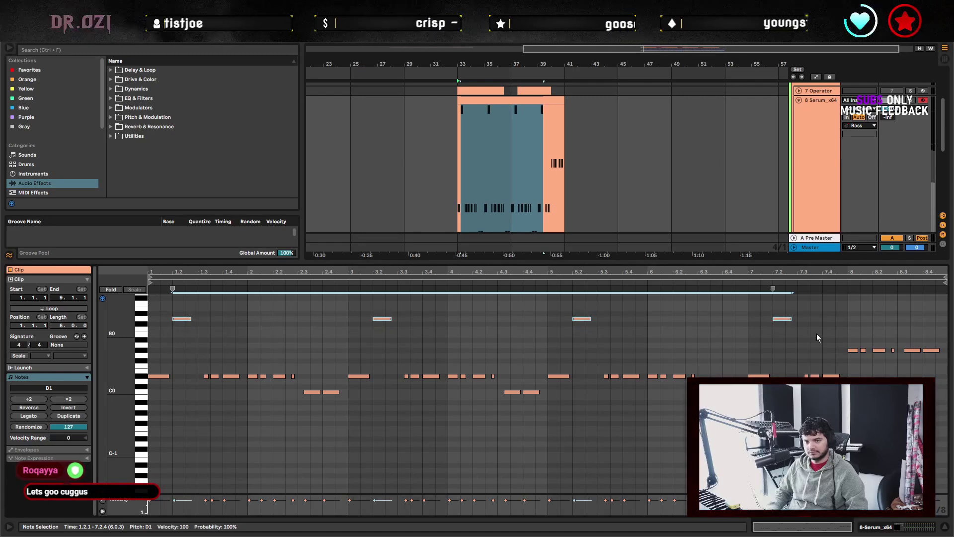
pyautogui.press('Down')
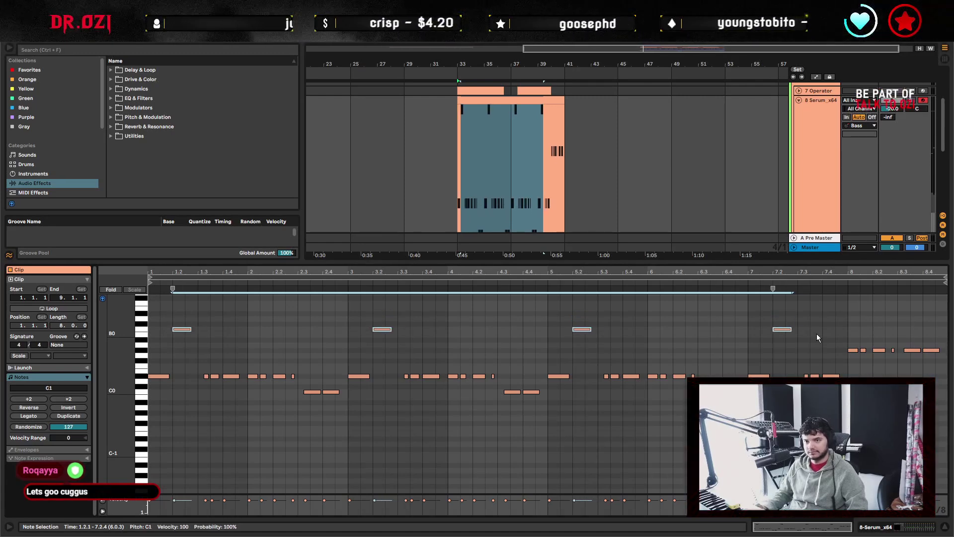
# Listen to the Serum_x64 clips in solo, hide the clip view, and clear the Serum track's solo.
pyautogui.click(530, 153)
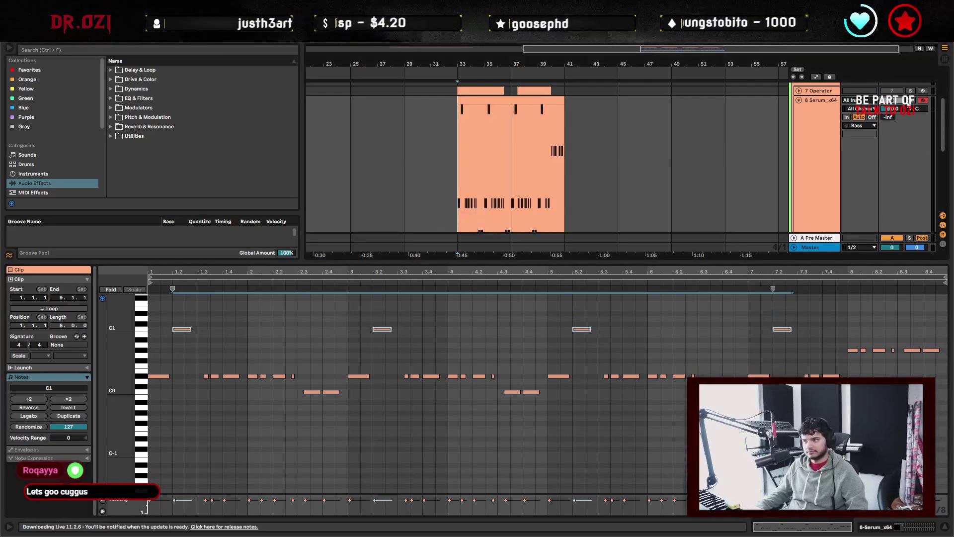
pyautogui.click(401, 340)
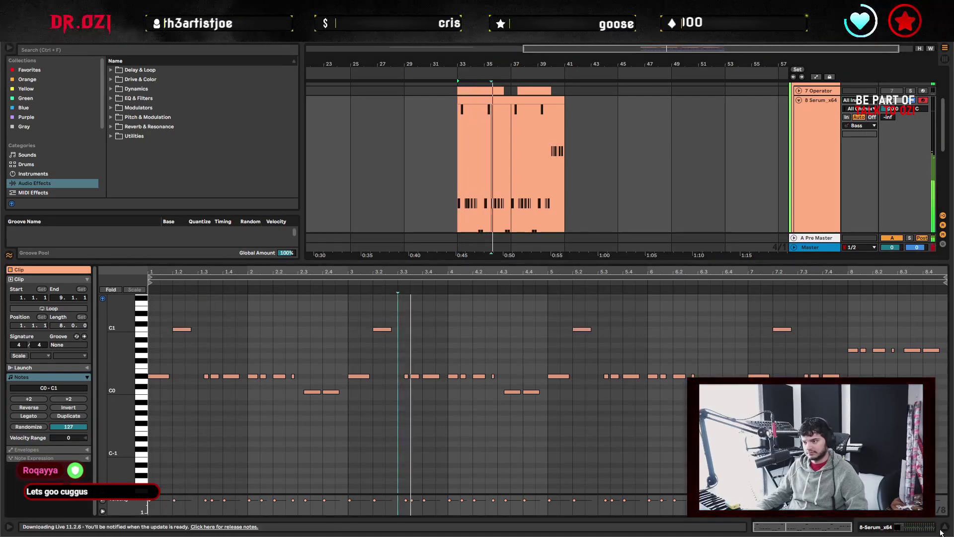
pyautogui.hotkey('ctrl', 'alt', 'l')
pyautogui.hscroll(-5, 419, 315)
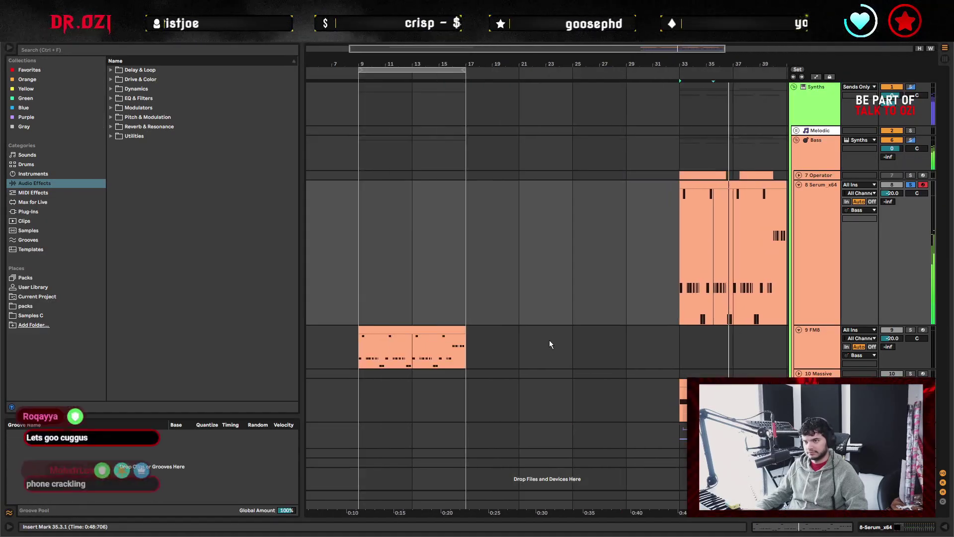
pyautogui.click(359, 350)
pyautogui.click(911, 185)
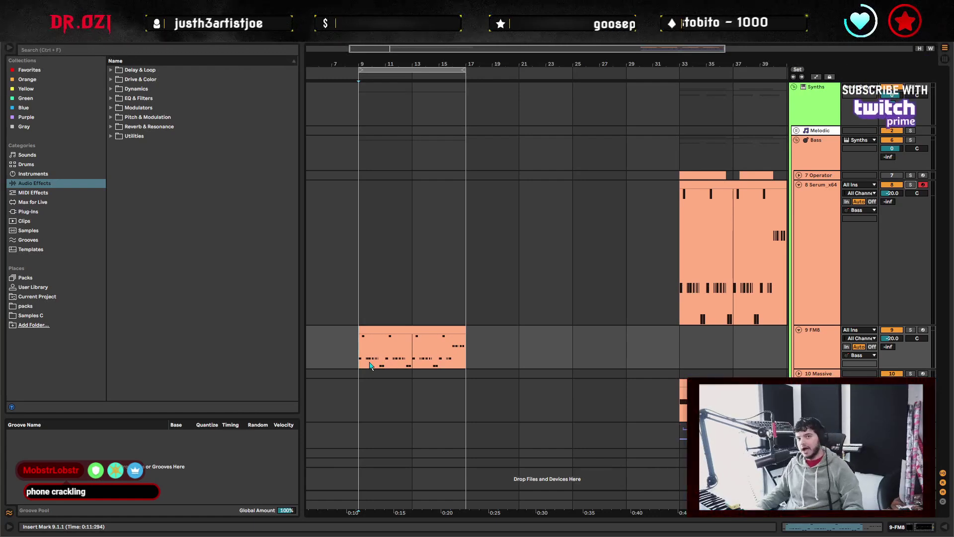
# In the soloed FM8 clips, delete the four C3 notes and lengthen the first D#2 note to 1 bar 2 beats.
pyautogui.click(397, 330)
pyautogui.click(911, 330)
pyautogui.doubleClick(398, 348)
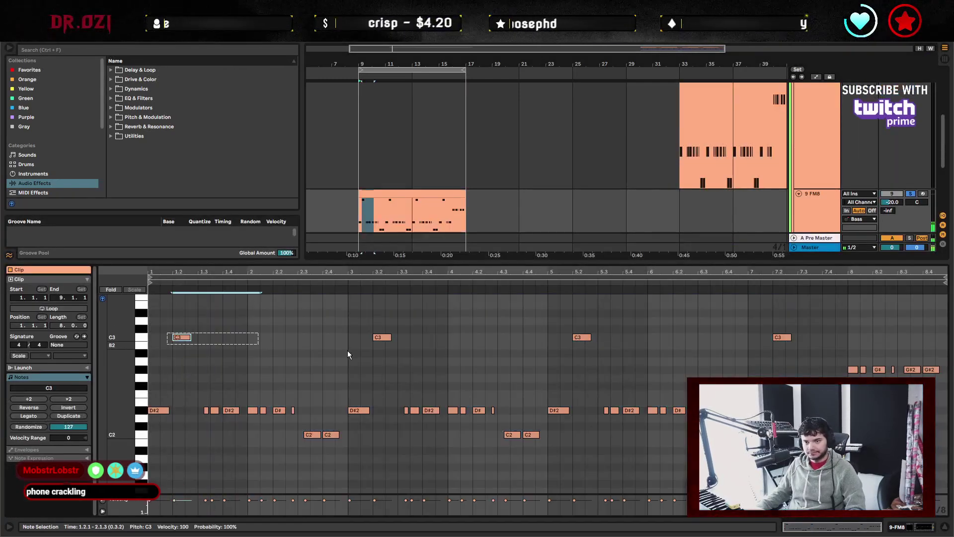
pyautogui.press('Delete')
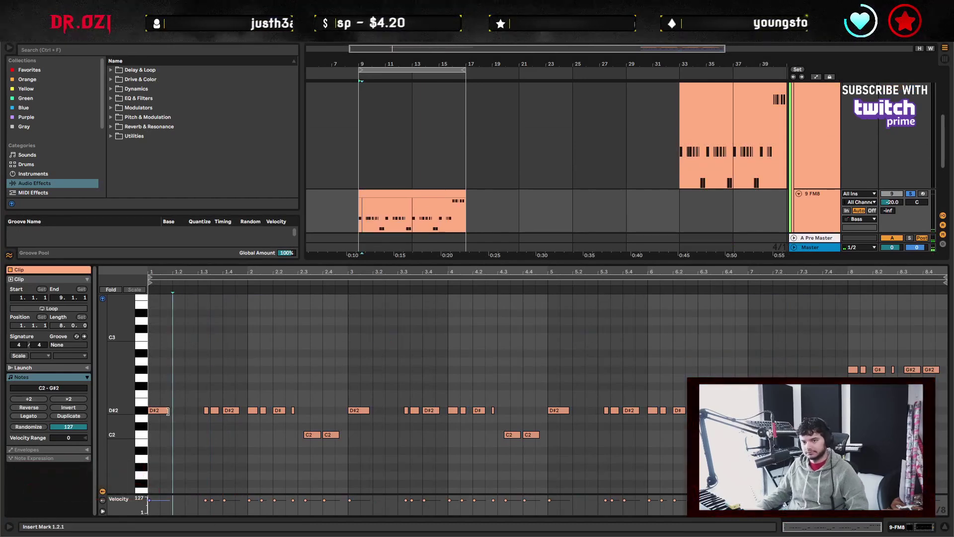
pyautogui.moveTo(168, 411); pyautogui.dragTo(273, 422)
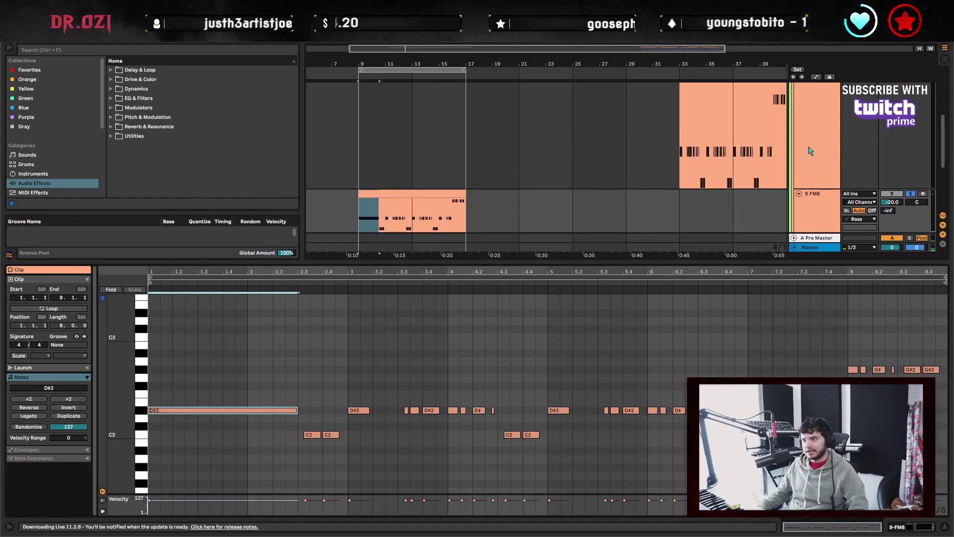
# Show the Serum_x64 track's device chain and expand the LosAngeles resonator to check its pitch settings.
pyautogui.click(817, 122)
pyautogui.hotkey('shift', 'Tab')
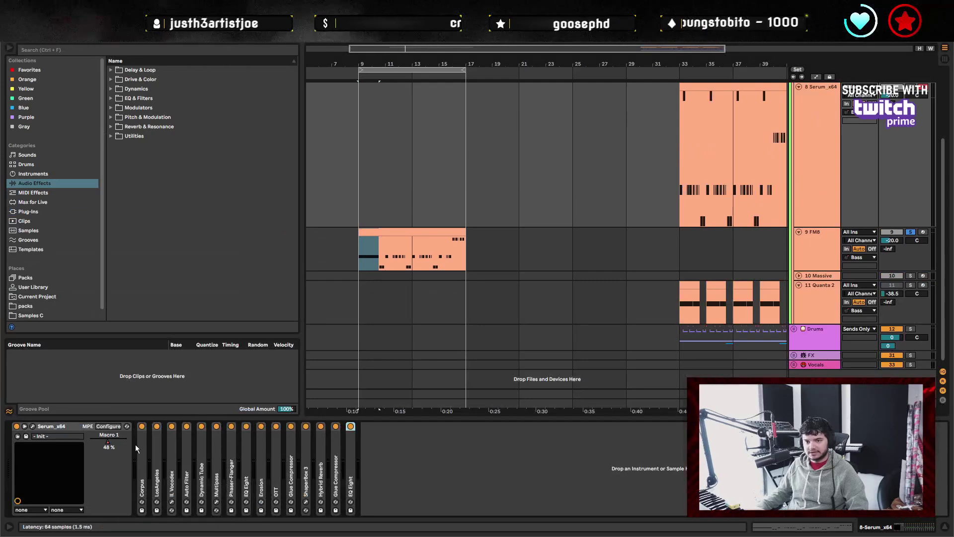
pyautogui.doubleClick(157, 471)
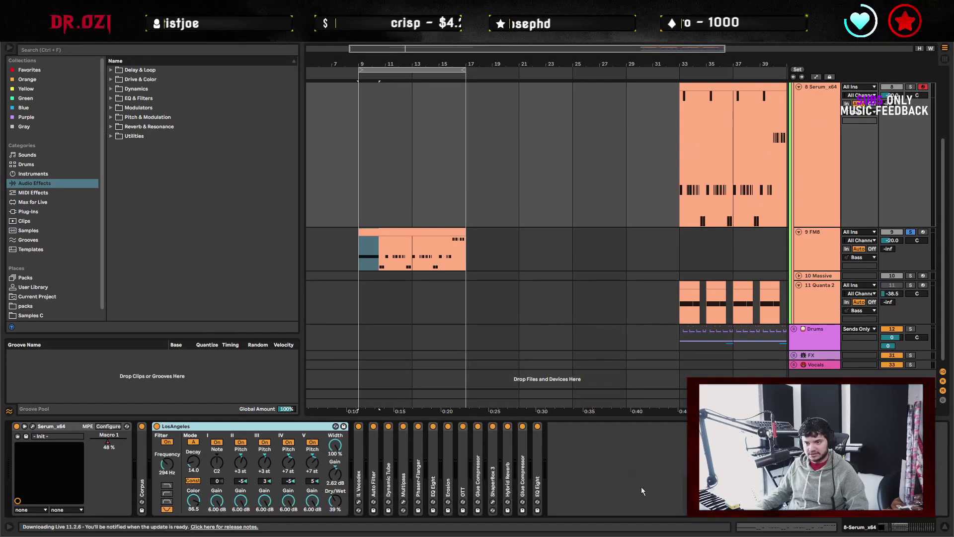
pyautogui.click(678, 475)
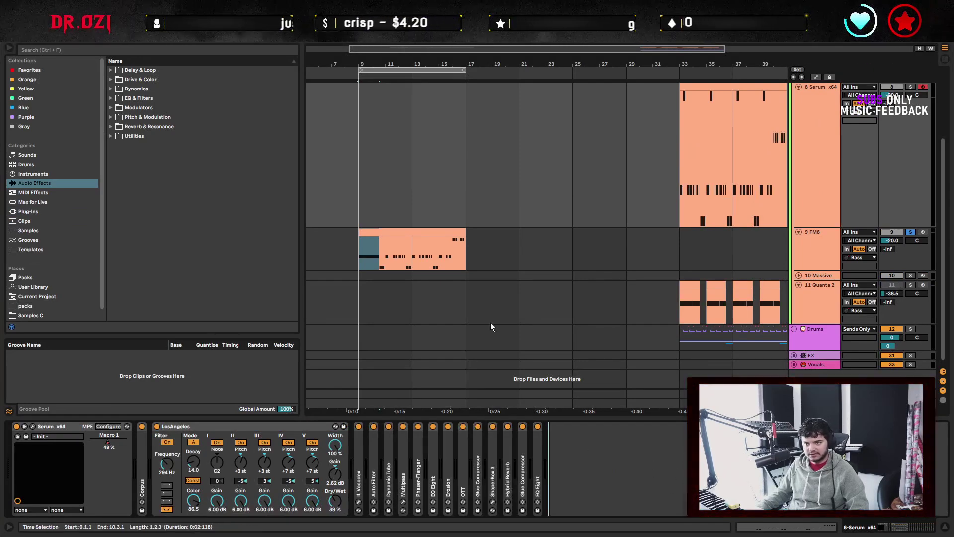
# In the FM8 clip, delete the short C2 and D#2 notes before bar 8 and lengthen the first D#2 note to 2 bars.
pyautogui.doubleClick(393, 249)
pyautogui.click(307, 366)
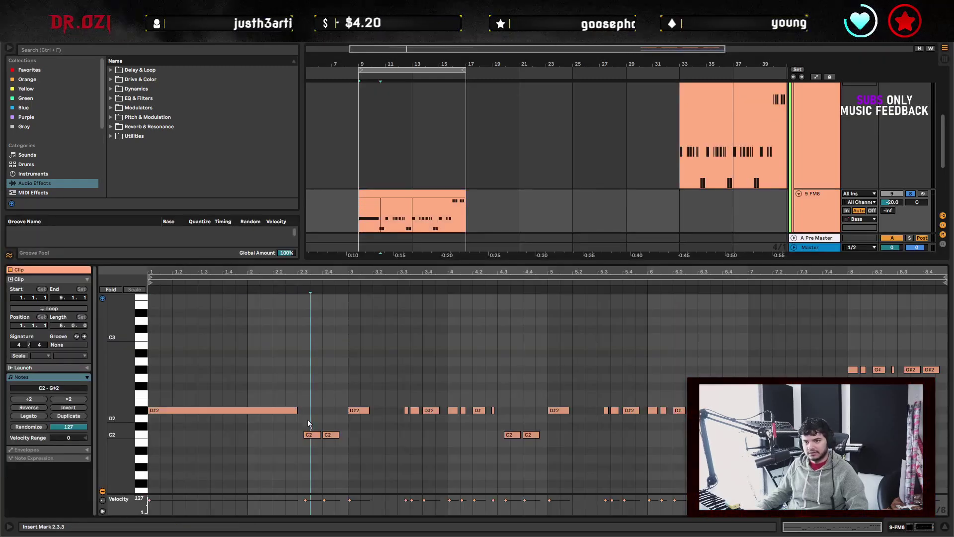
pyautogui.moveTo(309, 389); pyautogui.dragTo(720, 398)
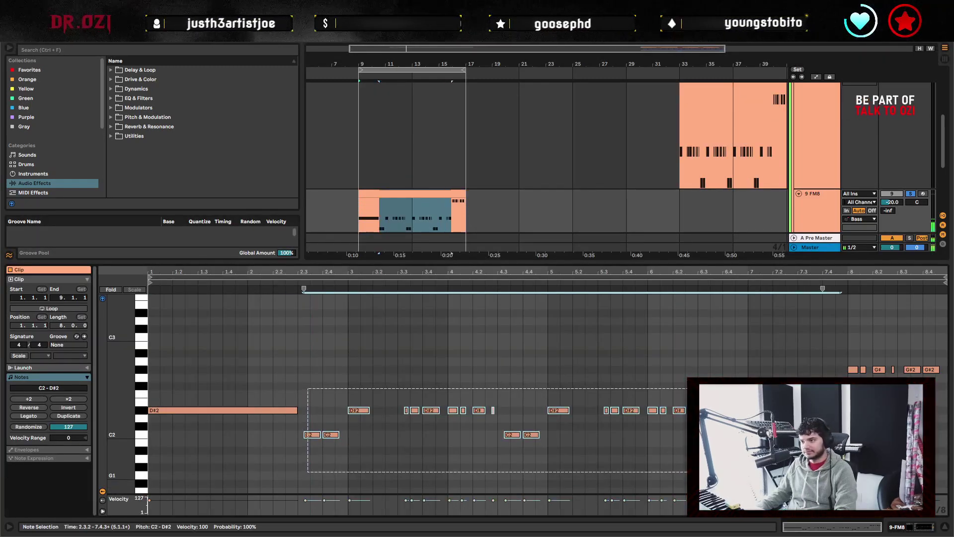
pyautogui.press('Delete')
pyautogui.moveTo(297, 410); pyautogui.dragTo(348, 410)
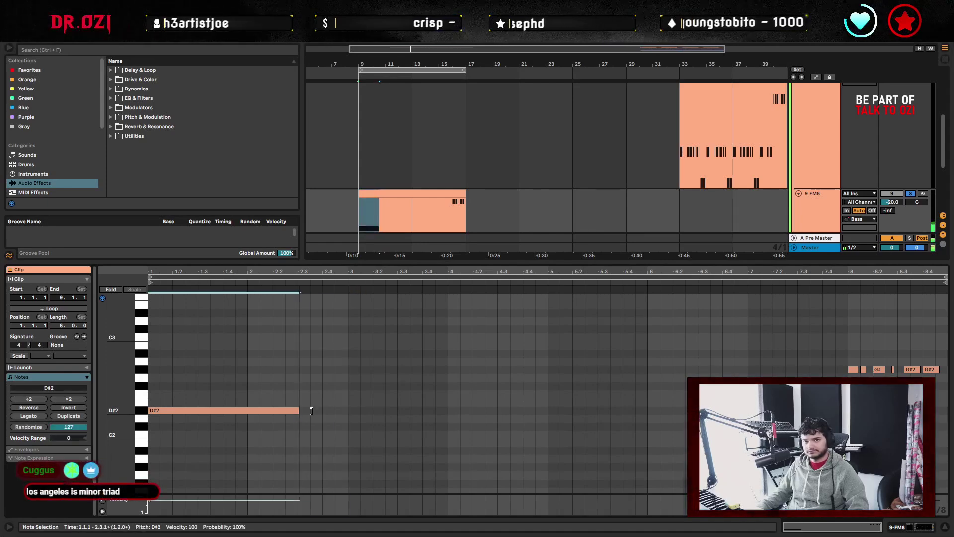
# Duplicate the 2-bar D#2 note three times and shorten the last copy to end at the start of bar 8.
pyautogui.click(312, 441)
pyautogui.hotkey('ctrl', 'a')
pyautogui.hotkey('ctrl', 'd')
pyautogui.hotkey('ctrl', 'd')
pyautogui.hotkey('ctrl', 'd')
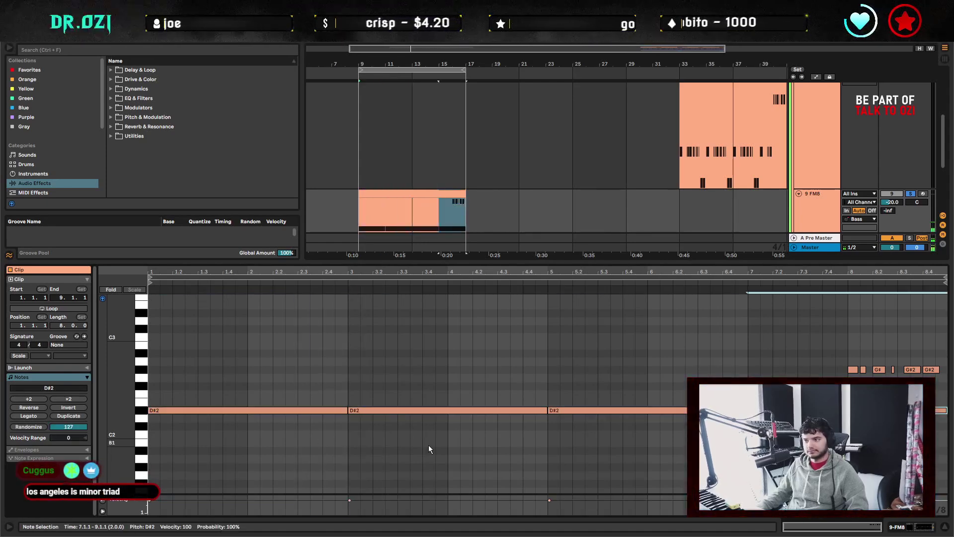
pyautogui.click(873, 348)
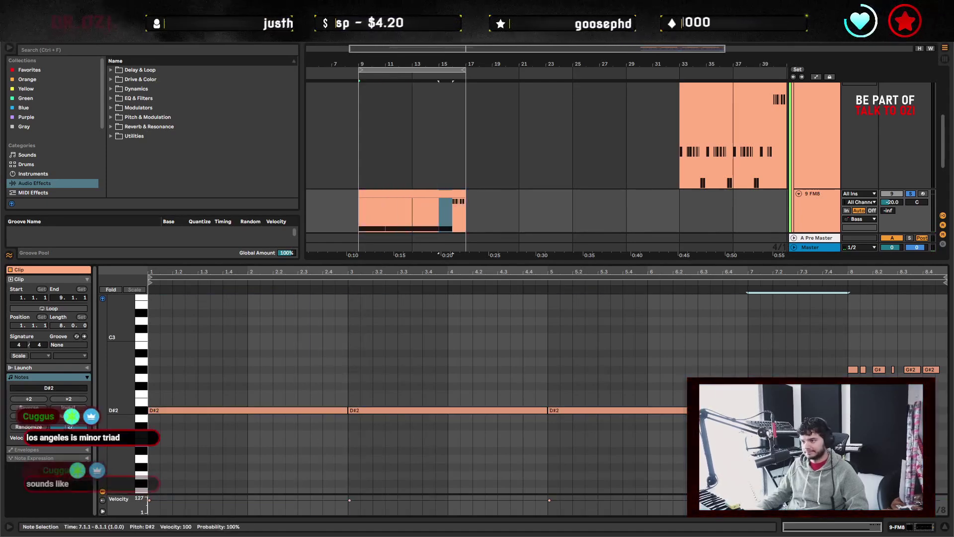
# Join the short G#2 notes in bar 8 into a single 1-bar note.
pyautogui.moveTo(857, 377); pyautogui.dragTo(945, 376)
pyautogui.hotkey('ctrl', 'j')
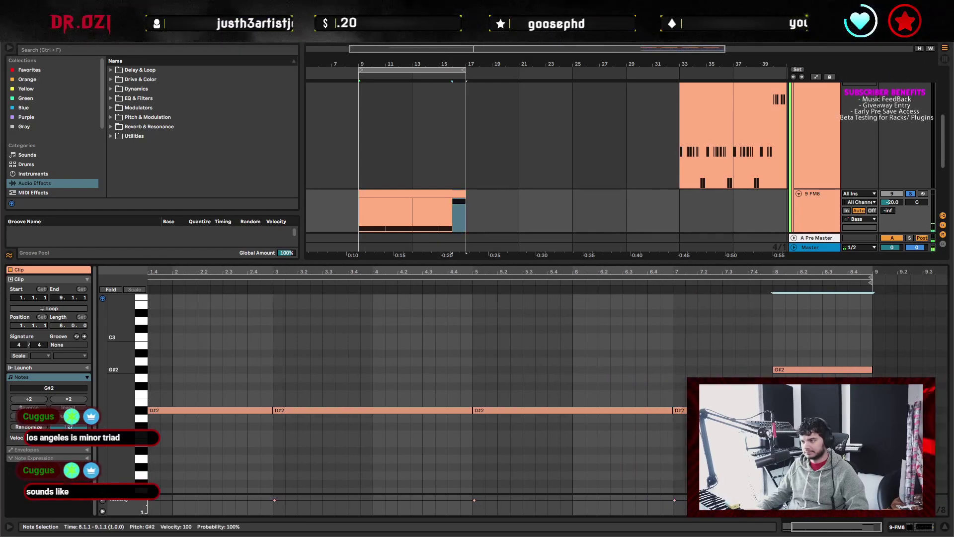
pyautogui.moveTo(415, 353); pyautogui.dragTo(489, 371)
# Copy the first 2-bar D#2 note, raise the copy to F#3 and play the clip.
pyautogui.moveTo(187, 397); pyautogui.dragTo(190, 464)
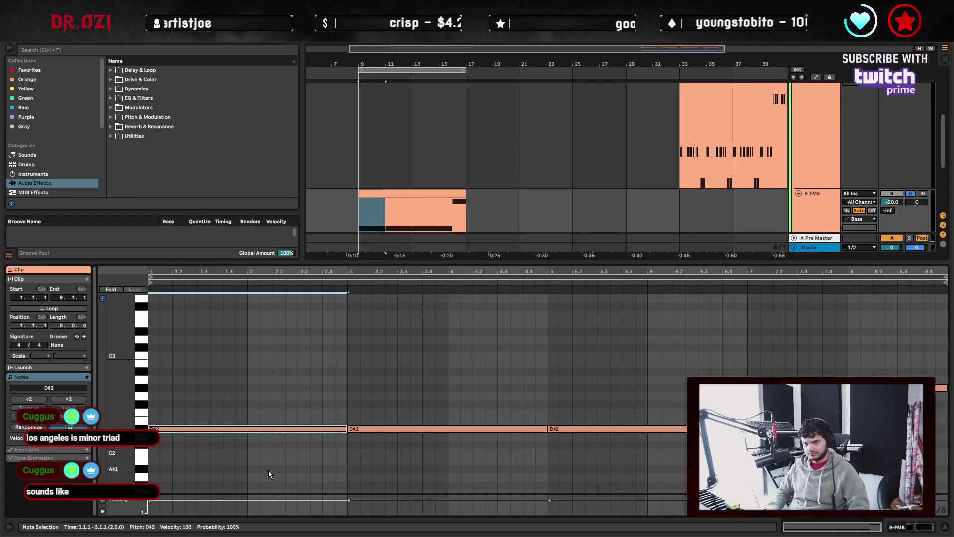
pyautogui.hotkey('ctrl', 'c')
pyautogui.hotkey('ctrl', 'v')
pyautogui.hotkey('shift', 'Up')
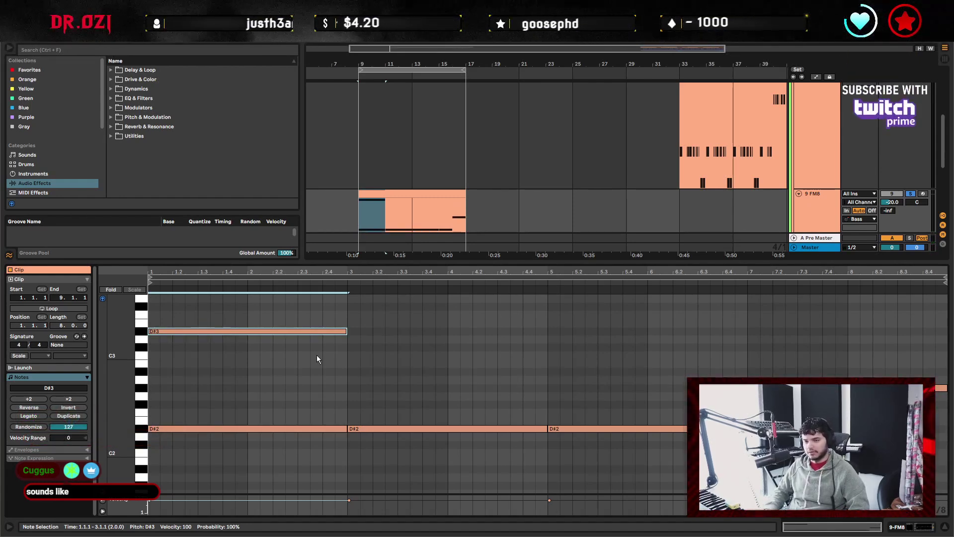
pyautogui.press('Up')
pyautogui.press('Up')
pyautogui.press('Up')
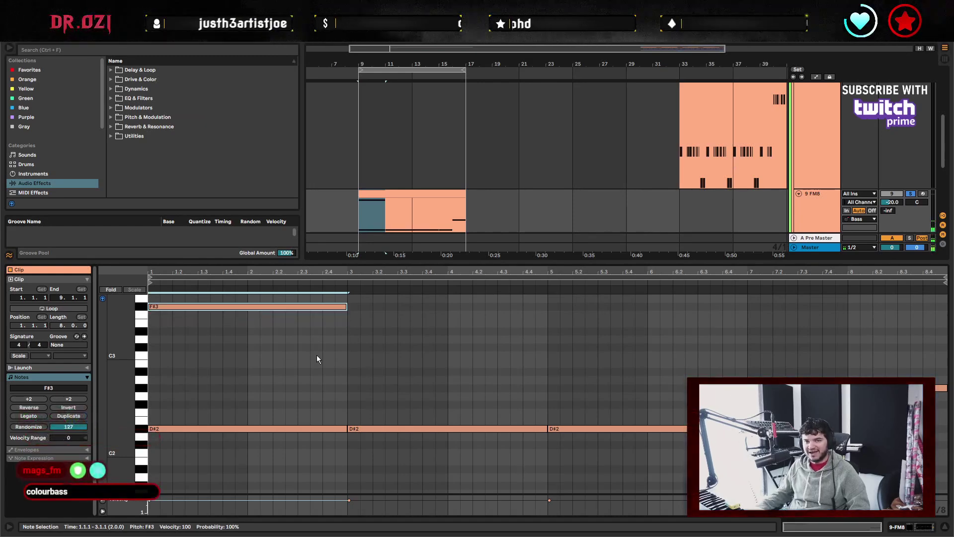
pyautogui.hotkey('shift', 'Down')
pyautogui.hotkey('shift', 'Up')
pyautogui.press('space')
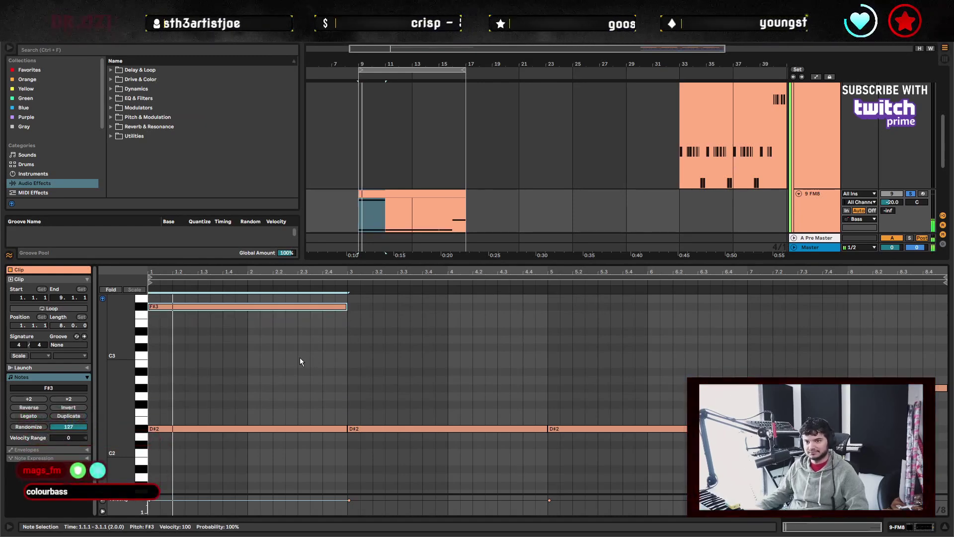
# Duplicate the 2-bar F#3 note three times and trim the last copy to end at bar 8.
pyautogui.scroll(1, 321, 362)
pyautogui.moveTo(105, 318); pyautogui.dragTo(105, 343)
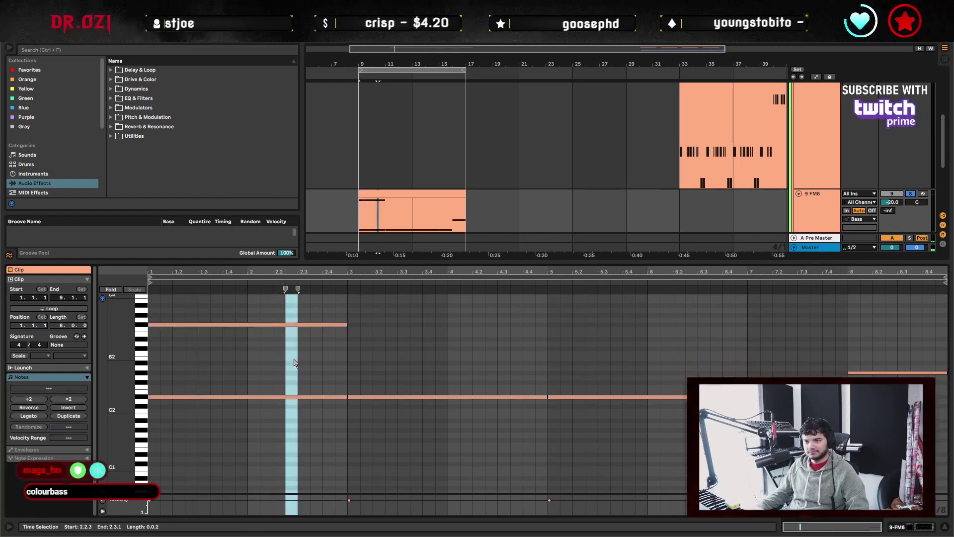
pyautogui.hotkey('ctrl', 'd')
pyautogui.hotkey('ctrl', 'd')
pyautogui.hotkey('ctrl', 'd')
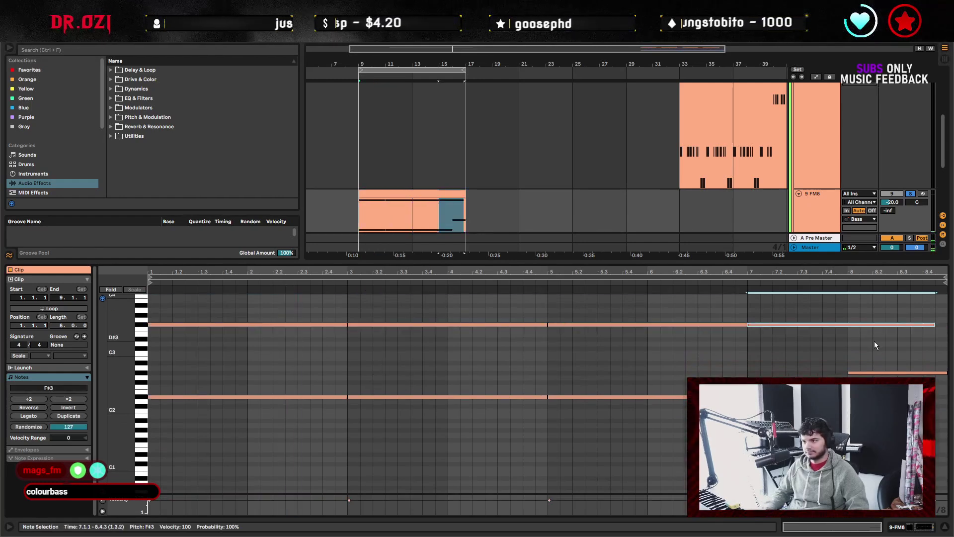
pyautogui.scroll(3, 466, 377)
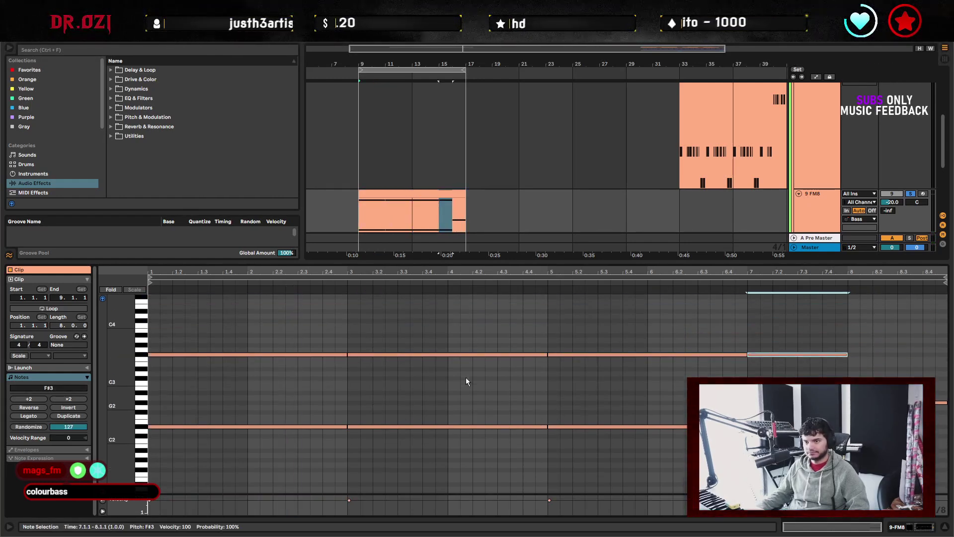
# Copy the row of long F#3 notes and raise the copies to C4 while listening to the clip.
pyautogui.moveTo(213, 334); pyautogui.dragTo(848, 379)
pyautogui.moveTo(497, 355); pyautogui.dragTo(497, 345)
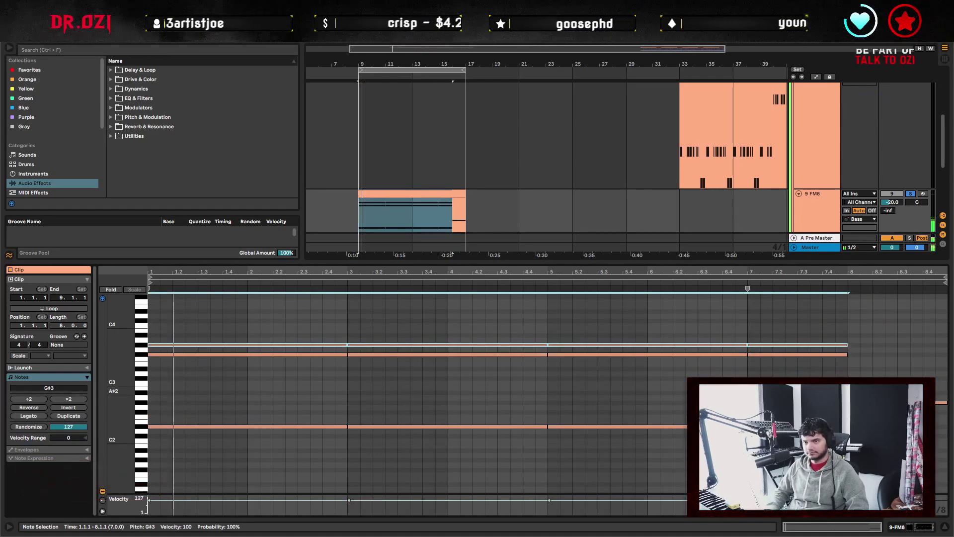
pyautogui.press('Up')
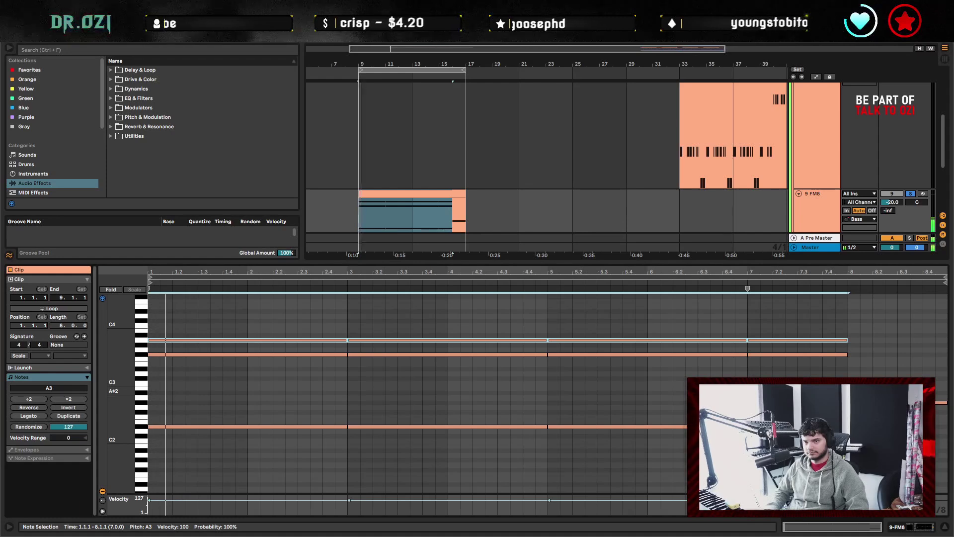
pyautogui.press('Up')
pyautogui.press('Up')
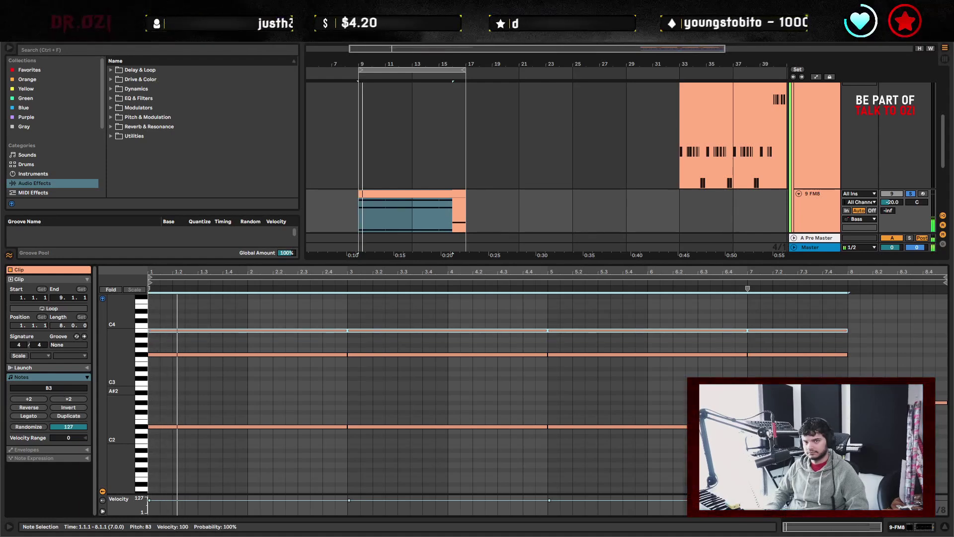
pyautogui.press('Up')
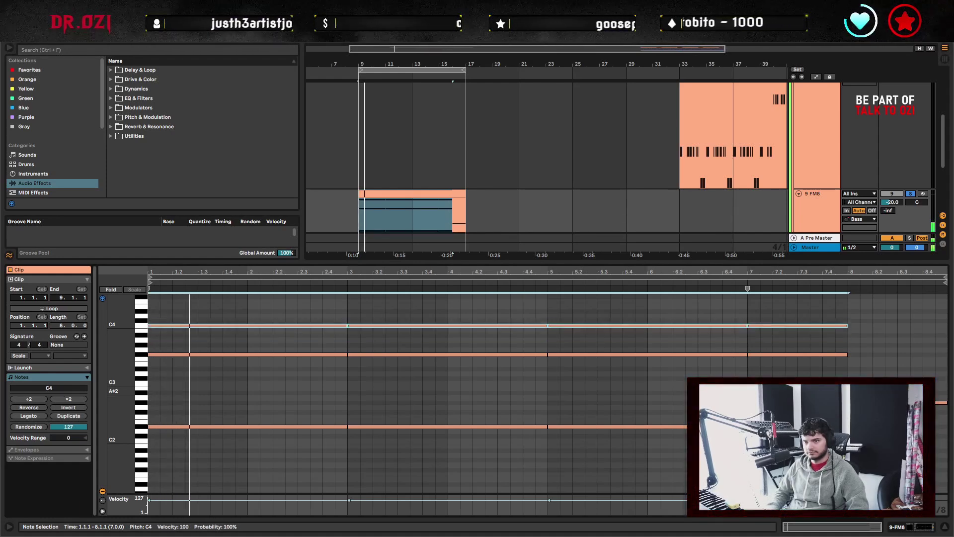
pyautogui.scroll(-2, 172, 334)
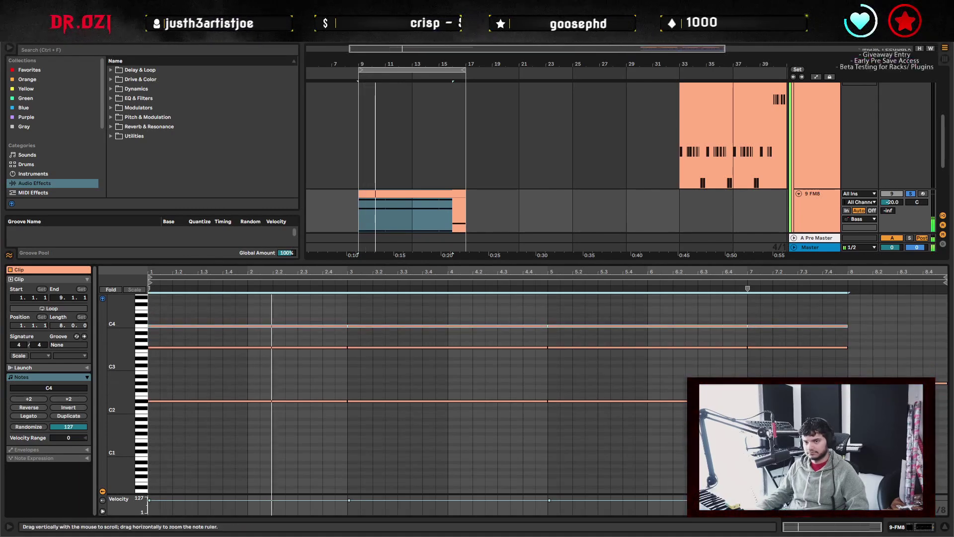
pyautogui.click(576, 373)
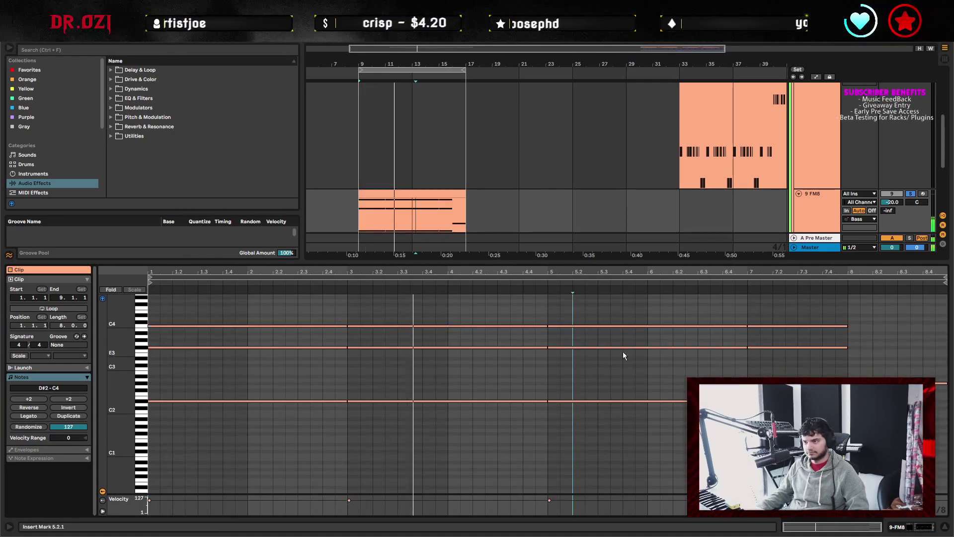
# Add 1-bar B3 and D#4 notes above the G#2 note in bar 8.
pyautogui.doubleClick(879, 380)
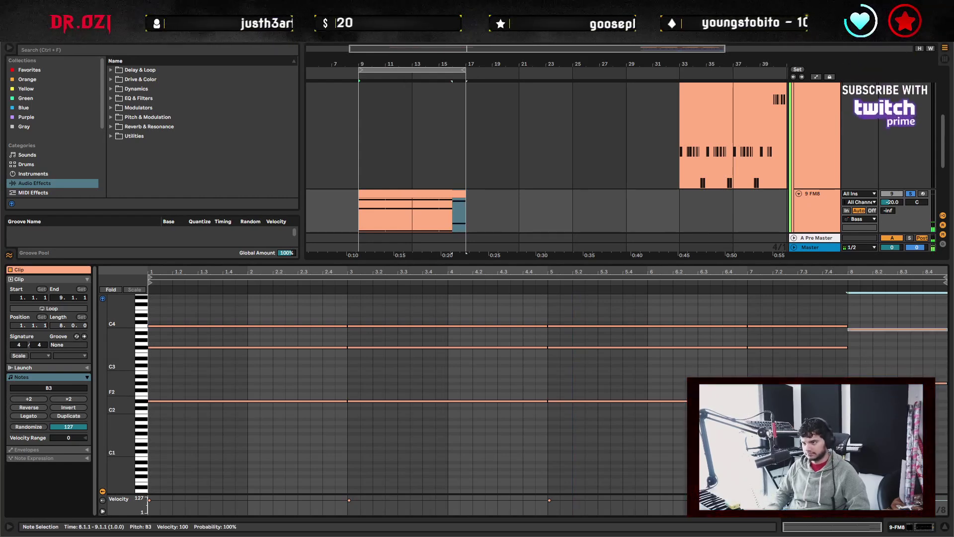
pyautogui.hotkey('shift', 'Up')
pyautogui.hotkey('shift', 'Up')
pyautogui.press('Up')
pyautogui.press('Down')
pyautogui.press('Down')
pyautogui.press('Down')
pyautogui.press('Down')
pyautogui.press('Down')
pyautogui.press('Down')
pyautogui.press('Down')
pyautogui.press('Down')
pyautogui.press('Down')
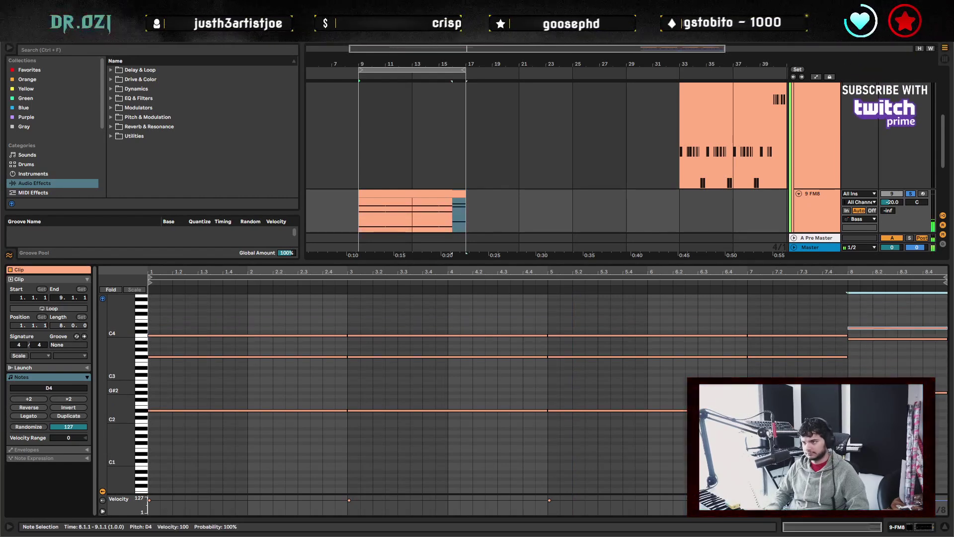
pyautogui.press('Up')
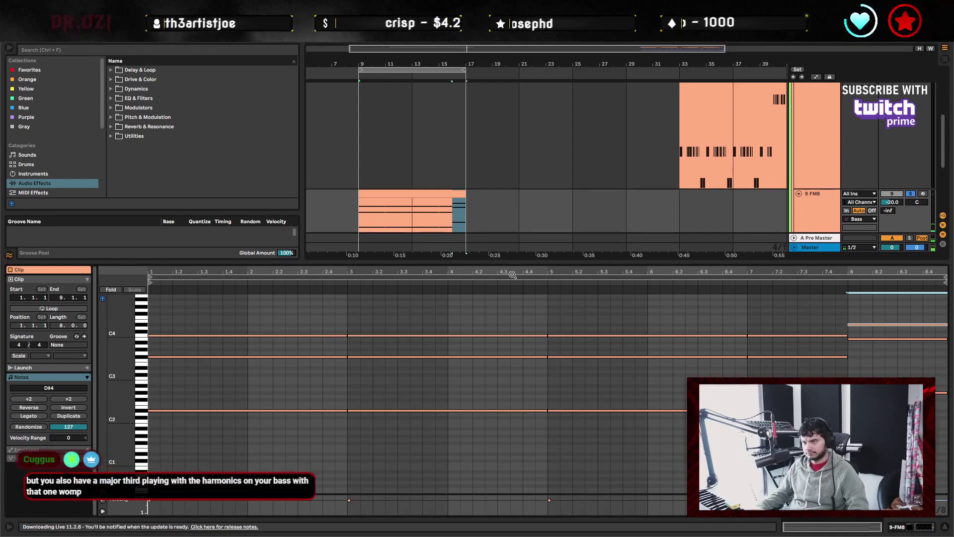
# Play the FM8 clip, lower the row of long C4 notes to B3 and listen to the change.
pyautogui.click(430, 215)
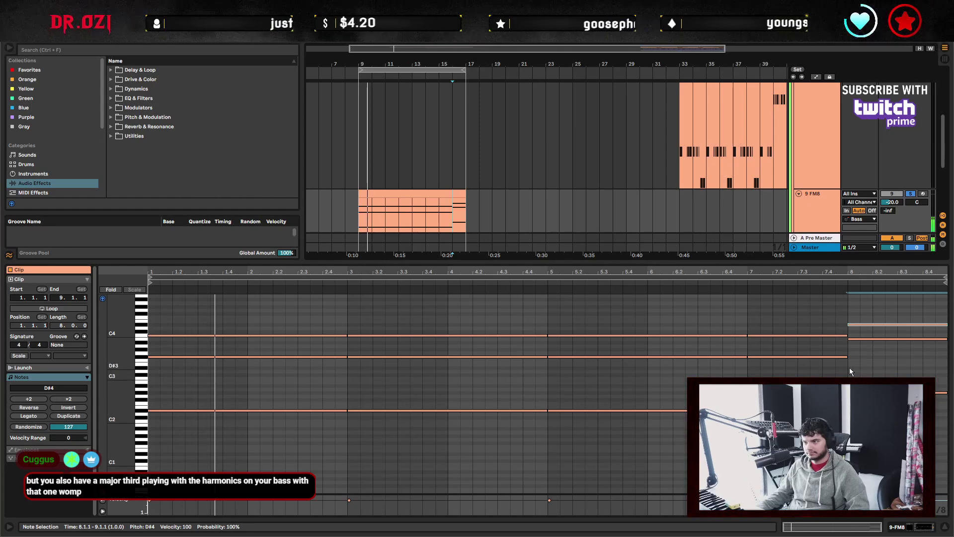
pyautogui.click(346, 336)
pyautogui.moveTo(353, 338); pyautogui.dragTo(767, 342)
pyautogui.press('Down')
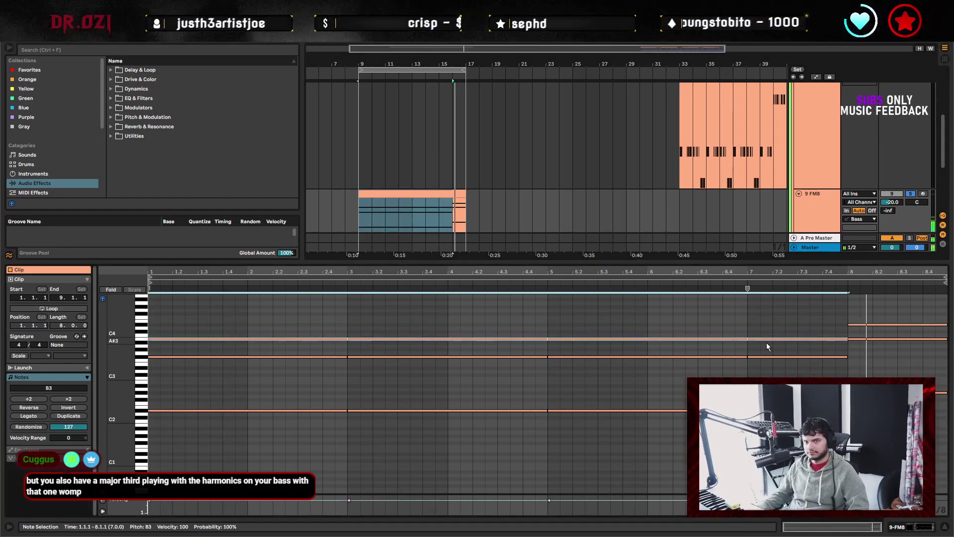
pyautogui.press('space')
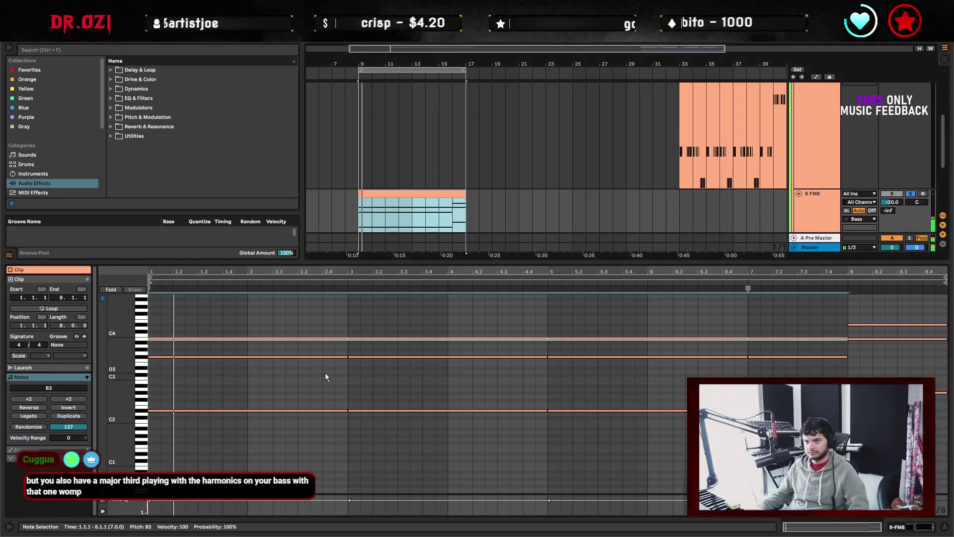
pyautogui.press('space')
# Lower the row of long B3 notes in bars 1 to 7 by one semitone and play the clip.
pyautogui.moveTo(164, 324); pyautogui.dragTo(823, 350)
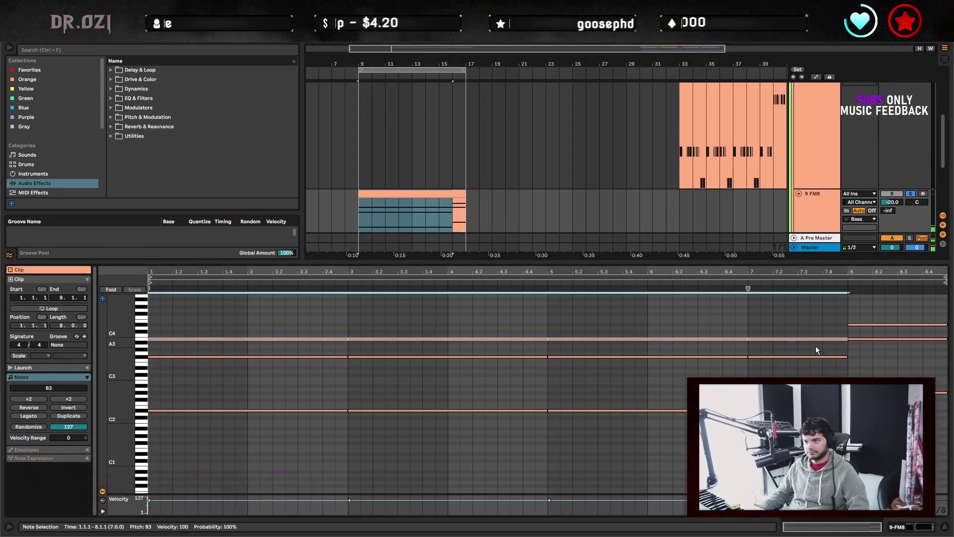
pyautogui.press('Down')
pyautogui.press('space')
# Show the FM8 track's device chain and open the FM8 plugin window, moving it clear of the browser.
pyautogui.hotkey('shift', 'Tab')
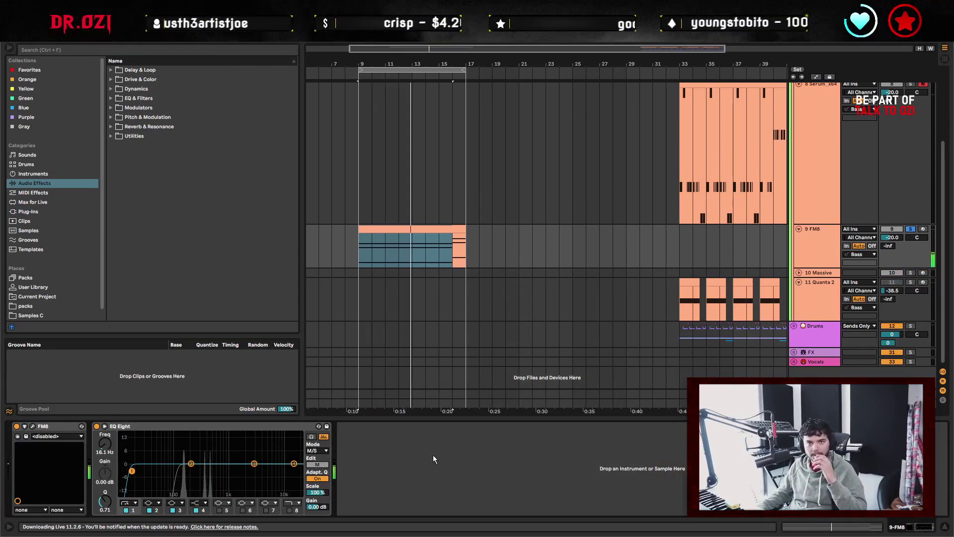
pyautogui.click(33, 426)
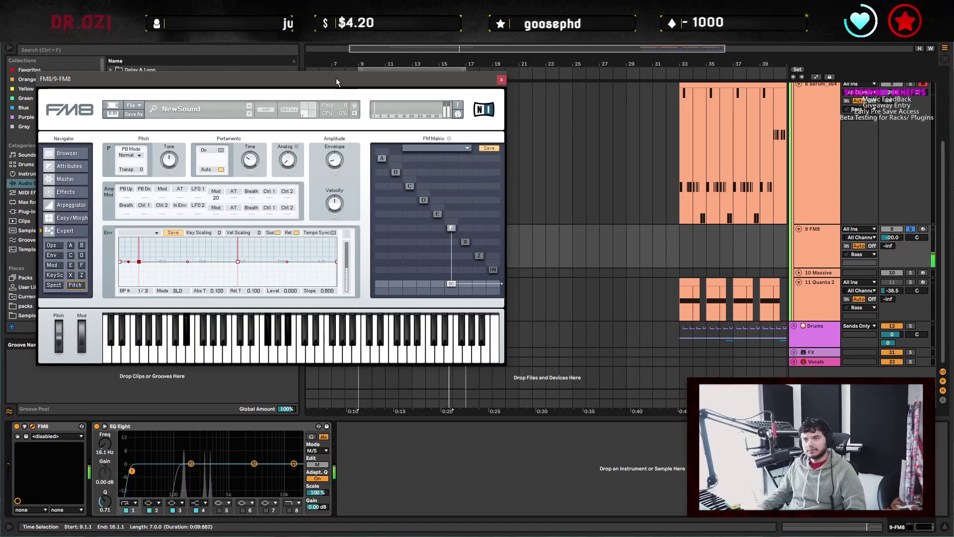
pyautogui.moveTo(368, 79); pyautogui.dragTo(456, 108)
# Show operator F's settings, set its waveform to Square and modulate it with operator E at an amount of 20.
pyautogui.click(170, 294)
pyautogui.click(345, 179)
pyautogui.click(345, 187)
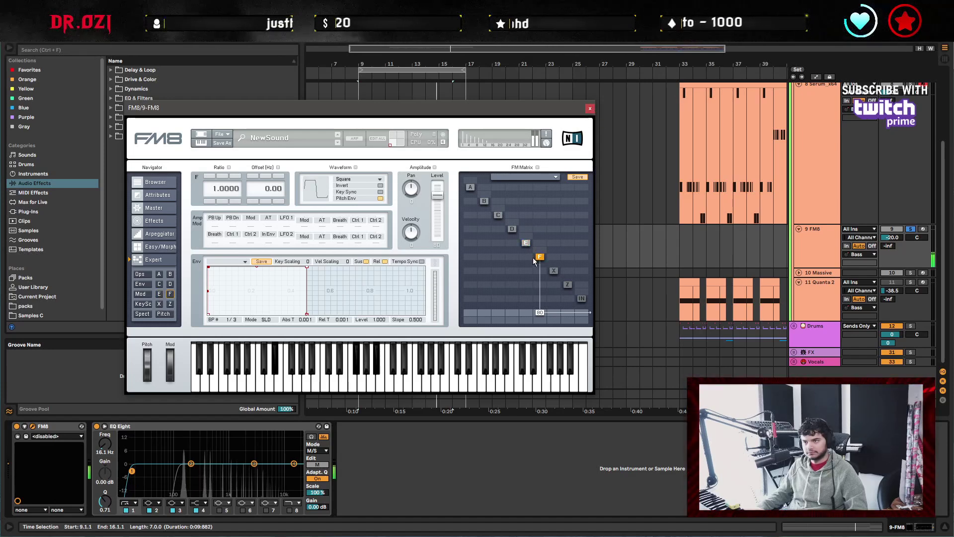
pyautogui.moveTo(528, 259); pyautogui.dragTo(533, 251)
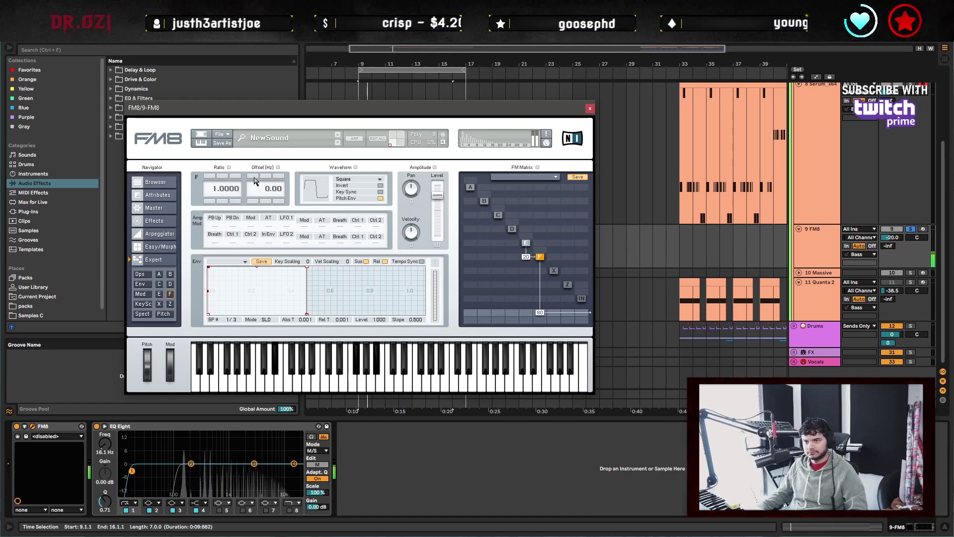
# Raise operator F's frequency offset in small increments to 0.48 Hz while the clip plays.
pyautogui.click(282, 176)
pyautogui.click(281, 176)
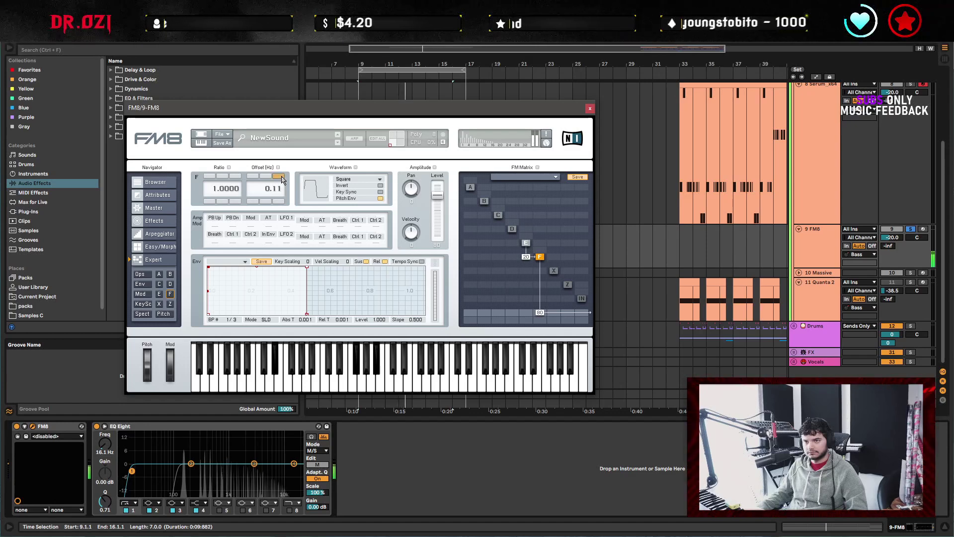
pyautogui.click(282, 176)
pyautogui.click(282, 176)
pyautogui.click(282, 177)
pyautogui.click(282, 177)
pyautogui.click(282, 176)
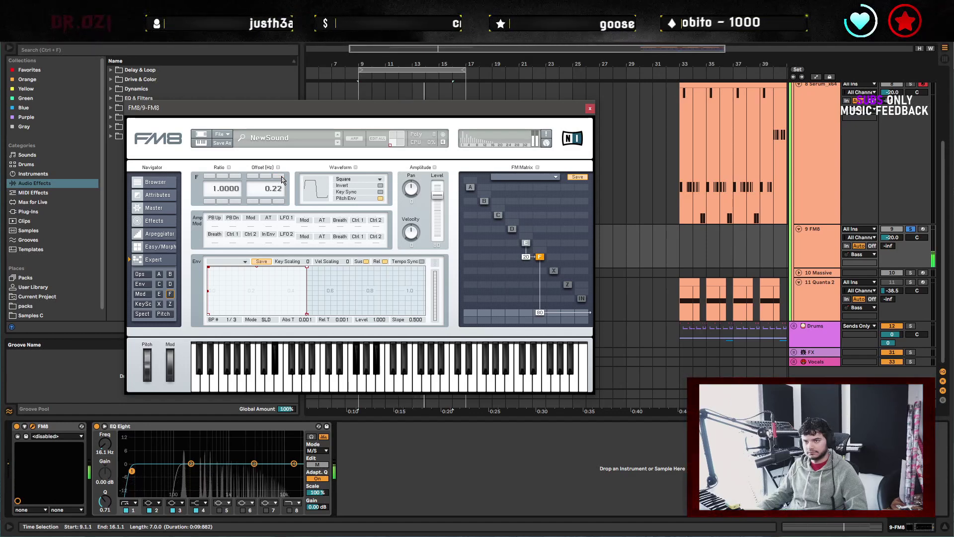
pyautogui.click(282, 177)
pyautogui.click(281, 176)
pyautogui.click(281, 177)
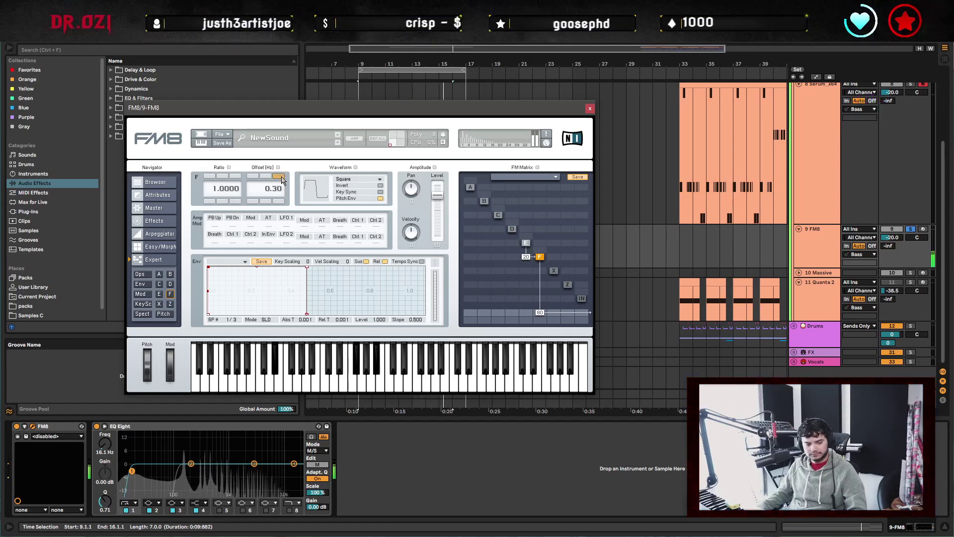
pyautogui.click(281, 177)
pyautogui.click(282, 177)
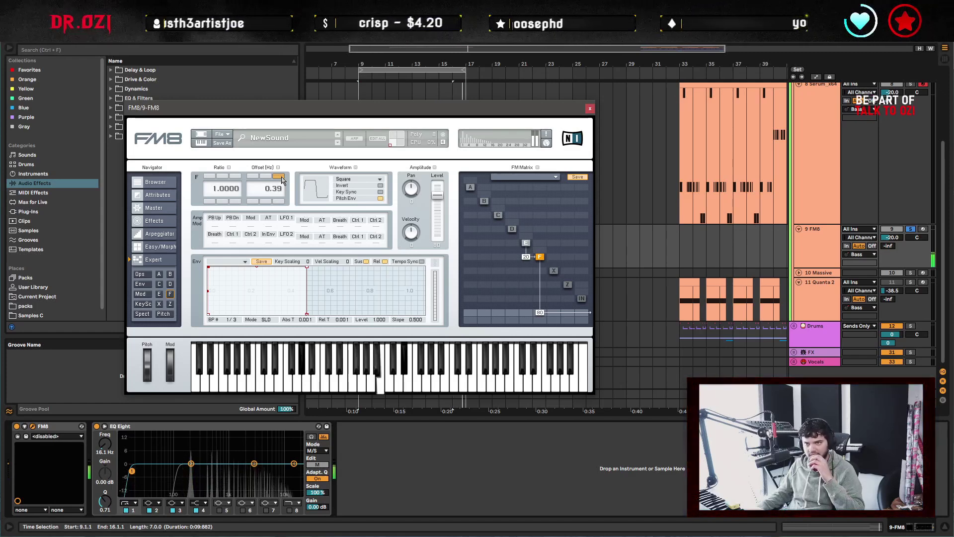
pyautogui.click(281, 176)
pyautogui.click(281, 177)
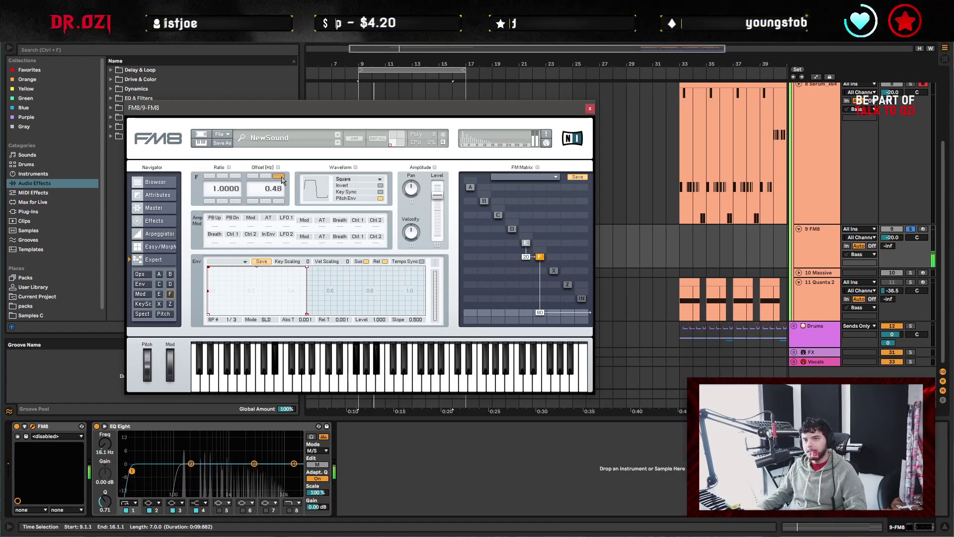
# Raise operator F's frequency offset in small increments to 0.68 Hz while the clip plays.
pyautogui.click(281, 177)
pyautogui.click(281, 177)
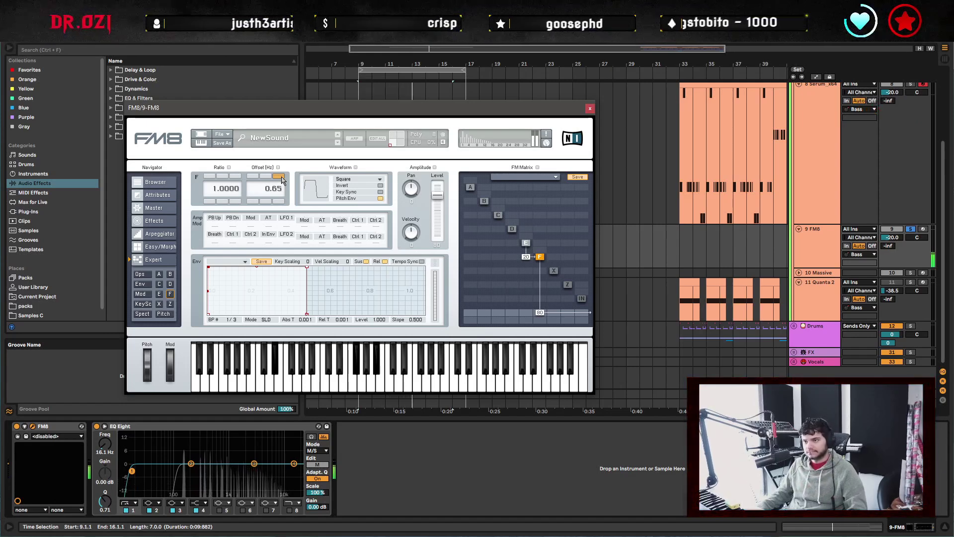
pyautogui.click(281, 176)
pyautogui.click(281, 177)
pyautogui.click(282, 177)
pyautogui.click(281, 177)
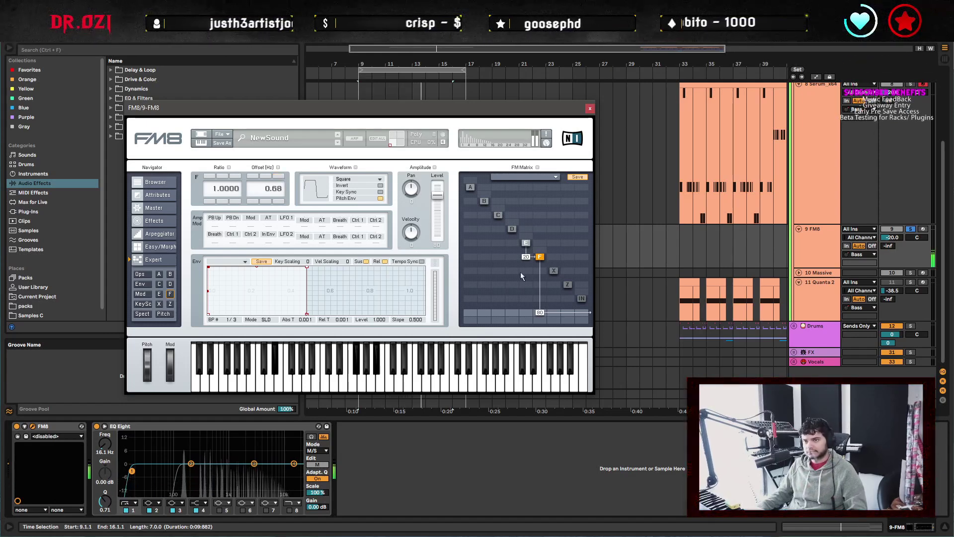
# Set operator E's waveform to Triangle and lower its modulation of operator F to 14.
pyautogui.click(527, 243)
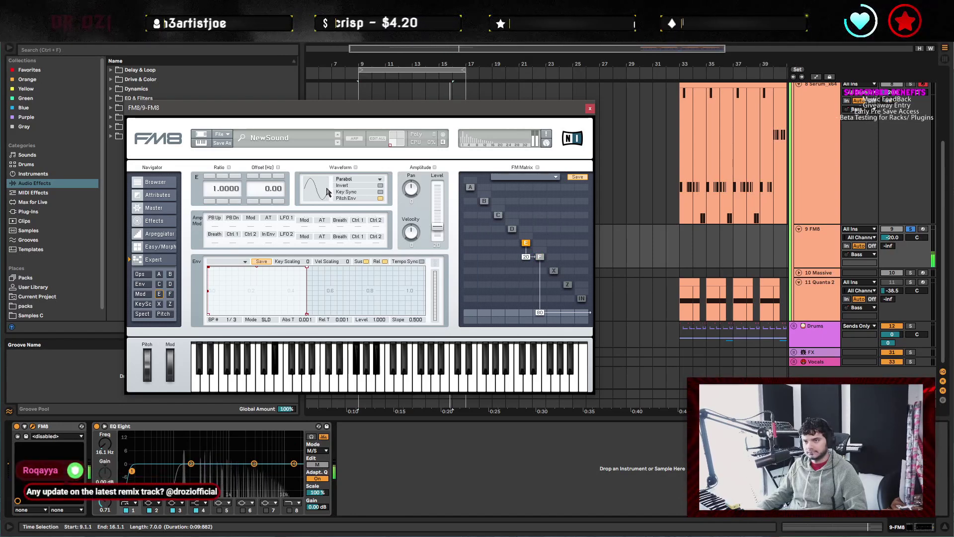
pyautogui.click(327, 192)
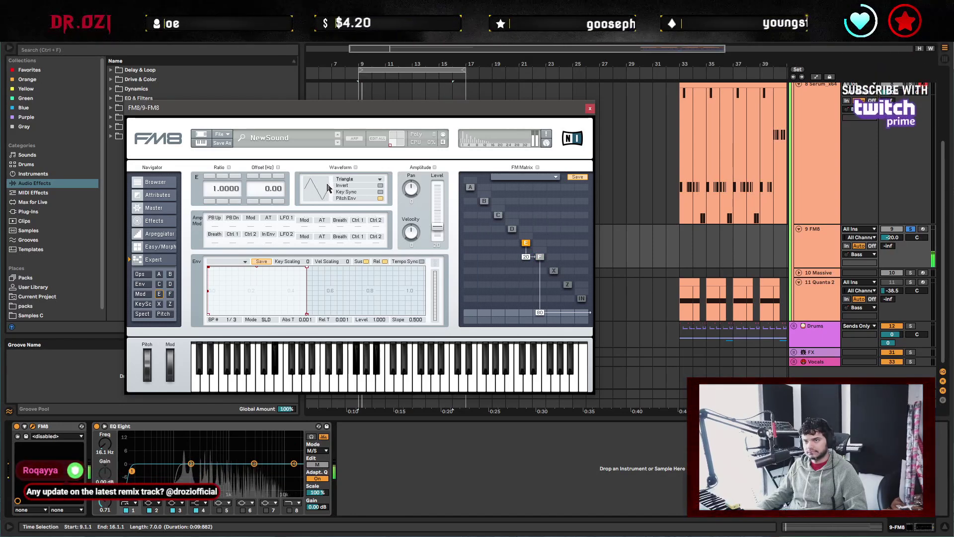
pyautogui.moveTo(527, 260); pyautogui.dragTo(525, 263)
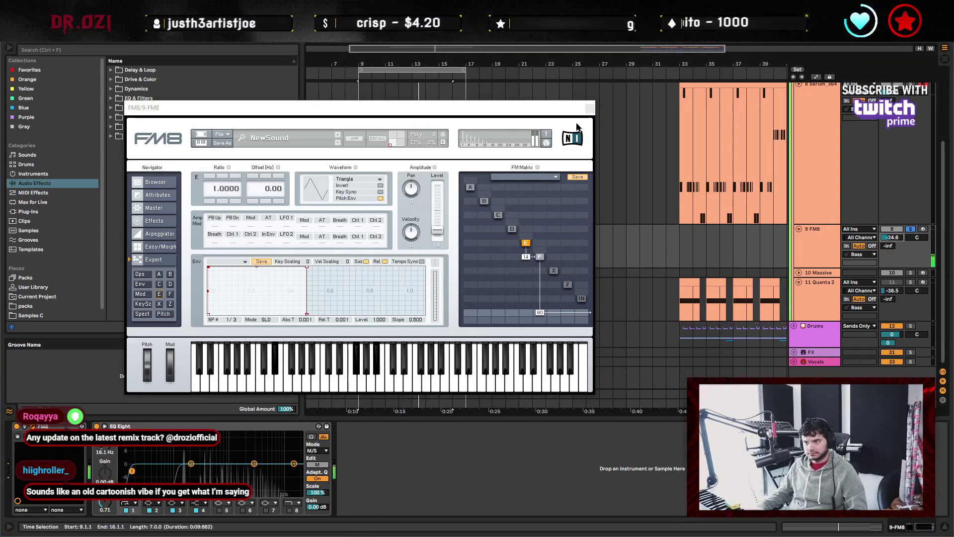
# Hide the FM8 window and try an Erosion effect from Drive & Color after the collapsed EQ Eight.
pyautogui.hotkey('ctrl', 'alt', 'p')
pyautogui.click(469, 262)
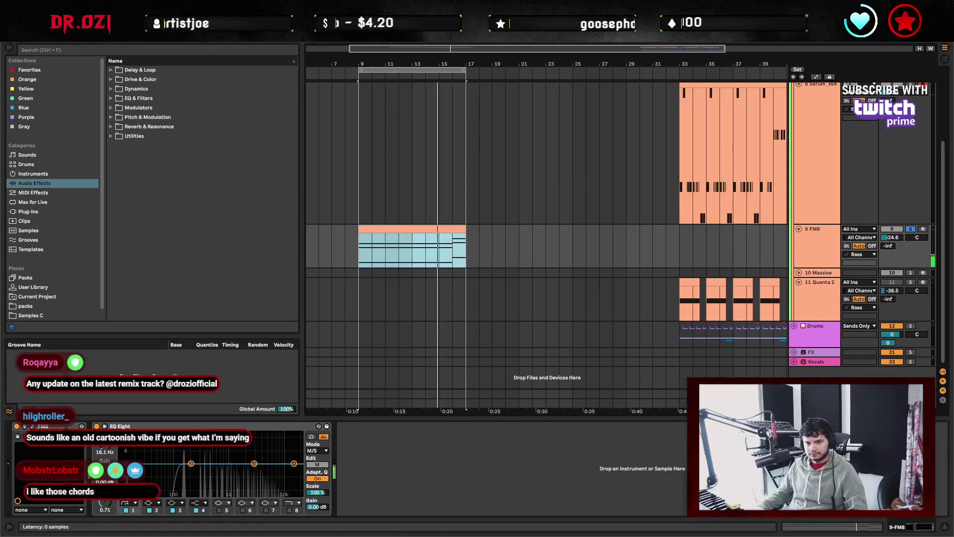
pyautogui.click(242, 452)
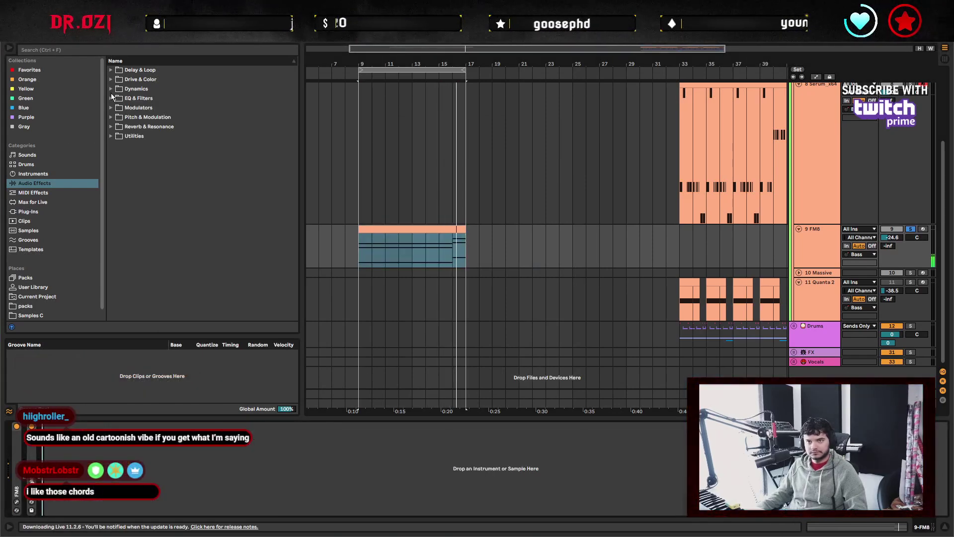
pyautogui.click(112, 80)
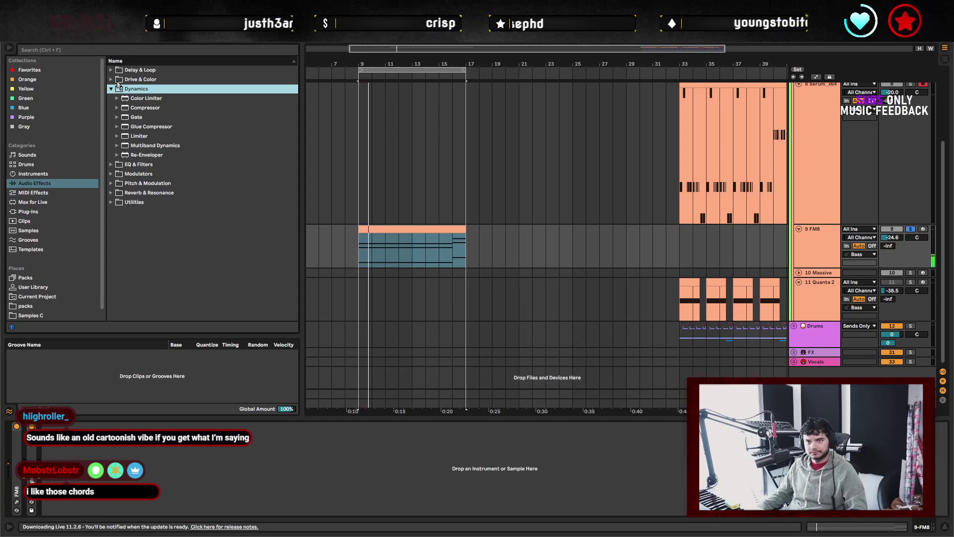
pyautogui.click(149, 128)
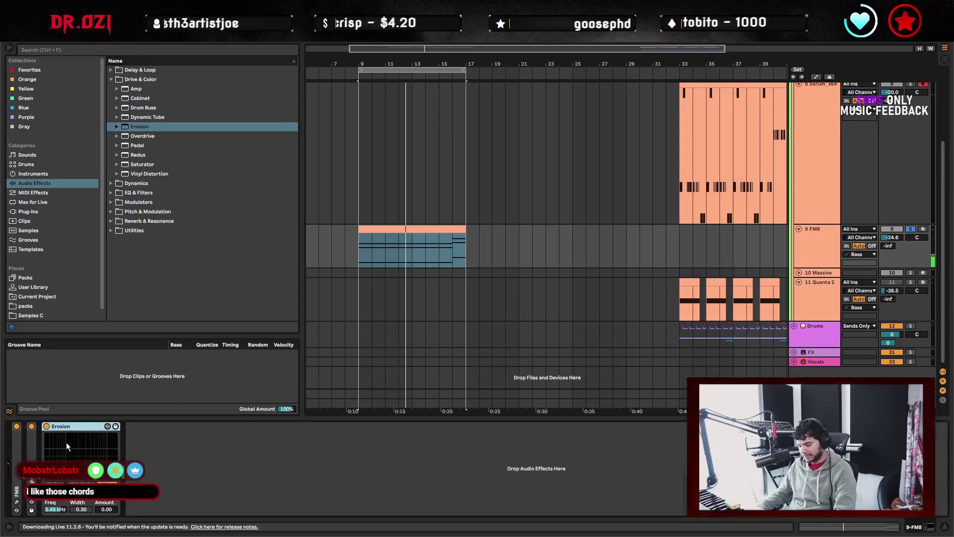
pyautogui.hotkey('ctrl', 'z')
# Reopen FM8, route operator F through operator X instead of directly to the output, and adjust X's noise cutoff and saturator level.
pyautogui.click(32, 426)
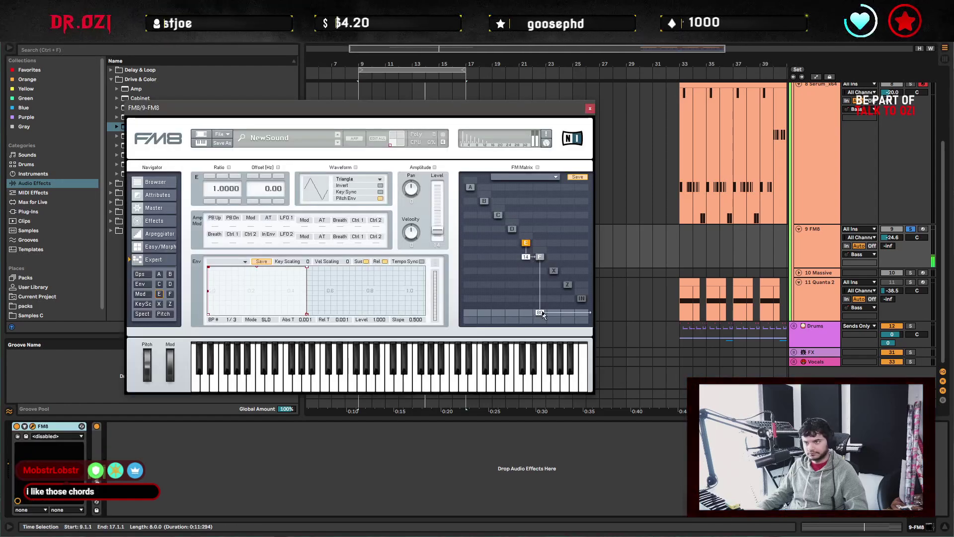
pyautogui.moveTo(541, 322); pyautogui.dragTo(536, 344)
pyautogui.click(554, 271)
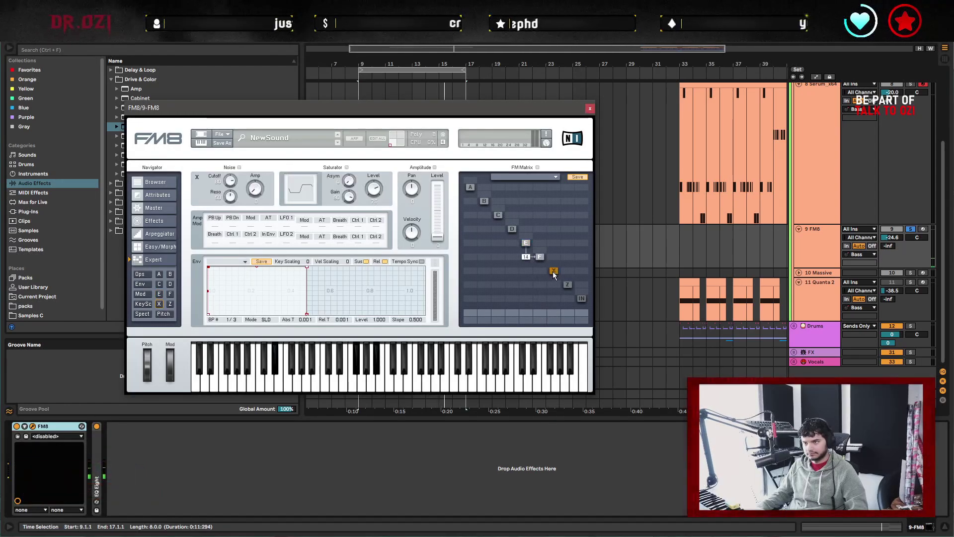
pyautogui.moveTo(540, 270); pyautogui.dragTo(540, 234)
pyautogui.moveTo(554, 312); pyautogui.dragTo(554, 274)
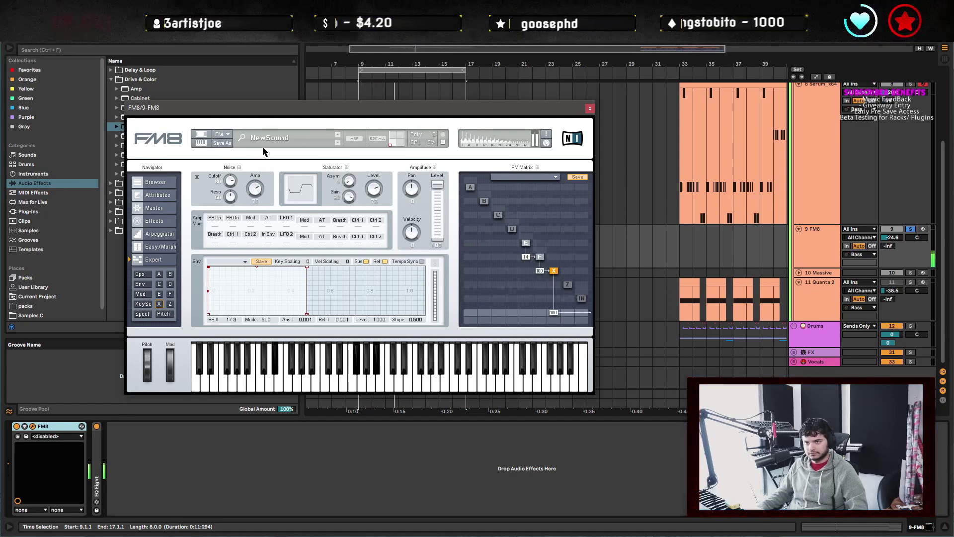
pyautogui.moveTo(230, 181); pyautogui.dragTo(232, 172)
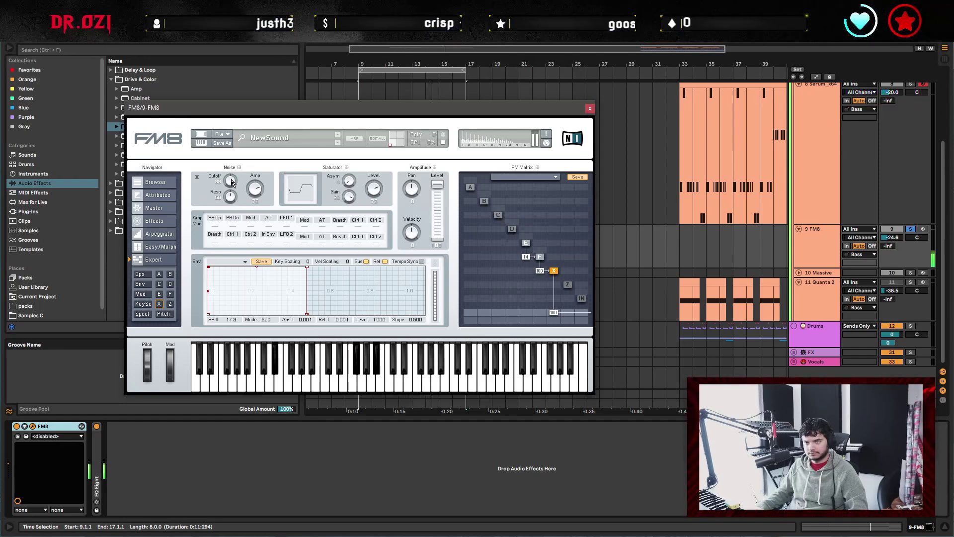
pyautogui.moveTo(374, 189)
pyautogui.mouseDown()
pyautogui.moveTo(376, 207)
pyautogui.moveTo(376, 194)
pyautogui.mouseUp()
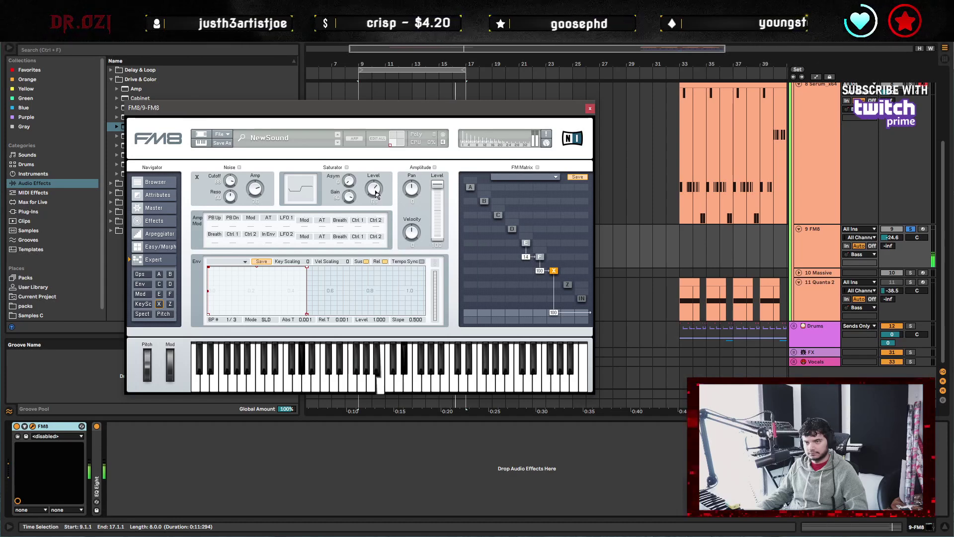
# Compare the settings of operators F and E, and lower operator E's frequency offset to -1.21 Hz.
pyautogui.click(539, 256)
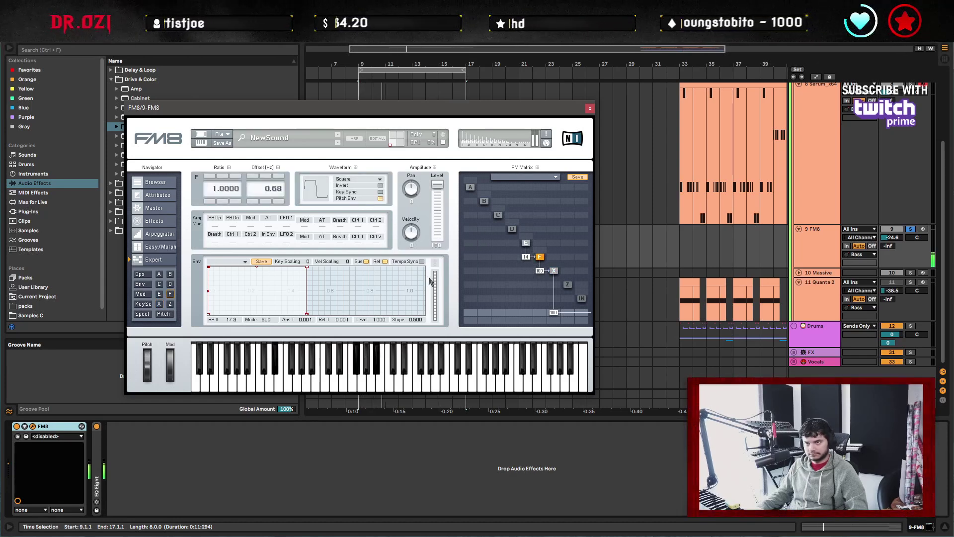
pyautogui.click(527, 244)
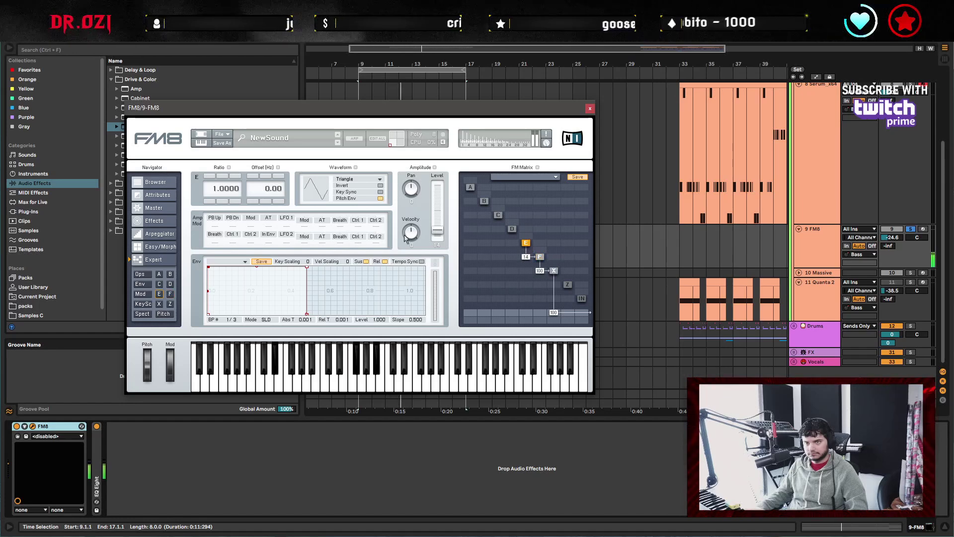
pyautogui.click(540, 256)
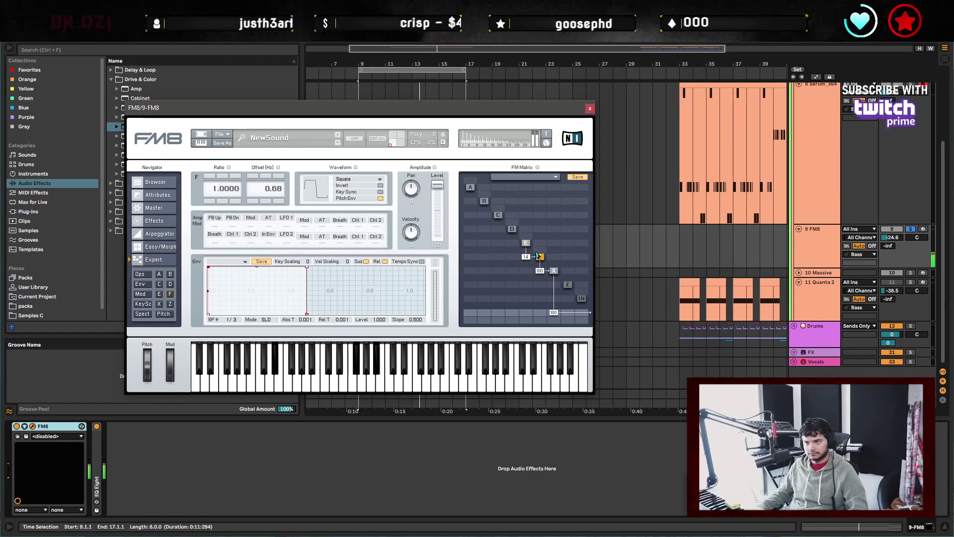
pyautogui.click(527, 243)
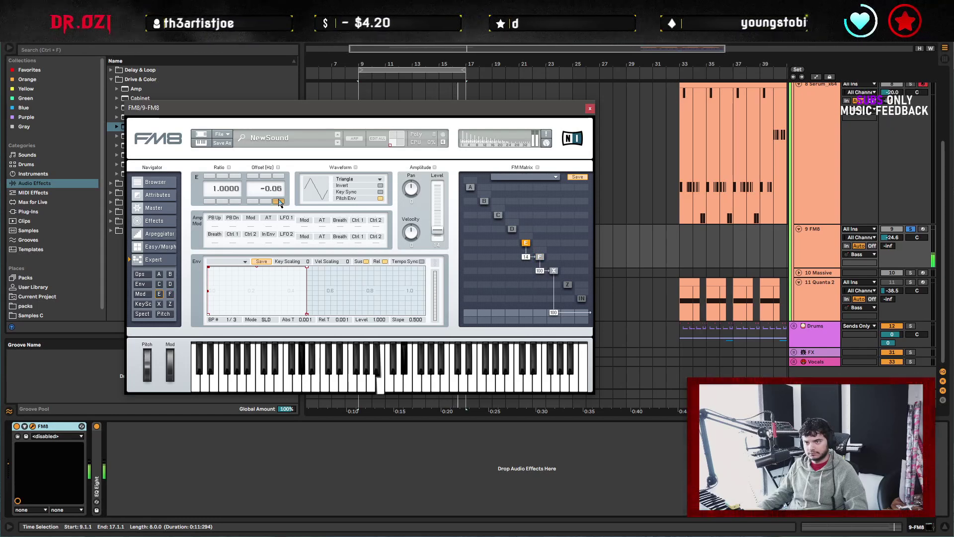
pyautogui.click(279, 202)
pyautogui.click(279, 201)
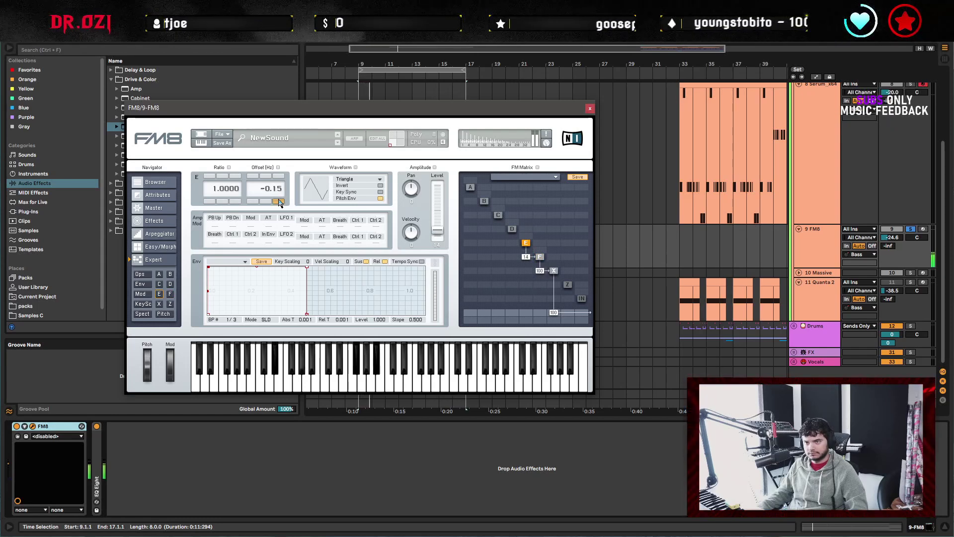
pyautogui.click(269, 201)
pyautogui.click(269, 201)
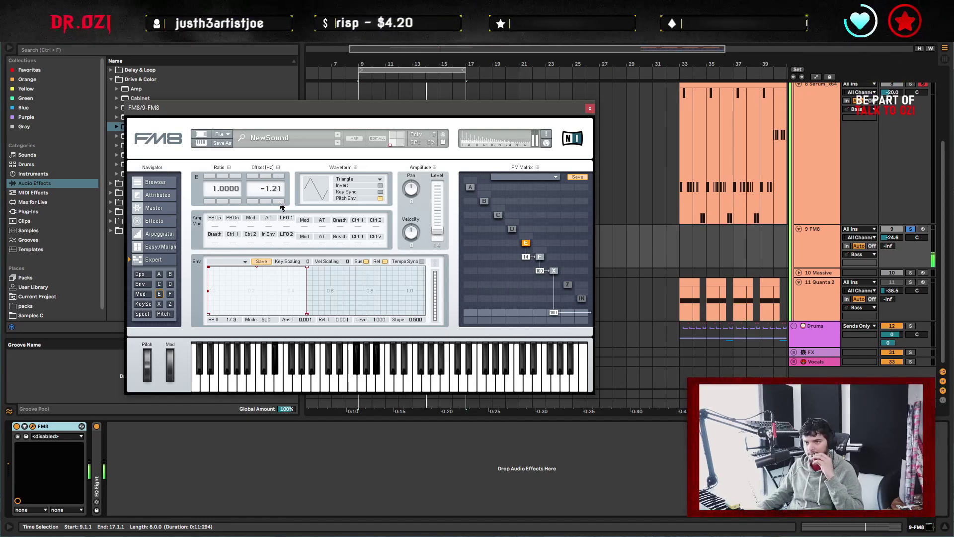
# Raise operator E's modulation of F to 17, enable Key Sync on both operators, and close the FM8 window.
pyautogui.moveTo(531, 257); pyautogui.dragTo(540, 260)
pyautogui.click(539, 258)
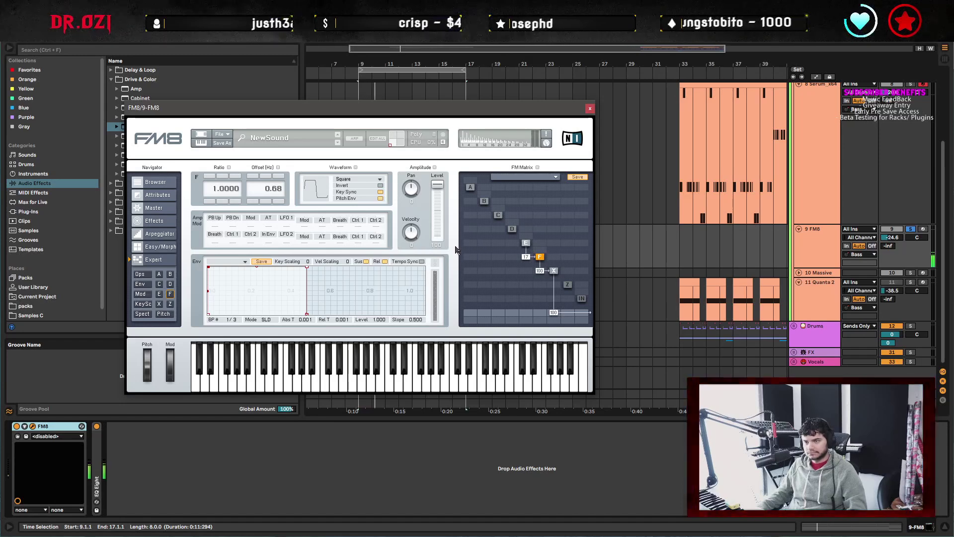
pyautogui.click(380, 193)
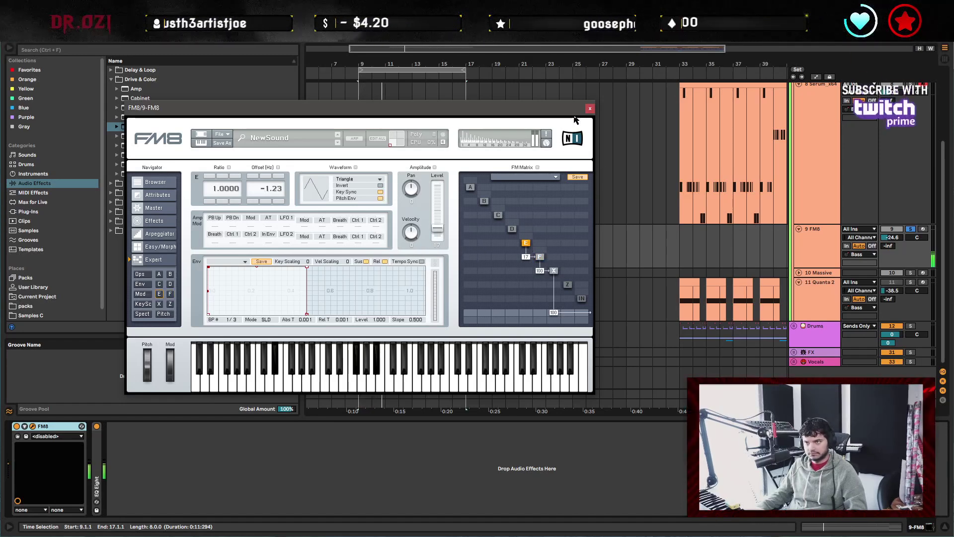
pyautogui.click(590, 108)
# Collapse the FM8 device and add Erosion after EQ Eight in Wide Noise mode at 3.52 kHz, width 0.89 and amount 7.03.
pyautogui.doubleClick(74, 426)
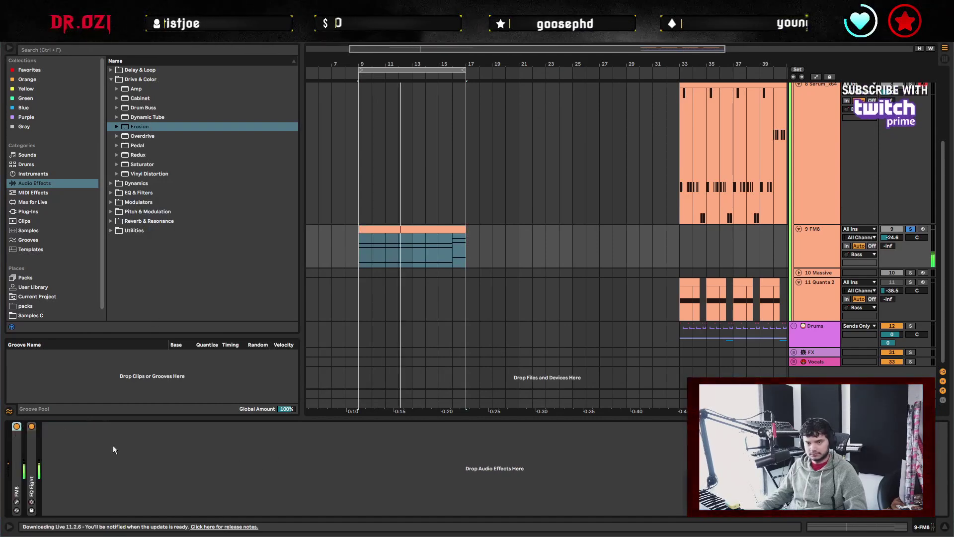
pyautogui.moveTo(135, 126); pyautogui.dragTo(88, 468)
pyautogui.click(89, 485)
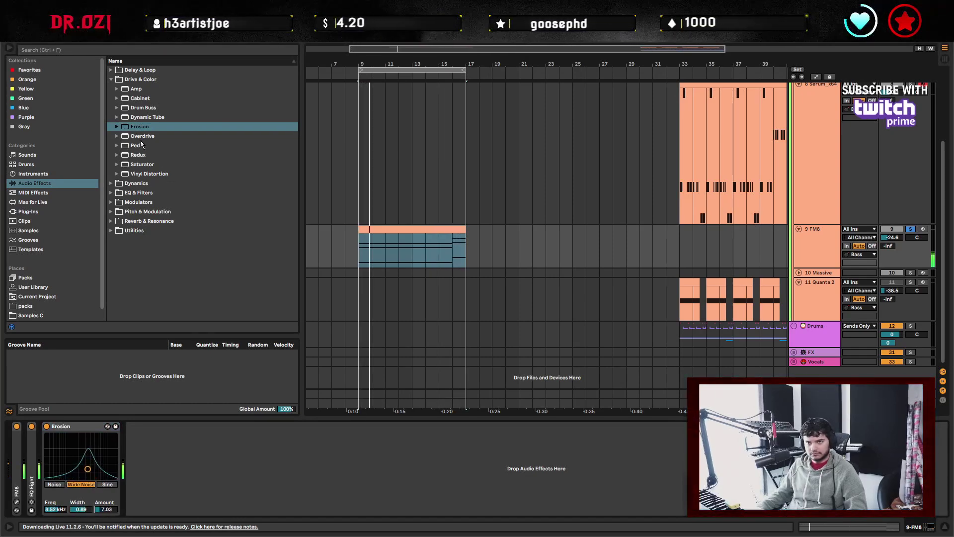
# Try a Drum Buss effect after Erosion on the FM8 track.
pyautogui.click(143, 108)
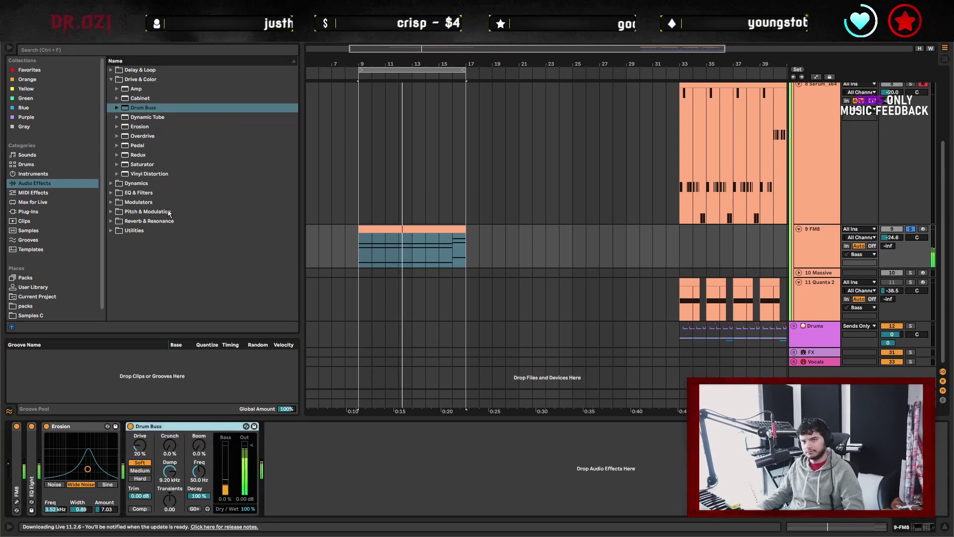
pyautogui.hotkey('ctrl', 'z')
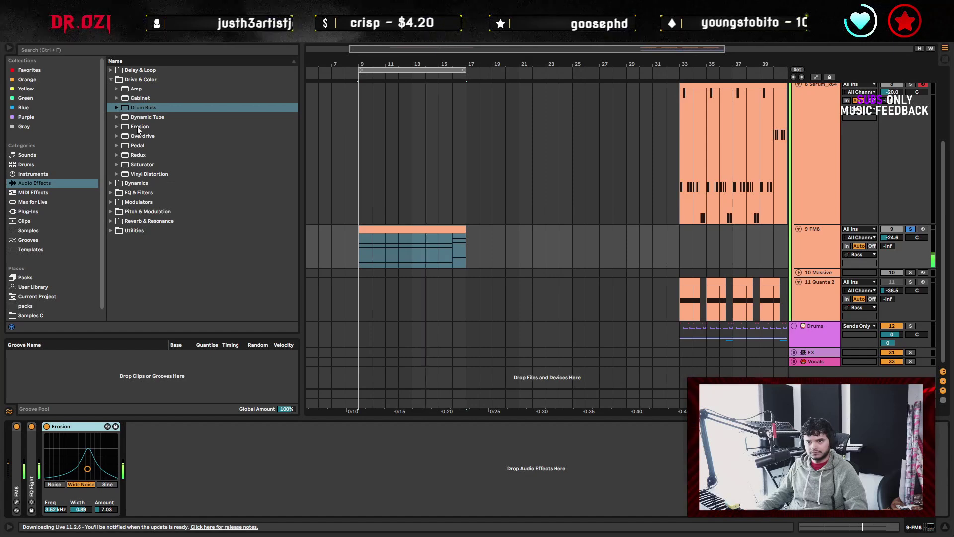
# Add Dynamic Tube after Erosion with a drive of 2.82 dB, and lower the FM8 track volume to -26.8.
pyautogui.moveTo(148, 117); pyautogui.dragTo(189, 486)
pyautogui.moveTo(137, 506); pyautogui.dragTo(141, 500)
pyautogui.moveTo(892, 237); pyautogui.dragTo(892, 241)
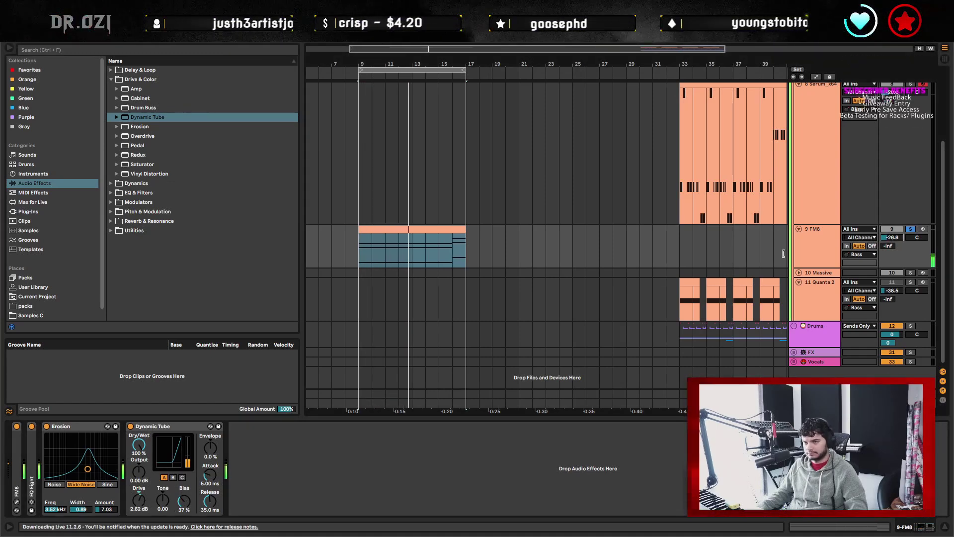
# Open the FM8 clip's notes and raise the lowest notes one octave, to D#3 in bars 1 to 7 and G#3 in bar 8.
pyautogui.click(396, 255)
pyautogui.click(413, 234)
pyautogui.doubleClick(412, 234)
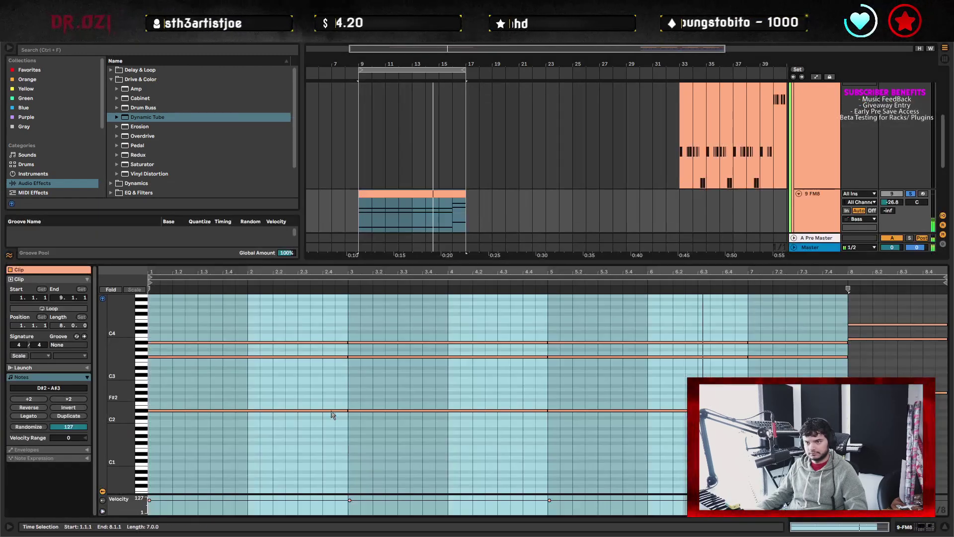
pyautogui.hotkey('ctrl', 'a')
pyautogui.press('Up')
pyautogui.press('Up')
pyautogui.press('Up')
pyautogui.press('Up')
pyautogui.press('Up')
pyautogui.press('space')
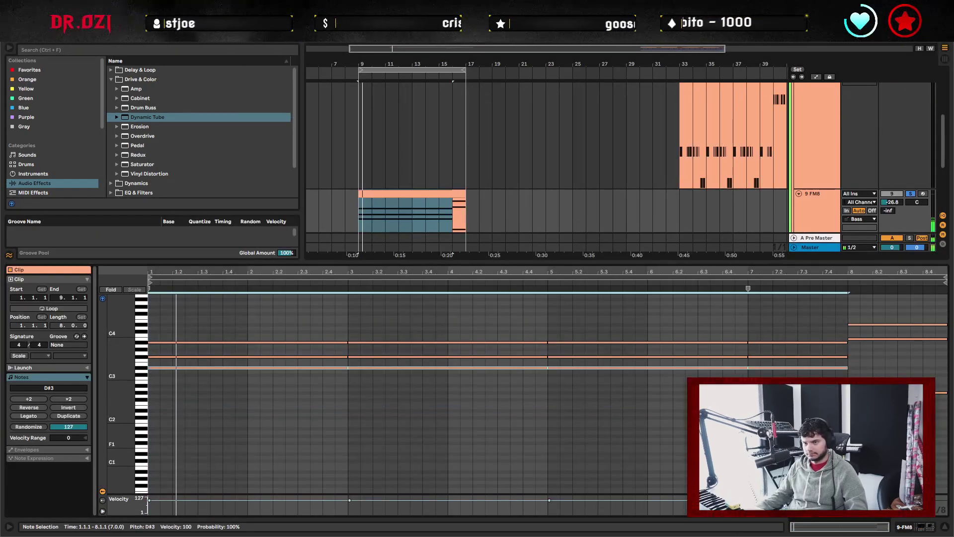
pyautogui.hotkey('shift', 'Up')
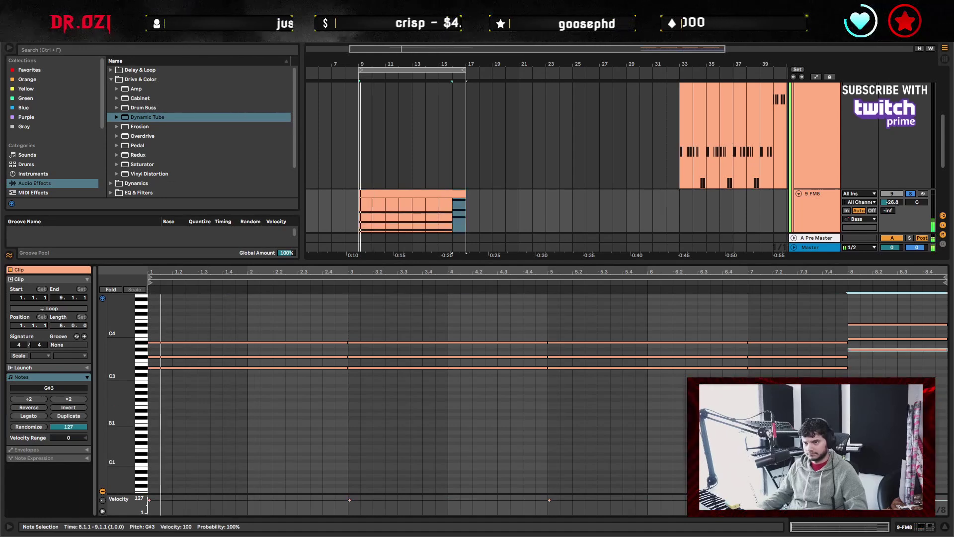
# Shorten the first chord to one bar, and extend its F#3 and A#3 notes back to two bars.
pyautogui.moveTo(257, 406); pyautogui.dragTo(261, 298)
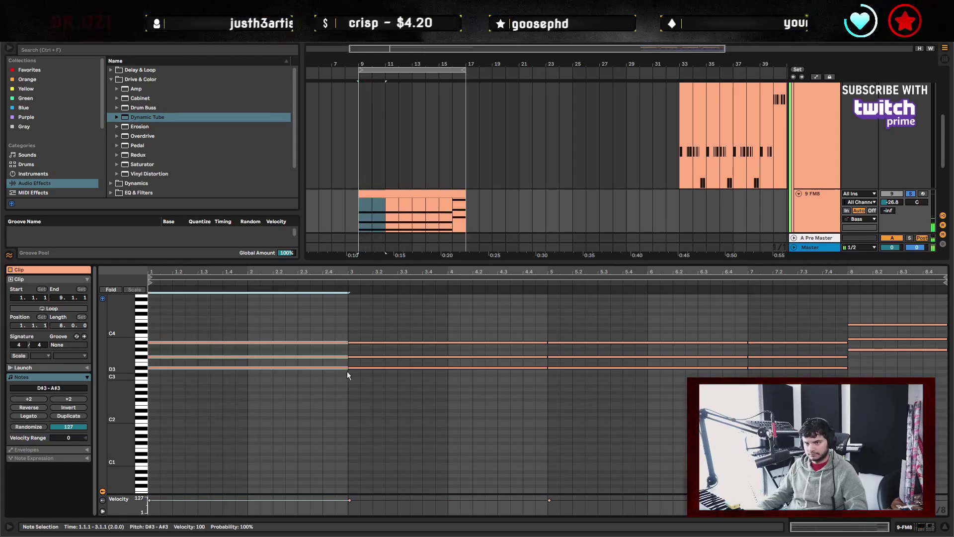
pyautogui.moveTo(346, 368); pyautogui.dragTo(247, 368)
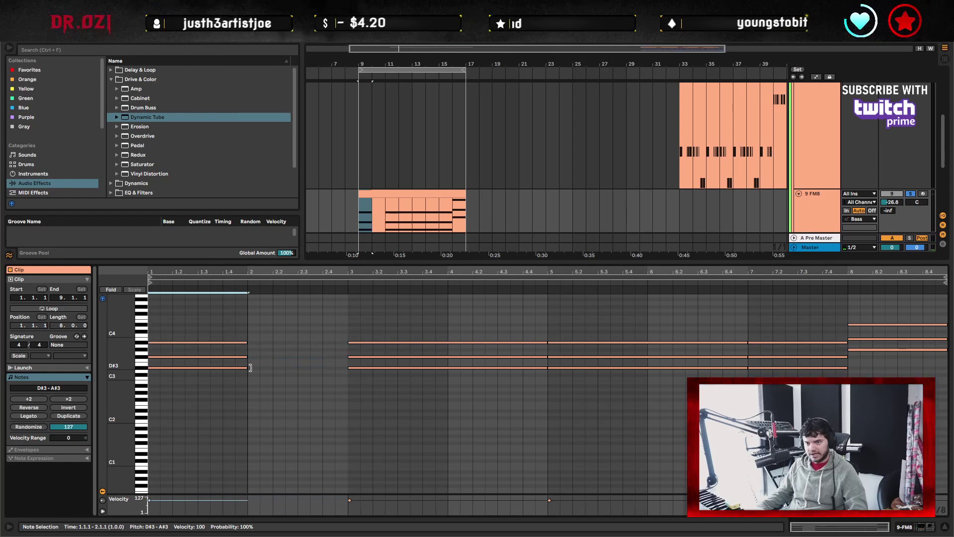
pyautogui.click(260, 373)
pyautogui.moveTo(122, 378); pyautogui.dragTo(122, 398)
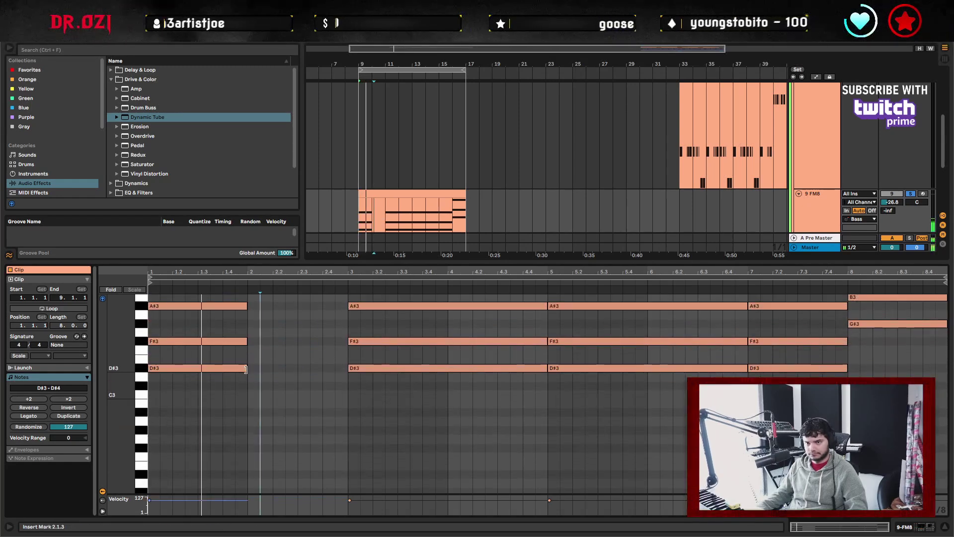
pyautogui.moveTo(249, 351); pyautogui.dragTo(348, 308)
# Duplicate the first chord's one-bar D#3 note into bar 2.
pyautogui.click(298, 382)
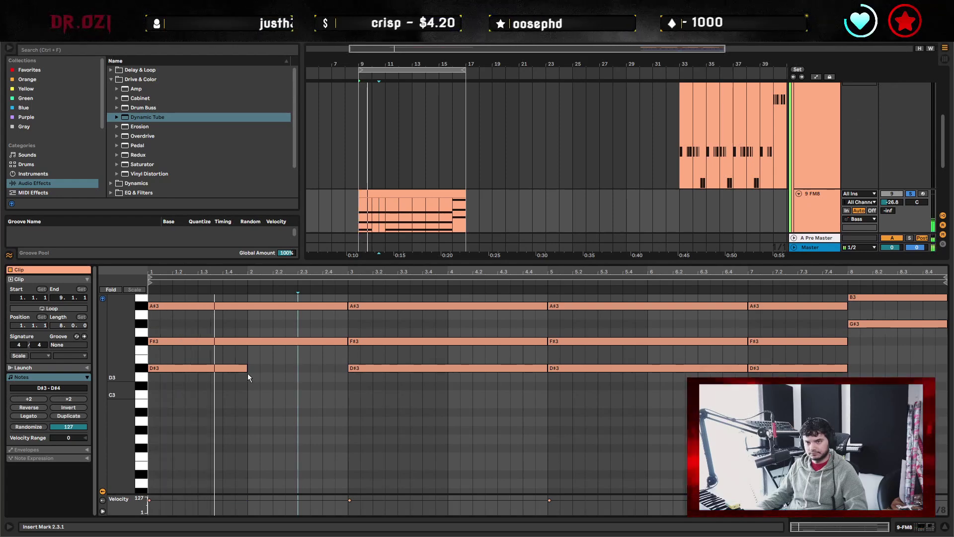
pyautogui.click(246, 369)
pyautogui.hotkey('ctrl', 'd')
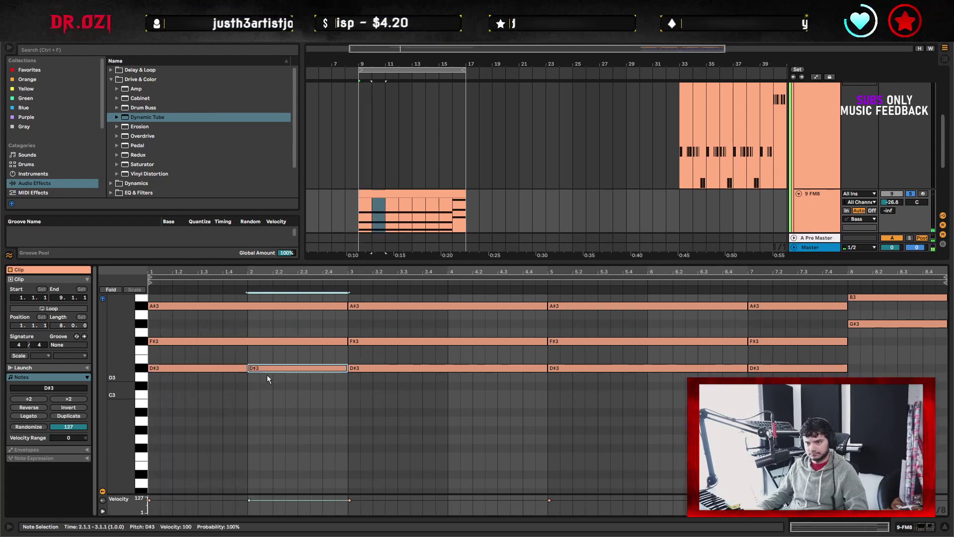
# Lower the clip's bottom note in bar 2 to C#3 and the bottom note across bars 3 and 4 to B2.
pyautogui.click(267, 390)
pyautogui.moveTo(267, 369); pyautogui.dragTo(268, 387)
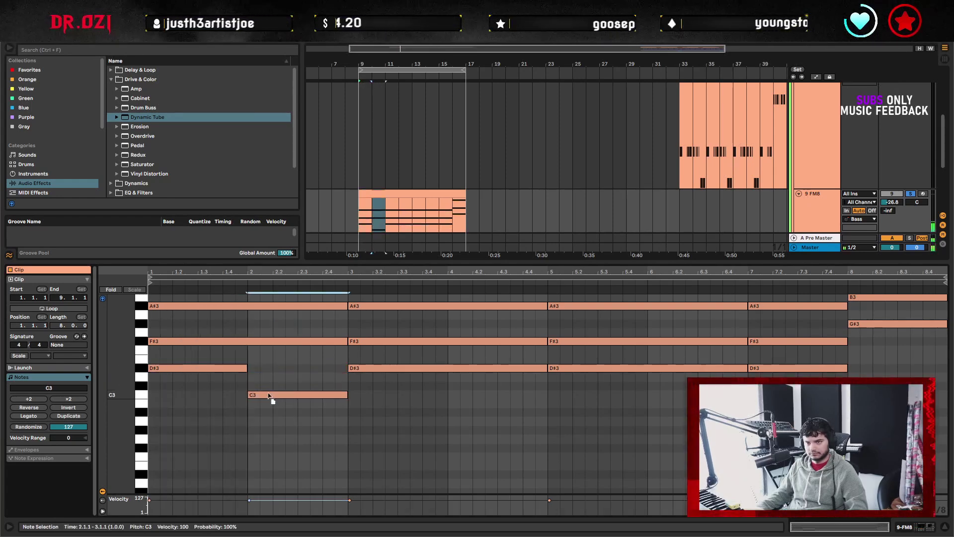
pyautogui.press('space')
pyautogui.click(352, 428)
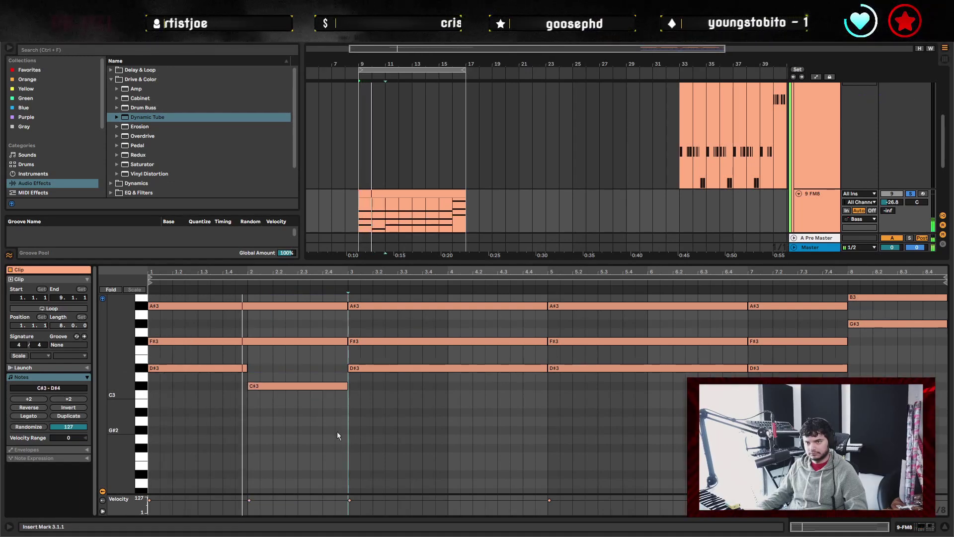
pyautogui.moveTo(373, 370); pyautogui.dragTo(370, 403)
pyautogui.click(410, 384)
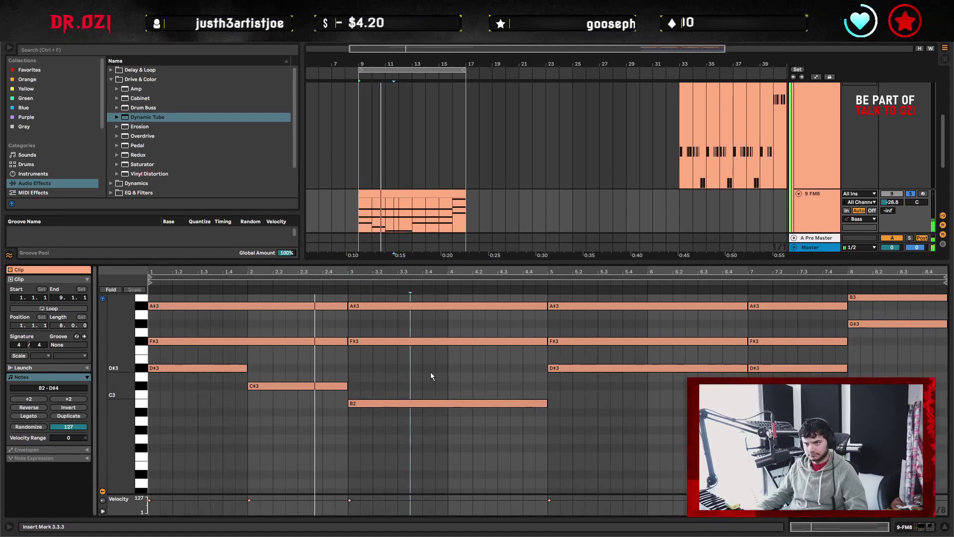
# Repeat the descending bottom line from bar 5, with one-bar notes on D#3 in bar 5, C#3 in bar 6 and B2 in bar 7.
pyautogui.click(545, 382)
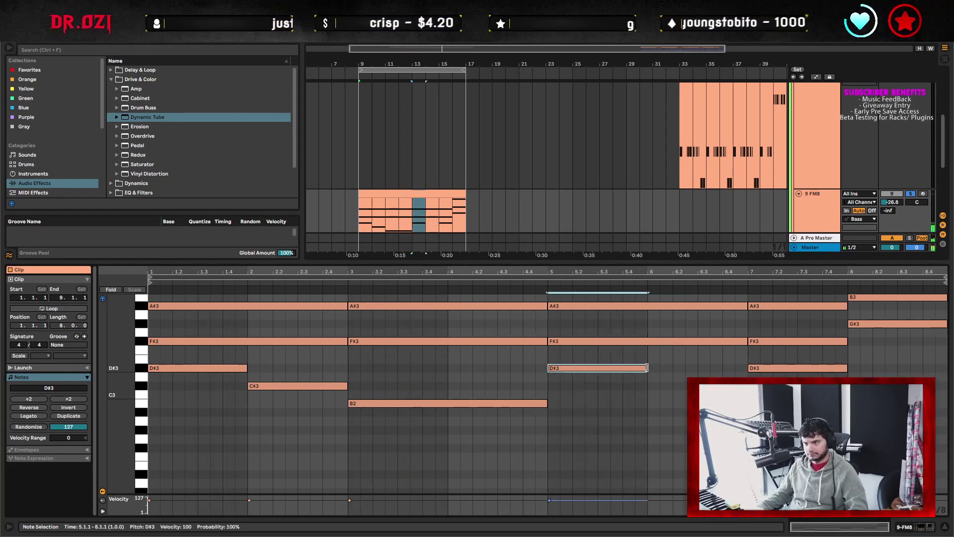
pyautogui.moveTo(706, 368); pyautogui.dragTo(706, 386)
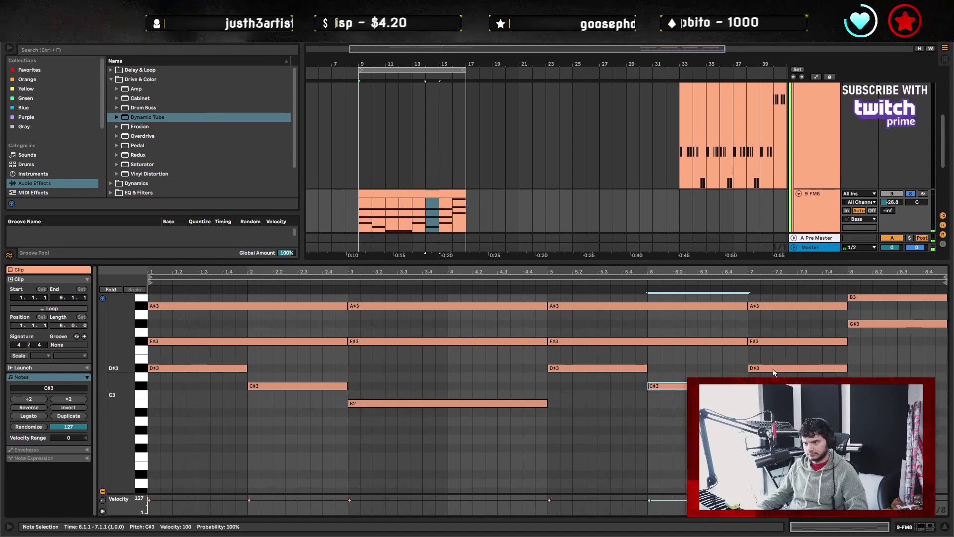
pyautogui.moveTo(775, 369); pyautogui.dragTo(775, 404)
pyautogui.click(855, 404)
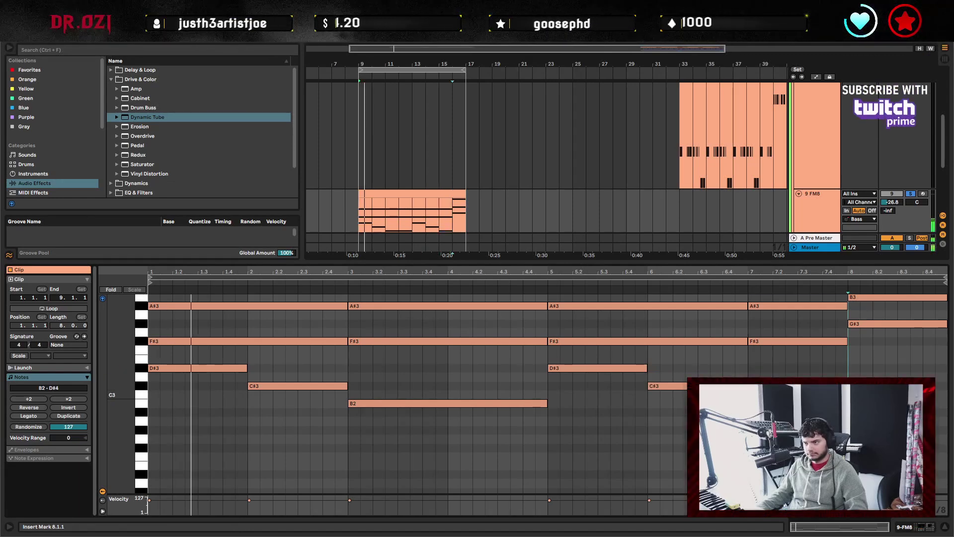
# Lower the G#3 note of the bar 8 chord by one octave to G#2.
pyautogui.scroll(2, 398, 419)
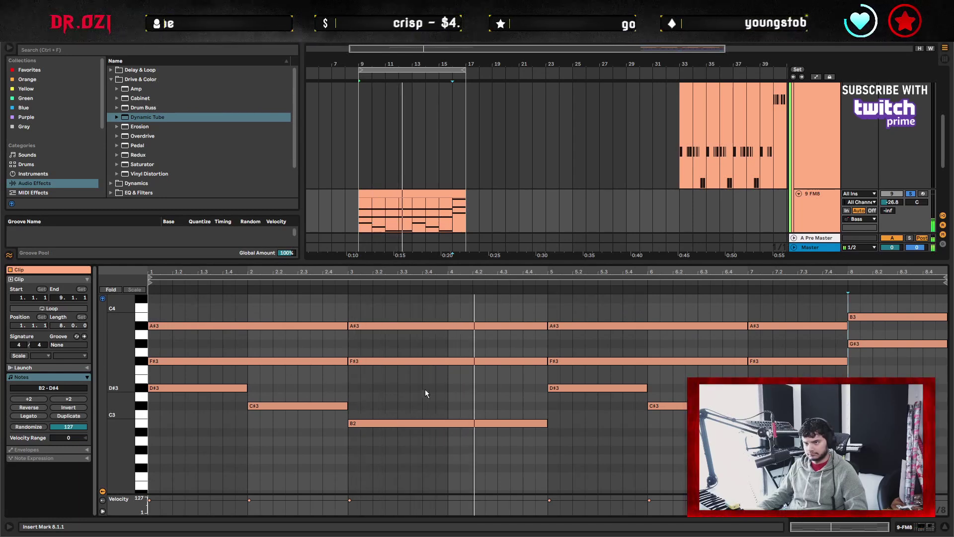
pyautogui.click(548, 410)
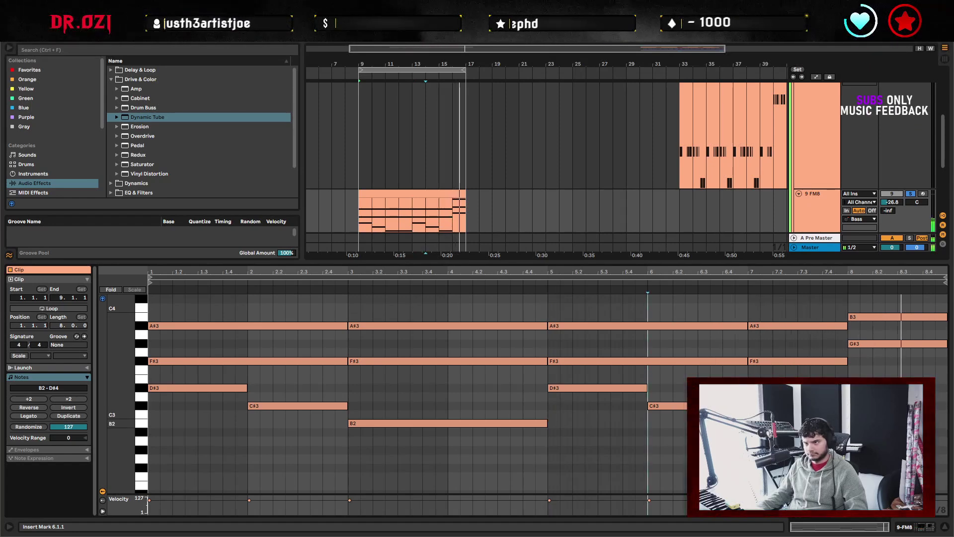
pyautogui.scroll(2, 889, 358)
pyautogui.click(893, 373)
pyautogui.hotkey('shift', 'Down')
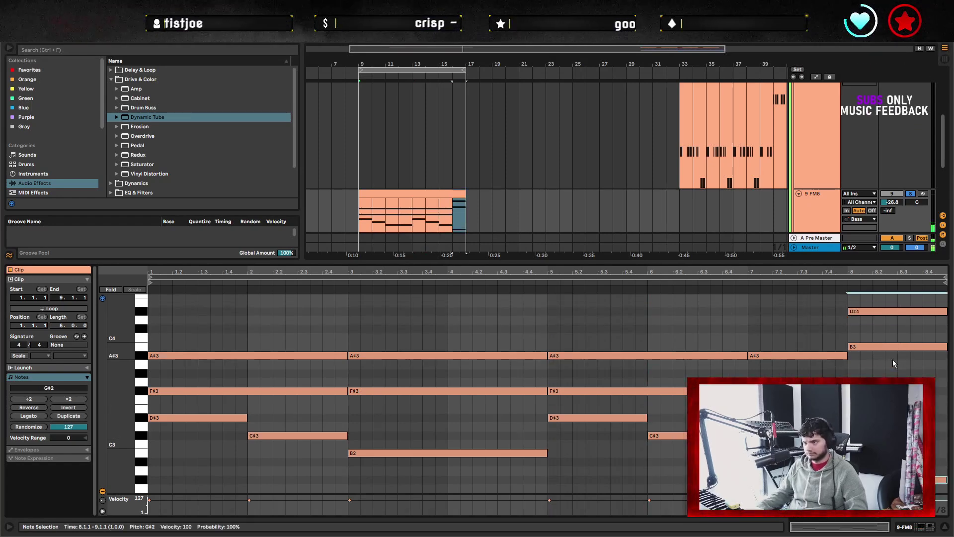
pyautogui.moveTo(105, 397); pyautogui.dragTo(119, 397)
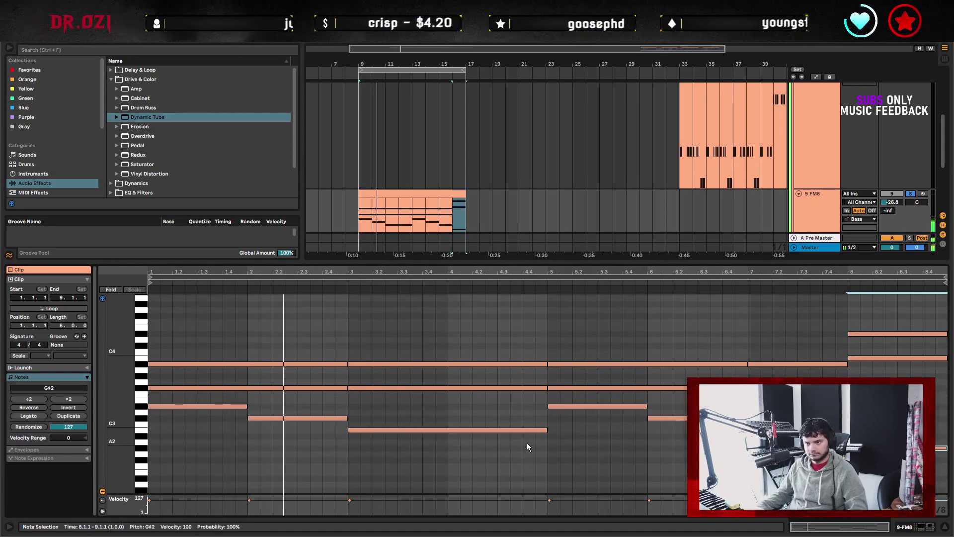
pyautogui.click(545, 449)
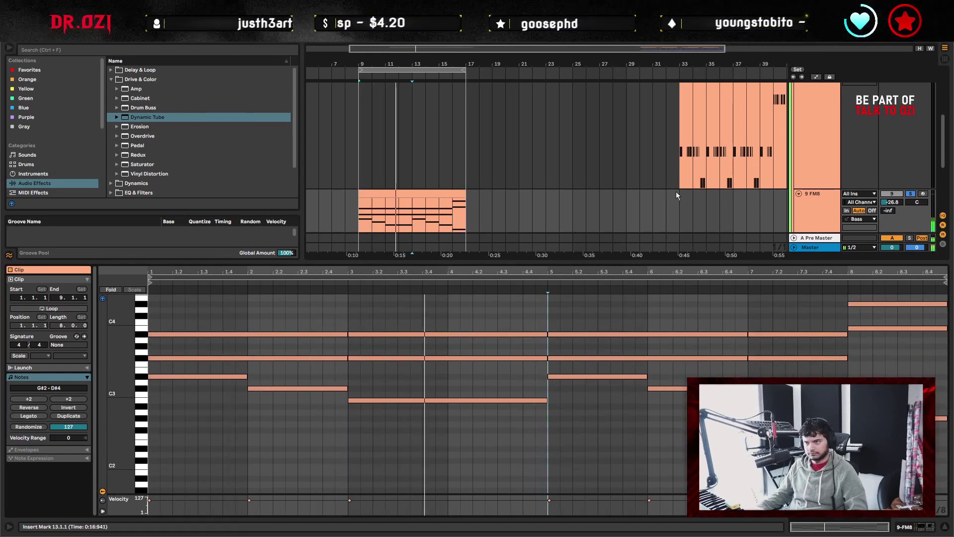
# Turn off the FM8 track's solo and compare playback of the section at bar 33 with the FM8 clip at bar 9.
pyautogui.click(681, 214)
pyautogui.click(911, 197)
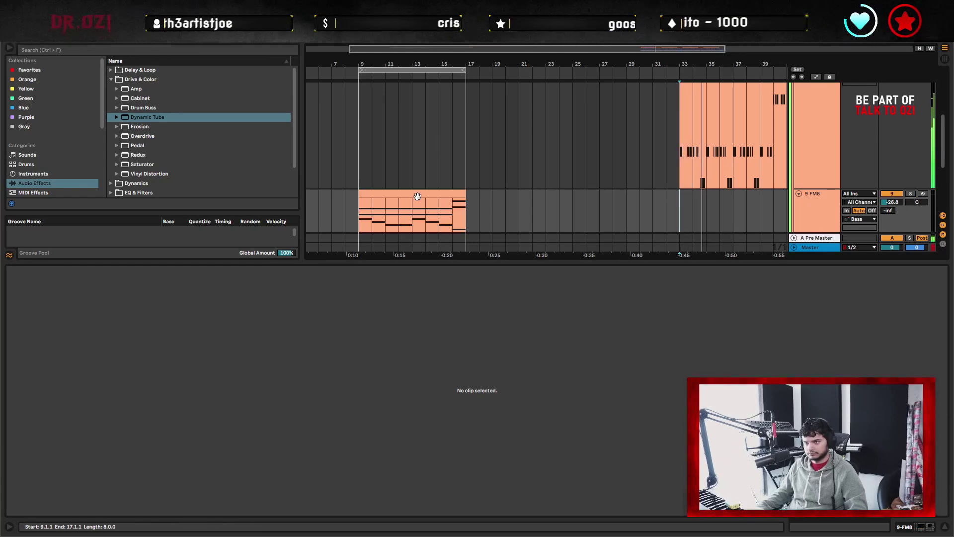
pyautogui.click(457, 226)
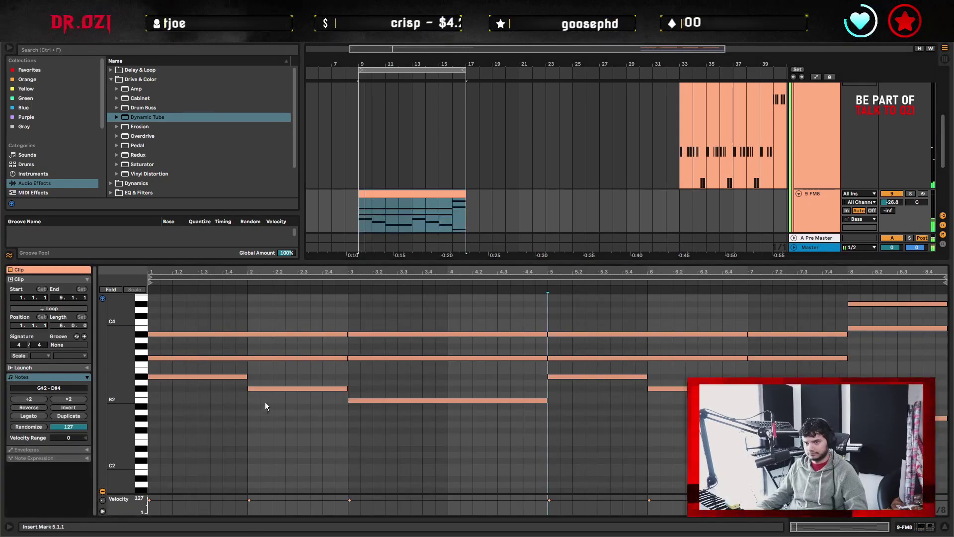
pyautogui.click(684, 203)
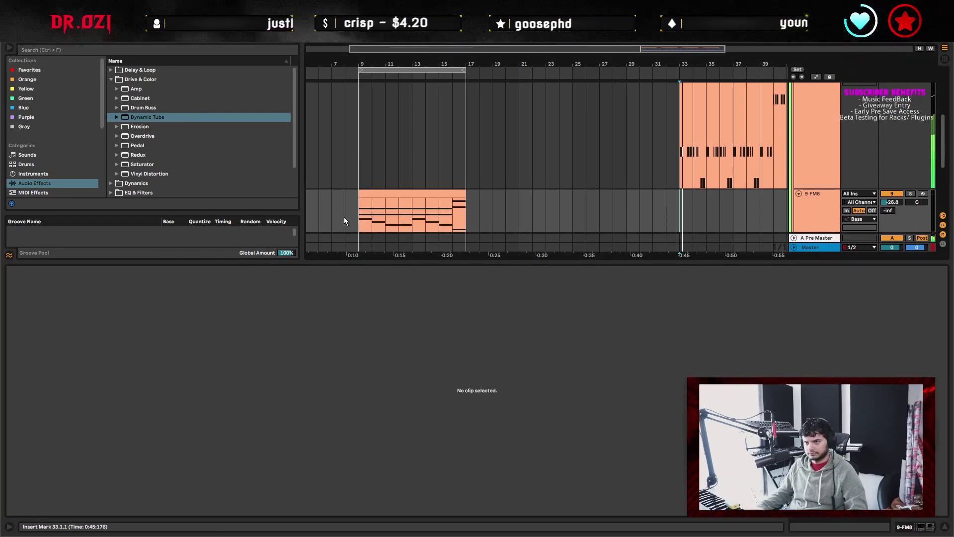
pyautogui.click(360, 216)
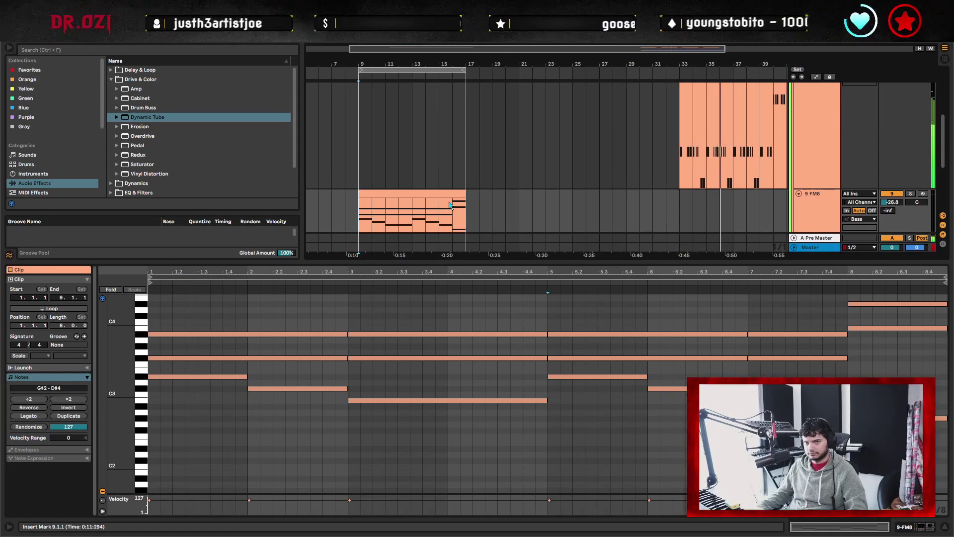
pyautogui.click(422, 203)
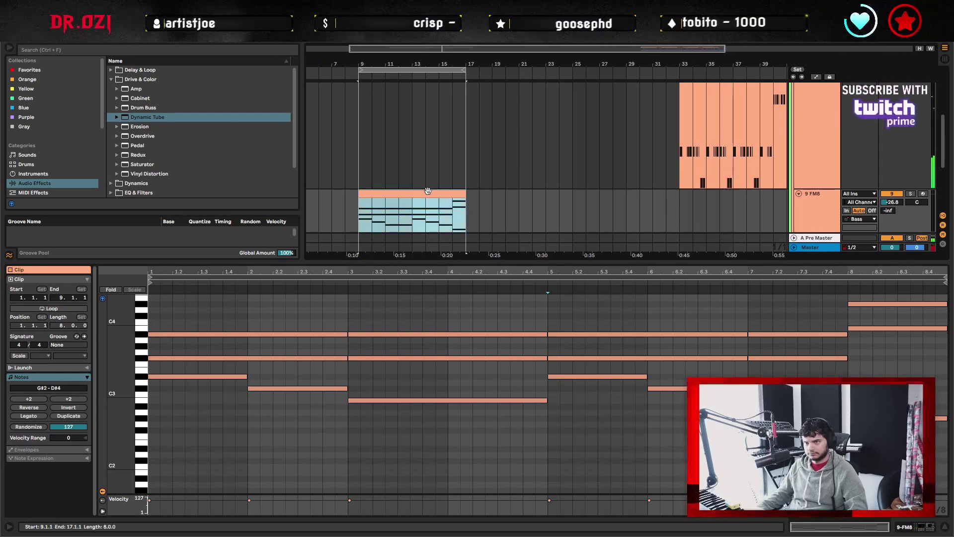
pyautogui.press('space')
# Transpose all notes in the FM8 clip down one semitone and audition them against the section from bar 33.
pyautogui.click(226, 407)
pyautogui.press('space')
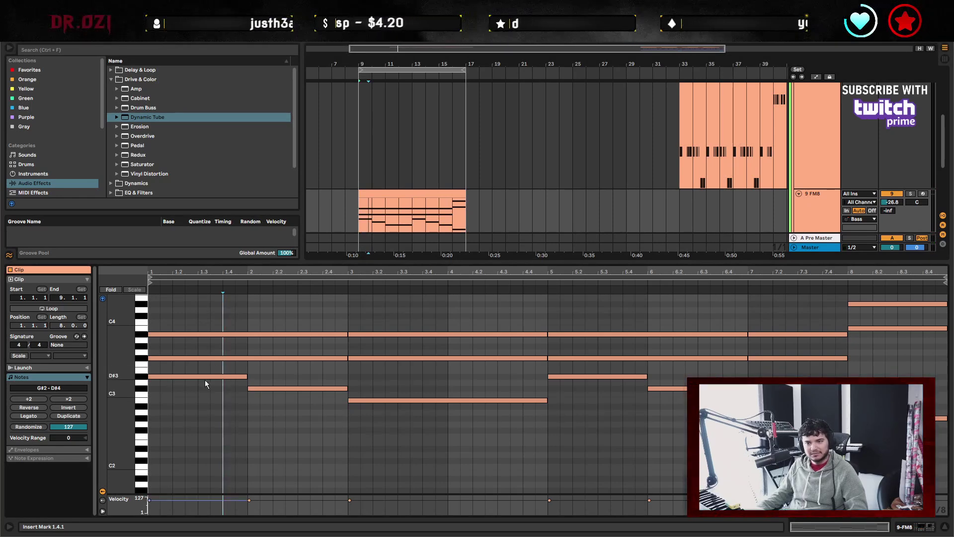
pyautogui.hotkey('ctrl', 'a')
pyautogui.press('Down')
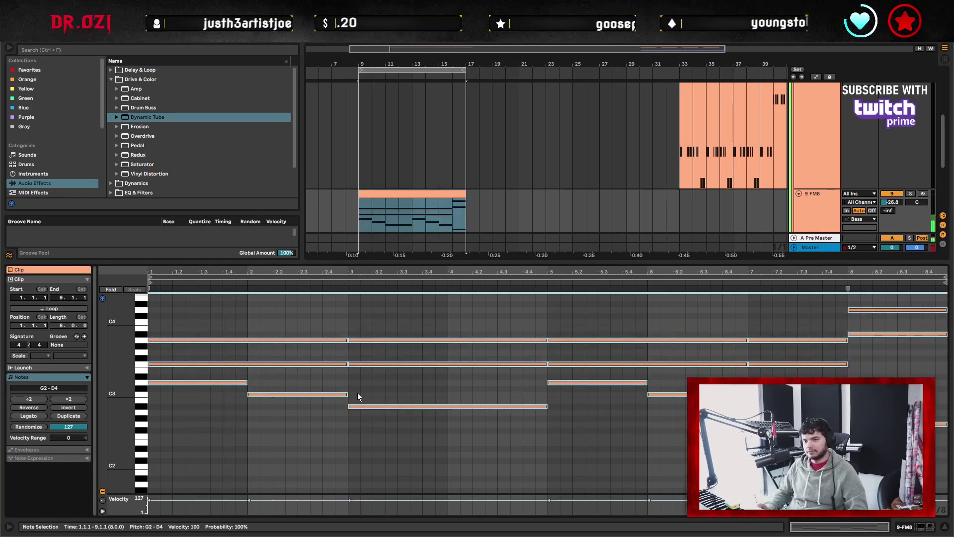
pyautogui.click(453, 223)
pyautogui.press('space')
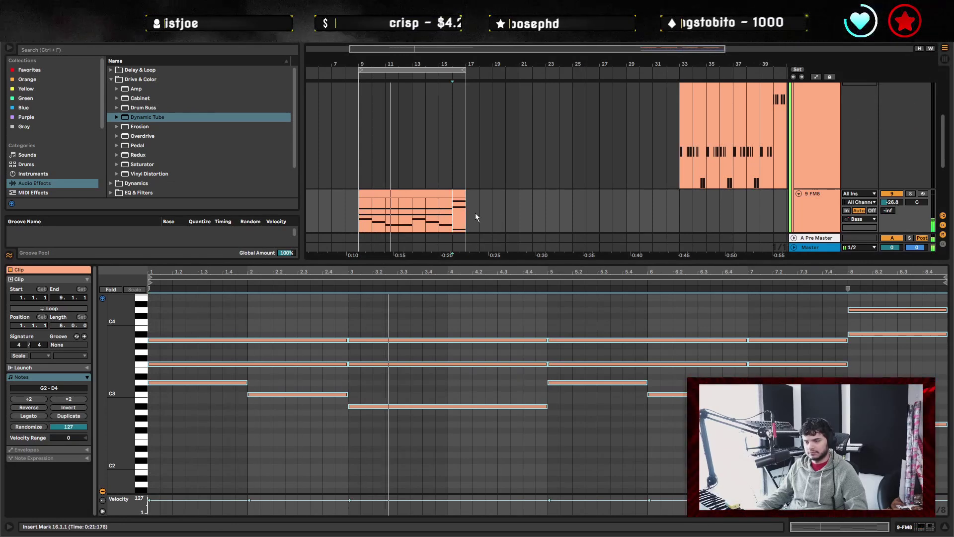
pyautogui.click(476, 213)
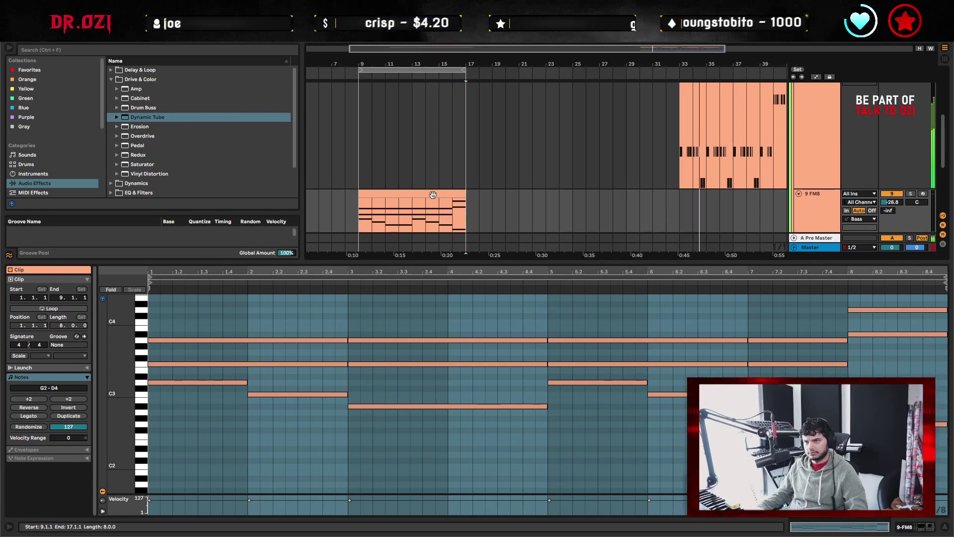
# Transpose all notes in the FM8 clip back up one semitone.
pyautogui.click(413, 395)
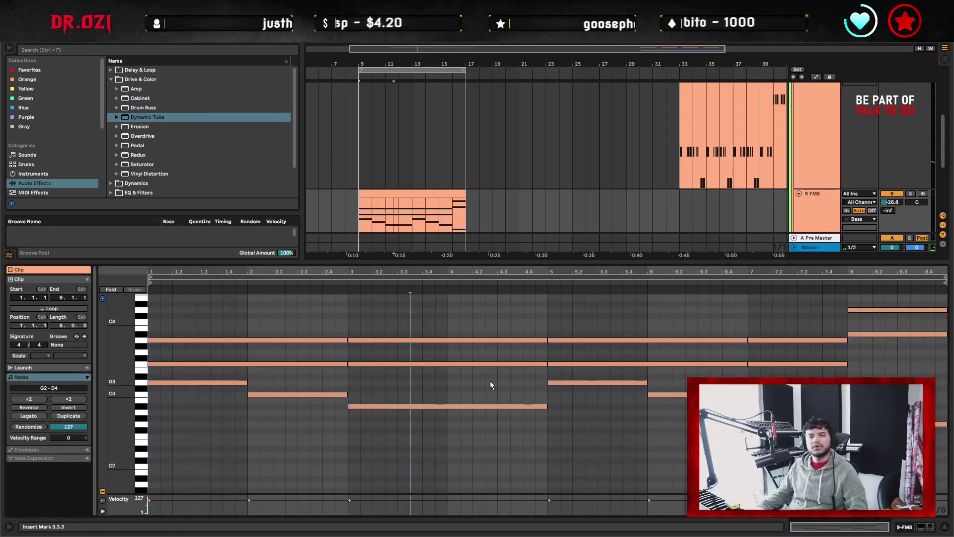
pyautogui.hotkey('ctrl', 'a')
pyautogui.press('Up')
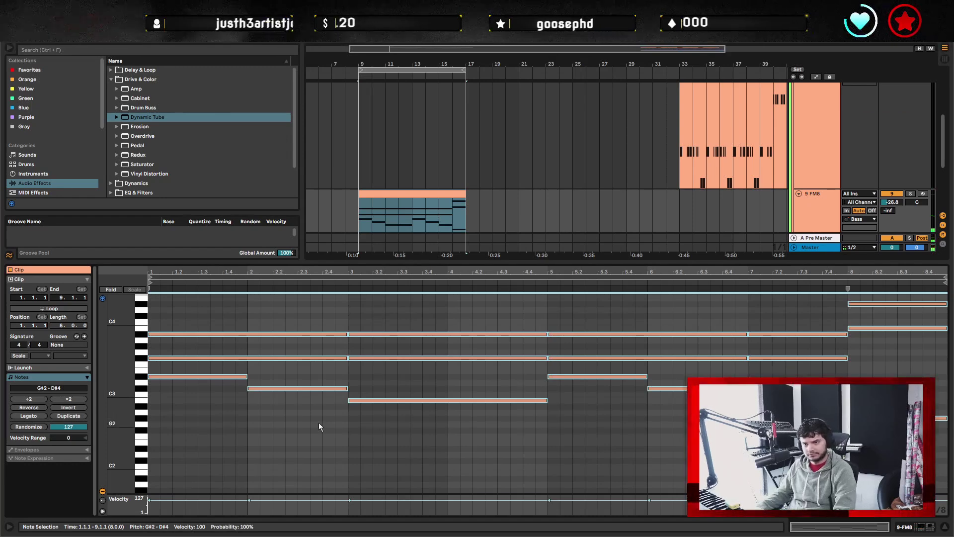
# Delete the bottom-line notes from bar 2 through bar 7 and raise the bar 8 chord's G#2 to G#3.
pyautogui.moveTo(323, 428); pyautogui.dragTo(410, 432)
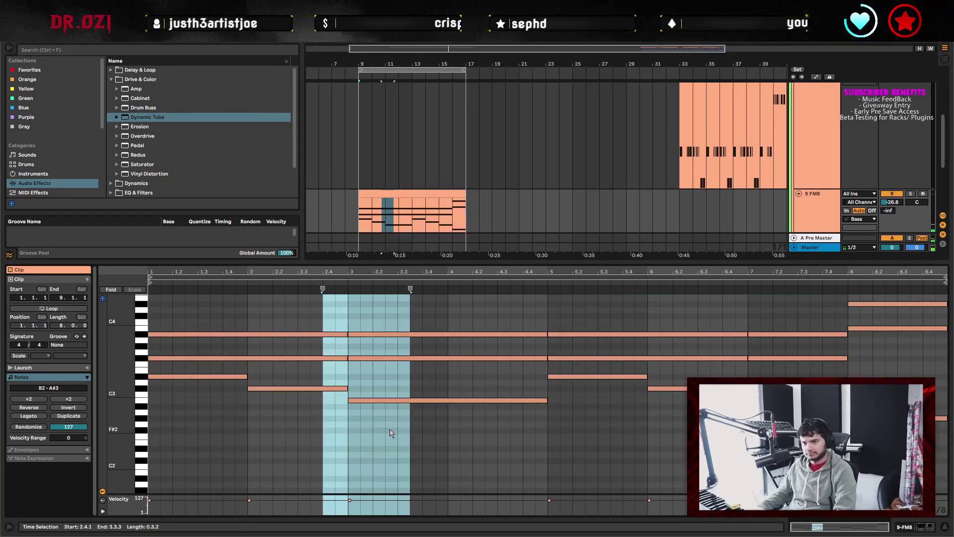
pyautogui.click(336, 388)
pyautogui.press('Delete')
pyautogui.click(454, 400)
pyautogui.press('Delete')
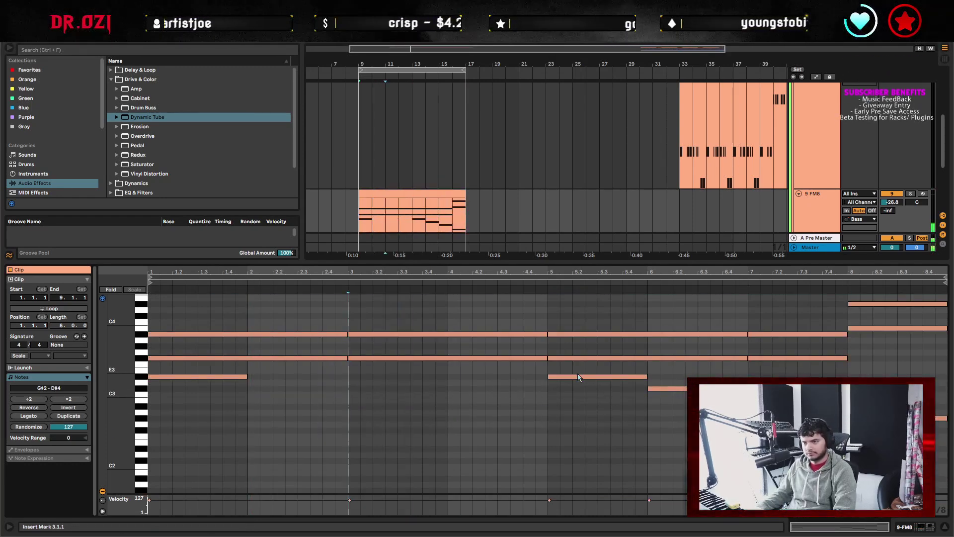
pyautogui.moveTo(577, 376); pyautogui.dragTo(877, 346)
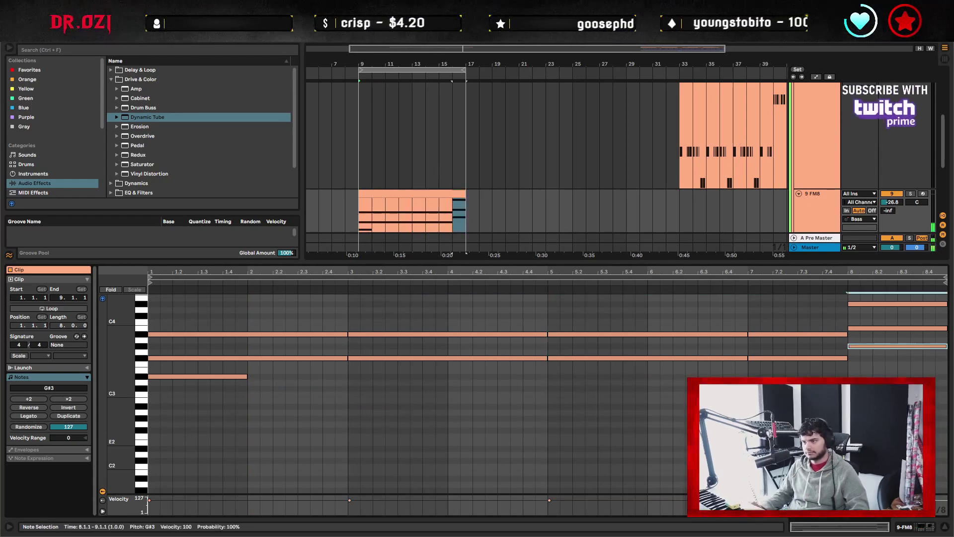
# Extend the first D#3 note to two bars and duplicate it in two-bar notes through the end of bar 8.
pyautogui.click(217, 377)
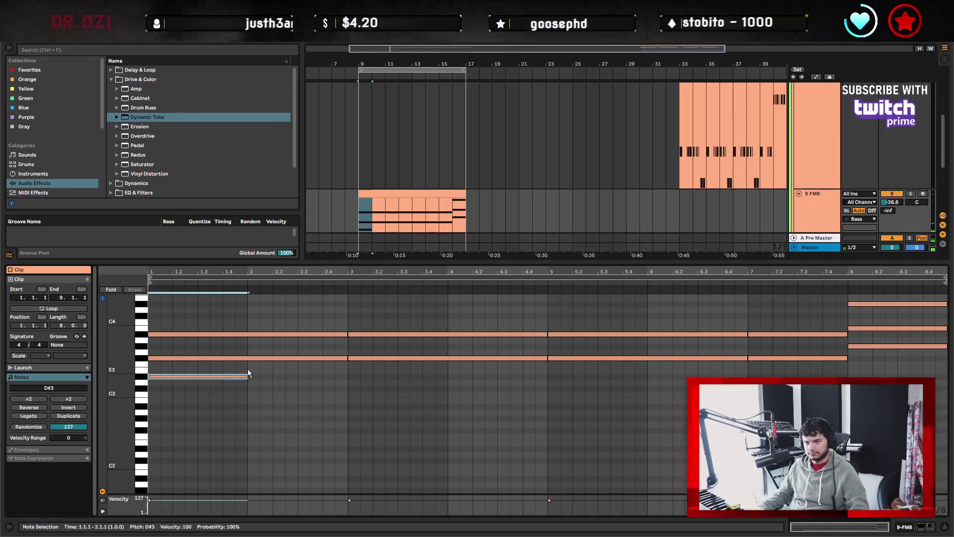
pyautogui.moveTo(247, 376); pyautogui.dragTo(348, 376)
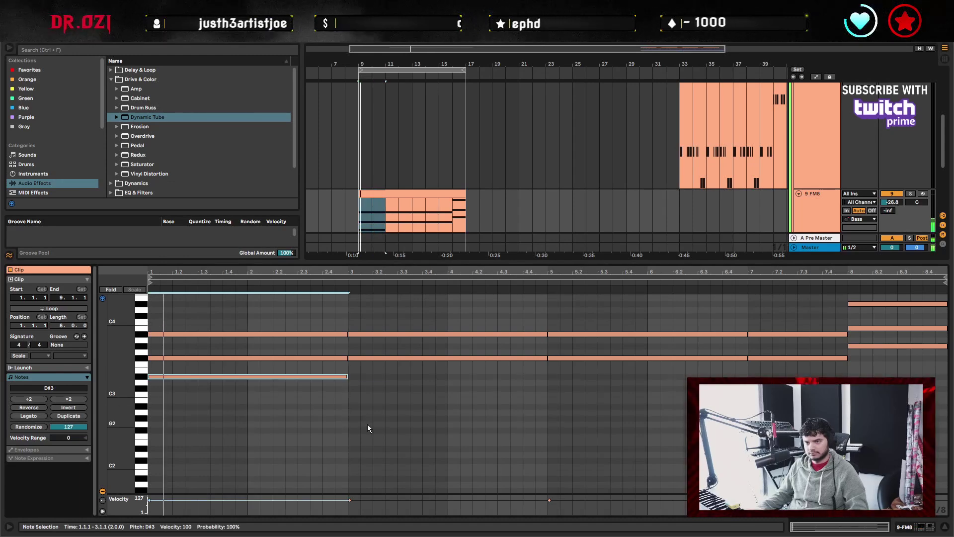
pyautogui.hotkey('ctrl', 'd')
# Lower all A#3 notes in bars 1 to 7 by two semitones to G#3 and audition the chords.
pyautogui.moveTo(242, 319); pyautogui.dragTo(783, 348)
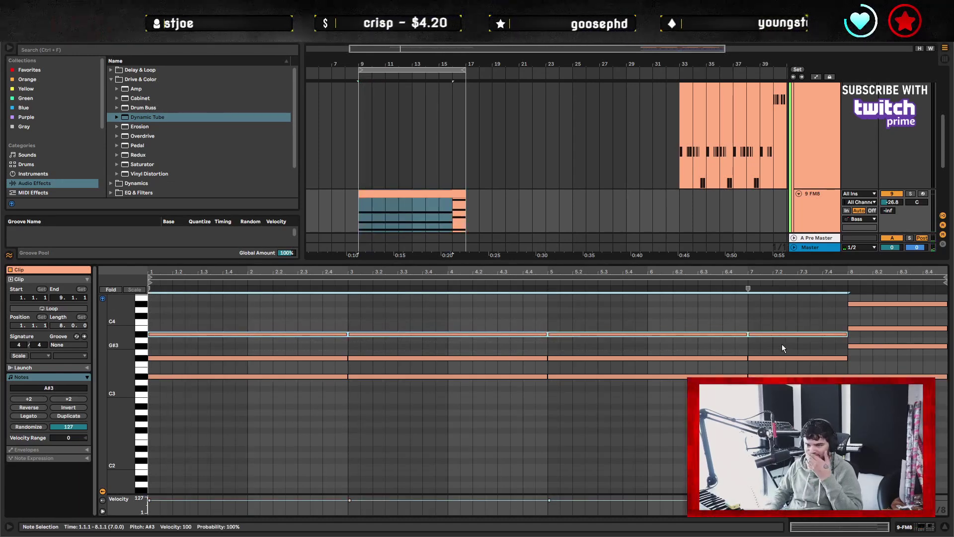
pyautogui.press('Down')
pyautogui.press('Down')
pyautogui.press('space')
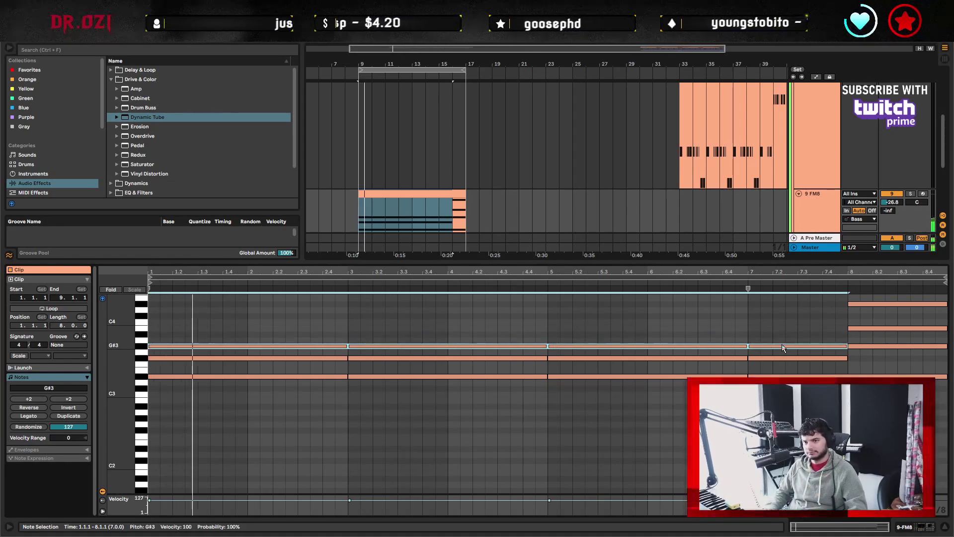
pyautogui.click(548, 409)
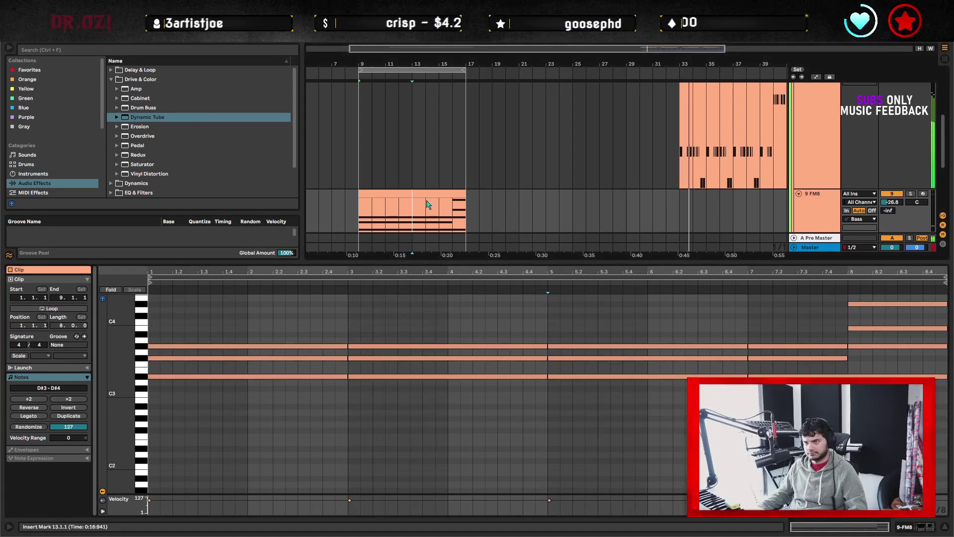
# Paste the FM8 clip at bar 33 beneath the bass clips and loop bars 33 to 41.
pyautogui.click(696, 213)
pyautogui.hotkey('ctrl', 'v')
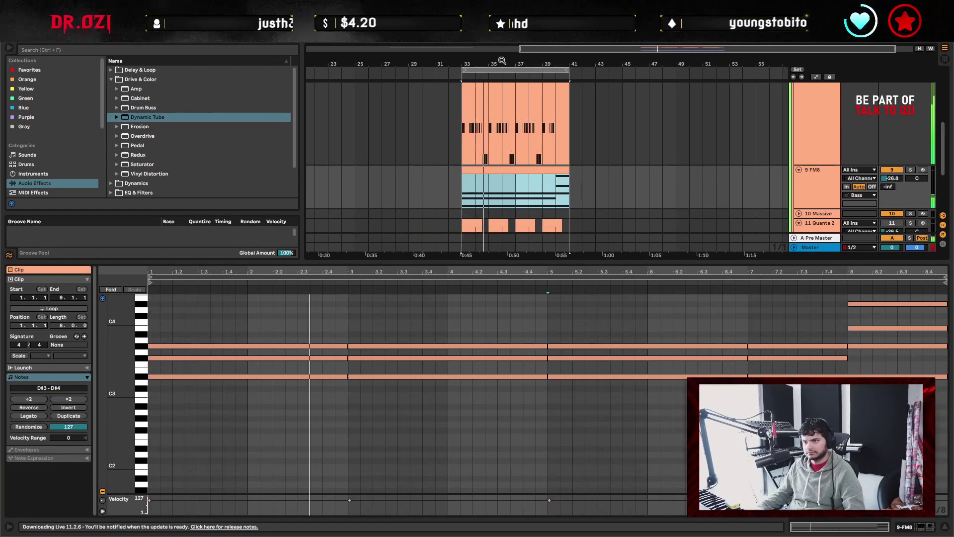
pyautogui.scroll(2, 500, 169)
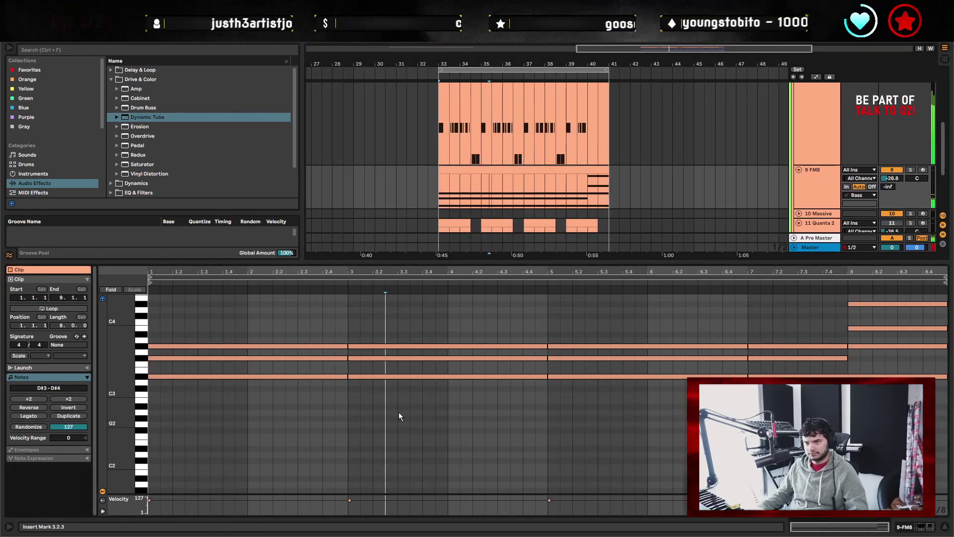
# Deactivate the F#3 and G#3 notes in bars 1 to 7 and shorten the last D#3 note to end at bar 8.
pyautogui.moveTo(286, 331); pyautogui.dragTo(794, 359)
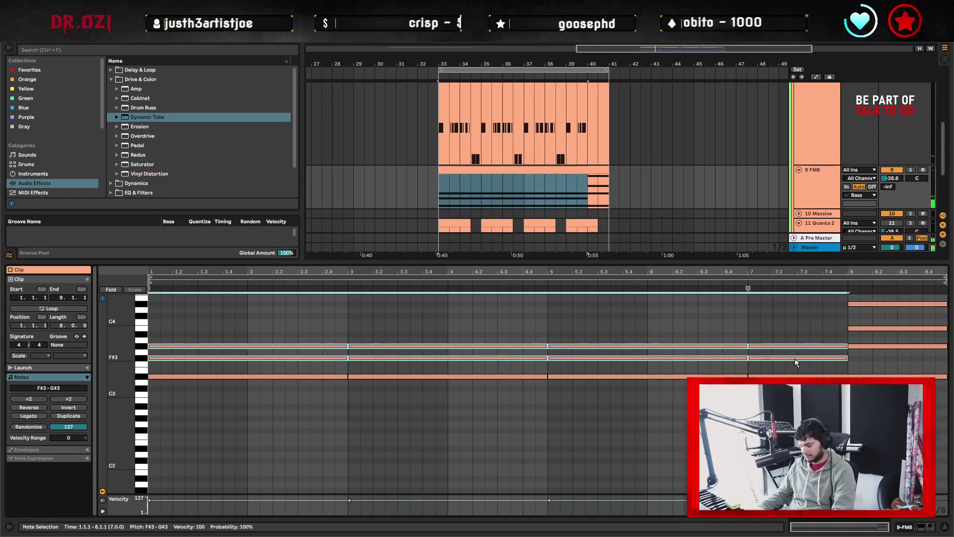
pyautogui.hotkey('alt', 'space')
pyautogui.click(547, 454)
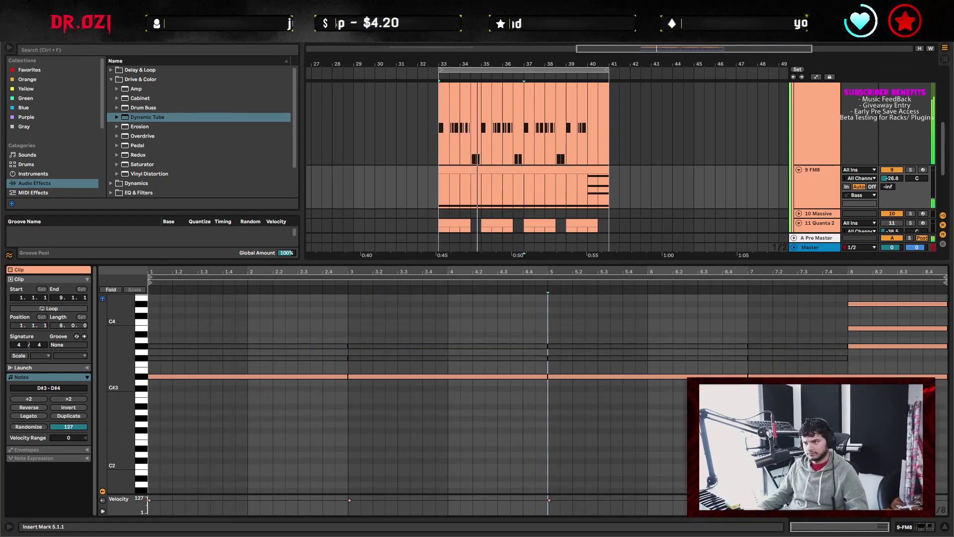
pyautogui.click(946, 376)
pyautogui.moveTo(946, 376); pyautogui.dragTo(848, 377)
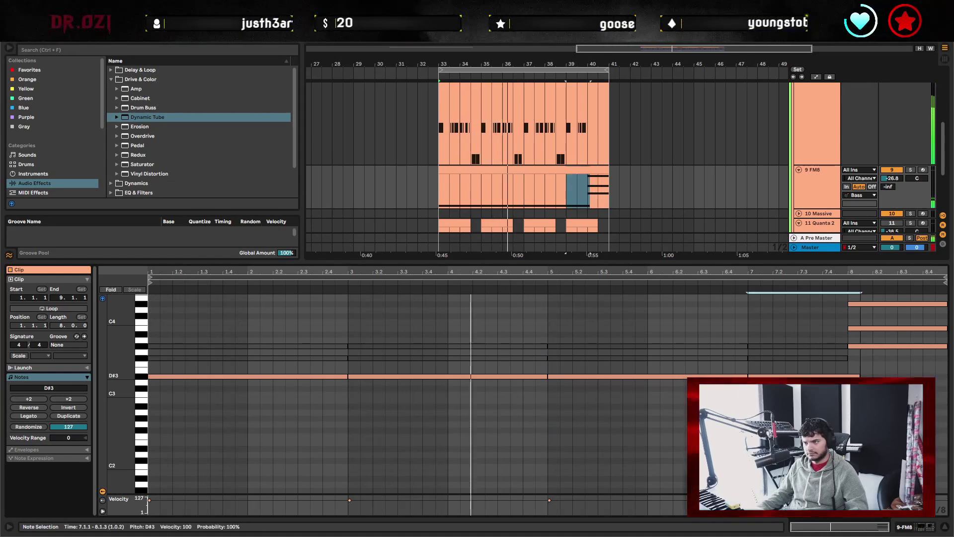
# Collapse the Corpus and LosAngeles devices on the Serum track and deactivate all its effects through the final EQ Eight.
pyautogui.click(773, 397)
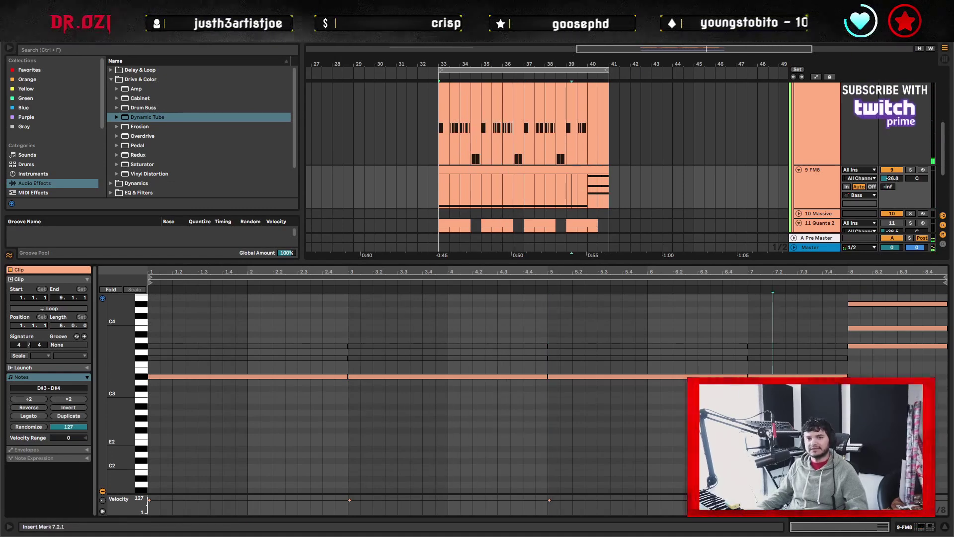
pyautogui.click(828, 114)
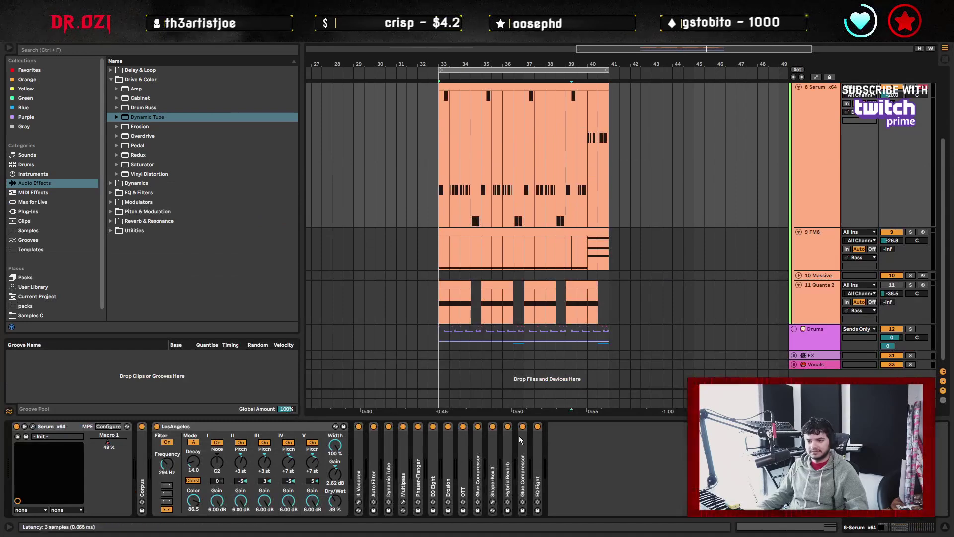
pyautogui.doubleClick(142, 465)
pyautogui.doubleClick(179, 426)
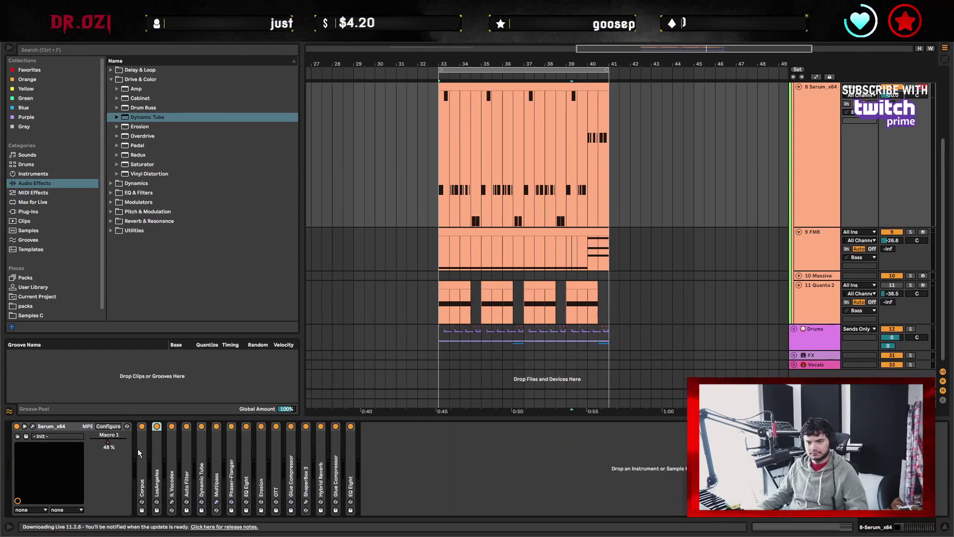
pyautogui.keyDown('shift'); pyautogui.click(350, 463); pyautogui.keyUp('shift')
# Play the loop and solo the Serum and FM8 tracks together.
pyautogui.press('space')
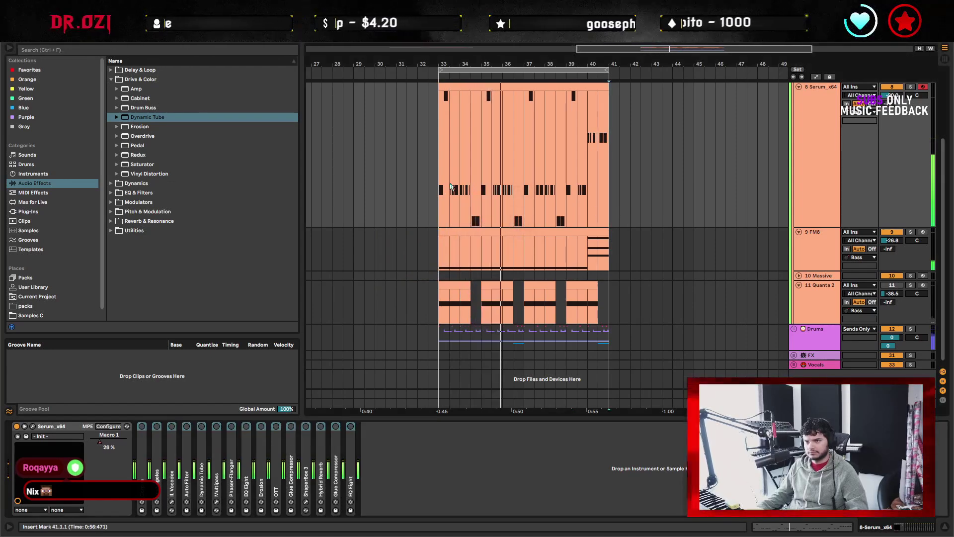
pyautogui.click(910, 87)
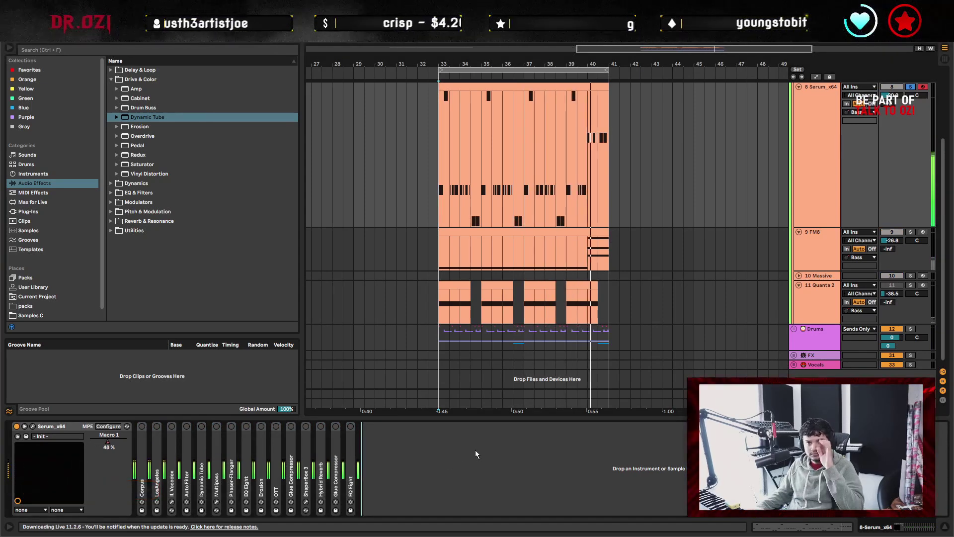
pyautogui.click(910, 231)
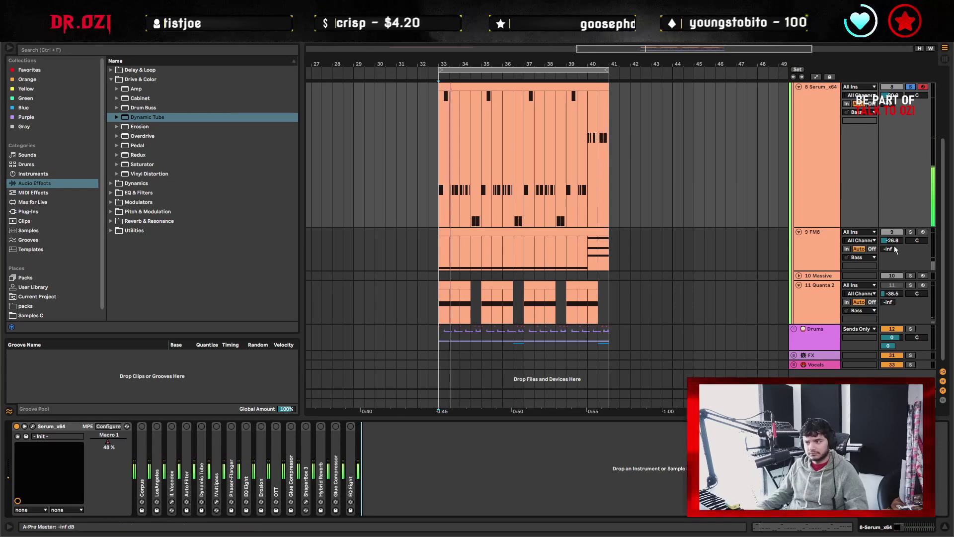
# Examine the FM8 track's devices and operator E's settings in the FM8 editor, and close the editor.
pyautogui.click(566, 241)
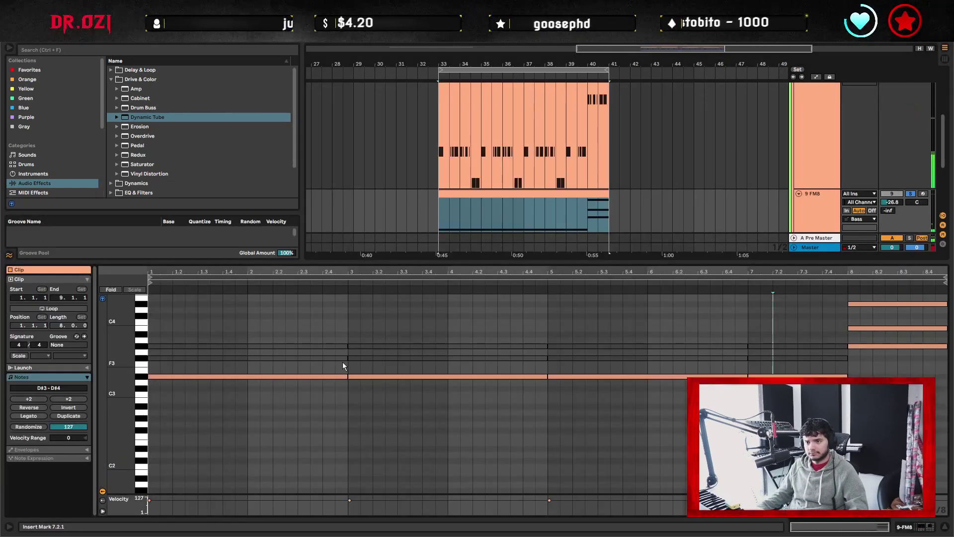
pyautogui.hotkey('shift', 'Tab')
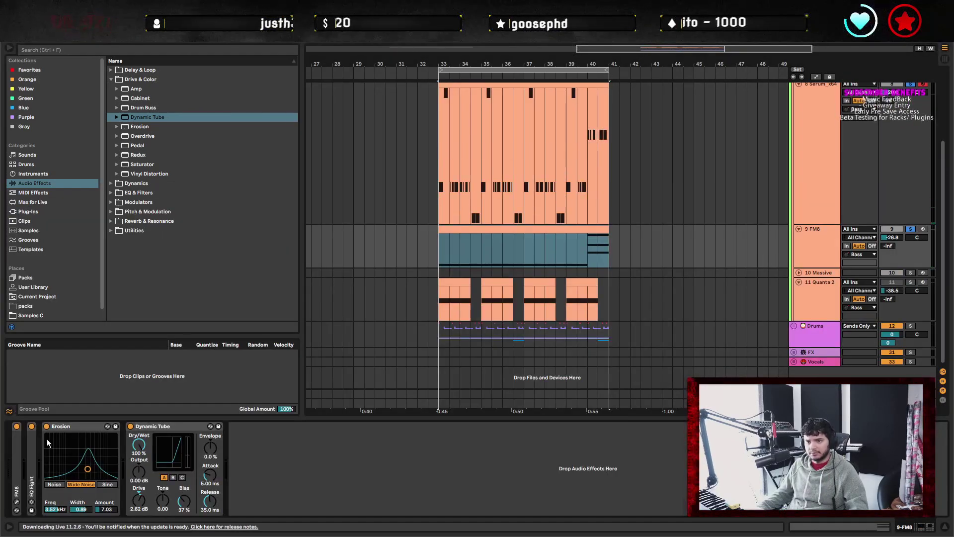
pyautogui.doubleClick(12, 446)
pyautogui.click(32, 426)
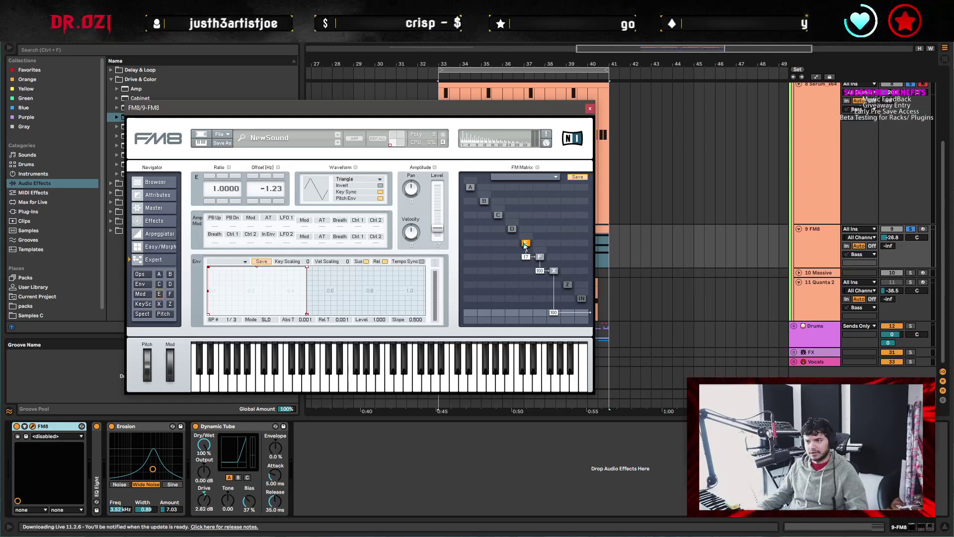
pyautogui.click(590, 109)
pyautogui.hotkey('shift', 'Tab')
# Lower the FM8 clip's D#3 notes in bars 1 to 7 by three semitones to C3 and audition them.
pyautogui.click(527, 314)
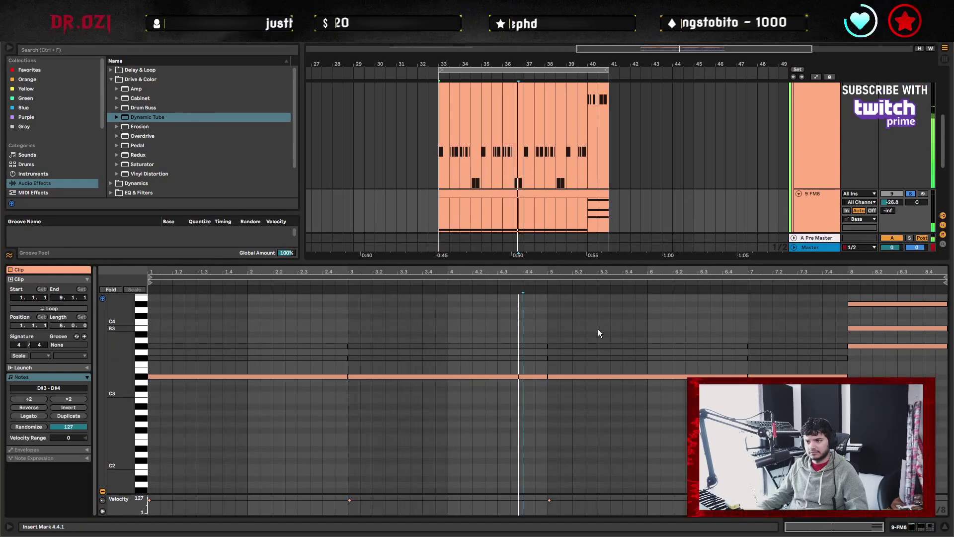
pyautogui.moveTo(256, 408); pyautogui.dragTo(848, 385)
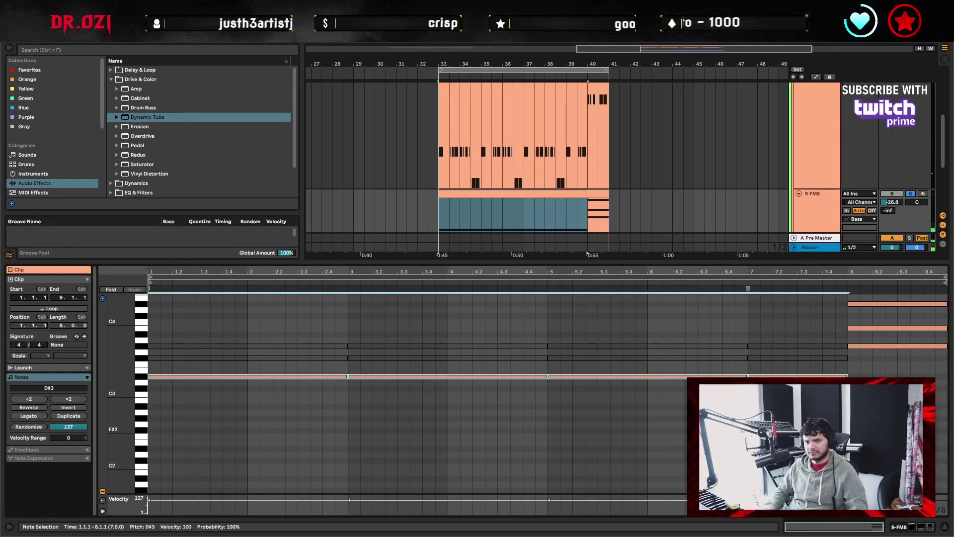
pyautogui.press('Down')
pyautogui.press('Down')
pyautogui.press('Down')
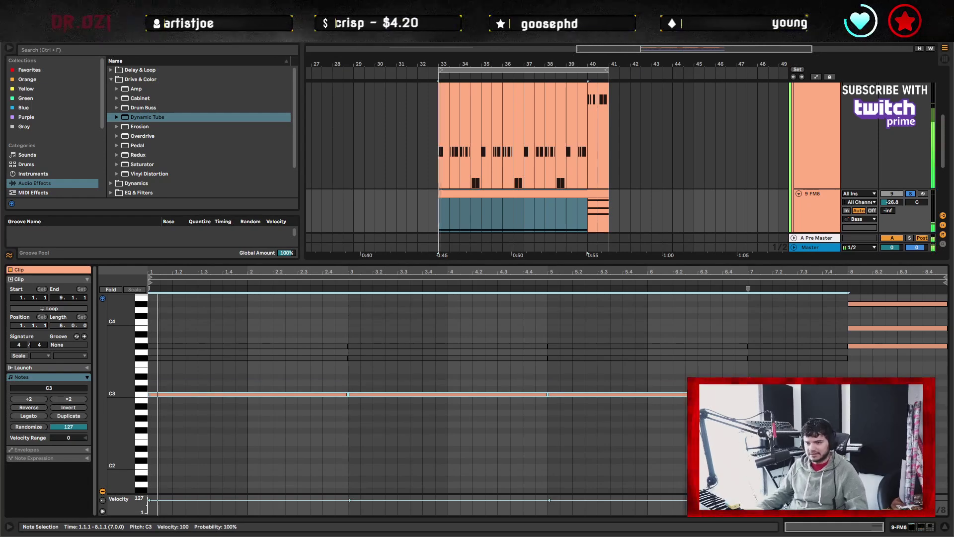
pyautogui.press('space')
pyautogui.press('Escape')
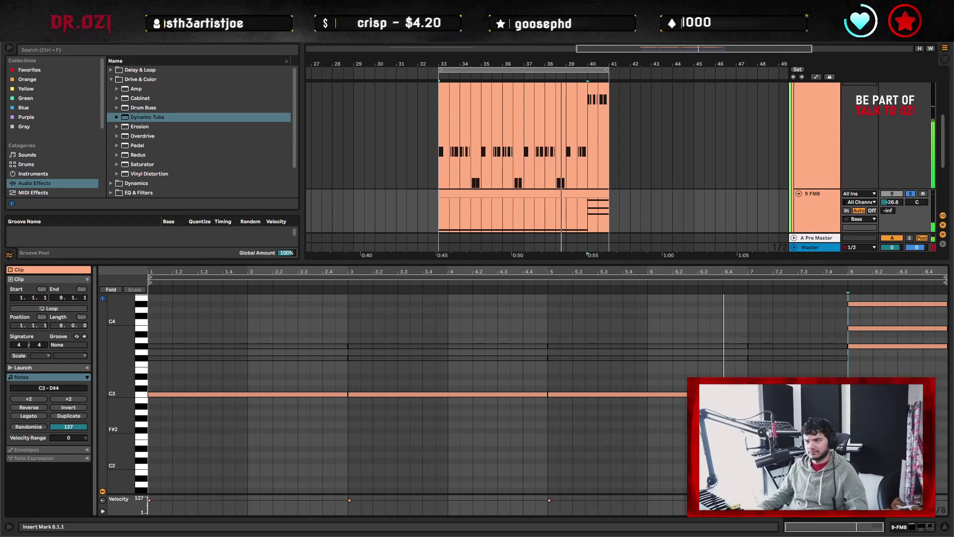
# Delete the FM8 clip's deactivated notes and remove B3 and D#4 from bar 8, keeping only G#3, and audition the clip.
pyautogui.click(810, 160)
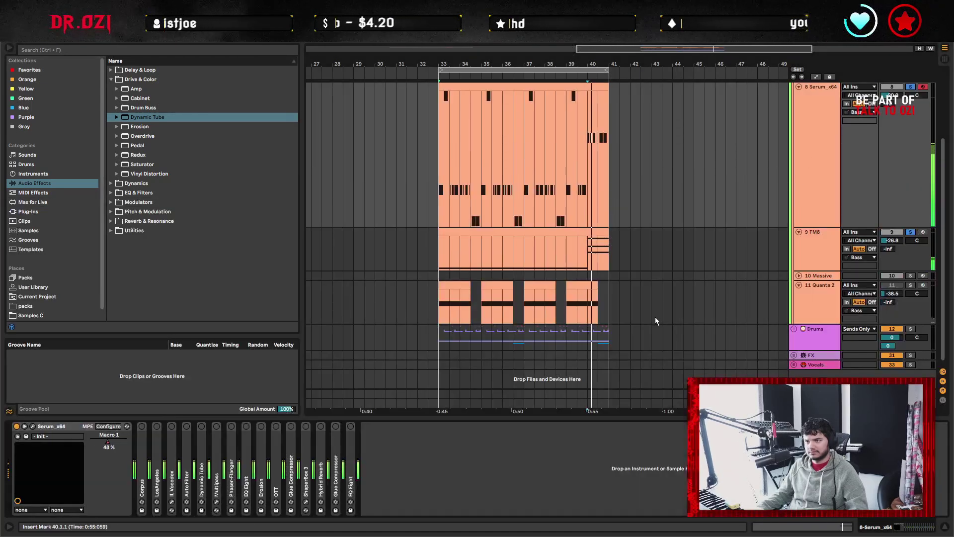
pyautogui.click(603, 230)
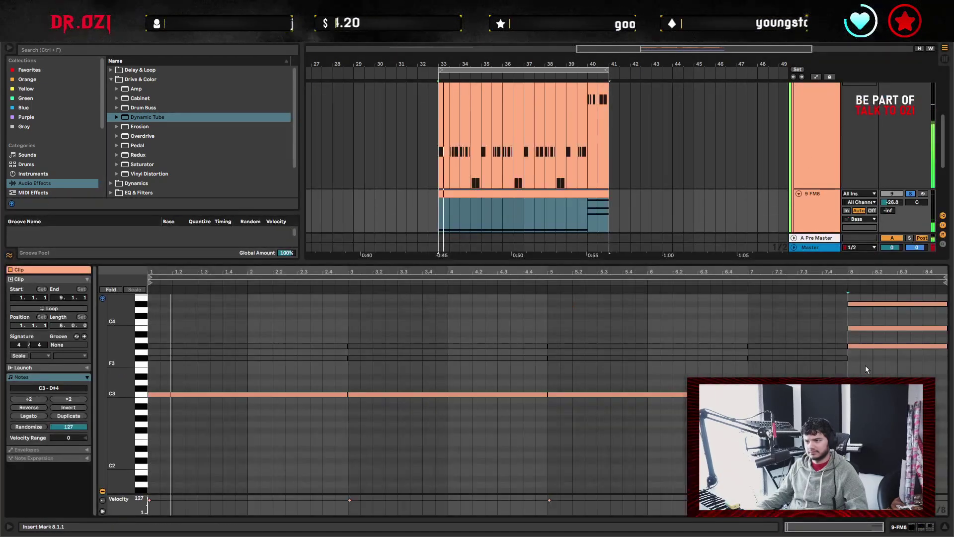
pyautogui.moveTo(841, 366); pyautogui.dragTo(580, 347)
pyautogui.click(884, 346)
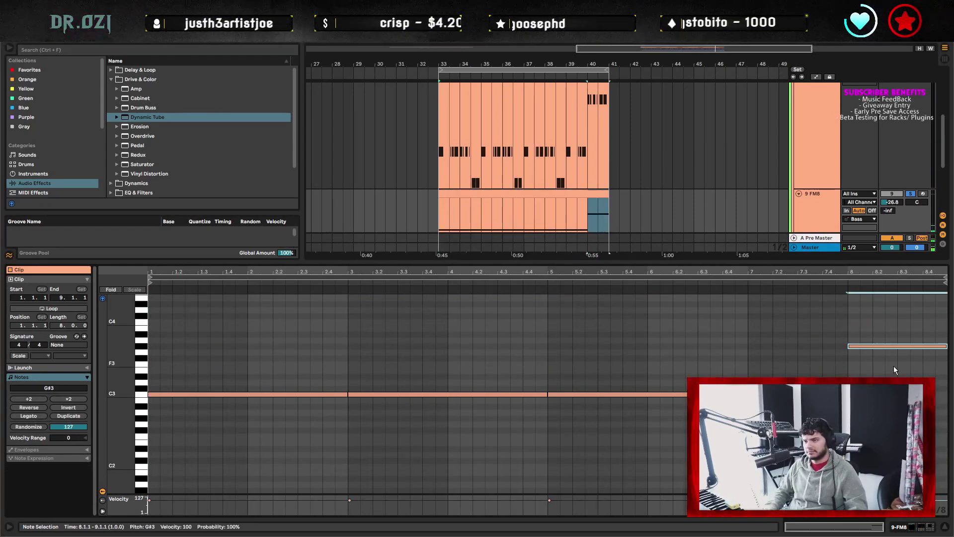
pyautogui.press('space')
pyautogui.click(589, 215)
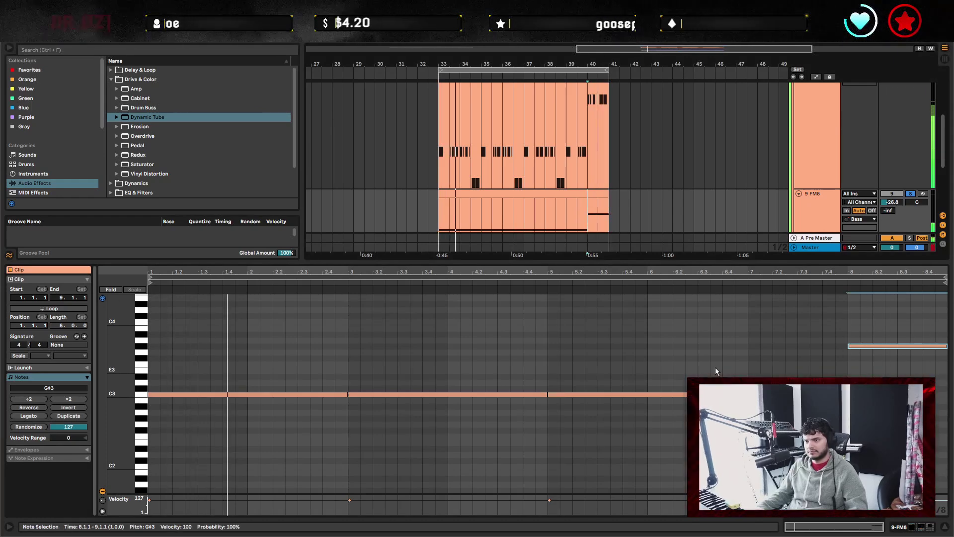
pyautogui.moveTo(452, 214); pyautogui.dragTo(595, 214)
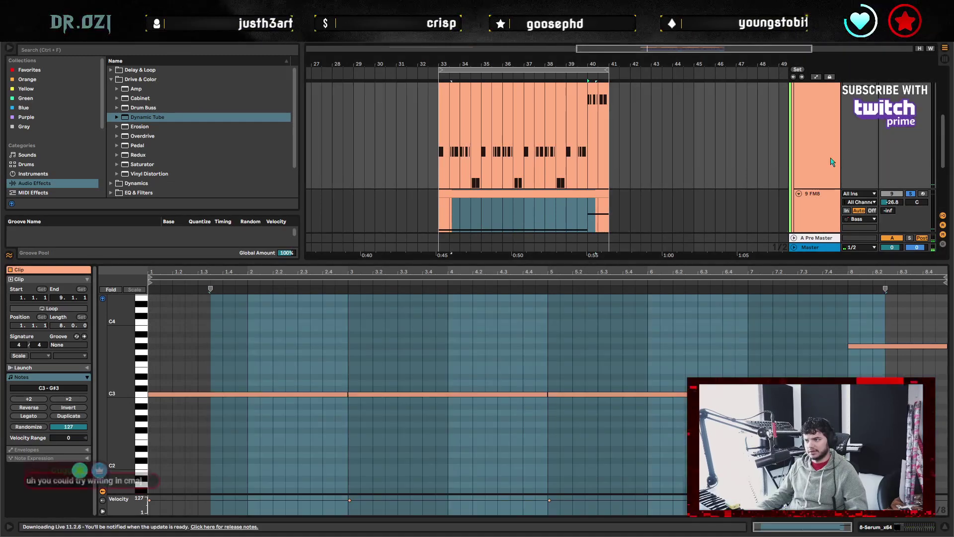
# Open Serum from its track and examine the modulation matrix and the effects chain down to the compressor.
pyautogui.click(833, 162)
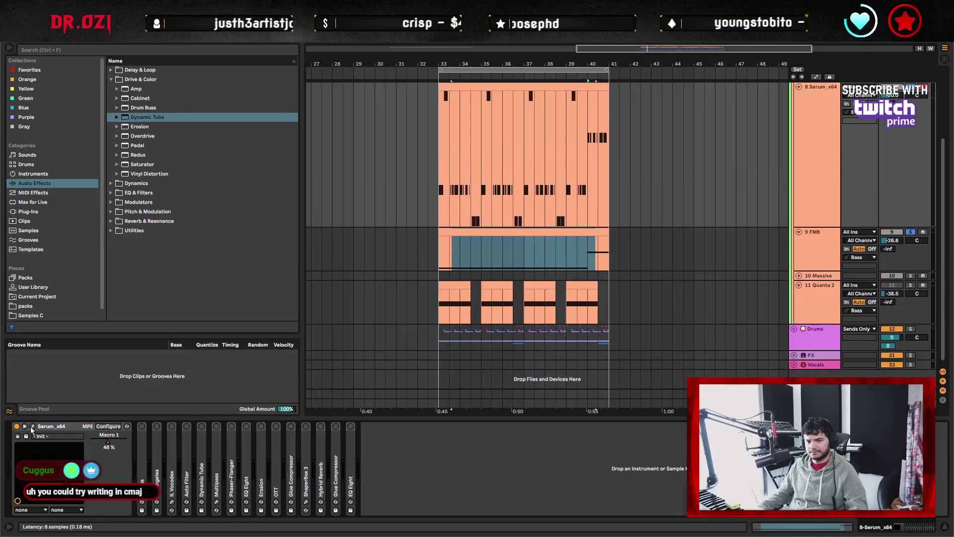
pyautogui.hotkey('ctrl', 'alt', 'p')
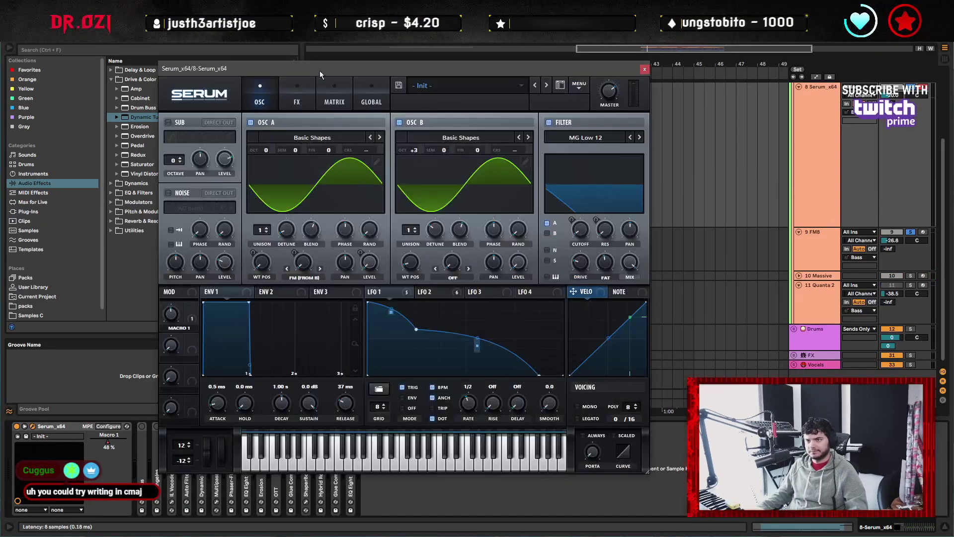
pyautogui.click(334, 97)
pyautogui.click(298, 98)
pyautogui.click(334, 97)
pyautogui.click(299, 102)
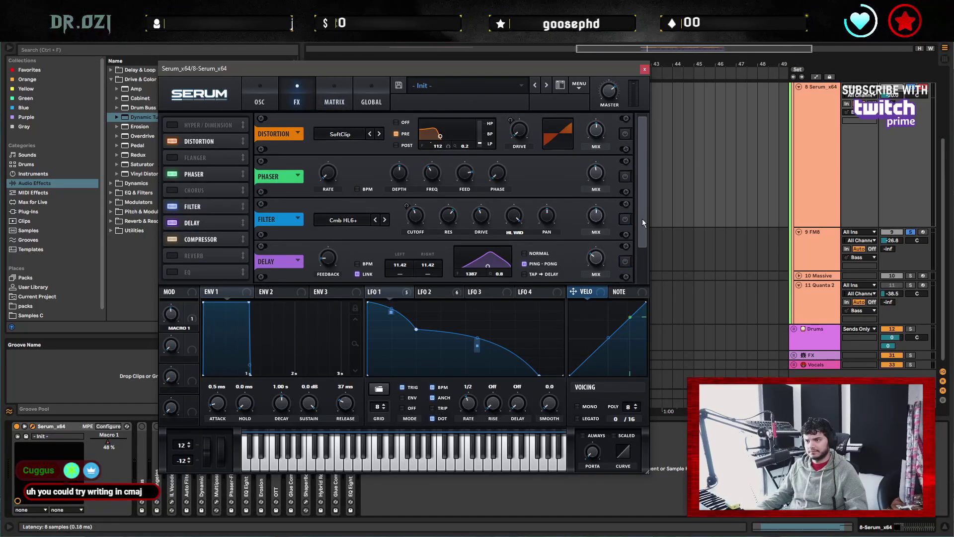
pyautogui.scroll(-2, 644, 218)
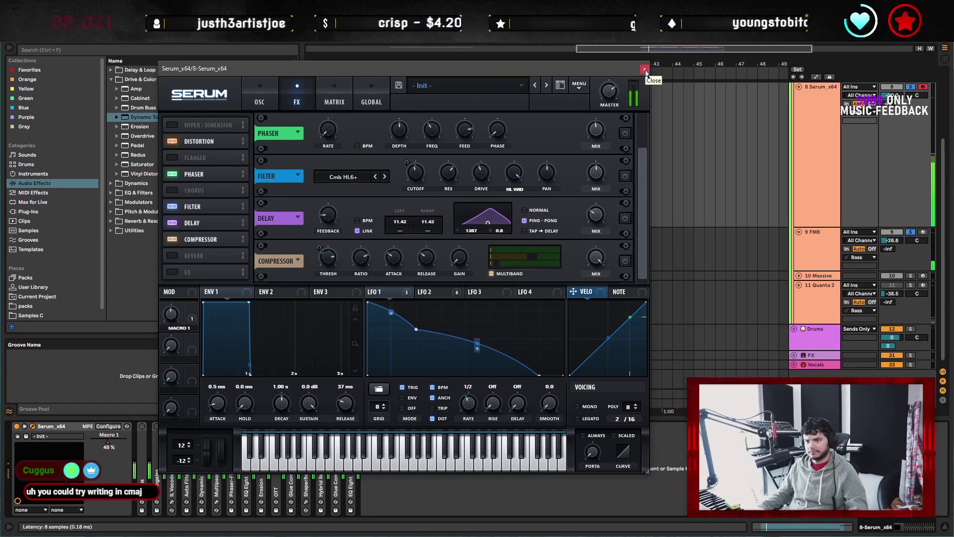
# Switch off oscillator B and the filter in Serum and close its window.
pyautogui.click(260, 97)
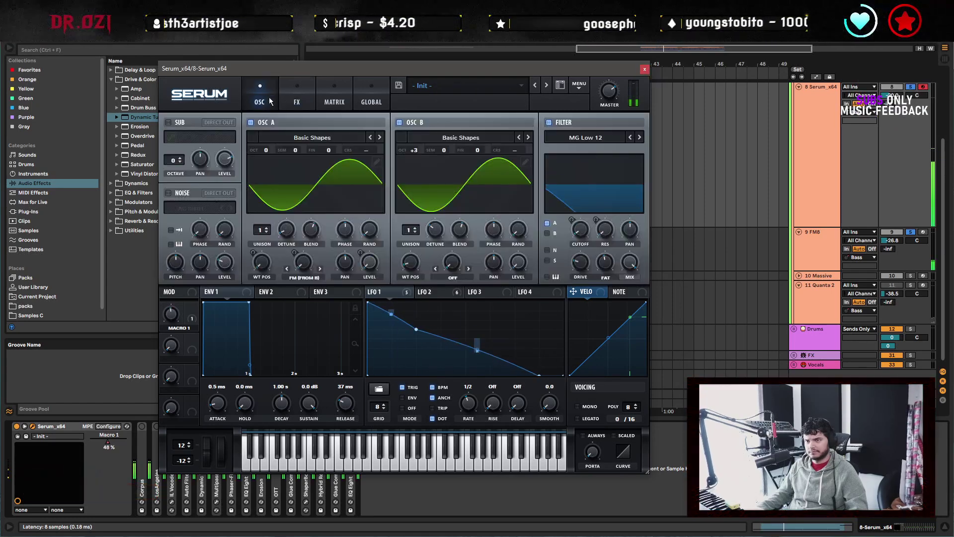
pyautogui.click(400, 122)
pyautogui.click(549, 122)
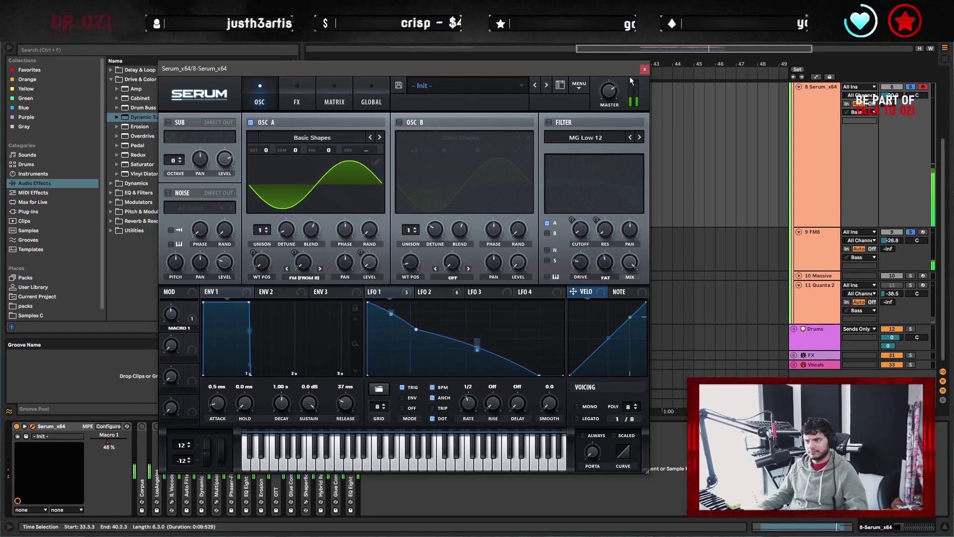
pyautogui.click(645, 68)
# Play from bar 33 and examine the Serum signal in the last EQ Eight's enlarged spectrum display.
pyautogui.click(440, 169)
pyautogui.scroll(2, 439, 169)
pyautogui.press('space')
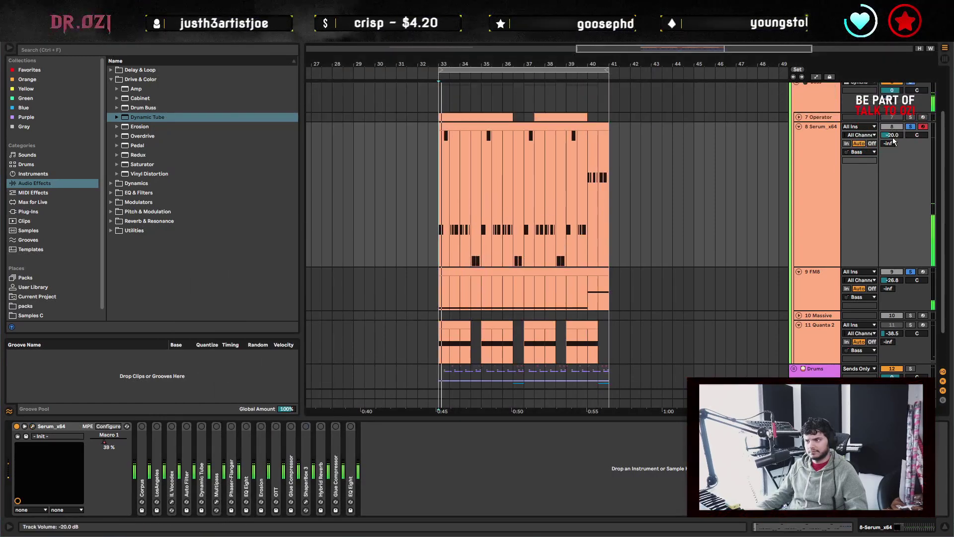
pyautogui.click(348, 469)
pyautogui.click(422, 438)
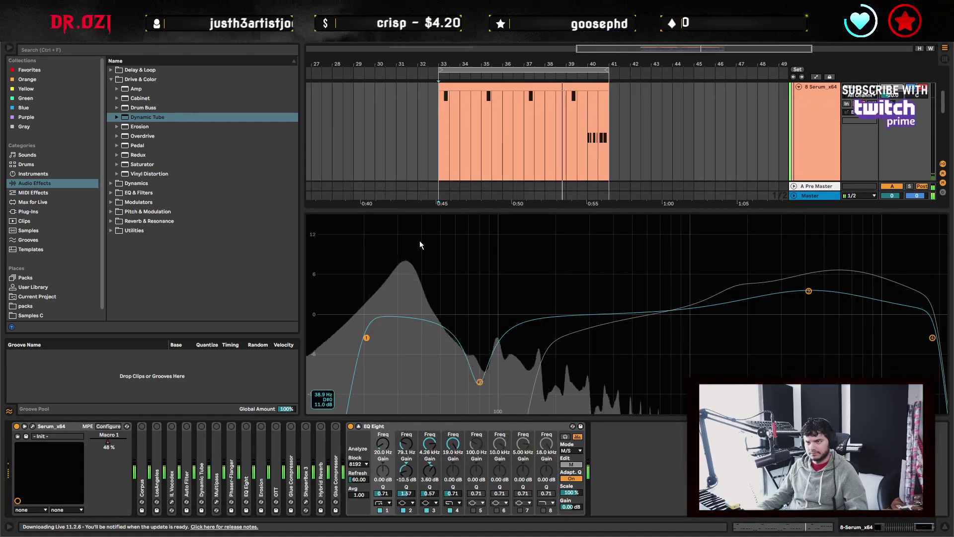
pyautogui.press('Escape')
# Raise the FM8 clip's C3 notes in bars 1 to 7 by three semitones to D#3 and audition the loop.
pyautogui.doubleClick(552, 232)
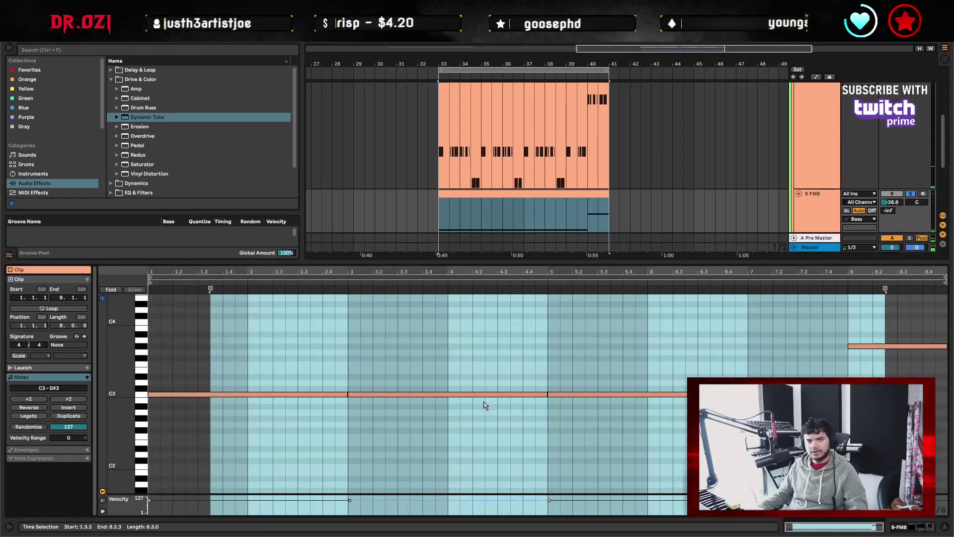
pyautogui.click(710, 323)
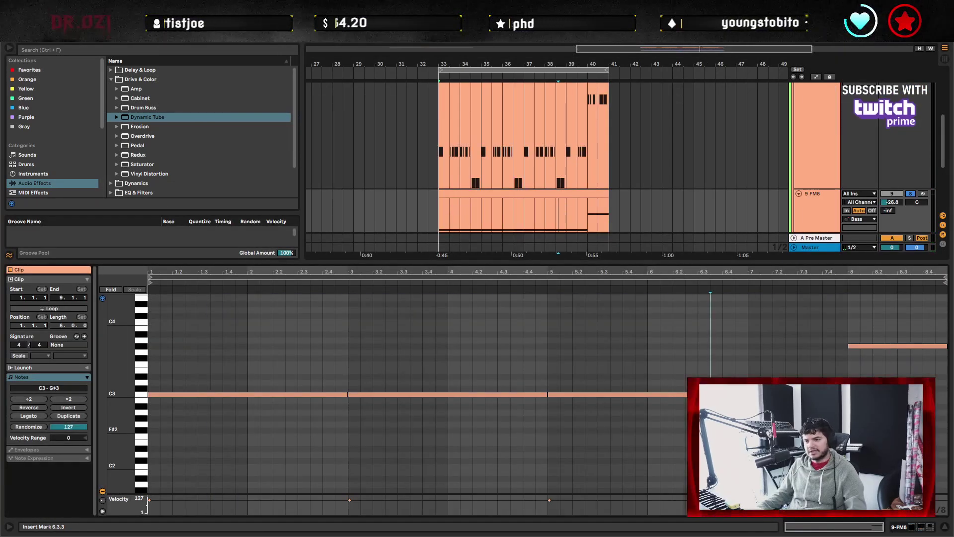
pyautogui.moveTo(770, 431); pyautogui.dragTo(174, 398)
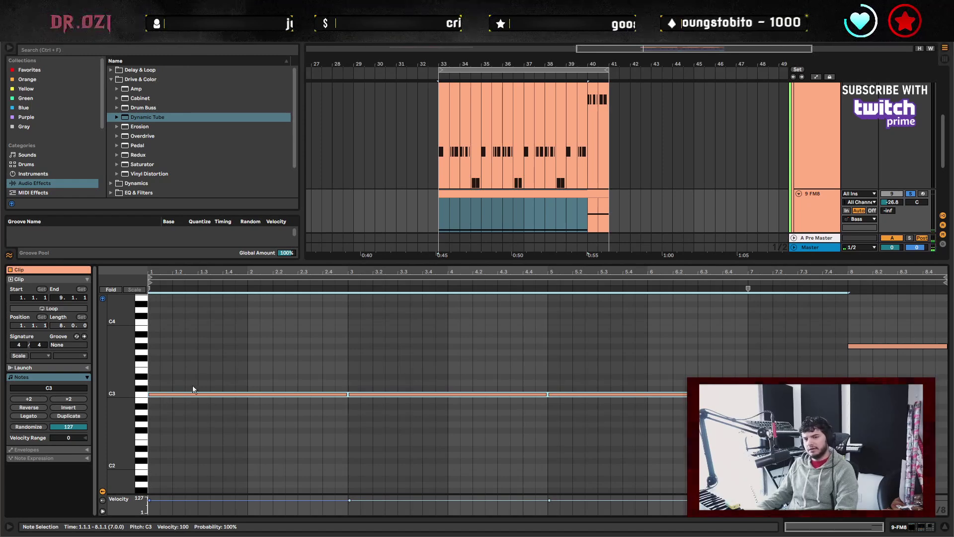
pyautogui.press('Up')
pyautogui.press('Up')
pyautogui.press('Up')
pyautogui.press('space')
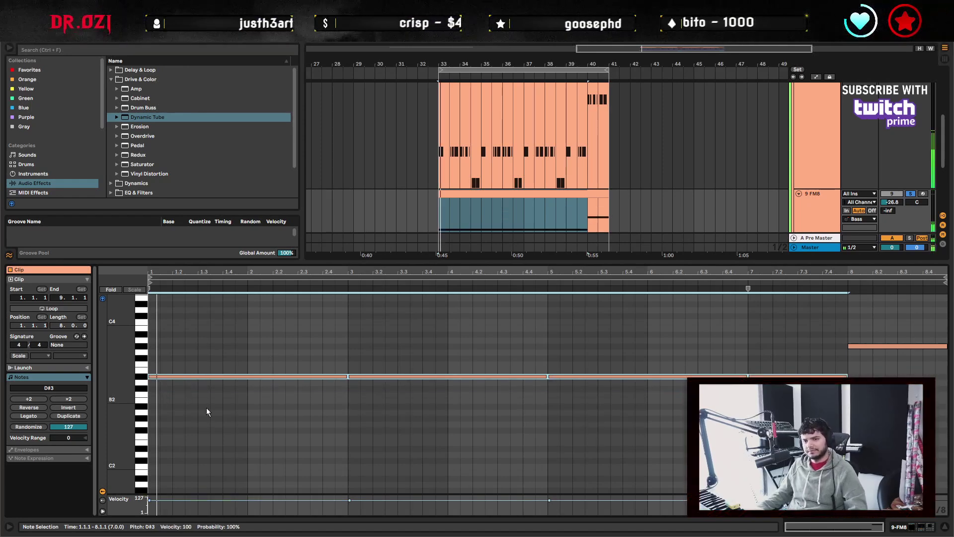
pyautogui.click(253, 406)
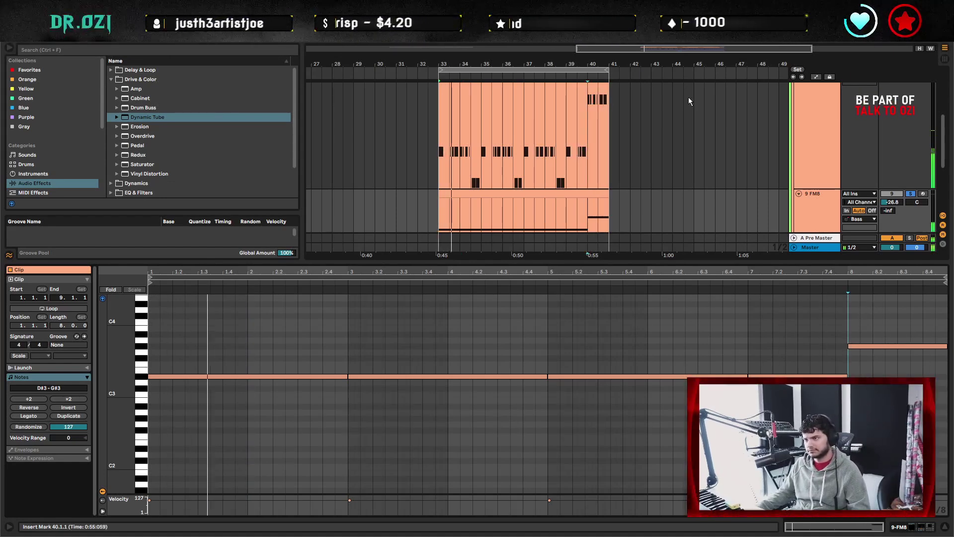
# Switch the Serum track's Corpus, LosAngeles, Vocodex, Auto Filter and Dynamic Tube devices back on, one by one, during playback.
pyautogui.scroll(3, 669, 181)
pyautogui.click(822, 128)
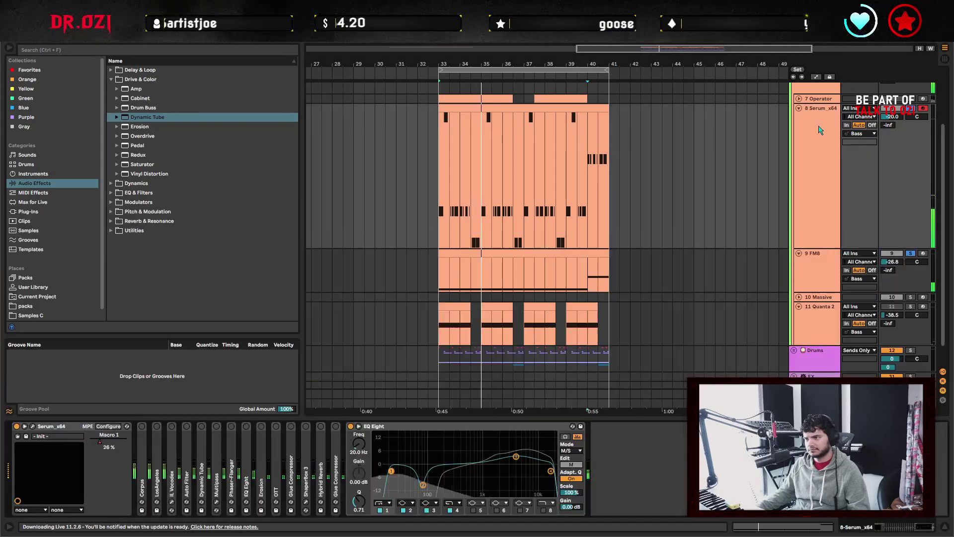
pyautogui.click(141, 427)
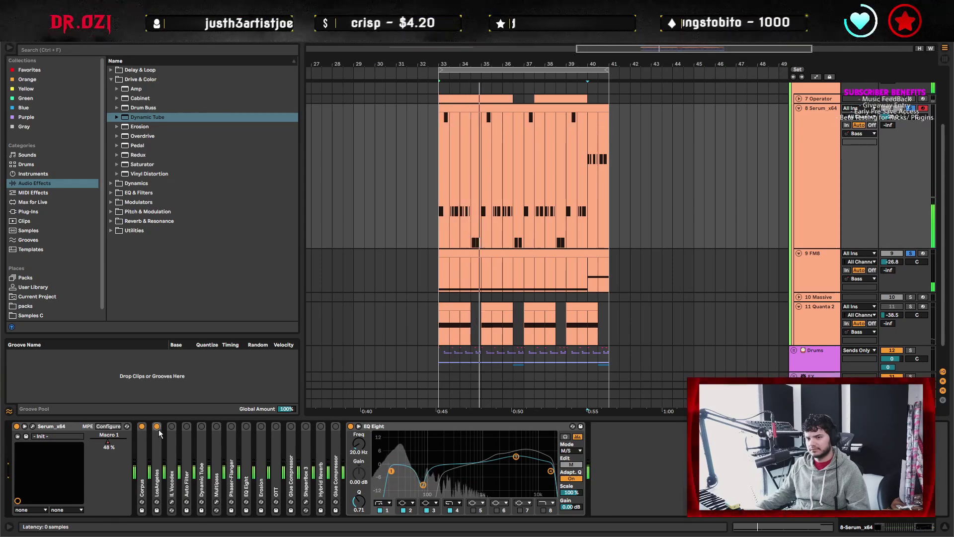
pyautogui.click(156, 426)
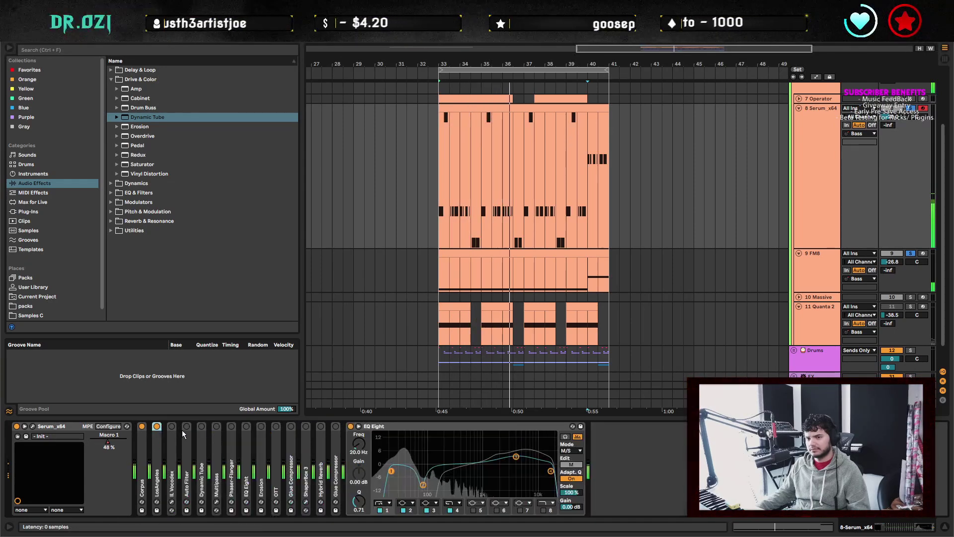
pyautogui.click(172, 427)
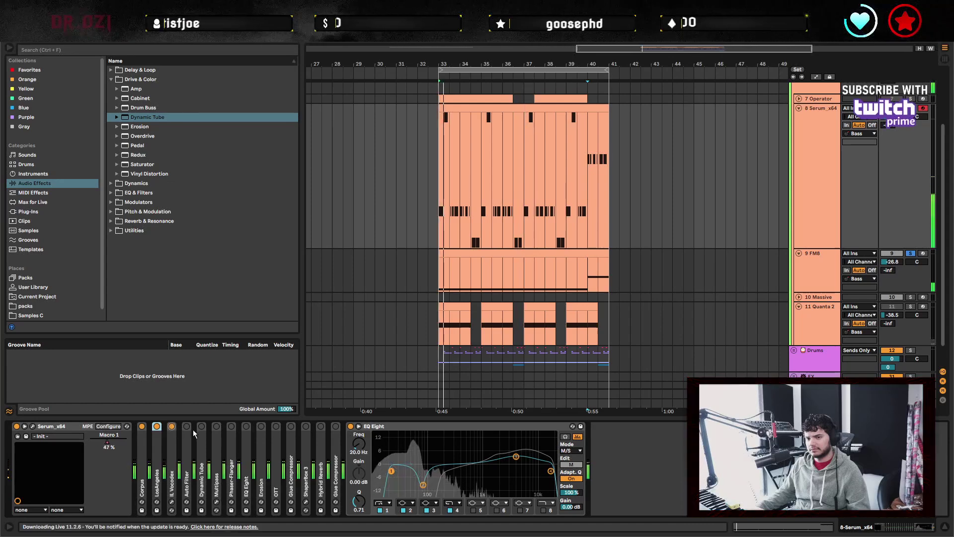
pyautogui.click(187, 427)
pyautogui.click(202, 426)
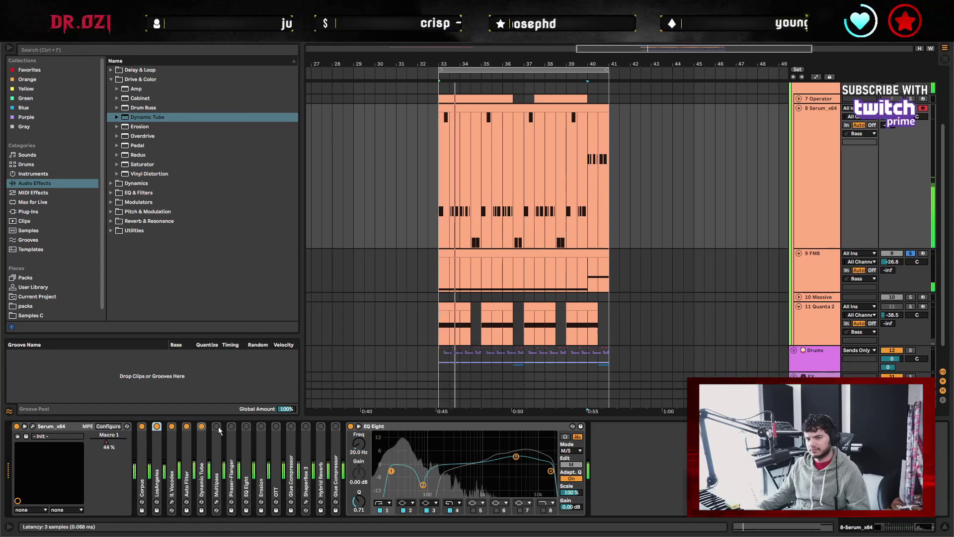
# Switch on the Serum track's remaining effects from Multipass through the last Glue Compressor, and collapse the final EQ Eight.
pyautogui.click(217, 426)
pyautogui.click(231, 427)
pyautogui.click(246, 426)
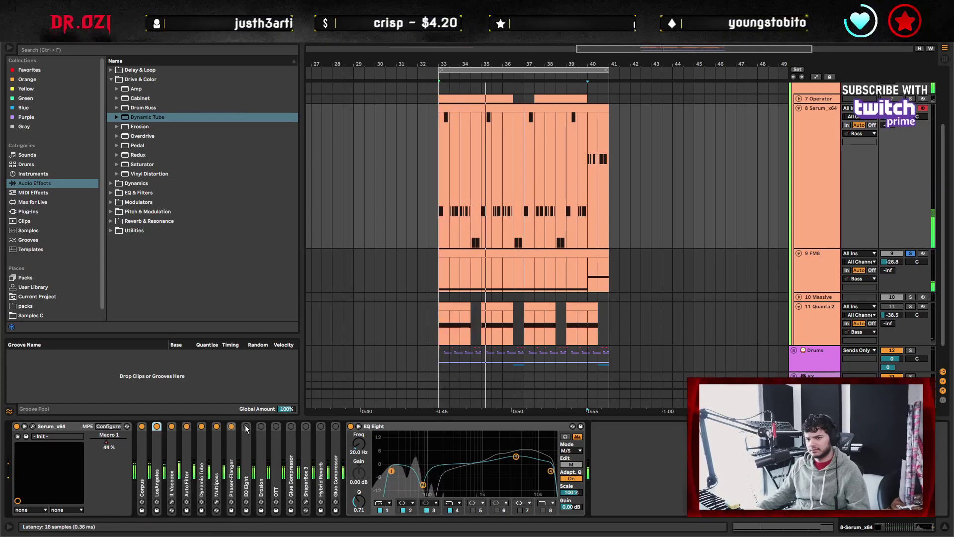
pyautogui.click(276, 427)
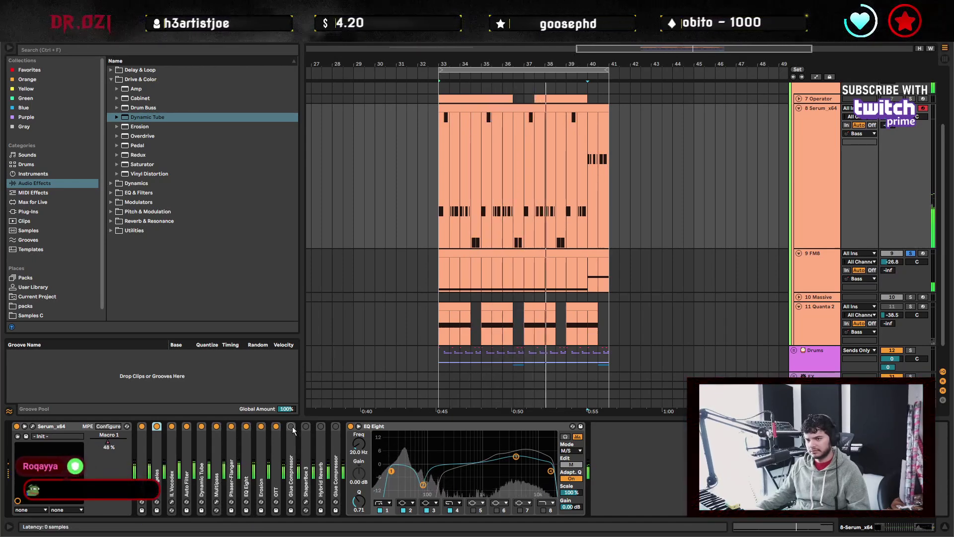
pyautogui.click(291, 426)
pyautogui.click(305, 426)
pyautogui.click(321, 426)
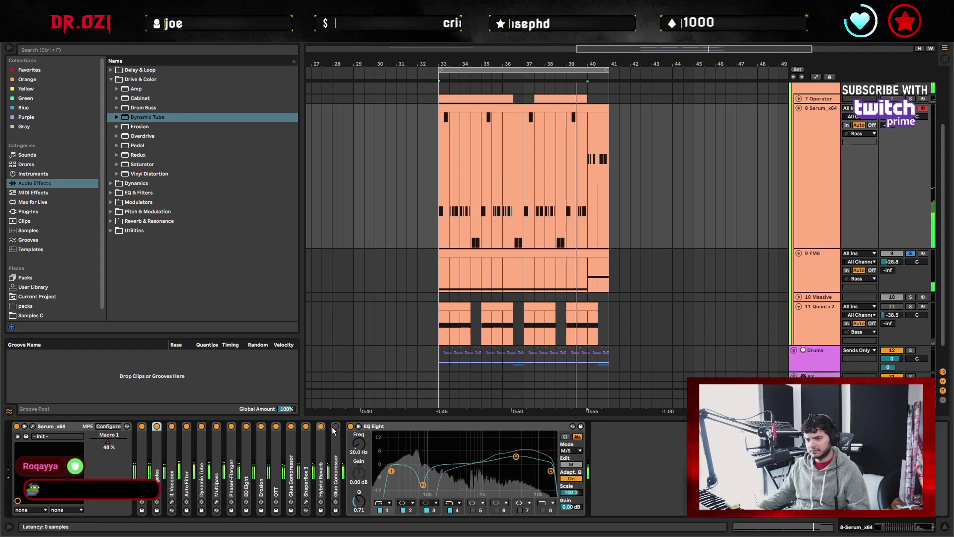
pyautogui.click(336, 427)
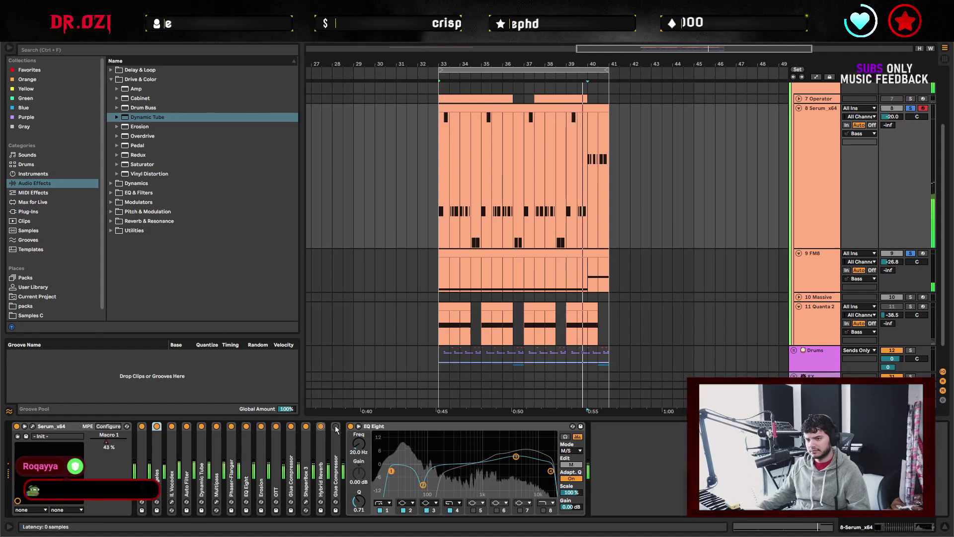
pyautogui.click(309, 442)
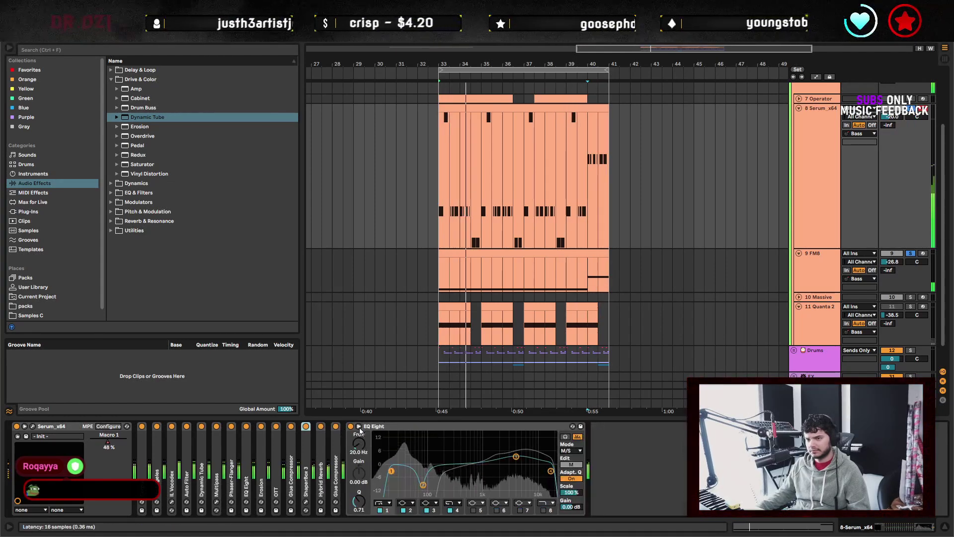
pyautogui.click(359, 427)
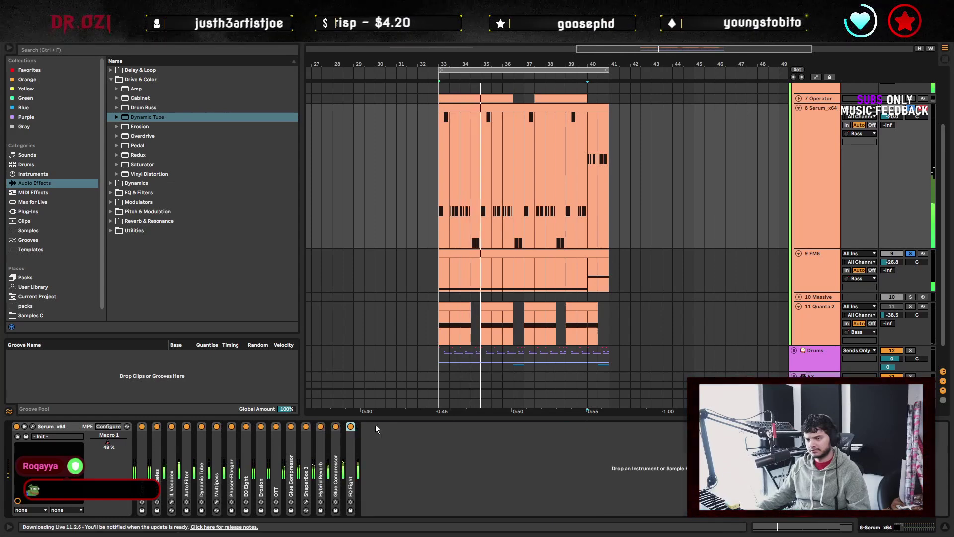
# Open Serum and examine its effects chain, close the window and play the loop from bar 33.
pyautogui.click(32, 426)
pyautogui.click(297, 94)
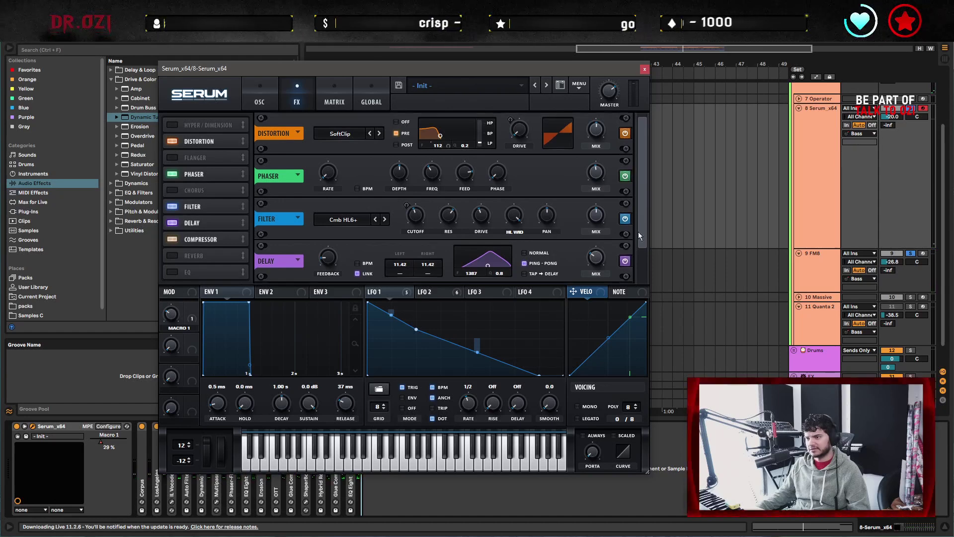
pyautogui.moveTo(639, 228); pyautogui.dragTo(630, 254)
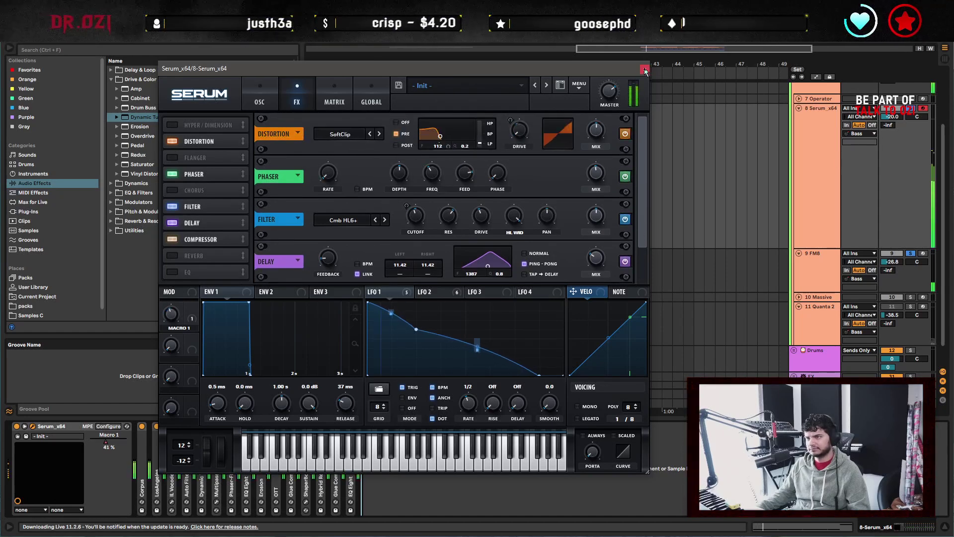
pyautogui.click(645, 68)
pyautogui.click(443, 202)
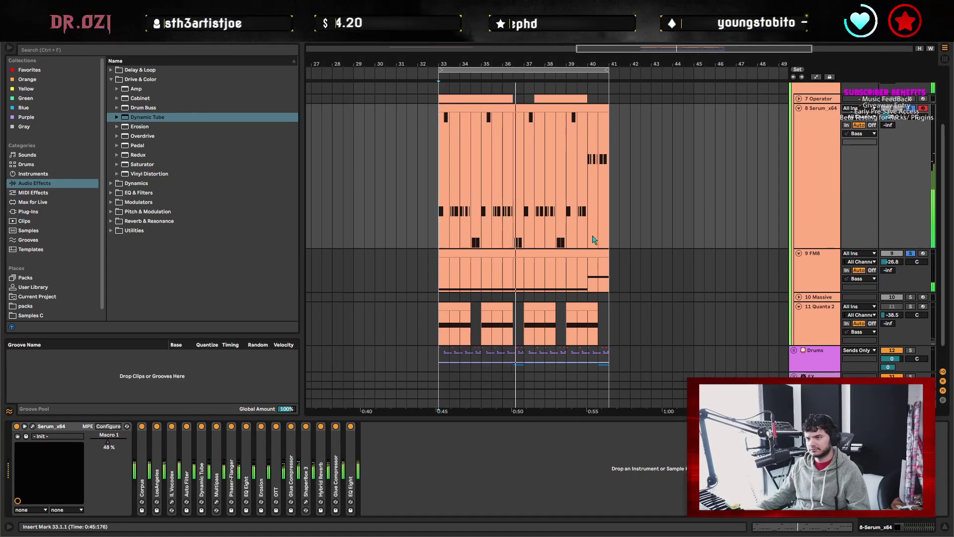
# Lower the FM8 clip's D#3 notes in bars 1 to 7 by three semitones to C3 and audition the loop.
pyautogui.scroll(-1, 629, 238)
pyautogui.click(435, 258)
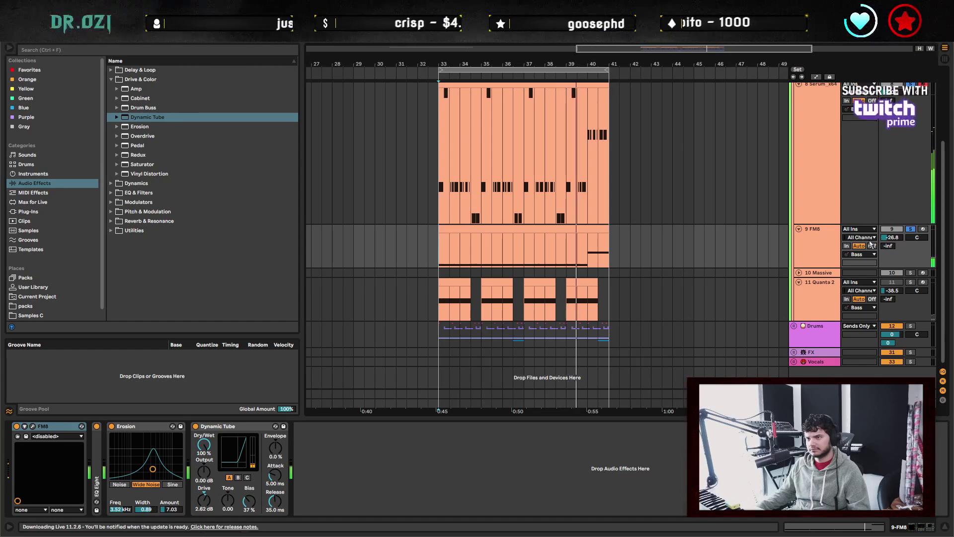
pyautogui.doubleClick(576, 228)
pyautogui.moveTo(281, 352); pyautogui.dragTo(776, 412)
pyautogui.press('Down')
pyautogui.press('Down')
pyautogui.press('Down')
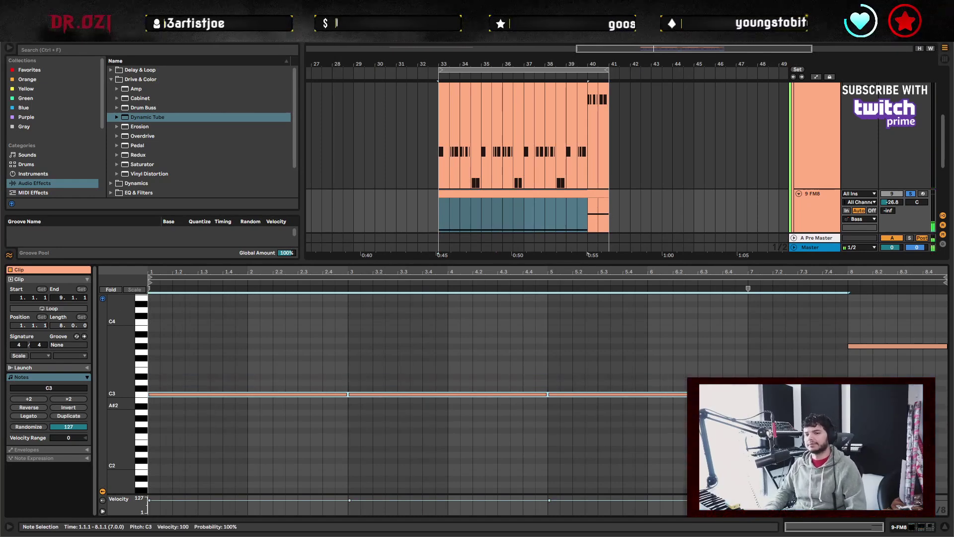
pyautogui.press('space')
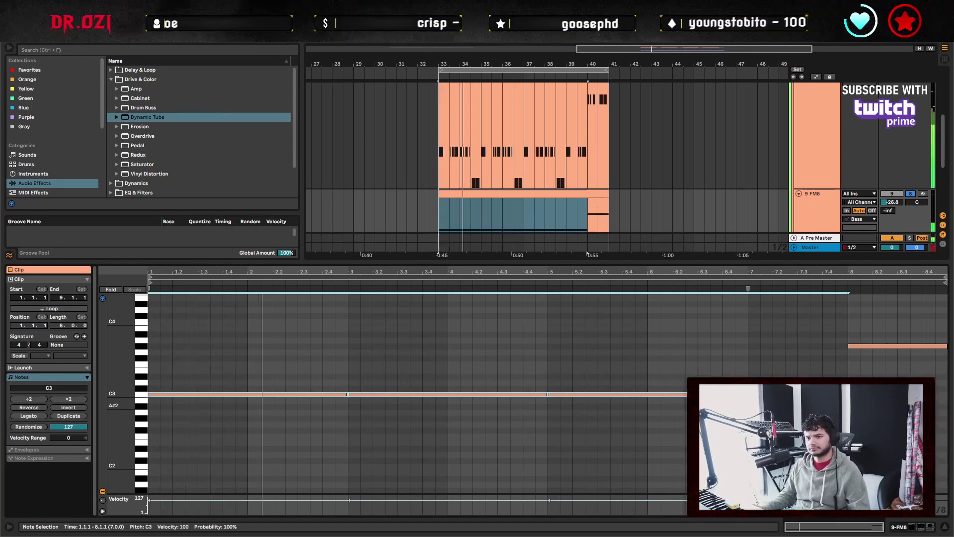
pyautogui.click(335, 450)
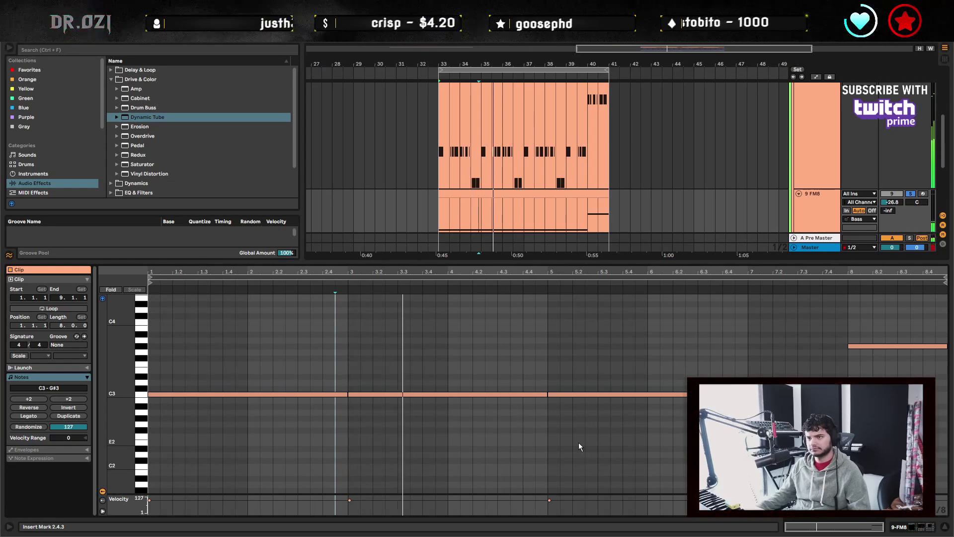
# Highlight the C Major scale in the FM8 clip, lower its bar 8 note to G3 and audition it from bar 40.
pyautogui.scroll(-3, 450, 211)
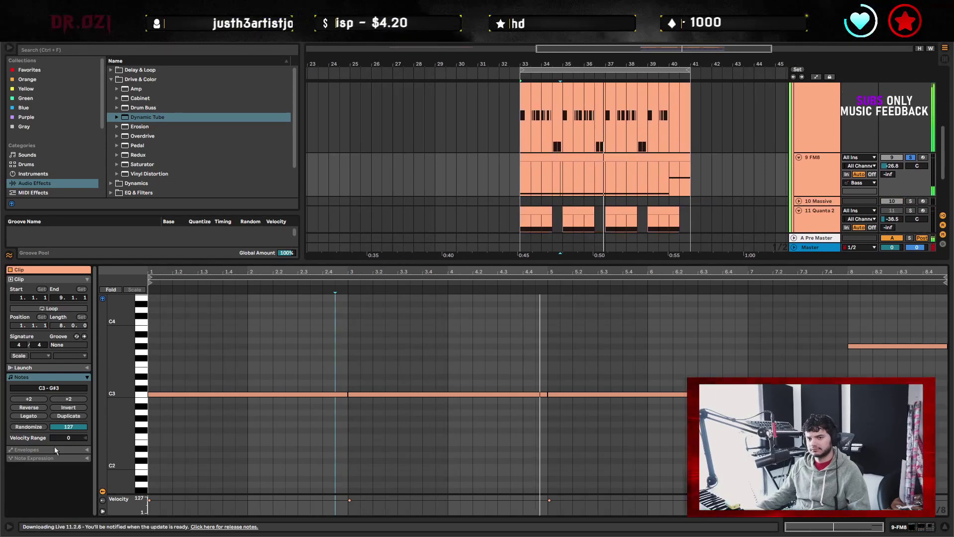
pyautogui.click(27, 356)
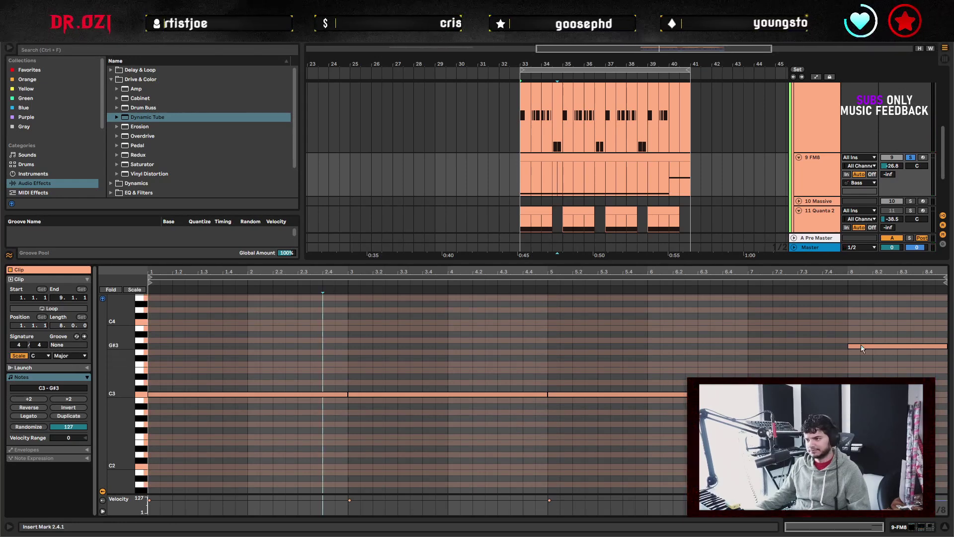
pyautogui.moveTo(860, 346); pyautogui.dragTo(861, 353)
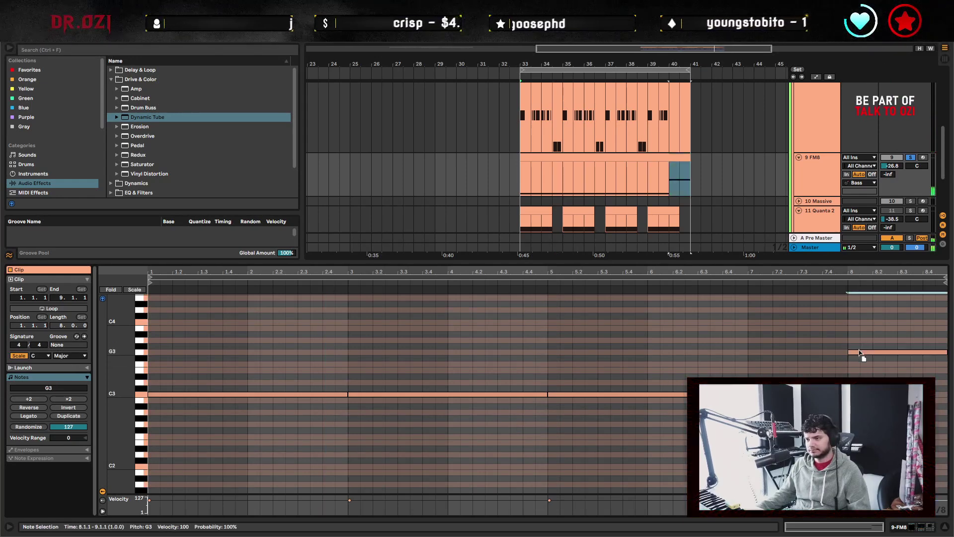
pyautogui.click(641, 153)
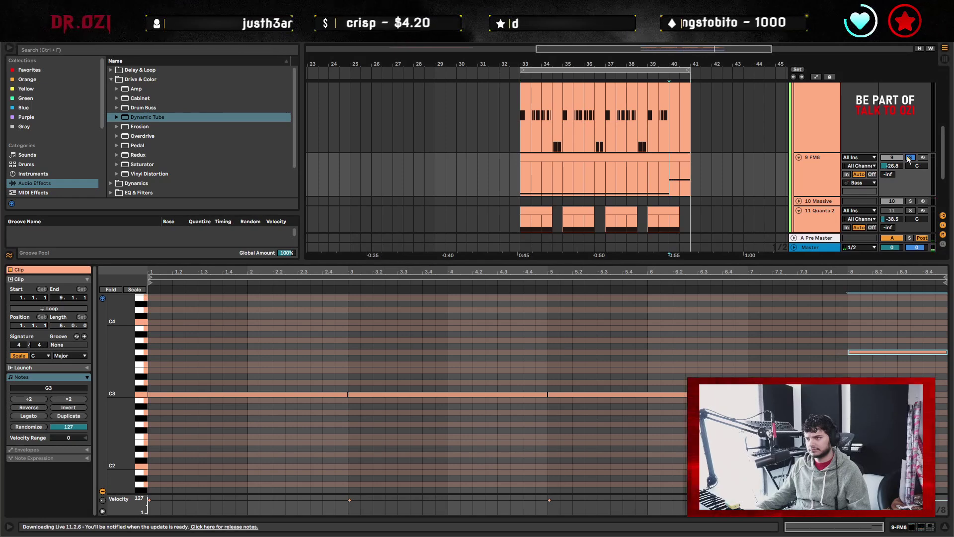
pyautogui.press('space')
# Highlight the C Major scale in the Serum clip, lower its bar 8 notes to G0 and play from bar 33.
pyautogui.scroll(3, 910, 160)
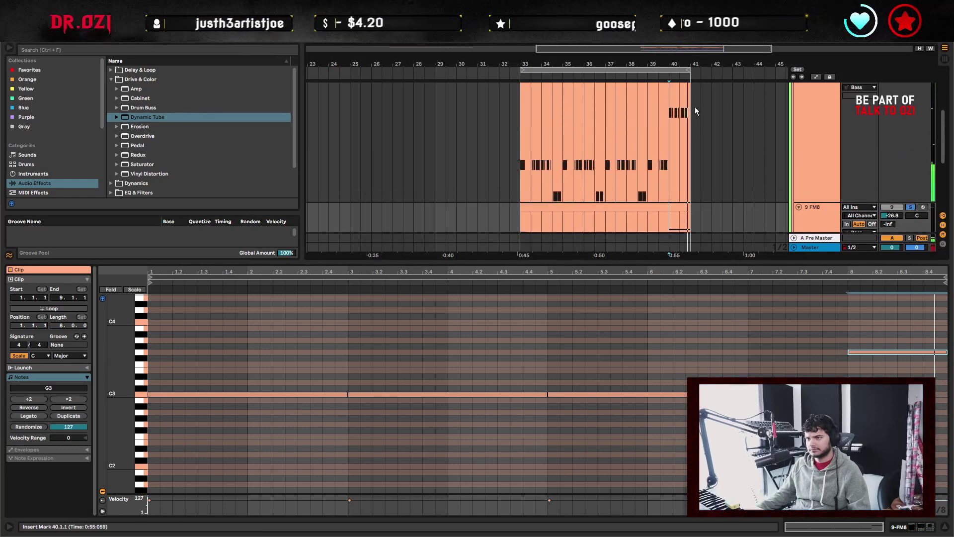
pyautogui.click(686, 150)
pyautogui.click(863, 354)
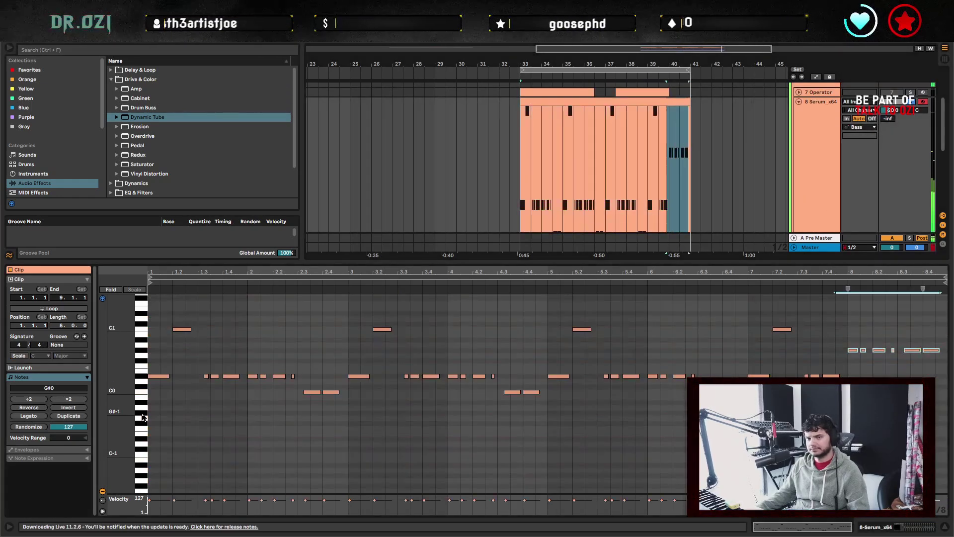
pyautogui.click(30, 355)
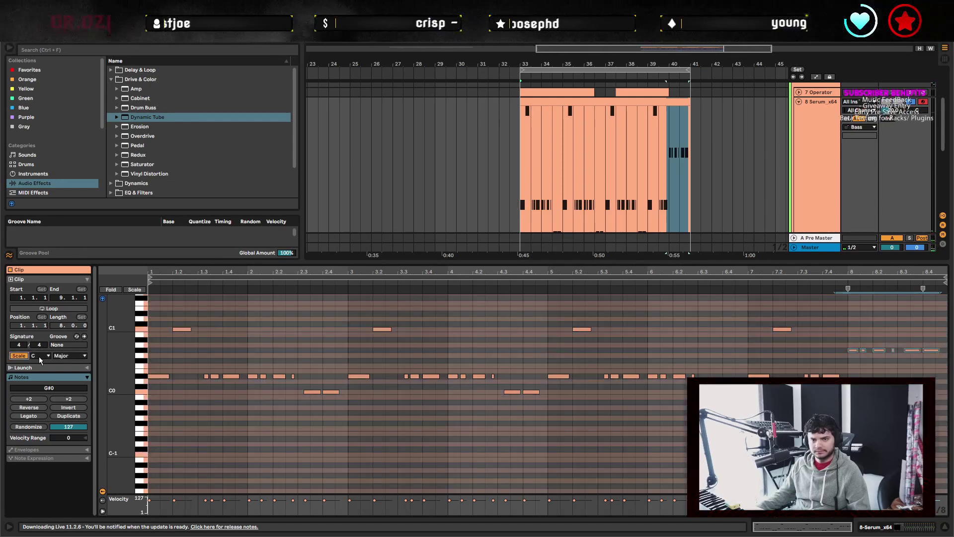
pyautogui.press('Down')
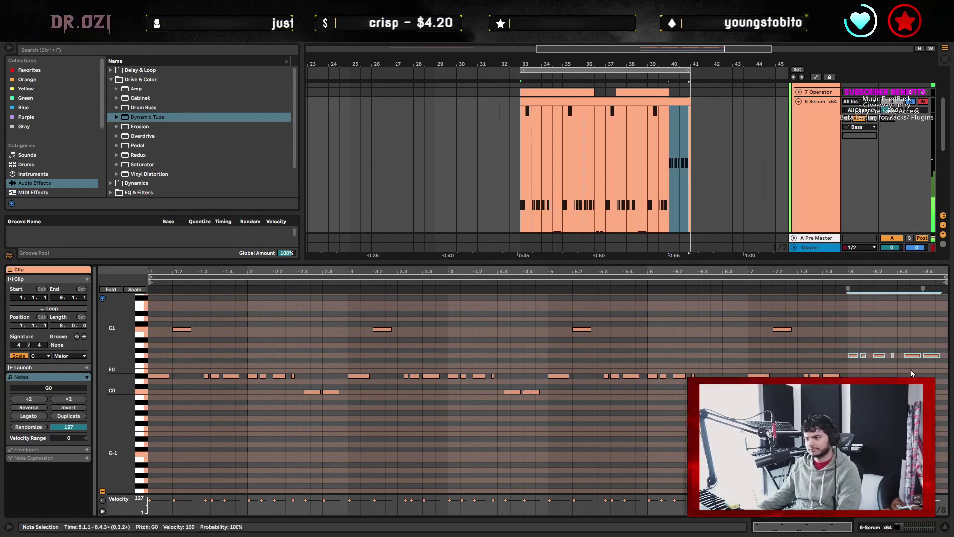
pyautogui.press('space')
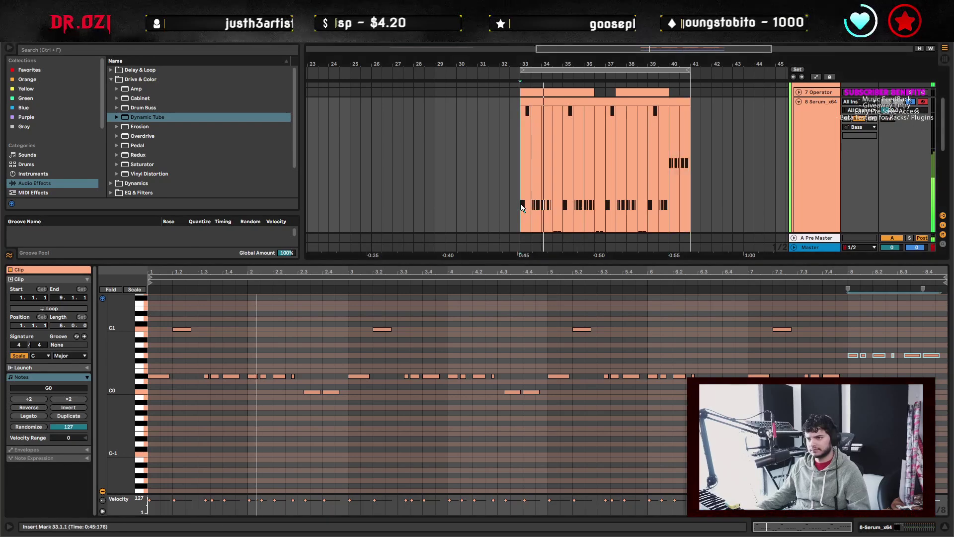
# Expand the Melodic group, copy the FM8 clip to bar 33 of the Kontakt track and unfold that track.
pyautogui.hotkey('ctrl', 'alt', 'l')
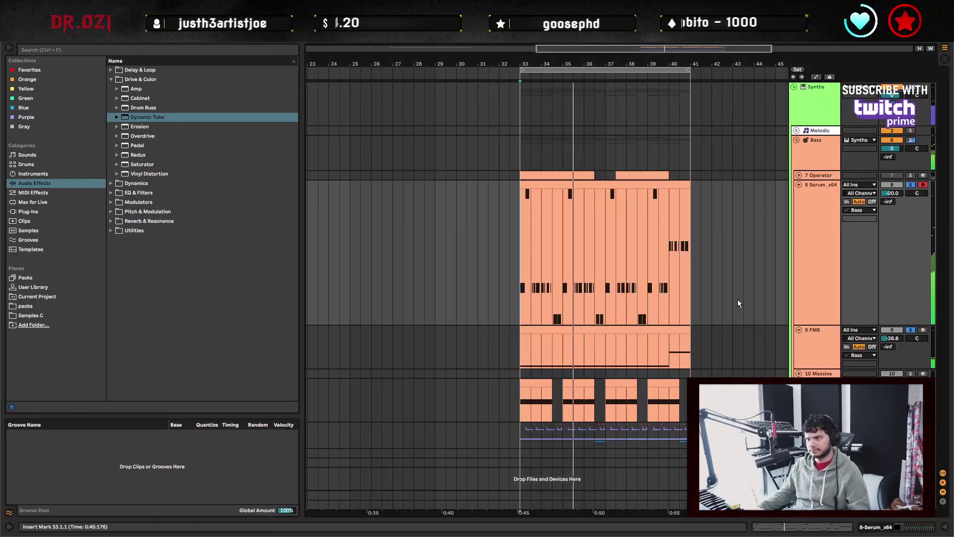
pyautogui.click(801, 132)
pyautogui.click(797, 131)
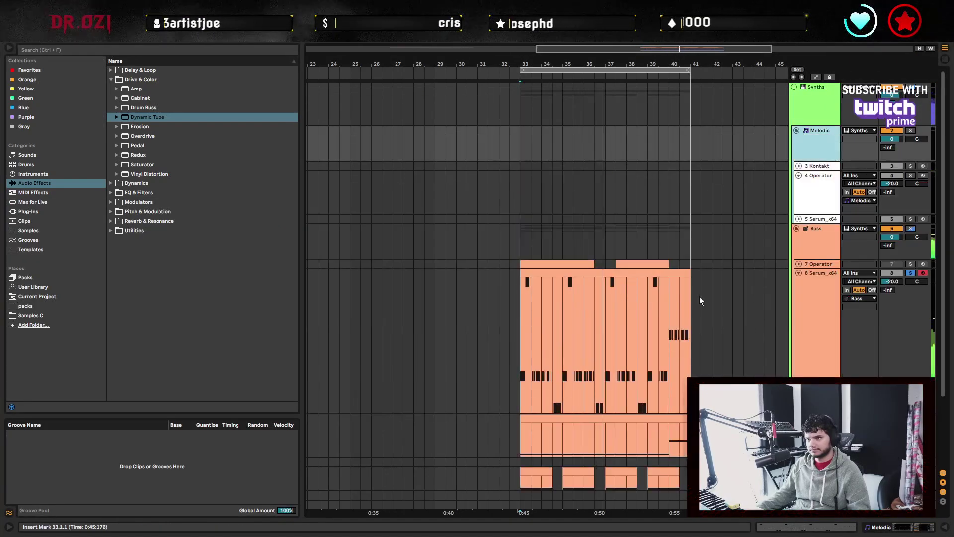
pyautogui.click(646, 435)
pyautogui.click(666, 195)
pyautogui.moveTo(666, 196); pyautogui.dragTo(661, 166)
pyautogui.click(801, 166)
pyautogui.click(800, 166)
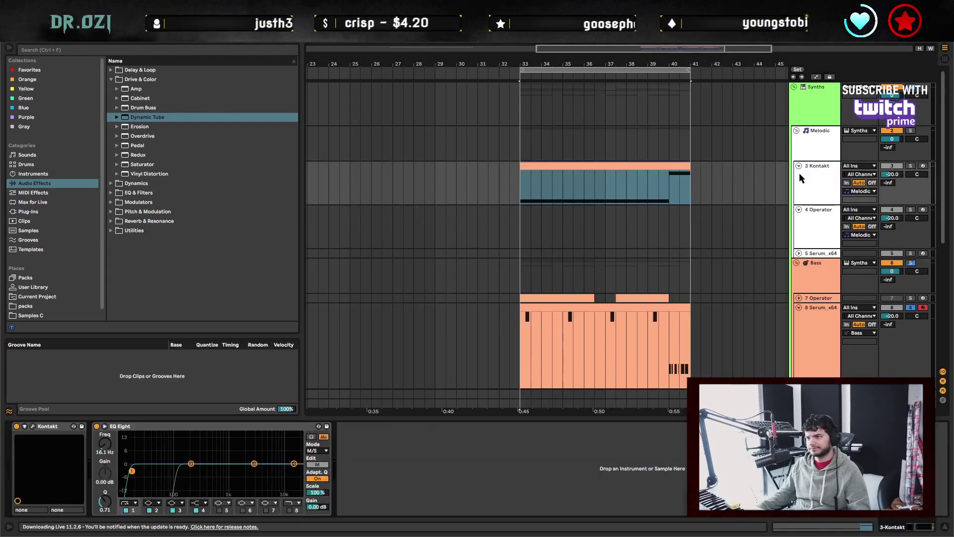
# Load The Giant.nki piano from The Giant library into Kontakt and close its window.
pyautogui.click(32, 426)
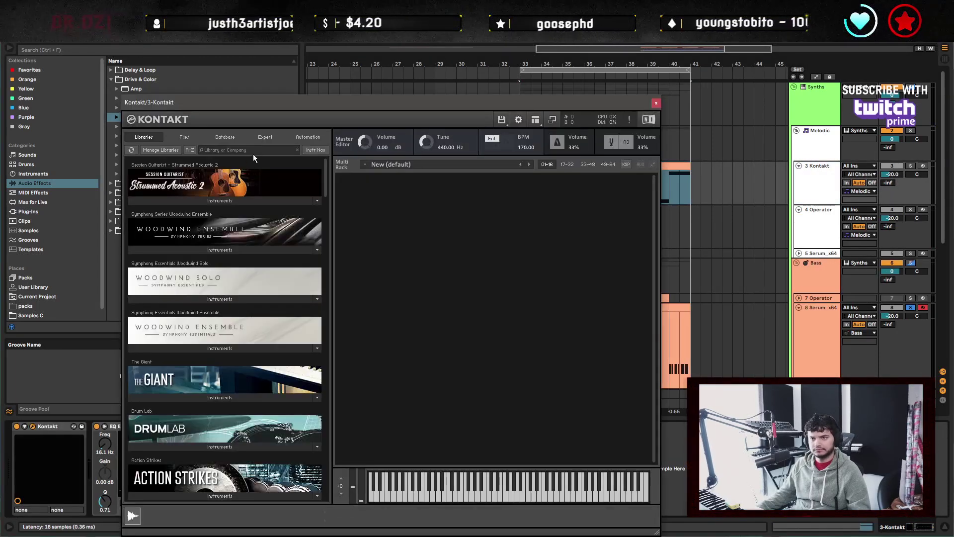
pyautogui.click(209, 398)
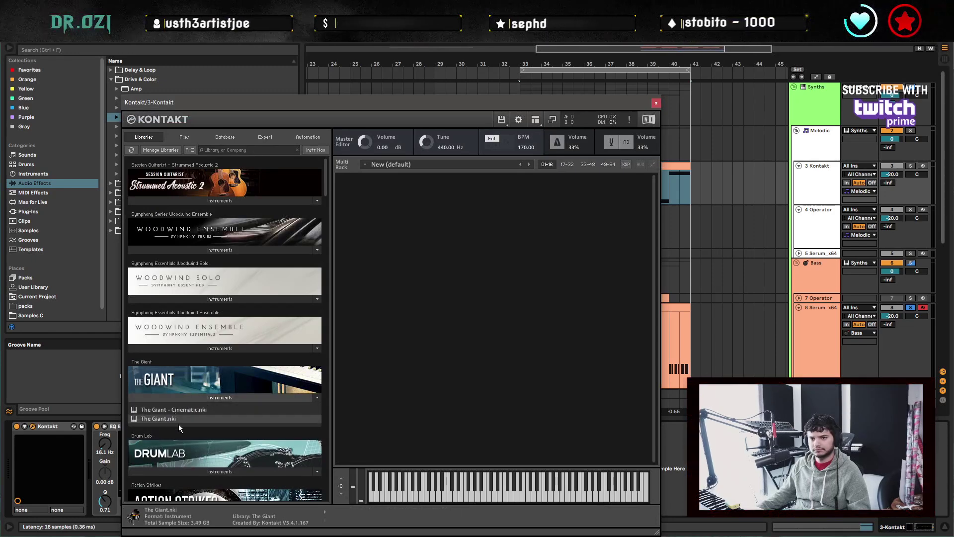
pyautogui.doubleClick(171, 421)
pyautogui.click(656, 102)
# Open the notes of the copied clip on the Kontakt track and solo that track.
pyautogui.doubleClick(621, 170)
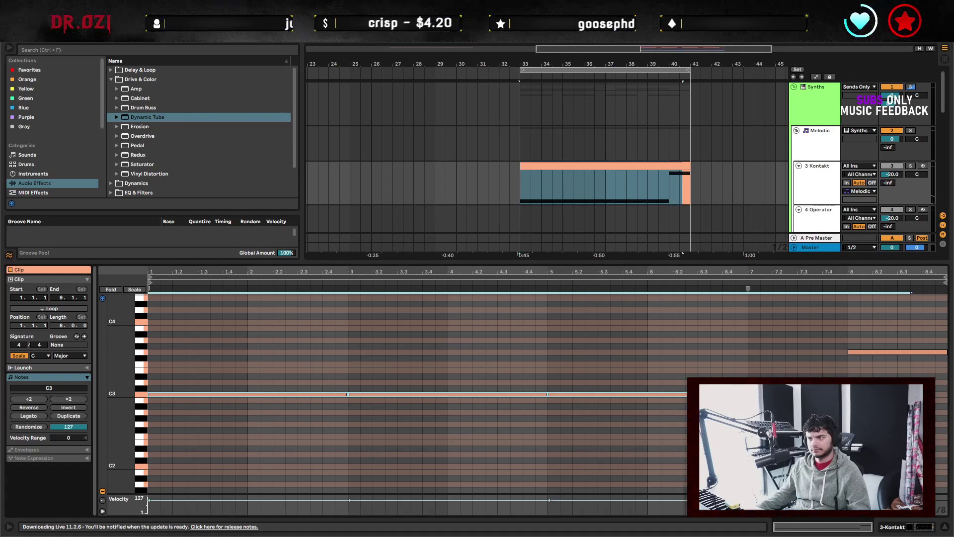
pyautogui.scroll(-5, 912, 168)
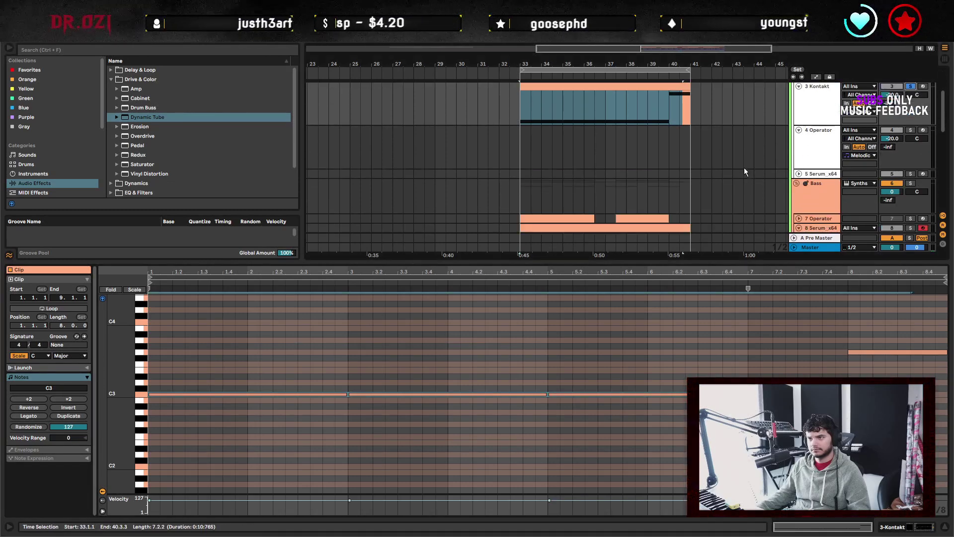
pyautogui.scroll(4, 658, 198)
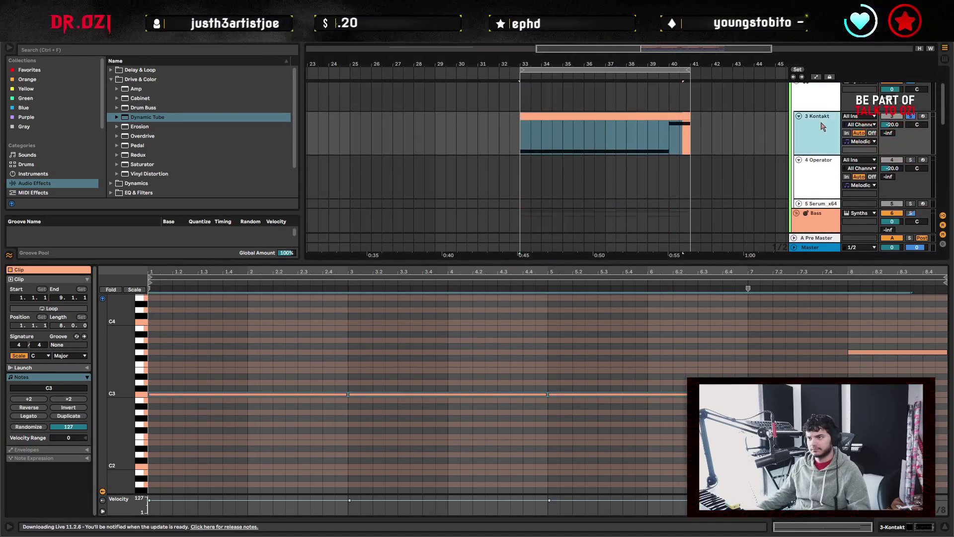
# Bring up the Kontakt window of the Kontakt track to check the loaded piano, and close it.
pyautogui.click(820, 121)
pyautogui.click(32, 426)
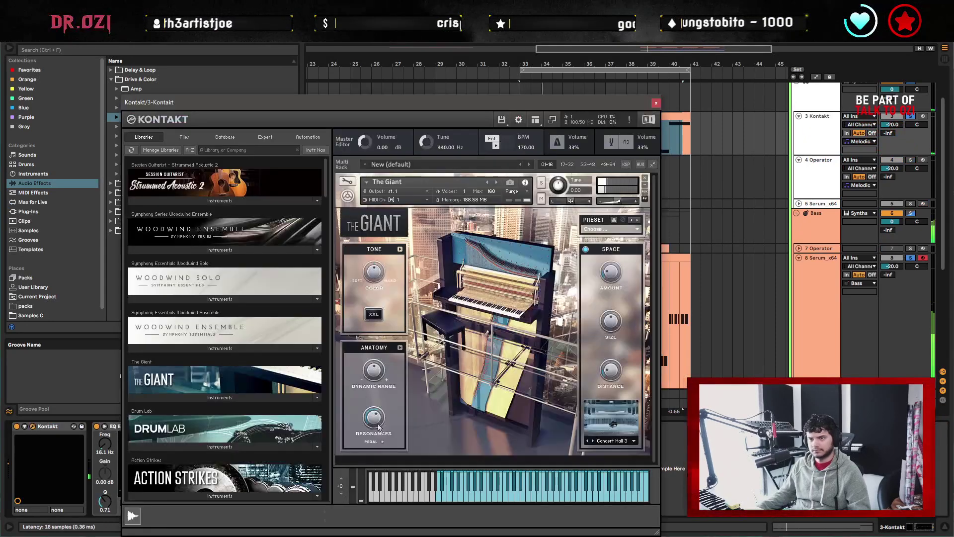
pyautogui.click(656, 103)
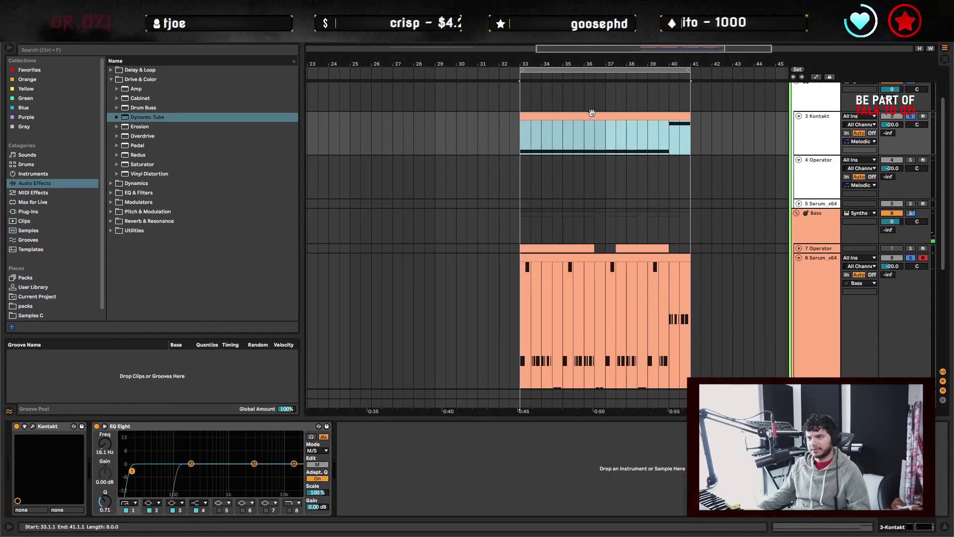
# Raise all notes of the Kontakt clip by one octave to C4 and G4, and play it.
pyautogui.doubleClick(592, 112)
pyautogui.click(399, 380)
pyautogui.hotkey('ctrl', 'a')
pyautogui.hotkey('shift', 'Up')
pyautogui.press('space')
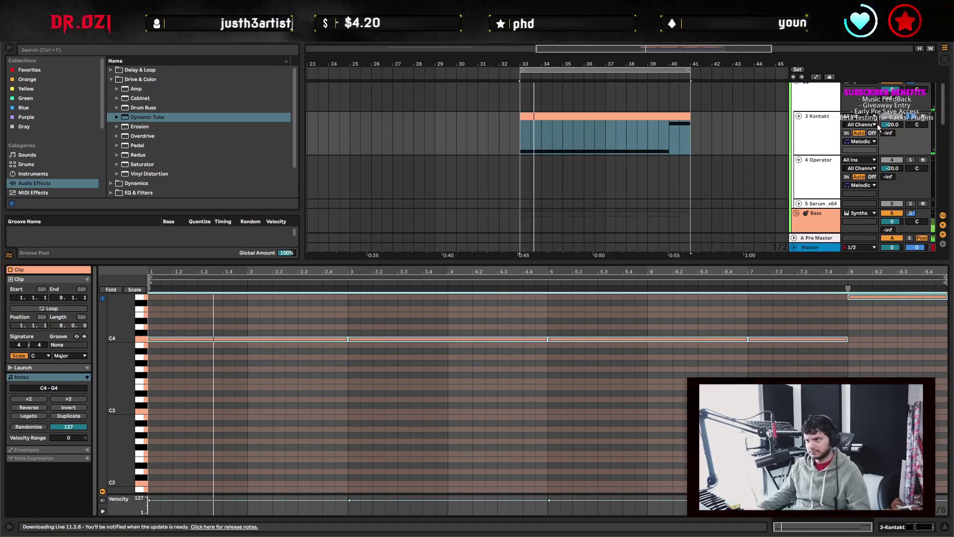
pyautogui.click(436, 379)
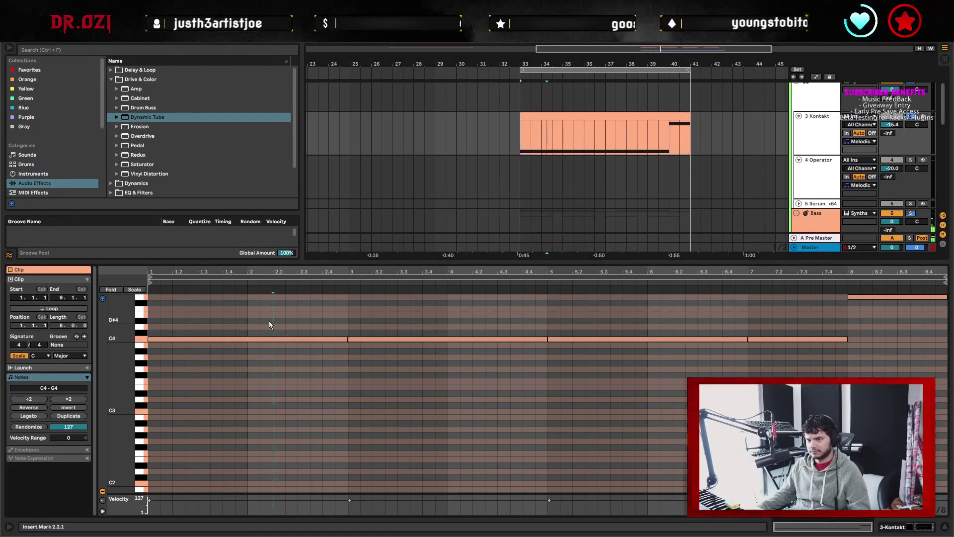
# Halve the C4 notes twice to half-bar lengths and duplicate the first bar's notes through the end of bar 7.
pyautogui.hotkey('ctrl', 'a')
pyautogui.click(28, 398)
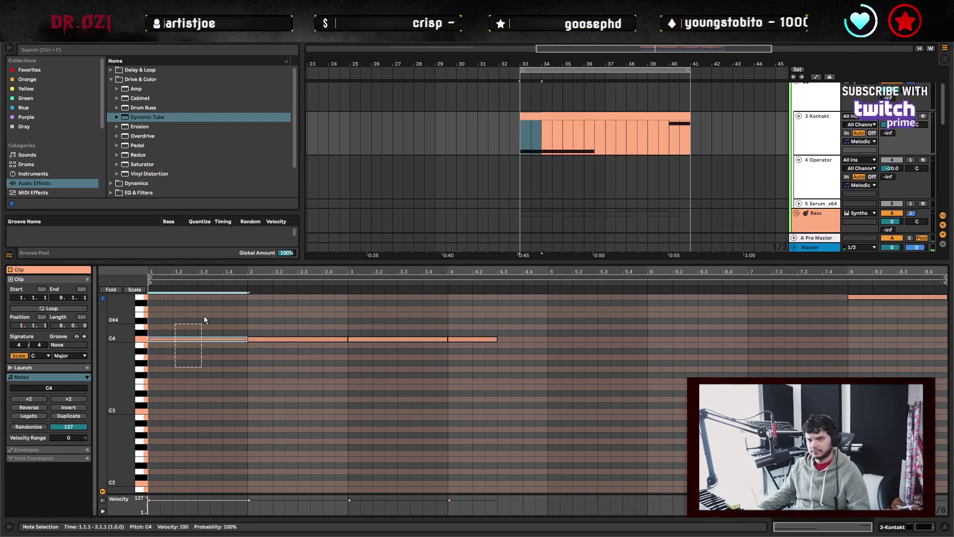
pyautogui.click(28, 398)
pyautogui.moveTo(159, 361); pyautogui.dragTo(226, 311)
pyautogui.hotkey('ctrl', 'd')
pyautogui.hotkey('ctrl', 'd')
pyautogui.hotkey('ctrl', 'd')
pyautogui.hotkey('ctrl', 'd')
pyautogui.hotkey('ctrl', 'd')
pyautogui.hotkey('ctrl', 'd')
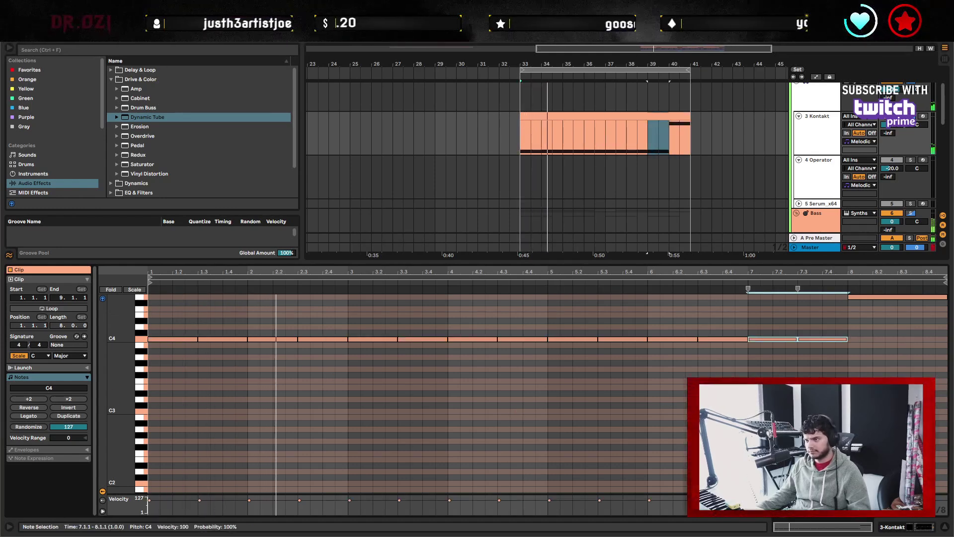
# Raise the C4 notes of the Kontakt clip three semitones to D#4 and play the clip.
pyautogui.click(664, 400)
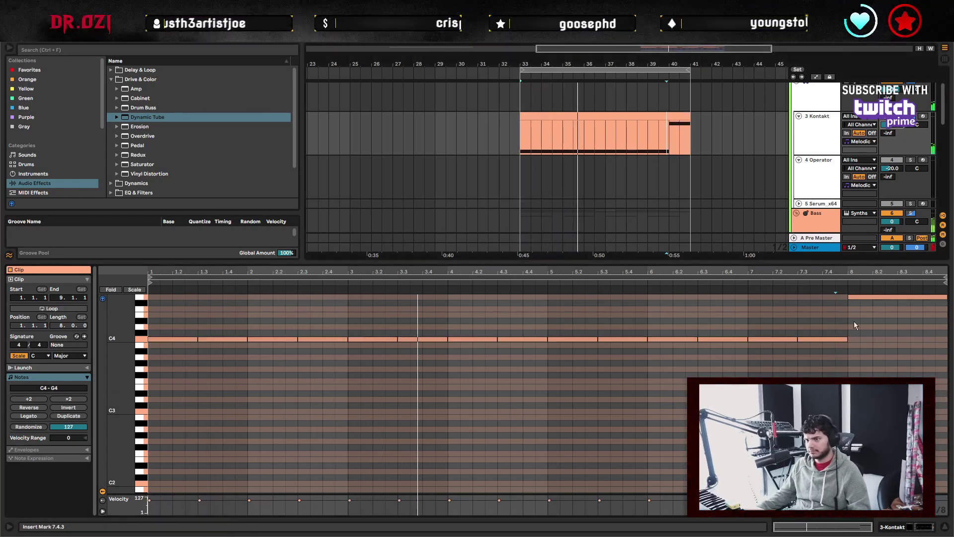
pyautogui.scroll(3, 848, 437)
pyautogui.scroll(1, 506, 419)
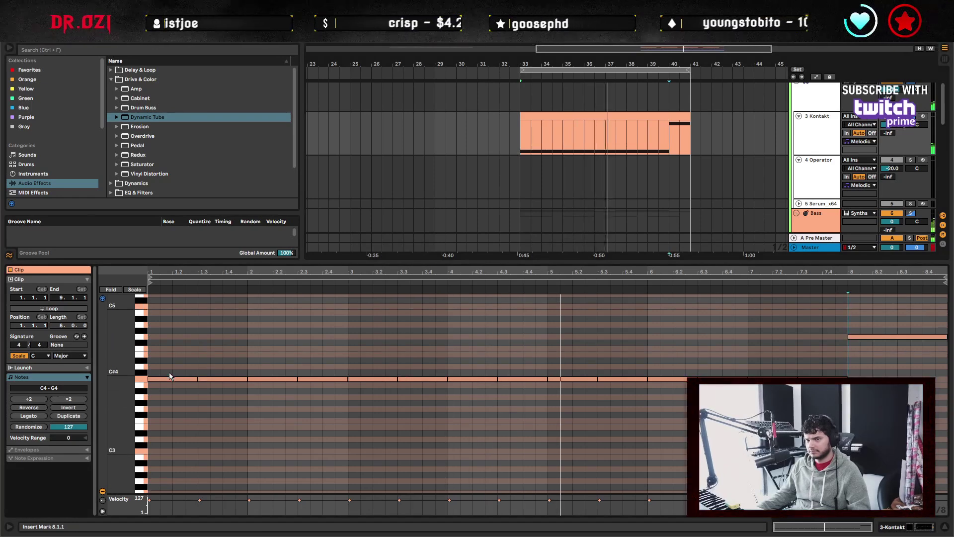
pyautogui.hotkey('ctrl', 'a')
pyautogui.press('Up')
pyautogui.press('Up')
pyautogui.press('Up')
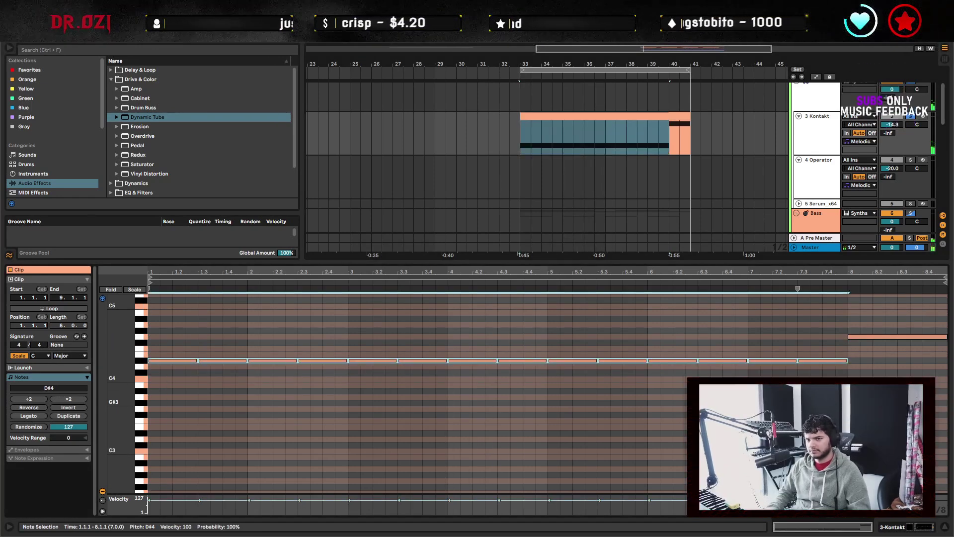
pyautogui.press('space')
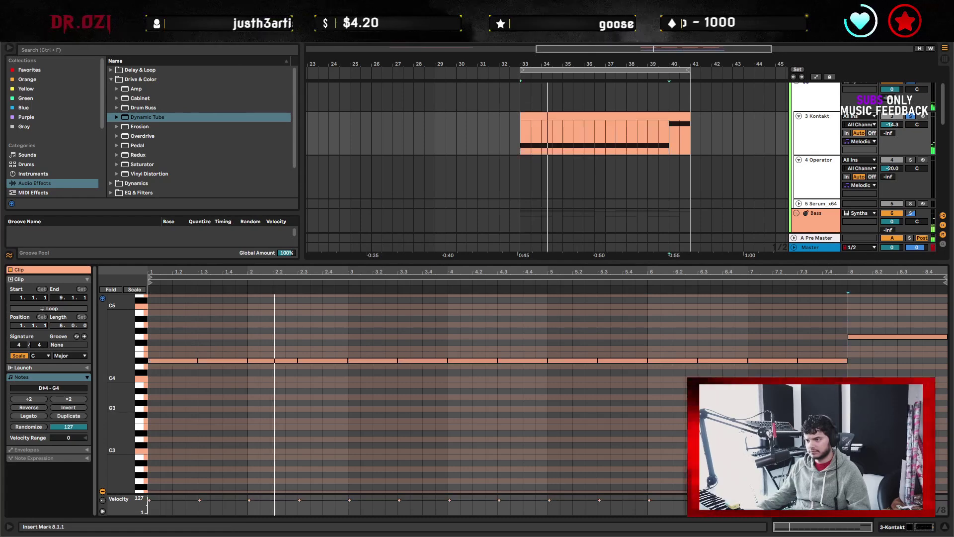
# Split the G4 note in bar 8 into two half-bar notes and play from bar 33.
pyautogui.press('Escape')
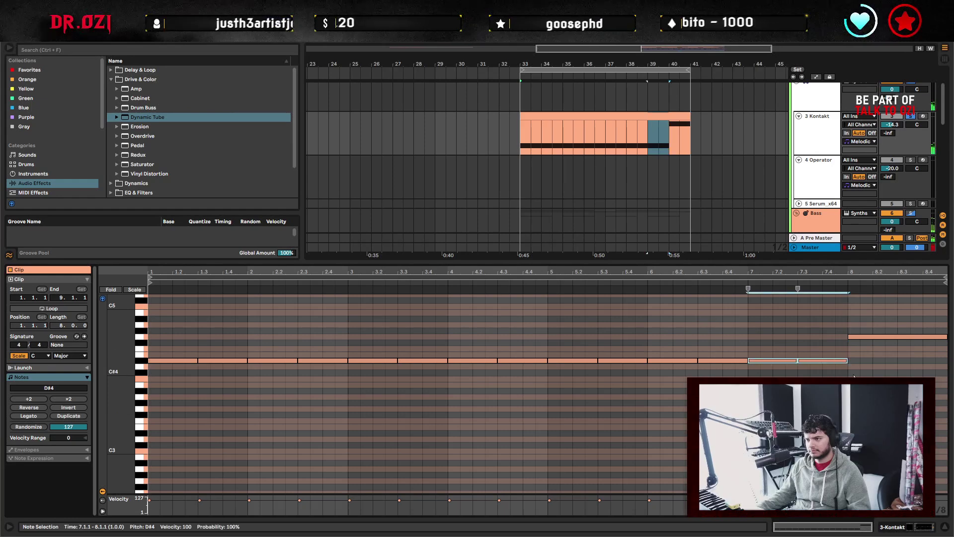
pyautogui.hotkey('ctrl', 'e')
pyautogui.click(571, 219)
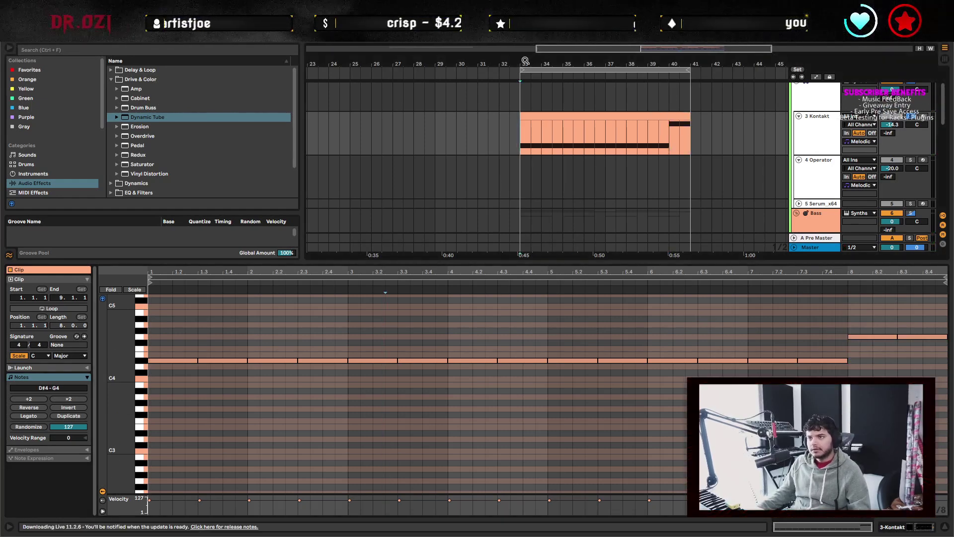
pyautogui.scroll(-3, 583, 112)
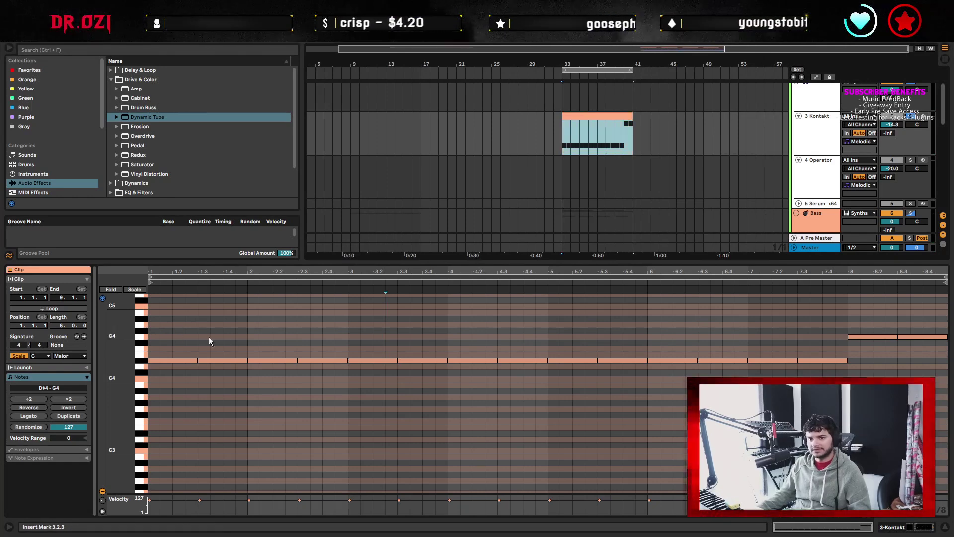
pyautogui.press('space')
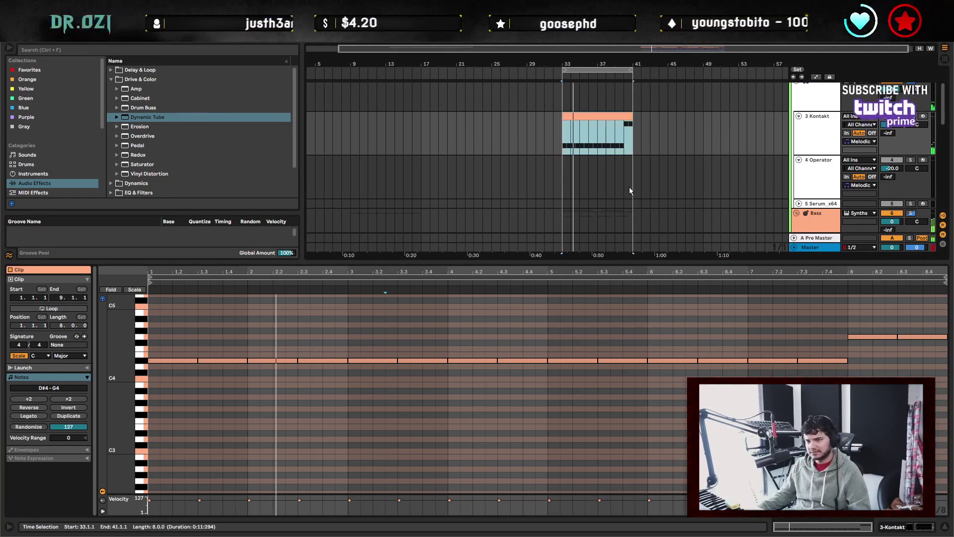
pyautogui.moveTo(629, 70); pyautogui.dragTo(629, 87)
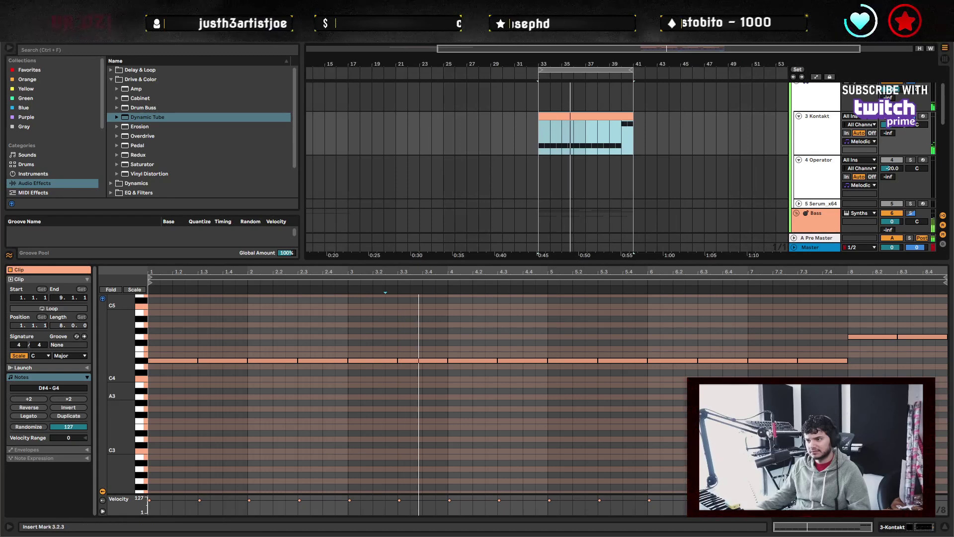
# Lower the D#4 notes of the Kontakt clip three semitones to C4 and listen to them.
pyautogui.click(804, 373)
pyautogui.hotkey('ctrl', 'a')
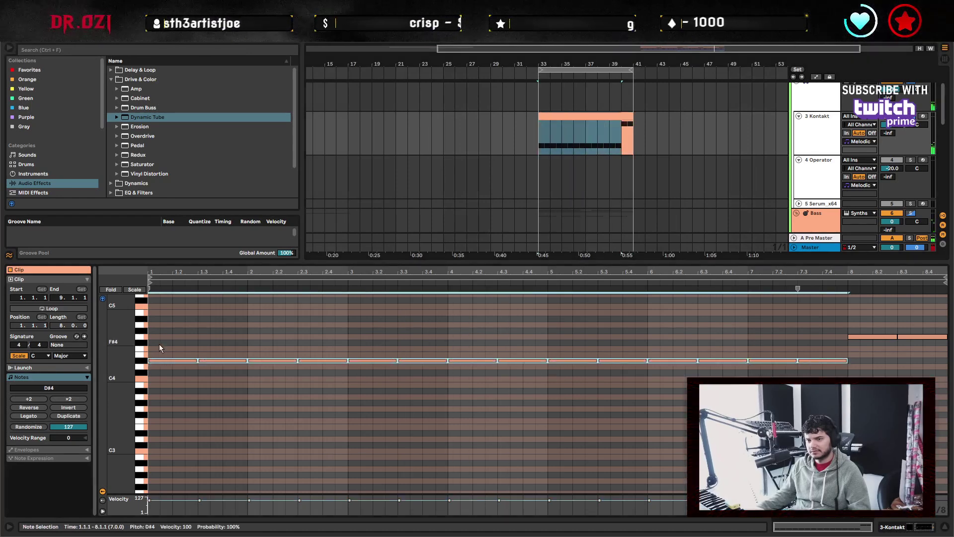
pyautogui.press('Down')
pyautogui.press('Down')
pyautogui.press('Down')
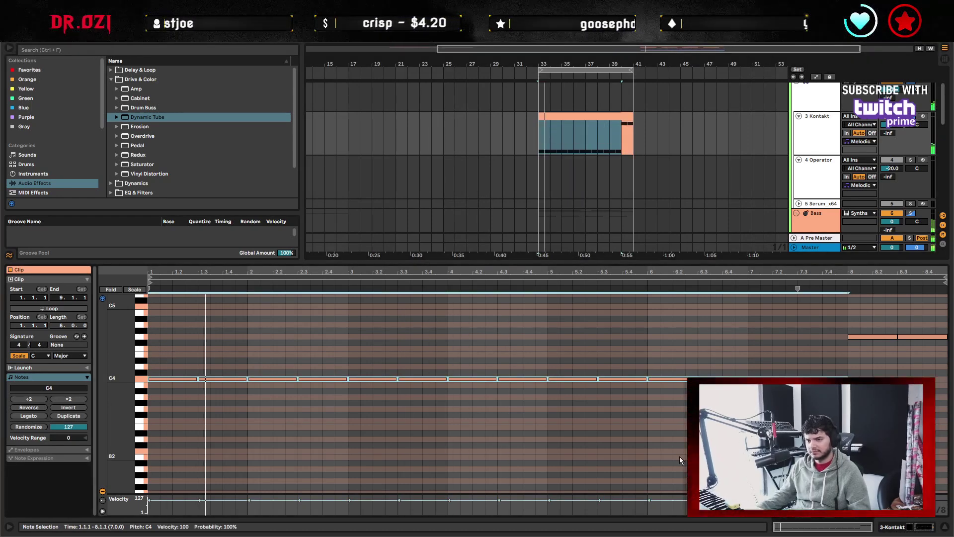
pyautogui.click(552, 454)
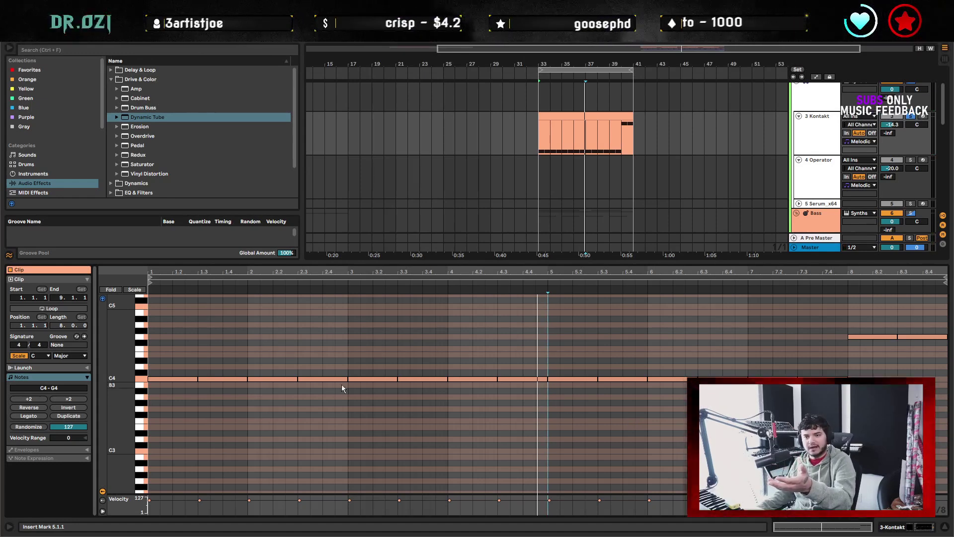
# Compare the notes of the Serum bass clip with the Kontakt clip and play both from bar 33.
pyautogui.scroll(-3, 597, 194)
pyautogui.click(574, 169)
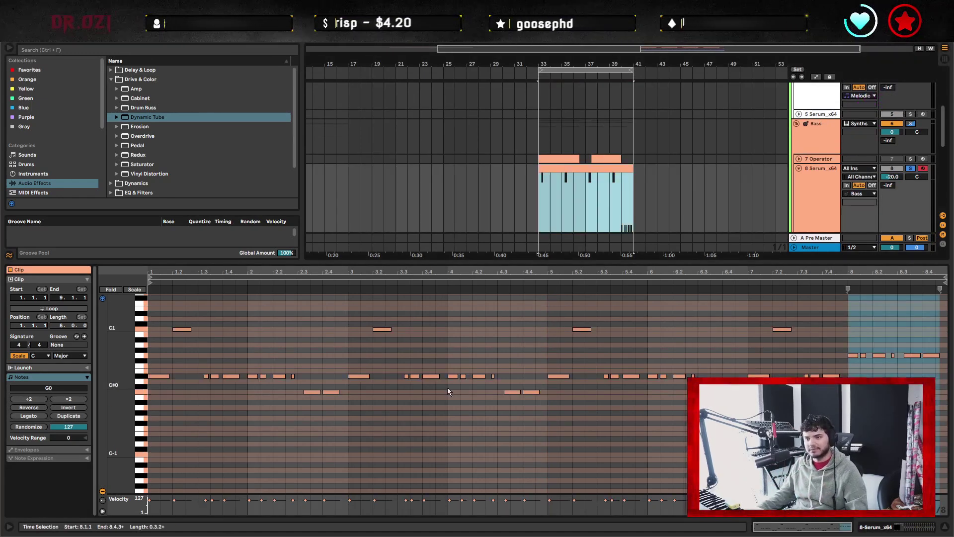
pyautogui.click(945, 525)
pyautogui.scroll(3, 580, 135)
pyautogui.click(565, 163)
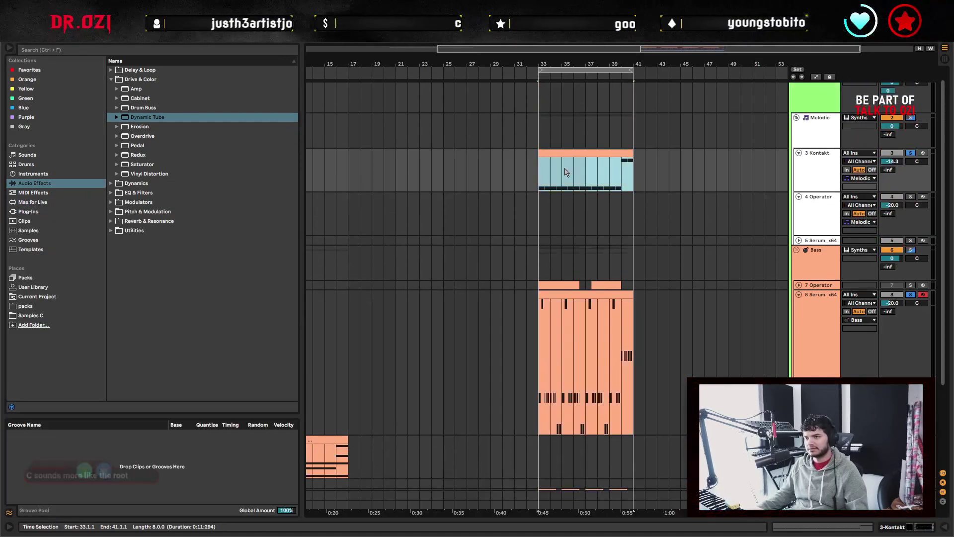
pyautogui.doubleClick(597, 154)
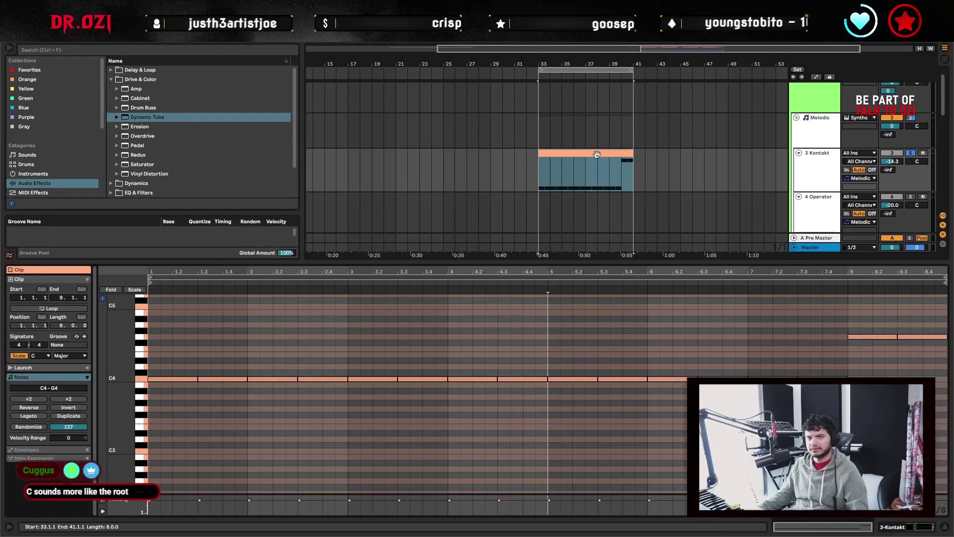
pyautogui.click(417, 331)
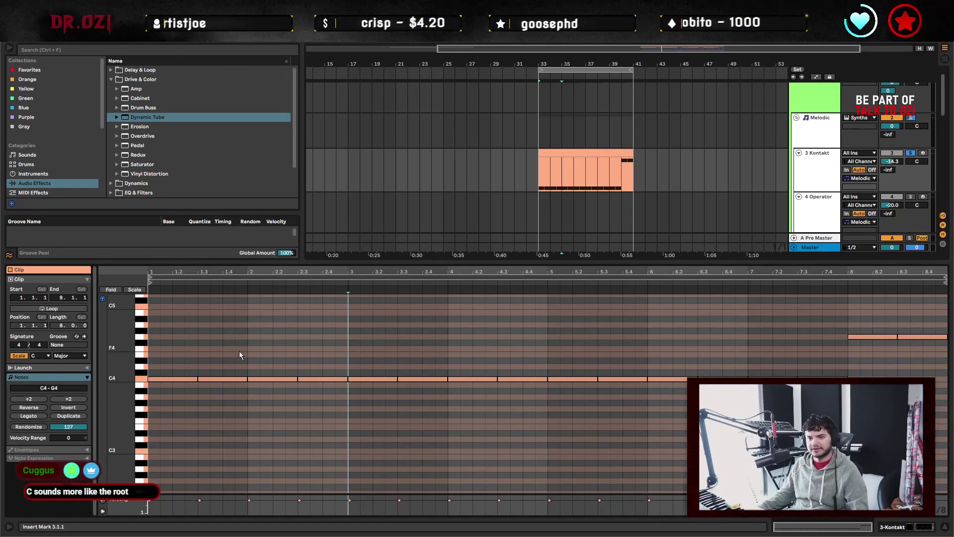
pyautogui.click(820, 178)
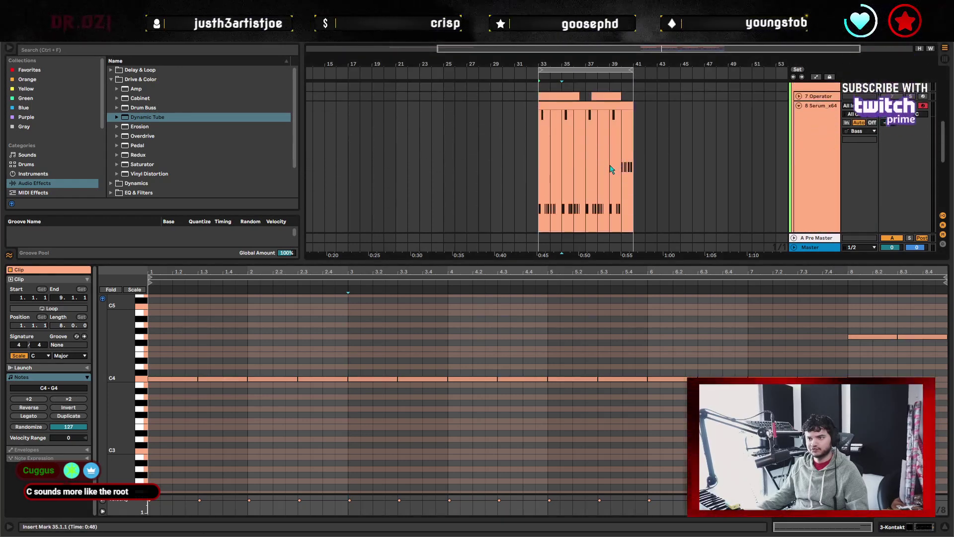
pyautogui.scroll(1, 551, 163)
pyautogui.press('space')
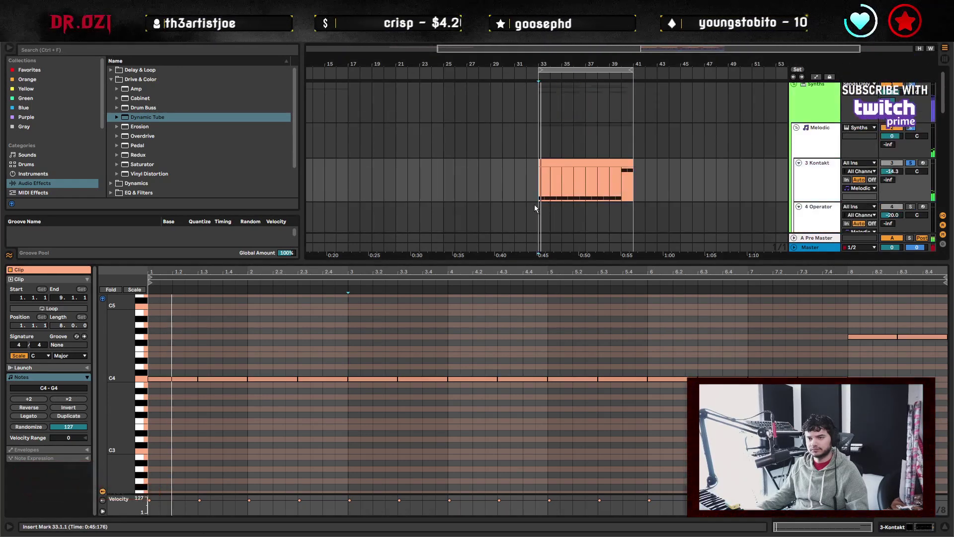
pyautogui.click(462, 335)
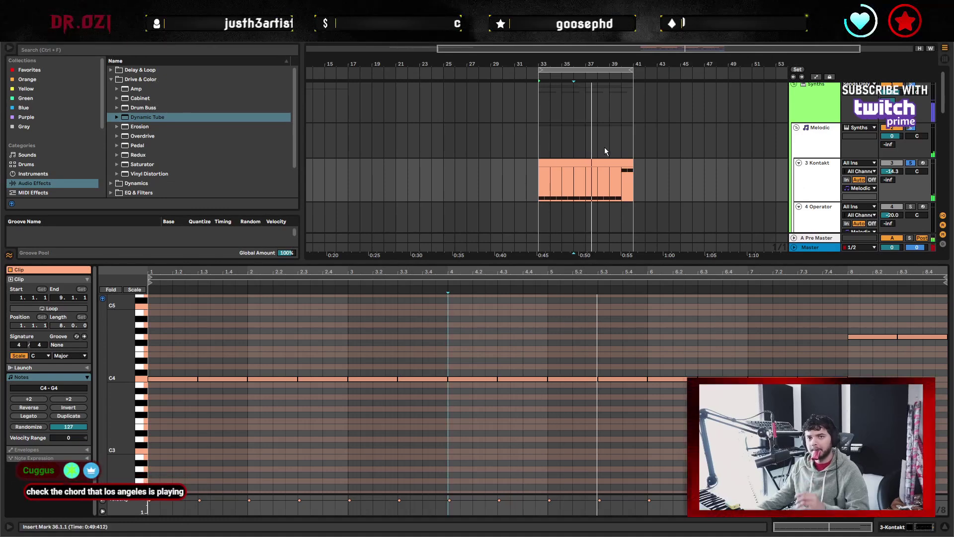
# Select the Serum bass track and unfold the LosAngeles resonator in its device chain.
pyautogui.scroll(-8, 694, 156)
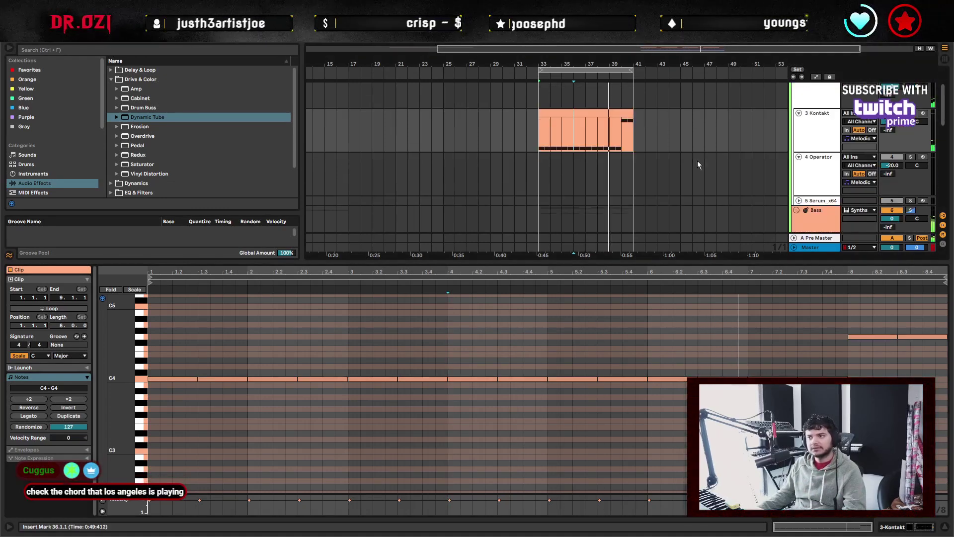
pyautogui.scroll(6, 691, 174)
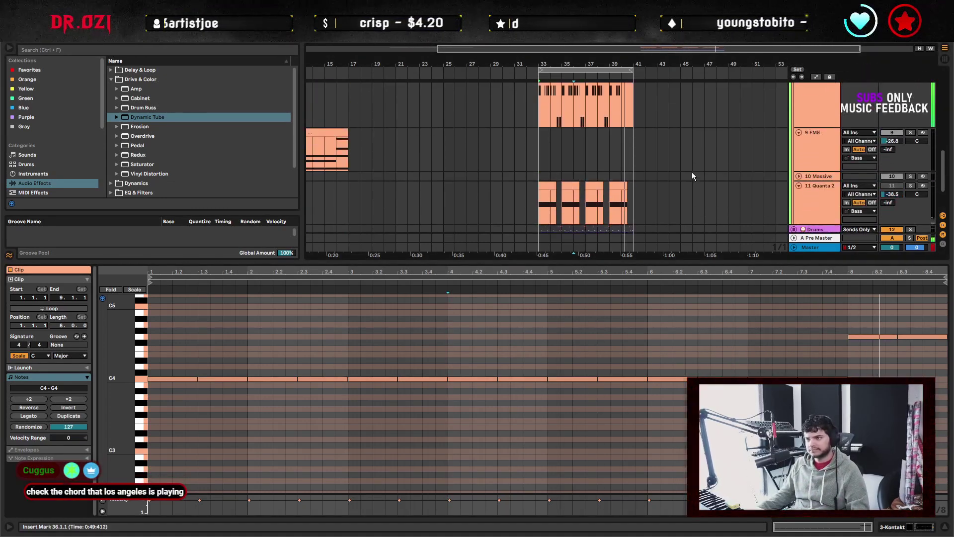
pyautogui.click(820, 150)
pyautogui.click(819, 150)
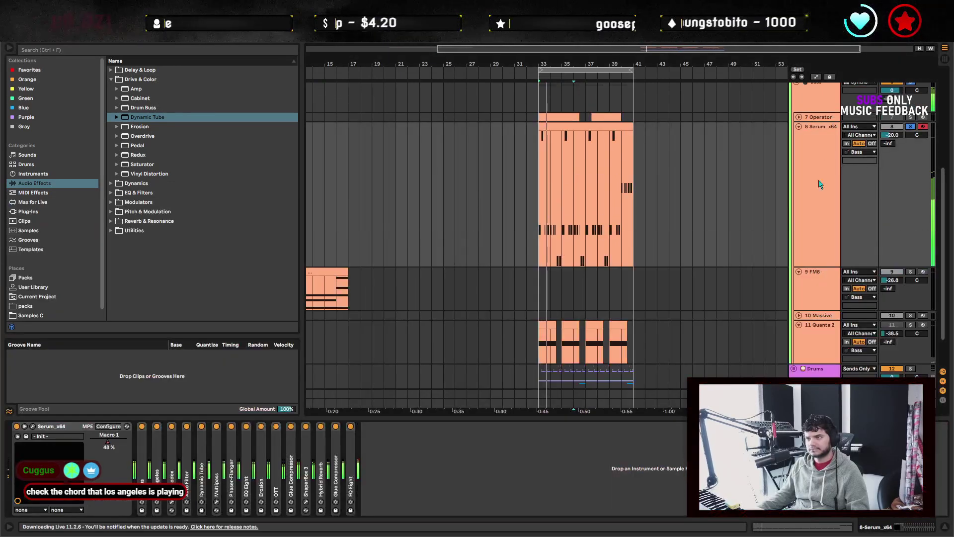
pyautogui.doubleClick(155, 465)
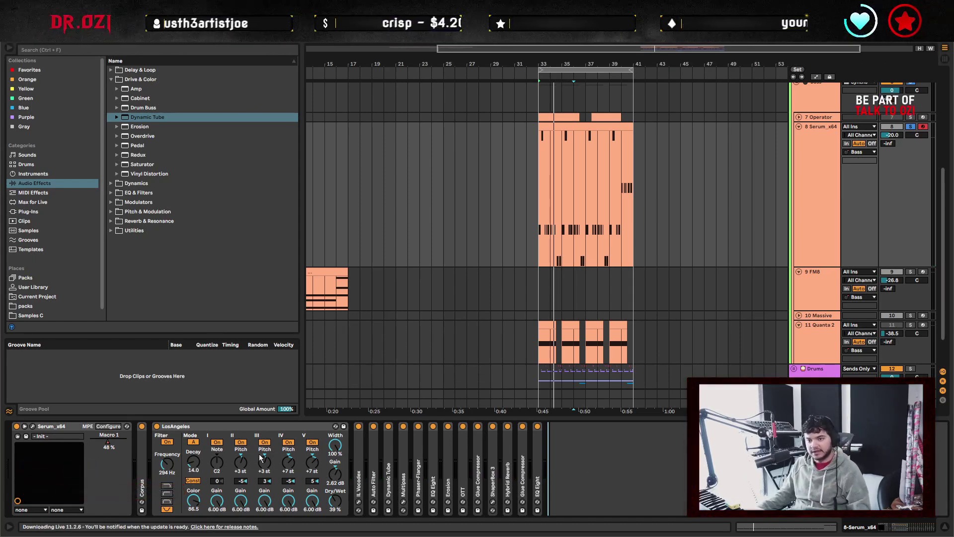
# Turn off resonators II to V of the LosAngeles device and play from bar 33.
pyautogui.click(241, 442)
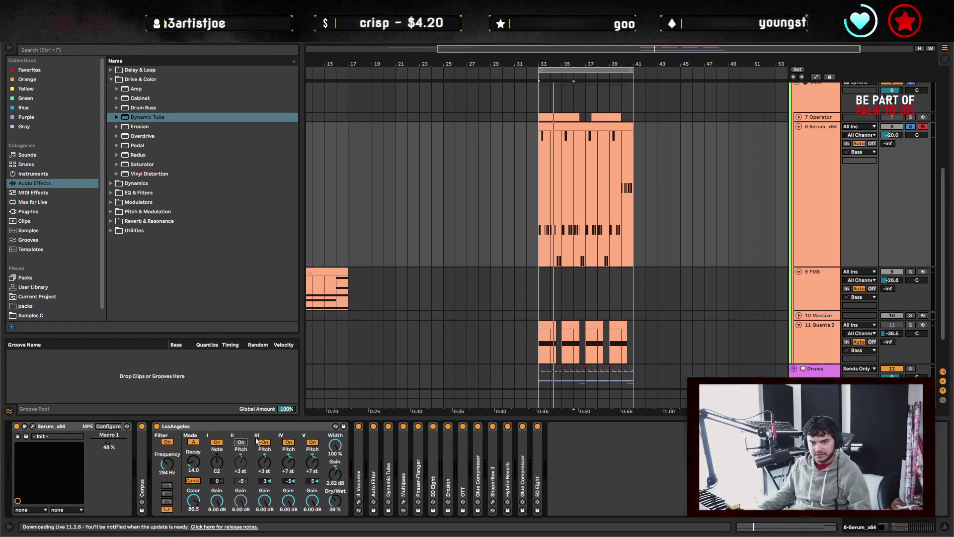
pyautogui.click(312, 442)
pyautogui.press('space')
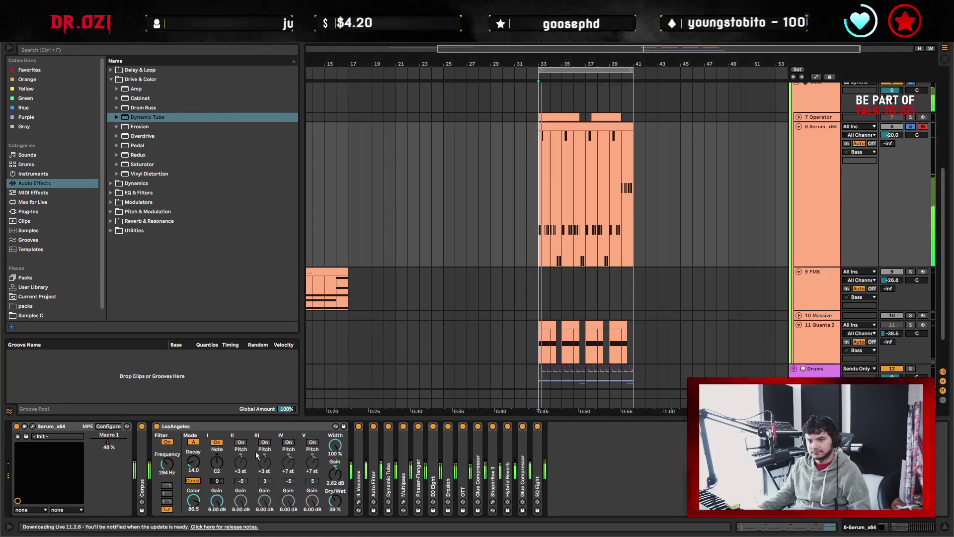
# Set the LosAngeles note to D#2, decay to 55.6, gain to 0.00 dB and Dry/Wet to 21%, with resonators II to V back on.
pyautogui.click(193, 443)
pyautogui.click(194, 442)
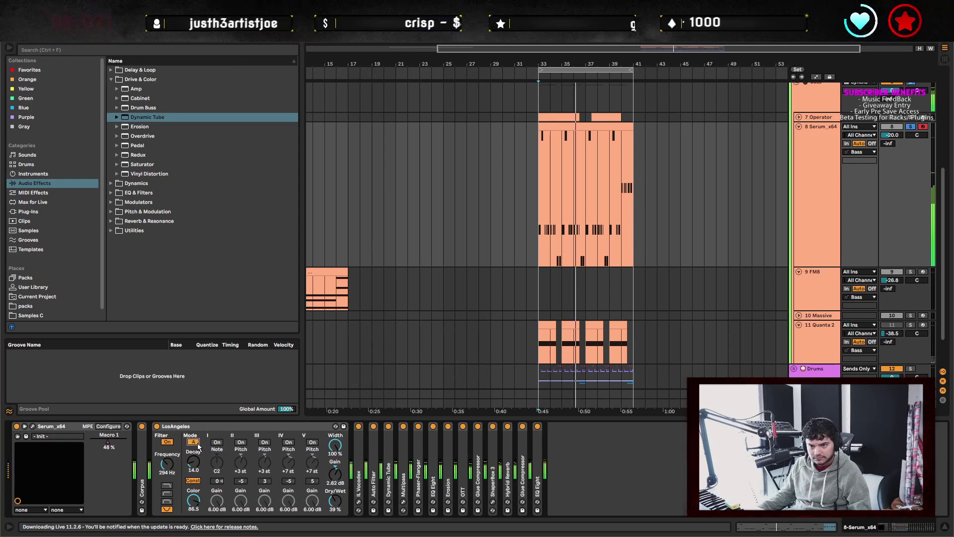
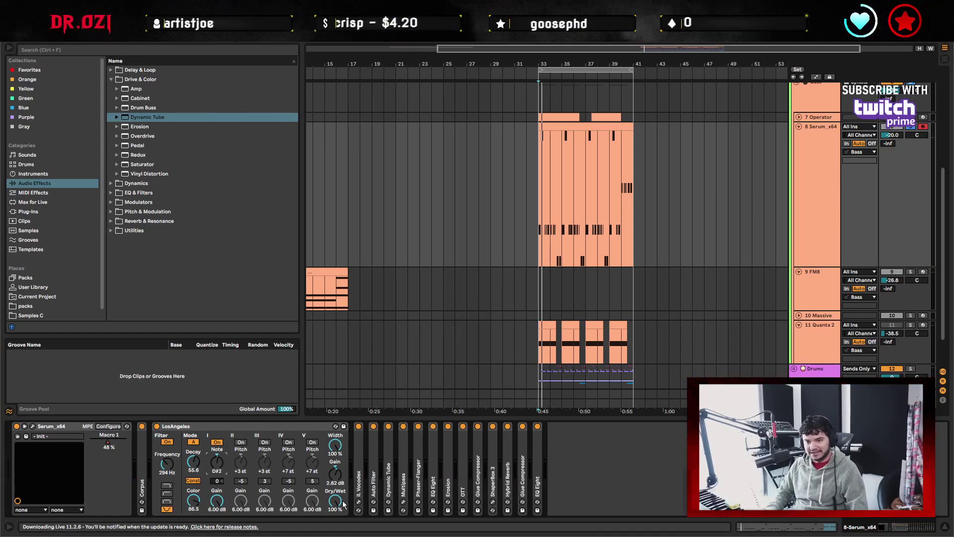
pyautogui.click(265, 442)
pyautogui.click(289, 442)
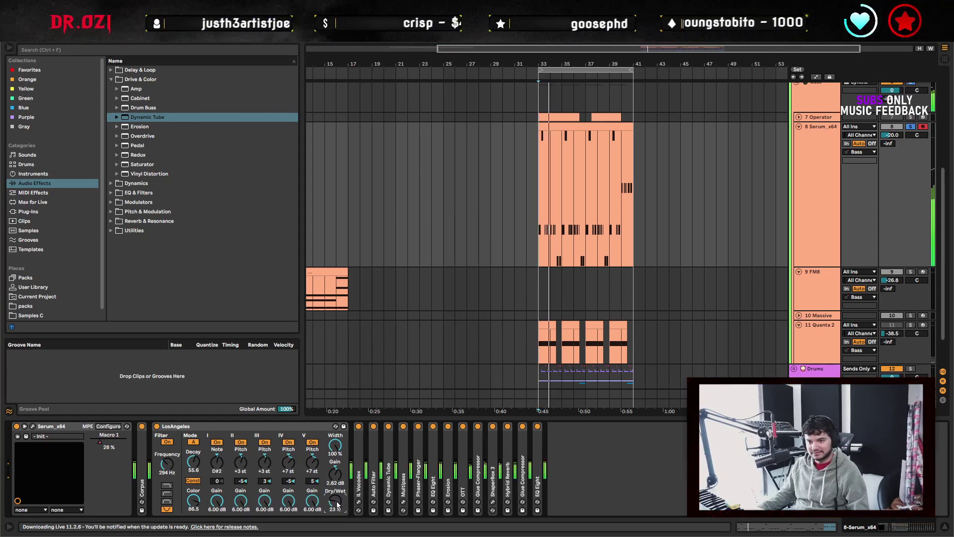
pyautogui.moveTo(343, 490); pyautogui.dragTo(343, 488)
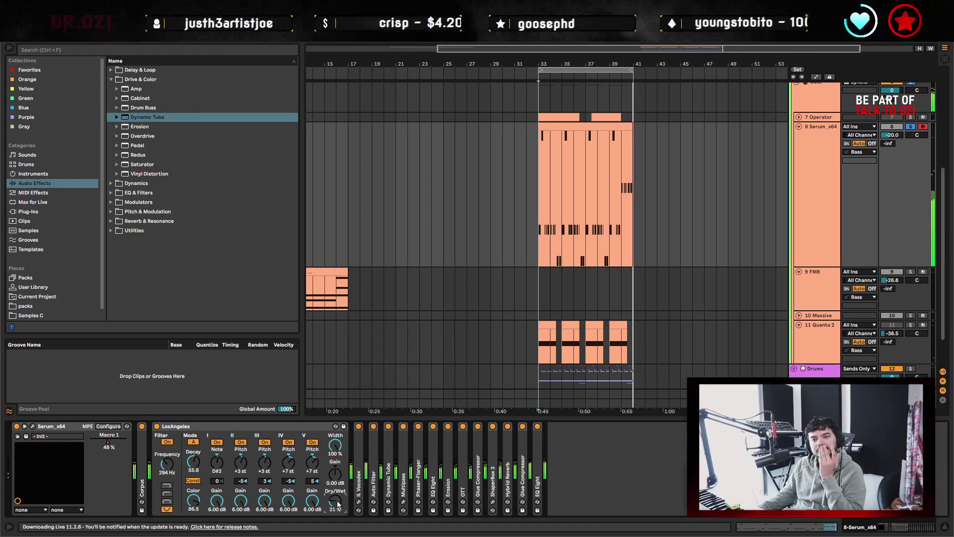
# Set the LosAngeles resonator's decay to 18.3 and its Dry/Wet to 20%.
pyautogui.scroll(-4, 338, 504)
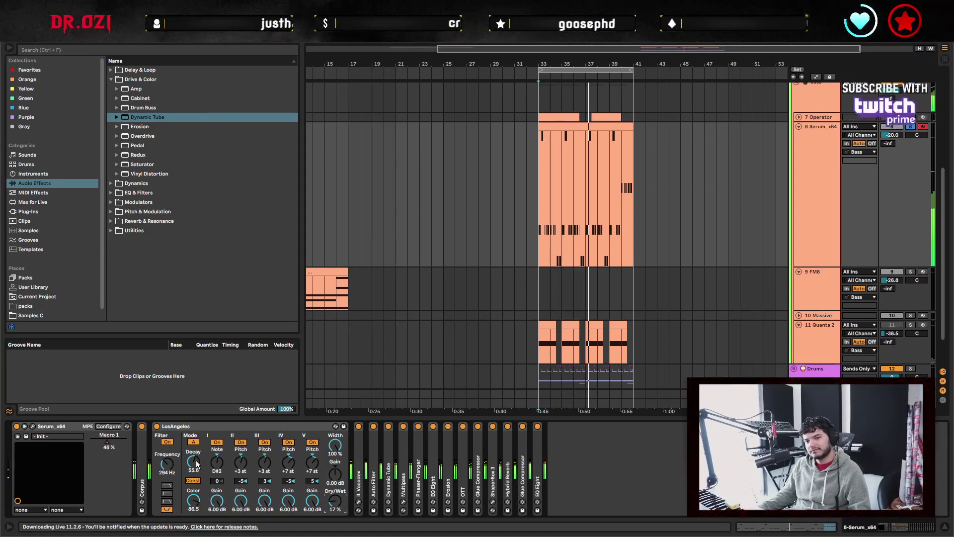
pyautogui.moveTo(196, 460); pyautogui.dragTo(196, 477)
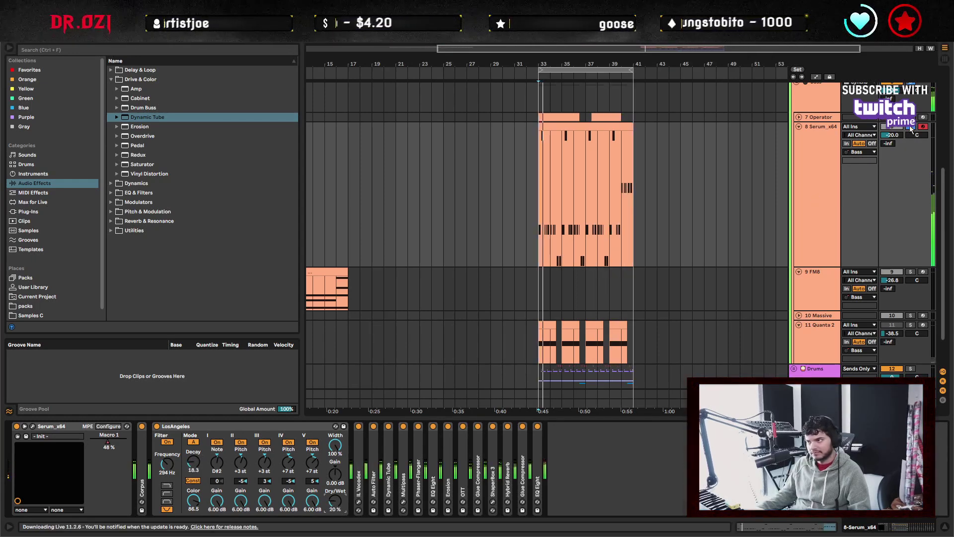
# Unsolo the Serum bass track and set its volume to -19.0 dB.
pyautogui.scroll(6, 693, 283)
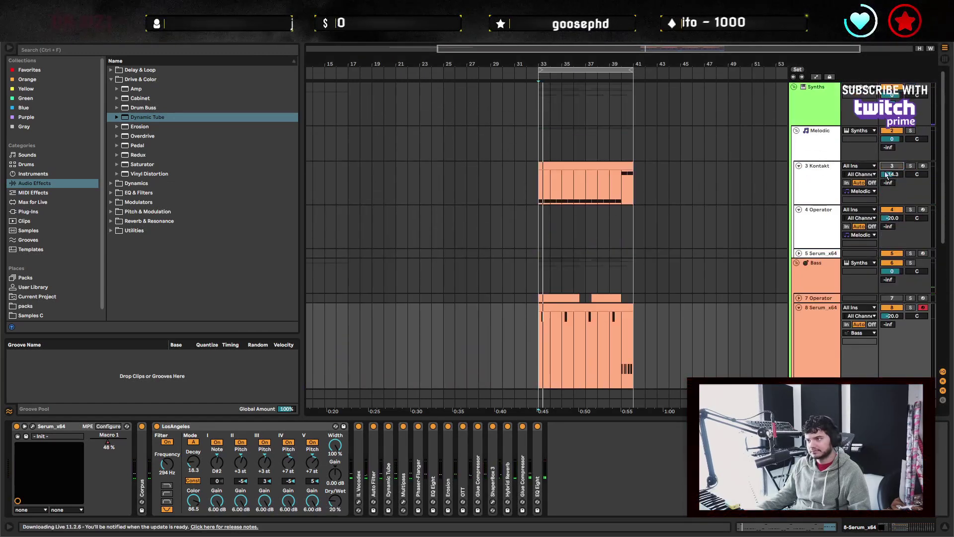
pyautogui.scroll(-5, 684, 268)
pyautogui.click(836, 205)
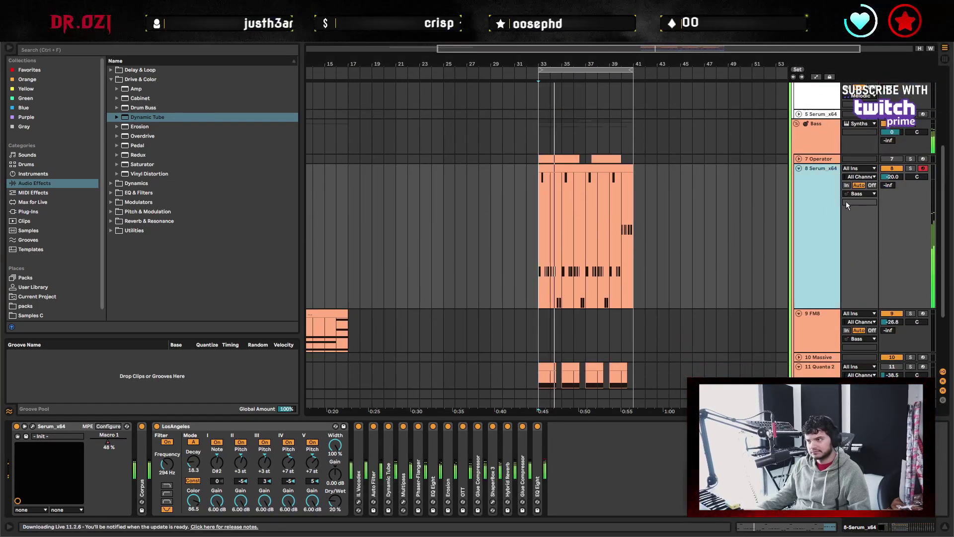
pyautogui.scroll(1, 893, 178)
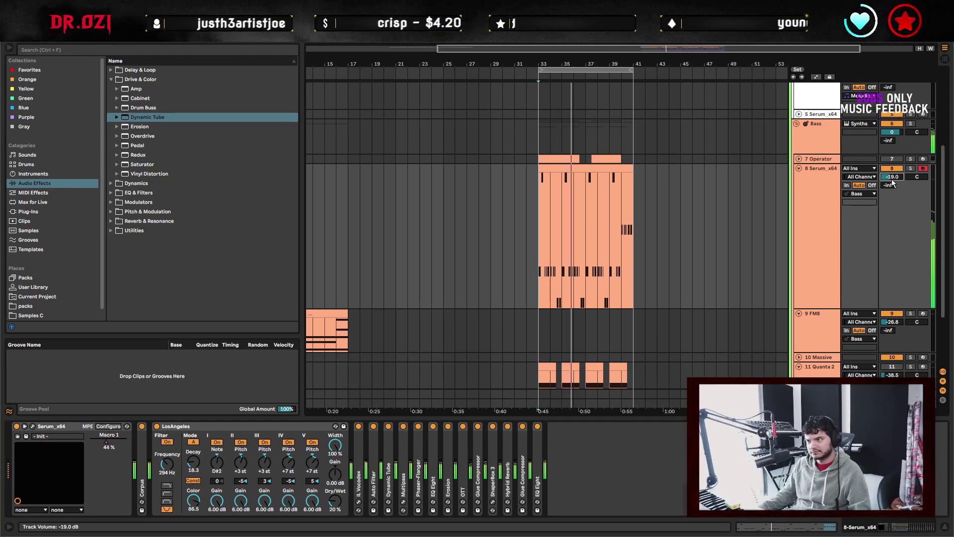
# Raise the LosAngeles Dry/Wet to 36% while the loop from bar 33 plays.
pyautogui.click(634, 235)
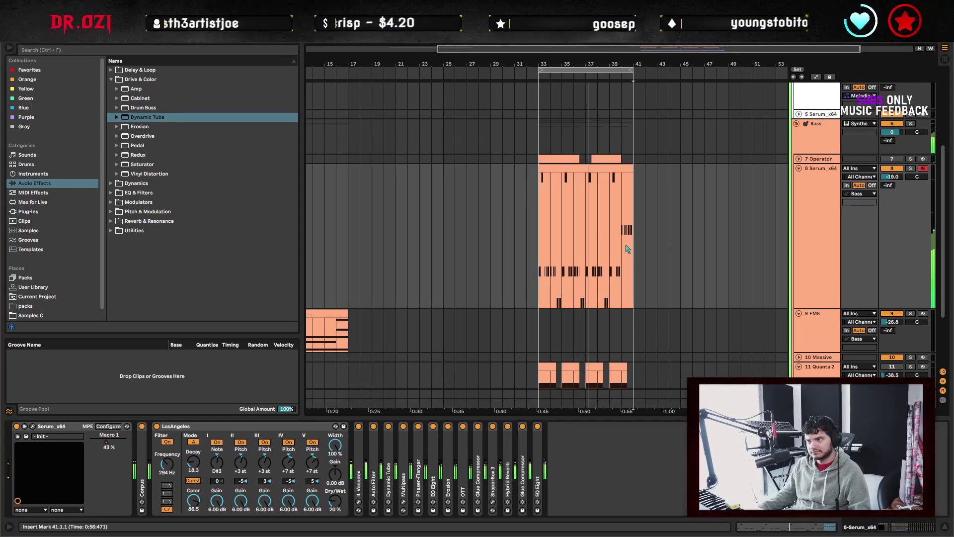
pyautogui.scroll(-2, 641, 244)
pyautogui.scroll(3, 669, 249)
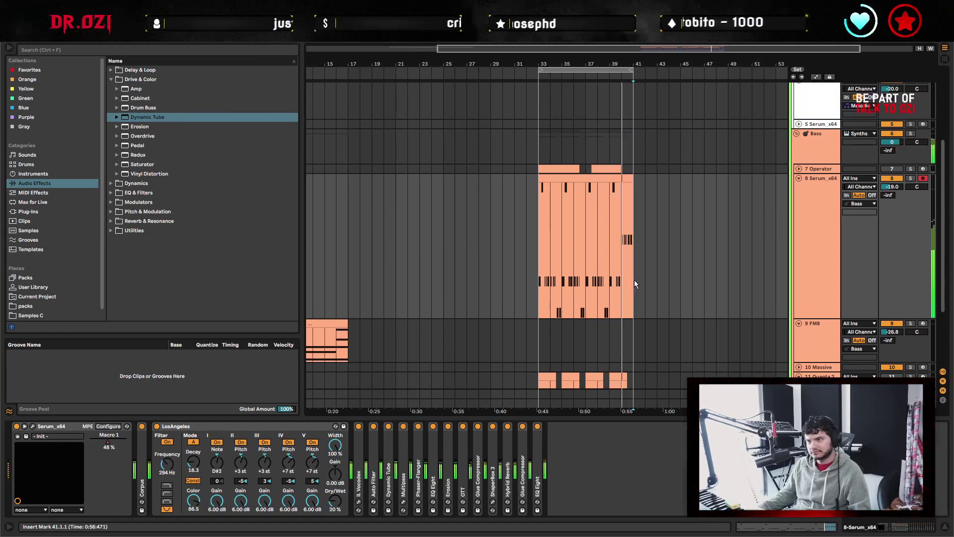
pyautogui.scroll(-3, 547, 293)
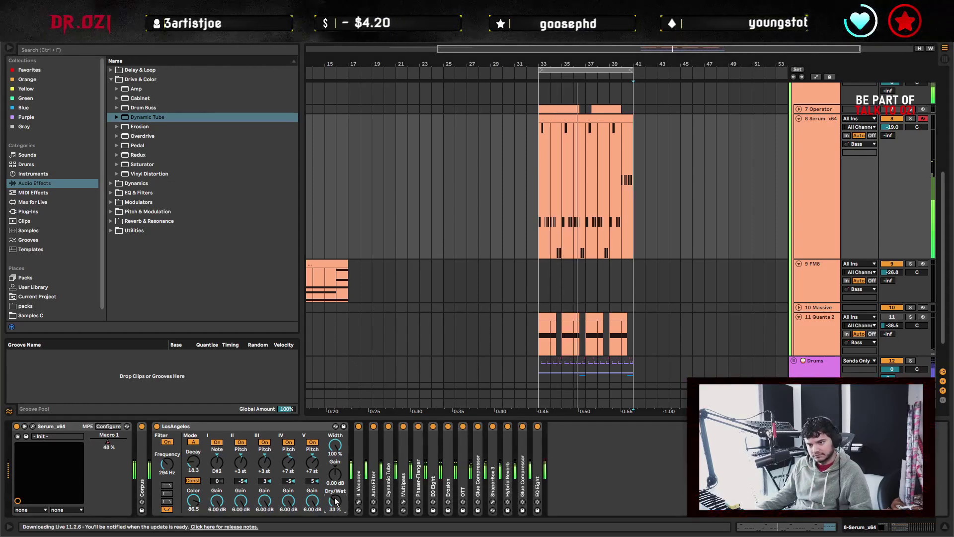
pyautogui.moveTo(336, 502); pyautogui.dragTo(336, 499)
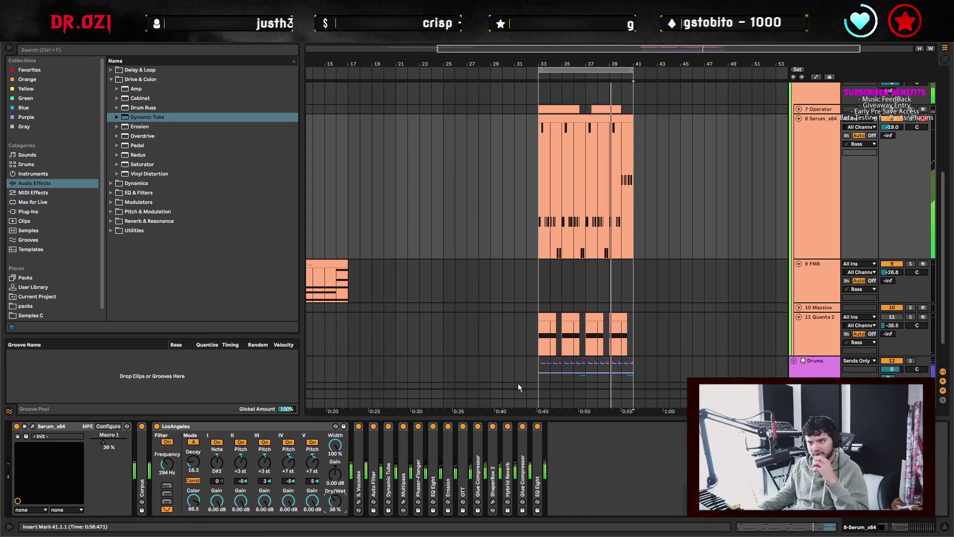
# Open the Kontakt clip at bar 33 and set its scale to D#/Eb Minor.
pyautogui.scroll(9, 642, 278)
pyautogui.doubleClick(581, 174)
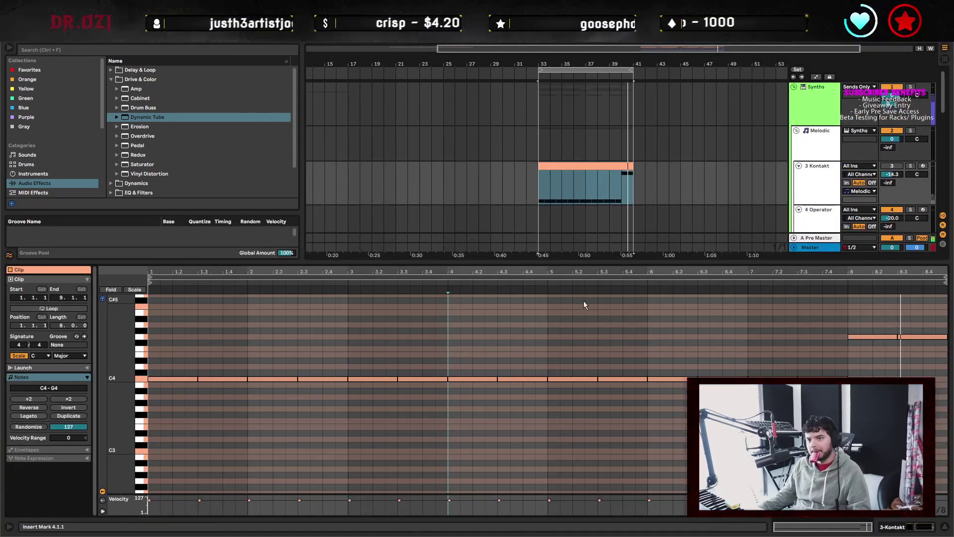
pyautogui.click(40, 355)
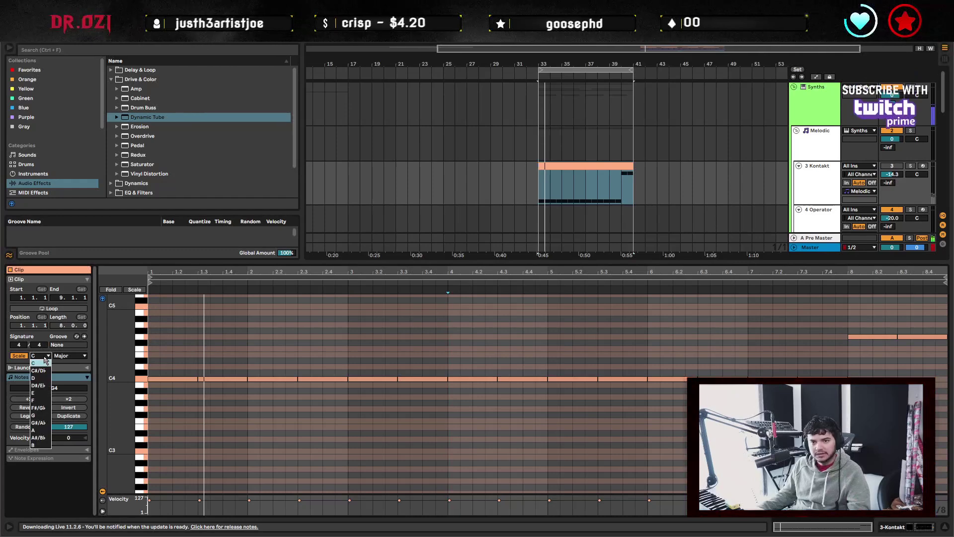
pyautogui.click(39, 386)
pyautogui.click(70, 355)
pyautogui.click(74, 102)
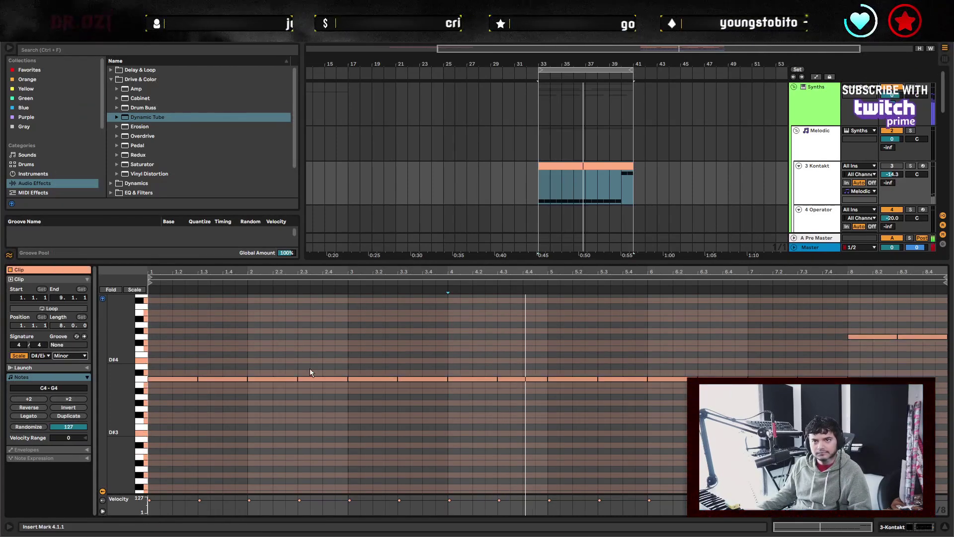
# Stop playback and solo the Kontakt track together with the Serum bass track.
pyautogui.press('space')
pyautogui.hotkey('ctrl', 'a')
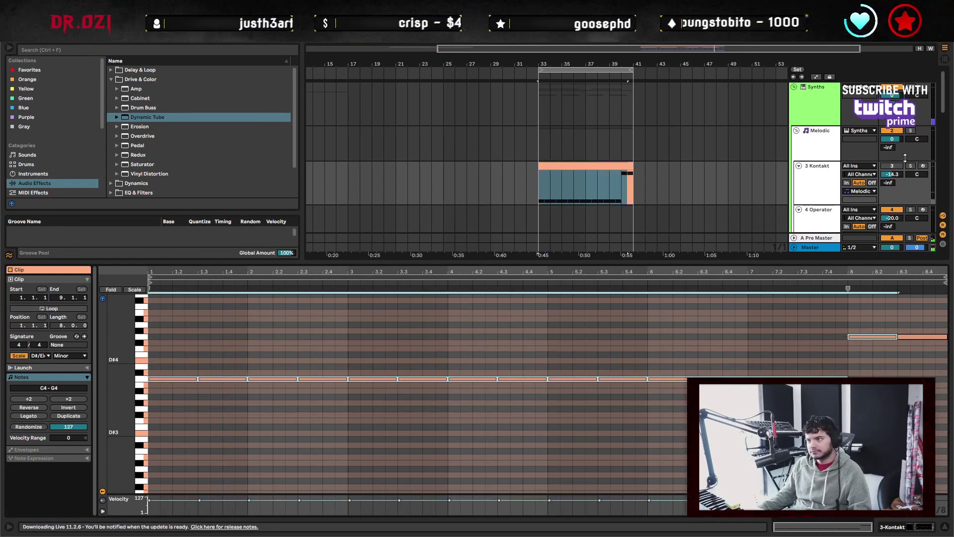
pyautogui.scroll(-3, 714, 175)
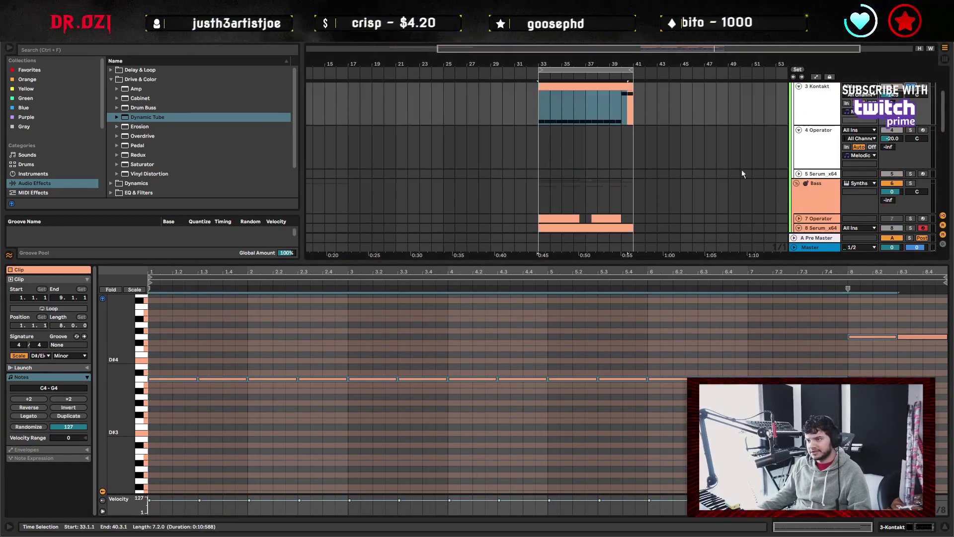
pyautogui.scroll(-2, 714, 175)
pyautogui.scroll(3, 715, 175)
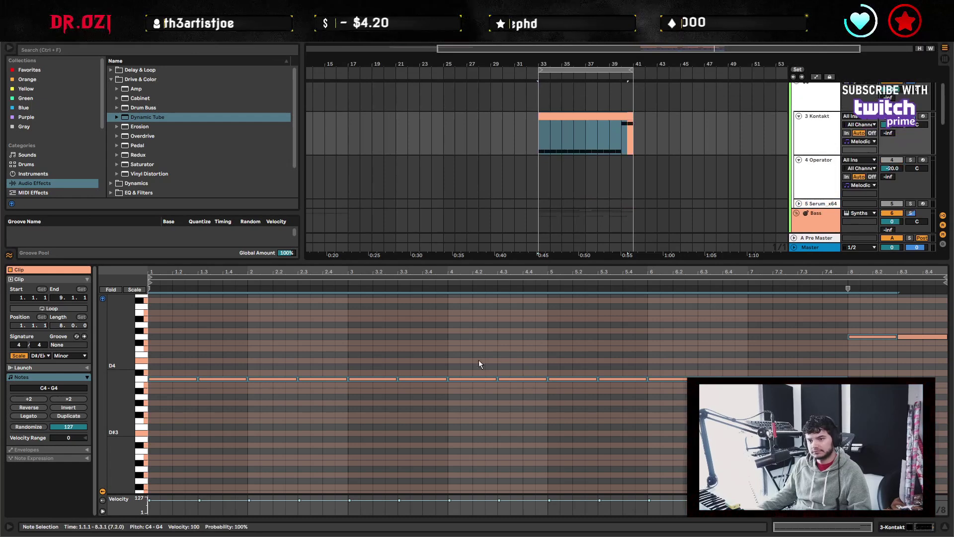
# Transpose all the C4 notes of the Kontakt clip up to D#4 and play them against the bass.
pyautogui.click(475, 378)
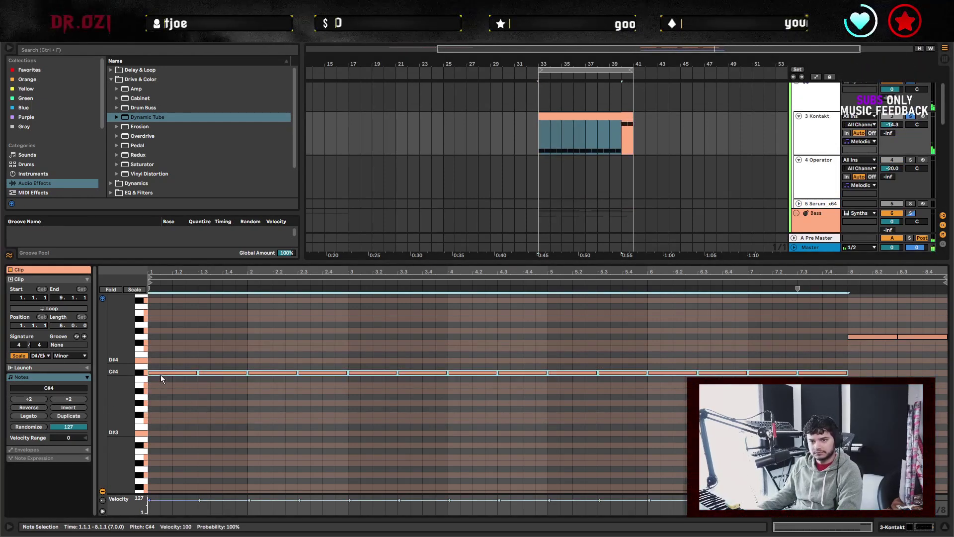
pyautogui.press('Up')
pyautogui.press('Up')
pyautogui.press('Up')
pyautogui.press('space')
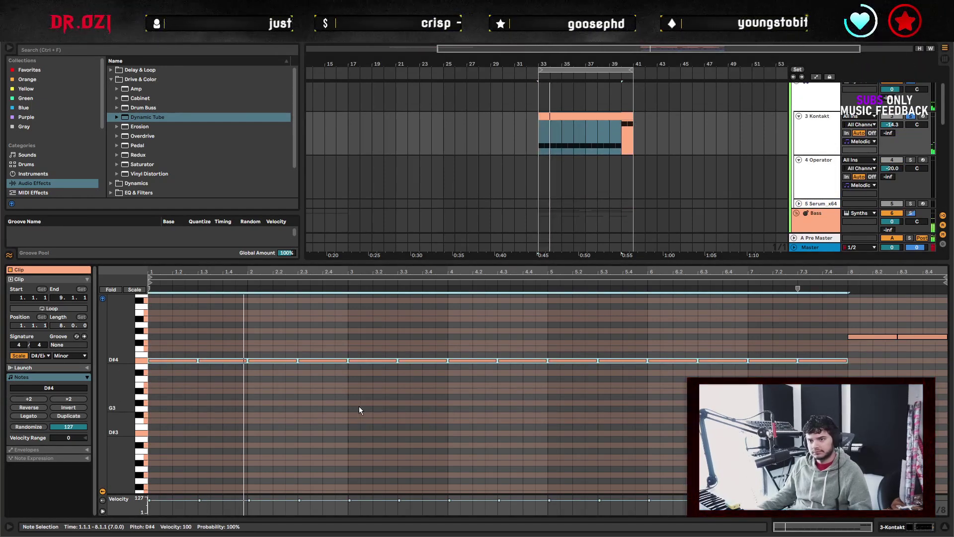
pyautogui.click(346, 411)
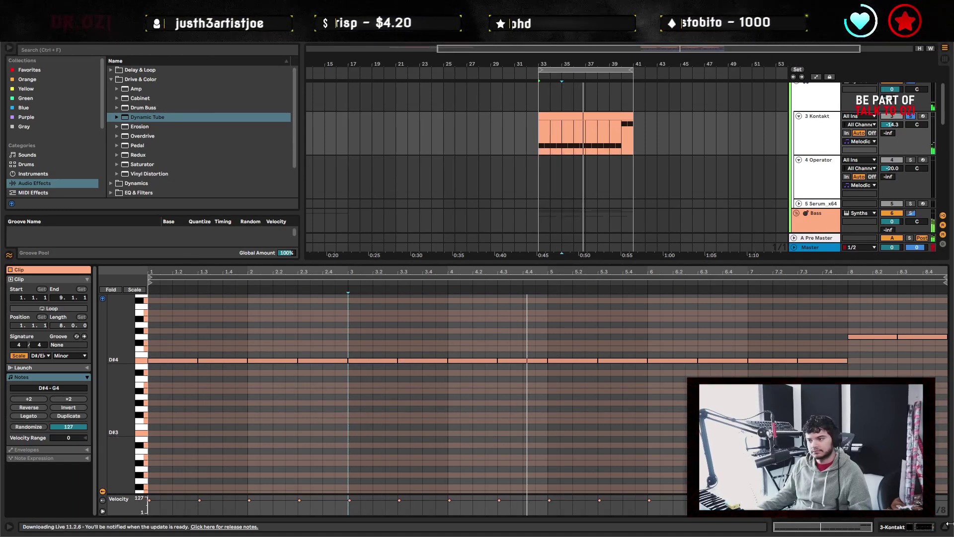
# Hide the clip editor and delete the FM8 clip at bars 9 to 17.
pyautogui.hotkey('ctrl', 'alt', 'l')
pyautogui.hscroll(-5, 703, 329)
pyautogui.hscroll(4, 703, 329)
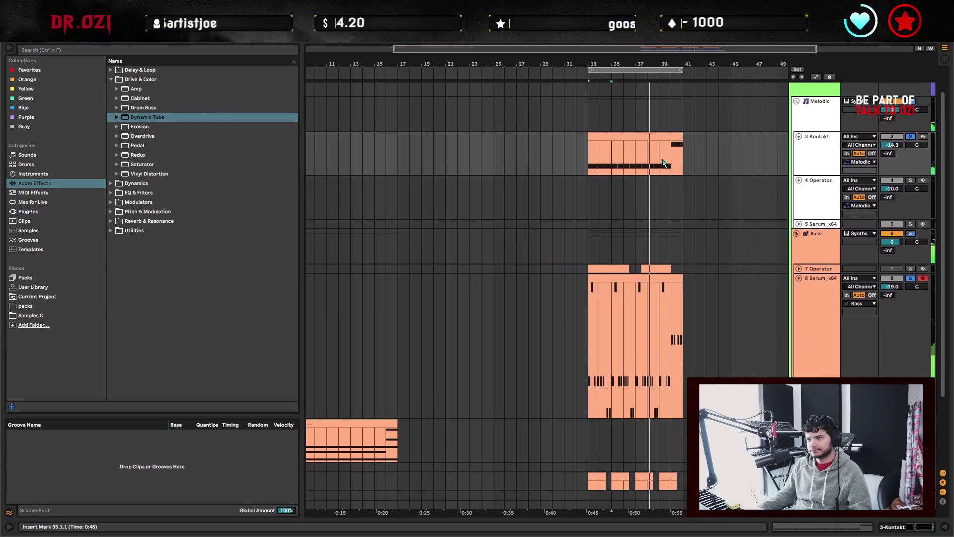
pyautogui.click(353, 437)
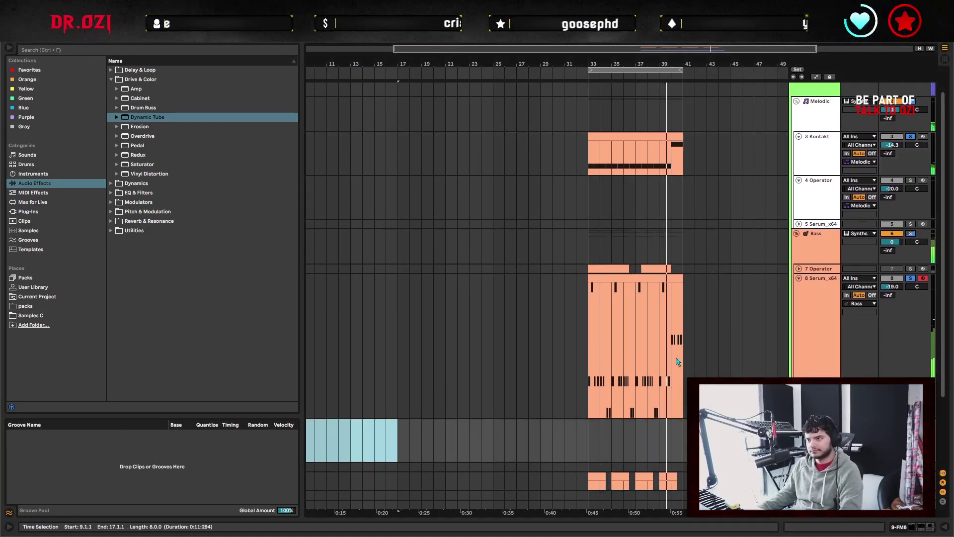
# Move the Kontakt clip from bar 33 to bar 17 and copy the Drums section of bars 33 to 41 to the same bar.
pyautogui.scroll(-3, 532, 386)
pyautogui.moveTo(576, 436); pyautogui.dragTo(670, 428)
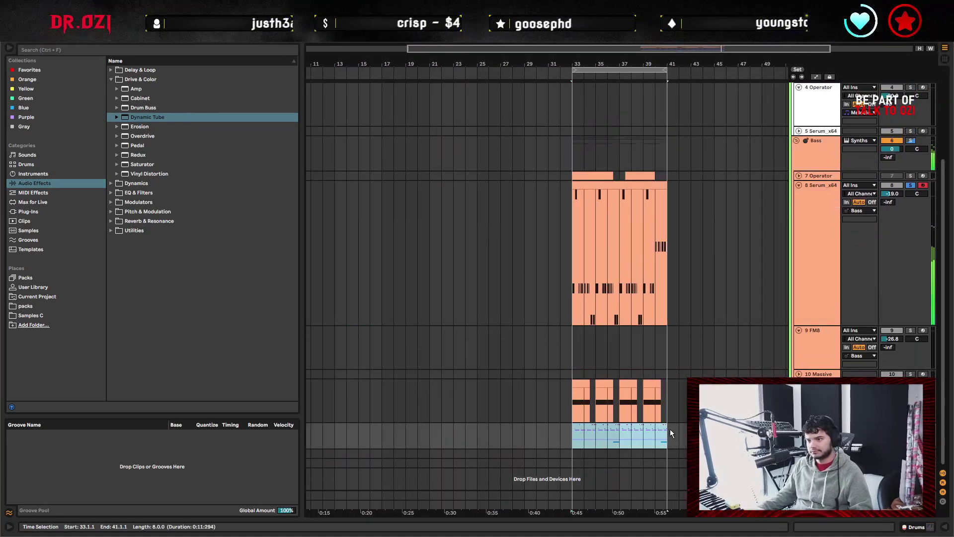
pyautogui.scroll(4, 692, 265)
pyautogui.hscroll(-3, 692, 265)
pyautogui.moveTo(689, 166); pyautogui.dragTo(505, 181)
pyautogui.scroll(-2, 550, 415)
pyautogui.scroll(-1, 482, 440)
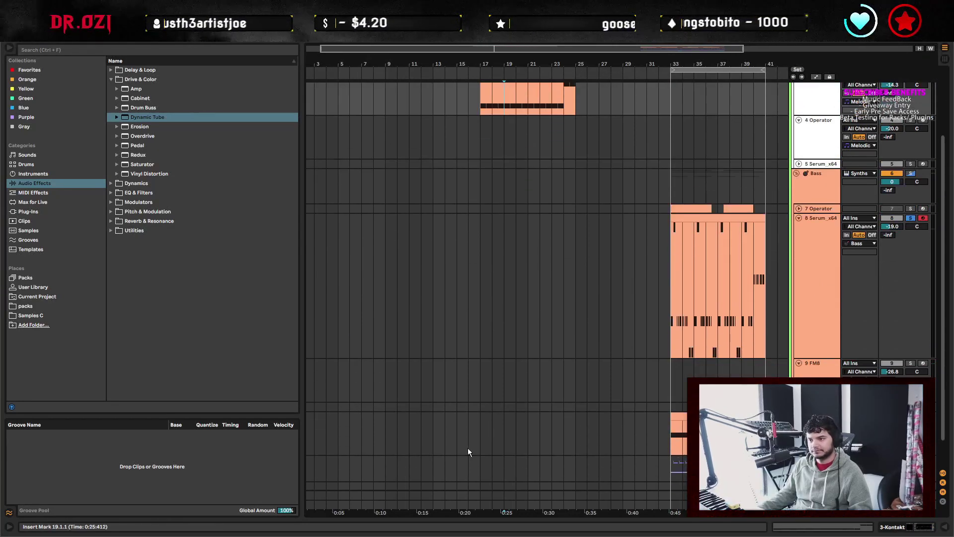
pyautogui.click(486, 466)
pyautogui.hotkey('ctrl', 'v')
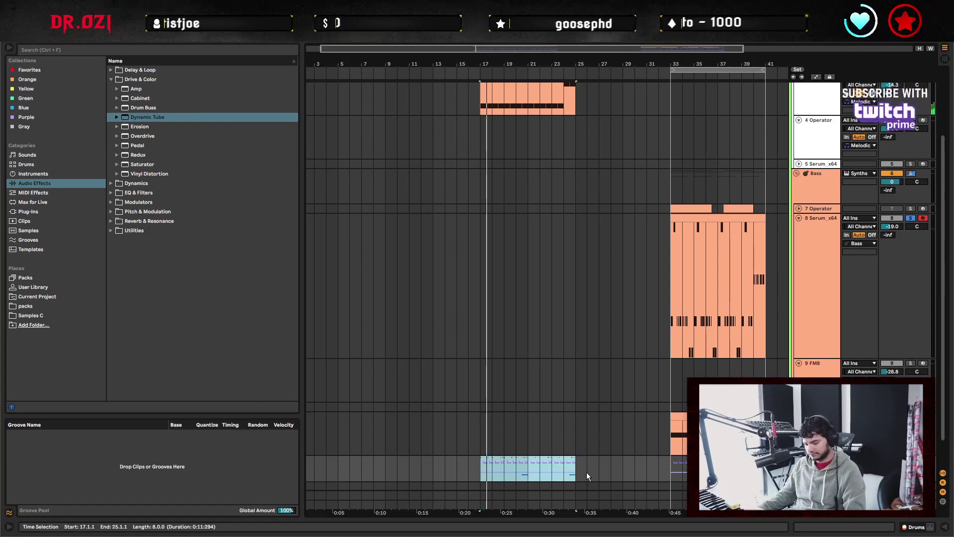
# Loop bars 17 to 25 with Kontakt unmuted and all solos cleared, and open the Kontakt clip to play it.
pyautogui.scroll(3, 606, 280)
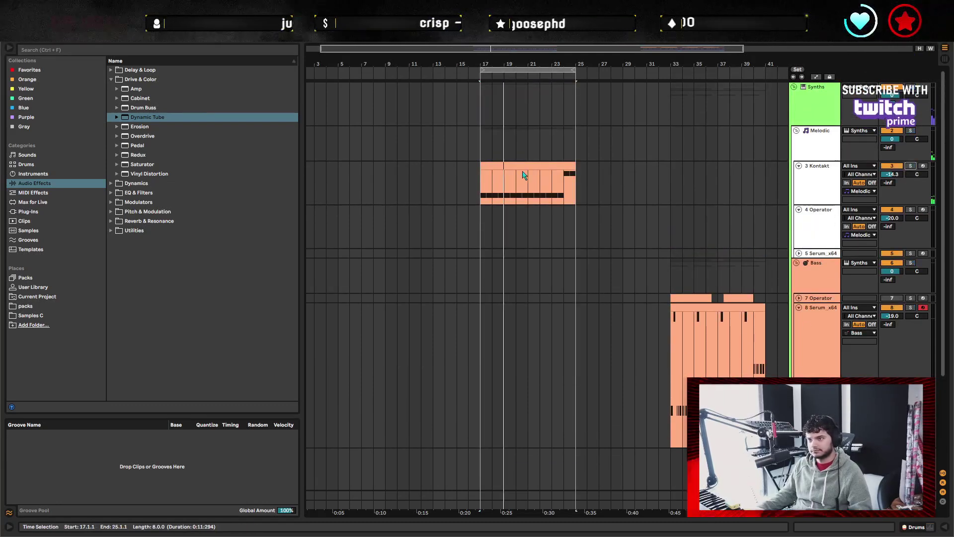
pyautogui.doubleClick(546, 184)
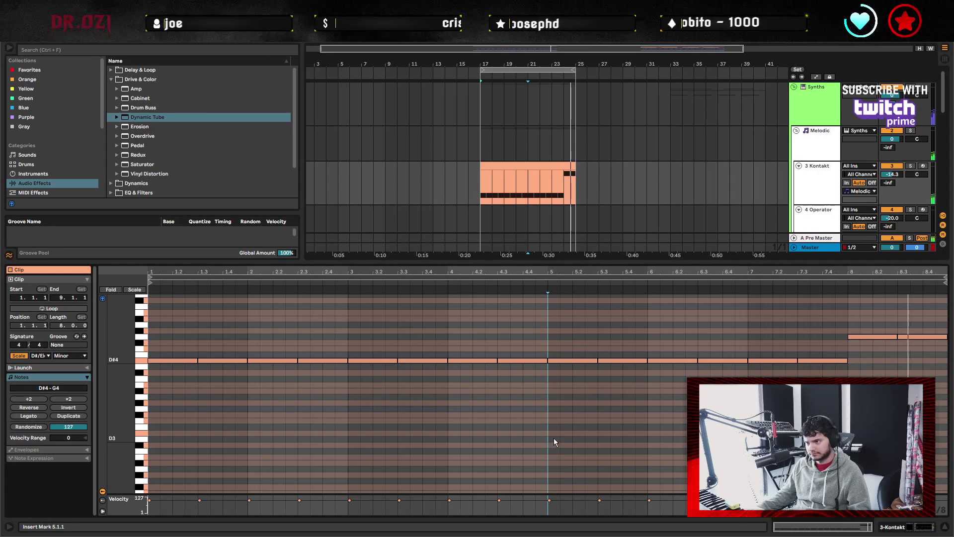
pyautogui.press('space')
# Lengthen the first D#4 note of the Kontakt clip to end at 3.1.1 and play it with the drums.
pyautogui.click(241, 361)
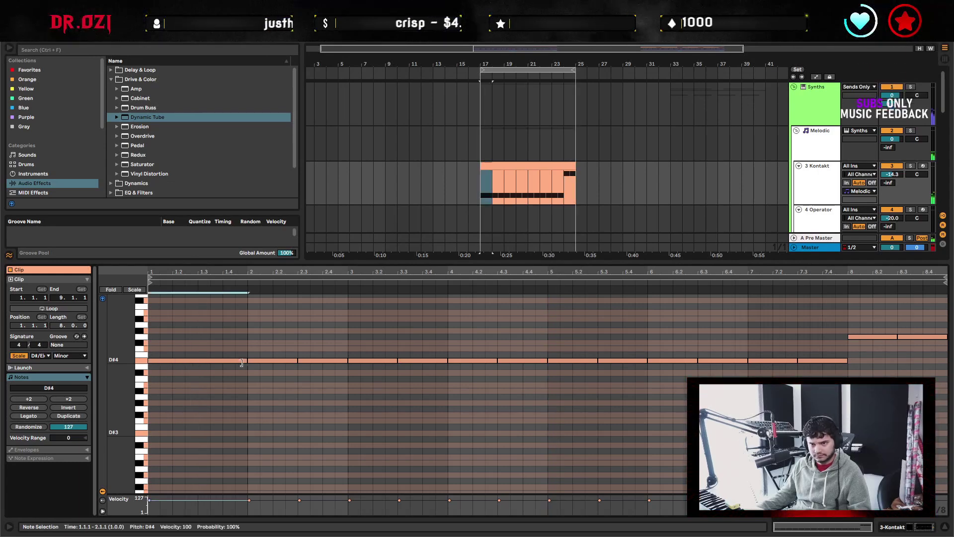
pyautogui.click(70, 356)
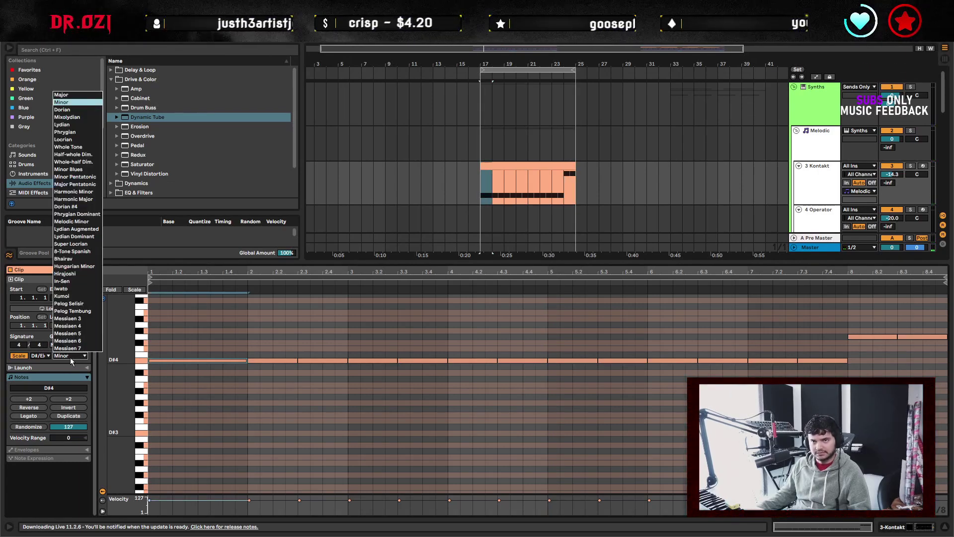
pyautogui.click(211, 389)
pyautogui.moveTo(246, 362); pyautogui.dragTo(375, 373)
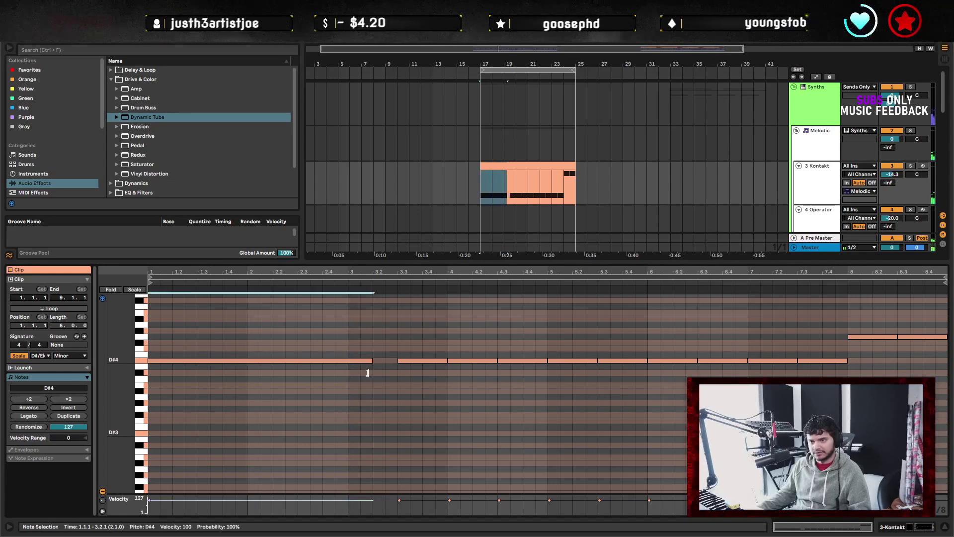
pyautogui.press('space')
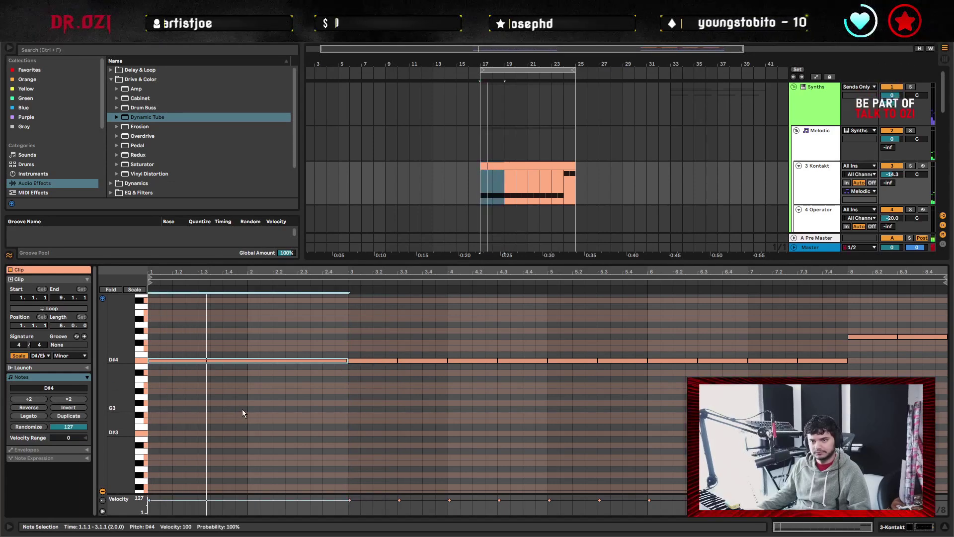
pyautogui.press('space')
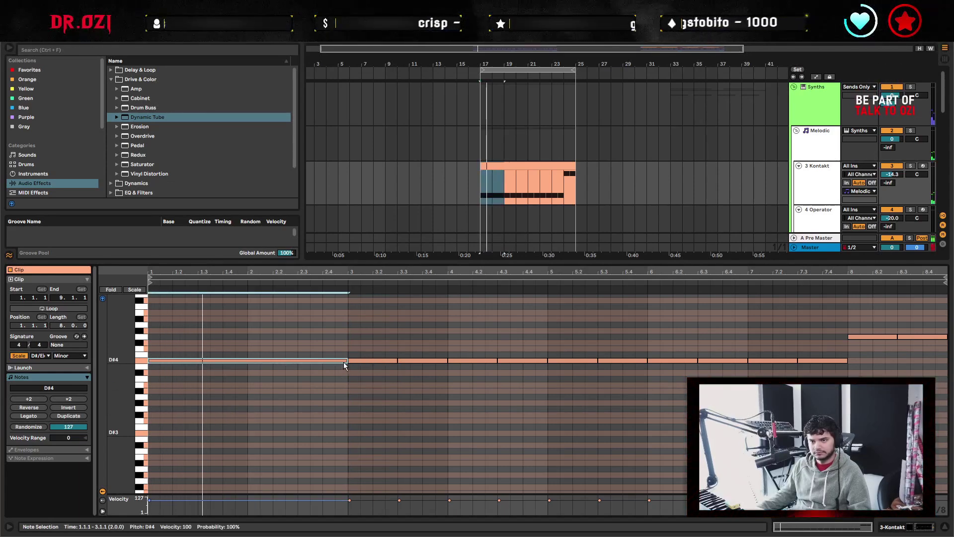
# Try shortening the first D#4 note to 1.3.3 with an F#4 copy after it, play it, and delete the F#4 note.
pyautogui.moveTo(347, 361); pyautogui.dragTo(234, 347)
pyautogui.hotkey('ctrl', 'd')
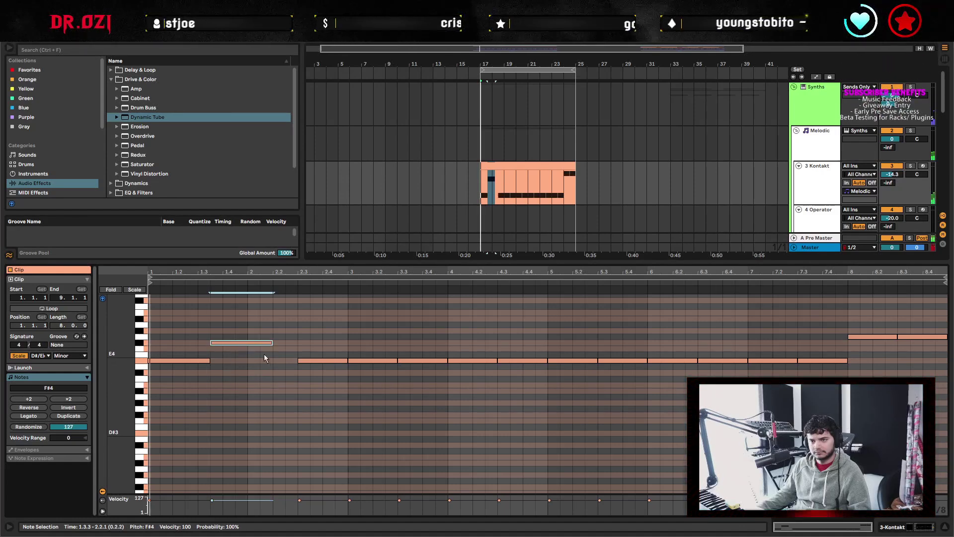
pyautogui.press('space')
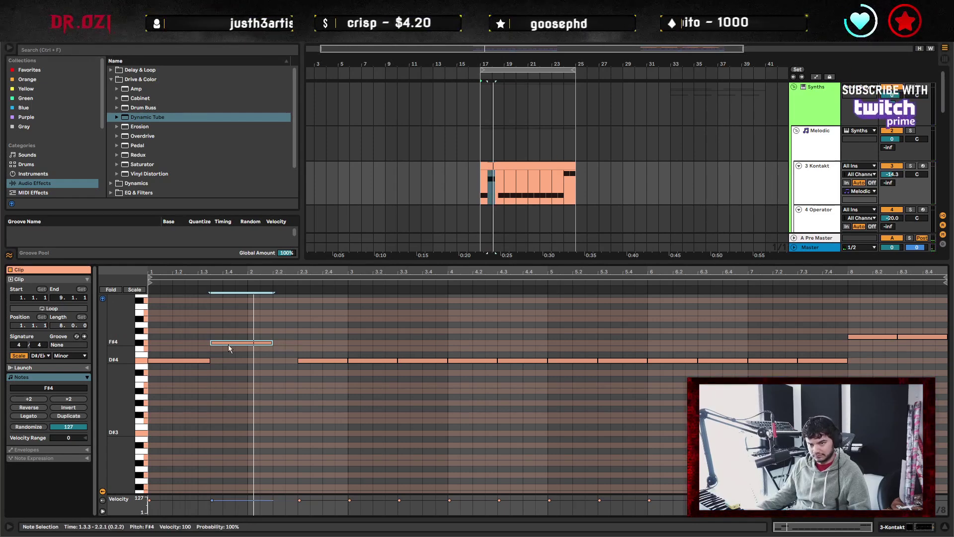
pyautogui.press('Delete')
pyautogui.press('space')
# Following the Serum bass notes, extend the first D#4 note to 2.3.1 and place a C4 note from 2.3.1 to 3.1.1.
pyautogui.click(205, 359)
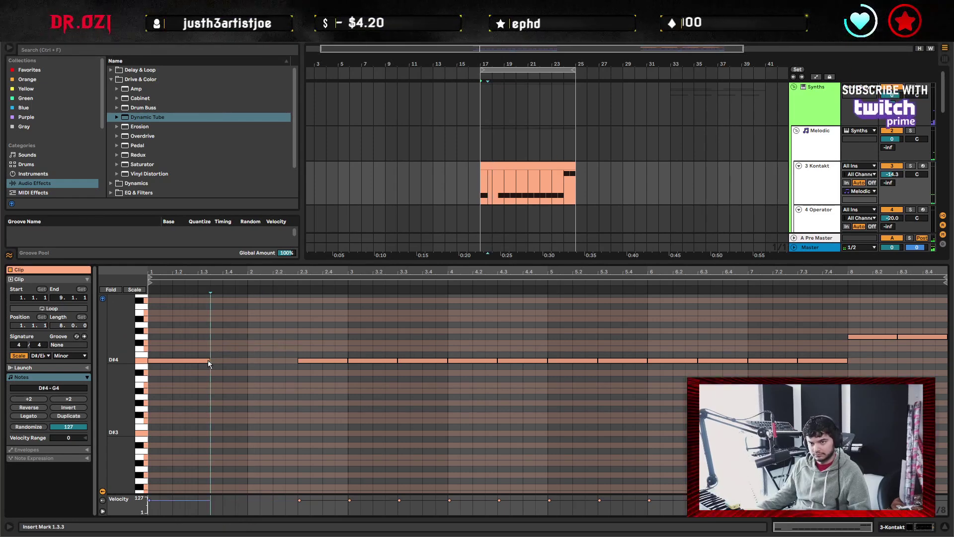
pyautogui.moveTo(213, 359); pyautogui.dragTo(315, 382)
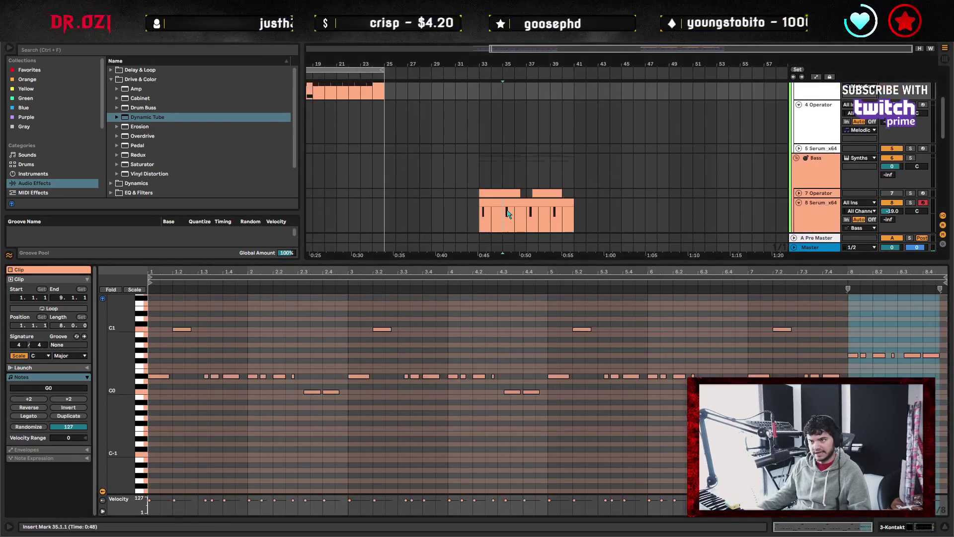
pyautogui.click(331, 392)
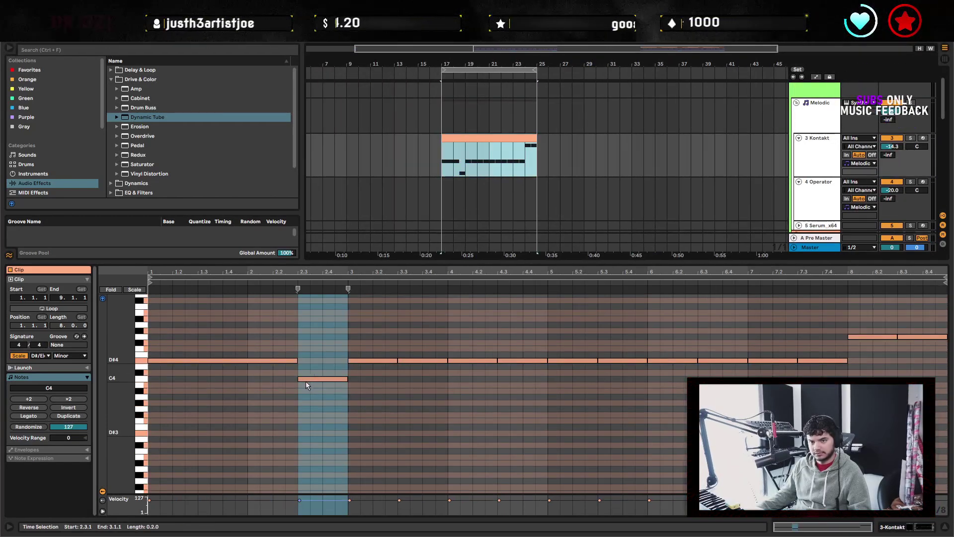
# Delete the D#4 notes between 3.1.1 and 8.1.1 and duplicate the opening two-bar D#4–C4 phrase three times across the Kontakt clip.
pyautogui.press('space')
pyautogui.click(348, 401)
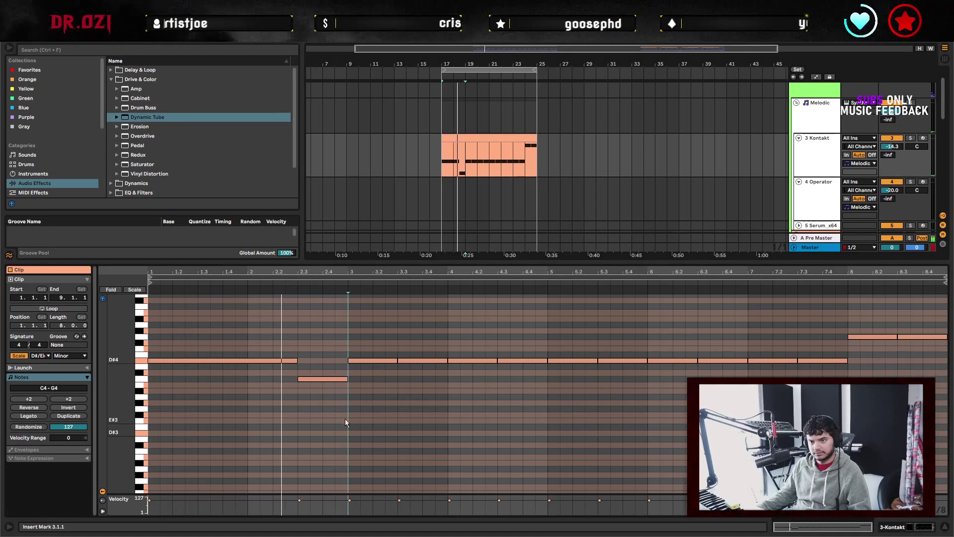
pyautogui.click(374, 343)
pyautogui.moveTo(377, 335); pyautogui.dragTo(851, 378)
pyautogui.press('Delete')
pyautogui.moveTo(361, 397); pyautogui.dragTo(148, 356)
pyautogui.hotkey('ctrl', 'd')
pyautogui.hotkey('ctrl', 'd')
pyautogui.hotkey('ctrl', 'd')
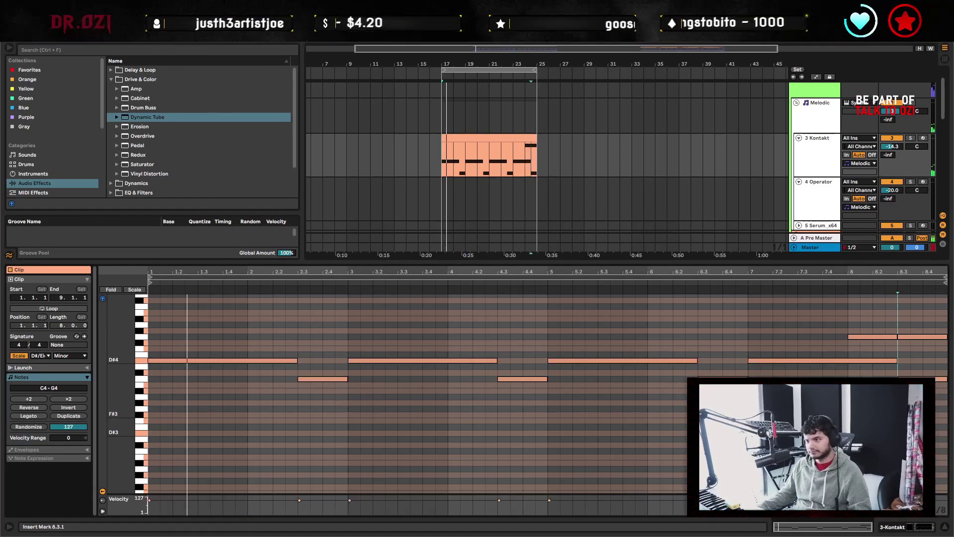
# Trim the last D#4 note to run from 7.1.1 to 8.1.1, quantize it, and listen to the loop.
pyautogui.moveTo(820, 360); pyautogui.dragTo(817, 361)
pyautogui.moveTo(894, 361); pyautogui.dragTo(853, 367)
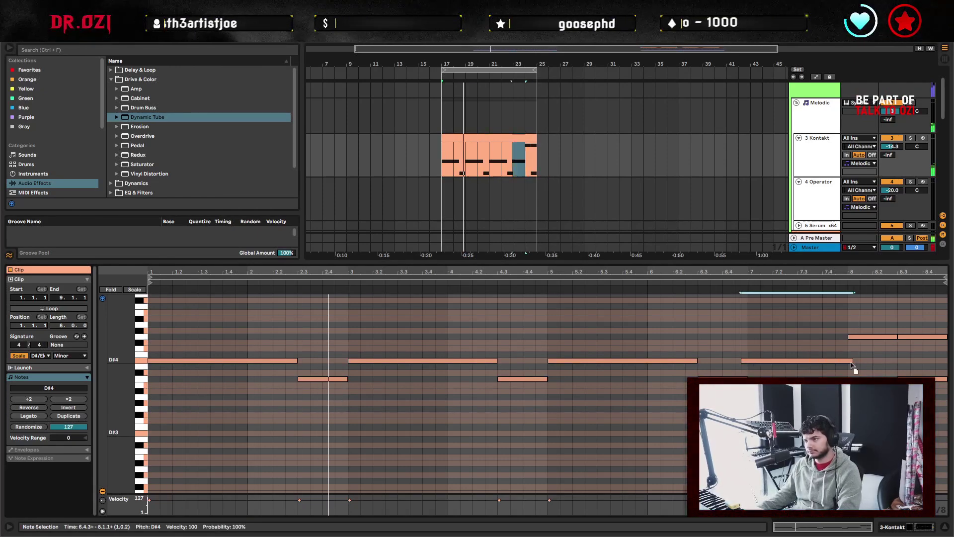
pyautogui.hotkey('ctrl', 'u')
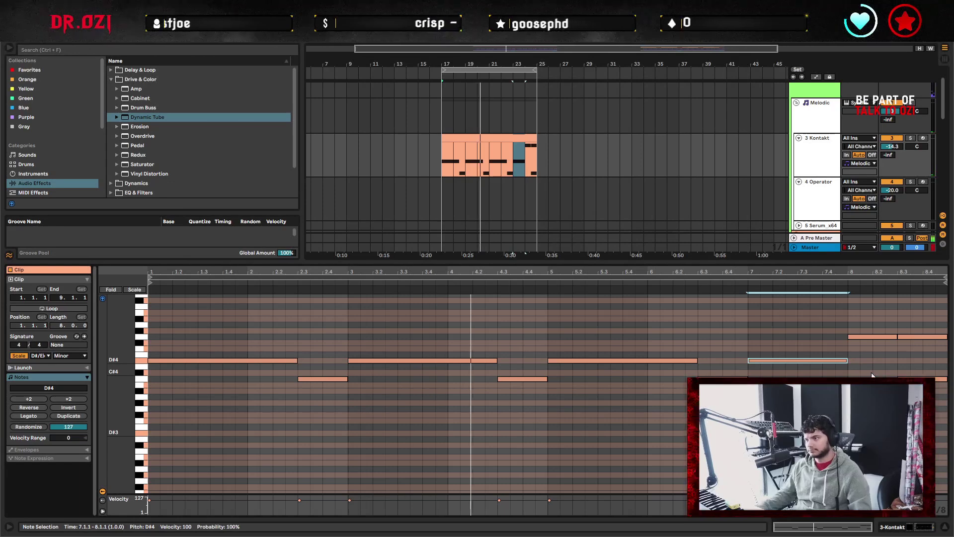
pyautogui.click(735, 370)
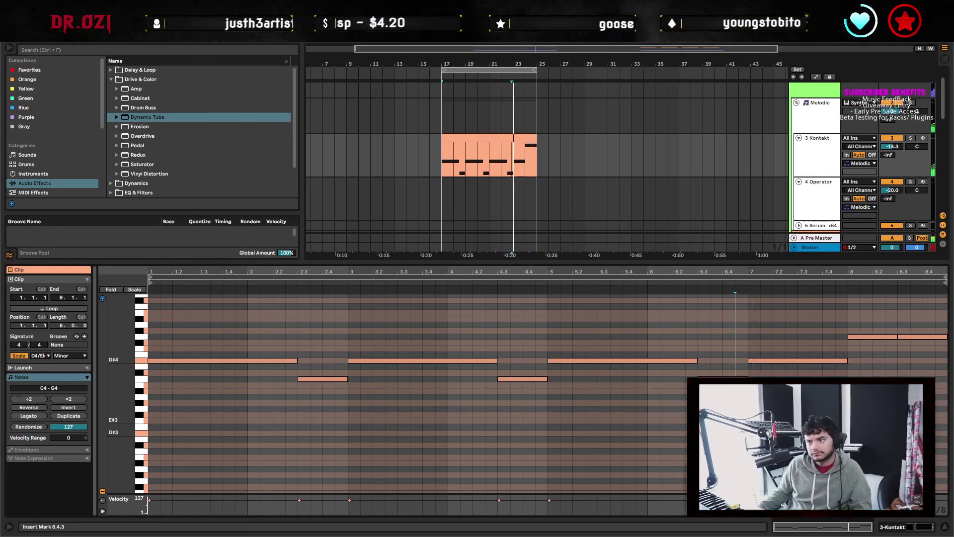
pyautogui.click(748, 371)
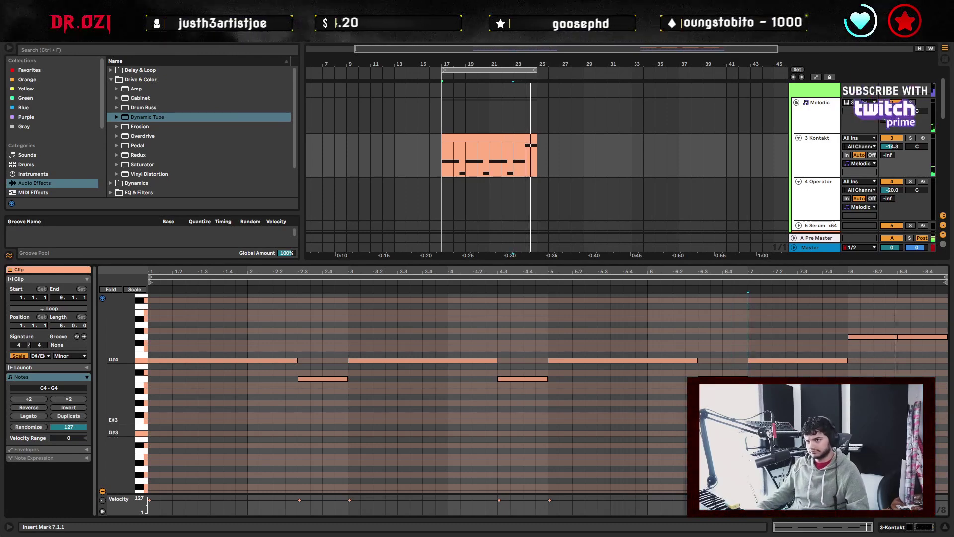
# Transpose all notes in the Kontakt clip down four octaves during playback.
pyautogui.scroll(2, 184, 398)
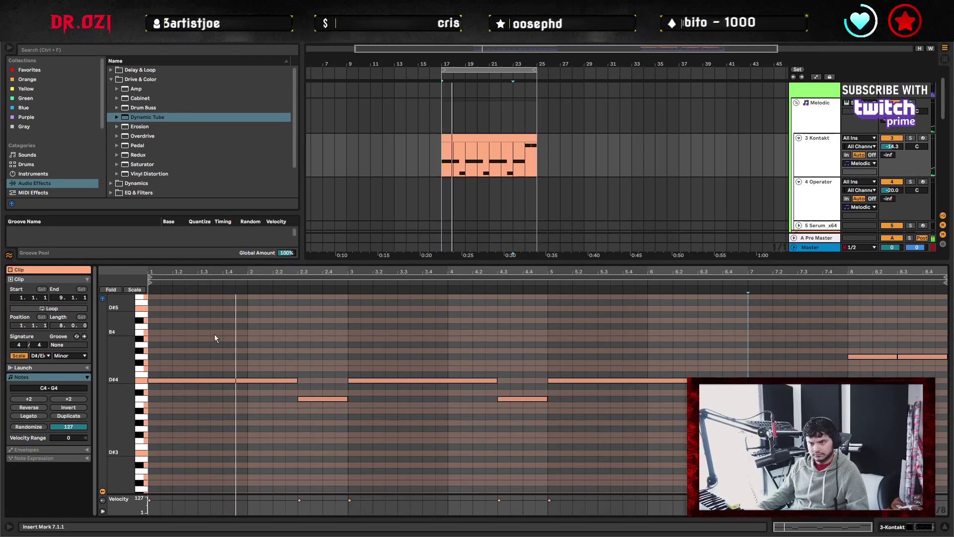
pyautogui.hotkey('ctrl', 'a')
pyautogui.hotkey('shift', 'Down')
pyautogui.hotkey('shift', 'Down')
pyautogui.hotkey('shift', 'Down')
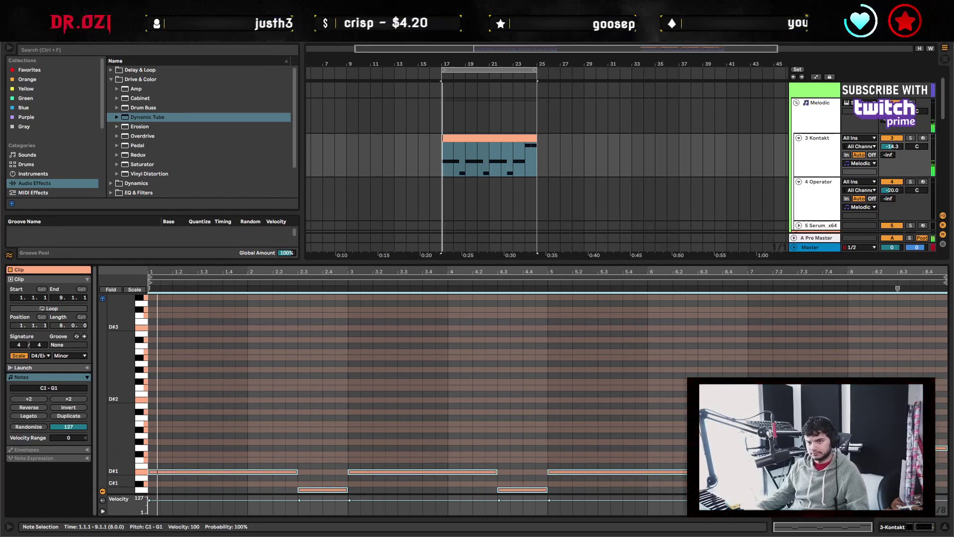
pyautogui.hotkey('shift', 'Down')
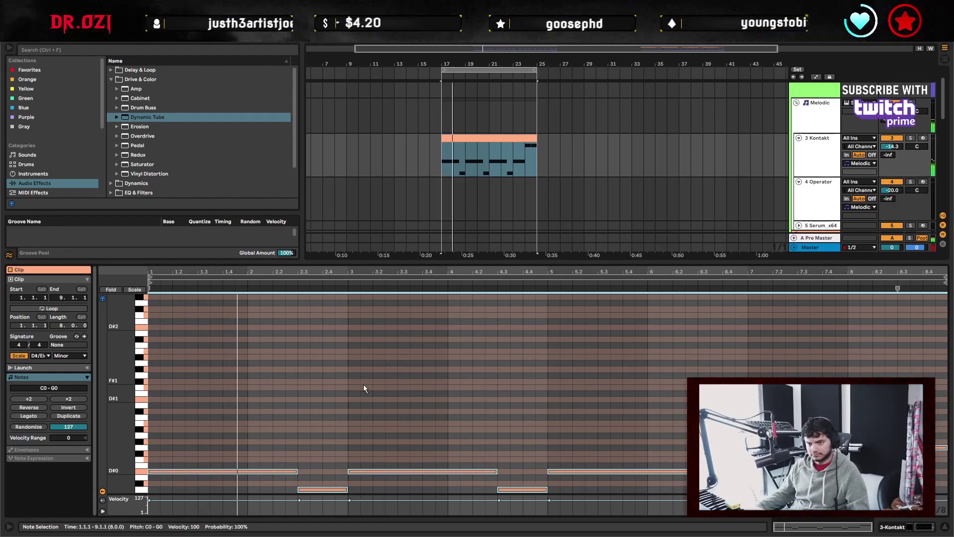
# Add a held D#4 note from 1.1.1 to 3.1.1 above the low notes.
pyautogui.scroll(-3, 355, 384)
pyautogui.scroll(3, 271, 395)
pyautogui.moveTo(127, 367); pyautogui.dragTo(345, 350)
pyautogui.doubleClick(154, 331)
pyautogui.press('space')
pyautogui.hotkey('shift', 'Up')
pyautogui.hotkey('shift', 'Up')
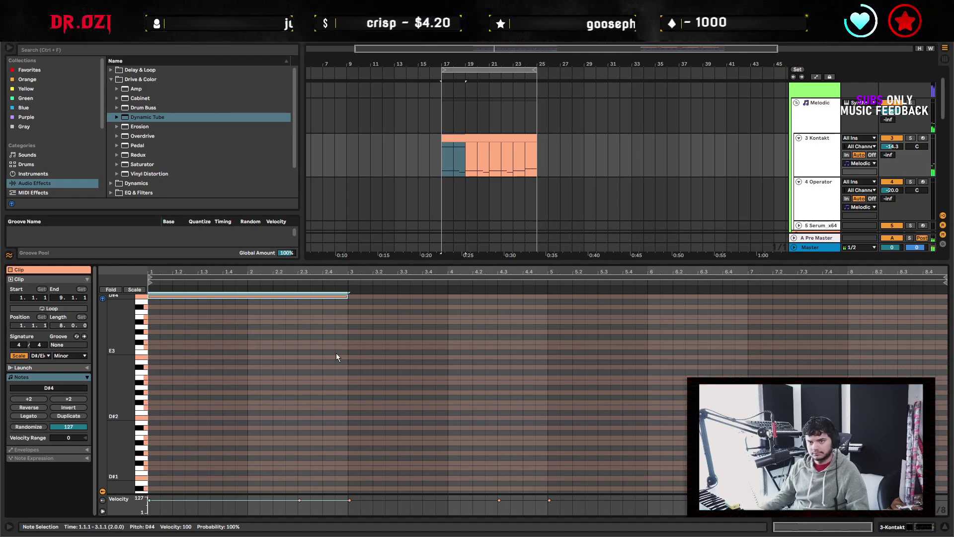
# Raise the held upper note stepwise to G4 while checking it against the playback.
pyautogui.moveTo(119, 380); pyautogui.dragTo(248, 380)
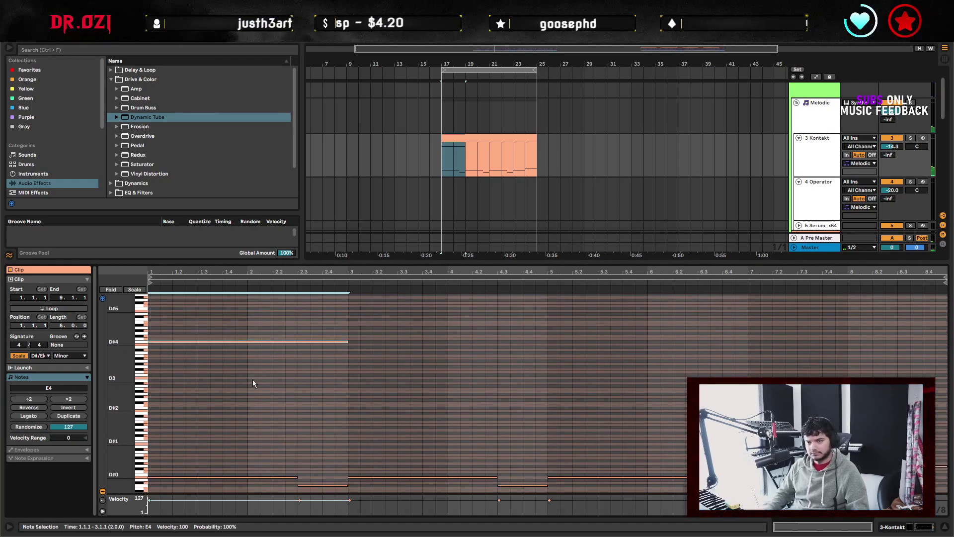
pyautogui.press('Up')
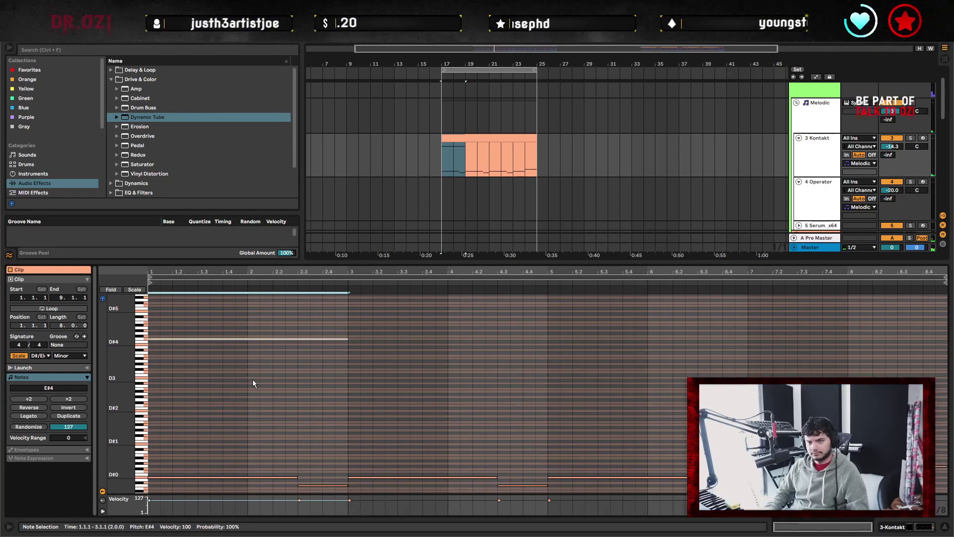
pyautogui.press('space')
pyautogui.press('Up')
pyautogui.press('Up')
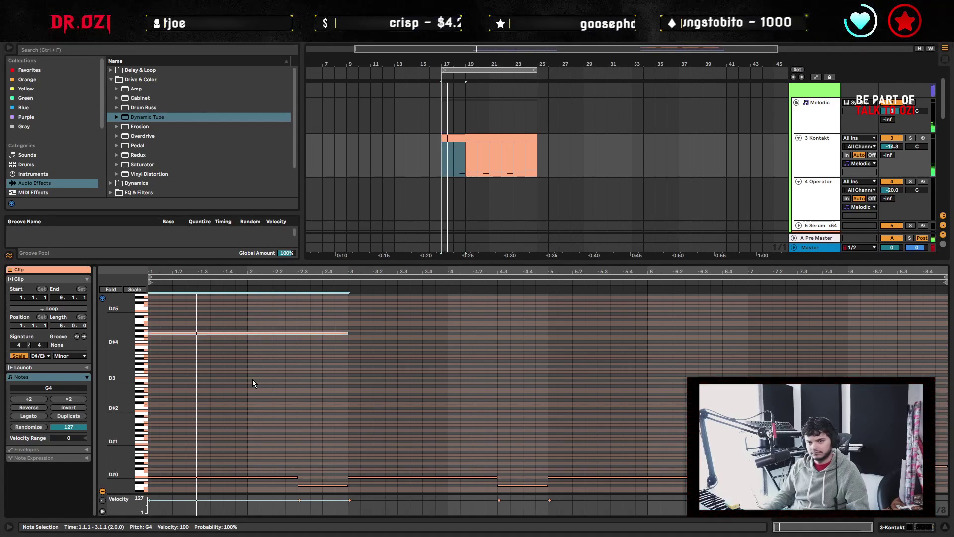
# Change the clip's scale to D# Major, raise the held upper note to A#4, and play it.
pyautogui.click(62, 356)
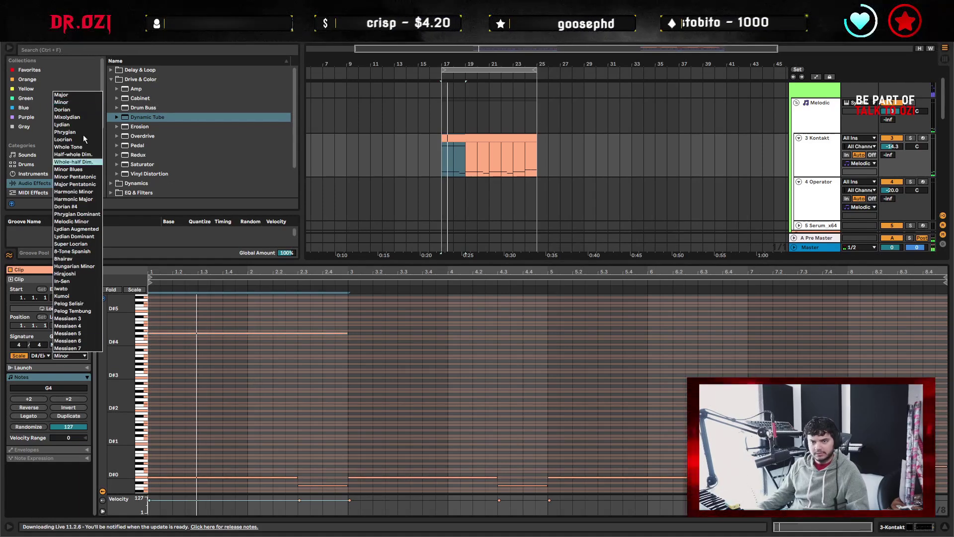
pyautogui.click(85, 98)
pyautogui.press('Up')
pyautogui.press('Up')
pyautogui.press('space')
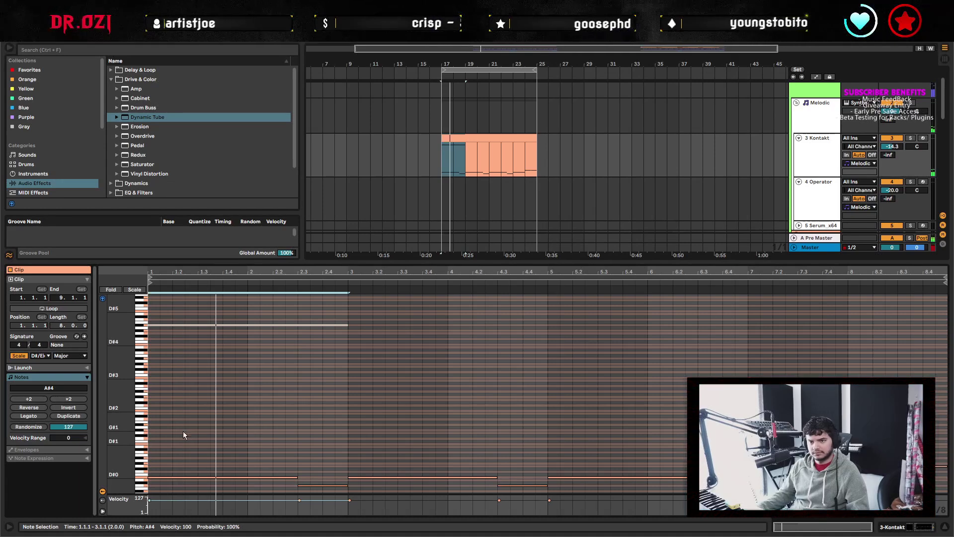
pyautogui.press('space')
# Raise the low bass notes of the clip by two octaves.
pyautogui.hotkey('ctrl', 'a')
pyautogui.hotkey('shift', 'Up')
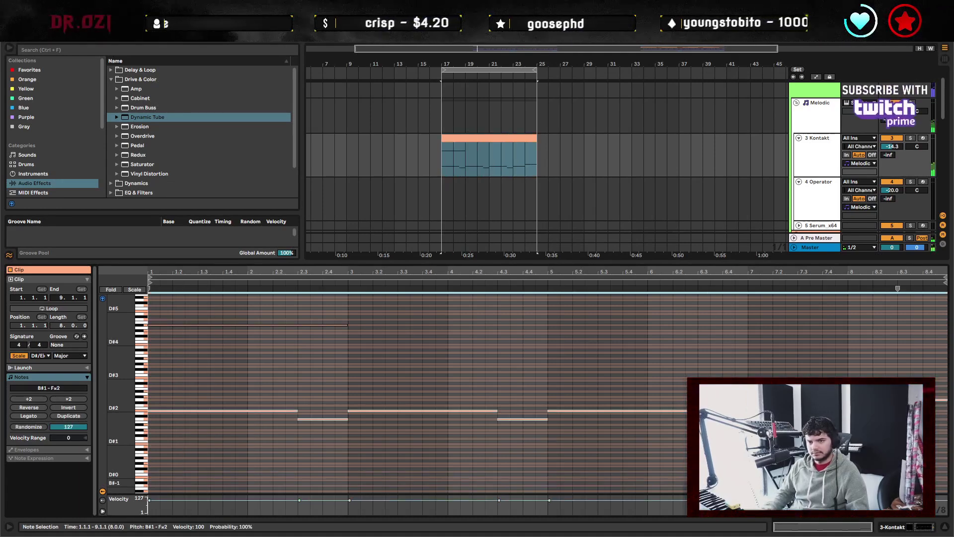
pyautogui.hotkey('shift', 'Up')
# Lower the held upper note to F𝄪4, repeat it in two-bar lengths through bar 8, and play the loop.
pyautogui.click(257, 334)
pyautogui.click(262, 325)
pyautogui.press('Down')
pyautogui.press('Down')
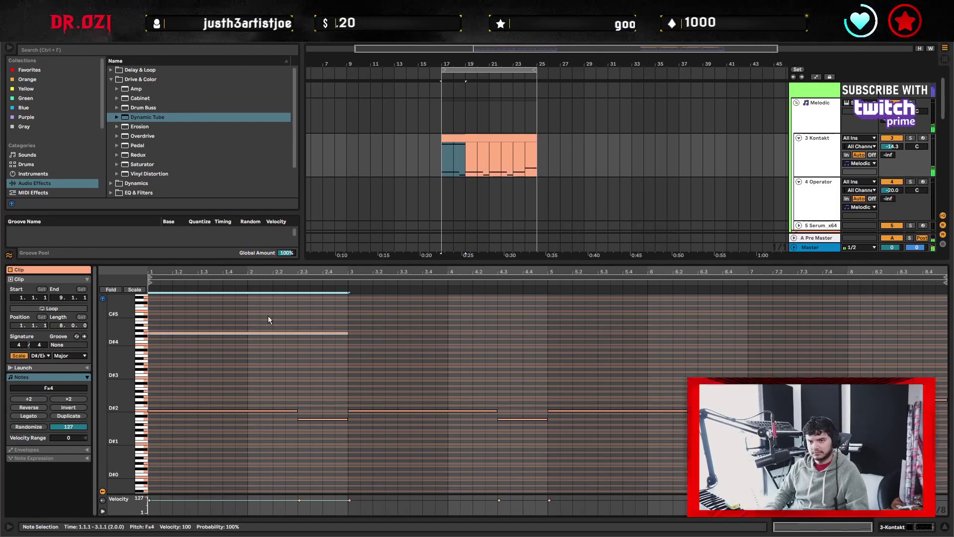
pyautogui.press('space')
pyautogui.click(335, 377)
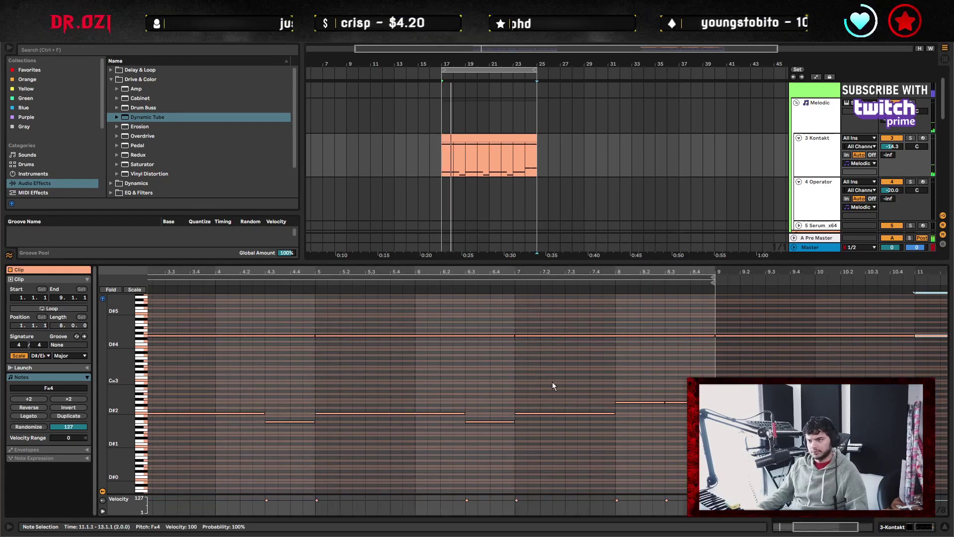
pyautogui.click(361, 382)
pyautogui.scroll(-1, 348, 380)
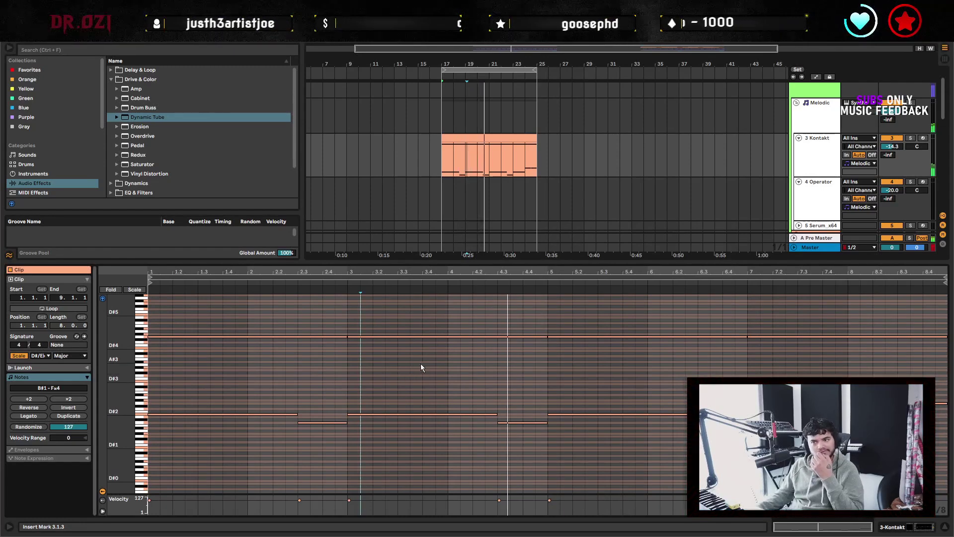
pyautogui.click(548, 374)
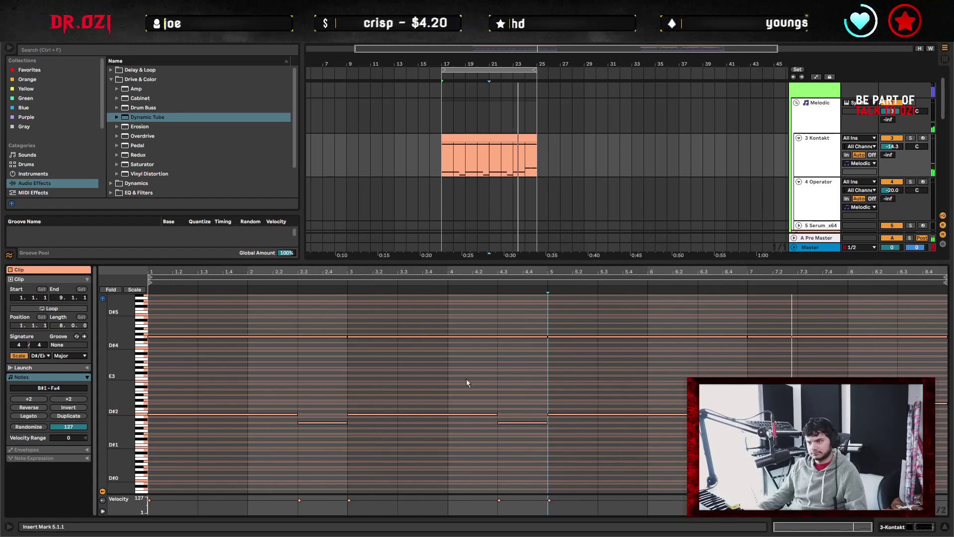
# Draw a B#3 note from 1.1.1 to 3.1.1 below the held note and listen to it in the loop.
pyautogui.doubleClick(172, 353)
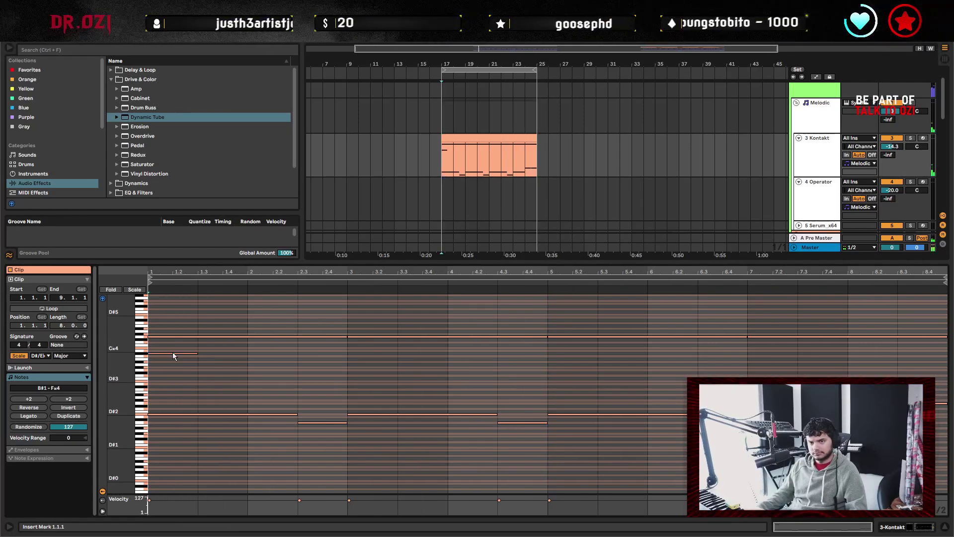
pyautogui.moveTo(172, 353); pyautogui.dragTo(324, 370)
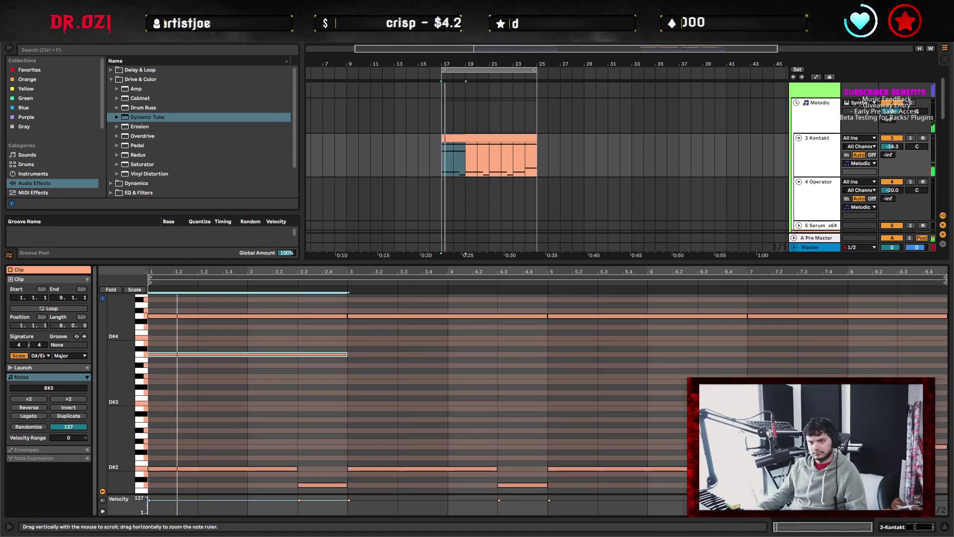
pyautogui.hscroll(5, 482, 174)
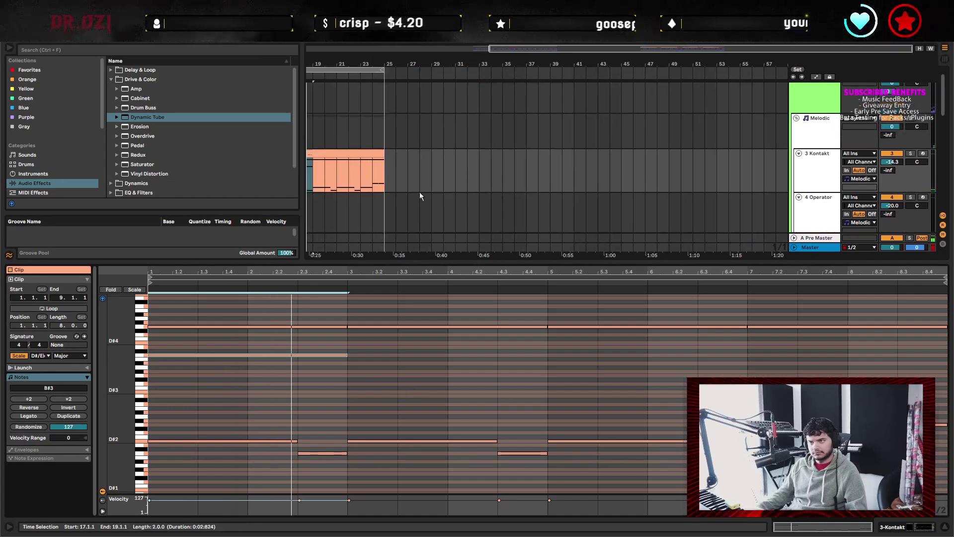
pyautogui.scroll(2, 482, 174)
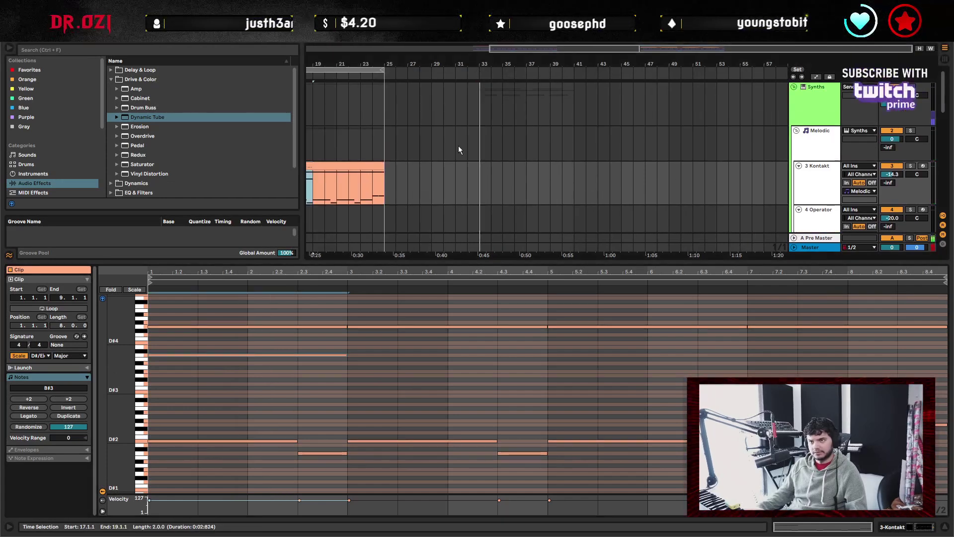
pyautogui.hscroll(-5, 480, 142)
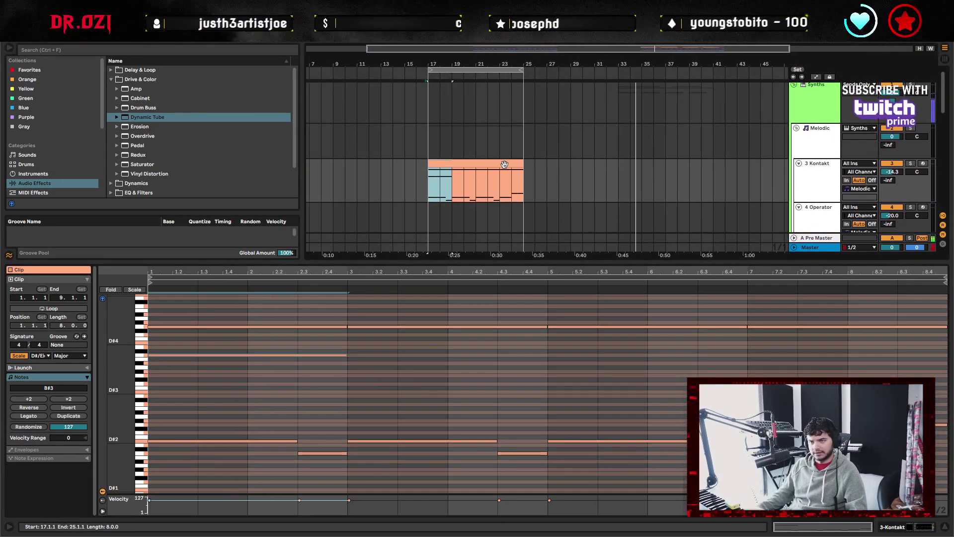
# Shorten the B#3 note to end at 2.3.1 and add an A#3 note from 2.3.1 to 3.1.1.
pyautogui.click(280, 385)
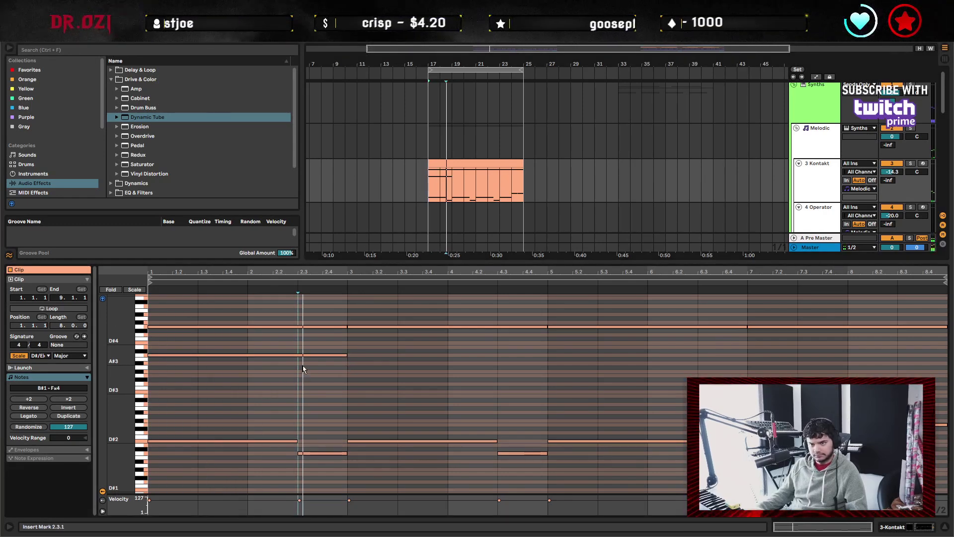
pyautogui.doubleClick(339, 363)
pyautogui.hotkey('alt', 'Up')
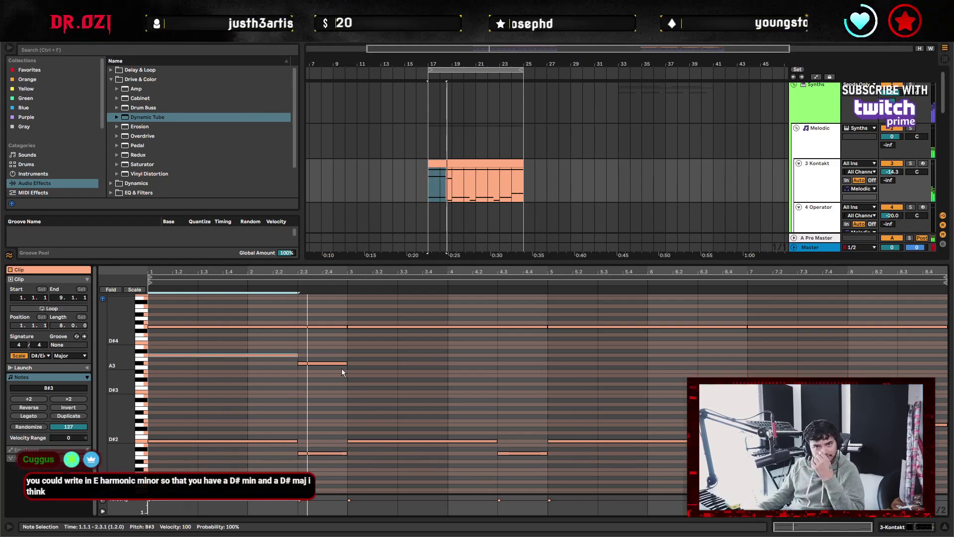
pyautogui.press('space')
# Duplicate the B#3 and A#3 notes together three times to fill the eight bars.
pyautogui.keyDown('shift'); pyautogui.click(328, 363); pyautogui.keyUp('shift')
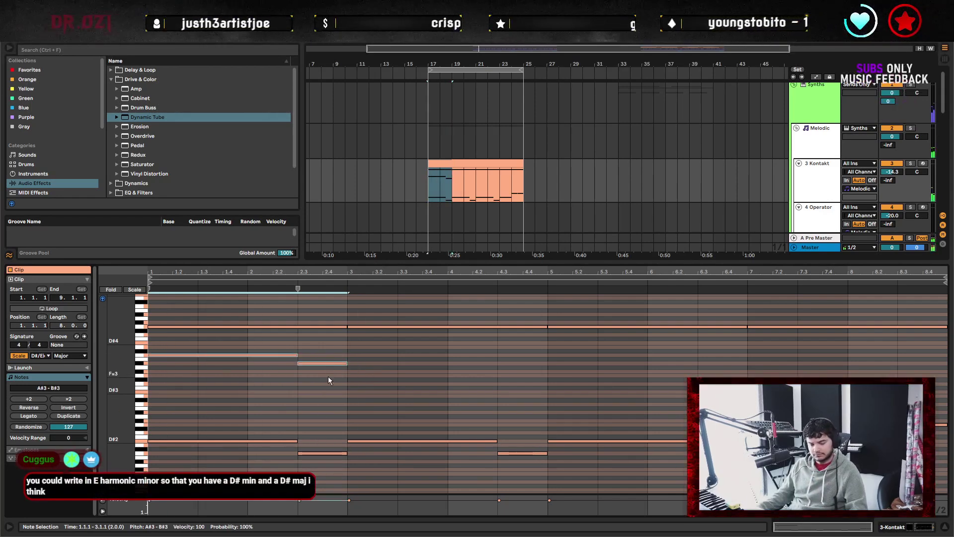
pyautogui.hotkey('ctrl', 'd')
pyautogui.hotkey('ctrl', 'd')
pyautogui.hotkey('ctrl', 'd')
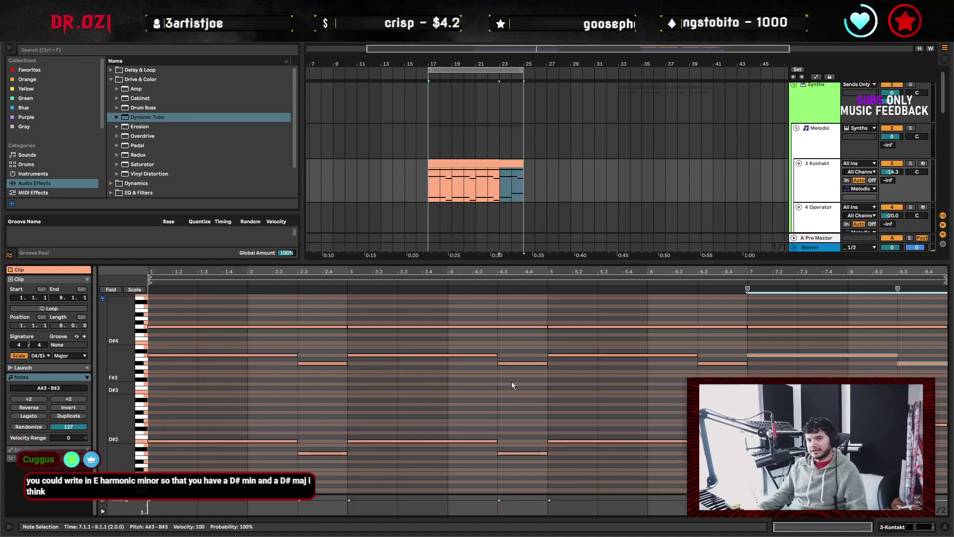
# End the last B#3 note at 8.1.1 and fill bar 8 with half-bar A#3 and F𝄪4 notes divided at 8.3.1.
pyautogui.click(797, 359)
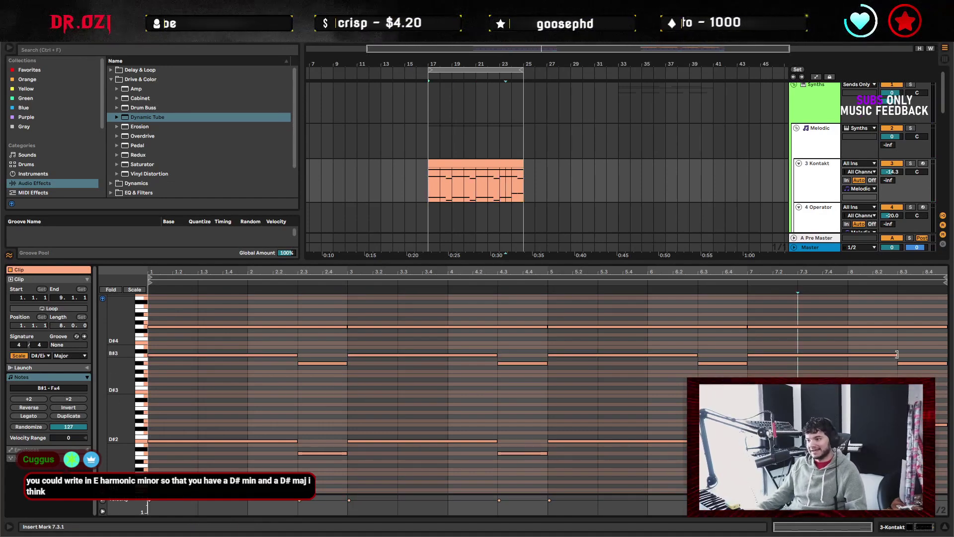
pyautogui.moveTo(895, 357); pyautogui.dragTo(836, 355)
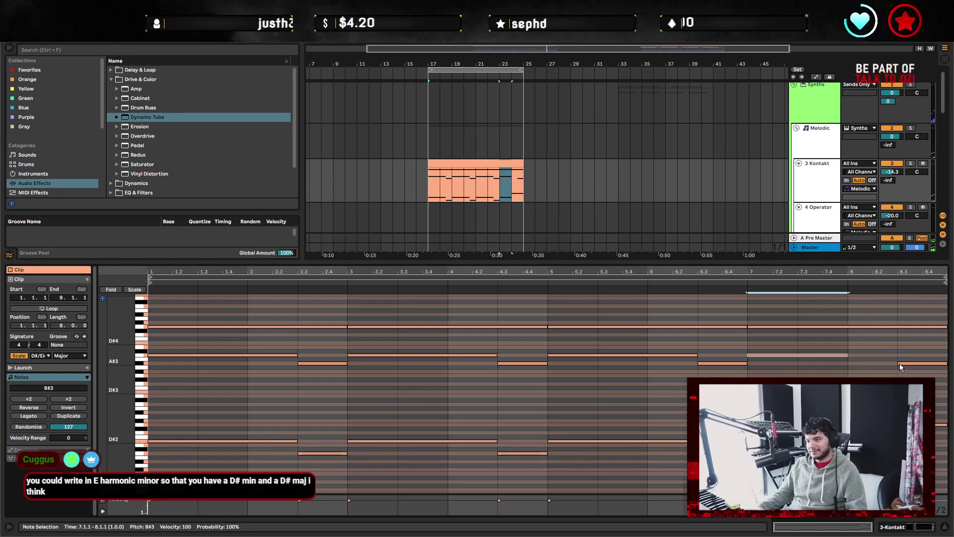
pyautogui.moveTo(899, 364); pyautogui.dragTo(878, 365)
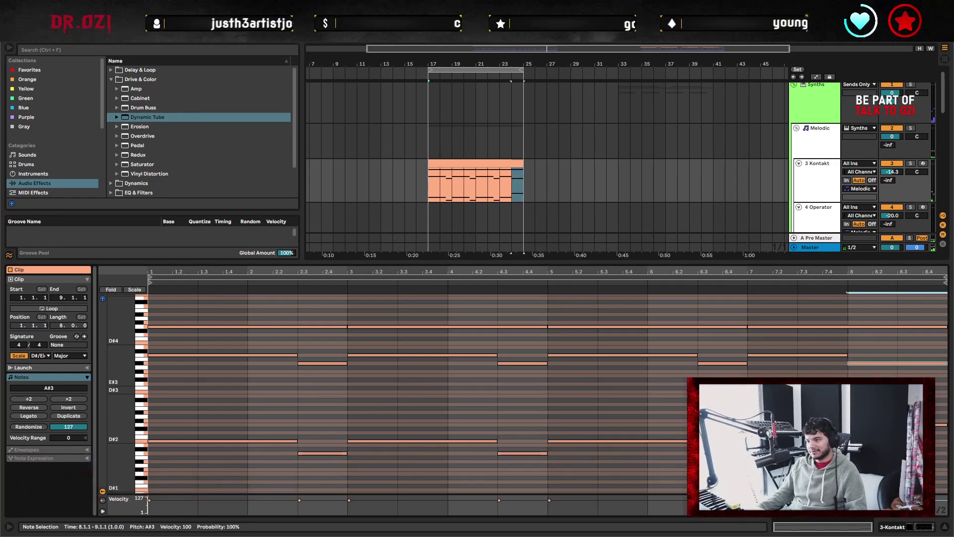
pyautogui.hotkey('shift', 'Left')
pyautogui.hotkey('shift', 'Left')
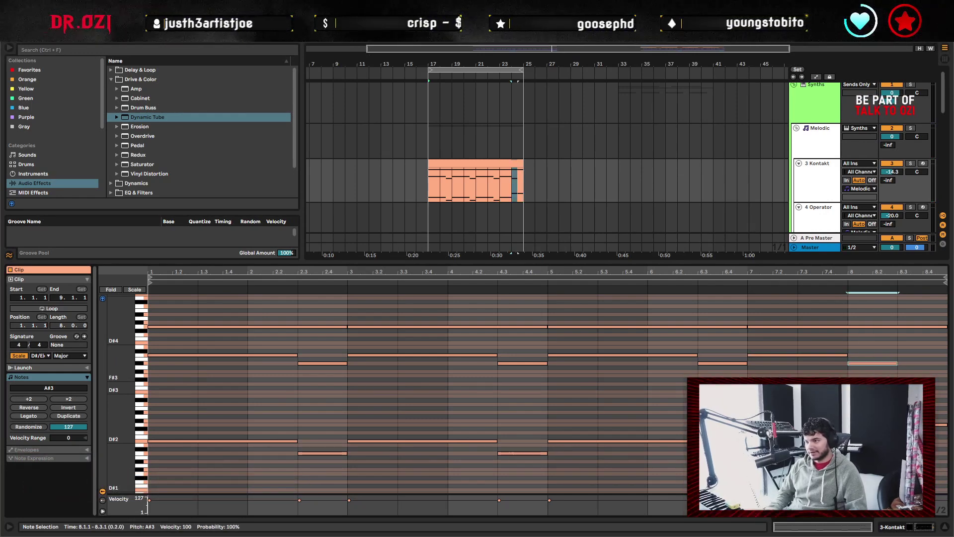
pyautogui.doubleClick(867, 356)
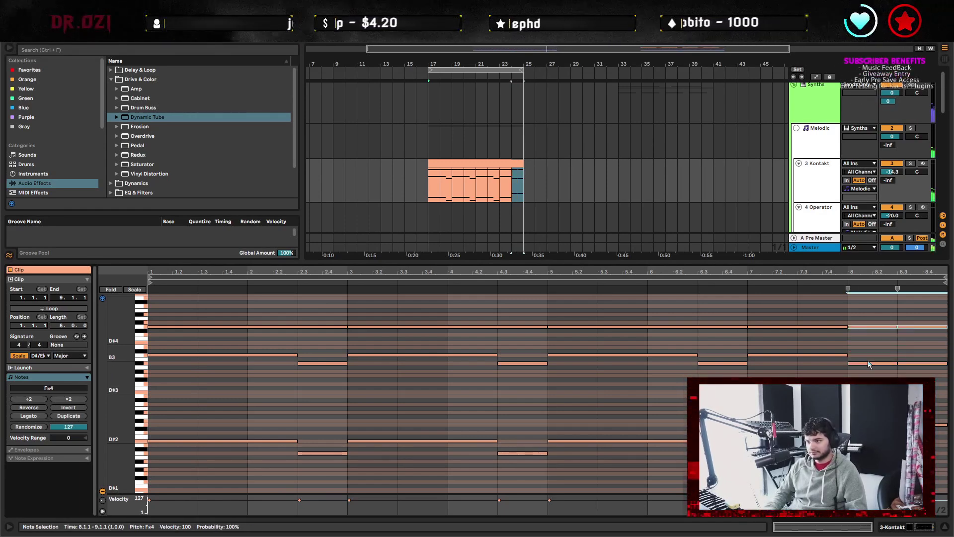
# Play the clip and add a C𝄪4 note from 1.1.1 to 2.3.1 between the upper voices.
pyautogui.press('space')
pyautogui.click(344, 410)
pyautogui.press('space')
pyautogui.doubleClick(156, 346)
pyautogui.moveTo(198, 347); pyautogui.dragTo(350, 352)
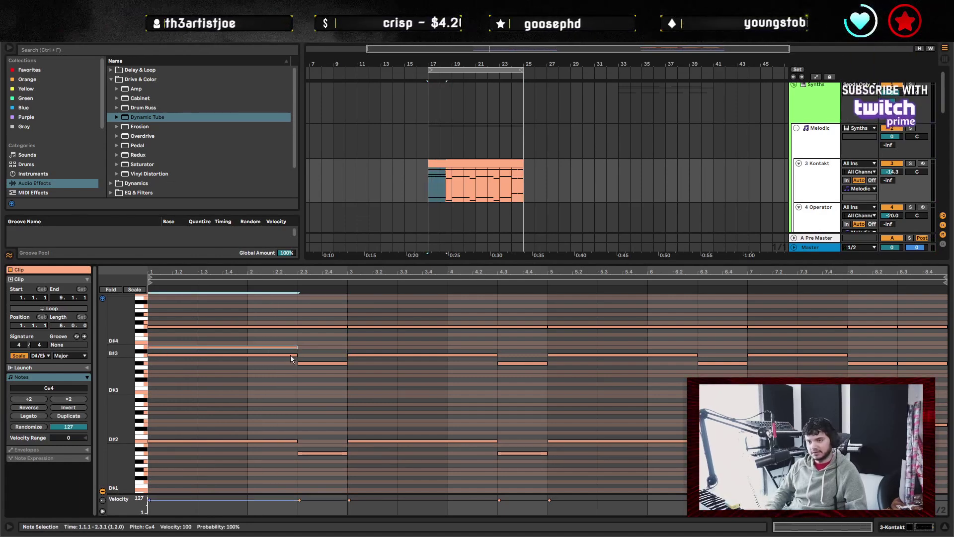
# Move the C𝄪4 note to start at 2.3.1 and shorten it to end at 3.1.1.
pyautogui.press('Right')
pyautogui.press('Right')
pyautogui.hotkey('shift', 'Left')
pyautogui.press('Right')
pyautogui.hotkey('shift', 'Left')
pyautogui.hotkey('shift', 'Left')
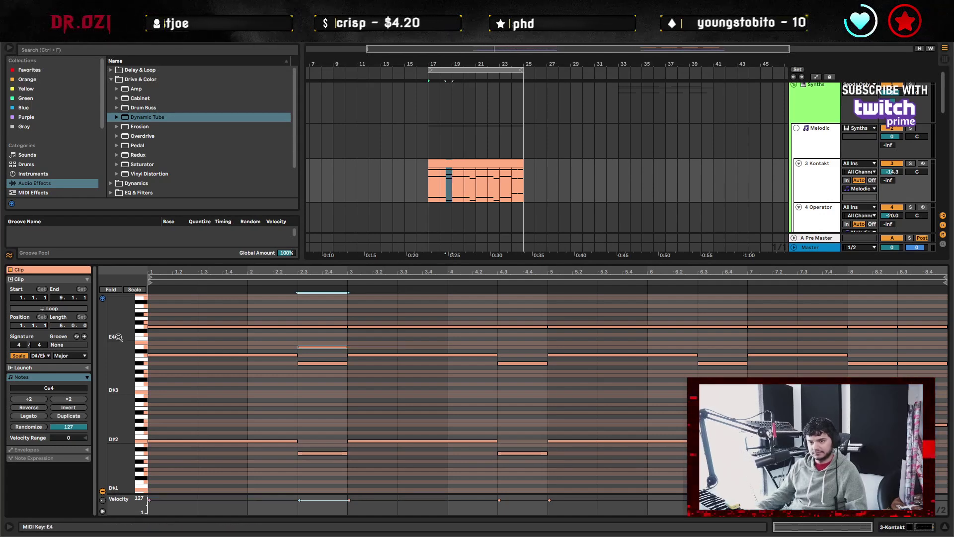
# Add an F𝄪3 note from 1.1.1 to 2.3.1 below the B#3 note and play the clip.
pyautogui.doubleClick(154, 372)
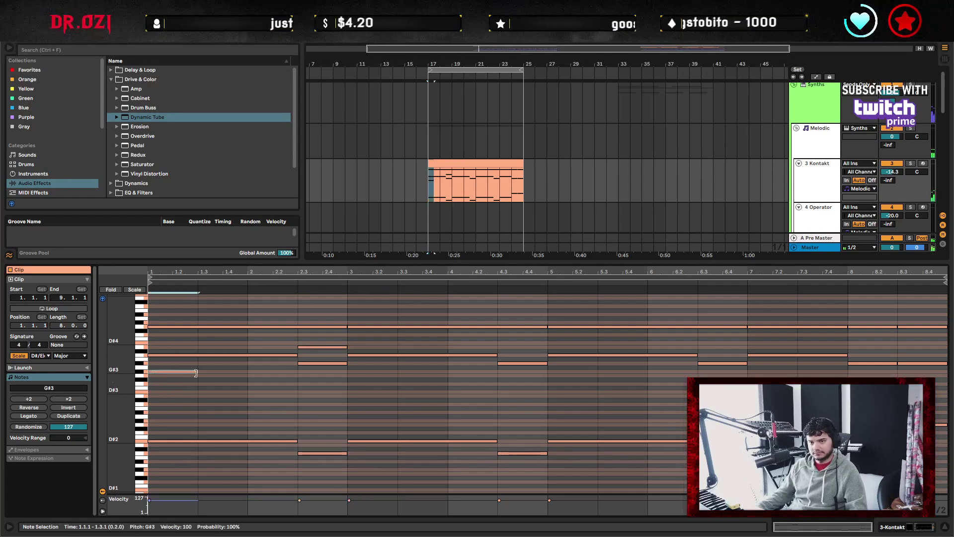
pyautogui.moveTo(173, 372); pyautogui.dragTo(298, 372)
pyautogui.press('Down')
pyautogui.press('Down')
pyautogui.press('space')
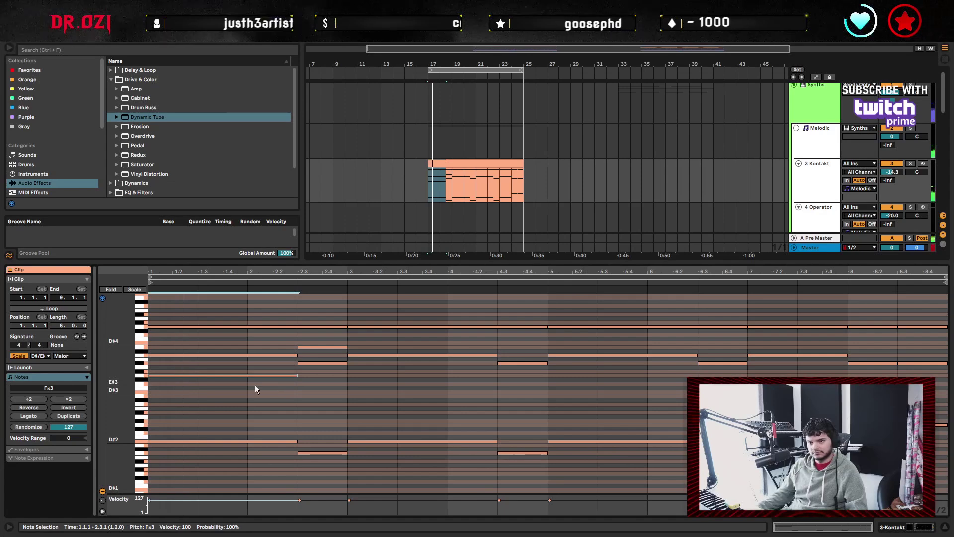
# Duplicate the F𝄪3 note and the other upper voices of bars 1–2 across bars 3 to 6.
pyautogui.click(306, 395)
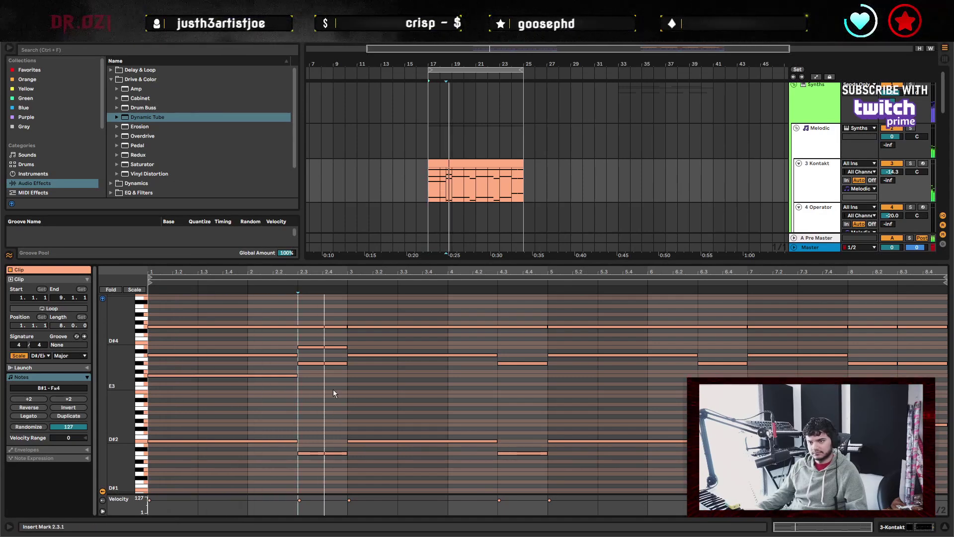
pyautogui.moveTo(341, 395); pyautogui.dragTo(169, 369)
pyautogui.hotkey('ctrl', 'd')
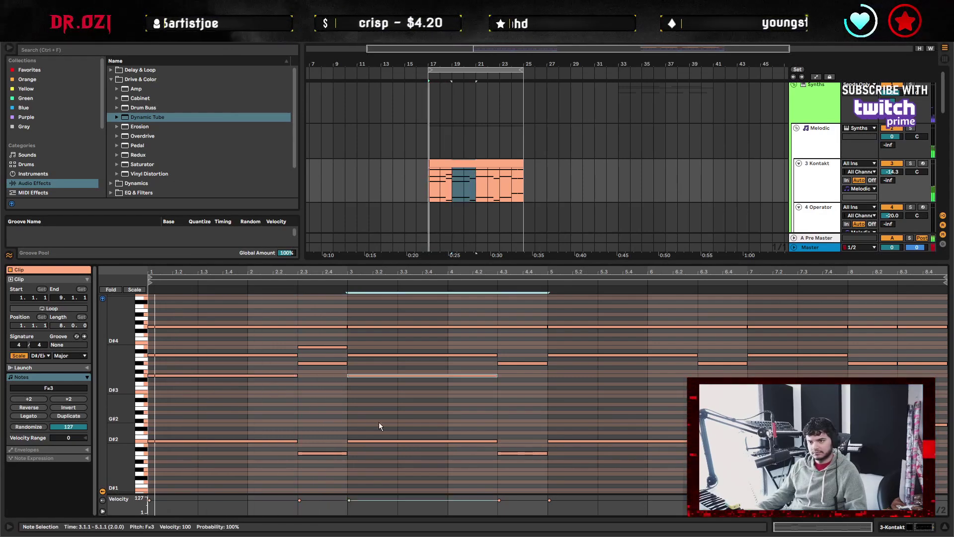
pyautogui.moveTo(324, 389); pyautogui.dragTo(149, 320)
pyautogui.hotkey('ctrl', 'd')
pyautogui.hotkey('ctrl', 'd')
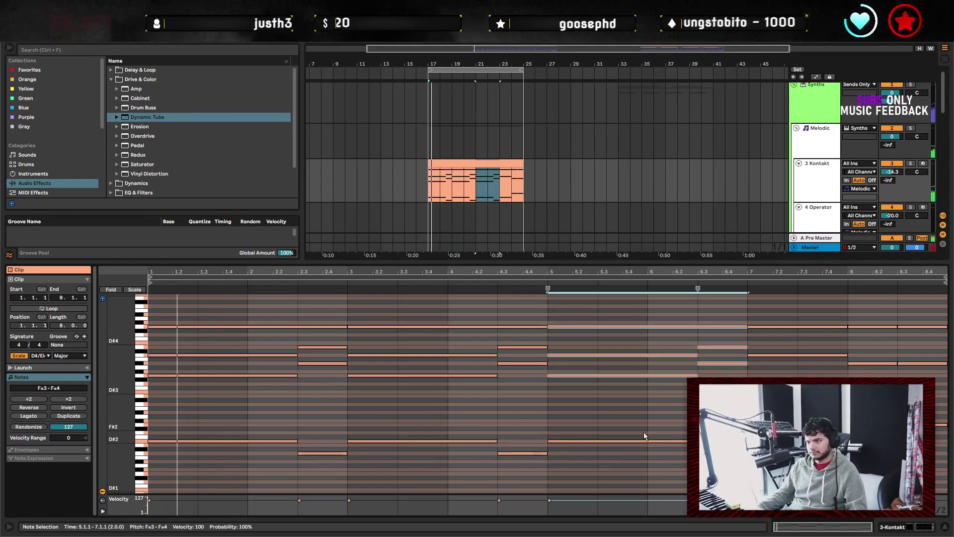
# Add an F𝄪3 note from 7.1.1 to 8.1.1 and play the clip.
pyautogui.click(660, 426)
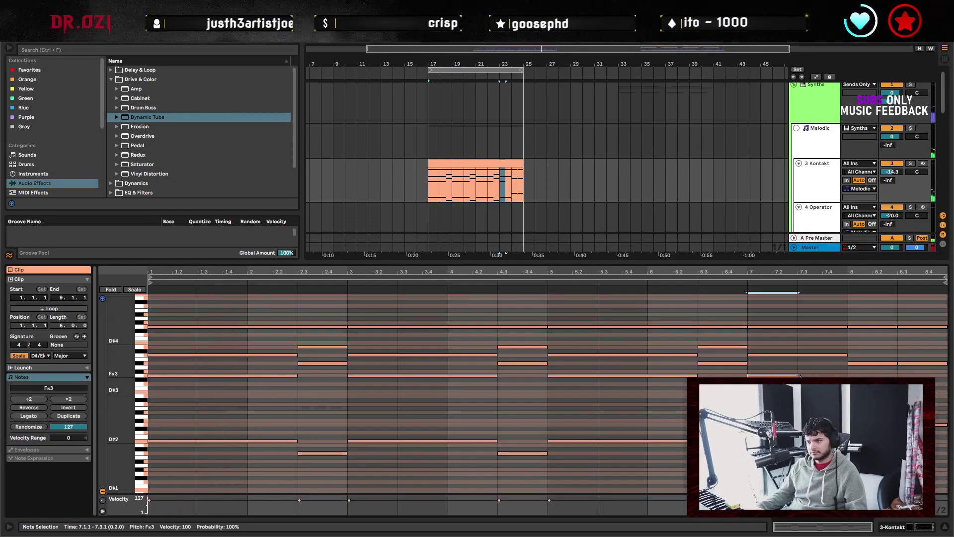
pyautogui.click(606, 402)
pyautogui.press('space')
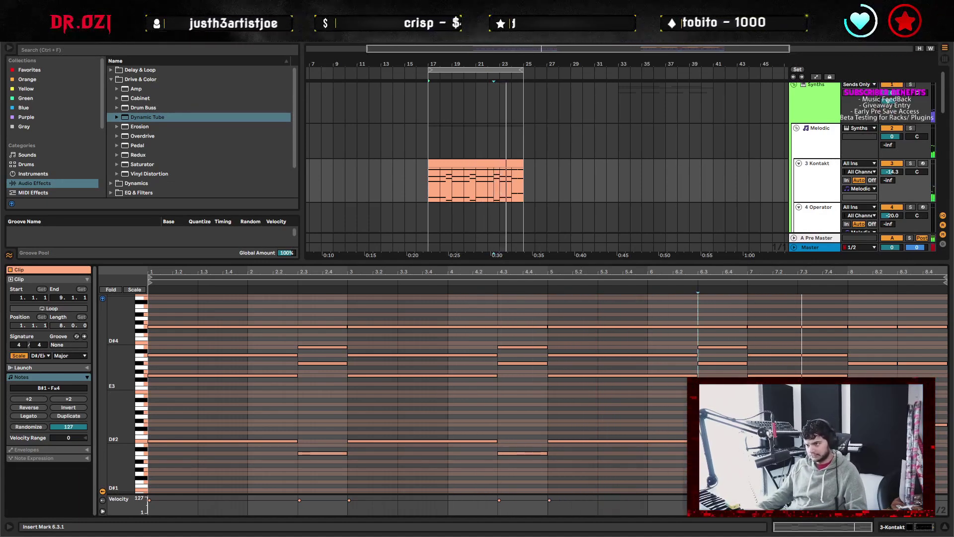
# Raise bar 8's F𝄪4 notes to G#4, add B#3 notes above its A#3 notes, and play from bar 24.
pyautogui.click(870, 327)
pyautogui.press('Up')
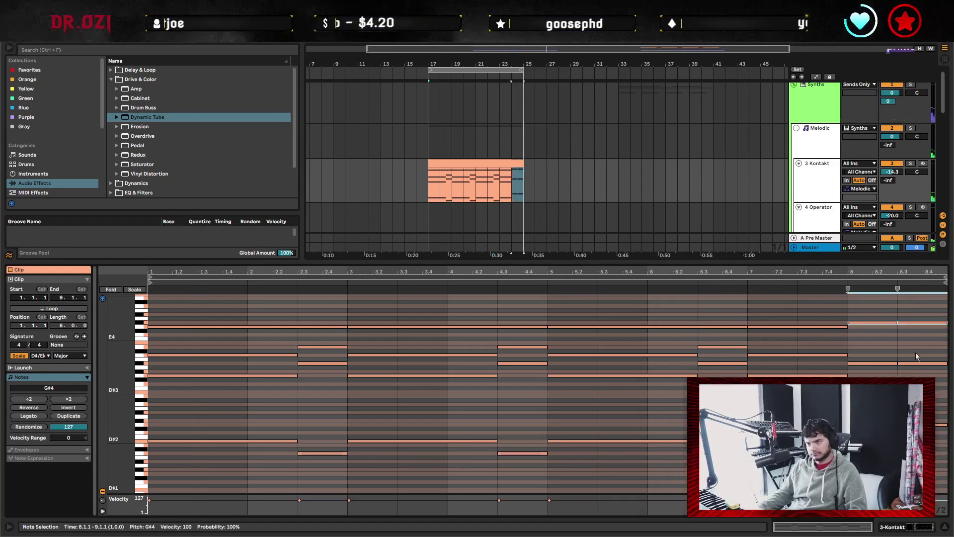
pyautogui.click(872, 363)
pyautogui.press('Up')
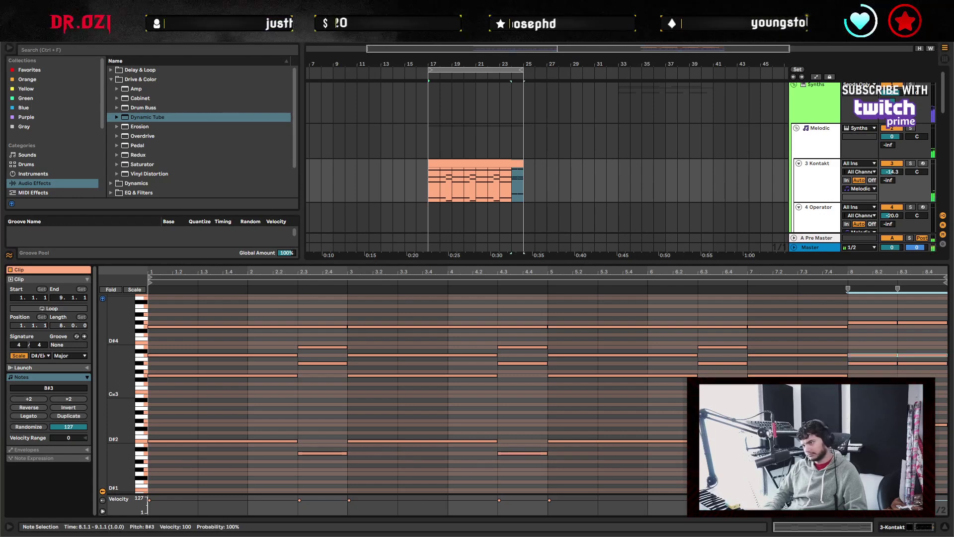
pyautogui.press('space')
pyautogui.click(510, 188)
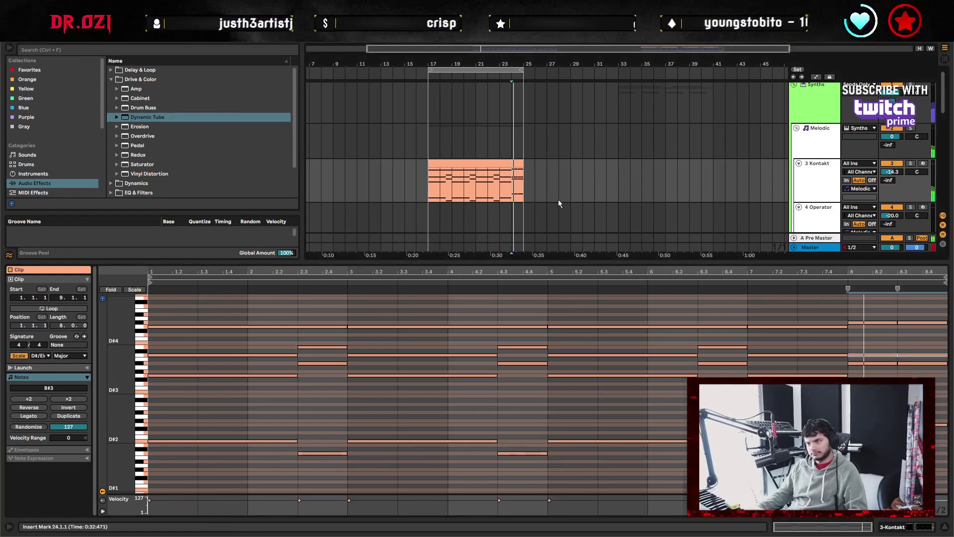
# Try bar 8's B#3 notes at C𝄪4 and D#4, and return them to B#3.
pyautogui.click(914, 351)
pyautogui.press('Up')
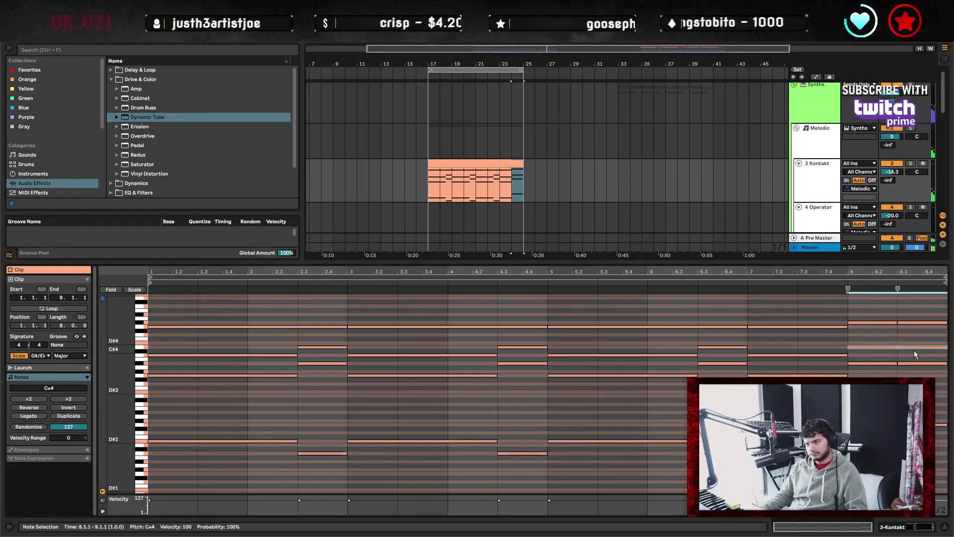
pyautogui.press('Up')
pyautogui.press('Down')
pyautogui.press('Down')
pyautogui.press('Down')
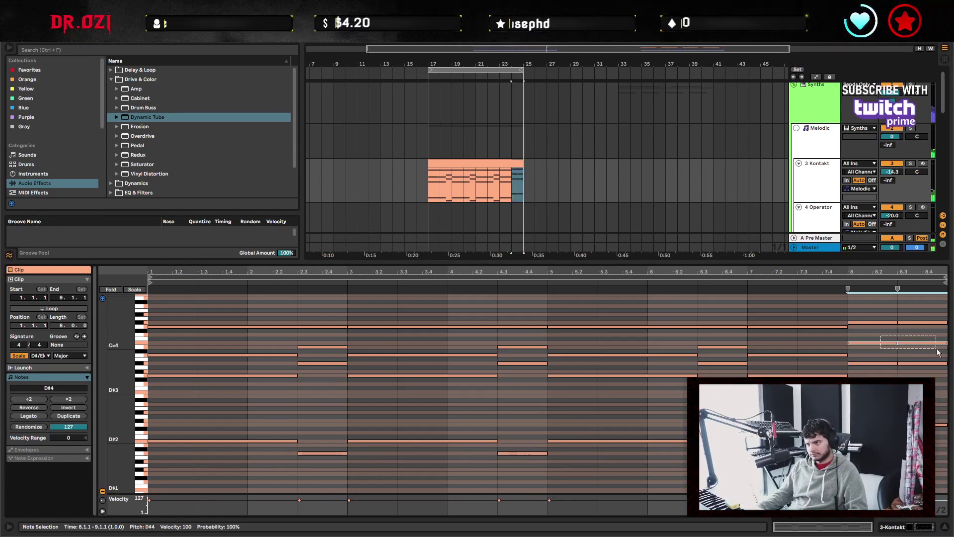
pyautogui.press('Down')
pyautogui.press('Down')
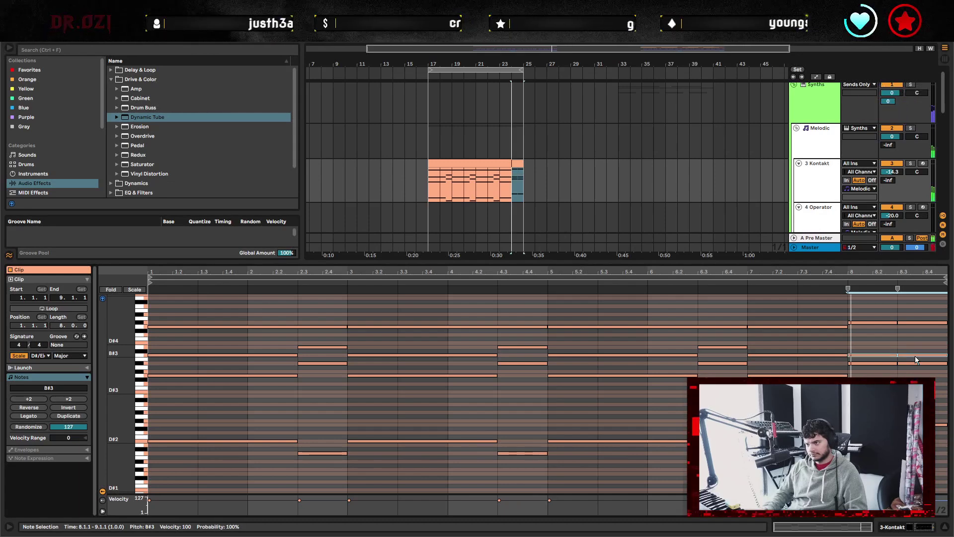
# Lower the top notes of bar 8 to F𝄪4.
pyautogui.click(862, 323)
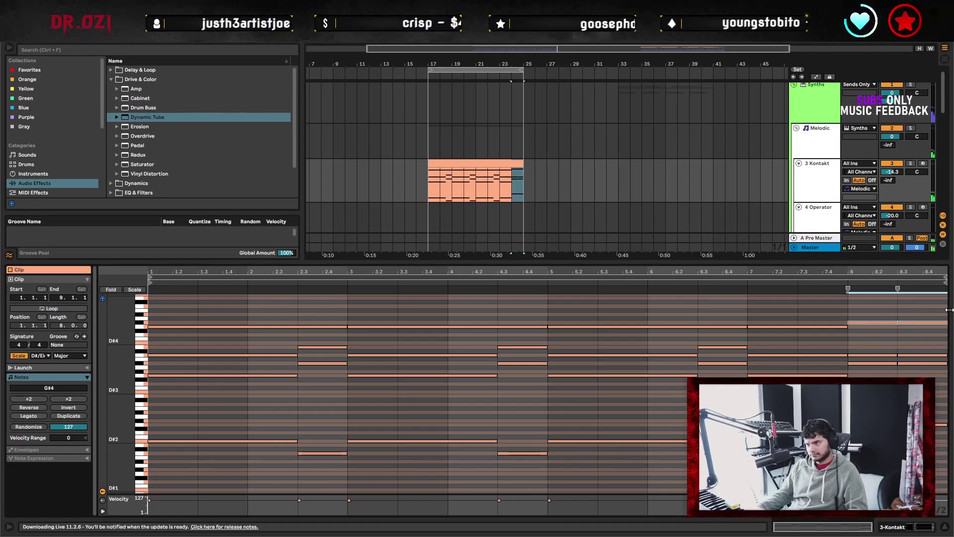
pyautogui.press('Down')
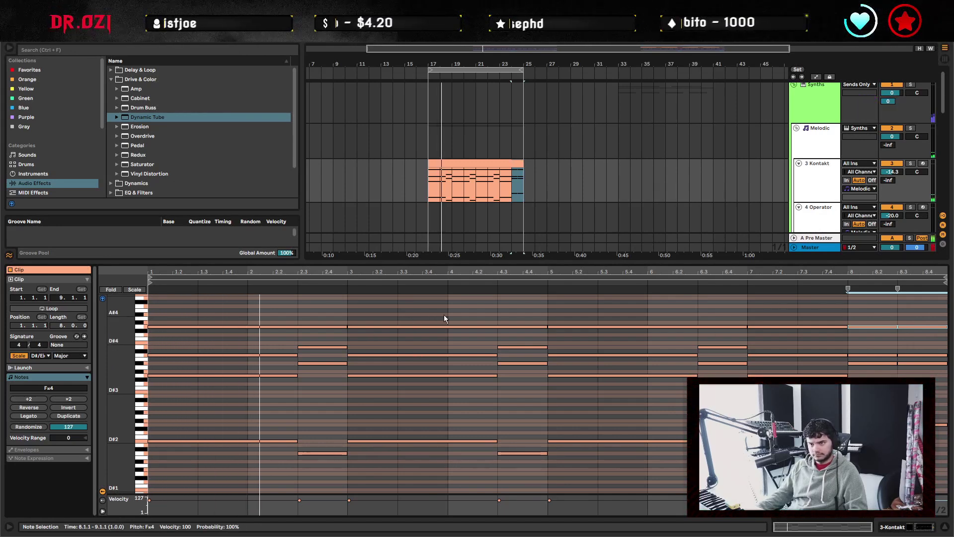
# End the first F𝄪4 note at 2.3.1 and add an E#4 note from 2.3.1 to 3.1.1.
pyautogui.click(328, 327)
pyautogui.hotkey('alt', 'Right')
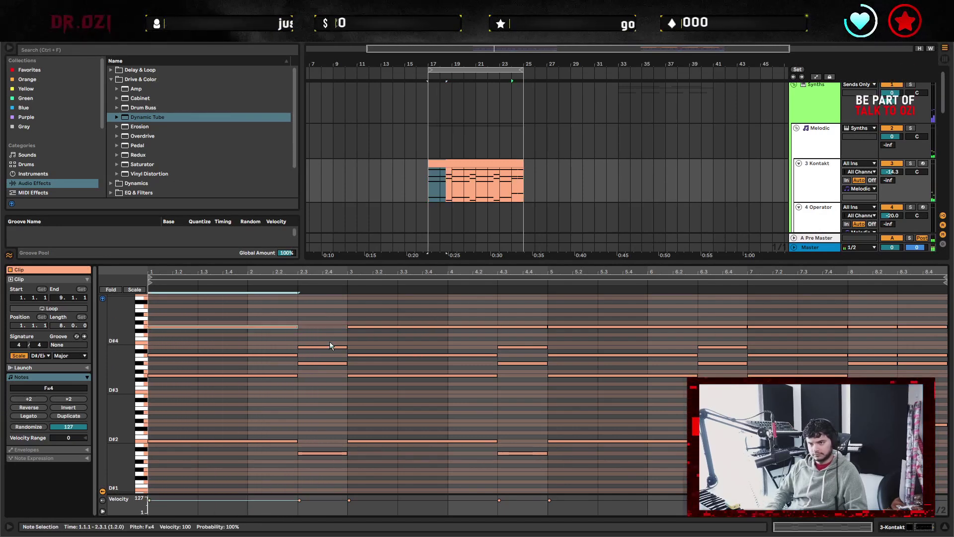
pyautogui.doubleClick(304, 334)
pyautogui.click(499, 184)
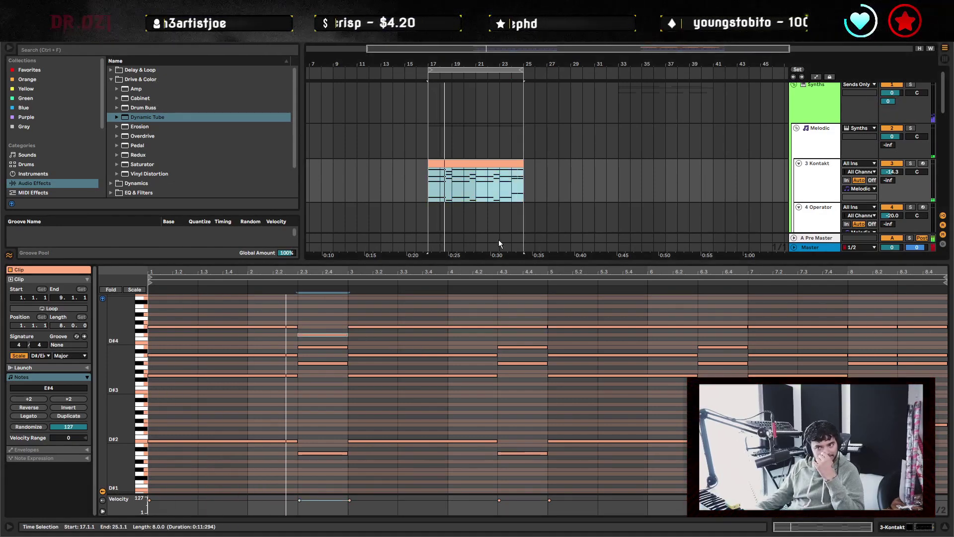
# Delete all notes in bars 3 to 6 and refill them with two duplicates of the bars 1–2 chords.
pyautogui.click(498, 378)
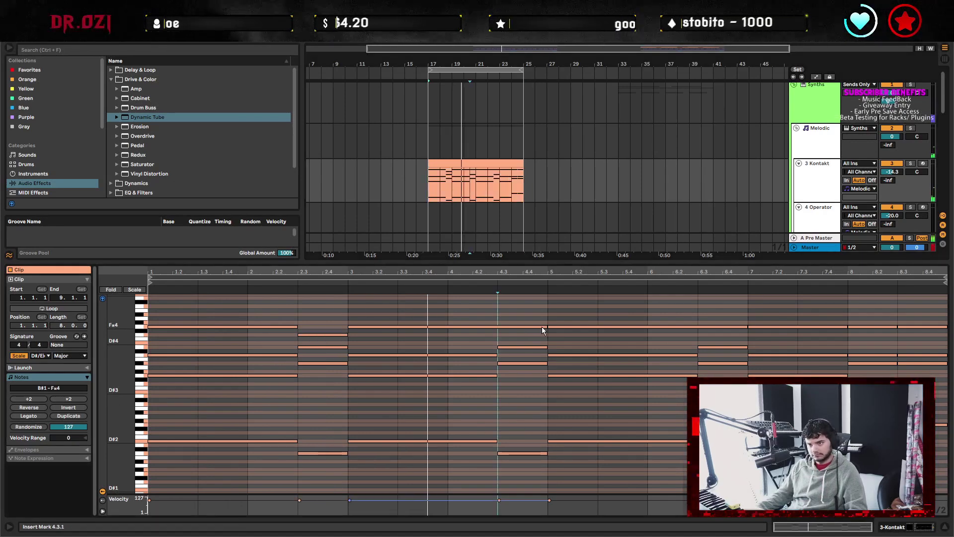
pyautogui.moveTo(414, 309); pyautogui.dragTo(715, 449)
pyautogui.press('Delete')
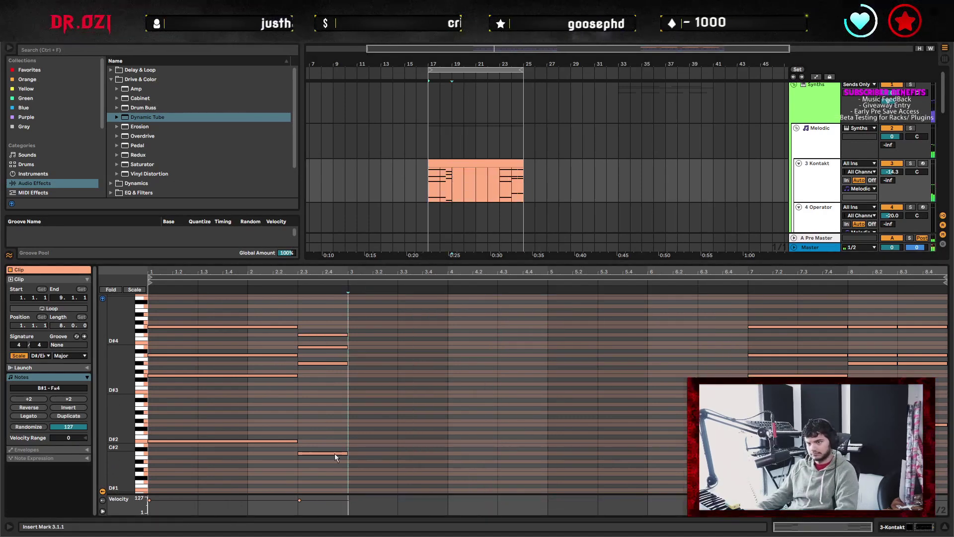
pyautogui.hotkey('ctrl', 'a')
pyautogui.moveTo(232, 313); pyautogui.dragTo(322, 343)
pyautogui.hotkey('ctrl', 'd')
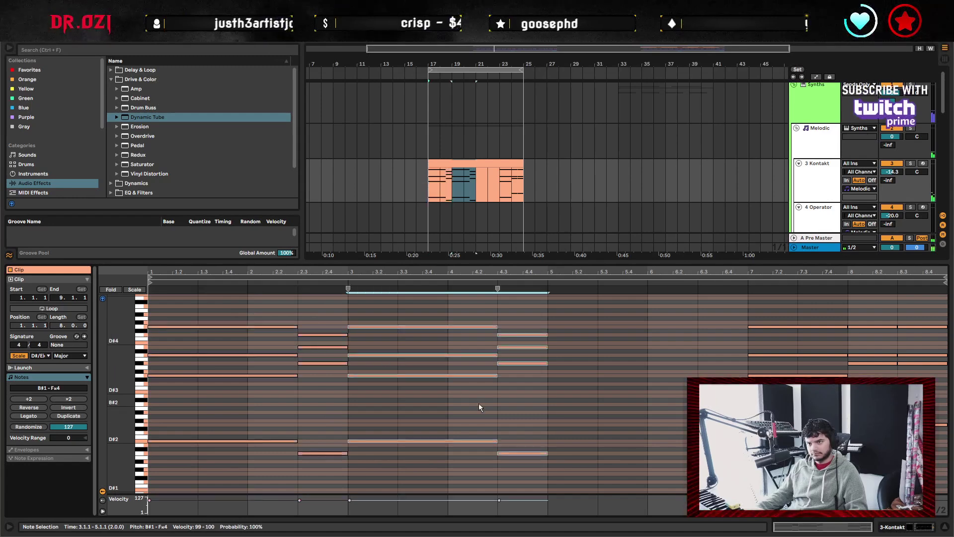
pyautogui.hotkey('ctrl', 'd')
pyautogui.press('Escape')
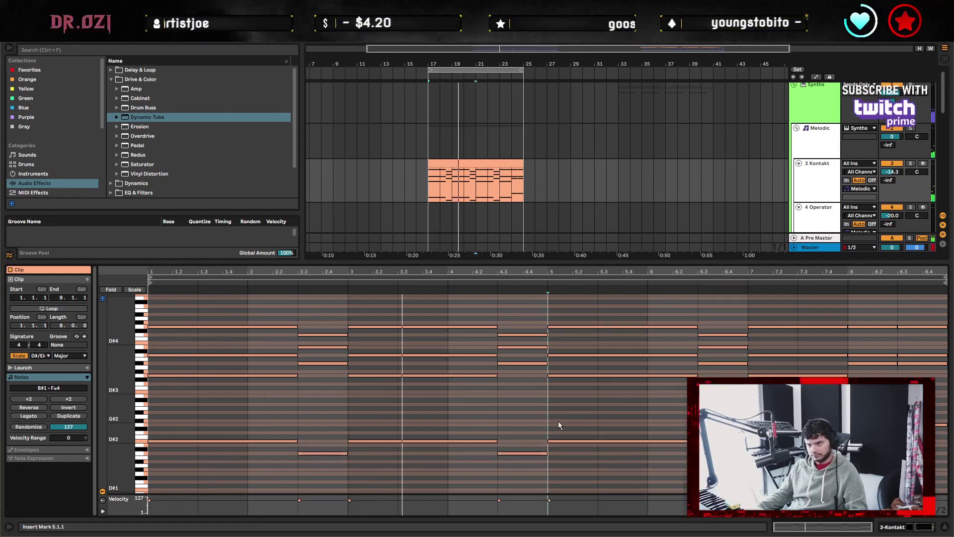
pyautogui.click(572, 410)
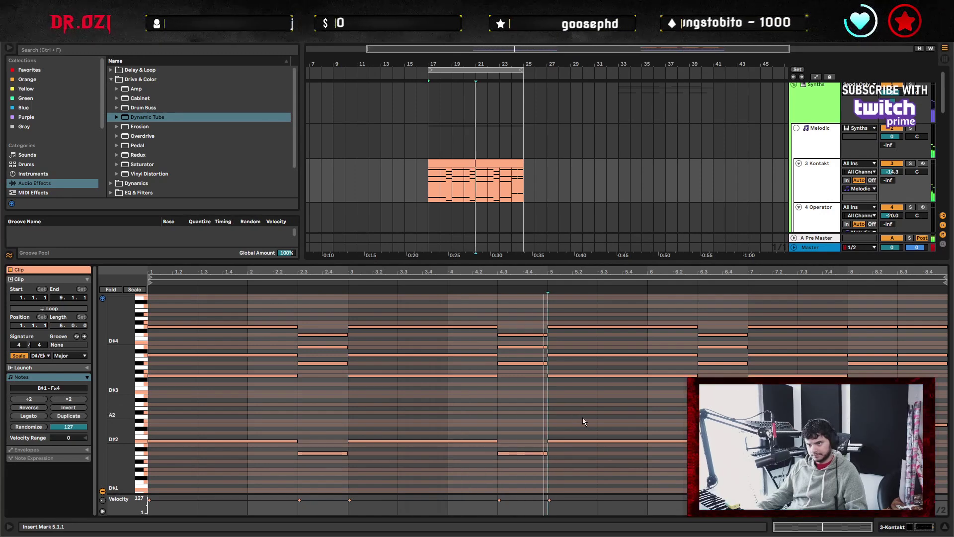
pyautogui.click(697, 435)
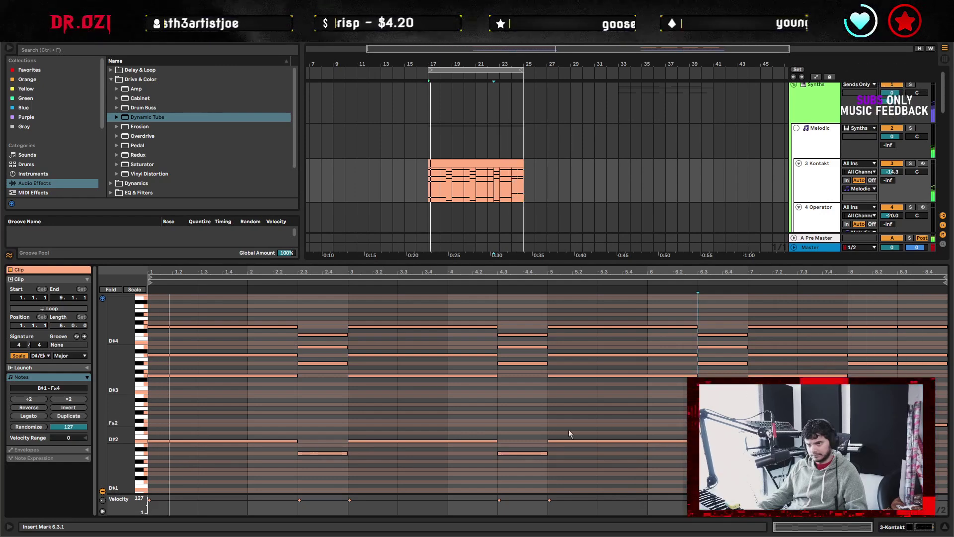
pyautogui.click(293, 393)
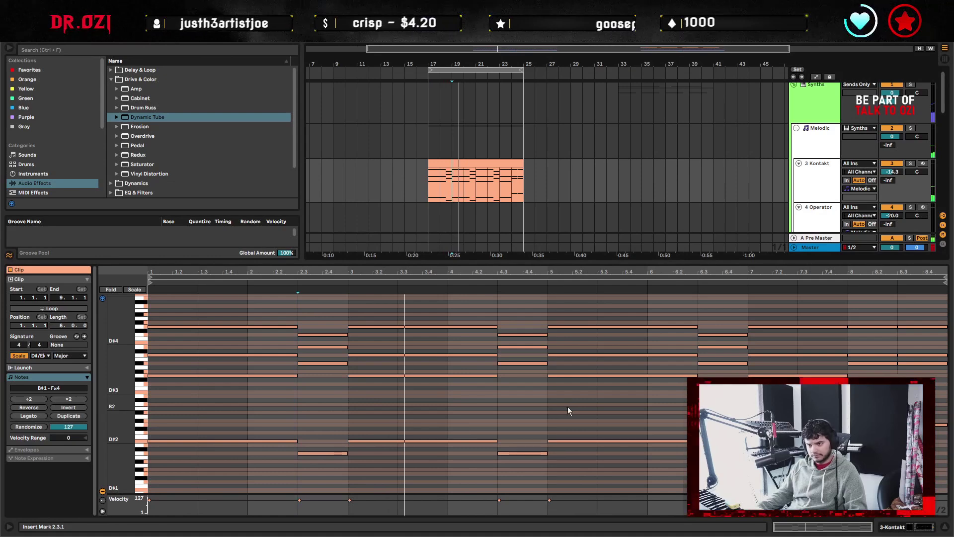
pyautogui.click(471, 195)
pyautogui.click(501, 414)
# Lower the bass note from 5.1.1 to 6.3.1 to G#1 and play from bar 21.
pyautogui.scroll(-1, 413, 420)
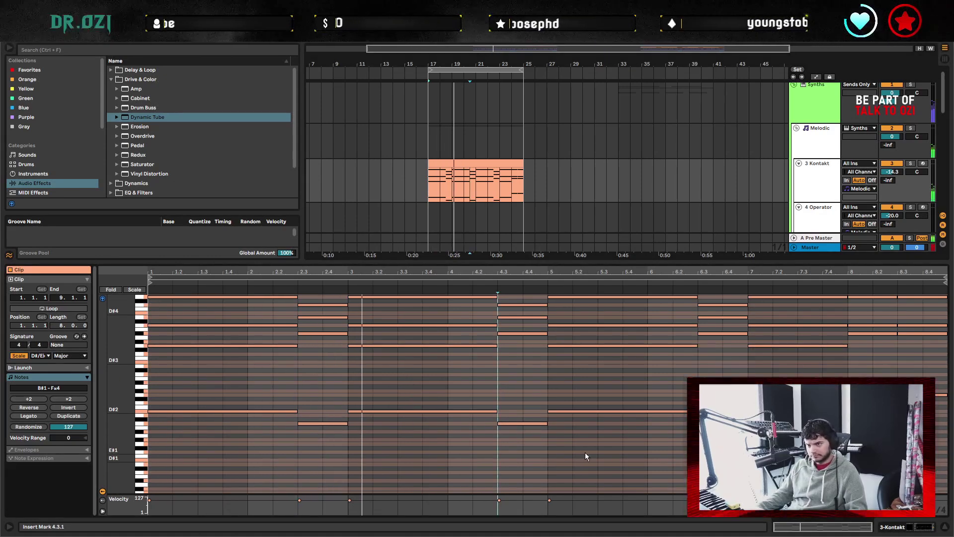
pyautogui.scroll(-2, 589, 455)
pyautogui.scroll(-2, 602, 447)
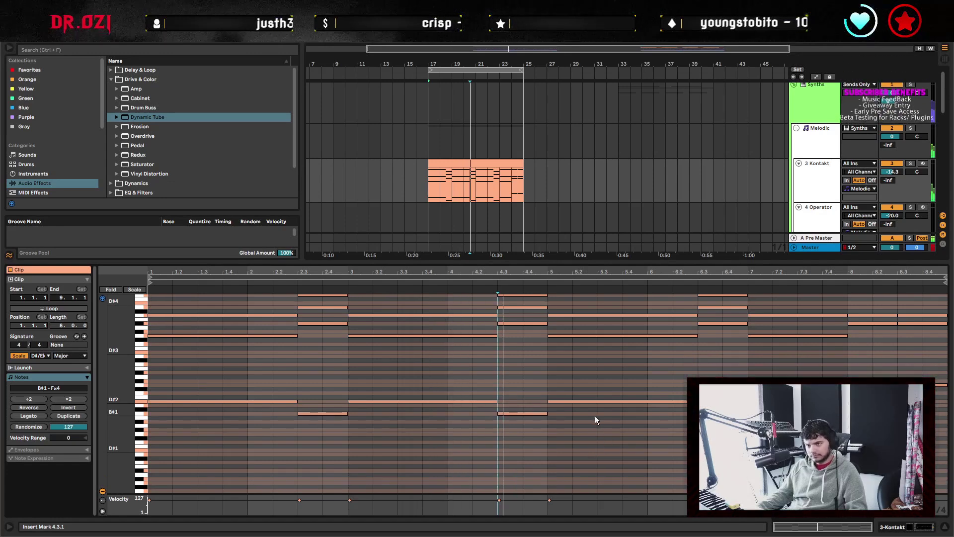
pyautogui.click(563, 381)
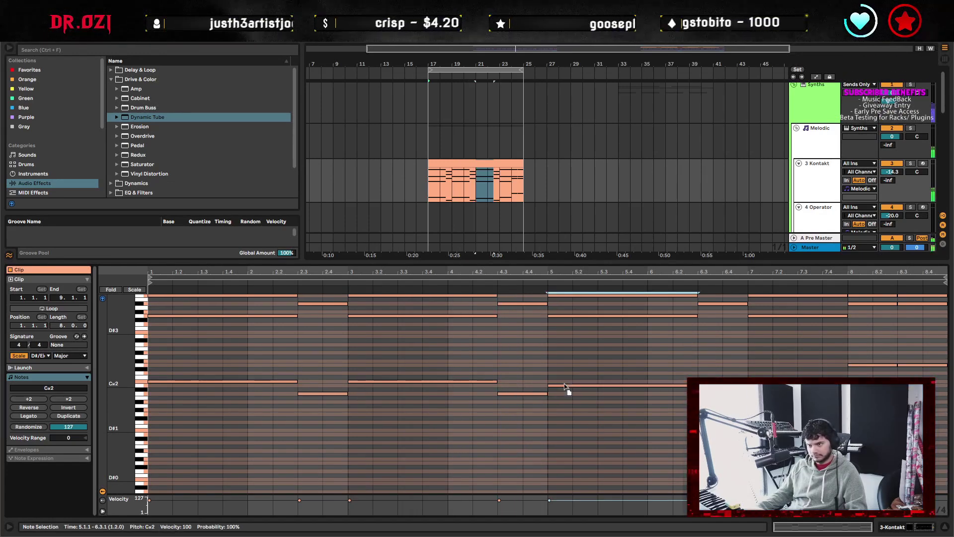
pyautogui.moveTo(564, 383); pyautogui.dragTo(567, 411)
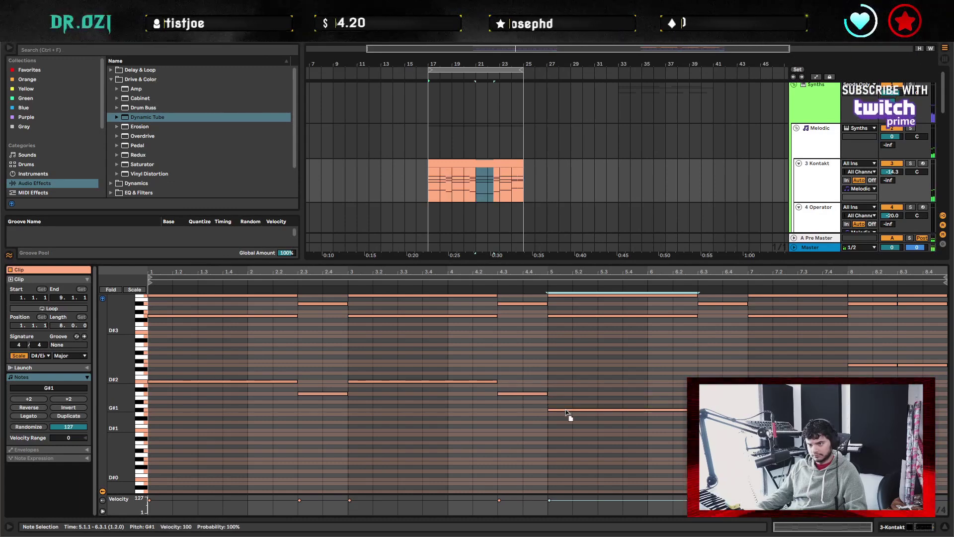
pyautogui.click(477, 198)
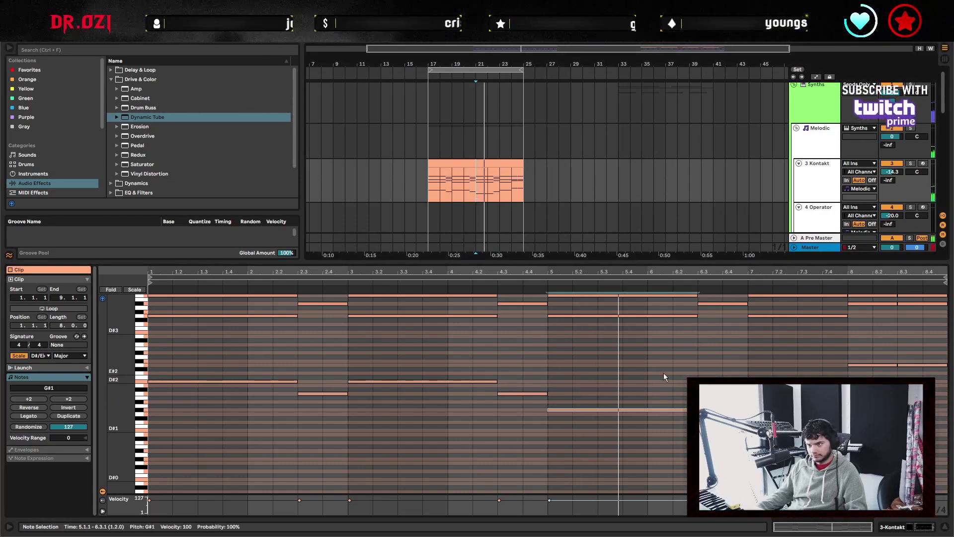
# Lower the bass note from 6.3.1 to 7.1.1 to A#1.
pyautogui.click(699, 376)
pyautogui.scroll(-2, 699, 376)
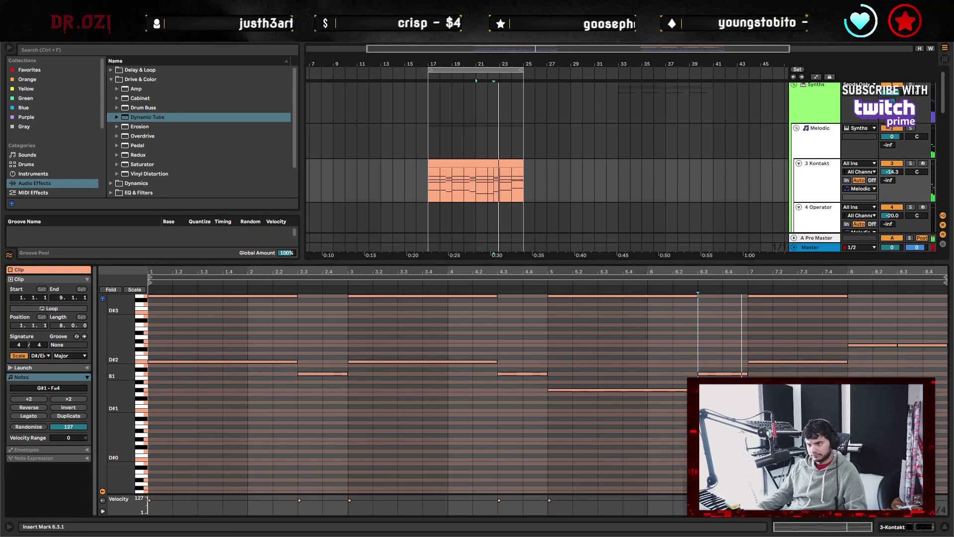
pyautogui.click(705, 373)
pyautogui.scroll(3, 706, 373)
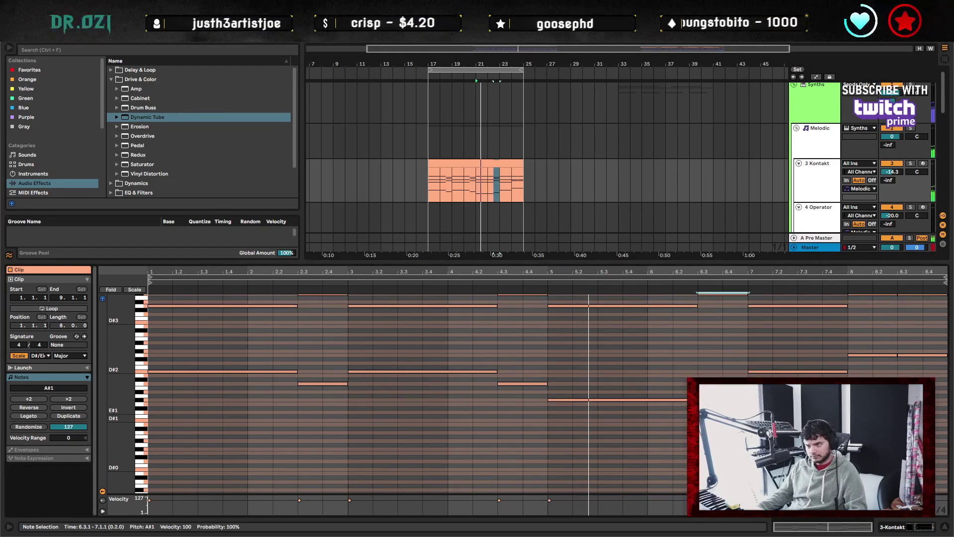
# Lower the bass note from 7.1.1 to 8.1.1 to F𝄪1 and play the whole clip from bar 17.
pyautogui.click(750, 373)
pyautogui.scroll(-3, 749, 373)
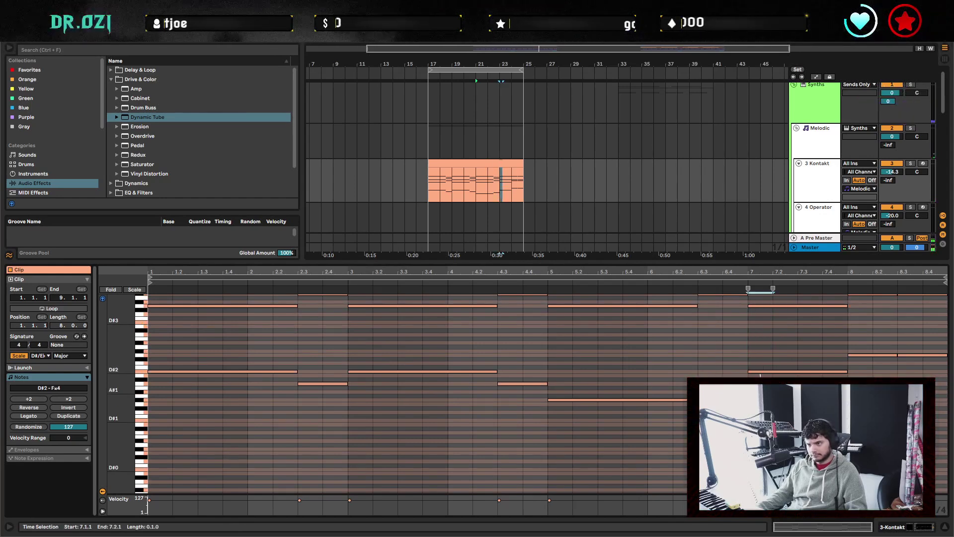
pyautogui.moveTo(763, 374); pyautogui.dragTo(763, 411)
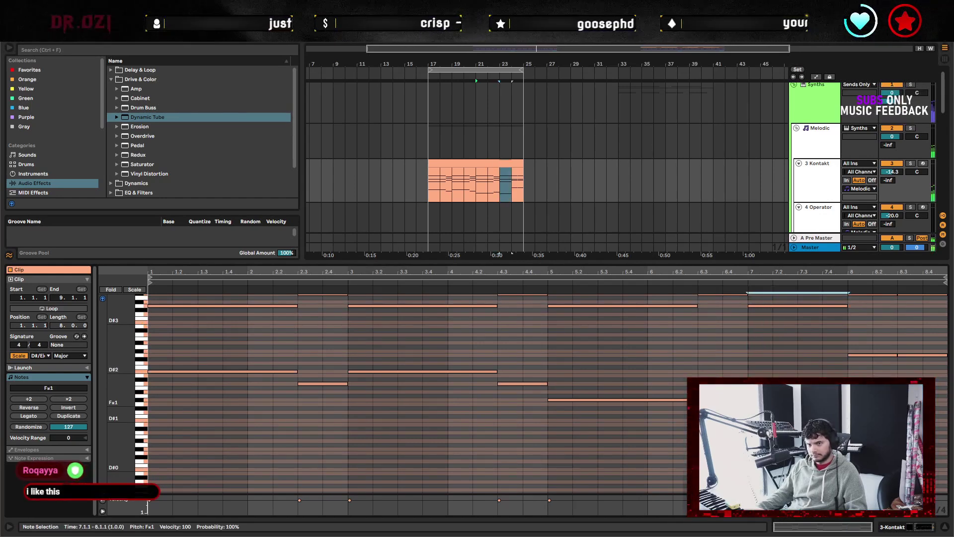
pyautogui.click(468, 163)
pyautogui.press('space')
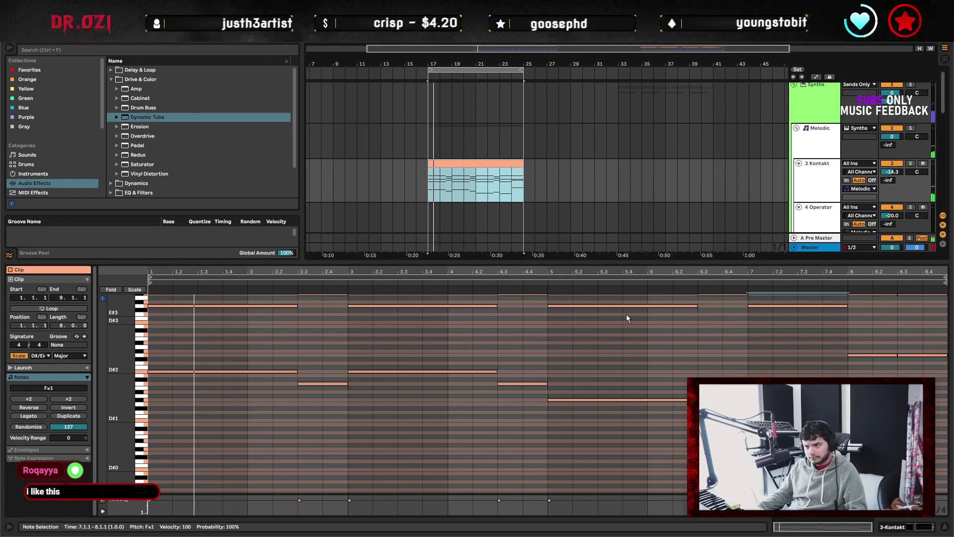
# Lower the bass note from 7.1.1 to 8.1.1 to E#1 and the one from 8.1.1 to 9.1.1 to F𝄪1.
pyautogui.scroll(1, 626, 314)
pyautogui.scroll(2, 592, 386)
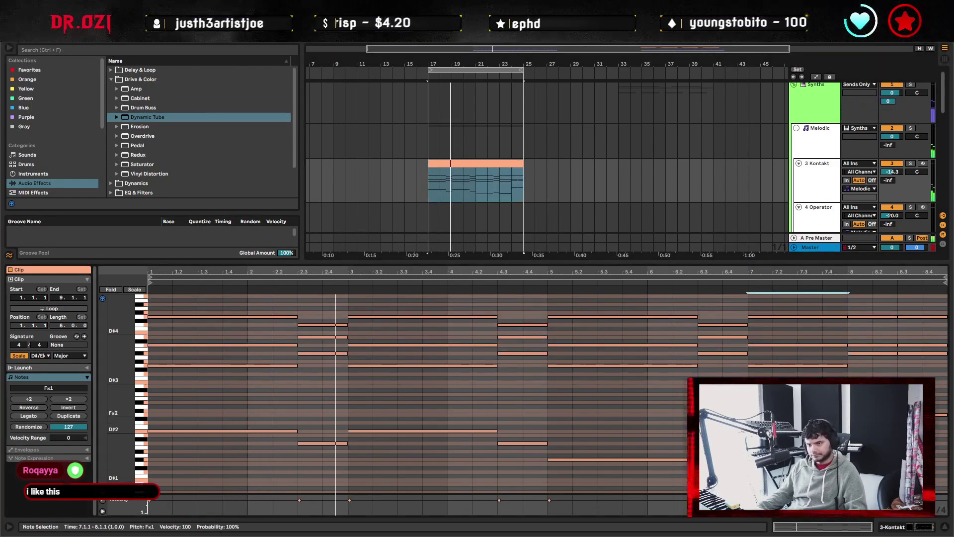
pyautogui.click(749, 298)
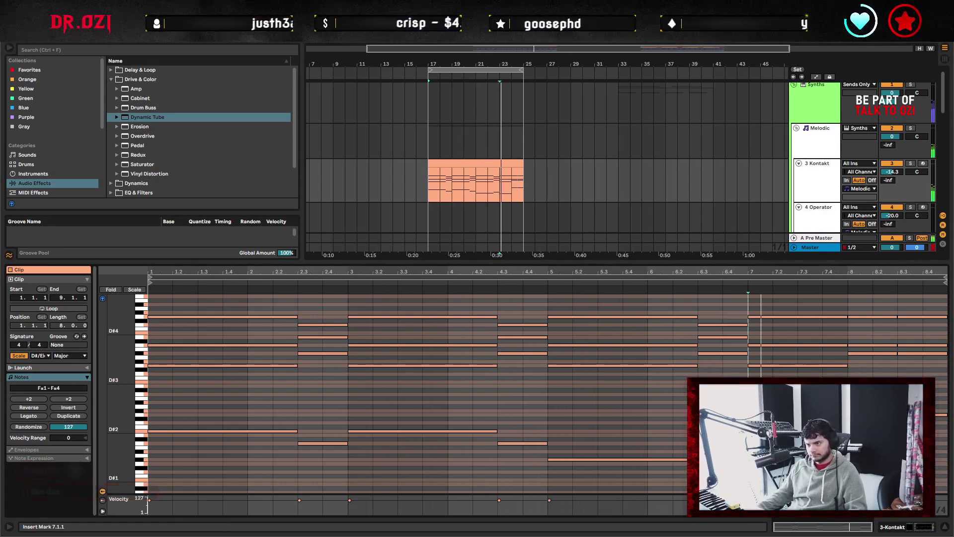
pyautogui.moveTo(749, 293); pyautogui.dragTo(850, 293)
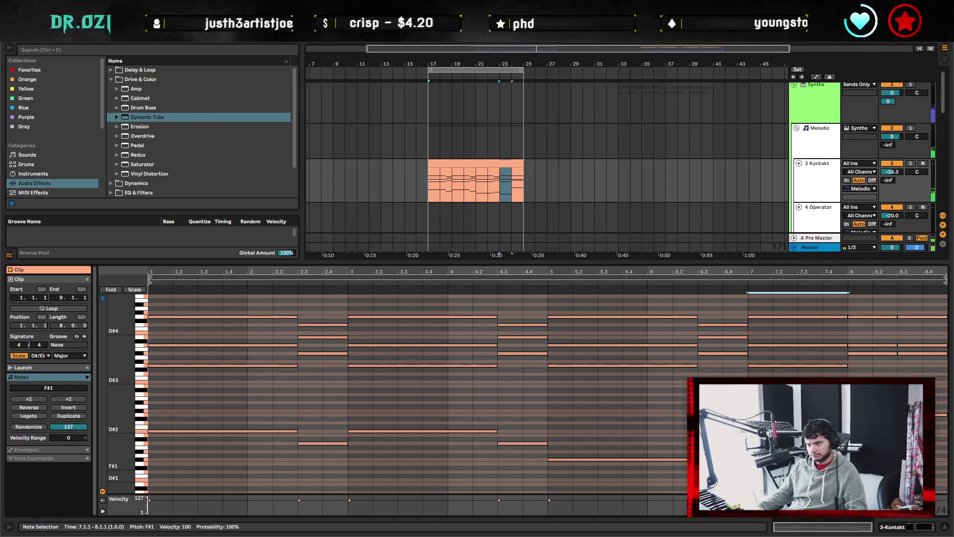
pyautogui.press('Down')
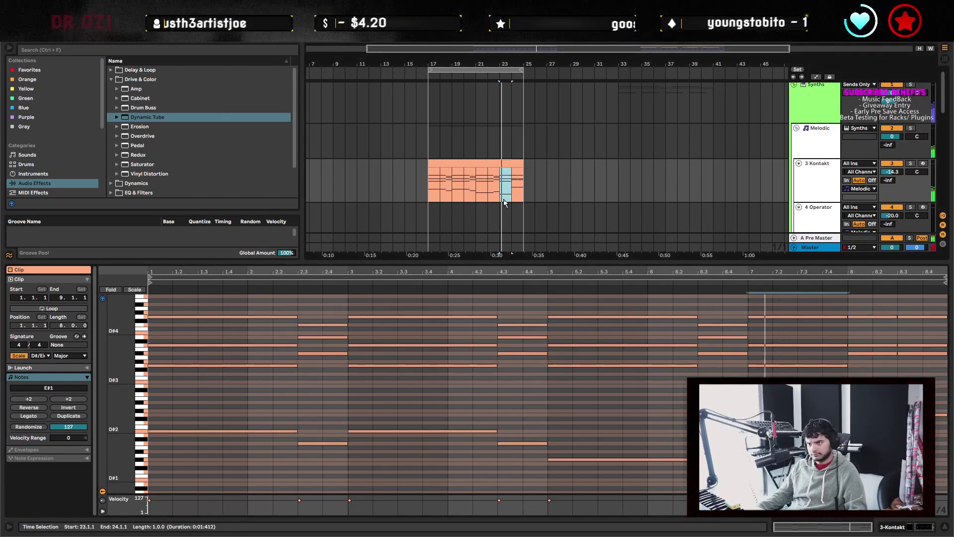
pyautogui.press('Right')
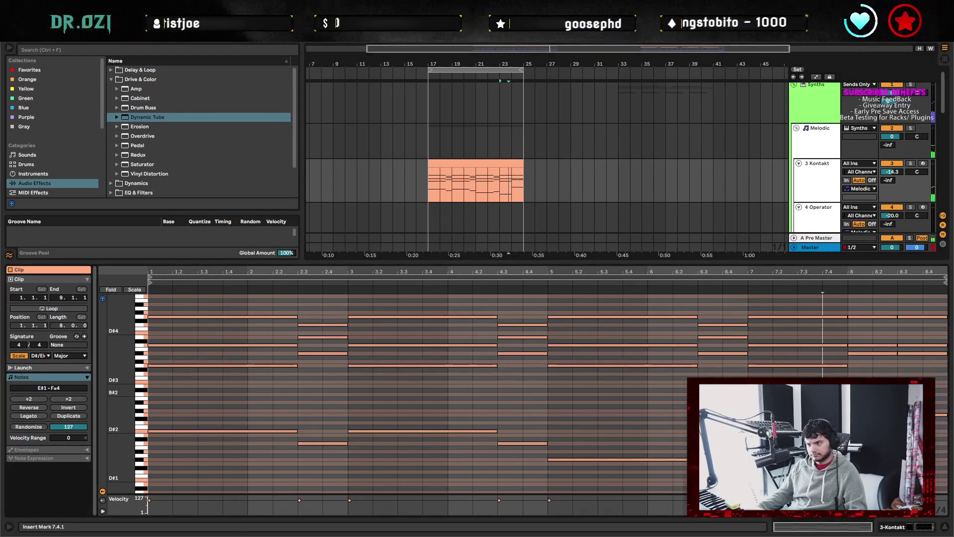
pyautogui.press('Up')
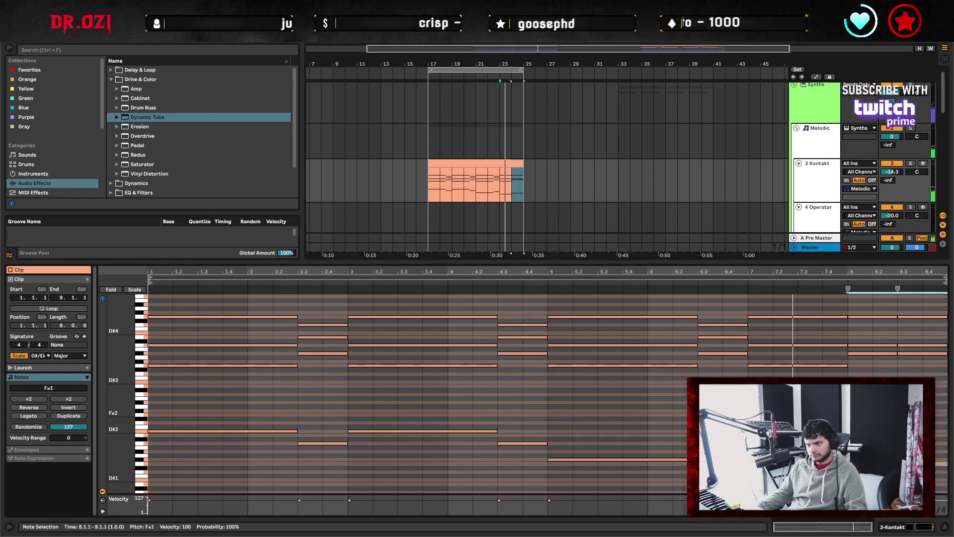
pyautogui.press('Escape')
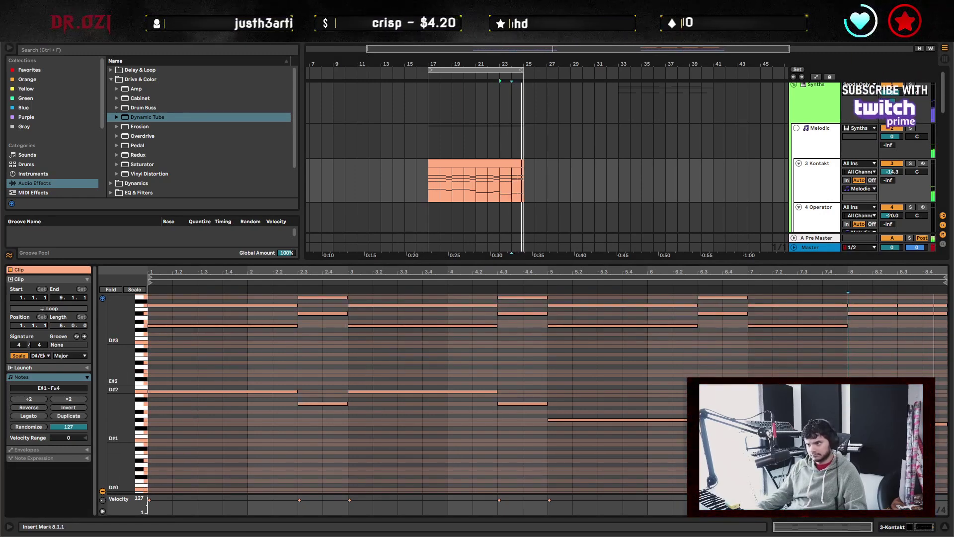
# Raise the bass notes in bars 1 to 4 an octave to D#3 and B#2, and play the clip from bar 17.
pyautogui.scroll(2, 259, 404)
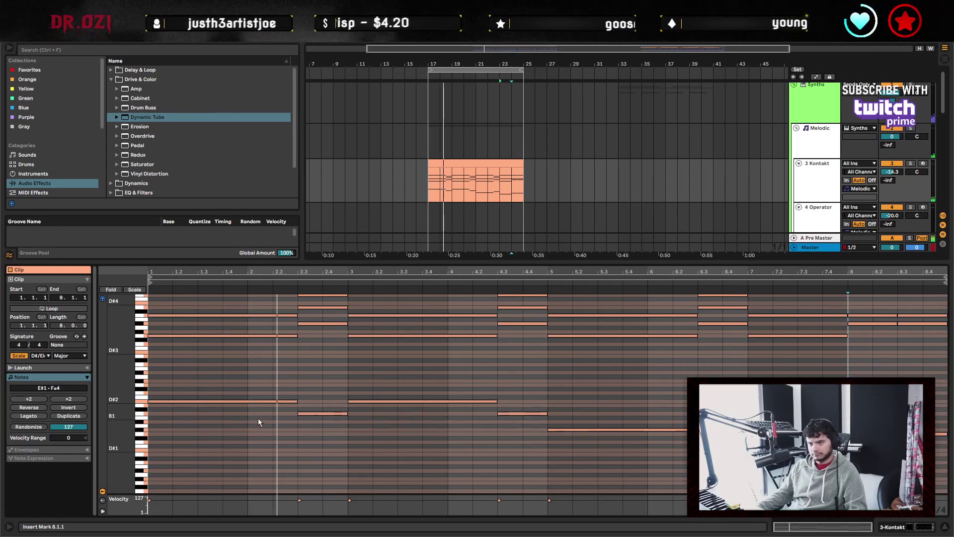
pyautogui.click(230, 401)
pyautogui.moveTo(322, 374); pyautogui.dragTo(507, 452)
pyautogui.hotkey('shift', 'Up')
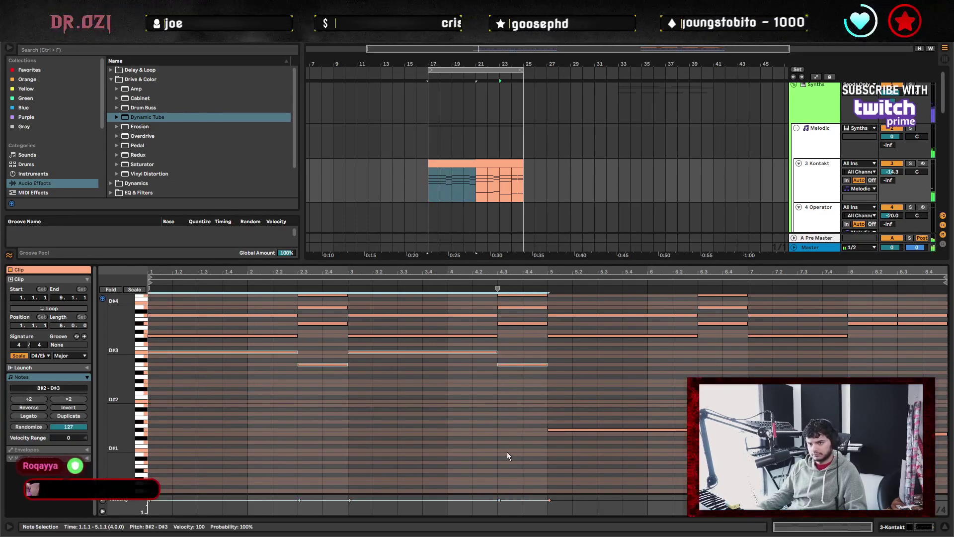
pyautogui.click(492, 163)
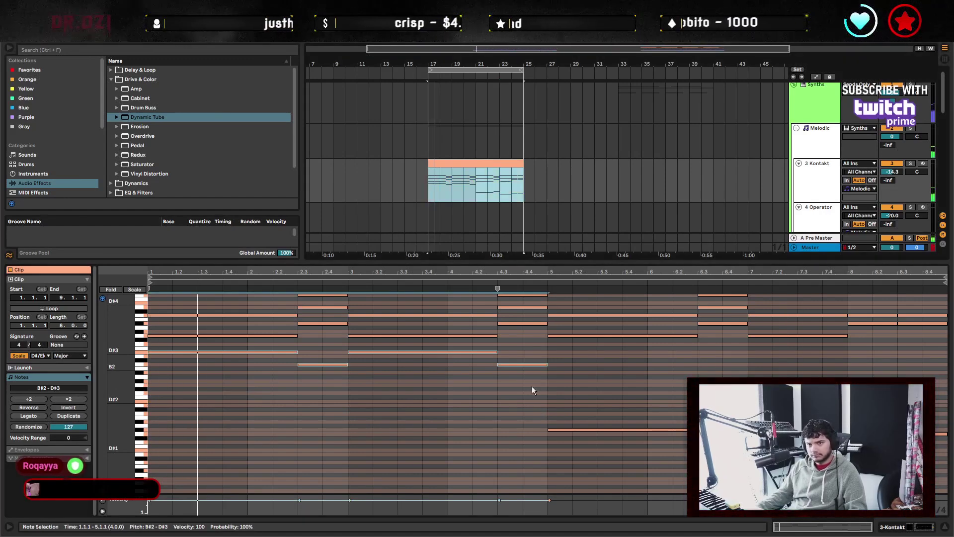
pyautogui.click(546, 406)
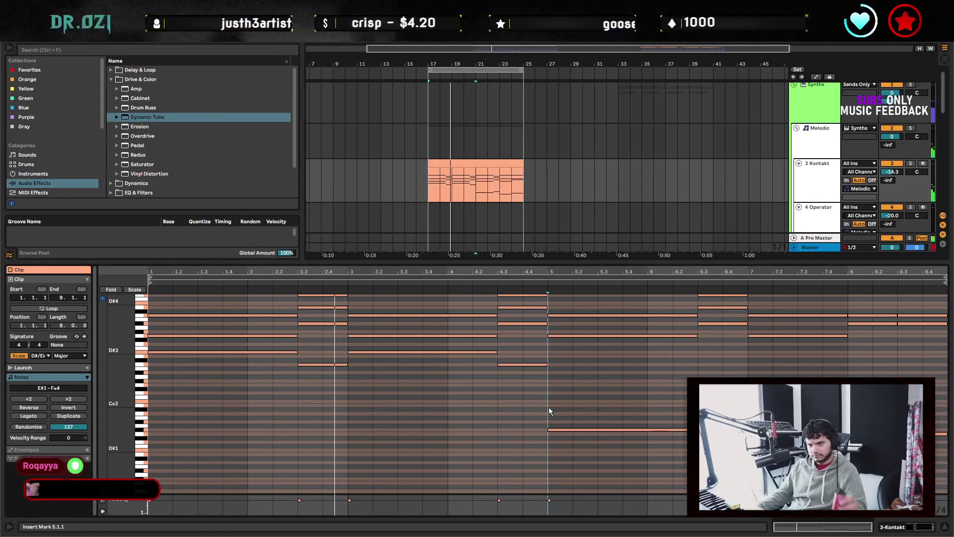
# Listen to the revised progression and restart playback from bar 17.
pyautogui.scroll(3, 547, 412)
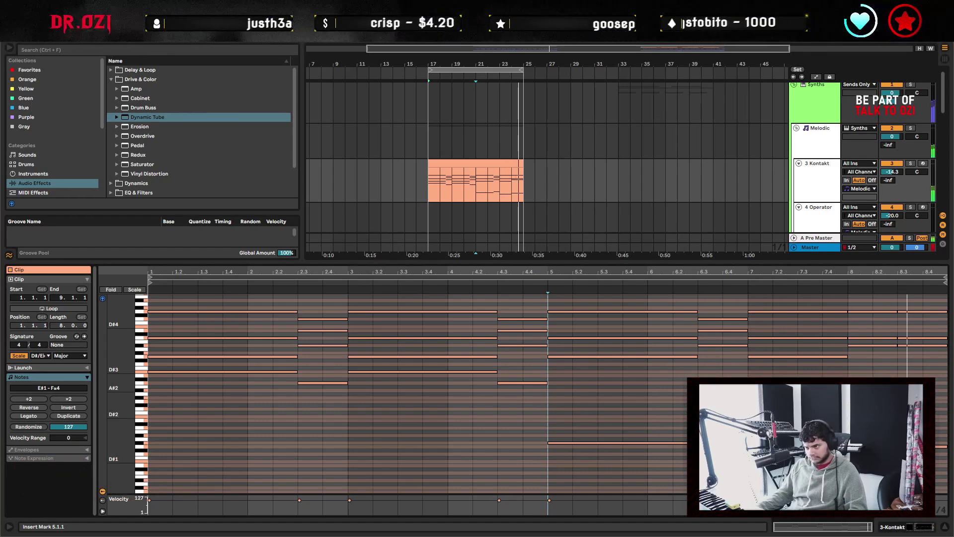
pyautogui.hscroll(3, 666, 184)
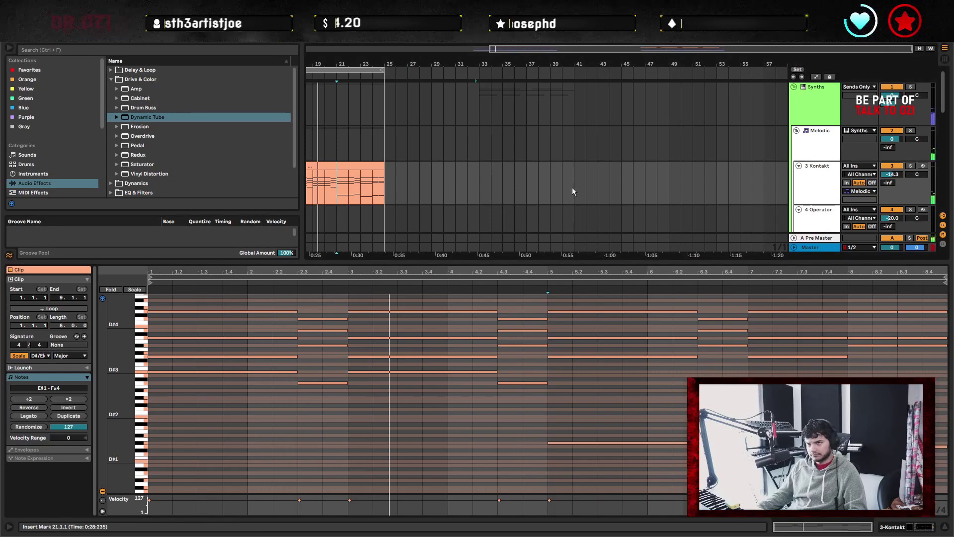
pyautogui.hscroll(-2, 571, 187)
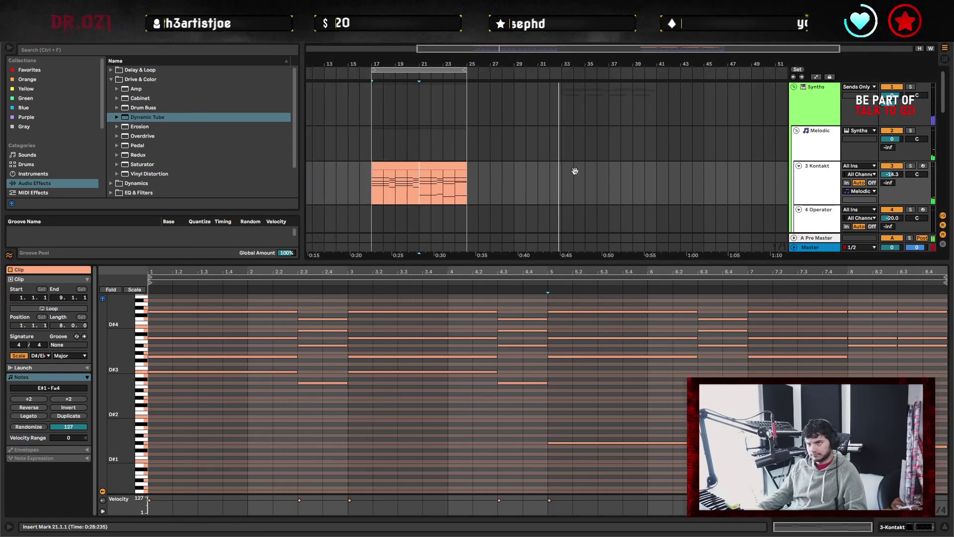
pyautogui.click(373, 183)
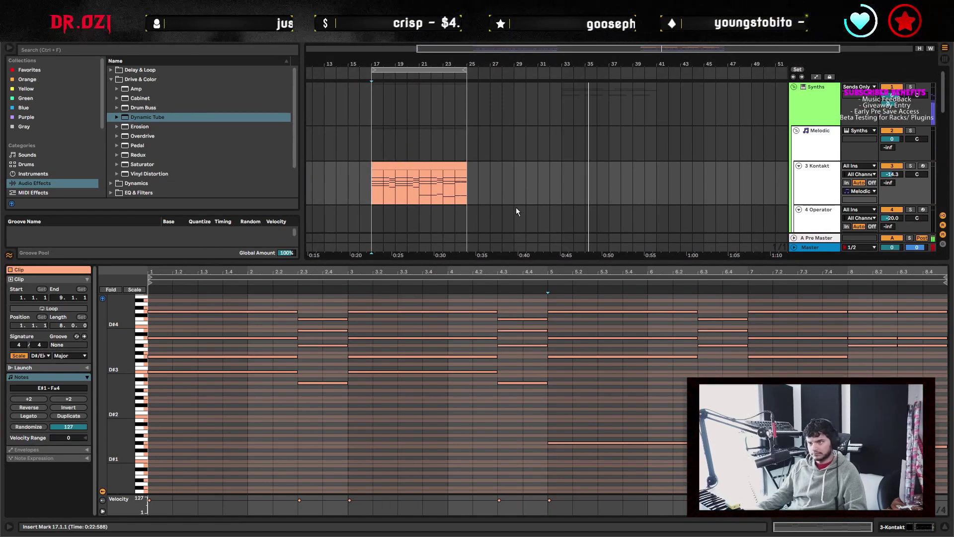
pyautogui.click(386, 413)
# Shorten the first held chord to a one-beat stab starting at 1.1.3.
pyautogui.scroll(3, 407, 438)
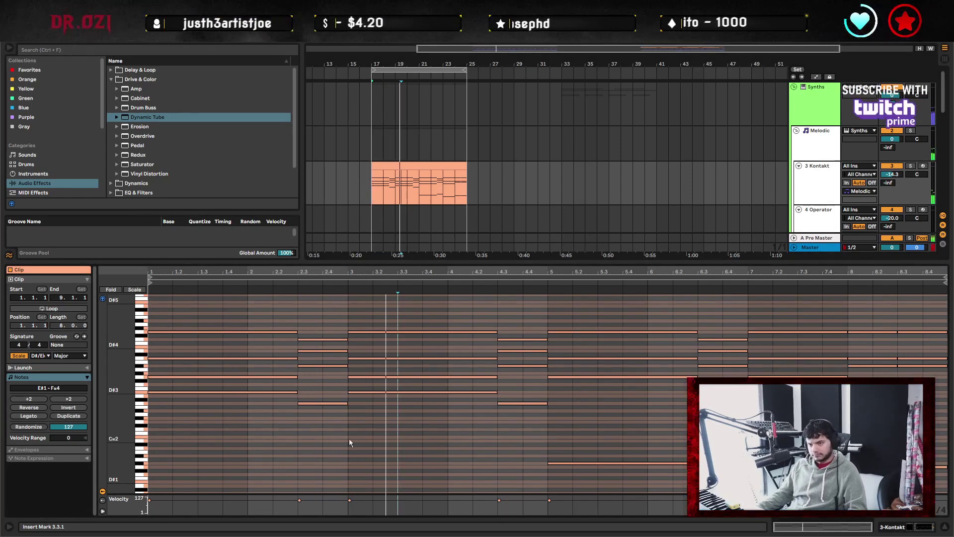
pyautogui.moveTo(248, 408); pyautogui.dragTo(204, 332)
pyautogui.hotkey('shift', 'Left')
pyautogui.hotkey('shift', 'Left')
pyautogui.hotkey('shift', 'Left')
pyautogui.hotkey('shift', 'Left')
pyautogui.hotkey('alt', 'shift', 'Right')
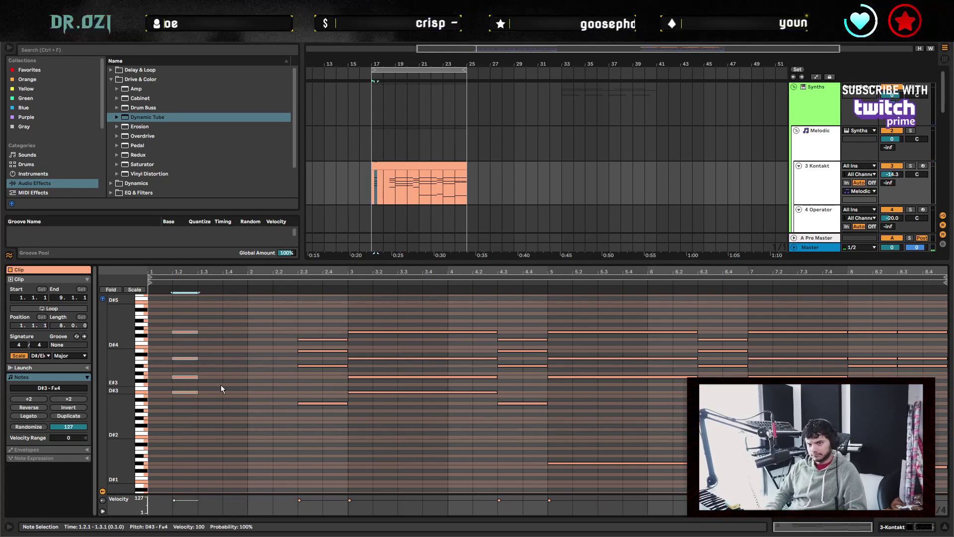
pyautogui.hotkey('shift', 'Right')
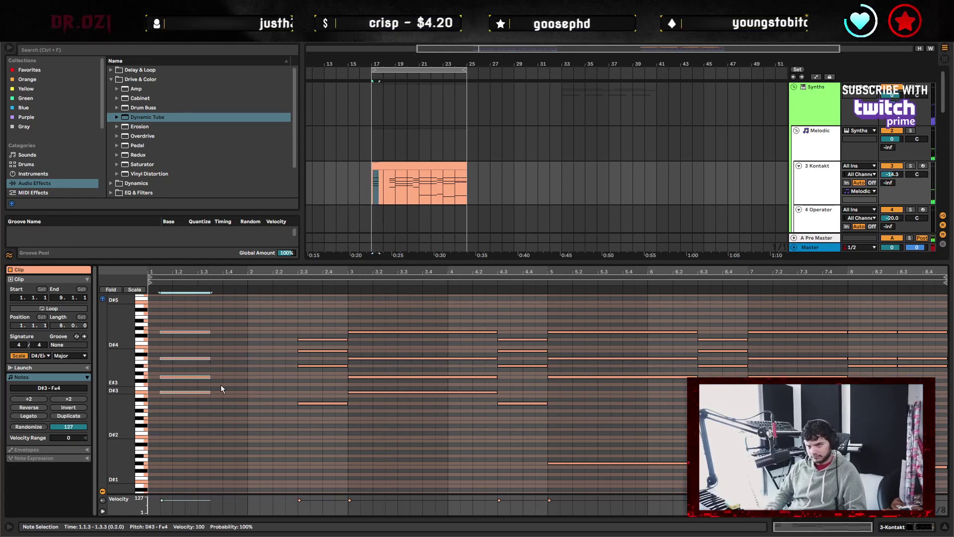
pyautogui.hotkey('alt', 'shift', 'Left')
pyautogui.hotkey('shift', 'Left')
pyautogui.press('space')
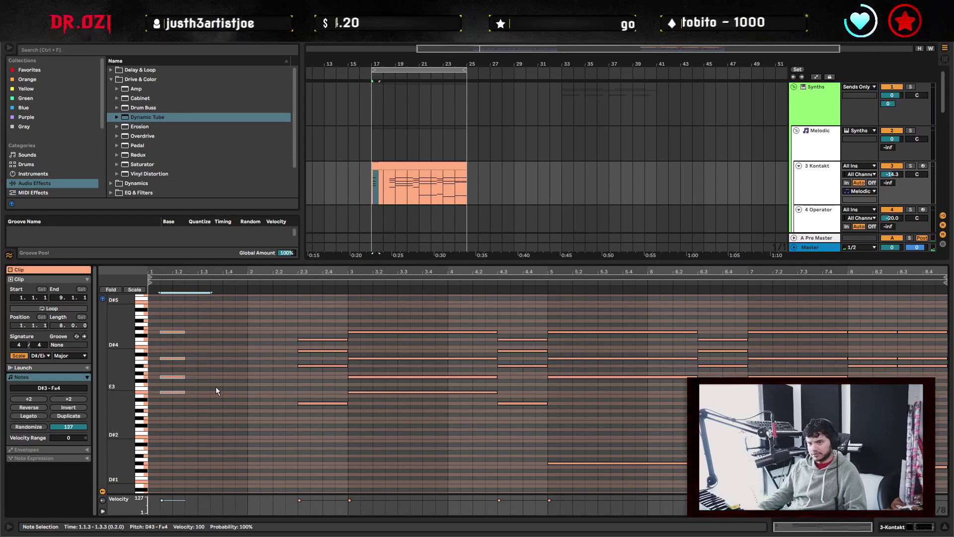
# Duplicate the chord stab twice and shift the second stab so it starts at 1.3.1.
pyautogui.hotkey('shift', 'Right')
pyautogui.hotkey('ctrl', 'd')
pyautogui.hotkey('ctrl', 'd')
pyautogui.click(221, 358)
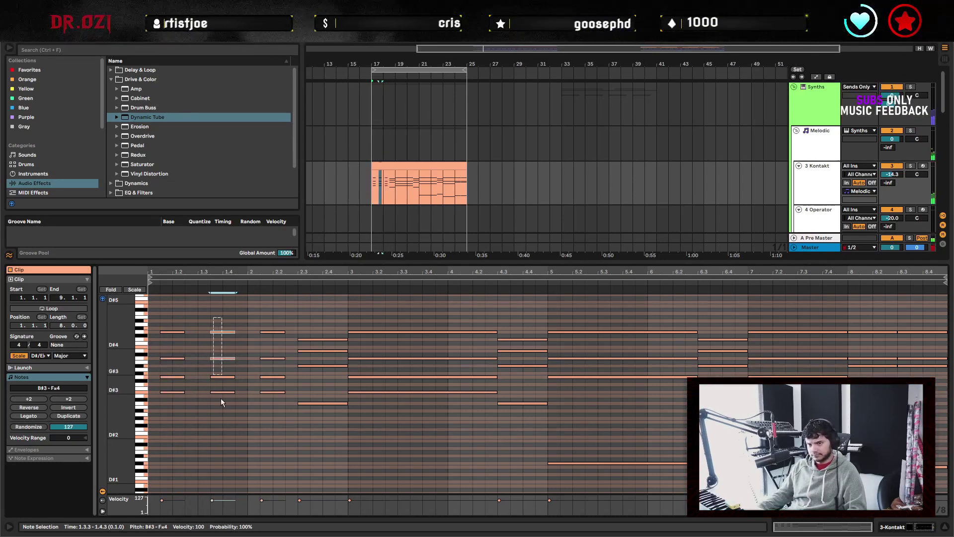
pyautogui.press('Left')
pyautogui.press('Left')
pyautogui.press('Left')
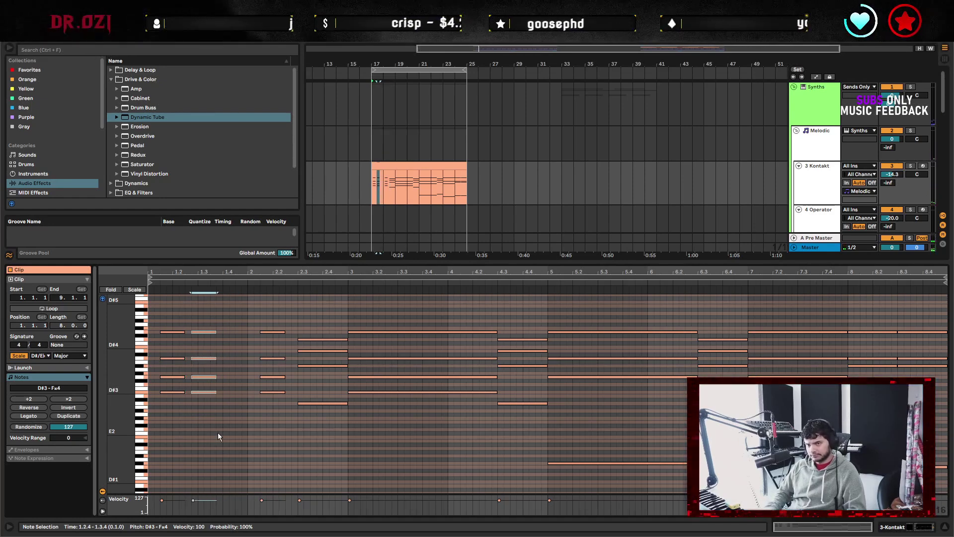
pyautogui.press('Right')
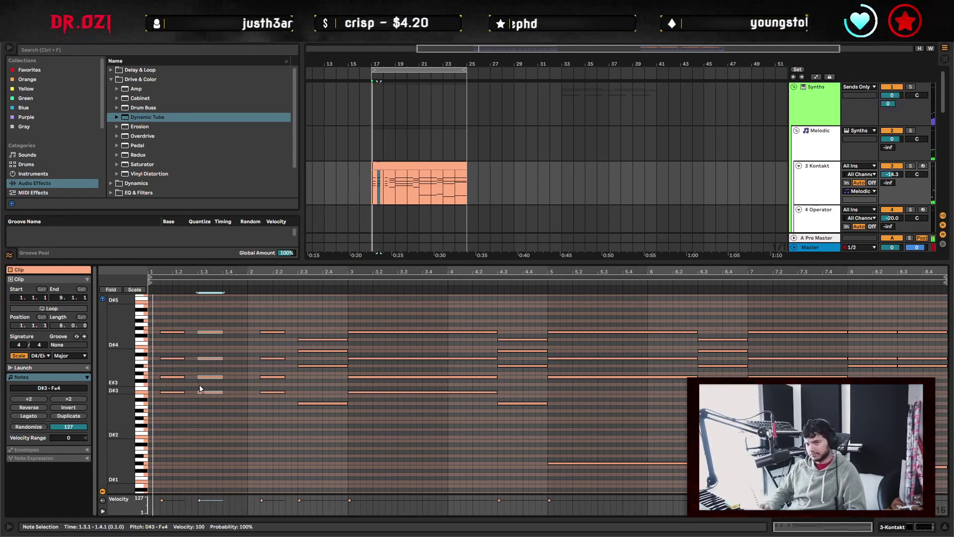
# Move and shorten the third stab to run from 1.4.3 to 2.1.1, and duplicate a one-beat stab to 2.1.3.
pyautogui.moveTo(256, 321); pyautogui.dragTo(270, 423)
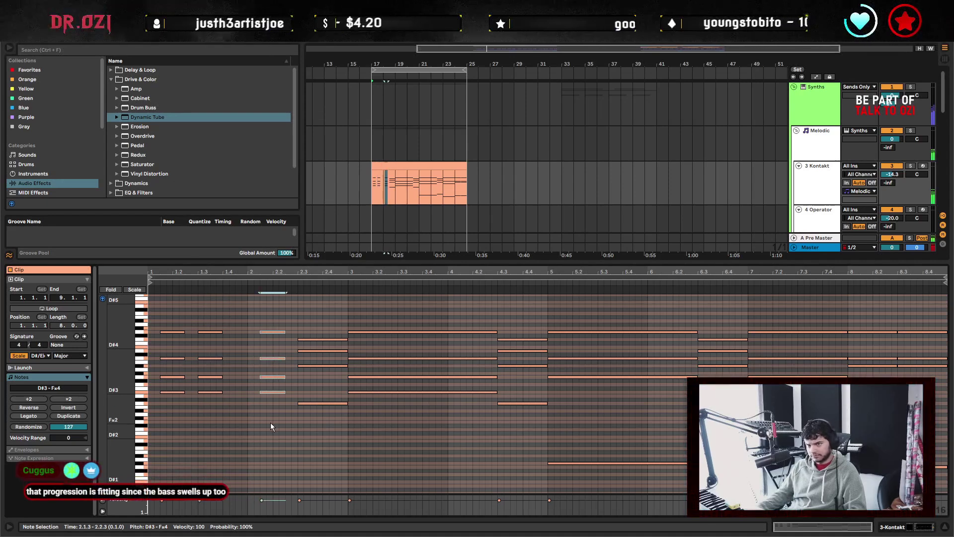
pyautogui.press('Left')
pyautogui.press('Left')
pyautogui.press('Left')
pyautogui.press('Left')
pyautogui.hotkey('shift', 'Left')
pyautogui.hotkey('shift', 'Left')
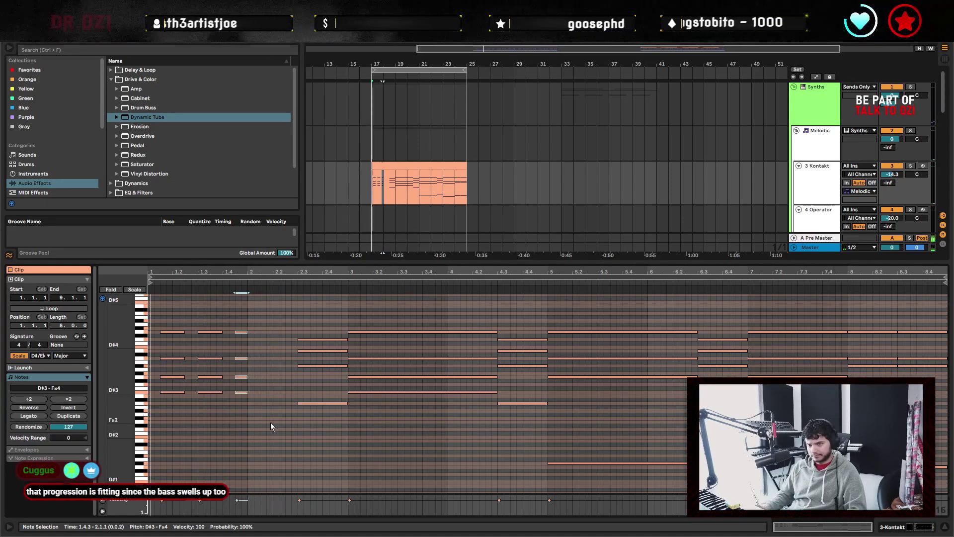
pyautogui.moveTo(222, 404); pyautogui.dragTo(185, 398)
pyautogui.hotkey('ctrl', 'd')
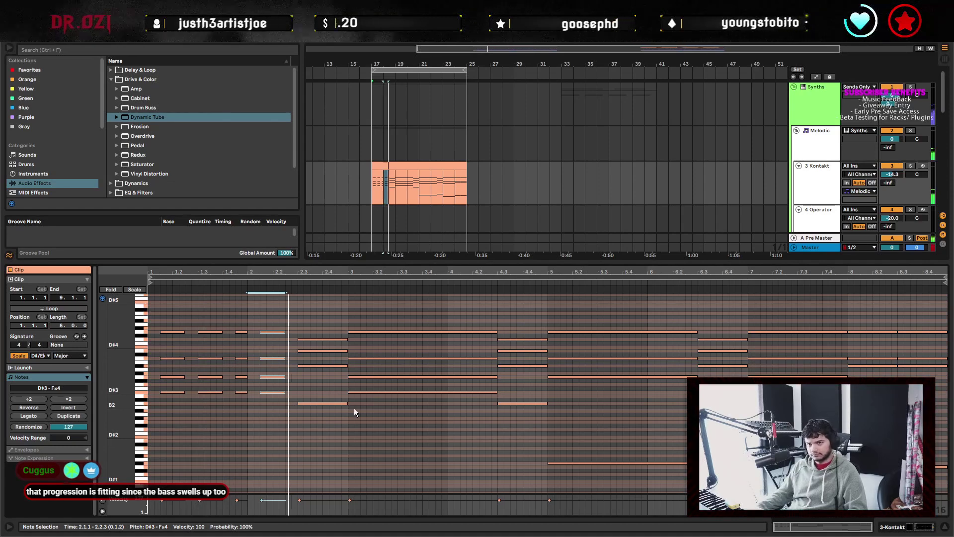
# Shorten the second chord to one beat, from 2.3.1 to 2.4.1, and play it back.
pyautogui.moveTo(327, 385); pyautogui.dragTo(319, 440)
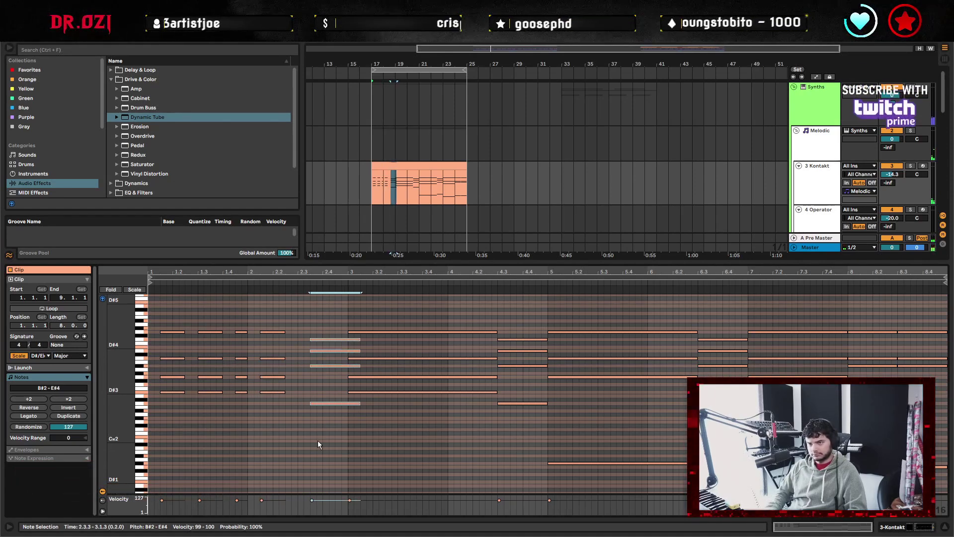
pyautogui.hotkey('shift', 'Left')
pyautogui.press('Left')
pyautogui.press('space')
pyautogui.hotkey('shift', 'Right')
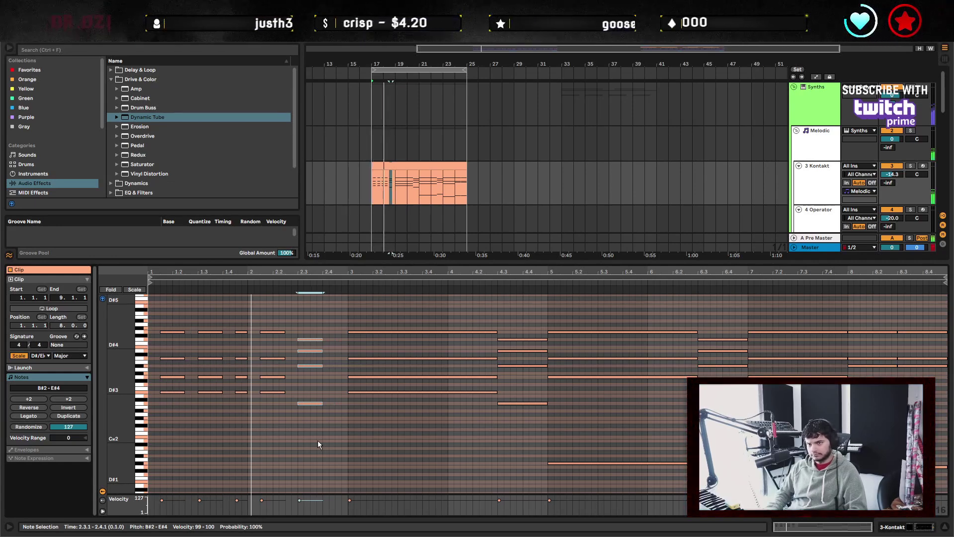
pyautogui.press('space')
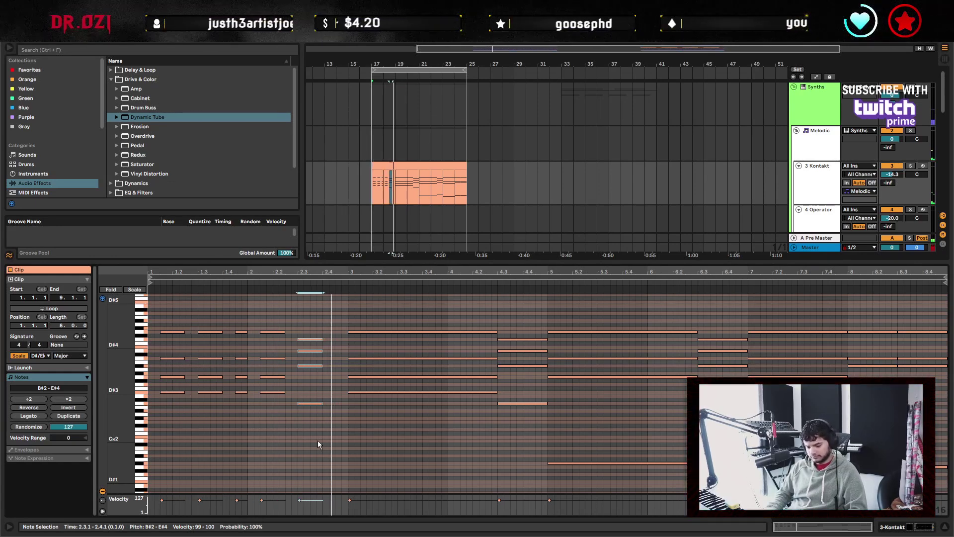
# Duplicate the 2.3.1 stab and fit the copy from 2.4.3 to 3.1.1, playing the result.
pyautogui.hotkey('ctrl', 'd')
pyautogui.hotkey('shift', 'Left')
pyautogui.press('Right')
pyautogui.press('space')
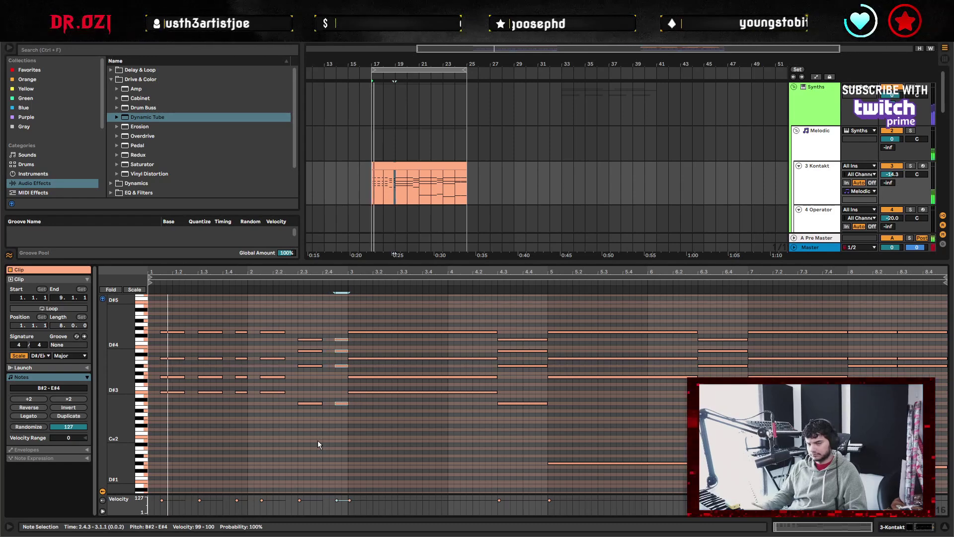
# Delete the held chord from 3.1.1 to 4.3.1.
pyautogui.click(392, 445)
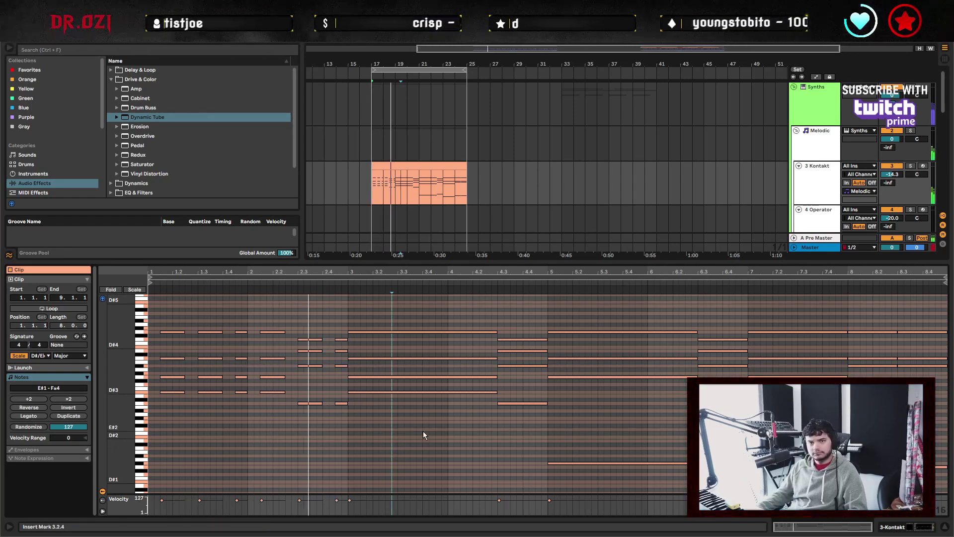
pyautogui.press('space')
pyautogui.moveTo(387, 318); pyautogui.dragTo(394, 385)
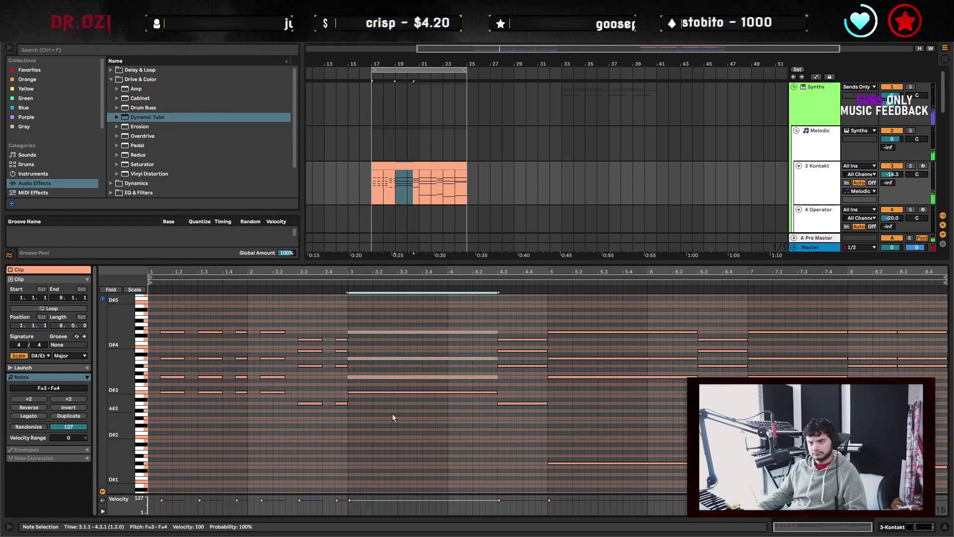
pyautogui.press('Delete')
pyautogui.click(420, 443)
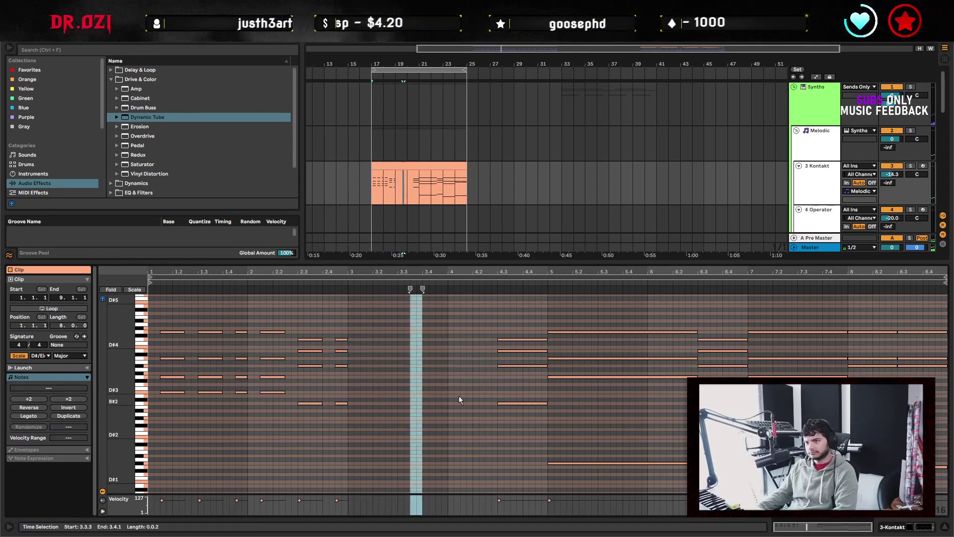
# Duplicate the bars 1–2 chord stabs into bars 3–4, replacing the held chord at 4.3.1, and play the clip.
pyautogui.moveTo(485, 331); pyautogui.dragTo(535, 428)
pyautogui.moveTo(338, 419); pyautogui.dragTo(168, 333)
pyautogui.hotkey('ctrl', 'd')
pyautogui.press('space')
pyautogui.click(541, 323)
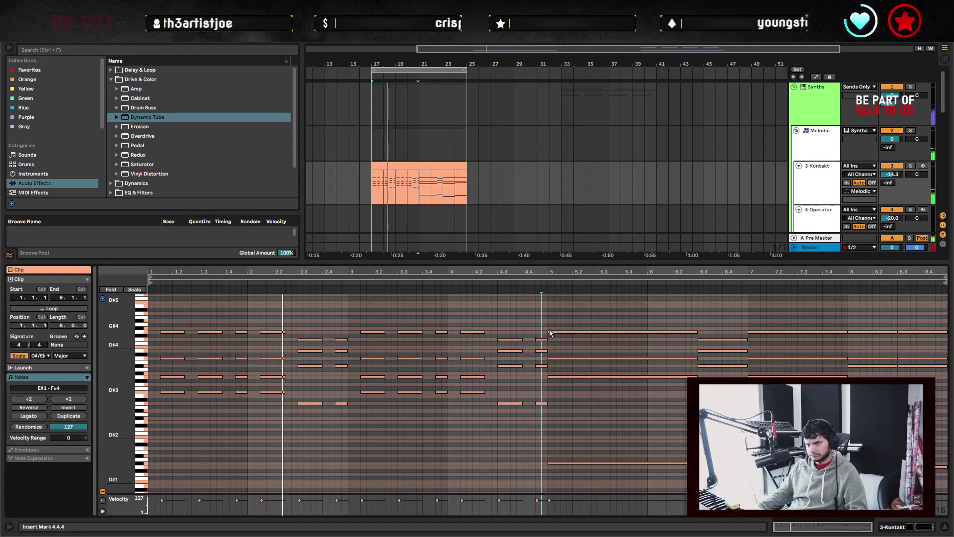
# Trim the long chord at bar 5, including its bass note, to one beat running from 5.1.3 to 5.2.3.
pyautogui.click(549, 322)
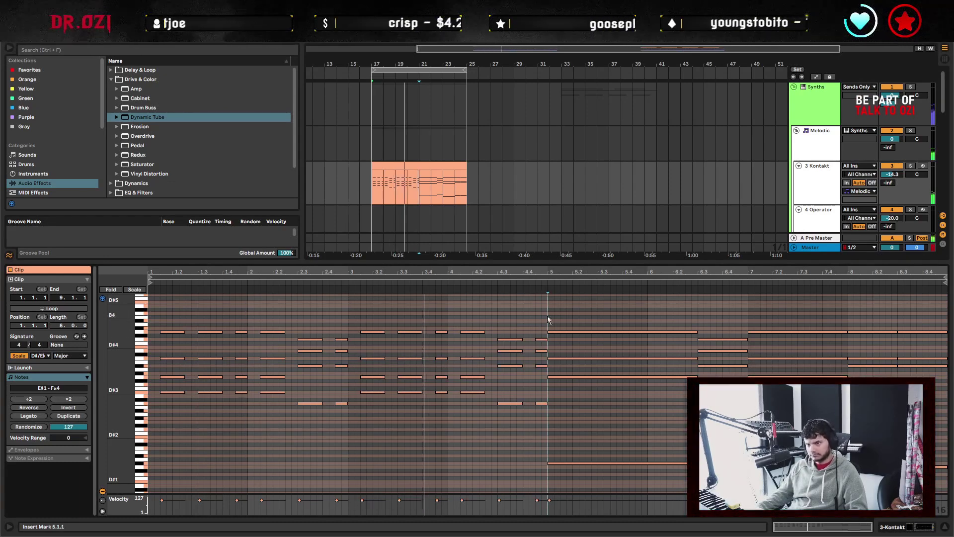
pyautogui.click(589, 331)
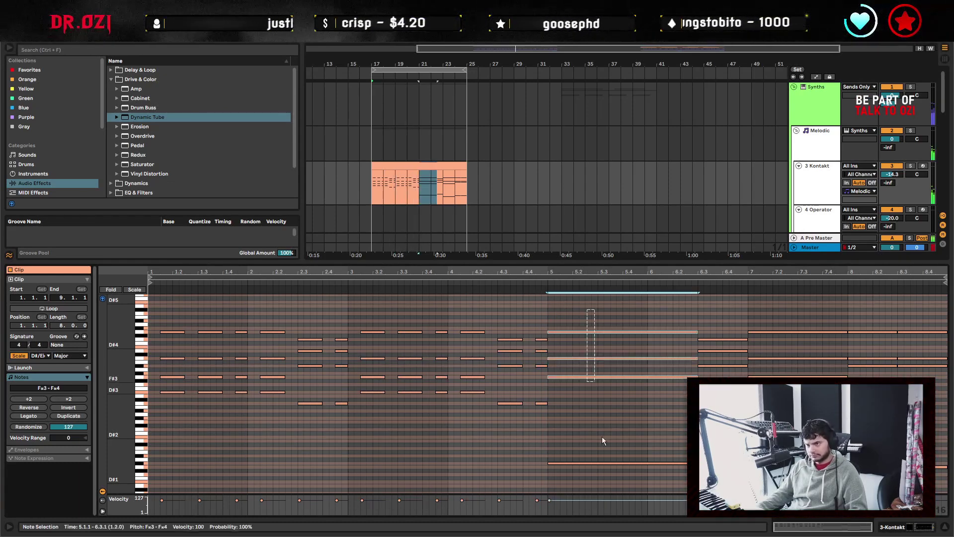
pyautogui.moveTo(597, 394); pyautogui.dragTo(601, 475)
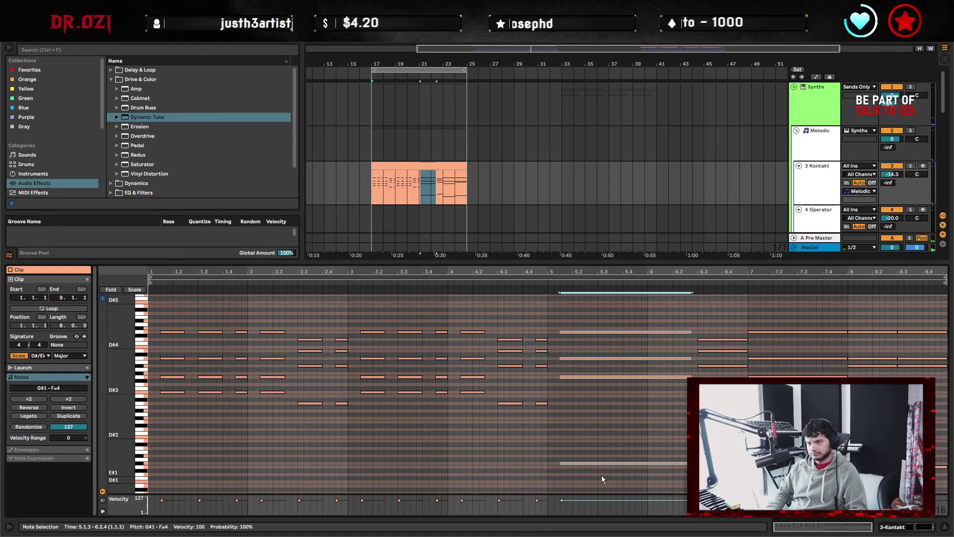
pyautogui.hotkey('shift', 'Left')
pyautogui.hotkey('shift', 'Left')
pyautogui.hotkey('shift', 'Left')
pyautogui.hotkey('shift', 'Left')
pyautogui.hotkey('shift', 'Left')
pyautogui.hotkey('shift', 'Left')
pyautogui.hotkey('shift', 'Left')
pyautogui.hotkey('shift', 'Left')
pyautogui.hotkey('shift', 'Left')
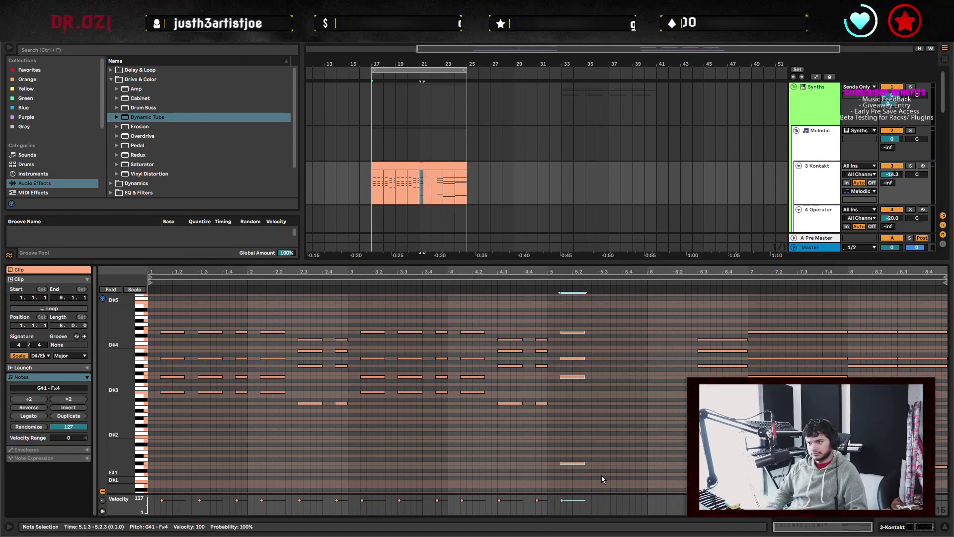
# Duplicate the one-beat chord to 5.3.1 and add a half-beat copy from 5.4.3 to 6.1.1.
pyautogui.hotkey('ctrl', 'd')
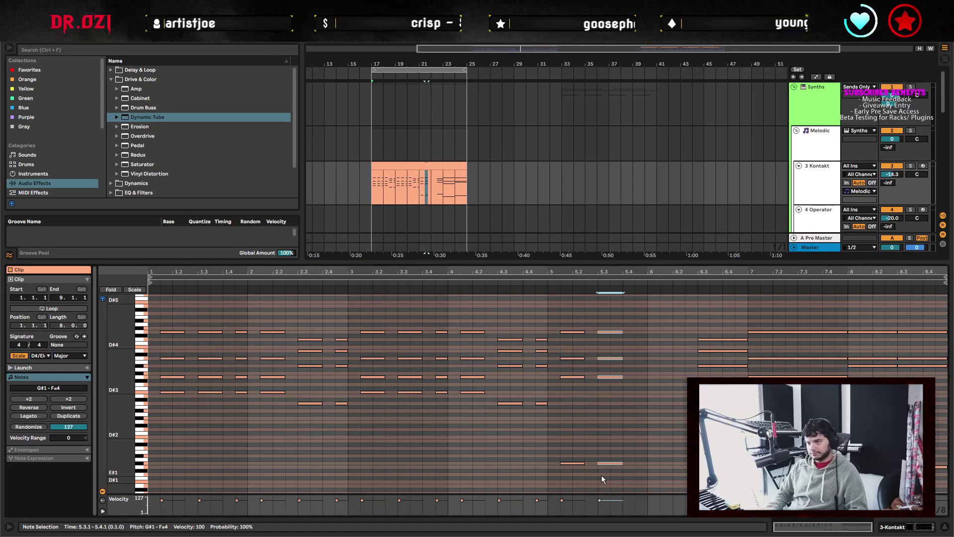
pyautogui.hotkey('ctrl', 'd')
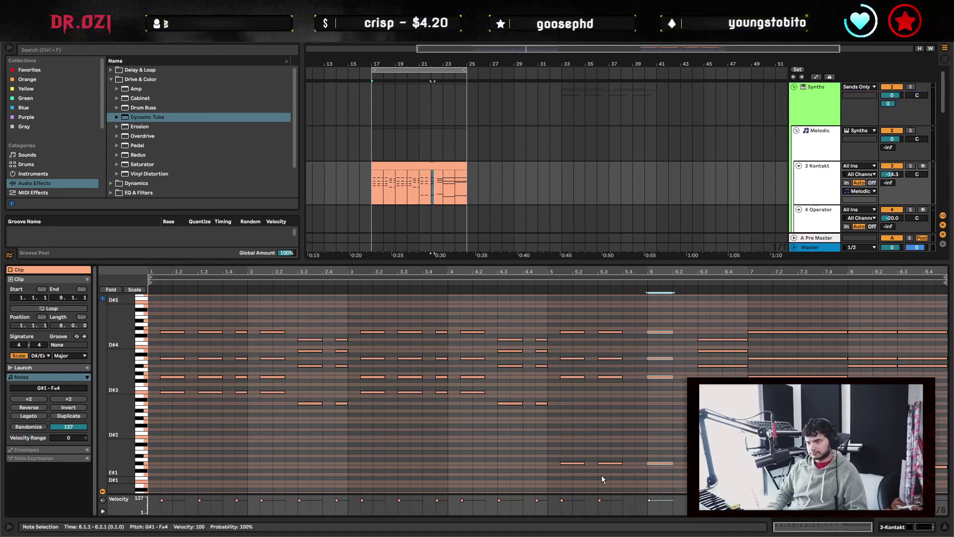
pyautogui.press('Left')
pyautogui.hotkey('shift', 'Left')
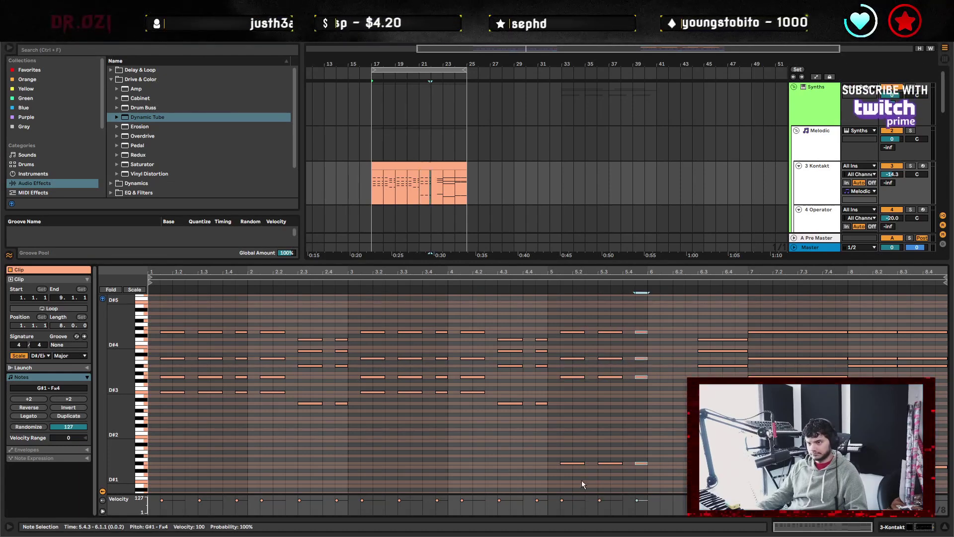
# Copy the one-beat chord at 5.1.3 and paste it so it starts at 6.1.3.
pyautogui.moveTo(579, 477); pyautogui.dragTo(569, 318)
pyautogui.hotkey('ctrl', 'c')
pyautogui.click(651, 318)
pyautogui.hotkey('ctrl', 'v')
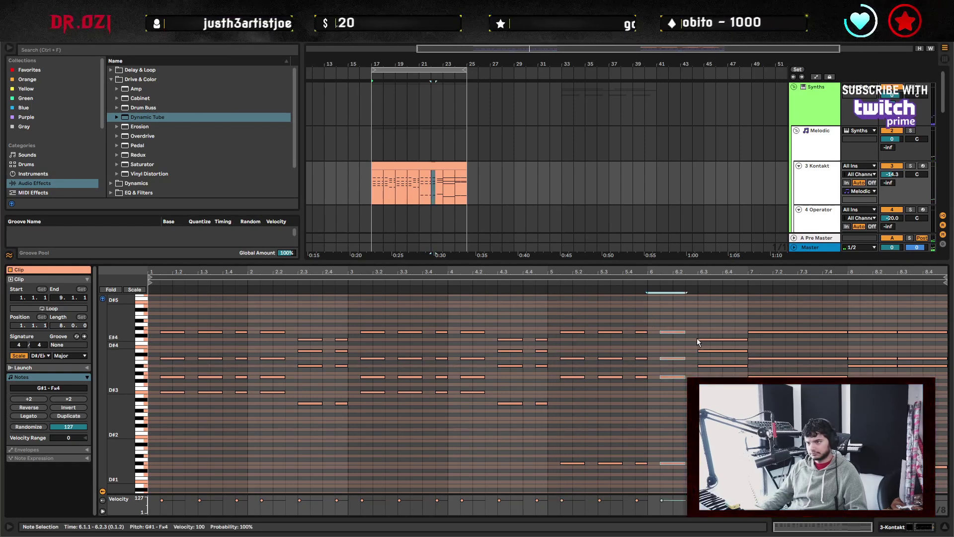
# Shorten the chord at 6.3.1 to one beat, add a half-beat copy at 6.4.3, and play the clip.
pyautogui.click(711, 321)
pyautogui.moveTo(712, 323); pyautogui.dragTo(728, 467)
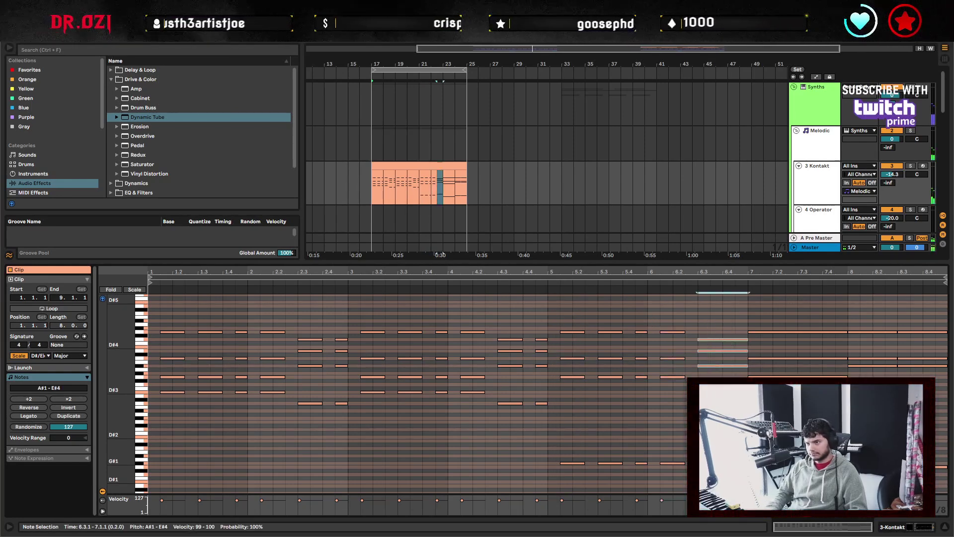
pyautogui.hotkey('shift', 'Left')
pyautogui.hotkey('alt', 'shift', 'Right')
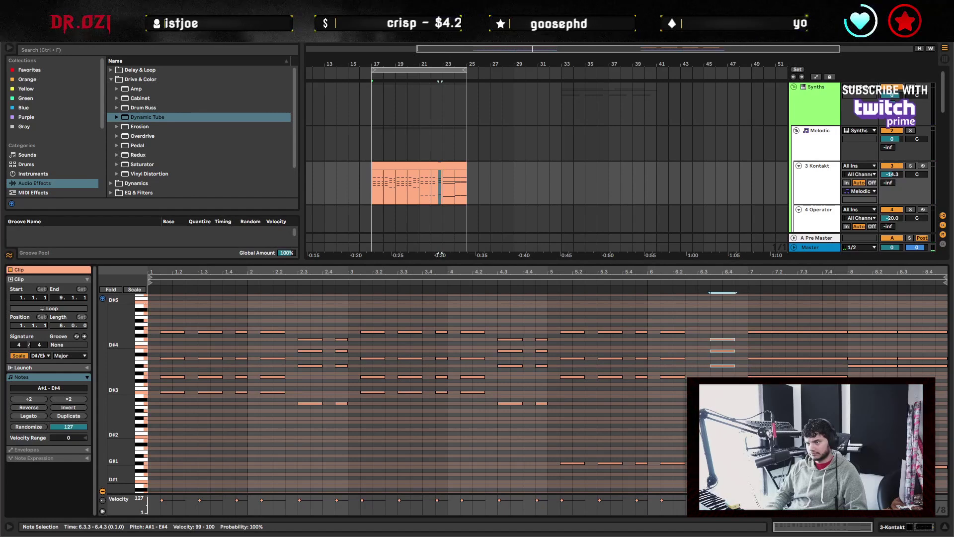
pyautogui.press('Left')
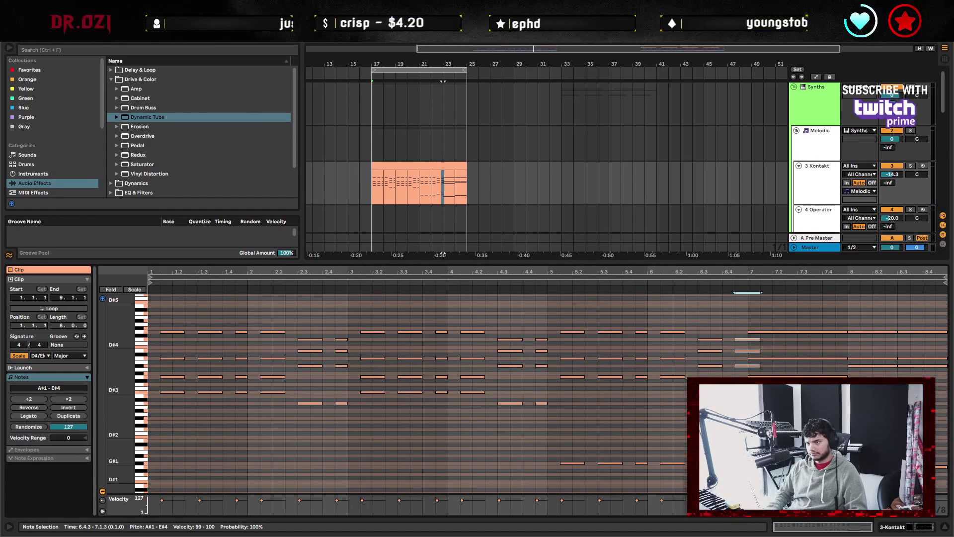
pyautogui.click(748, 447)
pyautogui.press('space')
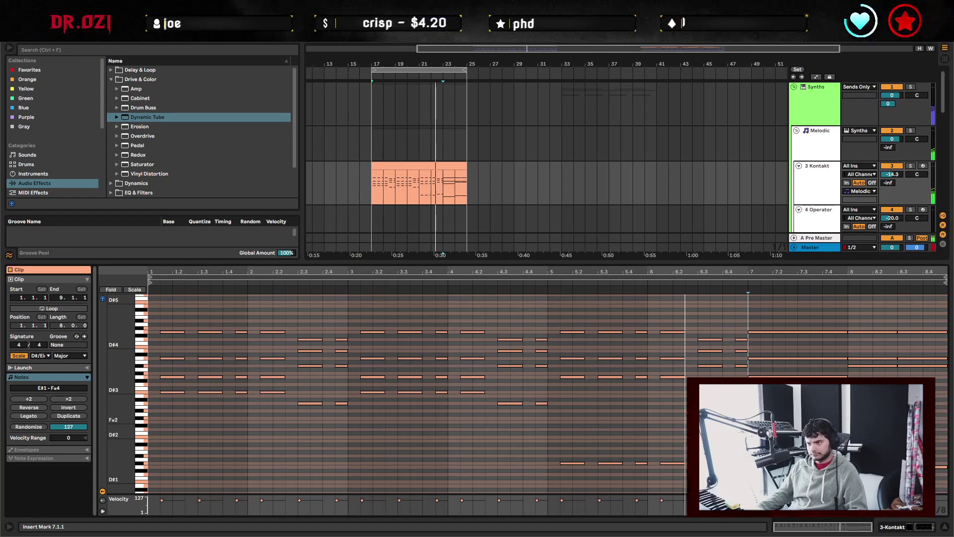
# Break the sustained chord in bar 7 into one-beat stabs at 7.1.3 and 7.3.1 and a half-beat stab at 7.4.3.
pyautogui.moveTo(749, 298); pyautogui.dragTo(849, 470)
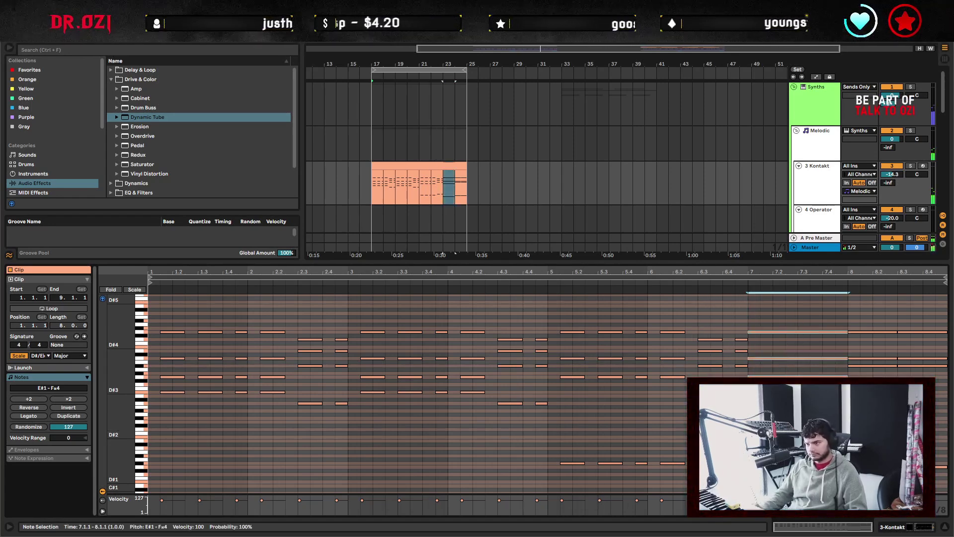
pyautogui.moveTo(760, 398); pyautogui.dragTo(797, 398)
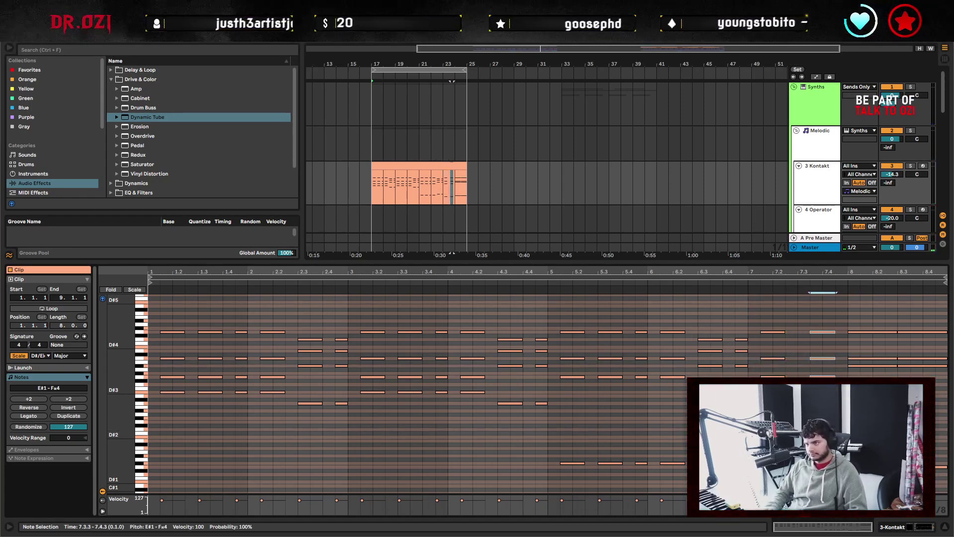
pyautogui.press('Right')
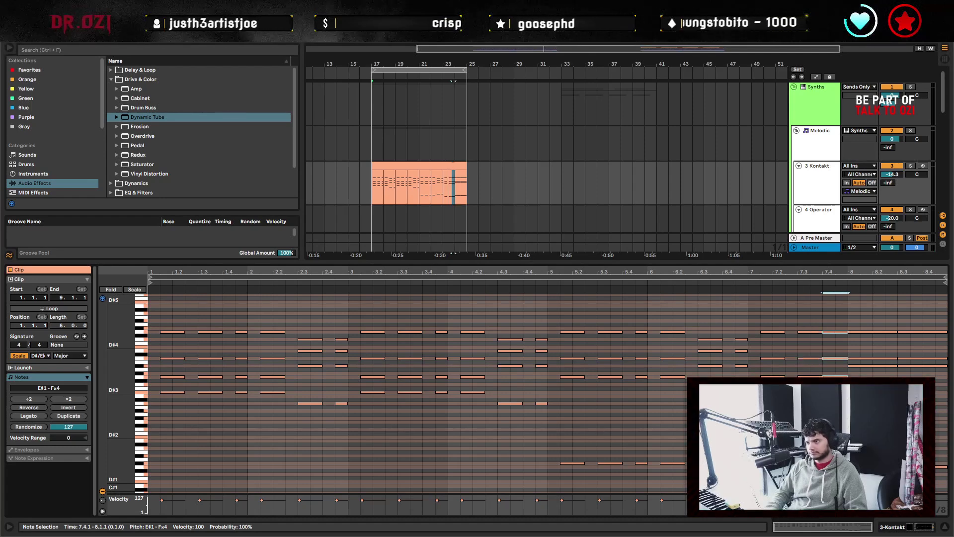
# Rework the sustained chords in bar 8 into stabs at 8.1.3, 8.3.1 and 8.4.3, and listen to the loop.
pyautogui.moveTo(865, 348); pyautogui.dragTo(912, 370)
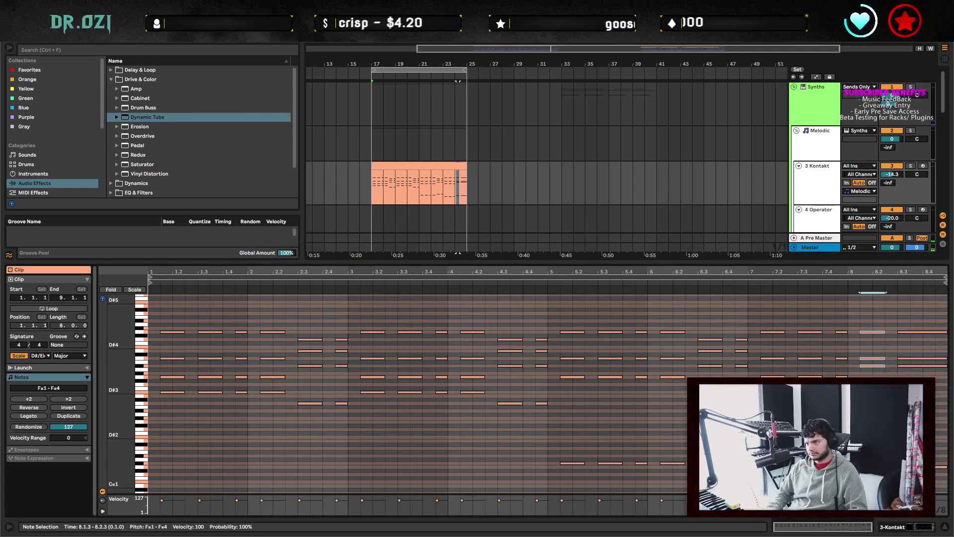
pyautogui.hotkey('shift', 'Right')
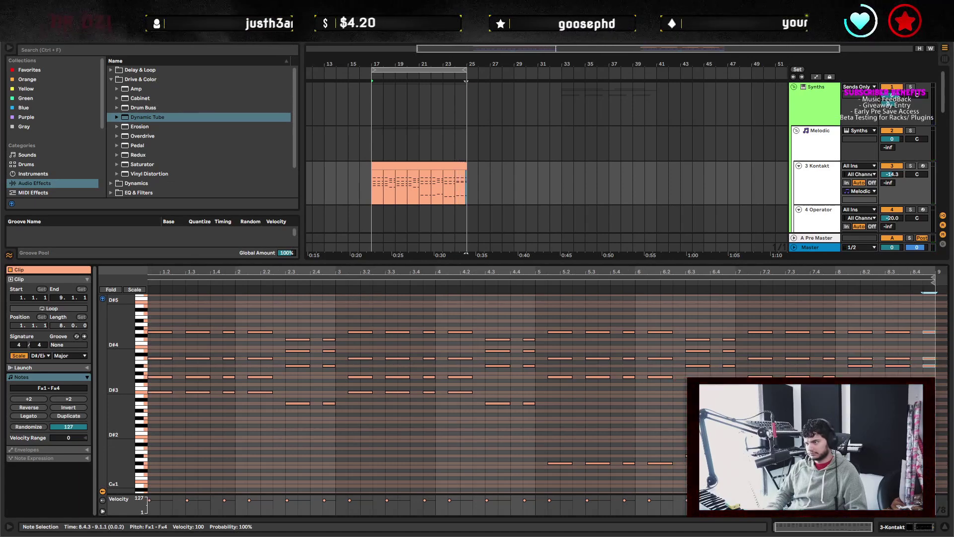
pyautogui.click(848, 299)
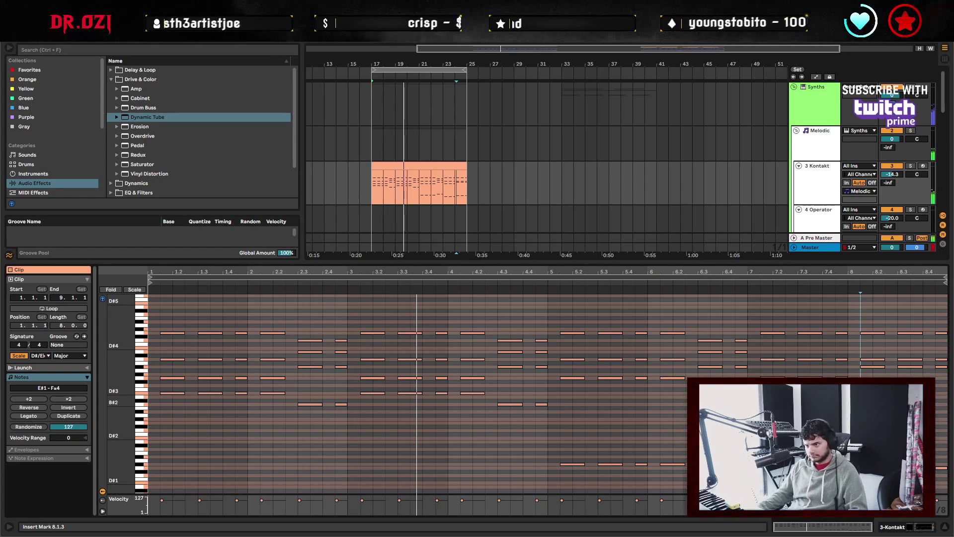
pyautogui.click(748, 298)
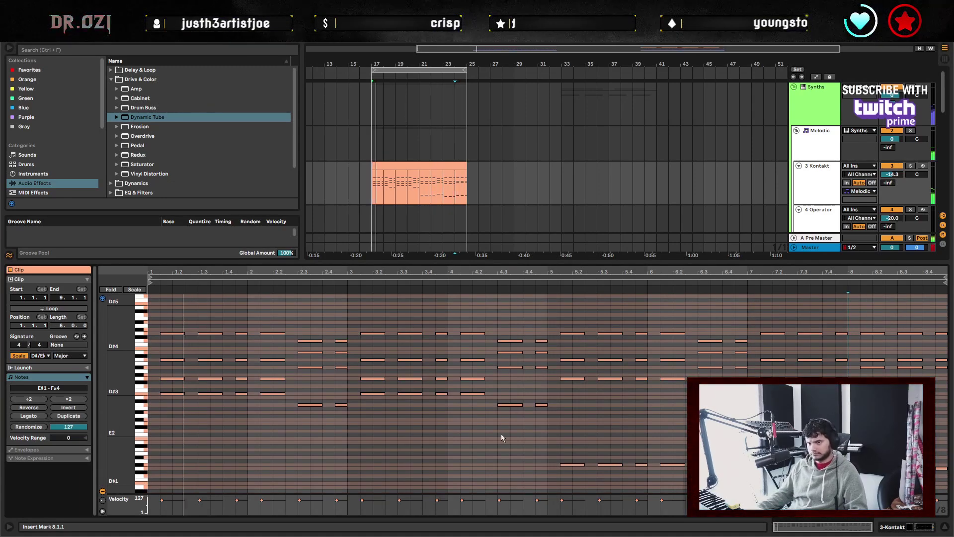
# Transpose the lowest chord notes in bars 1 to 4 down two octaves and play the clip.
pyautogui.scroll(-2, 166, 392)
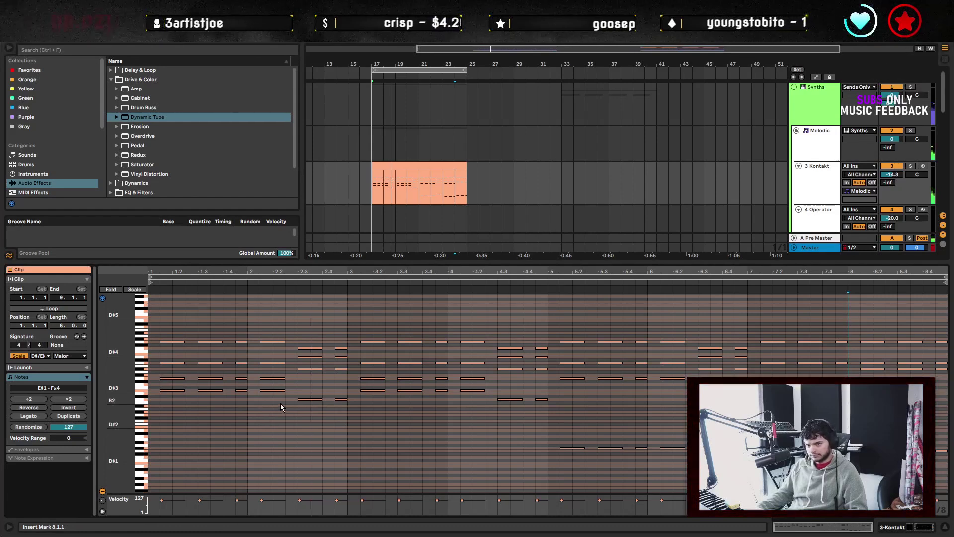
pyautogui.press('space')
pyautogui.moveTo(280, 404); pyautogui.dragTo(164, 390)
pyautogui.keyDown('shift'); pyautogui.click(304, 399); pyautogui.keyUp('shift')
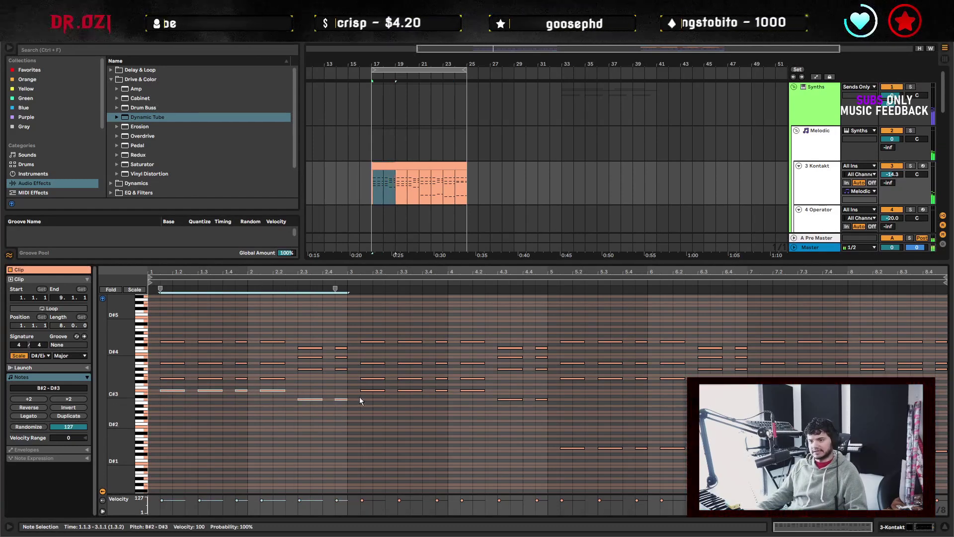
pyautogui.moveTo(352, 386); pyautogui.dragTo(509, 405)
pyautogui.hotkey('shift', 'Down')
pyautogui.hotkey('shift', 'Down')
pyautogui.press('space')
pyautogui.click(545, 402)
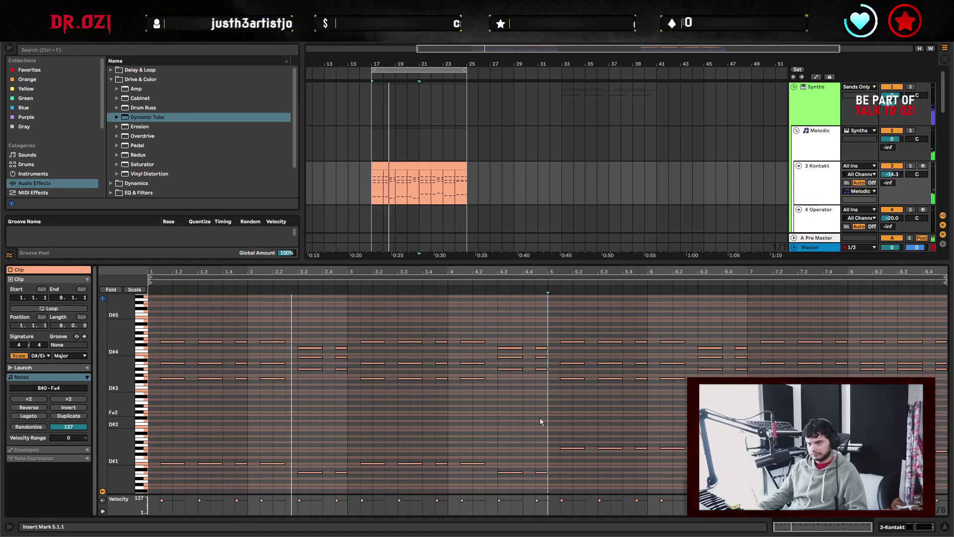
# Move the low bass notes in bars 1 to 4 back up two octaves.
pyautogui.scroll(-2, 539, 408)
pyautogui.scroll(1, 538, 410)
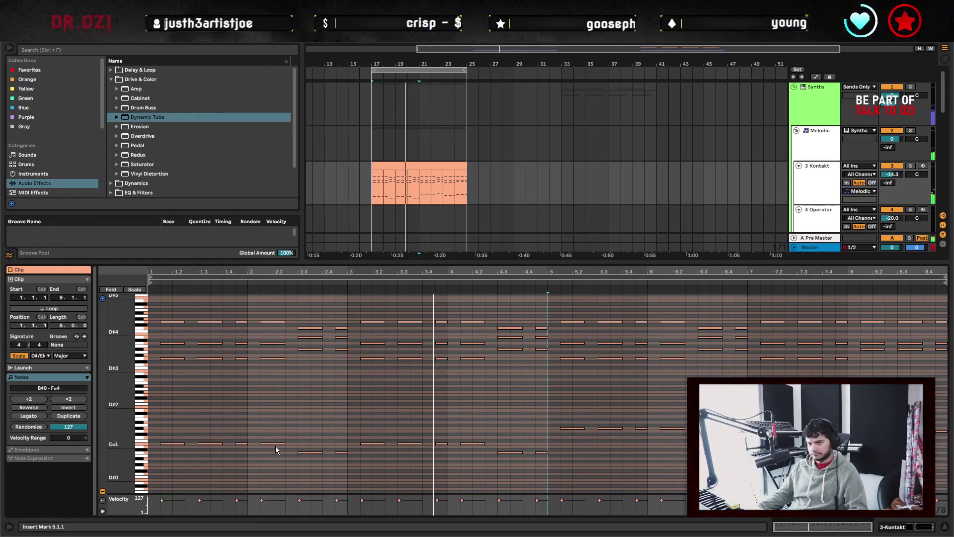
pyautogui.moveTo(141, 348); pyautogui.dragTo(127, 348)
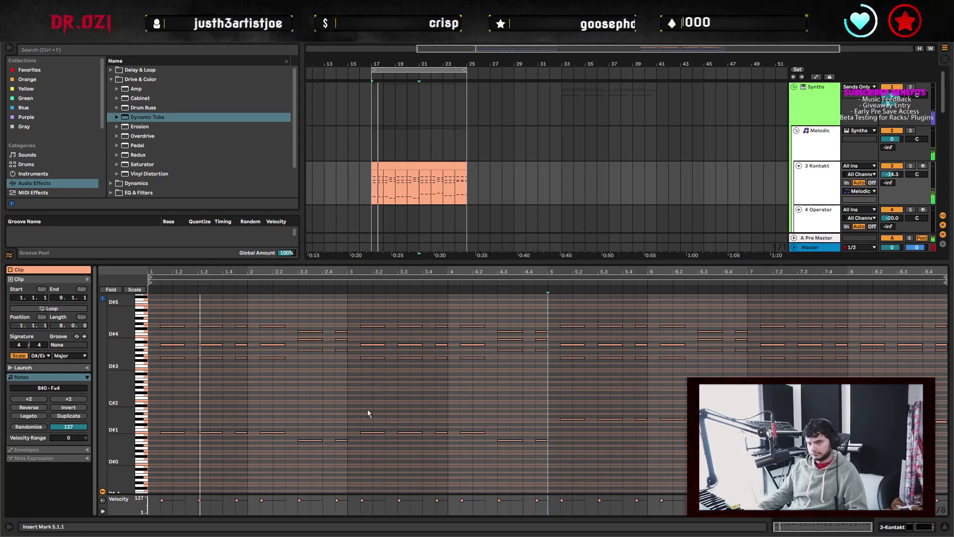
pyautogui.moveTo(176, 419); pyautogui.dragTo(547, 466)
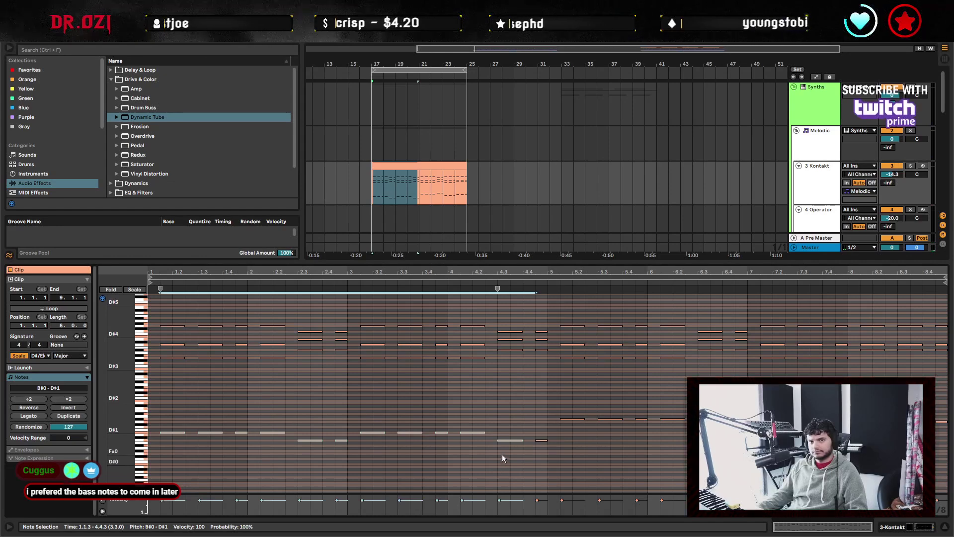
pyautogui.hotkey('shift', 'Up')
pyautogui.hotkey('shift', 'Up')
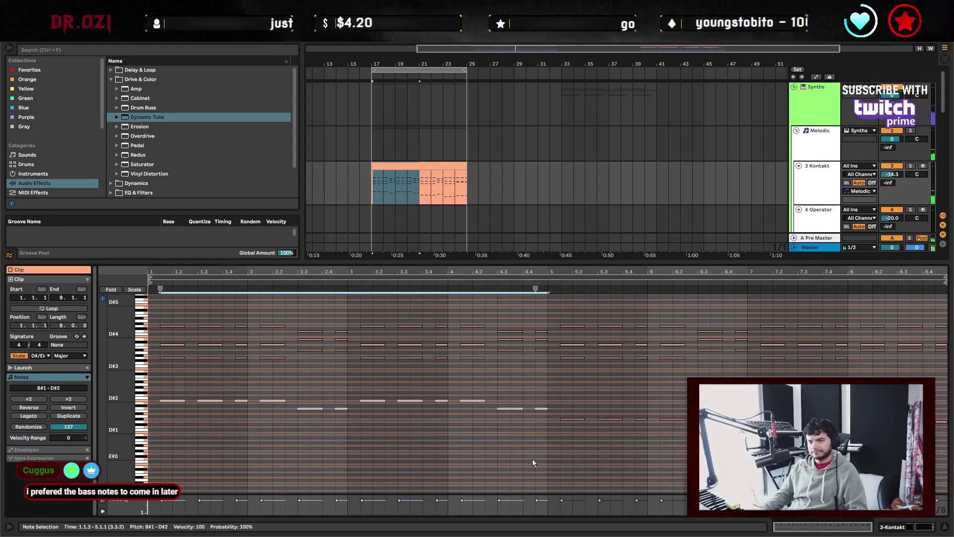
pyautogui.click(348, 426)
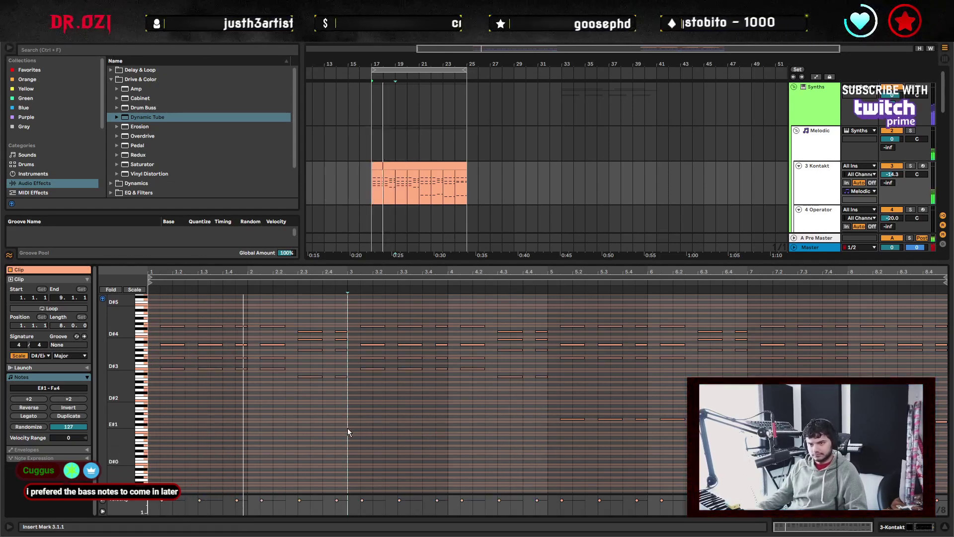
# Split the first chord of bar 1 in half at beat 1.2 and listen to it.
pyautogui.moveTo(154, 388); pyautogui.dragTo(191, 310)
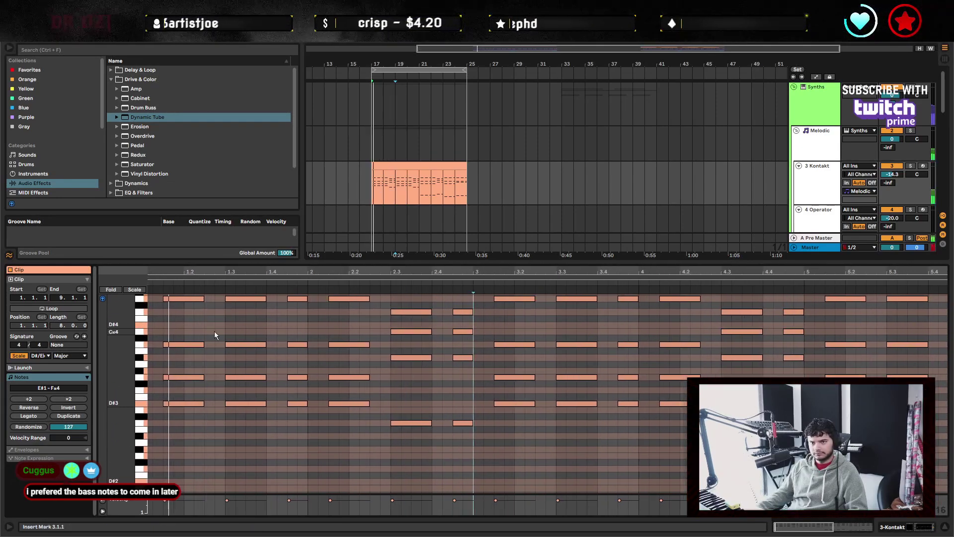
pyautogui.scroll(3, 196, 427)
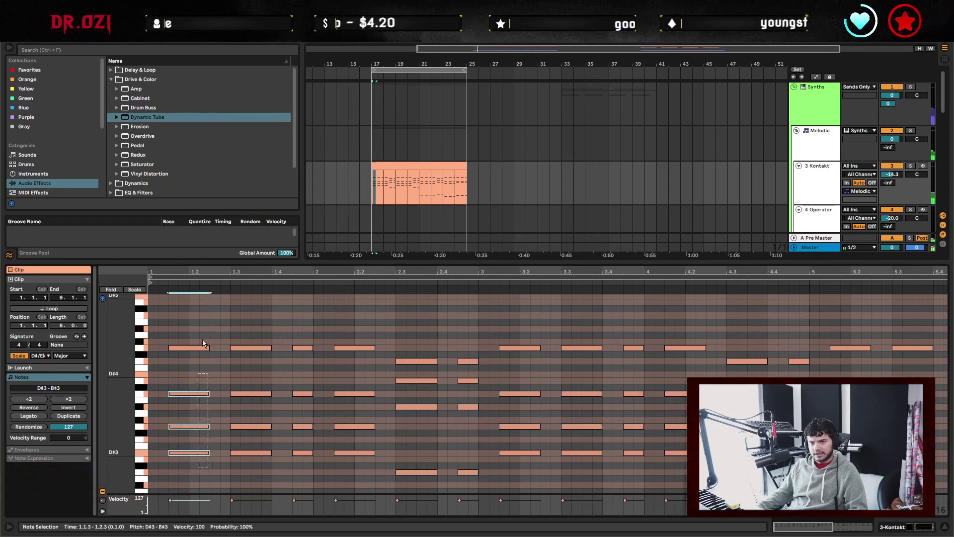
pyautogui.moveTo(191, 343); pyautogui.dragTo(211, 456)
pyautogui.hotkey('ctrl', 'e')
pyautogui.press('space')
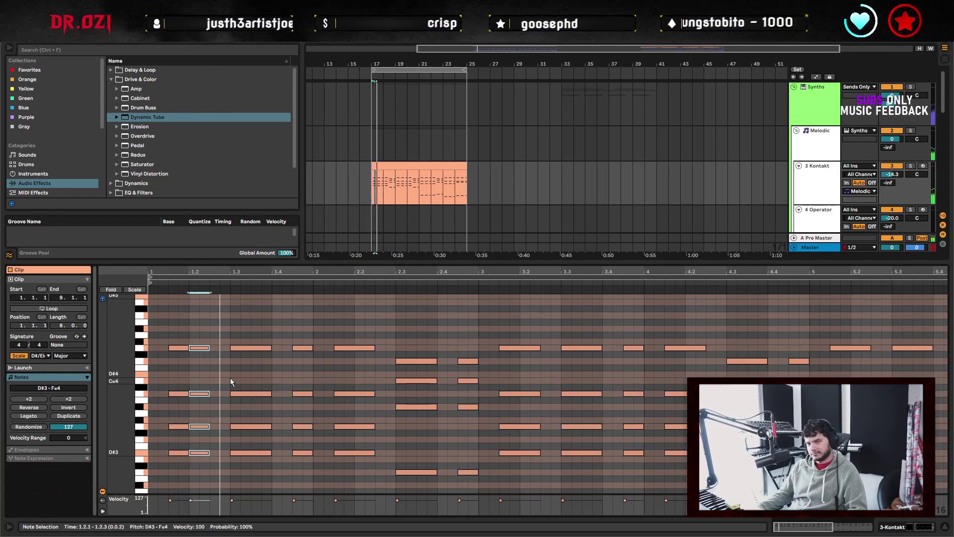
# Try splitting the second chord at 1.3 as well, and undo the chord splits.
pyautogui.press('space')
pyautogui.click(240, 323)
pyautogui.moveTo(229, 316); pyautogui.dragTo(273, 460)
pyautogui.hotkey('ctrl', 'e')
pyautogui.hotkey('ctrl', 'z')
pyautogui.hotkey('ctrl', 'z')
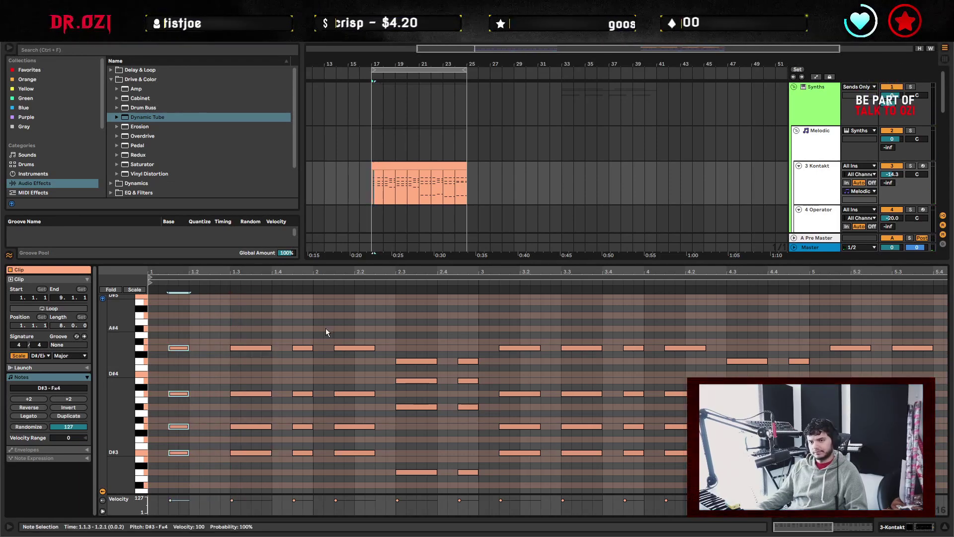
# Select the one-beat chords from 1.1.3 through 4.2.3, leaving out the half-beat ones.
pyautogui.keyDown('shift'); pyautogui.click(252, 393); pyautogui.keyUp('shift')
pyautogui.keyDown('shift'); pyautogui.click(354, 393); pyautogui.keyUp('shift')
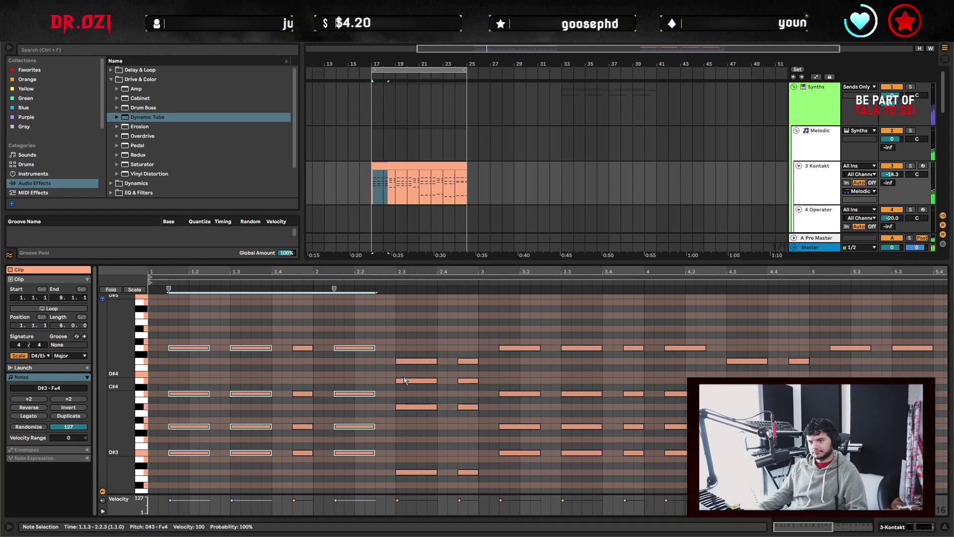
pyautogui.keyDown('shift'); pyautogui.click(416, 406); pyautogui.keyUp('shift')
pyautogui.keyDown('shift'); pyautogui.click(520, 452); pyautogui.keyUp('shift')
pyautogui.keyDown('shift'); pyautogui.click(582, 426); pyautogui.keyUp('shift')
pyautogui.keyDown('shift'); pyautogui.click(685, 452); pyautogui.keyUp('shift')
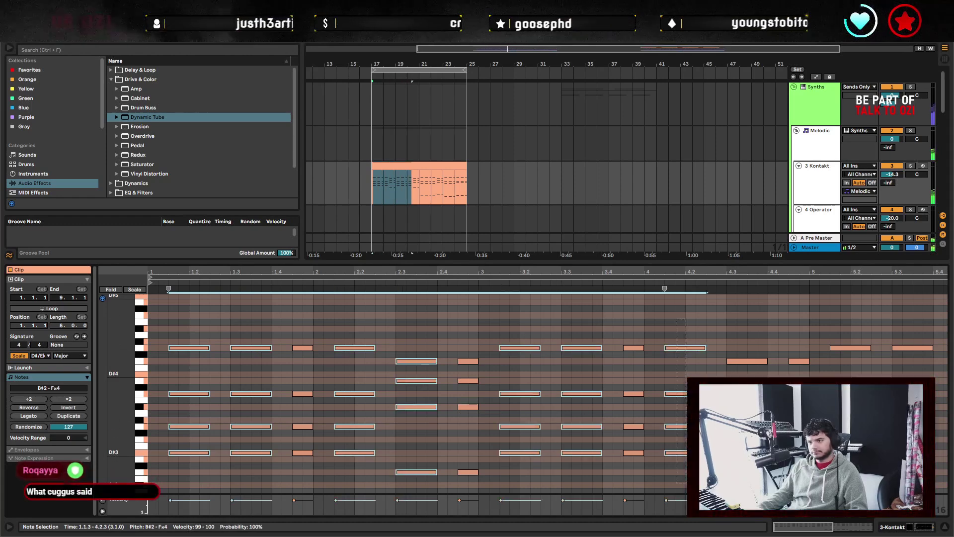
# Extend the selection of one-beat chords through bars 5 to 8, leaving out the half-beat ones.
pyautogui.scroll(-2, 646, 307)
pyautogui.hscroll(5, 646, 306)
pyautogui.keyDown('shift'); pyautogui.click(641, 318); pyautogui.keyUp('shift')
pyautogui.moveTo(108, 367); pyautogui.dragTo(588, 454)
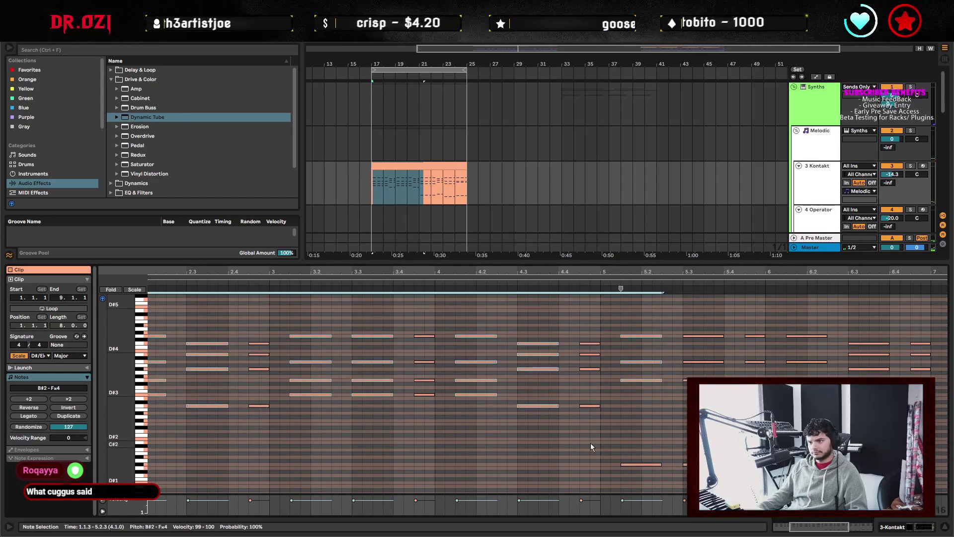
pyautogui.keyDown('shift'); pyautogui.click(703, 336); pyautogui.keyUp('shift')
pyautogui.keyDown('shift'); pyautogui.click(806, 336); pyautogui.keyUp('shift')
pyautogui.keyDown('shift'); pyautogui.click(869, 343); pyautogui.keyUp('shift')
pyautogui.hscroll(6, 745, 348)
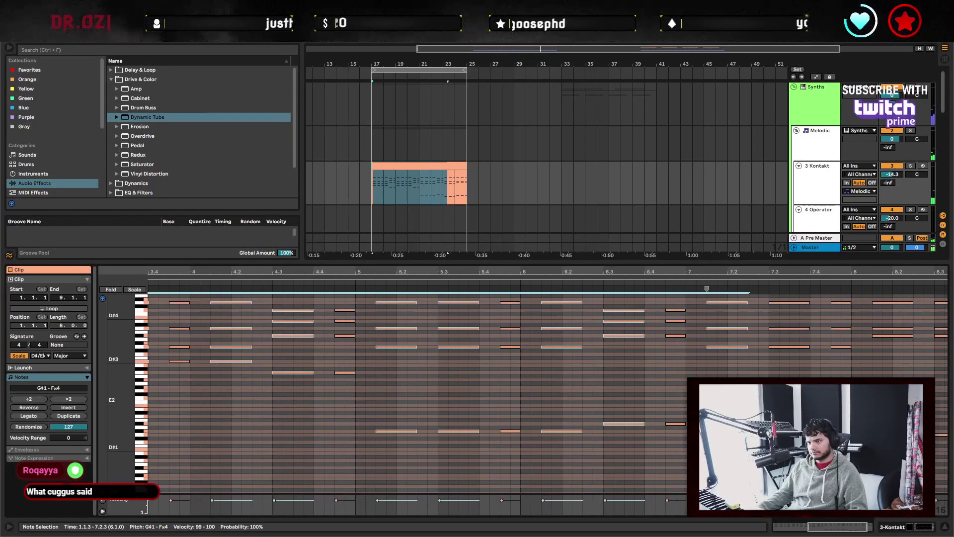
pyautogui.scroll(-2, 745, 348)
pyautogui.keyDown('shift'); pyautogui.click(728, 346); pyautogui.keyUp('shift')
pyautogui.hscroll(4, 766, 348)
pyautogui.scroll(1, 737, 317)
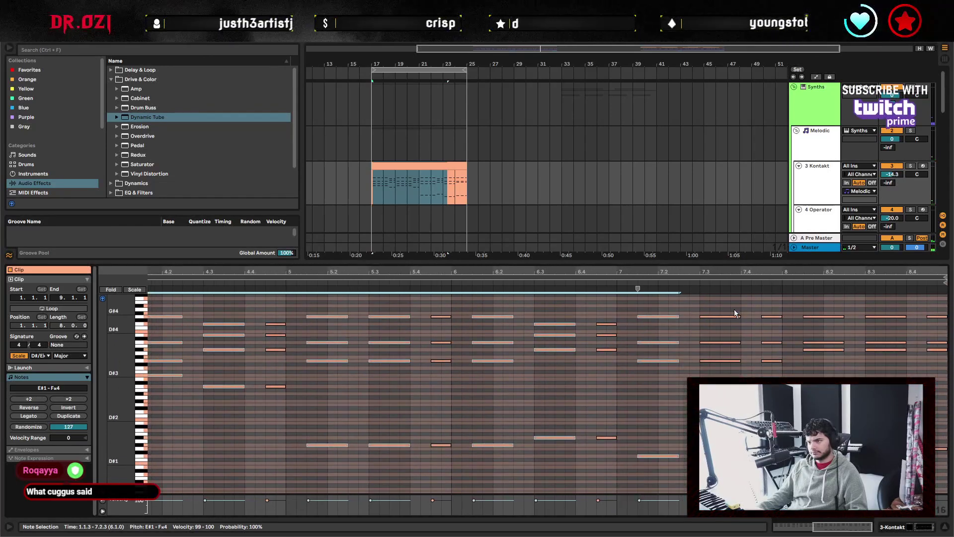
pyautogui.keyDown('shift'); pyautogui.click(891, 343); pyautogui.keyUp('shift')
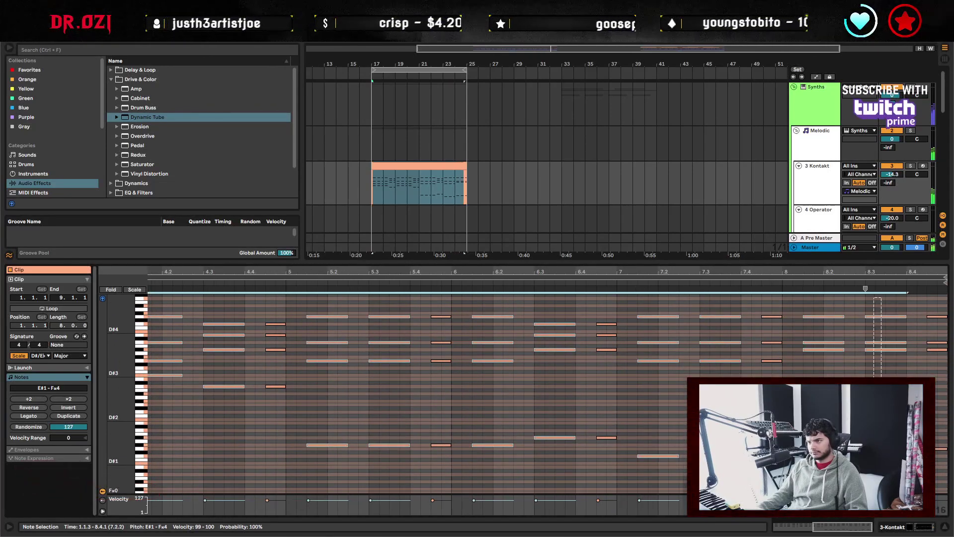
pyautogui.keyDown('shift'); pyautogui.click(891, 343); pyautogui.keyUp('shift')
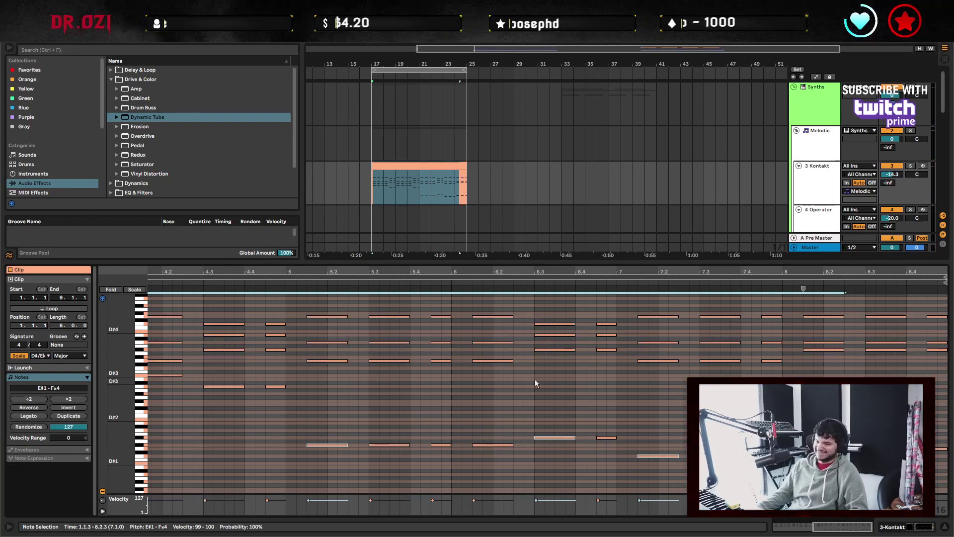
# Undo the last upward octave shift of the bass notes in bars 1 to 4.
pyautogui.moveTo(122, 432); pyautogui.dragTo(134, 432)
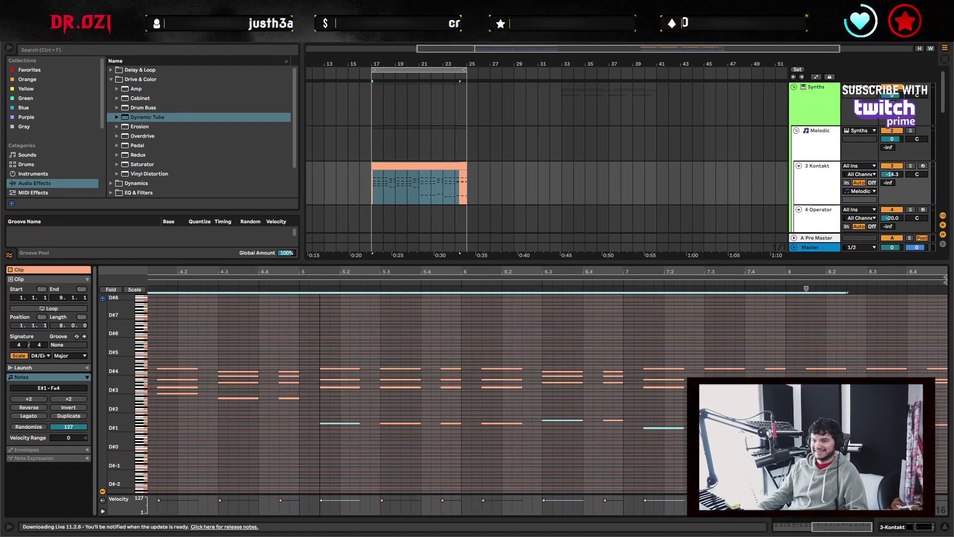
pyautogui.click(494, 461)
pyautogui.hotkey('ctrl', 'z')
pyautogui.hotkey('ctrl', 'z')
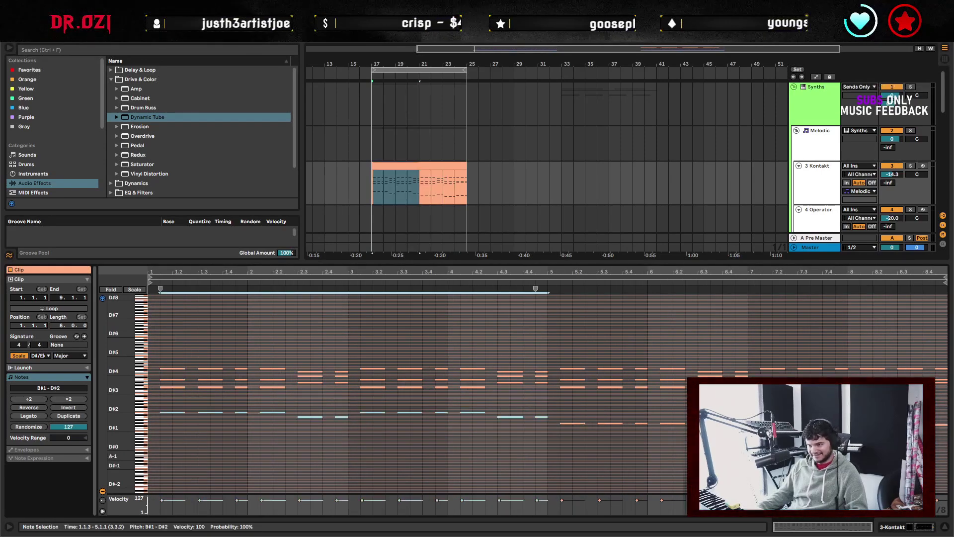
# Select the one-beat chords from 1.1.3 through 8.4.1, skipping the half-beat ones, and split each in half.
pyautogui.moveTo(167, 366); pyautogui.dragTo(213, 441)
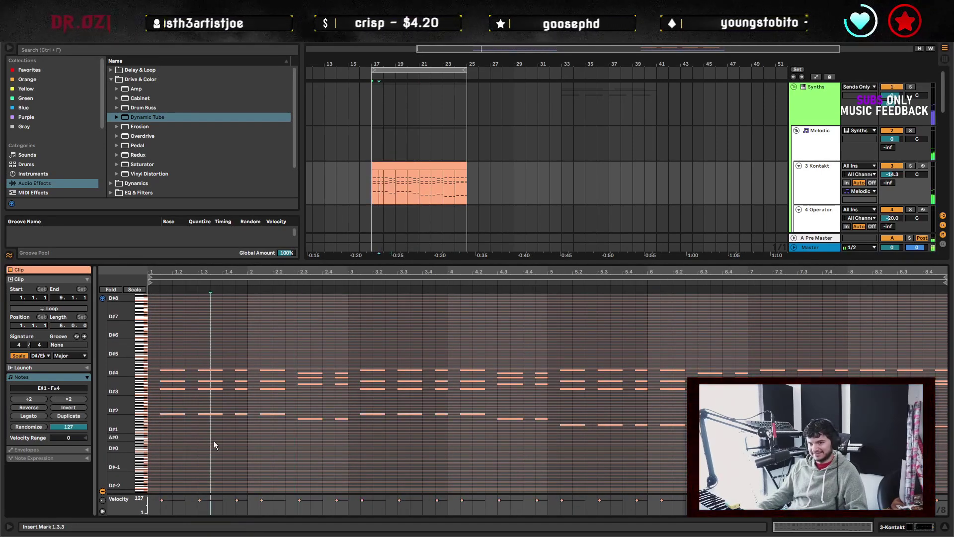
pyautogui.moveTo(267, 368); pyautogui.dragTo(309, 449)
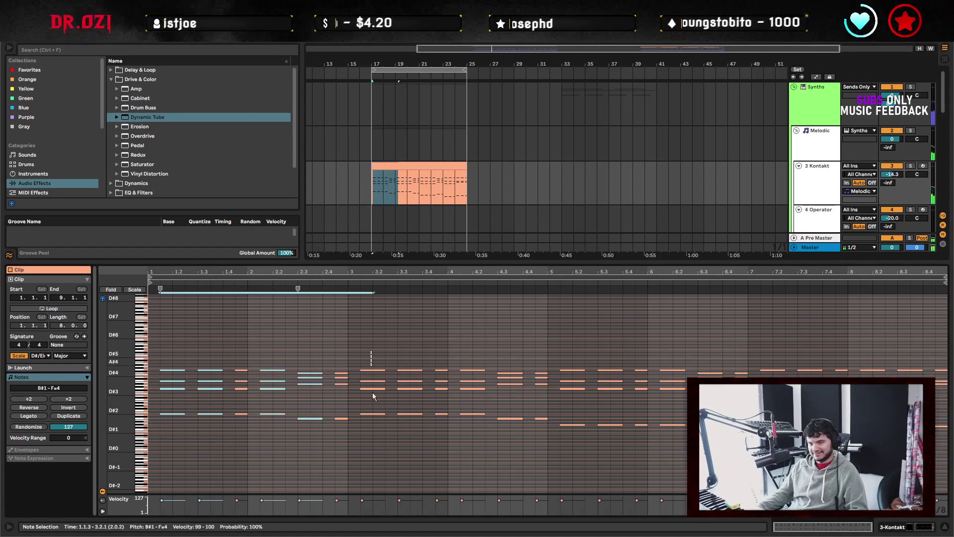
pyautogui.moveTo(371, 367); pyautogui.dragTo(422, 447)
pyautogui.moveTo(471, 355); pyautogui.dragTo(527, 446)
pyautogui.moveTo(579, 342); pyautogui.dragTo(604, 458)
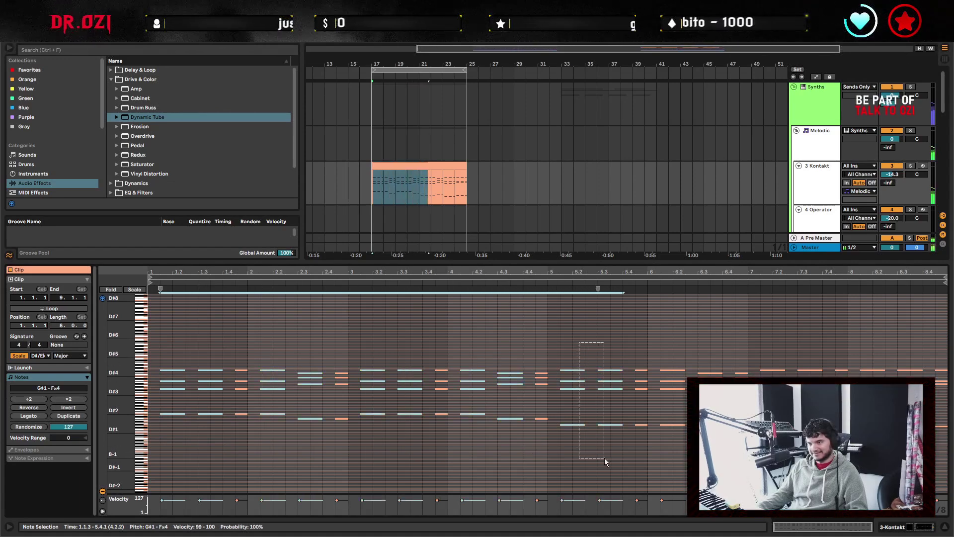
pyautogui.moveTo(661, 356); pyautogui.dragTo(726, 437)
pyautogui.moveTo(775, 353); pyautogui.dragTo(810, 437)
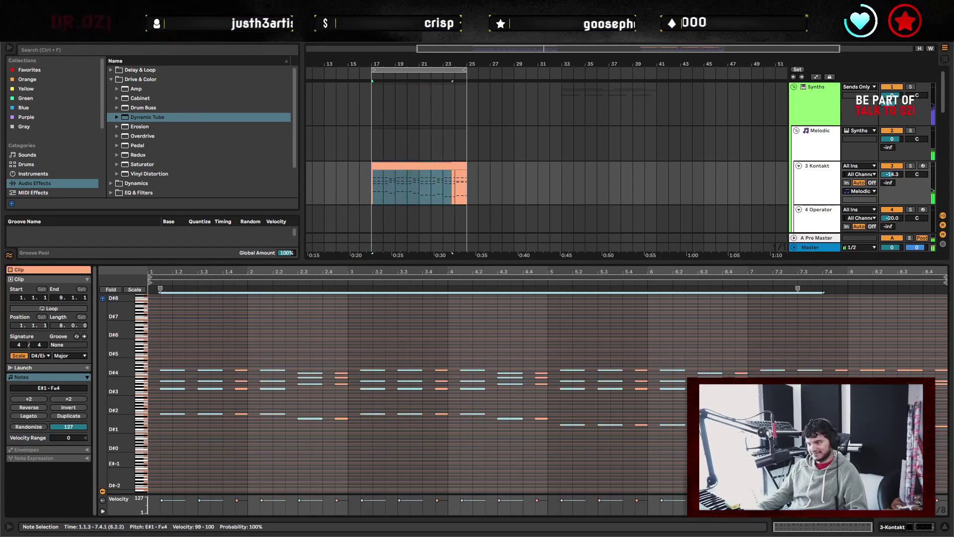
pyautogui.moveTo(869, 354); pyautogui.dragTo(907, 438)
pyautogui.hotkey('shift', 'Left')
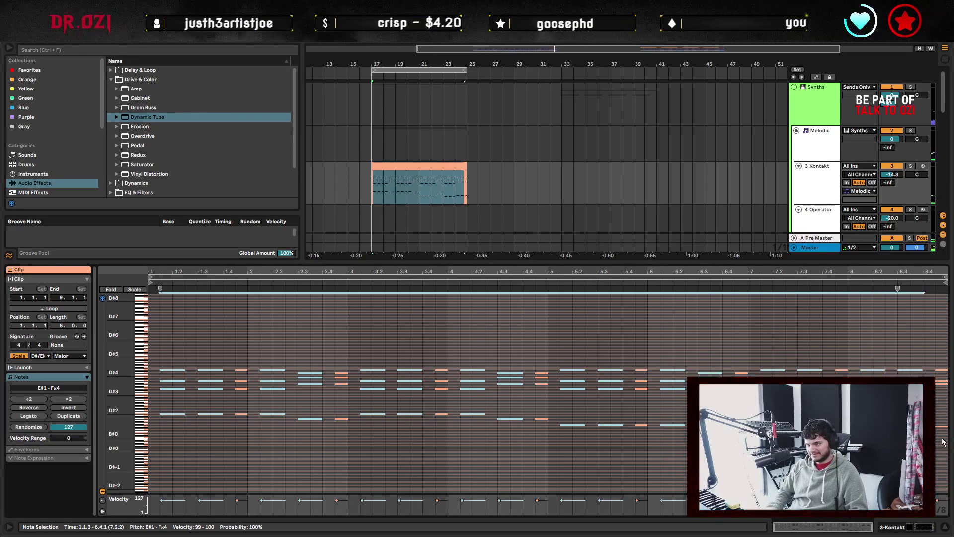
pyautogui.press('Right')
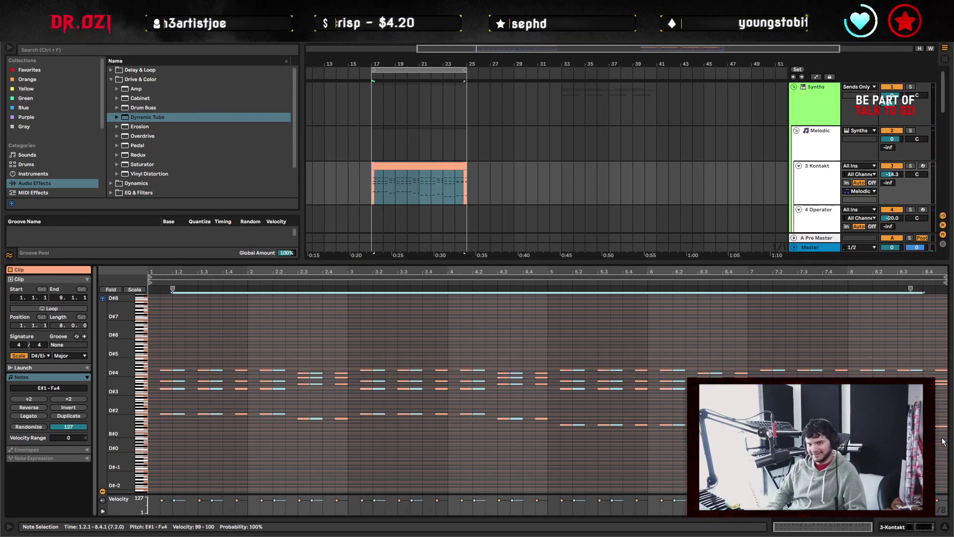
# Play the clip to hear the split chords and clear the note selection.
pyautogui.press('space')
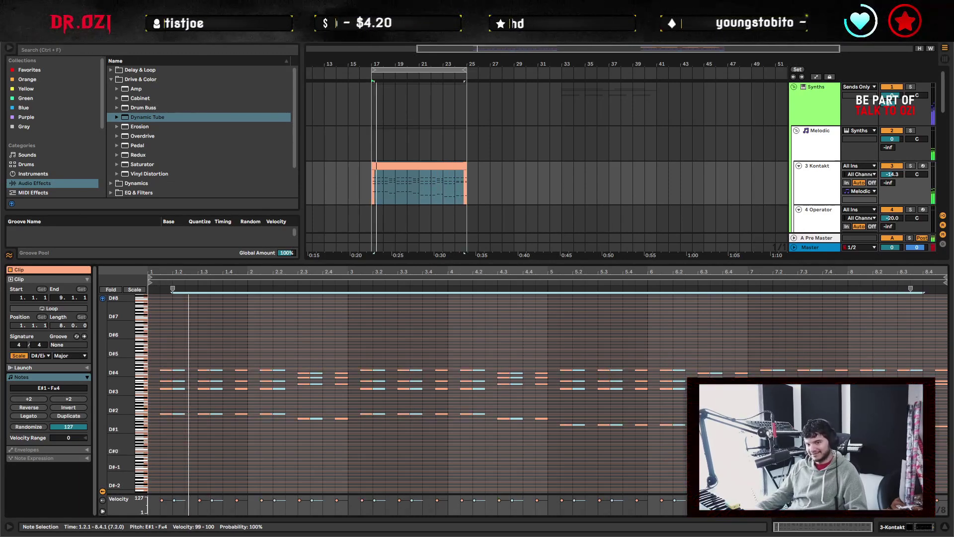
pyautogui.click(556, 458)
pyautogui.click(546, 461)
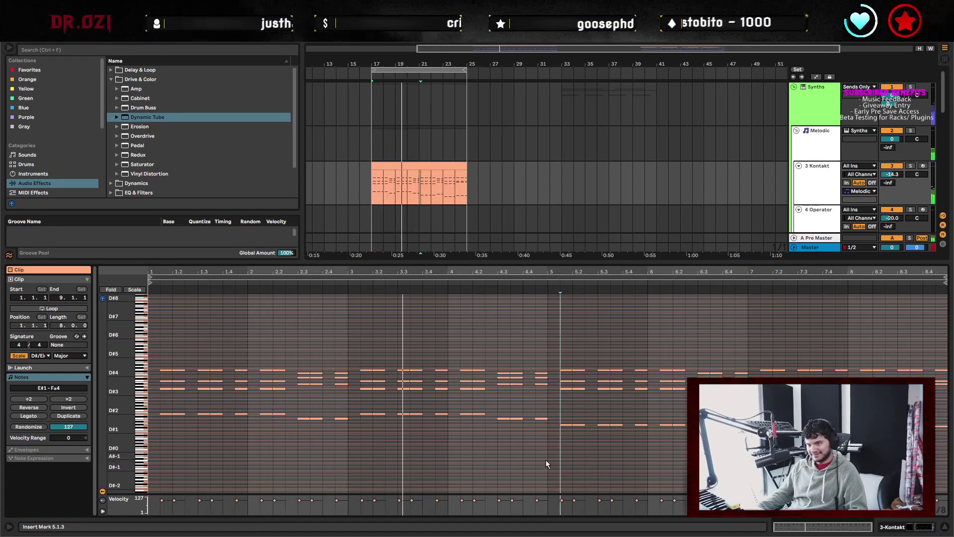
# Turn off the Space effect of The Giant piano in Kontakt and close the instrument window.
pyautogui.click(806, 204)
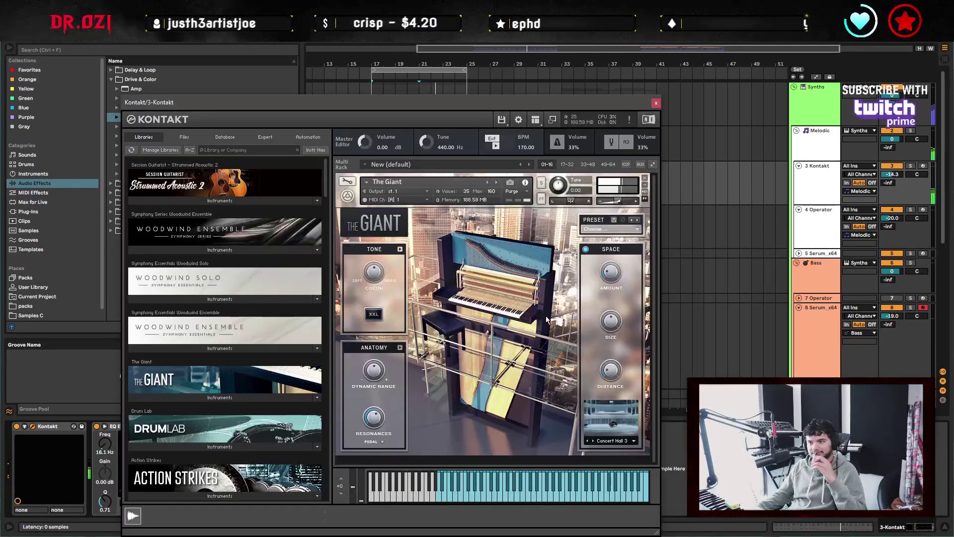
pyautogui.click(587, 250)
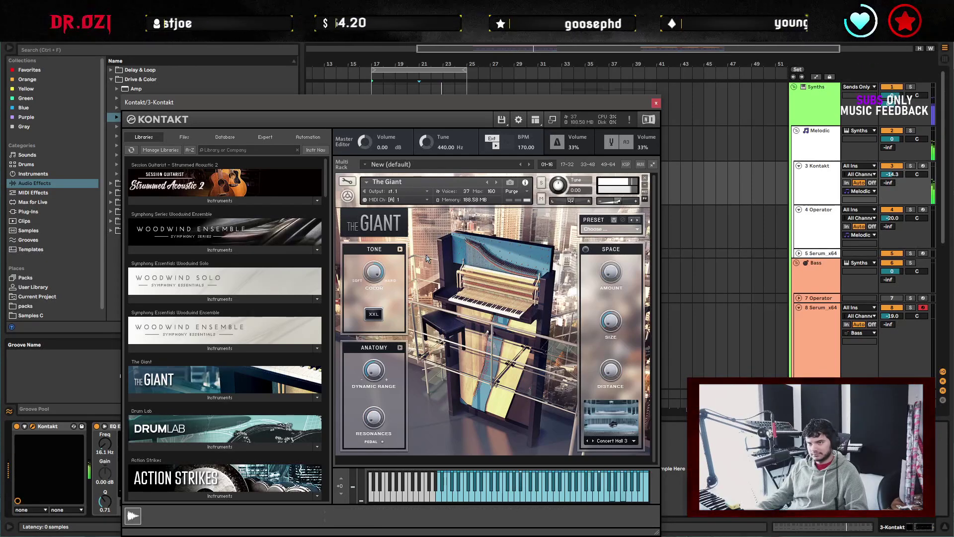
pyautogui.click(656, 103)
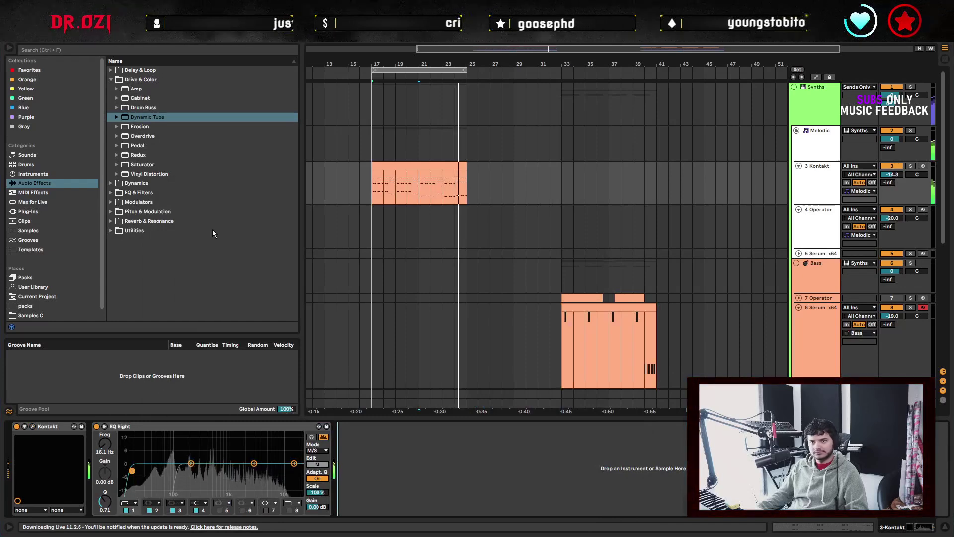
# Collapse the Drive & Color effects folder and lower the Kontakt track's volume to -17.1.
pyautogui.click(134, 79)
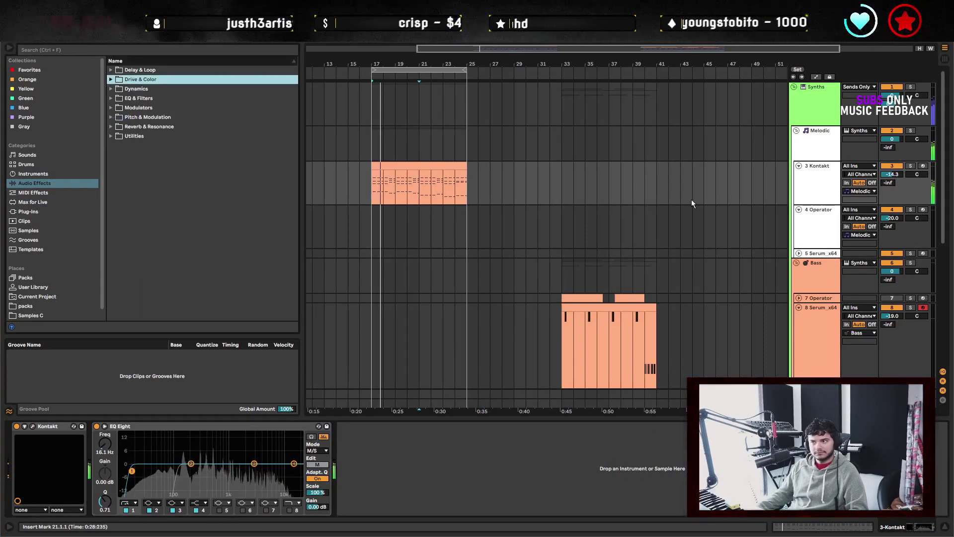
pyautogui.scroll(-1, 416, 192)
pyautogui.scroll(-2, 417, 191)
pyautogui.hscroll(-1, 439, 157)
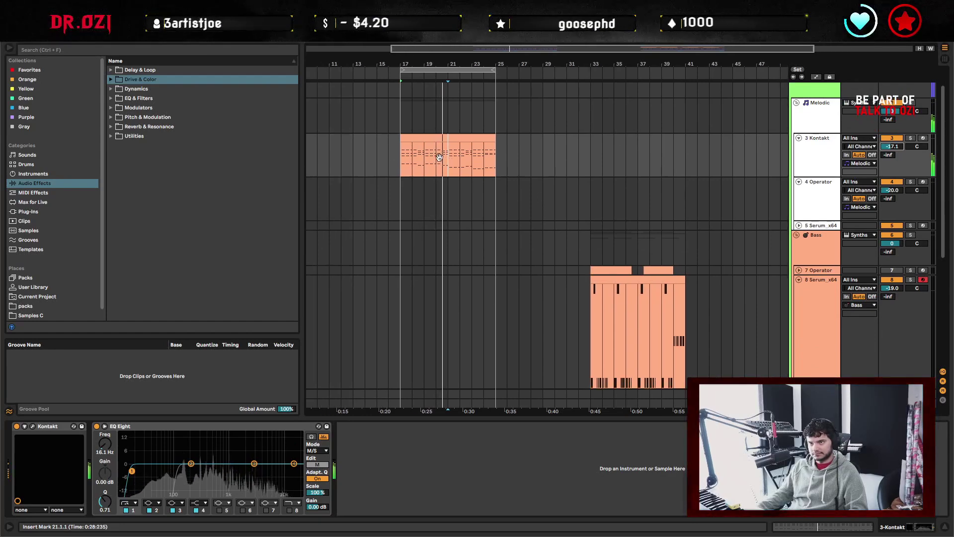
# Duplicate the eight-bar Kontakt clip so that the copy starts at bar 25.
pyautogui.scroll(3, 439, 157)
pyautogui.doubleClick(440, 157)
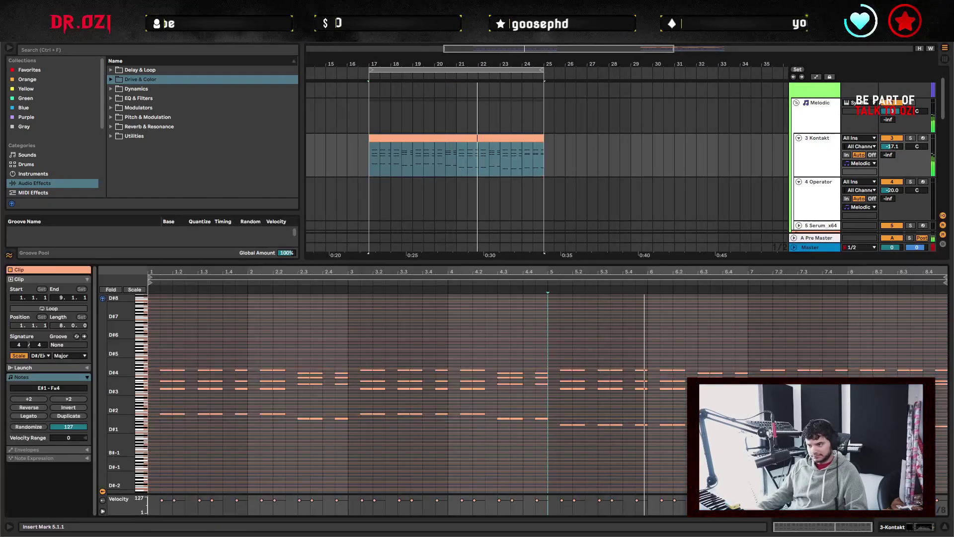
pyautogui.click(943, 527)
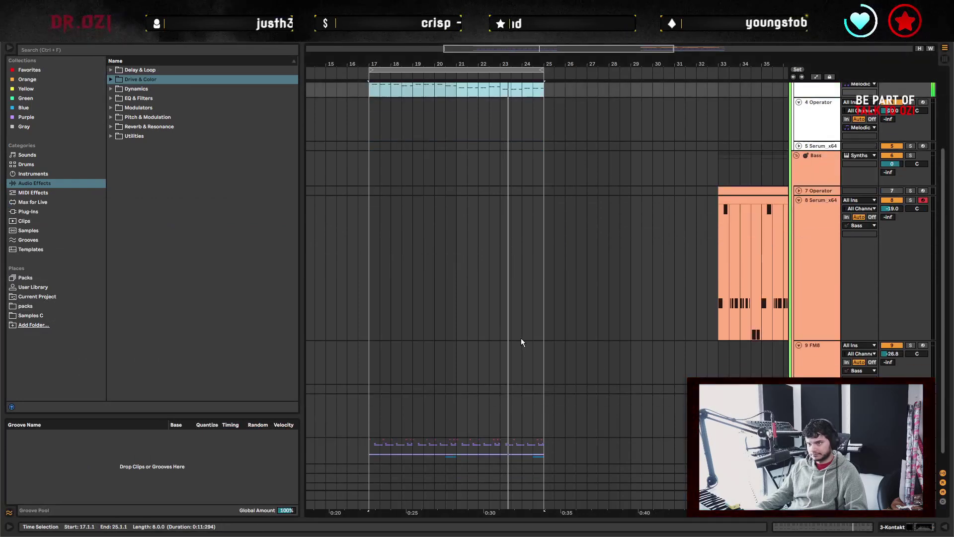
pyautogui.hotkey('ctrl', 'd')
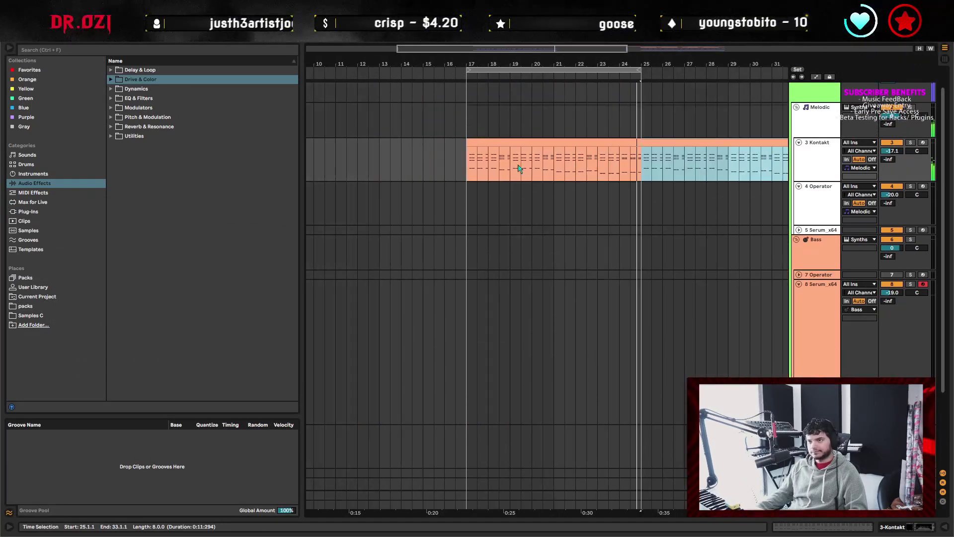
# Return to the original Kontakt clip at bar 17 and open its notes for editing.
pyautogui.scroll(-4, 485, 457)
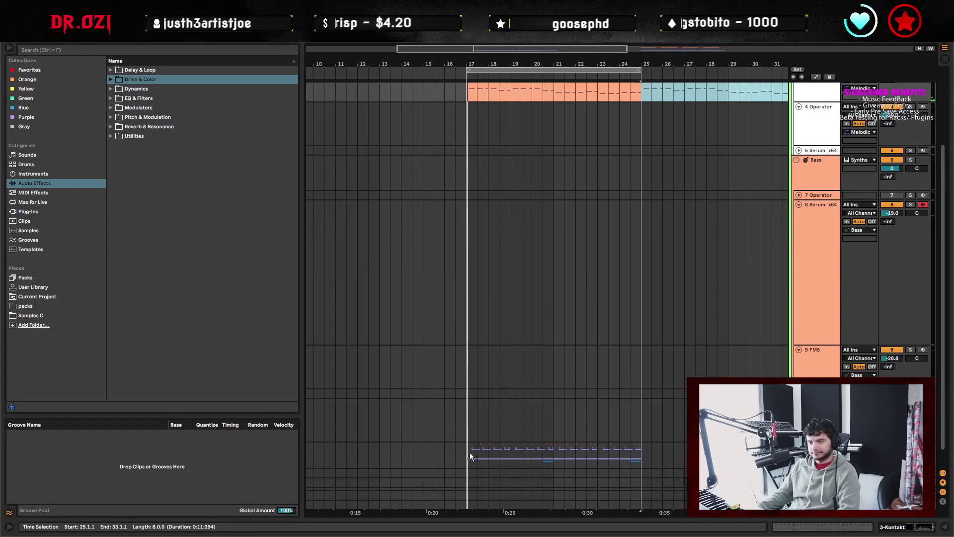
pyautogui.click(471, 452)
pyautogui.scroll(4, 597, 413)
pyautogui.doubleClick(561, 186)
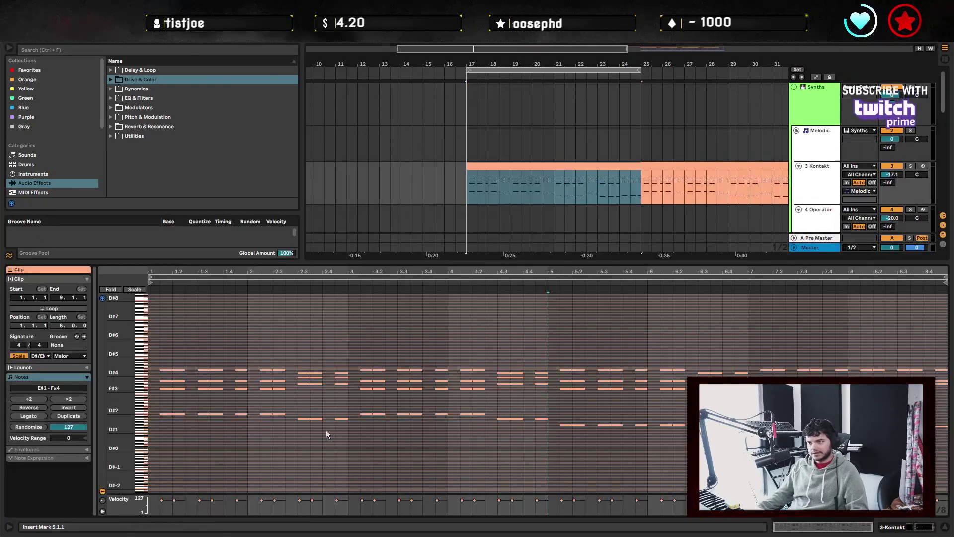
# Stretch the first chord into one sustained chord from 1.1.1 to 2.3.1, replacing the stabs.
pyautogui.click(156, 428)
pyautogui.hotkey('shift', 'Right')
pyautogui.hotkey('shift', 'Right')
pyautogui.hotkey('shift', 'Right')
pyautogui.hotkey('shift', 'Right')
pyautogui.hotkey('shift', 'Right')
pyautogui.hotkey('shift', 'Right')
pyautogui.hotkey('shift', 'Right')
pyautogui.hotkey('shift', 'Right')
pyautogui.hotkey('shift', 'Right')
pyautogui.hotkey('shift', 'Right')
pyautogui.hotkey('shift', 'Right')
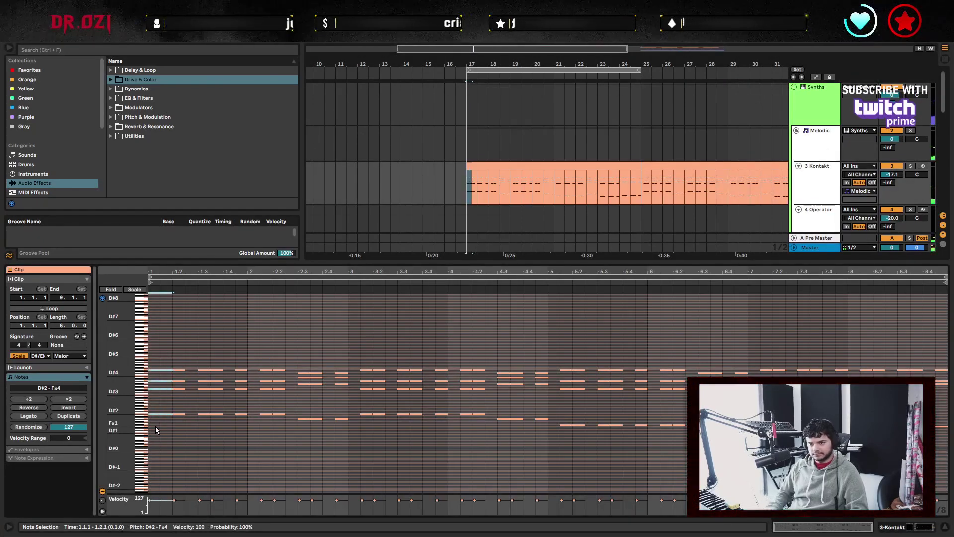
pyautogui.hotkey('shift', 'Right')
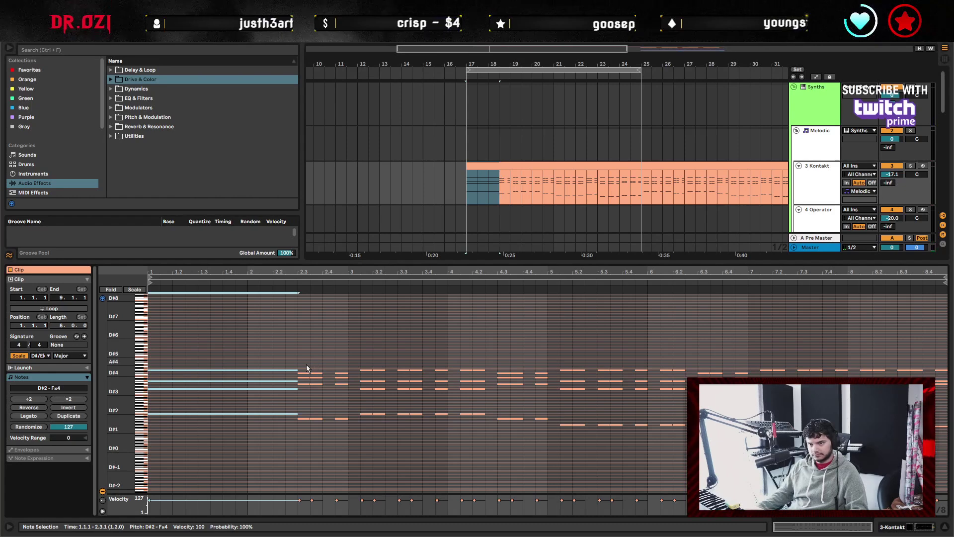
# Lengthen the chord at 2.3.1 so that it sustains until 3.1.1.
pyautogui.moveTo(307, 365); pyautogui.dragTo(298, 456)
pyautogui.hotkey('shift', 'Right')
pyautogui.hotkey('shift', 'Right')
pyautogui.hotkey('shift', 'Right')
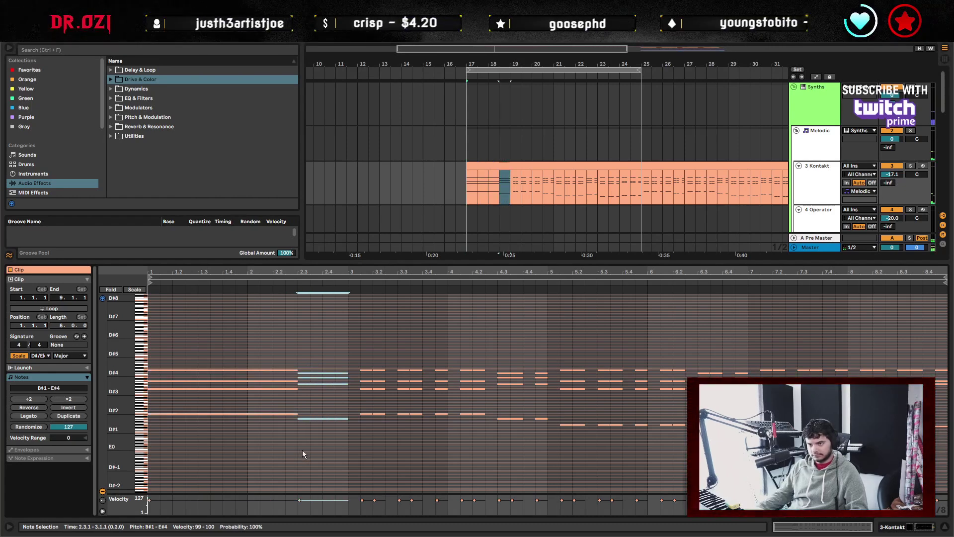
# Sustain the bar 3 chord from 3.1.1 to 4.3.1 and the following chord from 4.3.1 to 5.1.1.
pyautogui.hotkey('ctrl', 'v')
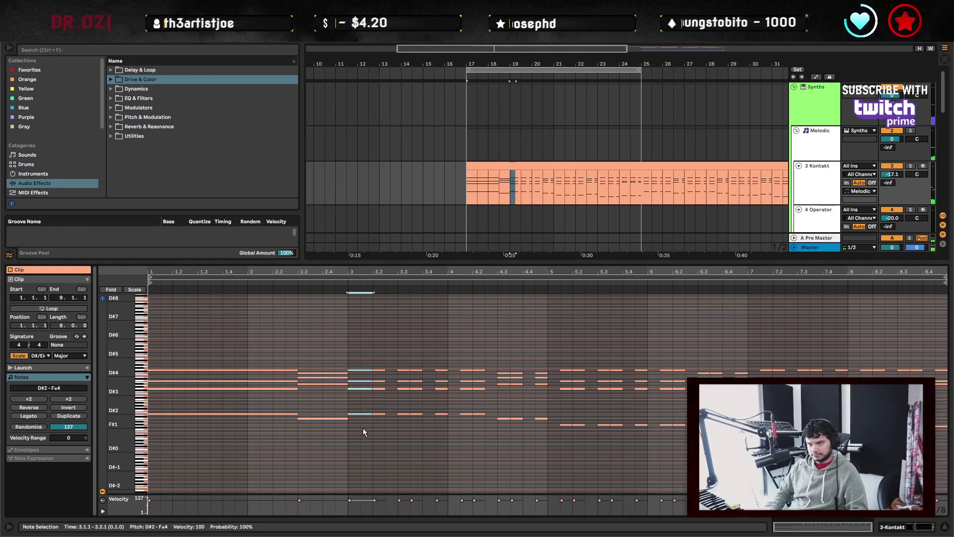
pyautogui.hotkey('shift', 'Right')
pyautogui.hotkey('shift', 'Right')
pyautogui.hotkey('shift', 'Right')
pyautogui.hotkey('shift', 'Right')
pyautogui.hotkey('shift', 'Right')
pyautogui.hotkey('shift', 'Right')
pyautogui.hotkey('shift', 'Right')
pyautogui.hotkey('shift', 'Right')
pyautogui.hotkey('shift', 'Right')
pyautogui.hotkey('shift', 'Right')
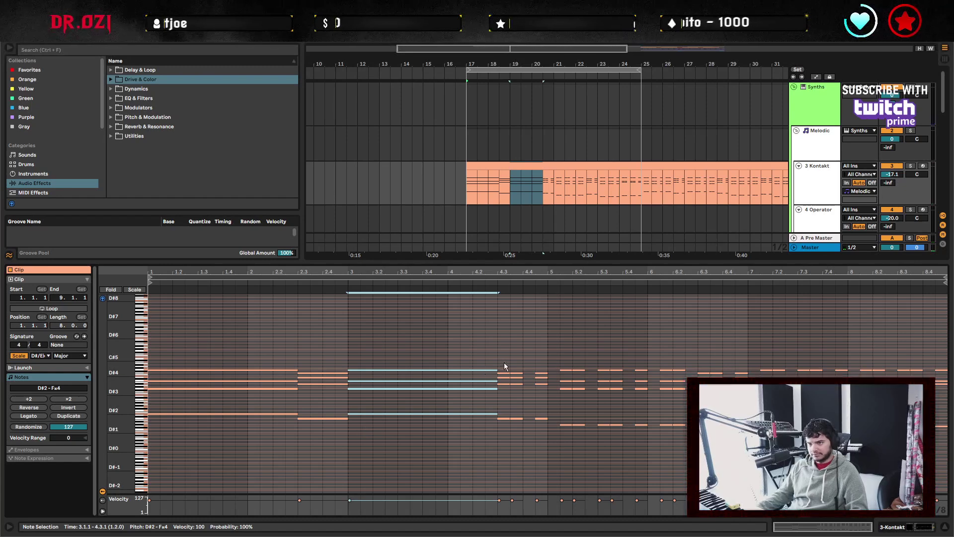
pyautogui.hotkey('ctrl', 'v')
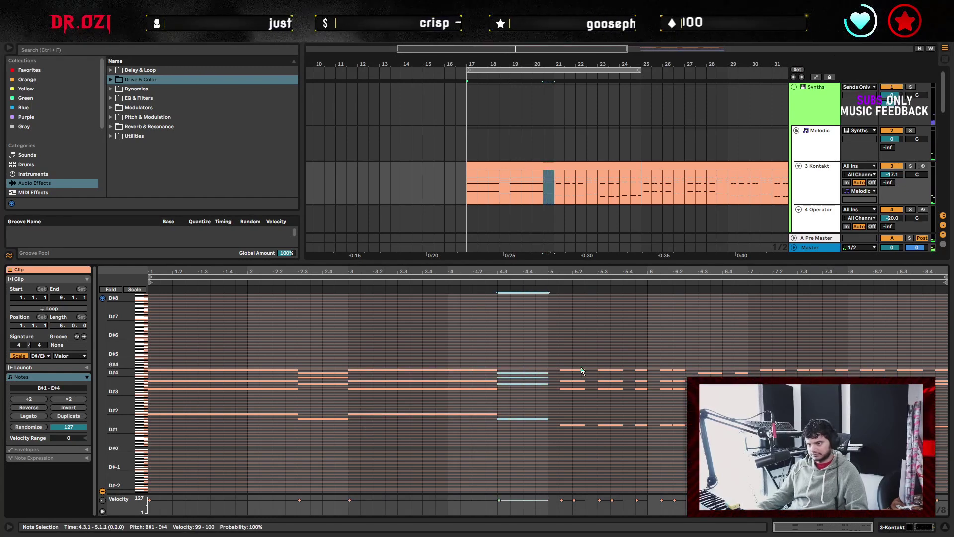
# Start the bar 5 chord at 5.1.1 and lengthen it to 6.3.1 over the repeated stabs.
pyautogui.hotkey('alt', 'Right')
pyautogui.press('Left')
pyautogui.press('Left')
pyautogui.hotkey('shift', 'Right')
pyautogui.hotkey('shift', 'Right')
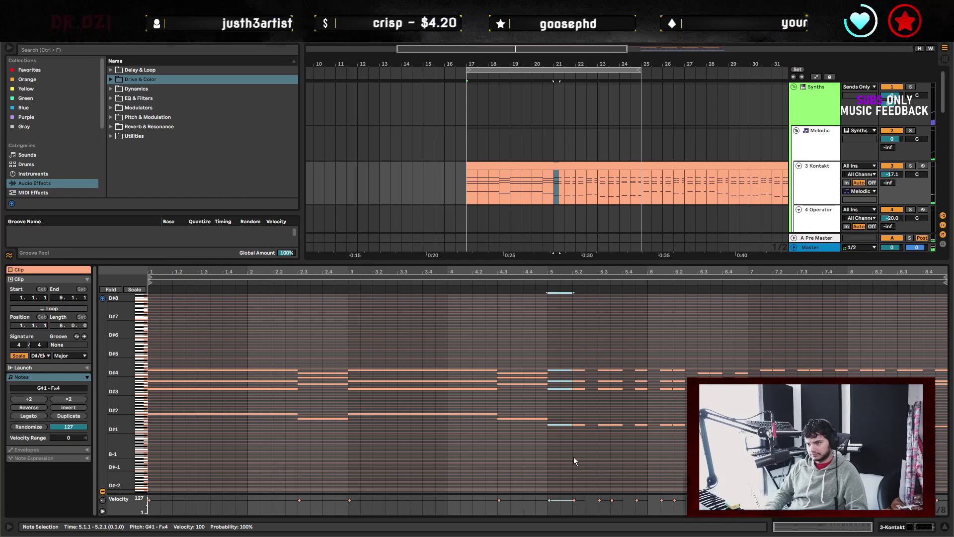
pyautogui.hotkey('shift', 'Right')
pyautogui.hotkey('shift', 'Right')
pyautogui.hotkey('shift', 'Right')
pyautogui.hotkey('shift', 'Right')
pyautogui.hotkey('shift', 'Right')
pyautogui.hotkey('shift', 'Right')
pyautogui.hotkey('shift', 'Right')
pyautogui.hotkey('shift', 'Right')
pyautogui.hotkey('shift', 'Right')
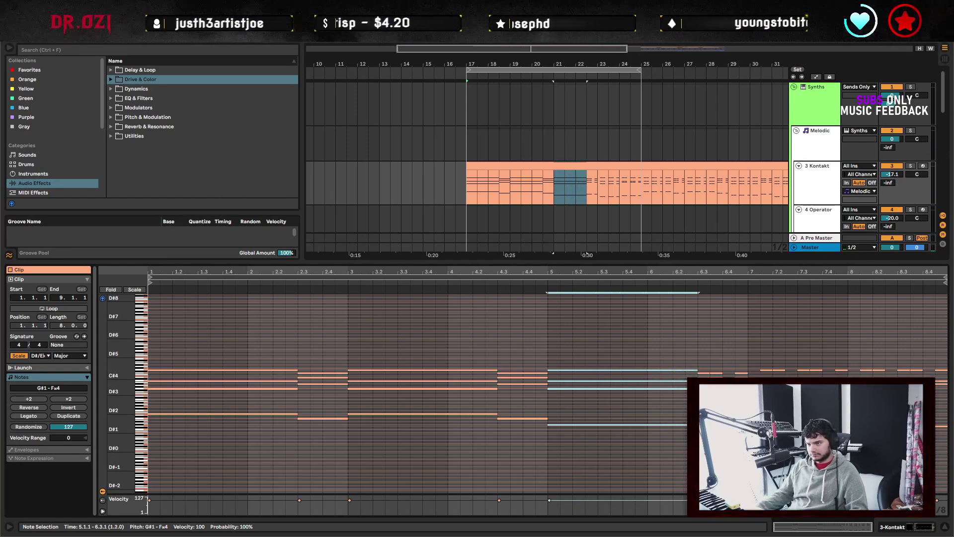
# Sustain the remaining chords from 6.3.1 to 7.1.1, 7.1.1 to 8.1.1 and 8.1.1 to 9.1.1 over their stabs.
pyautogui.click(706, 371)
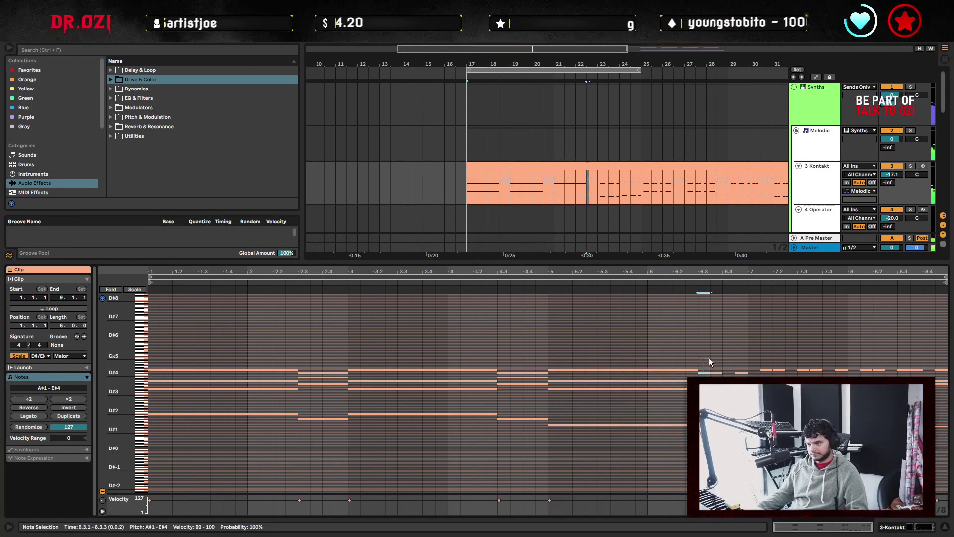
pyautogui.click(769, 370)
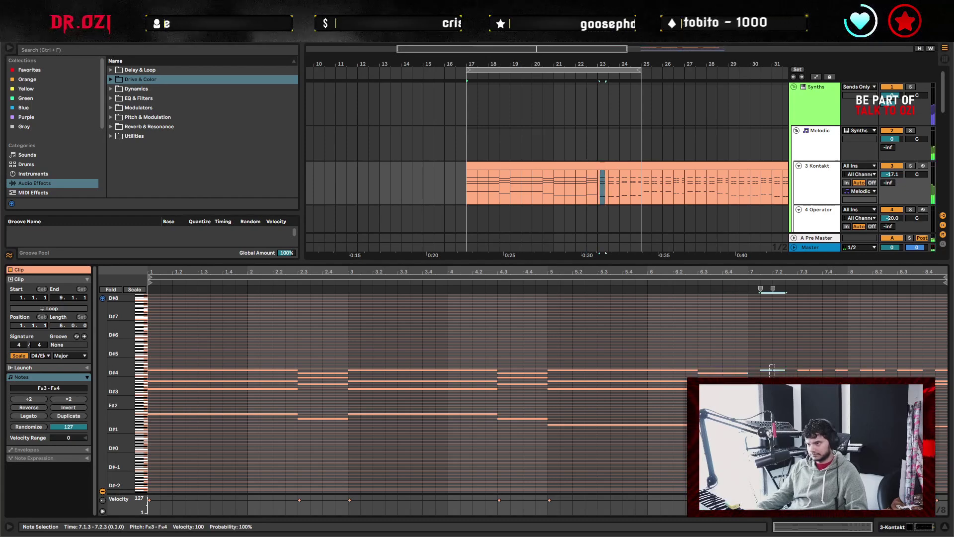
pyautogui.moveTo(748, 369); pyautogui.dragTo(848, 370)
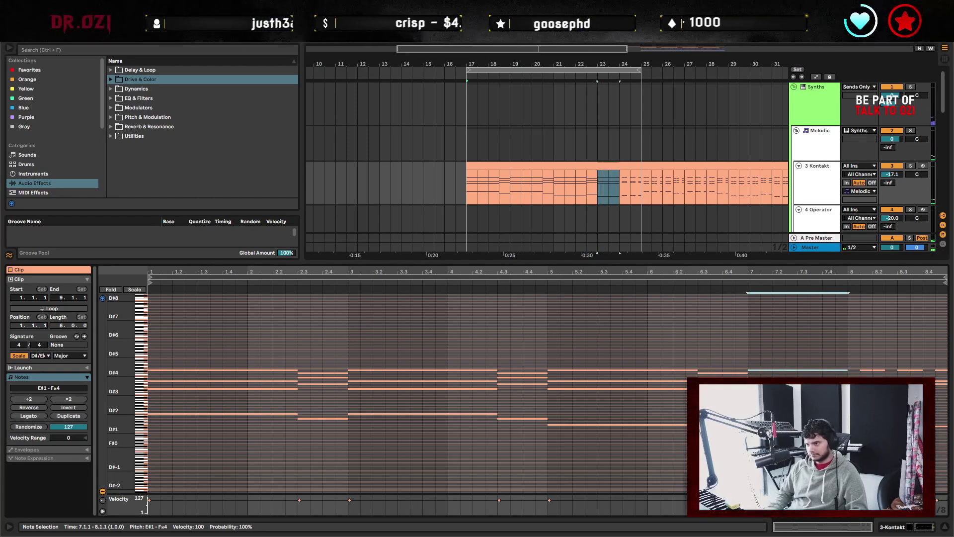
pyautogui.click(866, 370)
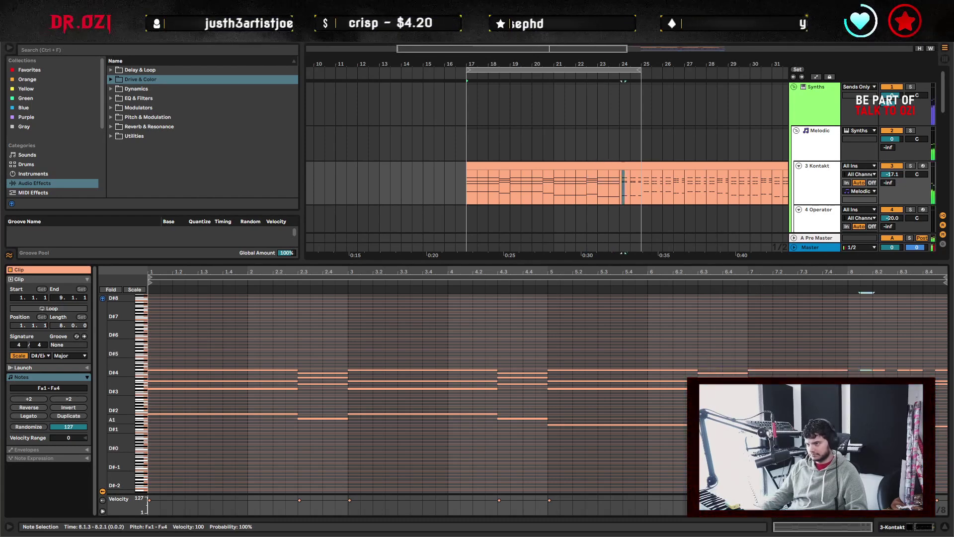
pyautogui.press('space')
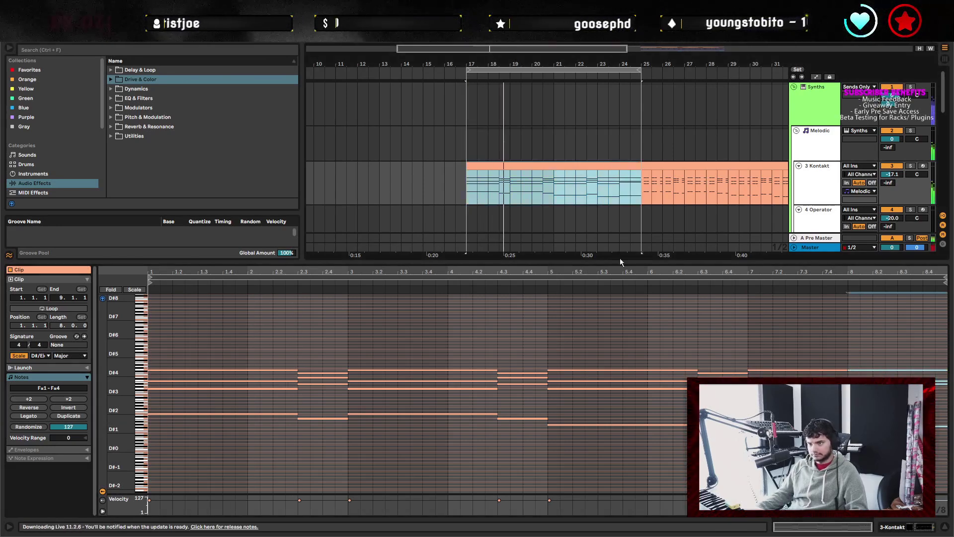
# Reduce the velocity of all notes in the eight-bar clip to 59.
pyautogui.click(549, 352)
pyautogui.hotkey('ctrl', 'a')
pyautogui.moveTo(566, 423); pyautogui.dragTo(627, 445)
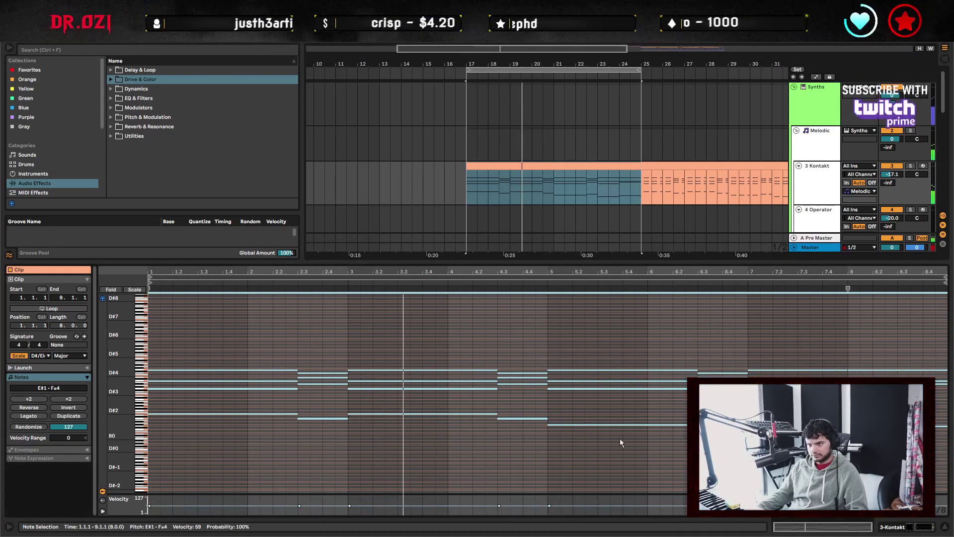
pyautogui.click(549, 447)
# Play back the sustained chords and check the final chord from 8.1.1.
pyautogui.click(815, 179)
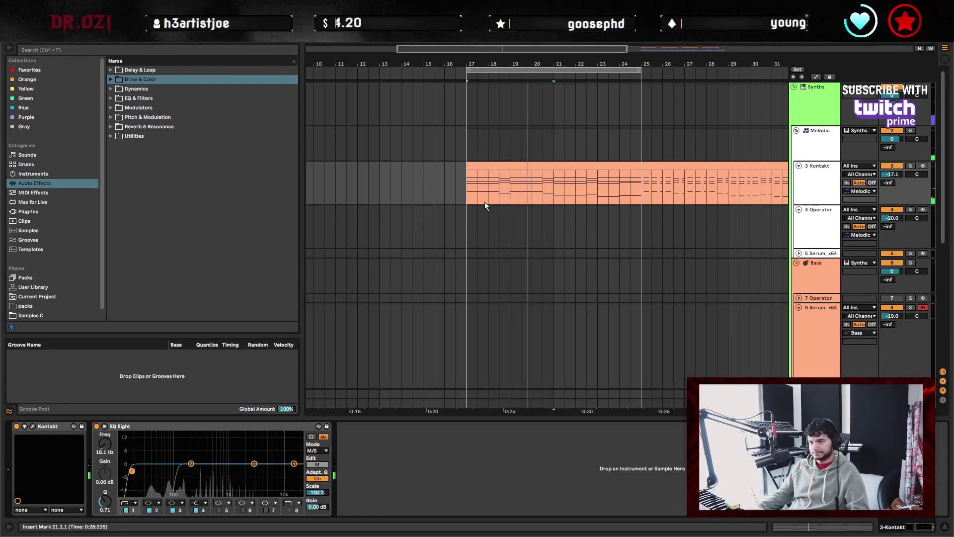
pyautogui.click(521, 201)
pyautogui.click(559, 198)
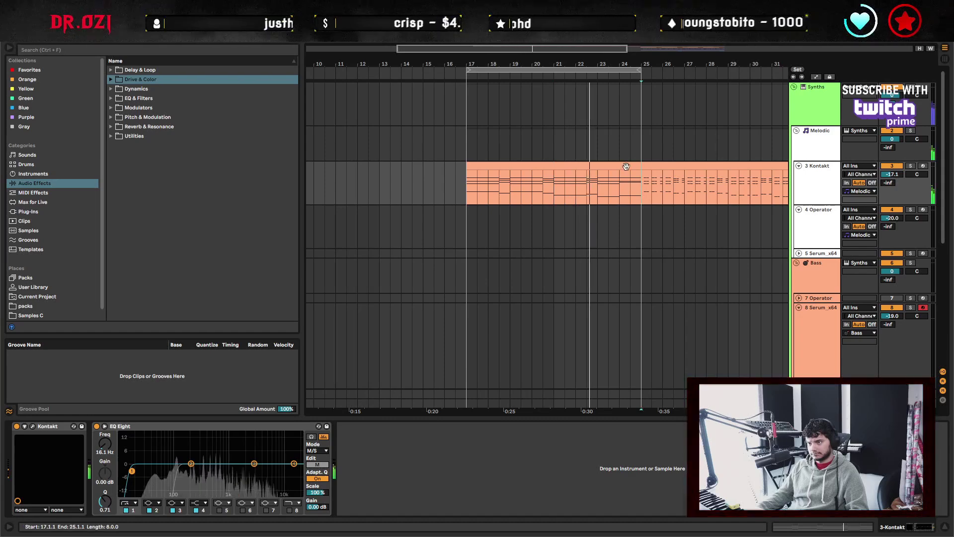
pyautogui.doubleClick(639, 192)
pyautogui.click(847, 350)
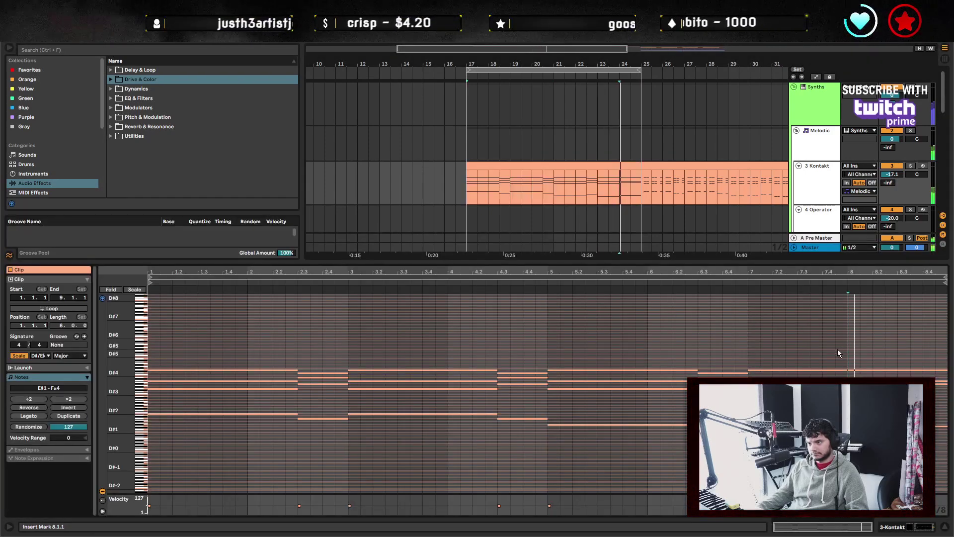
pyautogui.hotkey('shift', 'Tab')
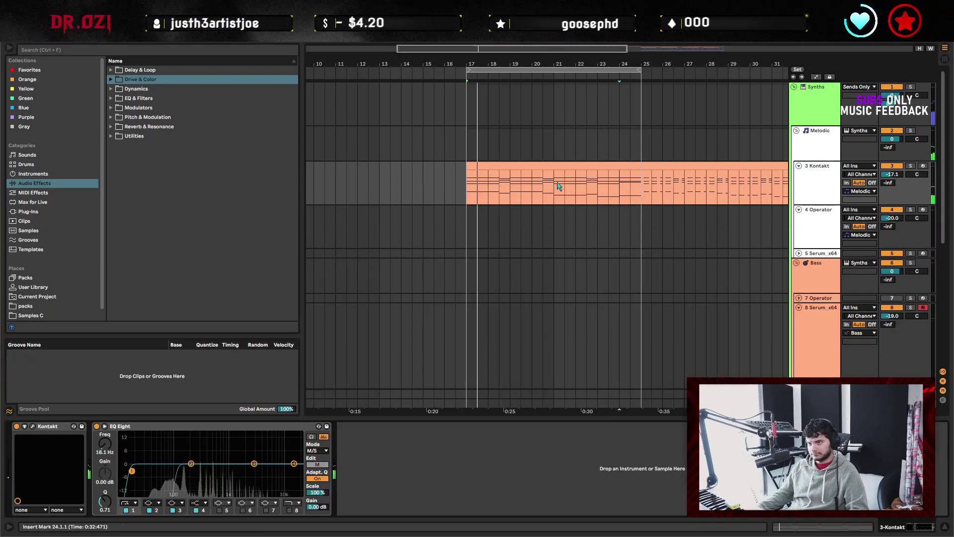
# Select the B#3 notes of the long chords at 1.1.1, 3.1.1 and 5.1.1 and try them raised to D#4.
pyautogui.click(513, 164)
pyautogui.click(231, 370)
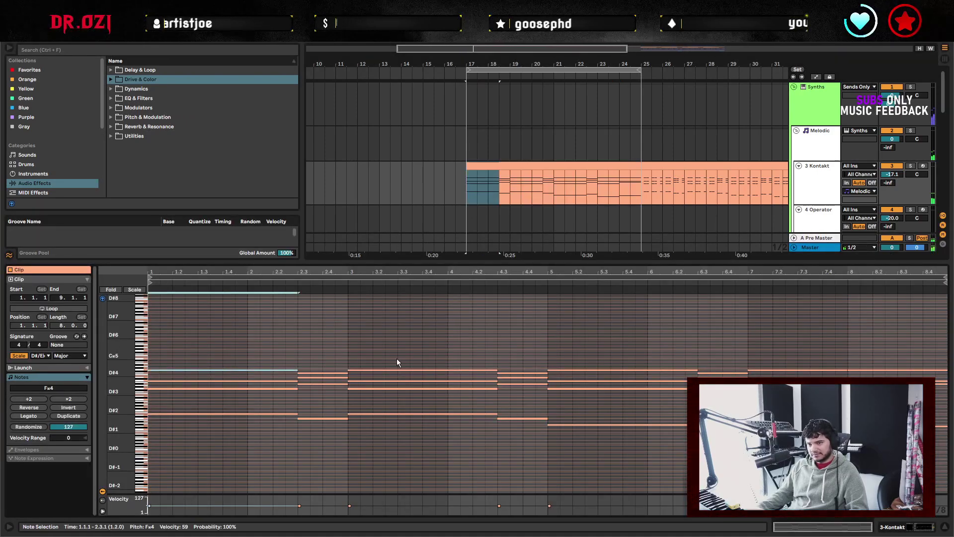
pyautogui.moveTo(231, 381); pyautogui.dragTo(236, 388)
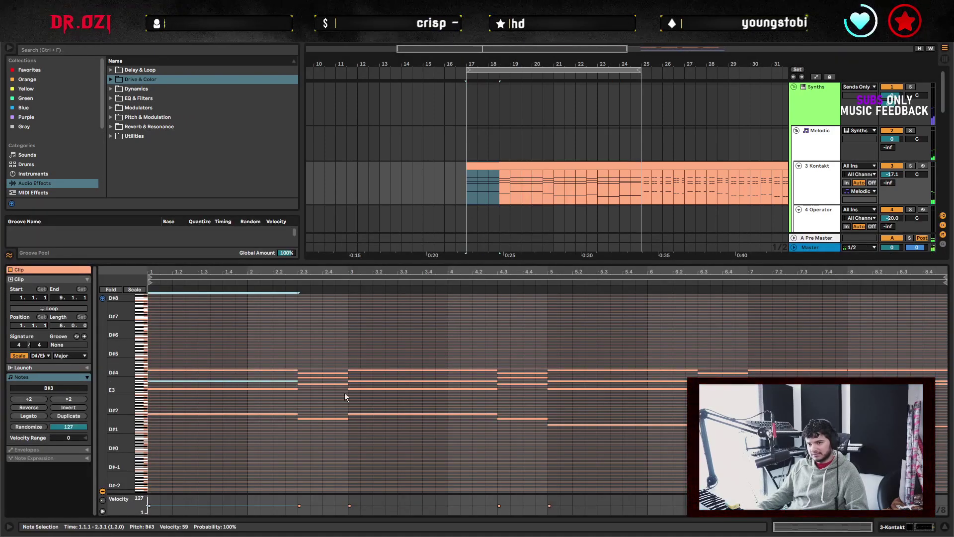
pyautogui.keyDown('shift'); pyautogui.click(401, 381); pyautogui.keyUp('shift')
pyautogui.keyDown('shift'); pyautogui.click(614, 381); pyautogui.keyUp('shift')
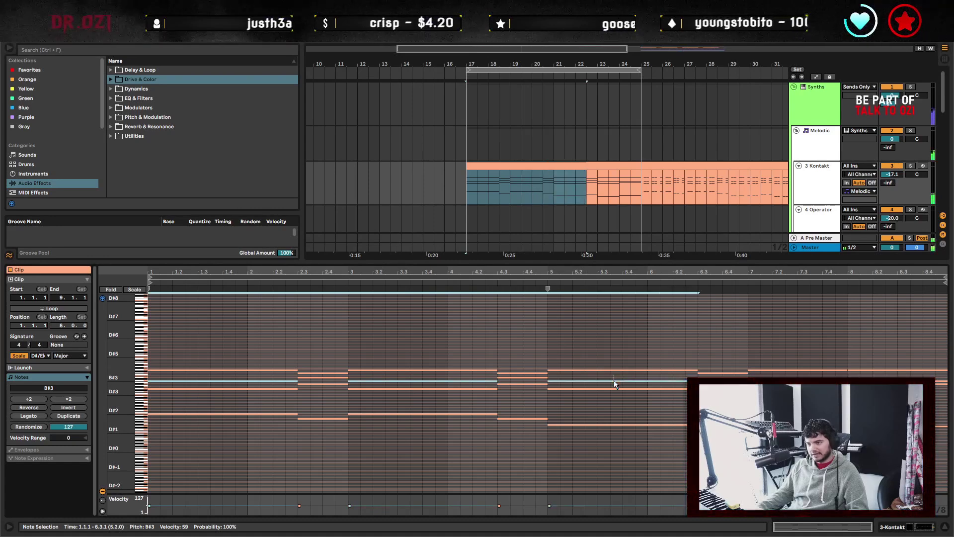
pyautogui.press('Up')
pyautogui.press('Up')
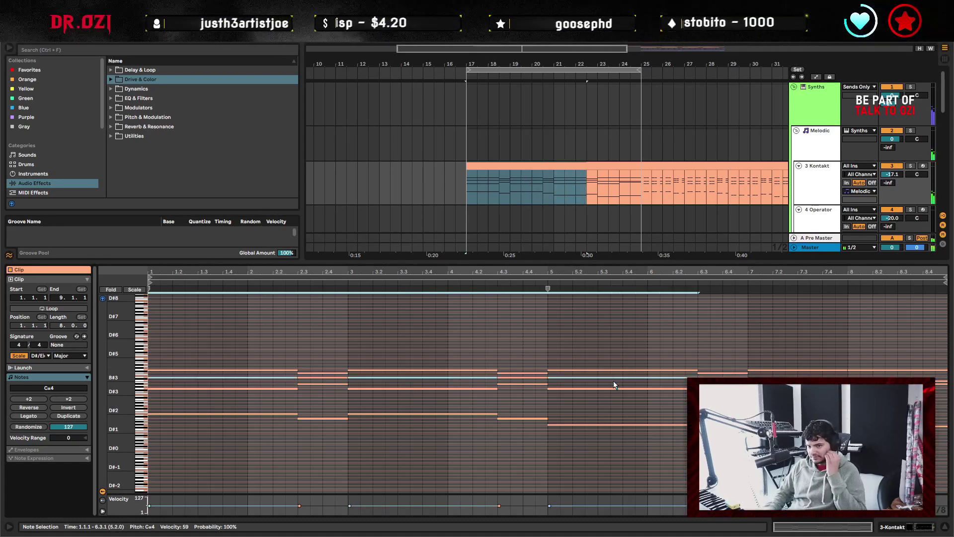
pyautogui.press('space')
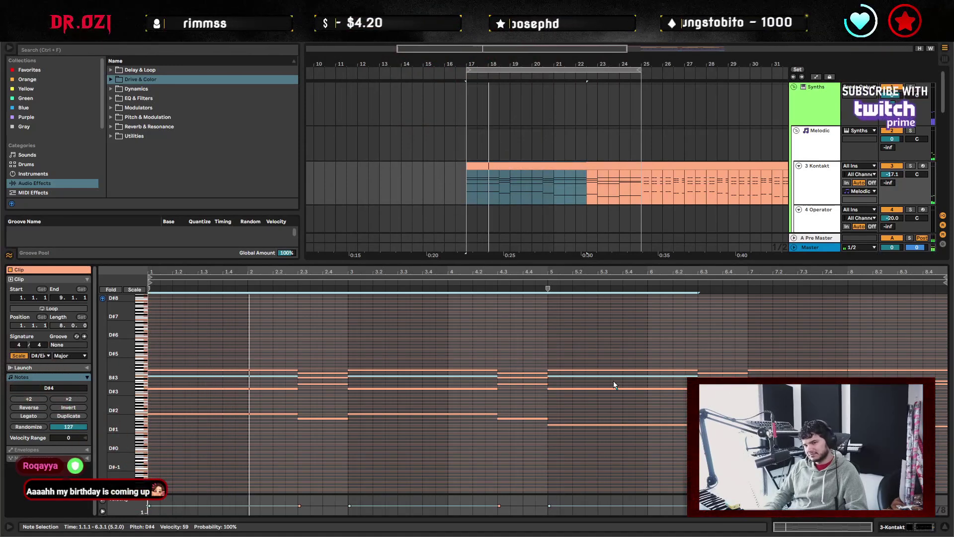
# Lower the selected notes of the three long chords to A#3 and reduce their velocity to 37.
pyautogui.press('Down')
pyautogui.press('Down')
pyautogui.press('Down')
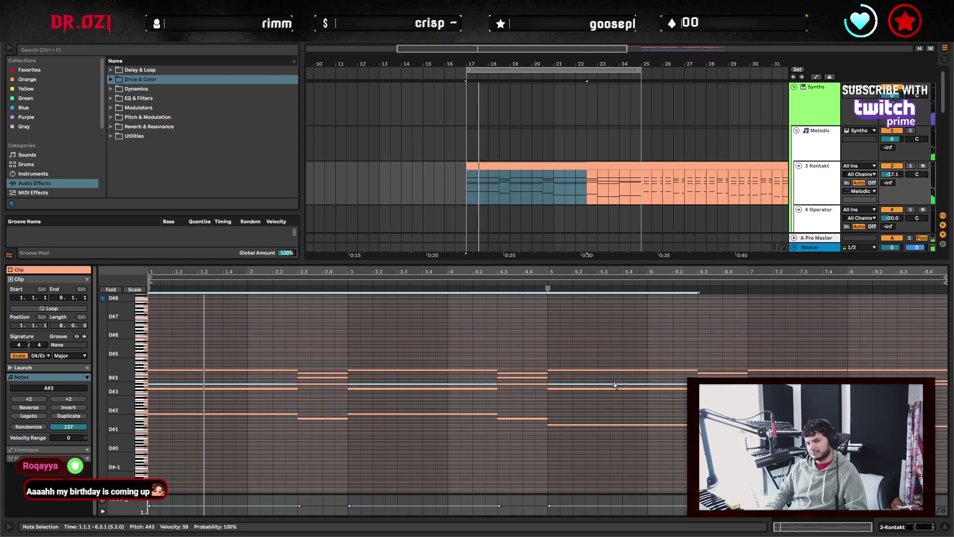
pyautogui.press('Down')
pyautogui.press('Up')
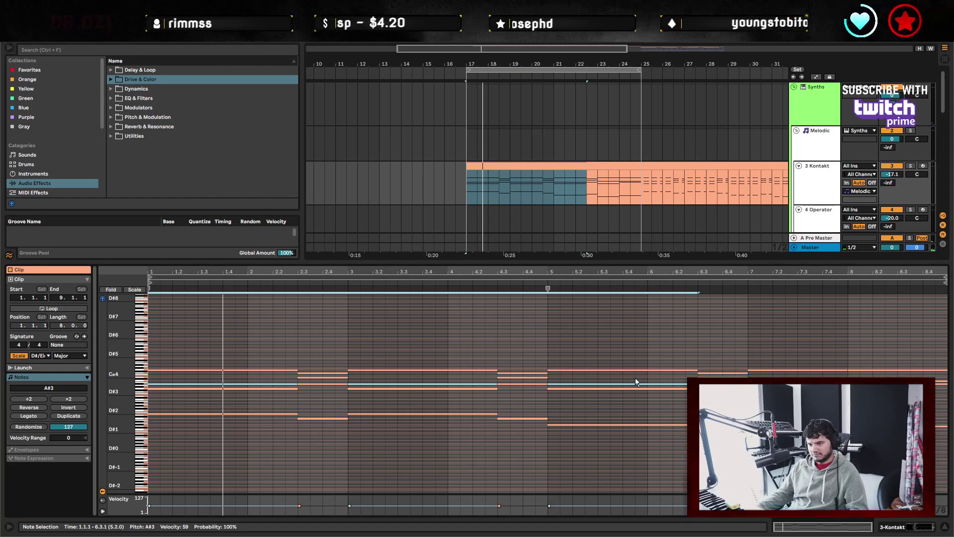
pyautogui.moveTo(629, 384); pyautogui.dragTo(629, 393)
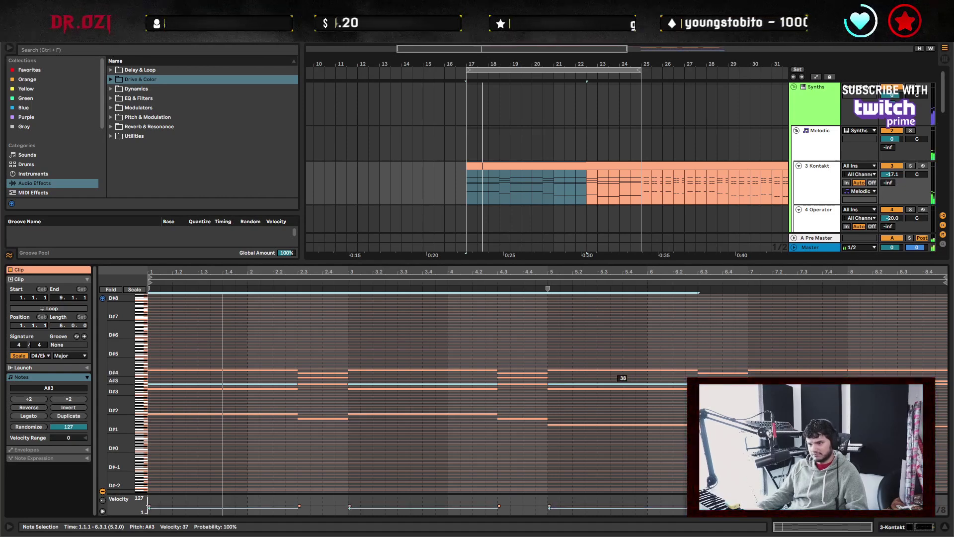
pyautogui.click(549, 452)
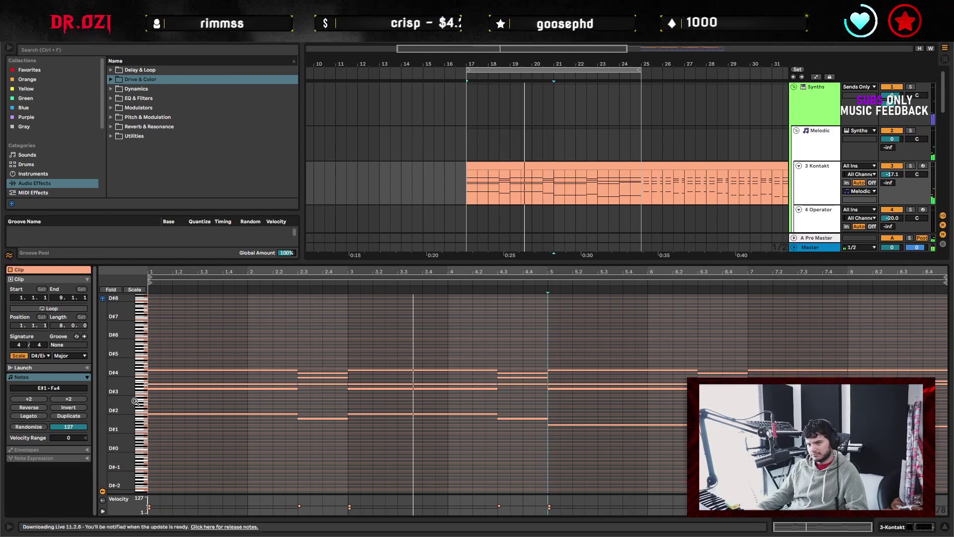
# Drop the A#3 note at 5.1.1 an octave to A#2 and play the chord from bar 5.
pyautogui.moveTo(139, 407); pyautogui.dragTo(523, 448)
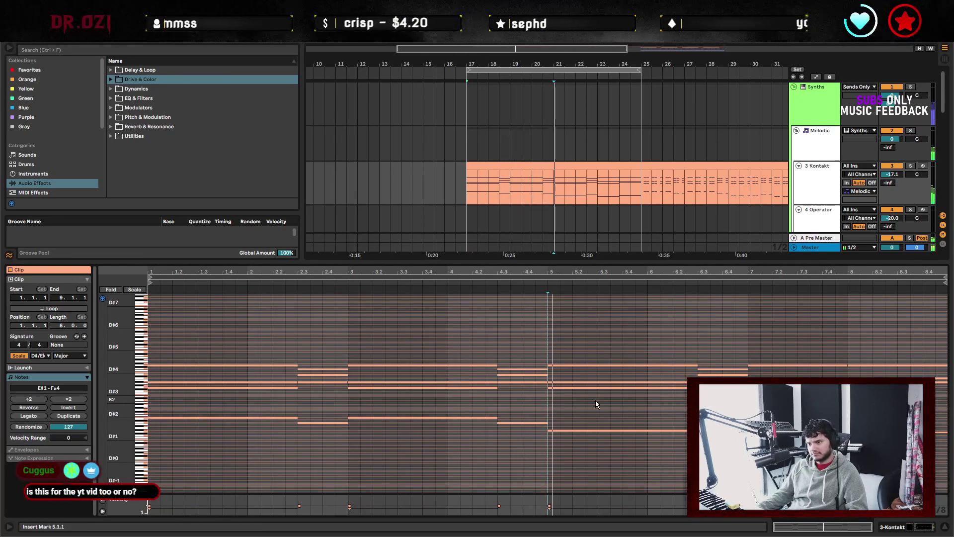
pyautogui.click(598, 382)
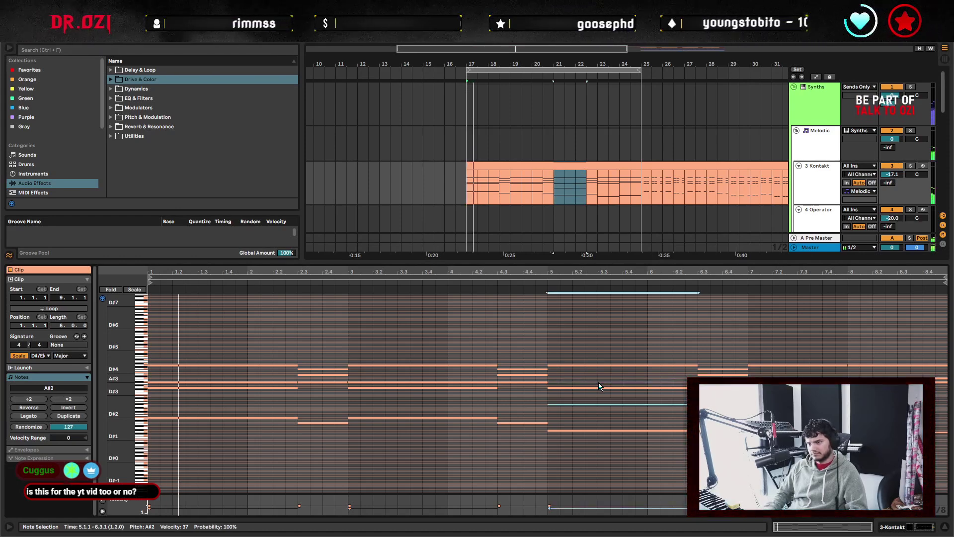
pyautogui.press('space')
pyautogui.click(627, 283)
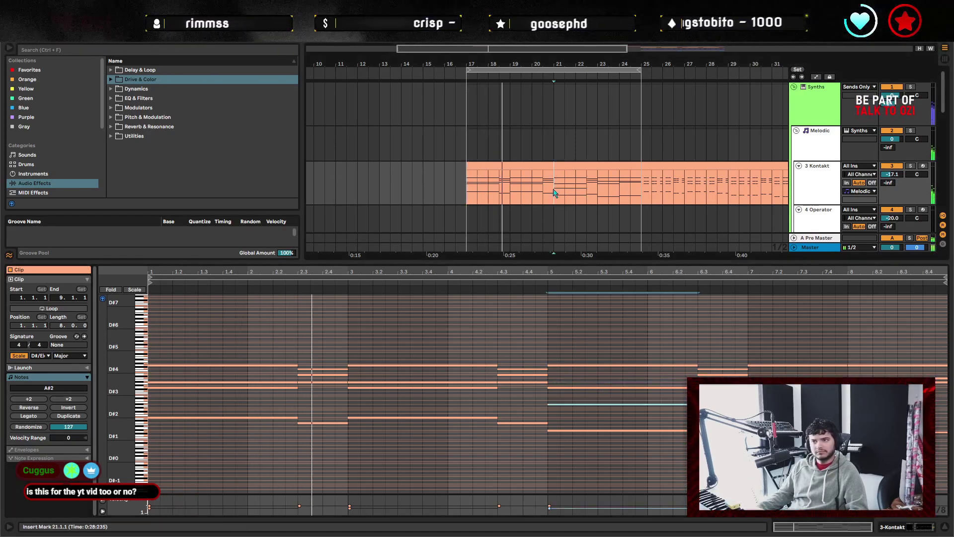
pyautogui.click(643, 404)
pyautogui.press('space')
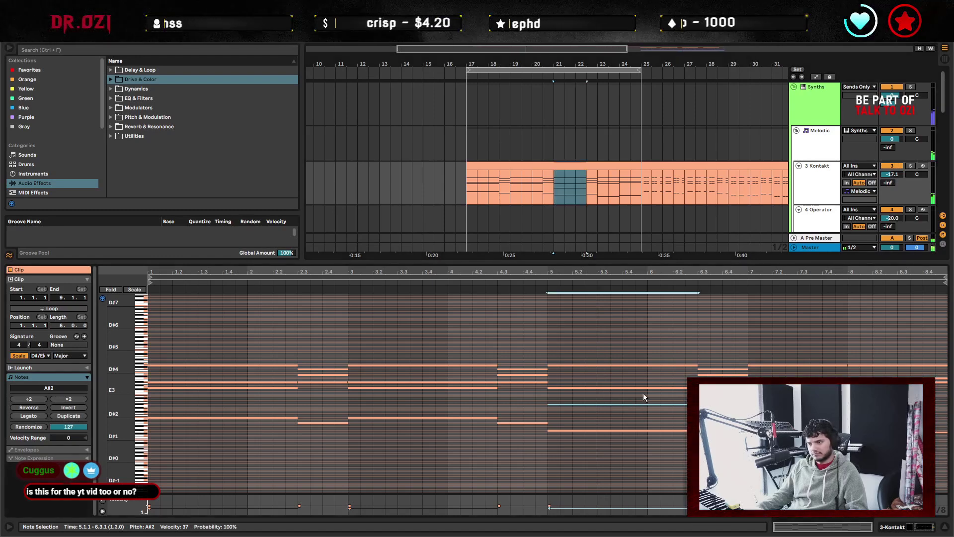
# Move the A#2 note at 5.1.1 to B#2, auditioning the chord during playback.
pyautogui.press('Down')
pyautogui.press('space')
pyautogui.press('space')
pyautogui.press('Up')
pyautogui.press('Up')
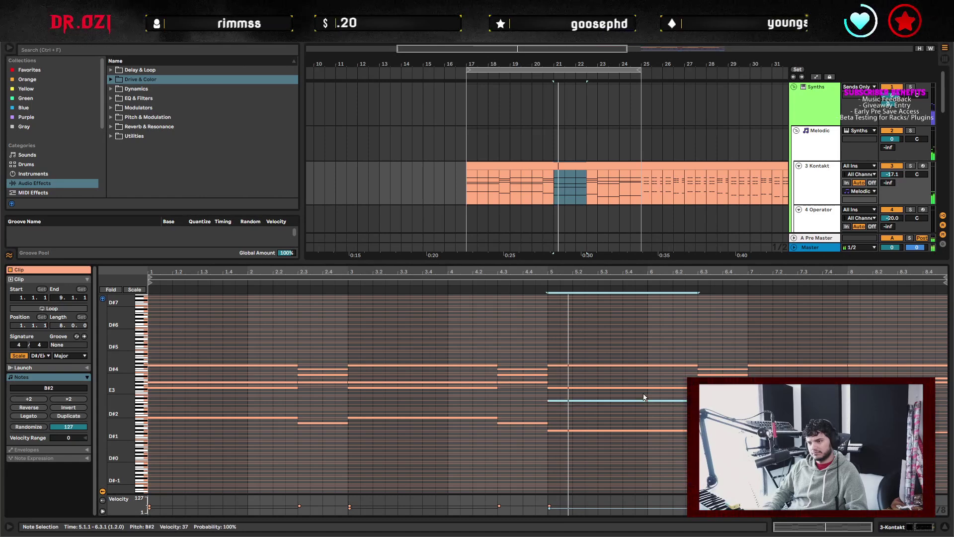
pyautogui.press('space')
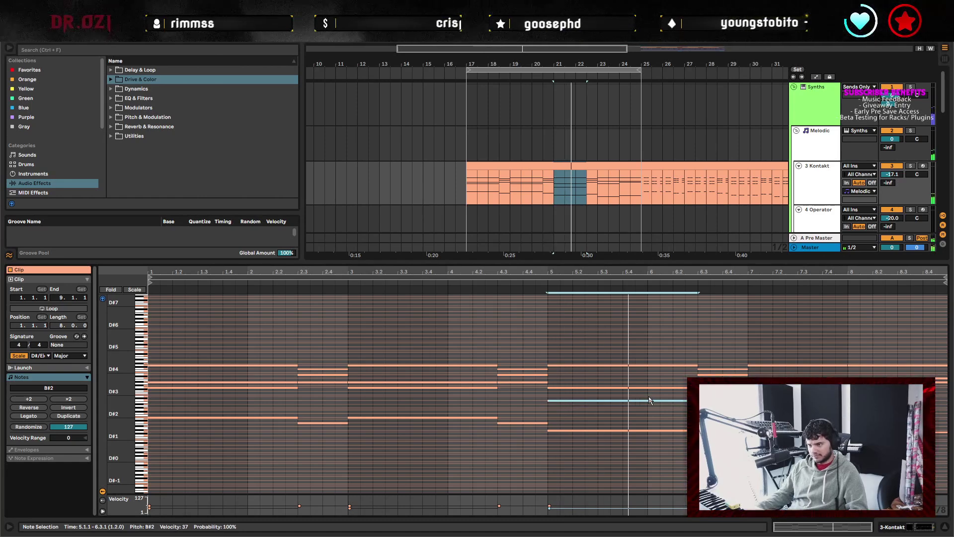
pyautogui.press('space')
# Lower the B#3 note of the chord at 7.1.1 to F×2 and play the result.
pyautogui.click(797, 384)
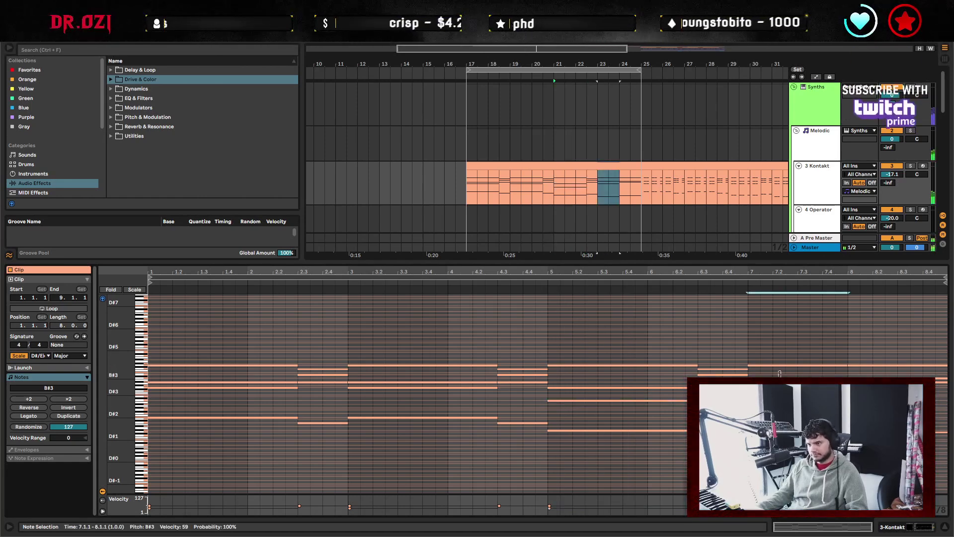
pyautogui.hotkey('shift', 'Down')
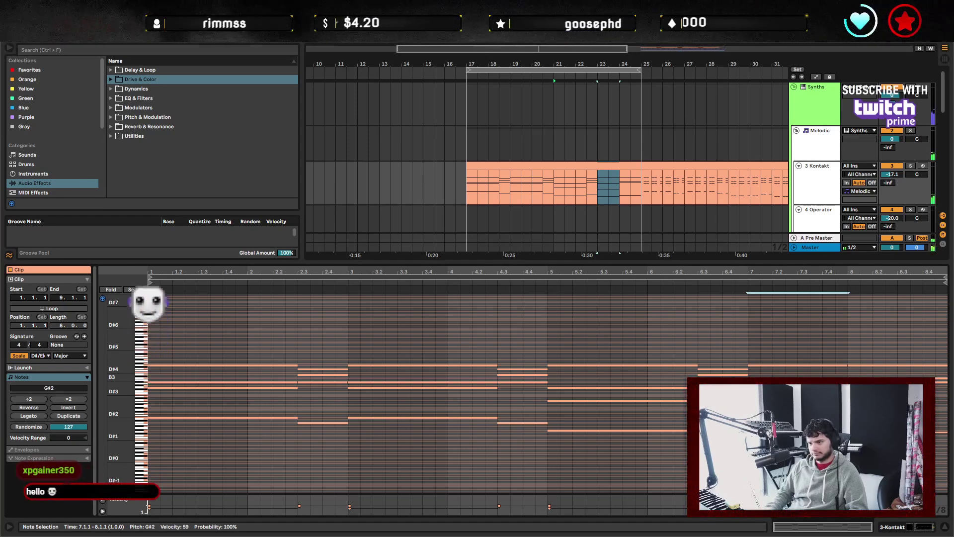
pyautogui.press('Down')
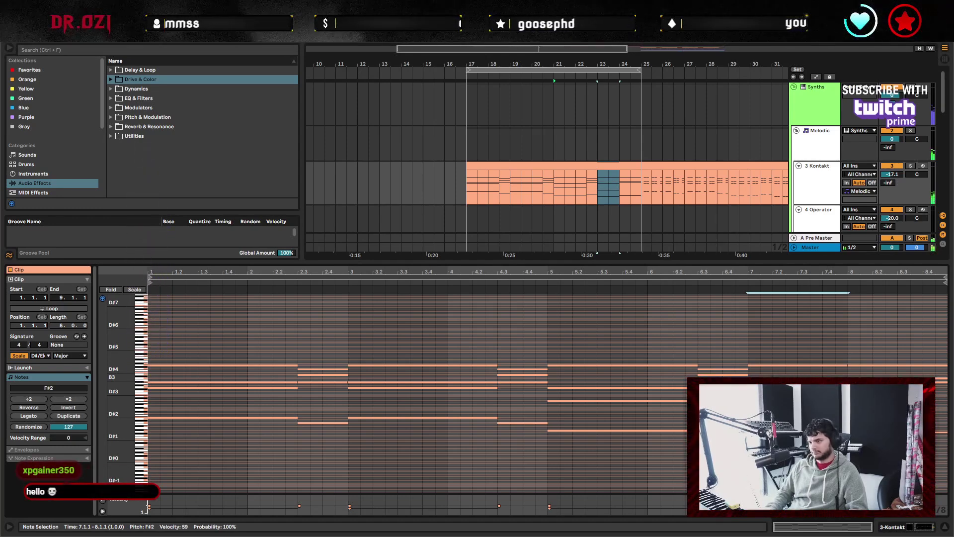
pyautogui.press('space')
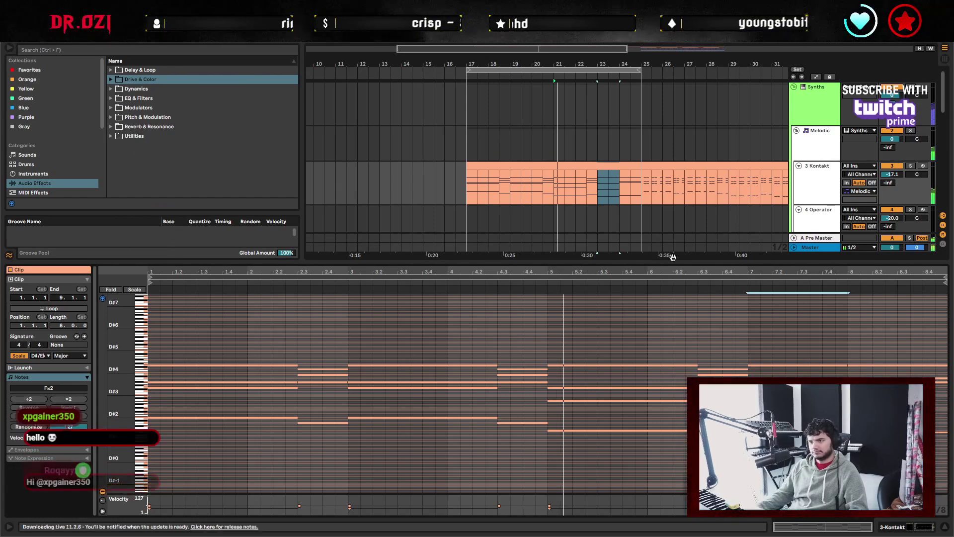
# Drop the B#3 note of the chord at 8.1.1 an octave to B#2.
pyautogui.click(612, 199)
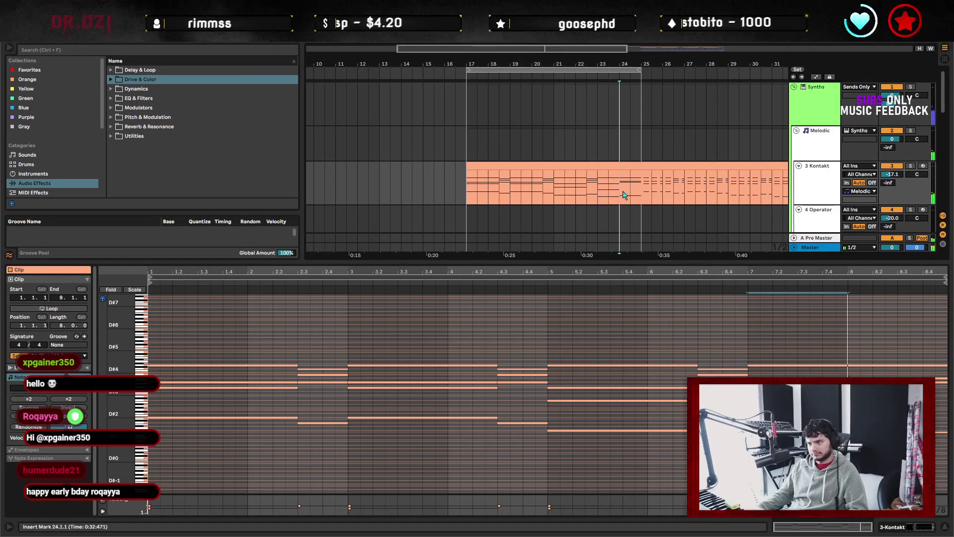
pyautogui.click(898, 393)
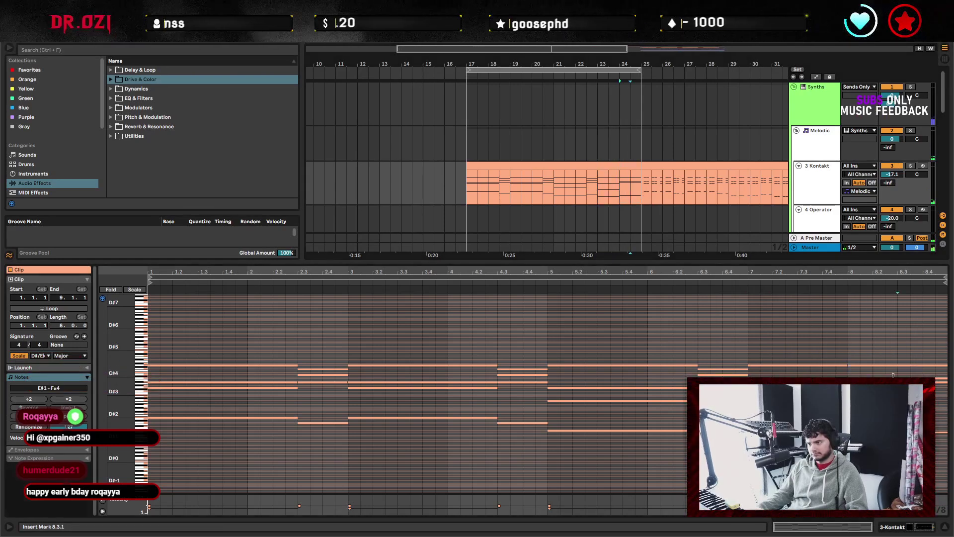
pyautogui.click(893, 375)
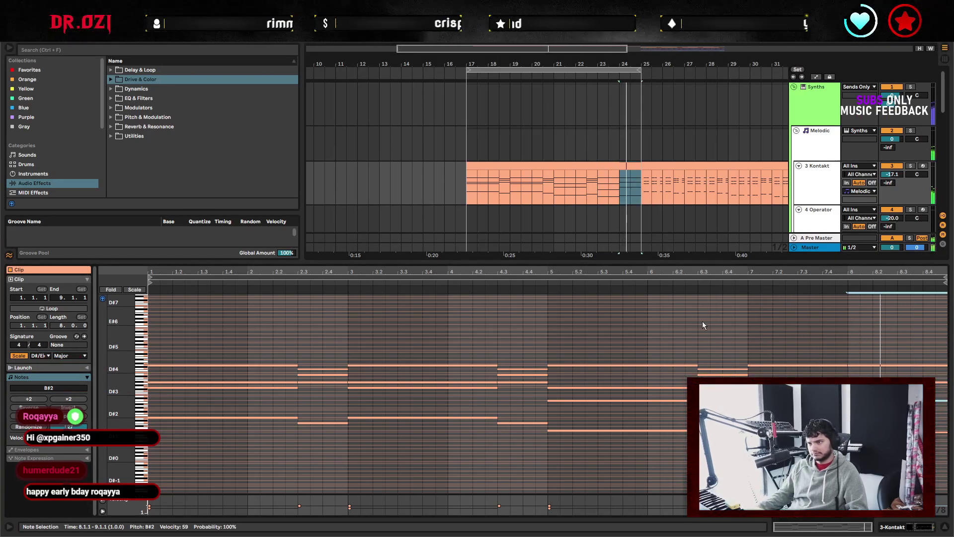
# Lower the top note of the chord at 8.1.1 to D#4 and play through the progression.
pyautogui.click(900, 369)
pyautogui.press('Down')
pyautogui.press('Down')
pyautogui.press('Down')
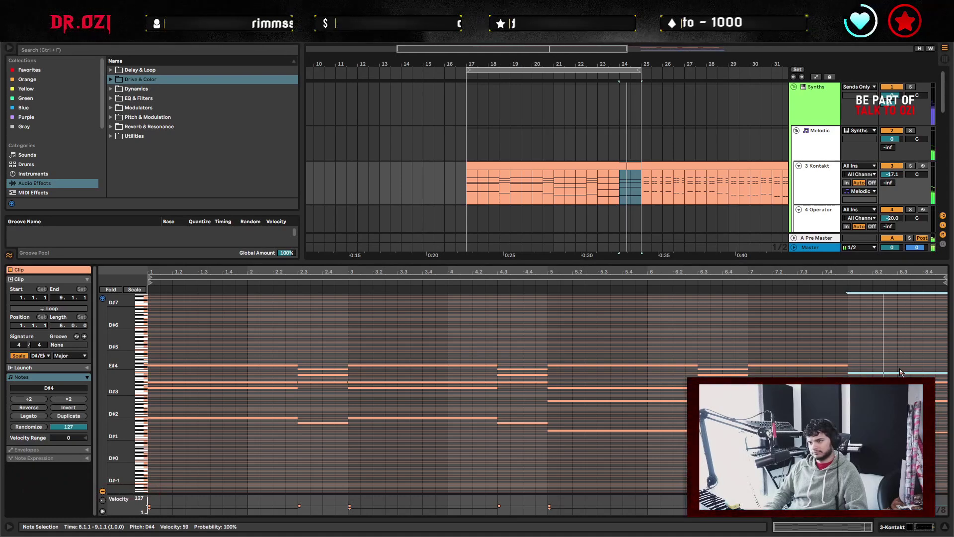
pyautogui.click(562, 309)
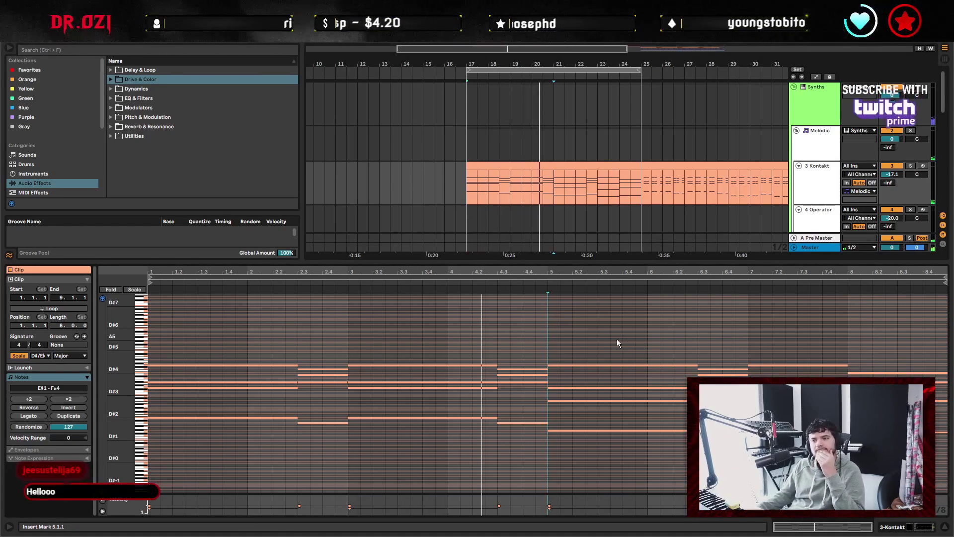
pyautogui.press('space')
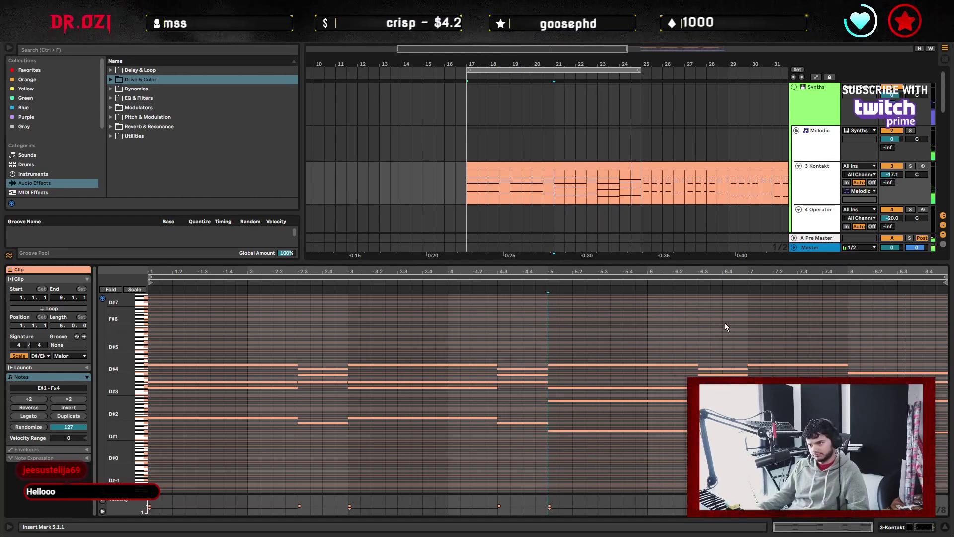
# Audition the D#4, F×1 and B#2 notes of the chord at 8.1.1 and replay the progression from bar 2.
pyautogui.click(875, 372)
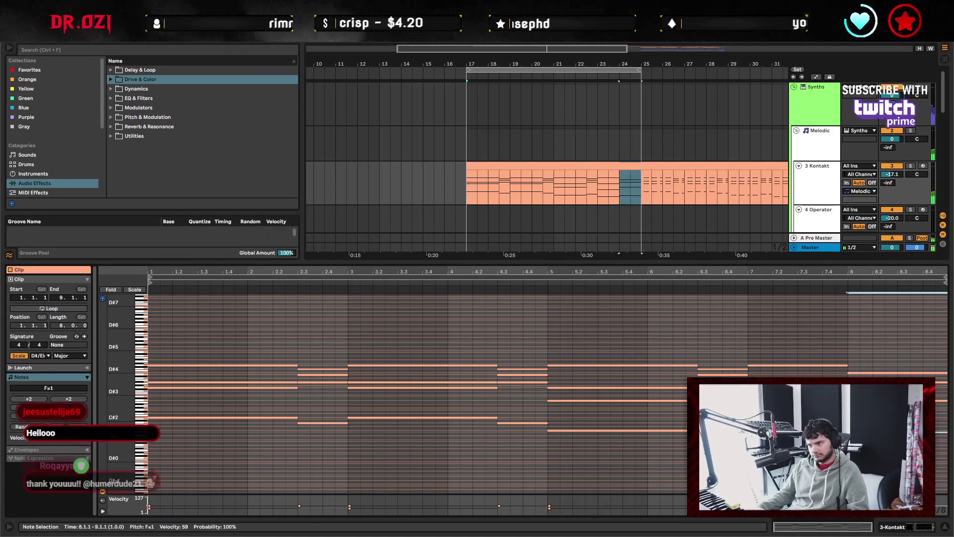
pyautogui.keyDown('shift'); pyautogui.click(875, 430); pyautogui.keyUp('shift')
pyautogui.click(874, 400)
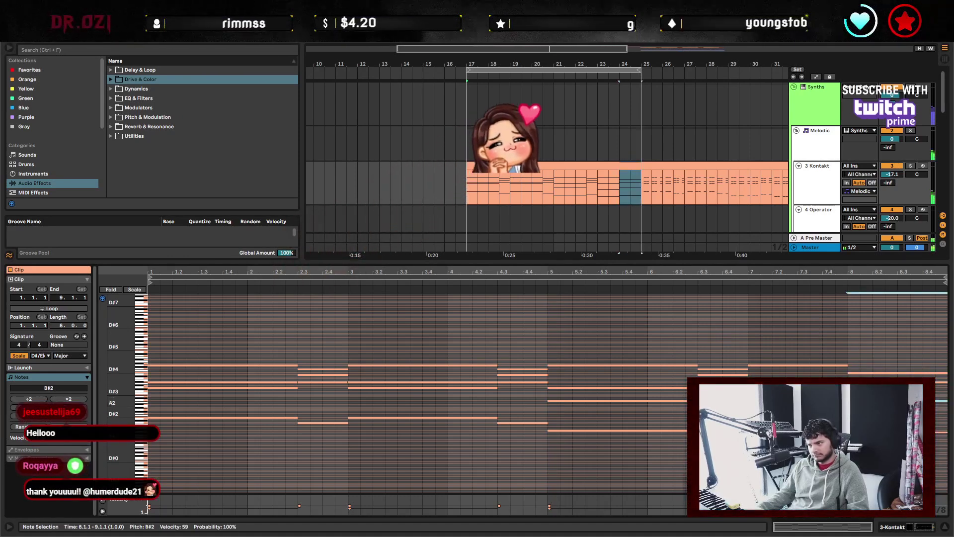
pyautogui.press('space')
pyautogui.click(287, 327)
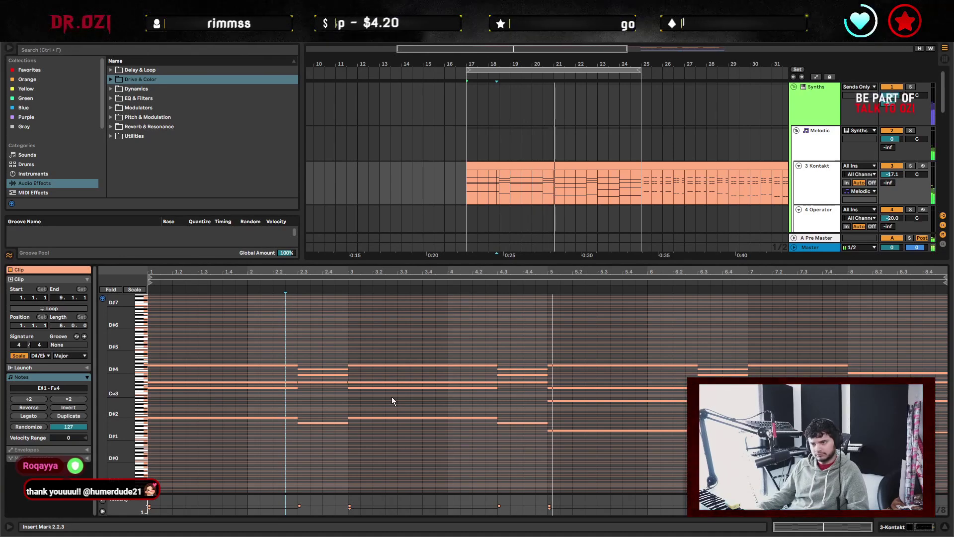
# Set the 3 Kontakt track's EQ Eight to Stereo mode with a 107 Hz low cut at Q 0.29, and replay the chords from 5.1.1.
pyautogui.click(816, 180)
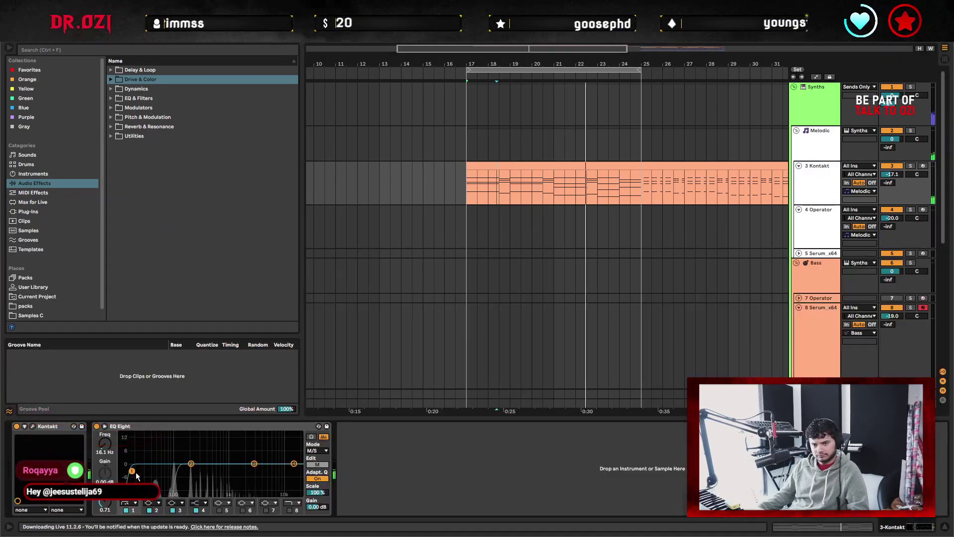
pyautogui.moveTo(176, 479); pyautogui.dragTo(178, 485)
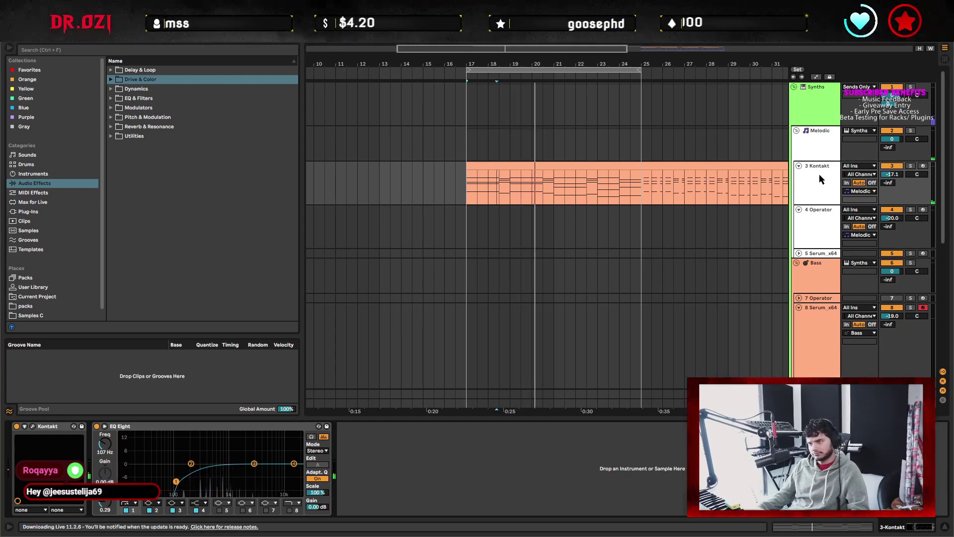
pyautogui.doubleClick(596, 186)
pyautogui.click(548, 324)
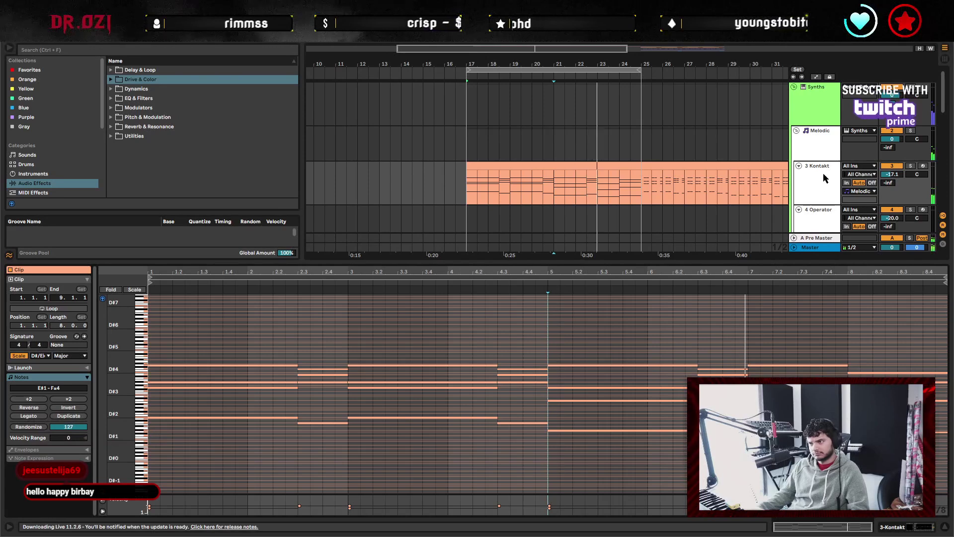
# Play the section starting at bar 33 and loop bars 33 to 41 on the 4 Operator track.
pyautogui.click(815, 189)
pyautogui.click(818, 229)
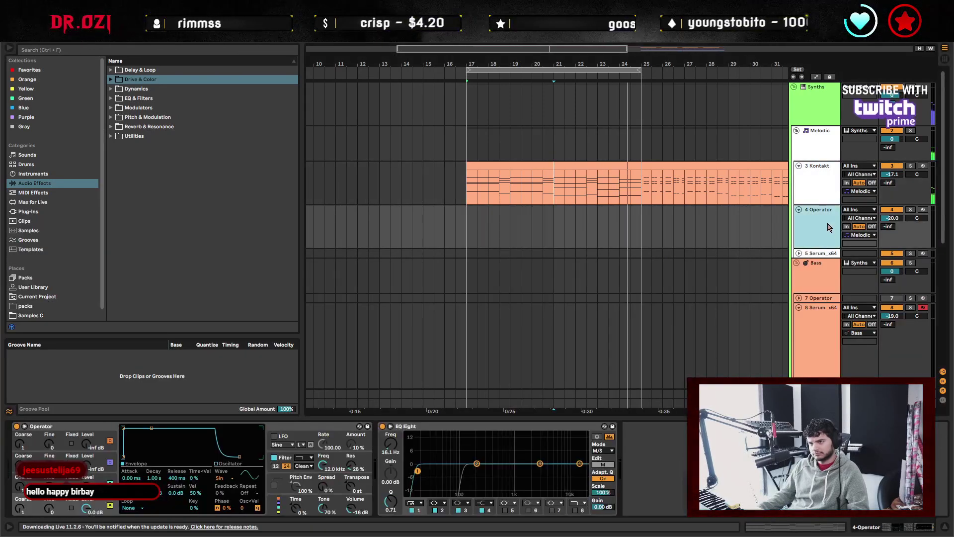
pyautogui.hscroll(5, 585, 88)
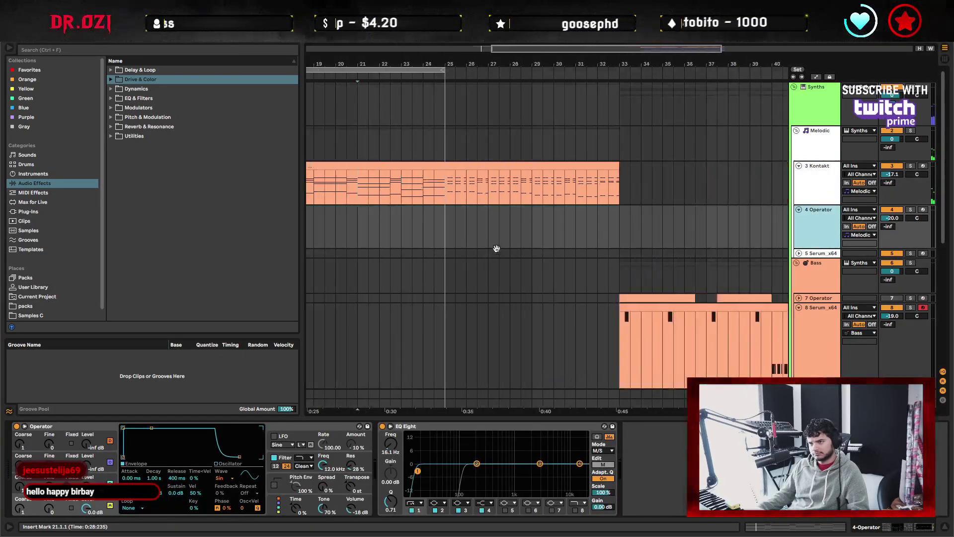
pyautogui.press('space')
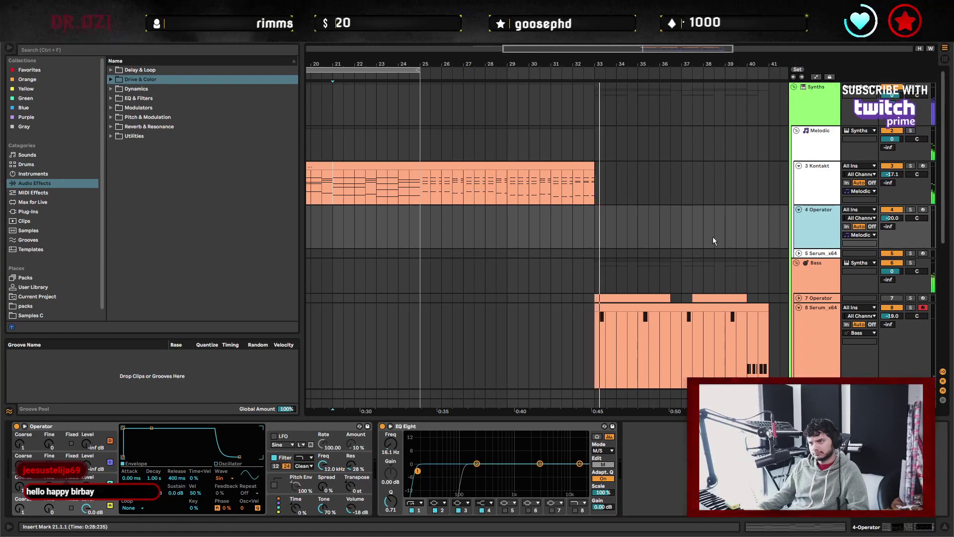
pyautogui.moveTo(665, 238); pyautogui.dragTo(622, 214)
pyautogui.moveTo(540, 210); pyautogui.dragTo(582, 208)
pyautogui.keyDown('shift'); pyautogui.click(660, 214); pyautogui.keyUp('shift')
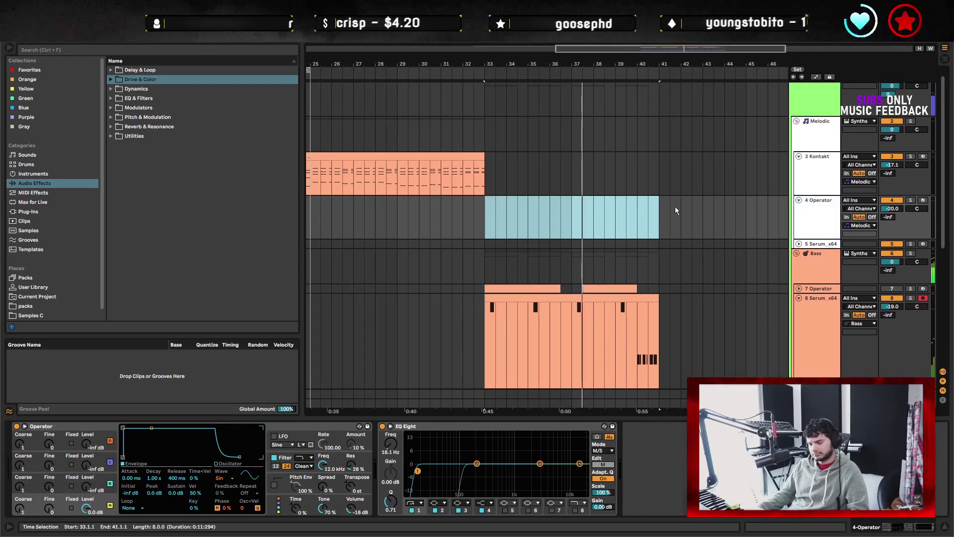
# Loop the sustained Kontakt chords from 17.1.1 to 25.1.1 and play the arrangement from bar 25.
pyautogui.hscroll(-5, 665, 234)
pyautogui.hscroll(-5, 663, 228)
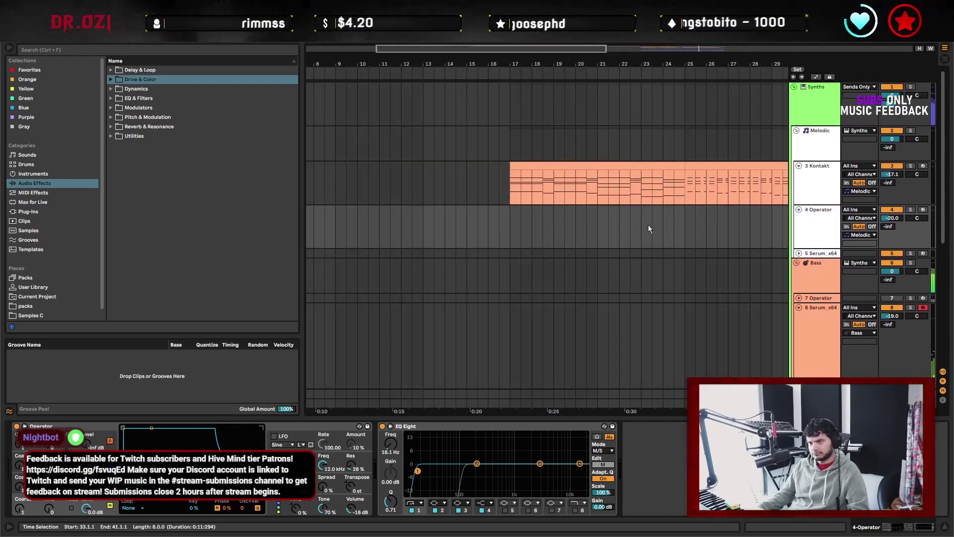
pyautogui.hscroll(5, 596, 216)
pyautogui.hscroll(8, 546, 209)
pyautogui.scroll(-2, 541, 207)
pyautogui.hscroll(-10, 541, 206)
pyautogui.scroll(2, 402, 91)
pyautogui.click(403, 75)
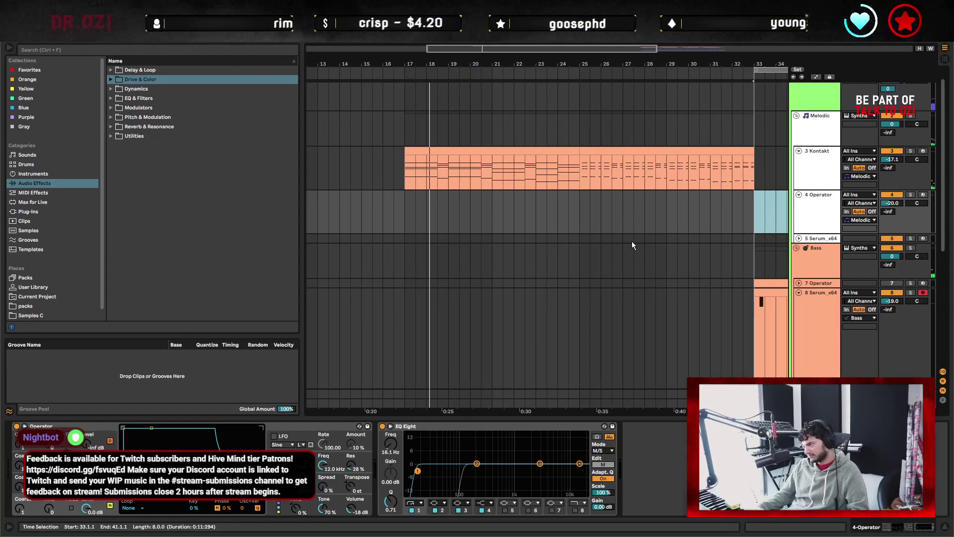
pyautogui.click(584, 184)
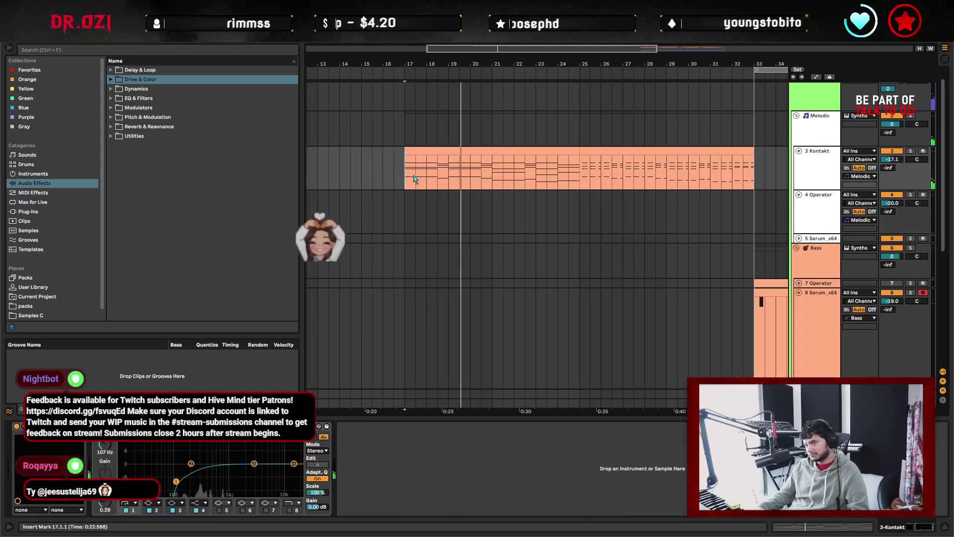
pyautogui.keyDown('shift'); pyautogui.click(592, 196); pyautogui.keyUp('shift')
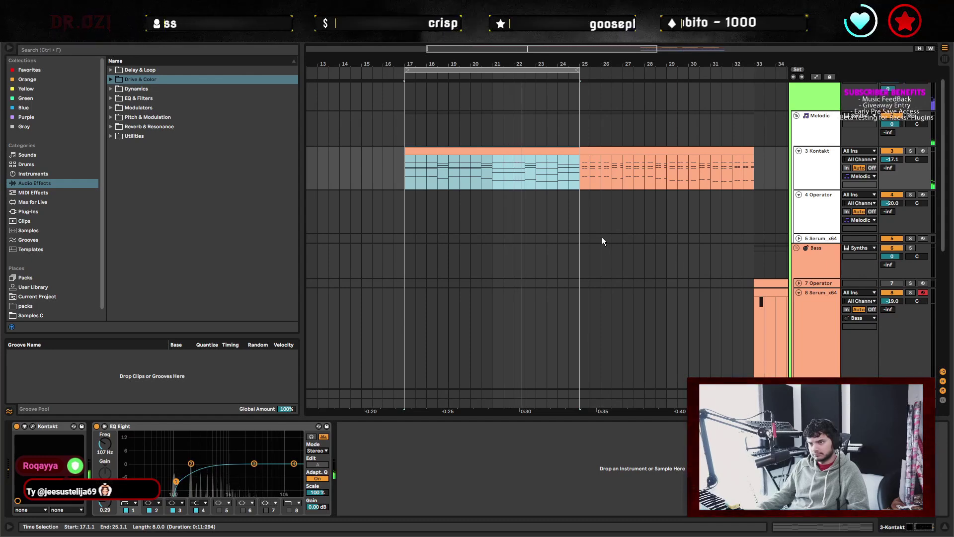
pyautogui.click(579, 179)
pyautogui.press('space')
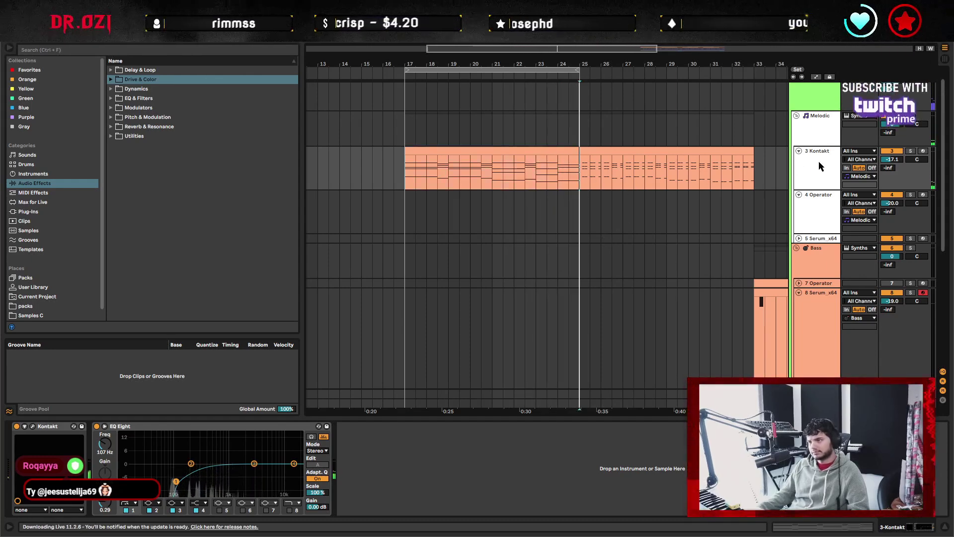
# Add a MIDI track below 5 Serum_x64 and load the Kontakt plug-in onto it.
pyautogui.click(823, 211)
pyautogui.hotkey('ctrl', 'z')
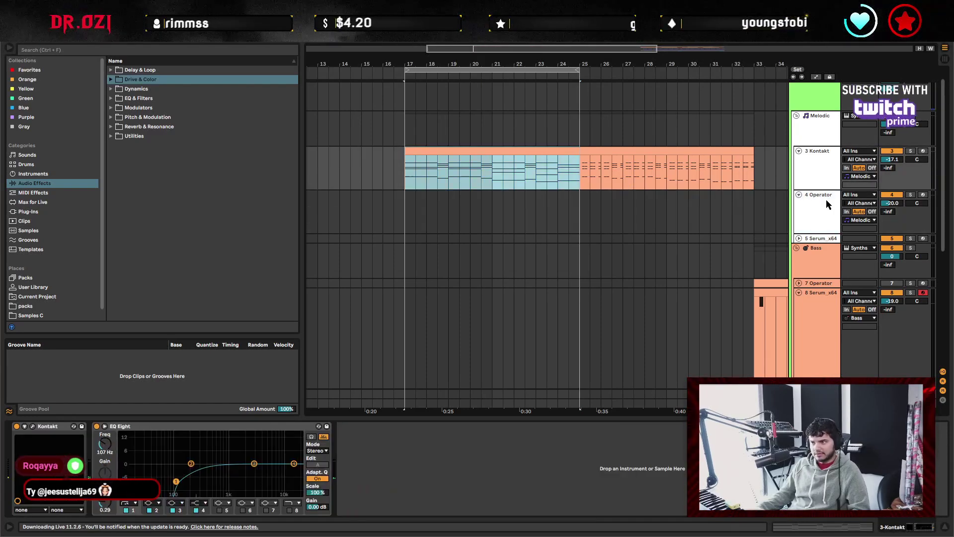
pyautogui.click(827, 239)
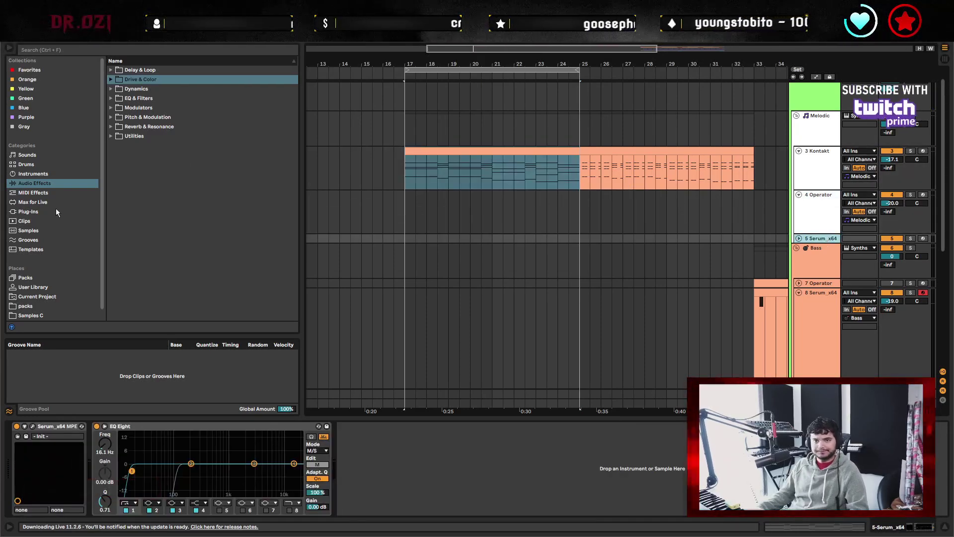
pyautogui.hotkey('ctrl', 'shift', 't')
pyautogui.click(28, 211)
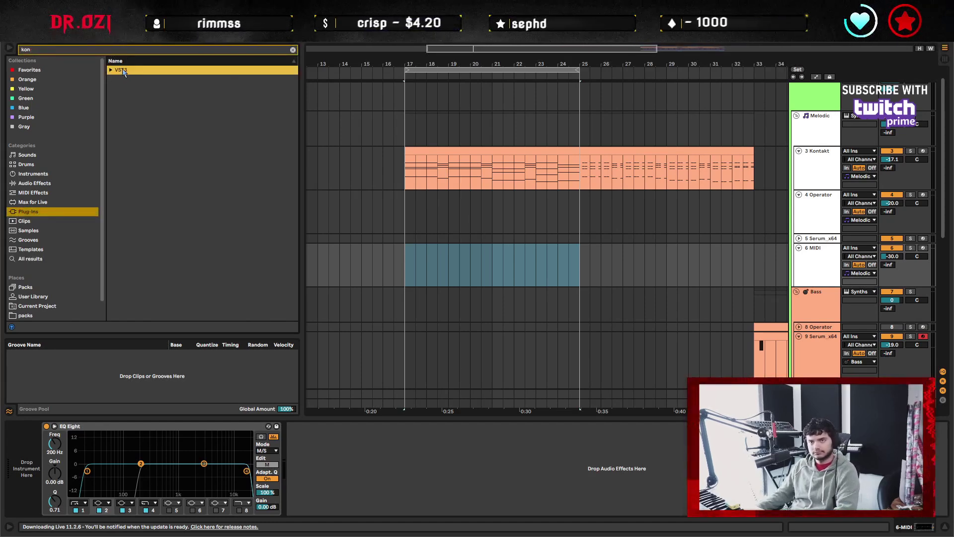
pyautogui.moveTo(147, 98); pyautogui.dragTo(500, 271)
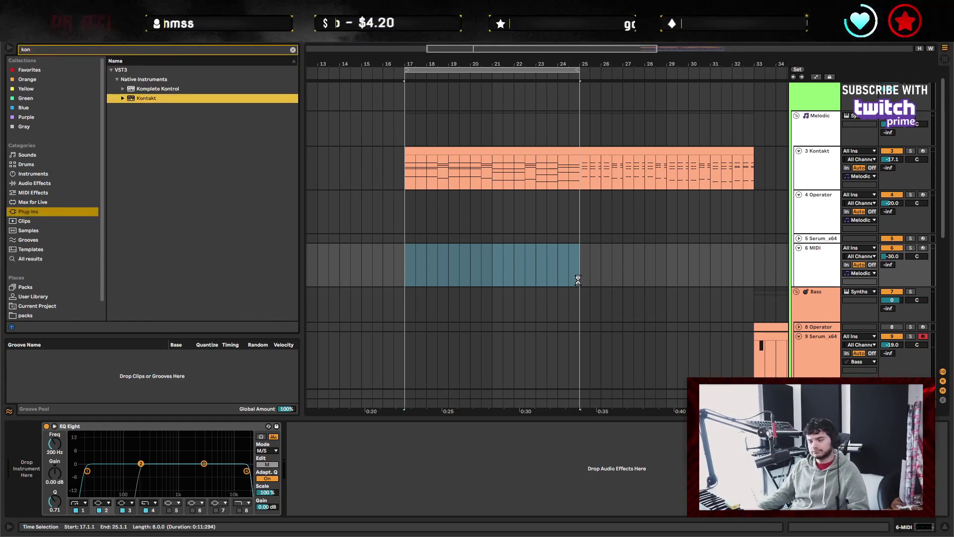
pyautogui.moveTo(578, 280); pyautogui.dragTo(577, 279)
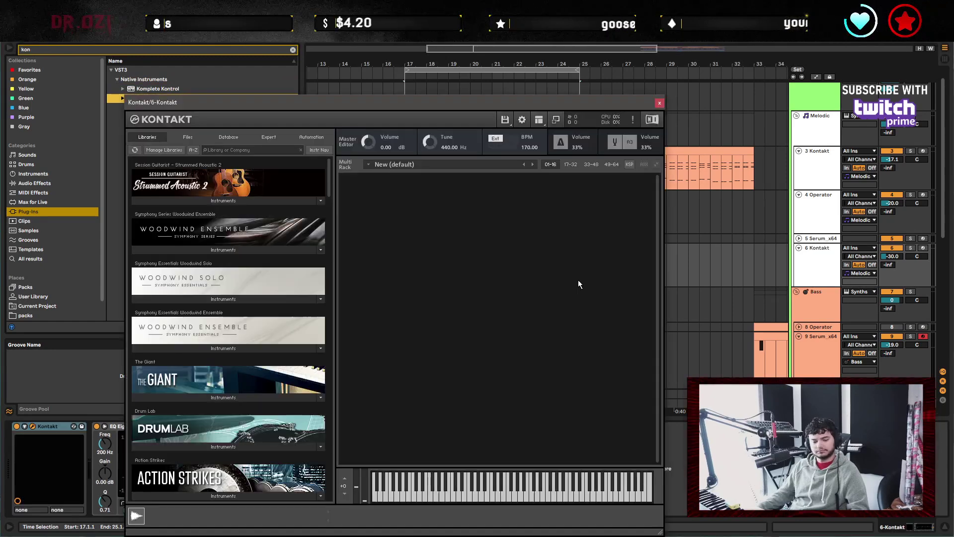
# Load the Straylight instrument in the new Kontakt and choose the Cello Cloud pad snapshot.
pyautogui.click(267, 149)
pyautogui.write('stray')
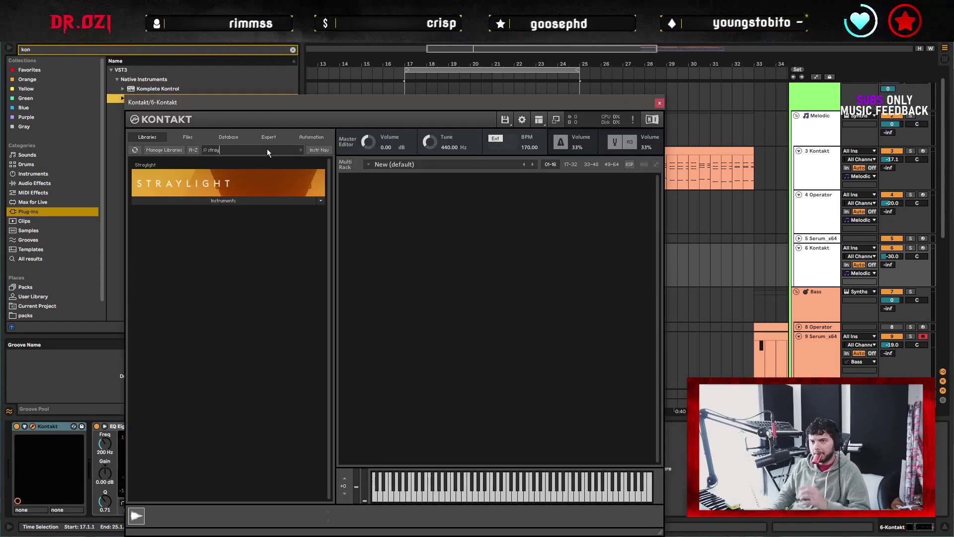
pyautogui.click(230, 201)
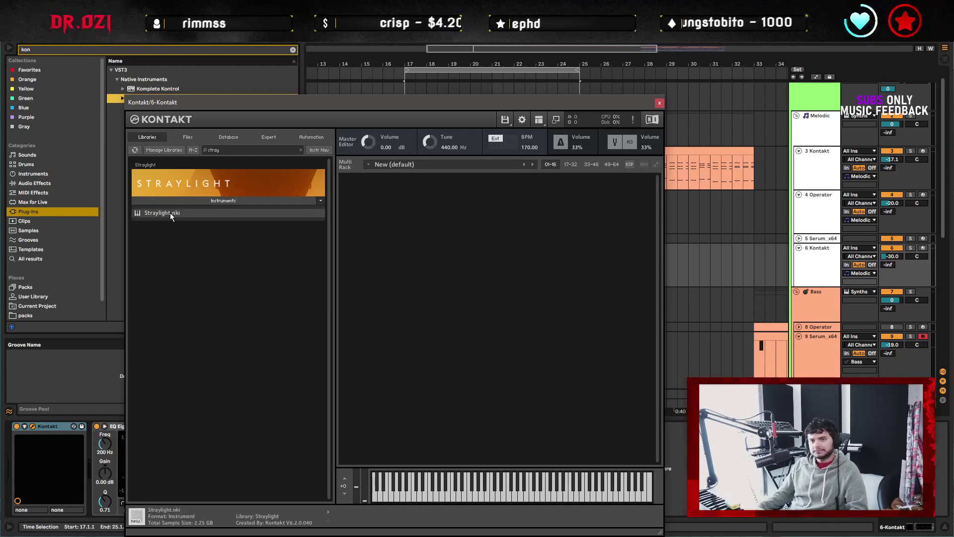
pyautogui.moveTo(544, 300); pyautogui.dragTo(545, 302)
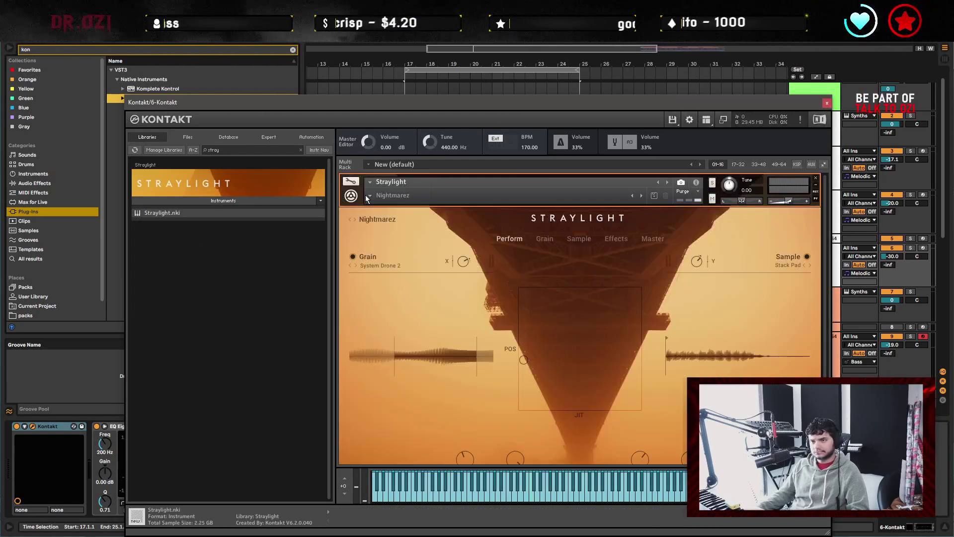
pyautogui.click(368, 196)
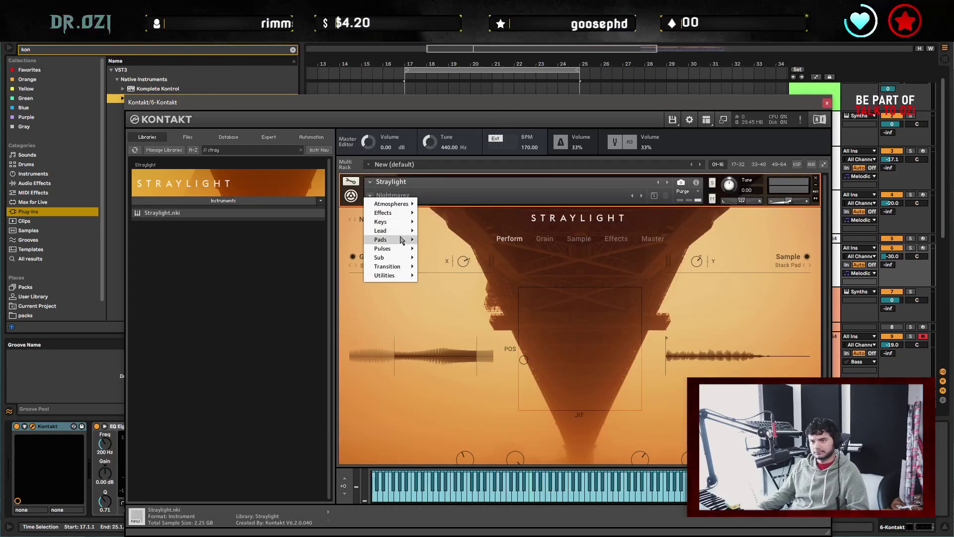
pyautogui.moveTo(401, 240)
pyautogui.click(489, 244)
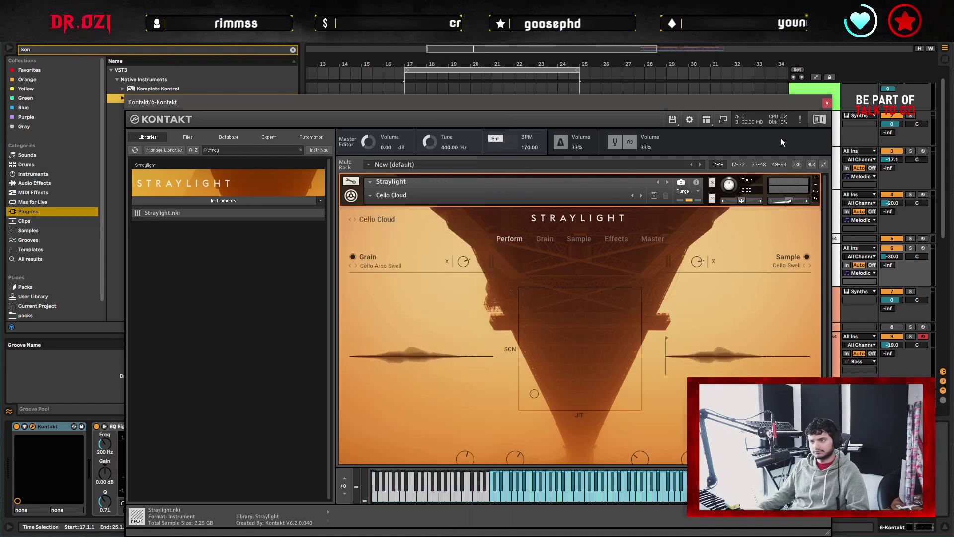
pyautogui.click(827, 105)
# Copy the sustained chords at bars 17 to 25 onto the new Kontakt track and transpose all notes up an octave.
pyautogui.click(418, 263)
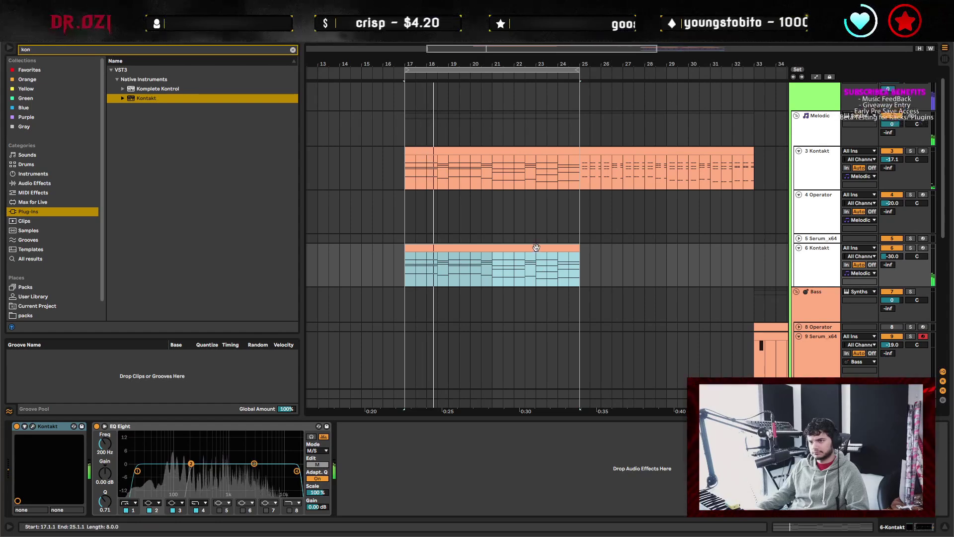
pyautogui.hotkey('shift', 'Tab')
pyautogui.hotkey('ctrl', 'a')
pyautogui.hotkey('shift', 'Up')
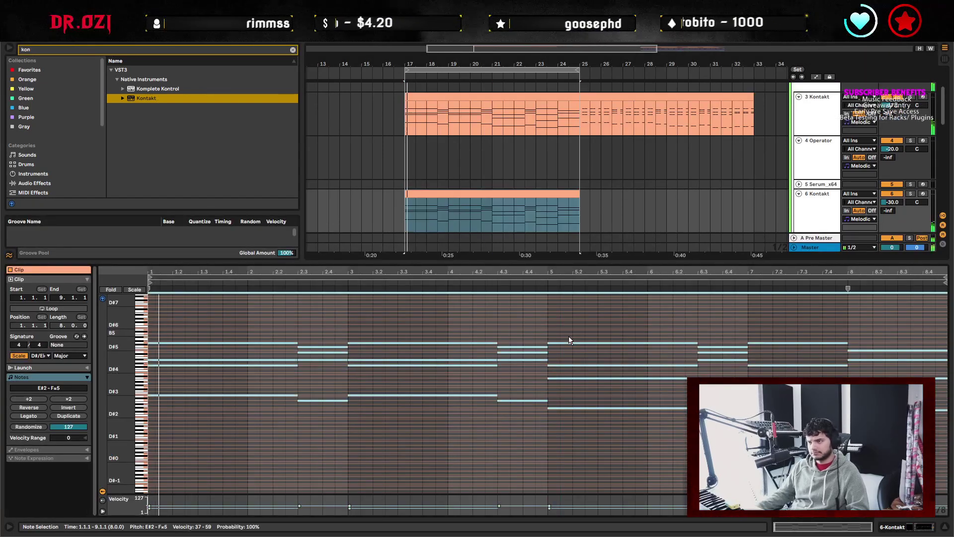
# Play the layered chords and lower the 6 Kontakt track volume to -37.2 dB.
pyautogui.press('space')
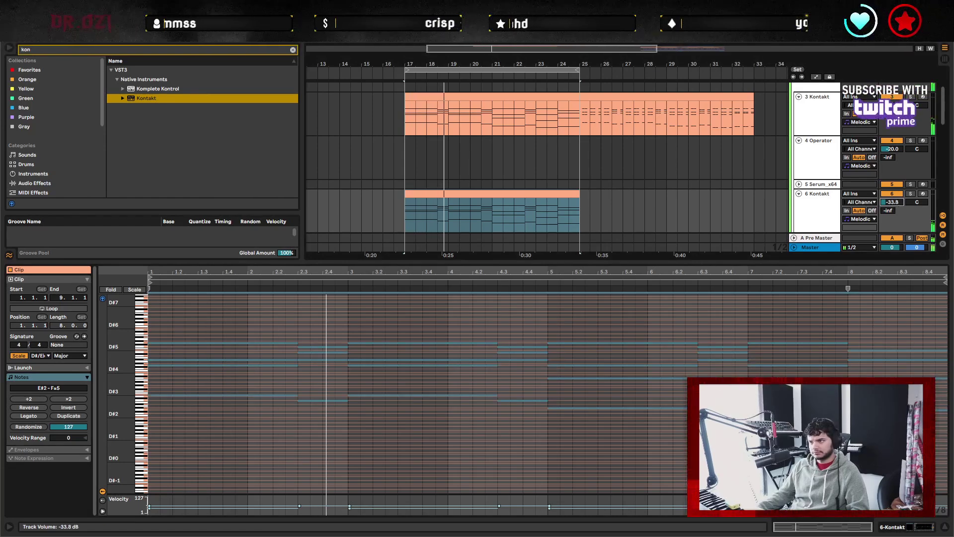
pyautogui.click(536, 223)
pyautogui.click(593, 218)
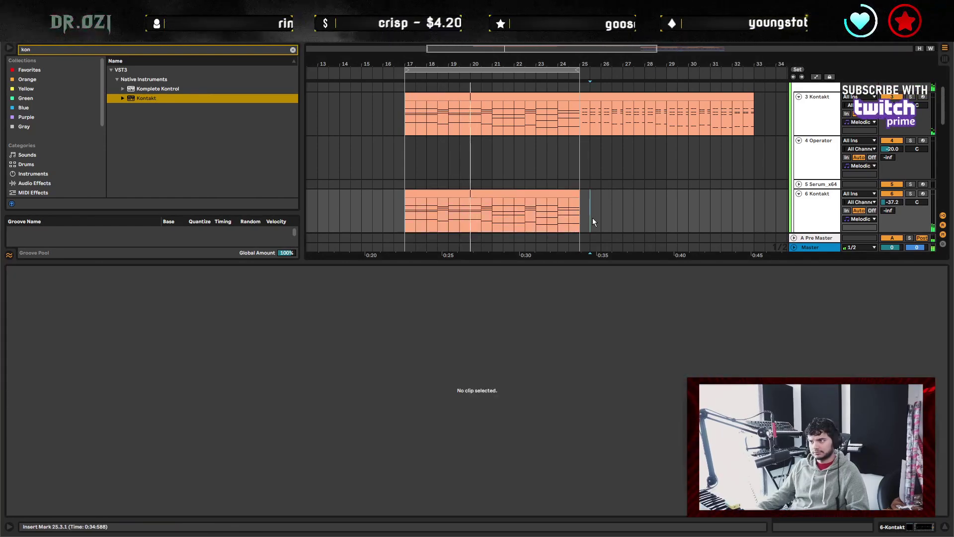
pyautogui.hotkey('shift', 'Tab')
# Open the Kontakt instrument on the 6 Kontakt track and load the Eastern Velocities pad snapshot in Straylight.
pyautogui.click(477, 203)
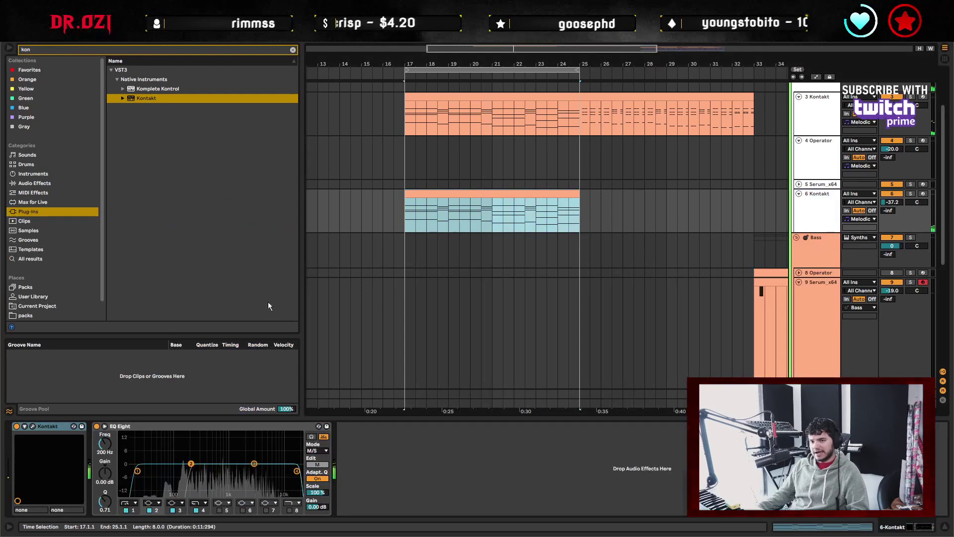
pyautogui.hotkey('ctrl', 'alt', 'p')
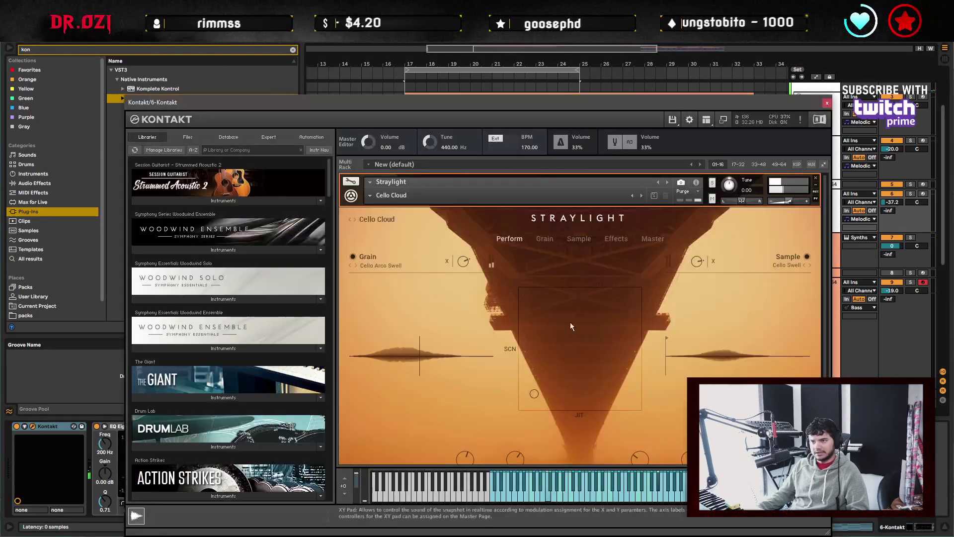
pyautogui.click(370, 195)
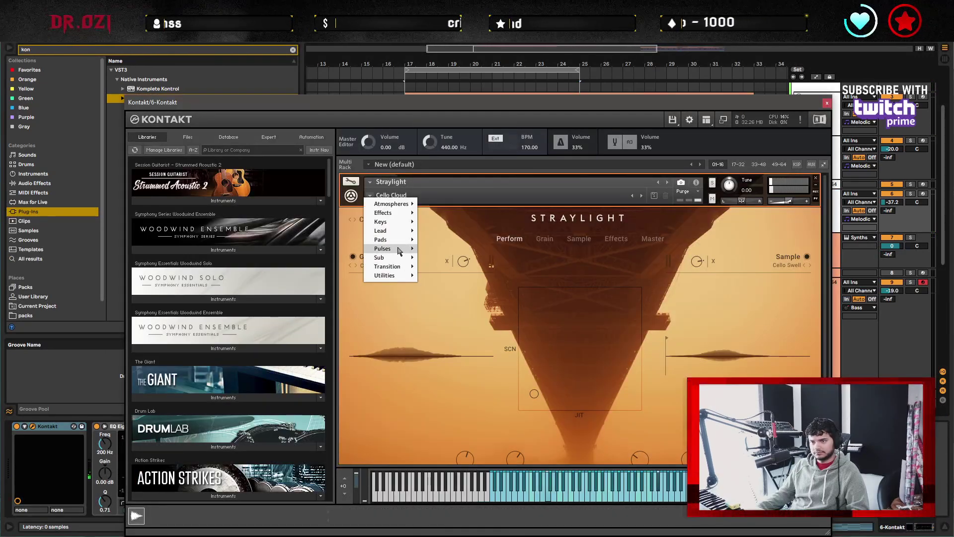
pyautogui.moveTo(398, 239)
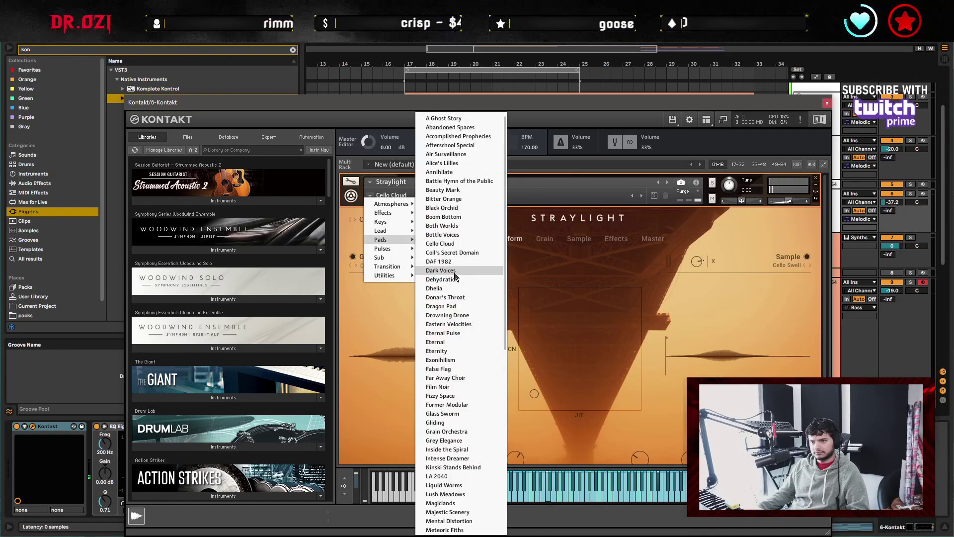
pyautogui.click(448, 324)
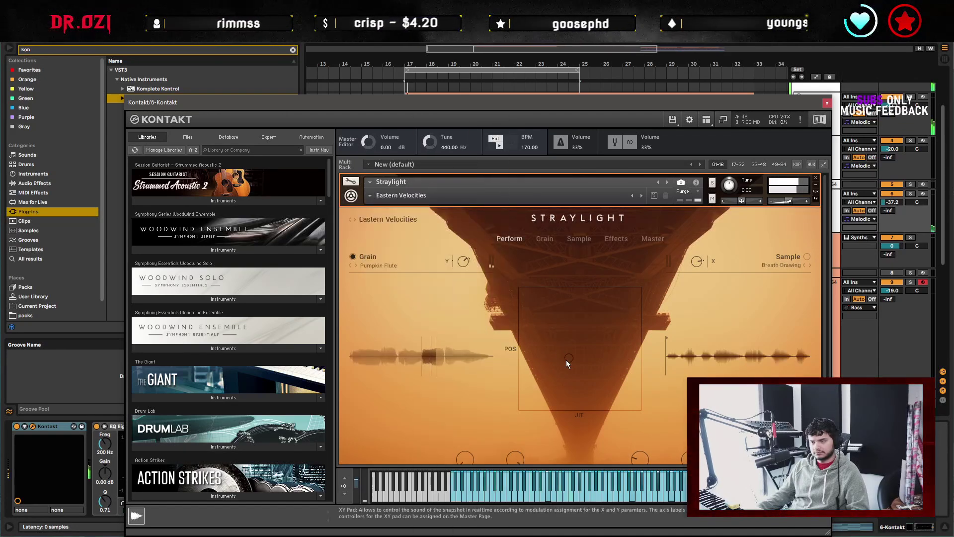
# Audition the following Straylight pad snapshots one after another and settle on False Flag.
pyautogui.click(640, 196)
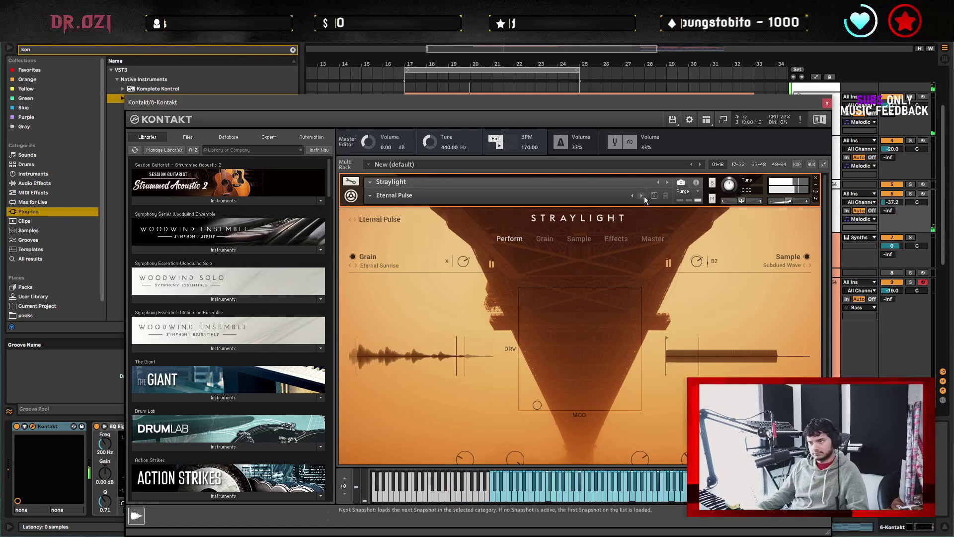
pyautogui.click(642, 195)
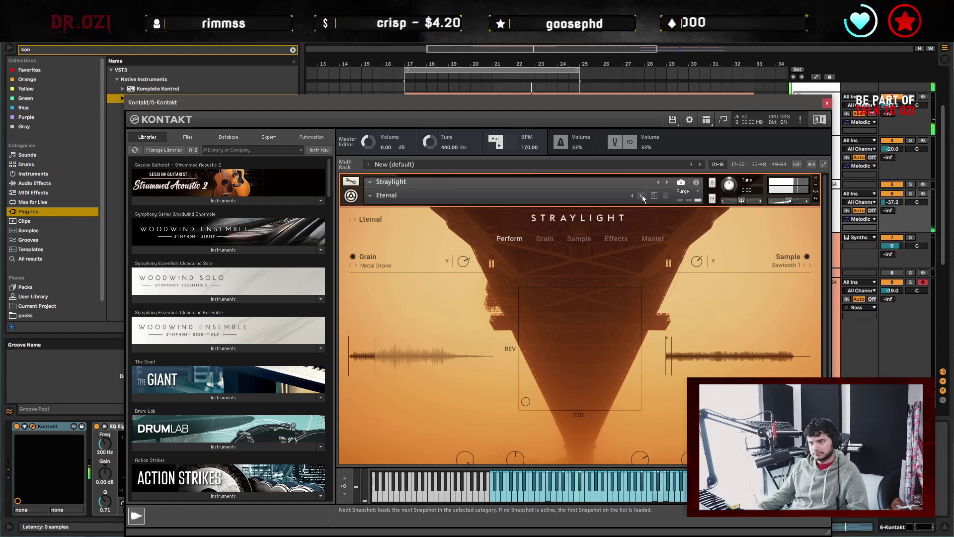
pyautogui.click(642, 195)
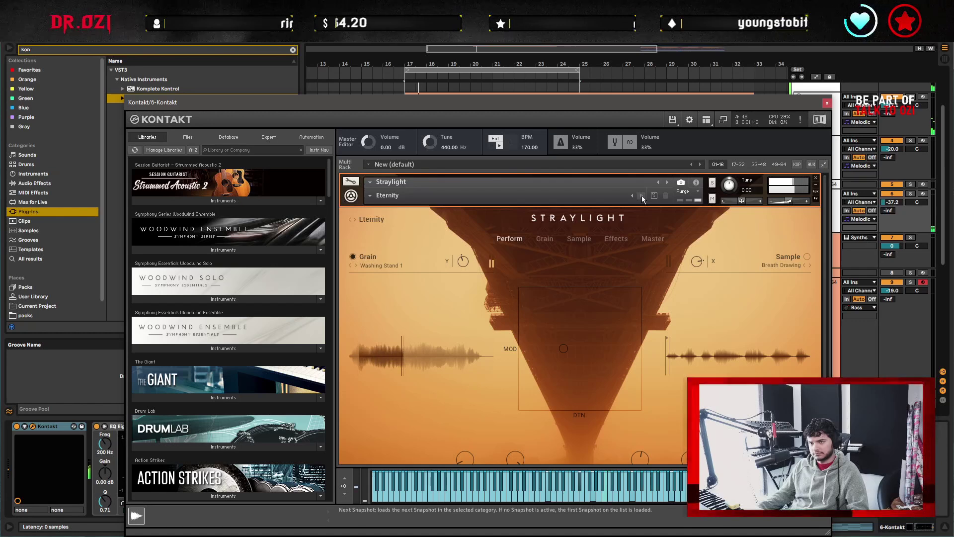
pyautogui.click(641, 196)
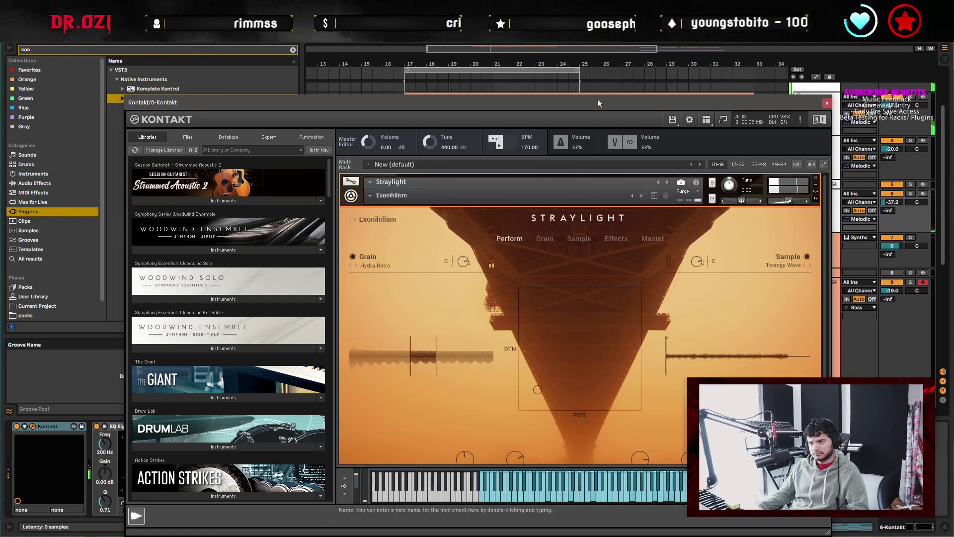
pyautogui.moveTo(573, 103); pyautogui.dragTo(493, 64)
pyautogui.click(560, 157)
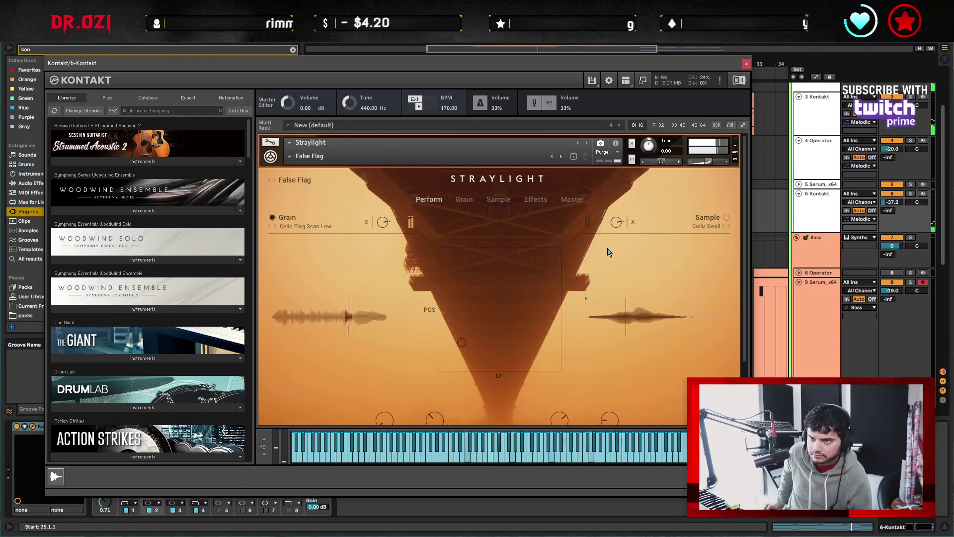
# Close the Kontakt instrument window and lower the 6 Kontakt track volume to -40.7 dB.
pyautogui.click(746, 64)
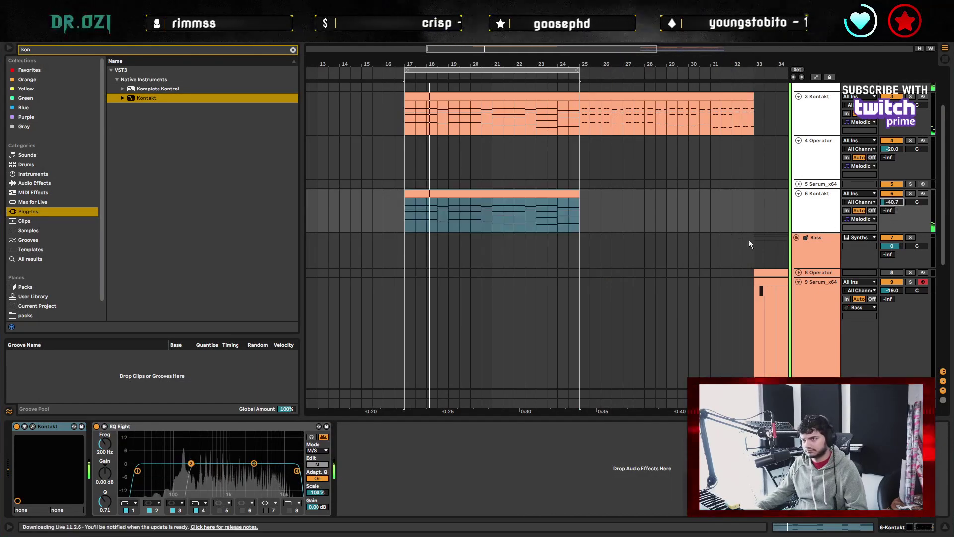
pyautogui.scroll(3, 829, 226)
pyautogui.scroll(-2, 640, 285)
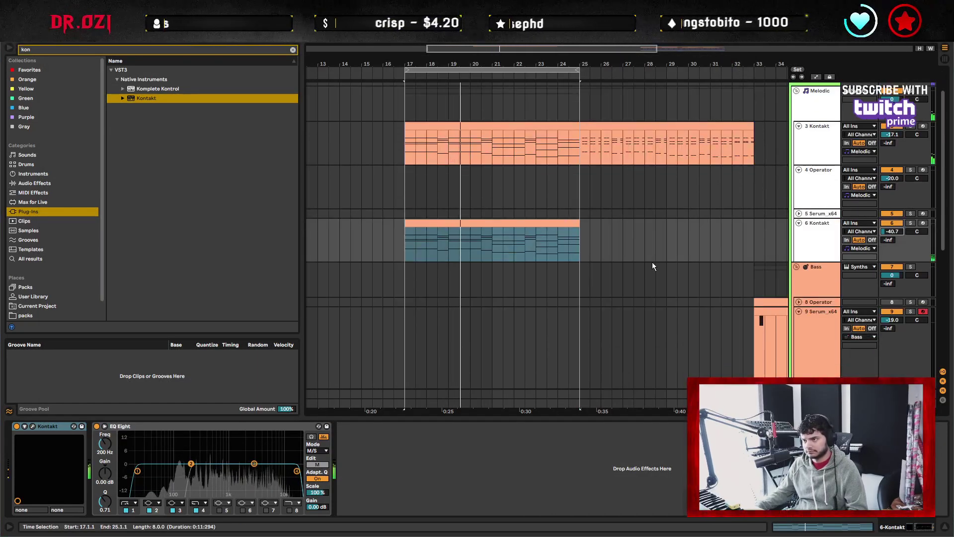
pyautogui.scroll(-2, 641, 264)
pyautogui.scroll(3, 597, 274)
# Show the notes of the 3 Kontakt chord clip at bars 17 to 25 and listen to its opening bars.
pyautogui.click(481, 242)
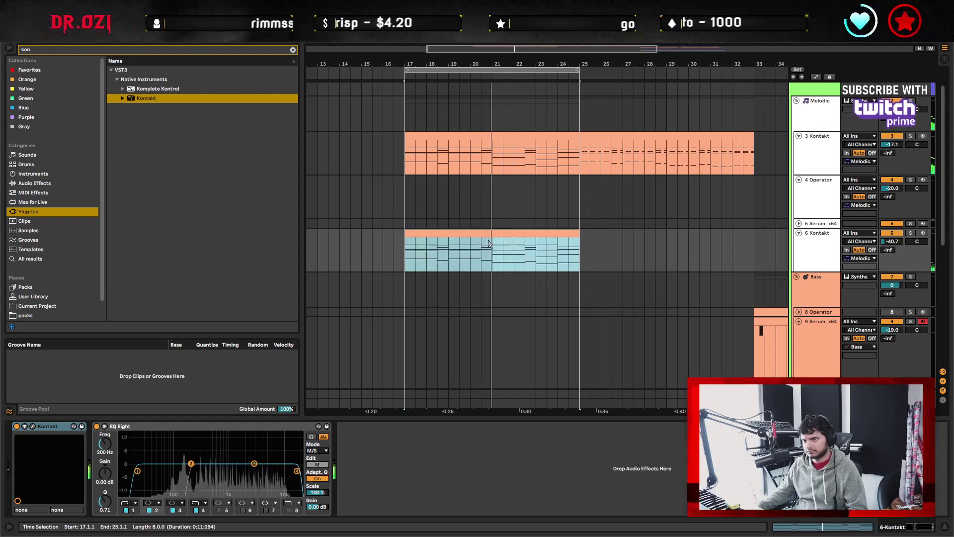
pyautogui.doubleClick(514, 132)
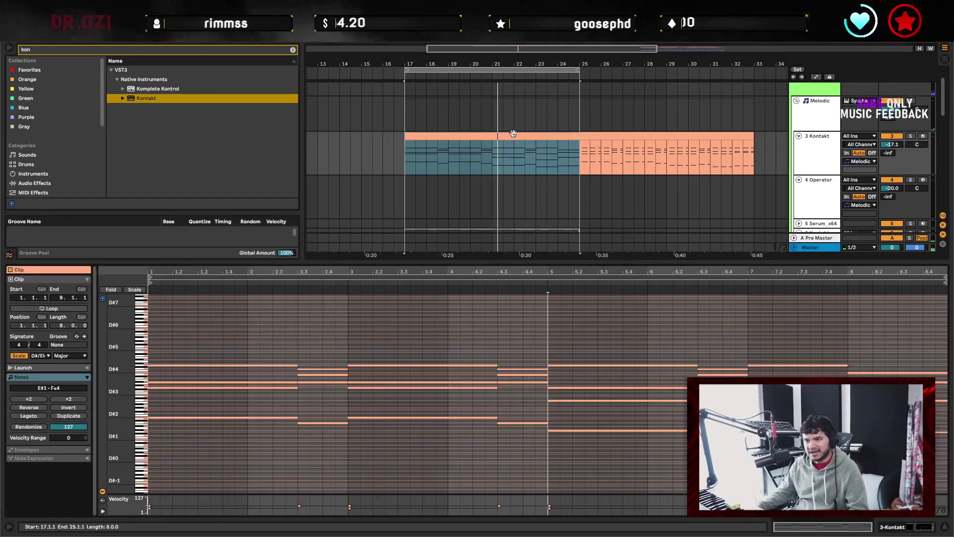
pyautogui.press('space')
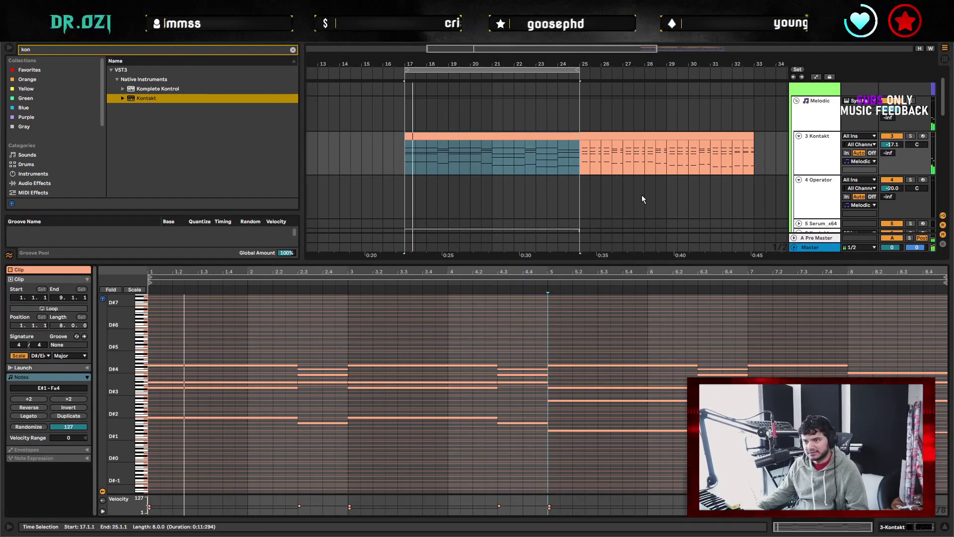
pyautogui.click(349, 340)
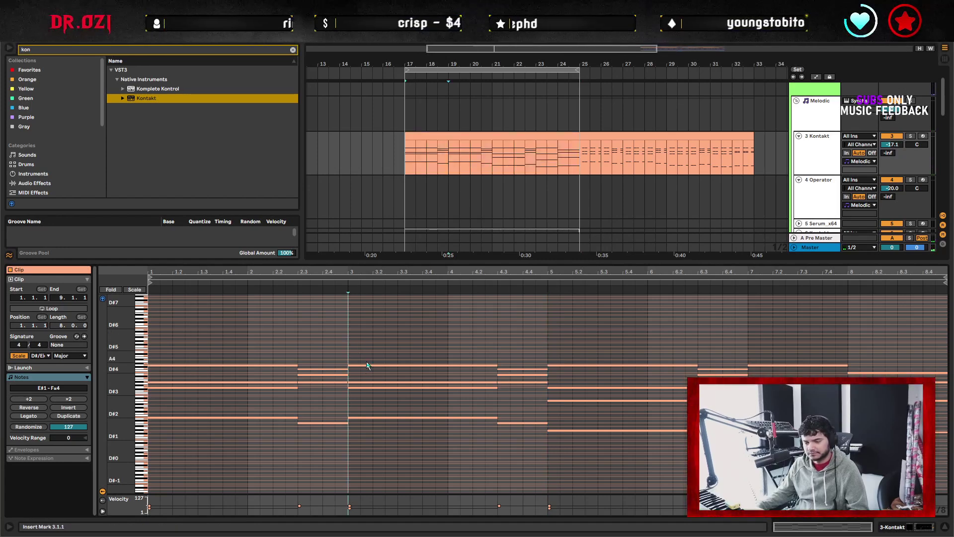
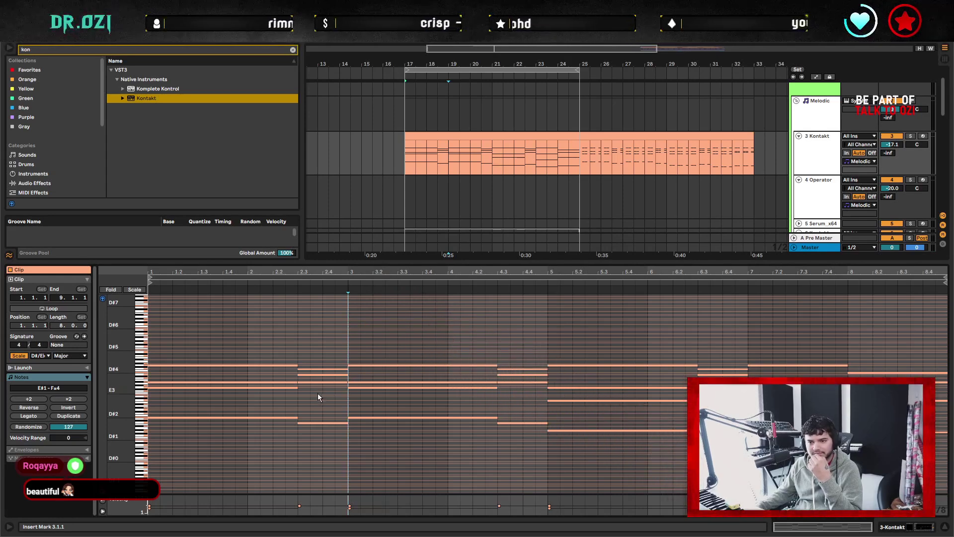
# Delete every note in the 3 Kontakt clip at bars 17 to 25 except the opening D#2.
pyautogui.click(496, 189)
pyautogui.hscroll(10, 496, 189)
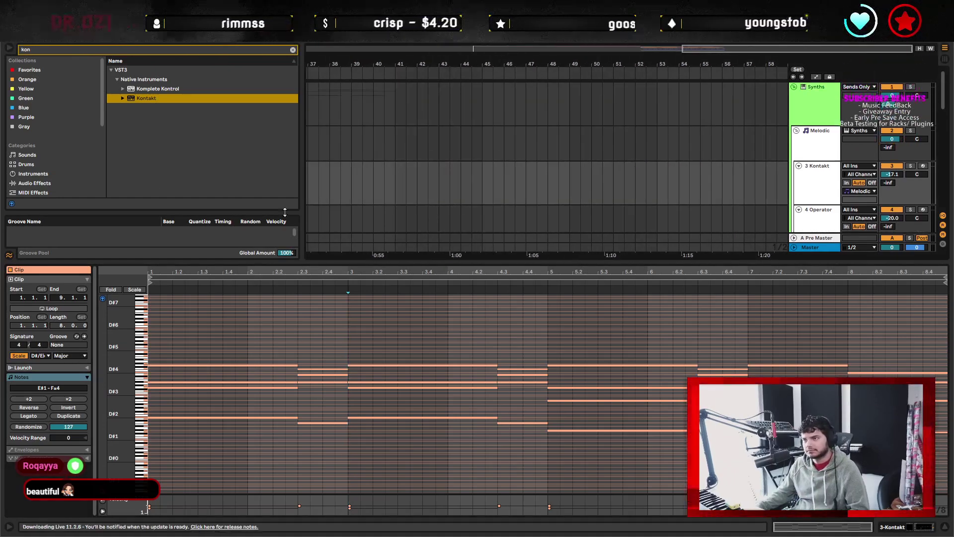
pyautogui.click(442, 197)
pyautogui.hscroll(-10, 442, 197)
pyautogui.moveTo(522, 144); pyautogui.dragTo(349, 144)
pyautogui.click(306, 357)
pyautogui.moveTo(306, 357); pyautogui.dragTo(944, 358)
pyautogui.press('Delete')
pyautogui.hotkey('ctrl', 'a')
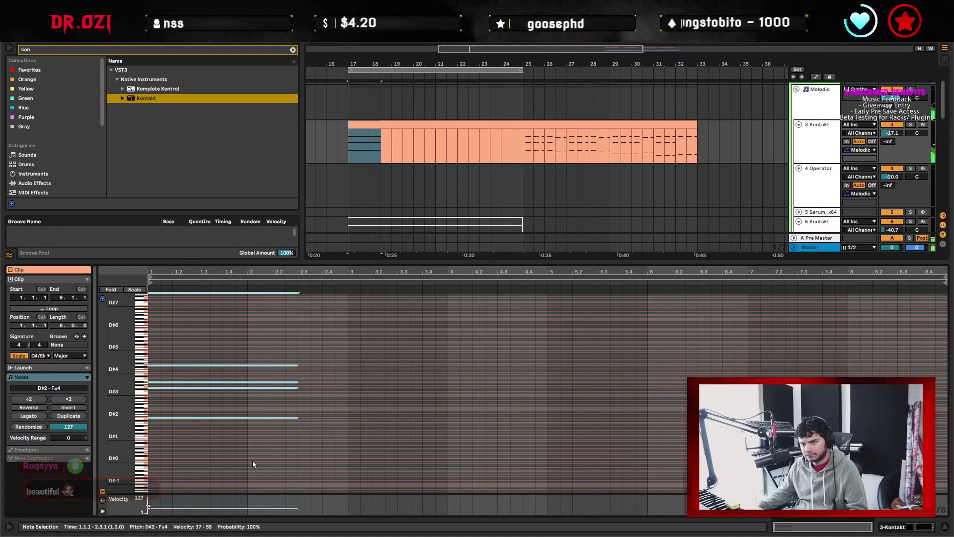
pyautogui.keyDown('shift'); pyautogui.click(295, 419); pyautogui.keyUp('shift')
pyautogui.press('Delete')
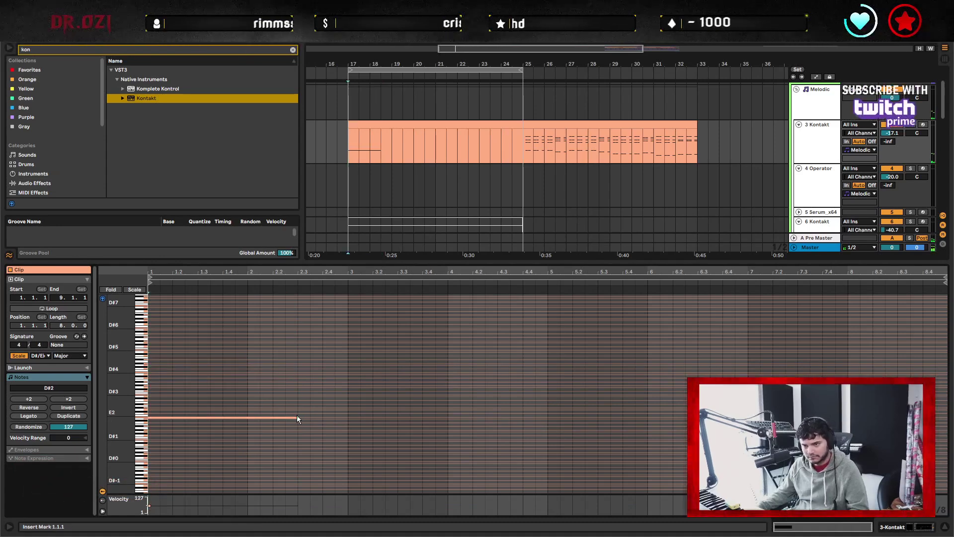
# Shorten the opening D#2 to end at 1.1.3, add an equally short B#2 right after it, and play both.
pyautogui.moveTo(297, 416); pyautogui.dragTo(187, 411)
pyautogui.click(163, 384)
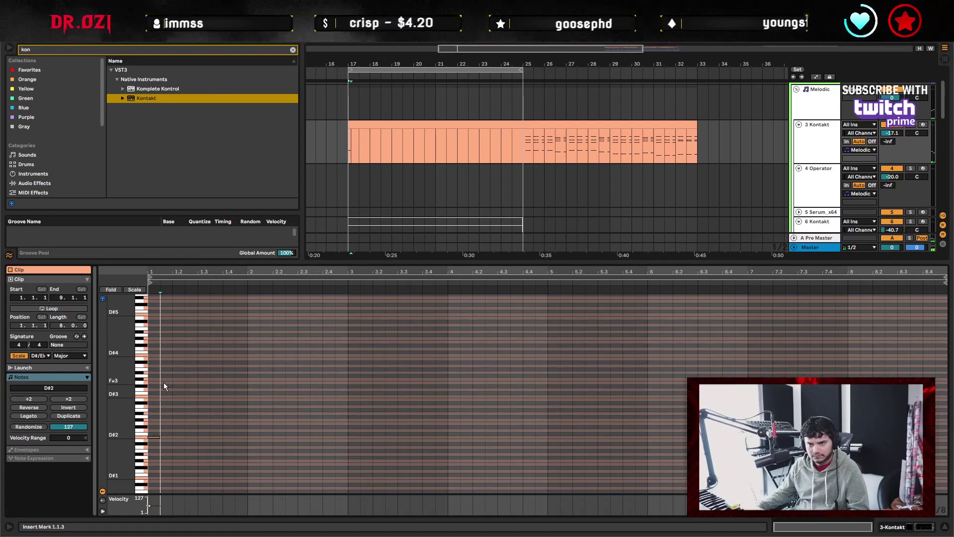
pyautogui.scroll(3, 158, 406)
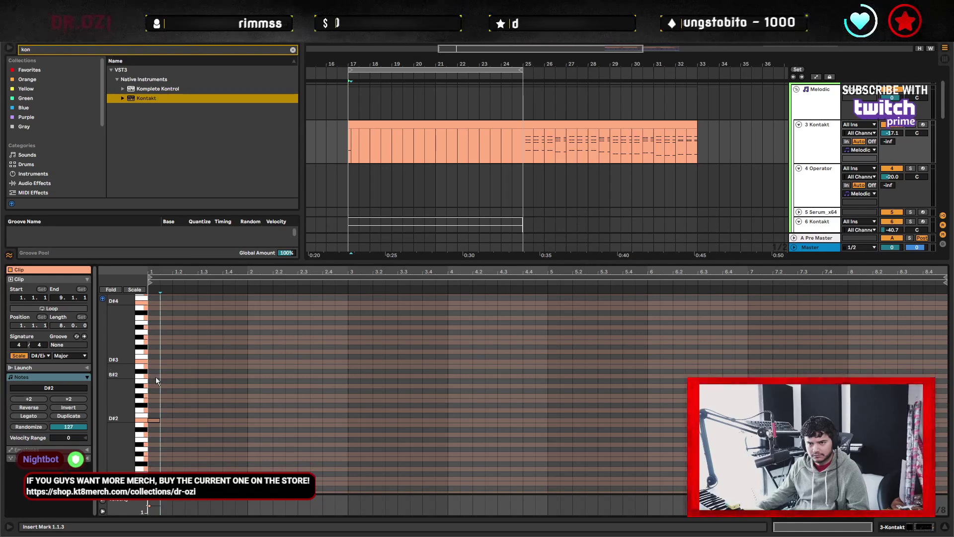
pyautogui.doubleClick(166, 375)
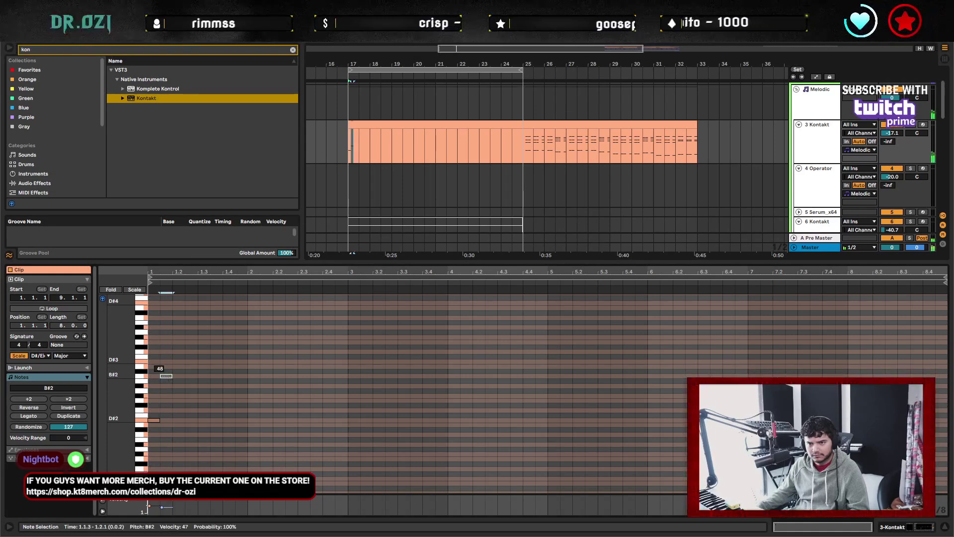
pyautogui.press('space')
pyautogui.hotkey('ctrl', 'z')
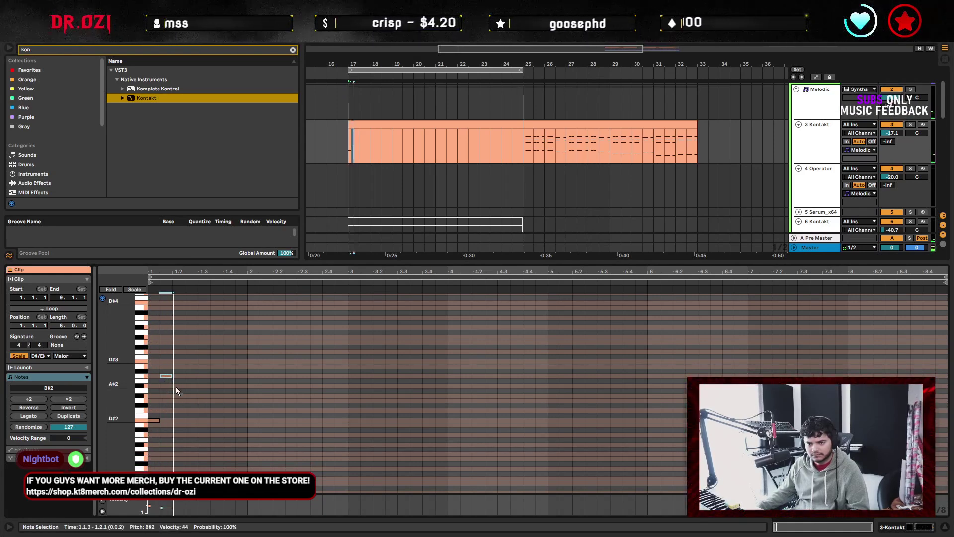
# Add a short D#2 note after the B#2, place it at 1.2.3, and play the pattern.
pyautogui.doubleClick(178, 420)
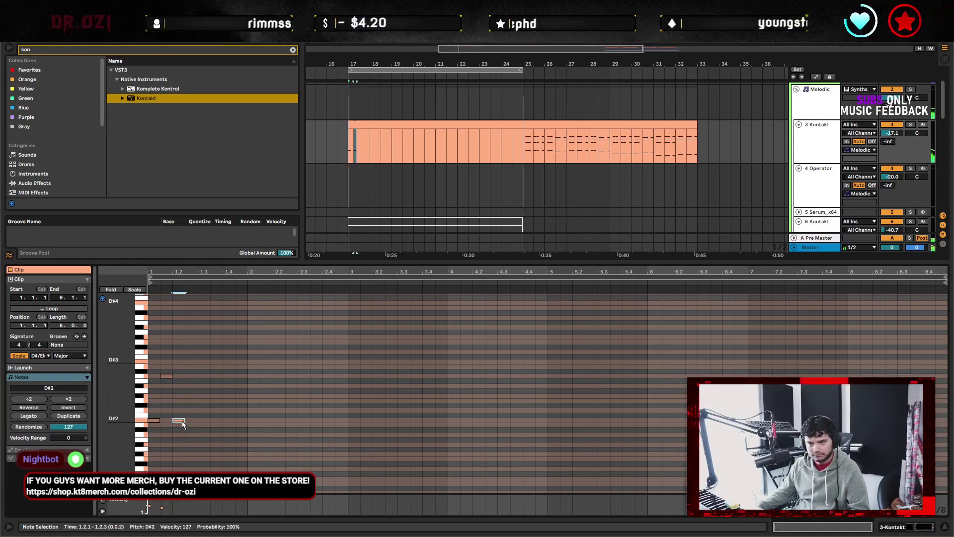
pyautogui.hotkey('ctrl', 'z')
pyautogui.click(157, 421)
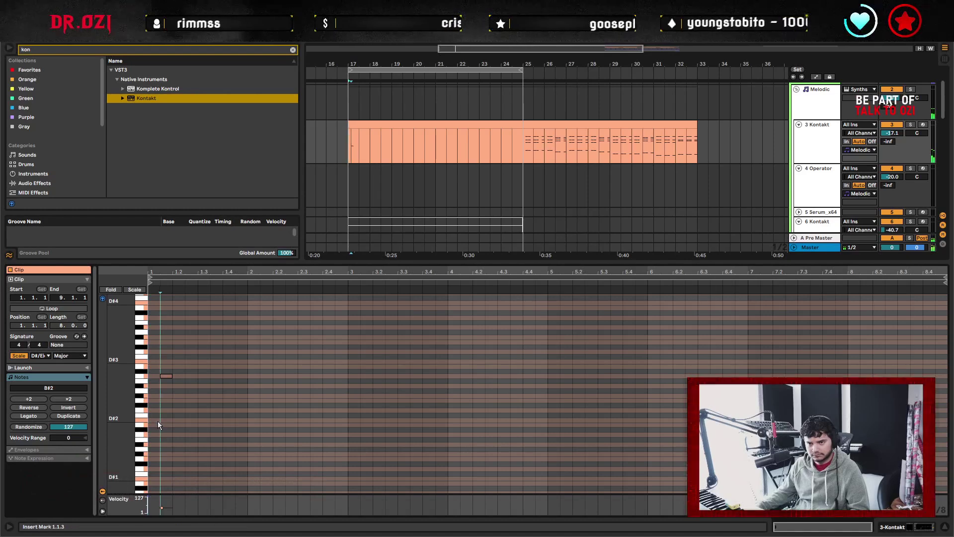
pyautogui.hotkey('ctrl', 'shift', 'z')
pyautogui.hotkey('ctrl', 'shift', 'z')
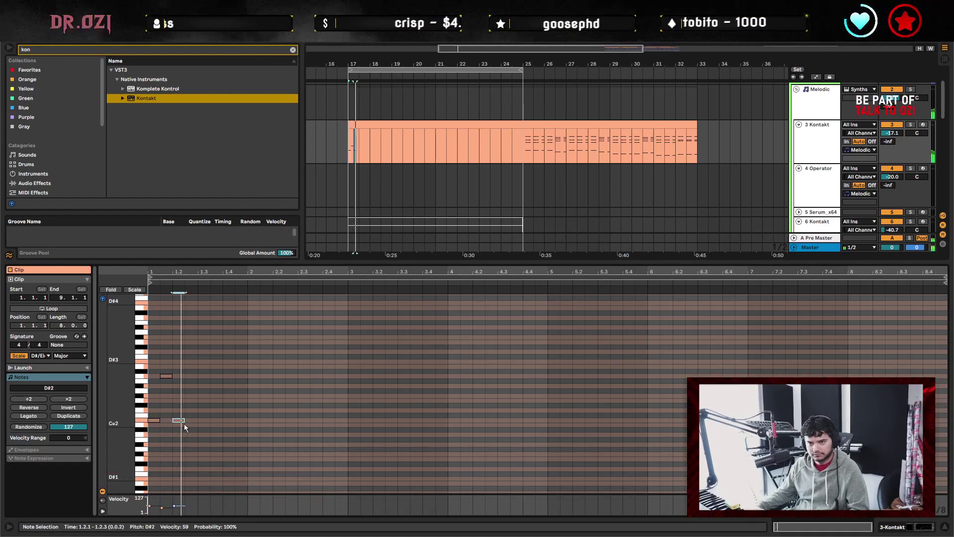
pyautogui.moveTo(181, 420); pyautogui.dragTo(193, 421)
pyautogui.press('space')
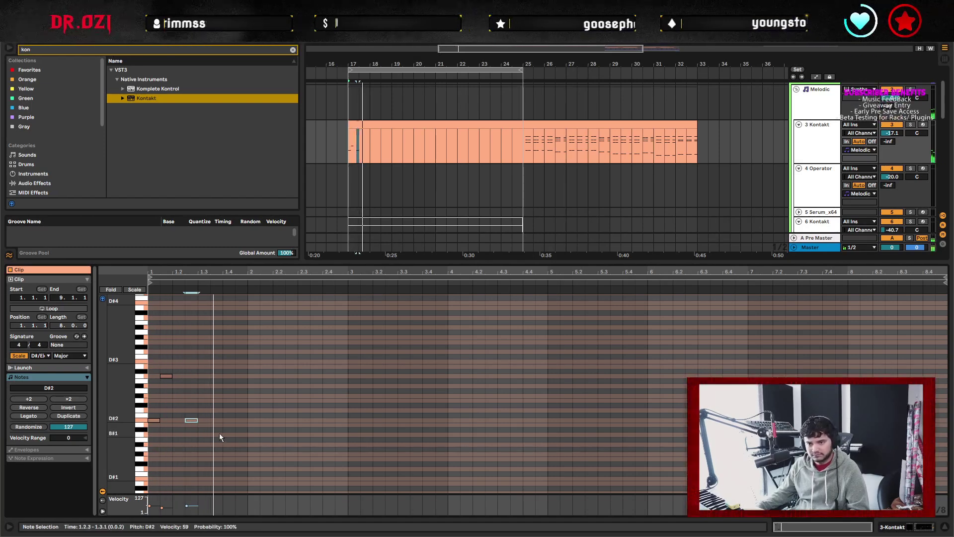
# Add another short D#2 at 1.4.1 and lower its velocity to match the earlier notes.
pyautogui.doubleClick(228, 420)
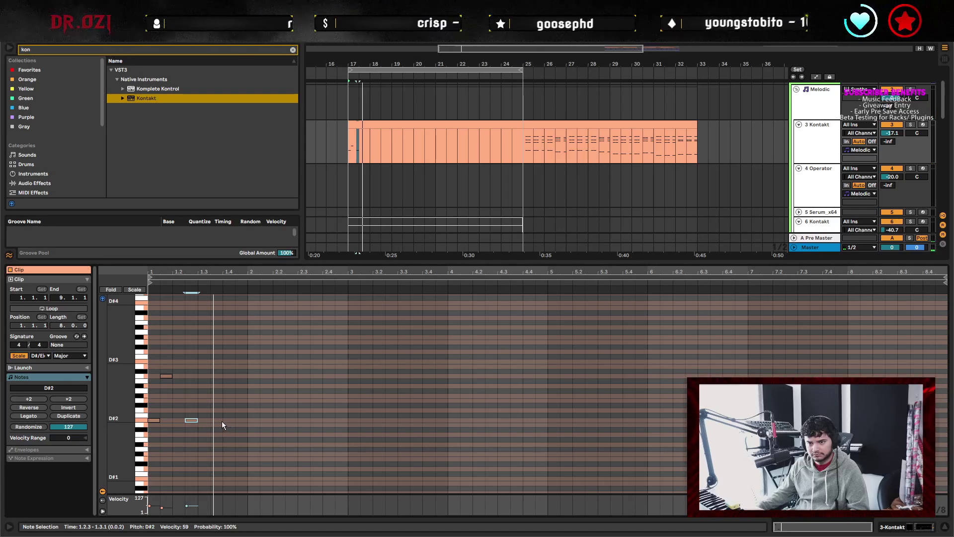
pyautogui.press('space')
pyautogui.moveTo(224, 496); pyautogui.dragTo(224, 505)
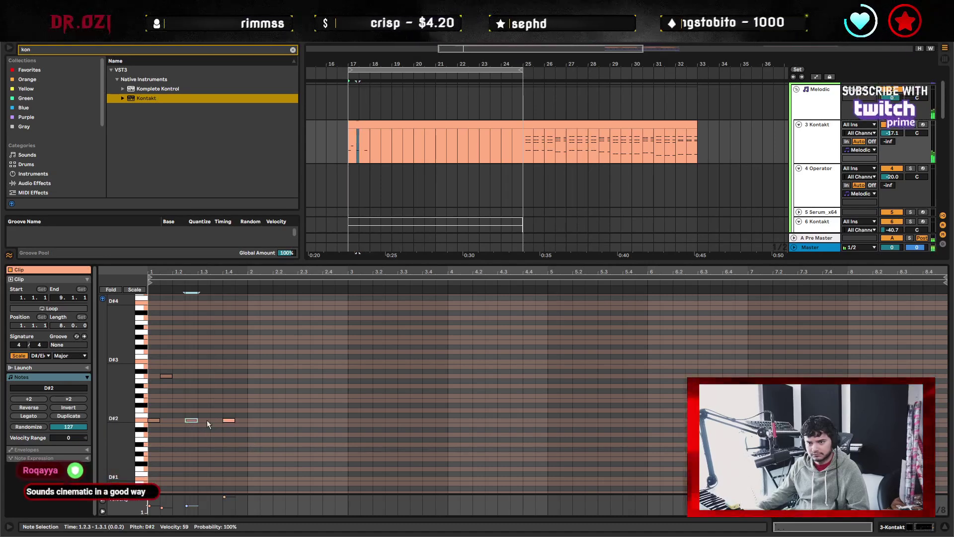
# Continue the pattern into the second bar with short B#1 notes at 2.1.3 and 2.3.1.
pyautogui.doubleClick(253, 420)
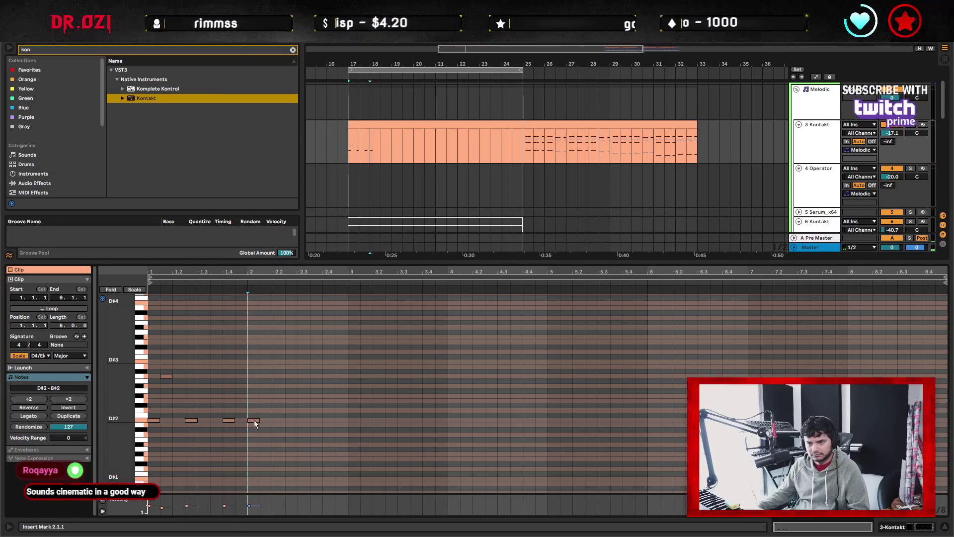
pyautogui.moveTo(254, 420); pyautogui.dragTo(255, 426)
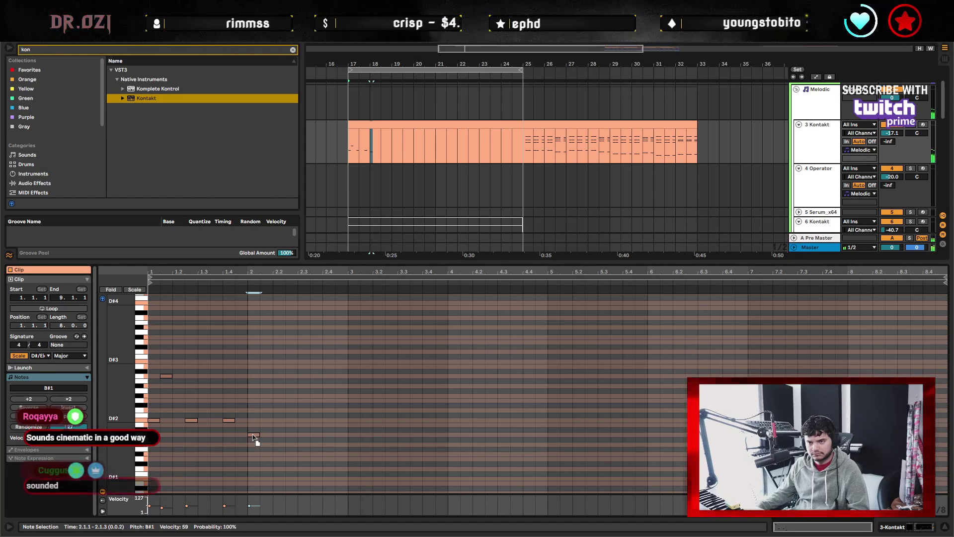
pyautogui.press('space')
pyautogui.moveTo(254, 441); pyautogui.dragTo(269, 437)
pyautogui.doubleClick(301, 436)
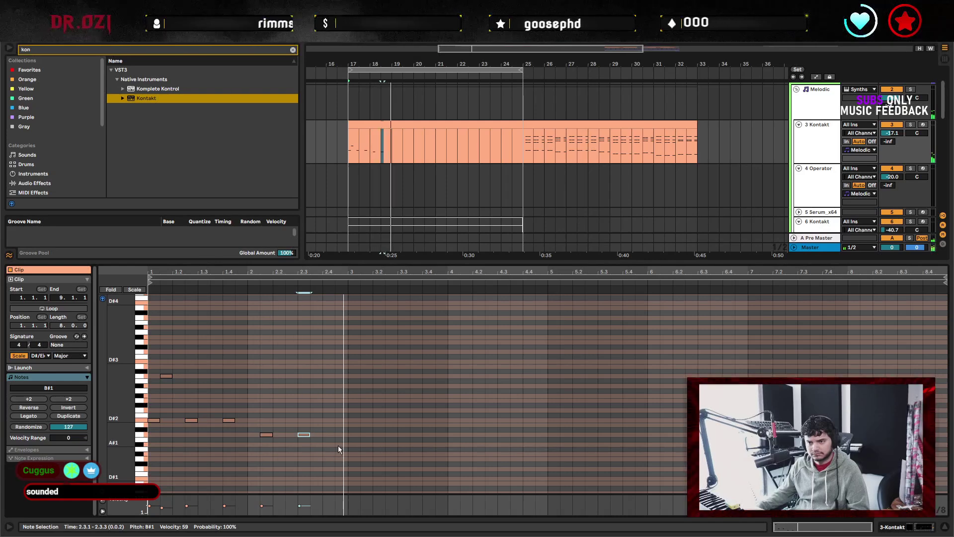
# Loop the first two bars of the clip around all the pattern notes and play the loop.
pyautogui.hotkey('ctrl', 'a')
pyautogui.press('space')
pyautogui.hotkey('ctrl', 'l')
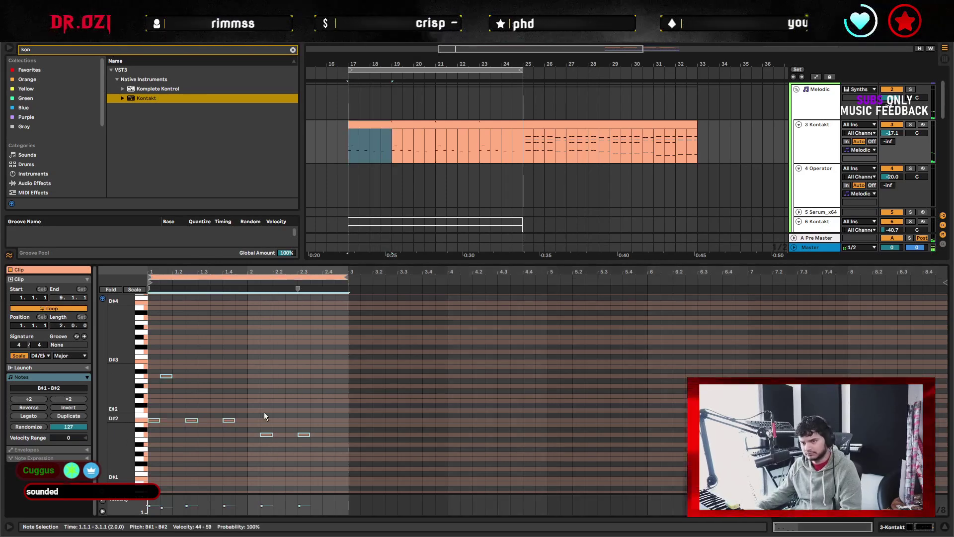
pyautogui.press('space')
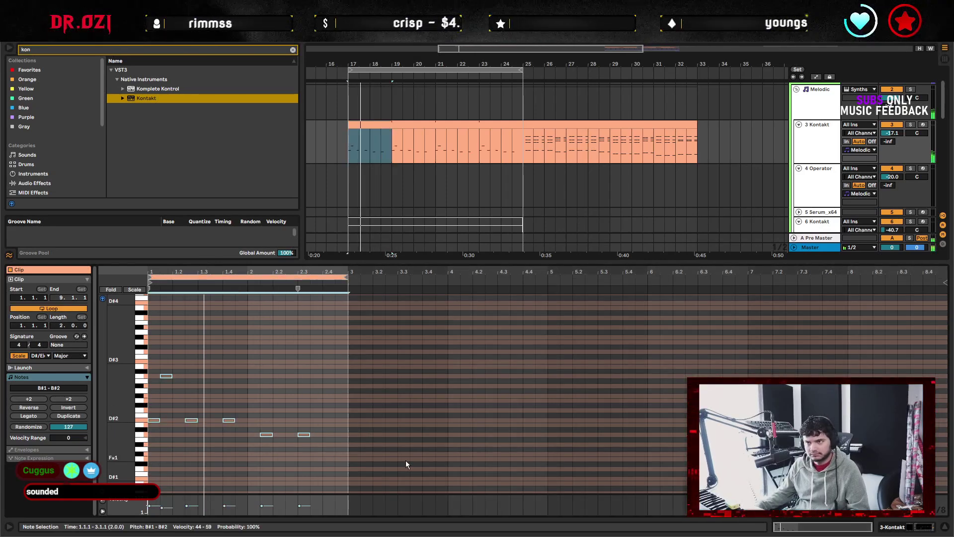
pyautogui.click(350, 393)
pyautogui.hscroll(3, 618, 170)
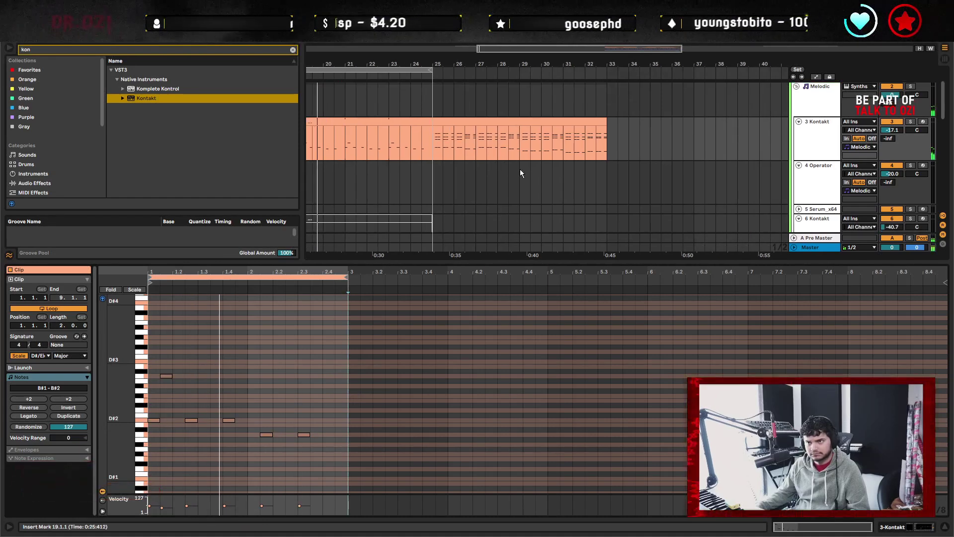
pyautogui.hscroll(3, 662, 180)
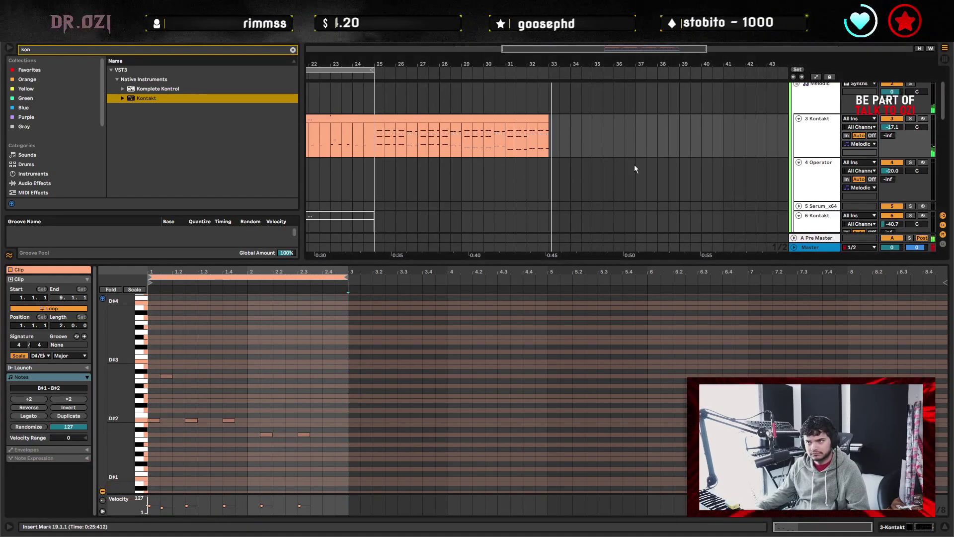
pyautogui.hscroll(-3, 517, 187)
pyautogui.click(418, 129)
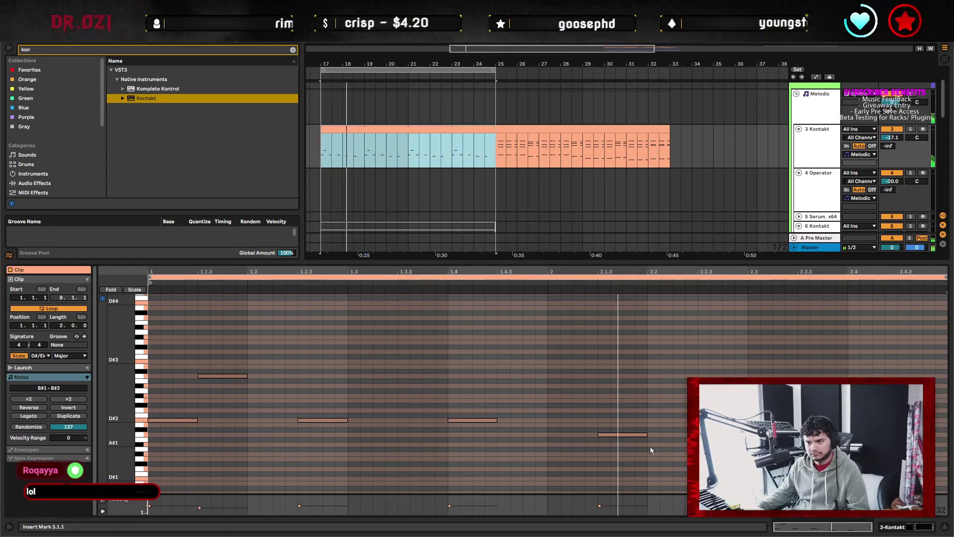
pyautogui.click(643, 393)
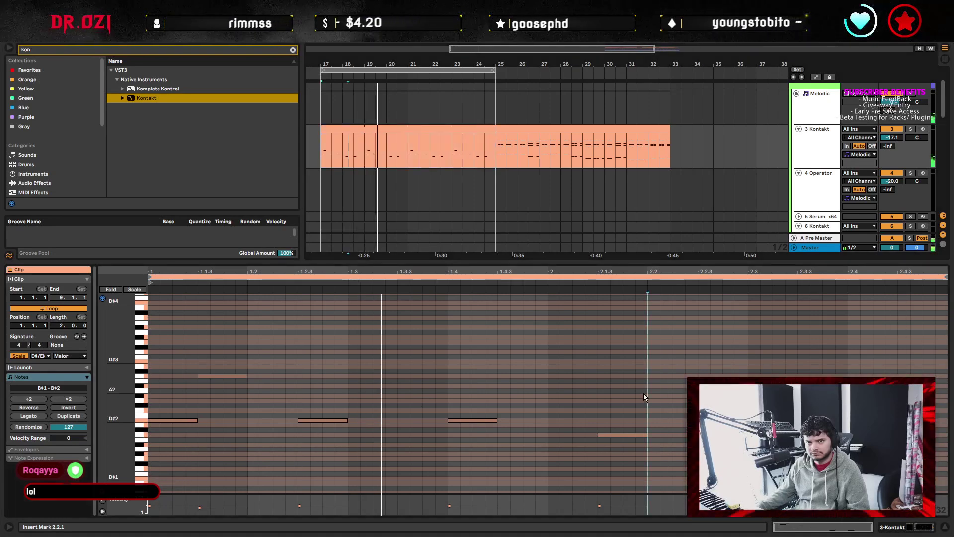
# Copy the three D#2 notes, paste them an octave higher at the same positions, and raise the copies to F×3.
pyautogui.moveTo(141, 361); pyautogui.dragTo(199, 432)
pyautogui.scroll(2, 206, 389)
pyautogui.moveTo(490, 437); pyautogui.dragTo(148, 420)
pyautogui.hotkey('ctrl', 'c')
pyautogui.hotkey('ctrl', 'v')
pyautogui.hotkey('shift', 'Up')
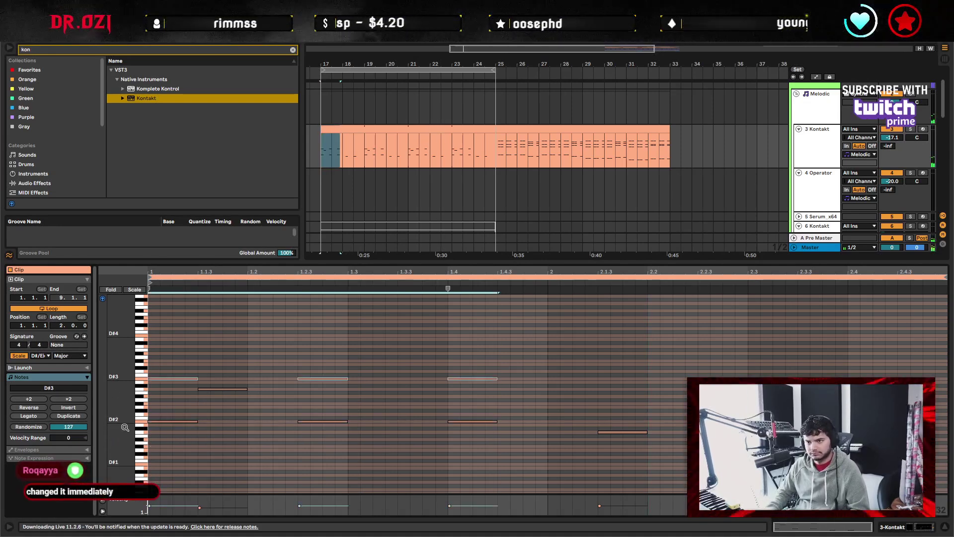
pyautogui.press('Up')
pyautogui.press('Up')
pyautogui.press('Up')
pyautogui.press('Up')
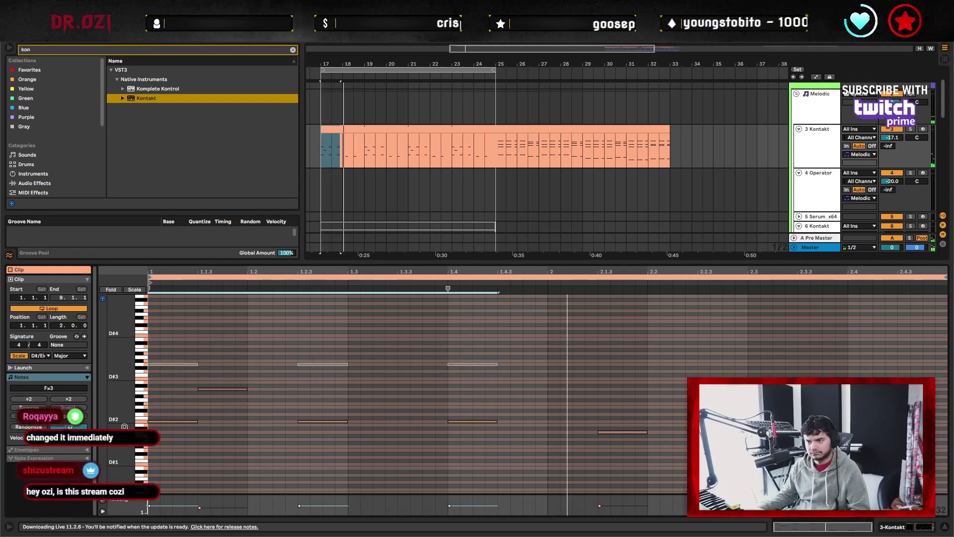
# Duplicate the three F×3 notes starting at 2.1.3 and delete the last copy at 2.4.3.
pyautogui.hotkey('ctrl', 'd')
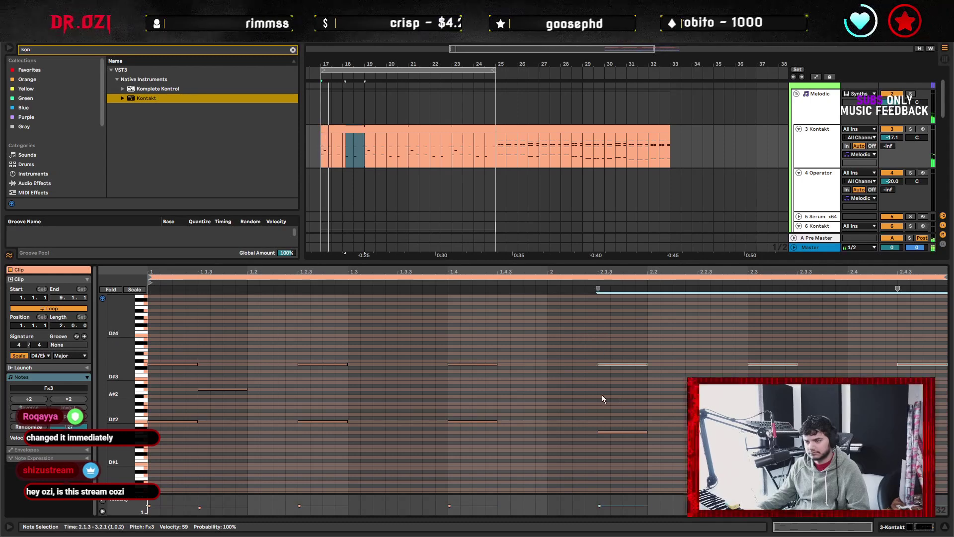
pyautogui.click(785, 338)
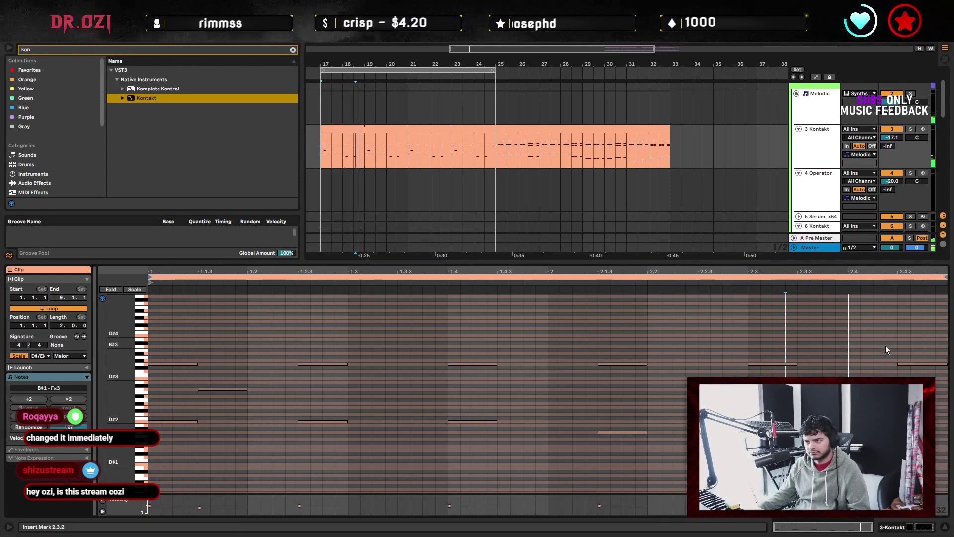
pyautogui.doubleClick(904, 364)
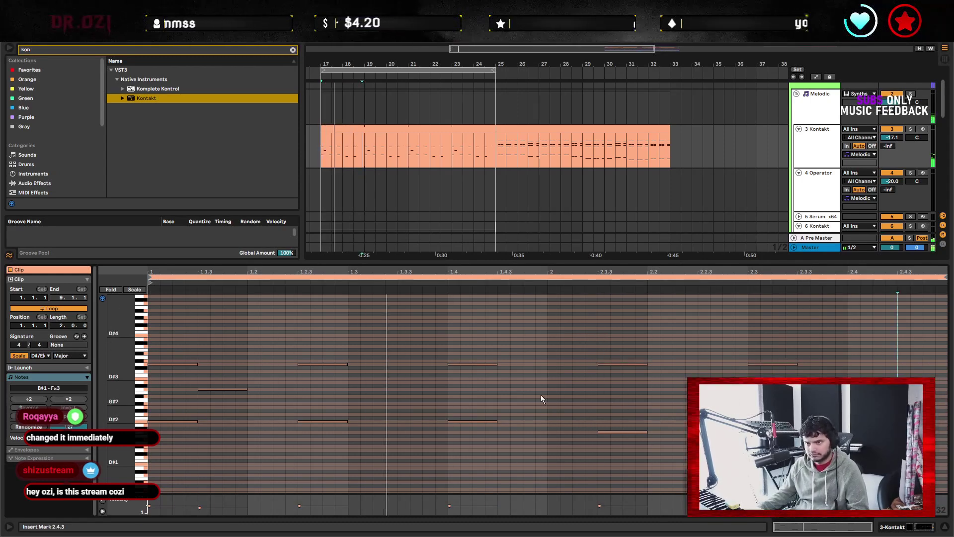
# Raise the whole row of F×3 notes to G#3 and lower all except the first one back to F×3.
pyautogui.click(141, 364)
pyautogui.press('Up')
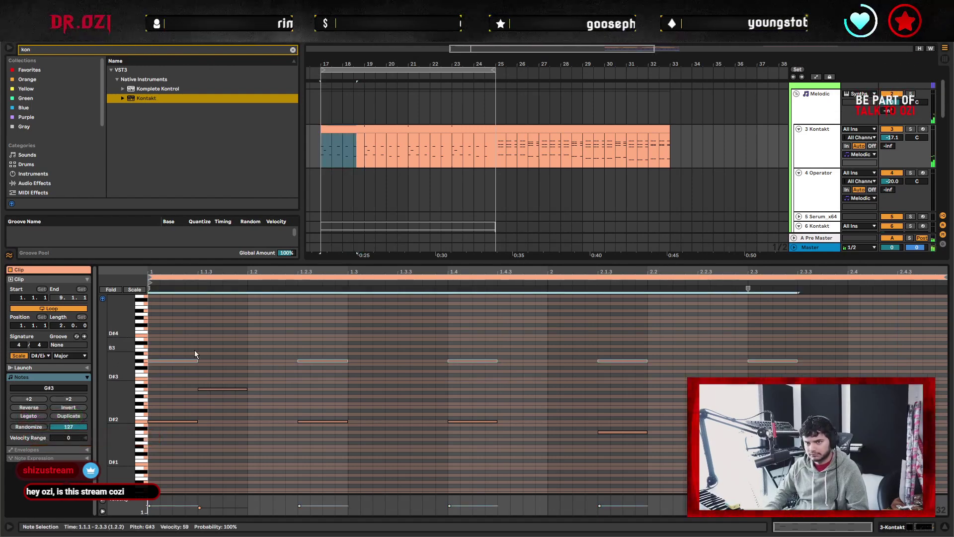
pyautogui.press('Up')
pyautogui.press('Down')
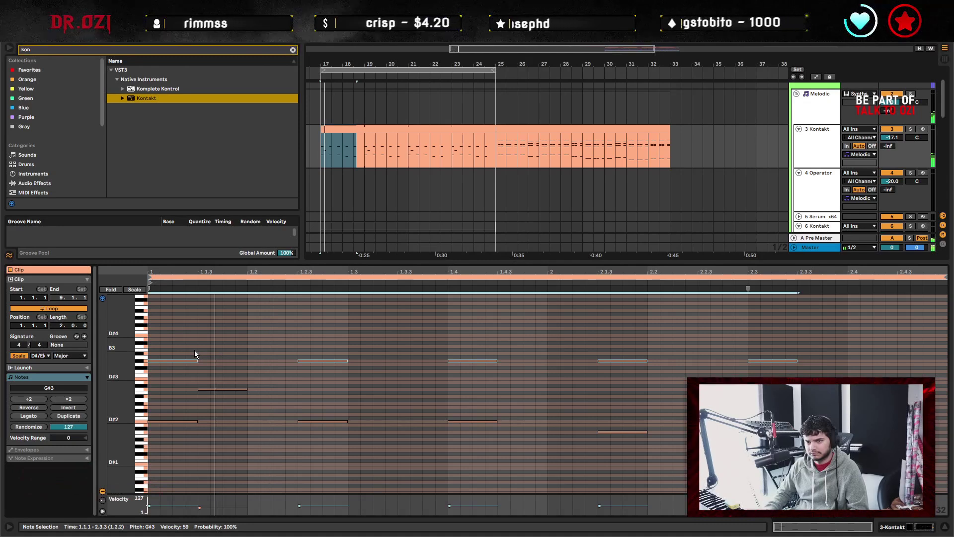
pyautogui.keyDown('shift'); pyautogui.click(173, 361); pyautogui.keyUp('shift')
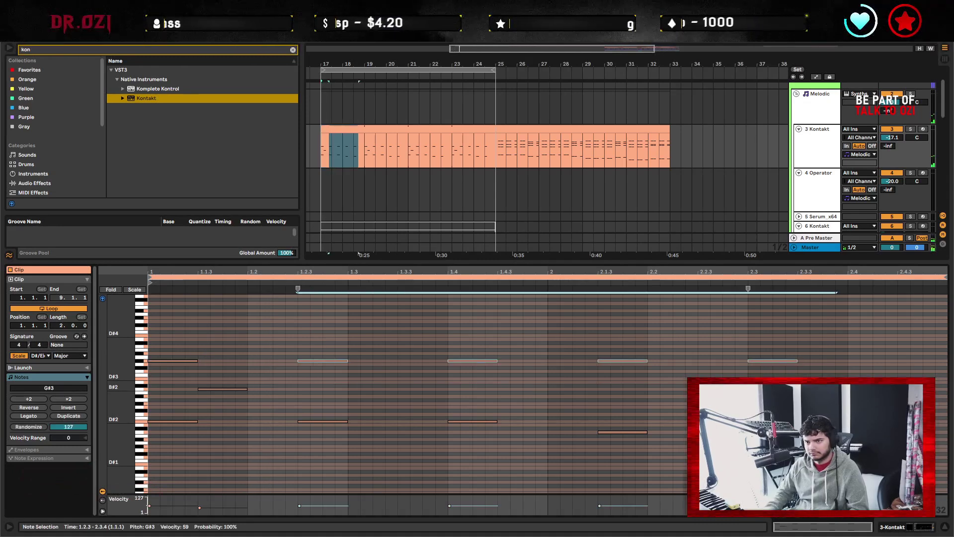
pyautogui.press('Down')
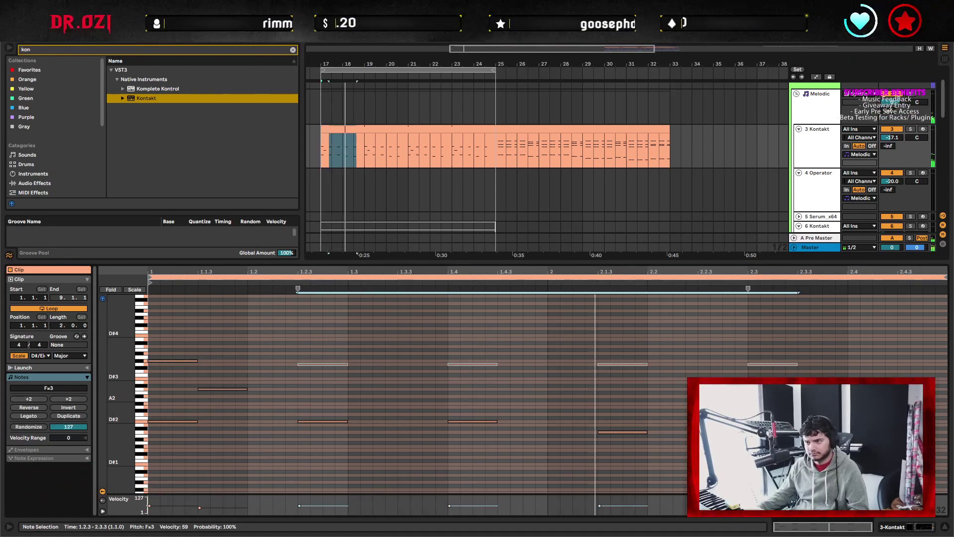
# Transpose the two upper notes at 2.1.3 and 2.3.1 to E#3.
pyautogui.click(735, 338)
pyautogui.moveTo(624, 356); pyautogui.dragTo(776, 393)
pyautogui.press('Up')
pyautogui.click(618, 338)
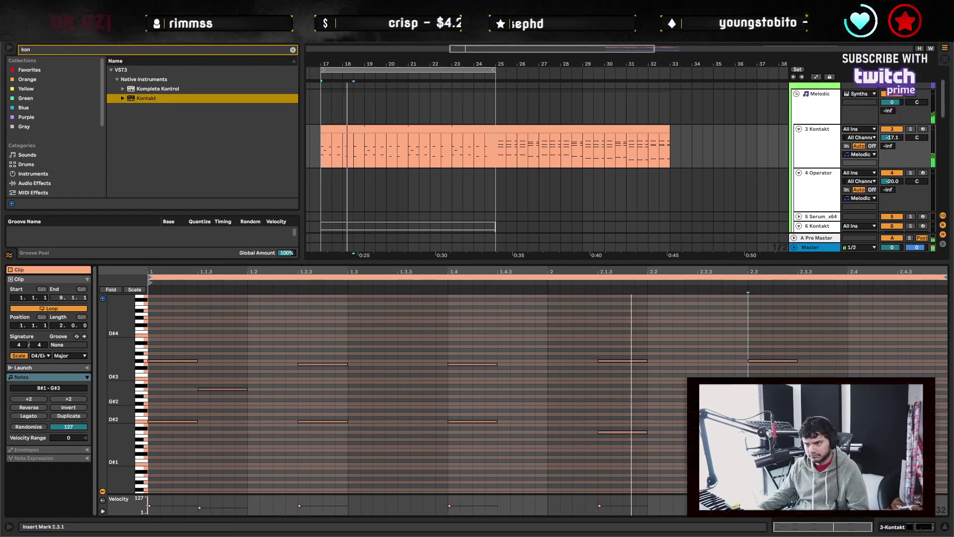
pyautogui.moveTo(572, 357); pyautogui.dragTo(812, 363)
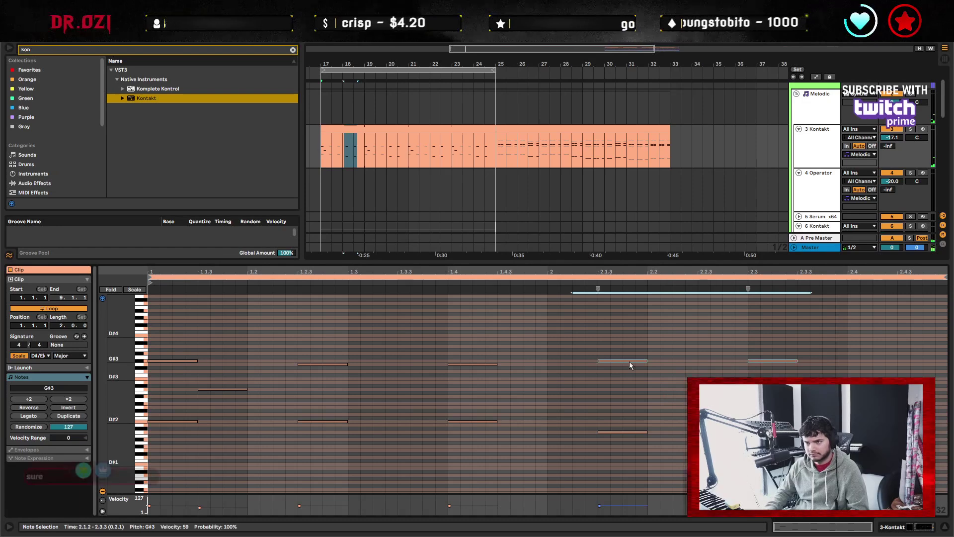
pyautogui.press('Down')
pyautogui.press('Down')
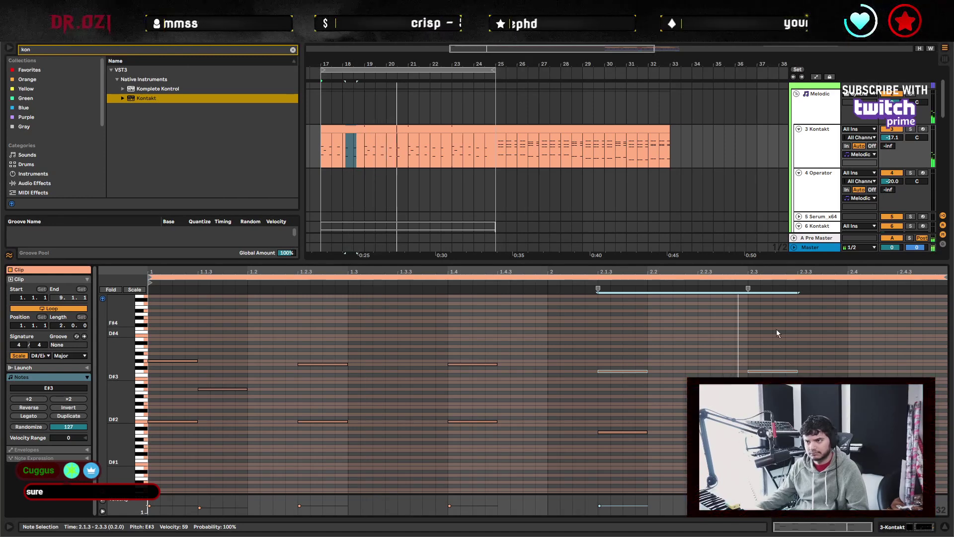
# Play the bass section from bar 33, return playback to bar 17, and reopen the clip's notes.
pyautogui.hotkey('ctrl', 'alt', 'l')
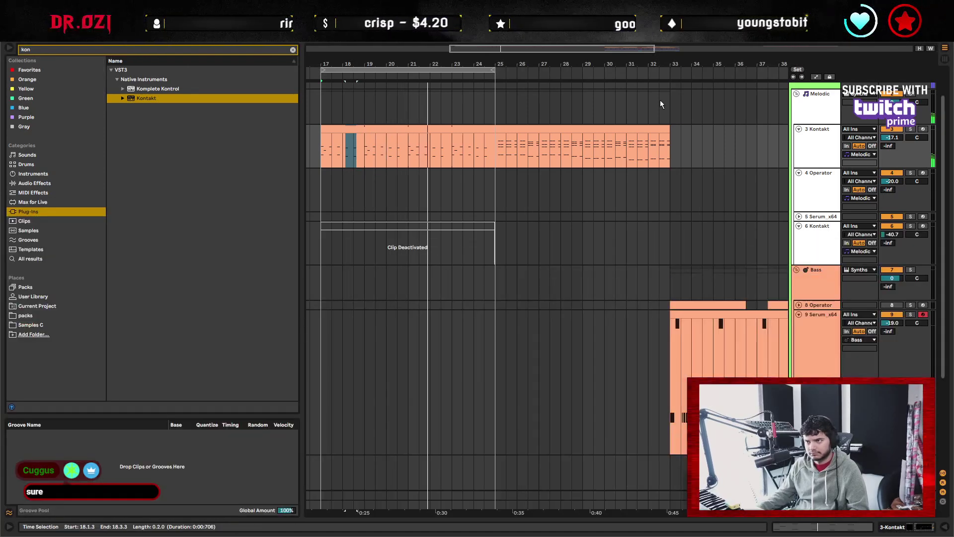
pyautogui.click(673, 253)
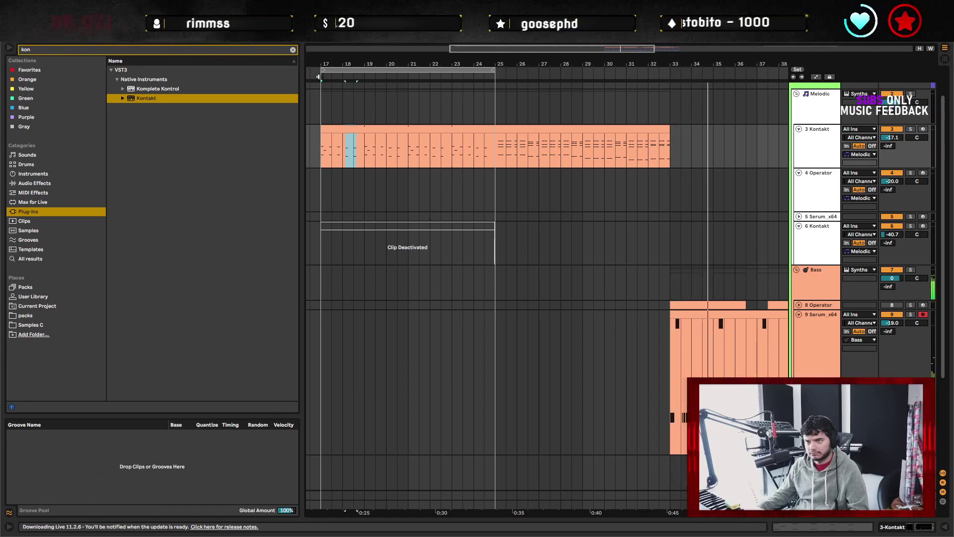
pyautogui.press('space')
pyautogui.press('space')
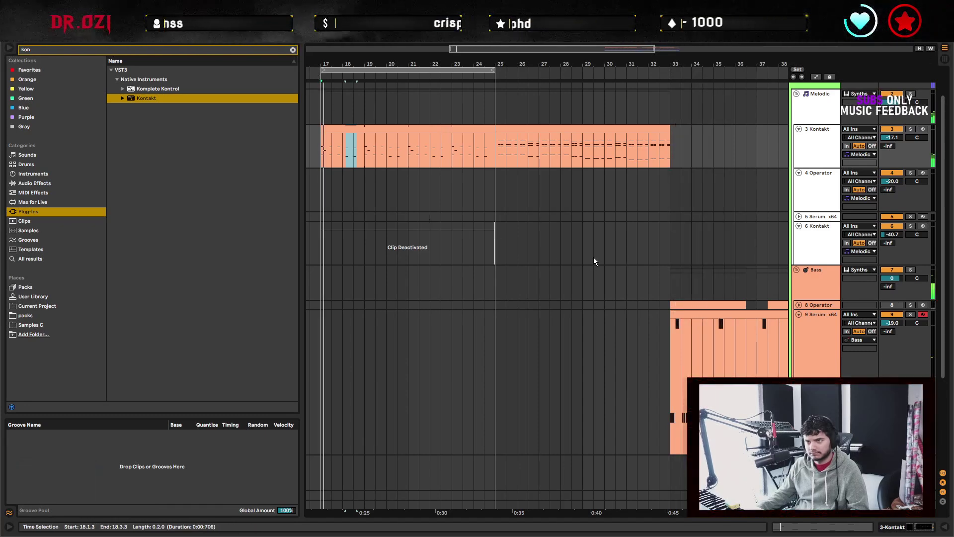
pyautogui.hotkey('shift', 'Tab')
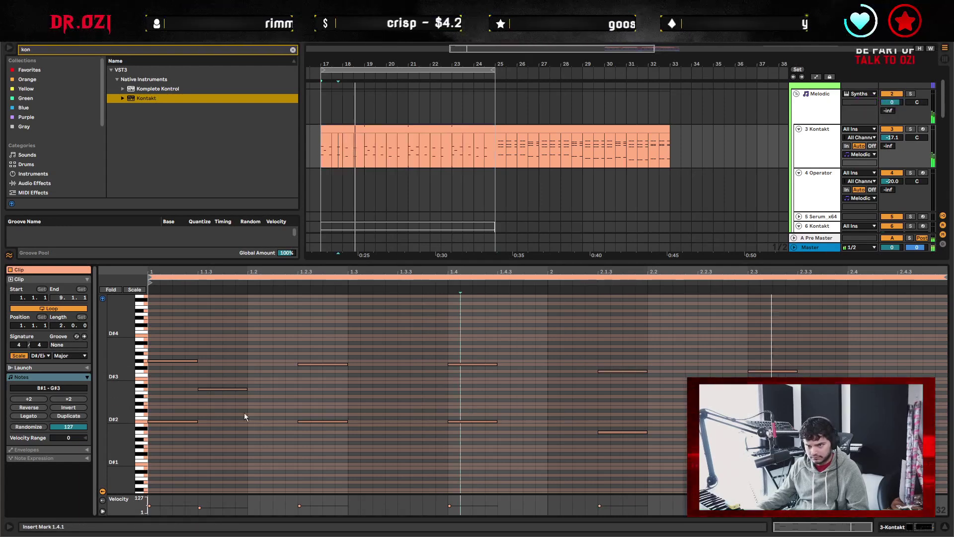
# Layer a copy of the B#2 note above it at 1.1.3, raise it to D#4, and play the pattern.
pyautogui.press('space')
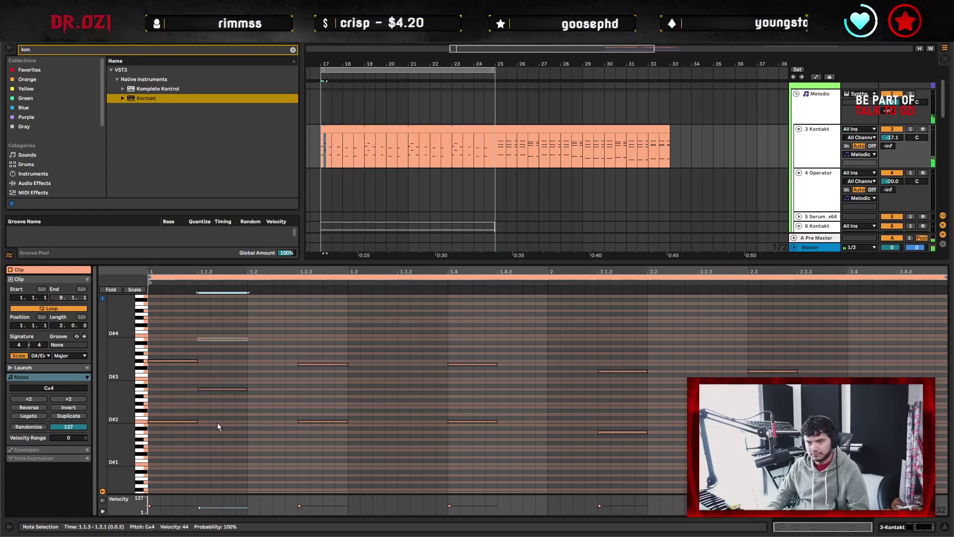
pyautogui.press('Up')
pyautogui.press('Up')
pyautogui.press('space')
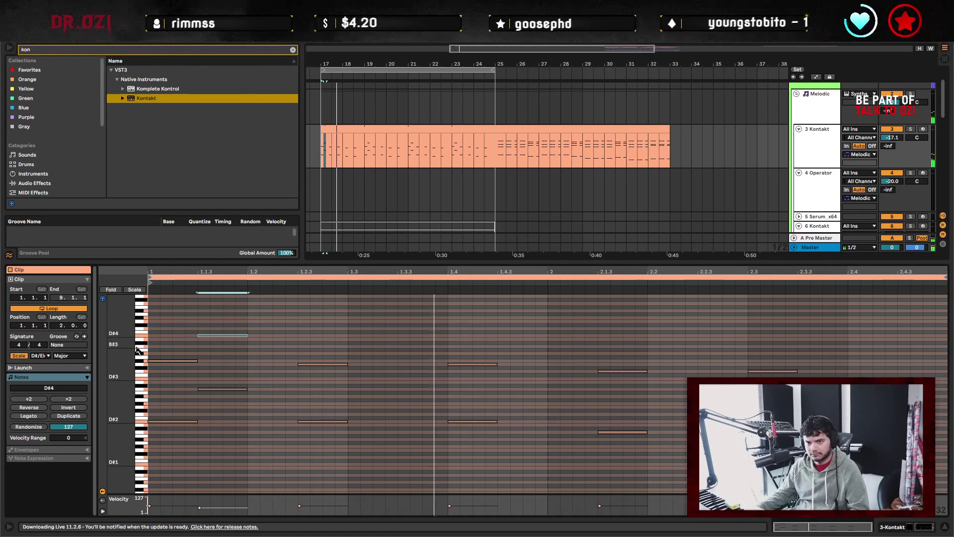
# Add a short low C×2 note with velocity 59 and place it at 1.2.1.
pyautogui.moveTo(141, 351); pyautogui.dragTo(124, 354)
pyautogui.click(311, 387)
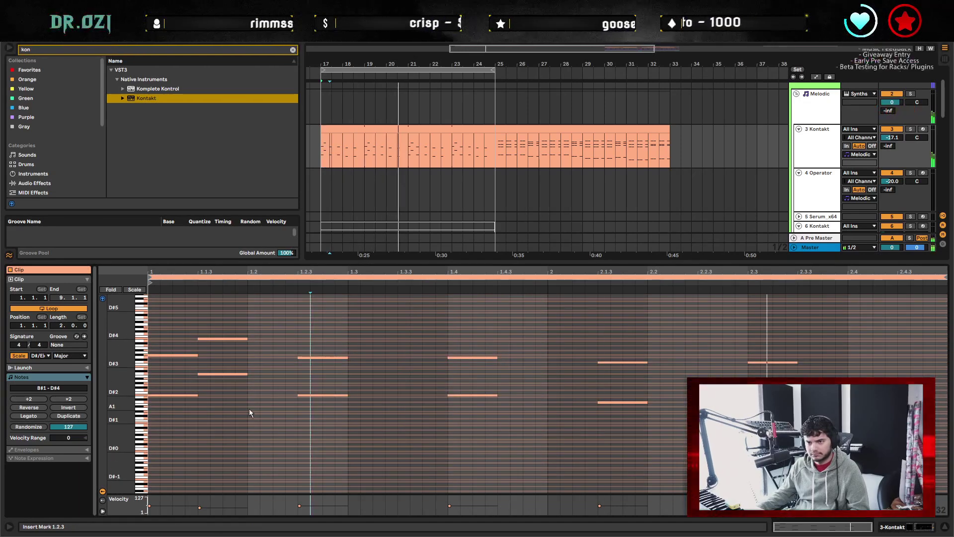
pyautogui.click(282, 428)
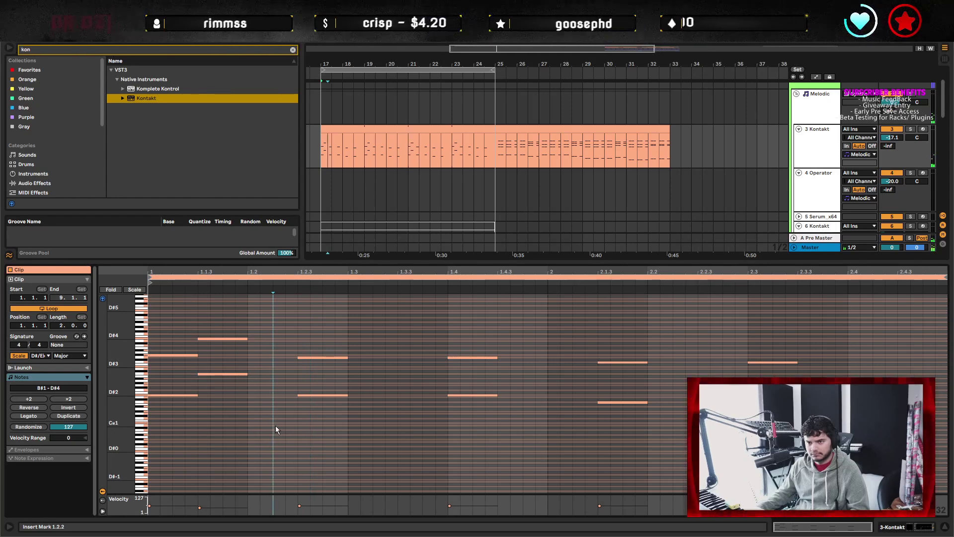
pyautogui.doubleClick(275, 425)
pyautogui.hotkey('shift', 'Up')
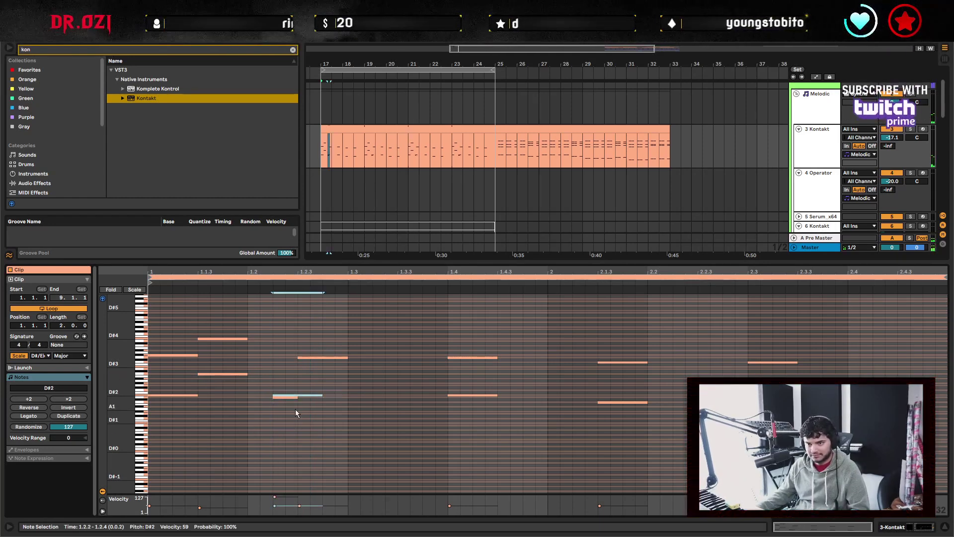
pyautogui.hotkey('ctrl', 'z')
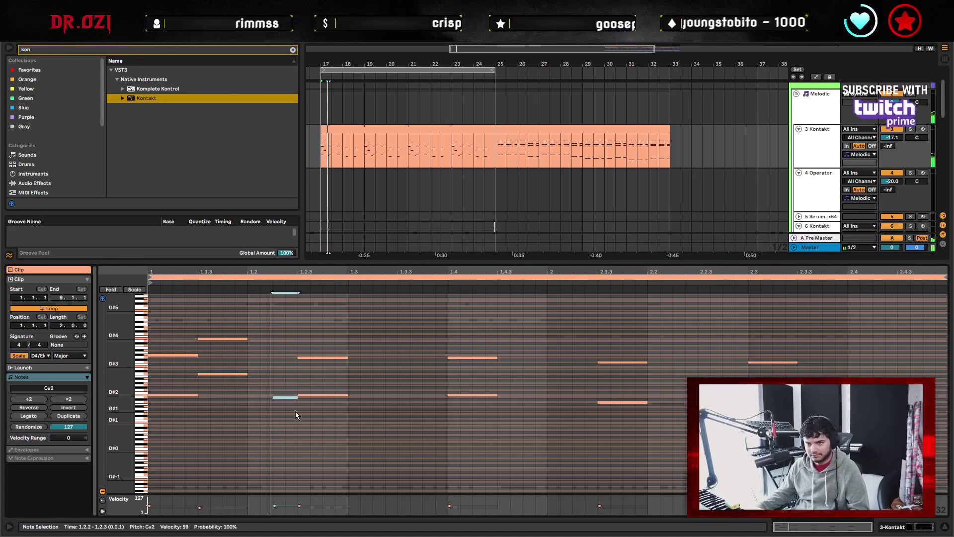
pyautogui.press('Left')
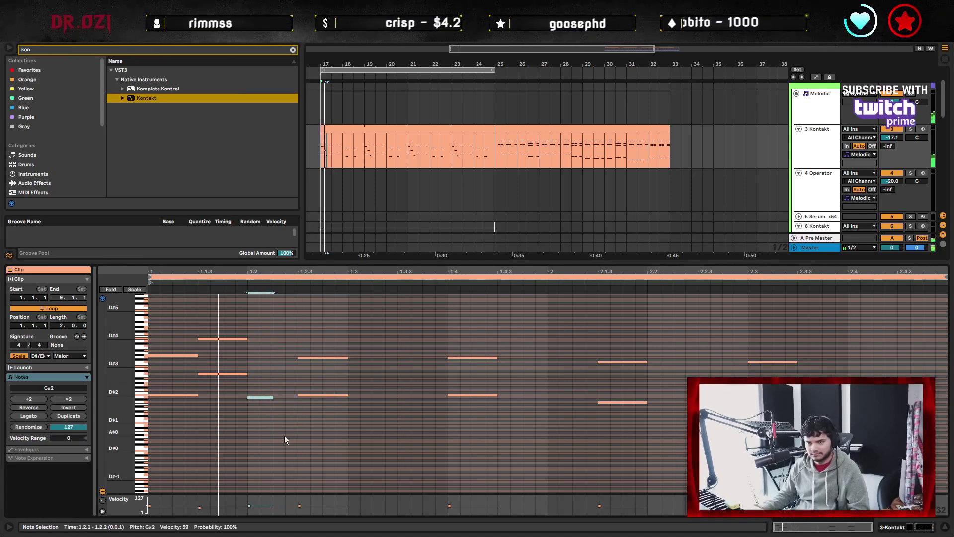
# Paste the short C×2 note at 1.3.3 and at 1.3.1, raising the 1.3.1 copy to F×3, and play the pattern.
pyautogui.click(396, 420)
pyautogui.hotkey('ctrl', 'v')
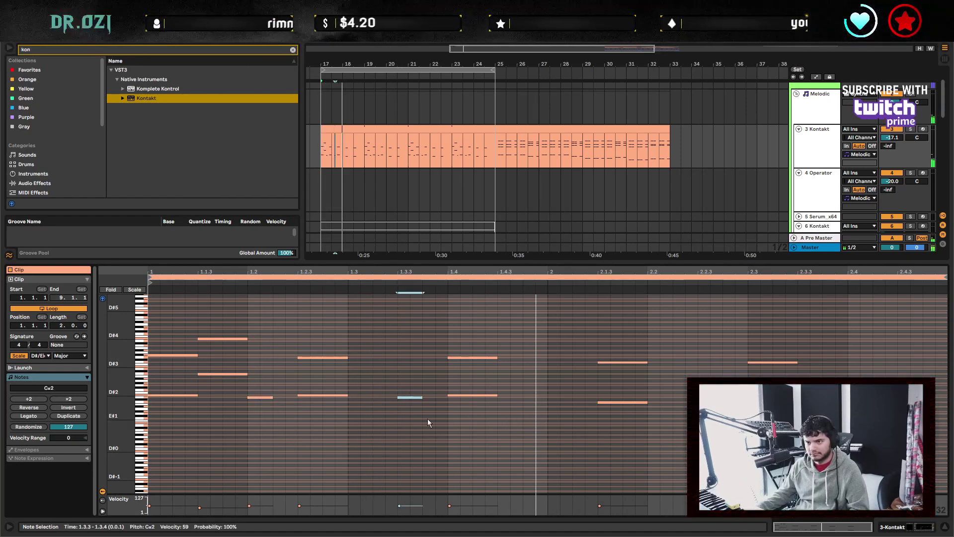
pyautogui.click(366, 347)
pyautogui.hotkey('ctrl', 'v')
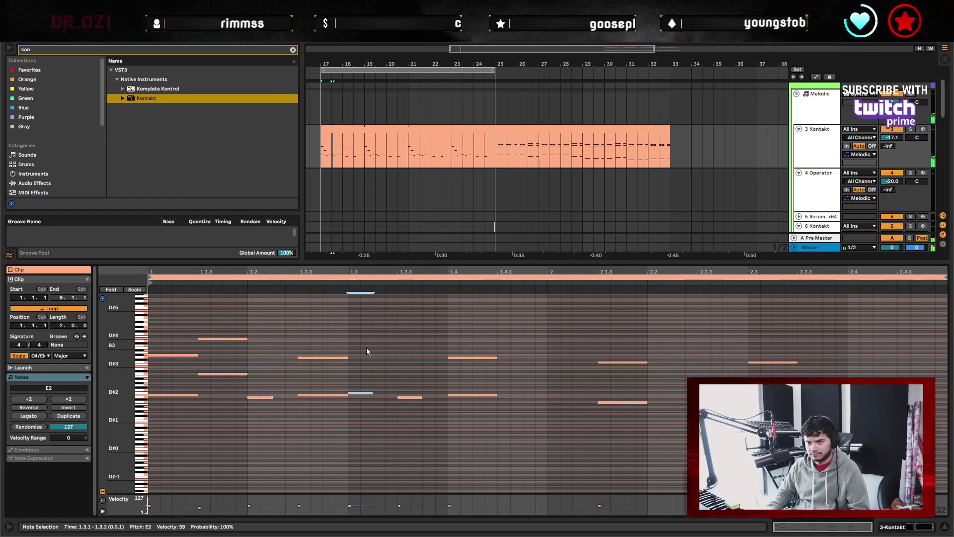
pyautogui.hotkey('shift', 'Up')
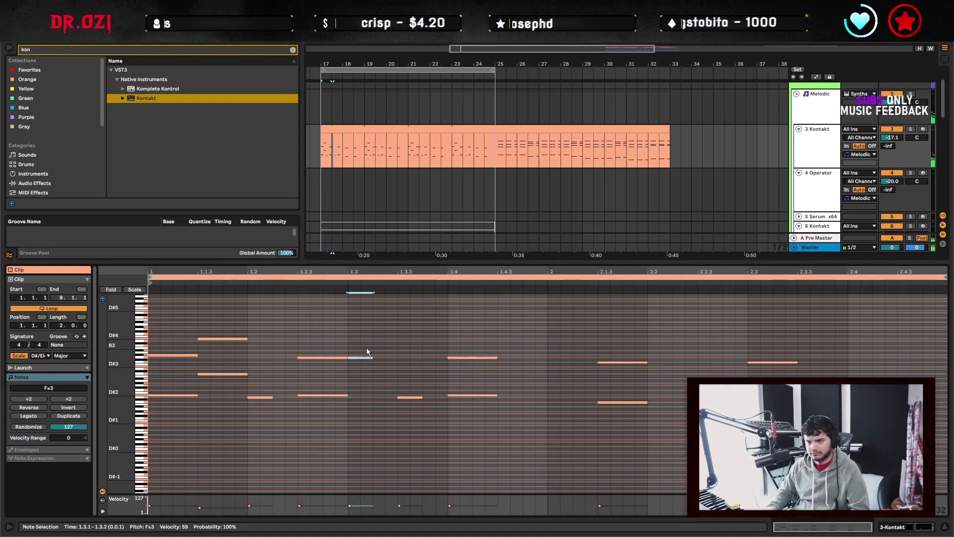
pyautogui.press('space')
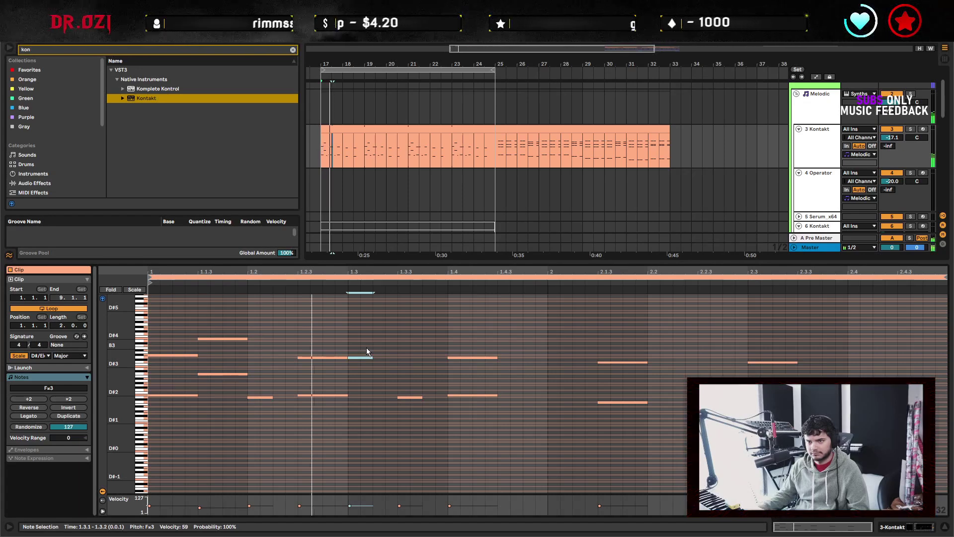
# Duplicate the short F×3 and C×2 note pair three times, filling the gaps from 1.4.3 through 2.4.1.
pyautogui.hotkey('shift', 'alt', 'Right')
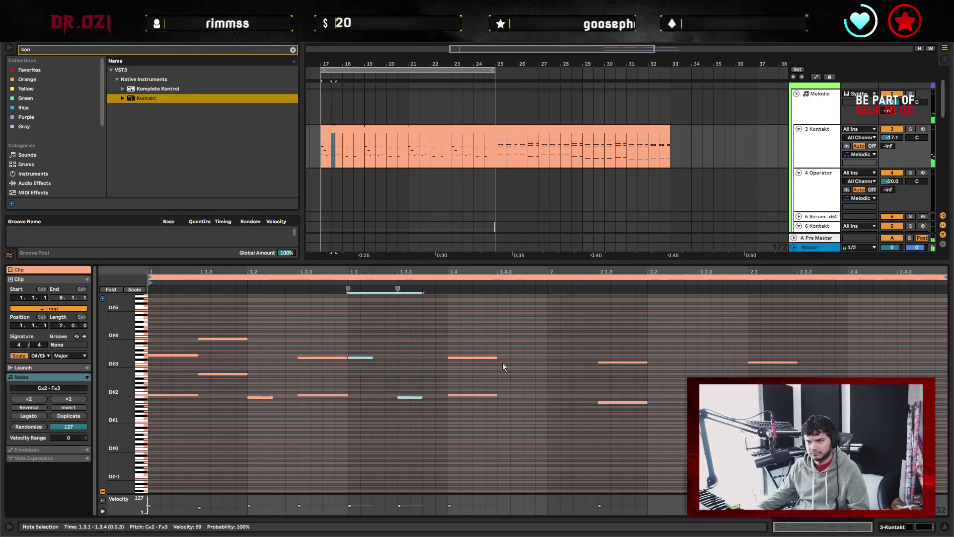
pyautogui.hotkey('ctrl', 'd')
pyautogui.hotkey('ctrl', 'd')
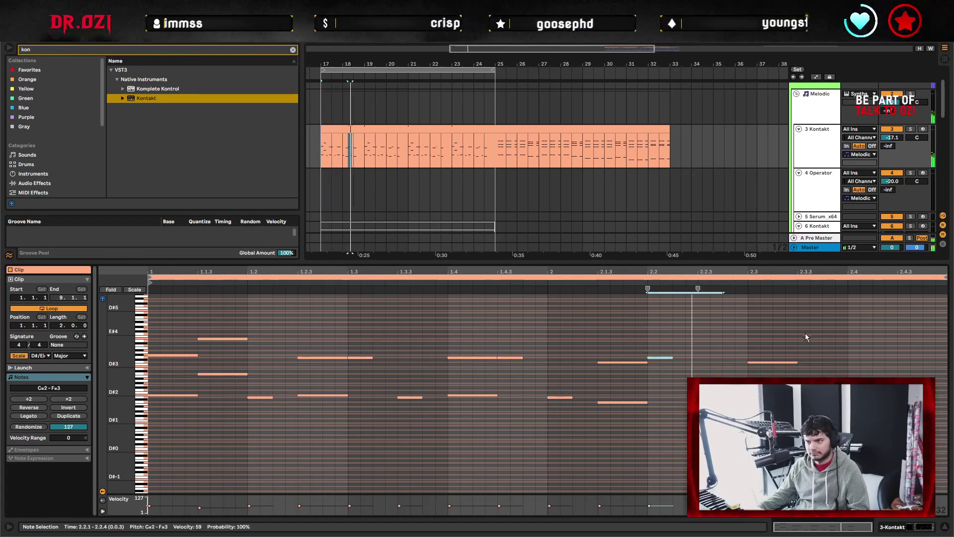
pyautogui.hotkey('ctrl', 'd')
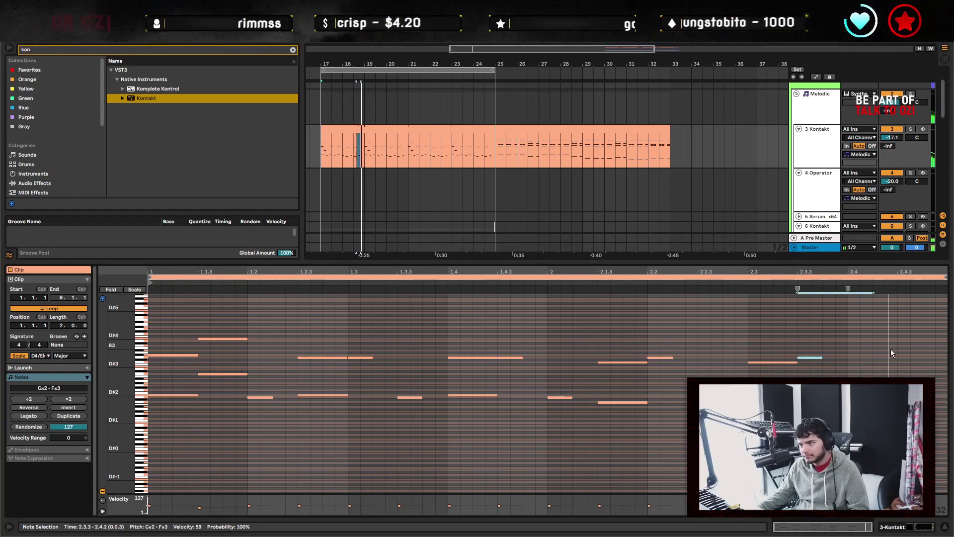
pyautogui.click(889, 365)
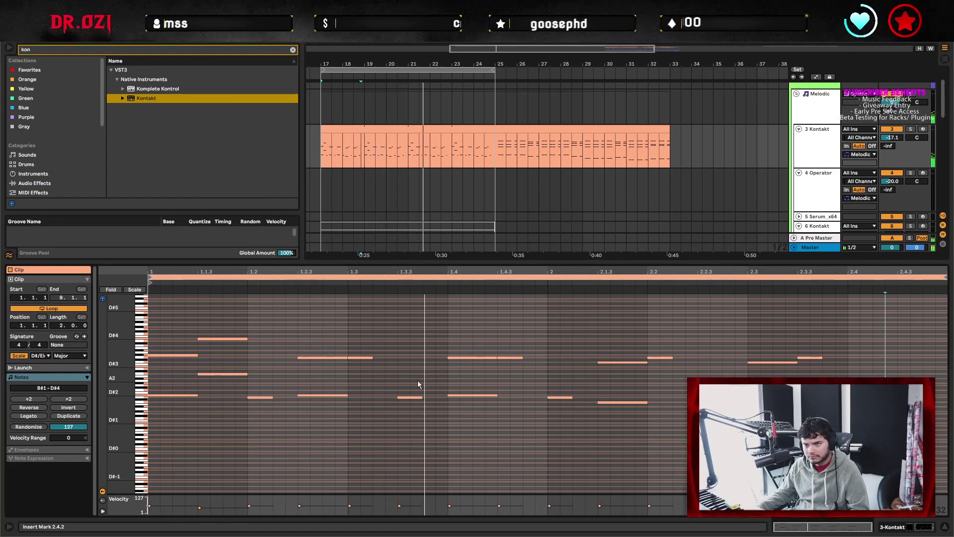
# Raise the short upper notes at 1.3.1 and 1.4.3 to G#3.
pyautogui.click(360, 357)
pyautogui.press('Up')
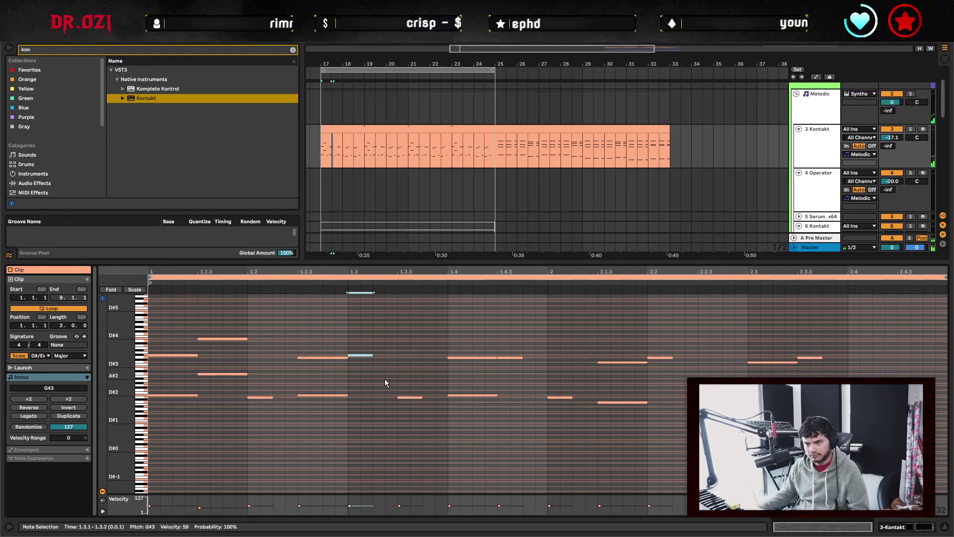
pyautogui.click(511, 357)
pyautogui.press('Up')
pyautogui.press('Up')
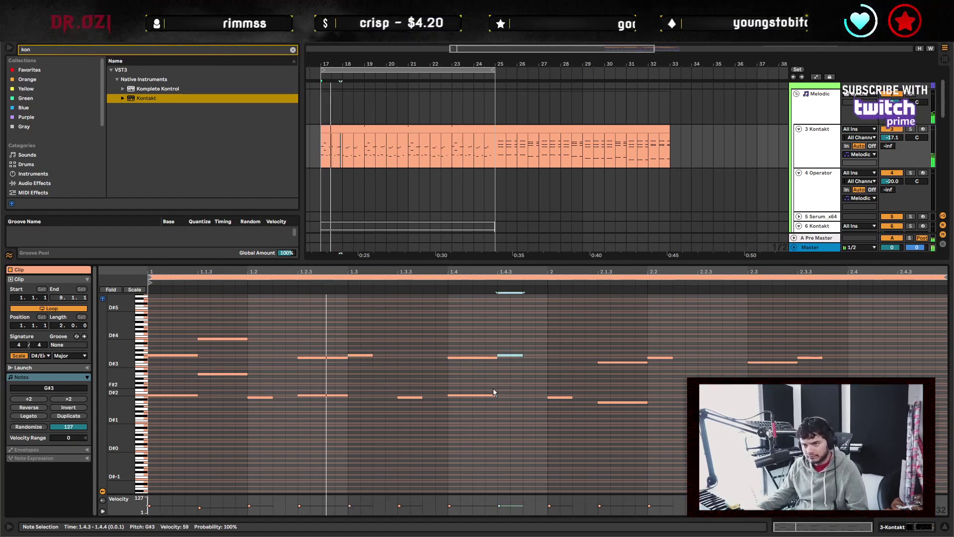
# Lower the short upper note at 2.2.1 to D#3, raise the low note at 2.2.3 to D#2, and play the pattern.
pyautogui.click(660, 357)
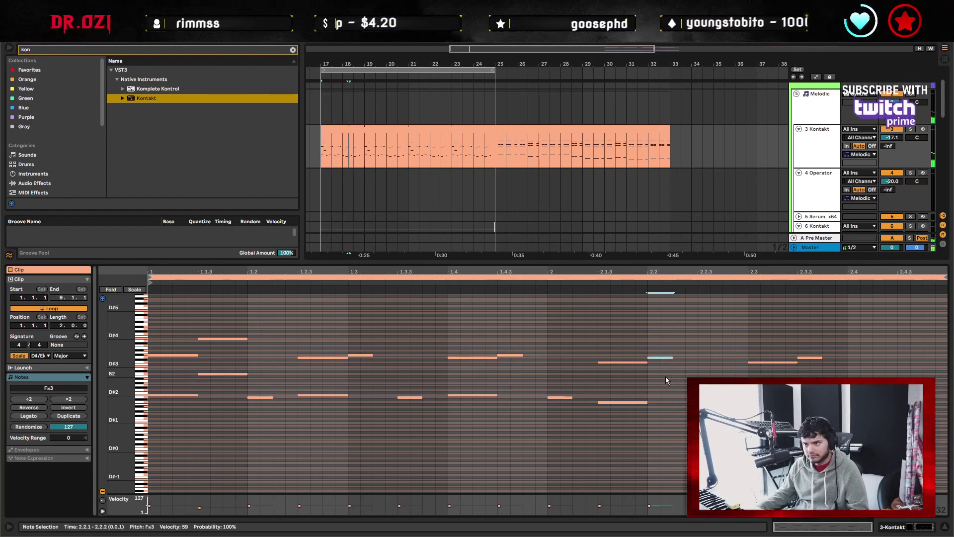
pyautogui.moveTo(660, 357); pyautogui.dragTo(661, 361)
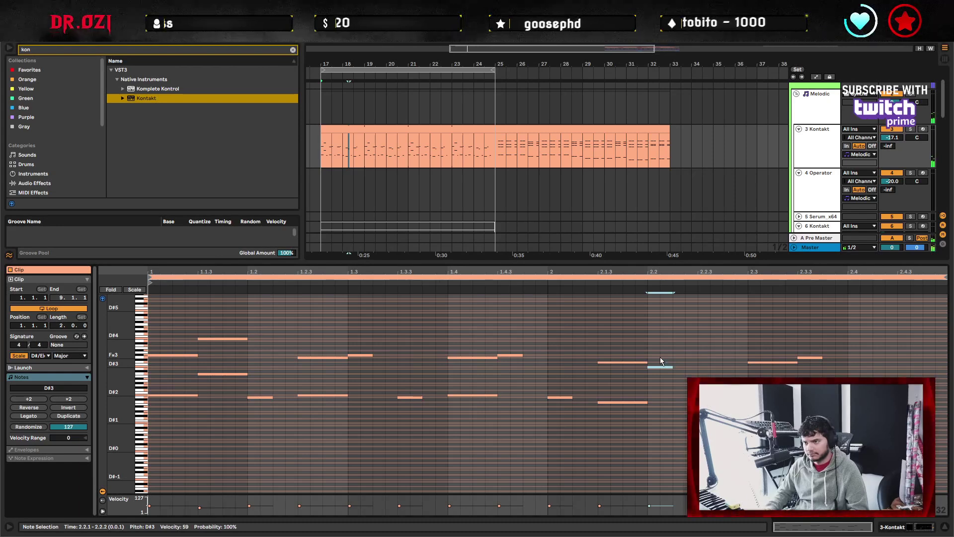
pyautogui.press('Down')
pyautogui.click(706, 396)
pyautogui.press('Up')
pyautogui.press('space')
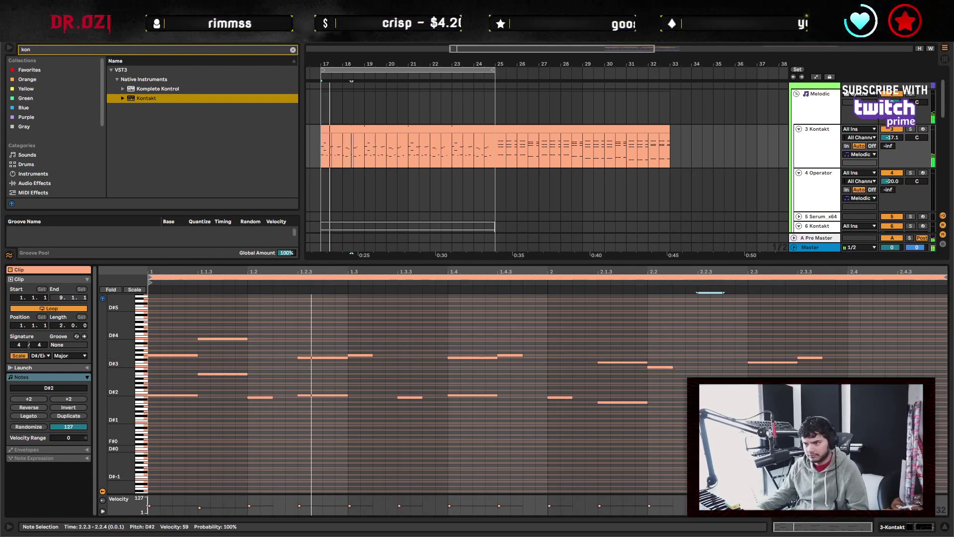
pyautogui.click(748, 393)
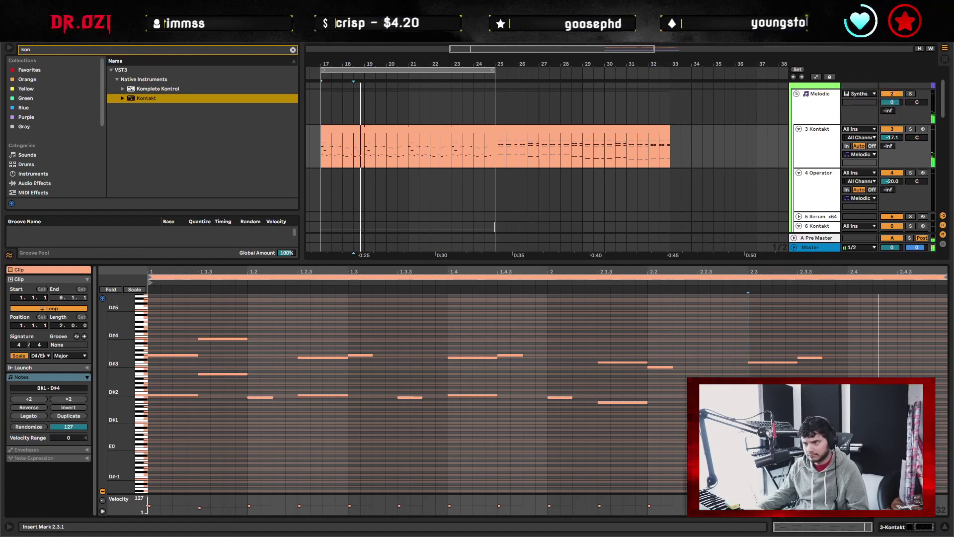
pyautogui.press('space')
# Replace the short note pair starting at 2.3.3 with a copy of the D#3 and D#2 pair from 2.2.1.
pyautogui.doubleClick(810, 357)
pyautogui.click(663, 359)
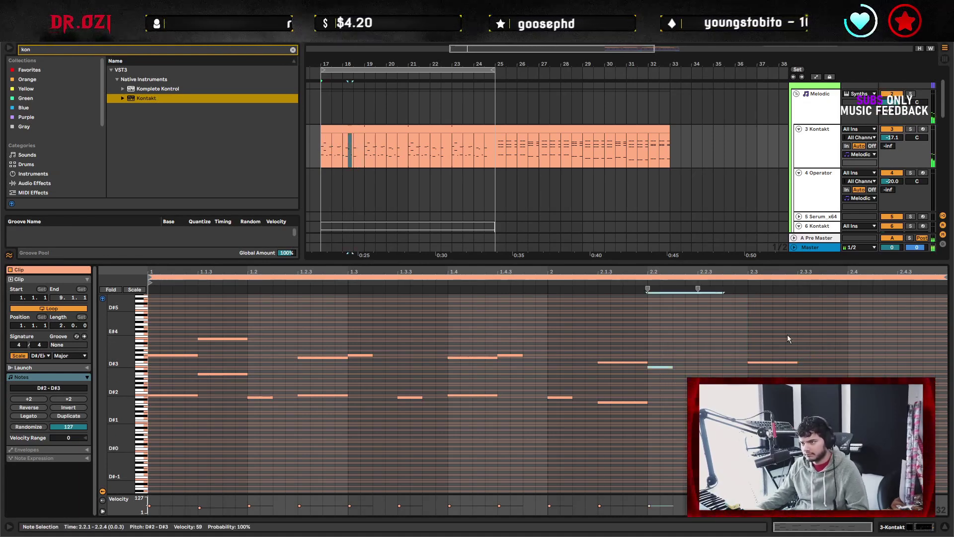
pyautogui.doubleClick(809, 366)
pyautogui.press('space')
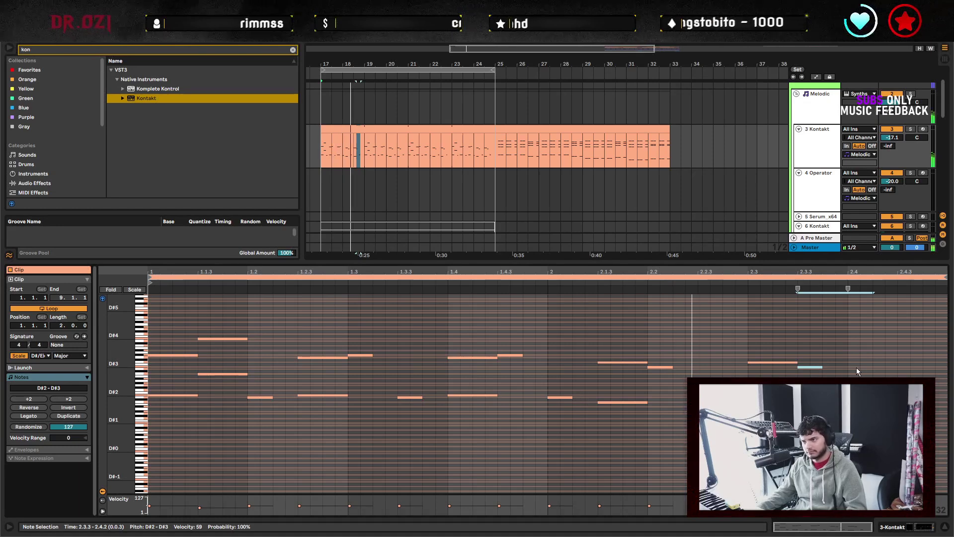
# Add a short note with velocity 59 at 2.4.3, set it to G#2, and play the pattern.
pyautogui.click(899, 380)
pyautogui.press('space')
pyautogui.click(903, 369)
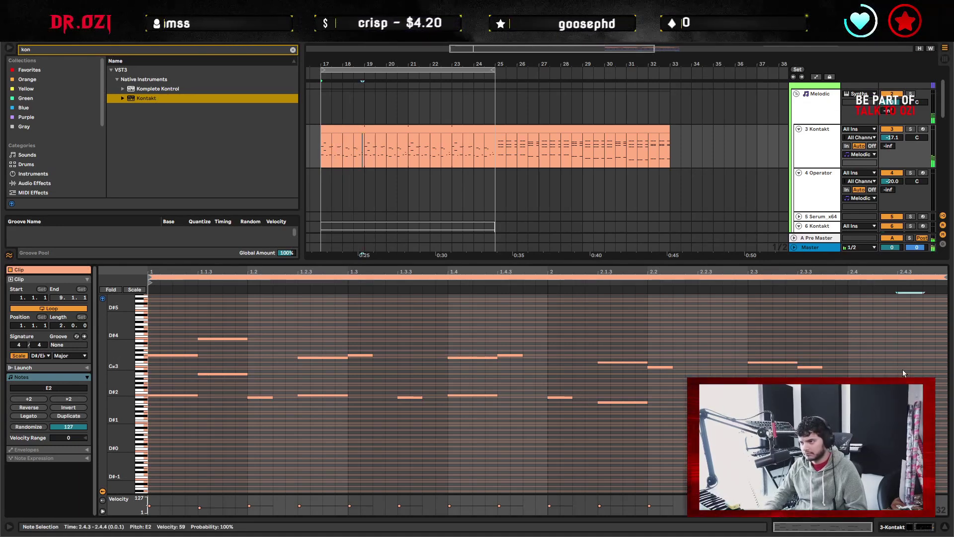
pyautogui.press('space')
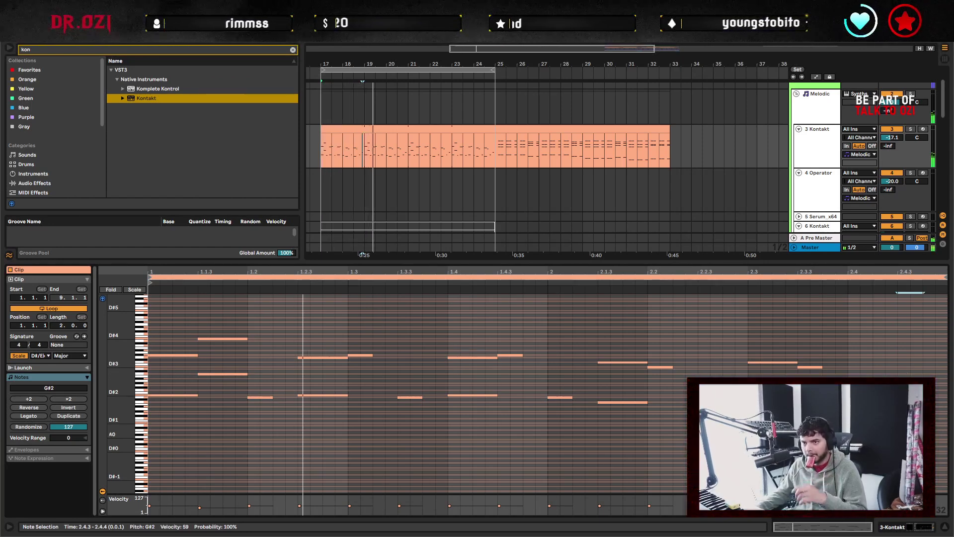
# Transpose all notes of the two-bar pattern up two octaves.
pyautogui.click(655, 450)
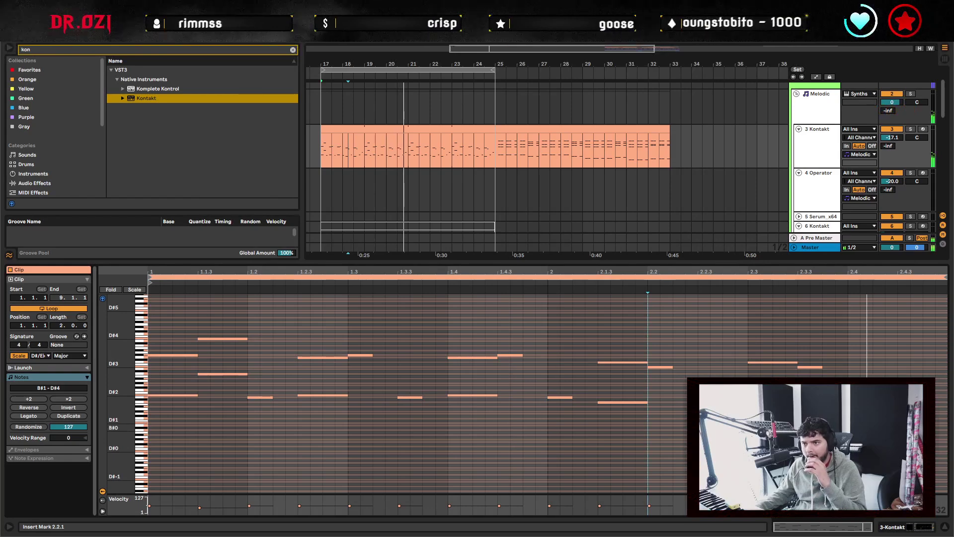
pyautogui.moveTo(119, 378); pyautogui.dragTo(108, 390)
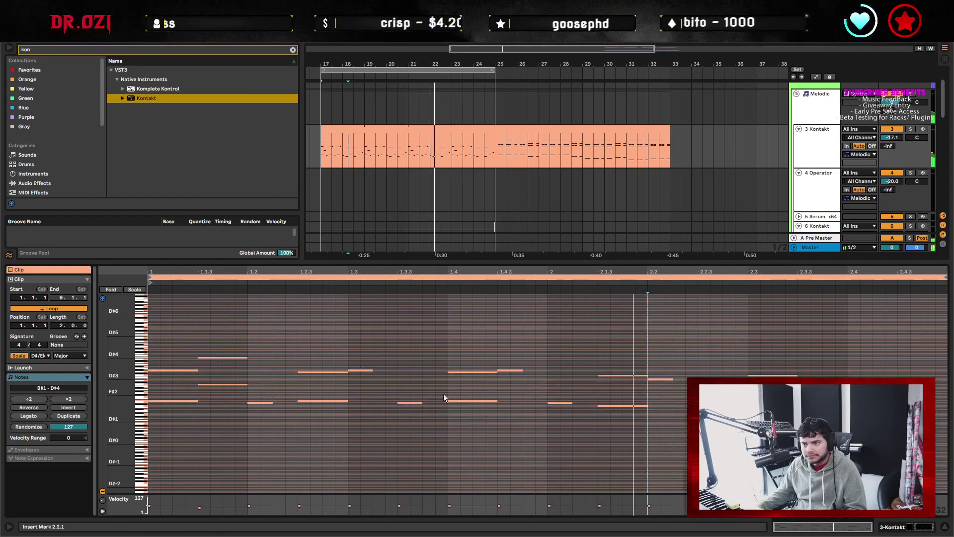
pyautogui.click(251, 453)
pyautogui.hotkey('ctrl', 'a')
pyautogui.hotkey('shift', 'Up')
pyautogui.hotkey('shift', 'Up')
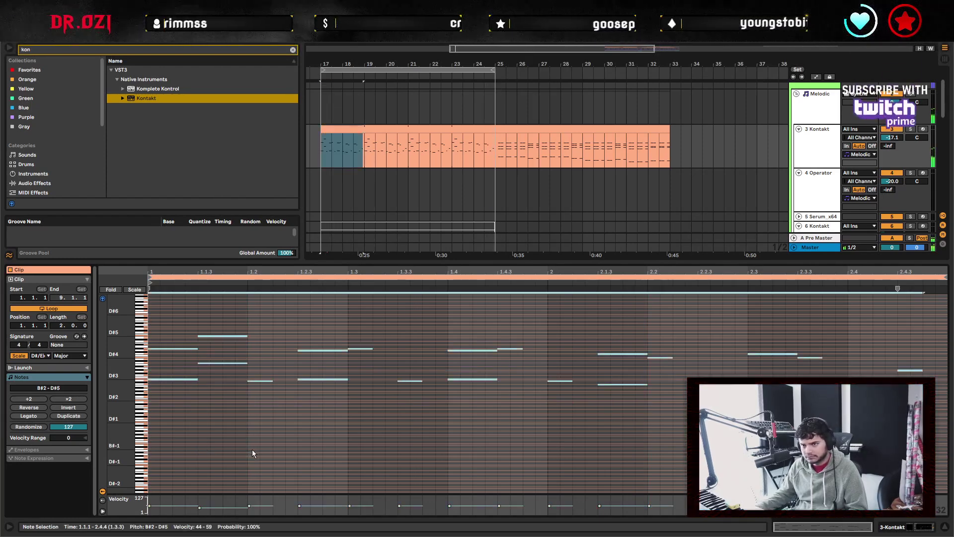
pyautogui.click(252, 445)
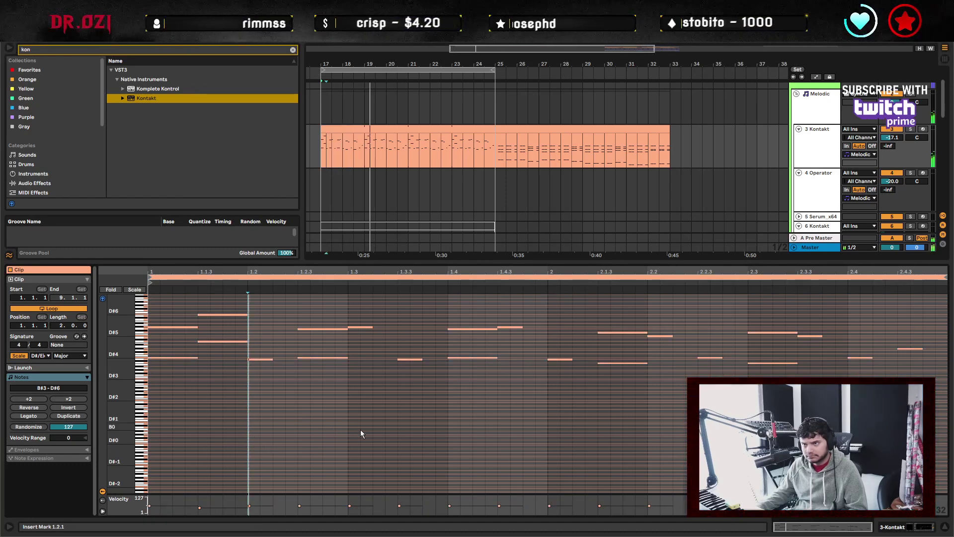
pyautogui.click(150, 413)
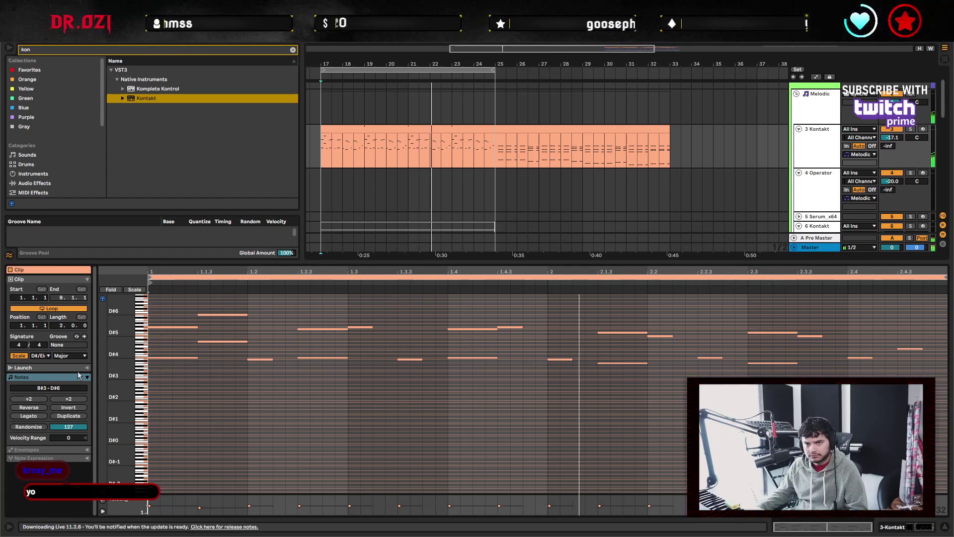
# Add a low F×0 note with velocity 127 spanning 1.1.1 to 1.2.1 beneath the melody.
pyautogui.moveTo(124, 368); pyautogui.dragTo(115, 366)
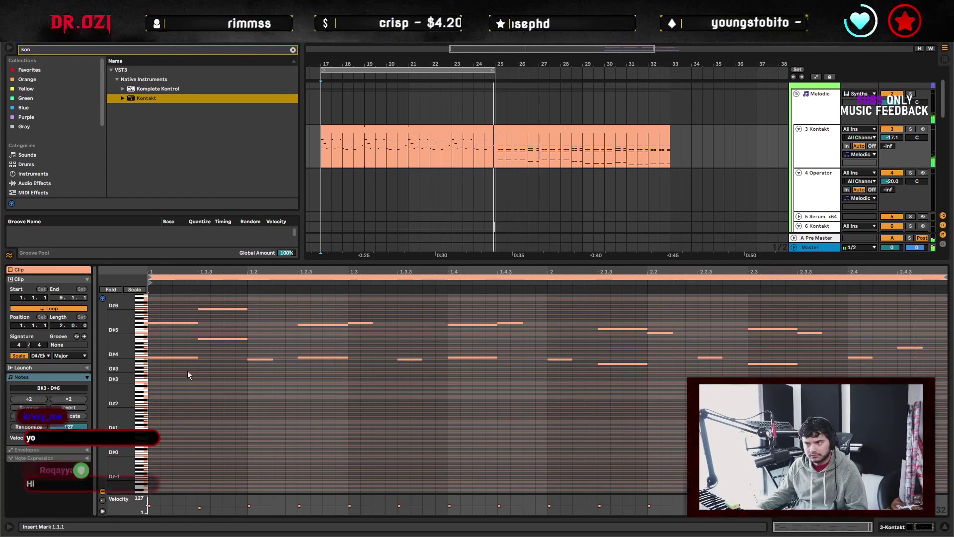
pyautogui.doubleClick(154, 407)
pyautogui.moveTo(160, 406); pyautogui.dragTo(260, 412)
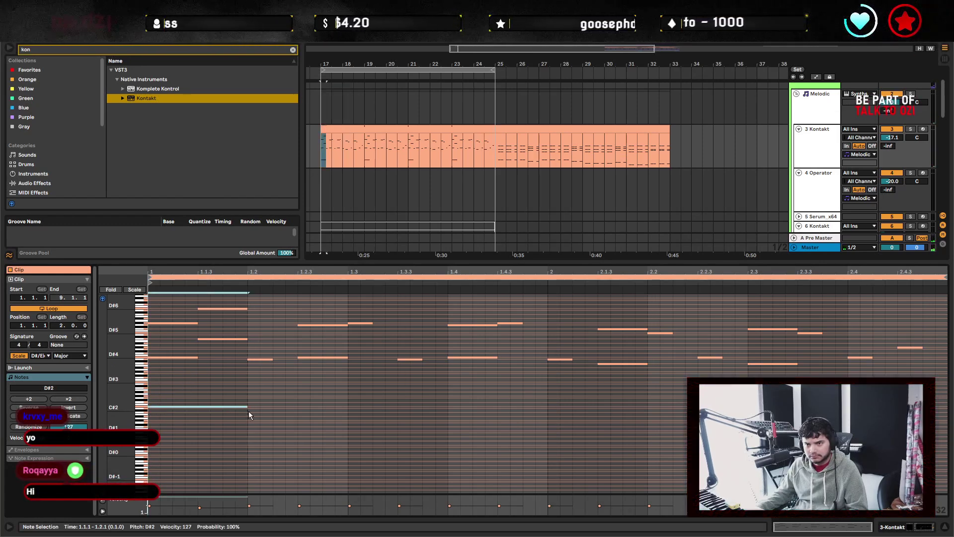
pyautogui.click(172, 404)
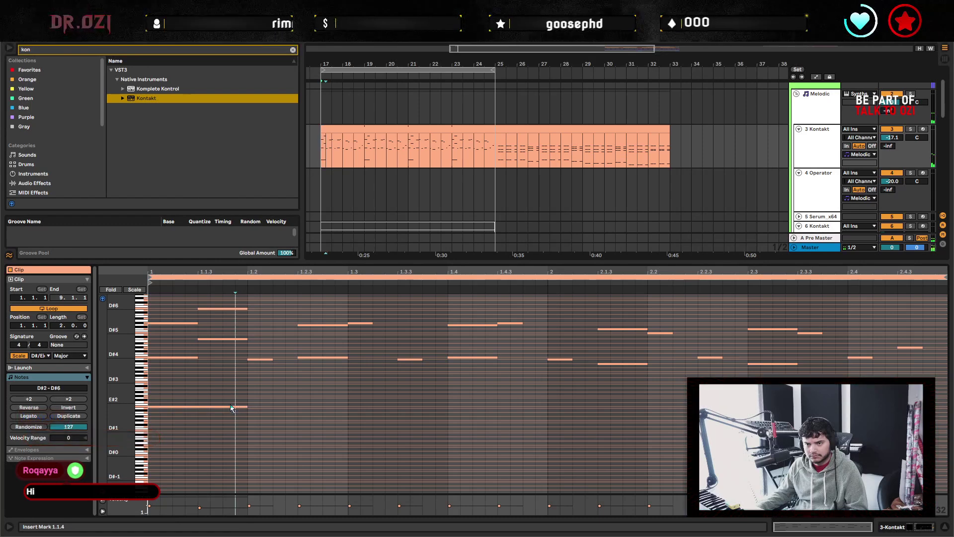
pyautogui.click(163, 407)
pyautogui.moveTo(163, 407); pyautogui.dragTo(189, 402)
pyautogui.hotkey('shift', 'Down')
pyautogui.hotkey('shift', 'Down')
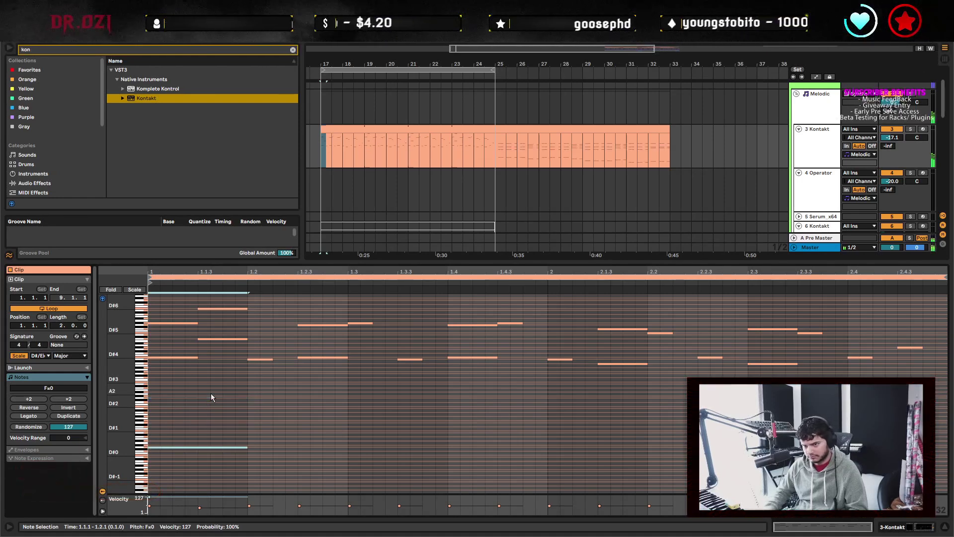
# Inspect the instrument loaded in the 3 Kontakt track's plug-in window.
pyautogui.hotkey('shift', 'Tab')
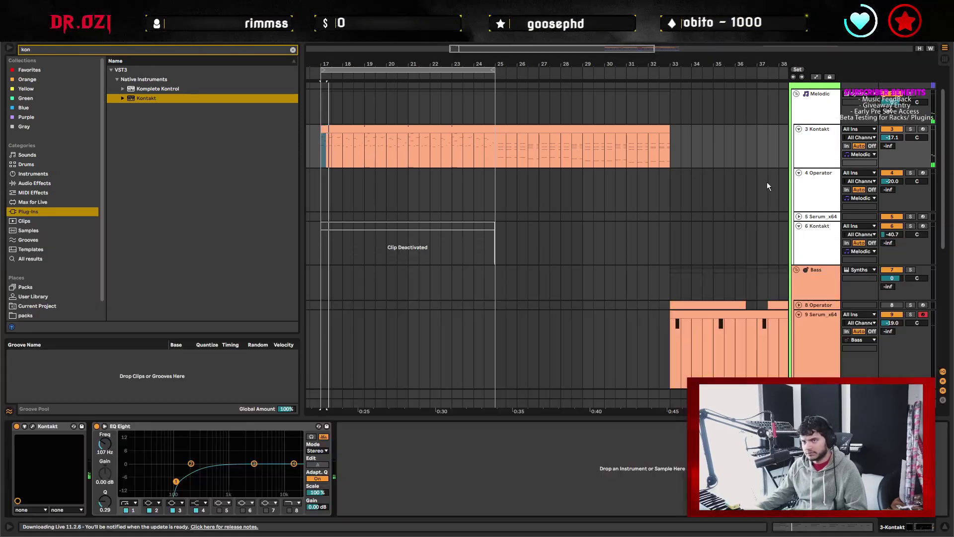
pyautogui.doubleClick(367, 132)
pyautogui.hotkey('shift', 'Tab')
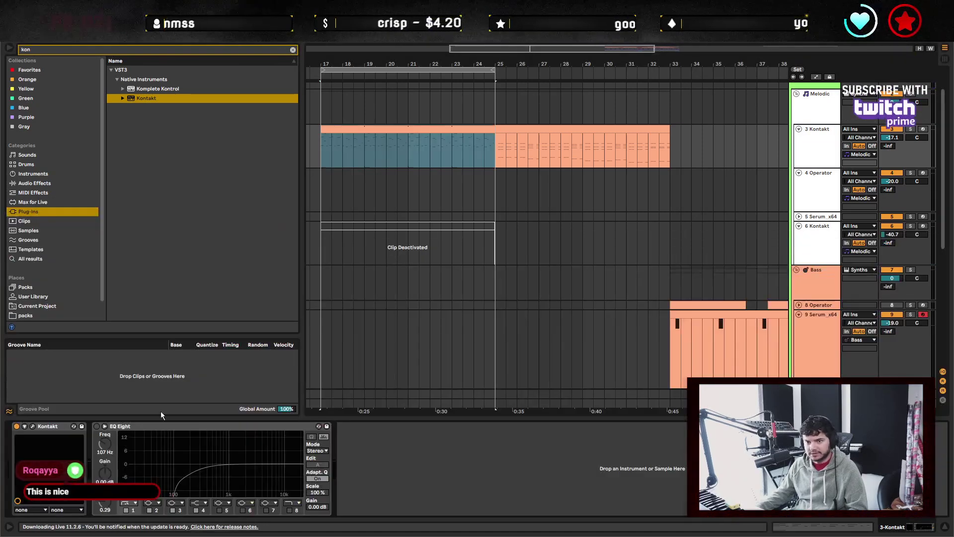
pyautogui.hotkey('ctrl', 'alt', 'p')
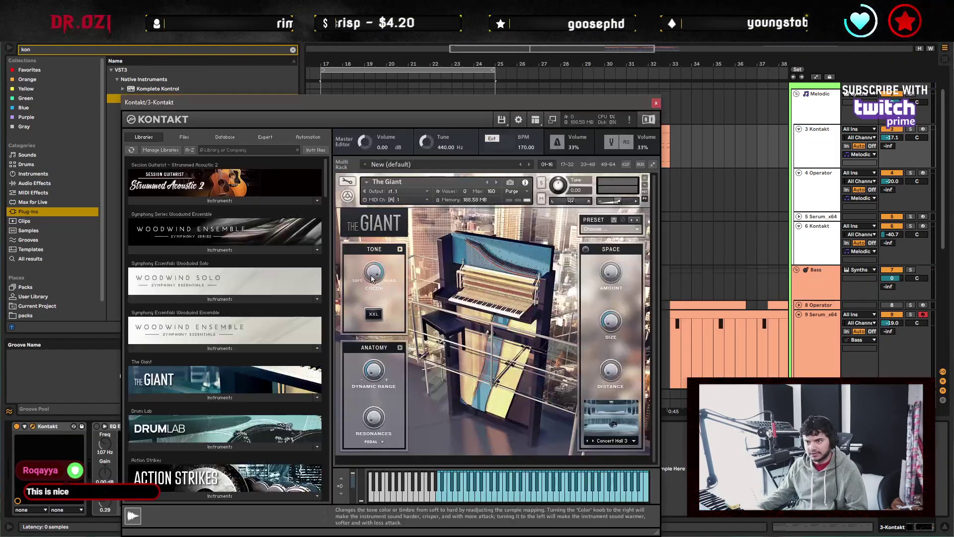
pyautogui.hotkey('ctrl', 'alt', 'p')
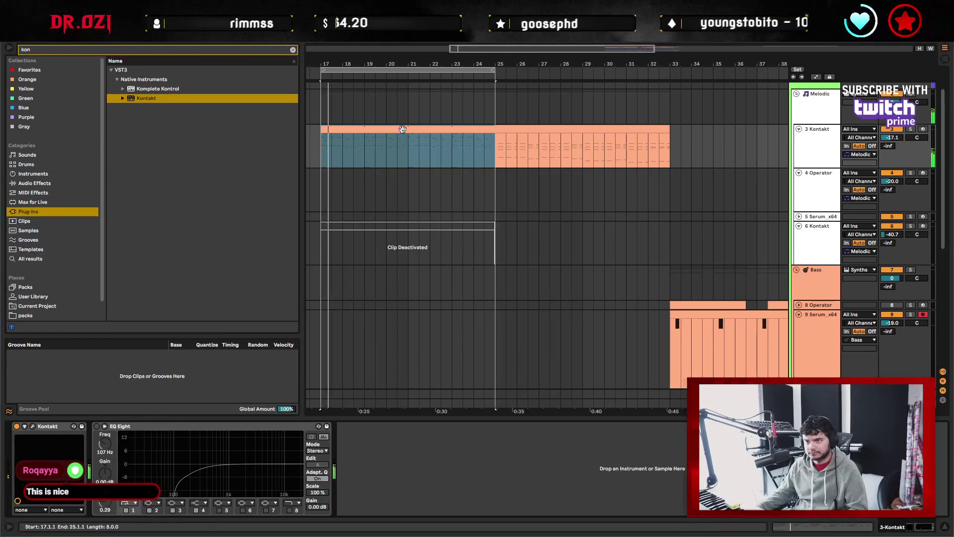
# Extend the low F×0 note to a full bar and duplicate it into bar 2.
pyautogui.hotkey('shift', 'Tab')
pyautogui.click(248, 451)
pyautogui.moveTo(248, 451); pyautogui.dragTo(548, 447)
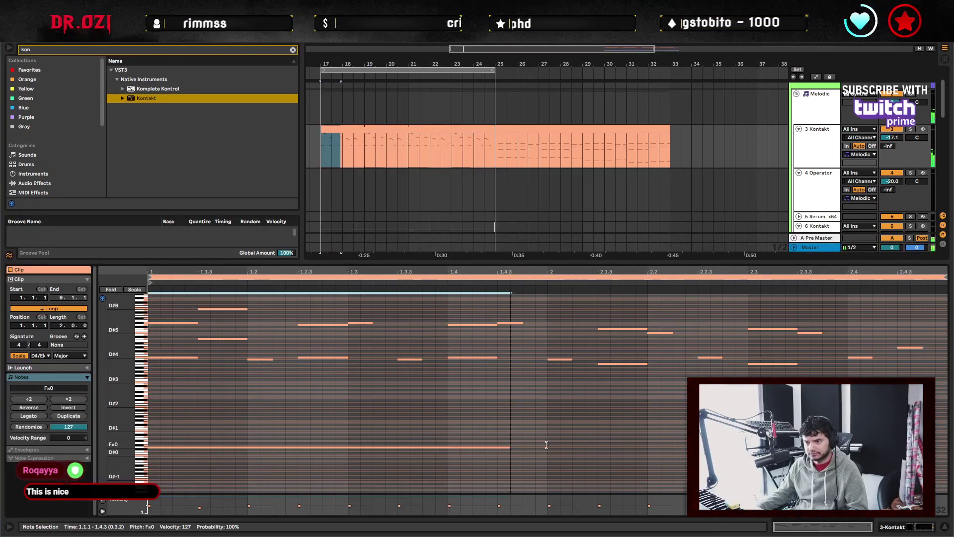
pyautogui.hotkey('ctrl', 'd')
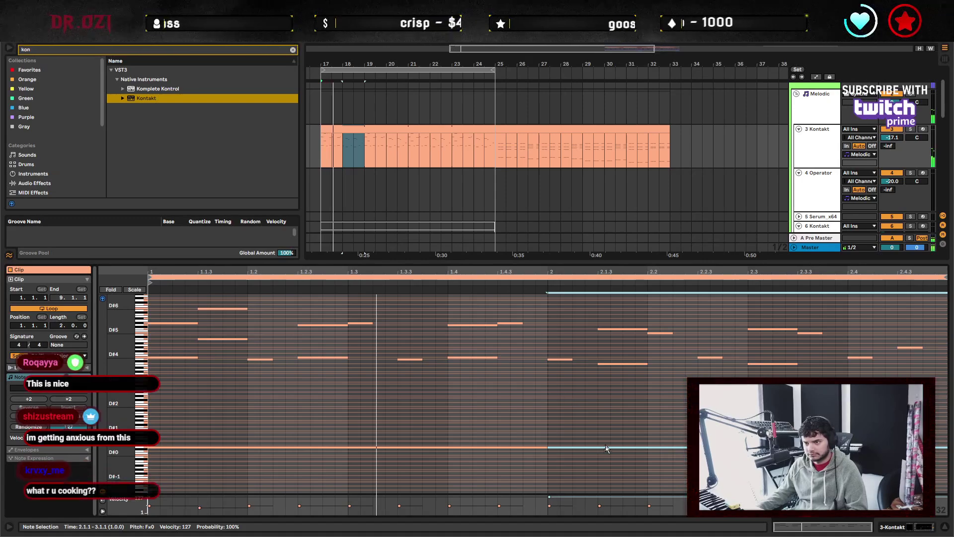
# Consolidate the looping 3 Kontakt part over bars 17 to 25 into one eight-bar clip and set its sustained low notes to D#0.
pyautogui.hotkey('ctrl', 'j')
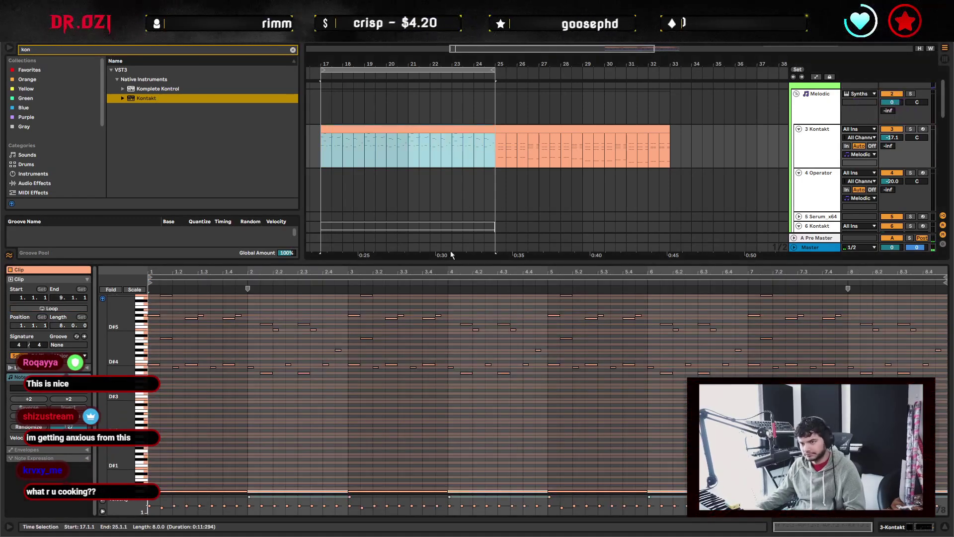
pyautogui.hotkey('ctrl', 'a')
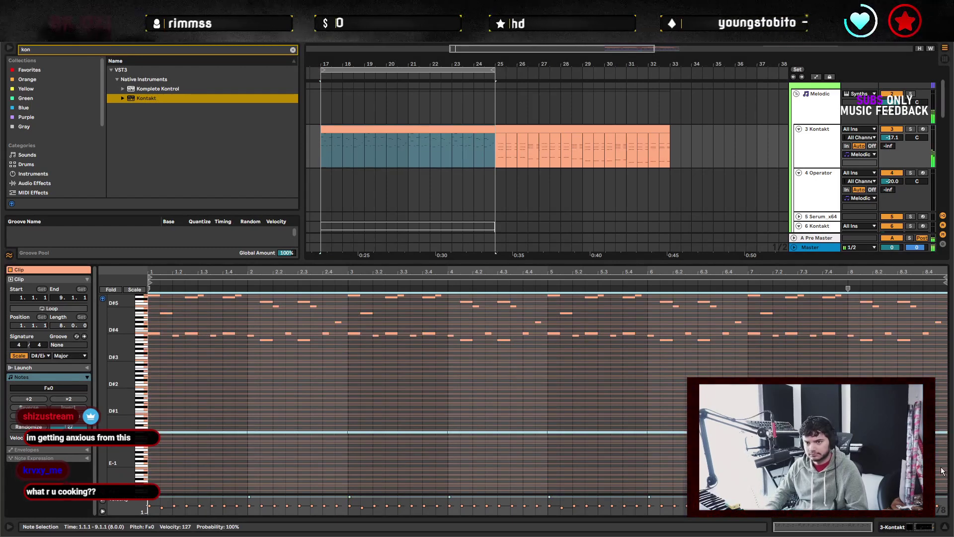
pyautogui.press('Up')
pyautogui.press('Up')
pyautogui.press('Up')
pyautogui.press('Up')
pyautogui.press('Up')
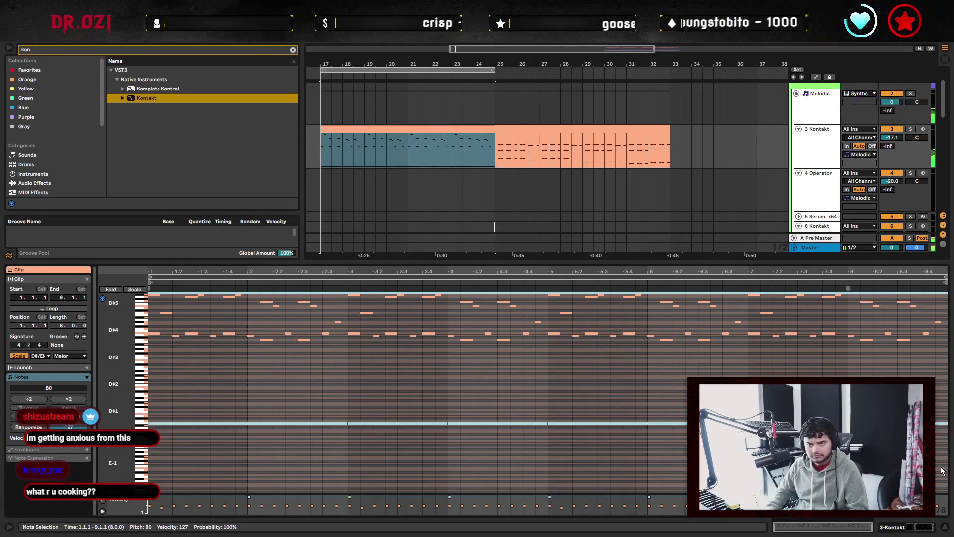
pyautogui.press('Up')
pyautogui.press('Up')
pyautogui.press('Up')
pyautogui.press('Up')
pyautogui.press('Up')
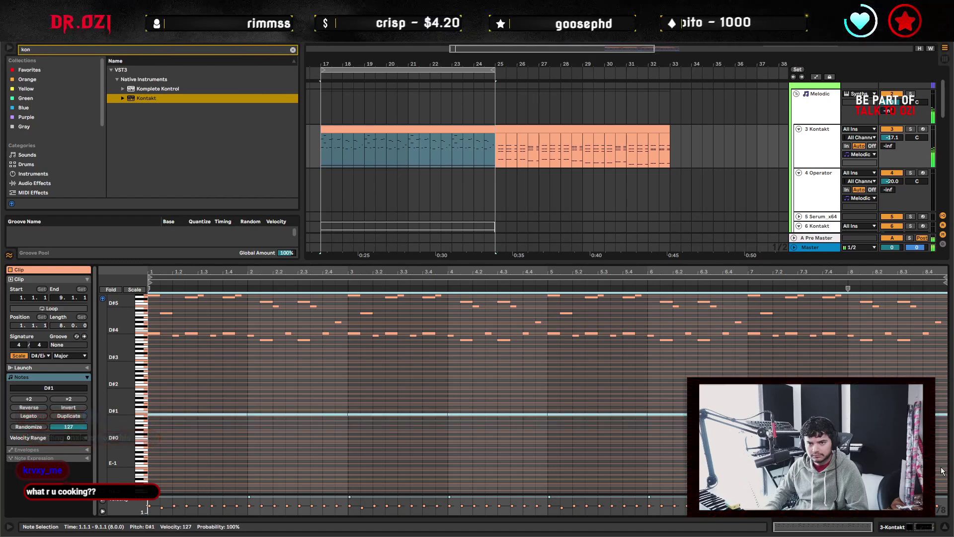
pyautogui.hotkey('shift', 'Down')
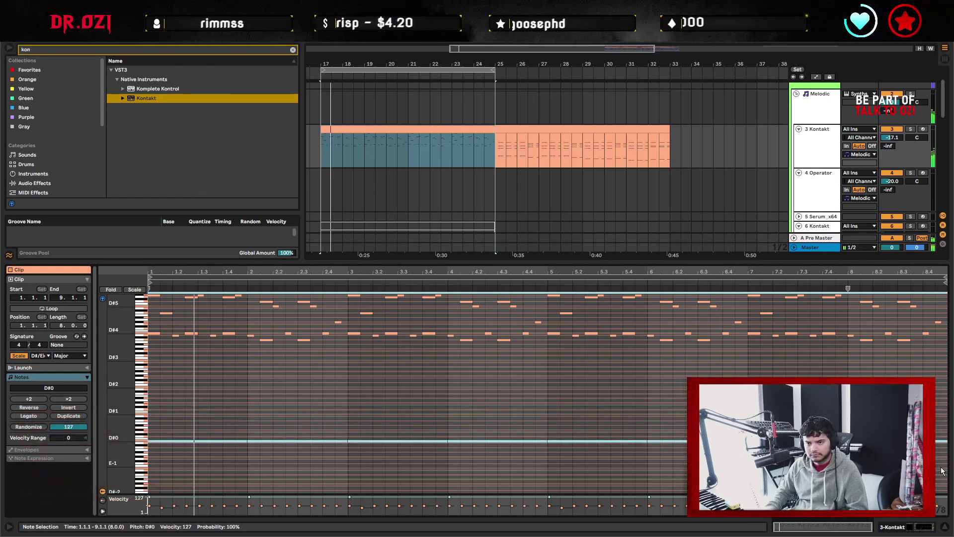
# Lengthen the first D#0 note to two bars, duplicate it three times to fill the eight bars, and play the clip.
pyautogui.click(351, 371)
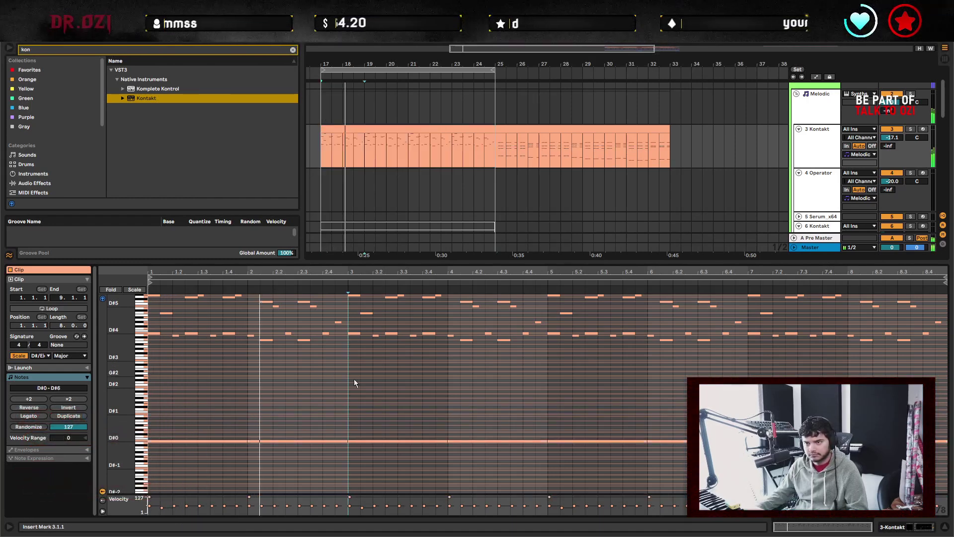
pyautogui.click(246, 441)
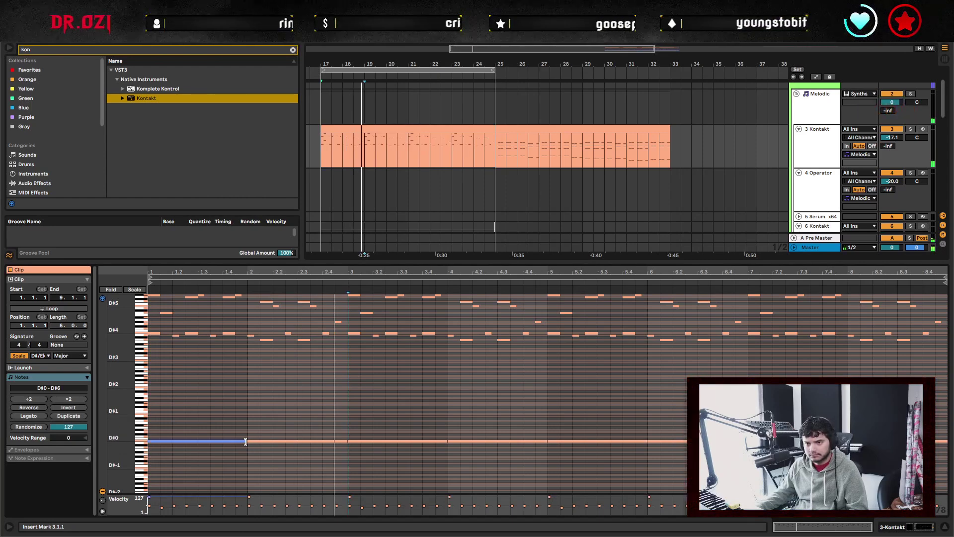
pyautogui.moveTo(624, 445); pyautogui.dragTo(341, 445)
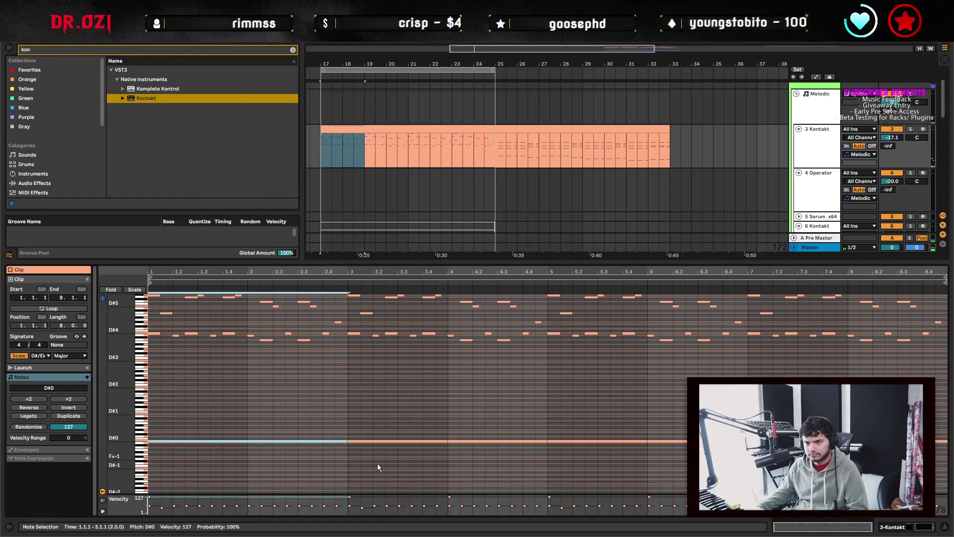
pyautogui.hotkey('ctrl', 'd')
pyautogui.hotkey('ctrl', 'd')
pyautogui.hotkey('ctrl', 'd')
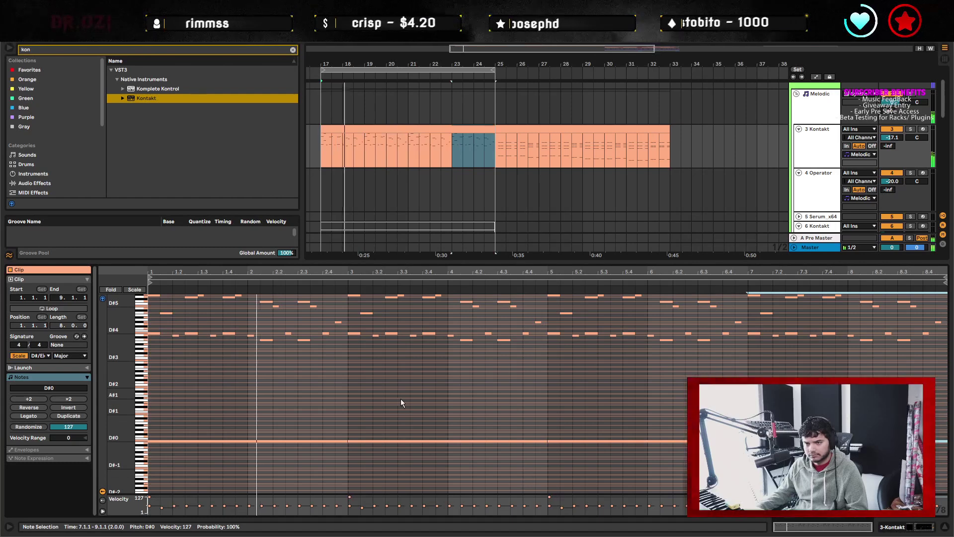
pyautogui.click(363, 400)
pyautogui.press('space')
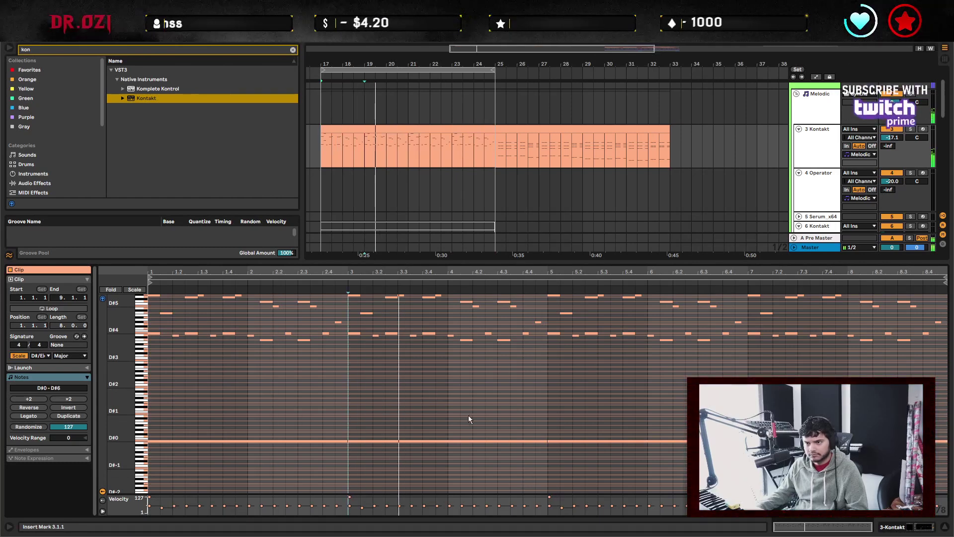
# Set the velocity of all sustained D#0 bass notes to 67 and play the clip.
pyautogui.press('space')
pyautogui.moveTo(265, 419); pyautogui.dragTo(599, 451)
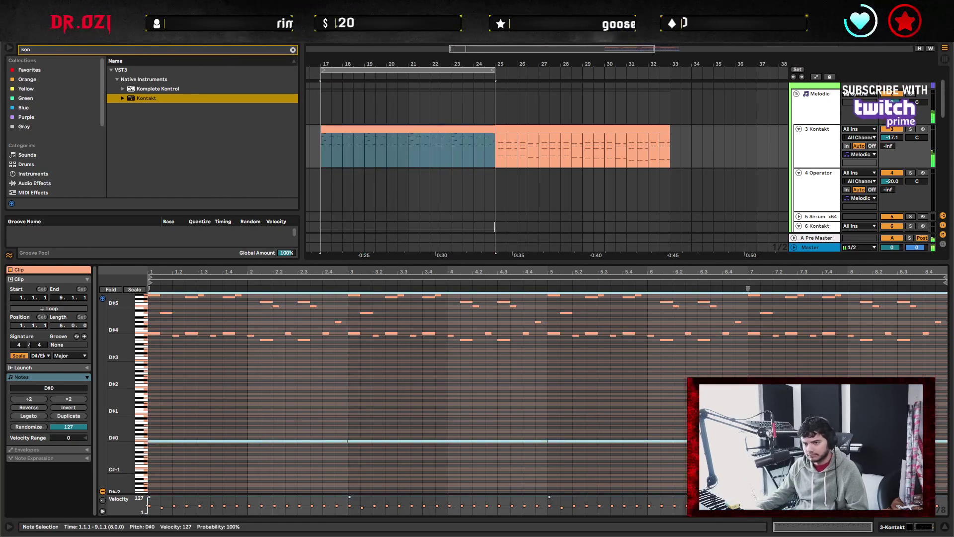
pyautogui.click(598, 439)
pyautogui.moveTo(254, 420); pyautogui.dragTo(936, 477)
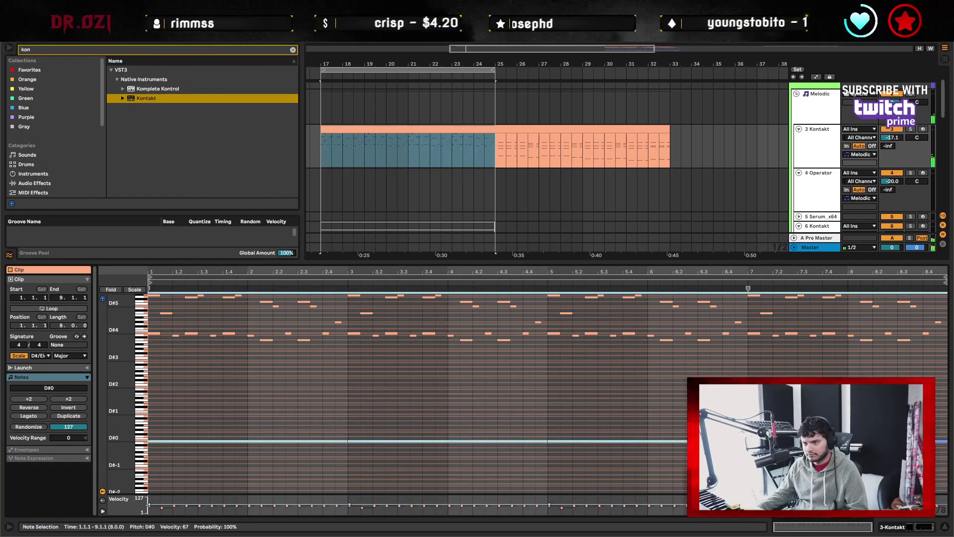
pyautogui.press('space')
pyautogui.click(339, 404)
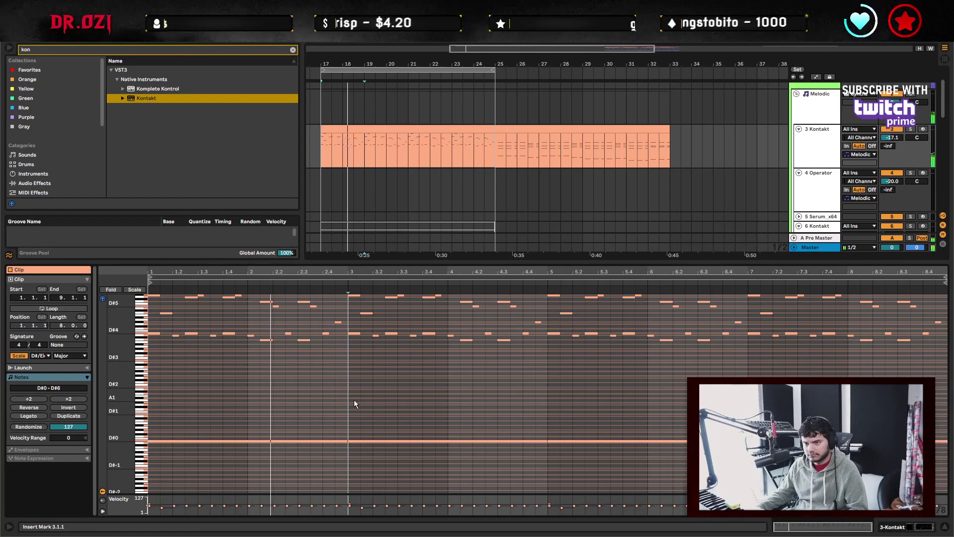
# Raise the first two-bar D#0 bass note two octaves to D#2 and play the clip.
pyautogui.click(190, 441)
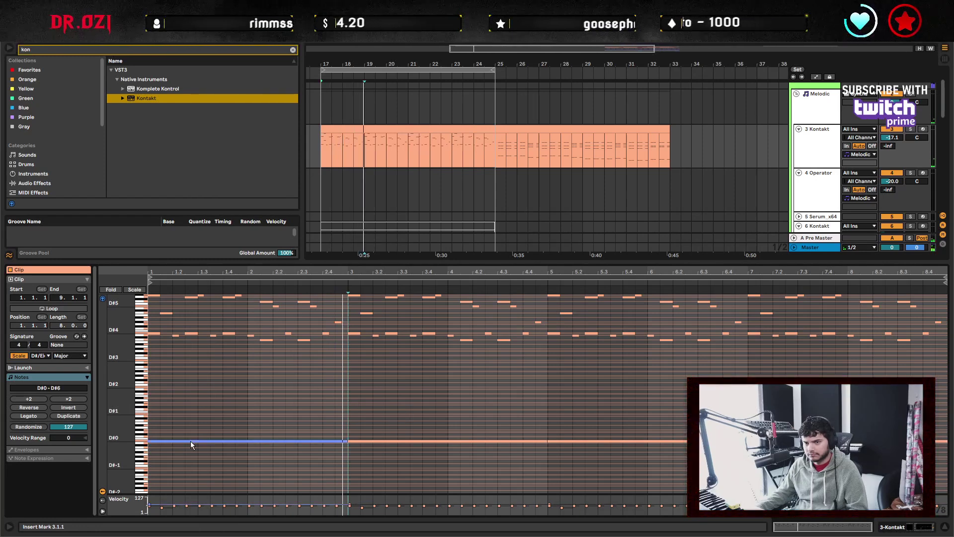
pyautogui.click(151, 327)
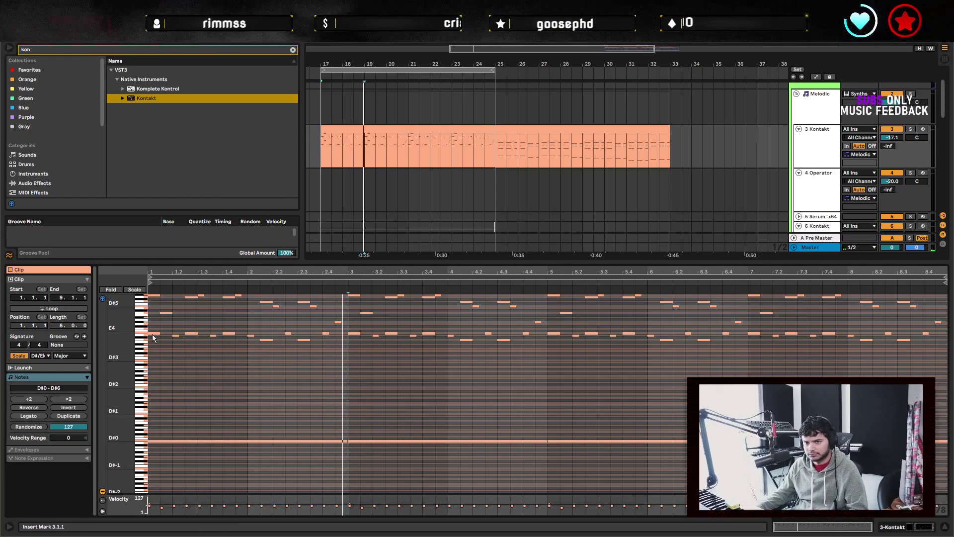
pyautogui.click(156, 441)
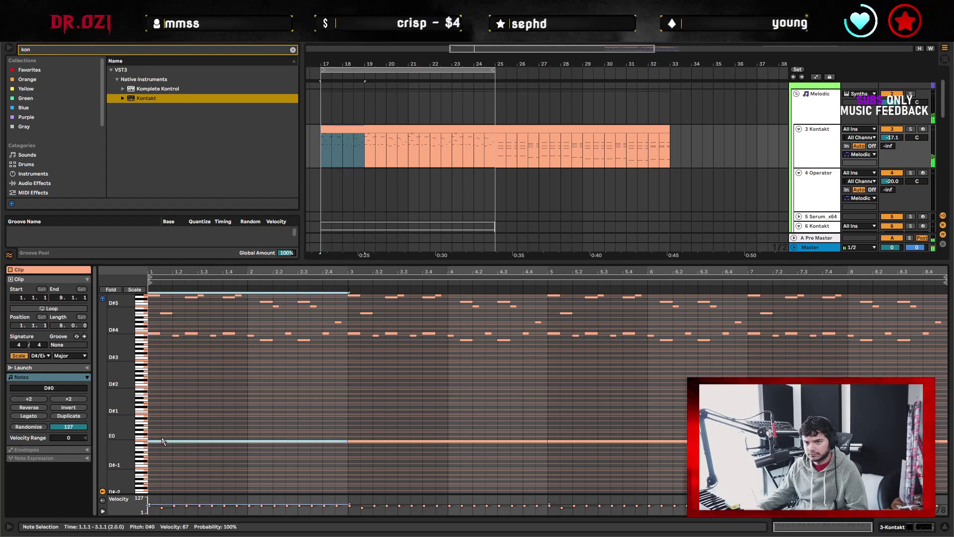
pyautogui.hotkey('shift', 'Up')
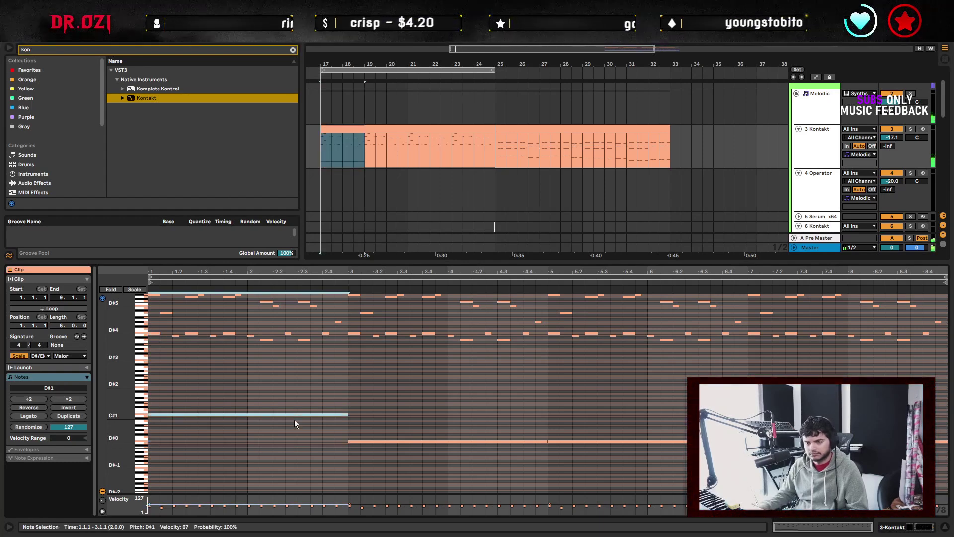
pyautogui.hotkey('shift', 'Up')
pyautogui.press('space')
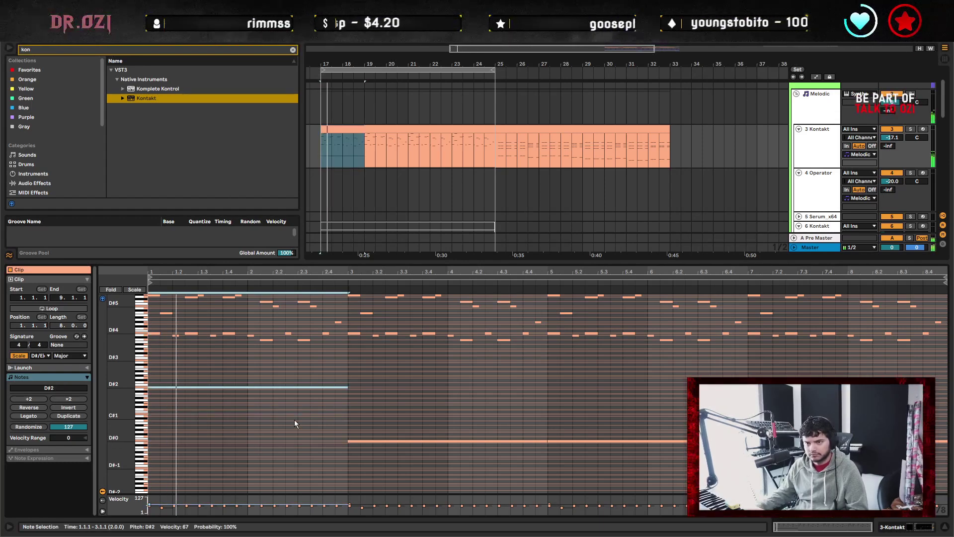
# Shorten the D#2 bass note to end at 2.4.1 and add a G#2 note filling the last beat of bar 2.
pyautogui.click(348, 417)
pyautogui.moveTo(347, 387); pyautogui.dragTo(319, 388)
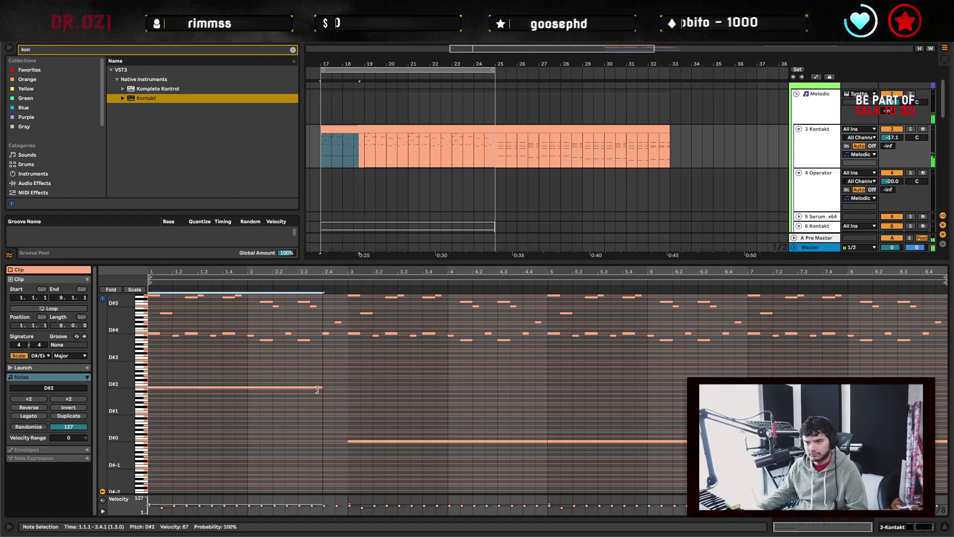
pyautogui.doubleClick(327, 377)
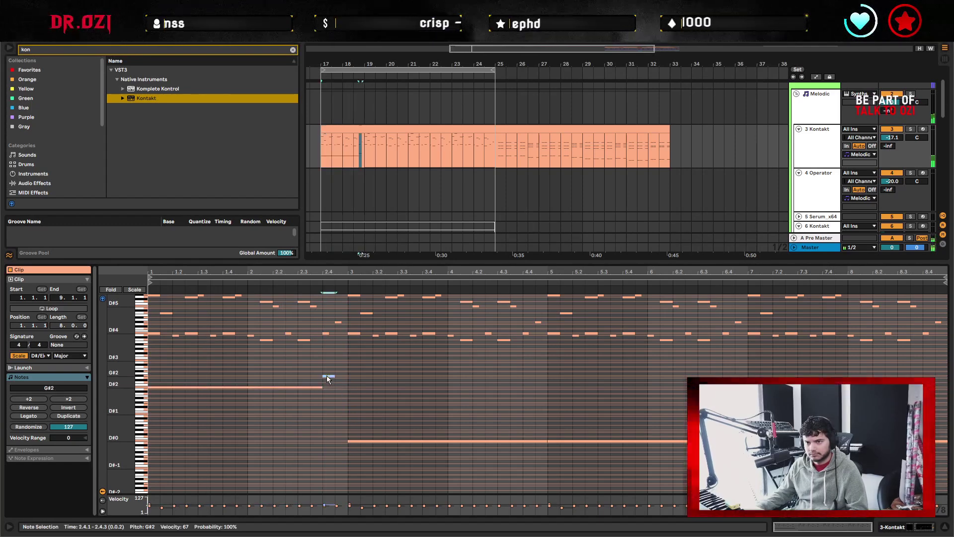
# Try different pitches for the two-bar bass note starting at bar 3, set it to C×2 and play the clip.
pyautogui.click(402, 441)
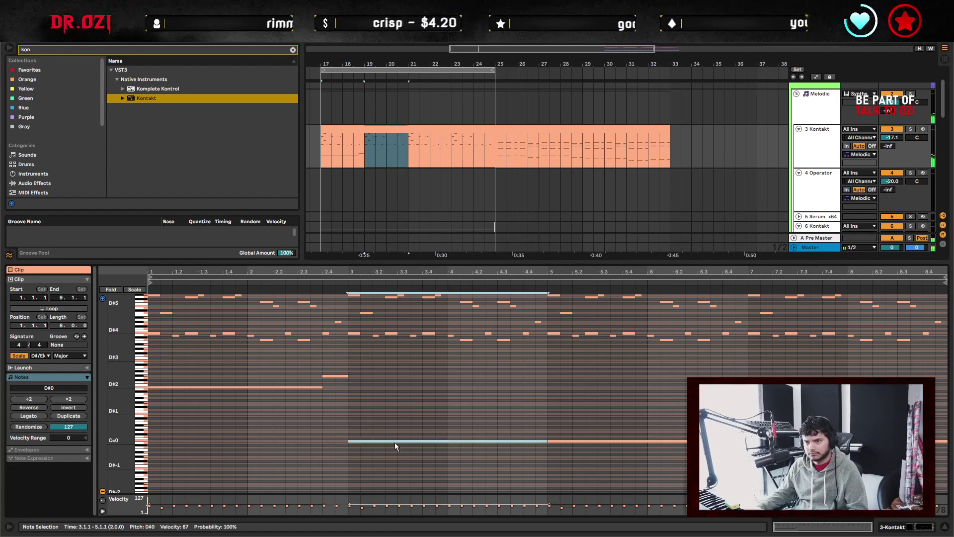
pyautogui.hotkey('shift', 'Up')
pyautogui.hotkey('shift', 'Up')
pyautogui.press('Up')
pyautogui.press('Up')
pyautogui.press('Up')
pyautogui.press('Up')
pyautogui.press('Up')
pyautogui.press('Up')
pyautogui.press('Up')
pyautogui.press('Up')
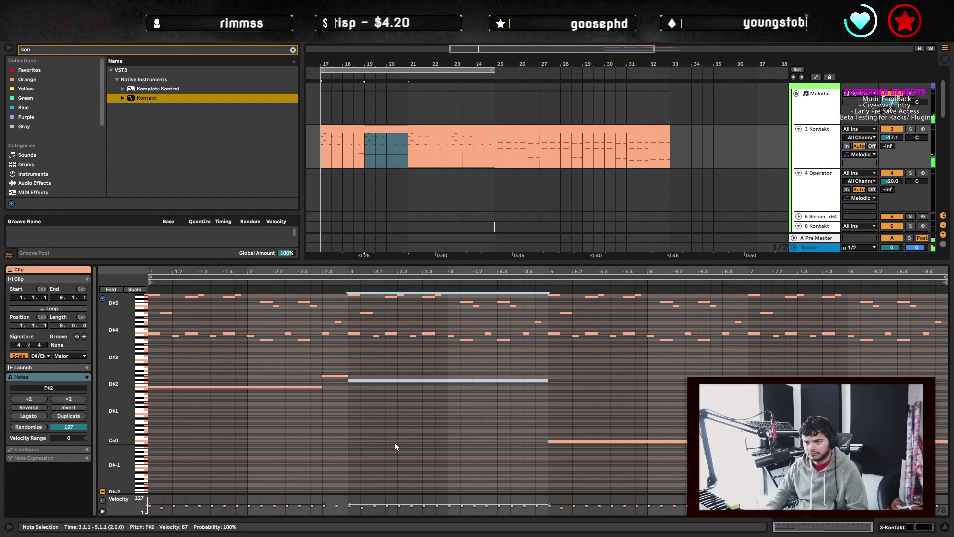
pyautogui.press('Down')
pyautogui.press('Down')
pyautogui.press('Down')
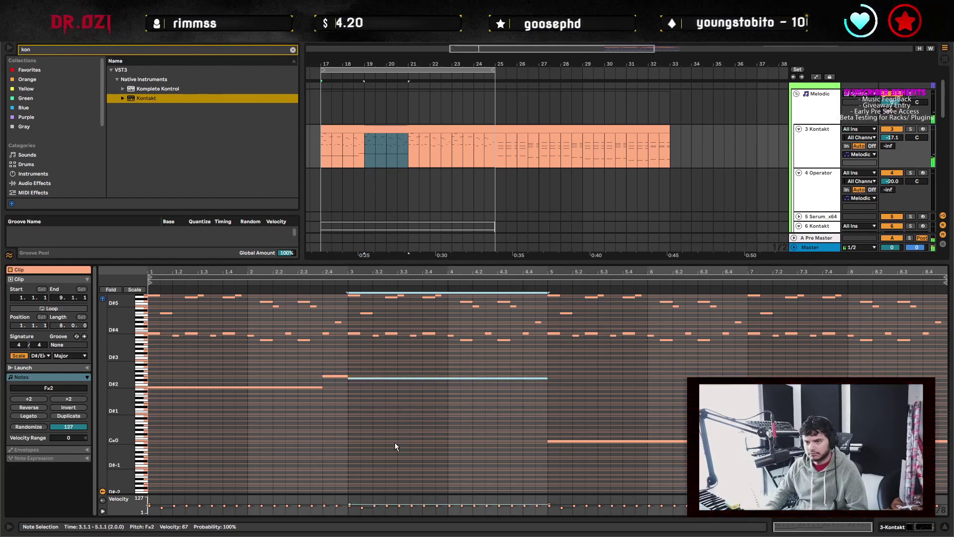
pyautogui.press('Down')
pyautogui.press('Down')
pyautogui.press('Down')
pyautogui.press('Down')
pyautogui.press('Down')
pyautogui.press('Down')
pyautogui.press('Down')
pyautogui.press('Down')
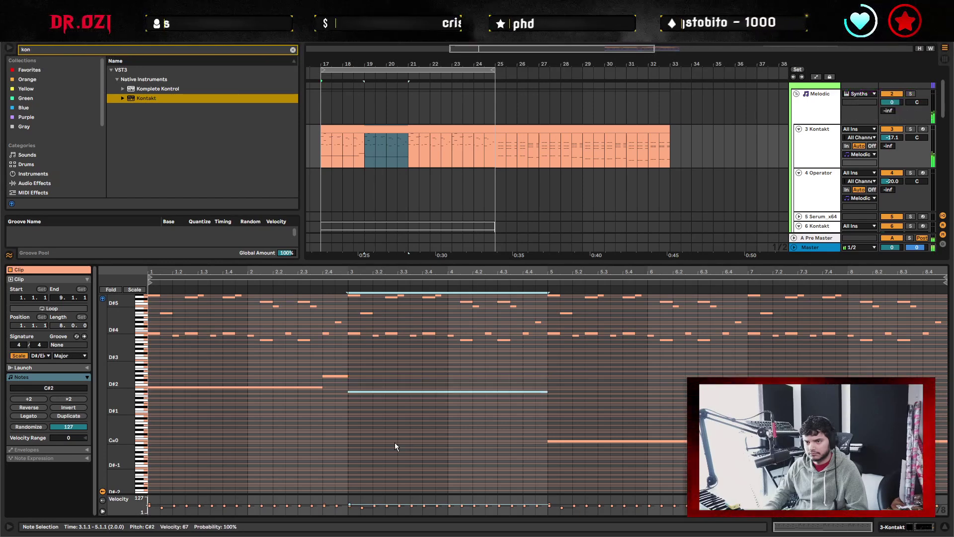
pyautogui.press('Up')
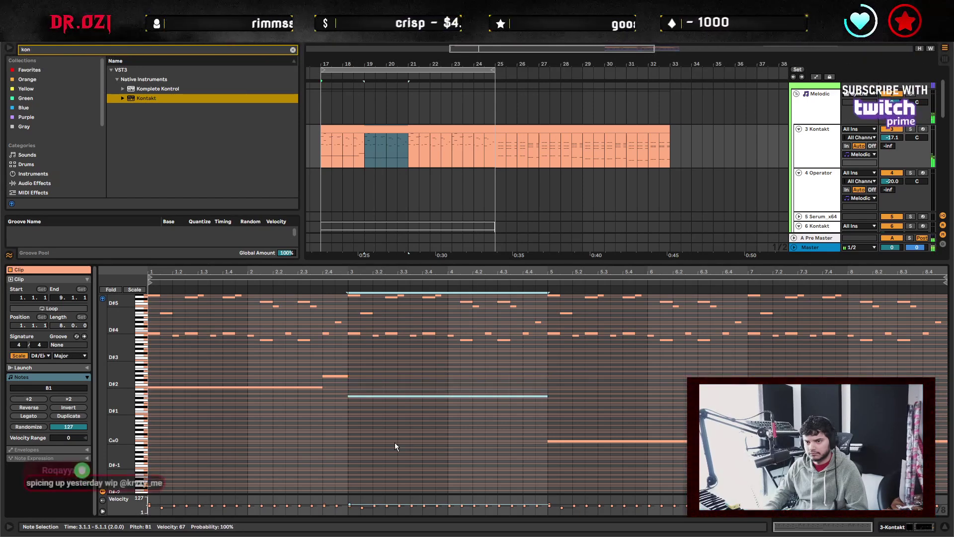
pyautogui.press('Up')
pyautogui.press('space')
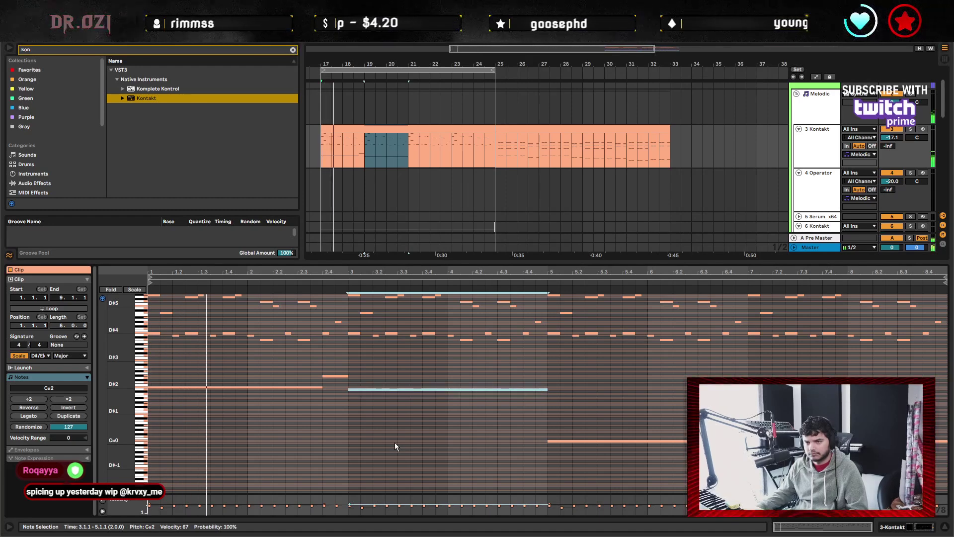
# Stop playback and delete the remaining D#0 bass notes from bar 5 onward.
pyautogui.click(353, 431)
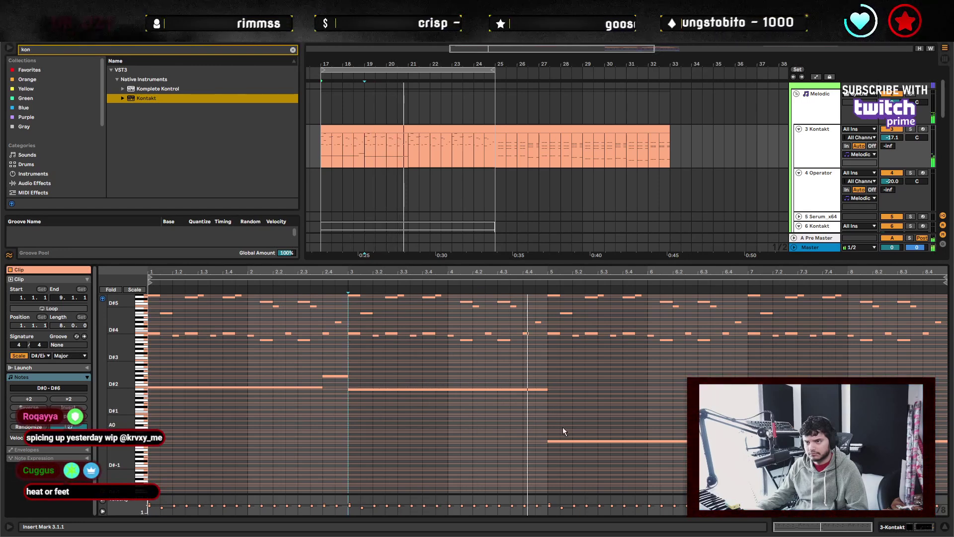
pyautogui.press('space')
pyautogui.click(564, 441)
pyautogui.press('Delete')
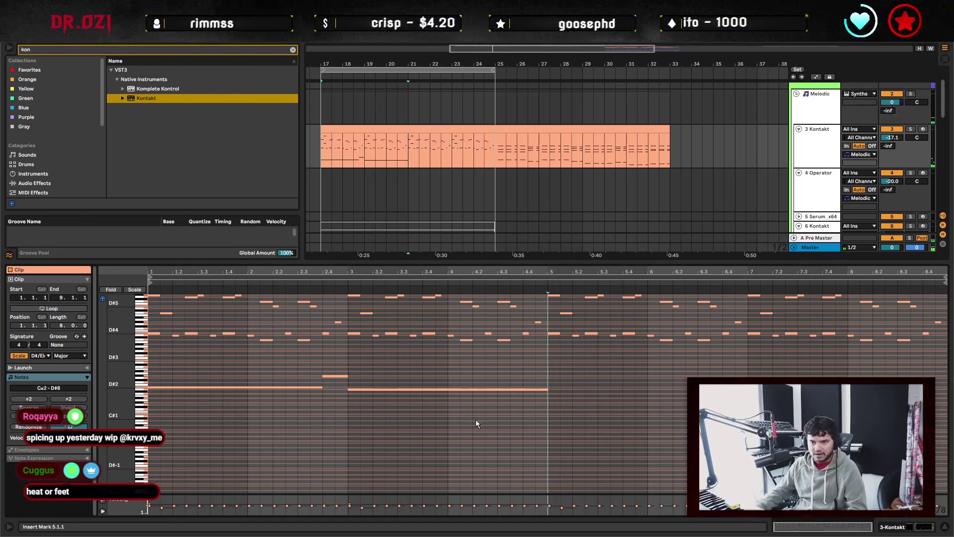
# Lower the two-bar bass note at bar 3 to F×1, trying A#1 and G#1 during playback.
pyautogui.click(458, 390)
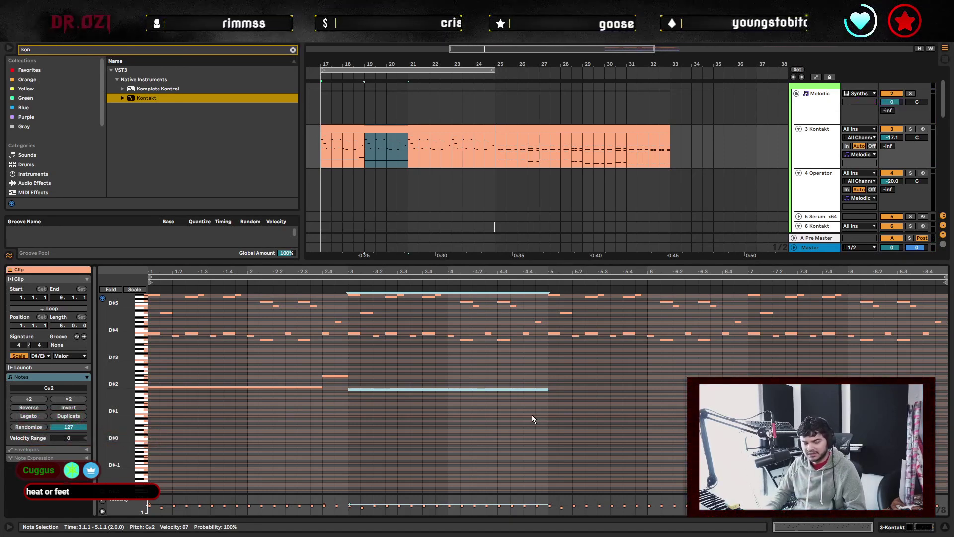
pyautogui.press('Down')
pyautogui.press('Down')
pyautogui.press('Down')
pyautogui.press('Down')
pyautogui.press('Up')
pyautogui.press('Up')
pyautogui.press('Down')
pyautogui.press('Down')
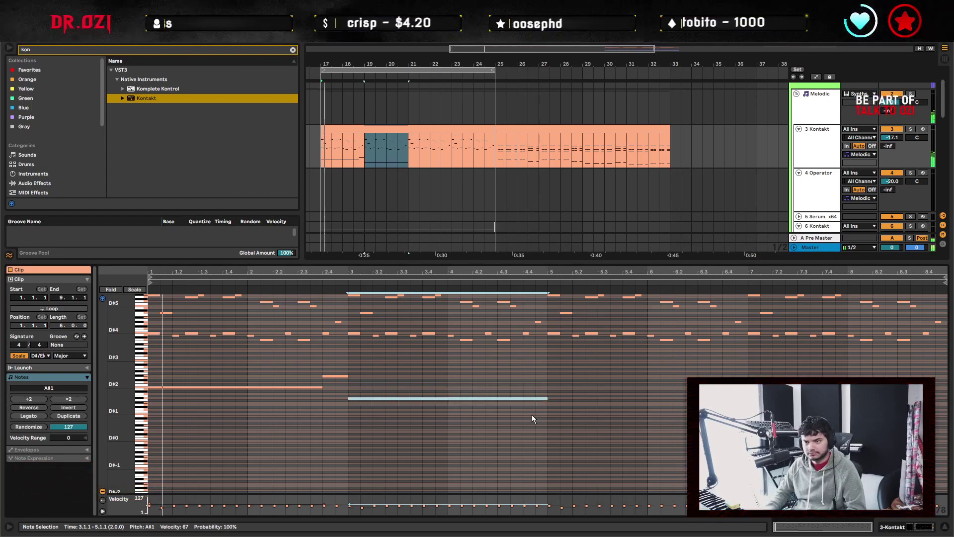
pyautogui.click(551, 423)
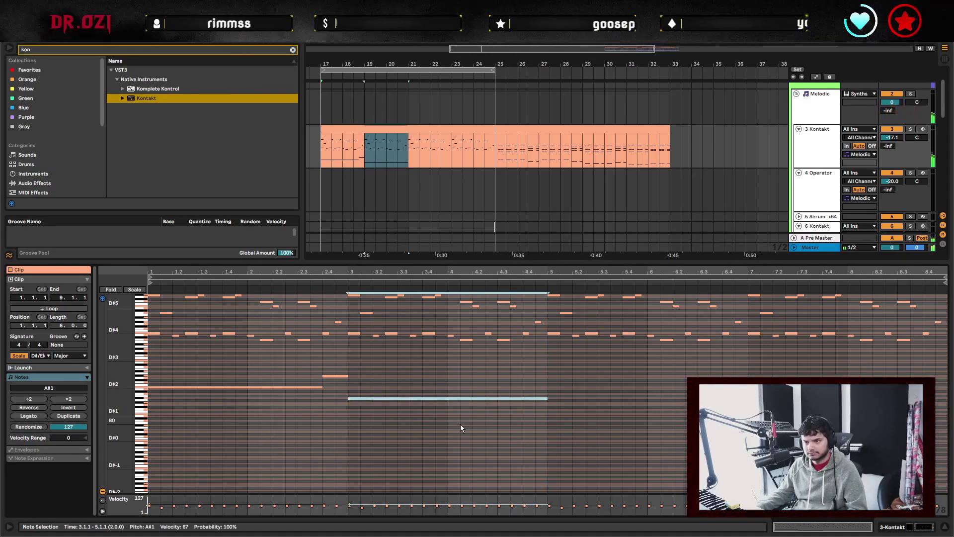
pyautogui.hotkey('ctrl', 'z')
pyautogui.press('Down')
pyautogui.press('space')
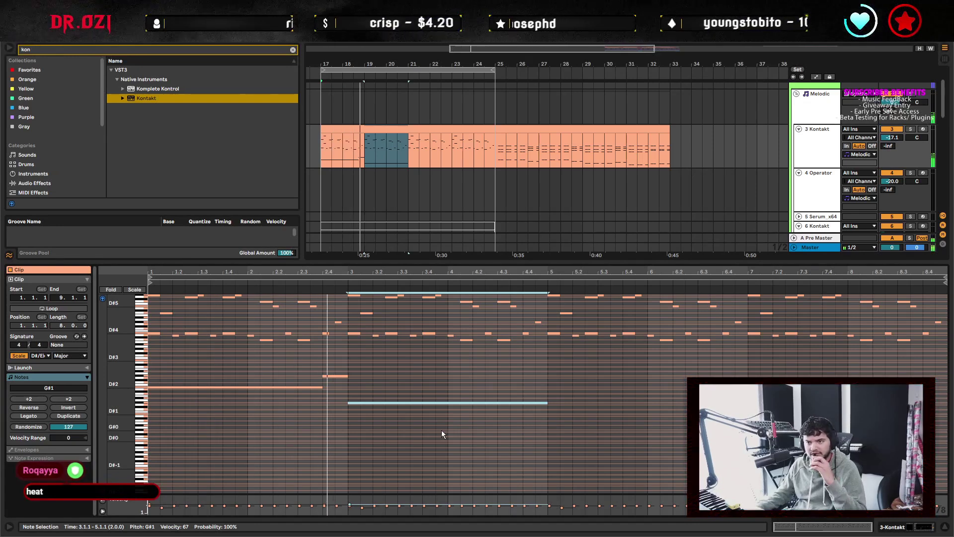
pyautogui.press('space')
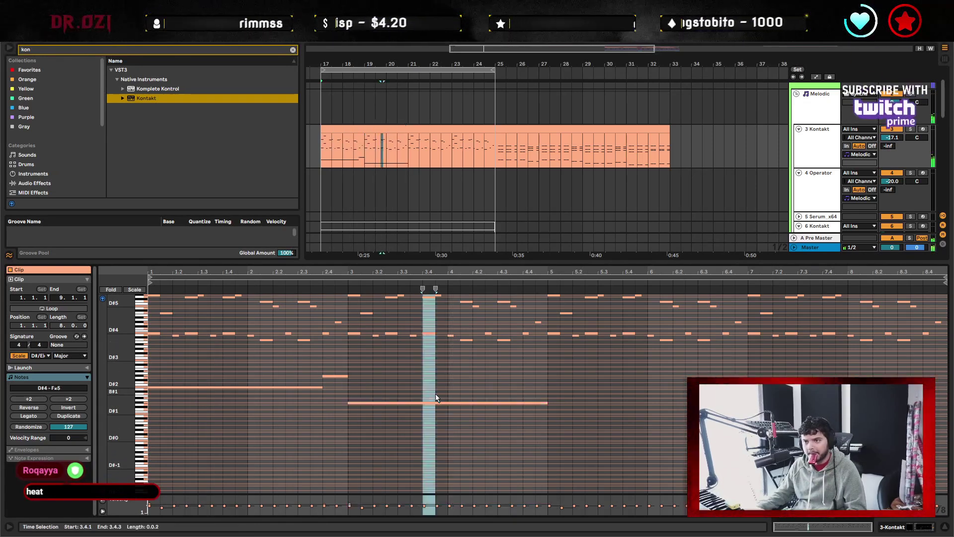
pyautogui.press('Down')
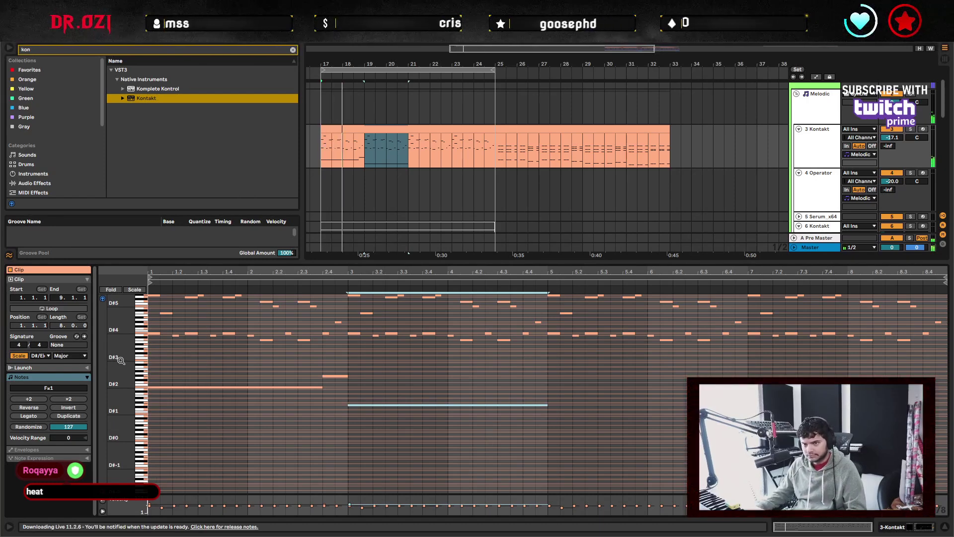
pyautogui.click(397, 400)
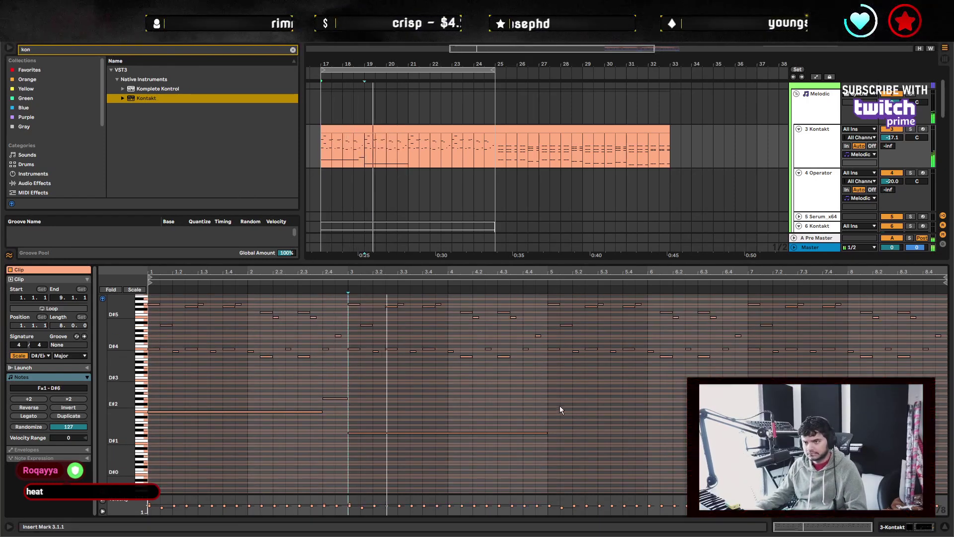
# Copy the two-bar bass note to bar 5 at G#1 and to bar 7 at C×1, and play the clip.
pyautogui.click(577, 418)
pyautogui.hotkey('ctrl', 'v')
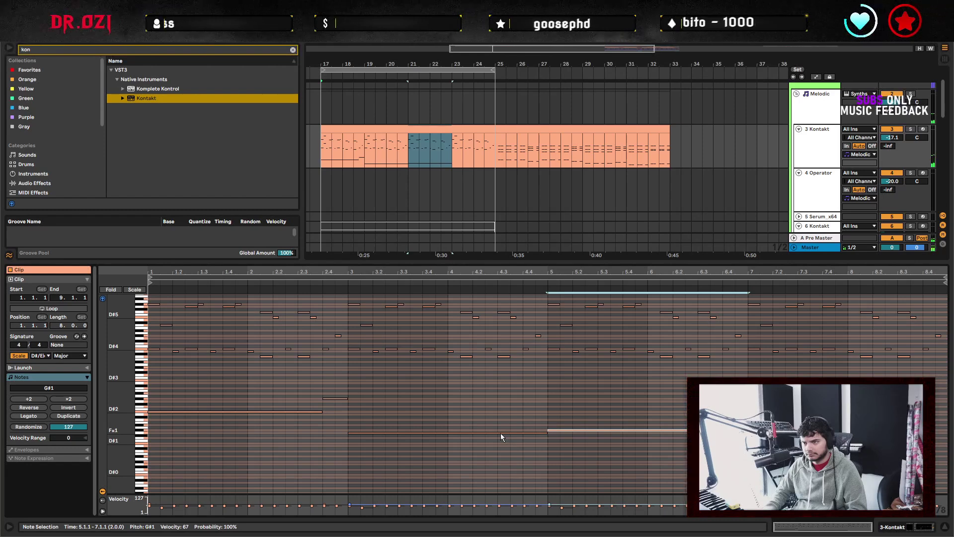
pyautogui.hotkey('ctrl', 'd')
pyautogui.press('Up')
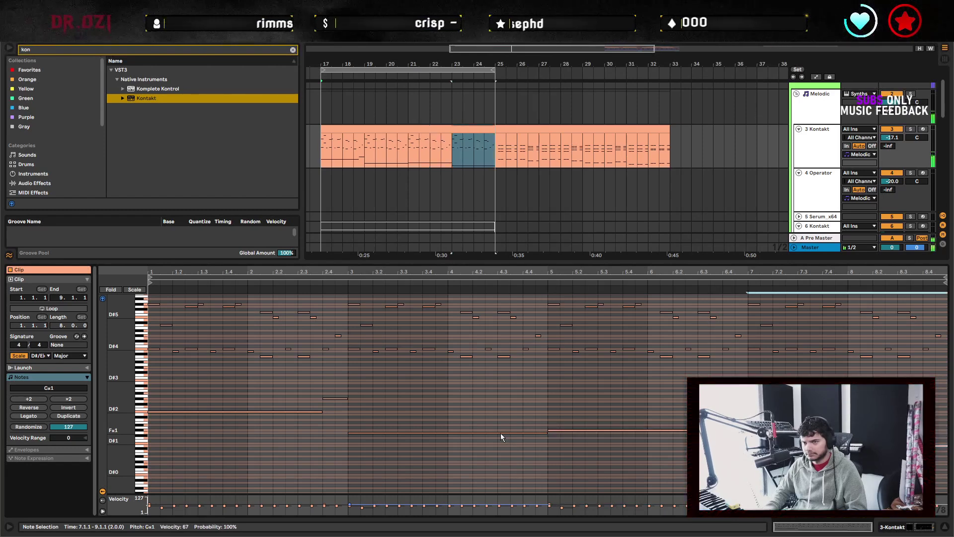
pyautogui.click(456, 398)
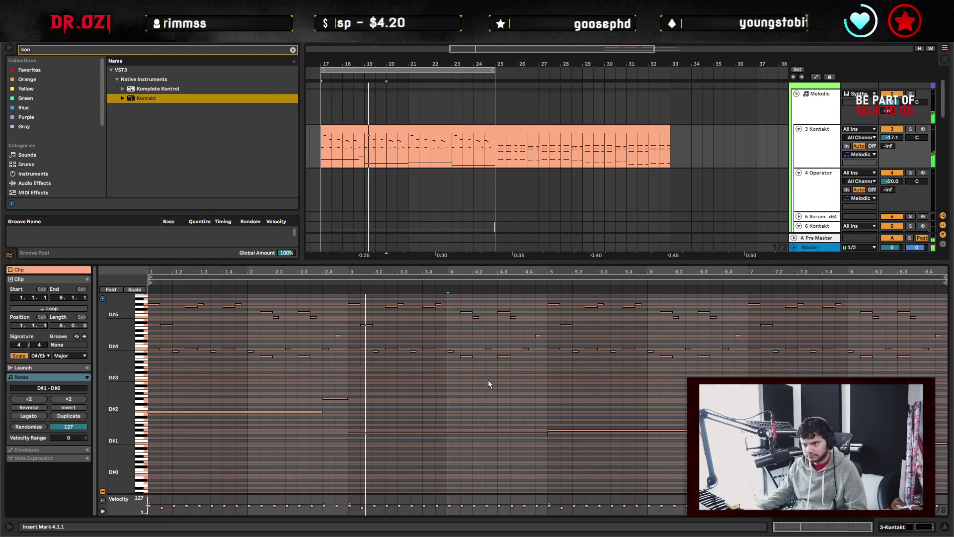
pyautogui.click(549, 398)
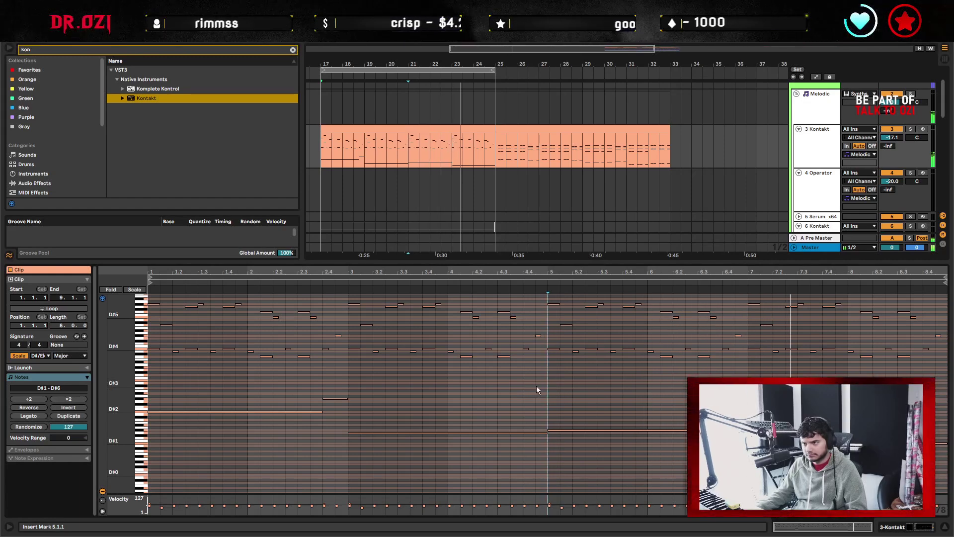
# Set the two-bar bass note at bar 7 to B#1 and play the eight-bar loop.
pyautogui.click(795, 430)
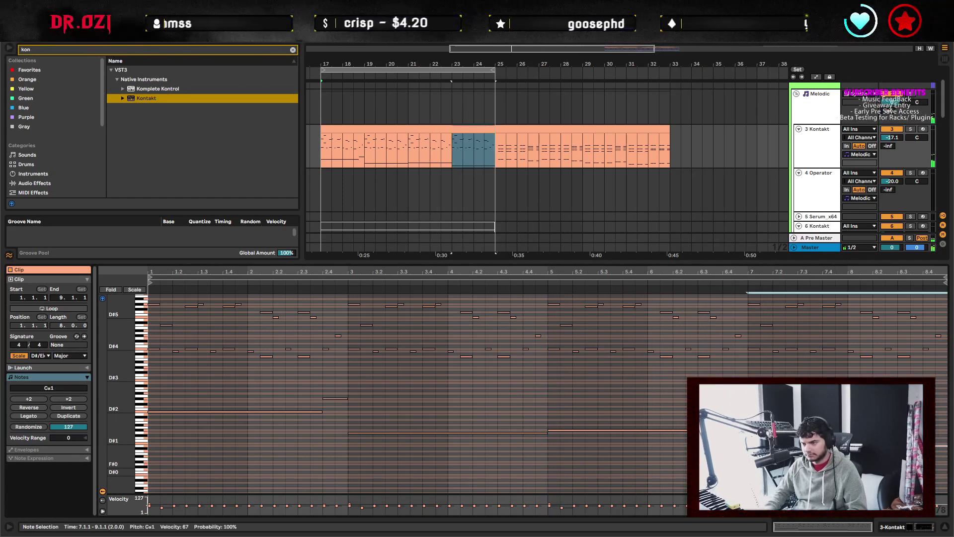
pyautogui.press('Down')
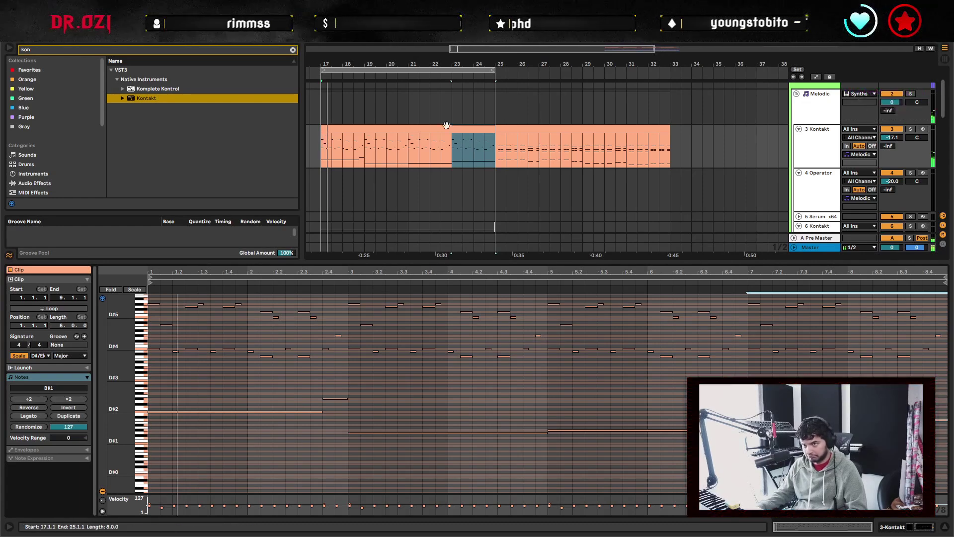
pyautogui.click(452, 159)
pyautogui.press('space')
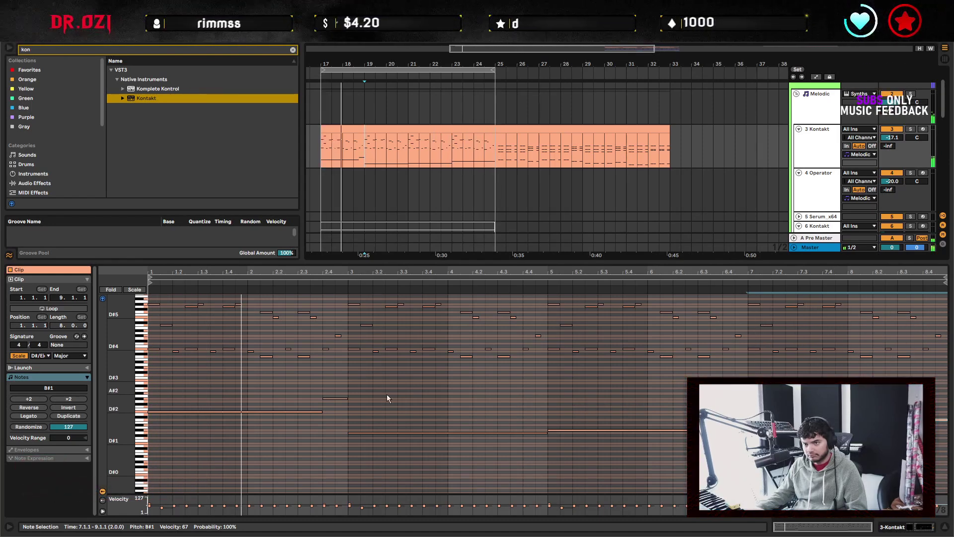
# Play the clip and examine the short C×4, B#4 and D#6 melody notes in bars 1 and 5.
pyautogui.click(348, 369)
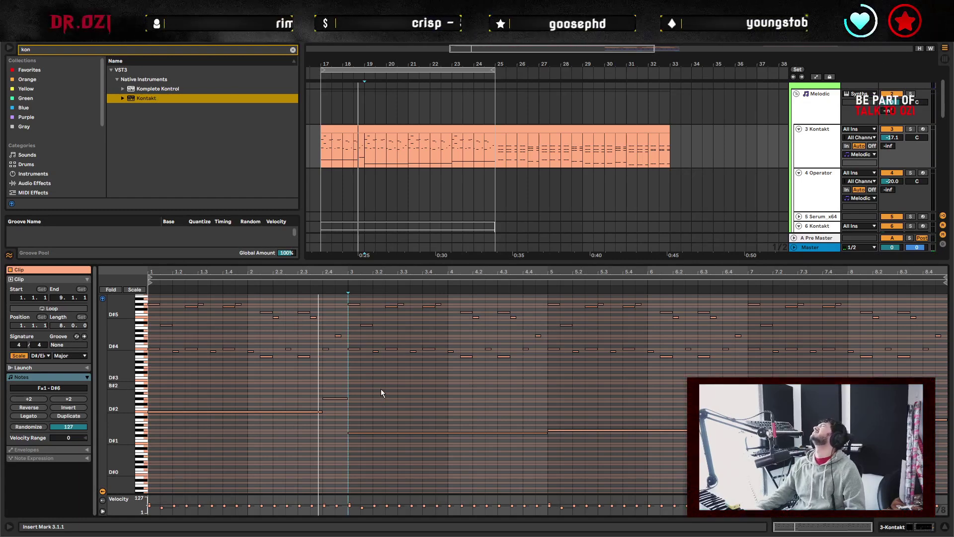
pyautogui.click(393, 167)
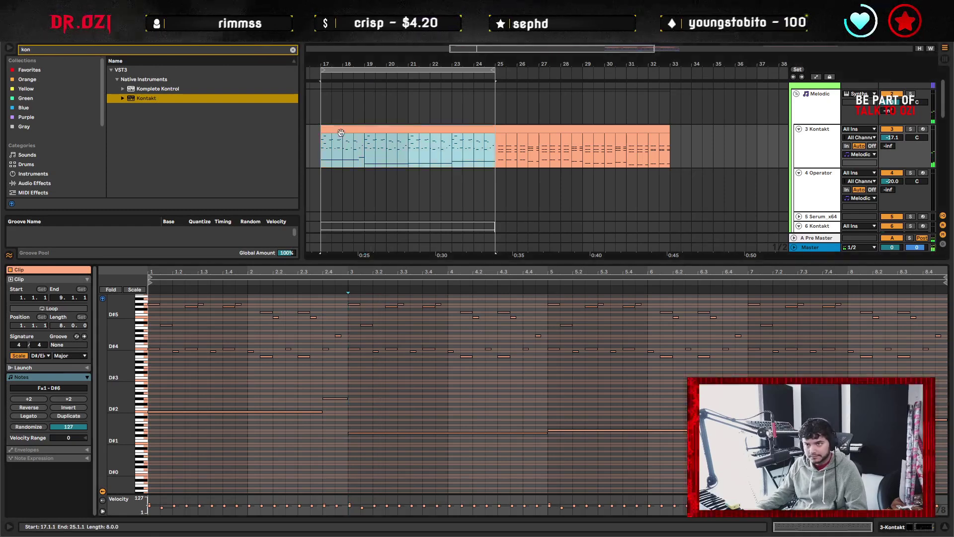
pyautogui.click(174, 352)
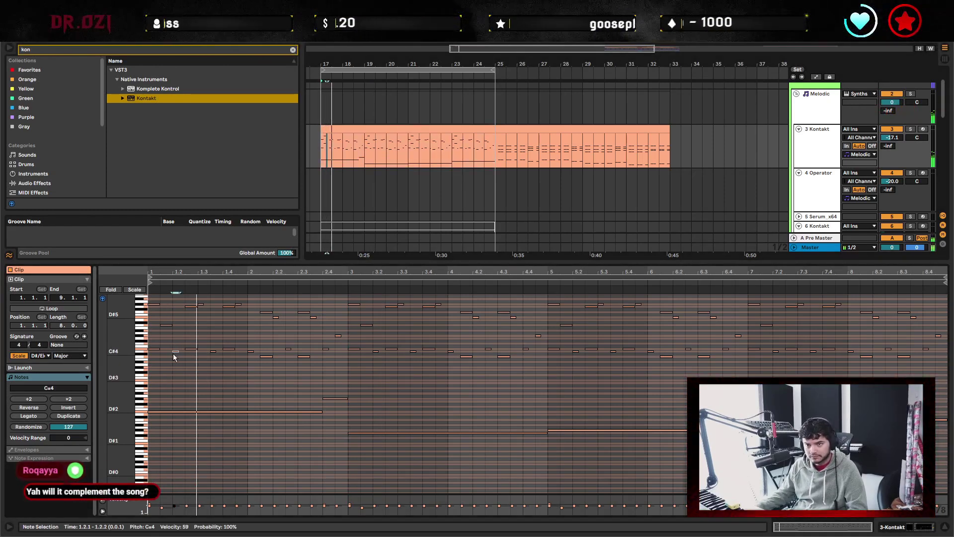
pyautogui.click(166, 325)
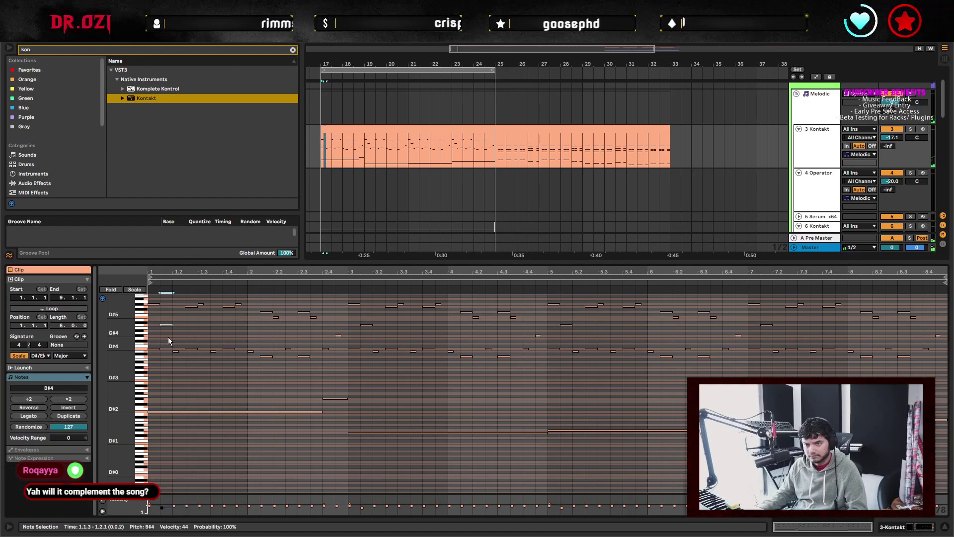
pyautogui.press('space')
pyautogui.scroll(2, 165, 343)
pyautogui.click(167, 316)
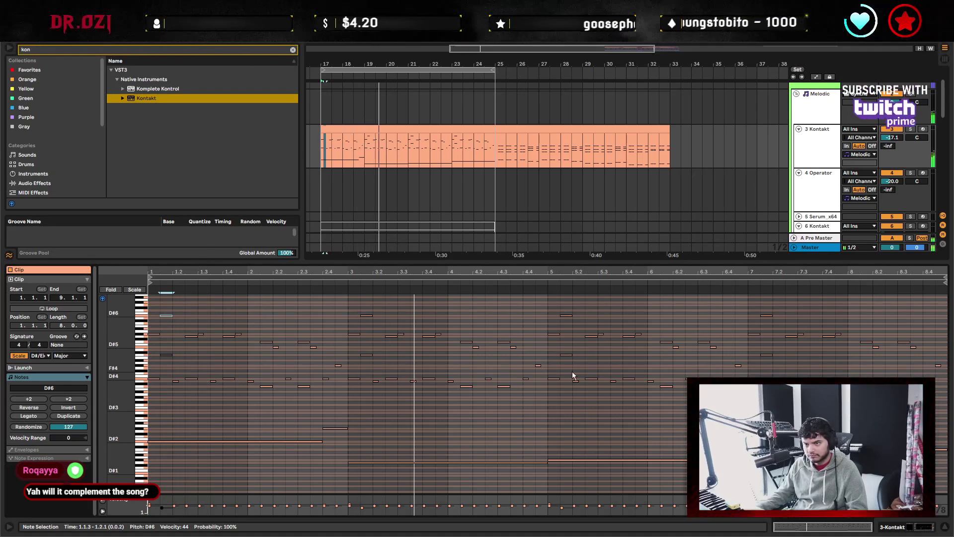
pyautogui.moveTo(571, 371); pyautogui.dragTo(570, 310)
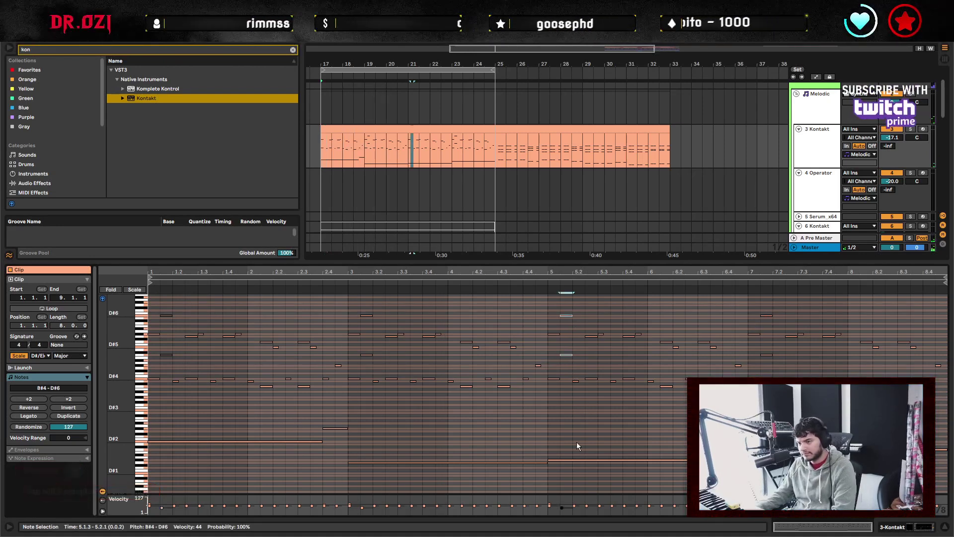
pyautogui.click(498, 431)
pyautogui.scroll(-2, 288, 431)
# Raise the sustained bass note at the start of bar 1 to E#2.
pyautogui.click(249, 401)
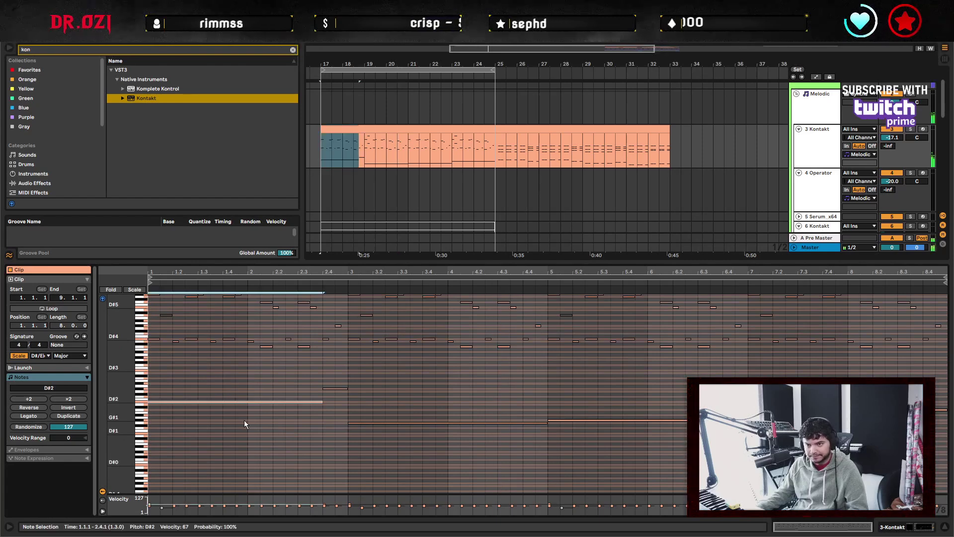
pyautogui.press('Up')
pyautogui.press('Up')
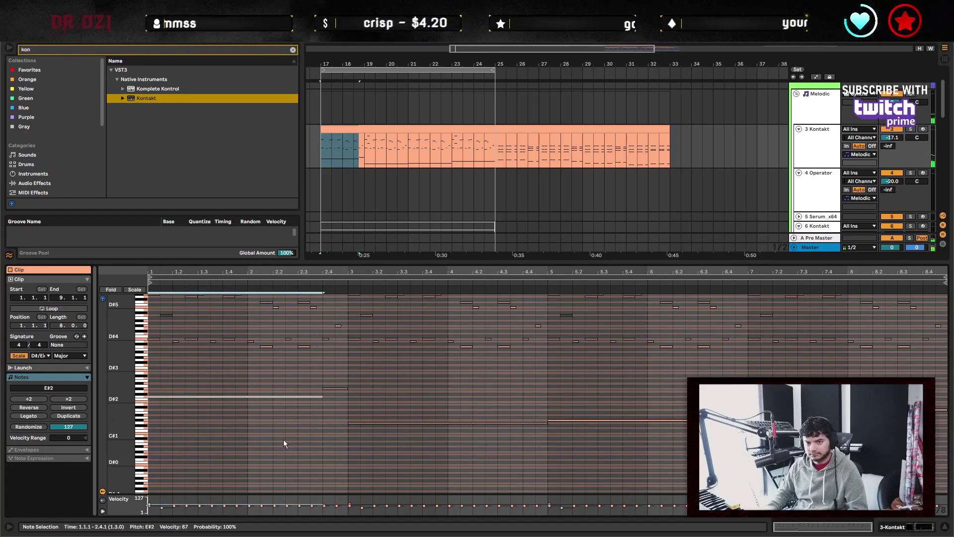
# Delete all bass notes from 2.4 onward and extend the first bass note to the start of bar 3.
pyautogui.click(335, 376)
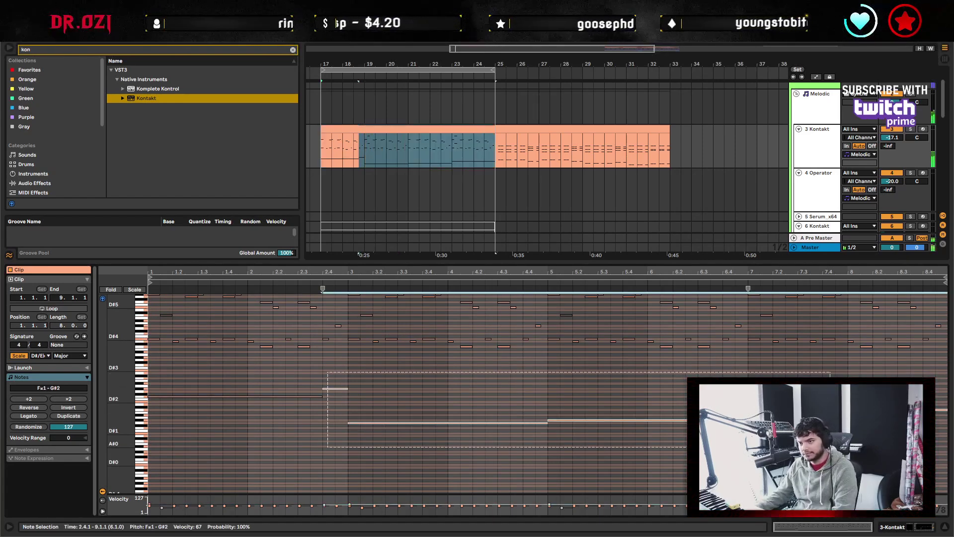
pyautogui.press('space')
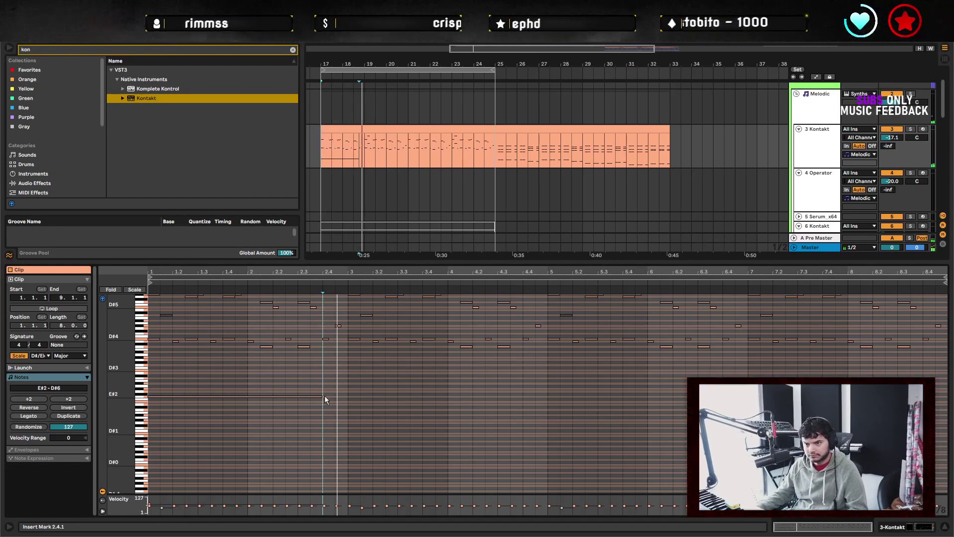
pyautogui.moveTo(323, 397); pyautogui.dragTo(359, 399)
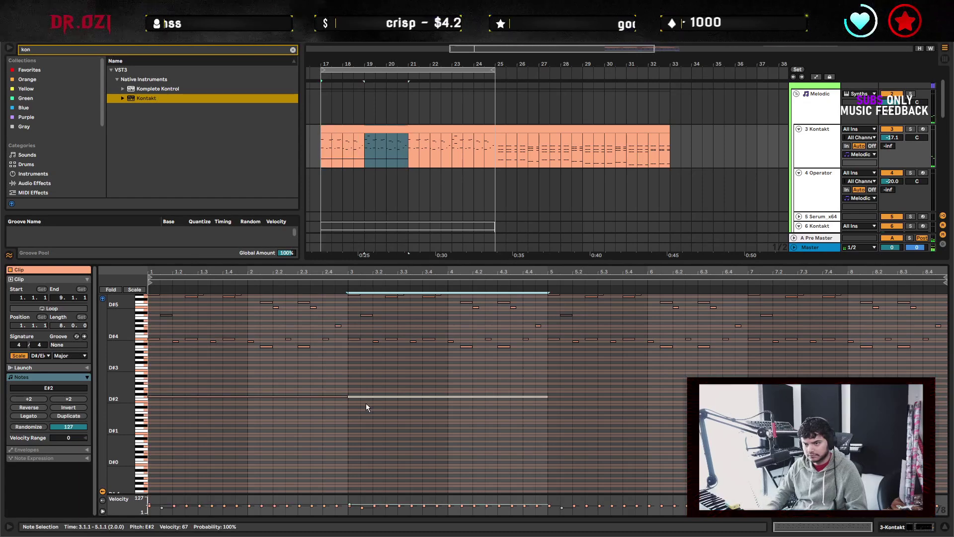
# Duplicate the two-bar bass note to bar 3 one scale step higher, to bar 5 at G#2 and to bar 7 at B#1.
pyautogui.hotkey('ctrl', 'd')
pyautogui.press('Up')
pyautogui.hotkey('ctrl', 'd')
pyautogui.press('Up')
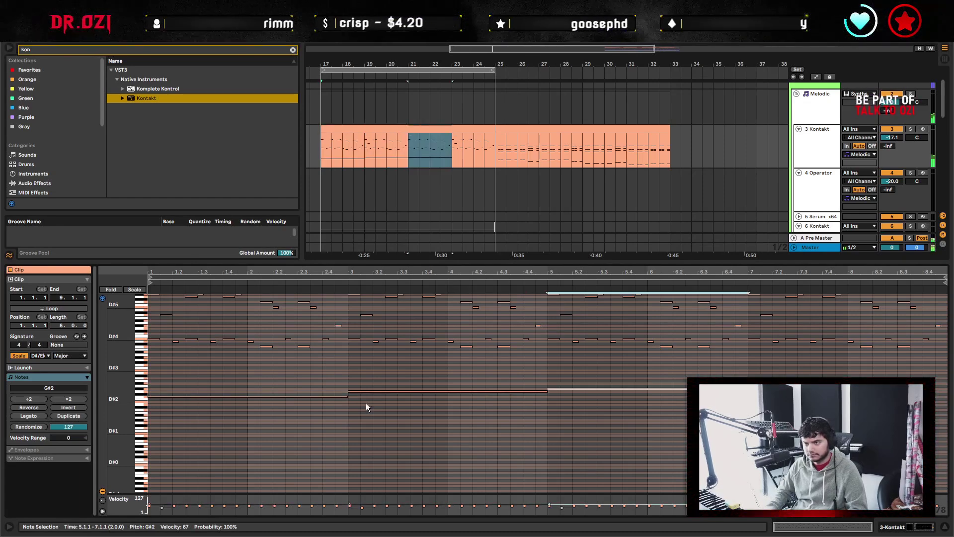
pyautogui.hotkey('ctrl', 'd')
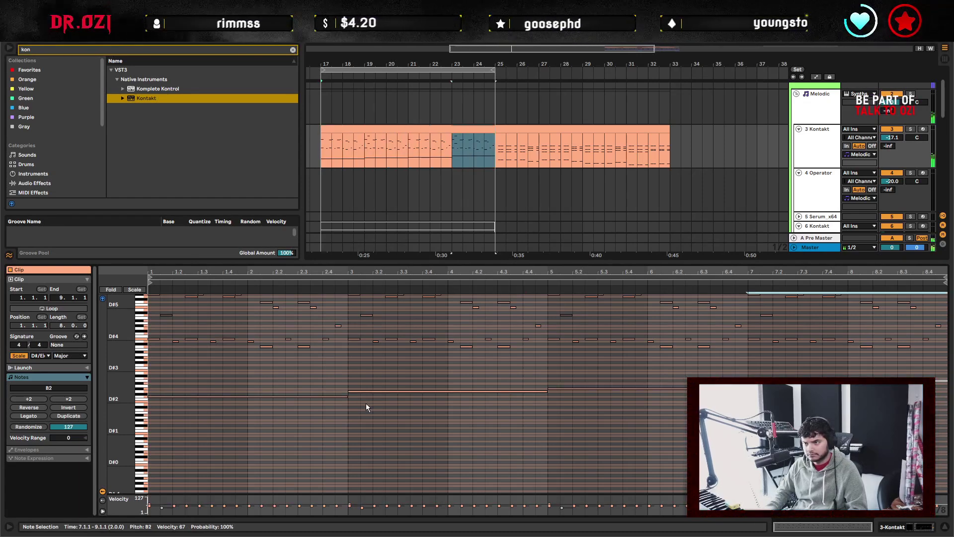
pyautogui.press('Down')
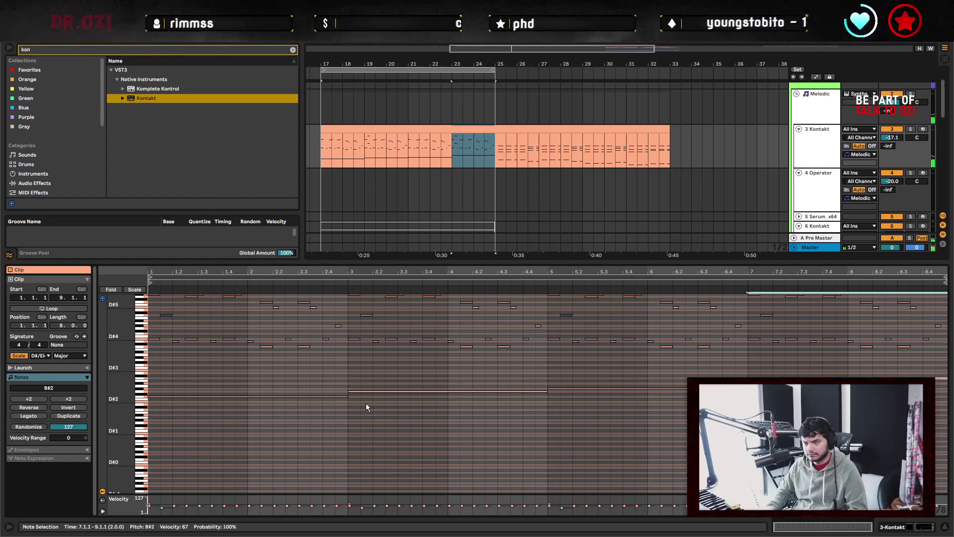
pyautogui.press('space')
# Play through the revised bass line and replay the clip from bar 17 of the arrangement.
pyautogui.click(348, 423)
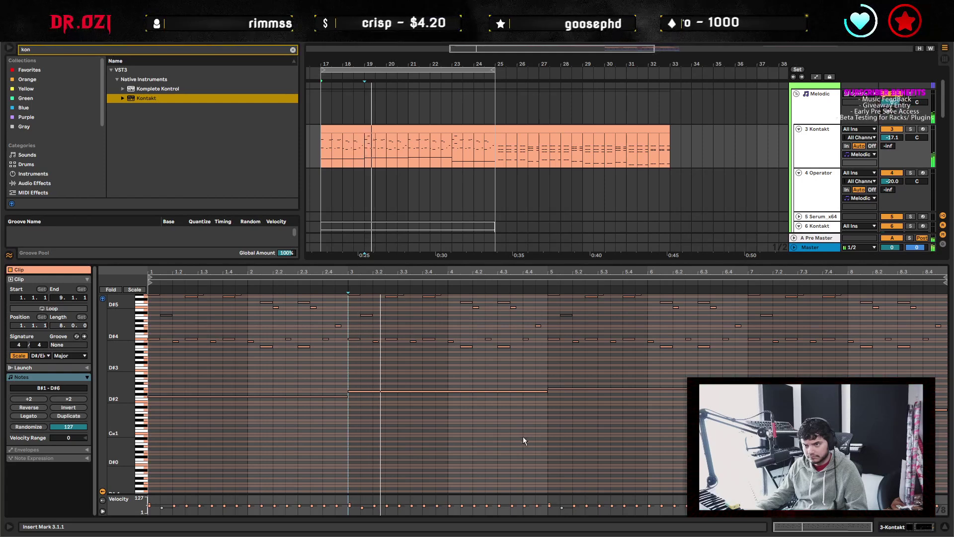
pyautogui.click(552, 437)
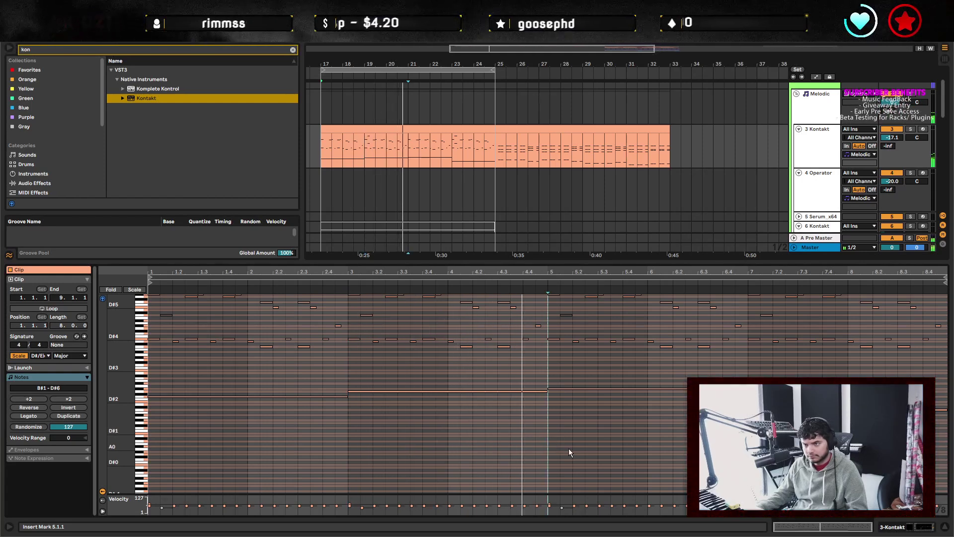
pyautogui.click(766, 367)
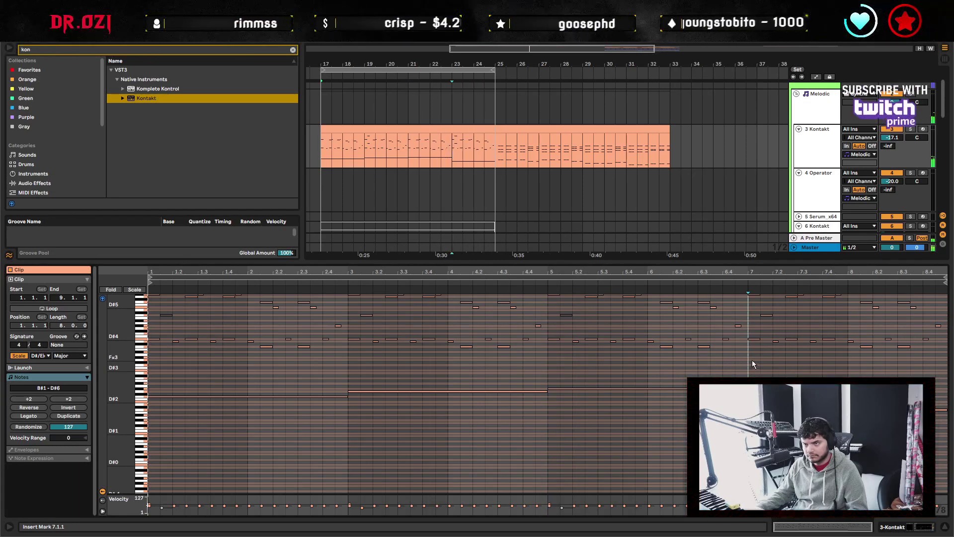
pyautogui.click(670, 82)
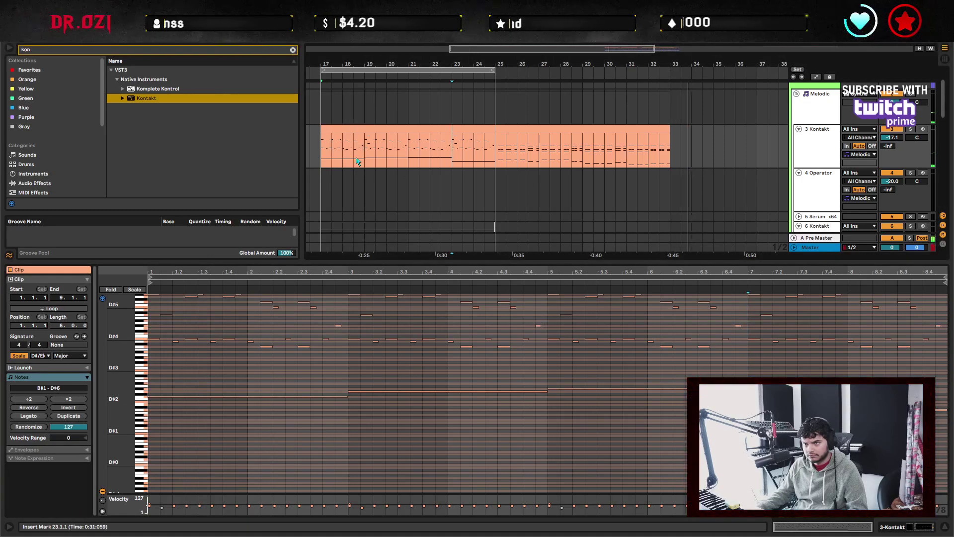
pyautogui.click(324, 85)
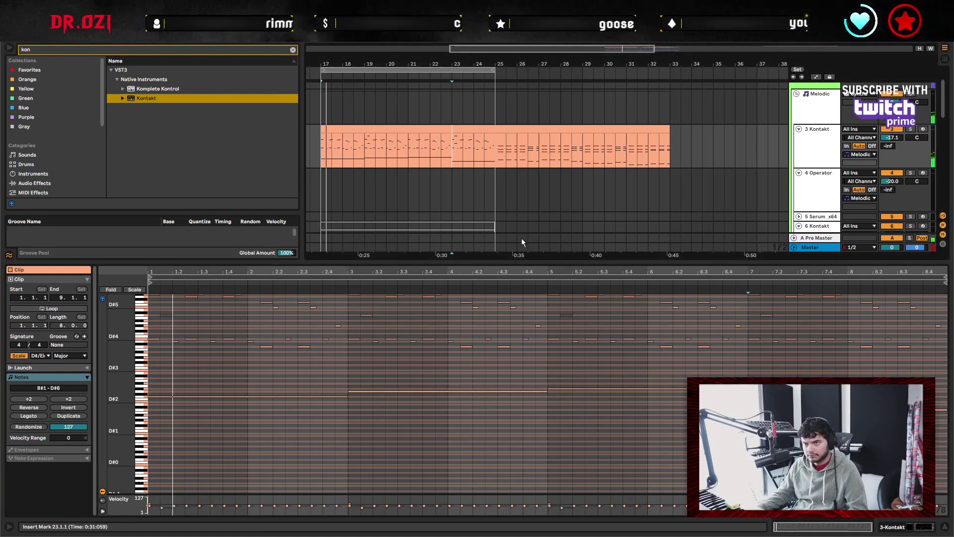
pyautogui.click(347, 370)
pyautogui.scroll(3, 350, 385)
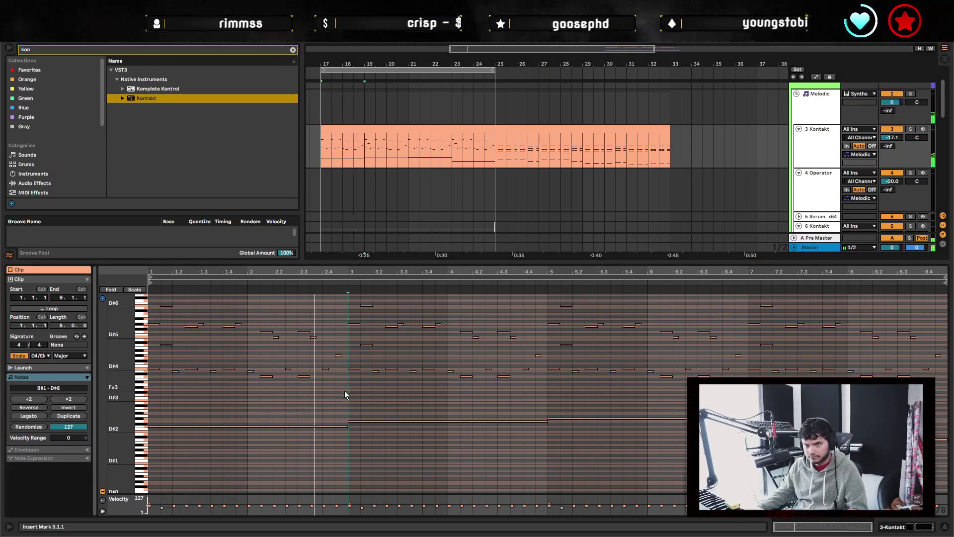
pyautogui.scroll(2, 346, 390)
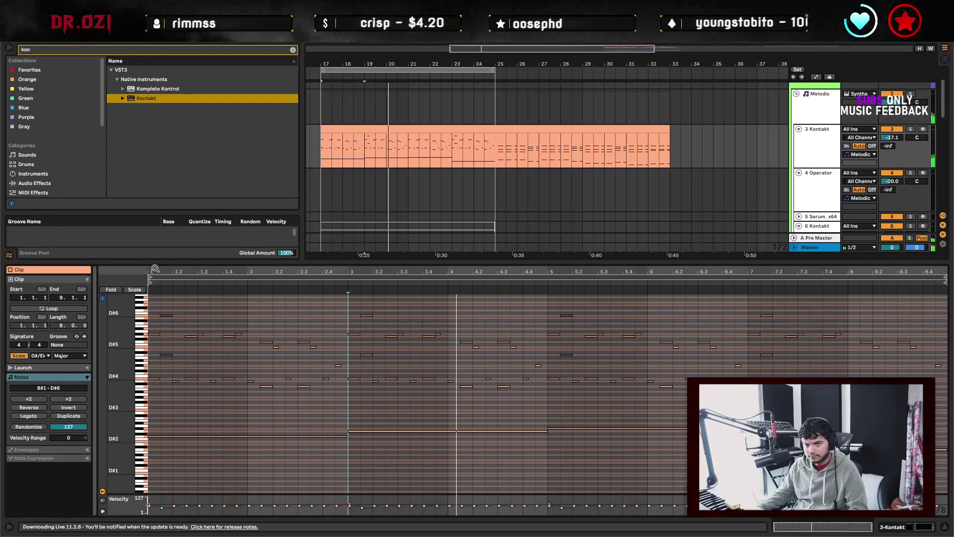
# Trim the opening G#5 note to start at 1.1.2, add three short notes before it ending on B#4, and play the clip.
pyautogui.scroll(4, 187, 354)
pyautogui.click(169, 333)
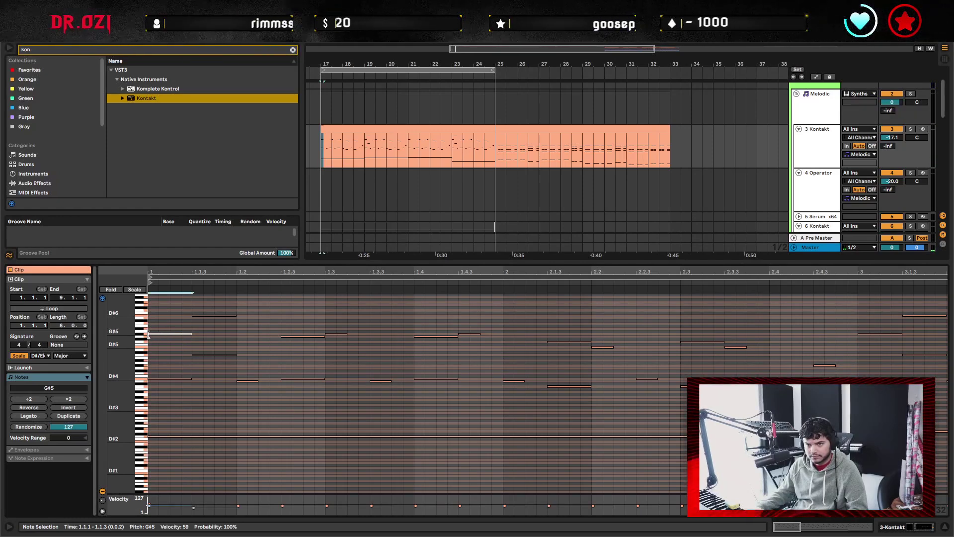
pyautogui.moveTo(149, 334); pyautogui.dragTo(170, 334)
pyautogui.click(169, 350)
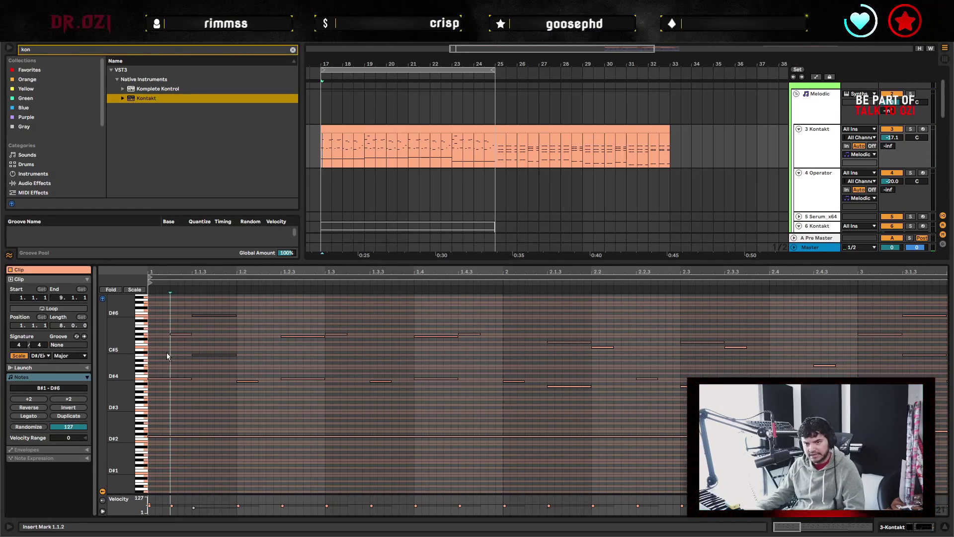
pyautogui.doubleClick(160, 344)
pyautogui.moveTo(160, 341); pyautogui.dragTo(167, 354)
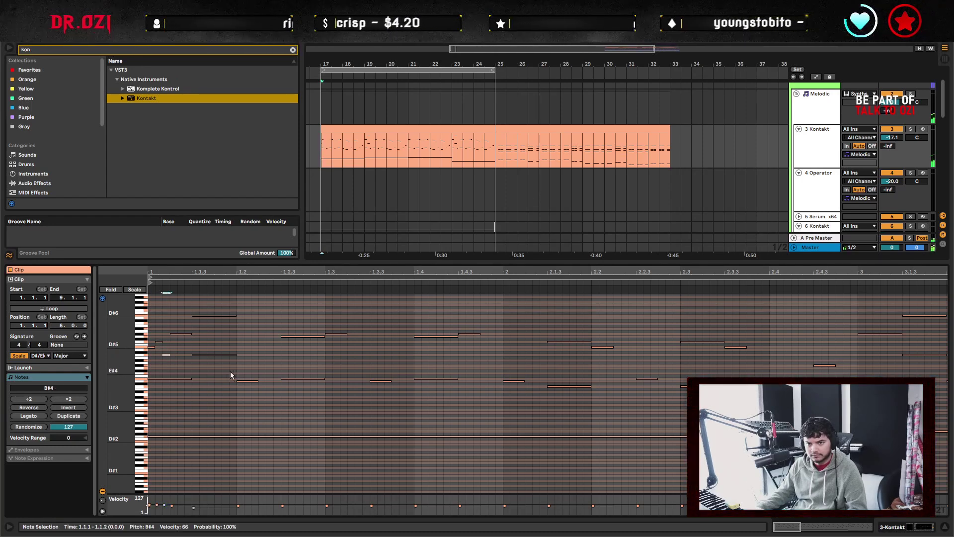
pyautogui.press('space')
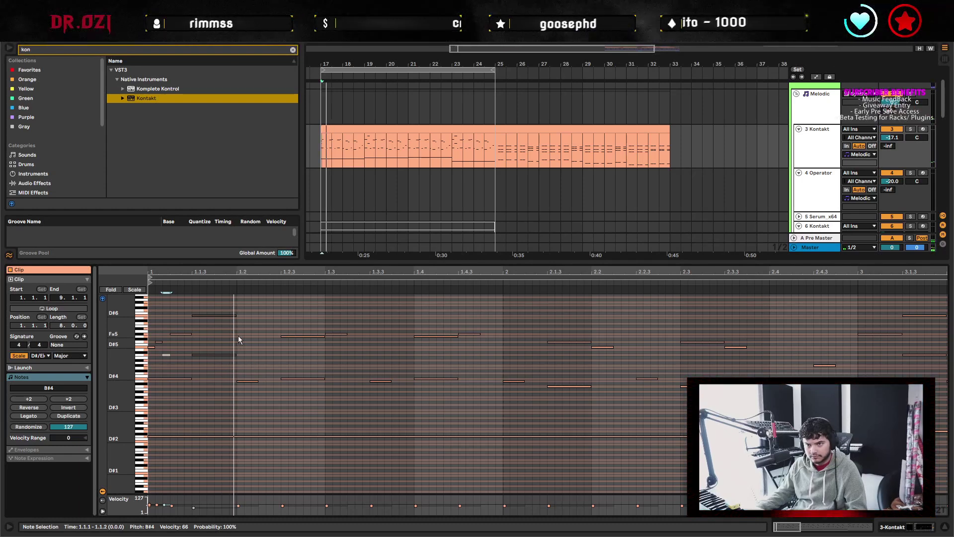
# Try a descending run of short notes at beat 1.2 ending on B#4, and delete it after listening.
pyautogui.doubleClick(247, 337)
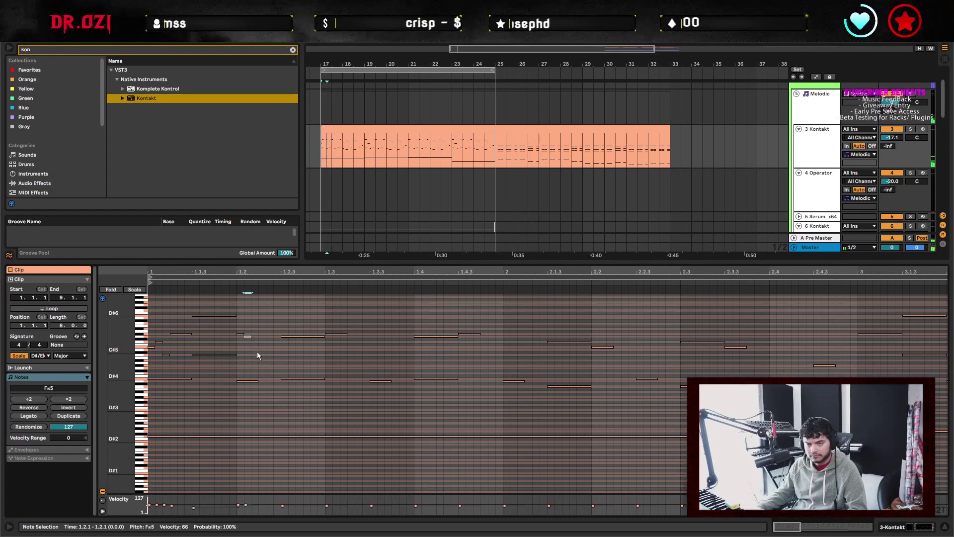
pyautogui.doubleClick(253, 352)
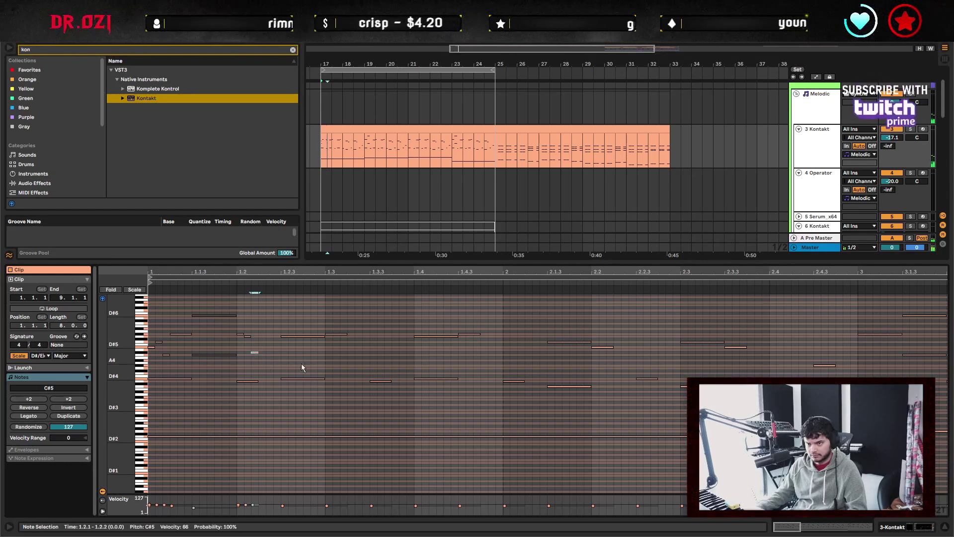
pyautogui.press('Down')
pyautogui.press('space')
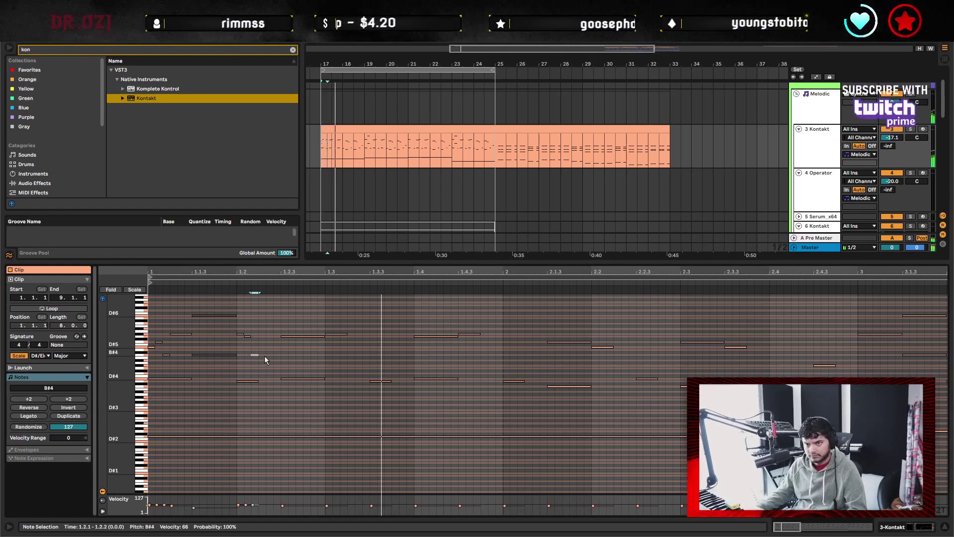
pyautogui.press('space')
pyautogui.moveTo(235, 330); pyautogui.dragTo(267, 351)
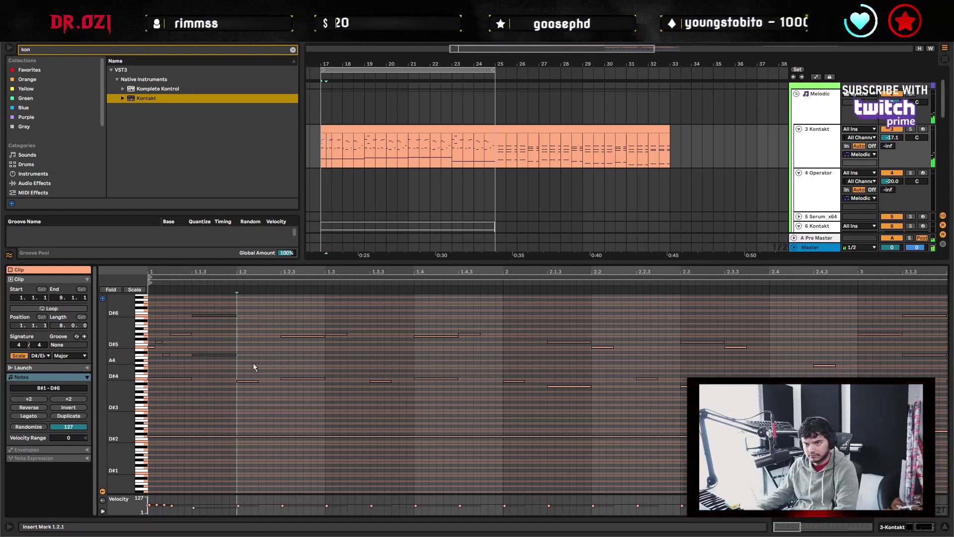
pyautogui.press('Delete')
# Add a rising run of short notes B#4, C×5 and D#5 from beat 1.2 to 1.2.3.
pyautogui.doubleClick(242, 357)
pyautogui.moveTo(243, 357); pyautogui.dragTo(268, 349)
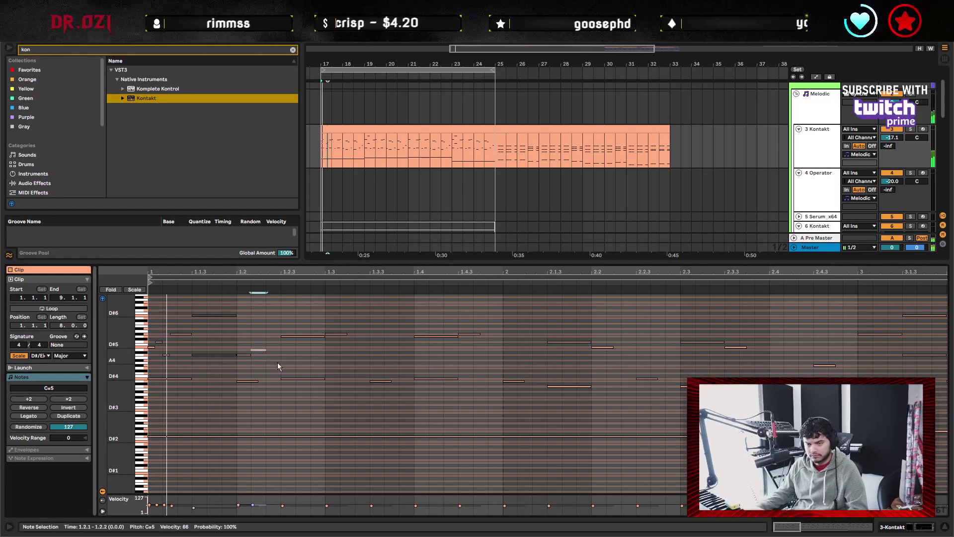
pyautogui.doubleClick(271, 347)
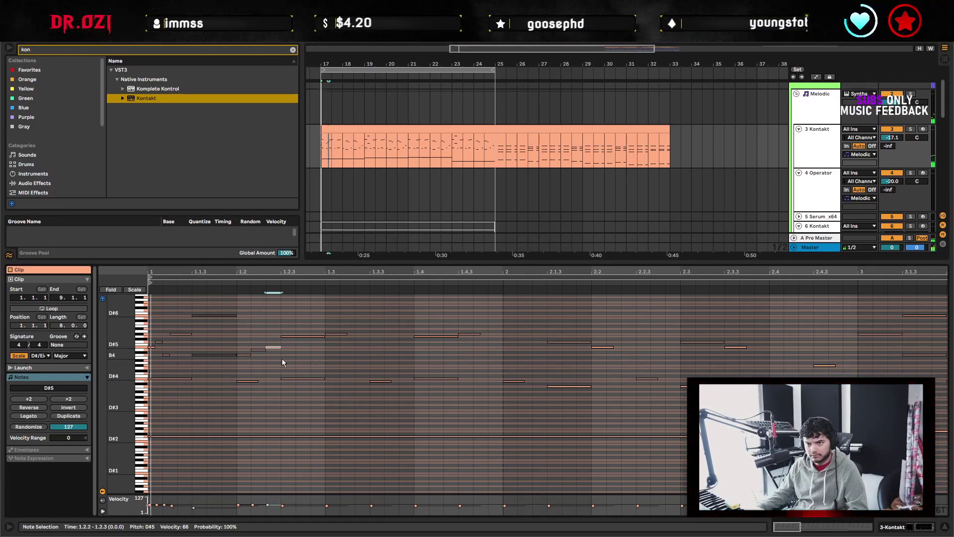
# Lower the upper melody note at 1.2.3 to B#4 and the one at 1.3 to G#4, playing the clip.
pyautogui.click(305, 338)
pyautogui.click(305, 337)
pyautogui.moveTo(304, 337); pyautogui.dragTo(305, 353)
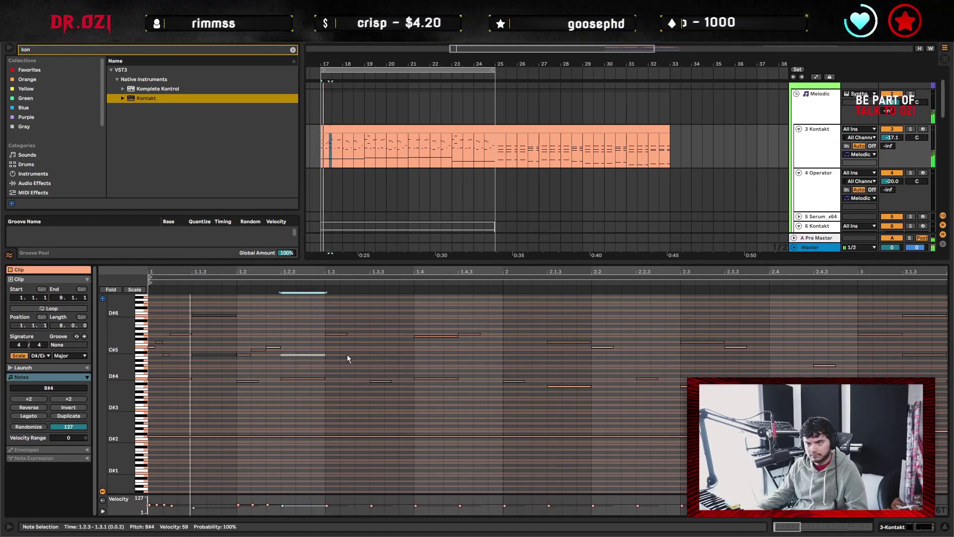
pyautogui.press('space')
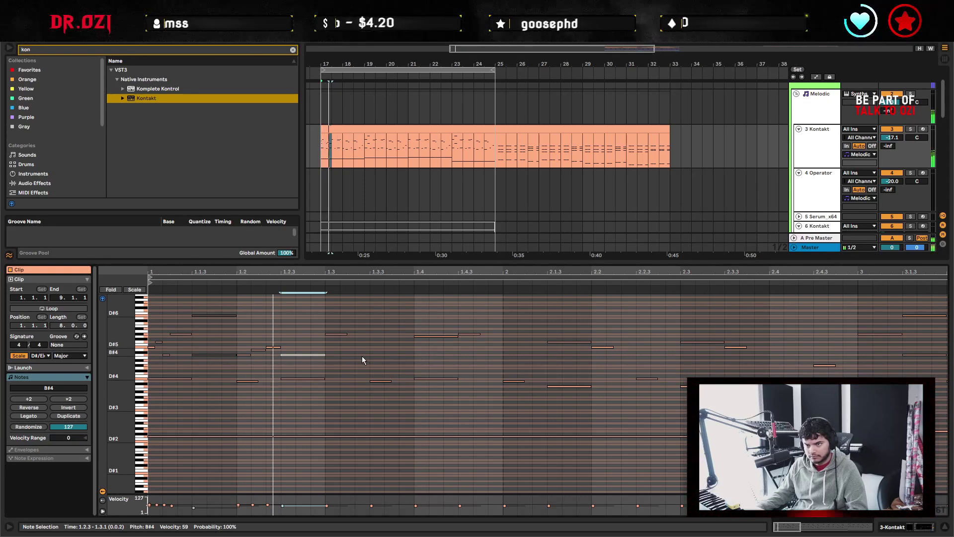
pyautogui.click(337, 333)
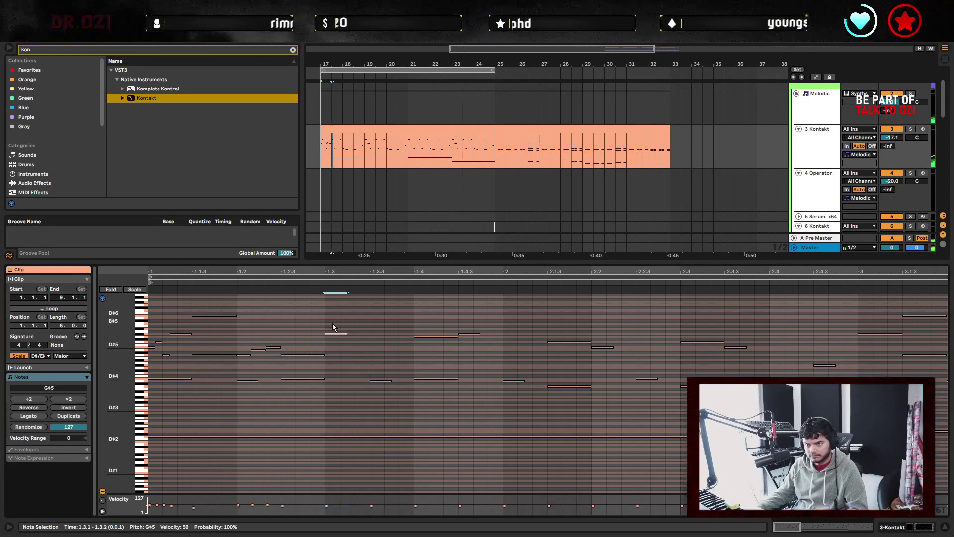
pyautogui.hotkey('shift', 'Down')
pyautogui.press('space')
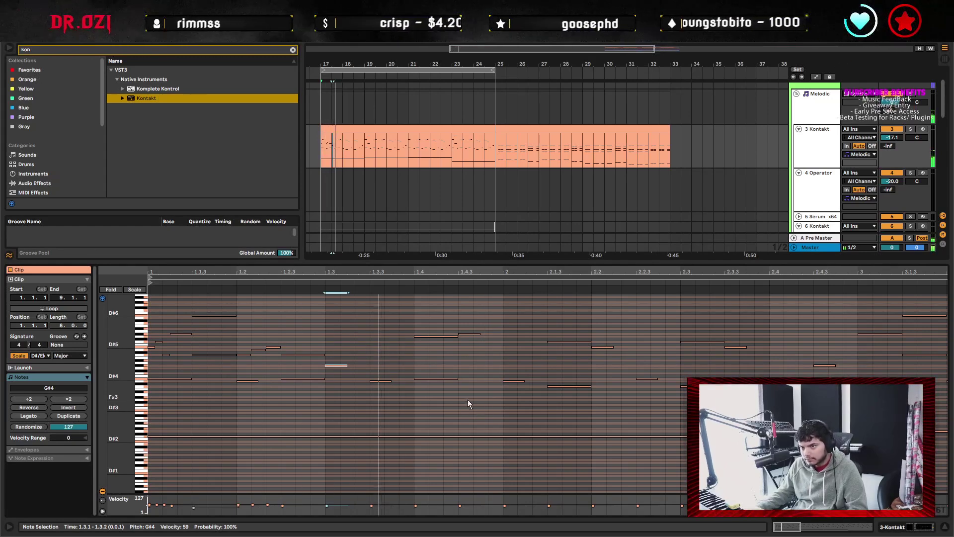
# Add short A#4 and B#4 notes leading up to 1.4 and shorten the C×4 note at 1.3.3, playing the clip.
pyautogui.doubleClick(395, 360)
pyautogui.doubleClick(410, 354)
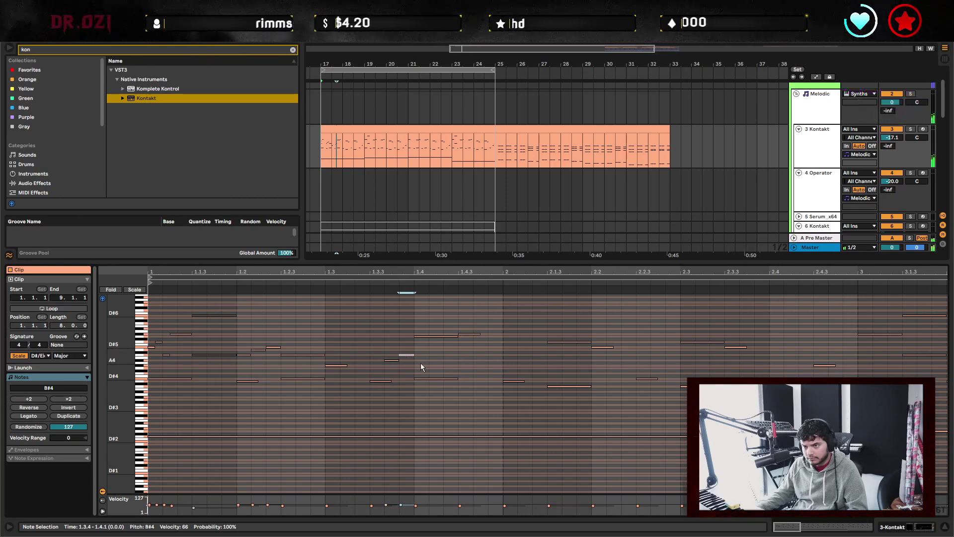
pyautogui.press('space')
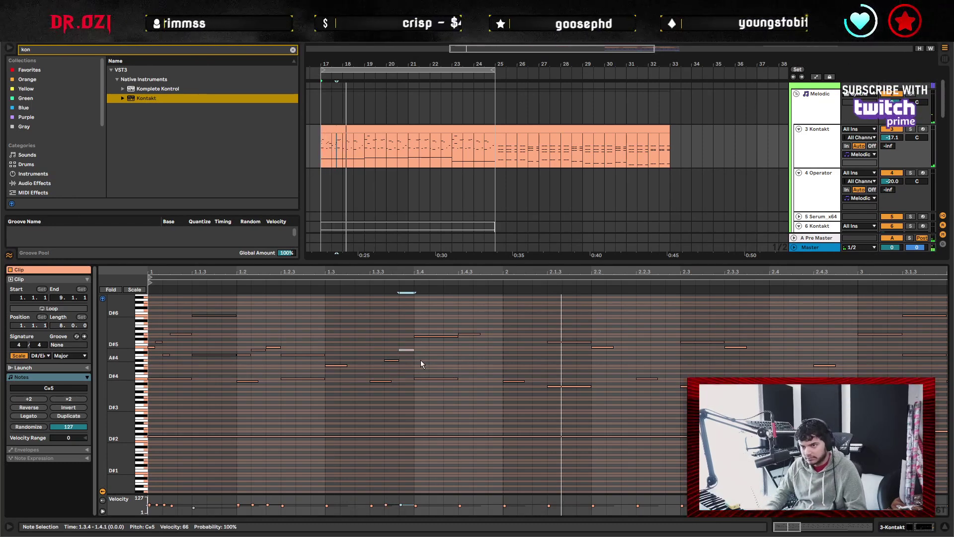
pyautogui.doubleClick(377, 381)
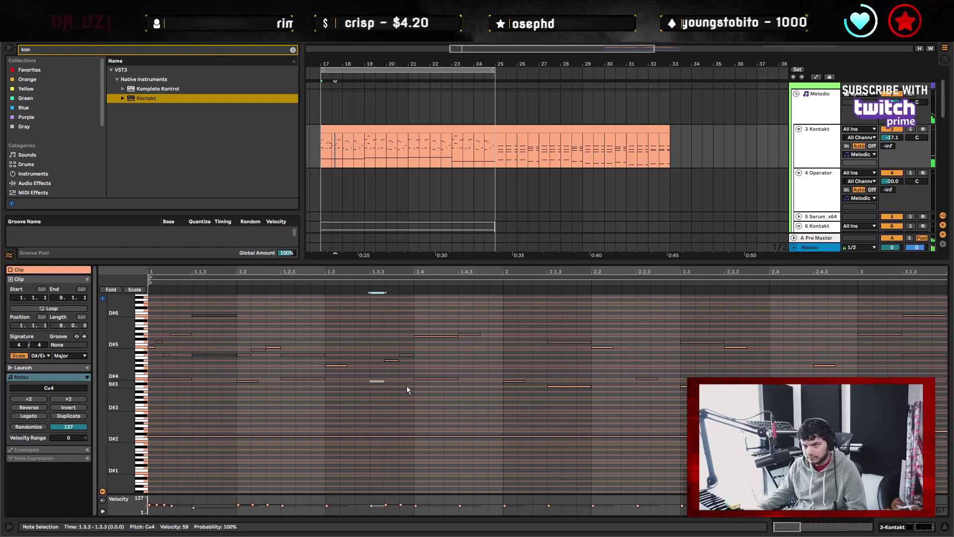
# Halve the lengths of the short A#4 and B#4 notes to fit between 1.3.4 and 1.4.1, and play the clip.
pyautogui.click(395, 360)
pyautogui.keyDown('shift'); pyautogui.click(405, 355); pyautogui.keyUp('shift')
pyautogui.click(36, 406)
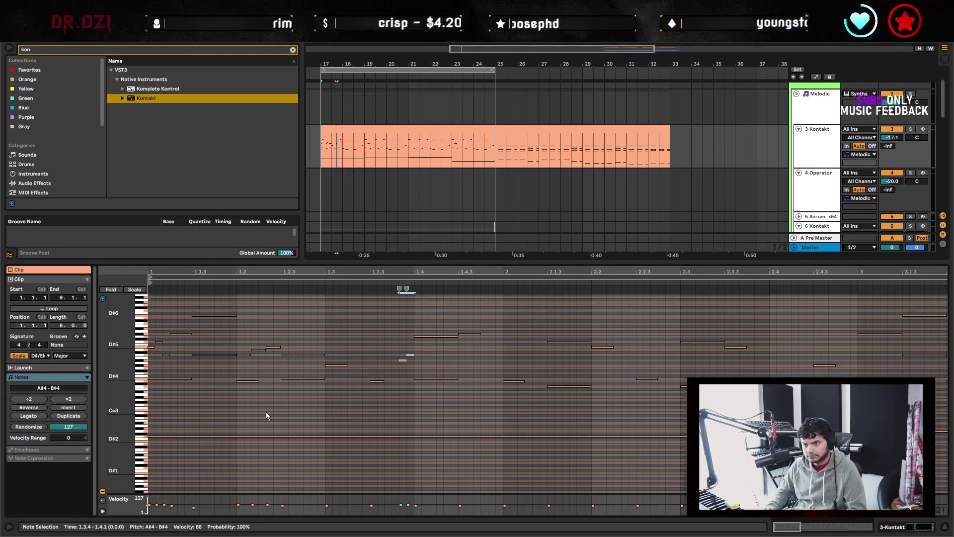
pyautogui.press('space')
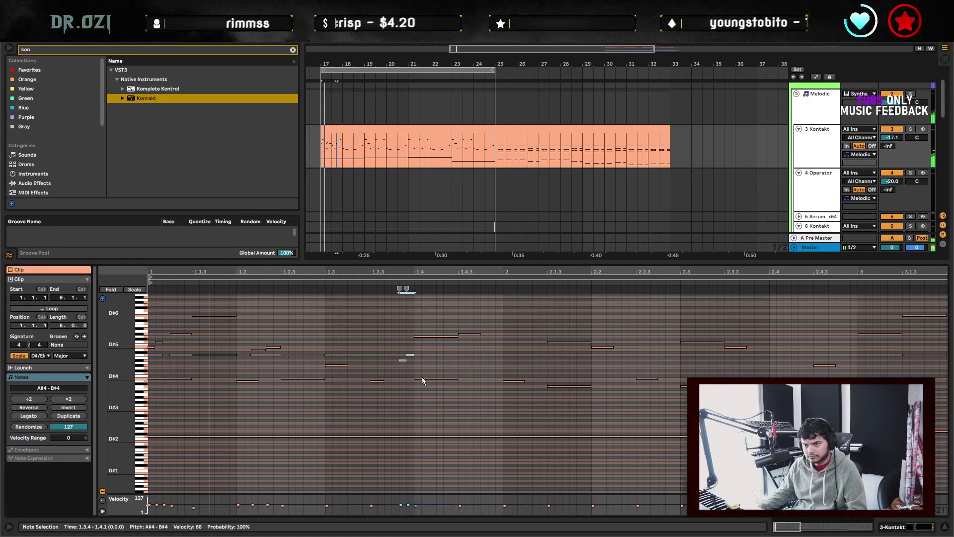
# Try shortening the F×5 note at 1.4.1 with a B#4 after it at 1.4.2, then restore the original notes.
pyautogui.moveTo(457, 336); pyautogui.dragTo(435, 337)
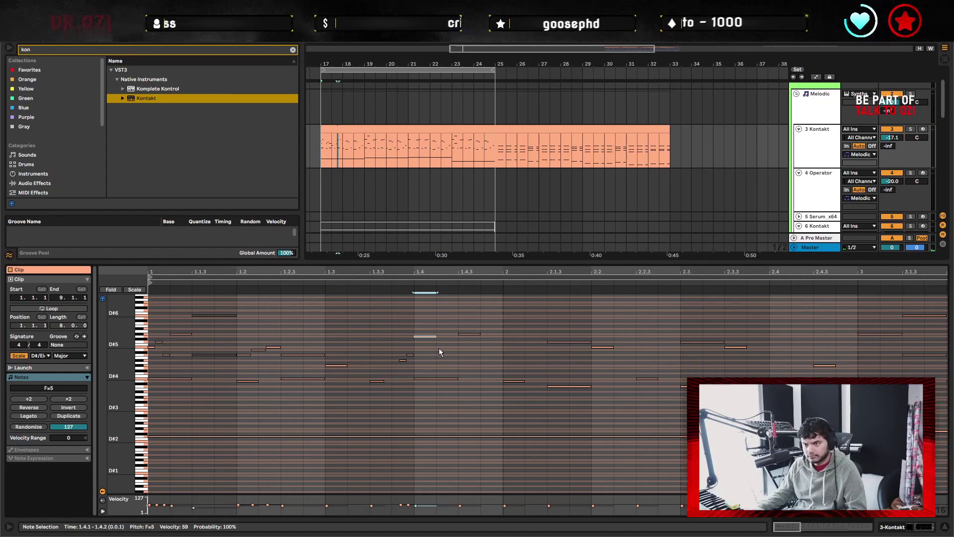
pyautogui.doubleClick(440, 355)
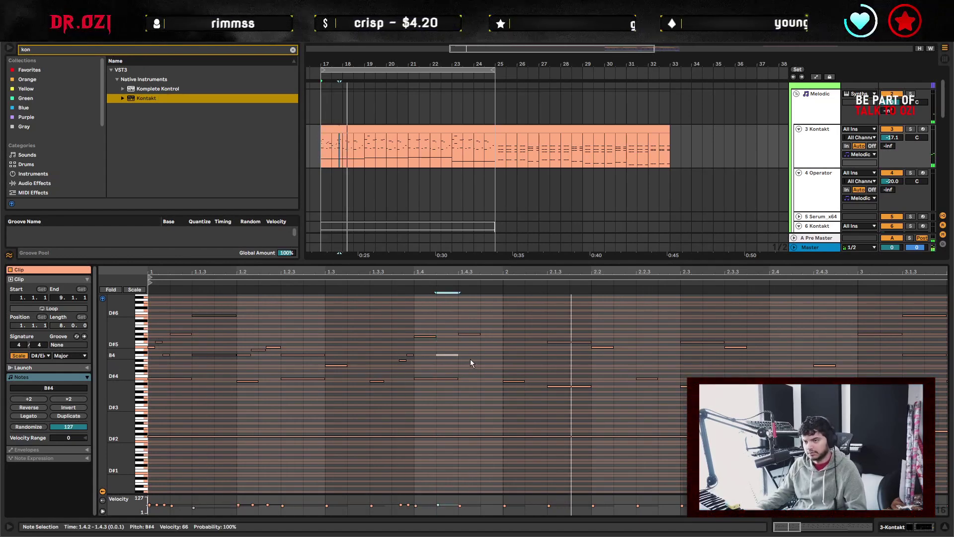
pyautogui.doubleClick(449, 356)
pyautogui.press('space')
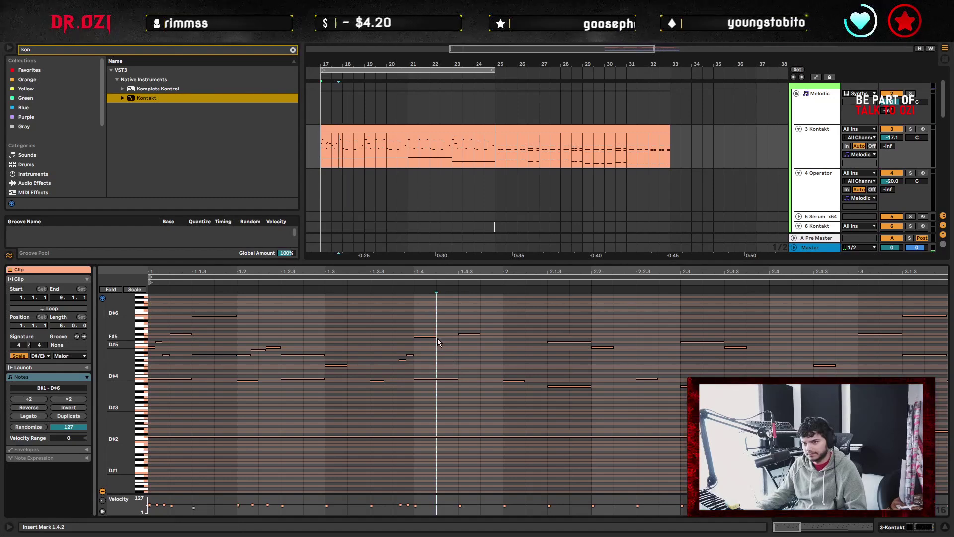
pyautogui.moveTo(437, 337); pyautogui.dragTo(462, 350)
# Lower the G#5 note at 1.4.3 to G#4 and raise the C×4 note at 2.1.1 to D#4, playing the clip.
pyautogui.click(470, 335)
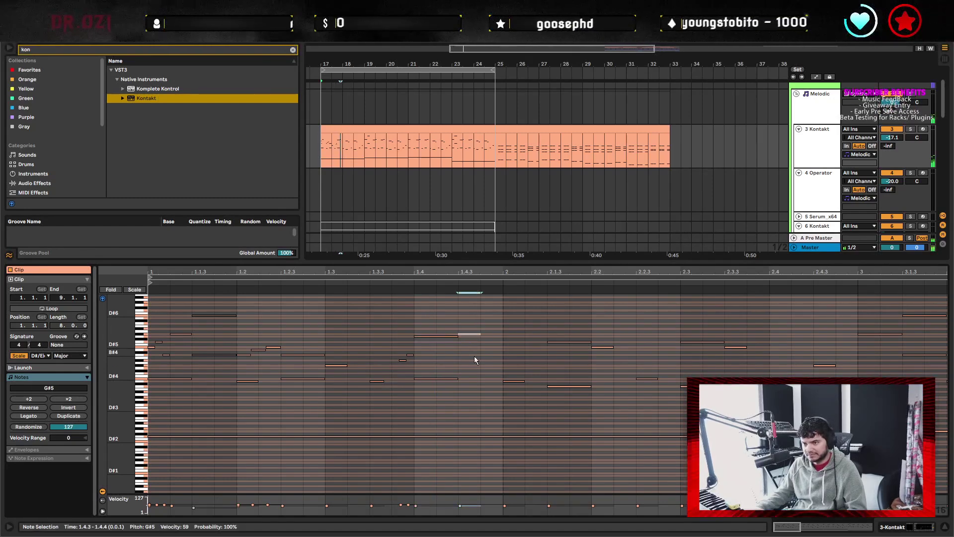
pyautogui.press('space')
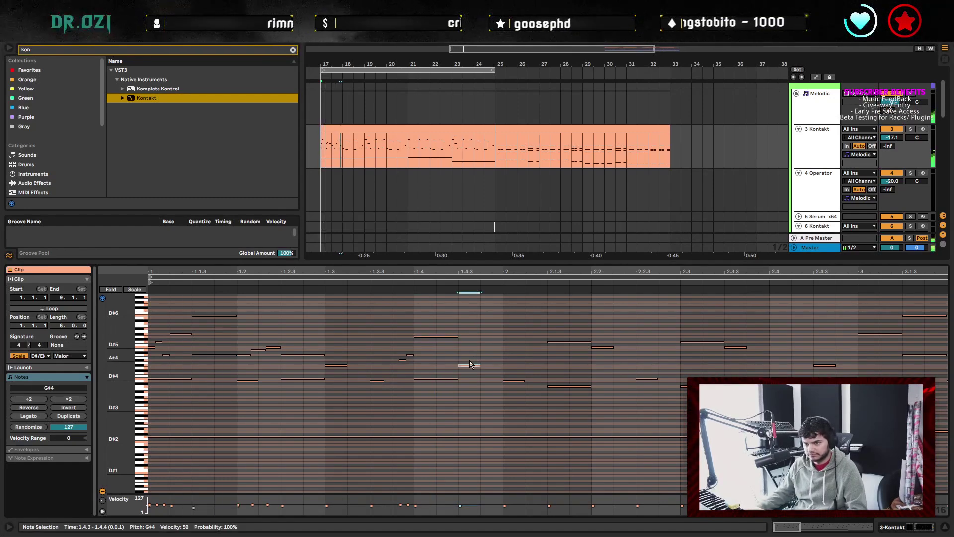
pyautogui.click(518, 379)
pyautogui.press('space')
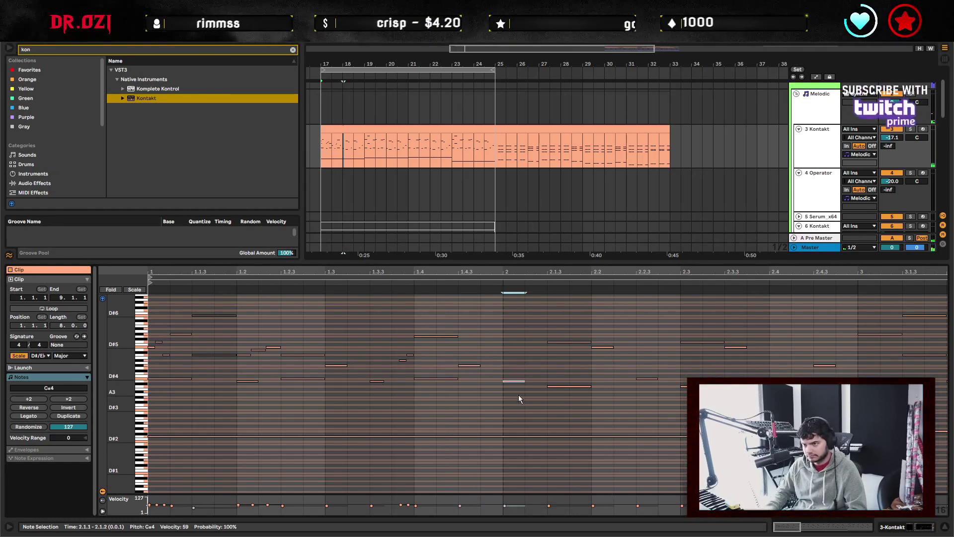
pyautogui.press('space')
pyautogui.click(520, 410)
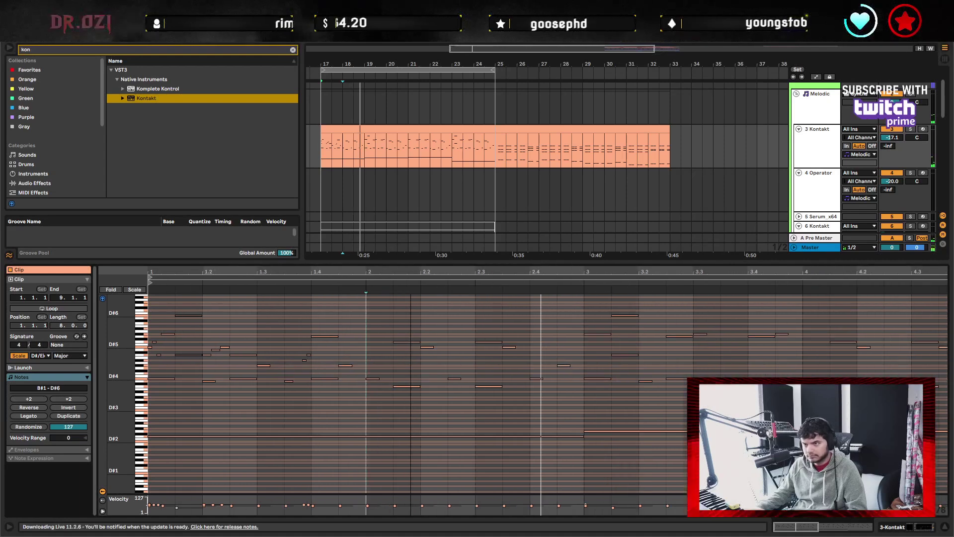
# Set the clip loop to its first two bars, from 1.1.1 to 3.1.1, and play it.
pyautogui.press('-')
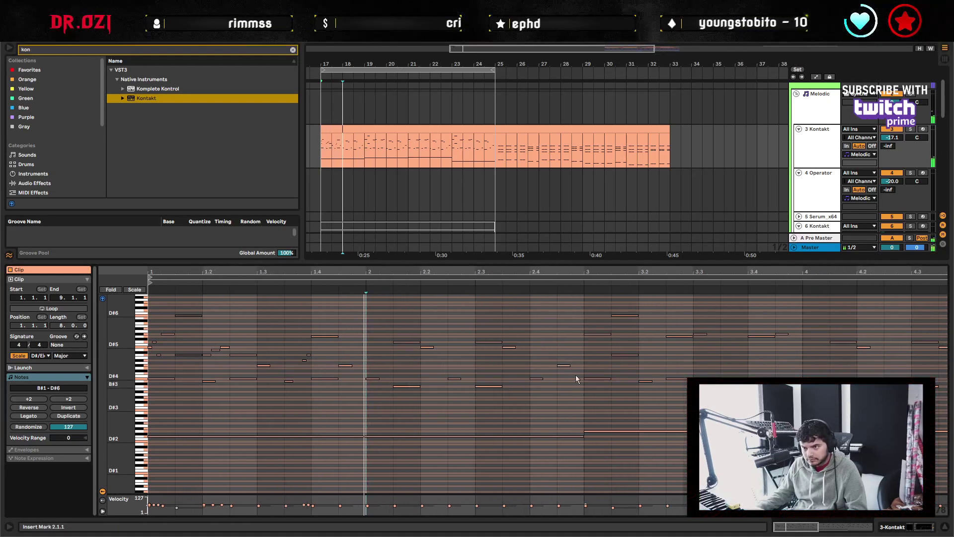
pyautogui.click(578, 311)
pyautogui.hotkey('shift', 'Home')
pyautogui.hotkey('ctrl', 'l')
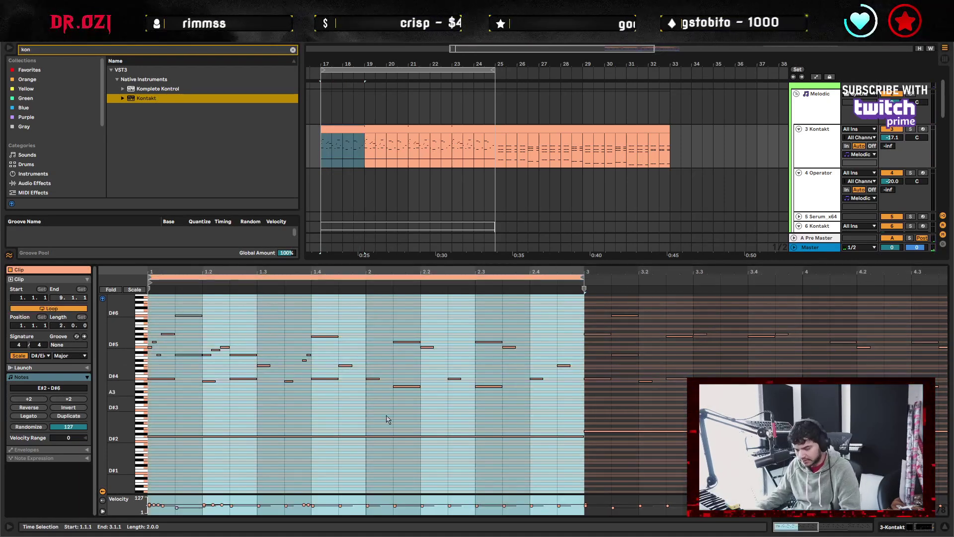
pyautogui.click(400, 436)
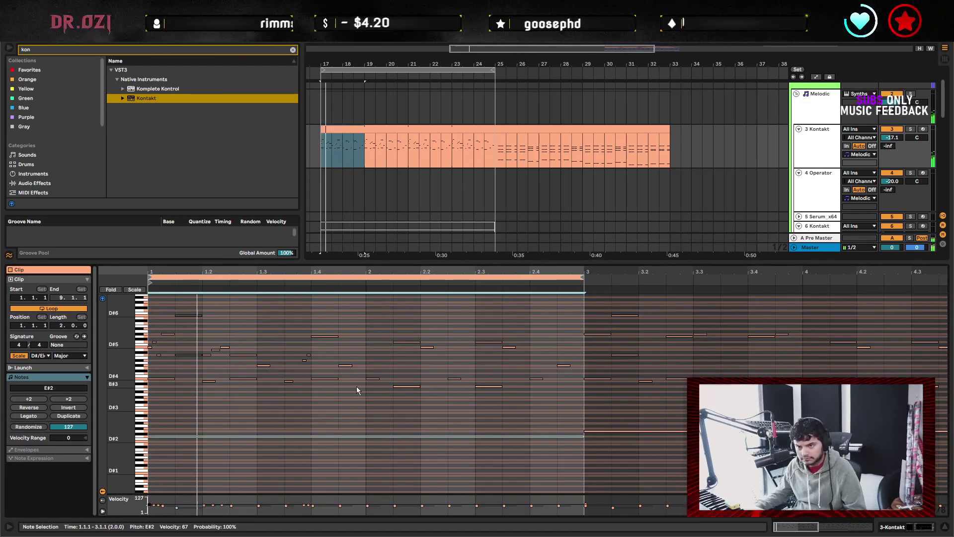
# Delete the two short A#4 and B#4 run notes just before 1.4.
pyautogui.click(315, 410)
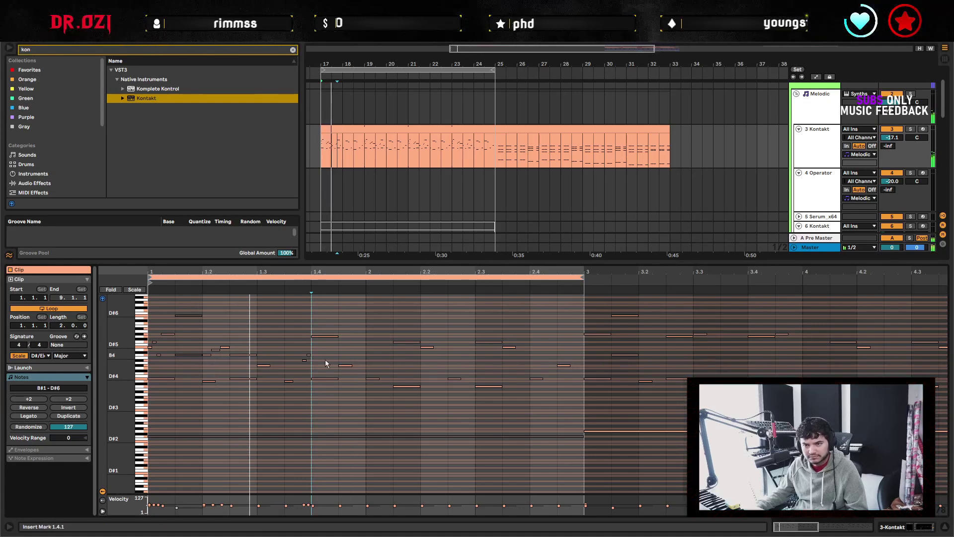
pyautogui.moveTo(300, 350); pyautogui.dragTo(313, 371)
pyautogui.press('Delete')
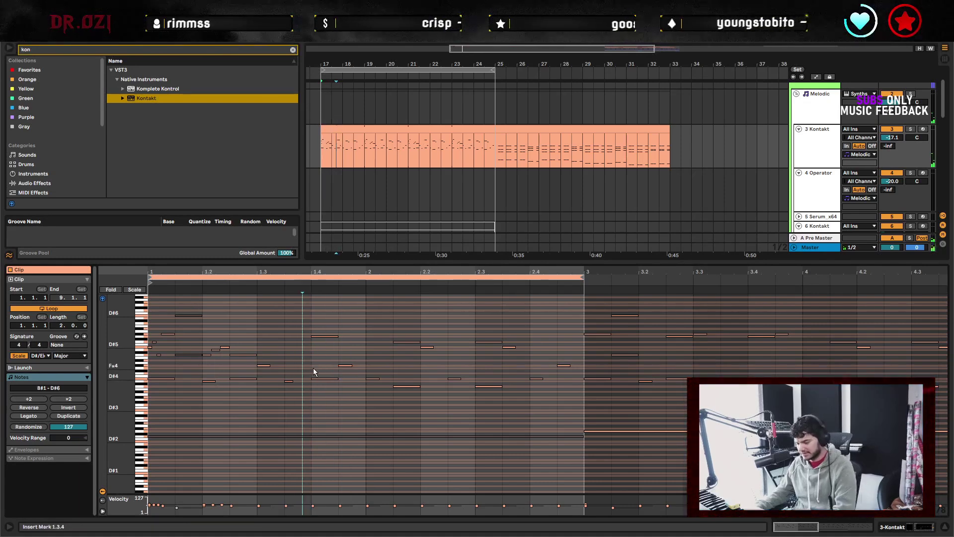
pyautogui.press('space')
# Select the B#4 and D#6 notes at 1.1.3 and listen to the melody over the first two bars.
pyautogui.moveTo(184, 371); pyautogui.dragTo(190, 307)
pyautogui.press('space')
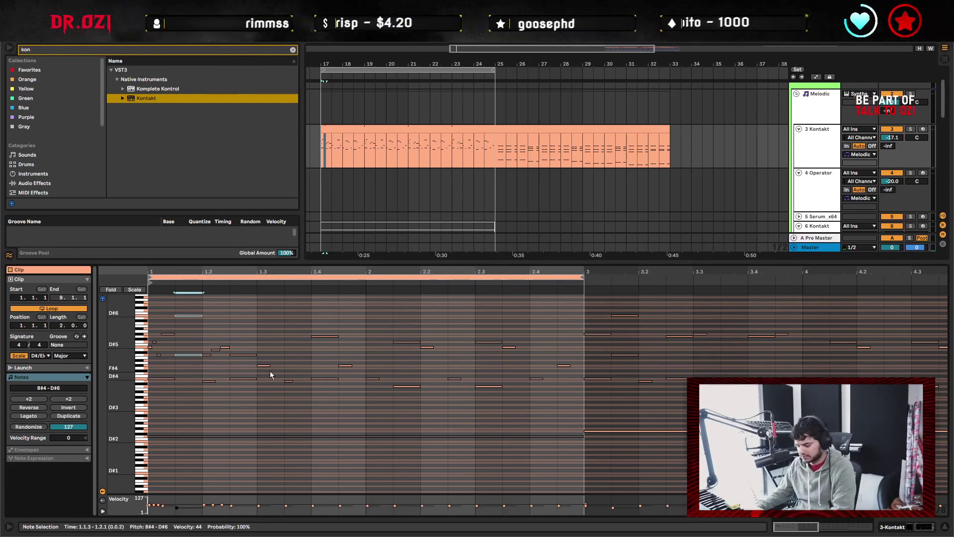
pyautogui.press('space')
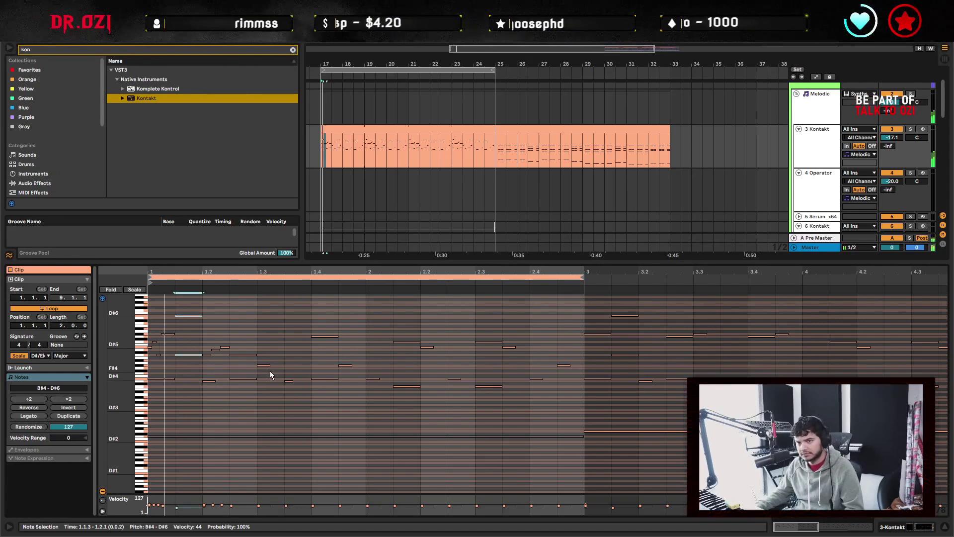
pyautogui.click(199, 365)
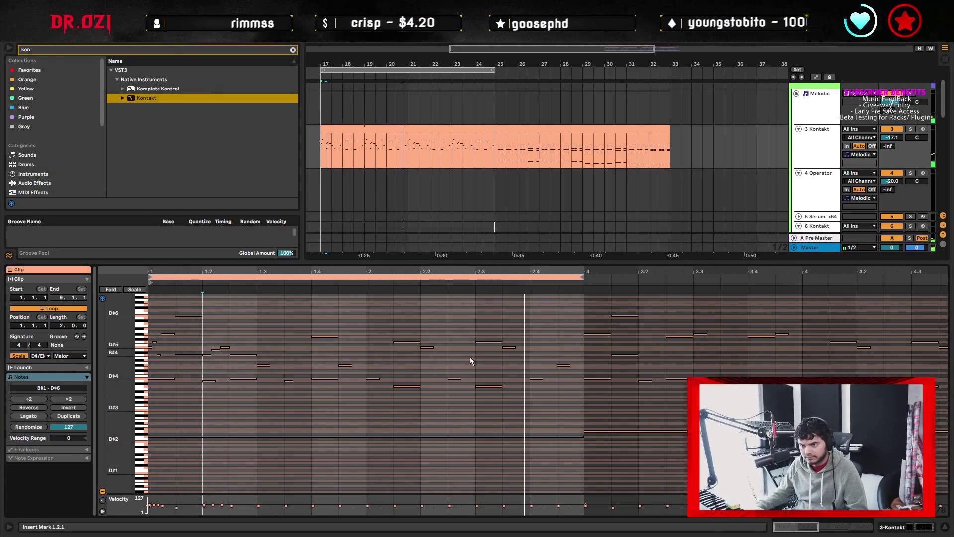
pyautogui.click(476, 370)
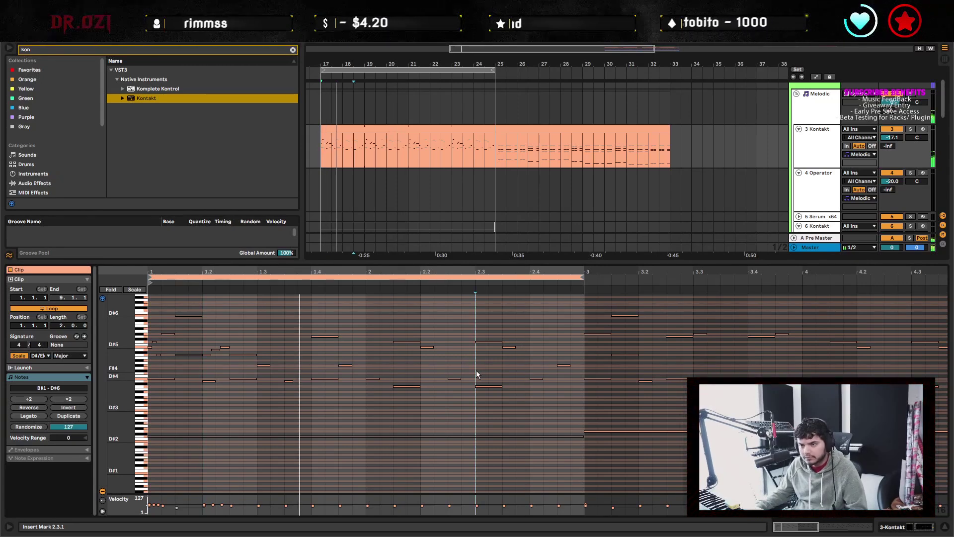
# Add a short F×4 note at 2.2.4 and a short E#4 note at 2.4.4 ending at 3.1.1, playing the loop.
pyautogui.doubleClick(466, 368)
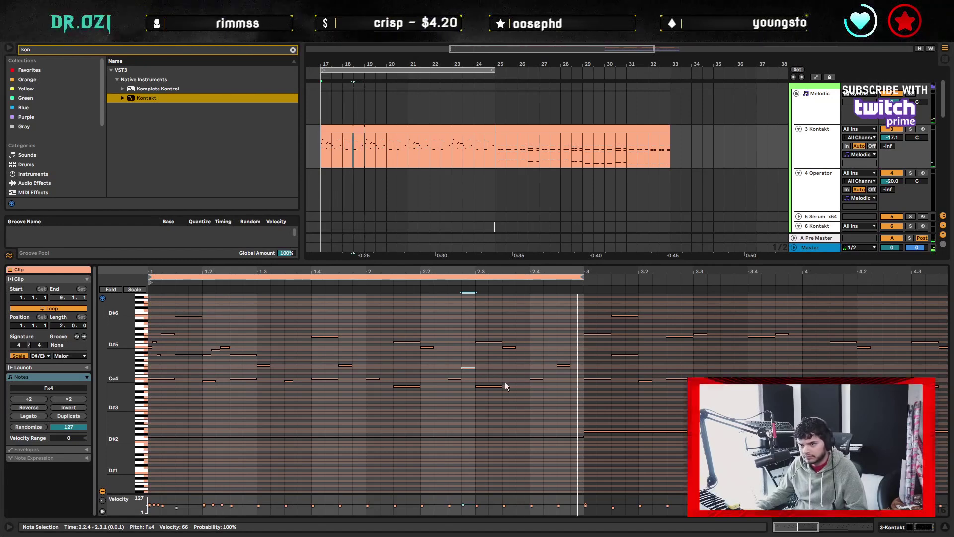
pyautogui.doubleClick(519, 373)
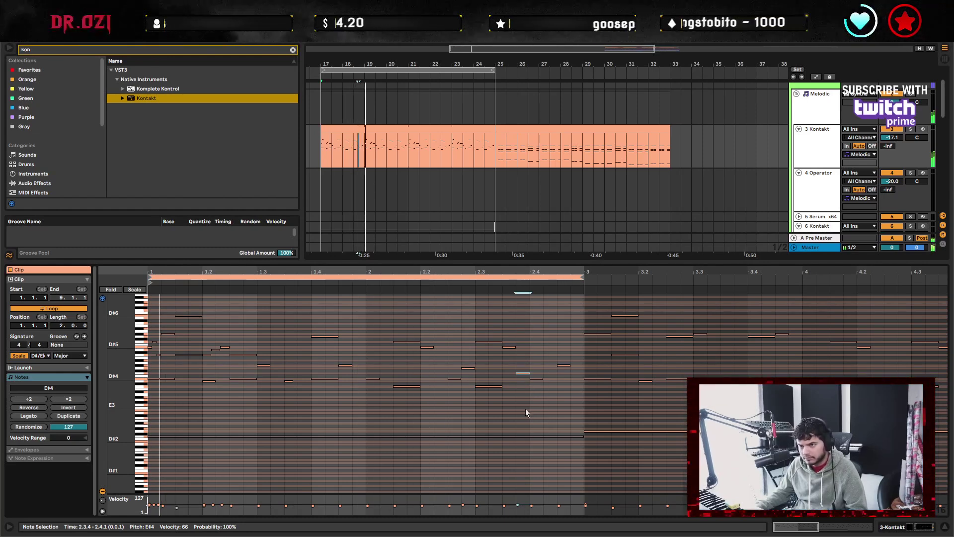
pyautogui.press('Right')
pyautogui.press('Right')
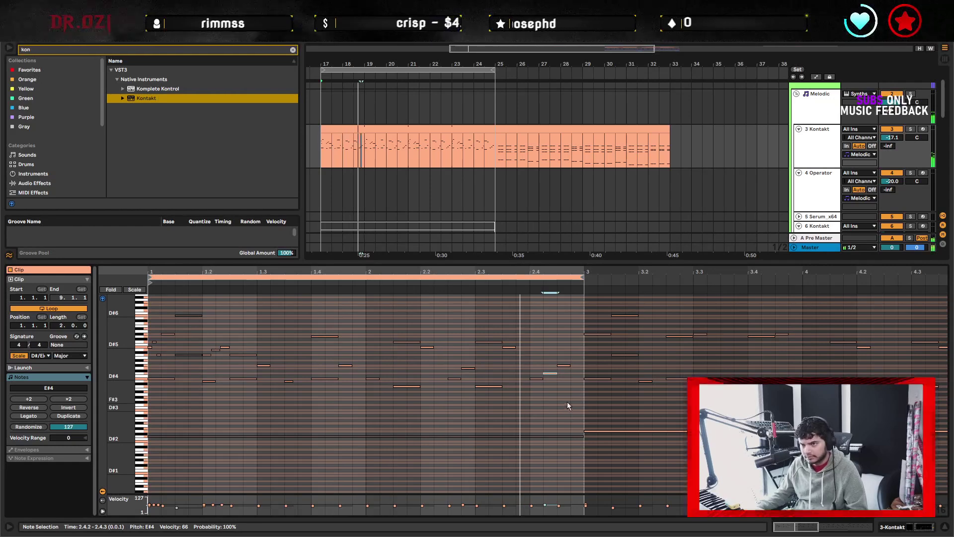
pyautogui.press('Right')
pyautogui.press('Right')
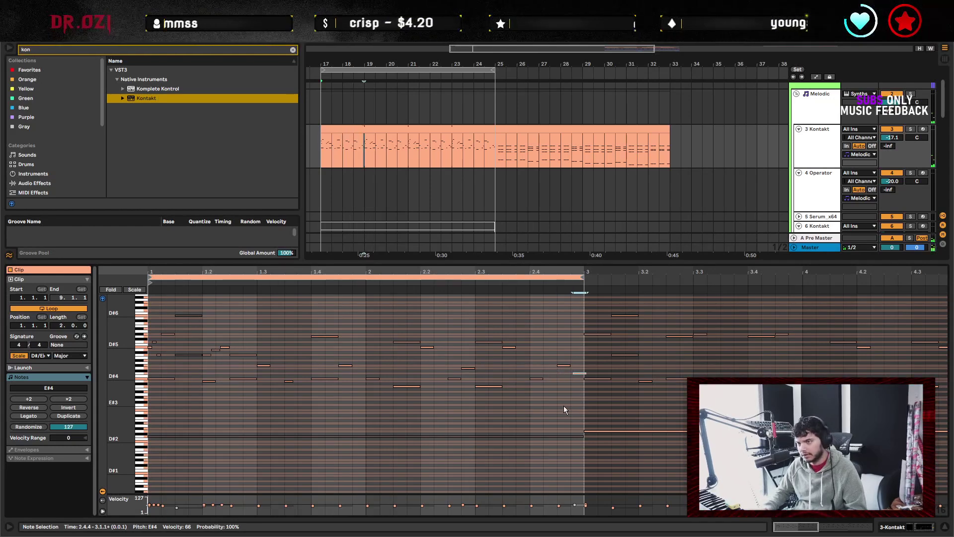
pyautogui.press('space')
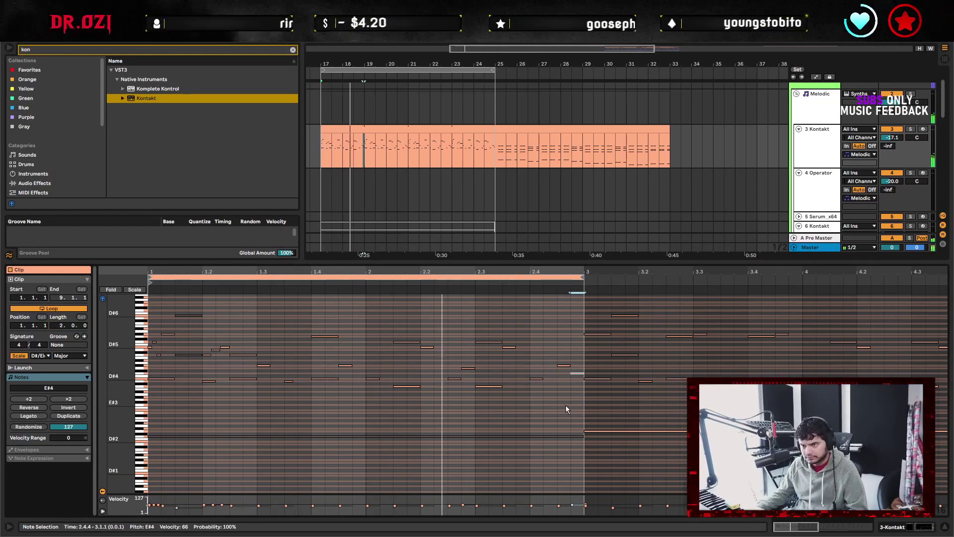
pyautogui.click(565, 406)
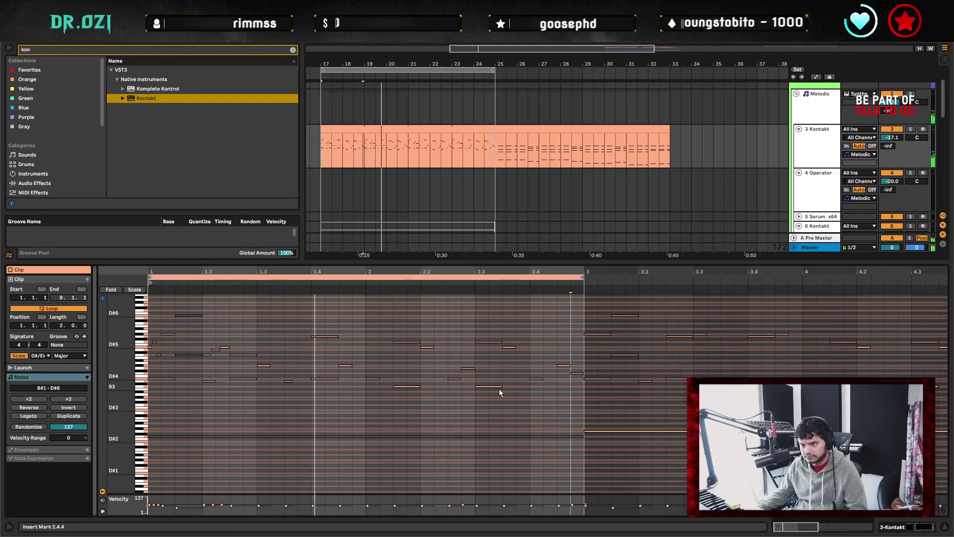
# Move the short F×4 note from 2.2.4 back to 2.2.2 and listen to the loop.
pyautogui.click(468, 368)
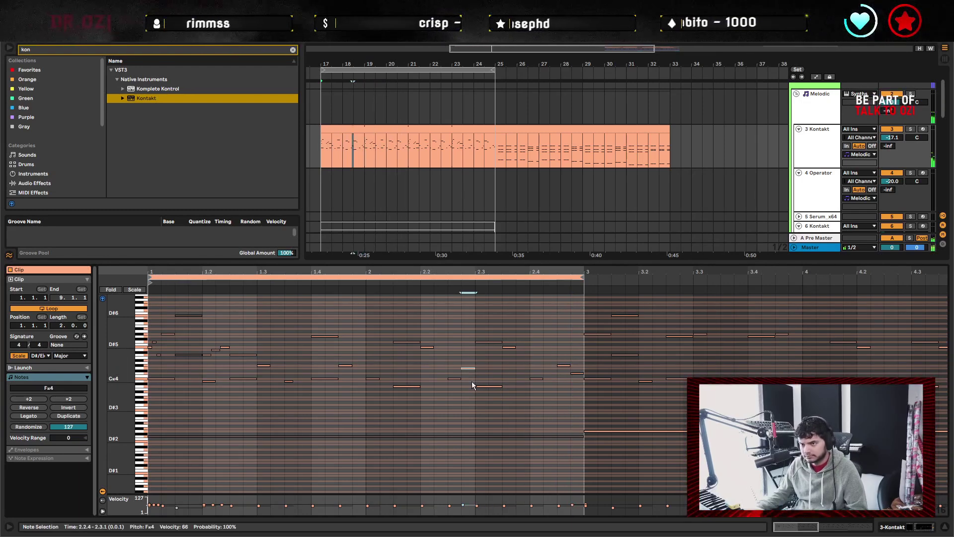
pyautogui.press('Left')
pyautogui.press('Left')
pyautogui.press('Up')
pyautogui.press('Up')
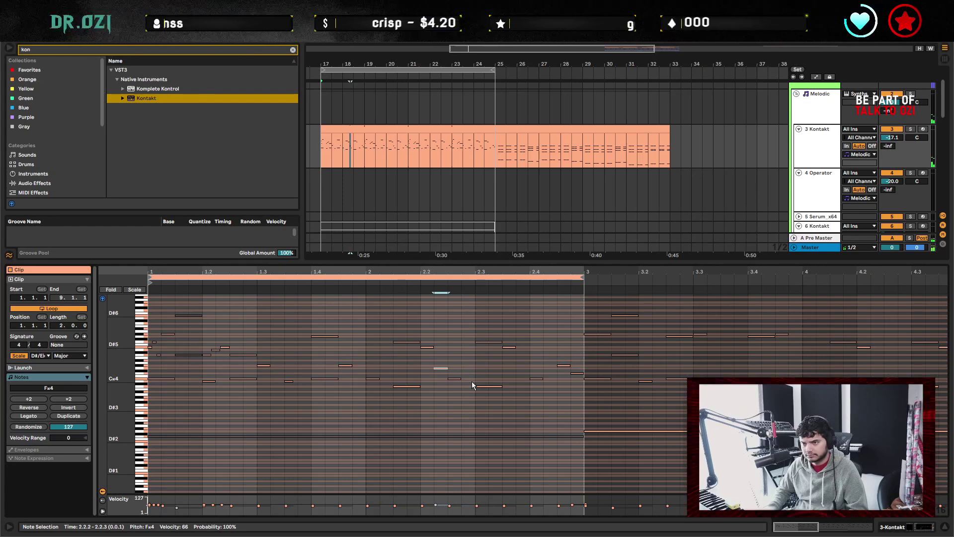
pyautogui.click(472, 369)
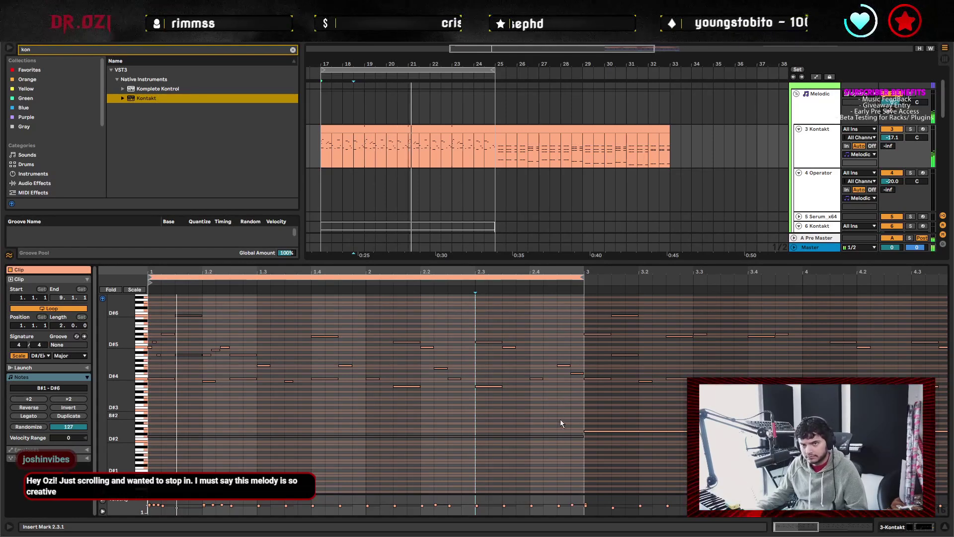
# Delete all the melody notes above the bass line from bar 3 through bar 8.
pyautogui.hotkey('ctrl', 'a')
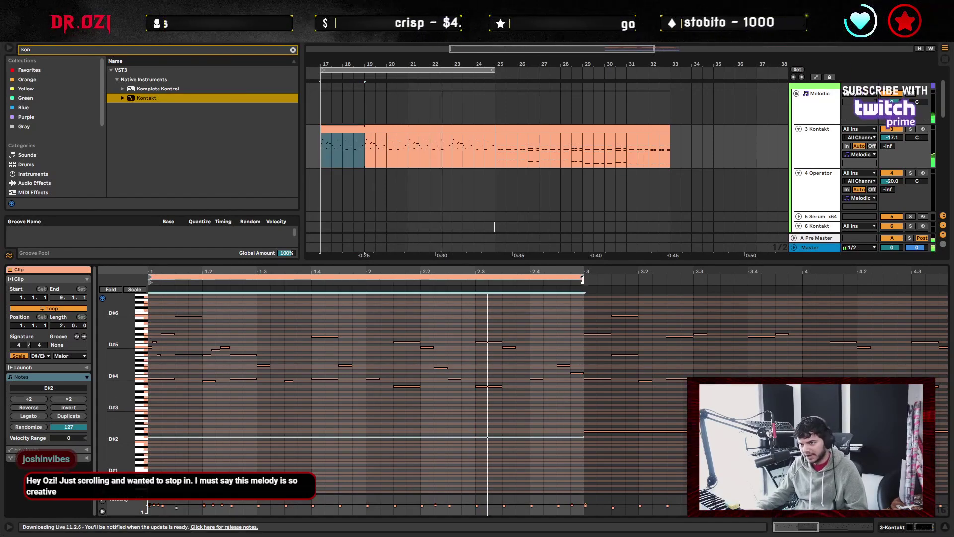
pyautogui.press('-')
pyautogui.moveTo(357, 305); pyautogui.dragTo(944, 313)
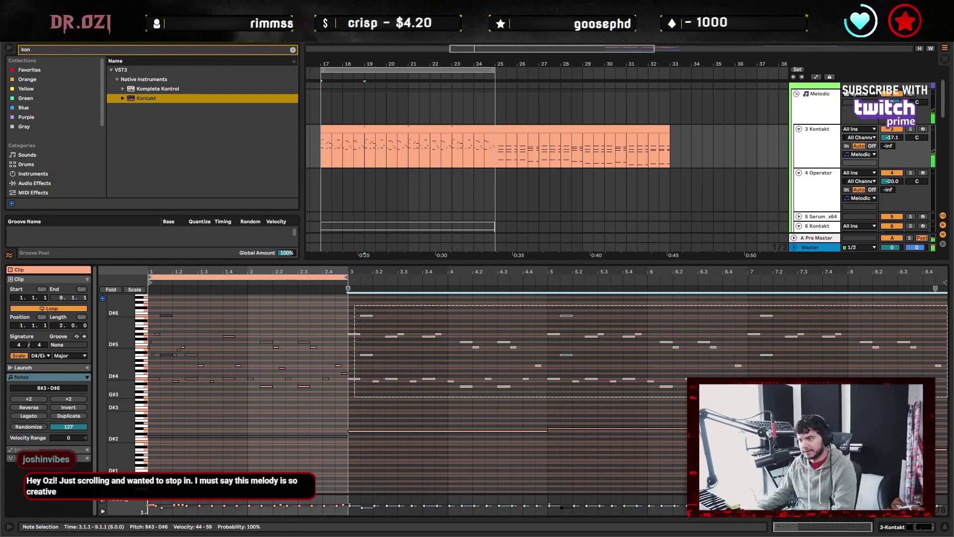
pyautogui.press('Delete')
# Duplicate the melody notes of bars 1 and 2 across bars 3 to 8, and set the clip loop length to eight bars.
pyautogui.moveTo(342, 403); pyautogui.dragTo(52, 339)
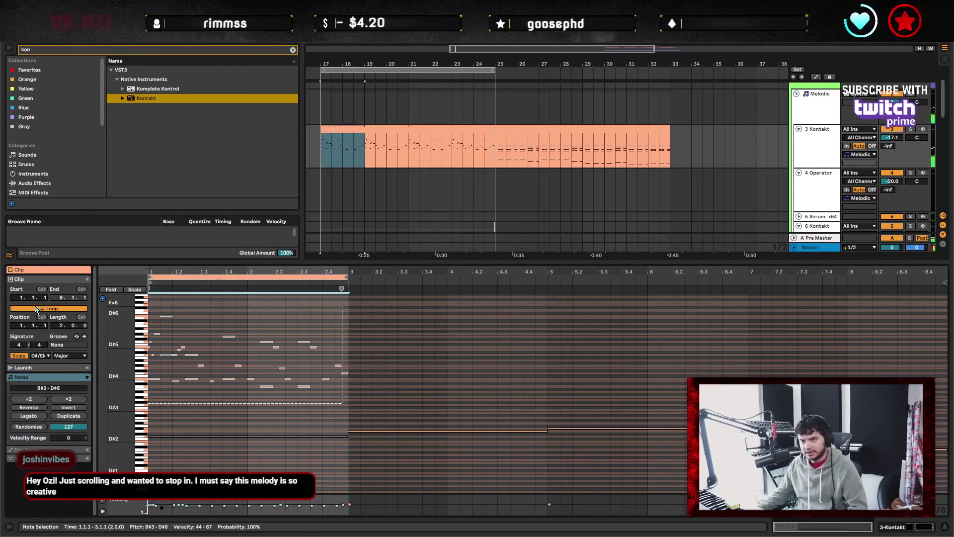
pyautogui.hotkey('ctrl', 'z')
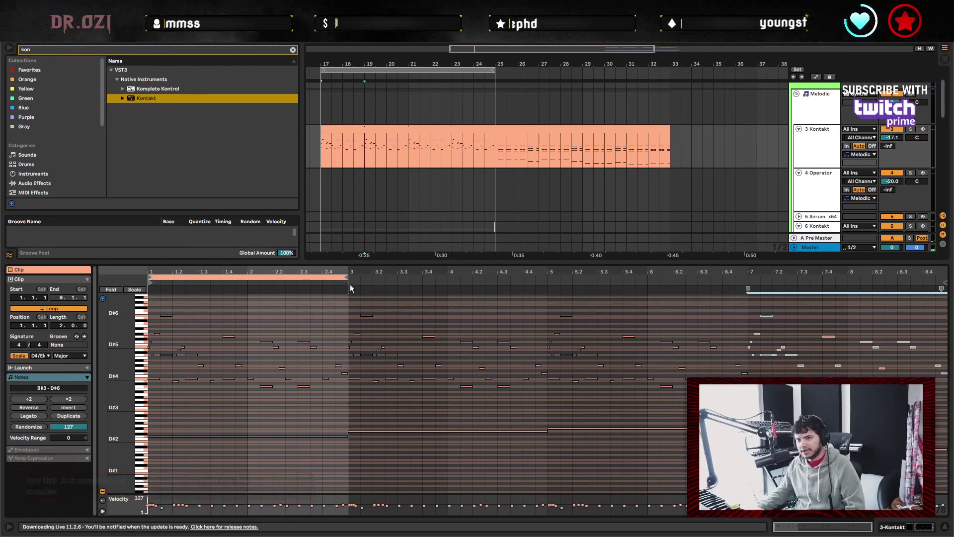
pyautogui.click(344, 277)
pyautogui.hotkey('ctrl', 'z')
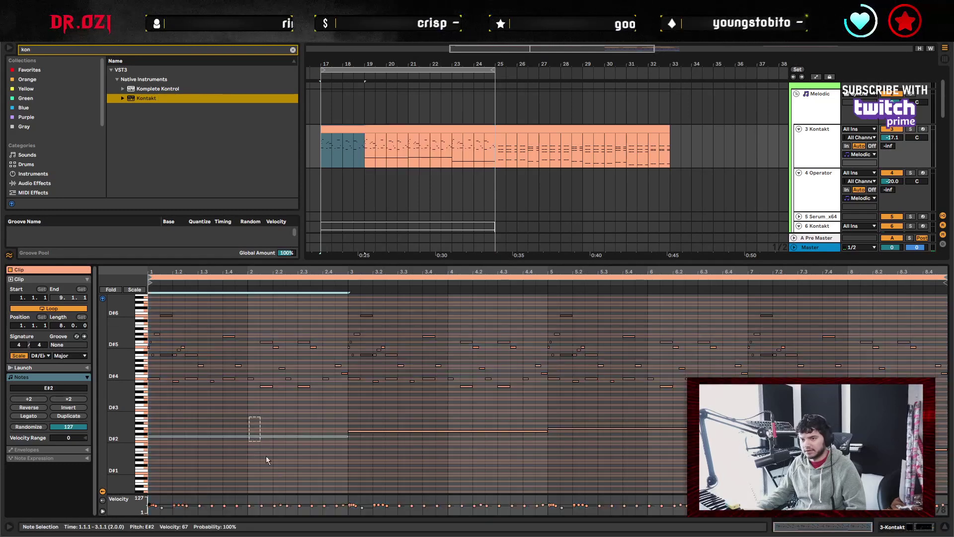
# Play the loop and move the sustained bass note of bars 5 and 6 to B#1.
pyautogui.click(259, 437)
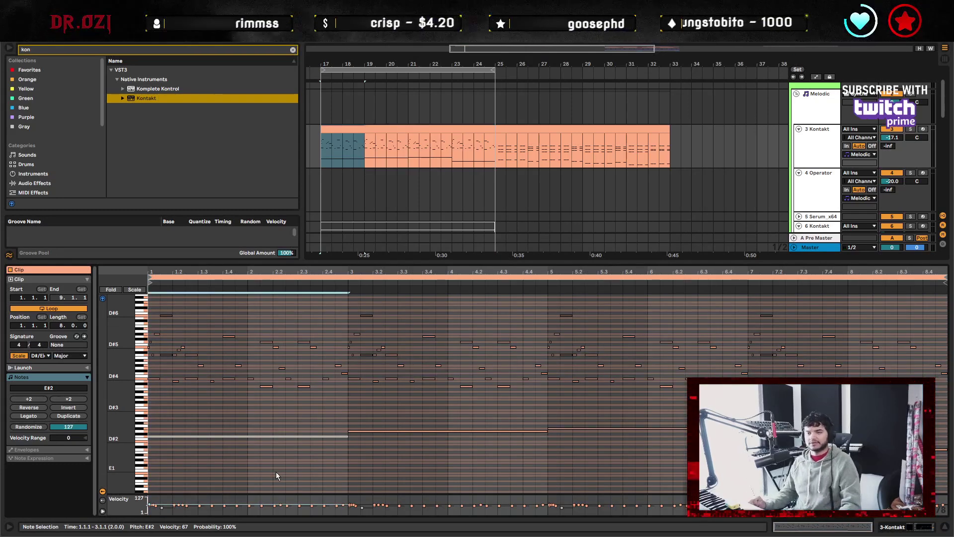
pyautogui.press('space')
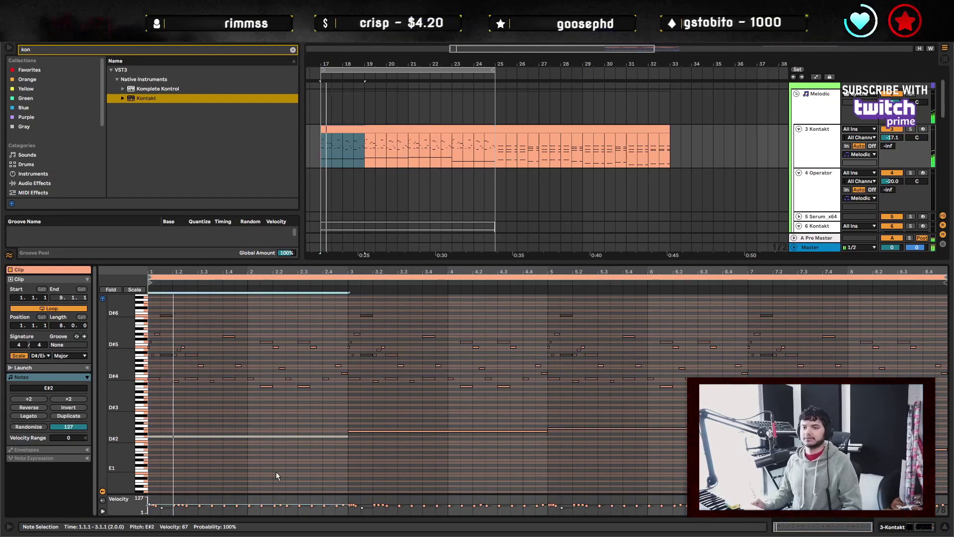
pyautogui.click(353, 401)
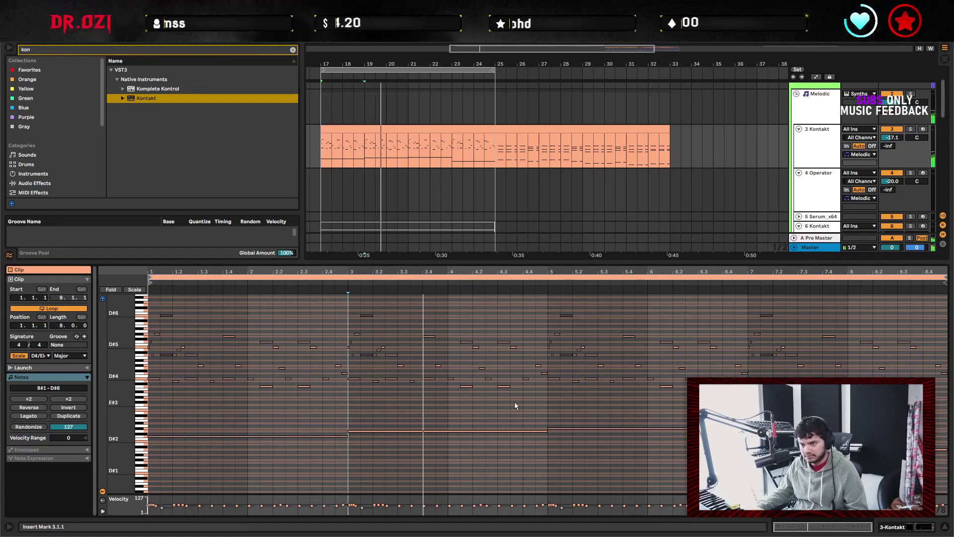
pyautogui.scroll(-3, 521, 404)
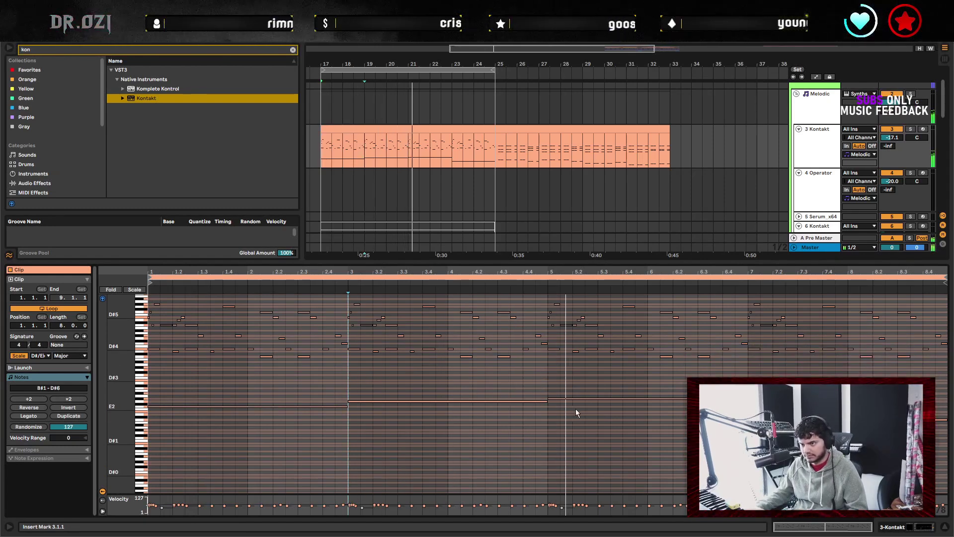
pyautogui.click(557, 399)
pyautogui.press('Up')
pyautogui.press('Up')
pyautogui.press('Up')
pyautogui.press('Up')
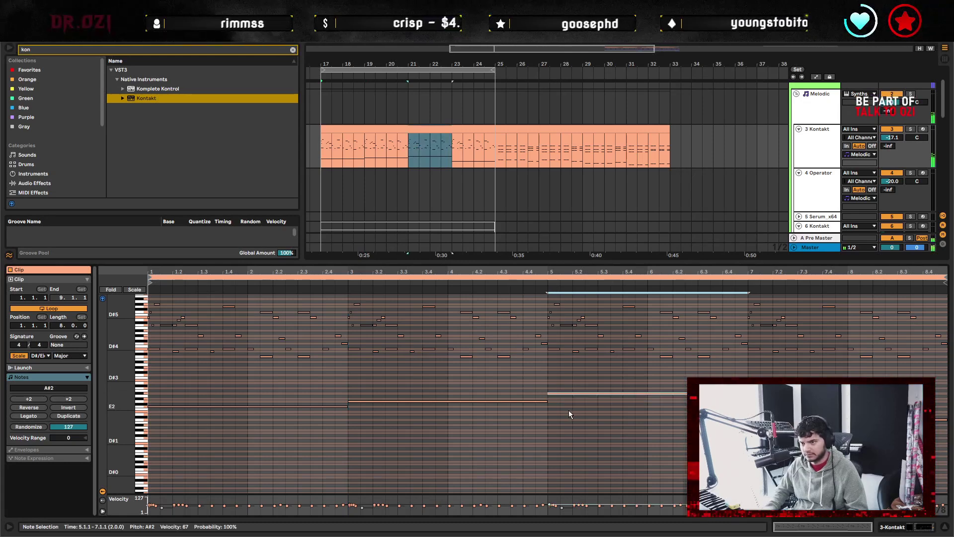
pyautogui.hotkey('shift', 'Down')
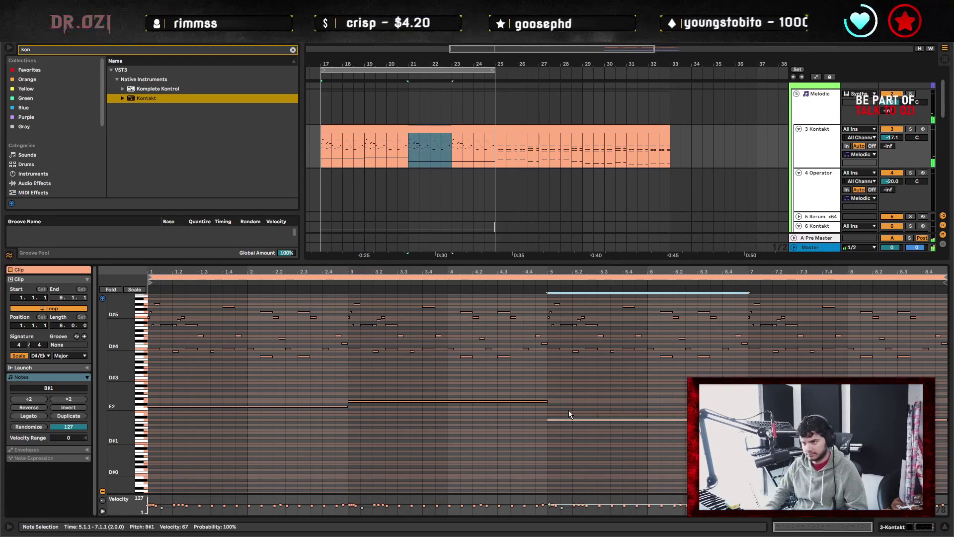
# Replay the loop and set the sustained bass note starting at 7.1.1 to A#1.
pyautogui.click(368, 158)
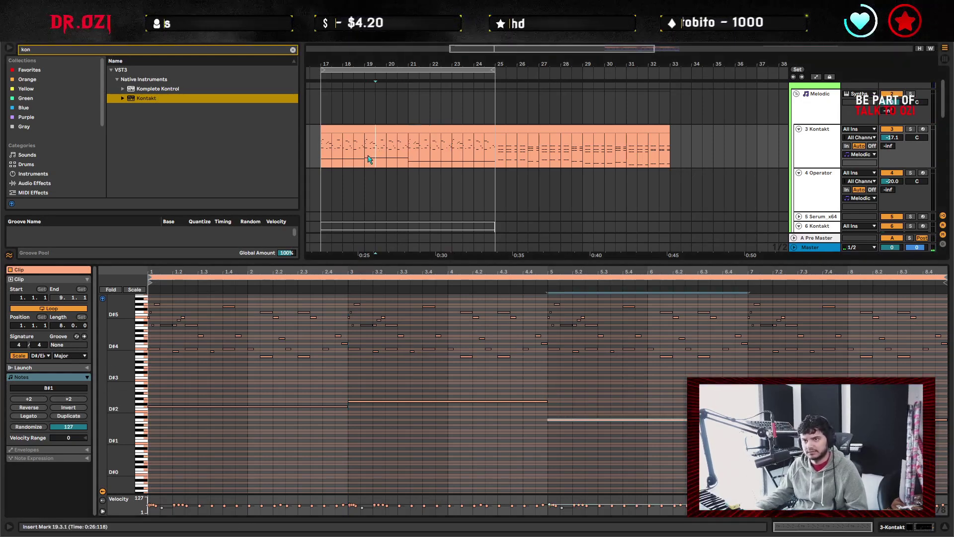
pyautogui.press('space')
pyautogui.click(595, 416)
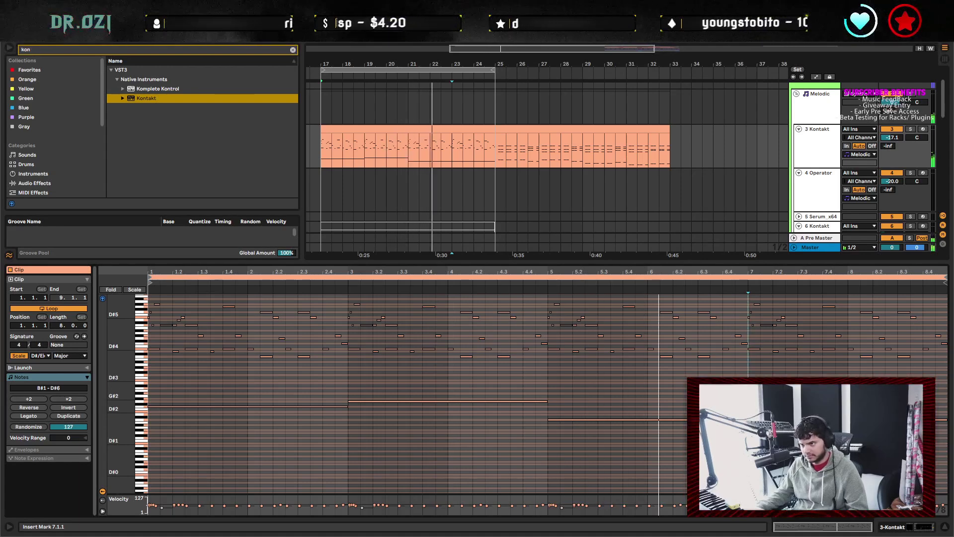
pyautogui.hotkey('shift', 'End')
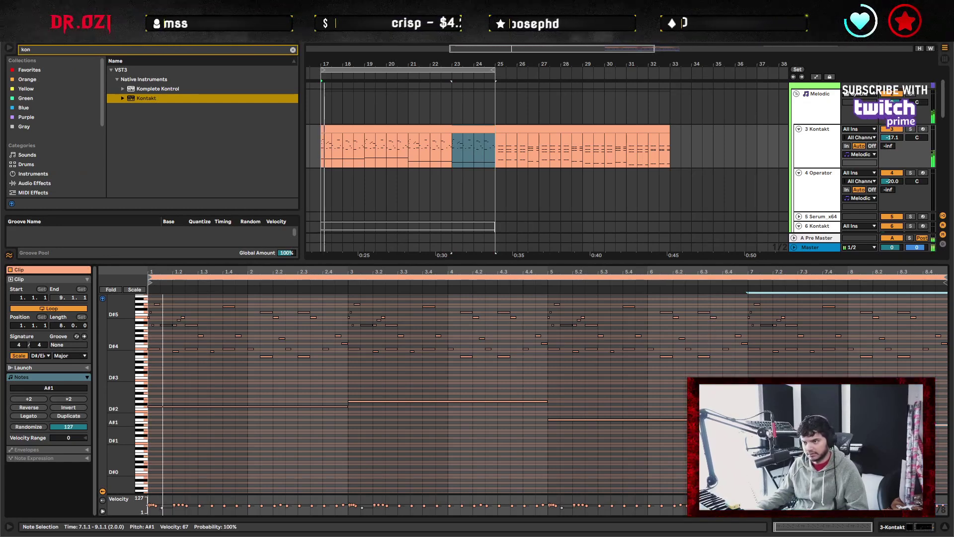
# Lower the end of the bass line in bar 8 to G#1, and transpose all bass notes down one octave.
pyautogui.click(748, 299)
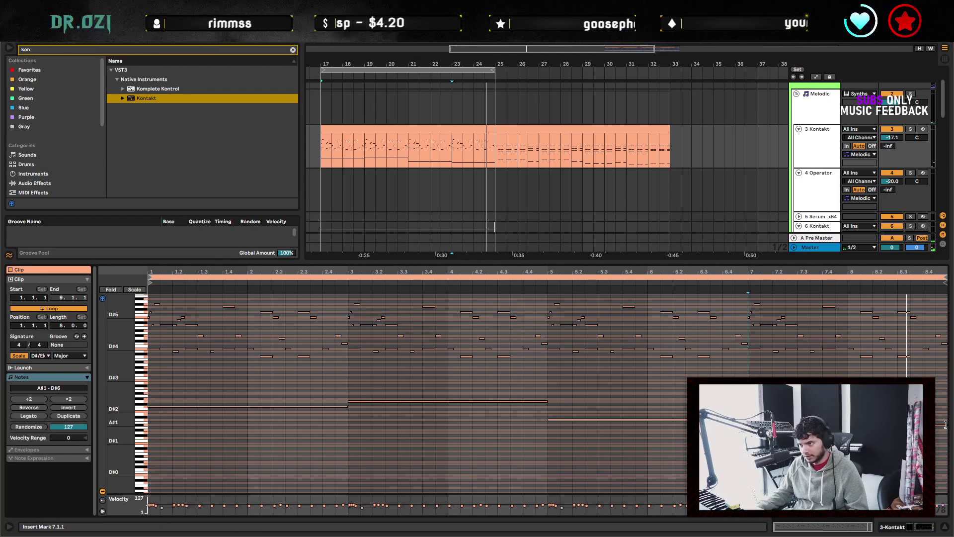
pyautogui.click(820, 422)
pyautogui.click(903, 427)
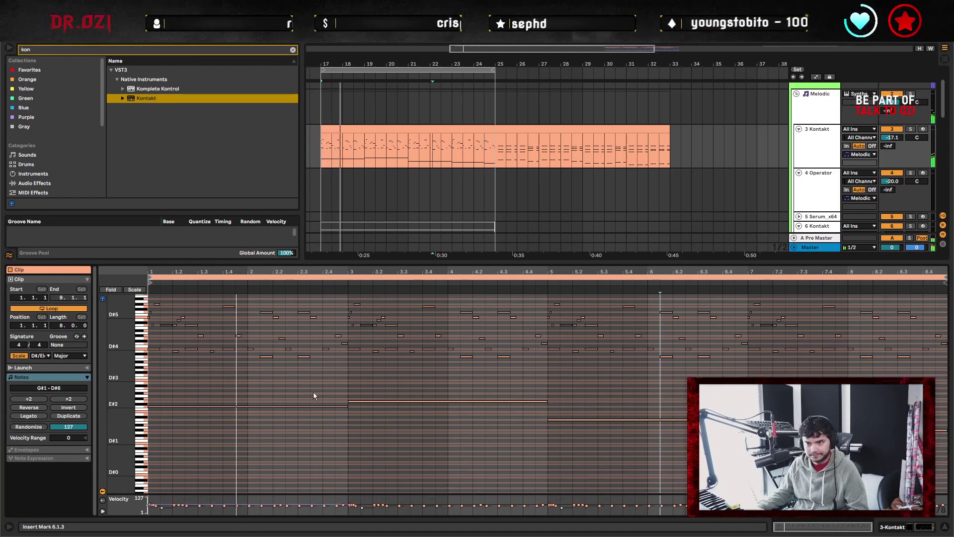
pyautogui.hotkey('ctrl', 'a')
pyautogui.hotkey('shift', 'Down')
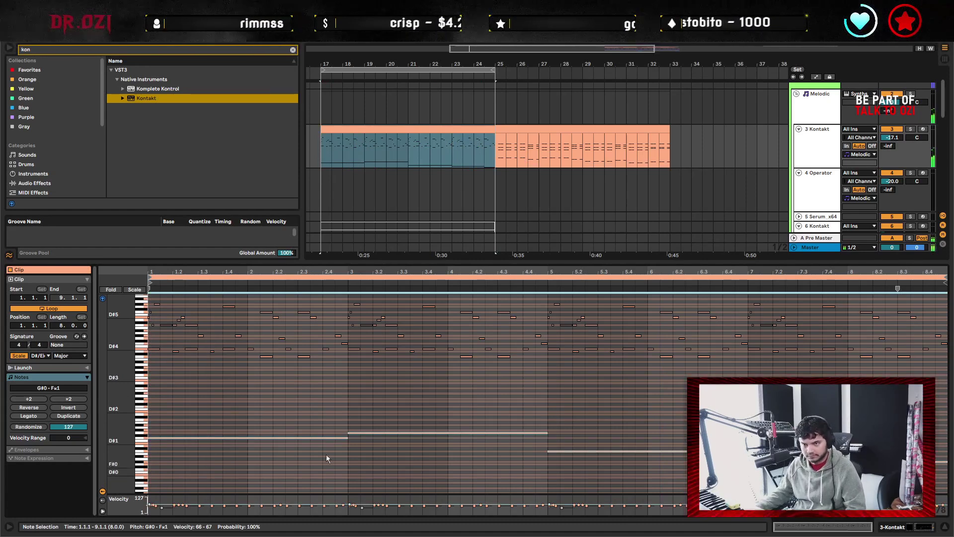
# Copy the two-bar E#1 bass note up to F×3, duplicate the copy across bars 3 to 8, and listen to the loop.
pyautogui.click(326, 437)
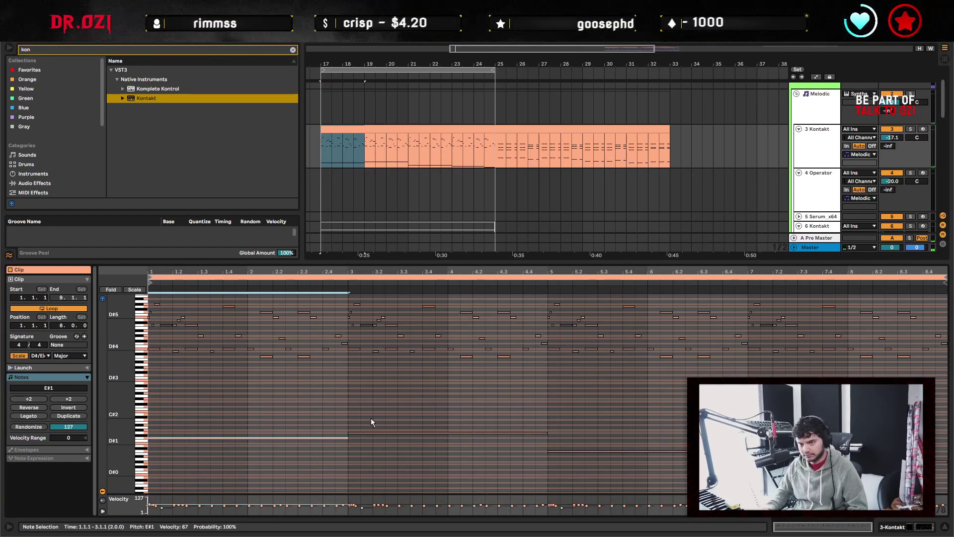
pyautogui.hotkey('shift', 'Up')
pyautogui.hotkey('shift', 'Up')
pyautogui.press('Up')
pyautogui.press('Up')
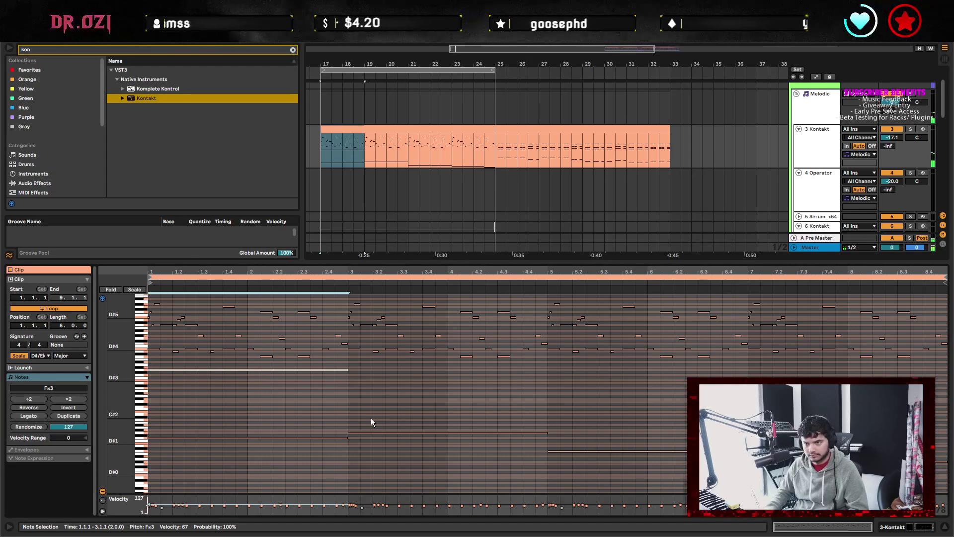
pyautogui.press('space')
pyautogui.hotkey('ctrl', 'd')
pyautogui.click(342, 400)
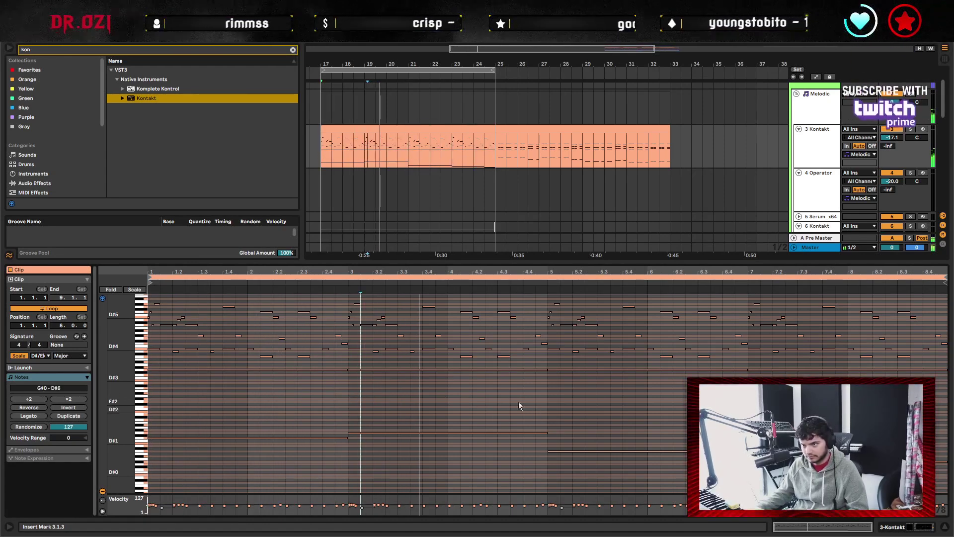
pyautogui.click(546, 404)
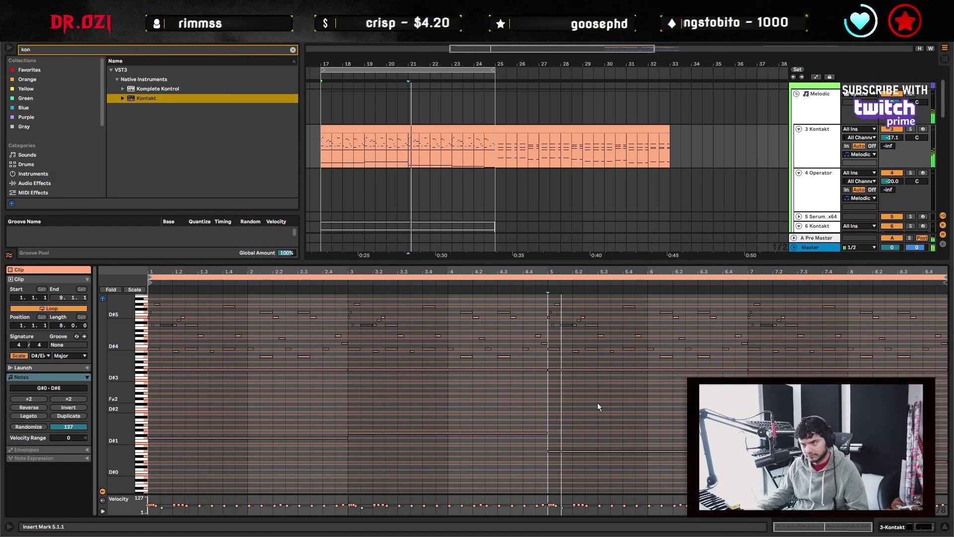
pyautogui.click(748, 403)
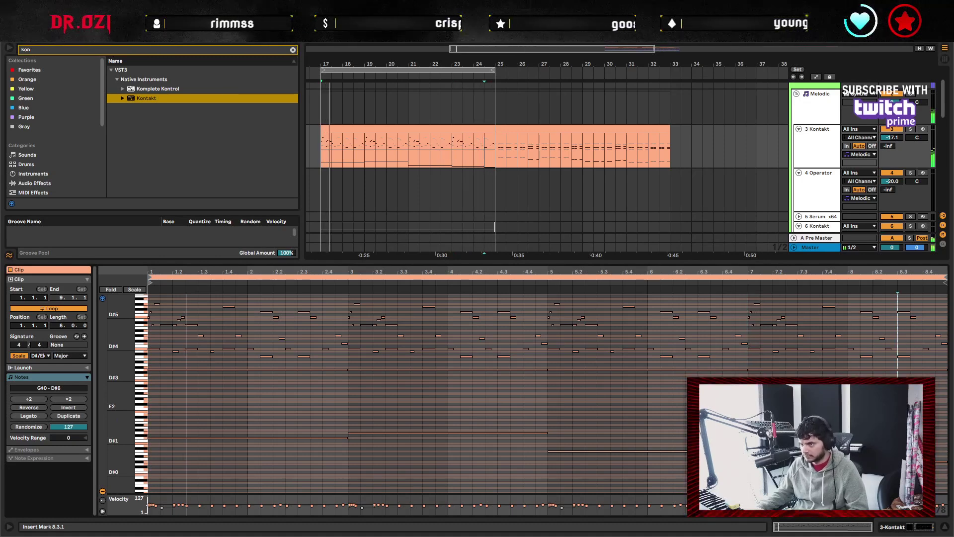
# Try raising the sustained F×3 note to G#3 in bars 3 to 4 and in bars 5 to 6.
pyautogui.click(390, 370)
pyautogui.press('Up')
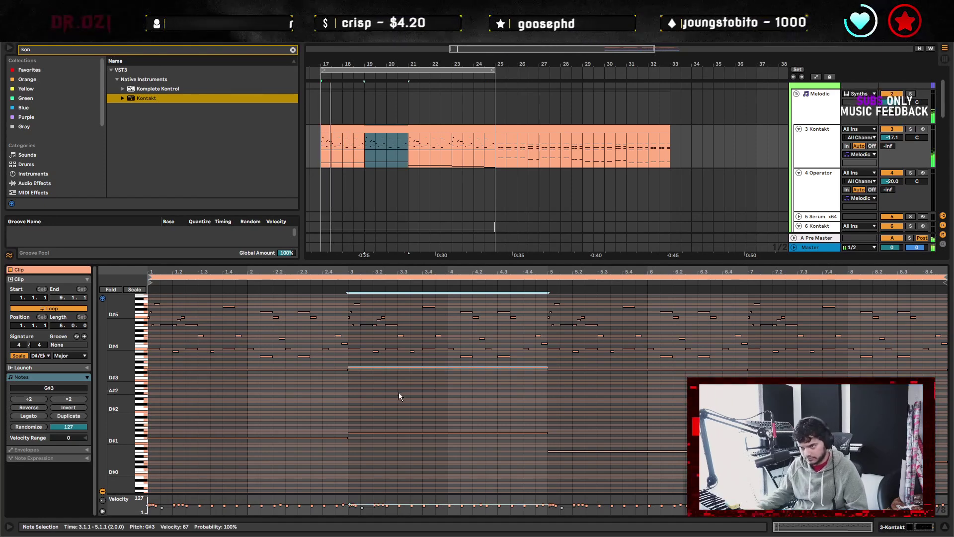
pyautogui.click(547, 407)
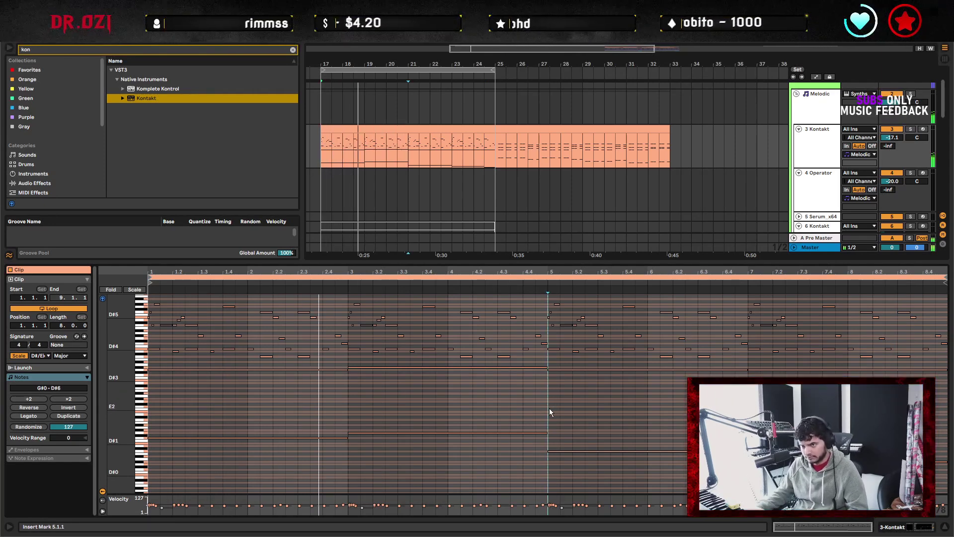
pyautogui.click(432, 367)
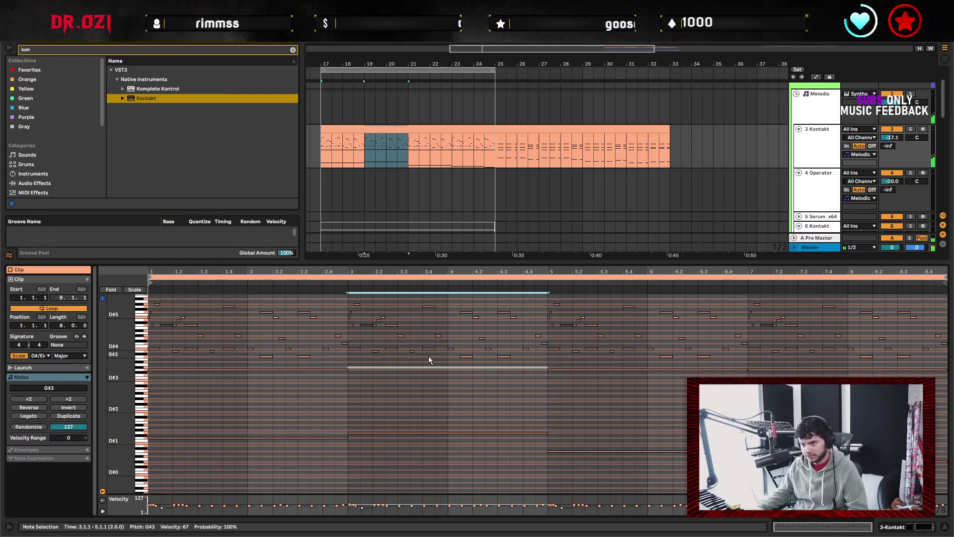
pyautogui.click(605, 368)
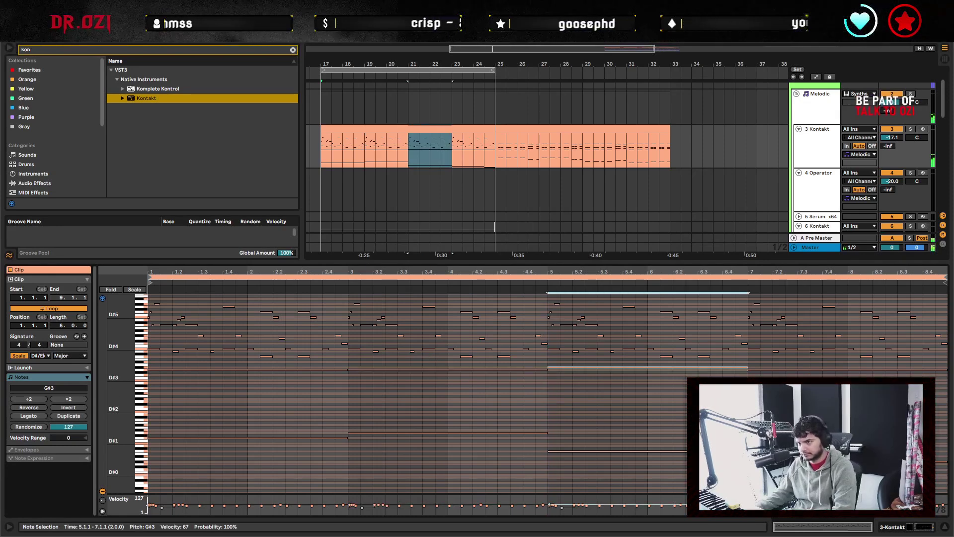
pyautogui.click(748, 328)
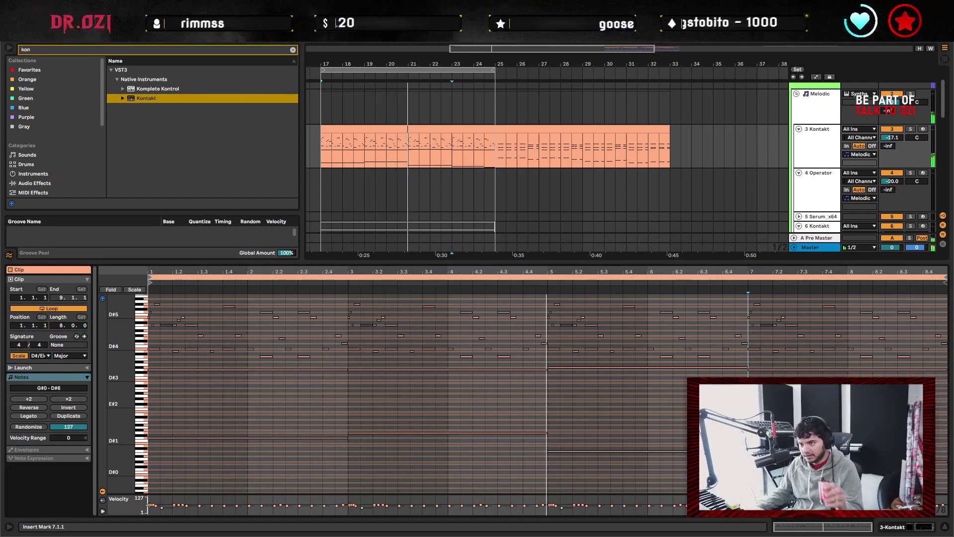
pyautogui.click(667, 373)
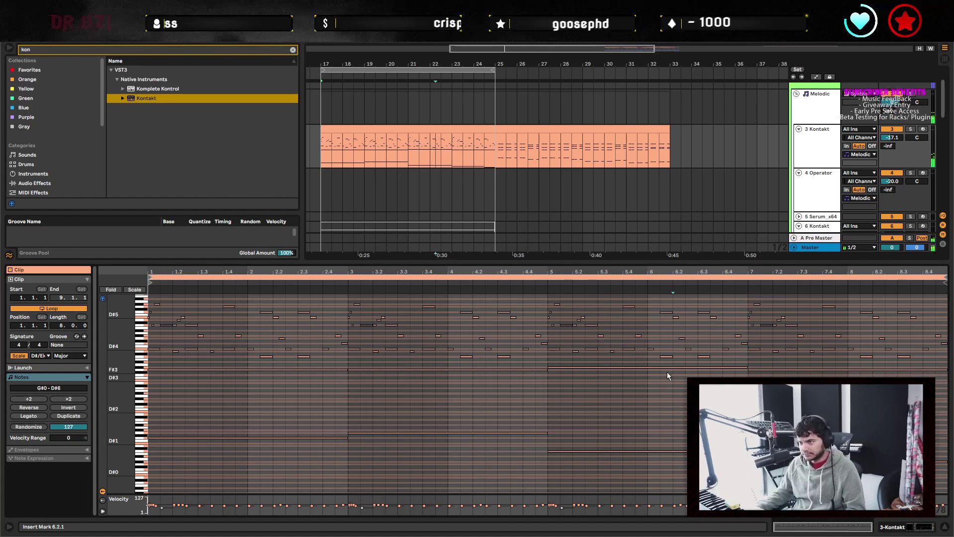
pyautogui.click(661, 368)
pyautogui.press('Down')
pyautogui.click(798, 370)
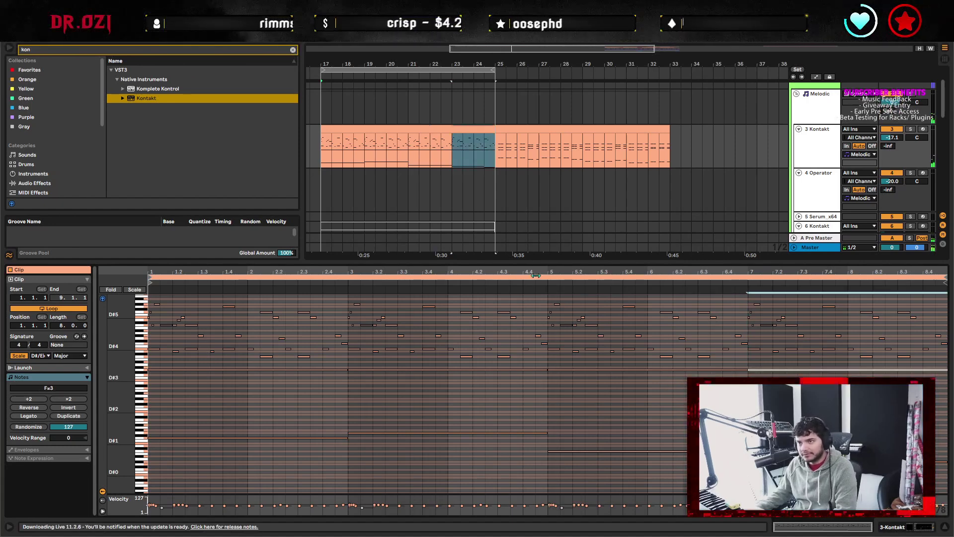
# Shorten the first sustained F×3 note to end at 2.1.1, and duplicate it into bar 2.
pyautogui.press('space')
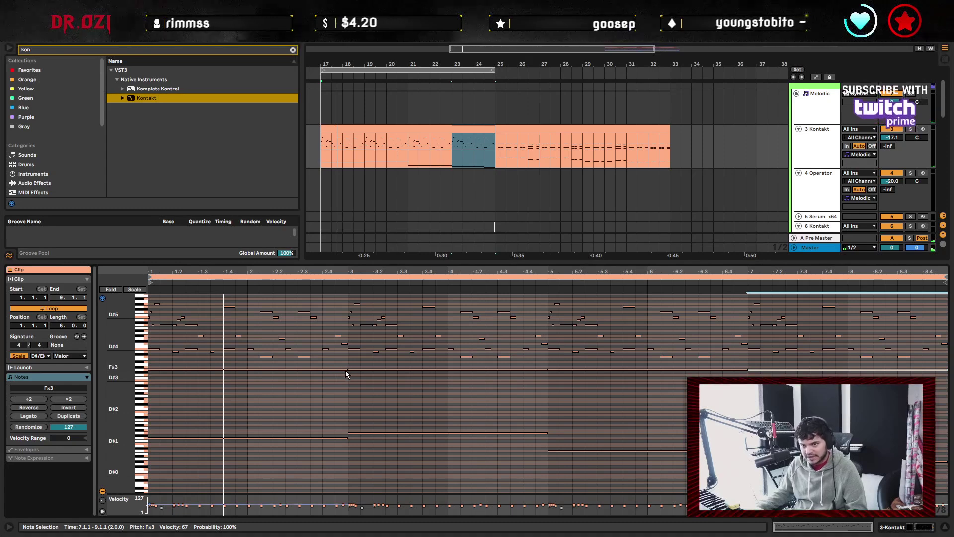
pyautogui.press('space')
pyautogui.click(248, 390)
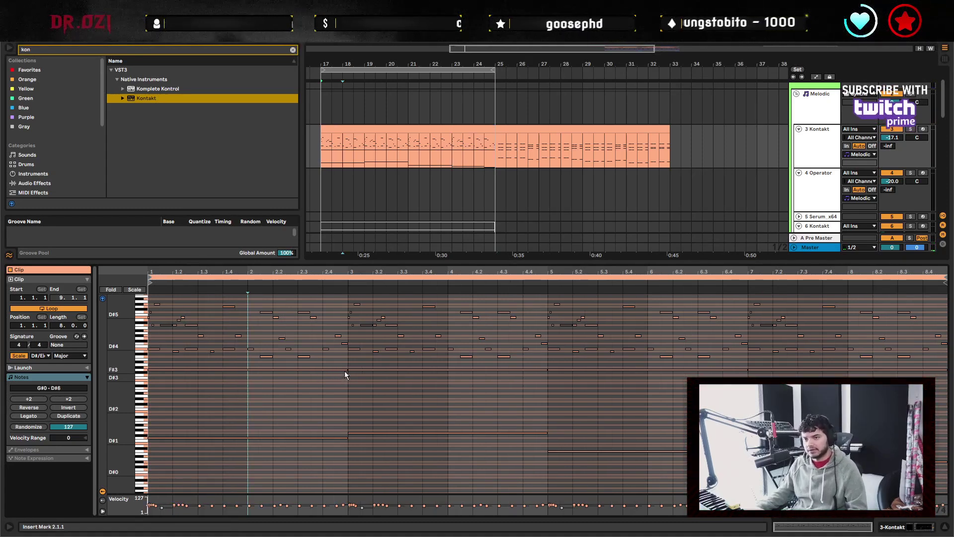
pyautogui.moveTo(345, 371); pyautogui.dragTo(210, 370)
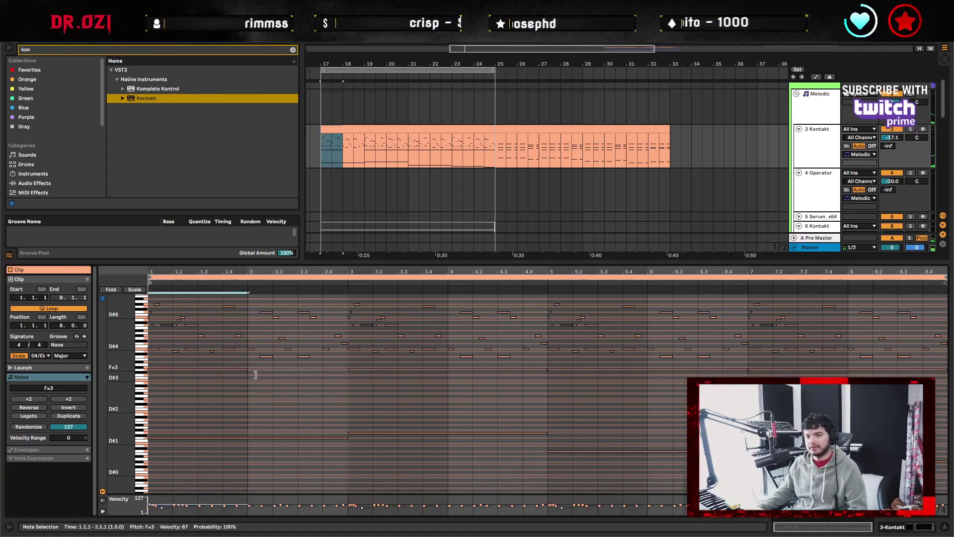
pyautogui.hotkey('ctrl', 'd')
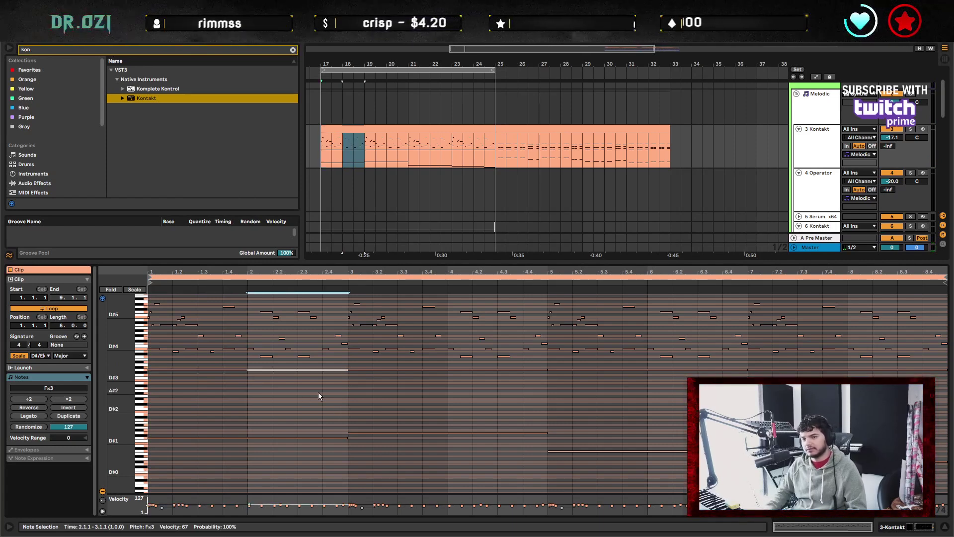
# Split the bar 1 F×3 note at 1.3.1 and raise its first half to G#3.
pyautogui.press('space')
pyautogui.click(212, 369)
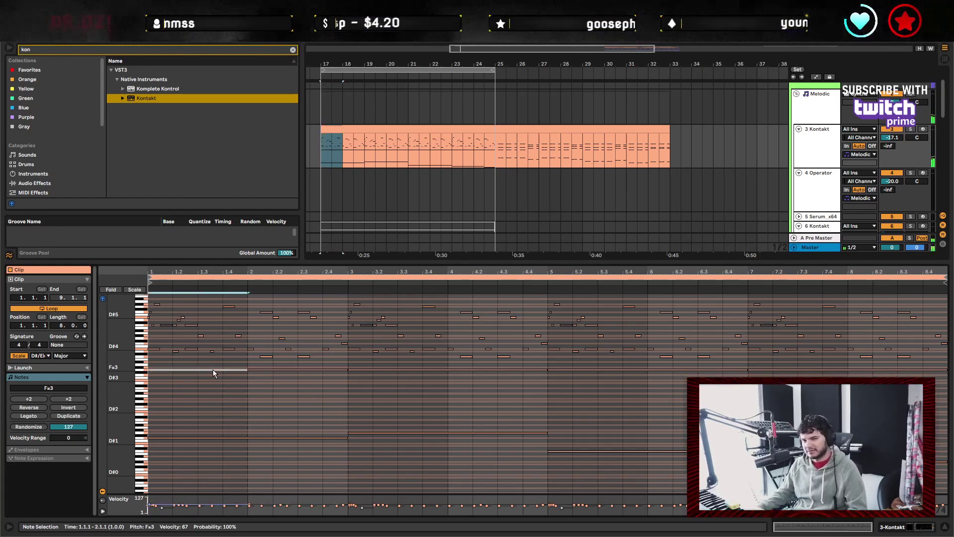
pyautogui.hotkey('ctrl', 'e')
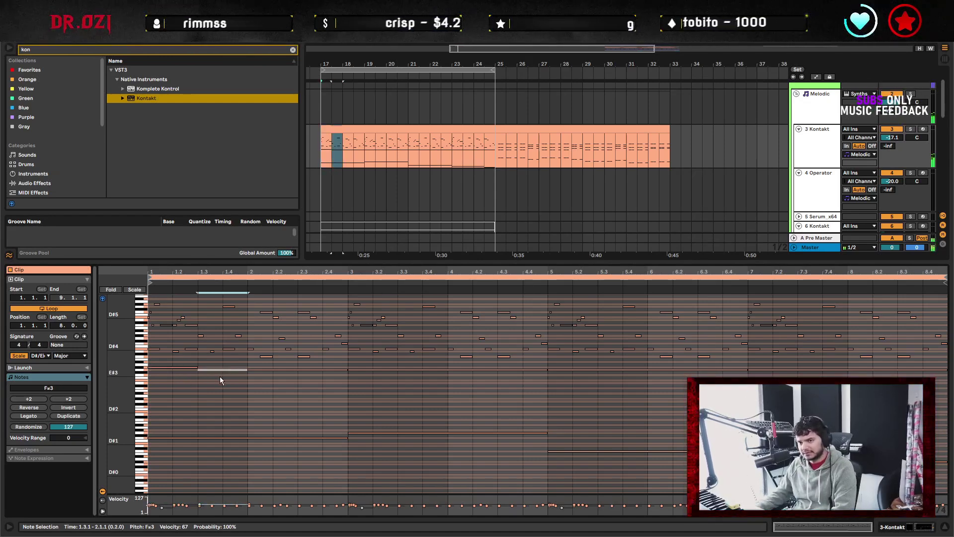
# Lower the bar 2 F×3 note to E#3, shorten it to half a bar, duplicate it to 2.3.1, and play the loop.
pyautogui.click(292, 371)
pyautogui.press('Down')
pyautogui.press('Down')
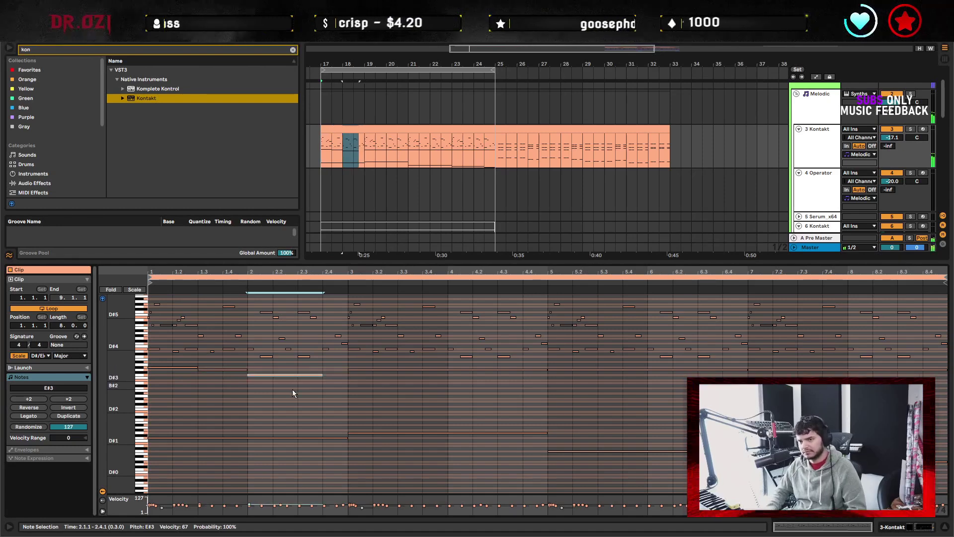
pyautogui.hotkey('shift', 'Left')
pyautogui.hotkey('ctrl', 'd')
pyautogui.press('space')
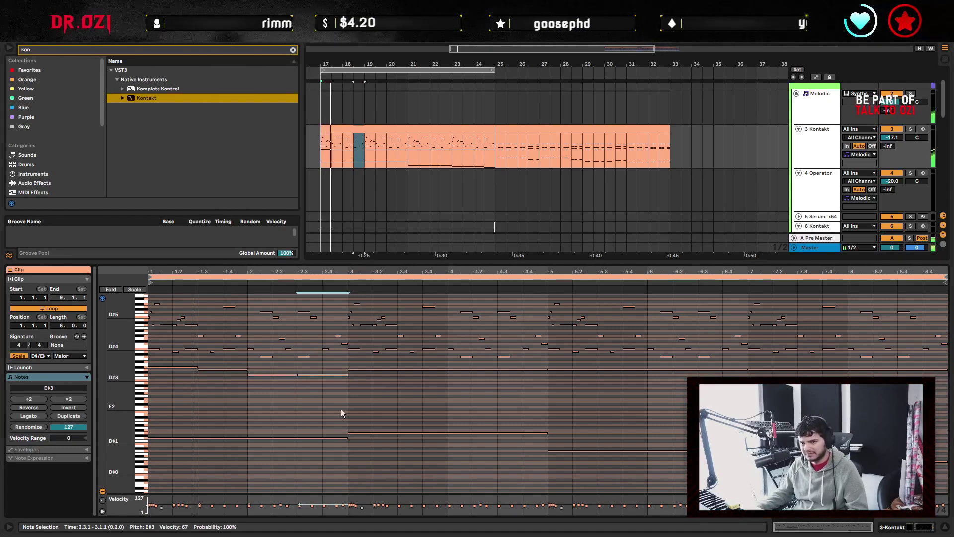
pyautogui.click(353, 416)
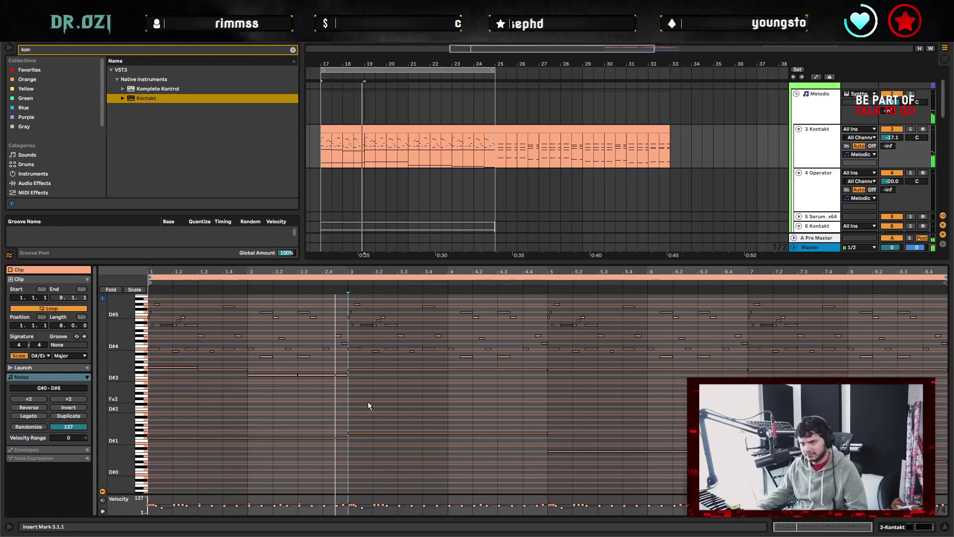
pyautogui.press('space')
# Duplicate the four half-bar harmony notes of bars 1 and 2 across bars 3 to 8, and listen to the loop.
pyautogui.moveTo(336, 411); pyautogui.dragTo(159, 364)
pyautogui.press('space')
pyautogui.hotkey('ctrl', 'd')
pyautogui.hotkey('ctrl', 'd')
pyautogui.hotkey('ctrl', 'd')
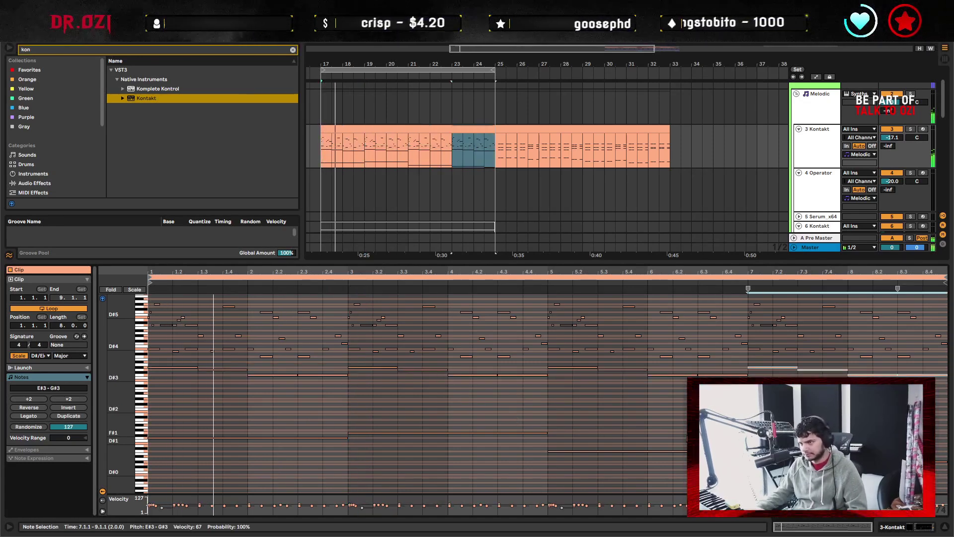
pyautogui.click(749, 298)
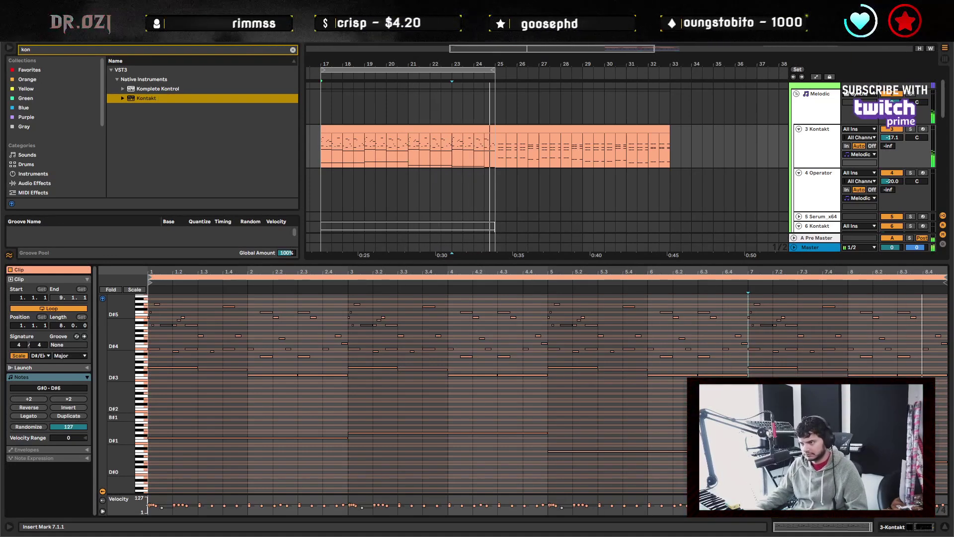
# Add a half-bar C×3 note at 1.1.1 below the harmony line and duplicate it to 1.3.1.
pyautogui.click(157, 386)
pyautogui.doubleClick(175, 385)
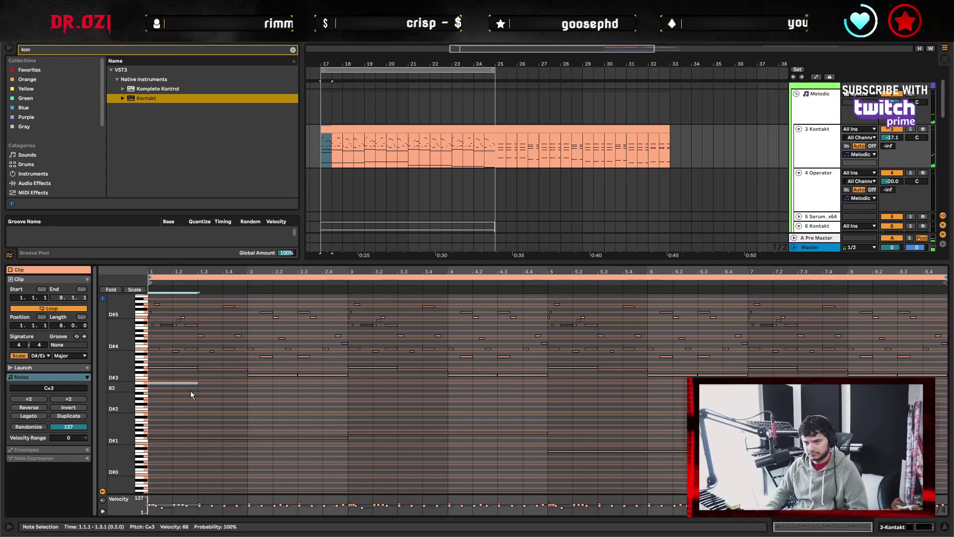
pyautogui.hotkey('ctrl', 'd')
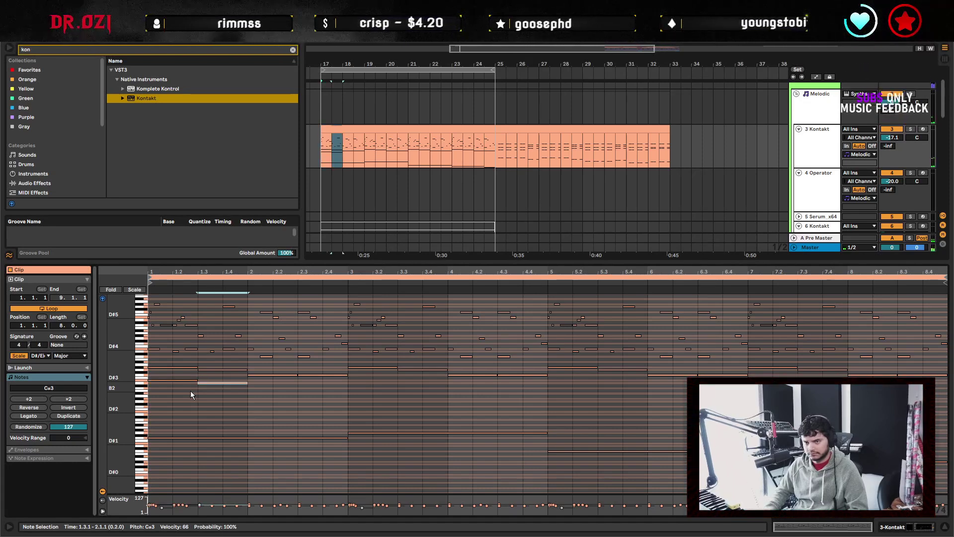
# Duplicate the C×3 note to 2.1.1, lower that copy to A#2, duplicate it to 2.3.1, and play the loop.
pyautogui.hotkey('ctrl', 'd')
pyautogui.press('Down')
pyautogui.press('Down')
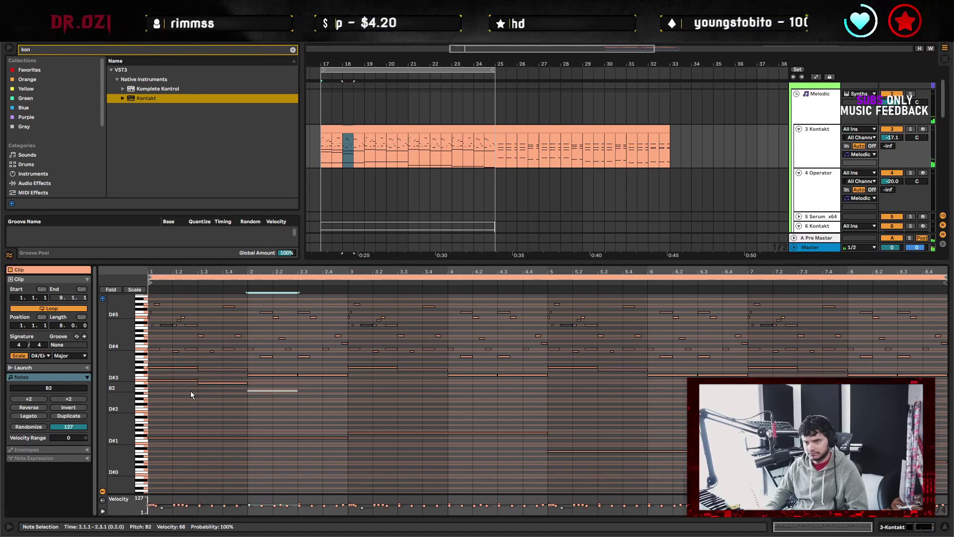
pyautogui.press('Down')
pyautogui.hotkey('ctrl', 'd')
pyautogui.press('space')
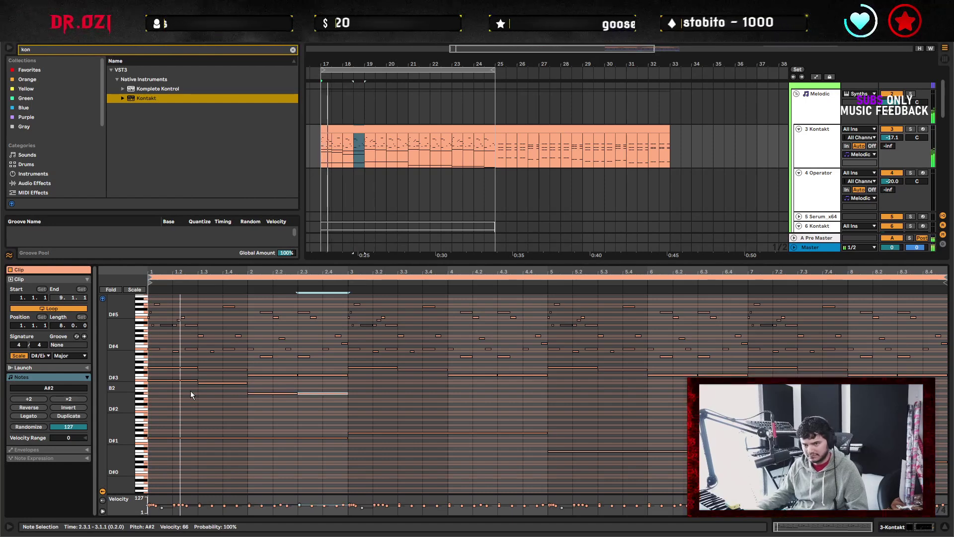
# Raise the half-bar A#2 note at 2.3.1 to B#2 and play the loop from the start.
pyautogui.click(354, 428)
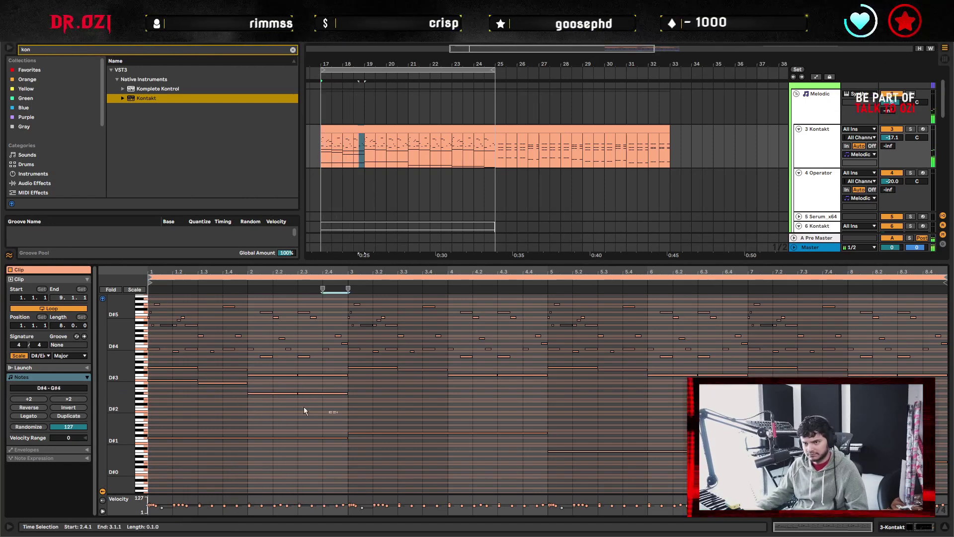
pyautogui.click(330, 410)
pyautogui.click(323, 394)
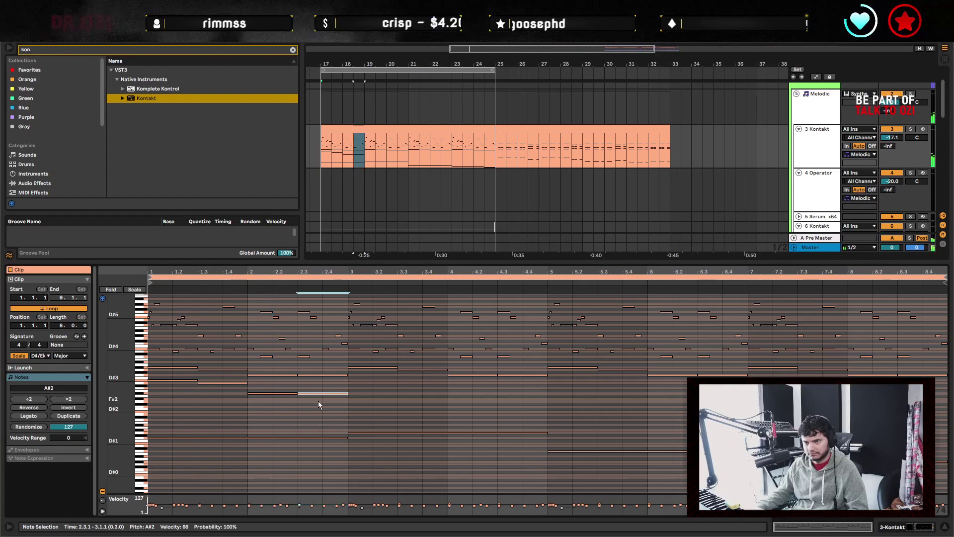
pyautogui.press('Up')
pyautogui.press('space')
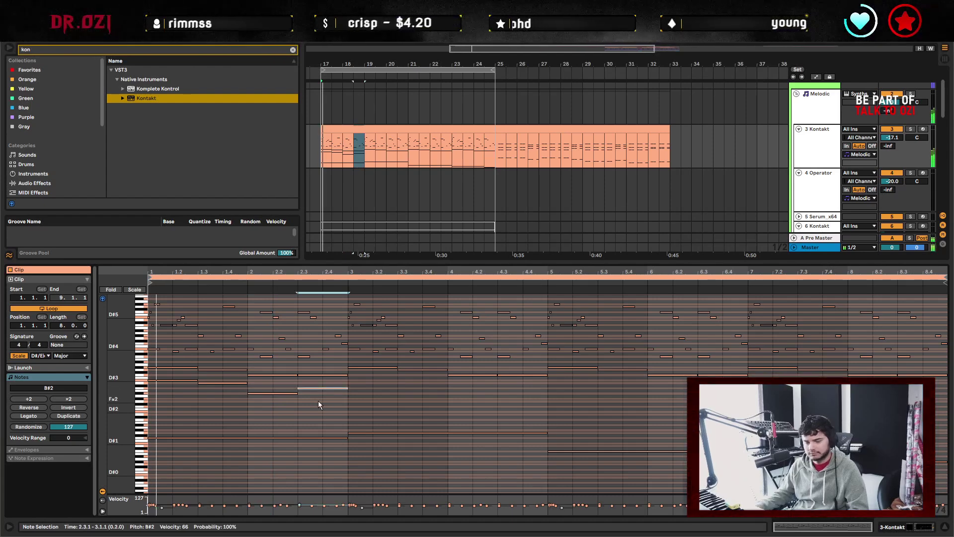
# Duplicate the lower chord notes of bars 1–2, spanning A#2 to D#3, across bars 3 to 8 of the clip.
pyautogui.click(347, 416)
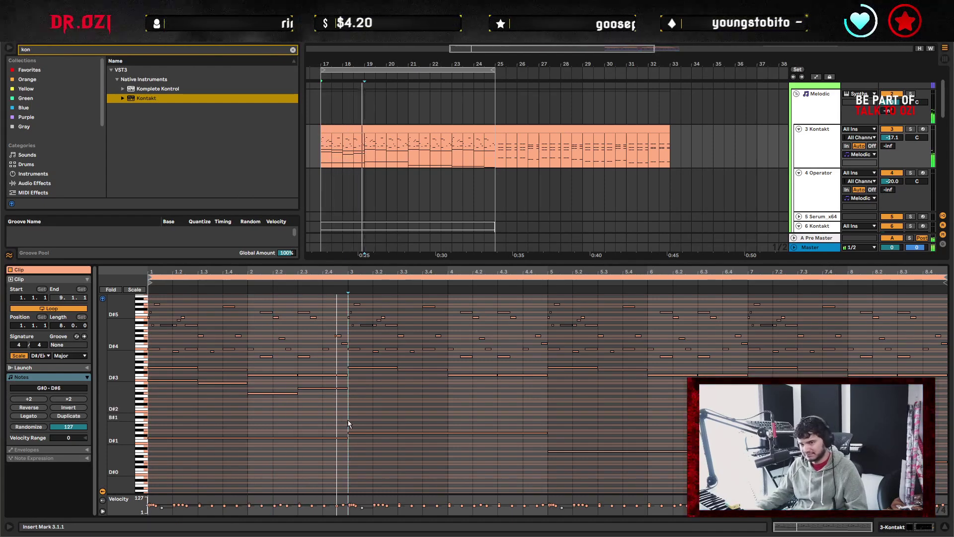
pyautogui.moveTo(338, 411); pyautogui.dragTo(147, 383)
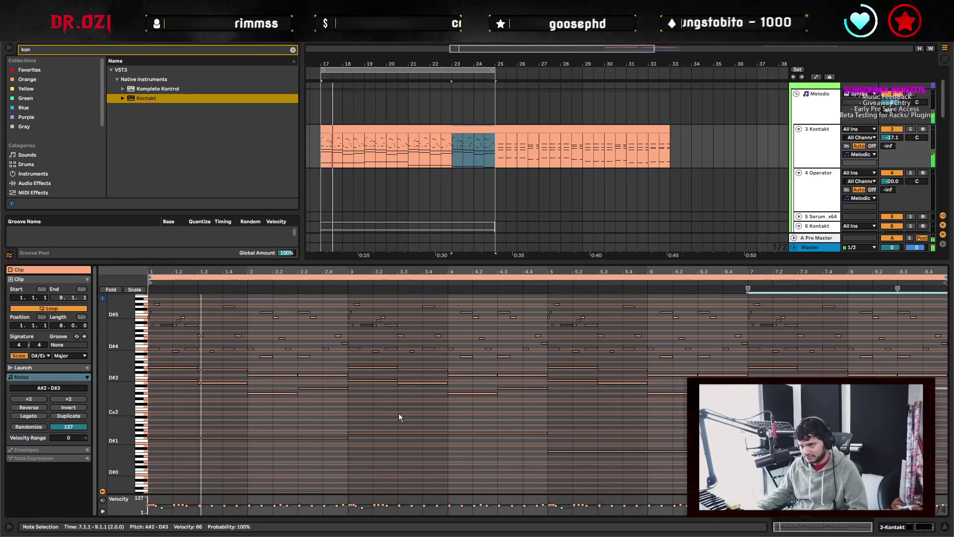
pyautogui.click(748, 423)
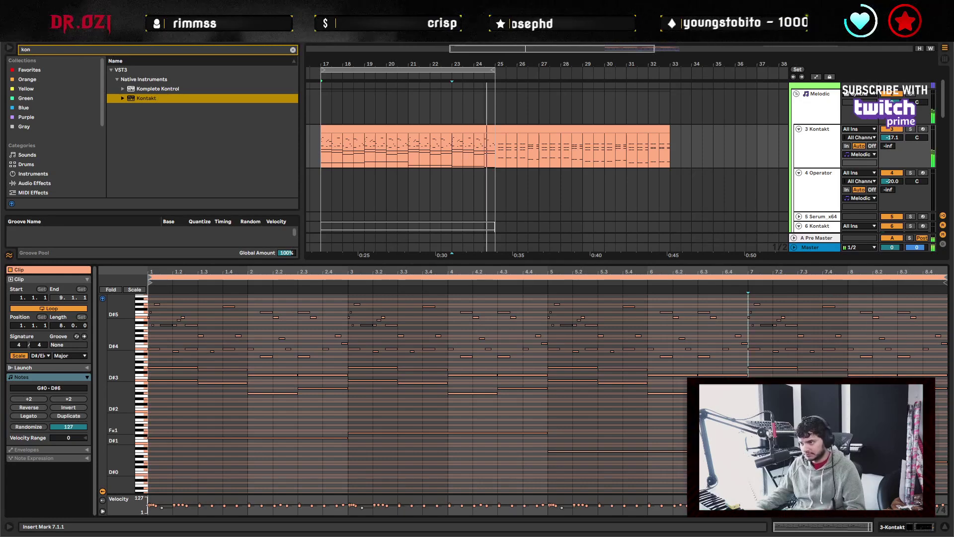
pyautogui.press('space')
# Shorten the first three two-bar bass notes by half a bar so they end at 2.3.1, 4.3.1 and 6.3.1.
pyautogui.click(331, 438)
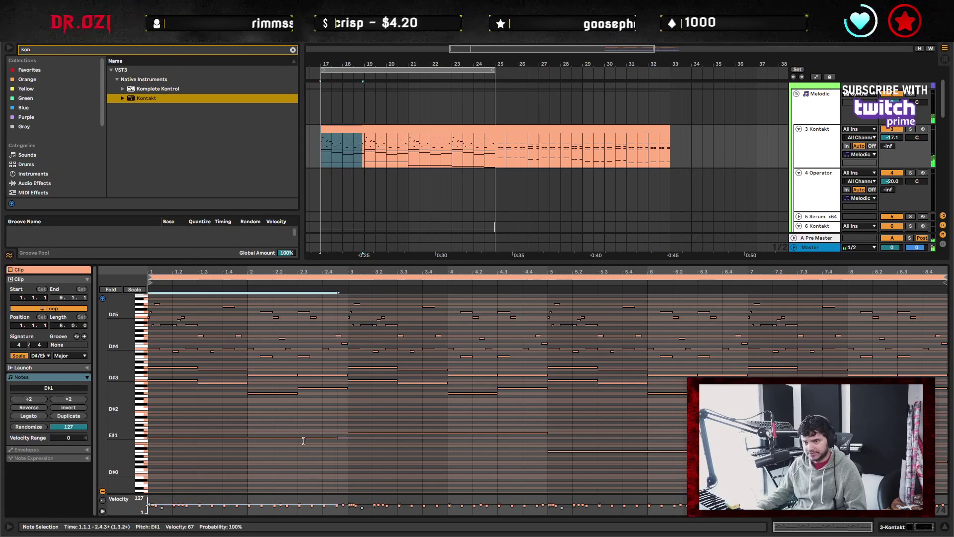
pyautogui.moveTo(486, 417); pyautogui.dragTo(567, 465)
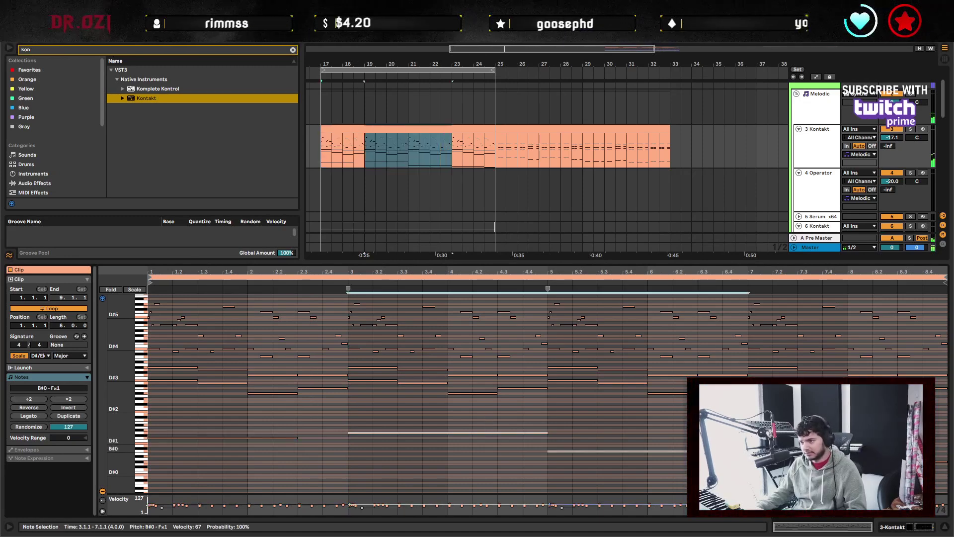
pyautogui.click(723, 427)
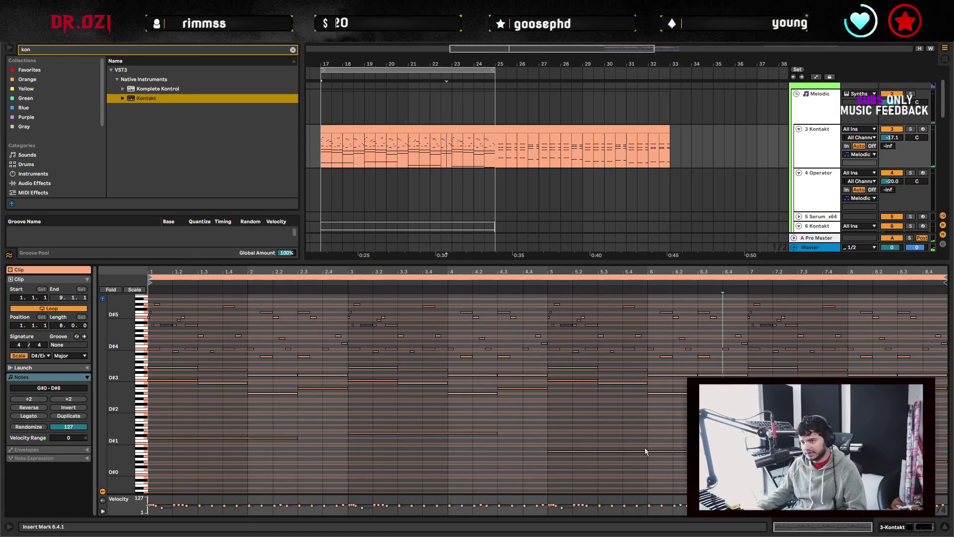
# Add half-bar bass notes in the gaps at 2.3.1, raised from A#1, and at 4.3.1 on E#1.
pyautogui.doubleClick(305, 425)
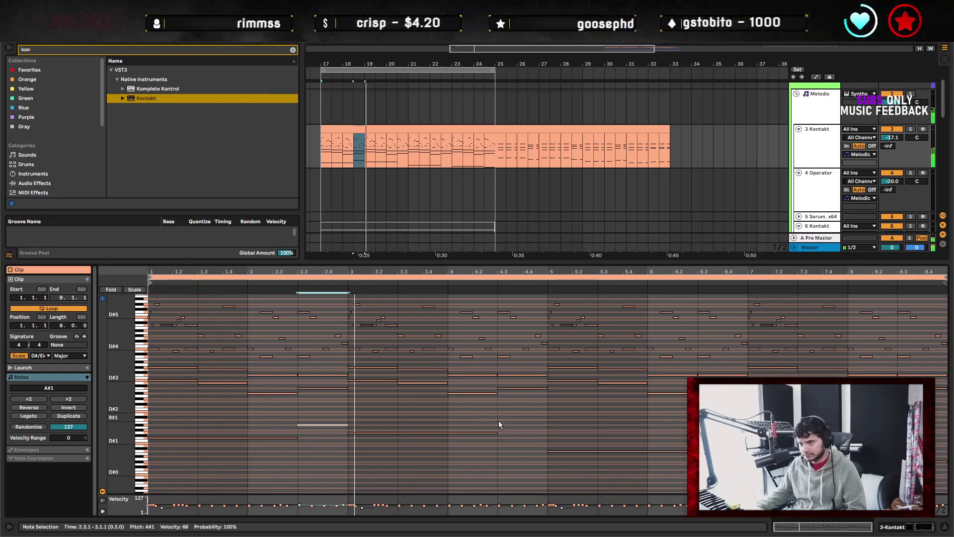
pyautogui.press('Up')
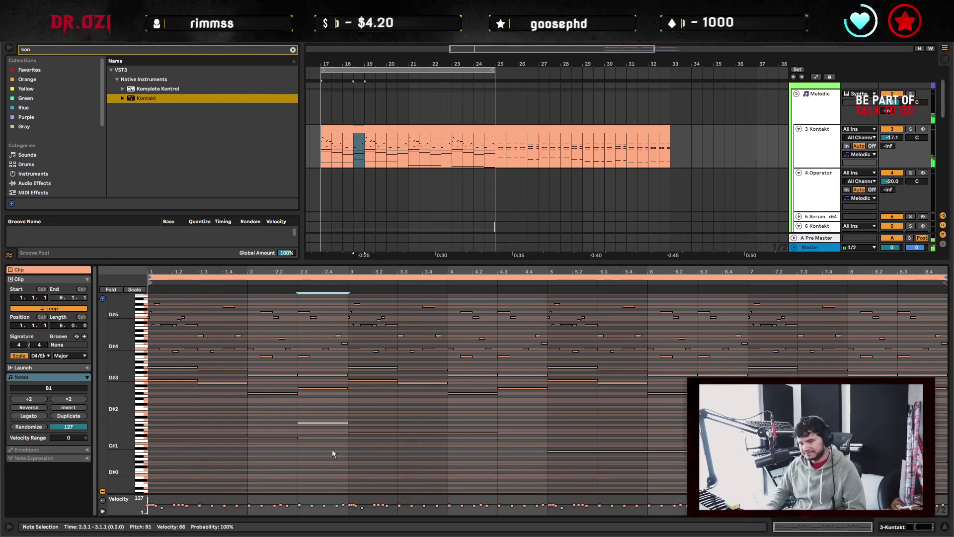
pyautogui.click(501, 414)
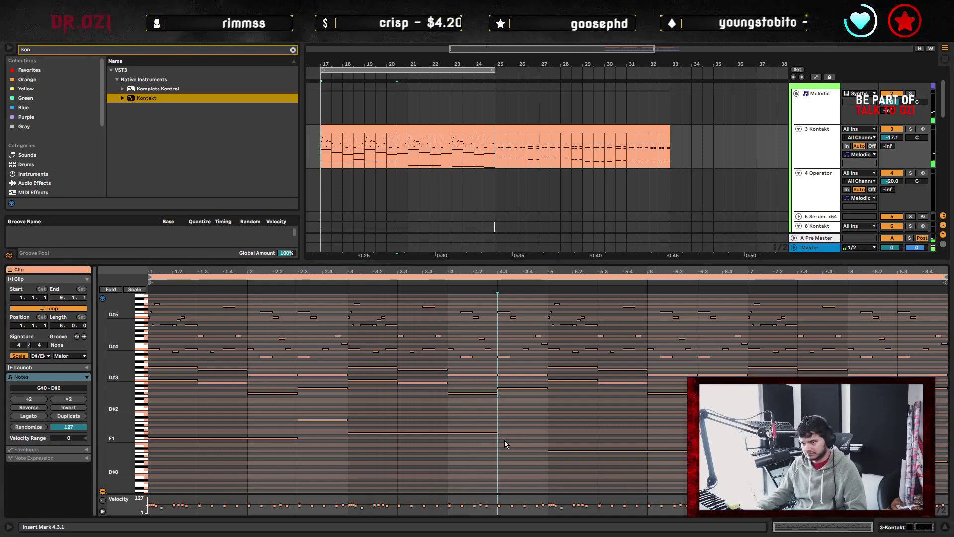
pyautogui.doubleClick(503, 438)
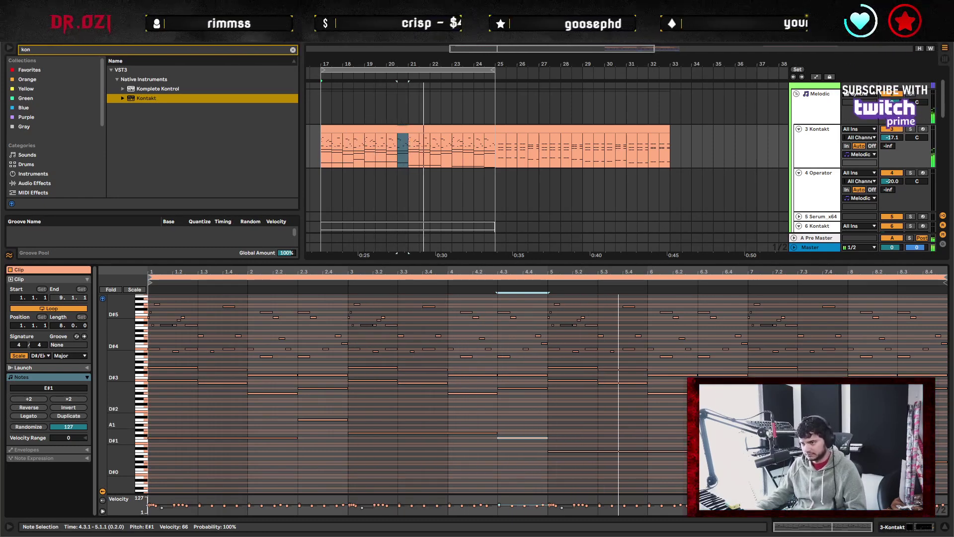
# Add a bass note from 6.3.1 to 7.1.1 and move it to B#1.
pyautogui.click(716, 435)
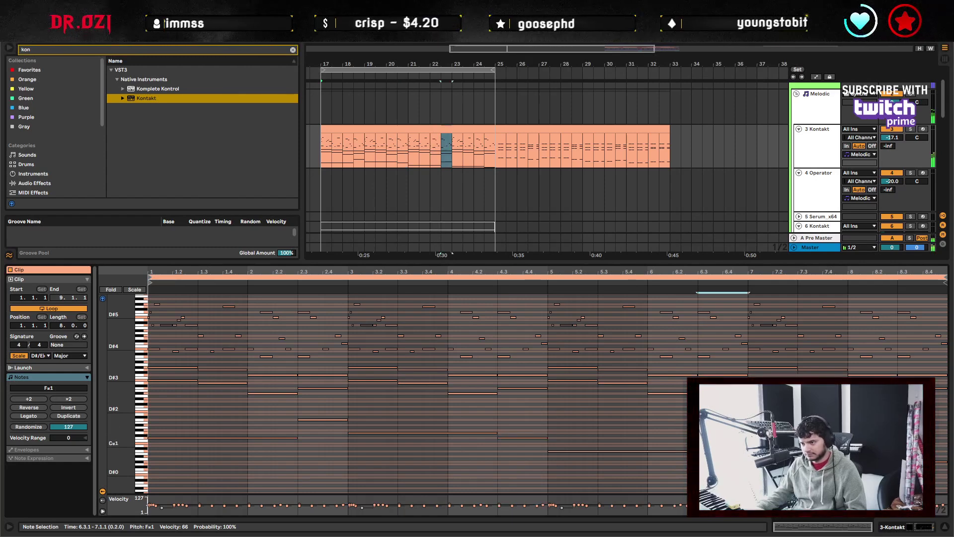
pyautogui.click(633, 451)
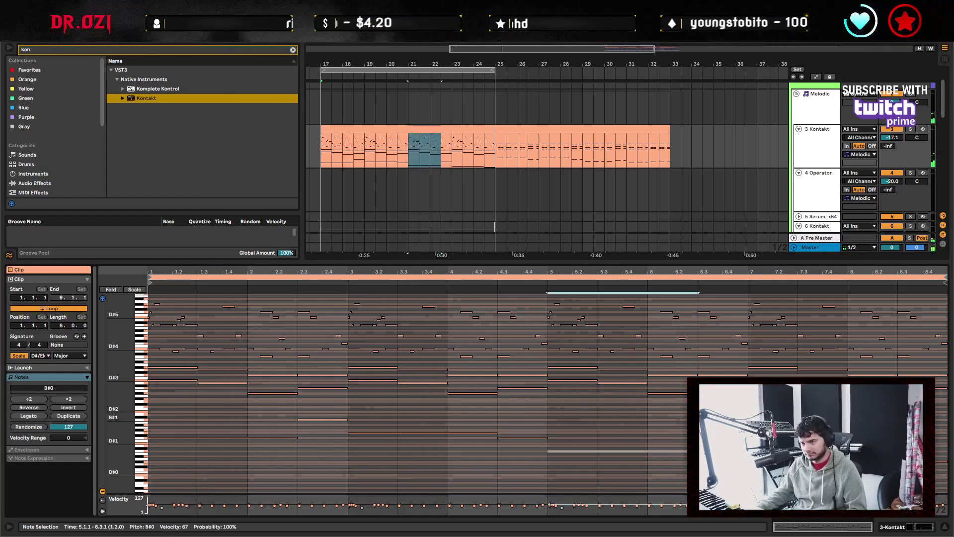
pyautogui.click(723, 456)
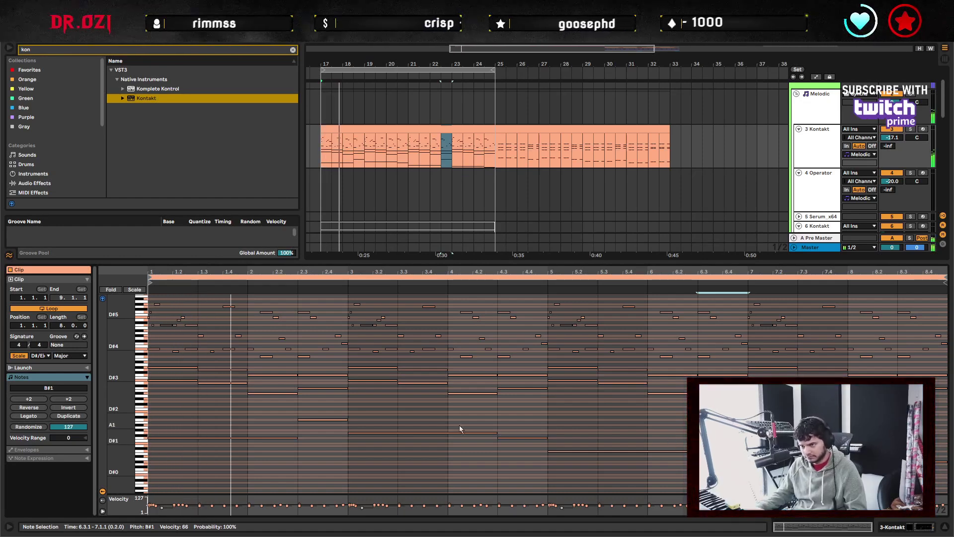
# Raise the half-bar bass note at 2.3.1 to D#2 while checking it against playback.
pyautogui.click(337, 420)
pyautogui.press('Up')
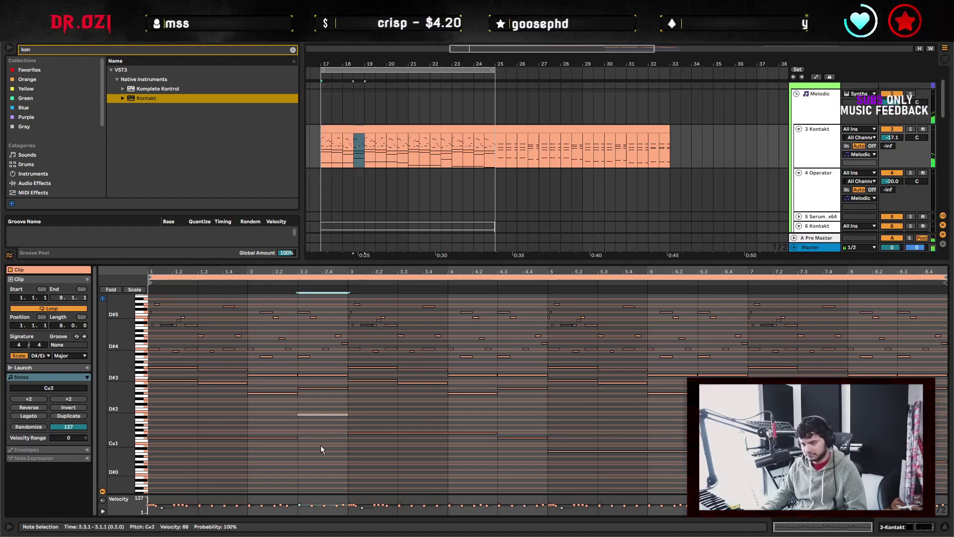
pyautogui.press('space')
pyautogui.click(504, 423)
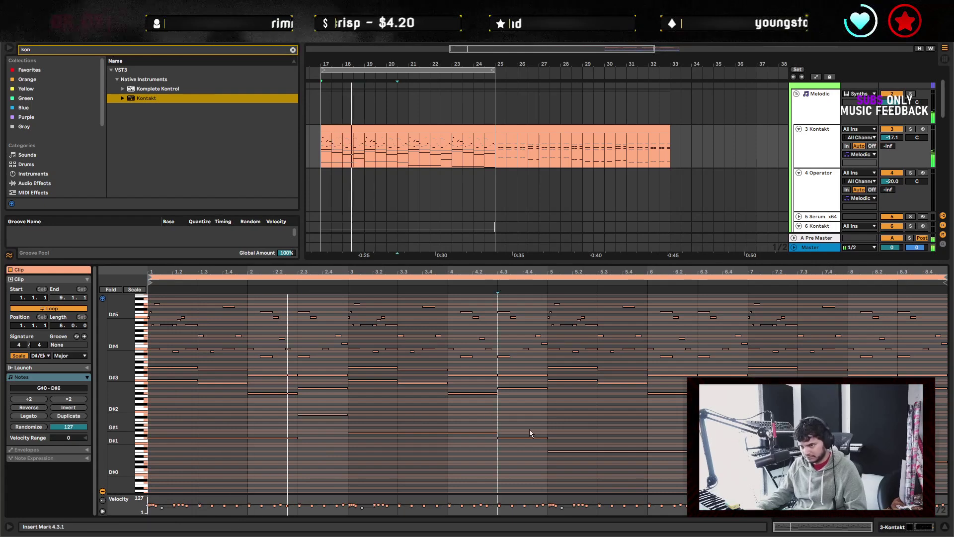
pyautogui.click(324, 414)
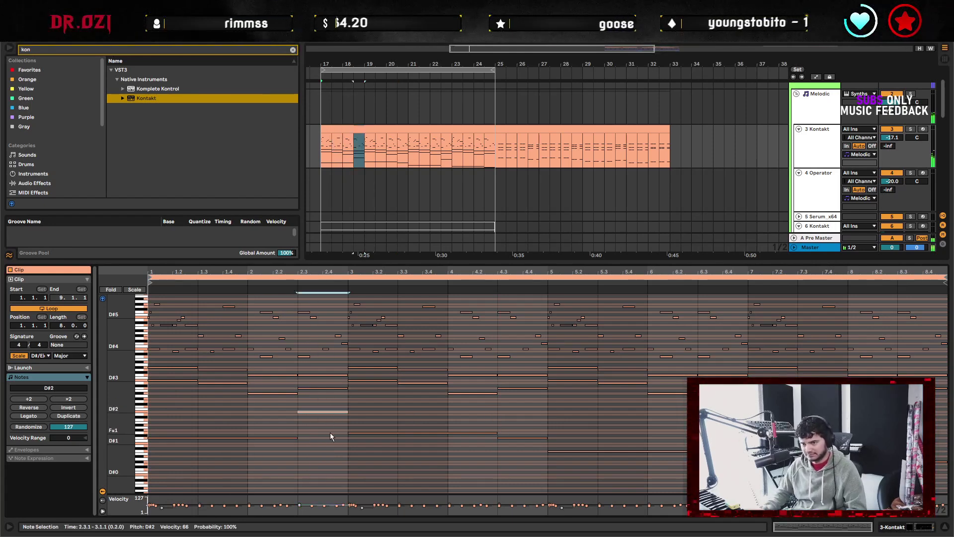
pyautogui.click(455, 410)
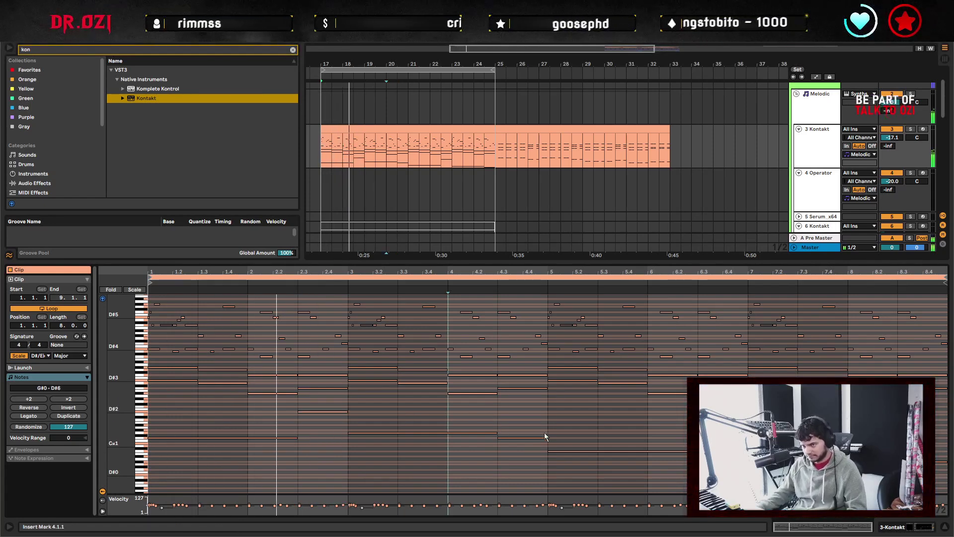
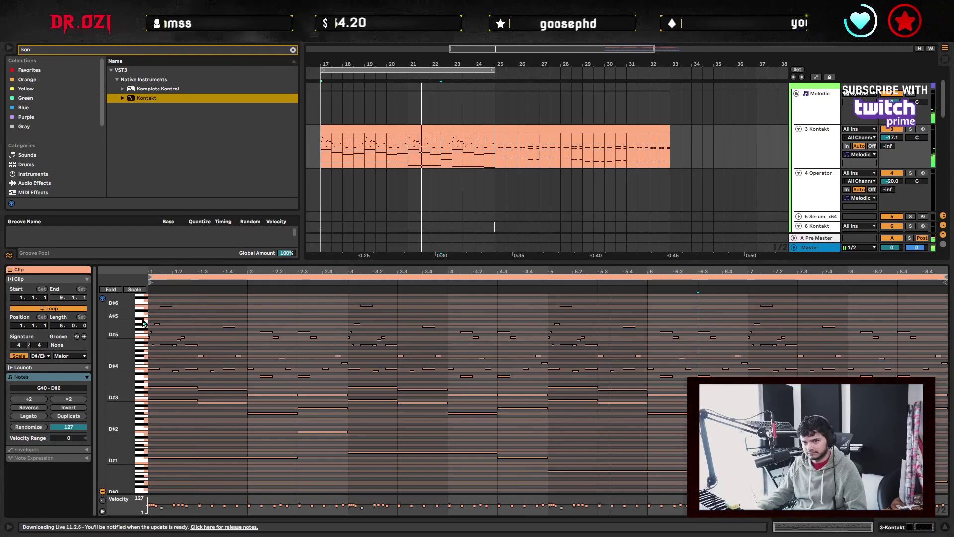
# Transpose the upper melody notes of all eight bars up one octave and play the clip back.
pyautogui.scroll(-2, 148, 317)
pyautogui.moveTo(150, 305); pyautogui.dragTo(947, 369)
pyautogui.hotkey('shift', 'Up')
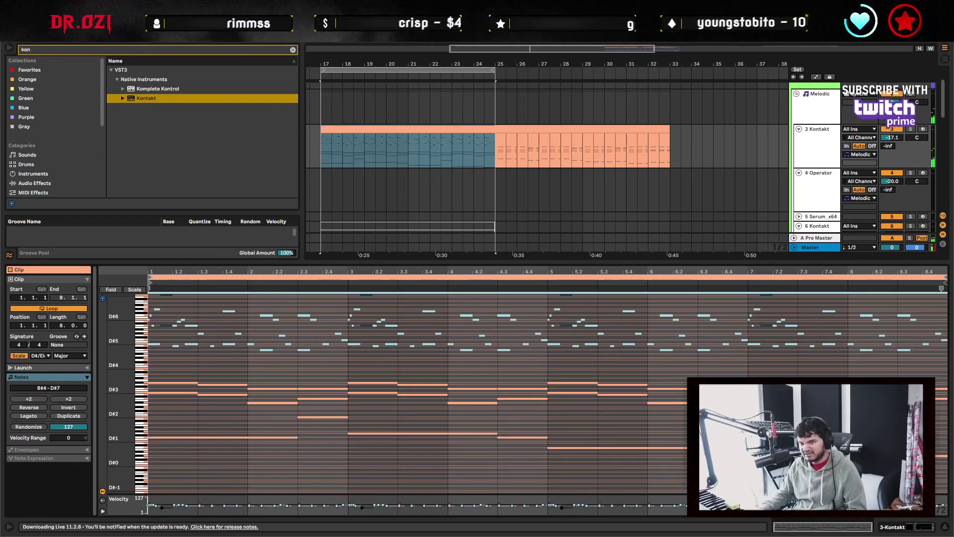
pyautogui.press('space')
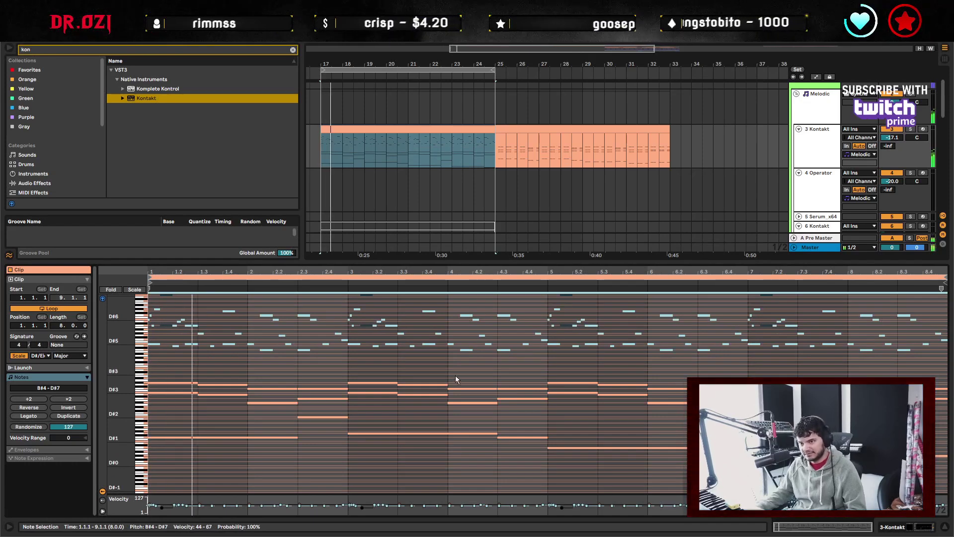
pyautogui.click(347, 368)
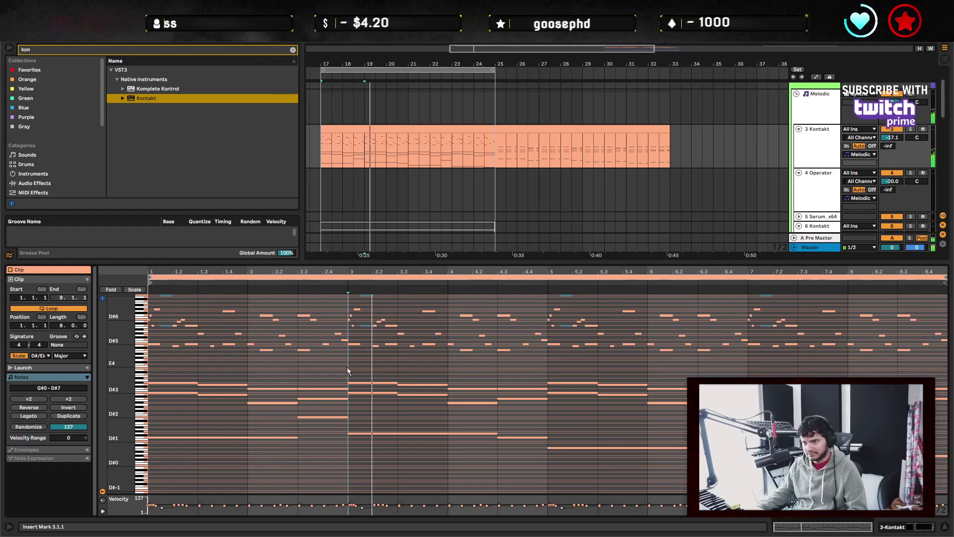
pyautogui.click(391, 365)
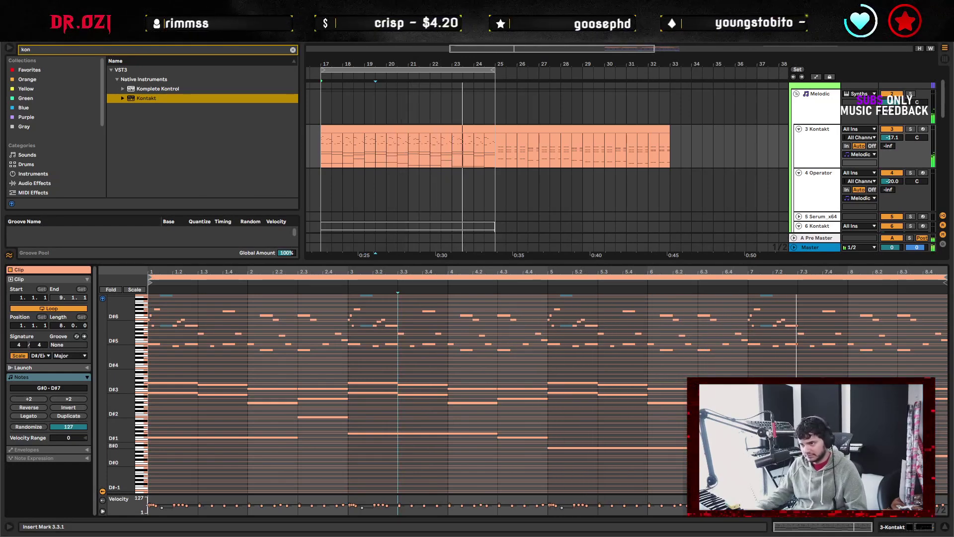
pyautogui.click(355, 360)
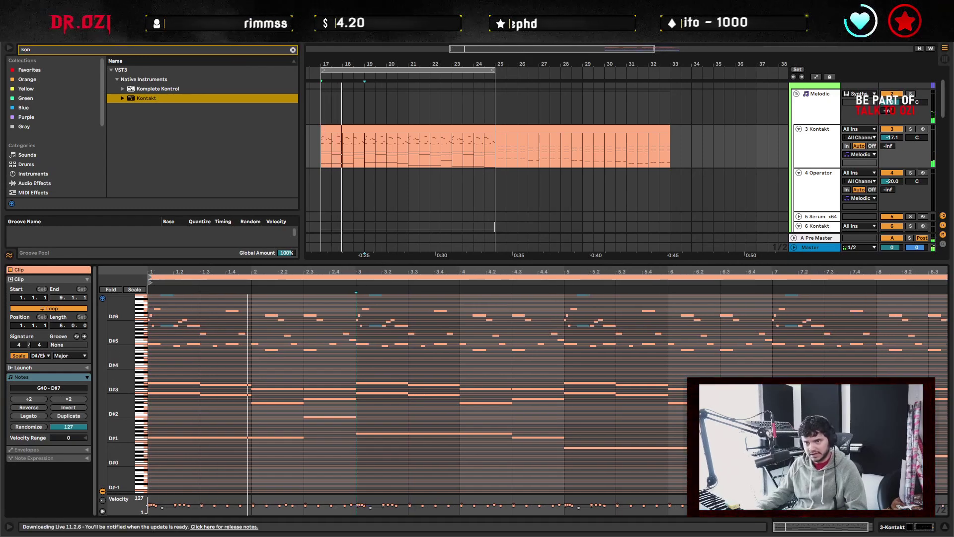
# Simplify the quick melody run at beat 1.2 to a longer B#5 at 1.2.1 followed by a D#6, and play it back.
pyautogui.click(221, 322)
pyautogui.press('space')
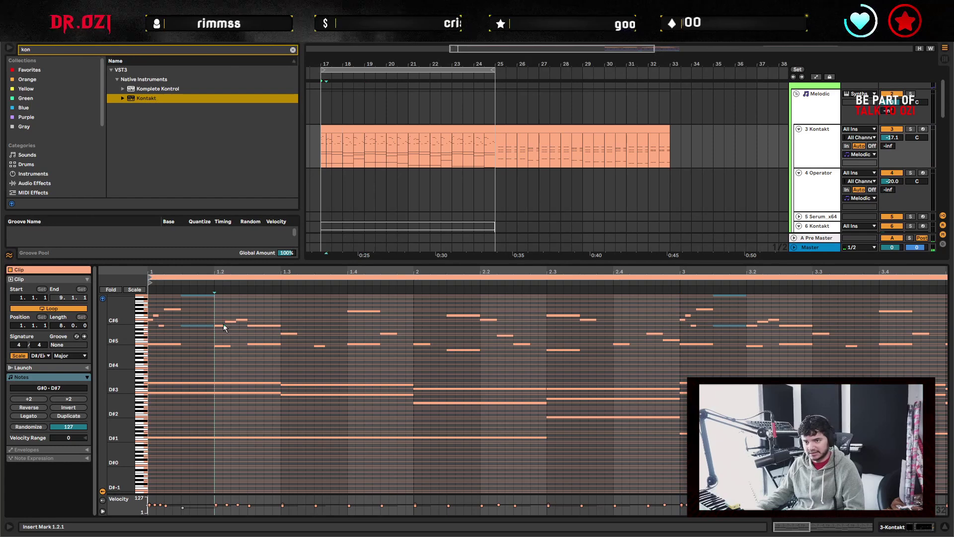
pyautogui.doubleClick(243, 320)
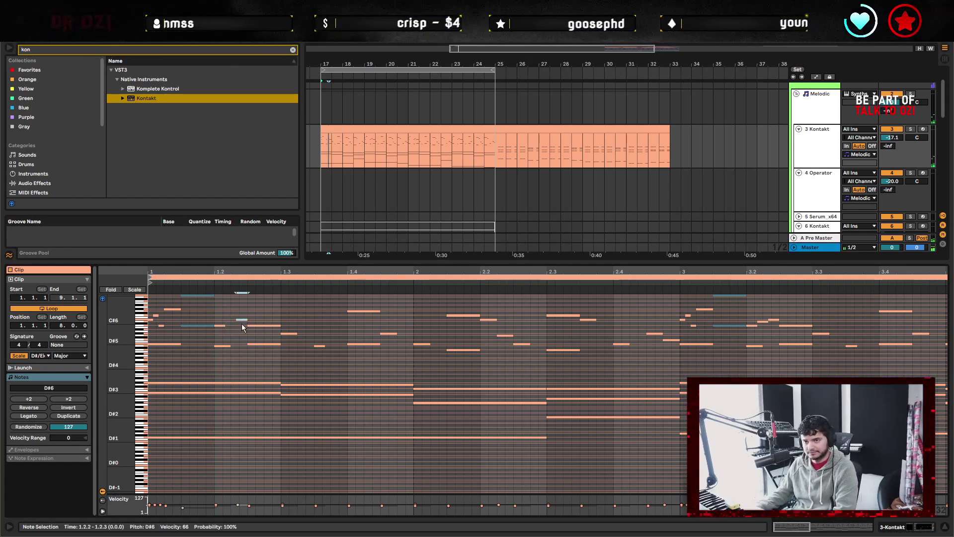
pyautogui.hotkey('ctrl', 'u')
pyautogui.press('Left')
pyautogui.press('Down')
pyautogui.press('Down')
pyautogui.press('Down')
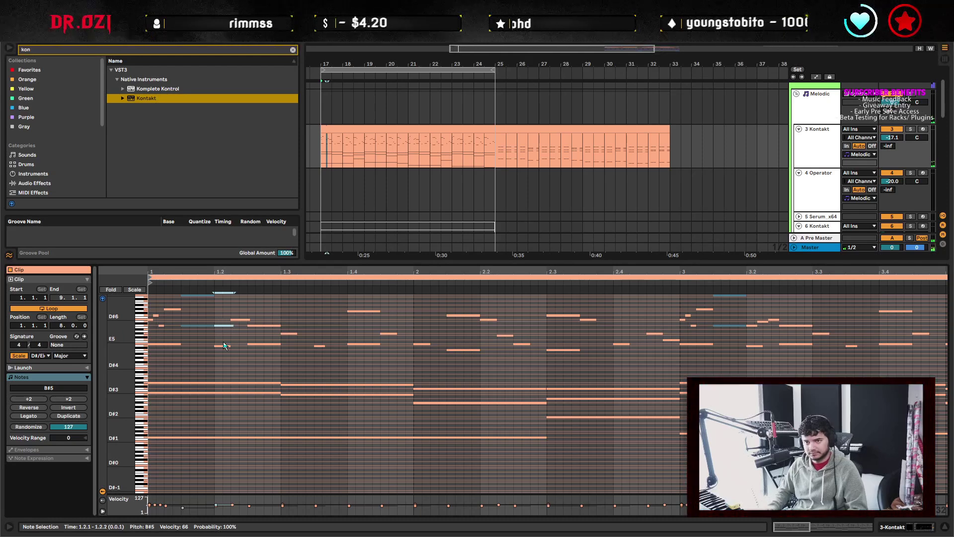
pyautogui.press('space')
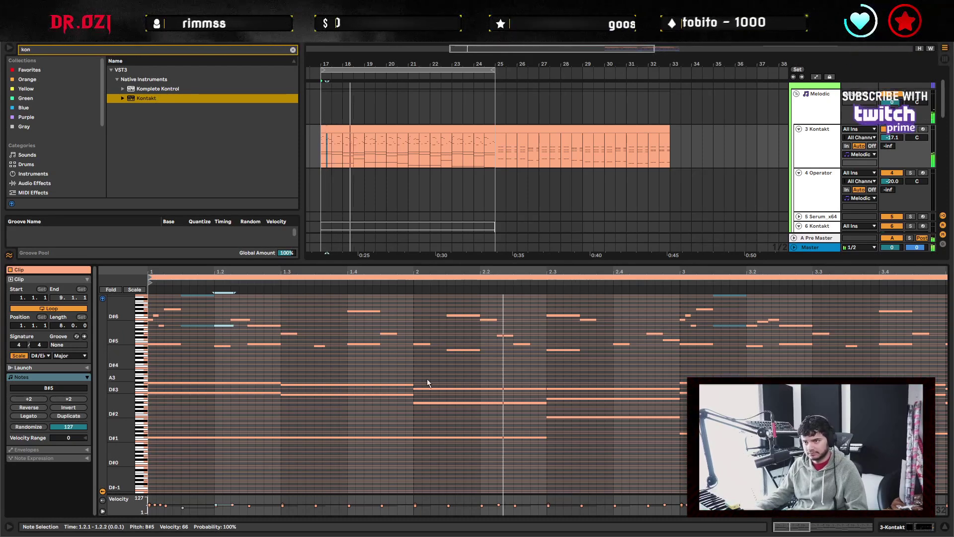
# Delete the upper melody notes from bar 3 onward and the deactivated notes in bar 1.
pyautogui.scroll(-2, 681, 364)
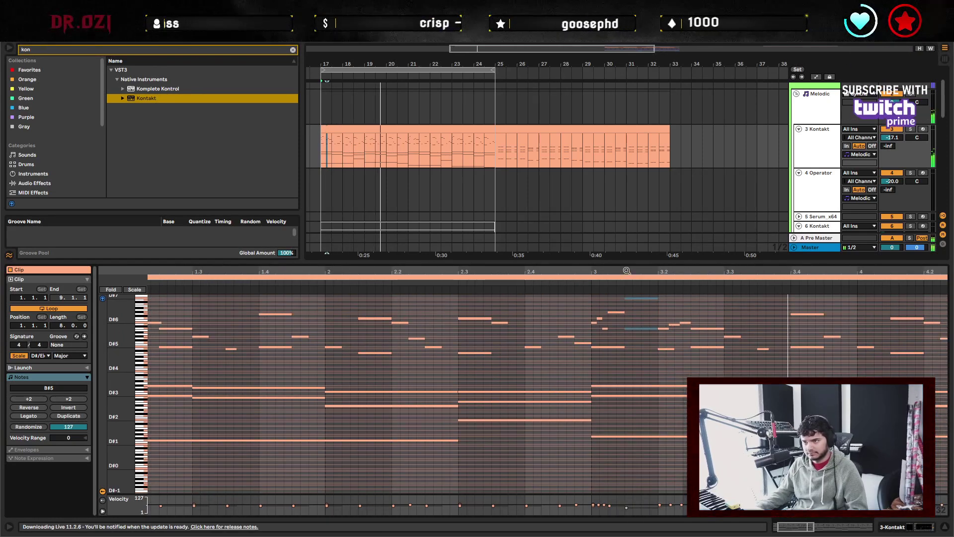
pyautogui.scroll(-2, 469, 312)
pyautogui.moveTo(406, 327); pyautogui.dragTo(944, 372)
pyautogui.press('Delete')
pyautogui.scroll(2, 443, 362)
pyautogui.click(403, 314)
pyautogui.press('Delete')
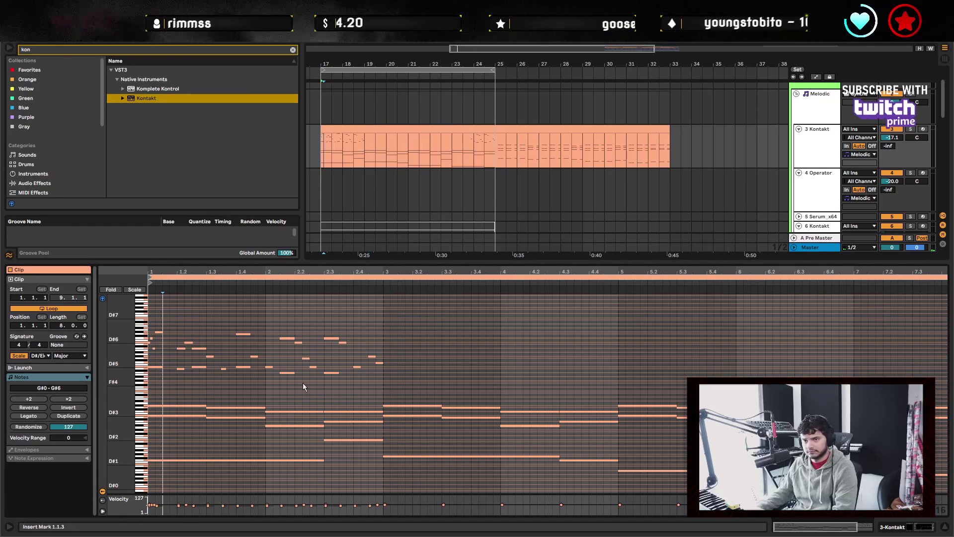
# Duplicate the two-bar melody phrase three times so it fills bars 3 to 8.
pyautogui.moveTo(387, 382); pyautogui.dragTo(149, 328)
pyautogui.hotkey('ctrl', 'd')
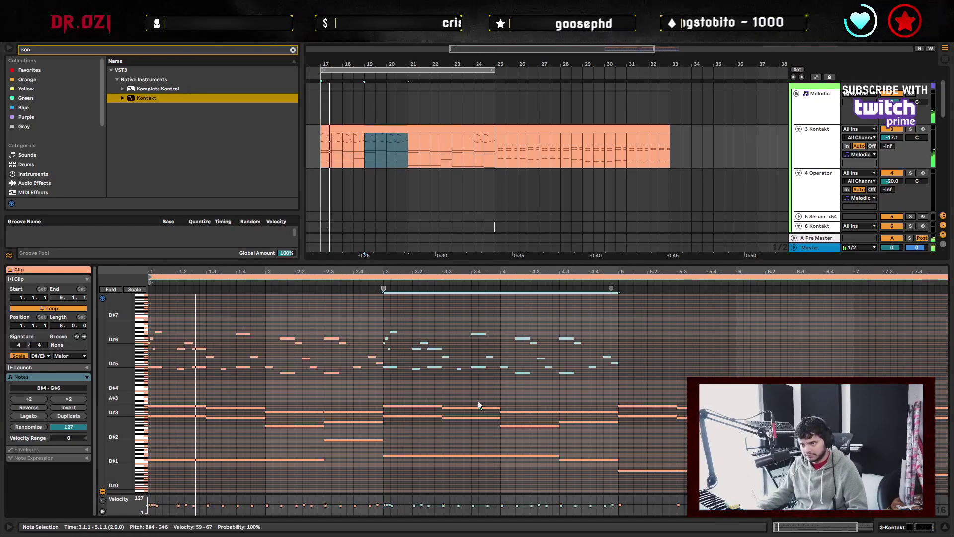
pyautogui.hotkey('ctrl', 'd')
pyautogui.hotkey('ctrl', 'd')
# Examine the melody, chord and bass notes across the whole eight-bar clip during playback.
pyautogui.scroll(-5, 518, 388)
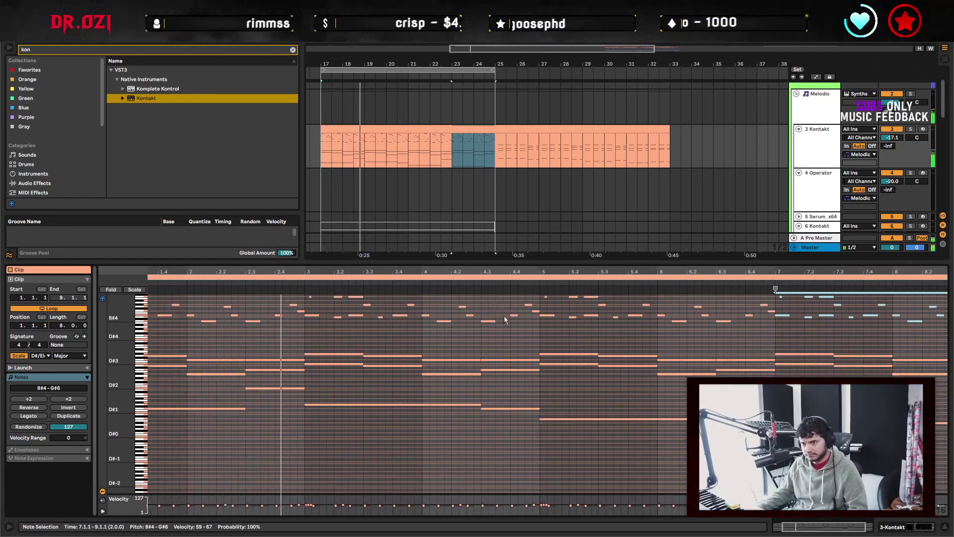
pyautogui.click(544, 467)
pyautogui.scroll(2, 515, 458)
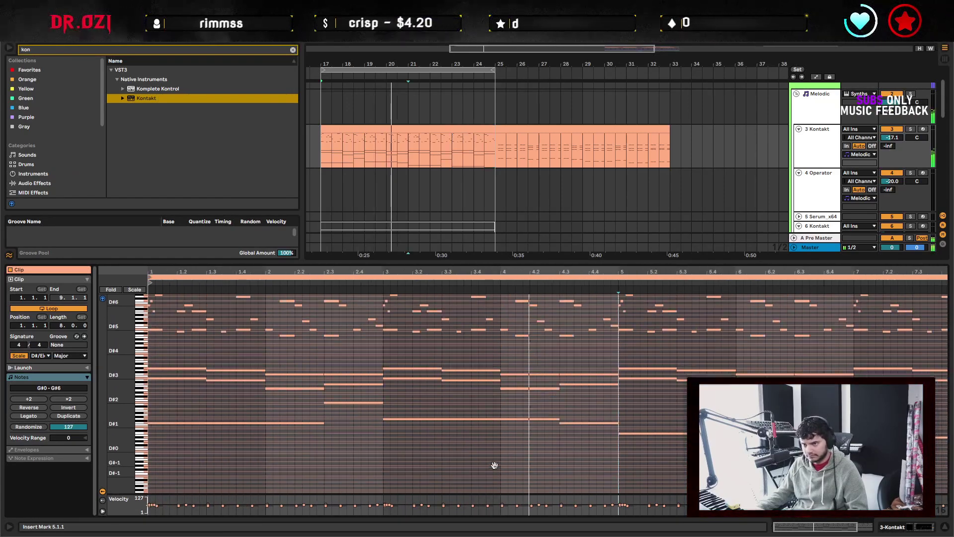
pyautogui.moveTo(137, 371); pyautogui.dragTo(577, 438)
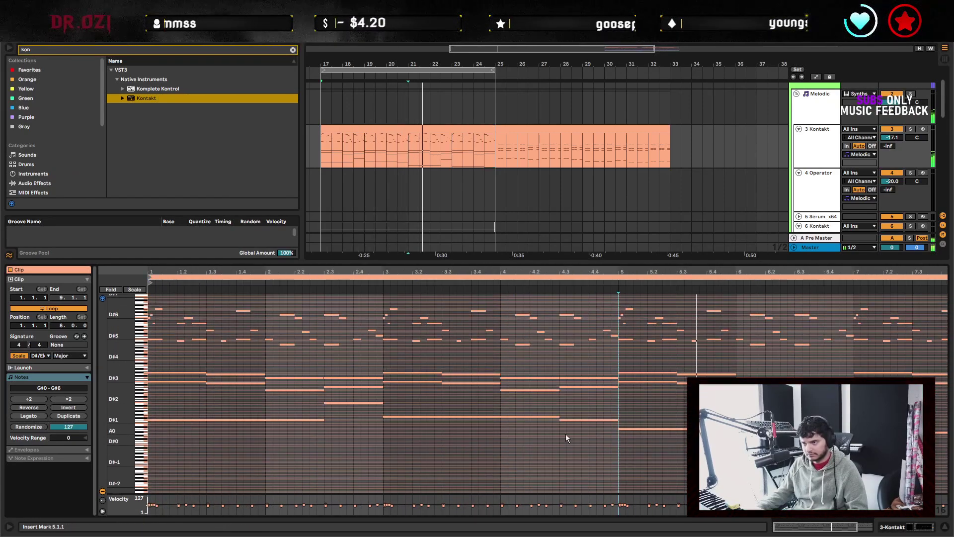
pyautogui.click(150, 443)
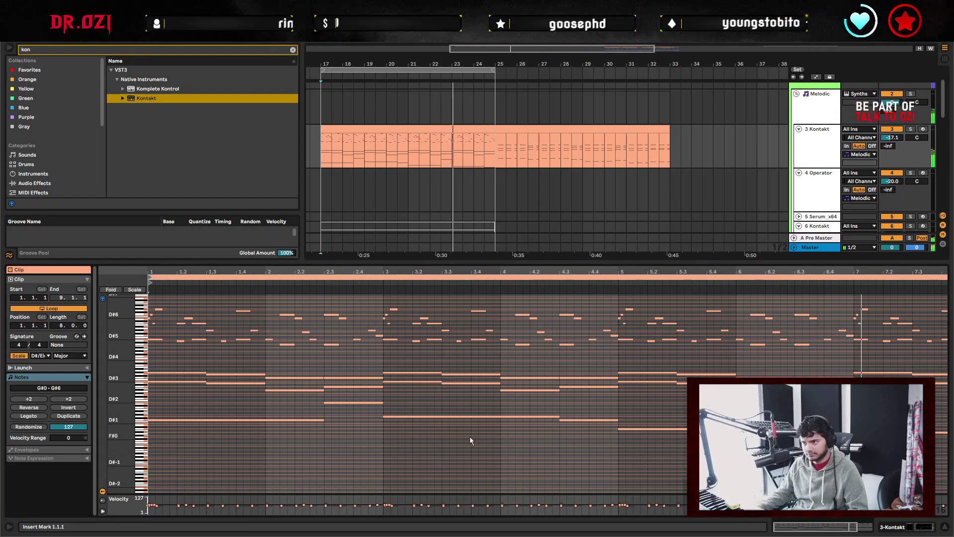
pyautogui.hotkey('ctrl', 'a')
pyautogui.press('z')
pyautogui.click(548, 458)
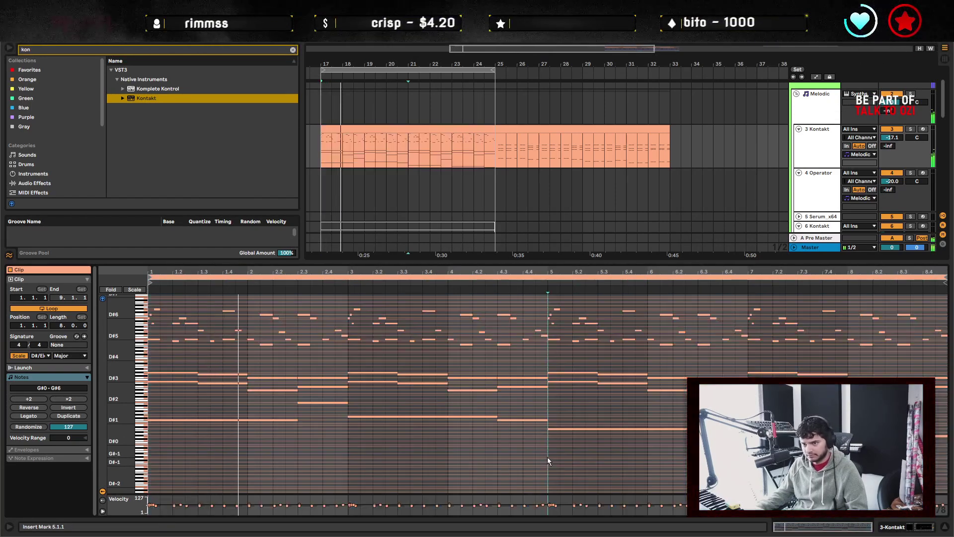
# Add a lower A#2 chord note spanning the whole of bar 1, from 1.1.1 to 2.1.1.
pyautogui.scroll(3, 159, 392)
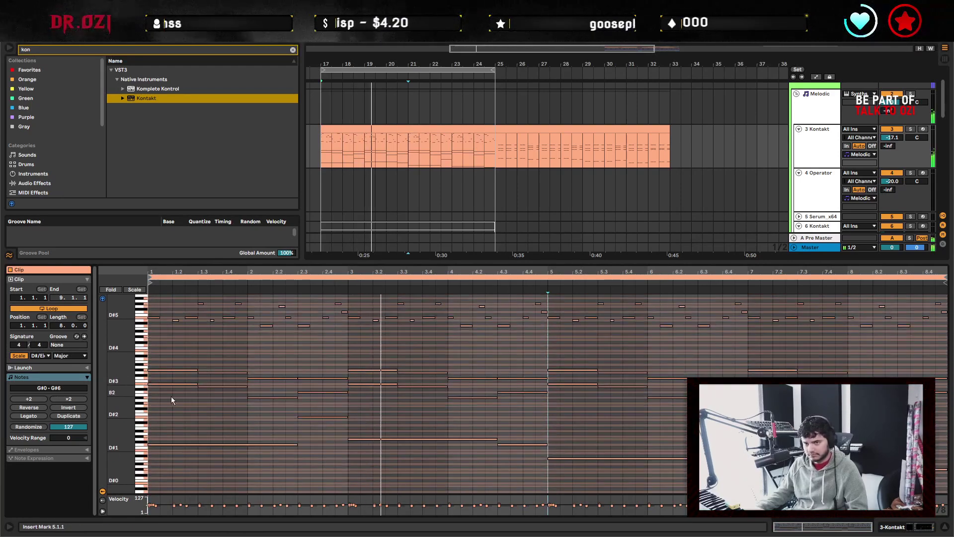
pyautogui.doubleClick(159, 397)
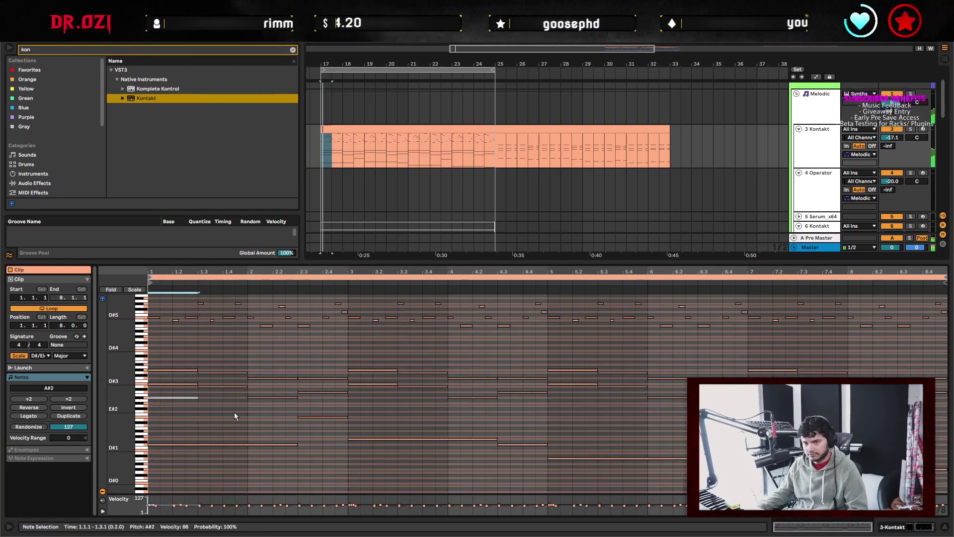
pyautogui.moveTo(198, 398); pyautogui.dragTo(240, 400)
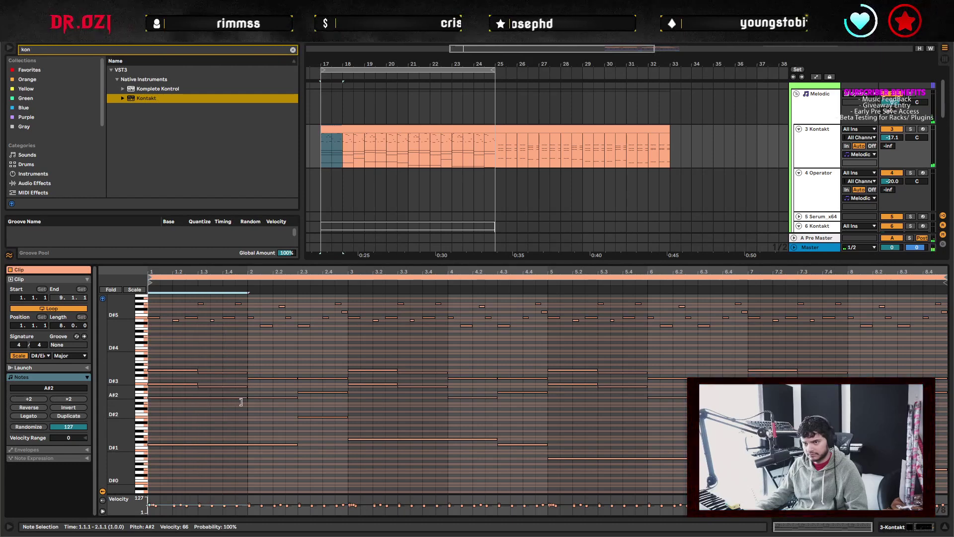
# Add lower chord notes in bar 2: Fx2 from 2.1.1 to 2.3.1 and G#2 from 2.3.1 to 3.1.1.
pyautogui.doubleClick(251, 406)
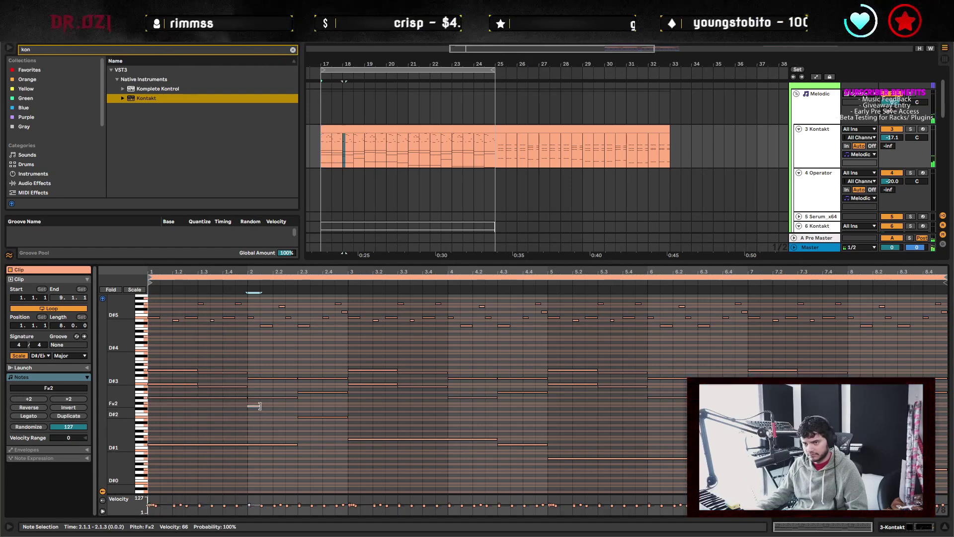
pyautogui.moveTo(259, 406); pyautogui.dragTo(297, 407)
pyautogui.press('space')
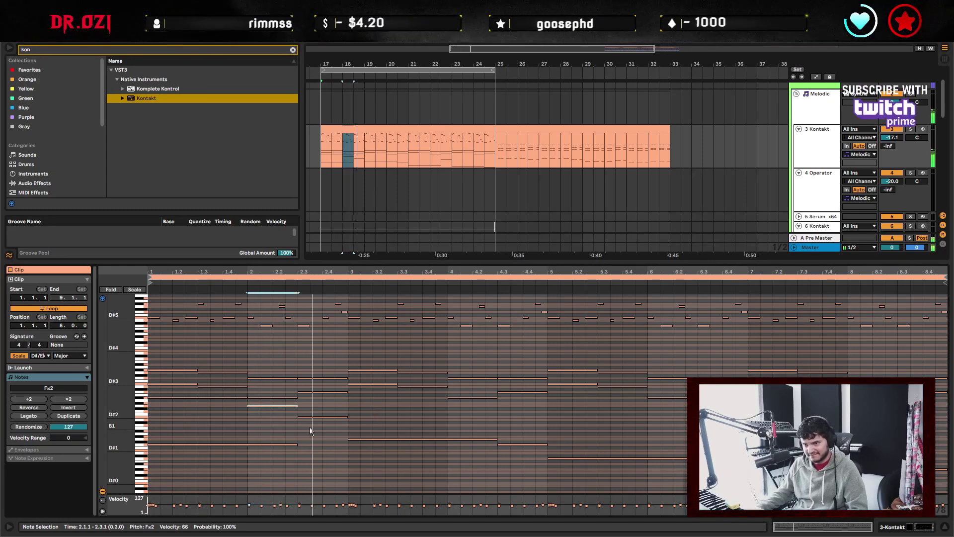
pyautogui.doubleClick(306, 403)
pyautogui.moveTo(309, 403); pyautogui.dragTo(348, 406)
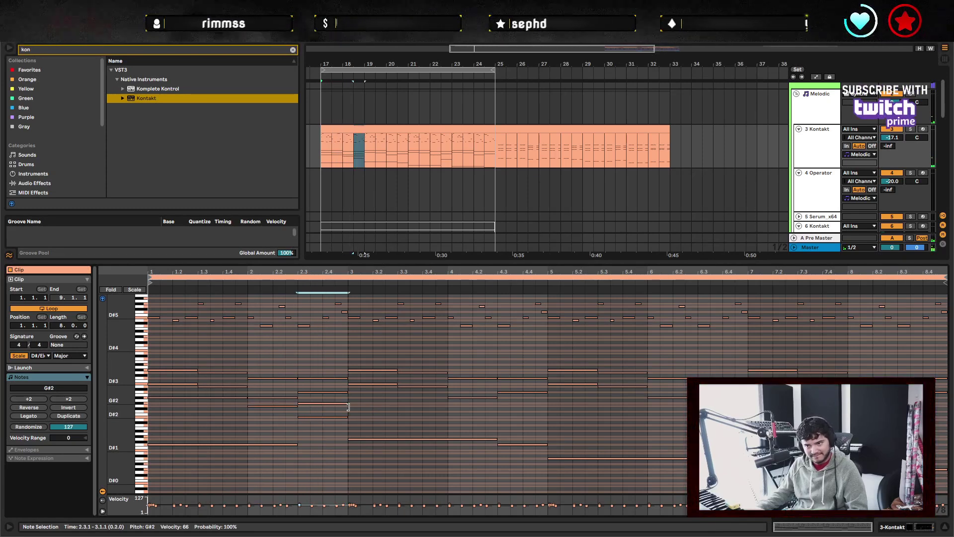
# Delete the chord notes between A#2 and G#3 from bar 3 to the clip's end, keeping the bass and melody.
pyautogui.moveTo(389, 362); pyautogui.dragTo(899, 395)
pyautogui.scroll(-1, 899, 396)
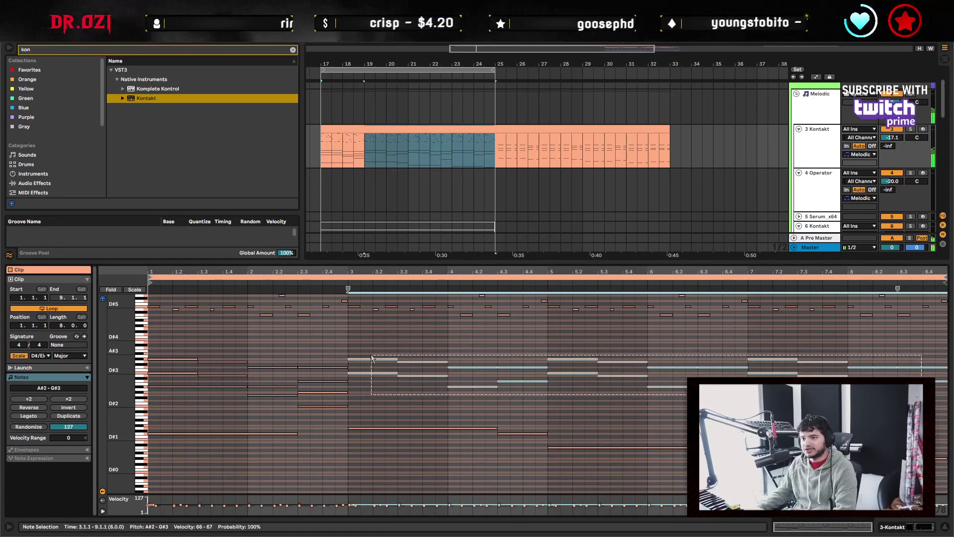
pyautogui.press('Delete')
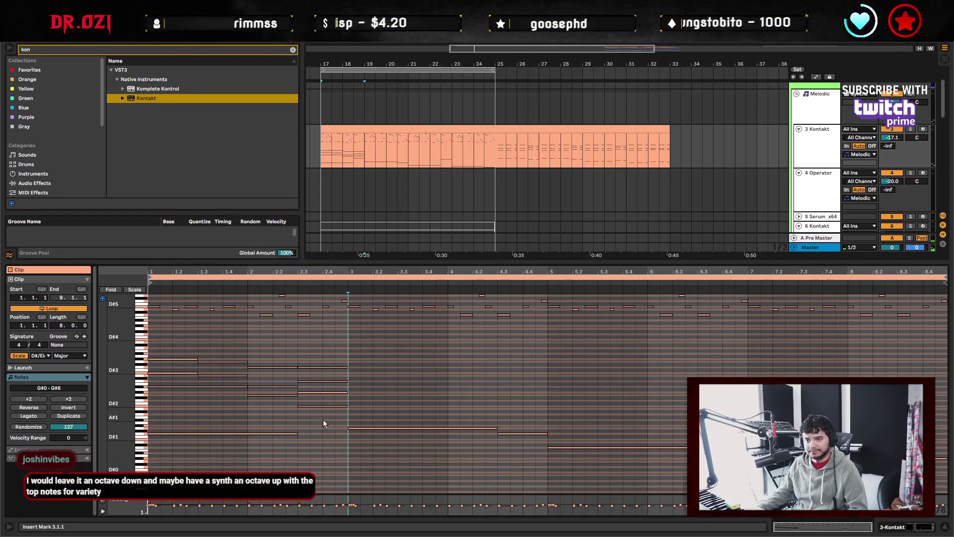
# Duplicate the two-bar chord notes from bars 1 and 2 three times to fill bars 3 to 8, and play them back.
pyautogui.moveTo(327, 413); pyautogui.dragTo(153, 339)
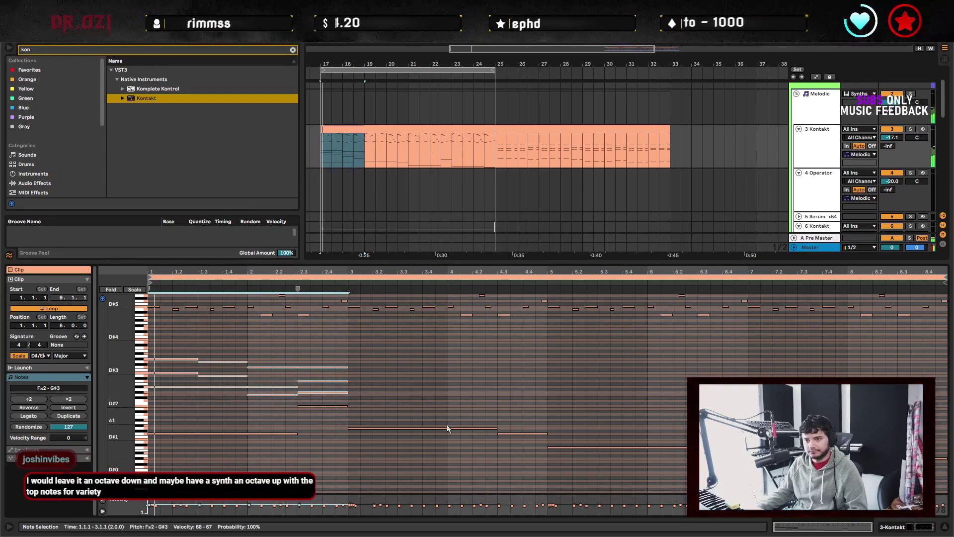
pyautogui.hotkey('ctrl', 'd')
pyautogui.hotkey('ctrl', 'd')
pyautogui.press('space')
pyautogui.hotkey('ctrl', 'd')
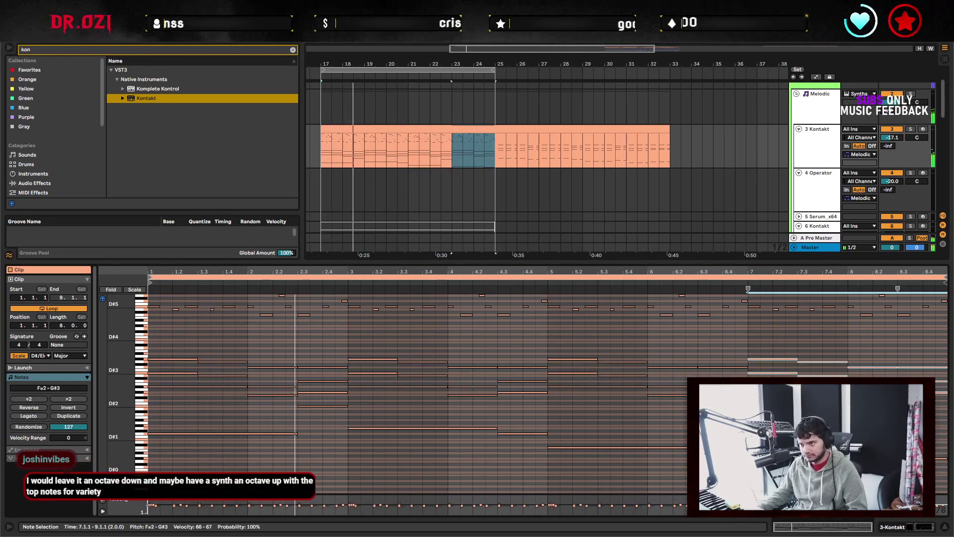
pyautogui.click(748, 299)
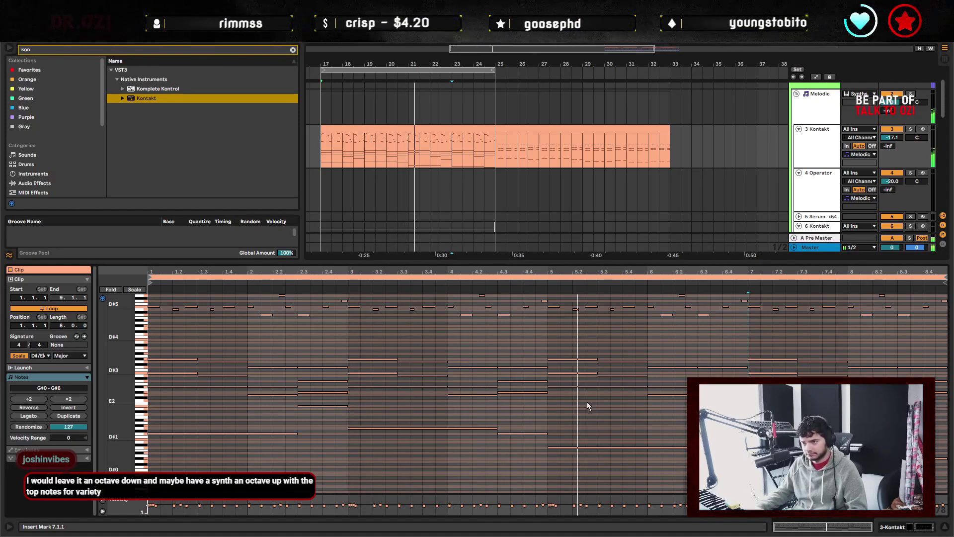
pyautogui.press('space')
# Change the A#2 chord note spanning bar 5 to B#1, trying it at B#2 first.
pyautogui.click(601, 386)
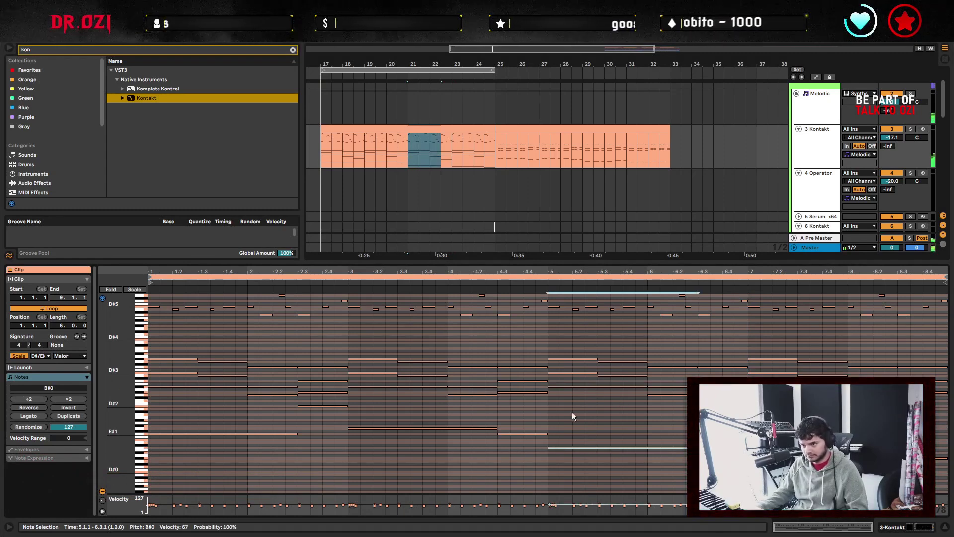
pyautogui.press('Down')
pyautogui.press('Down')
pyautogui.press('Down')
pyautogui.press('Down')
pyautogui.press('Down')
pyautogui.press('Down')
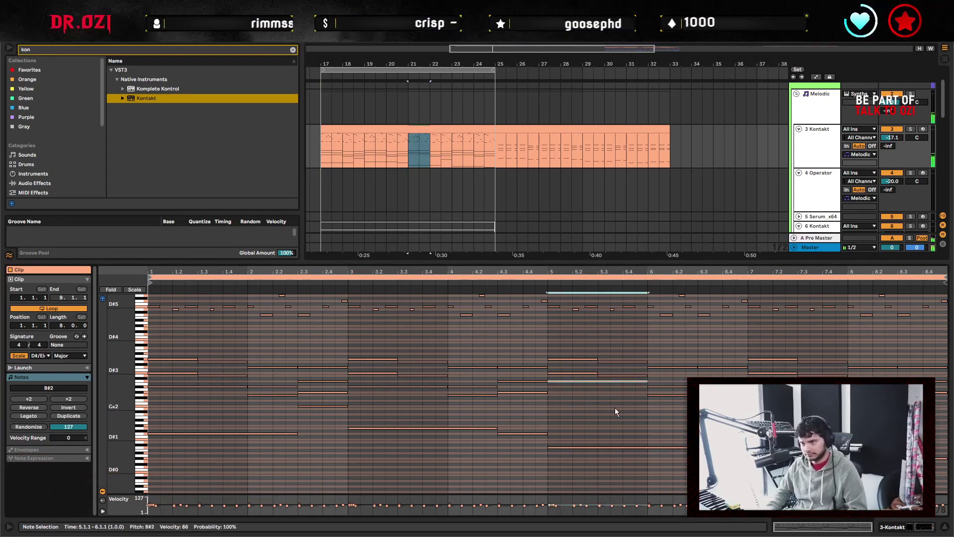
pyautogui.press('Up')
pyautogui.press('Up')
pyautogui.hotkey('shift', 'Left')
pyautogui.hotkey('shift', 'Left')
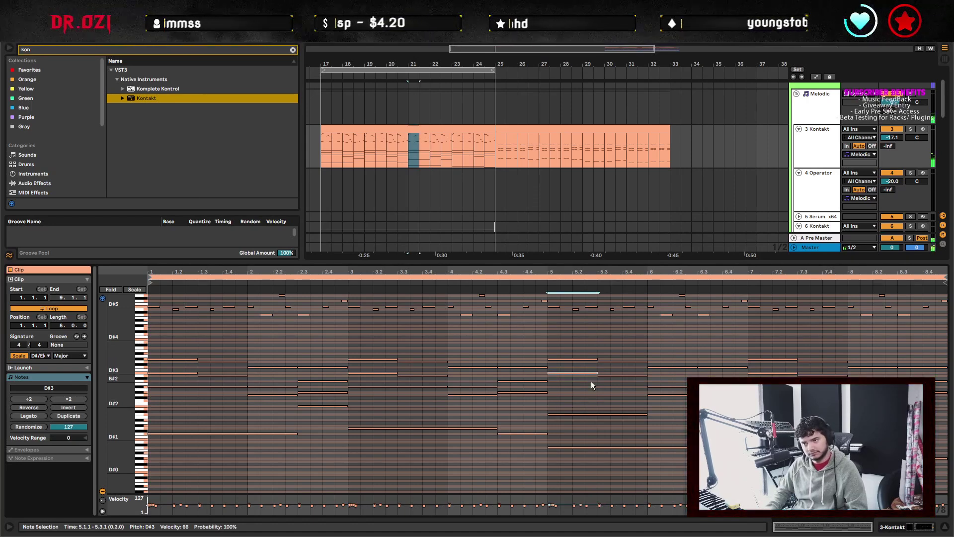
# Change the D#3 chord note at 5.1.1 to E#3, after trying it an octave lower at E#2.
pyautogui.press('Up')
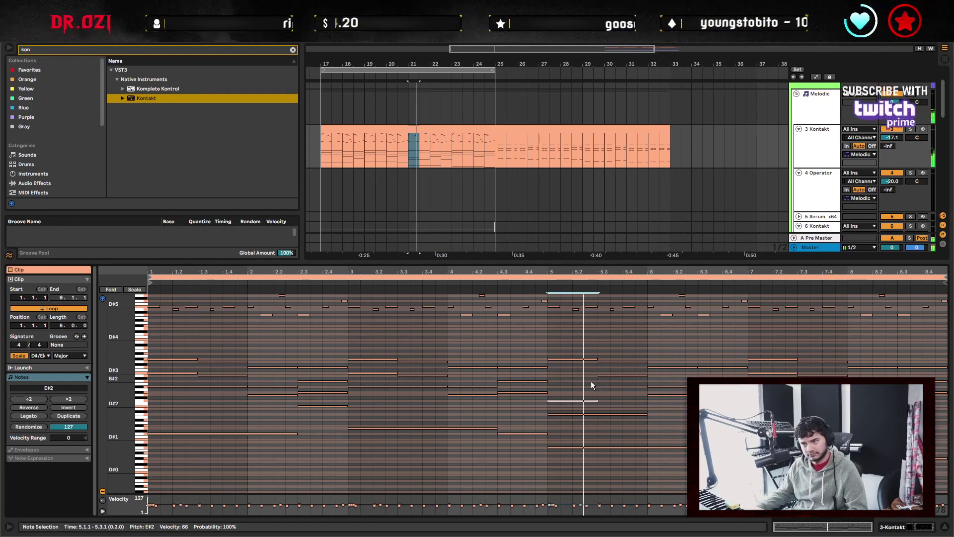
pyautogui.moveTo(604, 356); pyautogui.dragTo(615, 376)
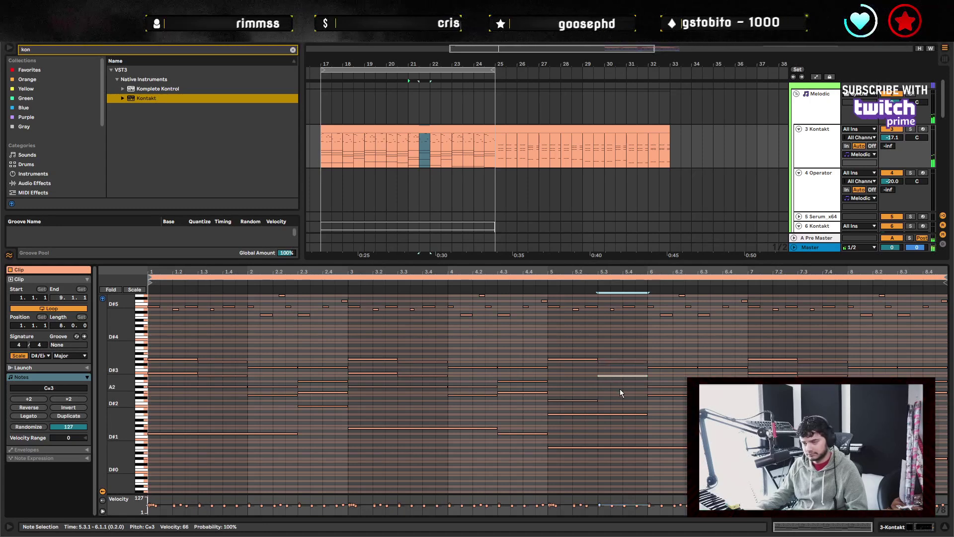
pyautogui.click(573, 400)
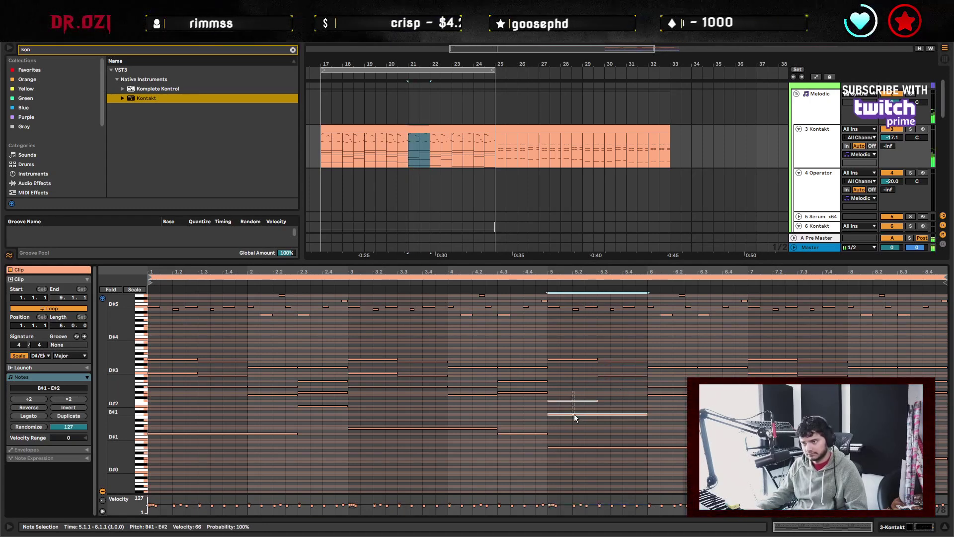
pyautogui.hotkey('shift', 'Up')
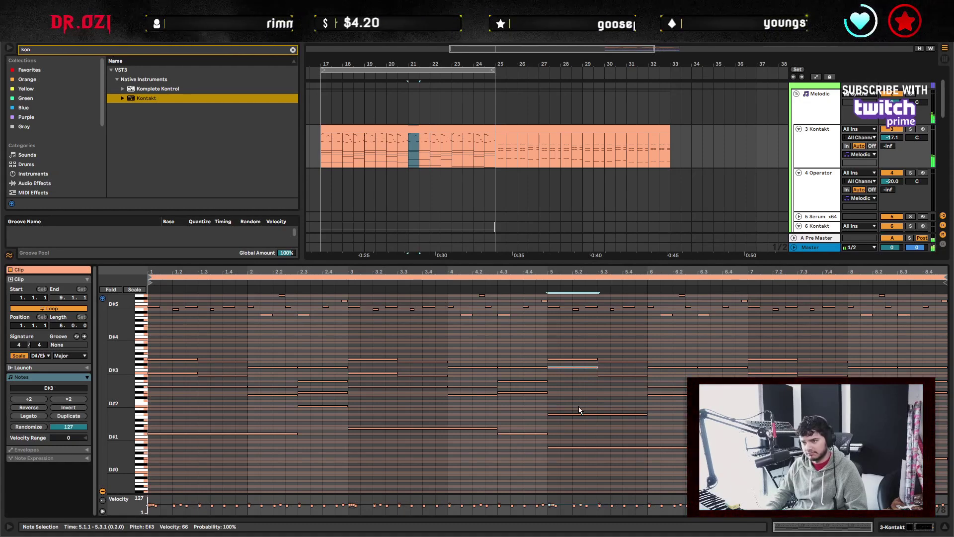
# Lower the G#3 chord note at 5.1.1 to Fx2 and play the eight-bar loop from its start.
pyautogui.press('Up')
pyautogui.press('Up')
pyautogui.press('Down')
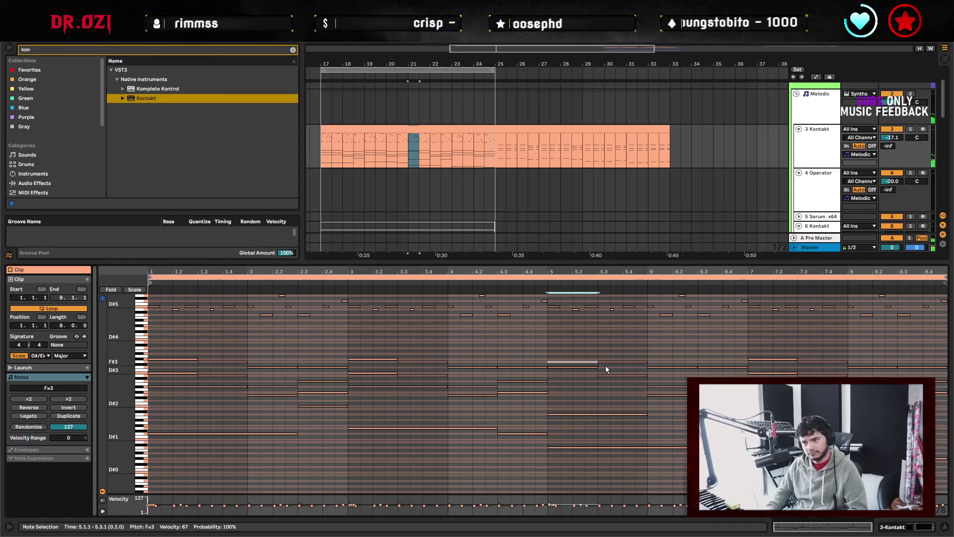
pyautogui.hotkey('shift', 'Down')
pyautogui.press('space')
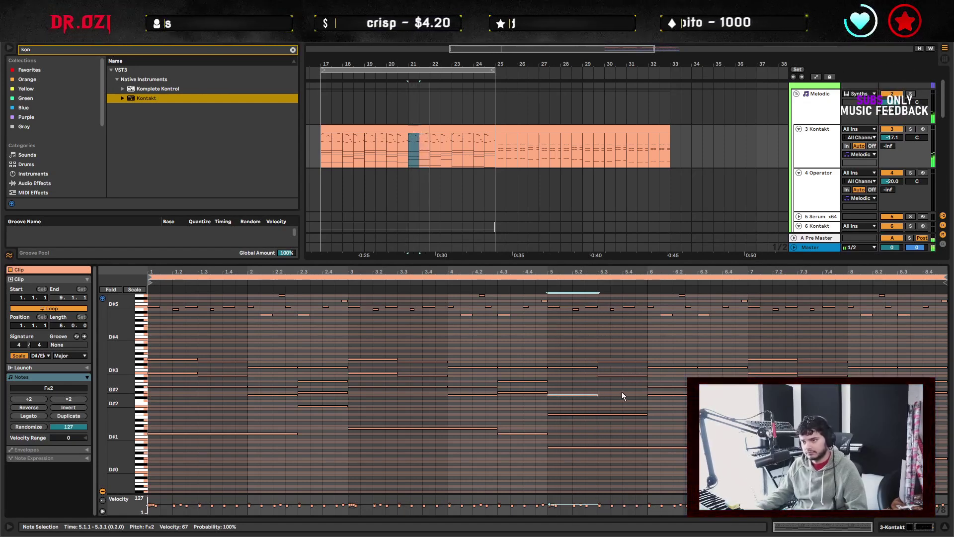
pyautogui.click(343, 70)
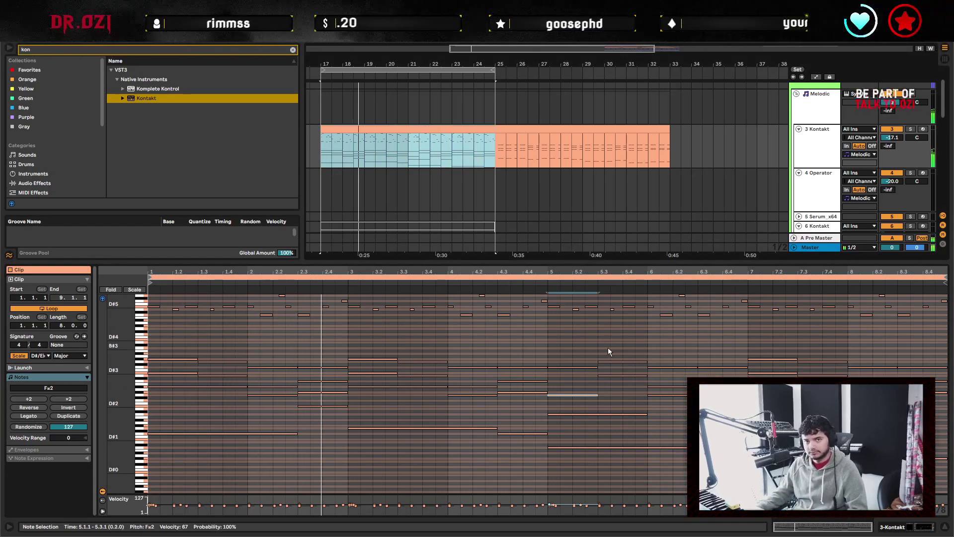
pyautogui.click(548, 332)
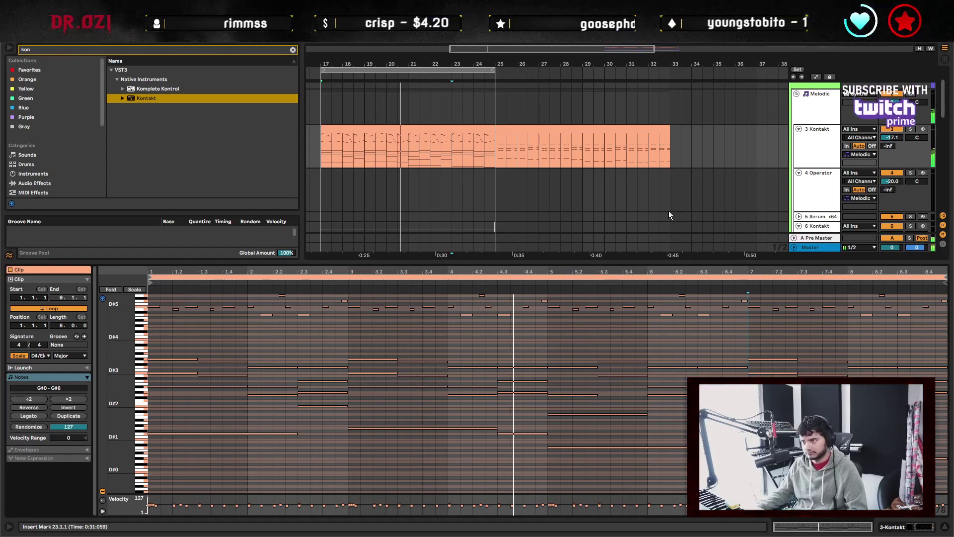
# Listen to the arrangement from bar 33 with the bass part, and compare it with the Kontakt clip from bar 17.
pyautogui.click(680, 163)
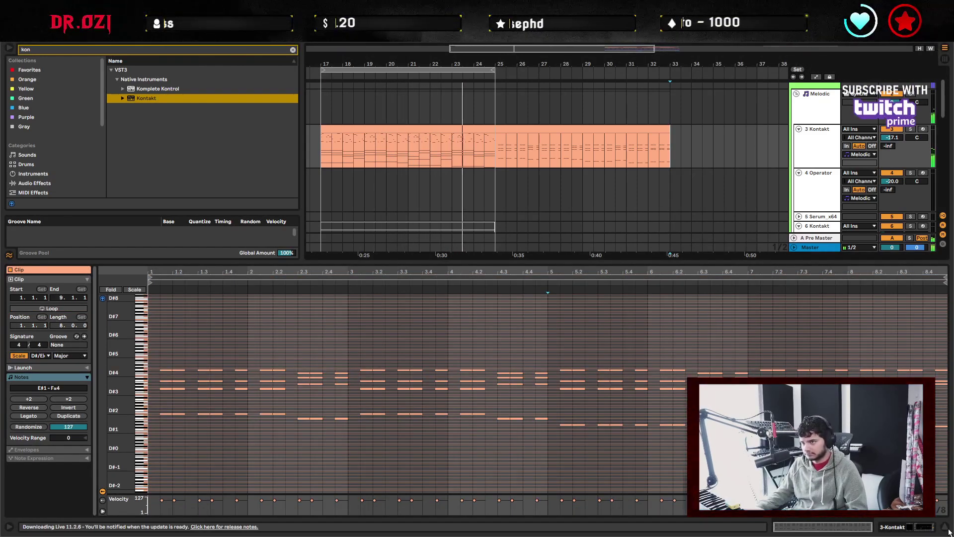
pyautogui.hotkey('ctrl', 'alt', 'l')
pyautogui.scroll(1, 500, 192)
pyautogui.hscroll(-2, 500, 192)
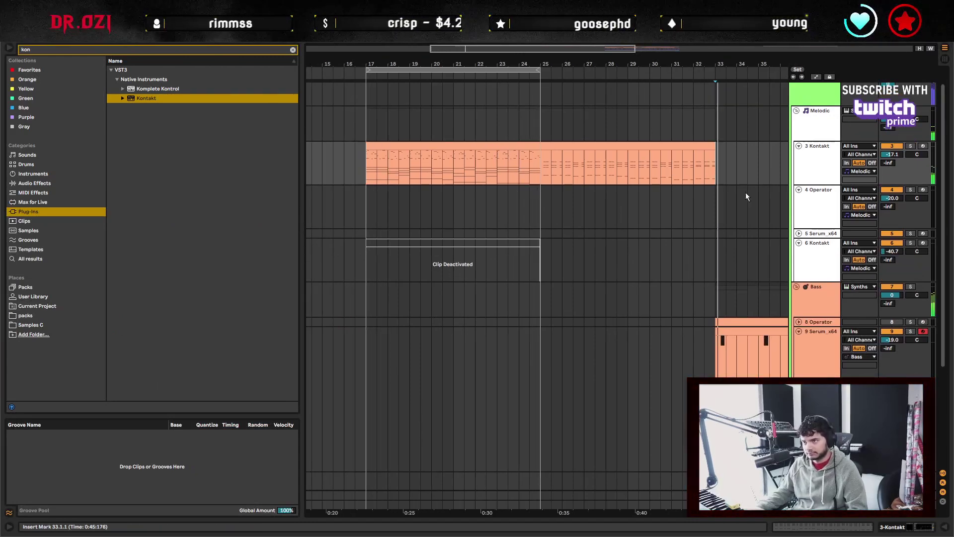
pyautogui.press('space')
pyautogui.press('space')
pyautogui.hscroll(2, 647, 242)
pyautogui.hscroll(4, 527, 251)
pyautogui.hscroll(-6, 580, 240)
pyautogui.scroll(1, 580, 241)
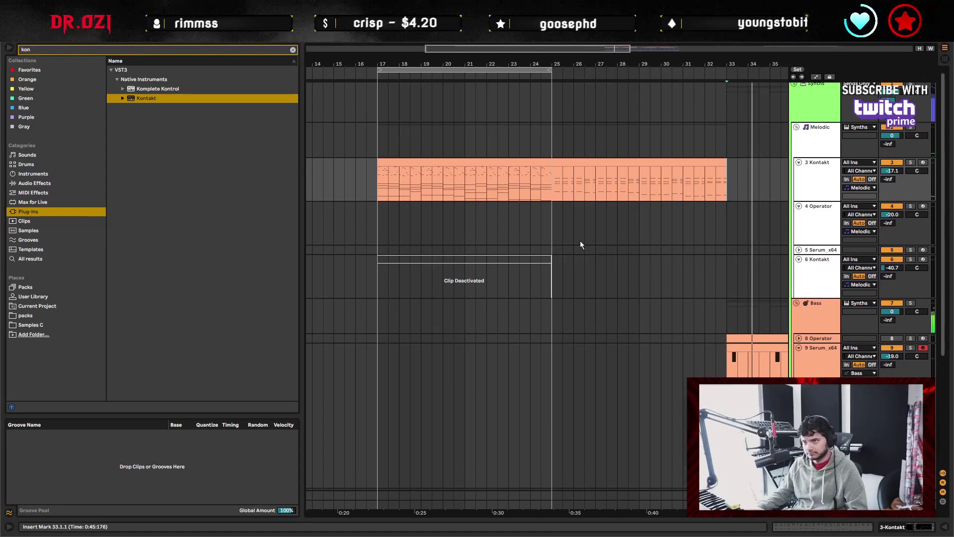
pyautogui.click(502, 162)
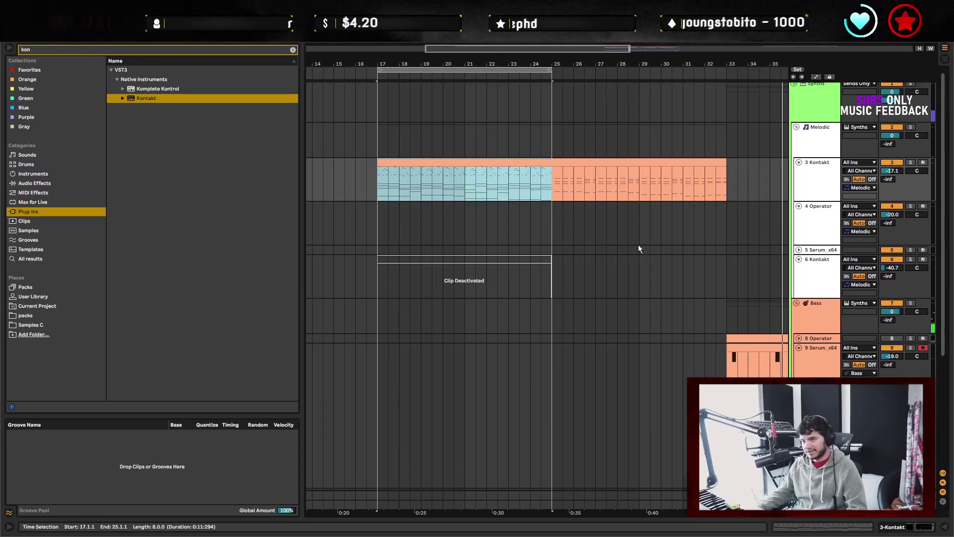
pyautogui.press('space')
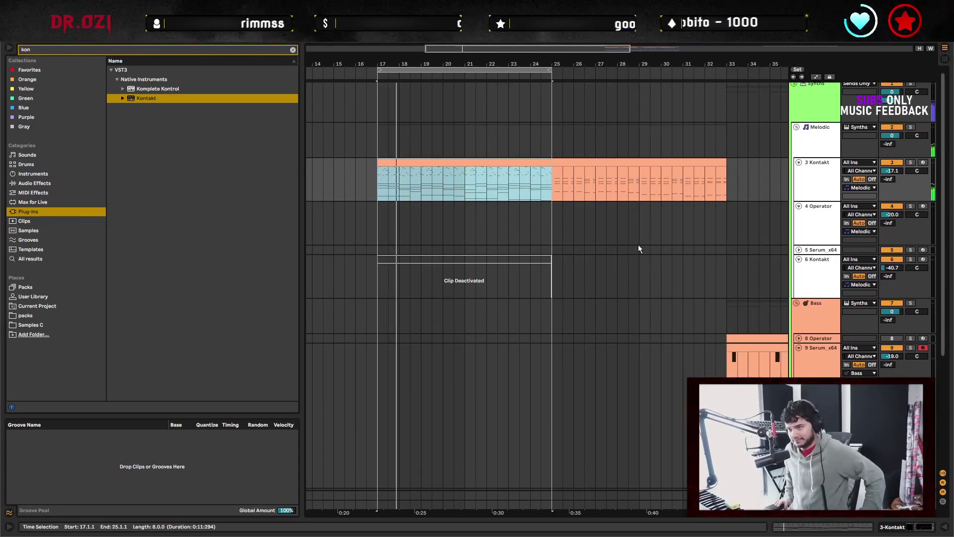
# Reopen the Kontakt clip's notes and deactivate all upper melody notes from B#4 to G#6 across the eight bars.
pyautogui.hotkey('shift', 'Tab')
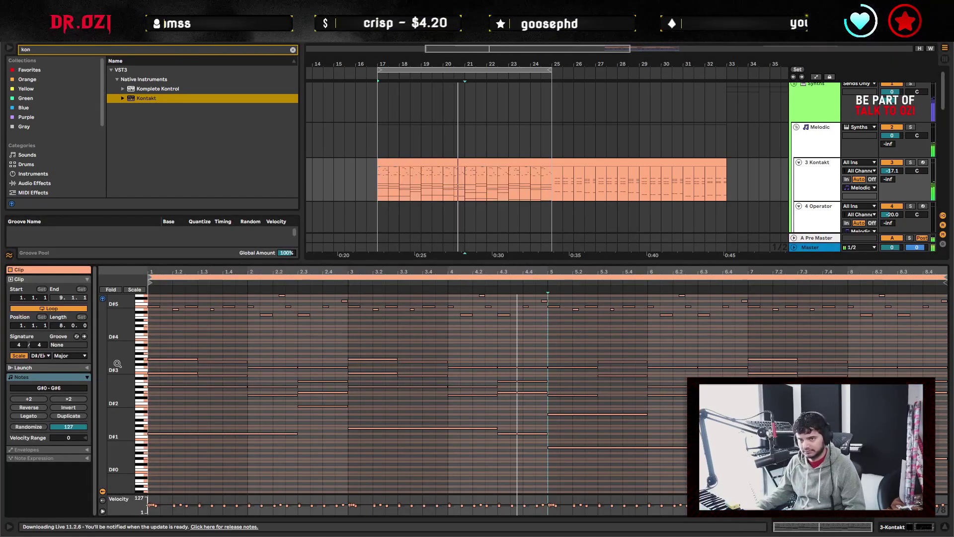
pyautogui.moveTo(141, 337); pyautogui.dragTo(132, 337)
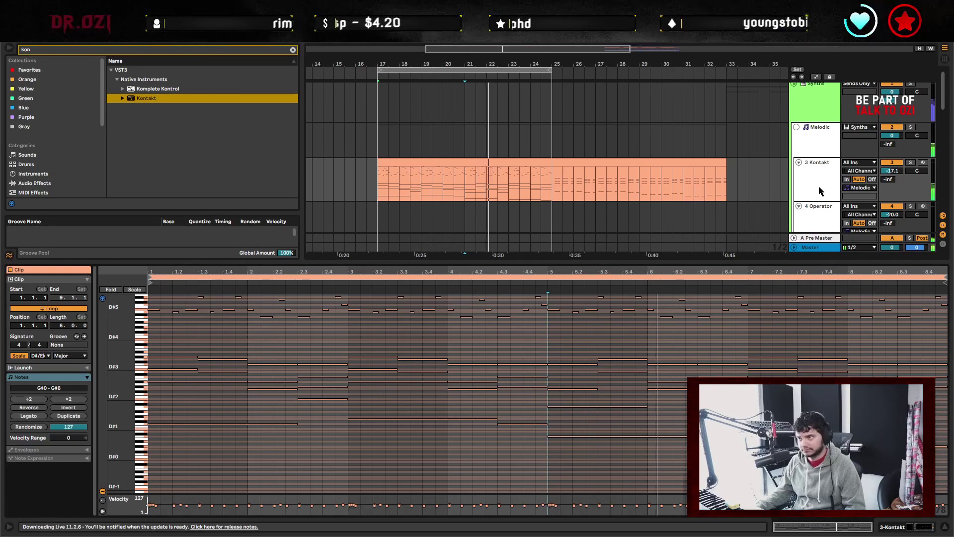
pyautogui.scroll(3, 526, 346)
pyautogui.moveTo(149, 312); pyautogui.dragTo(237, 349)
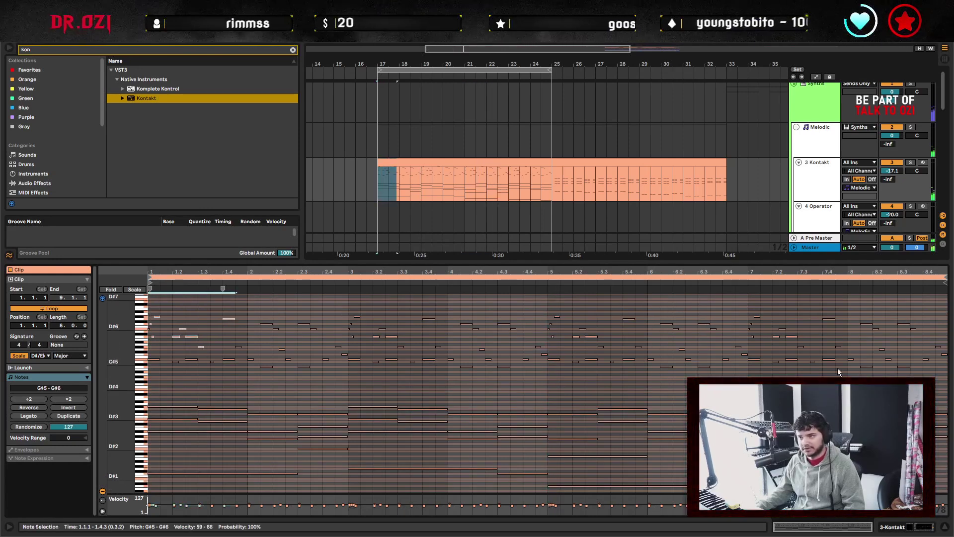
pyautogui.moveTo(944, 384); pyautogui.dragTo(262, 299)
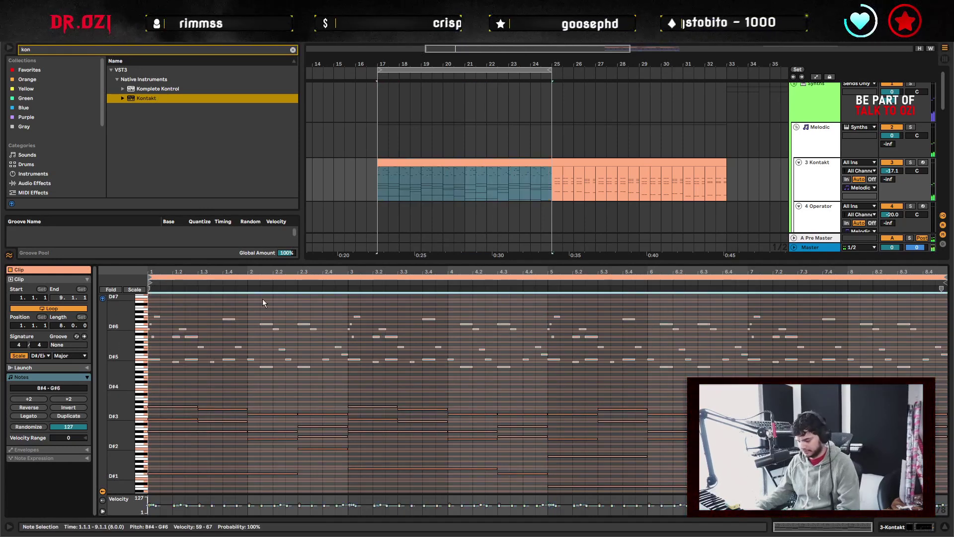
pyautogui.click(355, 385)
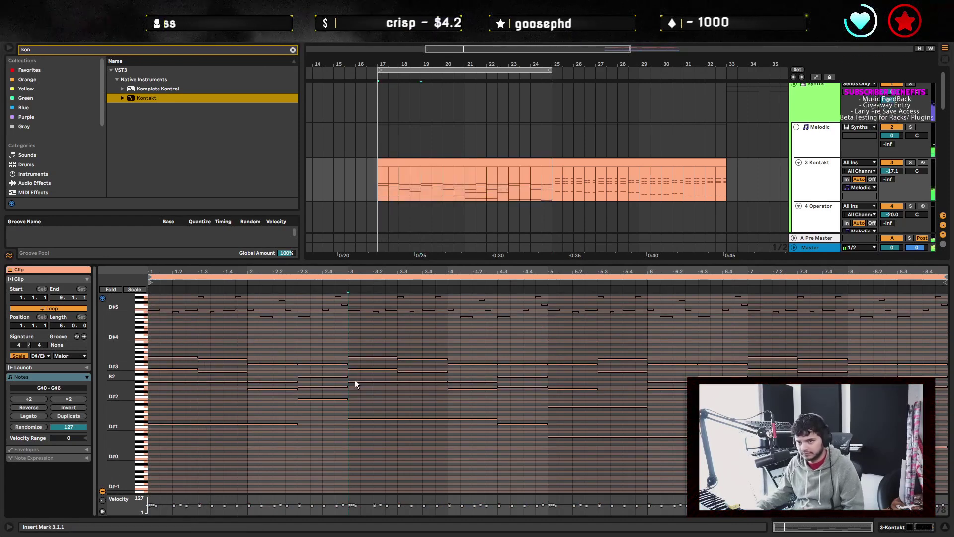
# Raise the Fx2 chord note at 5.1.1 by an octave and move the E#3 note there down to Fx2.
pyautogui.scroll(-5, 347, 415)
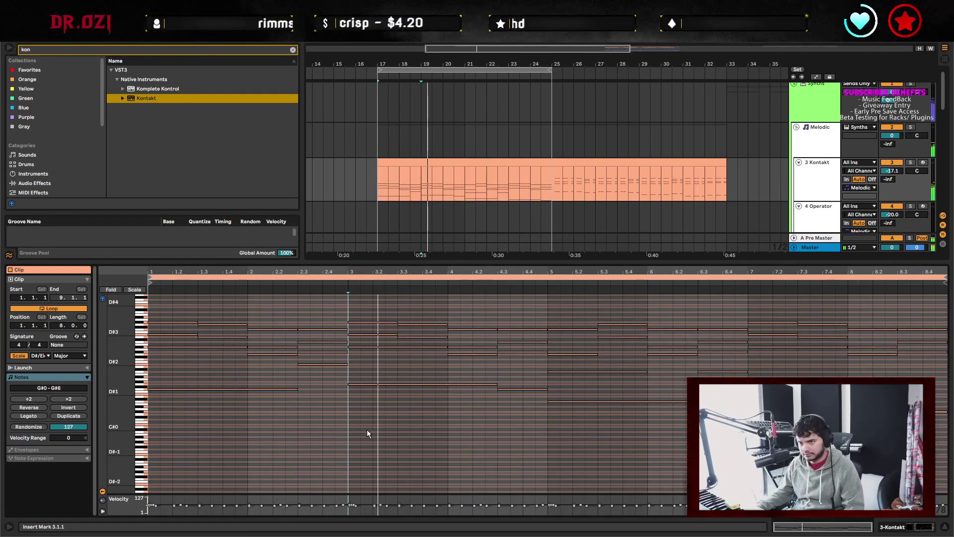
pyautogui.click(452, 420)
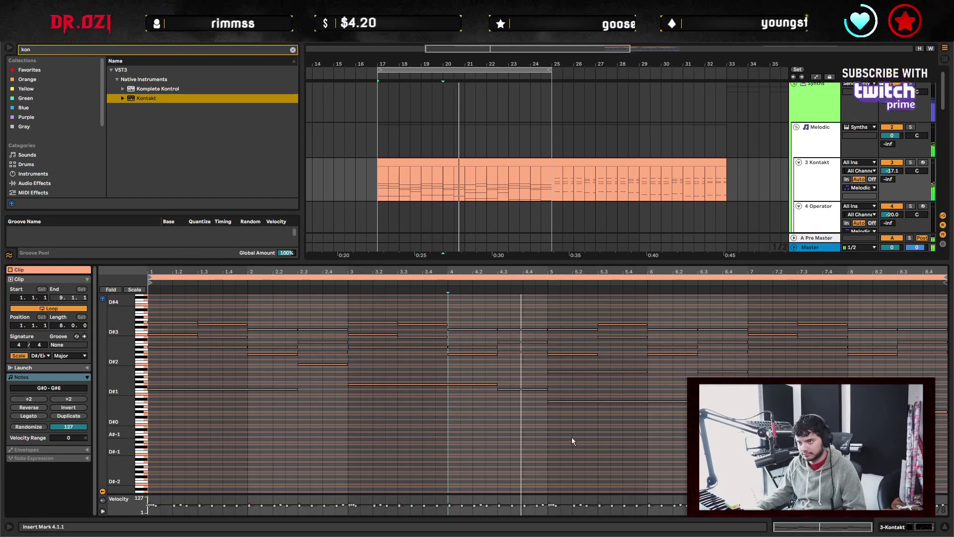
pyautogui.click(571, 354)
pyautogui.hotkey('shift', 'Up')
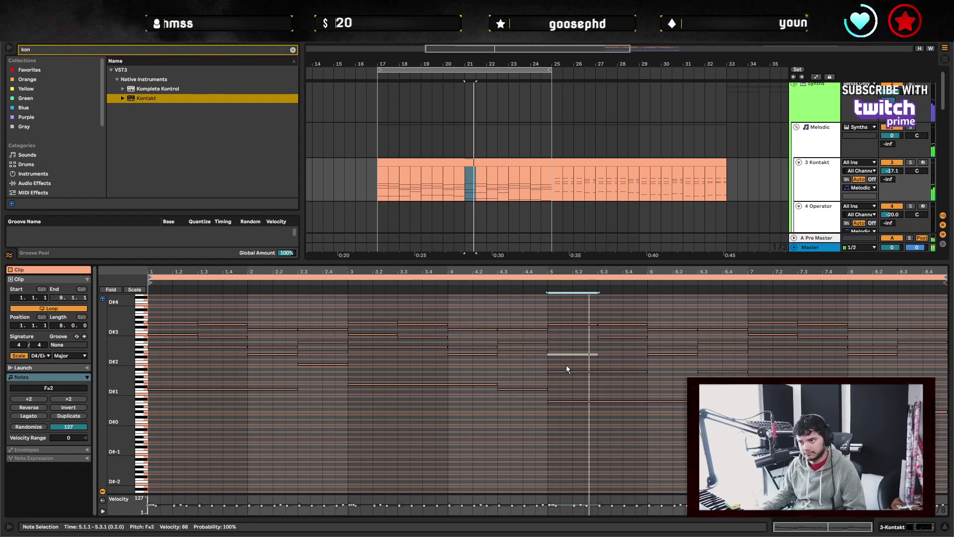
# Try different pitches for the Fx2 chord note at 5.1.1 during playback and settle it on A#2.
pyautogui.hotkey('shift', 'Up')
pyautogui.press('Up')
pyautogui.press('Up')
pyautogui.press('Down')
pyautogui.press('Down')
pyautogui.press('Down')
pyautogui.press('Down')
pyautogui.press('Down')
pyautogui.press('Down')
pyautogui.press('Down')
pyautogui.press('Down')
pyautogui.press('Down')
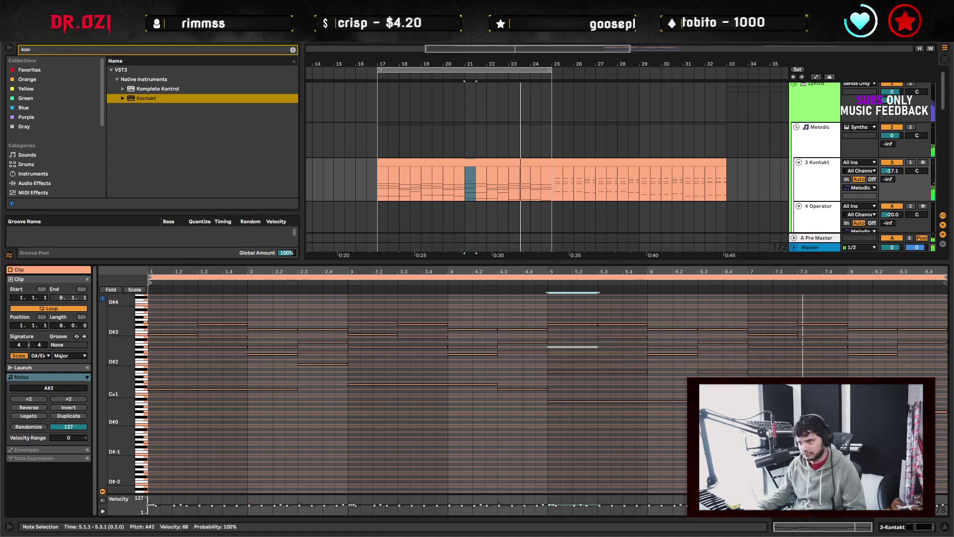
# Lower the A#2 chord note at 7.1.1 by an octave to A#1 and replay the eight-bar loop.
pyautogui.click(792, 347)
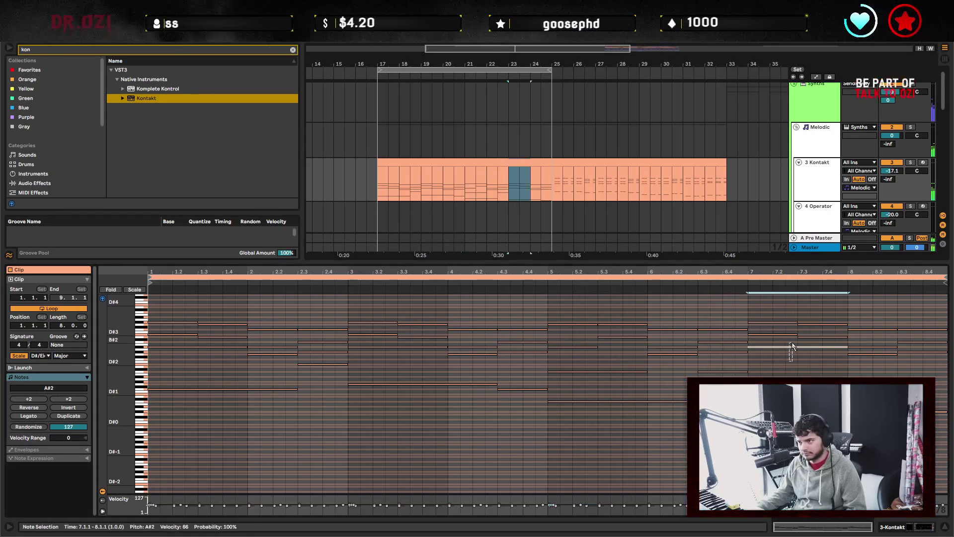
pyautogui.hotkey('shift', 'Down')
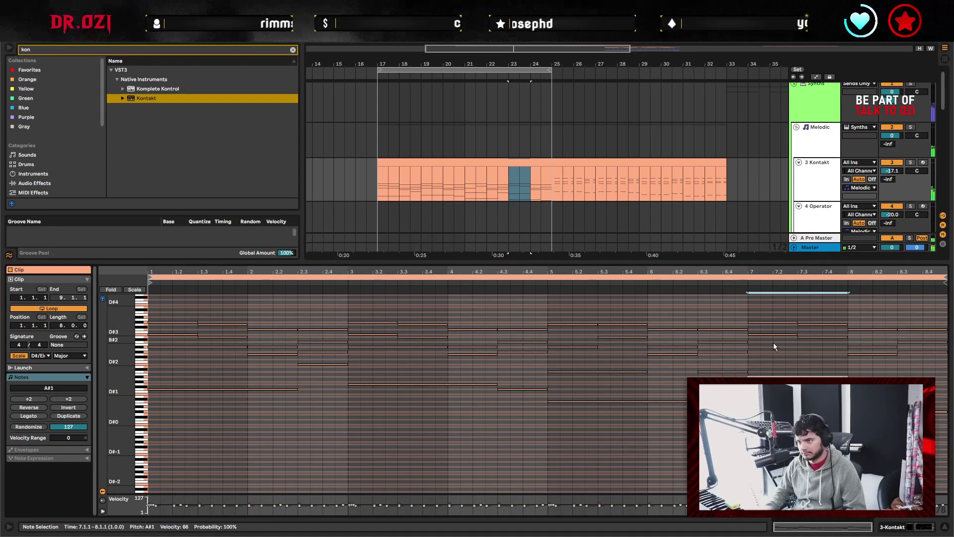
pyautogui.click(775, 335)
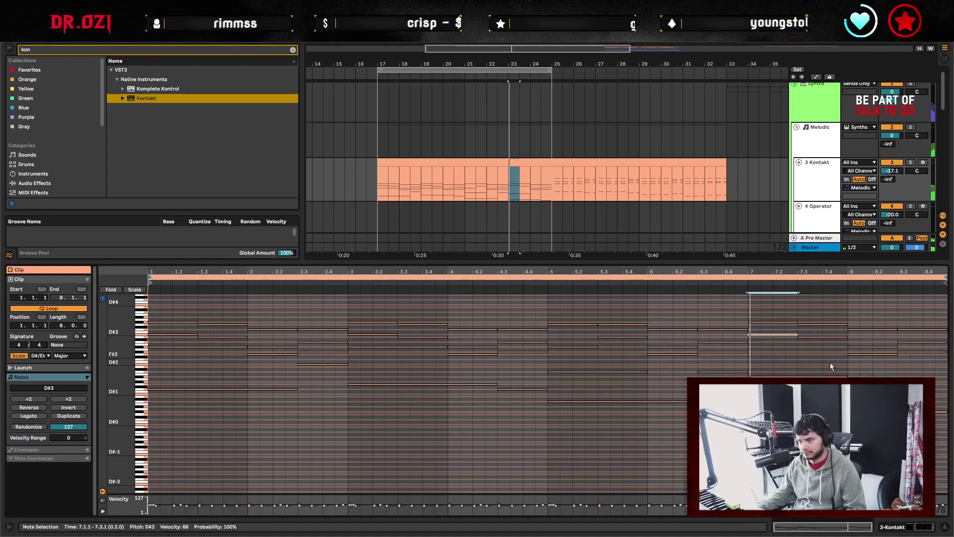
pyautogui.press('space')
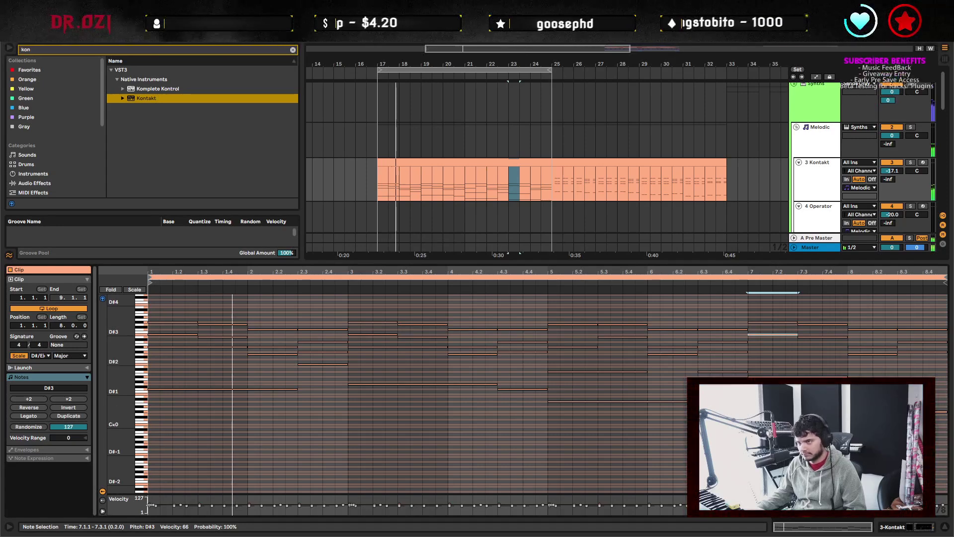
# Search the plug-ins for "soft" and replace the Kontakt instrument on track 3 with Originals - Cinematic Soft Piano, then close its window.
pyautogui.click(815, 185)
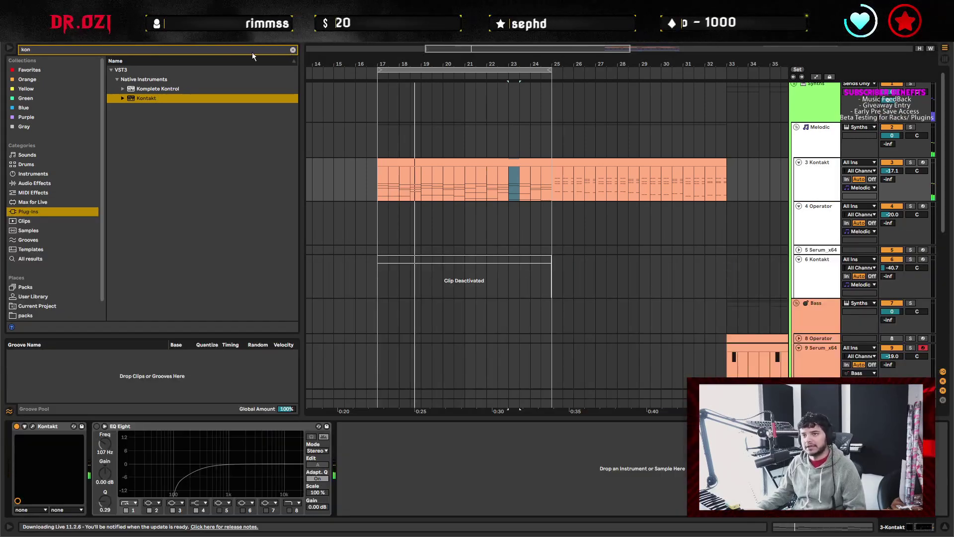
pyautogui.click(271, 51)
pyautogui.press('BackSpace')
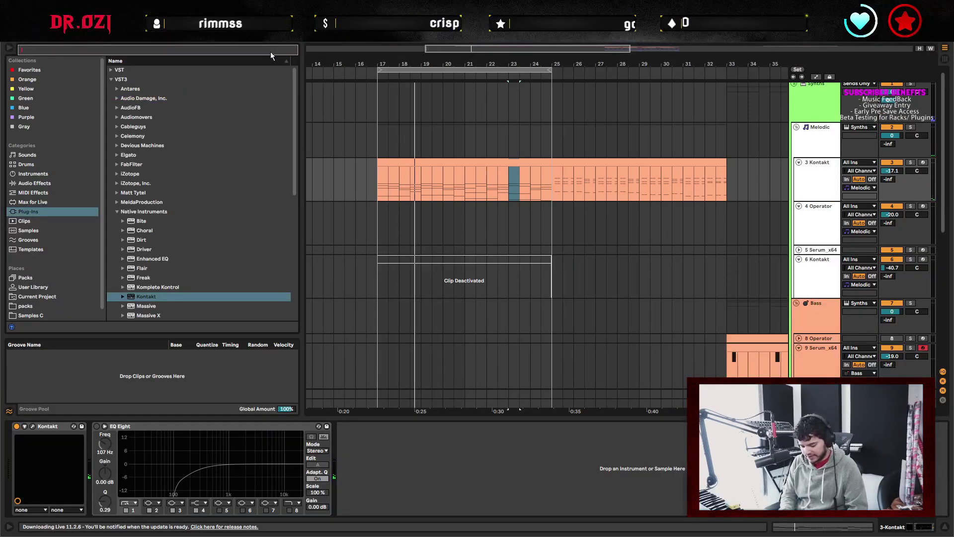
pyautogui.write('soft')
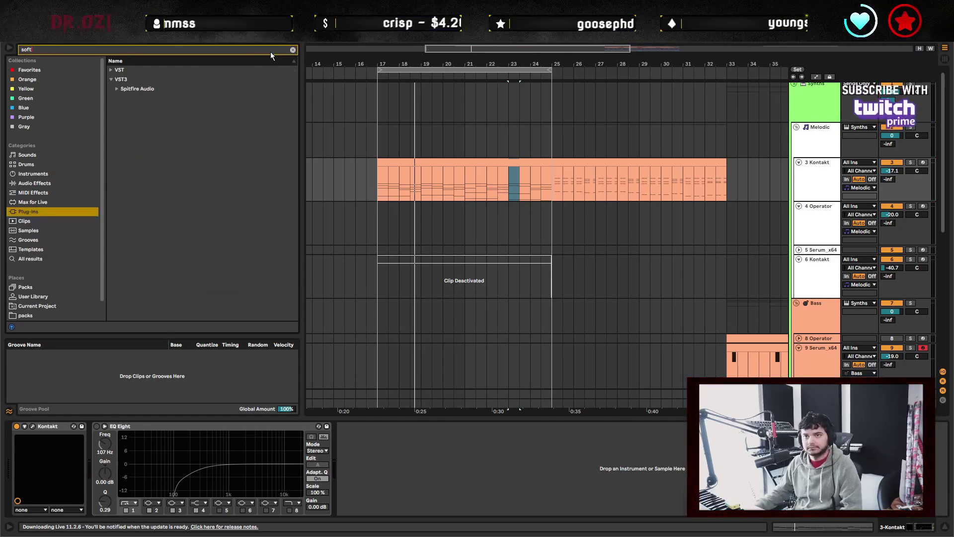
pyautogui.click(165, 88)
pyautogui.click(185, 99)
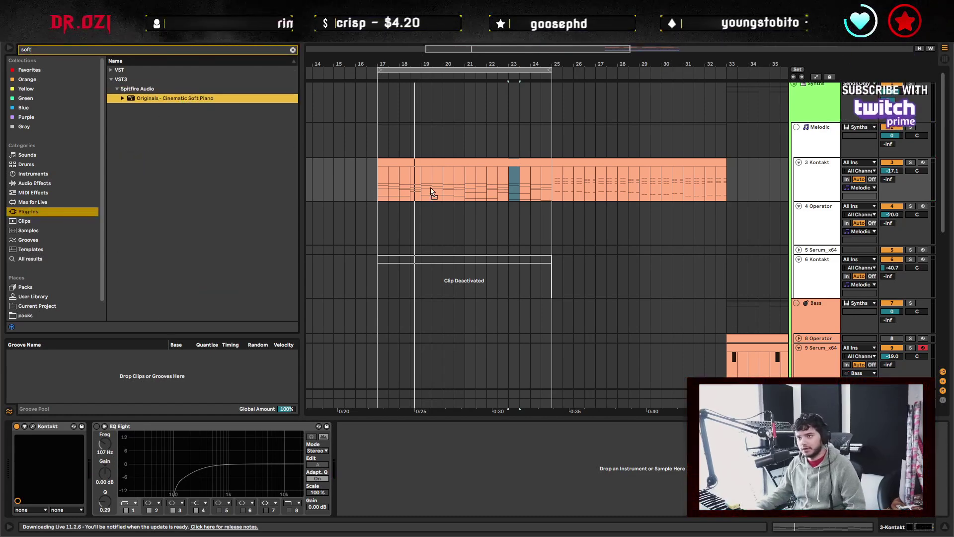
pyautogui.moveTo(428, 194); pyautogui.dragTo(429, 194)
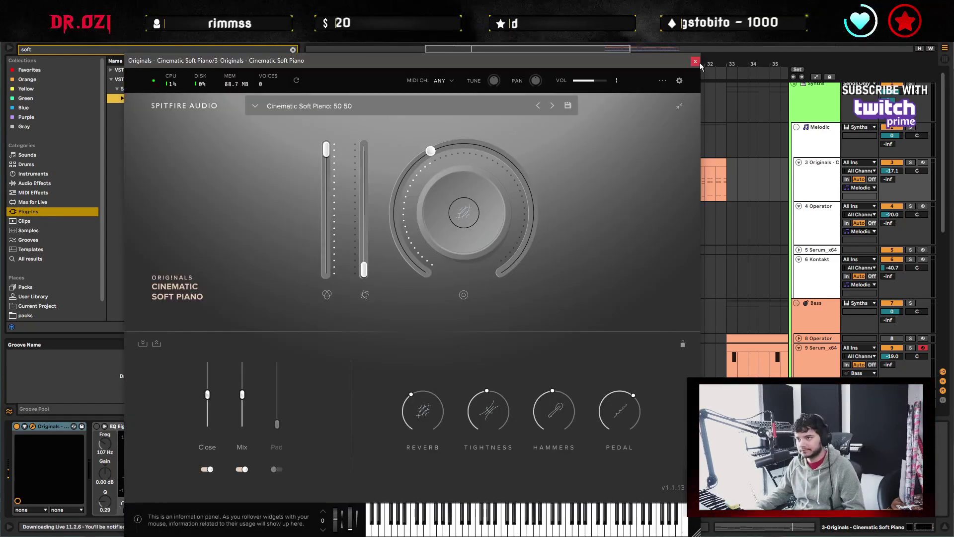
pyautogui.click(695, 61)
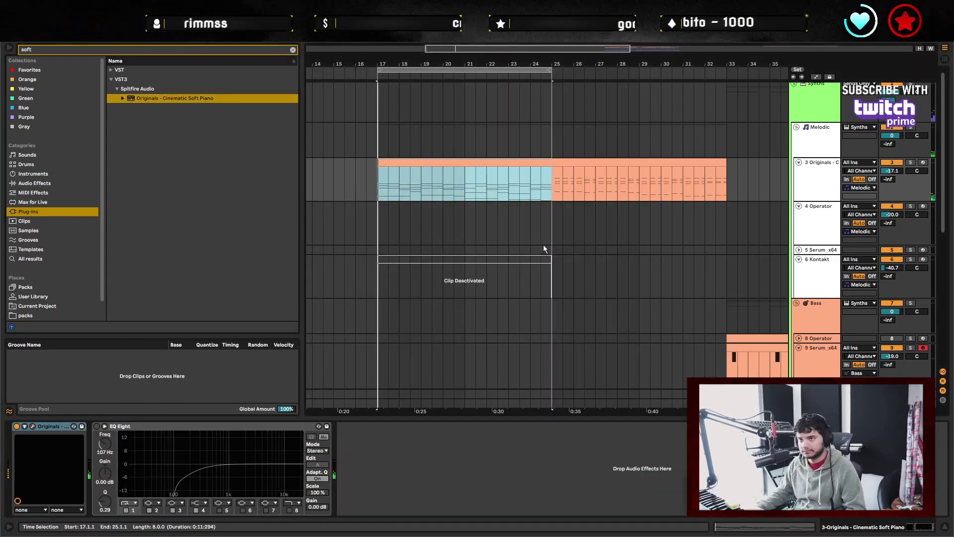
# Set every note in the eight-bar piano clip to velocity 127 and the piano track's volume to -21.2 dB.
pyautogui.doubleClick(440, 171)
pyautogui.click(354, 432)
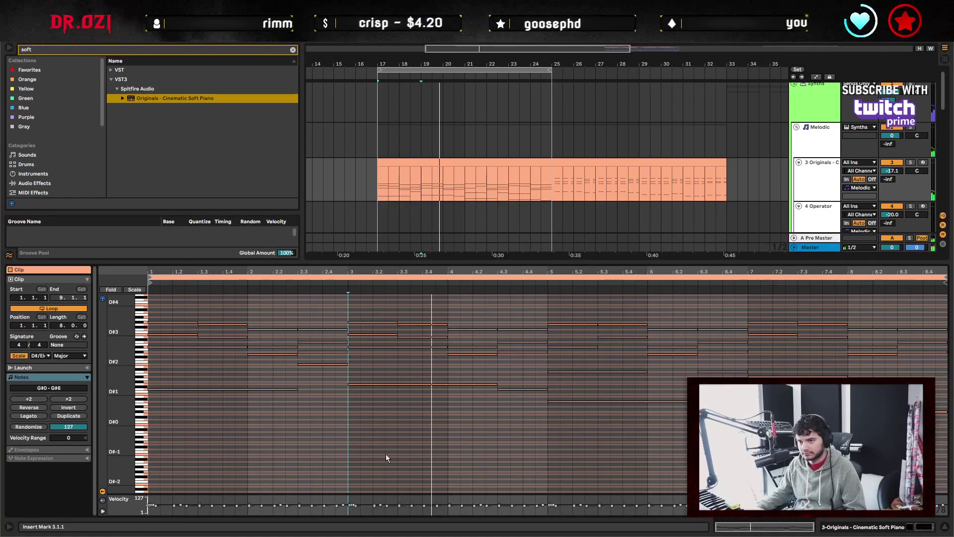
pyautogui.hotkey('ctrl', 'a')
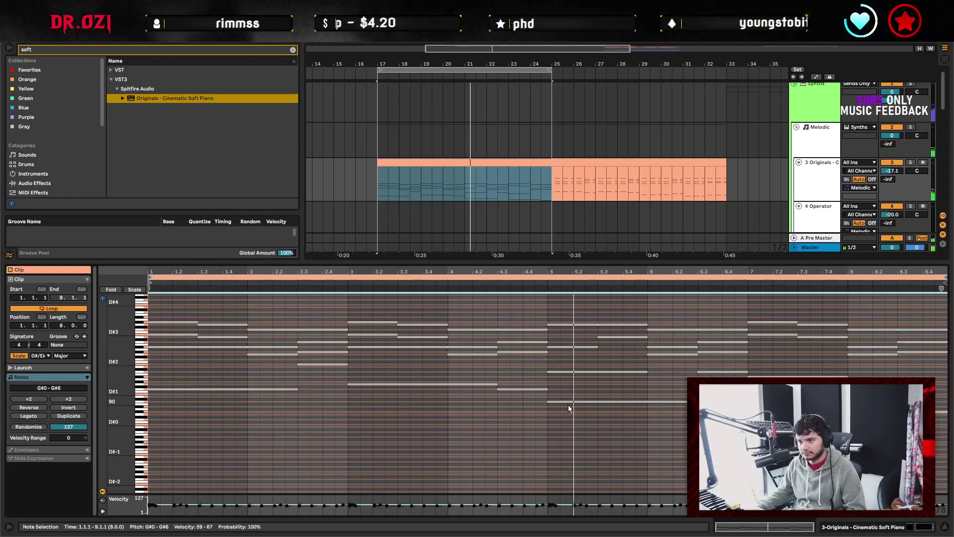
pyautogui.moveTo(555, 397); pyautogui.dragTo(529, 485)
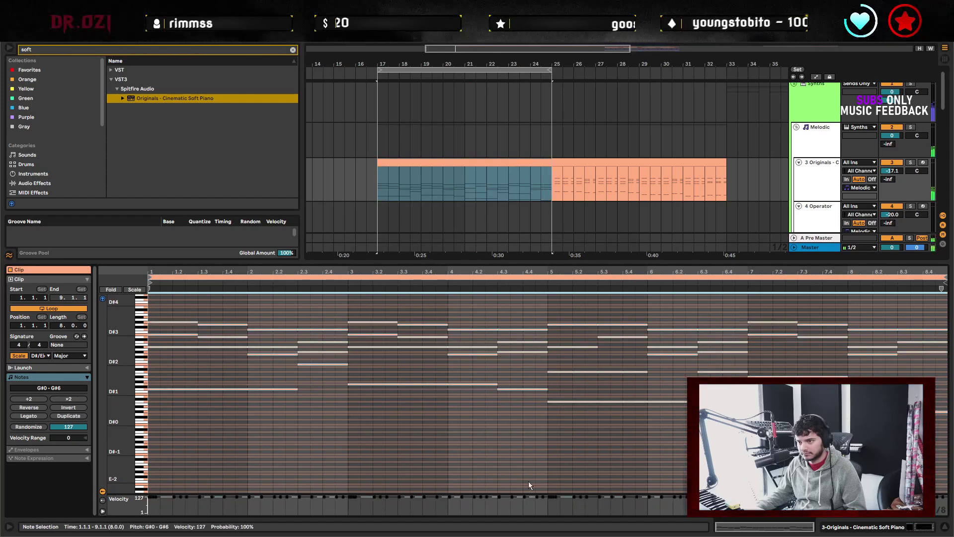
pyautogui.click(528, 481)
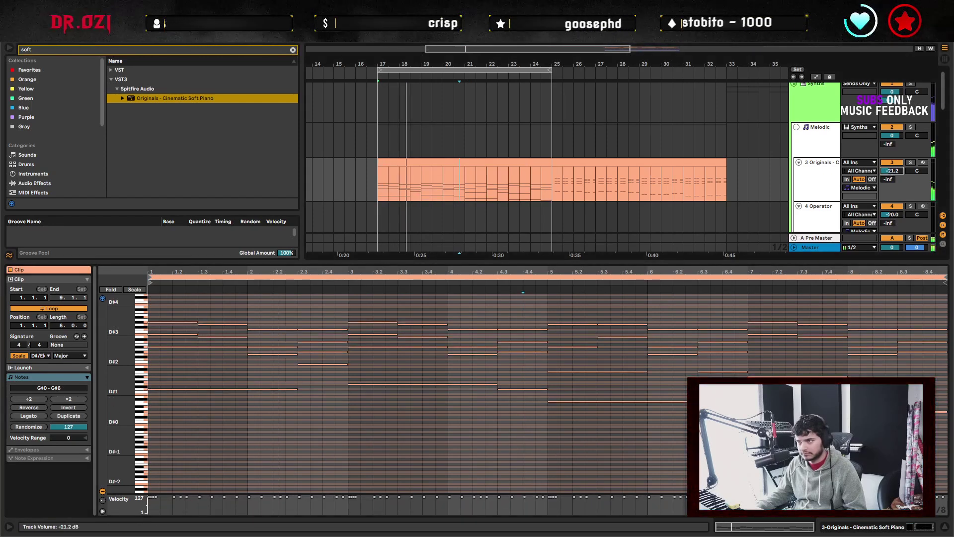
pyautogui.click(545, 436)
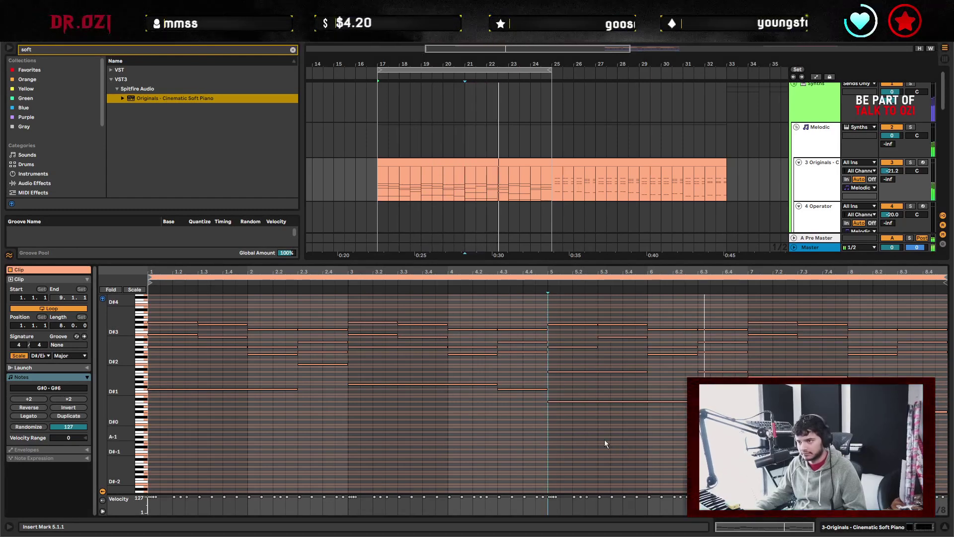
pyautogui.click(748, 440)
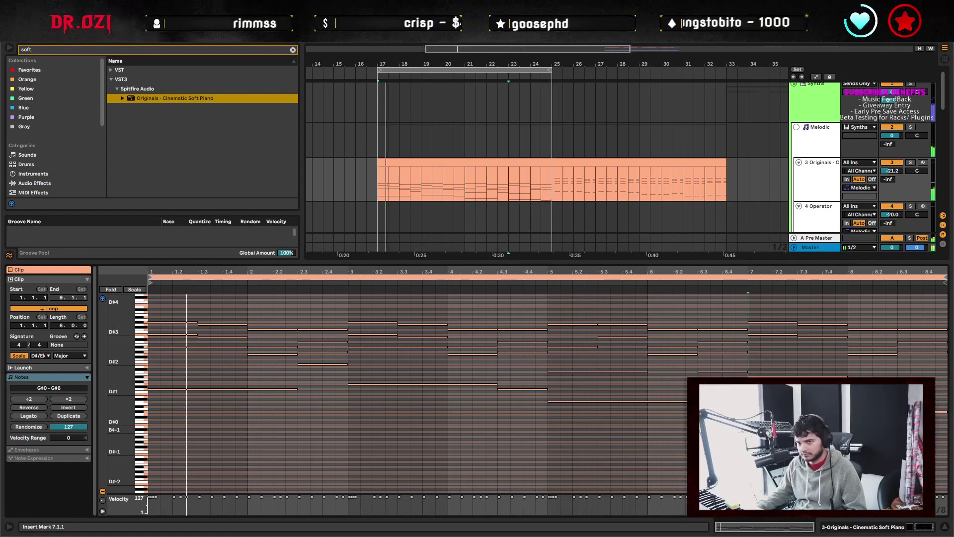
# Reactivate all muted upper melody notes from B#4 to G#6 across the eight bars and listen to them with the chords.
pyautogui.scroll(5, 497, 458)
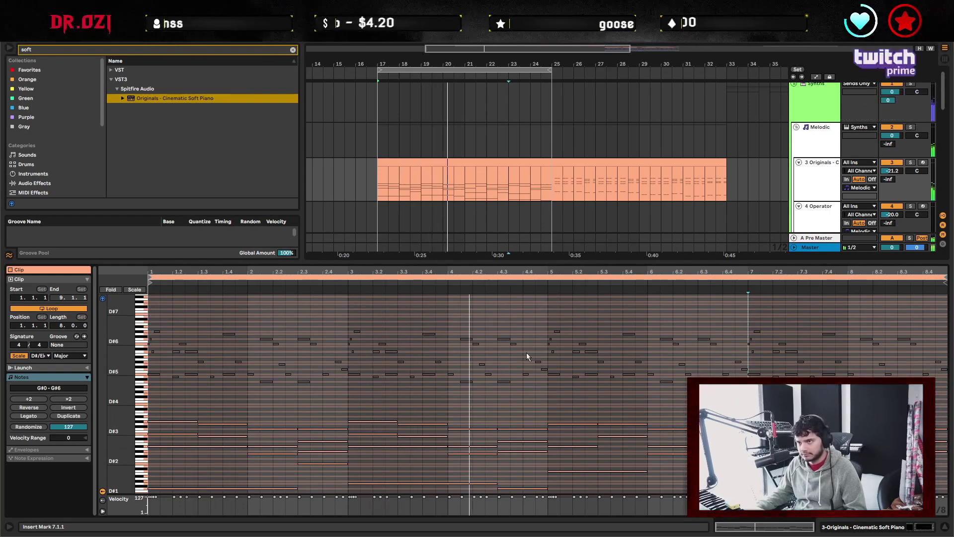
pyautogui.click(531, 170)
pyautogui.hscroll(10, 616, 207)
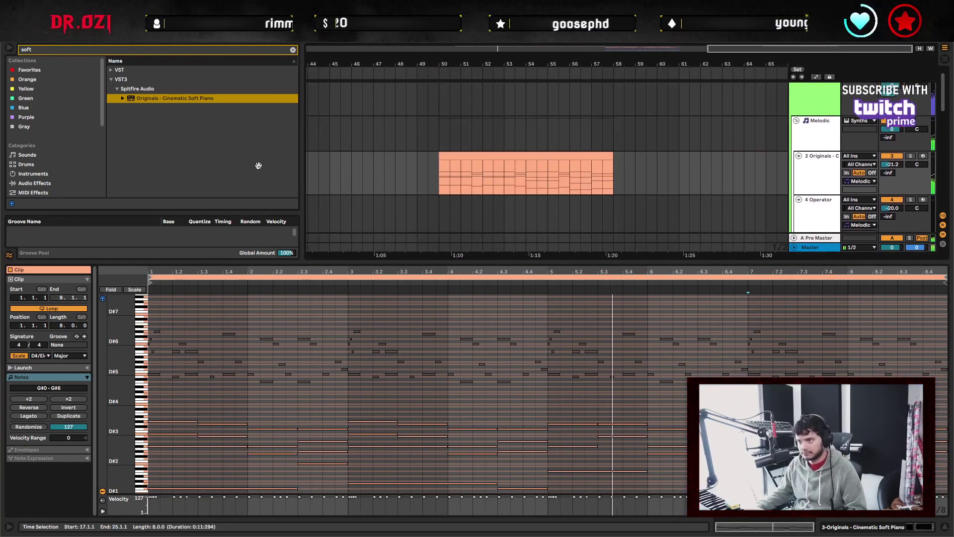
pyautogui.click(654, 173)
pyautogui.hotkey('ctrl', 'z')
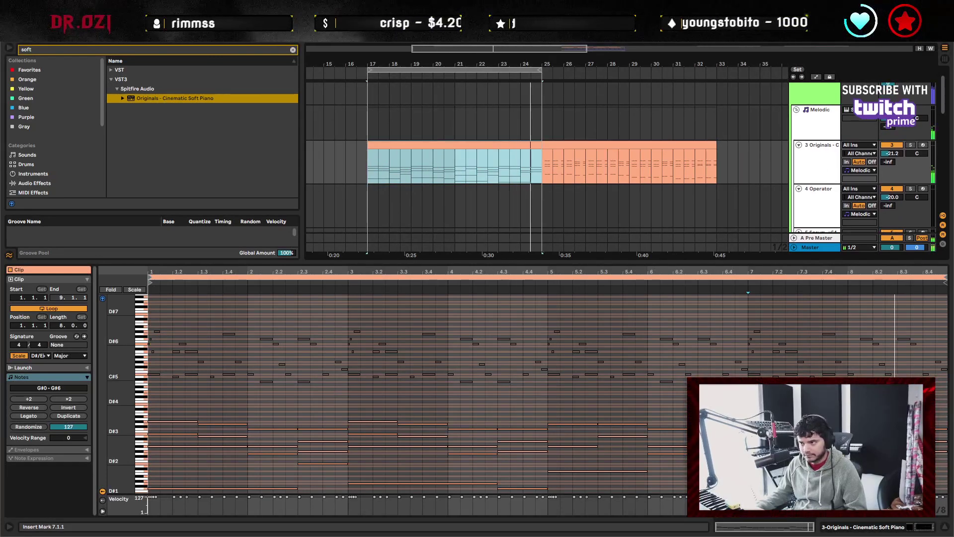
pyautogui.moveTo(943, 400); pyautogui.dragTo(17, 307)
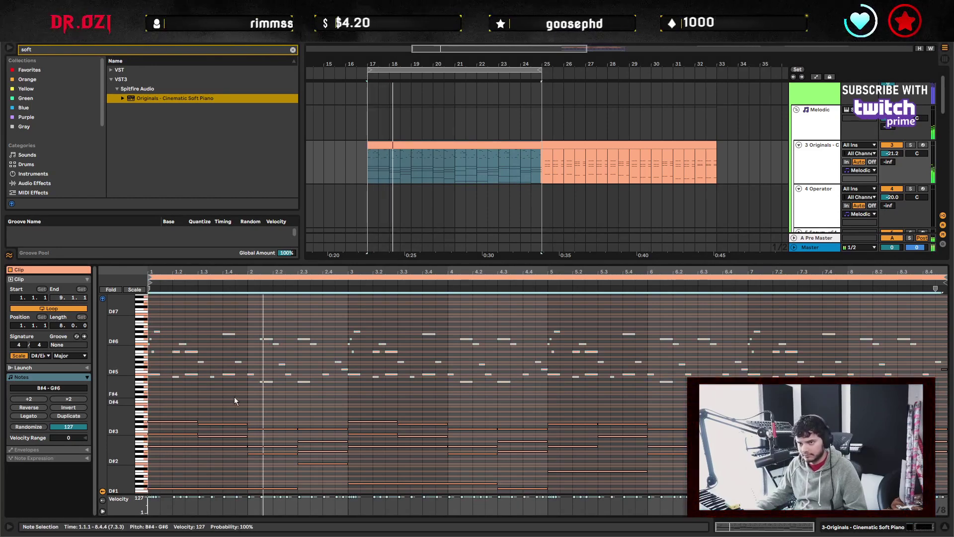
pyautogui.click(248, 398)
pyautogui.moveTo(142, 398); pyautogui.dragTo(139, 388)
pyautogui.click(349, 387)
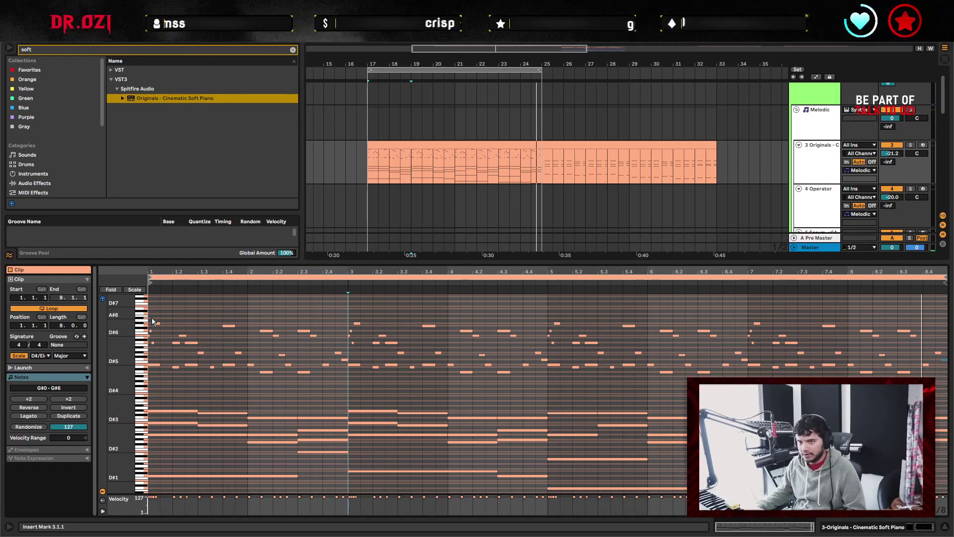
# Delete the highest layer of melody notes, up to G#6, across the eight bars and play the loop from its start.
pyautogui.moveTo(150, 314); pyautogui.dragTo(934, 348)
pyautogui.press('Delete')
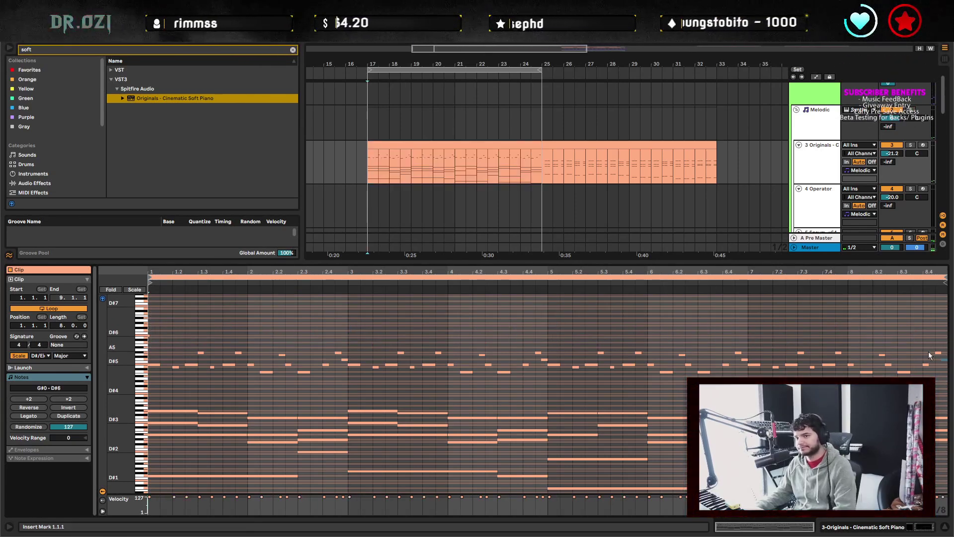
pyautogui.press('space')
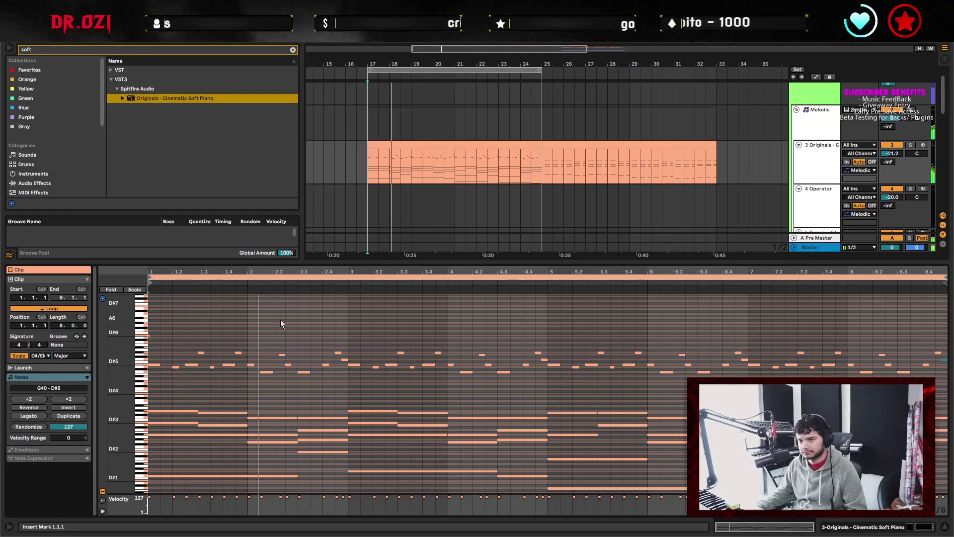
pyautogui.click(343, 324)
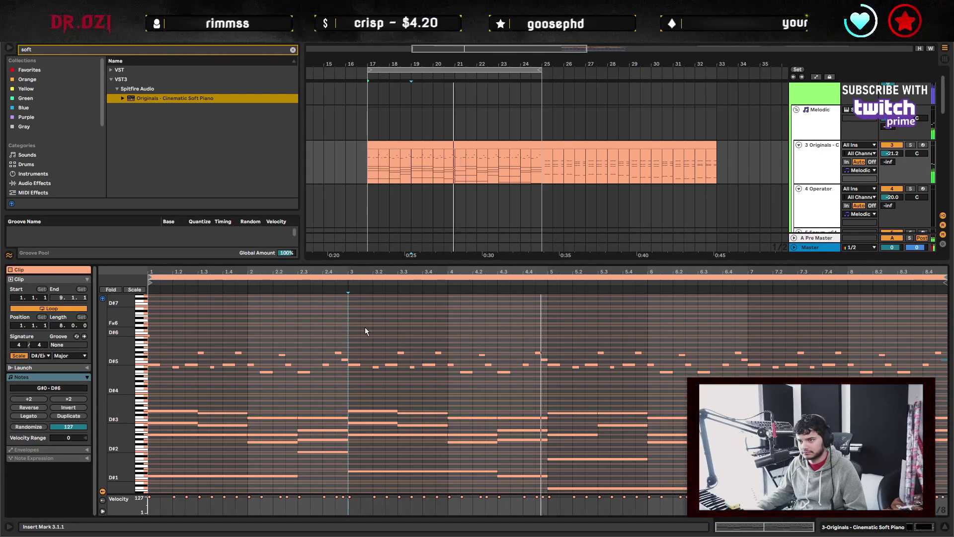
# Raise the D#5 melody note at 1.1.1 by an octave to D#6 and play the clip.
pyautogui.click(158, 271)
pyautogui.scroll(3, 210, 326)
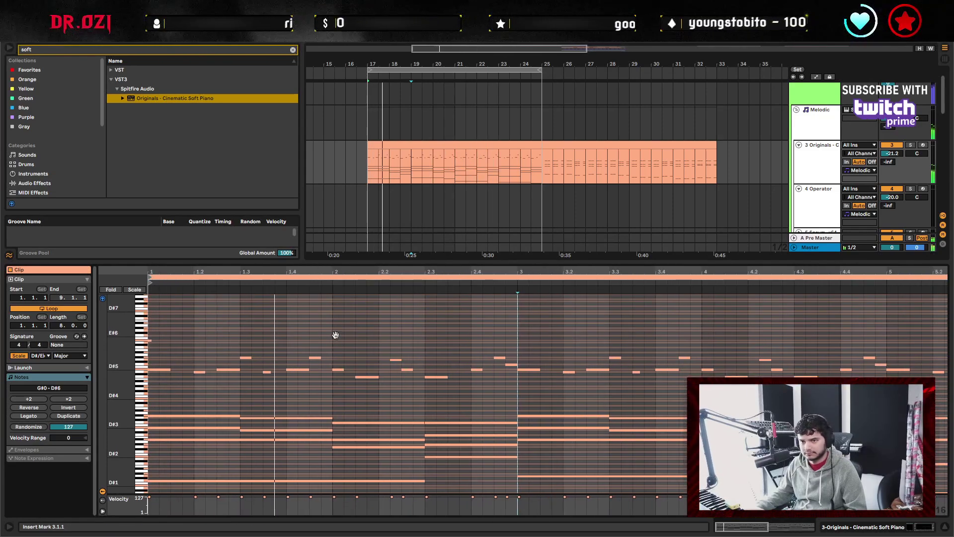
pyautogui.click(156, 339)
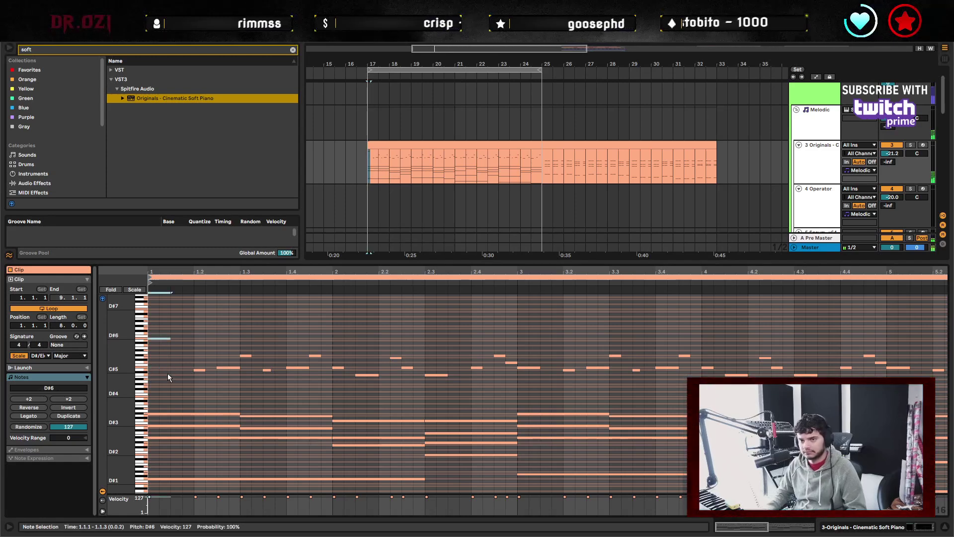
pyautogui.press('space')
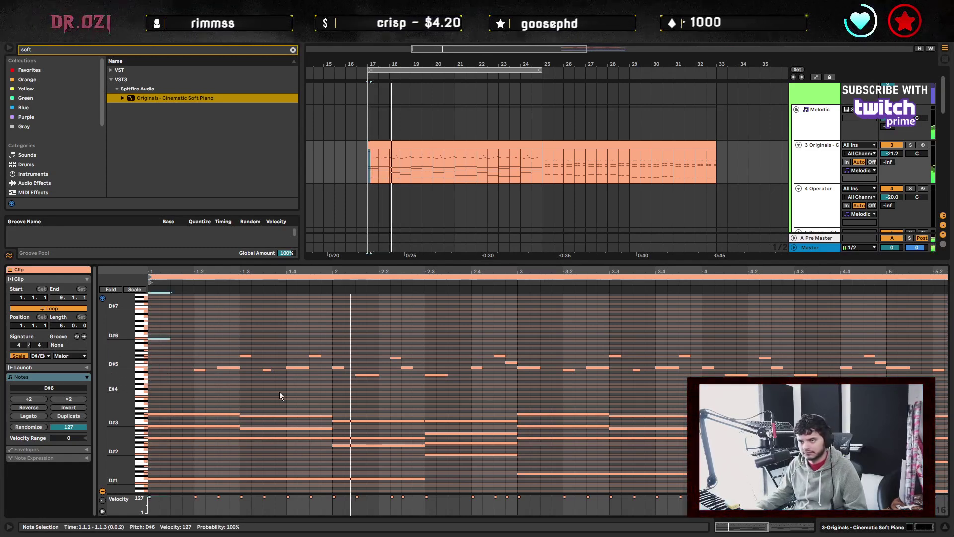
# Try the B#4 melody note at 2.3.1 on A#4 and listen to it against the chords.
pyautogui.click(437, 375)
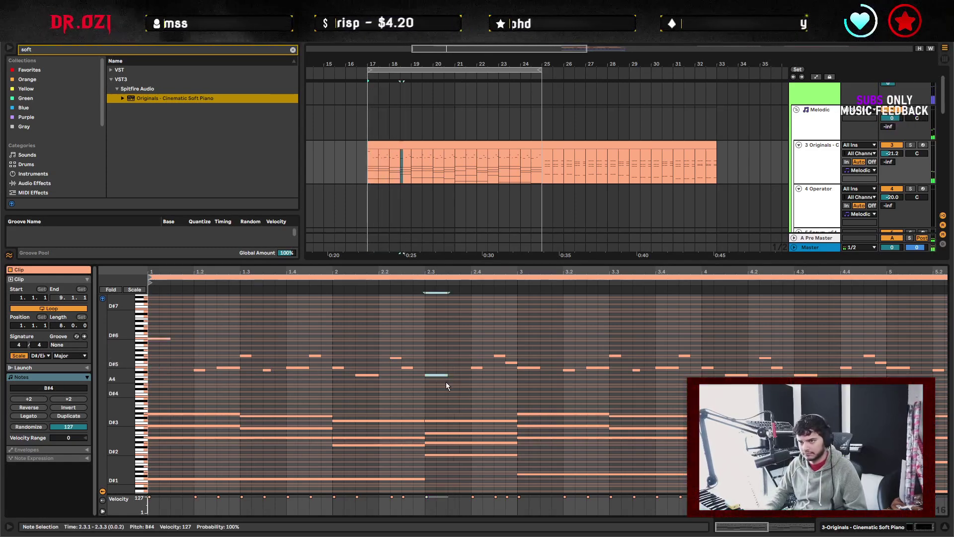
pyautogui.press('space')
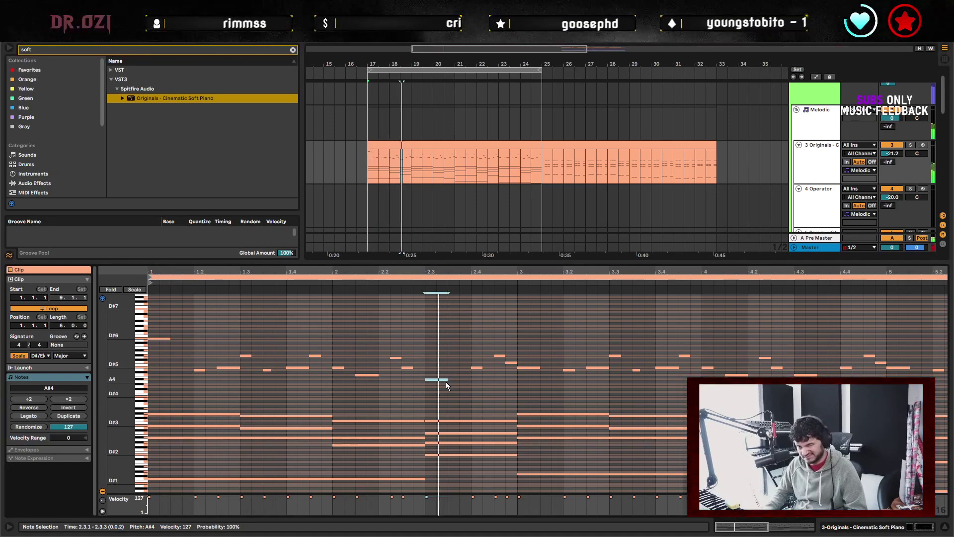
pyautogui.press('space')
pyautogui.press('space')
pyautogui.click(518, 396)
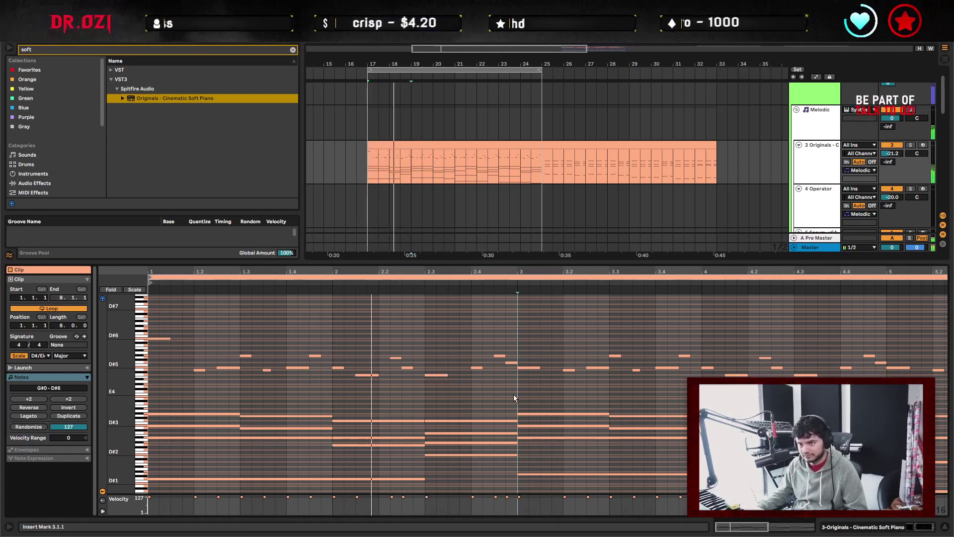
# Replay the opening bars and move the Fx5 melody note in bar 2 earlier to start at 2.2.1.
pyautogui.press('space')
pyautogui.press('space')
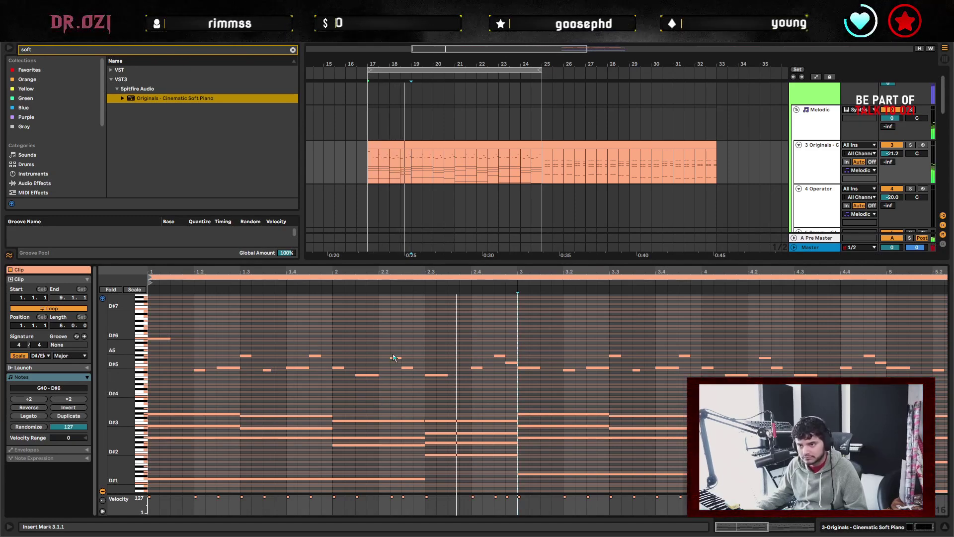
pyautogui.press('space')
pyautogui.click(391, 358)
pyautogui.press('Left')
pyautogui.press('space')
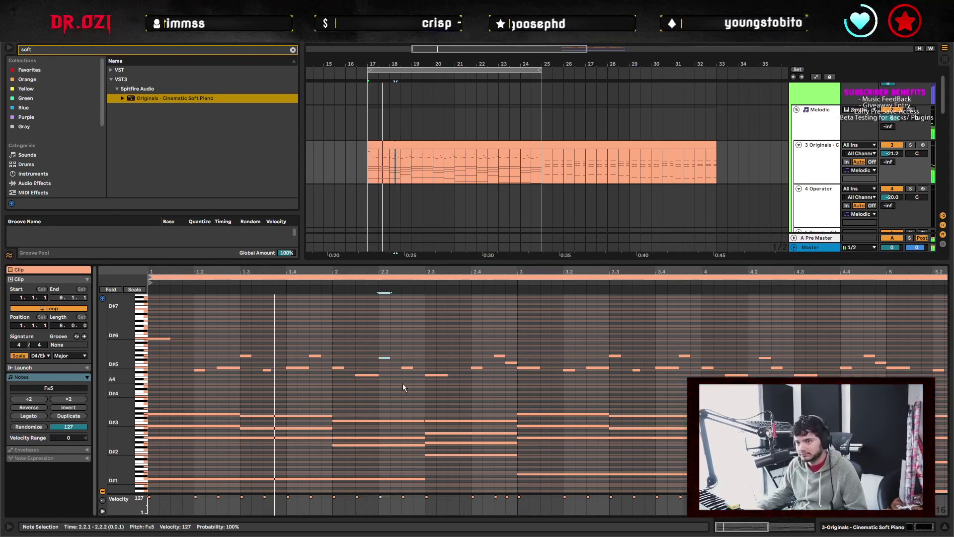
# Move the E#5 melody note near the end of bar 2 earlier to 2.3.3 and listen to the result.
pyautogui.click(506, 363)
pyautogui.press('Left')
pyautogui.press('Left')
pyautogui.press('Left')
pyautogui.press('Left')
pyautogui.press('Left')
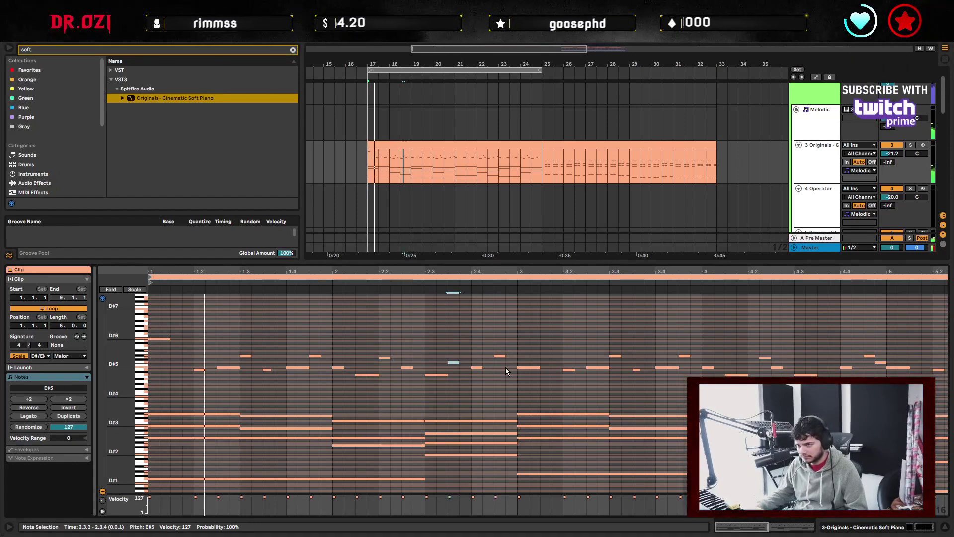
pyautogui.click(516, 337)
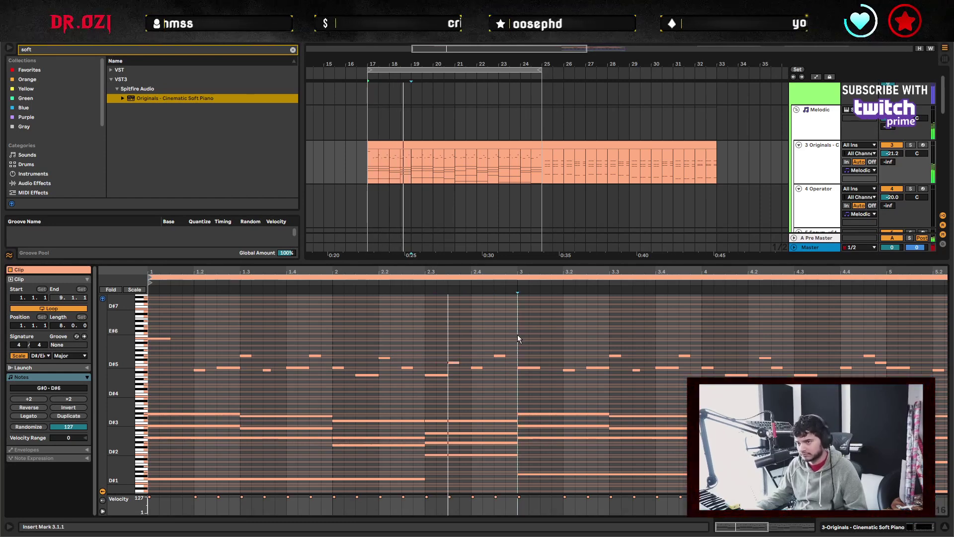
# Replace the upper melody in bars 3 to 8 with three consecutive copies of the two-bar melody from bars 1 and 2.
pyautogui.scroll(-3, 523, 268)
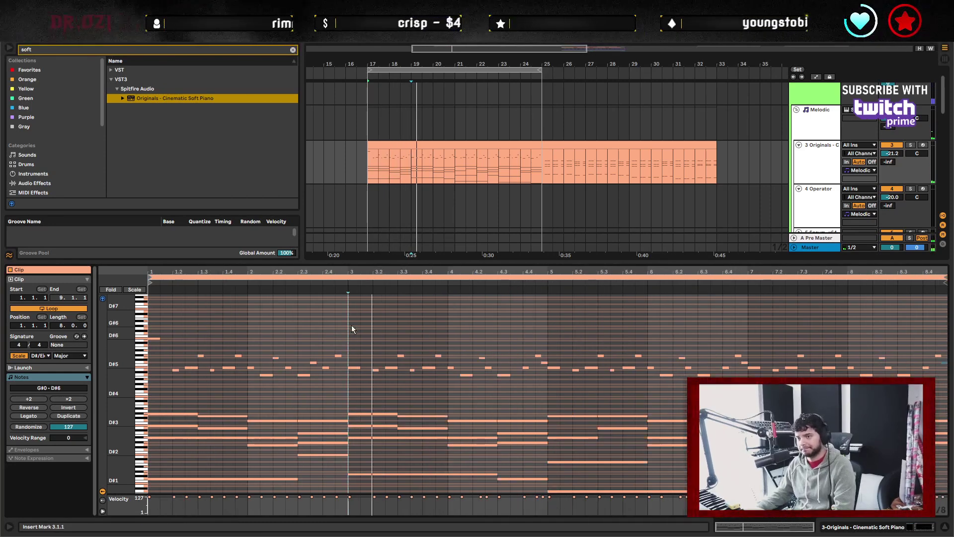
pyautogui.press('space')
pyautogui.moveTo(351, 326); pyautogui.dragTo(945, 385)
pyautogui.press('Delete')
pyautogui.moveTo(346, 384); pyautogui.dragTo(149, 333)
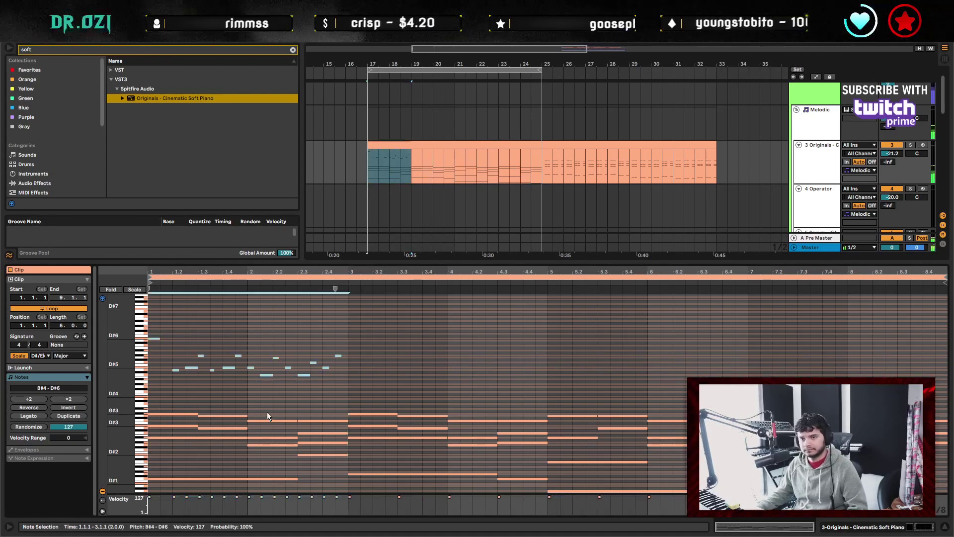
pyautogui.hotkey('ctrl', 'd')
pyautogui.hotkey('ctrl', 'd')
pyautogui.hotkey('ctrl', 'd')
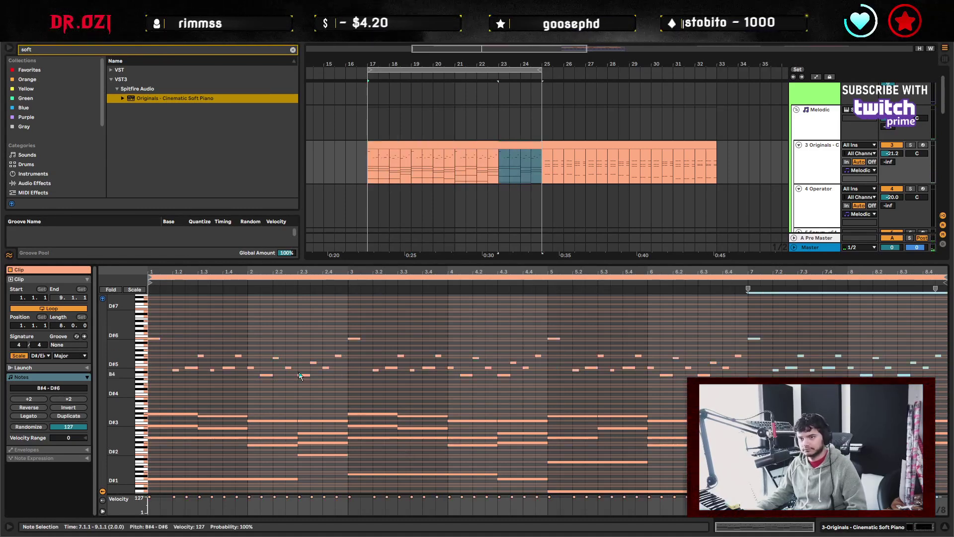
# Apply Legato to all upper melody notes across the eight bars and listen to the clip.
pyautogui.moveTo(156, 330); pyautogui.dragTo(939, 395)
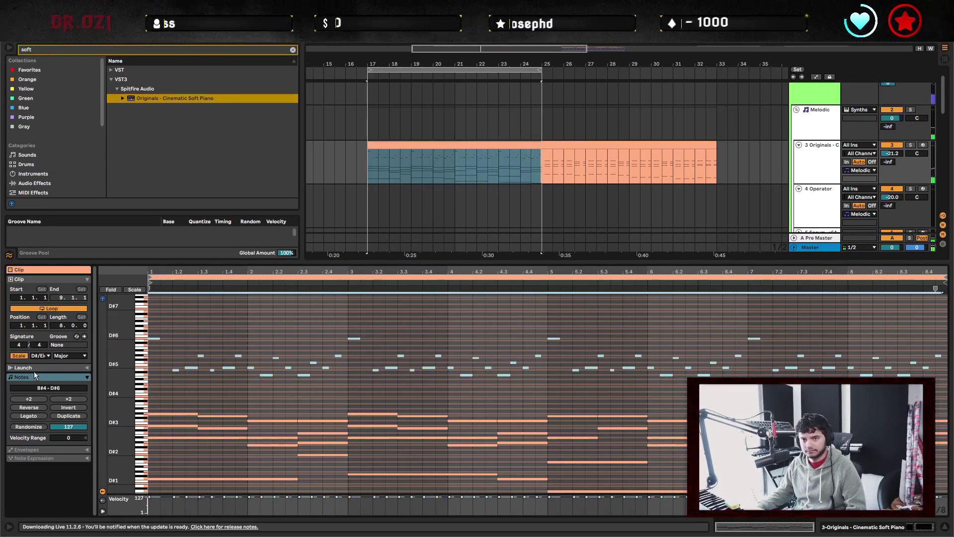
pyautogui.click(350, 313)
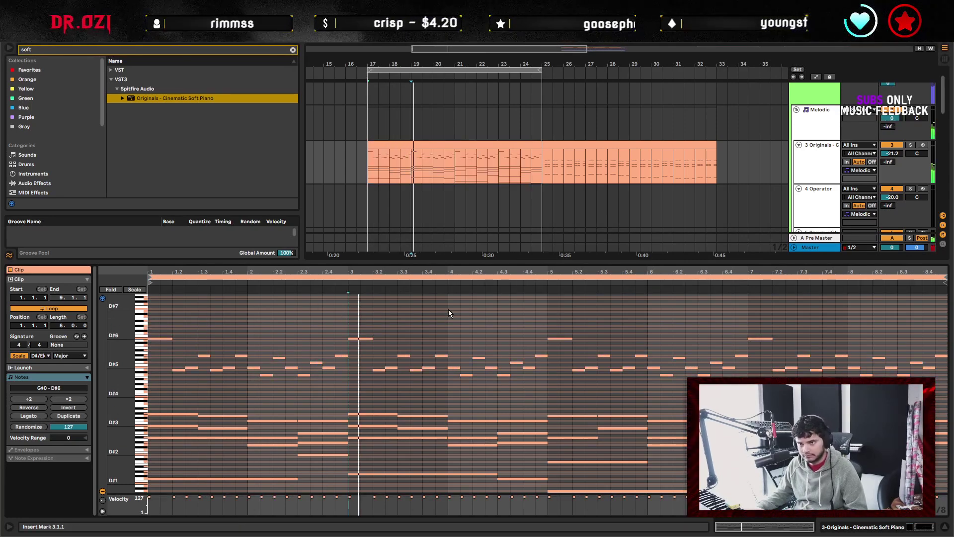
pyautogui.moveTo(146, 318); pyautogui.dragTo(135, 319)
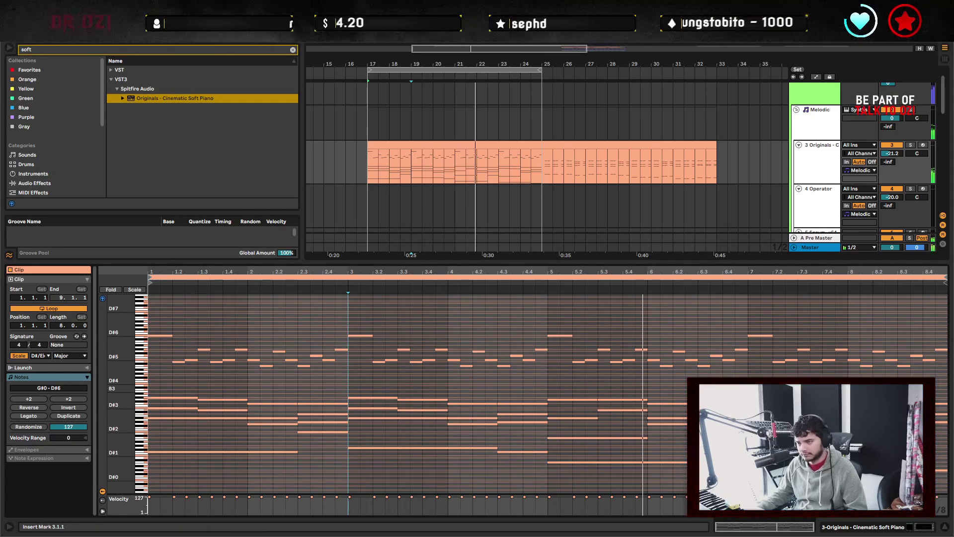
# Try the long E#1 bass note at the start of the clip an octave lower on E#0 and listen to it.
pyautogui.scroll(-3, 505, 441)
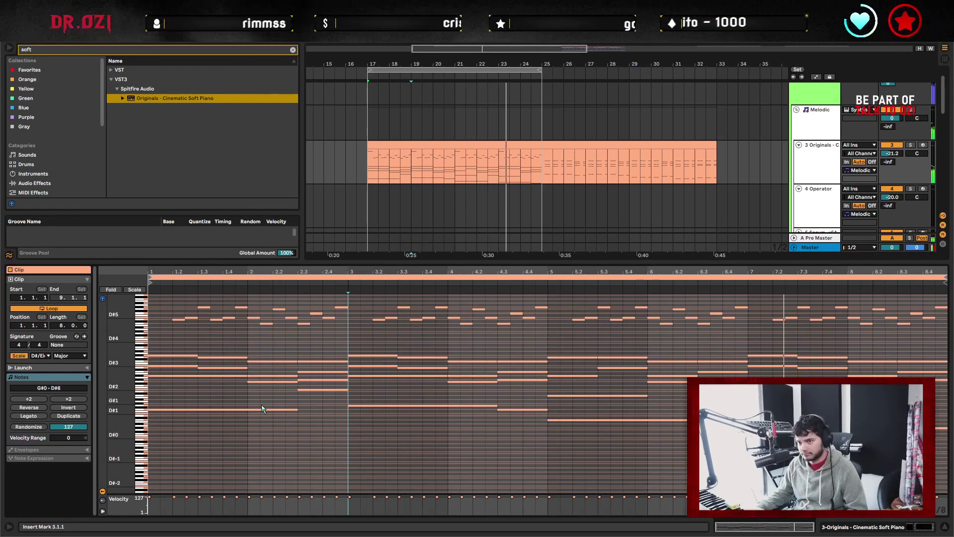
pyautogui.click(225, 408)
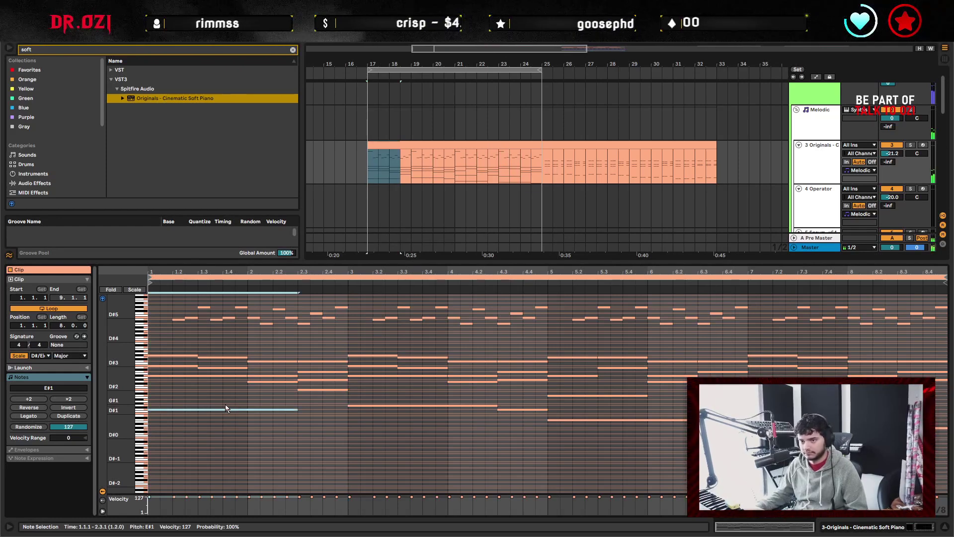
pyautogui.hotkey('shift', 'Down')
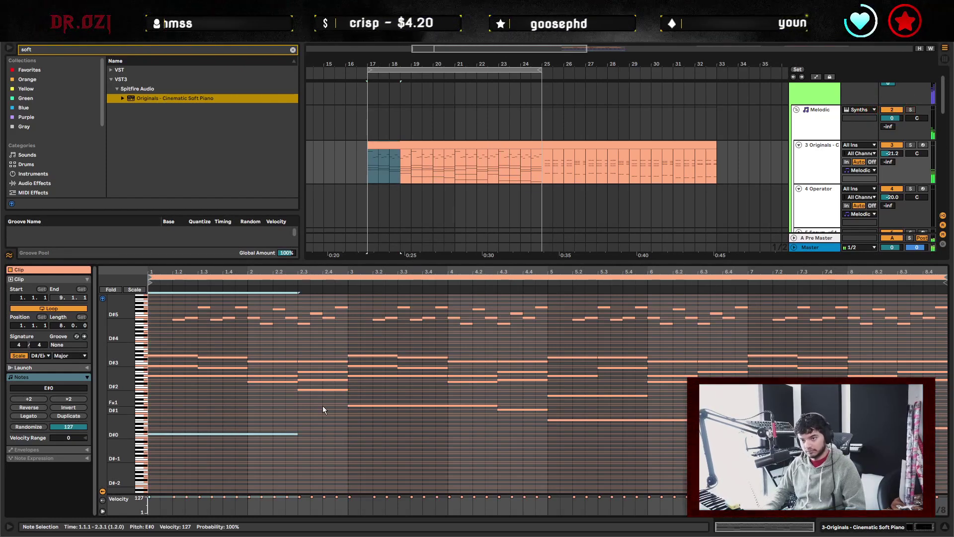
pyautogui.press('space')
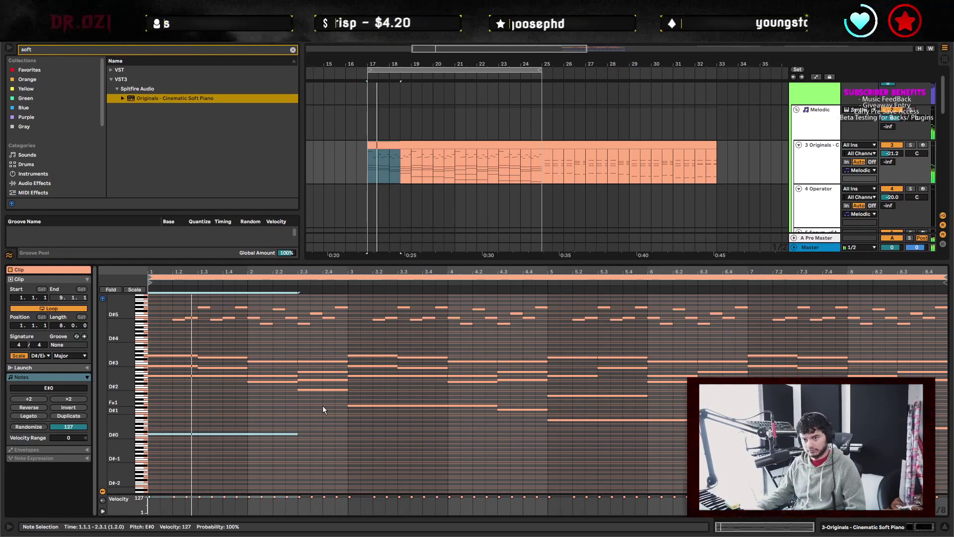
pyautogui.click(349, 440)
pyautogui.click(163, 435)
pyautogui.press('Escape')
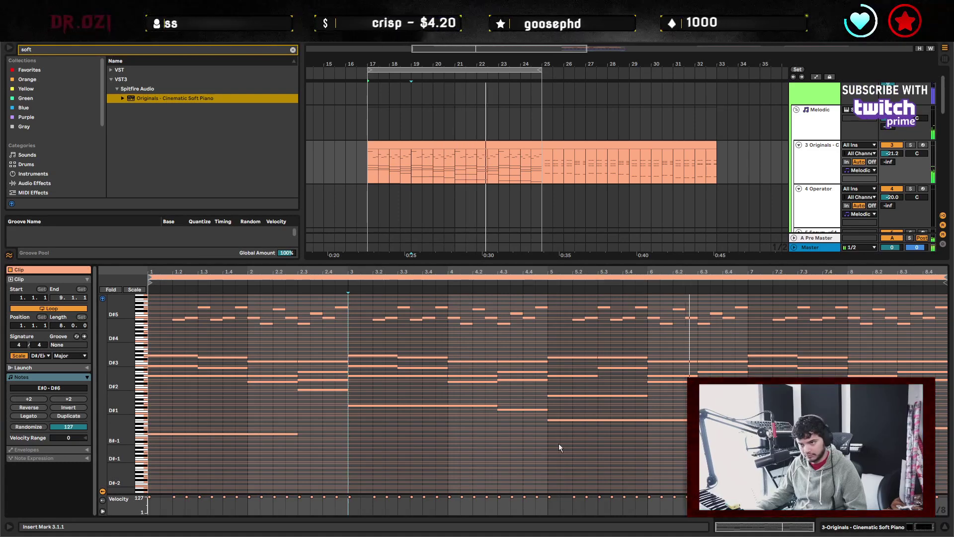
pyautogui.click(273, 435)
pyautogui.hotkey('shift', 'Up')
# Lower the lowest bass notes of the chords across all eight bars by one octave.
pyautogui.moveTo(334, 400); pyautogui.dragTo(567, 428)
pyautogui.moveTo(697, 432); pyautogui.dragTo(898, 447)
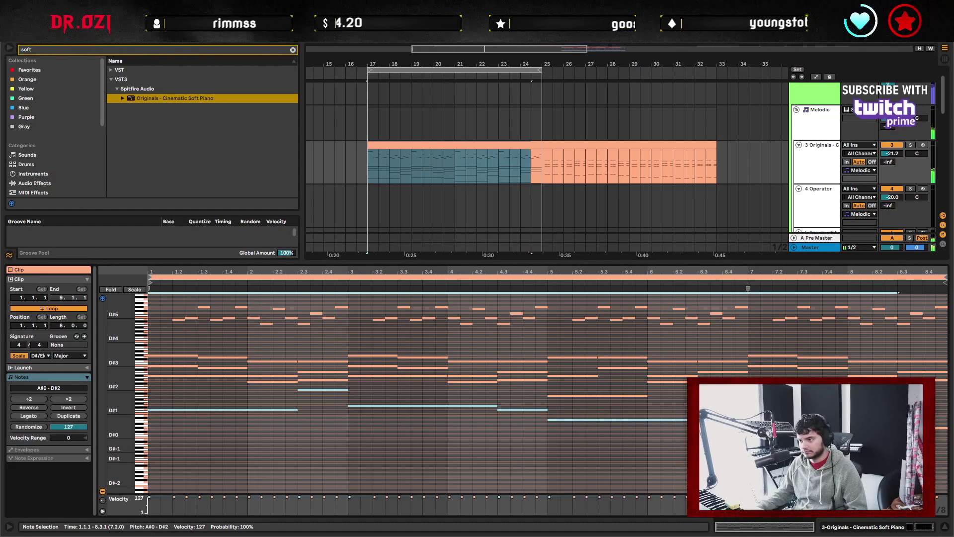
pyautogui.hotkey('shift', 'Down')
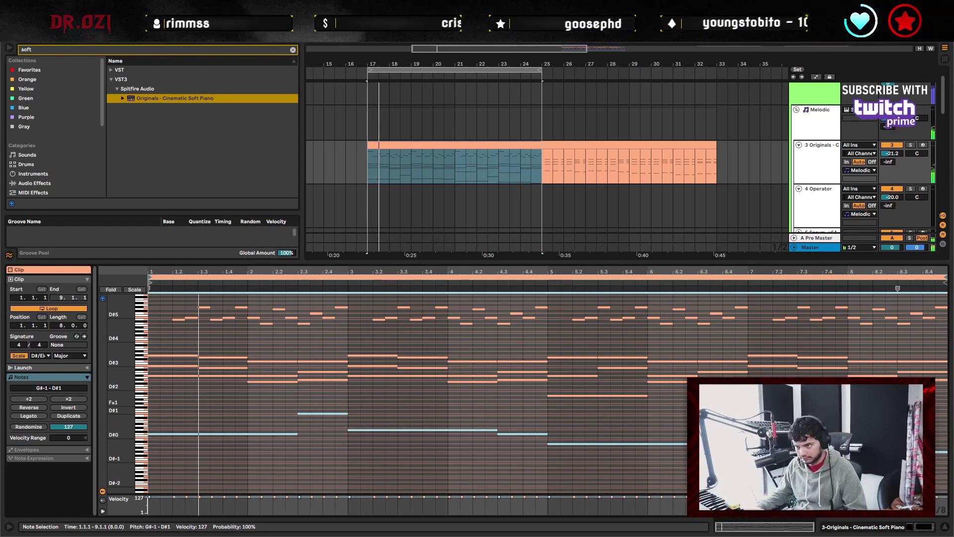
pyautogui.click(748, 422)
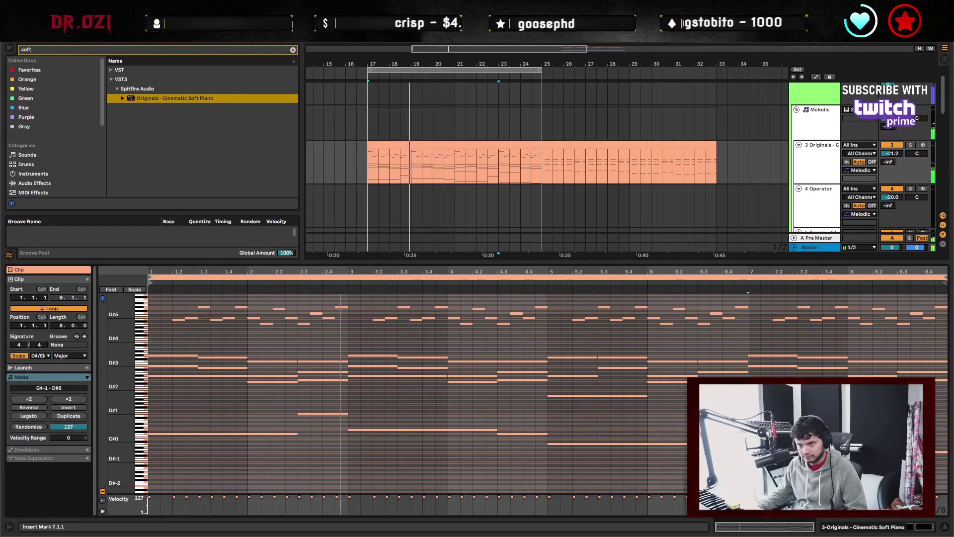
# Listen through bars 6 to 8 and raise the last bass note, at 8.3.1, by an octave to G#0.
pyautogui.click(674, 432)
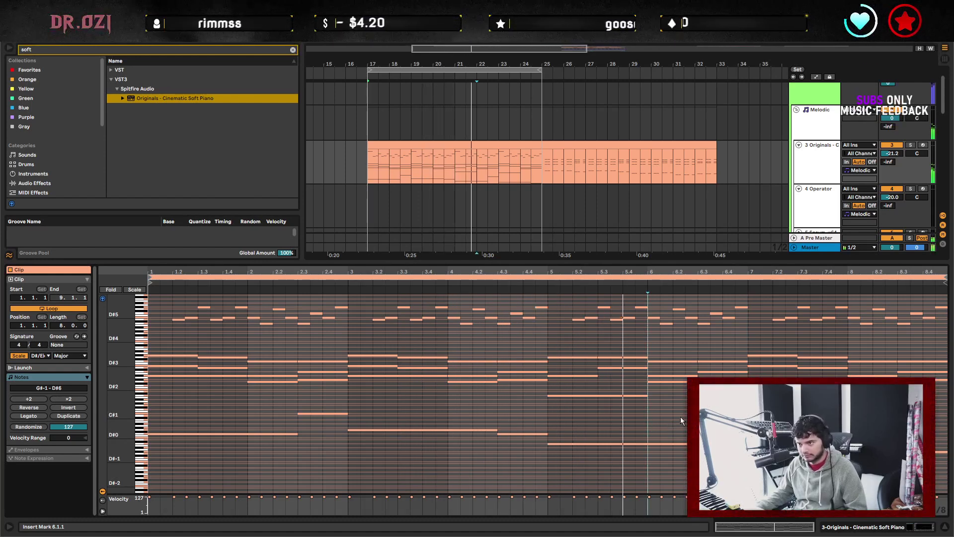
pyautogui.click(698, 420)
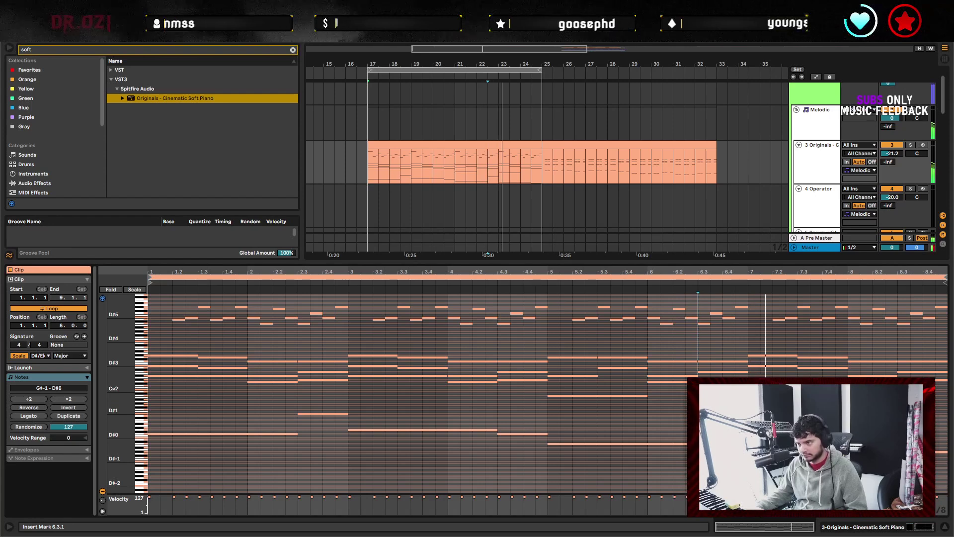
pyautogui.click(748, 348)
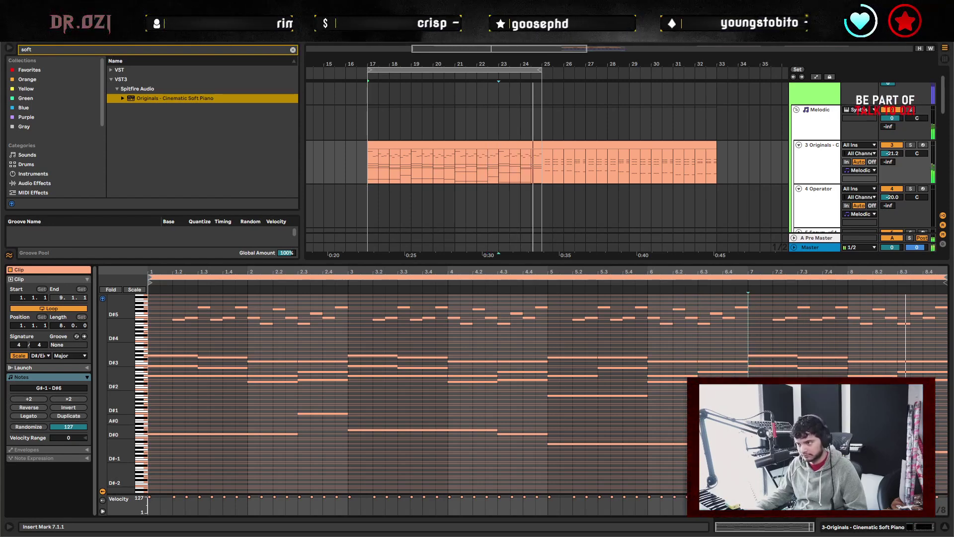
pyautogui.click(942, 427)
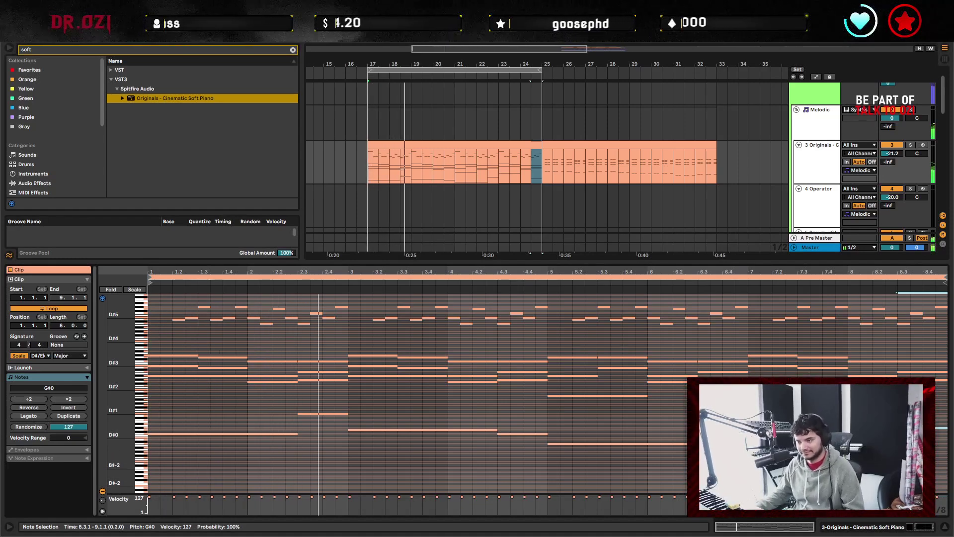
pyautogui.click(750, 319)
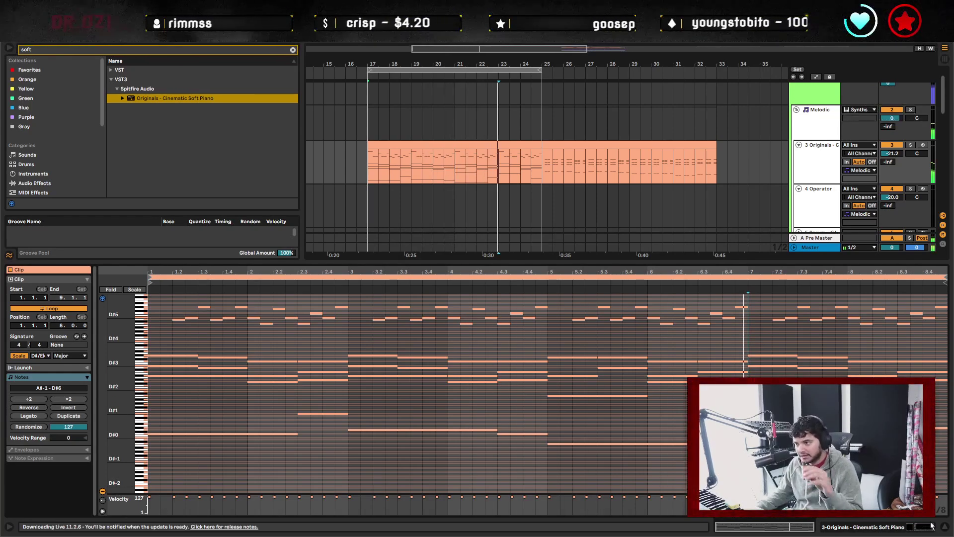
# Copy the four-bar Tops loop from bar 33 of the arrangement to bar 17 and repeat it up to bar 25.
pyautogui.hotkey('ctrl', 'alt', 'l')
pyautogui.scroll(-5, 634, 359)
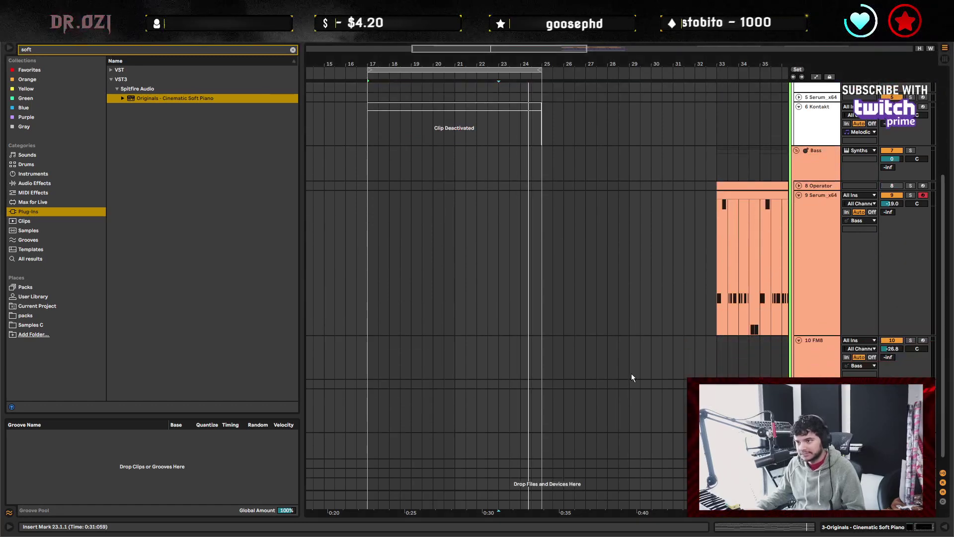
pyautogui.hscroll(3, 658, 392)
pyautogui.scroll(-4, 636, 245)
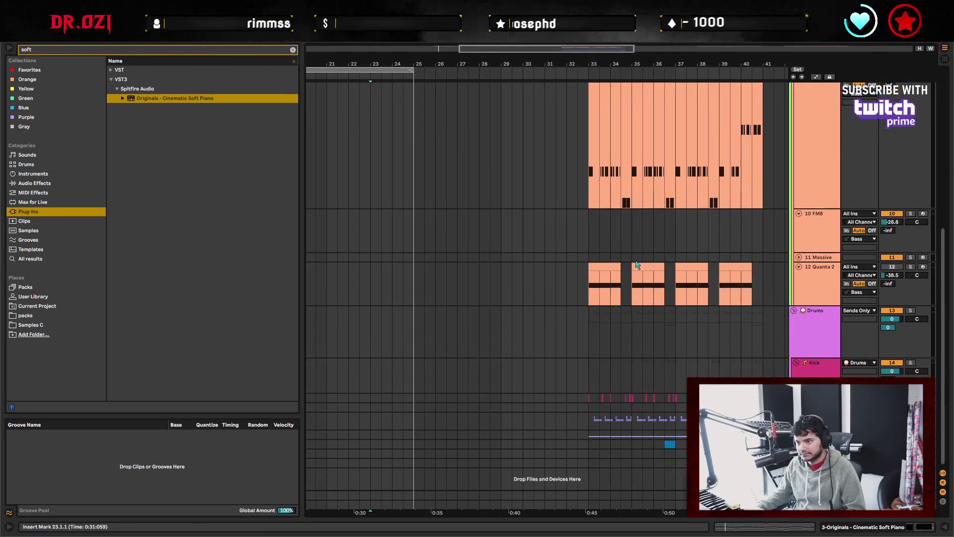
pyautogui.moveTo(584, 432); pyautogui.dragTo(404, 422)
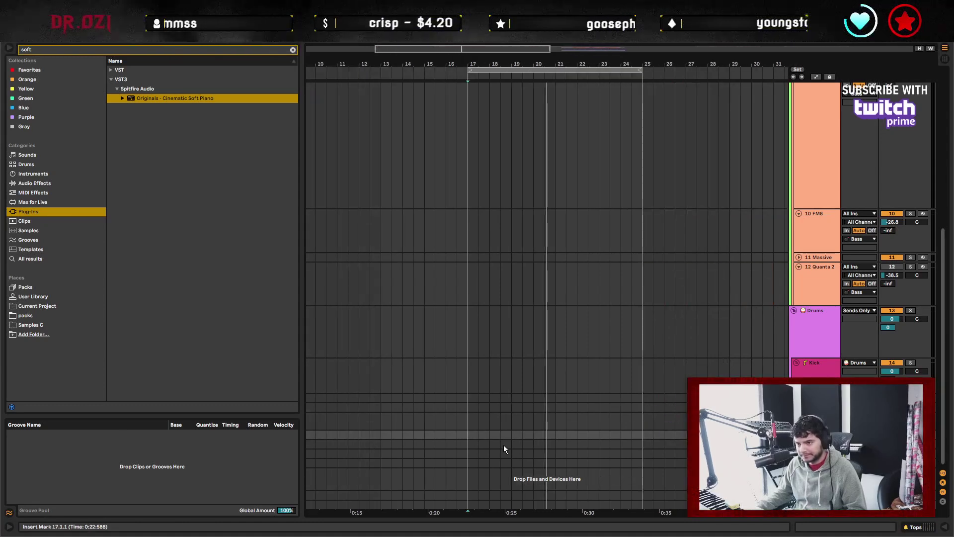
pyautogui.hscroll(4, 619, 443)
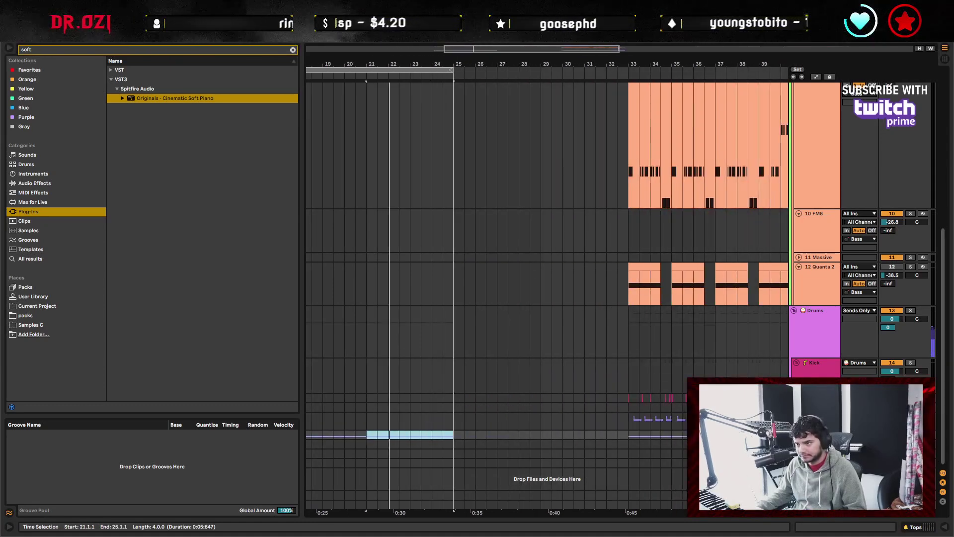
# Copy the T Kick hit from bar 33 to bar 17 and repeat it every two bars at bars 19, 21 and 23.
pyautogui.moveTo(629, 399); pyautogui.dragTo(638, 399)
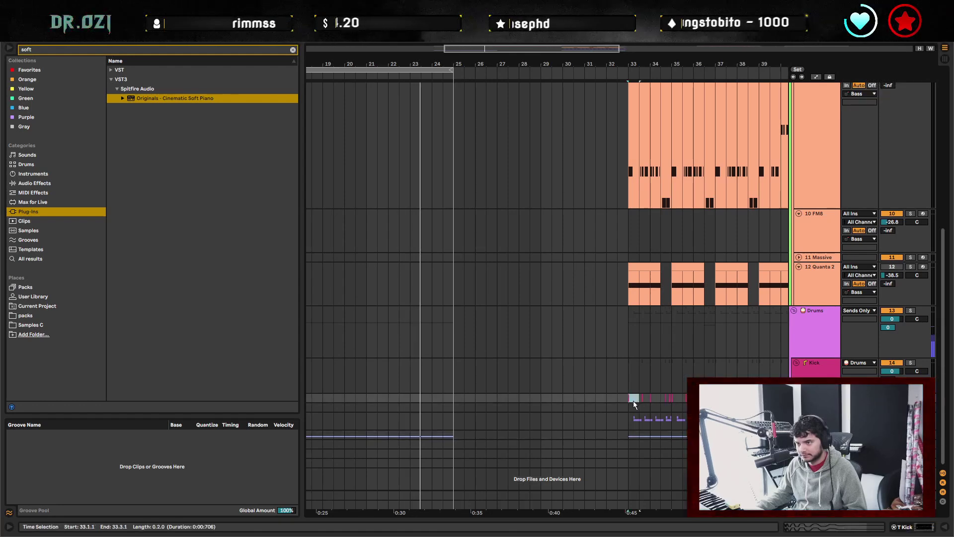
pyautogui.hscroll(-4, 537, 392)
pyautogui.moveTo(453, 398); pyautogui.dragTo(463, 398)
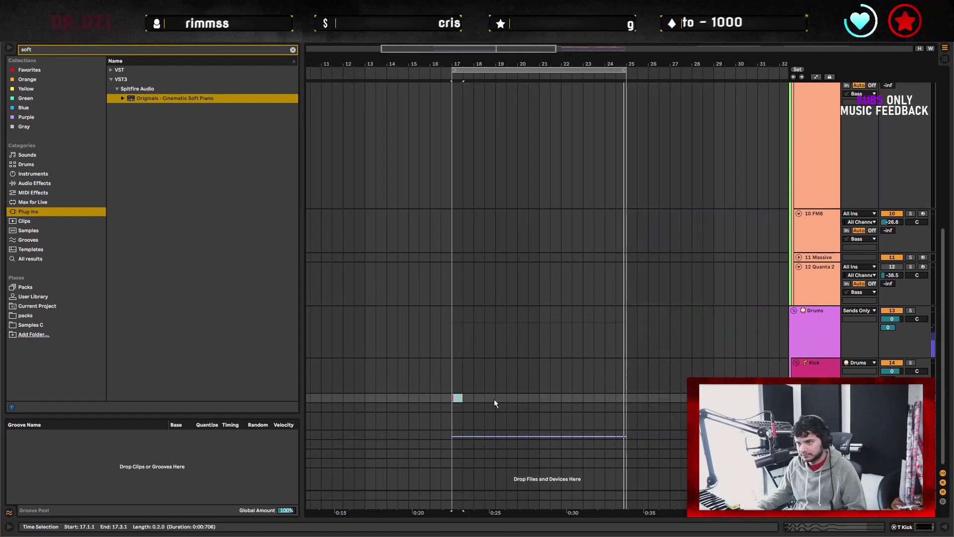
pyautogui.scroll(2, 503, 402)
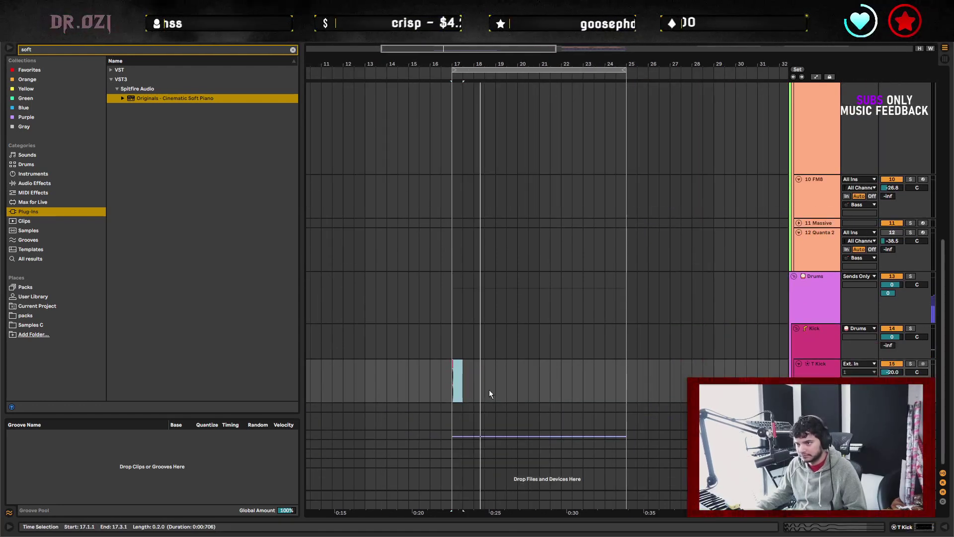
pyautogui.hotkey('ctrl', 'd')
pyautogui.hotkey('ctrl', 'd')
pyautogui.hotkey('ctrl', 'd')
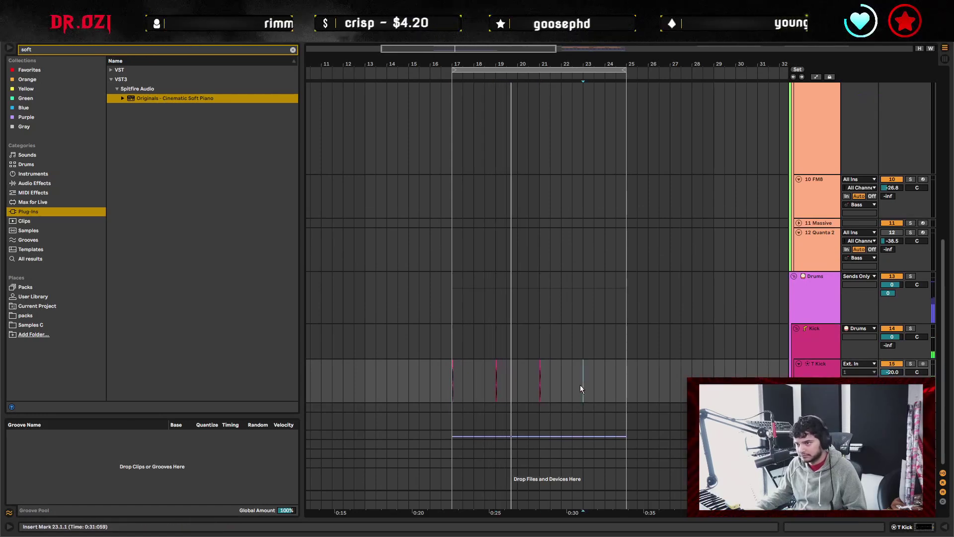
# Copy the layered snare hit at 33.2.1 to 17.3.1 and 18.3.1 on the same snare tracks.
pyautogui.hscroll(1, 596, 386)
pyautogui.hscroll(5, 638, 387)
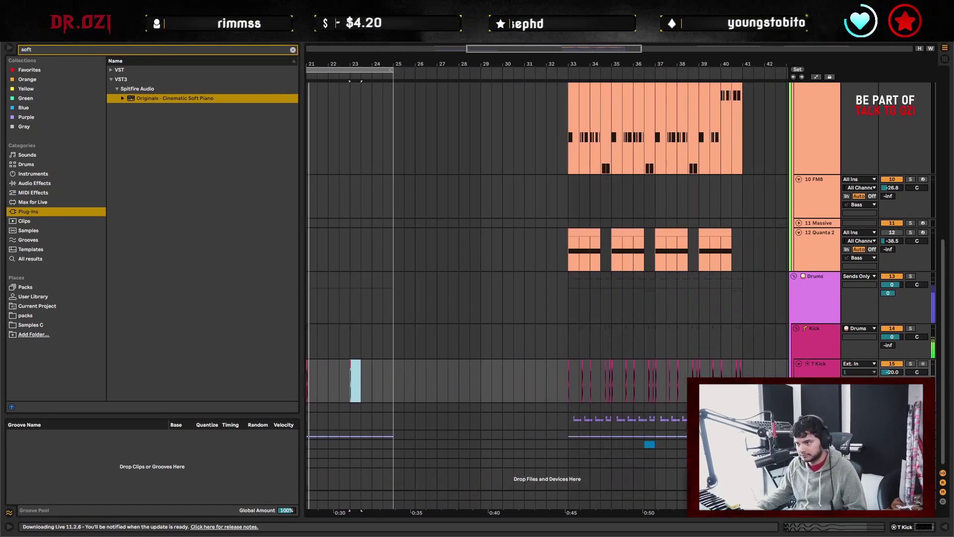
pyautogui.scroll(-3, 583, 405)
pyautogui.hscroll(-2, 583, 405)
pyautogui.moveTo(639, 63); pyautogui.dragTo(347, 384)
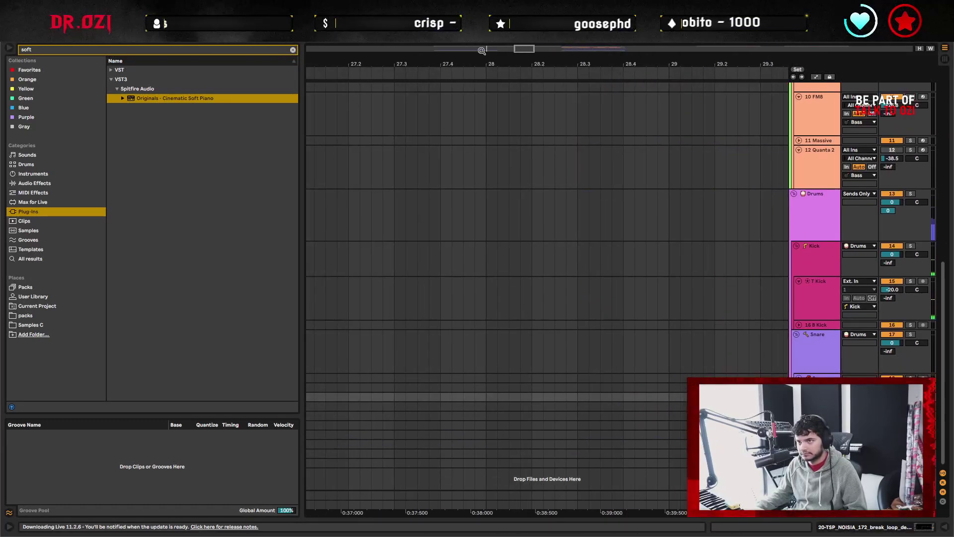
pyautogui.moveTo(488, 49); pyautogui.dragTo(672, 256)
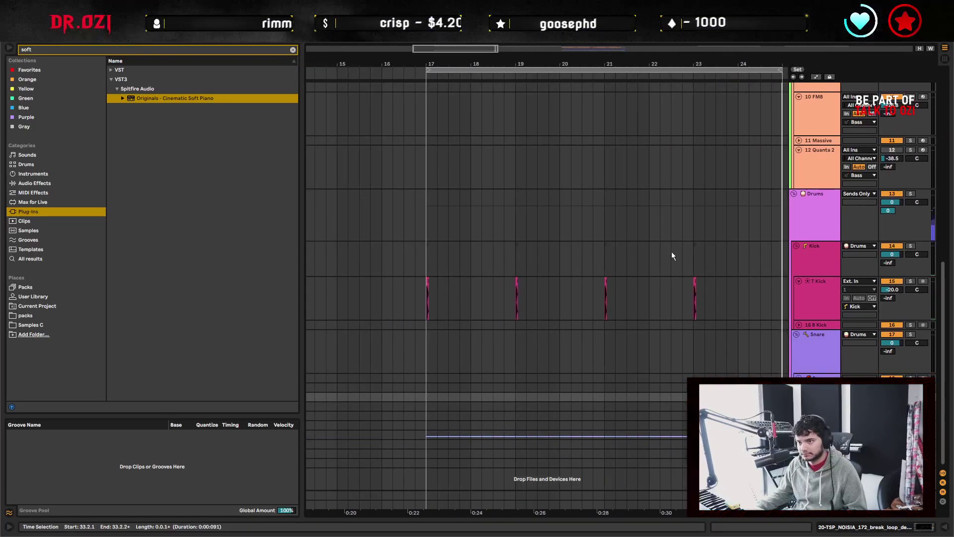
pyautogui.click(449, 395)
pyautogui.click(495, 398)
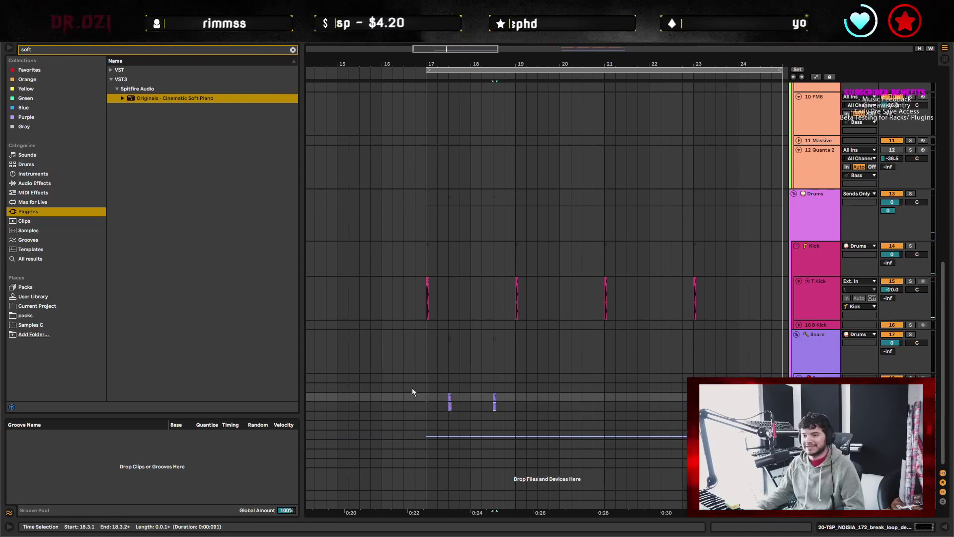
# Duplicate the snare group's two-bar pattern from bars 17 and 18 three times to fill the section up to bar 25, and play it.
pyautogui.click(414, 340)
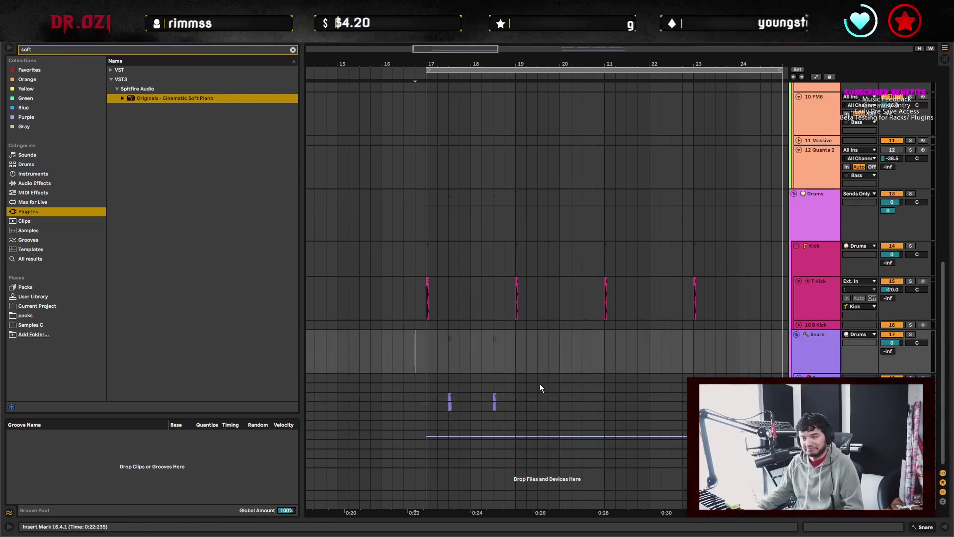
pyautogui.keyDown('shift'); pyautogui.click(512, 346); pyautogui.keyUp('shift')
pyautogui.press('space')
pyautogui.hotkey('ctrl', 'd')
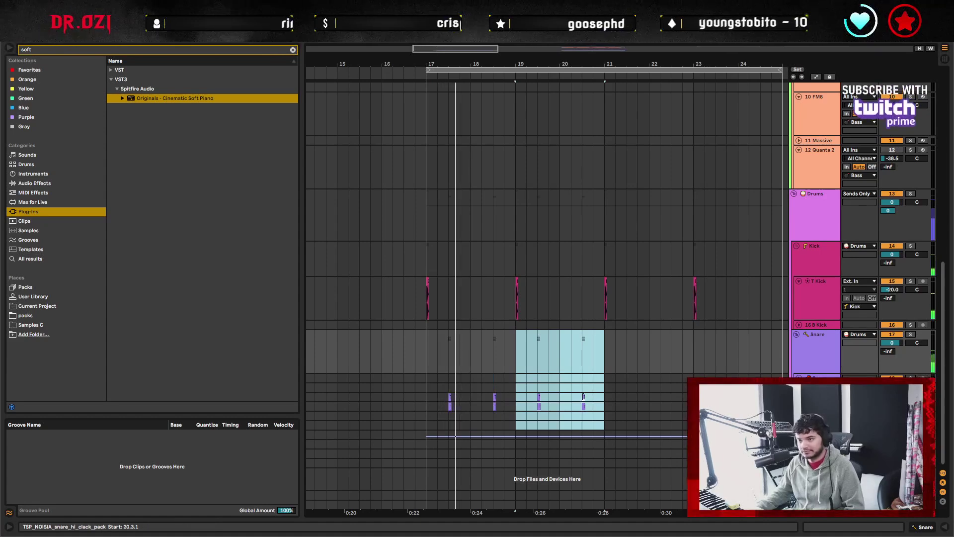
pyautogui.hotkey('ctrl', 'd')
pyautogui.hotkey('ctrl', 'd')
pyautogui.click(517, 364)
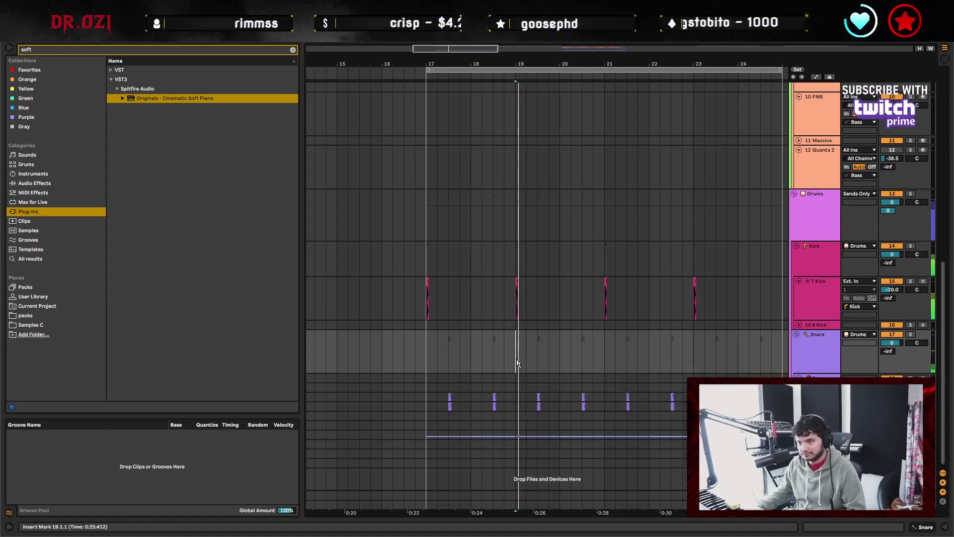
pyautogui.click(606, 350)
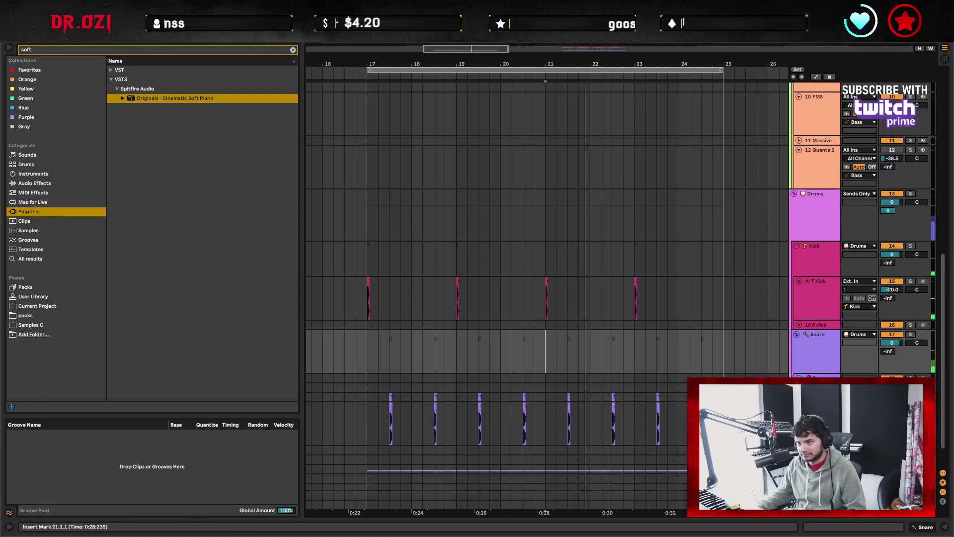
# Copy the break-loop slices following the first snare in bar 33 to just after the ELI_Snare hit at 17.3.1.
pyautogui.hscroll(10, 547, 294)
pyautogui.hscroll(2, 628, 392)
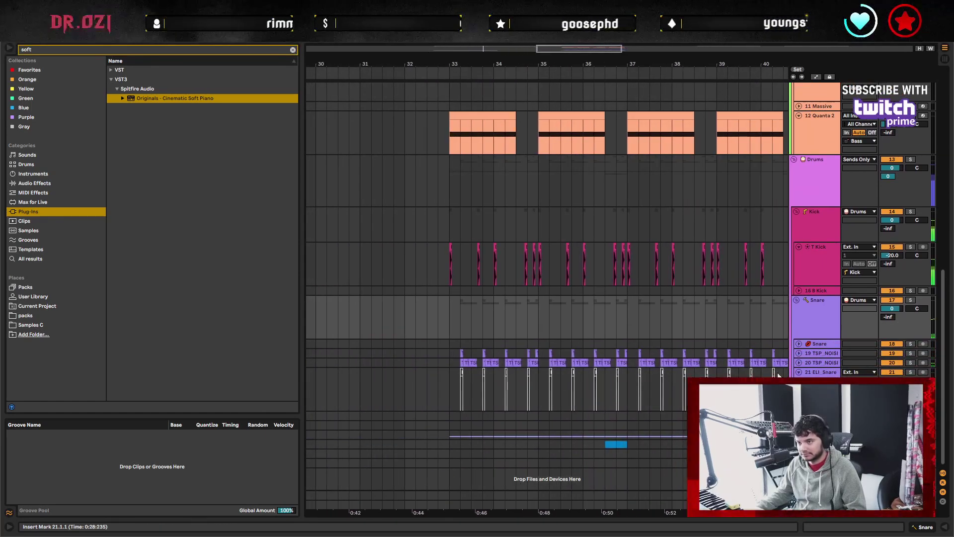
pyautogui.click(799, 362)
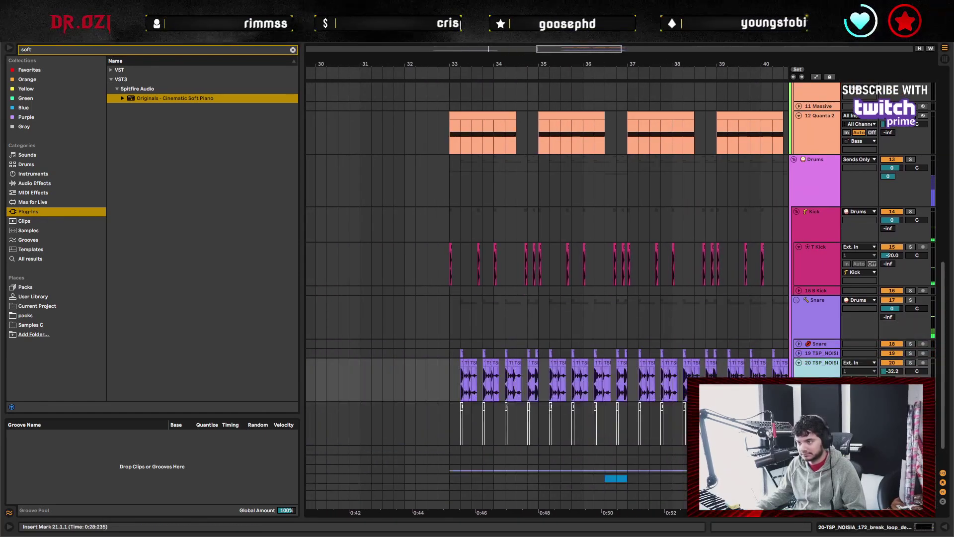
pyautogui.click(472, 365)
pyautogui.click(465, 382)
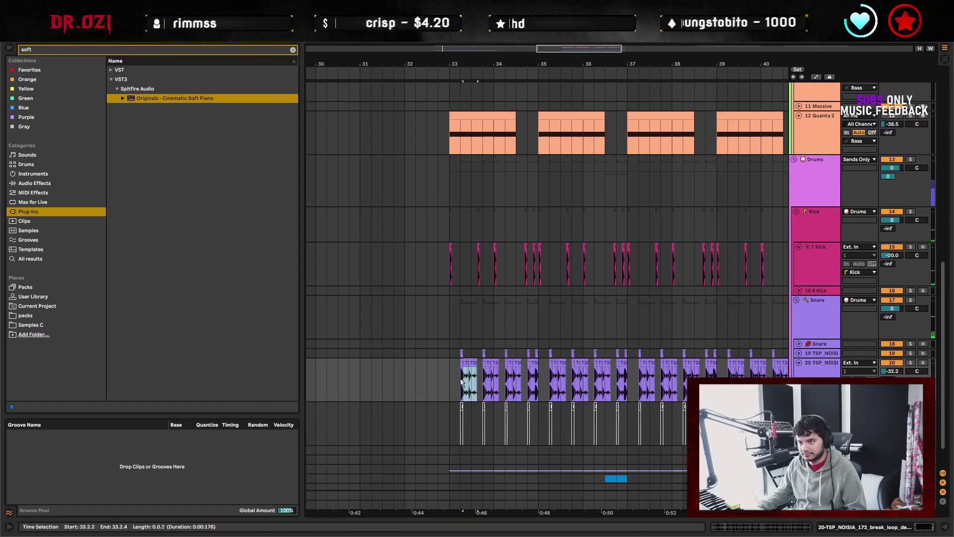
pyautogui.hscroll(-15, 482, 373)
pyautogui.scroll(-1, 484, 380)
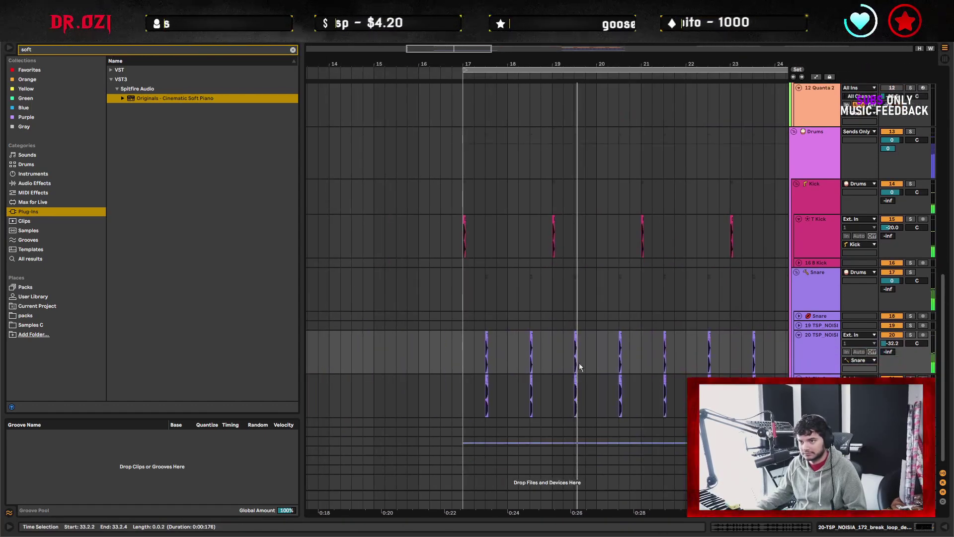
pyautogui.click(486, 382)
pyautogui.hotkey('ctrl', 'v')
pyautogui.press('space')
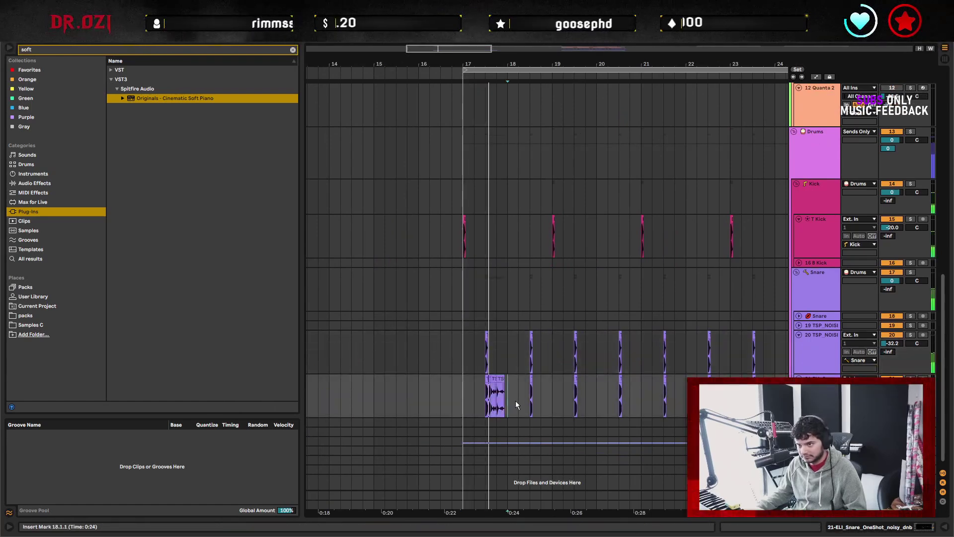
# Repeat the ELI_Snare track's hit and break slices from 17.3.1 on the third beat of every bar from 18 through 24.
pyautogui.click(487, 390)
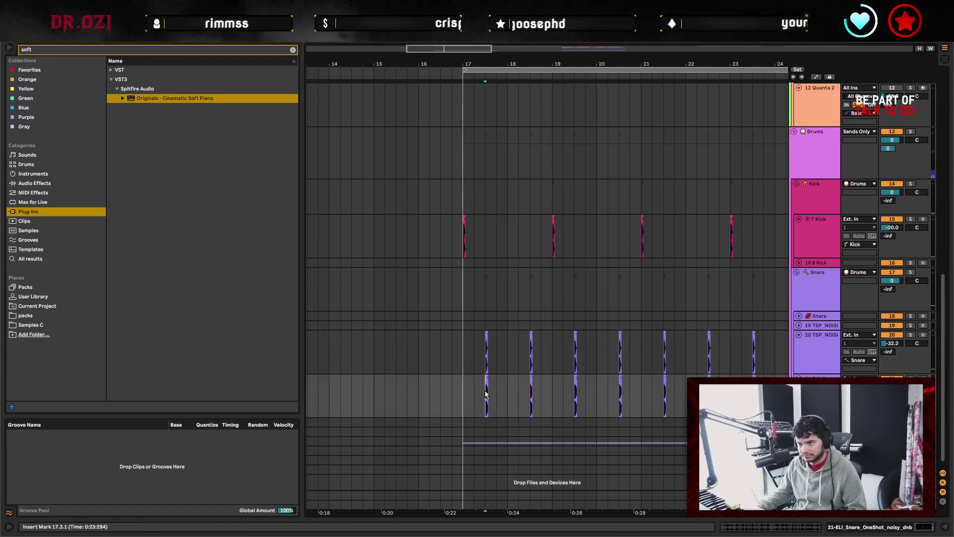
pyautogui.click(487, 394)
pyautogui.hotkey('ctrl', 'd')
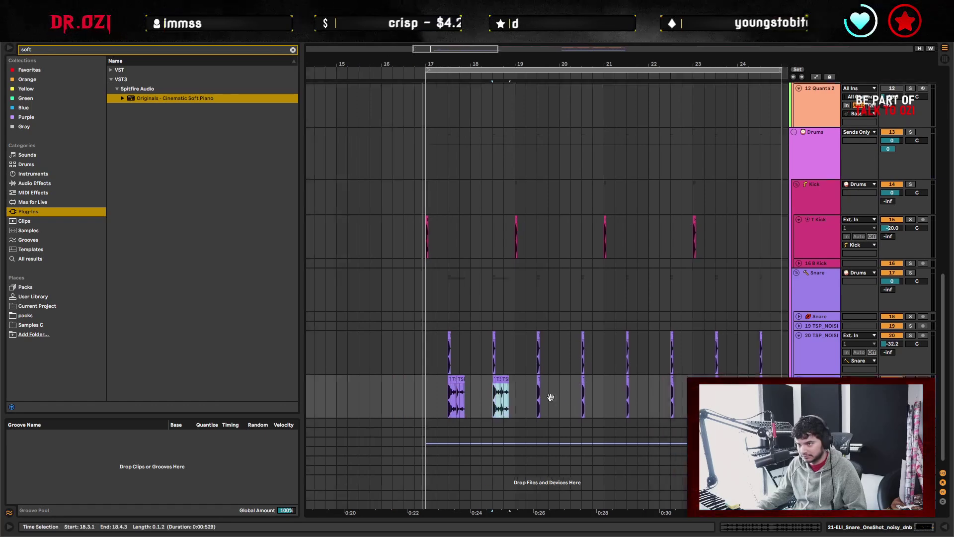
pyautogui.moveTo(579, 400); pyautogui.dragTo(507, 399)
pyautogui.hotkey('ctrl', 'd')
pyautogui.click(529, 395)
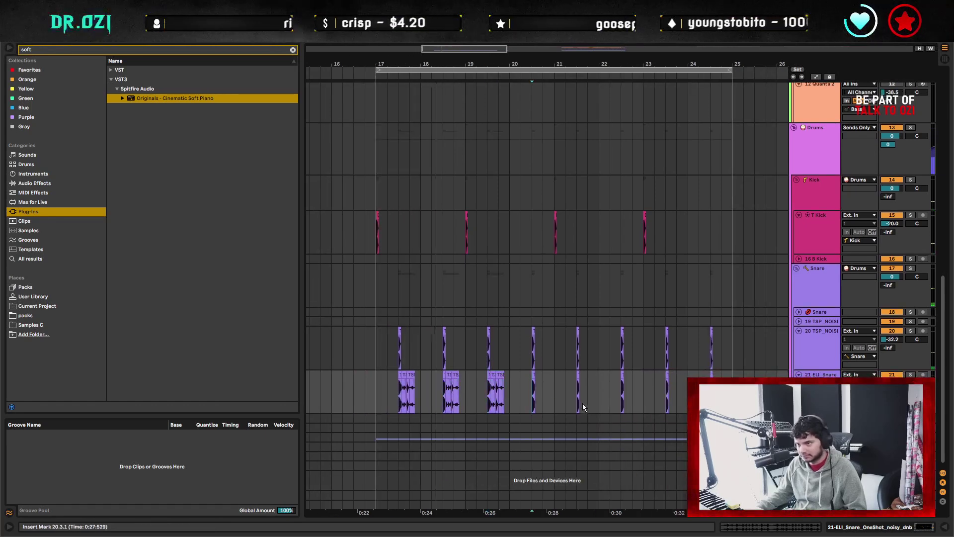
pyautogui.hotkey('ctrl', 'v')
pyautogui.hotkey('ctrl', 'd')
pyautogui.hotkey('ctrl', 'd')
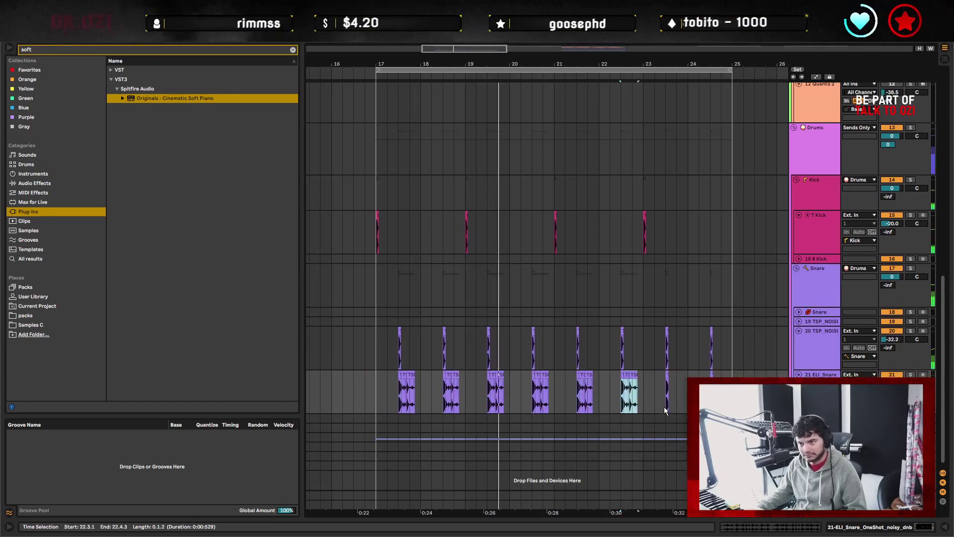
pyautogui.hotkey('ctrl', 'd')
pyautogui.hotkey('ctrl', 'd')
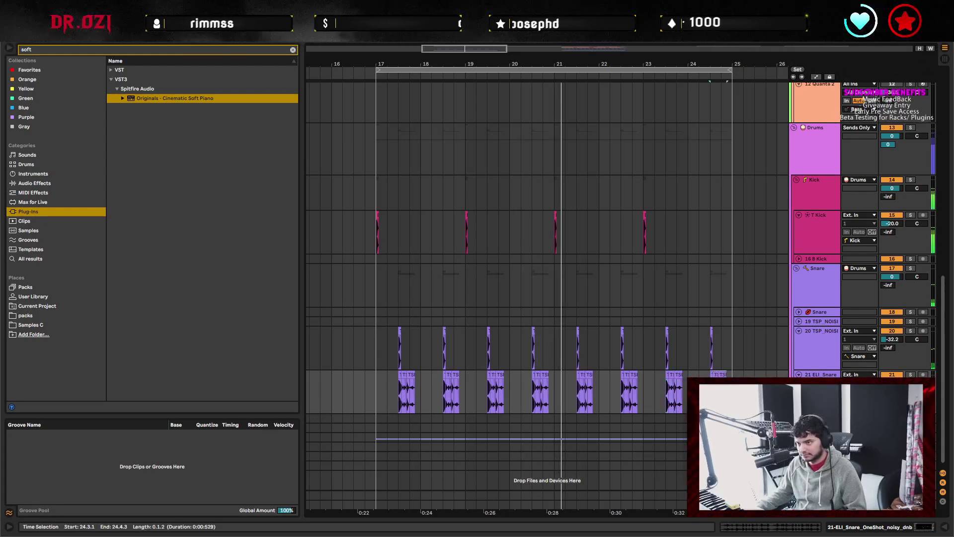
# Play from bar 17 and duplicate the last break slice of bar 17 three times, filling the ELI_Snare track up to 18.2.4.
pyautogui.click(612, 396)
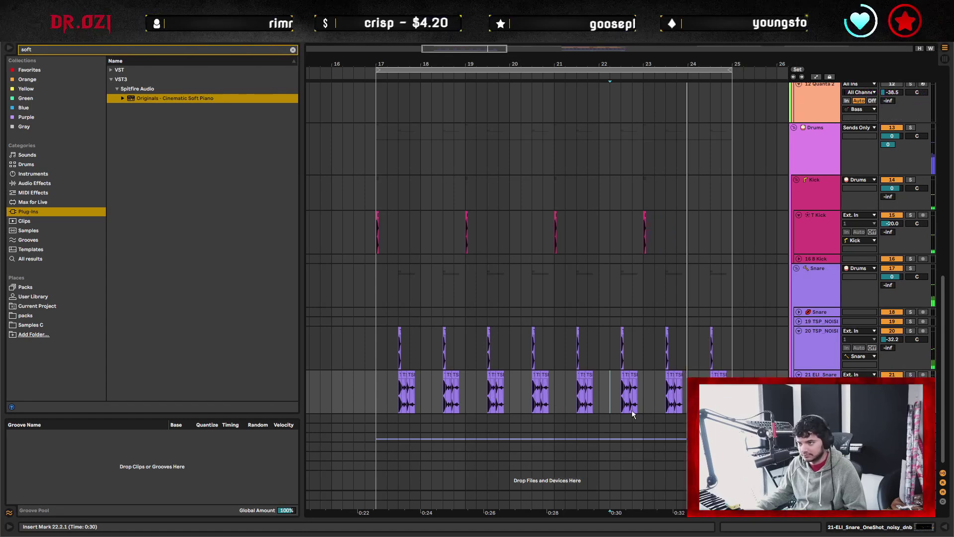
pyautogui.click(371, 389)
pyautogui.press('+')
pyautogui.press('+')
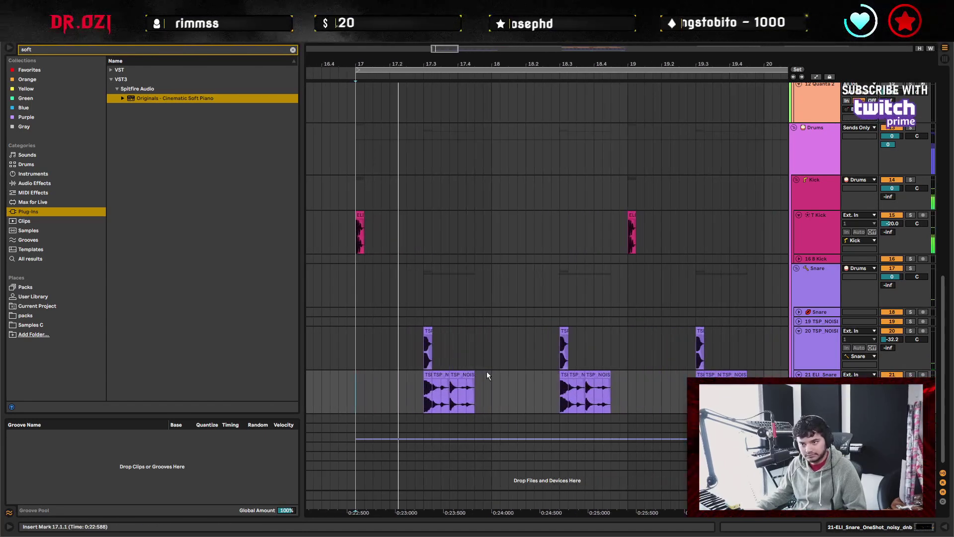
pyautogui.click(462, 393)
pyautogui.hotkey('ctrl', 'd')
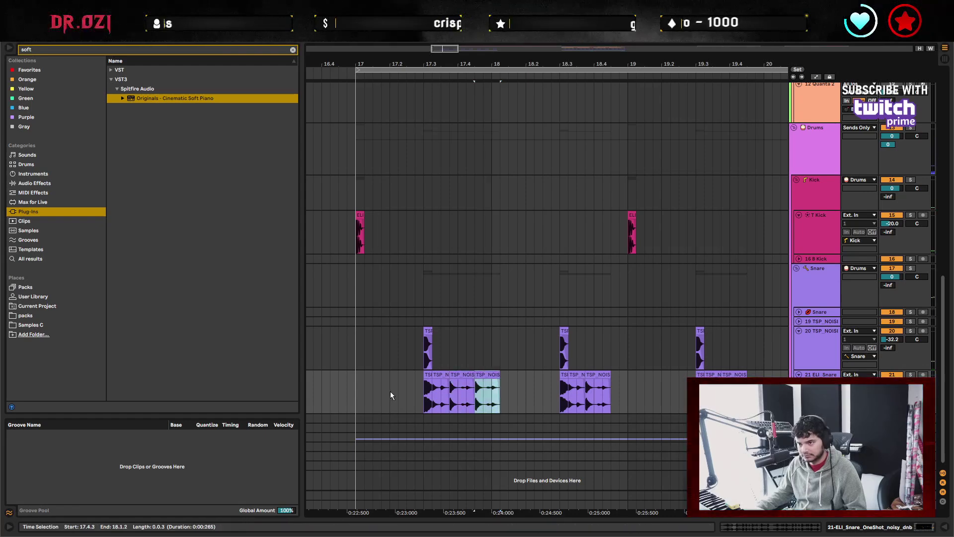
pyautogui.click(478, 375)
pyautogui.hotkey('ctrl', 'd')
pyautogui.hotkey('ctrl', 'd')
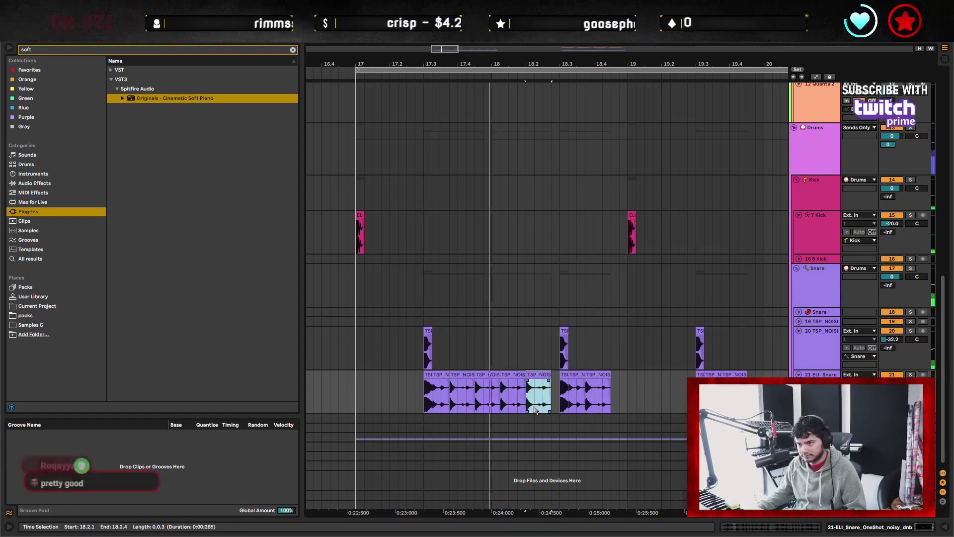
# Extend the first break clip at 17.3.1 over the following slices until it ends at 18.3.1, auditioning it from bar 17.
pyautogui.click(430, 385)
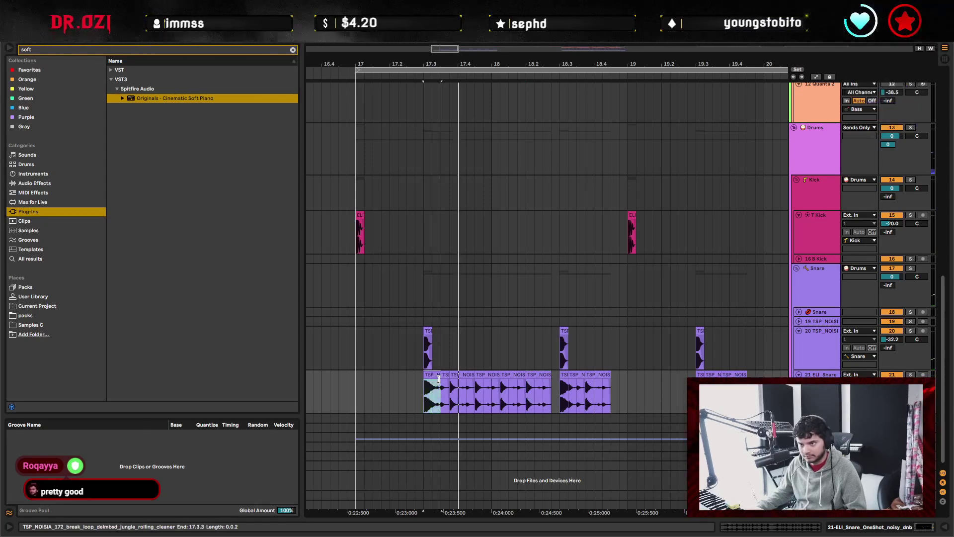
pyautogui.moveTo(437, 376); pyautogui.dragTo(548, 381)
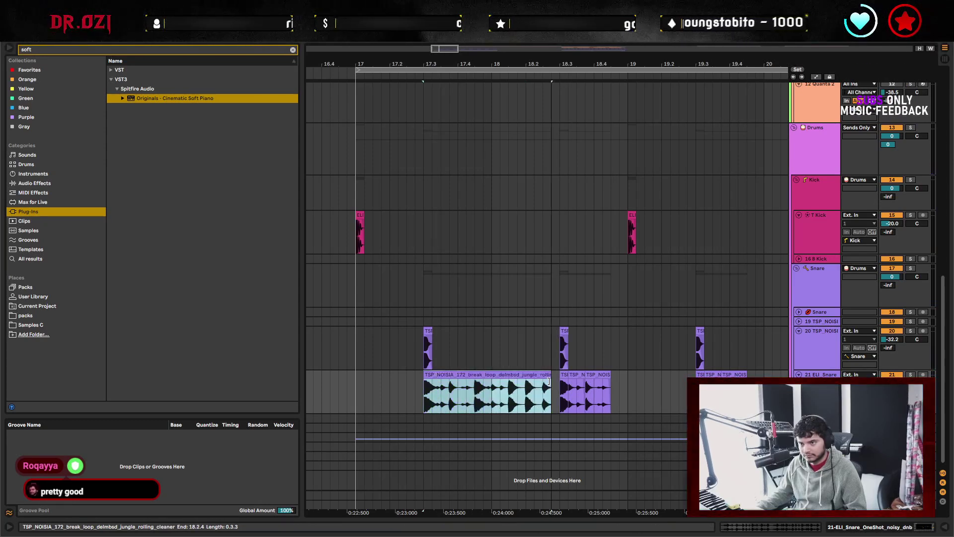
pyautogui.click(355, 391)
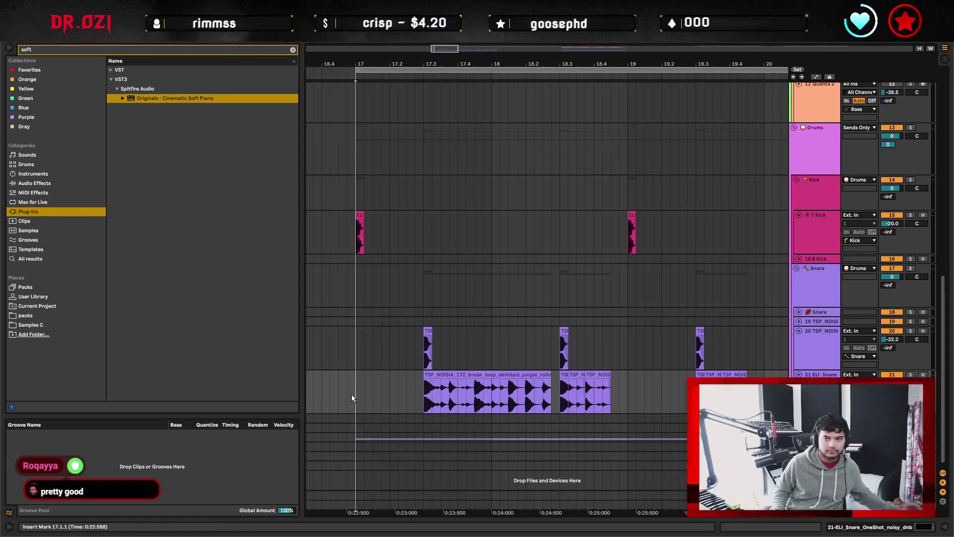
pyautogui.press('space')
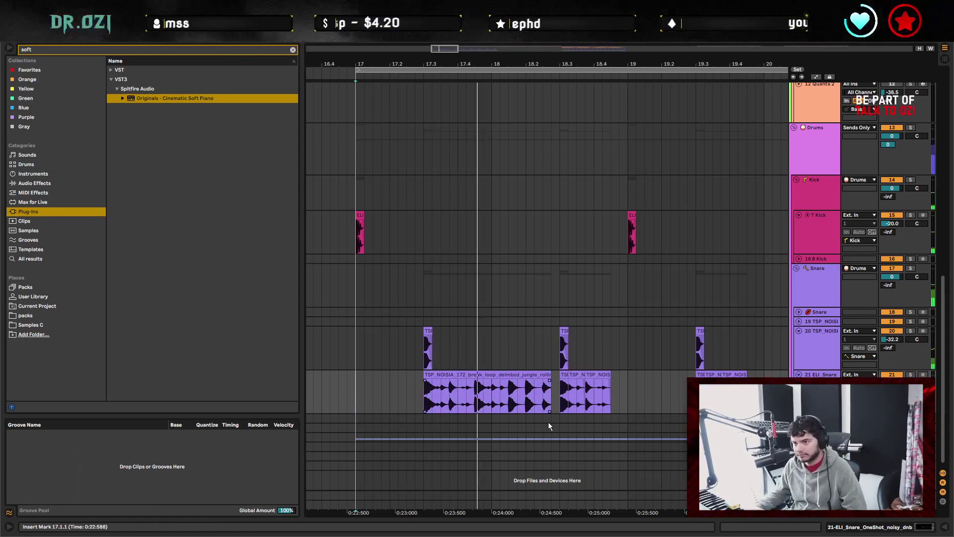
pyautogui.moveTo(551, 376); pyautogui.dragTo(557, 374)
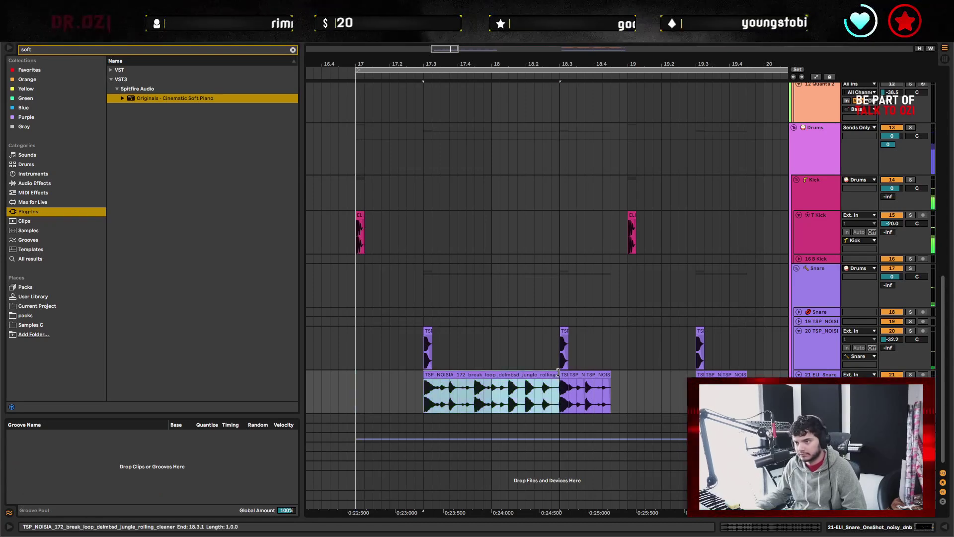
# Split the extended break clip at 17.3.4 and shift its trimmed tail back to the split so it ends at 18.2.2.
pyautogui.click(459, 407)
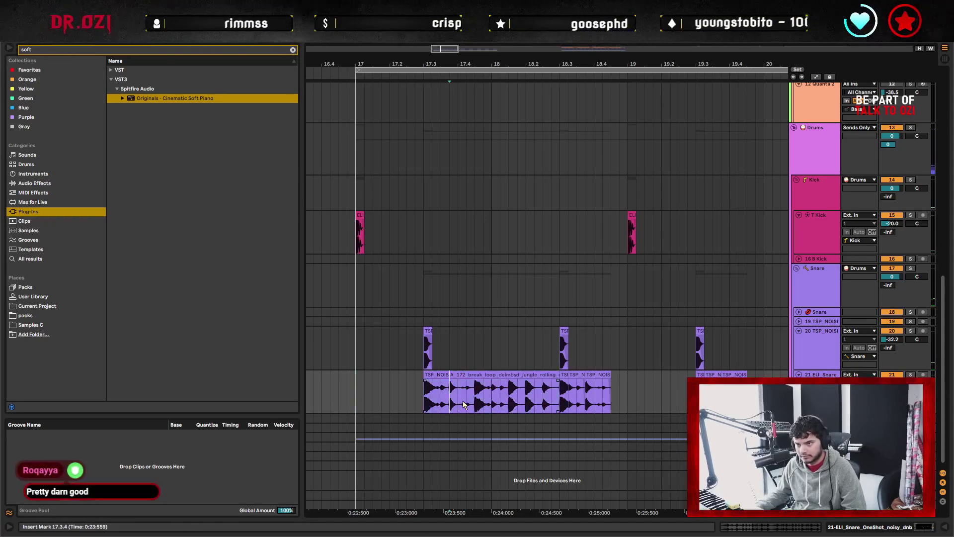
pyautogui.hotkey('ctrl', 'z')
pyautogui.hotkey('ctrl', 'z')
pyautogui.hotkey('ctrl', 'z')
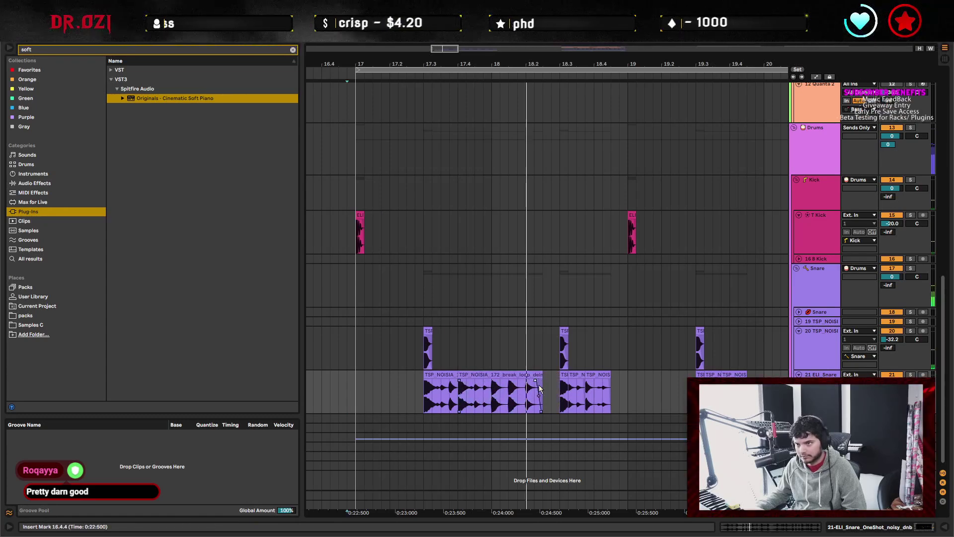
pyautogui.hotkey('ctrl', 'z')
pyautogui.click(381, 387)
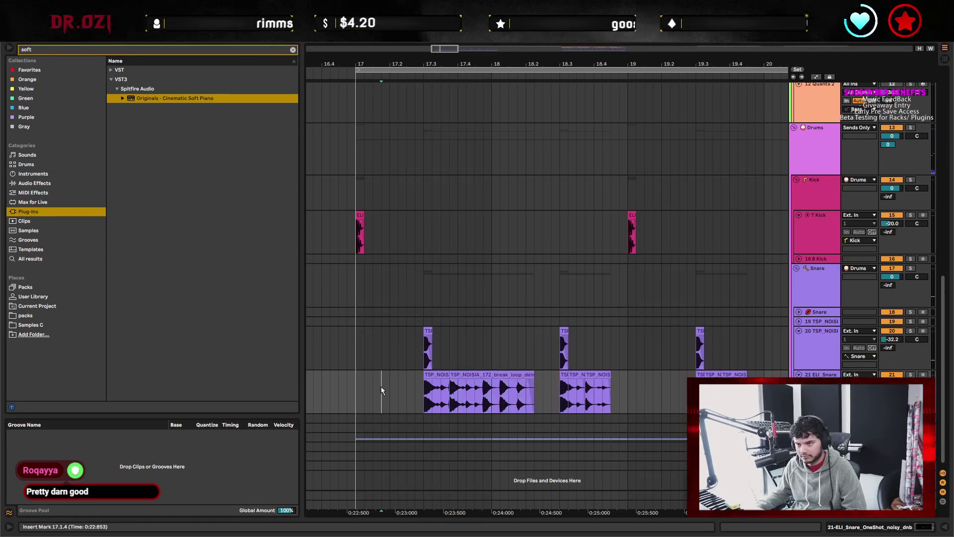
pyautogui.press('space')
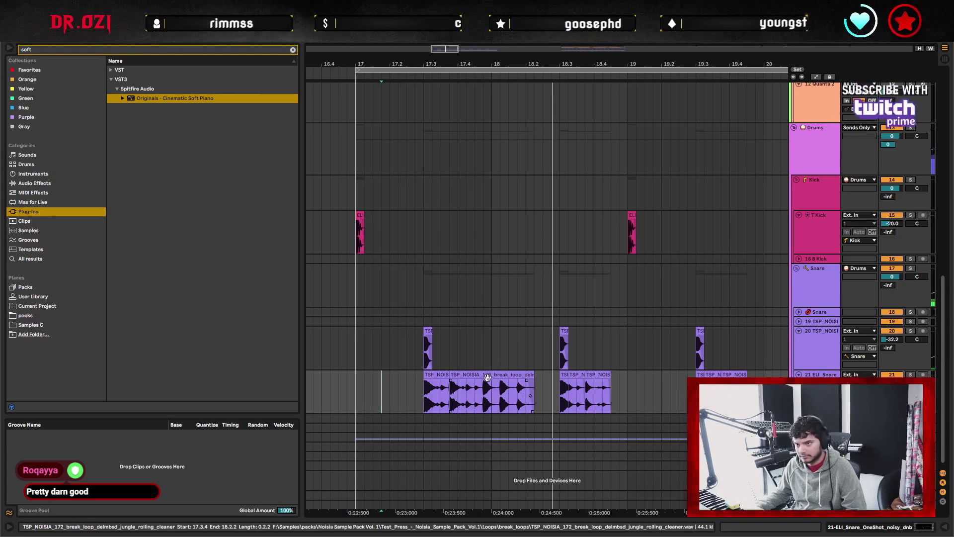
# Trim more off the break tail's start and shift it back to 17.3.4 so it ends at 18.1.4, playing each version.
pyautogui.press('space')
pyautogui.hotkey('ctrl', 'z')
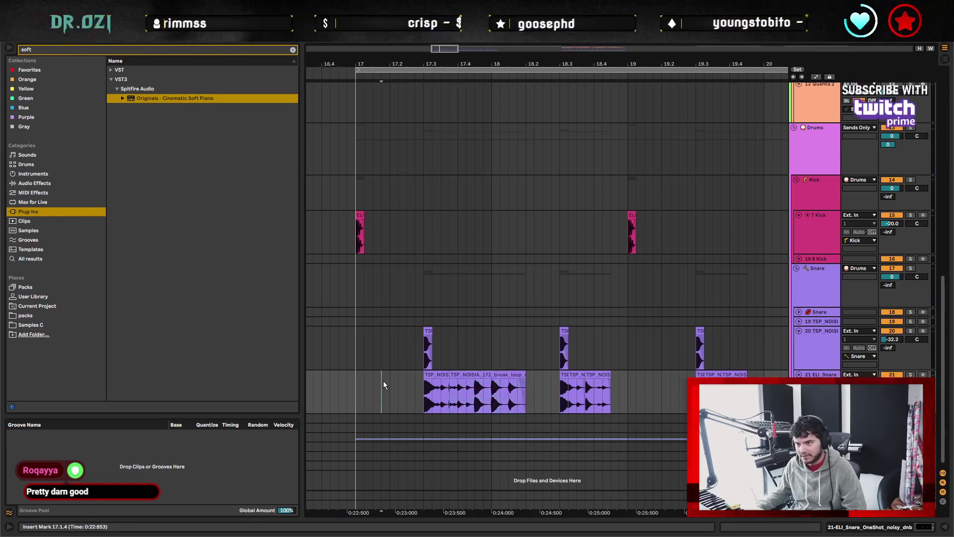
pyautogui.click(357, 386)
pyautogui.press('space')
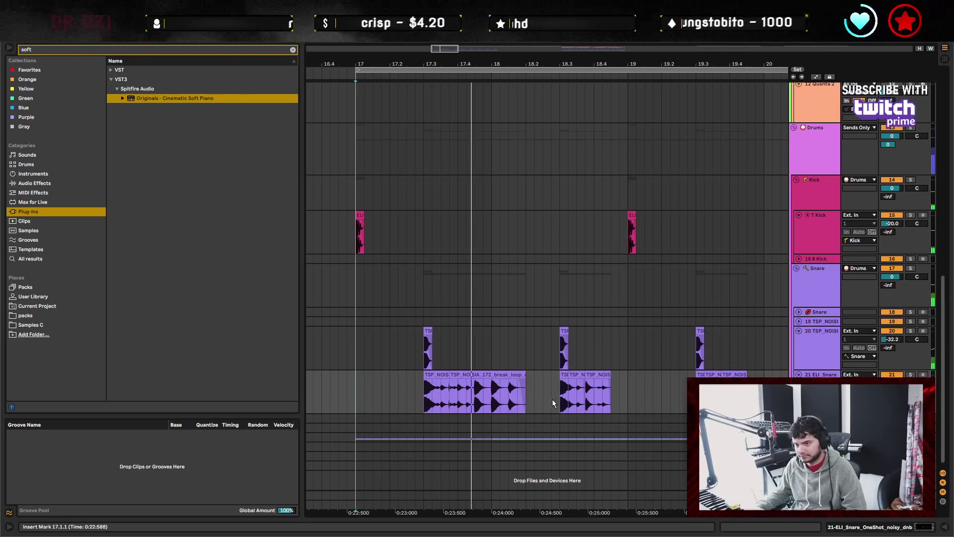
pyautogui.press('space')
pyautogui.moveTo(518, 393); pyautogui.dragTo(449, 392)
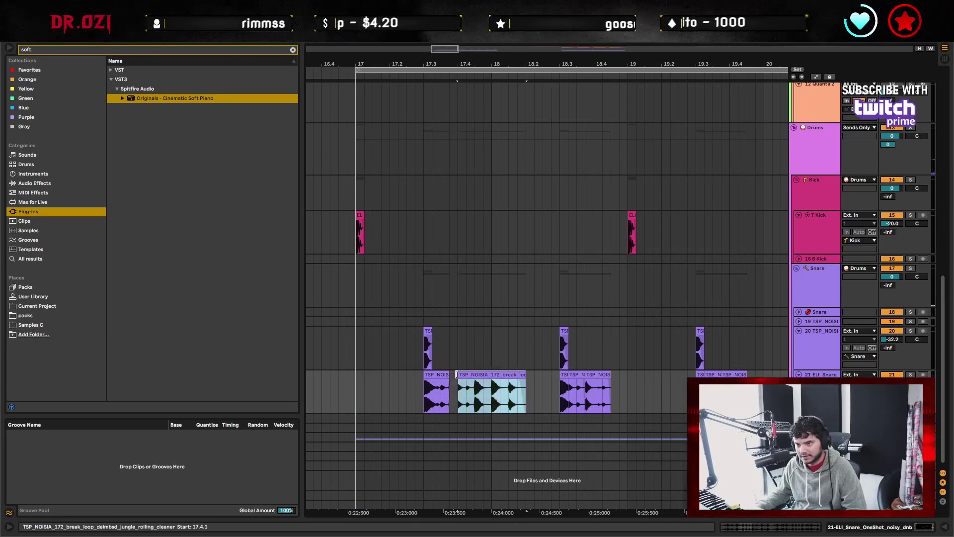
pyautogui.hotkey('ctrl', 'z')
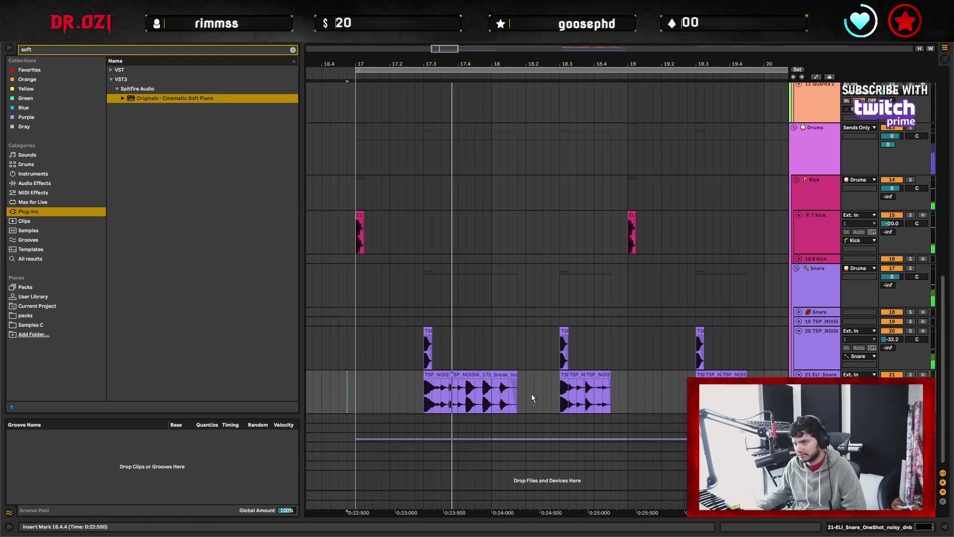
pyautogui.press('space')
pyautogui.press('space')
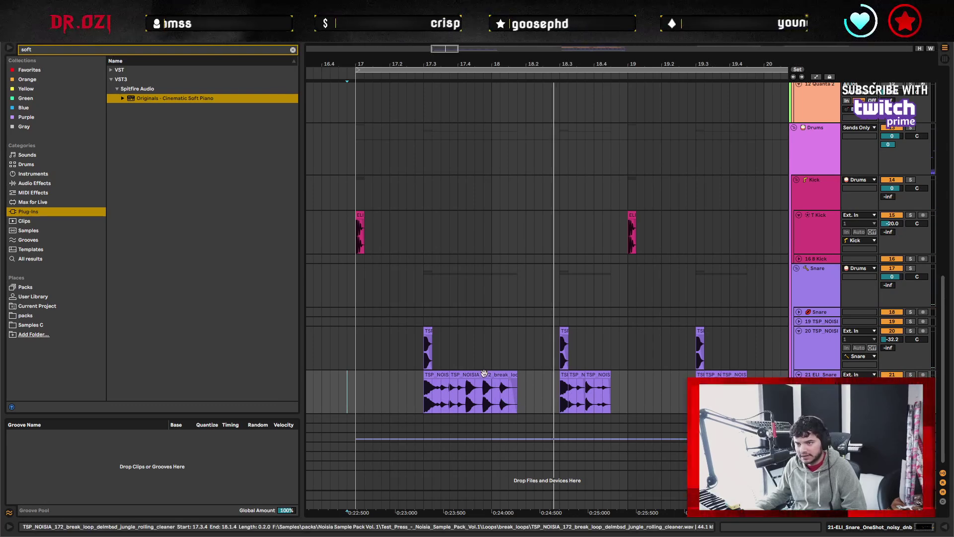
# Open the break clip at 17.3.4 and try its sample start at 2.2.1 and at 2.1.3, auditioning the result.
pyautogui.doubleClick(486, 373)
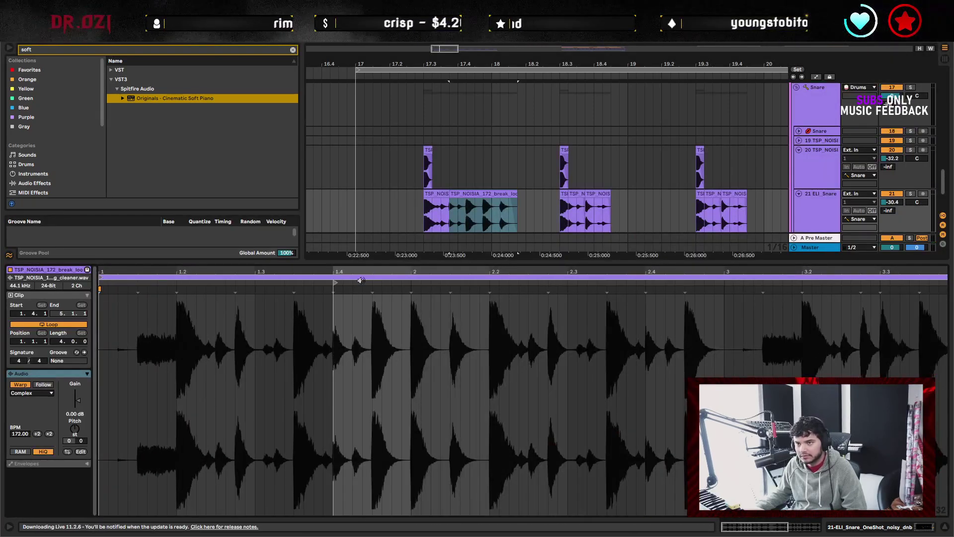
pyautogui.moveTo(337, 282); pyautogui.dragTo(495, 282)
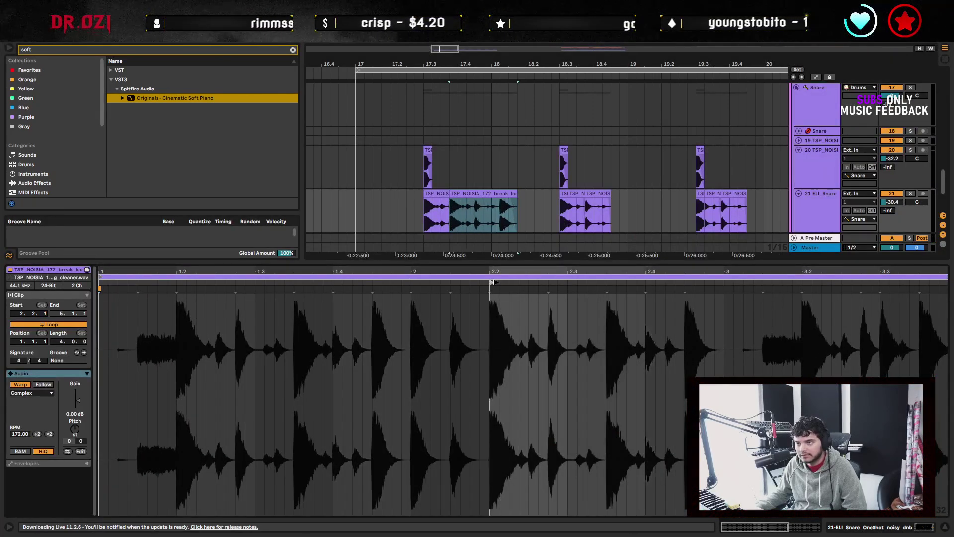
pyautogui.click(407, 209)
pyautogui.press('space')
pyautogui.click(494, 203)
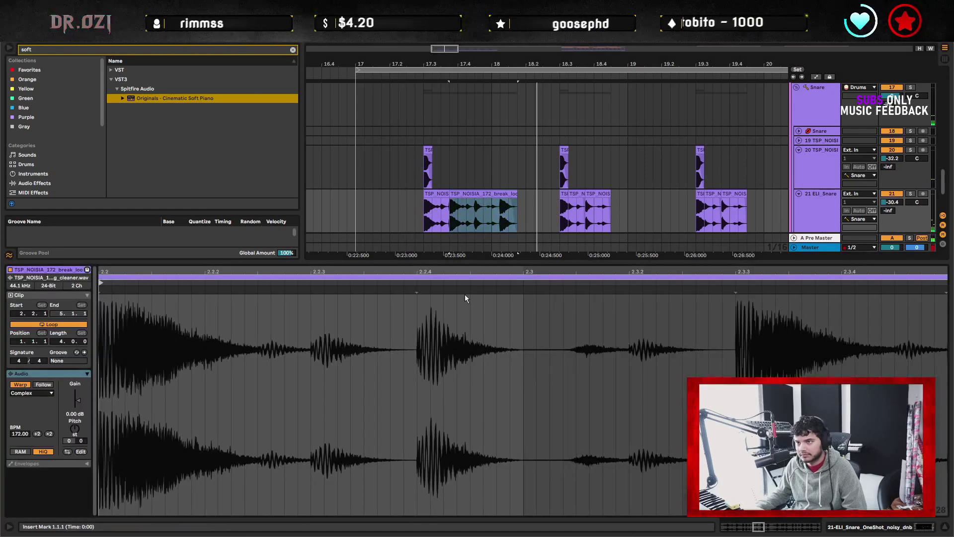
pyautogui.click(390, 208)
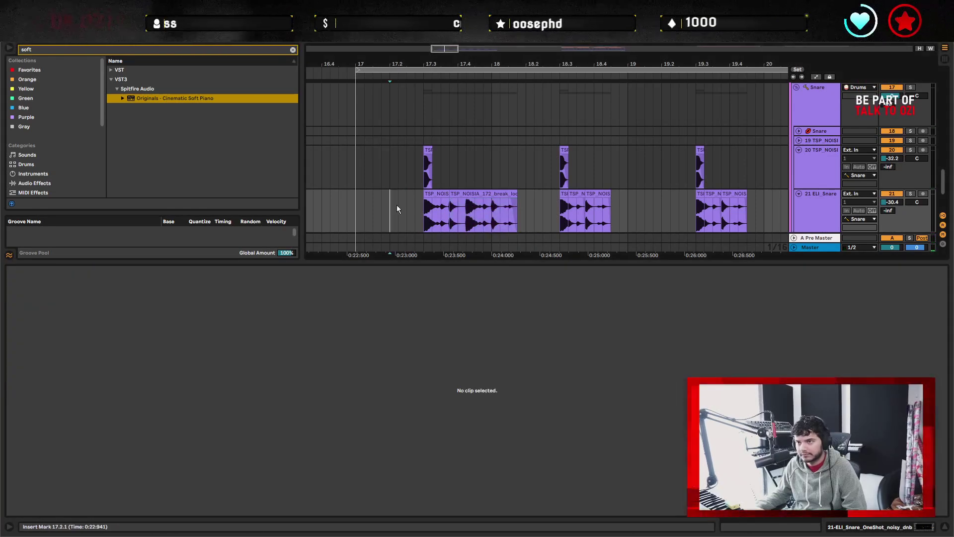
# Set the sample start of the break clip at 17.3.4 to 2.2.4 and play it from just before bar 17.
pyautogui.click(480, 232)
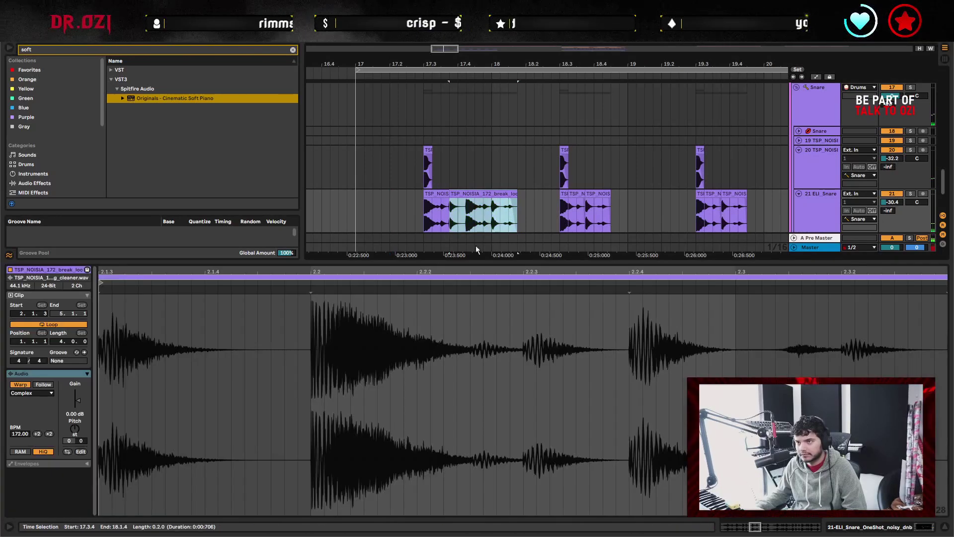
pyautogui.scroll(-2, 298, 288)
pyautogui.click(273, 283)
pyautogui.moveTo(277, 282)
pyautogui.mouseDown()
pyautogui.moveTo(134, 290)
pyautogui.moveTo(648, 298)
pyautogui.moveTo(657, 311)
pyautogui.mouseUp()
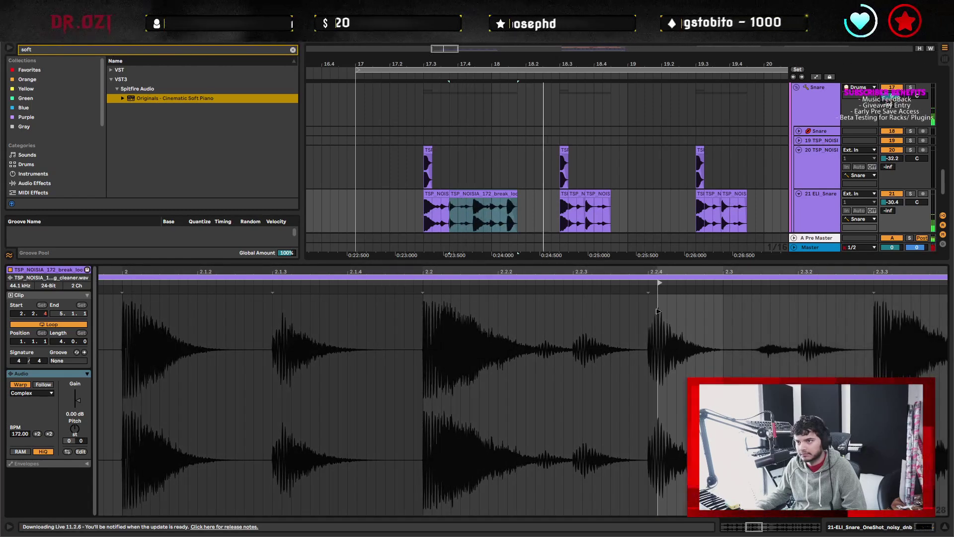
pyautogui.click(347, 197)
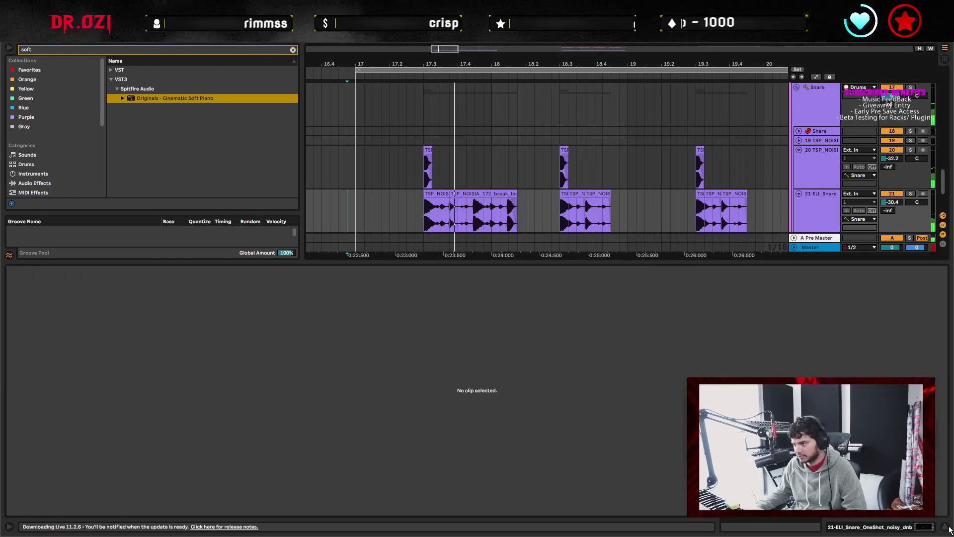
# Extend the break clip at 17.3.4 so it ends at 18.3.1, and play the pattern from bar 17.
pyautogui.click(945, 527)
pyautogui.click(512, 373)
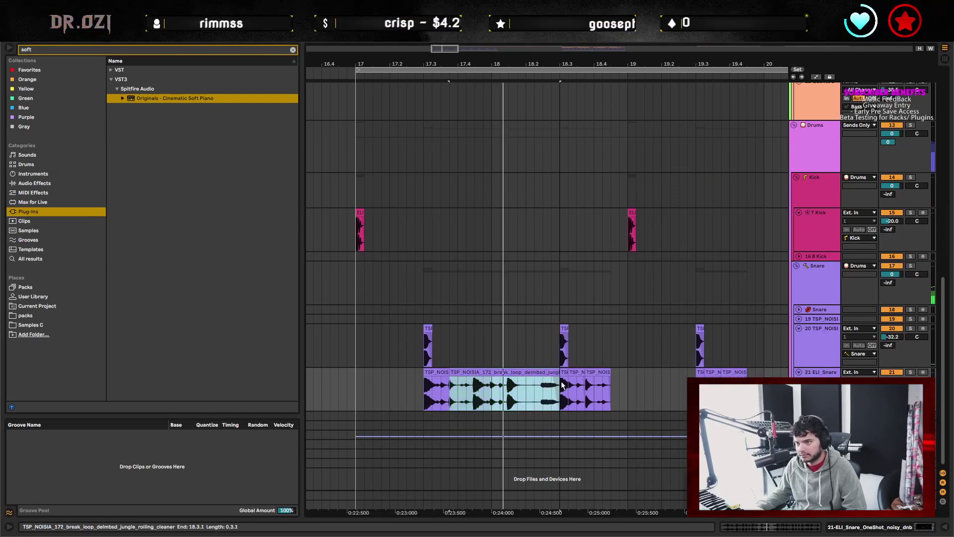
pyautogui.click(356, 390)
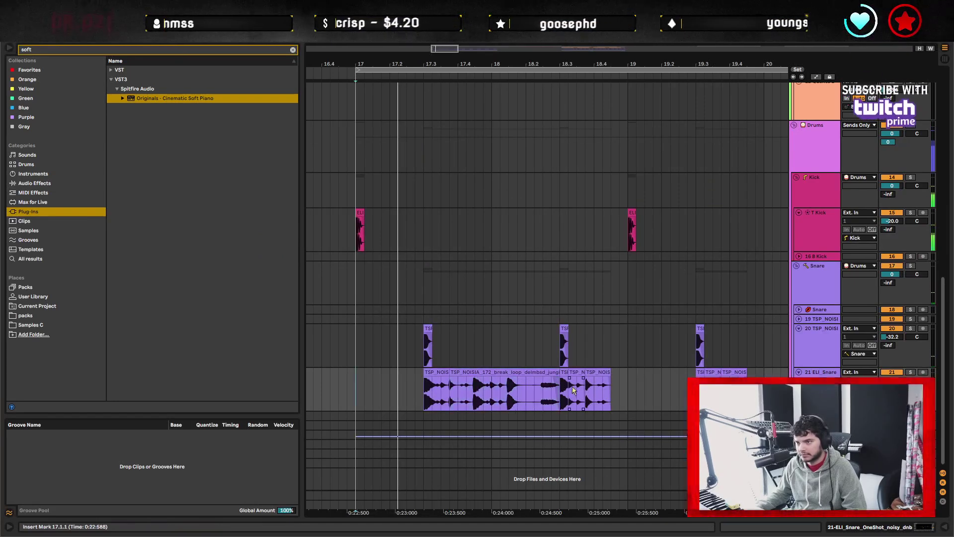
pyautogui.hscroll(3, 547, 397)
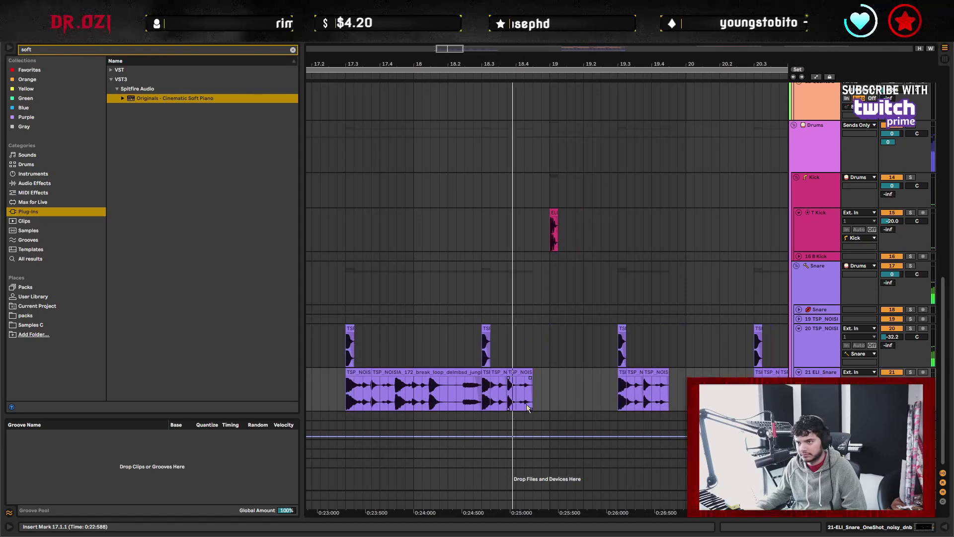
# Clear the remaining break clips after bar 19 and duplicate the two-bar break pattern from bar 17 three times to fill through bar 25.
pyautogui.press('-')
pyautogui.click(426, 187)
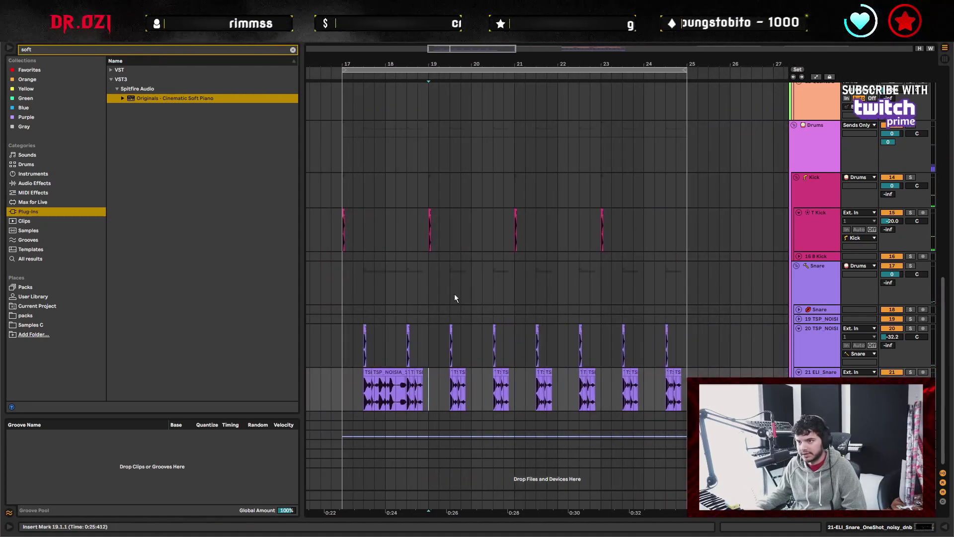
pyautogui.moveTo(433, 391); pyautogui.dragTo(333, 391)
pyautogui.press('Delete')
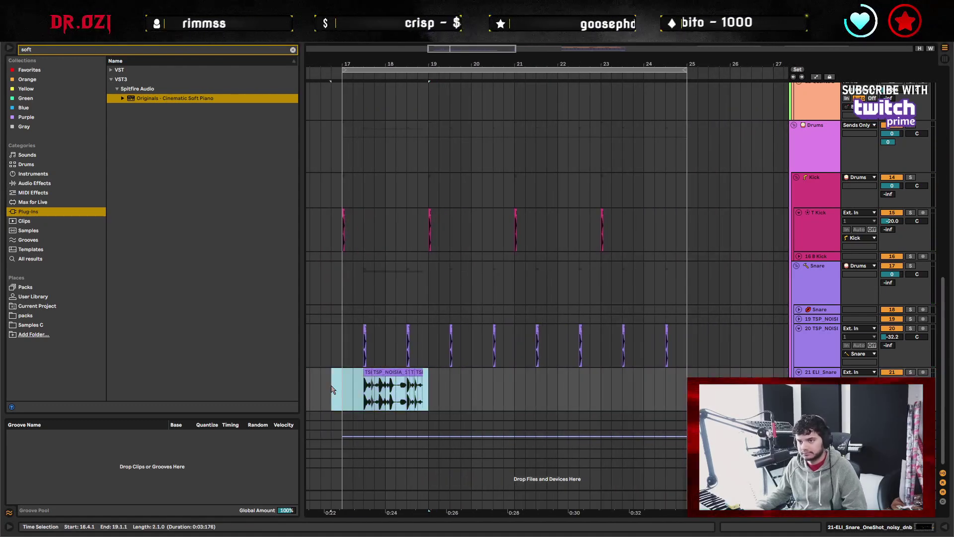
pyautogui.hotkey('ctrl', 'd')
pyautogui.hotkey('ctrl', 'd')
pyautogui.hotkey('ctrl', 'd')
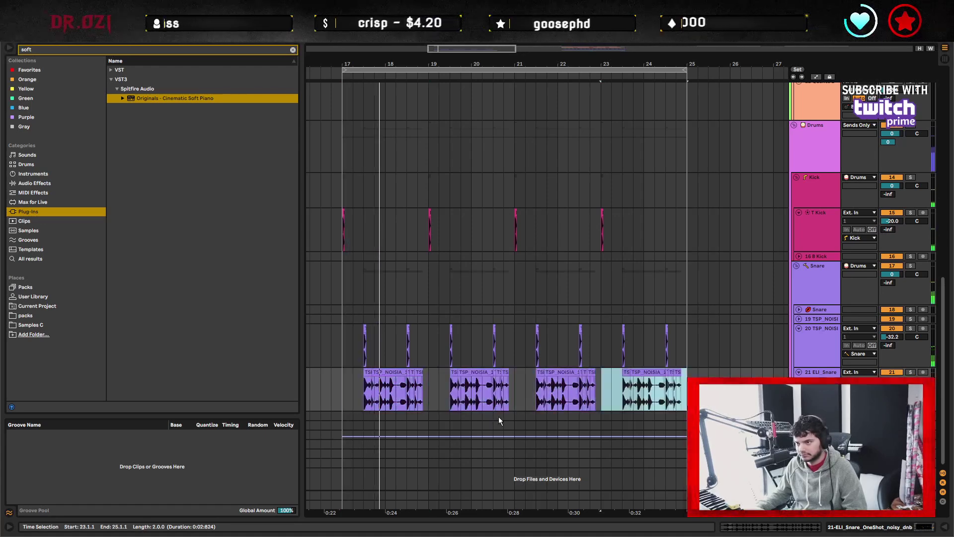
pyautogui.press('space')
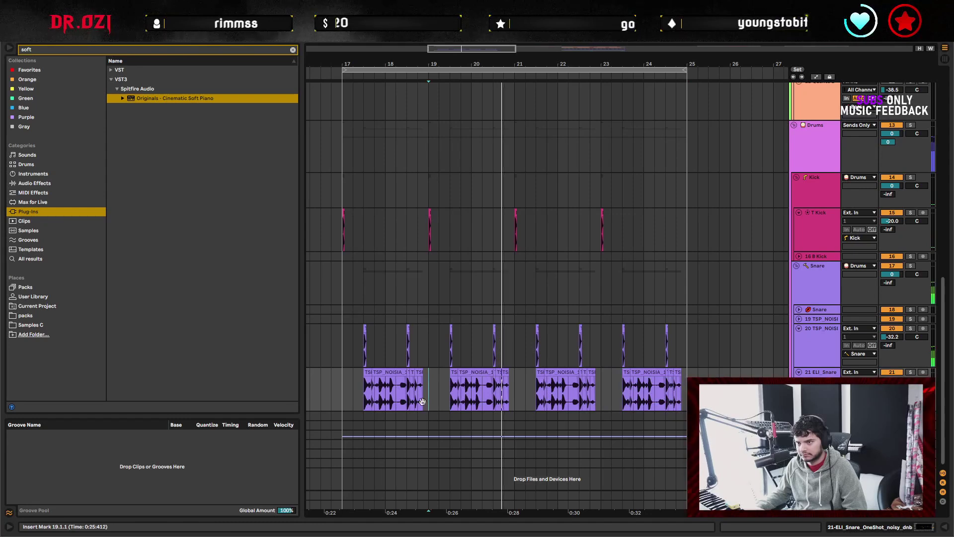
pyautogui.hscroll(-3, 421, 401)
pyautogui.doubleClick(462, 392)
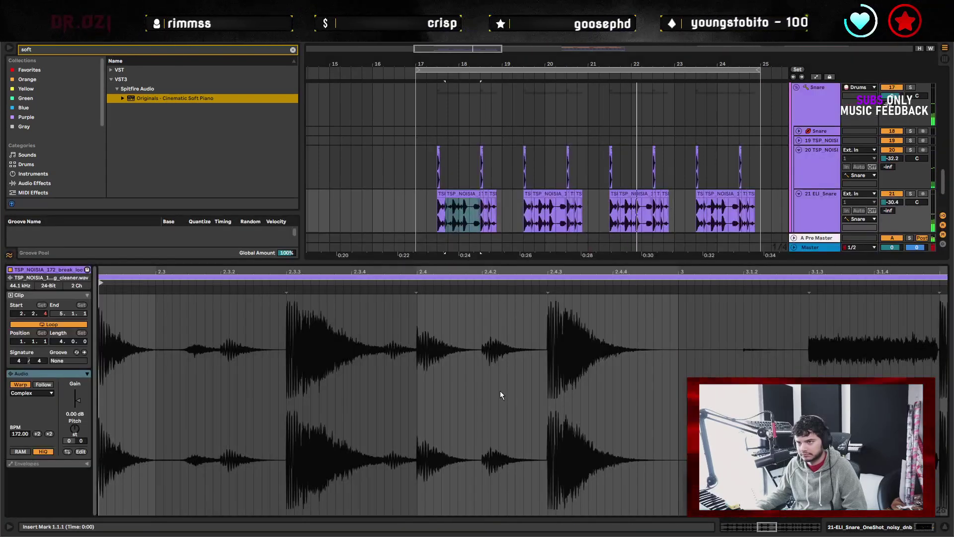
pyautogui.click(945, 528)
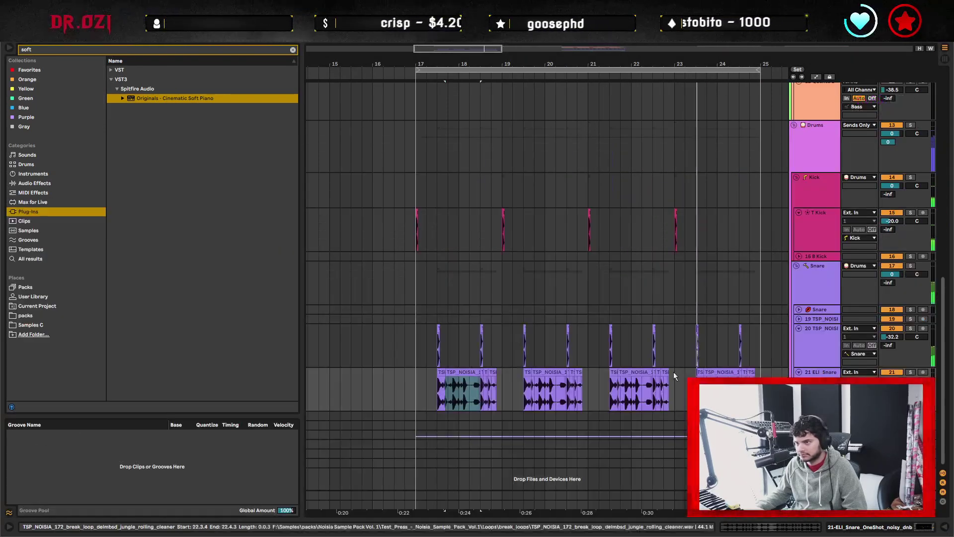
# Copy bars 17 to 25 of the Cinematic Soft Piano clip onto the Operator track at 17.1.1.
pyautogui.scroll(10, 675, 206)
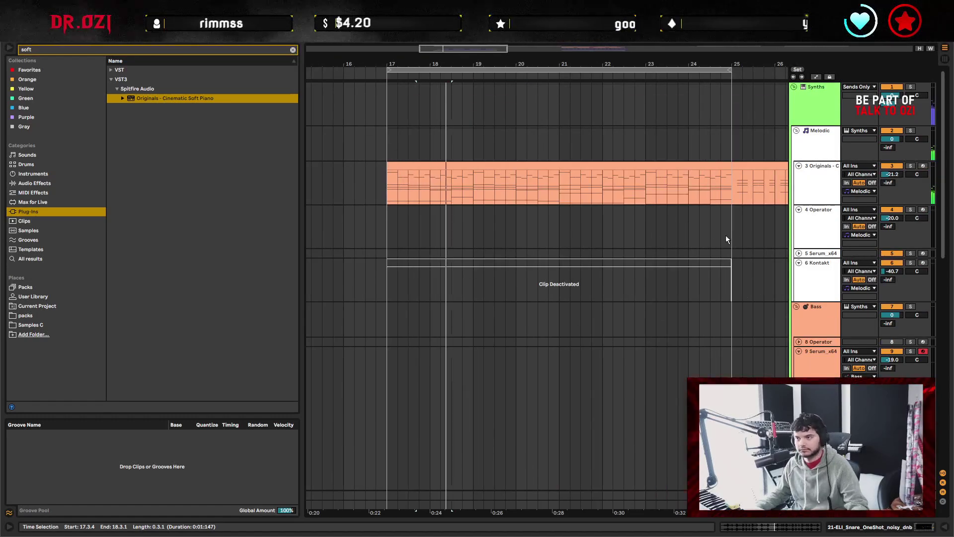
pyautogui.click(618, 162)
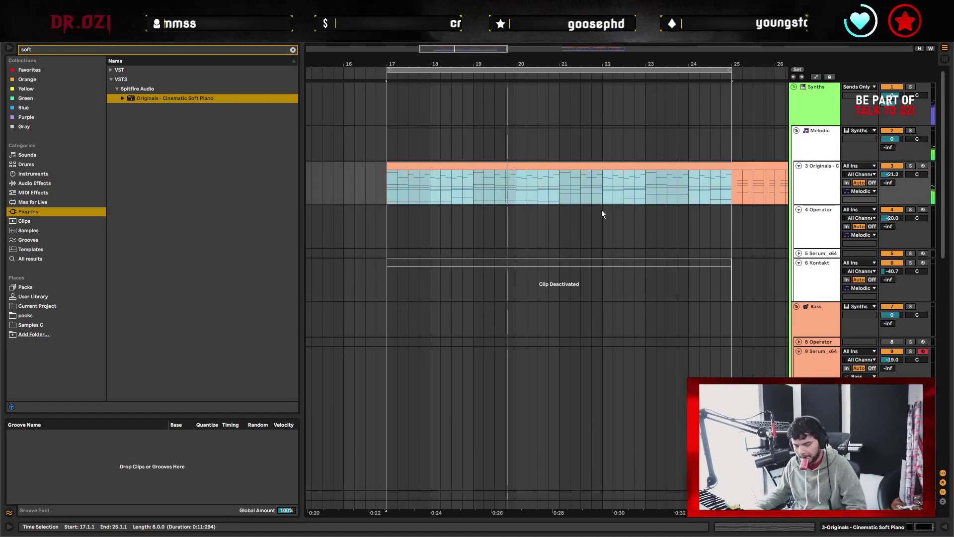
pyautogui.click(398, 229)
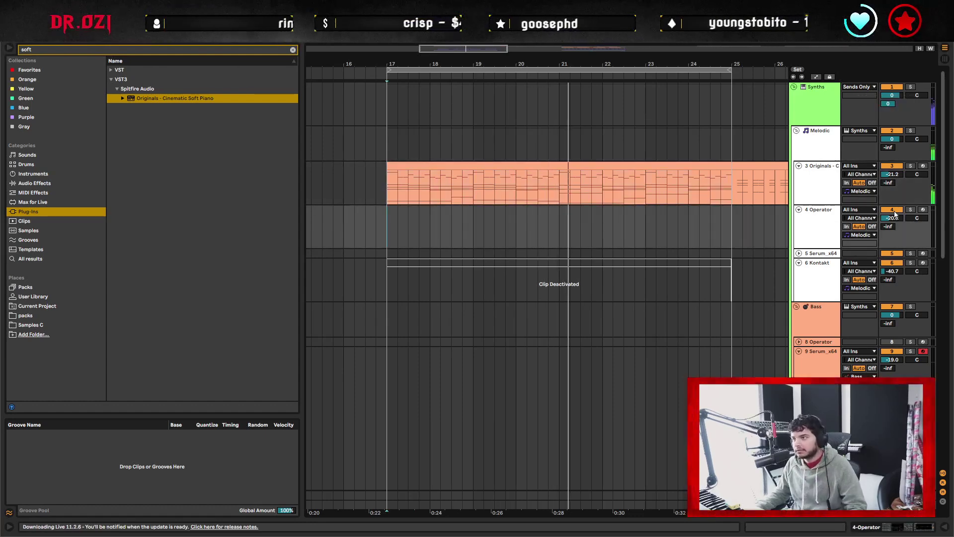
pyautogui.hotkey('ctrl', 'v')
# Delete the melody and chord notes from the Operator clip, keeping only the lowest bass line.
pyautogui.doubleClick(485, 230)
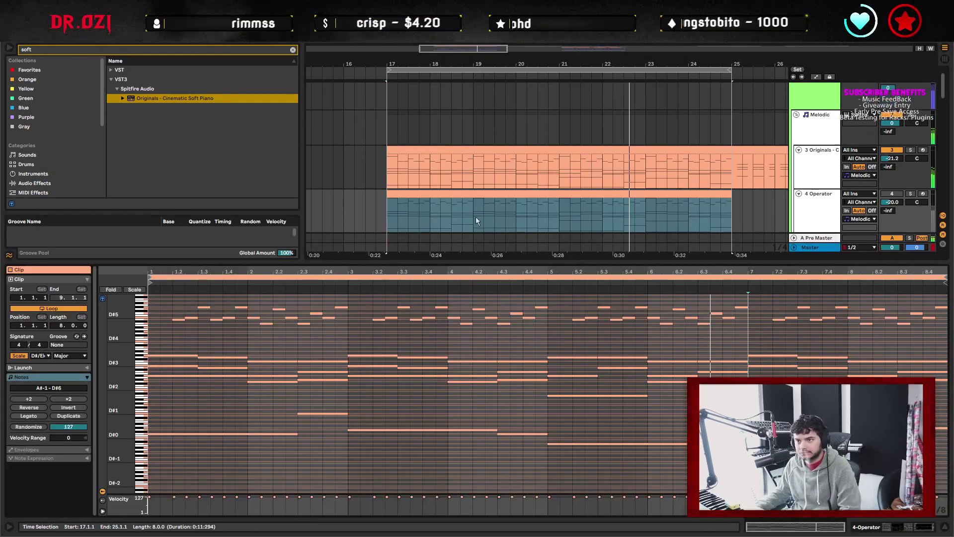
pyautogui.moveTo(178, 330); pyautogui.dragTo(942, 423)
pyautogui.press('Delete')
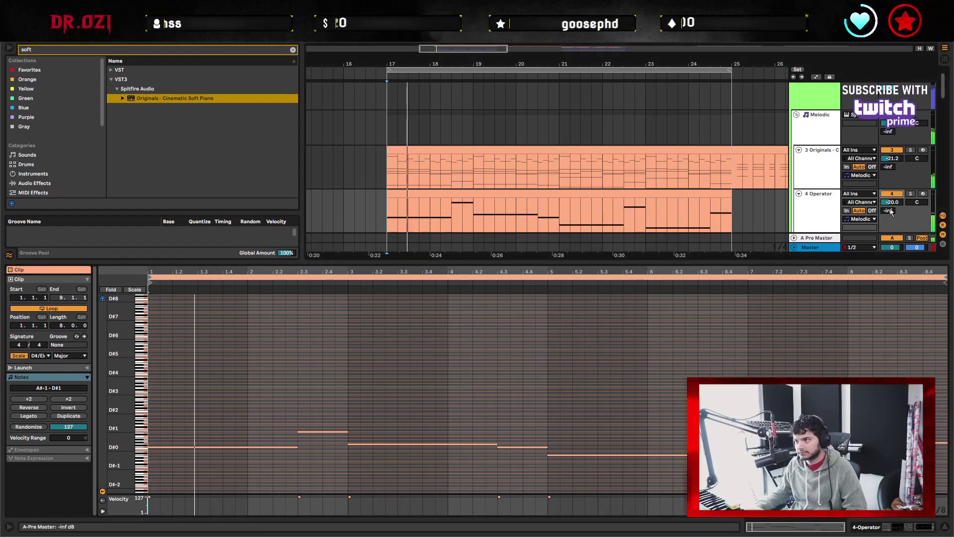
# Set Operator to 1 voice and raise oscillator B's level to -30 dB.
pyautogui.click(834, 207)
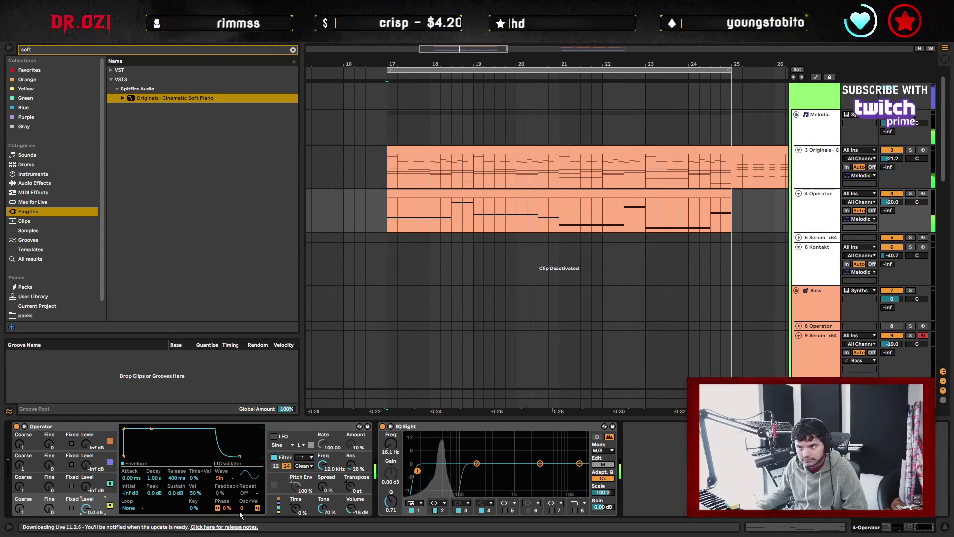
pyautogui.click(285, 510)
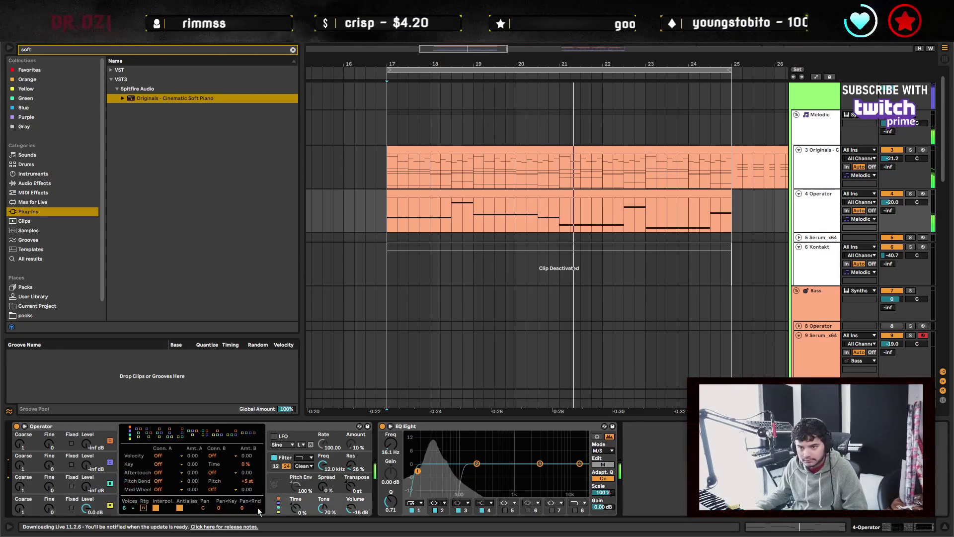
pyautogui.click(128, 507)
pyautogui.click(124, 415)
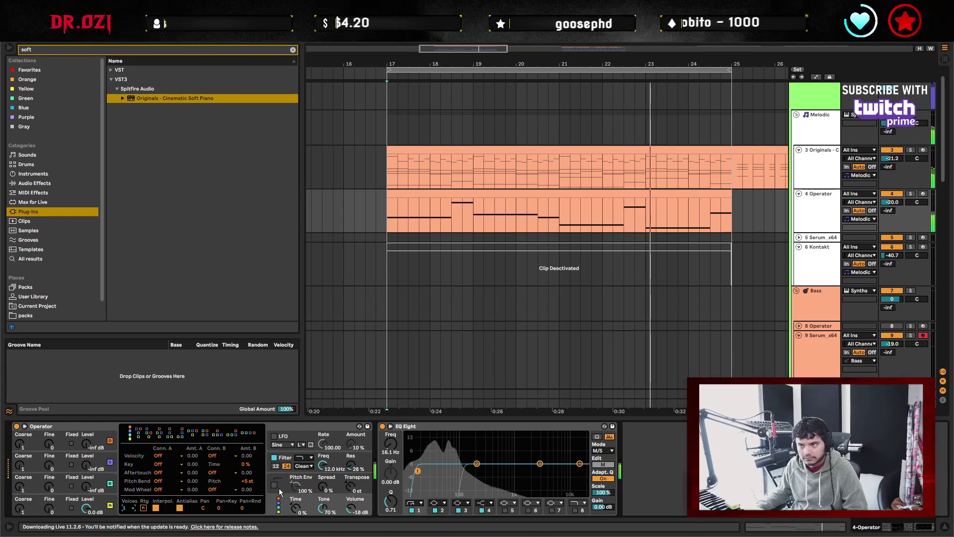
pyautogui.click(110, 485)
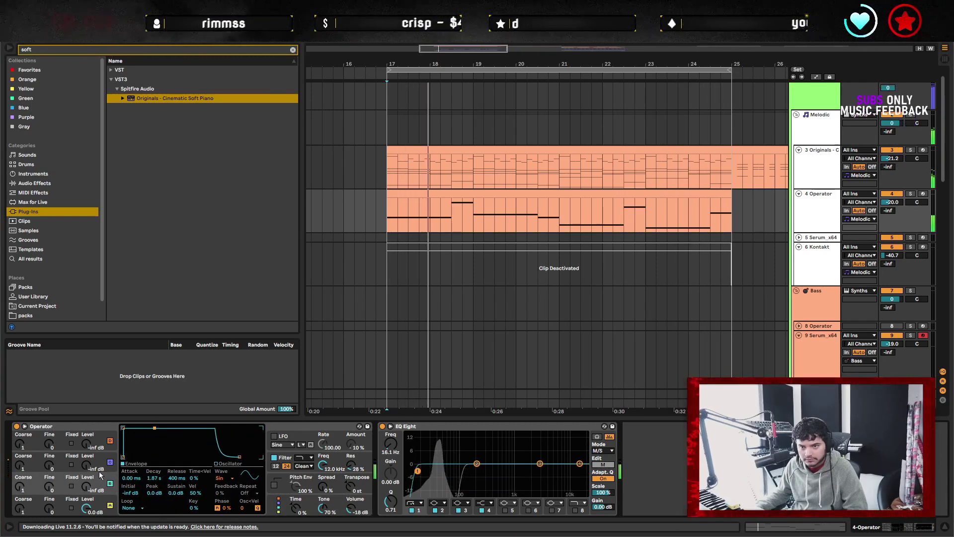
pyautogui.moveTo(95, 490); pyautogui.dragTo(94, 467)
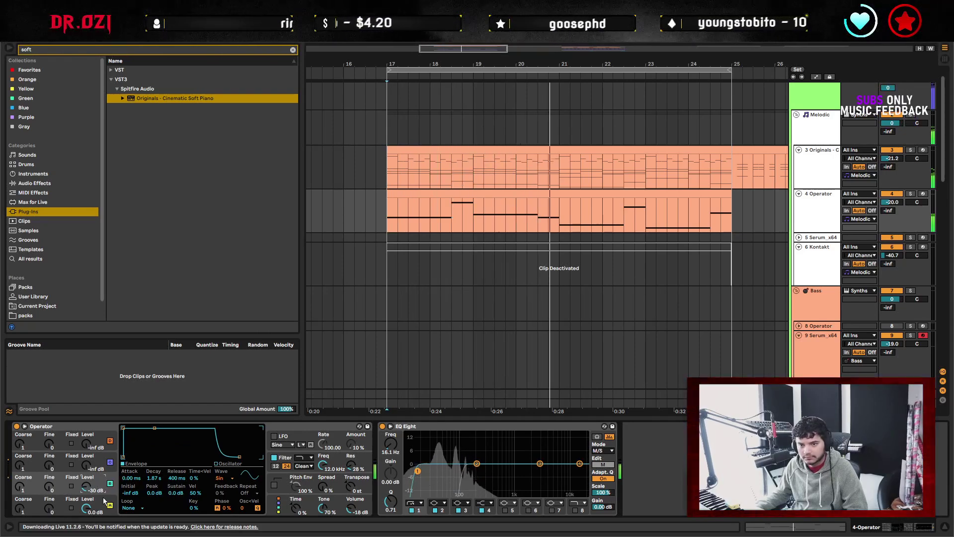
# Draw a MIDI pitch bend envelope in the Operator clip with one-beat drops from maximum to centre starting at bars 1, 5 and 7.
pyautogui.doubleClick(526, 199)
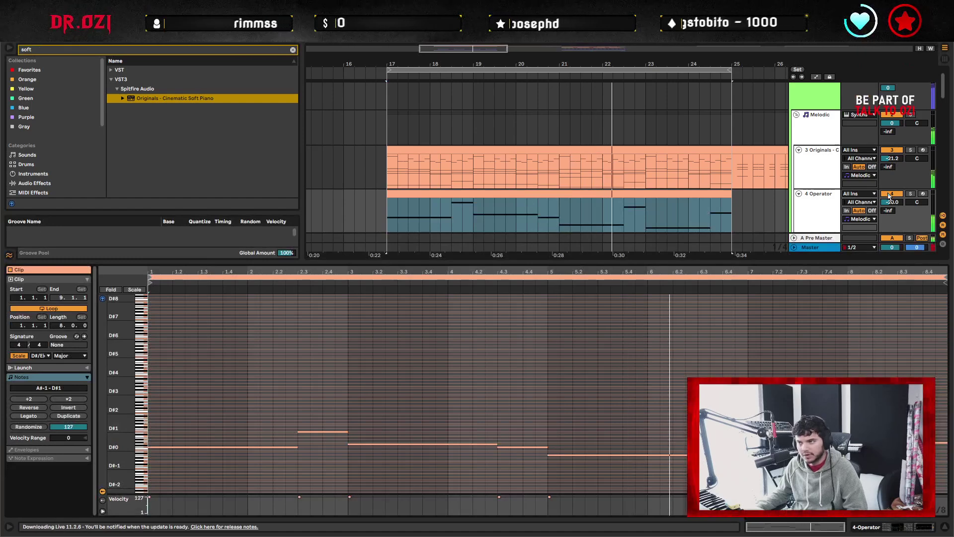
pyautogui.click(805, 209)
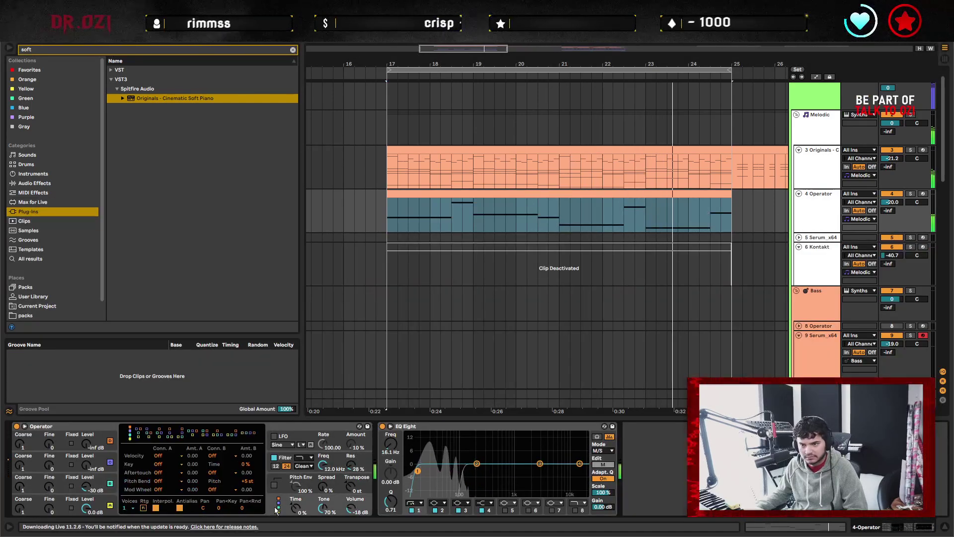
pyautogui.doubleClick(456, 195)
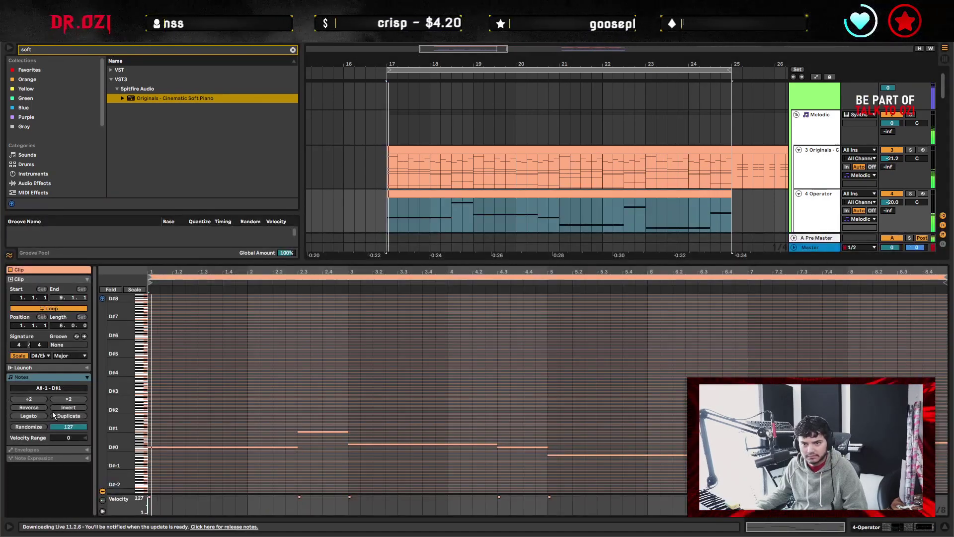
pyautogui.press('space')
pyautogui.click(42, 450)
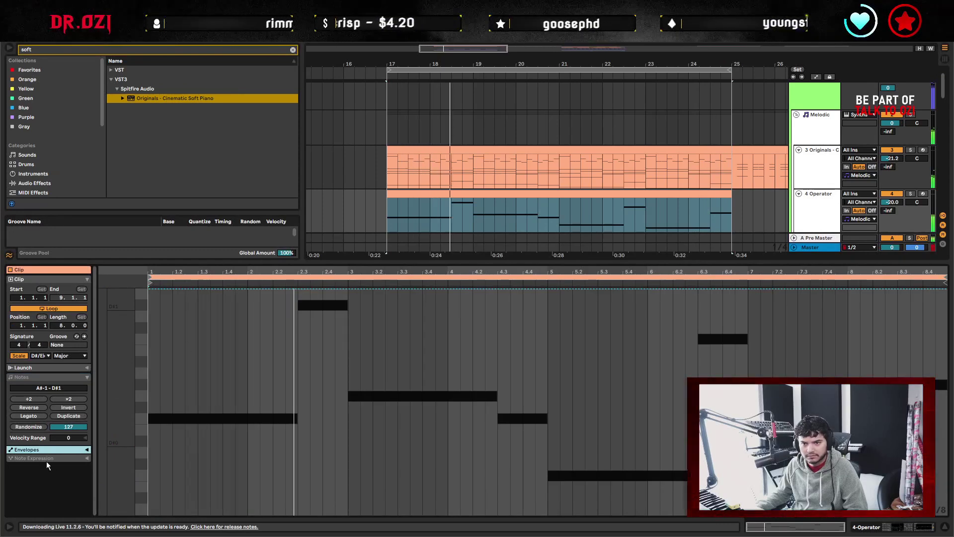
pyautogui.click(88, 450)
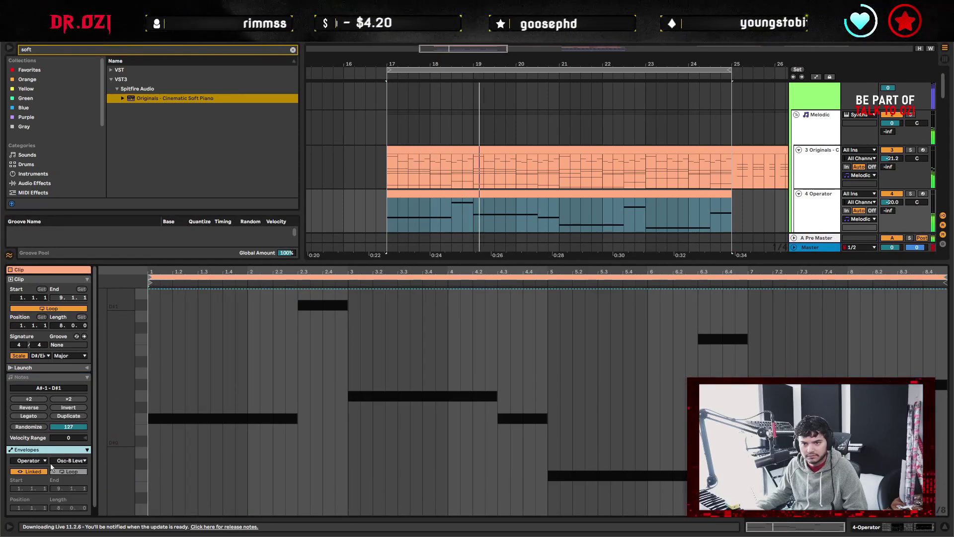
pyautogui.click(273, 343)
# Flatten the pitch bend envelope to centre between 3.1.1 and 5.1.1 and remove the drop at 7.1.1.
pyautogui.moveTo(349, 454); pyautogui.dragTo(548, 447)
pyautogui.press('Delete')
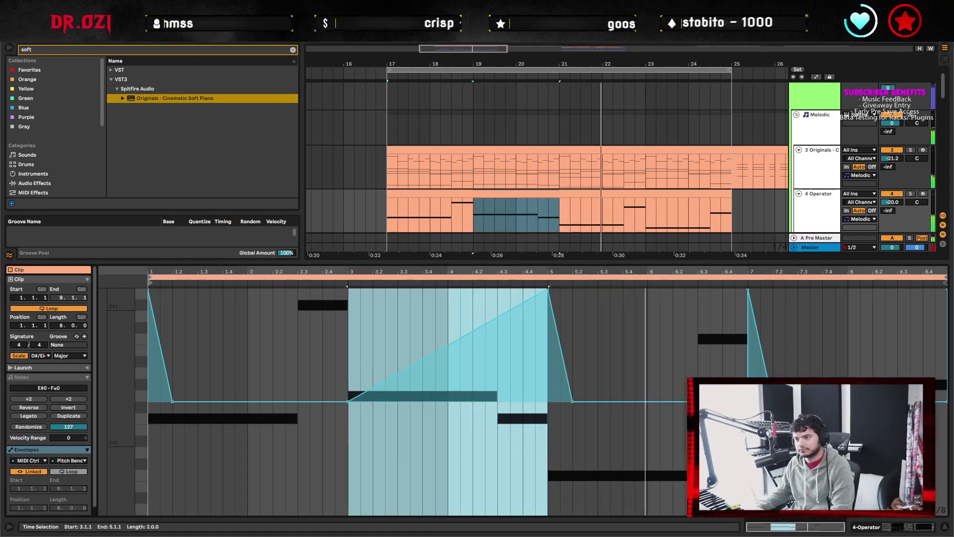
pyautogui.click(508, 484)
pyautogui.click(332, 361)
pyautogui.click(498, 421)
pyautogui.hotkey('ctrl', 'z')
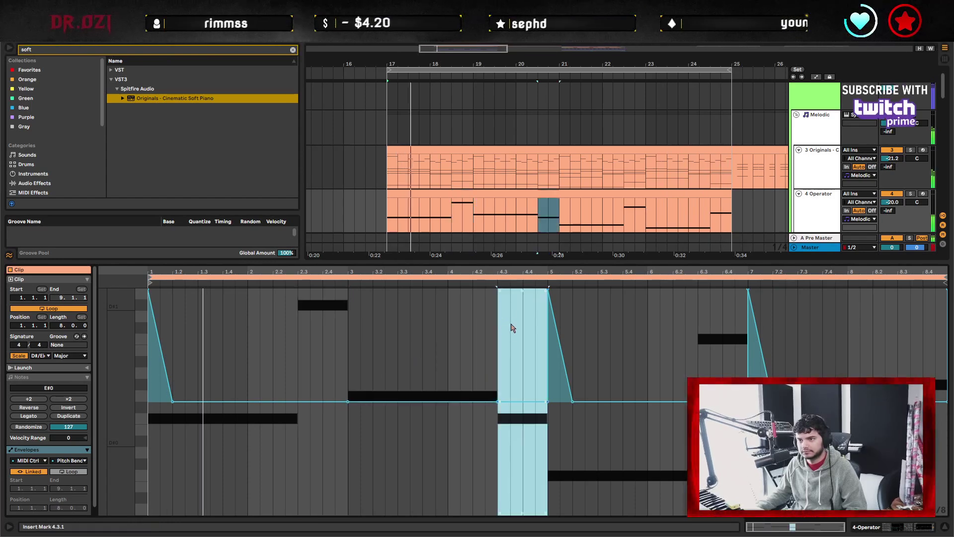
pyautogui.click(599, 458)
pyautogui.moveTo(711, 333); pyautogui.dragTo(863, 333)
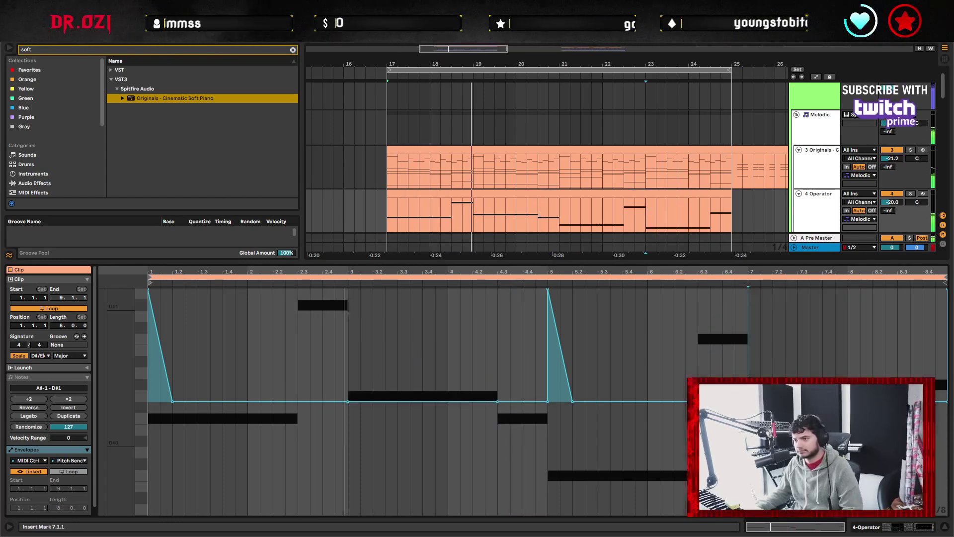
# Set Operator's oscillator B level to -32 dB and shape oscillator A's envelope with a 10.2 s decay and lowered sustain.
pyautogui.click(820, 222)
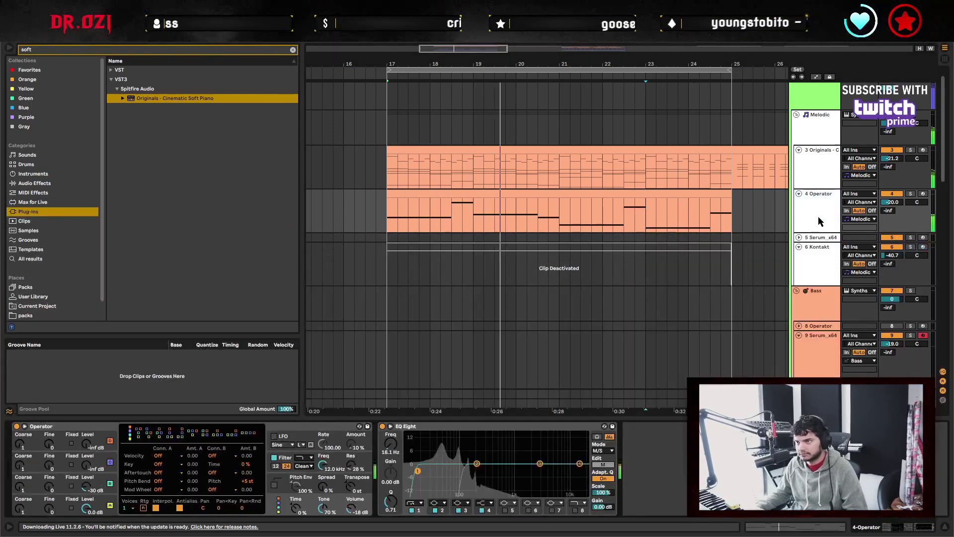
pyautogui.click(89, 479)
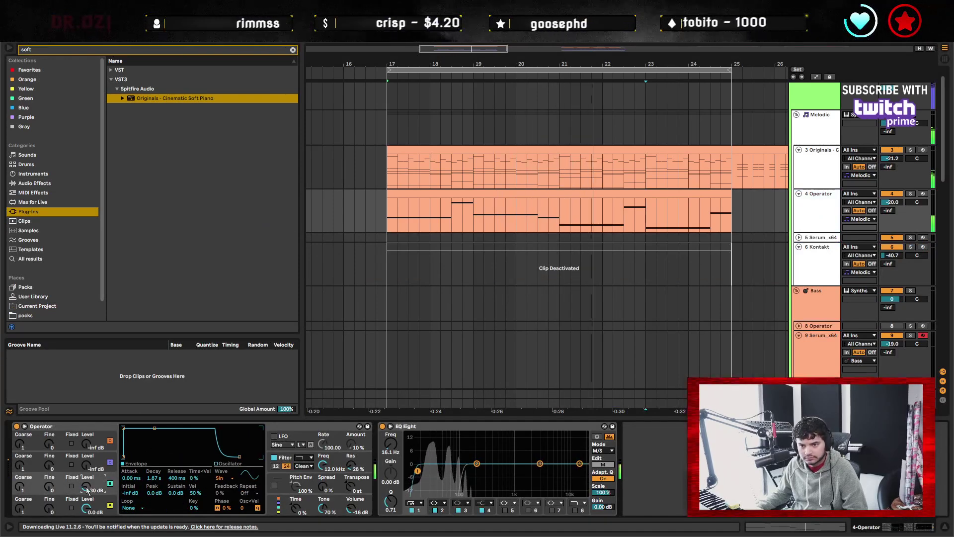
pyautogui.moveTo(85, 488); pyautogui.dragTo(85, 490)
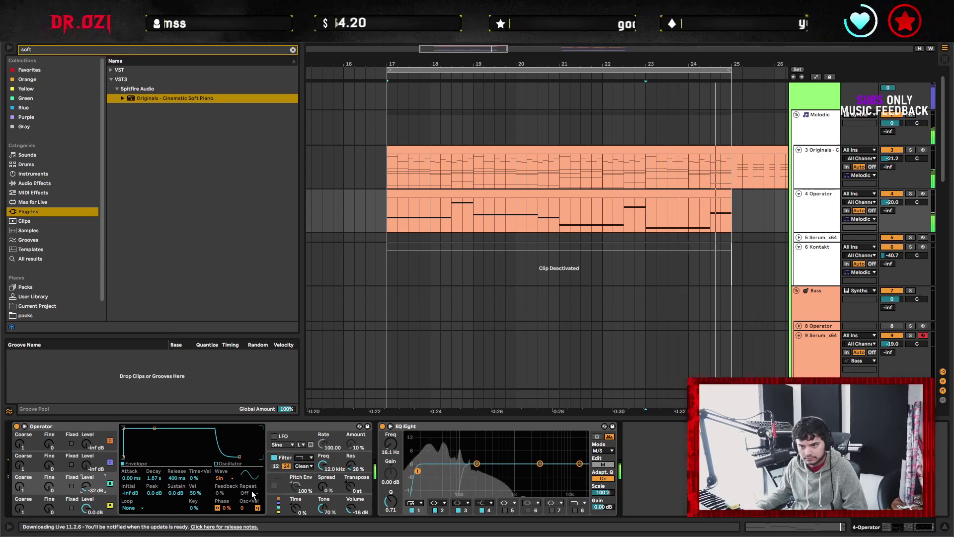
pyautogui.click(60, 508)
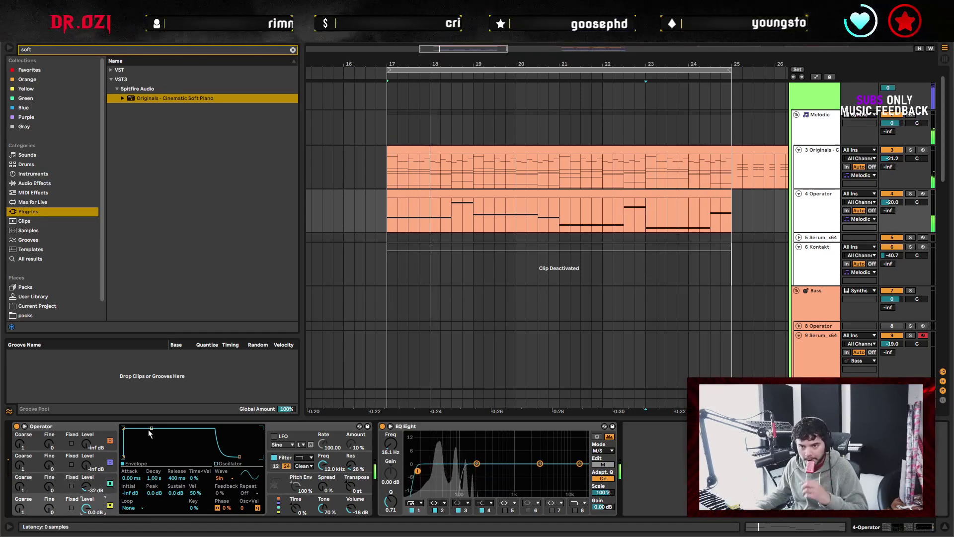
pyautogui.moveTo(154, 477); pyautogui.dragTo(156, 481)
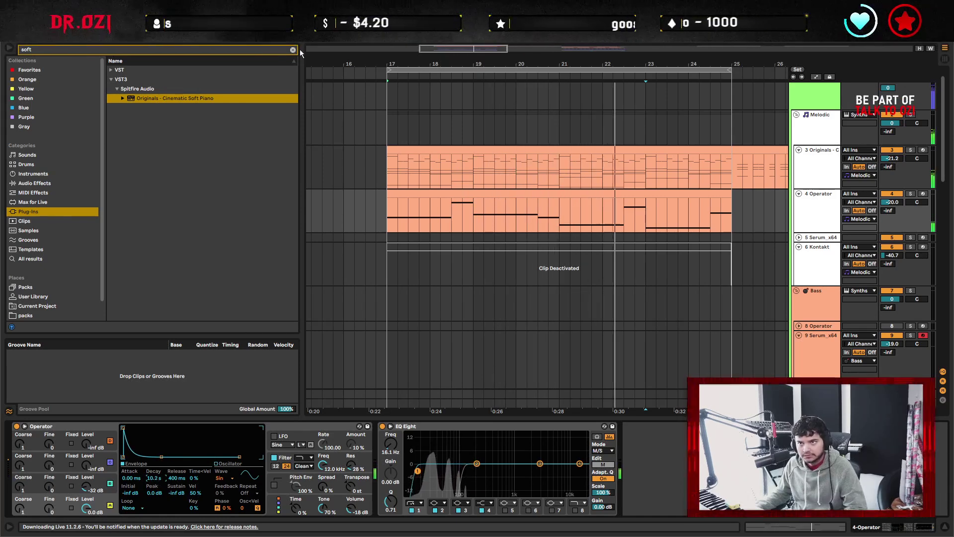
# Clear the browser search and raise Operator's Spread to 37 %.
pyautogui.click(292, 49)
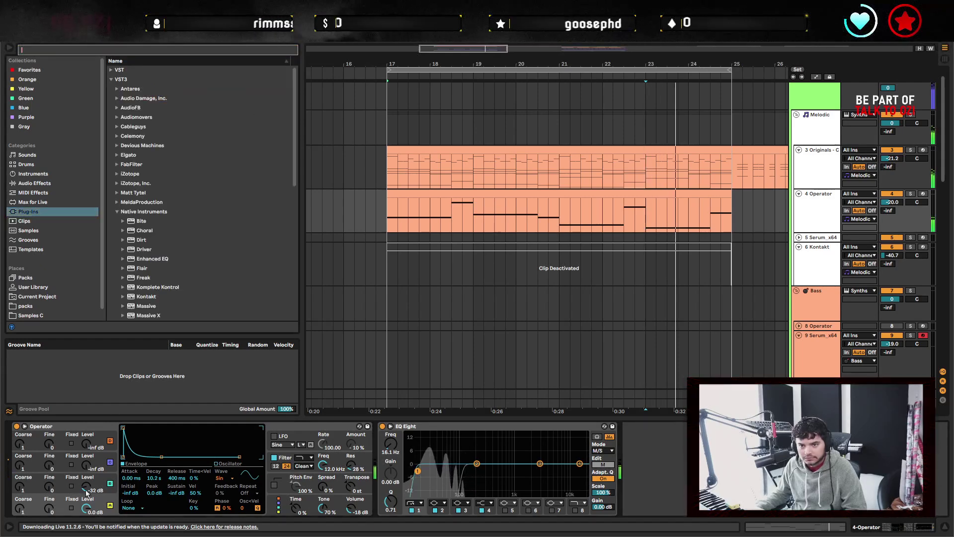
pyautogui.click(51, 487)
pyautogui.moveTo(51, 487); pyautogui.dragTo(51, 477)
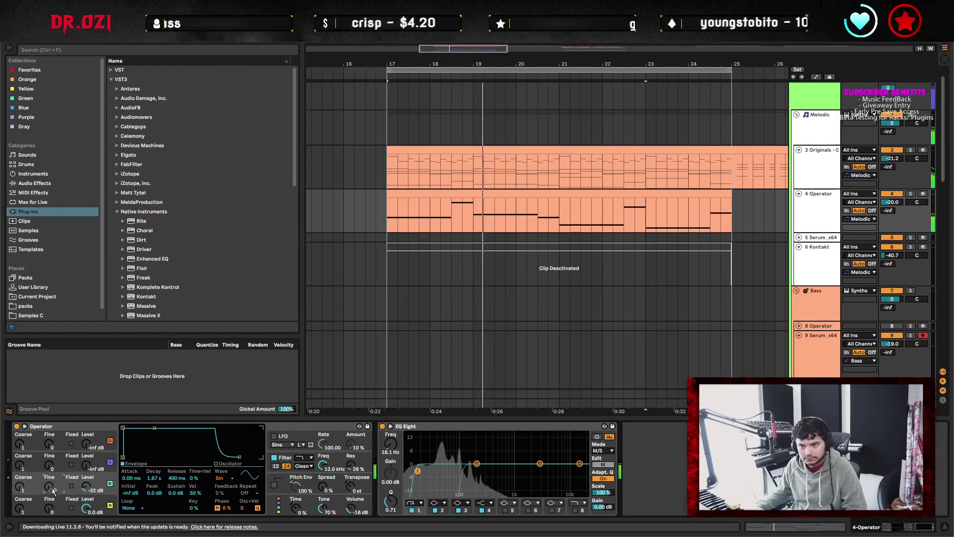
pyautogui.click(323, 486)
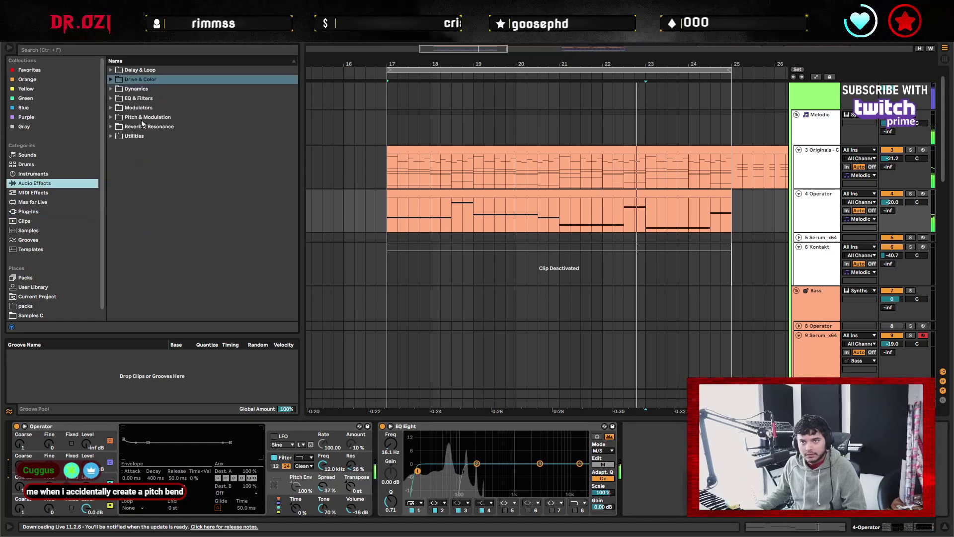
# Insert Dynamic Tube from Drive & Color between Operator and EQ Eight, with 41 % bias and 8.10 dB drive.
pyautogui.click(137, 89)
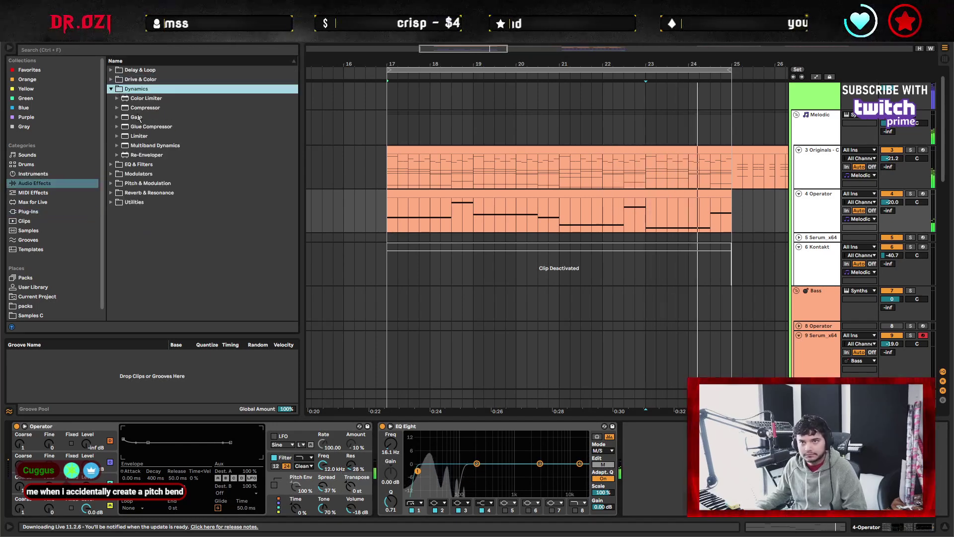
pyautogui.click(125, 79)
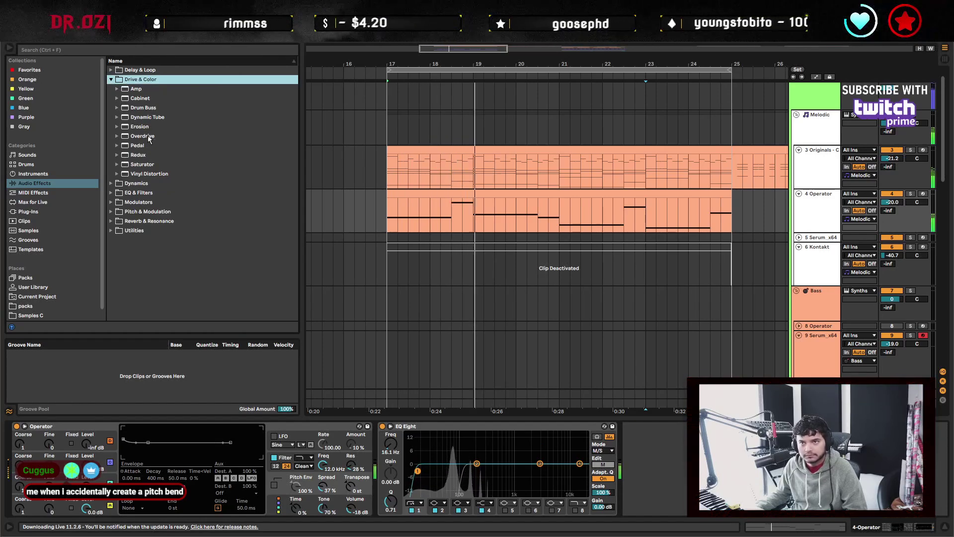
pyautogui.click(144, 117)
pyautogui.moveTo(455, 467); pyautogui.dragTo(436, 478)
pyautogui.moveTo(389, 502); pyautogui.dragTo(388, 489)
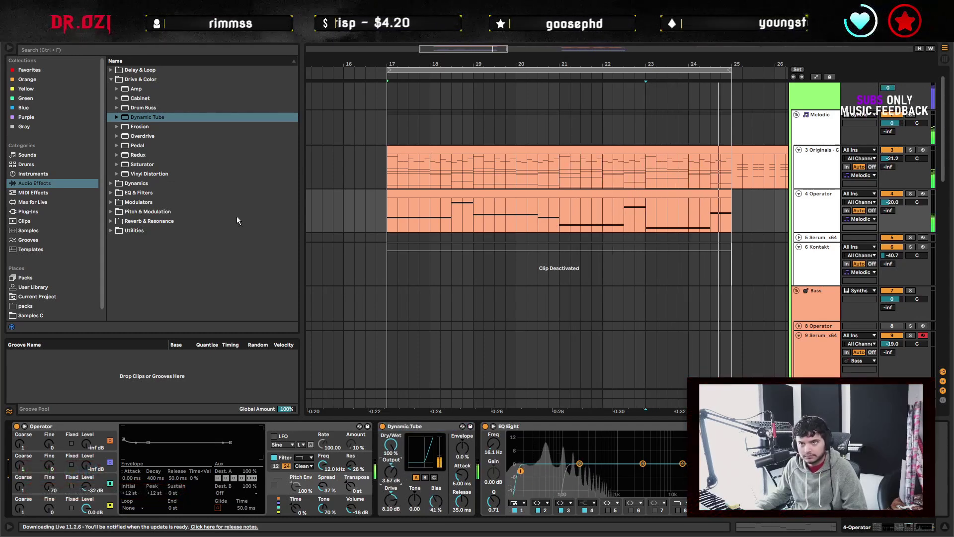
# Insert a Glue Compressor between Dynamic Tube and EQ Eight, turn on Soft clipping and adjust its makeup gain.
pyautogui.click(111, 80)
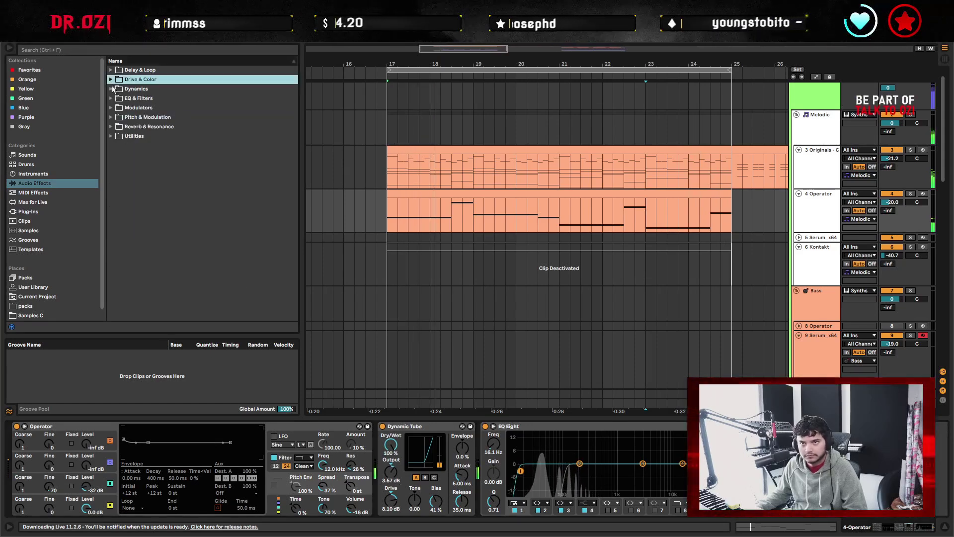
pyautogui.click(111, 89)
pyautogui.moveTo(149, 126); pyautogui.dragTo(487, 459)
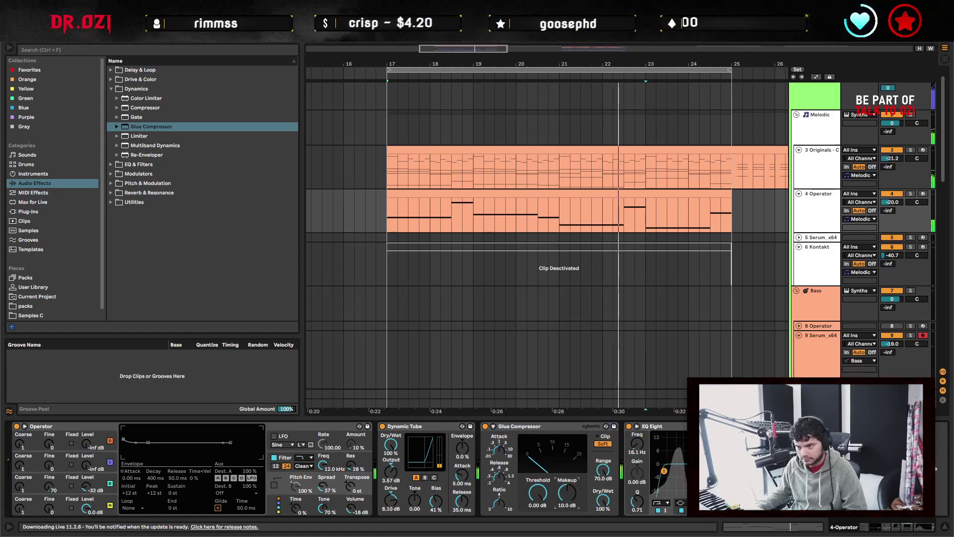
pyautogui.doubleClick(41, 426)
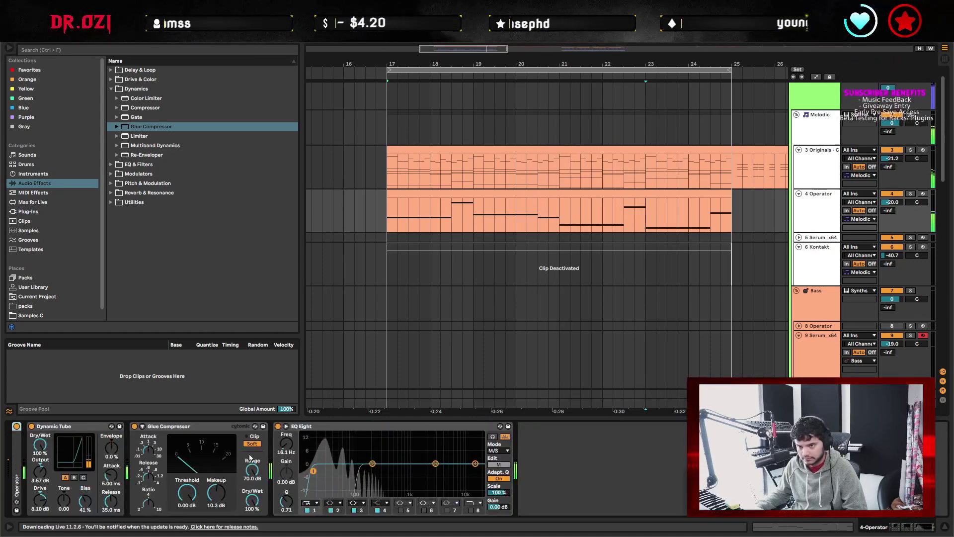
pyautogui.moveTo(224, 497); pyautogui.dragTo(223, 507)
# Collapse the Glue Compressor, Dynamic Tube and EQ Eight devices in the Operator chain.
pyautogui.doubleClick(205, 424)
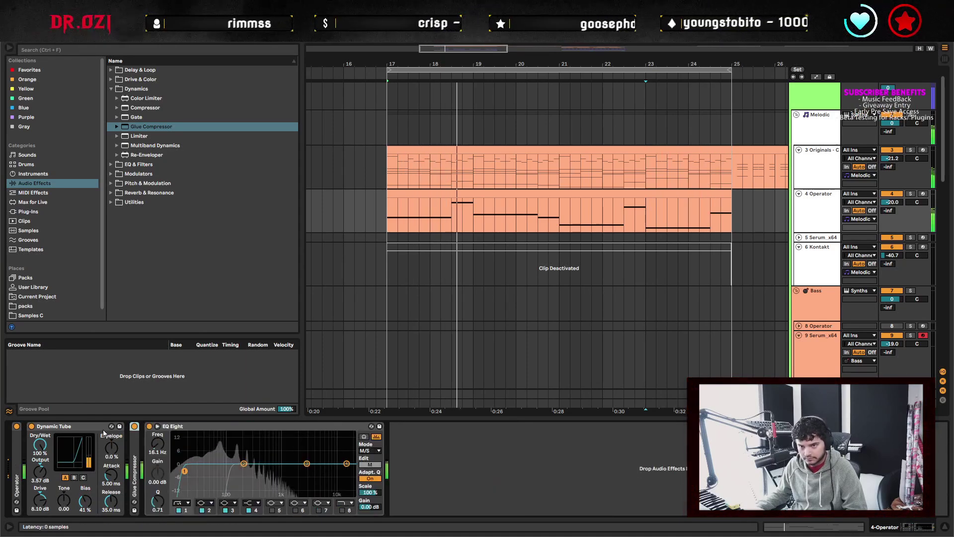
pyautogui.doubleClick(90, 426)
pyautogui.doubleClick(126, 431)
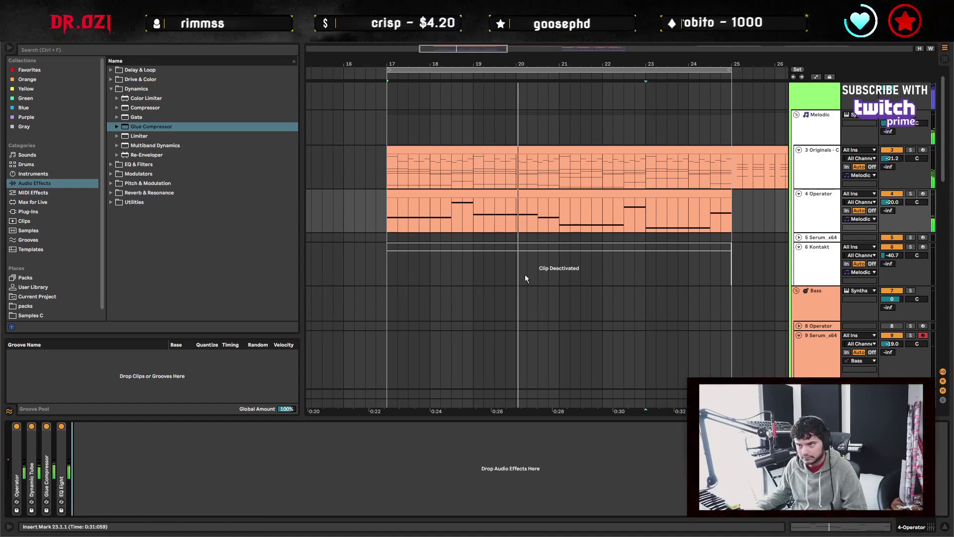
# Open the Operator clip, collapse its Envelopes section and return to the full arrangement.
pyautogui.doubleClick(542, 193)
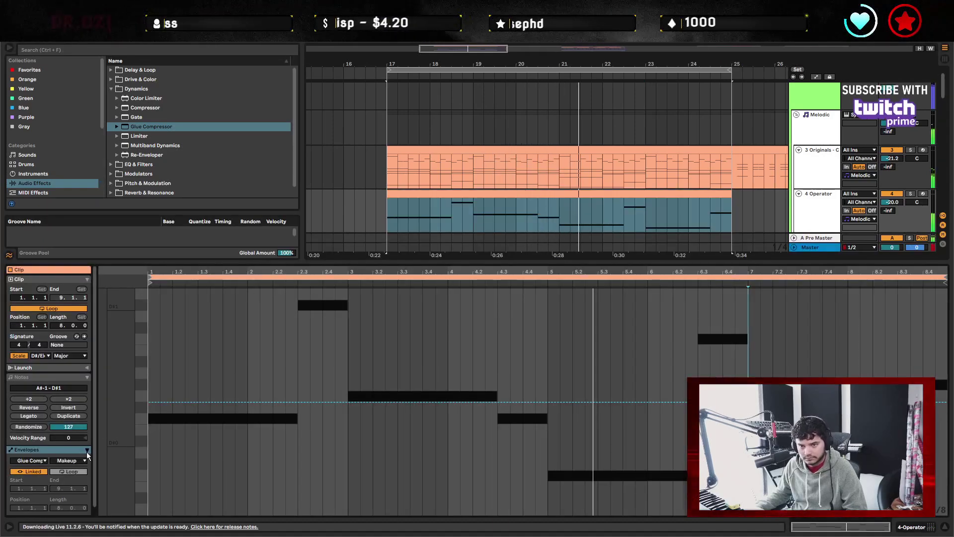
pyautogui.click(85, 450)
pyautogui.click(946, 531)
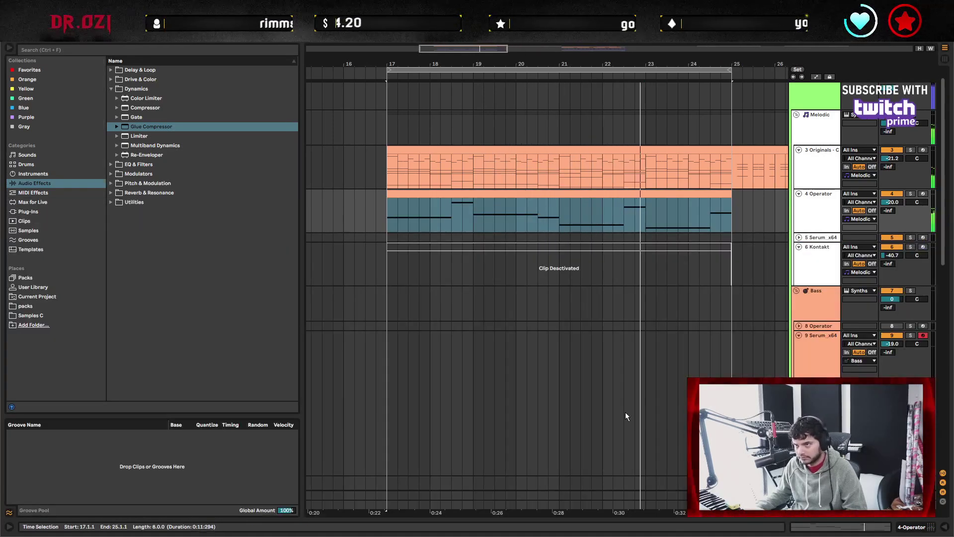
pyautogui.click(742, 230)
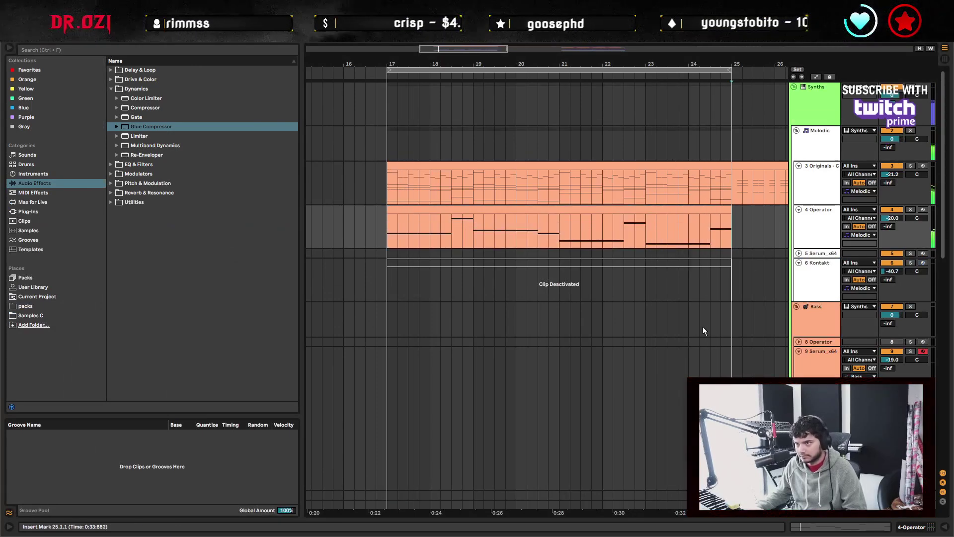
# Extend the last break slice in bar 18 on the lower snare track so it ends at 19.1.1.
pyautogui.scroll(-10, 704, 326)
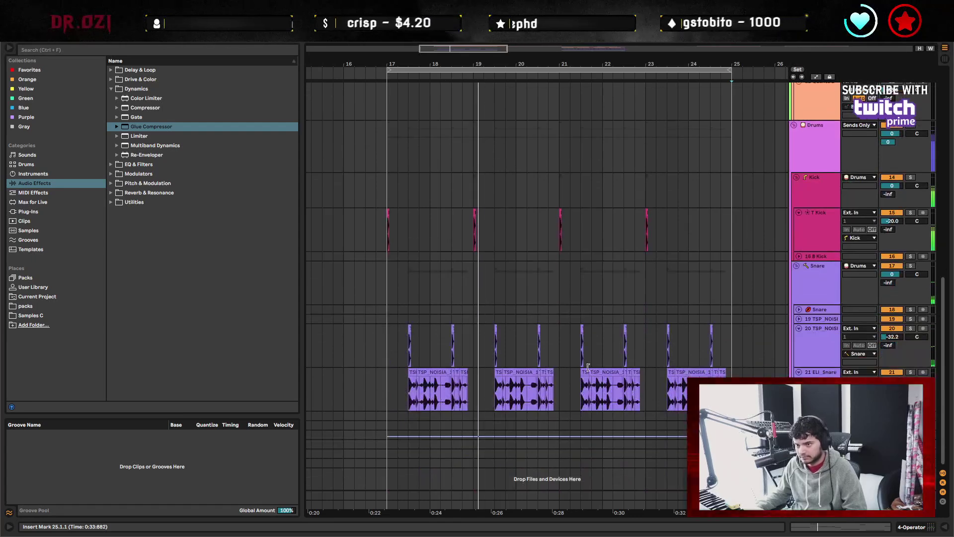
pyautogui.moveTo(410, 393); pyautogui.dragTo(418, 393)
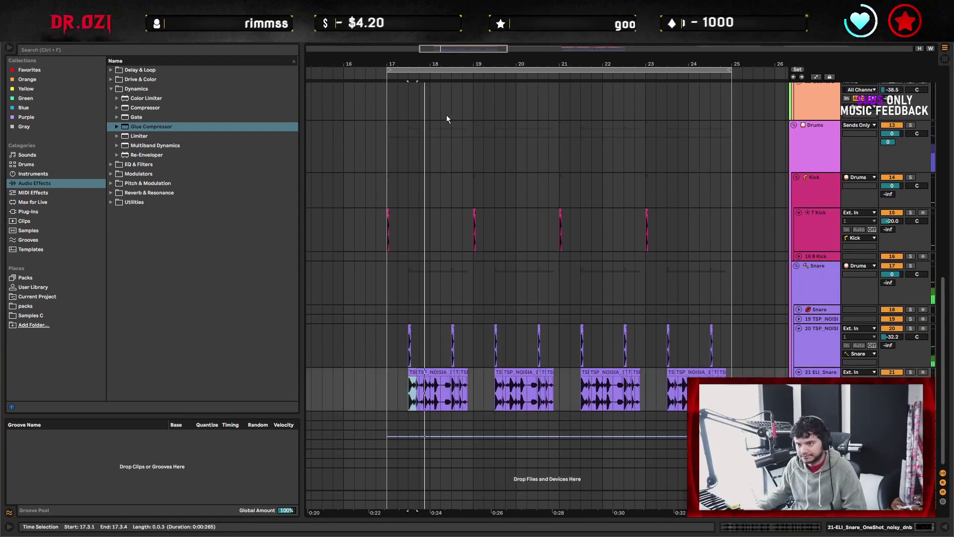
pyautogui.press('+')
pyautogui.moveTo(509, 373); pyautogui.dragTo(588, 379)
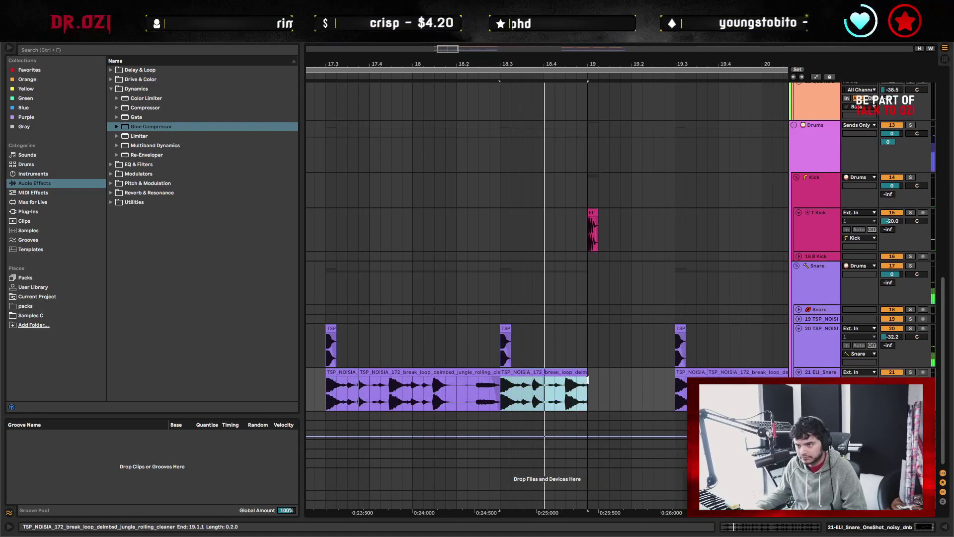
pyautogui.click(572, 283)
# Delete the break slices from bar 19 onward, keeping only the slices in bars 17 and 18.
pyautogui.press('-')
pyautogui.press('-')
pyautogui.moveTo(508, 387); pyautogui.dragTo(436, 387)
pyautogui.keyDown('shift'); pyautogui.click(688, 393); pyautogui.keyUp('shift')
pyautogui.press('Delete')
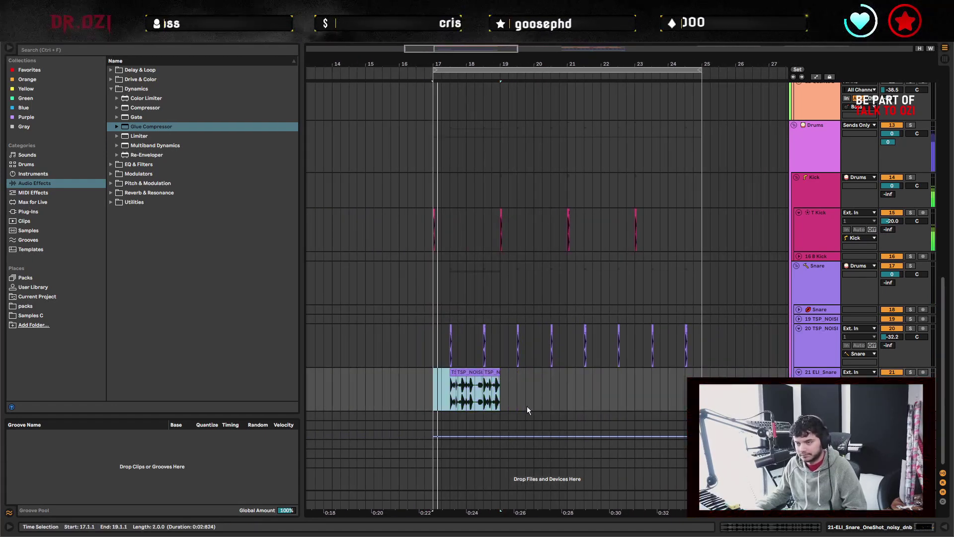
# Duplicate the two-bar break pattern from 17.1.1 to 19.1.1 three times so it fills up to 25.1.1.
pyautogui.press('space')
pyautogui.hotkey('ctrl', 'd')
pyautogui.hotkey('ctrl', 'd')
pyautogui.hotkey('ctrl', 'd')
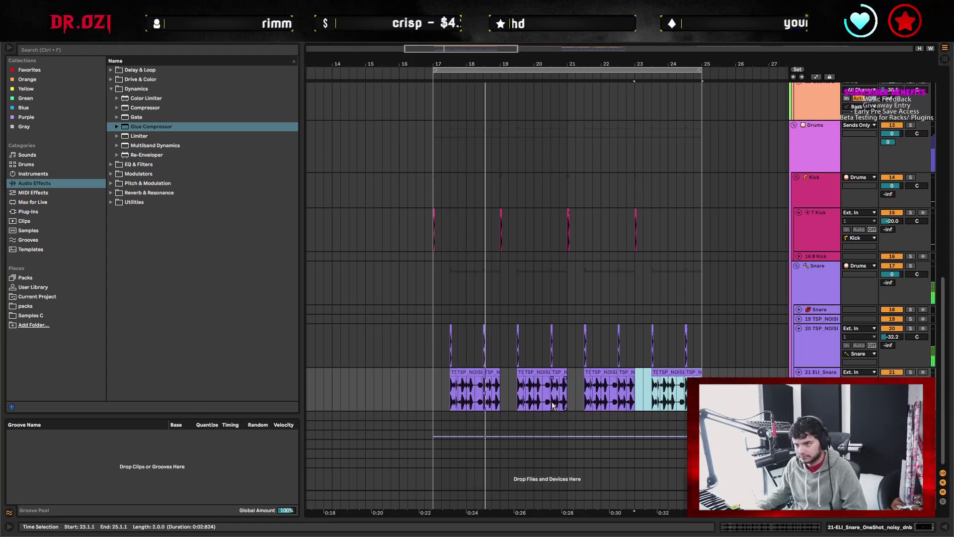
pyautogui.click(522, 397)
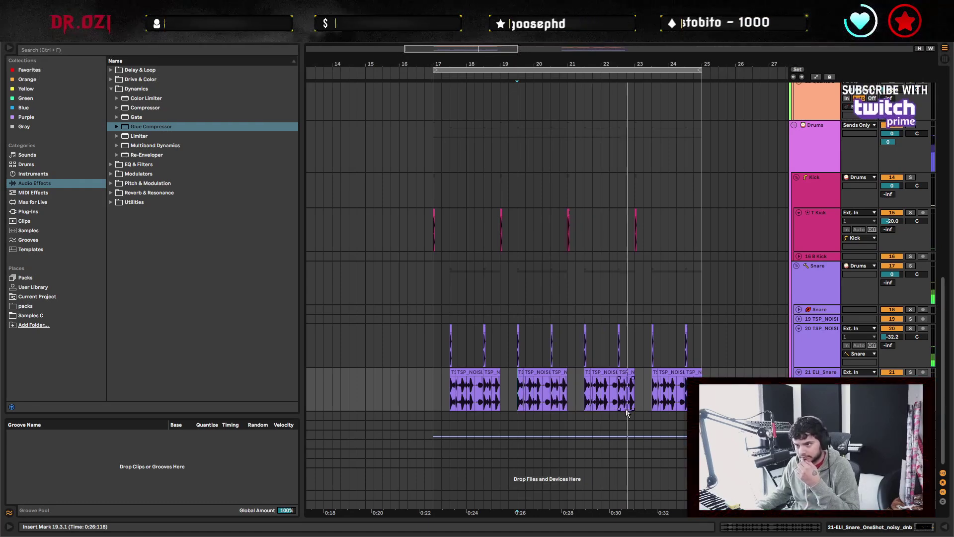
pyautogui.click(651, 401)
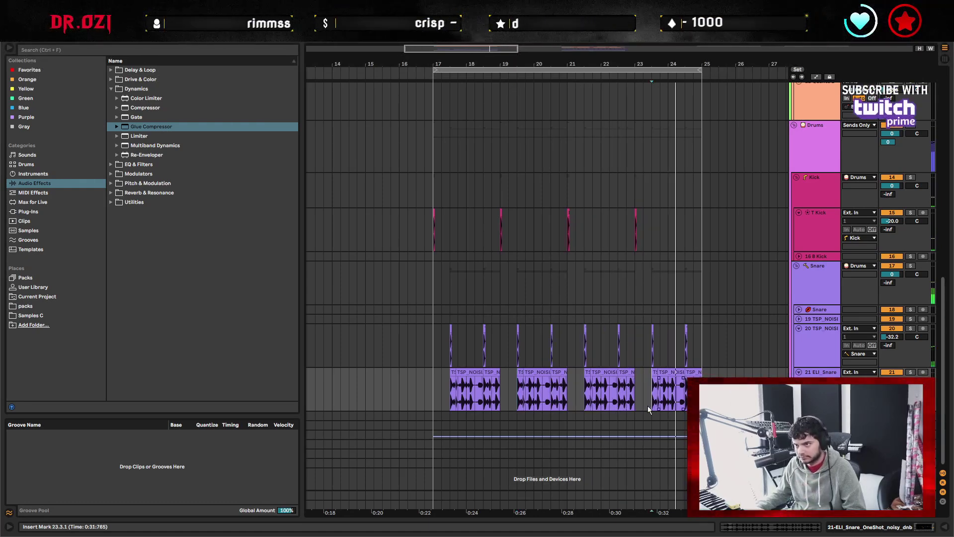
# Copy the kick at bar 19 to 18.4.3, 20.4.1 and 24.4.1 on the T Kick track.
pyautogui.scroll(2, 475, 246)
pyautogui.scroll(3, 492, 149)
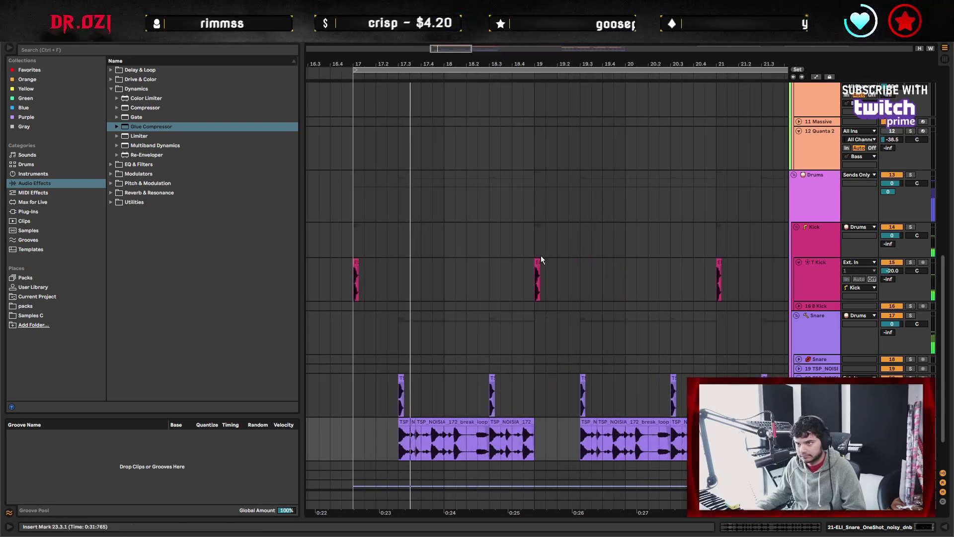
pyautogui.click(539, 269)
pyautogui.moveTo(541, 266); pyautogui.dragTo(528, 281)
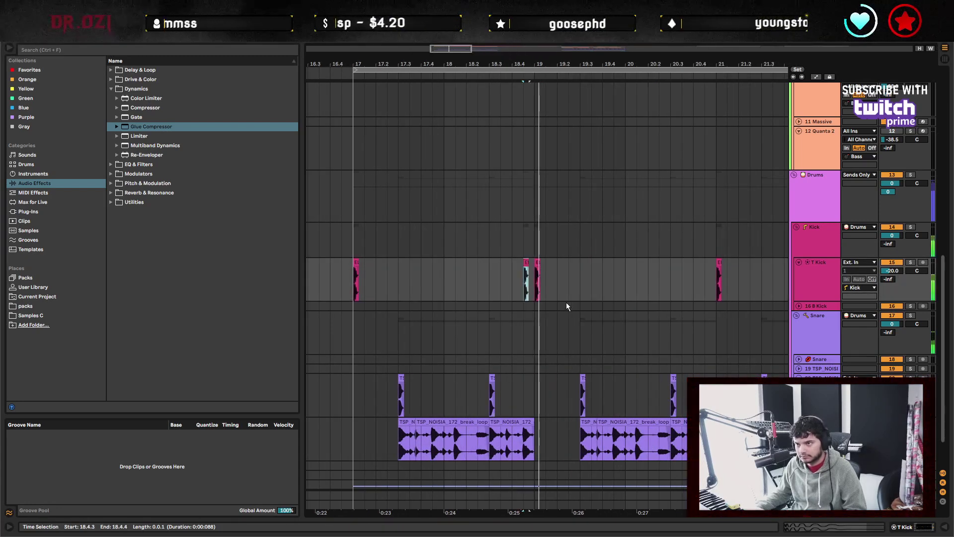
pyautogui.click(556, 298)
pyautogui.hotkey('ctrl', 'v')
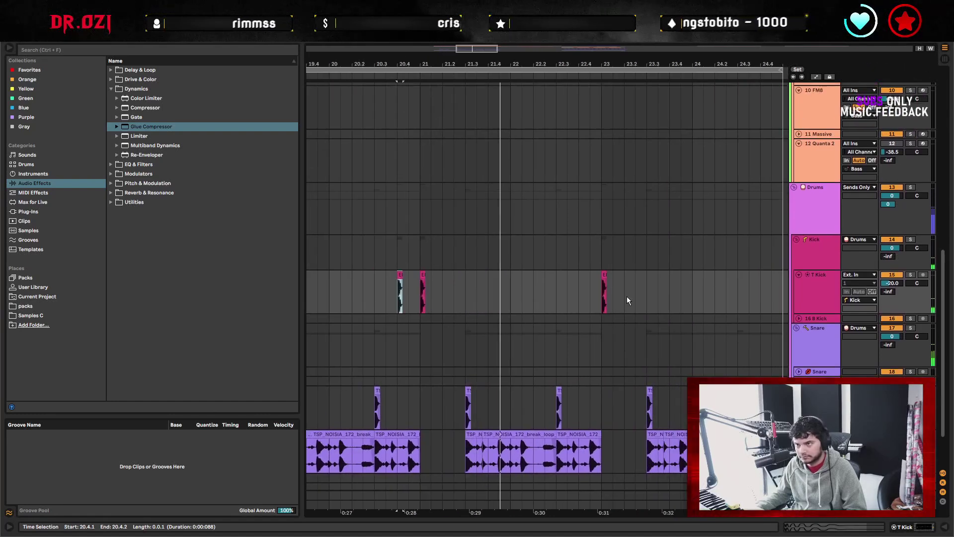
pyautogui.click(763, 294)
pyautogui.hotkey('ctrl', 'v')
pyautogui.press('space')
pyautogui.press('space')
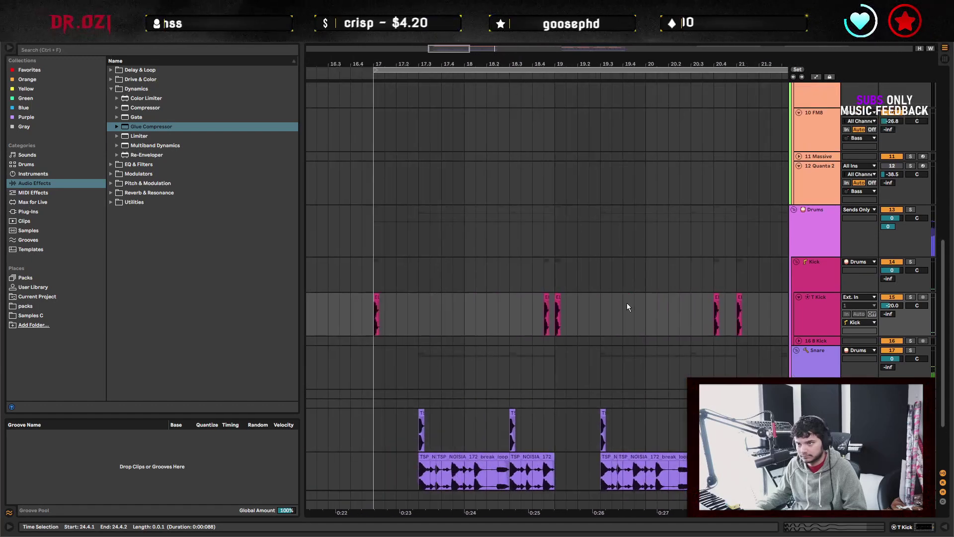
# Delete the extra kick at 18.4.3 and collapse the T Kick track.
pyautogui.press('Delete')
pyautogui.click(533, 314)
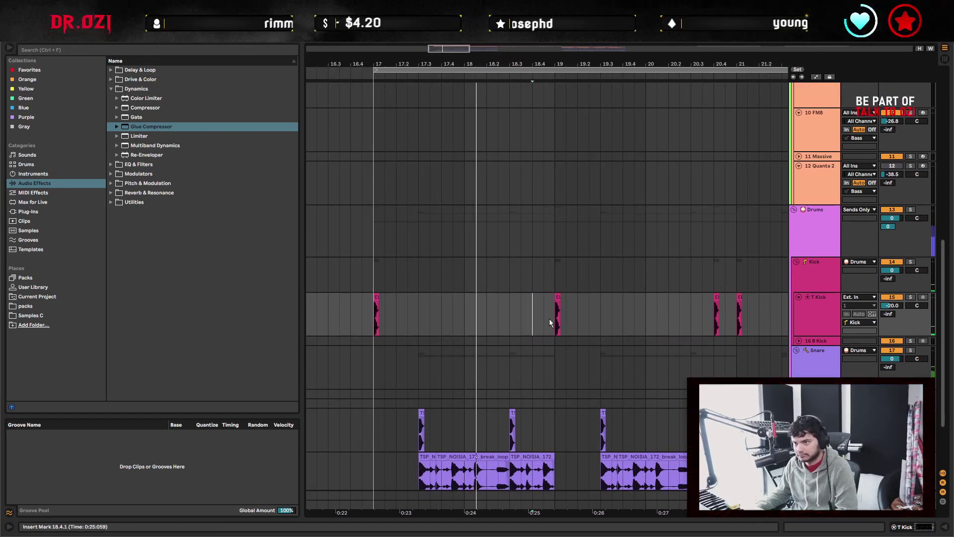
pyautogui.click(799, 297)
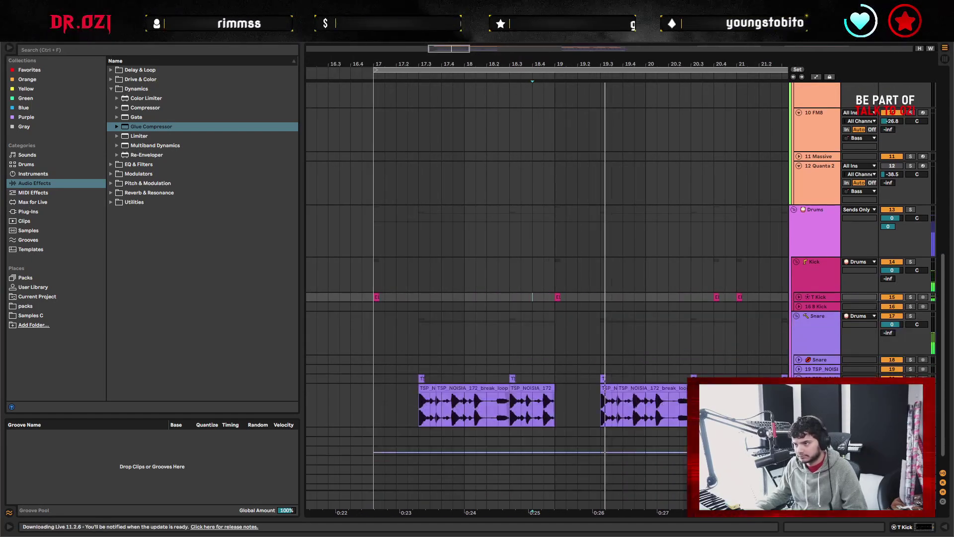
# Deactivate all the high melody notes in the Cinematic Soft Piano clip between bars 17 and 25.
pyautogui.scroll(3, 679, 389)
pyautogui.scroll(5, 680, 389)
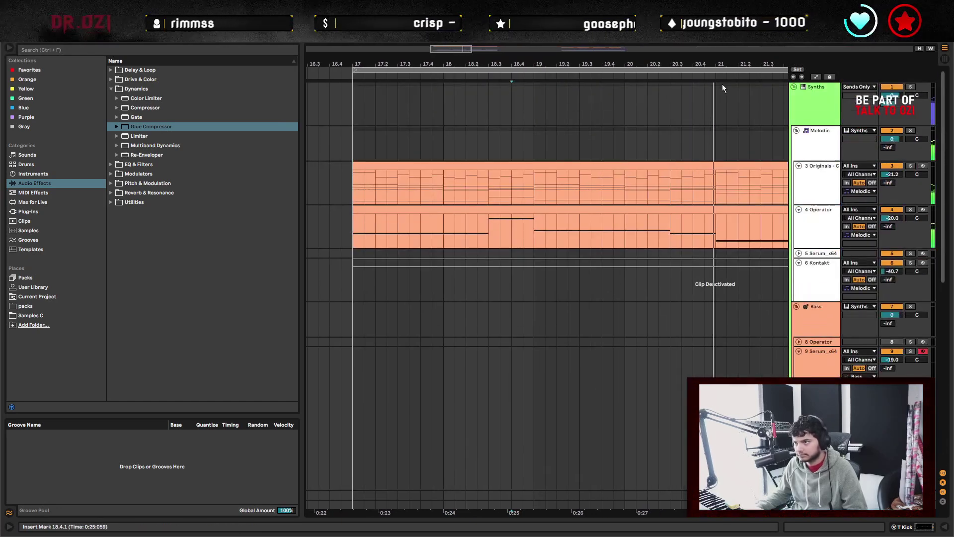
pyautogui.press('-')
pyautogui.press('-')
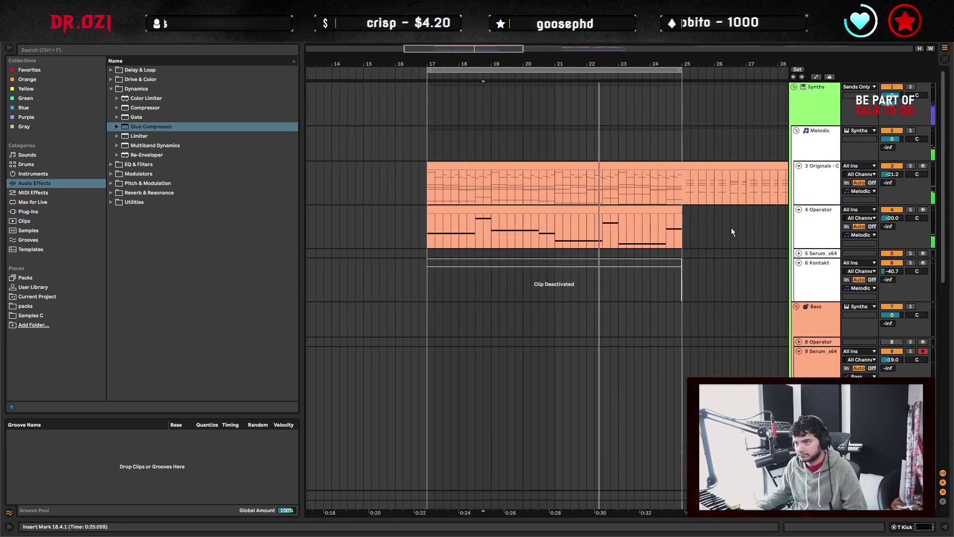
pyautogui.doubleClick(648, 176)
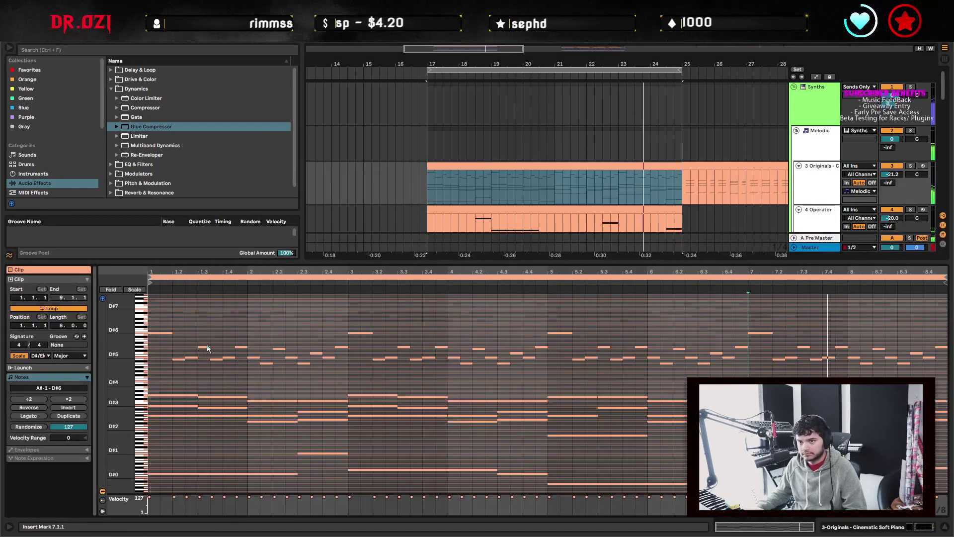
pyautogui.moveTo(159, 314); pyautogui.dragTo(897, 370)
pyautogui.press('0')
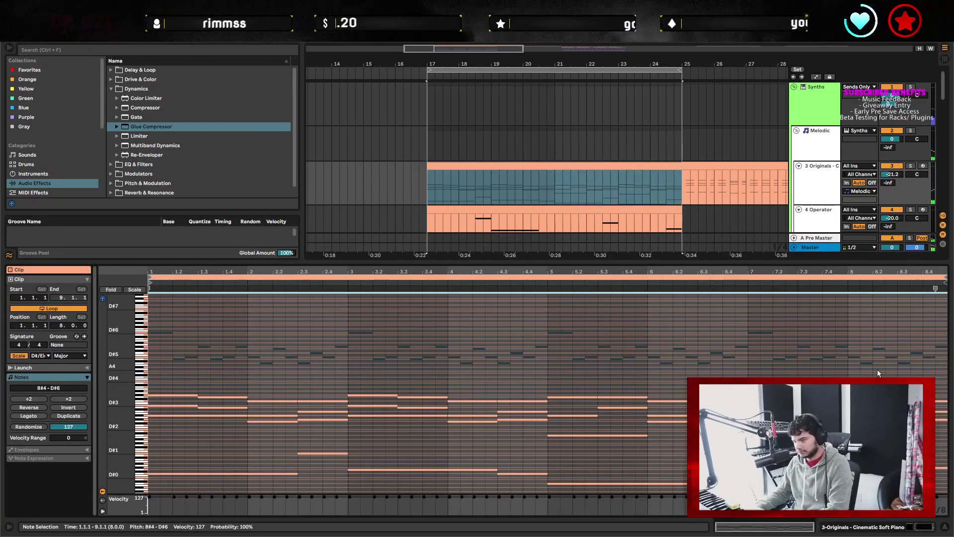
pyautogui.press('space')
pyautogui.click(947, 526)
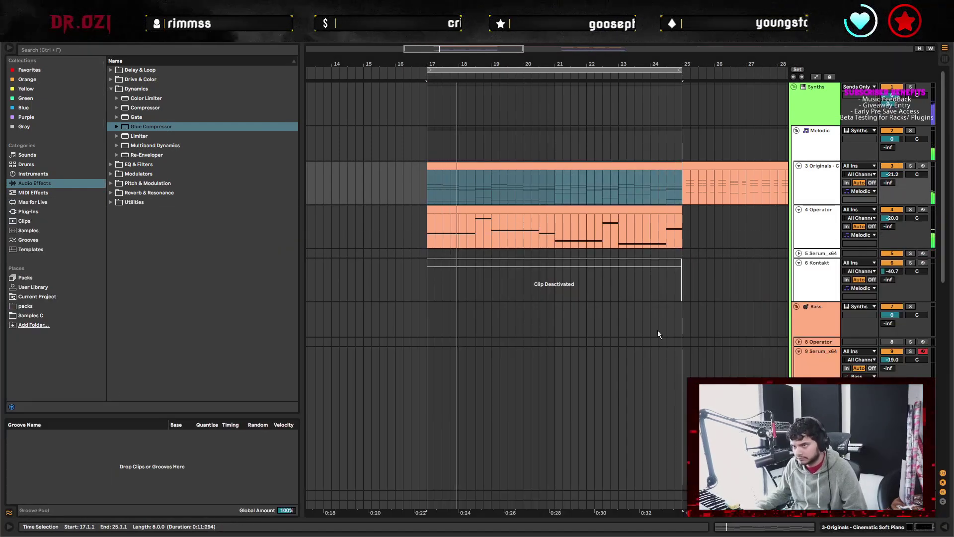
# Unfold the Serum track in the Melodic group and copy the eight-bar piano clip onto it at 17.1.1.
pyautogui.click(776, 216)
pyautogui.click(817, 255)
pyautogui.click(799, 253)
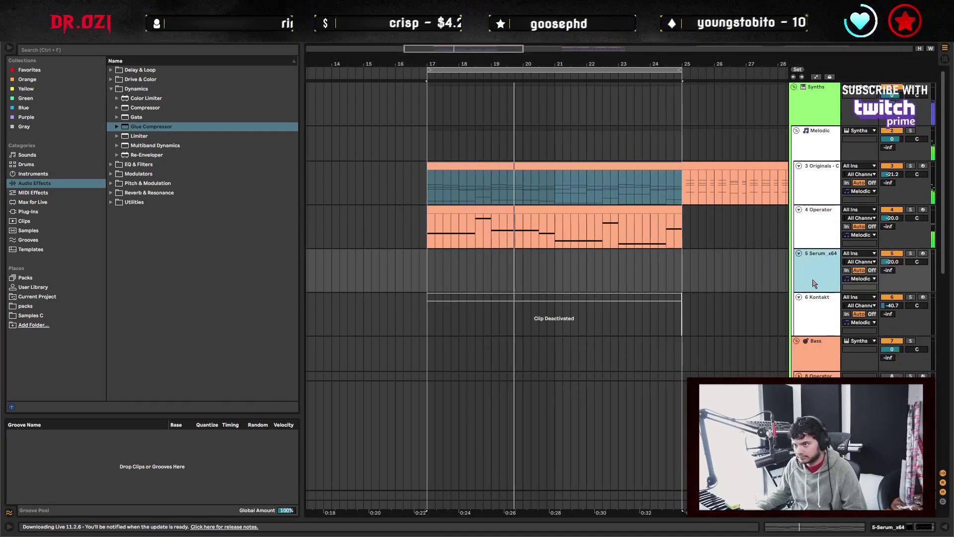
pyautogui.click(579, 164)
pyautogui.hotkey('ctrl', 'c')
pyautogui.click(435, 279)
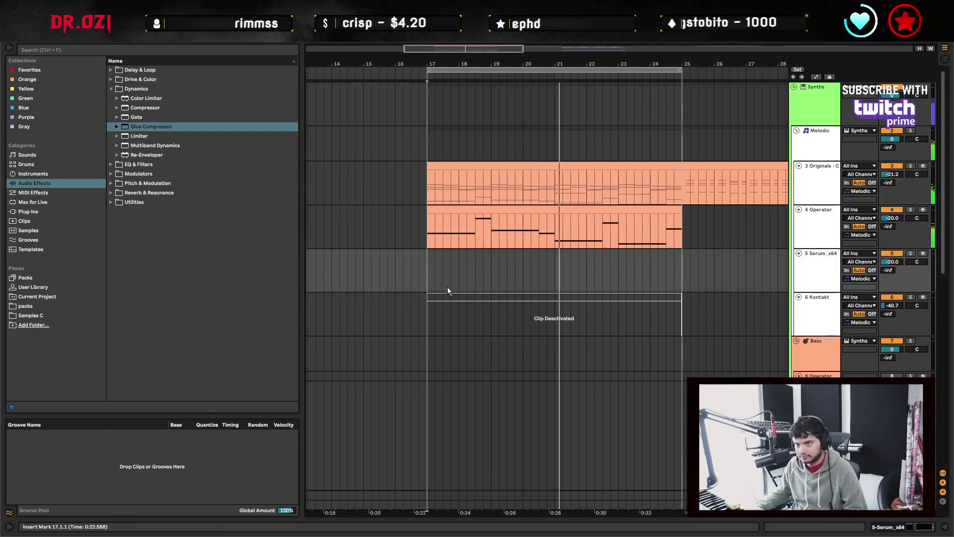
pyautogui.hotkey('ctrl', 'v')
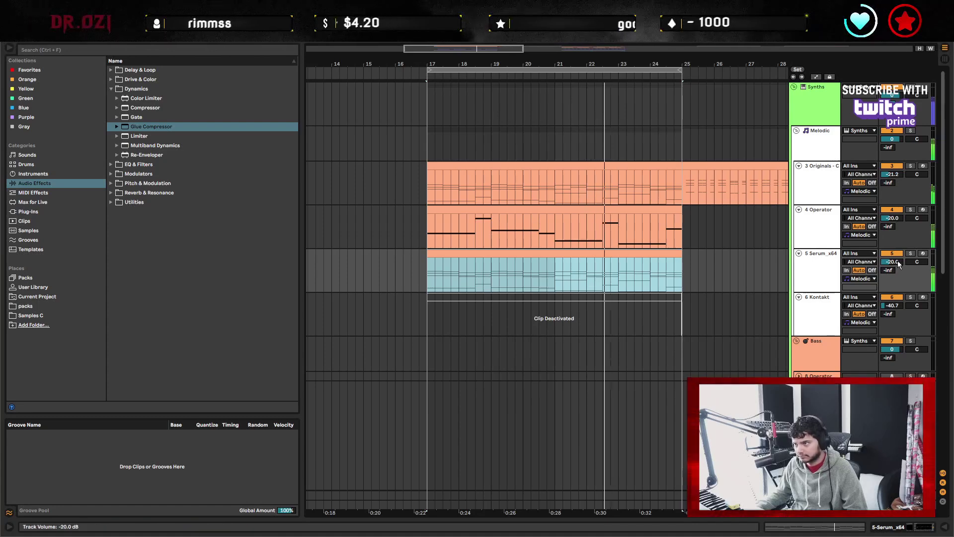
# Open the plug-in window of the Melodic group's Serum and move it to the middle of the screen.
pyautogui.doubleClick(818, 255)
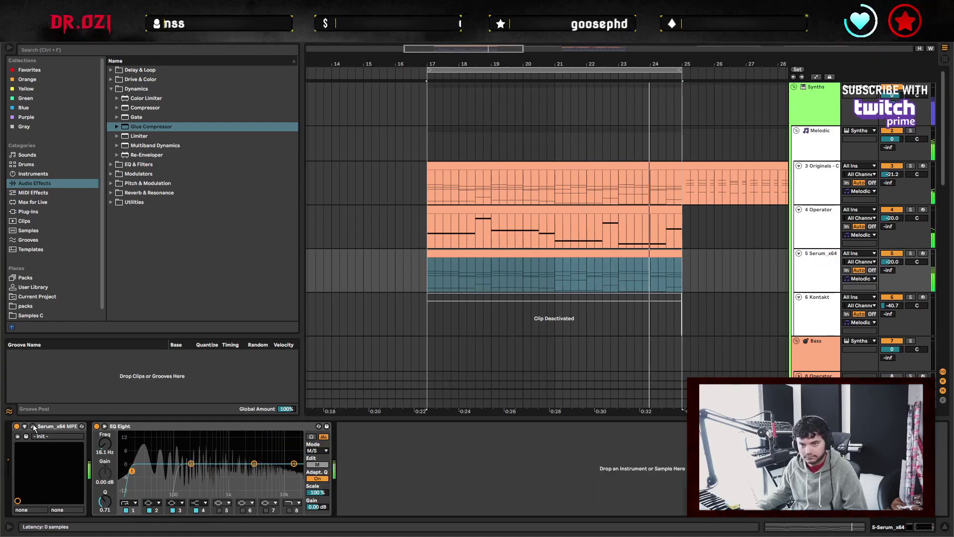
pyautogui.hotkey('ctrl', 'alt', 'p')
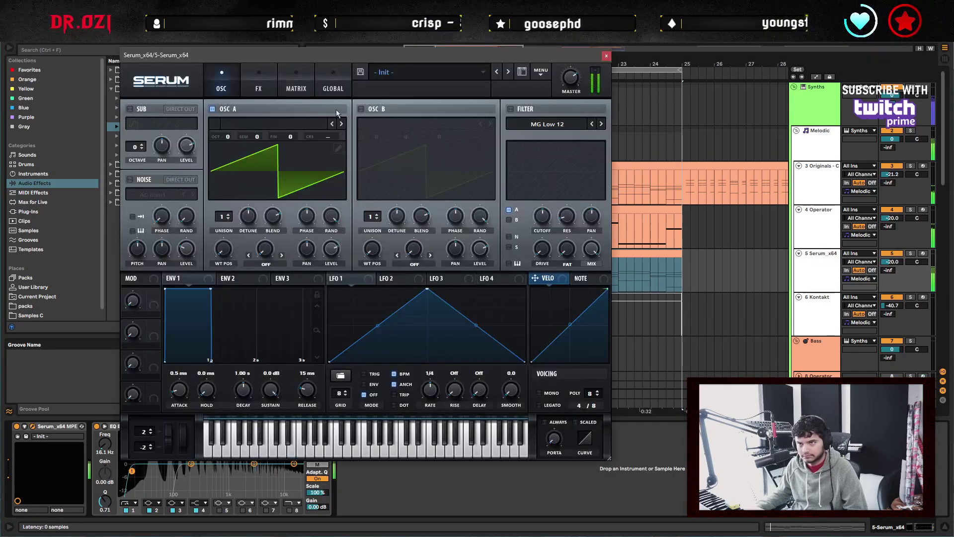
pyautogui.moveTo(289, 52); pyautogui.dragTo(411, 84)
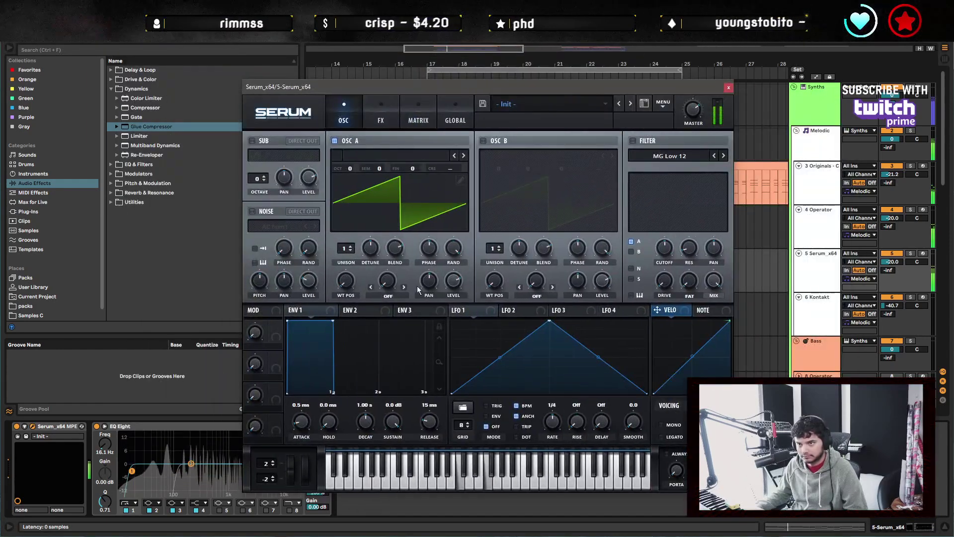
# Modulate Osc A's level with LFO 1, move the LFO peak near its start, and run it in Env mode at a one-bar rate.
pyautogui.moveTo(456, 311); pyautogui.dragTo(453, 280)
pyautogui.moveTo(549, 320); pyautogui.dragTo(463, 320)
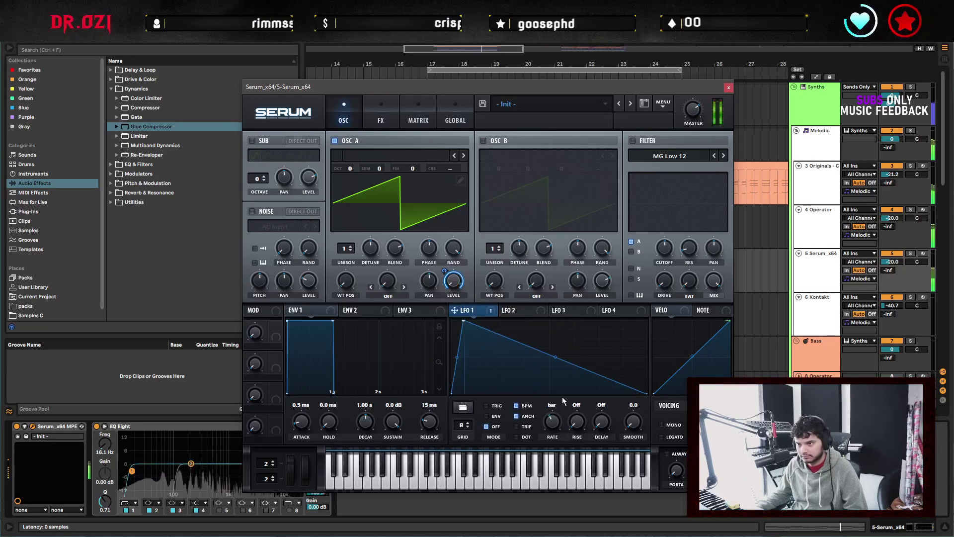
pyautogui.click(496, 416)
pyautogui.moveTo(552, 421)
pyautogui.mouseDown()
pyautogui.moveTo(553, 380)
pyautogui.moveTo(554, 412)
pyautogui.mouseUp()
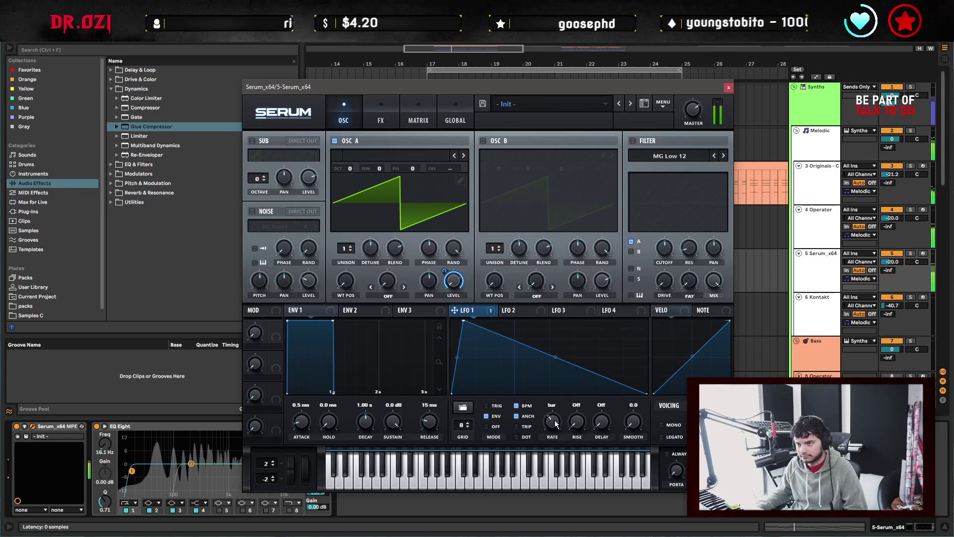
pyautogui.moveTo(554, 419); pyautogui.dragTo(544, 393)
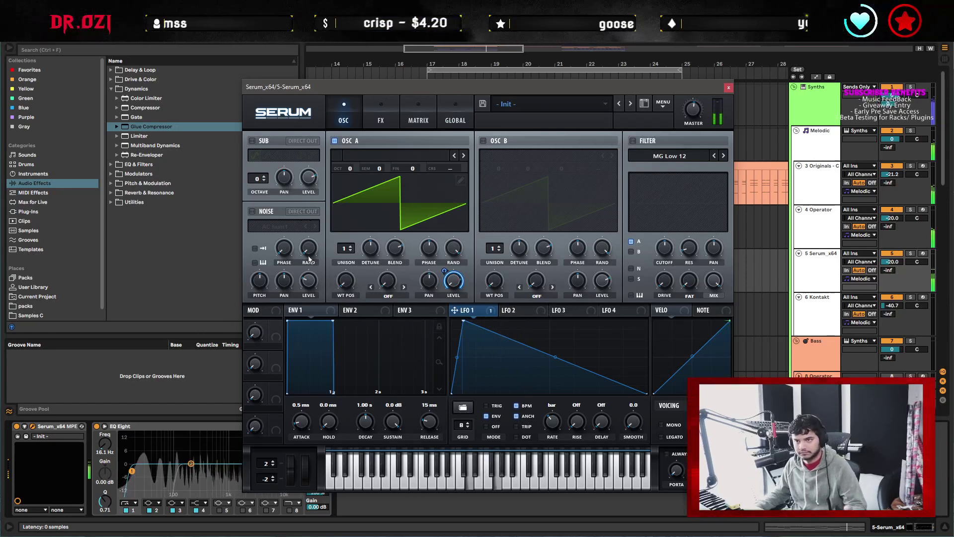
# Enable the noise oscillator with the Analog sample ARP pink and set its level to 32%.
pyautogui.click(286, 227)
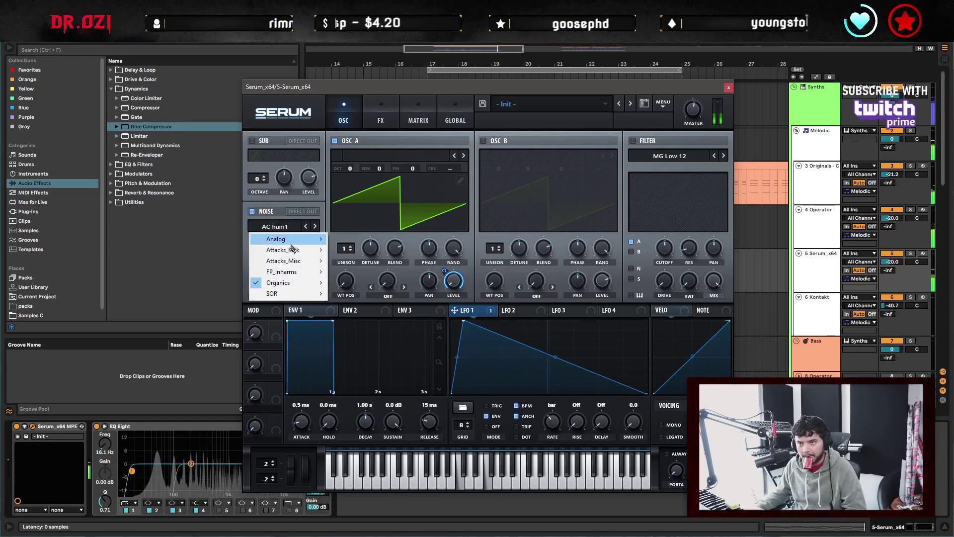
pyautogui.moveTo(293, 239)
pyautogui.click(387, 260)
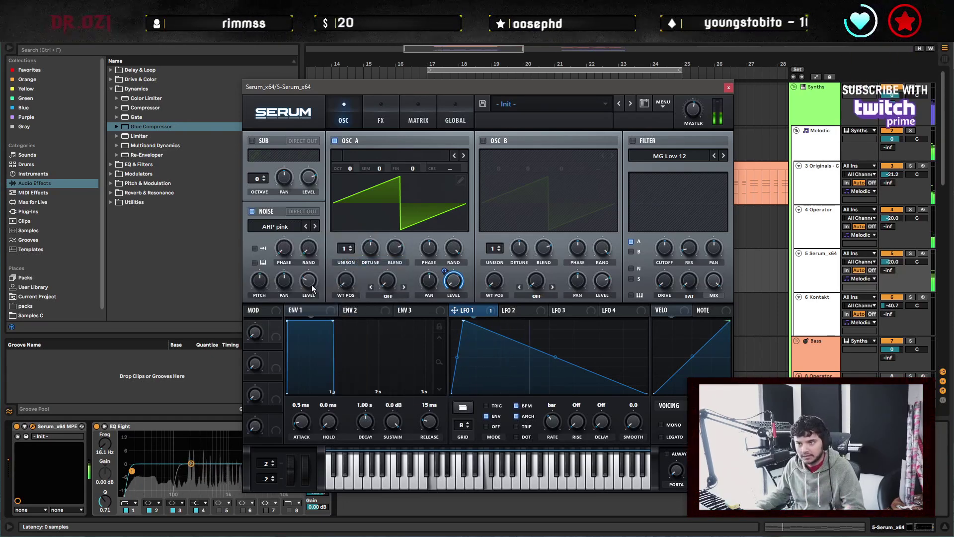
pyautogui.moveTo(309, 284); pyautogui.dragTo(309, 260)
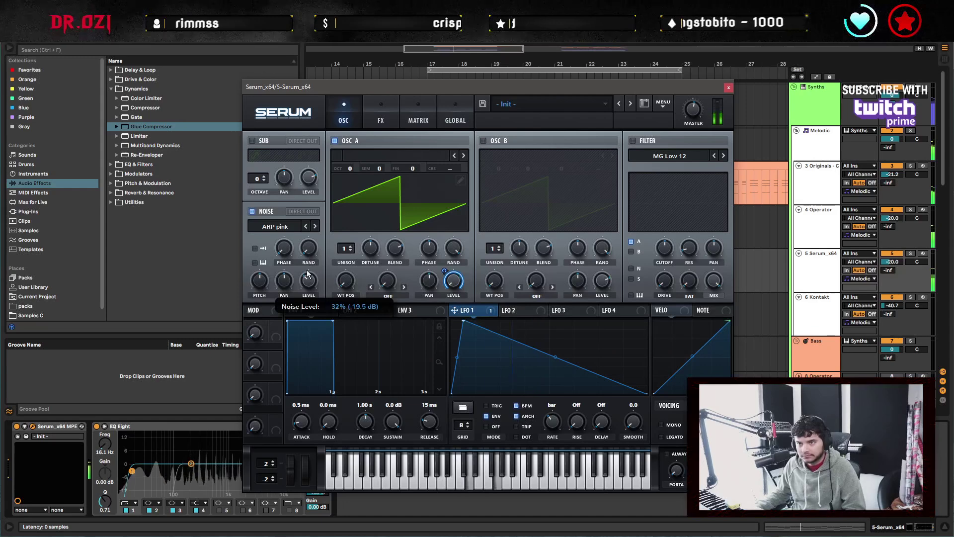
# Enable the Distortion effect, give Osc A four unison voices and lower its detune.
pyautogui.click(381, 120)
pyautogui.click(257, 160)
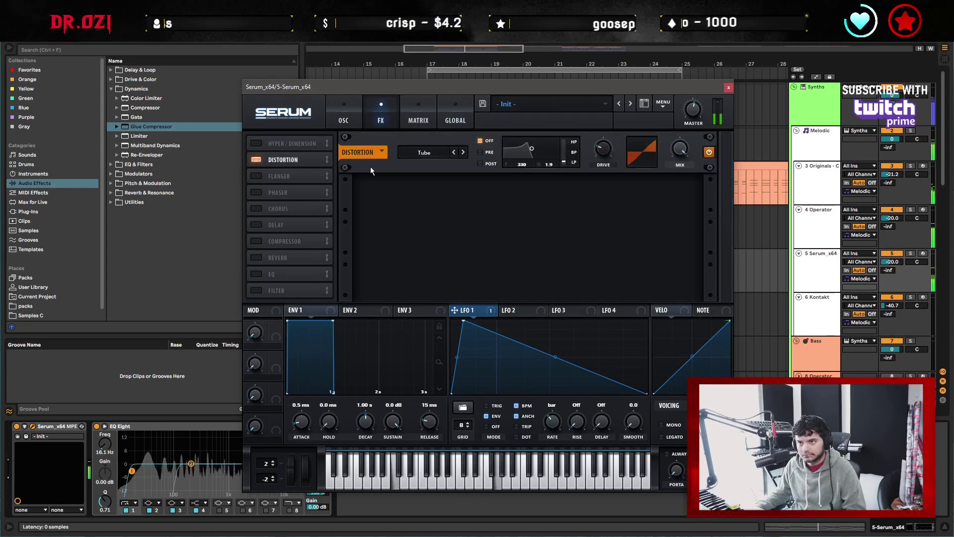
pyautogui.click(345, 121)
pyautogui.moveTo(350, 251)
pyautogui.mouseDown()
pyautogui.moveTo(359, 238)
pyautogui.moveTo(366, 256)
pyautogui.mouseUp()
pyautogui.click(351, 249)
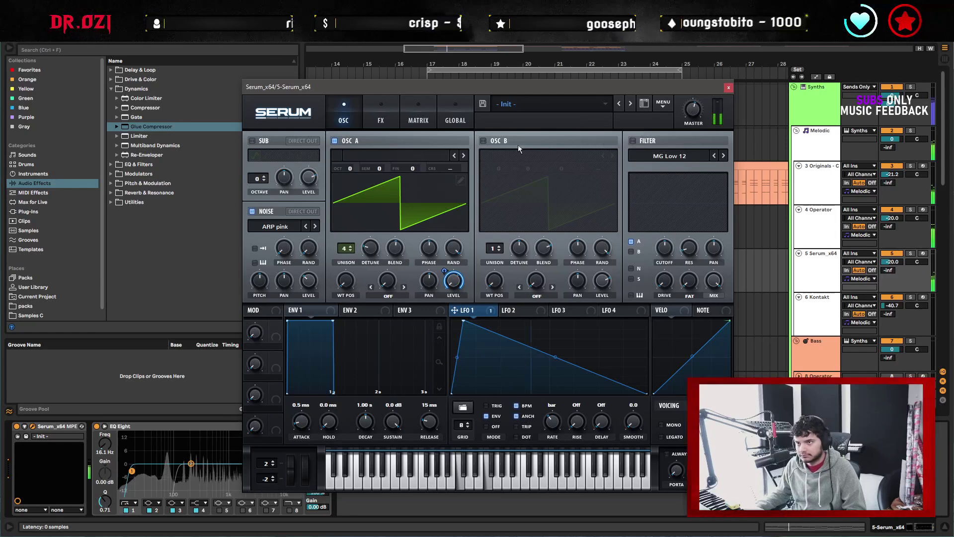
# Raise the drive of the Tube distortion and set LFO 1's rate to 1/2.
pyautogui.click(385, 113)
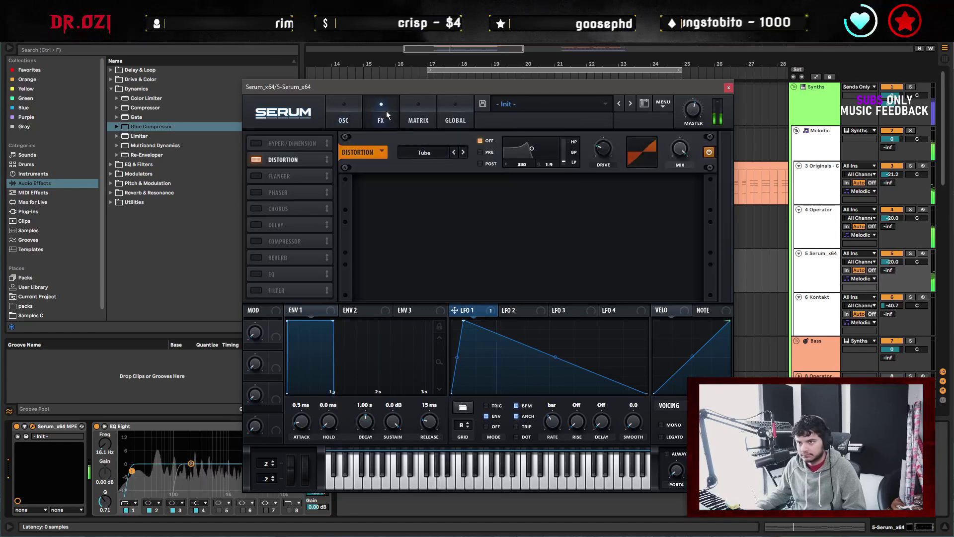
pyautogui.click(424, 153)
pyautogui.click(610, 128)
pyautogui.moveTo(609, 124); pyautogui.dragTo(595, 111)
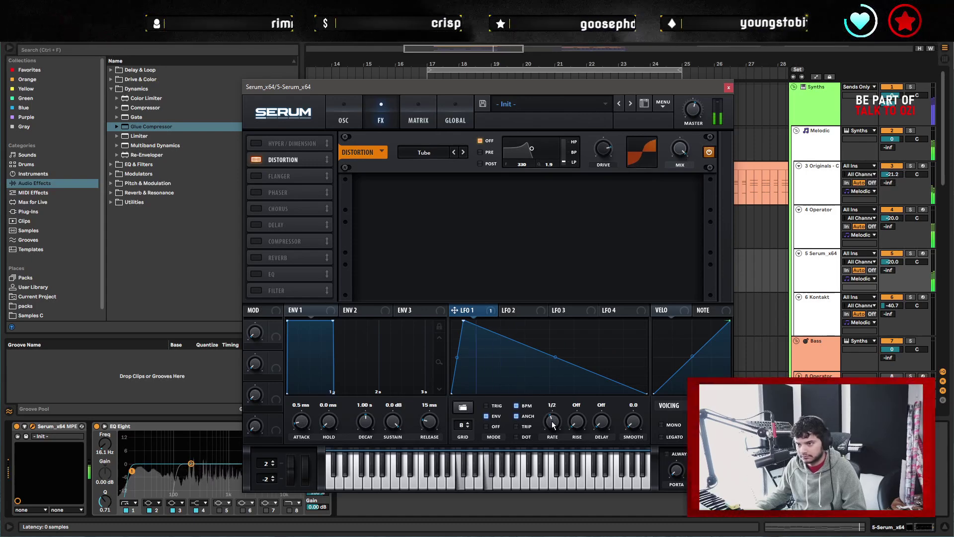
# Modulate the noise level with LFO 2 in Env mode at rate 1/2, with an earlier peak and an outward-curved decay.
pyautogui.click(338, 109)
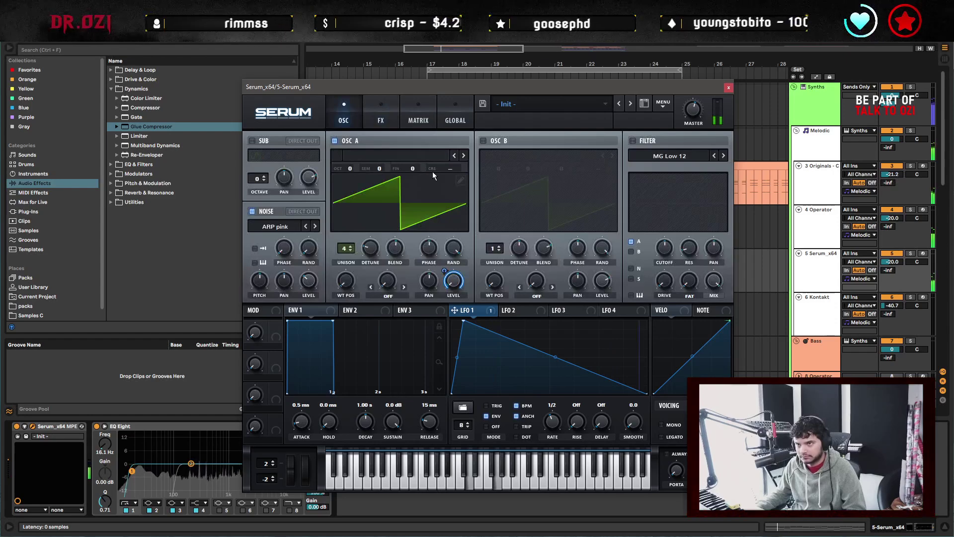
pyautogui.click(524, 313)
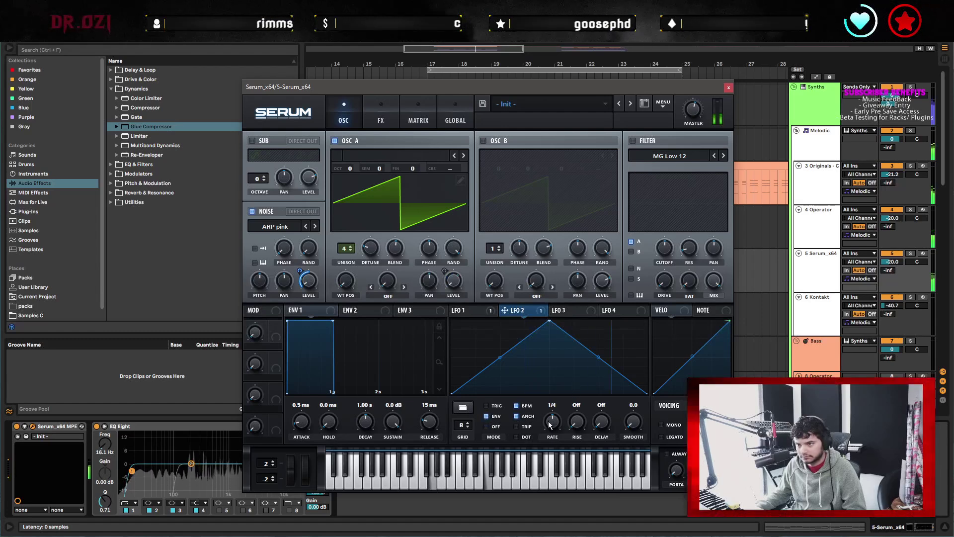
pyautogui.moveTo(550, 321); pyautogui.dragTo(499, 321)
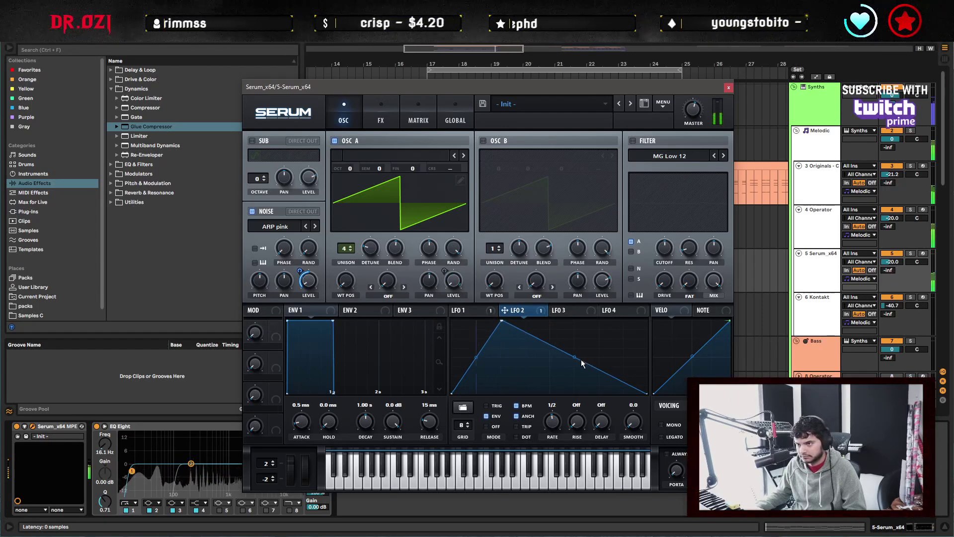
pyautogui.moveTo(581, 363); pyautogui.dragTo(582, 348)
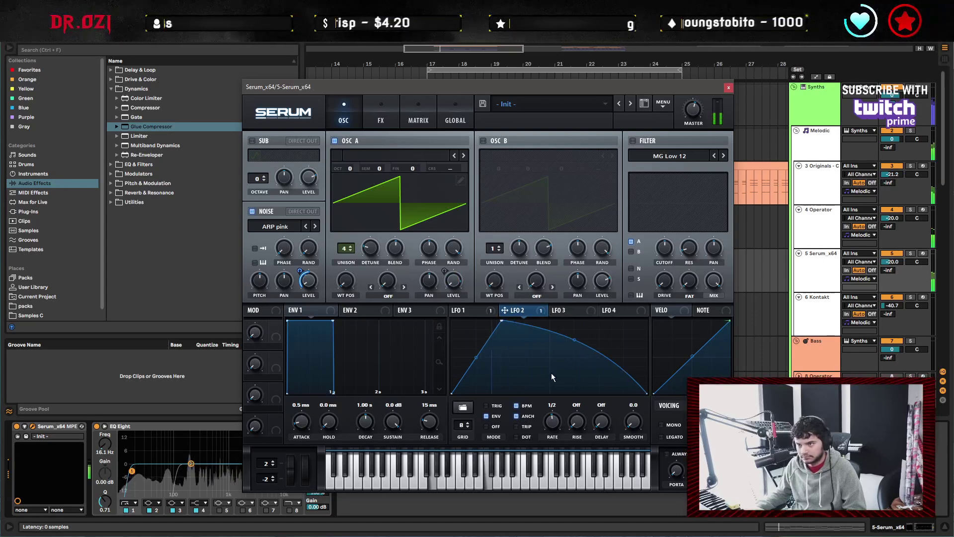
# Add a dip and a lower second peak to LFO 2's decay and set its noise level modulation to 46.
pyautogui.doubleClick(574, 362)
pyautogui.doubleClick(580, 332)
pyautogui.moveTo(580, 332); pyautogui.dragTo(588, 339)
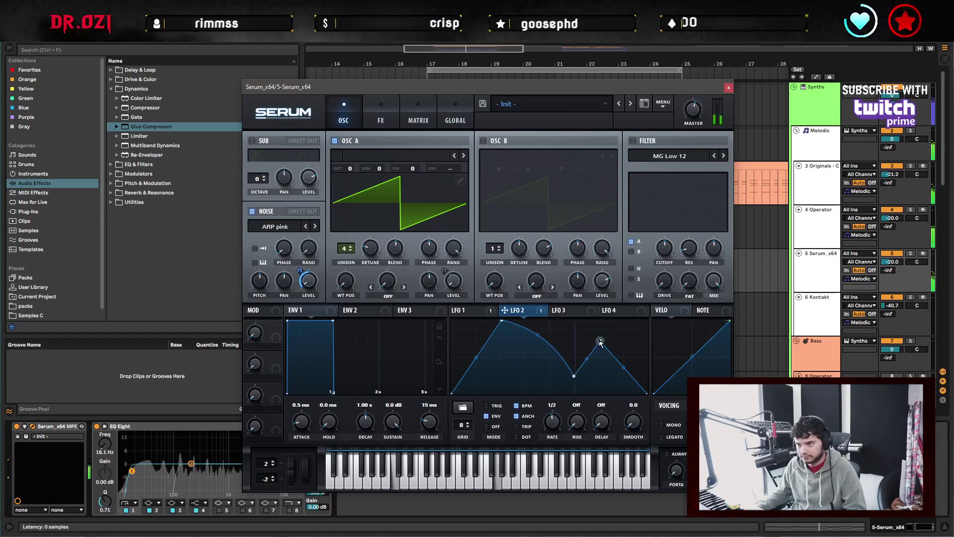
pyautogui.moveTo(587, 340); pyautogui.dragTo(583, 341)
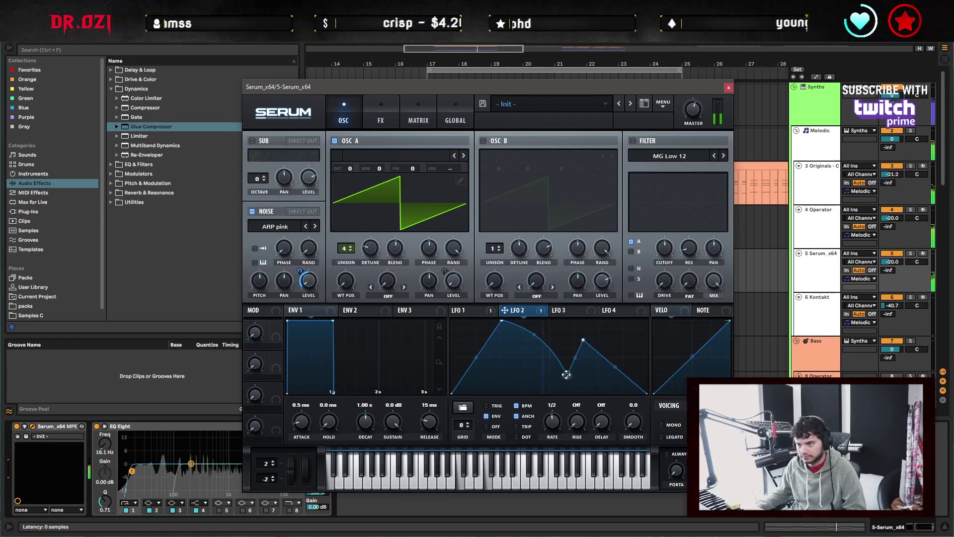
pyautogui.moveTo(569, 375); pyautogui.dragTo(565, 373)
pyautogui.moveTo(583, 340); pyautogui.dragTo(582, 340)
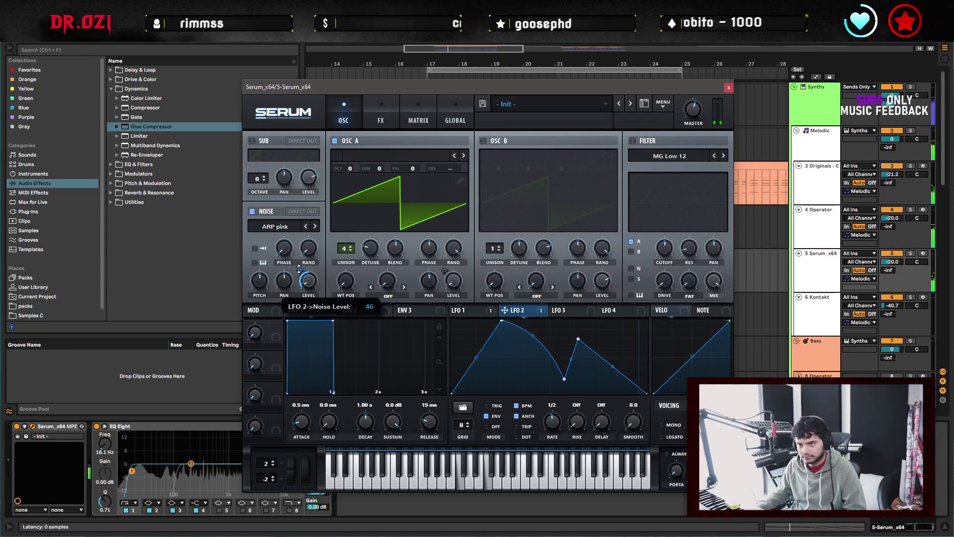
# Enable Serum's Compressor in multiband mode with a threshold of -14.4 dB and close the plug-in window.
pyautogui.click(379, 115)
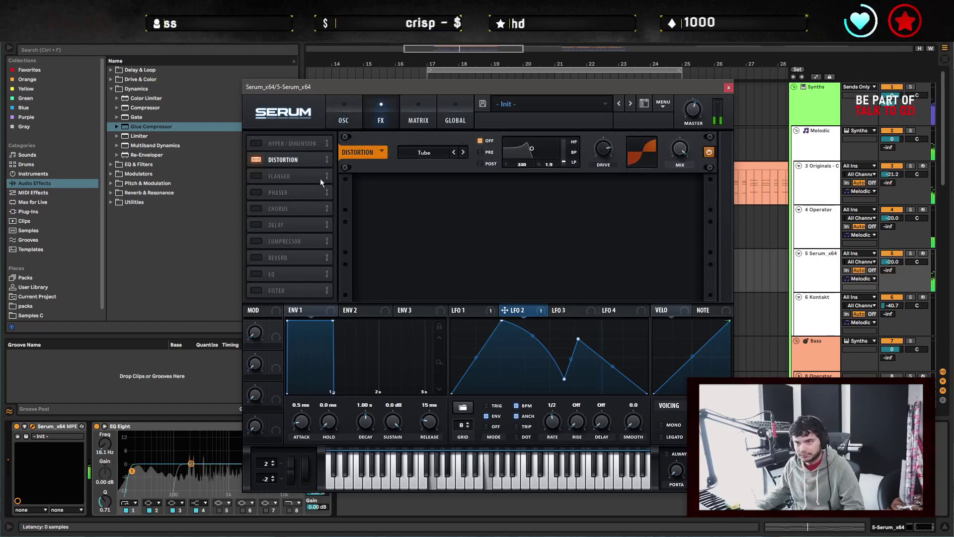
pyautogui.click(257, 241)
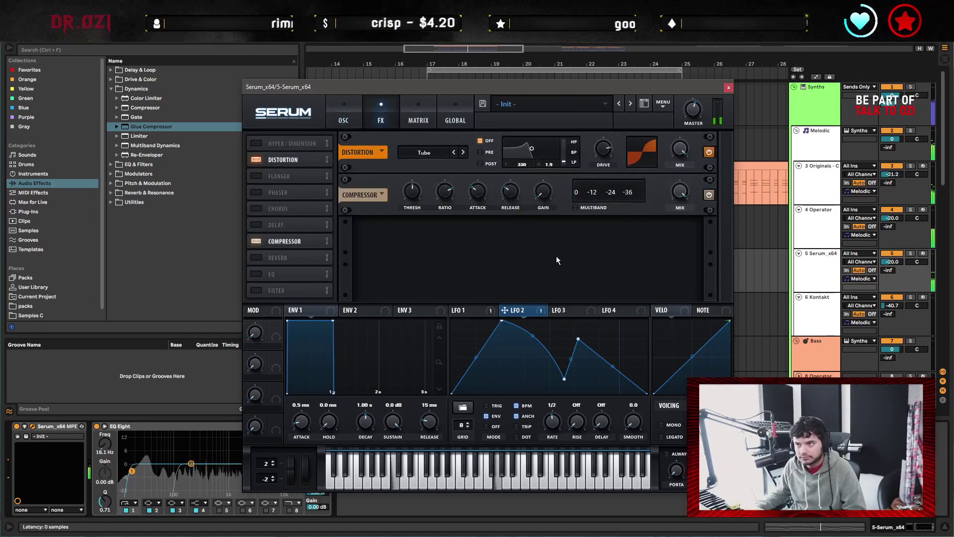
pyautogui.click(583, 207)
pyautogui.moveTo(418, 190); pyautogui.dragTo(414, 179)
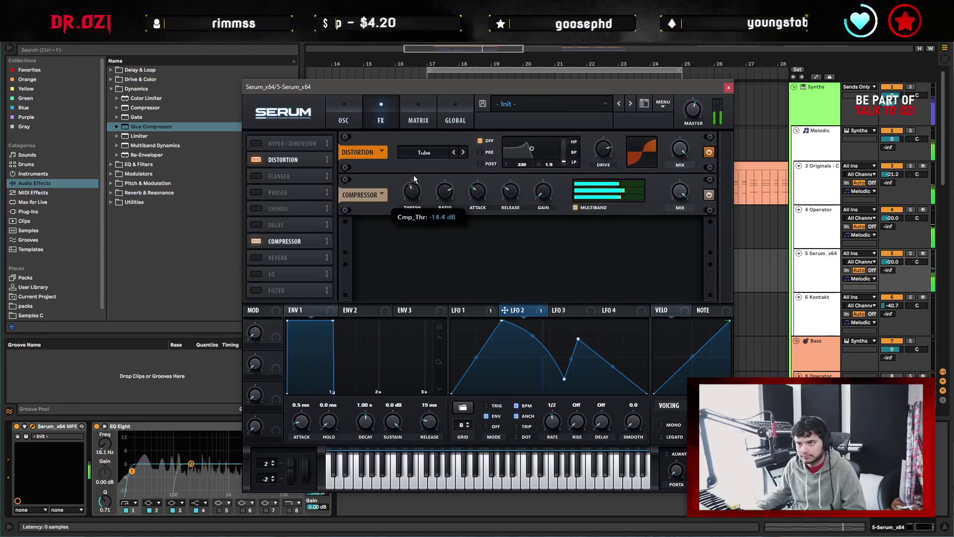
pyautogui.click(727, 89)
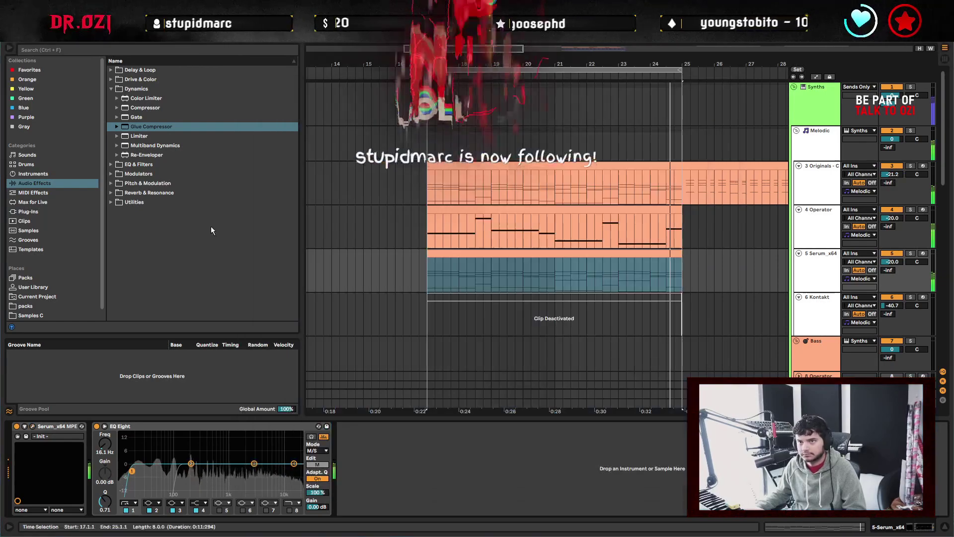
# Insert Cabinet from the Drive & Color effects between Serum and EQ Eight and set its dry/wet to 61.9%.
pyautogui.press('Left')
pyautogui.press('Left')
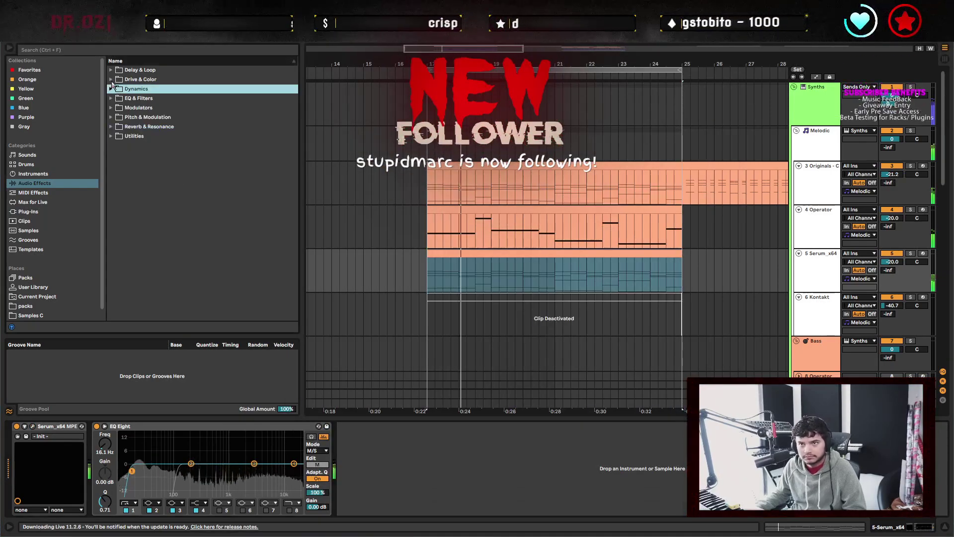
pyautogui.press('Up')
pyautogui.press('Right')
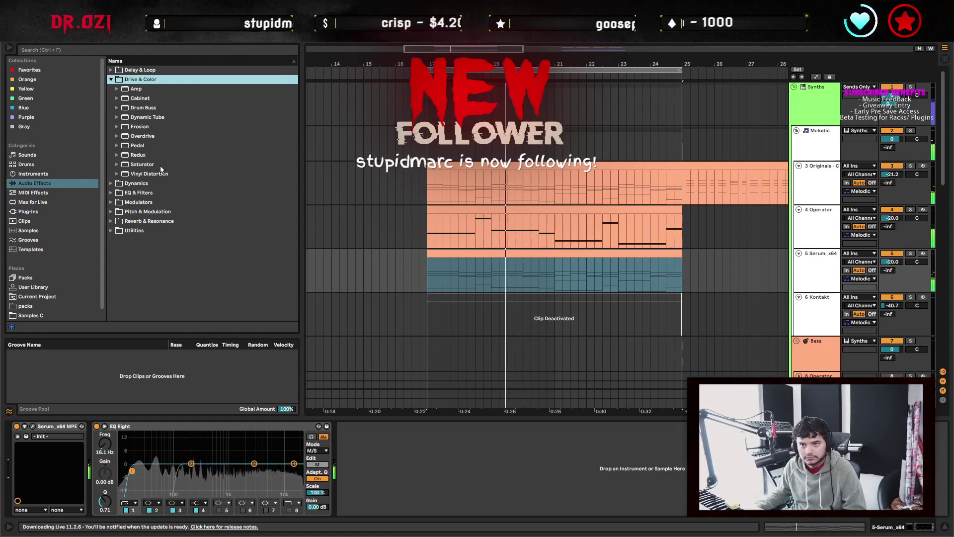
pyautogui.press('Down')
pyautogui.press('Down')
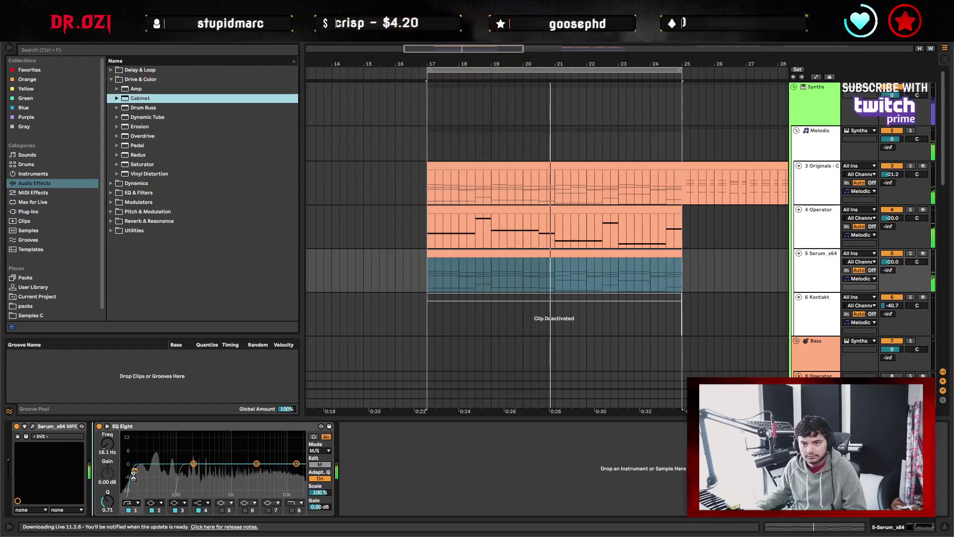
pyautogui.click(120, 484)
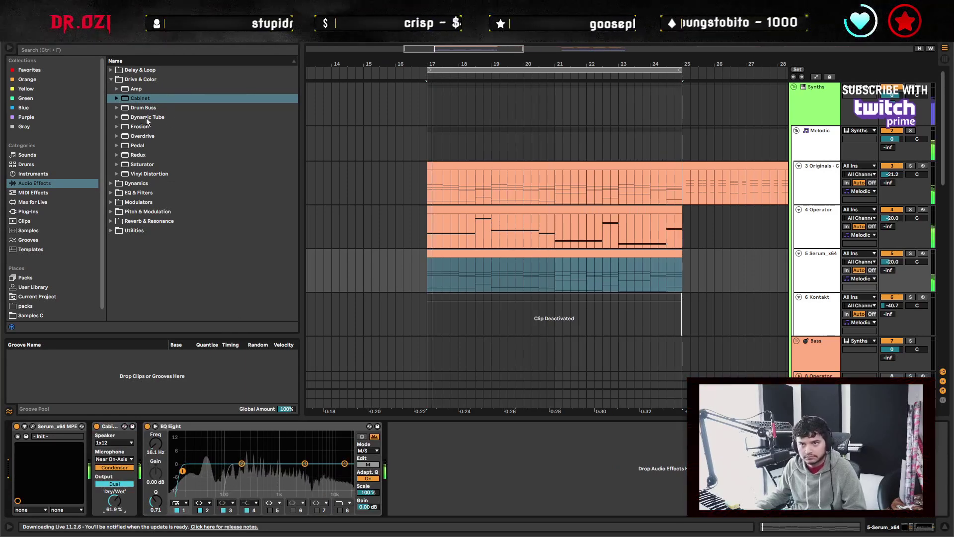
# Insert Dynamic Tube after Cabinet with tube B, 7.62 dB drive, 0.54 tone and 73% dry/wet, and fold both devices.
pyautogui.moveTo(147, 119); pyautogui.dragTo(167, 470)
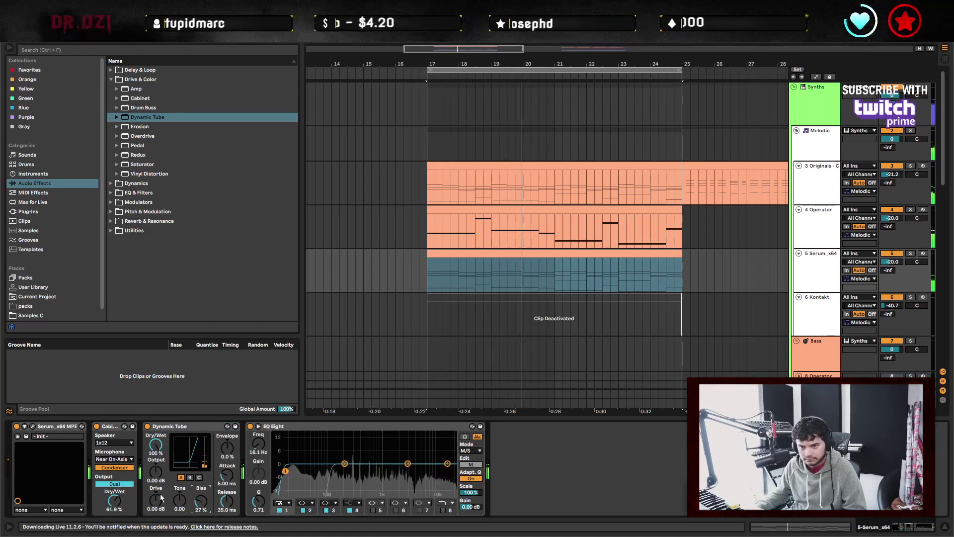
pyautogui.click(190, 477)
pyautogui.moveTo(179, 500); pyautogui.dragTo(191, 497)
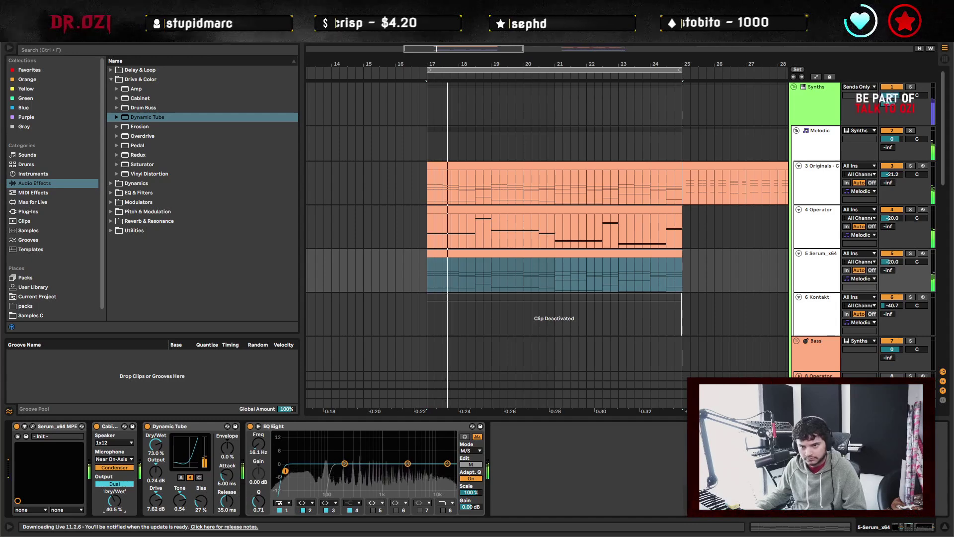
pyautogui.doubleClick(160, 426)
pyautogui.doubleClick(109, 426)
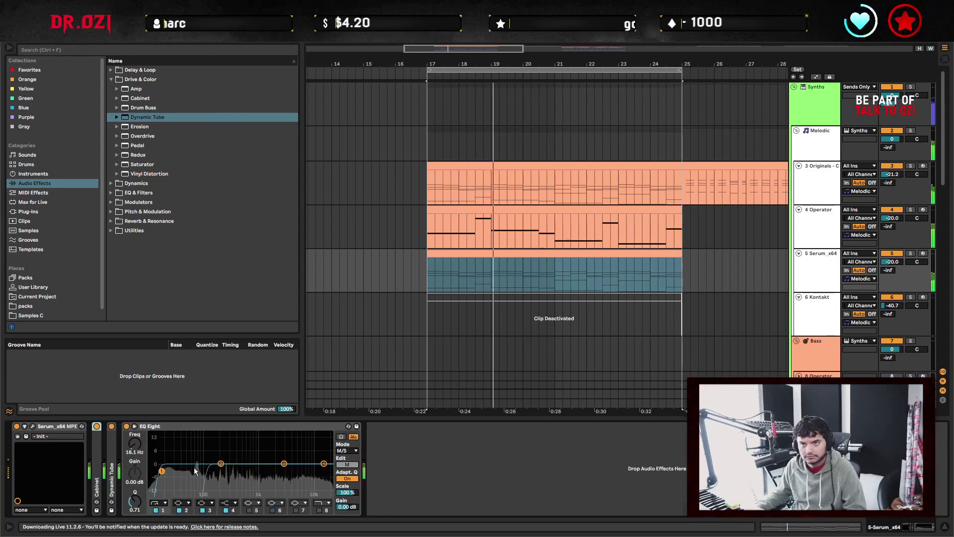
# Insert Delay before EQ Eight with Ping Pong, 11.9 ms times, a 1.73 kHz filter of width 2.51 and 26% feedback.
pyautogui.click(111, 79)
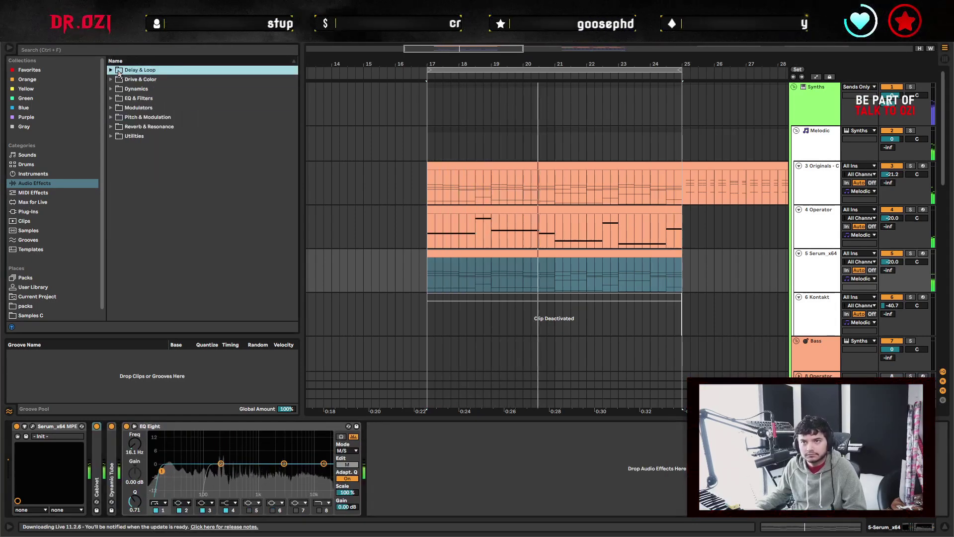
pyautogui.press('Right')
pyautogui.click(124, 89)
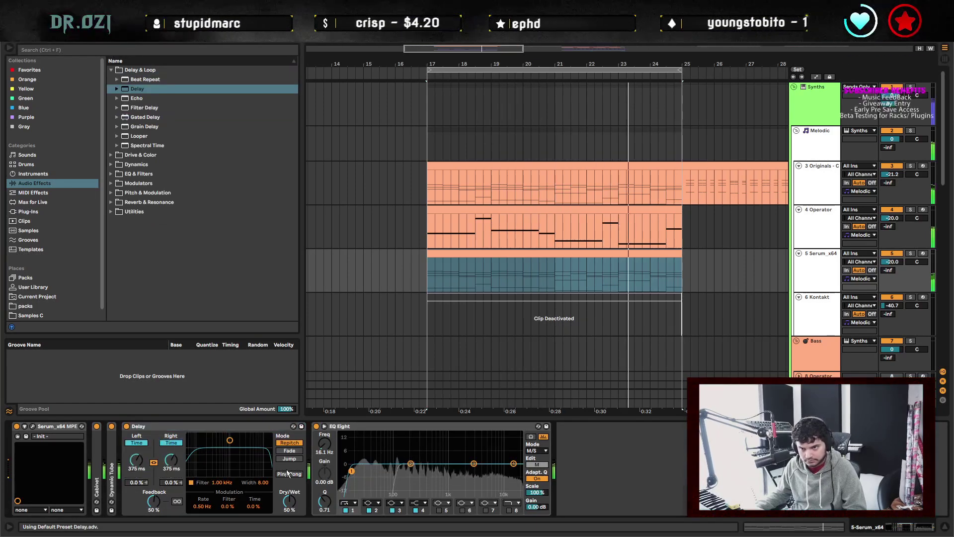
pyautogui.click(290, 474)
pyautogui.moveTo(229, 440); pyautogui.dragTo(237, 465)
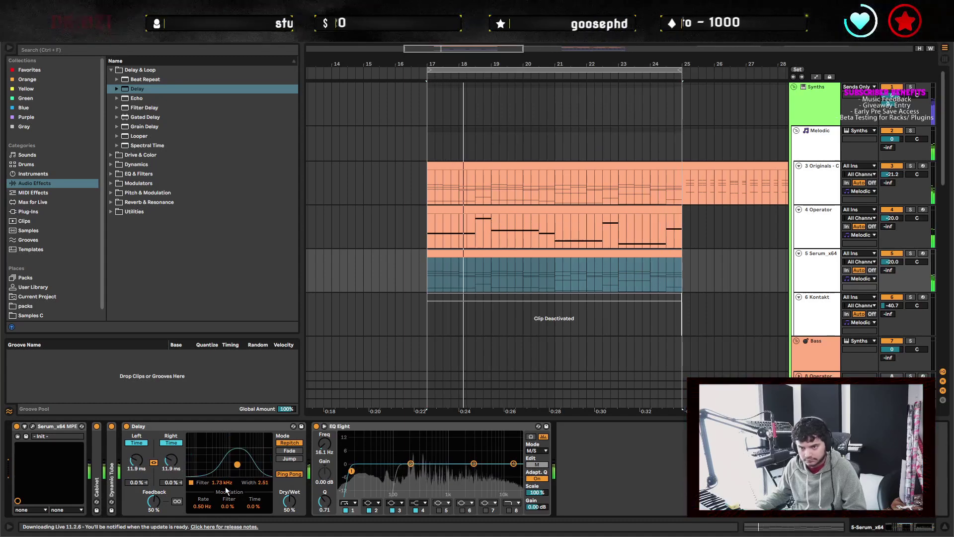
pyautogui.click(153, 501)
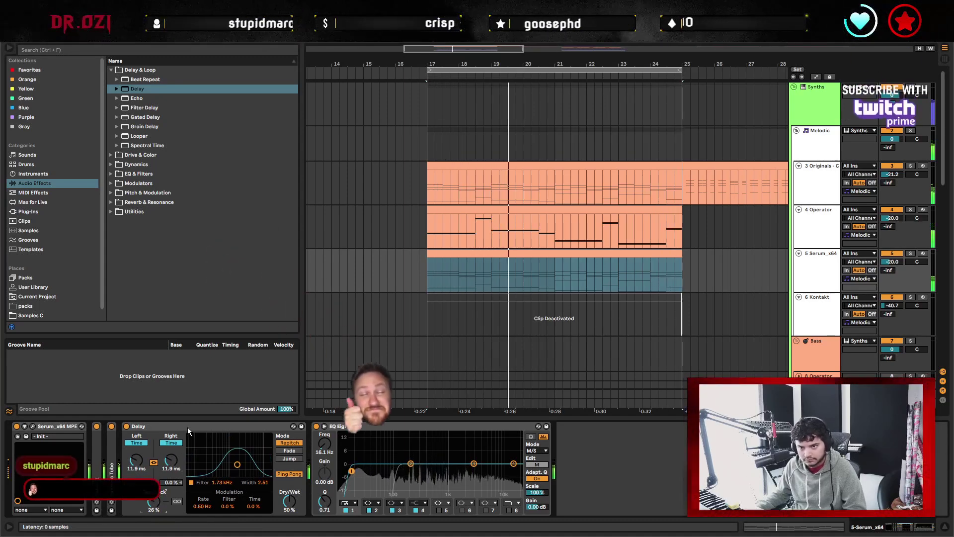
# Fold all the devices in the Serum track's device chain.
pyautogui.press('Delete')
pyautogui.click(200, 428)
pyautogui.press('Delete')
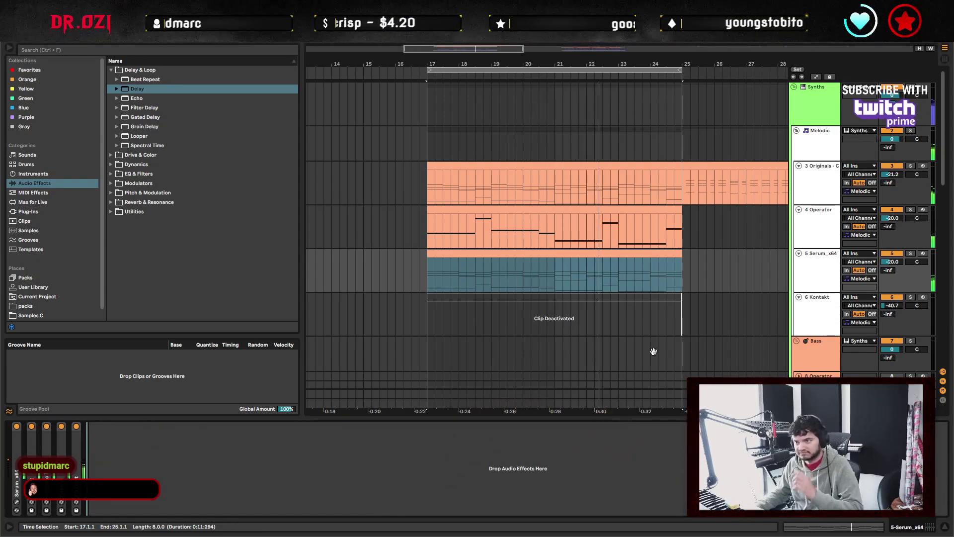
# Unfold the ELI_Snare track in the Snare group and open its TSP_NOISIA break clip leading into bar 18 for editing.
pyautogui.scroll(-4, 565, 297)
pyautogui.scroll(-8, 565, 297)
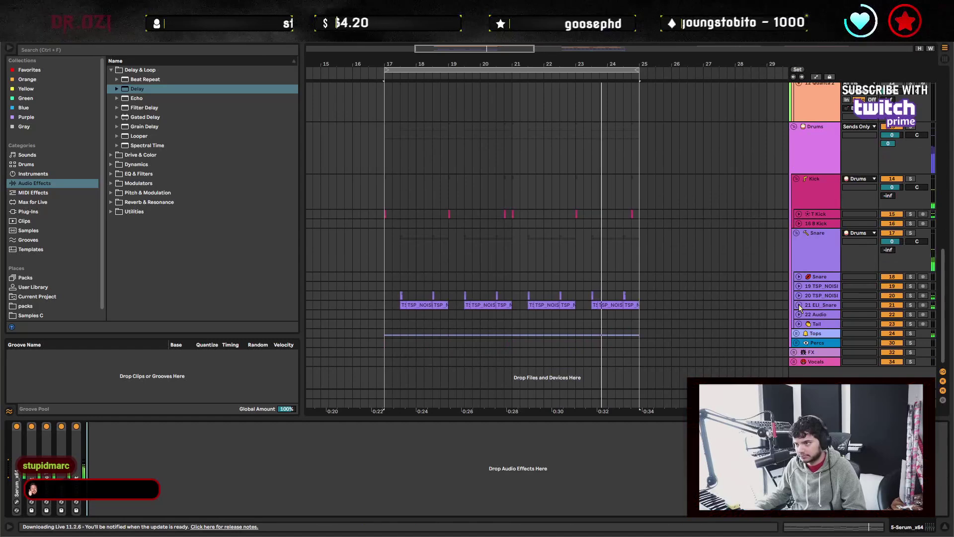
pyautogui.doubleClick(413, 323)
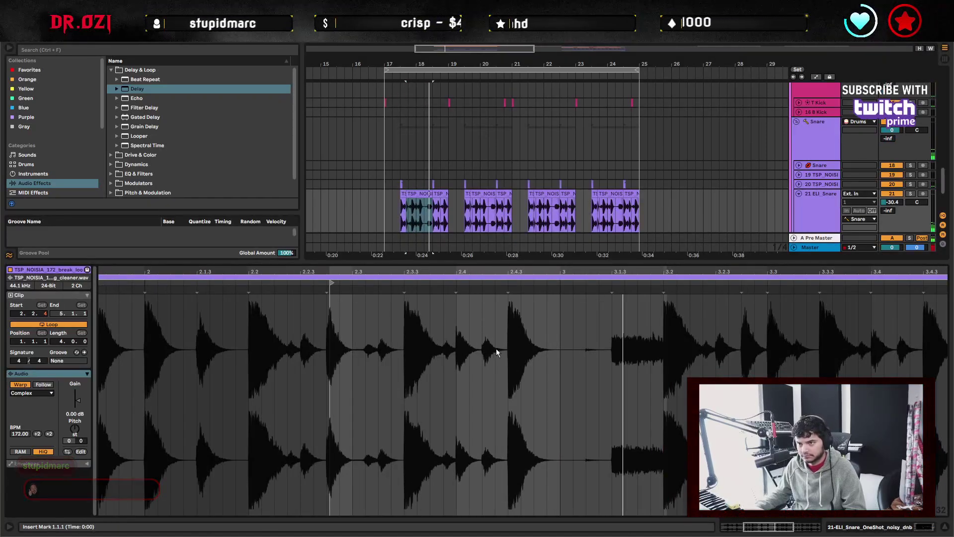
# Duplicate the two-bar break pattern from bars 17 to 19 on the ELI_Snare track three times to reach bar 25, and hide the clip view.
pyautogui.press('-')
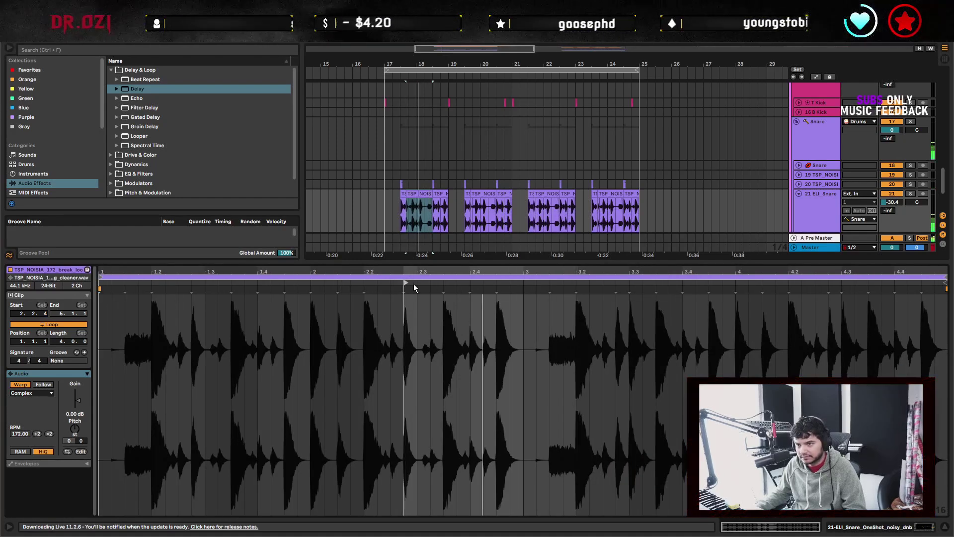
pyautogui.press('space')
pyautogui.click(364, 214)
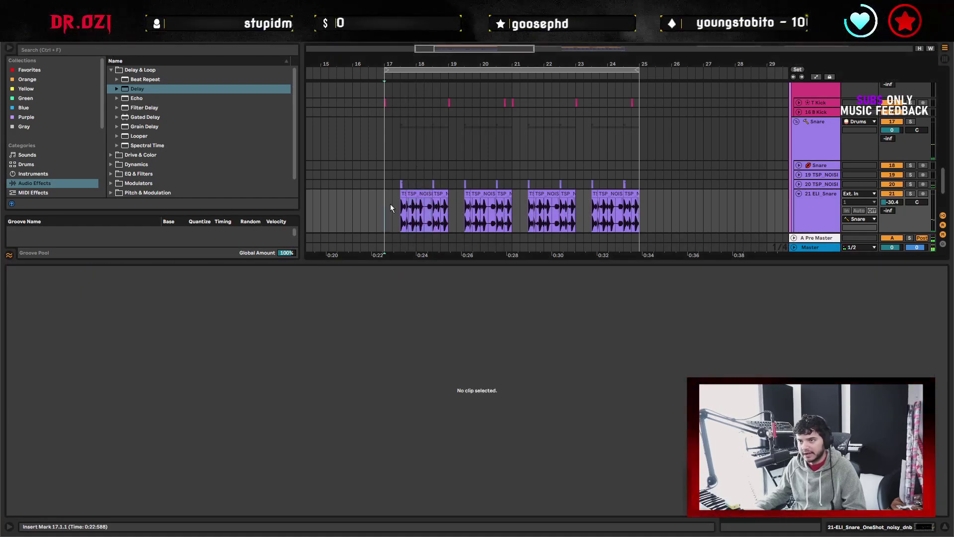
pyautogui.moveTo(449, 213); pyautogui.dragTo(395, 217)
pyautogui.press('space')
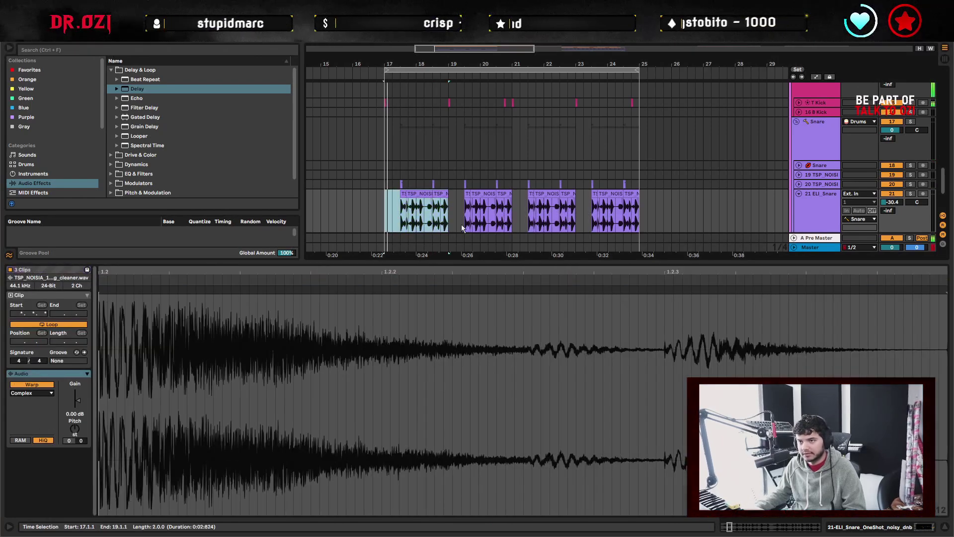
pyautogui.press('Right')
pyautogui.press('Right')
pyautogui.press('Right')
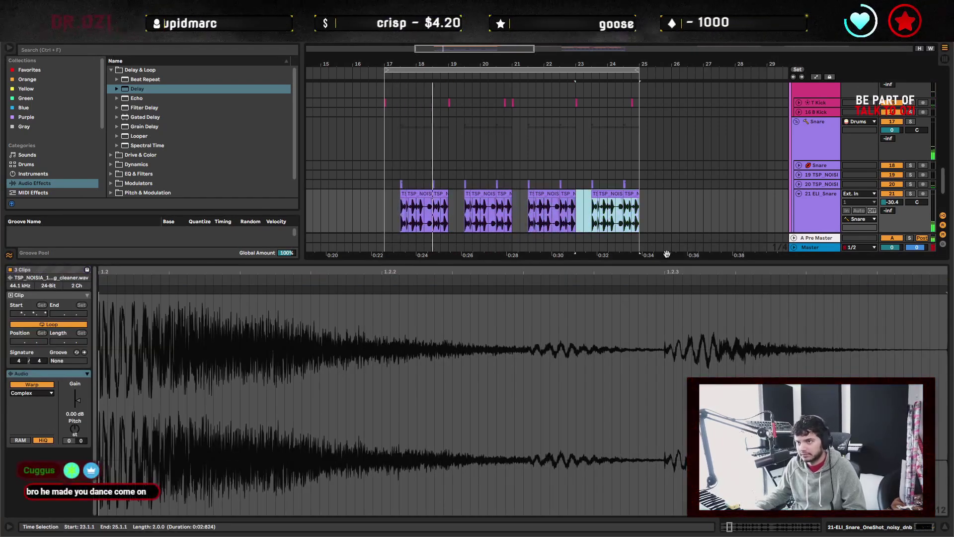
pyautogui.click(943, 528)
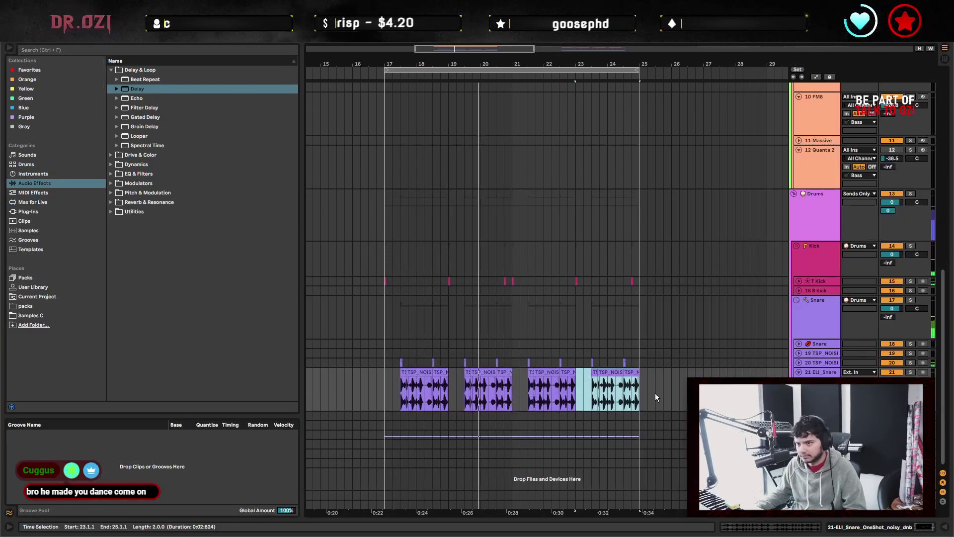
pyautogui.click(641, 395)
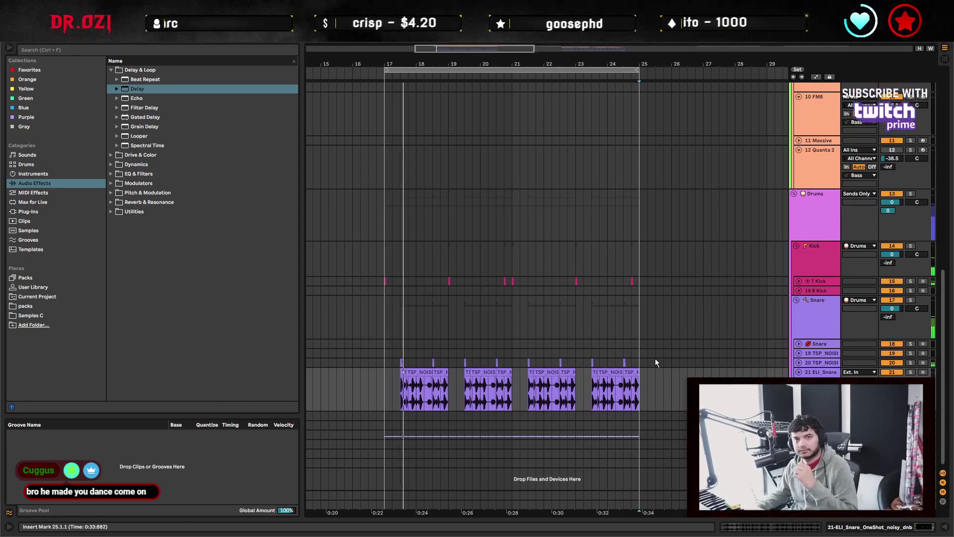
# Fold the ELI_Snare track and unfold the Tops group to reach its Dubstep Hats track.
pyautogui.press('Left')
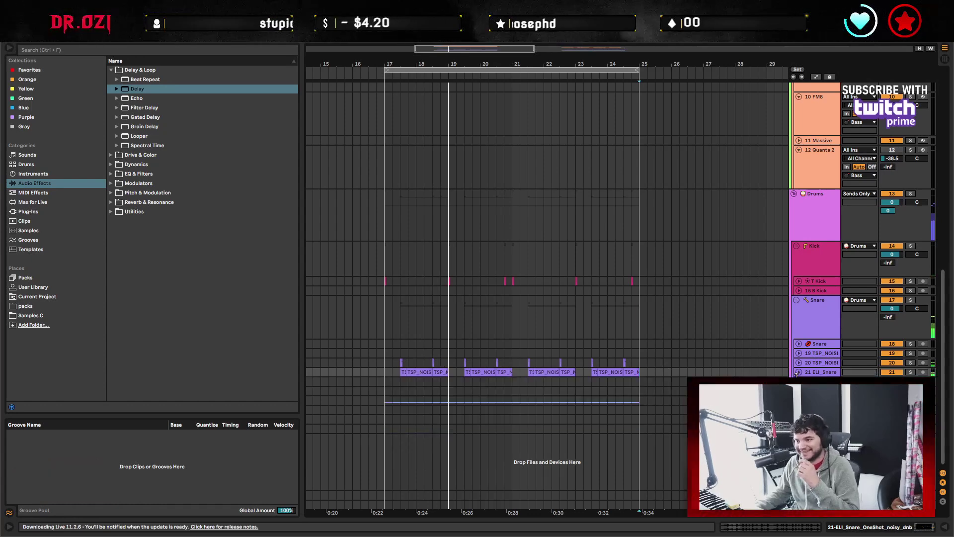
pyautogui.click(796, 400)
pyautogui.scroll(-2, 650, 408)
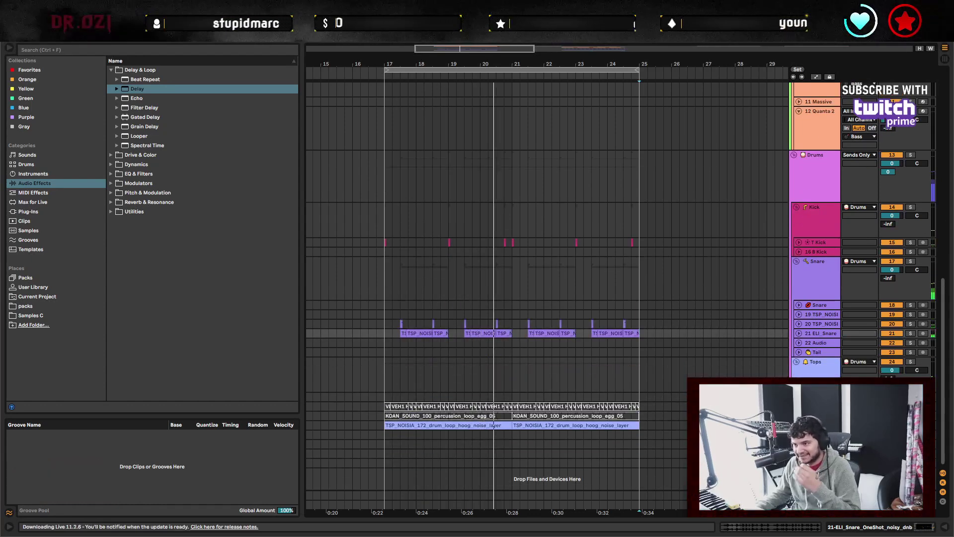
pyautogui.scroll(-2, 592, 419)
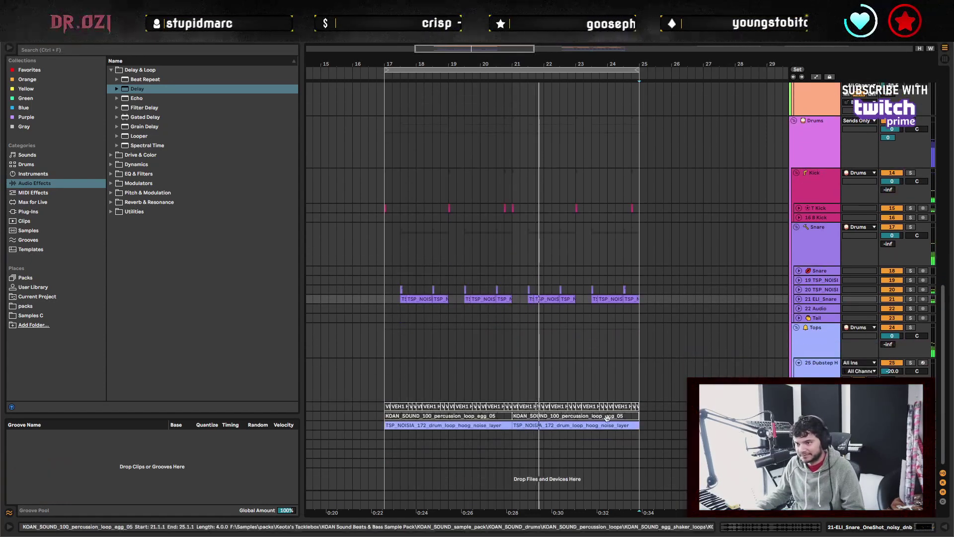
# Create a looping two-beat MIDI clip at bar 17 on the Dubstep Hats track and extend it to bar 25.
pyautogui.click(477, 425)
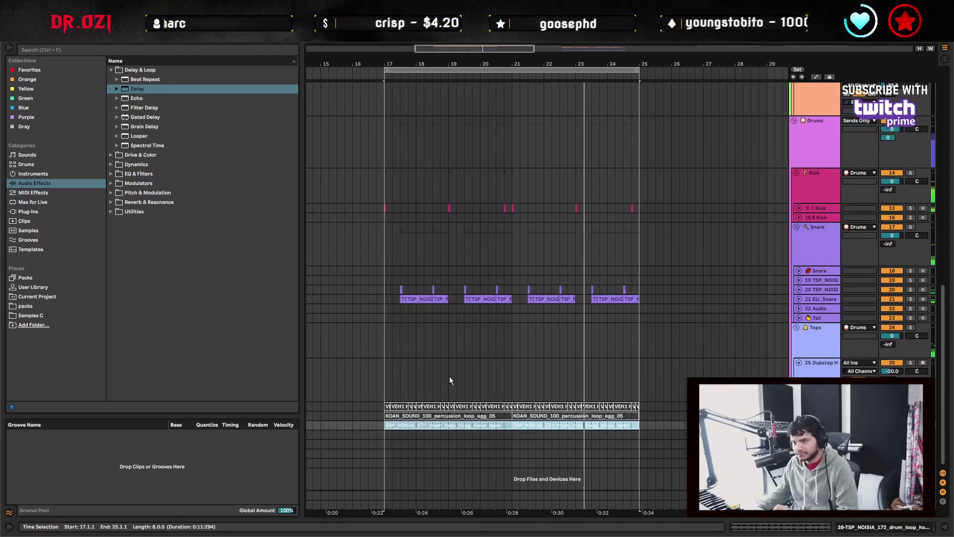
pyautogui.click(386, 377)
pyautogui.keyDown('shift'); pyautogui.click(640, 374); pyautogui.keyUp('shift')
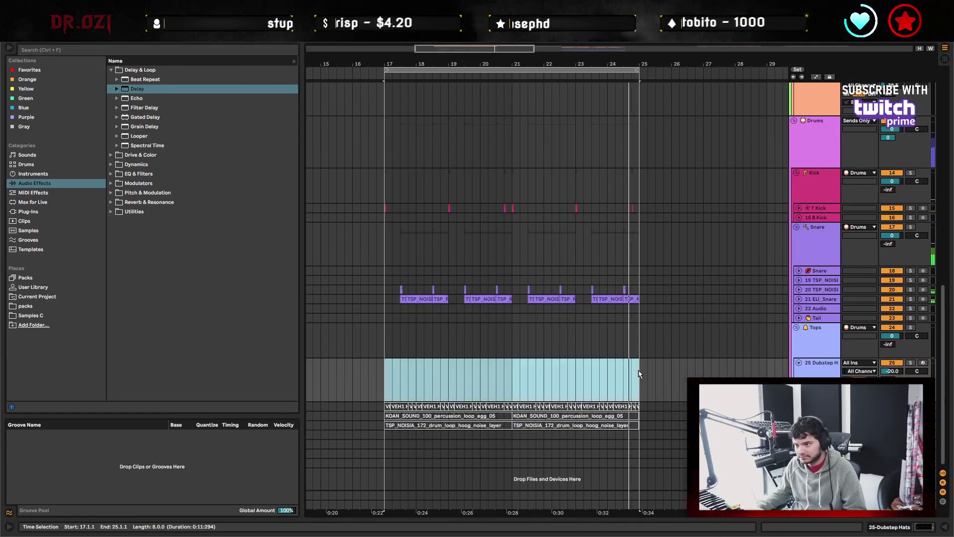
pyautogui.click(400, 380)
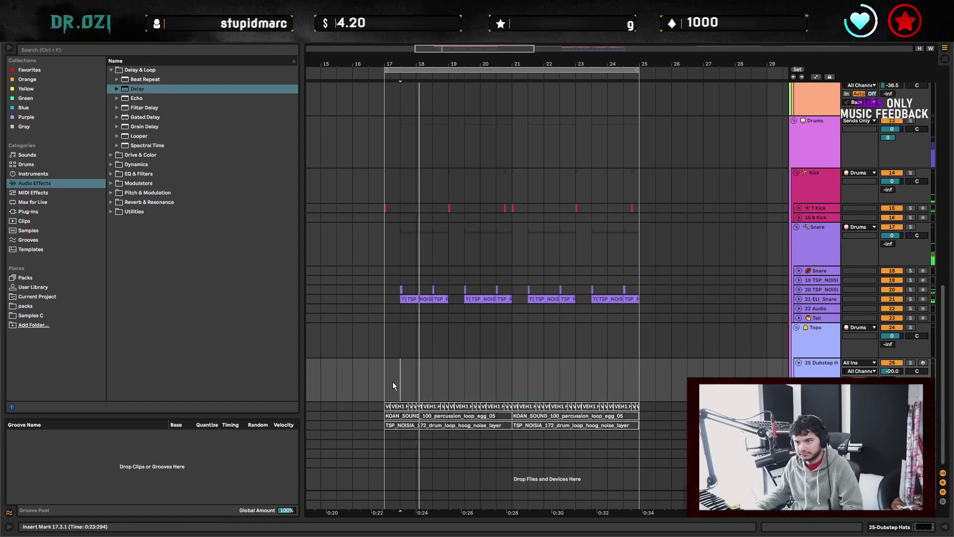
pyautogui.doubleClick(400, 383)
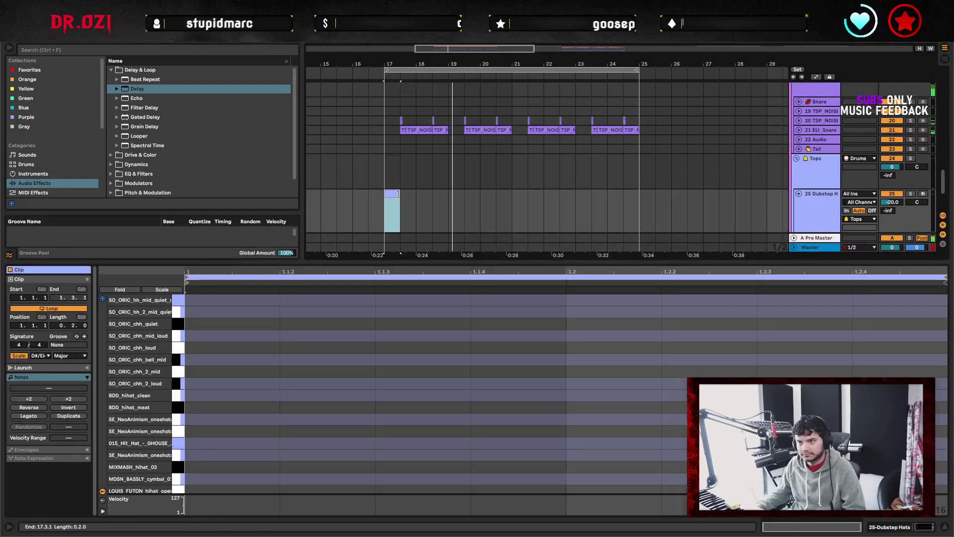
pyautogui.moveTo(400, 211); pyautogui.dragTo(647, 209)
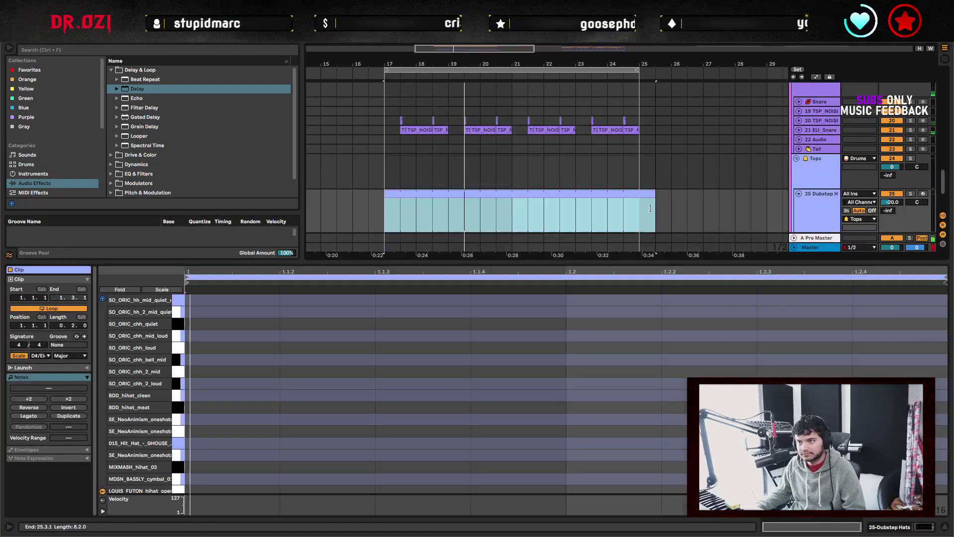
# Add BDD_hihat_clean notes on every eighth note of the hat clip and lower the velocity of the offbeat hits.
pyautogui.click(191, 428)
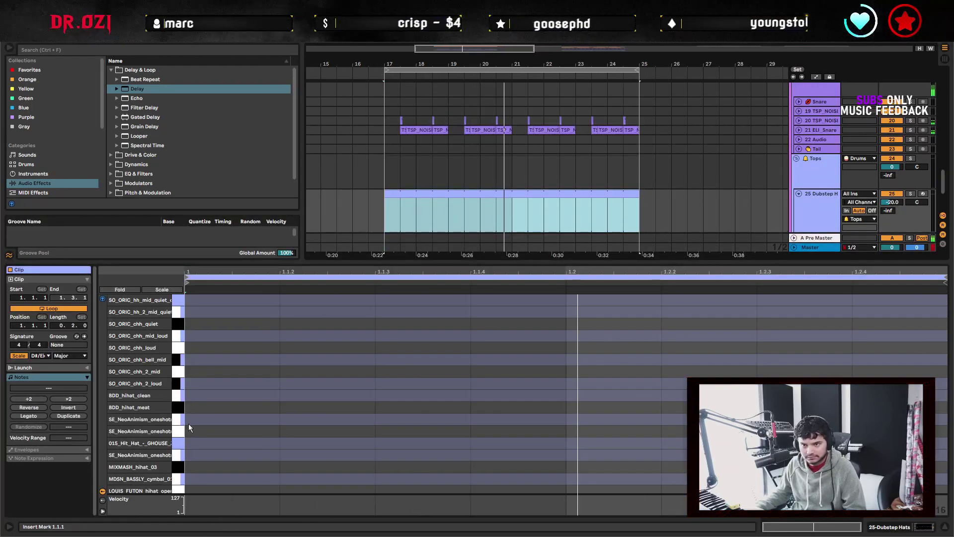
pyautogui.press('space')
pyautogui.doubleClick(234, 395)
pyautogui.hotkey('ctrl', 'd')
pyautogui.hotkey('ctrl', 'd')
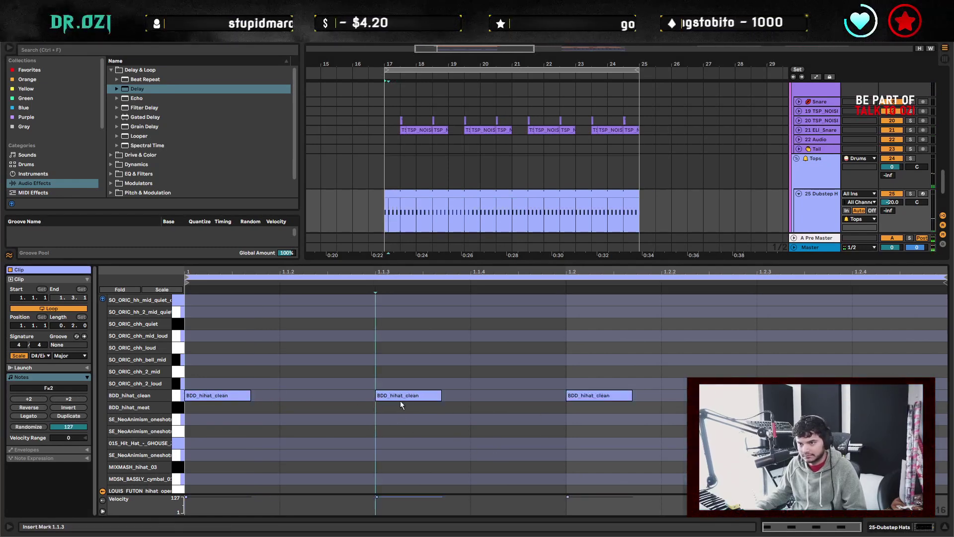
pyautogui.moveTo(400, 395); pyautogui.dragTo(400, 433)
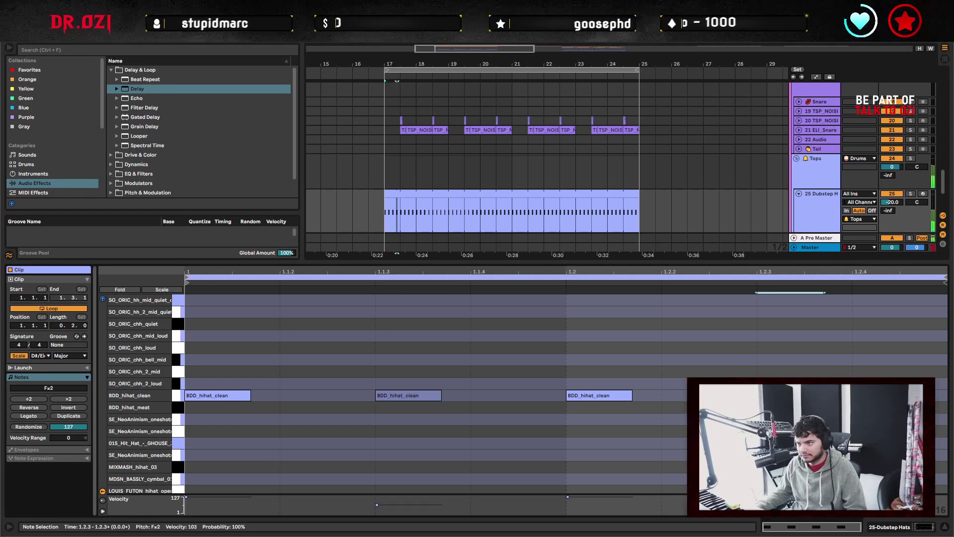
# Play the section, set the Dubstep Hats track volume to -32.7 dB, and hide the clip view.
pyautogui.press('space')
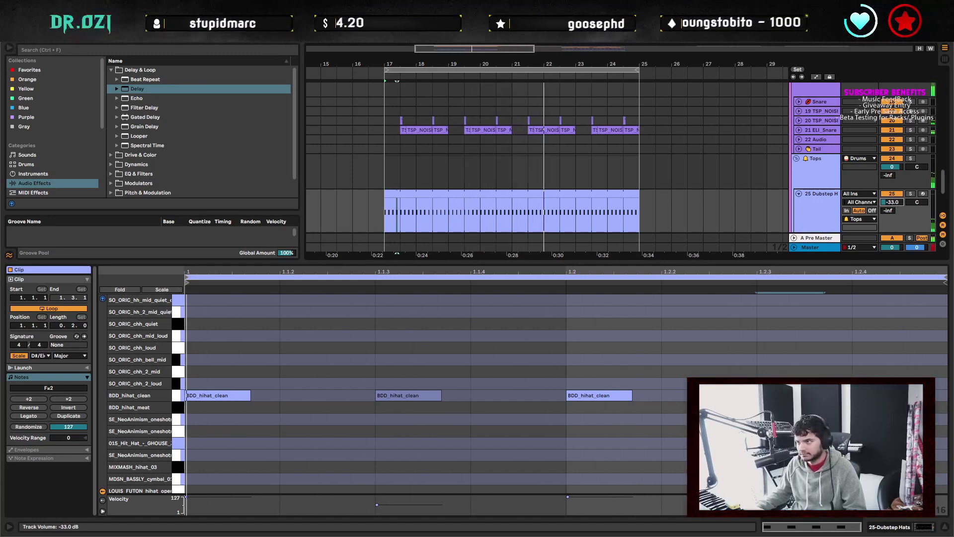
pyautogui.click(868, 370)
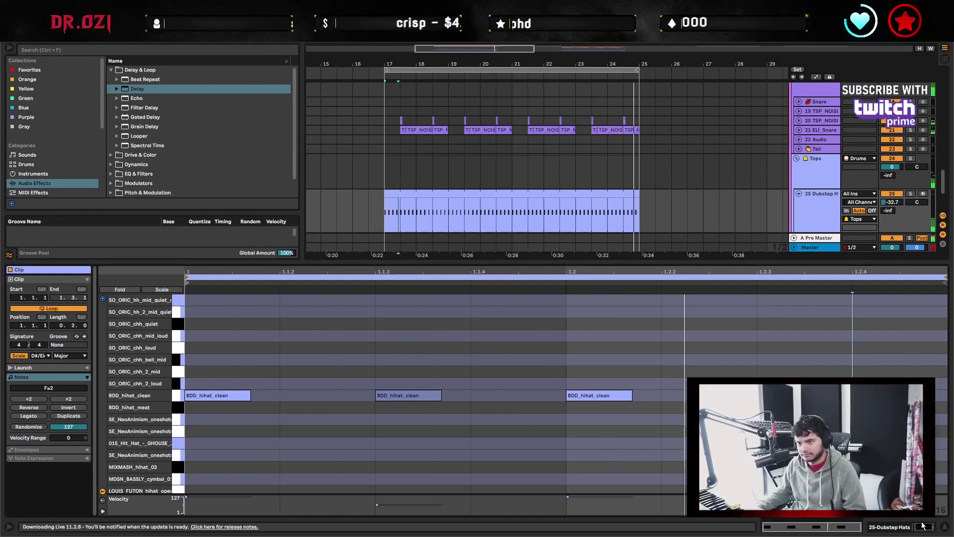
pyautogui.click(945, 529)
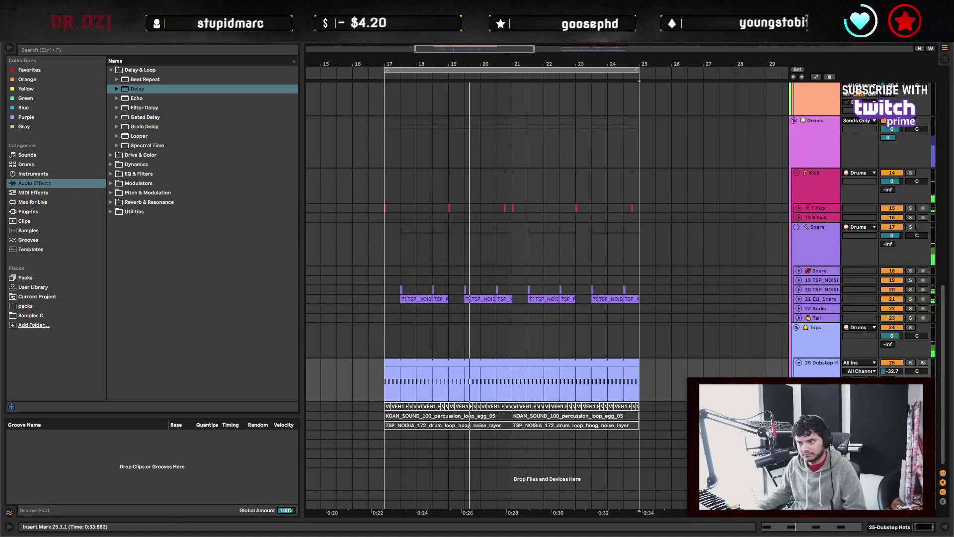
# Open the melodic Operator track's MIDI clip from bar 17, and show the pitch bend range in its Operator device.
pyautogui.scroll(5, 622, 400)
pyautogui.scroll(5, 614, 433)
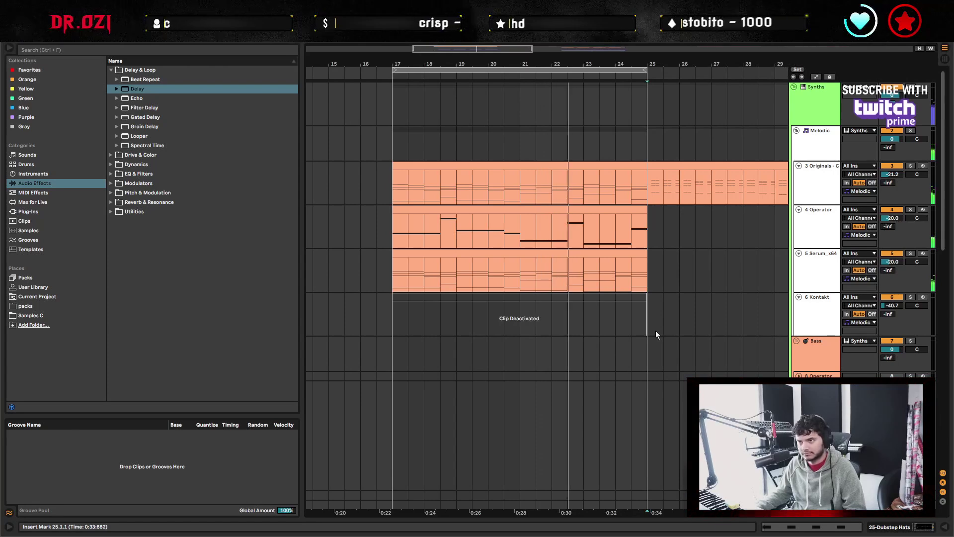
pyautogui.click(651, 265)
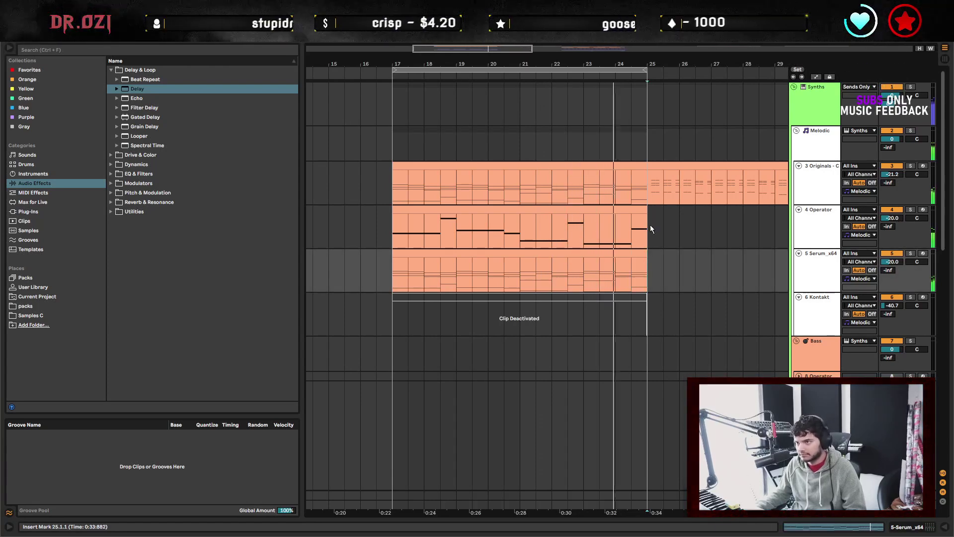
pyautogui.doubleClick(619, 226)
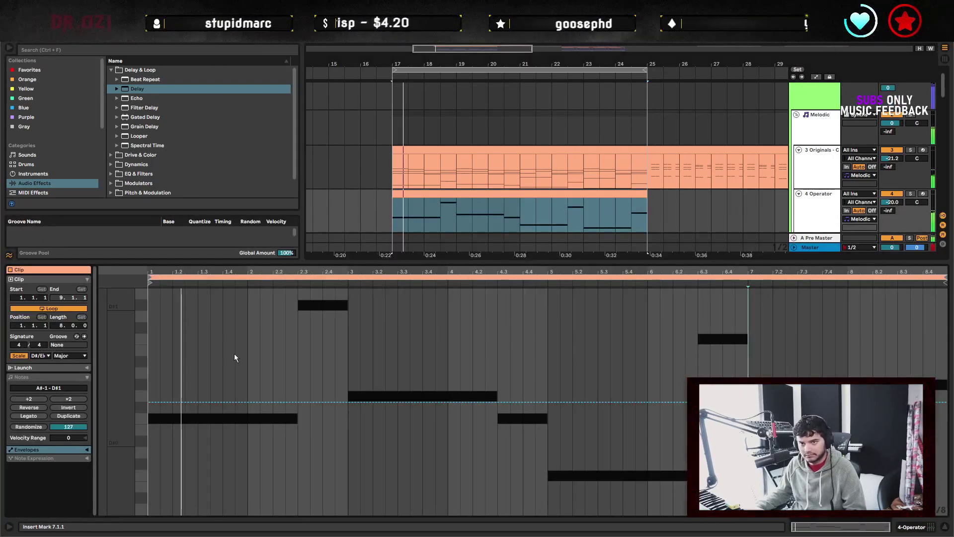
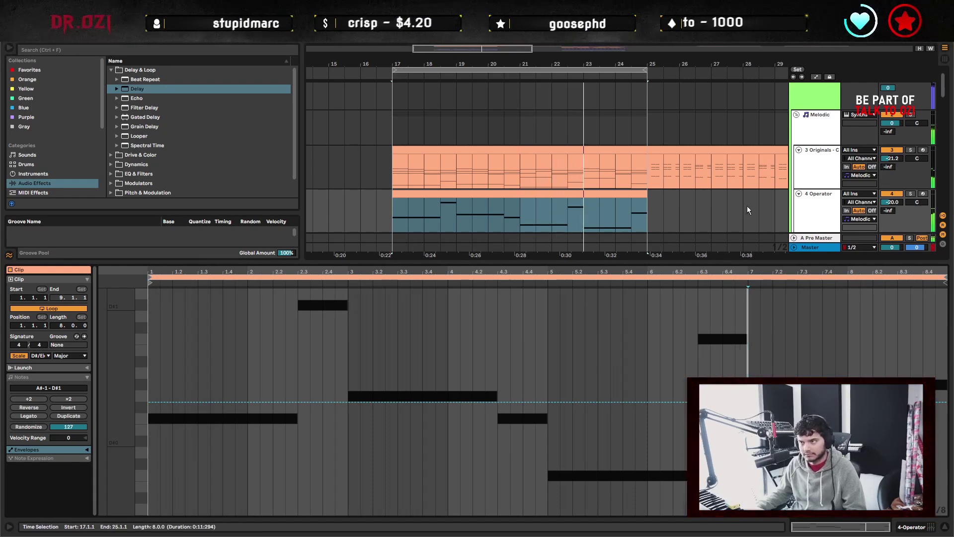
pyautogui.click(820, 220)
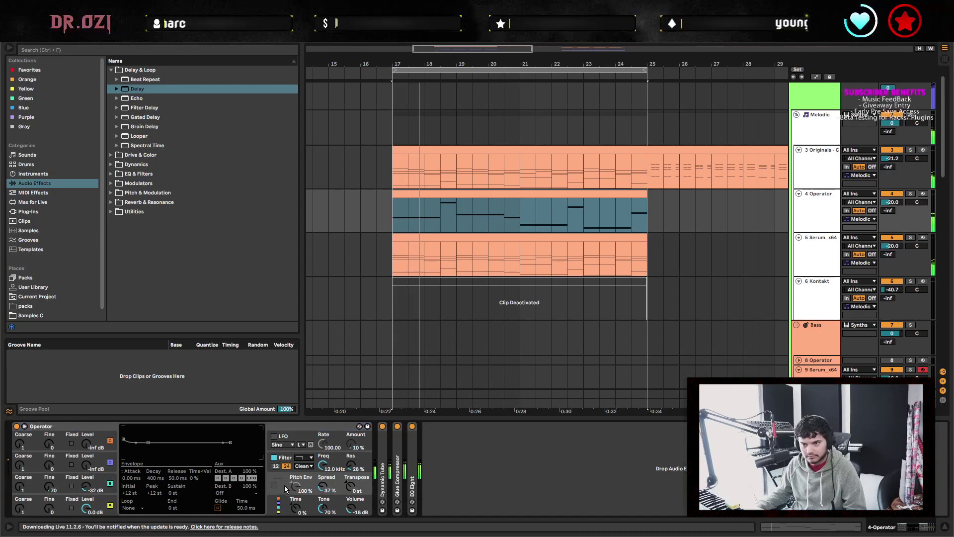
pyautogui.click(280, 502)
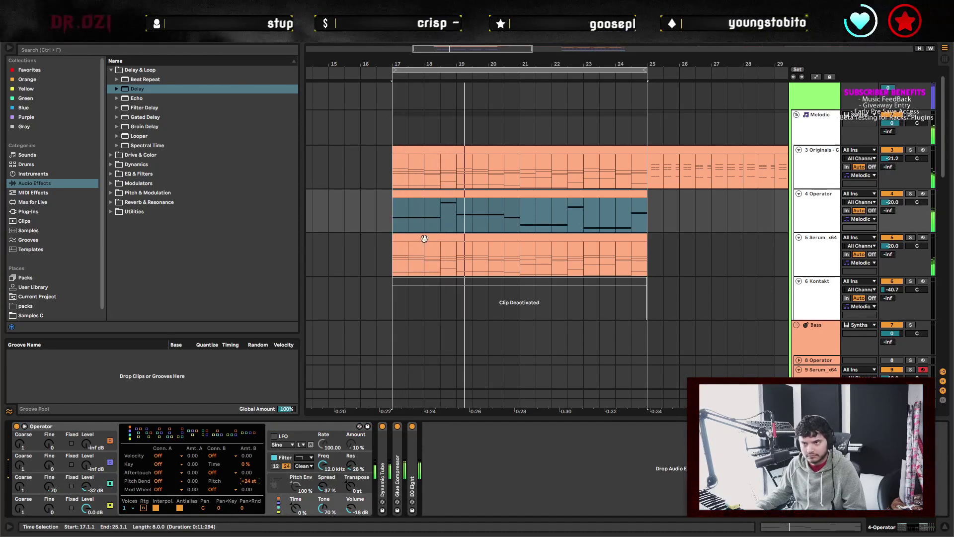
# Reopen the Operator clip with its envelope settings and switch the displayed envelope to MIDI Ctrl Pitch Bend.
pyautogui.click(422, 192)
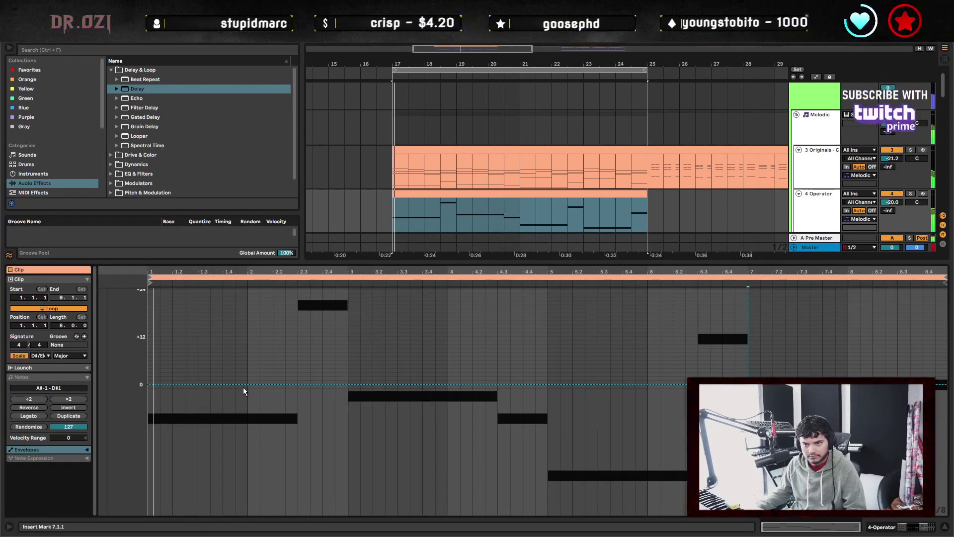
pyautogui.click(88, 450)
pyautogui.click(51, 460)
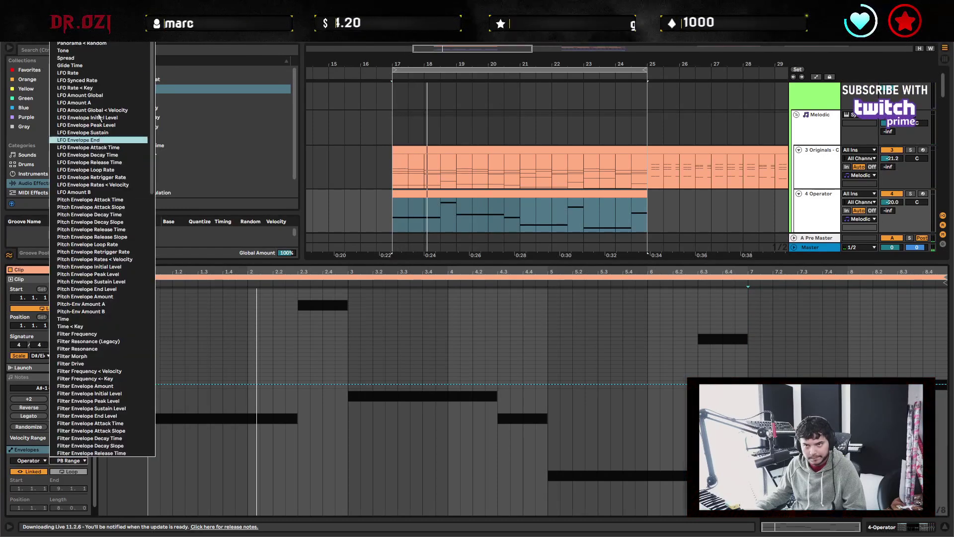
pyautogui.click(25, 461)
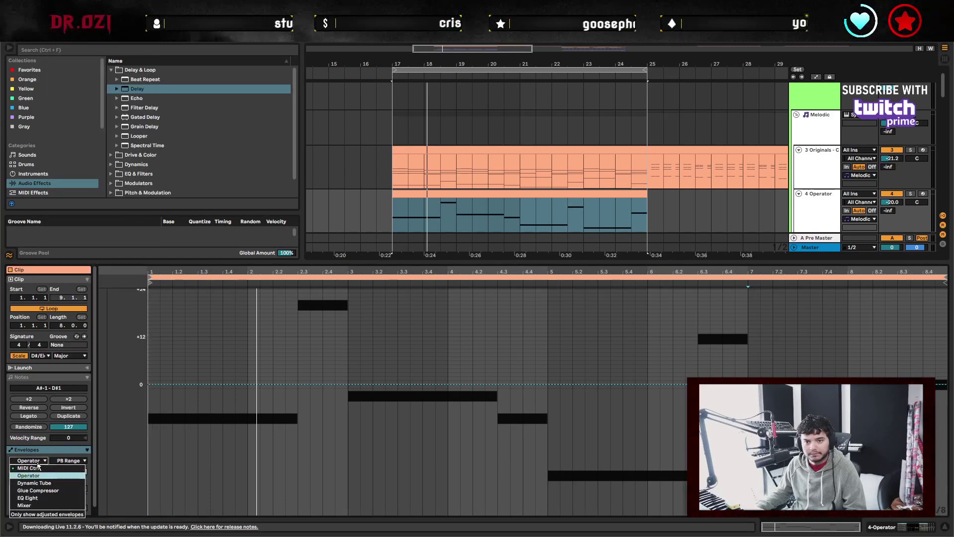
pyautogui.click(24, 473)
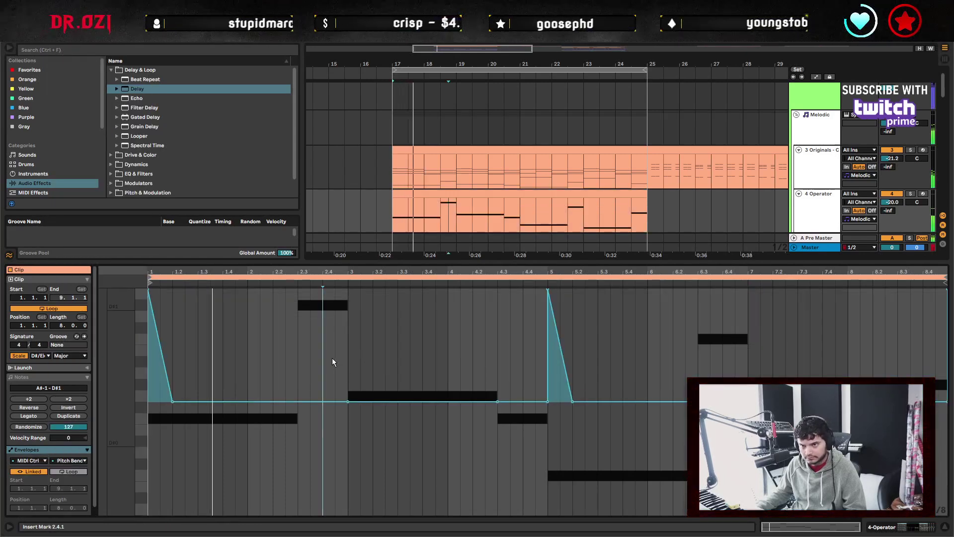
# Shape the Operator clip's pitch bend envelope so it ramps up from the end of bar 4 to the peak at bar 5.
pyautogui.click(350, 352)
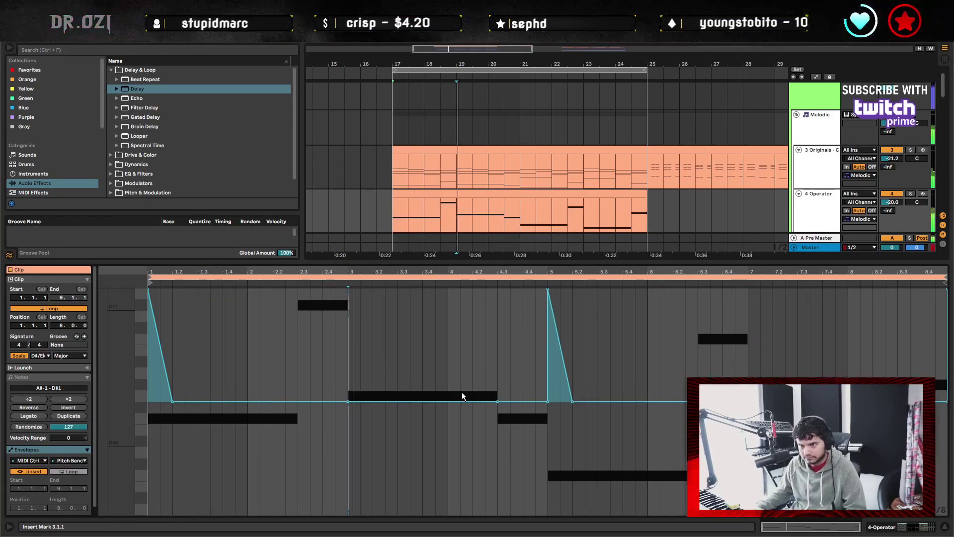
pyautogui.click(449, 401)
pyautogui.hotkey('ctrl', 'z')
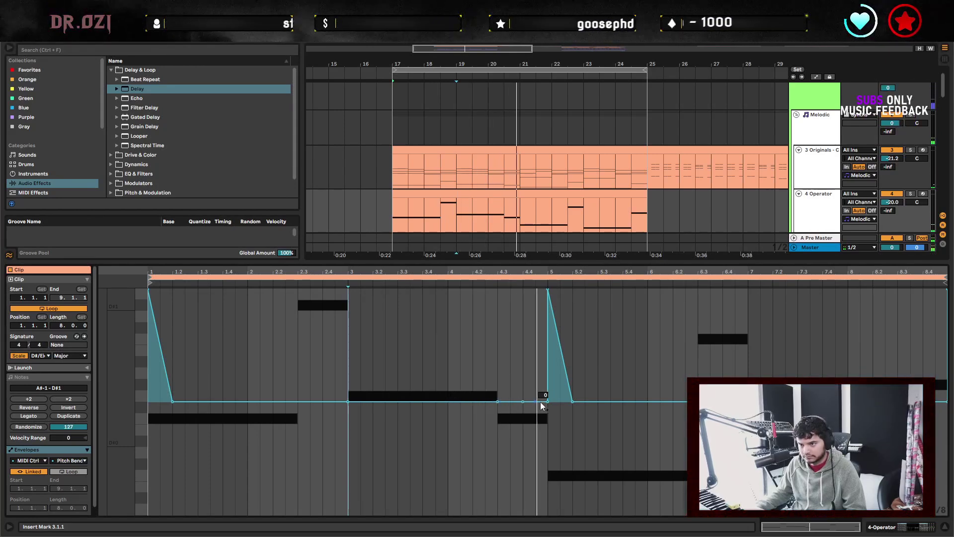
pyautogui.click(545, 400)
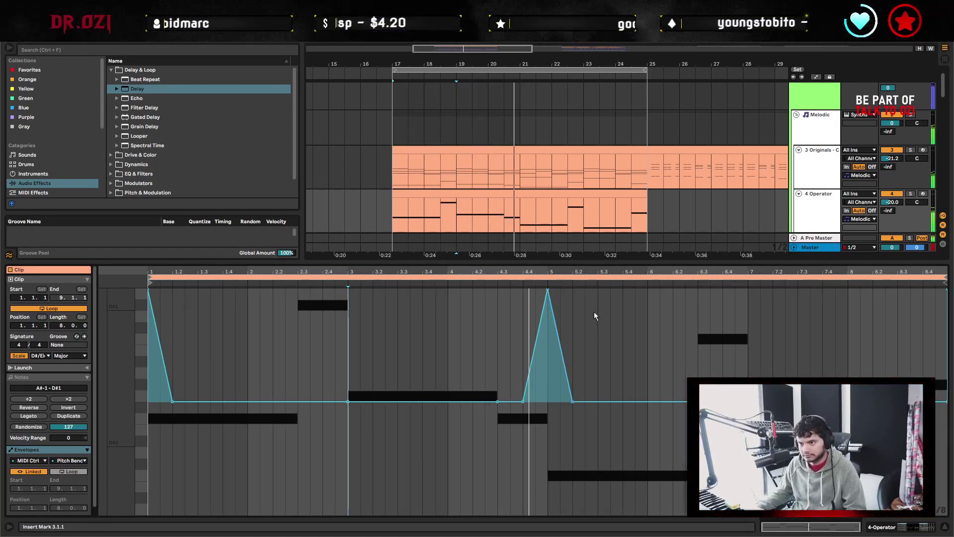
# Add a rounded pitch bend bump of about 4000 at the start of bar 8 and play the section.
pyautogui.click(697, 338)
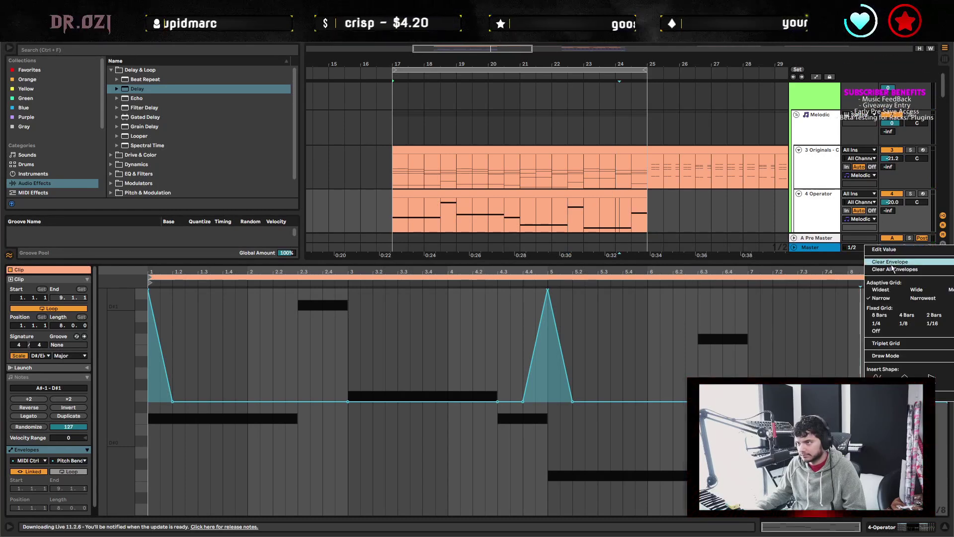
pyautogui.click(860, 337)
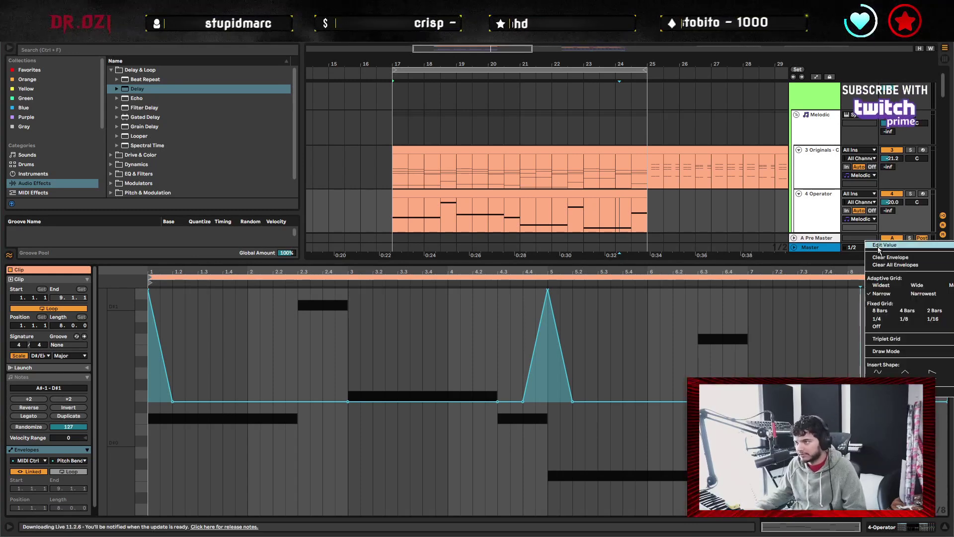
pyautogui.click(863, 346)
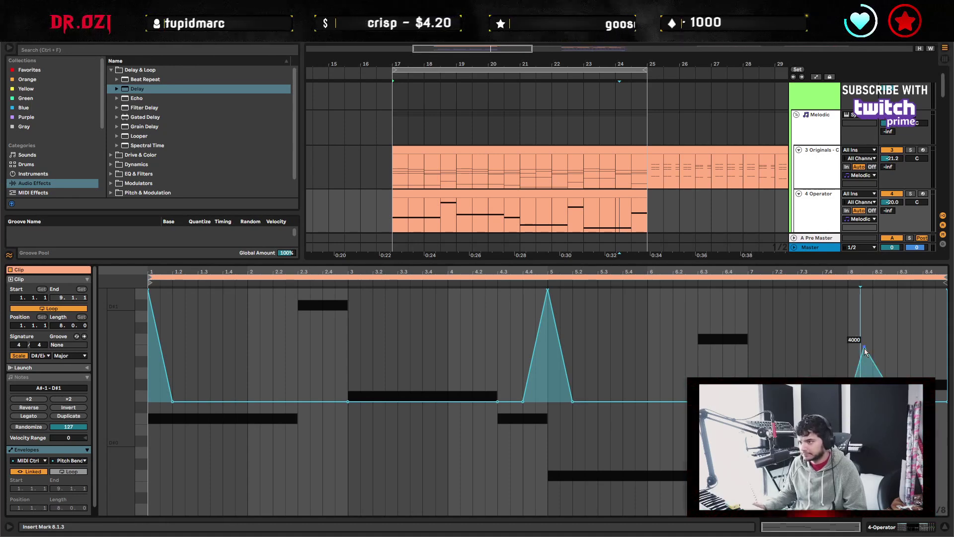
pyautogui.moveTo(864, 347); pyautogui.dragTo(865, 372)
pyautogui.press('space')
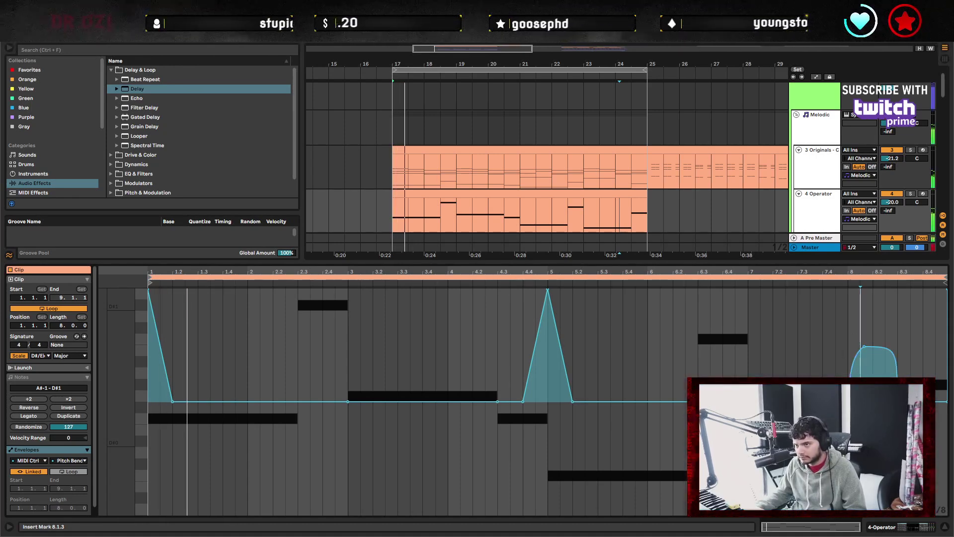
# Play the Operator clip around bars 6 to 8, soloing its track for a while to check the pitch bends.
pyautogui.click(898, 313)
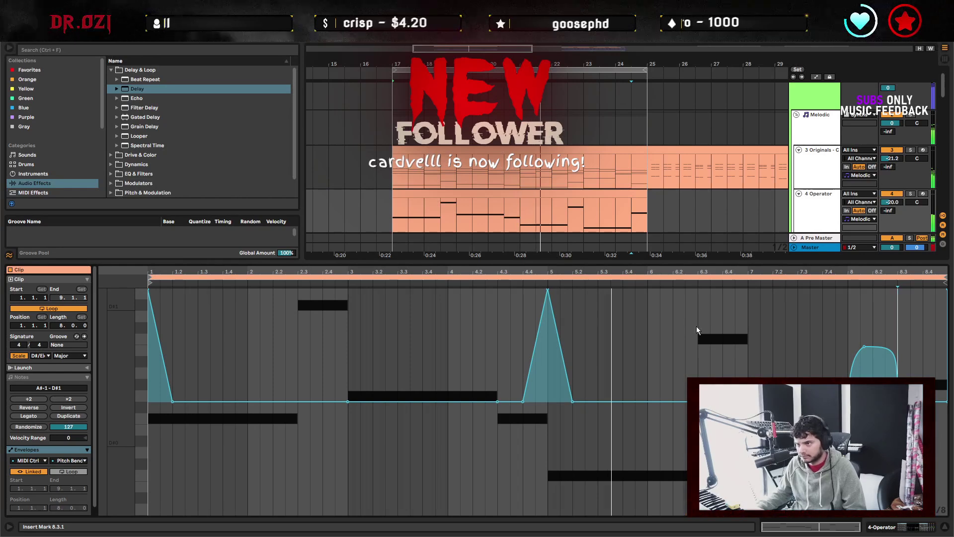
pyautogui.click(697, 345)
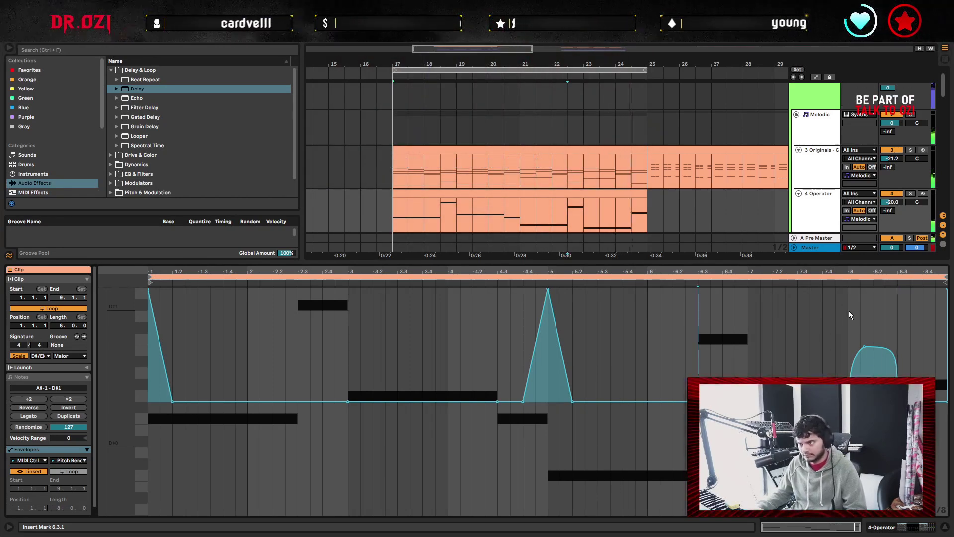
pyautogui.click(592, 211)
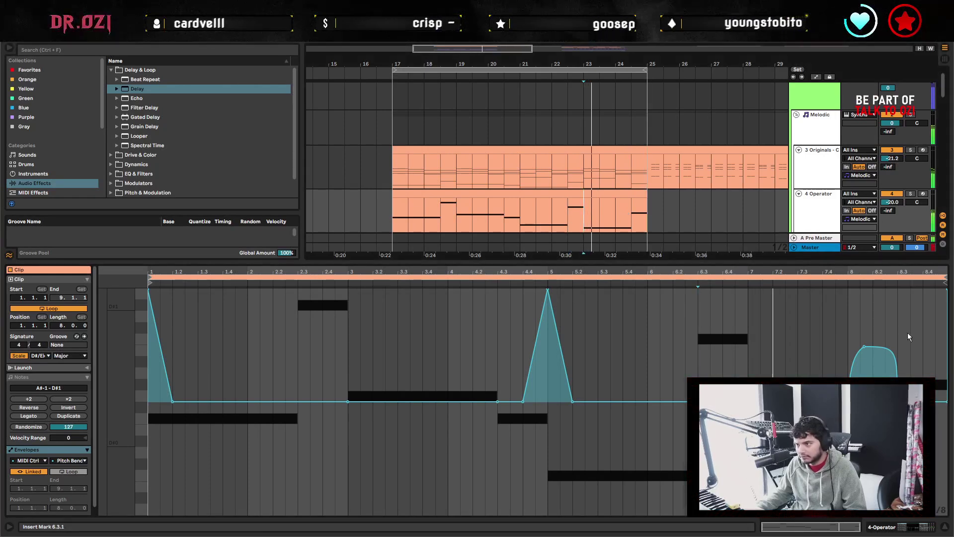
pyautogui.click(874, 319)
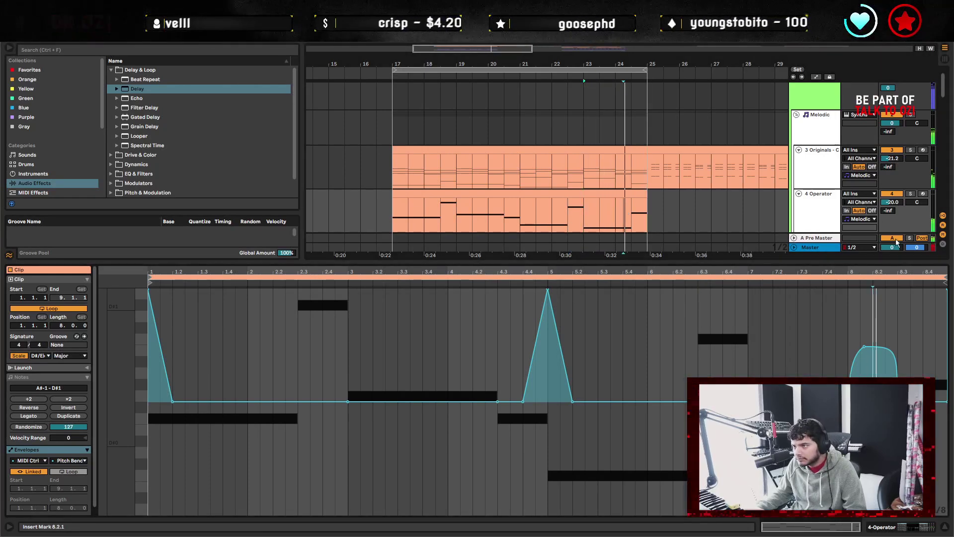
pyautogui.click(910, 193)
pyautogui.moveTo(880, 352)
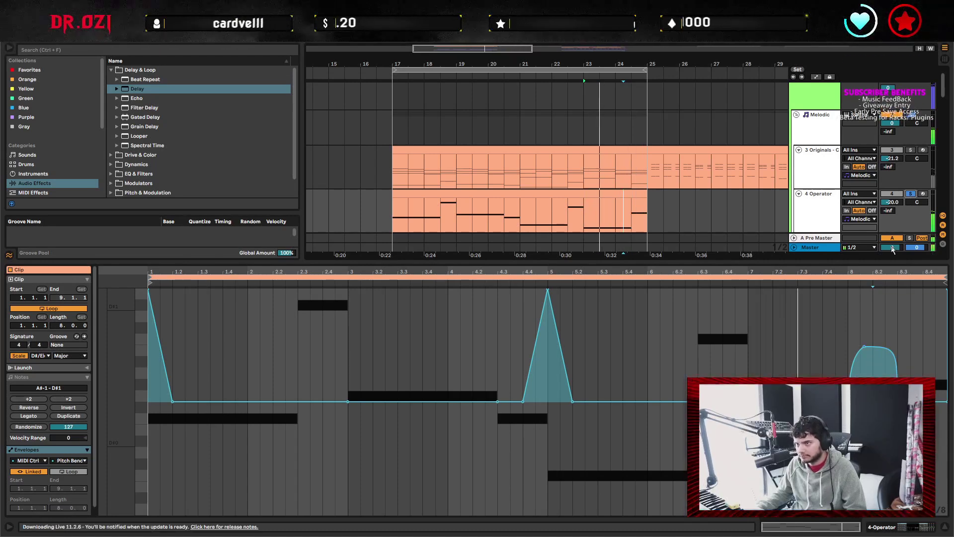
pyautogui.click(911, 194)
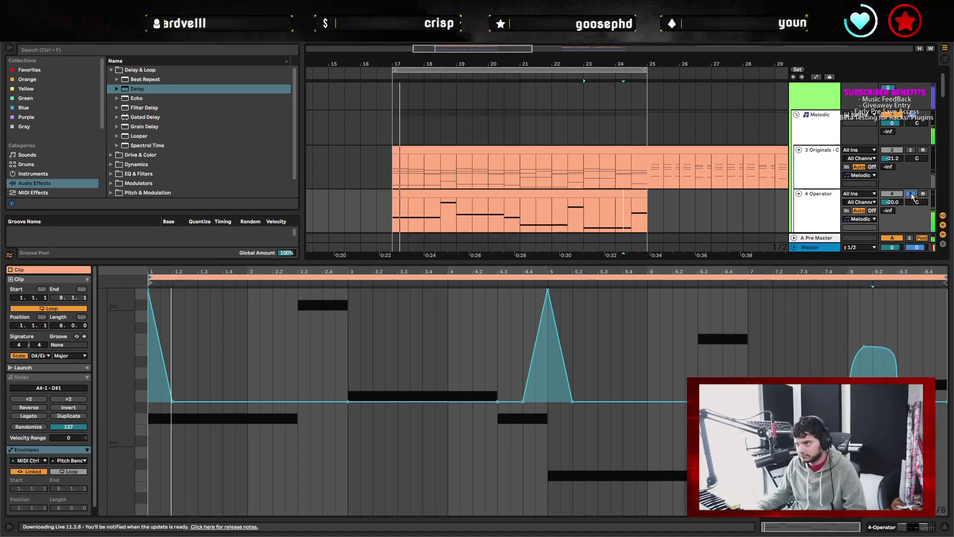
# Solo the Operator track and enable its device's pitch envelope with a 17.1 ms decay and a +24 st peak.
pyautogui.click(647, 218)
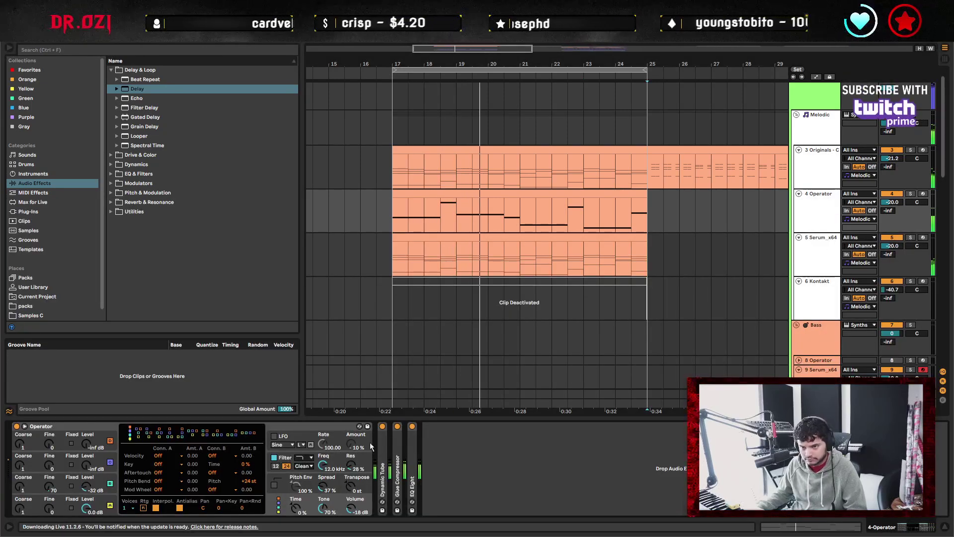
pyautogui.press('s')
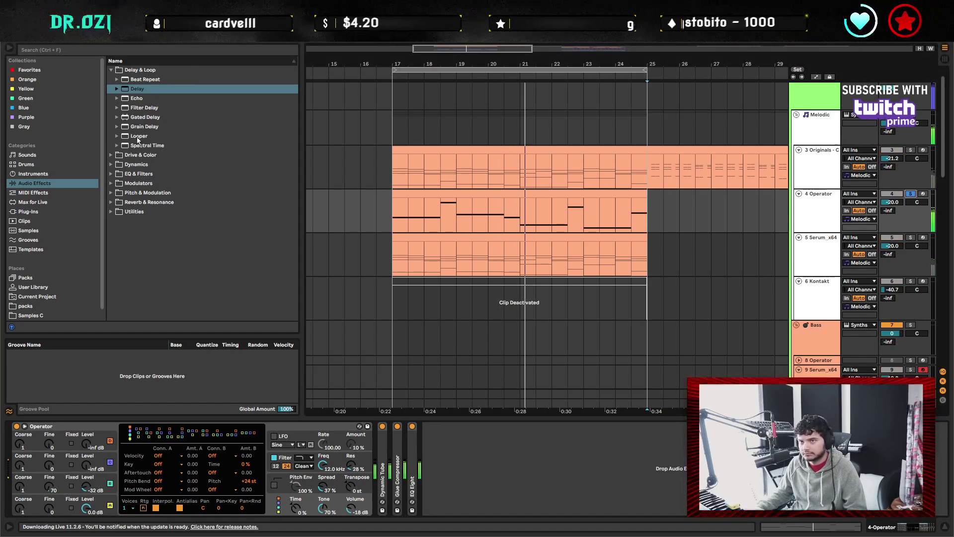
pyautogui.click(111, 70)
pyautogui.click(110, 89)
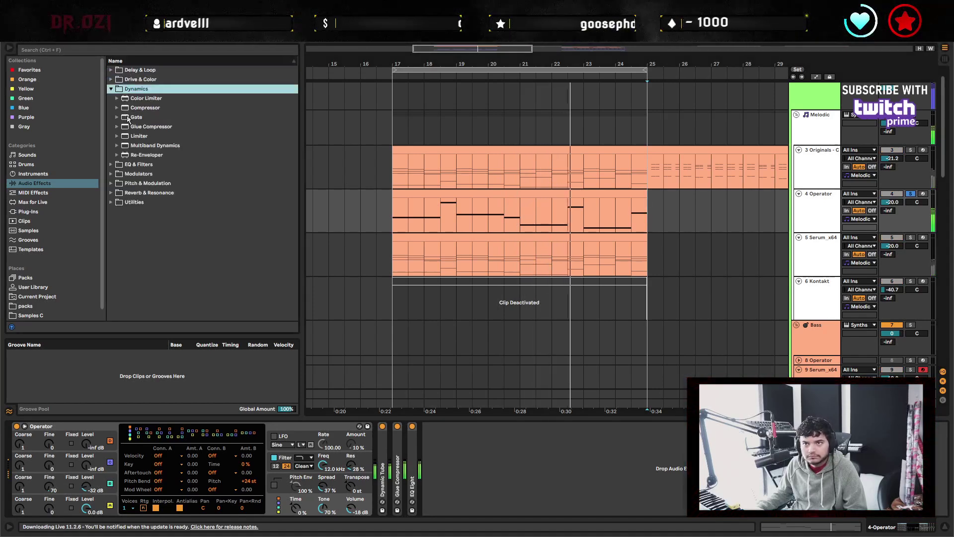
pyautogui.click(111, 90)
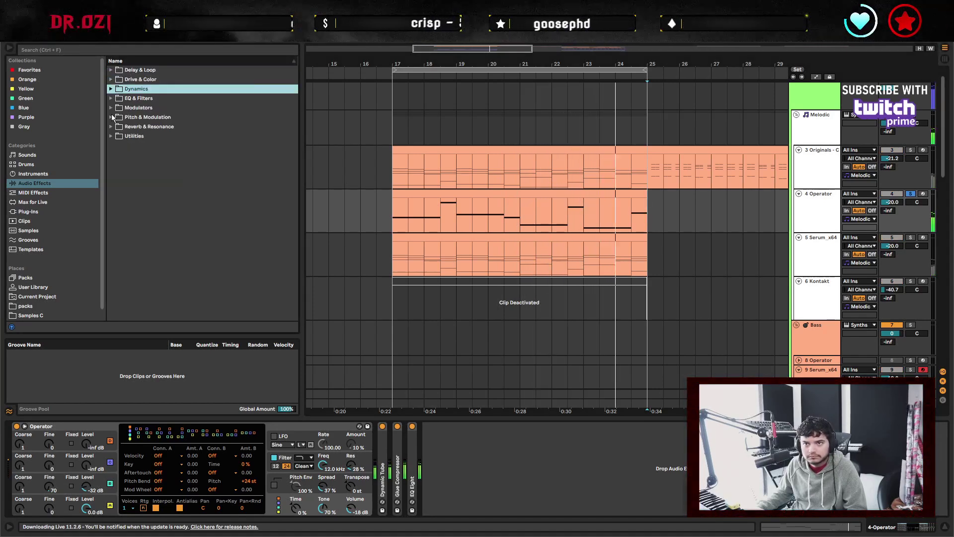
pyautogui.click(277, 484)
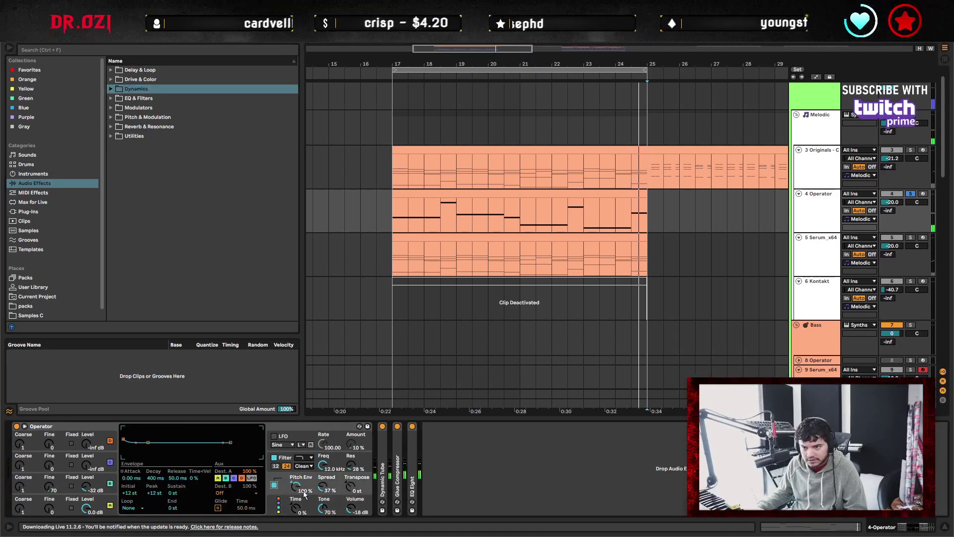
pyautogui.moveTo(155, 478); pyautogui.dragTo(155, 500)
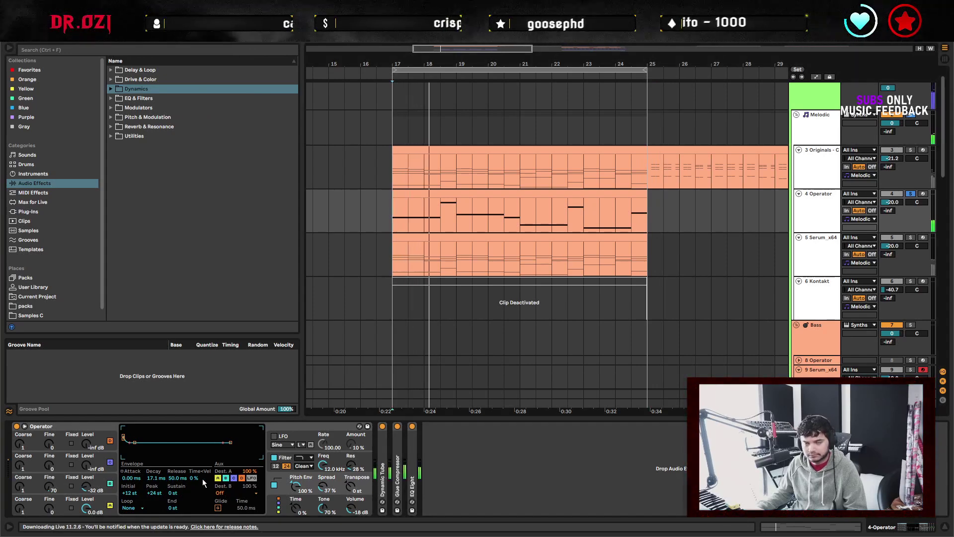
pyautogui.click(155, 478)
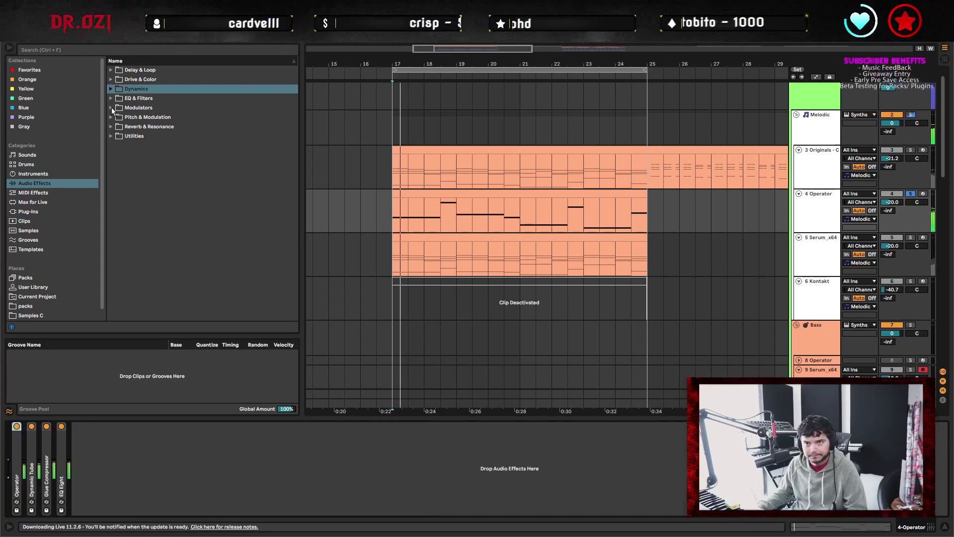
# Insert Chorus-Ensemble between Dynamic Tube and Glue Compressor, with Warmth at 19 % and Dry/Wet at 63 %.
pyautogui.click(113, 107)
pyautogui.click(111, 117)
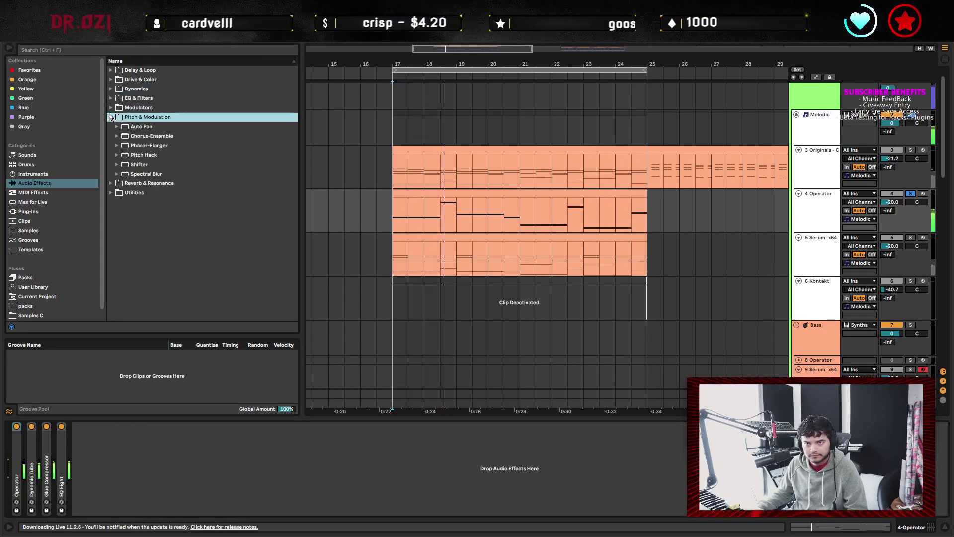
pyautogui.moveTo(143, 137); pyautogui.dragTo(235, 470)
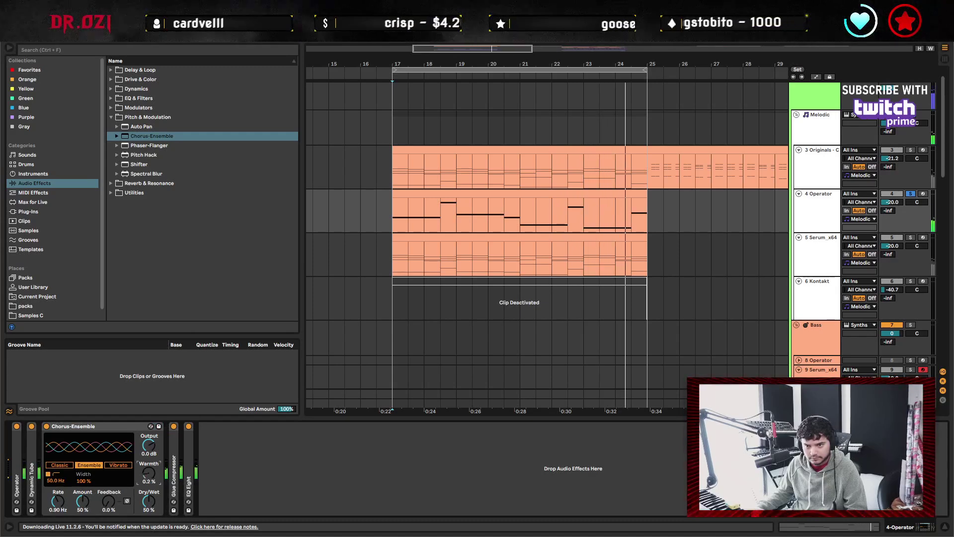
pyautogui.moveTo(149, 473); pyautogui.dragTo(148, 465)
pyautogui.moveTo(148, 501); pyautogui.dragTo(148, 494)
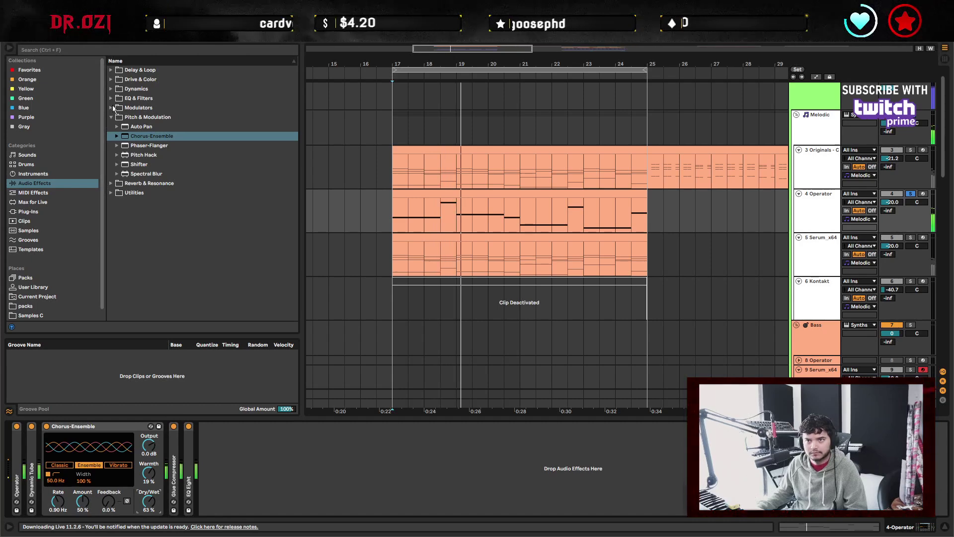
# Add the OTT preset of Multiband Dynamics after EQ Eight on the Operator track.
pyautogui.click(111, 117)
pyautogui.click(110, 89)
pyautogui.click(117, 145)
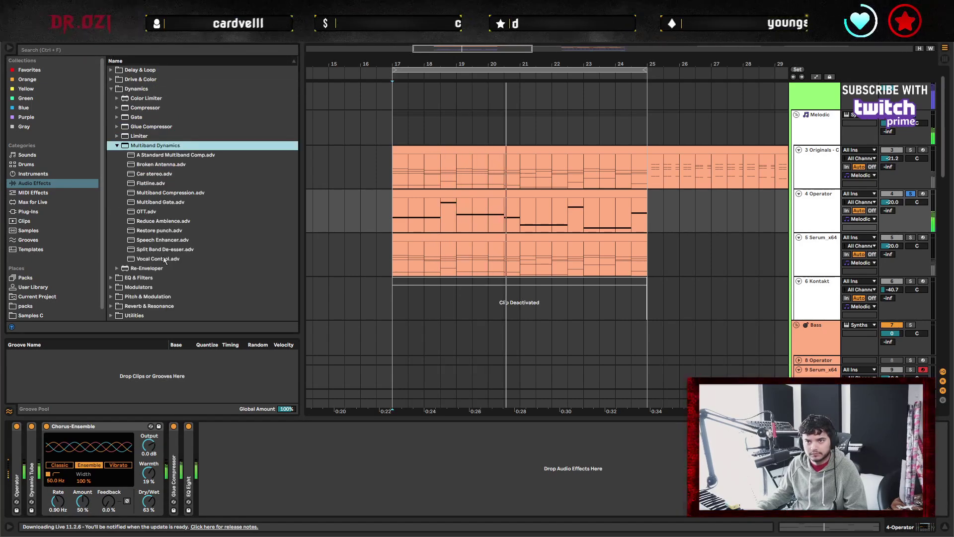
pyautogui.moveTo(146, 212); pyautogui.dragTo(328, 467)
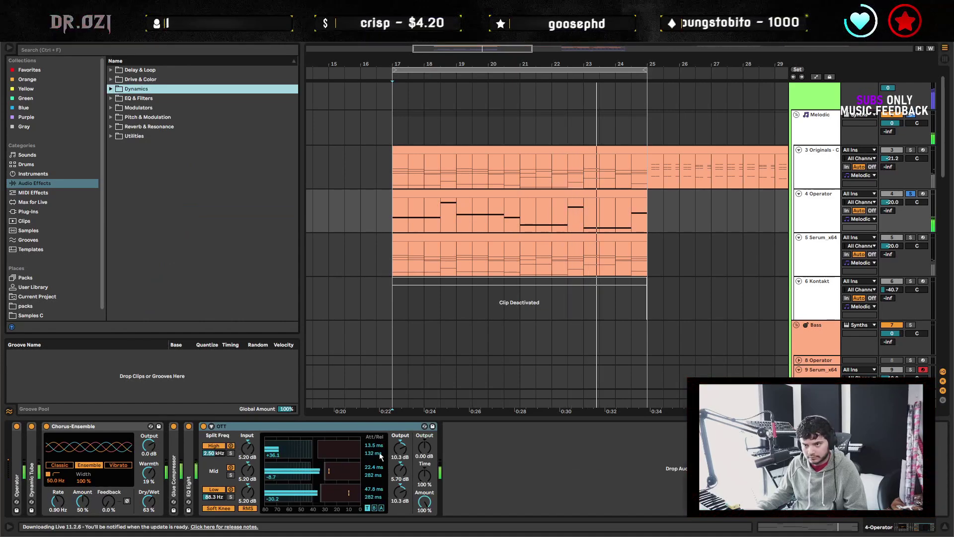
# Set OTT's Time to 1000 %, overall output to 9.30 dB, low-band output to 0 dB and low-band input to -9.20 dB.
pyautogui.moveTo(424, 475); pyautogui.dragTo(424, 438)
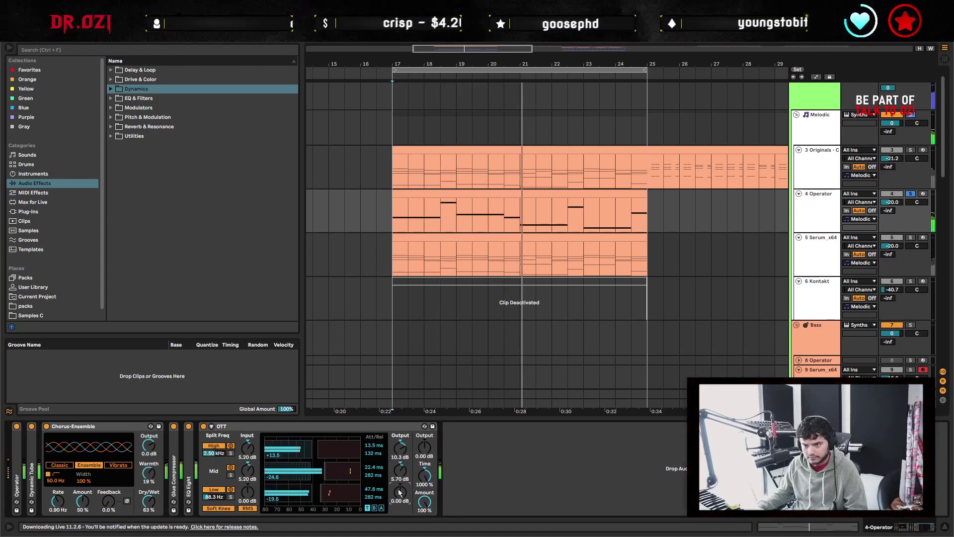
pyautogui.moveTo(249, 491); pyautogui.dragTo(248, 510)
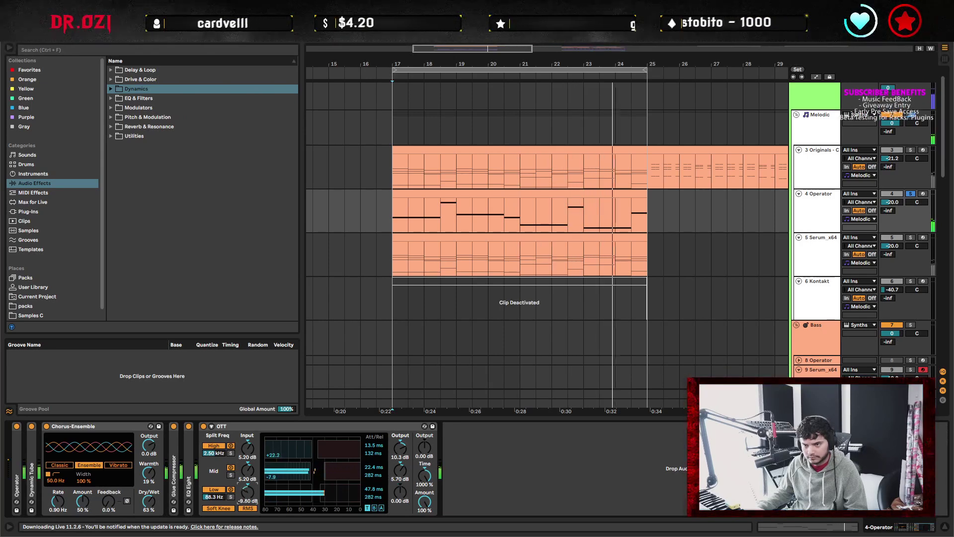
pyautogui.moveTo(425, 448); pyautogui.dragTo(424, 431)
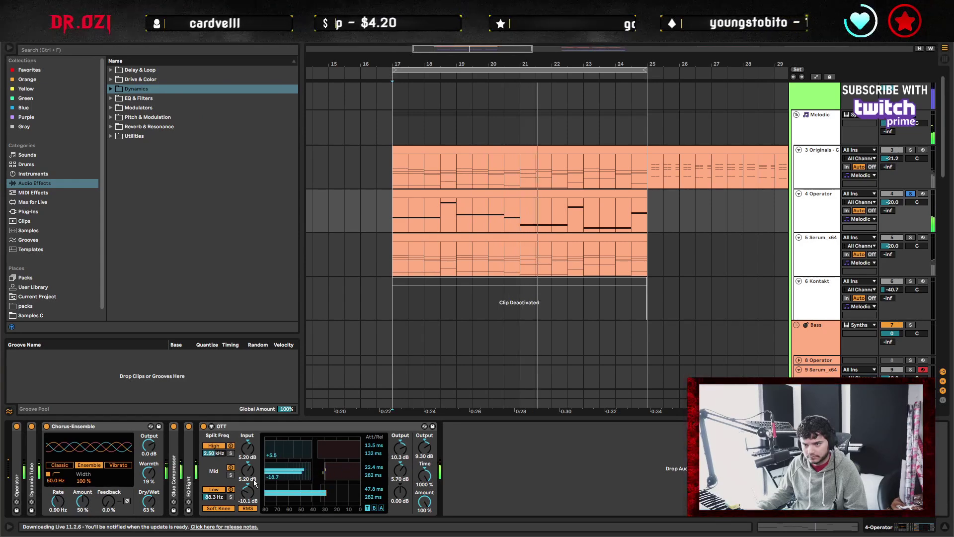
pyautogui.moveTo(247, 493); pyautogui.dragTo(247, 491)
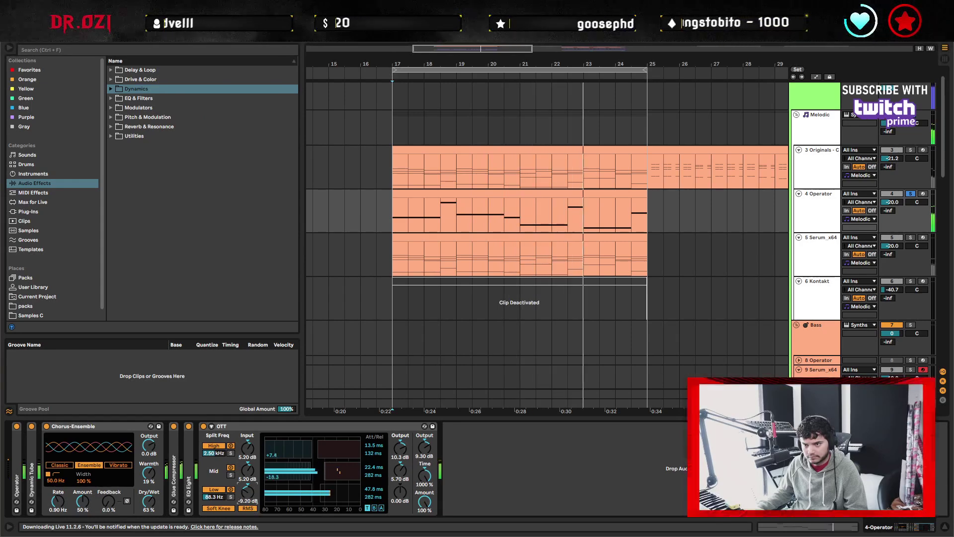
# Unsolo the Operator track, set OTT's low-band input to -7.38 dB and Chorus-Ensemble's high-pass frequency to 200 Hz.
pyautogui.click(911, 194)
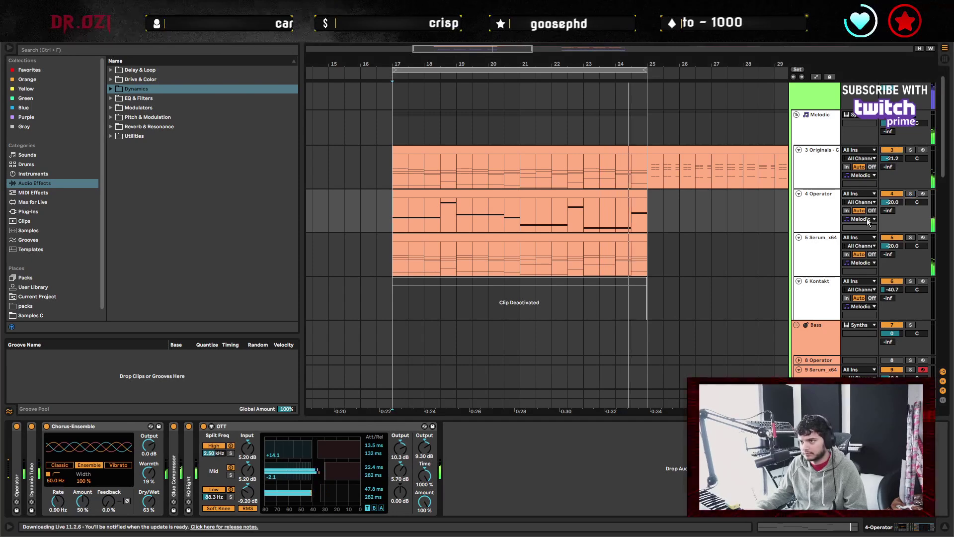
pyautogui.press('space')
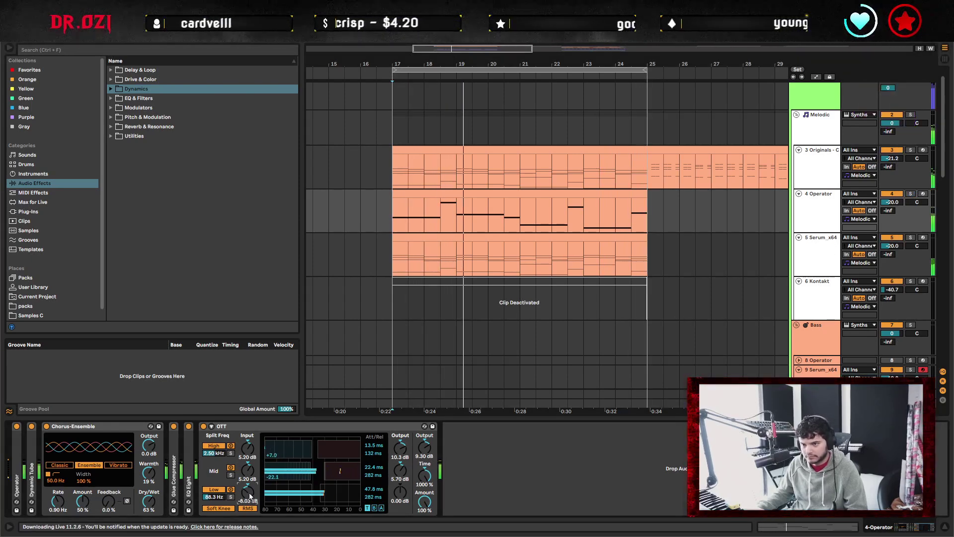
pyautogui.moveTo(239, 501); pyautogui.dragTo(252, 496)
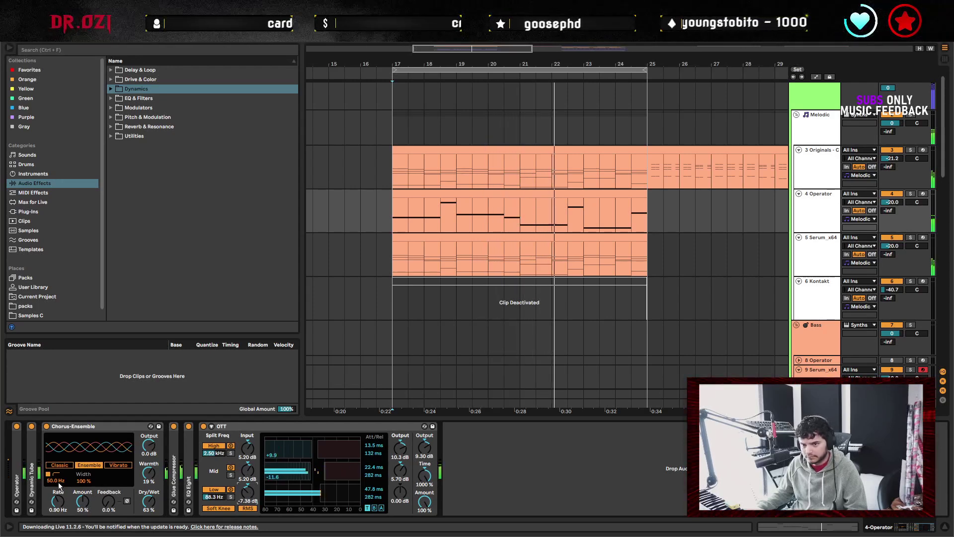
pyautogui.moveTo(59, 486); pyautogui.dragTo(58, 475)
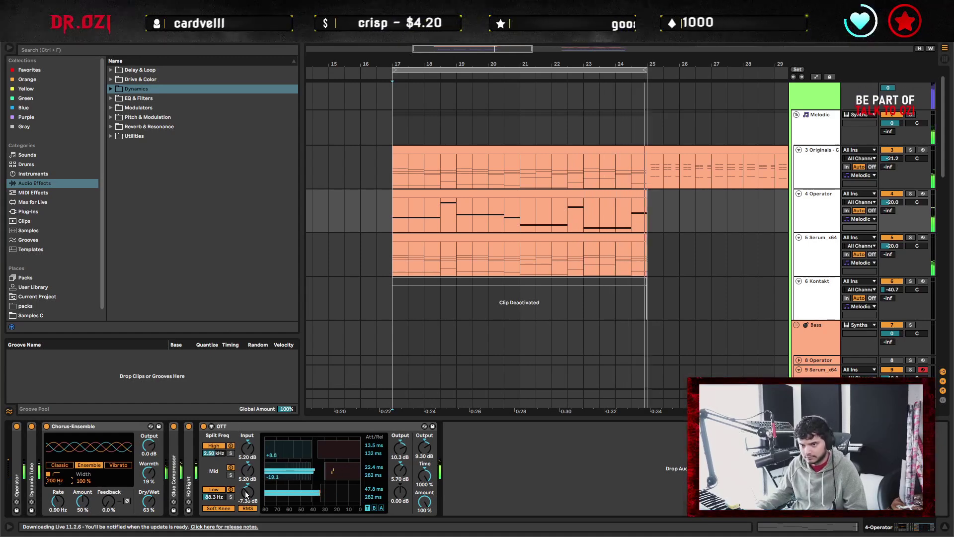
# Collapse the Operator track's open effects and show the device chain of the Serum_x64 track below it.
pyautogui.doubleClick(123, 423)
pyautogui.doubleClick(129, 423)
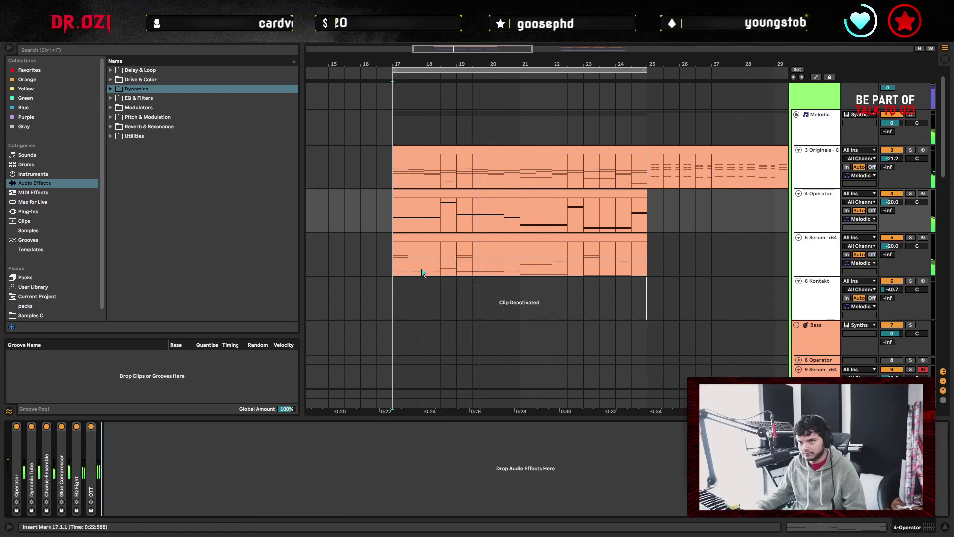
pyautogui.click(400, 264)
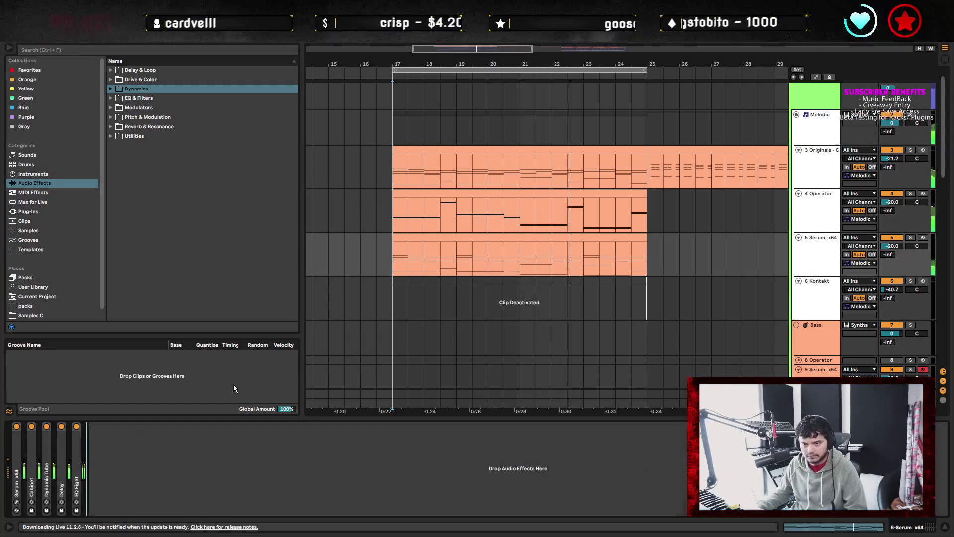
# Open the melodic Serum_x64 instrument, enable its Phaser effect and assign LFO 3 to the Phaser's frequency.
pyautogui.doubleClick(23, 452)
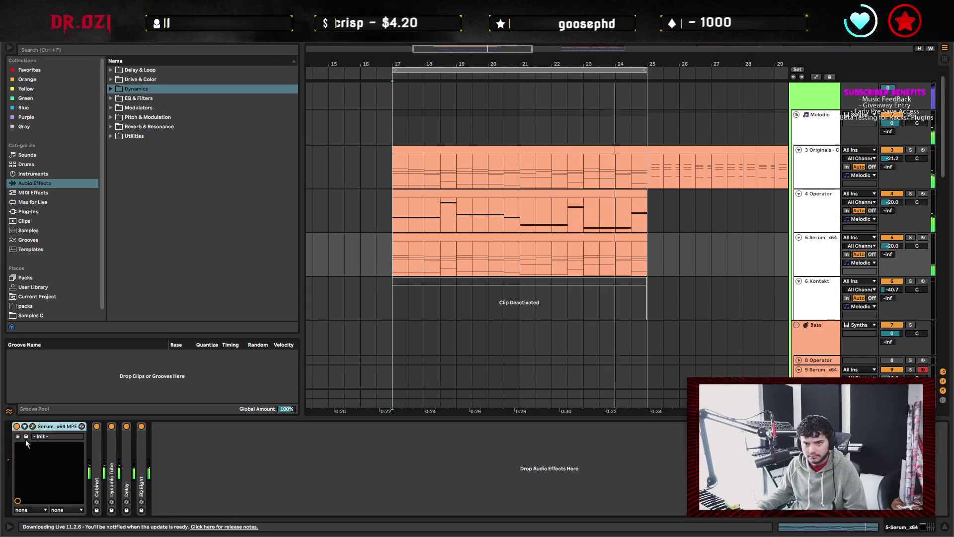
pyautogui.click(33, 426)
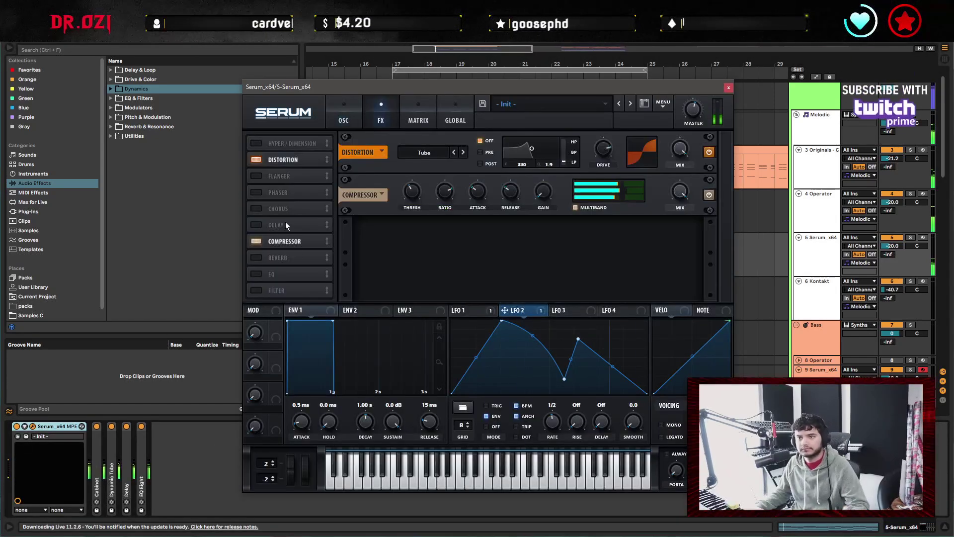
pyautogui.click(256, 192)
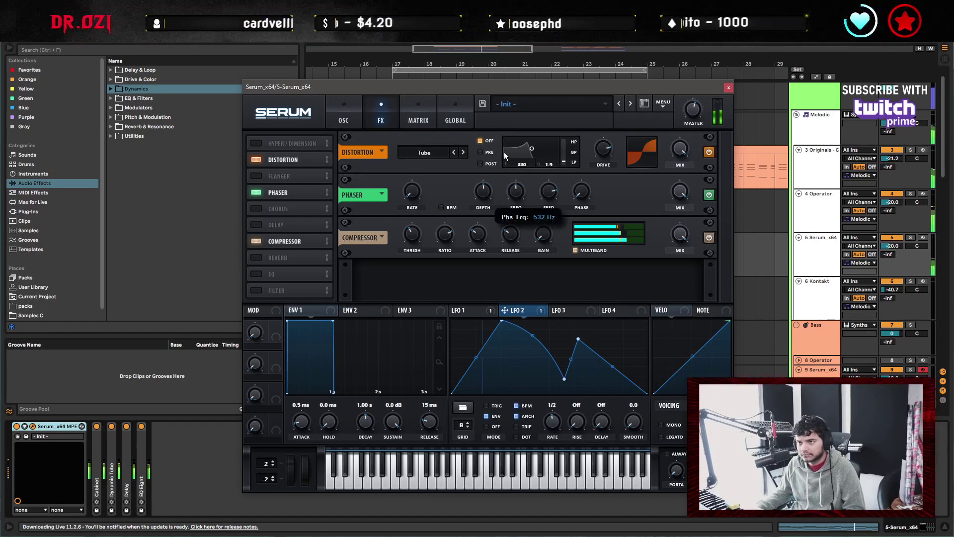
pyautogui.moveTo(554, 309); pyautogui.dragTo(515, 195)
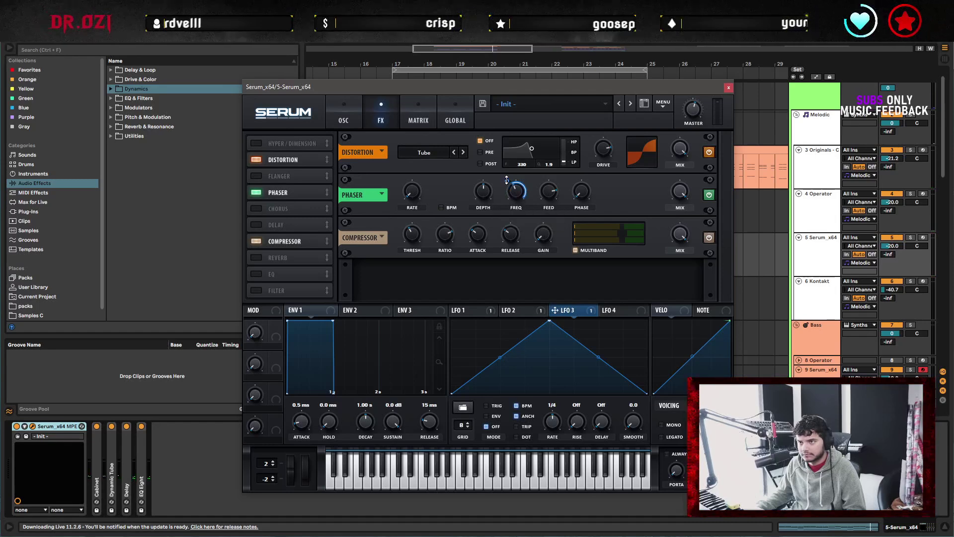
# Redraw LFO 3 as a four-level stepped shape and set its rate to 2 bar.
pyautogui.moveTo(550, 320); pyautogui.dragTo(522, 366)
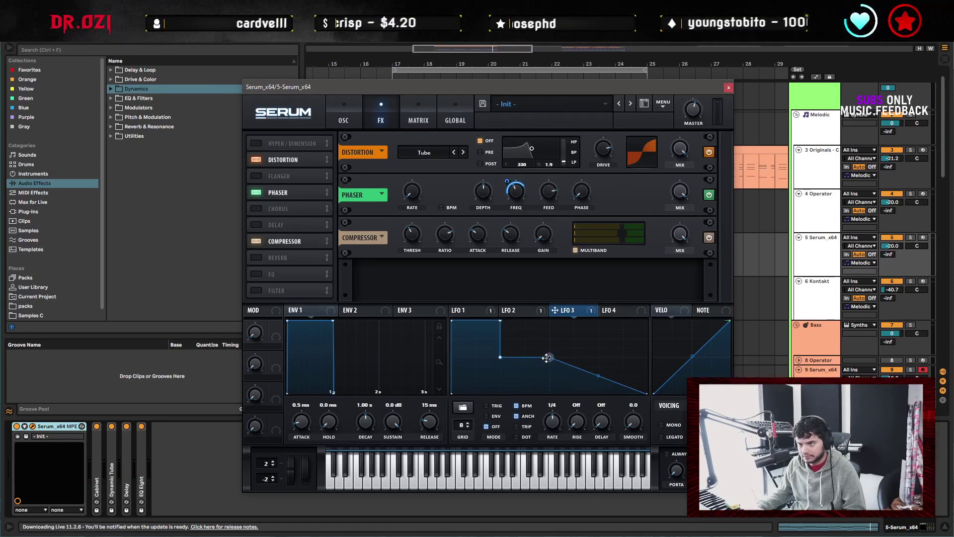
pyautogui.doubleClick(597, 340)
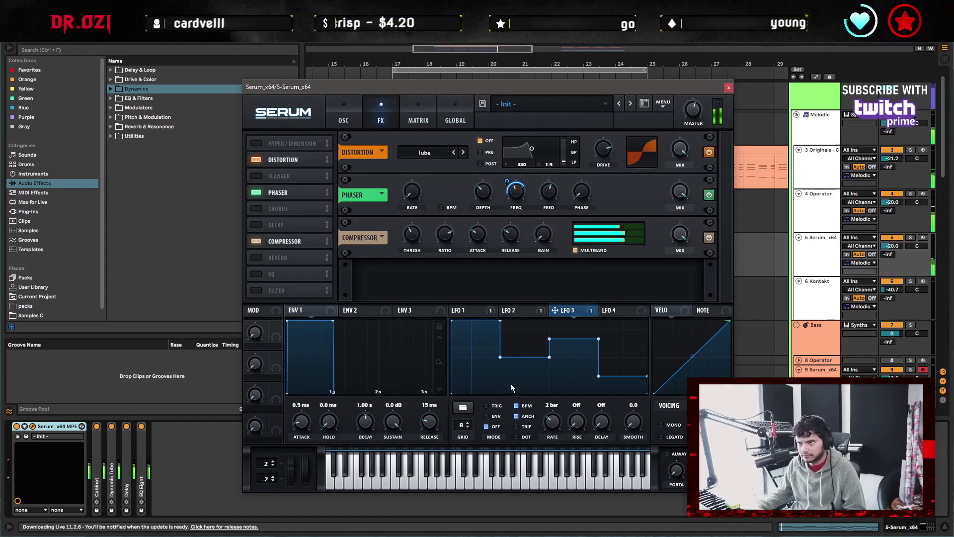
pyautogui.moveTo(452, 325); pyautogui.dragTo(503, 327)
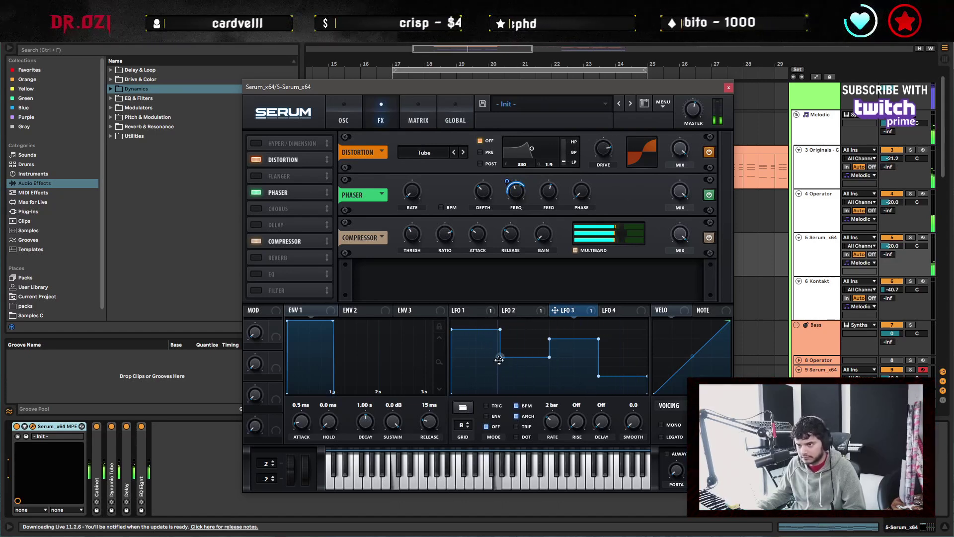
pyautogui.moveTo(550, 357); pyautogui.dragTo(550, 368)
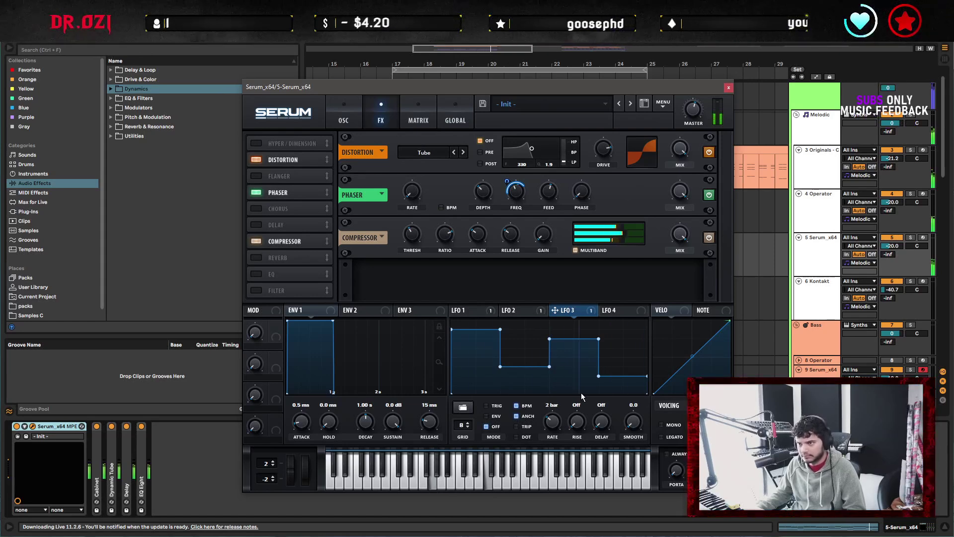
pyautogui.moveTo(552, 195)
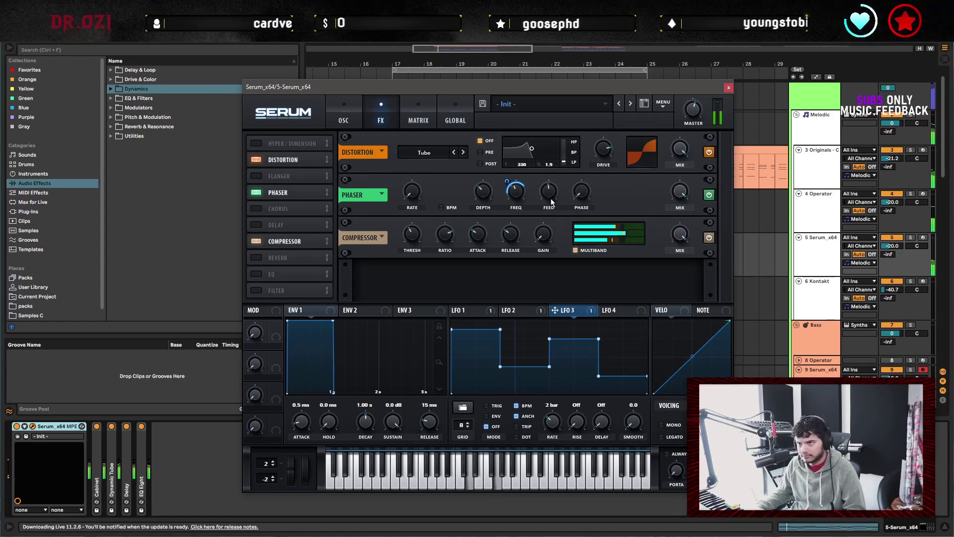
# Enable Serum's filter for oscillators A and B and the noise source, using the Low 24 type.
pyautogui.click(352, 108)
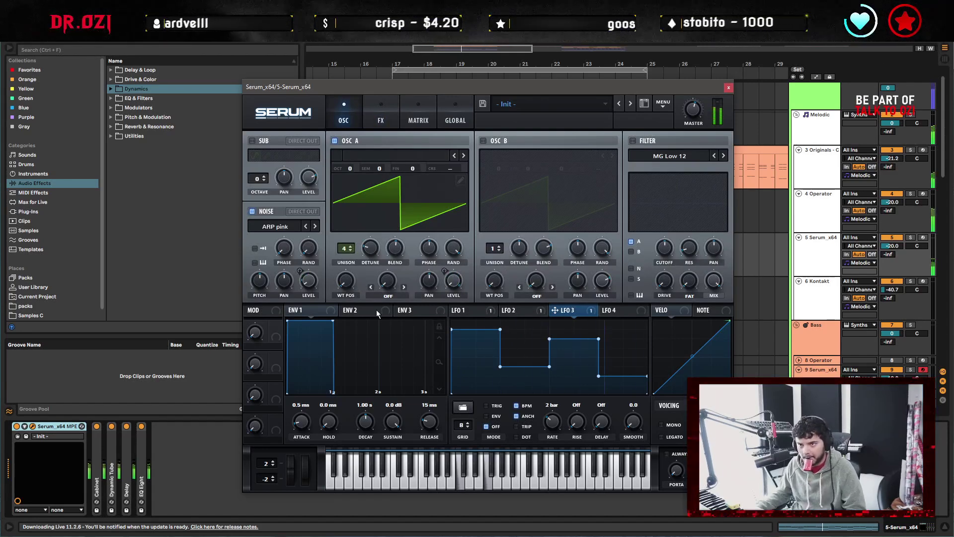
pyautogui.click(465, 310)
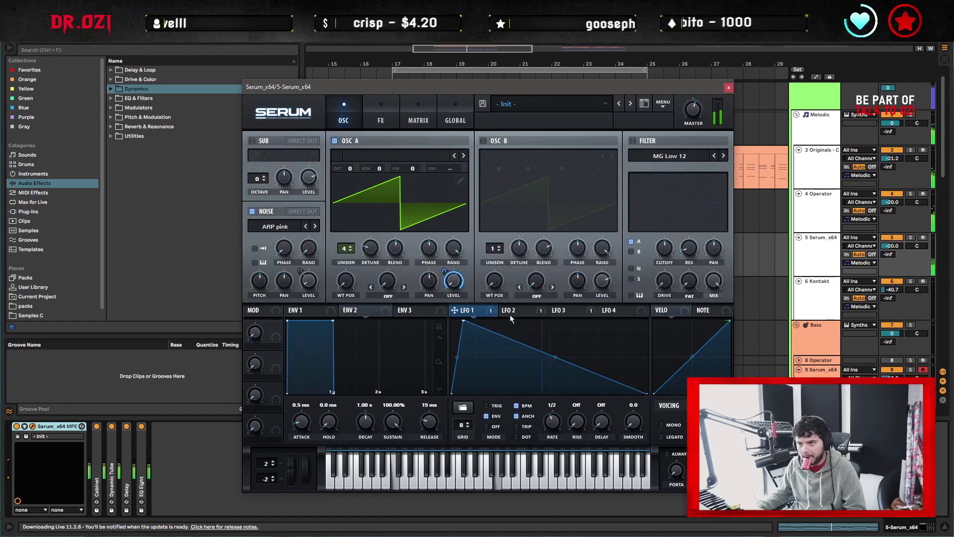
pyautogui.click(631, 251)
pyautogui.click(638, 156)
pyautogui.moveTo(657, 167)
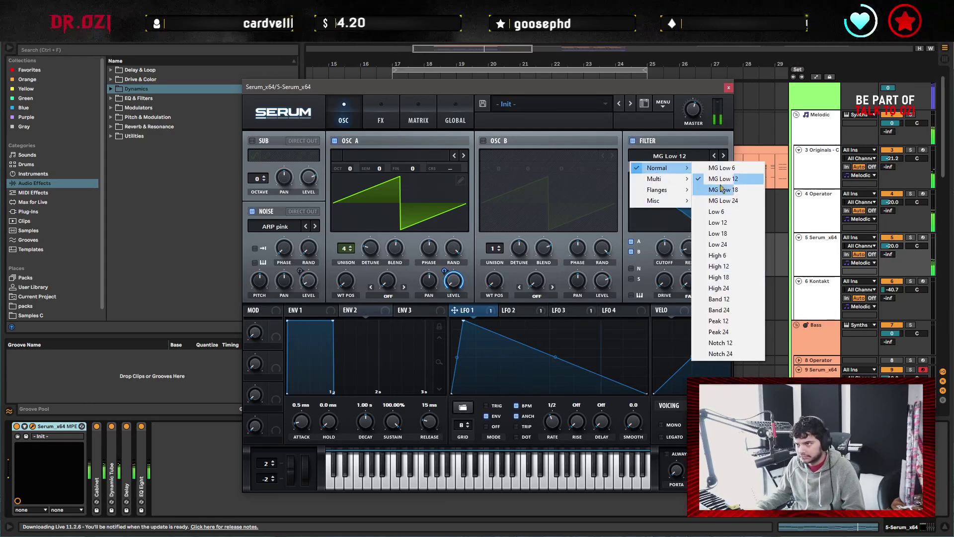
pyautogui.click(724, 244)
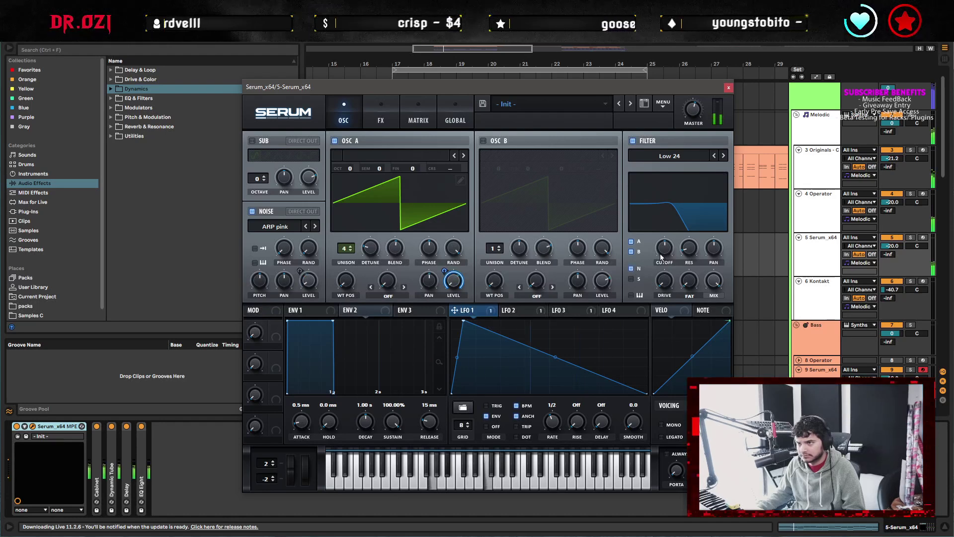
# Assign LFO 1 to the filter cutoff, raise the cutoff and adjust the resonance.
pyautogui.click(505, 313)
pyautogui.click(562, 310)
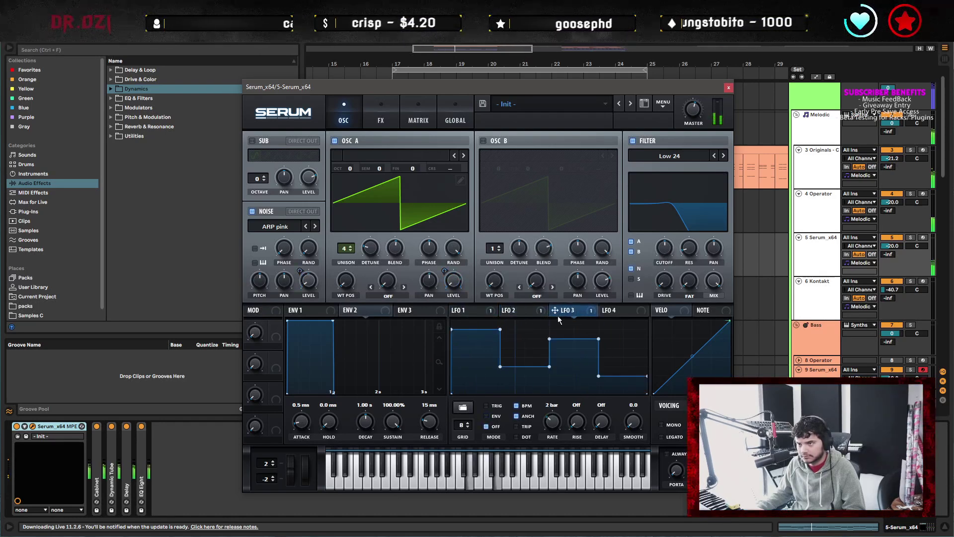
pyautogui.moveTo(454, 311); pyautogui.dragTo(651, 262)
pyautogui.moveTo(664, 242)
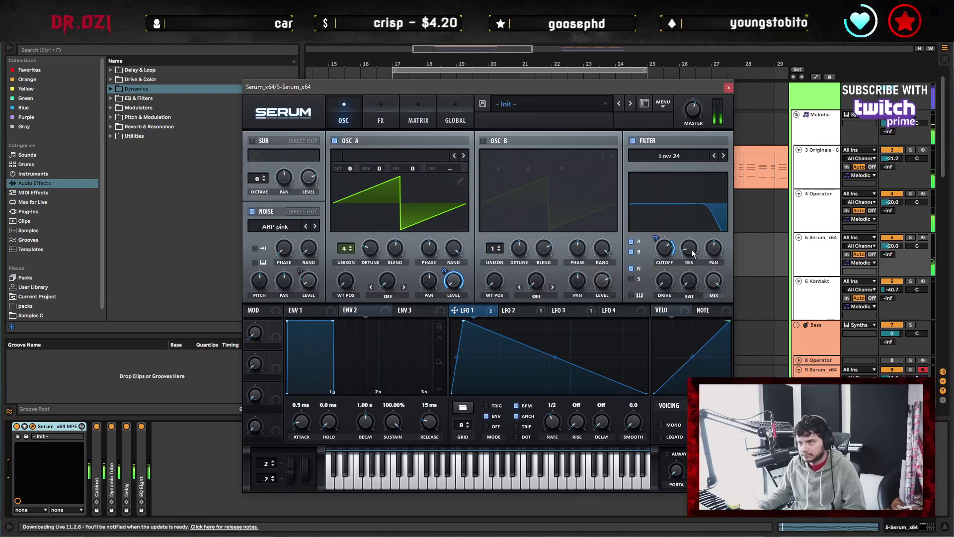
pyautogui.moveTo(690, 235)
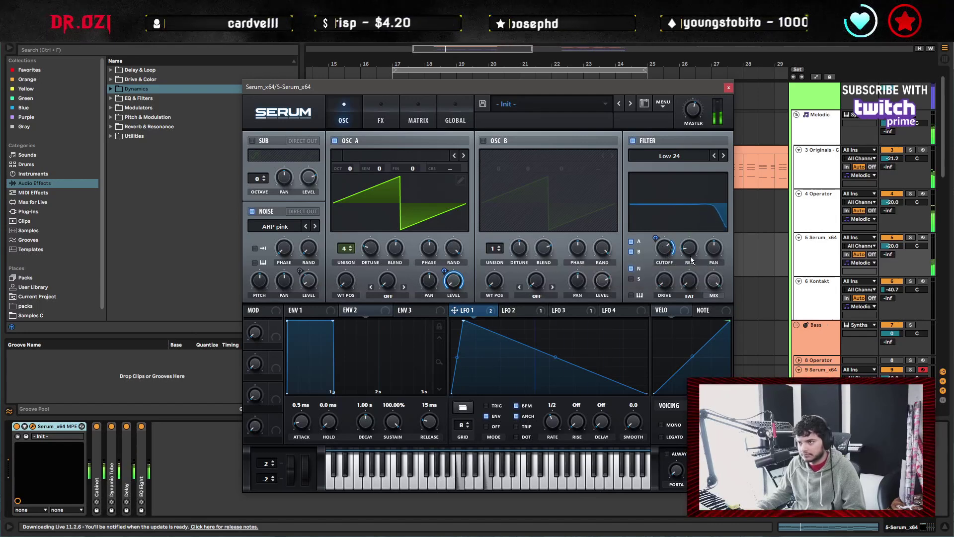
# Enable Serum's Chorus effect, raise its rate, place it before the Phaser and close the plugin window.
pyautogui.click(381, 117)
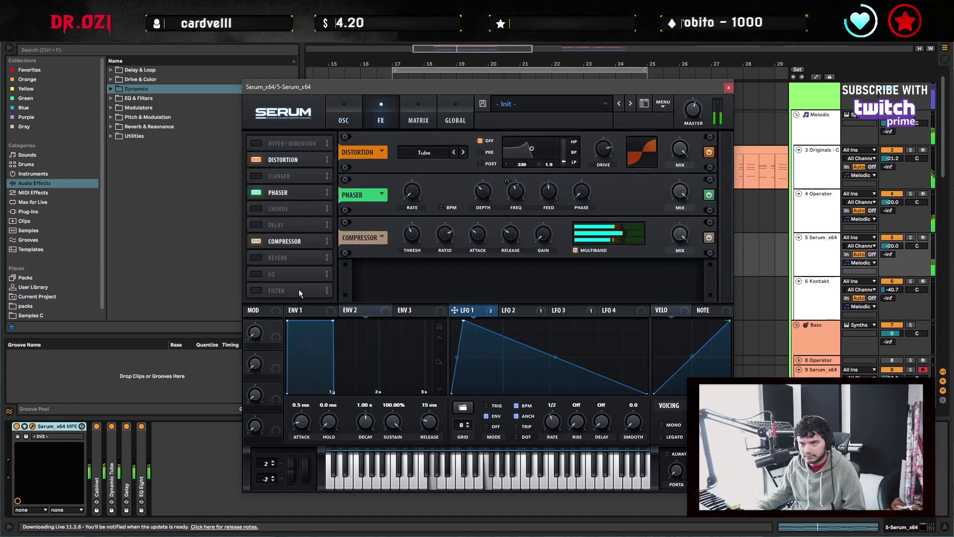
pyautogui.click(256, 208)
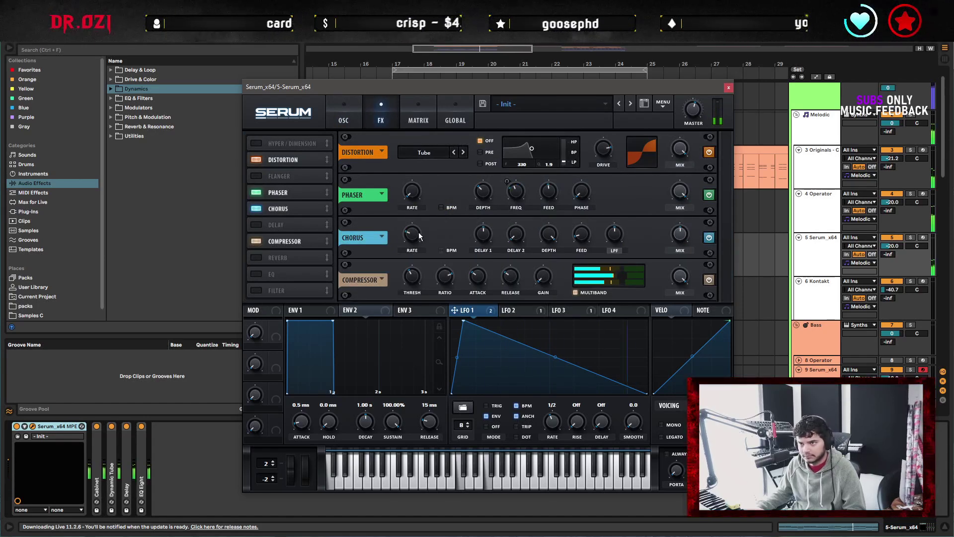
pyautogui.moveTo(419, 236); pyautogui.dragTo(419, 232)
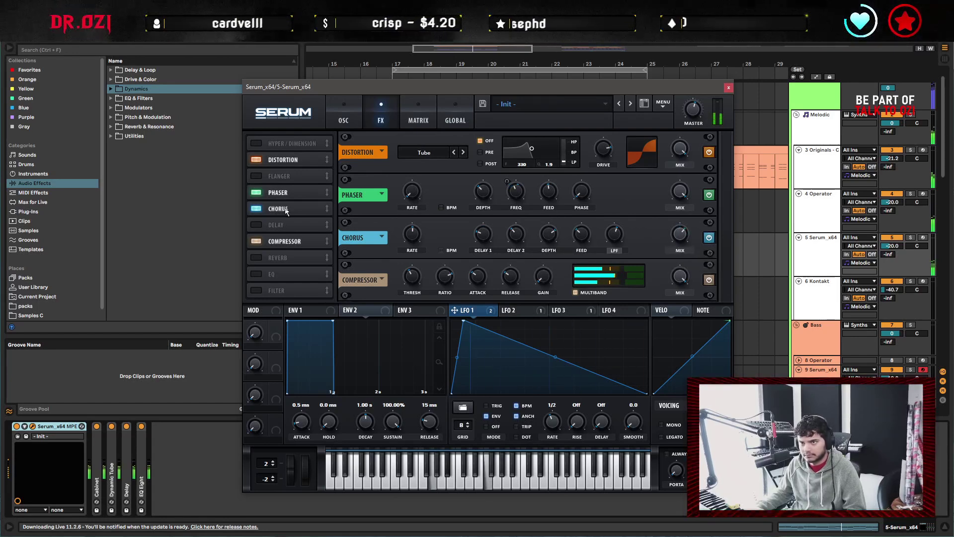
pyautogui.moveTo(279, 209); pyautogui.dragTo(297, 189)
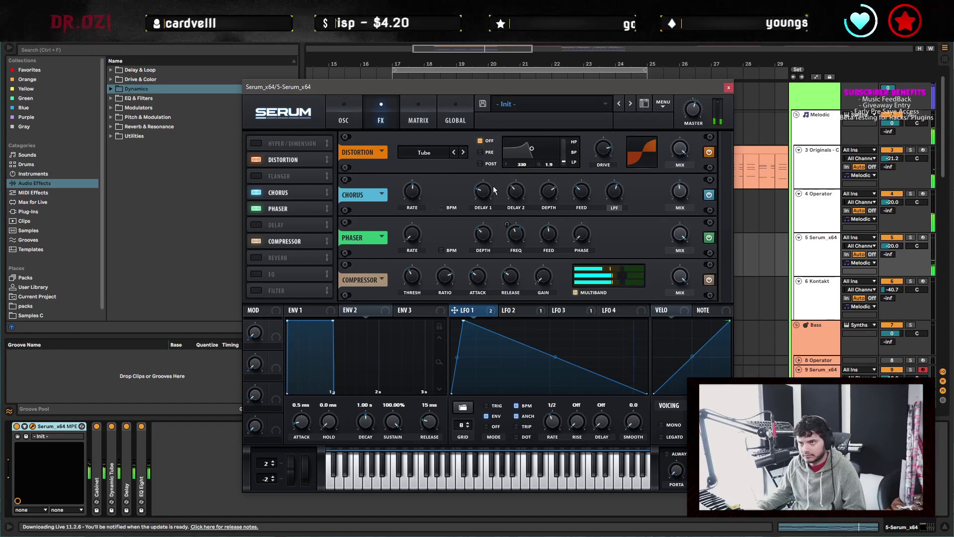
pyautogui.click(729, 87)
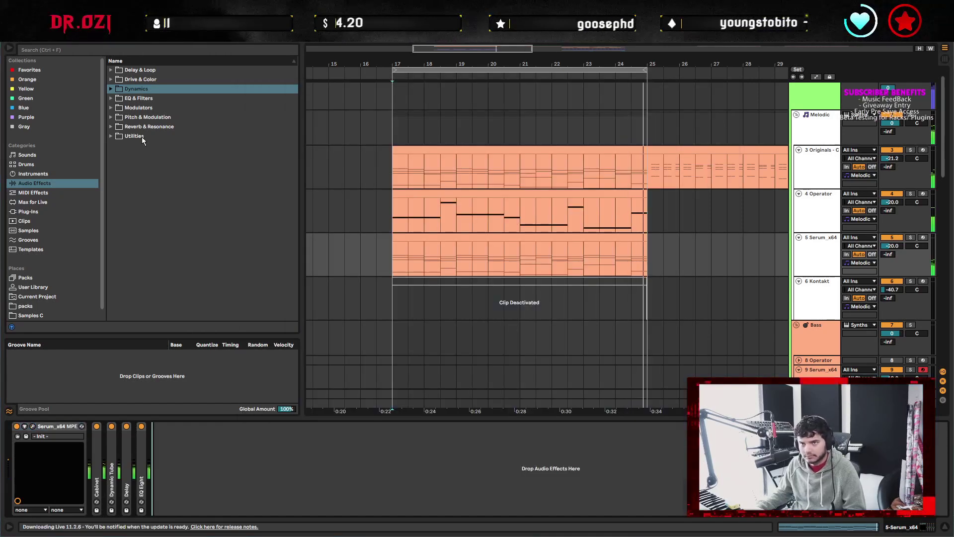
# Add the OTT preset of Multiband Dynamics after EQ Eight on the Serum_x64 track and set its Time to 1000 %.
pyautogui.click(111, 89)
pyautogui.moveTo(146, 212); pyautogui.dragTo(278, 449)
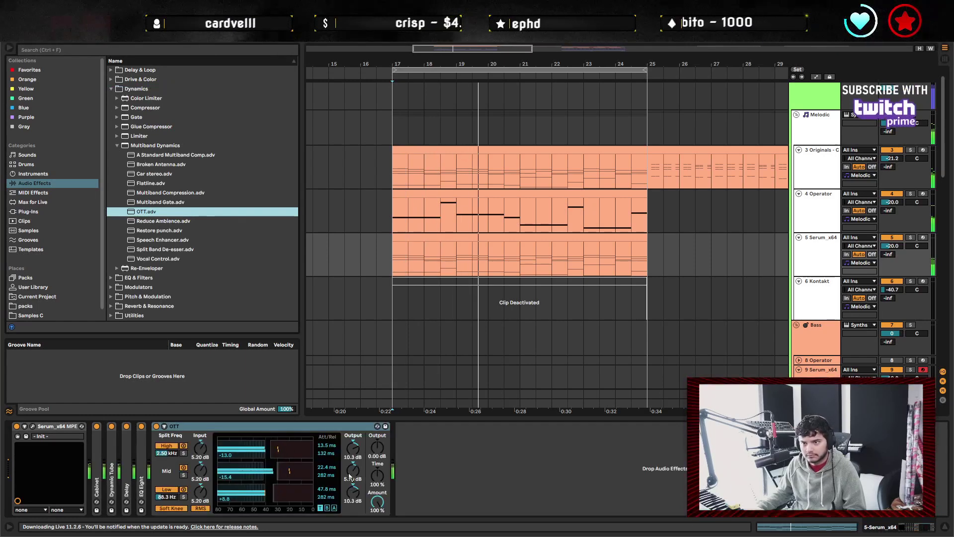
pyautogui.moveTo(377, 447); pyautogui.dragTo(377, 460)
pyautogui.press('Delete')
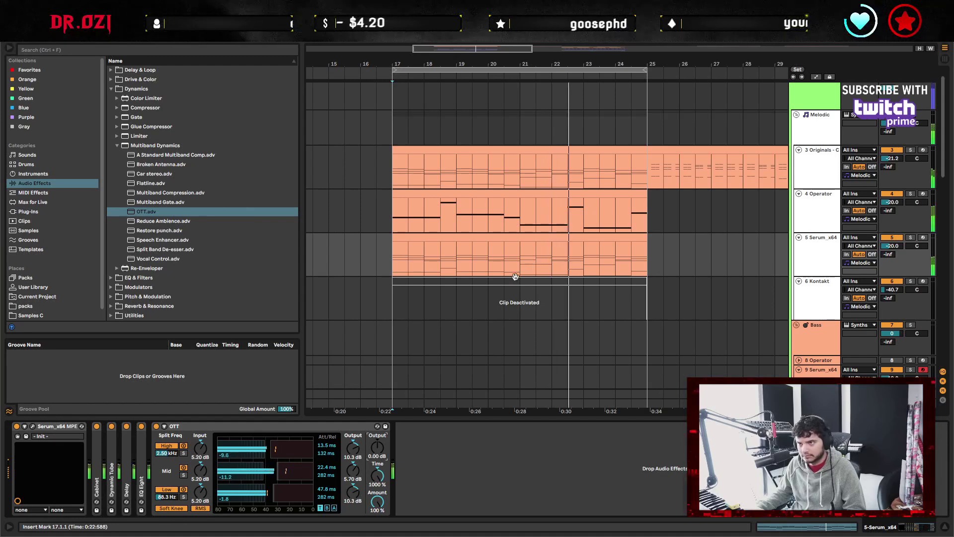
# Shorten the first note of the Operator clip to 0.1.2 and repeat it back to back up to 2.3.1.
pyautogui.click(507, 196)
pyautogui.doubleClick(507, 197)
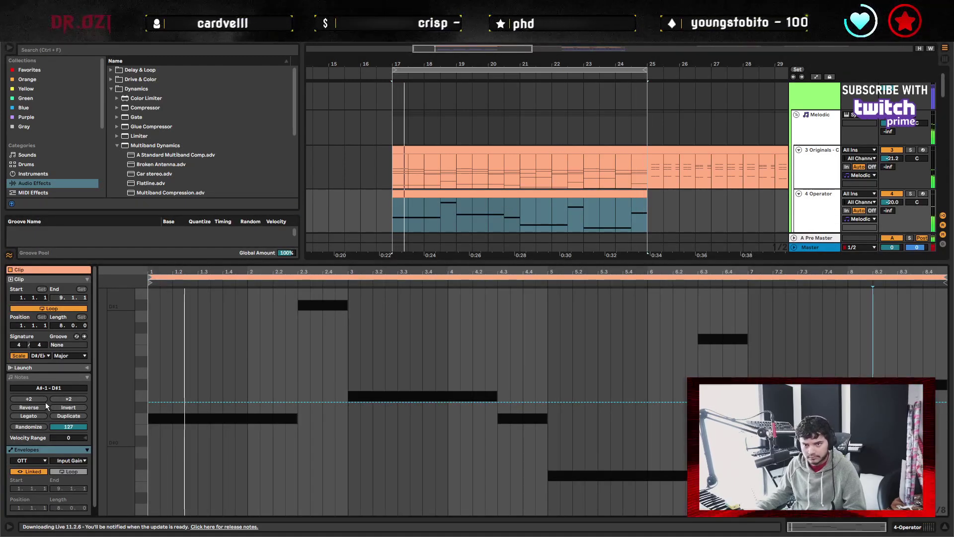
pyautogui.click(58, 377)
pyautogui.click(256, 464)
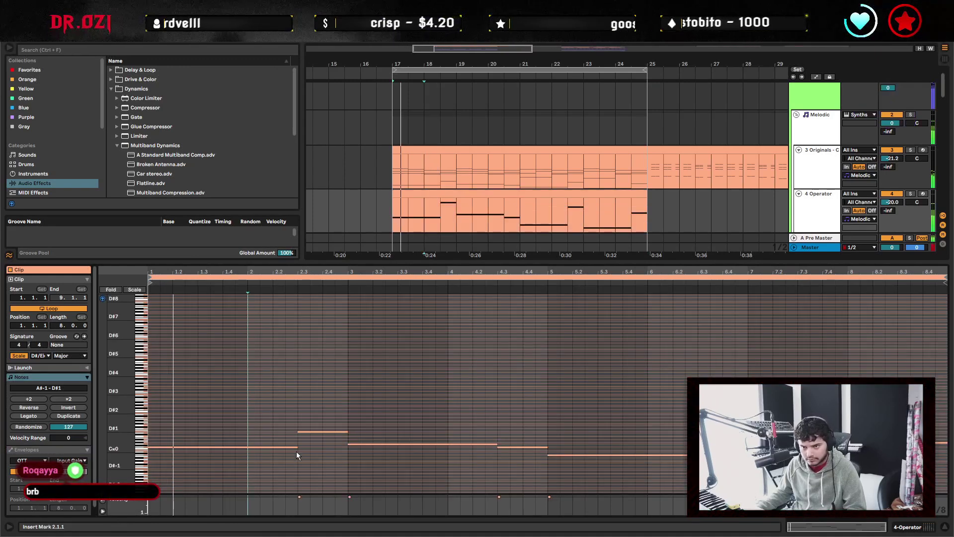
pyautogui.click(277, 447)
pyautogui.moveTo(278, 450); pyautogui.dragTo(197, 451)
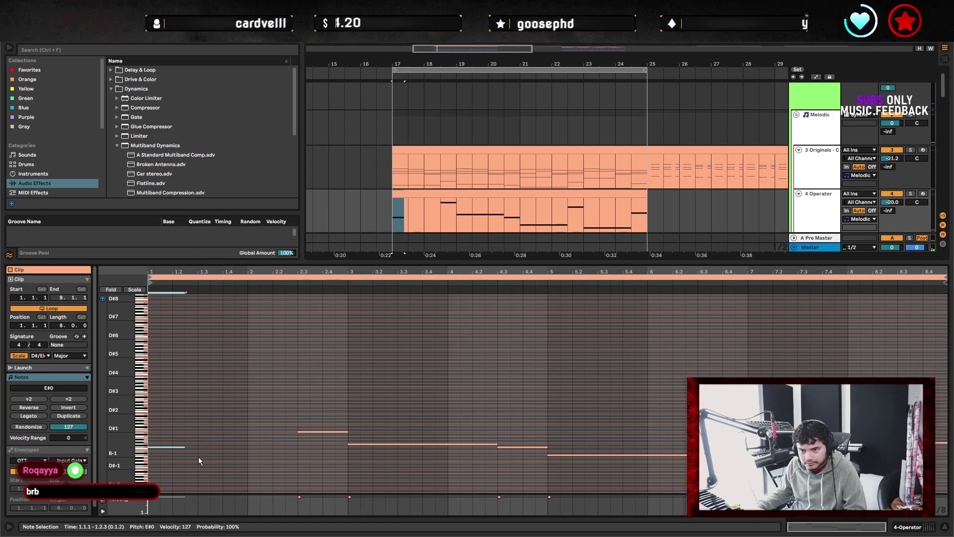
pyautogui.hotkey('ctrl', 'd')
pyautogui.hotkey('ctrl', 'd')
pyautogui.hotkey('ctrl', 'd')
pyautogui.press('space')
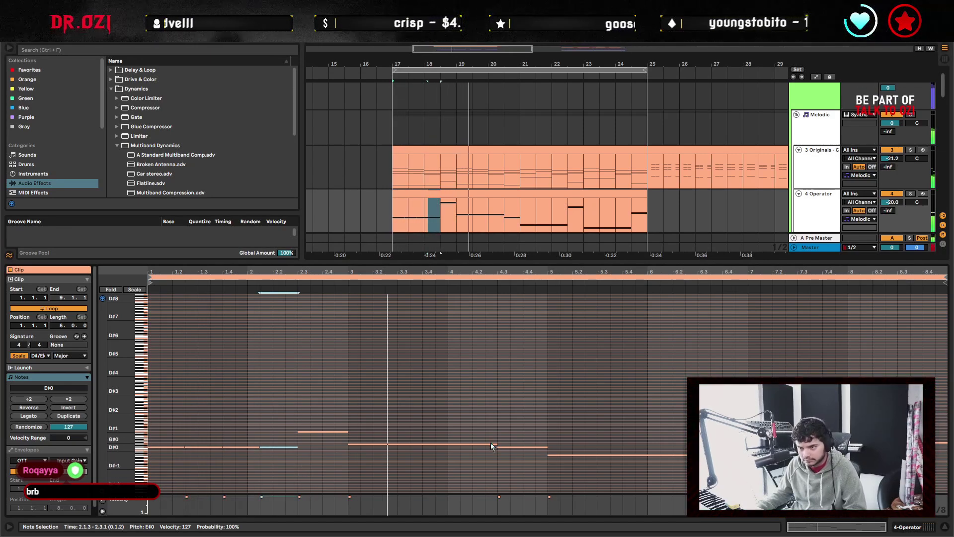
# Open the bass Serum_x64 clip at bar 33 and examine its note rhythm.
pyautogui.scroll(-5, 649, 175)
pyautogui.hscroll(10, 649, 175)
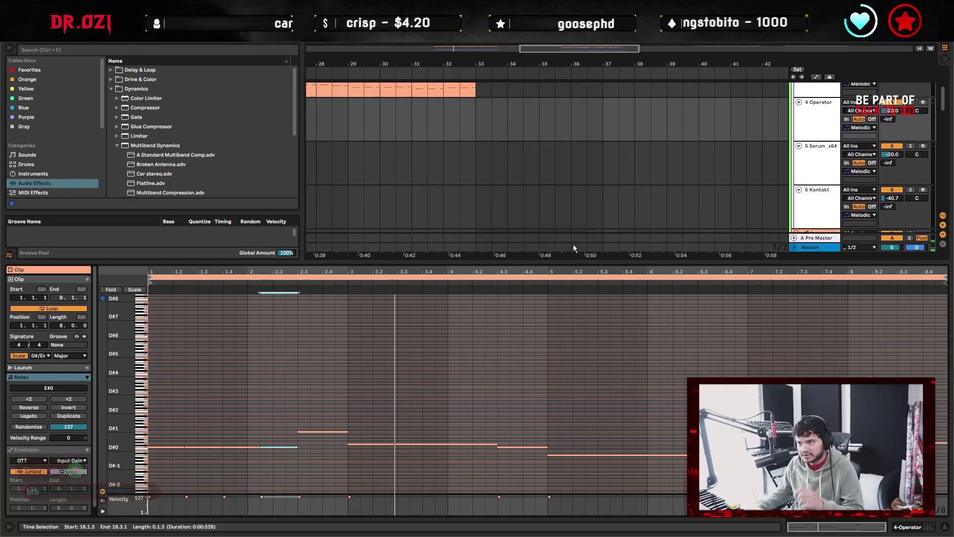
pyautogui.click(445, 194)
# Shorten the Operator clip's first note to one beat and fill up to 2.3.1 with duplicates, ending with a 0.0.2 note at 2.2.3.
pyautogui.hscroll(-10, 634, 216)
pyautogui.scroll(3, 634, 217)
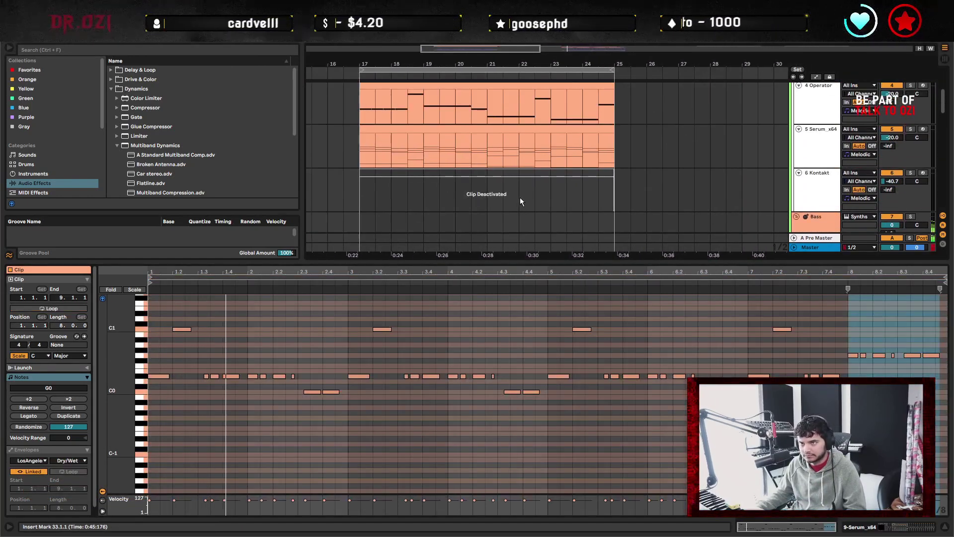
pyautogui.scroll(1, 574, 189)
pyautogui.scroll(-1, 576, 191)
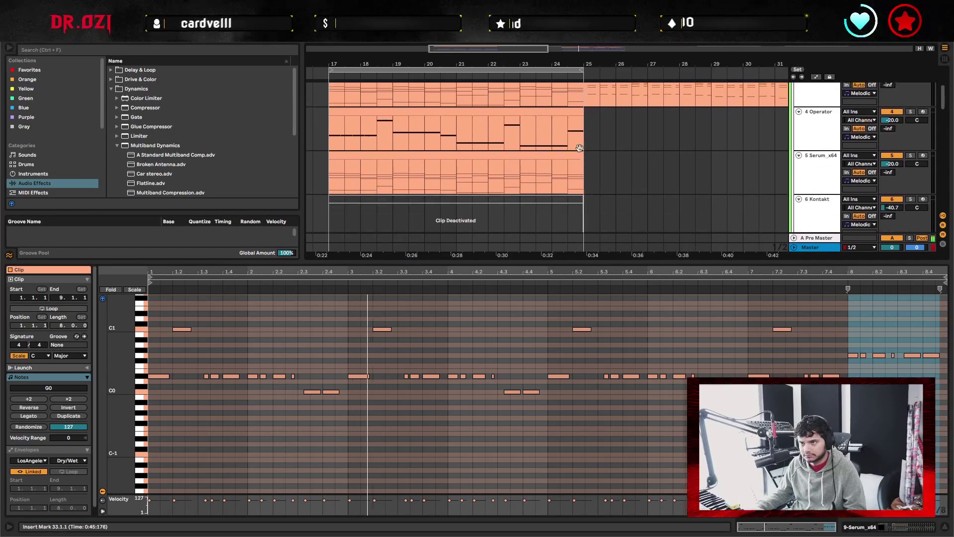
pyautogui.hscroll(-1, 447, 164)
pyautogui.click(401, 141)
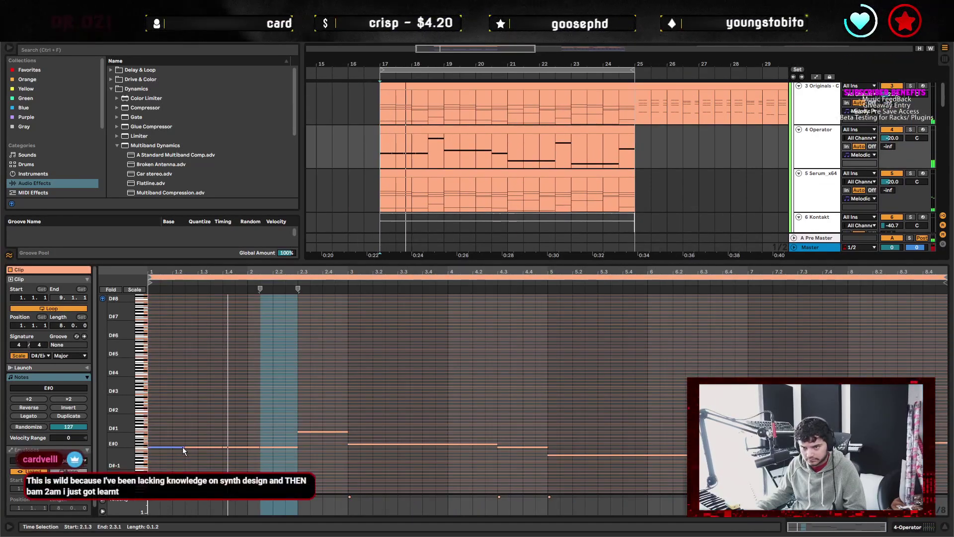
pyautogui.moveTo(184, 447); pyautogui.dragTo(173, 448)
pyautogui.hotkey('ctrl', 'd')
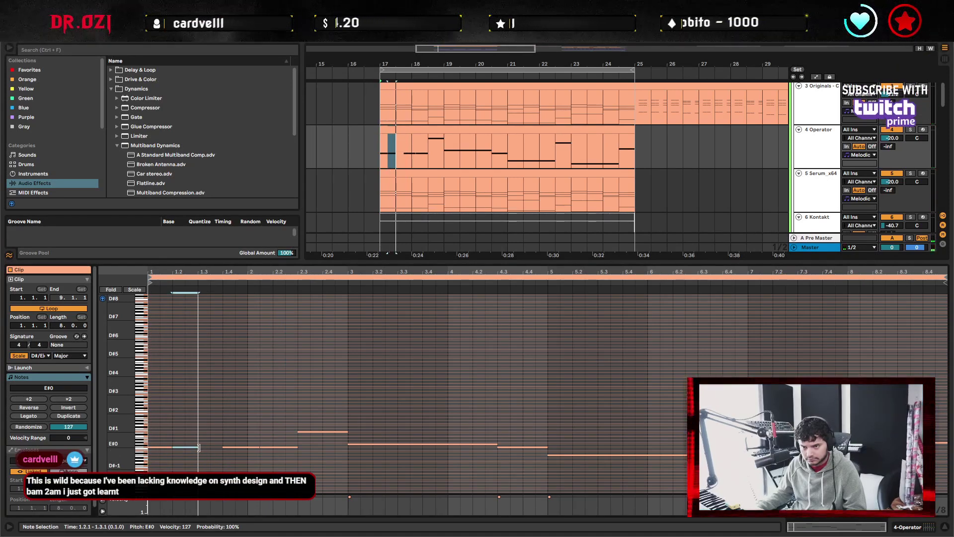
pyautogui.hotkey('ctrl', 'd')
pyautogui.hotkey('ctrl', 'd')
pyautogui.hotkey('ctrl', 'd')
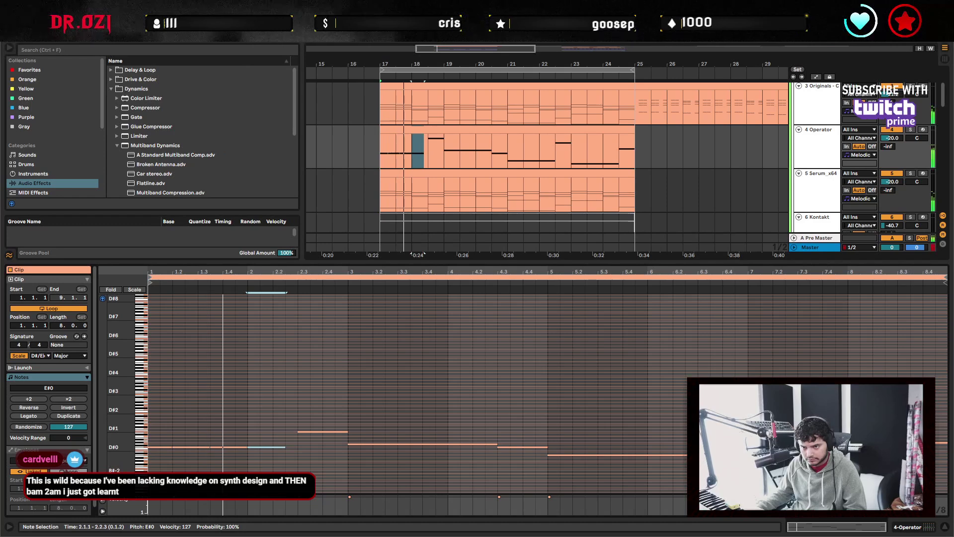
pyautogui.hotkey('ctrl', 'd')
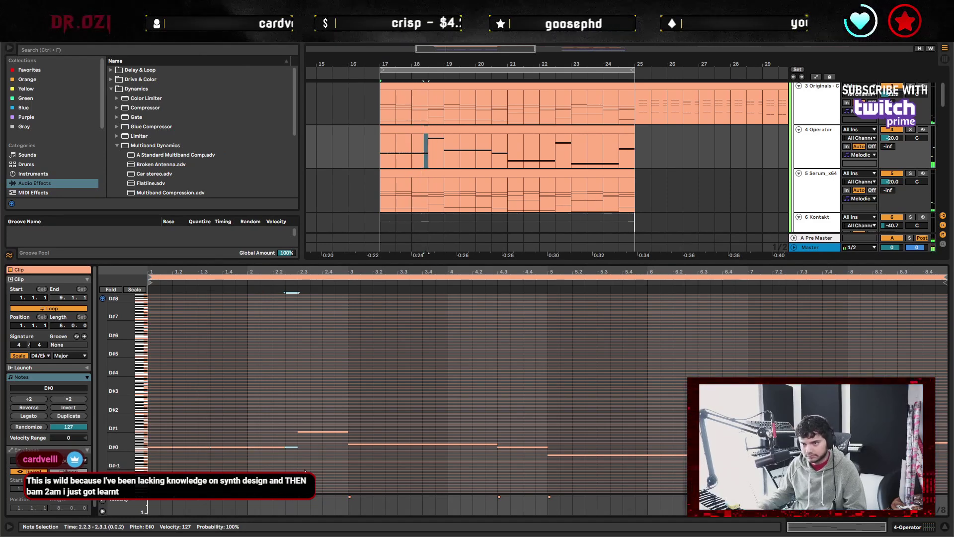
# Break the Operator clip's long bass note from 3.1.1 to 4.3.1 into the same repeated rhythm as the opening note.
pyautogui.click(346, 394)
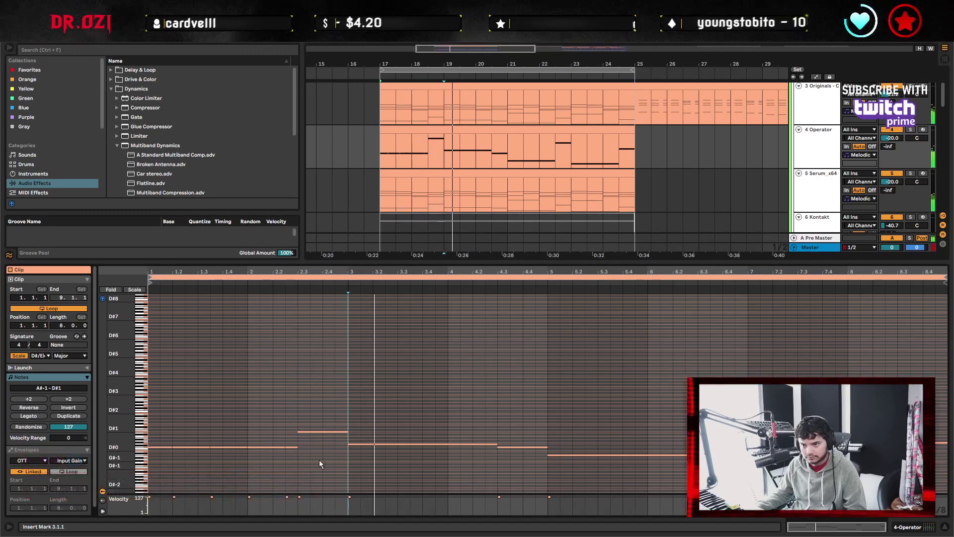
pyautogui.click(283, 455)
pyautogui.hotkey('shift', 'Home')
pyautogui.press('Right')
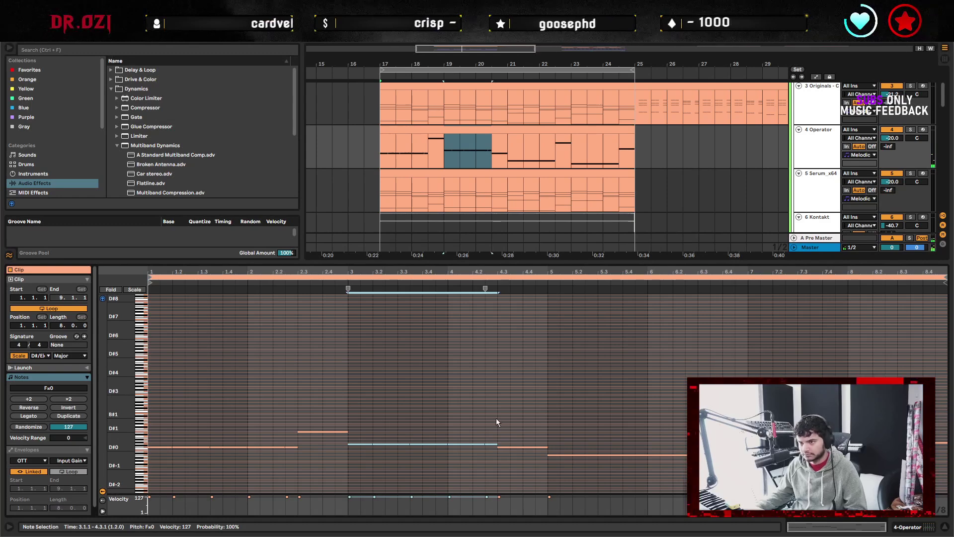
# Apply the same repeated rhythm to the Operator clip's remaining long bass notes, up to the one spanning 7.1.1 to 8.3.1.
pyautogui.press('Right')
pyautogui.press('Right')
pyautogui.press('Right')
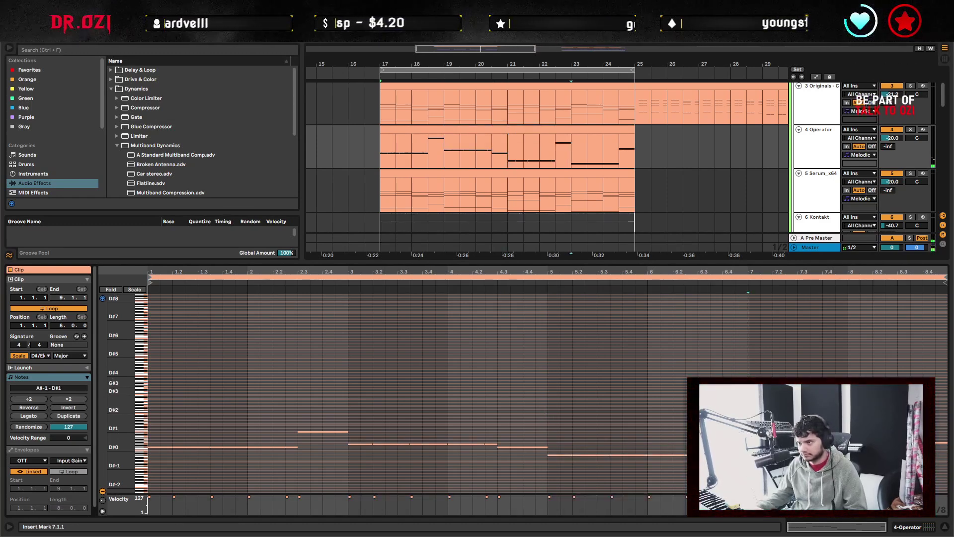
pyautogui.press('Right')
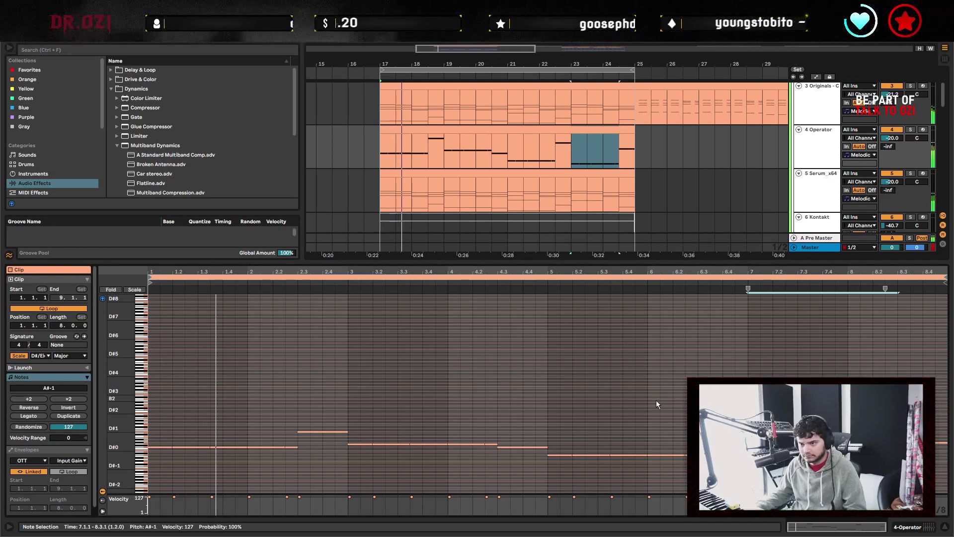
pyautogui.click(745, 368)
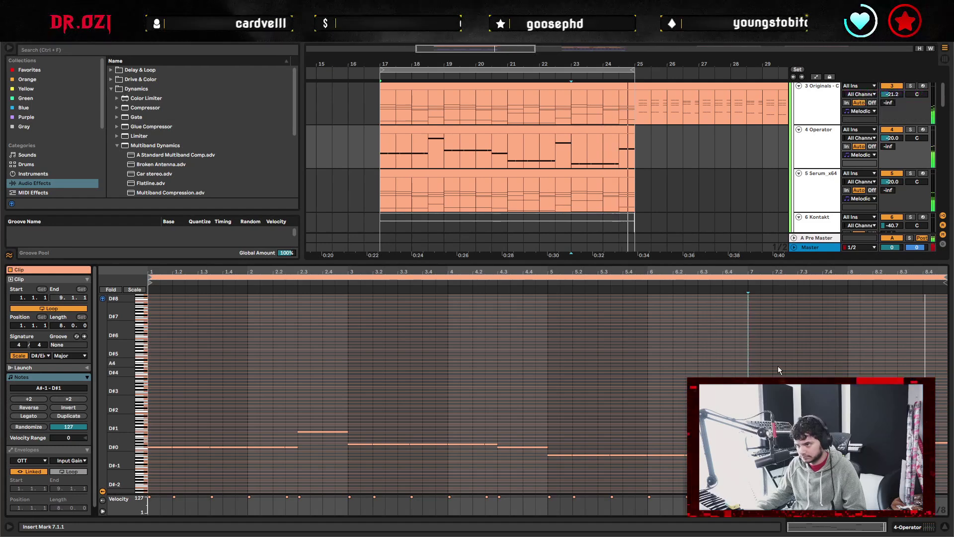
# Leave the clip's notes, show the track's device chain with Operator expanded, and set its envelope decay to 2.29 s.
pyautogui.click(943, 528)
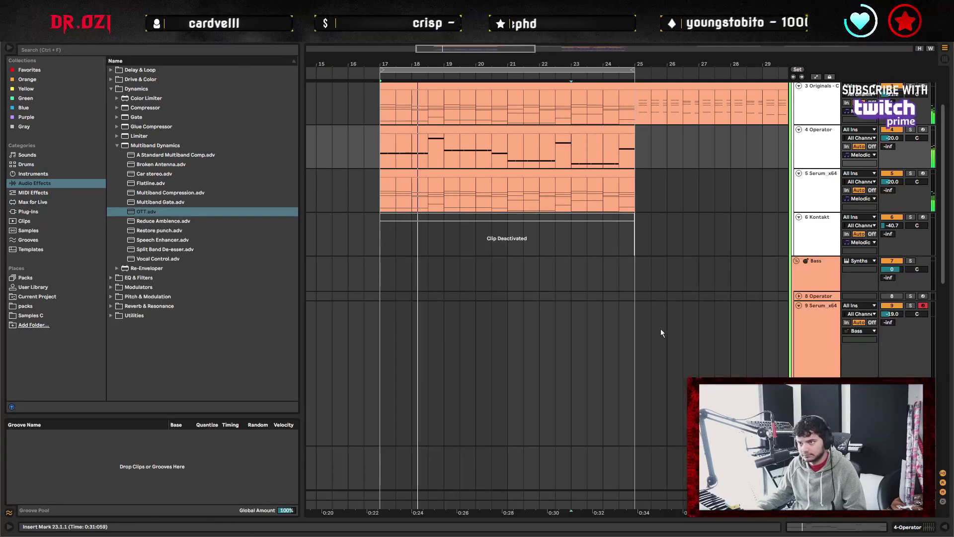
pyautogui.hotkey('ctrl', 'alt', 'l')
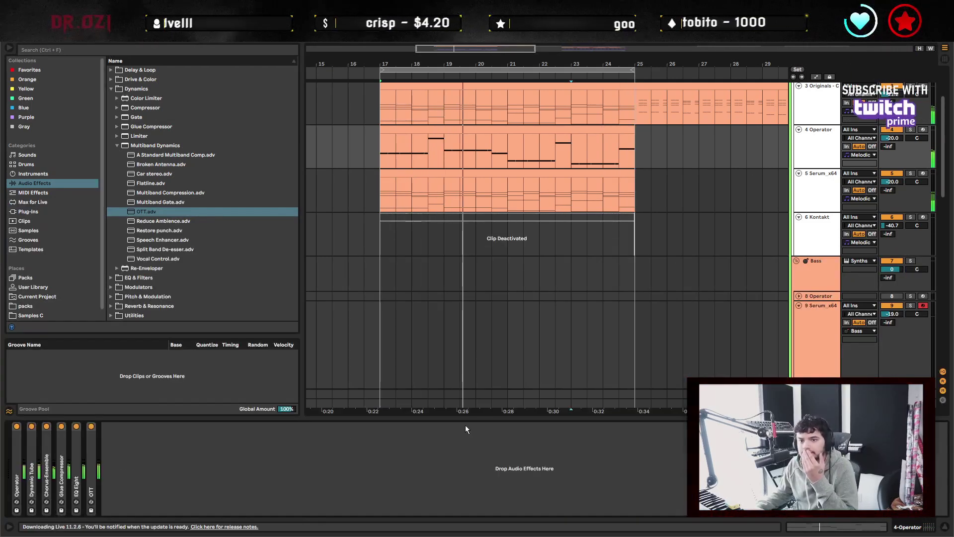
pyautogui.click(87, 504)
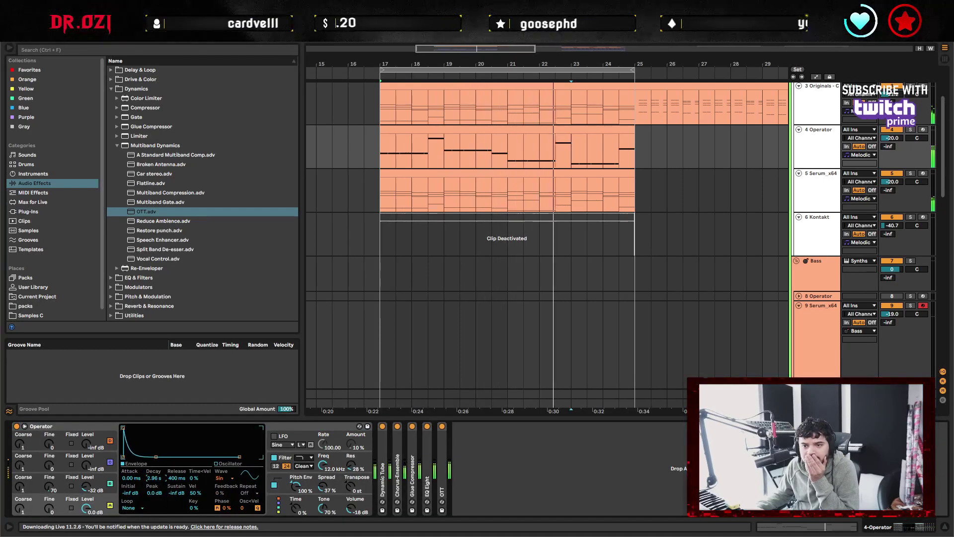
pyautogui.moveTo(153, 478); pyautogui.dragTo(154, 480)
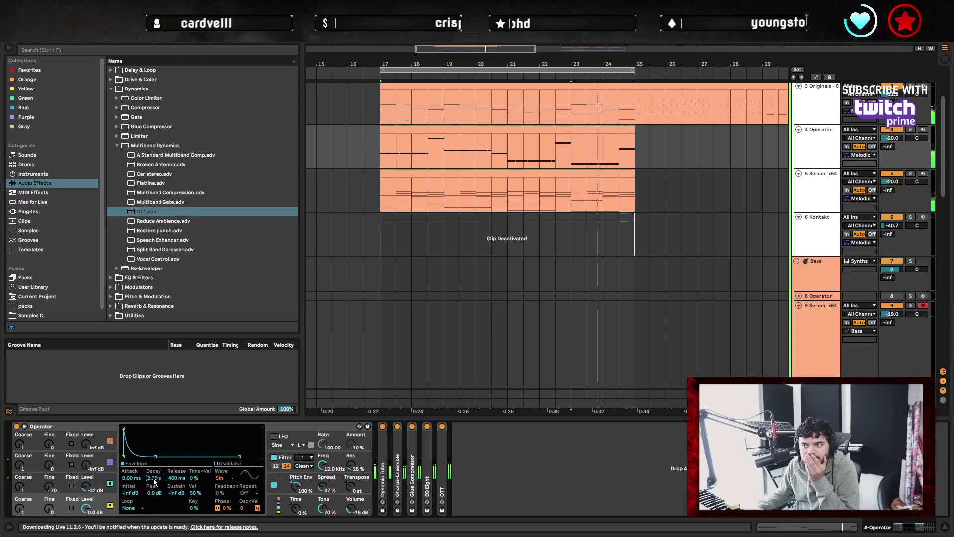
# Copy the Drums group's clips from bars 17–25 to bar 57 and clear them from bars 17–25.
pyautogui.scroll(-6, 512, 297)
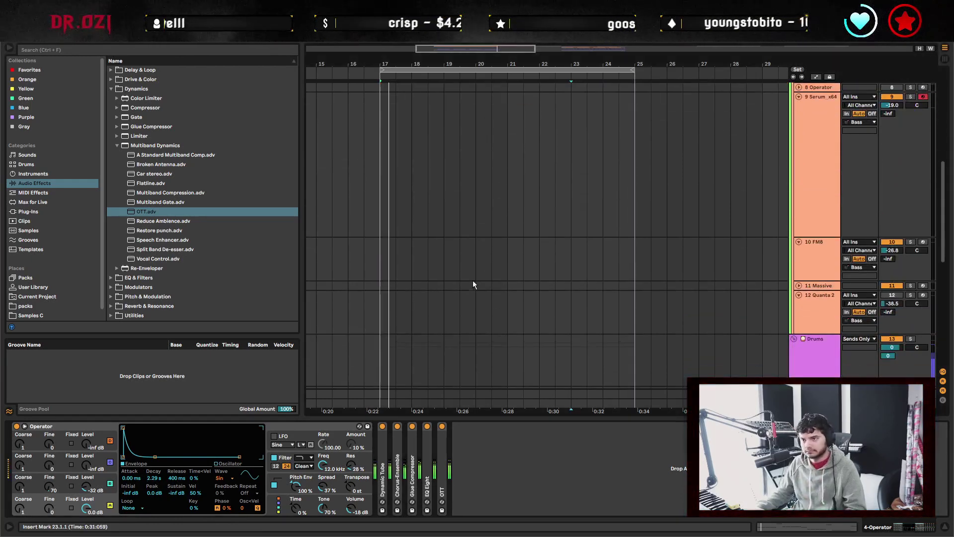
pyautogui.scroll(-4, 423, 310)
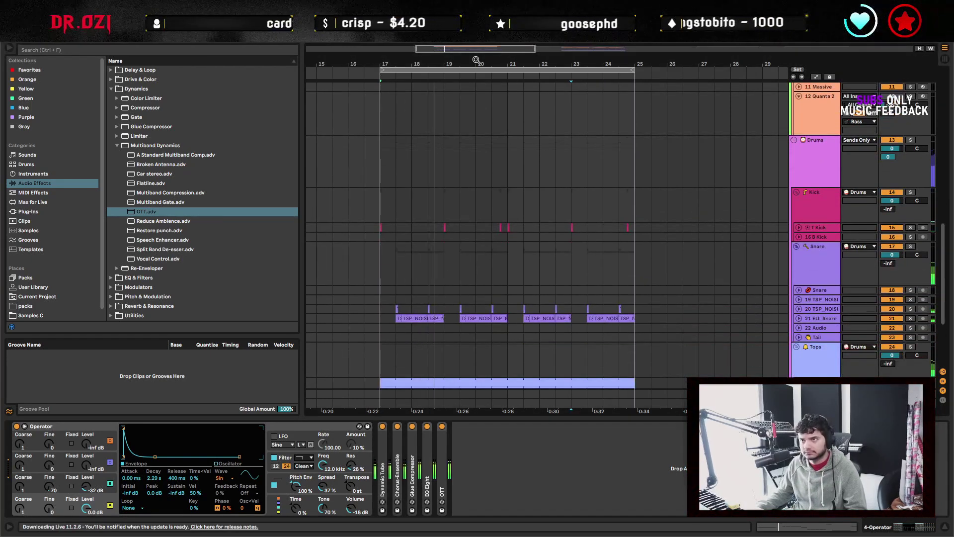
pyautogui.keyDown('ctrl'); pyautogui.scroll(-3, 454, 191); pyautogui.keyUp('ctrl')
pyautogui.moveTo(454, 187); pyautogui.dragTo(547, 186)
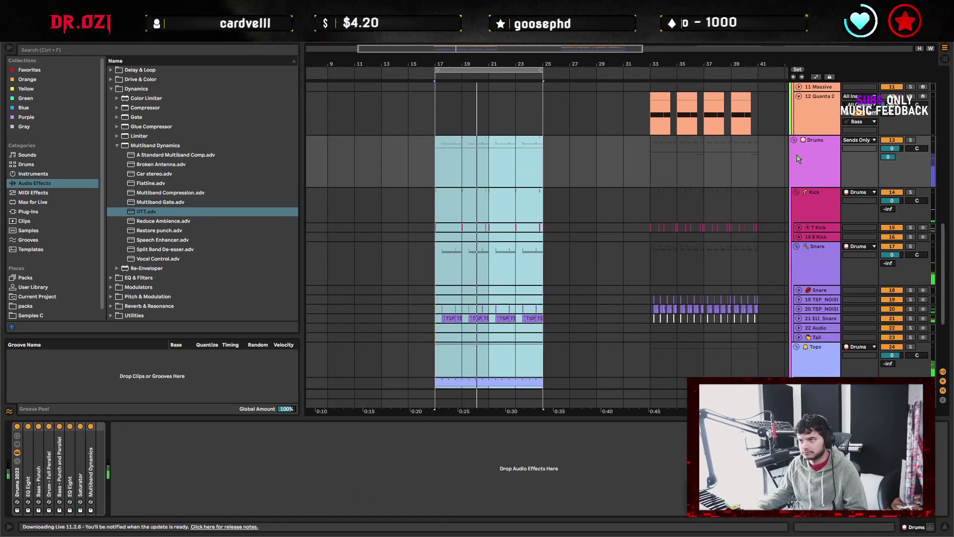
pyautogui.hscroll(5, 684, 159)
pyautogui.hscroll(-6, 660, 174)
pyautogui.scroll(1, 524, 183)
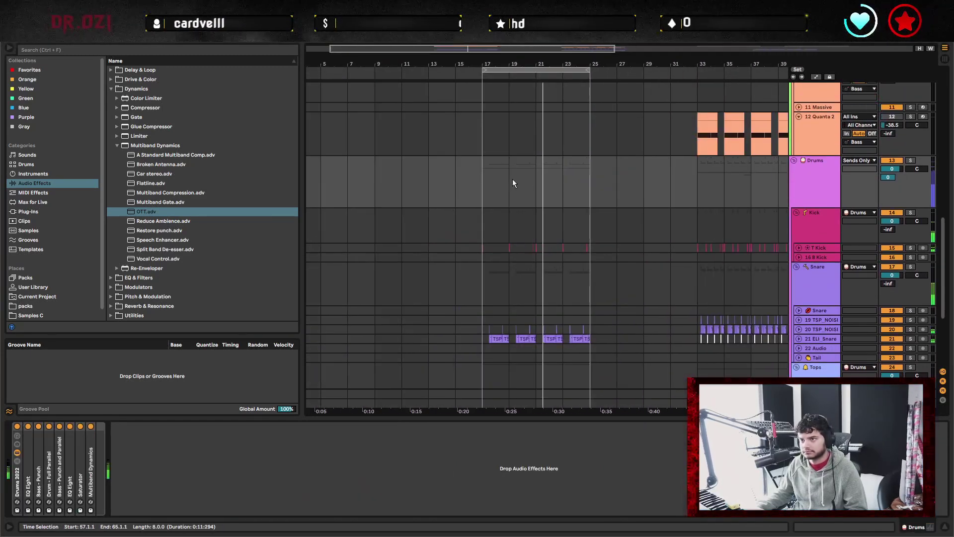
pyautogui.click(524, 183)
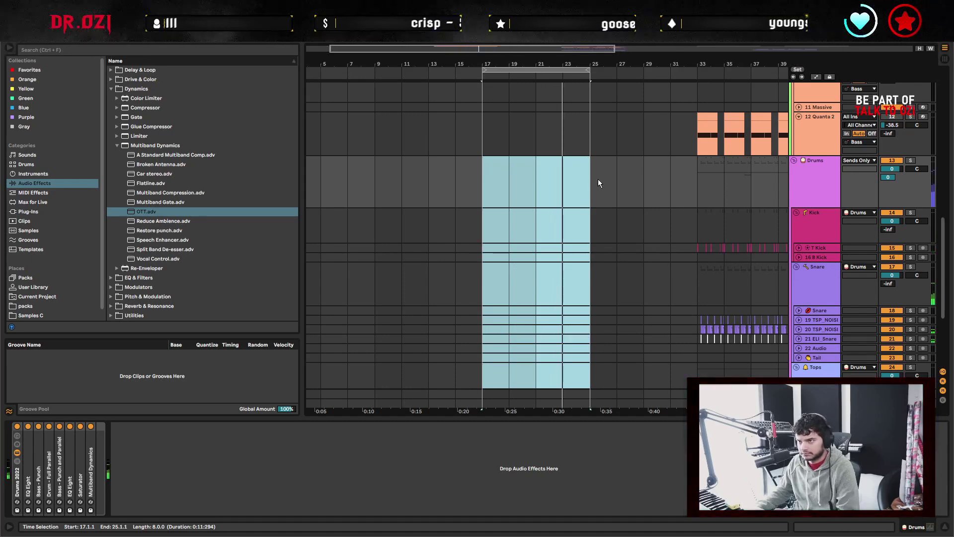
pyautogui.click(598, 183)
# Examine the device chain of the melodic Serum track, with the arrangement zoomed to bars 17–25.
pyautogui.scroll(10, 628, 218)
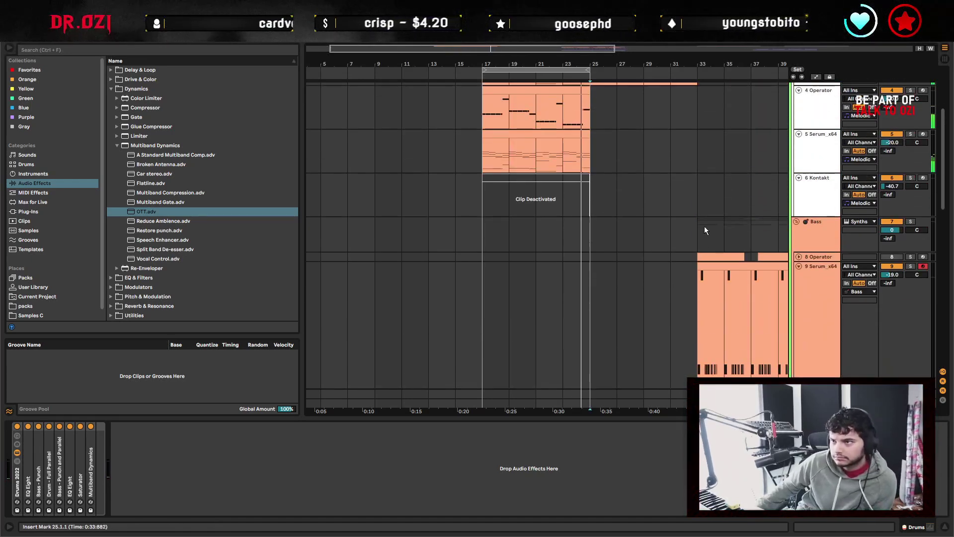
pyautogui.scroll(3, 706, 224)
pyautogui.scroll(2, 611, 198)
pyautogui.scroll(-3, 602, 194)
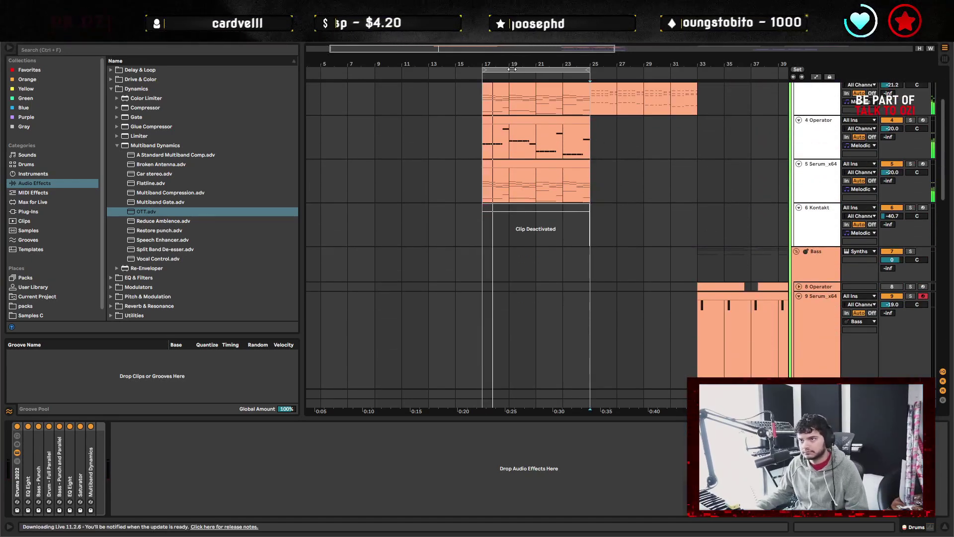
pyautogui.scroll(1, 512, 69)
pyautogui.click(443, 194)
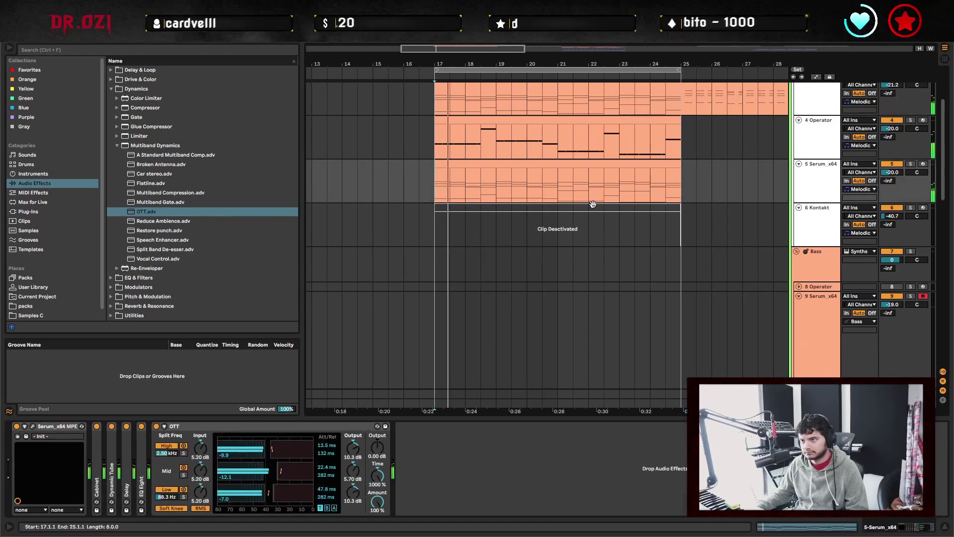
pyautogui.click(820, 181)
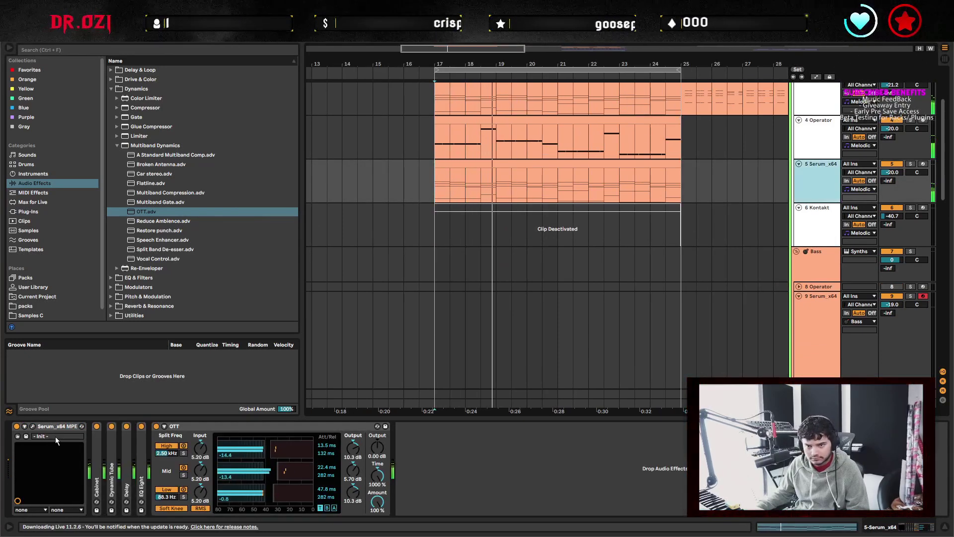
# Examine the Operator track's instrument settings, including its pitch envelope and global options.
pyautogui.scroll(2, 447, 229)
pyautogui.click(424, 219)
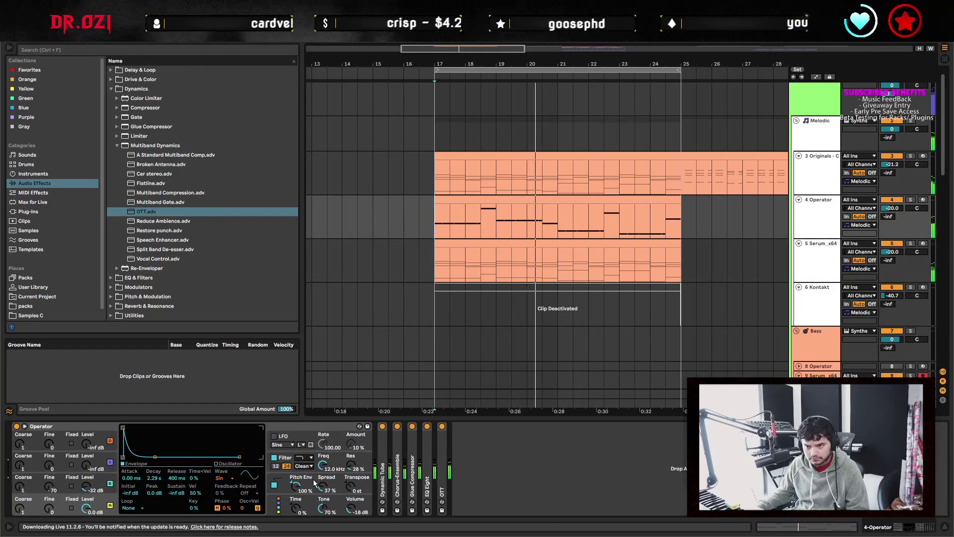
pyautogui.click(300, 492)
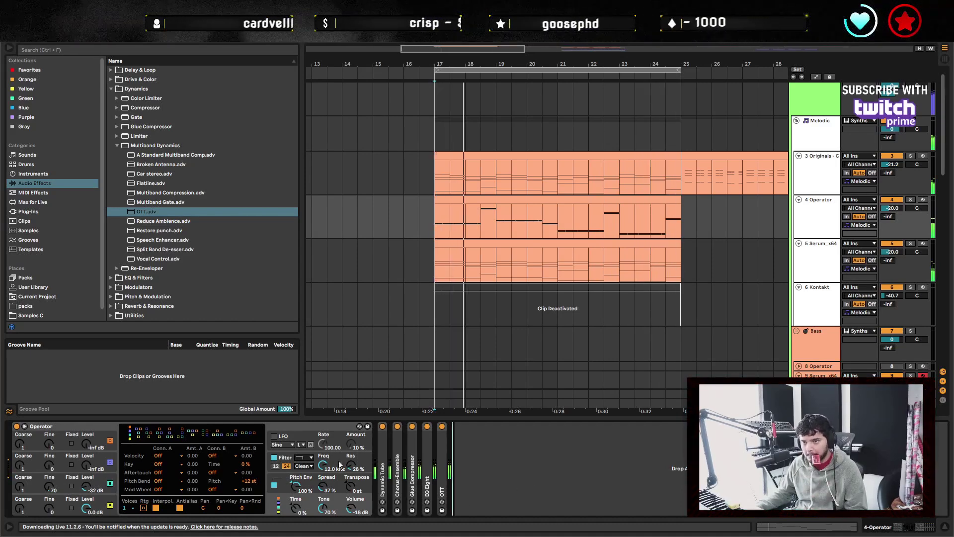
pyautogui.doubleClick(561, 472)
pyautogui.hotkey('ctrl', 'alt', 'l')
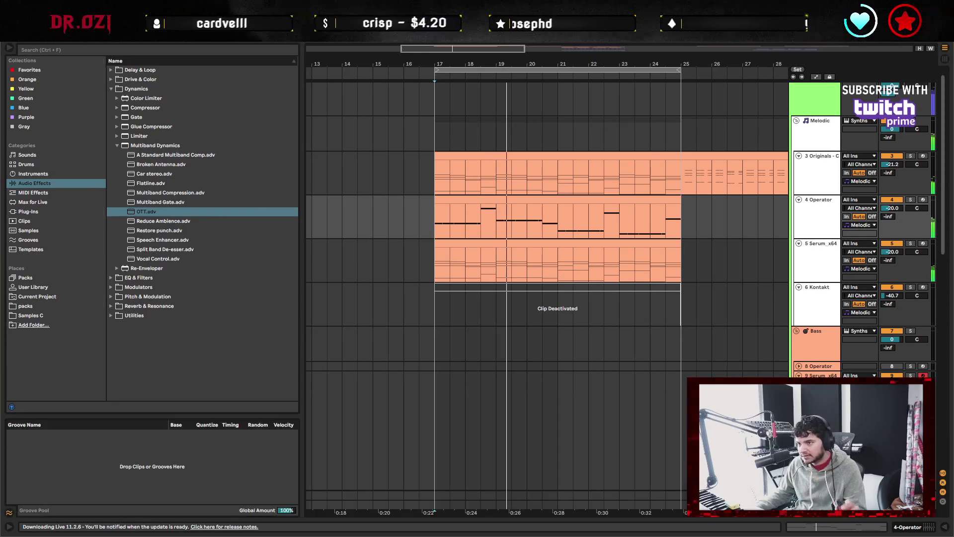
# Examine the track 5 Serum patch's LFO 2 modulation of the noise level and its effects, and collapse the OTT device.
pyautogui.scroll(-1, 589, 321)
pyautogui.press('Down')
pyautogui.hotkey('ctrl', 'alt', 'l')
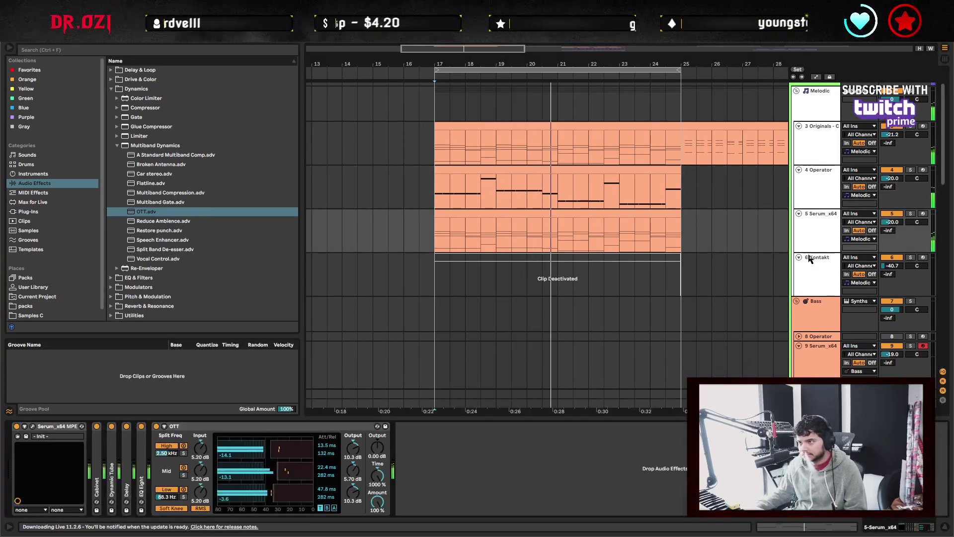
pyautogui.hotkey('ctrl', 'alt', 'p')
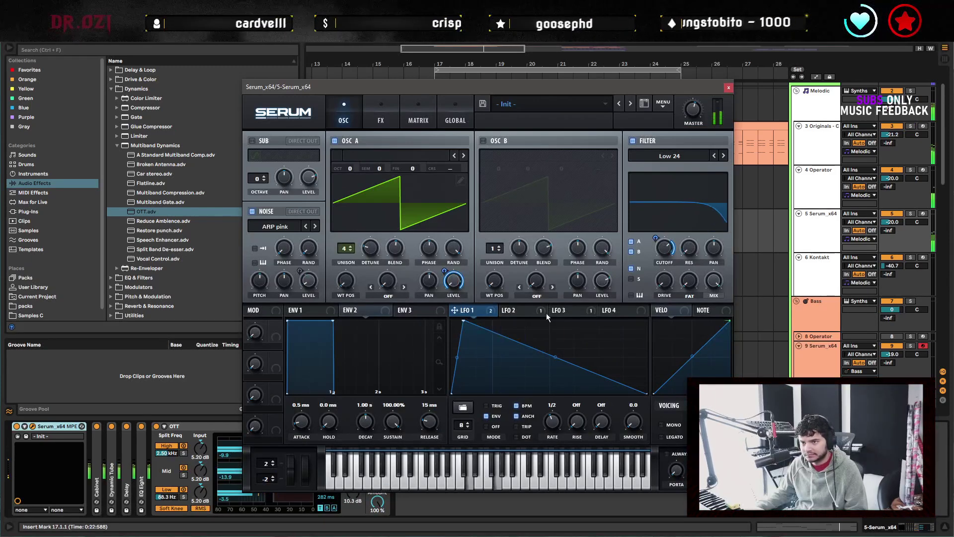
pyautogui.moveTo(505, 309); pyautogui.dragTo(309, 281)
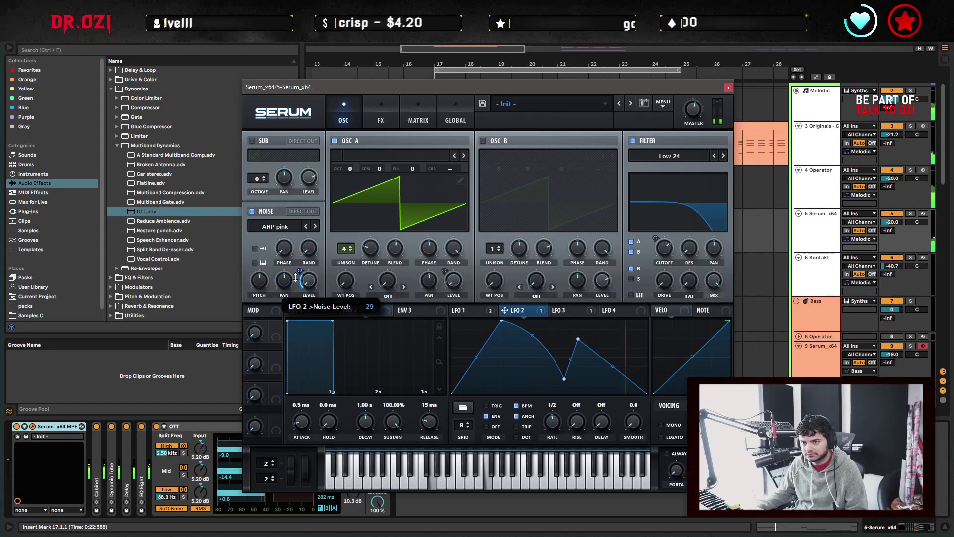
pyautogui.click(381, 115)
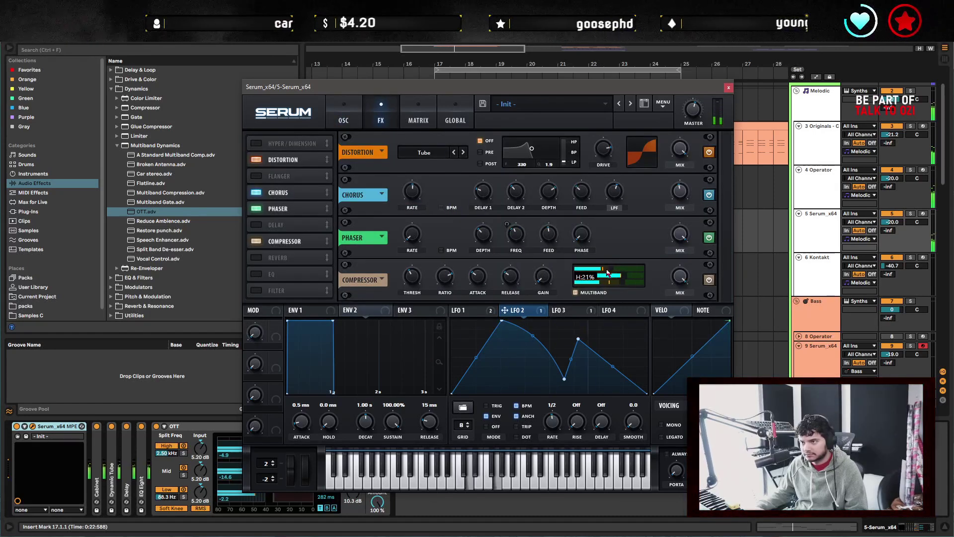
pyautogui.click(343, 114)
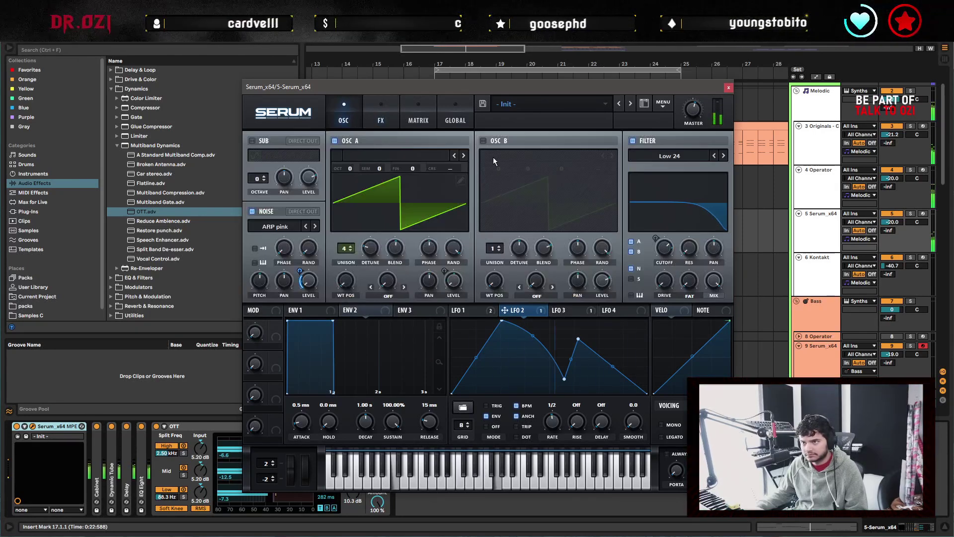
pyautogui.click(728, 87)
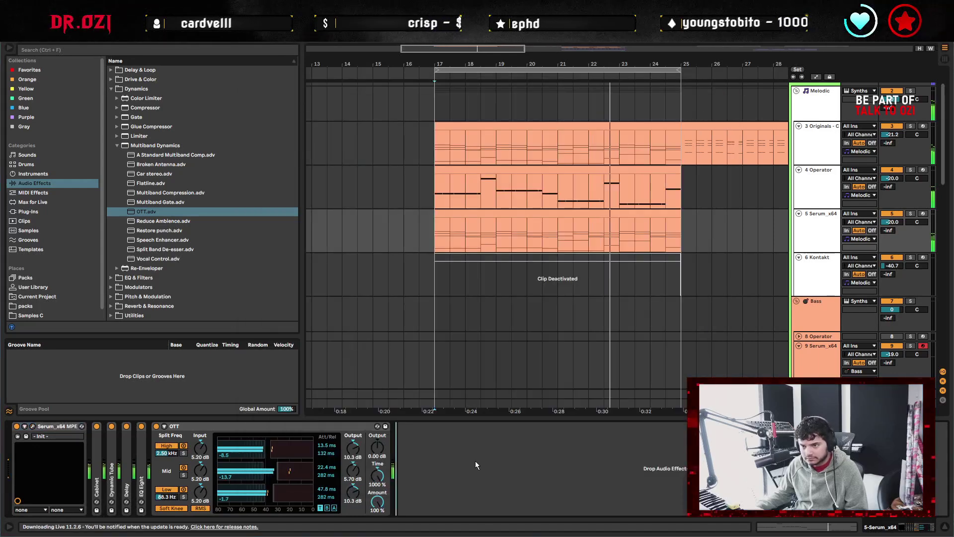
pyautogui.doubleClick(174, 426)
# Activate the high melody notes (B#4–D#6) in the Cinematic Soft Piano clip for playback, and deactivate them again.
pyautogui.hscroll(3, 590, 213)
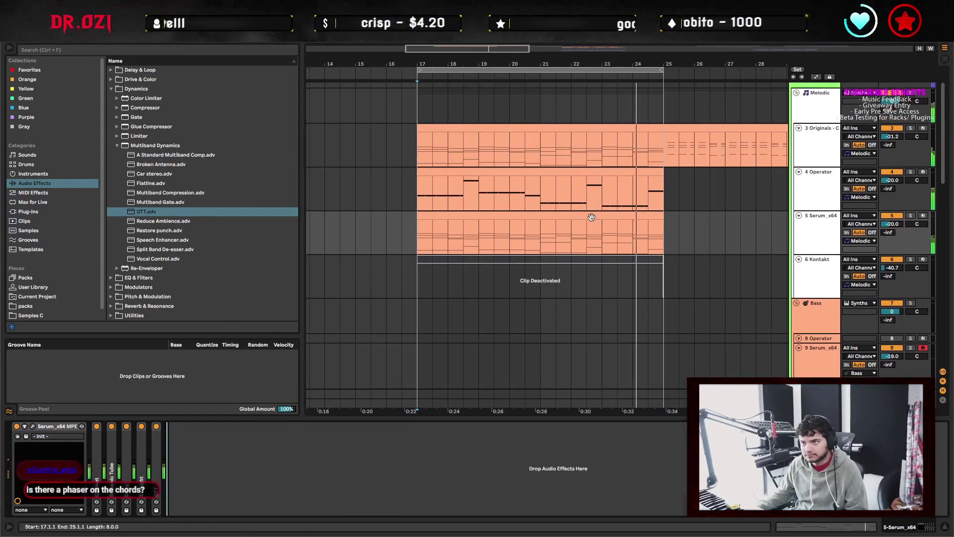
pyautogui.doubleClick(586, 128)
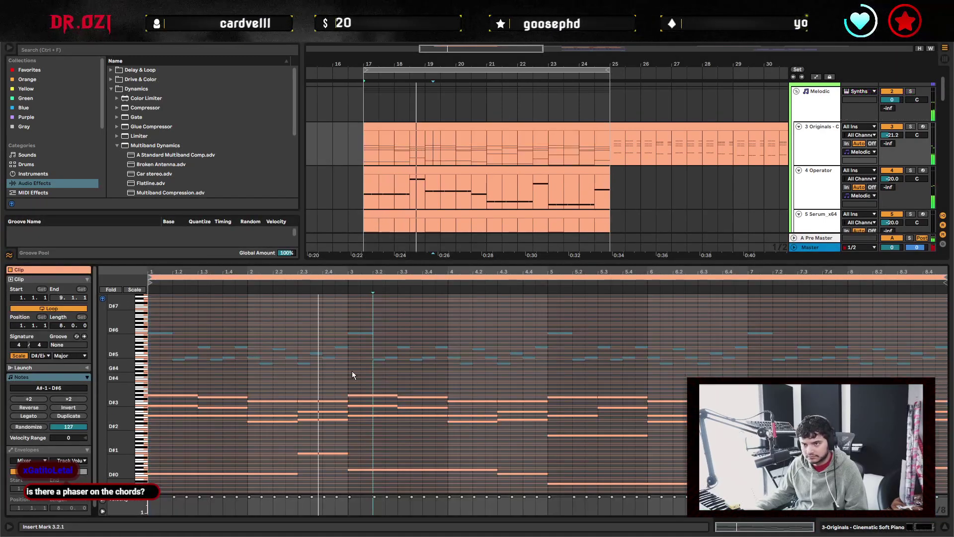
pyautogui.moveTo(153, 308); pyautogui.dragTo(943, 377)
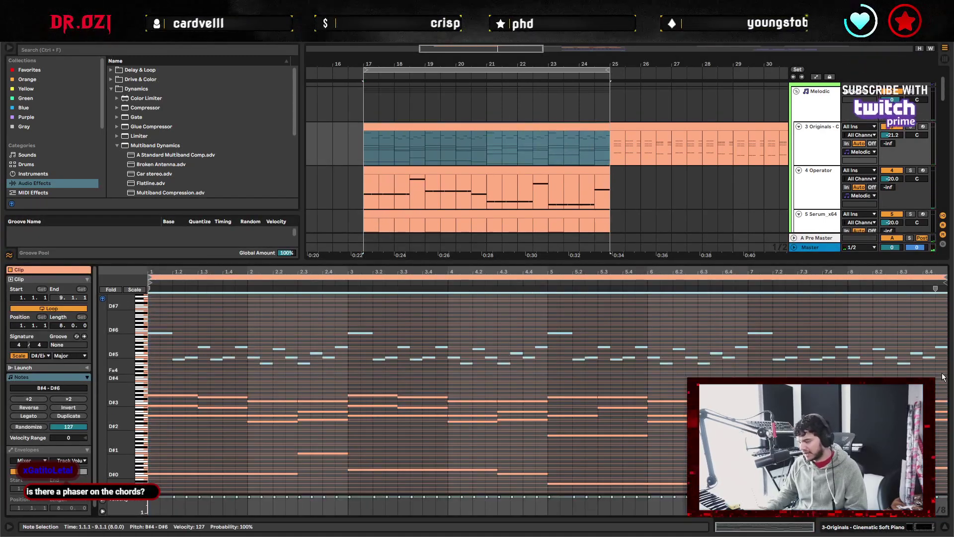
pyautogui.press('space')
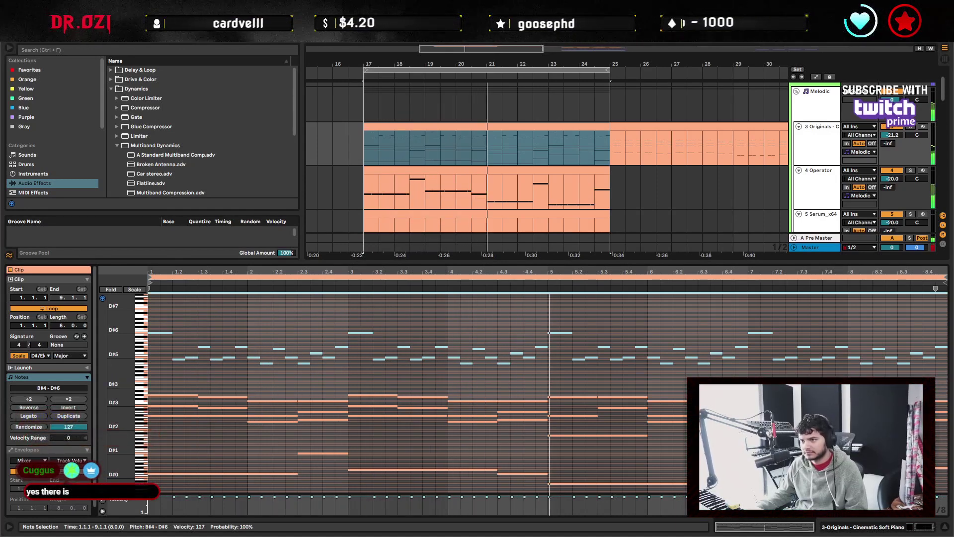
pyautogui.click(755, 374)
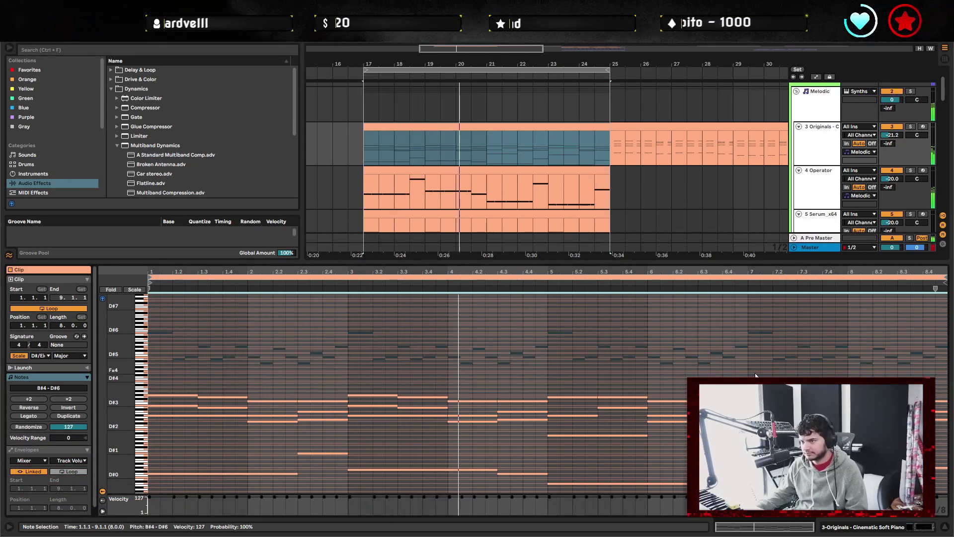
pyautogui.hotkey('ctrl', 'alt', 'l')
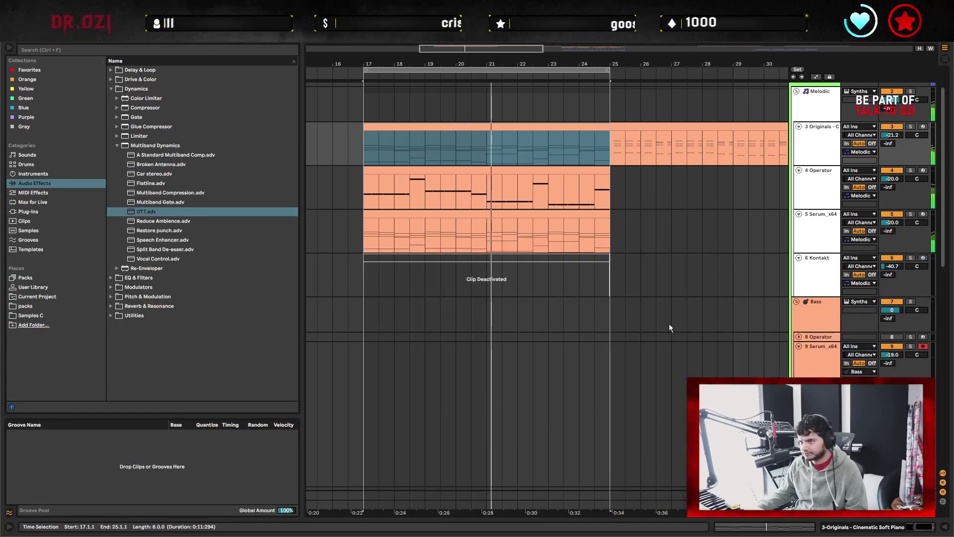
pyautogui.click(610, 230)
pyautogui.scroll(-3, 641, 252)
pyautogui.scroll(4, 623, 252)
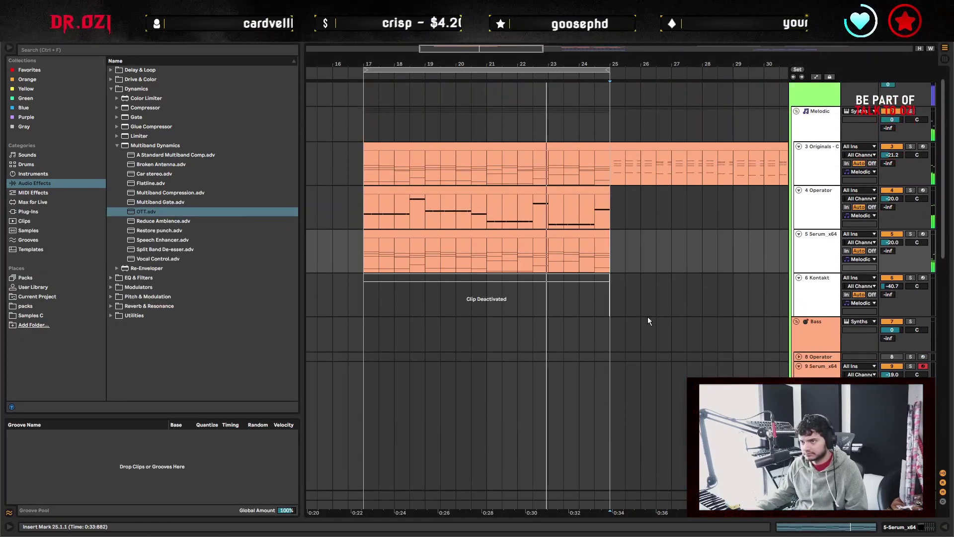
pyautogui.hscroll(5, 642, 287)
pyautogui.scroll(-1, 621, 248)
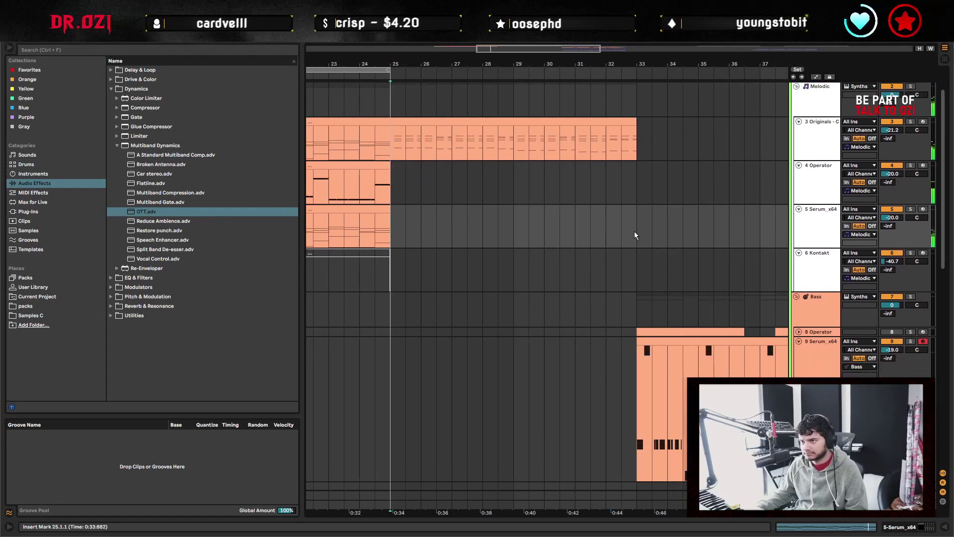
# Insert eight bars of silence across all tracks at bar 33, moving the drop to start at bar 41.
pyautogui.click(636, 231)
pyautogui.hscroll(-5, 361, 227)
pyautogui.scroll(1, 361, 227)
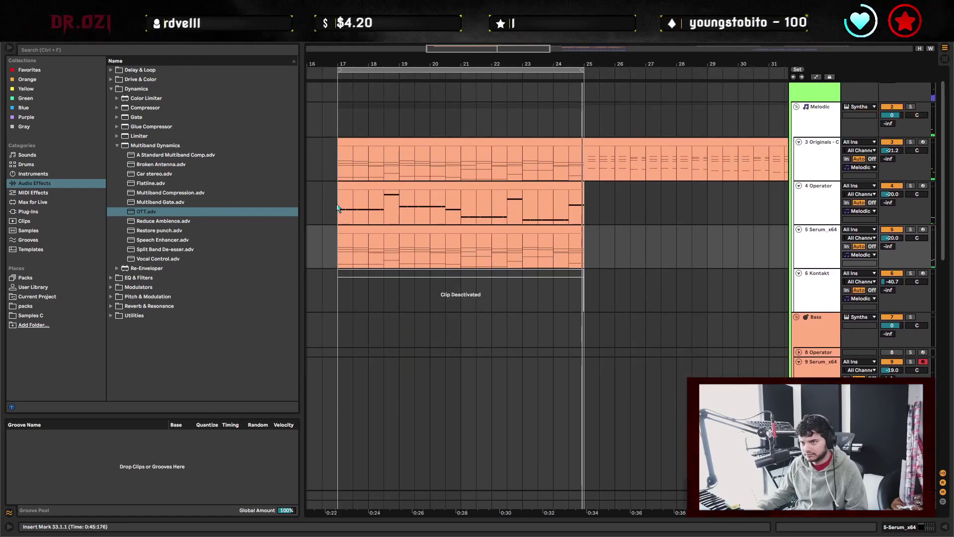
pyautogui.click(621, 169)
pyautogui.hscroll(3, 556, 193)
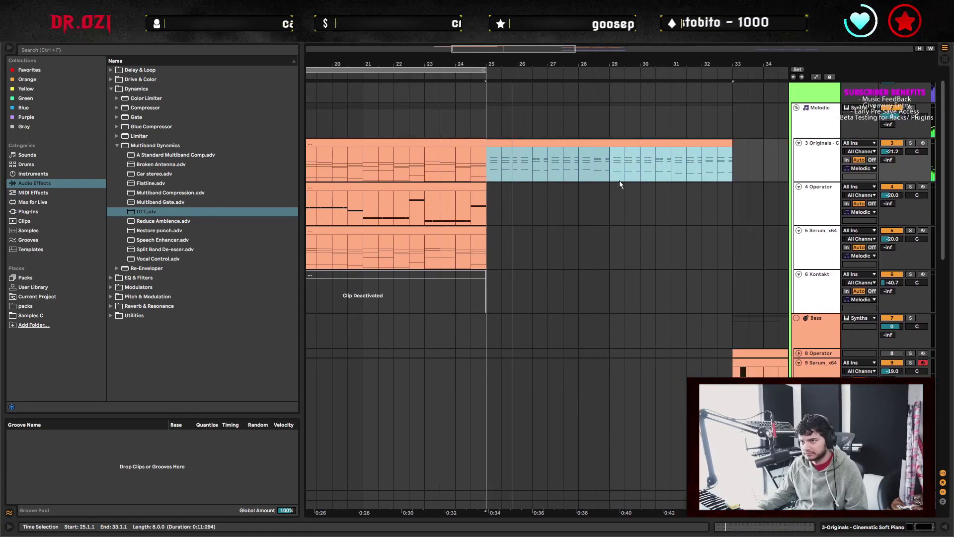
pyautogui.click(630, 177)
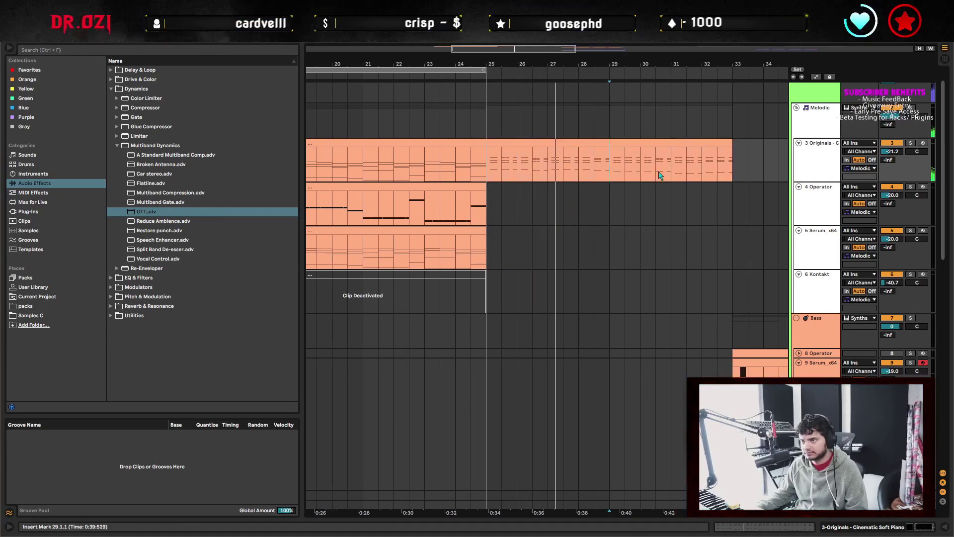
pyautogui.hscroll(5, 646, 239)
pyautogui.scroll(-1, 646, 238)
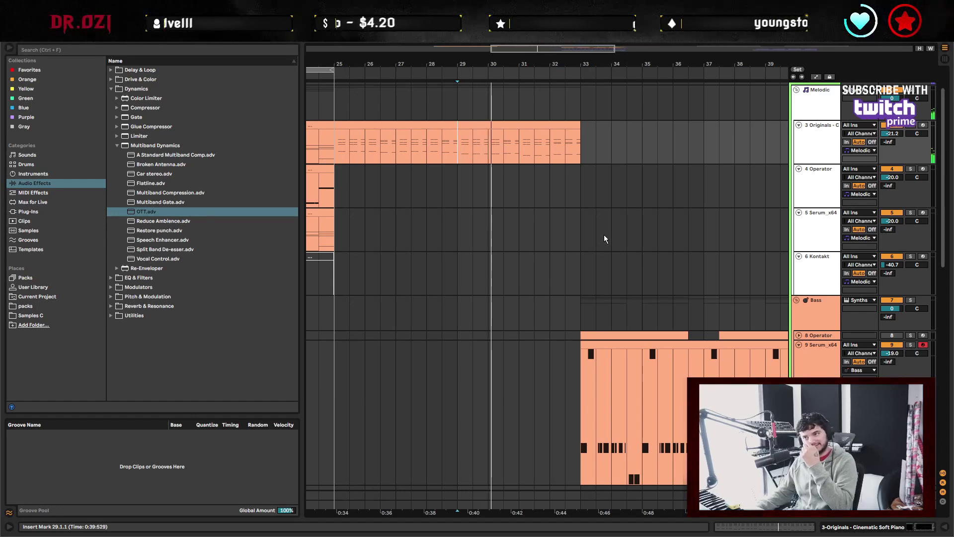
pyautogui.hscroll(5, 646, 169)
pyautogui.scroll(2, 646, 169)
pyautogui.click(429, 104)
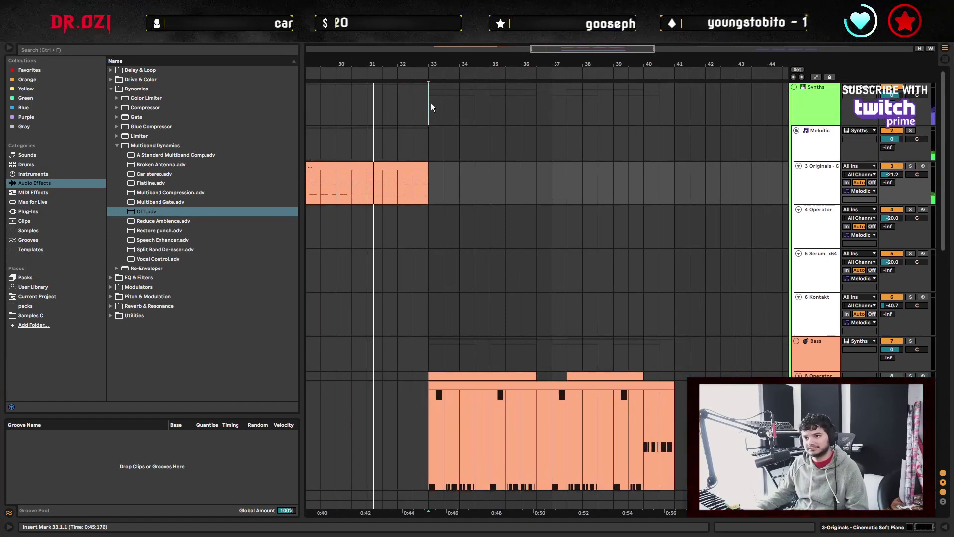
pyautogui.keyDown('shift'); pyautogui.click(674, 106); pyautogui.keyUp('shift')
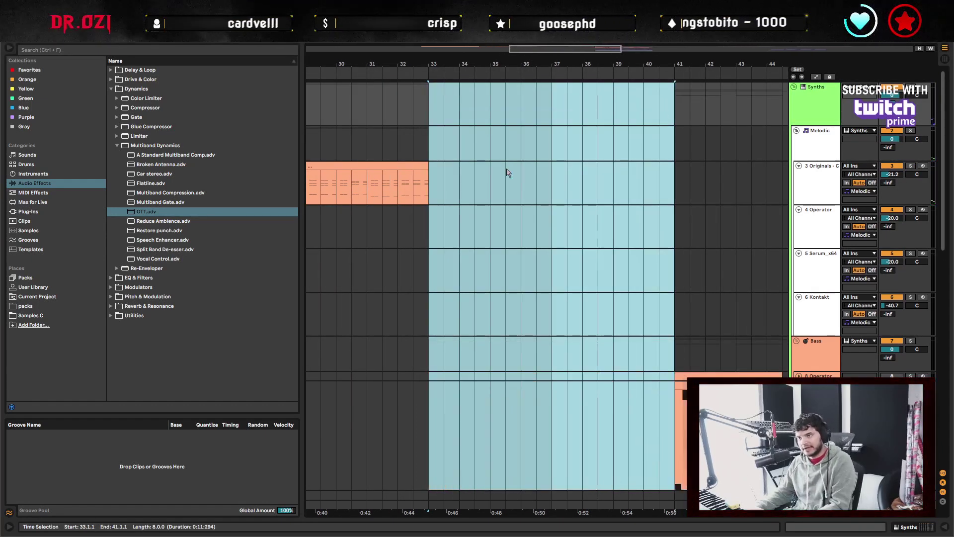
# Duplicate the Cinematic Soft Piano part of bars 25–33 into bars 33–41 so it runs up to the drop.
pyautogui.hotkey('ctrl', 'v')
pyautogui.click(586, 181)
pyautogui.hscroll(-2, 664, 202)
pyautogui.hscroll(6, 665, 201)
pyautogui.click(643, 141)
pyautogui.hscroll(-4, 643, 140)
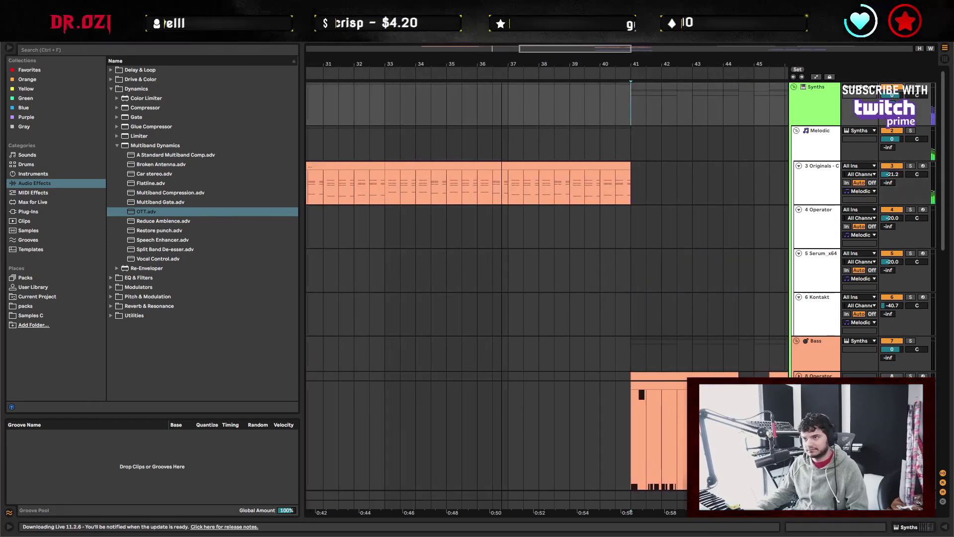
# Copy the first Operator clip in the Bass group from bar 41 to bar 33.
pyautogui.scroll(-3, 543, 159)
pyautogui.click(553, 102)
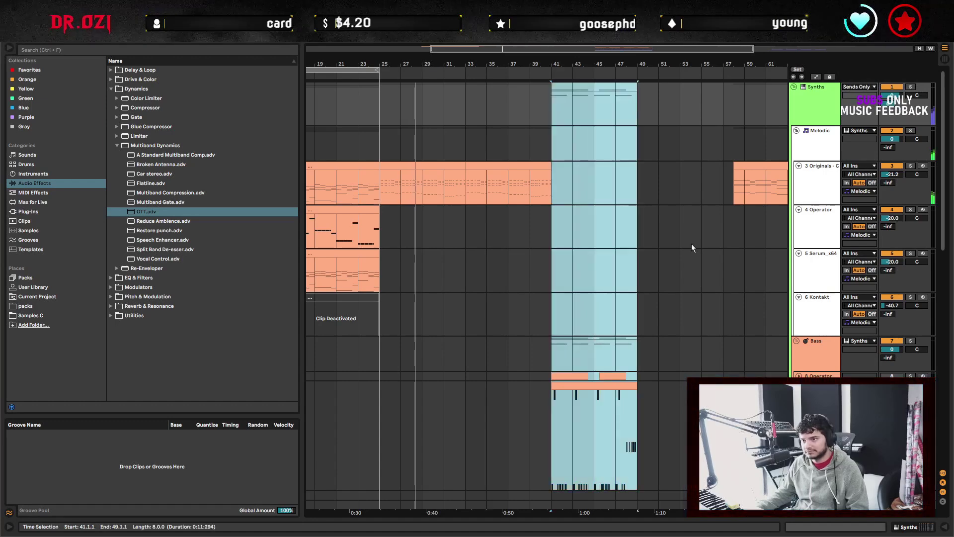
pyautogui.scroll(-2, 697, 244)
pyautogui.click(586, 358)
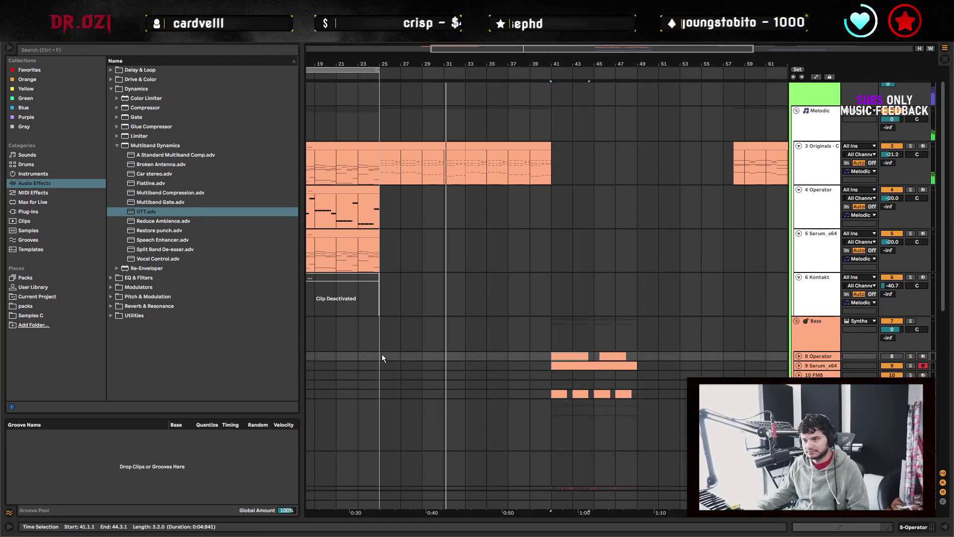
pyautogui.hotkey('ctrl', 'v')
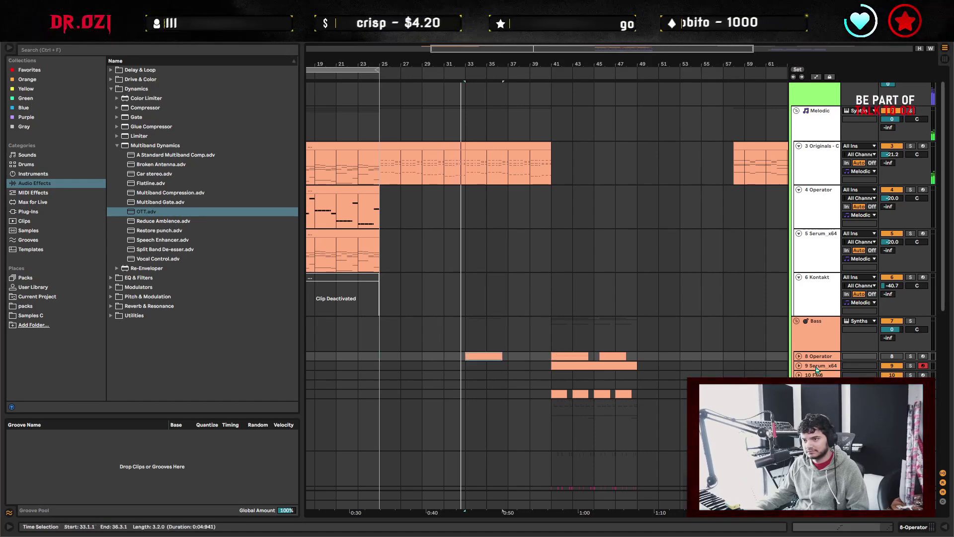
# Delete both Operator bass clips from the drop at bar 41 and duplicate the clip at bar 33 to bar 37.
pyautogui.click(570, 359)
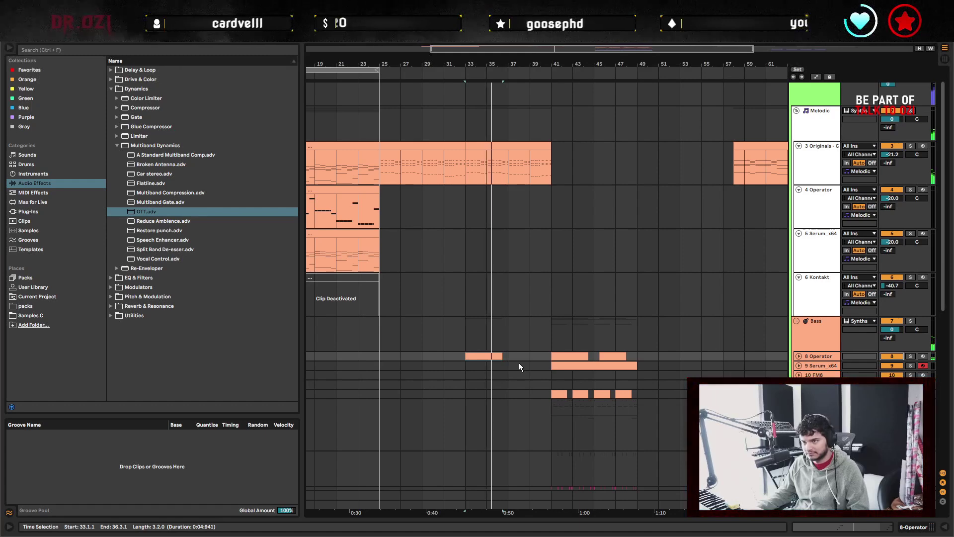
pyautogui.click(579, 356)
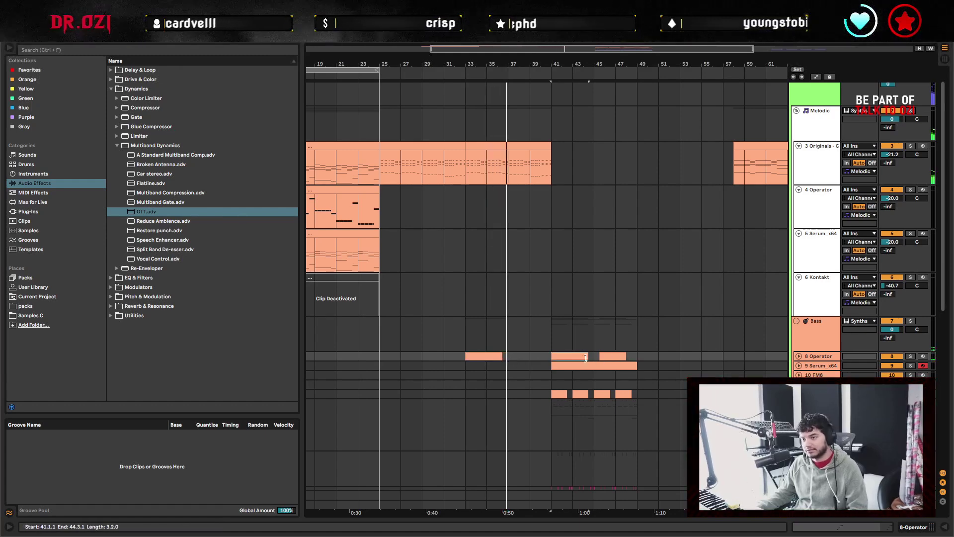
pyautogui.press('Delete')
pyautogui.press('Delete')
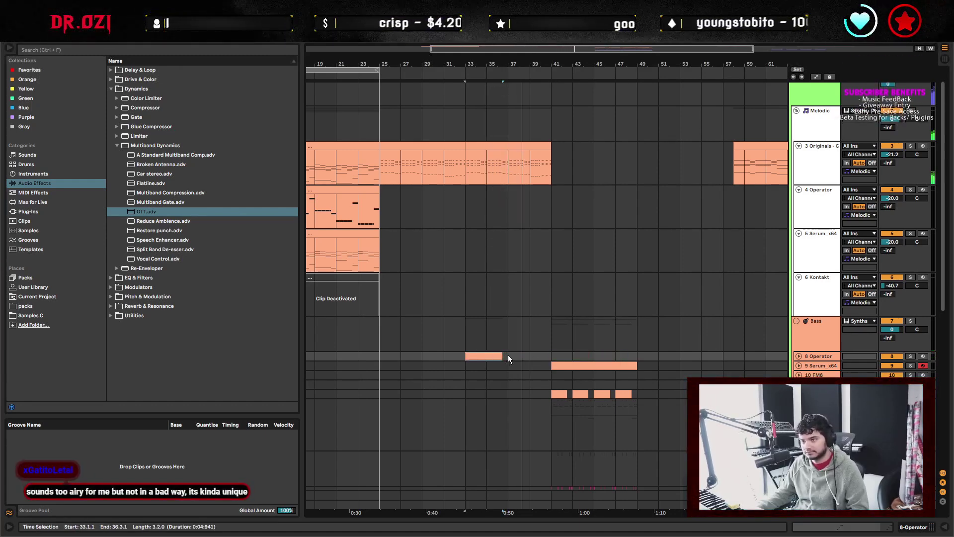
pyautogui.click(506, 354)
pyautogui.hotkey('ctrl', 'd')
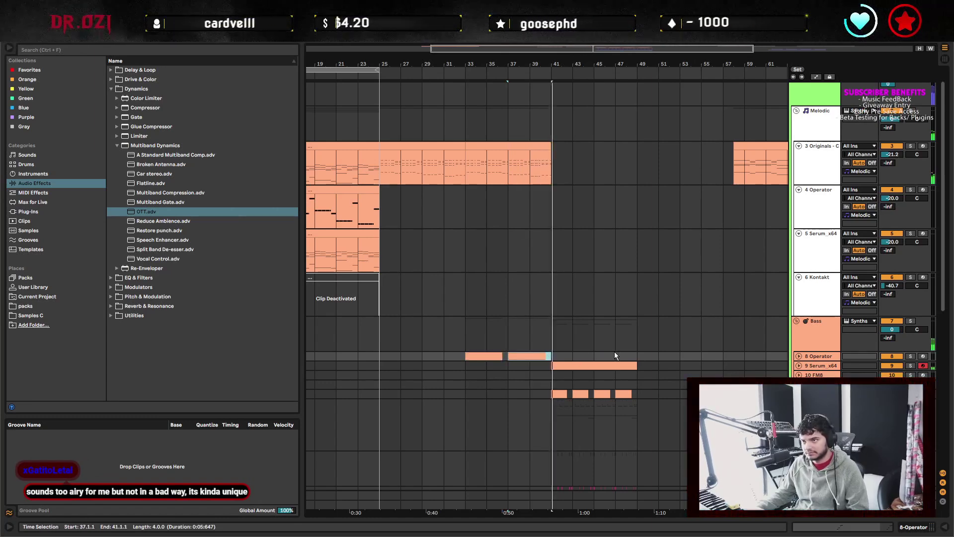
# Duplicate the drop's bass, drum and loop clips from bars 41–49 into bars 49–57.
pyautogui.click(637, 353)
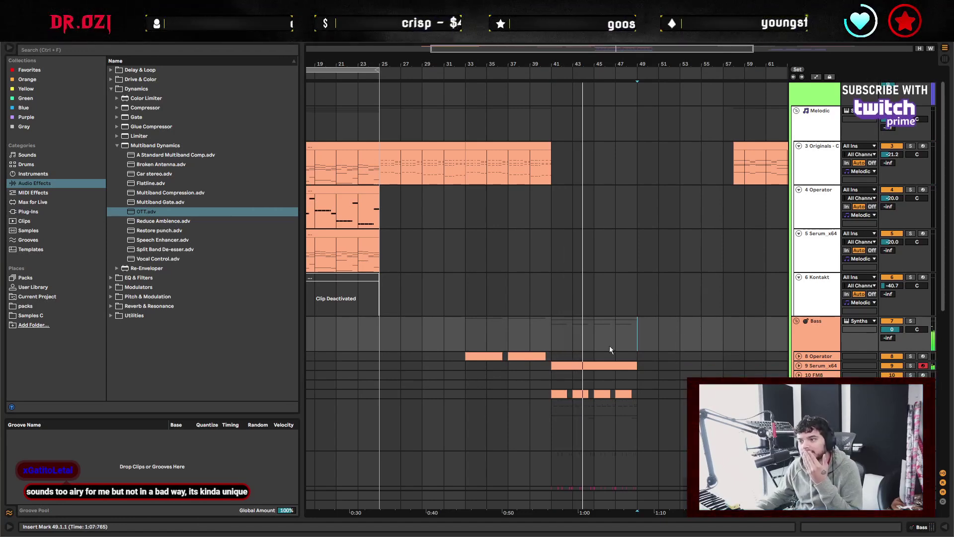
pyautogui.keyDown('shift'); pyautogui.click(551, 330); pyautogui.keyUp('shift')
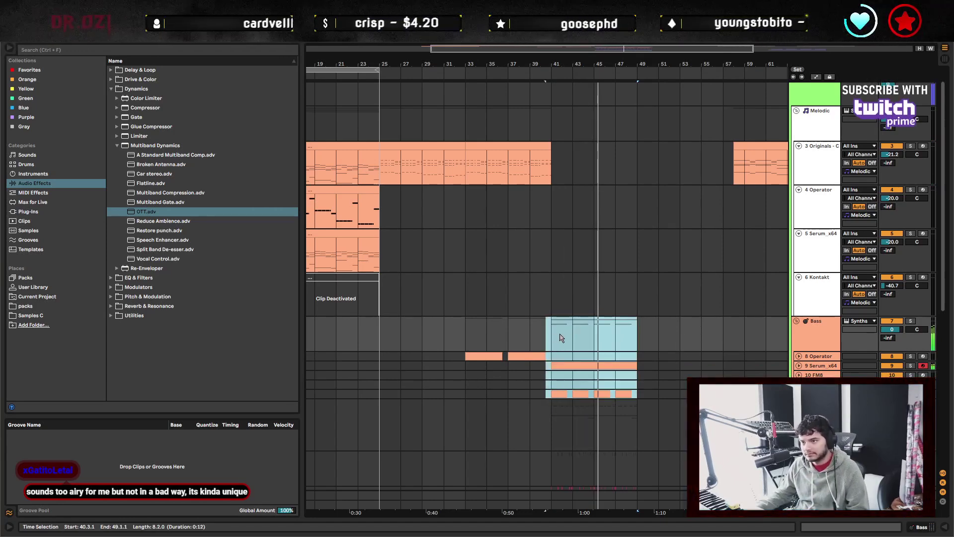
pyautogui.scroll(-2, 542, 303)
pyautogui.keyDown('shift'); pyautogui.click(549, 287); pyautogui.keyUp('shift')
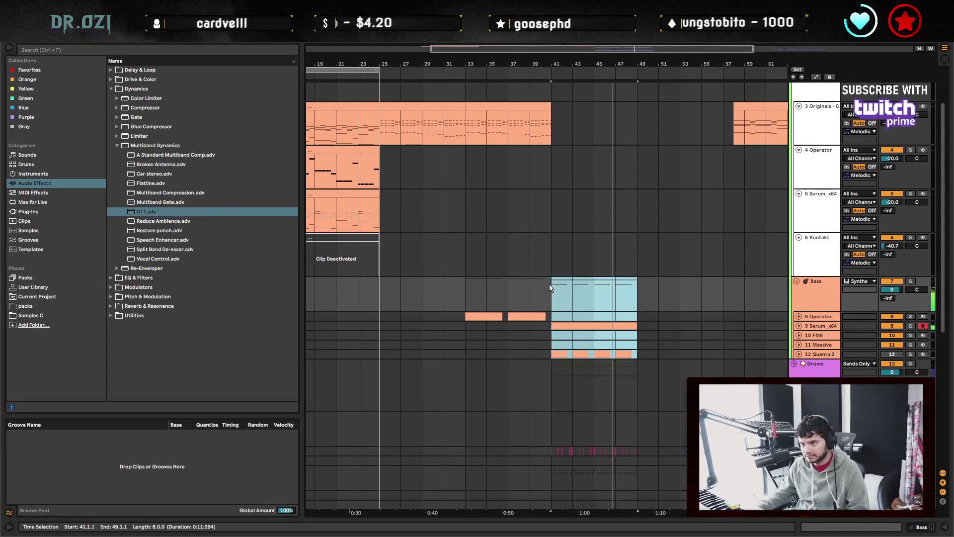
pyautogui.keyDown('shift'); pyautogui.click(637, 372); pyautogui.keyUp('shift')
pyautogui.hotkey('ctrl', 'd')
# Collapse the Melodic and Bass groups to check the extended drum tracks, and expand both groups again.
pyautogui.click(641, 294)
pyautogui.scroll(3, 642, 294)
pyautogui.click(796, 342)
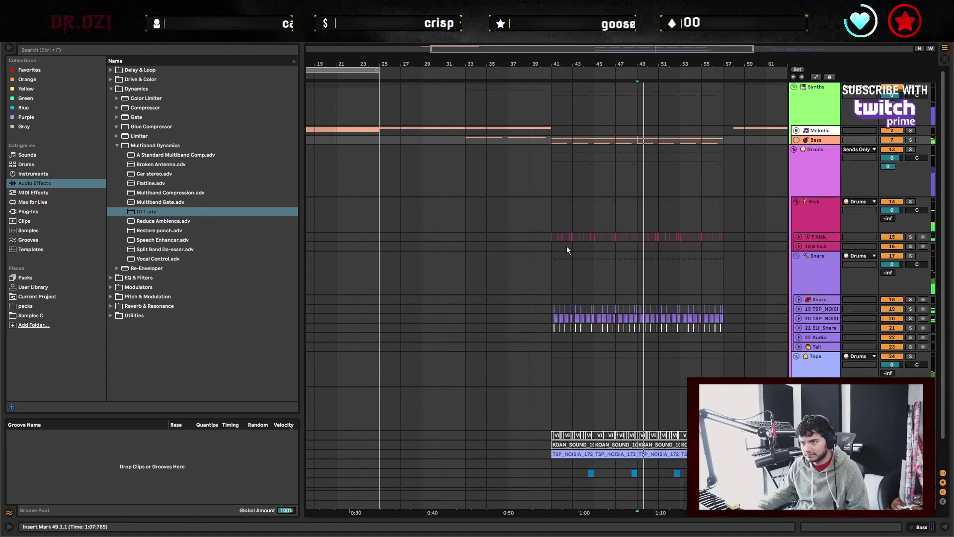
pyautogui.click(796, 131)
pyautogui.scroll(-3, 696, 248)
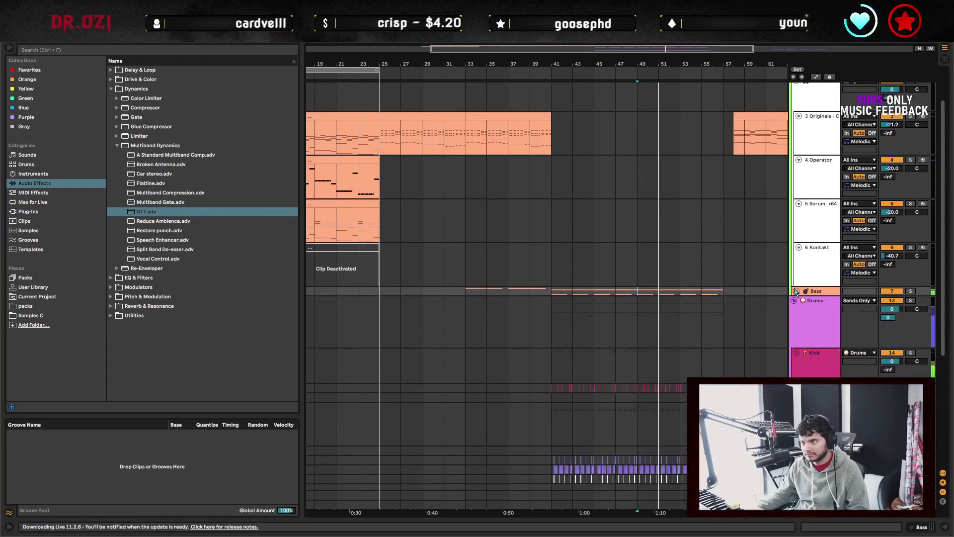
pyautogui.click(796, 261)
# Insert two eight-bar blocks of silence across all tracks at bar 57, pushing the remaining piano clips back.
pyautogui.hscroll(5, 642, 278)
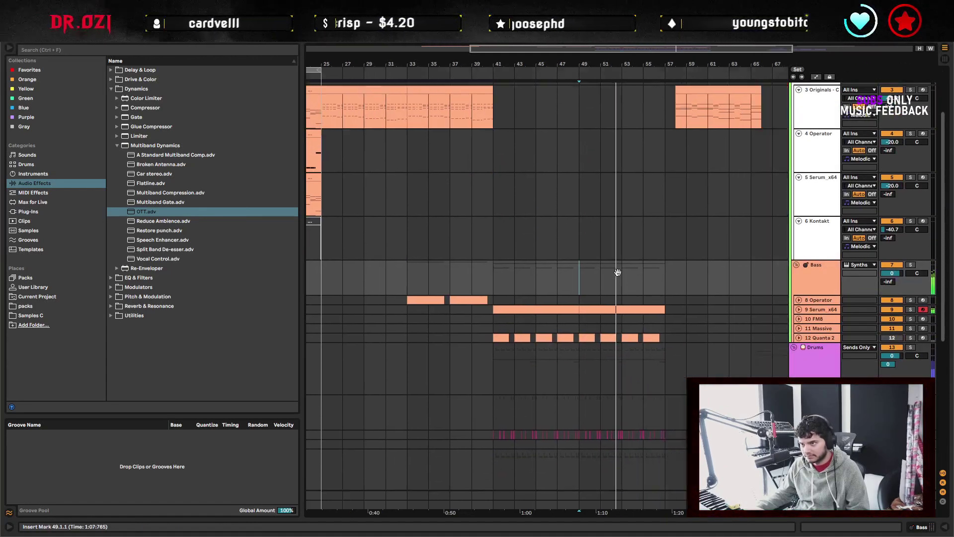
pyautogui.scroll(3, 661, 313)
pyautogui.click(652, 110)
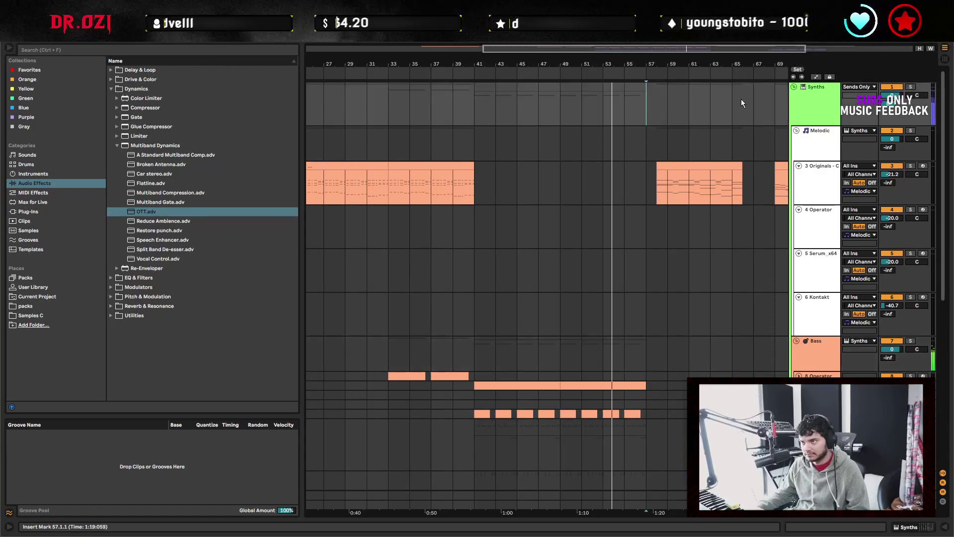
pyautogui.keyDown('shift'); pyautogui.click(739, 118); pyautogui.keyUp('shift')
pyautogui.moveTo(664, 166); pyautogui.dragTo(750, 166)
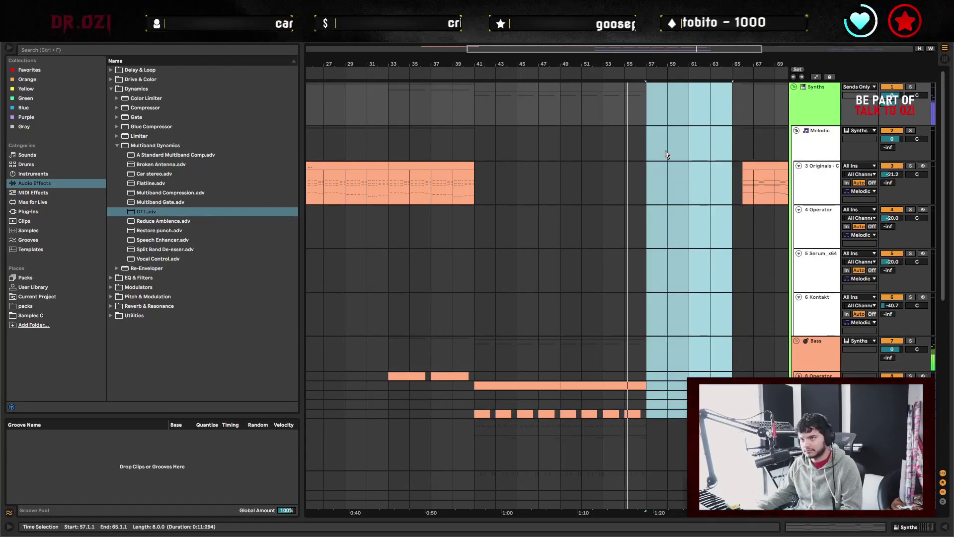
pyautogui.press('Delete')
pyautogui.click(644, 101)
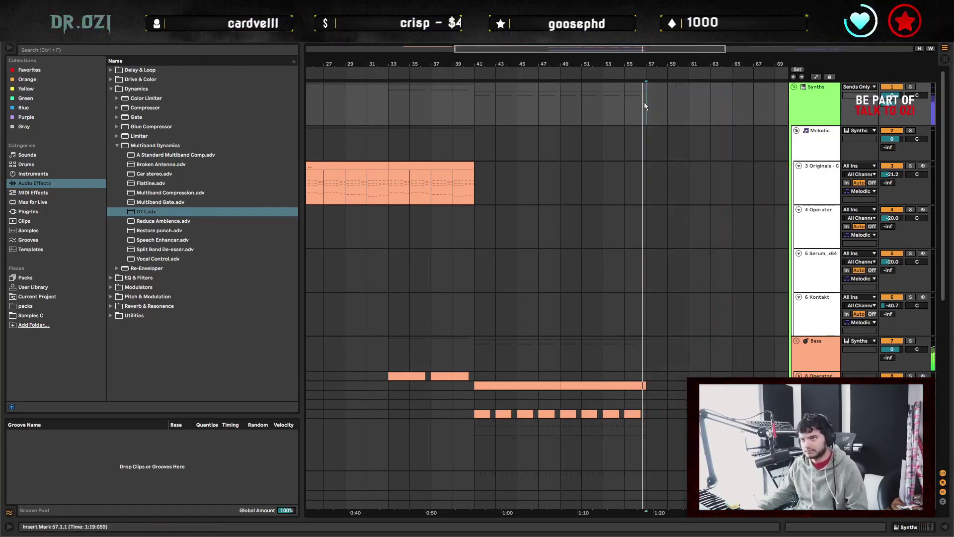
pyautogui.keyDown('shift'); pyautogui.click(643, 89); pyautogui.keyUp('shift')
# Play the arrangement from bar 17 to review the melodic section leading up to the drop.
pyautogui.hscroll(-5, 436, 213)
pyautogui.click(512, 208)
pyautogui.press('space')
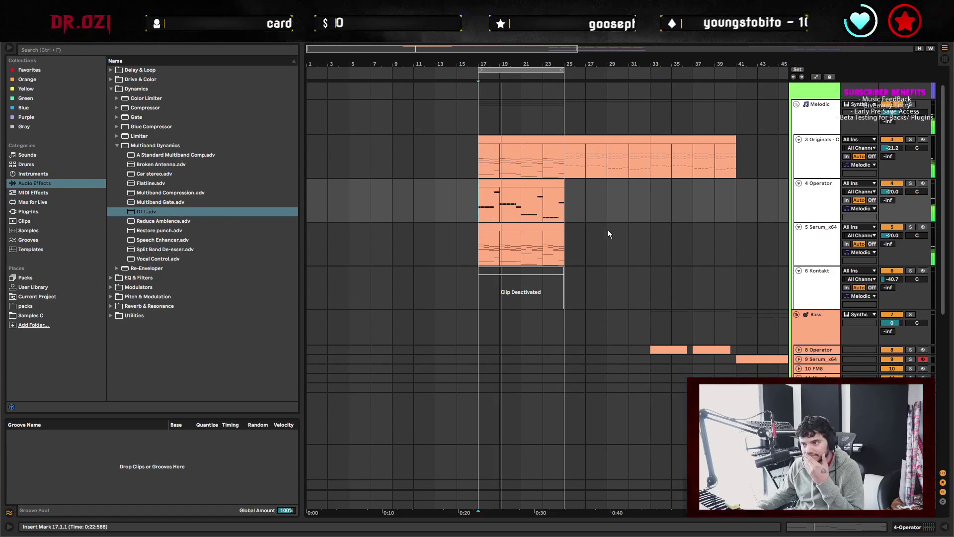
pyautogui.hscroll(4, 608, 246)
pyautogui.scroll(1, 608, 246)
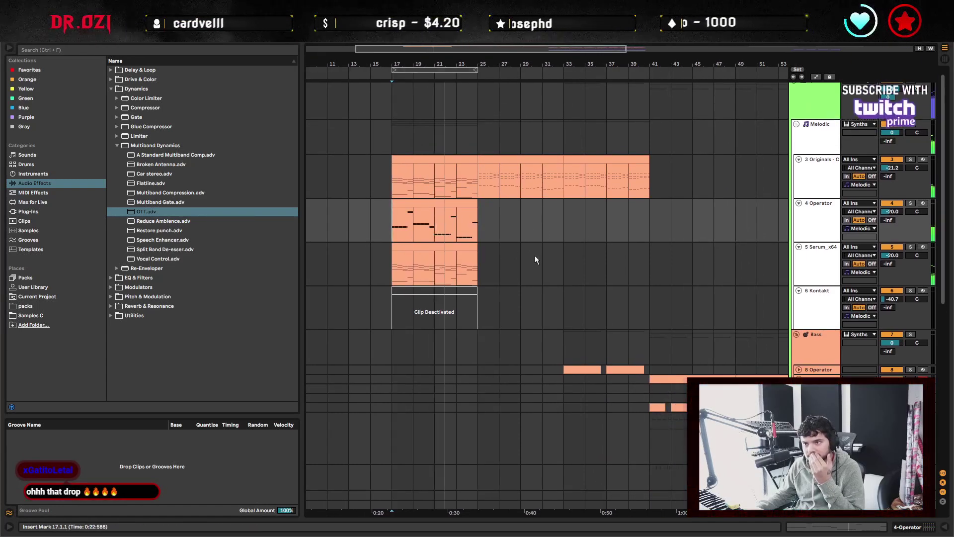
# Duplicate the melodic Operator clip of bars 17–25 twice, filling bars 25–41.
pyautogui.click(447, 219)
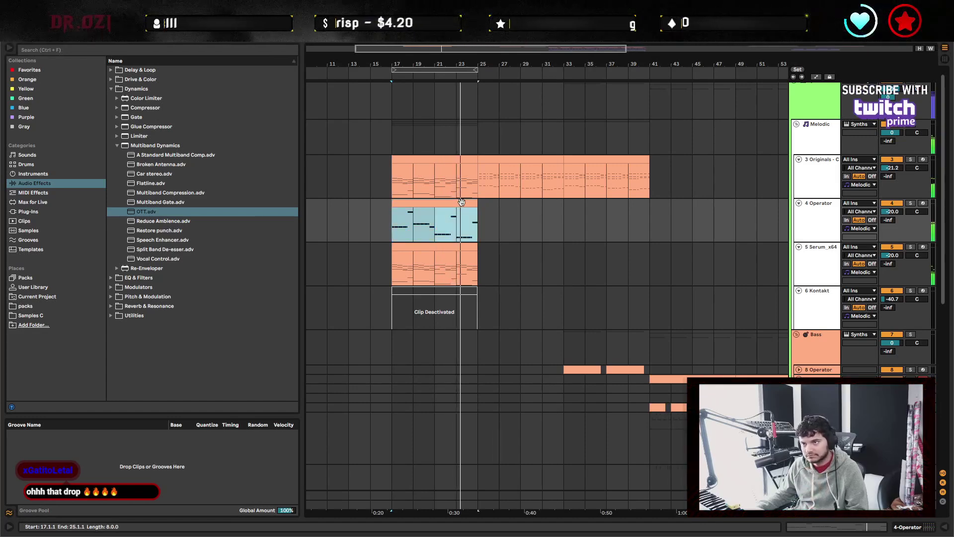
pyautogui.hotkey('ctrl', 'd')
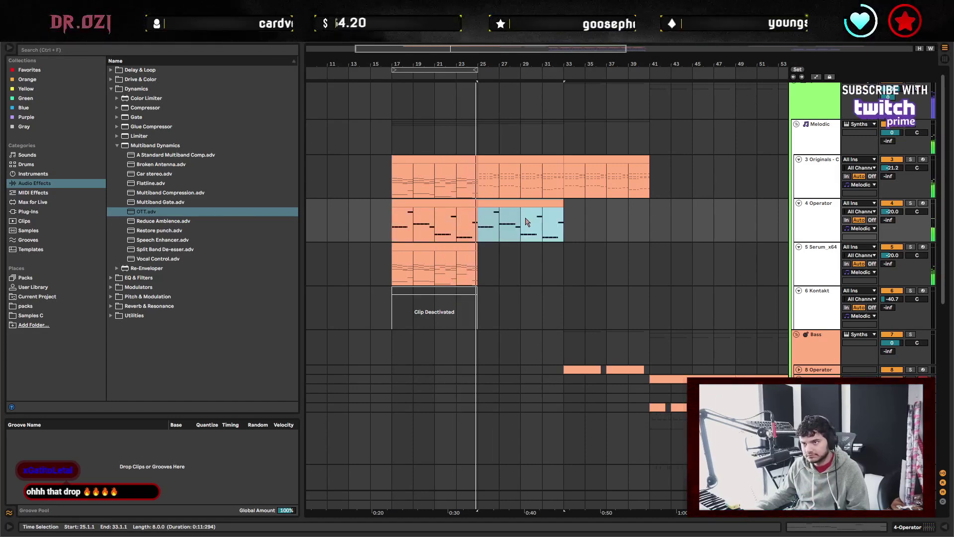
pyautogui.click(572, 227)
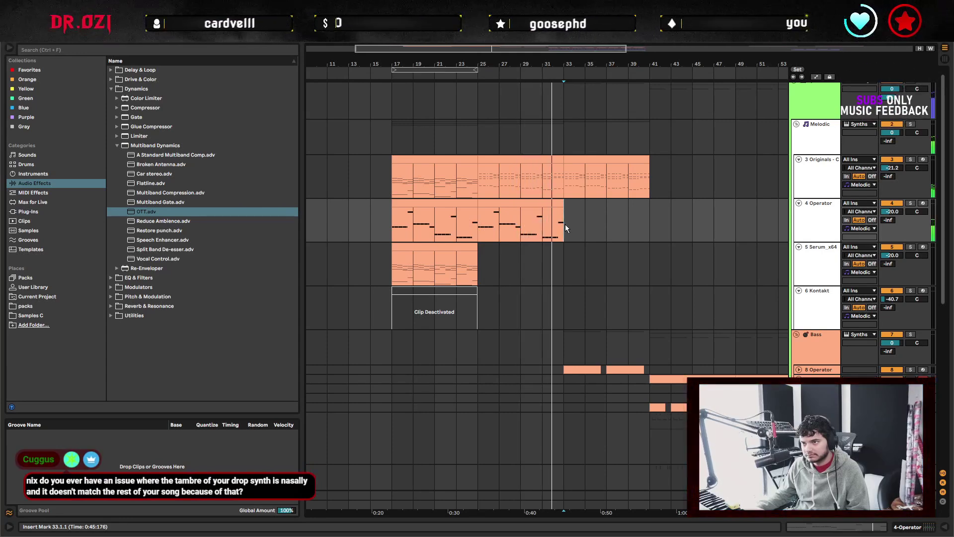
pyautogui.click(563, 211)
pyautogui.hotkey('ctrl', 'd')
pyautogui.click(654, 226)
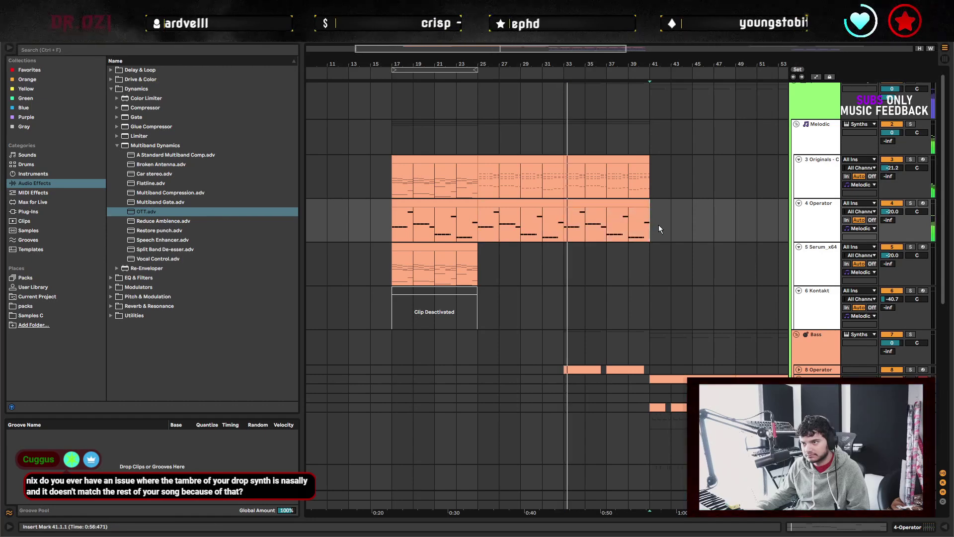
# Trim the end of the last melodic Operator clip to bar 39 and the end of the piano clip to bar 40.
pyautogui.hscroll(2, 596, 221)
pyautogui.click(575, 201)
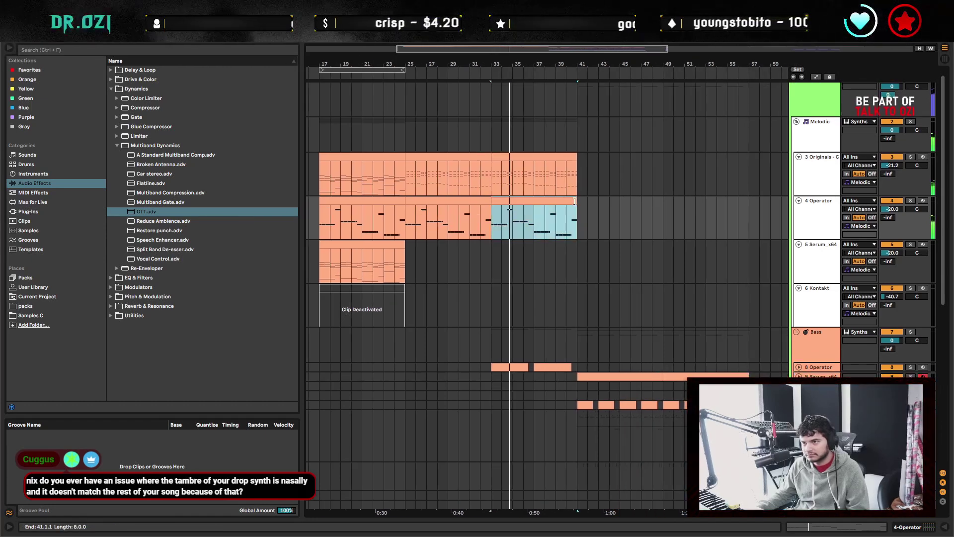
pyautogui.click(571, 221)
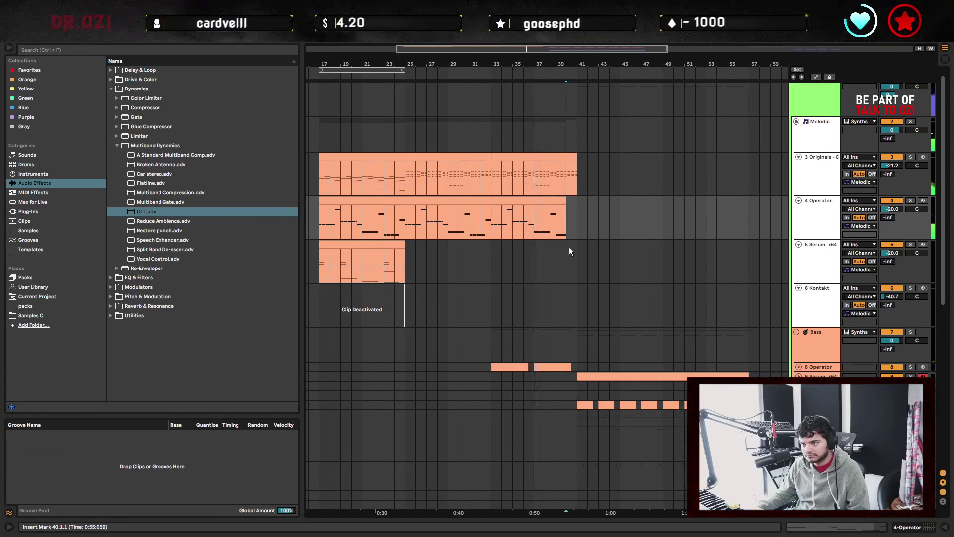
pyautogui.moveTo(567, 194); pyautogui.dragTo(491, 218)
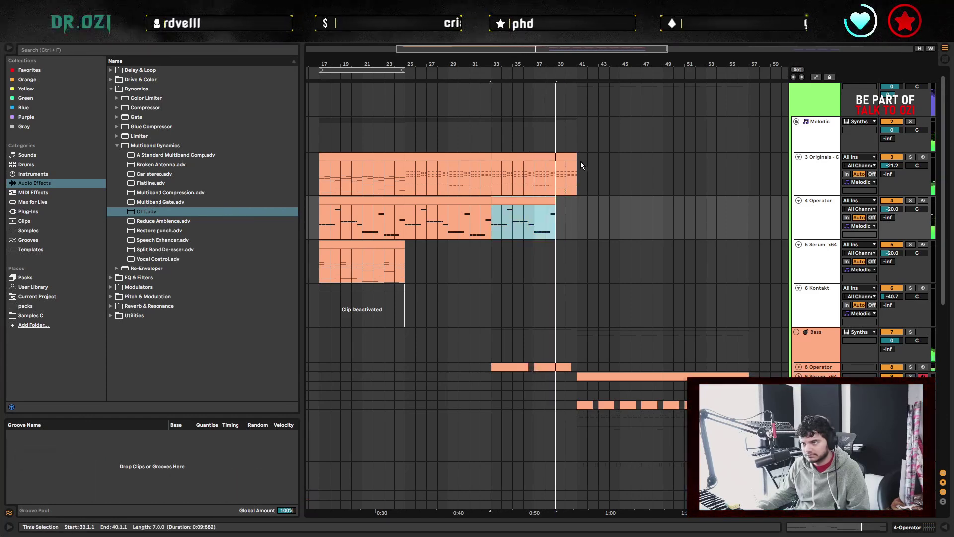
pyautogui.moveTo(575, 157); pyautogui.dragTo(568, 159)
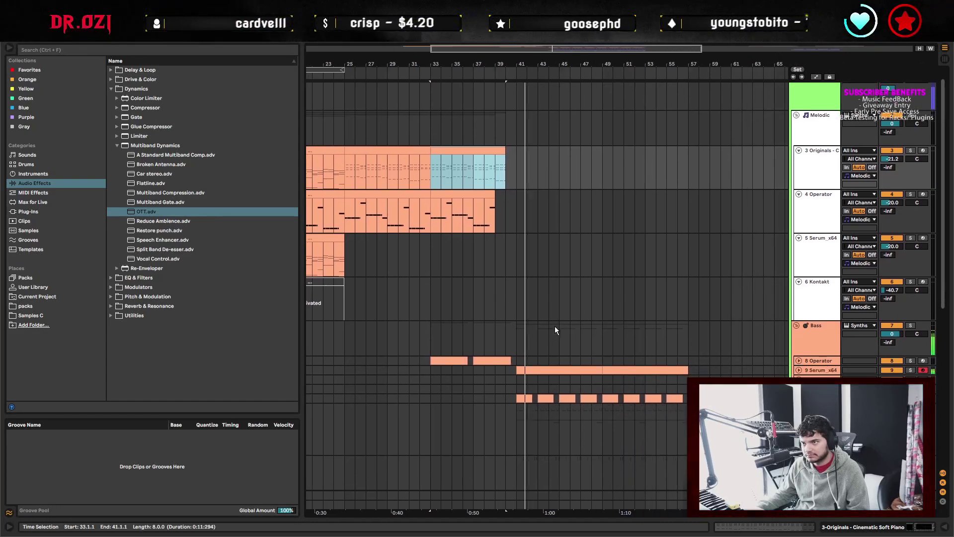
pyautogui.scroll(-3, 566, 303)
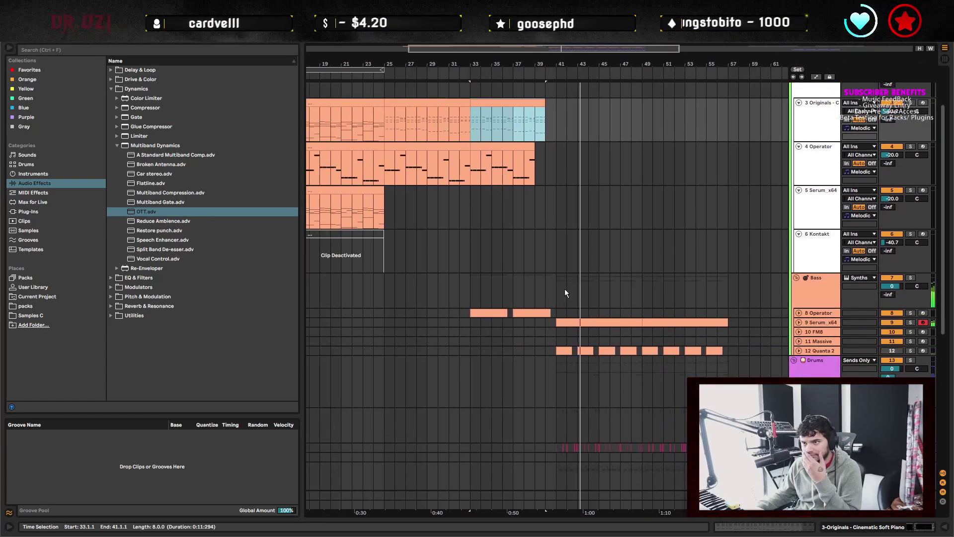
pyautogui.scroll(3, 577, 248)
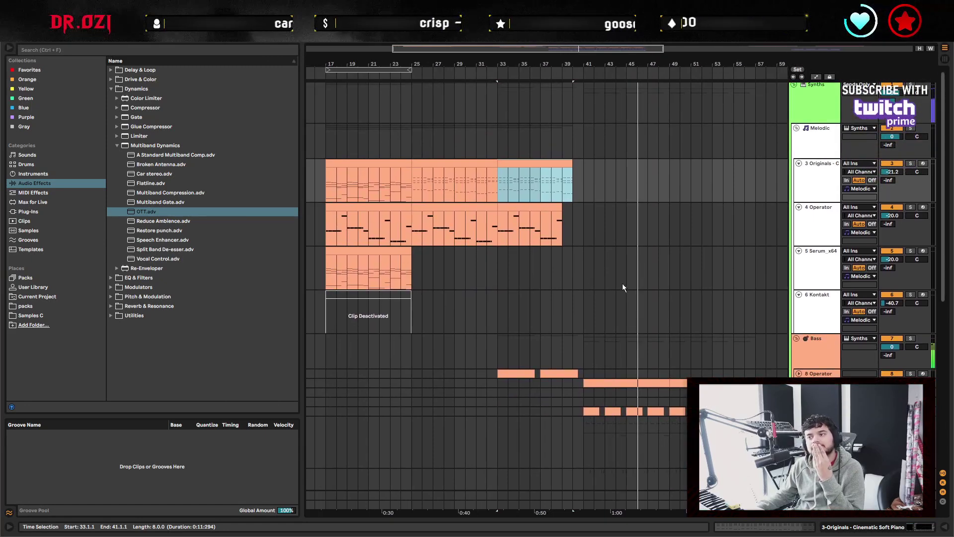
# Duplicate the bass and drum clips of the drop at bars 41–57 so they also fill bars 57–73.
pyautogui.scroll(-4, 511, 204)
pyautogui.click(585, 269)
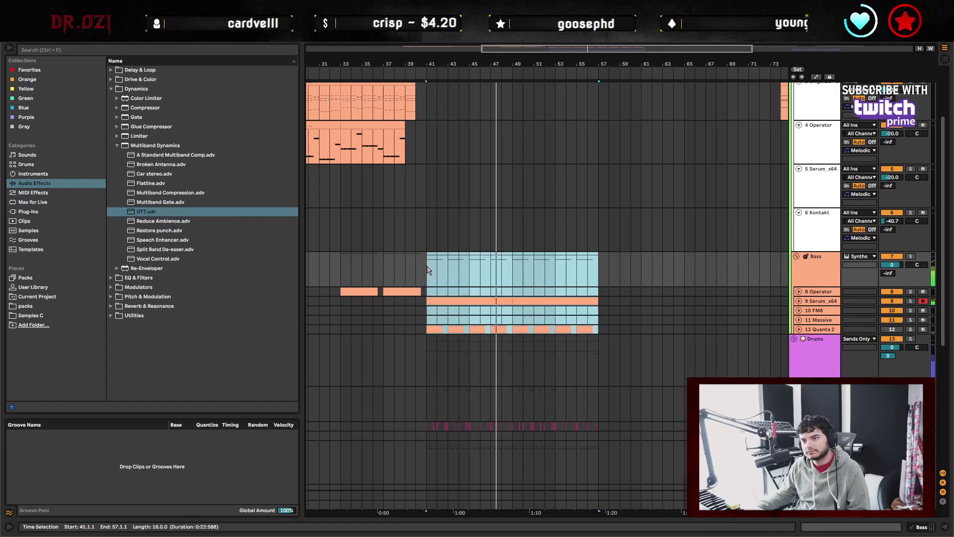
pyautogui.keyDown('shift'); pyautogui.click(427, 266); pyautogui.keyUp('shift')
pyautogui.scroll(-3, 601, 323)
pyautogui.keyDown('shift'); pyautogui.click(600, 289); pyautogui.keyUp('shift')
pyautogui.hotkey('ctrl', 'd')
pyautogui.click(431, 301)
pyautogui.keyDown('shift'); pyautogui.click(783, 320); pyautogui.keyUp('shift')
pyautogui.click(759, 383)
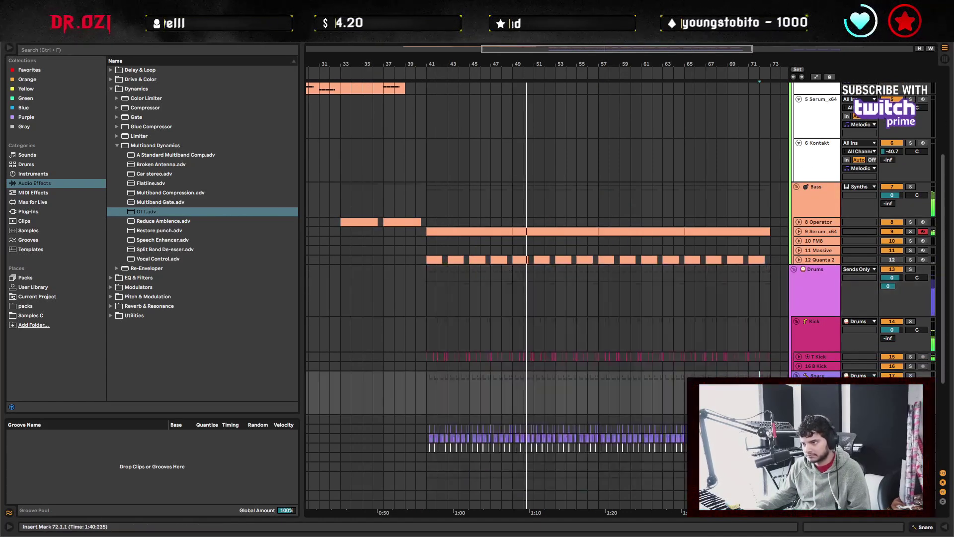
pyautogui.scroll(-3, 775, 348)
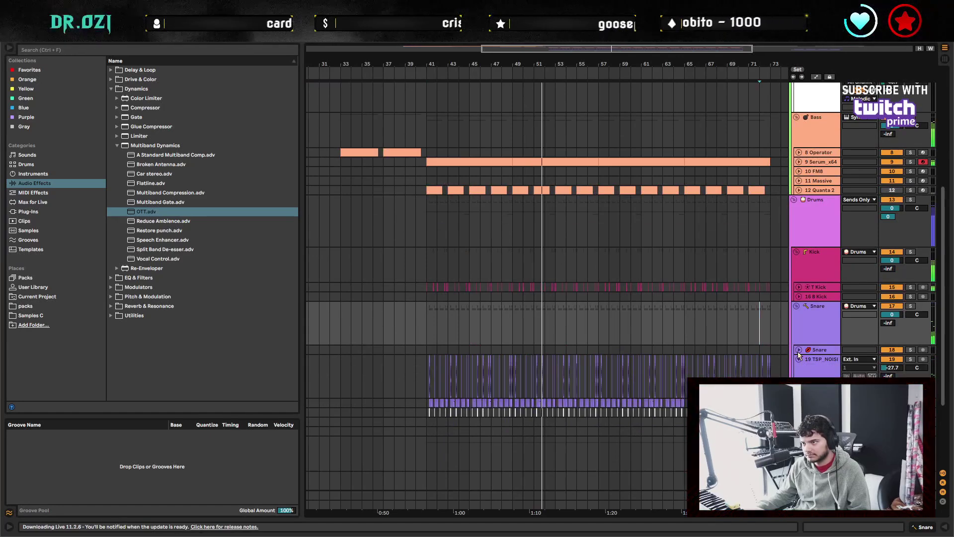
pyautogui.click(798, 349)
pyautogui.click(825, 387)
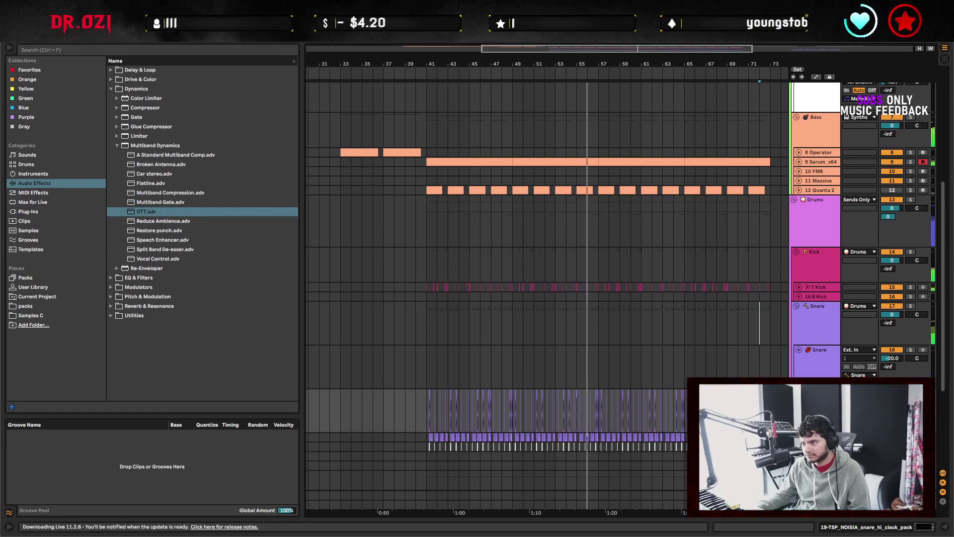
pyautogui.click(799, 350)
pyautogui.scroll(5, 663, 281)
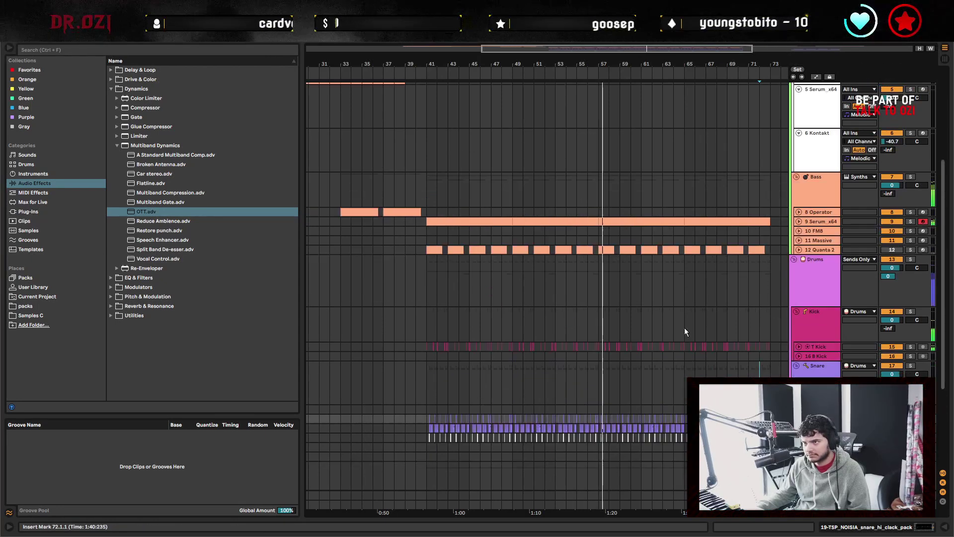
pyautogui.hscroll(3, 666, 287)
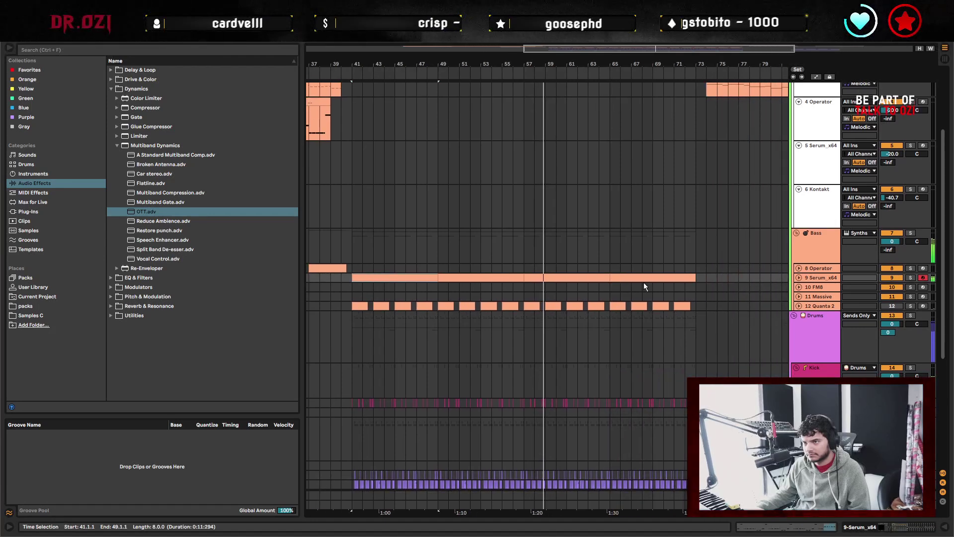
pyautogui.scroll(4, 687, 343)
pyautogui.hscroll(5, 596, 292)
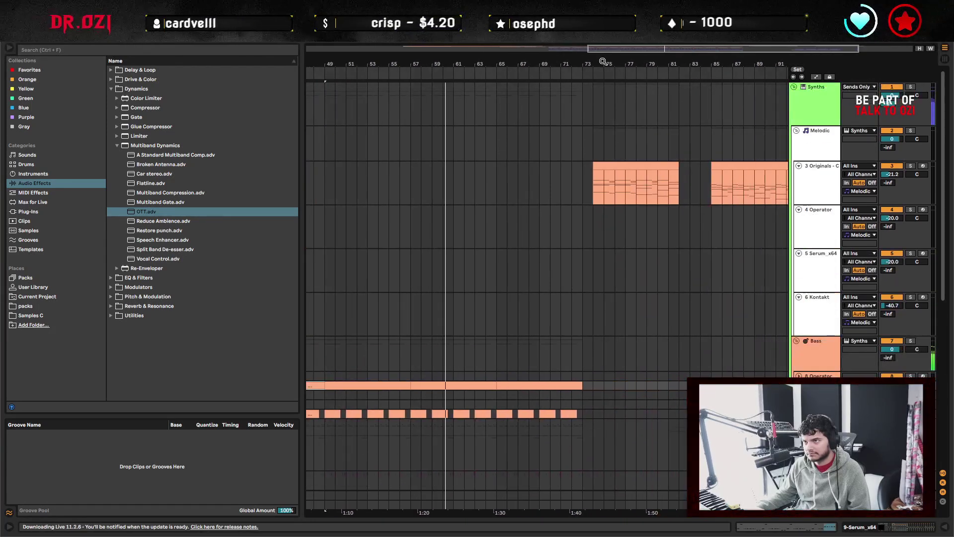
pyautogui.scroll(-3, 633, 112)
# Copy the two bass Operator clips of bars 33–41 to bar 57 and repeat them to fill up to bar 73.
pyautogui.click(631, 111)
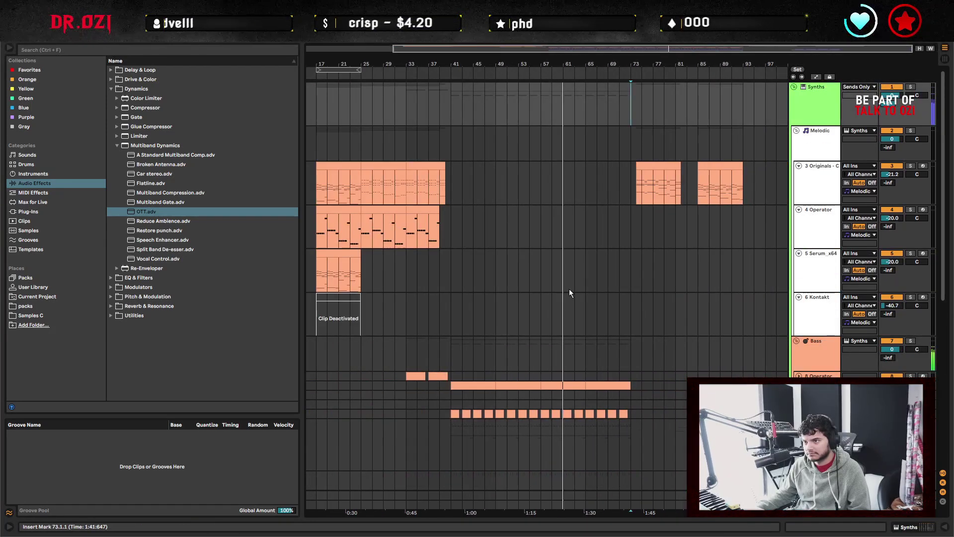
pyautogui.click(450, 370)
pyautogui.click(545, 377)
pyautogui.hotkey('ctrl', 'v')
pyautogui.hotkey('ctrl', 'v')
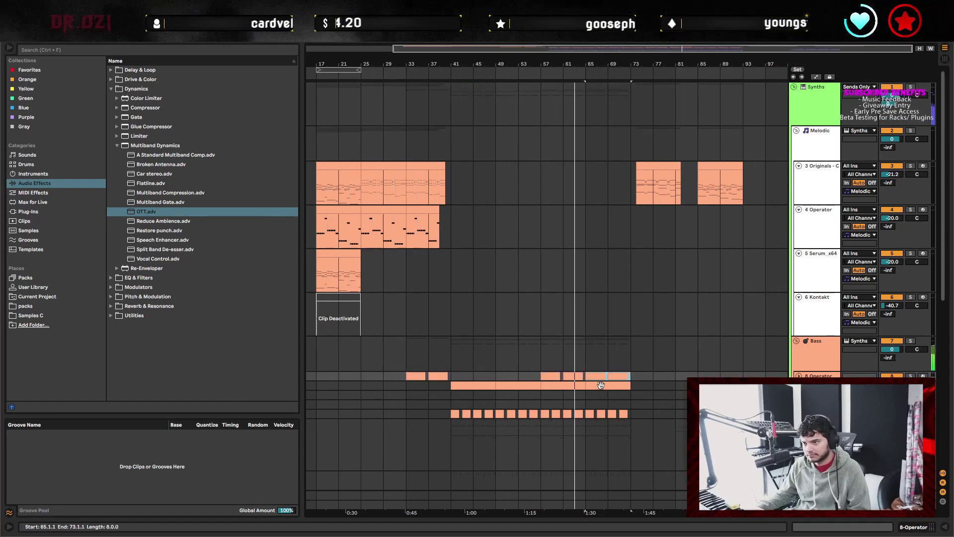
# Collapse the Bass and Kick group tracks to make the arrangement more compact.
pyautogui.click(803, 346)
pyautogui.click(797, 341)
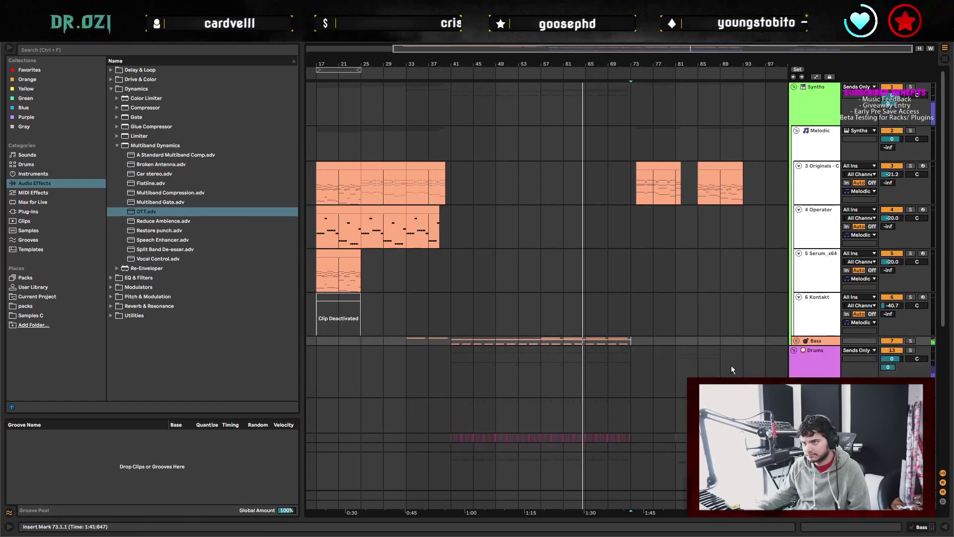
pyautogui.scroll(-2, 657, 351)
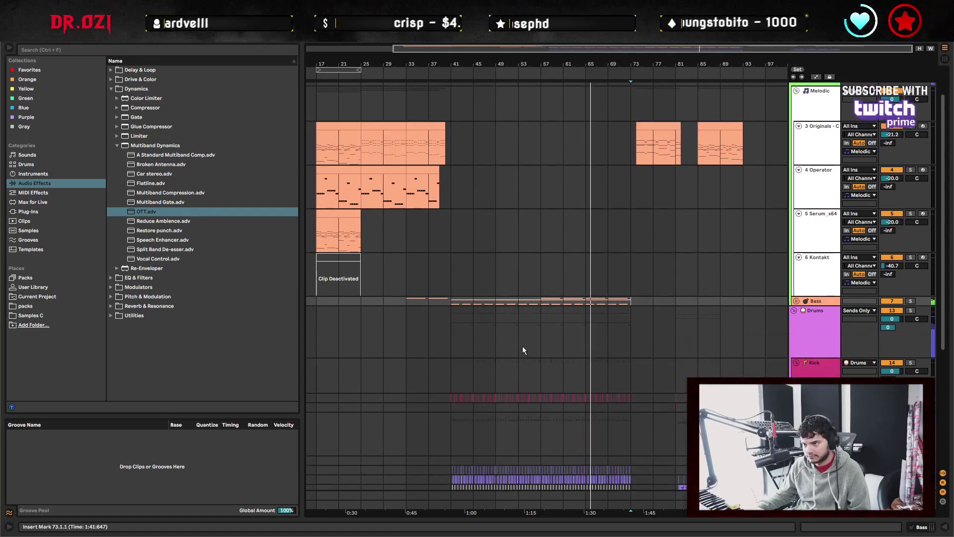
pyautogui.hscroll(-3, 656, 348)
pyautogui.hscroll(1, 658, 313)
pyautogui.hscroll(3, 637, 321)
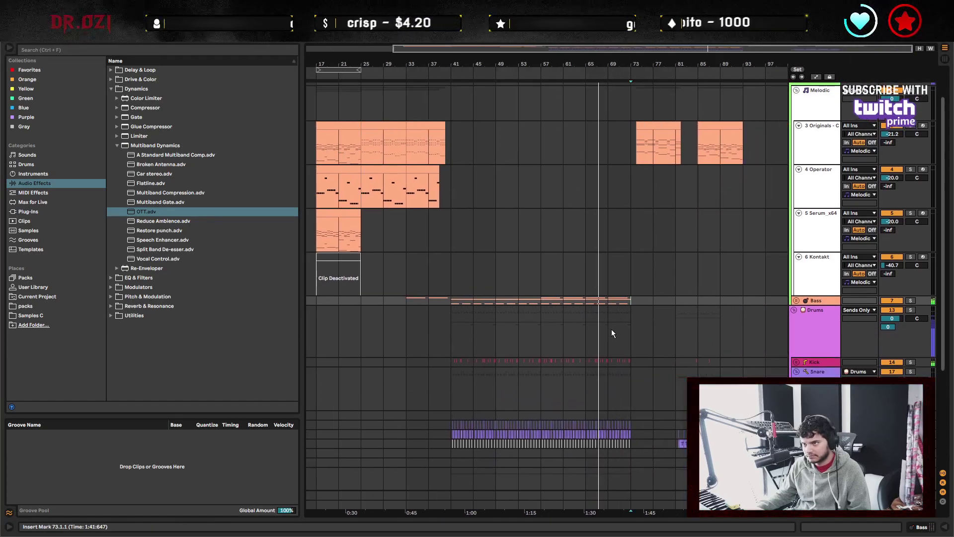
pyautogui.hscroll(-6, 622, 338)
pyautogui.scroll(1, 576, 347)
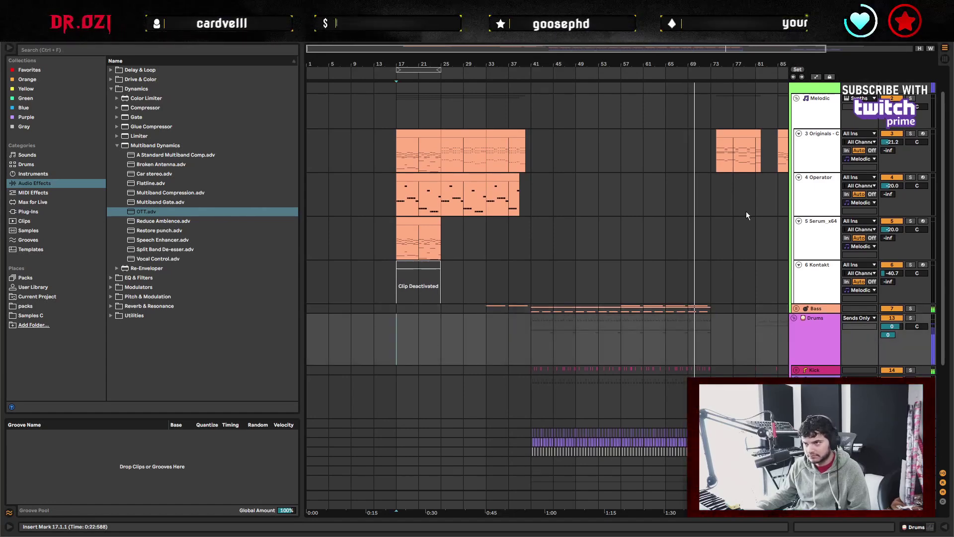
# Insert 12 bars of silence across all tracks at bar 73, pushing the remaining piano clips back.
pyautogui.scroll(2, 647, 179)
pyautogui.hscroll(5, 646, 179)
pyautogui.moveTo(632, 102); pyautogui.dragTo(698, 105)
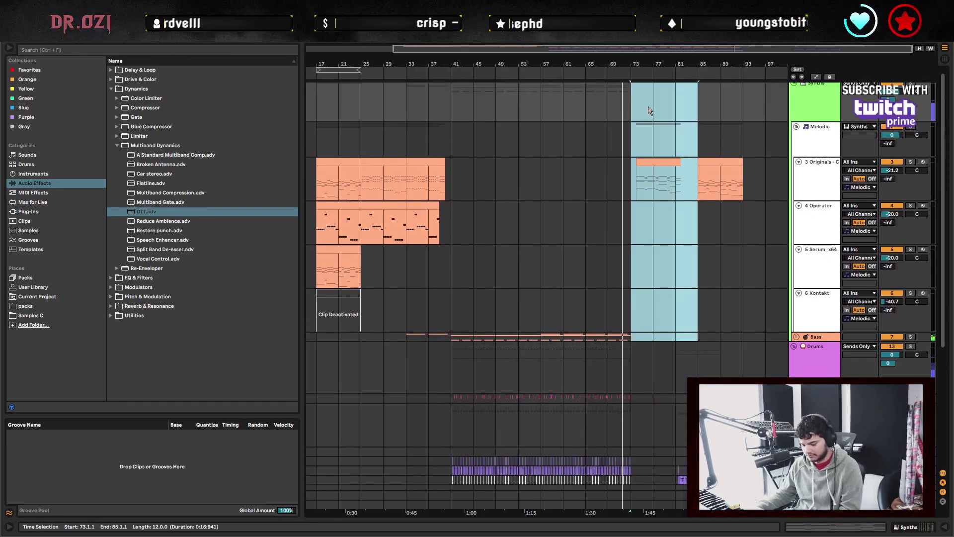
pyautogui.click(546, 224)
# Play the arrangement from the start of the melodic section at bar 17.
pyautogui.hscroll(-6, 646, 234)
pyautogui.scroll(-2, 646, 234)
pyautogui.click(390, 253)
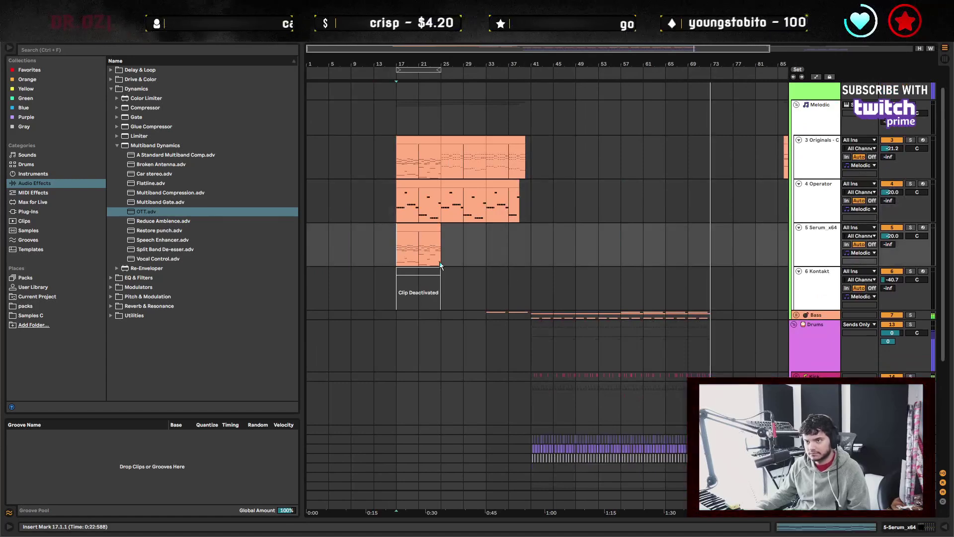
pyautogui.press('space')
pyautogui.press('space')
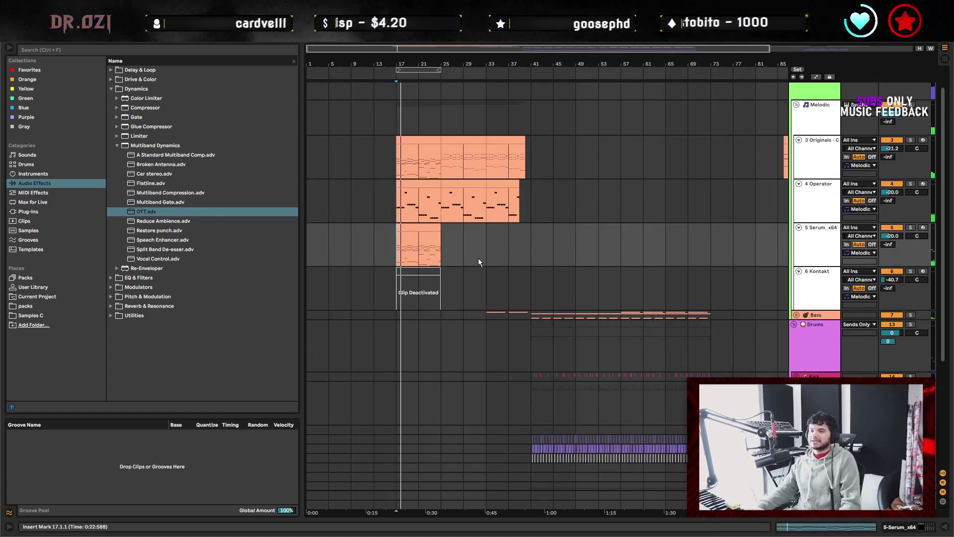
# Copy the Cinematic Soft Piano clip of bars 17–25 to the start of the drop at bar 41.
pyautogui.click(421, 225)
pyautogui.press('Up')
pyautogui.press('Up')
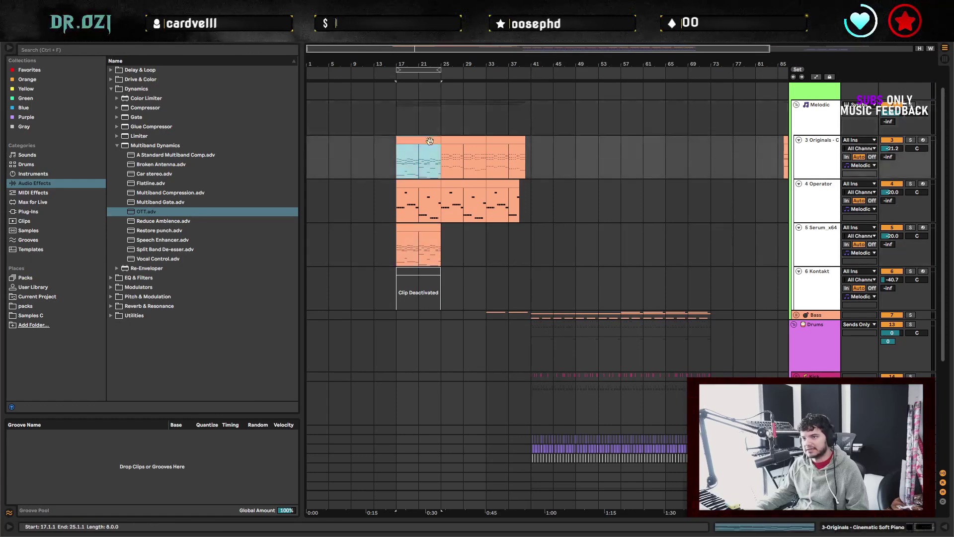
pyautogui.click(551, 158)
pyautogui.hotkey('ctrl', 'v')
# Transpose all notes of the copied piano clip at bar 41 up two octaves.
pyautogui.doubleClick(555, 160)
pyautogui.click(511, 442)
pyautogui.hotkey('ctrl', 'a')
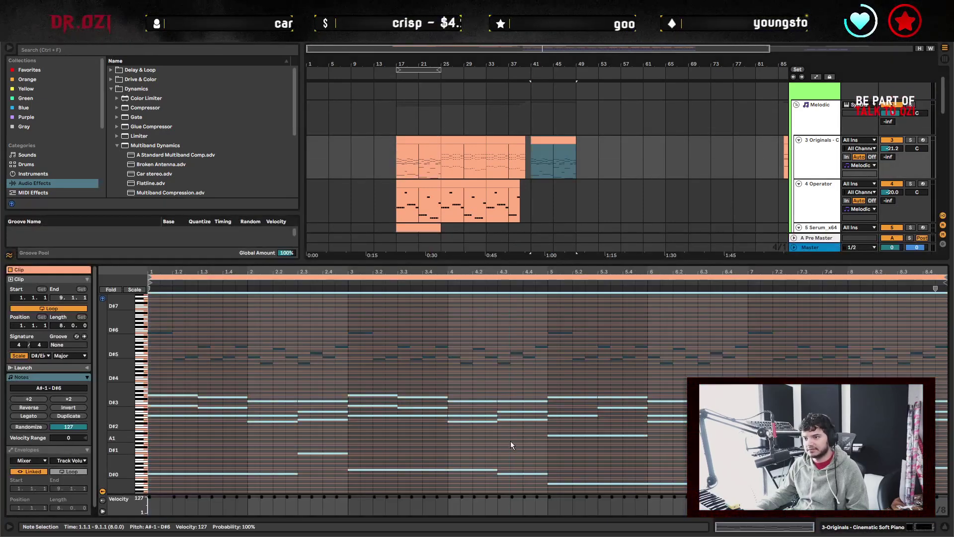
pyautogui.hotkey('shift', 'Up')
pyautogui.hotkey('shift', 'Up')
# Set the loop to the transposed piano clip at bars 41–49 and listen to it.
pyautogui.press('space')
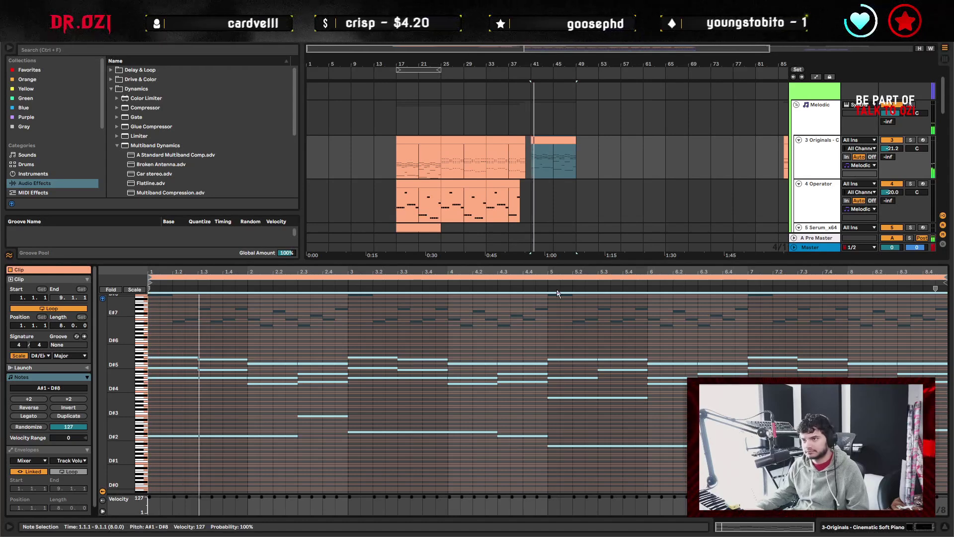
pyautogui.click(579, 152)
pyautogui.click(567, 139)
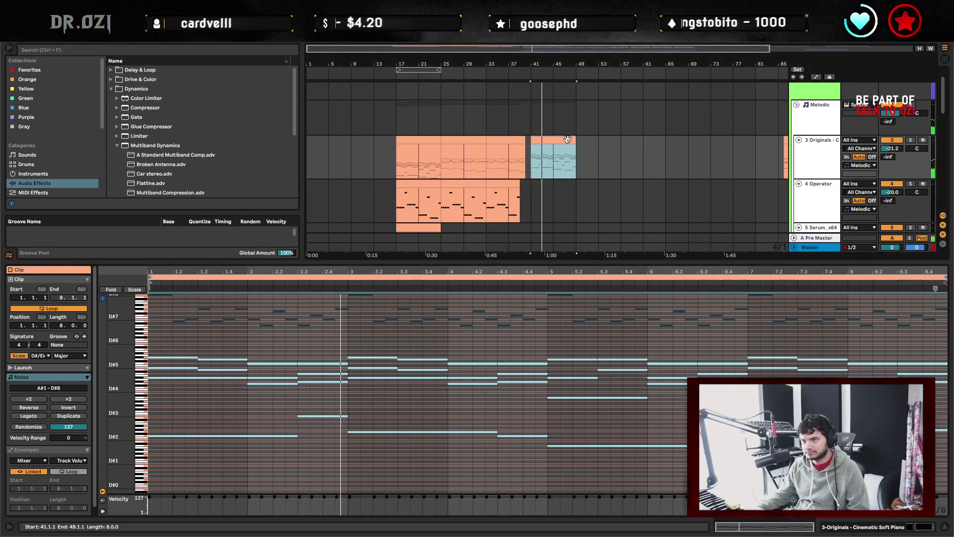
pyautogui.hotkey('ctrl', 'l')
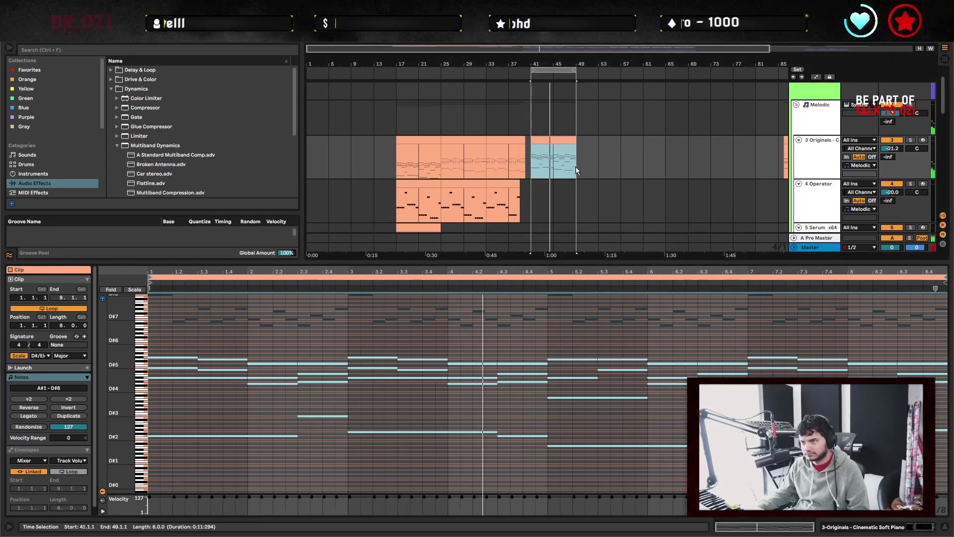
pyautogui.click(550, 417)
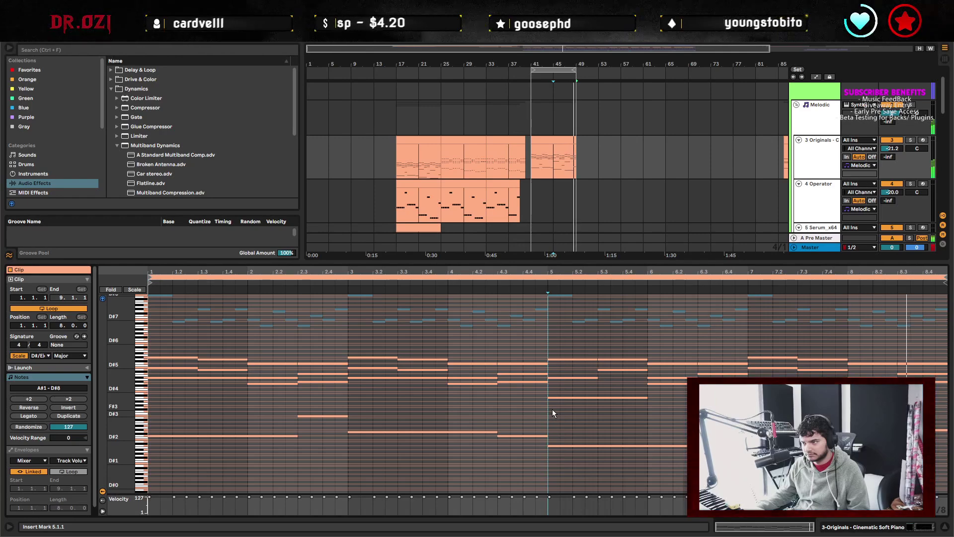
# Try raising the first low bass note of the piano clip from E#2 to F×2 and listen to it.
pyautogui.scroll(3, 572, 101)
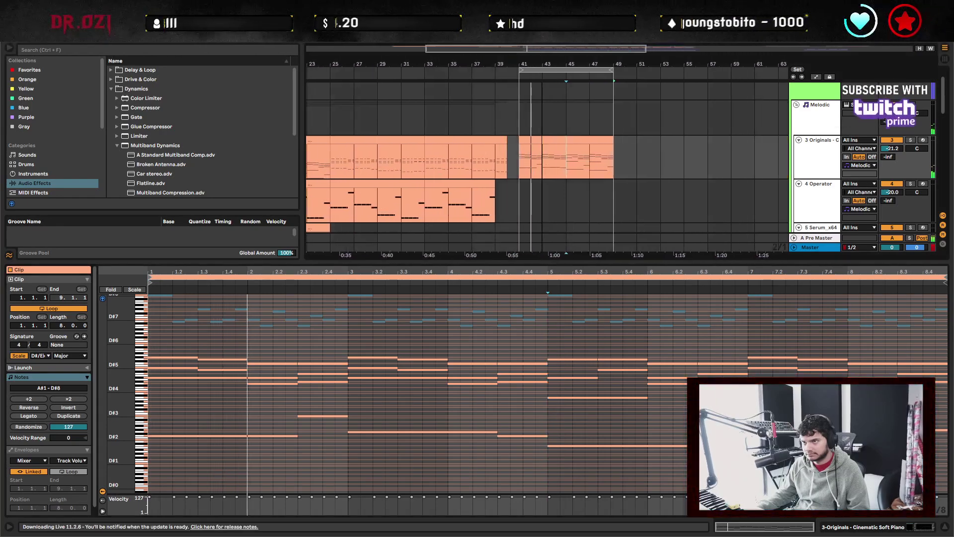
pyautogui.scroll(3, 549, 149)
pyautogui.moveTo(204, 414); pyautogui.dragTo(214, 452)
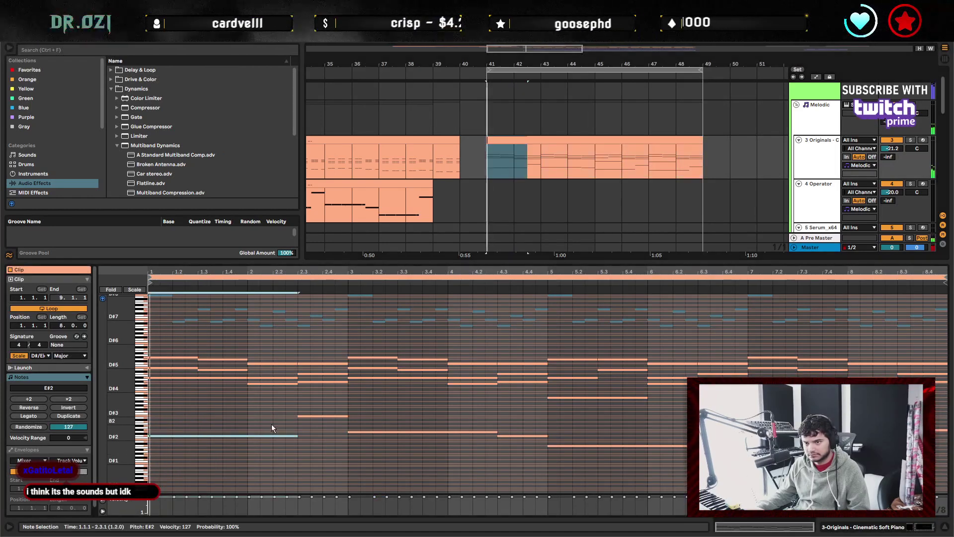
pyautogui.press('Up')
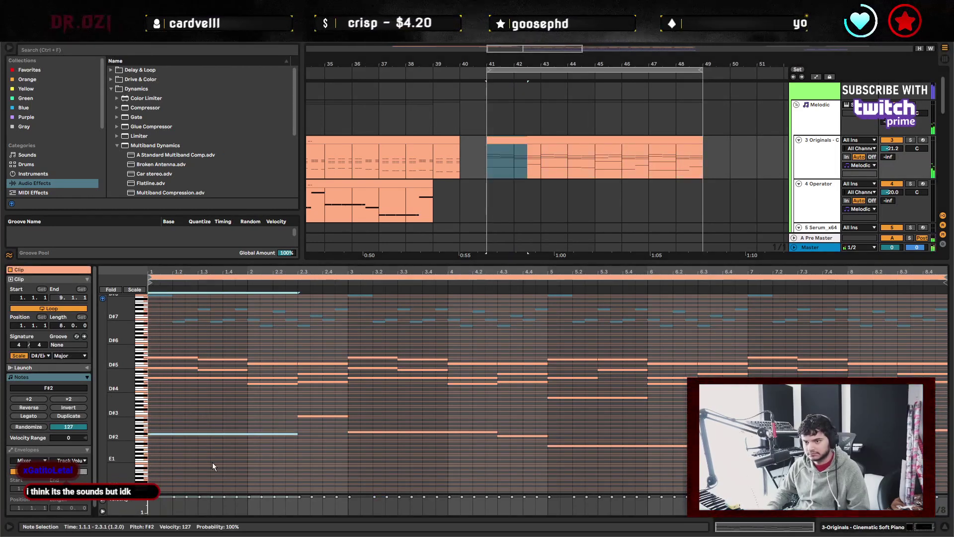
pyautogui.press('Up')
pyautogui.press('space')
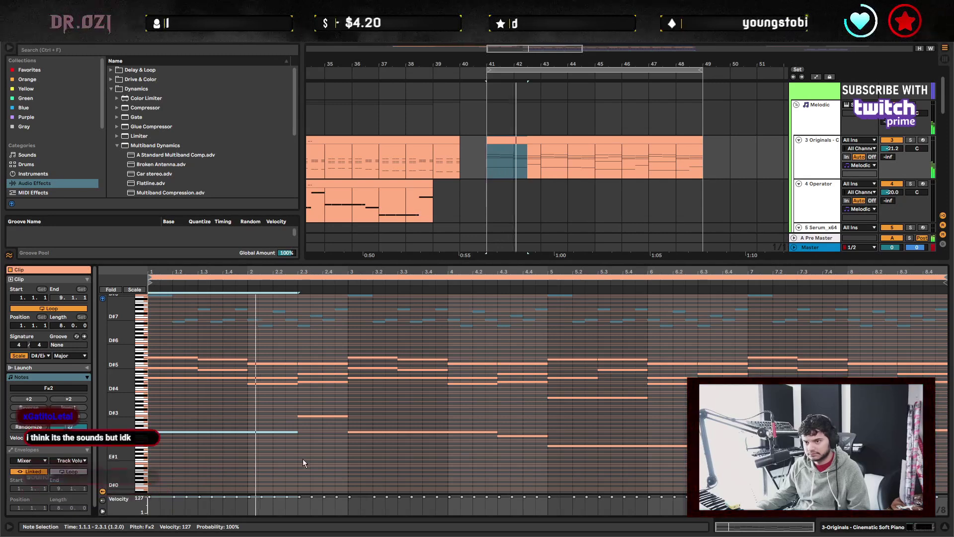
pyautogui.press('space')
# Delete the low bass notes beneath the chords throughout the piano clip and listen to the loop.
pyautogui.press('Delete')
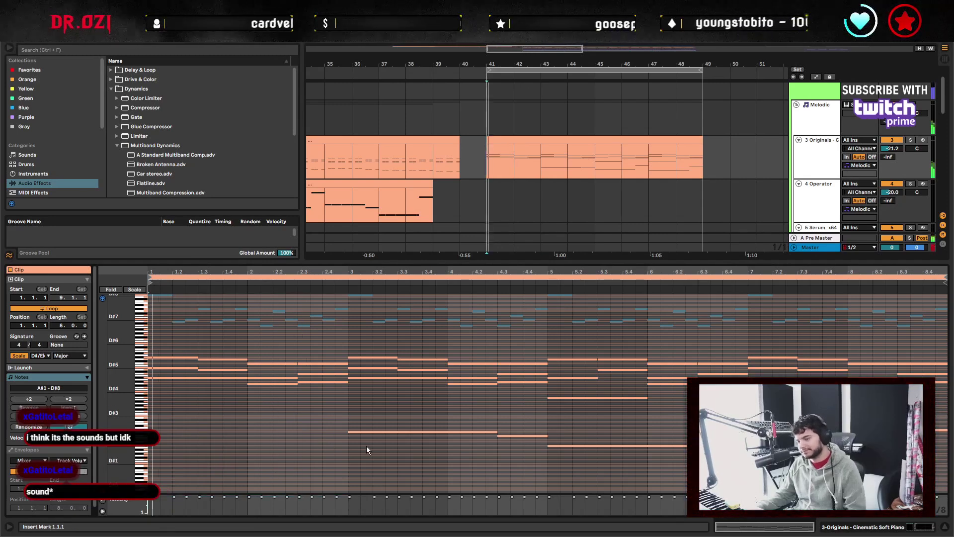
pyautogui.press('space')
pyautogui.click(344, 452)
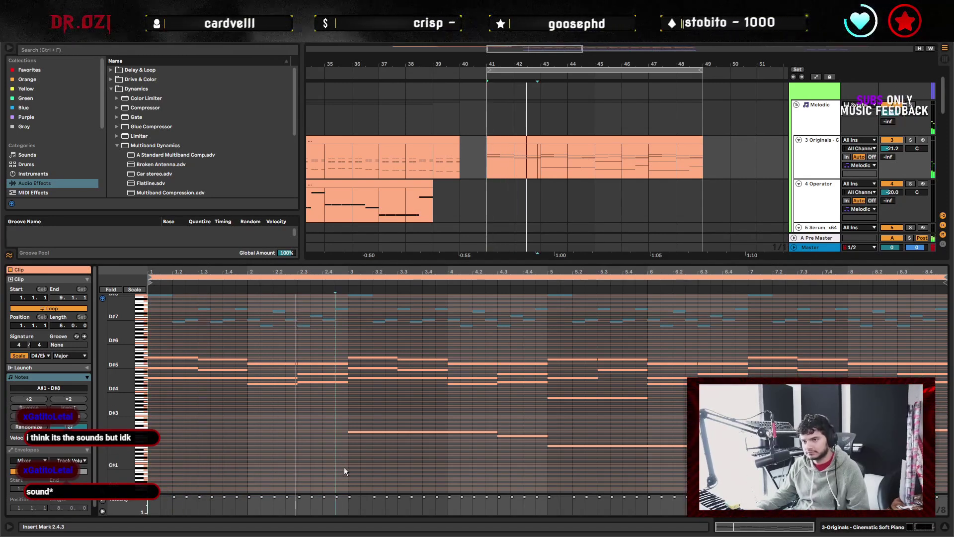
pyautogui.moveTo(382, 408); pyautogui.dragTo(612, 470)
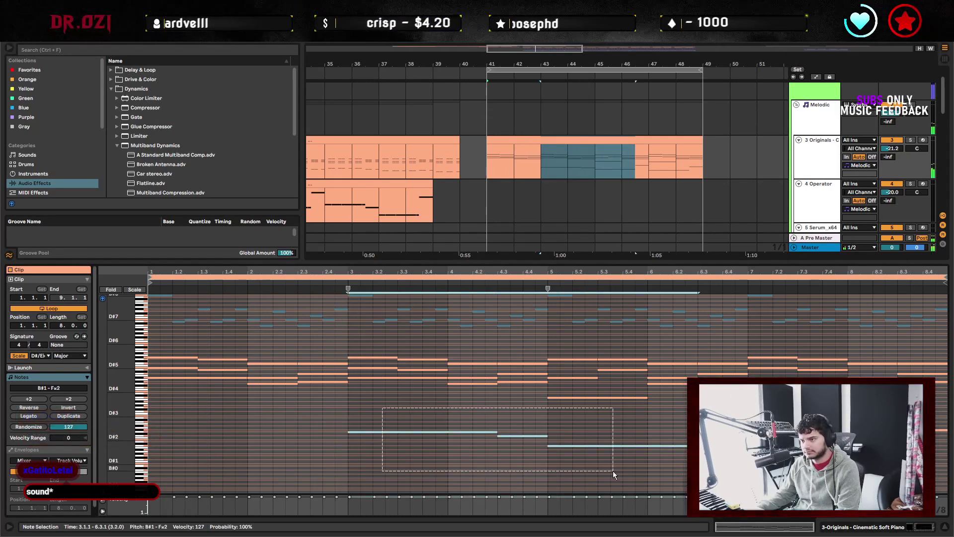
pyautogui.moveTo(688, 471); pyautogui.dragTo(688, 485)
pyautogui.press('Delete')
pyautogui.press('space')
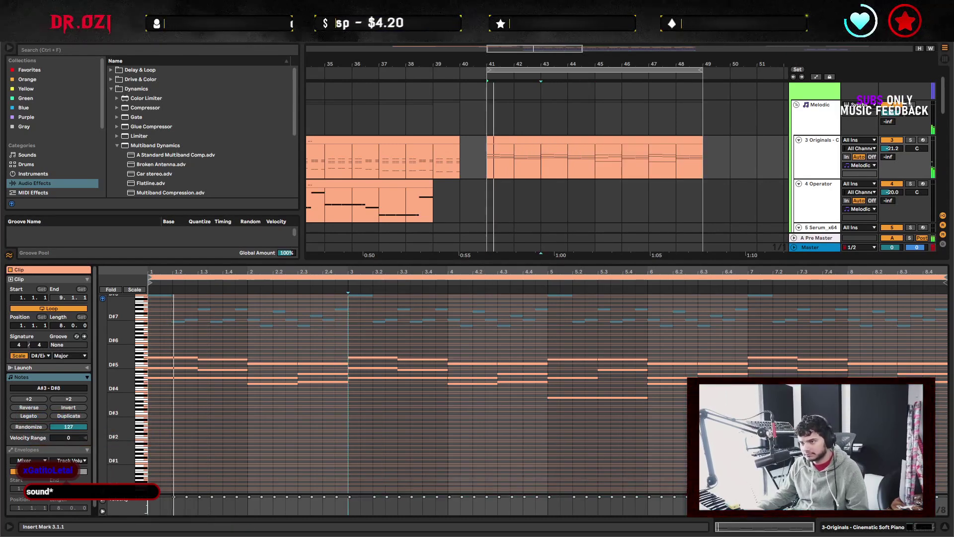
pyautogui.click(537, 448)
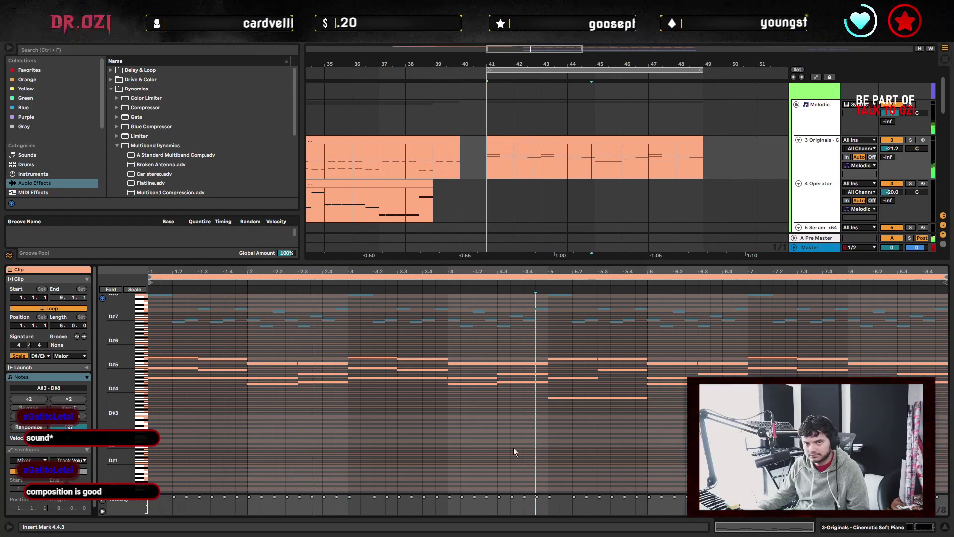
pyautogui.scroll(1, 500, 442)
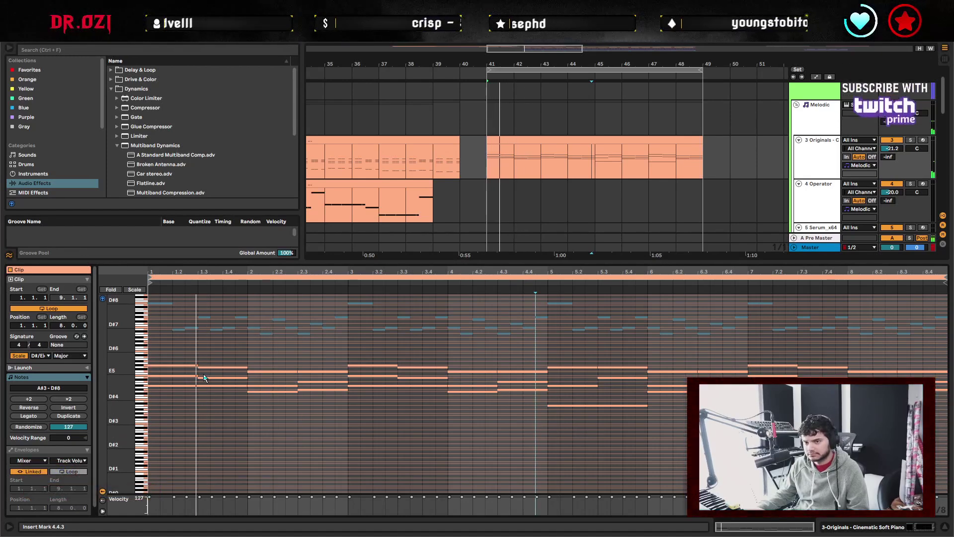
# Shorten the C×5 and F×5 notes in the second half of bar 1 to one beat starting at 1.4.1 and play the loop.
pyautogui.moveTo(230, 349); pyautogui.dragTo(222, 400)
pyautogui.click(234, 385)
pyautogui.hotkey('alt', 'shift', 'Right')
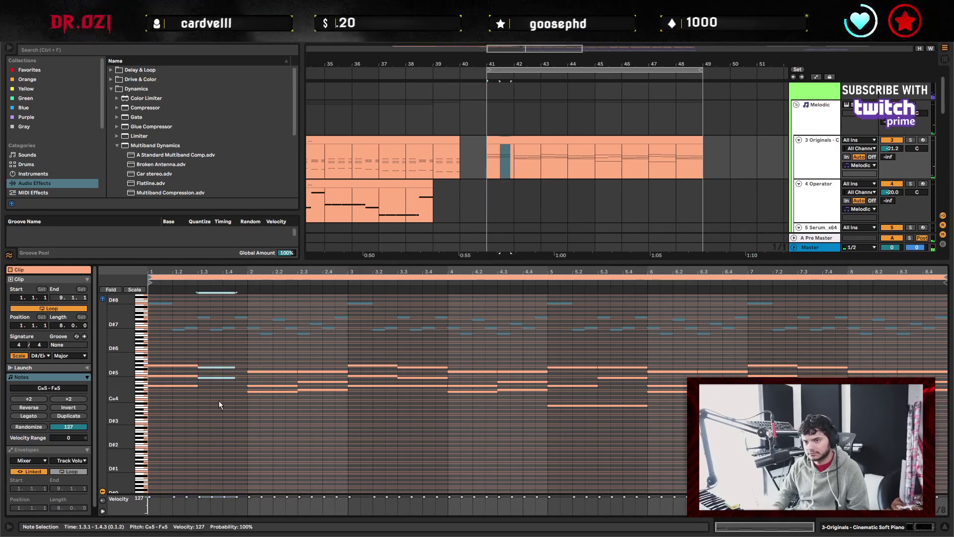
pyautogui.press('space')
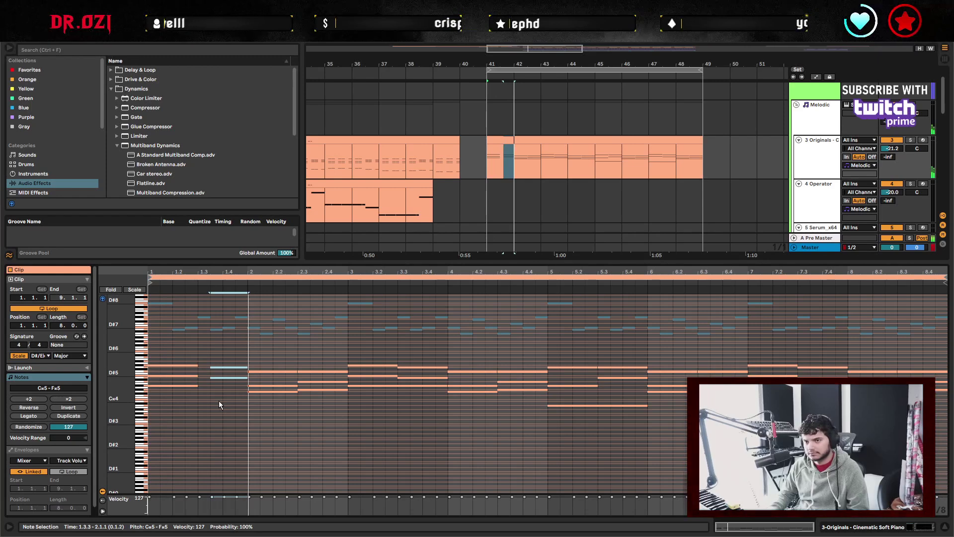
pyautogui.press('space')
pyautogui.hotkey('alt', 'shift', 'Left')
pyautogui.press('Left')
pyautogui.press('Right')
pyautogui.hotkey('alt', 'shift', 'Right')
pyautogui.hotkey('alt', 'shift', 'Right')
pyautogui.press('space')
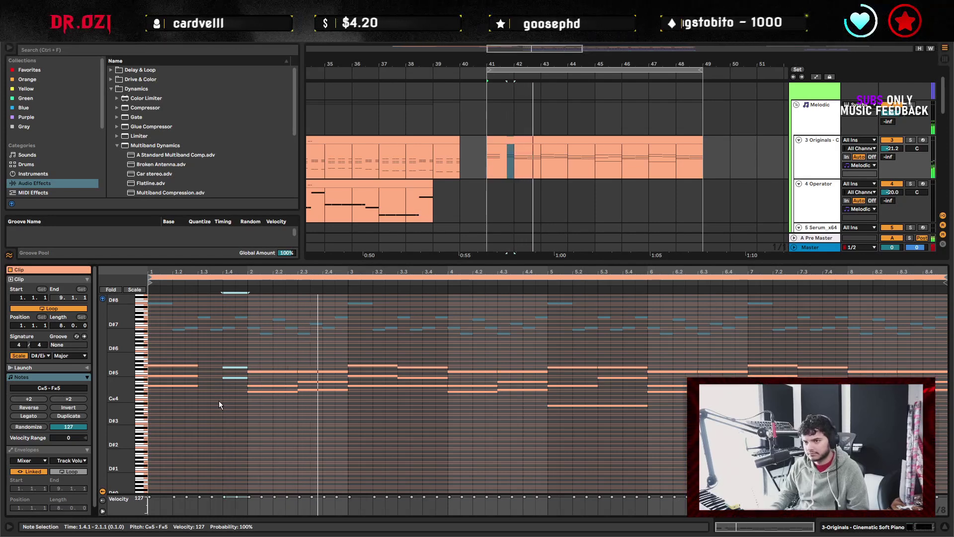
# Arrange the one-beat C×5 and F×5 notes in bar 1 as repeats starting at 1.2.3 and 1.3.3 while playing the loop.
pyautogui.press('space')
pyautogui.press('space')
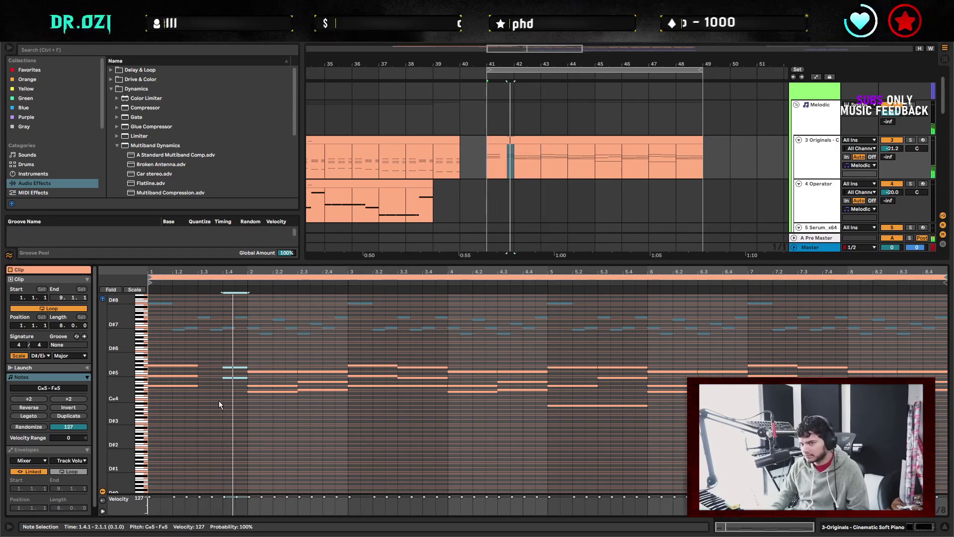
pyautogui.press('space')
pyautogui.press('Left')
pyautogui.press('Left')
pyautogui.press('Left')
pyautogui.press('space')
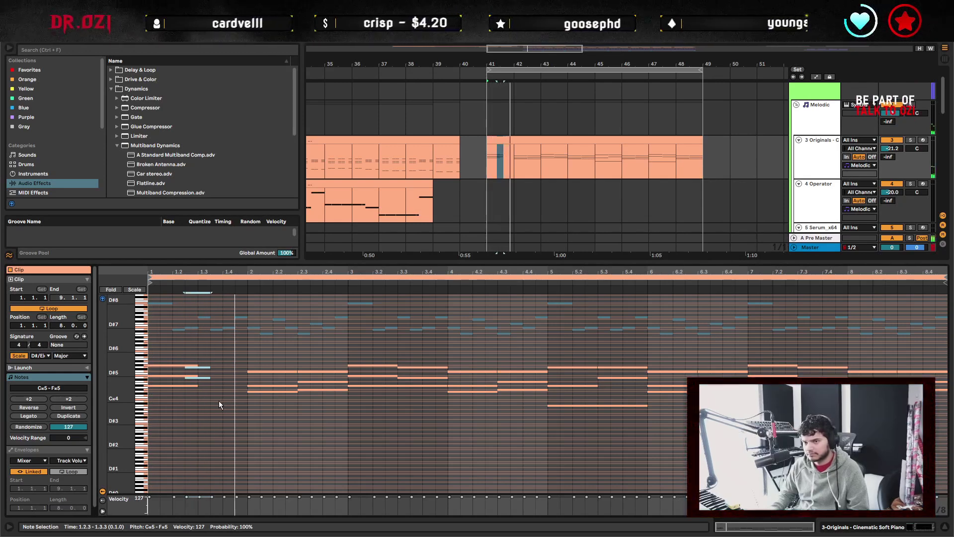
pyautogui.press('Right')
pyautogui.press('Right')
pyautogui.press('Right')
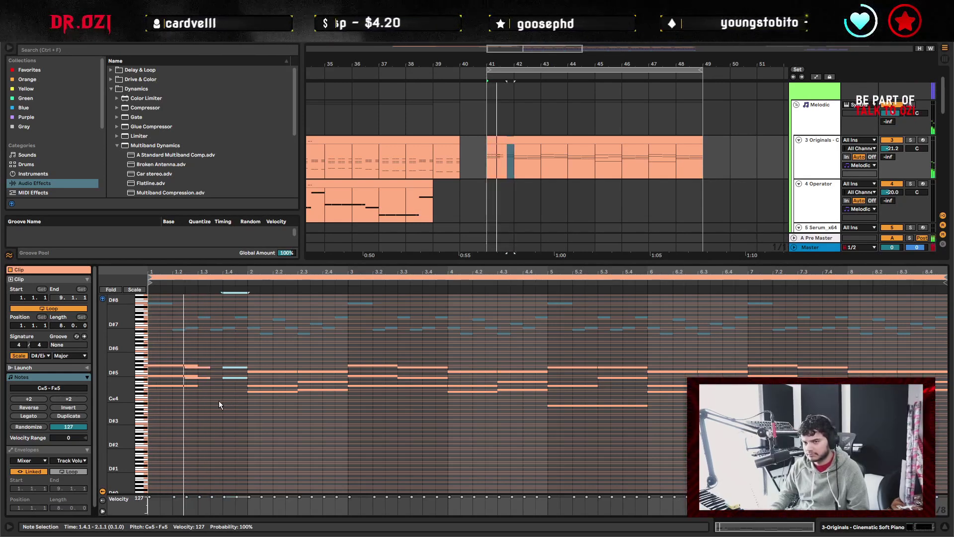
pyautogui.press('Left')
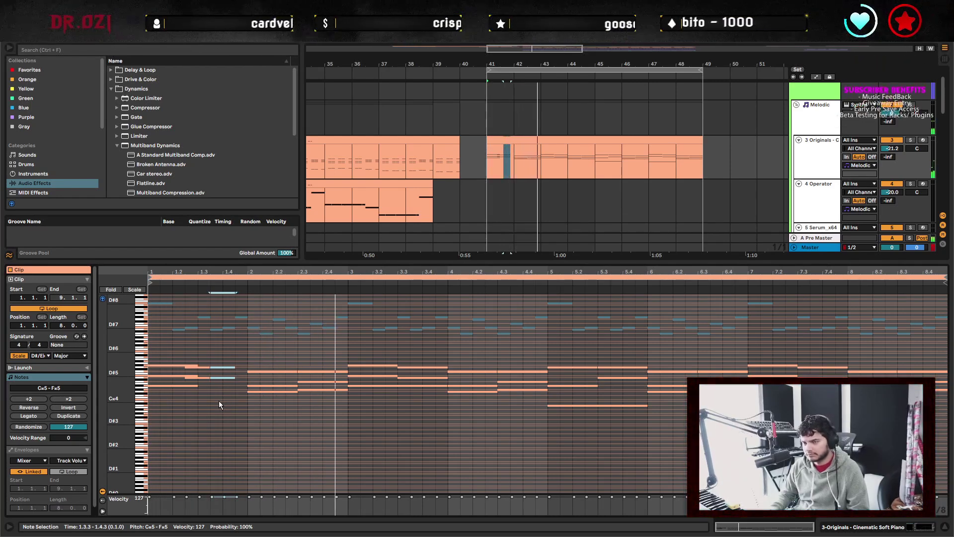
# Shorten the first chord of bar 1 to end at 1.2.3 and add a half-beat C×5–F×5 repeat at 1.4.3.
pyautogui.moveTo(172, 359); pyautogui.dragTo(165, 428)
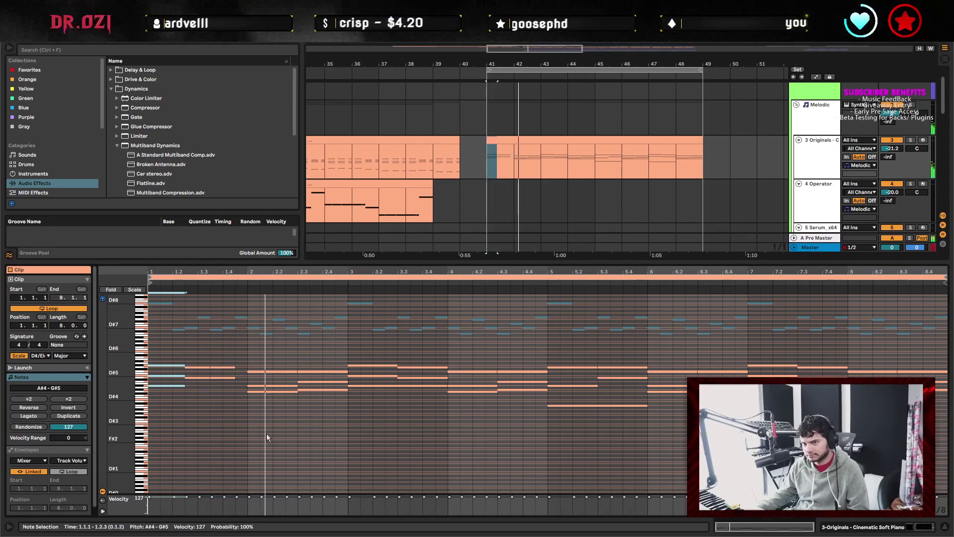
pyautogui.hotkey('ctrl', 'z')
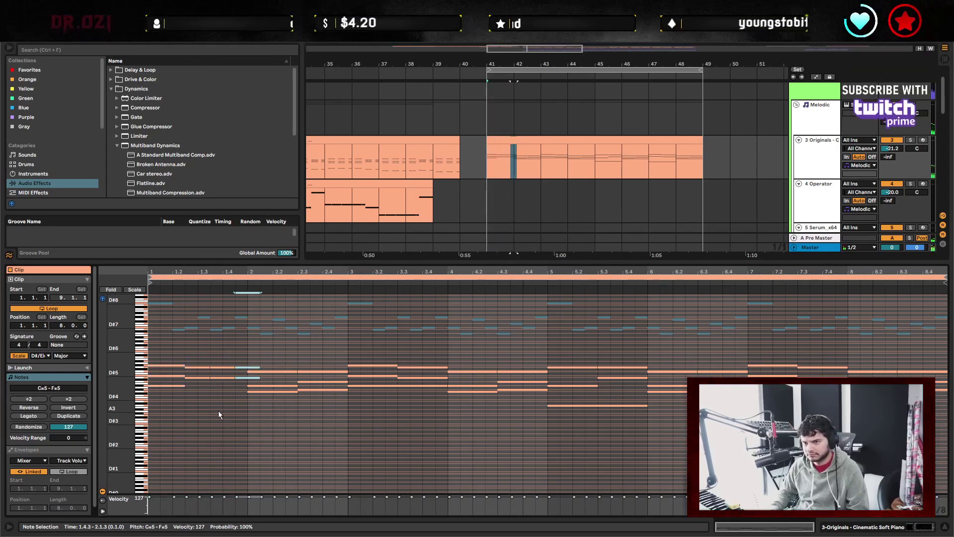
pyautogui.press('space')
pyautogui.press('space')
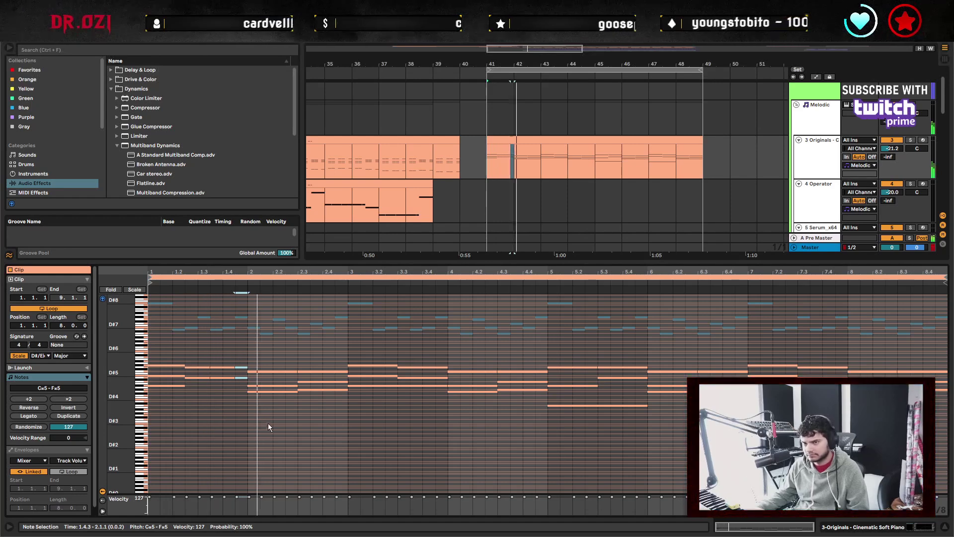
# Move the second chord of bar 2 to 2.2.3–2.4.1 and shorten the first chord's lower notes to end at 2.2.3.
pyautogui.moveTo(313, 354); pyautogui.dragTo(321, 428)
pyautogui.press('space')
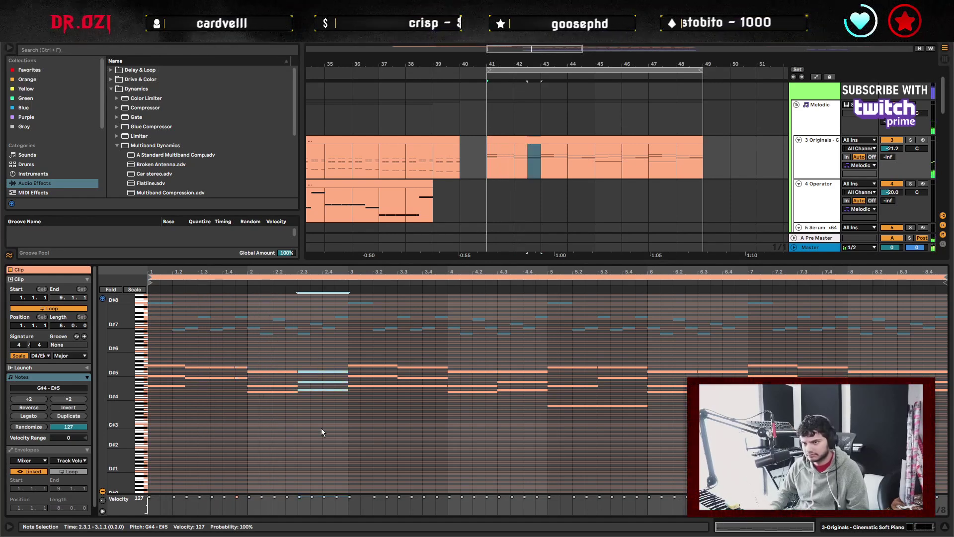
pyautogui.hotkey('shift', 'Left')
pyautogui.press('Left')
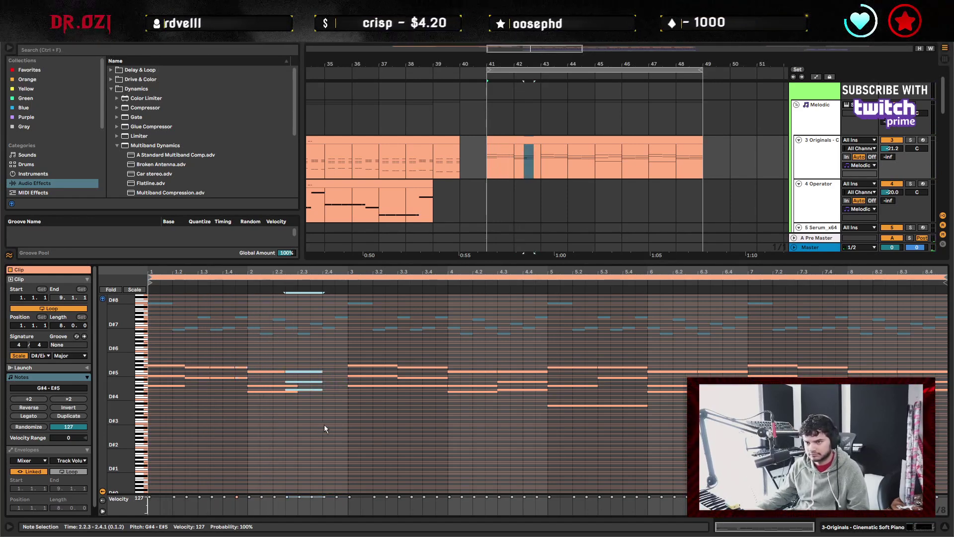
pyautogui.moveTo(278, 402); pyautogui.dragTo(277, 387)
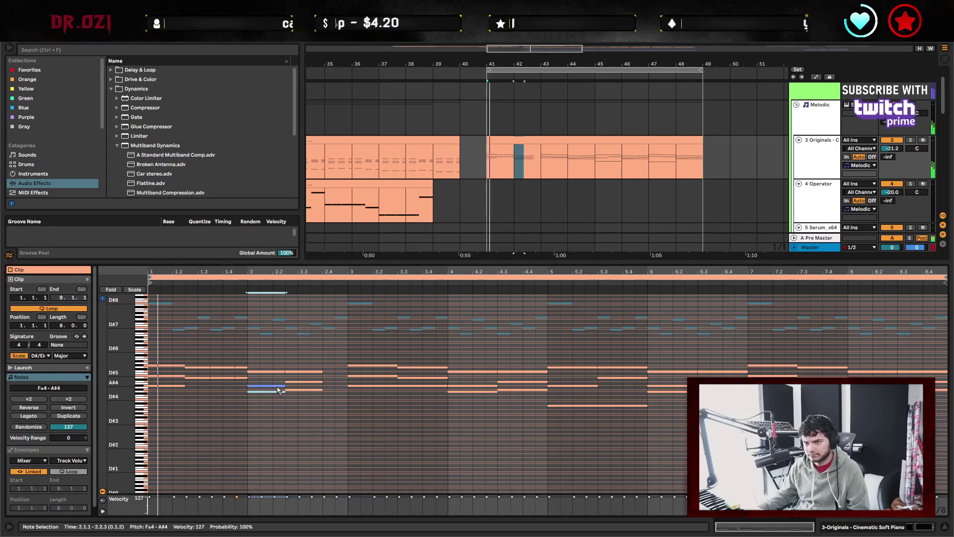
# Repeat the G#4–E#5 chord at 2.4.1, shorten it to end at 3.1.1, and play the loop.
pyautogui.click(319, 415)
pyautogui.moveTo(320, 413); pyautogui.dragTo(310, 375)
pyautogui.press('Right')
pyautogui.press('Right')
pyautogui.press('Right')
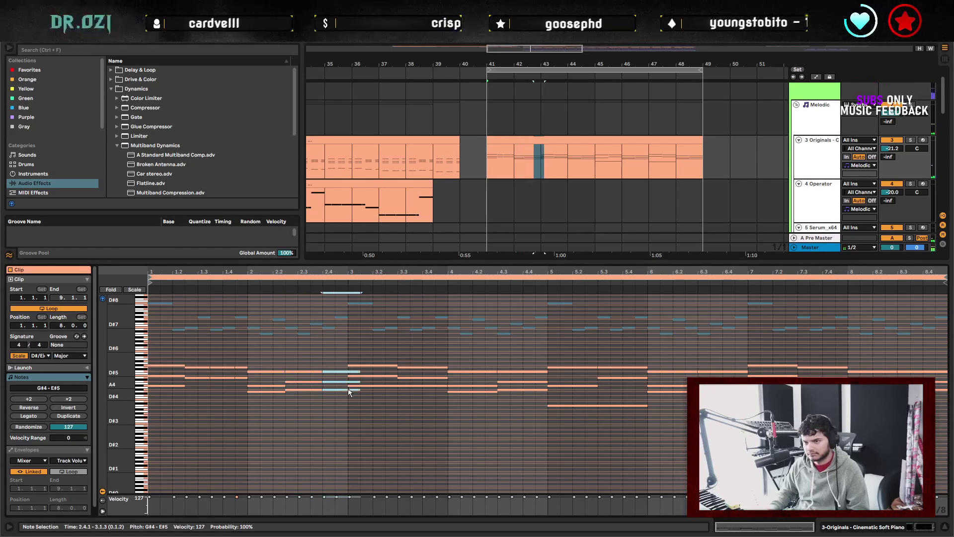
pyautogui.hotkey('shift', 'Left')
pyautogui.press('space')
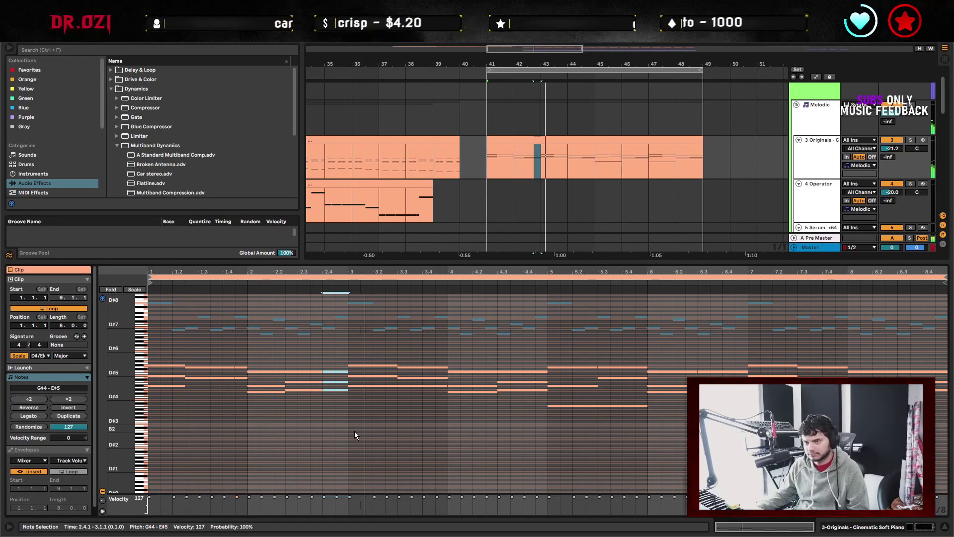
# Loop only the first two bars of the high piano clip at bar 41.
pyautogui.press('space')
pyautogui.moveTo(345, 353); pyautogui.dragTo(235, 389)
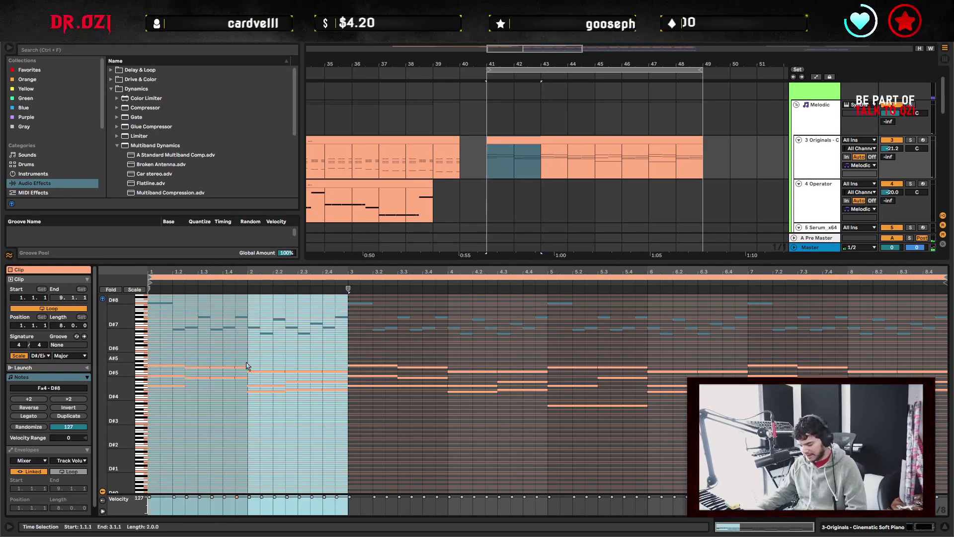
pyautogui.hotkey('ctrl', 'l')
pyautogui.click(525, 140)
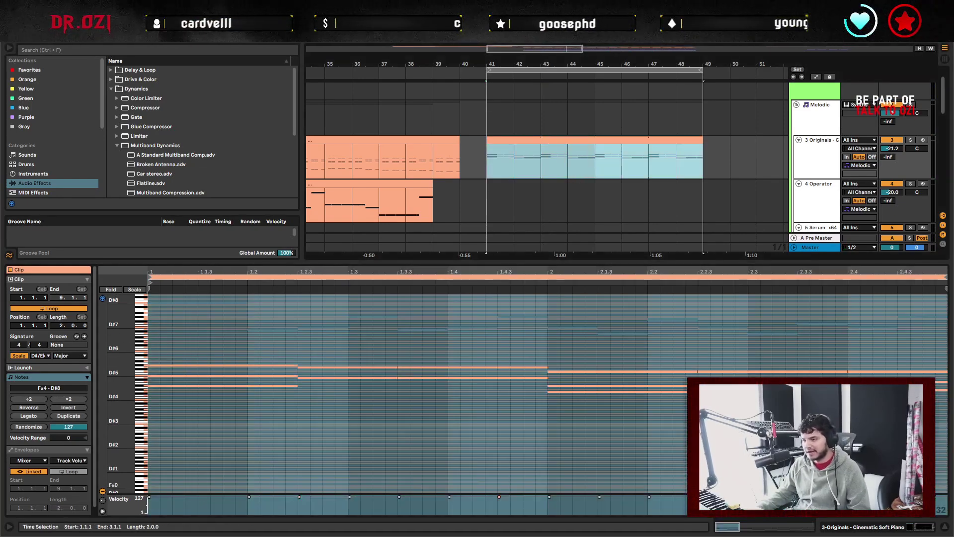
# Clear the chords in bars 1–2 of the piano clip at bar 17 and try pasting in all notes of the bar 41 clip.
pyautogui.click(946, 527)
pyautogui.scroll(-4, 512, 201)
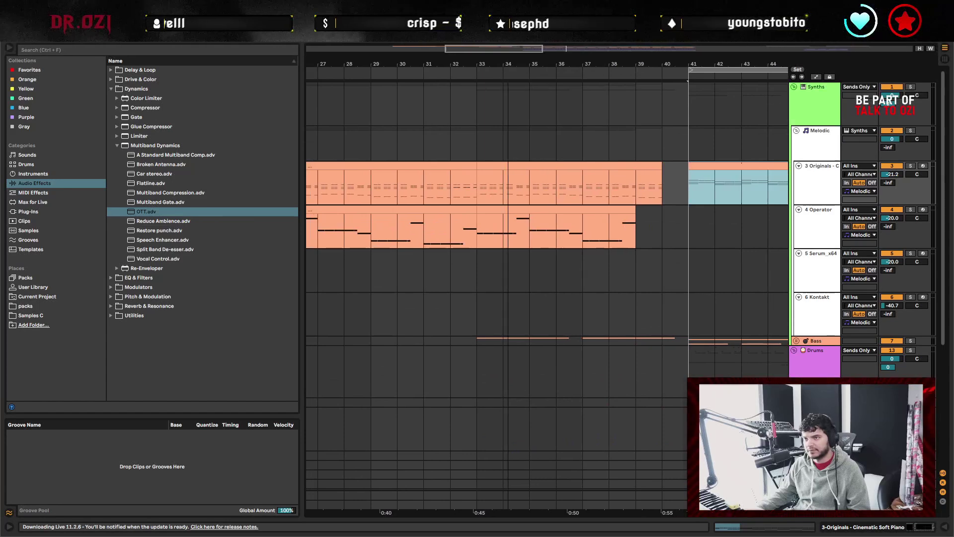
pyautogui.doubleClick(587, 178)
pyautogui.hscroll(10, 766, 185)
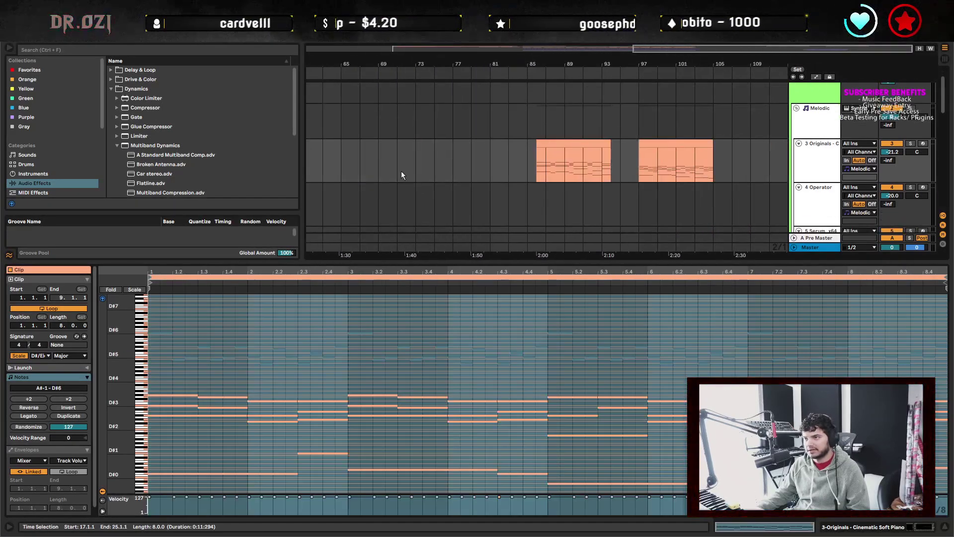
pyautogui.hscroll(-10, 738, 149)
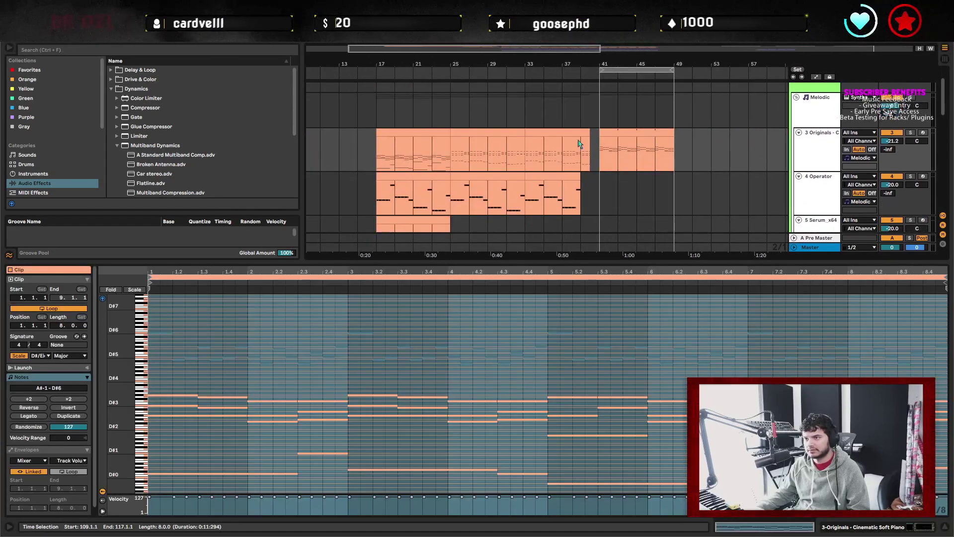
pyautogui.click(636, 132)
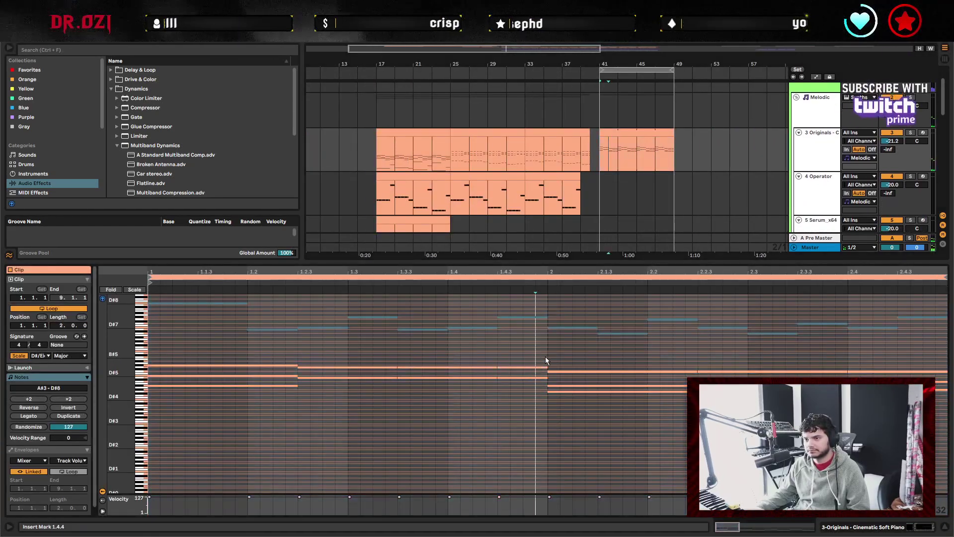
pyautogui.click(425, 135)
pyautogui.moveTo(172, 381); pyautogui.dragTo(936, 441)
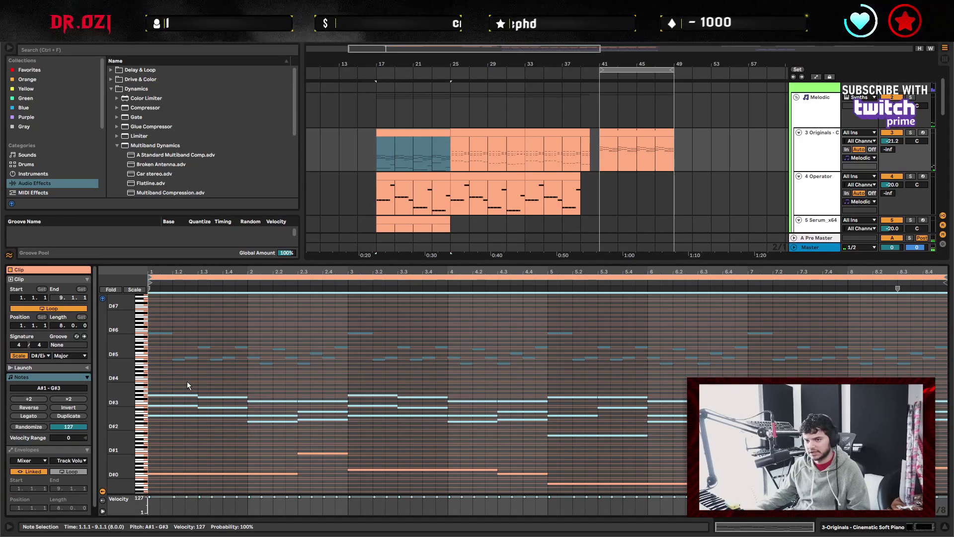
pyautogui.hotkey('shift', 'Up')
pyautogui.hotkey('shift', 'Up')
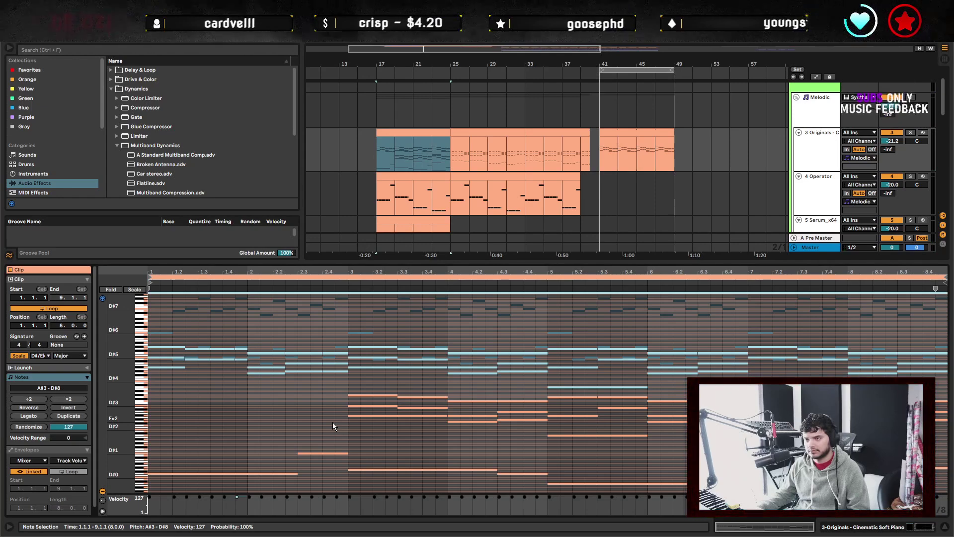
# Copy the two-bar chord pattern from the bar 41 clip to the start of the bar 17 clip, lower it one octave and play.
pyautogui.click(636, 149)
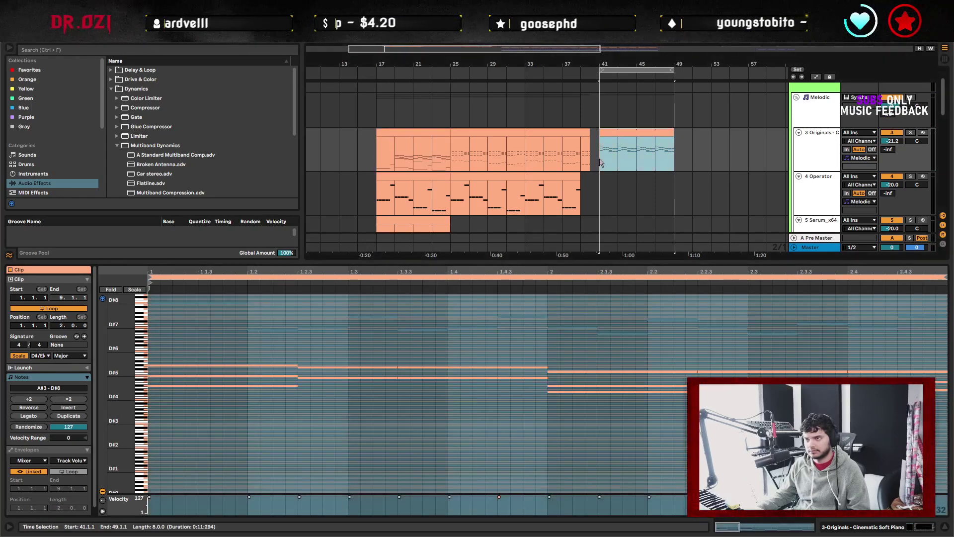
pyautogui.click(201, 355)
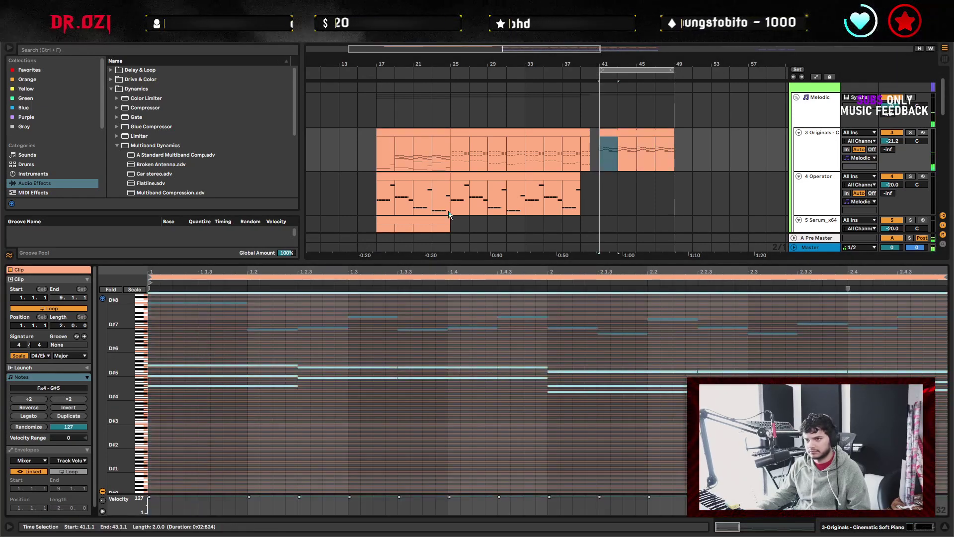
pyautogui.click(410, 132)
pyautogui.moveTo(149, 341); pyautogui.dragTo(283, 428)
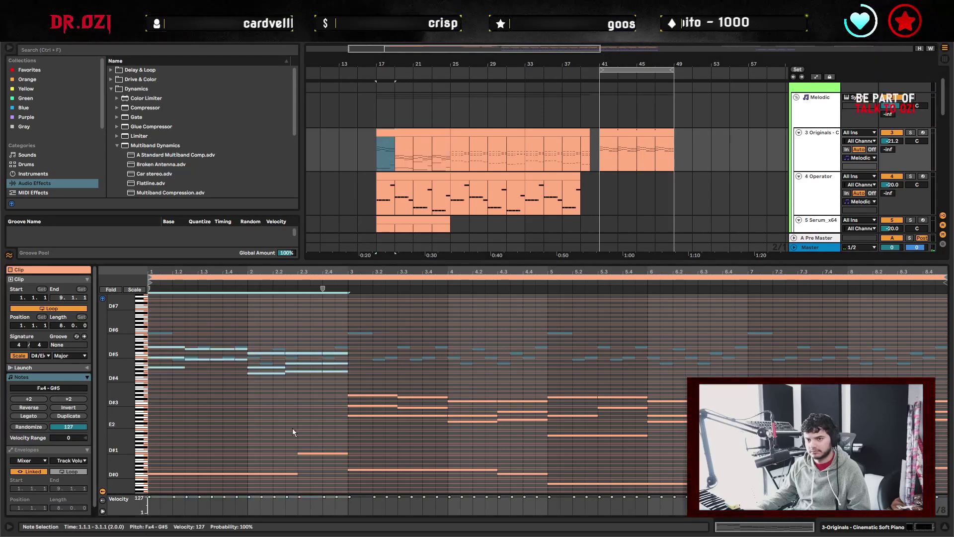
pyautogui.hotkey('shift', 'Down')
pyautogui.press('space')
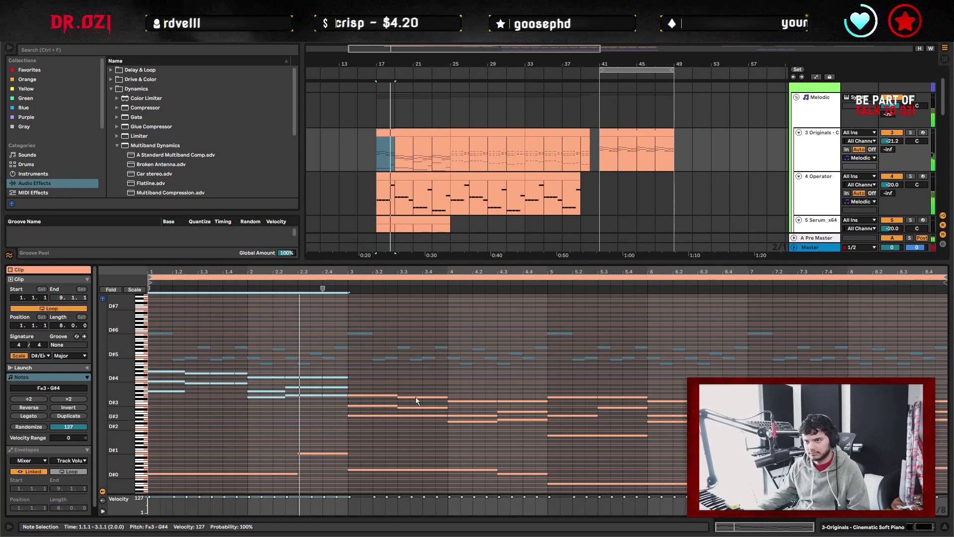
# Lower the pasted chords in bars 1–2 another octave to F×2–G#3 and play from bar 17.
pyautogui.scroll(-3, 544, 189)
pyautogui.scroll(3, 839, 187)
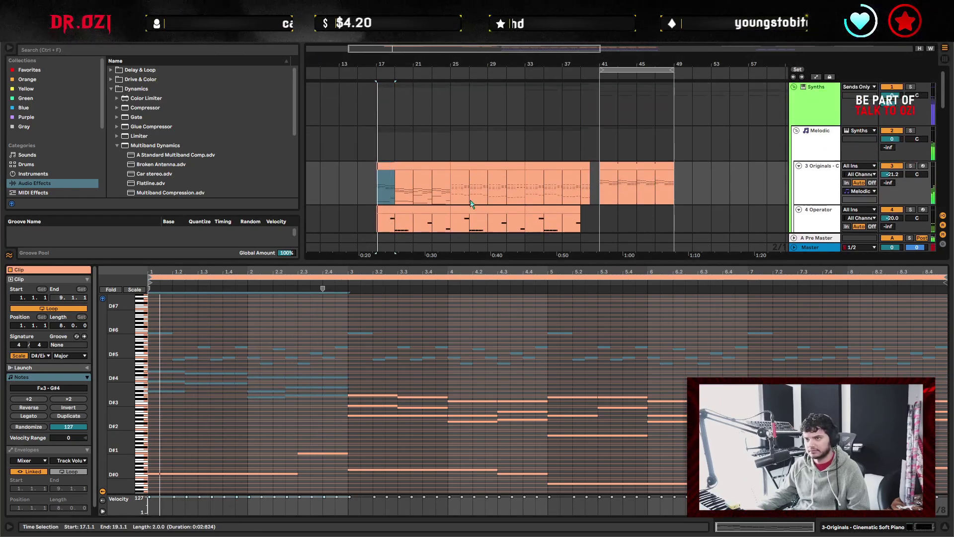
pyautogui.scroll(-2, 313, 390)
pyautogui.click(323, 397)
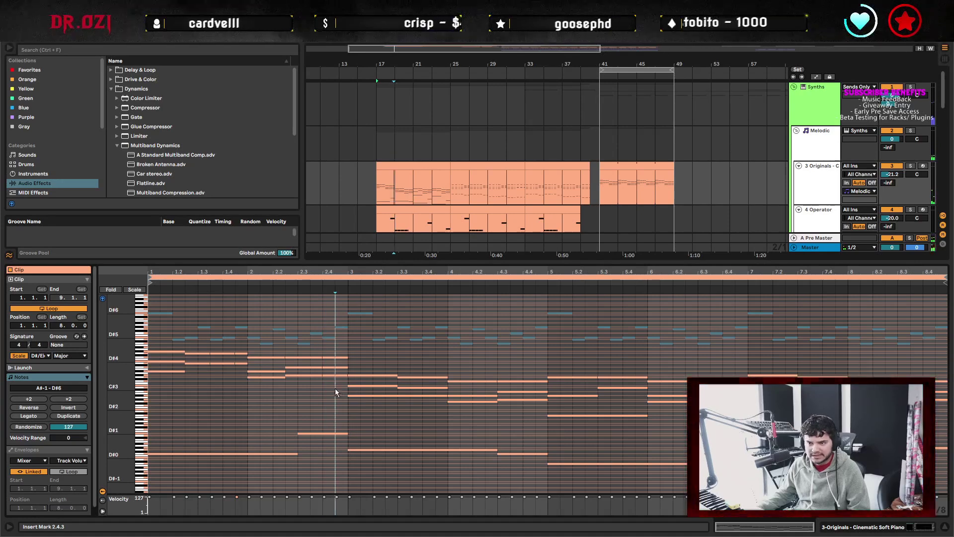
pyautogui.moveTo(337, 389); pyautogui.dragTo(152, 350)
pyautogui.hotkey('shift', 'Down')
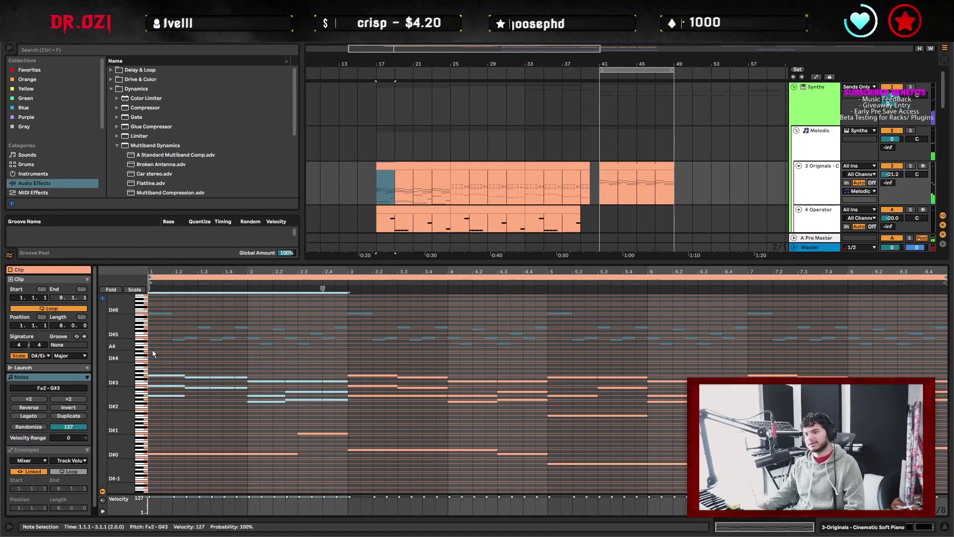
pyautogui.press('space')
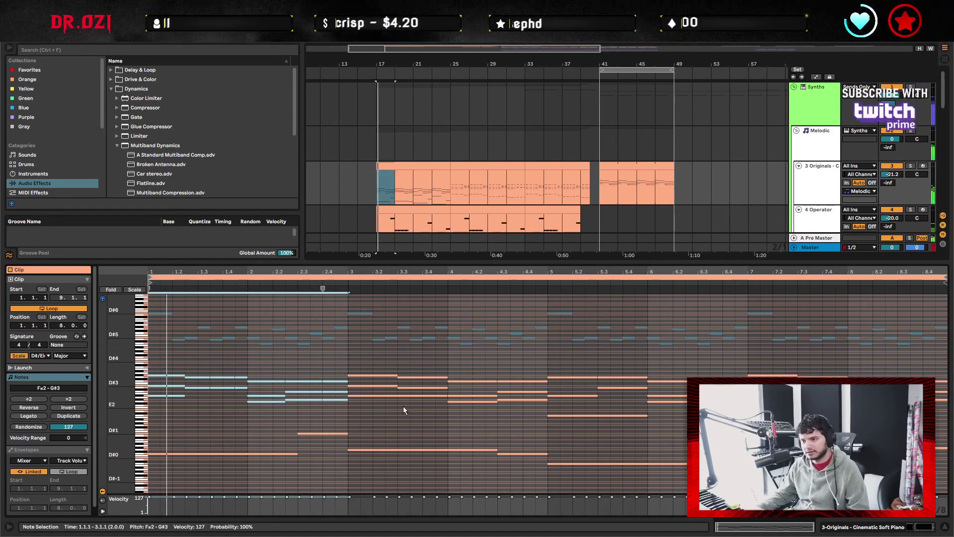
# Replace the chords in bars 3–4 of the bar 17 piano clip with the new rhythmic chord pattern and listen to them.
pyautogui.click(352, 415)
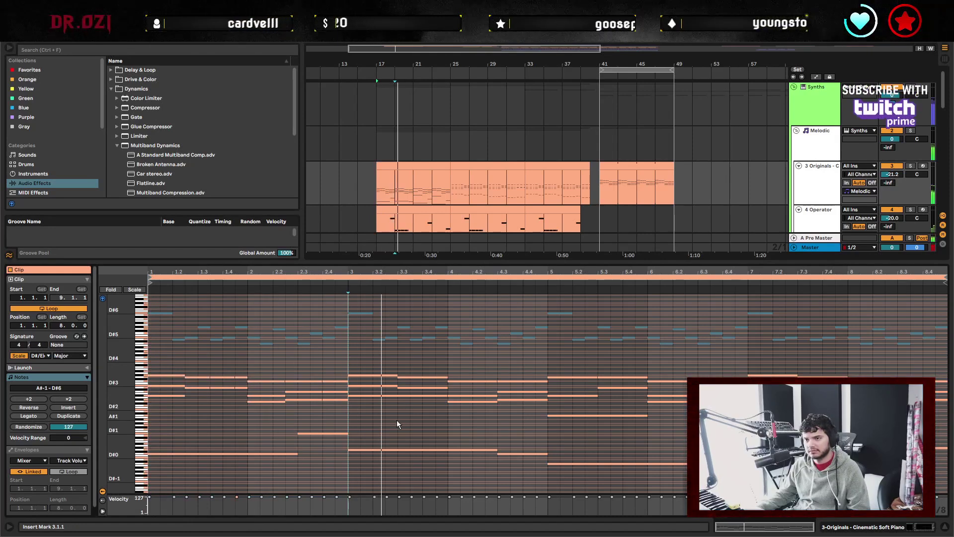
pyautogui.click(387, 385)
pyautogui.moveTo(380, 367); pyautogui.dragTo(515, 416)
pyautogui.press('space')
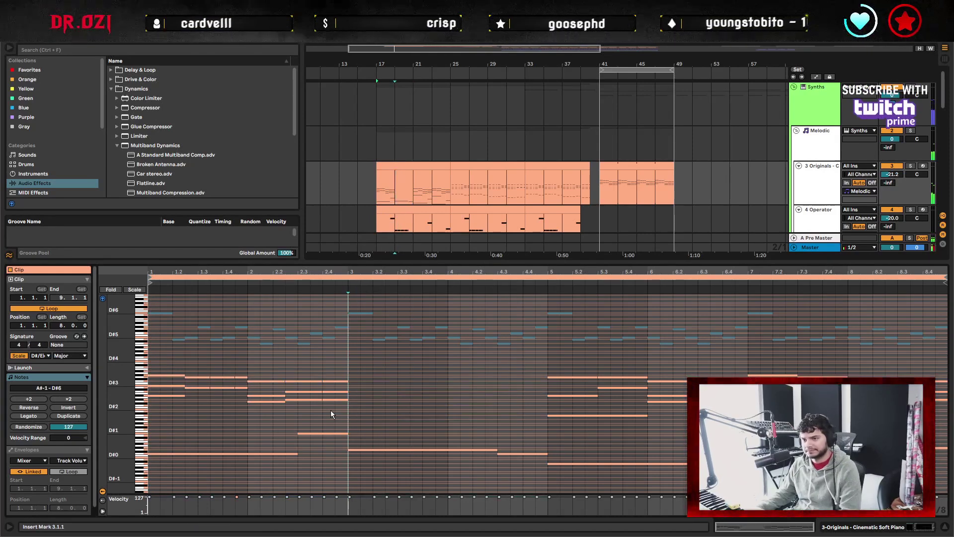
pyautogui.click(485, 424)
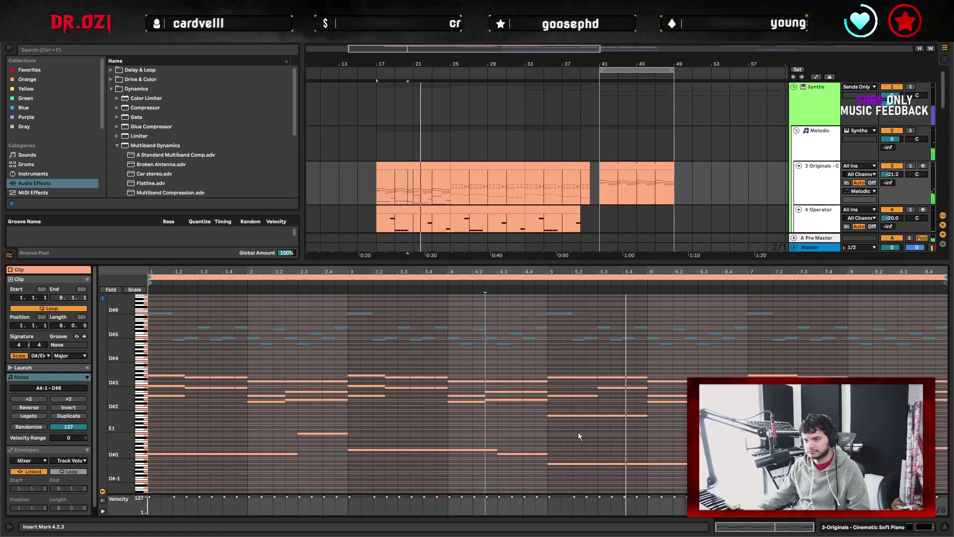
pyautogui.press('space')
# Start the C×3–F×3 notes of bar 5 at 5.2.3, repeat them through 5.4.3–6.1.1, play from bar 17 and mark 6.1.1.
pyautogui.click(637, 415)
pyautogui.moveTo(646, 415); pyautogui.dragTo(623, 428)
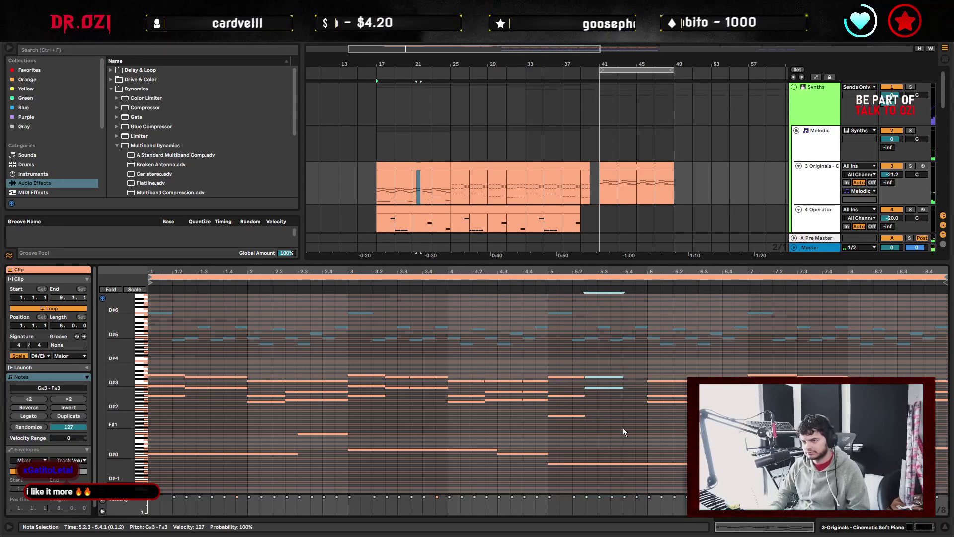
pyautogui.hotkey('ctrl', 'd')
pyautogui.hotkey('shift', 'Left')
pyautogui.press('space')
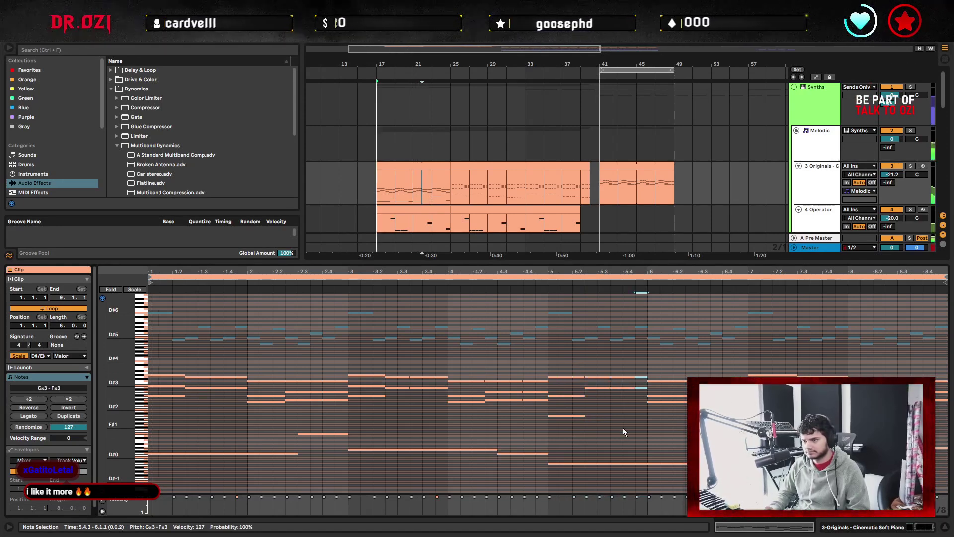
pyautogui.click(643, 429)
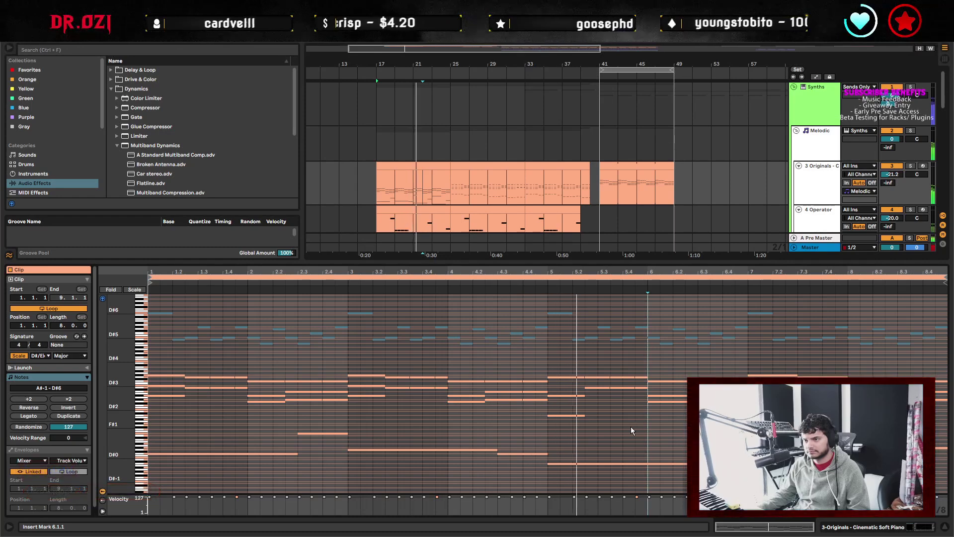
pyautogui.keyDown('shift'); pyautogui.click(686, 436); pyautogui.keyUp('shift')
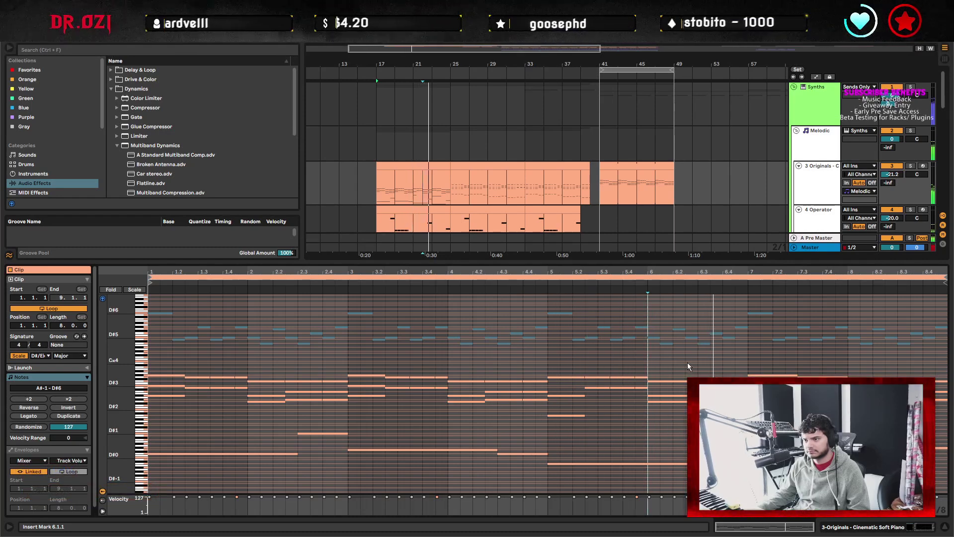
# Repeat the G#2–E#3 notes of bar 6 from 6.2.3 to 7.1.1 and the C×3–F×3 notes of bar 7 up to 8.1.1.
pyautogui.moveTo(685, 436); pyautogui.dragTo(737, 397)
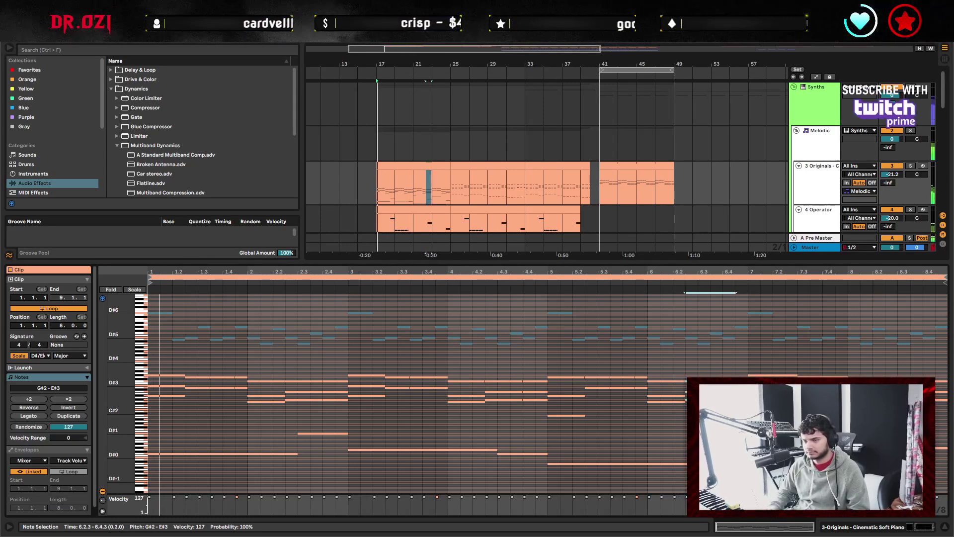
pyautogui.moveTo(724, 398); pyautogui.dragTo(749, 397)
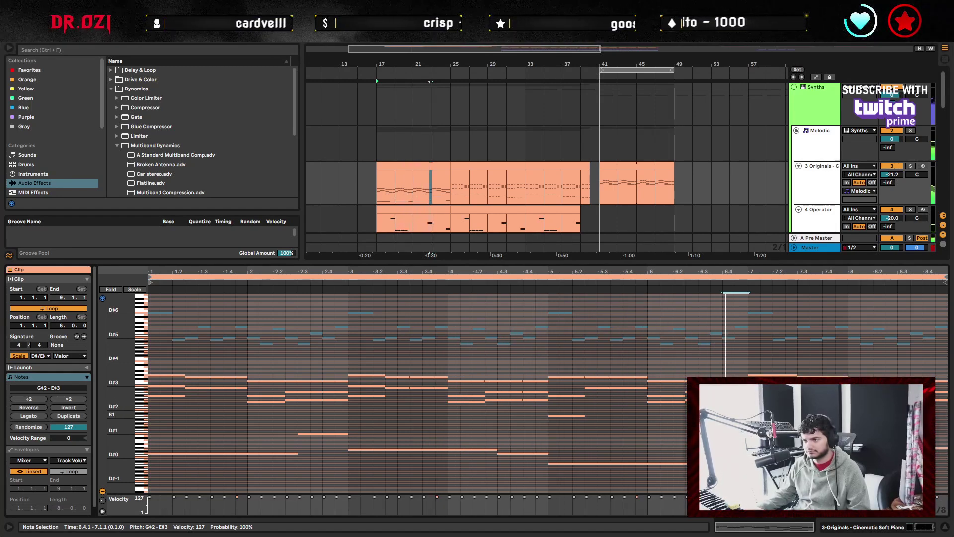
pyautogui.click(782, 375)
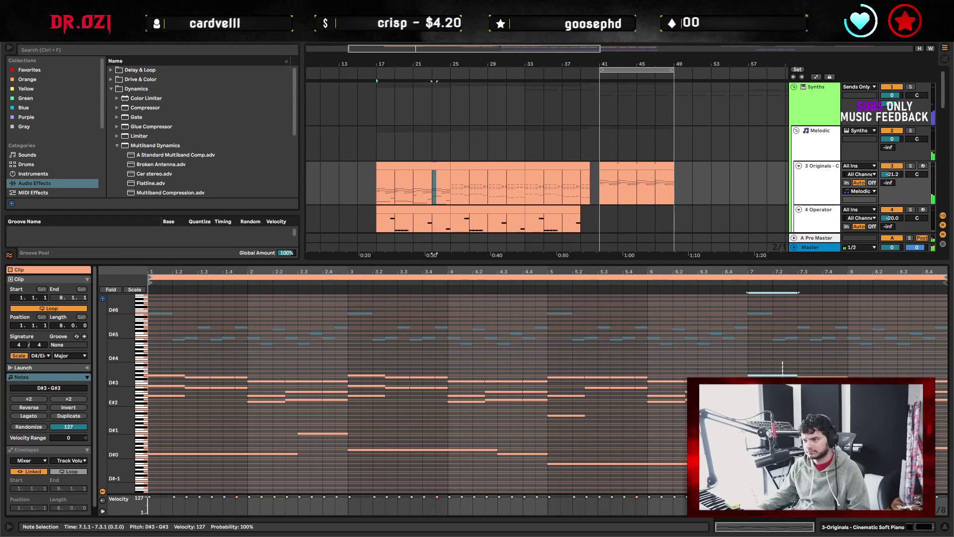
pyautogui.click(760, 417)
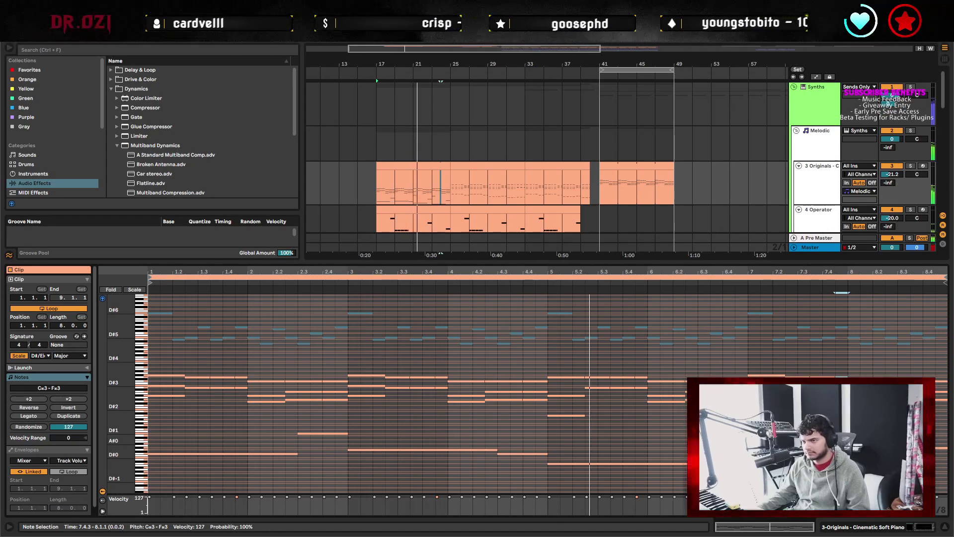
pyautogui.click(748, 348)
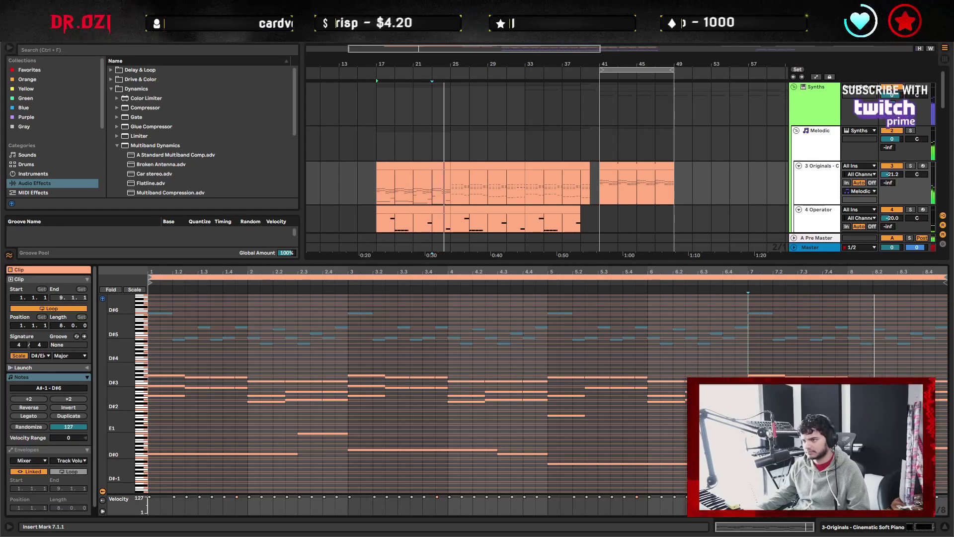
# Repeat the G#2–E#3 notes of bar 8 from 8.2.3 to 9.1.1 and play the clip from bar 17.
pyautogui.moveTo(847, 397); pyautogui.dragTo(947, 379)
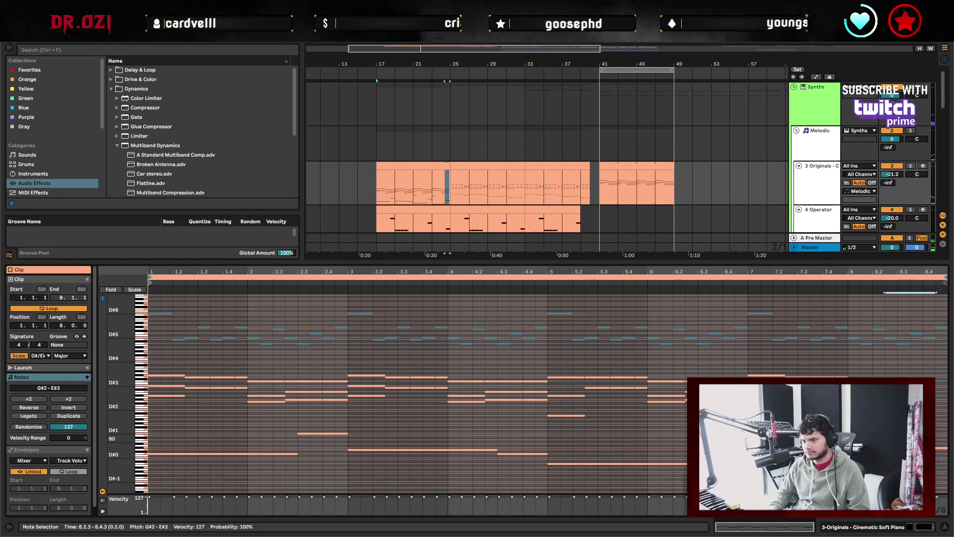
pyautogui.press('Right')
pyautogui.press('space')
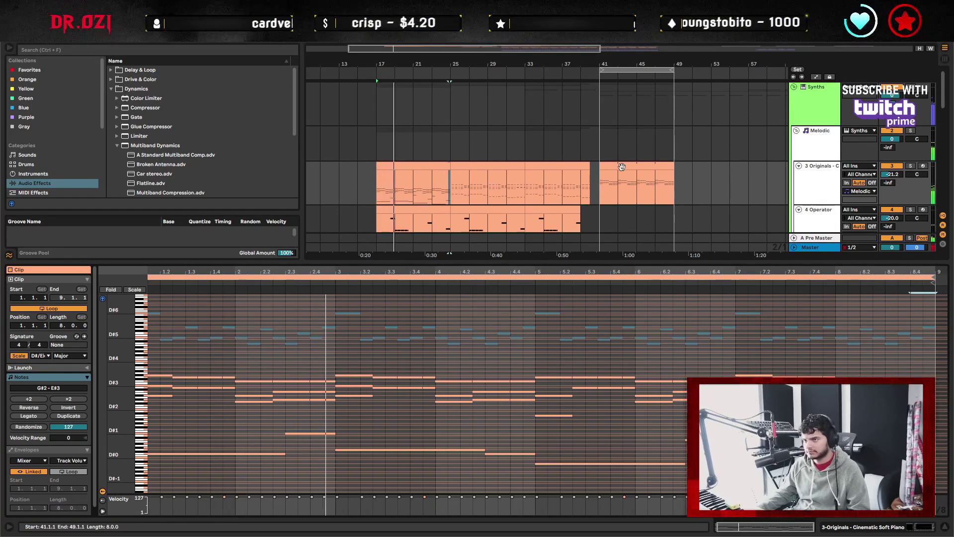
# Open the bar 41 piano clip, listen to its two-bar pattern and compare it with the piano clip at bar 17.
pyautogui.click(661, 180)
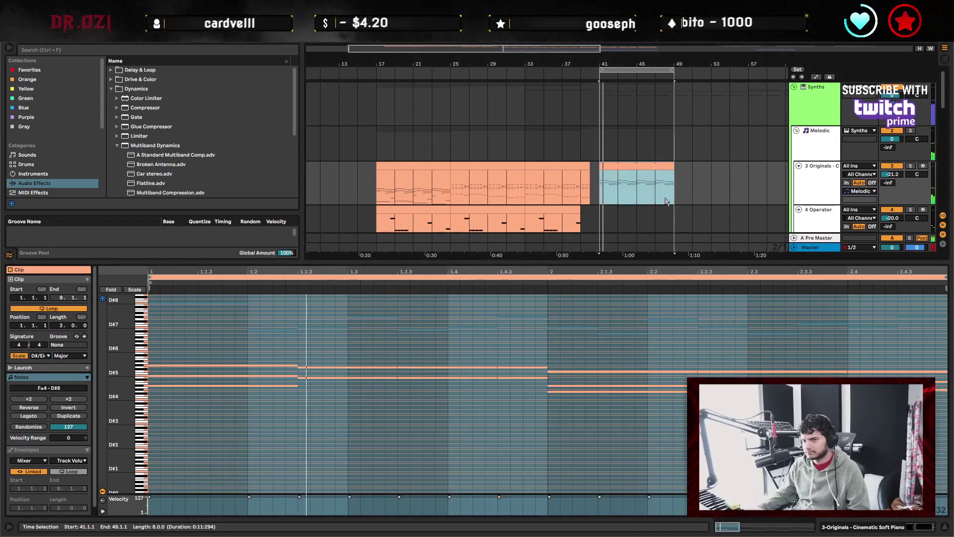
pyautogui.click(549, 446)
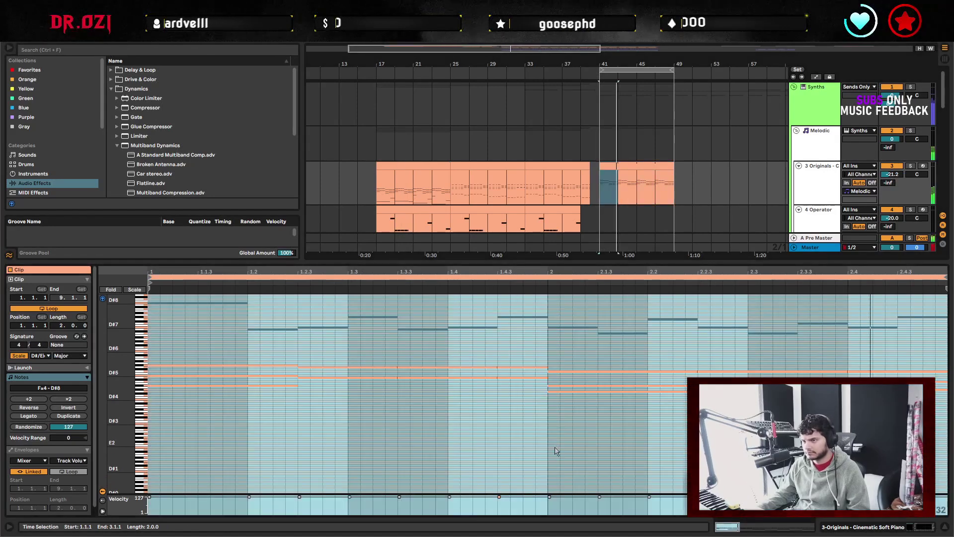
pyautogui.click(549, 447)
pyautogui.click(944, 527)
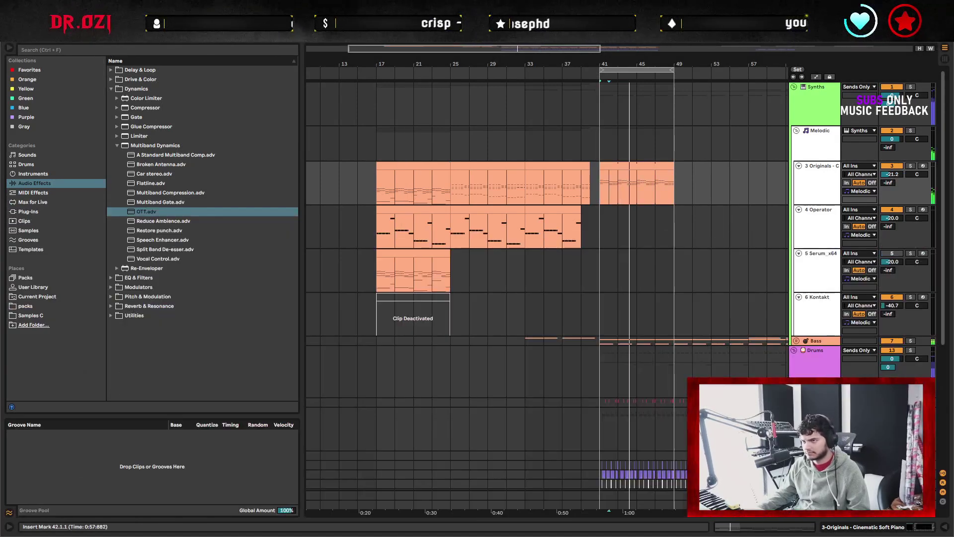
pyautogui.moveTo(658, 240); pyautogui.dragTo(640, 246)
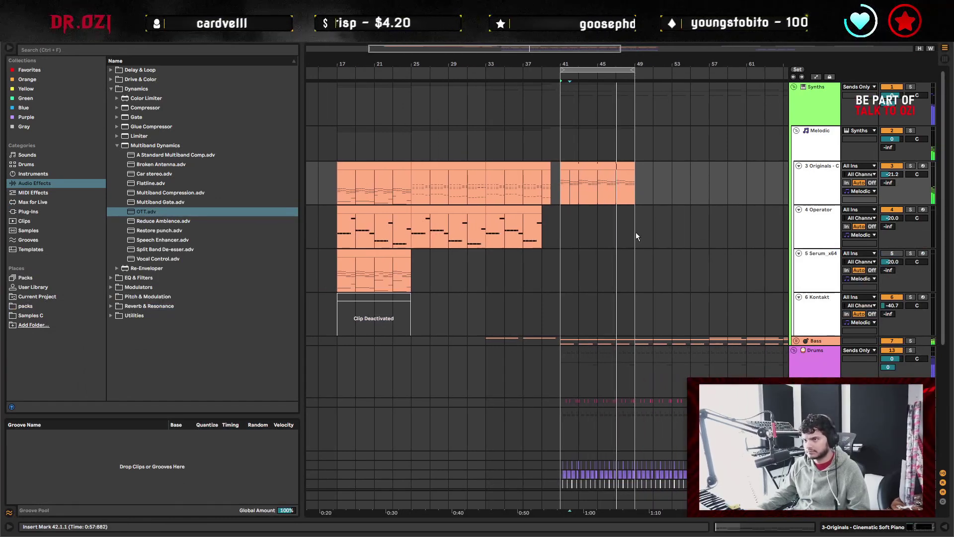
pyautogui.click(603, 167)
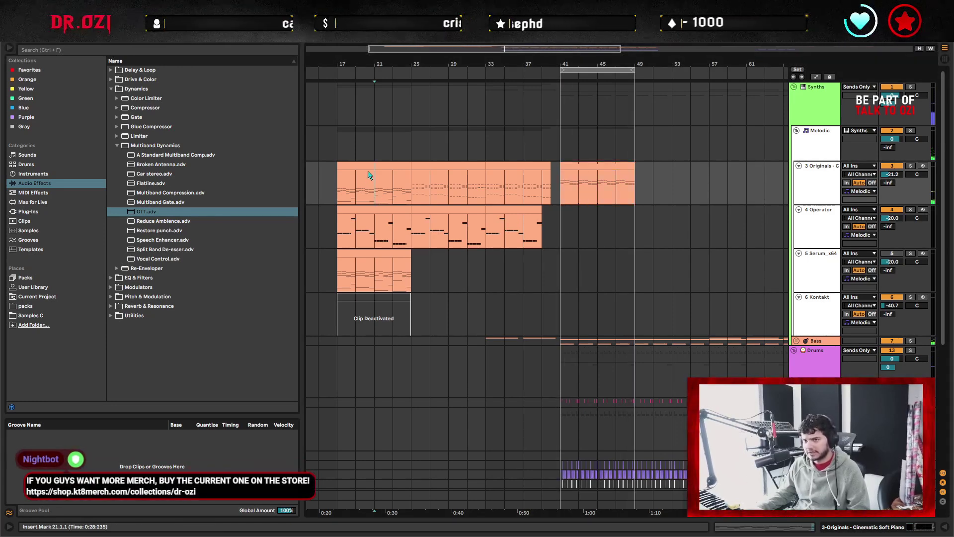
pyautogui.moveTo(368, 177); pyautogui.dragTo(382, 182)
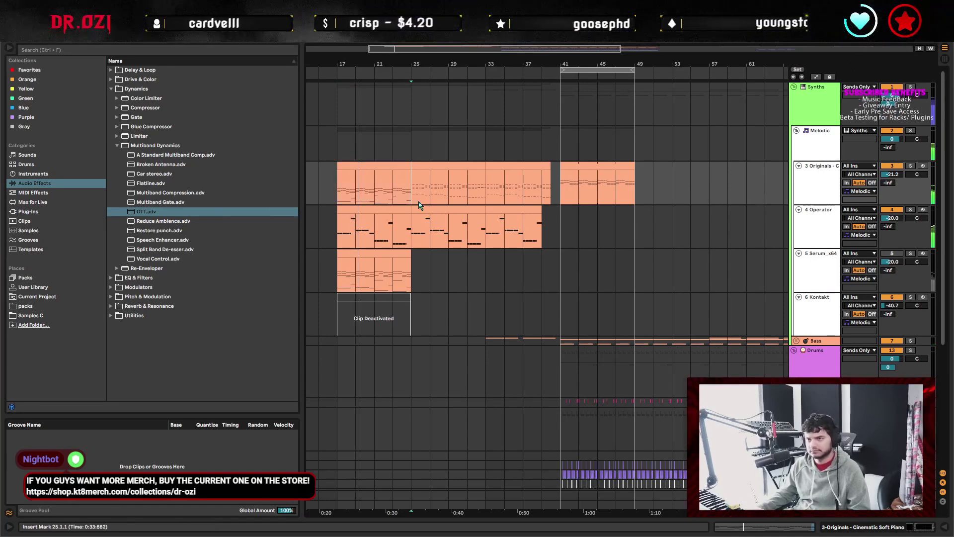
# Delete the piano clip in bars 41–49 of the 3 Originals track.
pyautogui.click(597, 184)
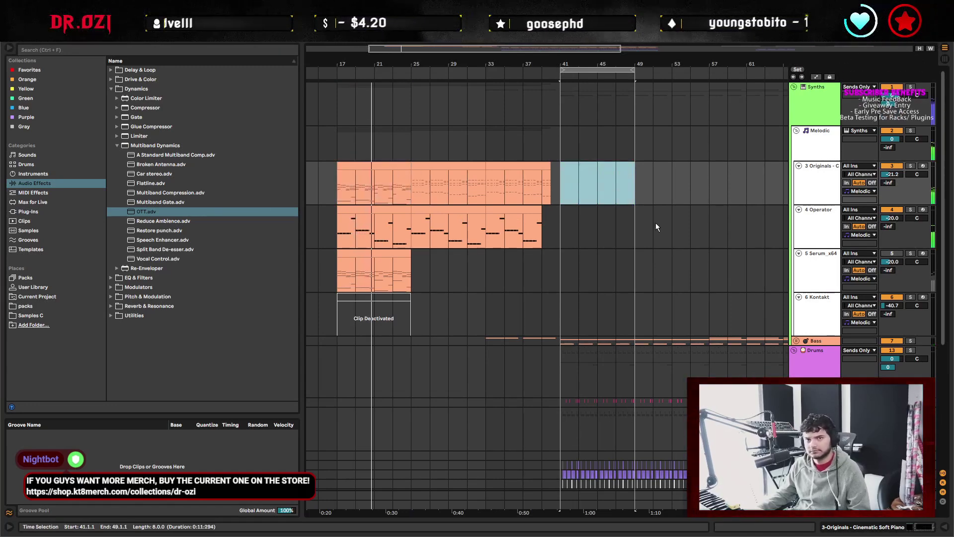
pyautogui.click(420, 194)
pyautogui.moveTo(469, 204); pyautogui.dragTo(514, 208)
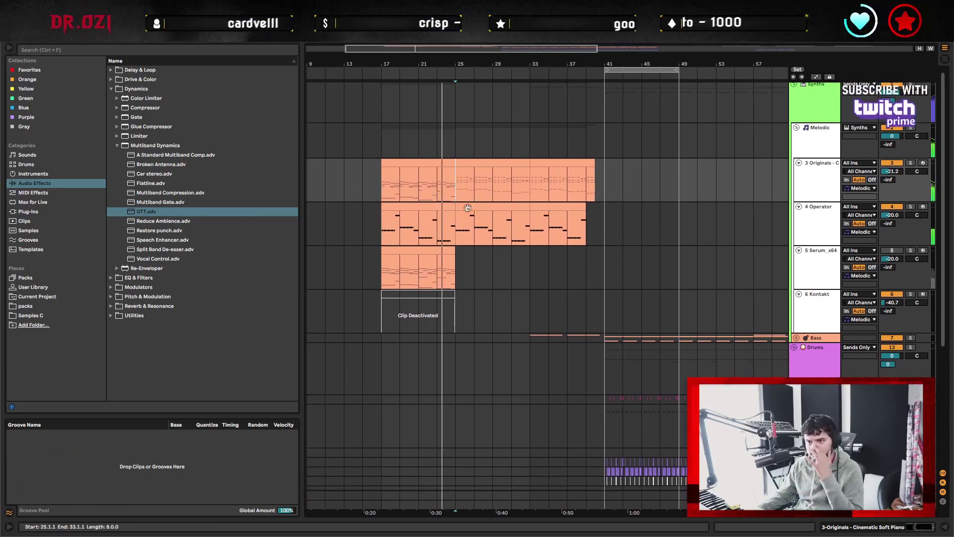
# Set the bar 25 piano clip to loop its first two bars, 1.1.1 to 3.1.1, and listen from bar 25.
pyautogui.click(410, 182)
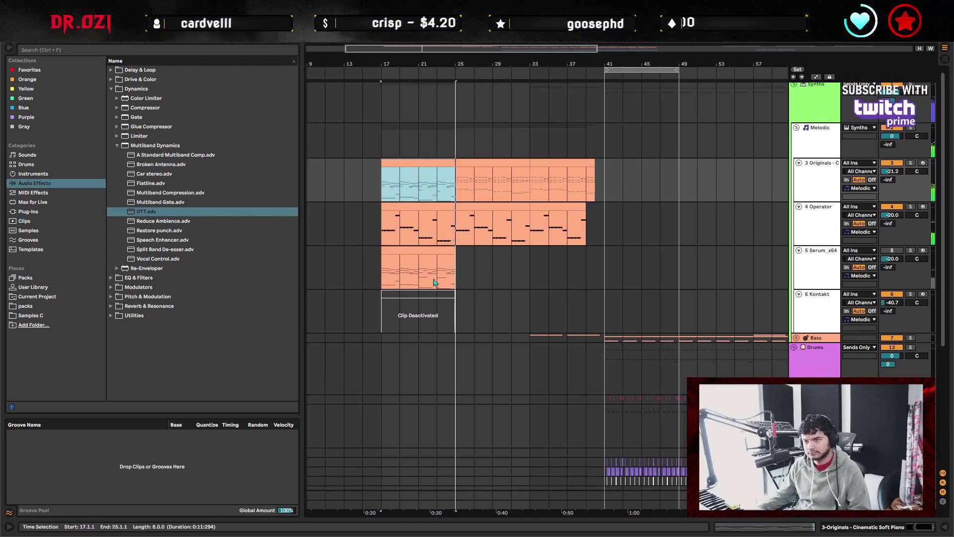
pyautogui.click(449, 262)
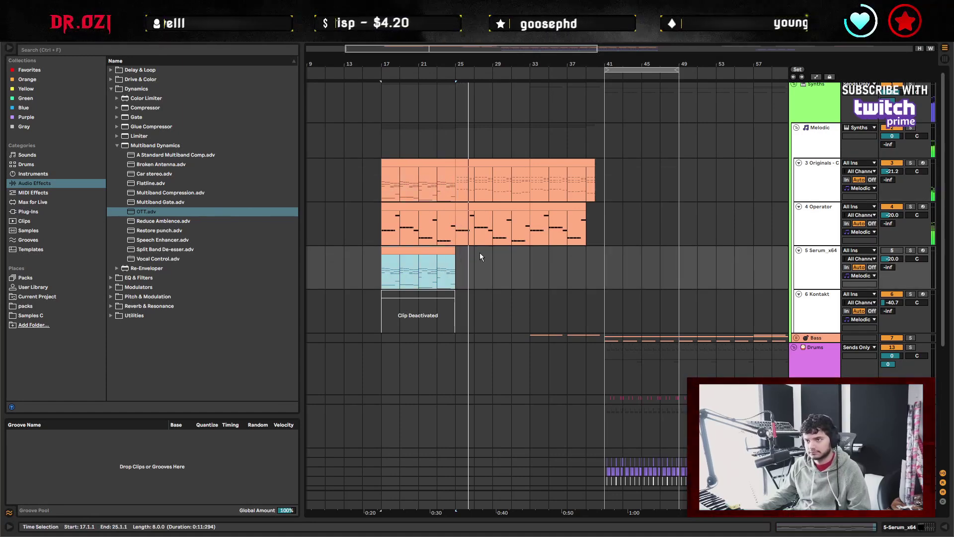
pyautogui.doubleClick(468, 162)
pyautogui.click(236, 386)
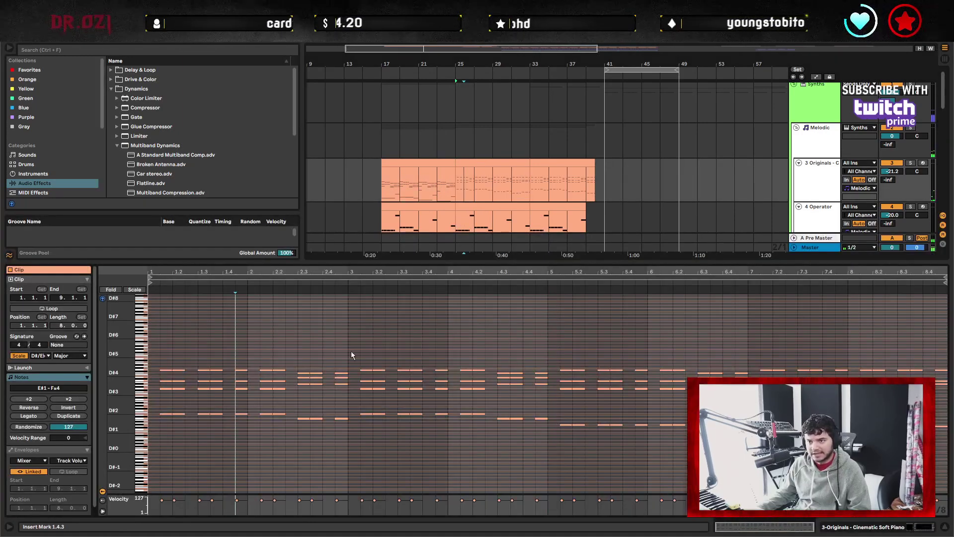
pyautogui.moveTo(238, 317); pyautogui.dragTo(319, 320)
pyautogui.hotkey('ctrl', 'l')
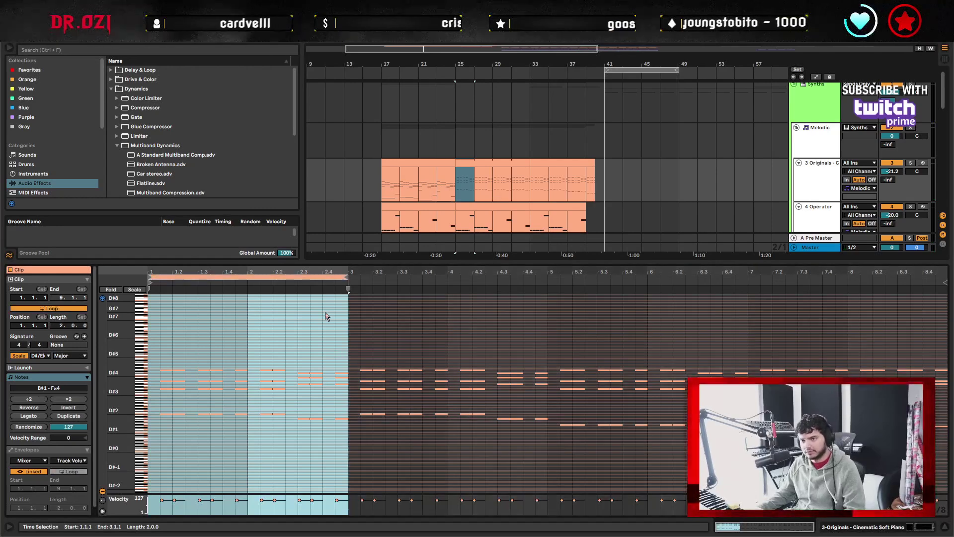
pyautogui.press('space')
pyautogui.click(386, 308)
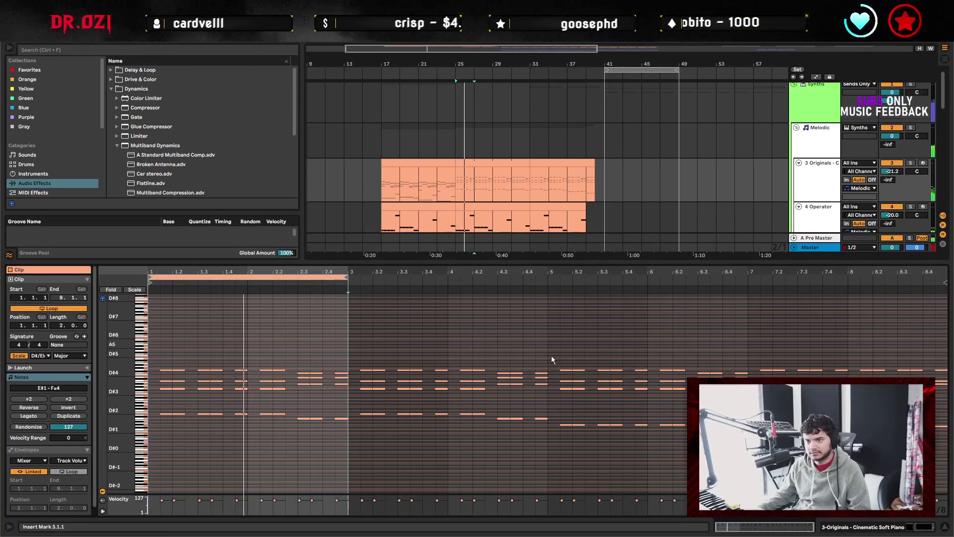
pyautogui.hotkey('ctrl', 'alt', 'l')
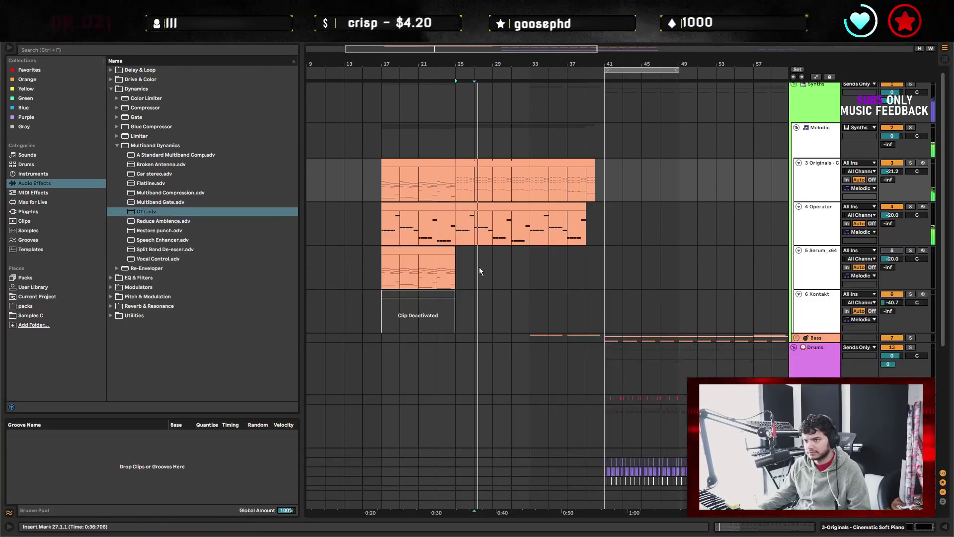
# Remove the last bar of the piano clip so it ends at 39.1.1, and place the insert mark at 41.1.1 on 4 Operator.
pyautogui.moveTo(456, 164); pyautogui.dragTo(596, 180)
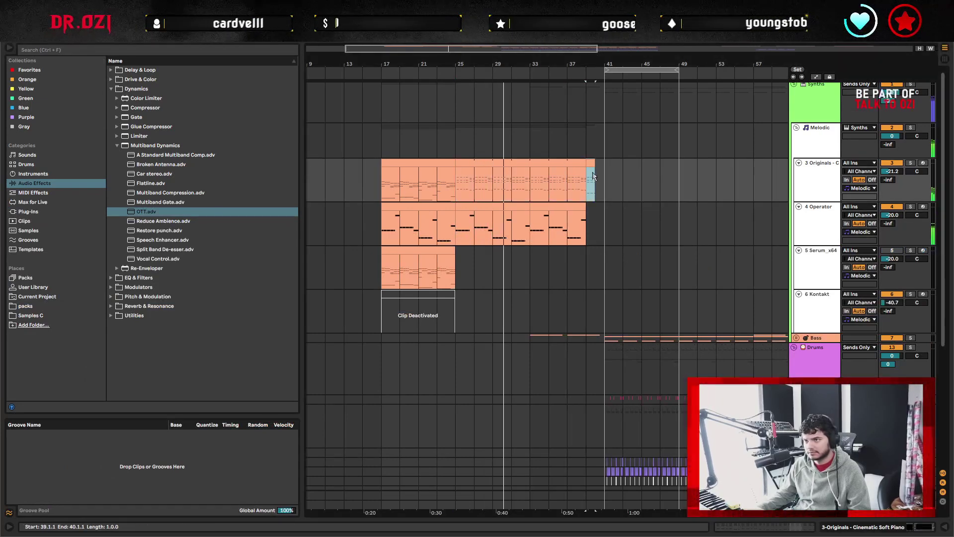
pyautogui.click(600, 200)
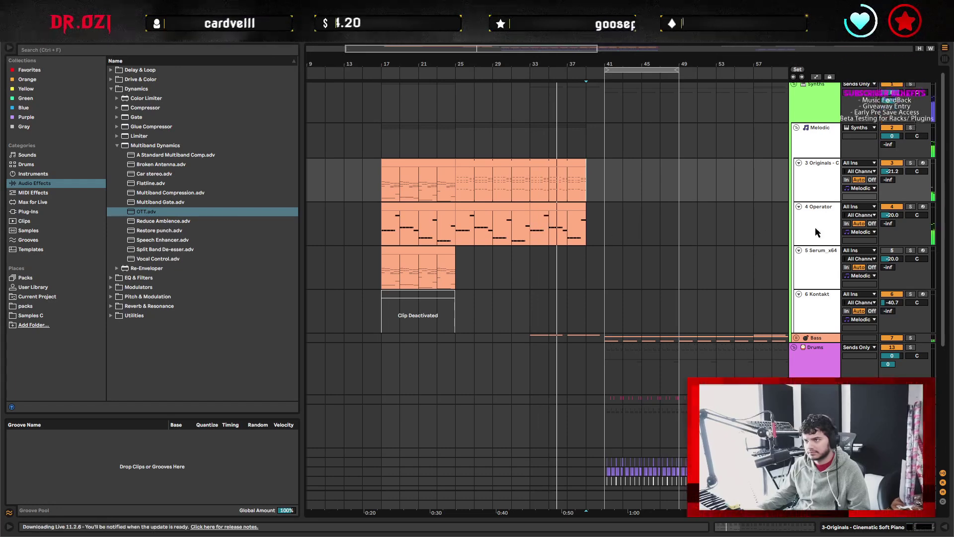
pyautogui.click(589, 222)
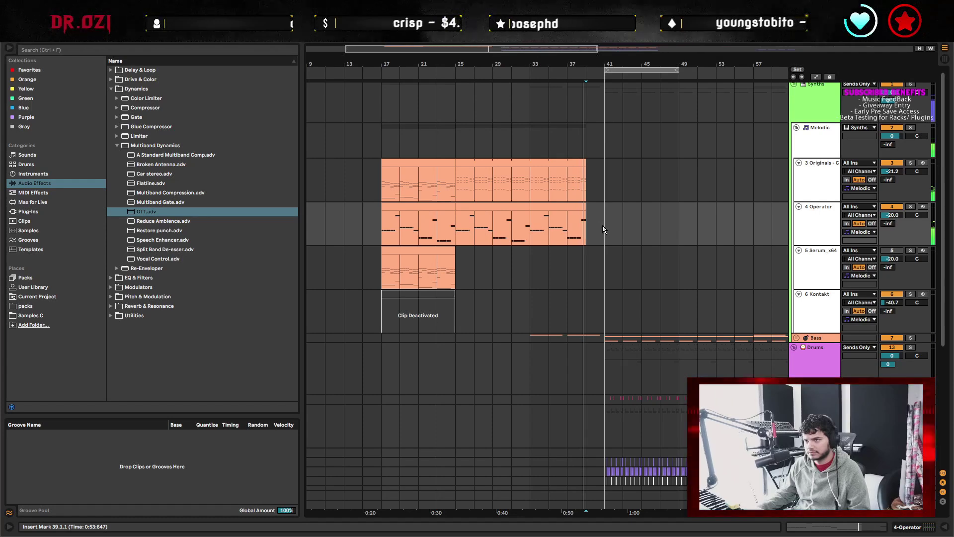
pyautogui.click(604, 227)
# Fold the 4 Operator track in the arrangement.
pyautogui.hscroll(2, 631, 238)
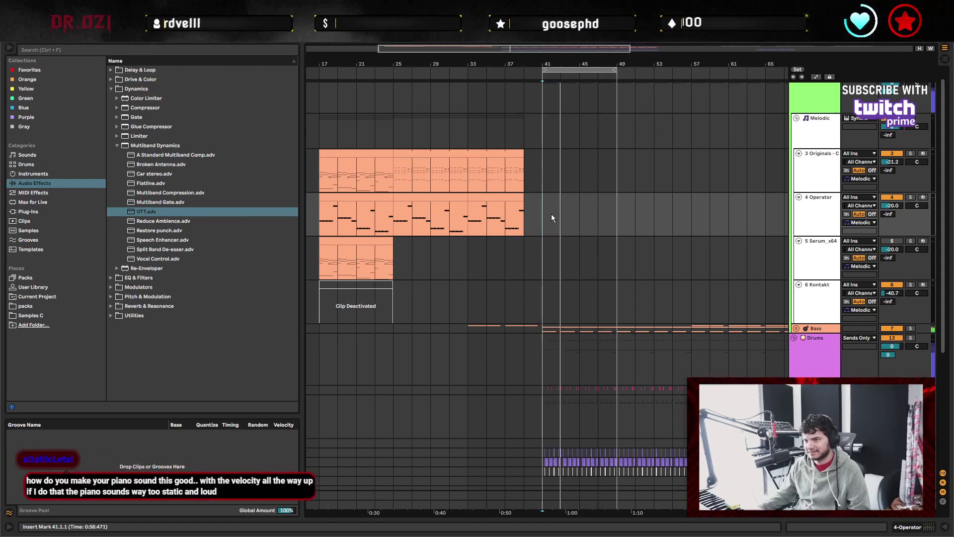
pyautogui.scroll(1, 599, 275)
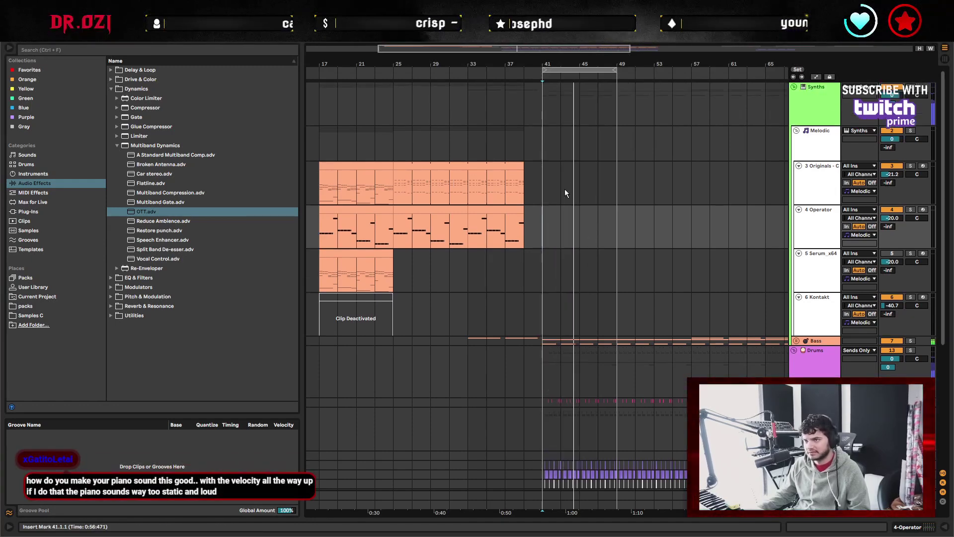
pyautogui.scroll(-1, 625, 168)
pyautogui.hscroll(4, 646, 214)
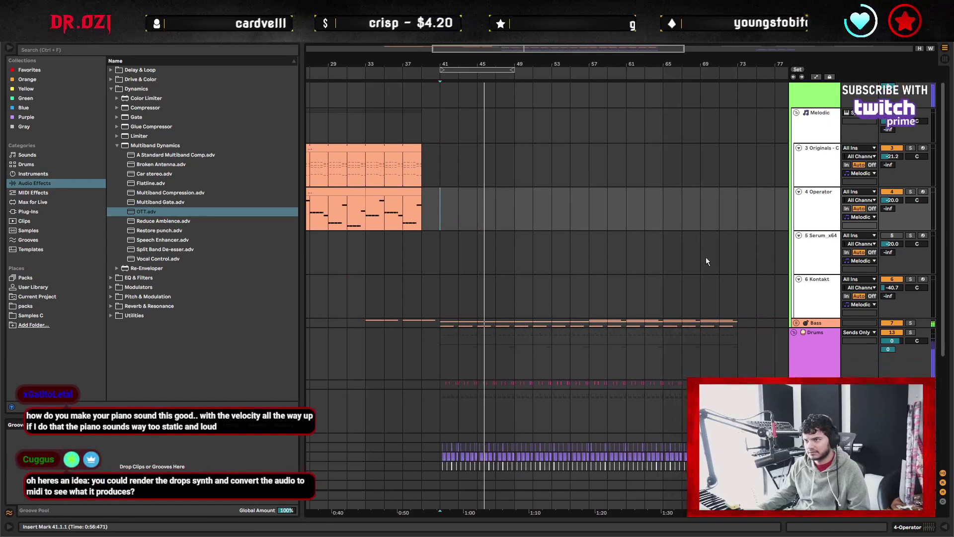
pyautogui.click(799, 191)
# Copy the short Percs clip into the second half of bar 40, just before the drop, and play from 39.1.1.
pyautogui.scroll(-1, 584, 228)
pyautogui.hscroll(-4, 584, 228)
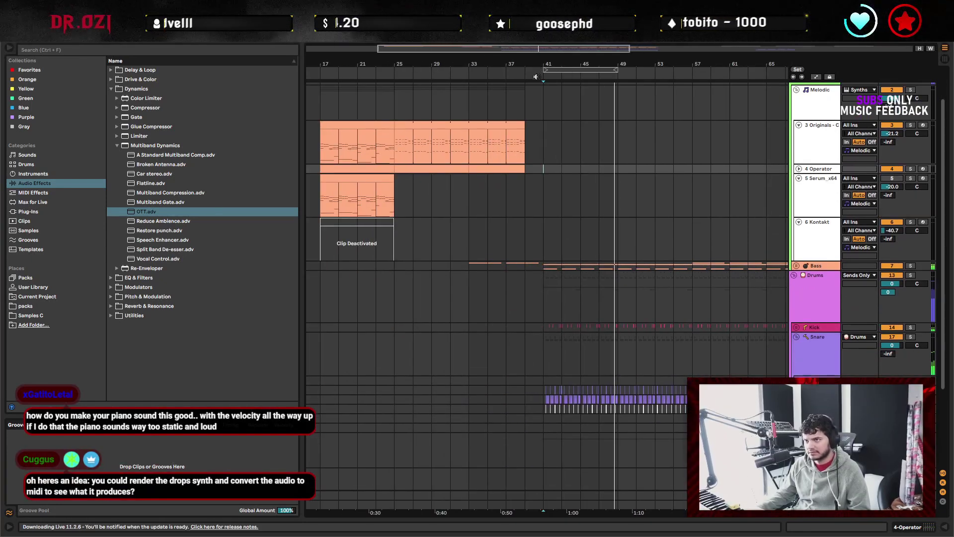
pyautogui.scroll(3, 537, 85)
pyautogui.scroll(-5, 643, 398)
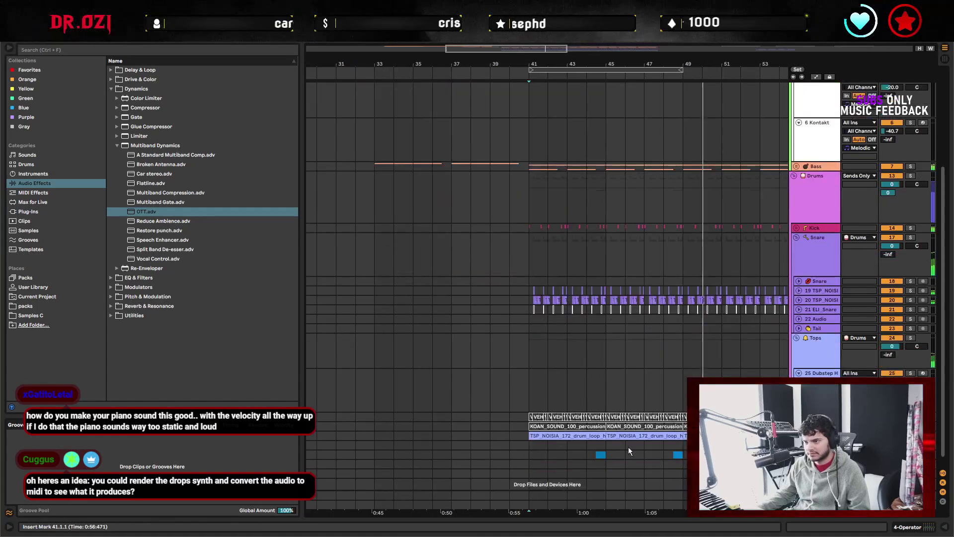
pyautogui.click(521, 456)
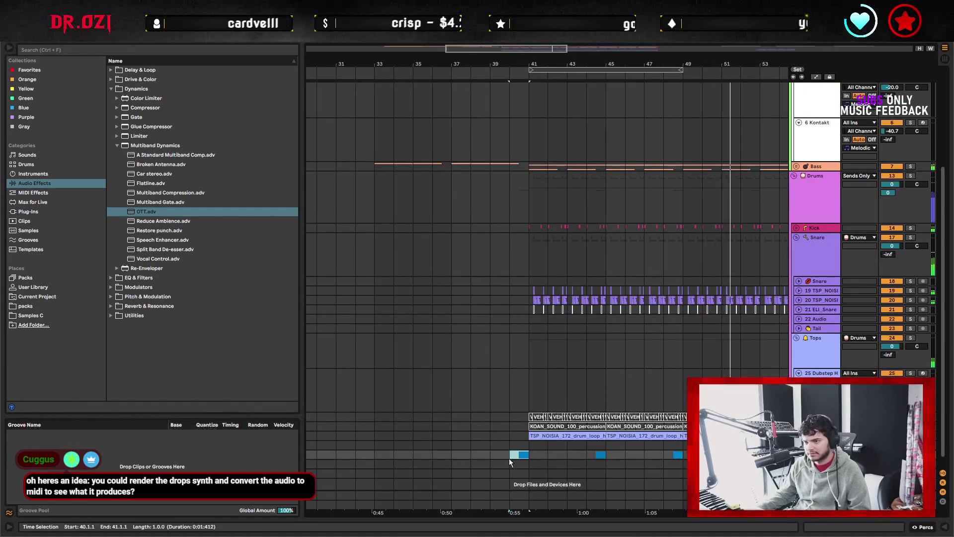
pyautogui.press('Left')
# Fold the Tops group and place the insert mark at 49.1.1 on the Drums group while listening to the drop.
pyautogui.scroll(1, 529, 323)
pyautogui.scroll(5, 532, 350)
pyautogui.scroll(-2, 557, 249)
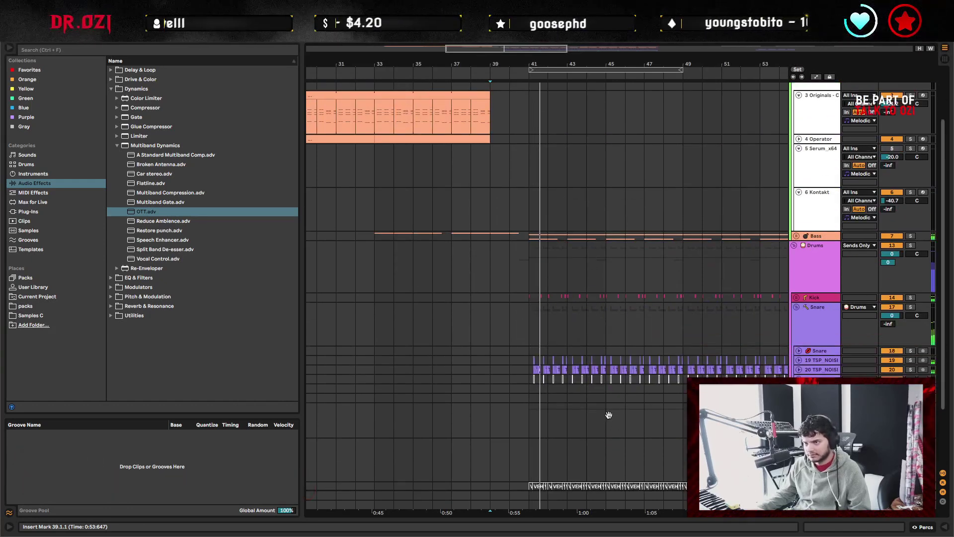
pyautogui.scroll(-4, 615, 423)
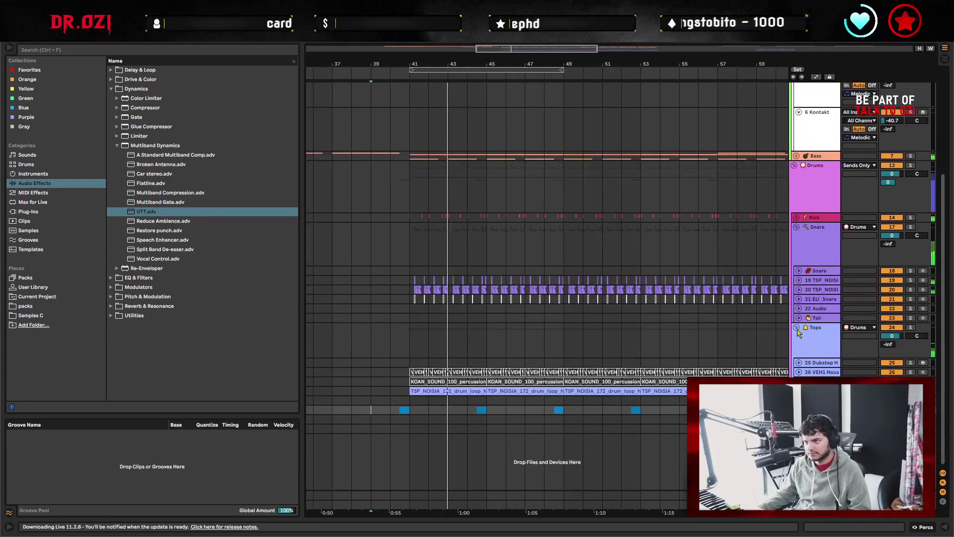
pyautogui.click(521, 252)
pyautogui.scroll(6, 624, 365)
pyautogui.hscroll(-4, 624, 366)
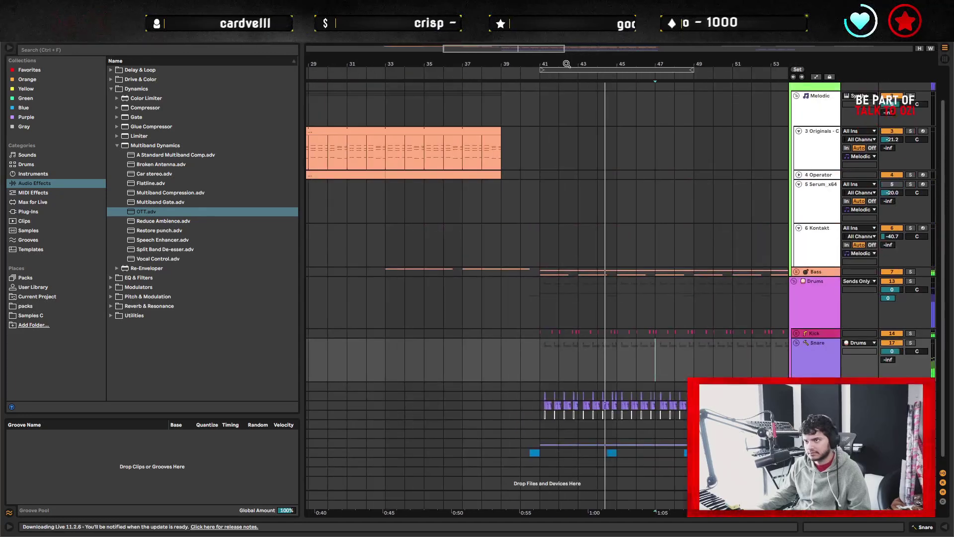
pyautogui.scroll(-3, 636, 271)
pyautogui.click(641, 298)
pyautogui.hscroll(3, 616, 330)
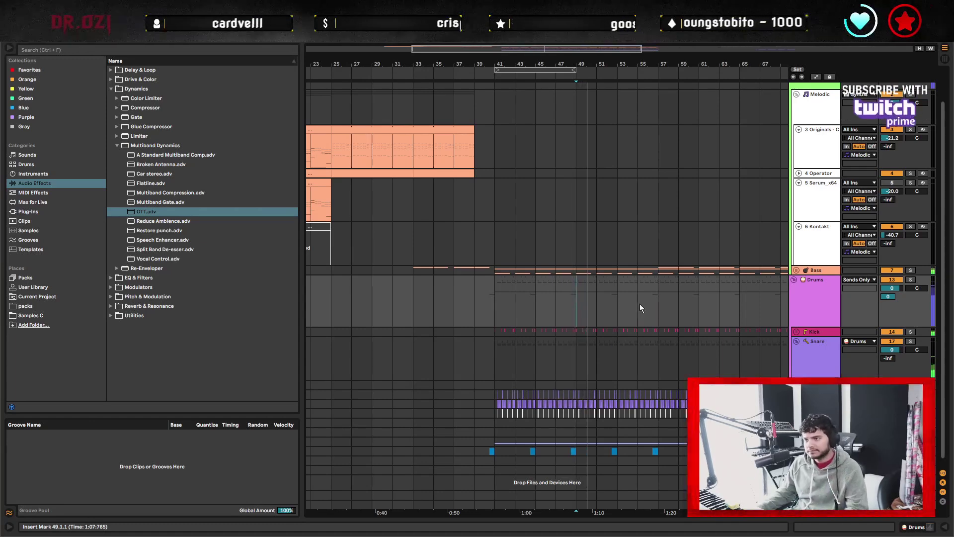
# Unfold the Bass group and examine its 8 Operator and 9 Serum clips across the drop.
pyautogui.click(797, 270)
pyautogui.hscroll(3, 589, 323)
pyautogui.scroll(-1, 589, 323)
pyautogui.hscroll(2, 604, 319)
pyautogui.scroll(-1, 604, 319)
pyautogui.scroll(4, 554, 349)
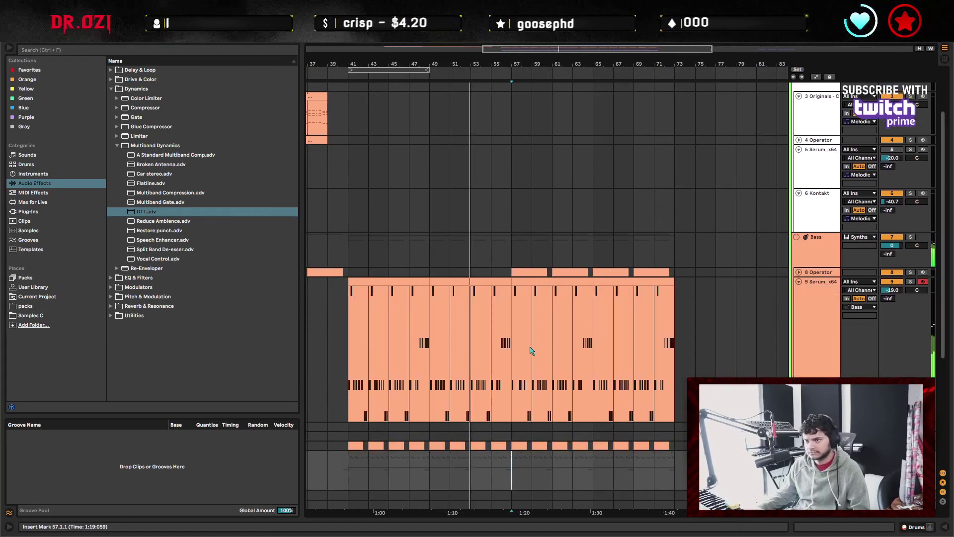
# Duplicate the 9 Serum track, keeping only the clips before bar 57 on the original and those from bar 57 on the copy.
pyautogui.click(514, 354)
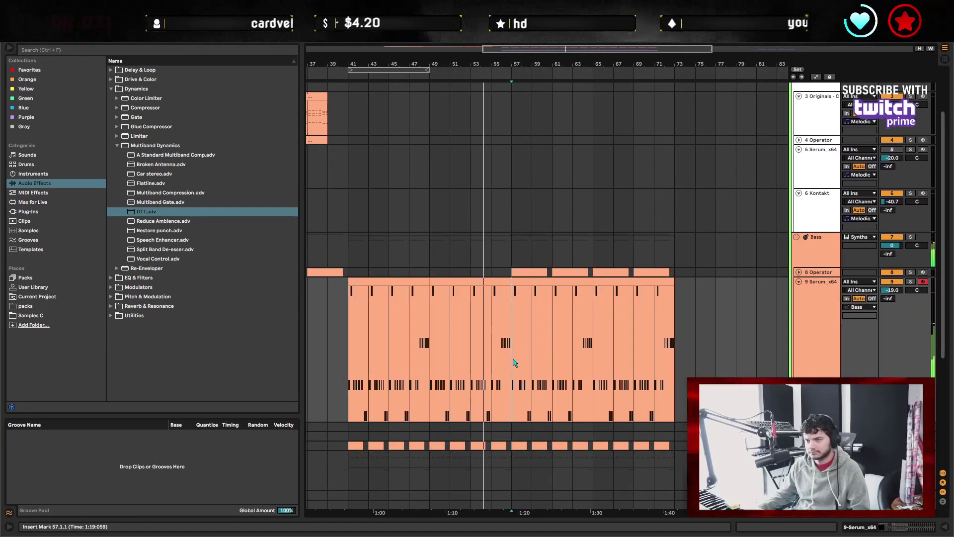
pyautogui.scroll(-3, 547, 338)
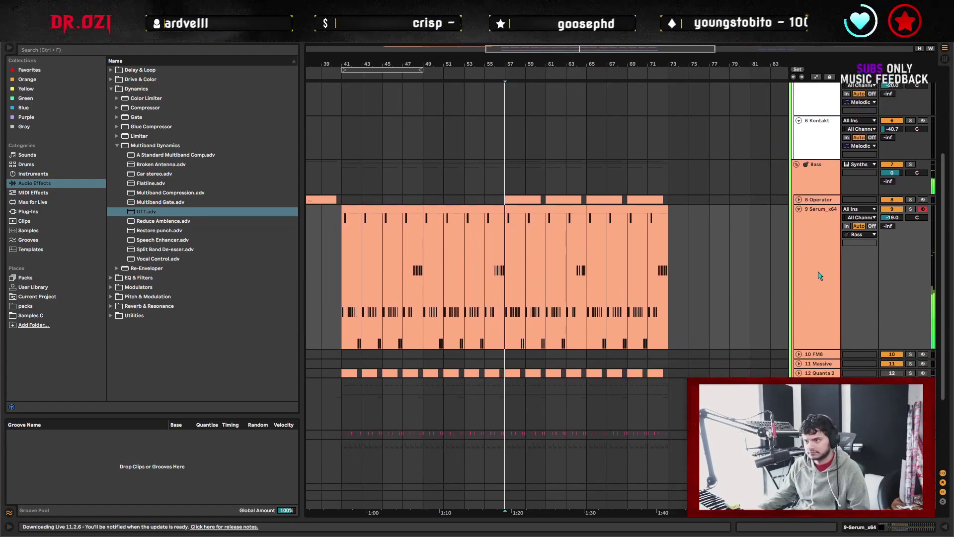
pyautogui.click(817, 298)
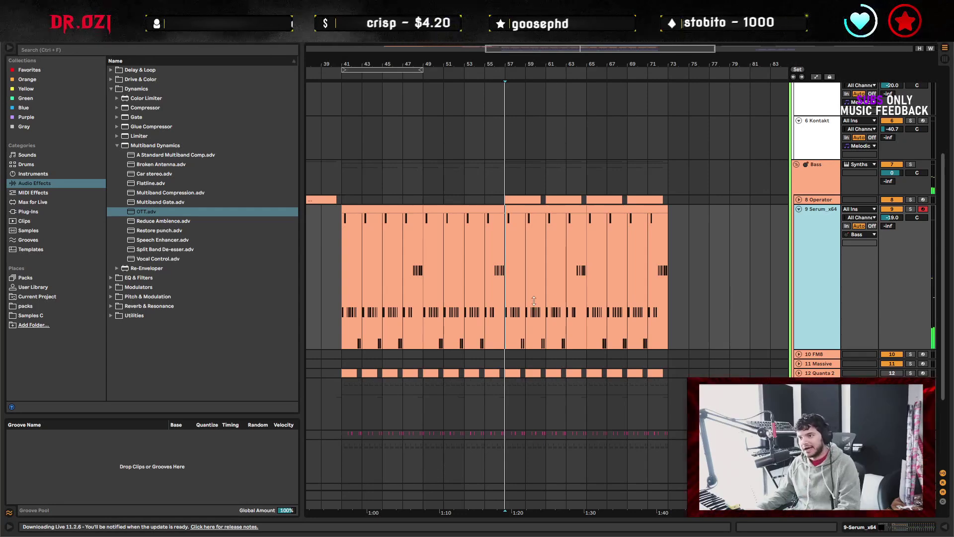
pyautogui.hotkey('ctrl', 'd')
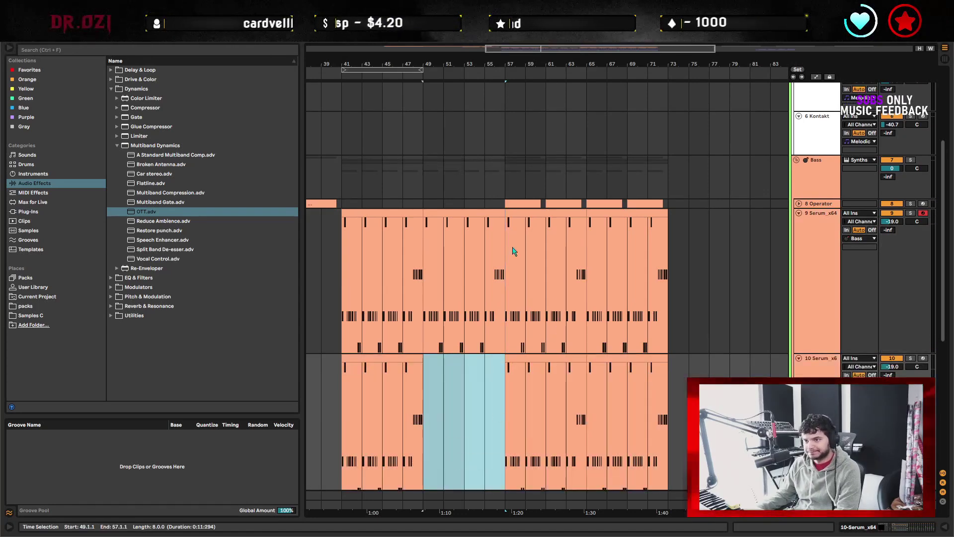
pyautogui.press('Delete')
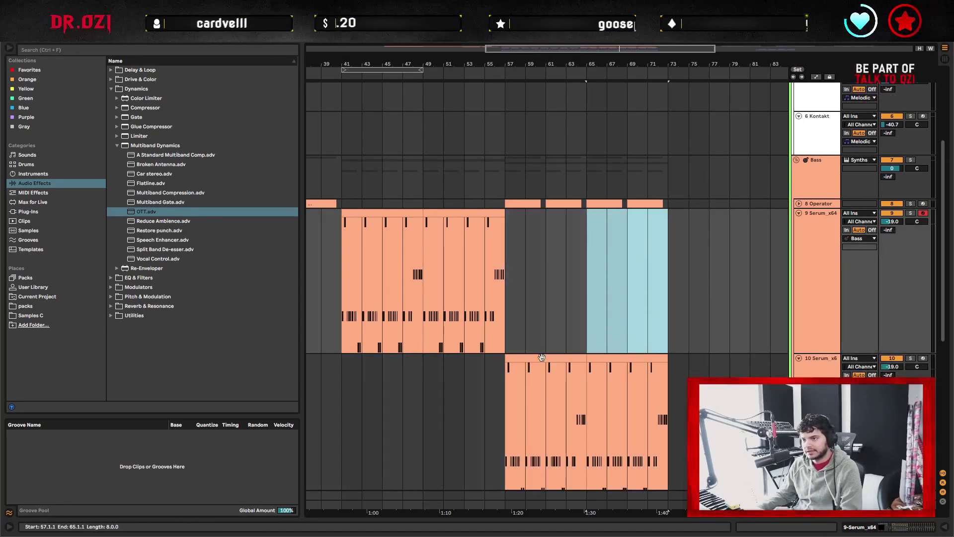
# In the copied Serum track's first clip, move the low notes of bar 2 up to D#0 and delete all notes from bar 3 on.
pyautogui.doubleClick(485, 419)
pyautogui.moveTo(179, 329); pyautogui.dragTo(165, 370)
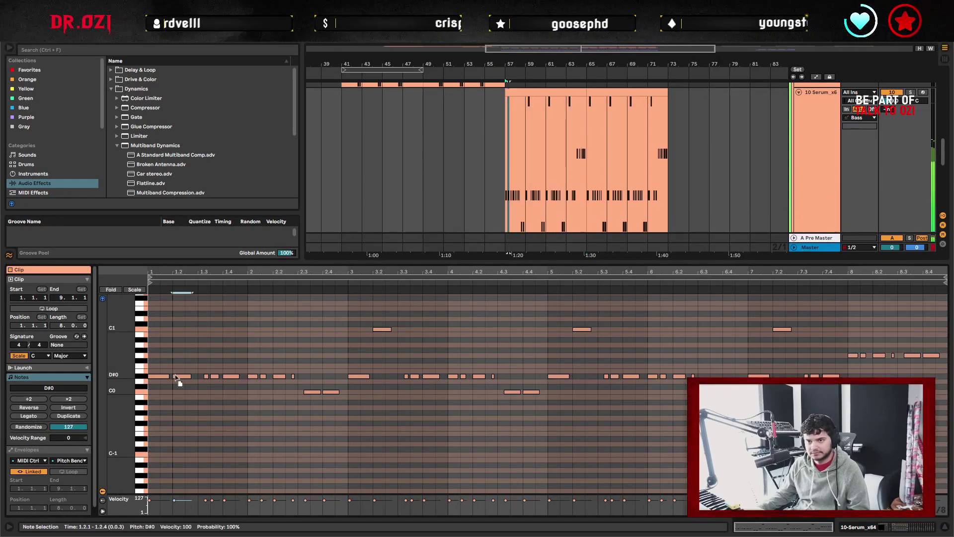
pyautogui.moveTo(314, 419); pyautogui.dragTo(332, 393)
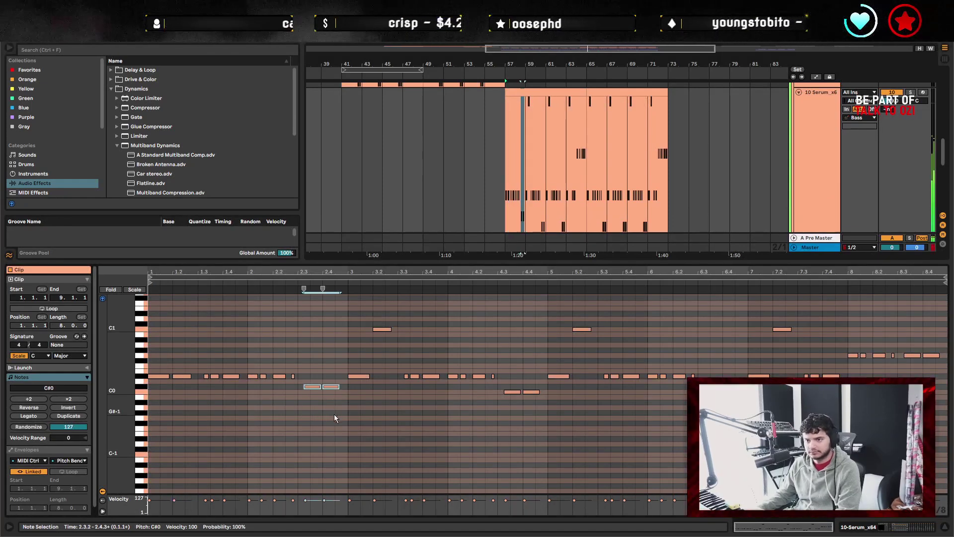
pyautogui.press('Up')
pyautogui.press('Up')
pyautogui.moveTo(358, 320); pyautogui.dragTo(564, 451)
pyautogui.press('Delete')
pyautogui.click(339, 310)
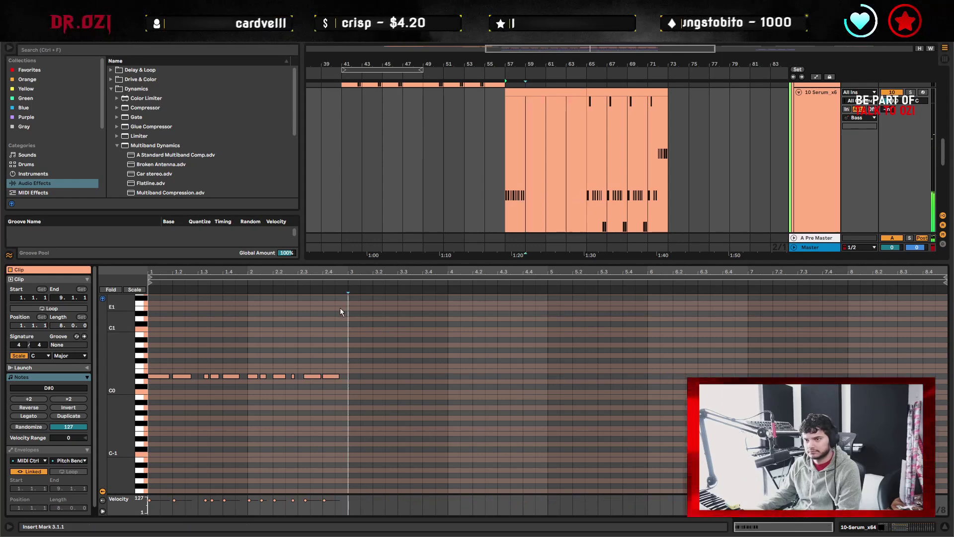
# Loop the first two bars of the clip and play back the pattern.
pyautogui.moveTo(348, 309); pyautogui.dragTo(149, 318)
pyautogui.hotkey('ctrl', 'l')
pyautogui.click(236, 407)
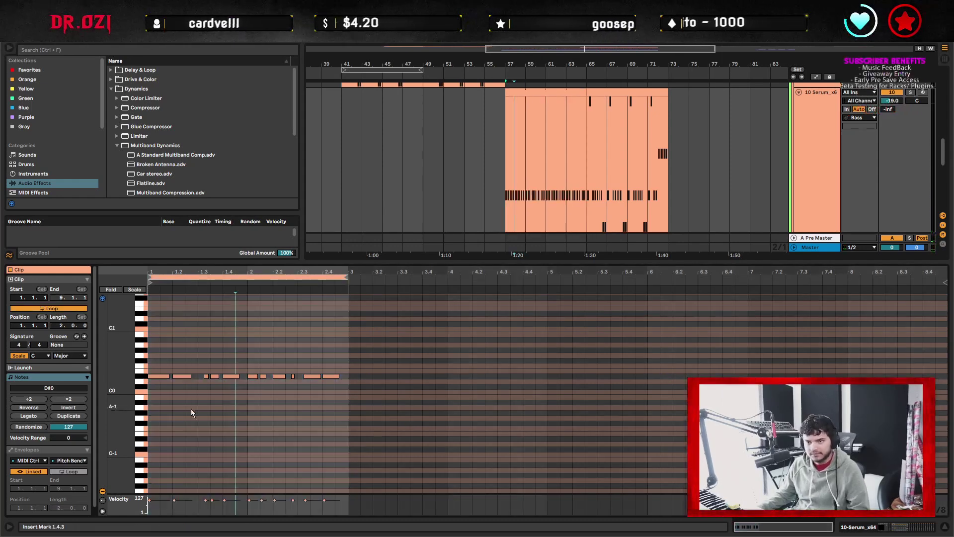
pyautogui.press('space')
# Quantize the pattern to one D#0 note per beat and repeat it across the 10 Serum track through bar 73.
pyautogui.hotkey('ctrl', 'u')
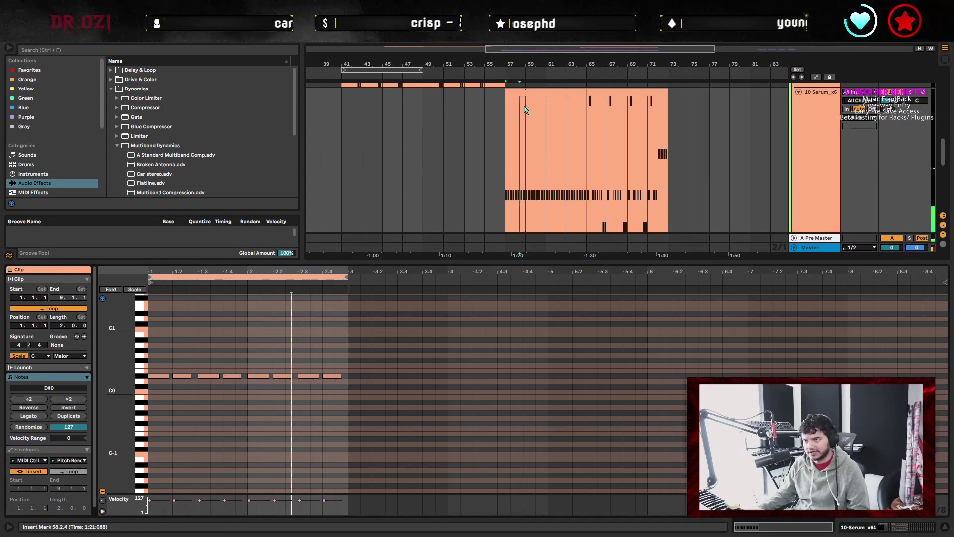
pyautogui.moveTo(511, 123); pyautogui.dragTo(585, 127)
pyautogui.moveTo(584, 93); pyautogui.dragTo(666, 97)
# Open Serum on the 10 Serum track and set LFO 1's rate to 1/4.
pyautogui.click(839, 205)
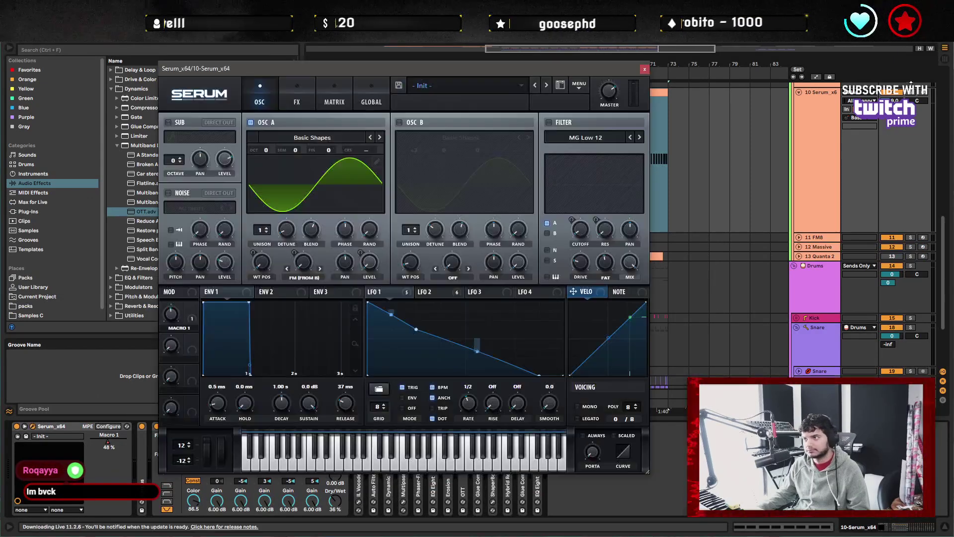
pyautogui.hotkey('ctrl', 'alt', 'p')
pyautogui.click(381, 291)
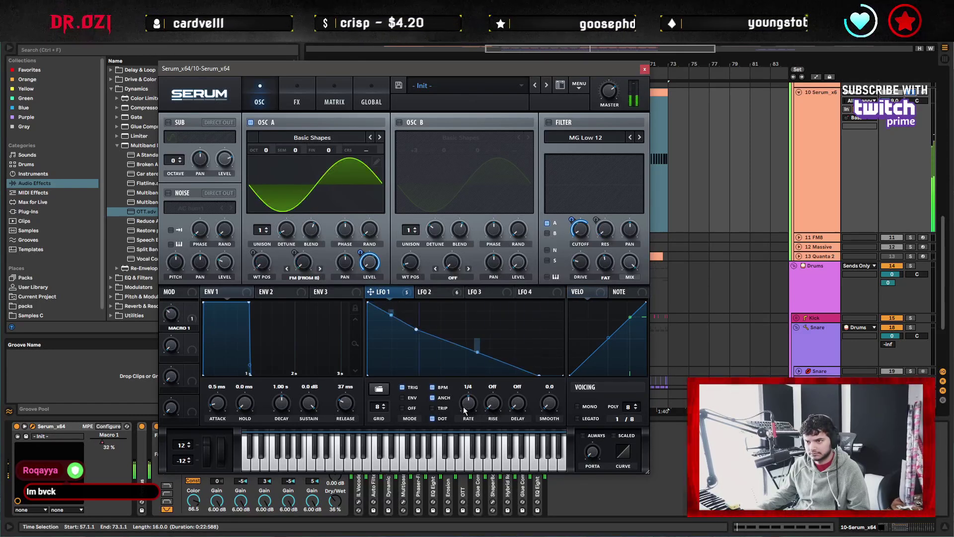
# Add points to the LFO 1 curve to shape three peaks that each fall to zero.
pyautogui.moveTo(416, 329); pyautogui.dragTo(415, 375)
pyautogui.doubleClick(438, 336)
pyautogui.moveTo(438, 336); pyautogui.dragTo(428, 286)
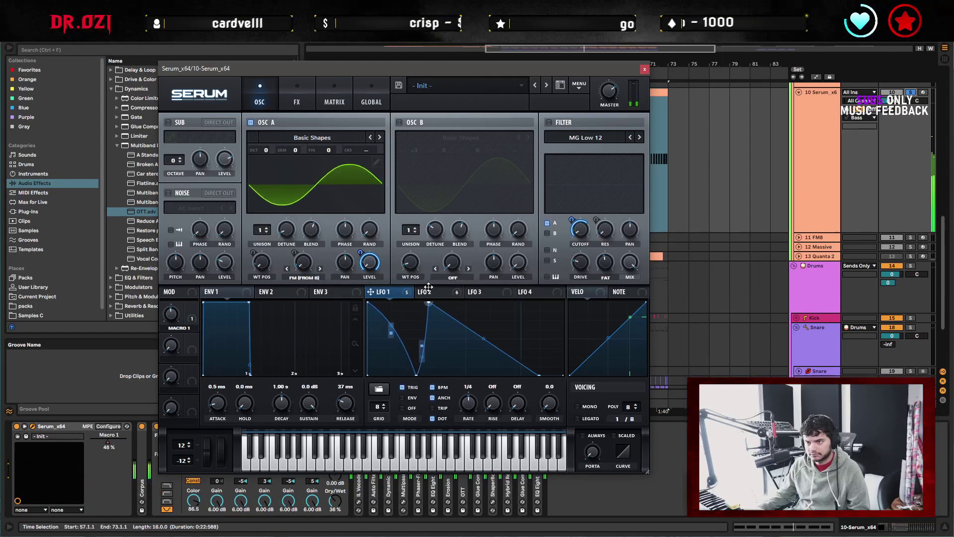
pyautogui.moveTo(446, 329); pyautogui.dragTo(469, 387)
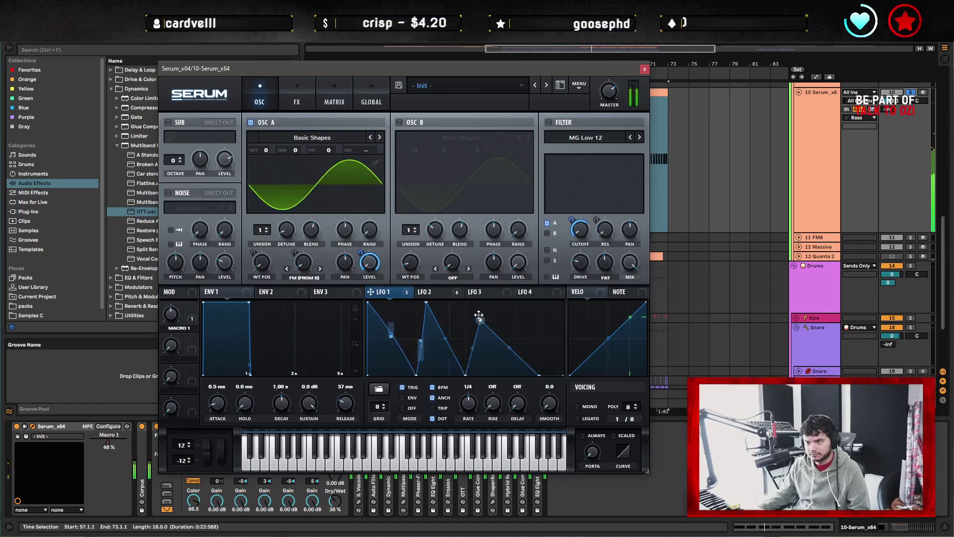
# Bend the second and third LFO 1 decays outward and stretch the last one to the end of the cycle.
pyautogui.moveTo(447, 340); pyautogui.dragTo(424, 299)
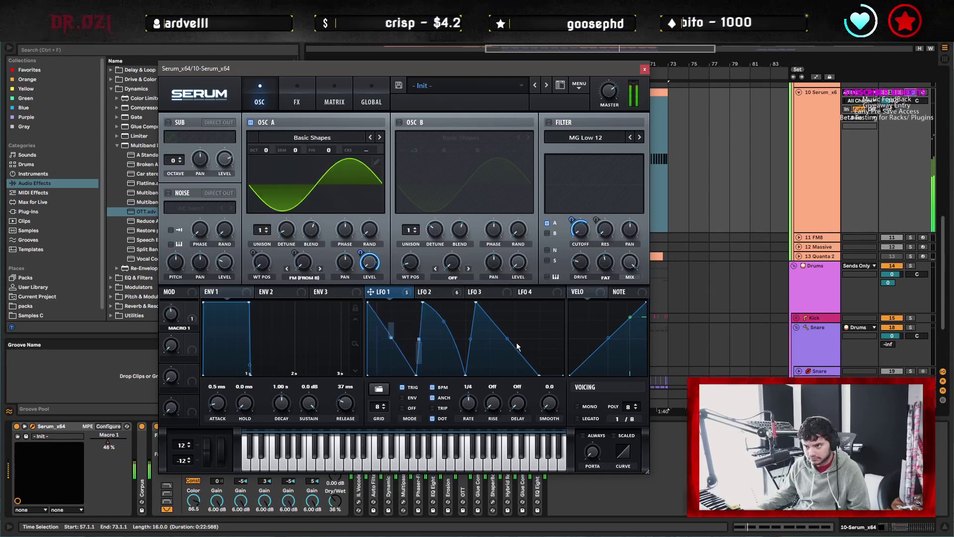
pyautogui.moveTo(507, 338); pyautogui.dragTo(513, 322)
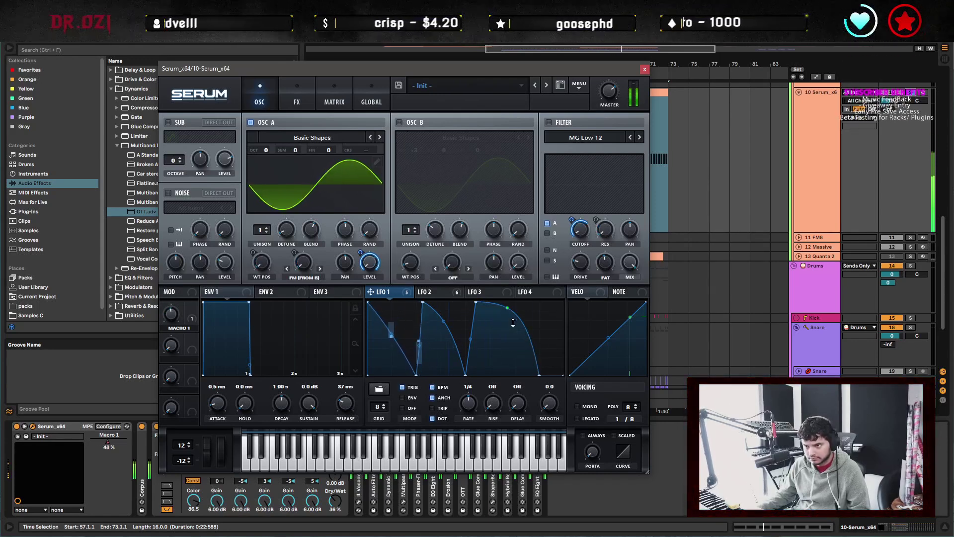
pyautogui.doubleClick(538, 375)
pyautogui.moveTo(521, 337); pyautogui.dragTo(521, 313)
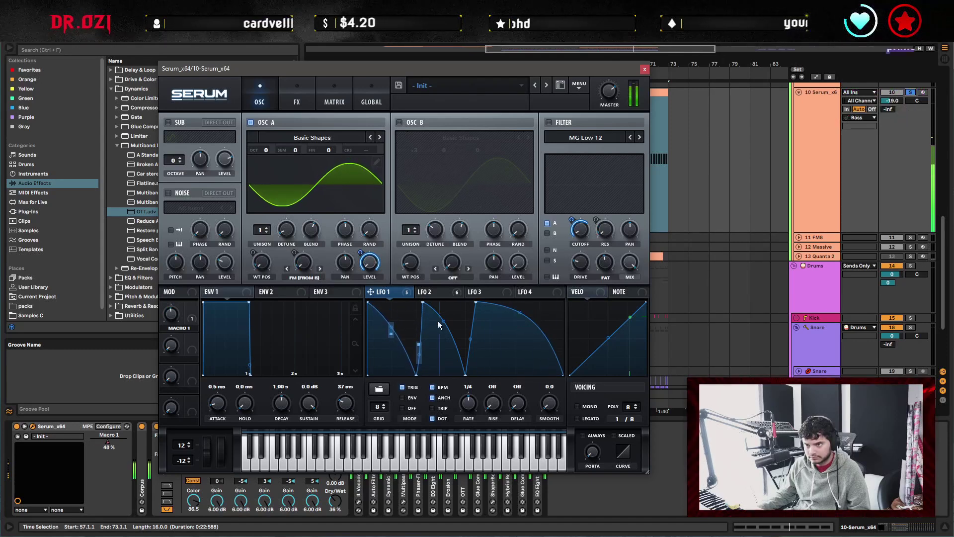
pyautogui.hotkey('ctrl', 'z')
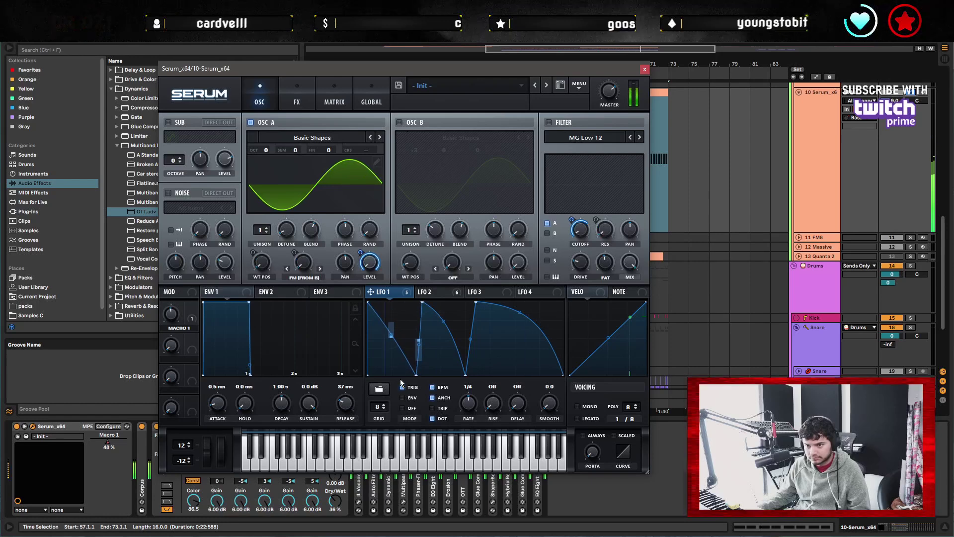
# Close Serum's window, bypass the Corpus and LosAngeles effects, and fold the LosAngeles device.
pyautogui.click(644, 69)
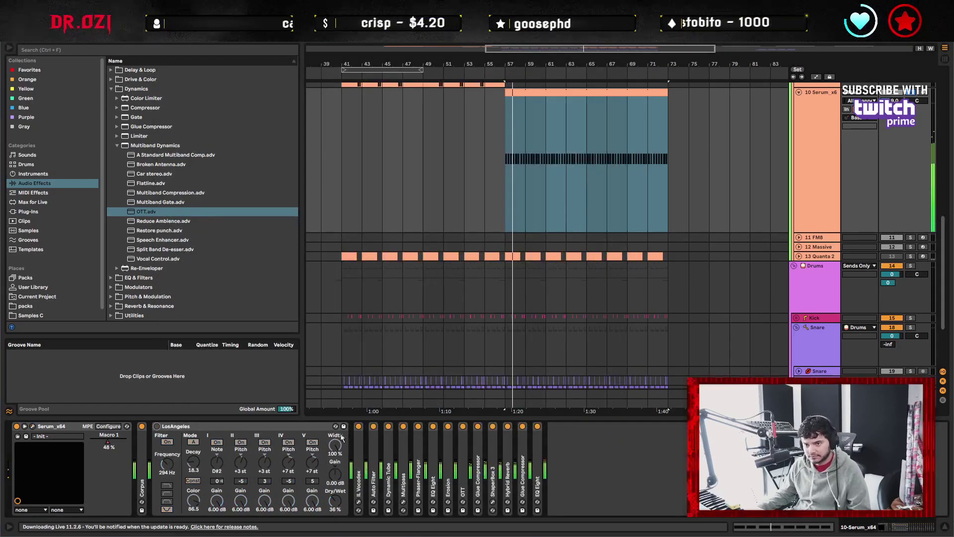
pyautogui.doubleClick(274, 428)
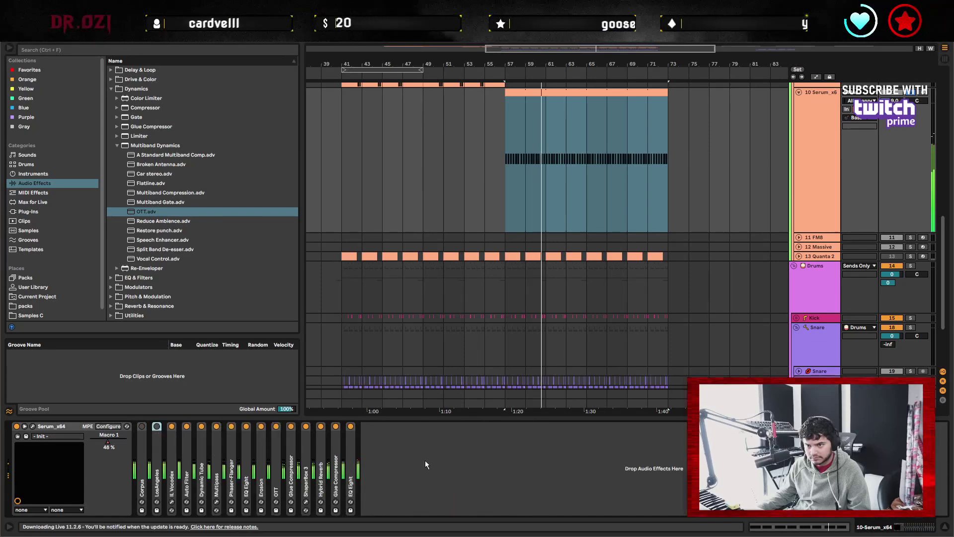
pyautogui.scroll(3, 578, 299)
# Solo the Drums group alongside 10 Serum and loop the arrangement from bar 57 to 73.
pyautogui.click(611, 233)
pyautogui.hscroll(2, 621, 213)
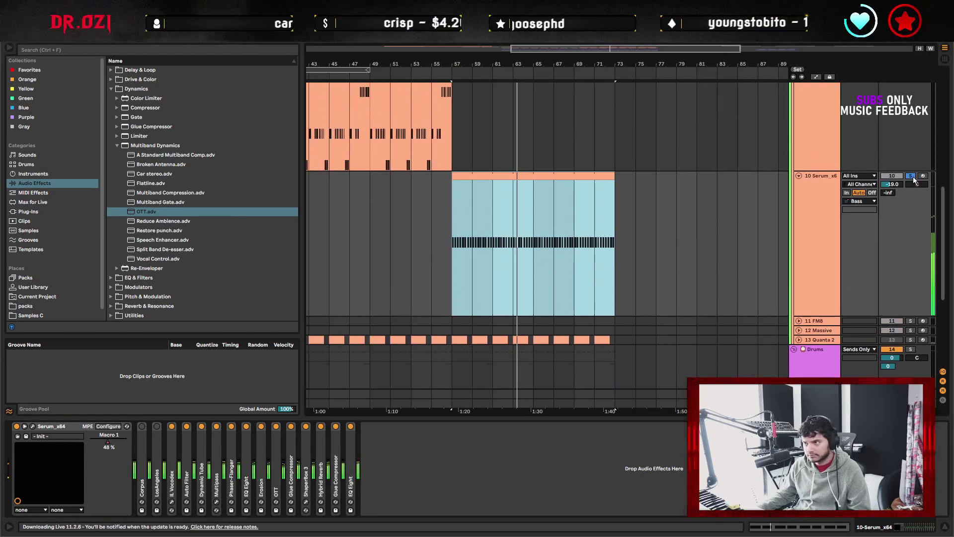
pyautogui.scroll(-3, 699, 268)
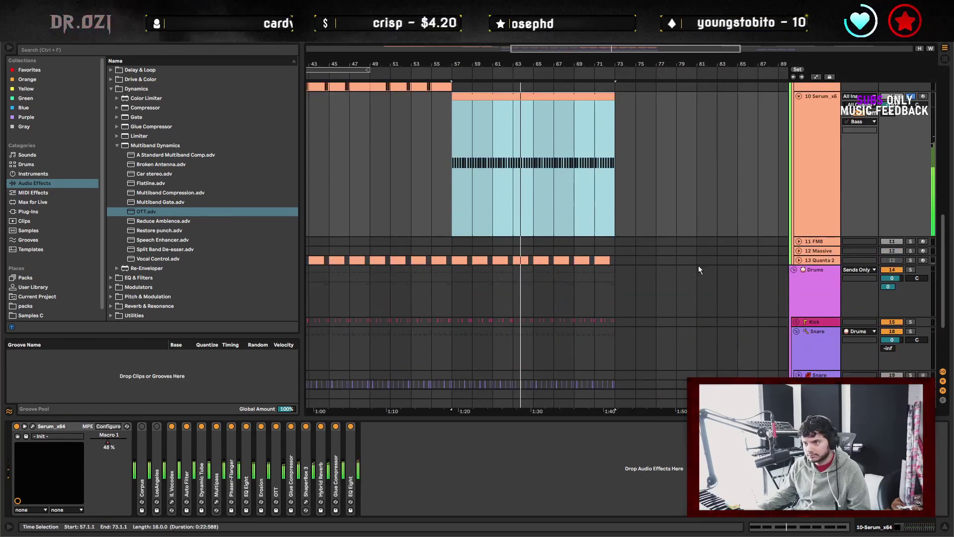
pyautogui.click(911, 269)
pyautogui.click(504, 99)
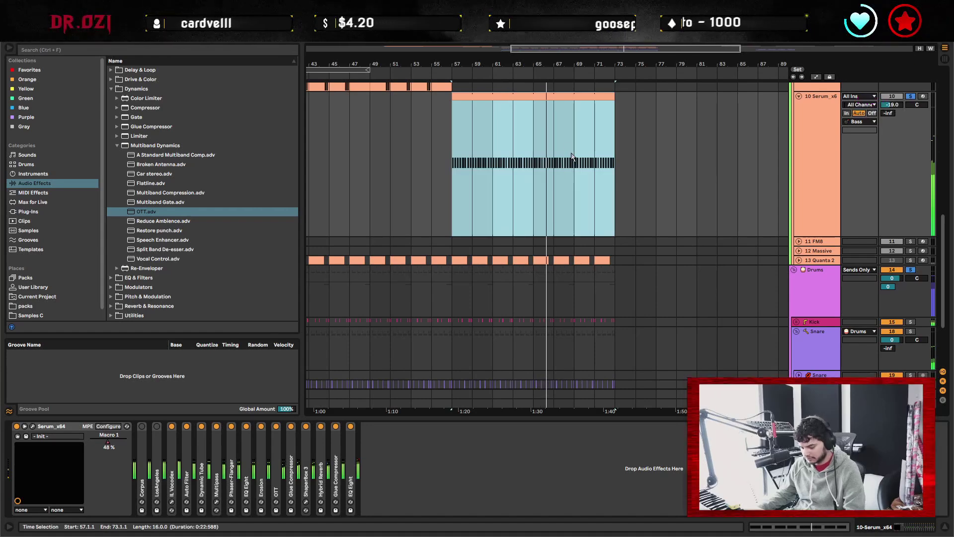
pyautogui.scroll(1, 651, 264)
# Unfold the Auto Filter on the 10 Serum track and set its LFO amount to 14.8.
pyautogui.click(811, 174)
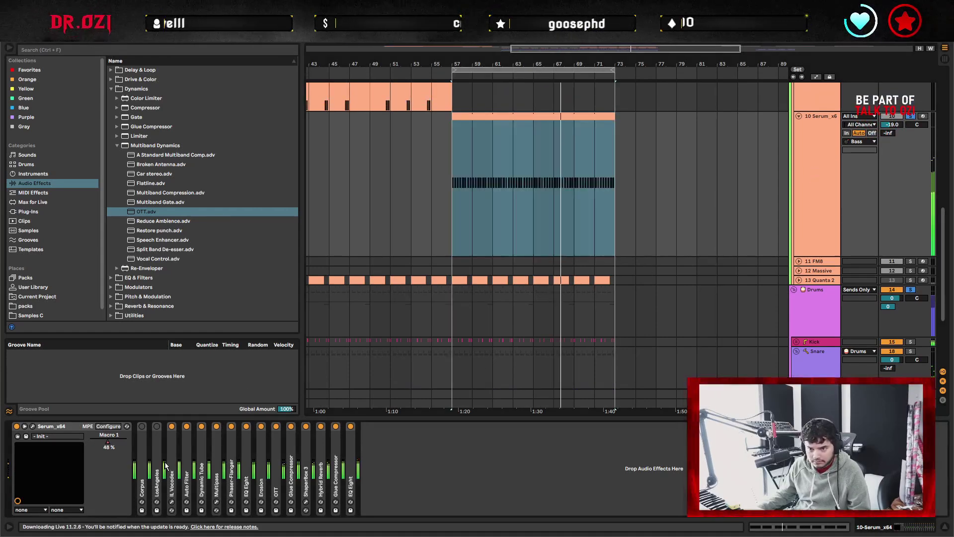
pyautogui.doubleClick(185, 465)
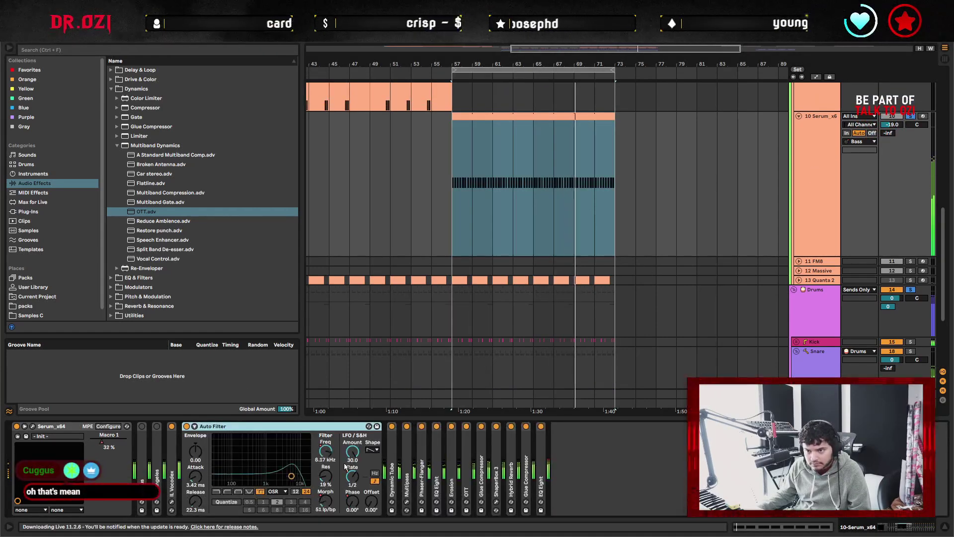
pyautogui.moveTo(359, 451); pyautogui.dragTo(354, 452)
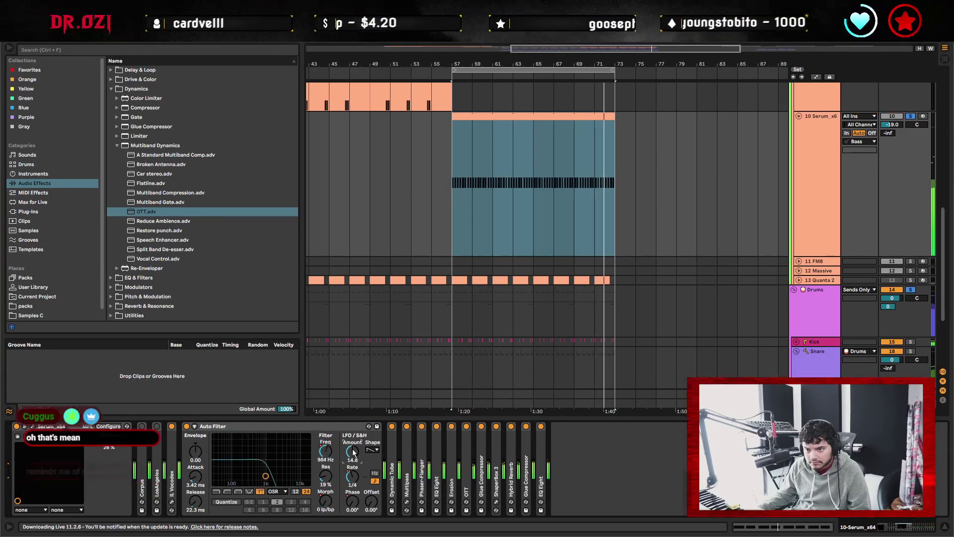
# Delete the Auto Filter LFO Sync Rate automation between bars 57 and 73, flatten the remaining line, and play from 57.1.1.
pyautogui.press('a')
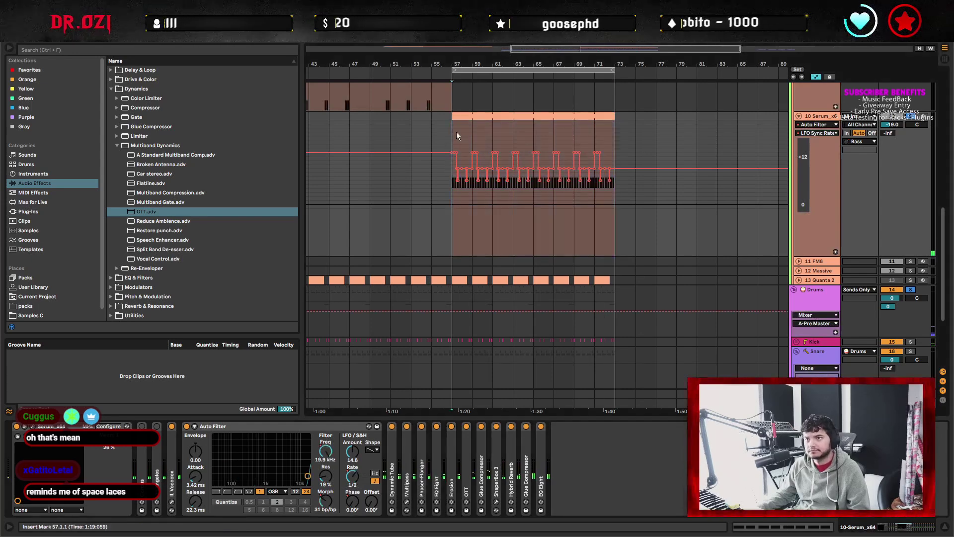
pyautogui.press('Delete')
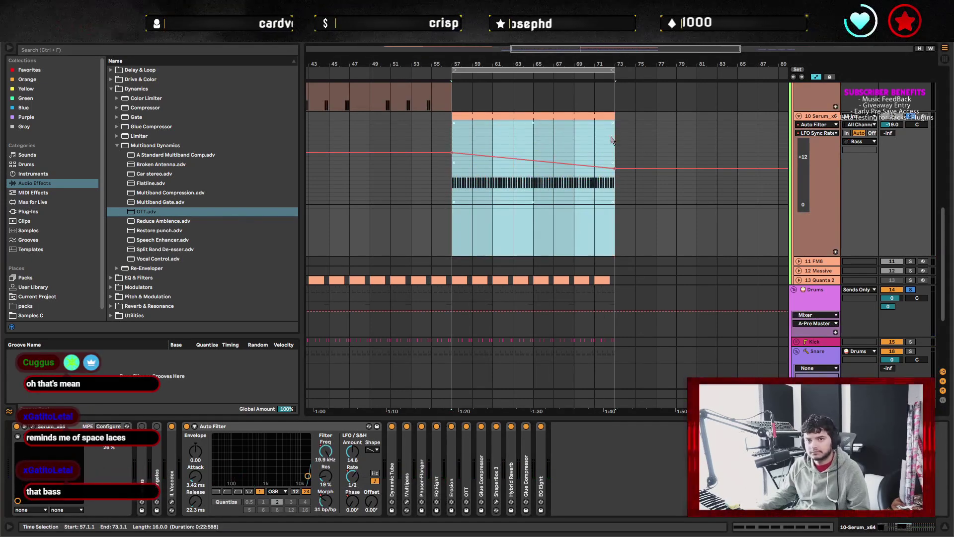
pyautogui.click(617, 154)
pyautogui.click(617, 170)
pyautogui.click(459, 184)
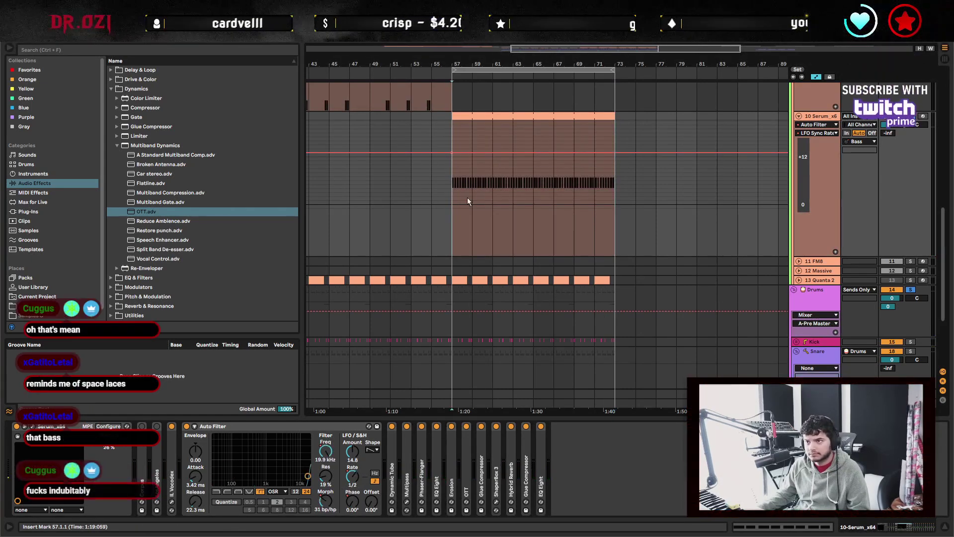
pyautogui.press('space')
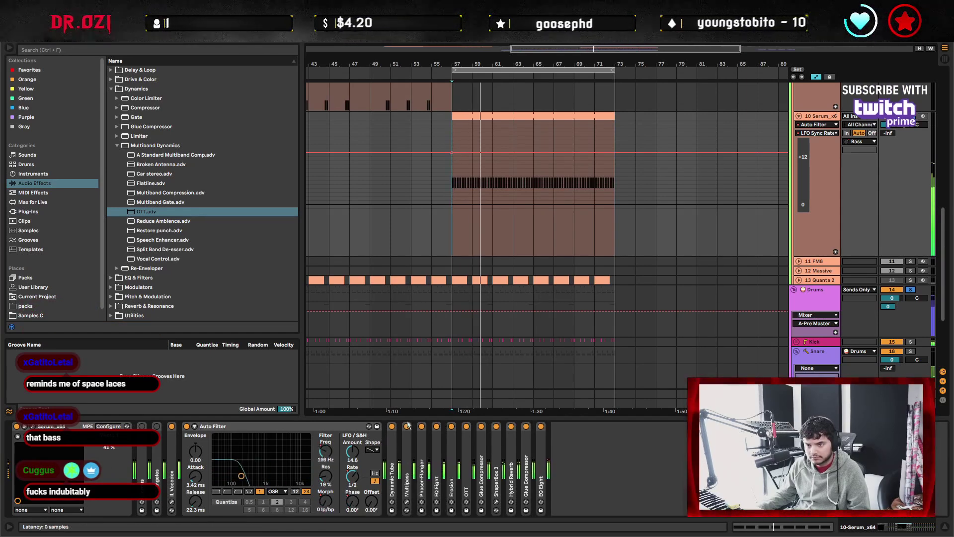
# Hide the automation, set the Auto Filter's LFO amount to 30, and delete the automation on its LFO rate.
pyautogui.press('a')
pyautogui.scroll(3, 462, 239)
pyautogui.scroll(-2, 475, 248)
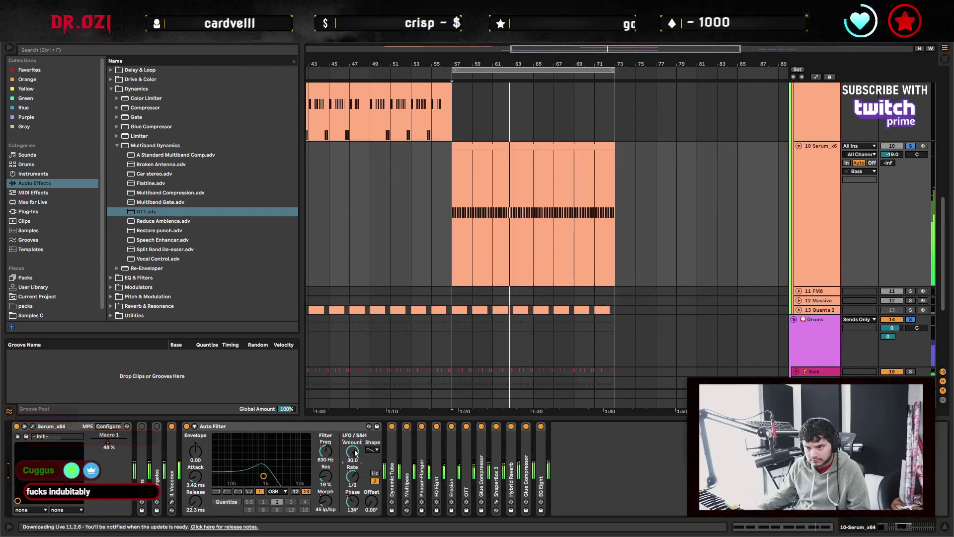
pyautogui.rightClick(354, 475)
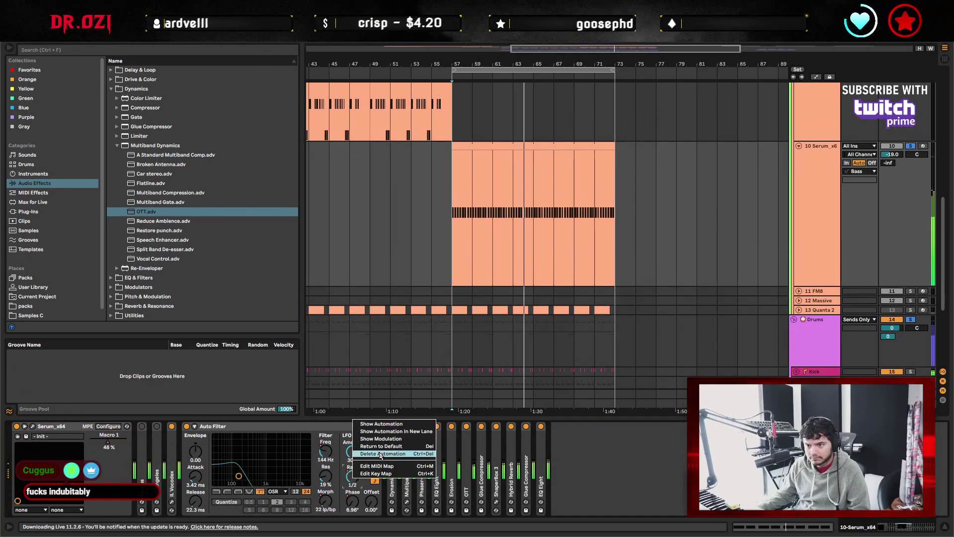
pyautogui.click(359, 475)
# Replay the loop from bar 57 while trying Auto Filter LFO rates of 1/4 and 1/6.
pyautogui.press('space')
pyautogui.press('space')
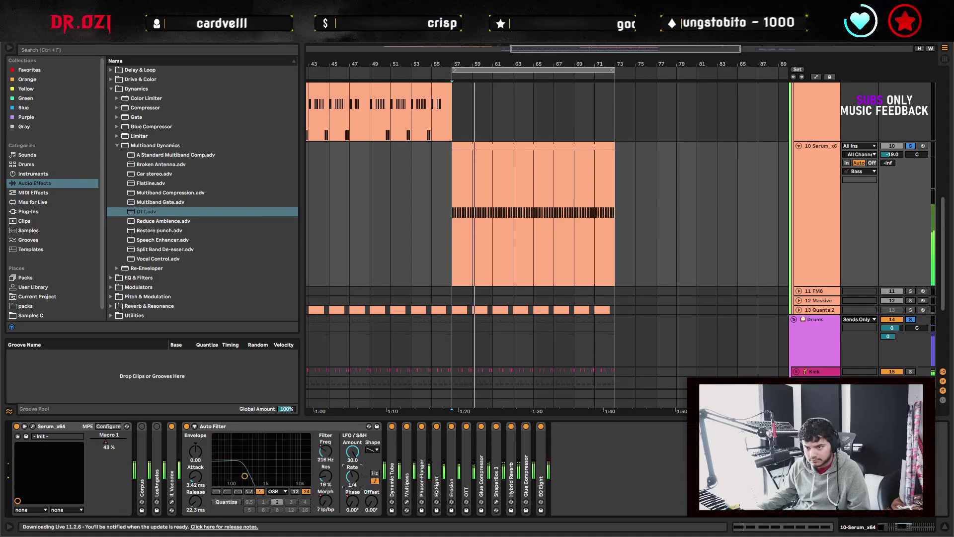
pyautogui.press('space')
pyautogui.press('space')
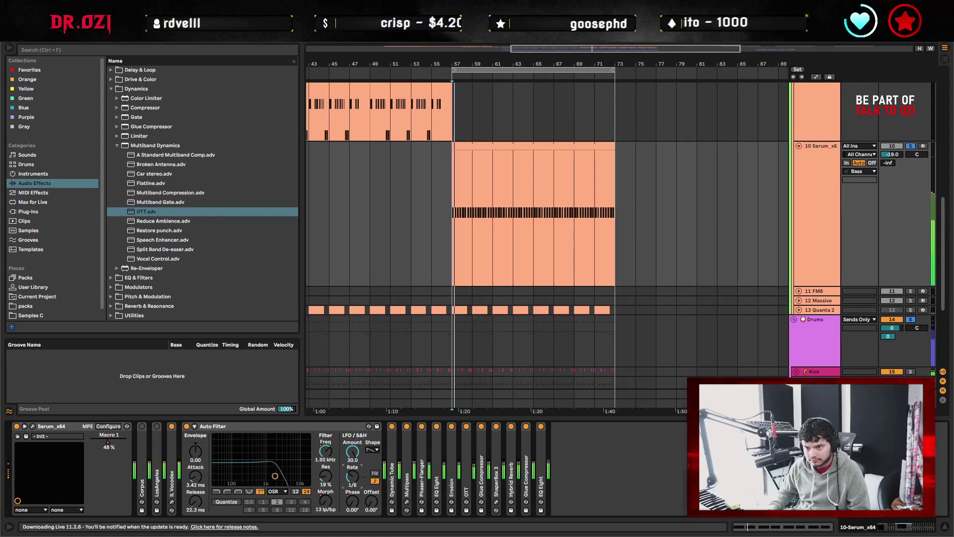
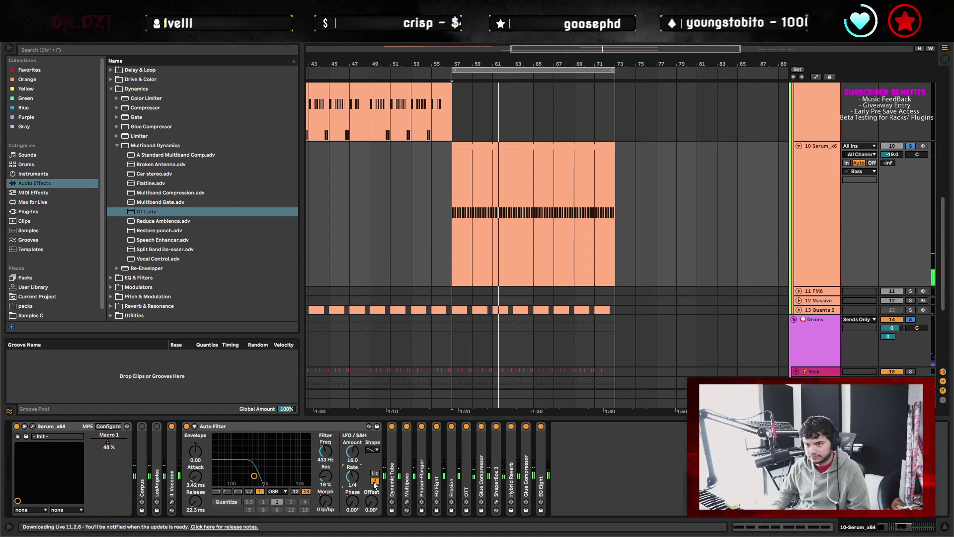
# Repeat the first two beats of bar 57's Auto Filter Frequency automation three times up to bar 59, and loop bars 57 to 59.
pyautogui.press('space')
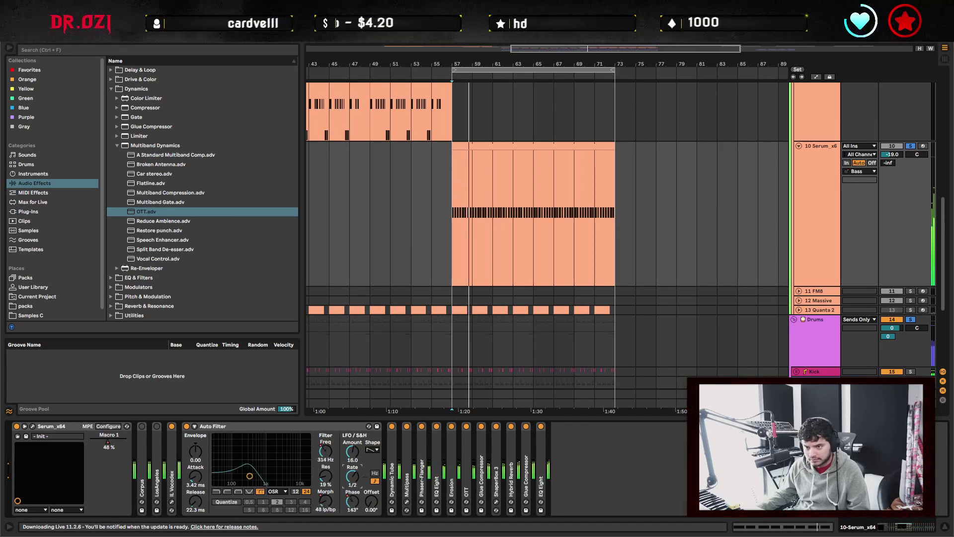
pyautogui.press('a')
pyautogui.press('z')
pyautogui.press('+')
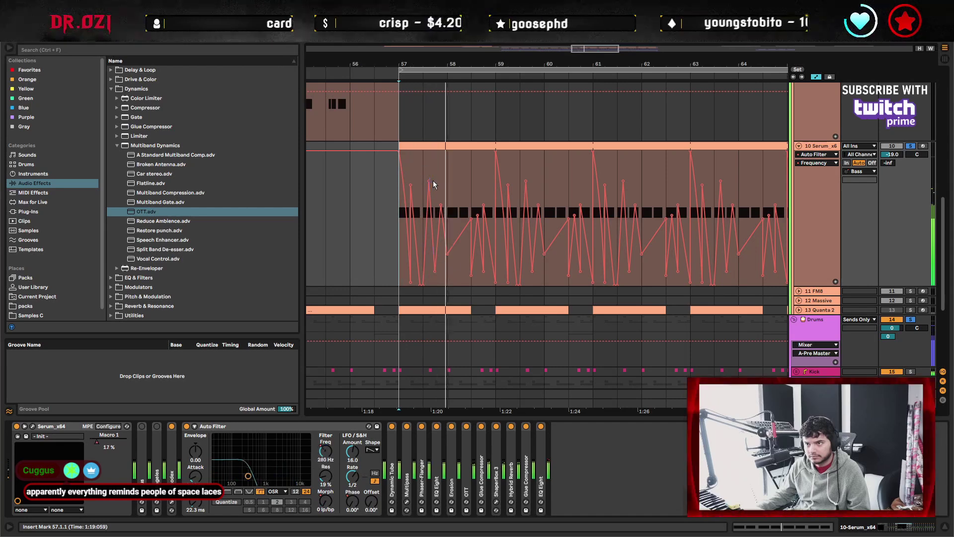
pyautogui.press('space')
pyautogui.press('space')
pyautogui.moveTo(422, 63); pyautogui.dragTo(430, 195)
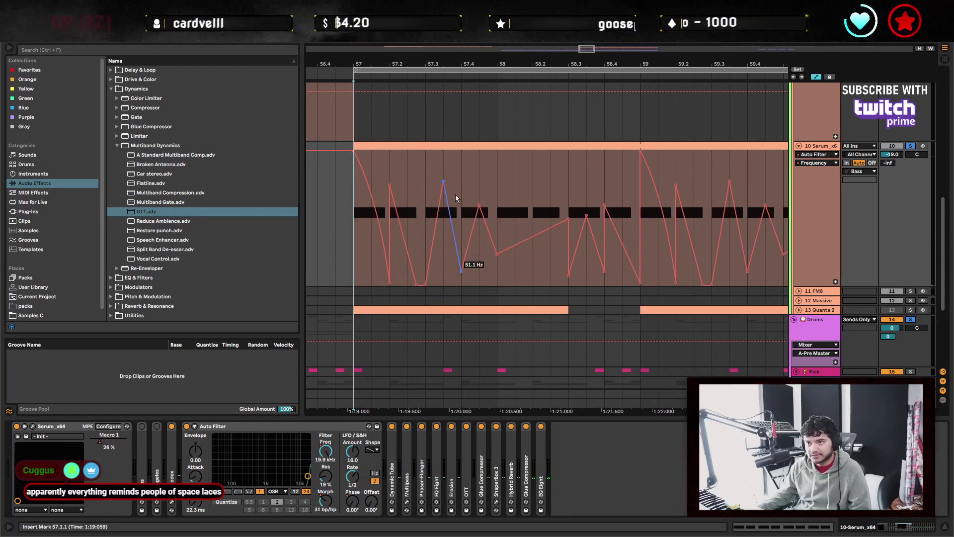
pyautogui.moveTo(444, 181); pyautogui.dragTo(347, 165)
pyautogui.hotkey('ctrl', 'd')
pyautogui.hotkey('ctrl', 'd')
pyautogui.hotkey('ctrl', 'd')
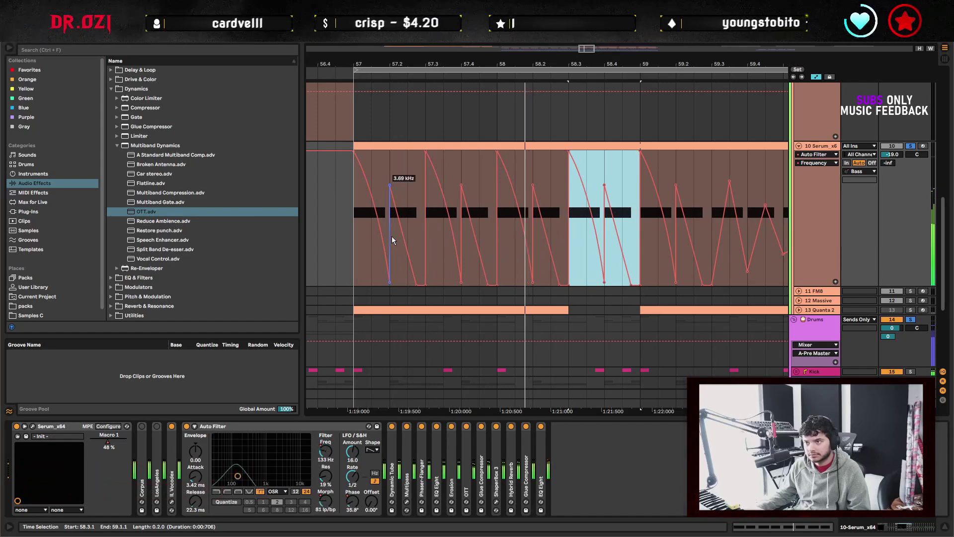
pyautogui.keyDown('shift'); pyautogui.click(354, 219); pyautogui.keyUp('shift')
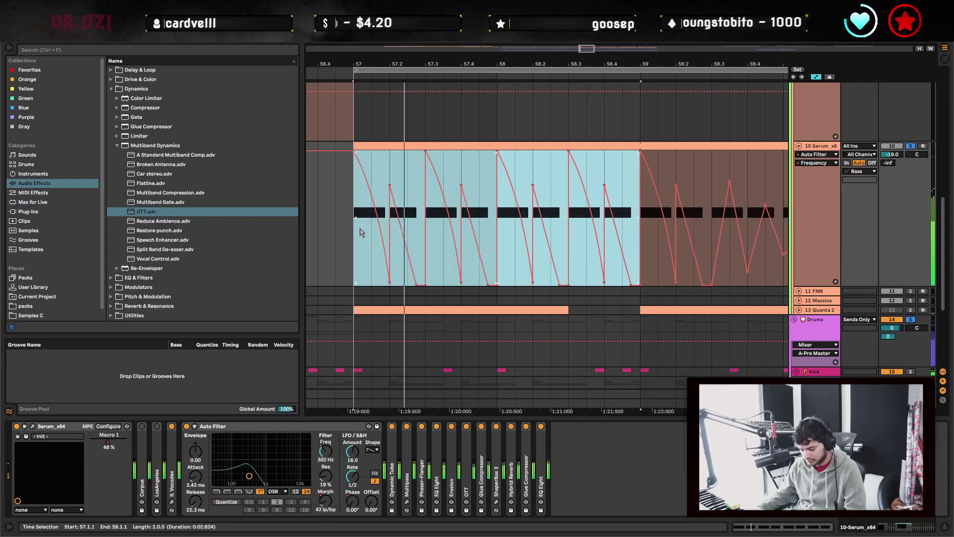
pyautogui.click(360, 263)
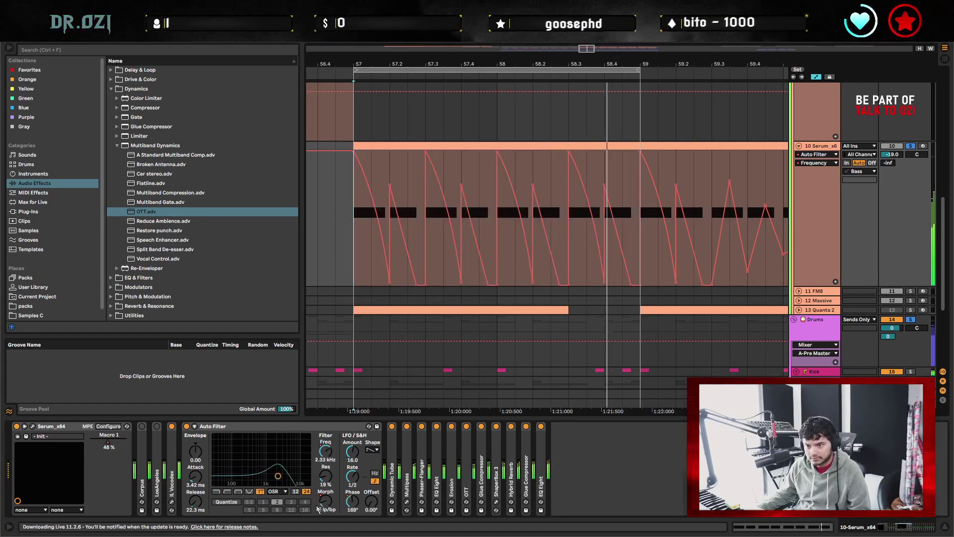
# Duplicate the first two beats of bar 57's Auto Filter Morph automation three times, filling the line up to bar 59.
pyautogui.click(326, 476)
pyautogui.moveTo(424, 250); pyautogui.dragTo(344, 216)
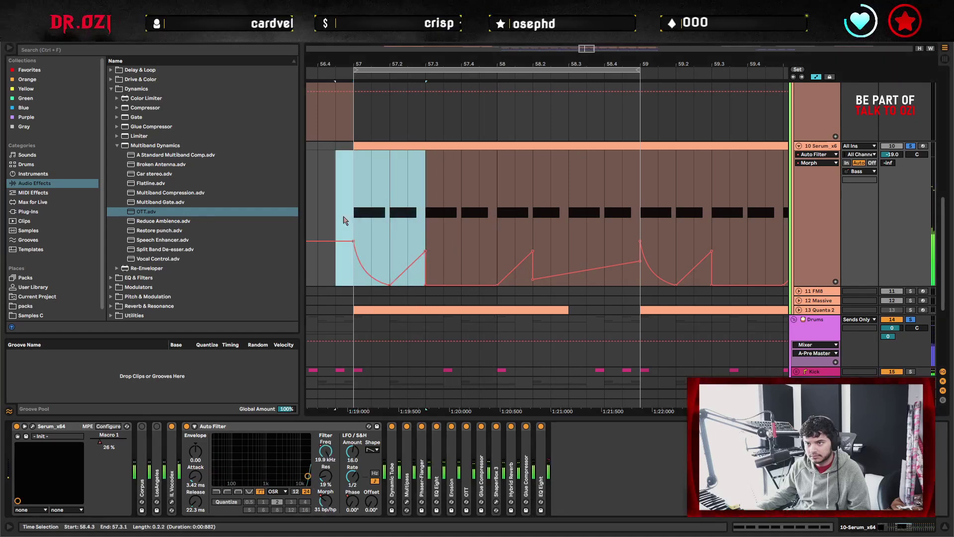
pyautogui.hotkey('ctrl', 'd')
pyautogui.hotkey('ctrl', 'd')
pyautogui.hotkey('ctrl', 'd')
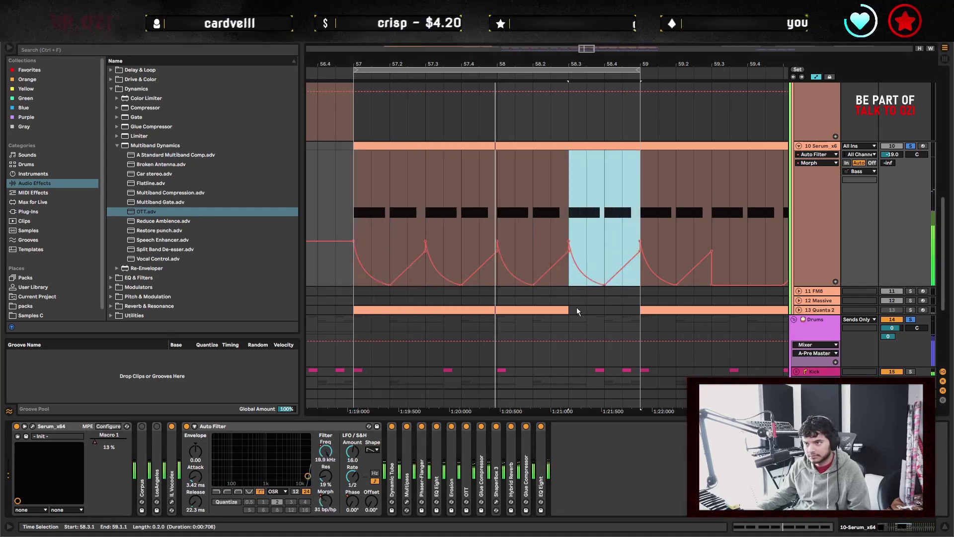
# Remove the spikes at 58.3 and 57.3 in the Morph automation so the line falls straight after each peak.
pyautogui.click(569, 212)
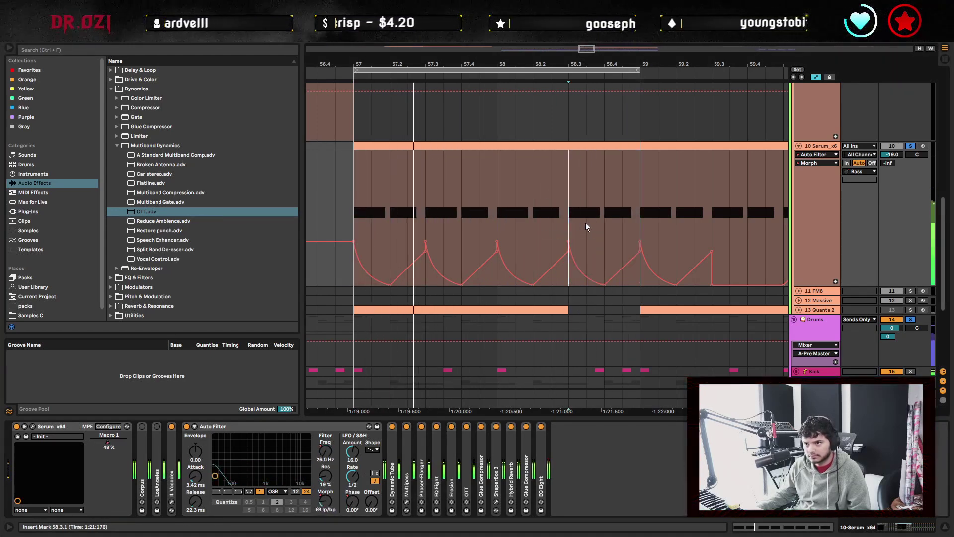
pyautogui.moveTo(572, 245); pyautogui.dragTo(583, 247)
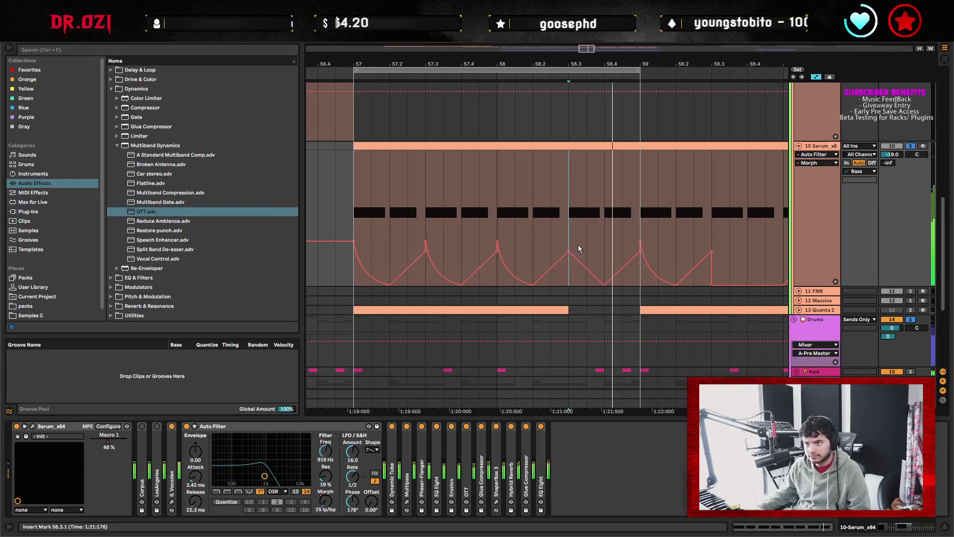
pyautogui.moveTo(424, 240); pyautogui.dragTo(434, 251)
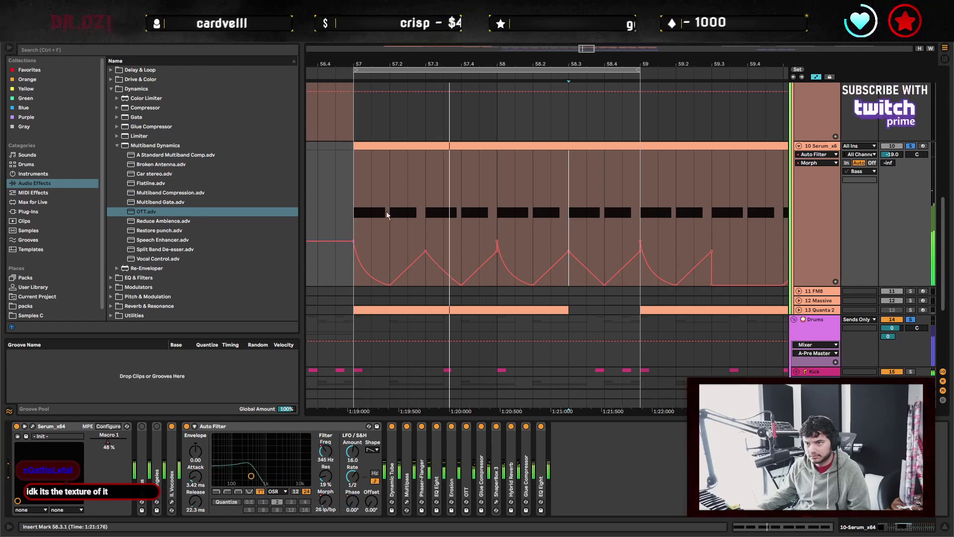
# Open the 10 Serum track's MIDI clip at bar 57 and set its scale root to D#/Eb.
pyautogui.click(413, 144)
pyautogui.doubleClick(412, 144)
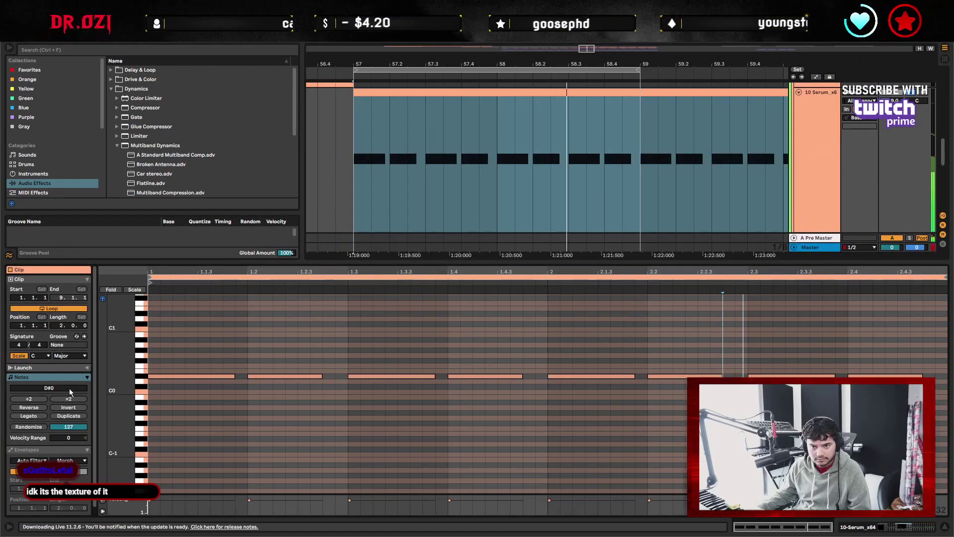
pyautogui.click(41, 356)
pyautogui.click(39, 386)
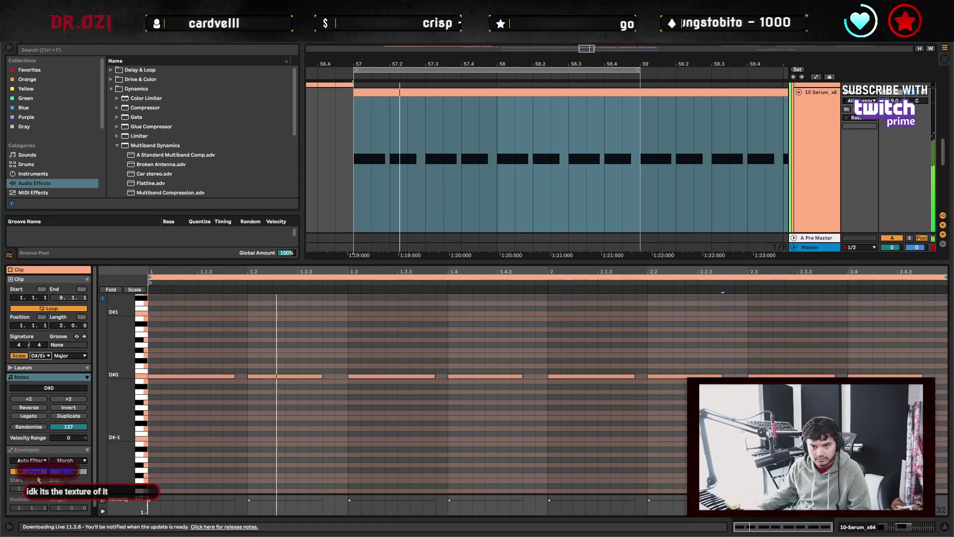
# Display the clip's MIDI Ctrl Pitch Bend envelope and duplicate its first two beats three times to fill two bars.
pyautogui.click(83, 377)
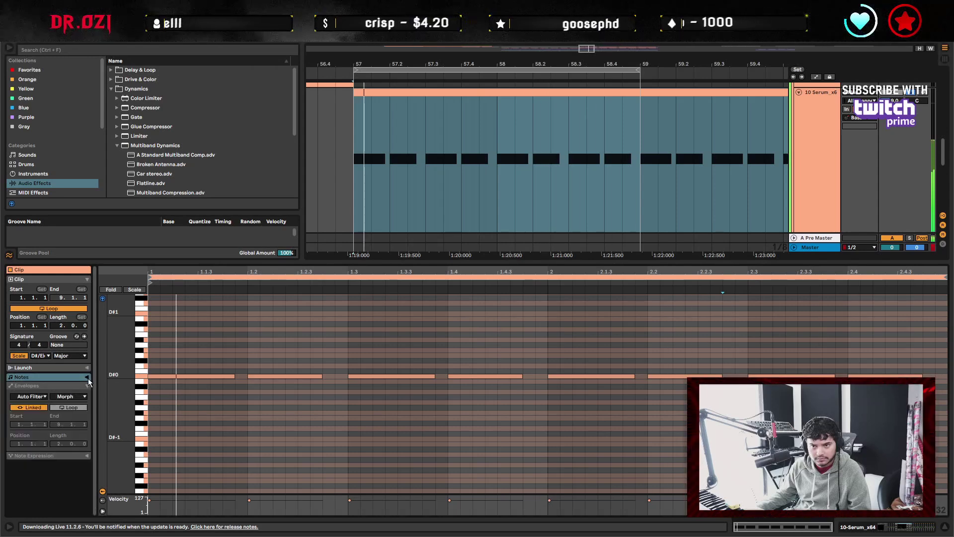
pyautogui.click(64, 385)
pyautogui.click(29, 395)
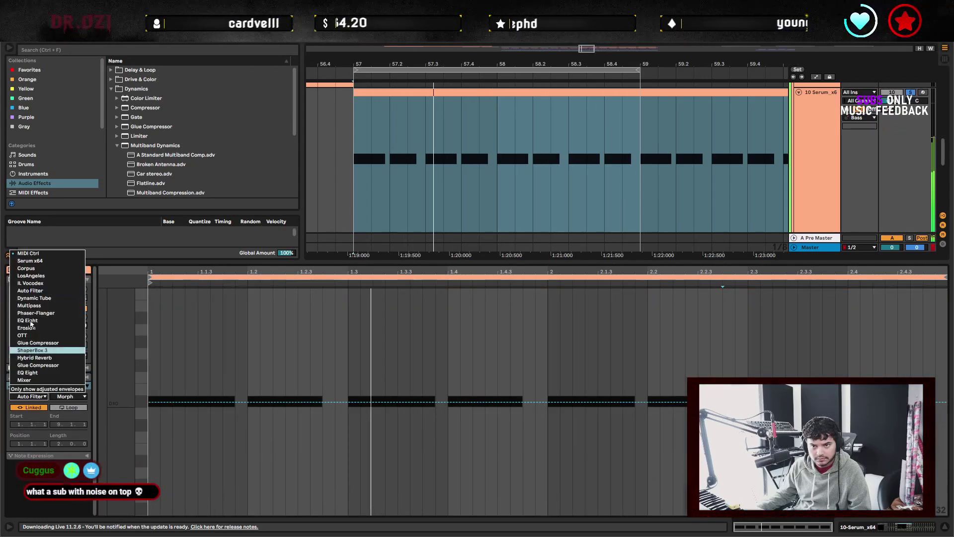
pyautogui.click(30, 263)
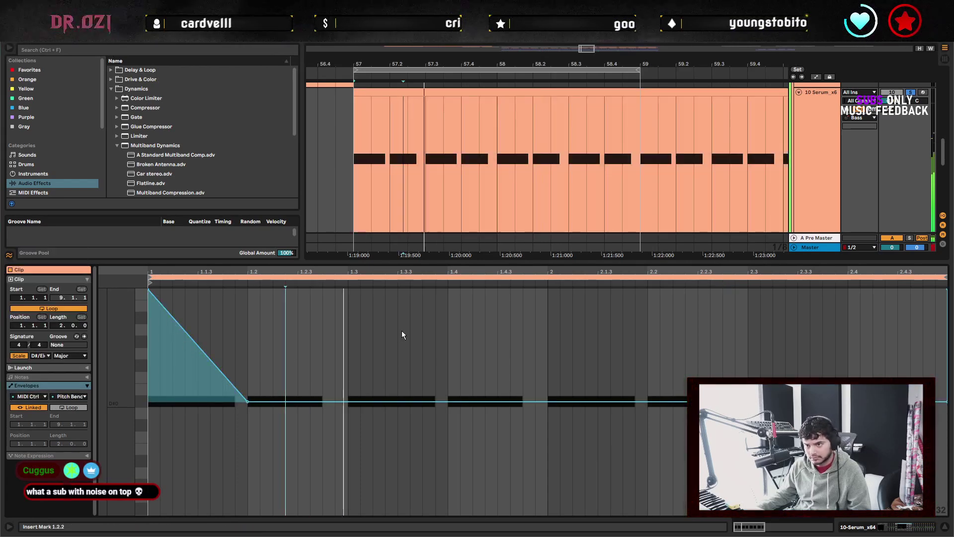
pyautogui.moveTo(354, 372); pyautogui.dragTo(149, 343)
pyautogui.hotkey('ctrl', 'd')
pyautogui.hotkey('ctrl', 'd')
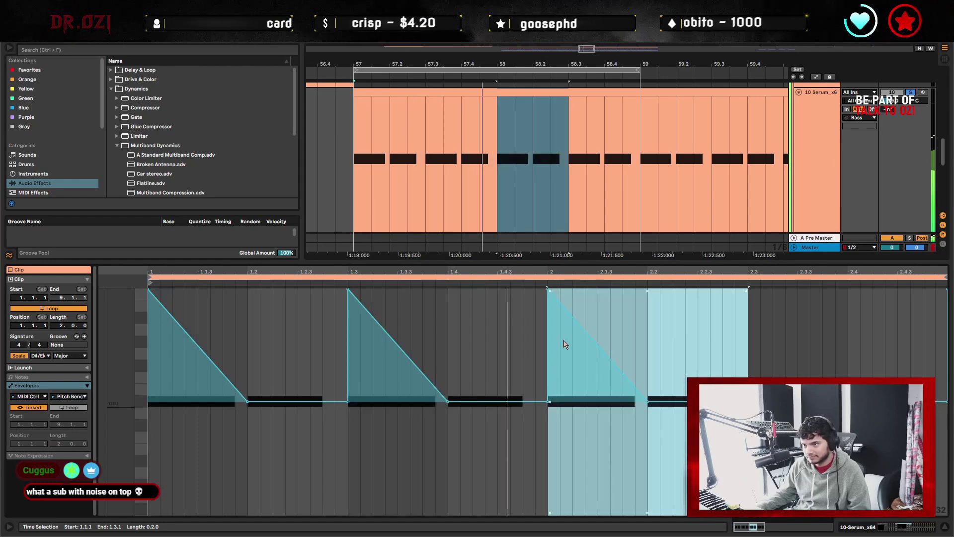
pyautogui.hotkey('ctrl', 'd')
pyautogui.click(649, 337)
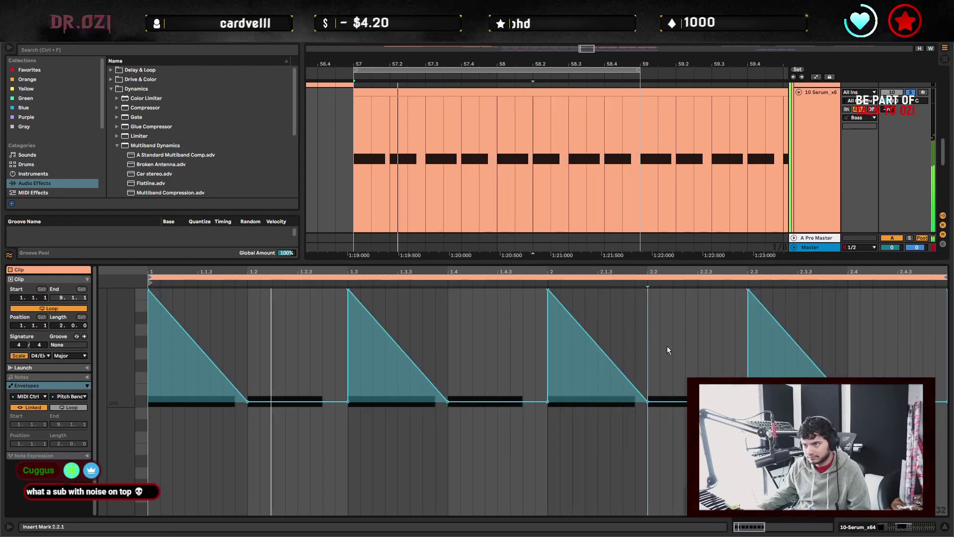
# Return to the 10 Serum device chain, display the Auto Filter LFO Phase automation, and raise its peak near the end of bar 58.
pyautogui.click(944, 526)
pyautogui.scroll(4, 546, 344)
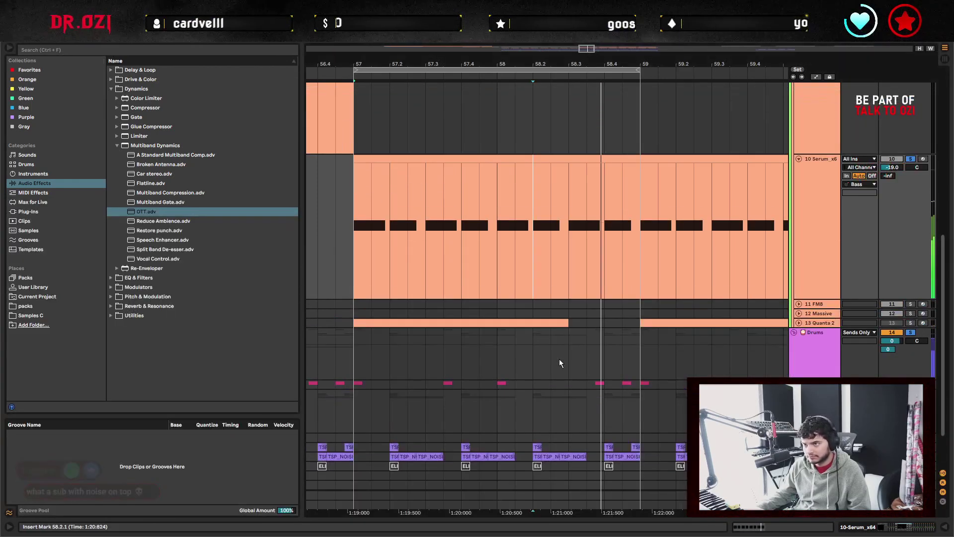
pyautogui.doubleClick(803, 277)
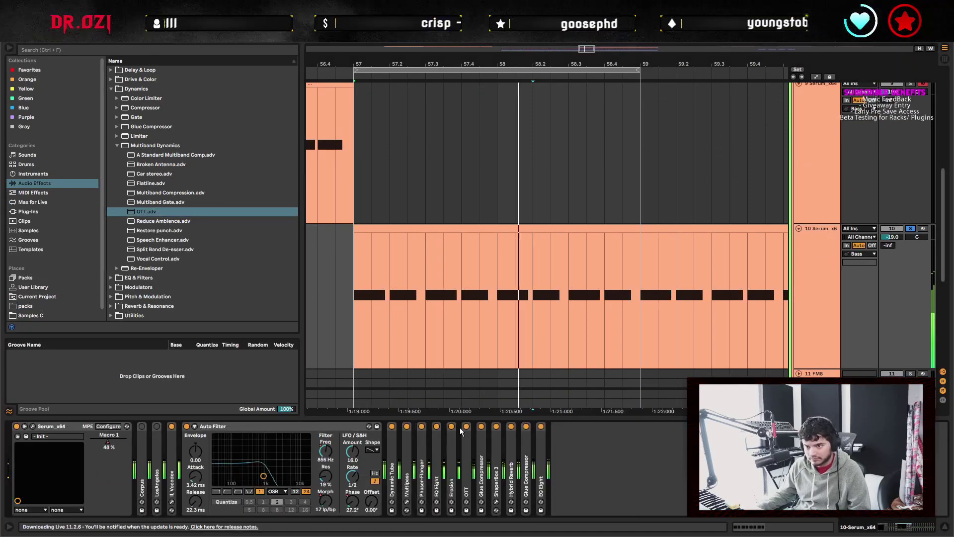
pyautogui.moveTo(337, 452); pyautogui.dragTo(337, 485)
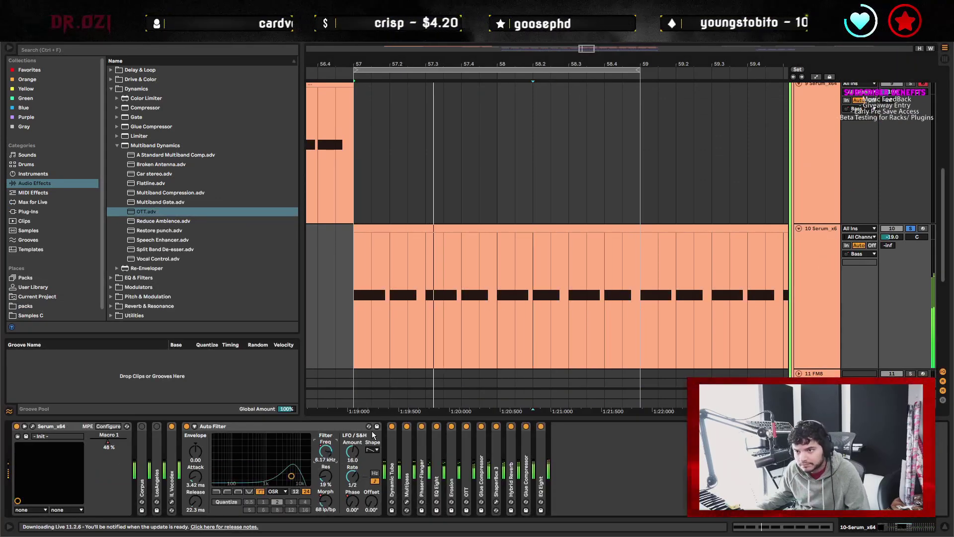
pyautogui.press('a')
pyautogui.click(353, 502)
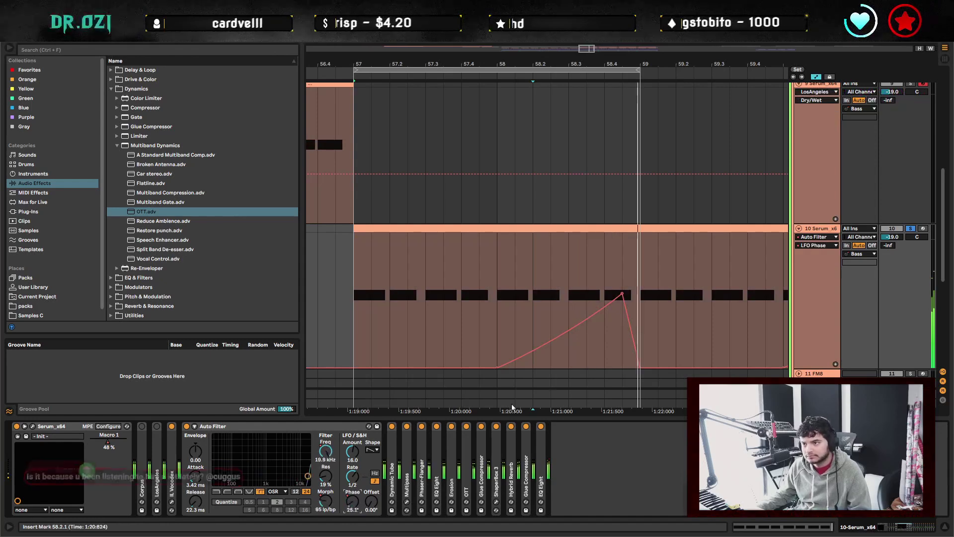
pyautogui.moveTo(620, 295)
pyautogui.moveTo(620, 295); pyautogui.dragTo(621, 274)
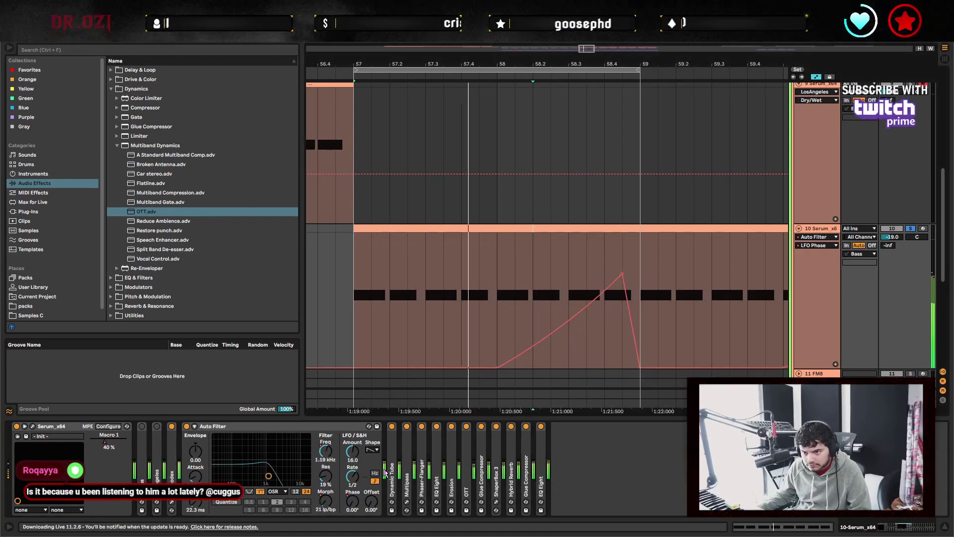
# Unfold the Phaser-Flanger and automate its Center Freq with a curved rise from 400 Hz across bar 58, dropping back at bar 59.
pyautogui.doubleClick(420, 462)
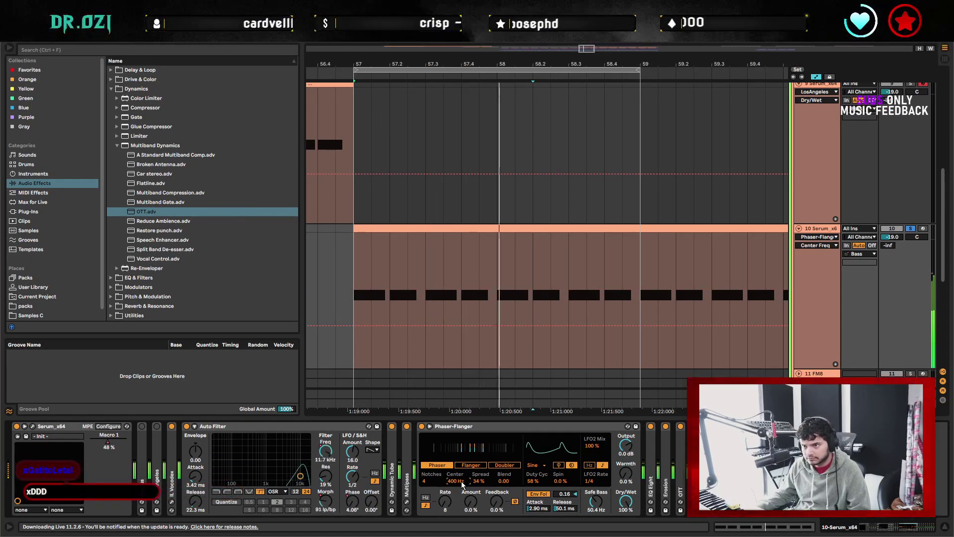
pyautogui.click(497, 326)
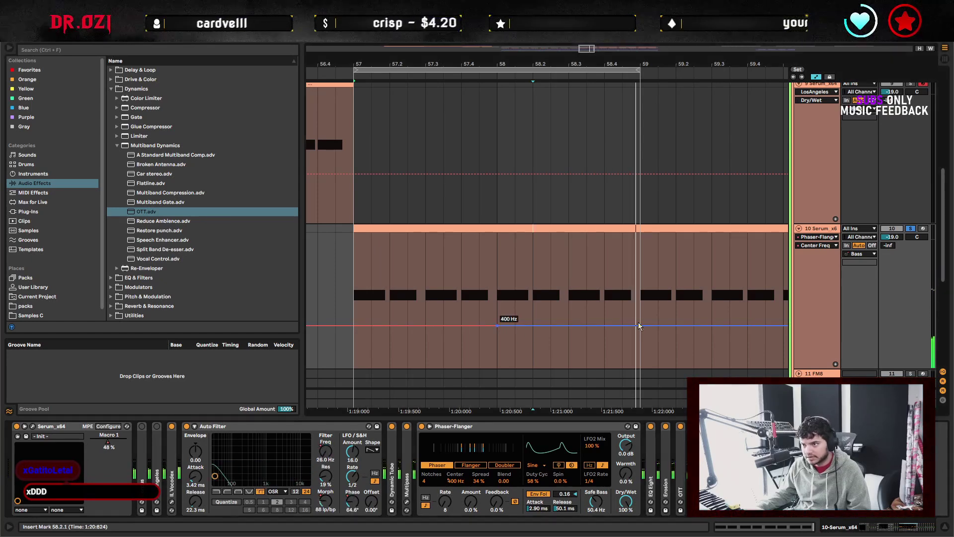
pyautogui.moveTo(640, 326); pyautogui.dragTo(641, 295)
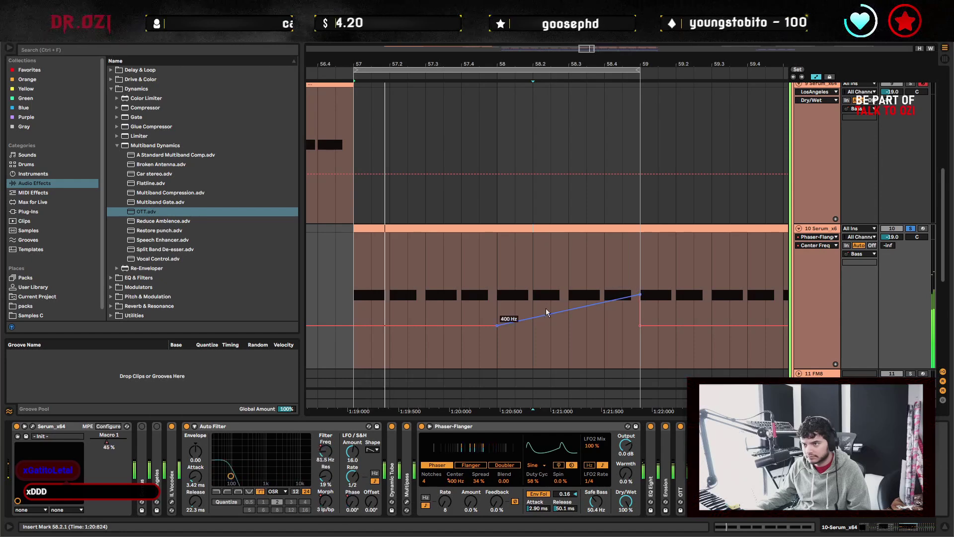
pyautogui.moveTo(559, 312)
pyautogui.mouseDown()
pyautogui.moveTo(553, 297)
pyautogui.moveTo(529, 310)
pyautogui.moveTo(557, 302)
pyautogui.mouseUp()
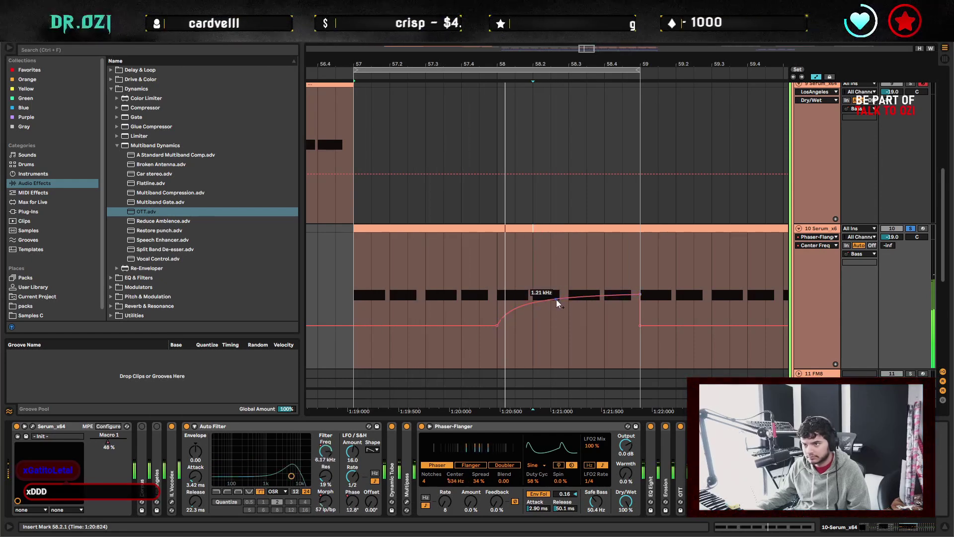
pyautogui.moveTo(638, 294); pyautogui.dragTo(638, 300)
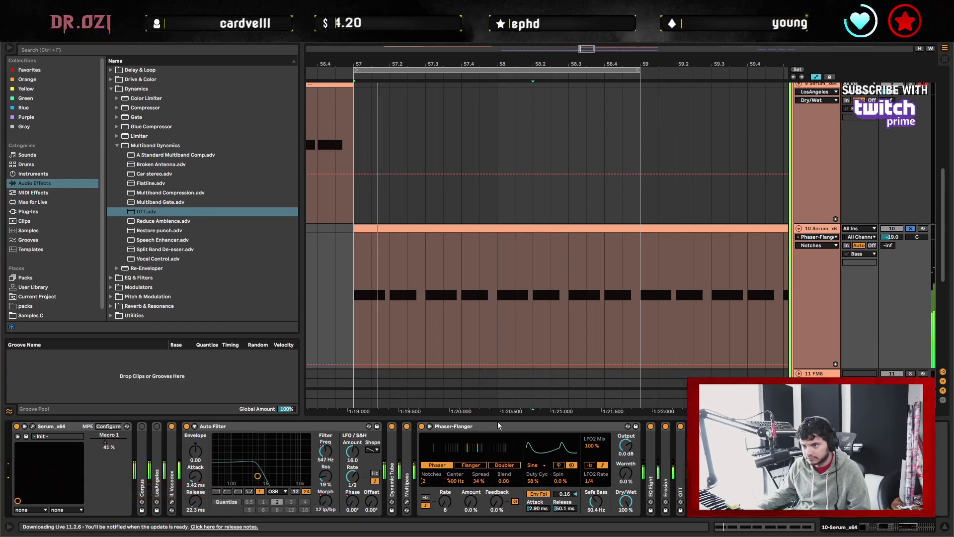
# Raise the starting level of the Phaser-Flanger Center Freq curve at bar 58, then hide the automation.
pyautogui.click(478, 479)
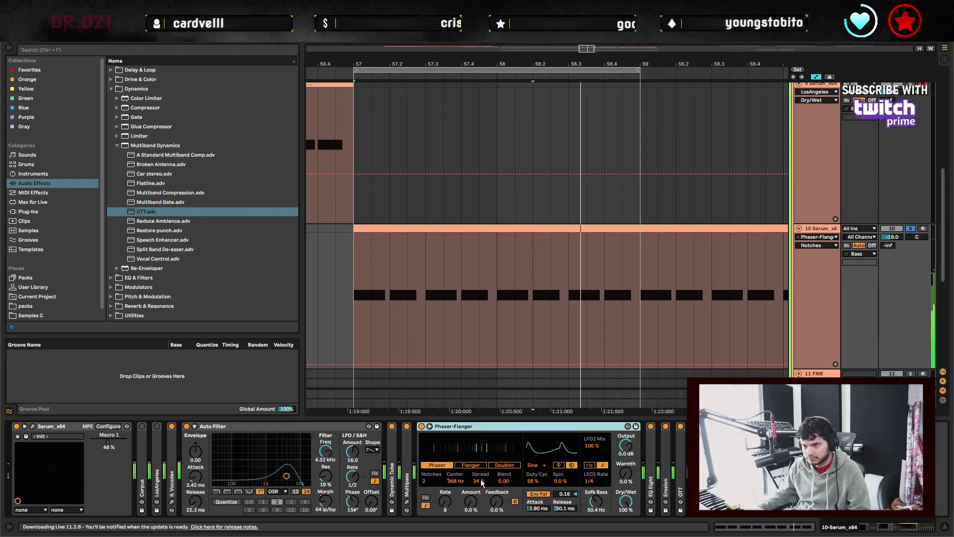
pyautogui.click(455, 483)
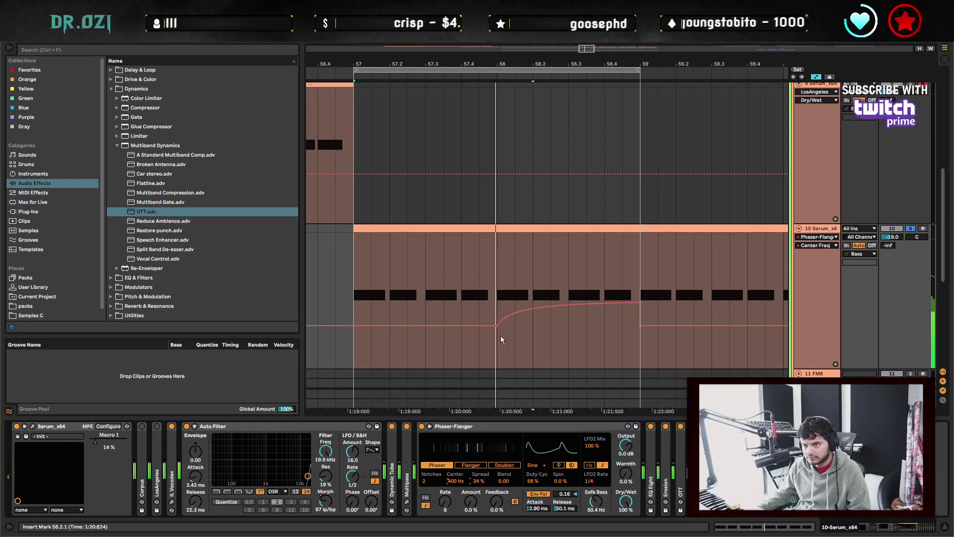
pyautogui.moveTo(499, 331); pyautogui.dragTo(499, 320)
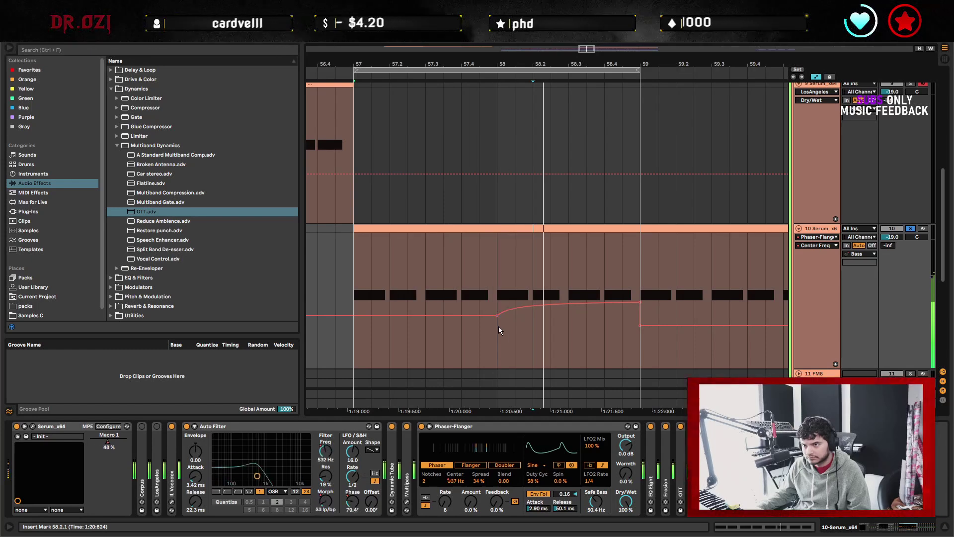
pyautogui.click(495, 348)
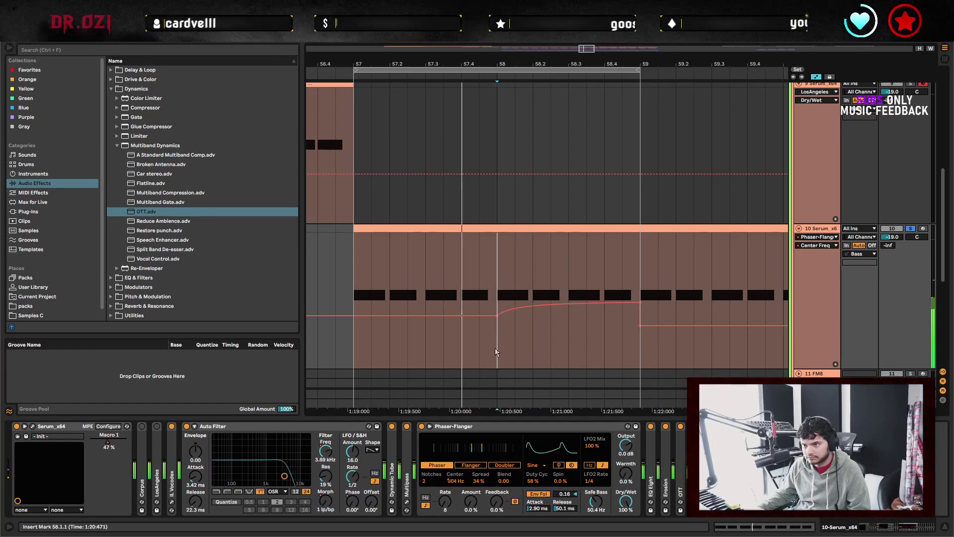
pyautogui.press('a')
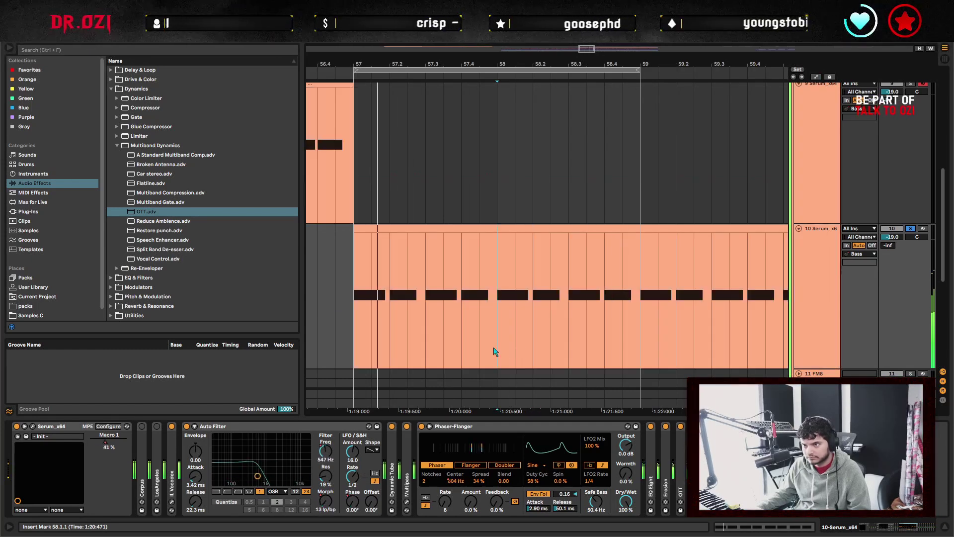
# Open the 10 Serum clip at bar 57 and display its MIDI Ctrl Pitch Bend envelope.
pyautogui.click(437, 229)
pyautogui.doubleClick(436, 229)
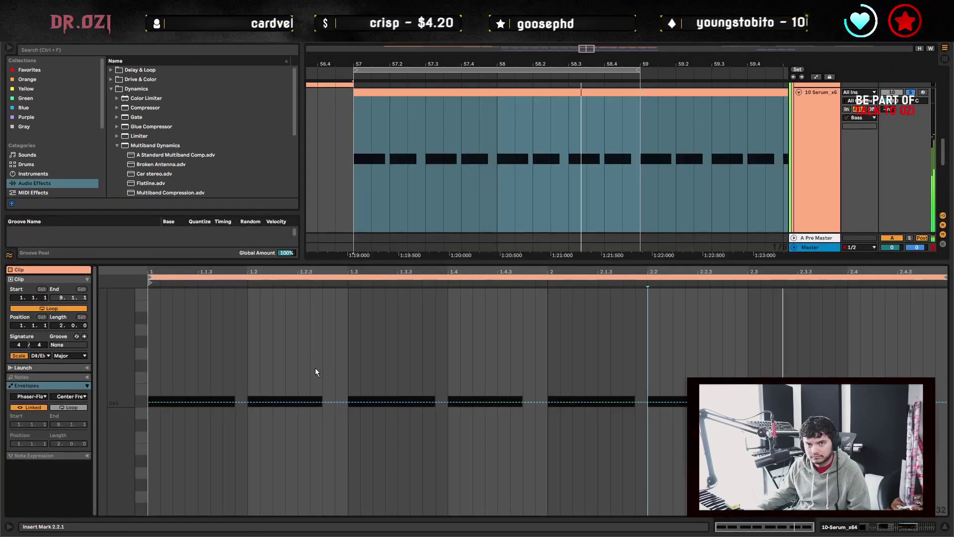
pyautogui.click(60, 377)
pyautogui.click(50, 386)
pyautogui.click(29, 396)
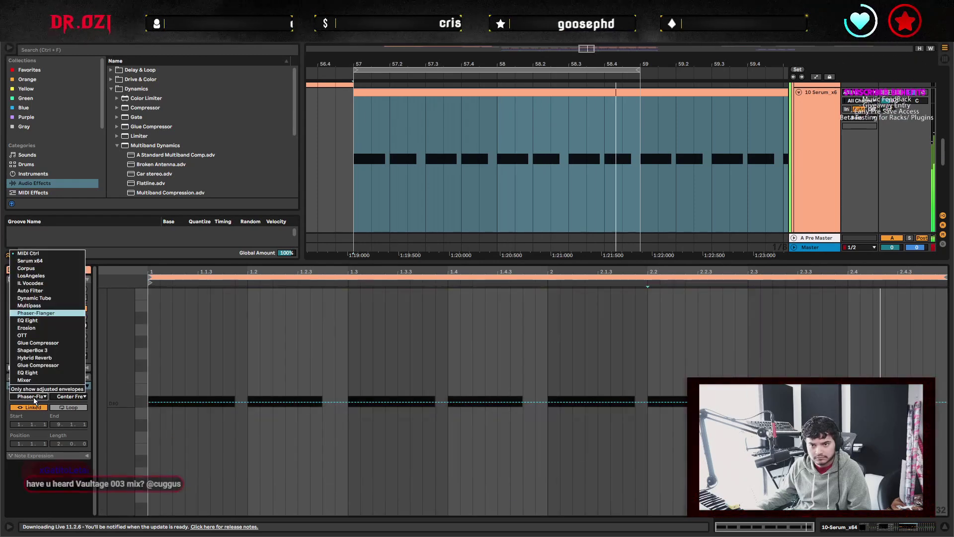
pyautogui.click(25, 253)
pyautogui.click(323, 445)
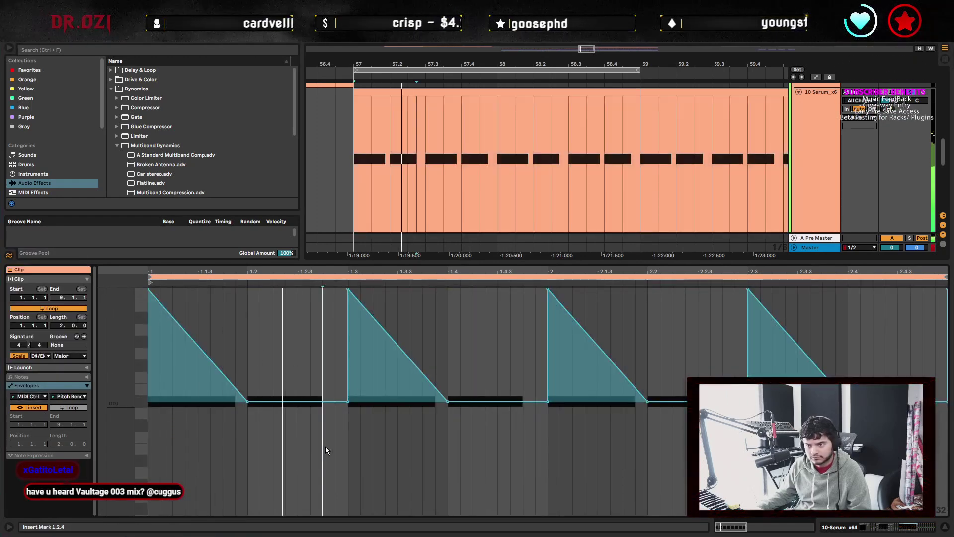
# Curve the pitch bend fall from beat 1.3 to 1.4, and shape a curved rise to full value at about 1.4.4.
pyautogui.moveTo(368, 311); pyautogui.dragTo(370, 338)
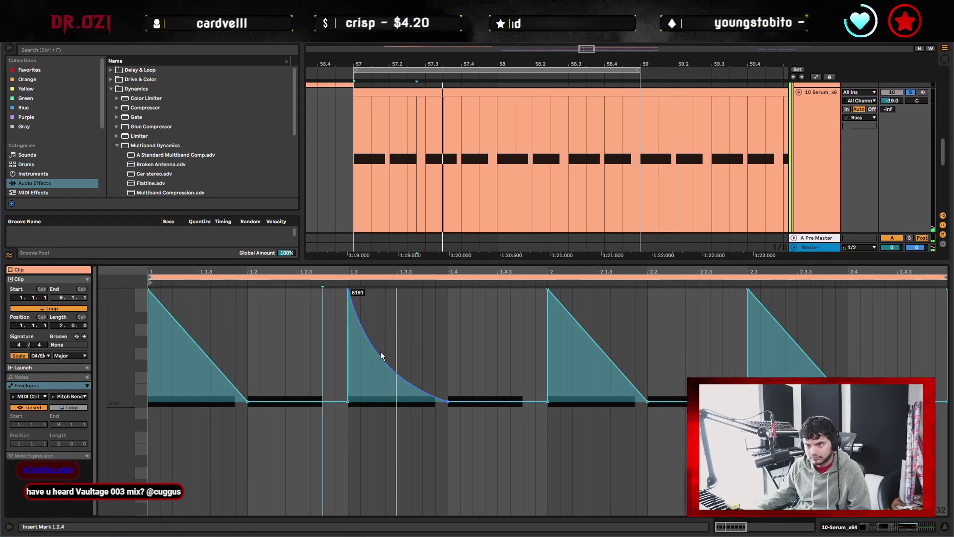
pyautogui.click(546, 401)
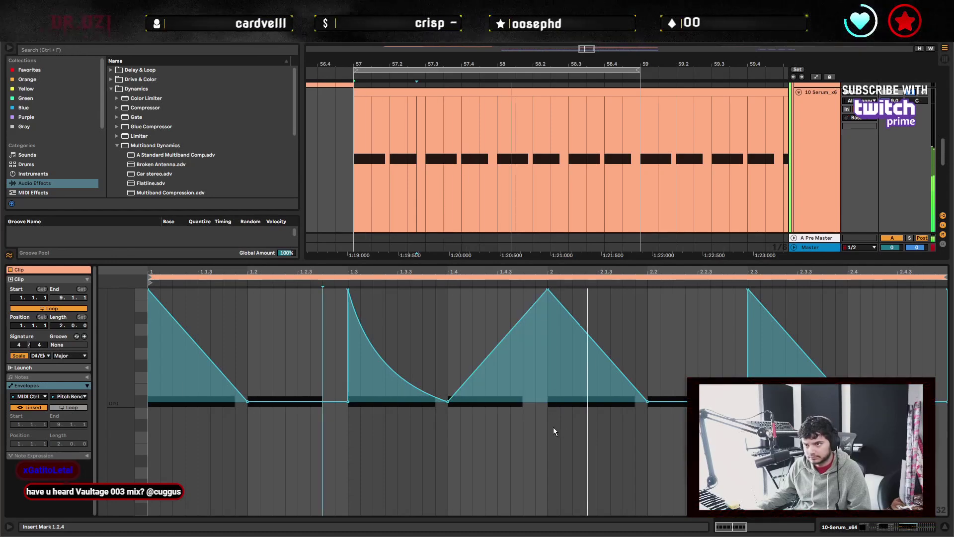
pyautogui.moveTo(350, 294)
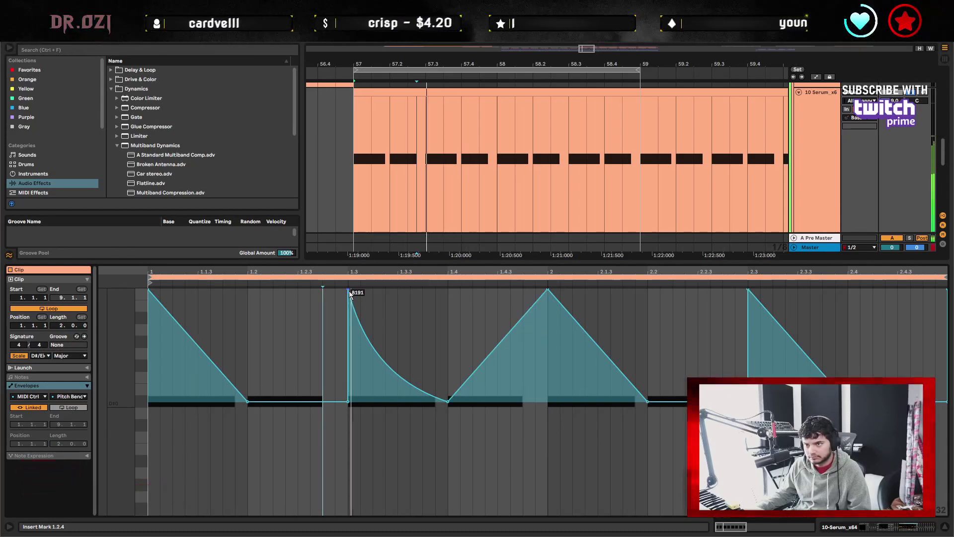
pyautogui.moveTo(530, 351); pyautogui.dragTo(539, 348)
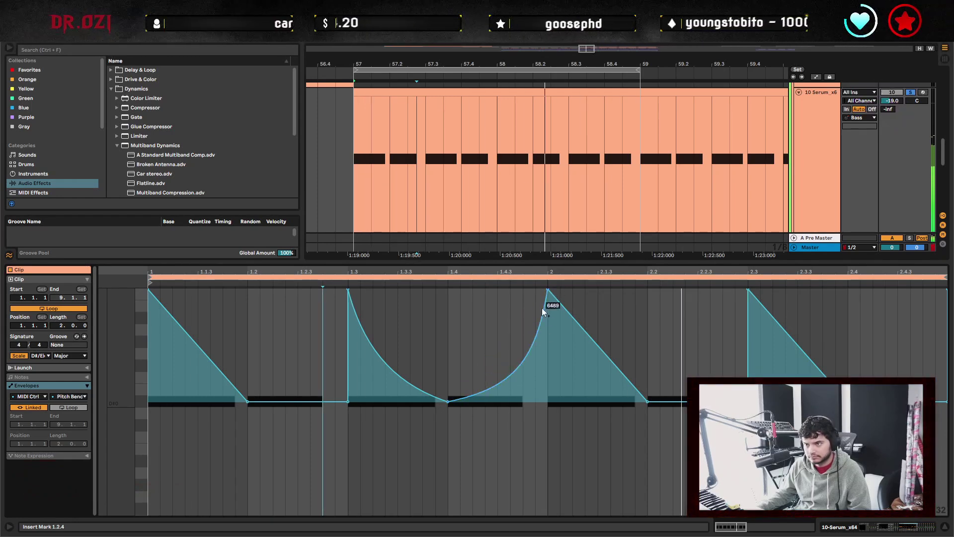
pyautogui.moveTo(537, 332); pyautogui.dragTo(522, 289)
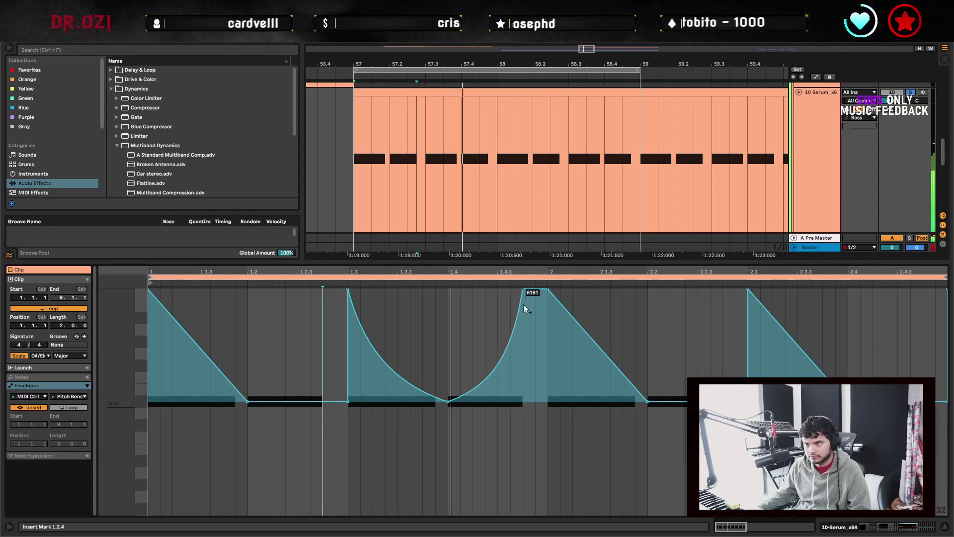
pyautogui.press('a')
pyautogui.press('a')
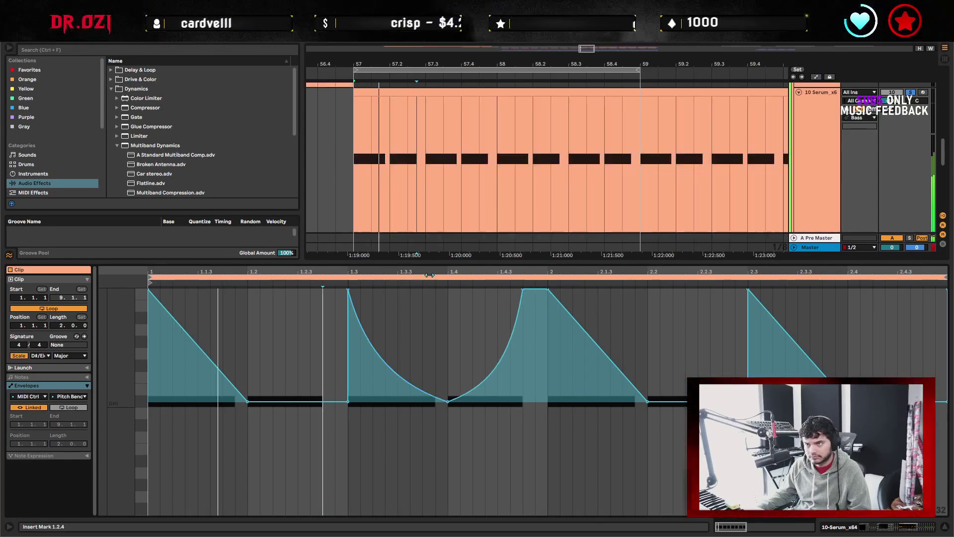
# Open Serum, reshape LFO 1's second peak into a straight fall, bulge the third peak's curve further outward, and close Serum.
pyautogui.click(800, 187)
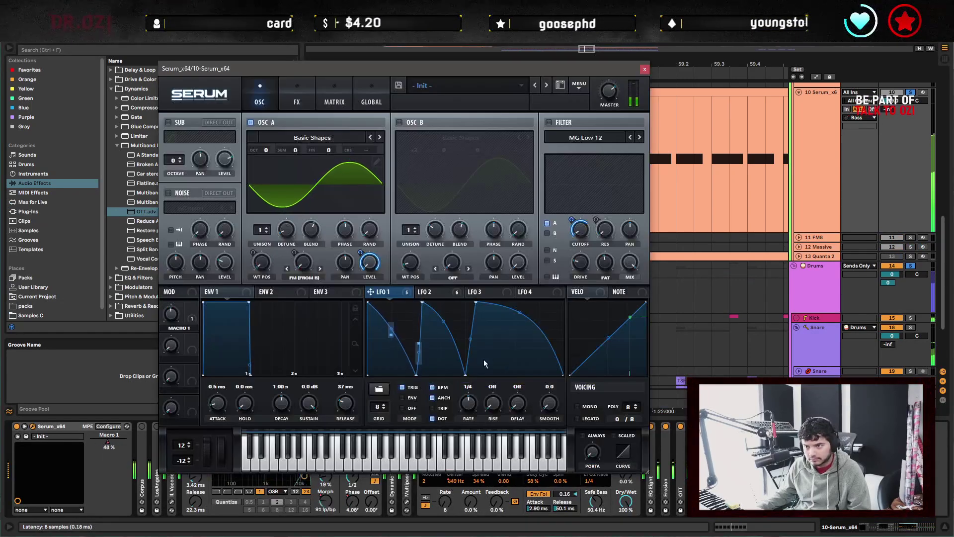
pyautogui.doubleClick(425, 302)
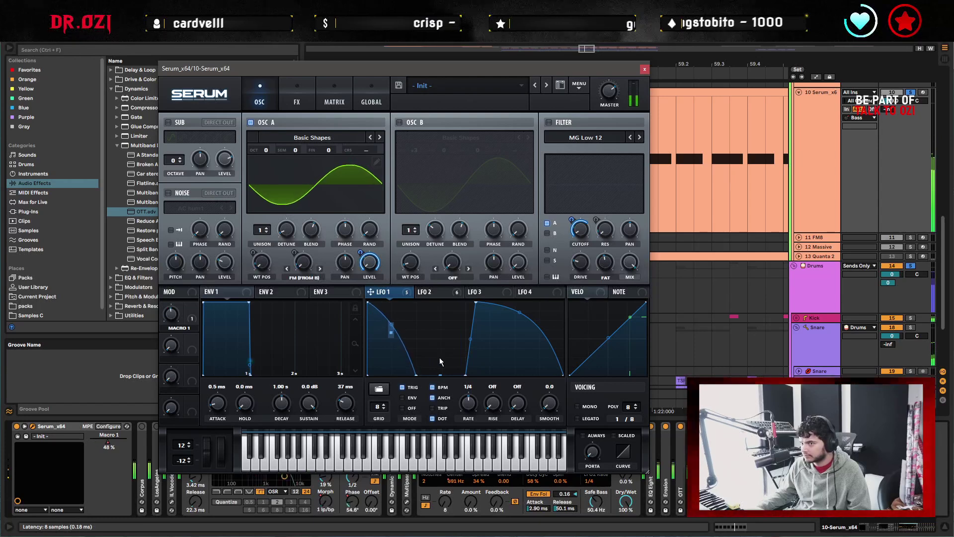
pyautogui.doubleClick(435, 326)
pyautogui.moveTo(437, 334); pyautogui.dragTo(429, 300)
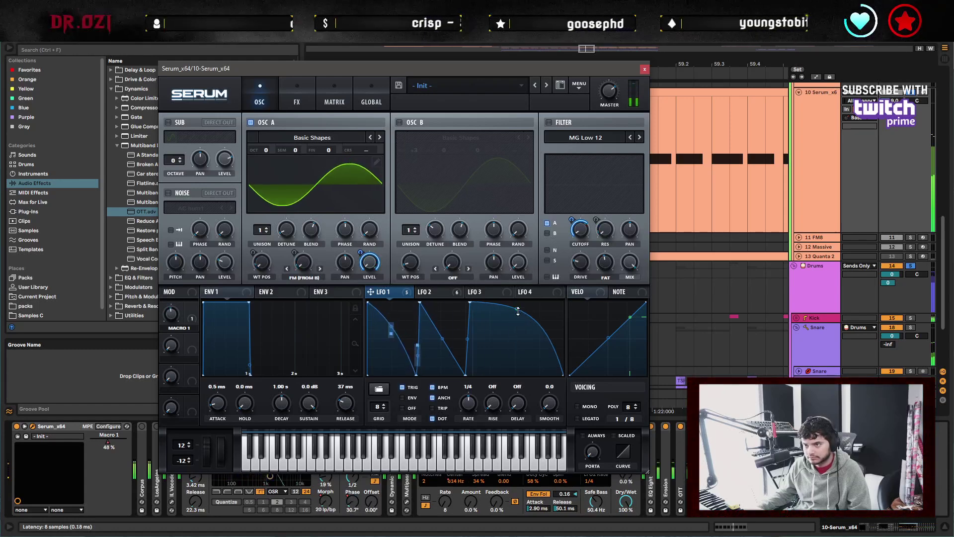
pyautogui.moveTo(517, 311); pyautogui.dragTo(519, 305)
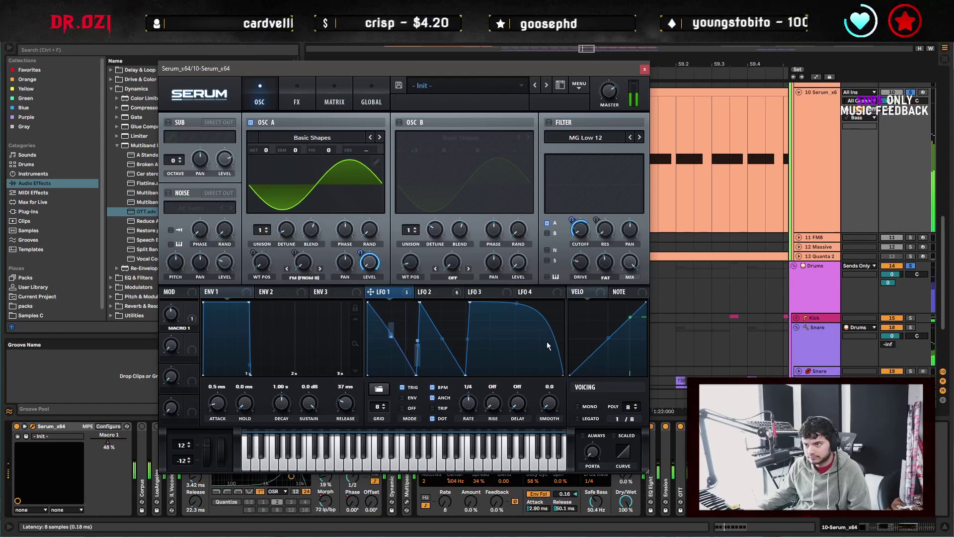
pyautogui.click(643, 66)
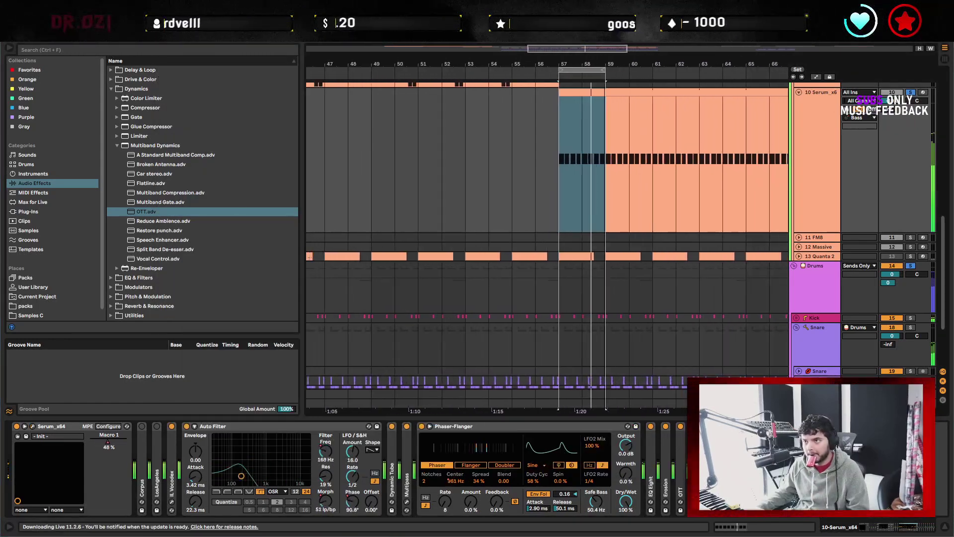
# Show the Auto Filter Frequency automation, lower its peak at 57.3 to about half height, and remove the peak at 57.4.
pyautogui.click(573, 132)
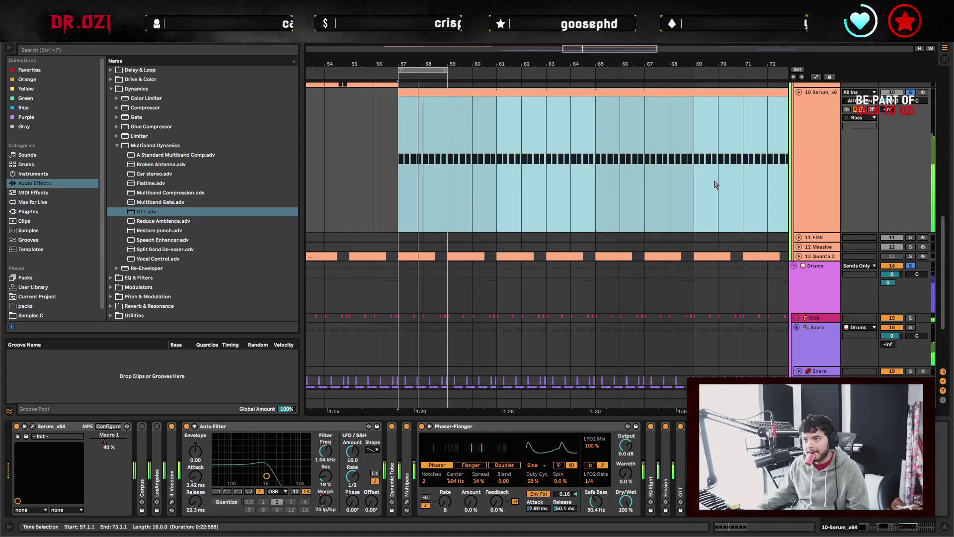
pyautogui.click(447, 168)
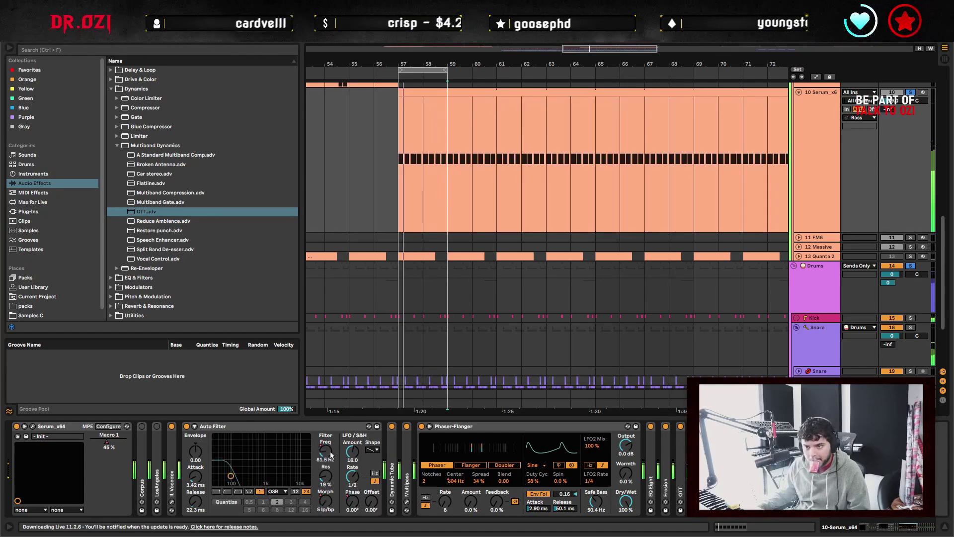
pyautogui.press('a')
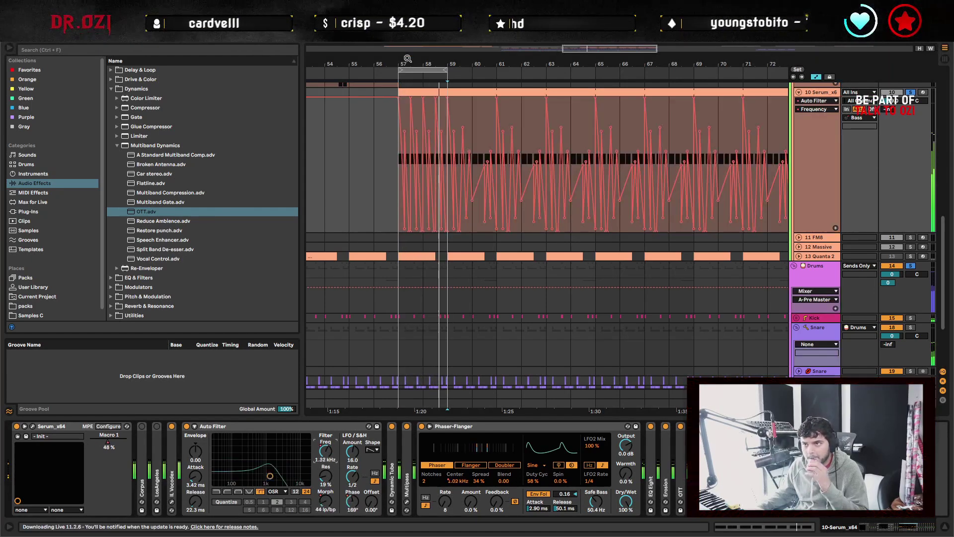
pyautogui.scroll(5, 393, 182)
pyautogui.scroll(3, 360, 174)
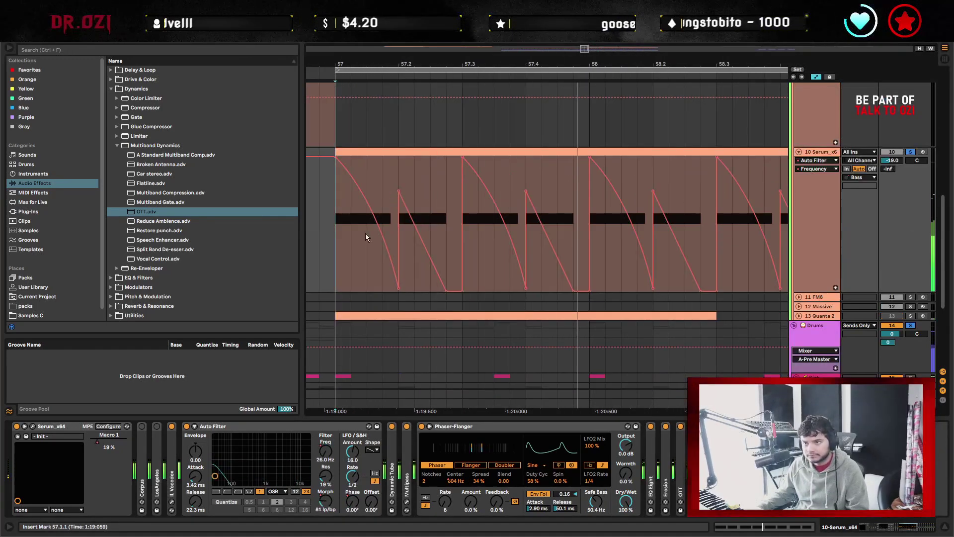
pyautogui.click(462, 159)
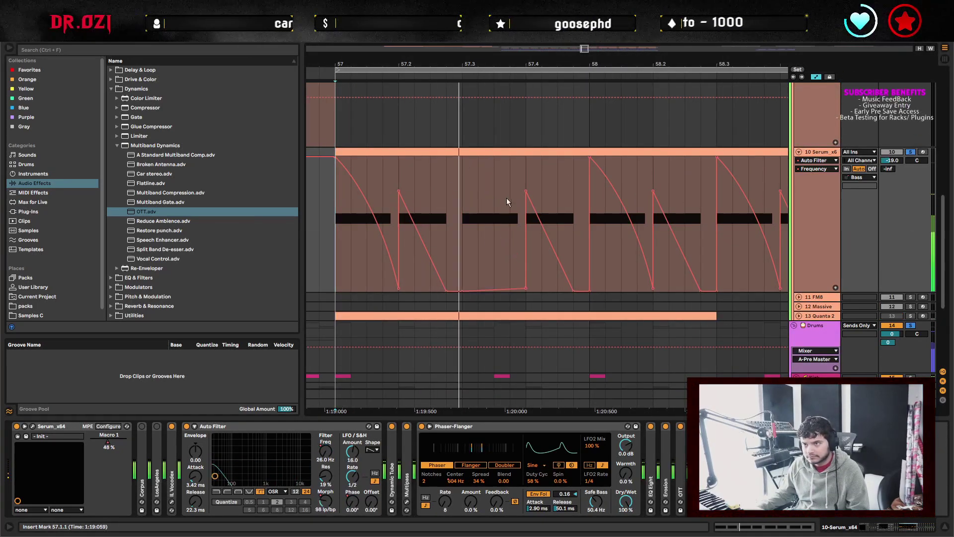
pyautogui.hotkey('ctrl', 'z')
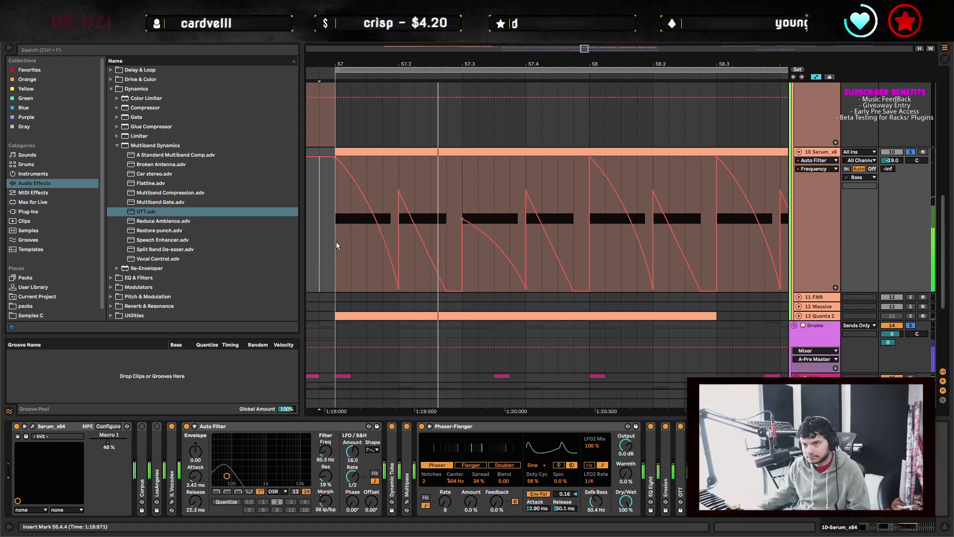
pyautogui.click(527, 193)
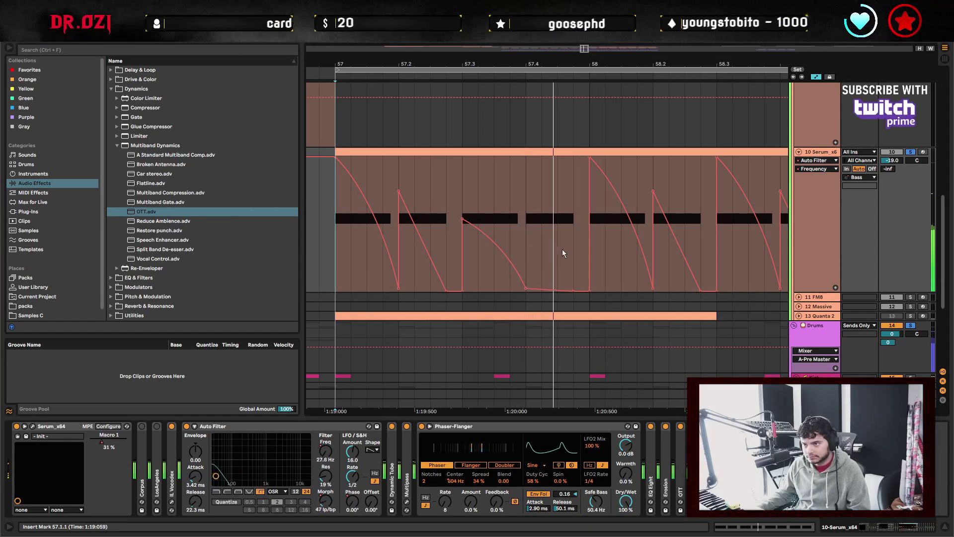
# Duplicate the bar 57 section of the Serum track, including its filter automation, over bar 58.
pyautogui.moveTo(336, 232); pyautogui.dragTo(588, 230)
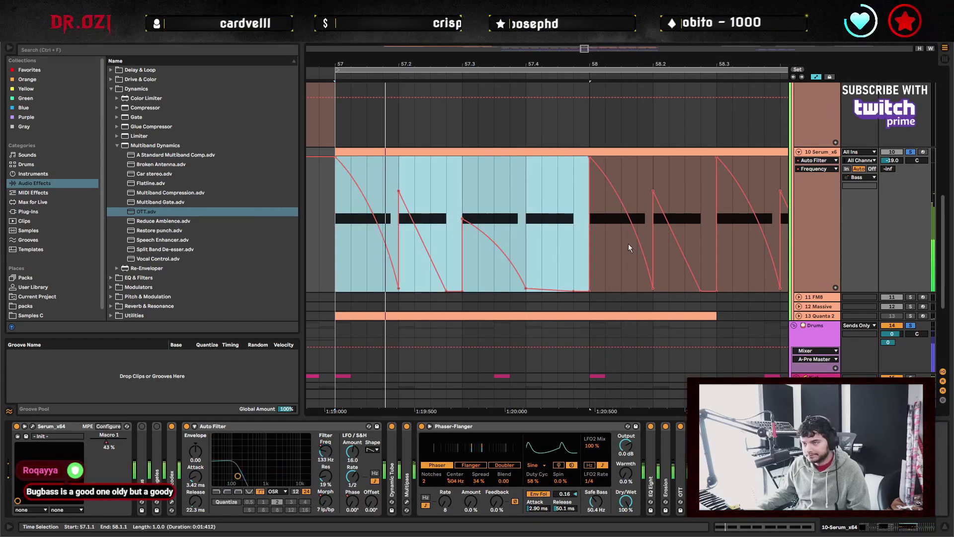
pyautogui.hotkey('ctrl', 'd')
pyautogui.hotkey('ctrl', 'd')
pyautogui.hscroll(-2, 712, 223)
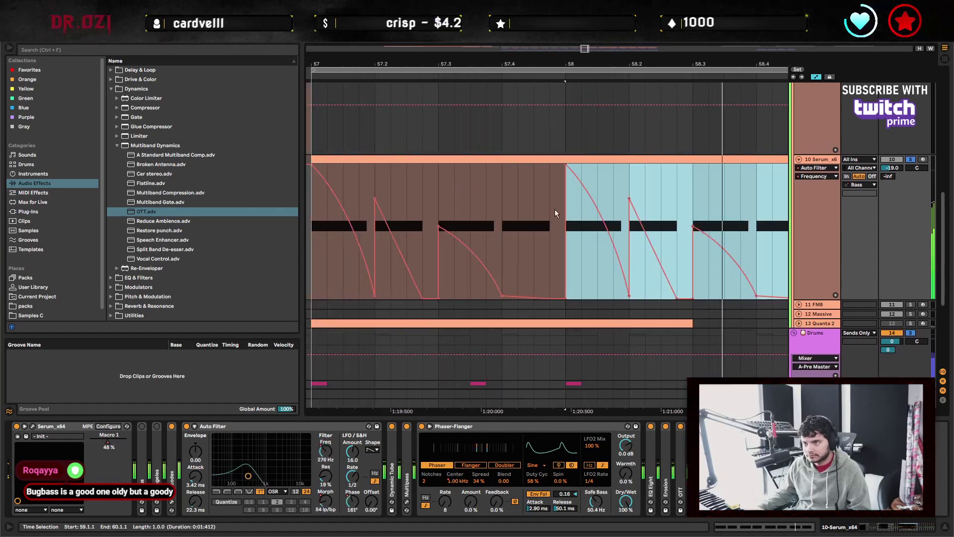
# Draw an Auto Filter Frequency rise from 58.4 to about half height near the end of bar 58, then hide the automation.
pyautogui.click(557, 215)
pyautogui.scroll(-1, 527, 226)
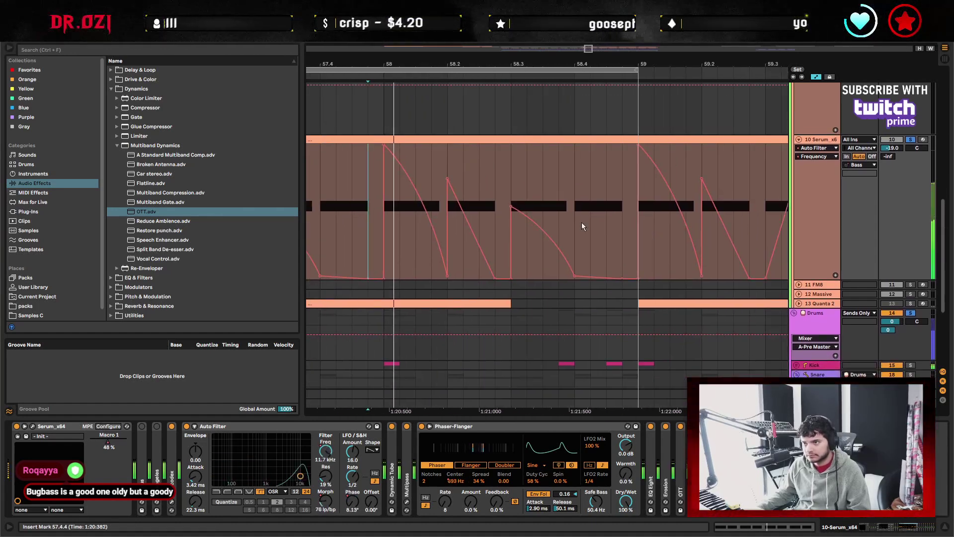
pyautogui.moveTo(597, 278); pyautogui.dragTo(623, 216)
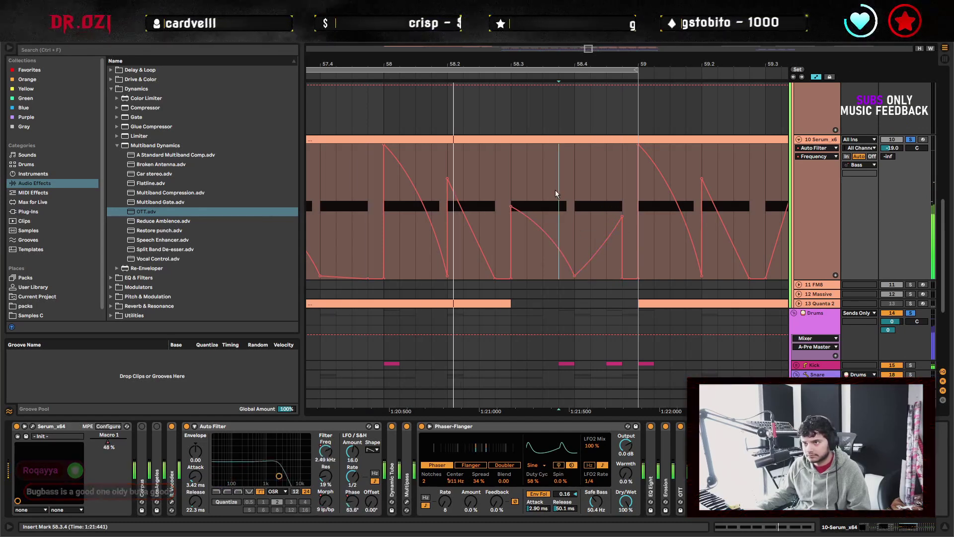
pyautogui.hscroll(-3, 568, 214)
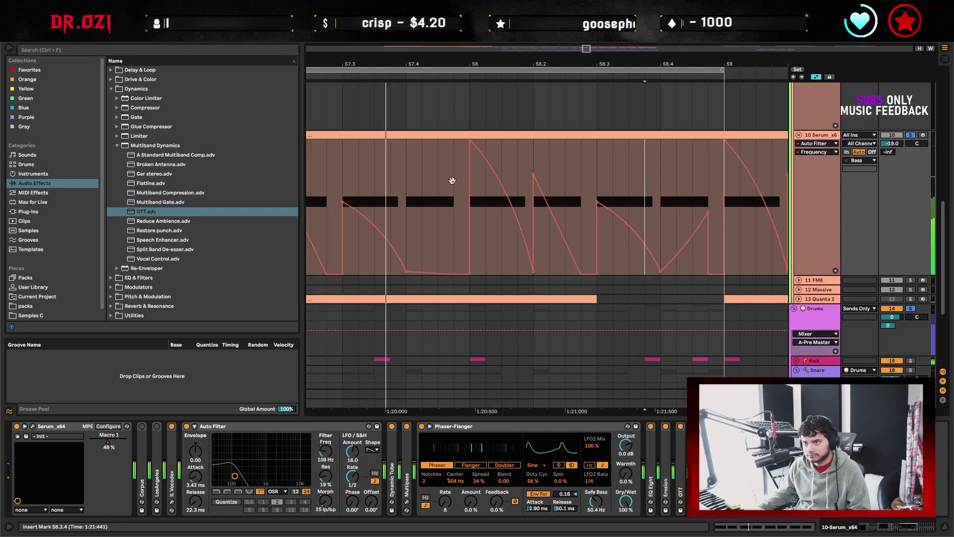
pyautogui.press('a')
# Unfold the 21 TSP_NOISIA track and add a short break slice directly before beat 57.2.
pyautogui.scroll(-3, 502, 184)
pyautogui.hscroll(-3, 502, 184)
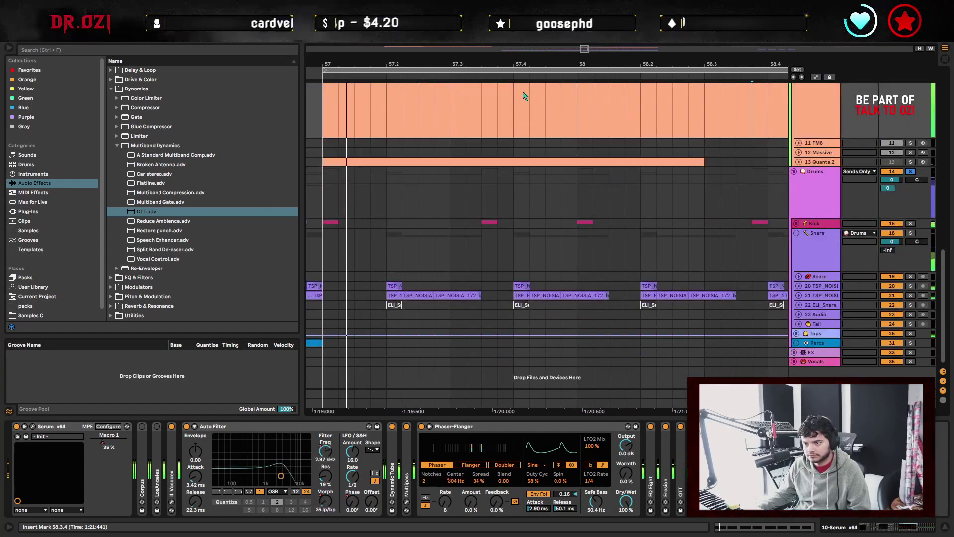
pyautogui.click(799, 295)
pyautogui.scroll(-2, 581, 314)
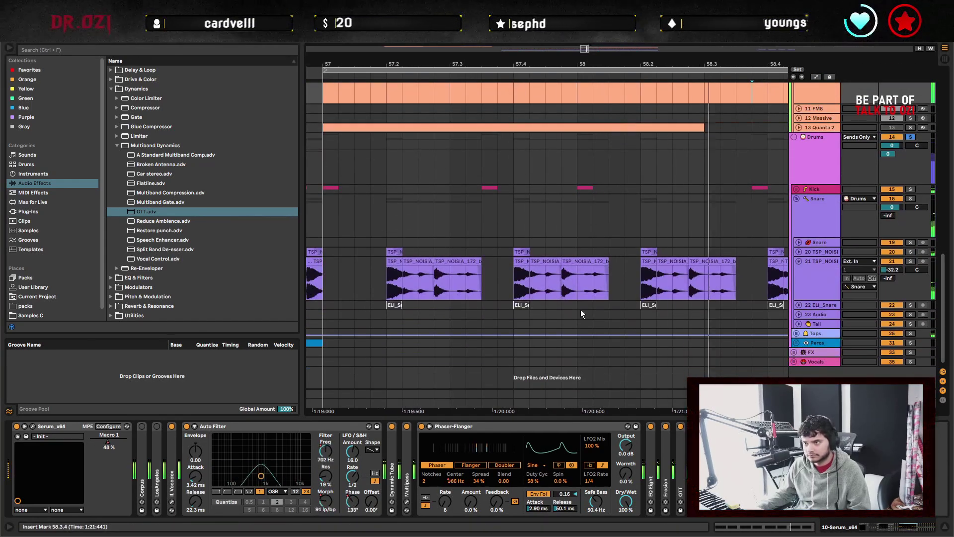
pyautogui.moveTo(435, 285); pyautogui.dragTo(335, 290)
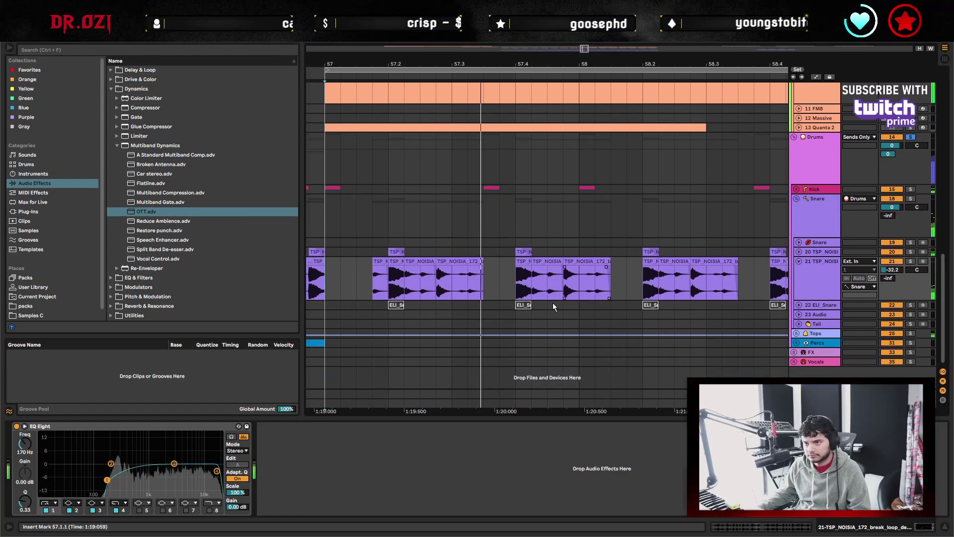
# Unfold the Kick group and deactivate the snare and NOISIA break clips on tracks 20 and 21 across bars 57 and 58.
pyautogui.scroll(4, 597, 323)
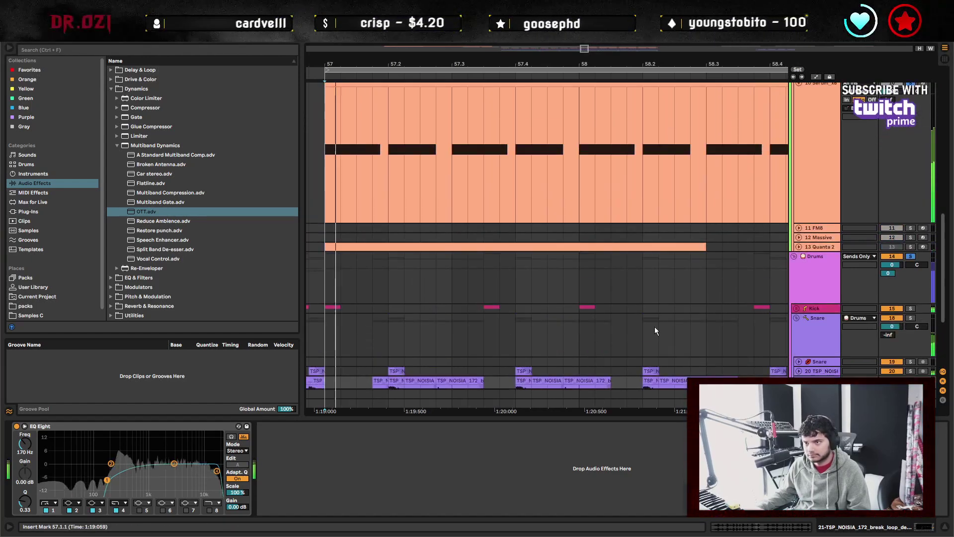
pyautogui.click(797, 307)
pyautogui.scroll(-3, 604, 317)
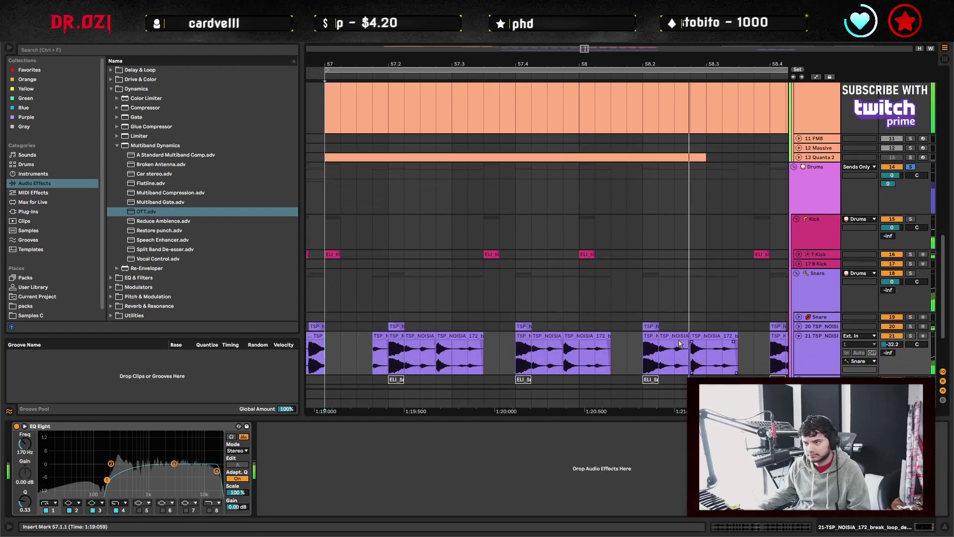
pyautogui.scroll(-2, 374, 291)
pyautogui.moveTo(384, 69); pyautogui.dragTo(384, 64)
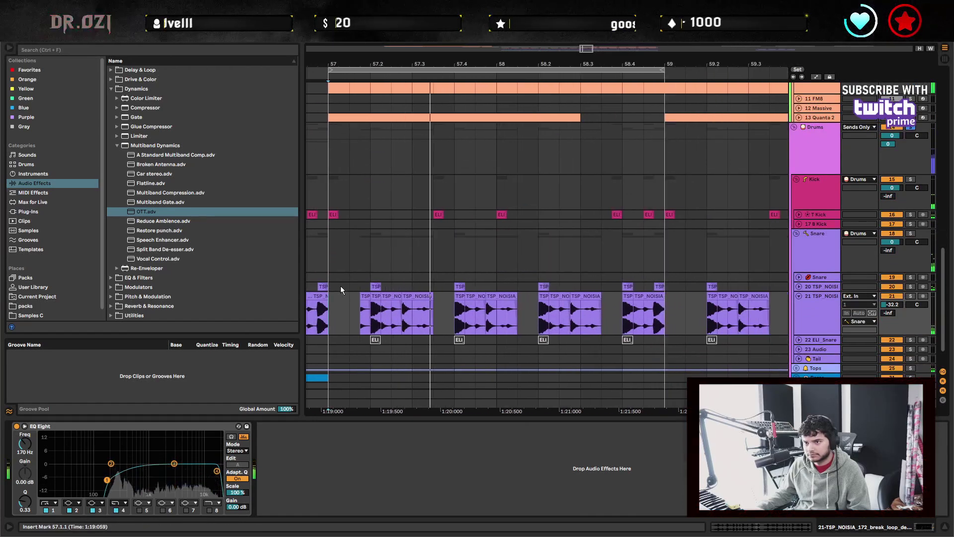
pyautogui.moveTo(342, 288); pyautogui.dragTo(646, 313)
pyautogui.press('0')
# Delete the T Kick clips after 57.1 in bars 57 and 58, repeat the first kick on every beat, and play the section.
pyautogui.moveTo(415, 215); pyautogui.dragTo(654, 215)
pyautogui.press('Delete')
pyautogui.click(343, 217)
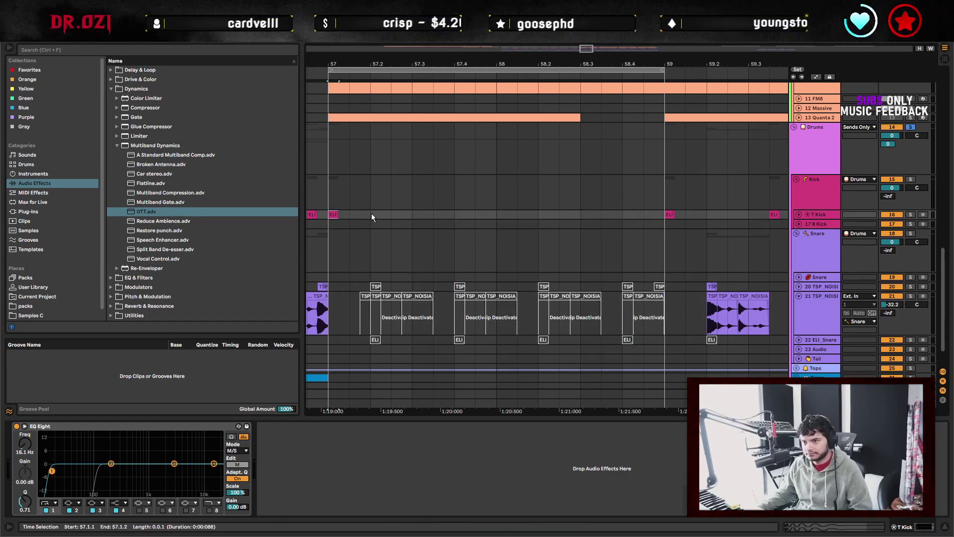
pyautogui.click(340, 218)
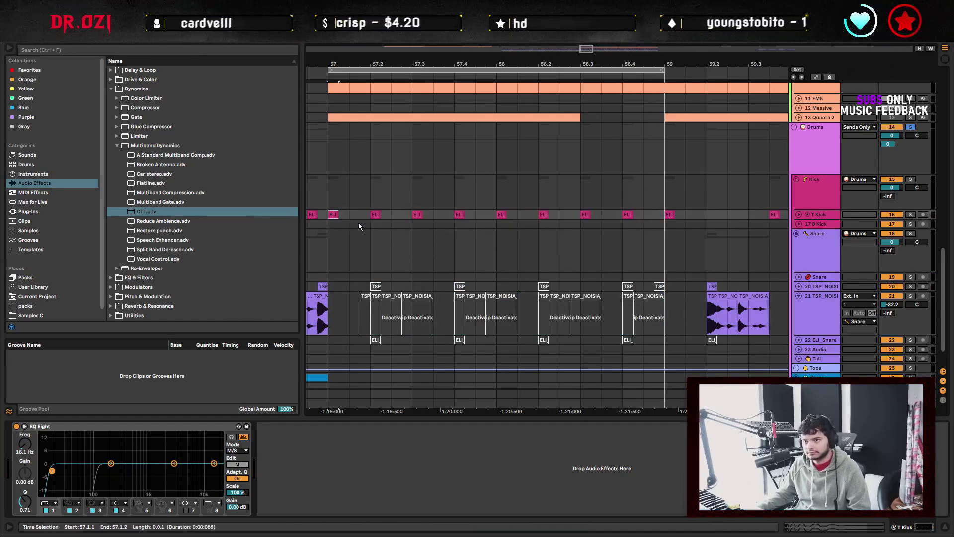
pyautogui.press('space')
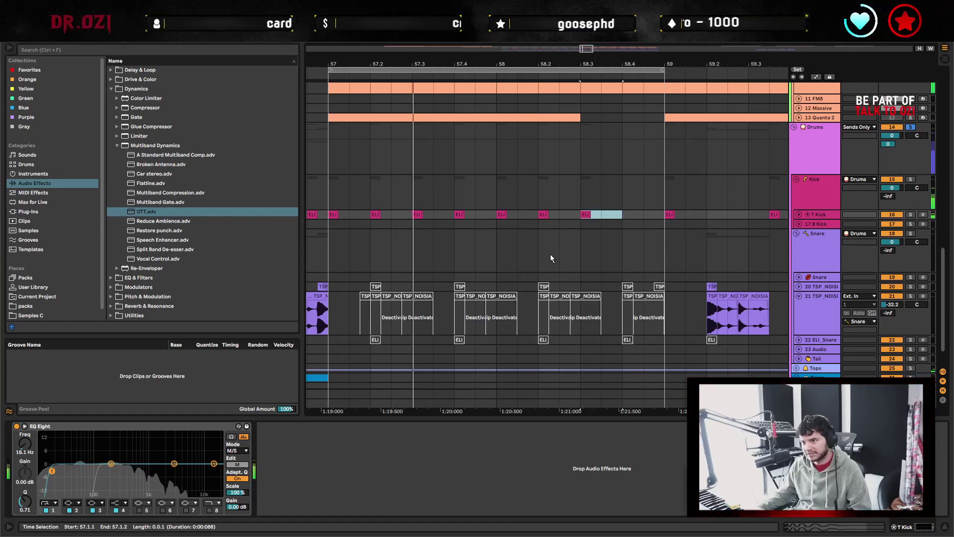
# Undo the repeated T Kick pattern and the break clip deactivations in bars 57 and 58.
pyautogui.hotkey('ctrl', 'z')
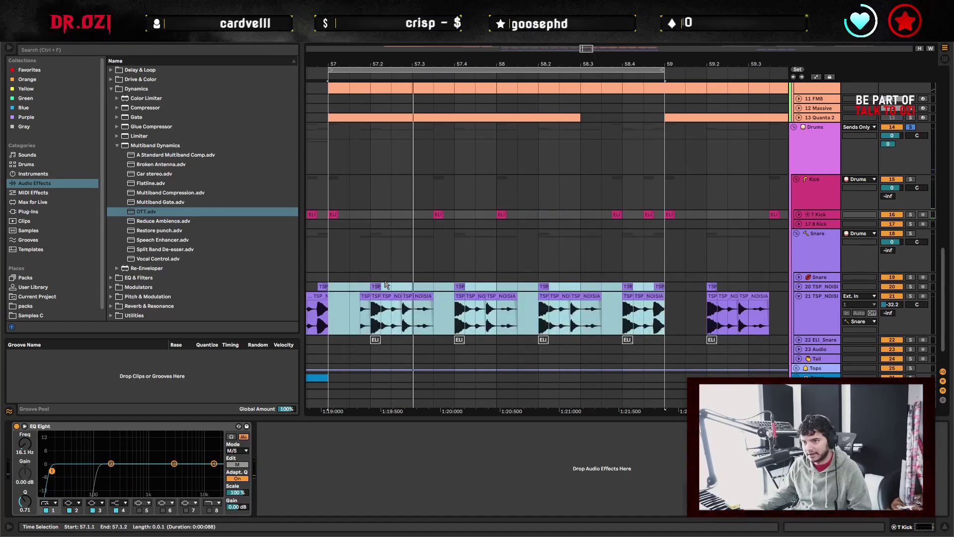
pyautogui.scroll(4, 504, 302)
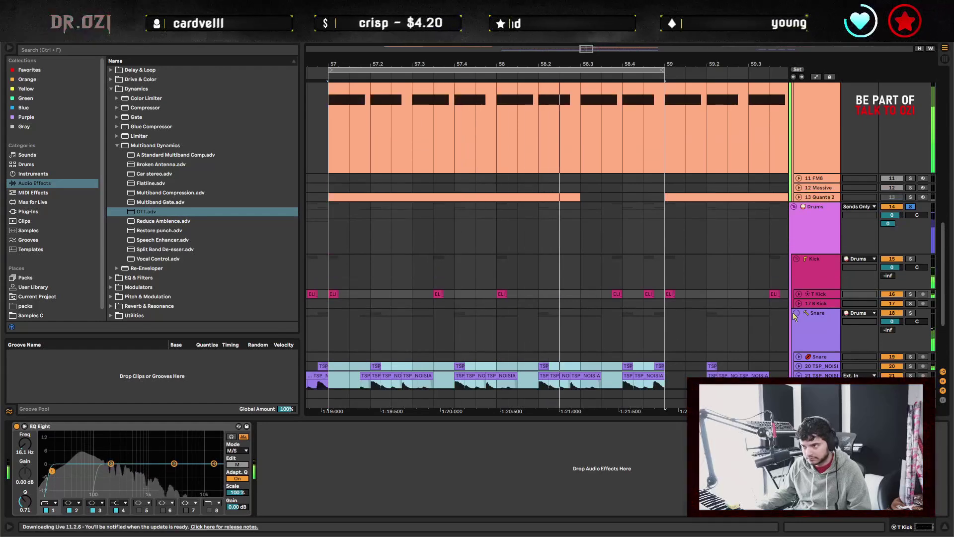
pyautogui.click(617, 318)
# Show the device chain of Serum track 10 and compare the bass with LosAngeles switched on and off.
pyautogui.scroll(7, 617, 321)
pyautogui.scroll(1, 617, 324)
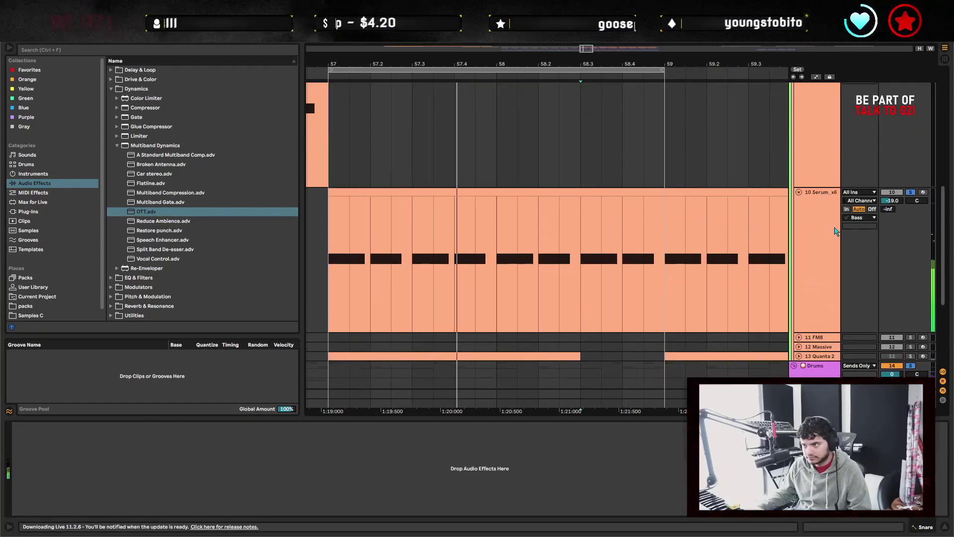
pyautogui.click(617, 324)
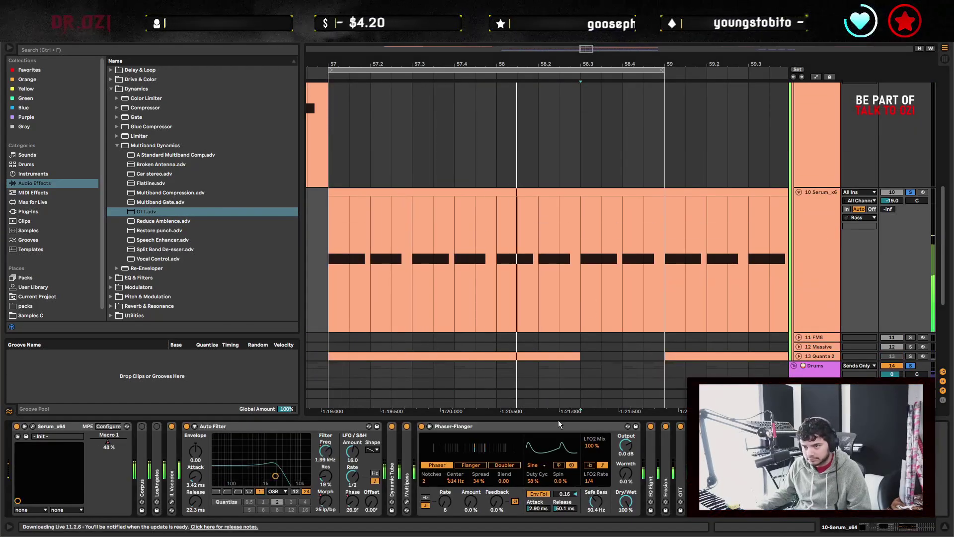
pyautogui.click(157, 426)
pyautogui.click(156, 426)
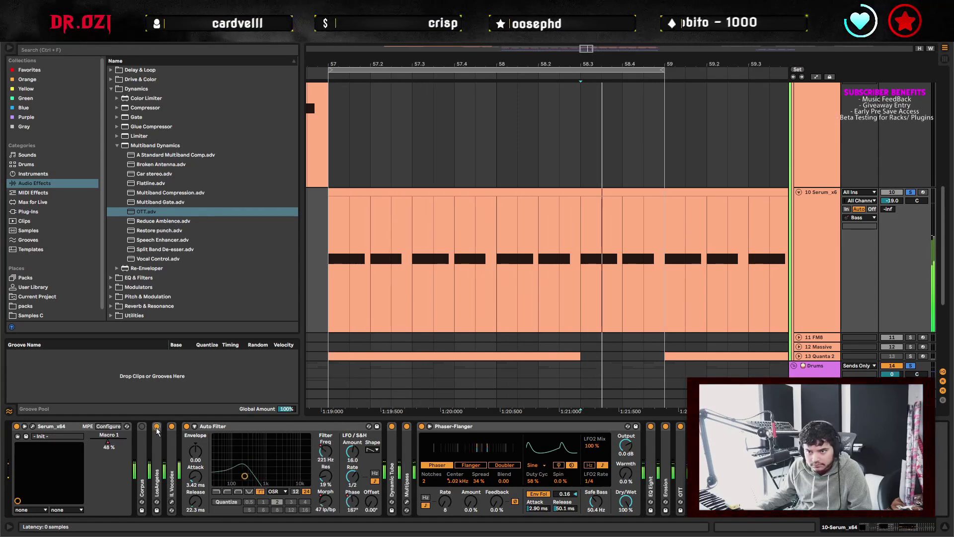
# Turn on Corpus on the Serum bass, change its resonator to Plate with a Decay of 300 ms, and fold the device.
pyautogui.click(142, 426)
pyautogui.doubleClick(142, 447)
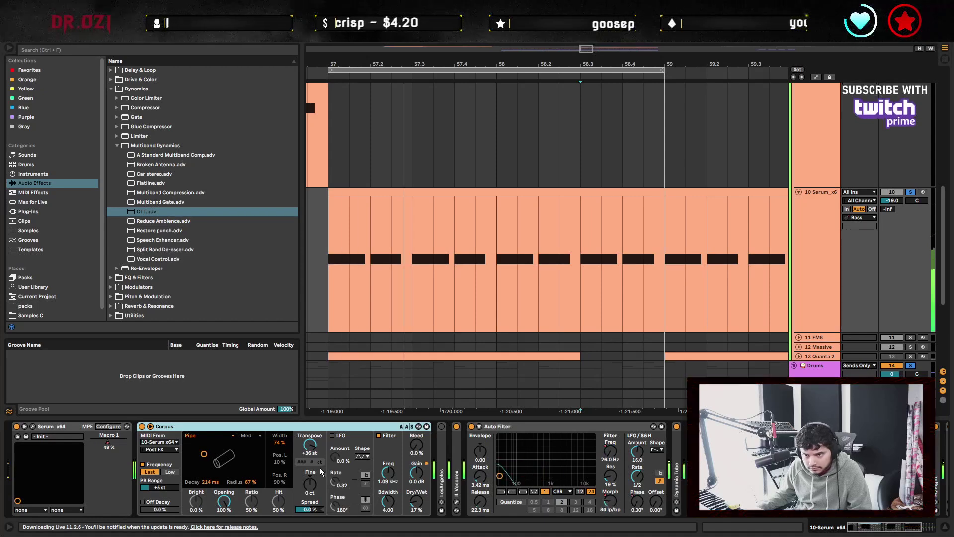
pyautogui.moveTo(209, 481); pyautogui.dragTo(210, 492)
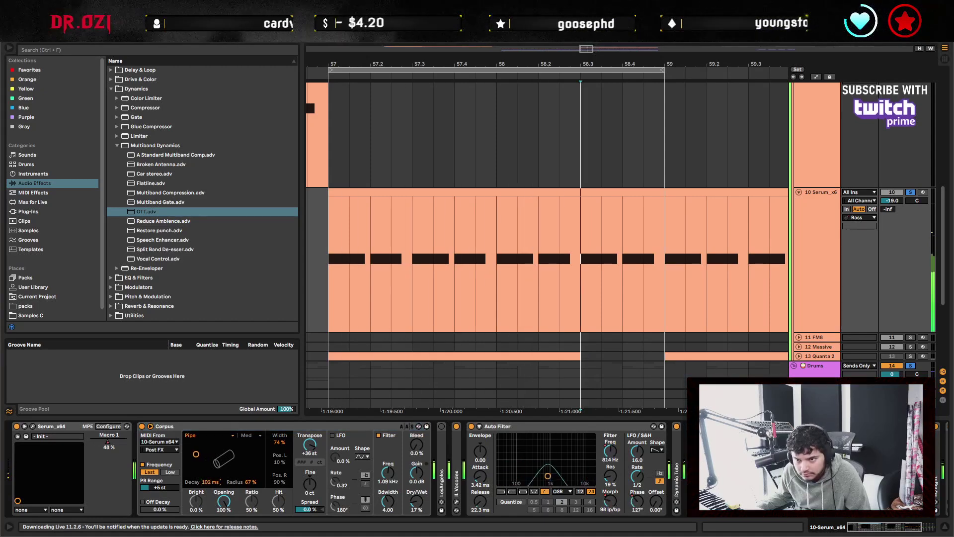
pyautogui.click(209, 435)
pyautogui.click(206, 476)
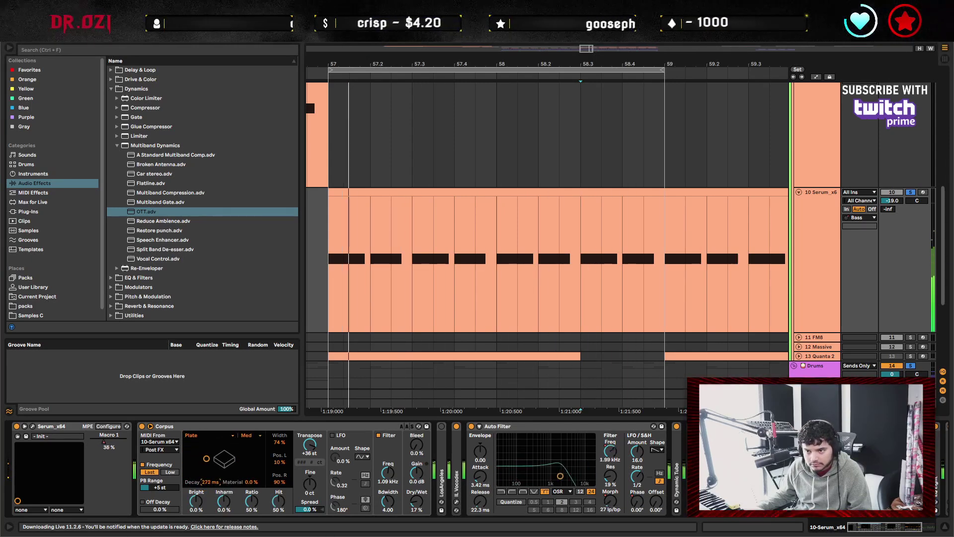
pyautogui.moveTo(210, 482); pyautogui.dragTo(212, 483)
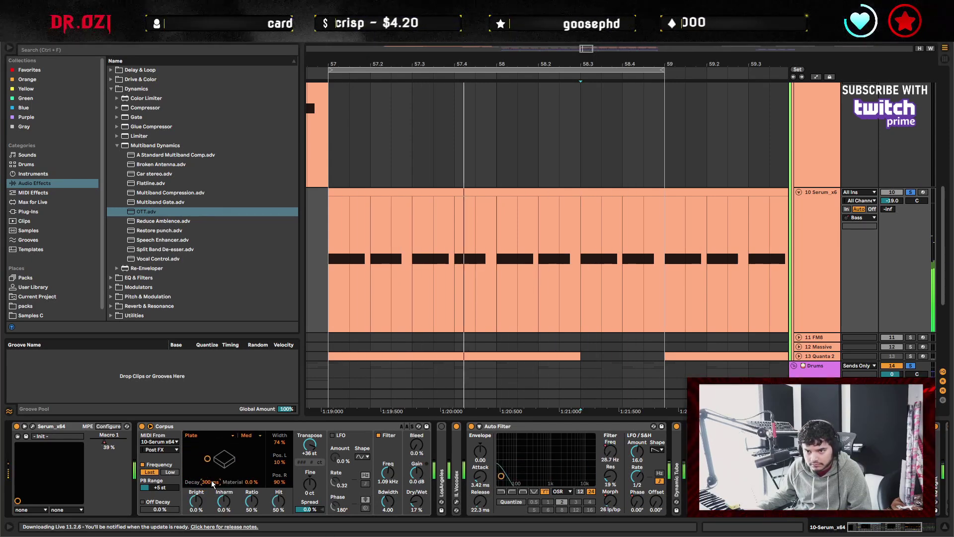
pyautogui.doubleClick(201, 426)
# Copy bars 17 and 18 of the Cinematic Soft Piano track to bar 57.
pyautogui.hscroll(-5, 456, 291)
pyautogui.scroll(1, 456, 291)
pyautogui.scroll(-4, 457, 291)
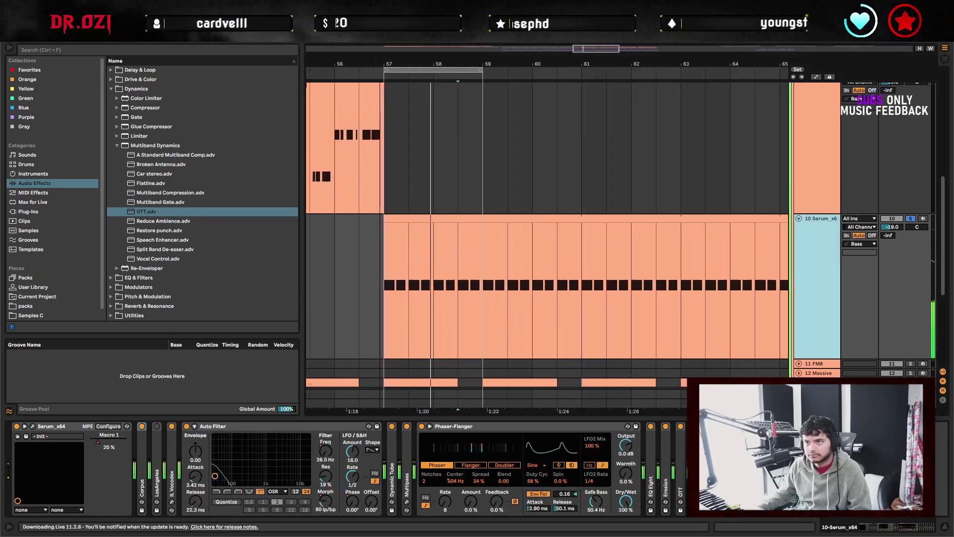
pyautogui.scroll(3, 687, 198)
pyautogui.scroll(2, 572, 223)
pyautogui.scroll(-2, 573, 222)
pyautogui.scroll(-3, 414, 189)
pyautogui.scroll(2, 577, 299)
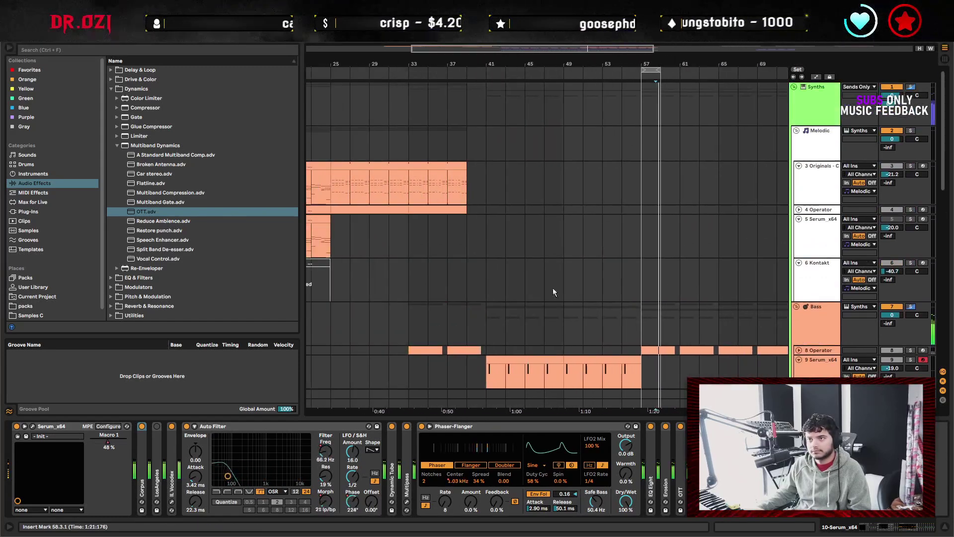
pyautogui.scroll(-3, 577, 299)
pyautogui.scroll(4, 419, 149)
pyautogui.hscroll(-4, 419, 148)
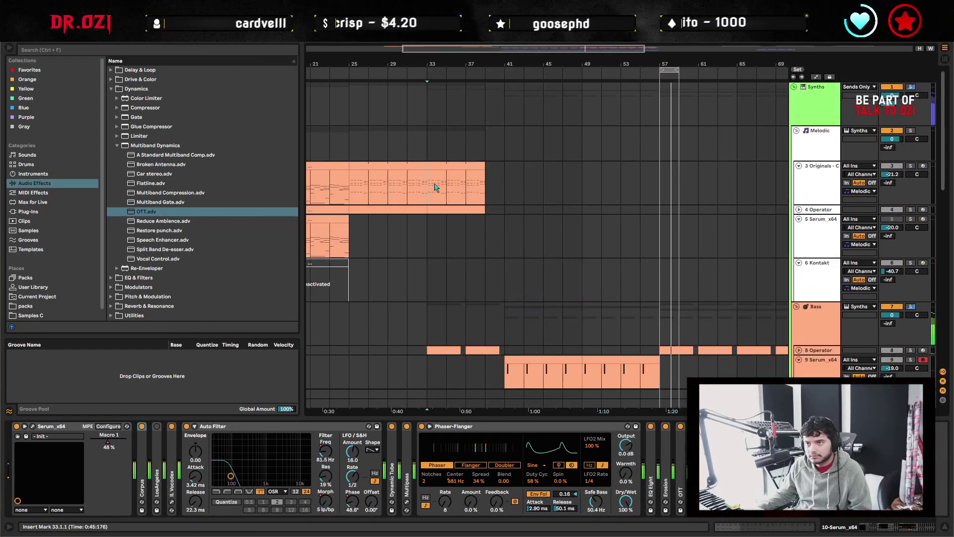
pyautogui.moveTo(427, 189); pyautogui.dragTo(487, 189)
pyautogui.hscroll(-5, 561, 195)
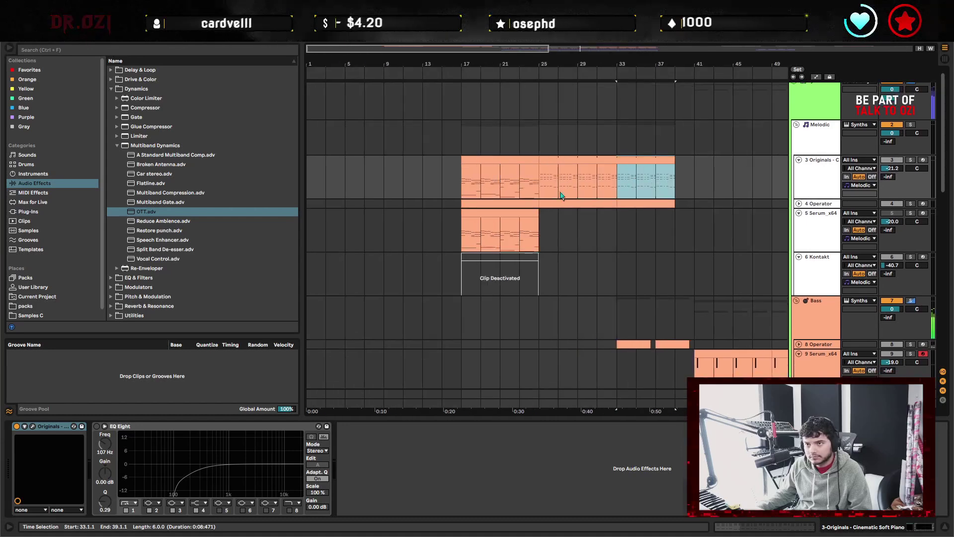
pyautogui.click(467, 183)
pyautogui.moveTo(494, 183); pyautogui.dragTo(462, 183)
pyautogui.hscroll(8, 398, 185)
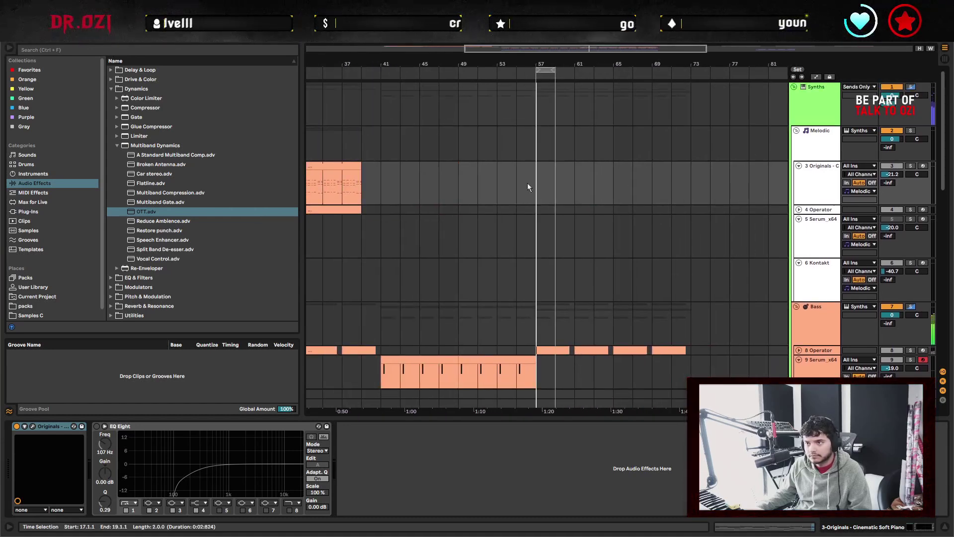
# In the piano clip at bar 57, delete the low bass notes and transpose the remaining chords up two octaves.
pyautogui.doubleClick(541, 168)
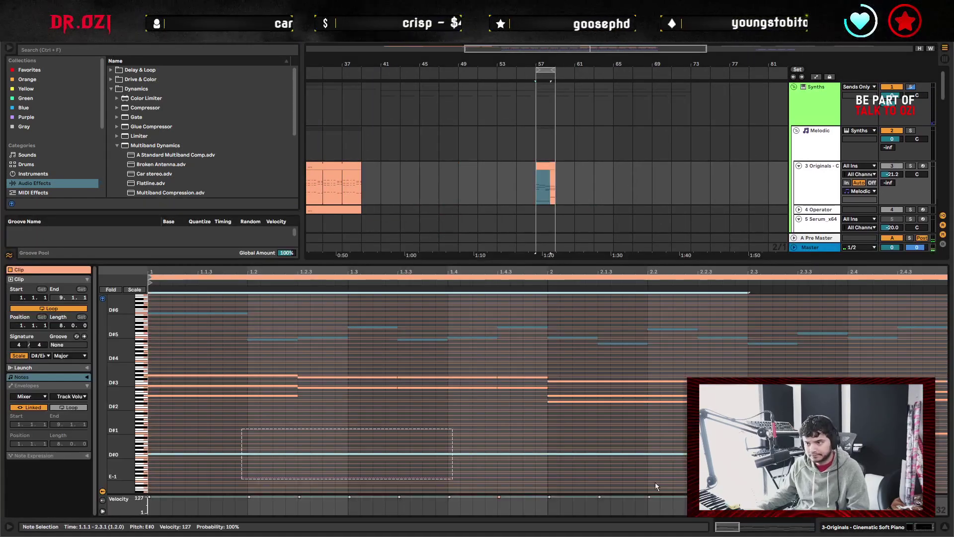
pyautogui.hotkey('ctrl', 'a')
pyautogui.hotkey('shift', 'Up')
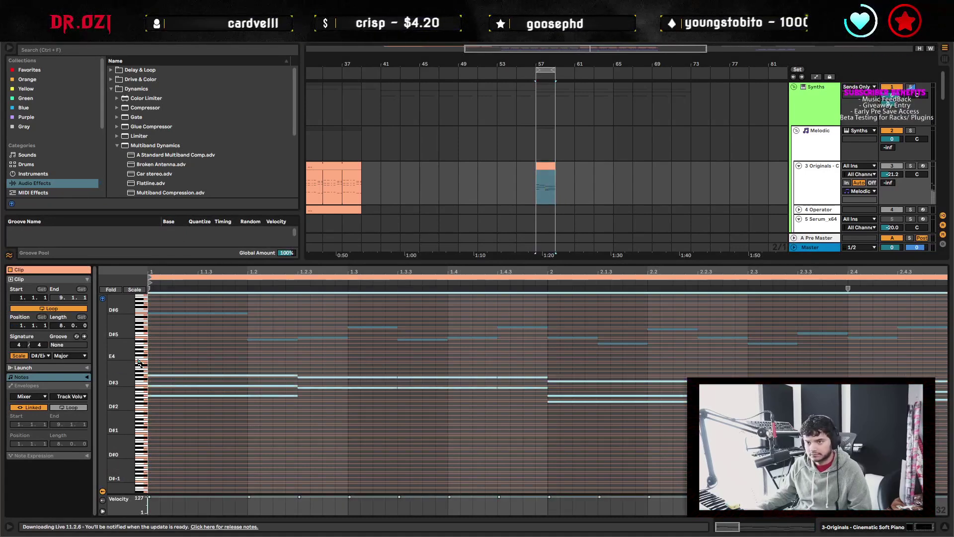
pyautogui.hotkey('shift', 'Up')
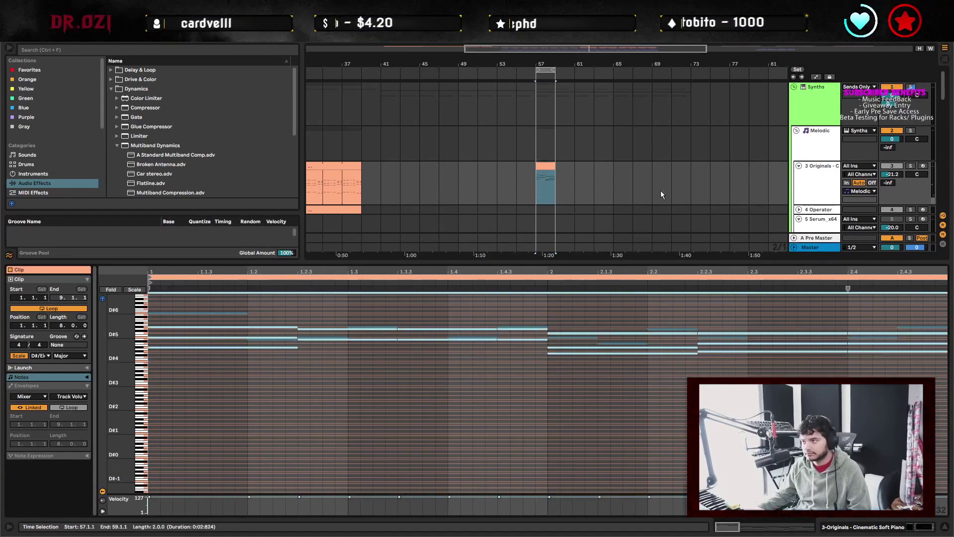
# Solo the Cinematic Soft Piano track and listen to its raised chords against the bass from bar 57.
pyautogui.click(910, 165)
pyautogui.press('space')
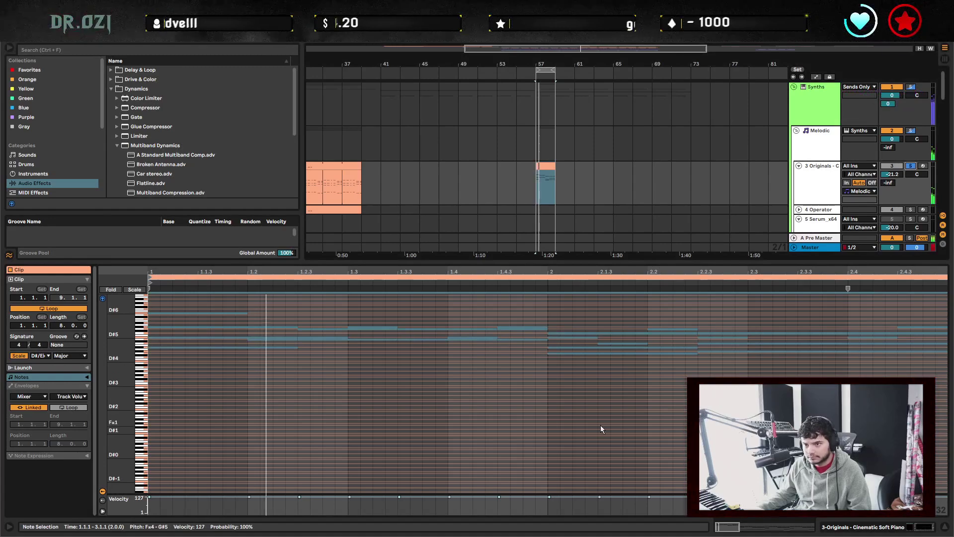
pyautogui.click(548, 398)
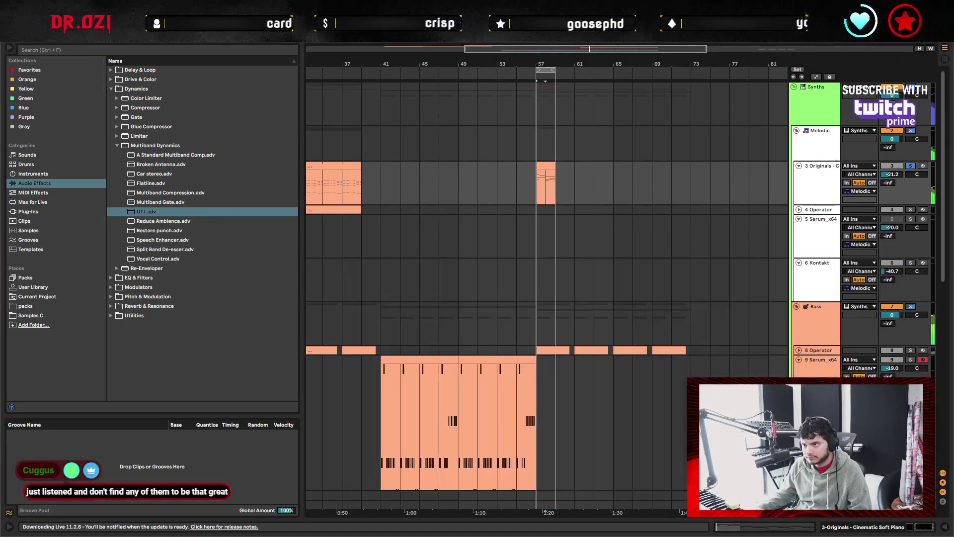
pyautogui.hotkey('ctrl', 'alt', 'l')
pyautogui.scroll(-3, 613, 281)
pyautogui.scroll(3, 563, 192)
pyautogui.click(567, 192)
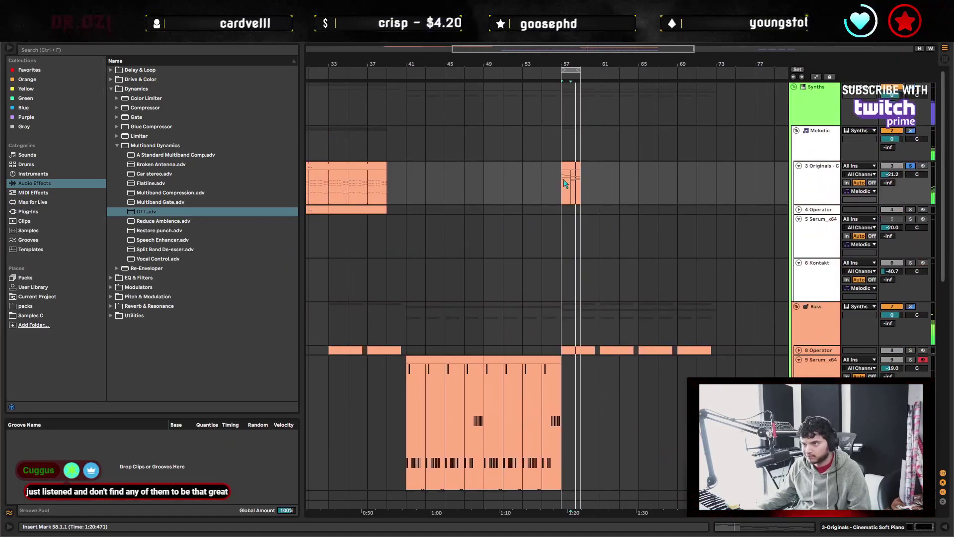
pyautogui.scroll(-3, 611, 391)
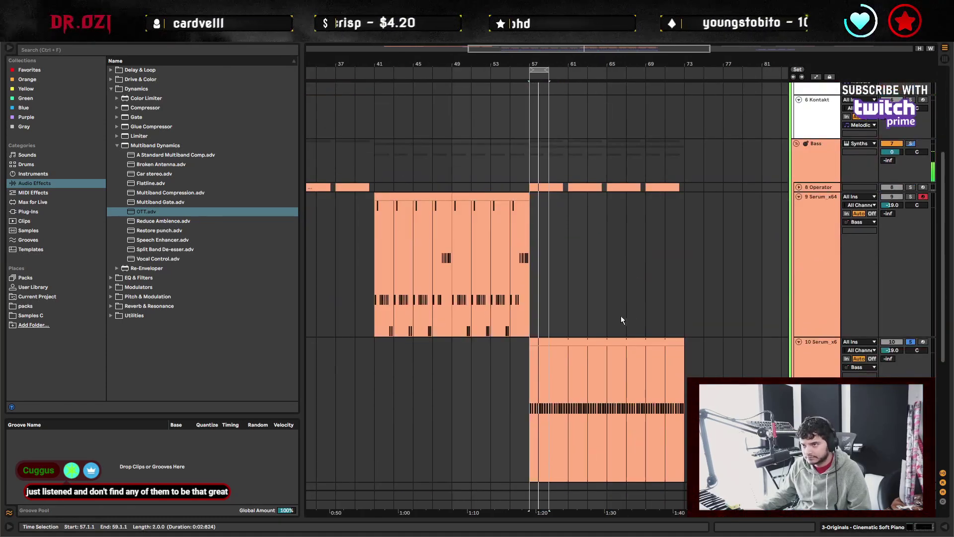
# Extend the arrangement loop to bars 57 to 73 and play the transition from bar 53 with the track solos cleared.
pyautogui.moveTo(546, 68); pyautogui.dragTo(684, 70)
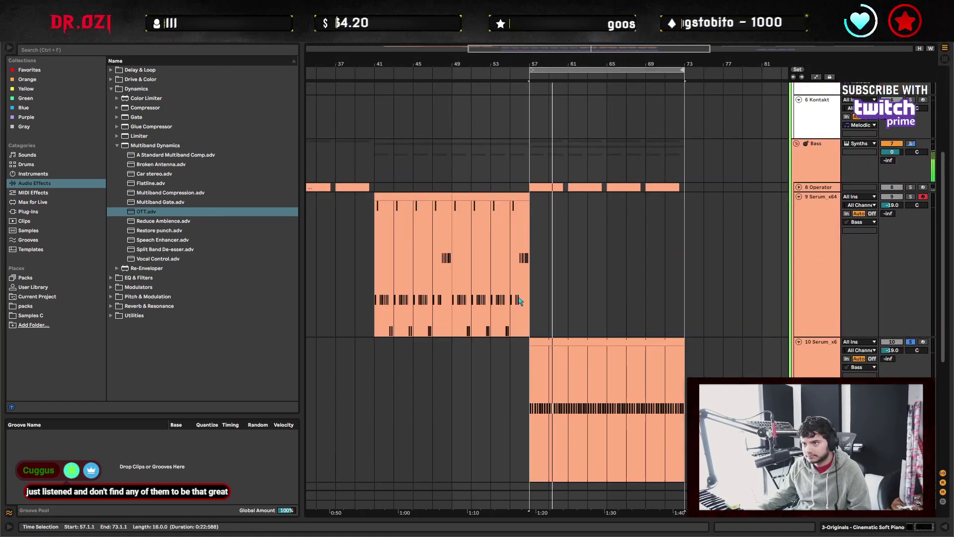
pyautogui.click(547, 271)
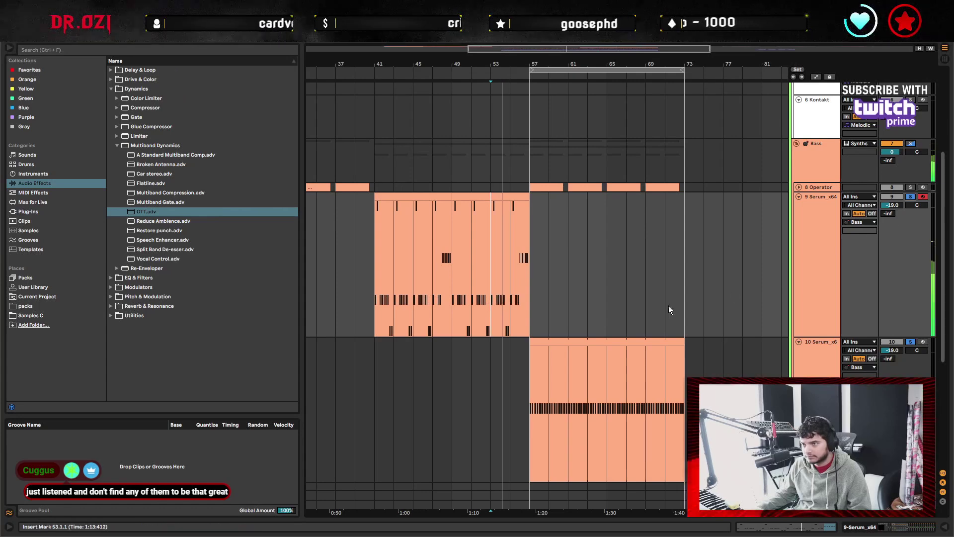
pyautogui.click(527, 266)
pyautogui.scroll(2, 616, 268)
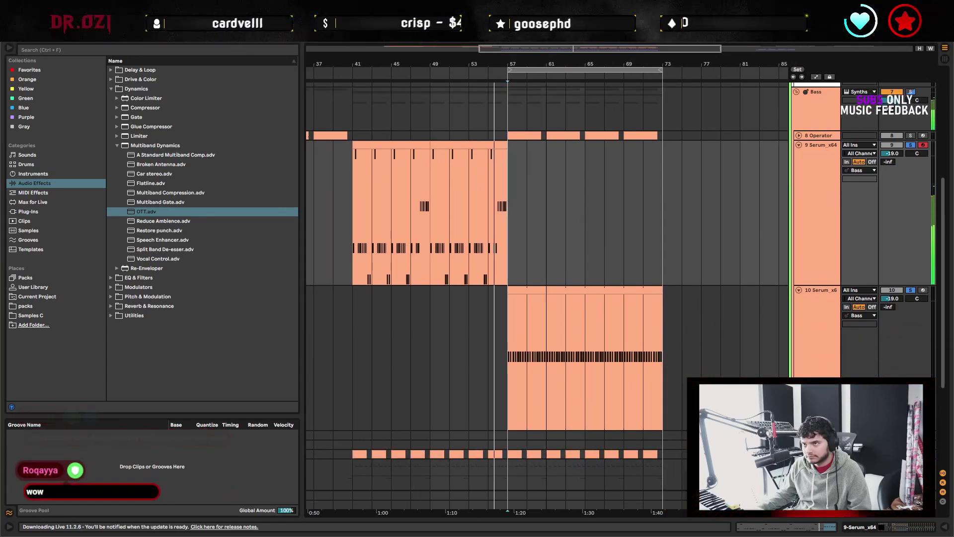
pyautogui.scroll(3, 555, 159)
pyautogui.scroll(4, 617, 228)
pyautogui.hscroll(-2, 617, 228)
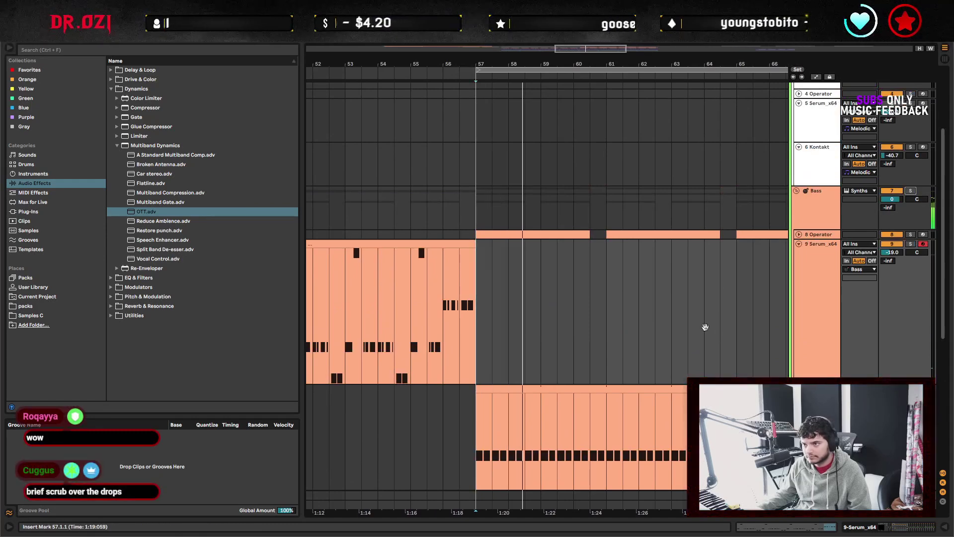
pyautogui.scroll(-3, 571, 262)
pyautogui.hscroll(3, 570, 262)
pyautogui.scroll(-3, 543, 242)
pyautogui.scroll(4, 625, 290)
pyautogui.hscroll(2, 624, 290)
# Repeat the two-bar section of Serum track 10 from bar 57 up to bar 73 and consolidate it into one 16-bar clip.
pyautogui.click(652, 251)
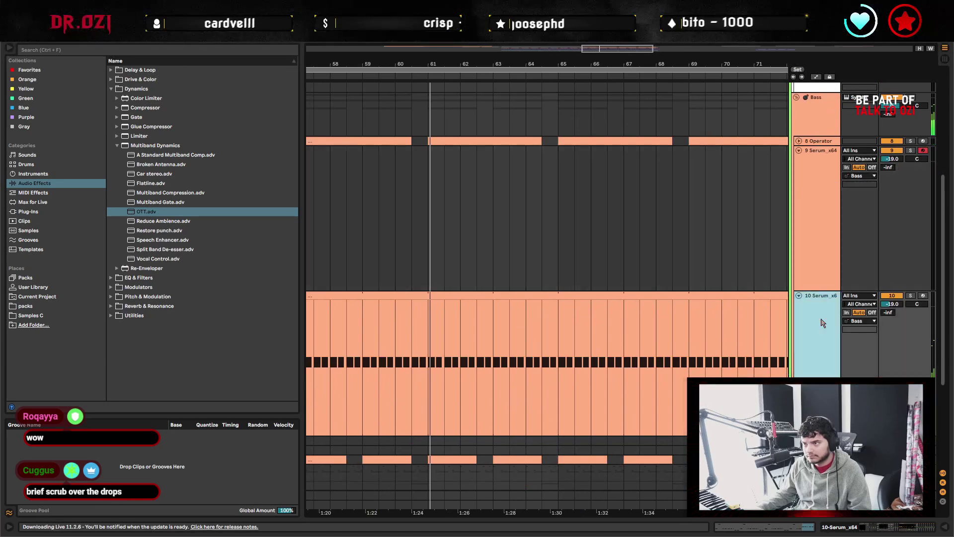
pyautogui.scroll(-2, 479, 258)
pyautogui.hscroll(-4, 480, 258)
pyautogui.moveTo(479, 258); pyautogui.dragTo(416, 252)
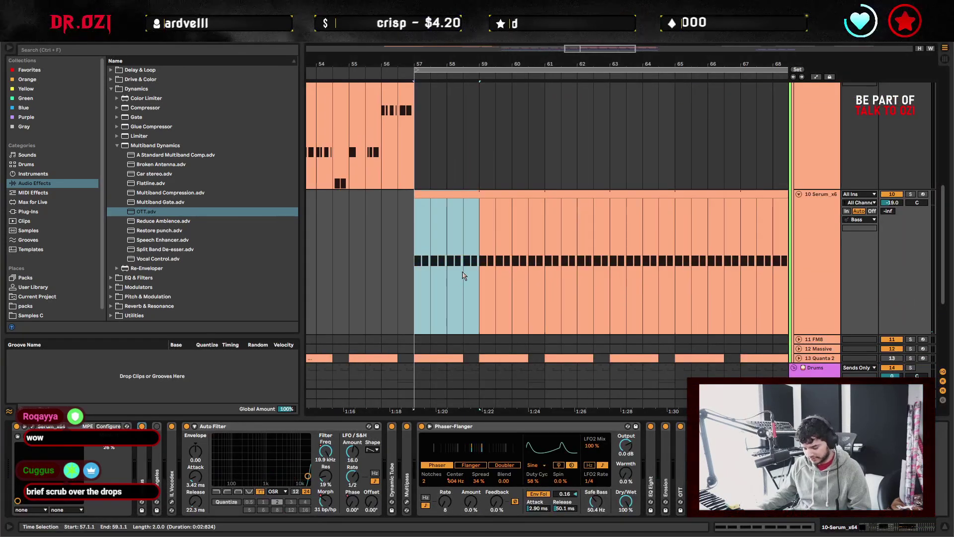
pyautogui.hotkey('ctrl', 'd')
pyautogui.hotkey('ctrl', 'd')
pyautogui.hotkey('ctrl', 'd')
pyautogui.hotkey('ctrl', 'd')
pyautogui.hotkey('ctrl', 'd')
pyautogui.hotkey('ctrl', 'd')
pyautogui.hotkey('ctrl', 'd')
pyautogui.hscroll(-8, 523, 236)
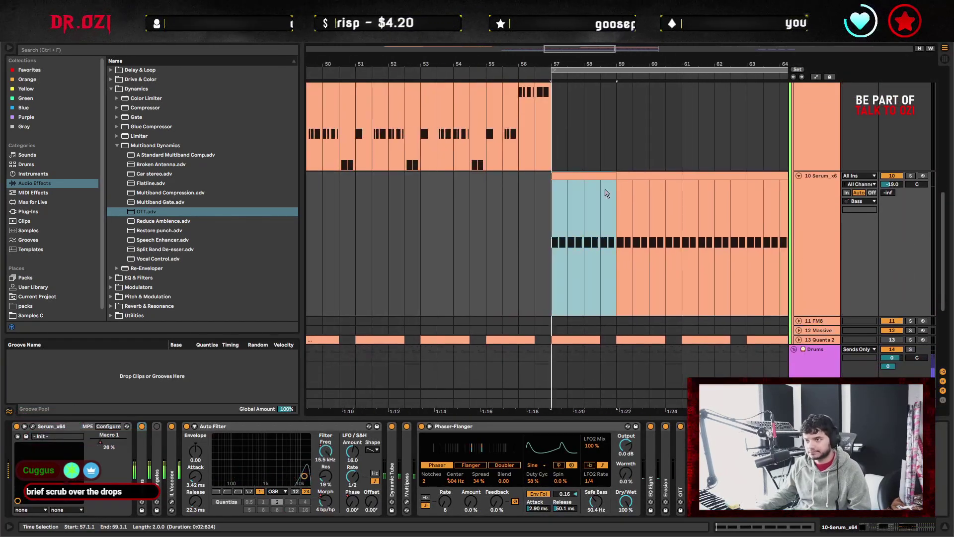
pyautogui.hscroll(5, 582, 178)
pyautogui.click(723, 177)
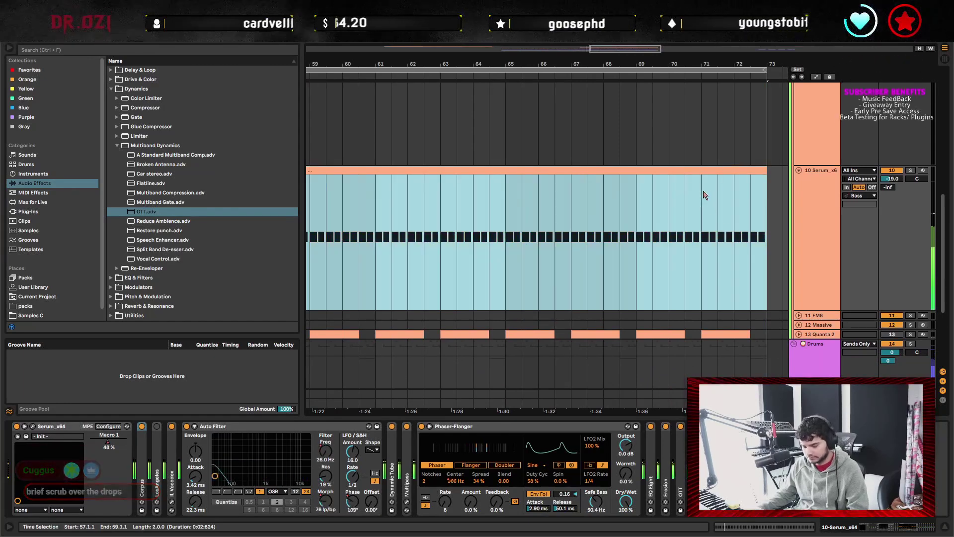
pyautogui.hscroll(-4, 704, 195)
pyautogui.click(547, 179)
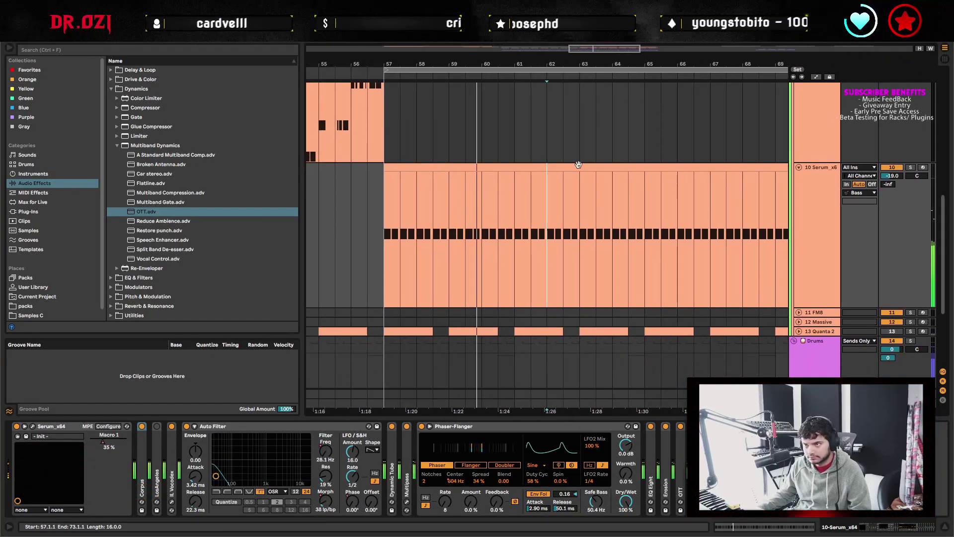
# Set the loop inside the Serum bass clip to its first four bars and close the note editor.
pyautogui.doubleClick(578, 165)
pyautogui.moveTo(348, 298); pyautogui.dragTo(135, 297)
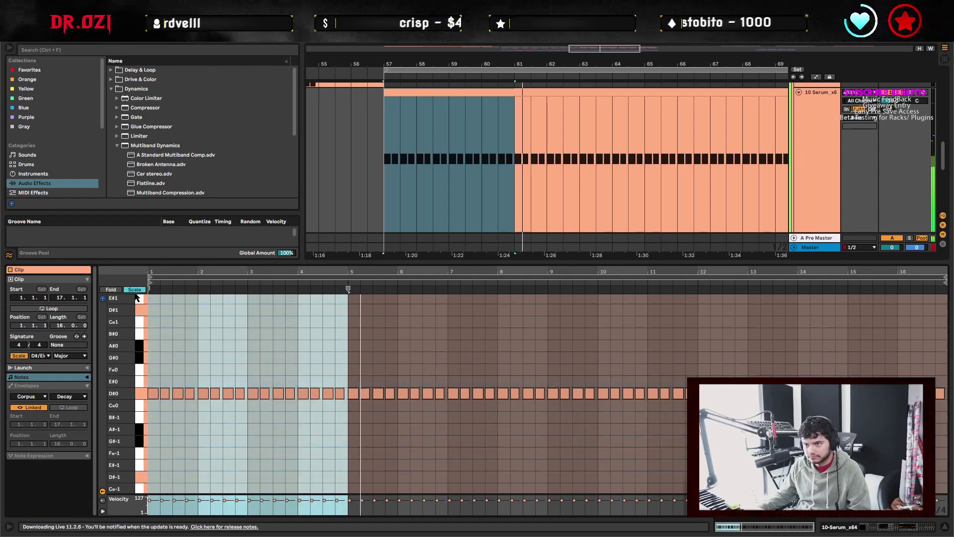
pyautogui.click(323, 319)
pyautogui.moveTo(346, 320); pyautogui.dragTo(148, 318)
pyautogui.hotkey('ctrl', 'l')
pyautogui.click(365, 344)
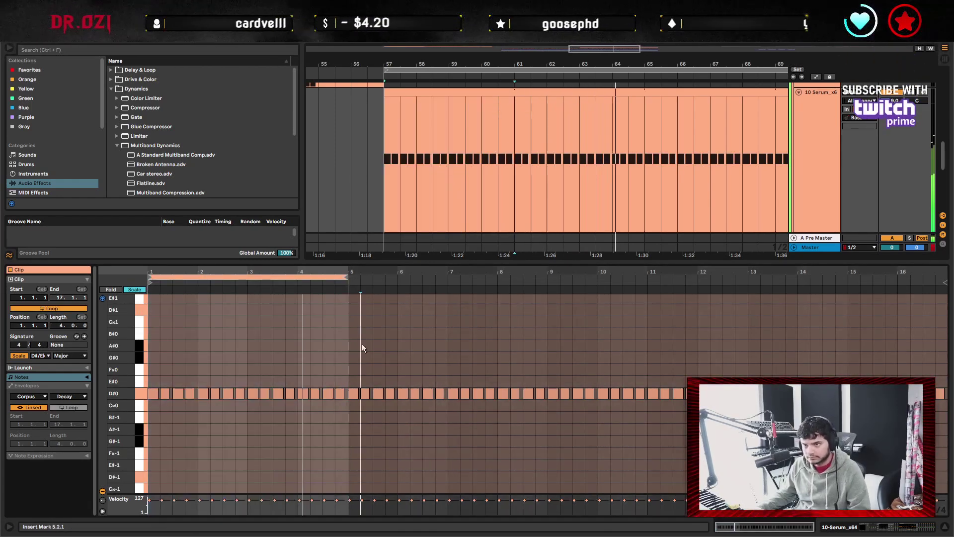
pyautogui.hotkey('ctrl', 'alt', 'l')
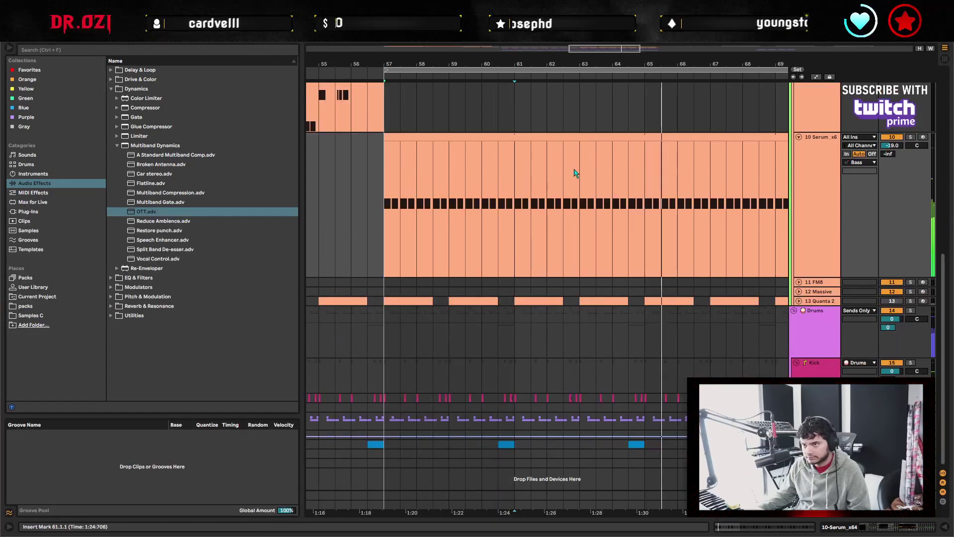
# Raise the two D#0 notes at 2.3 and 2.4 in the Serum bass clip from bar 57 to B#0.
pyautogui.doubleClick(560, 139)
pyautogui.click(335, 358)
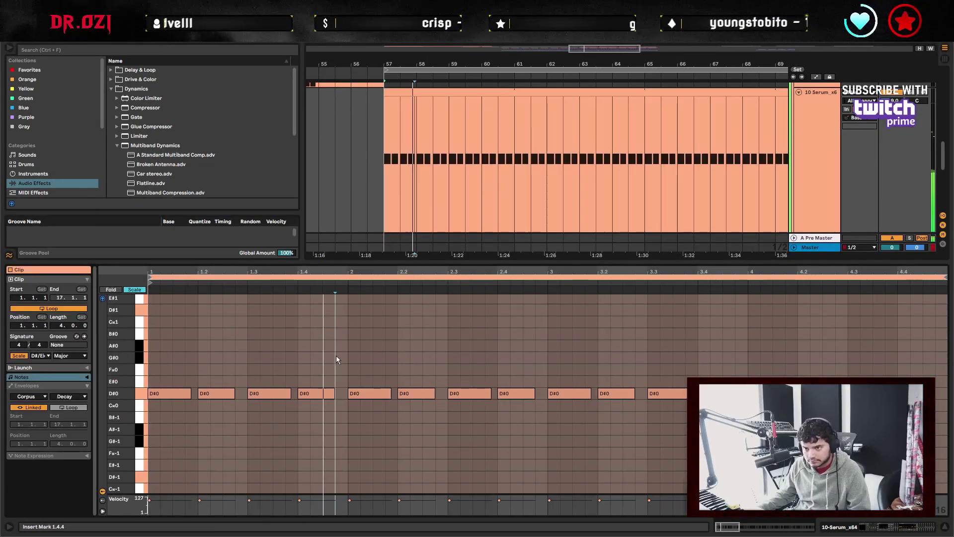
pyautogui.press('space')
pyautogui.moveTo(446, 378); pyautogui.dragTo(520, 418)
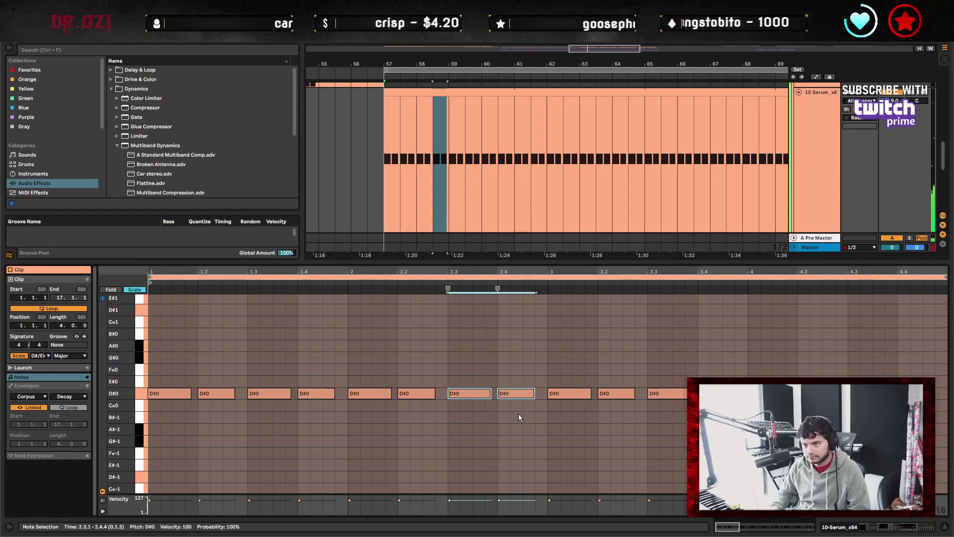
pyautogui.press('Up')
pyautogui.press('Up')
pyautogui.press('Up')
pyautogui.press('Up')
pyautogui.press('Up')
pyautogui.press('Up')
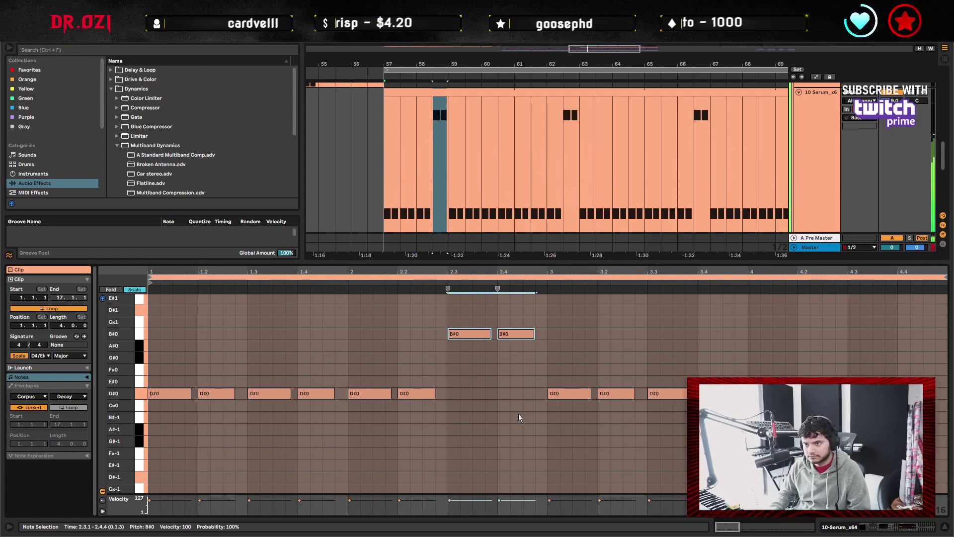
pyautogui.press('Down')
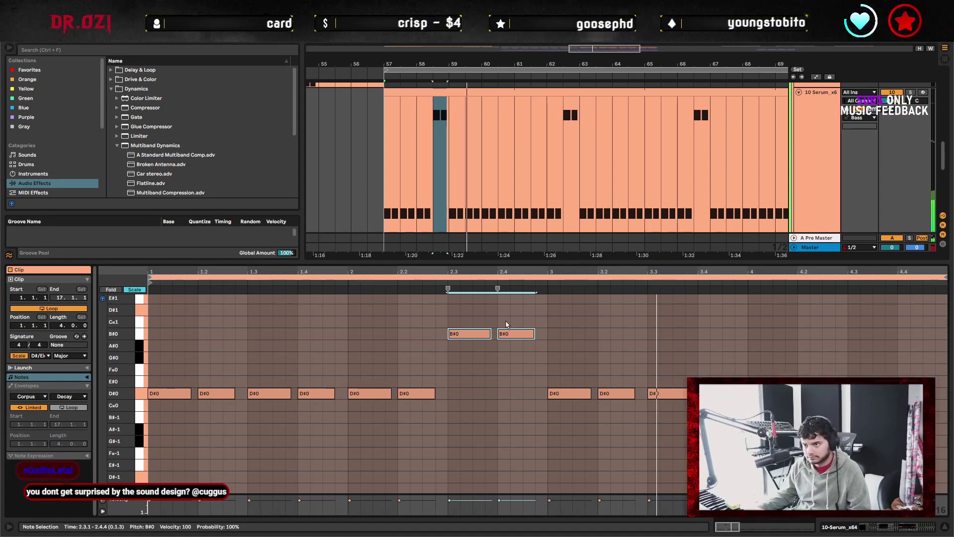
pyautogui.click(516, 333)
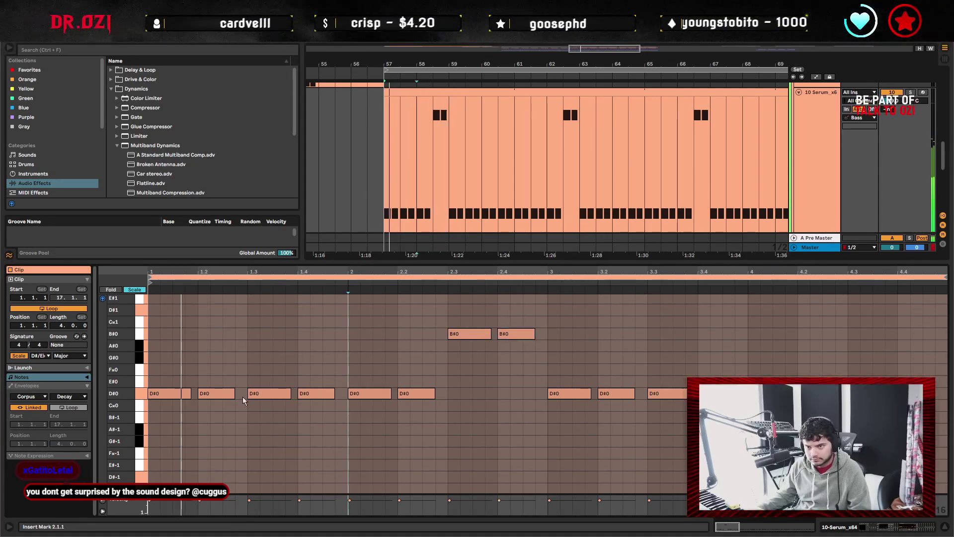
# Try repeating the short D#0 note at 1.2 several times in a row across the following beats.
pyautogui.moveTo(234, 393)
pyautogui.mouseDown()
pyautogui.moveTo(224, 395)
pyautogui.moveTo(234, 398)
pyautogui.mouseUp()
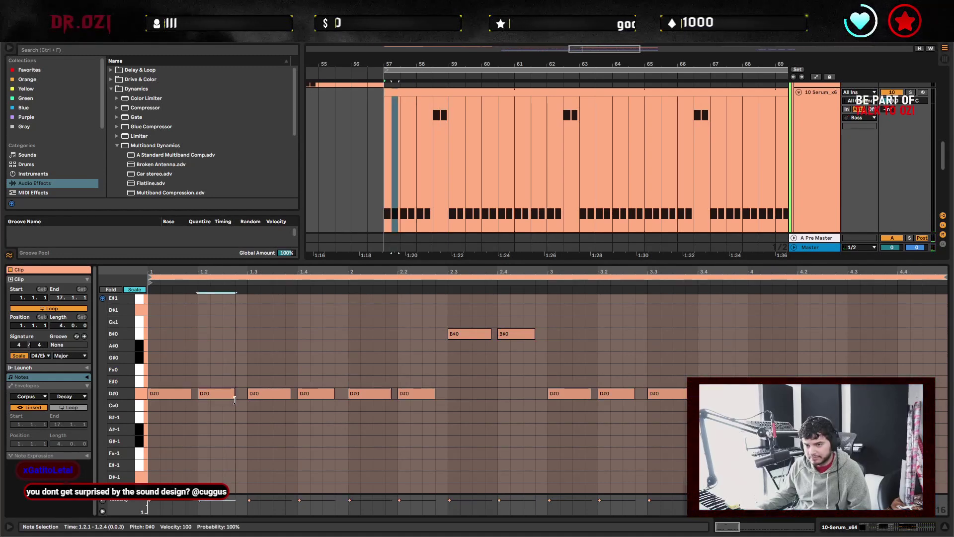
pyautogui.hotkey('ctrl', 'd')
pyautogui.hotkey('ctrl', 'd')
pyautogui.hotkey('ctrl', 'd')
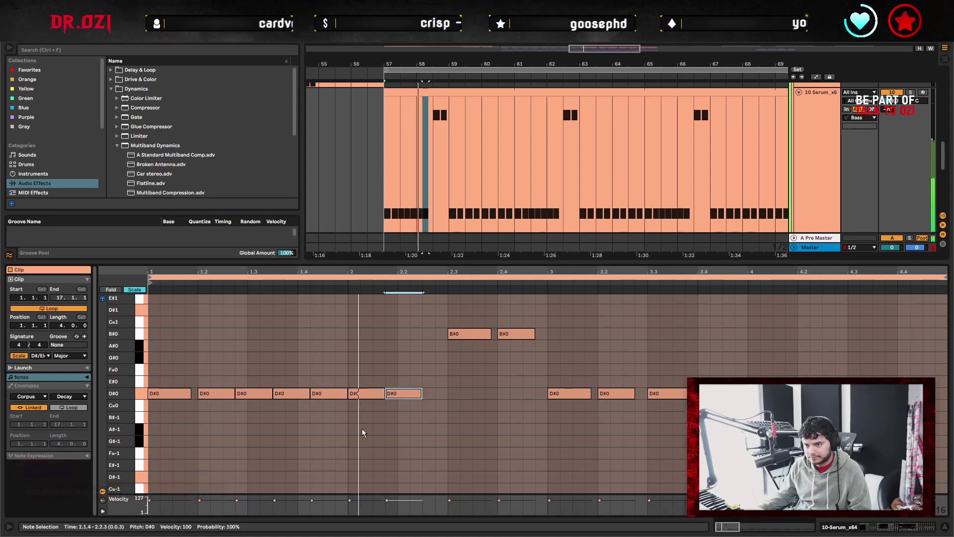
pyautogui.hotkey('ctrl', 'z')
pyautogui.hotkey('ctrl', 'z')
pyautogui.hotkey('ctrl', 'z')
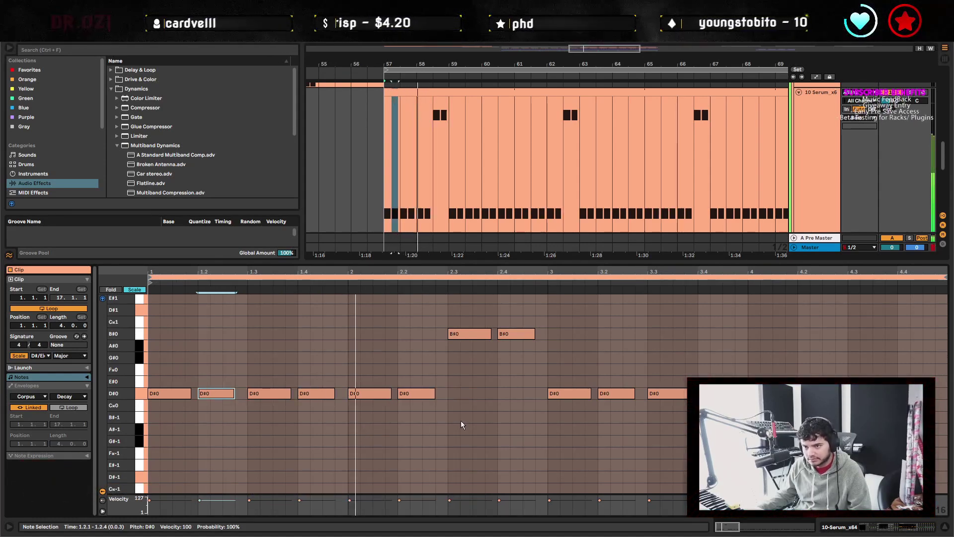
# Split the D#0 note at 1.3 into two shorter notes and lower the note at 2.4 to G#0.
pyautogui.moveTo(291, 394); pyautogui.dragTo(265, 396)
pyautogui.doubleClick(283, 393)
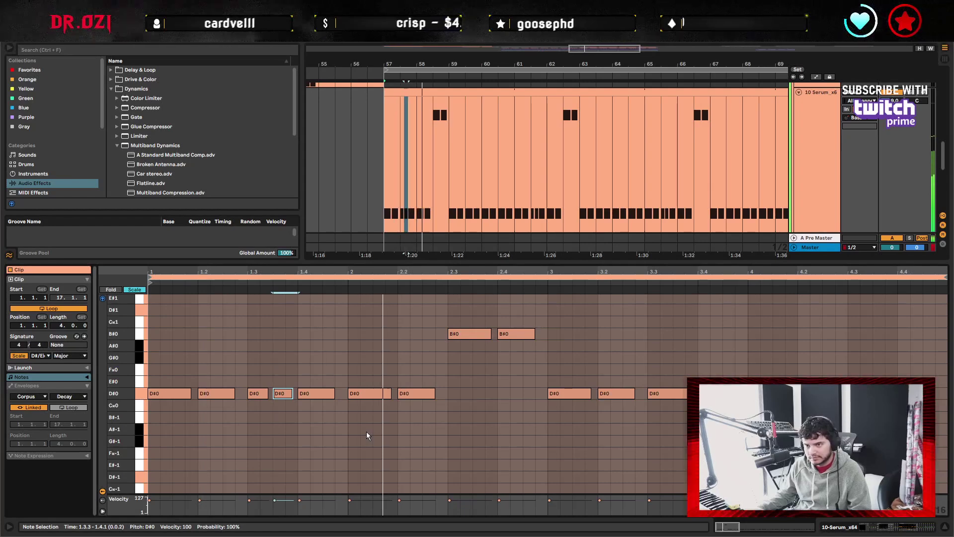
pyautogui.moveTo(456, 350); pyautogui.dragTo(524, 362)
pyautogui.click(516, 334)
pyautogui.press('space')
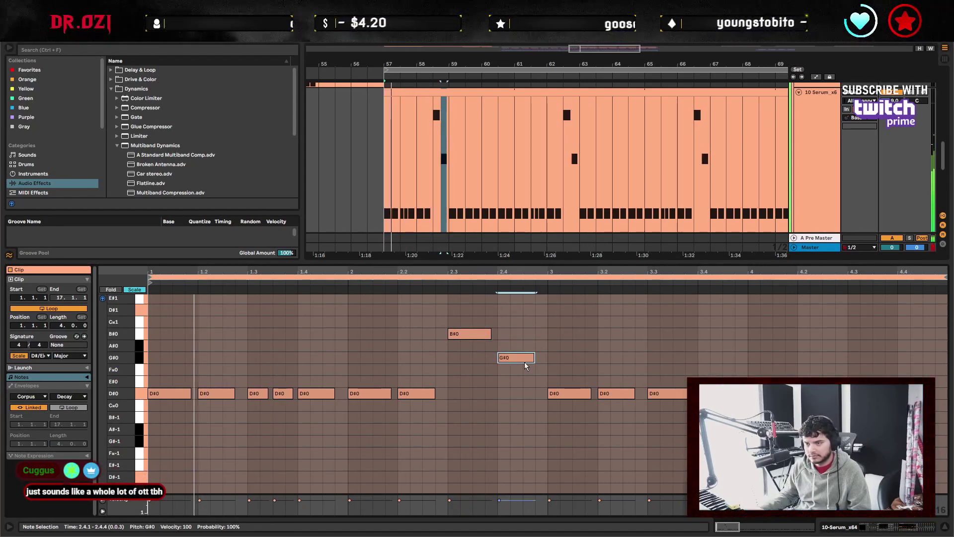
# Set the bass clip's loop to its first two bars, 1.1.1 to 3.1.1.
pyautogui.click(548, 380)
pyautogui.scroll(1, 578, 386)
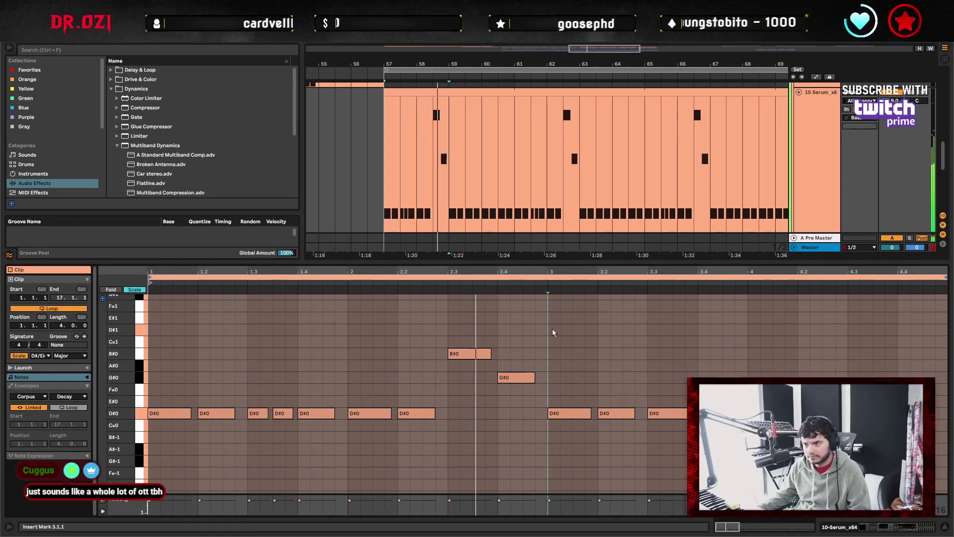
pyautogui.moveTo(549, 321); pyautogui.dragTo(150, 316)
pyautogui.hotkey('ctrl', 'l')
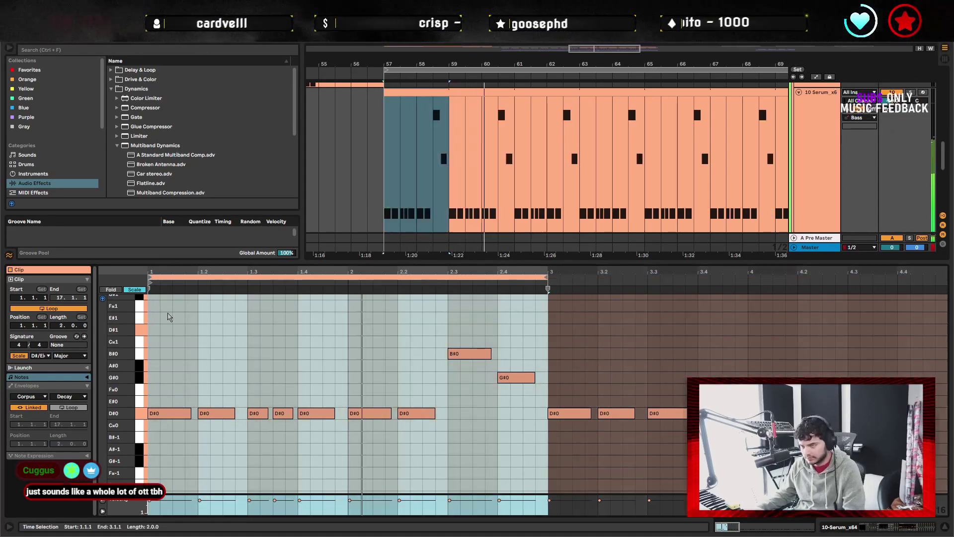
pyautogui.click(588, 357)
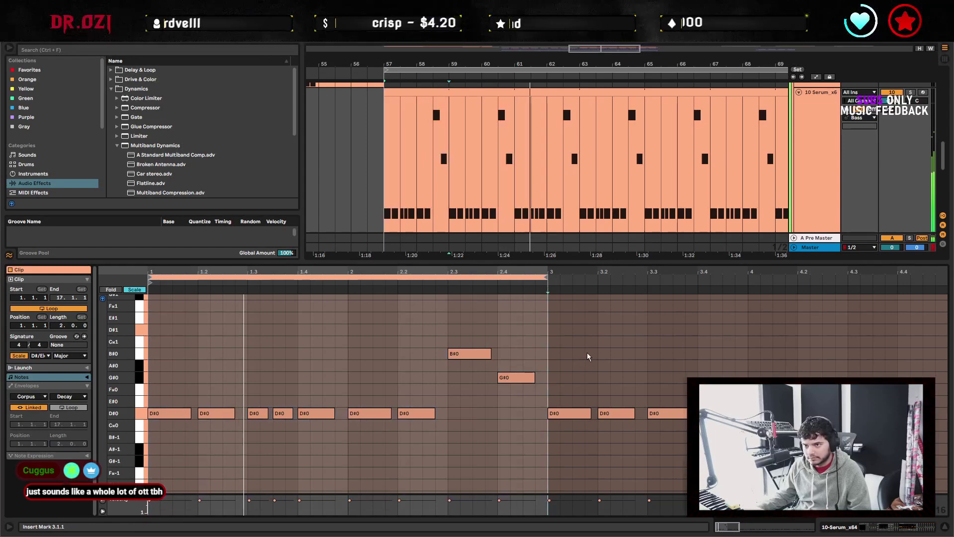
# Open Serum on track 10 and redraw LFO 1 as a dip rising to a central peak with a rounded decay.
pyautogui.hotkey('shift', 'Tab')
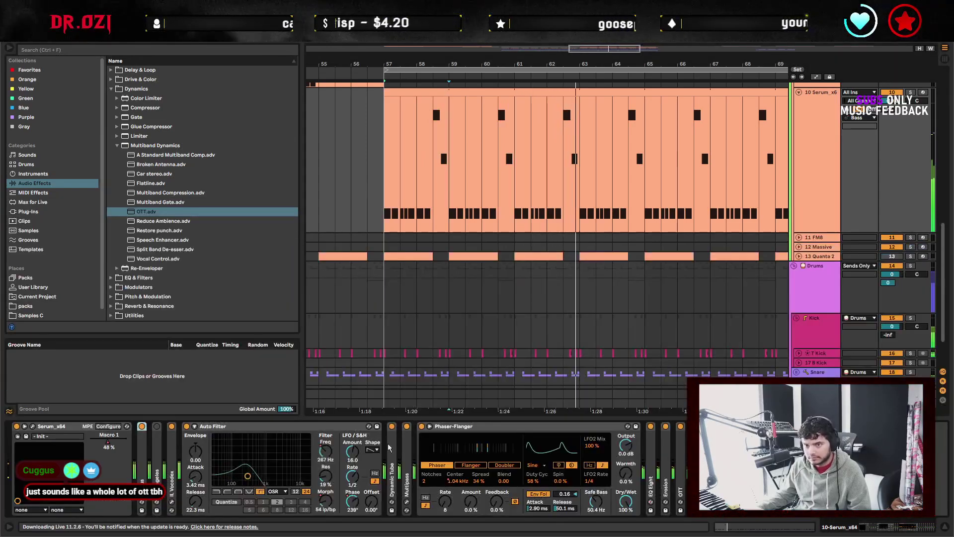
pyautogui.hotkey('ctrl', 'alt', 'p')
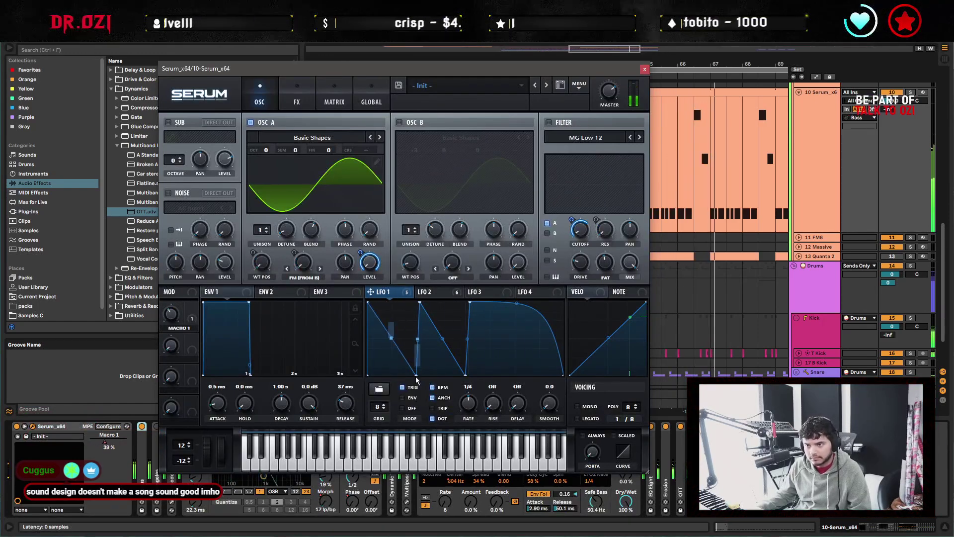
pyautogui.moveTo(465, 374); pyautogui.dragTo(465, 337)
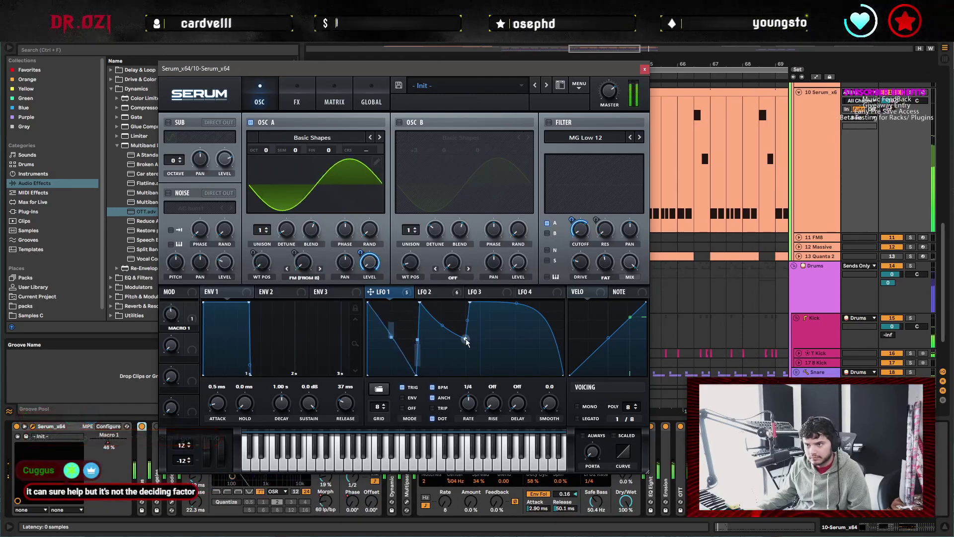
pyautogui.moveTo(468, 312); pyautogui.dragTo(472, 309)
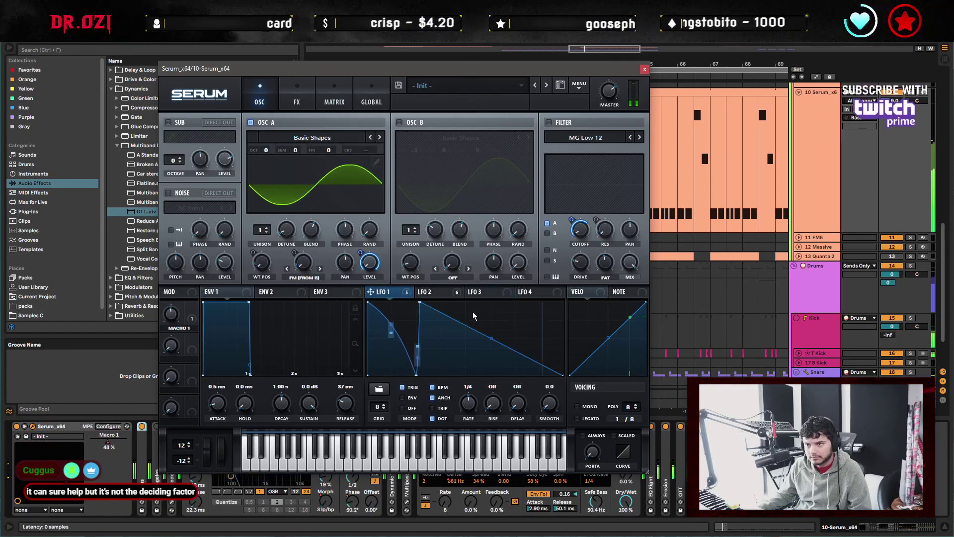
pyautogui.moveTo(493, 342); pyautogui.dragTo(494, 328)
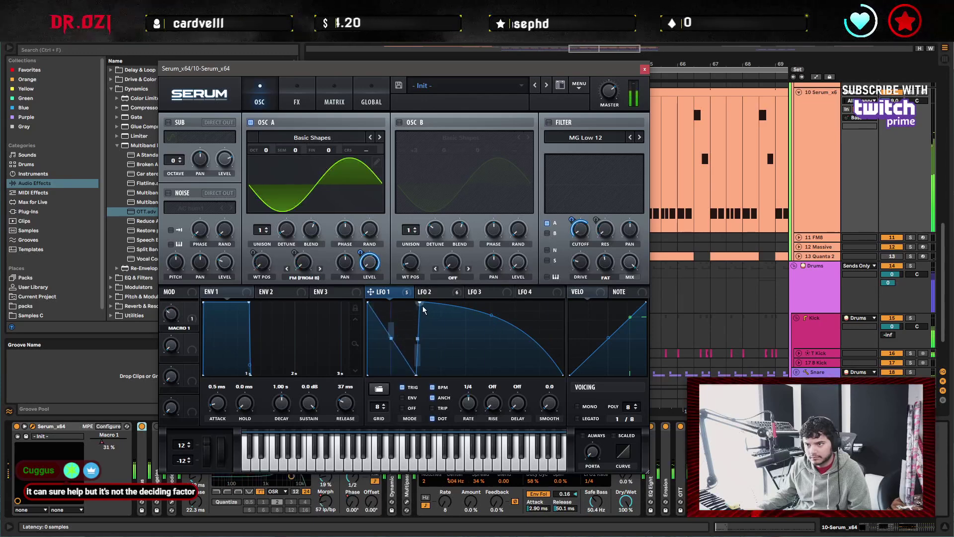
pyautogui.moveTo(421, 309); pyautogui.dragTo(465, 303)
pyautogui.moveTo(417, 376)
pyautogui.mouseDown()
pyautogui.moveTo(492, 370)
pyautogui.moveTo(498, 357)
pyautogui.moveTo(485, 369)
pyautogui.moveTo(421, 377)
pyautogui.mouseUp()
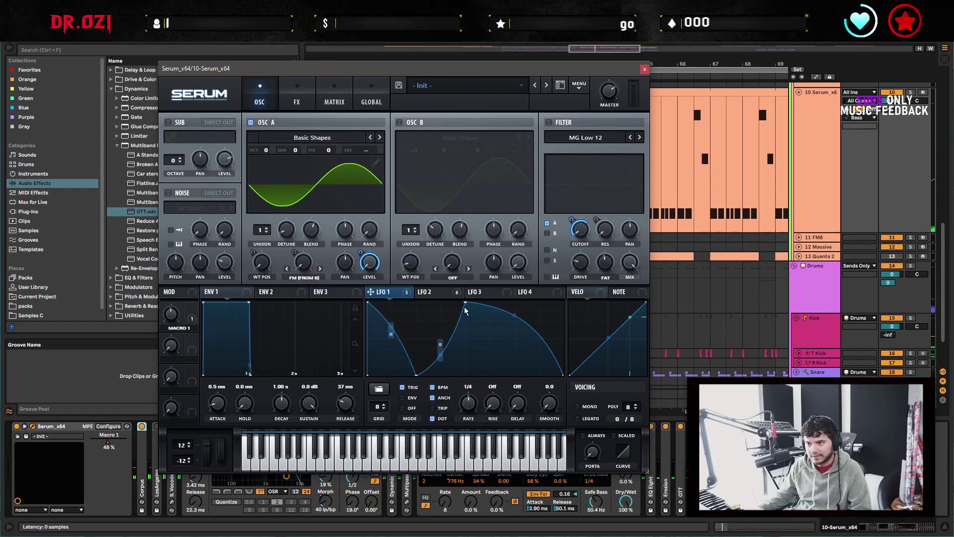
# Clear the modulation on LFO 1's rising segment and add points that form three successive decays.
pyautogui.rightClick(439, 356)
pyautogui.click(439, 417)
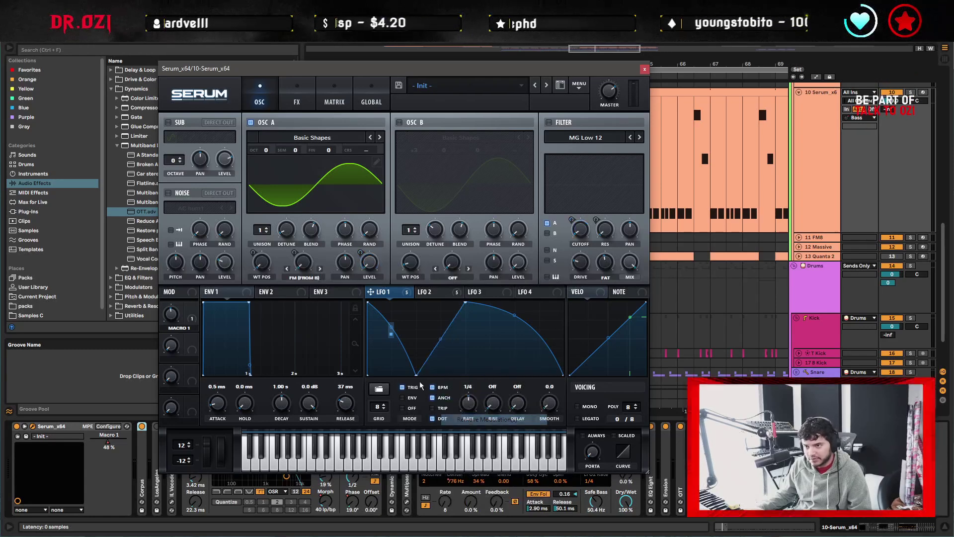
pyautogui.doubleClick(417, 303)
pyautogui.doubleClick(457, 368)
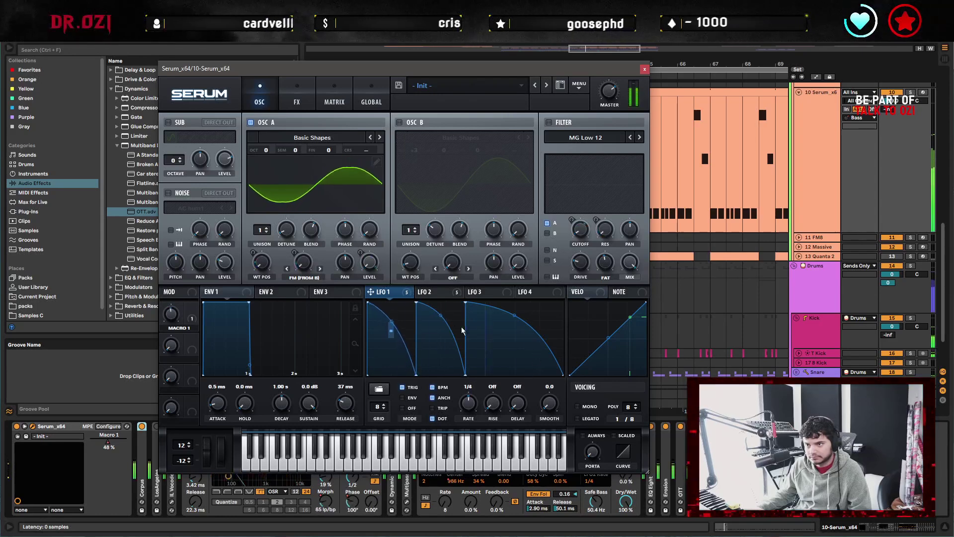
# Refine LFO 1's curves, reshaping the middle peak into a narrow spike with a raised valley that rises into the last decay.
pyautogui.doubleClick(391, 329)
pyautogui.doubleClick(440, 315)
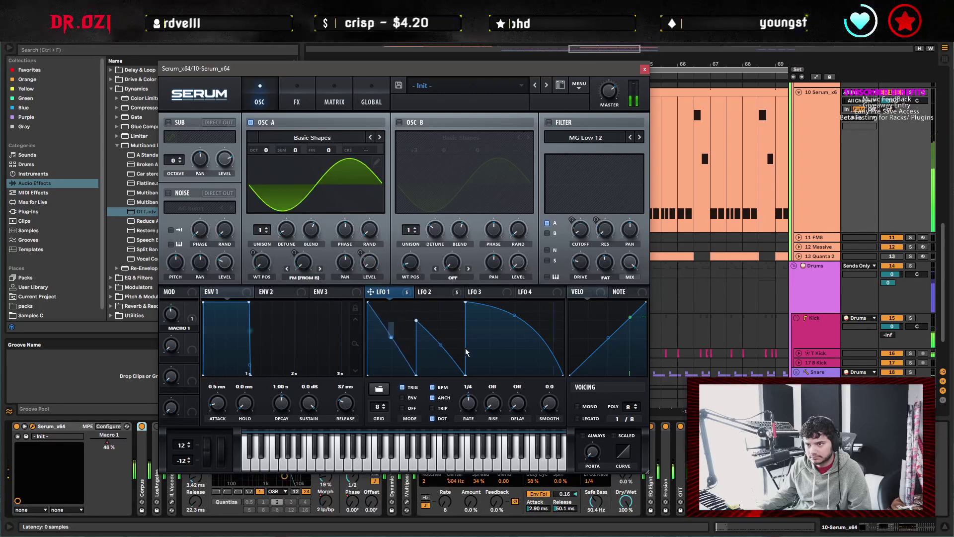
pyautogui.moveTo(391, 330); pyautogui.dragTo(391, 314)
pyautogui.moveTo(515, 315)
pyautogui.mouseDown()
pyautogui.moveTo(519, 300)
pyautogui.moveTo(513, 317)
pyautogui.mouseUp()
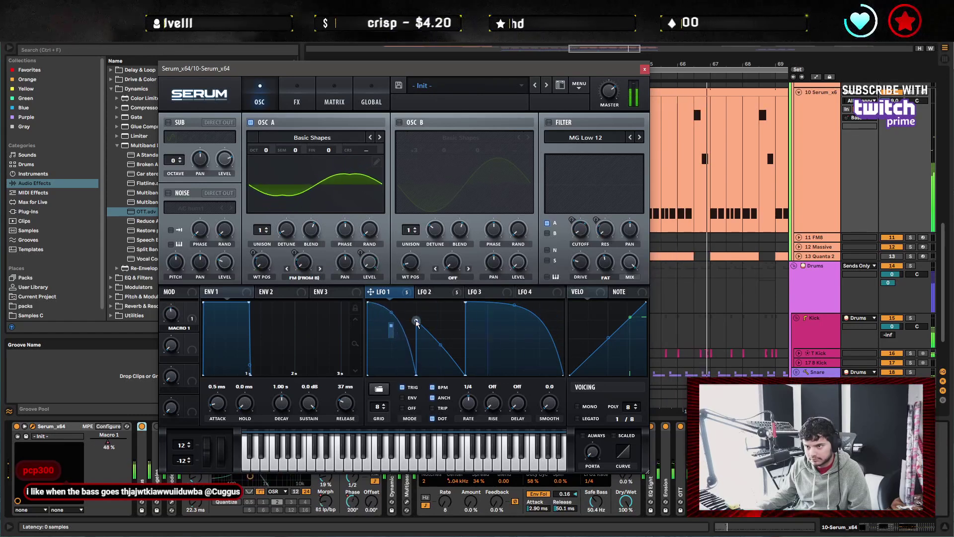
pyautogui.moveTo(418, 335); pyautogui.dragTo(420, 312)
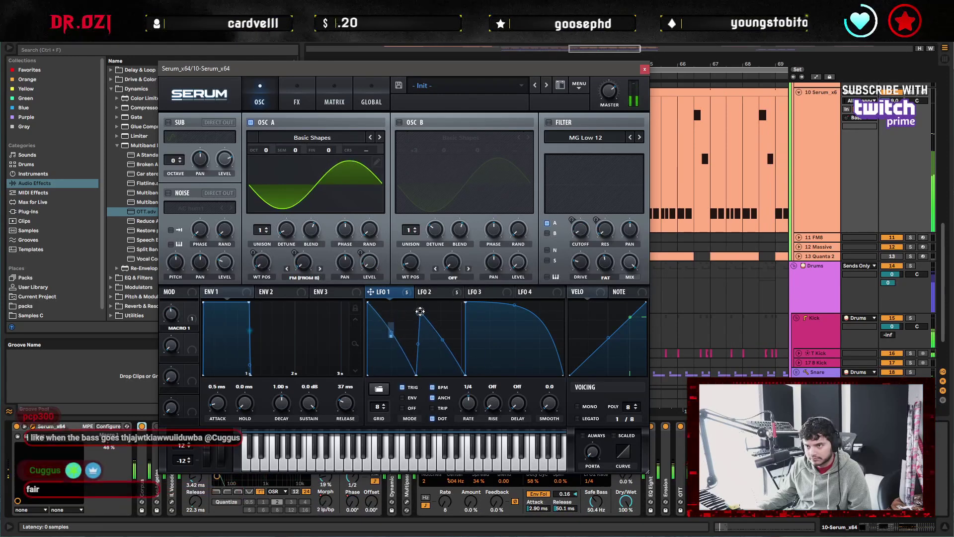
pyautogui.click(446, 296)
pyautogui.click(393, 292)
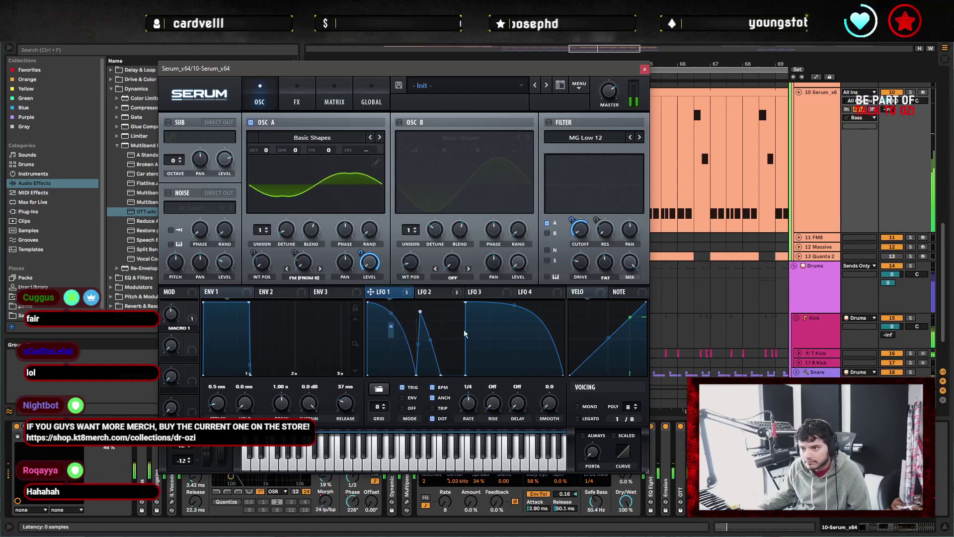
pyautogui.moveTo(466, 376); pyautogui.dragTo(457, 352)
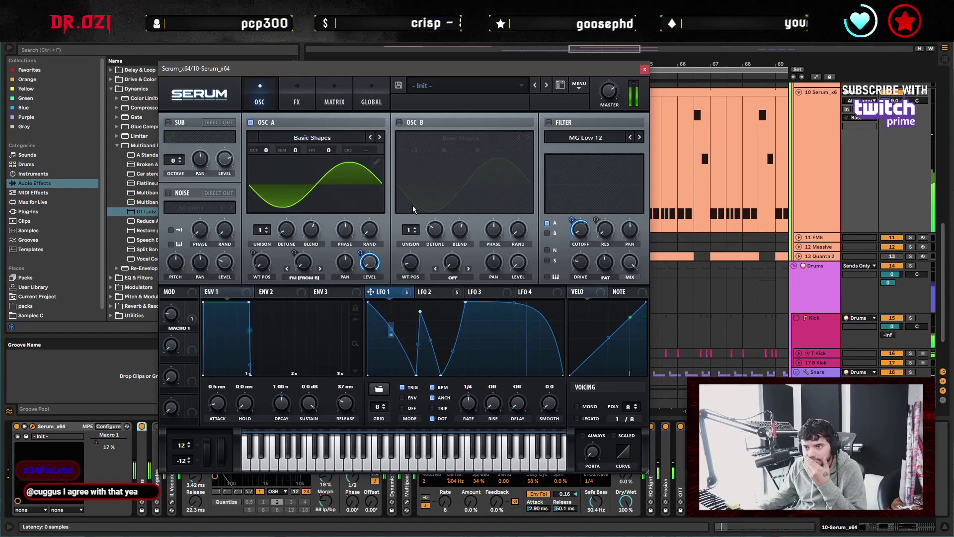
# Enable Serum's MG Low 12 filter and toggle the second effect after Serum in the track's device chain.
pyautogui.click(549, 123)
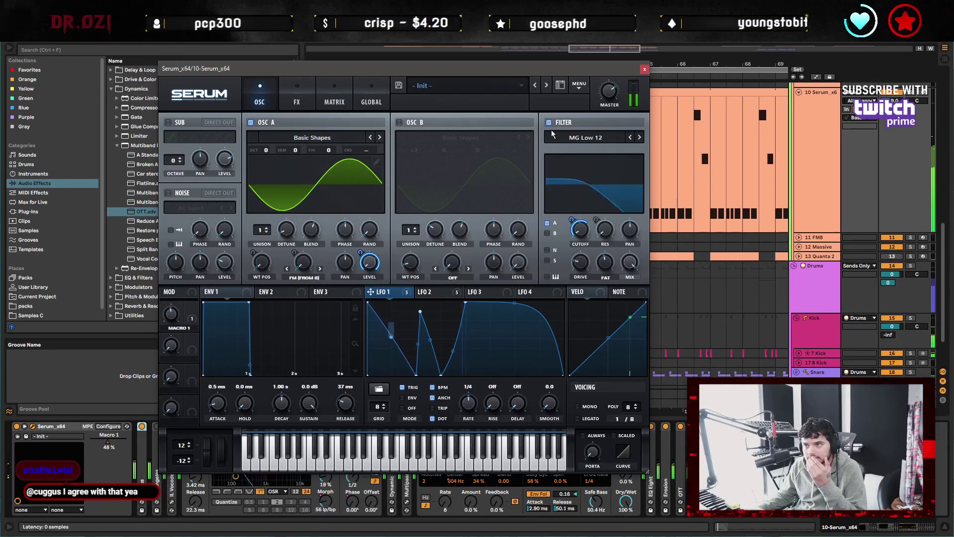
pyautogui.moveTo(568, 229)
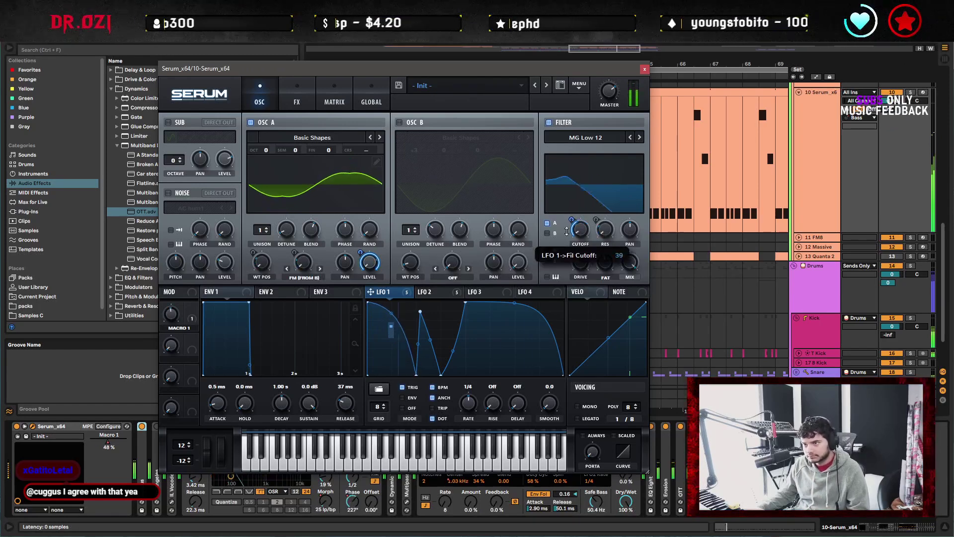
pyautogui.click(305, 105)
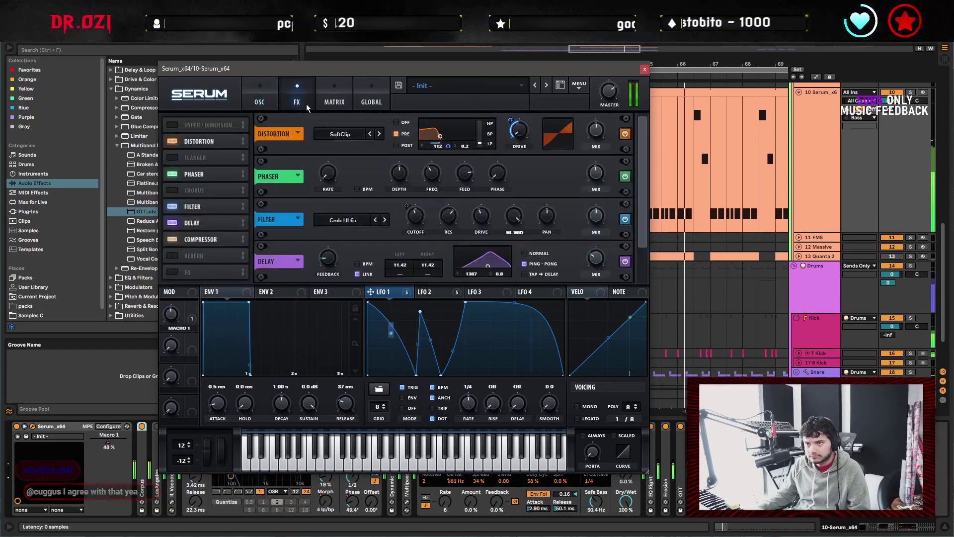
pyautogui.click(259, 99)
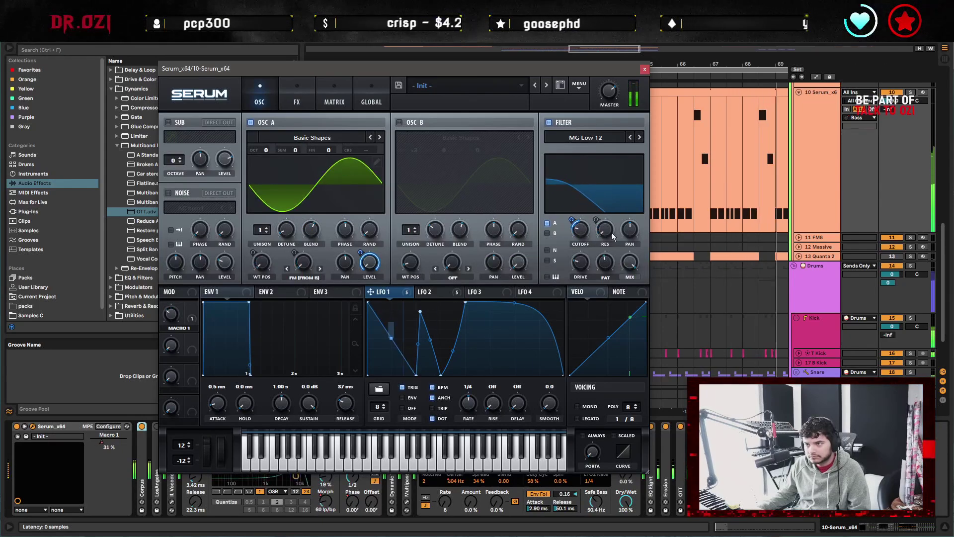
pyautogui.moveTo(383, 100); pyautogui.dragTo(616, 86)
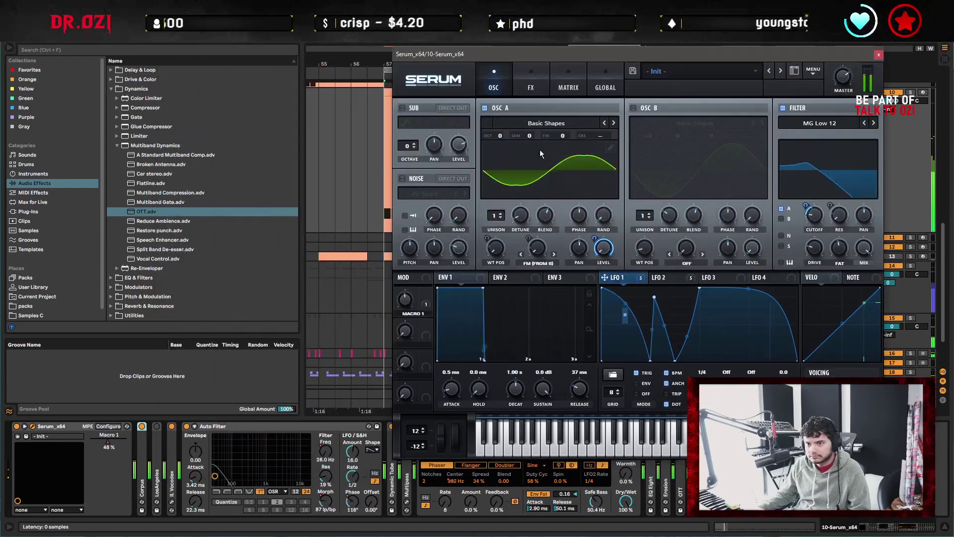
pyautogui.click(157, 427)
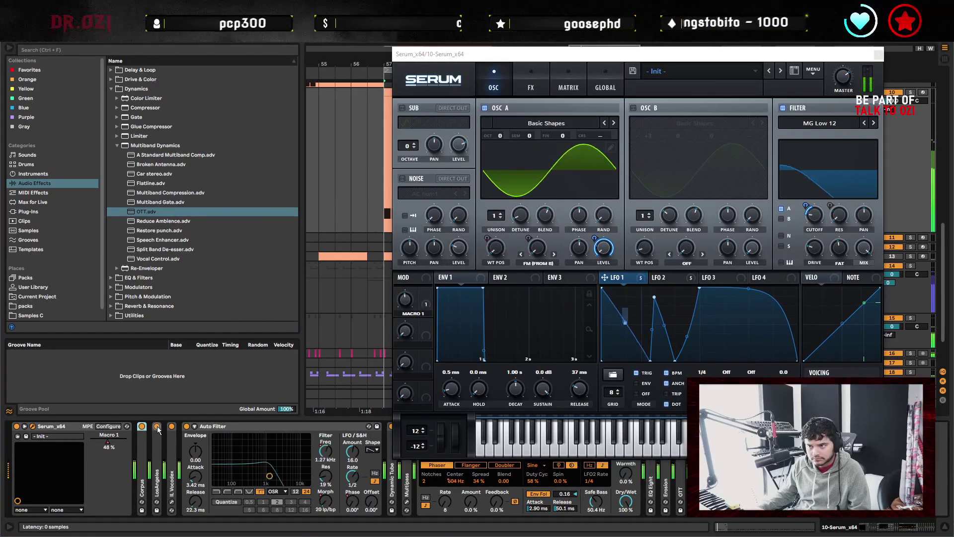
# Move the Serum window aside, try bypassing its Delay effect, and turn off the MG Low 12 filter.
pyautogui.moveTo(789, 54); pyautogui.dragTo(497, 62)
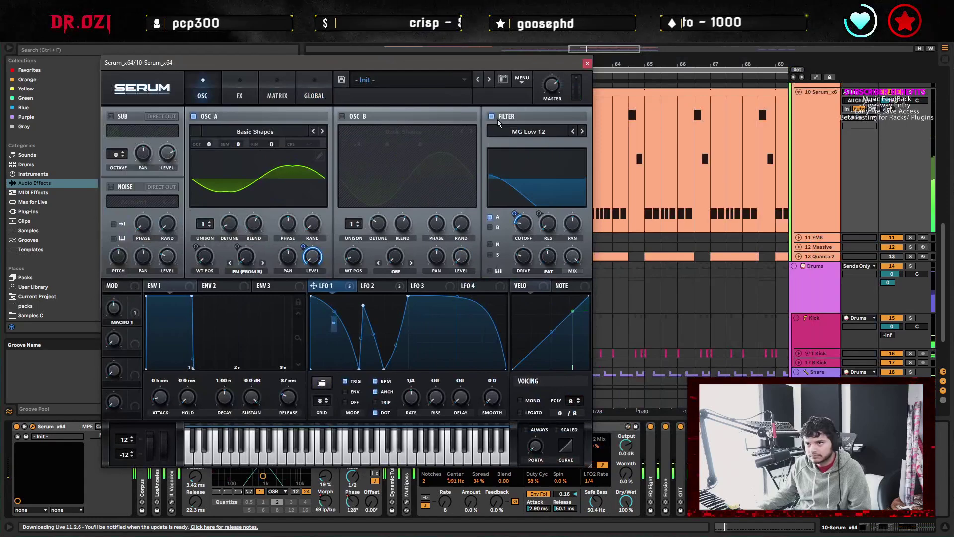
pyautogui.click(240, 92)
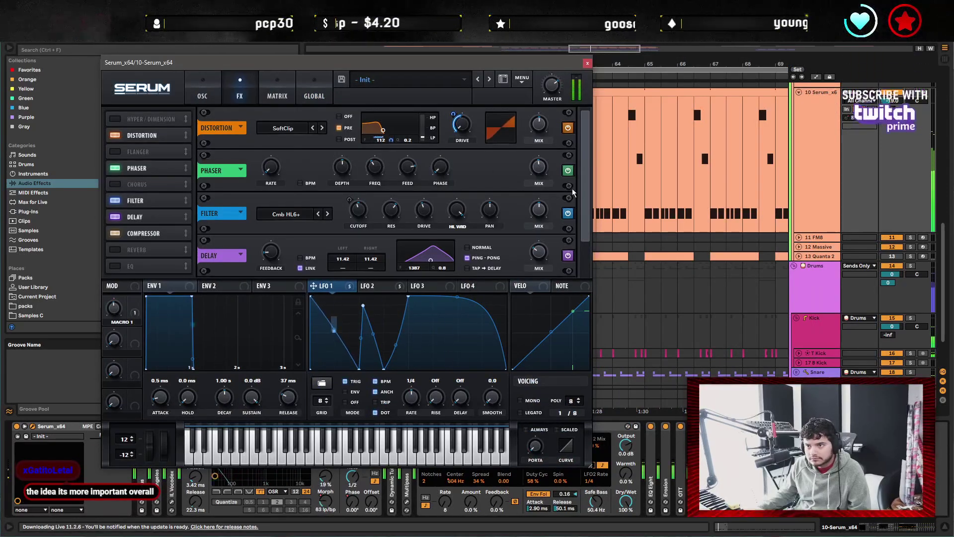
pyautogui.moveTo(585, 184); pyautogui.dragTo(585, 215)
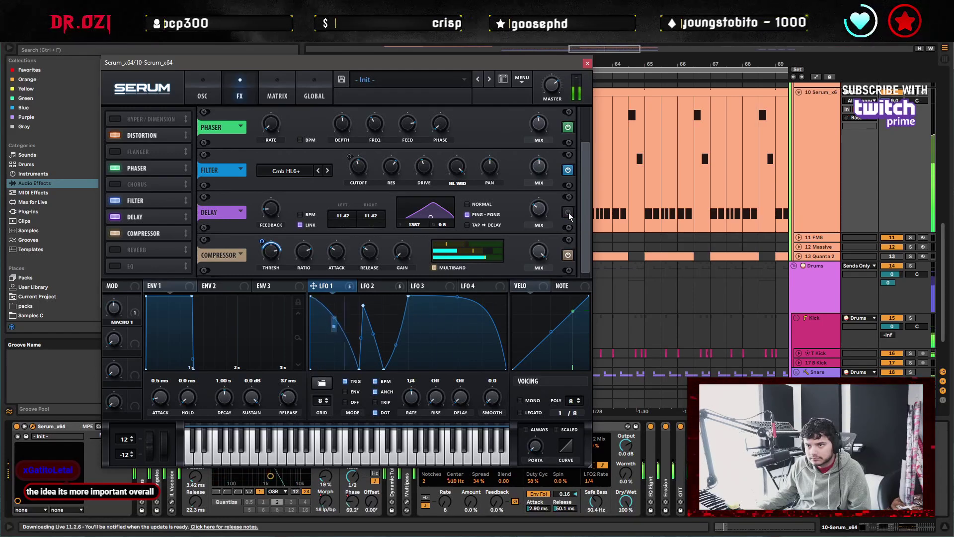
pyautogui.click(202, 92)
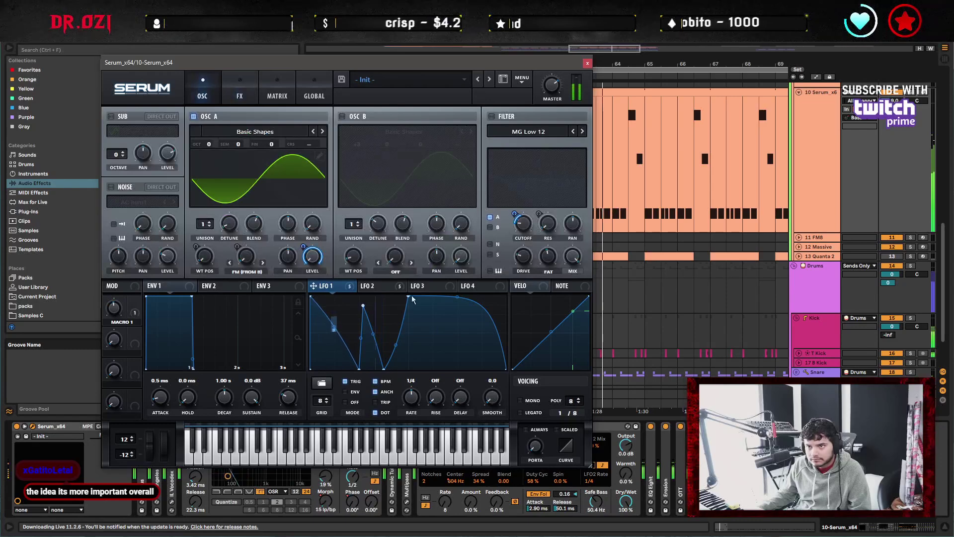
# Shift LFO 1's middle peak directly above the first valley, try raising that valley, and close Serum.
pyautogui.moveTo(363, 305); pyautogui.dragTo(360, 304)
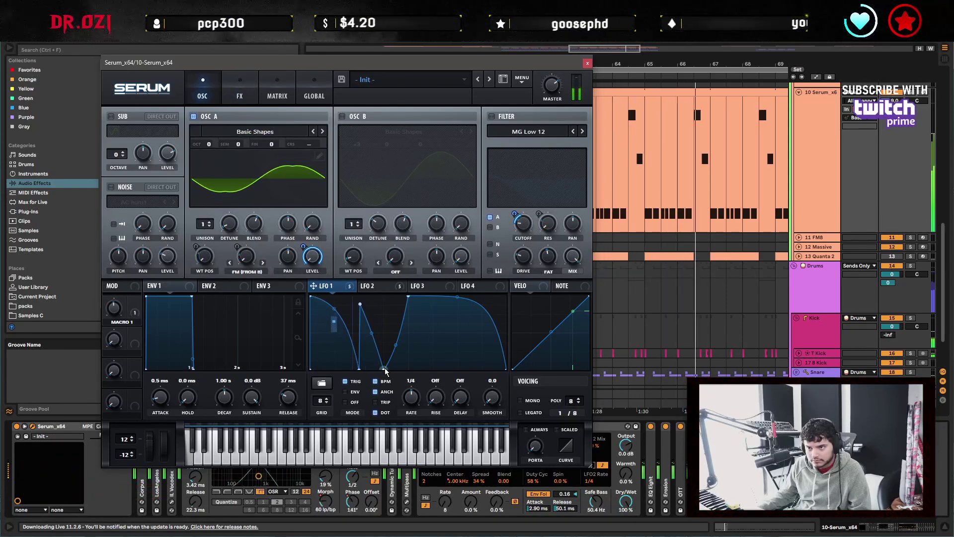
pyautogui.moveTo(359, 370); pyautogui.dragTo(355, 334)
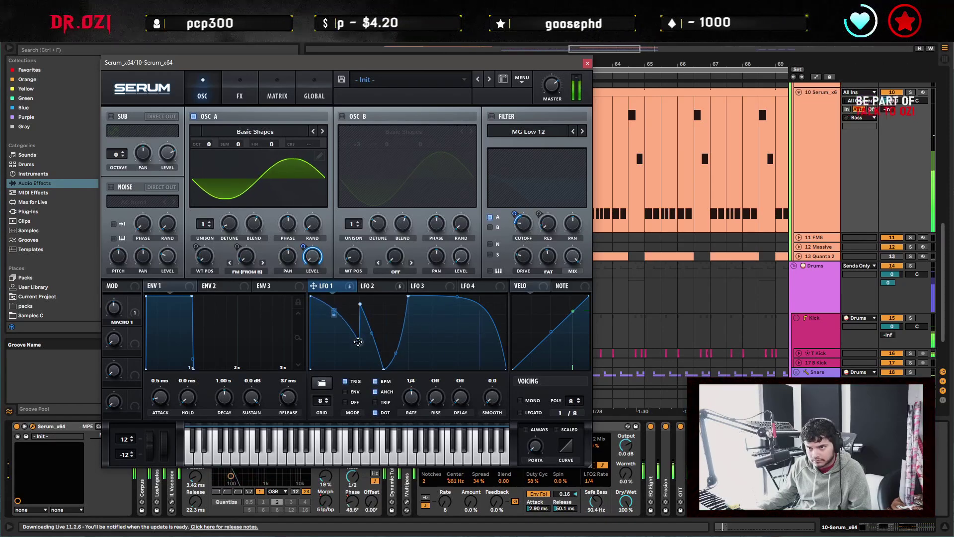
pyautogui.click(241, 94)
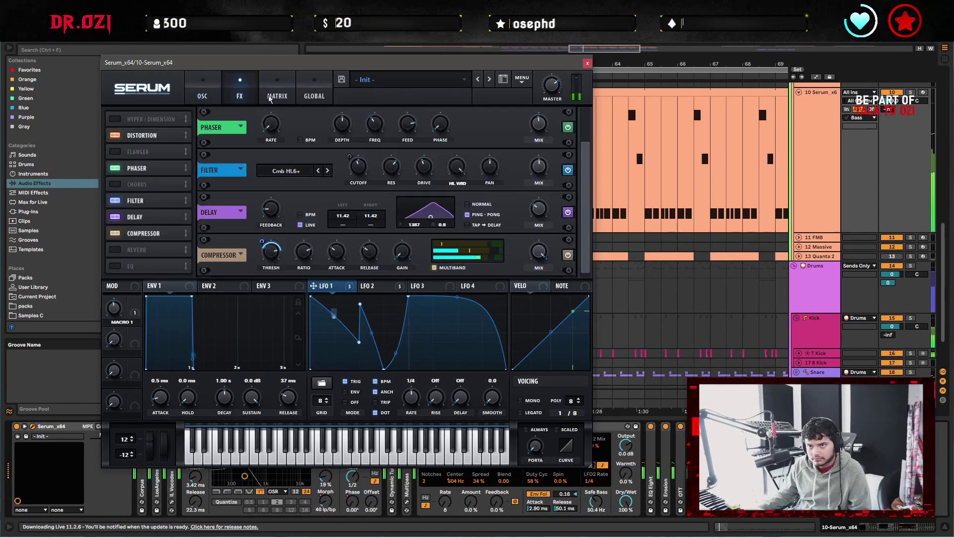
pyautogui.click(588, 64)
# Deactivate the four clips on the 8 Operator track that start at bar 57.
pyautogui.click(497, 159)
pyautogui.scroll(5, 536, 144)
pyautogui.click(453, 131)
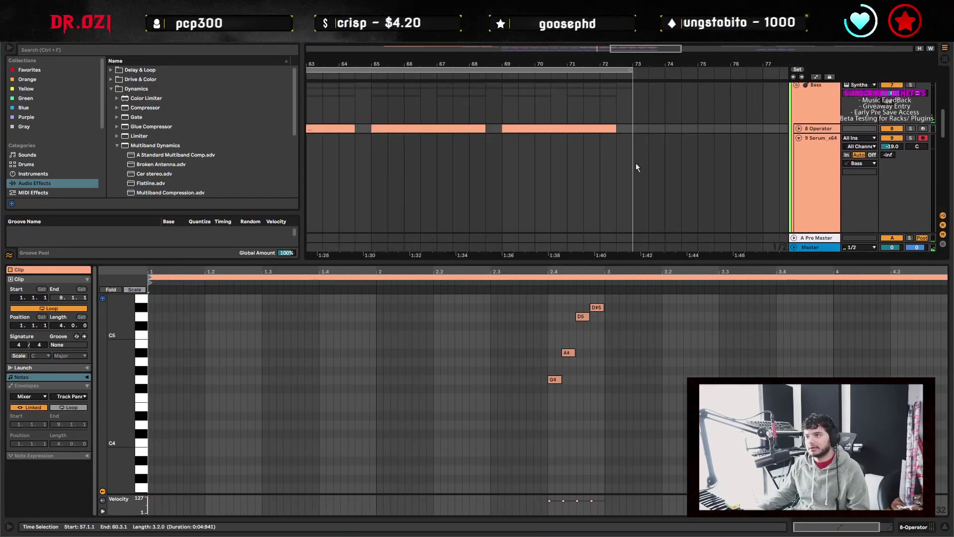
pyautogui.keyDown('shift'); pyautogui.click(582, 129); pyautogui.keyUp('shift')
pyautogui.hscroll(-10, 585, 171)
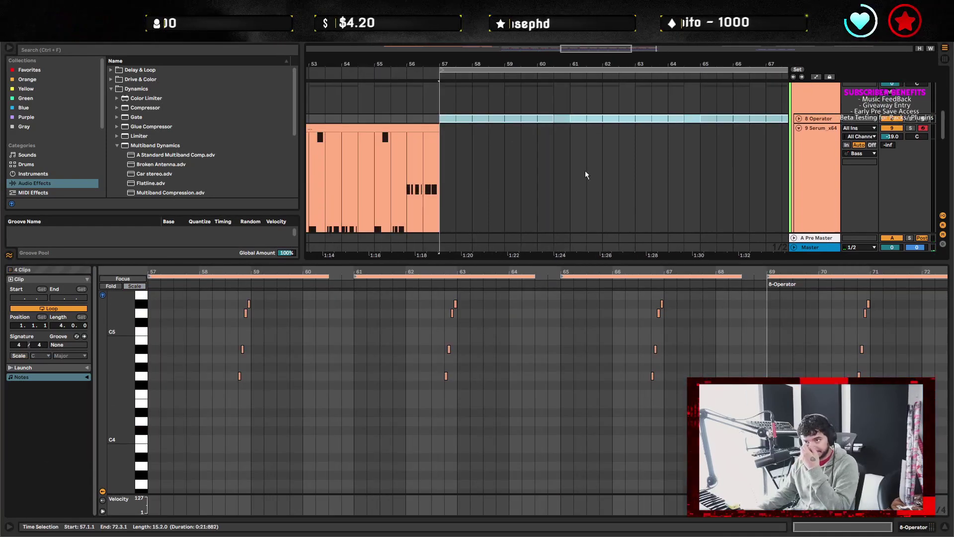
# Audition the bass transition from bar 53 into the bar 57 section and show track 10's device chain.
pyautogui.click(497, 171)
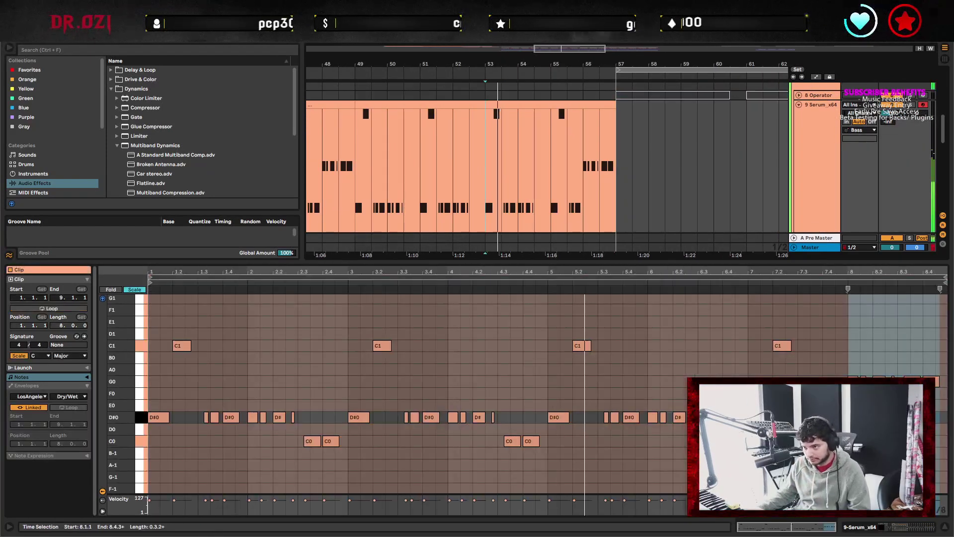
pyautogui.click(946, 531)
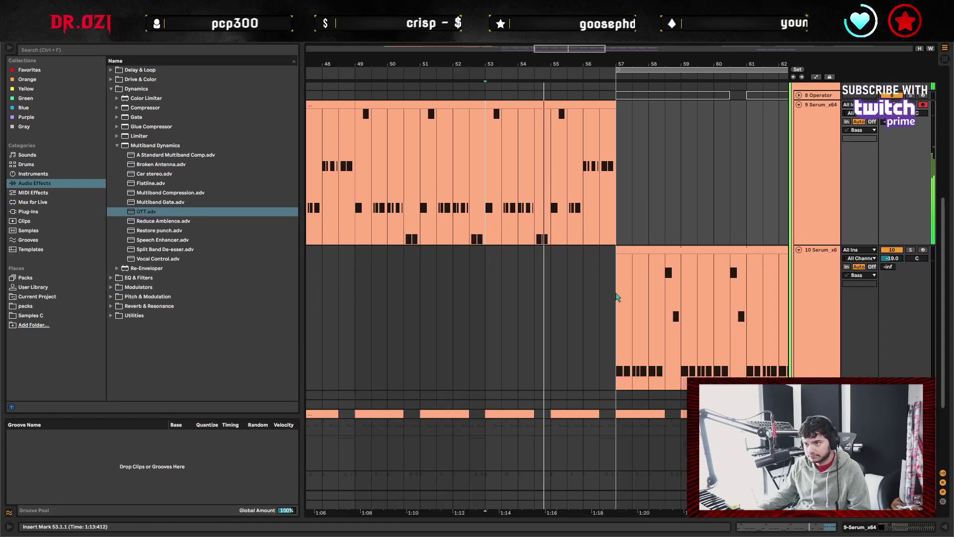
pyautogui.hscroll(5, 626, 308)
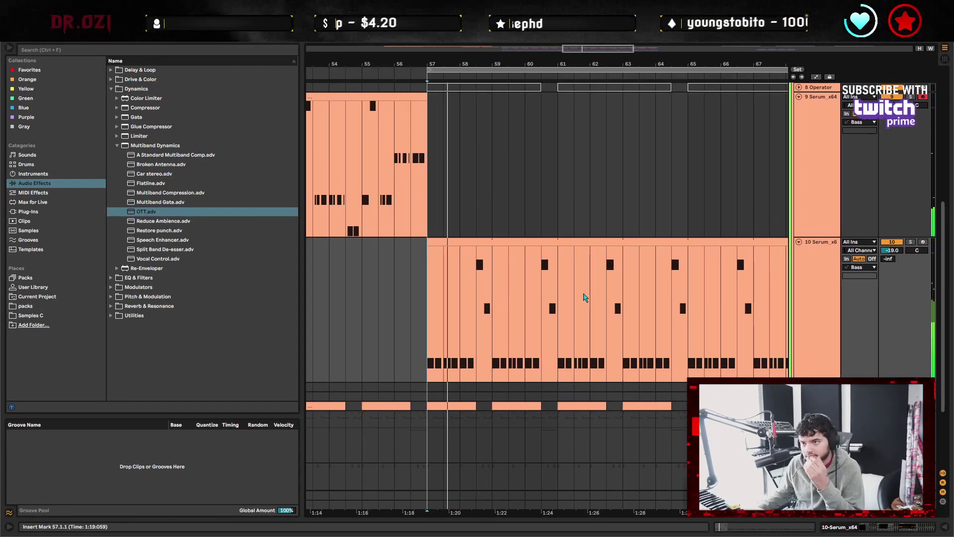
pyautogui.doubleClick(817, 242)
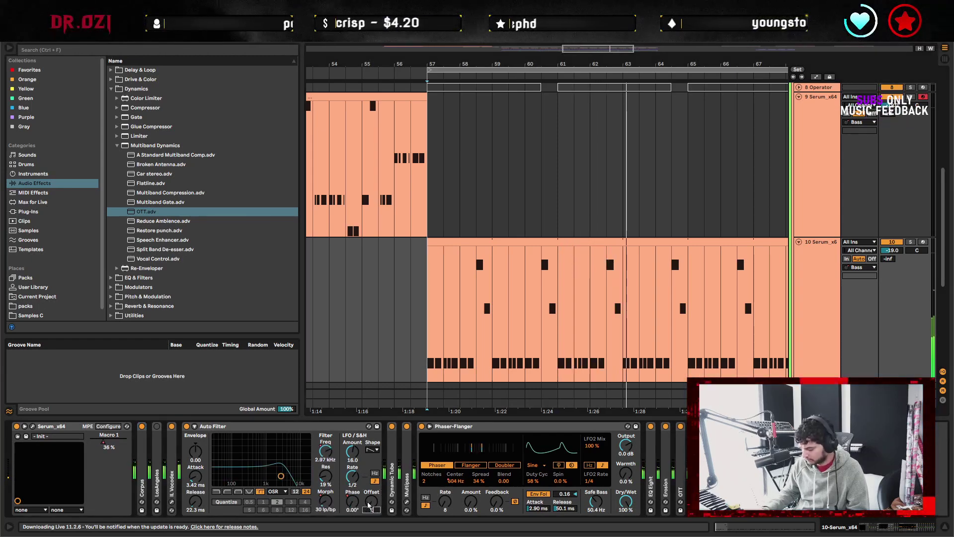
pyautogui.press('space')
pyautogui.press('space')
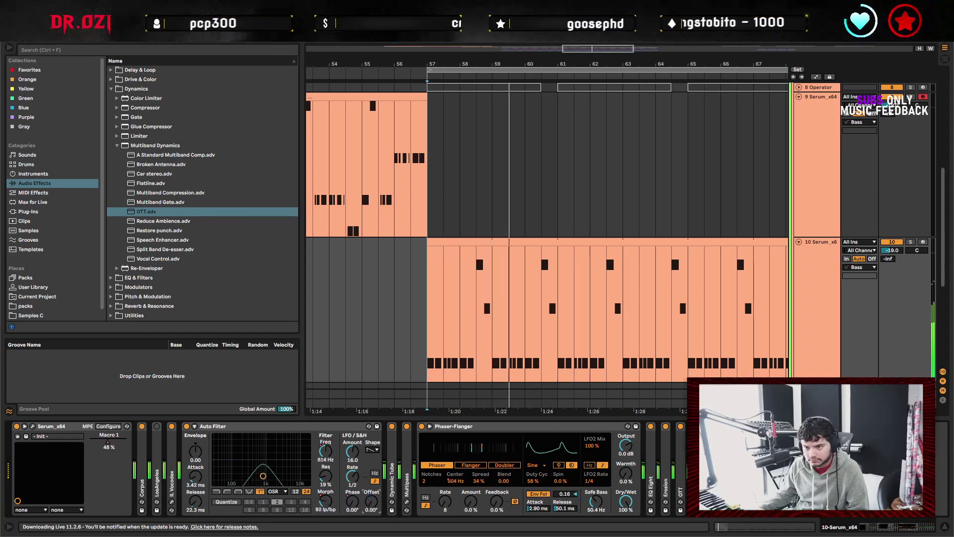
# Collapse Auto Filter and Phaser-Flanger in track 10's device chain and expand ShaperBox 3.
pyautogui.click(325, 427)
pyautogui.press('Delete')
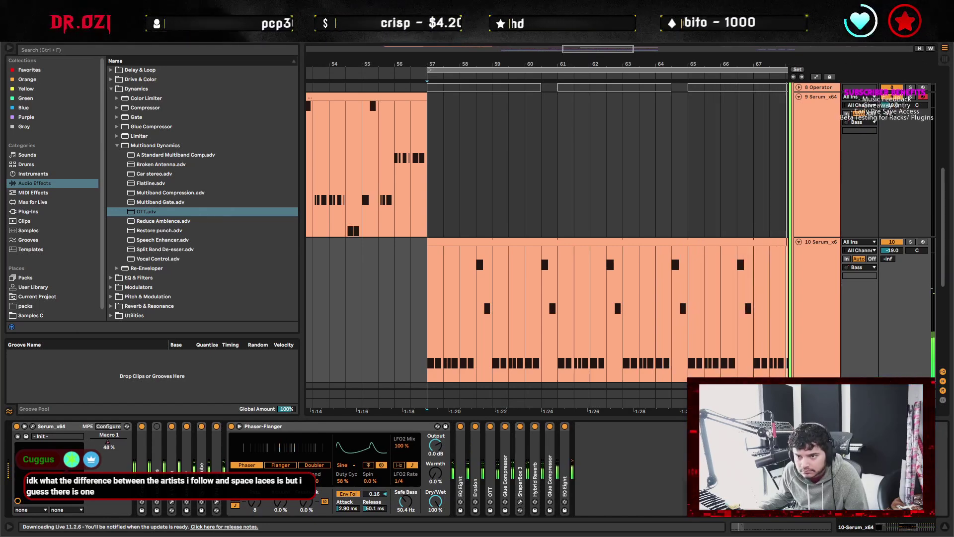
pyautogui.doubleClick(271, 426)
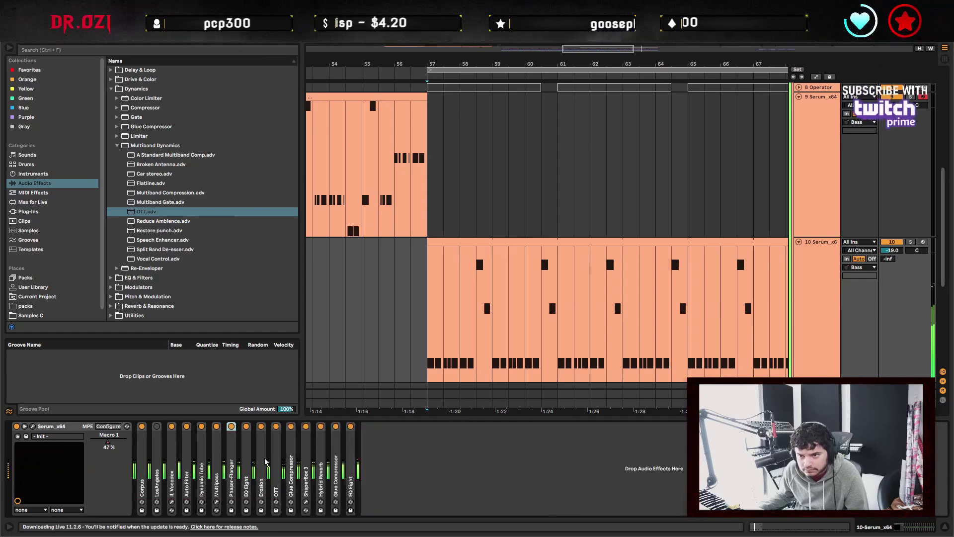
pyautogui.doubleClick(307, 475)
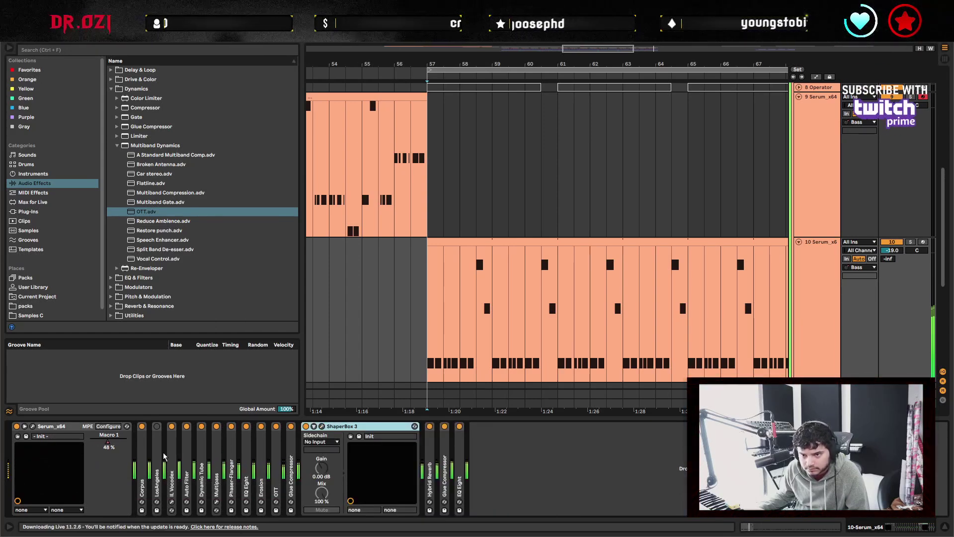
# Examine the IL Vocodex settings during playback, then close its window and collapse the device.
pyautogui.doubleClick(171, 462)
pyautogui.click(188, 426)
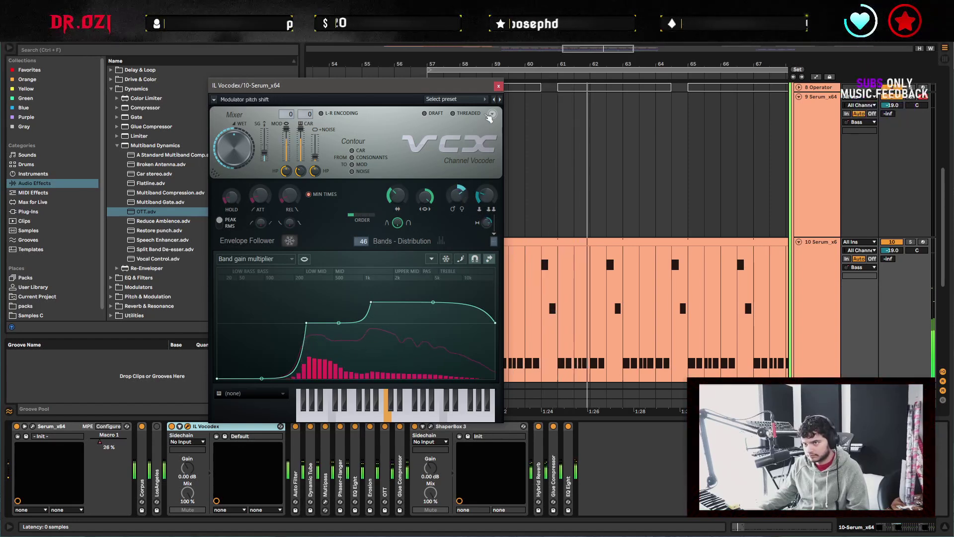
pyautogui.hotkey('ctrl', 'alt', 'p')
pyautogui.doubleClick(209, 426)
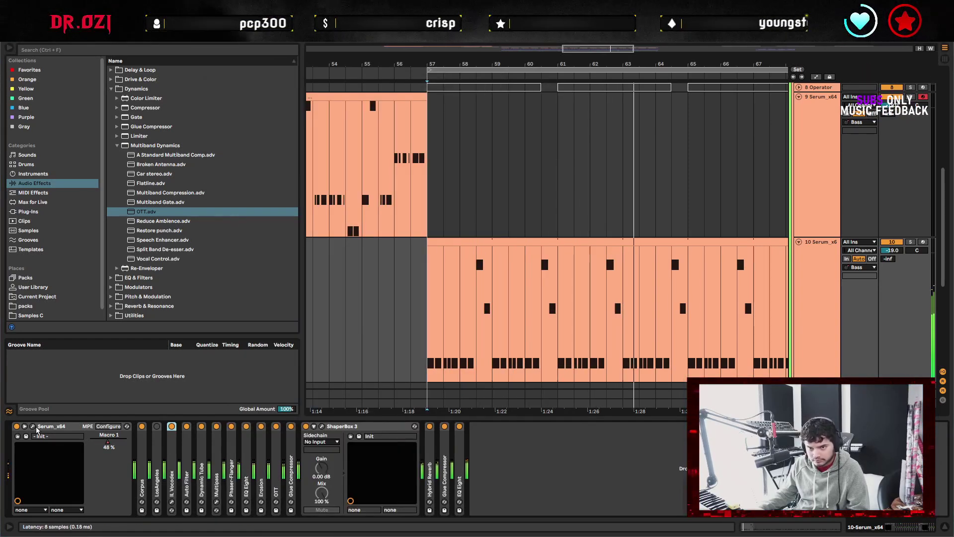
# Open Serum on track 10 and try moving LFO 1's second valley directly below the start of the last decay.
pyautogui.click(33, 426)
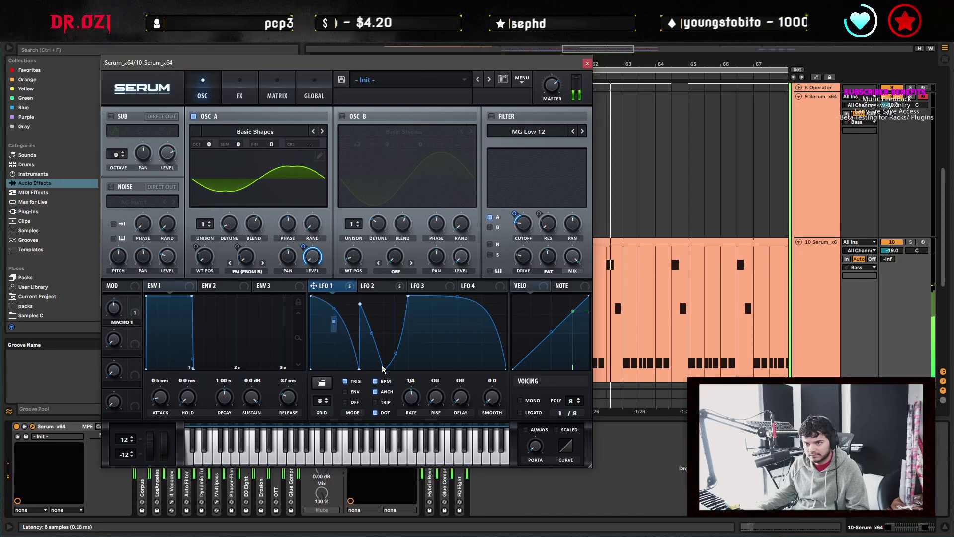
pyautogui.moveTo(383, 368); pyautogui.dragTo(407, 382)
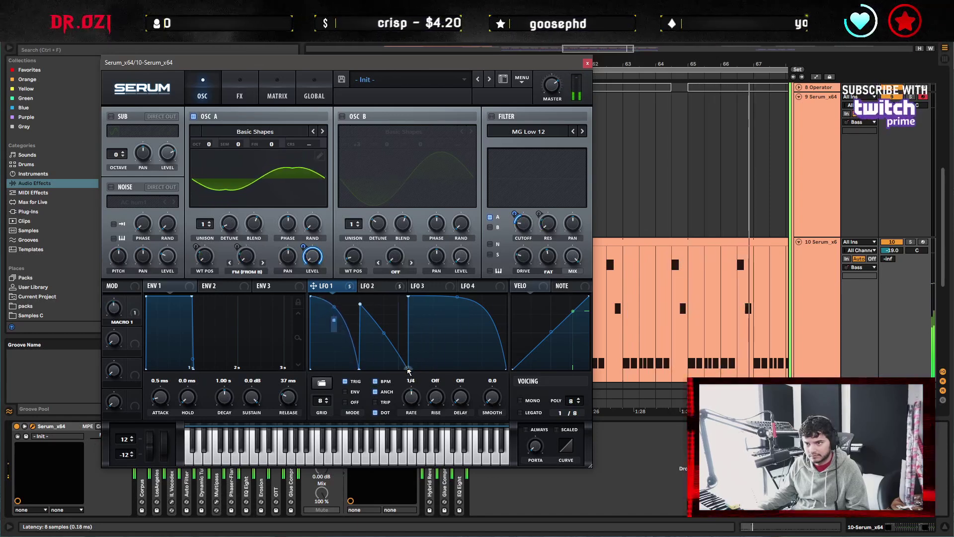
pyautogui.moveTo(405, 364); pyautogui.dragTo(377, 376)
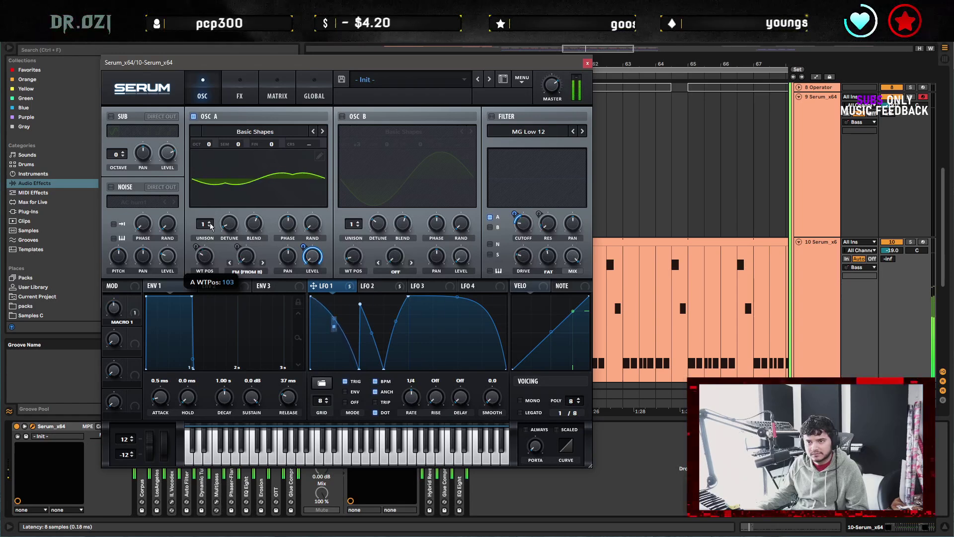
# Enable oscillator B at octave +1 and adjust LFO 2's modulation of oscillator A's wavetable position and warp.
pyautogui.click(363, 288)
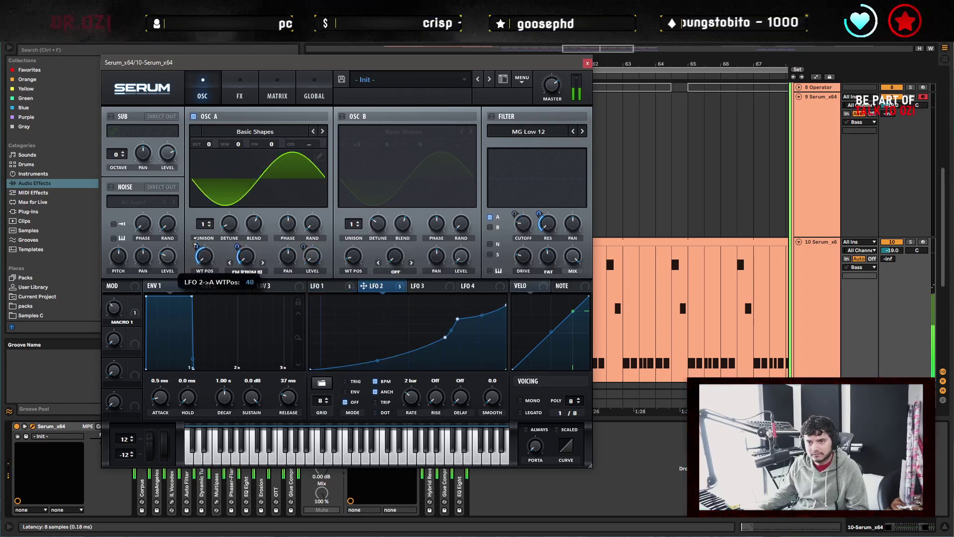
pyautogui.moveTo(238, 243)
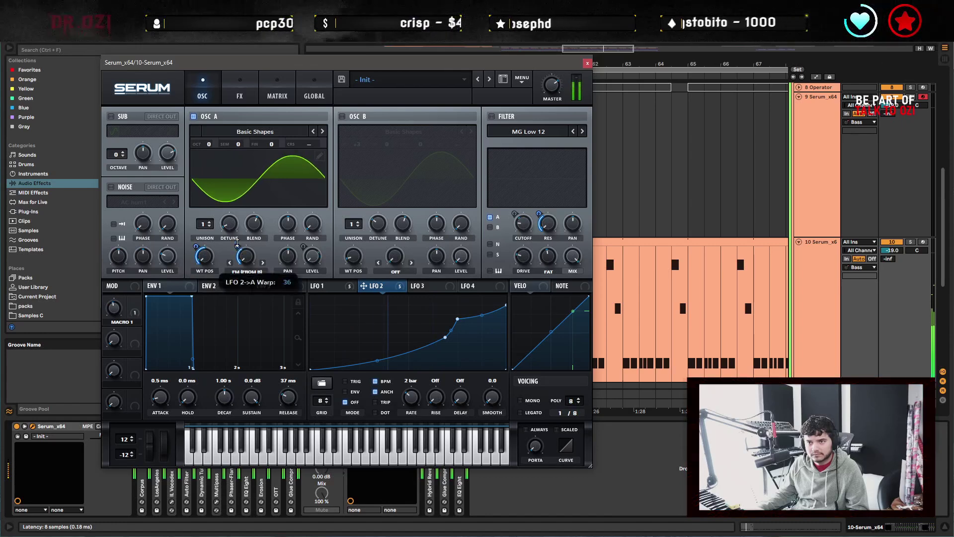
pyautogui.click(342, 115)
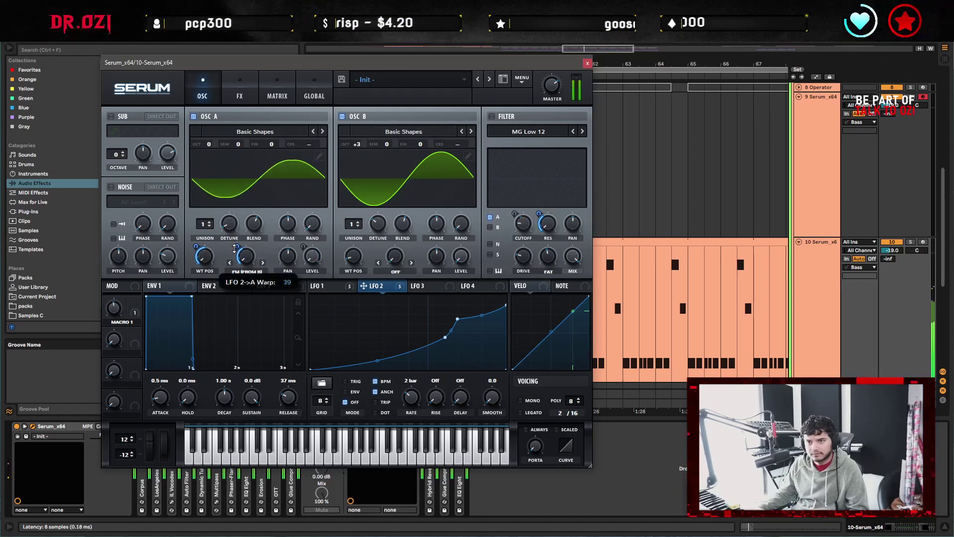
pyautogui.moveTo(235, 247); pyautogui.dragTo(193, 250)
pyautogui.moveTo(356, 145); pyautogui.dragTo(359, 191)
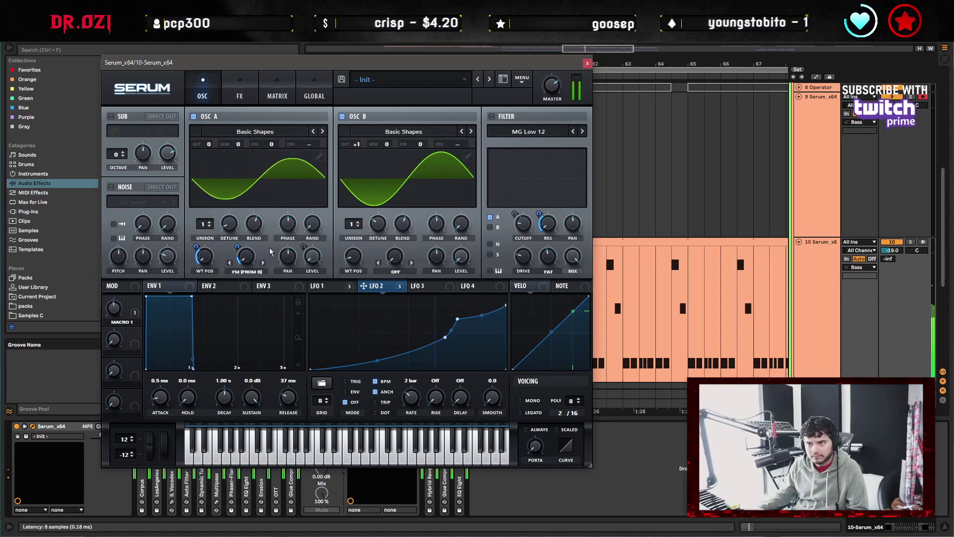
# Turn on the MG Low 12 filter and adjust how strongly LFO 1 modulates its cutoff.
pyautogui.click(492, 117)
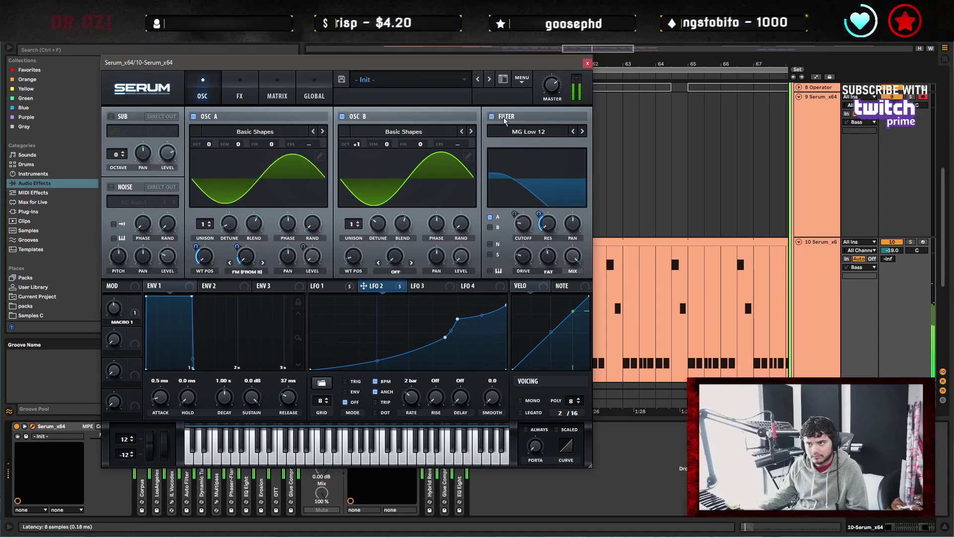
pyautogui.click(350, 287)
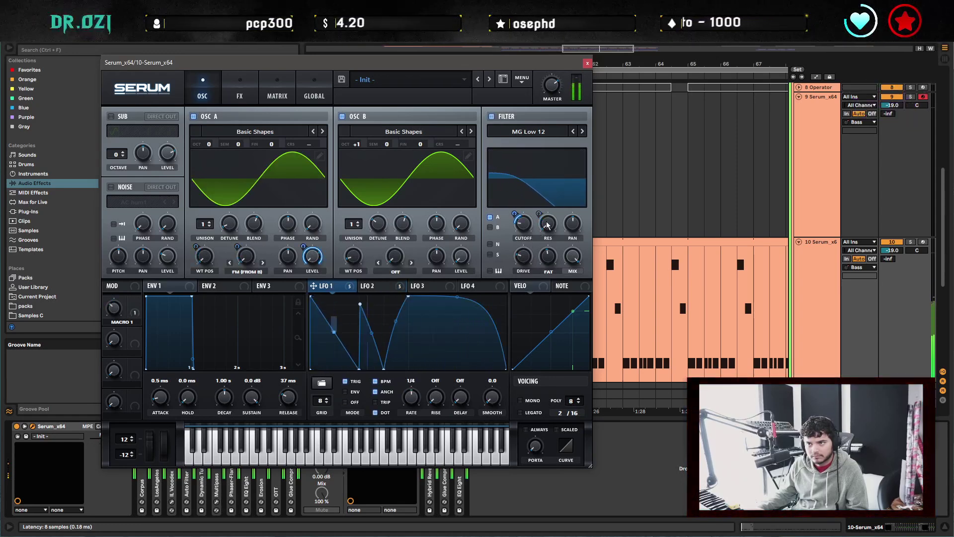
pyautogui.click(363, 288)
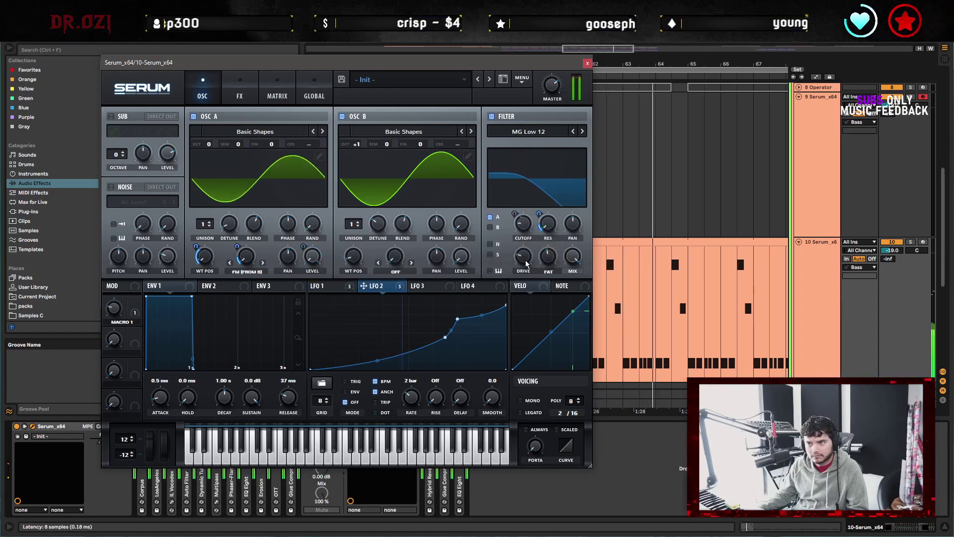
pyautogui.click(515, 215)
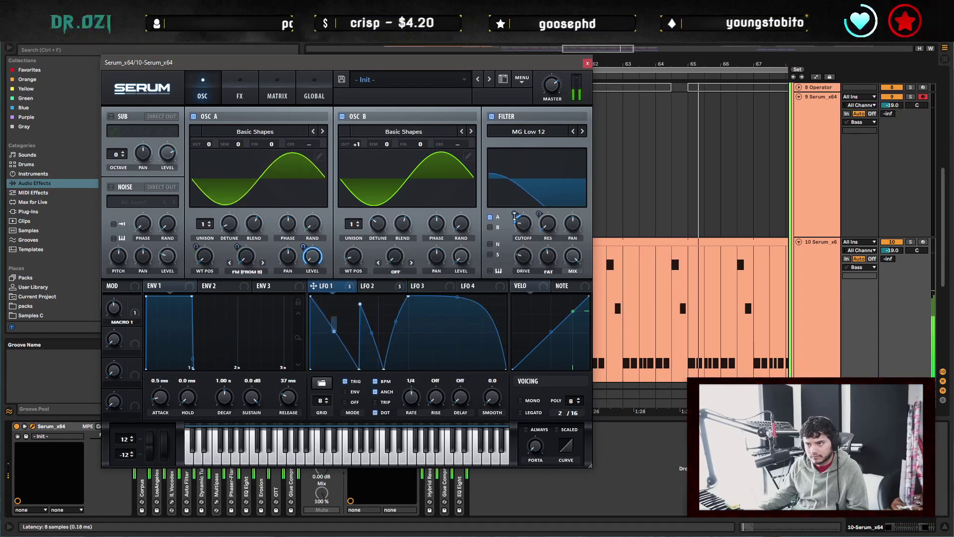
pyautogui.moveTo(514, 216)
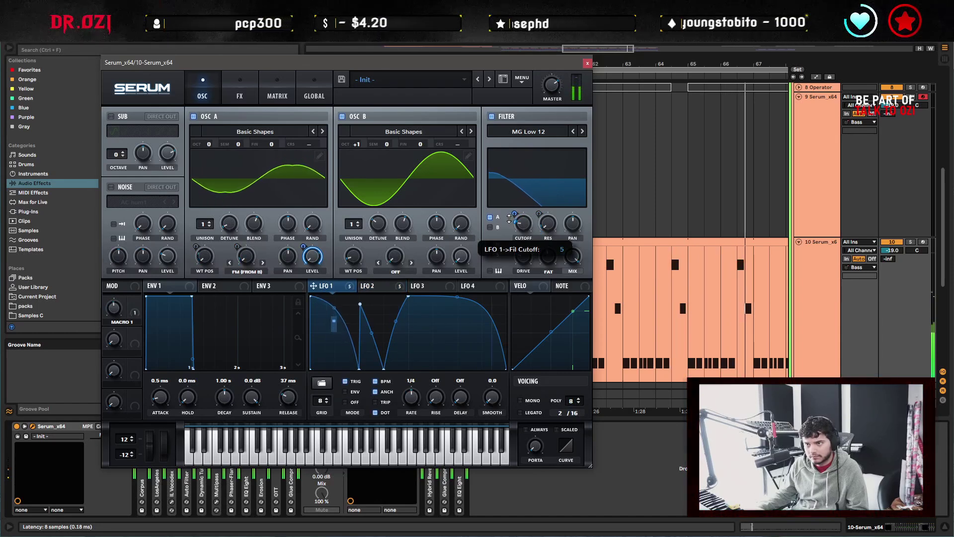
pyautogui.moveTo(509, 219); pyautogui.dragTo(510, 215)
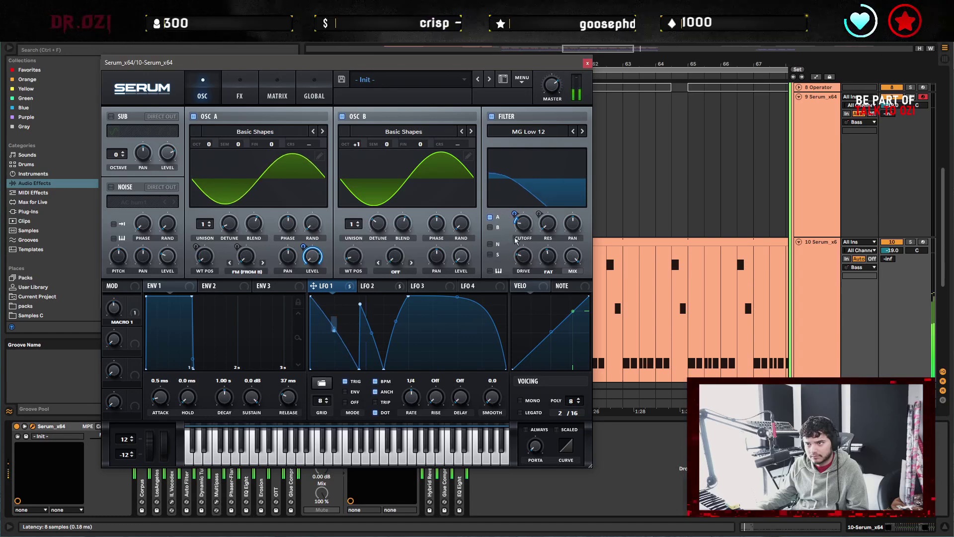
pyautogui.moveTo(515, 214); pyautogui.dragTo(515, 203)
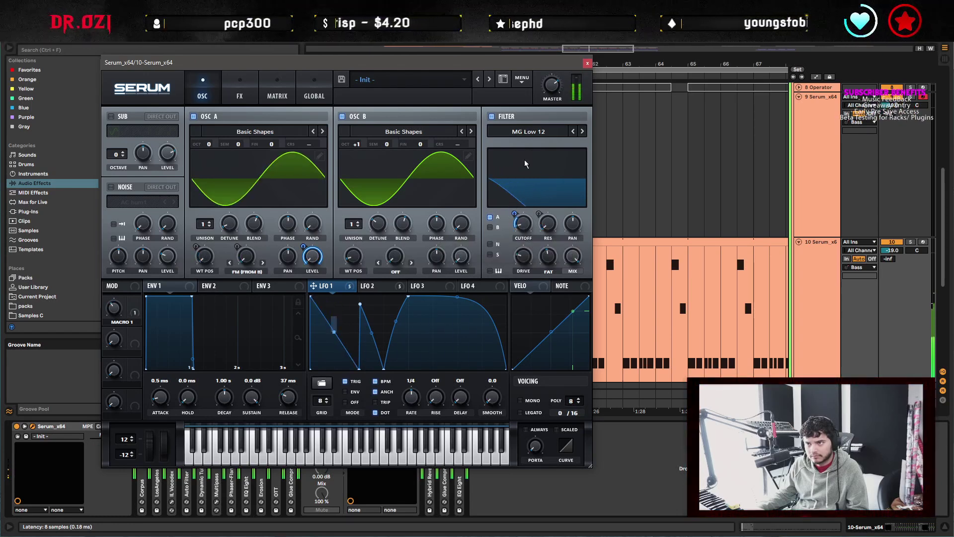
# Change Serum's filter type to MG Low 6 and readjust the cutoff.
pyautogui.click(528, 132)
pyautogui.moveTo(522, 143)
pyautogui.click(580, 143)
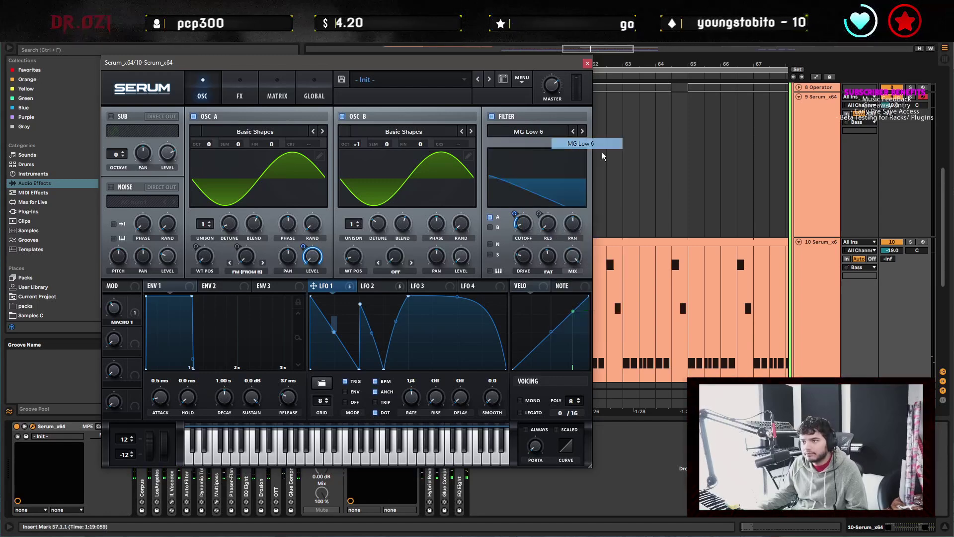
pyautogui.moveTo(526, 222)
pyautogui.moveTo(526, 222); pyautogui.dragTo(524, 222)
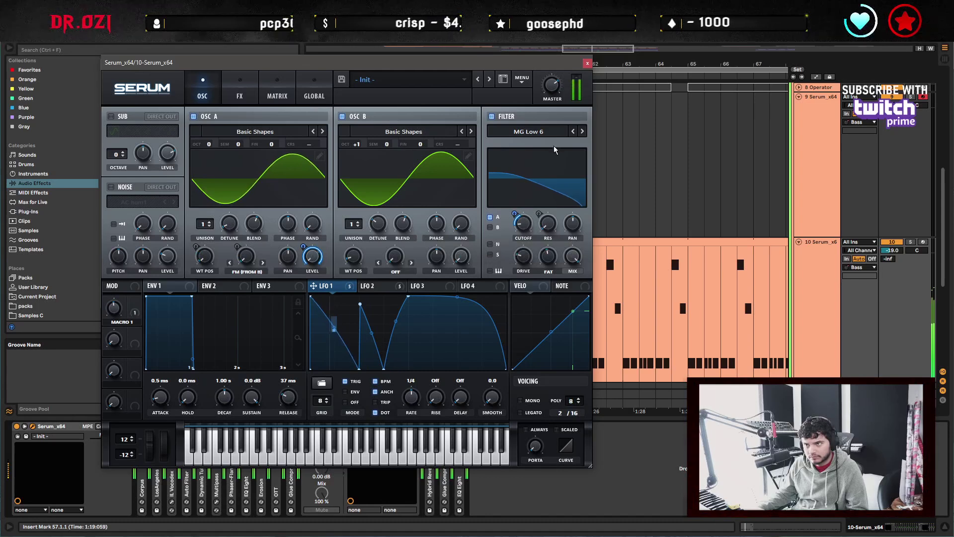
# Set Serum's filter type to MG Low 24, switch the filter off and close the synth window.
pyautogui.click(529, 131)
pyautogui.moveTo(522, 139)
pyautogui.click(582, 175)
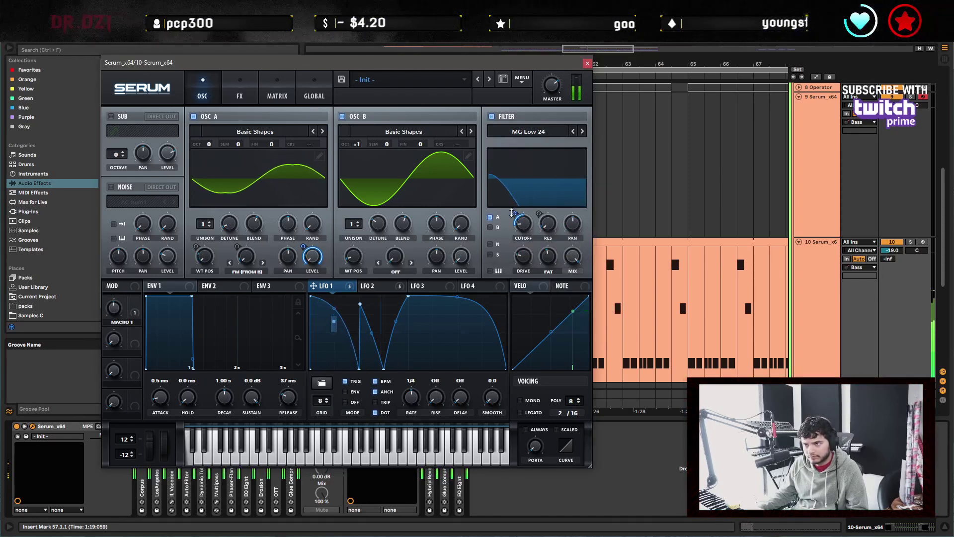
pyautogui.click(491, 116)
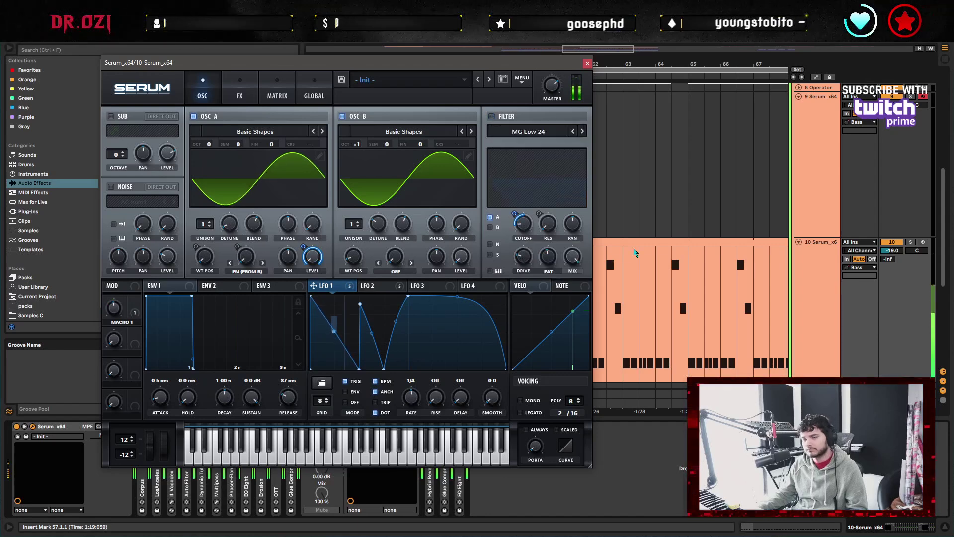
pyautogui.click(588, 63)
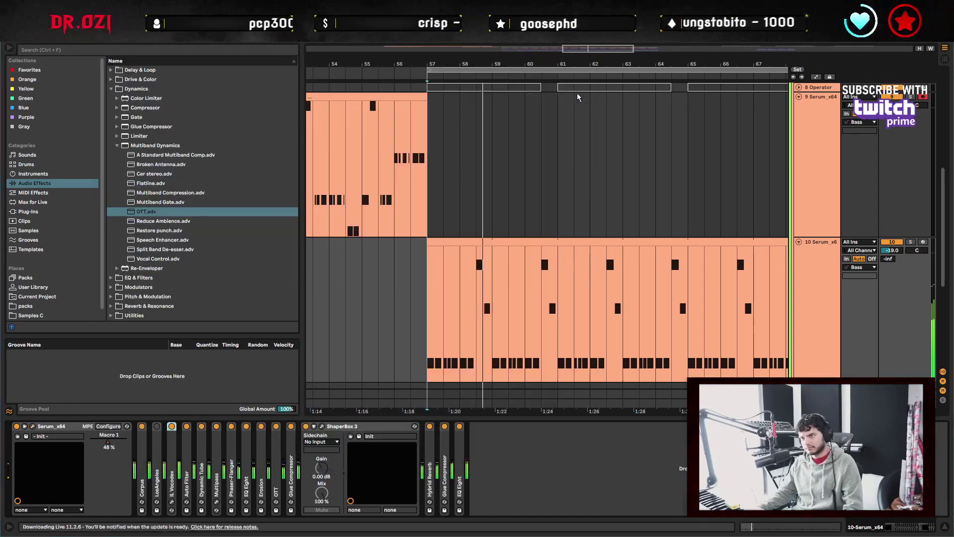
# Open the track 10 Serum clip, lower the B#0 note at 2.3 to D#0 and play it back.
pyautogui.doubleClick(490, 256)
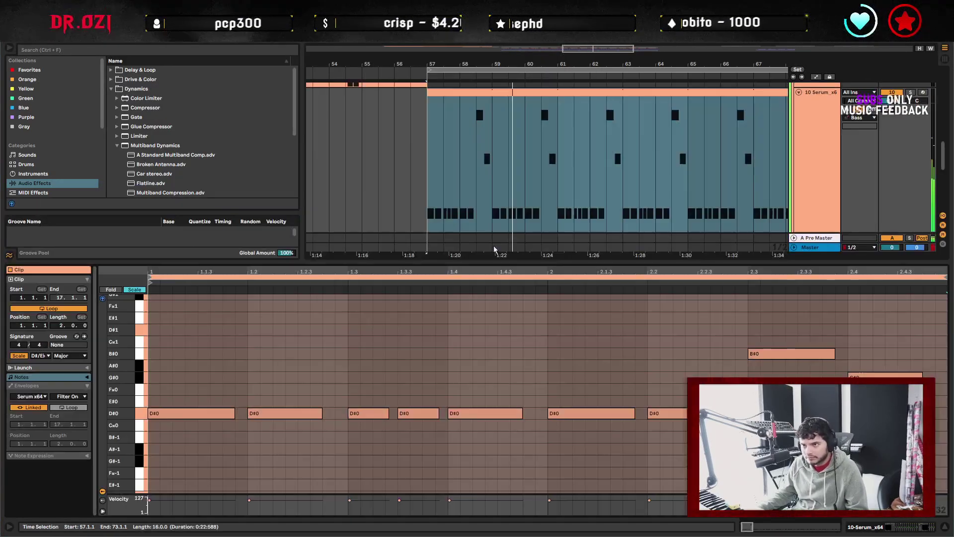
pyautogui.click(805, 357)
pyautogui.press('Delete')
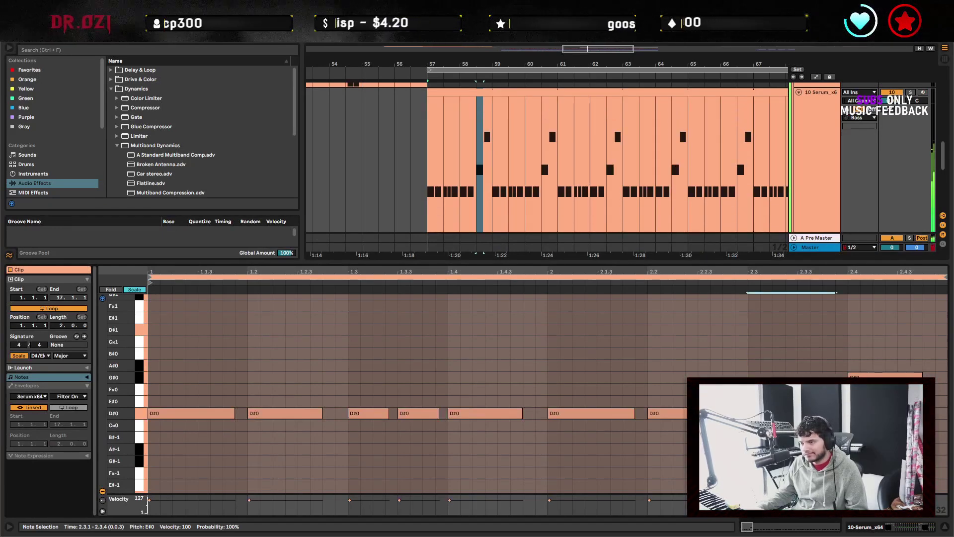
pyautogui.press('space')
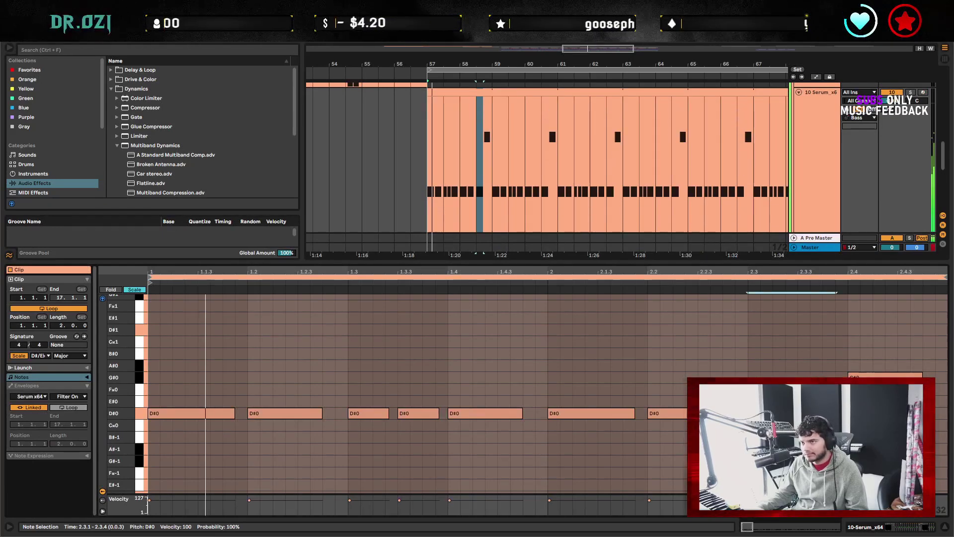
pyautogui.click(847, 330)
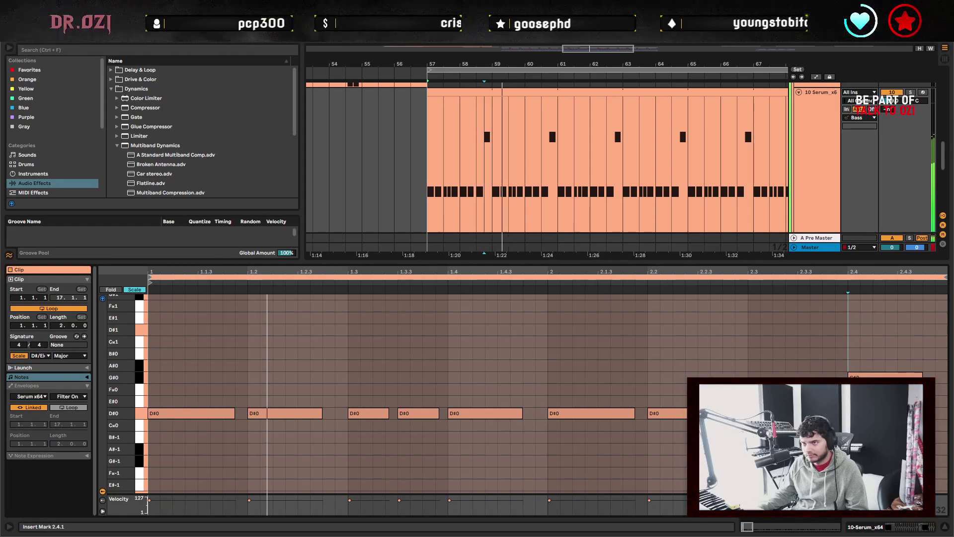
# Reopen the Serum window on track 10 and set the LFO 1 rate to 1/2.
pyautogui.hotkey('ctrl', 'alt', 'l')
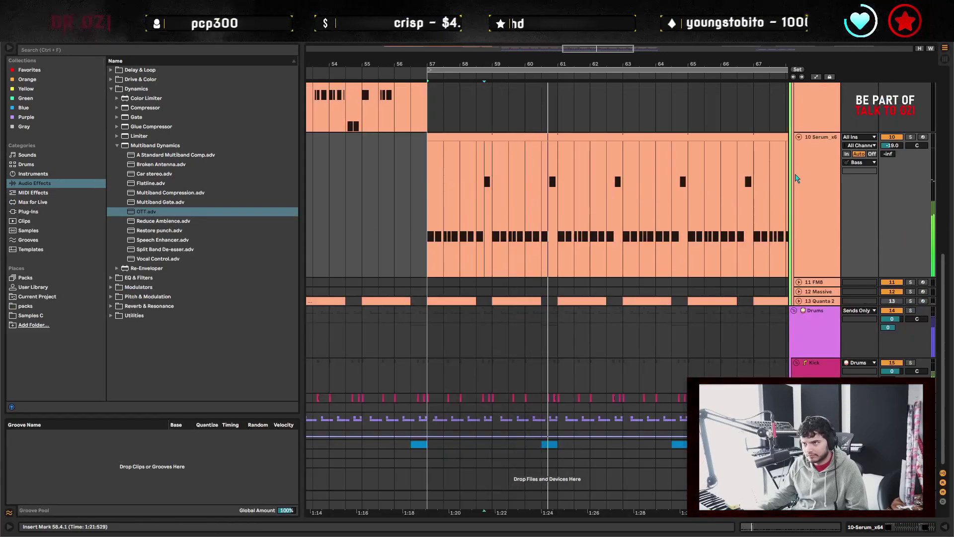
pyautogui.hotkey('shift', 'Tab')
pyautogui.click(33, 426)
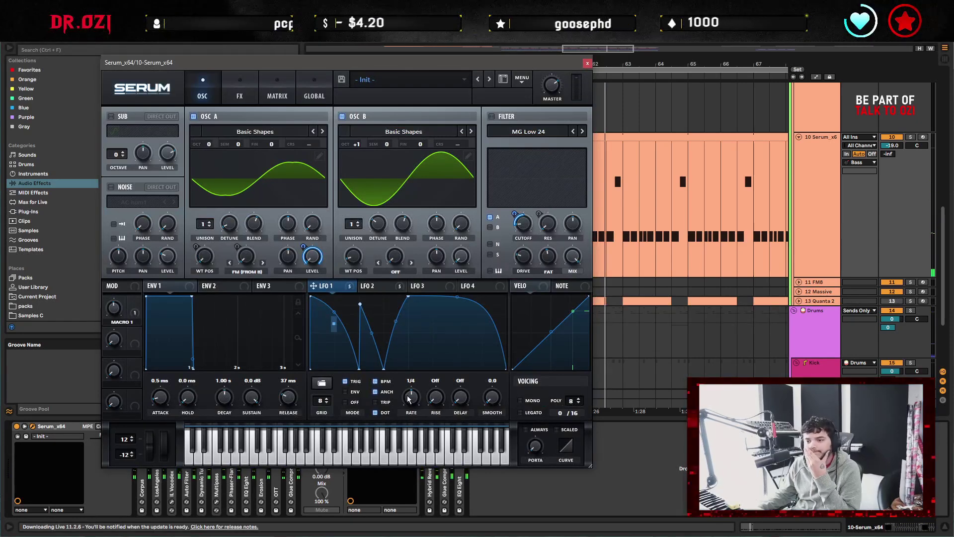
pyautogui.moveTo(408, 399); pyautogui.dragTo(408, 405)
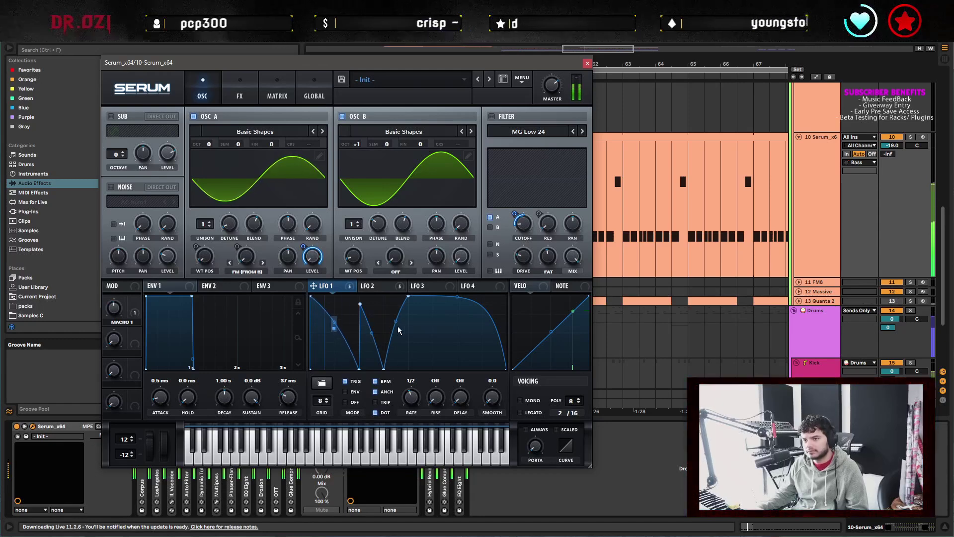
# Delete the low point and the two upper points after LFO 1's second peak, leaving one falling segment.
pyautogui.doubleClick(385, 369)
pyautogui.moveTo(407, 353); pyautogui.dragTo(402, 326)
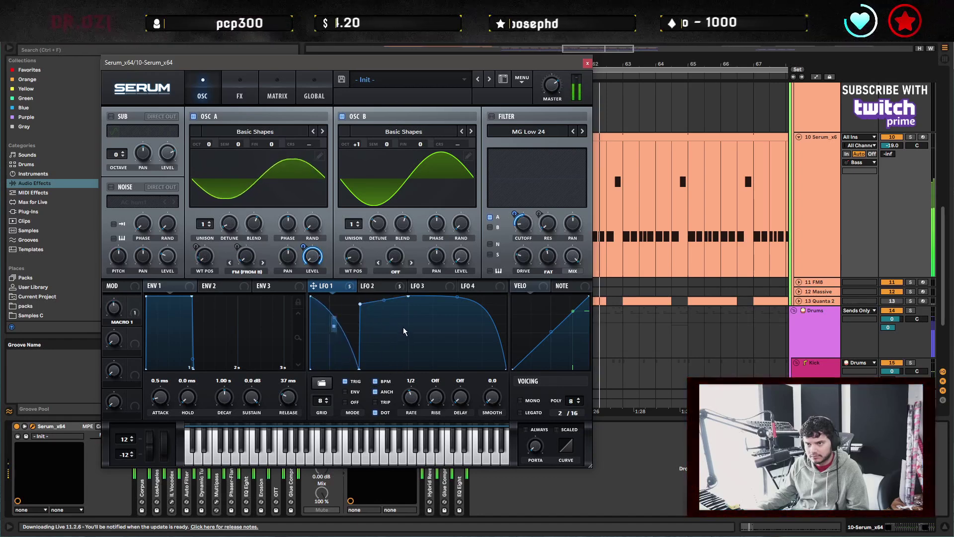
pyautogui.doubleClick(457, 297)
pyautogui.doubleClick(408, 297)
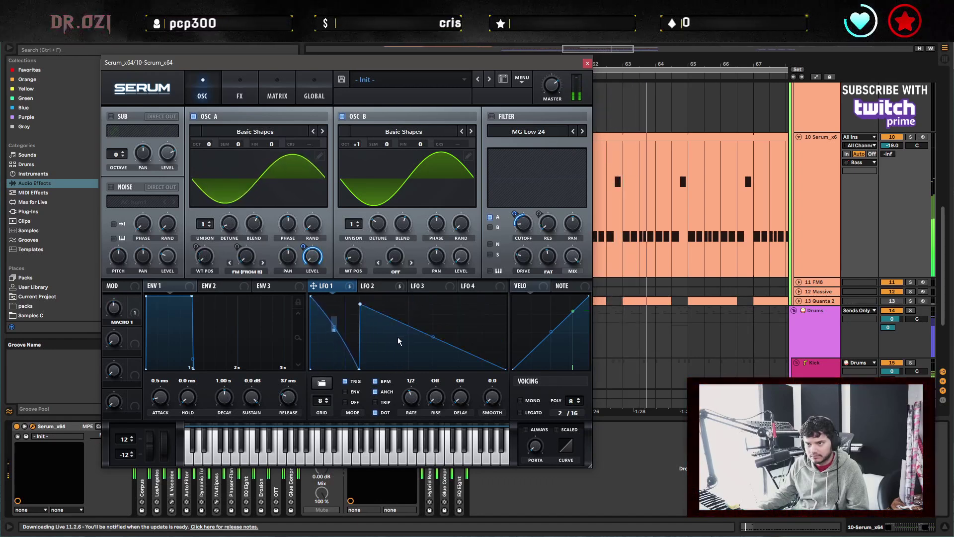
# Reduce LFO 1 to a single ramp falling from the start to near the cycle's end, at a 1/4 rate.
pyautogui.moveTo(437, 339); pyautogui.dragTo(433, 316)
pyautogui.moveTo(360, 304); pyautogui.dragTo(359, 296)
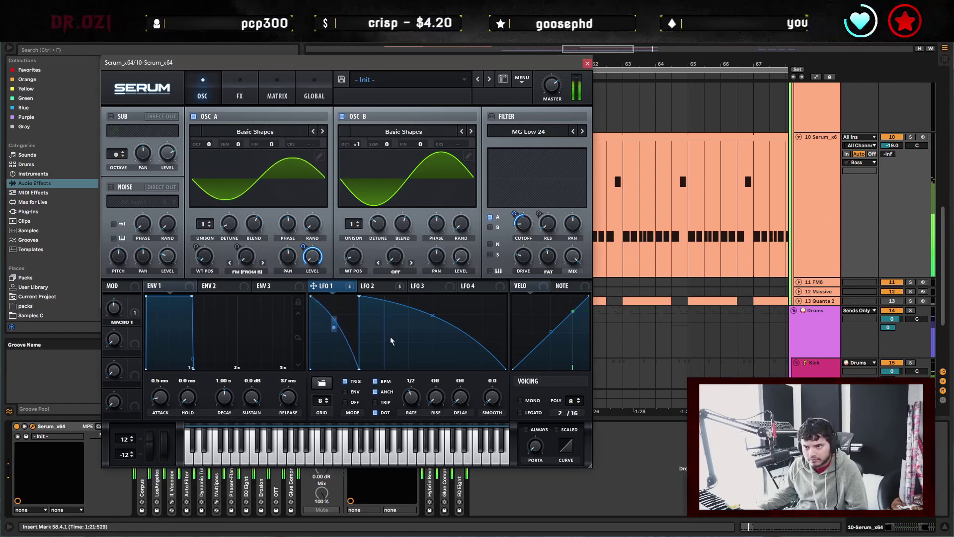
pyautogui.doubleClick(362, 299)
pyautogui.moveTo(361, 370); pyautogui.dragTo(472, 366)
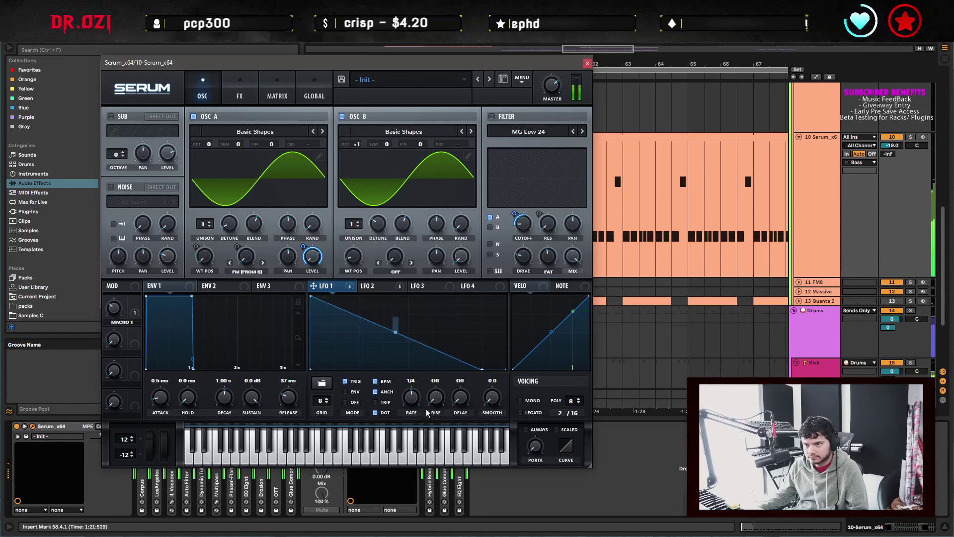
# Check the notes in the track 10 clip and return to the Serum window.
pyautogui.click(588, 63)
pyautogui.doubleClick(526, 199)
pyautogui.click(361, 383)
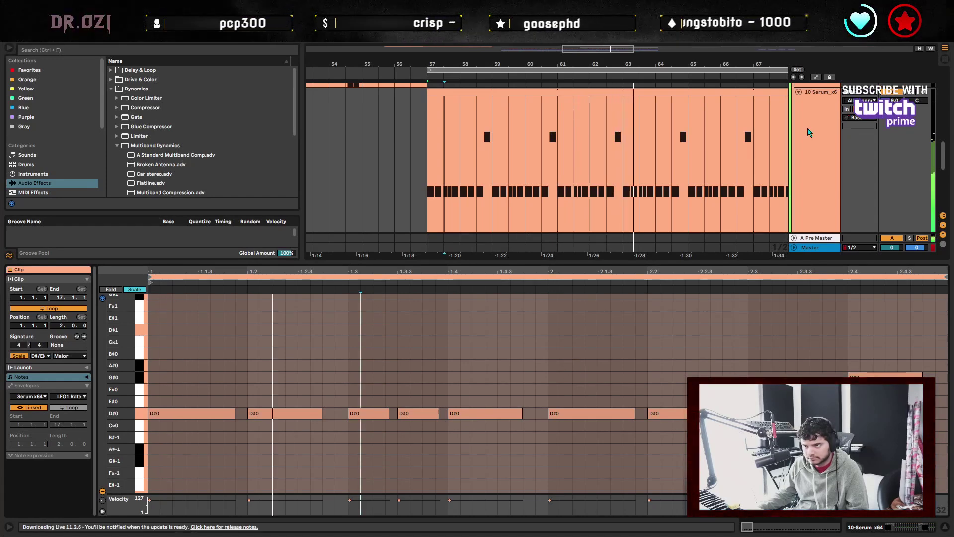
pyautogui.hotkey('shift', 'Tab')
pyautogui.click(109, 426)
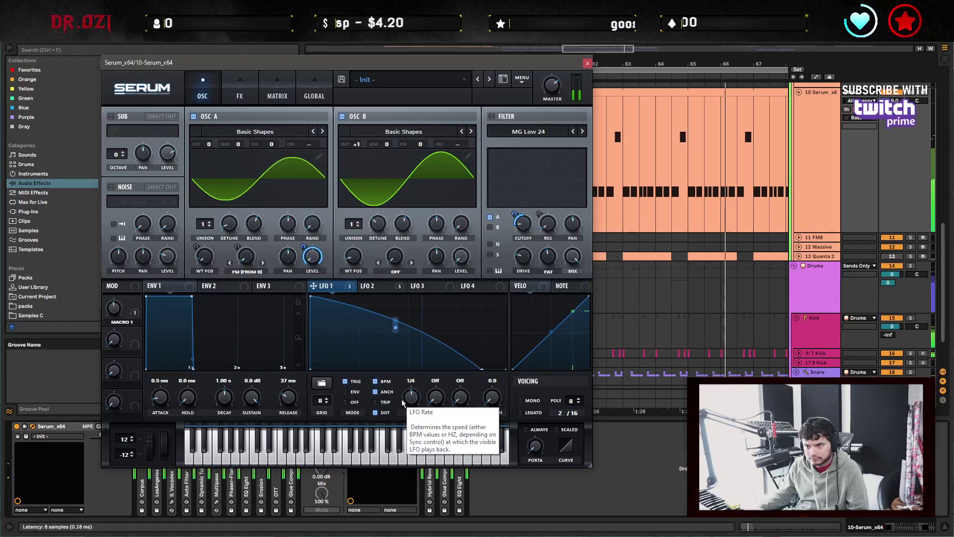
# Reshape LFO 1 with a short rise to a peak near the start and a fall reaching zero at the cycle's end.
pyautogui.moveTo(395, 327); pyautogui.dragTo(395, 314)
pyautogui.moveTo(480, 367)
pyautogui.mouseDown()
pyautogui.moveTo(503, 368)
pyautogui.moveTo(467, 376)
pyautogui.mouseUp()
pyautogui.moveTo(478, 339); pyautogui.dragTo(481, 314)
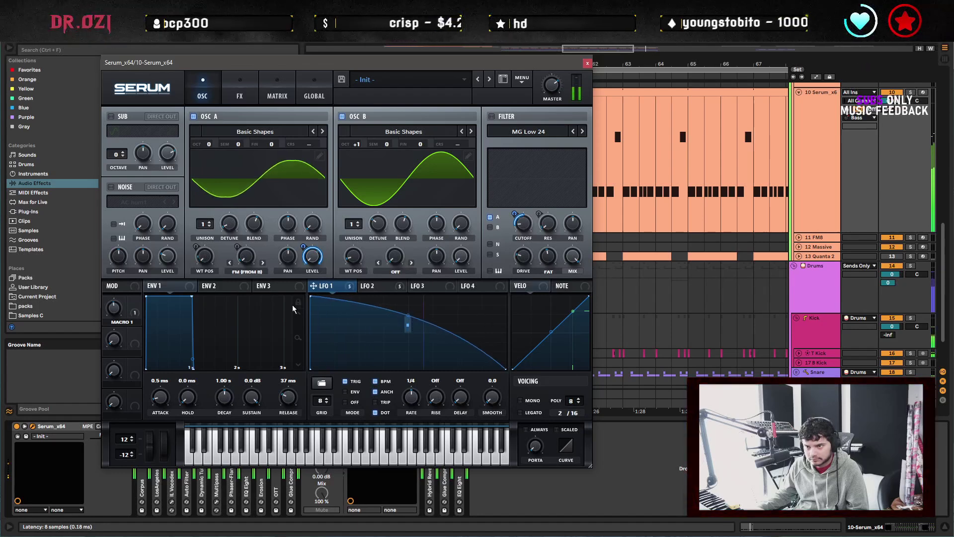
pyautogui.moveTo(311, 297); pyautogui.dragTo(330, 286)
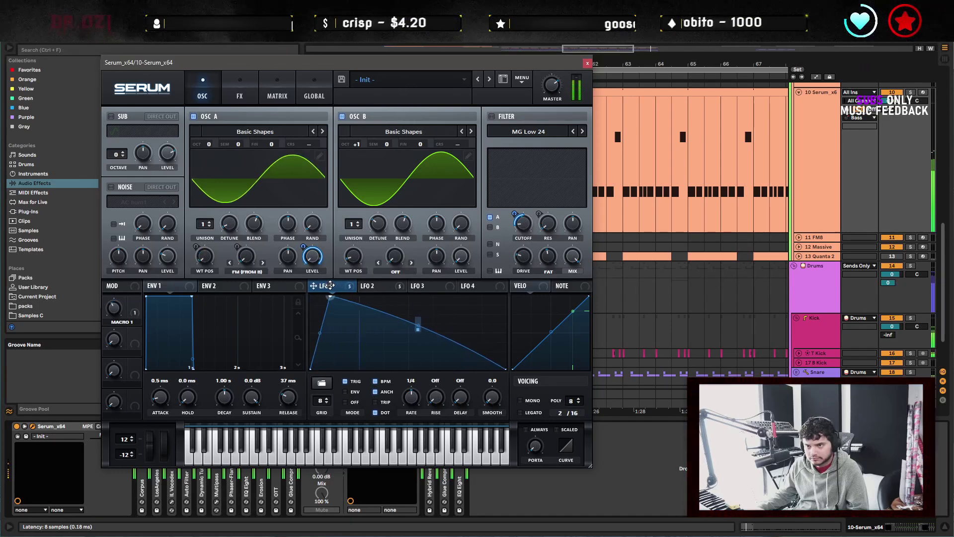
pyautogui.hotkey('ctrl', 'z')
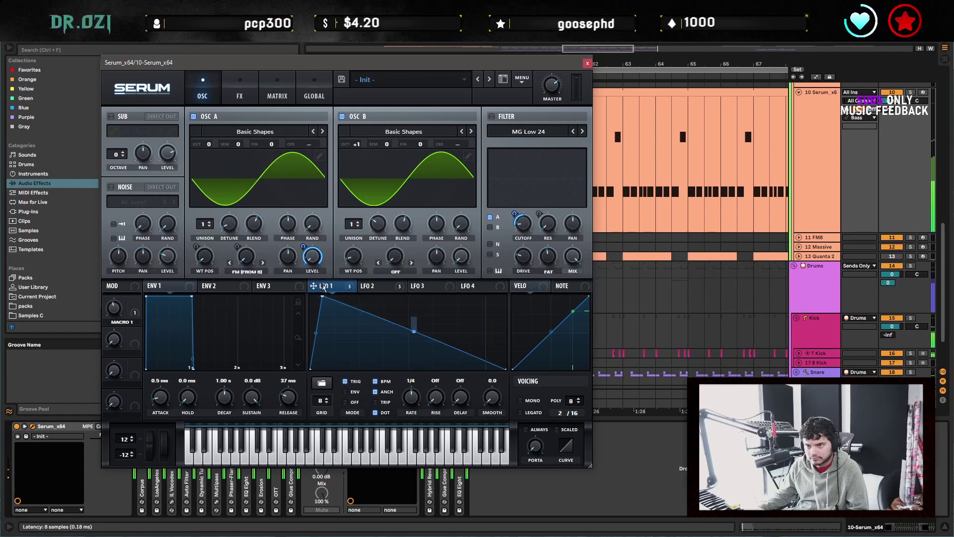
pyautogui.hotkey('ctrl', 'shift', 'z')
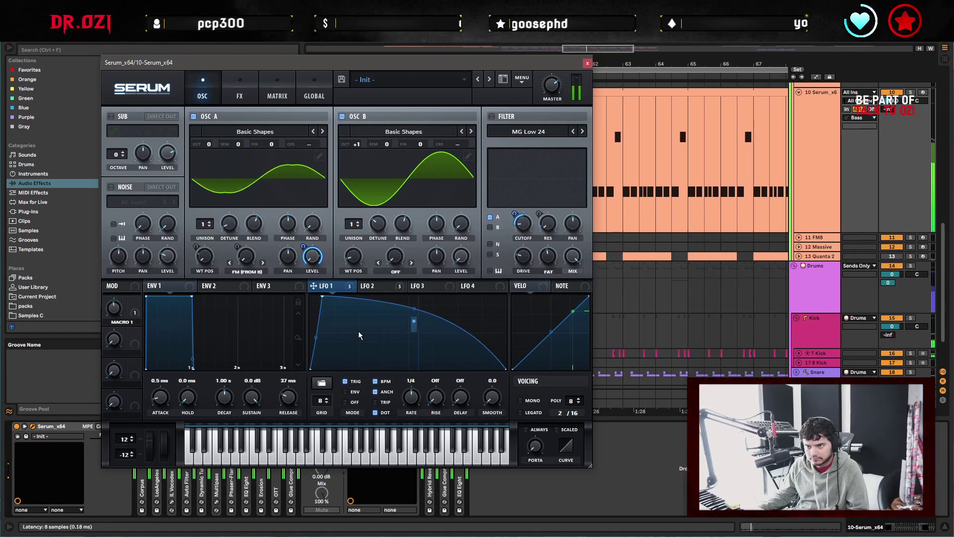
pyautogui.hotkey('ctrl', 'z')
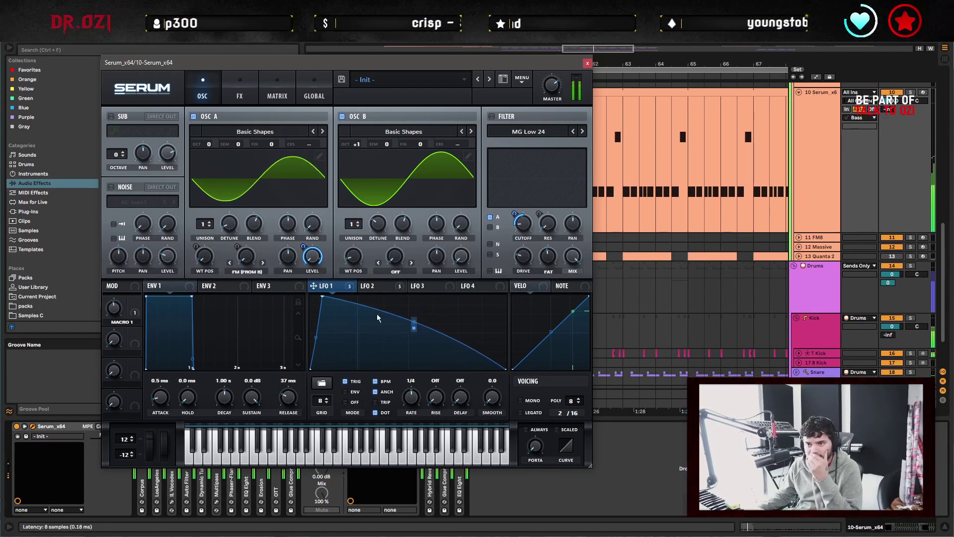
# Raise oscillator B's octave to +3 and adjust LFO 2's modulation of oscillator A's wavetable position and FM amount.
pyautogui.moveTo(357, 146); pyautogui.dragTo(358, 135)
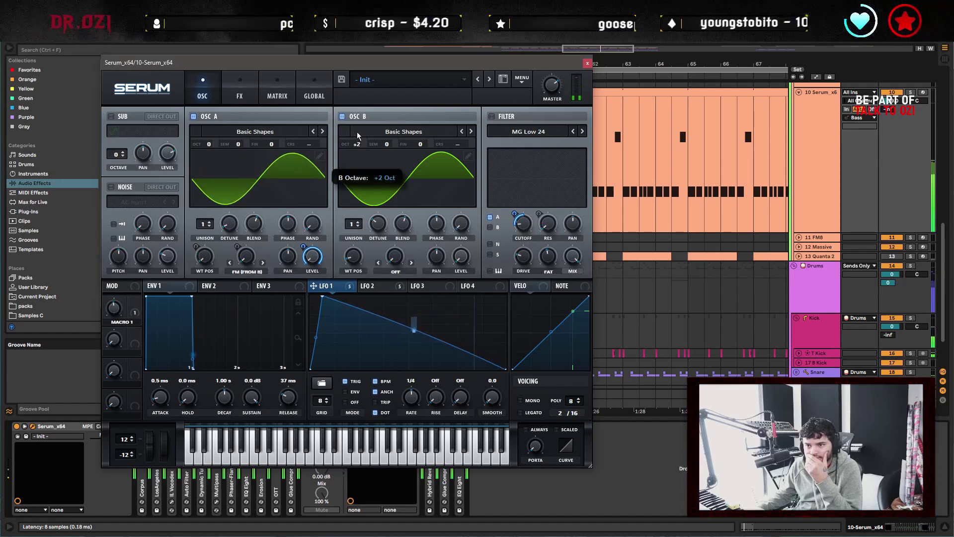
pyautogui.click(376, 285)
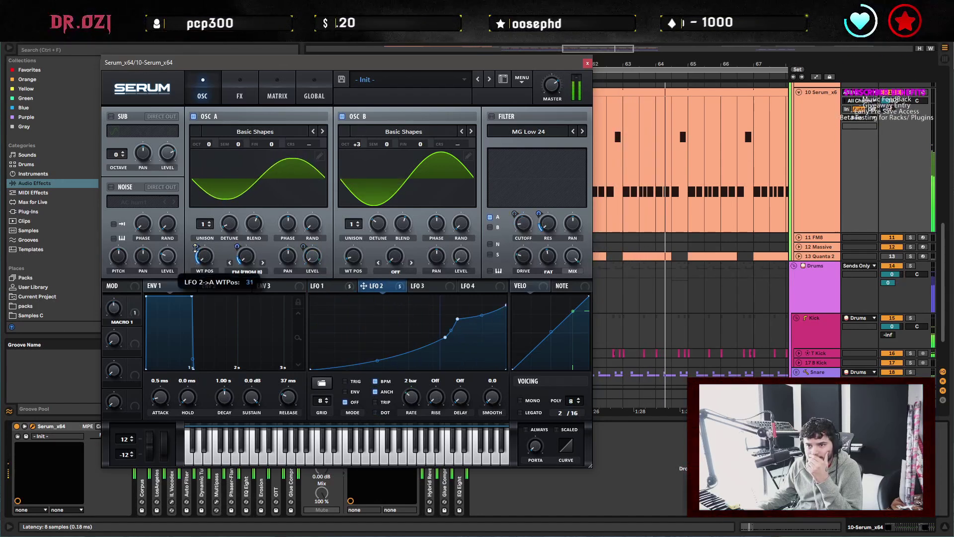
pyautogui.moveTo(239, 249)
pyautogui.mouseDown()
pyautogui.moveTo(236, 222)
pyautogui.moveTo(231, 242)
pyautogui.mouseUp()
# Enable the filter and adjust LFO 1's modulation of its cutoff.
pyautogui.click(492, 116)
pyautogui.moveTo(314, 286); pyautogui.dragTo(513, 204)
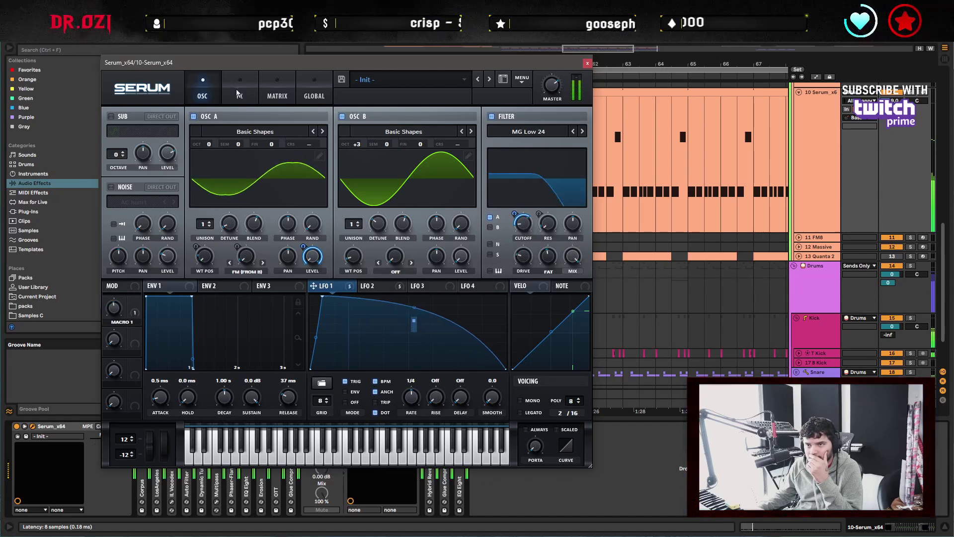
# Change the filter type in Serum's effects rack to Cmb HL6- and close the synth window.
pyautogui.click(240, 95)
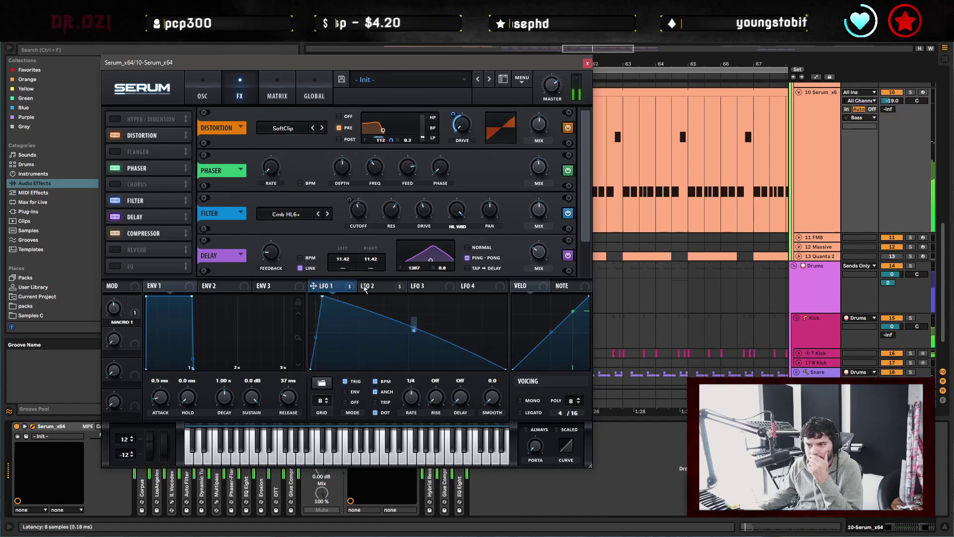
pyautogui.click(286, 214)
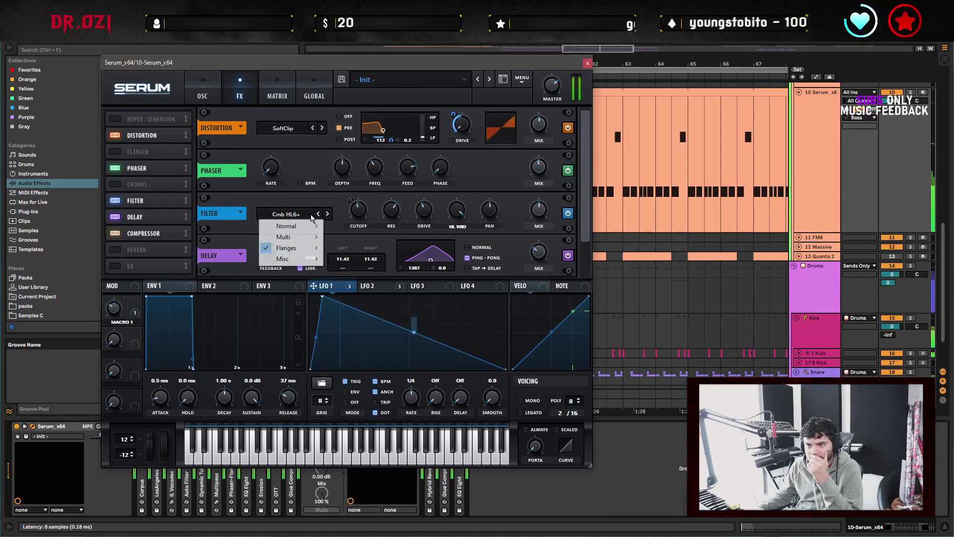
pyautogui.moveTo(293, 247)
pyautogui.click(375, 271)
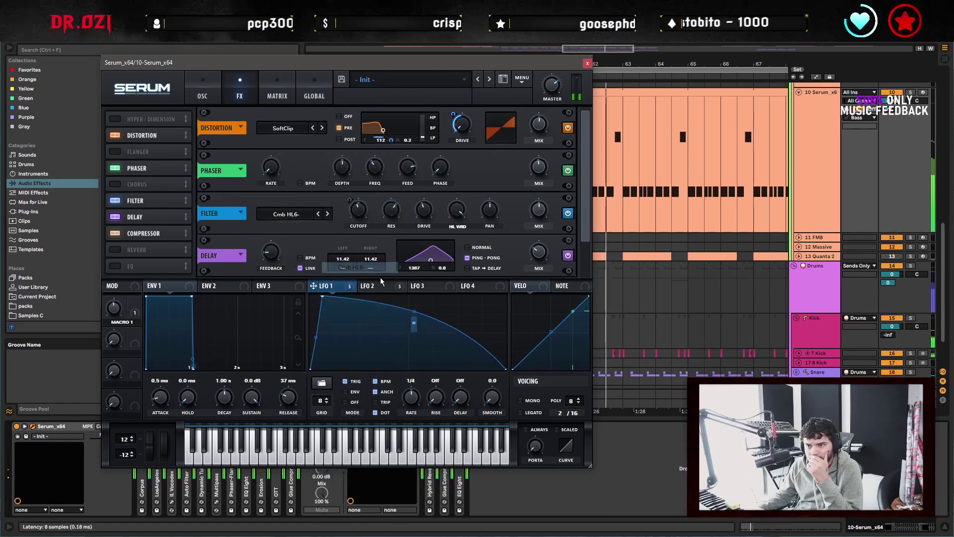
pyautogui.click(309, 214)
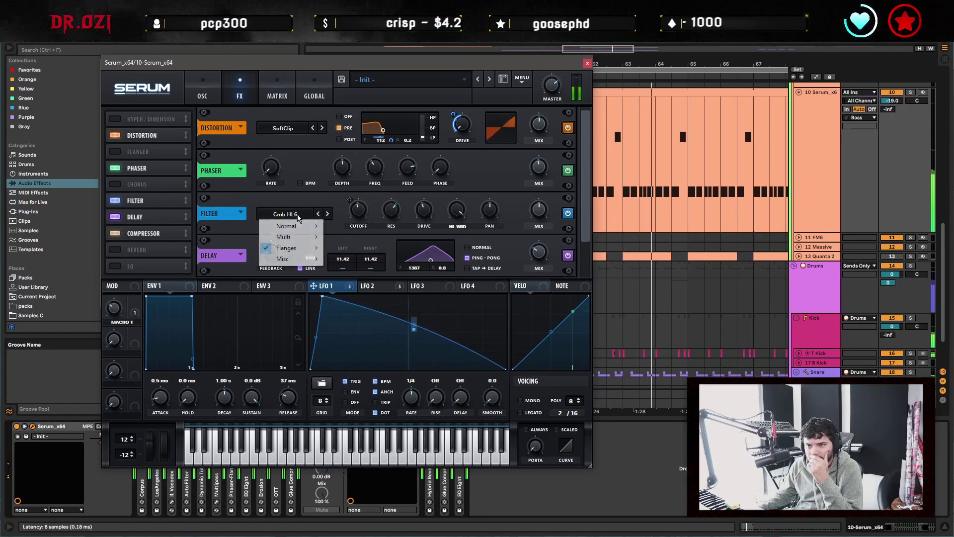
pyautogui.moveTo(293, 247)
pyautogui.click(466, 192)
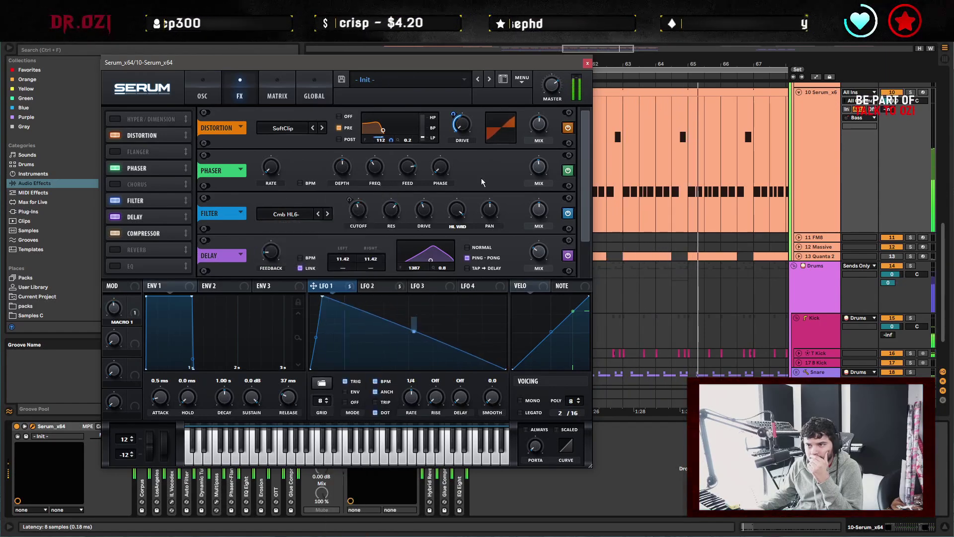
pyautogui.click(587, 63)
# Display the MIDI Ctrl Pitch Bend envelope of the track 10 Serum clip.
pyautogui.click(546, 160)
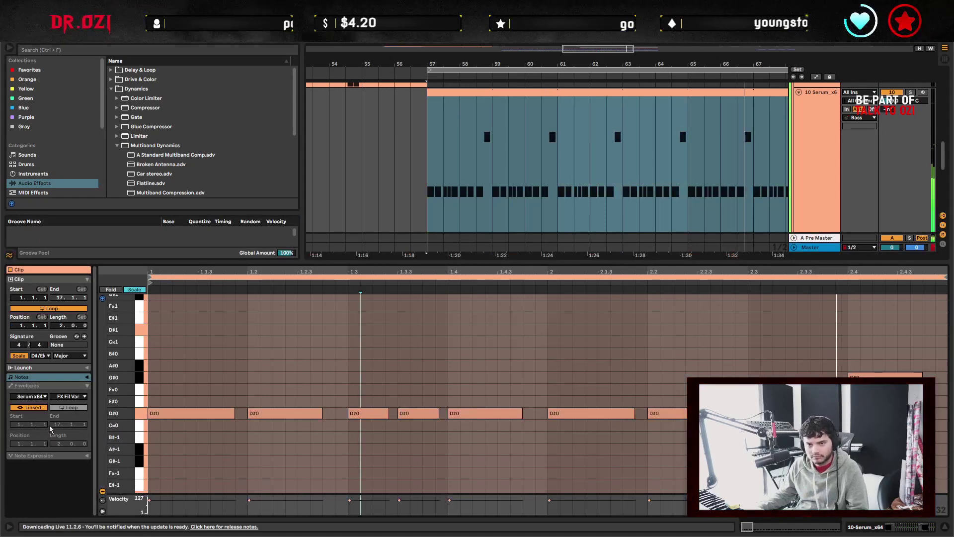
pyautogui.click(87, 456)
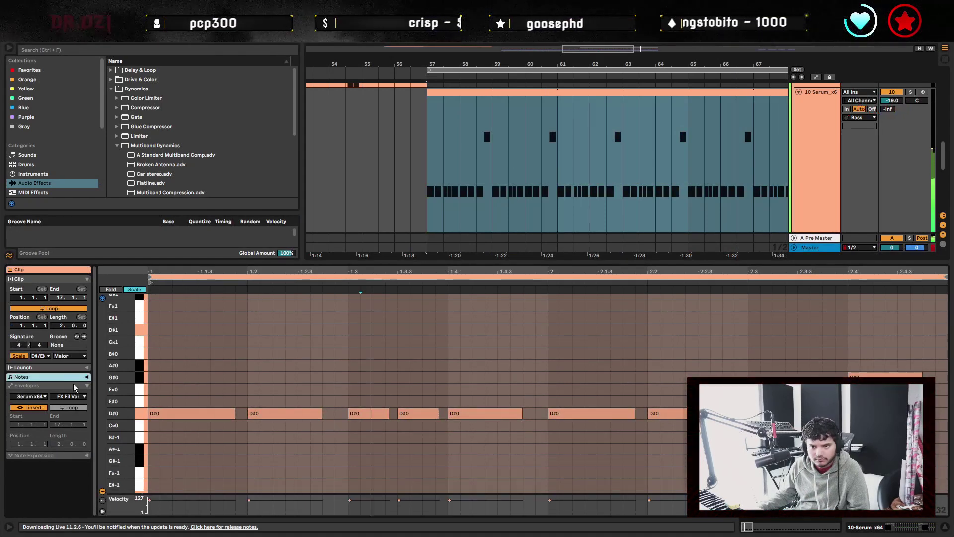
pyautogui.click(55, 386)
pyautogui.click(30, 396)
pyautogui.click(25, 257)
# Remove the pitch-bend ramp that starts at 2.3 in the clip envelope.
pyautogui.click(348, 289)
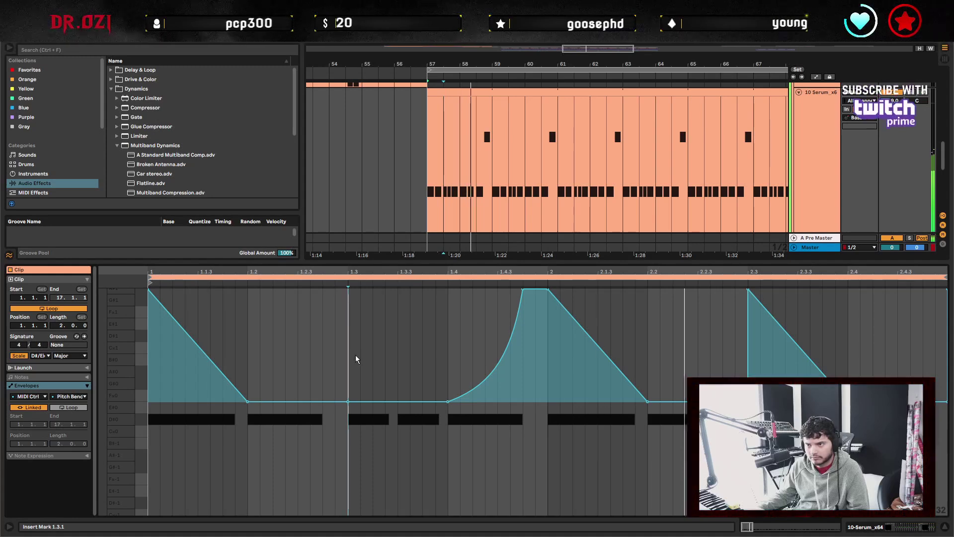
pyautogui.click(748, 290)
pyautogui.click(845, 339)
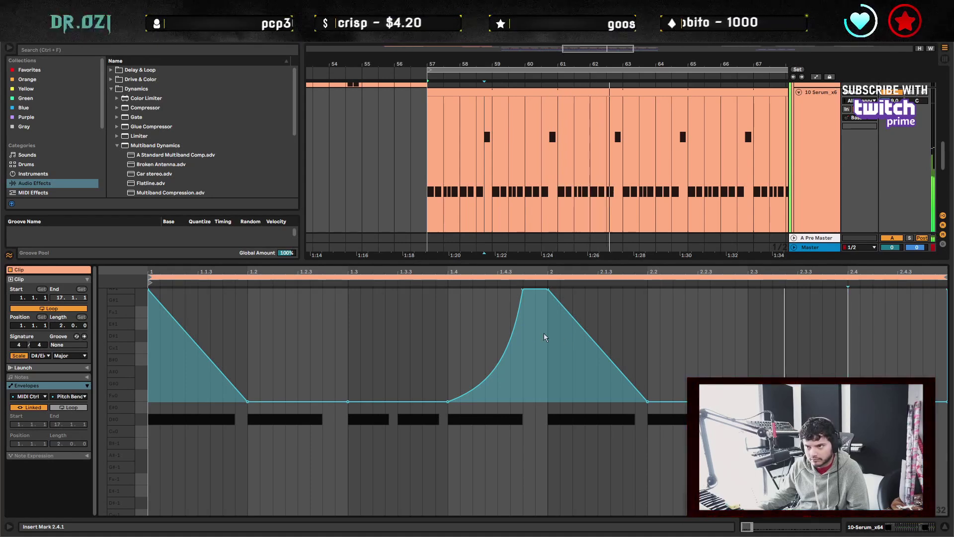
# Show the notes of the track 10 Serum clip and try its D#0 notes one scale step lower.
pyautogui.hotkey('shift', 'Tab')
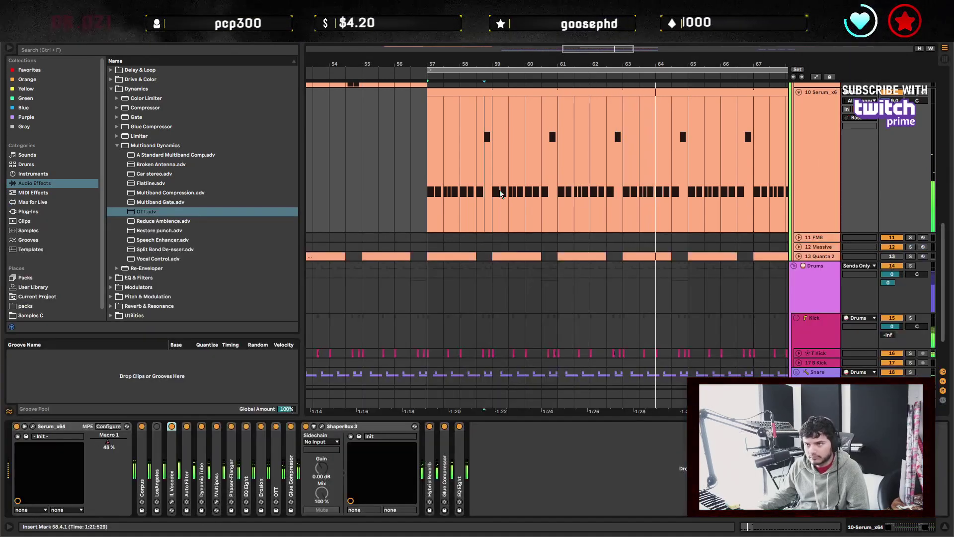
pyautogui.doubleClick(452, 110)
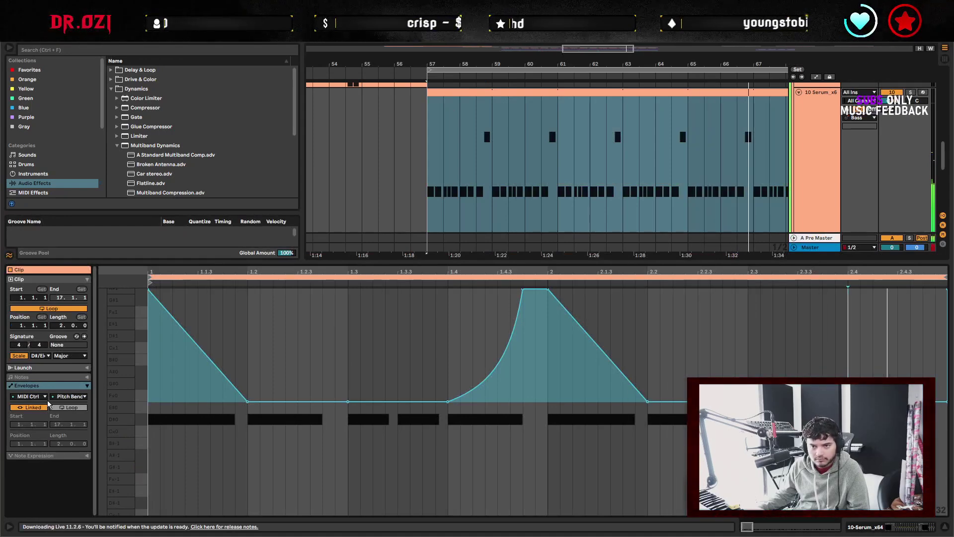
pyautogui.click(40, 387)
pyautogui.hotkey('ctrl', 'a')
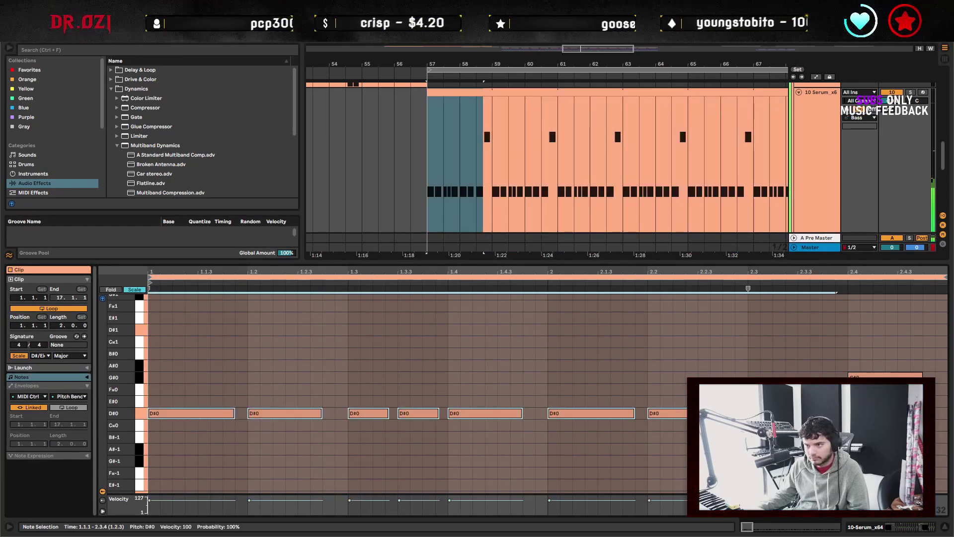
pyautogui.press('Down')
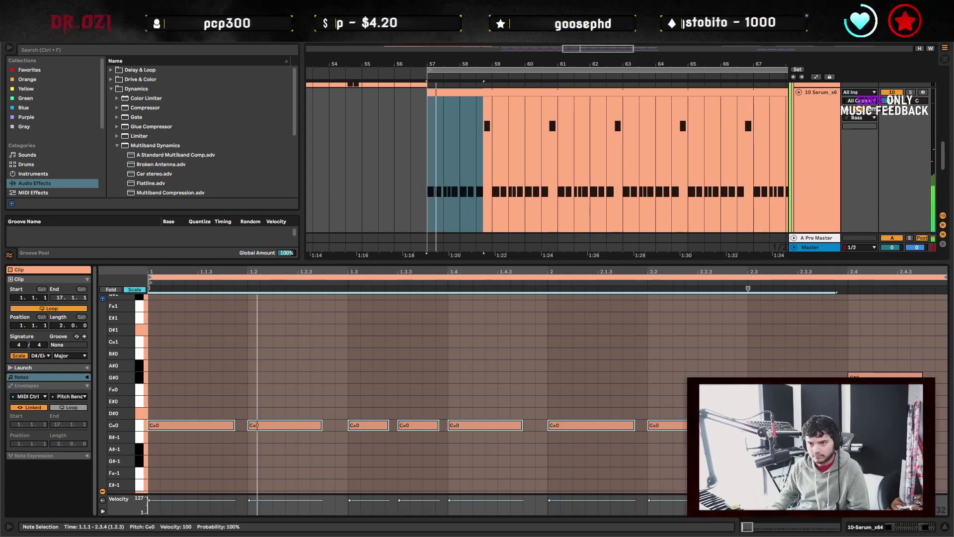
pyautogui.press('Up')
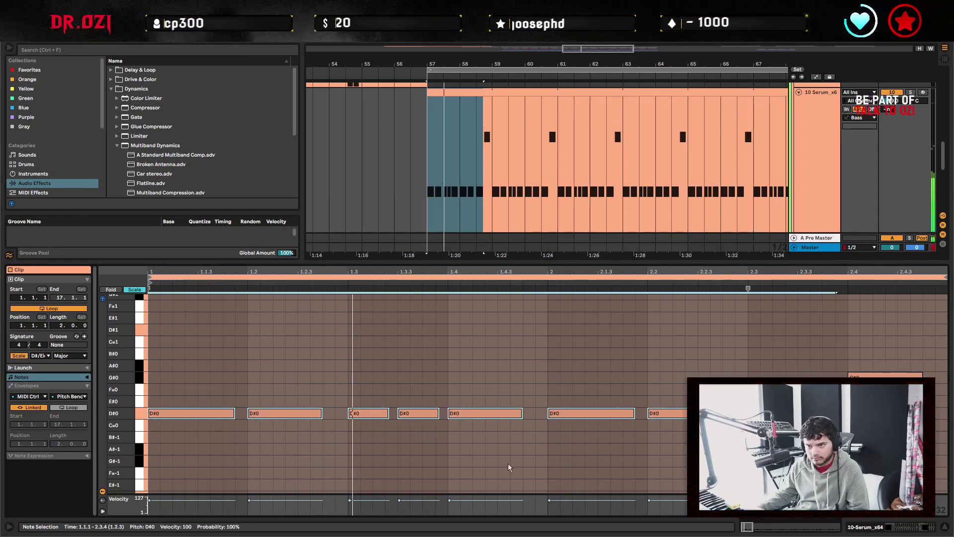
# Lower the three D#0 notes between 2.1 and 2.4 in the Serum clip to B#-1 and play it back.
pyautogui.click(298, 444)
pyautogui.moveTo(552, 422); pyautogui.dragTo(836, 433)
pyautogui.press('Down')
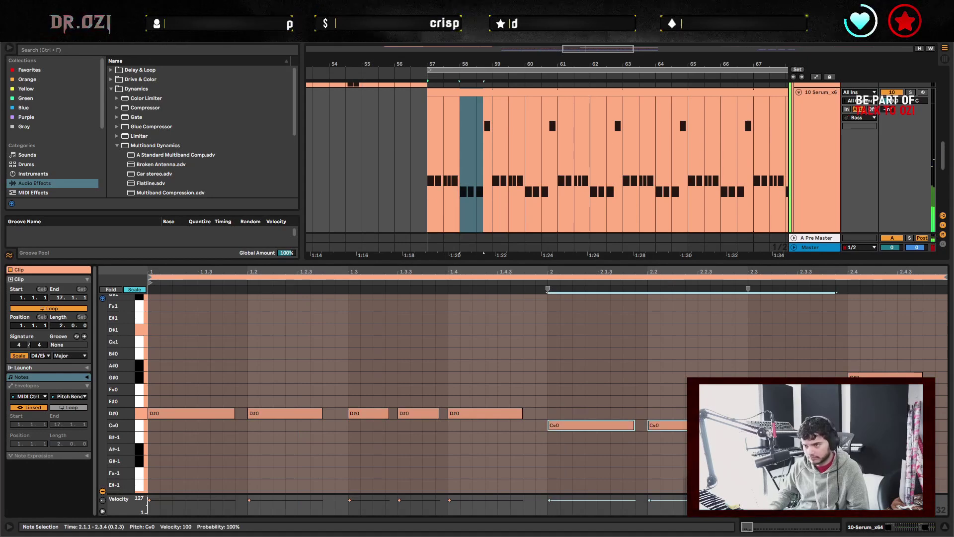
pyautogui.press('Down')
pyautogui.press('space')
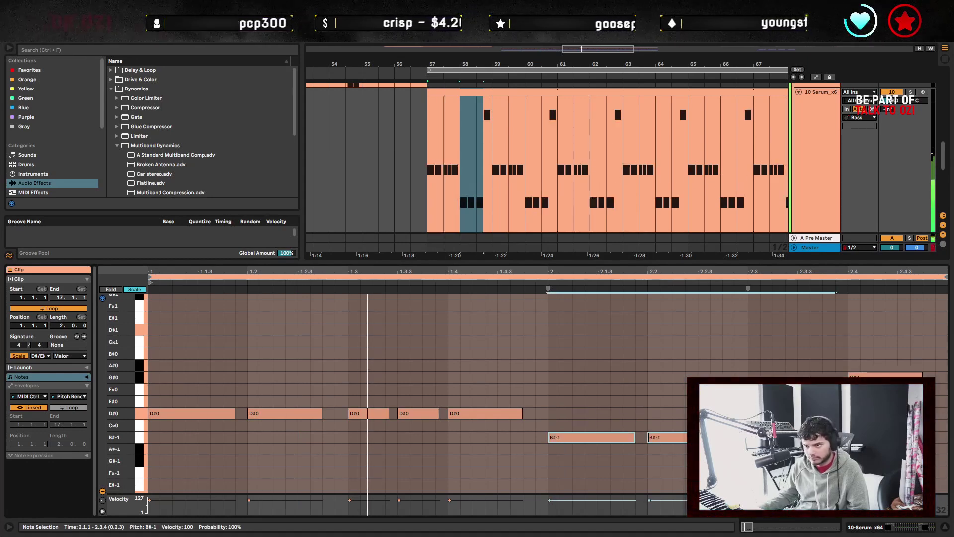
# Change the effects-rack filter type in track 10's Serum to Cmb H6+ and close the synth window.
pyautogui.click(850, 329)
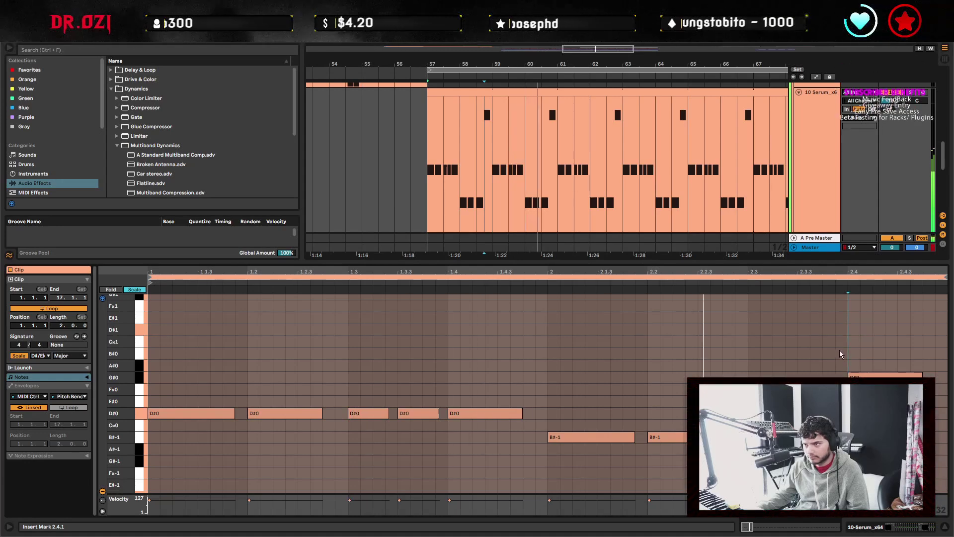
pyautogui.hotkey('ctrl', 'alt', 'l')
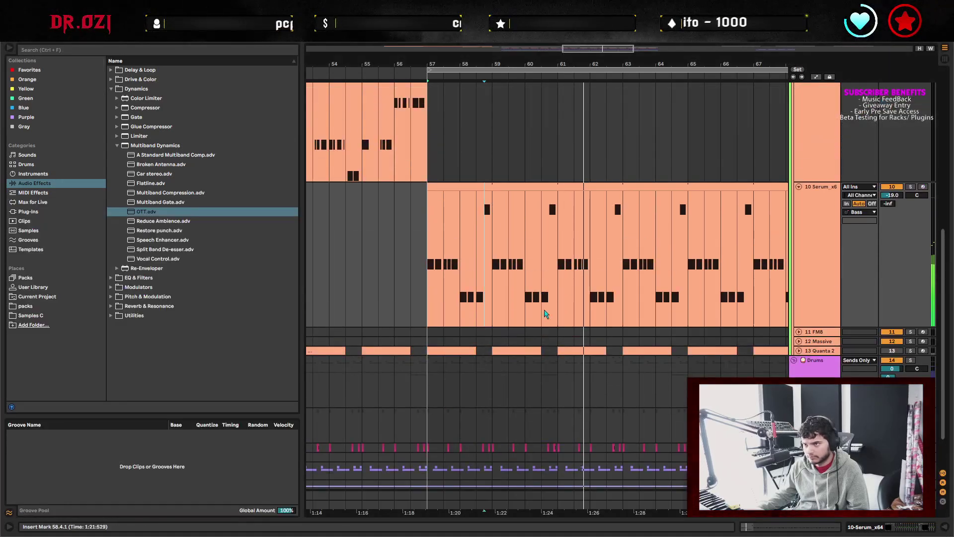
pyautogui.doubleClick(824, 256)
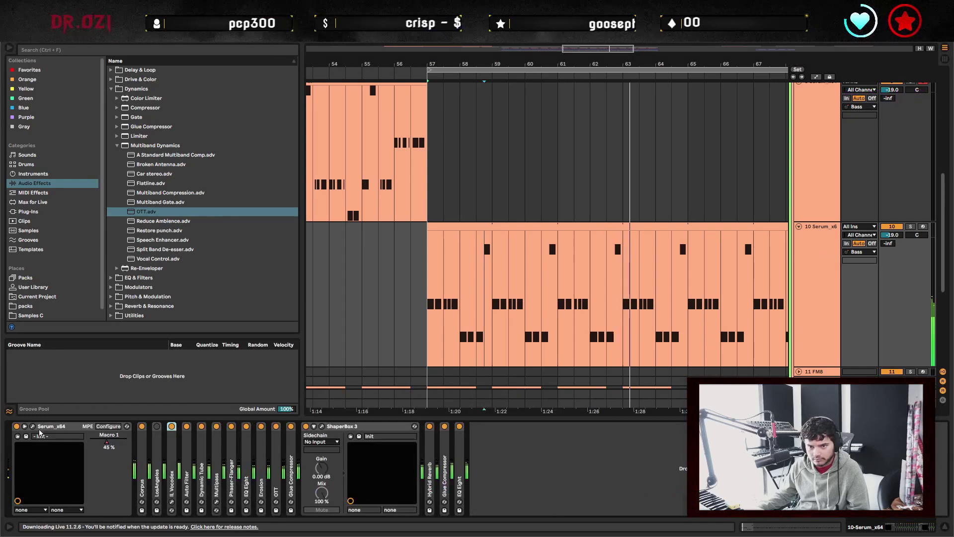
pyautogui.click(32, 426)
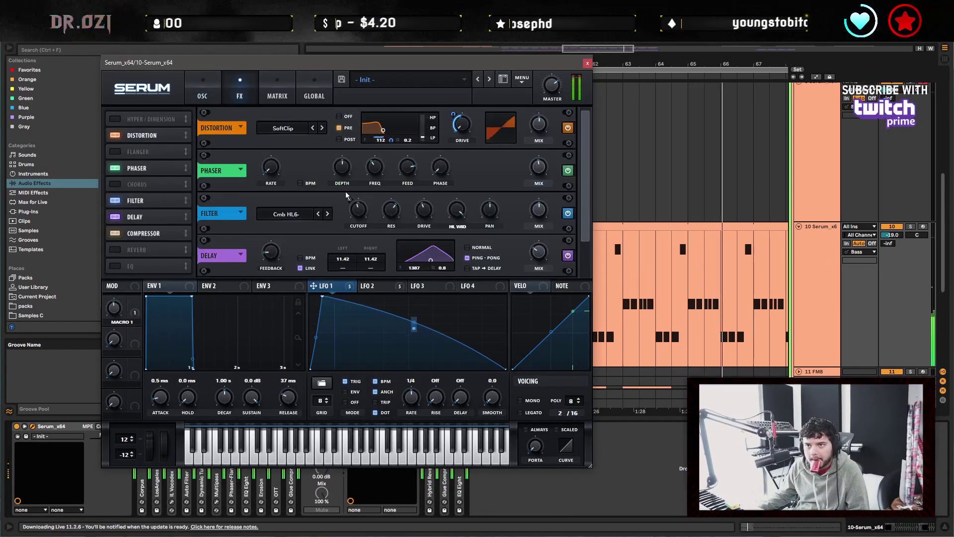
pyautogui.click(286, 214)
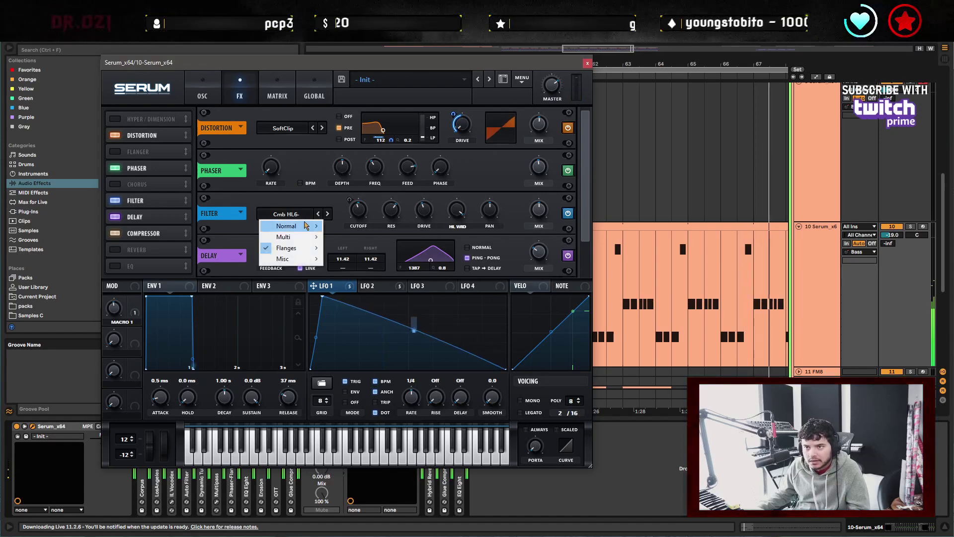
pyautogui.moveTo(289, 248)
pyautogui.click(362, 234)
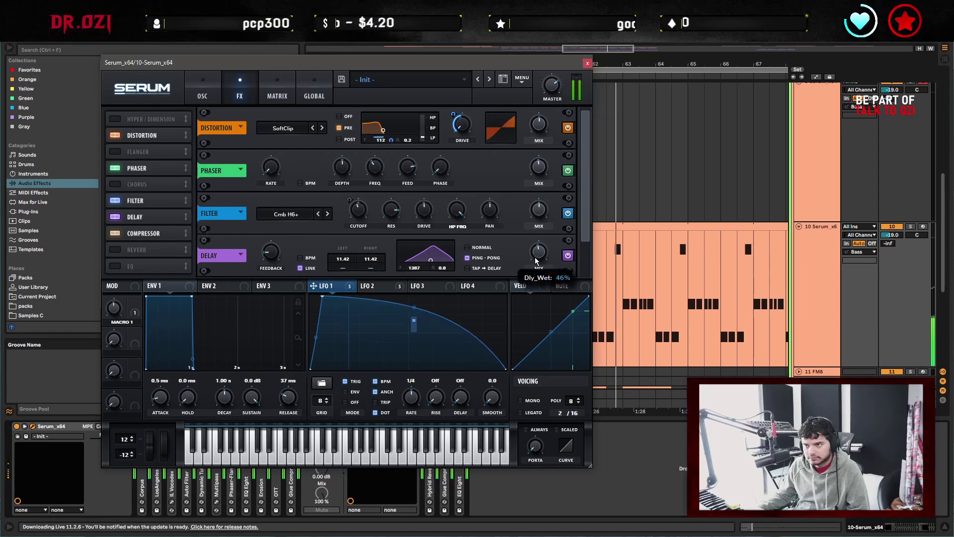
pyautogui.click(203, 92)
pyautogui.click(587, 62)
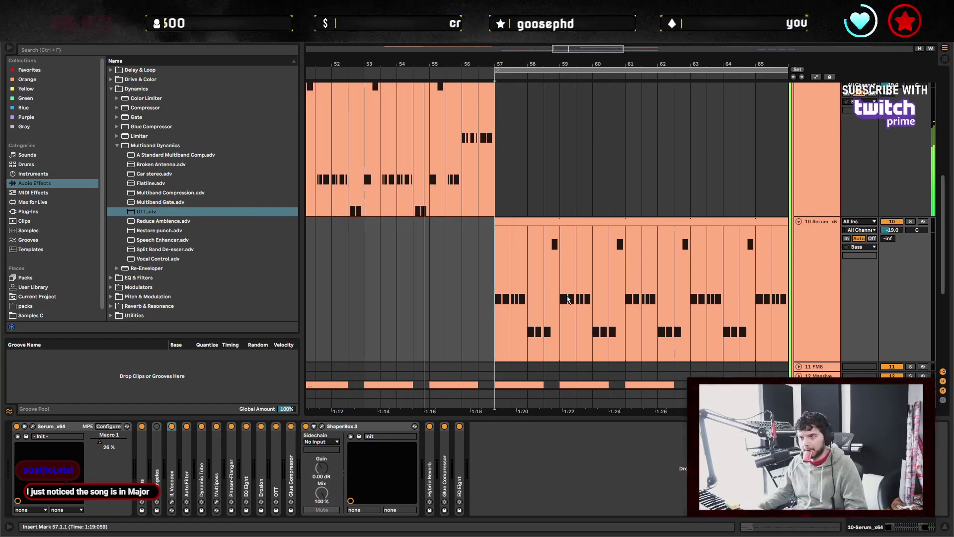
# Separate bars 63 to 65 of the track 10 Serum clip into their own clip and open its notes.
pyautogui.click(492, 278)
pyautogui.scroll(1, 625, 254)
pyautogui.scroll(1, 517, 241)
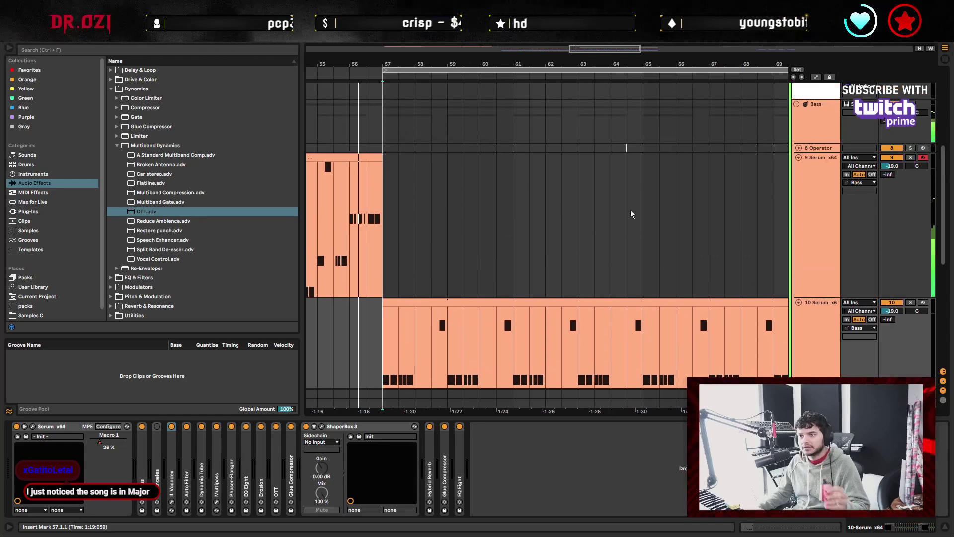
pyautogui.scroll(-1, 575, 220)
pyautogui.scroll(-3, 573, 208)
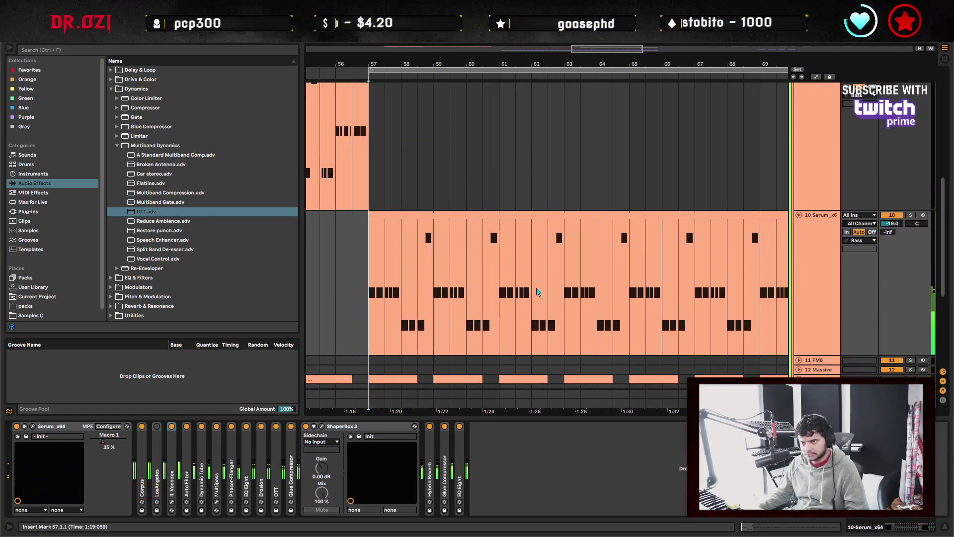
pyautogui.scroll(-1, 472, 298)
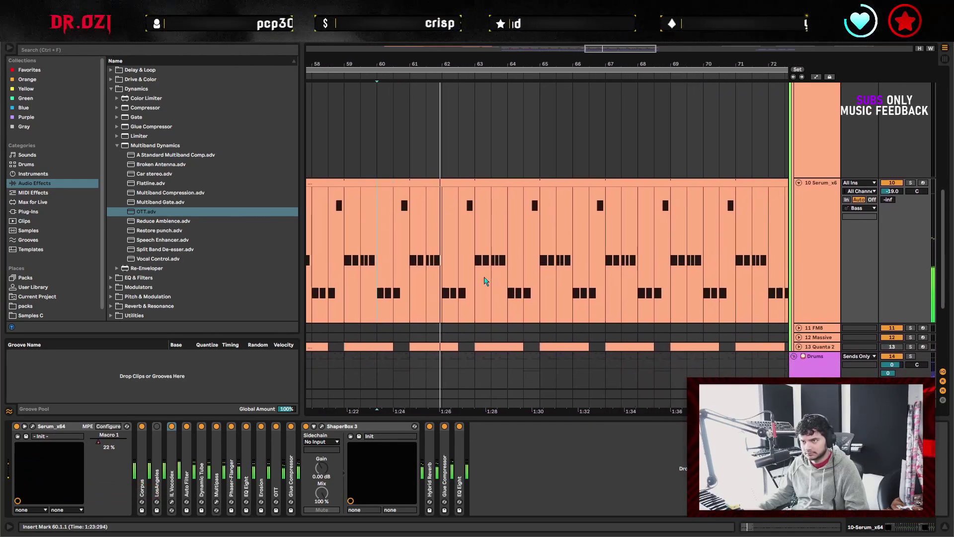
pyautogui.click(483, 272)
pyautogui.moveTo(535, 253); pyautogui.dragTo(475, 254)
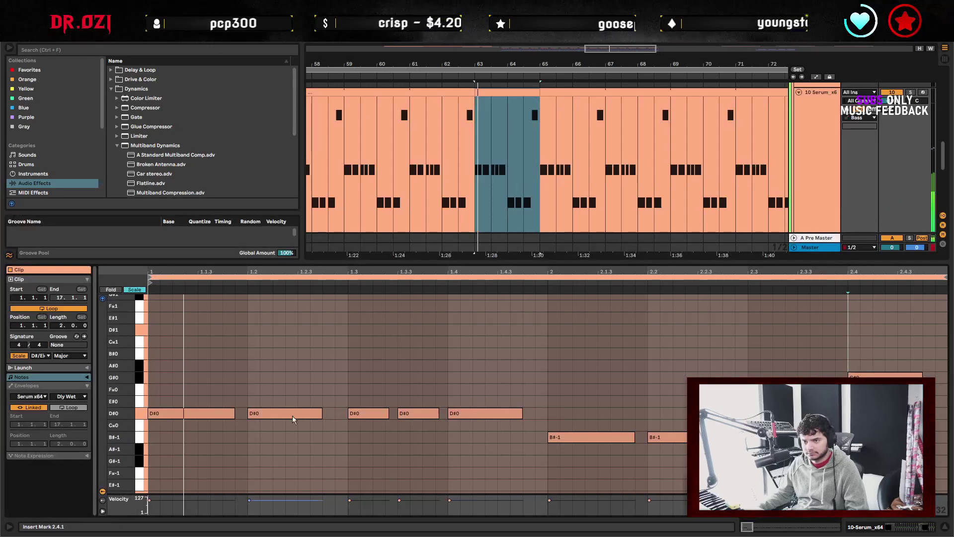
# In the clip at bars 63 to 65, raise the D#0 notes to G#0 and the three B#-1 notes to A#0.
pyautogui.moveTo(159, 367); pyautogui.dragTo(490, 455)
pyautogui.moveTo(193, 415); pyautogui.dragTo(190, 374)
pyautogui.press('space')
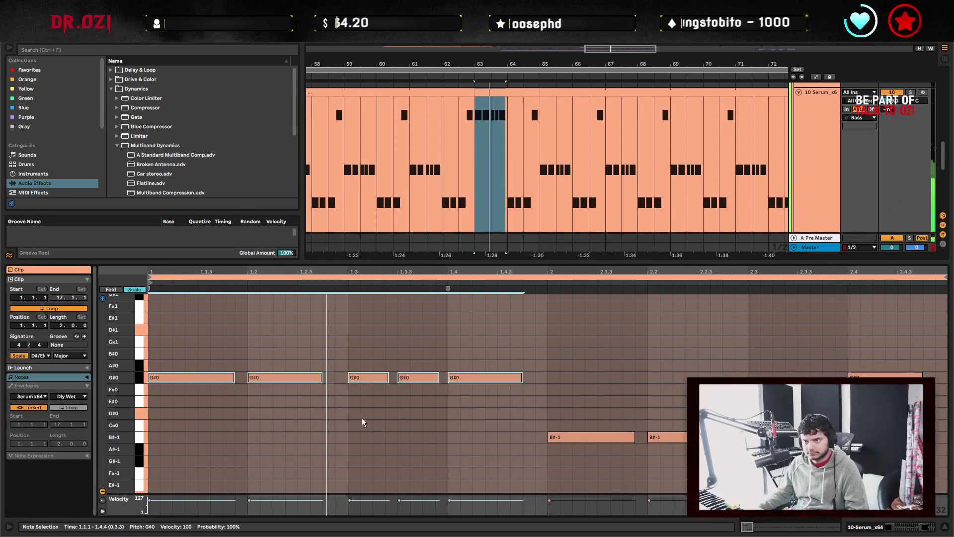
pyautogui.click(576, 407)
pyautogui.moveTo(566, 439); pyautogui.dragTo(565, 348)
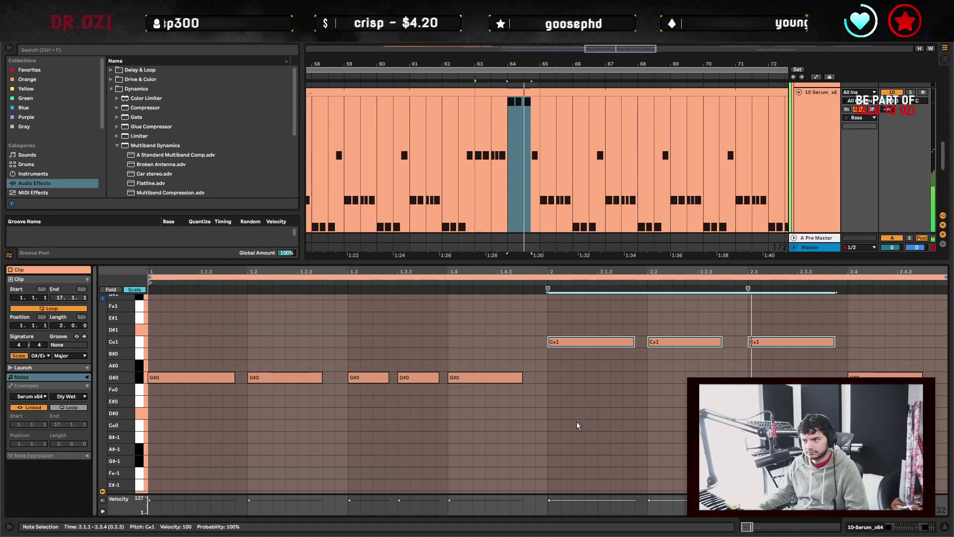
pyautogui.press('Down')
pyautogui.press('Down')
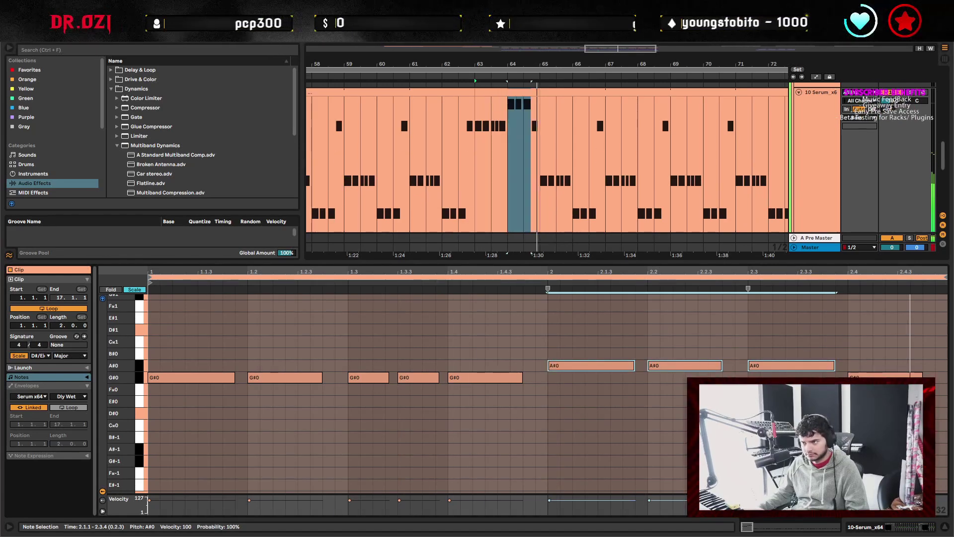
# Loop the arrangement over bars 57 to 65 and select the Serum clip covering bars 57 to 63.
pyautogui.click(539, 128)
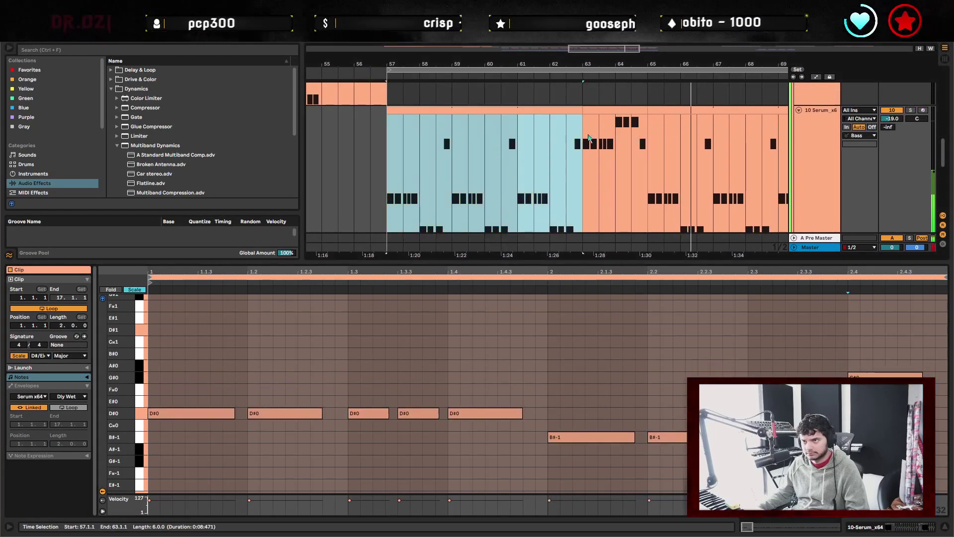
pyautogui.keyDown('shift'); pyautogui.click(631, 121); pyautogui.keyUp('shift')
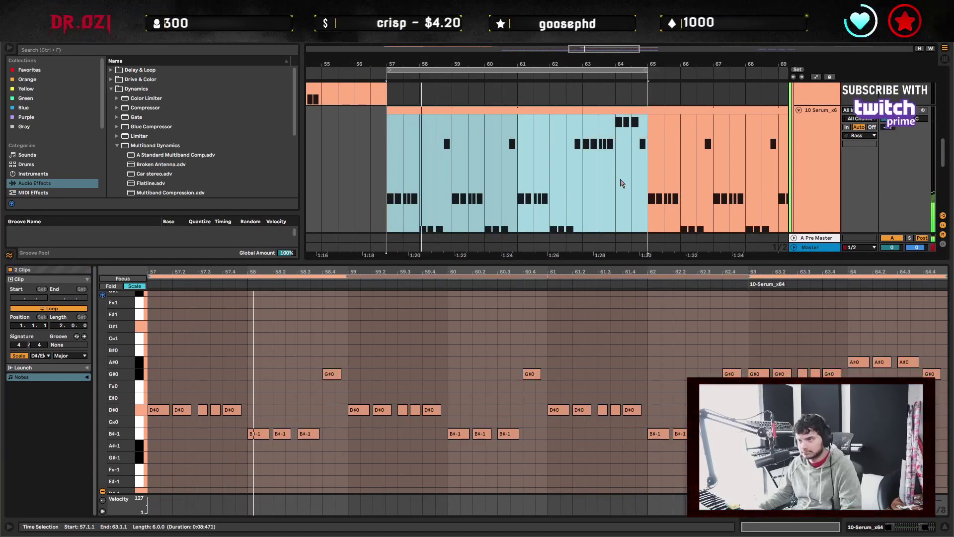
pyautogui.click(651, 184)
pyautogui.click(503, 120)
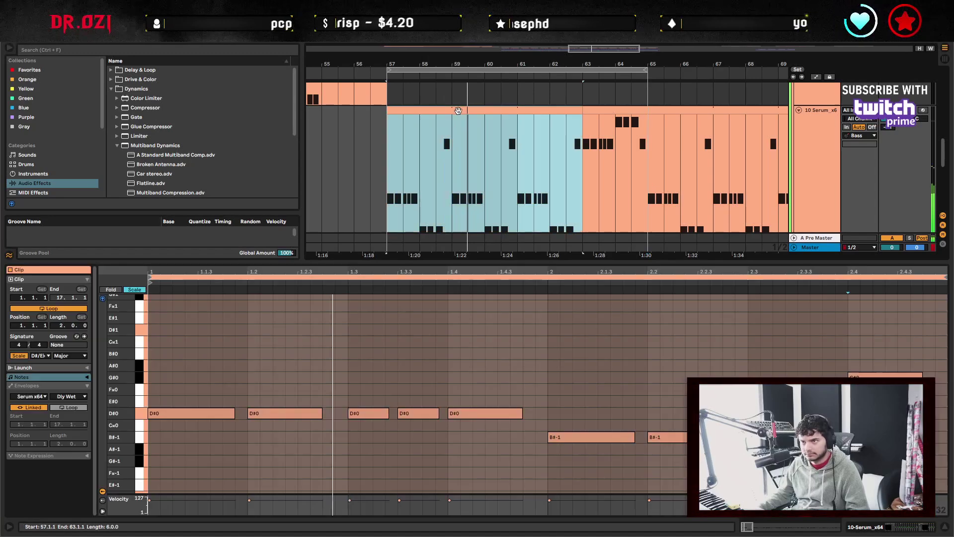
# Open Multipass on track 10 and examine the Formant Filter settings in its 250 Hz to 3.00 kHz band.
pyautogui.hotkey('shift', 'Tab')
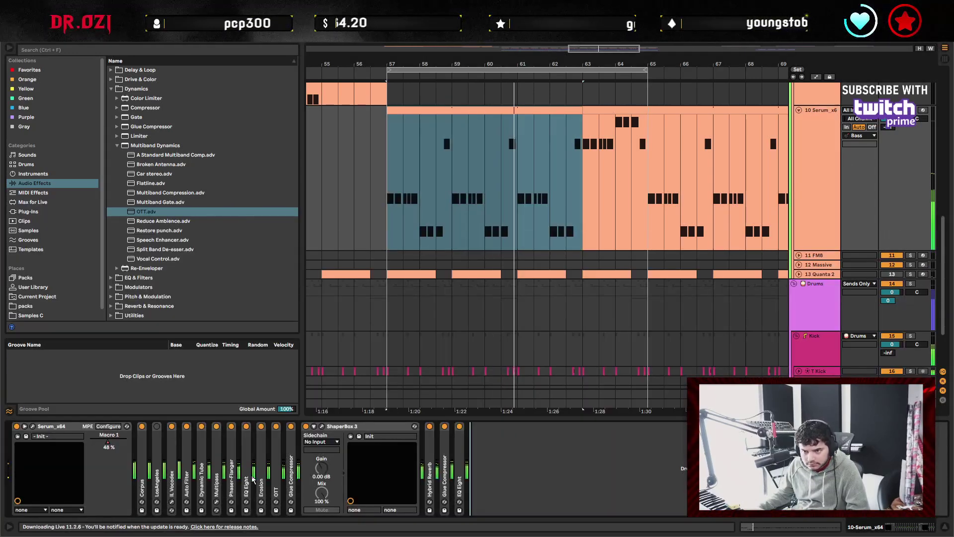
pyautogui.doubleClick(217, 467)
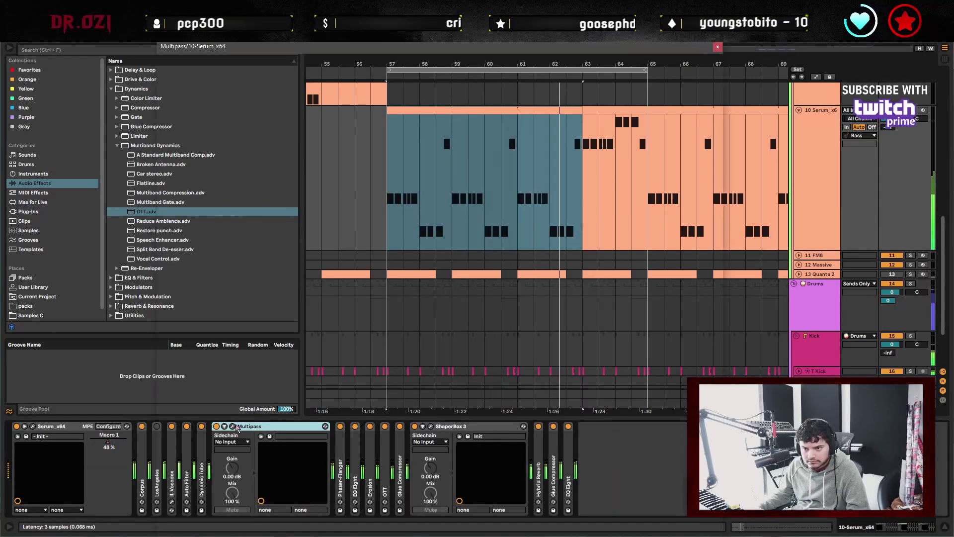
pyautogui.click(239, 430)
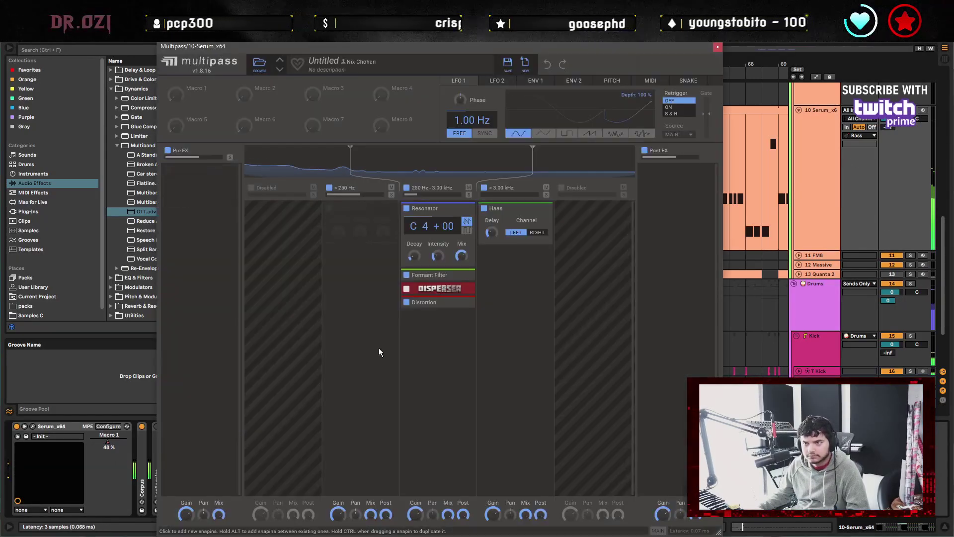
pyautogui.click(458, 276)
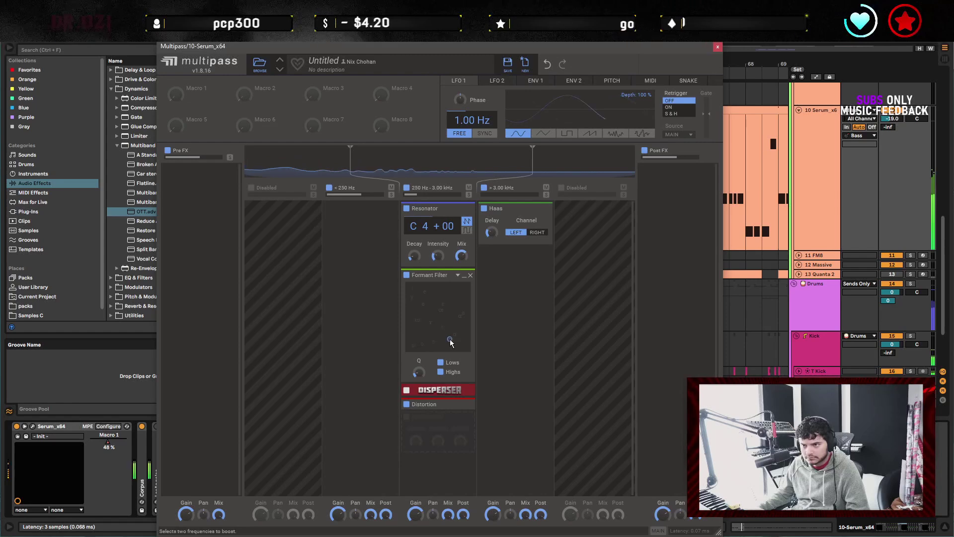
pyautogui.click(465, 277)
# Adjust the Disperser amount in Multipass's 250 Hz to 3.00 kHz band and close the plug-in window.
pyautogui.click(464, 292)
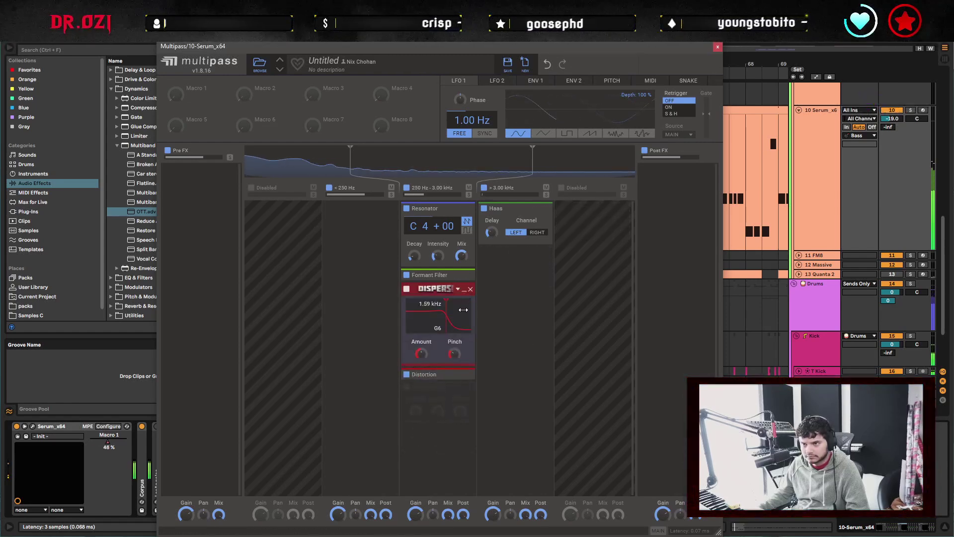
pyautogui.moveTo(419, 355); pyautogui.dragTo(420, 350)
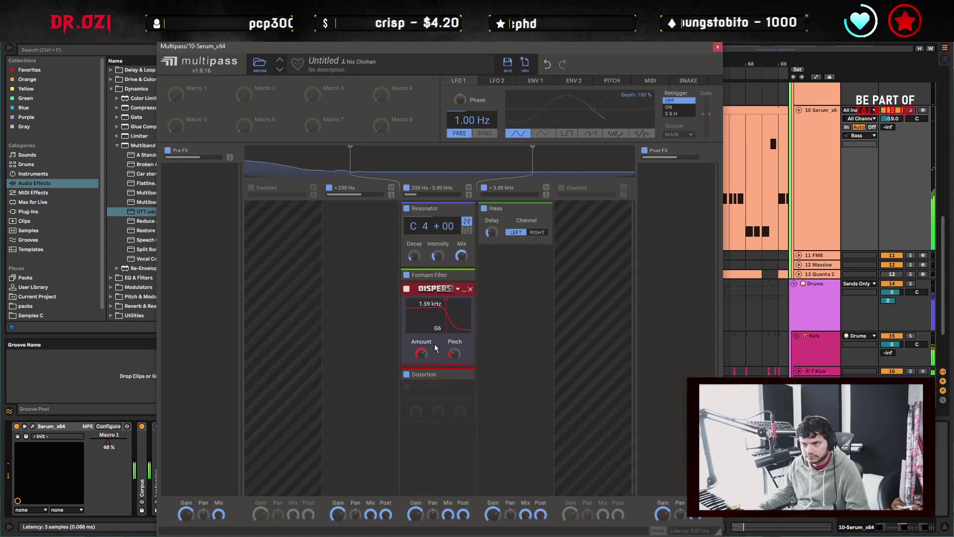
pyautogui.click(464, 291)
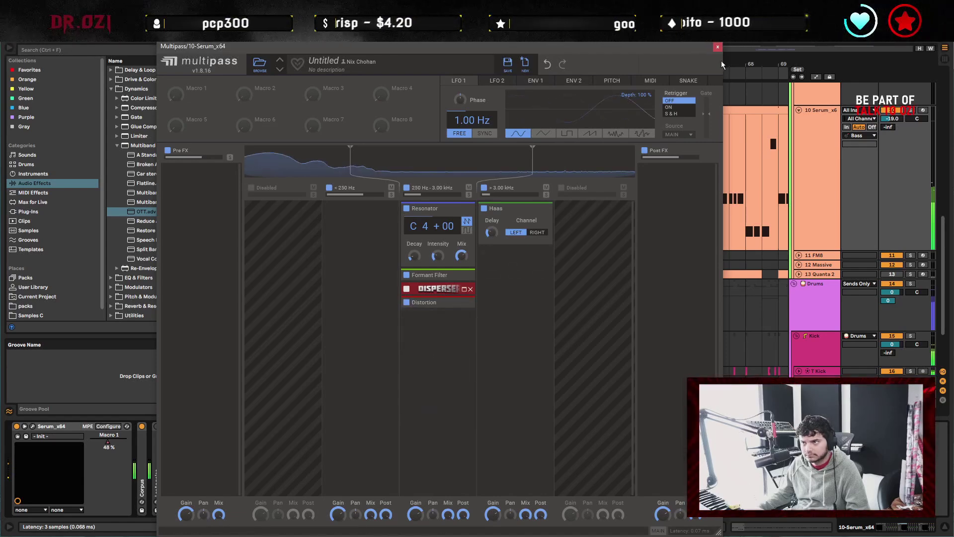
pyautogui.click(718, 47)
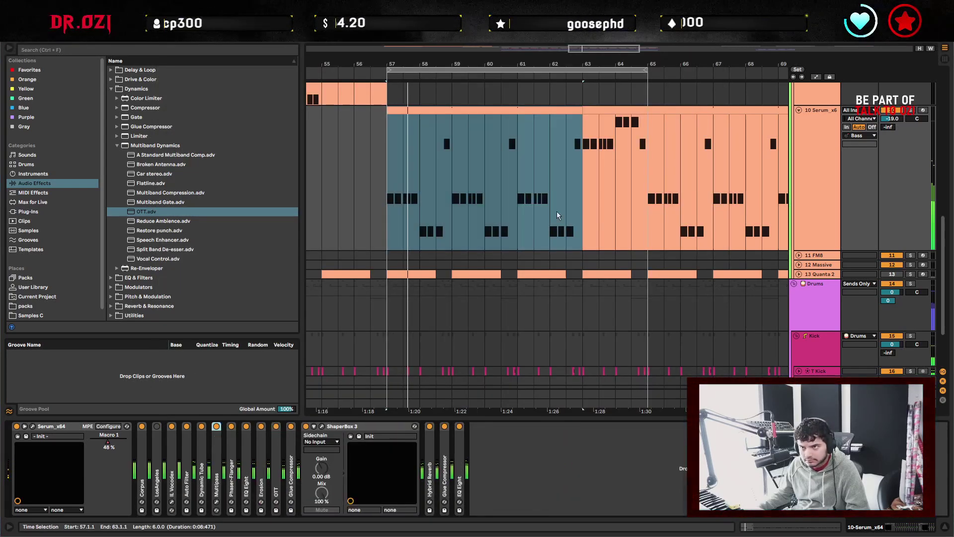
# In the Serum clip at bars 63 to 65, move the three A#0 notes at bar 64 down to D#0.
pyautogui.hotkey('shift', 'Tab')
pyautogui.click(550, 351)
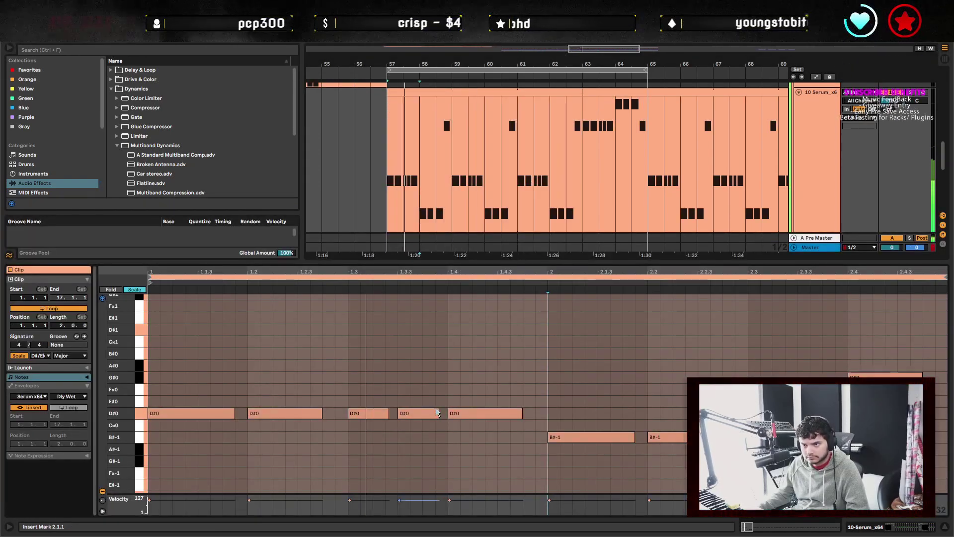
pyautogui.keyDown('shift'); pyautogui.click(543, 112); pyautogui.keyUp('shift')
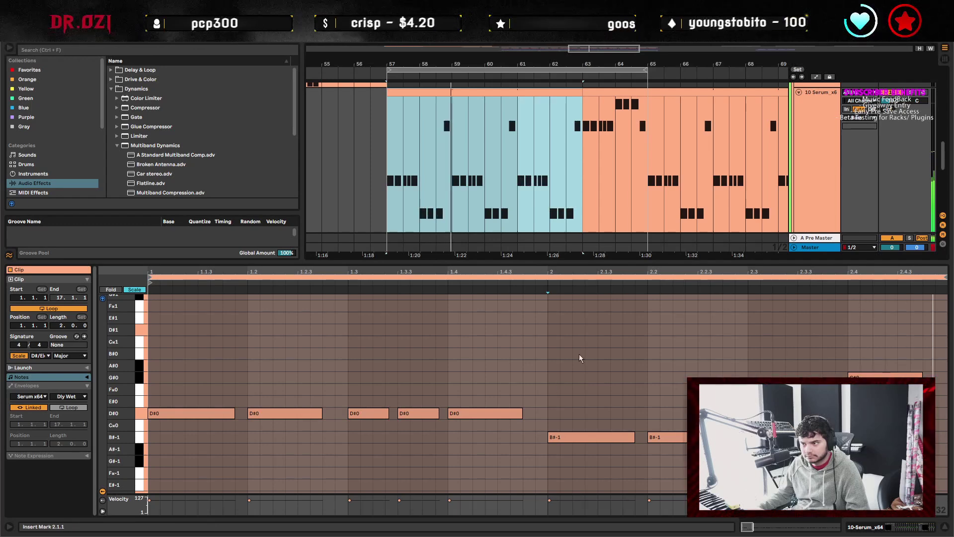
pyautogui.moveTo(575, 368); pyautogui.dragTo(836, 358)
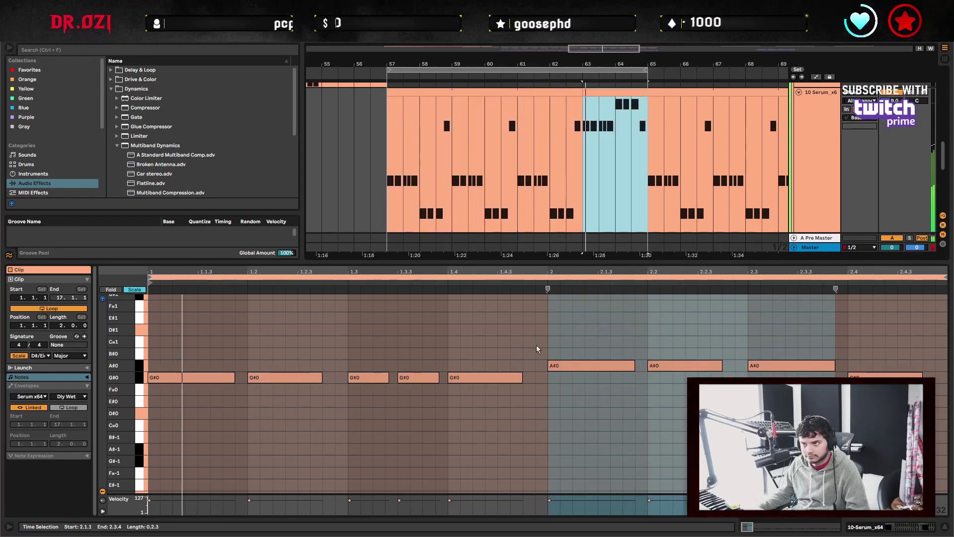
pyautogui.hotkey('ctrl', 'a')
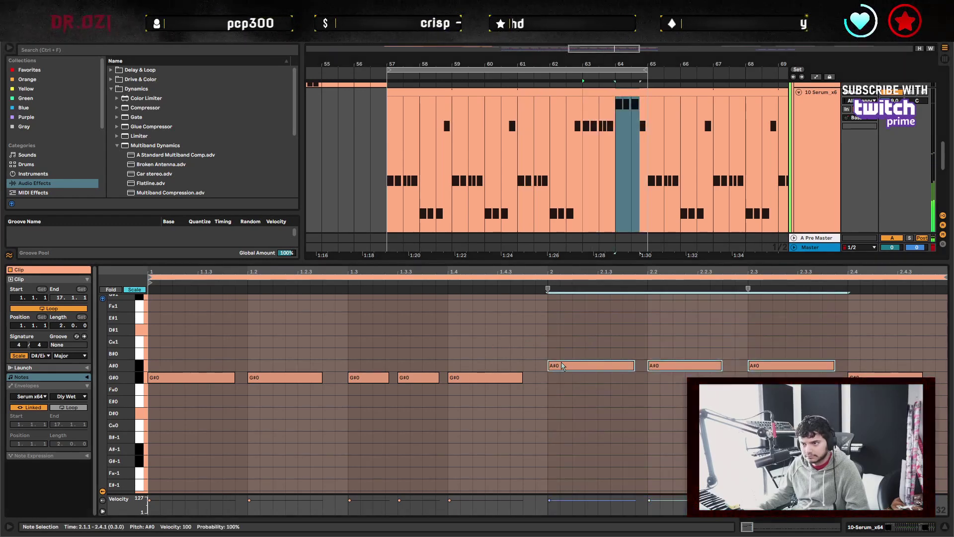
pyautogui.moveTo(556, 328); pyautogui.dragTo(806, 396)
pyautogui.moveTo(580, 368); pyautogui.dragTo(582, 345)
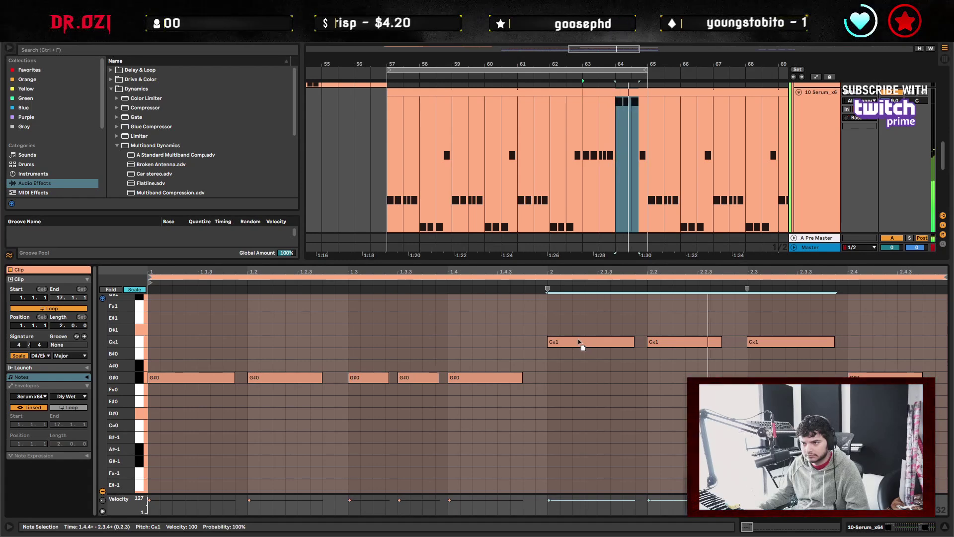
pyautogui.moveTo(579, 342); pyautogui.dragTo(579, 331)
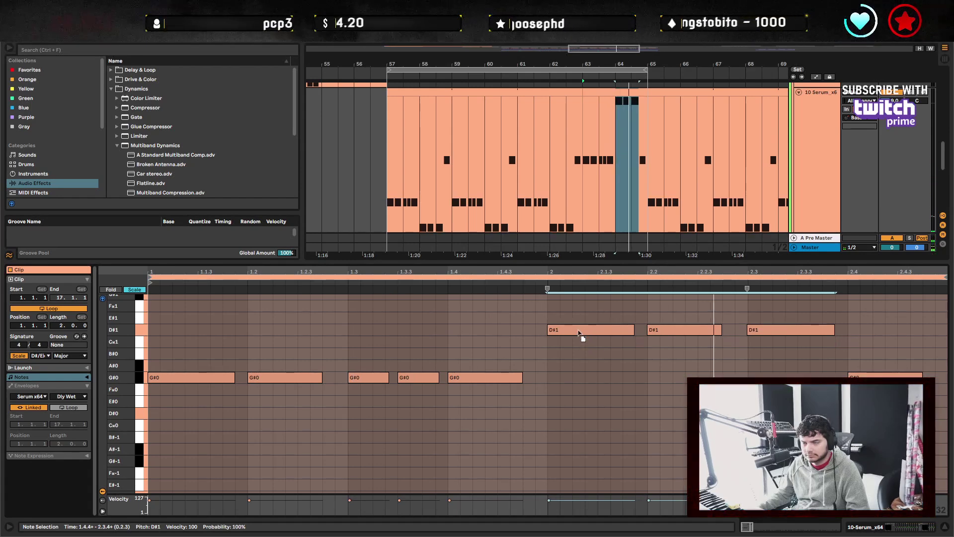
pyautogui.hotkey('shift', 'Down')
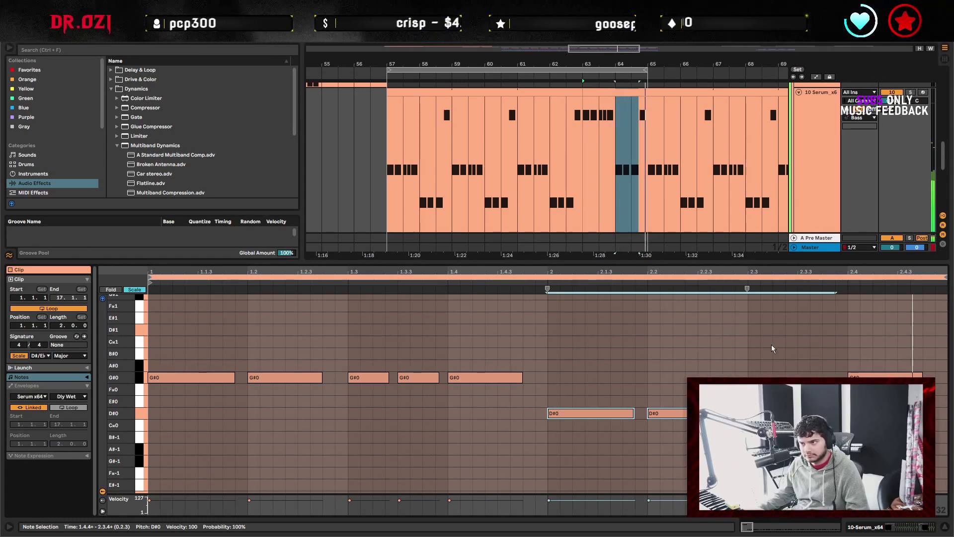
# Unfold ShaperBox 3 in track 10's device chain, open its window and bring up the Filter shaper.
pyautogui.click(846, 313)
pyautogui.hotkey('ctrl', 'alt', 'l')
pyautogui.scroll(3, 827, 233)
pyautogui.click(827, 232)
pyautogui.hotkey('ctrl', 'alt', 'l')
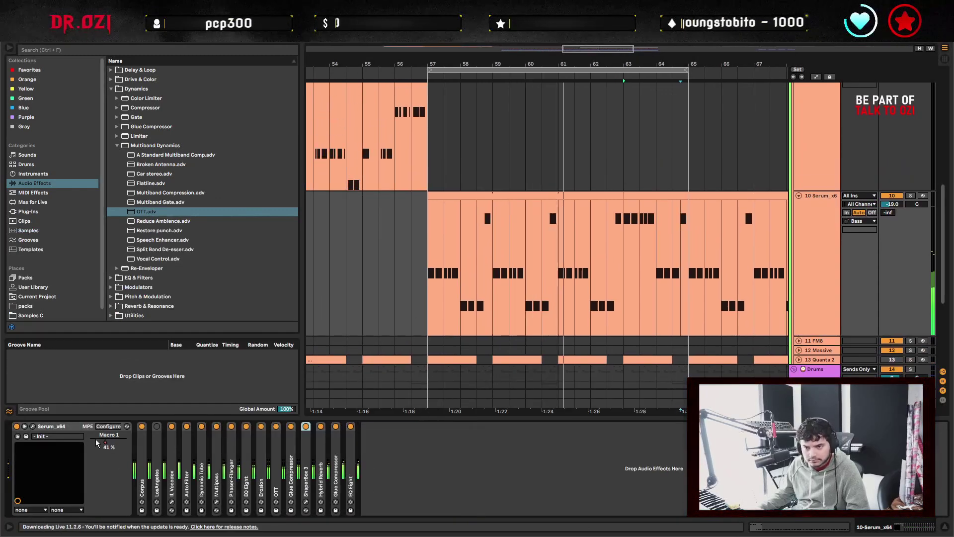
pyautogui.doubleClick(310, 449)
pyautogui.click(322, 426)
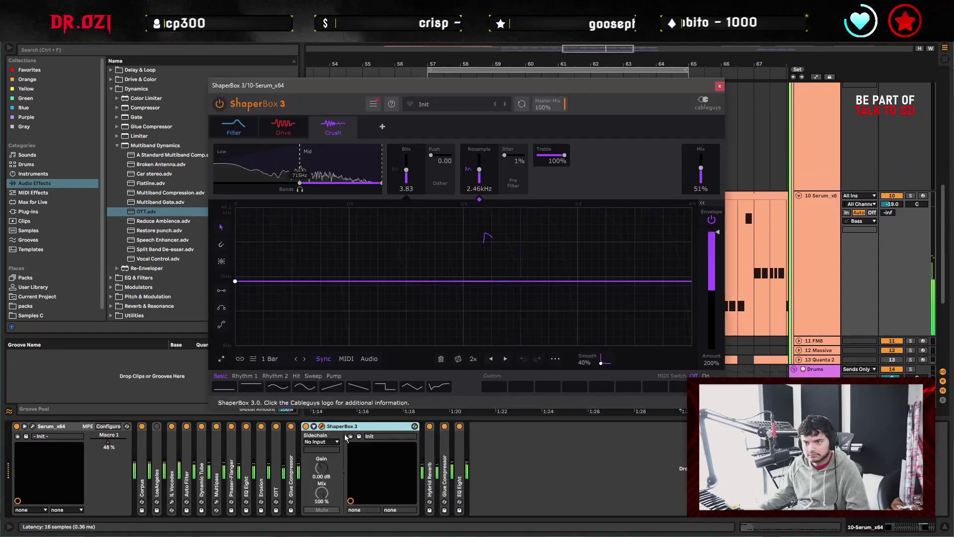
pyautogui.click(282, 138)
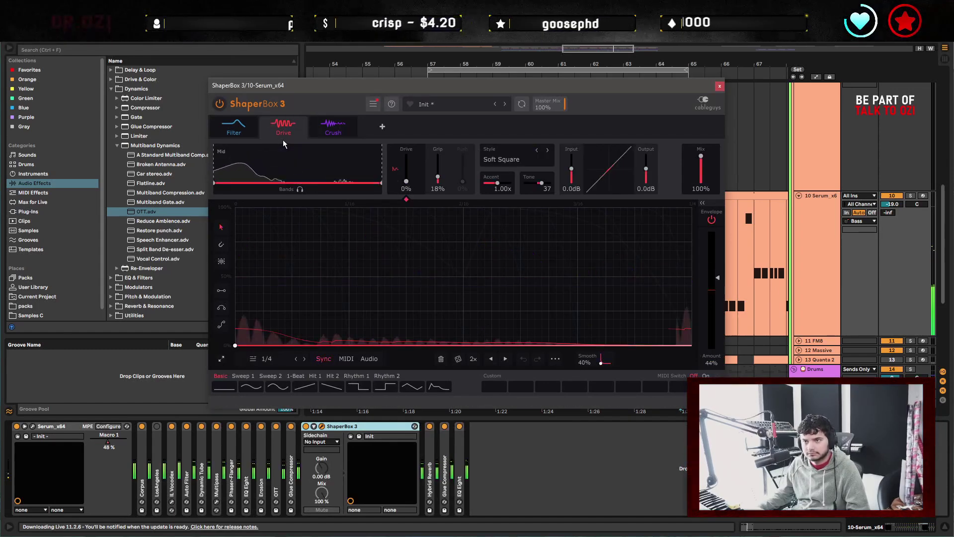
pyautogui.click(240, 130)
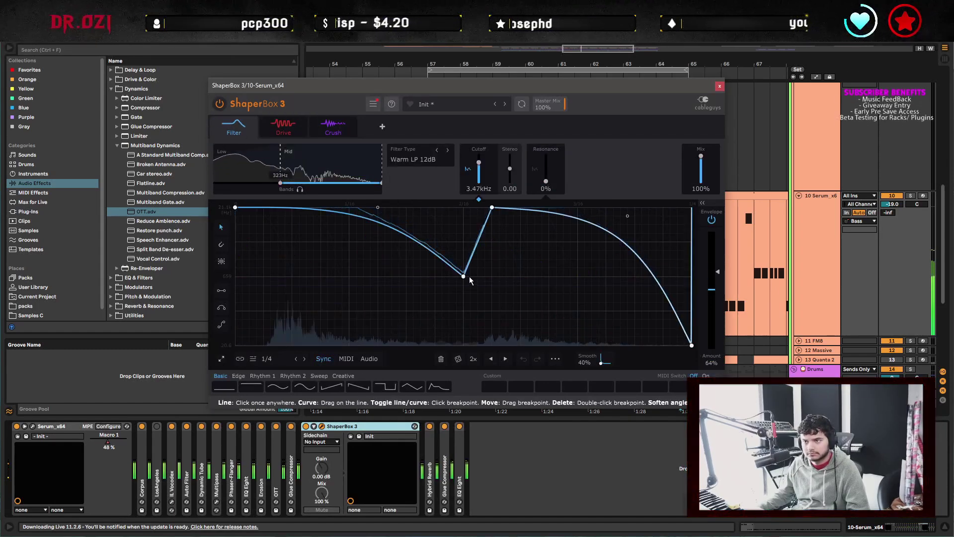
# Reshape the filter's cutoff curve into one smooth, late fall without the middle dip, with the envelope amount at 99%.
pyautogui.moveTo(463, 277); pyautogui.dragTo(490, 213)
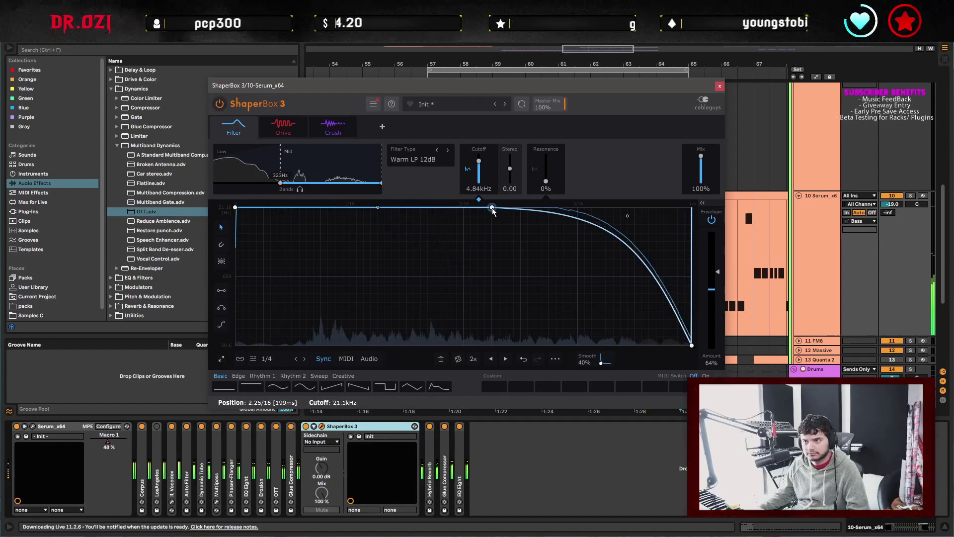
pyautogui.moveTo(626, 216); pyautogui.dragTo(625, 226)
pyautogui.moveTo(718, 271); pyautogui.dragTo(718, 261)
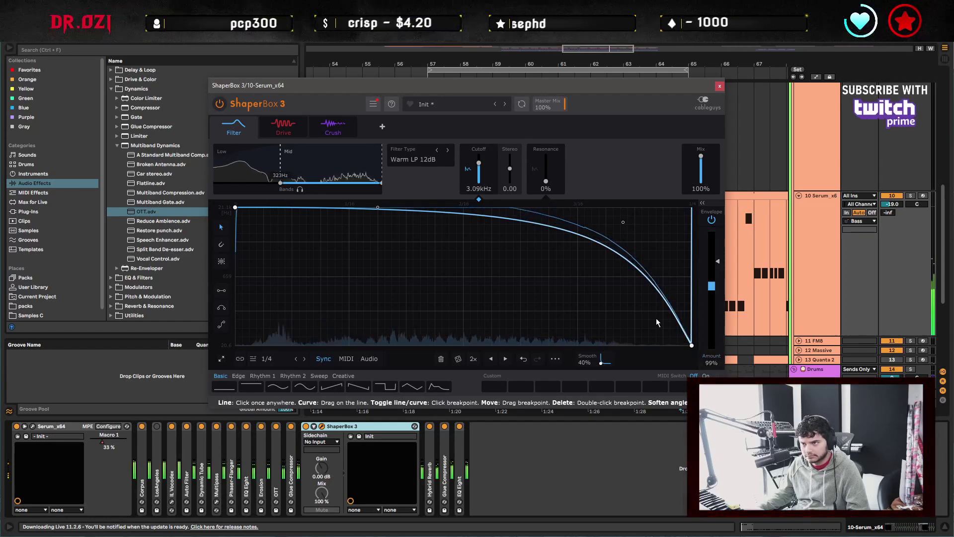
pyautogui.moveTo(628, 232); pyautogui.dragTo(636, 345)
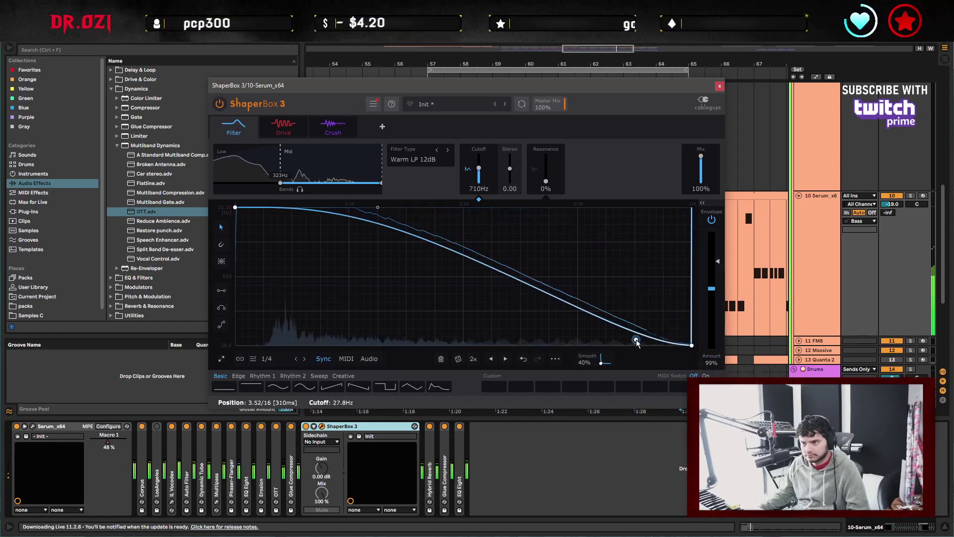
pyautogui.moveTo(379, 207); pyautogui.dragTo(583, 206)
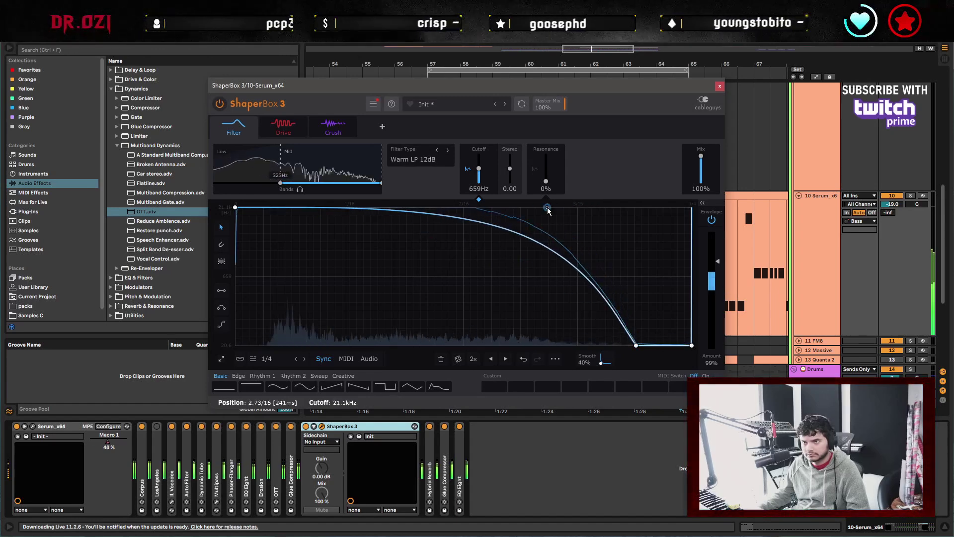
# Try Audio triggering for the filter curve, switch it back to Sync and close the ShaperBox 3 window.
pyautogui.click(369, 359)
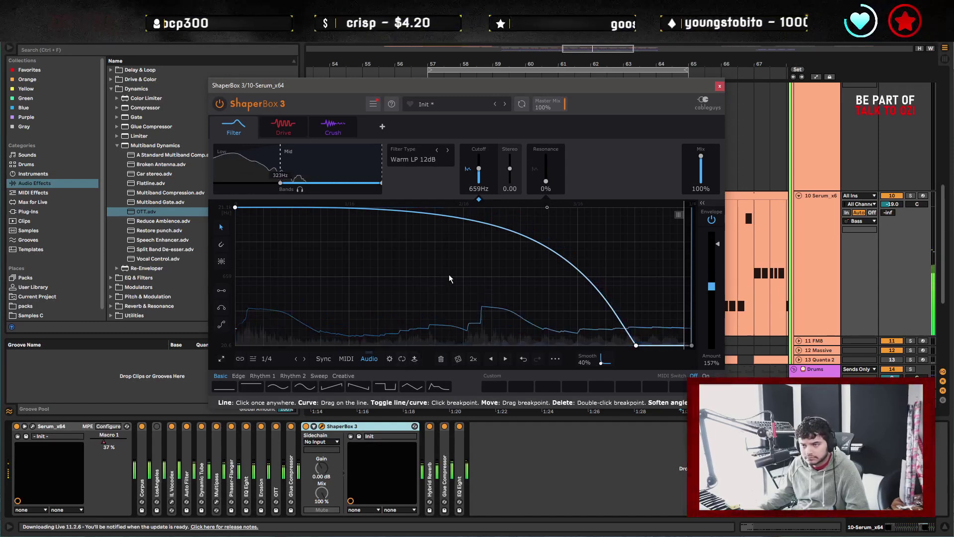
pyautogui.click(324, 358)
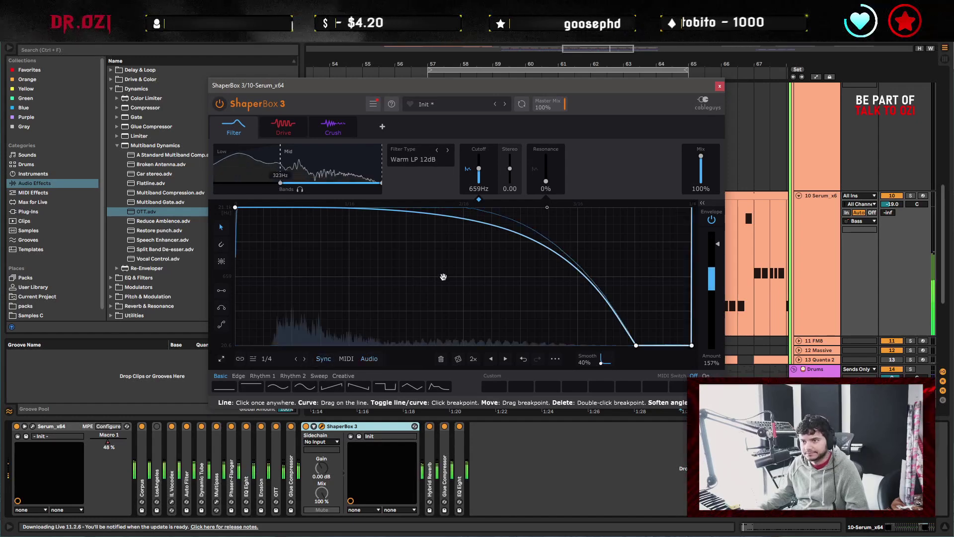
pyautogui.moveTo(362, 85); pyautogui.dragTo(425, 139)
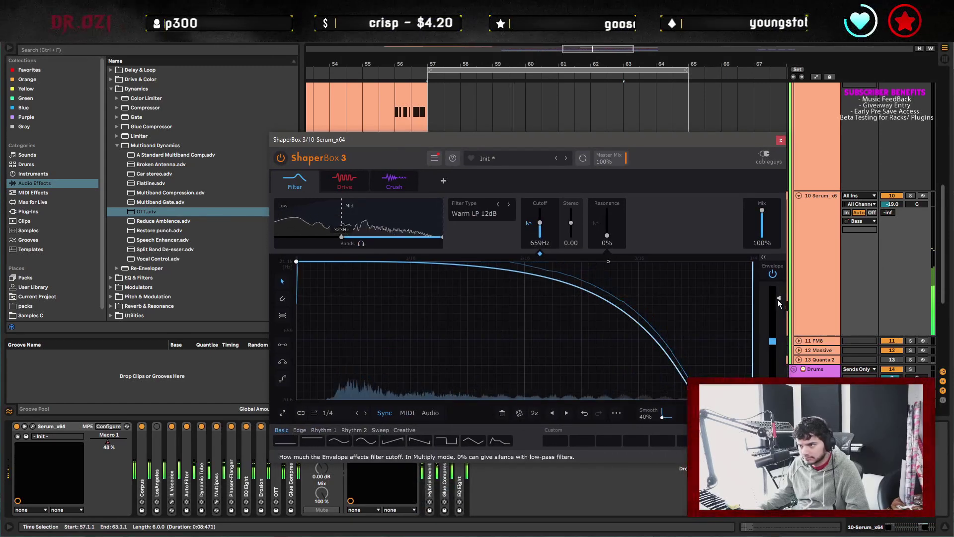
pyautogui.click(781, 141)
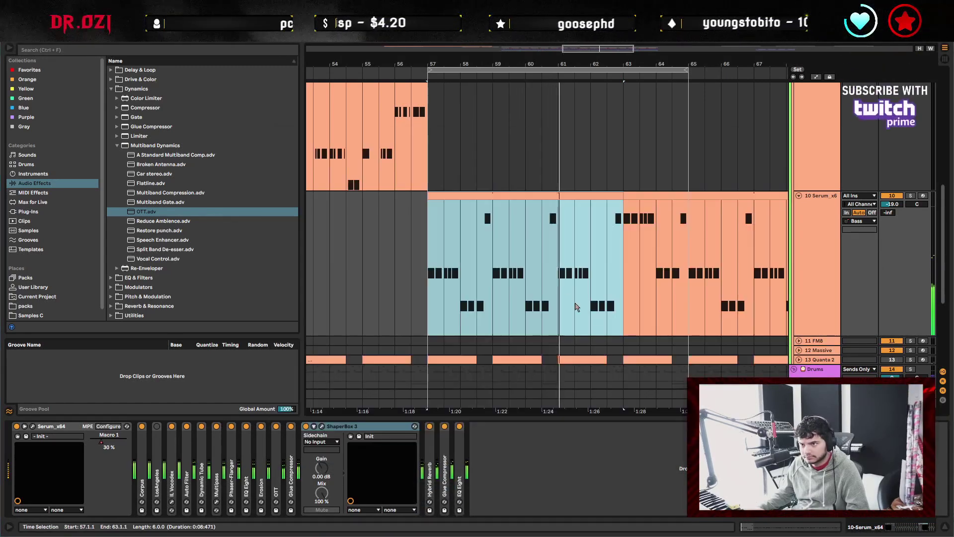
# Collapse Serum track 10 in the arrangement.
pyautogui.scroll(-3, 518, 214)
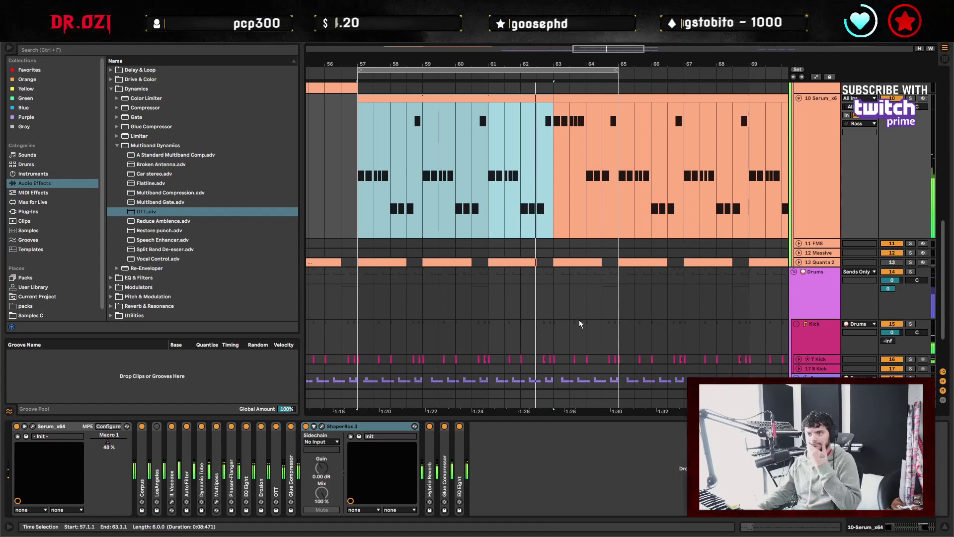
pyautogui.scroll(-3, 591, 301)
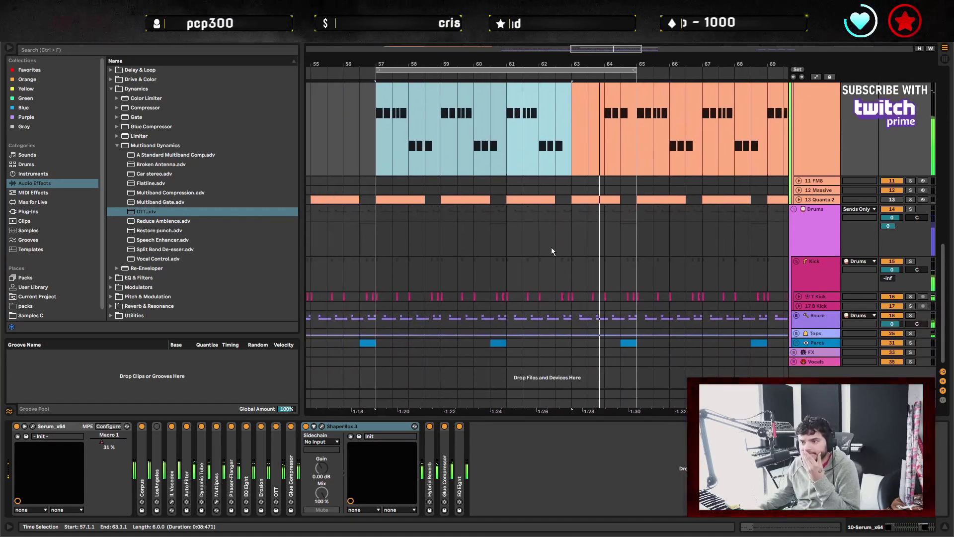
pyautogui.scroll(5, 535, 262)
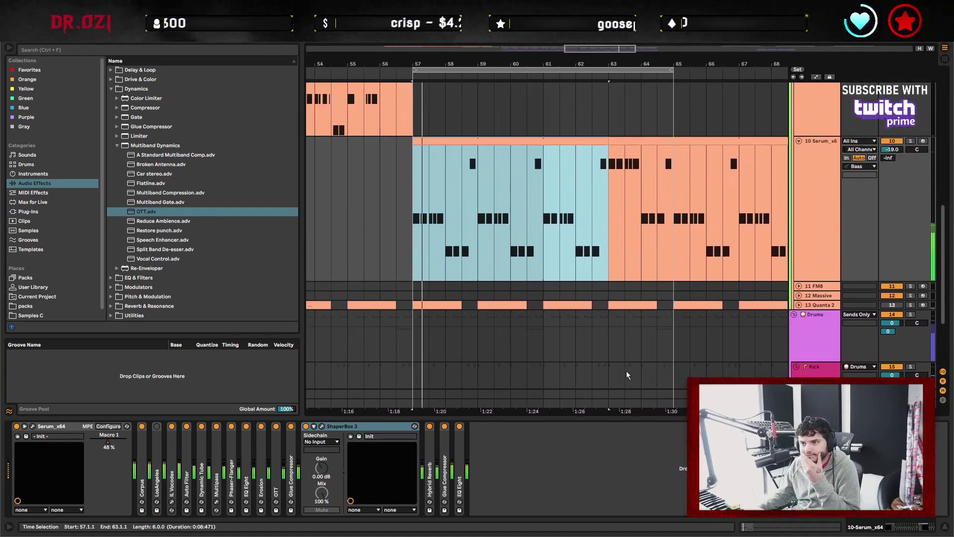
pyautogui.click(799, 141)
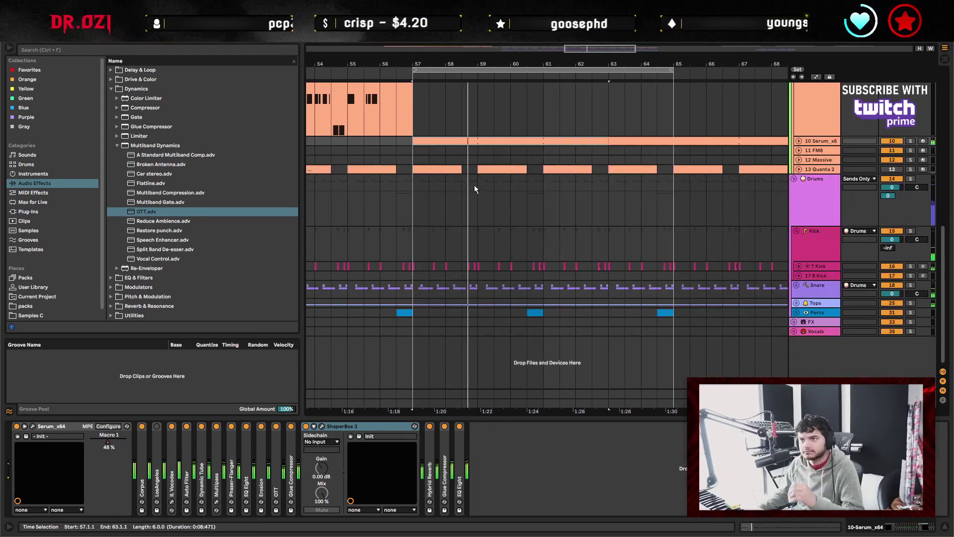
pyautogui.scroll(5, 472, 187)
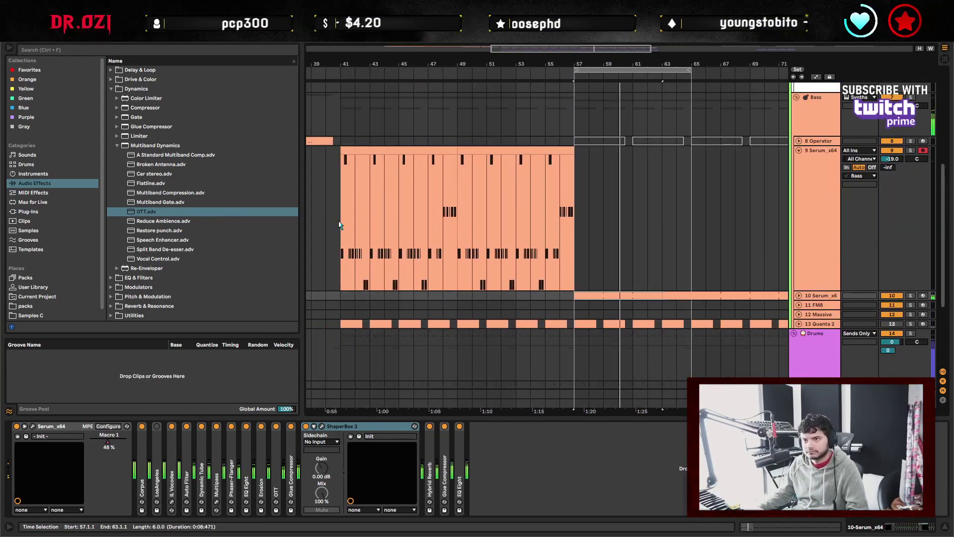
# Collapse Serum track 9 and play the arrangement from bar 17.
pyautogui.click(394, 231)
pyautogui.hscroll(-10, 533, 228)
pyautogui.scroll(2, 532, 228)
pyautogui.click(374, 250)
pyautogui.hscroll(2, 694, 278)
pyautogui.scroll(1, 694, 278)
pyautogui.click(799, 224)
pyautogui.scroll(3, 588, 303)
pyautogui.hscroll(-1, 587, 303)
pyautogui.scroll(-2, 592, 304)
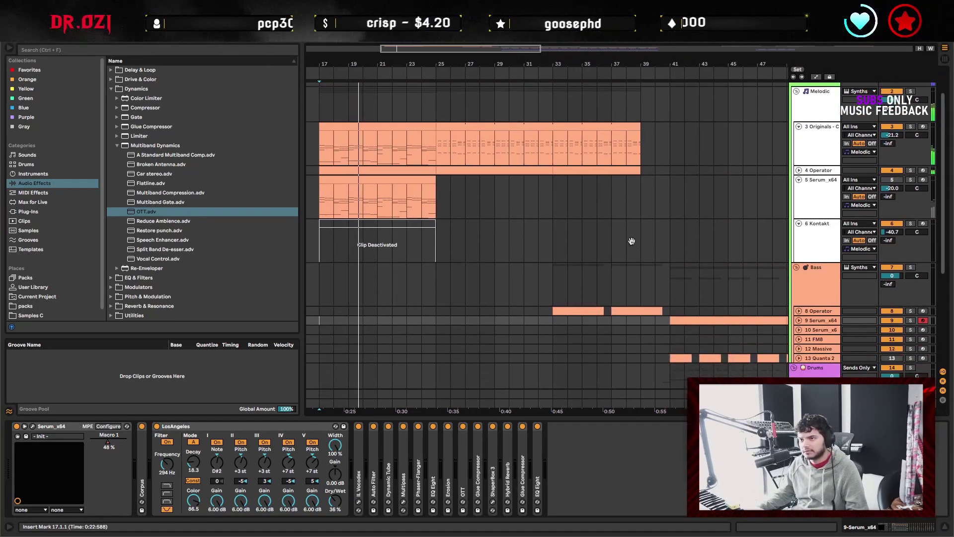
pyautogui.keyDown('ctrl'); pyautogui.scroll(-3, 669, 240); pyautogui.keyUp('ctrl')
pyautogui.scroll(-1, 669, 240)
pyautogui.hscroll(2, 669, 240)
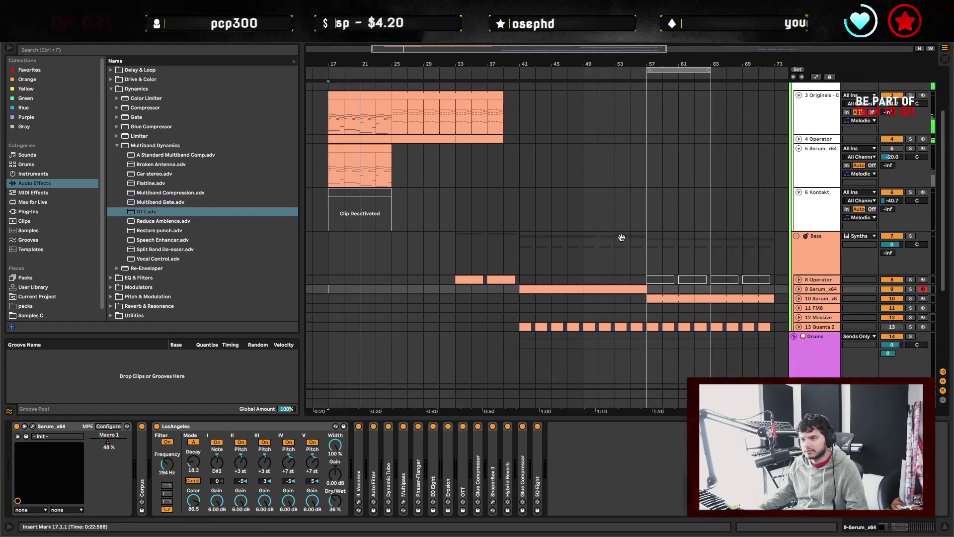
# Select bars 57 to 65 on track 10 and play the arrangement from bar 57.
pyautogui.click(705, 289)
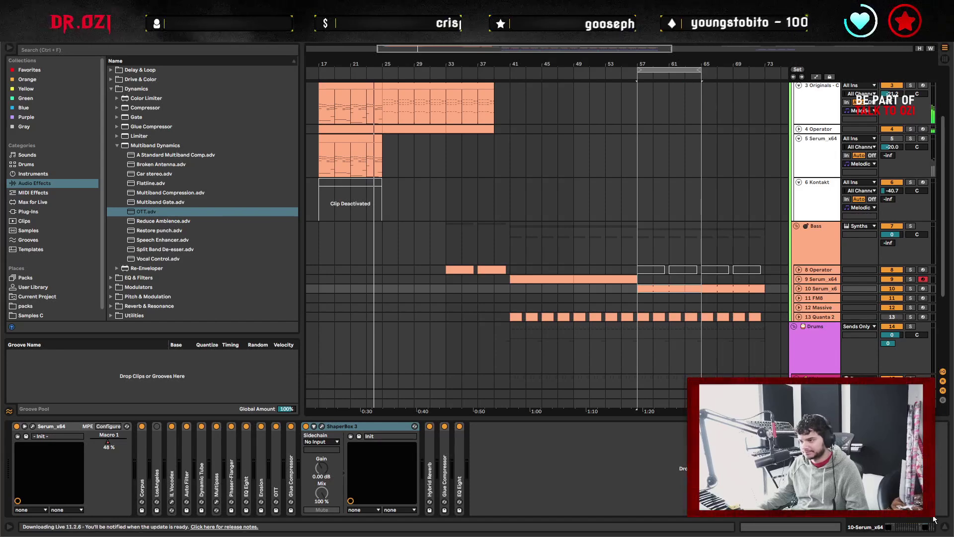
pyautogui.hotkey('ctrl', 'alt', 'l')
pyautogui.scroll(2, 590, 354)
pyautogui.scroll(2, 591, 355)
pyautogui.scroll(-3, 591, 298)
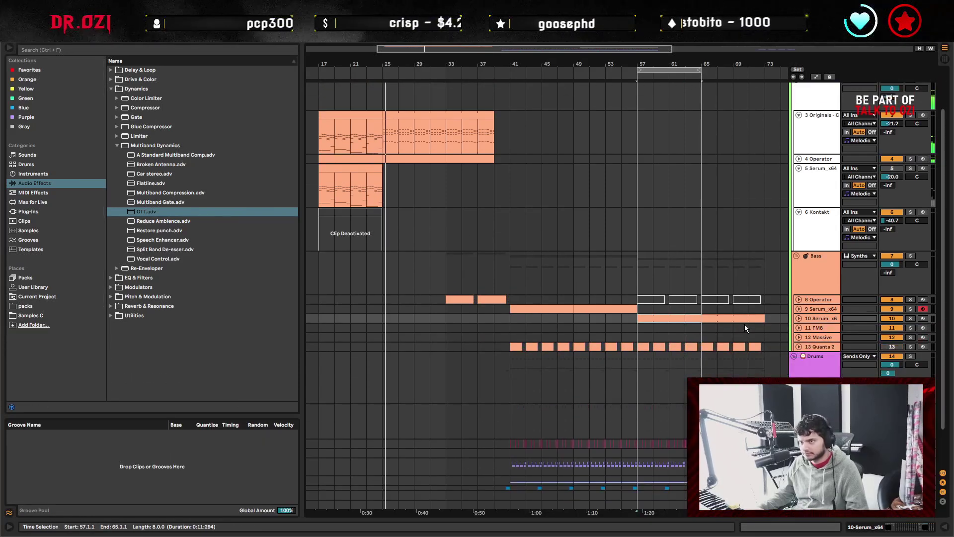
pyautogui.scroll(2, 592, 257)
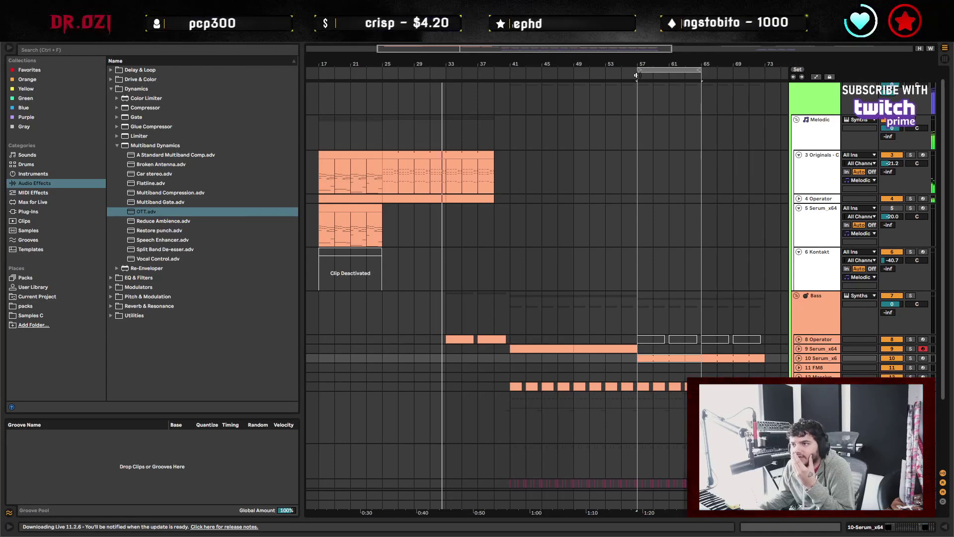
pyautogui.press('space')
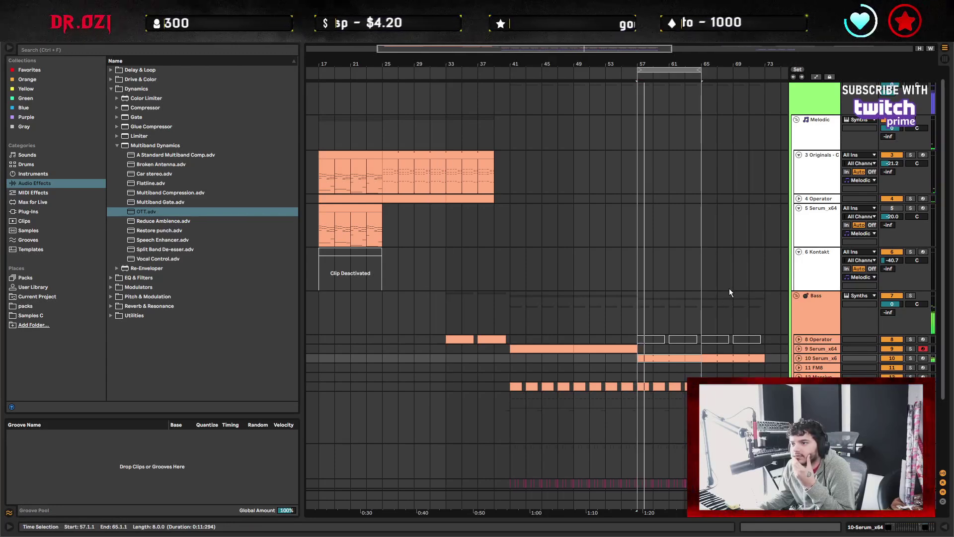
# Unfold LosAngeles in track 10's device chain and set its Dry/Wet to 35%, Decay to 47.8 and Color to 100.
pyautogui.click(638, 308)
pyautogui.doubleClick(817, 358)
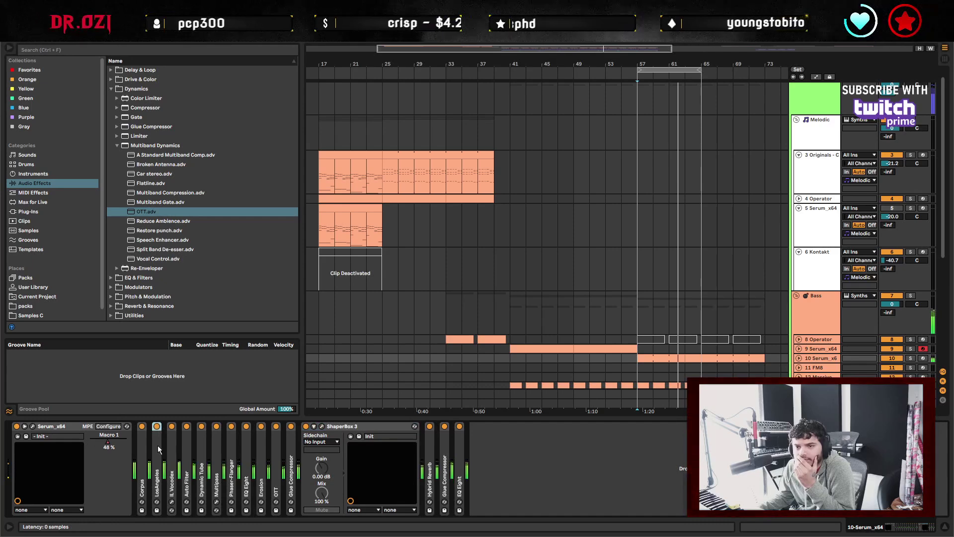
pyautogui.doubleClick(157, 444)
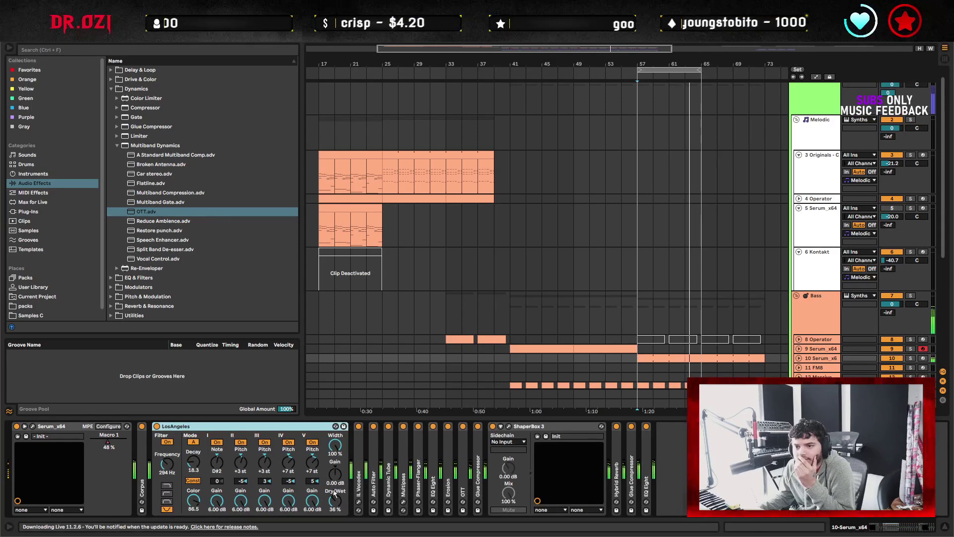
pyautogui.moveTo(335, 501)
pyautogui.mouseDown()
pyautogui.moveTo(336, 492)
pyautogui.moveTo(336, 505)
pyautogui.mouseUp()
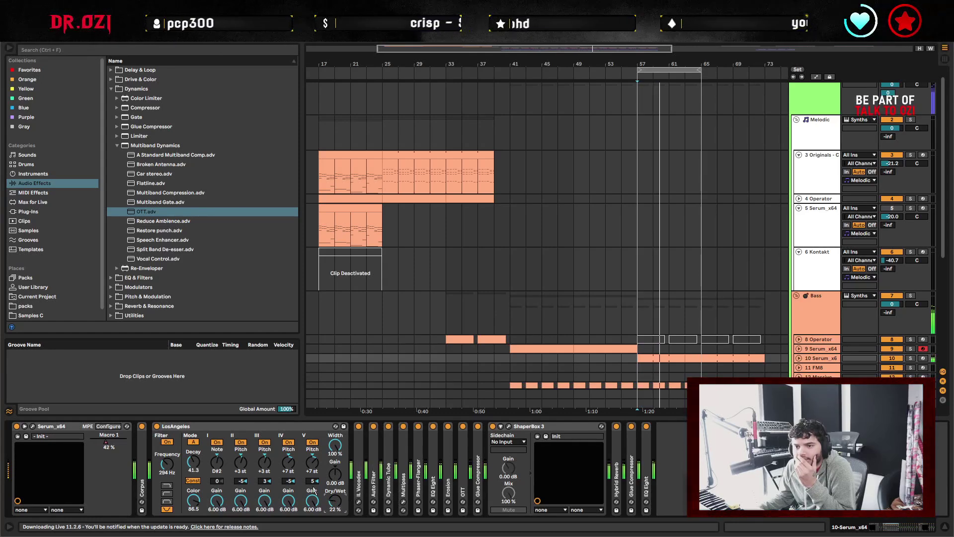
pyautogui.moveTo(193, 462); pyautogui.dragTo(193, 456)
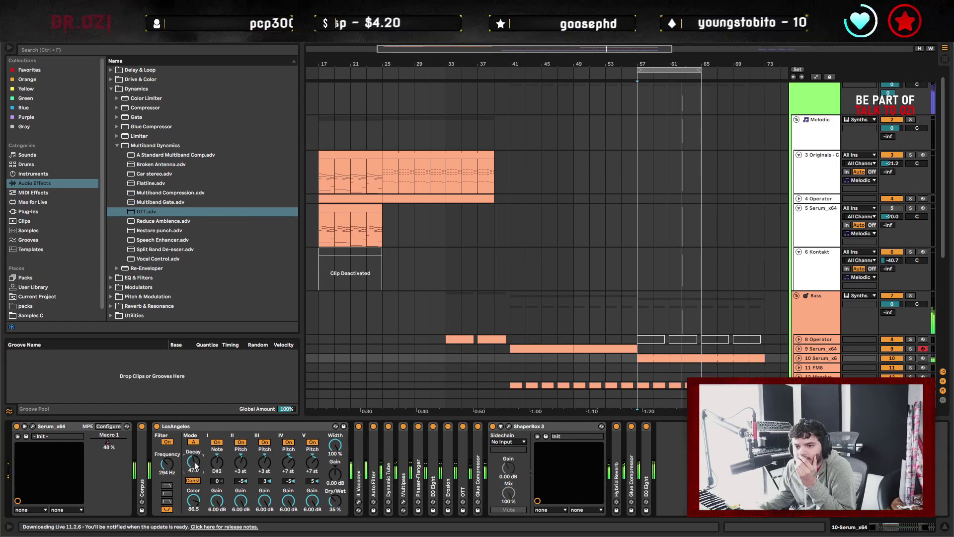
pyautogui.moveTo(195, 504); pyautogui.dragTo(194, 502)
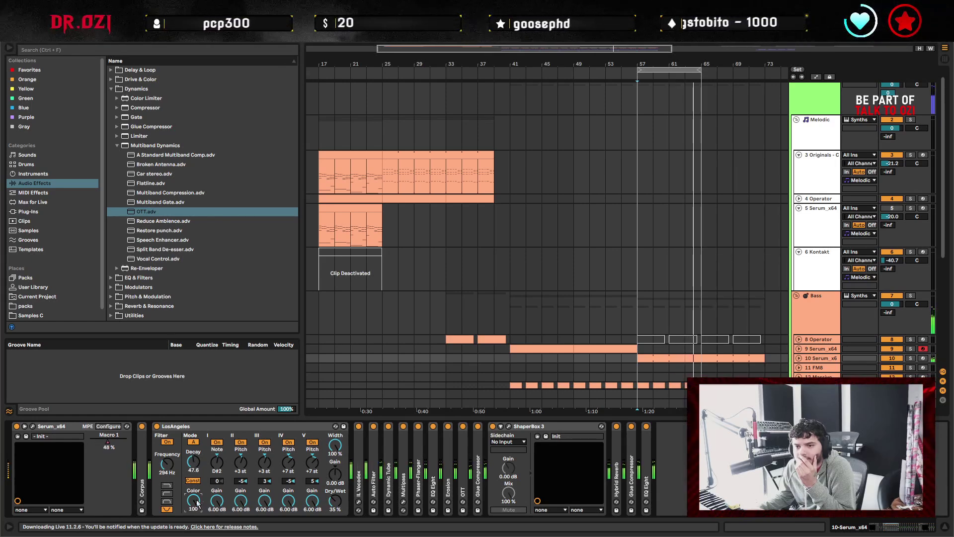
# Set LosAngeles' Dry/Wet to 23% and Decay to 36.5, and play the arrangement from bar 57.
pyautogui.moveTo(336, 500); pyautogui.dragTo(336, 503)
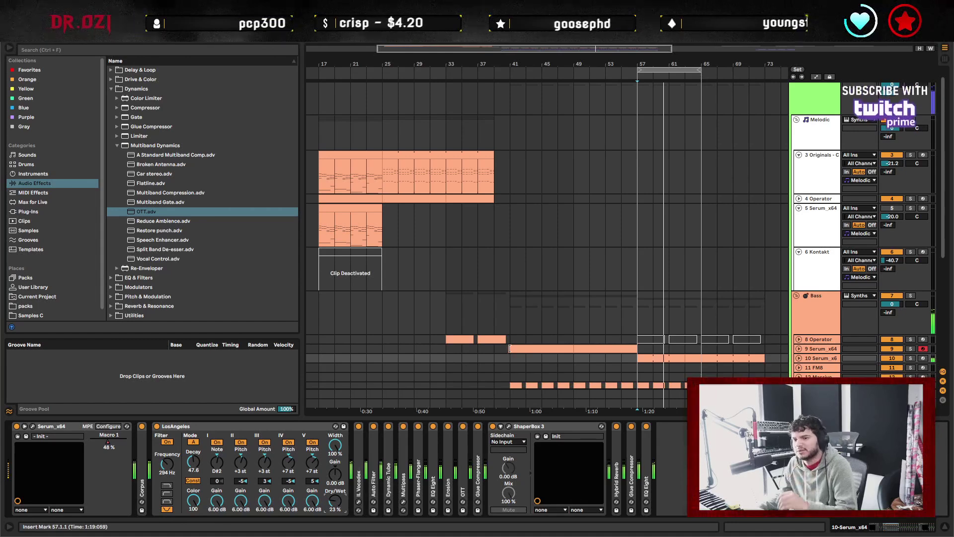
pyautogui.moveTo(189, 456); pyautogui.dragTo(191, 457)
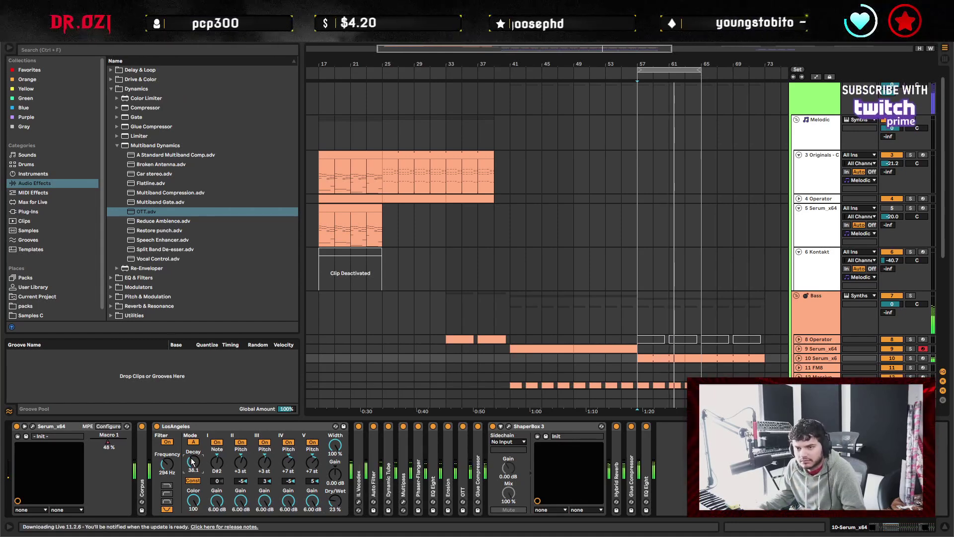
pyautogui.press('space')
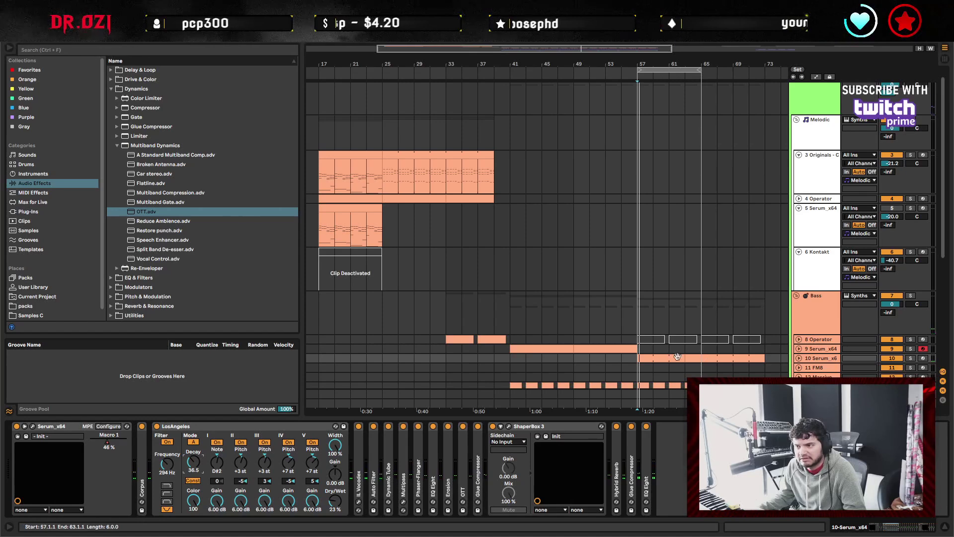
# Solo track 10, set LosAngeles' Decay to 61.9 and resonator II's detune to 0, and switch off resonators II to V.
pyautogui.click(910, 358)
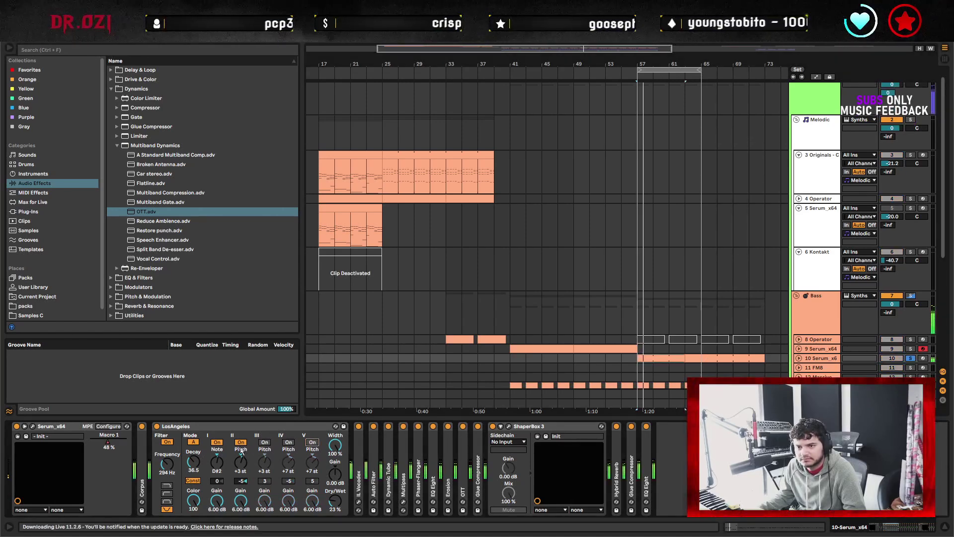
pyautogui.moveTo(192, 457); pyautogui.dragTo(204, 460)
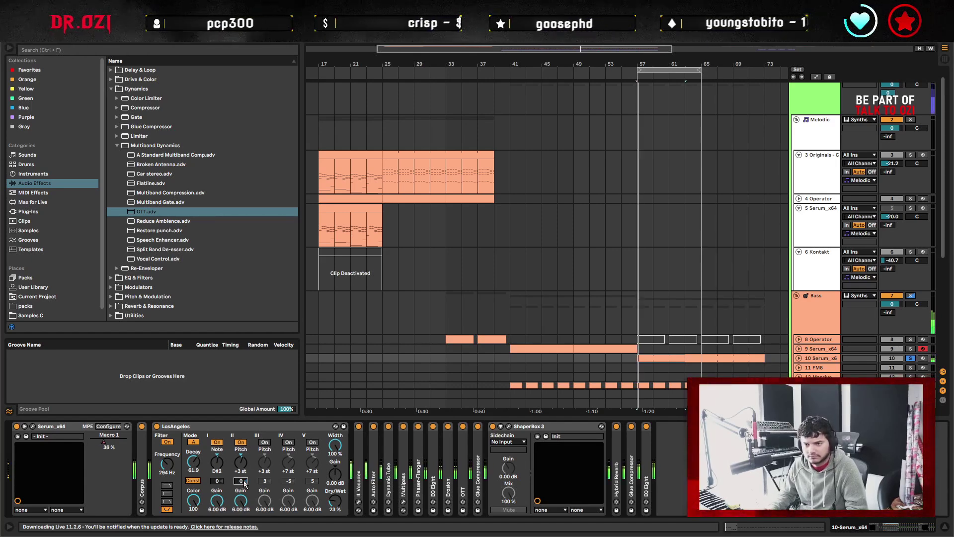
pyautogui.click(236, 443)
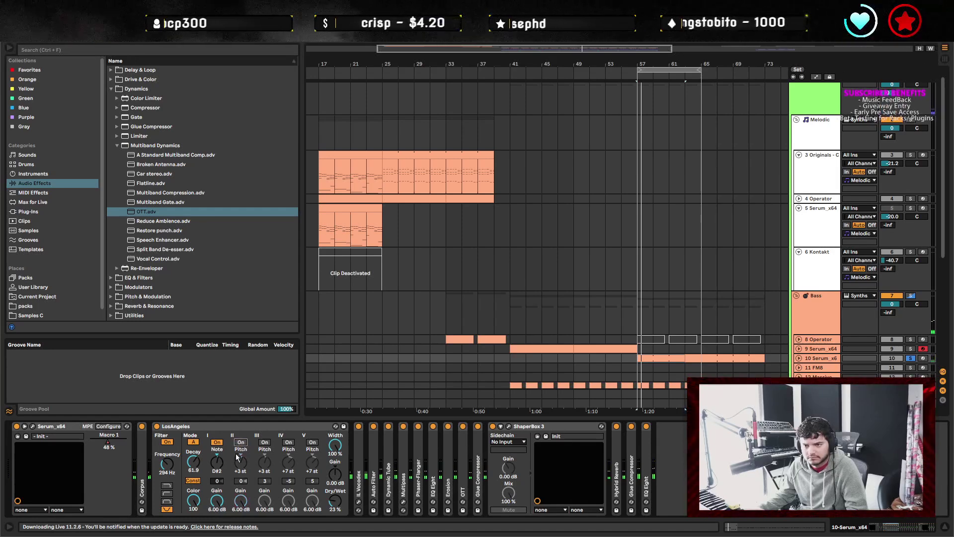
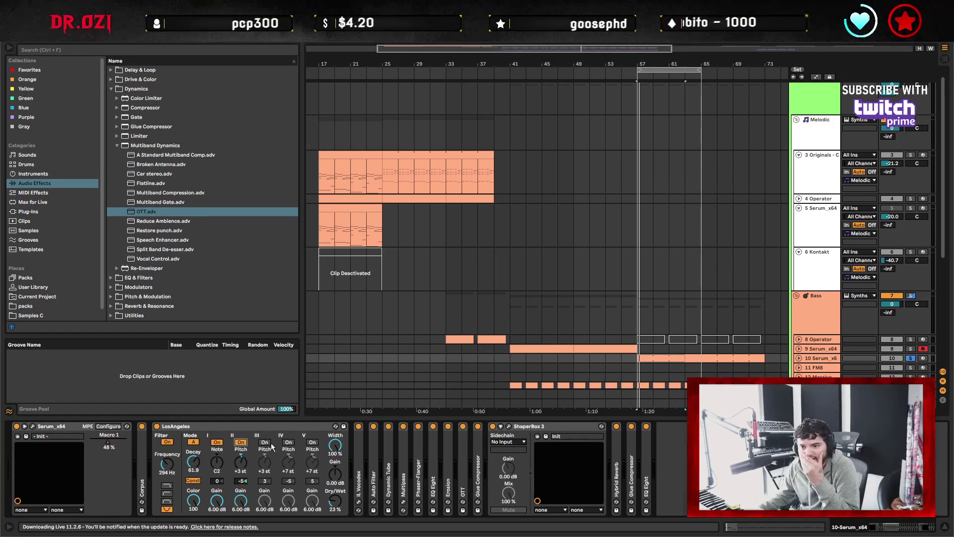
# Set LosAngeles to note C2, Decay 19.0 and Dry/Wet 40% with all five resonators on, and unsolo track 10.
pyautogui.click(311, 442)
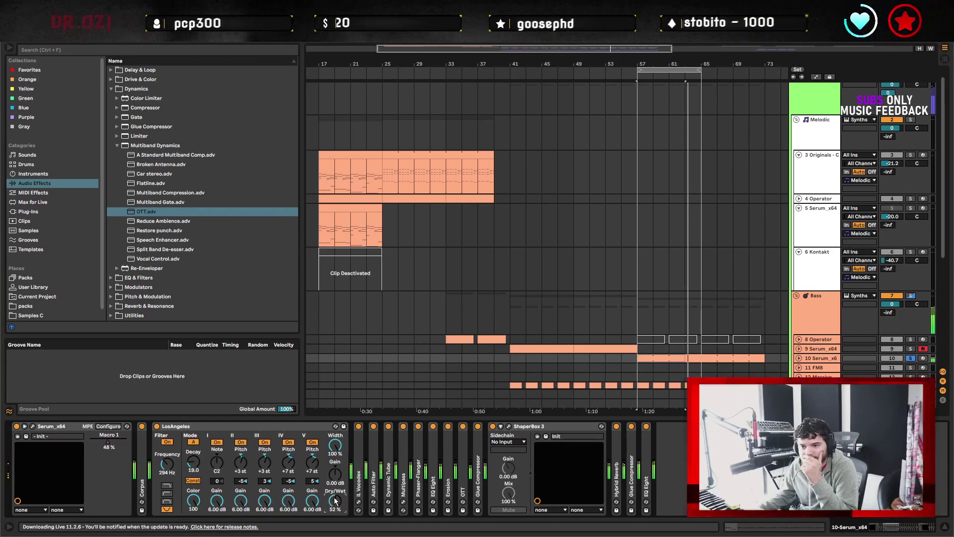
pyautogui.click(911, 358)
pyautogui.scroll(-2, 710, 324)
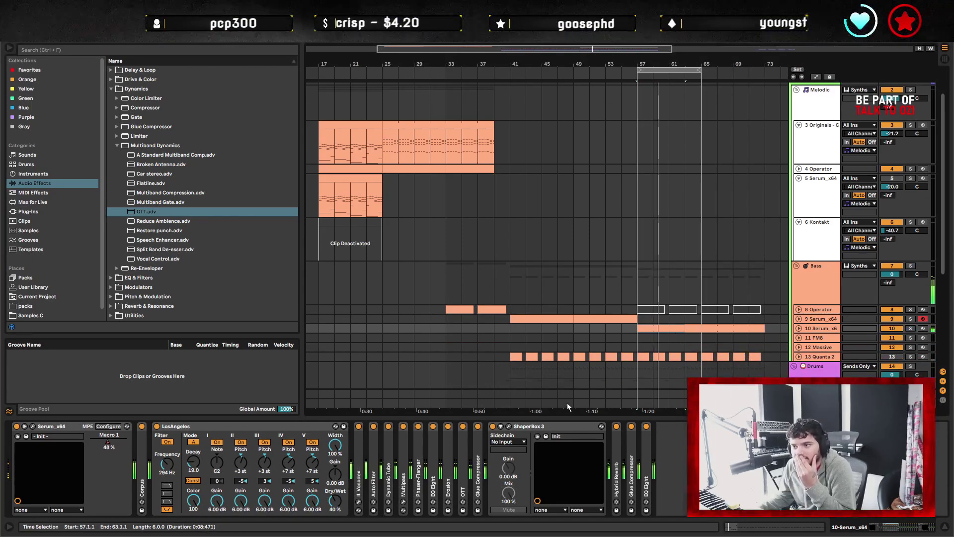
# Fold LosAngeles and ShaperBox 3 in track 10's device chain and hide the device view.
pyautogui.doubleClick(225, 428)
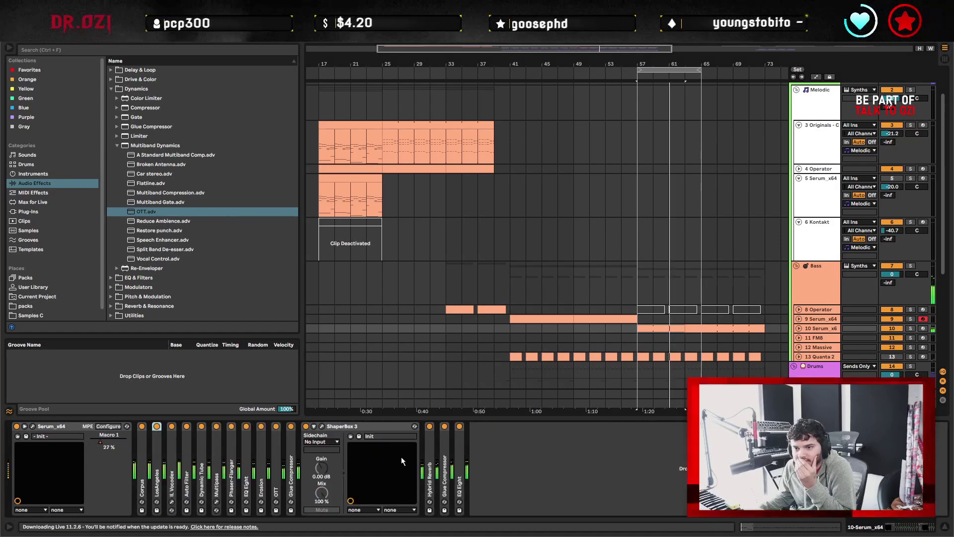
pyautogui.doubleClick(355, 429)
pyautogui.scroll(-2, 602, 309)
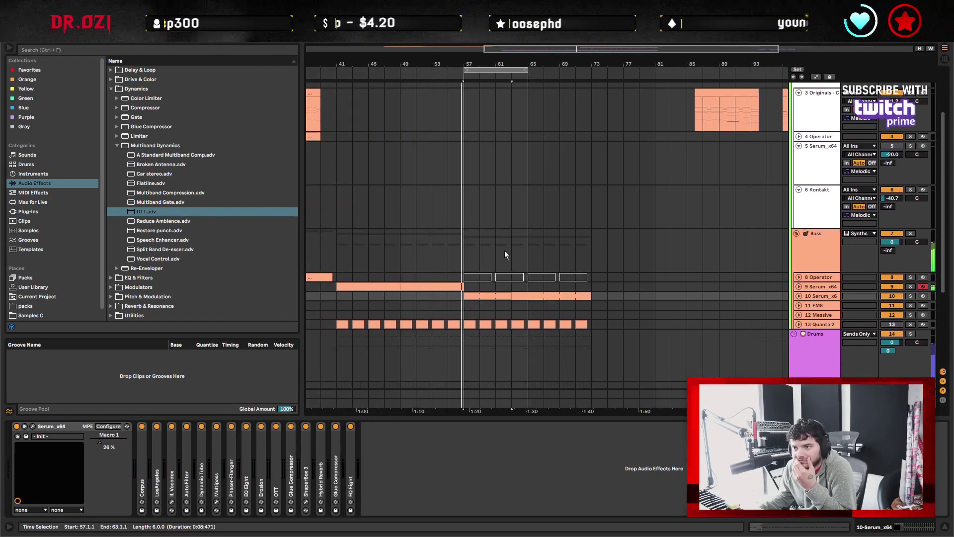
pyautogui.hscroll(-6, 497, 279)
pyautogui.scroll(2, 497, 278)
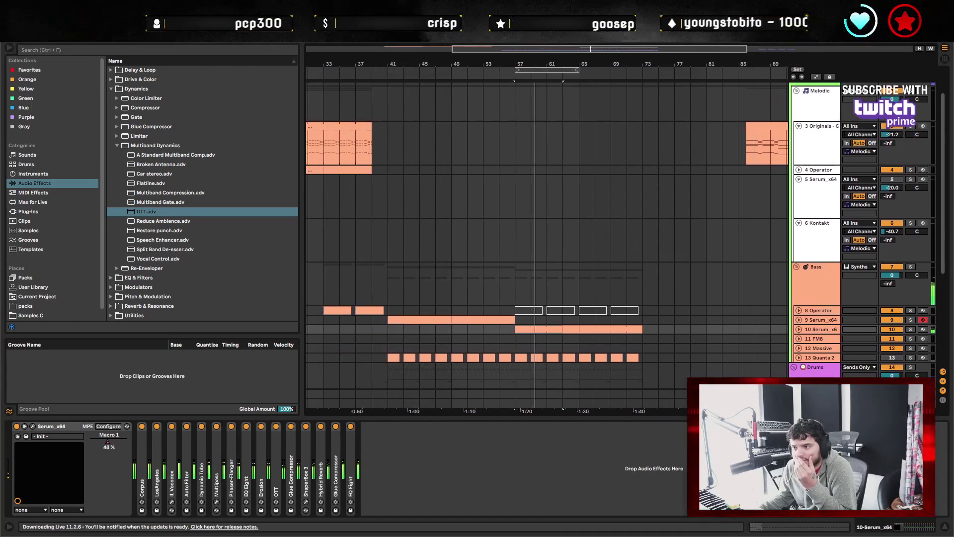
pyautogui.click(944, 527)
# Loop the arrangement from bar 57 to bar 73 using a selection on the Snare group.
pyautogui.scroll(-3, 596, 382)
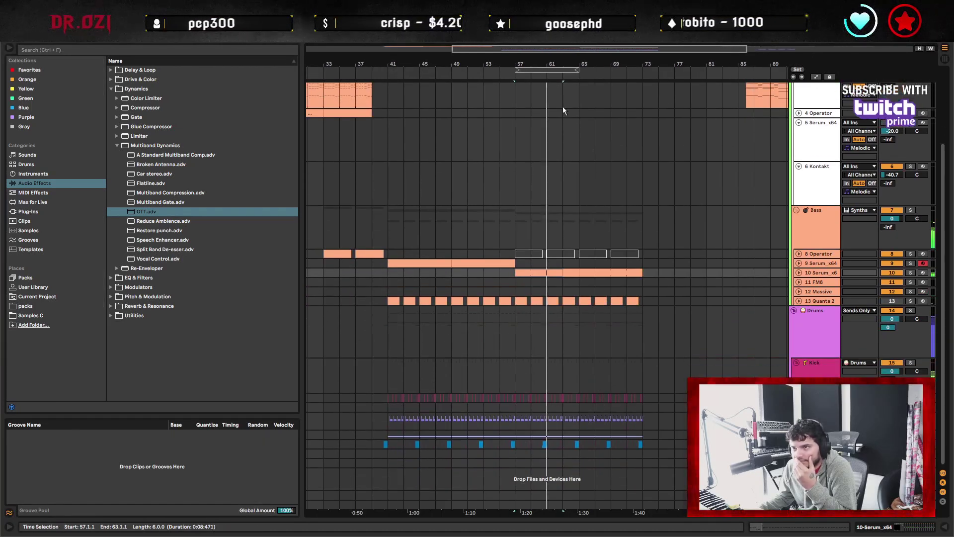
pyautogui.moveTo(553, 60); pyautogui.dragTo(615, 378)
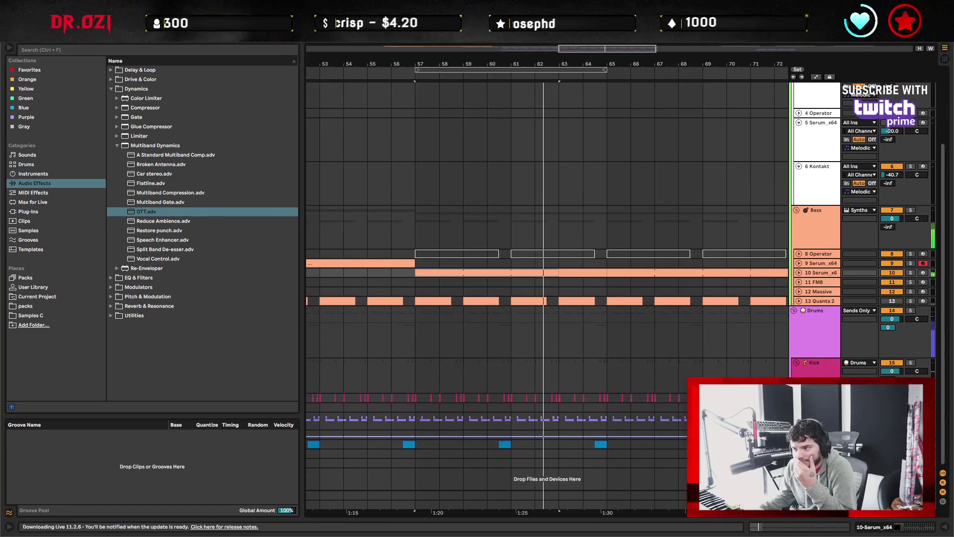
pyautogui.scroll(-5, 651, 404)
pyautogui.hscroll(3, 496, 341)
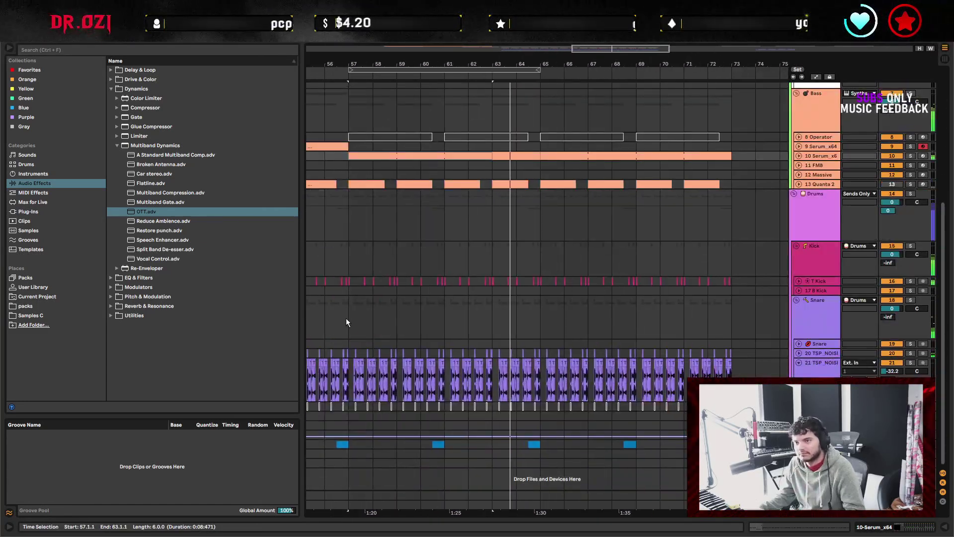
pyautogui.moveTo(346, 318); pyautogui.dragTo(736, 316)
pyautogui.hotkey('ctrl', 'l')
pyautogui.click(468, 318)
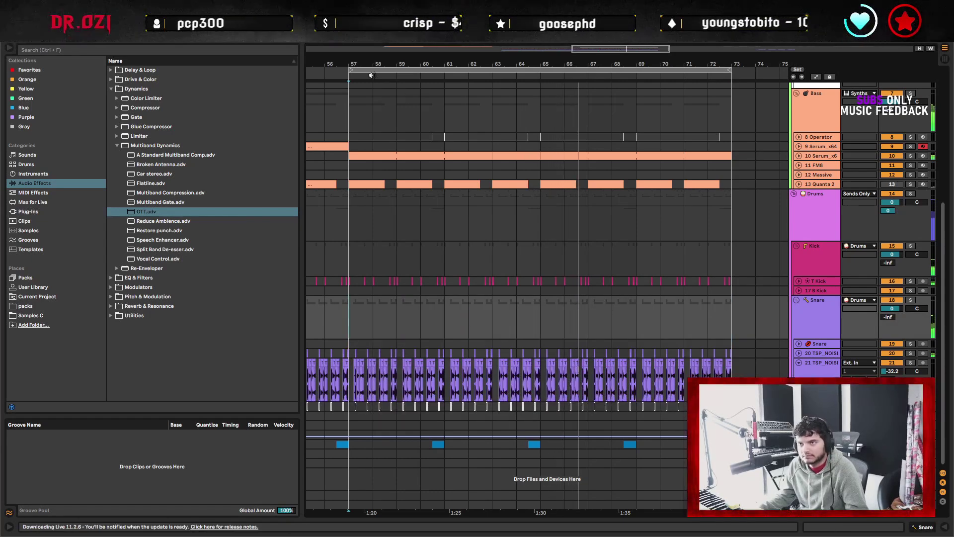
# Play the drums repeatedly from bar 57 to examine the snare and break rhythm.
pyautogui.press('+')
pyautogui.press('+')
pyautogui.press('space')
pyautogui.press('space')
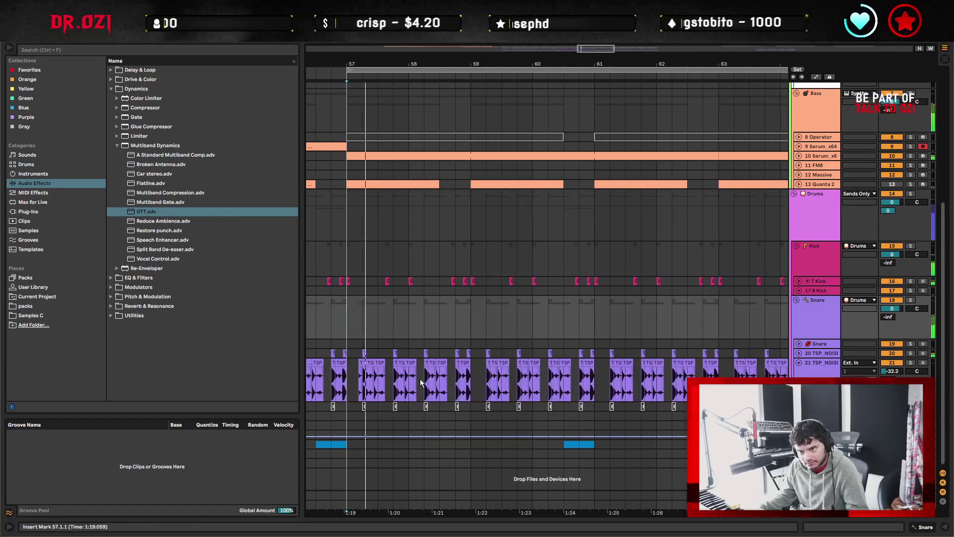
pyautogui.press('space')
pyautogui.press('space')
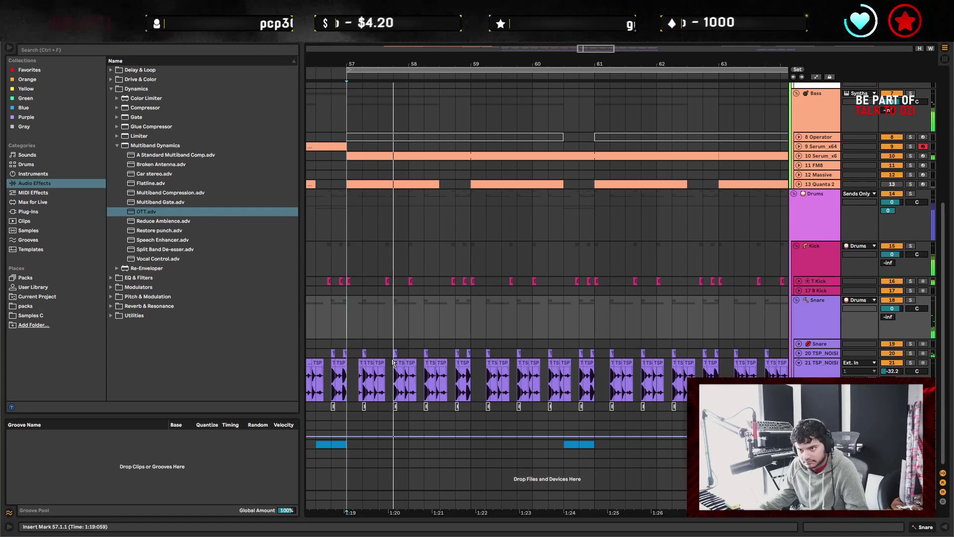
pyautogui.press('space')
# Try duplicating the snare and break material at beat 3 of bar 57 on tracks 20 and 21, and play it.
pyautogui.moveTo(378, 373)
pyautogui.mouseDown()
pyautogui.moveTo(401, 371)
pyautogui.moveTo(392, 373)
pyautogui.mouseUp()
pyautogui.hotkey('ctrl', 'd')
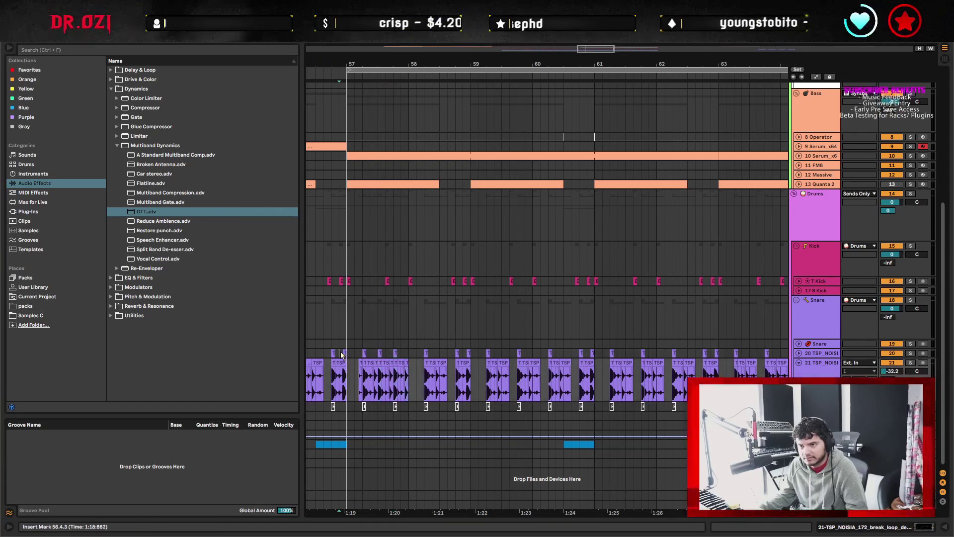
pyautogui.press('space')
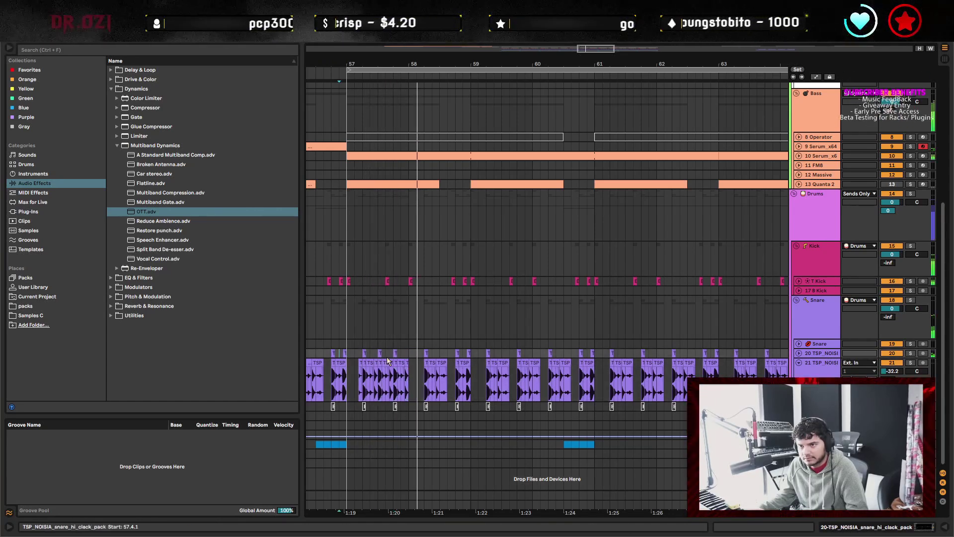
pyautogui.press('space')
# Move the snare and break clips at 57.4 back to 57.3.3, shift the kick at 57.3.3 to bar 57's last eighth, and play.
pyautogui.moveTo(417, 368); pyautogui.dragTo(394, 366)
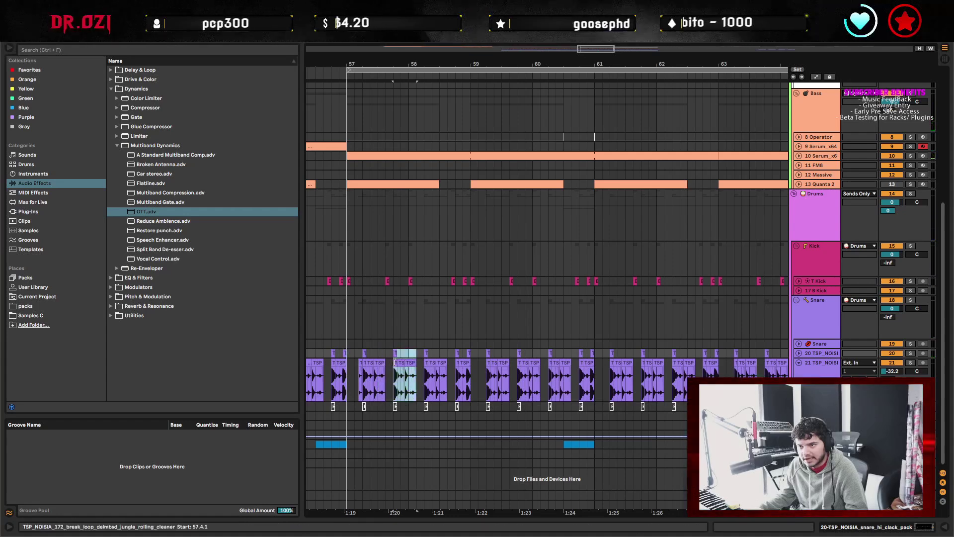
pyautogui.press('Left')
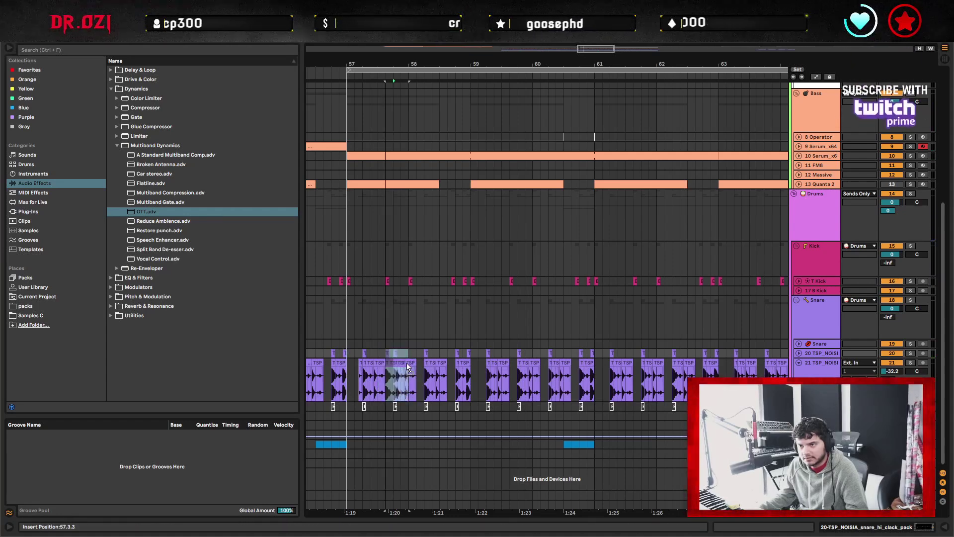
pyautogui.click(386, 280)
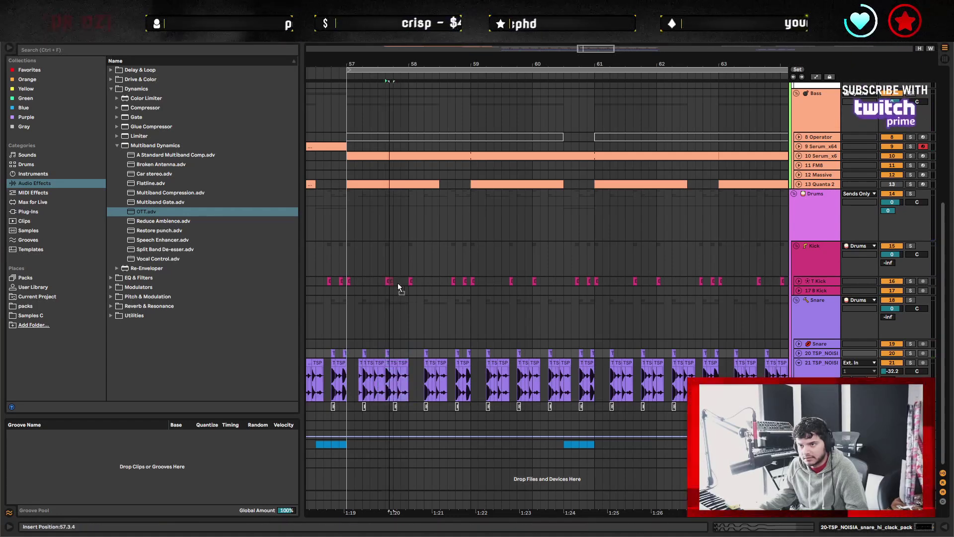
pyautogui.moveTo(403, 285); pyautogui.dragTo(403, 285)
pyautogui.click(353, 293)
pyautogui.press('space')
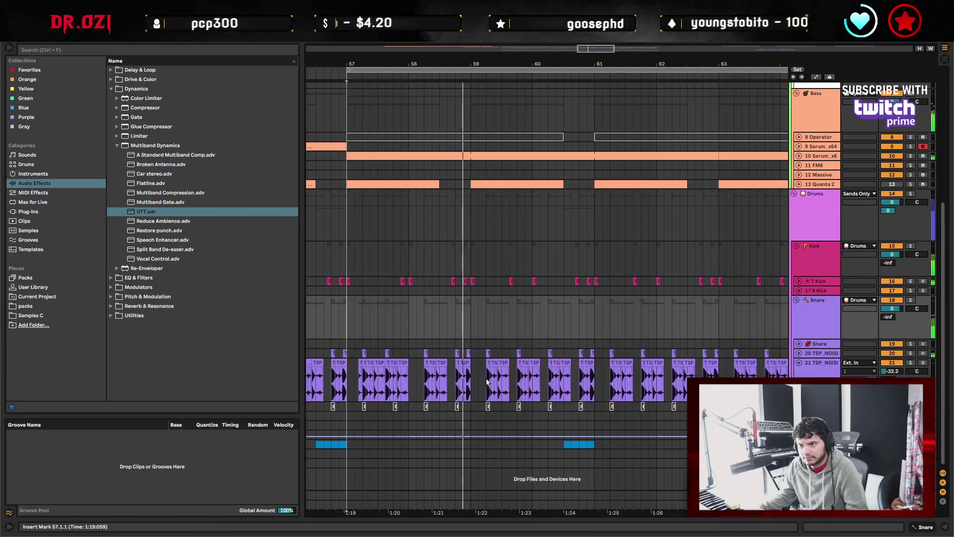
# Delete the kick and snare clips from 58.1.1 to 60.3.3 and duplicate bar 57's drum pattern across bars 58 to 60.
pyautogui.moveTo(410, 253); pyautogui.dragTo(573, 385)
pyautogui.press('Delete')
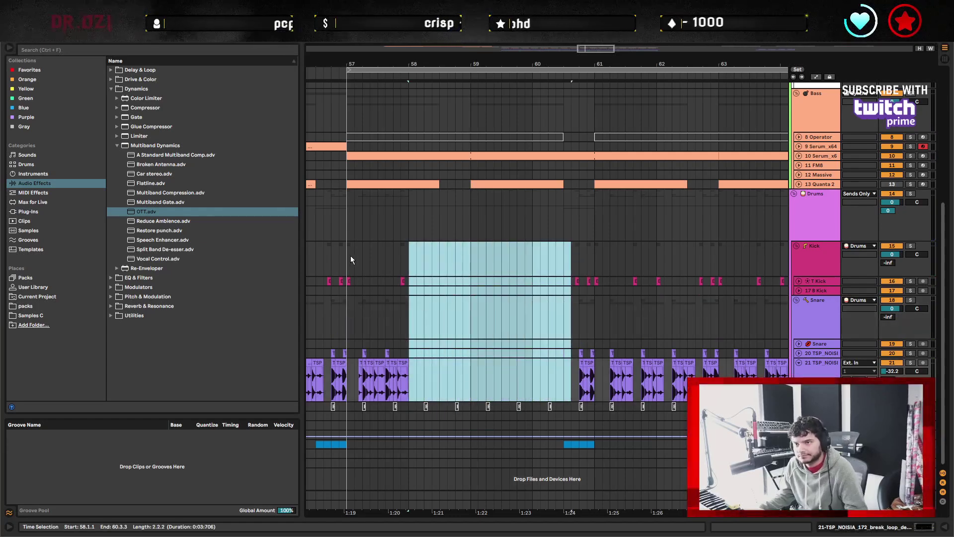
pyautogui.moveTo(344, 250); pyautogui.dragTo(408, 377)
pyautogui.hotkey('ctrl', 'd')
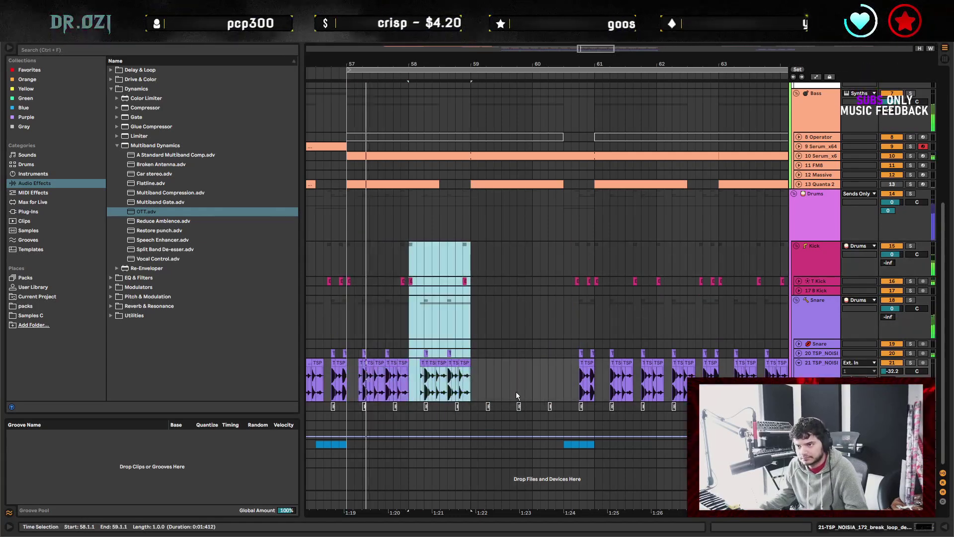
pyautogui.hotkey('ctrl', 'd')
pyautogui.hotkey('ctrl', 'd')
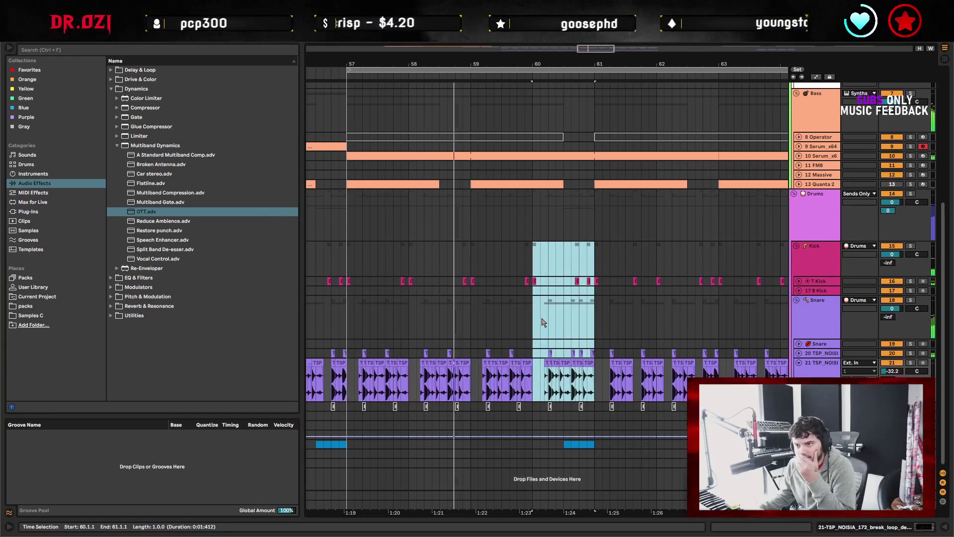
# Select bars 57 to 61 on the Snare group and set the loop to that range.
pyautogui.click(535, 318)
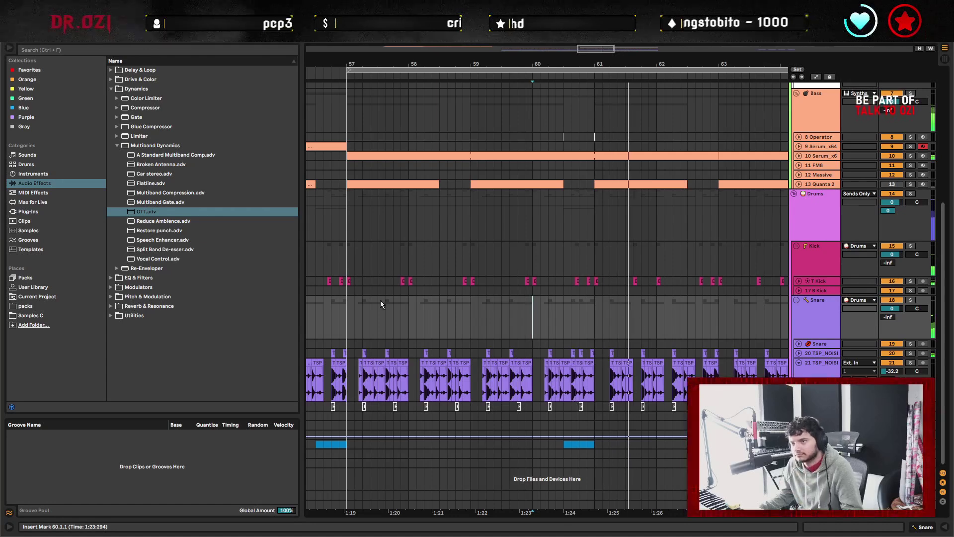
pyautogui.keyDown('shift'); pyautogui.click(595, 312); pyautogui.keyUp('shift')
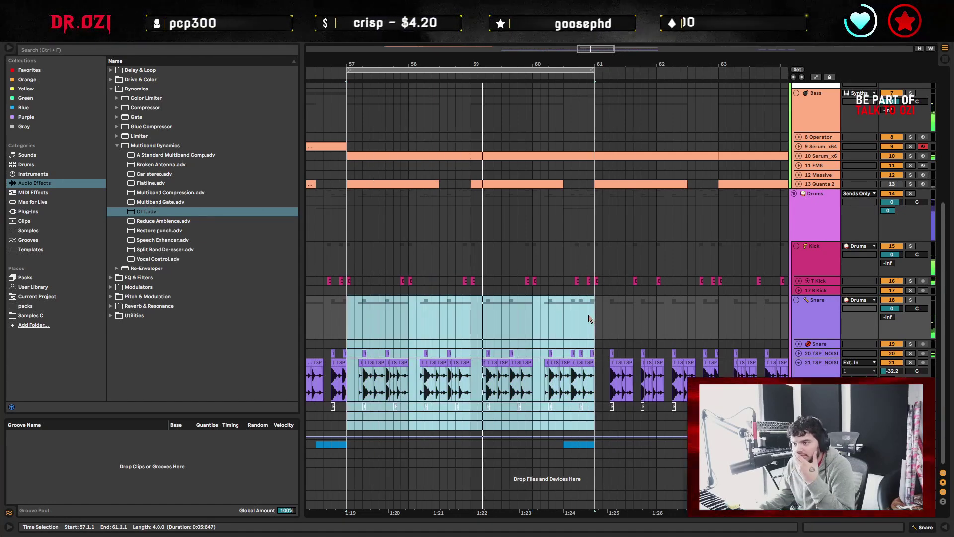
pyautogui.click(596, 322)
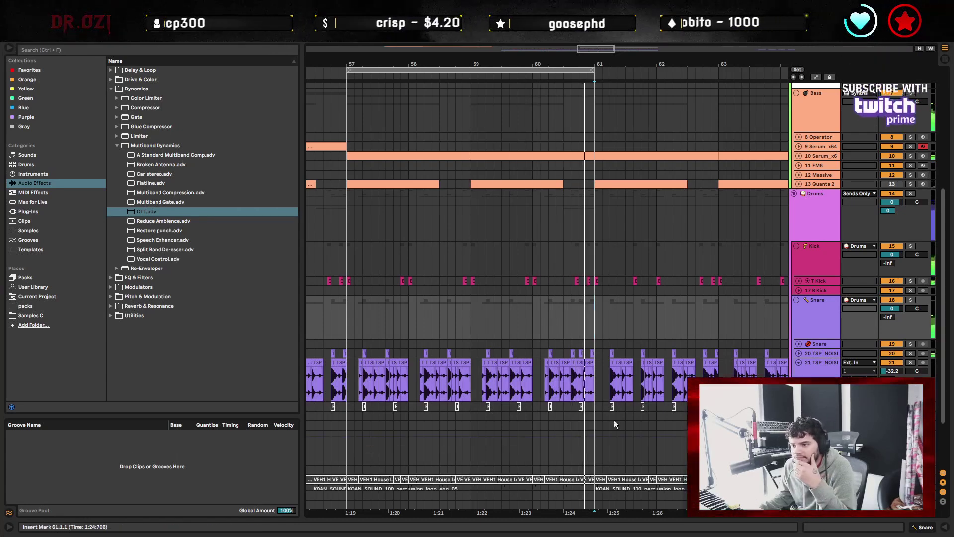
# Set the transient envelope to 26 on track 29's TSP_NOISIA drum loop clip from bar 57 to 61, and close the clip view.
pyautogui.scroll(-3, 652, 419)
pyautogui.click(408, 436)
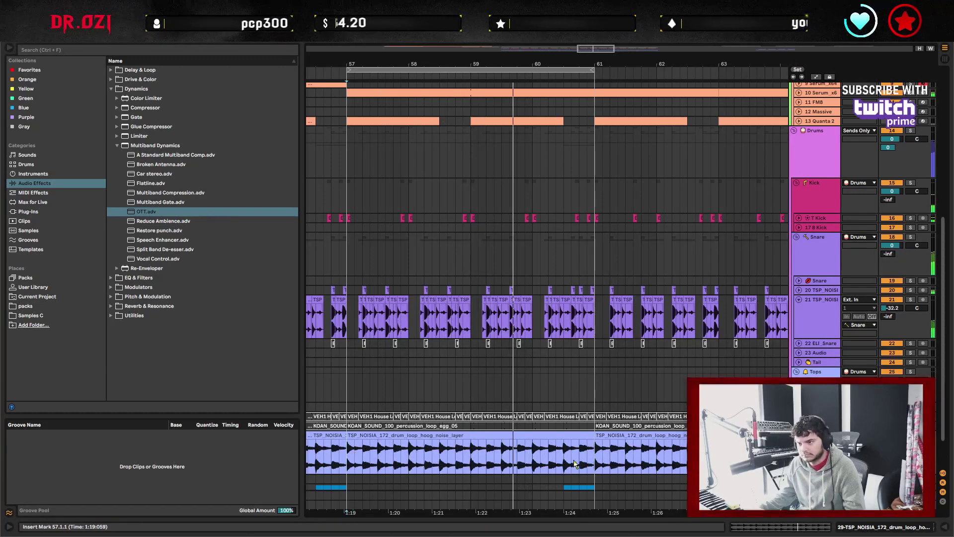
pyautogui.doubleClick(561, 436)
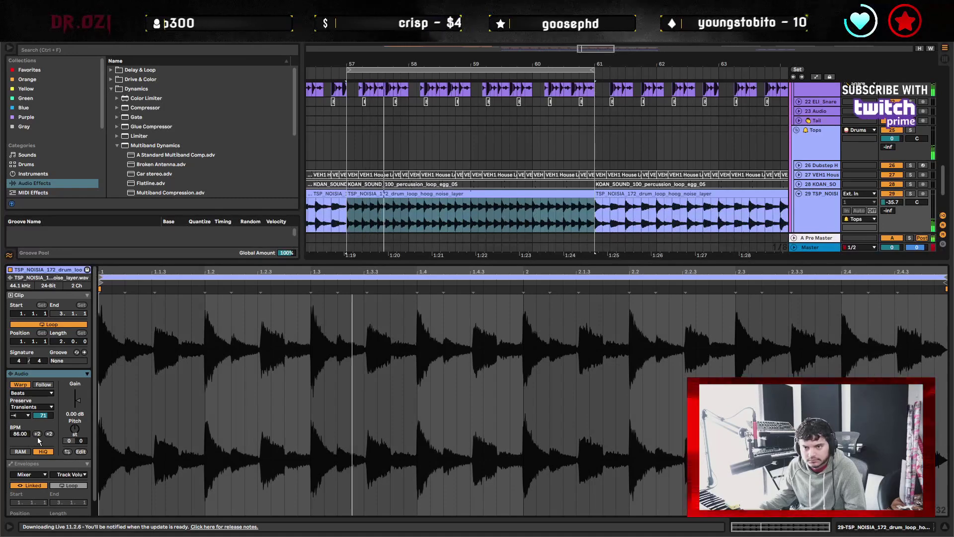
pyautogui.click(38, 434)
pyautogui.moveTo(43, 415); pyautogui.dragTo(43, 413)
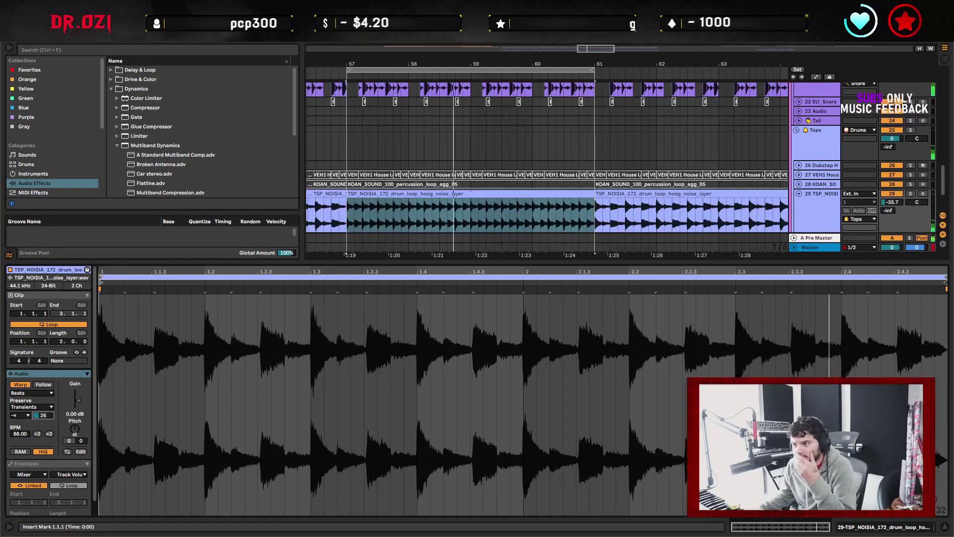
pyautogui.hotkey('ctrl', 'alt', 'l')
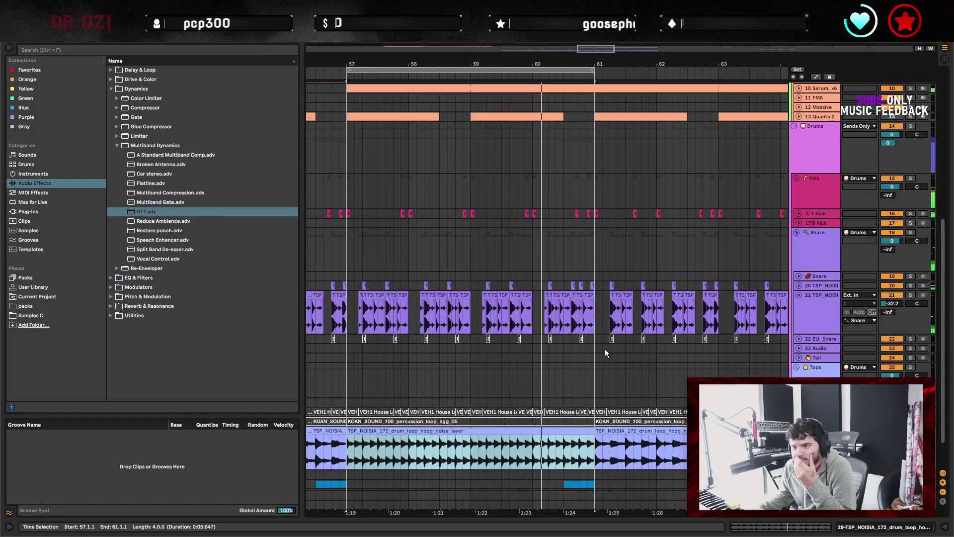
pyautogui.scroll(-3, 604, 349)
pyautogui.click(595, 422)
pyautogui.scroll(10, 587, 412)
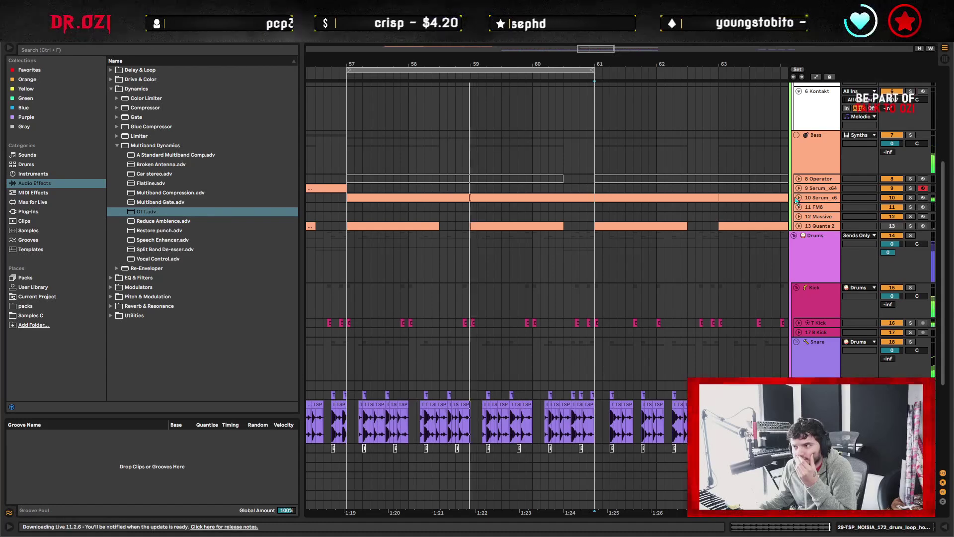
# Move LFO 1's peak close to the start of its curve in track 10's Serum, and check LFO 2's shape.
pyautogui.click(527, 198)
pyautogui.hotkey('shift', 'Tab')
pyautogui.click(32, 427)
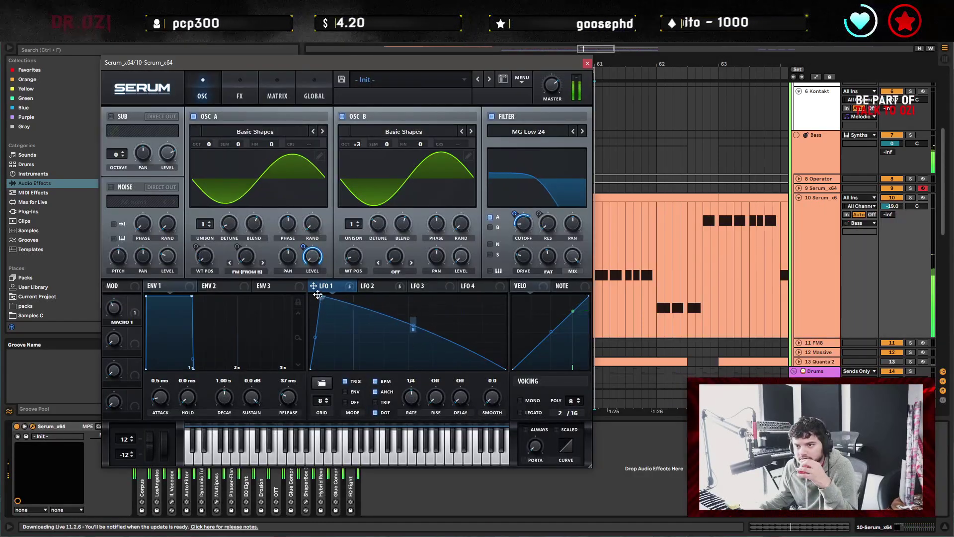
pyautogui.moveTo(335, 308); pyautogui.dragTo(319, 295)
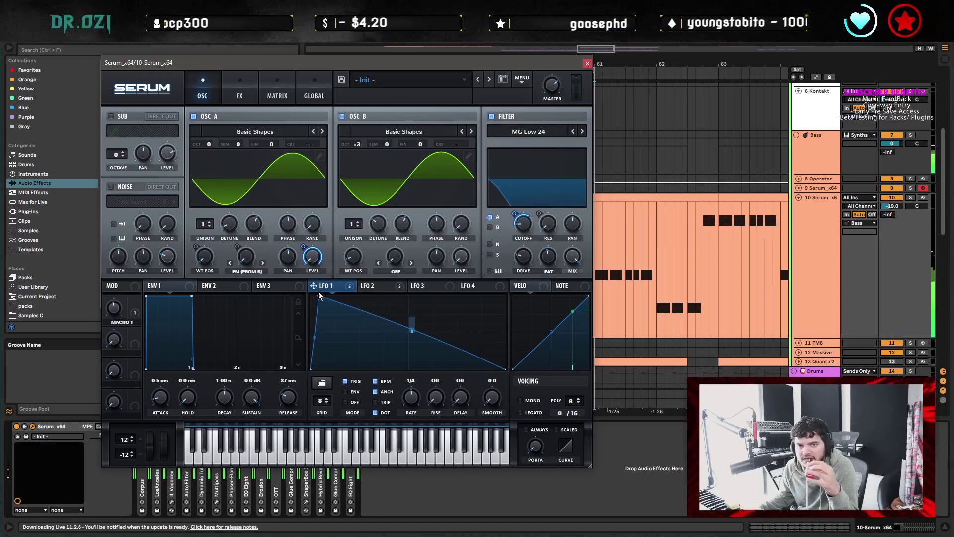
pyautogui.rightClick(383, 283)
pyautogui.click(374, 285)
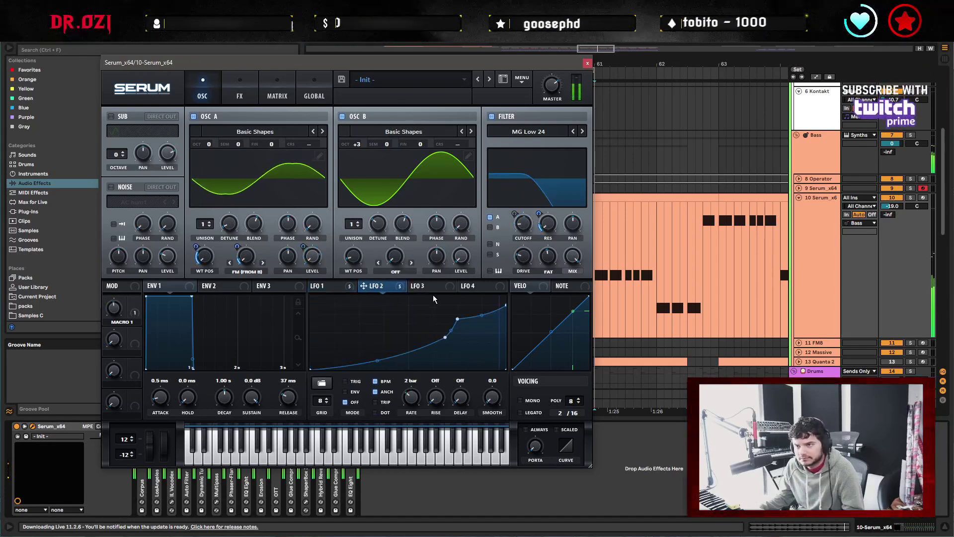
pyautogui.click(324, 285)
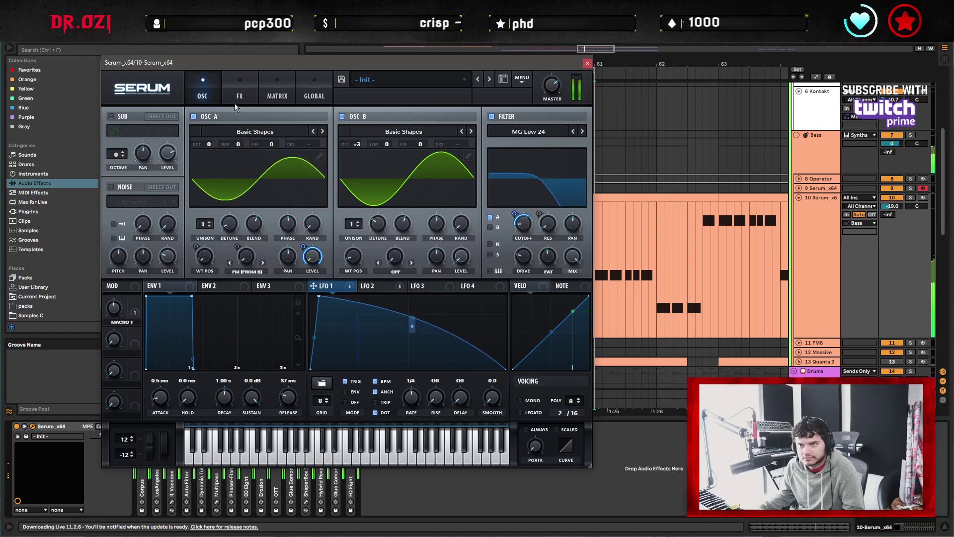
# Change Serum's effects filter type to Flg HL6+, adjust its resonance, HL width and mix during playback, and close the plugin window.
pyautogui.click(240, 97)
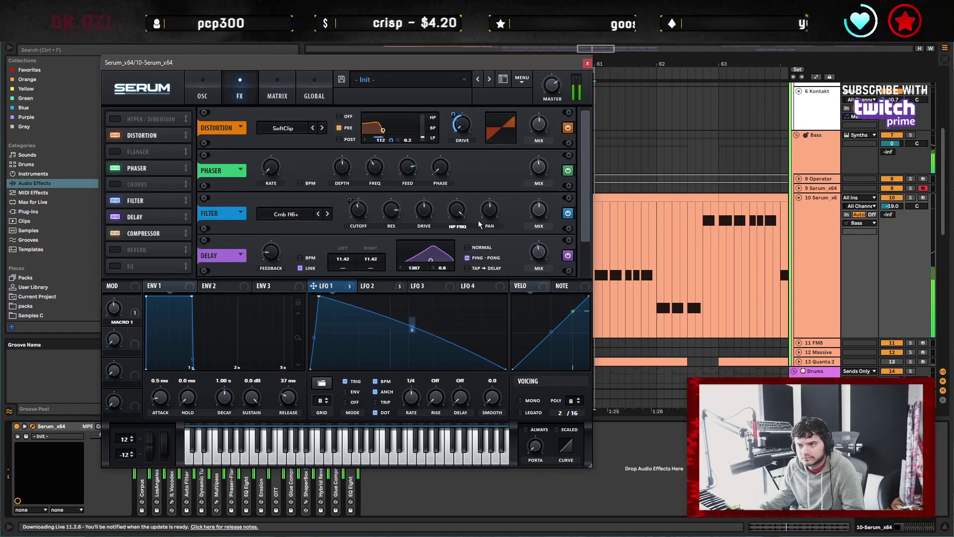
pyautogui.click(283, 215)
pyautogui.moveTo(288, 249)
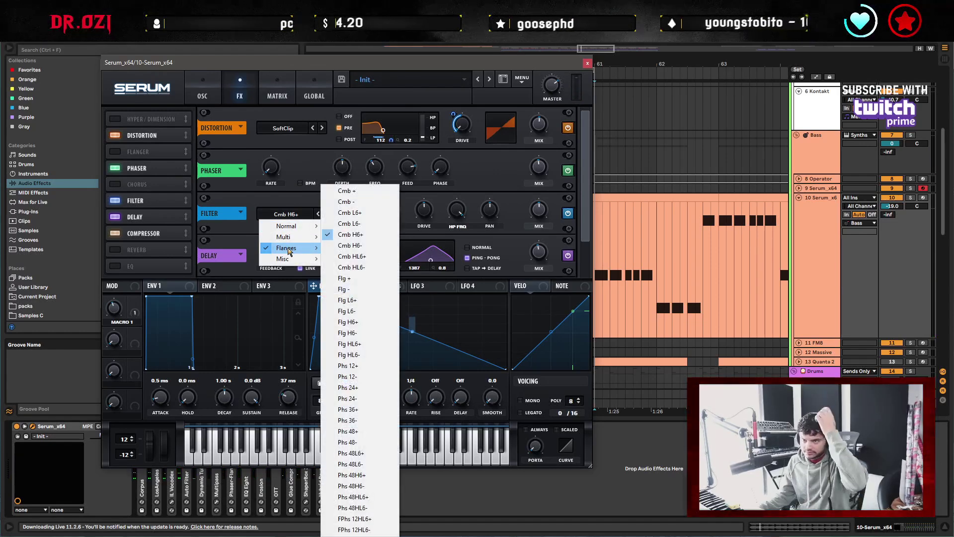
pyautogui.click(368, 344)
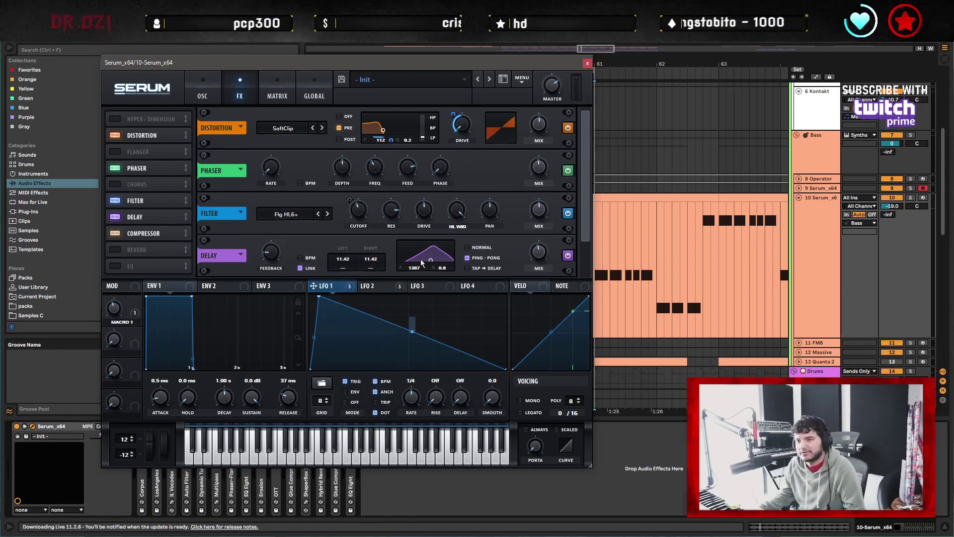
pyautogui.press('space')
pyautogui.moveTo(412, 325); pyautogui.dragTo(419, 218)
pyautogui.moveTo(393, 251); pyautogui.dragTo(392, 221)
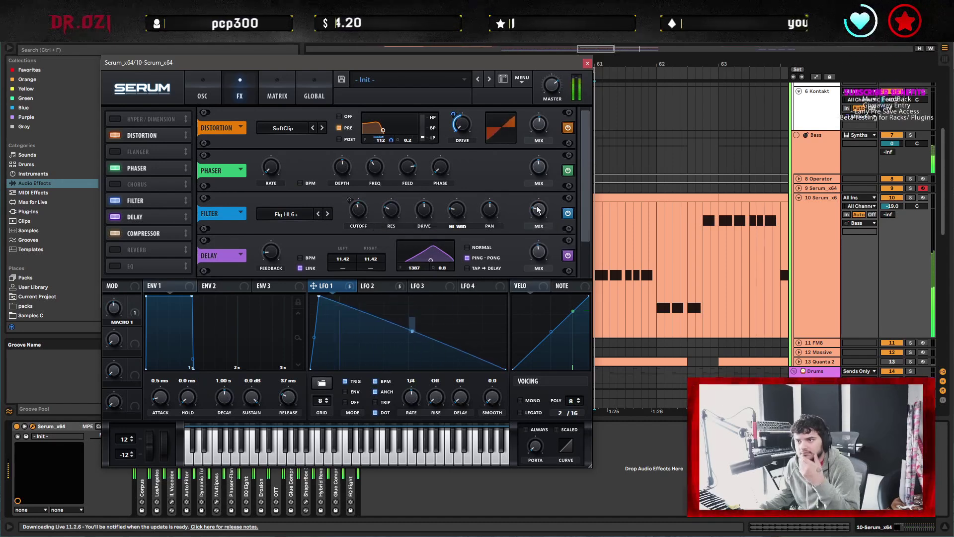
pyautogui.moveTo(538, 210)
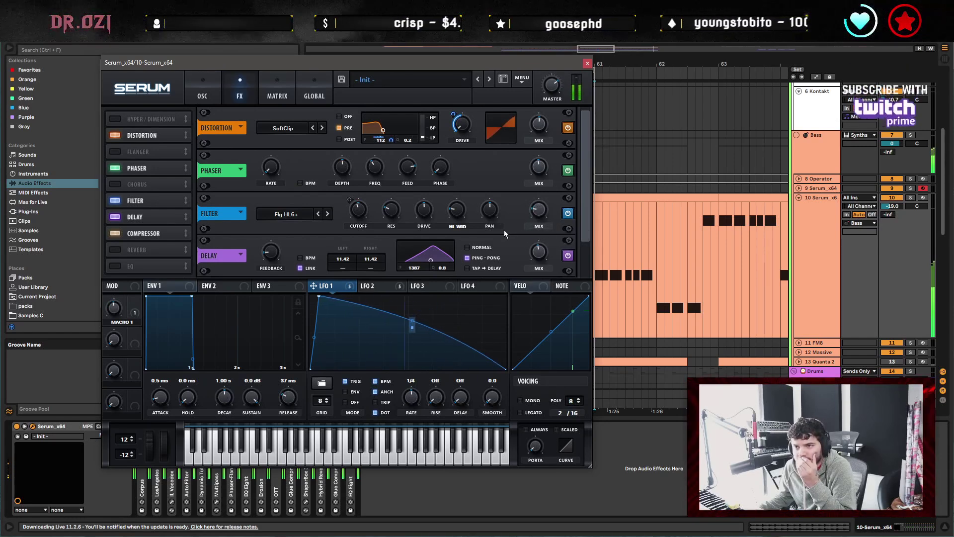
pyautogui.click(587, 63)
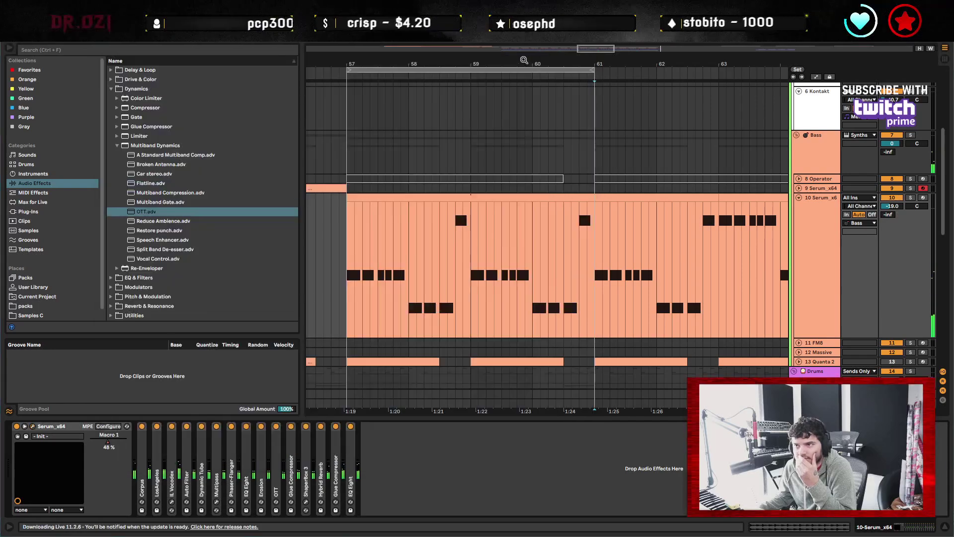
# Play the arrangement from bar 17 and compare the melodic section with the bass drop at bar 57.
pyautogui.scroll(-3, 495, 207)
pyautogui.moveTo(495, 207); pyautogui.dragTo(550, 285)
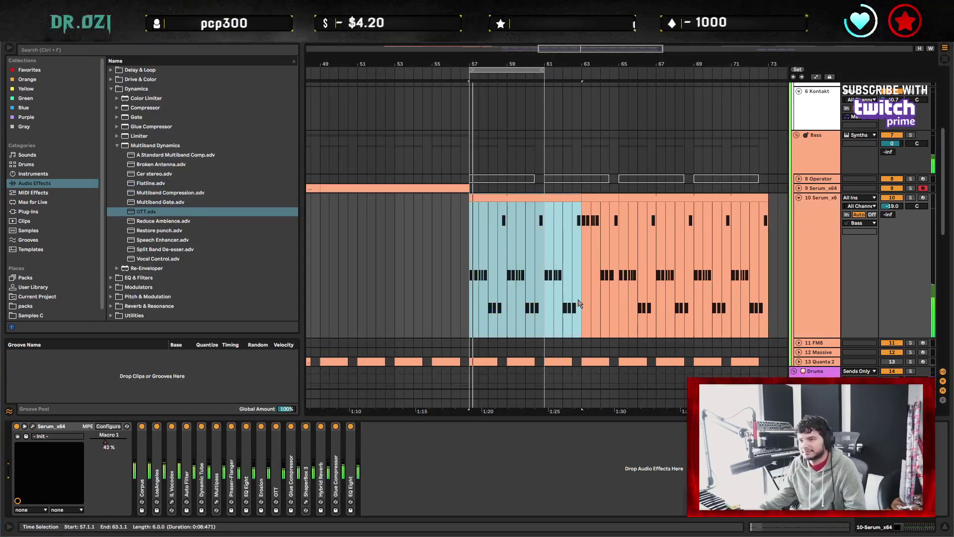
pyautogui.scroll(-8, 541, 303)
pyautogui.scroll(4, 524, 297)
pyautogui.scroll(3, 524, 299)
pyautogui.scroll(-4, 413, 149)
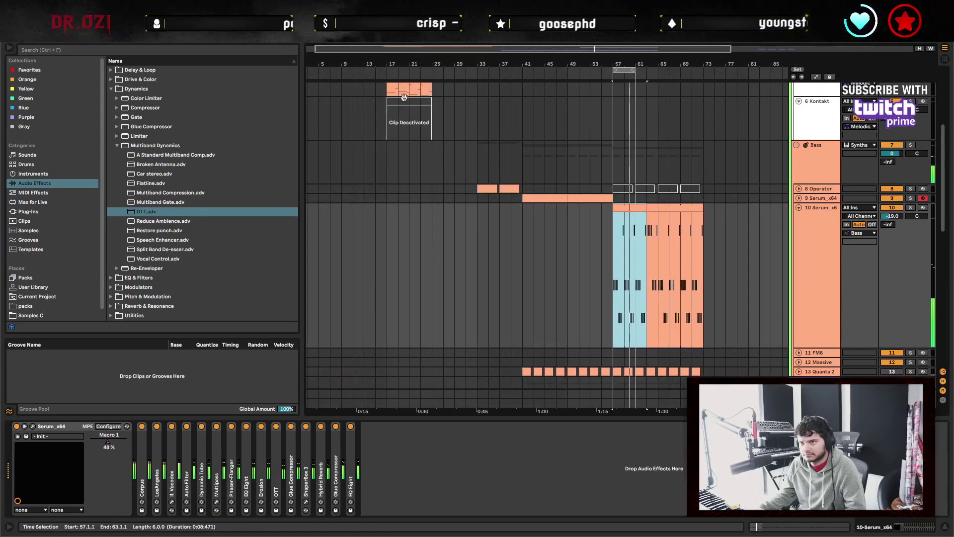
pyautogui.scroll(4, 642, 204)
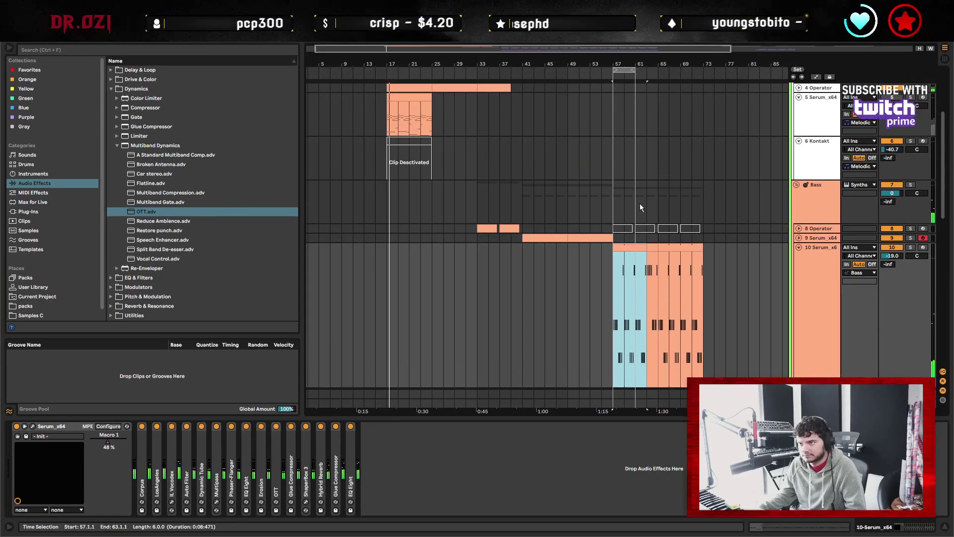
pyautogui.moveTo(613, 59); pyautogui.dragTo(642, 174)
pyautogui.scroll(2, 641, 174)
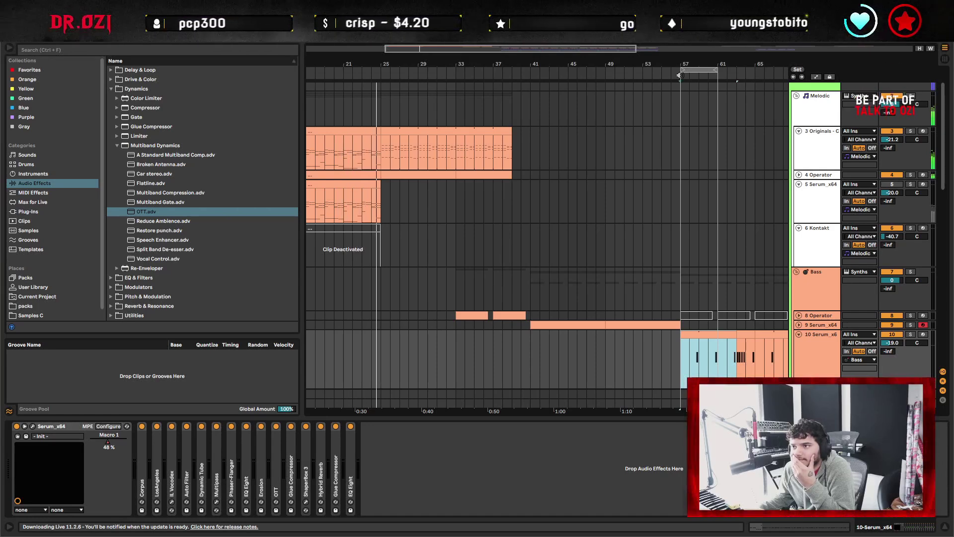
# Play the drop from bar 57 and examine how the bass notes line up with the kick and snare clips.
pyautogui.scroll(-1, 639, 174)
pyautogui.hscroll(2, 639, 174)
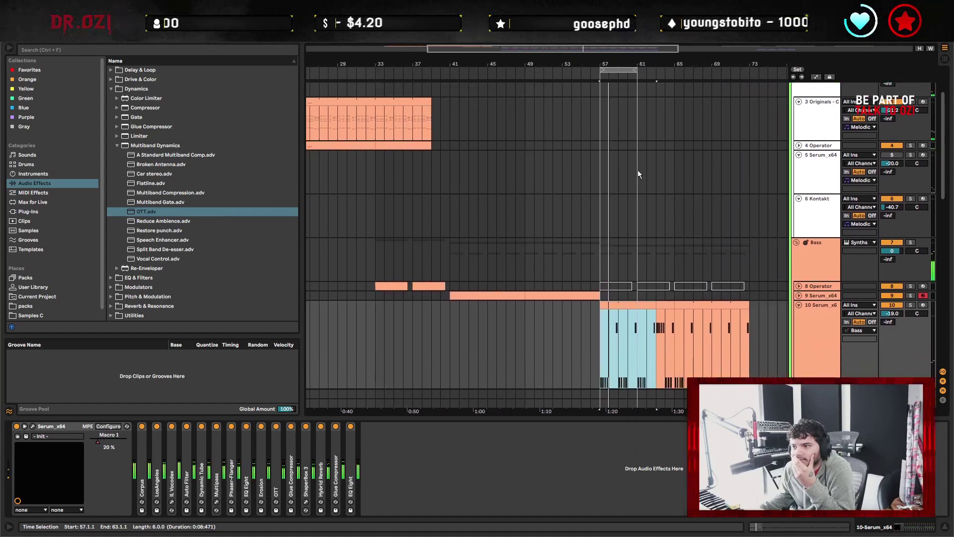
pyautogui.scroll(-3, 641, 199)
pyautogui.hscroll(1, 673, 269)
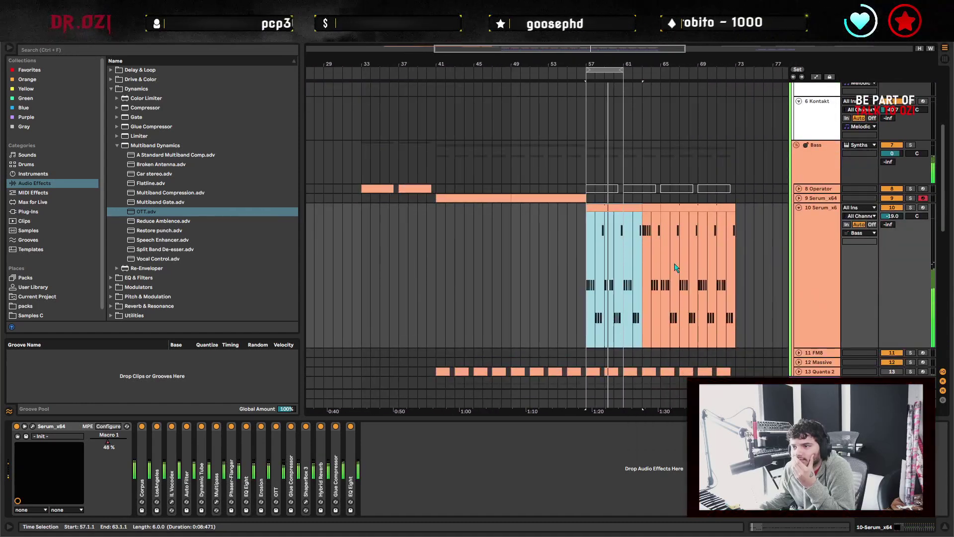
pyautogui.click(624, 273)
pyautogui.scroll(3, 624, 101)
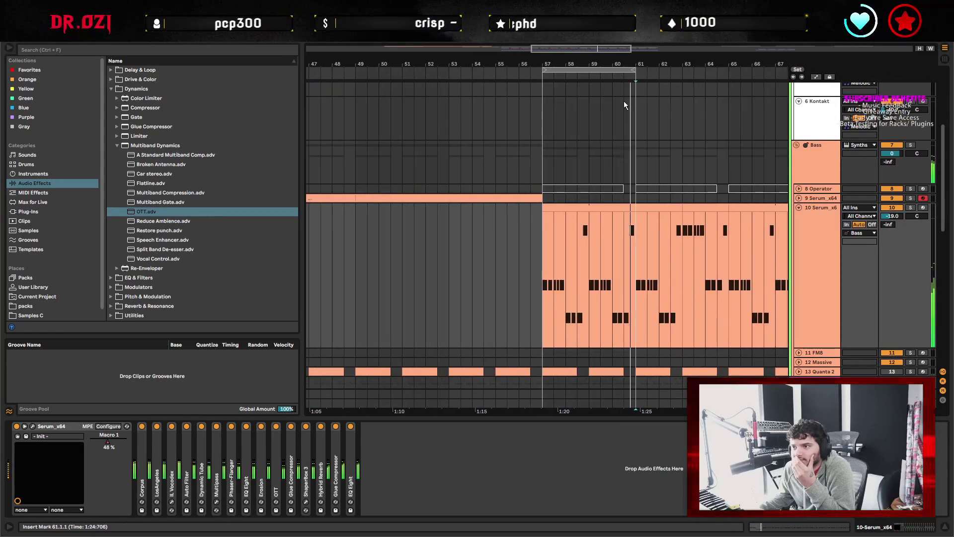
pyautogui.scroll(-1, 552, 267)
pyautogui.hscroll(3, 552, 267)
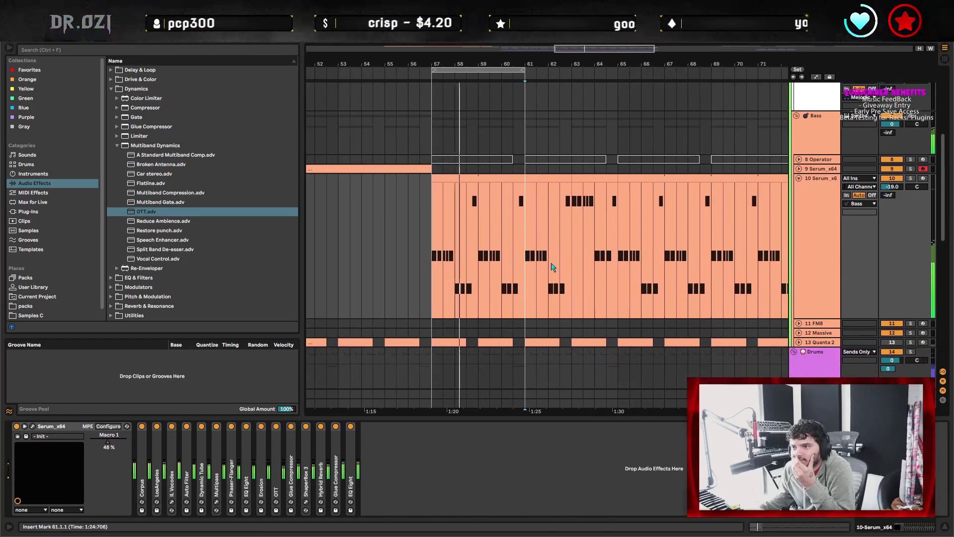
pyautogui.scroll(-6, 557, 272)
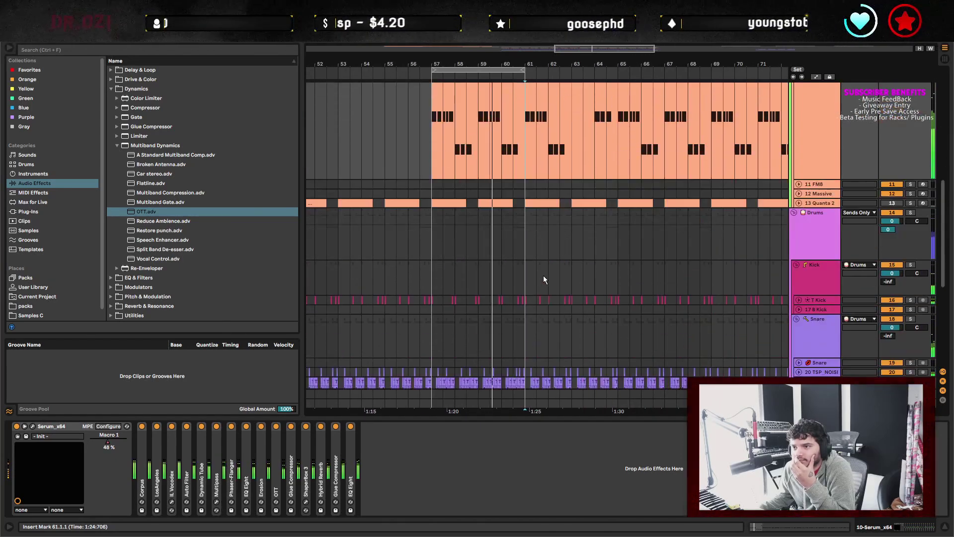
pyautogui.scroll(-2, 553, 276)
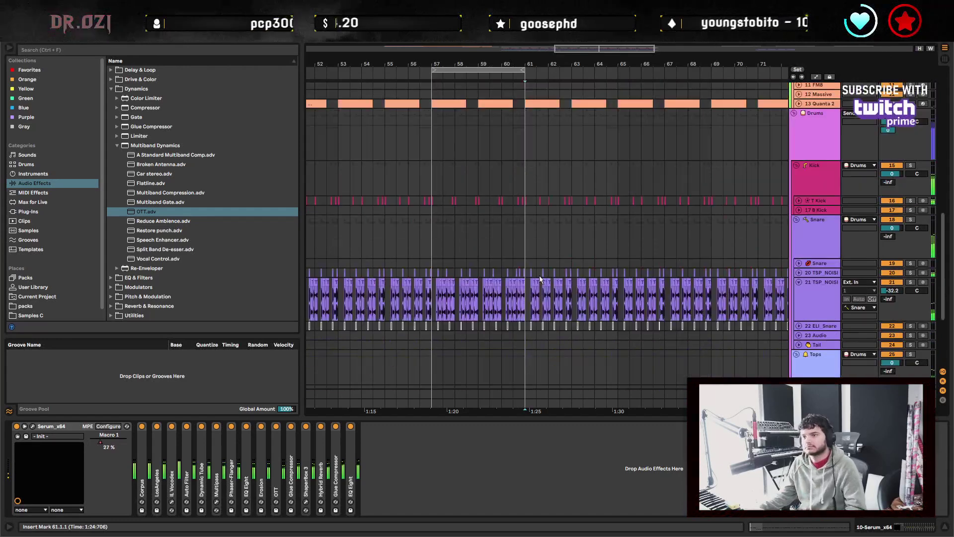
pyautogui.scroll(5, 460, 63)
# Delete the T Kick clip at 58.4.4 and select the kick position at 60.1.1.
pyautogui.click(544, 201)
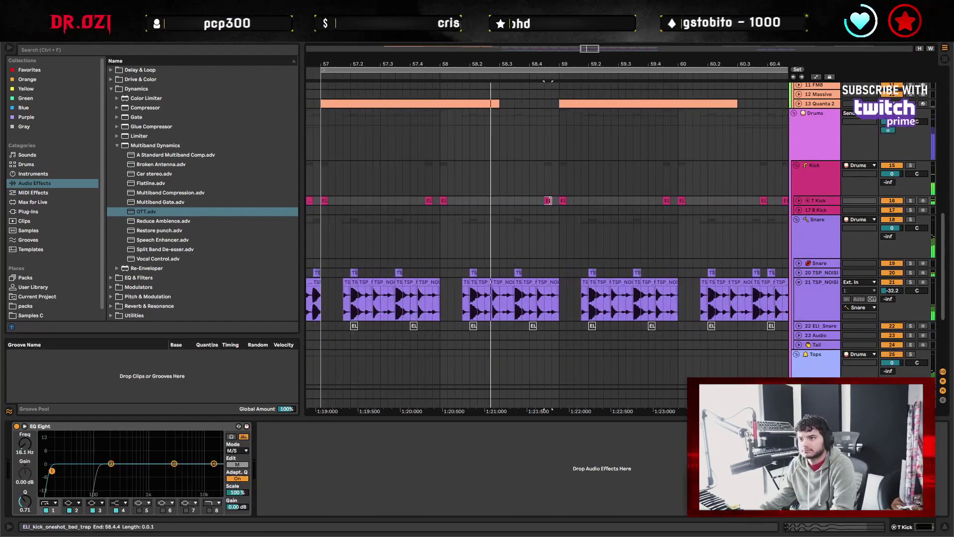
pyautogui.scroll(1, 592, 234)
pyautogui.click(576, 205)
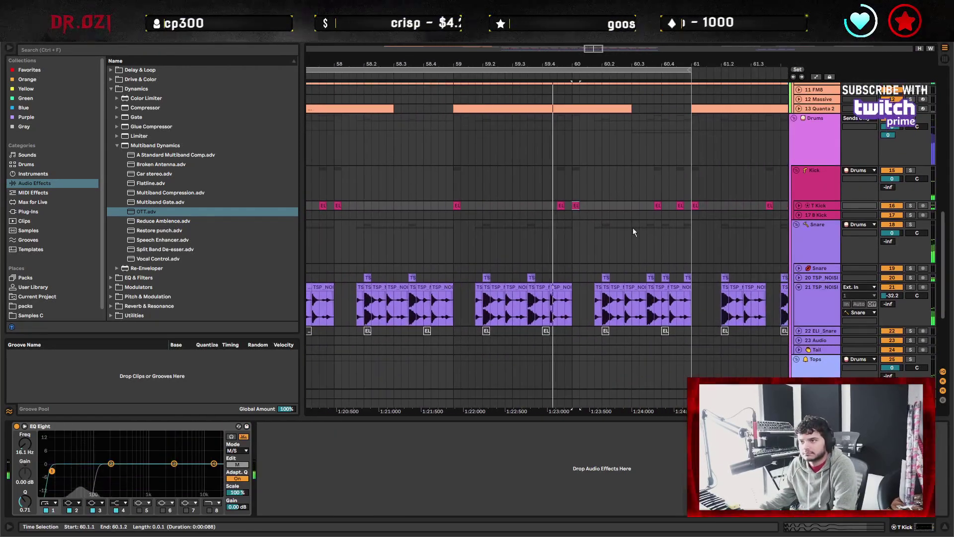
# Replace the Drums group's clips from bar 61 to 73 with repeats of bars 57 to 61, and play from bar 57.
pyautogui.moveTo(557, 64); pyautogui.dragTo(374, 142)
pyautogui.click(455, 142)
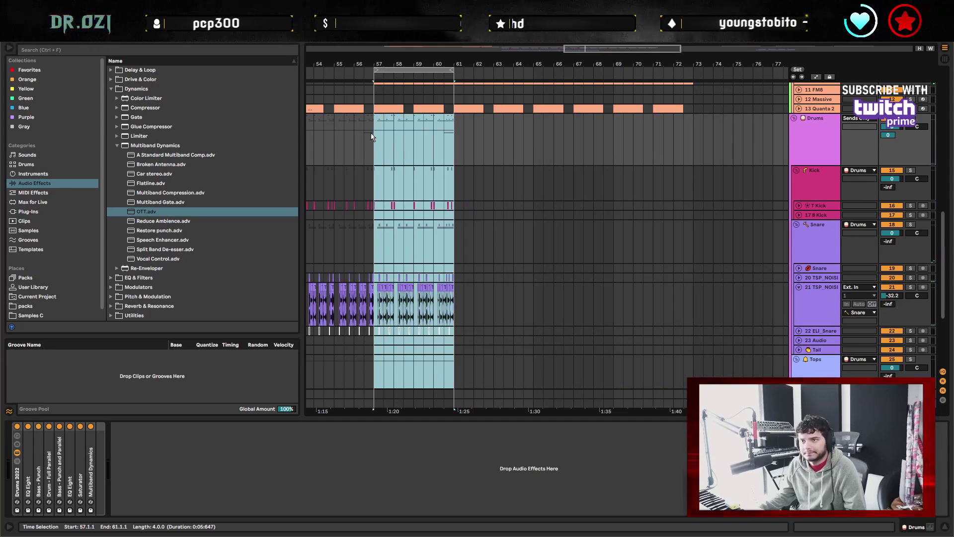
pyautogui.moveTo(534, 180); pyautogui.dragTo(610, 183)
pyautogui.hotkey('ctrl', 'd')
pyautogui.click(374, 140)
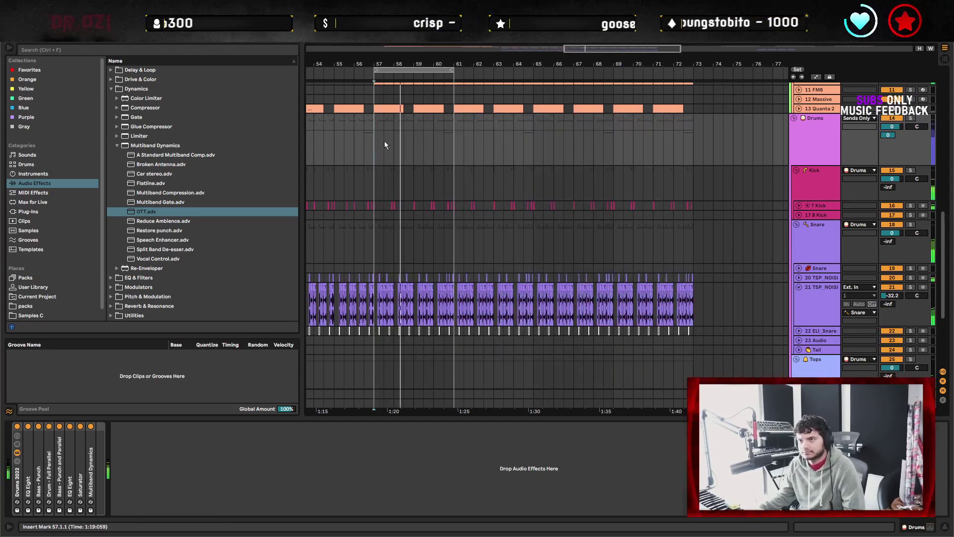
# Reopen track 10's Serum, set LFO 1's rate to 1/8 and turn off its dotted timing.
pyautogui.scroll(6, 559, 199)
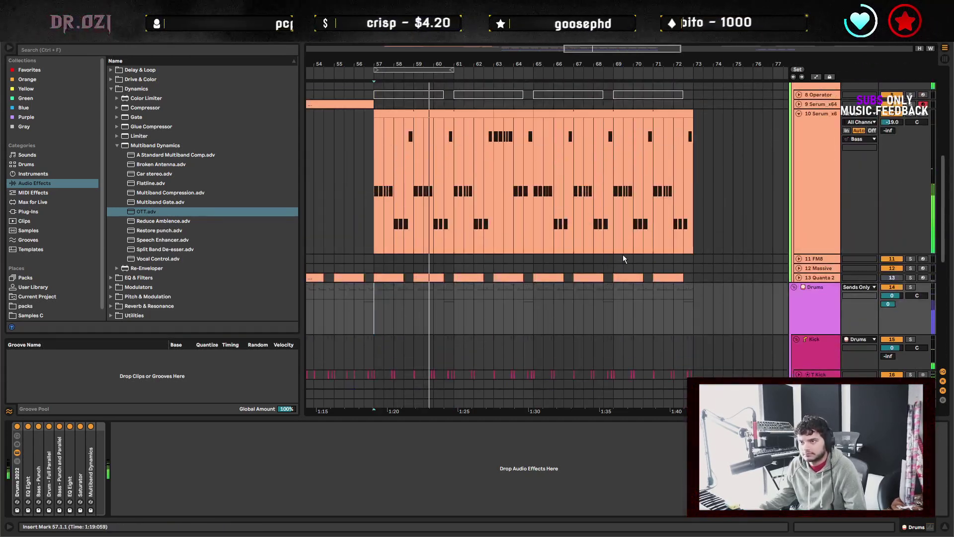
pyautogui.click(815, 151)
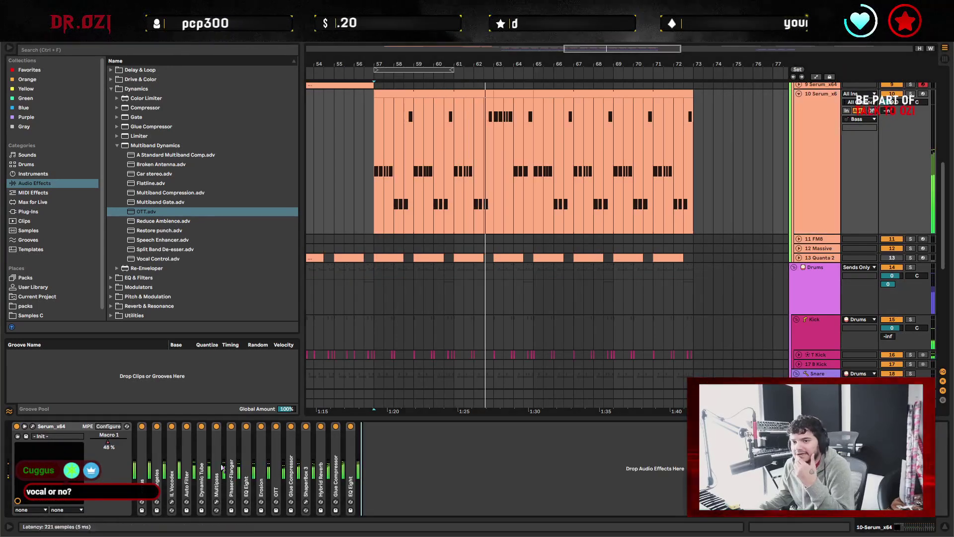
pyautogui.click(32, 426)
pyautogui.moveTo(412, 323)
pyautogui.mouseDown()
pyautogui.moveTo(421, 294)
pyautogui.moveTo(415, 274)
pyautogui.moveTo(363, 291)
pyautogui.moveTo(401, 332)
pyautogui.mouseUp()
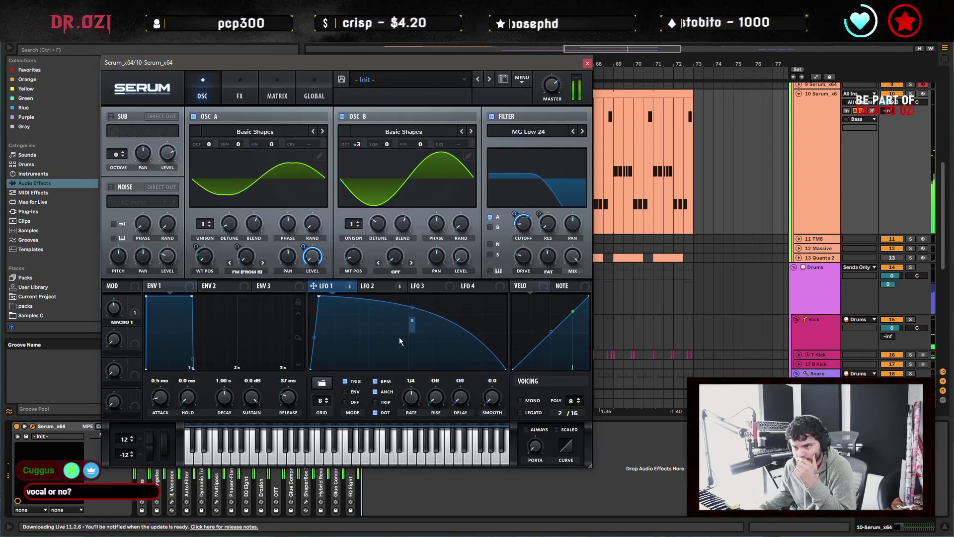
pyautogui.moveTo(411, 397); pyautogui.dragTo(404, 399)
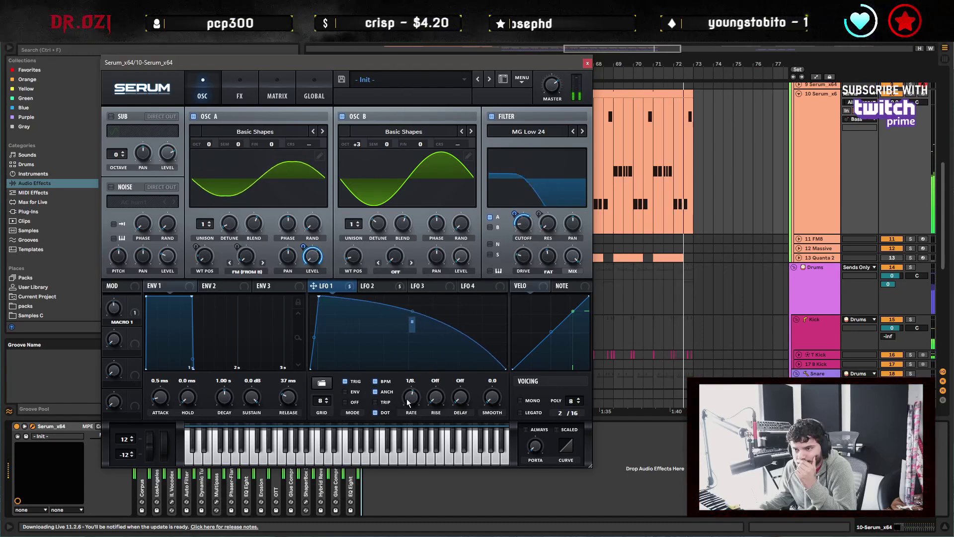
pyautogui.click(381, 413)
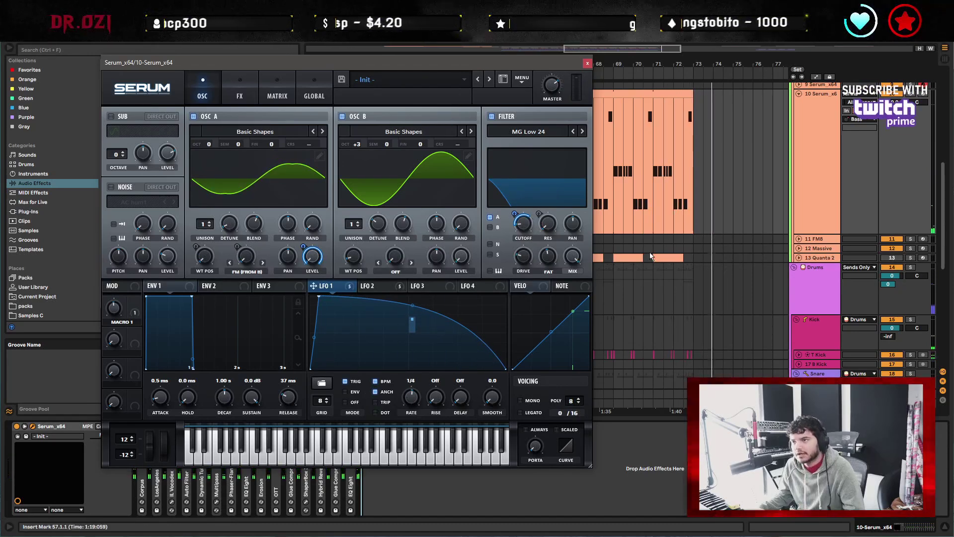
# Duplicate track 10's bass notes from bars 57 to 65 over bars 65 to 73, and loop bars 57 to 73.
pyautogui.moveTo(572, 62); pyautogui.dragTo(572, 233)
pyautogui.click(431, 95)
pyautogui.press('space')
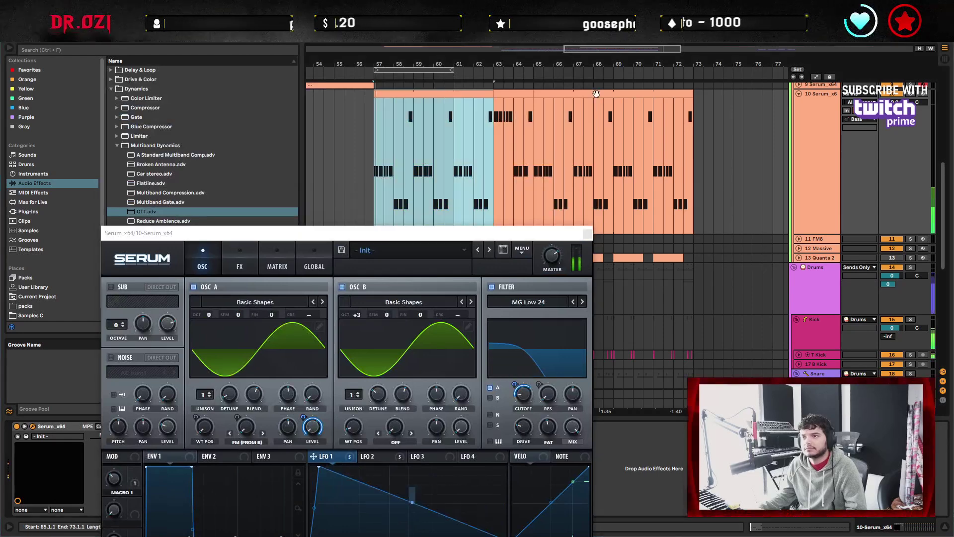
pyautogui.keyDown('shift'); pyautogui.click(516, 95); pyautogui.keyUp('shift')
pyautogui.hotkey('ctrl', 'd')
pyautogui.click(516, 94)
pyautogui.hotkey('ctrl', 'l')
# Add a dip down to zero and a second peak to the first half of Serum's LFO 1 curve.
pyautogui.moveTo(298, 232); pyautogui.dragTo(279, 85)
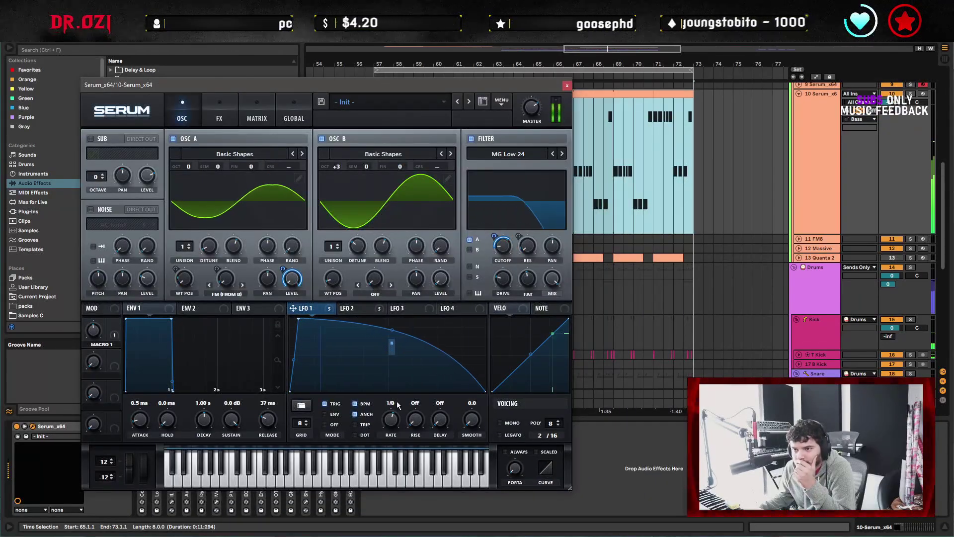
pyautogui.doubleClick(339, 369)
pyautogui.doubleClick(353, 318)
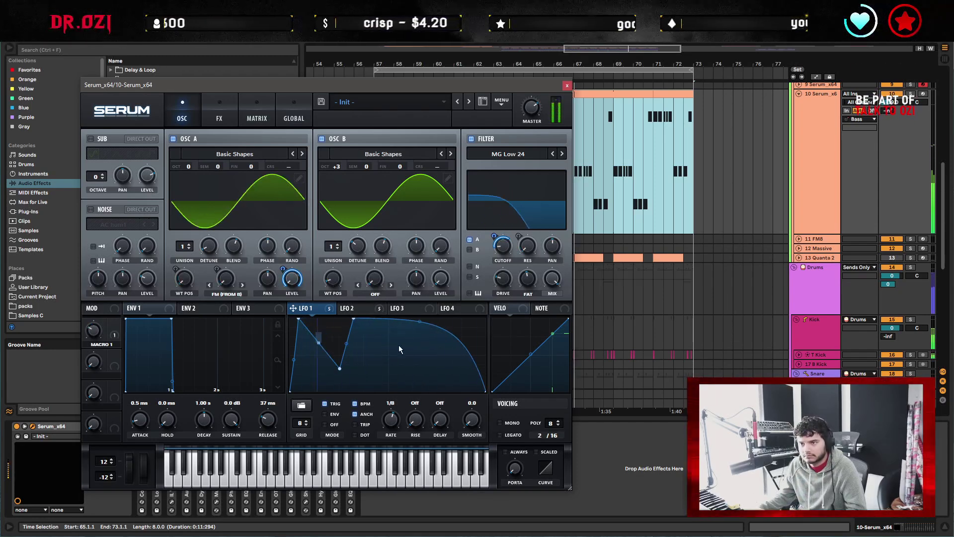
pyautogui.moveTo(338, 377); pyautogui.dragTo(339, 392)
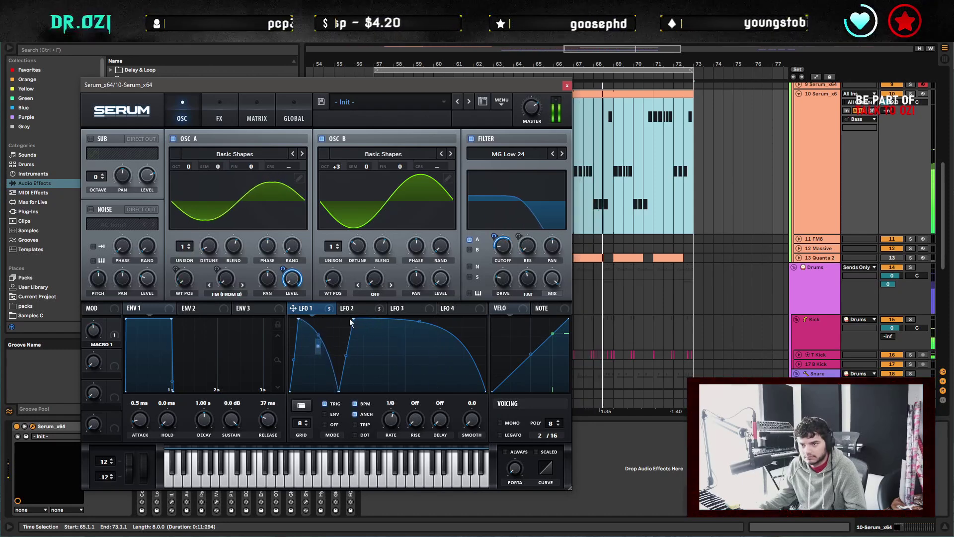
# Shift LFO 1's dip and second peak towards the curve's end, leaving one decay that reaches zero just before the cycle ends.
pyautogui.moveTo(354, 318); pyautogui.dragTo(391, 318)
pyautogui.moveTo(340, 391); pyautogui.dragTo(388, 392)
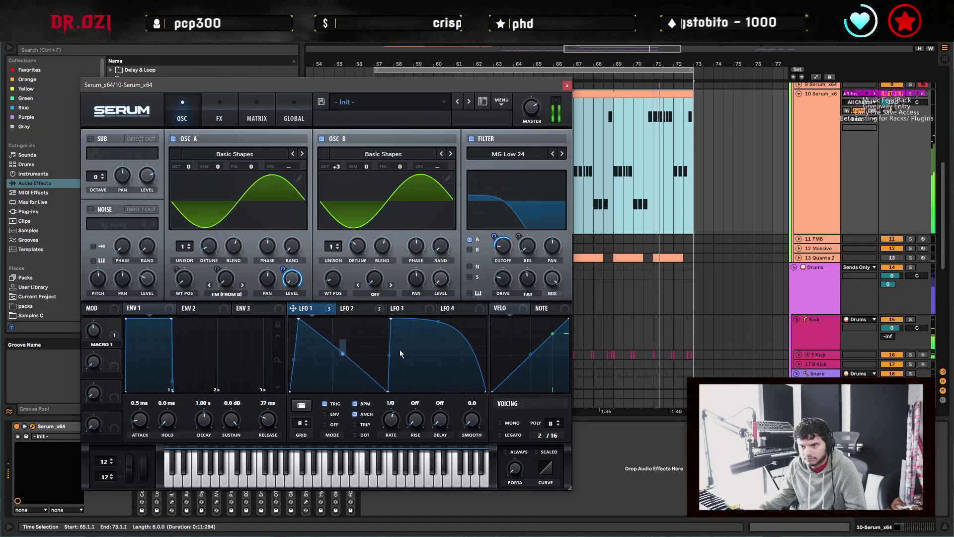
pyautogui.moveTo(391, 318); pyautogui.dragTo(477, 389)
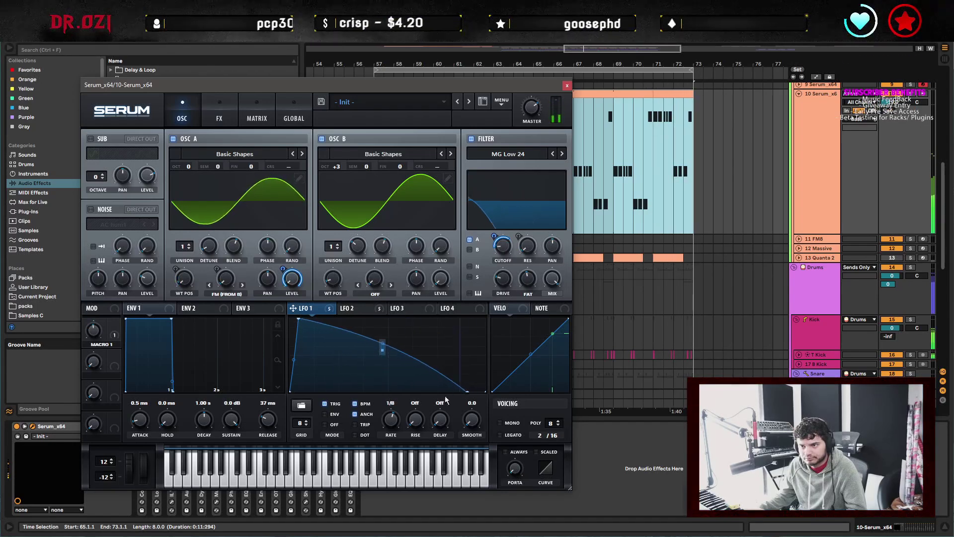
# Set Serum's LFO 1 rate to 1/2 and adjust its decay to reach zero about three quarters through the cycle.
pyautogui.moveTo(382, 348); pyautogui.dragTo(349, 347)
pyautogui.moveTo(402, 384); pyautogui.dragTo(472, 393)
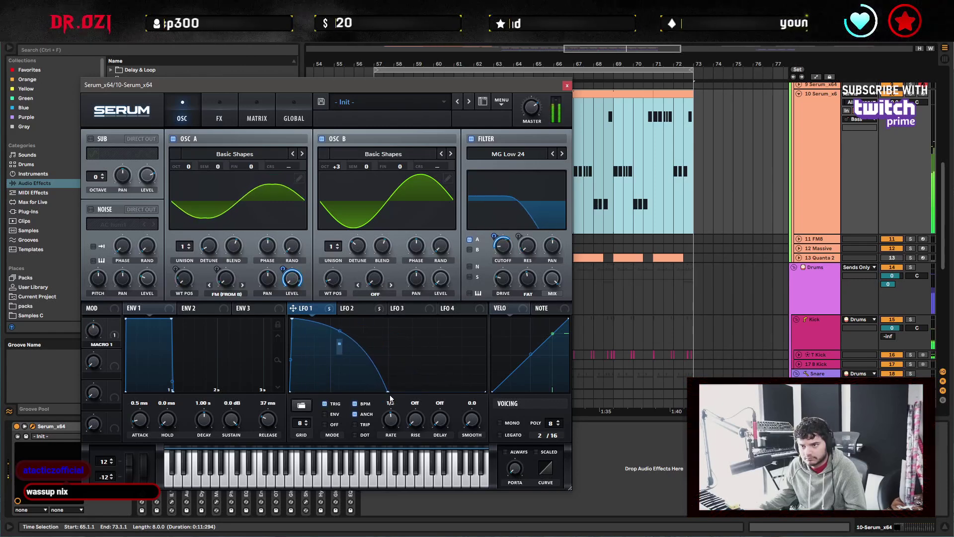
pyautogui.moveTo(388, 396); pyautogui.dragTo(409, 399)
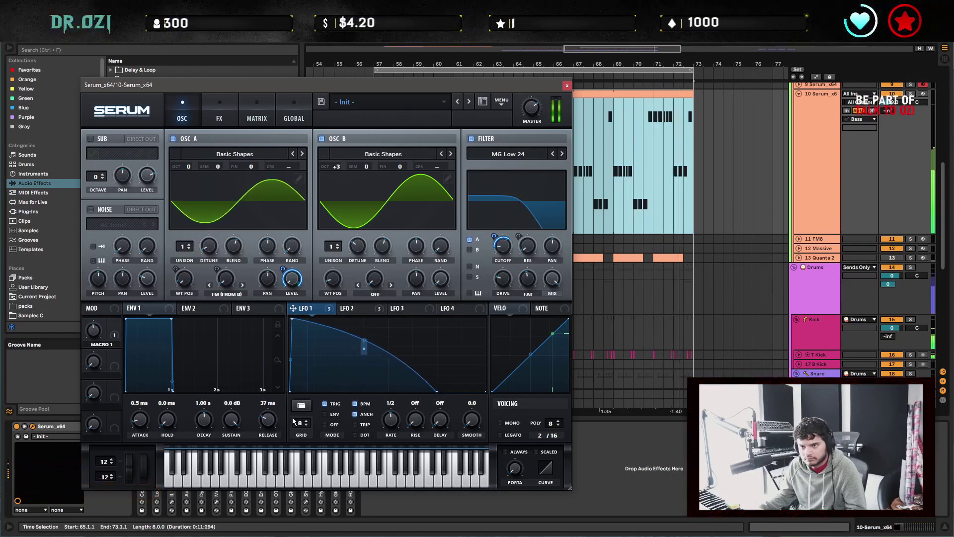
# Set LFO 1's grid to 16, shorten its convex decay to about two thirds of the cycle, and close Serum.
pyautogui.doubleClick(365, 349)
pyautogui.scroll(1, 298, 423)
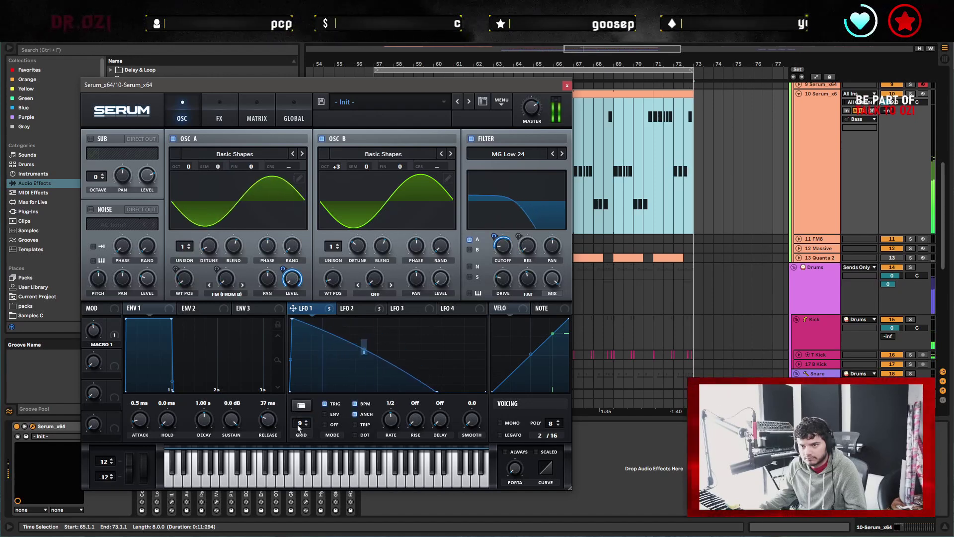
pyautogui.scroll(7, 298, 423)
pyautogui.moveTo(436, 392); pyautogui.dragTo(455, 318)
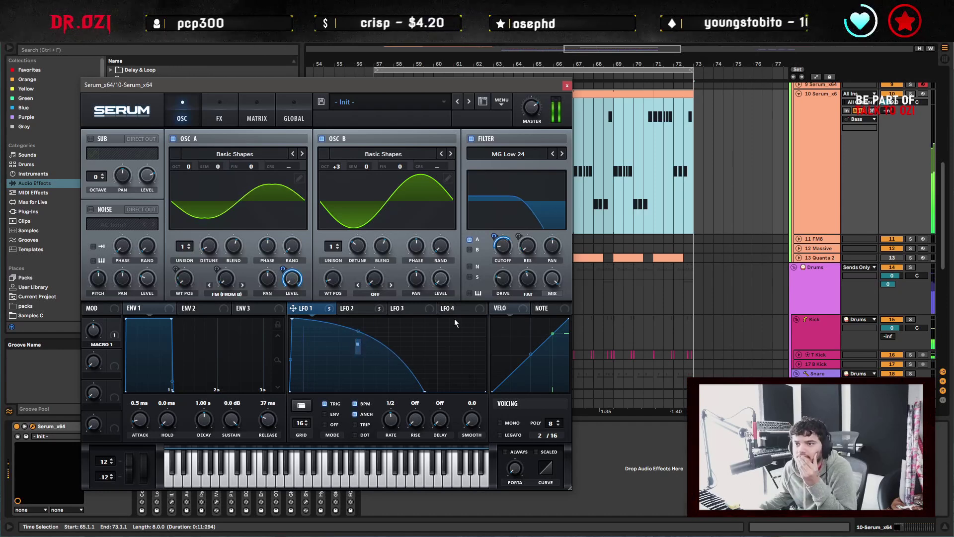
pyautogui.click(358, 309)
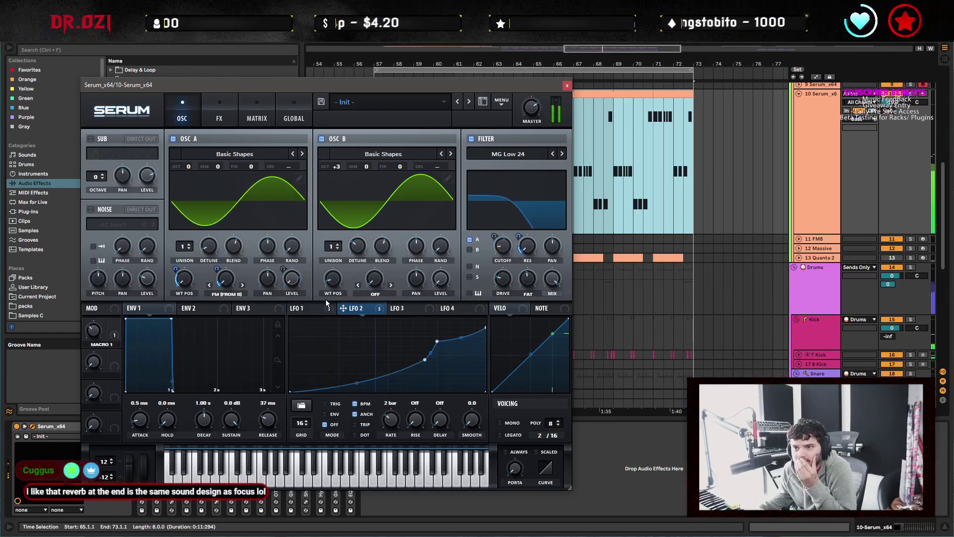
pyautogui.click(568, 85)
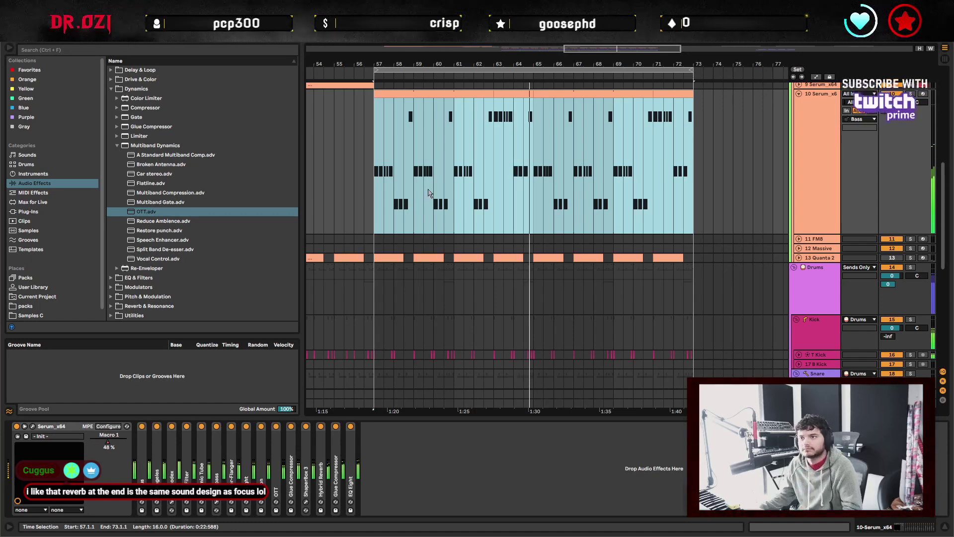
# Open track 10's bass clip from bar 57 and audition it, checking the D#0 note at 1.4.
pyautogui.click(372, 179)
pyautogui.doubleClick(432, 94)
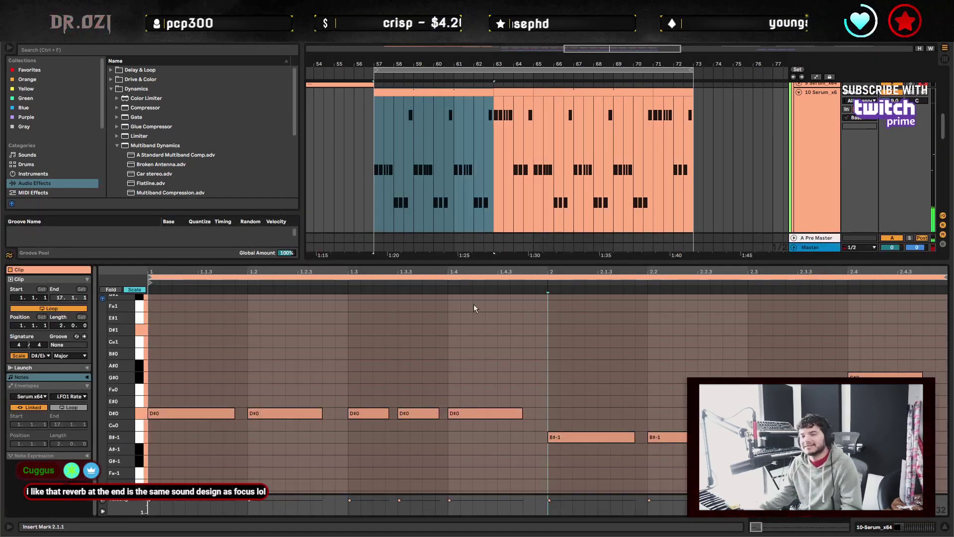
pyautogui.press('space')
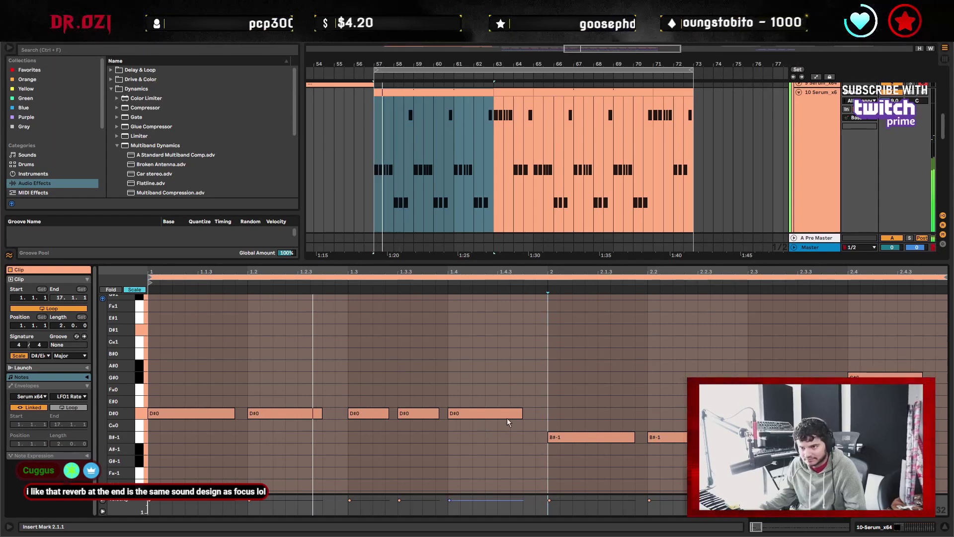
pyautogui.moveTo(507, 415); pyautogui.dragTo(503, 416)
pyautogui.press('Right')
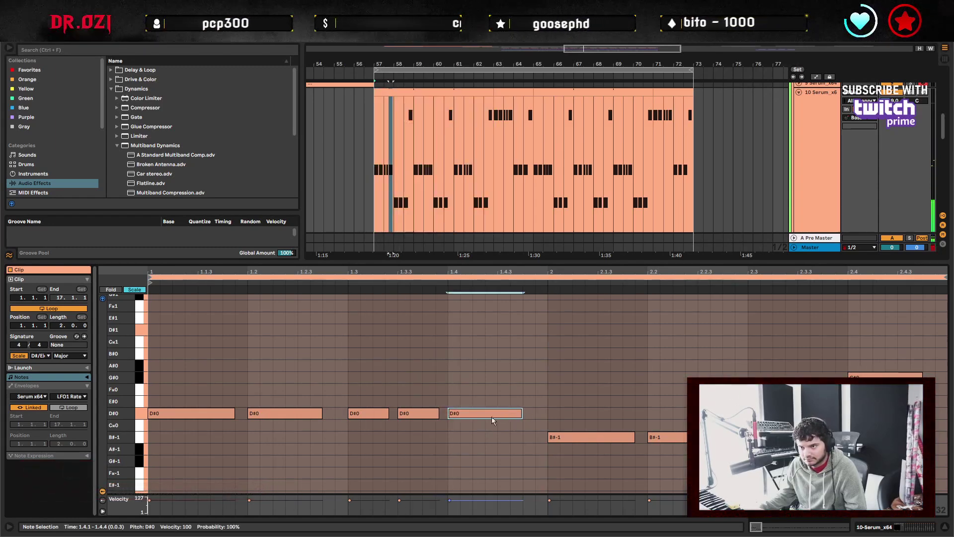
pyautogui.press('space')
pyautogui.hotkey('shift', 'Tab')
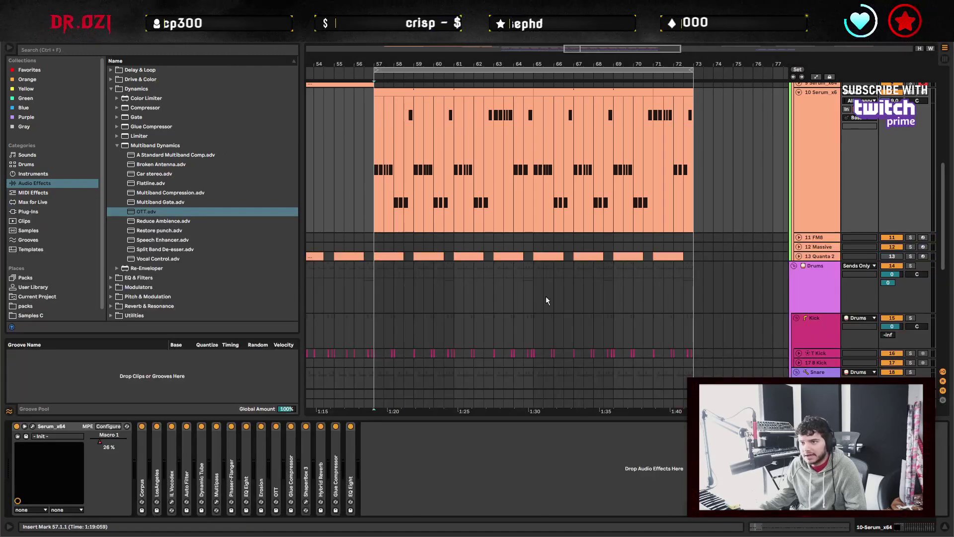
# Show track 10's Auto Filter frequency automation and reshape it over the last D#0 note of bar 57 into a peak that falls back down.
pyautogui.doubleClick(187, 467)
pyautogui.press('a')
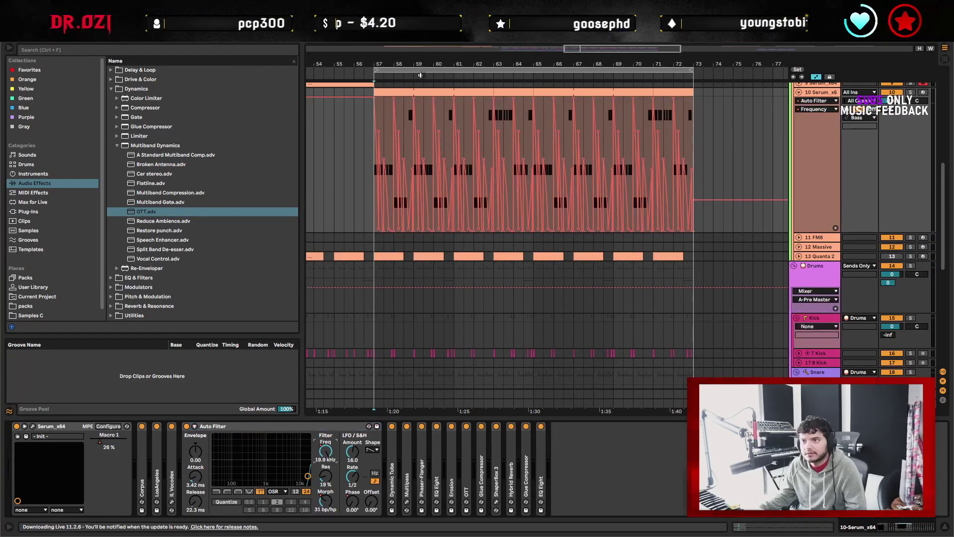
pyautogui.press('space')
pyautogui.press('+')
pyautogui.press('+')
pyautogui.press('+')
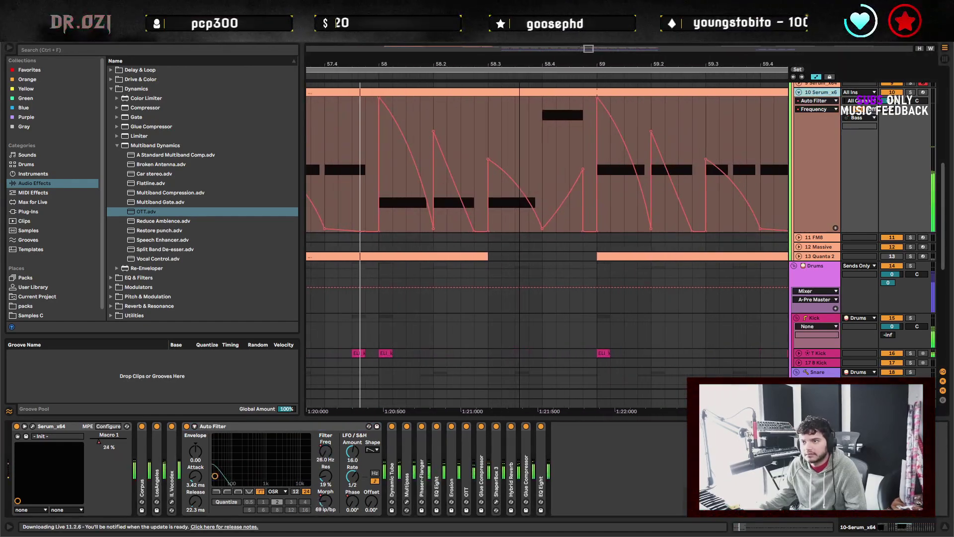
pyautogui.press('+')
pyautogui.click(477, 148)
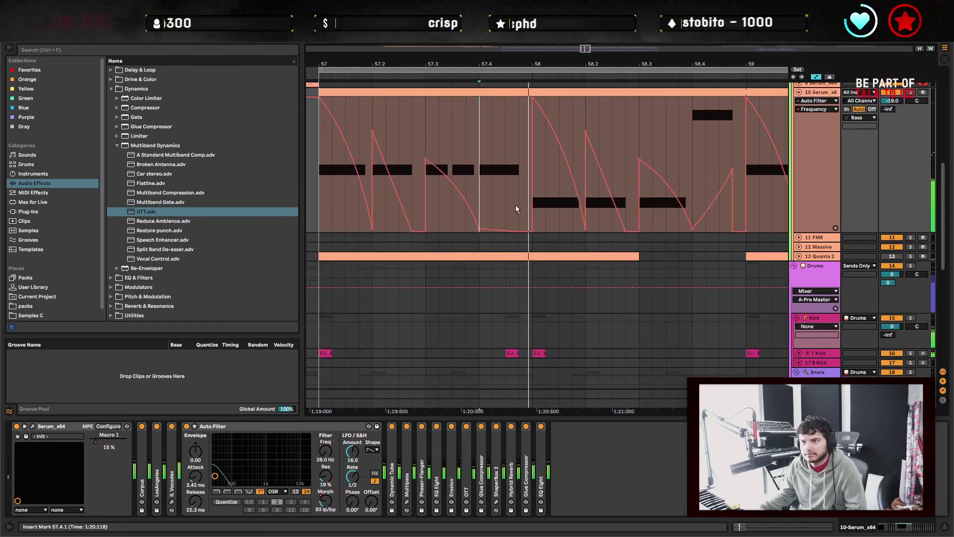
pyautogui.moveTo(518, 231); pyautogui.dragTo(518, 97)
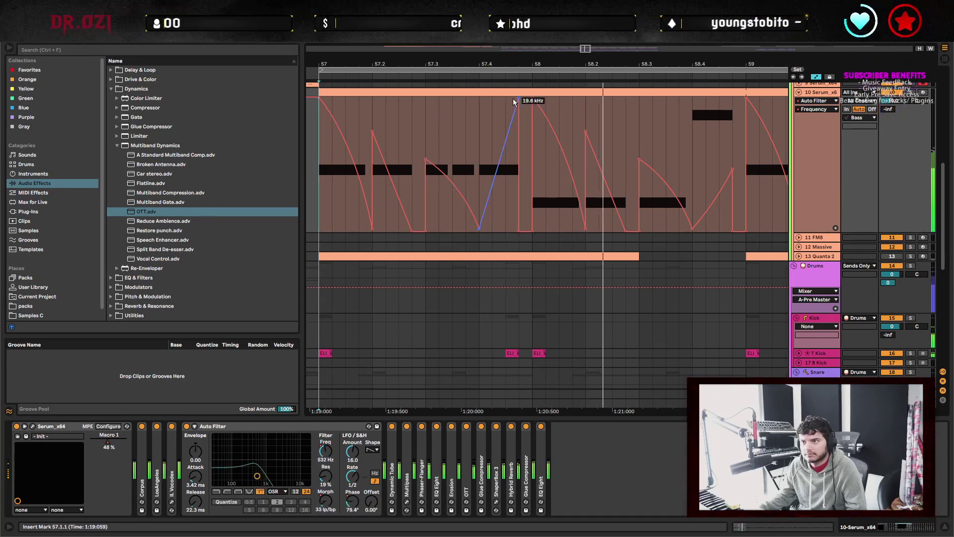
pyautogui.moveTo(520, 96); pyautogui.dragTo(492, 166)
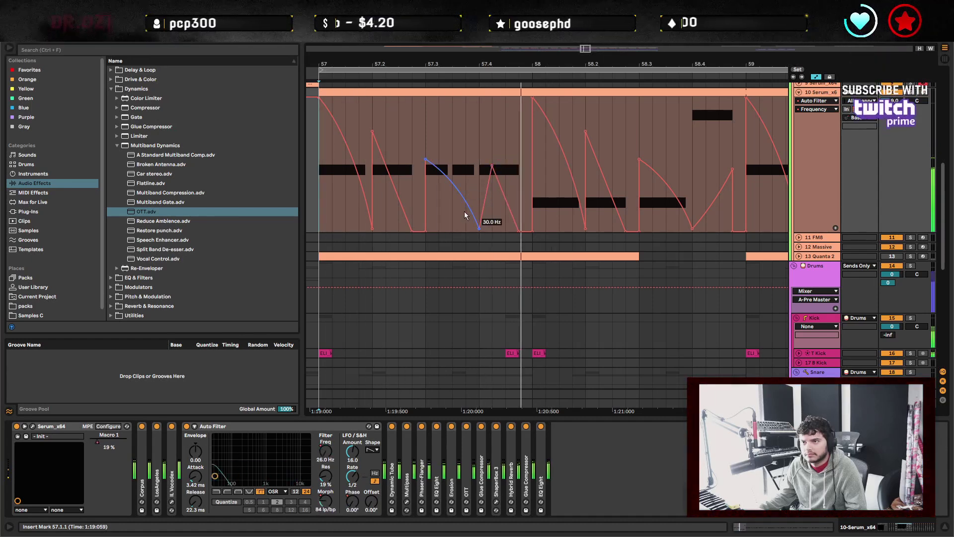
# Try an extra filter frequency dip and peak at beat 57.3.3, and undo those breakpoint edits.
pyautogui.moveTo(454, 186); pyautogui.dragTo(451, 232)
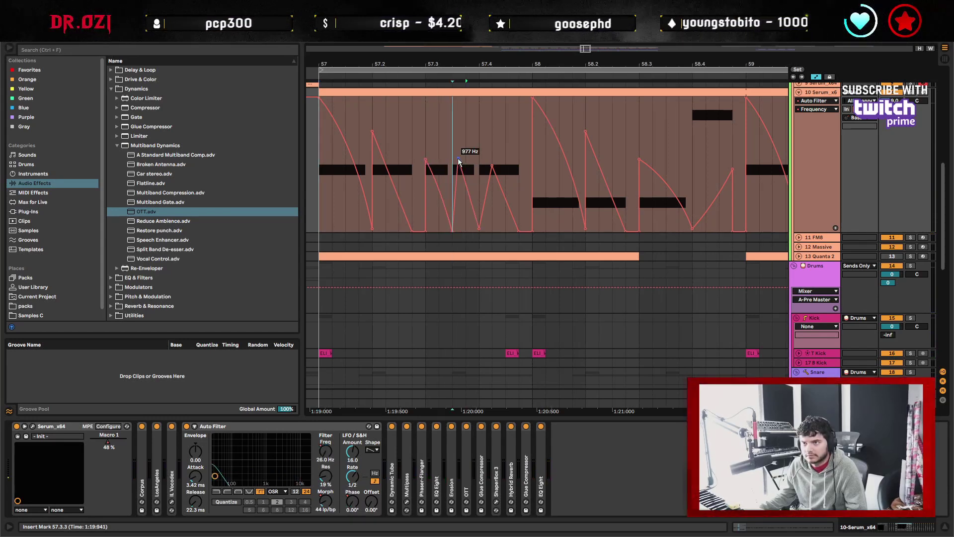
pyautogui.click(458, 158)
pyautogui.press('space')
pyautogui.click(474, 155)
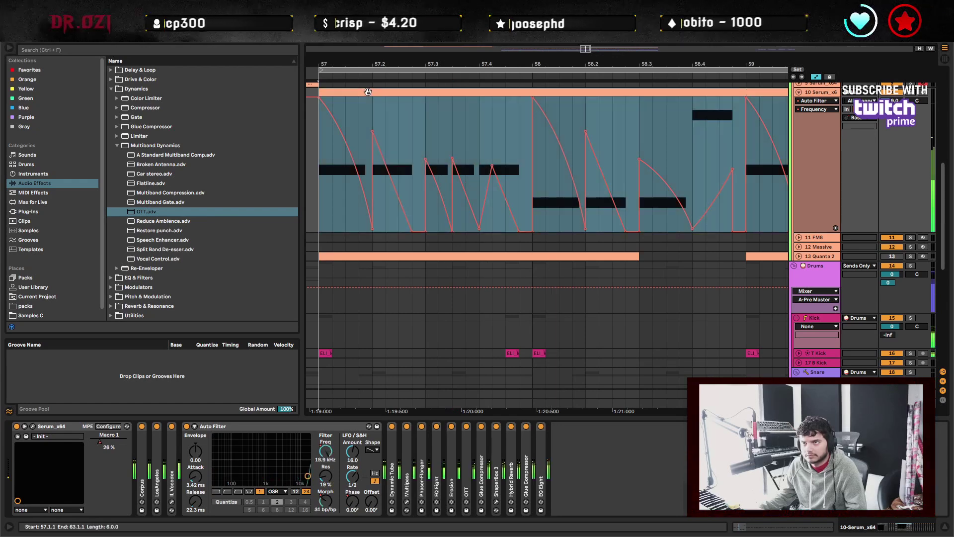
pyautogui.moveTo(451, 157); pyautogui.dragTo(455, 219)
pyautogui.click(326, 186)
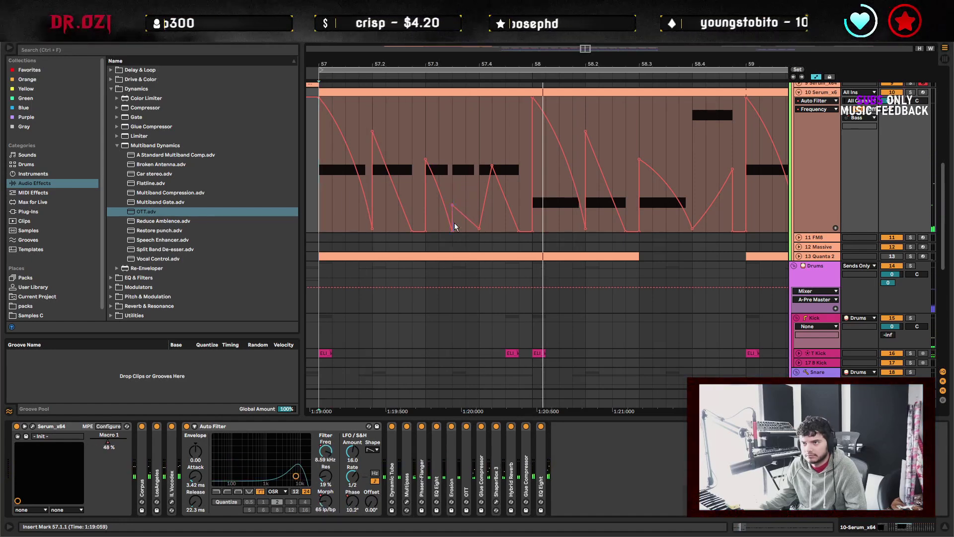
pyautogui.click(474, 171)
pyautogui.press('space')
pyautogui.hotkey('ctrl', 'z')
pyautogui.hotkey('ctrl', 'z')
pyautogui.hotkey('ctrl', 'z')
pyautogui.hotkey('ctrl', 'z')
pyautogui.hotkey('ctrl', 'z')
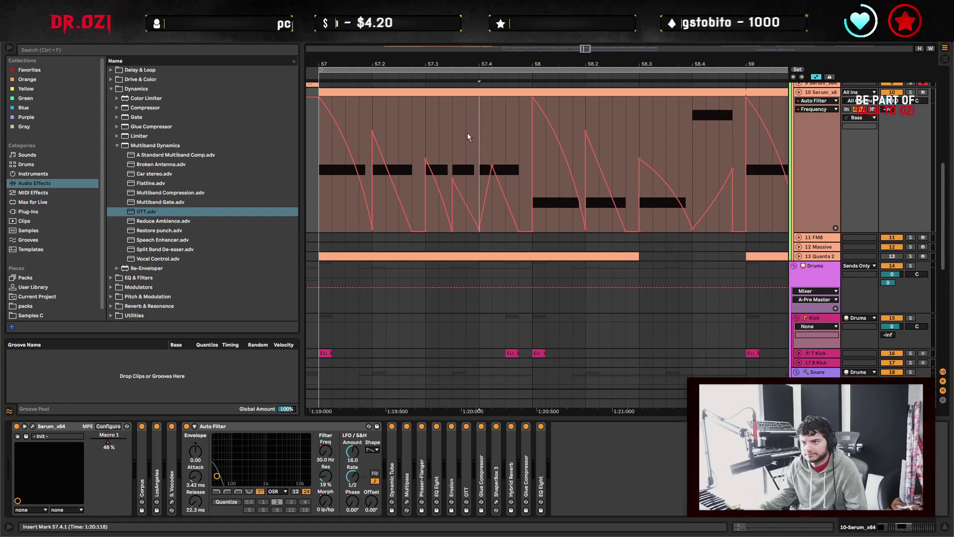
# Replay the bass from bar 57, deactivate the D#0 note at 1.3.3 in its clip, and hide the automation.
pyautogui.press('space')
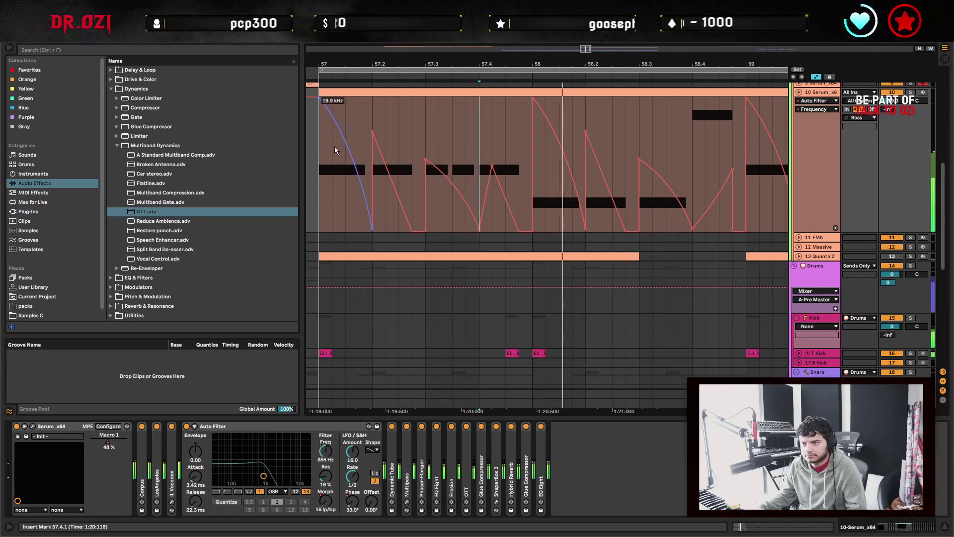
pyautogui.press('space')
pyautogui.click(319, 170)
pyautogui.press('space')
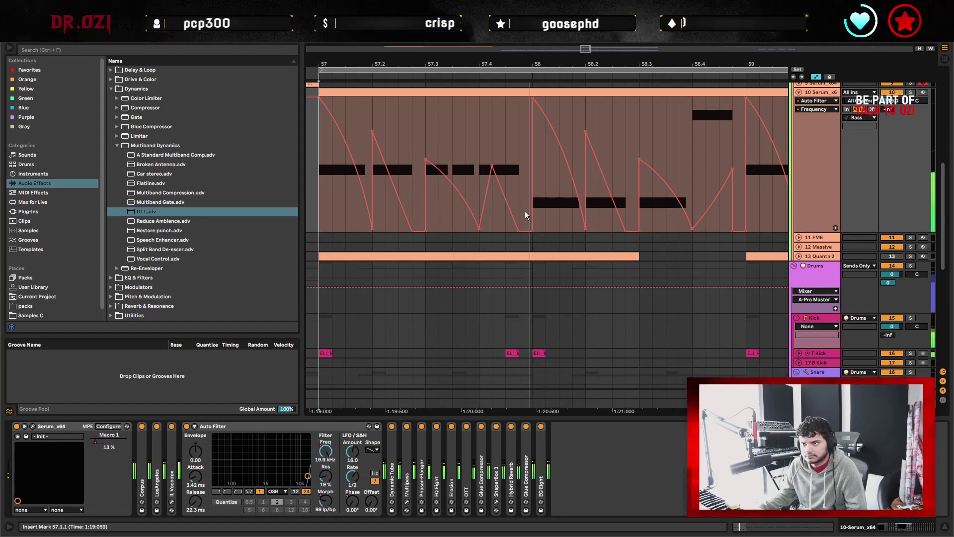
pyautogui.press('space')
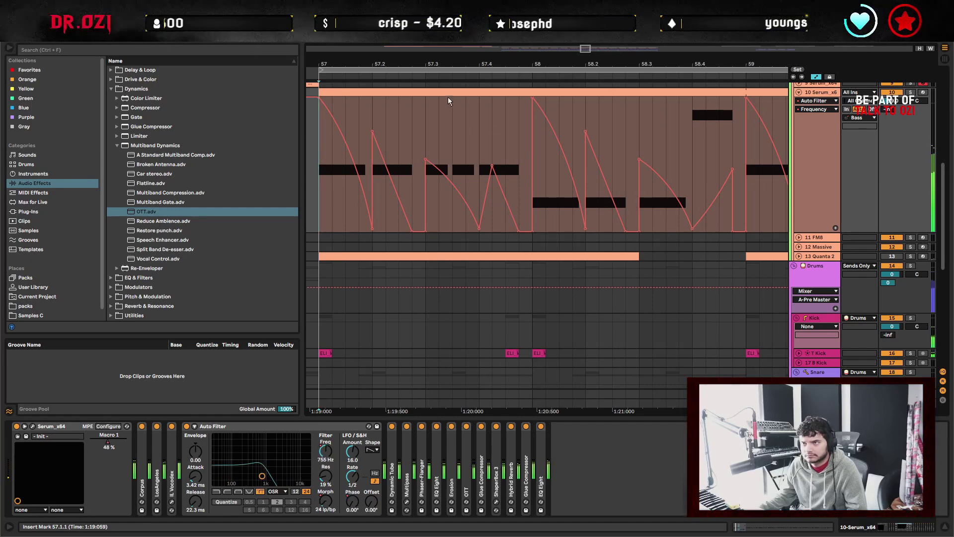
pyautogui.doubleClick(449, 99)
pyautogui.click(416, 414)
pyautogui.press('space')
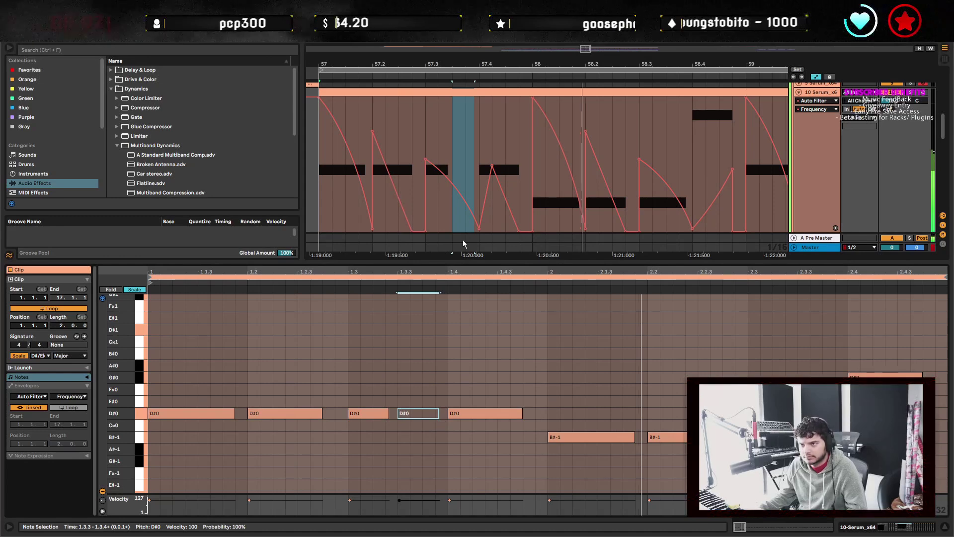
pyautogui.click(470, 136)
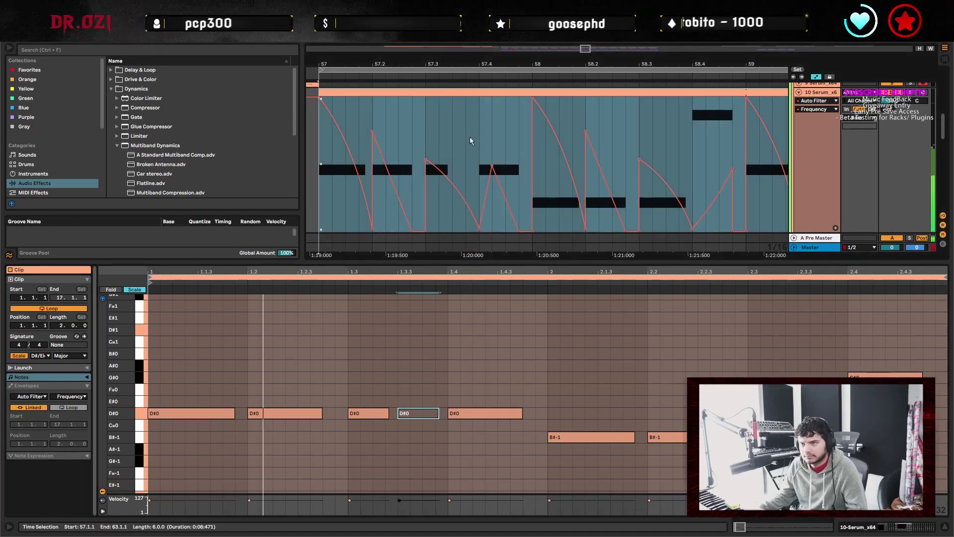
pyautogui.click(459, 350)
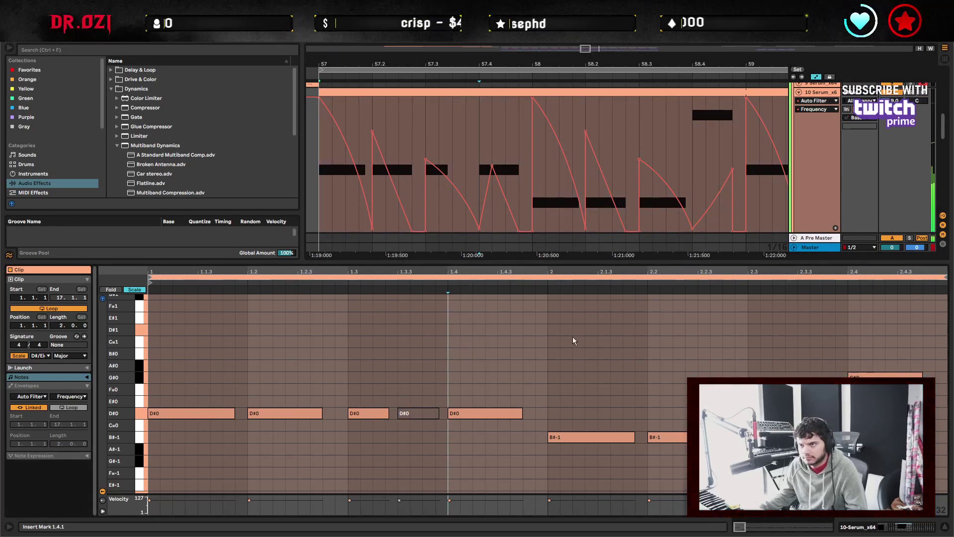
pyautogui.press('a')
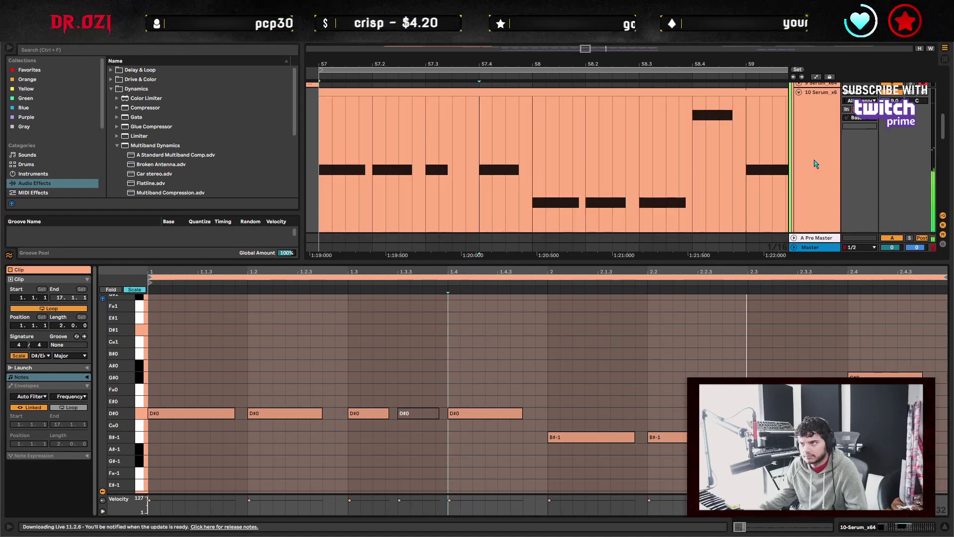
# Set the Auto Filter's resonance to 0 % and insert a Shaper modulator directly after it in track 10's device chain.
pyautogui.hotkey('shift', 'Tab')
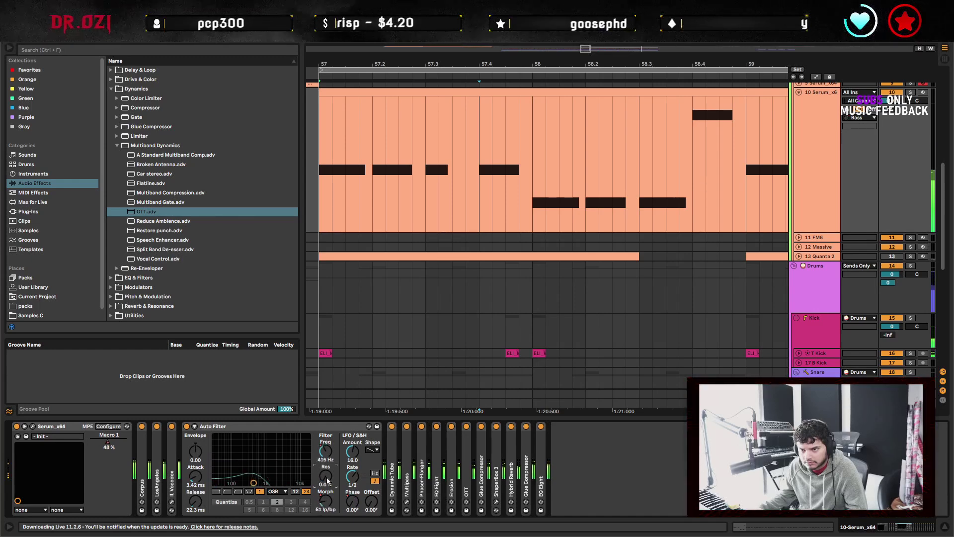
pyautogui.click(111, 88)
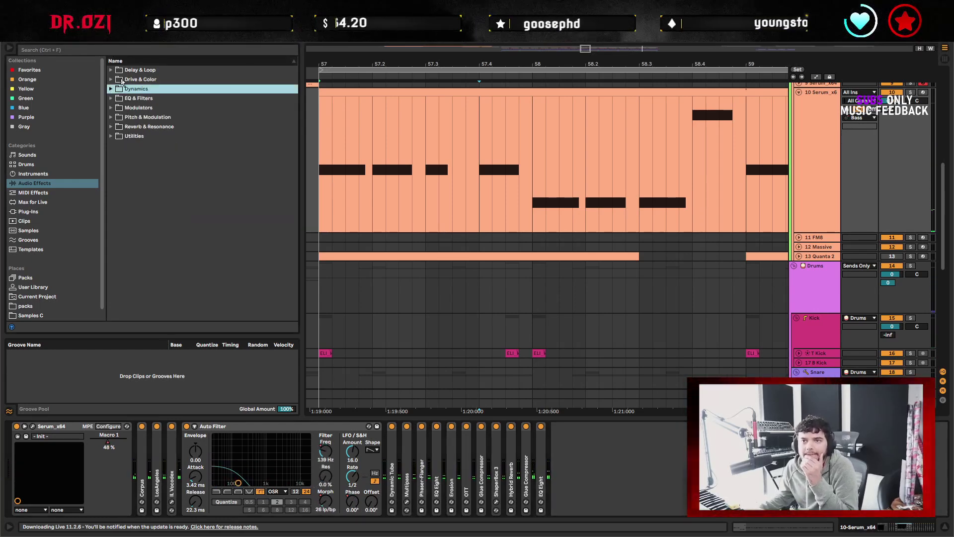
pyautogui.click(107, 50)
pyautogui.write('shaper')
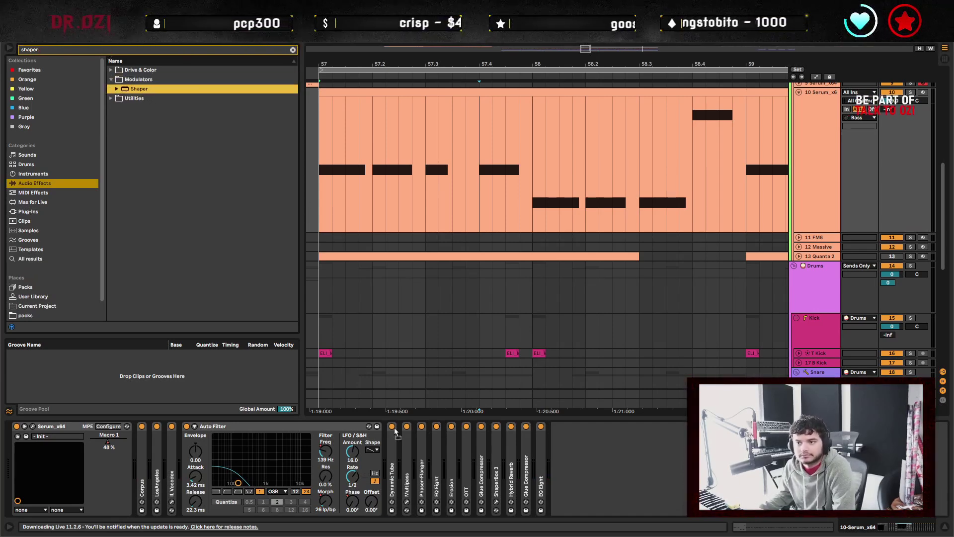
pyautogui.moveTo(390, 378); pyautogui.dragTo(398, 480)
pyautogui.moveTo(451, 447); pyautogui.dragTo(389, 450)
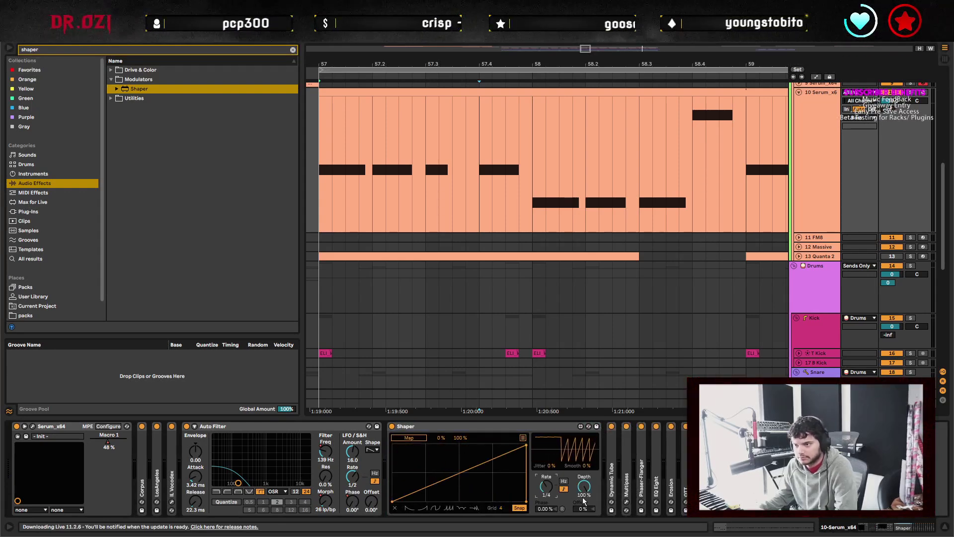
# Map Shaper to the Auto Filter's resonance with a 30 % maximum, and bend its curve into an exponential rise ending in a plateau.
pyautogui.click(408, 440)
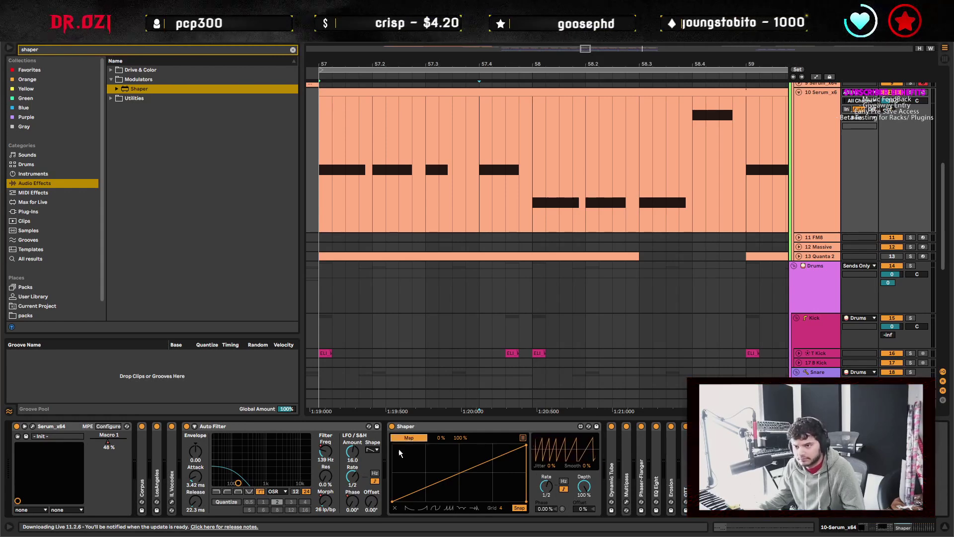
pyautogui.click(325, 475)
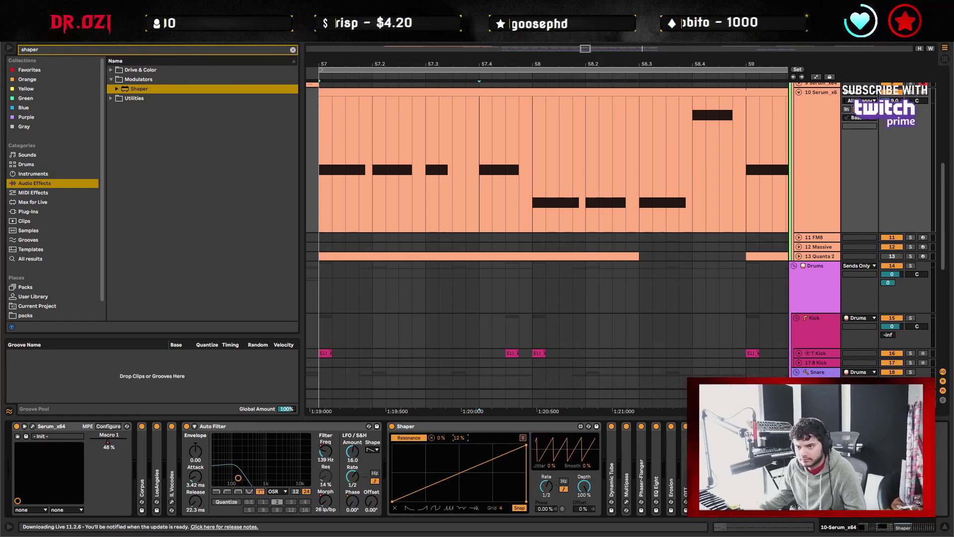
pyautogui.press('space')
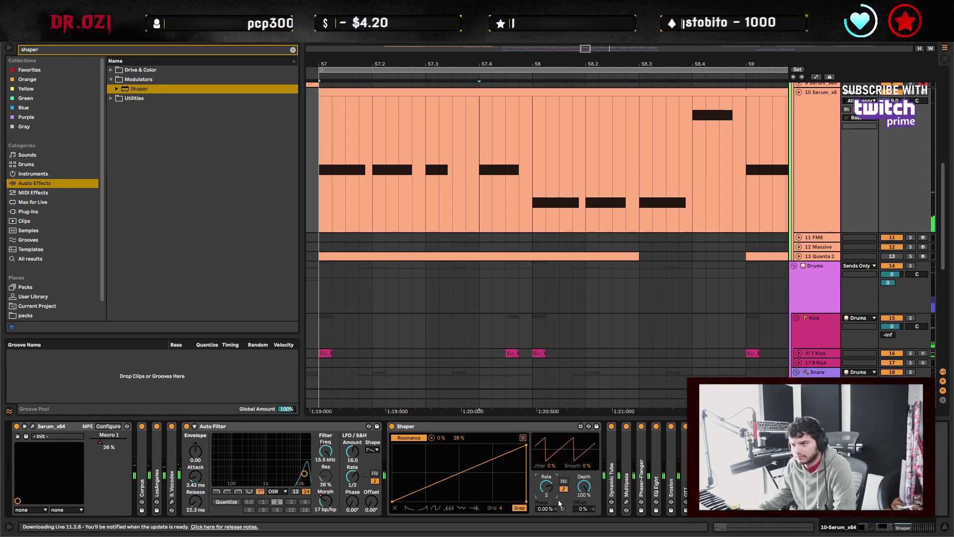
pyautogui.scroll(6, 460, 442)
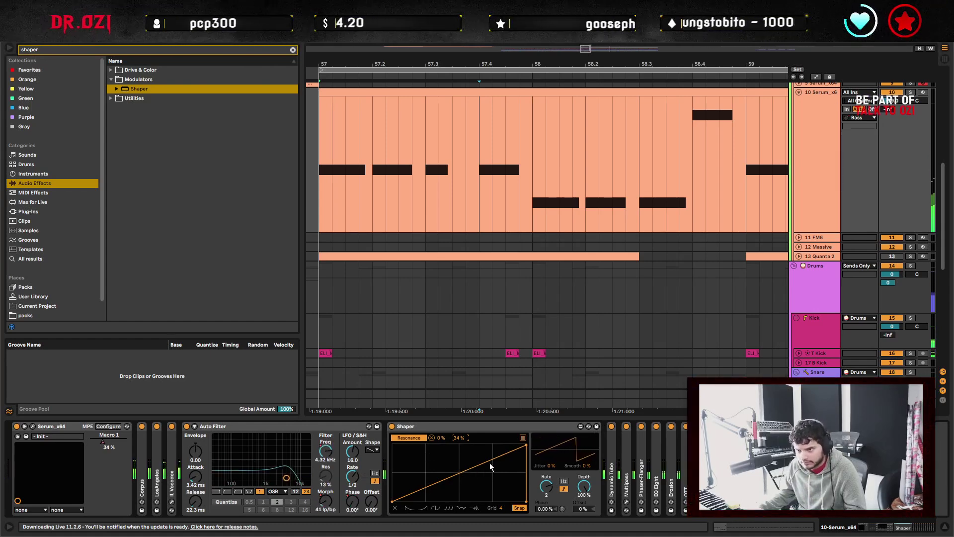
pyautogui.moveTo(446, 469); pyautogui.dragTo(447, 500)
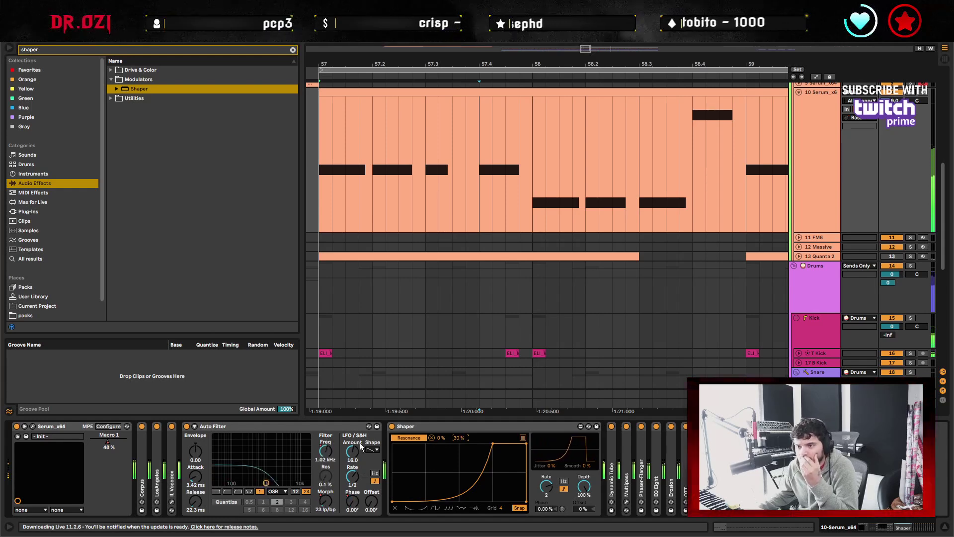
# Fold track 10's devices, select track 20's snare clips from bar 57 to 73, and reset their transposition to 0 semitones.
pyautogui.doubleClick(447, 426)
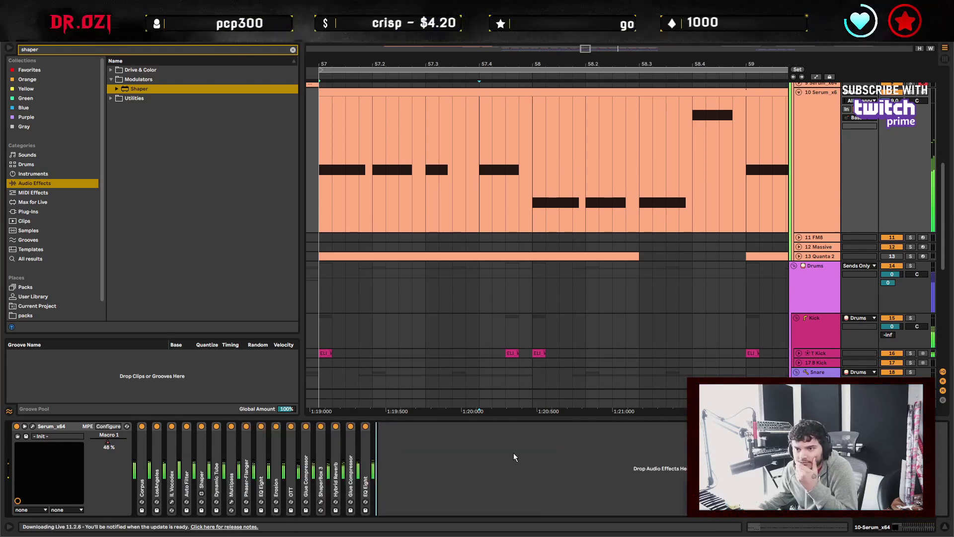
pyautogui.click(535, 79)
pyautogui.scroll(-5, 536, 79)
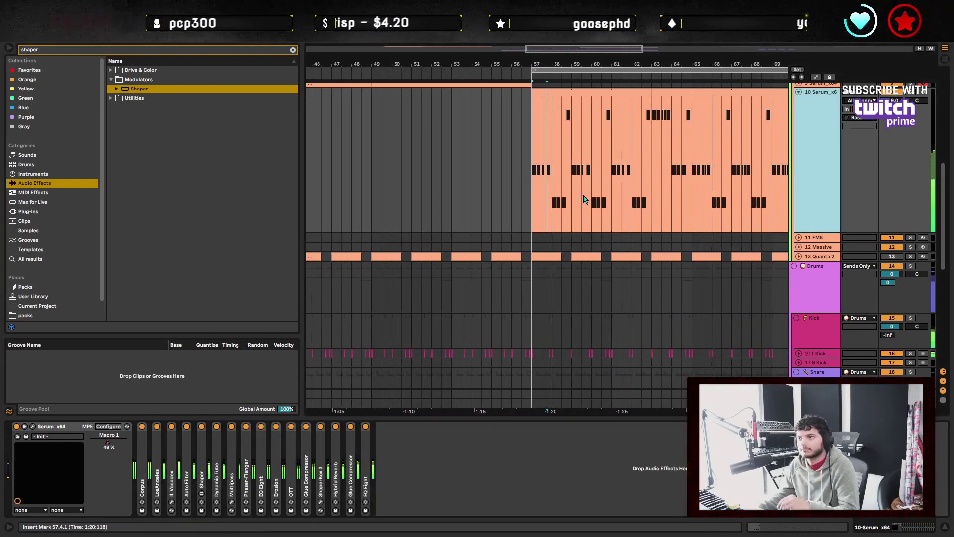
pyautogui.scroll(3, 585, 199)
pyautogui.hscroll(3, 596, 213)
pyautogui.scroll(-3, 611, 229)
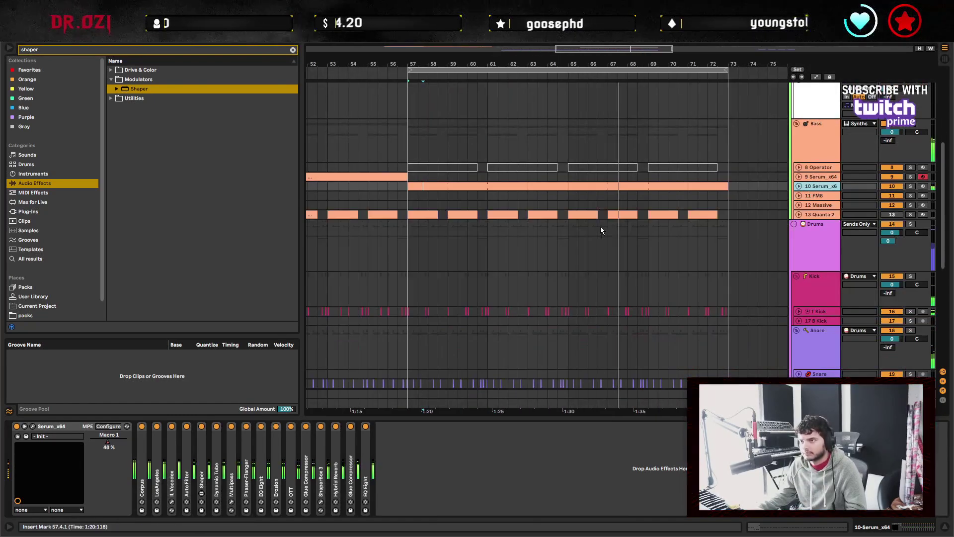
pyautogui.scroll(-7, 611, 229)
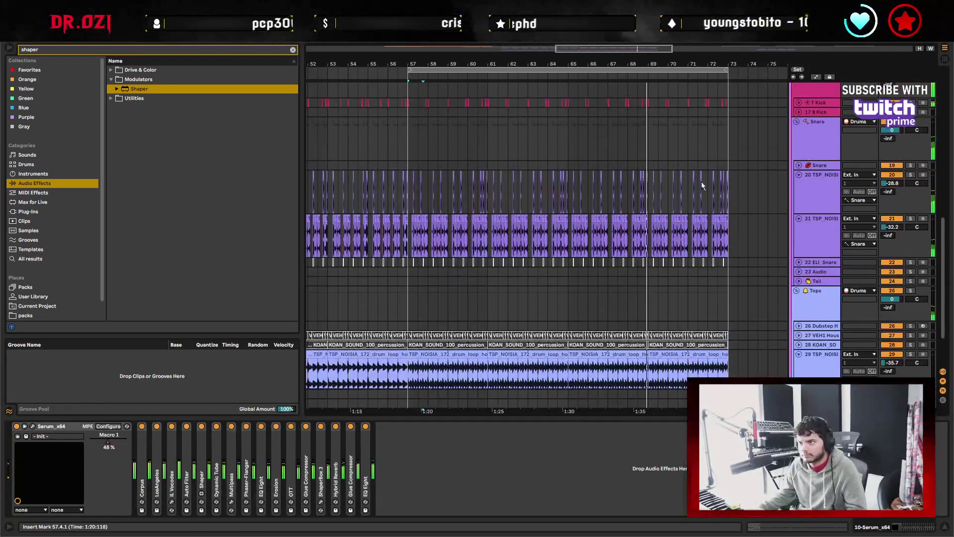
pyautogui.click(728, 174)
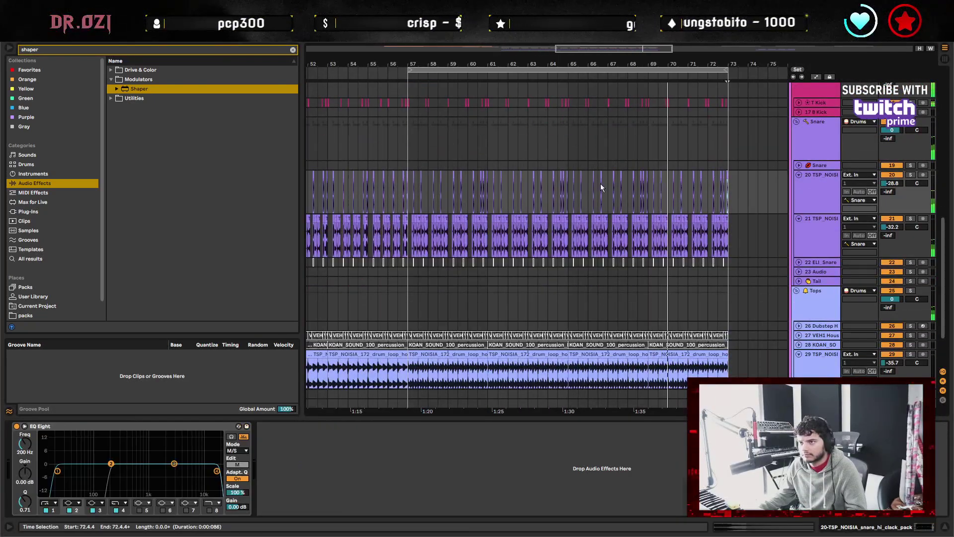
pyautogui.keyDown('shift'); pyautogui.click(412, 174); pyautogui.keyUp('shift')
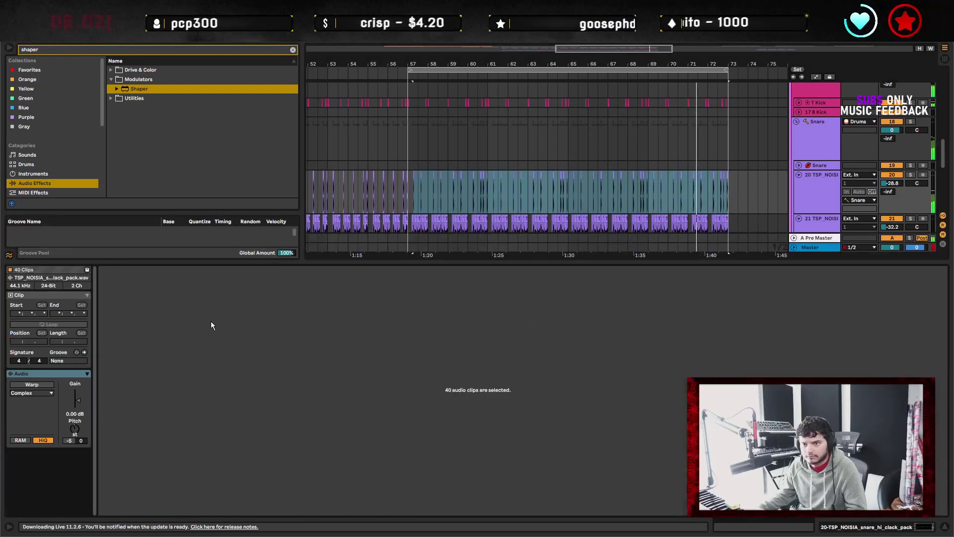
pyautogui.click(76, 428)
pyautogui.press('Delete')
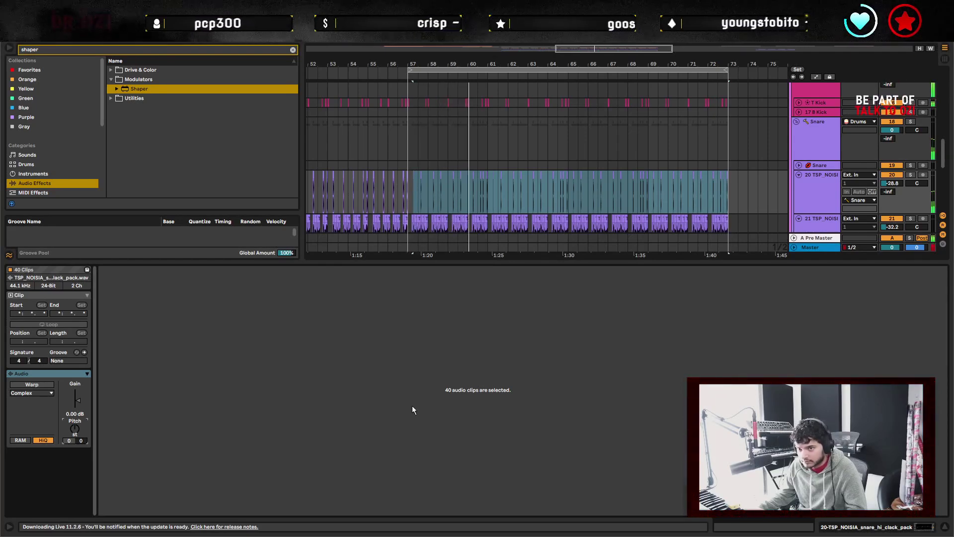
# Try transposing track 21's break-loop clips from bar 57 to 73 by -3 semitones, and audition the track soloed.
pyautogui.click(944, 527)
pyautogui.click(731, 268)
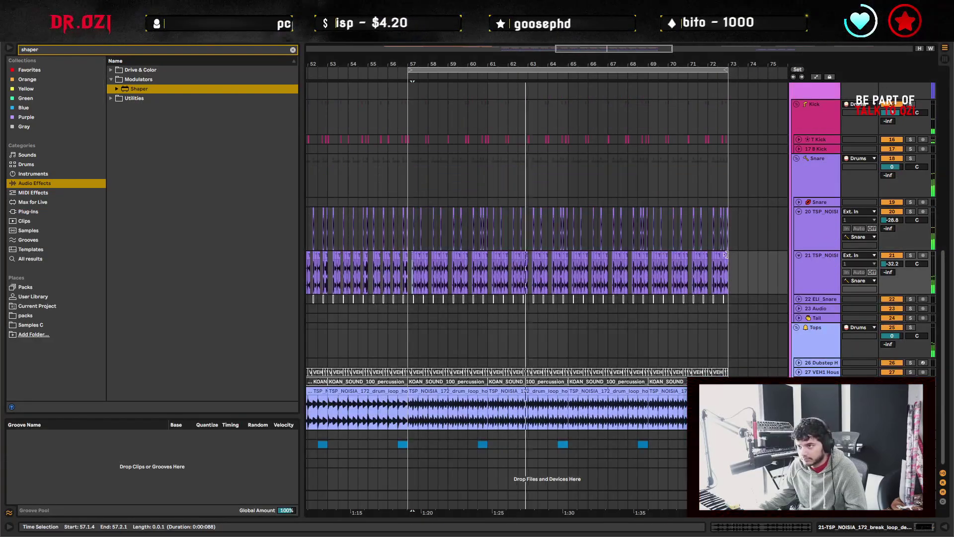
pyautogui.doubleClick(729, 257)
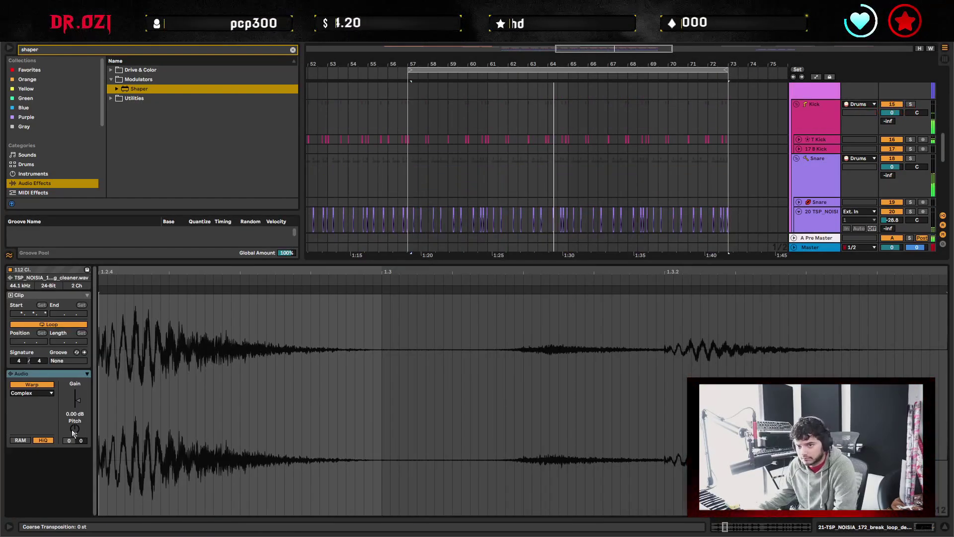
pyautogui.moveTo(77, 431); pyautogui.dragTo(76, 430)
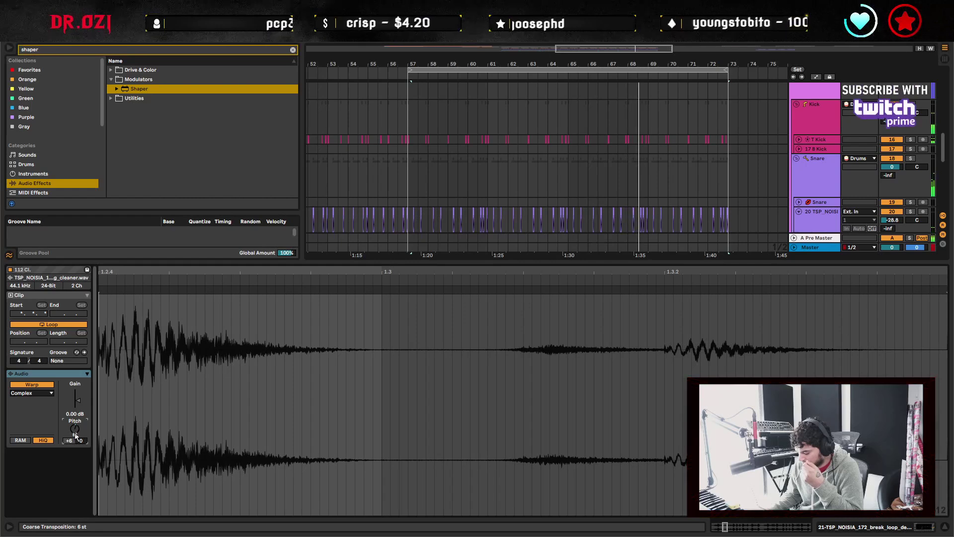
pyautogui.press('Return')
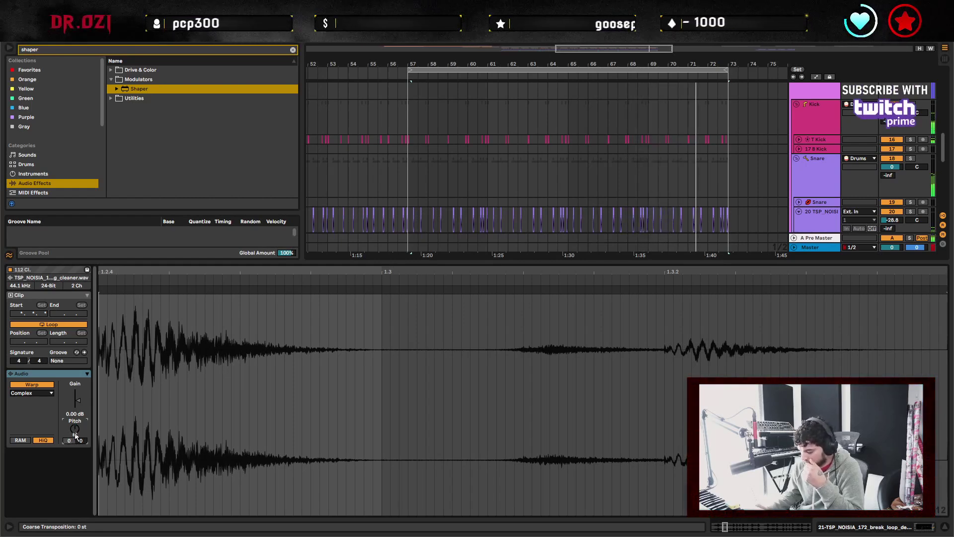
pyautogui.write('-4')
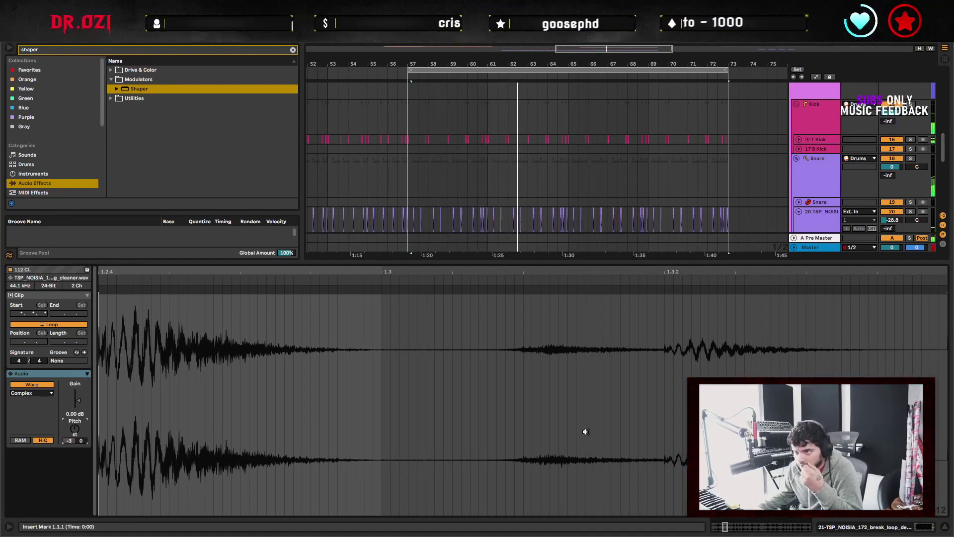
pyautogui.hotkey('ctrl', 'alt', 'l')
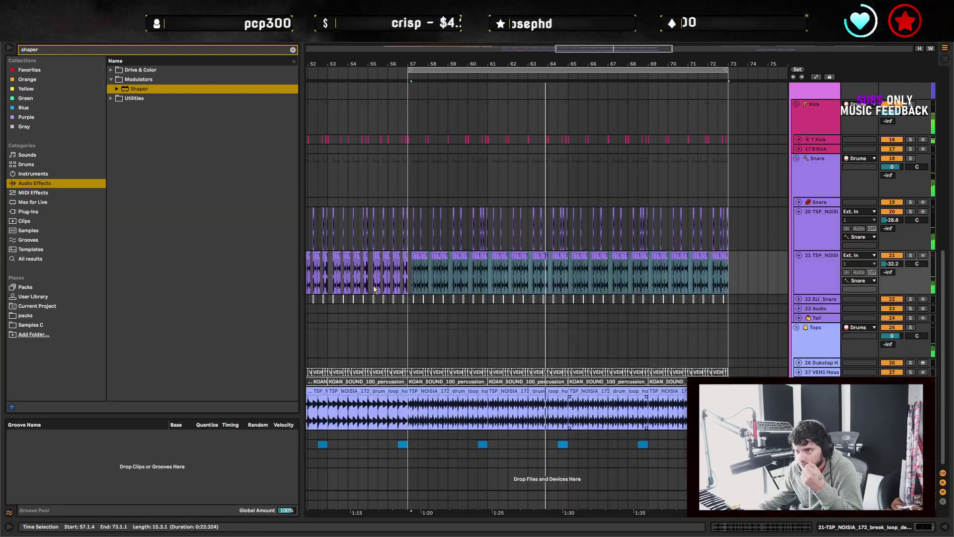
pyautogui.click(408, 271)
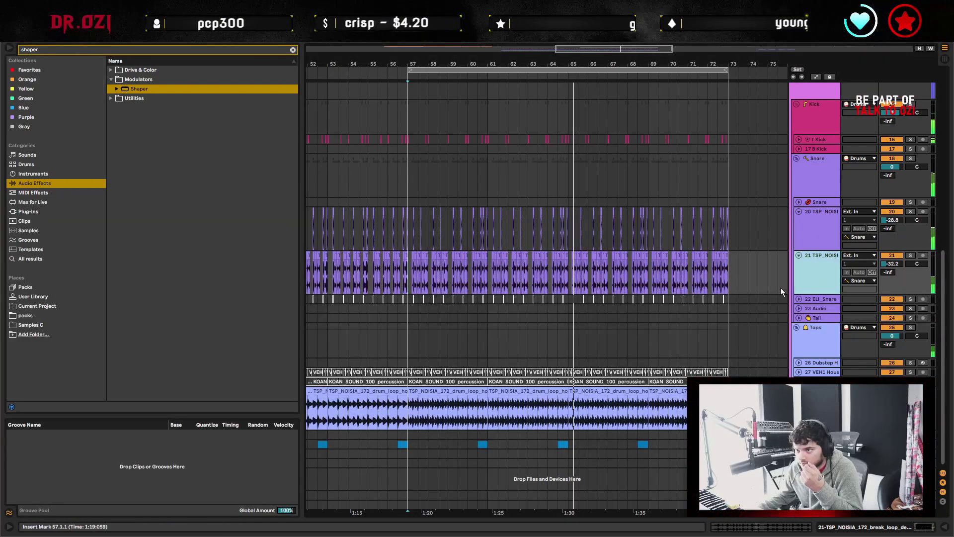
pyautogui.click(910, 255)
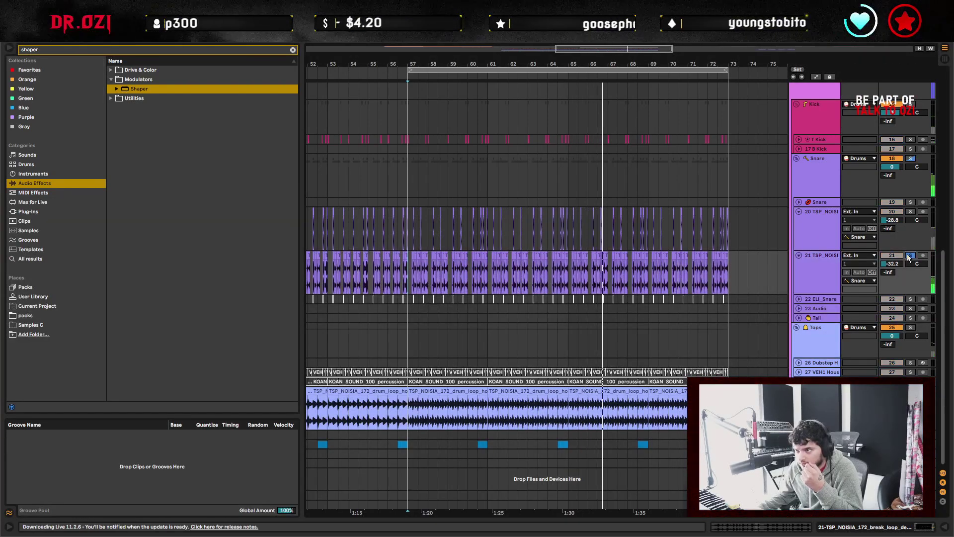
pyautogui.click(910, 255)
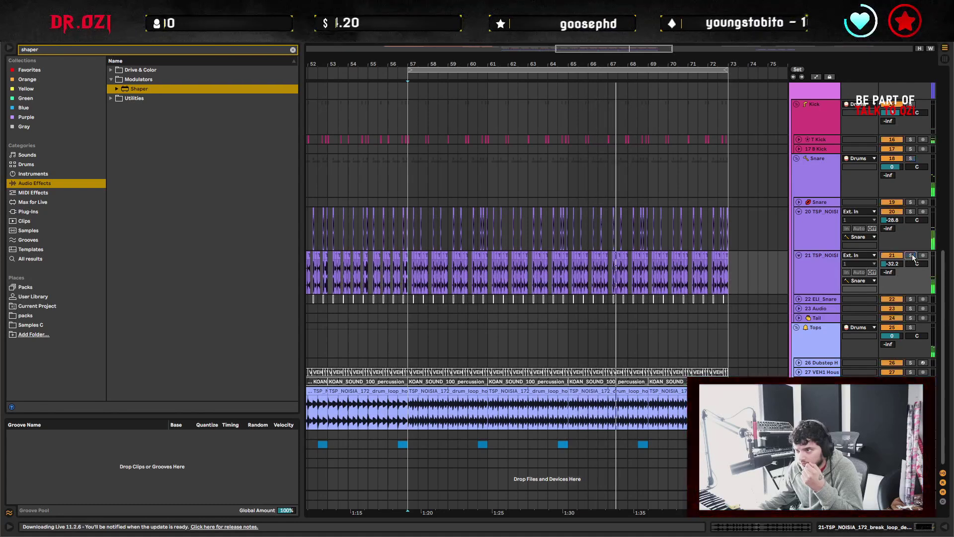
# Reselect track 21's break-loop clips from bar 57 to 73 and set their transposition to -2 semitones.
pyautogui.click(727, 254)
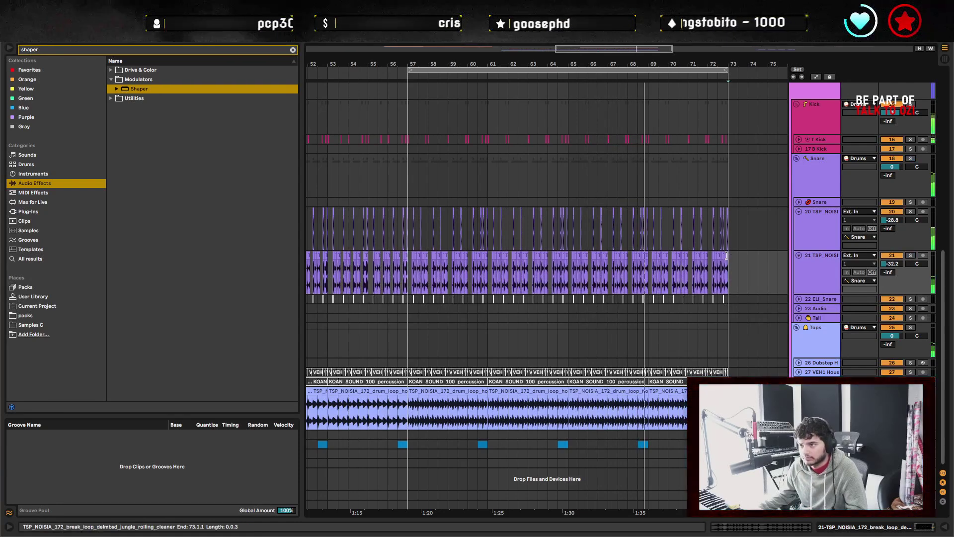
pyautogui.keyDown('shift'); pyautogui.click(414, 258); pyautogui.keyUp('shift')
pyautogui.doubleClick(414, 257)
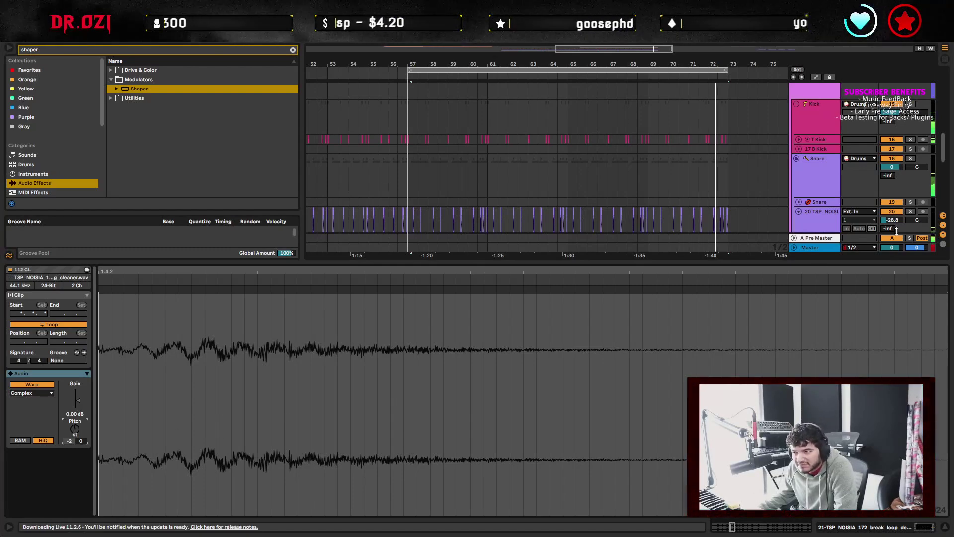
pyautogui.scroll(-5, 772, 181)
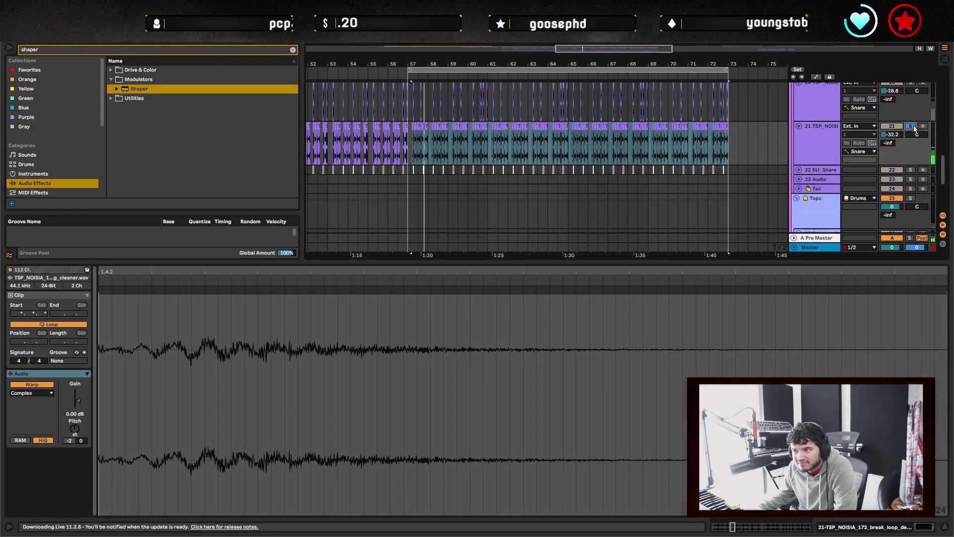
# Select track 21's break-loop clips from bar 41 to 57 and set their transposition to -2 semitones.
pyautogui.scroll(2, 756, 170)
pyautogui.click(730, 185)
pyautogui.click(726, 185)
pyautogui.hscroll(-5, 711, 169)
pyautogui.click(693, 157)
pyautogui.keyDown('shift'); pyautogui.click(354, 168); pyautogui.keyUp('shift')
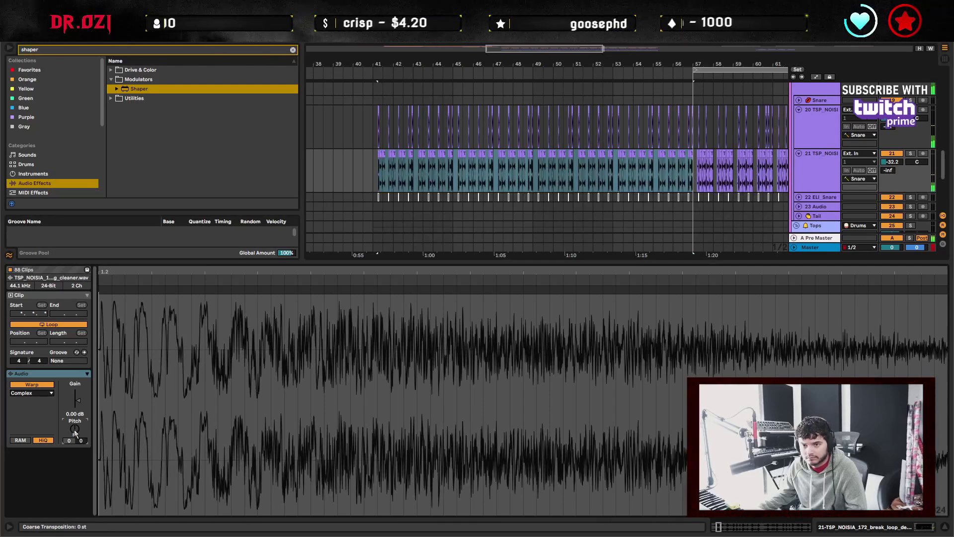
pyautogui.moveTo(69, 441); pyautogui.dragTo(69, 451)
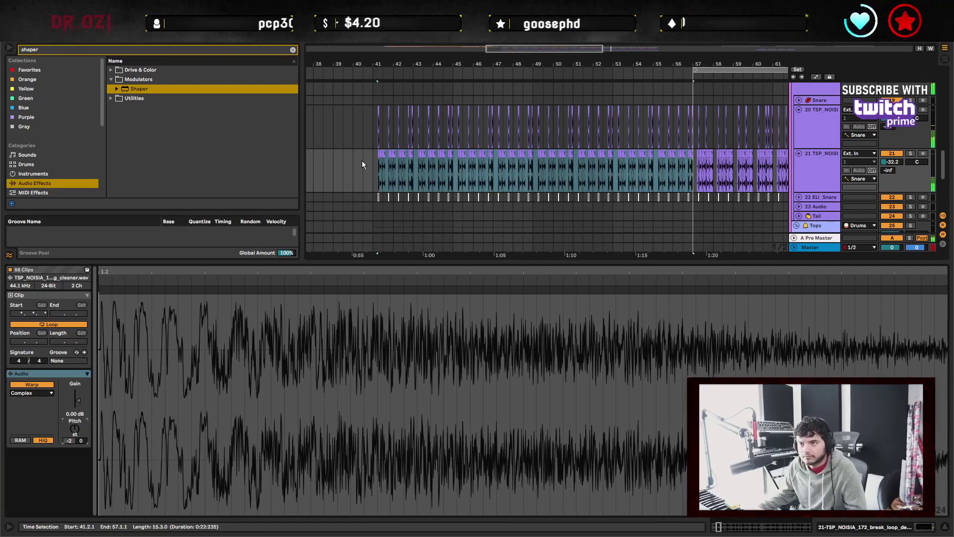
# Play the arrangement from 40.3.3 with the clip view hidden to check the repitched breaks, and stop playback at marker 41.3.3.
pyautogui.click(363, 161)
pyautogui.press('space')
pyautogui.hotkey('ctrl', 'alt', 'l')
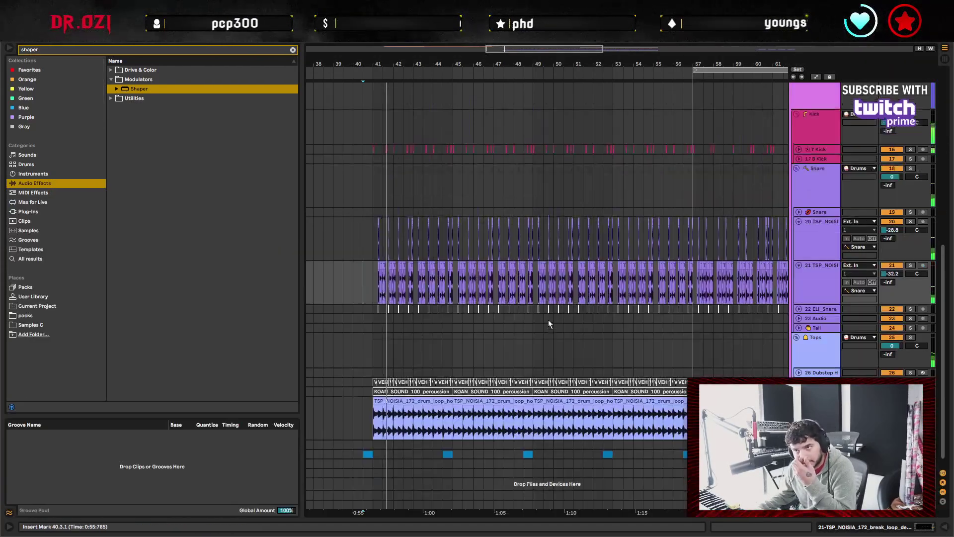
pyautogui.scroll(6, 549, 323)
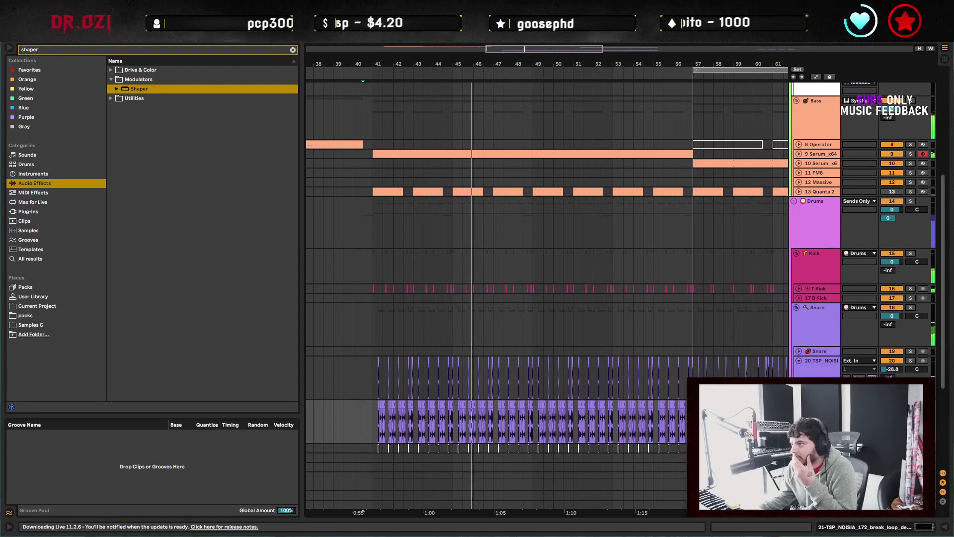
pyautogui.click(395, 225)
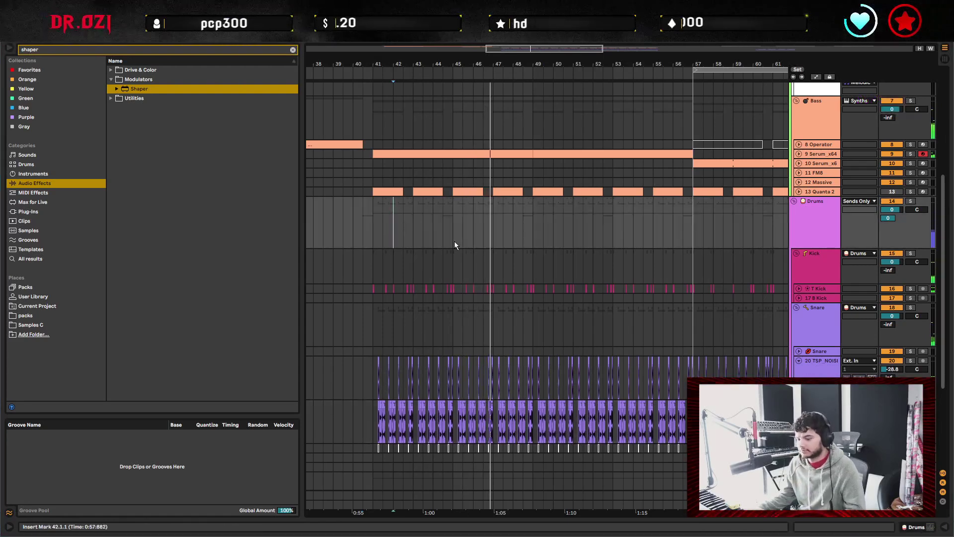
pyautogui.click(382, 231)
pyautogui.press('space')
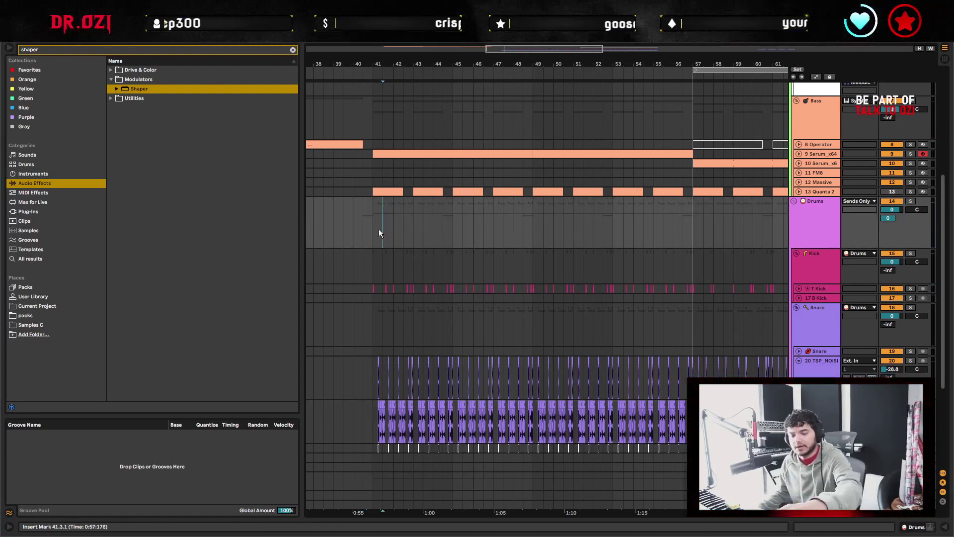
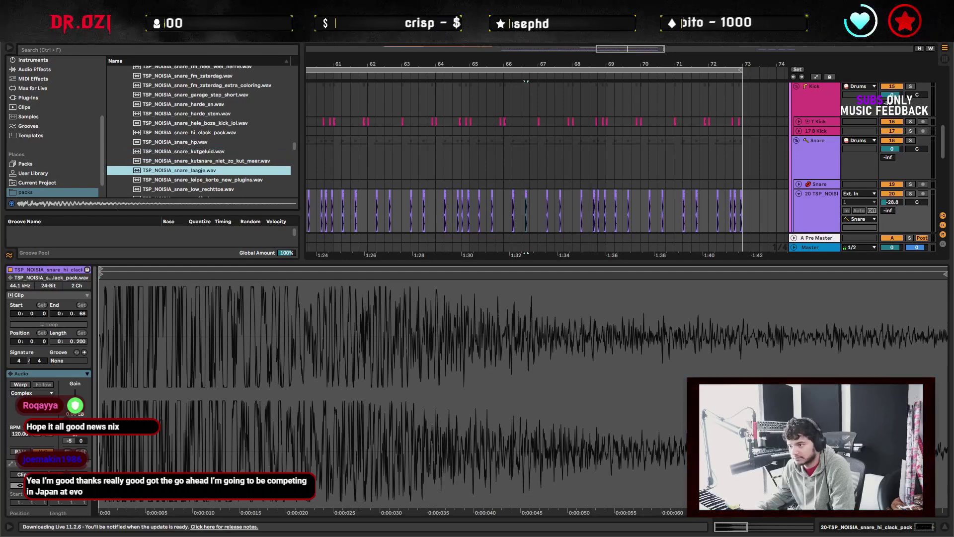
# Hide the clip view and audition the NOISIA snare samples one by one from laagje to steelpan_revisit_anders_3.
pyautogui.click(935, 531)
pyautogui.press('Down')
pyautogui.press('Down')
pyautogui.press('Down')
pyautogui.press('Down')
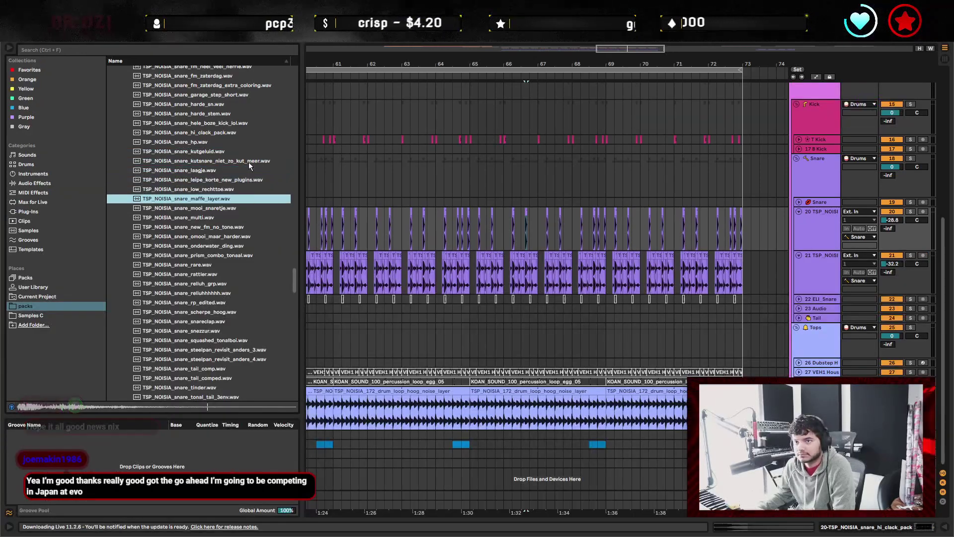
pyautogui.press('Down')
pyautogui.press('Down')
pyautogui.scroll(-3, 246, 209)
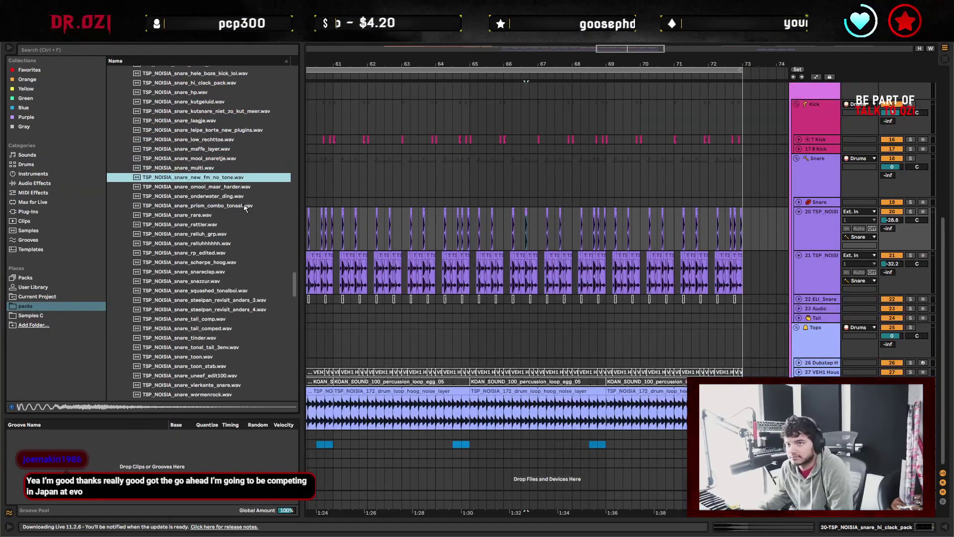
pyautogui.press('Down')
pyautogui.hscroll(-5, 351, 225)
pyautogui.press('Down')
pyautogui.press('Down')
pyautogui.press('Down')
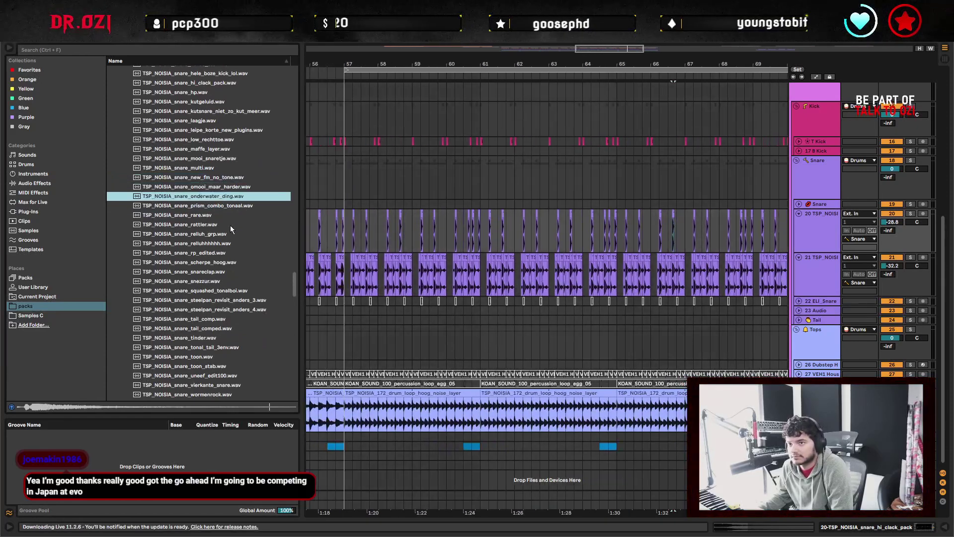
pyautogui.press('Down')
pyautogui.press('Down')
pyautogui.press('Down')
pyautogui.press('Down')
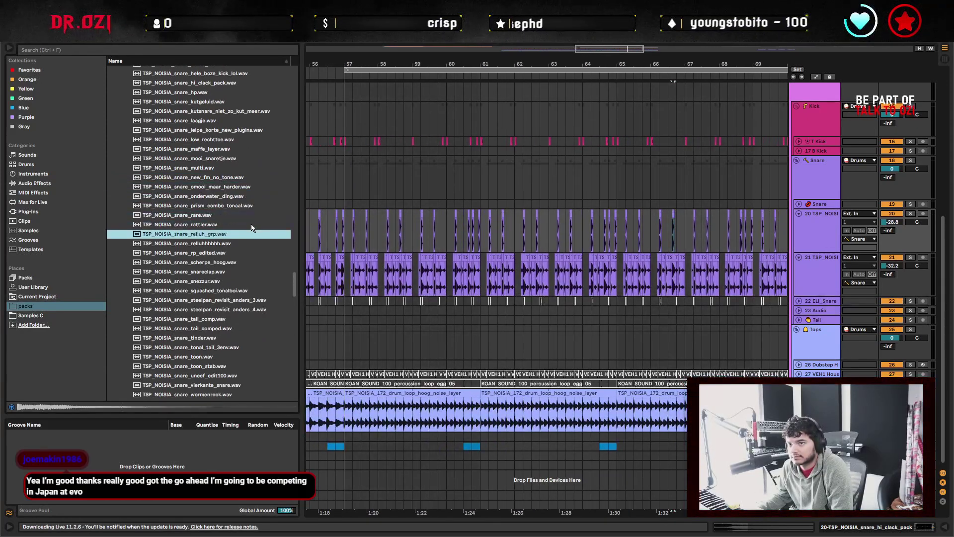
pyautogui.press('Down')
pyautogui.scroll(-1, 241, 227)
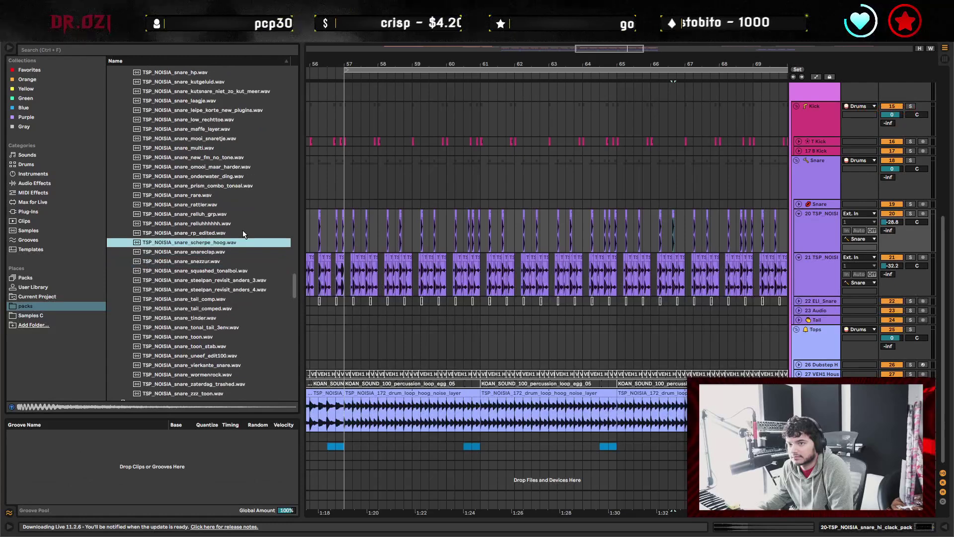
pyautogui.press('Down')
pyautogui.press('Down')
pyautogui.scroll(-1, 242, 230)
pyautogui.press('Down')
pyautogui.press('Down')
pyautogui.scroll(-1, 242, 238)
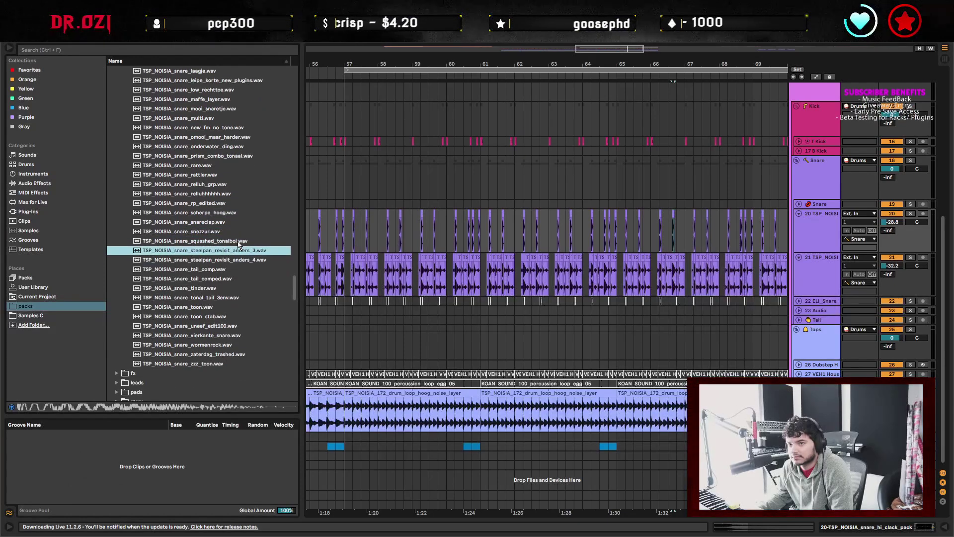
# Delete track 20's snare clips from bar 57 onward and place TSP_NOISIA_snare_steelpan_revisit_anders_3.wav on it in bar 57.
pyautogui.moveTo(353, 232); pyautogui.dragTo(597, 232)
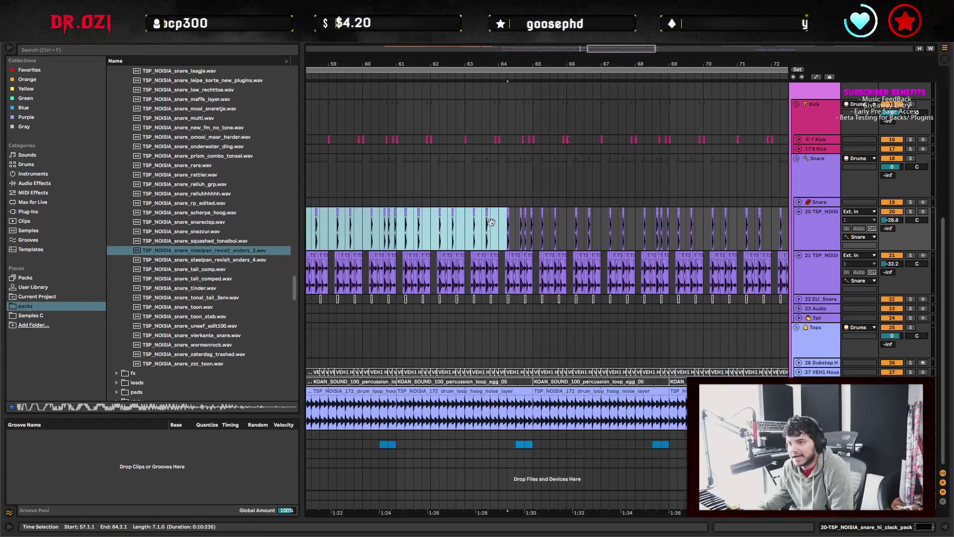
pyautogui.moveTo(666, 232); pyautogui.dragTo(300, 236)
pyautogui.click(249, 245)
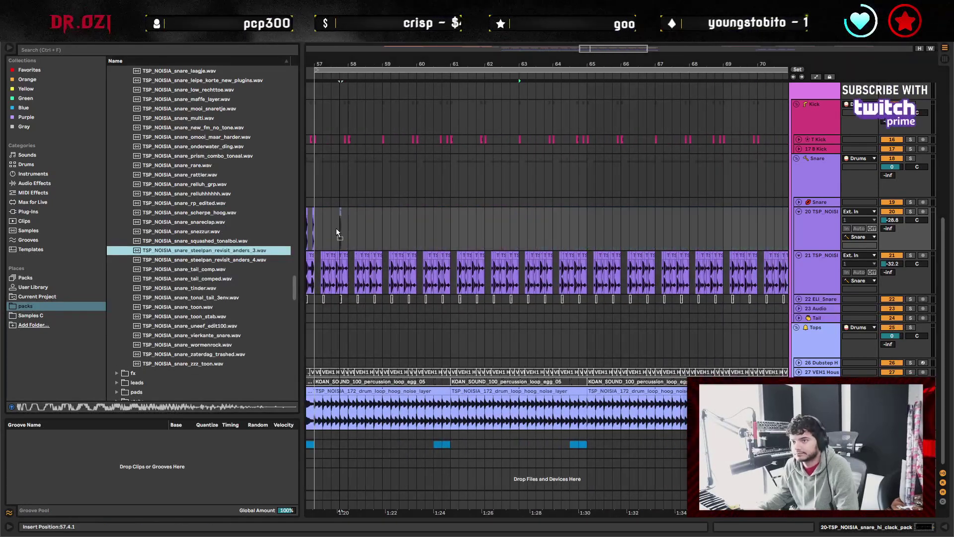
pyautogui.hscroll(-6, 444, 243)
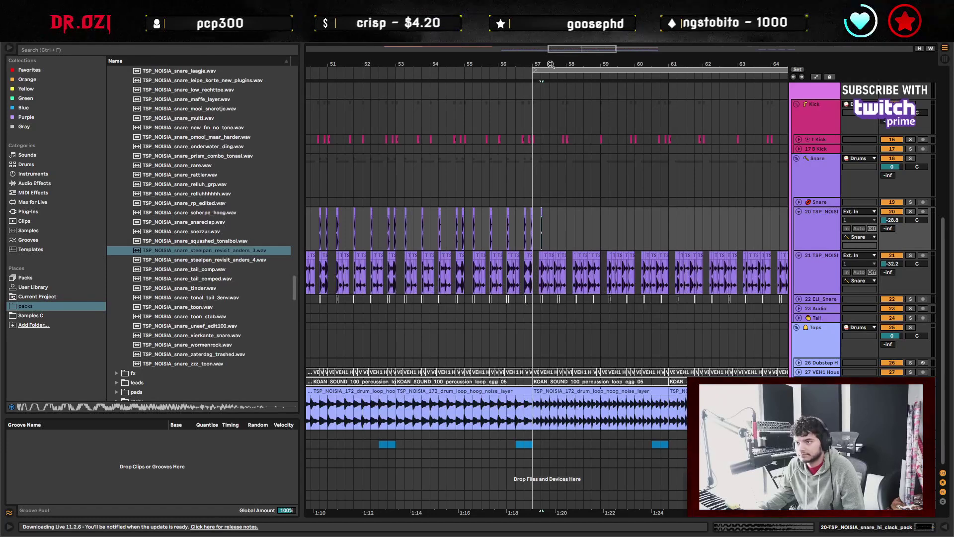
# Duplicate track 20's two-hit snare pattern from bar 57 bar by bar up to bar 73.
pyautogui.moveTo(551, 64); pyautogui.dragTo(527, 273)
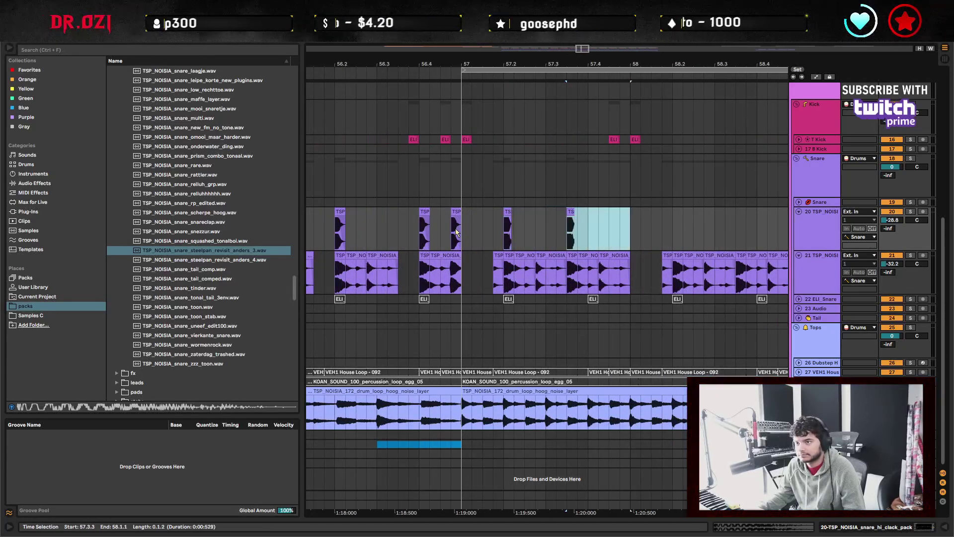
pyautogui.click(475, 237)
pyautogui.press('space')
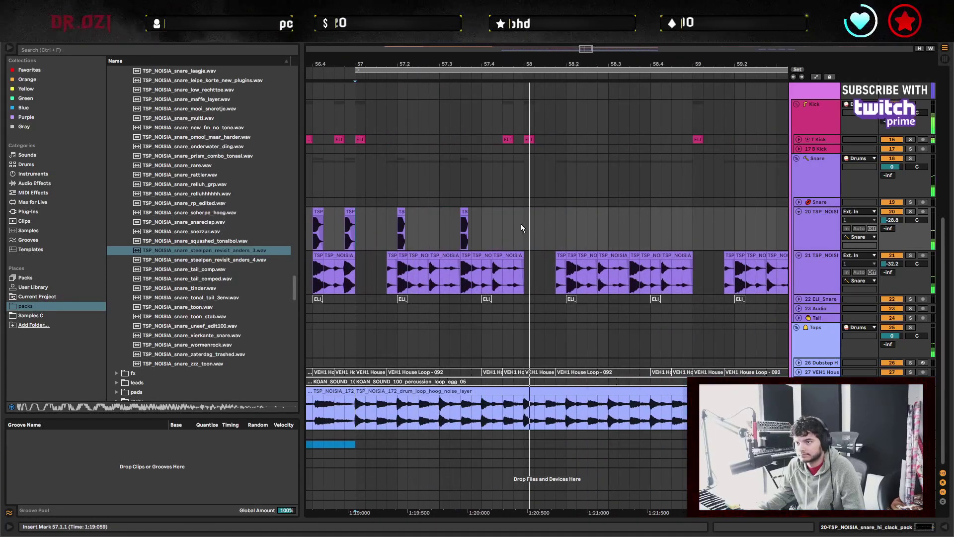
pyautogui.moveTo(521, 228); pyautogui.dragTo(350, 228)
pyautogui.hotkey('ctrl', 'd')
pyautogui.hotkey('ctrl', 'd')
pyautogui.hotkey('ctrl', 'd')
pyautogui.hotkey('ctrl', 'd')
pyautogui.hotkey('ctrl', 'd')
pyautogui.hotkey('ctrl', 'd')
pyautogui.hotkey('ctrl', 'd')
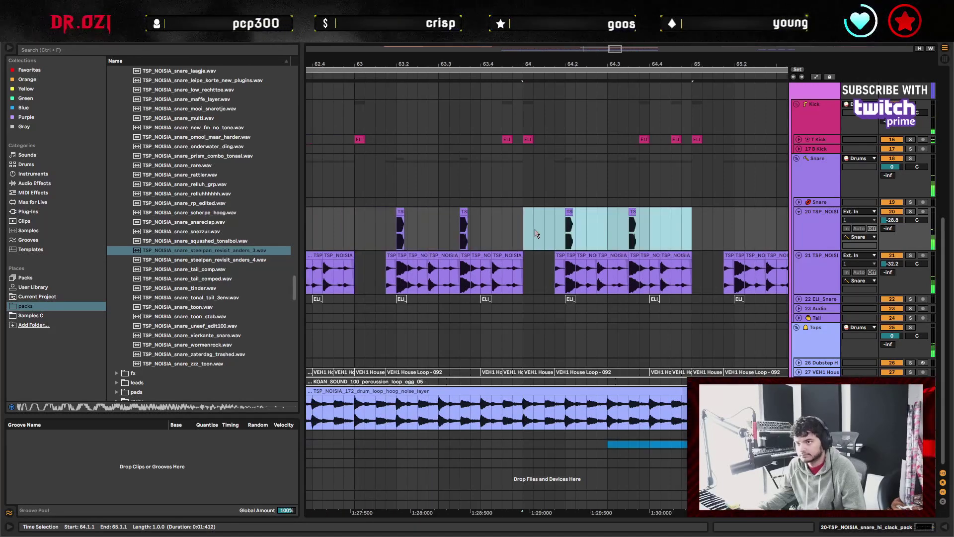
pyautogui.hotkey('ctrl', 'd')
pyautogui.hotkey('ctrl', 'd')
pyautogui.hotkey('ctrl', 'd')
pyautogui.hotkey('ctrl', 'd')
pyautogui.hotkey('ctrl', 'd')
pyautogui.hotkey('ctrl', 'd')
pyautogui.hotkey('ctrl', 'd')
pyautogui.hotkey('ctrl', 'd')
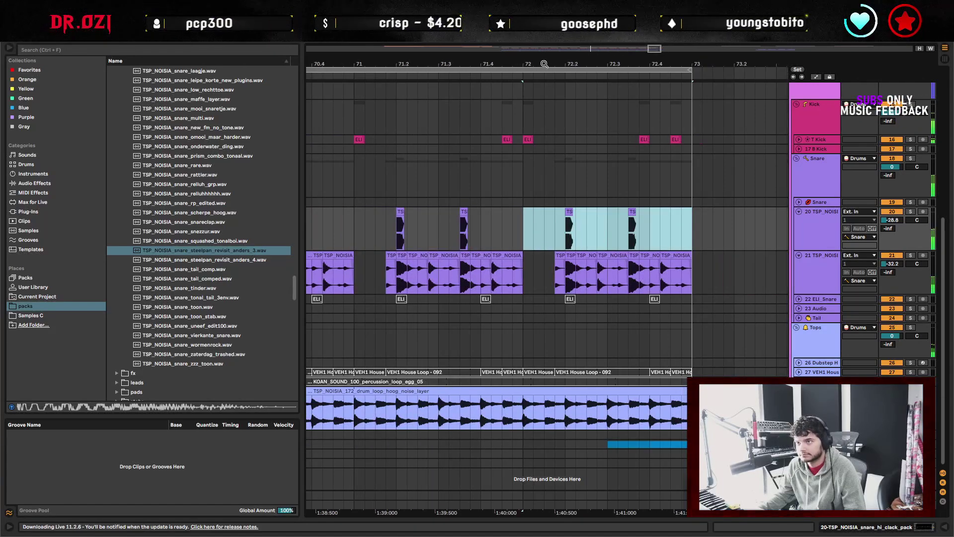
# Play the arrangement from 65.1.1 to check the new snare layer against the break loops.
pyautogui.press('-')
pyautogui.press('-')
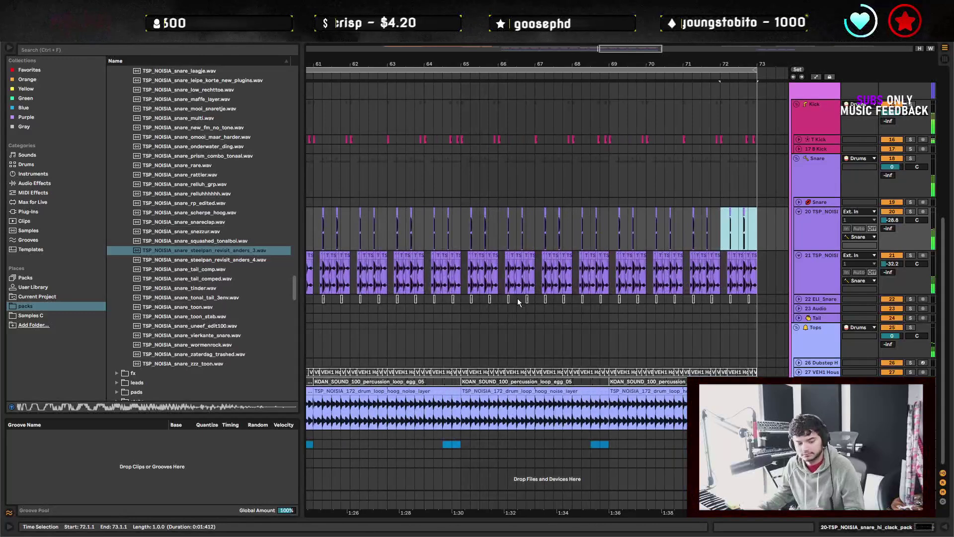
pyautogui.hscroll(-5, 467, 256)
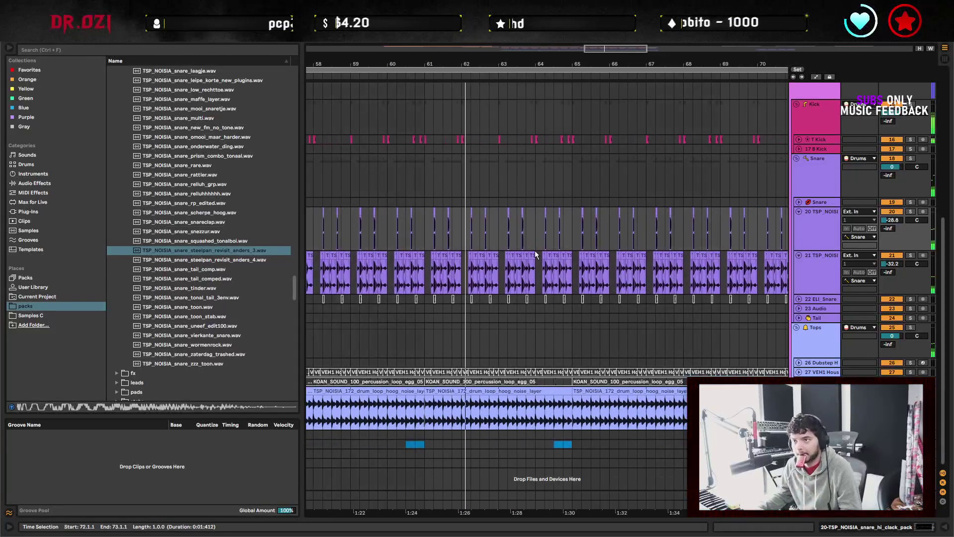
pyautogui.click(572, 222)
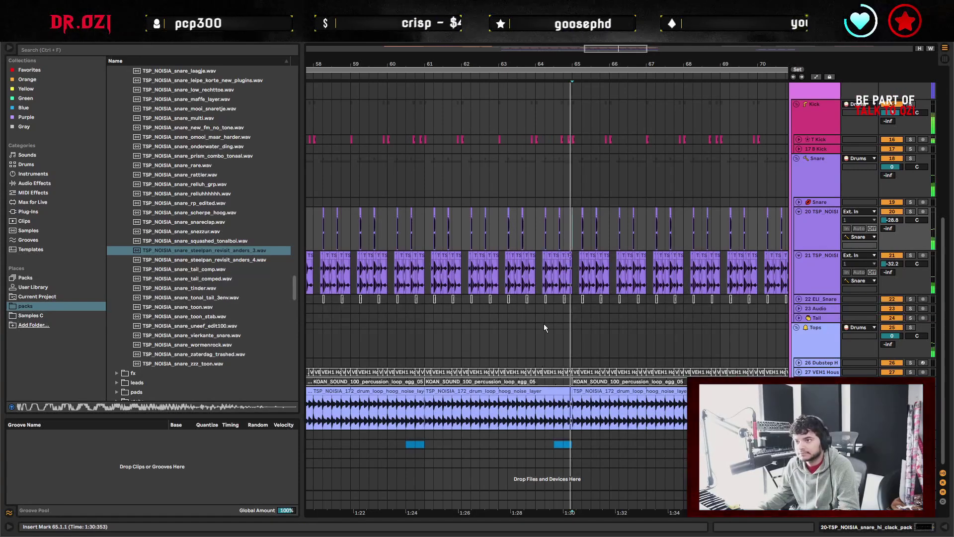
pyautogui.hscroll(-6, 604, 307)
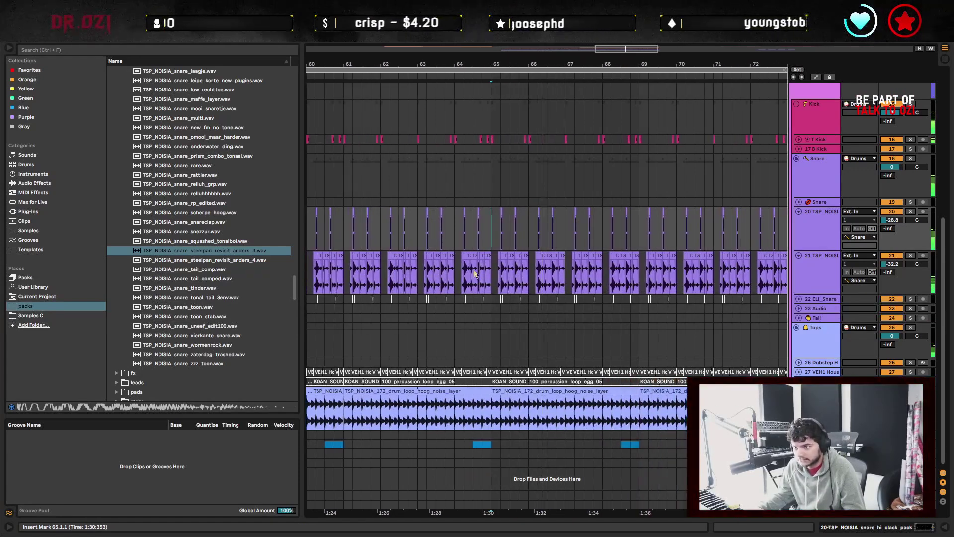
pyautogui.hscroll(7, 537, 305)
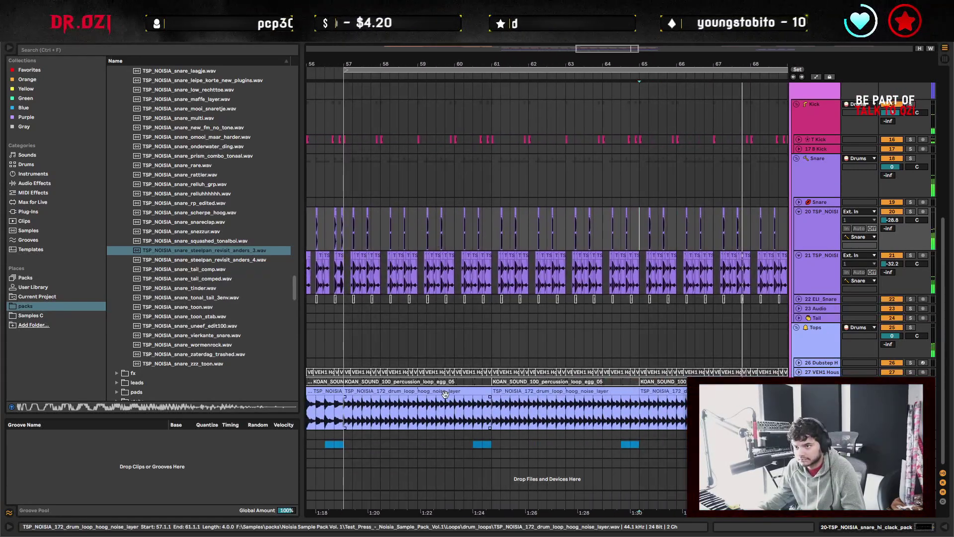
# Extend track 29's drum_loop_hoog_noise_layer clip from bar 57 to 73 and set its transposition to -12 semitones.
pyautogui.click(383, 391)
pyautogui.moveTo(404, 385); pyautogui.dragTo(522, 398)
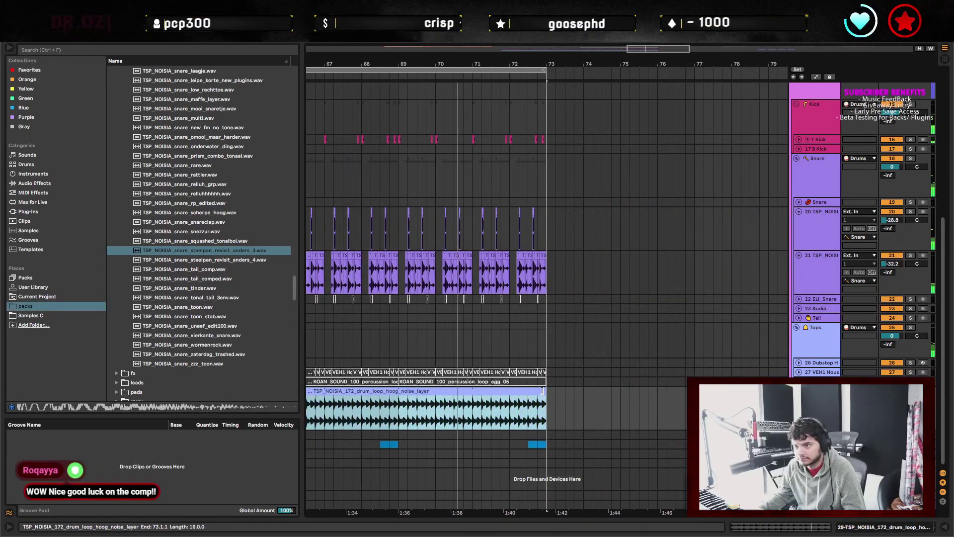
pyautogui.doubleClick(539, 393)
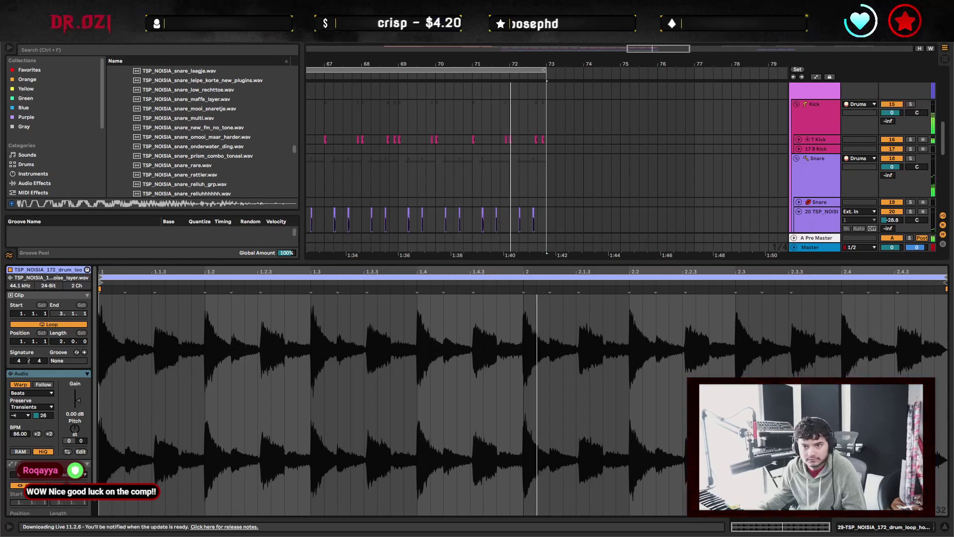
pyautogui.click(74, 430)
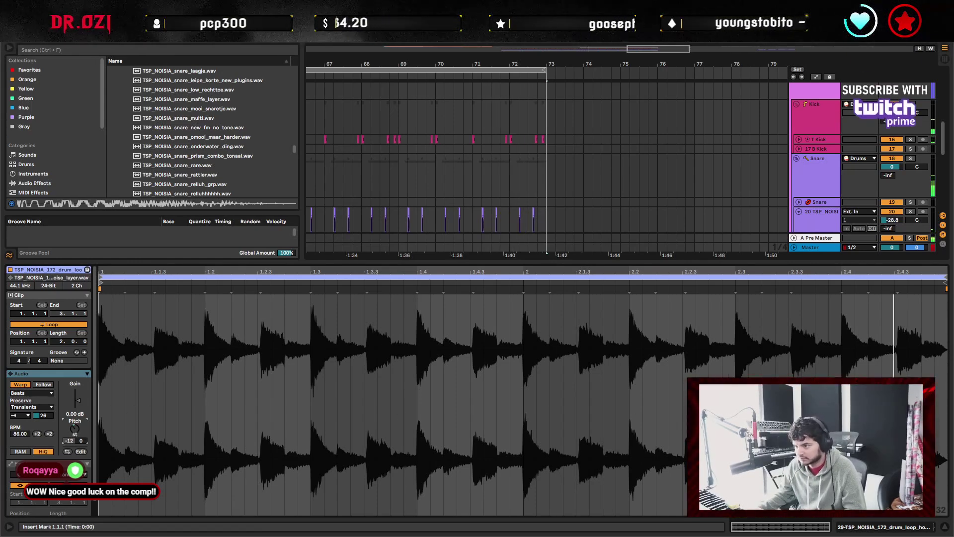
pyautogui.click(947, 525)
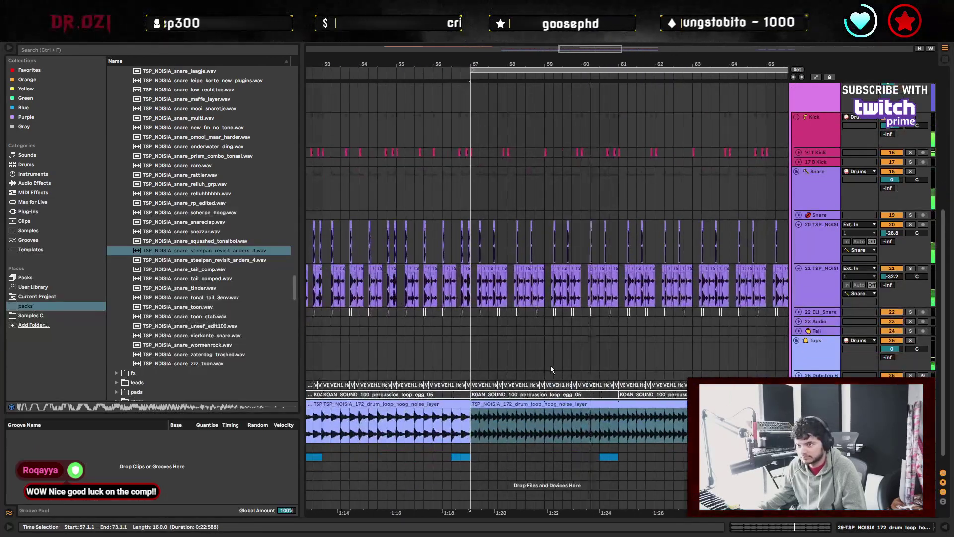
# Play the transition into bar 57 and clear all the Drums group's clips between 56.4.3 and 57.1.1.
pyautogui.click(402, 350)
pyautogui.scroll(2, 457, 149)
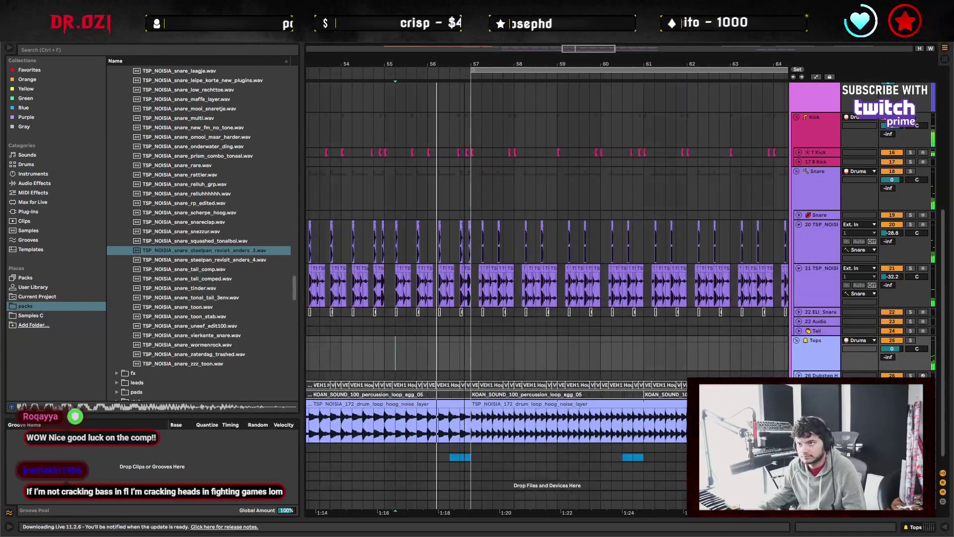
pyautogui.scroll(3, 476, 176)
pyautogui.scroll(1, 475, 176)
pyautogui.moveTo(464, 144); pyautogui.dragTo(461, 153)
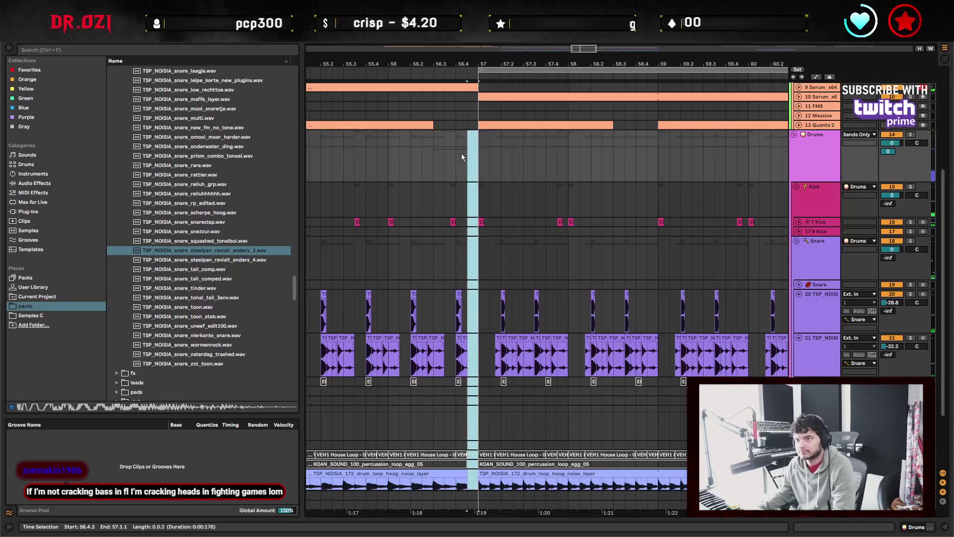
pyautogui.press('Delete')
pyautogui.scroll(-2, 568, 347)
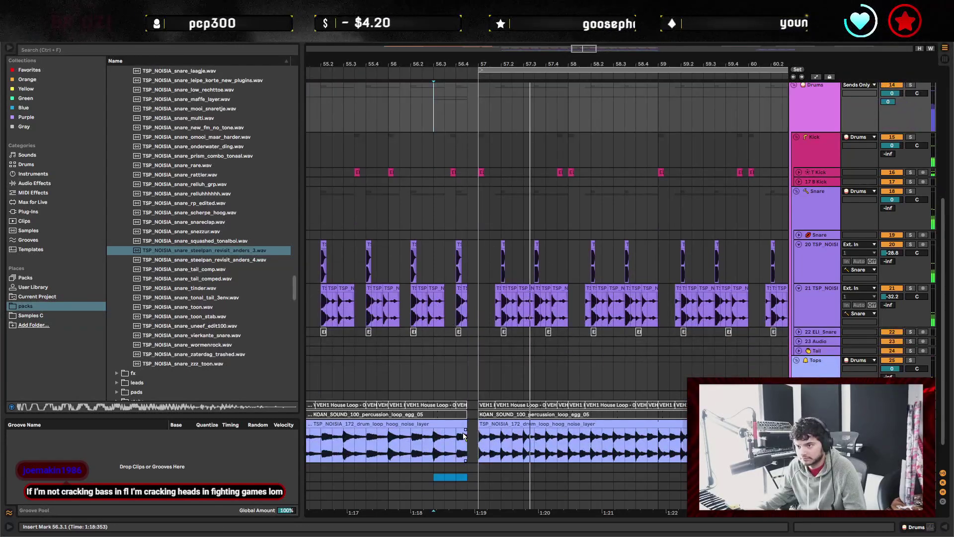
# Extend track 32's break_loop_sinkhole clip in bar 56 to end at 57.1.1 and play the transition.
pyautogui.click(474, 455)
pyautogui.scroll(-1, 474, 455)
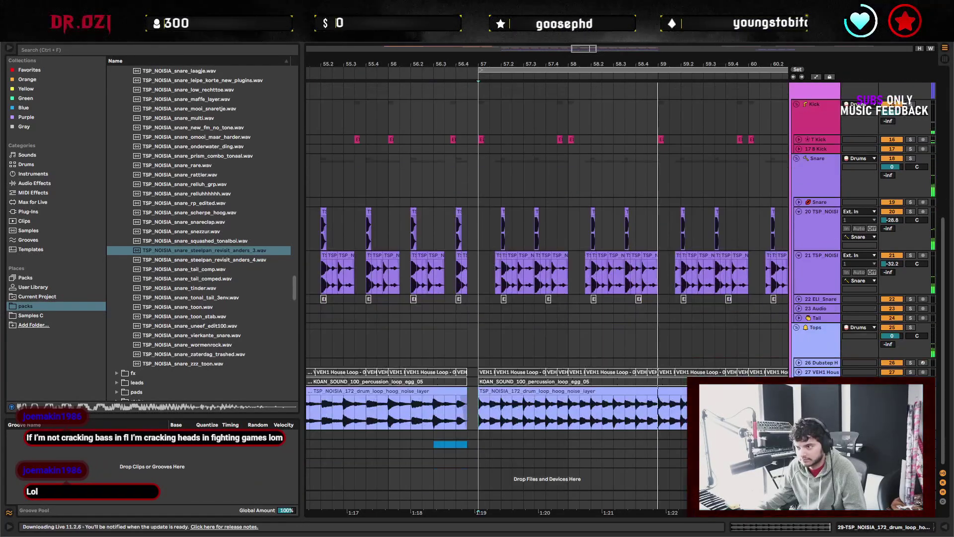
pyautogui.moveTo(462, 445); pyautogui.dragTo(467, 480)
pyautogui.moveTo(467, 409); pyautogui.dragTo(477, 410)
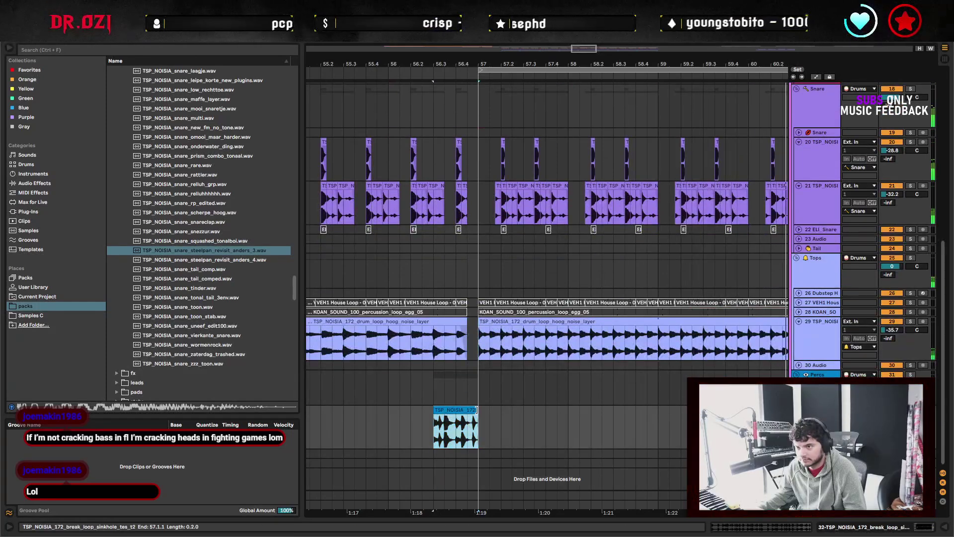
pyautogui.press('space')
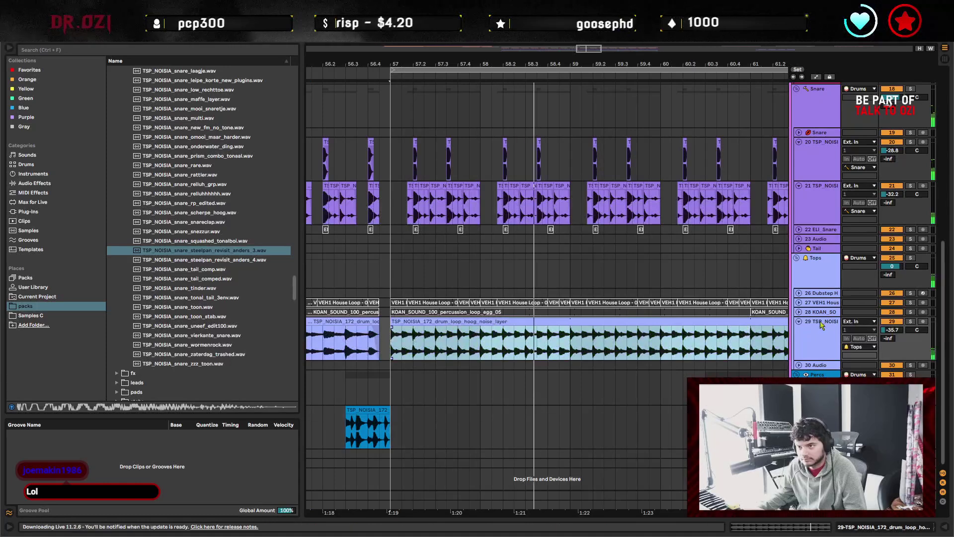
# Duplicate track 29, keeping its loops before bar 57 on the original and only the bar 57 to 73 clip on the copy.
pyautogui.click(809, 359)
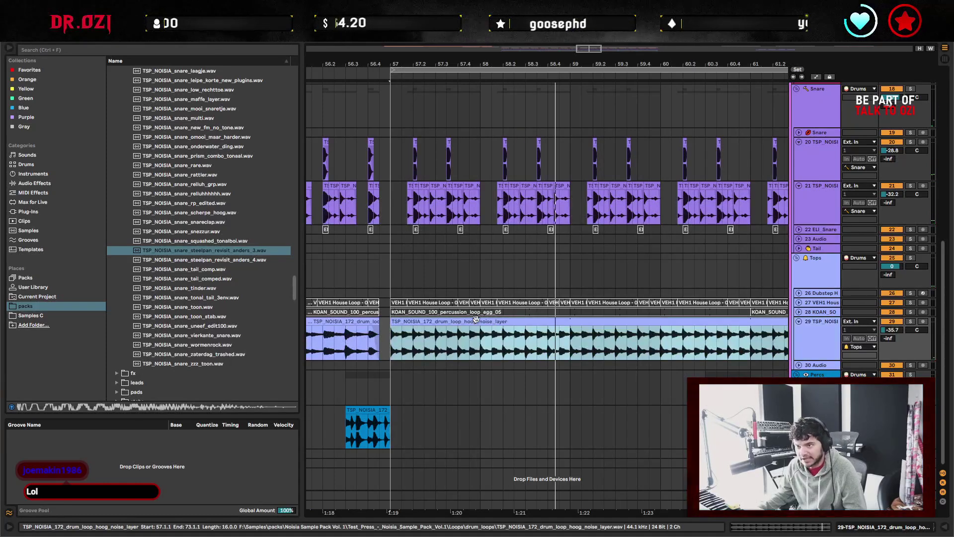
pyautogui.hotkey('ctrl', 'd')
pyautogui.hotkey('ctrl', 'z')
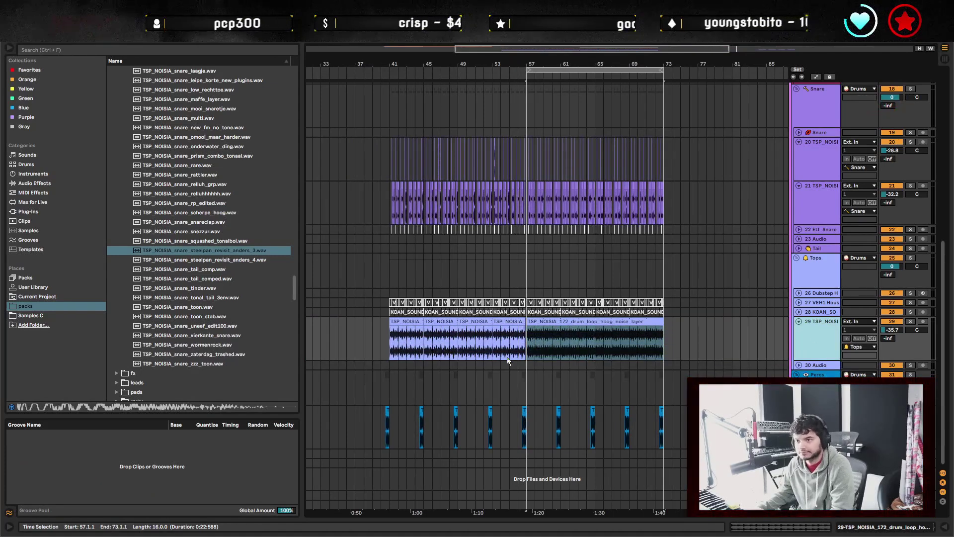
pyautogui.hotkey('ctrl', 'z')
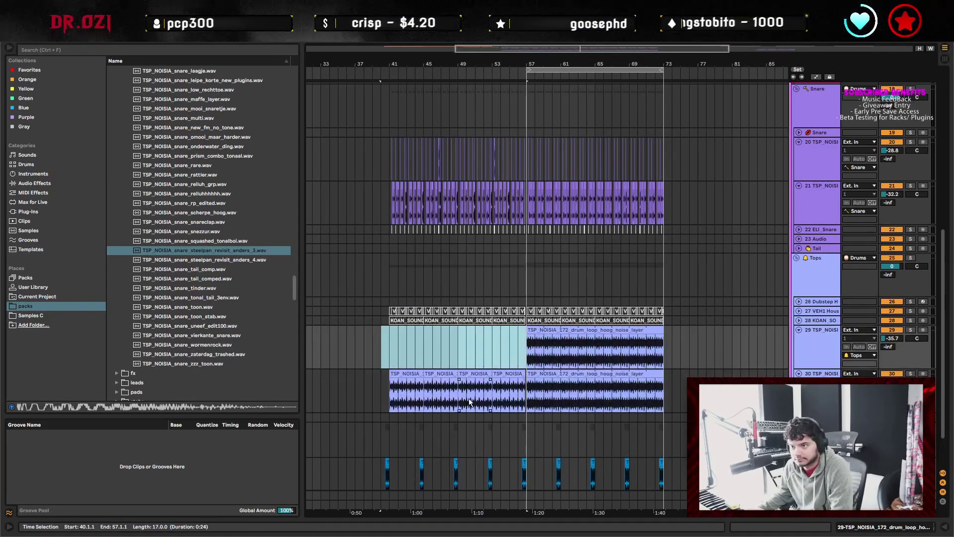
pyautogui.press('Delete')
pyautogui.moveTo(526, 390); pyautogui.dragTo(403, 348)
pyautogui.moveTo(526, 348); pyautogui.dragTo(689, 348)
pyautogui.press('Delete')
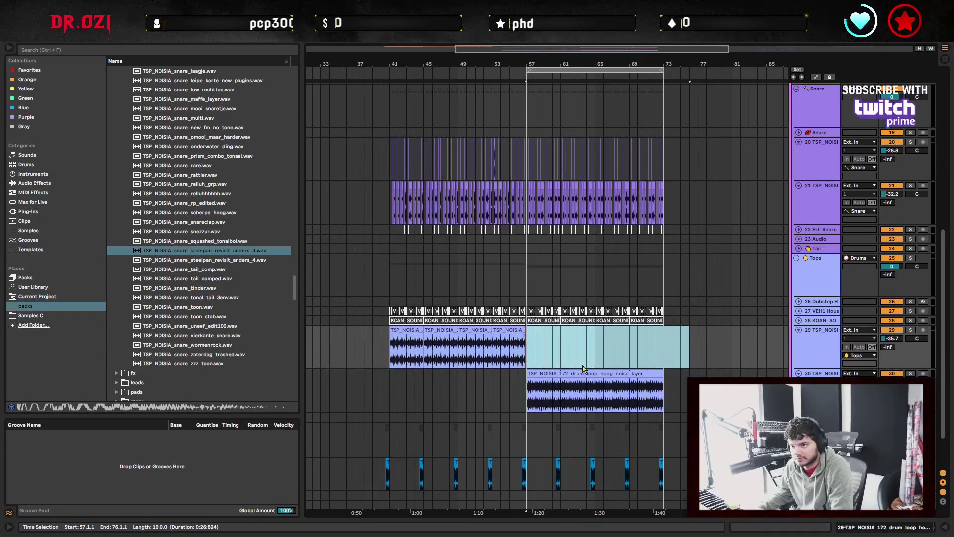
# Select track 30's noise layer clip, solo the track and show its device chain.
pyautogui.click(584, 374)
pyautogui.click(911, 374)
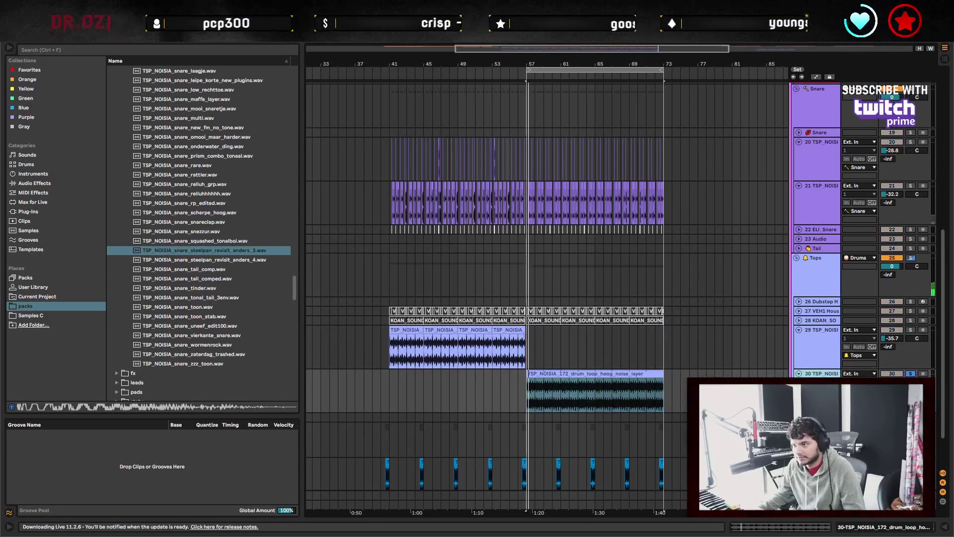
pyautogui.hotkey('ctrl', 'alt', 'l')
# Add Redux to track 30 with 9 bits and a 17.3 kHz rate, and set EQ Eight's band 3 to 8.99 kHz and 5.83 dB.
pyautogui.click(33, 184)
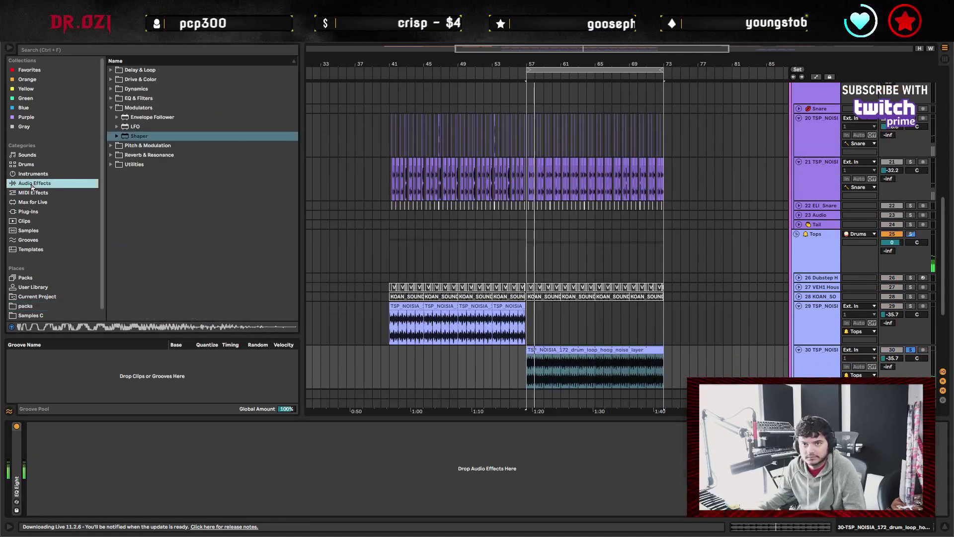
pyautogui.click(114, 107)
pyautogui.click(111, 98)
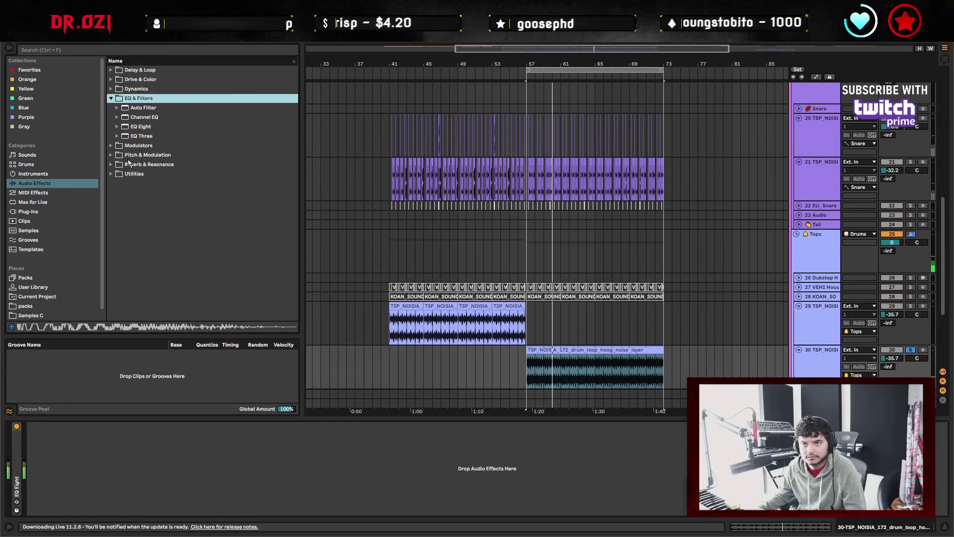
pyautogui.doubleClick(14, 463)
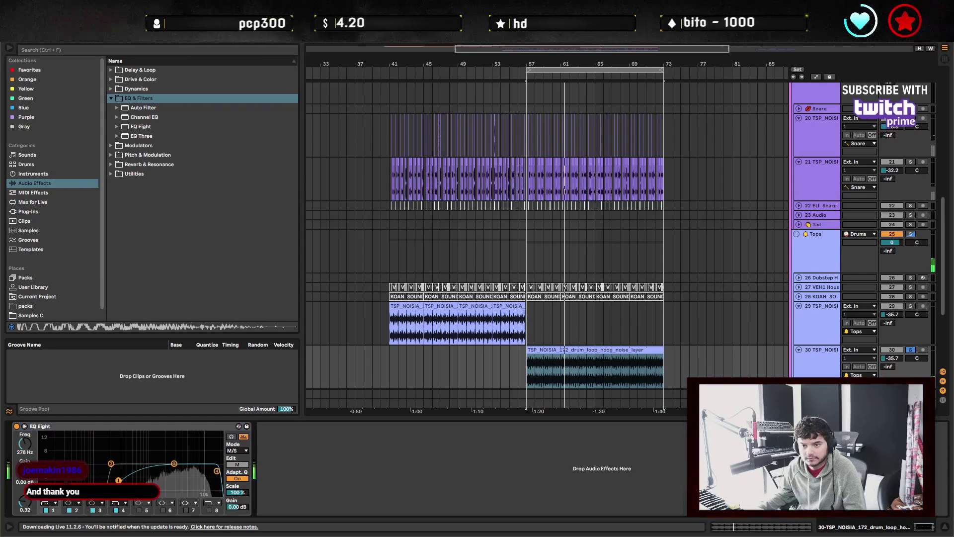
pyautogui.click(131, 80)
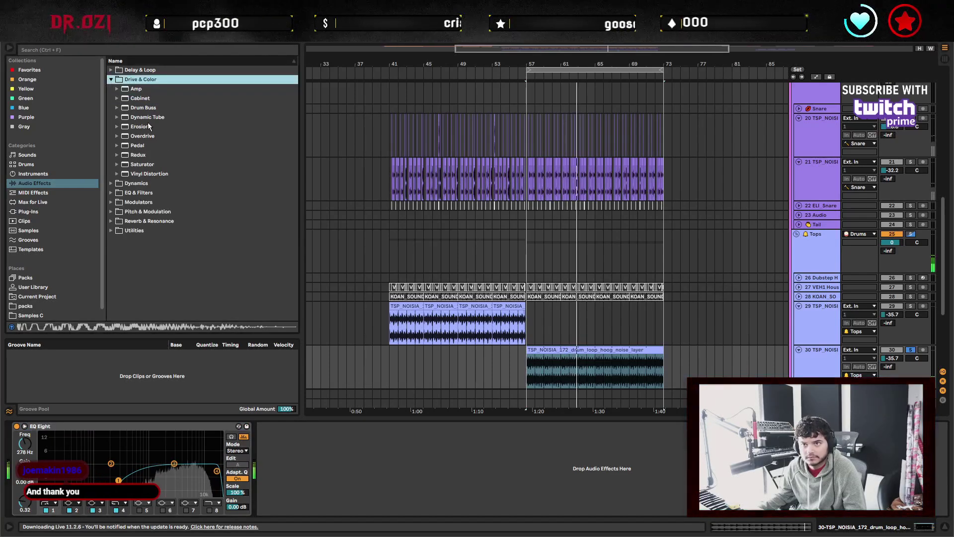
pyautogui.moveTo(145, 157); pyautogui.dragTo(342, 480)
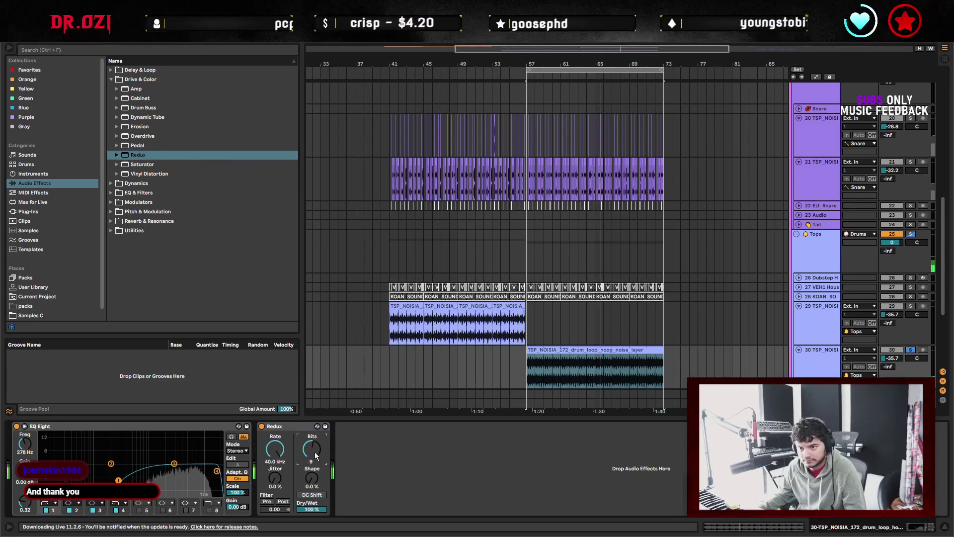
pyautogui.moveTo(270, 450); pyautogui.dragTo(270, 458)
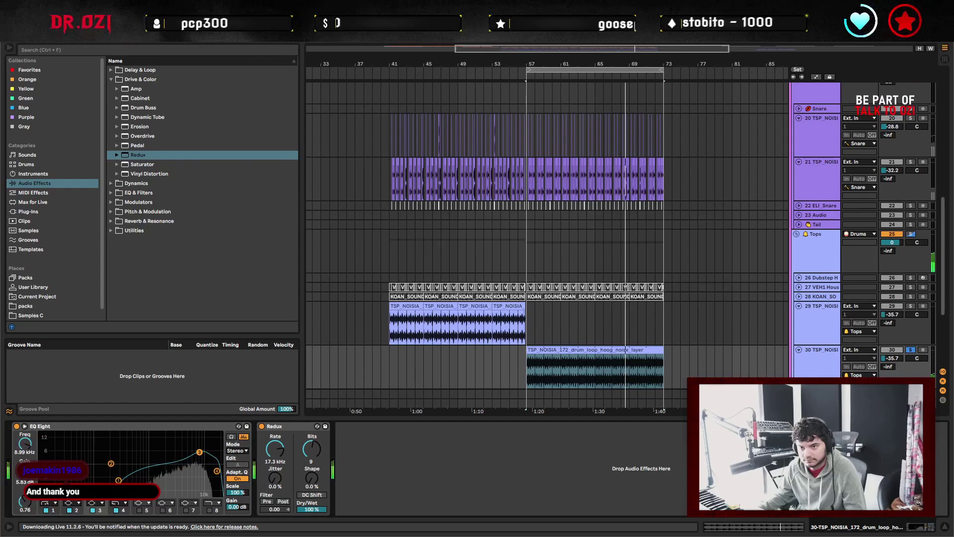
# Unsolo track 30 and play the full arrangement from just before bar 57.
pyautogui.click(518, 367)
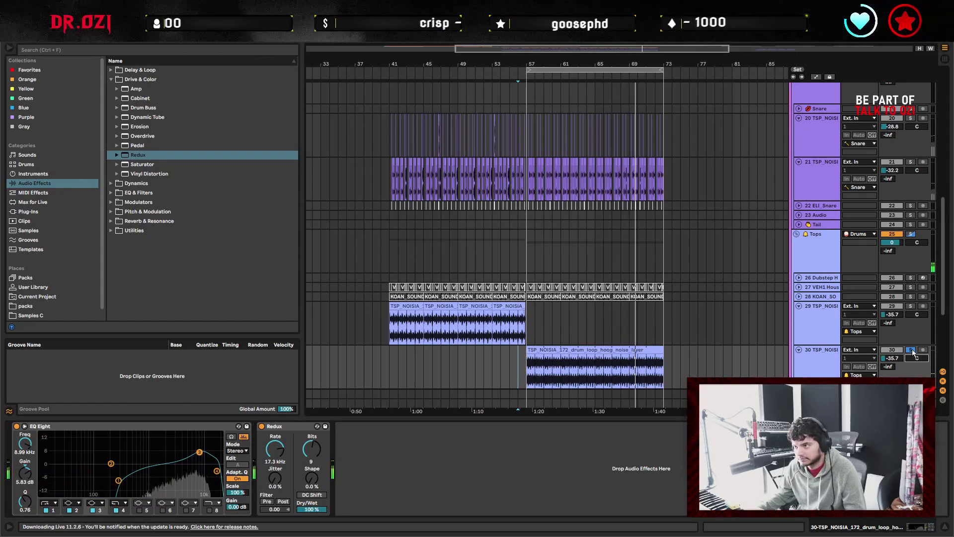
pyautogui.press('space')
pyautogui.hscroll(3, 591, 292)
pyautogui.scroll(3, 495, 71)
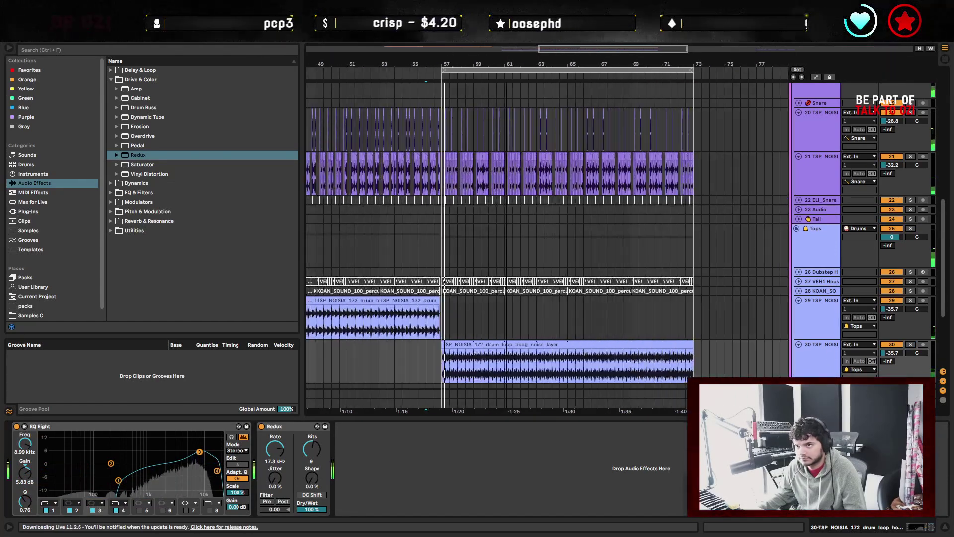
# Set track 30's volume to -32.3 dB while the drop plays.
pyautogui.click(901, 358)
pyautogui.moveTo(901, 358); pyautogui.dragTo(902, 349)
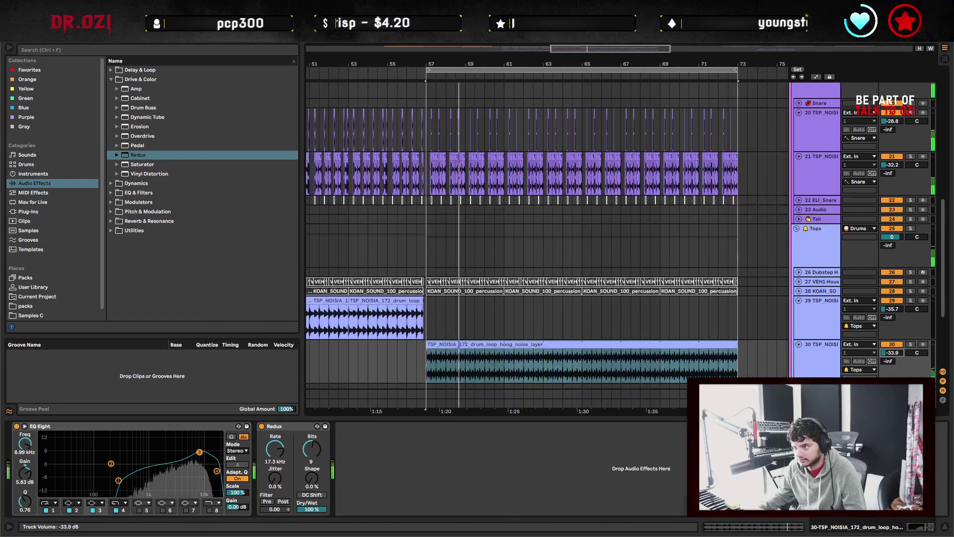
pyautogui.scroll(-3, 750, 355)
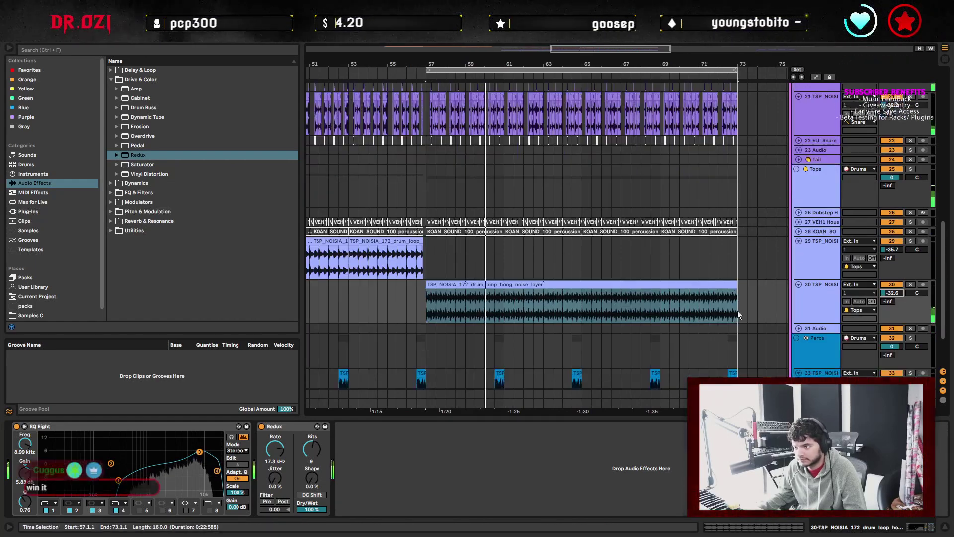
pyautogui.moveTo(877, 299); pyautogui.dragTo(876, 298)
pyautogui.scroll(3, 762, 338)
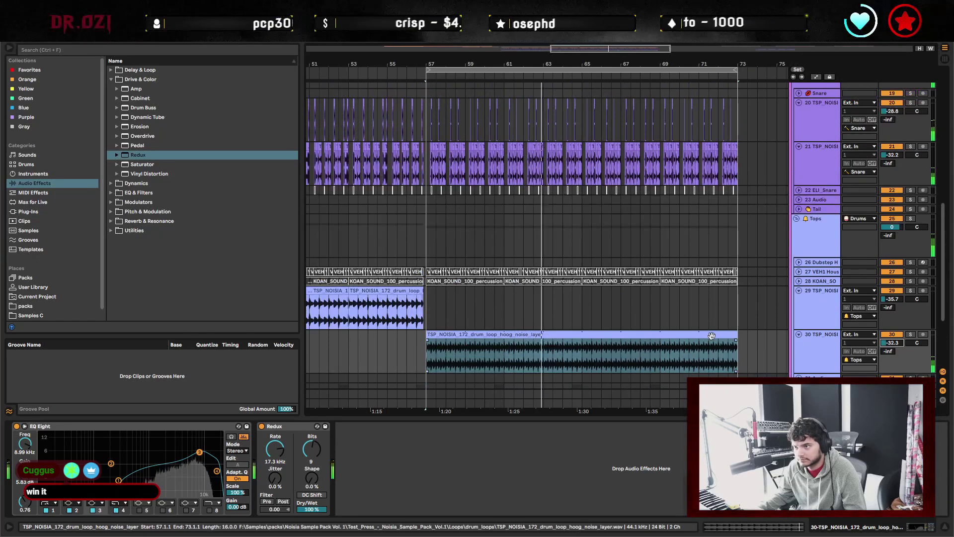
# Check the warp settings of track 30's noise layer clip and look over the snare tracks above it.
pyautogui.doubleClick(667, 363)
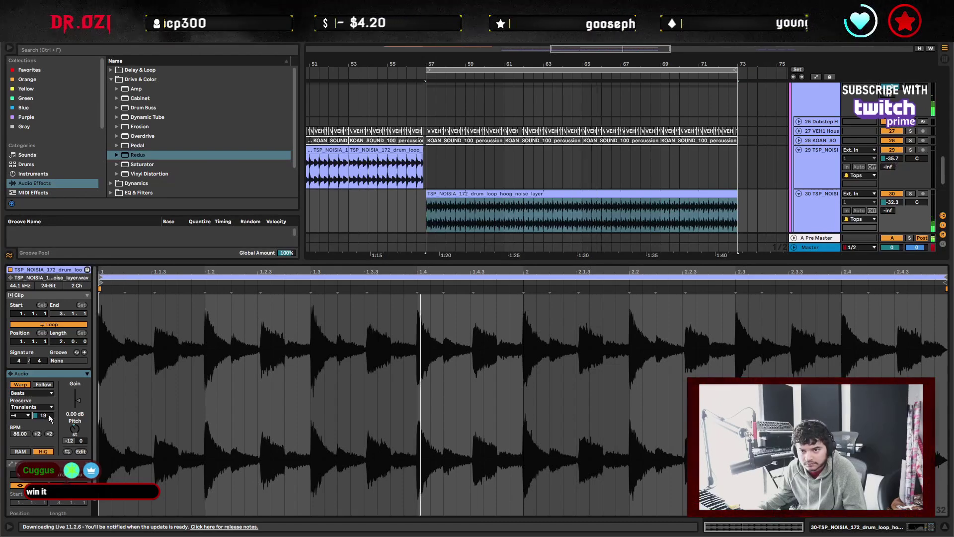
pyautogui.click(943, 526)
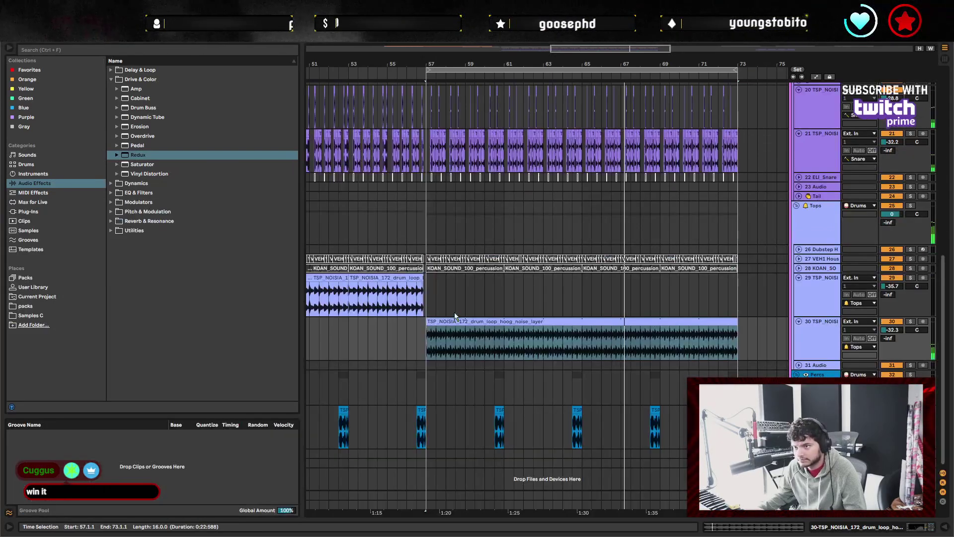
pyautogui.scroll(5, 672, 305)
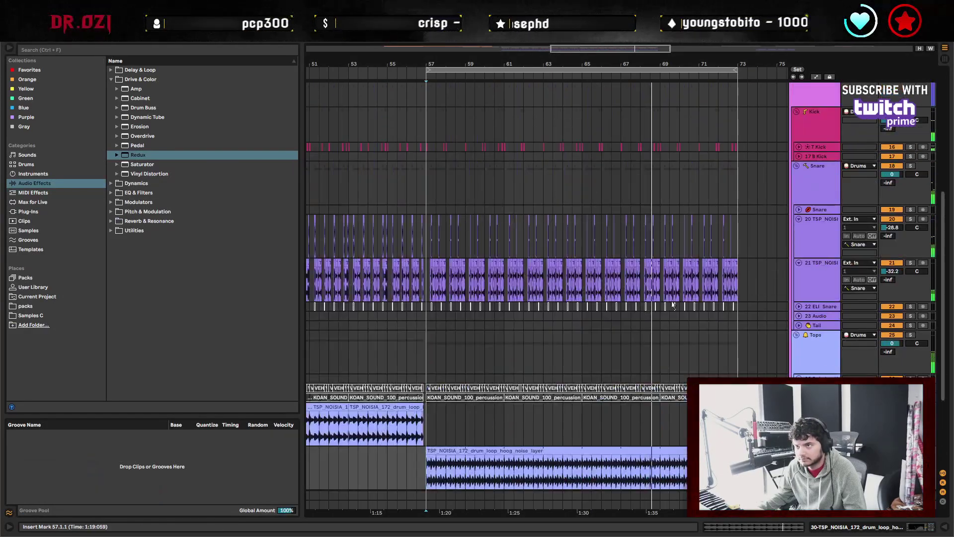
pyautogui.scroll(2, 562, 87)
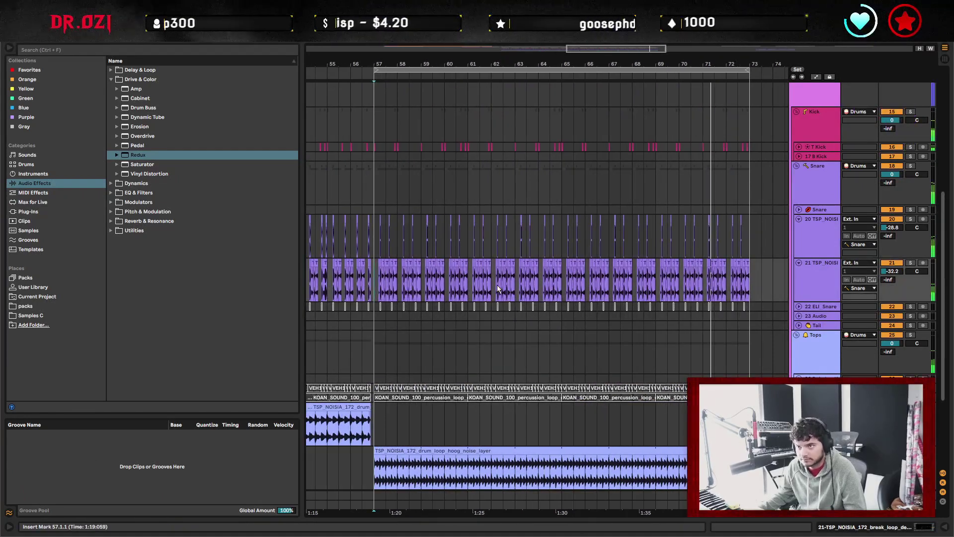
# In track 10's first Serum clip at bar 57, raise the note at 1.4 an octave from D#0 to D#1.
pyautogui.scroll(4, 510, 290)
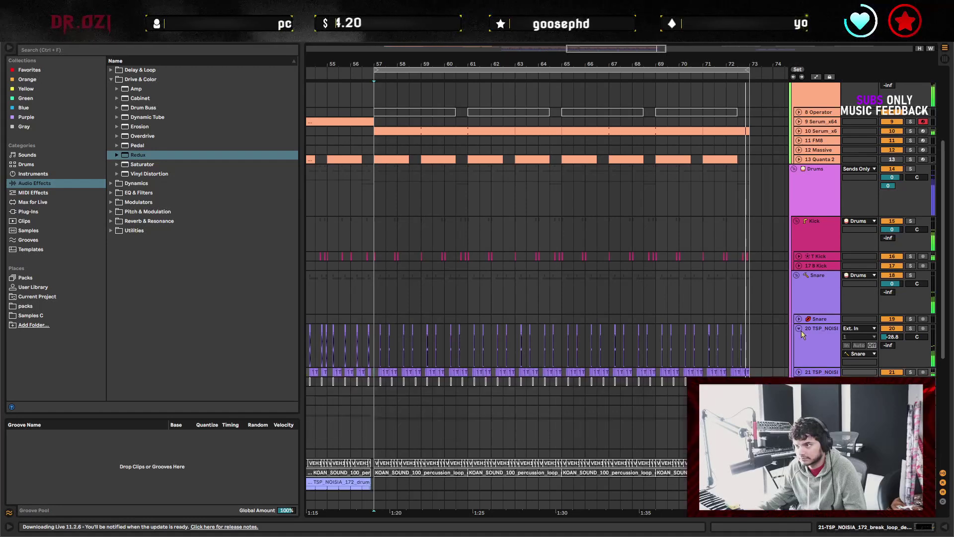
pyautogui.scroll(2, 801, 330)
pyautogui.click(800, 181)
pyautogui.click(799, 181)
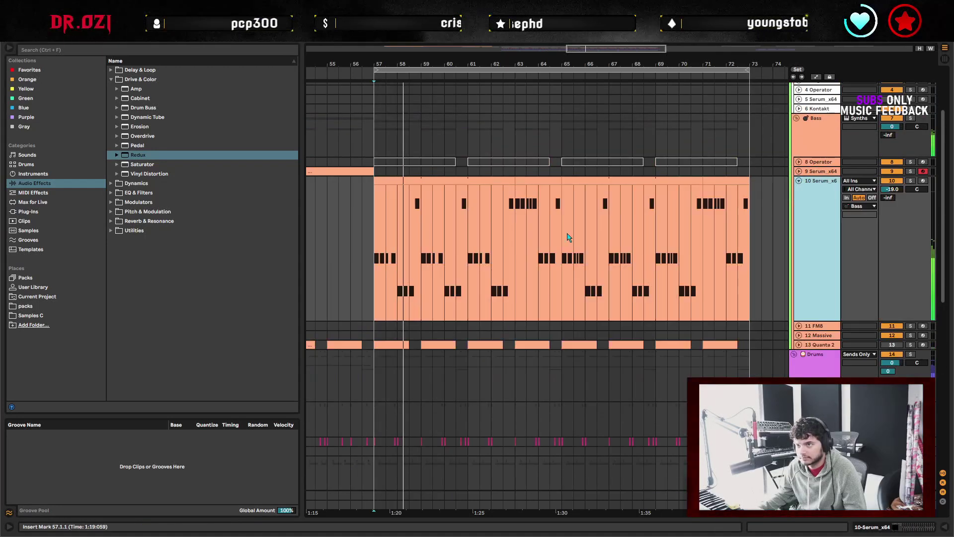
pyautogui.doubleClick(492, 249)
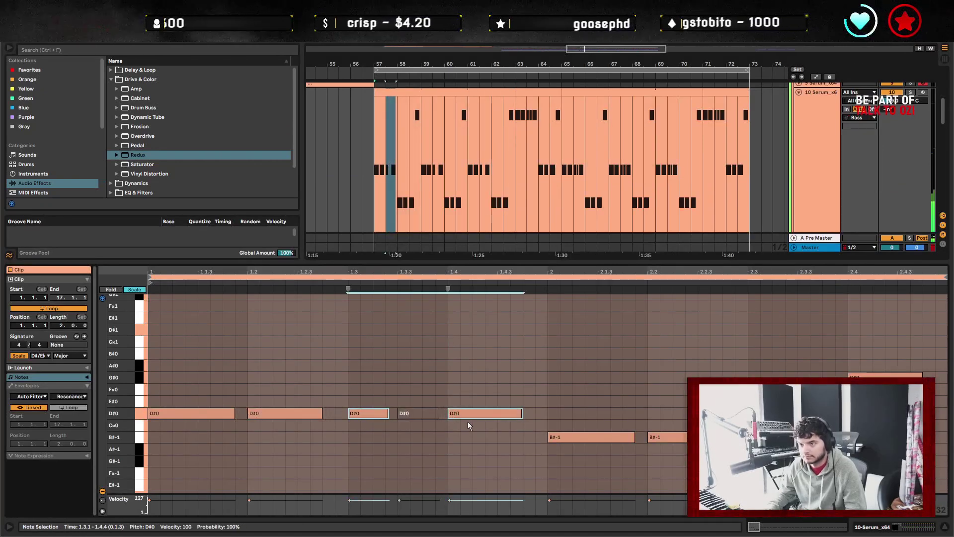
pyautogui.hotkey('shift', 'Up')
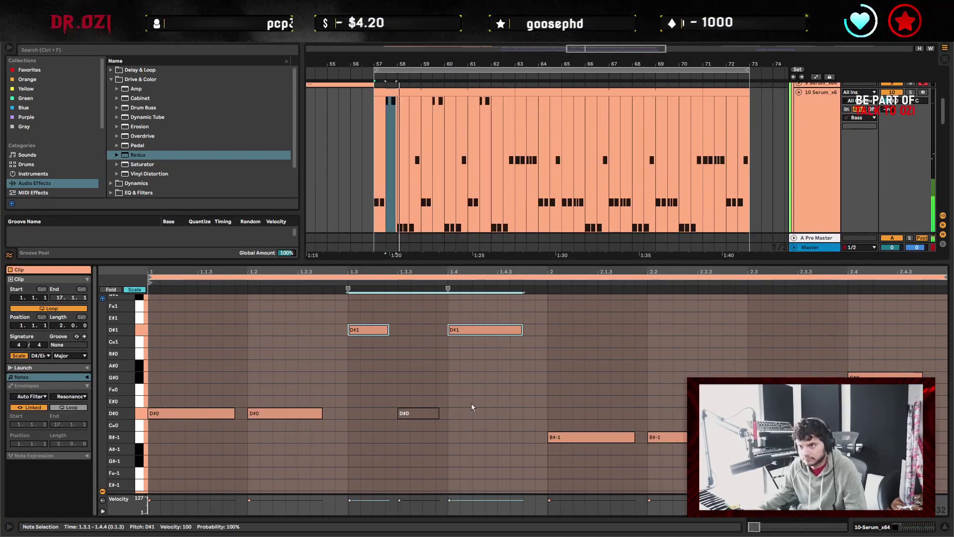
pyautogui.click(373, 330)
pyautogui.hotkey('shift', 'Down')
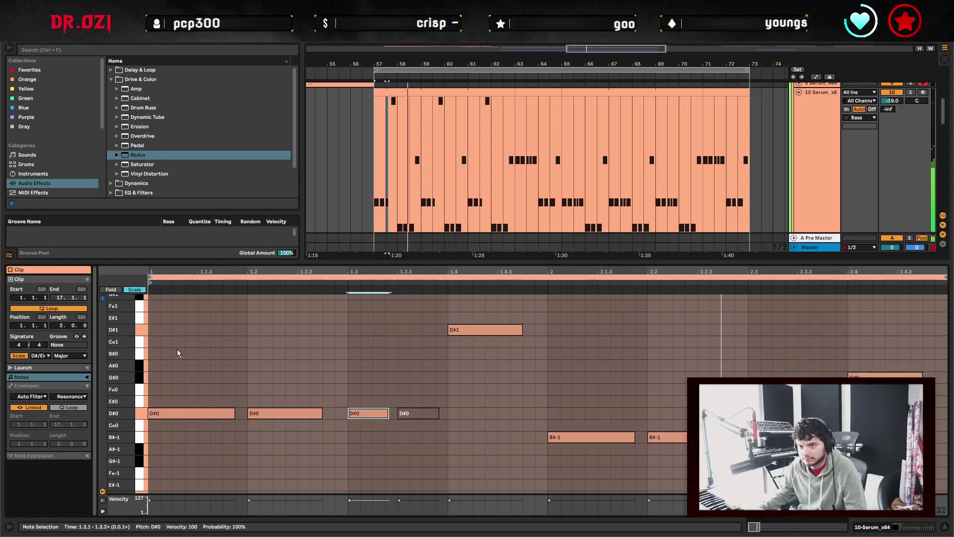
# Replace bars 65 to 73 of track 10 with a duplicate of the Serum clips from bars 57 to 65.
pyautogui.scroll(-2, 342, 358)
pyautogui.click(549, 351)
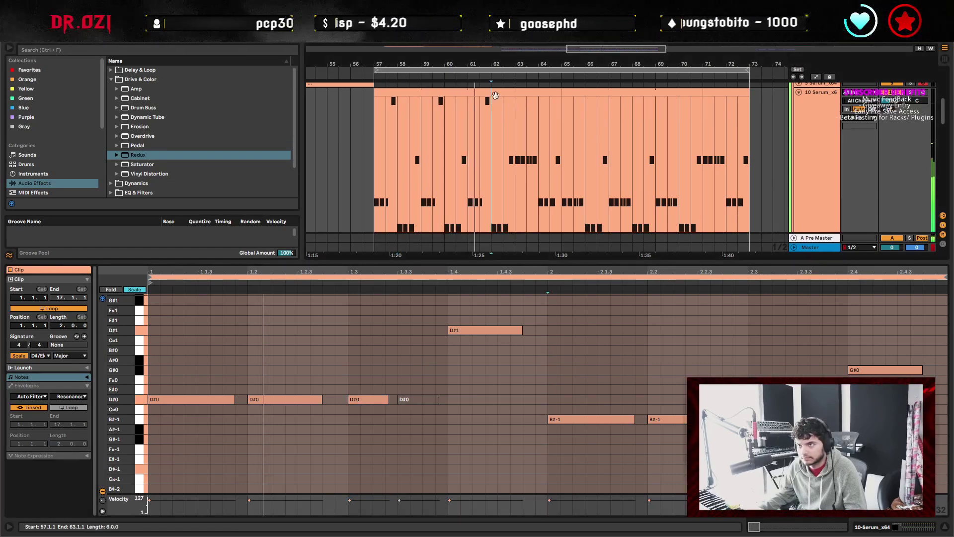
pyautogui.moveTo(374, 149); pyautogui.dragTo(561, 149)
pyautogui.hotkey('ctrl', 'd')
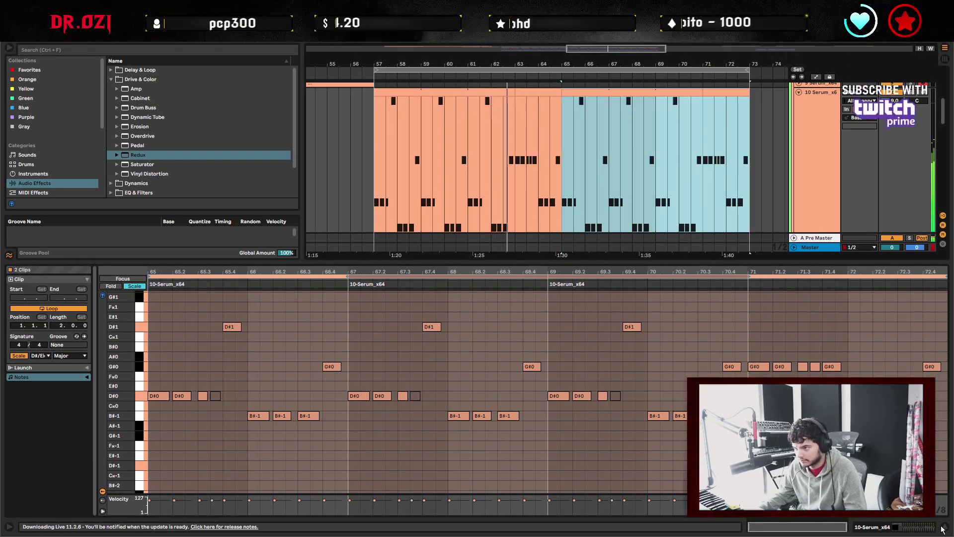
pyautogui.hotkey('ctrl', 'alt', 'l')
pyautogui.scroll(2, 571, 330)
pyautogui.hotkey('ctrl', 'alt', 'l')
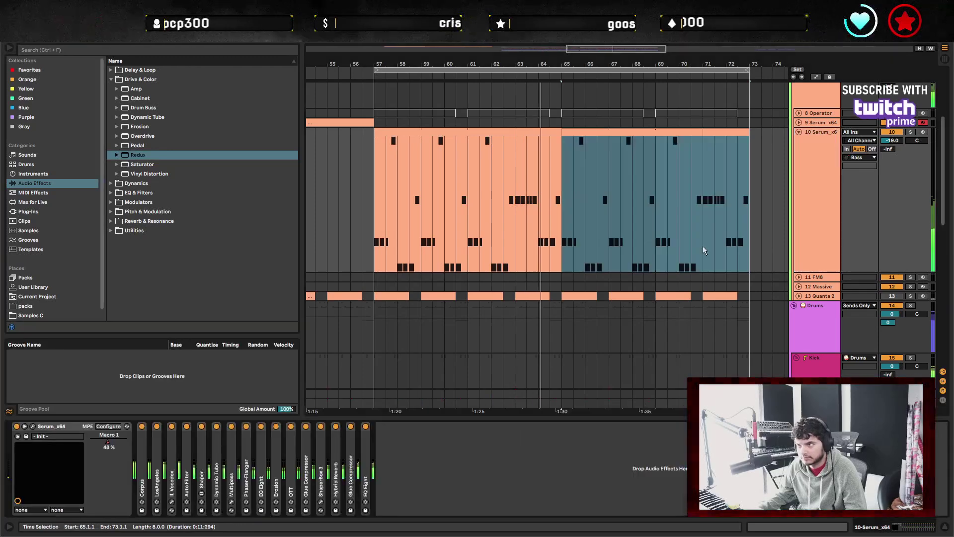
# In the first Serum clip, extend the opening D#0 note to 1.4 over the repeated D#0 notes.
pyautogui.doubleClick(432, 132)
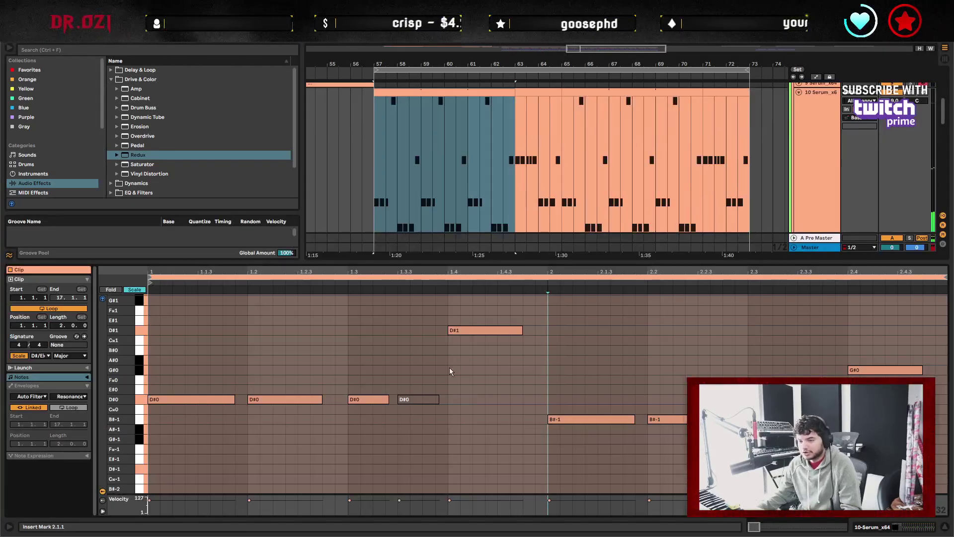
pyautogui.moveTo(235, 399); pyautogui.dragTo(446, 409)
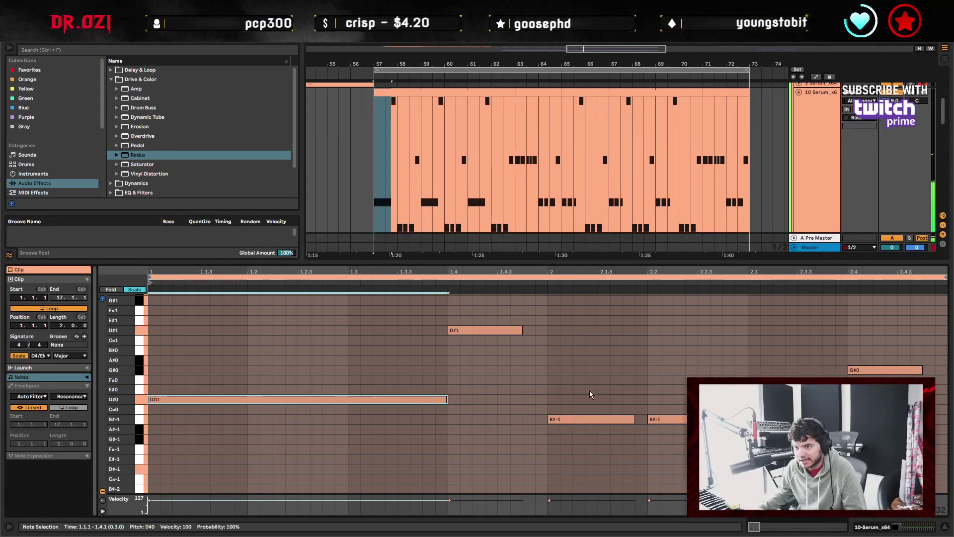
# Open track 10's Serum, set the rate of LFO 1 to bar, and hide the plug-in window.
pyautogui.click(806, 151)
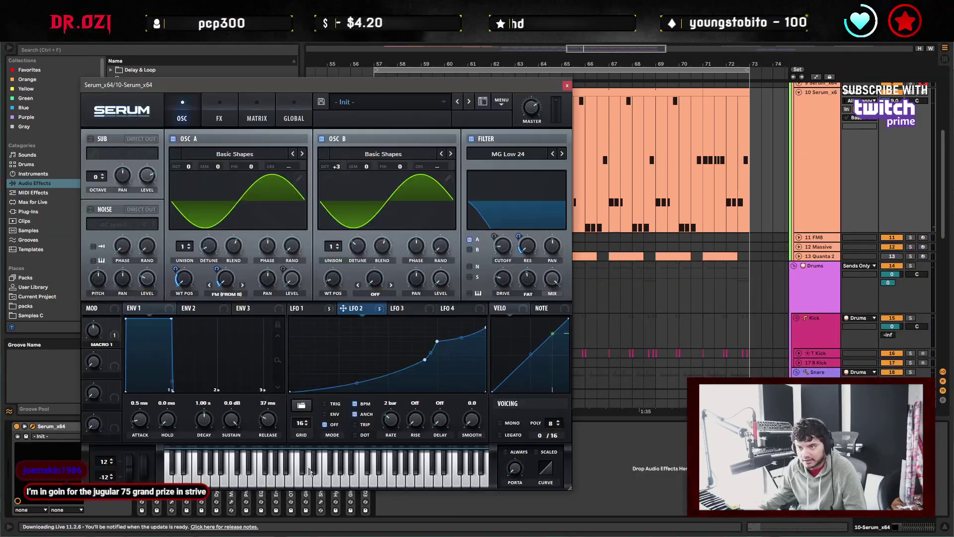
pyautogui.click(311, 312)
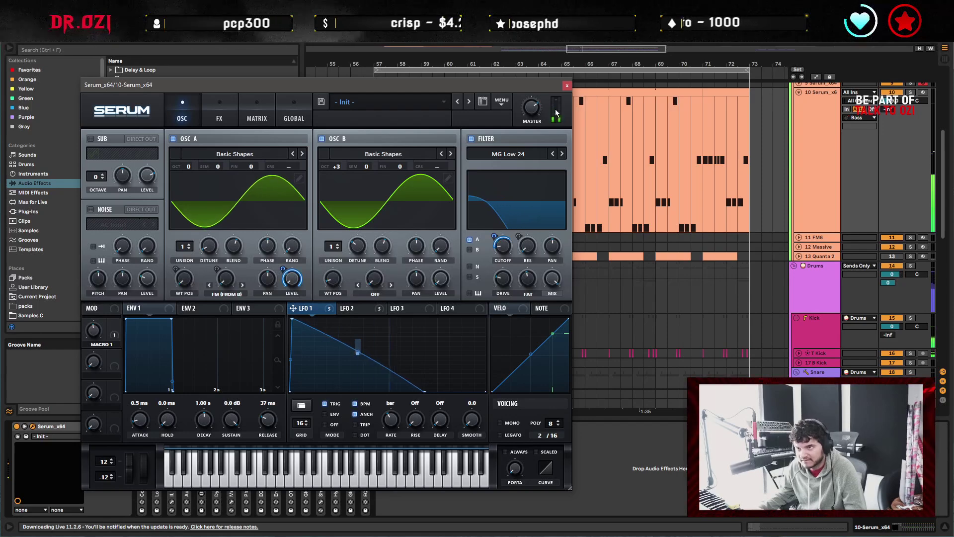
pyautogui.hotkey('ctrl', 'alt', 'p')
# Duplicate the Serum clips with the long D#0 notes from bars 57 to 65 over bars 65 to 73.
pyautogui.doubleClick(406, 96)
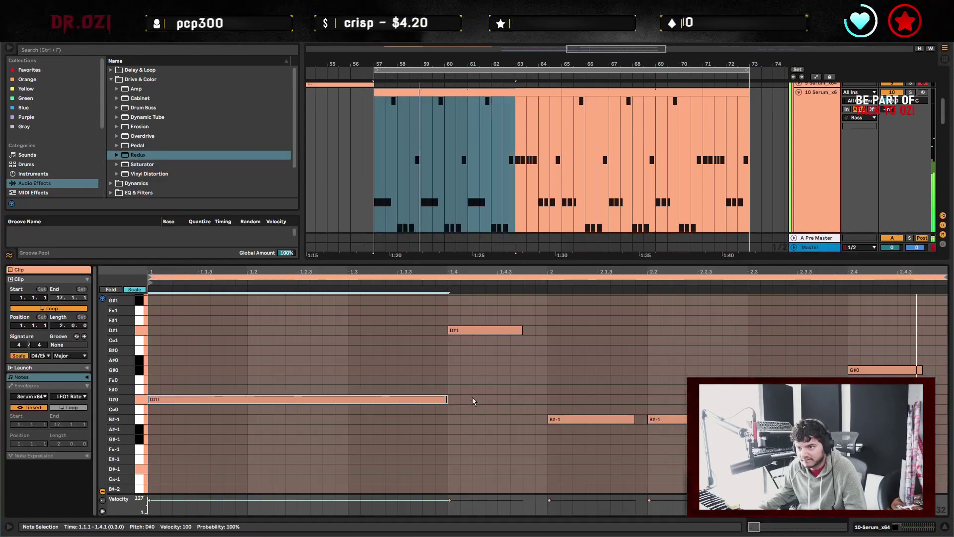
pyautogui.click(487, 184)
pyautogui.keyDown('shift'); pyautogui.click(563, 184); pyautogui.keyUp('shift')
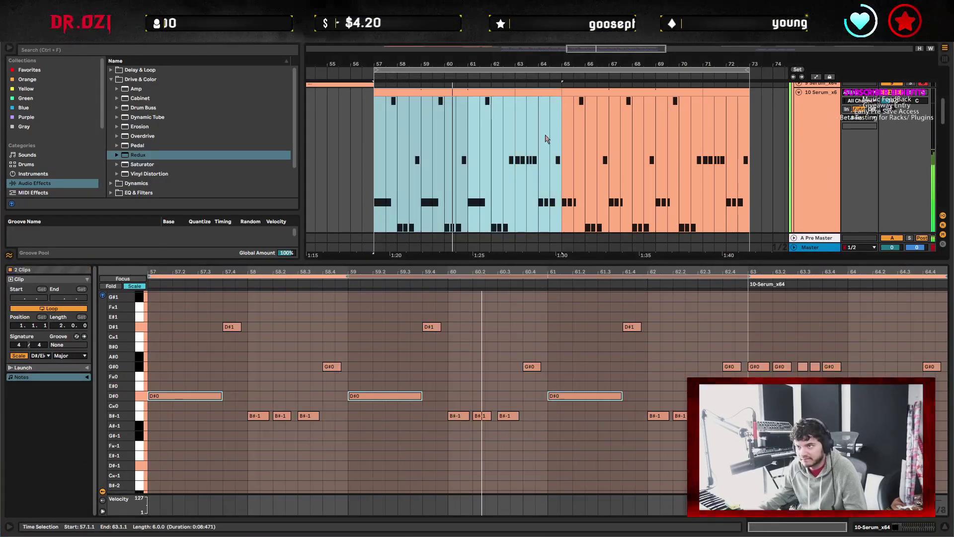
pyautogui.hotkey('ctrl', 'd')
pyautogui.click(749, 173)
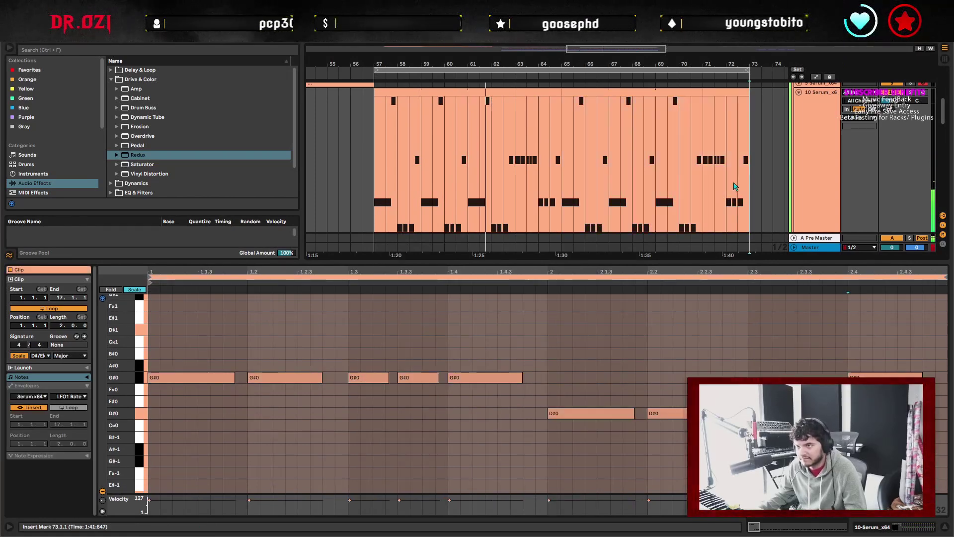
pyautogui.hotkey('shift', 'Tab')
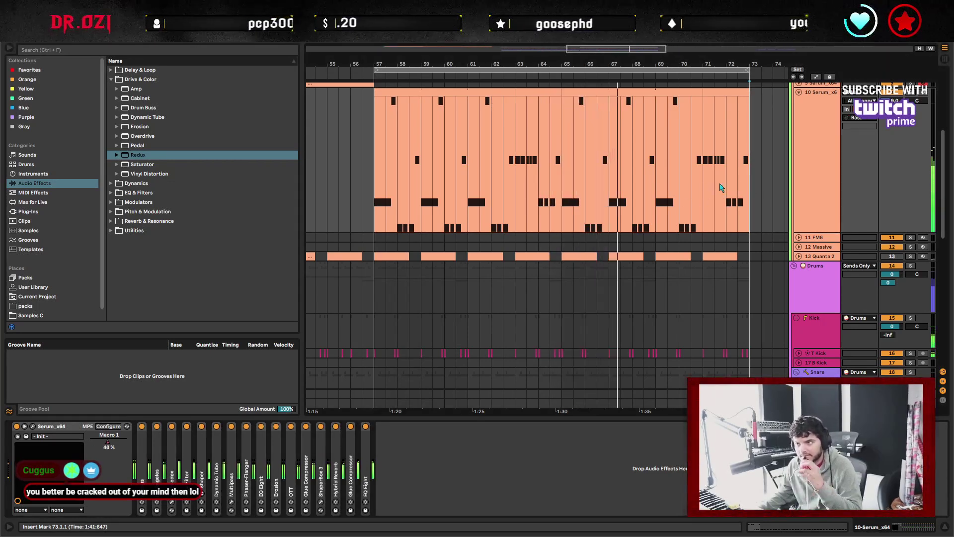
# In the first Serum clip, lengthen the B#-1 note at 2.1 over the repeated notes that follow it.
pyautogui.doubleClick(444, 101)
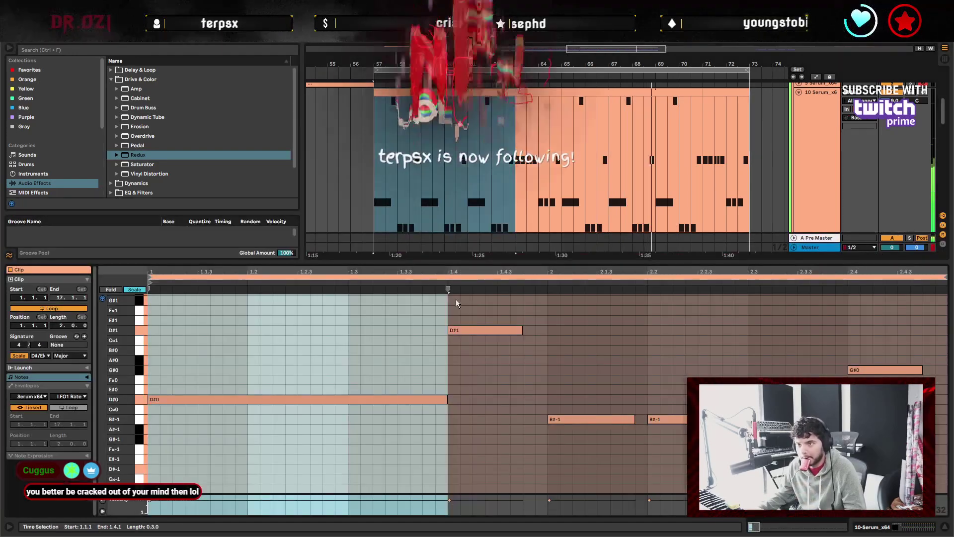
pyautogui.click(629, 406)
pyautogui.moveTo(633, 419); pyautogui.dragTo(836, 419)
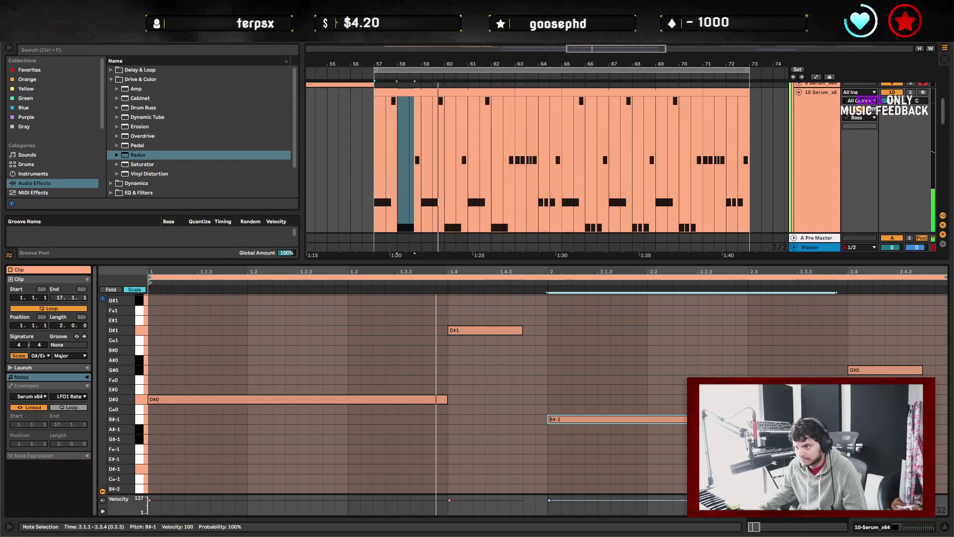
pyautogui.moveTo(836, 419); pyautogui.dragTo(736, 419)
pyautogui.click(746, 419)
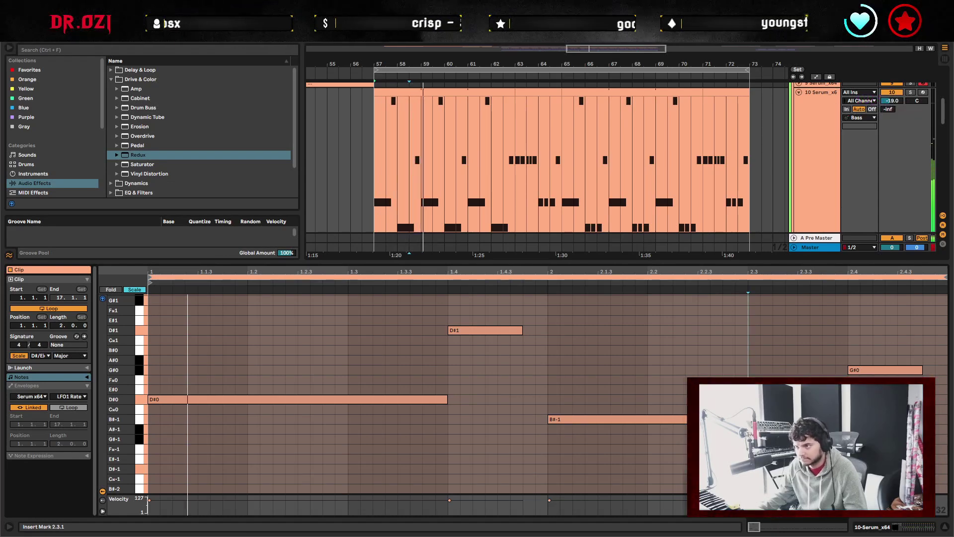
# Duplicate the Serum clips with the lengthened B#-1 notes from bars 57 to 65 over bars 65 to 73.
pyautogui.hotkey('ctrl', 'alt', 'l')
pyautogui.scroll(3, 535, 206)
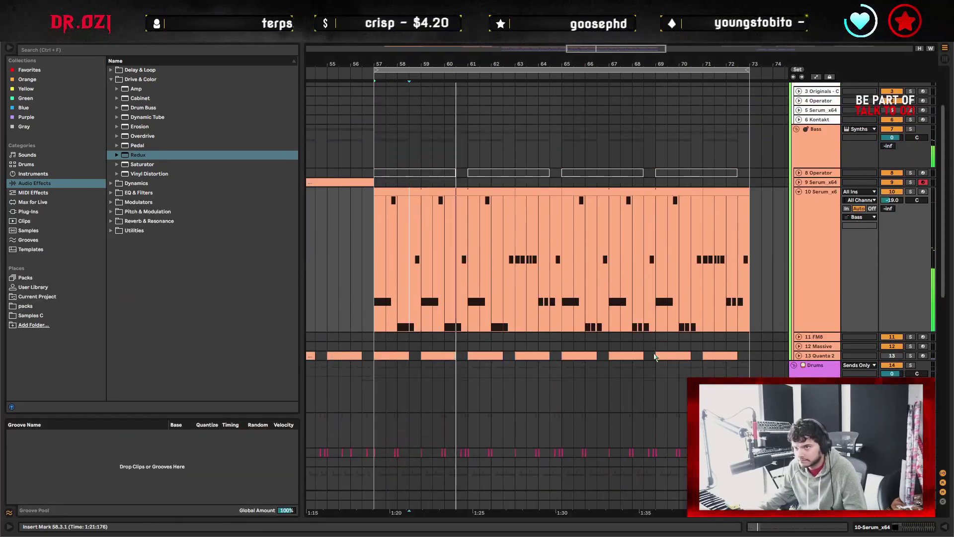
pyautogui.moveTo(375, 199)
pyautogui.mouseDown()
pyautogui.moveTo(528, 192)
pyautogui.moveTo(564, 219)
pyautogui.mouseUp()
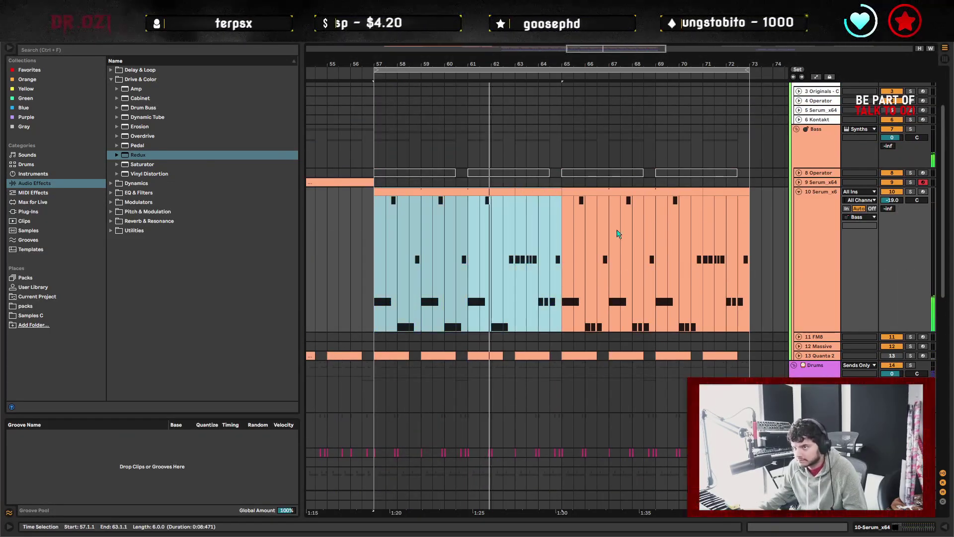
pyautogui.hotkey('ctrl', 'd')
# Try lower transpositions such as -5 st on track 20's snare clips from bar 57 to 73, and return them to 0 st.
pyautogui.scroll(-5, 693, 323)
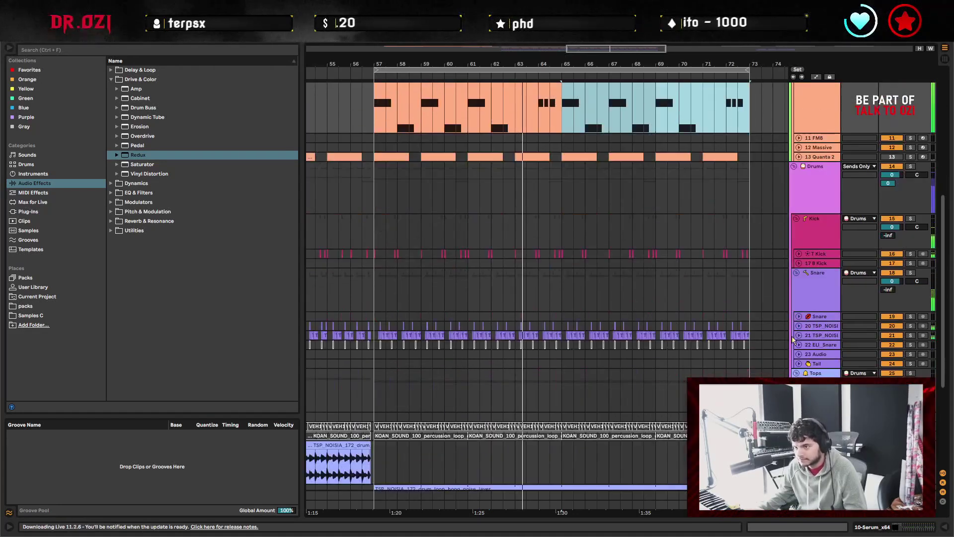
pyautogui.click(799, 325)
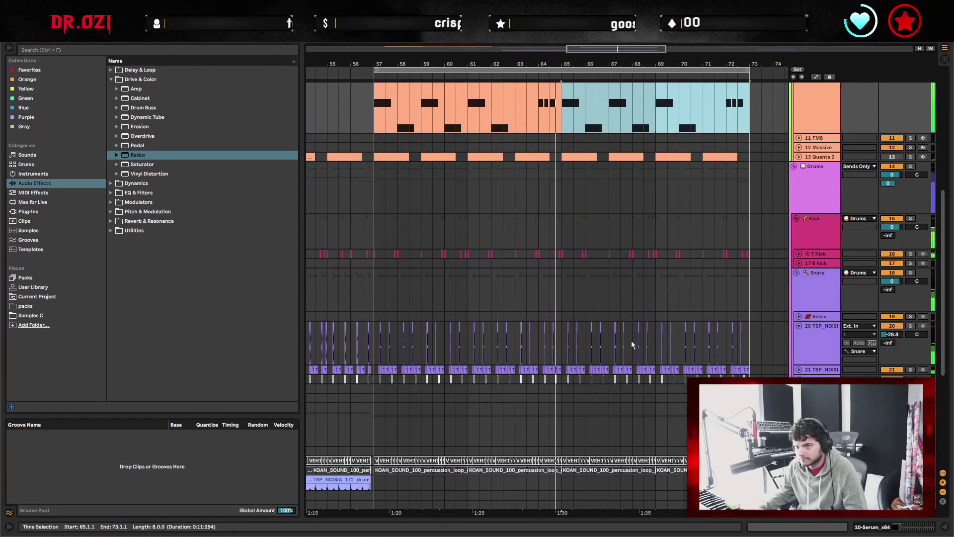
pyautogui.click(380, 324)
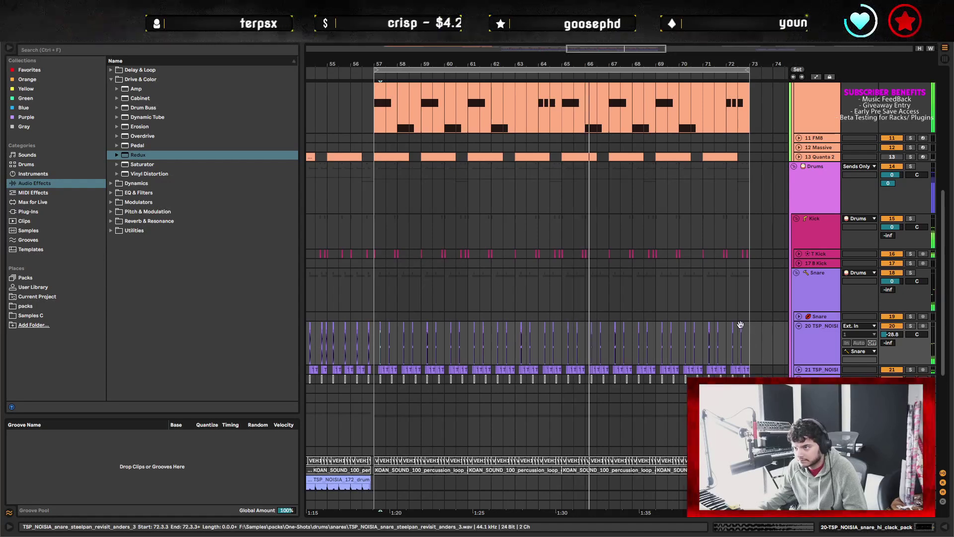
pyautogui.doubleClick(652, 324)
pyautogui.press('Down')
pyautogui.press('Down')
pyautogui.press('Down')
pyautogui.press('Down')
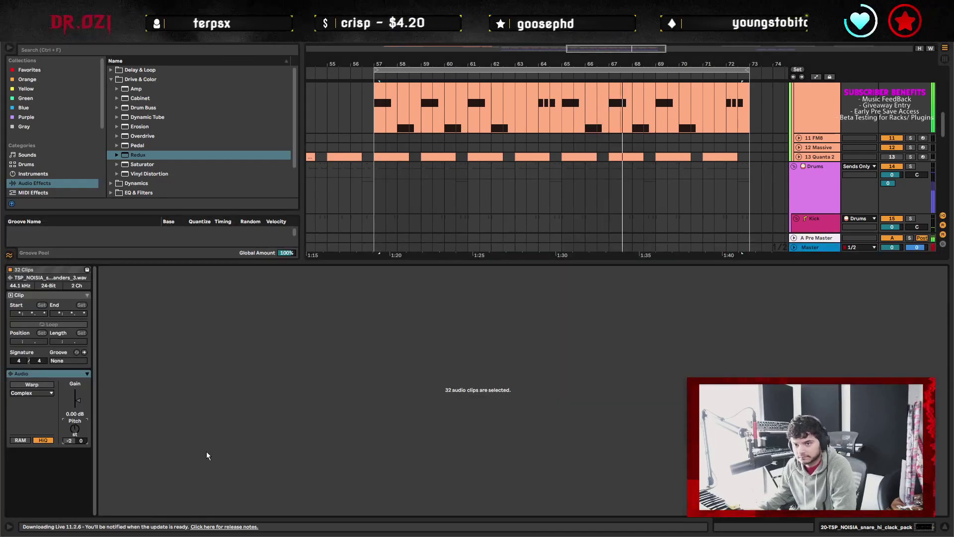
pyautogui.press('Down')
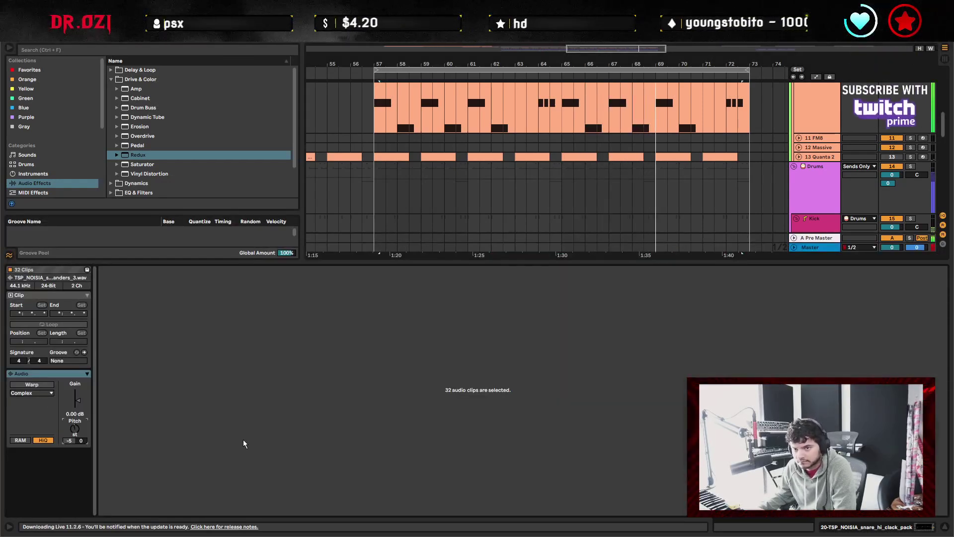
pyautogui.press('Up')
pyautogui.press('Up')
pyautogui.press('Up')
pyautogui.press('Up')
pyautogui.press('Up')
pyautogui.press('Up')
pyautogui.press('Up')
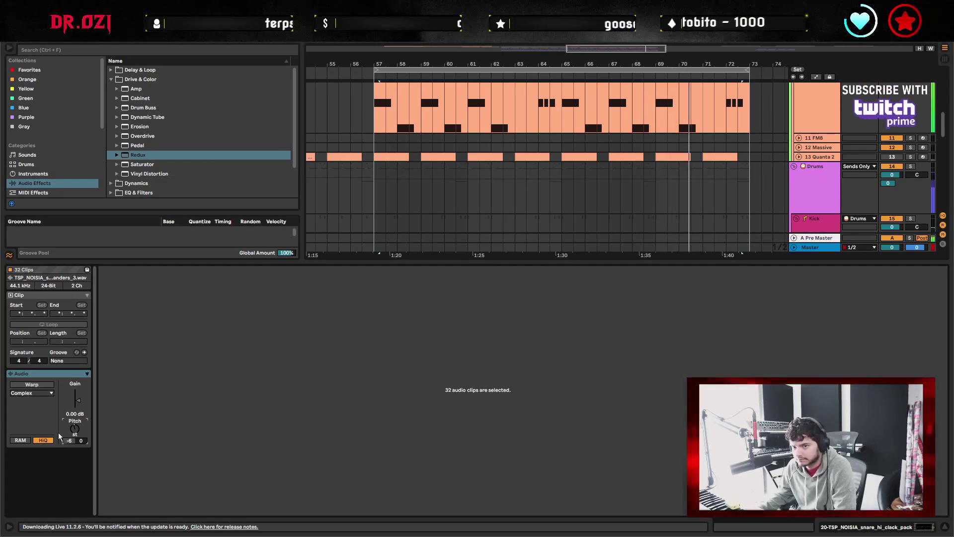
pyautogui.press('Down')
pyautogui.press('Down')
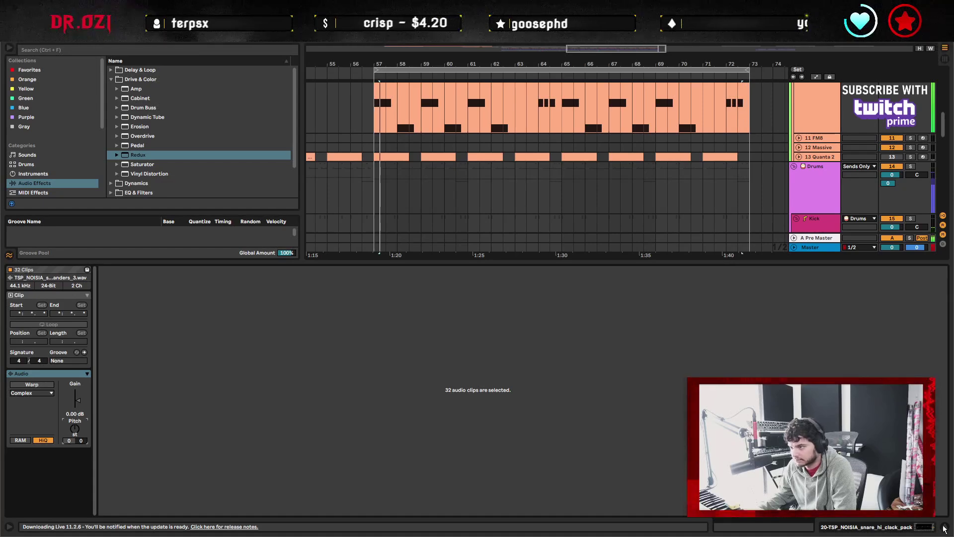
pyautogui.hotkey('ctrl', 'alt', 'l')
# Insert a new audio track directly below Serum track 10 in the Bass group.
pyautogui.scroll(-4, 568, 382)
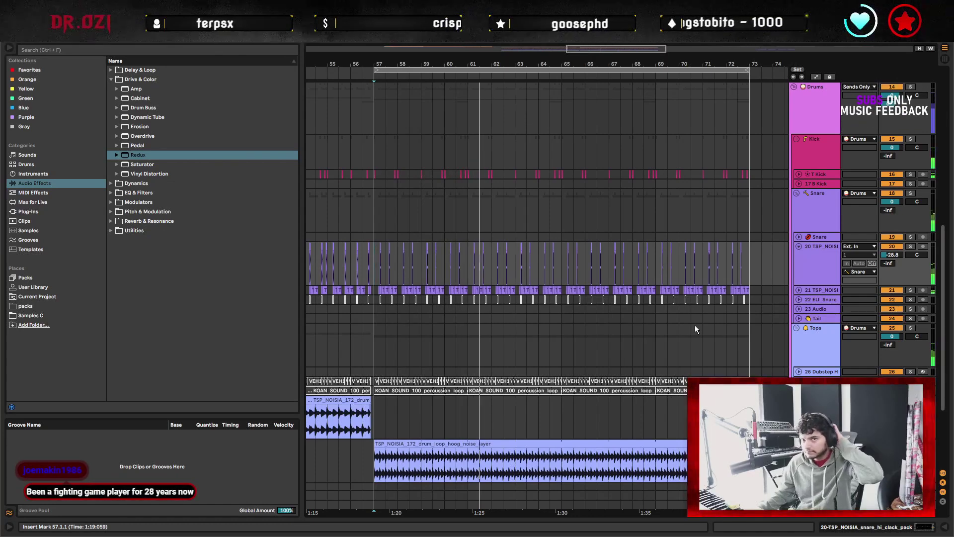
pyautogui.scroll(8, 667, 257)
pyautogui.scroll(2, 668, 257)
pyautogui.hscroll(3, 668, 257)
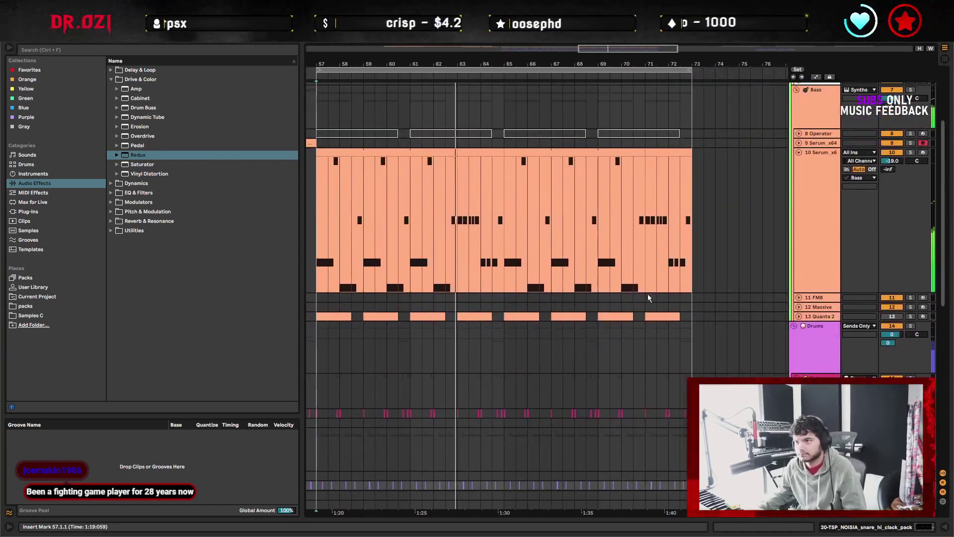
pyautogui.click(829, 257)
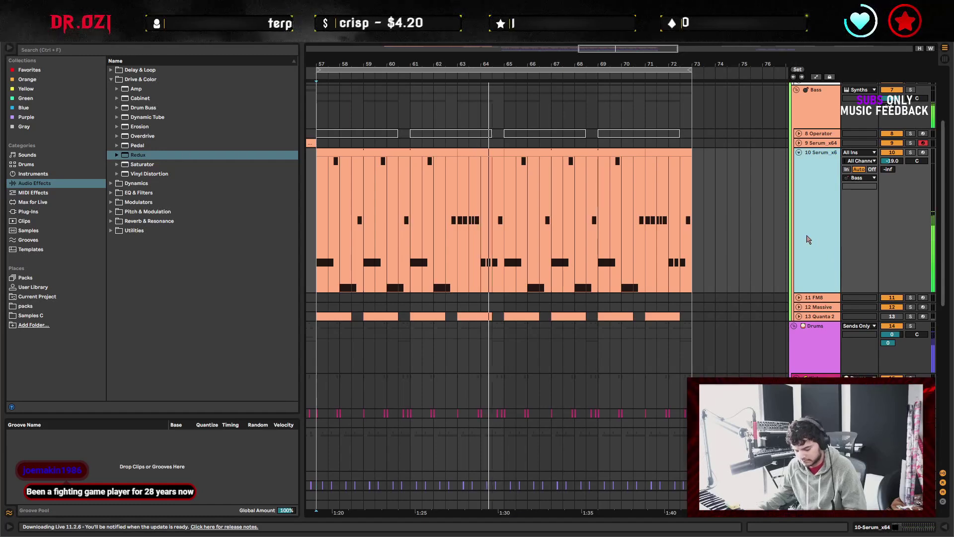
pyautogui.hotkey('ctrl', 't')
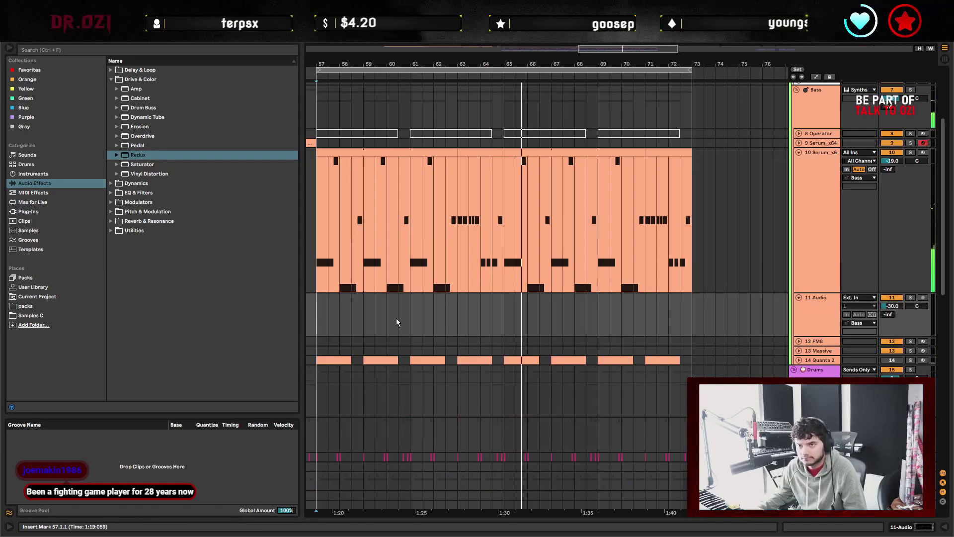
# Search the packs folder for "vocal" and open the Alice Aera - Vocal Honey pack.
pyautogui.click(20, 306)
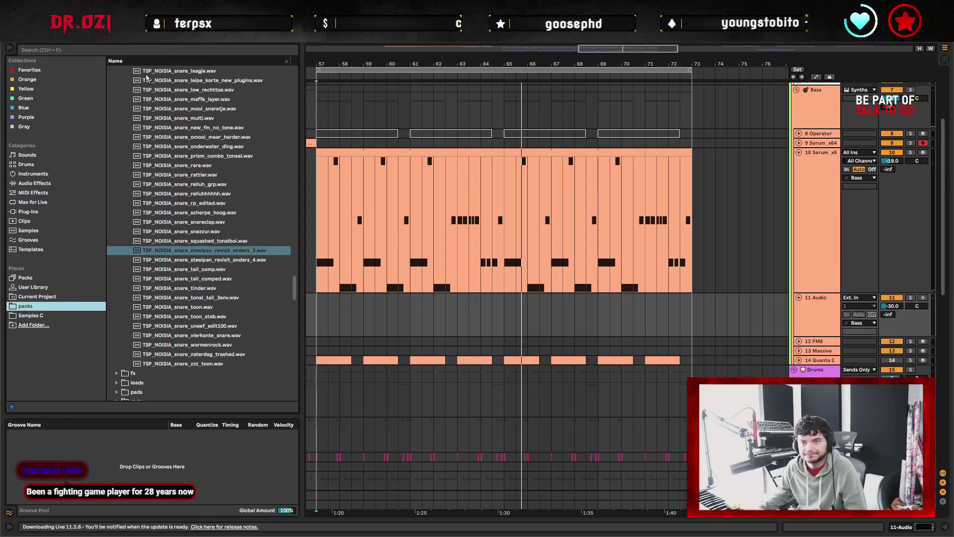
pyautogui.click(99, 49)
pyautogui.write('vocal')
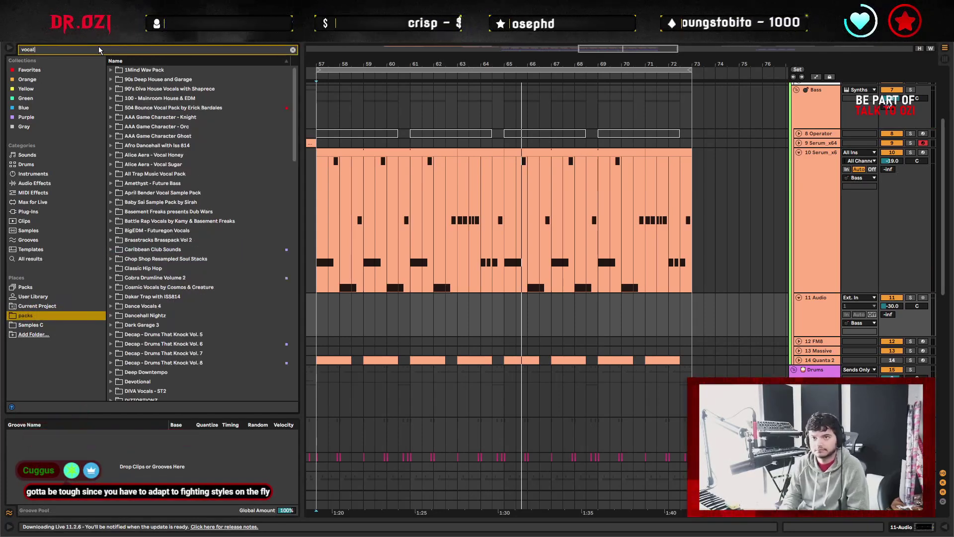
pyautogui.click(158, 156)
pyautogui.press('Right')
pyautogui.press('Down')
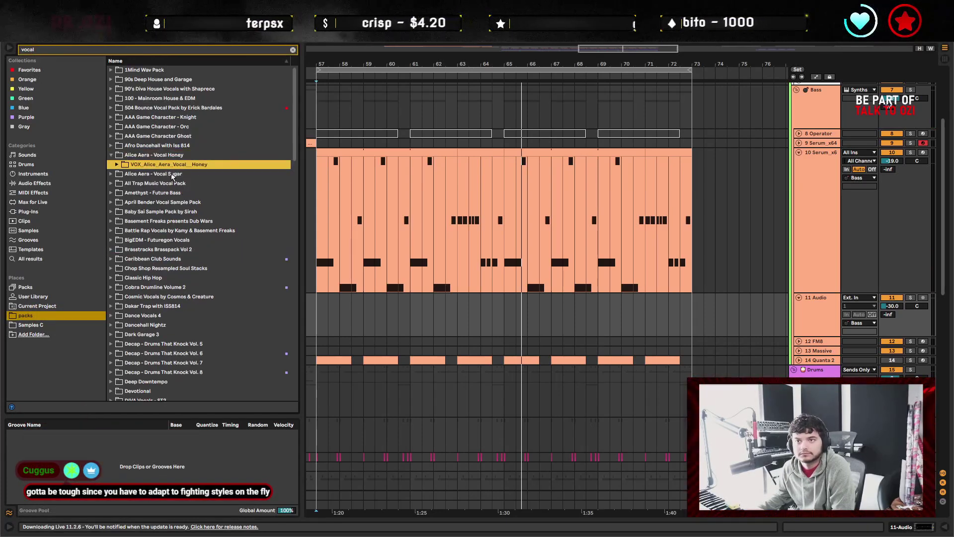
# Audition the dry vocal phrases in the Phrases folder of Vocal_Loops, including the what_you_can, for_you, where_you and with_her samples.
pyautogui.press('Right')
pyautogui.press('Down')
pyautogui.press('Right')
pyautogui.press('Down')
pyautogui.press('Down')
pyautogui.press('Right')
pyautogui.press('Down')
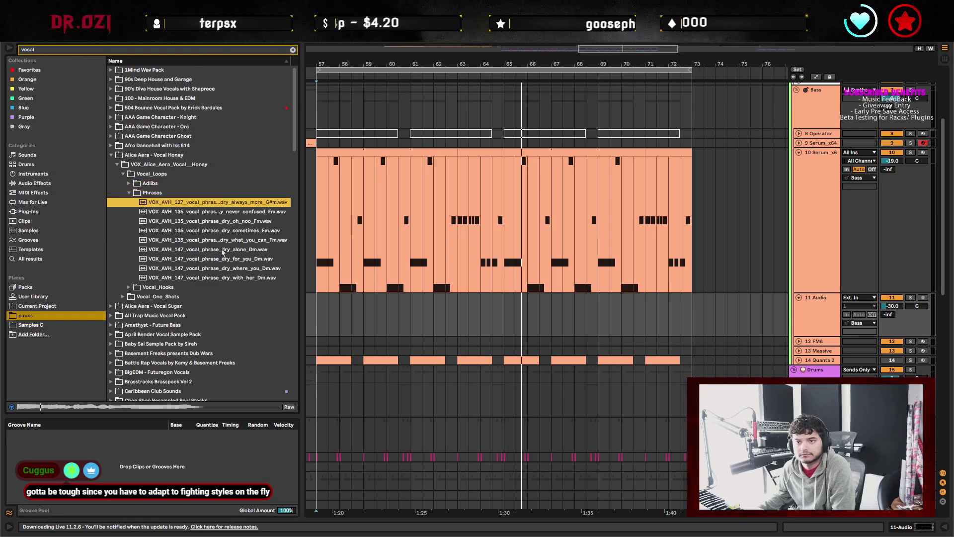
pyautogui.click(243, 241)
pyautogui.click(224, 260)
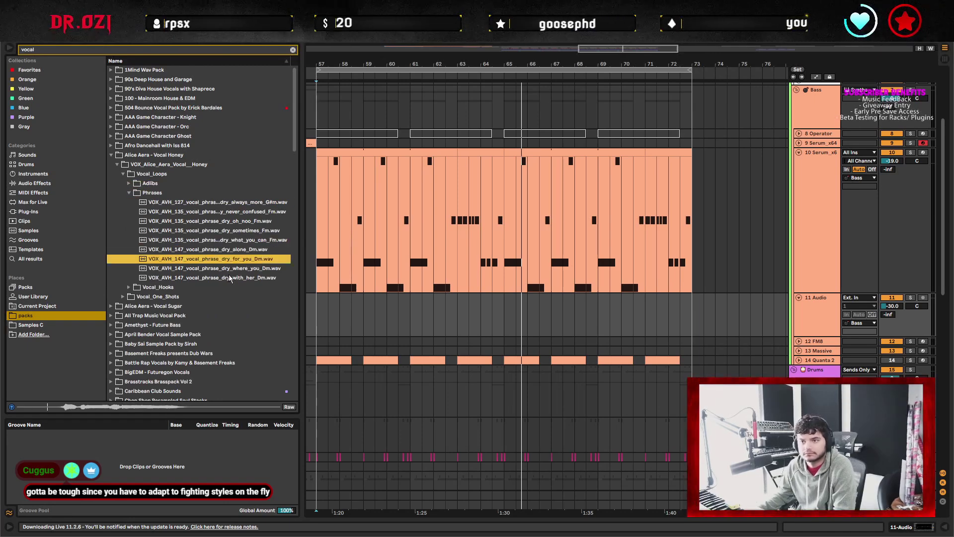
pyautogui.click(235, 268)
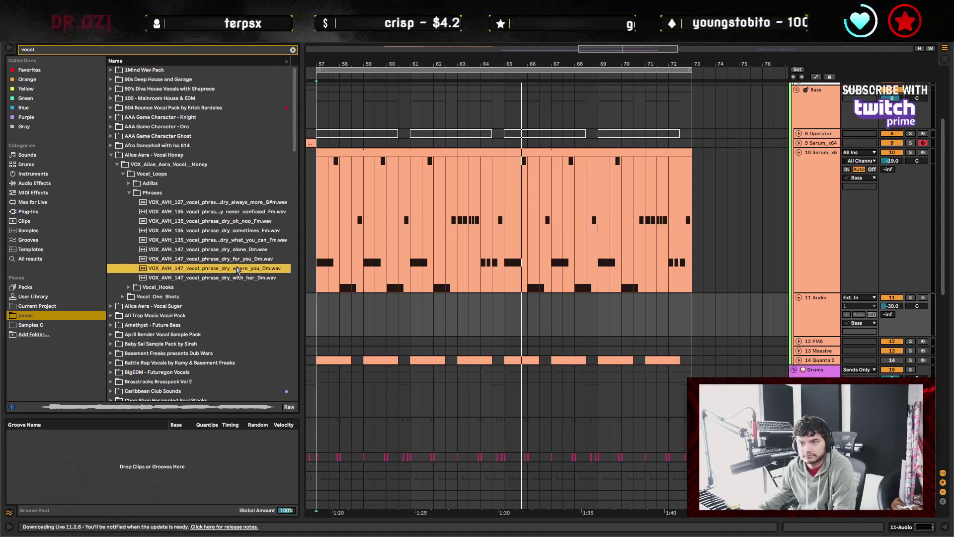
pyautogui.click(237, 278)
# Open the Dry folder of Vocal_Hooks_106_Cm and audition the fall_hard vocal hook.
pyautogui.click(183, 291)
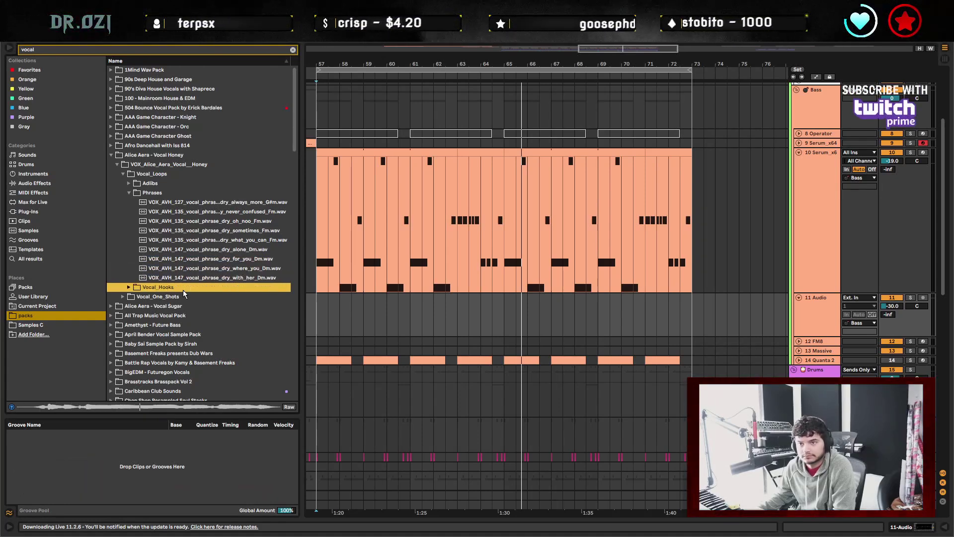
pyautogui.press('Right')
pyautogui.press('Down')
pyautogui.press('Right')
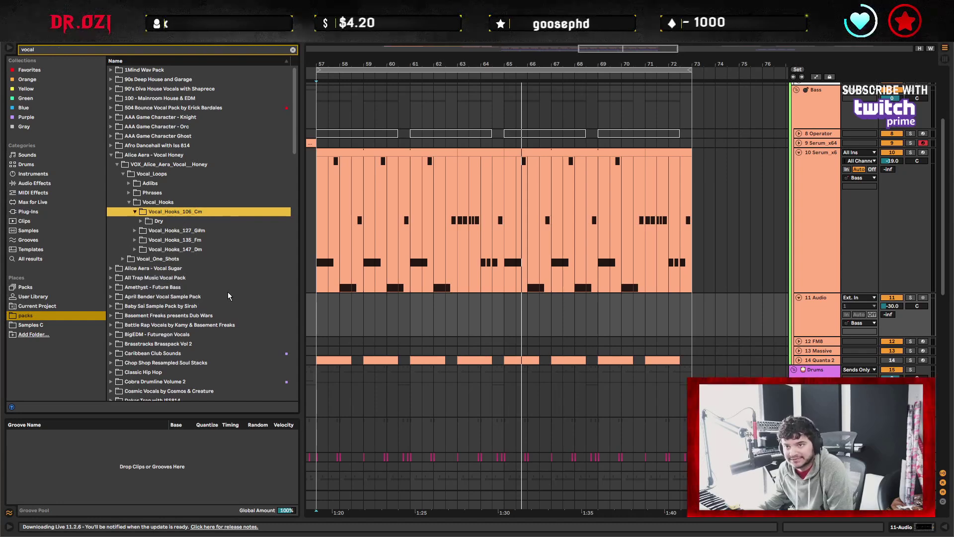
pyautogui.press('Down')
pyautogui.press('Right')
pyautogui.press('Down')
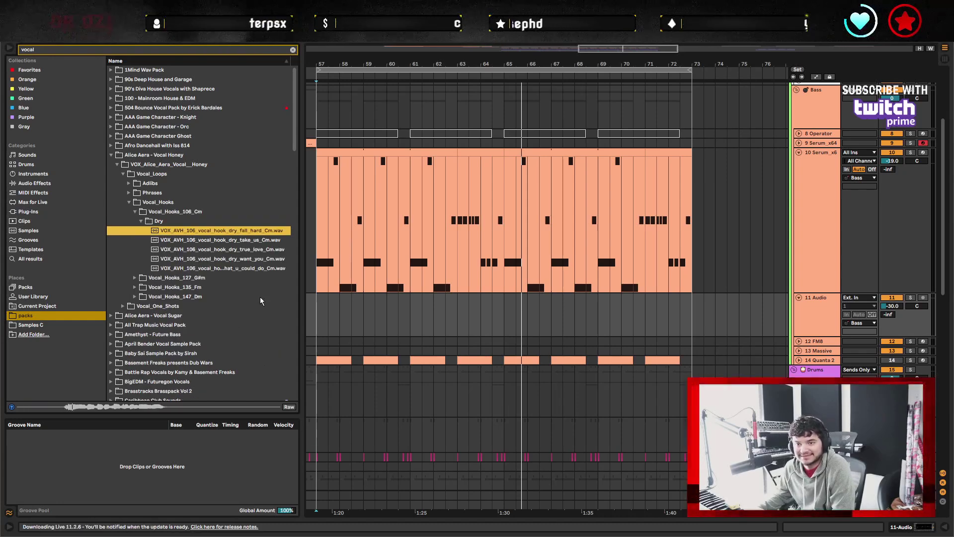
pyautogui.hscroll(-3, 352, 261)
# Place VOX_AVH_106_vocal_hook_dry_true_love_Cm.wav on the new audio track from bar 56 and lower the track volume to -35 dB.
pyautogui.click(261, 250)
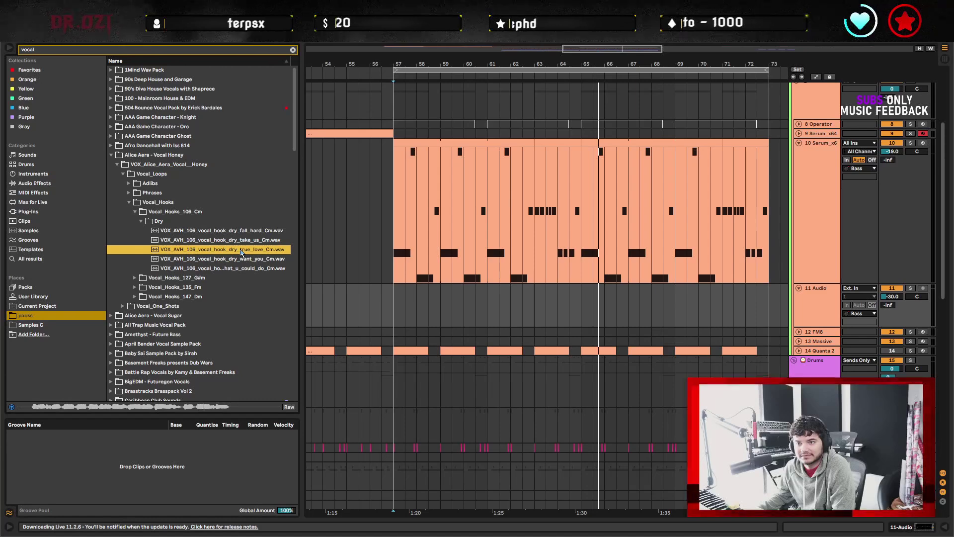
pyautogui.moveTo(241, 252); pyautogui.dragTo(373, 306)
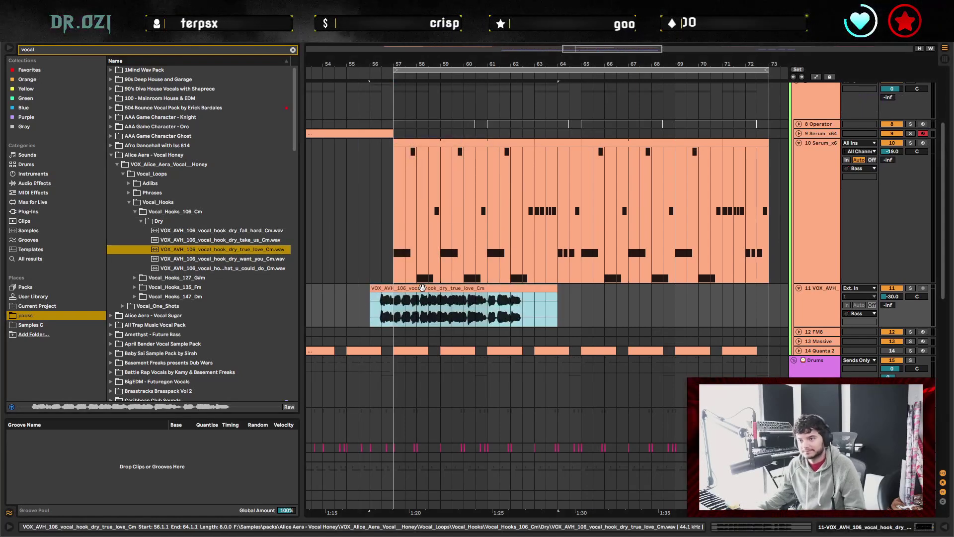
pyautogui.moveTo(893, 297); pyautogui.dragTo(893, 304)
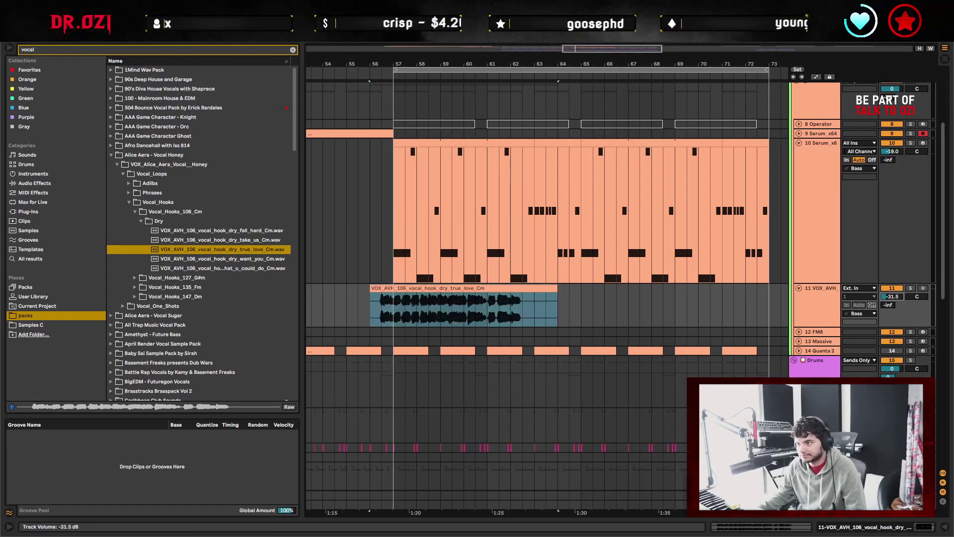
# Trim the true_love vocal clip to the short phrase between 57.3 and 58.1.
pyautogui.moveTo(373, 298); pyautogui.dragTo(415, 311)
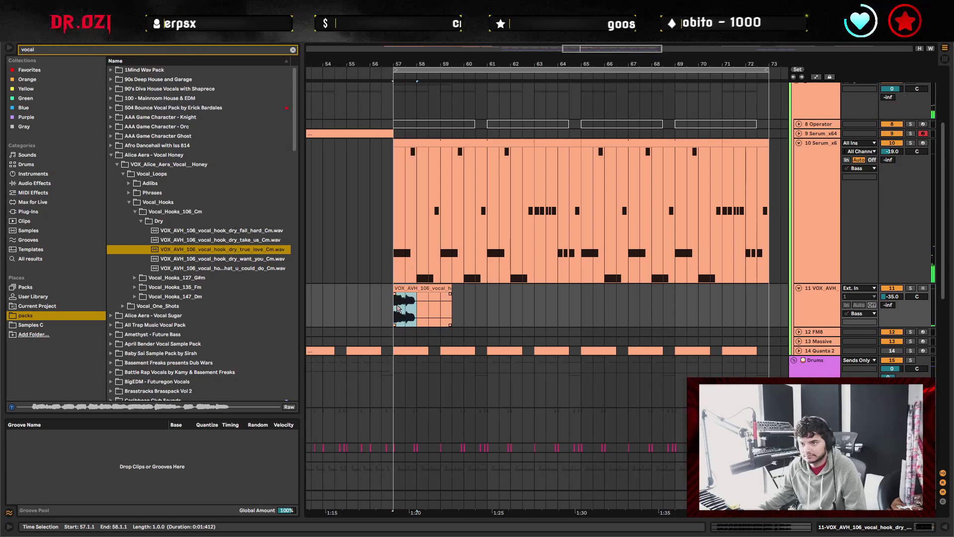
pyautogui.scroll(3, 397, 308)
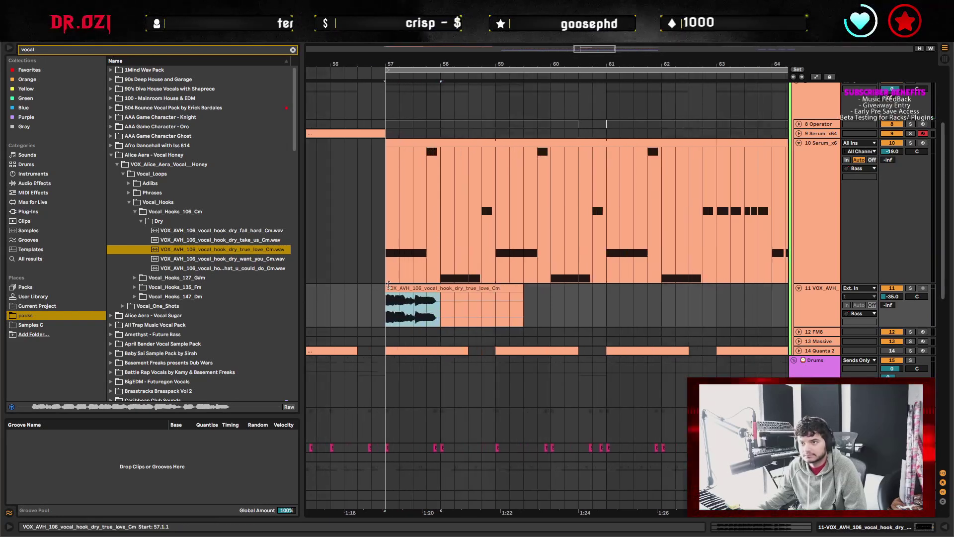
pyautogui.moveTo(388, 286); pyautogui.dragTo(413, 288)
pyautogui.press('space')
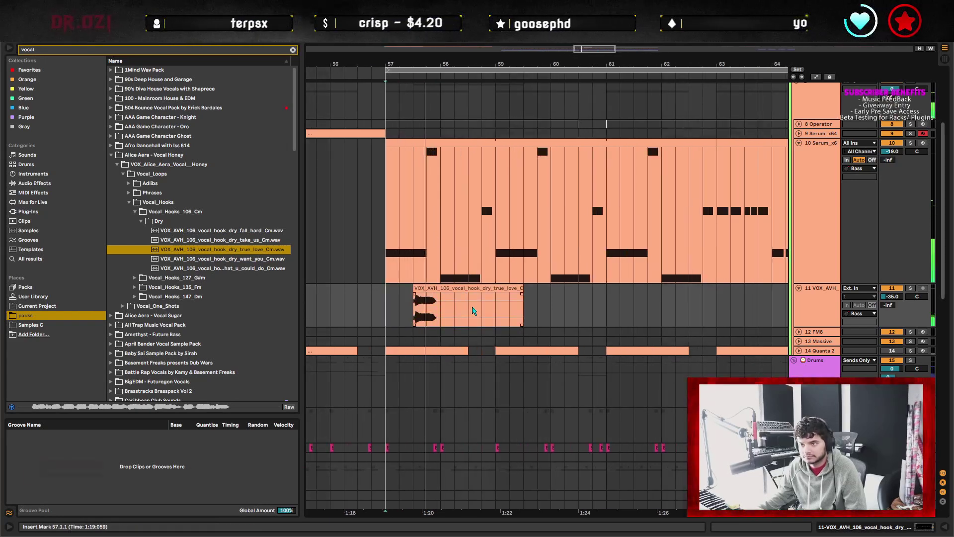
pyautogui.moveTo(523, 308); pyautogui.dragTo(440, 308)
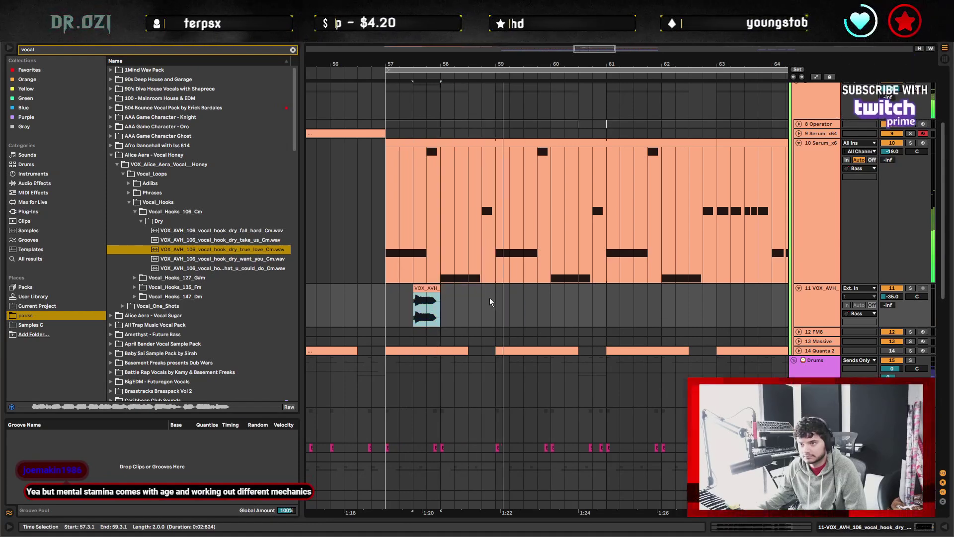
# Duplicate the two-bar section with the vocal clip from bars 57 to 59 repeatedly up to bar 73.
pyautogui.hotkey('ctrl', 'd')
pyautogui.hotkey('ctrl', 'd')
pyautogui.hotkey('ctrl', 'd')
pyautogui.hotkey('ctrl', 'd')
pyautogui.hotkey('ctrl', 'd')
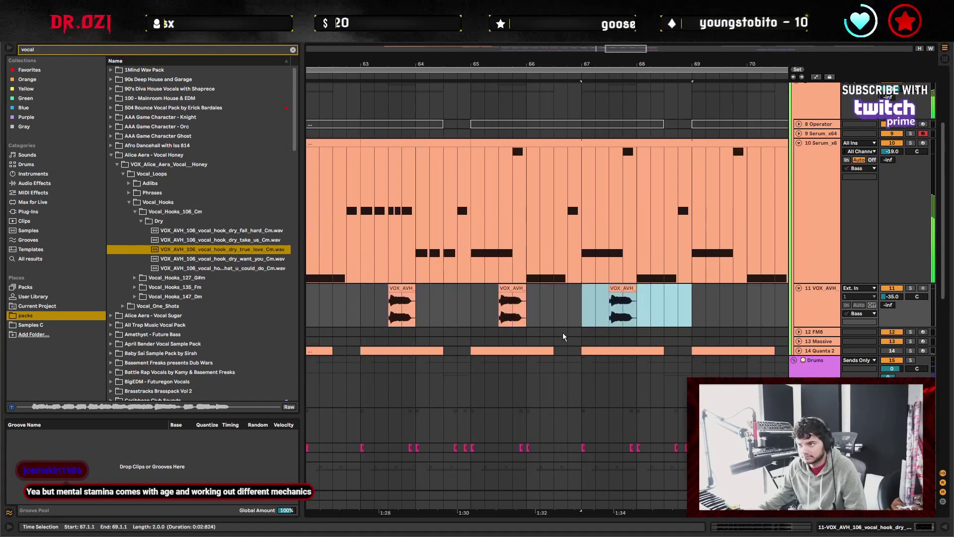
pyautogui.hotkey('ctrl', 'd')
pyautogui.hotkey('ctrl', 'd')
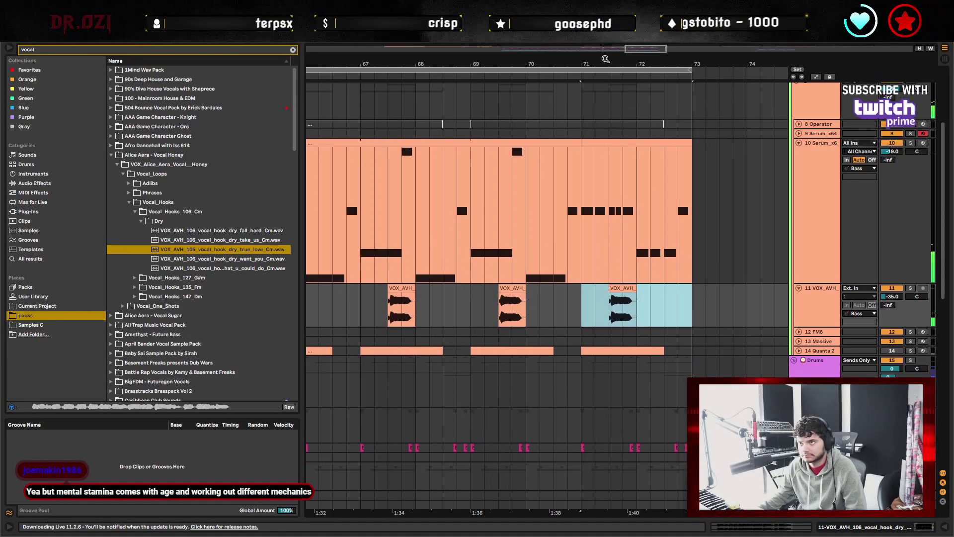
# Clear the browser search and add the OTT preset of Multiband Dynamics after EQ Eight on vocal track 11.
pyautogui.moveTo(605, 59); pyautogui.dragTo(609, 47)
pyautogui.click(823, 321)
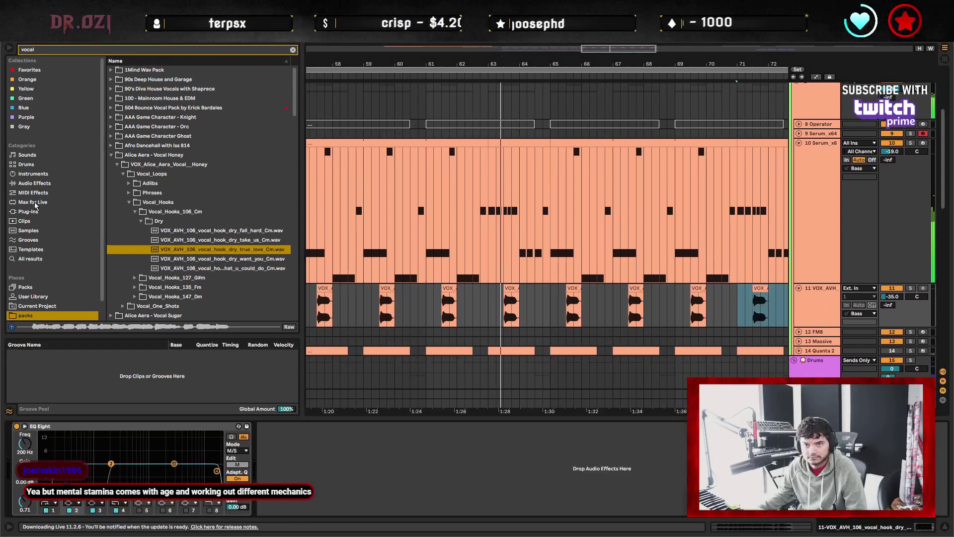
pyautogui.click(34, 182)
pyautogui.click(133, 80)
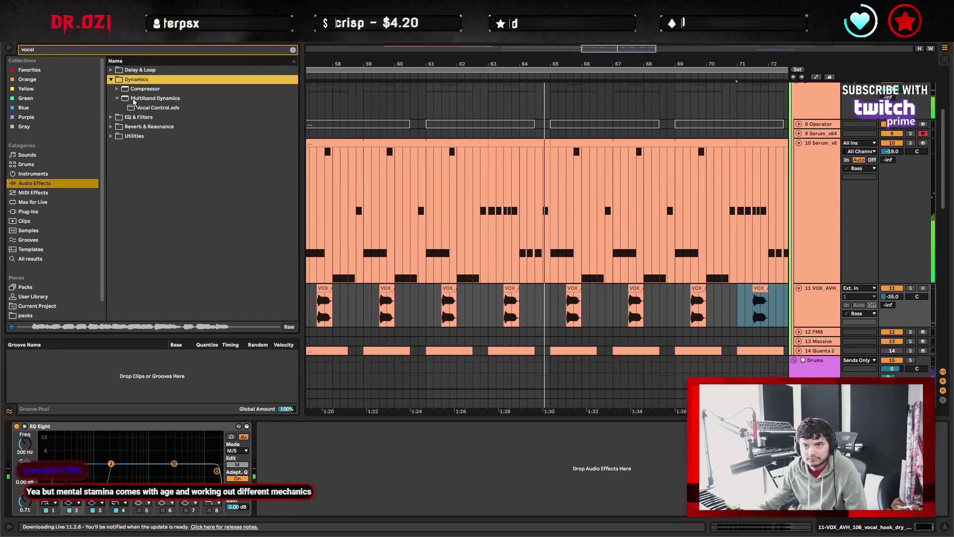
pyautogui.press('BackSpace')
pyautogui.press('BackSpace')
pyautogui.press('BackSpace')
pyautogui.press('BackSpace')
pyautogui.press('BackSpace')
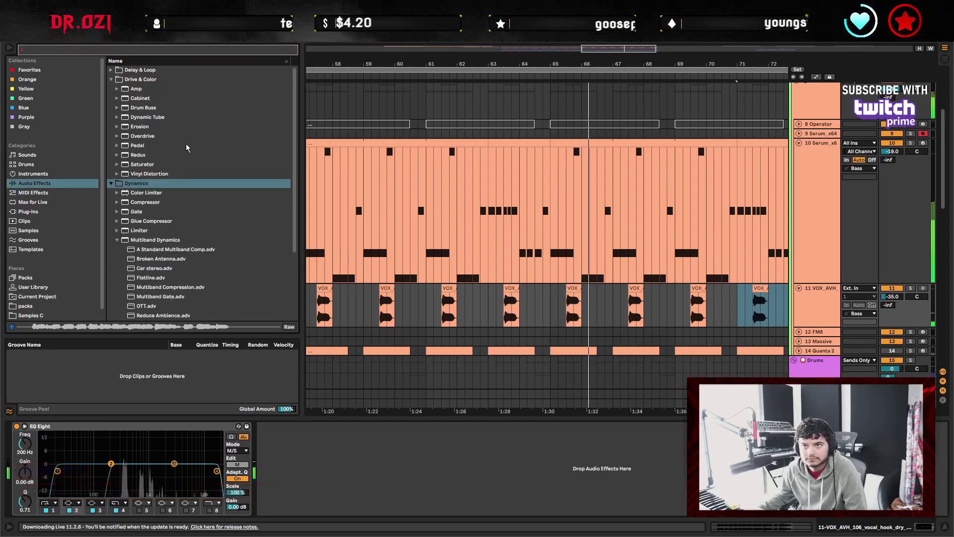
pyautogui.scroll(-4, 119, 205)
pyautogui.click(145, 211)
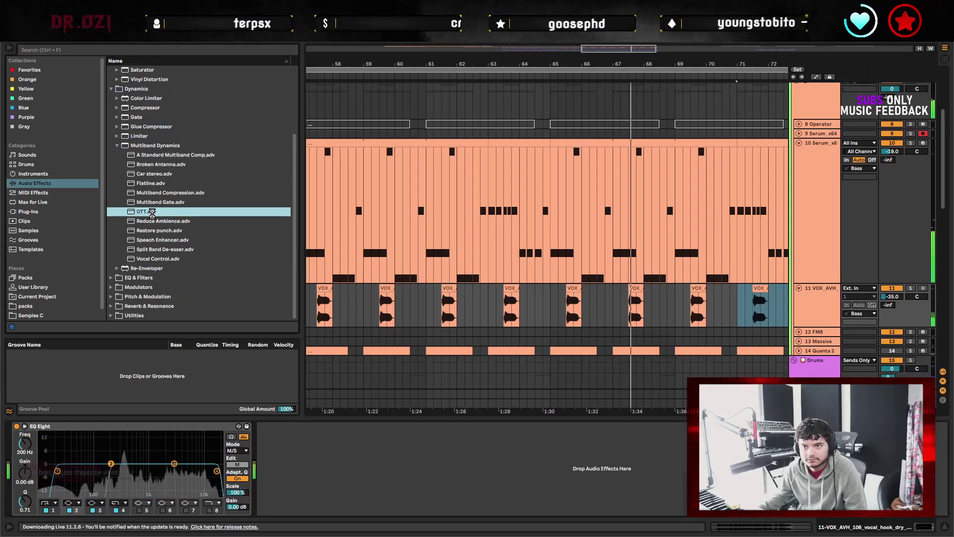
pyautogui.doubleClick(145, 211)
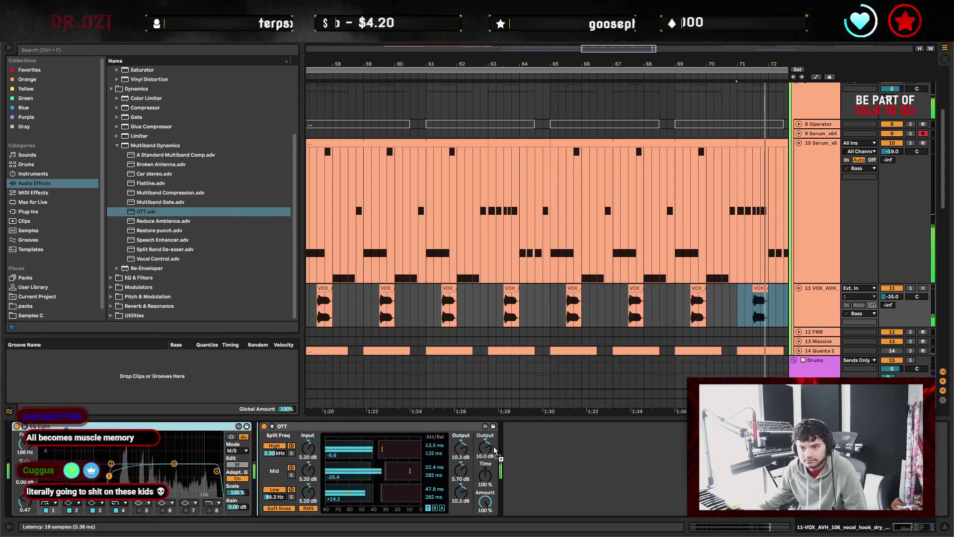
# Set the vocal EQ Eight's low cut to 186 Hz with a Q of 0.47 and place a copy of it after OTT.
pyautogui.moveTo(460, 426); pyautogui.dragTo(218, 433)
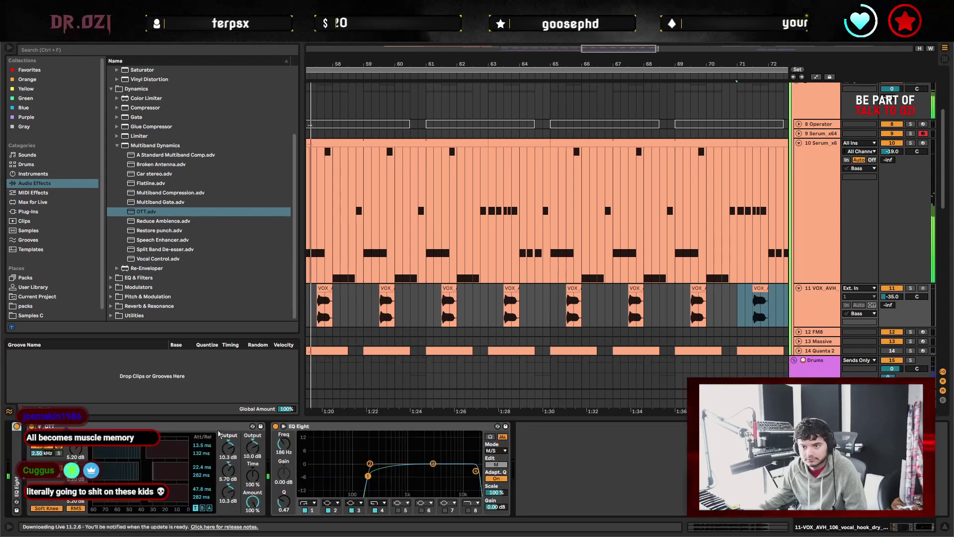
pyautogui.press('Delete')
pyautogui.scroll(-2, 465, 146)
pyautogui.hscroll(-1, 465, 145)
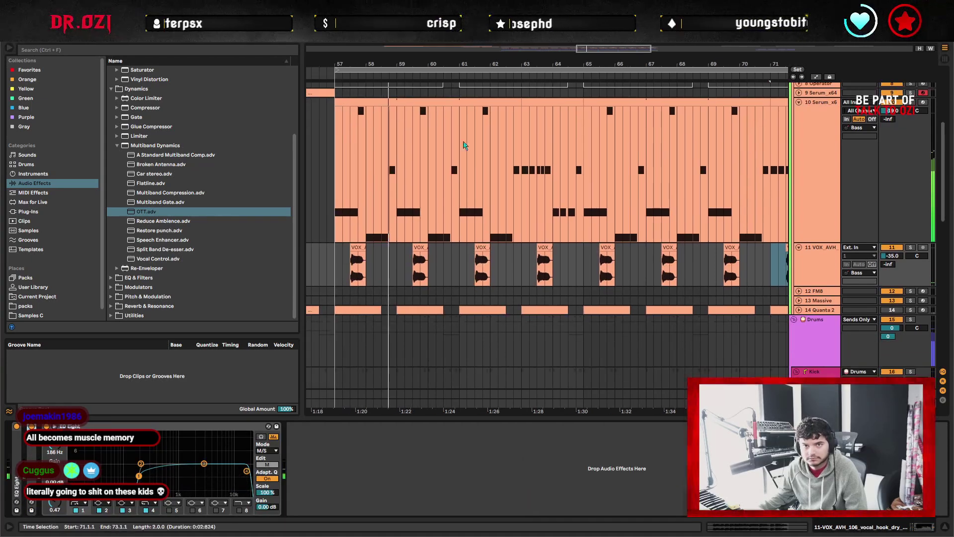
# Play the vocals from bar 57 and extend the start of the vocal clip at 63.3 back to 63.1.
pyautogui.press('+')
pyautogui.press('+')
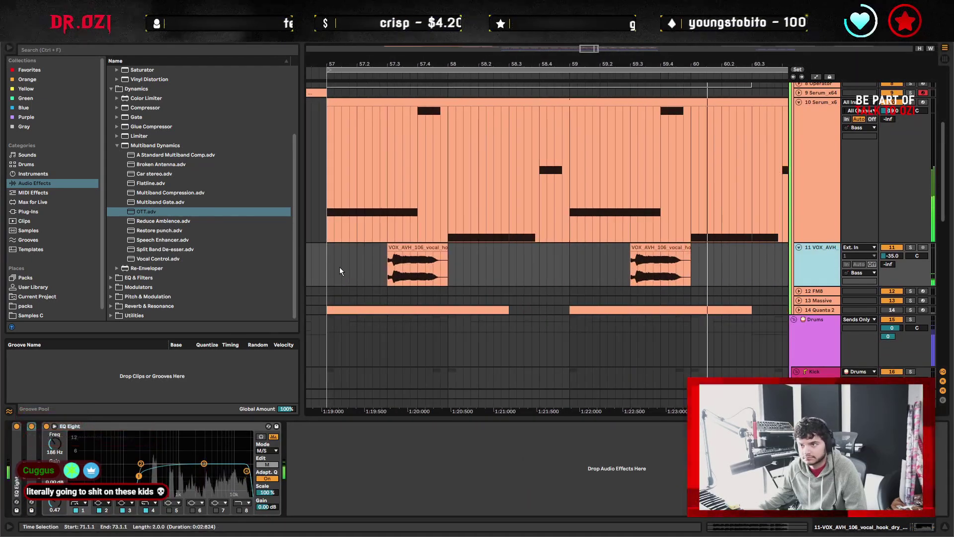
pyautogui.click(326, 262)
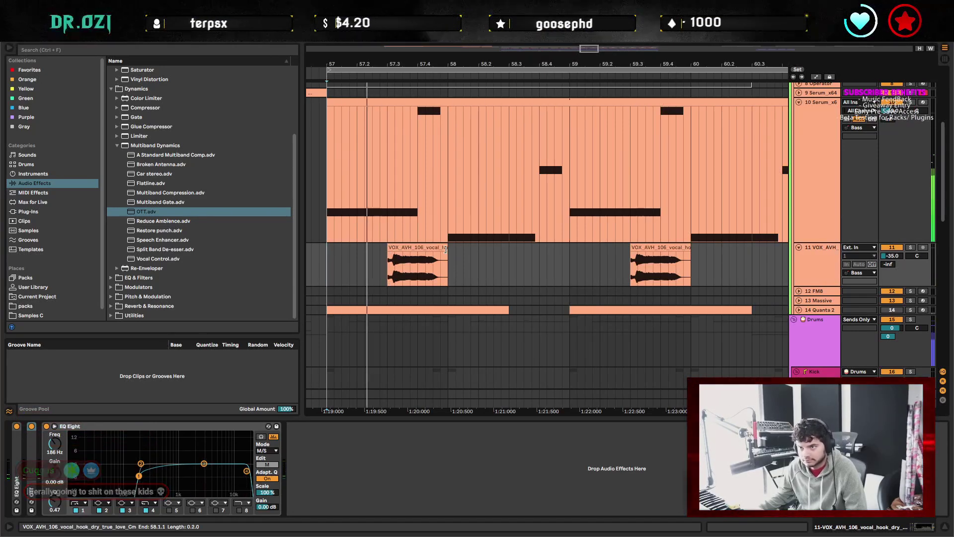
pyautogui.hscroll(2, 500, 278)
pyautogui.hscroll(4, 542, 271)
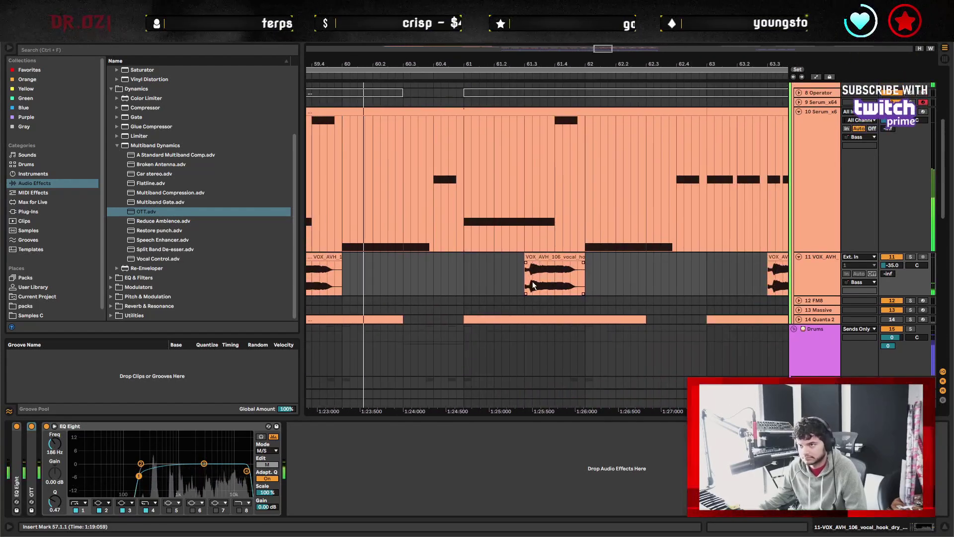
pyautogui.hscroll(2, 529, 280)
pyautogui.hscroll(2, 527, 278)
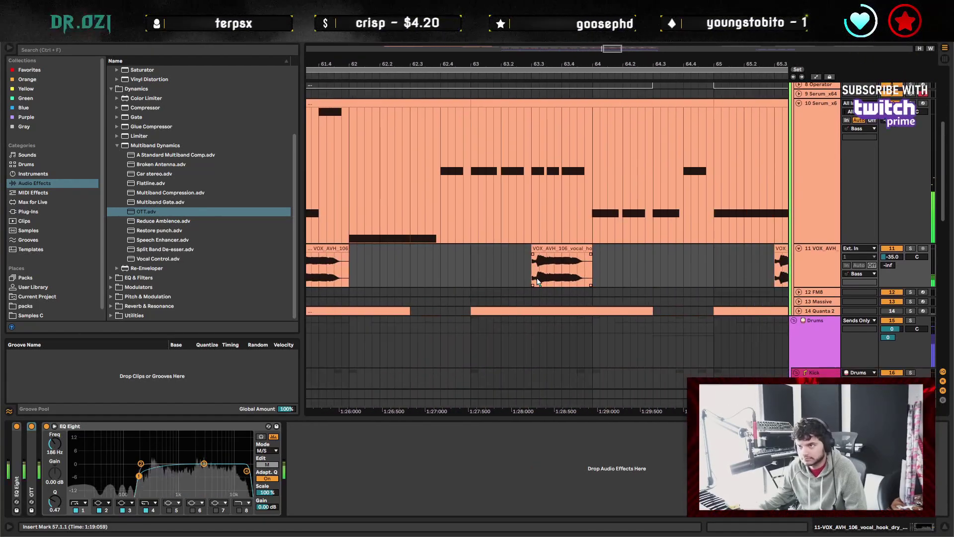
pyautogui.click(473, 251)
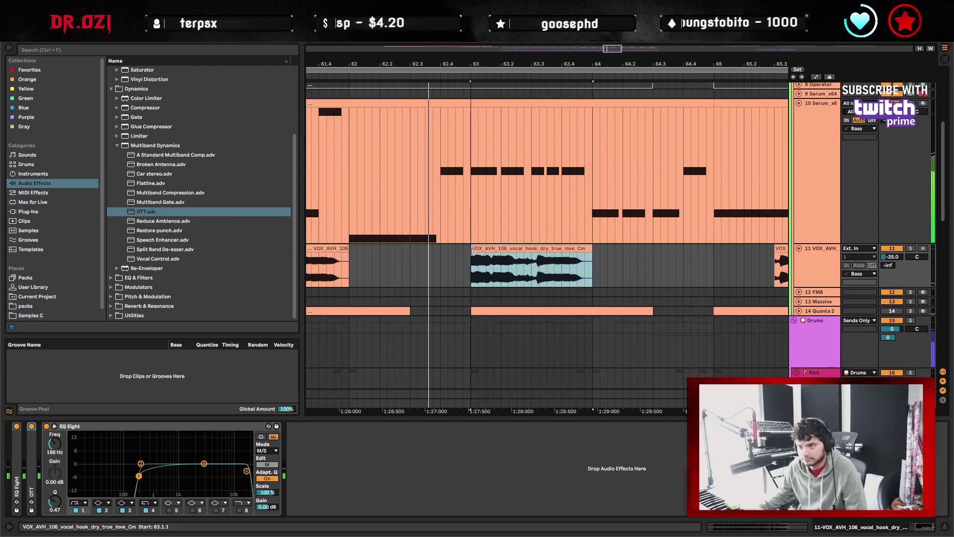
# Play the arrangement from 63.3 to check the extended vocal clip against the bass.
pyautogui.click(532, 271)
pyautogui.press('space')
pyautogui.hscroll(2, 511, 278)
pyautogui.press('space')
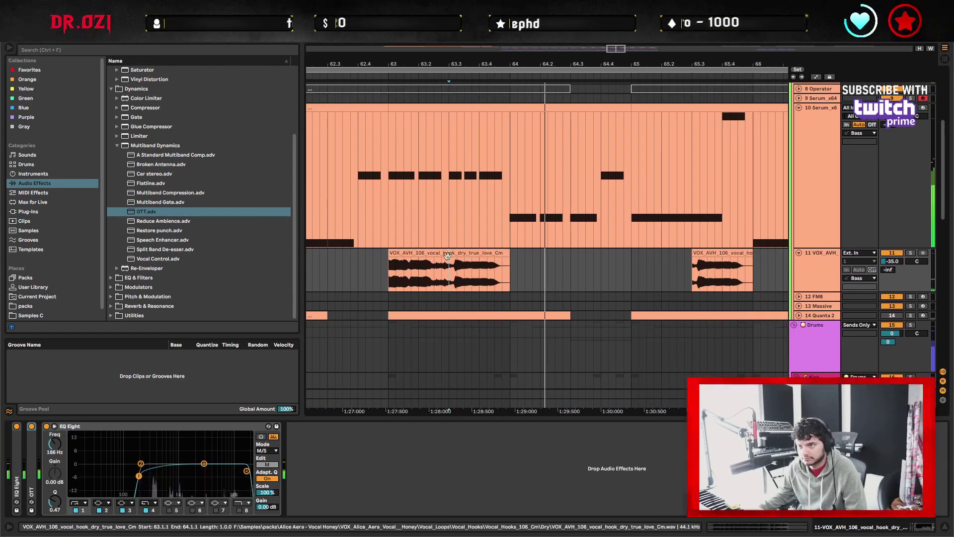
# Split the vocal clip at 63.3 and shift the first half's sample start to 1.4.2.
pyautogui.click(446, 273)
pyautogui.hotkey('ctrl', 'e')
pyautogui.moveTo(432, 270); pyautogui.dragTo(432, 248)
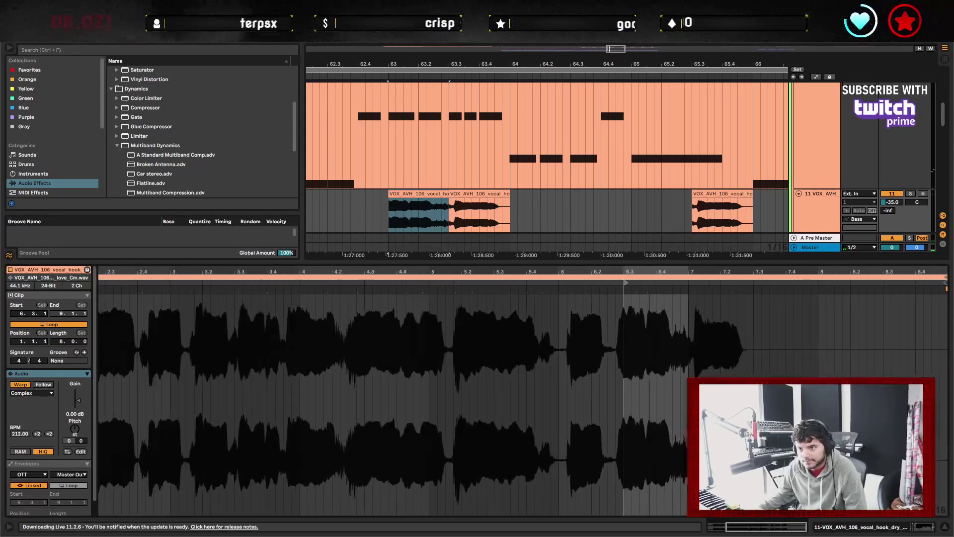
pyautogui.moveTo(625, 282); pyautogui.dragTo(285, 282)
pyautogui.press('space')
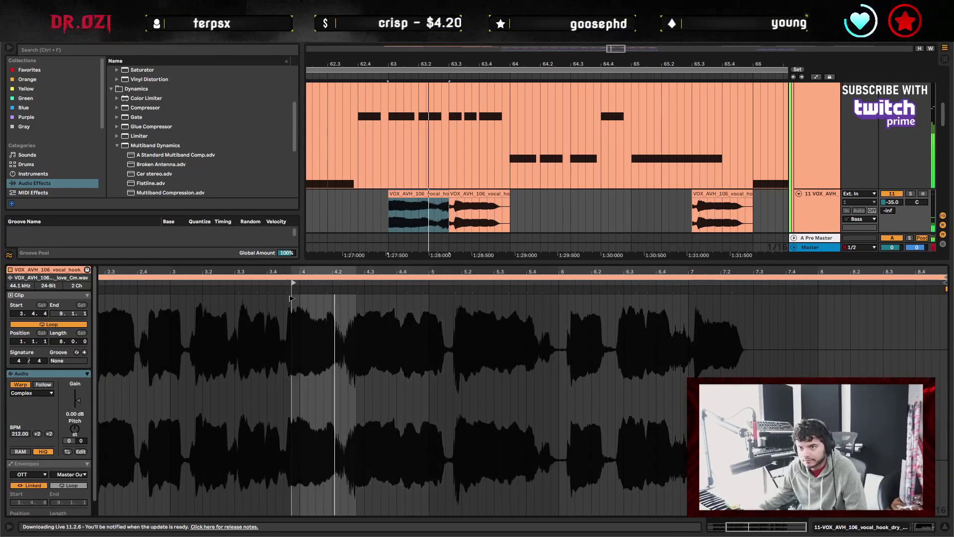
pyautogui.hscroll(-5, 447, 329)
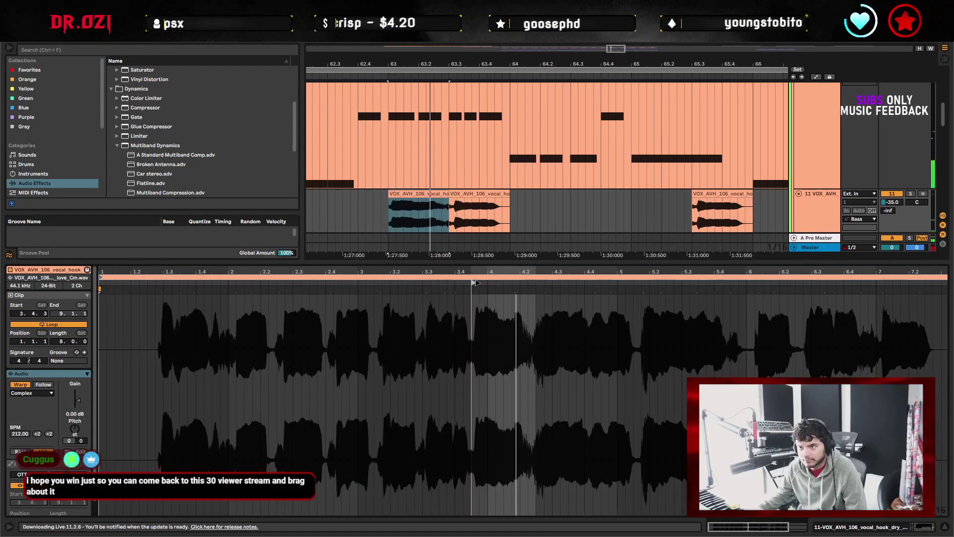
pyautogui.moveTo(474, 282)
pyautogui.mouseDown()
pyautogui.moveTo(194, 290)
pyautogui.moveTo(214, 290)
pyautogui.mouseUp()
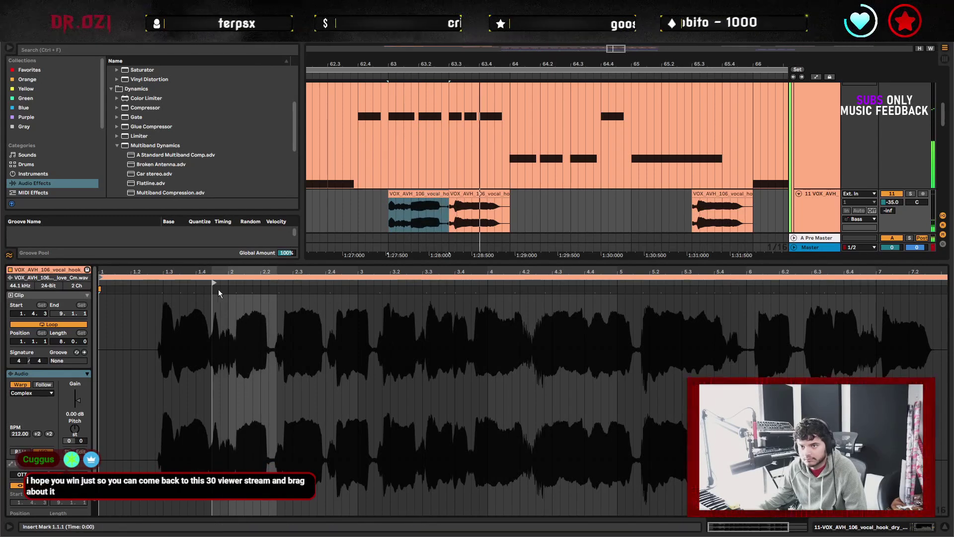
pyautogui.moveTo(214, 290); pyautogui.dragTo(205, 290)
# Place a copy of the half-bar vocal chop at bar 64, set its sample start to 2.4.1 and extend it to 65.1.
pyautogui.click(514, 204)
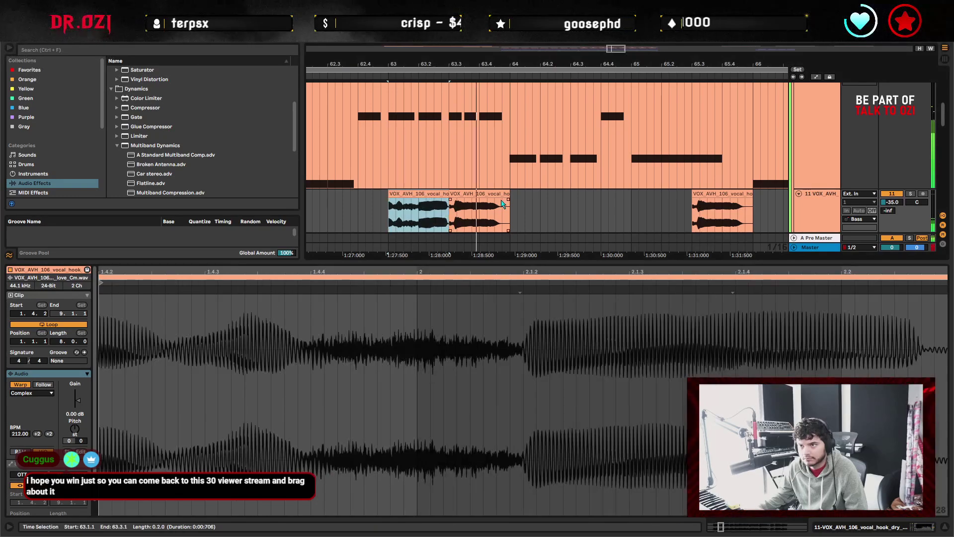
pyautogui.hotkey('ctrl', 'v')
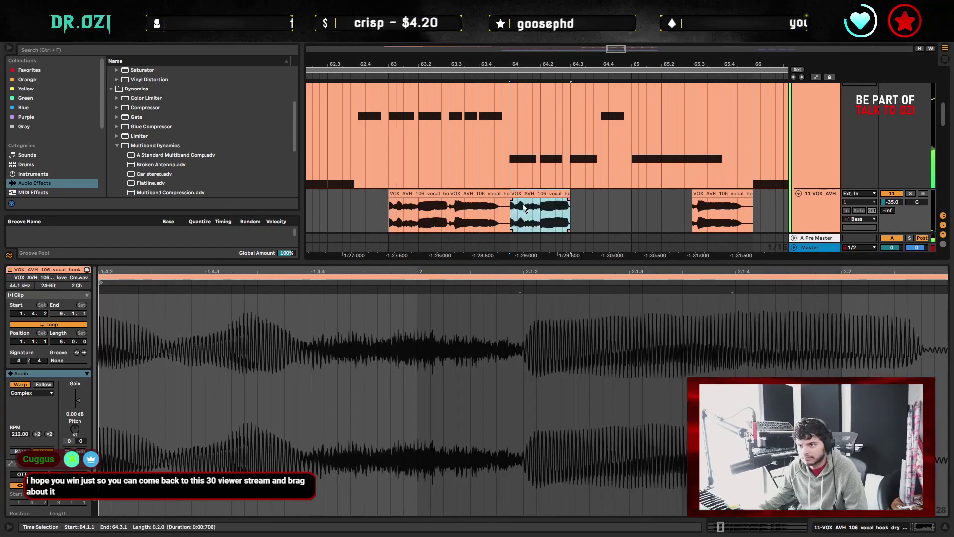
pyautogui.moveTo(208, 284); pyautogui.dragTo(286, 284)
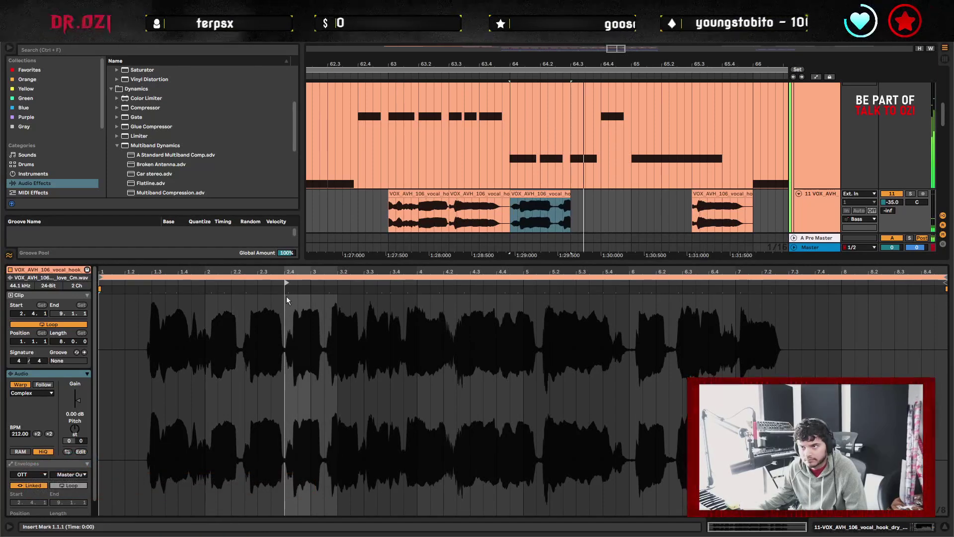
pyautogui.moveTo(569, 192); pyautogui.dragTo(632, 198)
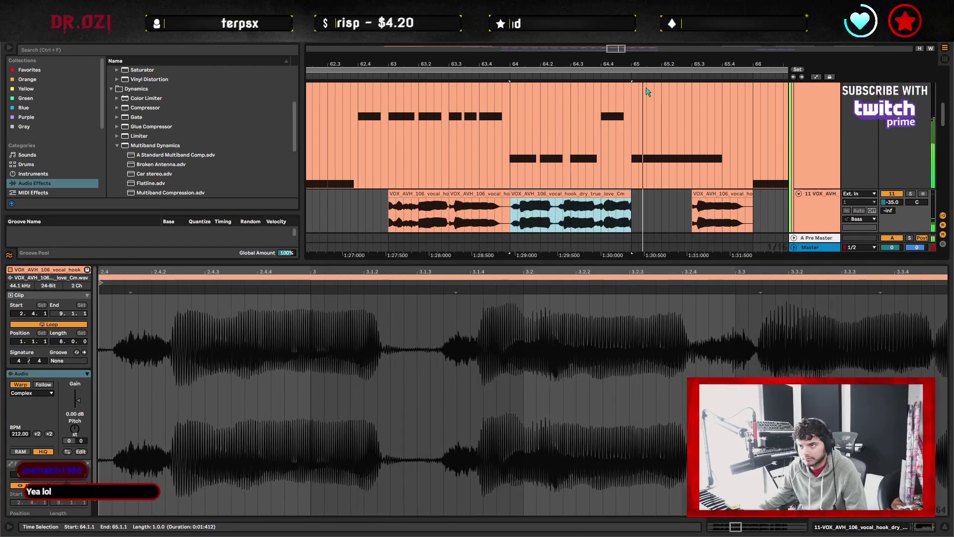
# Copy the vocal chops from 62.3 to 65.1 so they end at bar 73, and set vocal track 11's volume to -33.2 dB.
pyautogui.press('-')
pyautogui.press('-')
pyautogui.press('-')
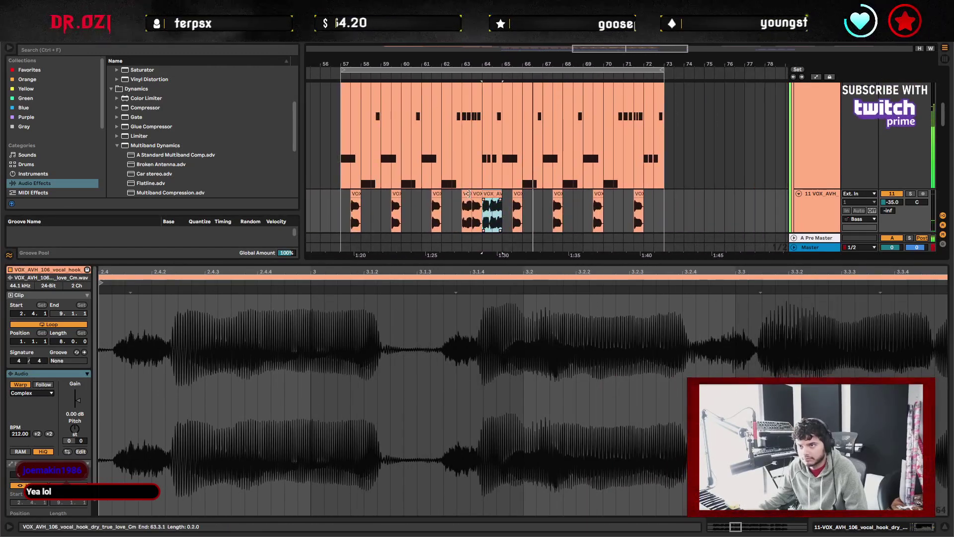
pyautogui.keyDown('shift'); pyautogui.click(452, 209); pyautogui.keyUp('shift')
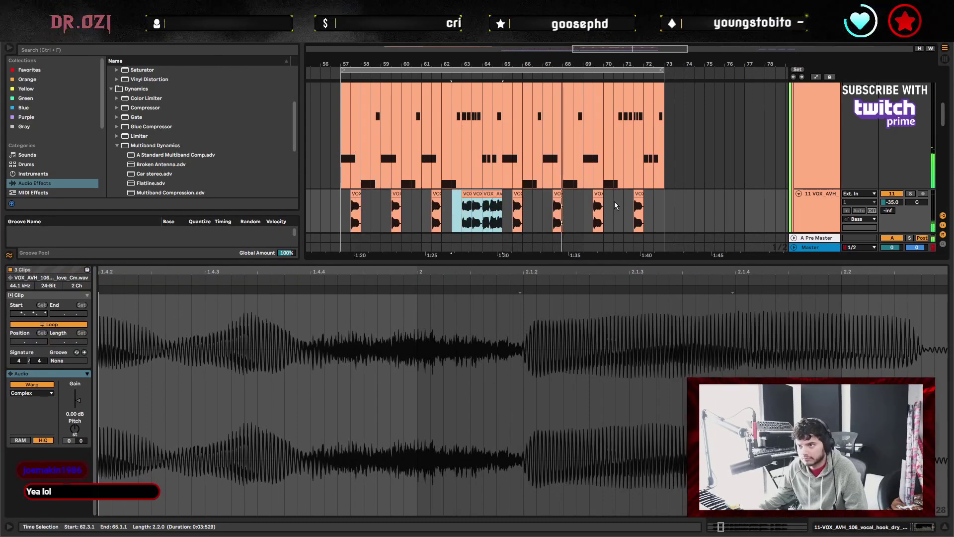
pyautogui.click(614, 201)
pyautogui.hotkey('ctrl', 'v')
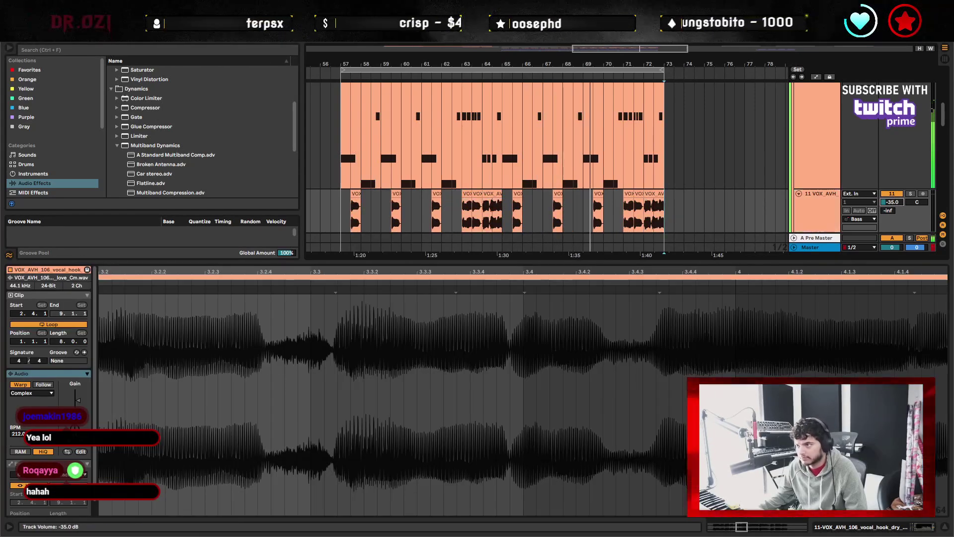
pyautogui.hotkey('ctrl', 'alt', 'l')
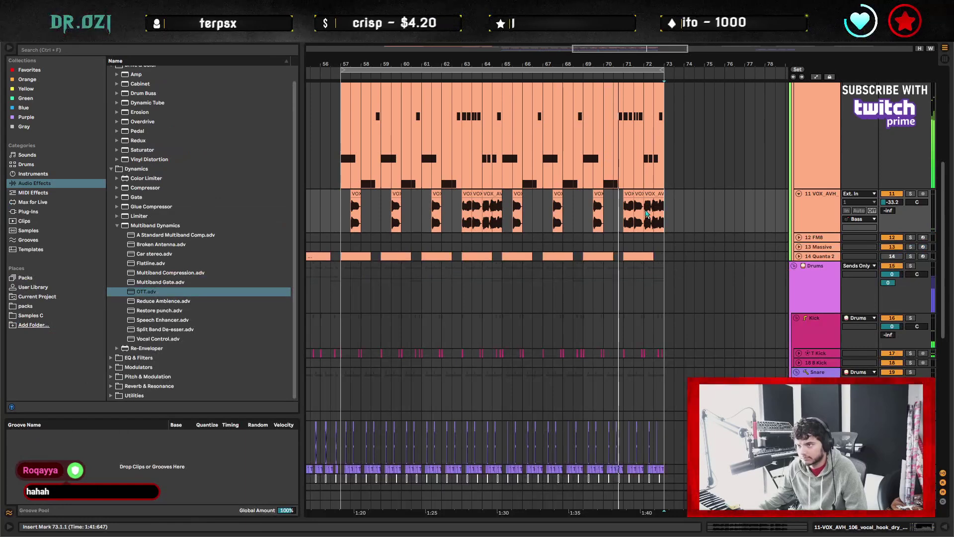
# Play the arrangement from bar 25 and fold Serum track 10.
pyautogui.scroll(5, 646, 214)
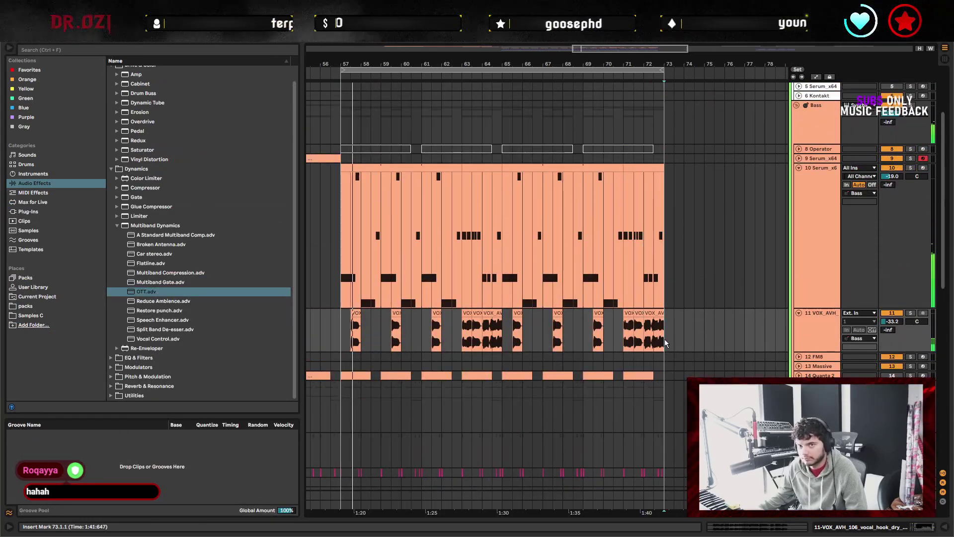
pyautogui.moveTo(430, 342); pyautogui.dragTo(682, 354)
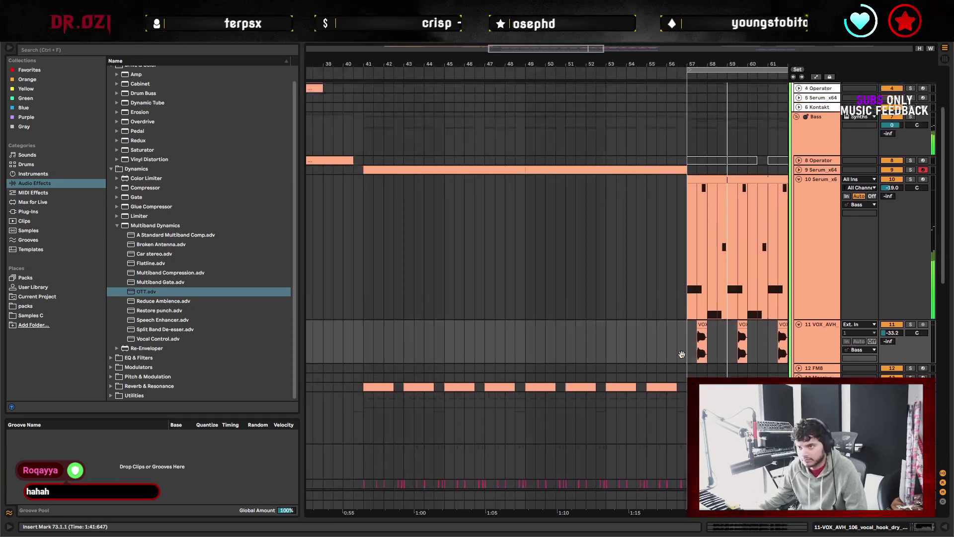
pyautogui.scroll(-5, 504, 230)
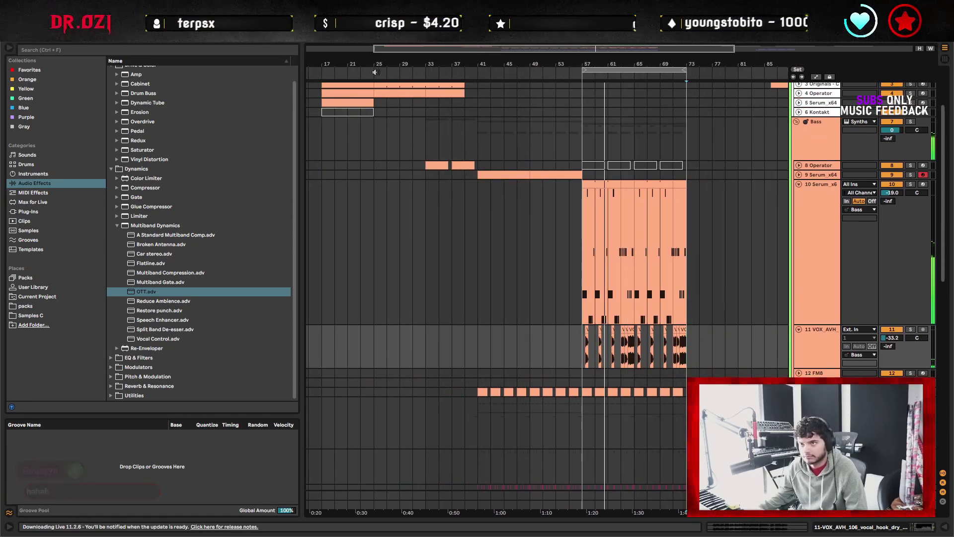
pyautogui.click(375, 73)
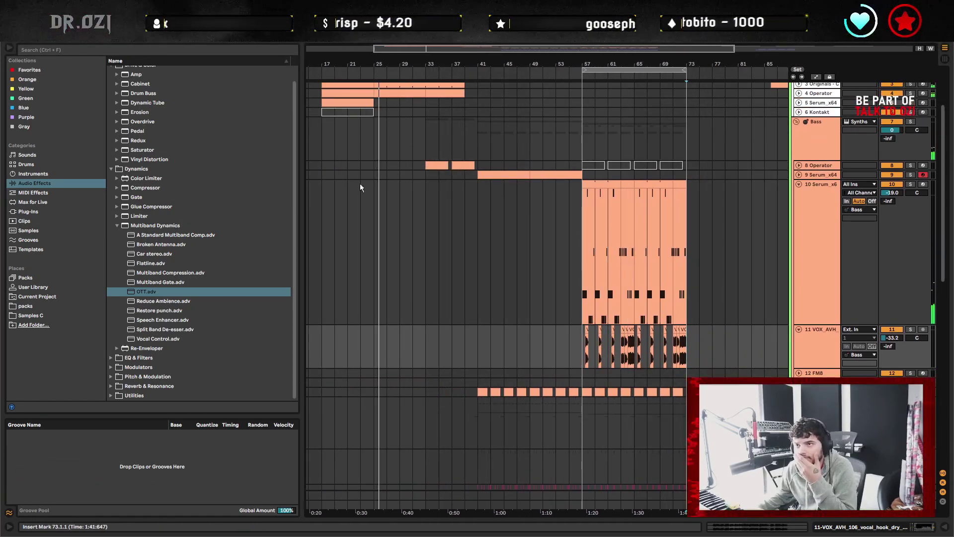
pyautogui.scroll(3, 508, 199)
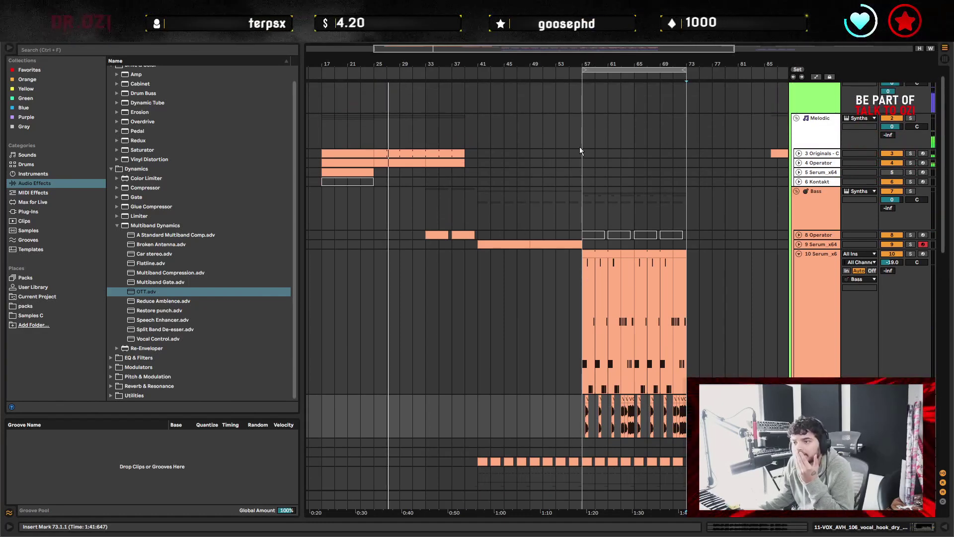
pyautogui.click(799, 254)
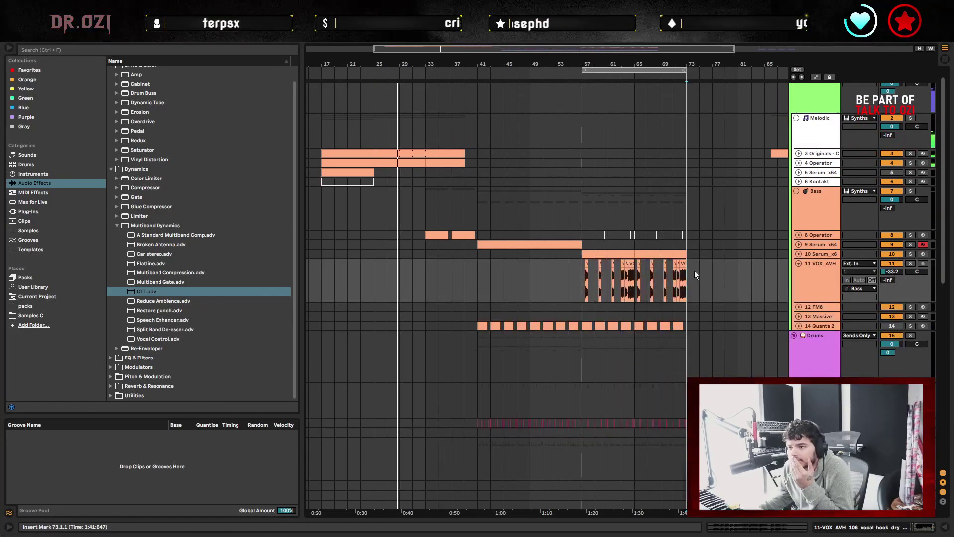
# Copy the break loop clips on track 22 from bars 57 to 73 to bar 25.
pyautogui.scroll(-15, 622, 369)
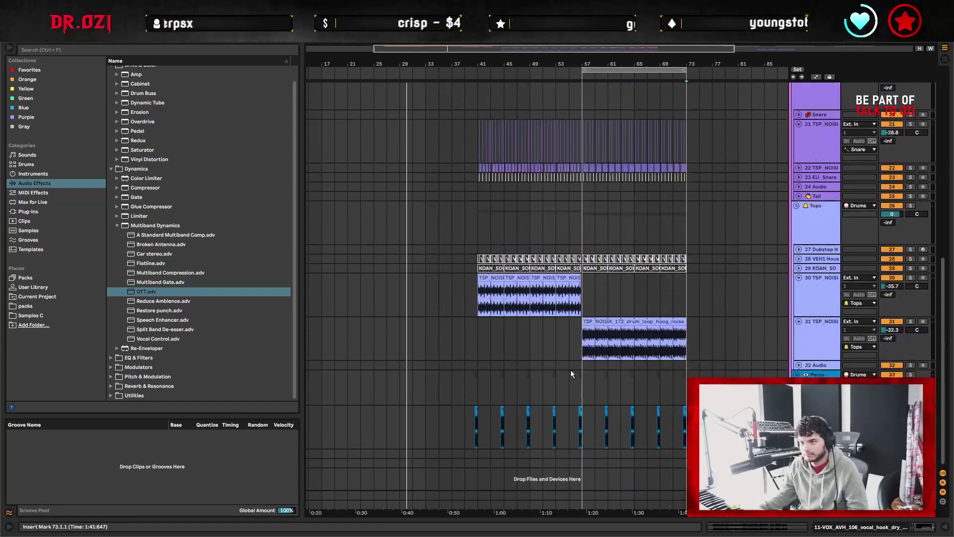
pyautogui.scroll(5, 581, 298)
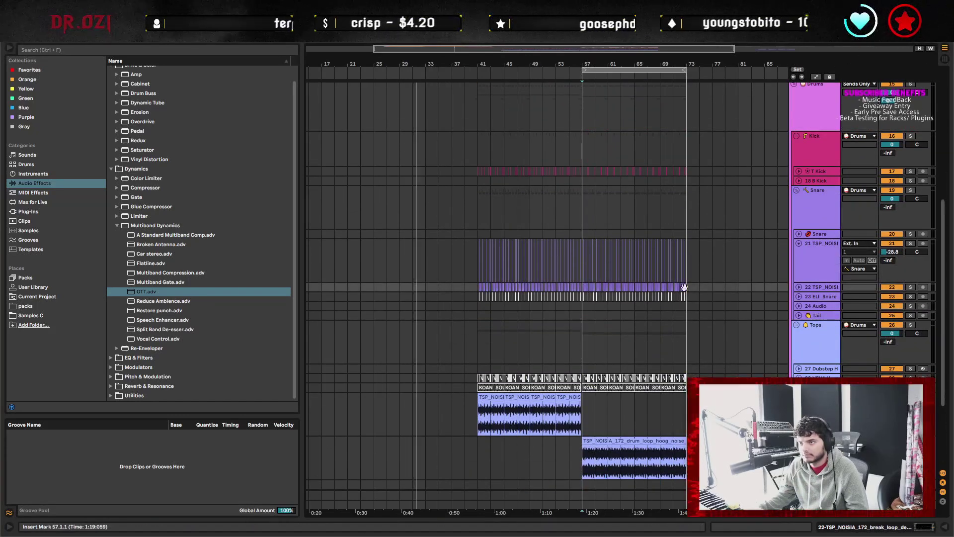
pyautogui.keyDown('shift'); pyautogui.click(684, 288); pyautogui.keyUp('shift')
pyautogui.click(371, 284)
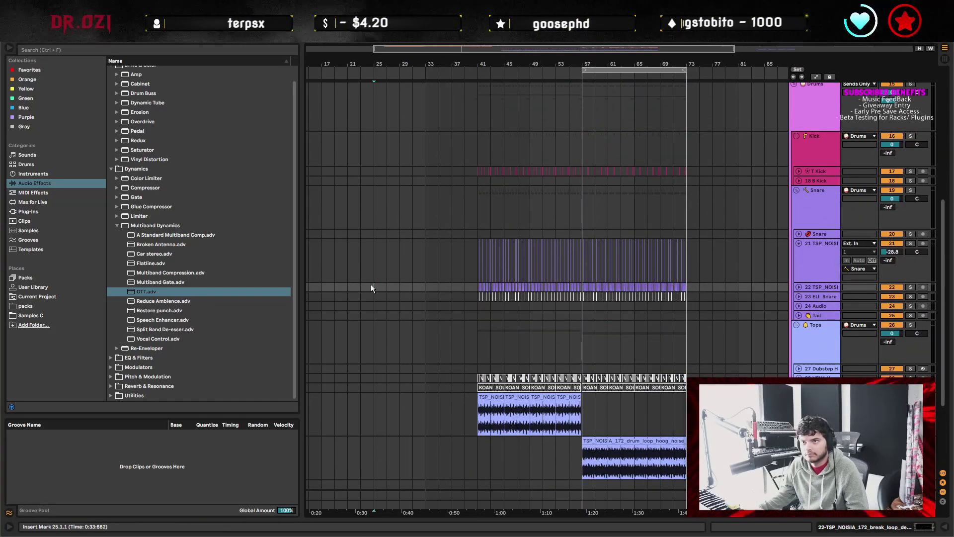
pyautogui.hotkey('ctrl', 'v')
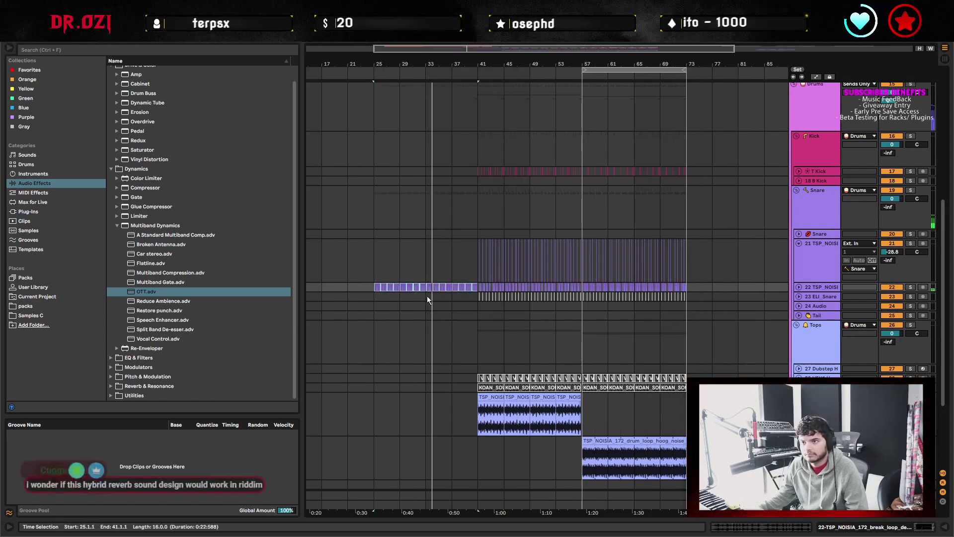
# Delete the end of the copied break loop from 40.3 to 41.1 to leave a gap before the drop.
pyautogui.click(472, 297)
pyautogui.moveTo(462, 65); pyautogui.dragTo(539, 232)
pyautogui.scroll(2, 512, 352)
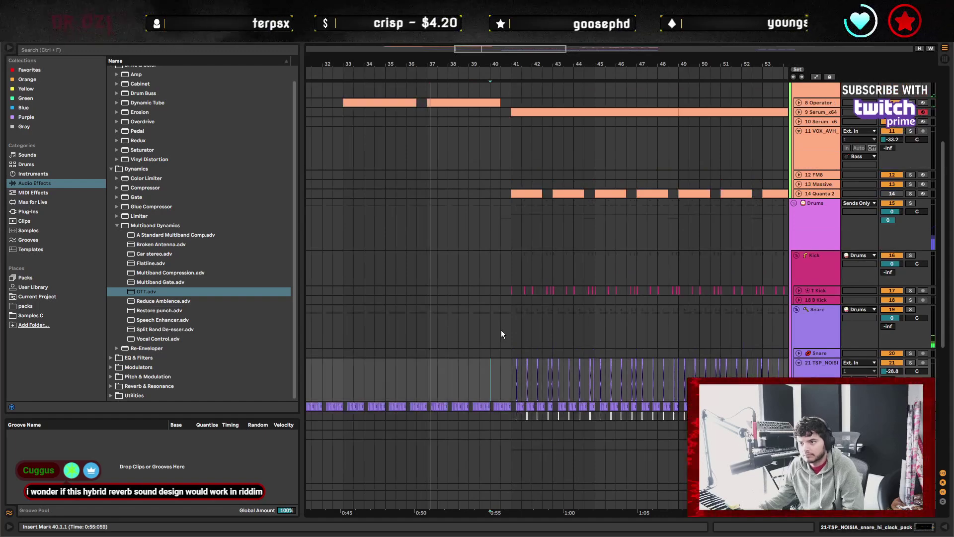
pyautogui.moveTo(503, 330); pyautogui.dragTo(510, 320)
pyautogui.scroll(5, 683, 223)
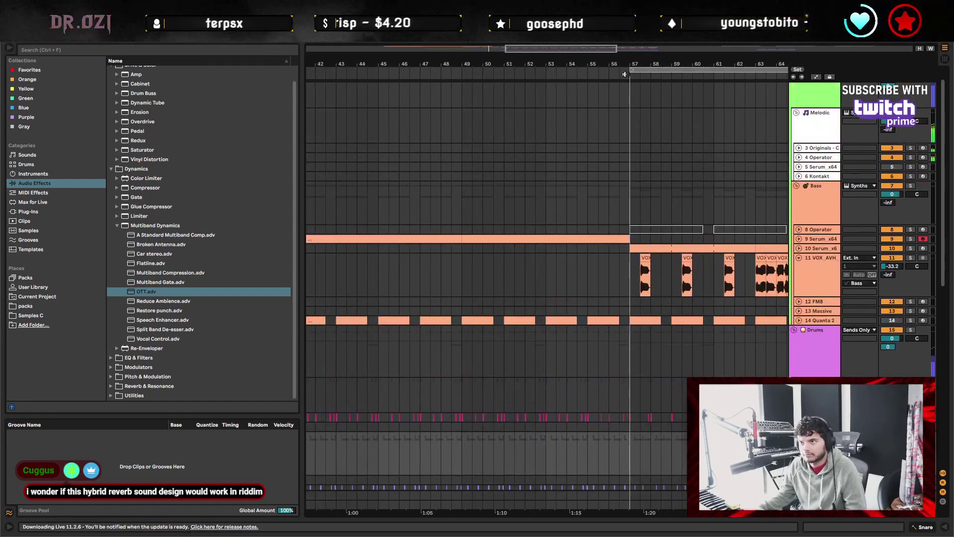
# Play the arrangement from bar 57 and fold vocal track 11.
pyautogui.scroll(-3, 626, 74)
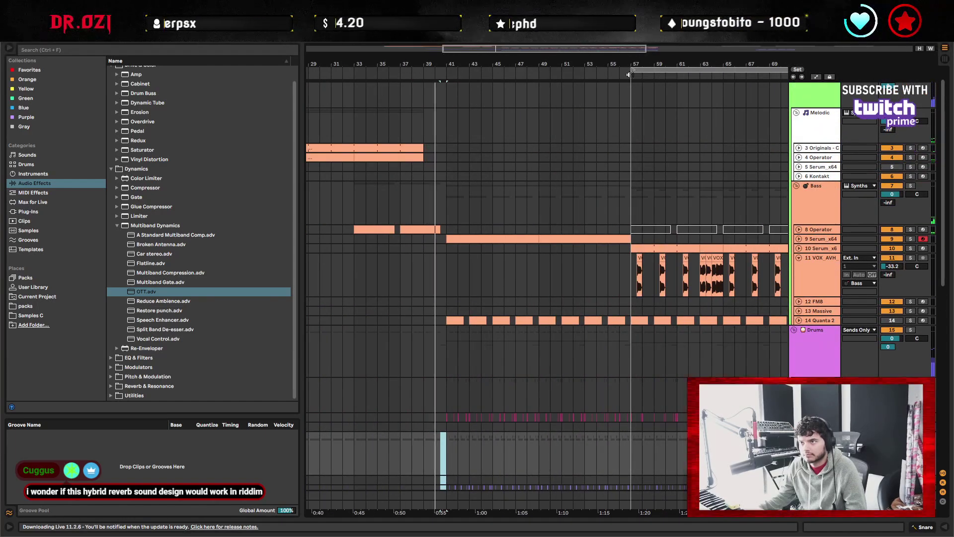
pyautogui.click(629, 78)
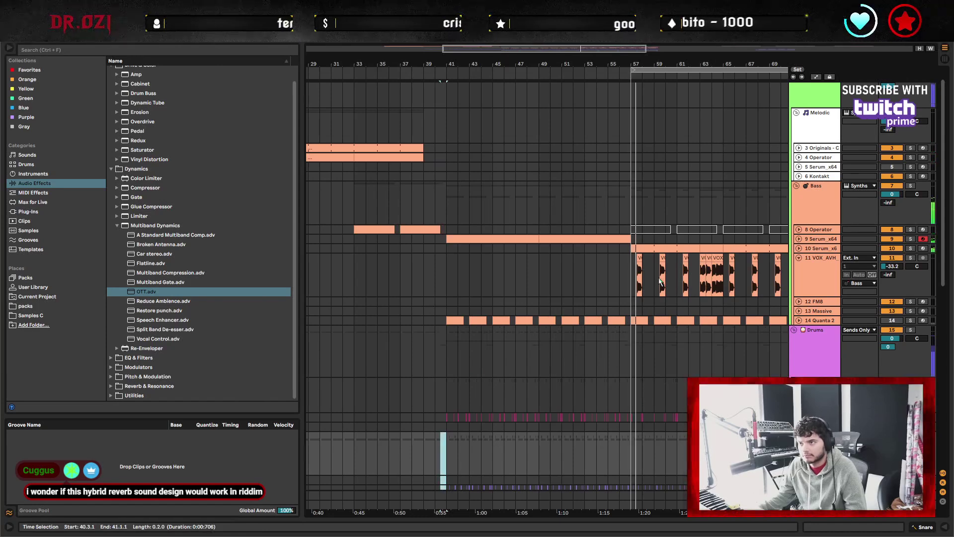
pyautogui.hscroll(5, 681, 215)
pyautogui.scroll(-2, 682, 215)
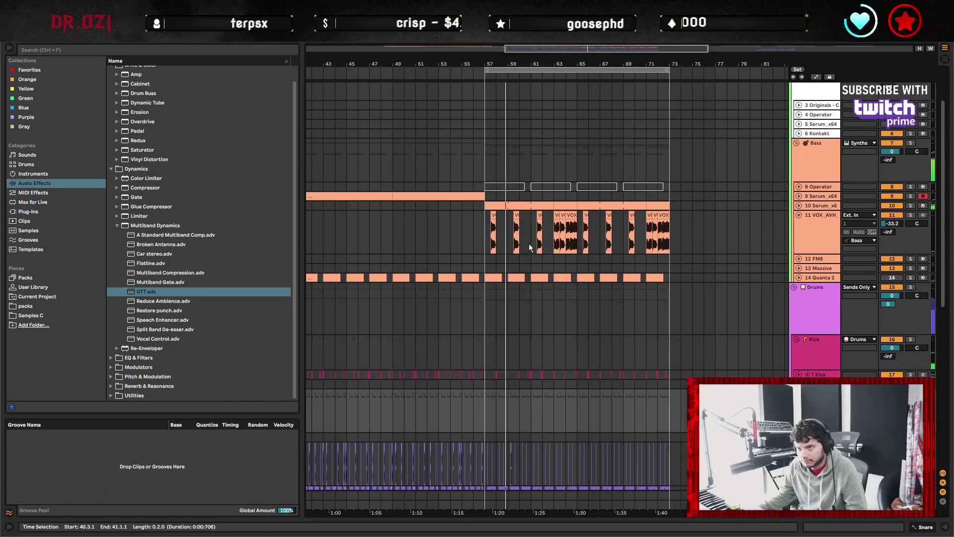
pyautogui.hscroll(-3, 571, 251)
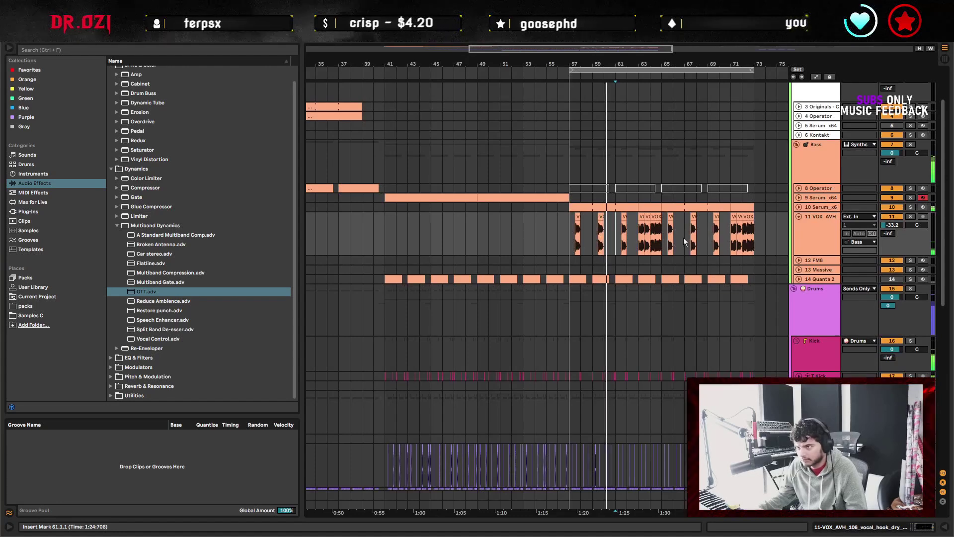
pyautogui.press('u')
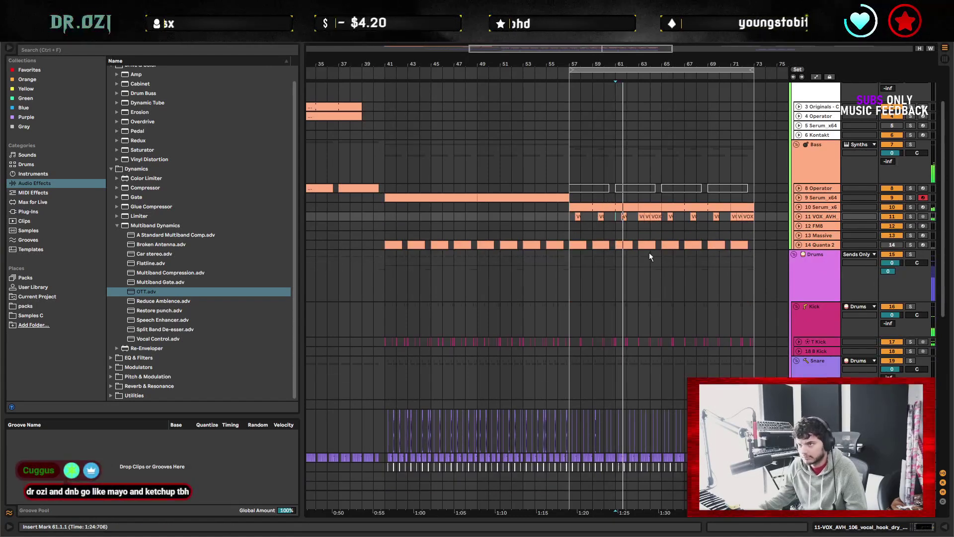
# Copy the vocal section on track 11 from bars 57 to 73 to bar 41.
pyautogui.click(640, 225)
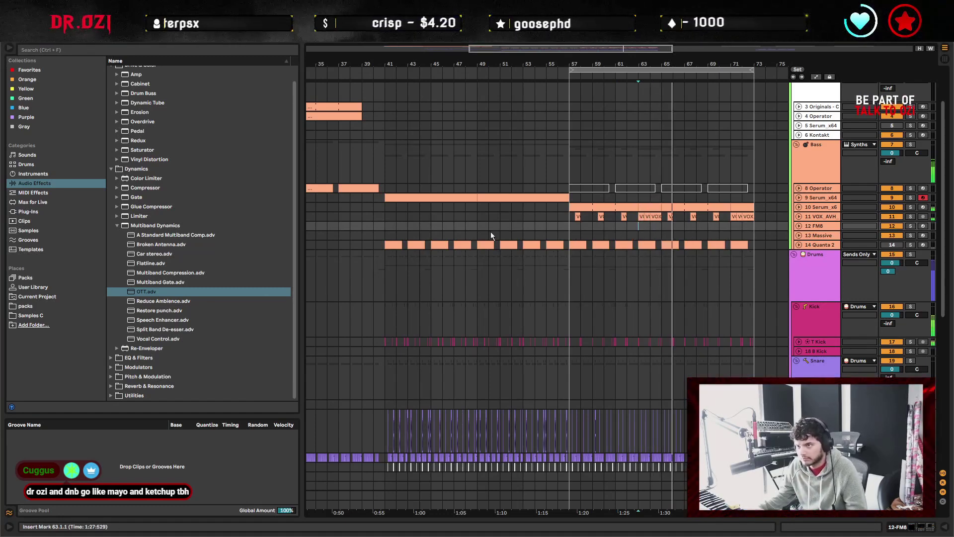
pyautogui.keyDown('shift'); pyautogui.click(750, 217); pyautogui.keyUp('shift')
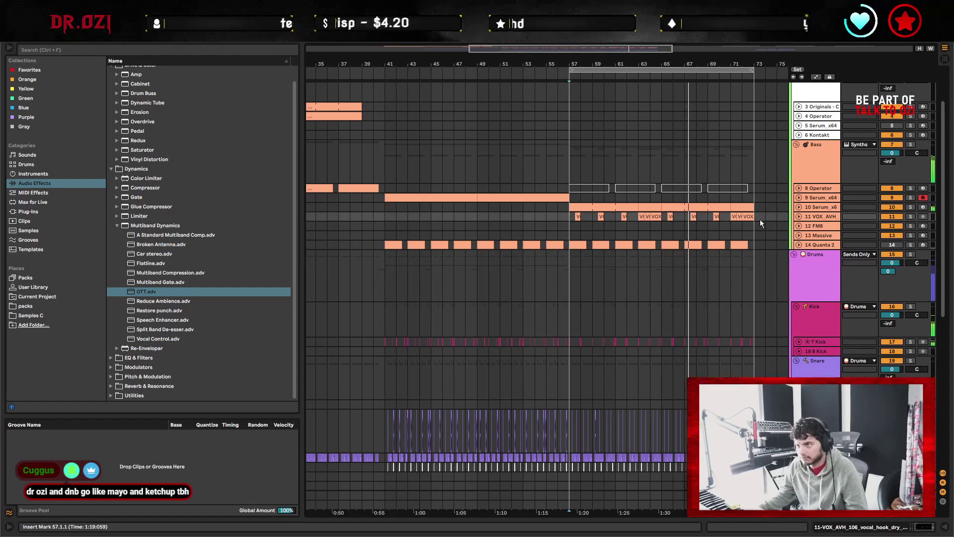
pyautogui.click(385, 221)
pyautogui.hotkey('ctrl', 'v')
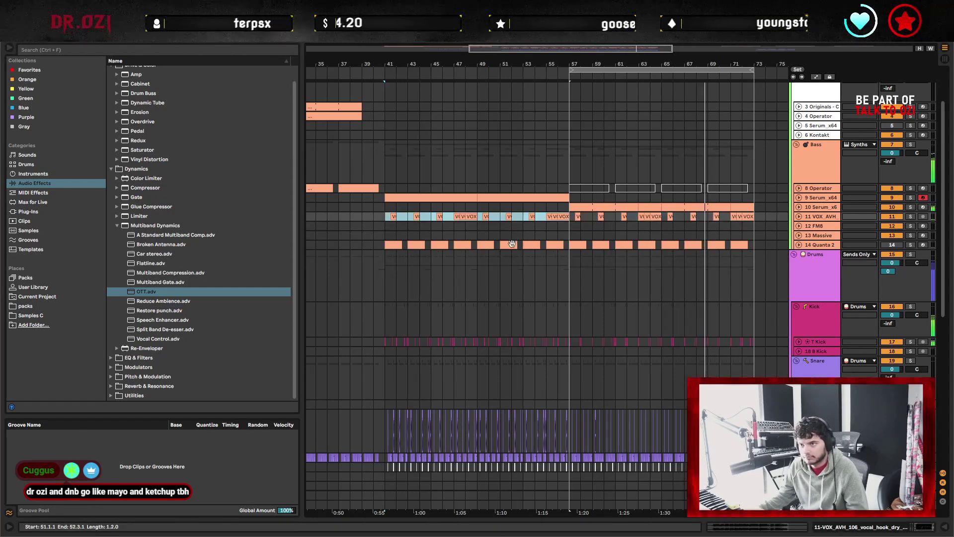
# Paste the same 16-bar vocal section at bar 25 and play the arrangement from bar 41.
pyautogui.hscroll(-5, 407, 253)
pyautogui.click(354, 242)
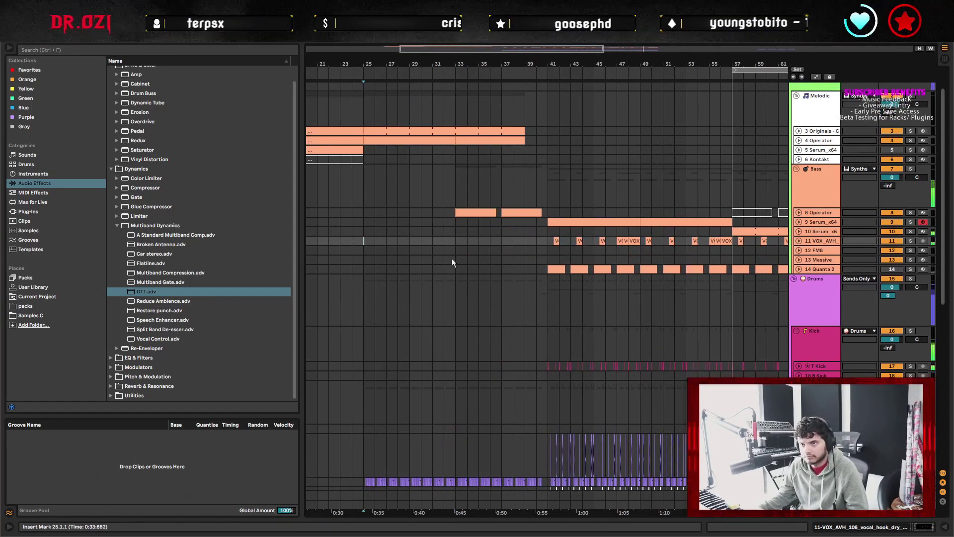
pyautogui.hotkey('ctrl', 'v')
pyautogui.hscroll(5, 452, 263)
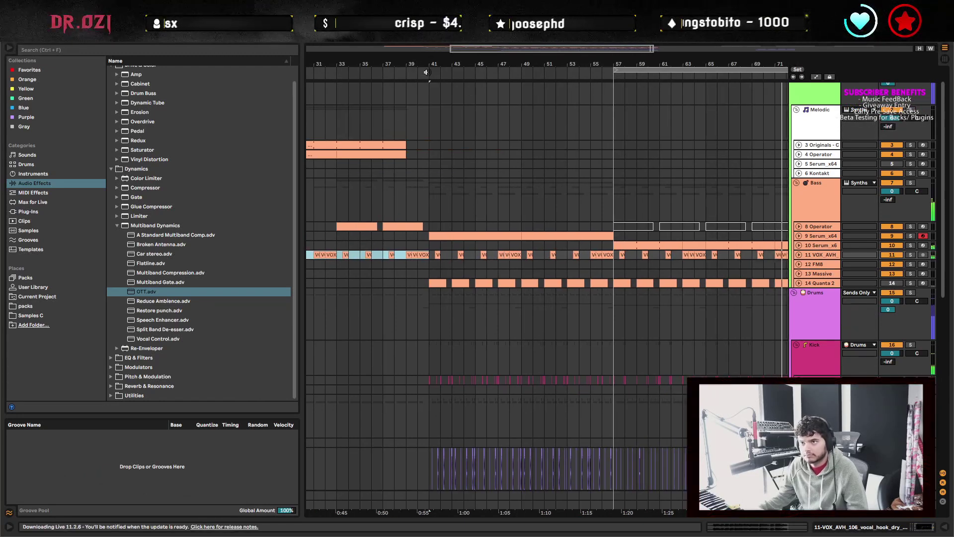
pyautogui.click(426, 72)
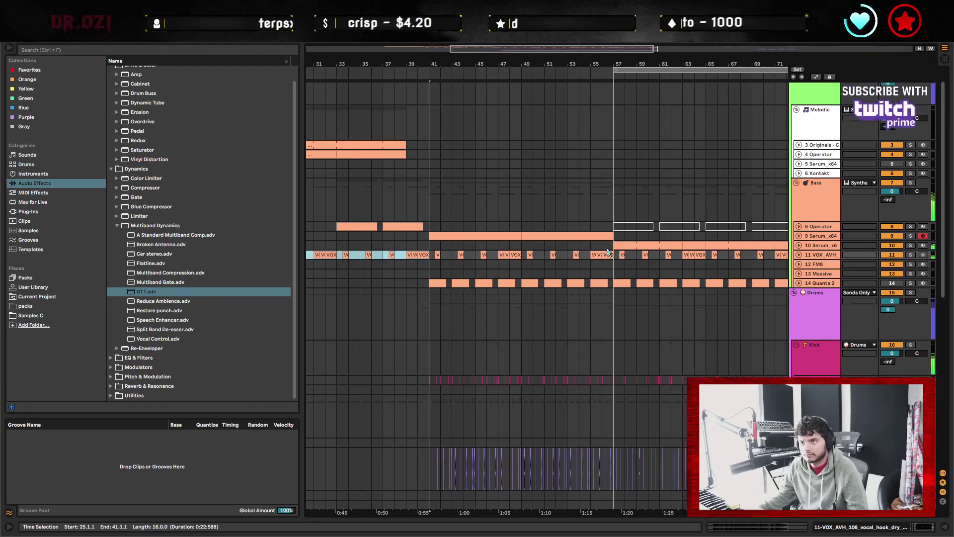
pyautogui.scroll(1, 423, 324)
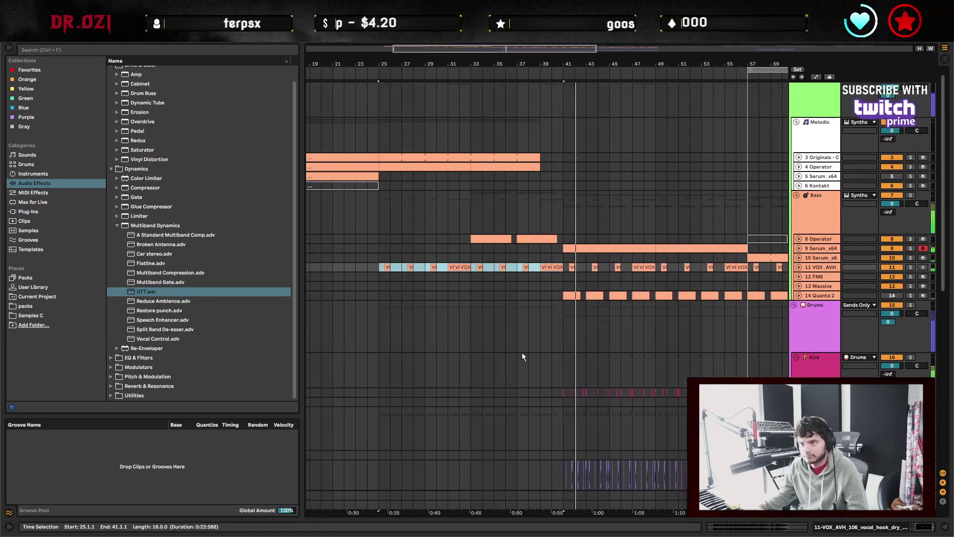
# Listen to the arrangement around bars 41 to 49.
pyautogui.click(565, 324)
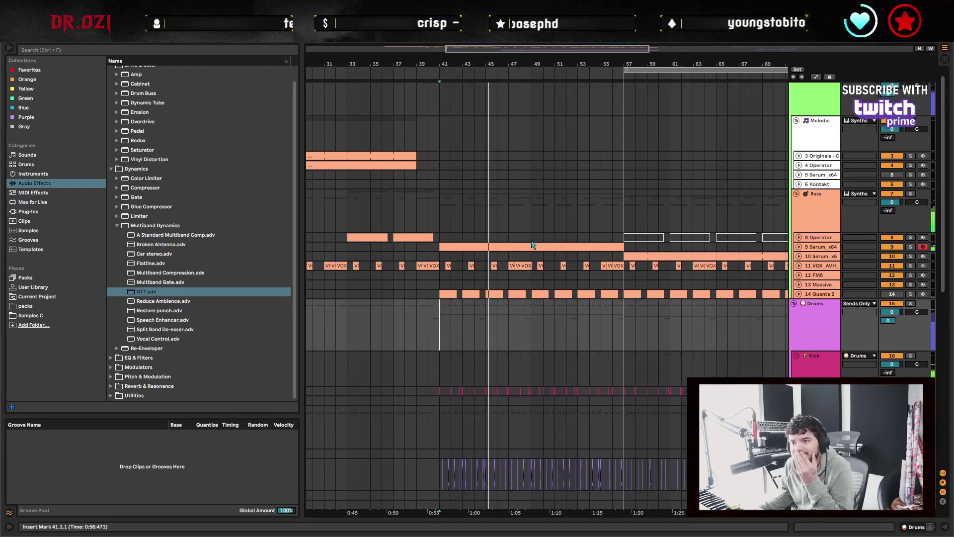
pyautogui.click(533, 322)
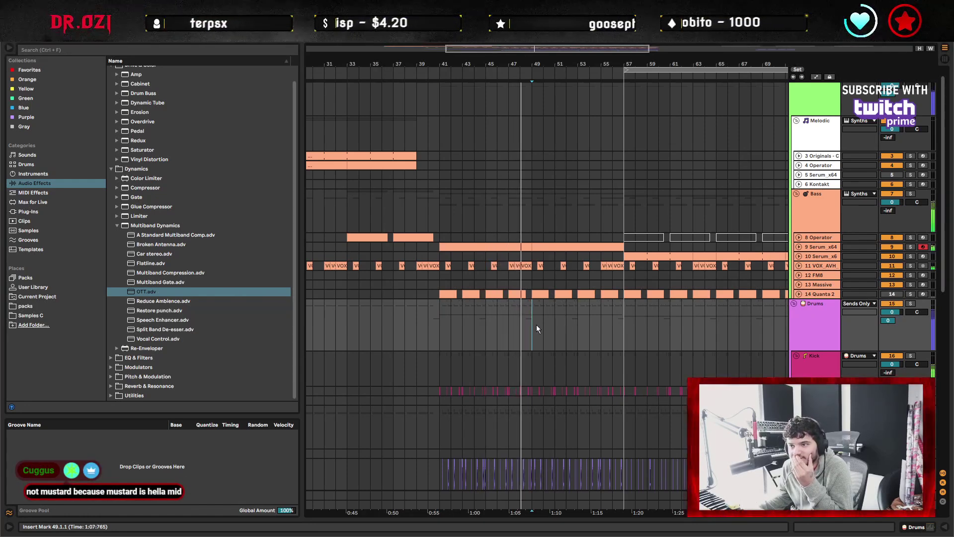
pyautogui.moveTo(535, 326); pyautogui.dragTo(474, 327)
pyautogui.press('space')
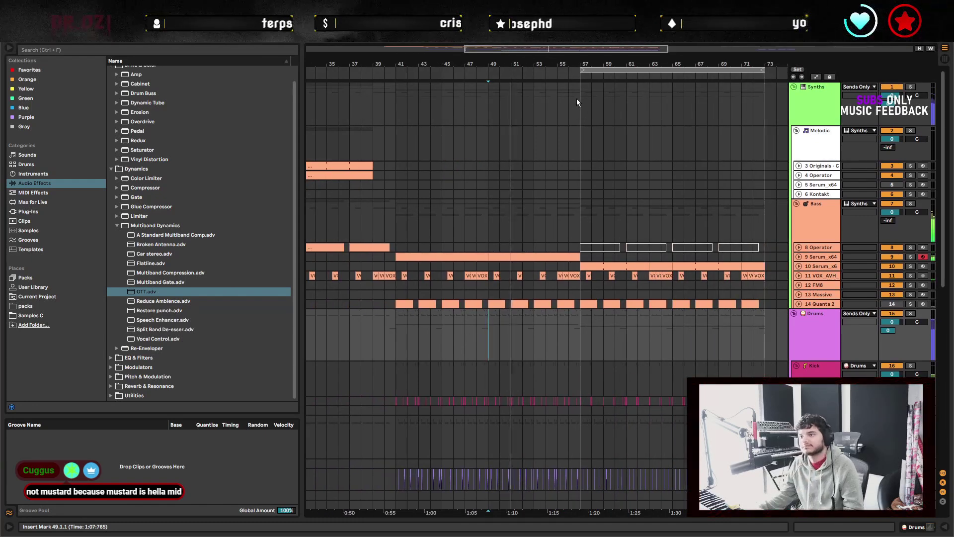
# Select and copy bars 41 to 57 across all synth, bass and drum tracks.
pyautogui.moveTo(578, 100); pyautogui.dragTo(393, 111)
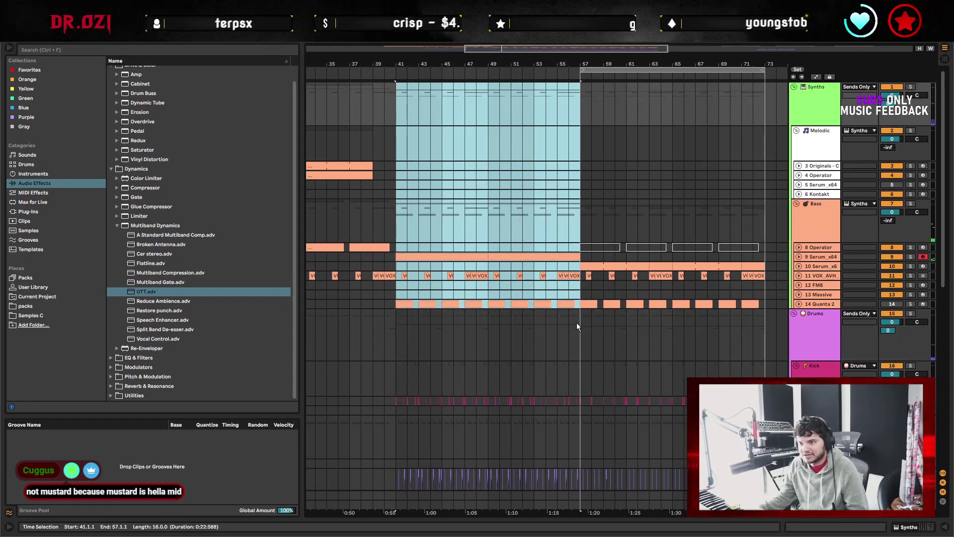
pyautogui.press('Down')
pyautogui.keyDown('shift'); pyautogui.click(581, 90); pyautogui.keyUp('shift')
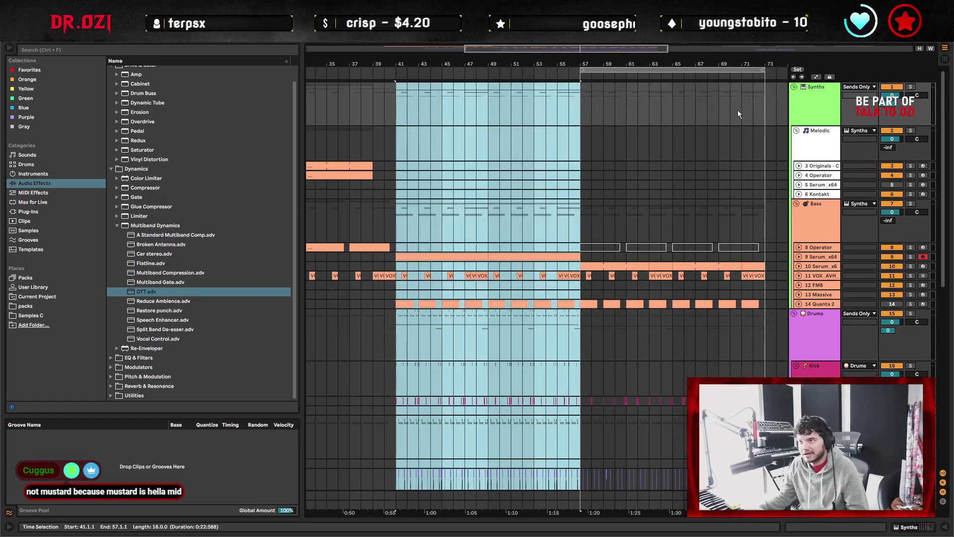
# Insert 16 bars of silence at bar 73, using an 8-bar time selection twice.
pyautogui.click(777, 109)
pyautogui.hscroll(5, 546, 199)
pyautogui.hscroll(3, 445, 128)
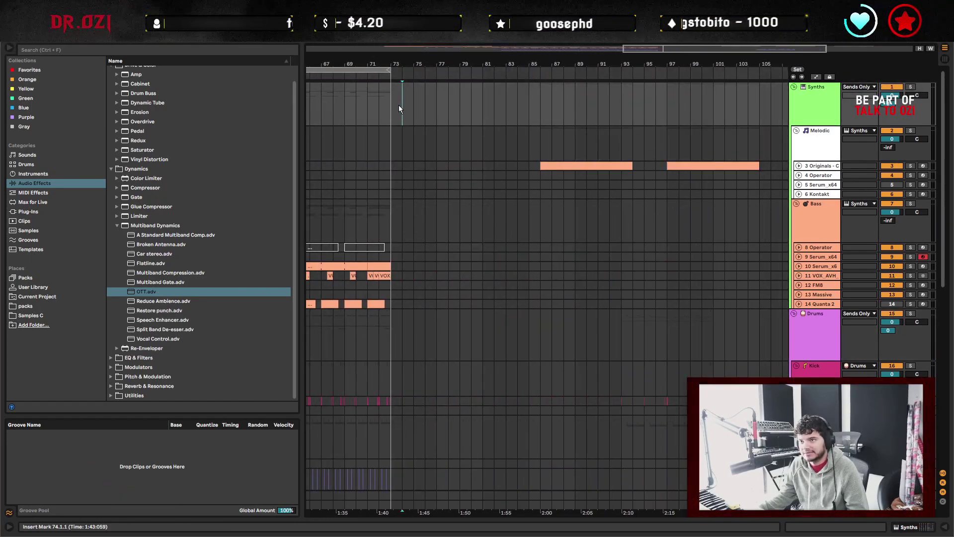
pyautogui.click(524, 103)
pyautogui.moveTo(483, 103); pyautogui.dragTo(390, 99)
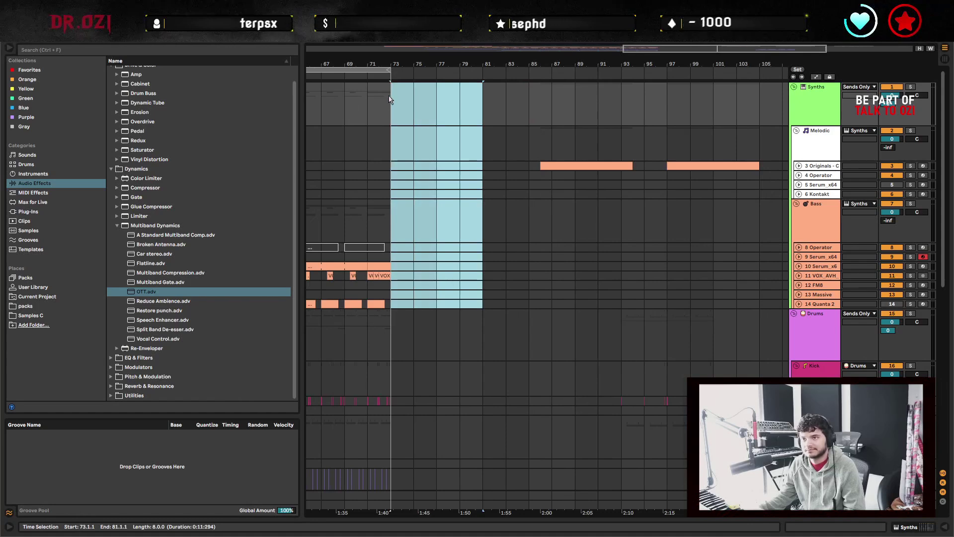
pyautogui.hotkey('ctrl', 'i')
pyautogui.hotkey('ctrl', 'i')
# Paste the copied 16-bar section at bar 73.
pyautogui.click(392, 96)
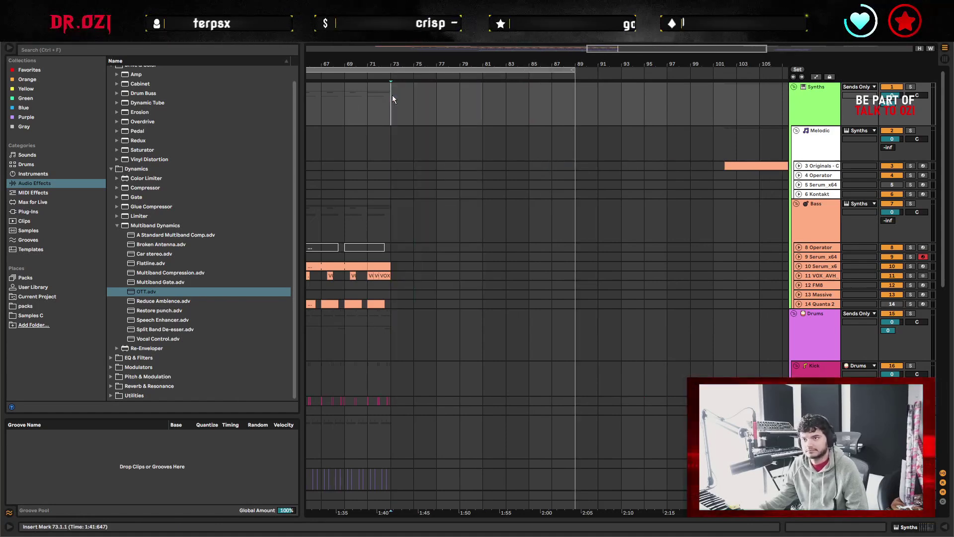
pyautogui.hotkey('ctrl', 'v')
pyautogui.hscroll(-8, 375, 152)
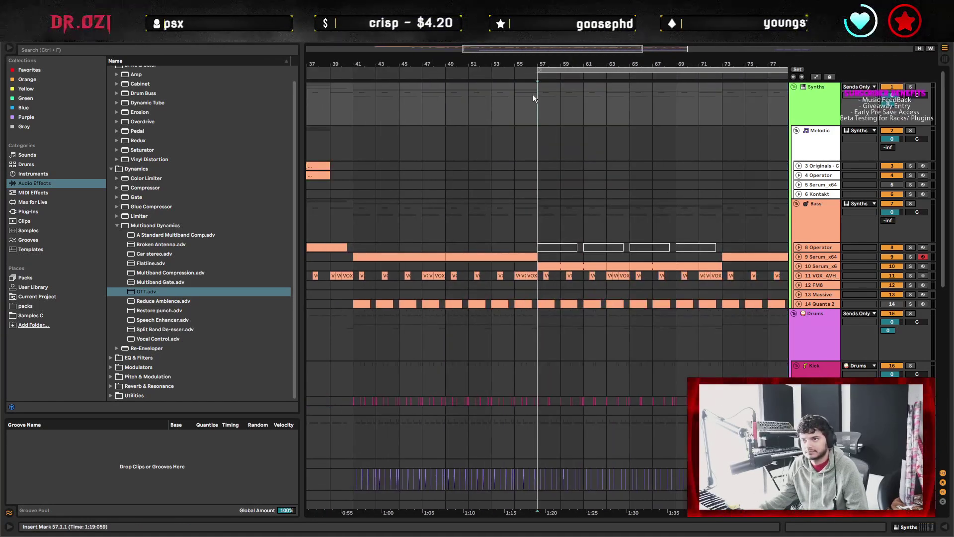
pyautogui.moveTo(537, 99); pyautogui.dragTo(356, 368)
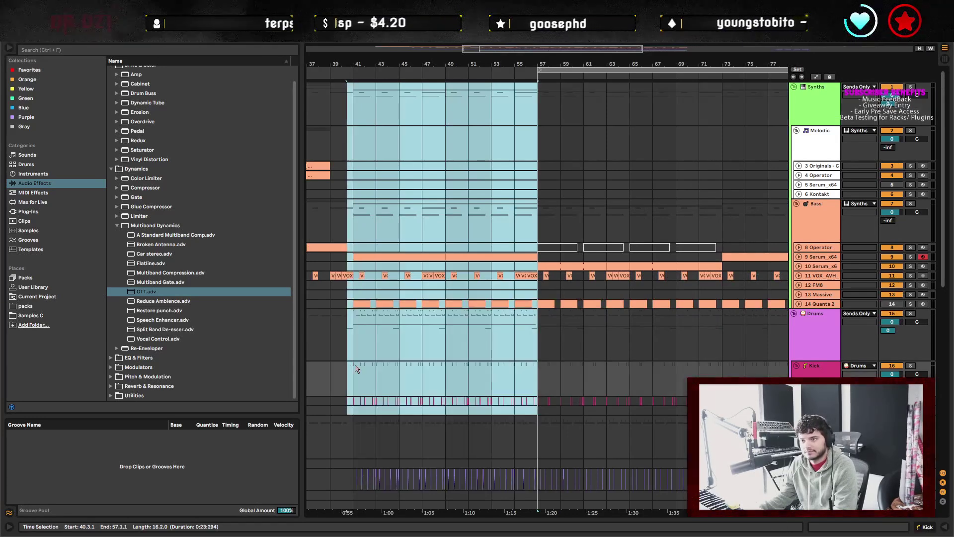
pyautogui.moveTo(413, 60); pyautogui.dragTo(430, 337)
pyautogui.click(474, 340)
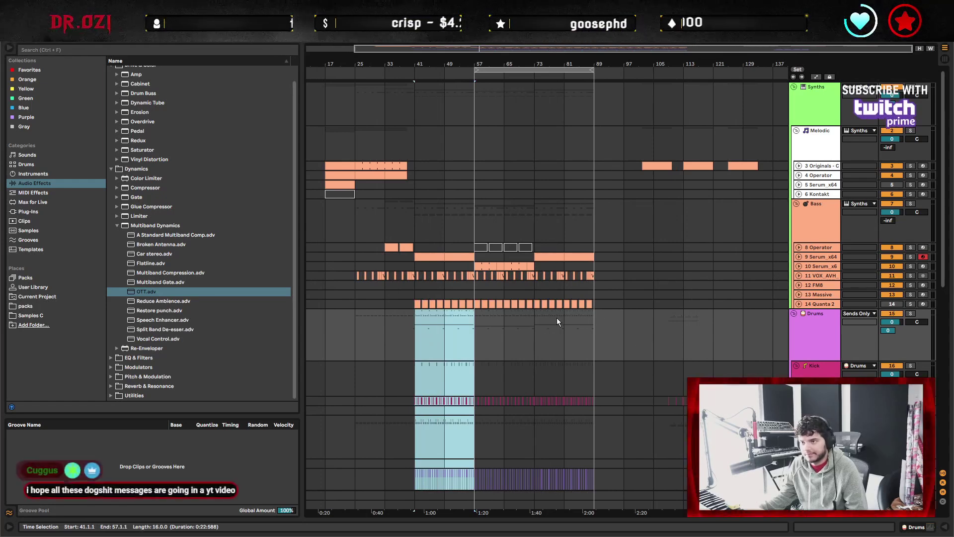
# Fold the Drums group and play the arrangement from bar 73.
pyautogui.click(558, 330)
pyautogui.scroll(-3, 557, 342)
pyautogui.click(794, 245)
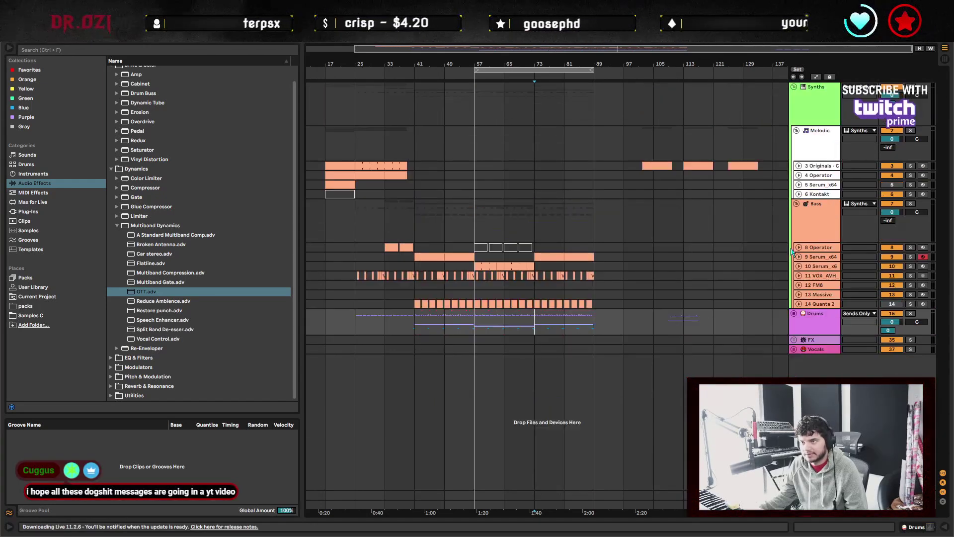
pyautogui.press('space')
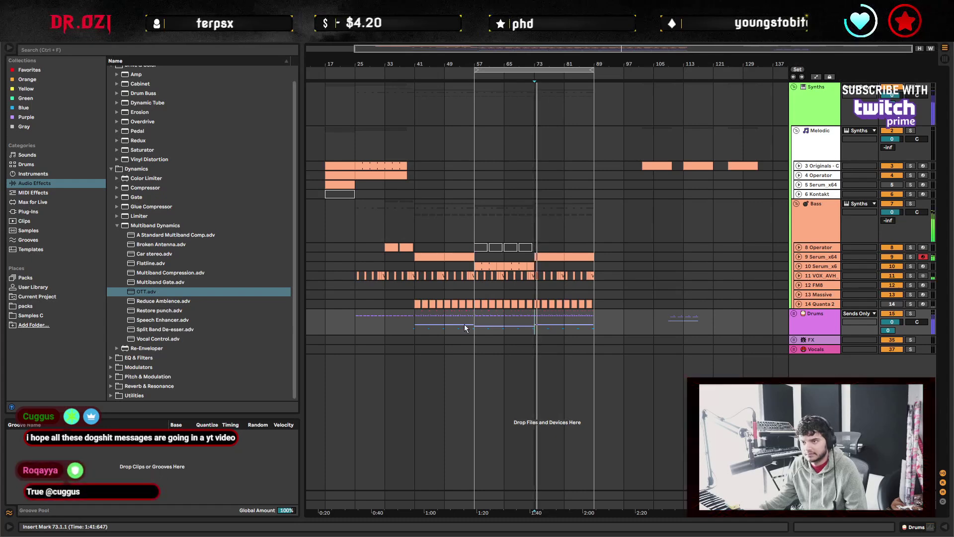
# Replace the contents of bars 41 to 57 in the Bass and Drums groups with a copy of bars 57 to 73.
pyautogui.moveTo(464, 328); pyautogui.dragTo(421, 223)
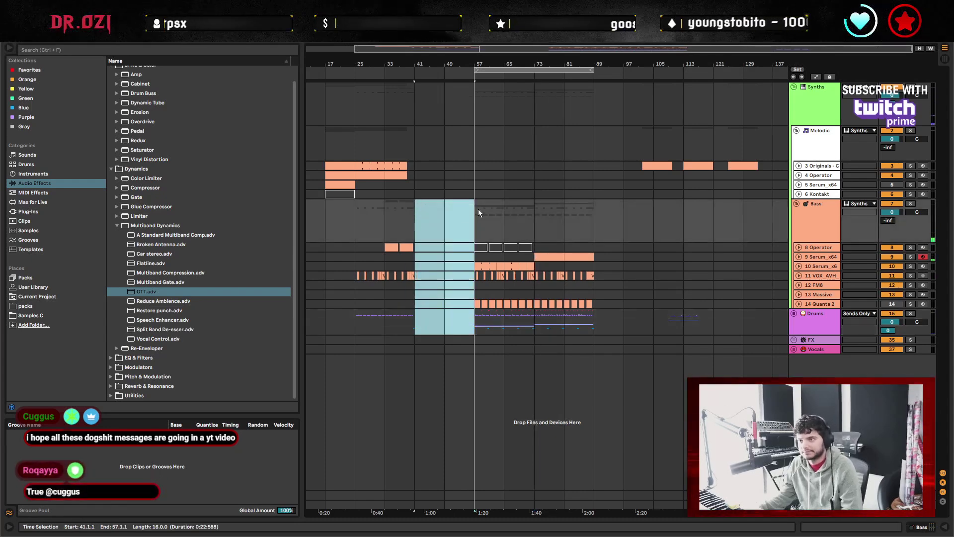
pyautogui.moveTo(478, 213); pyautogui.dragTo(538, 348)
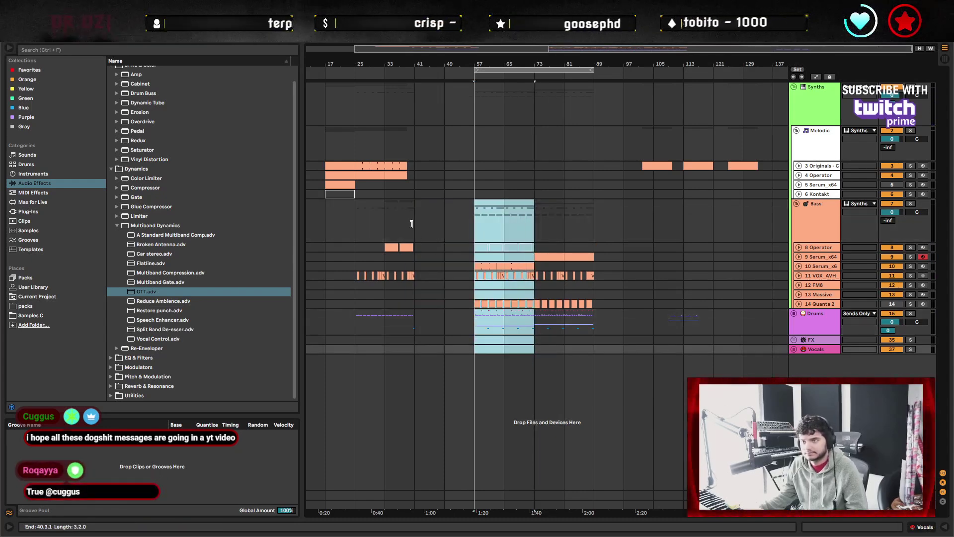
pyautogui.hotkey('ctrl', 'z')
pyautogui.hotkey('ctrl', 'z')
# Audition the rearranged section from bar 41 and the build-up from bar 25.
pyautogui.click(348, 216)
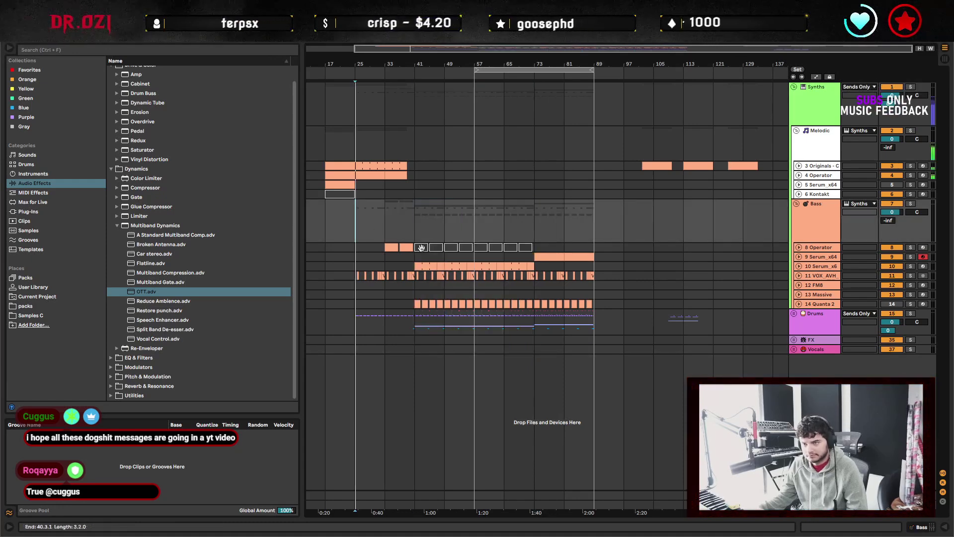
pyautogui.scroll(3, 370, 249)
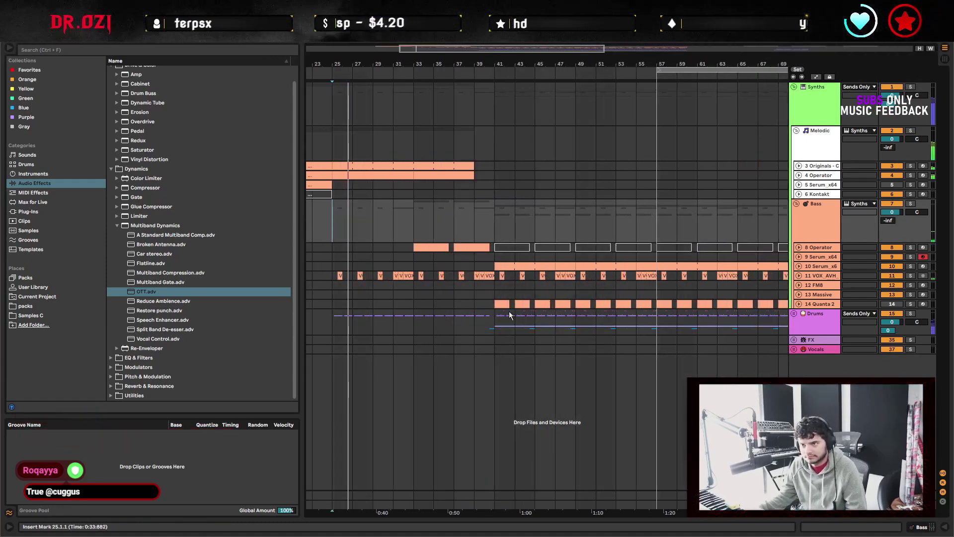
pyautogui.click(508, 224)
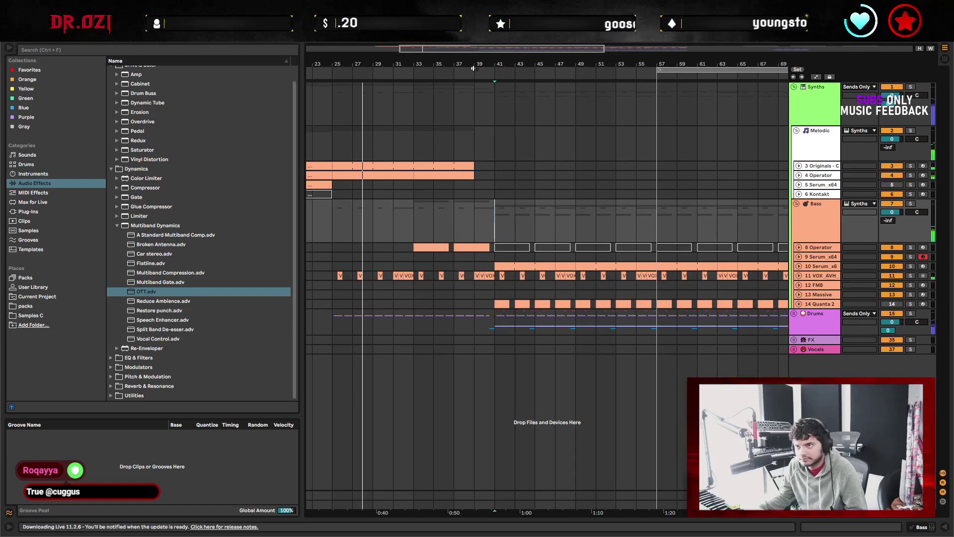
pyautogui.press('space')
pyautogui.press('space')
pyautogui.click(333, 227)
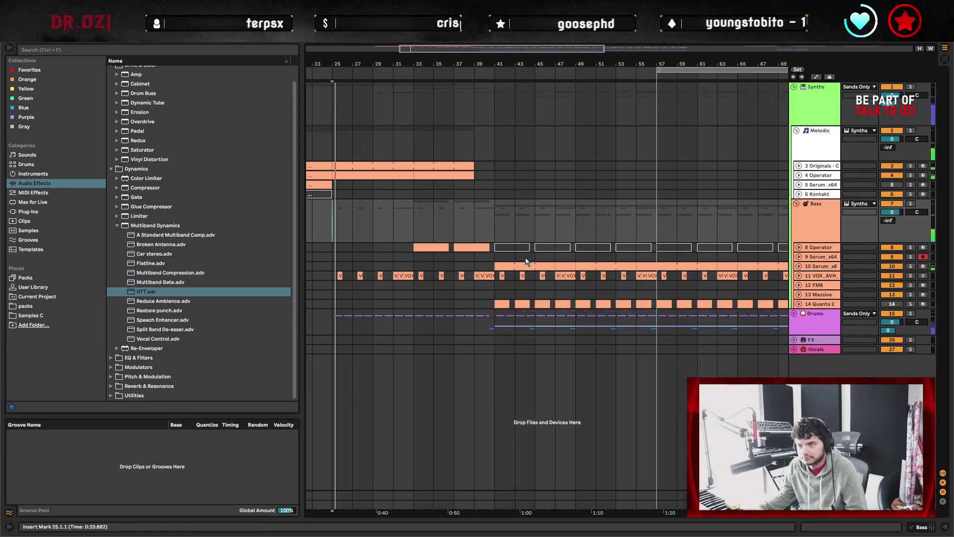
# Clear the Operator bass clip and the drum clips from bar 39 up to the drop at bar 41.
pyautogui.click(471, 247)
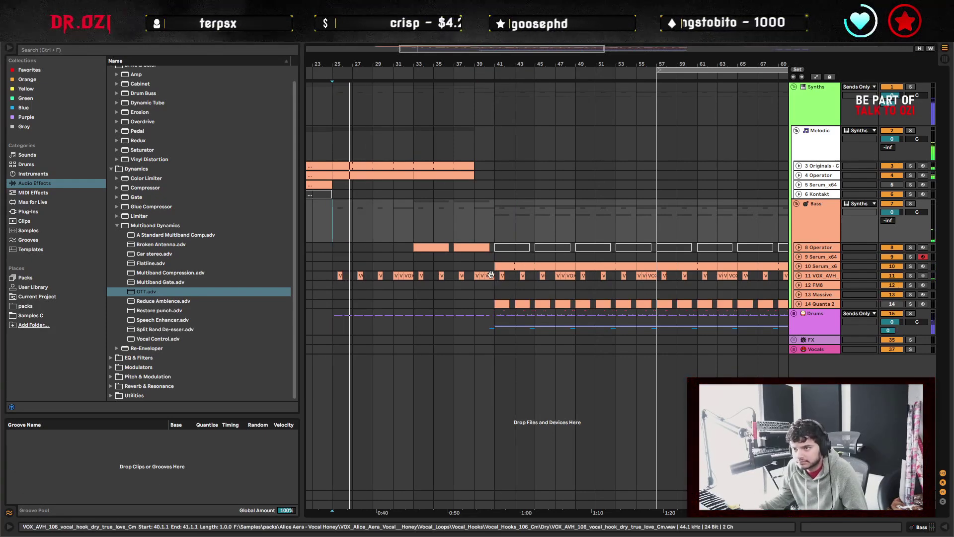
pyautogui.click(480, 330)
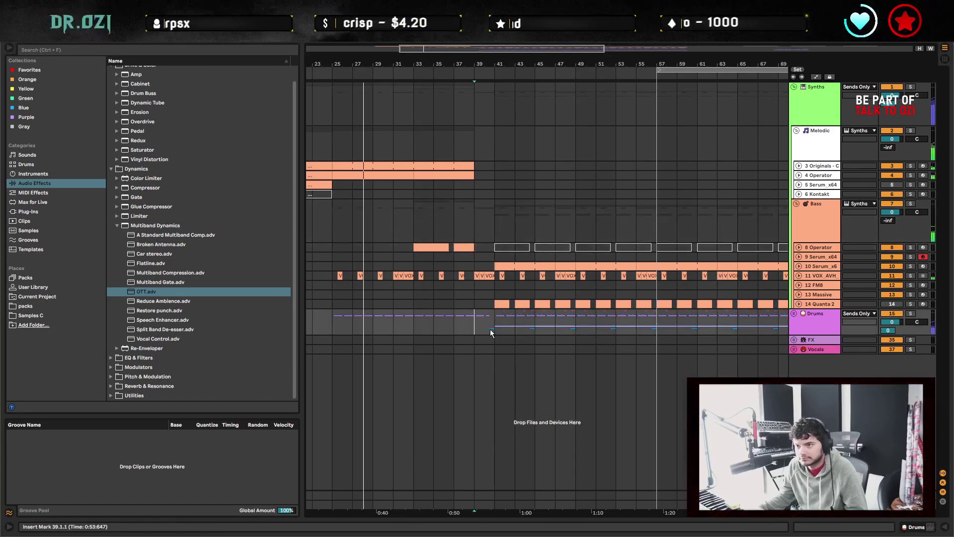
pyautogui.scroll(2, 494, 343)
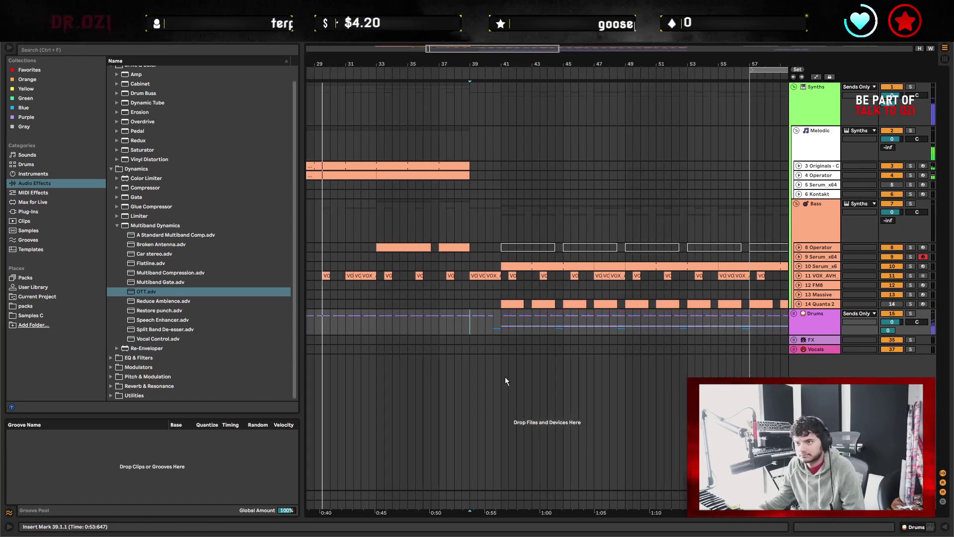
pyautogui.click(491, 323)
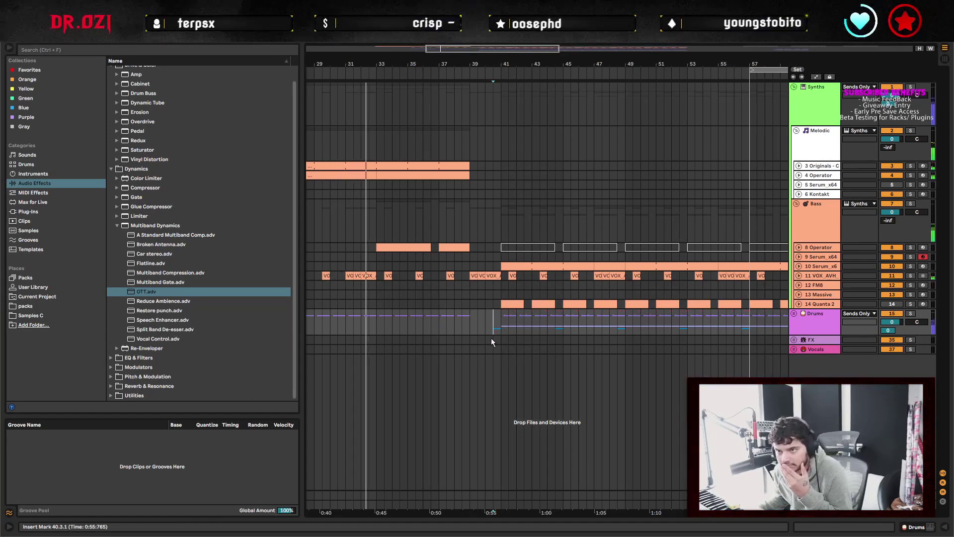
# Listen to the build-up, the gap before bar 41 and the drop through to bar 49.
pyautogui.click(446, 322)
pyautogui.hscroll(-3, 444, 327)
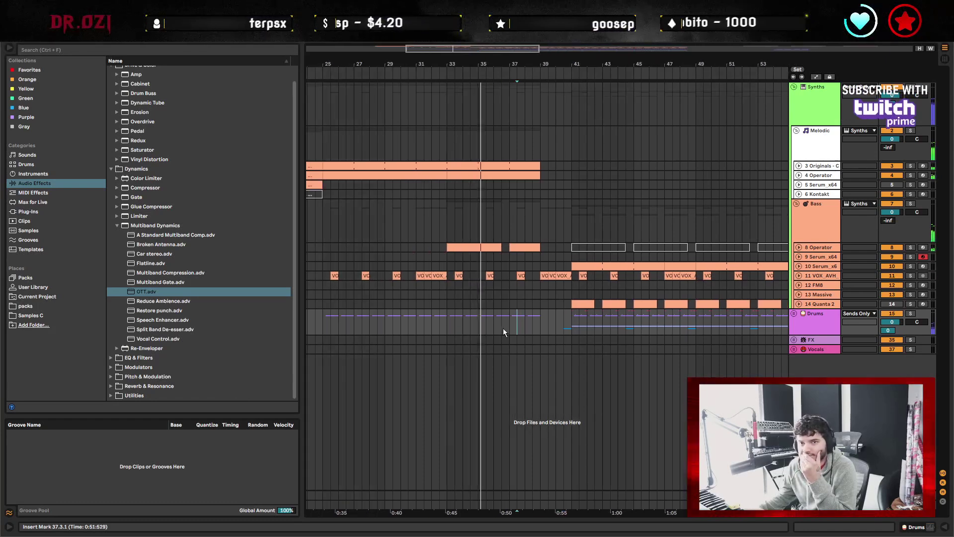
pyautogui.hscroll(3, 477, 321)
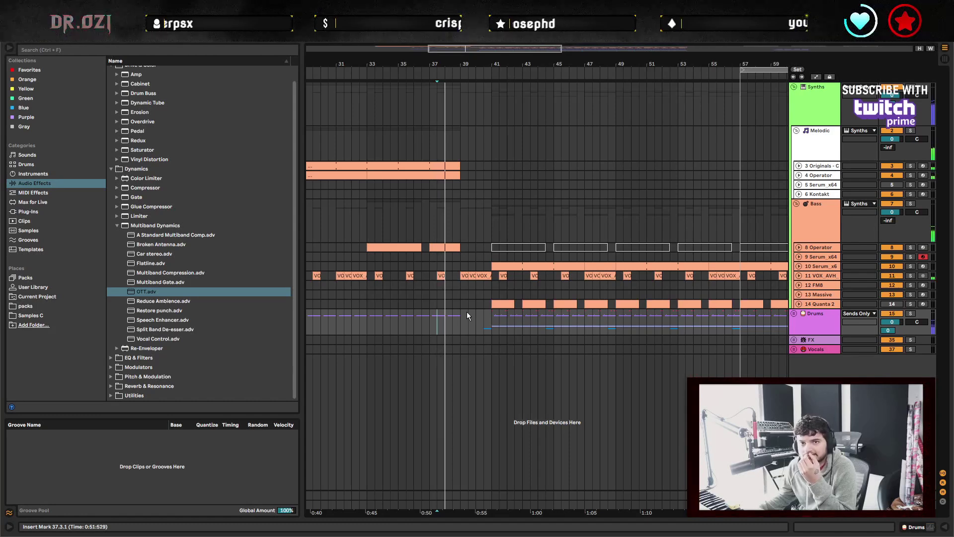
pyautogui.click(470, 332)
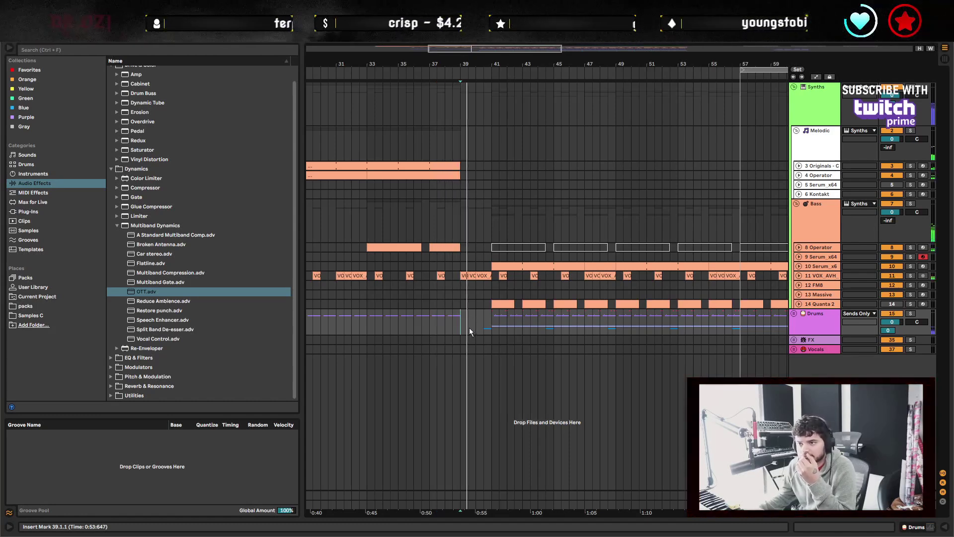
pyautogui.click(484, 320)
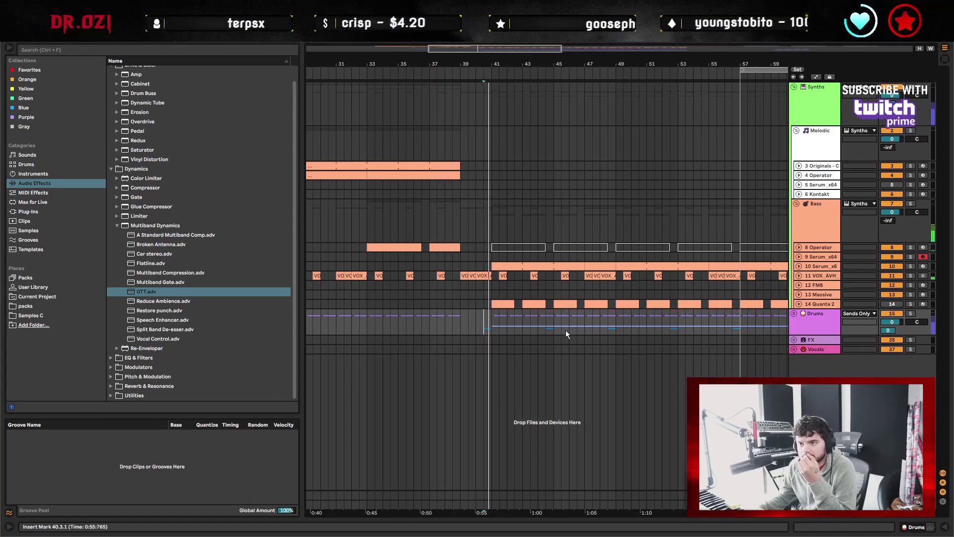
pyautogui.hscroll(5, 410, 331)
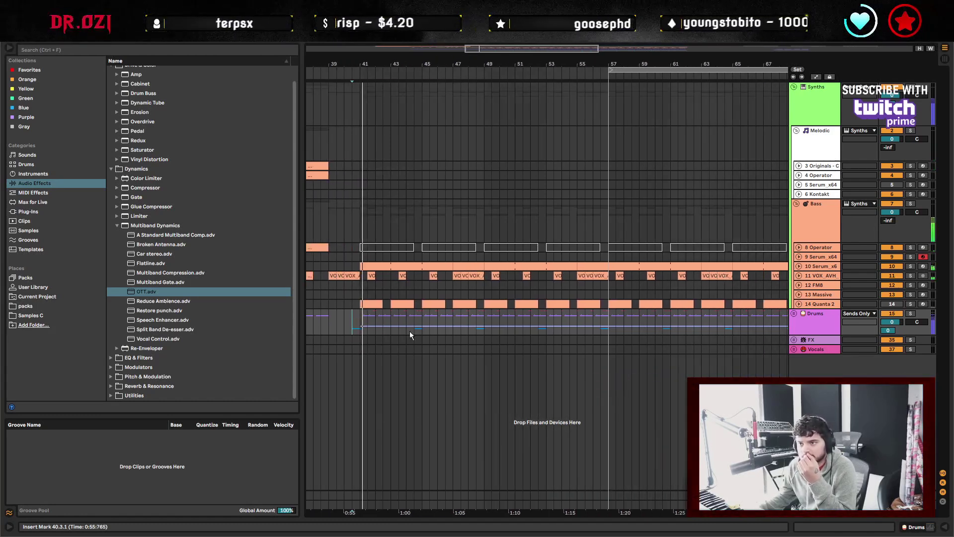
pyautogui.click(361, 320)
pyautogui.hscroll(-4, 437, 323)
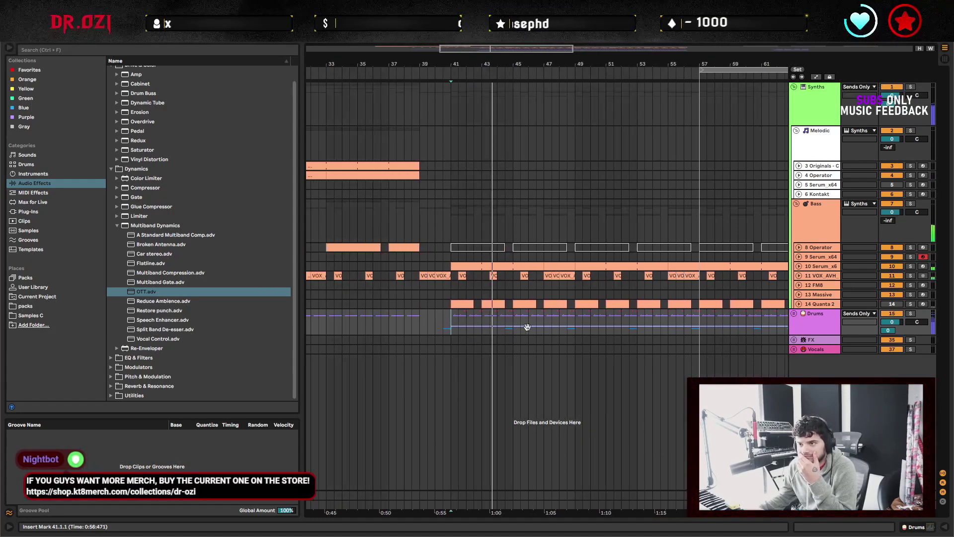
pyautogui.hscroll(4, 527, 326)
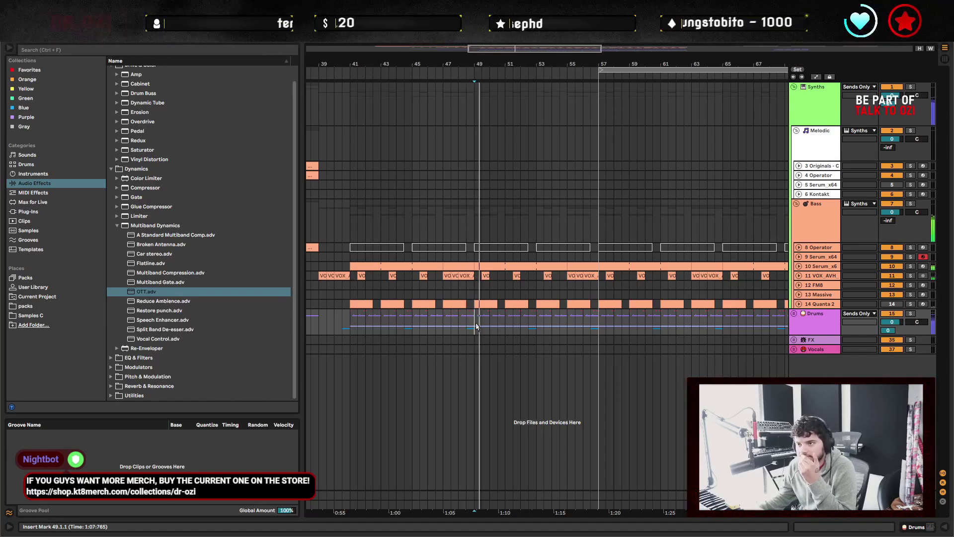
# Set the arrangement loop to bars 41 to 57.
pyautogui.click(348, 329)
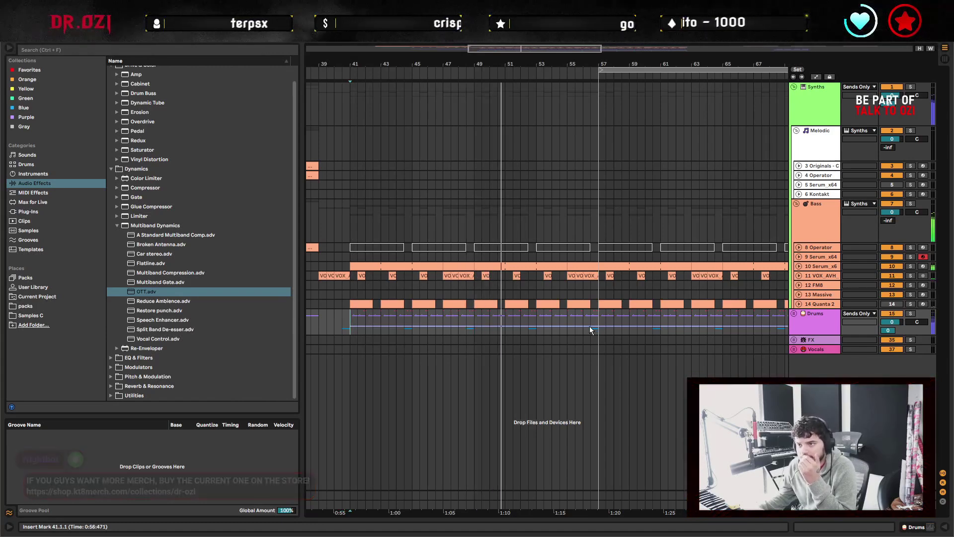
pyautogui.hotkey('shift', 'End')
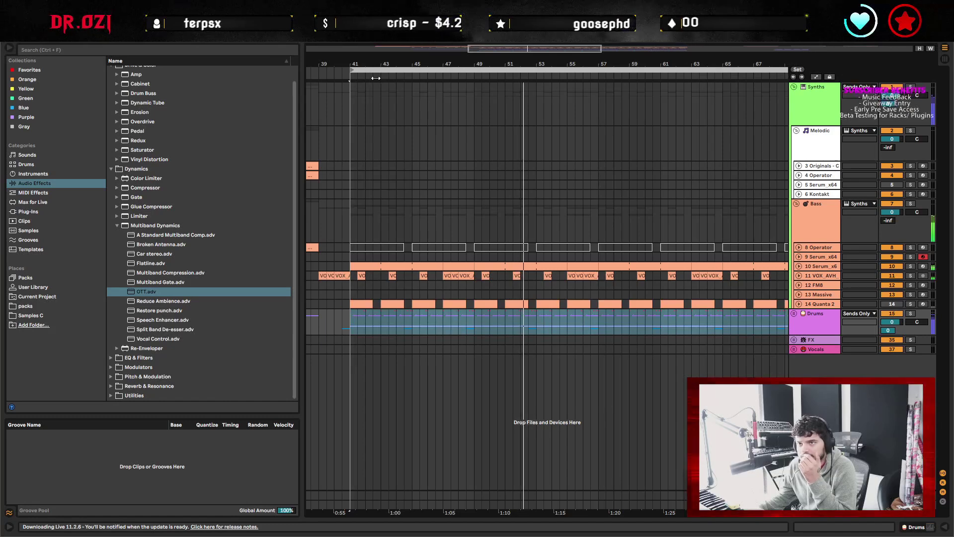
pyautogui.hscroll(5, 665, 144)
pyautogui.keyDown('shift'); pyautogui.click(692, 113); pyautogui.keyUp('shift')
pyautogui.moveTo(386, 323); pyautogui.dragTo(440, 181)
pyautogui.hscroll(-2, 558, 245)
pyautogui.hscroll(-2, 558, 246)
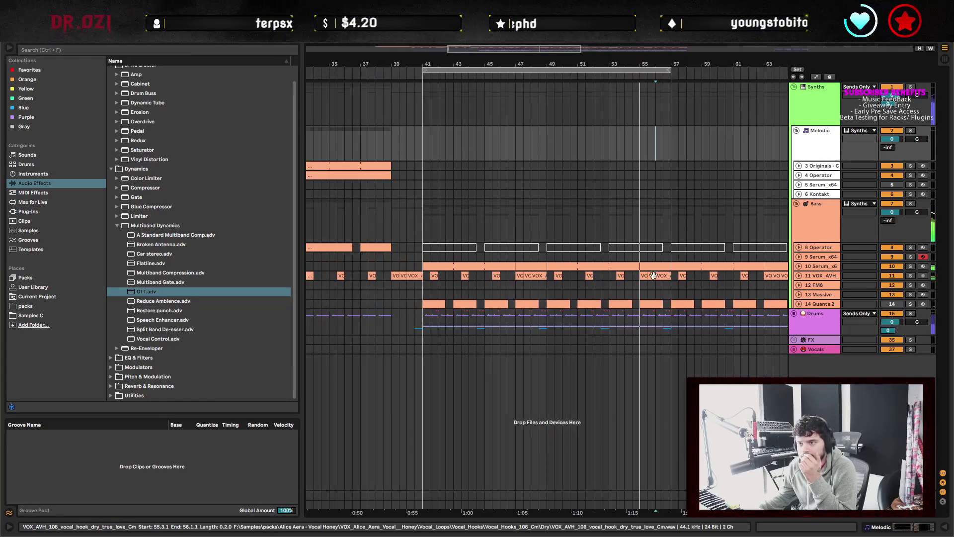
# Unfold track 10 Serum in the Bass group and show its device chain.
pyautogui.click(557, 266)
pyautogui.press('u')
pyautogui.scroll(-1, 557, 278)
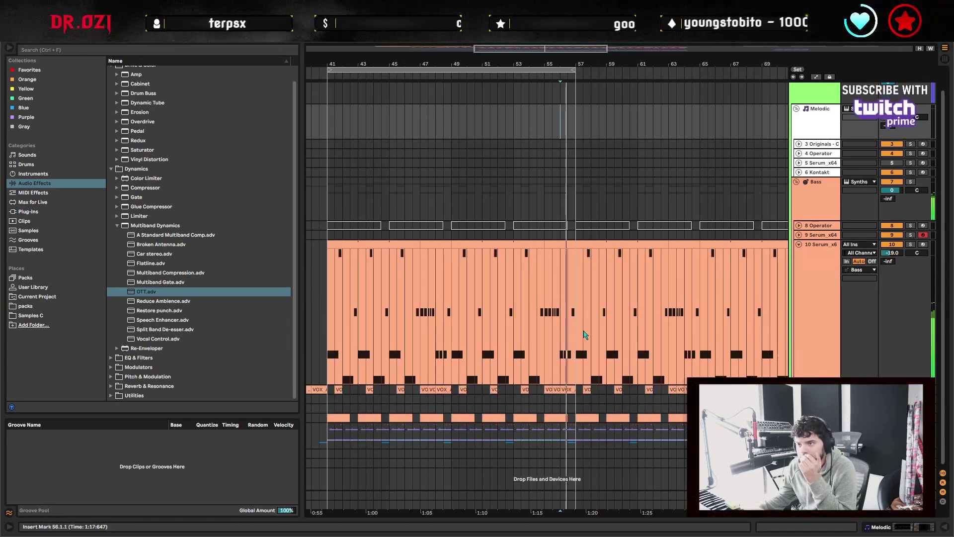
pyautogui.doubleClick(813, 294)
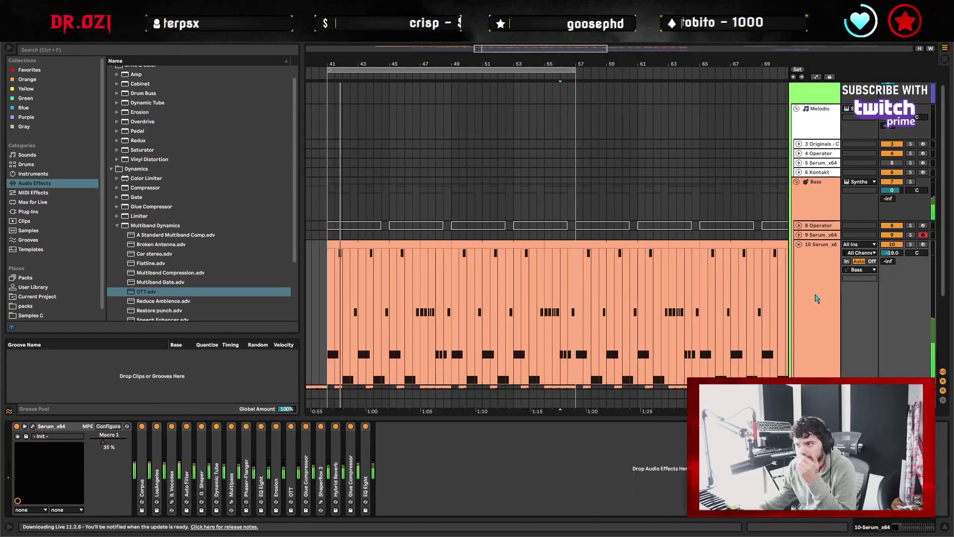
# Open the Serum plug-in on track 10 and show the automation lane for its LFO 1 rate.
pyautogui.click(32, 426)
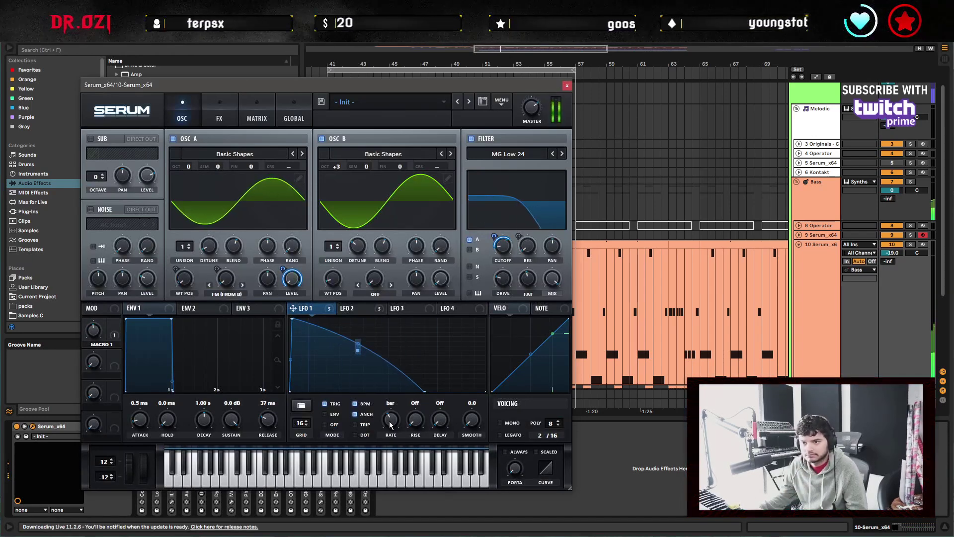
pyautogui.press('a')
pyautogui.hotkey('ctrl', 'alt', 'p')
pyautogui.scroll(-3, 440, 230)
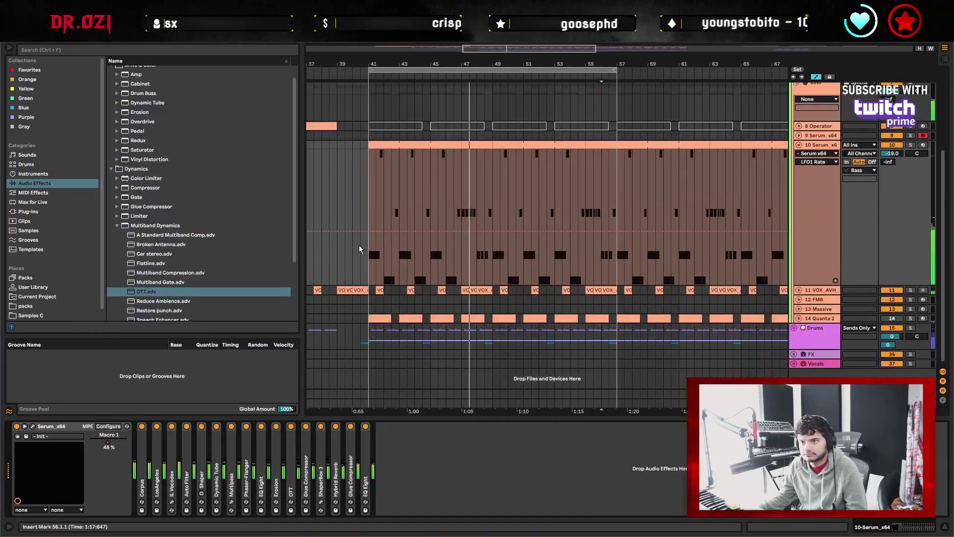
# Raise the LFO1 Rate automation to 1/2 over the last beat of bar 41 and play from bar 41.
pyautogui.scroll(5, 359, 245)
pyautogui.scroll(1, 403, 287)
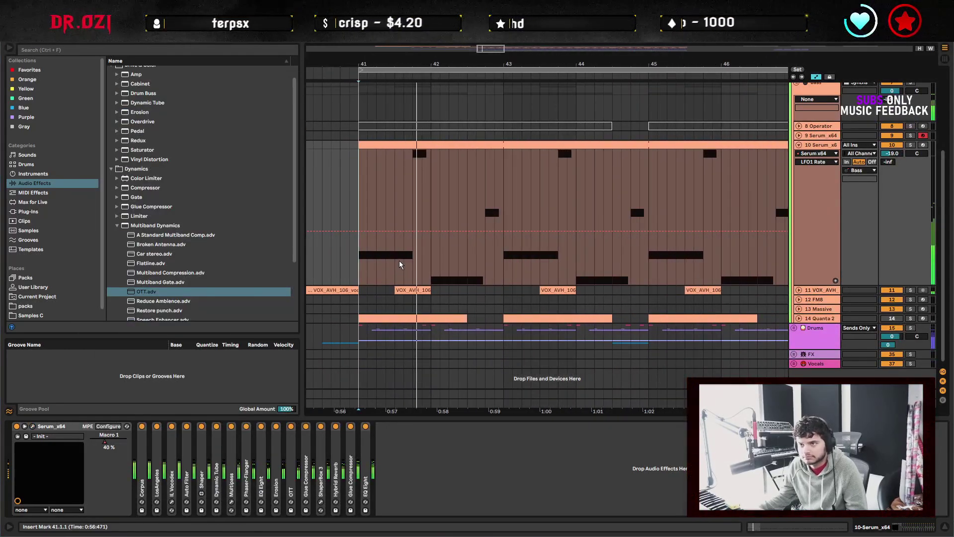
pyautogui.moveTo(413, 257); pyautogui.dragTo(423, 229)
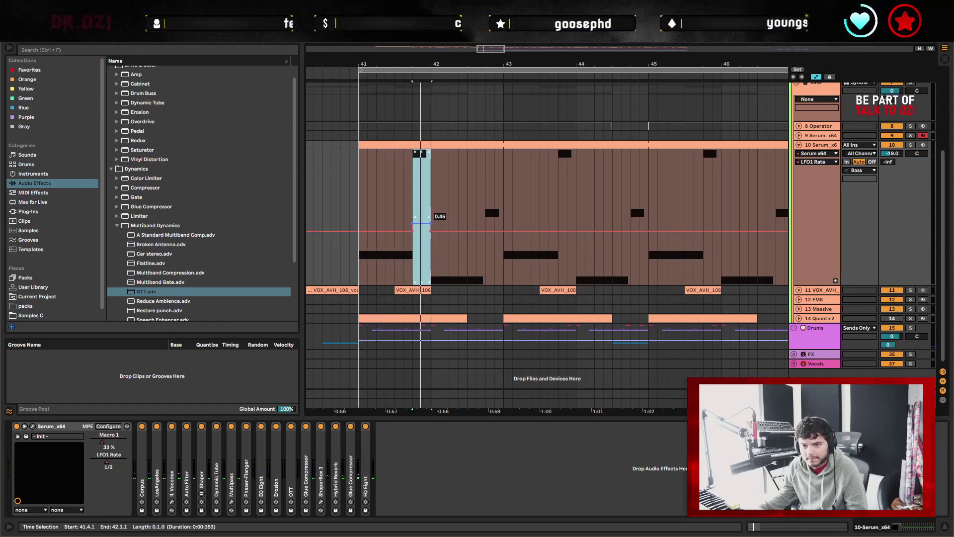
pyautogui.click(356, 260)
pyautogui.press('space')
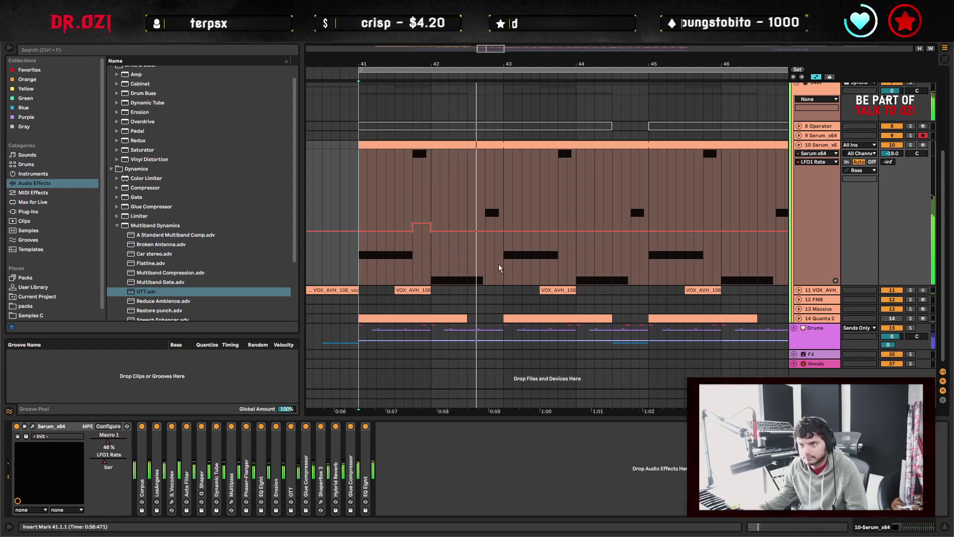
# Raise the LFO1 Rate automation to 1/4 over the last beat of bar 42 and play it back.
pyautogui.moveTo(485, 264); pyautogui.dragTo(503, 264)
pyautogui.moveTo(494, 231); pyautogui.dragTo(495, 217)
pyautogui.press('space')
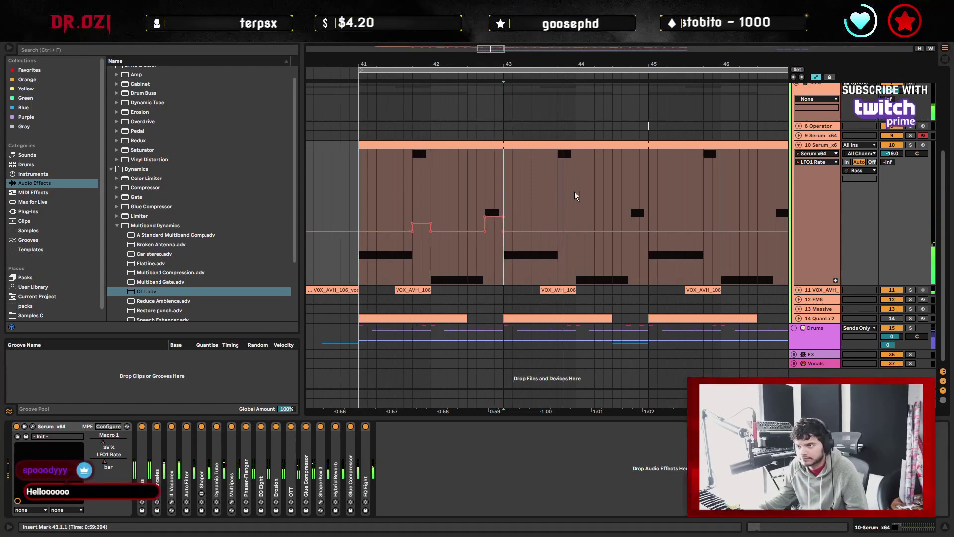
# Duplicate the two-bar section at bars 41 to 43 with its LFO1 Rate automation four times, up to bar 51.
pyautogui.moveTo(347, 184); pyautogui.dragTo(504, 209)
pyautogui.hotkey('ctrl', 'd')
pyautogui.hotkey('ctrl', 'd')
pyautogui.hotkey('ctrl', 'd')
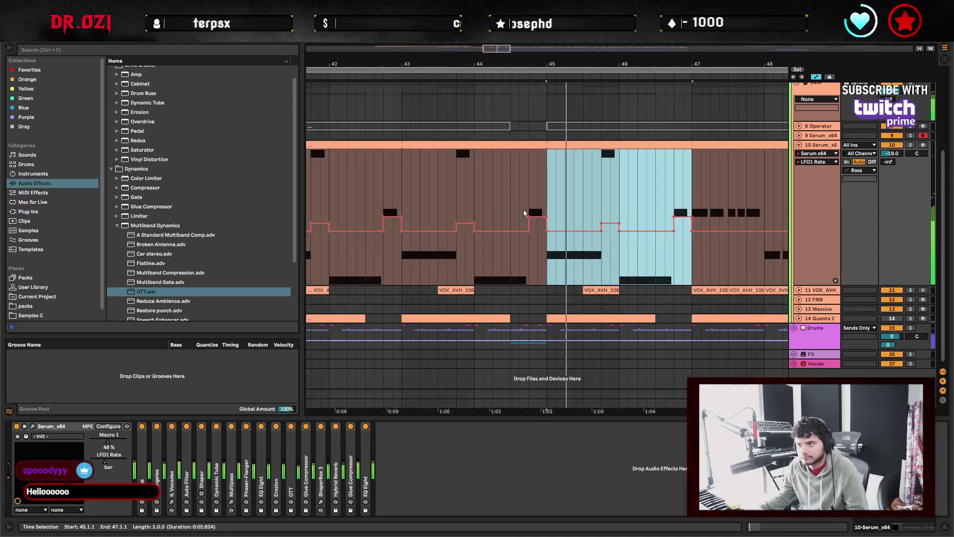
pyautogui.hotkey('ctrl', 'd')
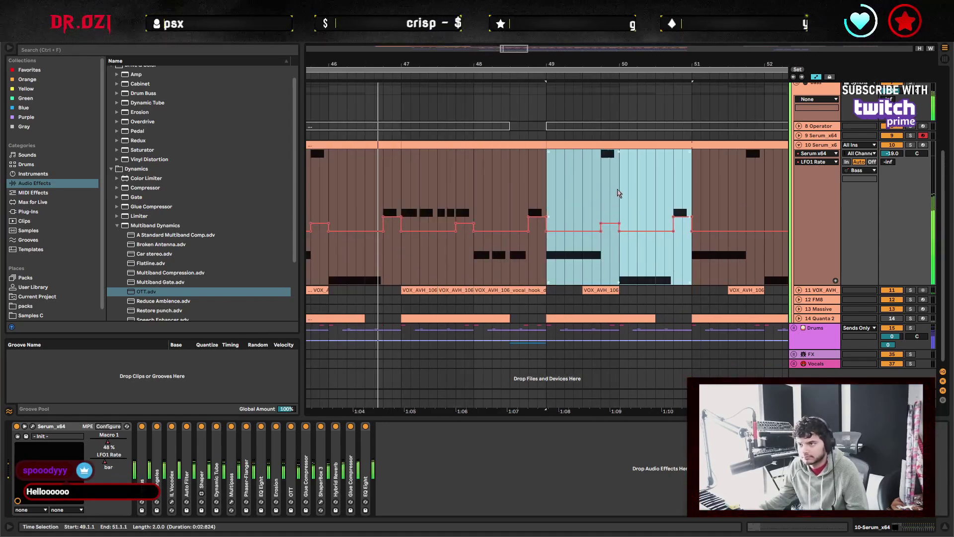
# Reshape the LFO1 Rate automation to hold 1/2 across bar 47, then play from just before it.
pyautogui.click(463, 225)
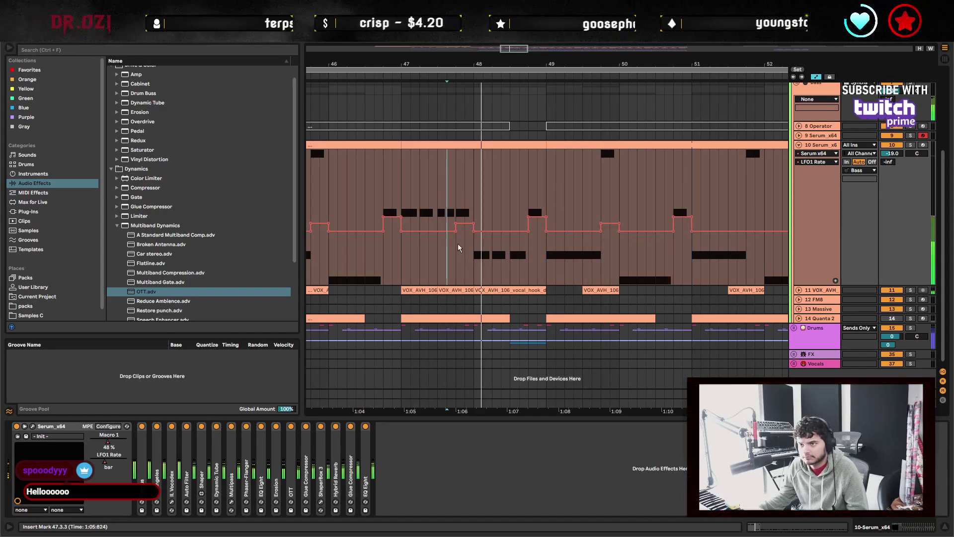
pyautogui.click(456, 232)
pyautogui.click(402, 231)
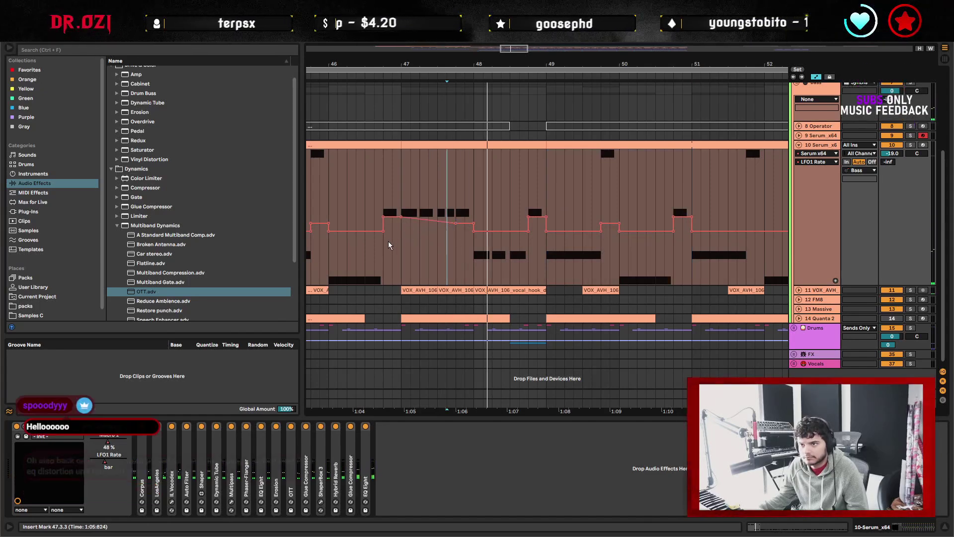
pyautogui.moveTo(458, 199); pyautogui.dragTo(471, 191)
pyautogui.moveTo(401, 189); pyautogui.dragTo(411, 195)
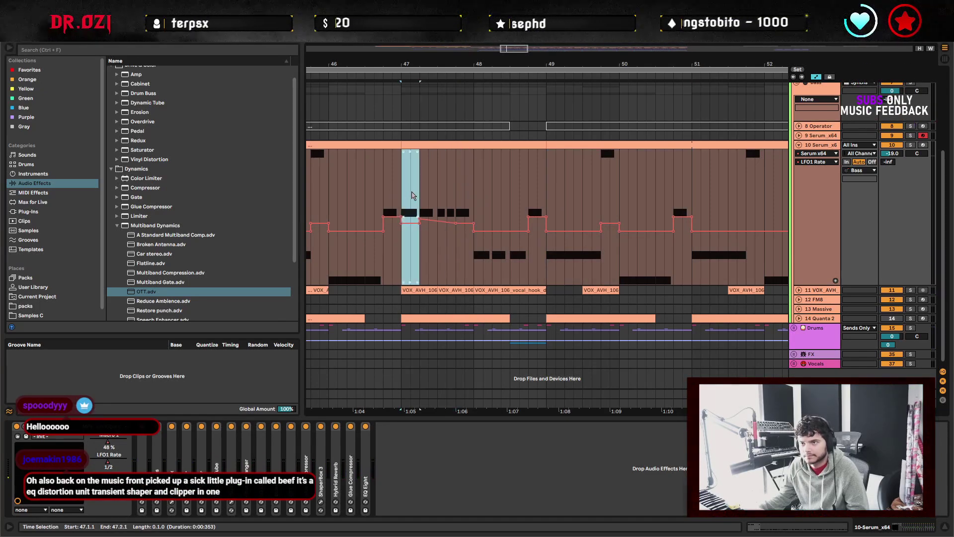
pyautogui.hotkey('ctrl', 'z')
pyautogui.press('space')
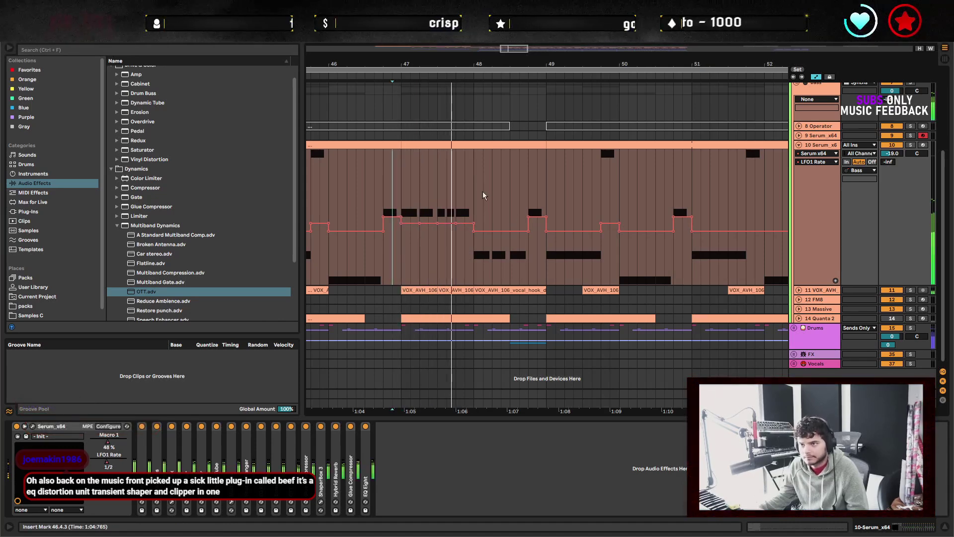
# Raise the LFO1 Rate automation between 47.3.1 and 47.4.1 and audition the fill.
pyautogui.click(441, 208)
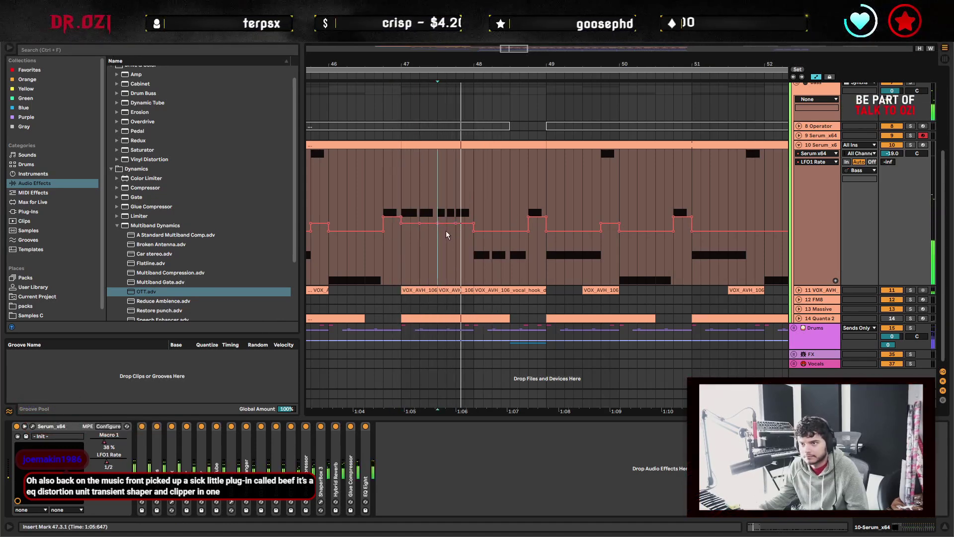
pyautogui.click(445, 212)
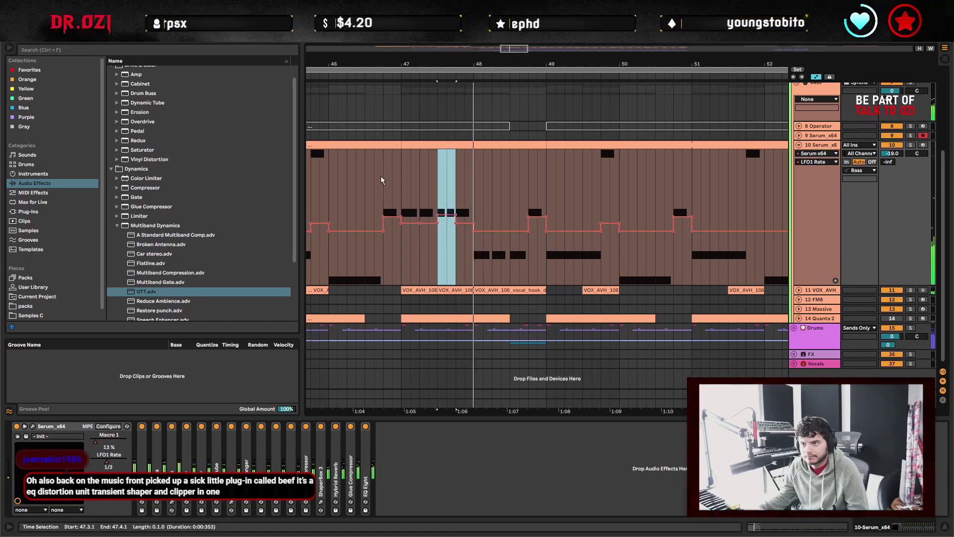
pyautogui.press('space')
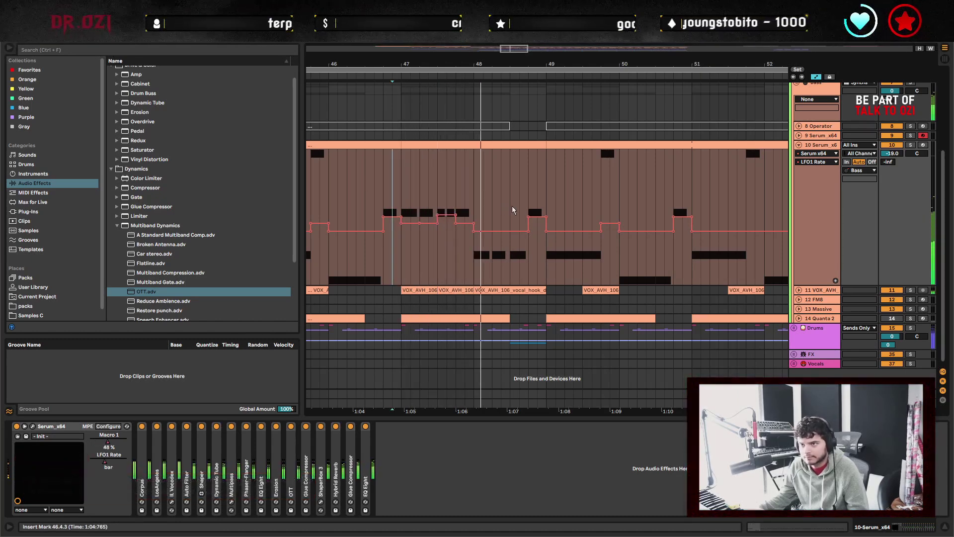
# Duplicate the track 10 section from bars 41 to 49 with its LFO1 Rate automation onto bars 49 to 57, then hide automation.
pyautogui.click(547, 187)
pyautogui.scroll(-5, 507, 196)
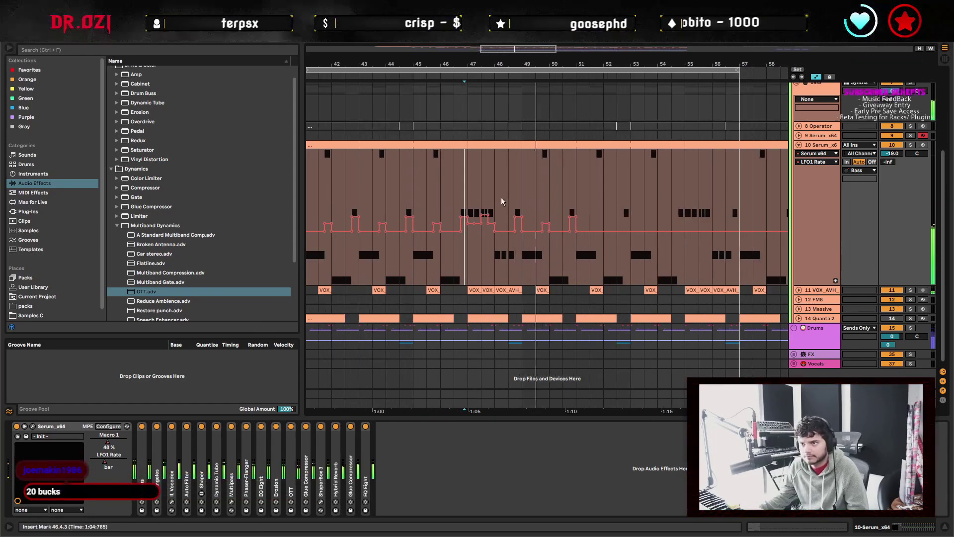
pyautogui.moveTo(417, 178); pyautogui.dragTo(629, 209)
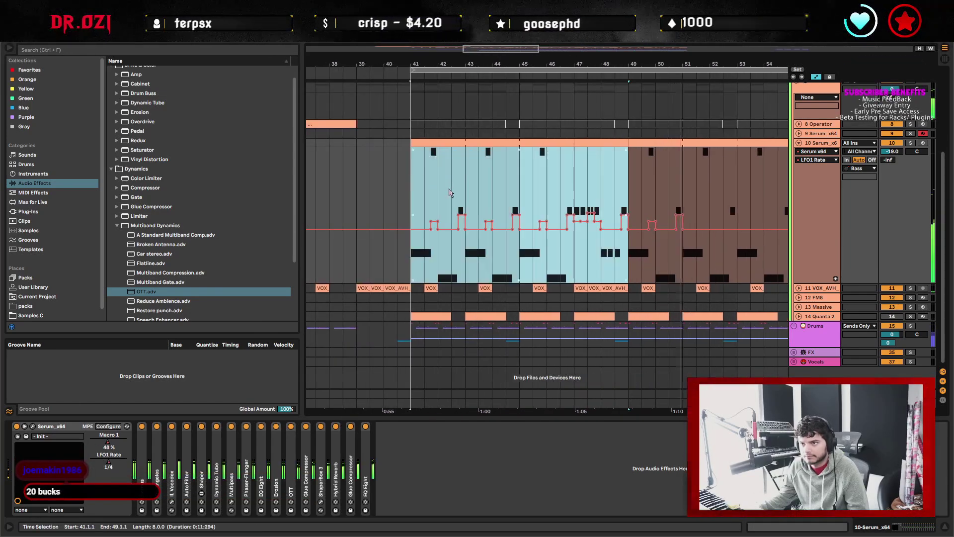
pyautogui.click(468, 227)
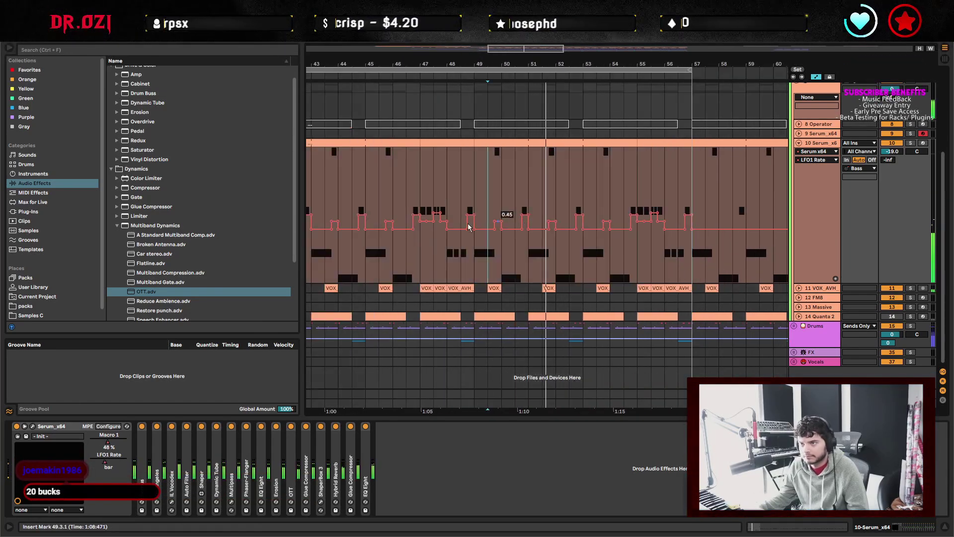
pyautogui.click(503, 195)
pyautogui.press('a')
pyautogui.hscroll(-5, 514, 216)
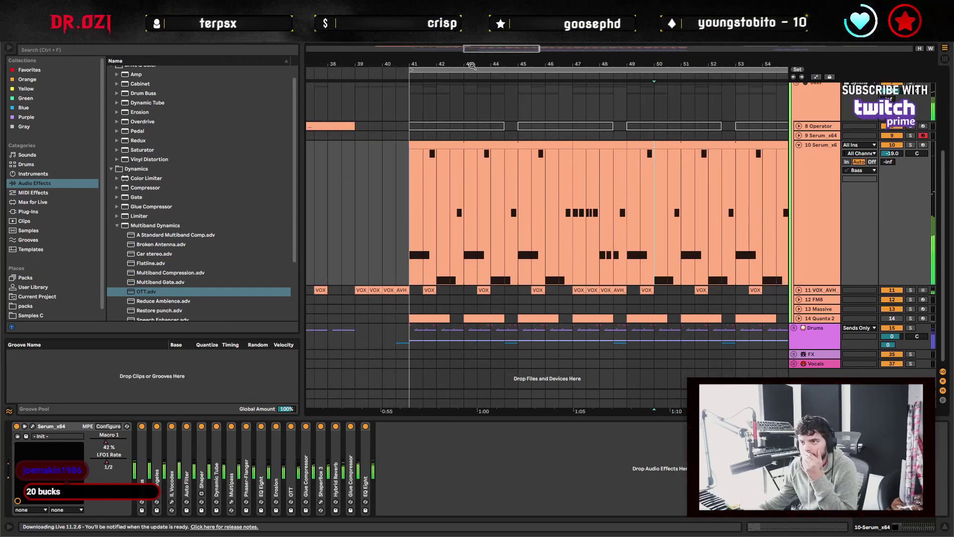
# Unfold track 11 VOX_AVH, transpose its drop vocal clips by -12 semitones, and audition from bar 49.
pyautogui.scroll(-3, 409, 165)
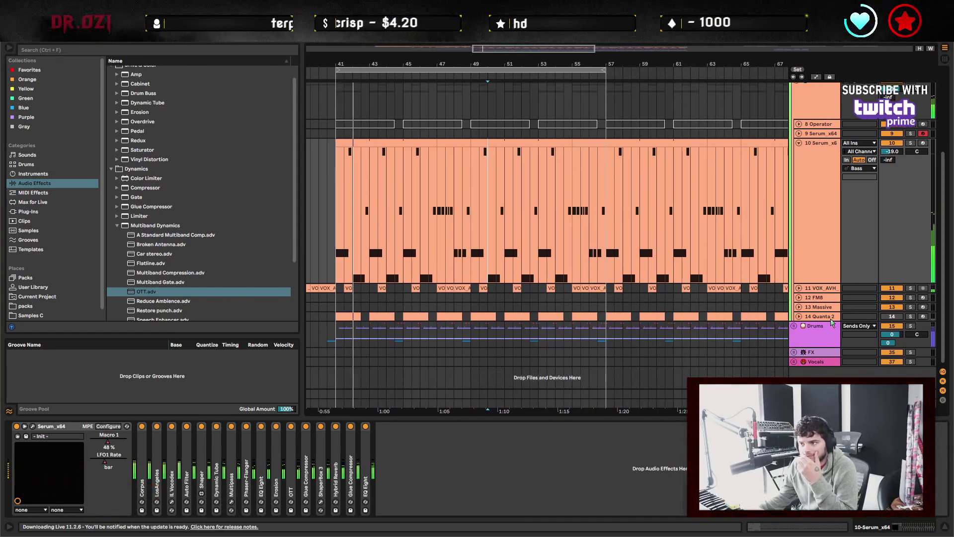
pyautogui.click(799, 288)
pyautogui.click(815, 314)
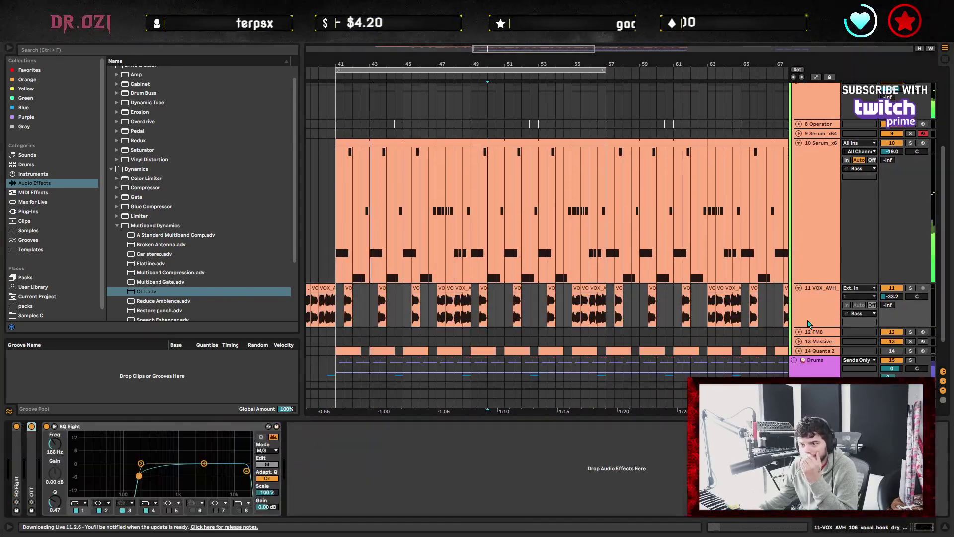
pyautogui.click(321, 308)
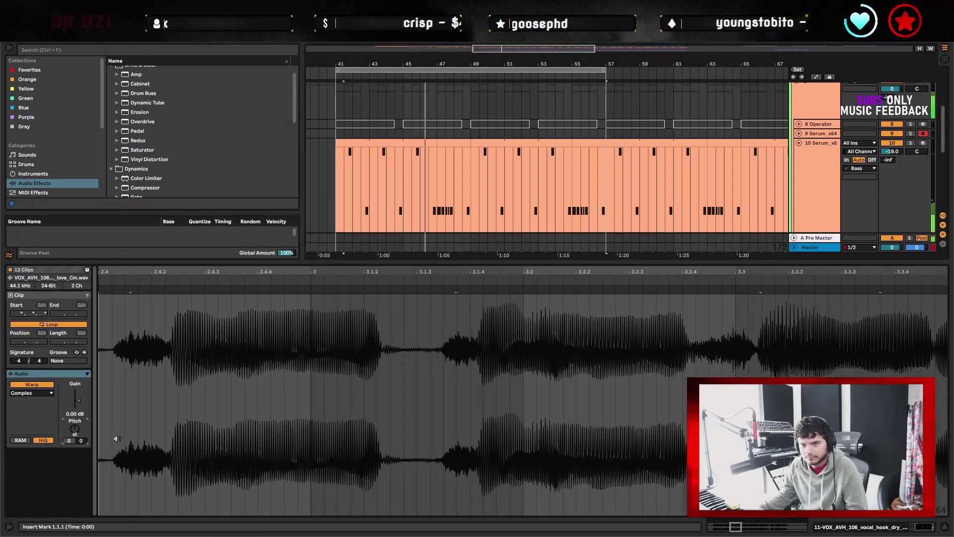
pyautogui.write('-12')
pyautogui.press('Return')
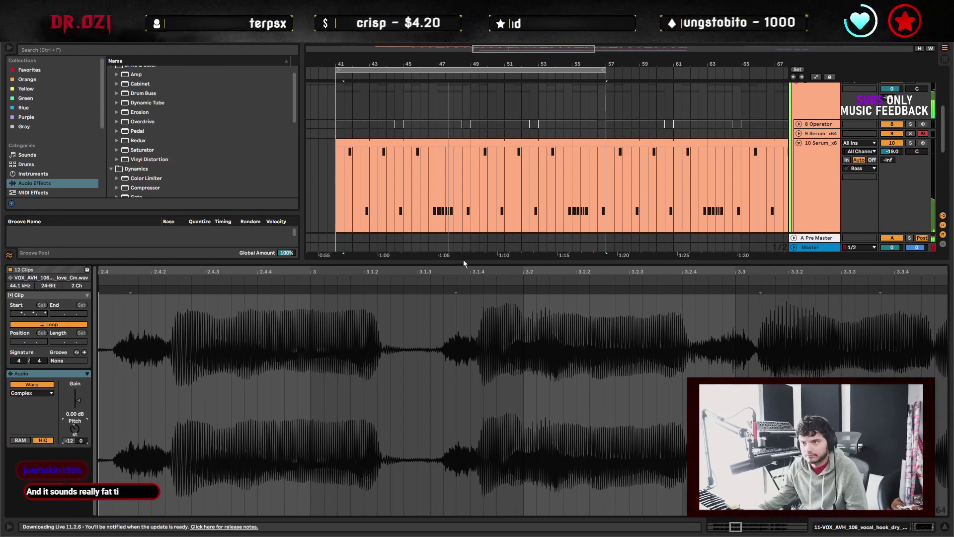
pyautogui.scroll(-5, 467, 149)
pyautogui.click(474, 124)
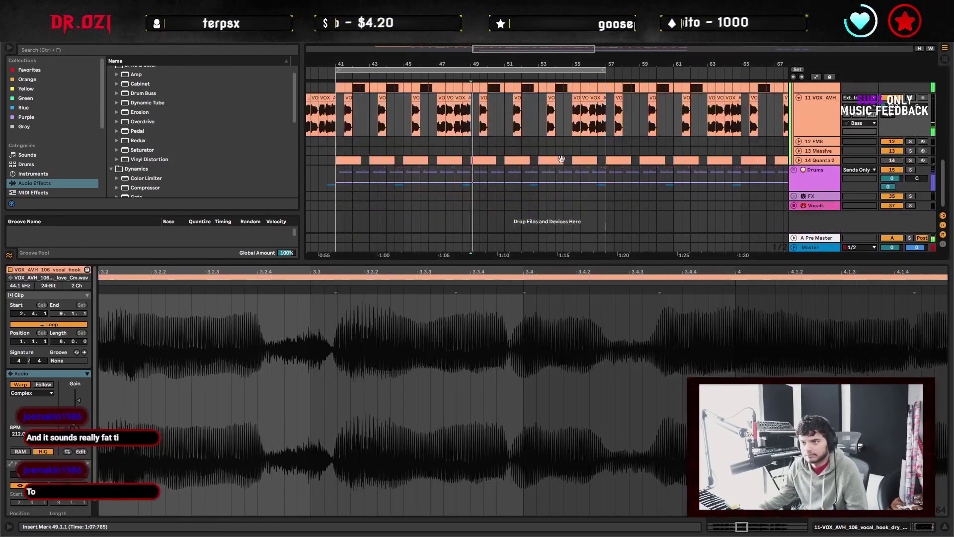
# Add the Delay effect at the end of track 11's device chain and enable Ping Pong.
pyautogui.scroll(3, 472, 149)
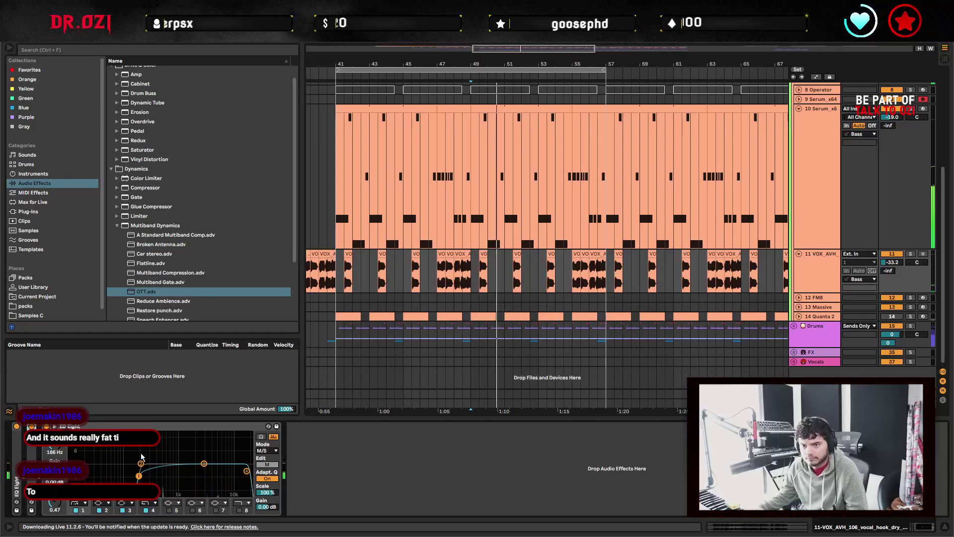
pyautogui.doubleClick(136, 168)
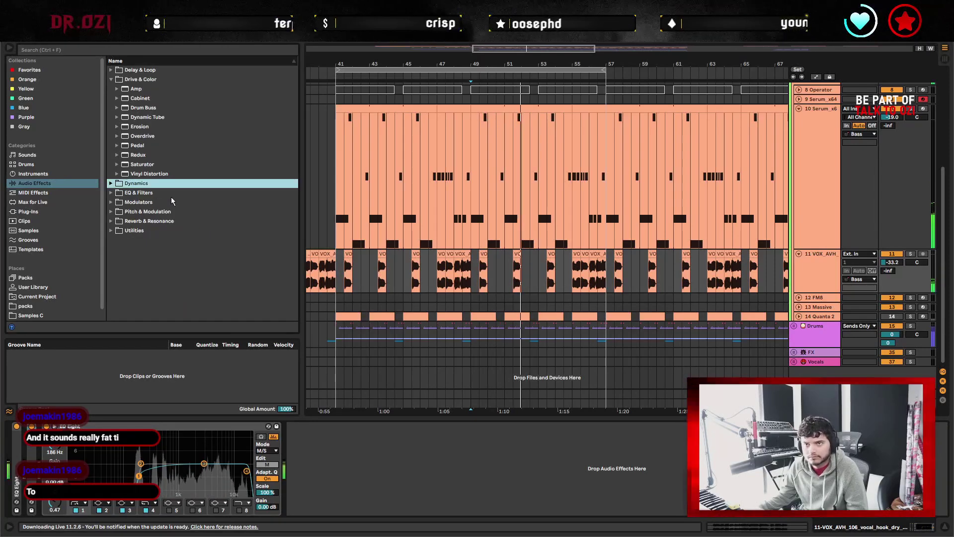
pyautogui.click(112, 79)
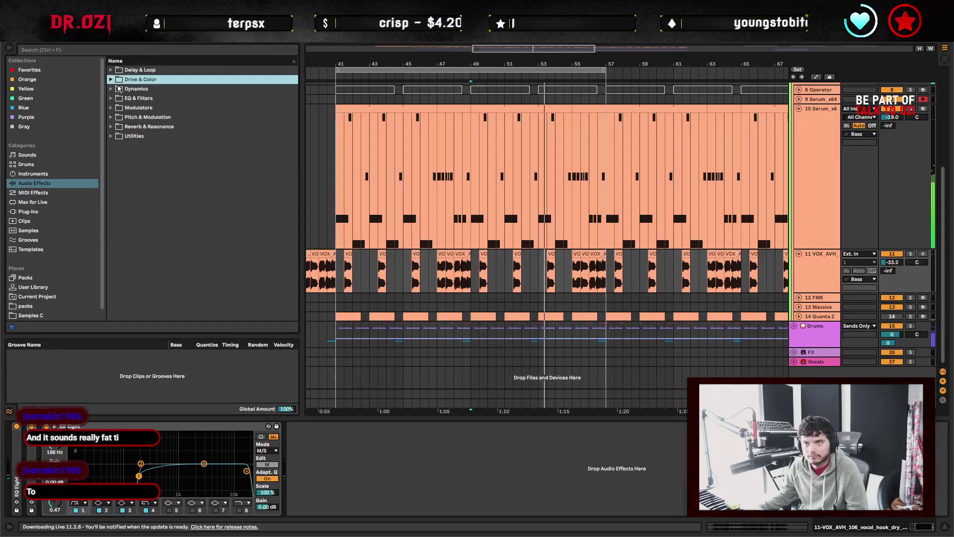
pyautogui.click(111, 70)
pyautogui.click(145, 89)
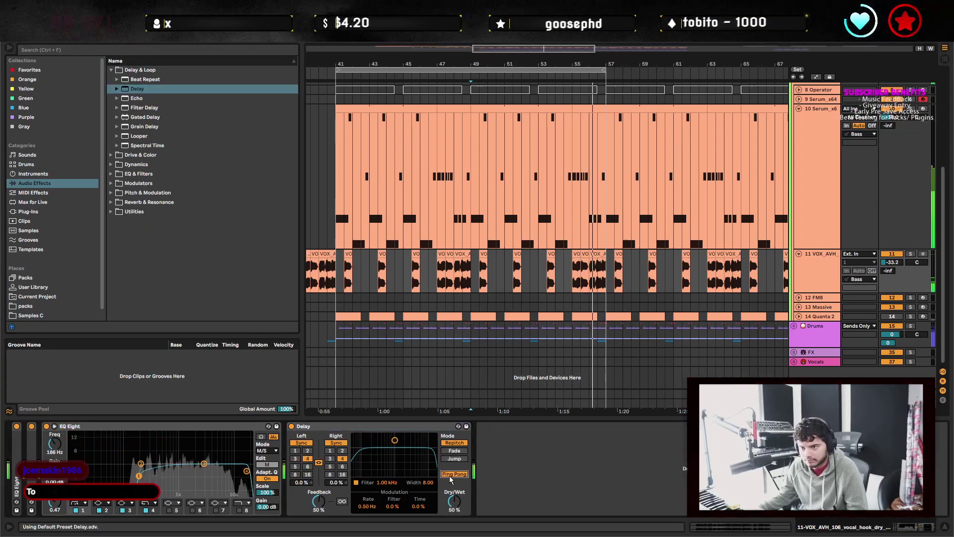
# Set the Delay's filter to 1.25 kHz with width 1.95, feedback to 23 % and dry/wet to 17 %.
pyautogui.moveTo(396, 473); pyautogui.dragTo(398, 466)
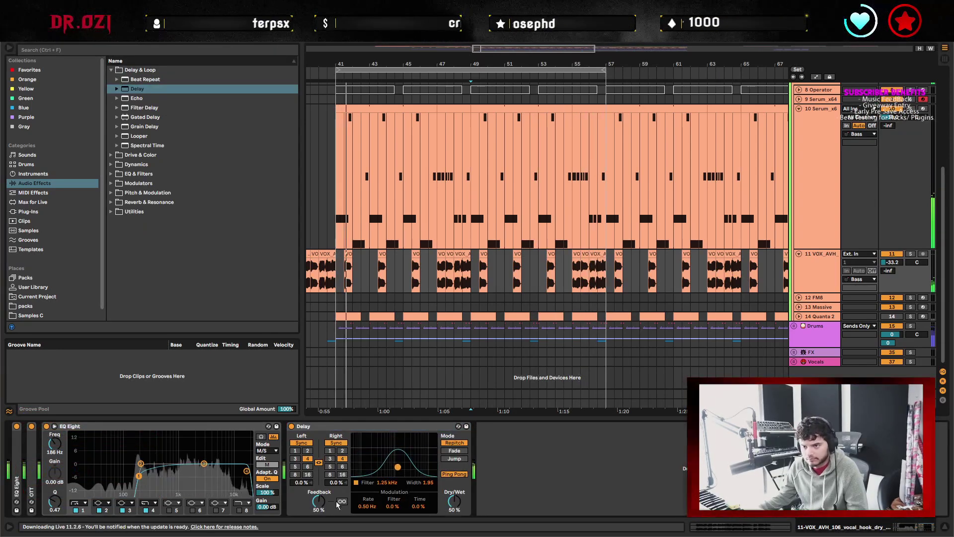
pyautogui.moveTo(319, 501); pyautogui.dragTo(318, 506)
pyautogui.moveTo(455, 501); pyautogui.dragTo(454, 517)
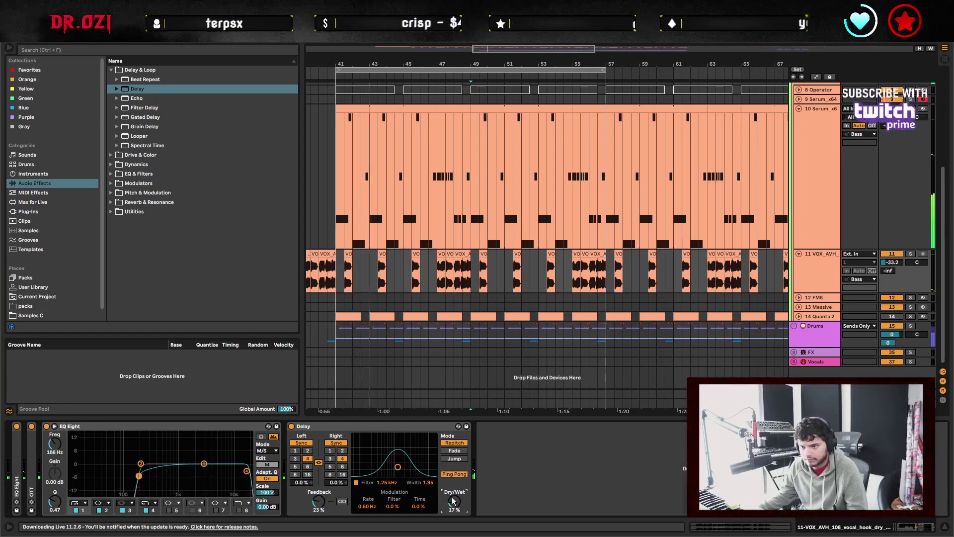
# Move the Delay in track 11's chain to between the first EQ Eight and OTT.
pyautogui.click(318, 427)
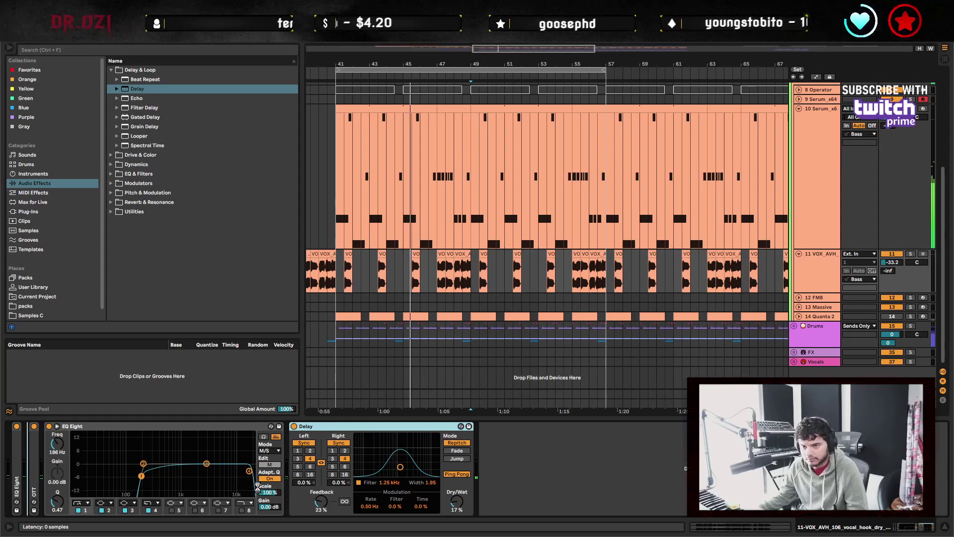
pyautogui.moveTo(305, 426); pyautogui.dragTo(47, 426)
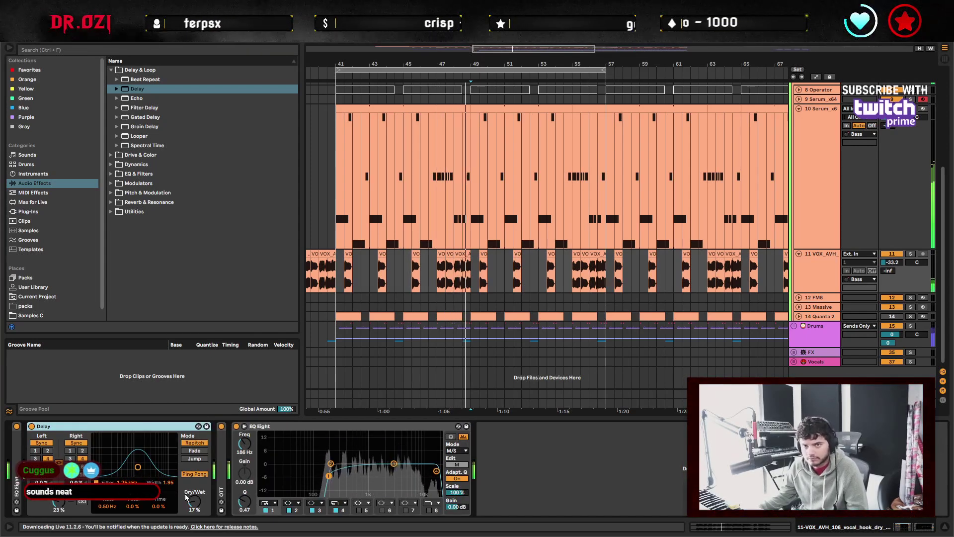
# Set the Delay's dry/wet to 11 % and feedback to 31 %, and switch both channels from Sync to Time.
pyautogui.moveTo(187, 498); pyautogui.dragTo(187, 512)
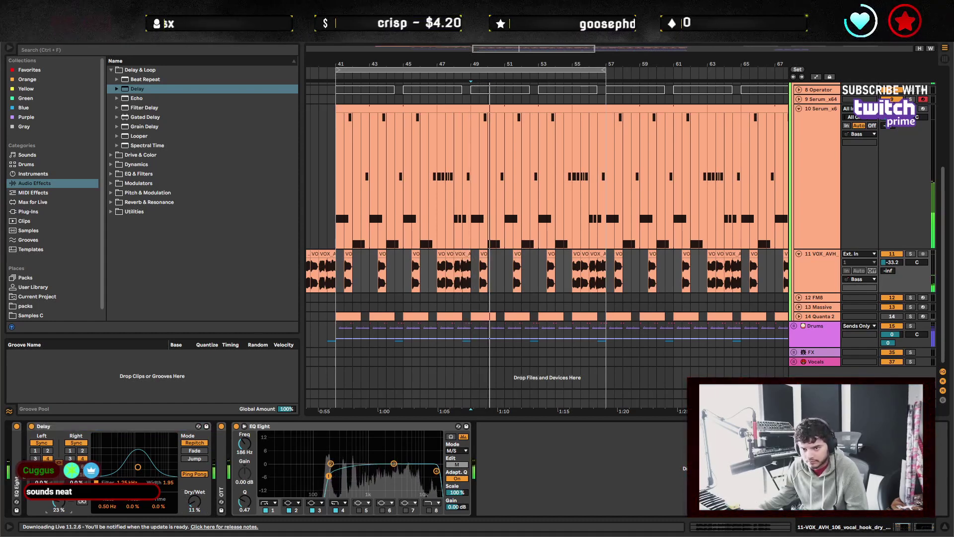
pyautogui.moveTo(59, 499); pyautogui.dragTo(59, 510)
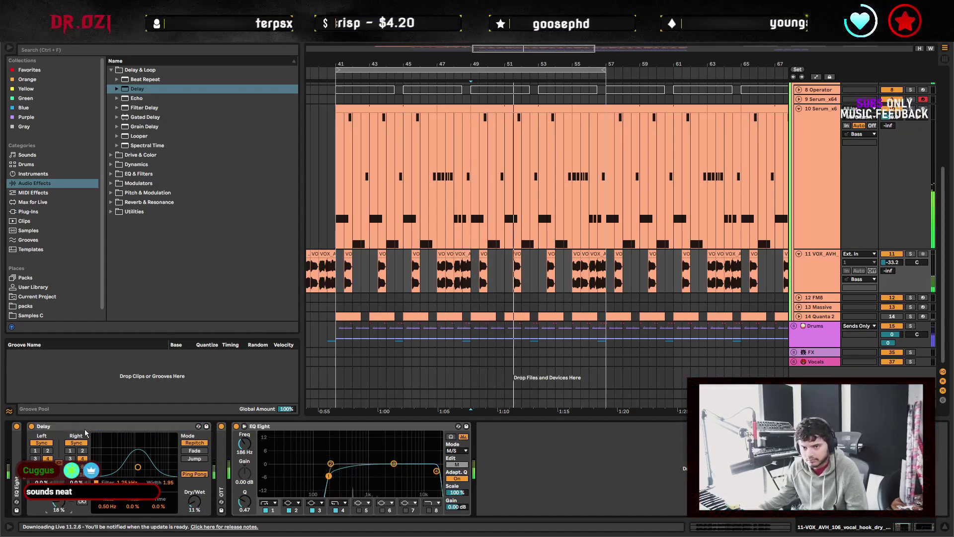
pyautogui.click(76, 443)
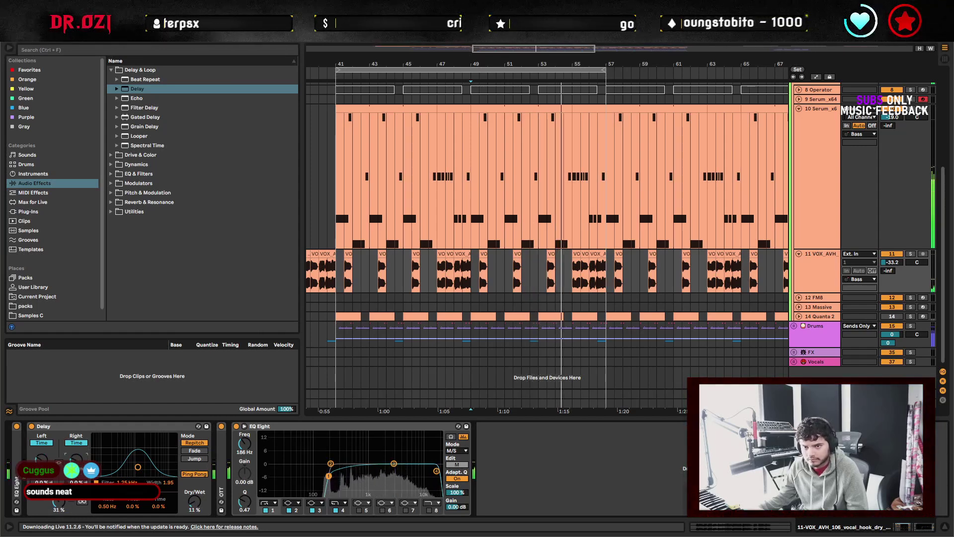
# Set the Delay's dry/wet to 38 % and OTT's output to 10.9 dB on track 11, then collapse both devices.
pyautogui.moveTo(194, 502); pyautogui.dragTo(212, 503)
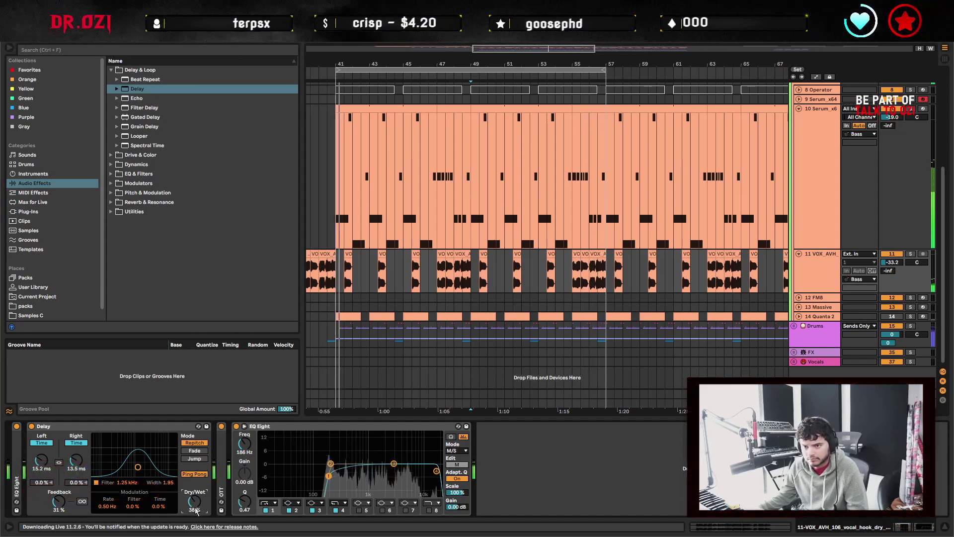
pyautogui.doubleClick(169, 426)
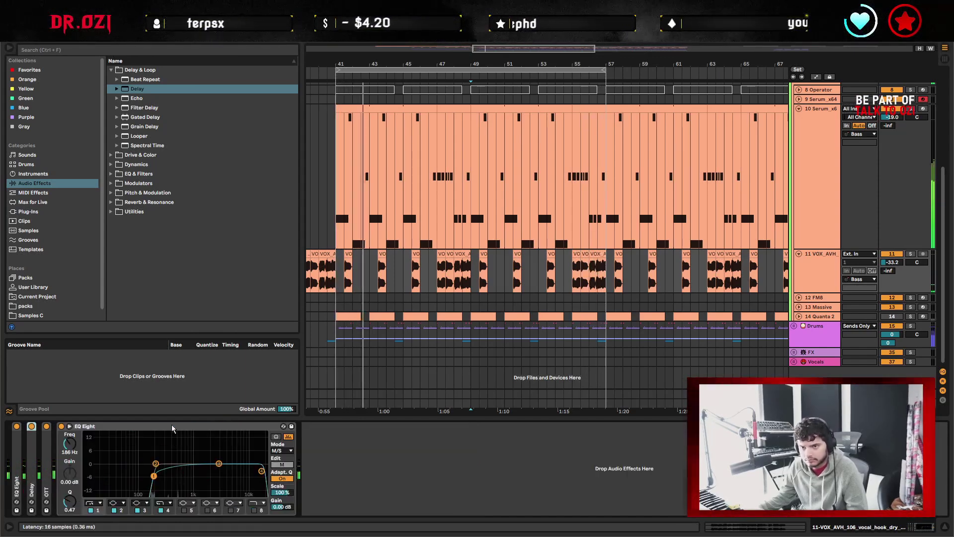
pyautogui.doubleClick(45, 447)
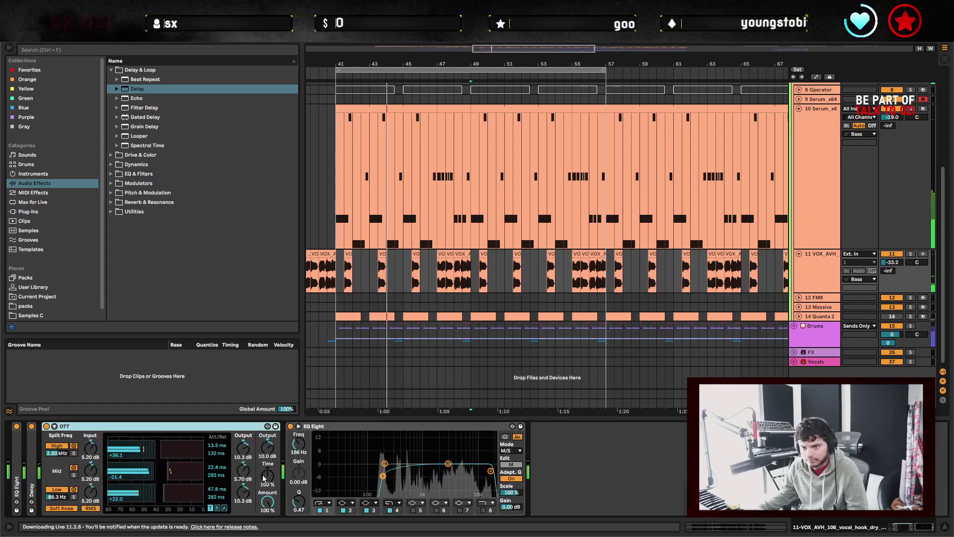
pyautogui.click(266, 446)
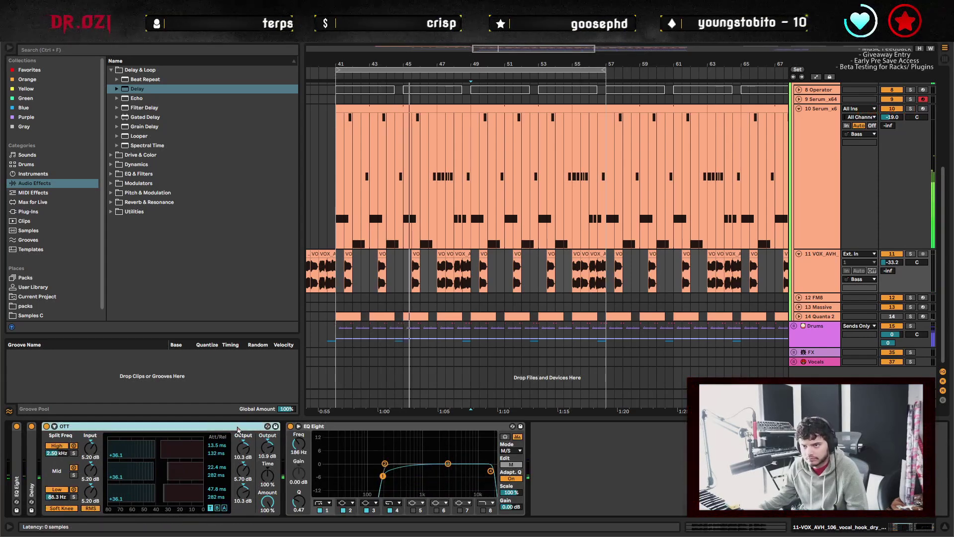
pyautogui.doubleClick(237, 426)
# Select track 11's vocal chops from bar 25 to the drop at bar 41 and check their clip pitch settings.
pyautogui.hotkey('ctrl', 'alt', 'l')
pyautogui.hscroll(-10, 546, 299)
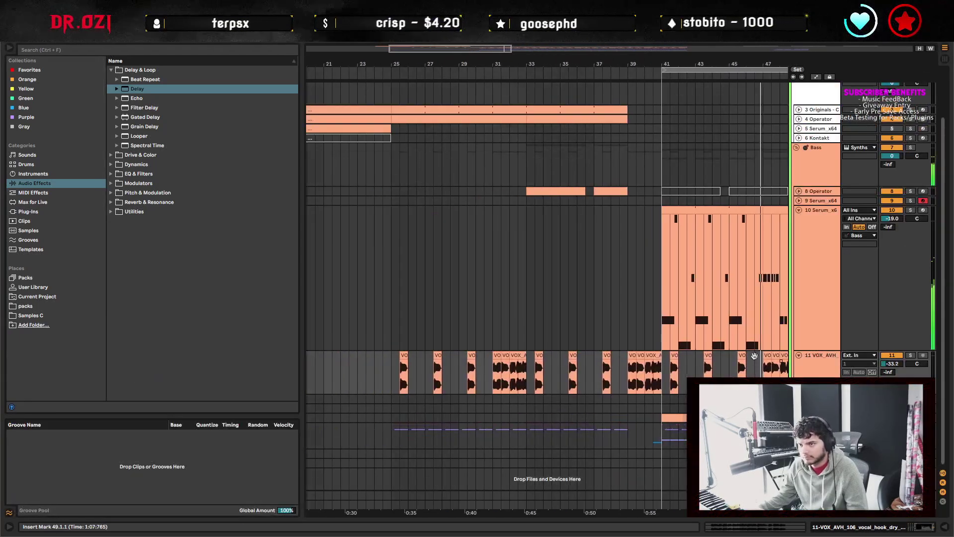
pyautogui.moveTo(661, 372); pyautogui.dragTo(404, 355)
pyautogui.hotkey('ctrl', 'alt', 'l')
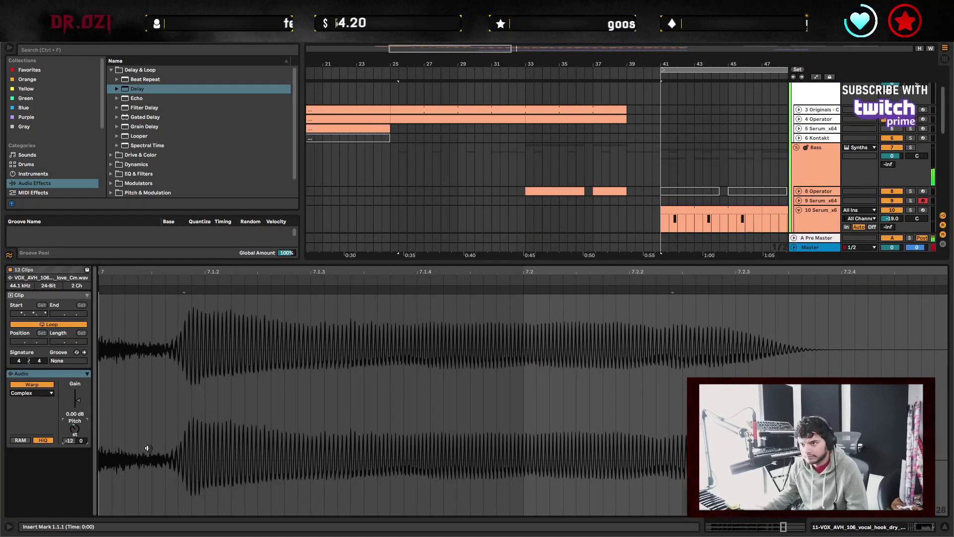
pyautogui.scroll(-5, 597, 258)
pyautogui.hotkey('shift', 'Tab')
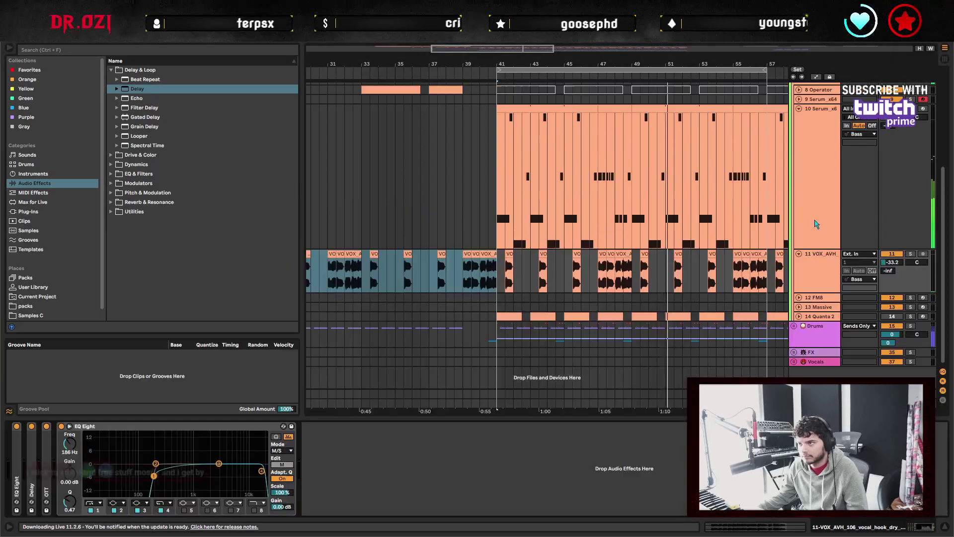
# Search the plug-ins for "pitch" and add Devious Machines' PitchMonster at the start of track 11's device chain.
pyautogui.click(28, 211)
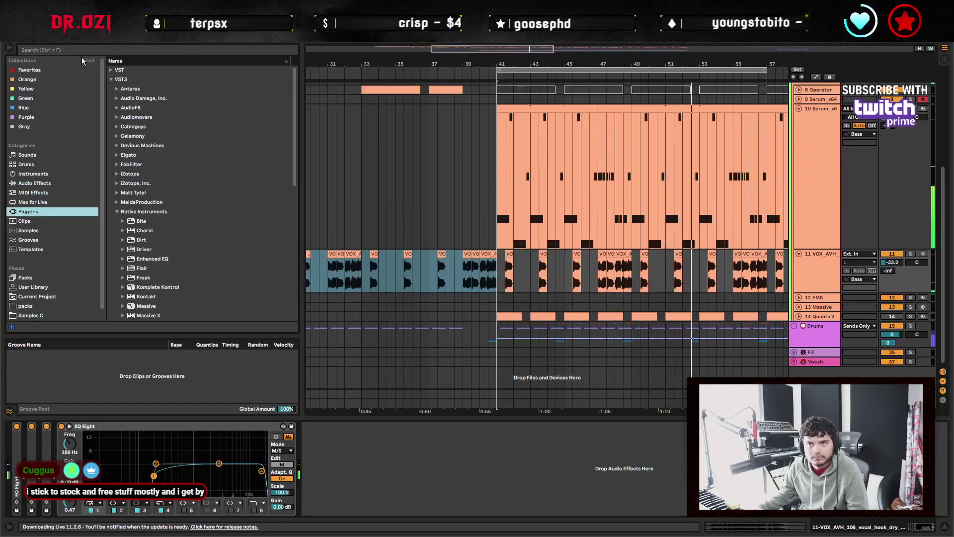
pyautogui.click(87, 52)
pyautogui.write('pitch')
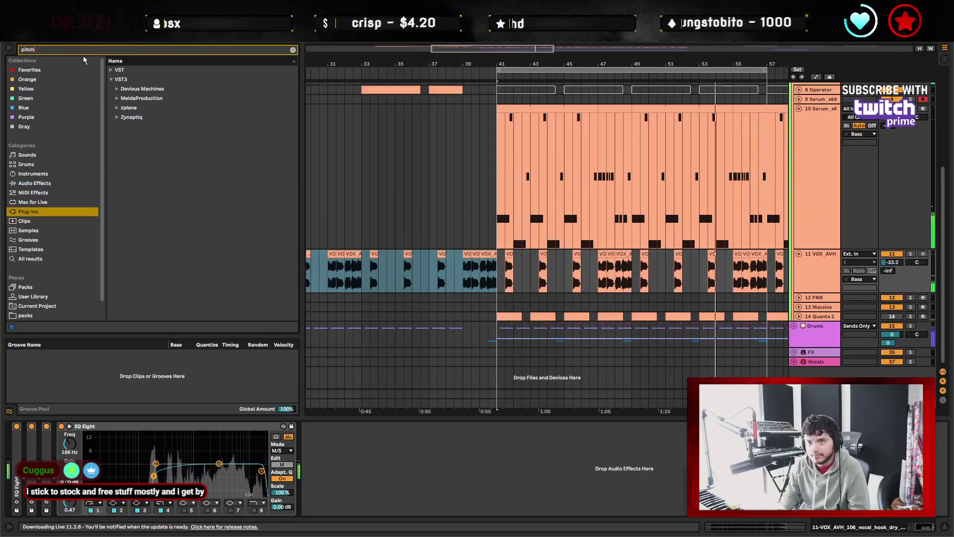
pyautogui.click(116, 89)
pyautogui.click(149, 98)
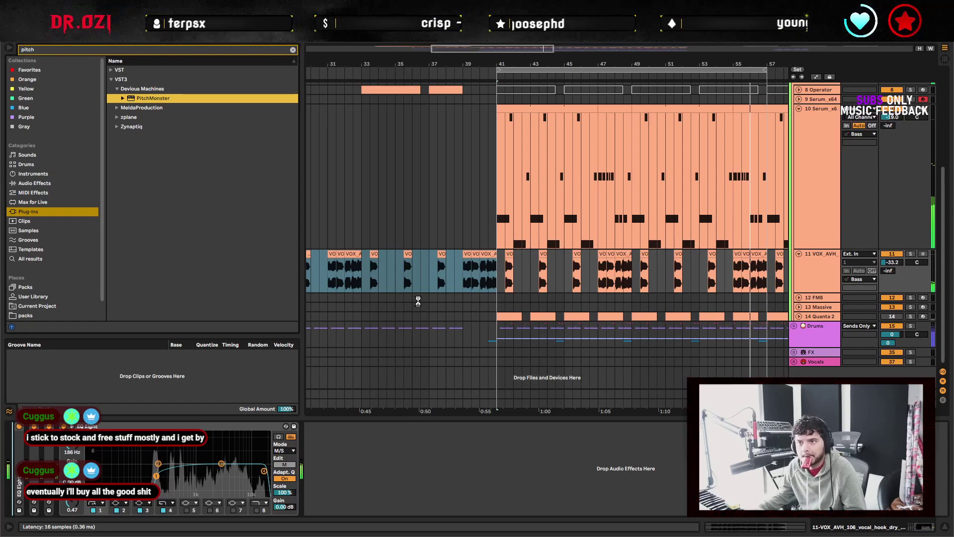
# Set PitchMonster to Vocode mode with the pitch at +12 semitones and audition it on the pre-drop vocal chops.
pyautogui.click(318, 108)
pyautogui.moveTo(318, 189)
pyautogui.mouseDown()
pyautogui.moveTo(319, 209)
pyautogui.moveTo(318, 185)
pyautogui.mouseUp()
pyautogui.click(364, 108)
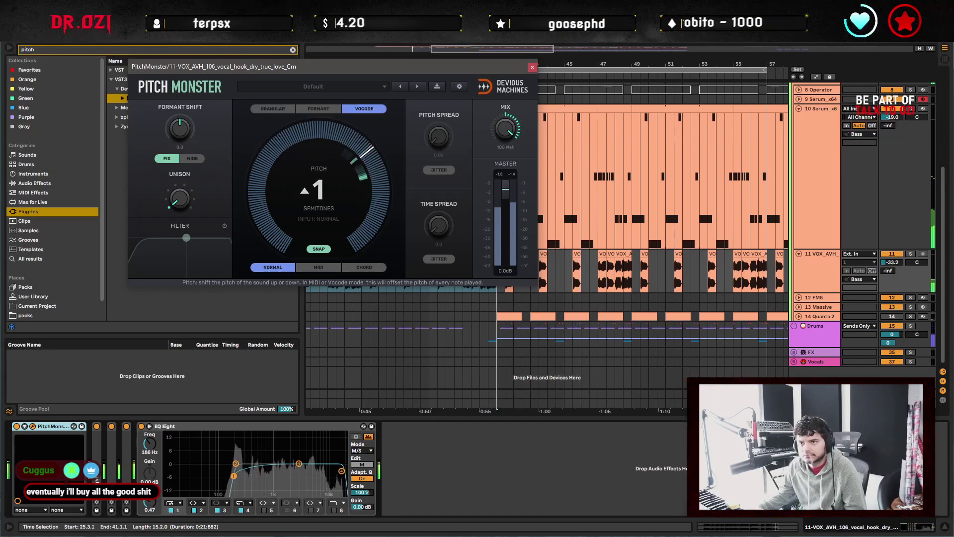
pyautogui.moveTo(324, 277); pyautogui.dragTo(324, 270)
pyautogui.moveTo(319, 189)
pyautogui.mouseDown()
pyautogui.moveTo(319, 161)
pyautogui.moveTo(318, 187)
pyautogui.moveTo(319, 173)
pyautogui.mouseUp()
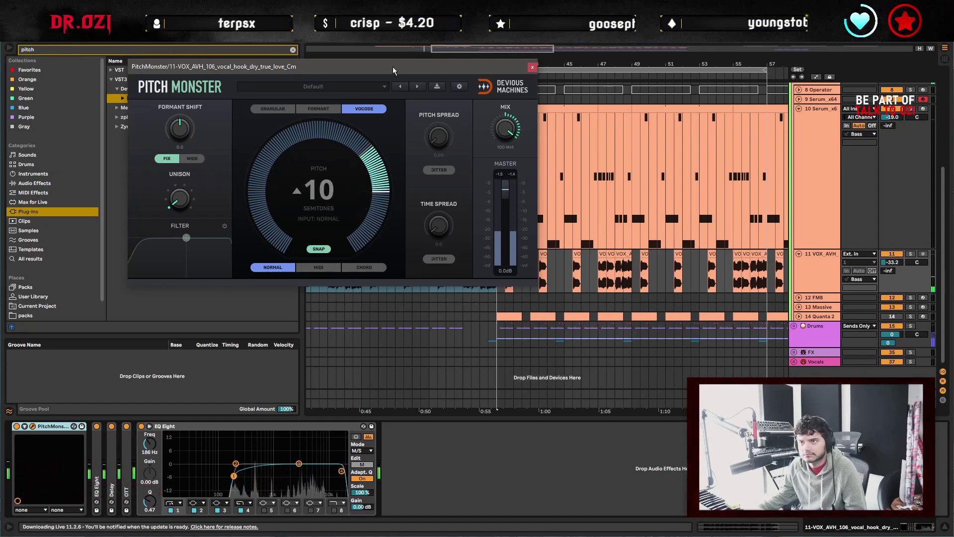
pyautogui.moveTo(393, 70); pyautogui.dragTo(815, 121)
pyautogui.moveTo(744, 244); pyautogui.dragTo(744, 240)
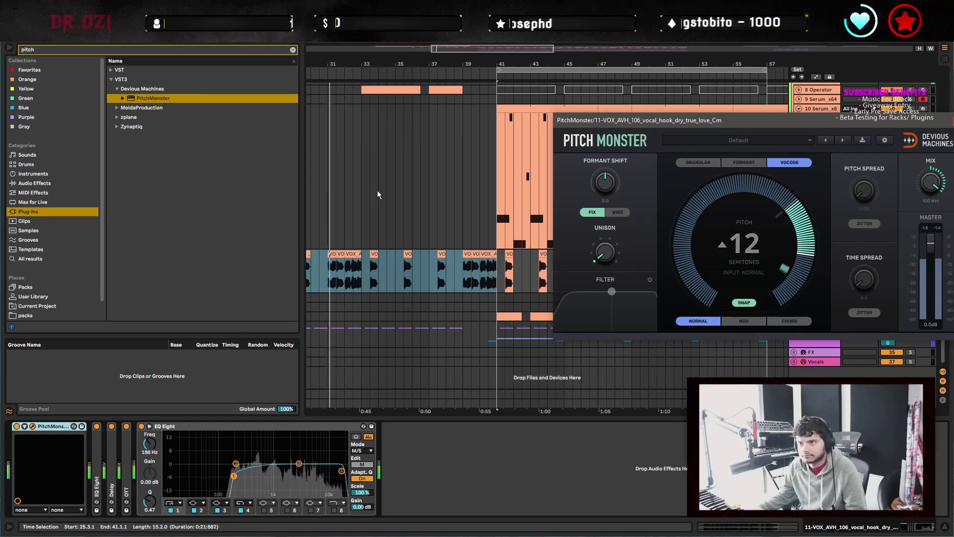
pyautogui.hscroll(-3, 460, 194)
pyautogui.hscroll(4, 468, 202)
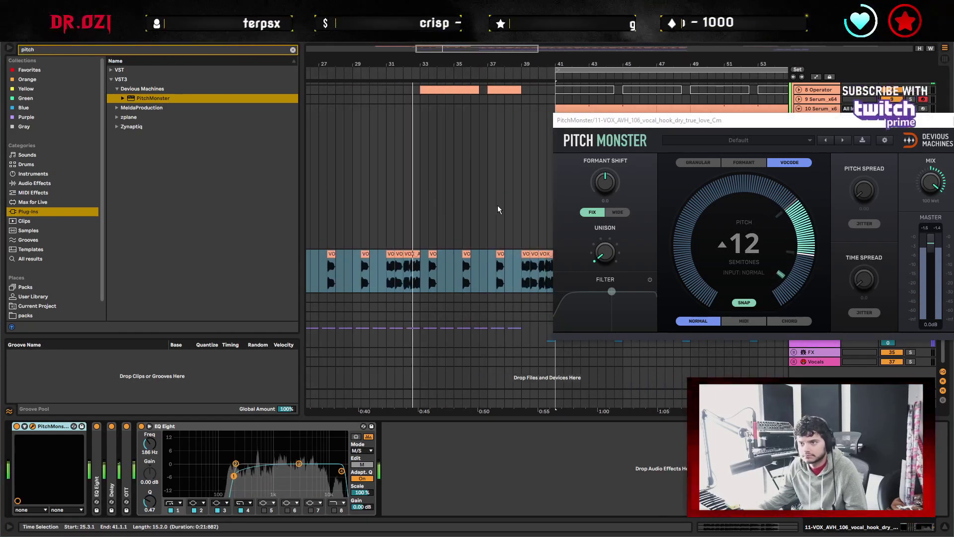
# Enable Wide in PitchMonster, raise the unison, set the pitch spread to 0.07 and lower the pitch to -24 semitones.
pyautogui.moveTo(629, 125); pyautogui.dragTo(227, 156)
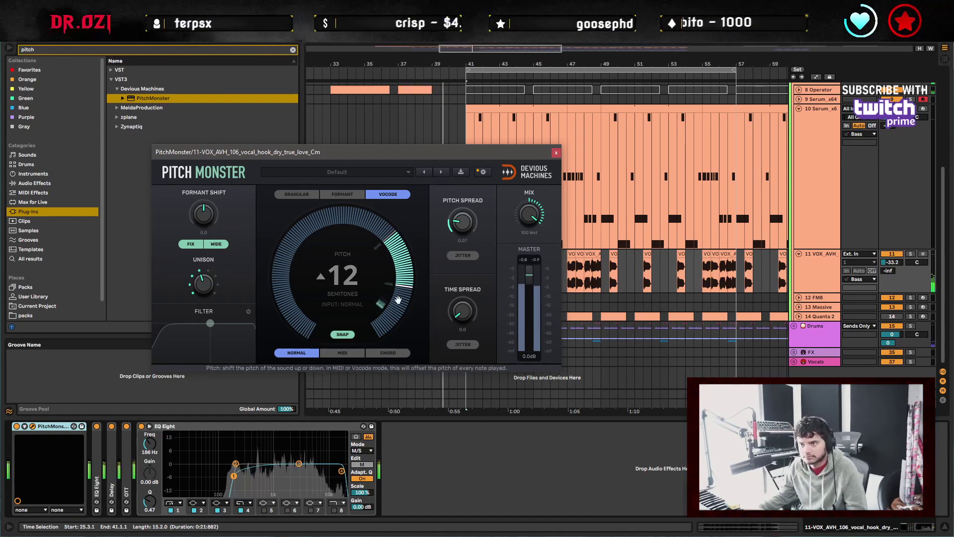
pyautogui.moveTo(351, 311); pyautogui.dragTo(368, 257)
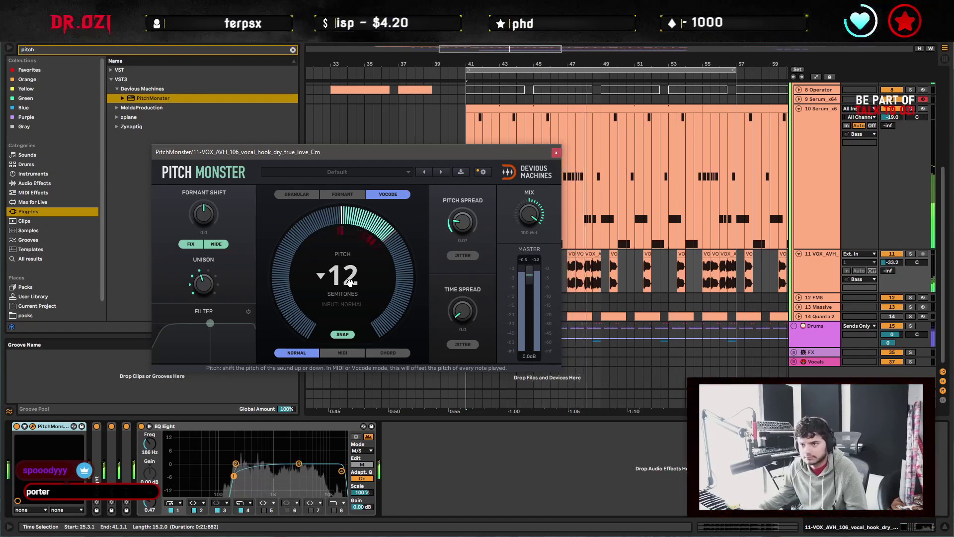
pyautogui.moveTo(350, 272); pyautogui.dragTo(351, 261)
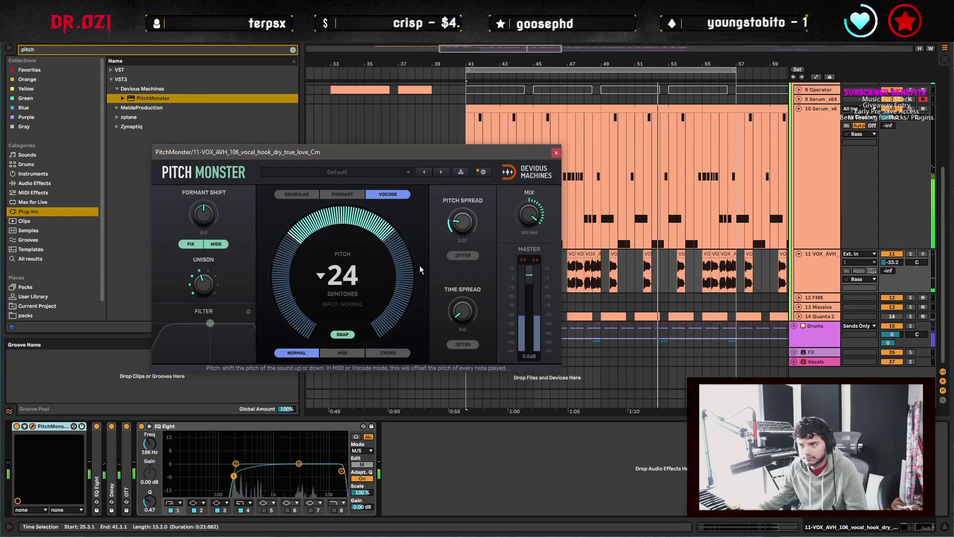
pyautogui.moveTo(447, 152); pyautogui.dragTo(344, 132)
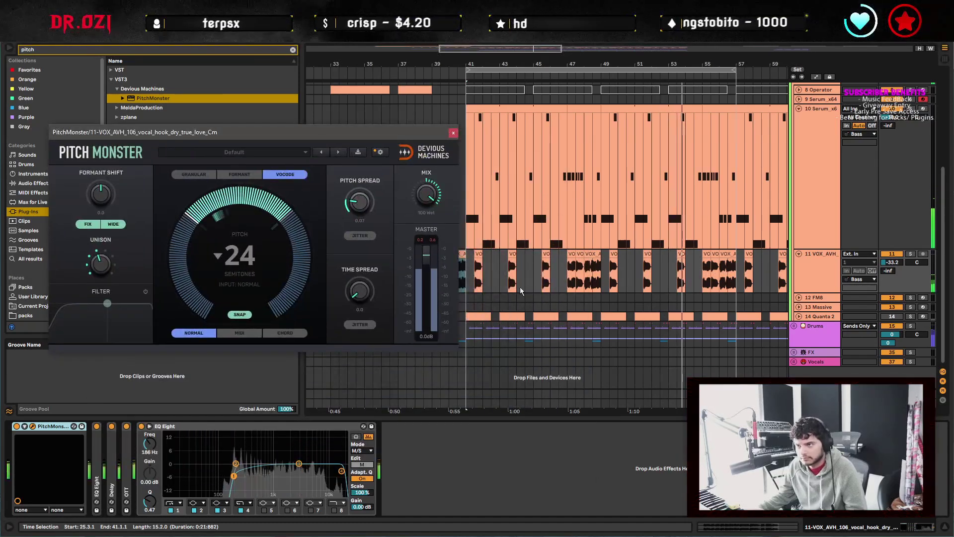
# Switch PitchMonster to Granular mode and return its pitch shift to 0 semitones.
pyautogui.click(495, 278)
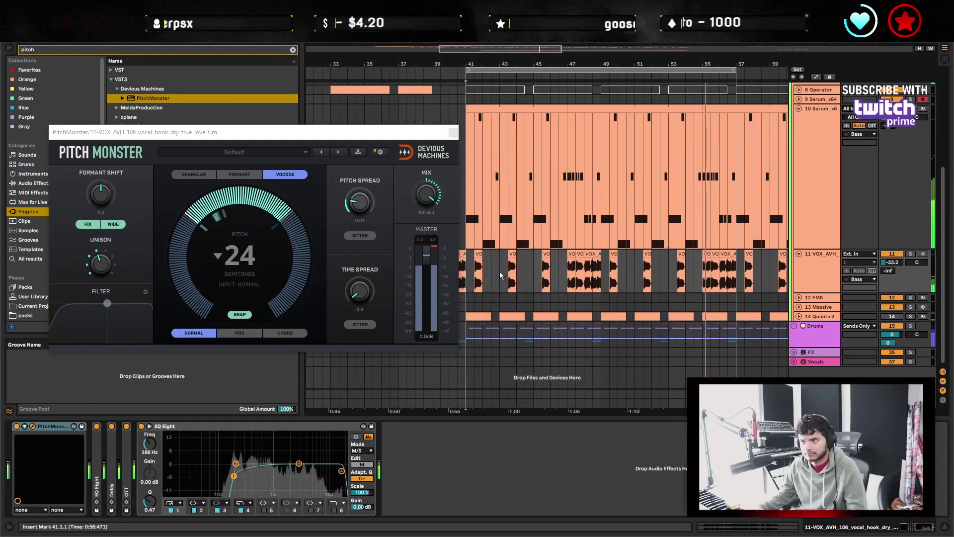
pyautogui.click(193, 174)
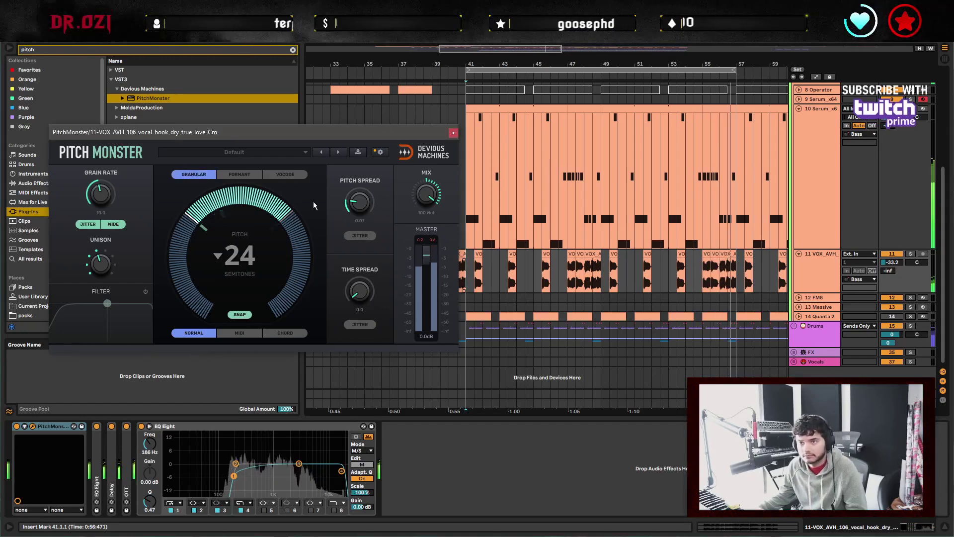
pyautogui.moveTo(239, 255); pyautogui.dragTo(239, 304)
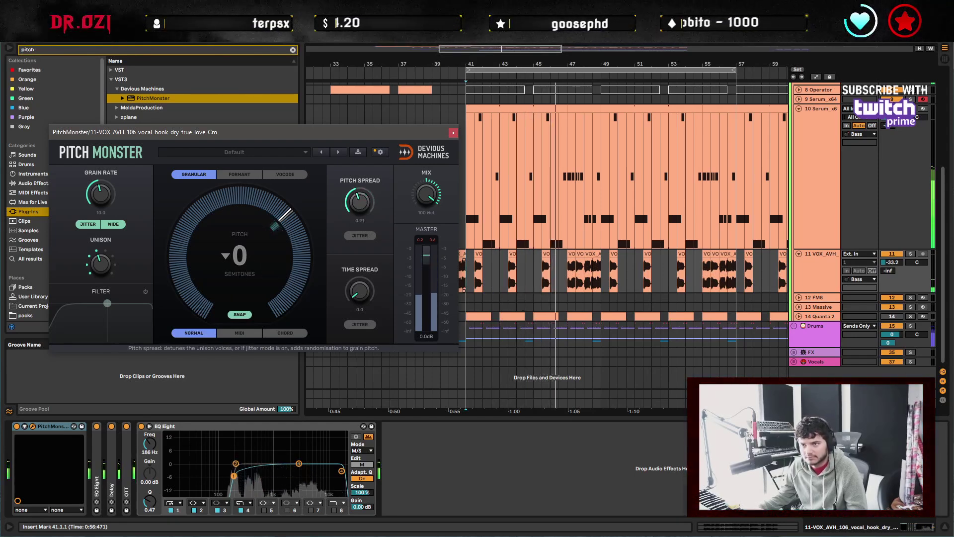
# Set PitchMonster's pitch spread to 0.44 and time spread to 2.2 ms, then close the plug-in window.
pyautogui.moveTo(359, 201)
pyautogui.mouseDown()
pyautogui.moveTo(359, 233)
pyautogui.moveTo(359, 196)
pyautogui.mouseUp()
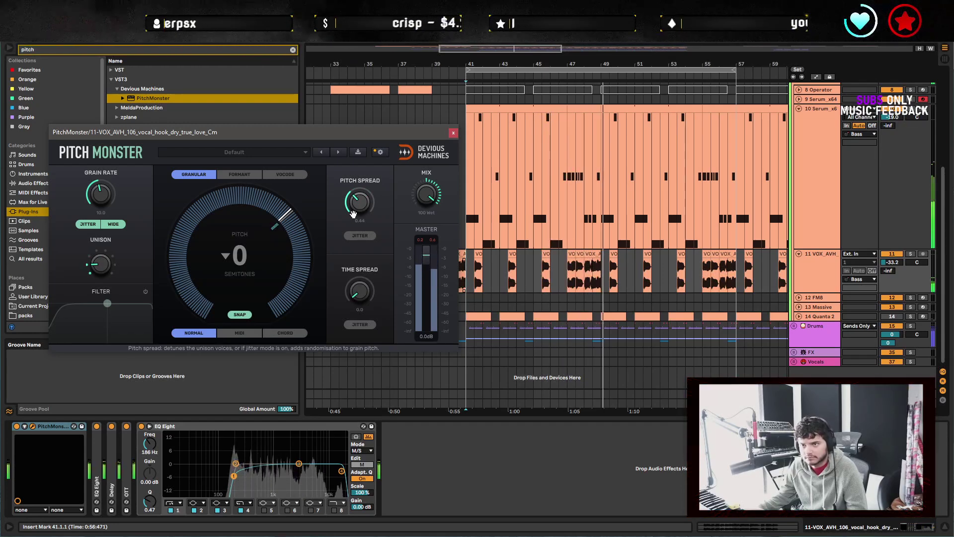
pyautogui.moveTo(358, 291); pyautogui.dragTo(359, 286)
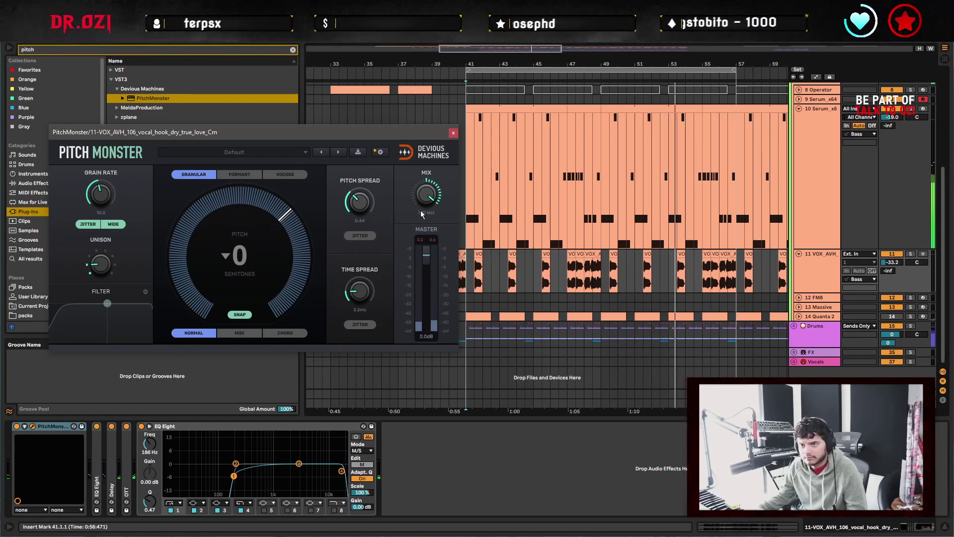
pyautogui.click(453, 133)
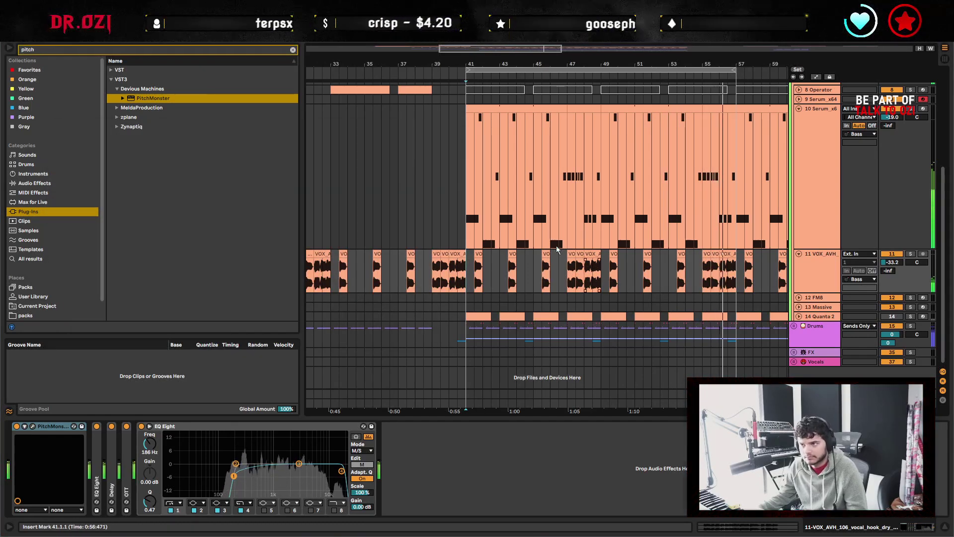
# Play the arrangement from bar 17 to listen to the build leading into the drop.
pyautogui.hscroll(-10, 557, 249)
pyautogui.scroll(5, 430, 261)
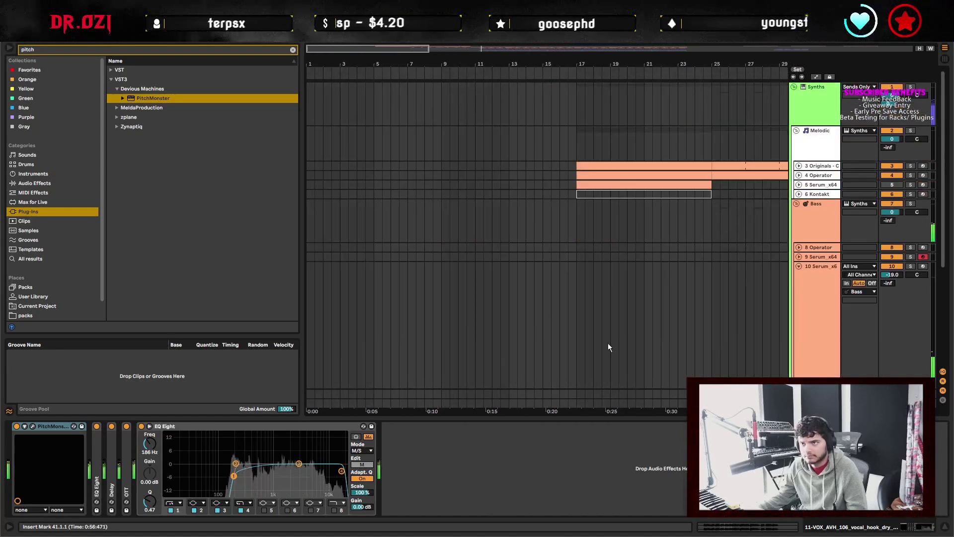
pyautogui.click(580, 145)
pyautogui.hscroll(5, 579, 152)
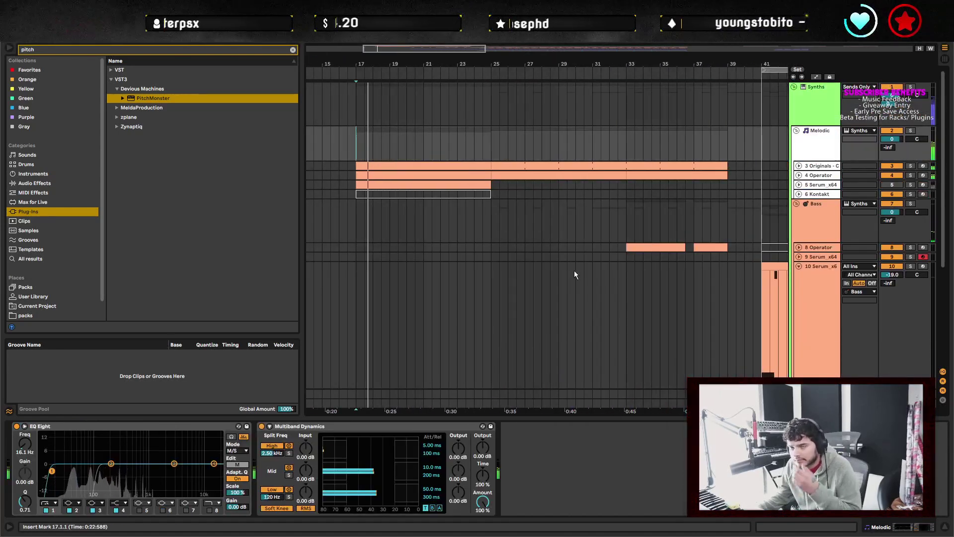
# Unfold the Drums group and copy track 31's TSP_NOISIA_172 drum loop into the build so it spans bars 25 to 39.
pyautogui.scroll(-5, 571, 288)
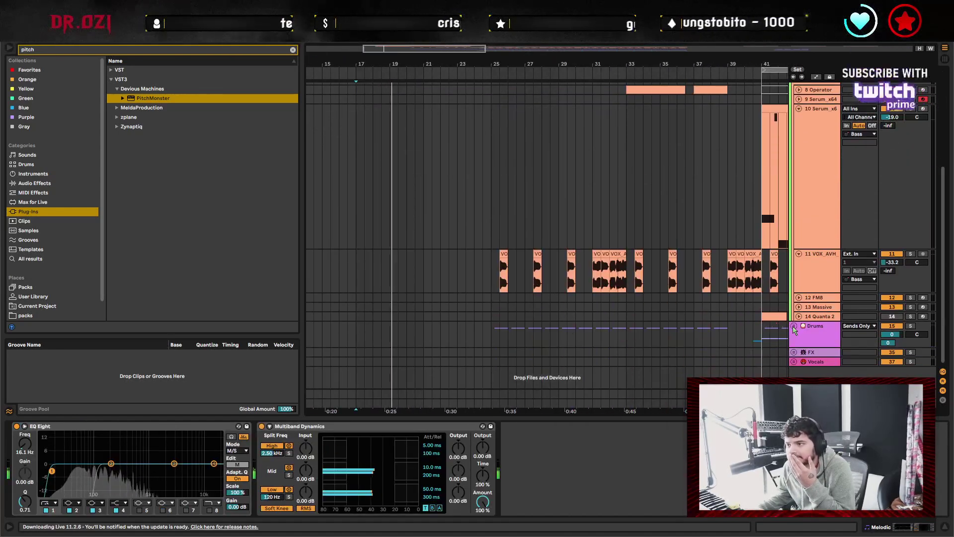
pyautogui.click(795, 327)
pyautogui.scroll(-10, 656, 320)
pyautogui.hscroll(8, 572, 194)
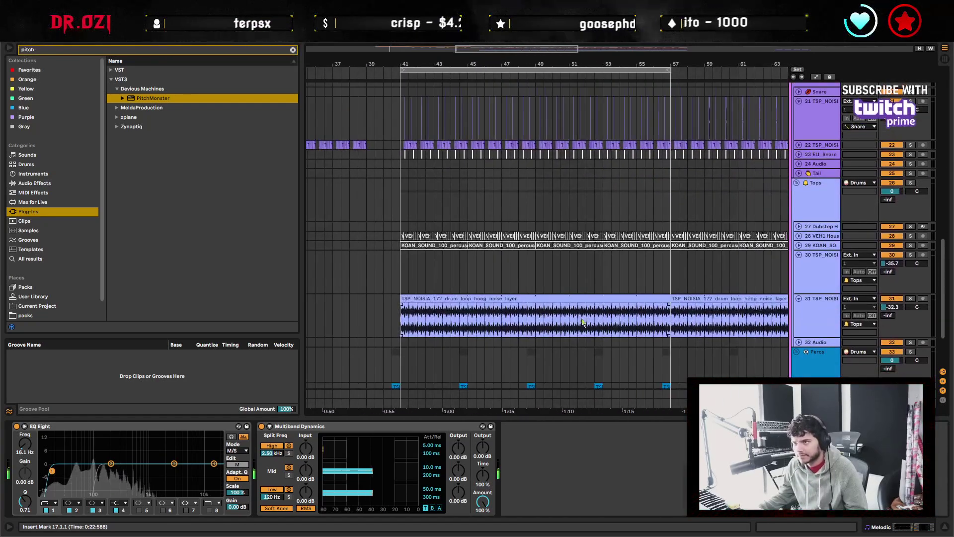
pyautogui.click(527, 296)
pyautogui.hscroll(-8, 457, 300)
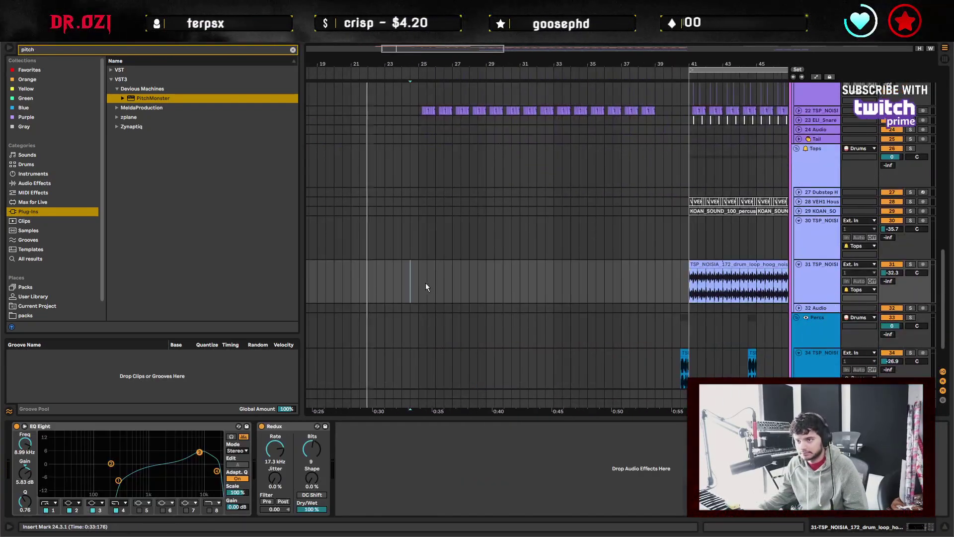
pyautogui.hotkey('ctrl', 'v')
pyautogui.scroll(2, 541, 308)
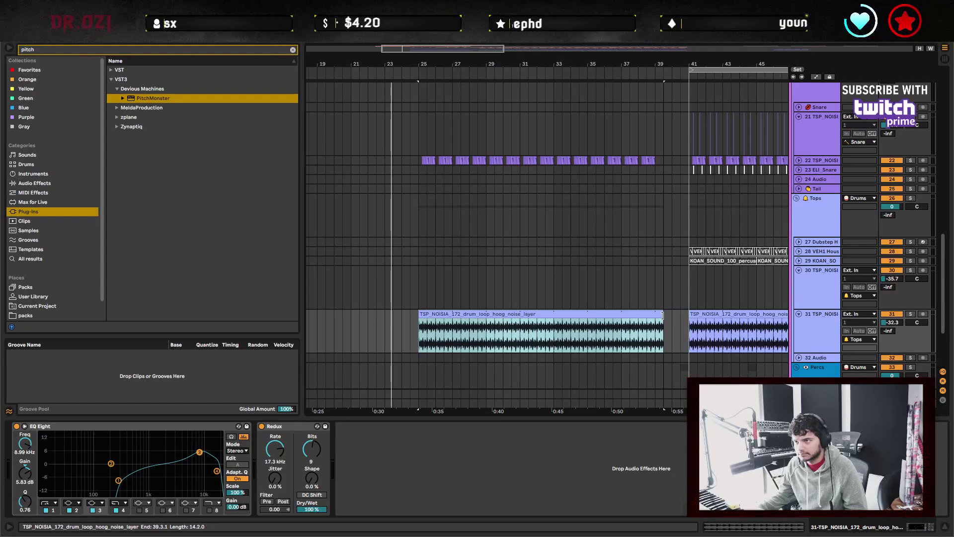
pyautogui.scroll(5, 681, 316)
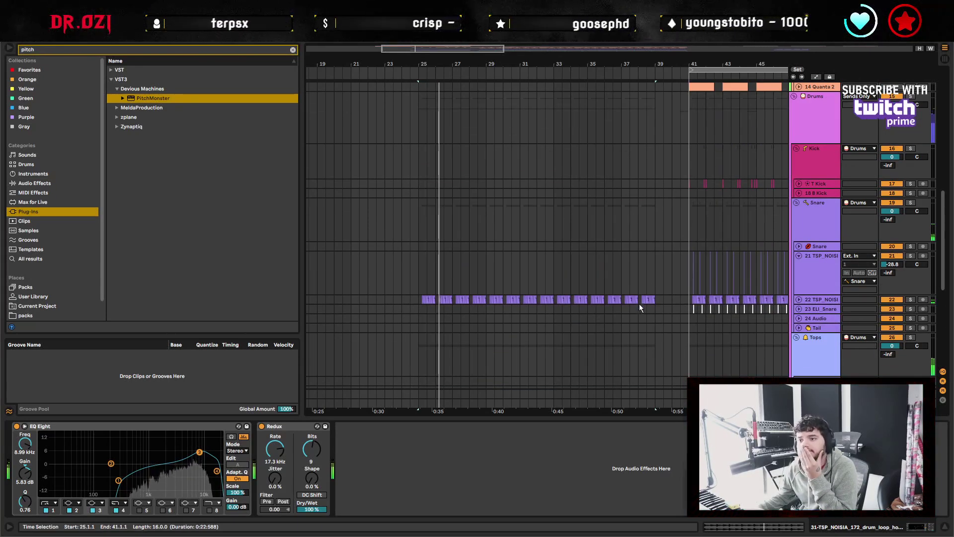
pyautogui.scroll(-4, 639, 303)
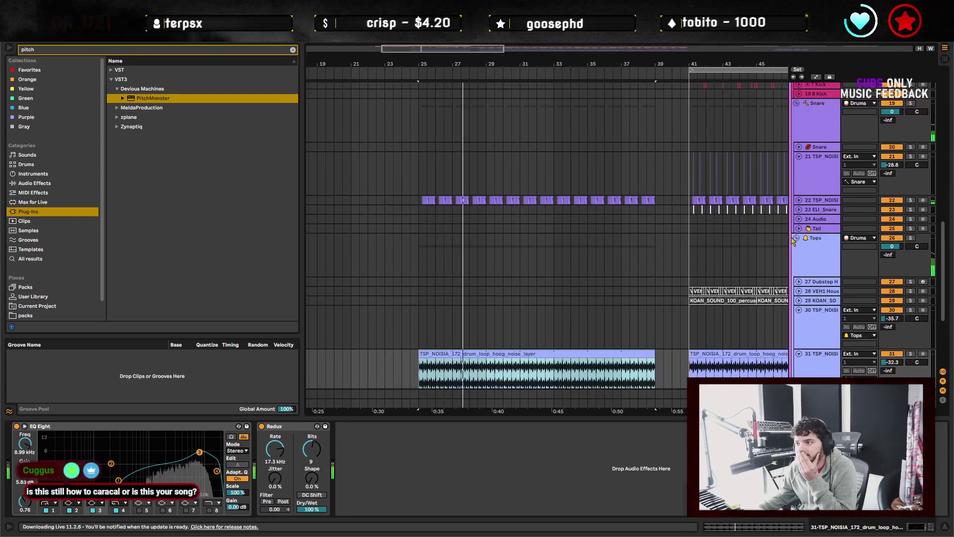
# Fold the Tops group and review the synth, bass and vocal tracks in the section before the drop.
pyautogui.click(796, 239)
pyautogui.scroll(10, 622, 304)
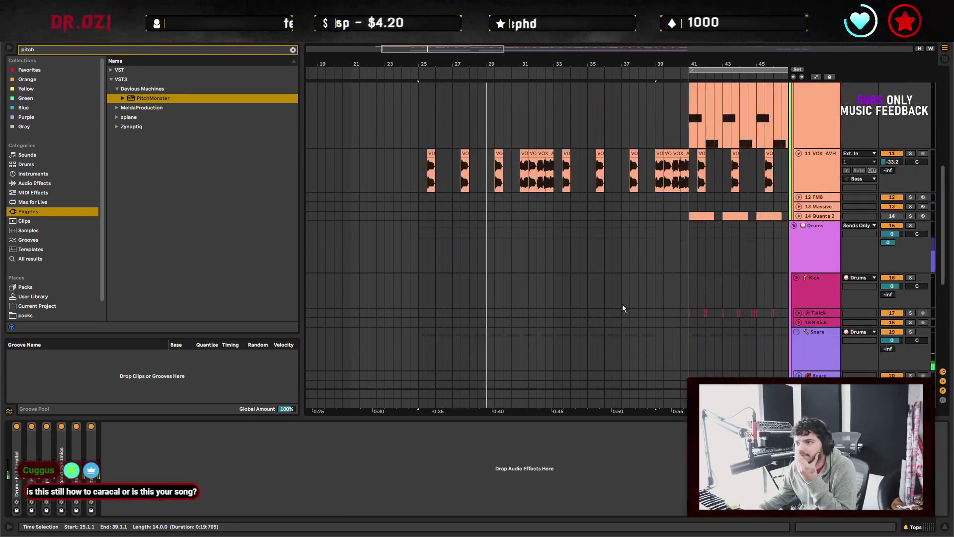
pyautogui.hscroll(3, 670, 297)
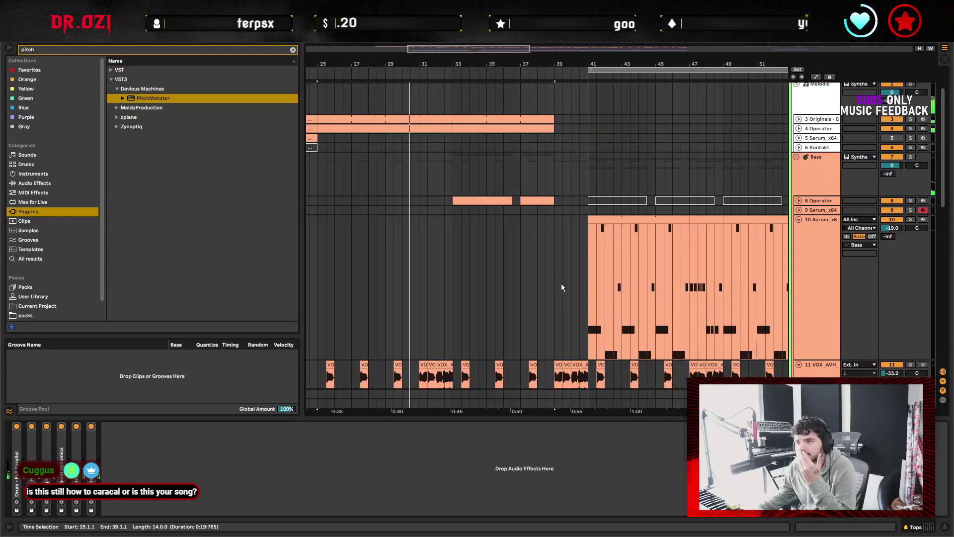
pyautogui.scroll(-3, 597, 298)
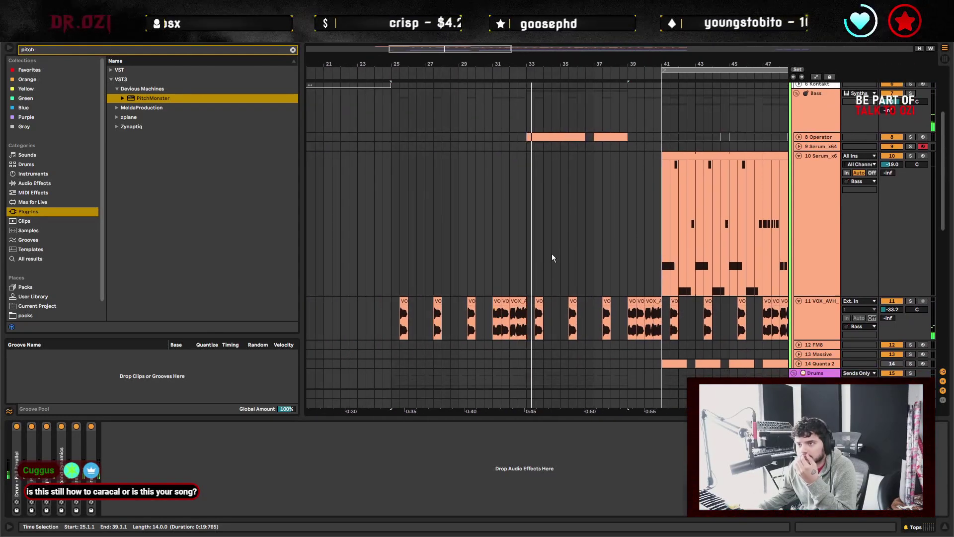
# Listen to the end of the build while reviewing the melodic, bass, vocal and drum tracks around the drop.
pyautogui.scroll(-2, 522, 243)
pyautogui.click(467, 297)
pyautogui.scroll(-2, 497, 296)
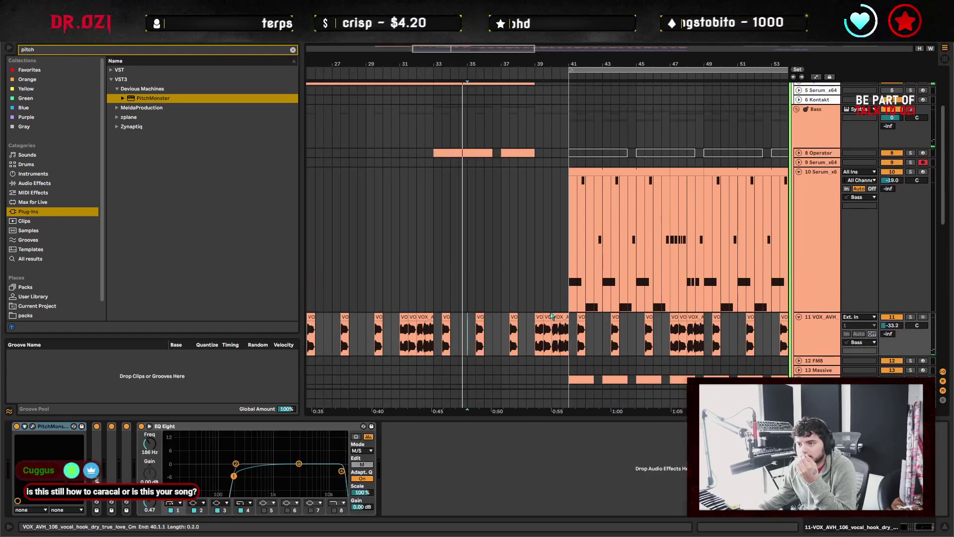
pyautogui.scroll(5, 541, 285)
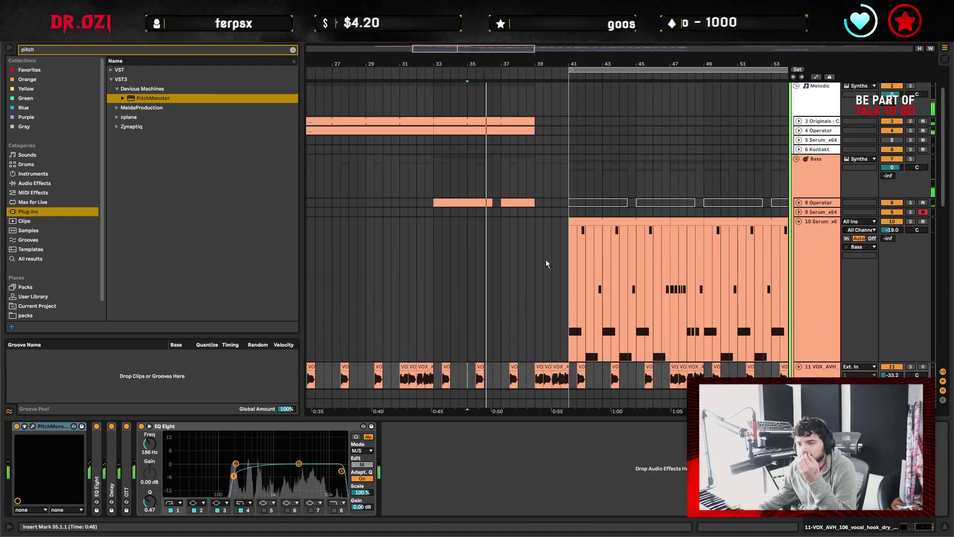
pyautogui.scroll(-6, 545, 259)
pyautogui.scroll(-10, 478, 199)
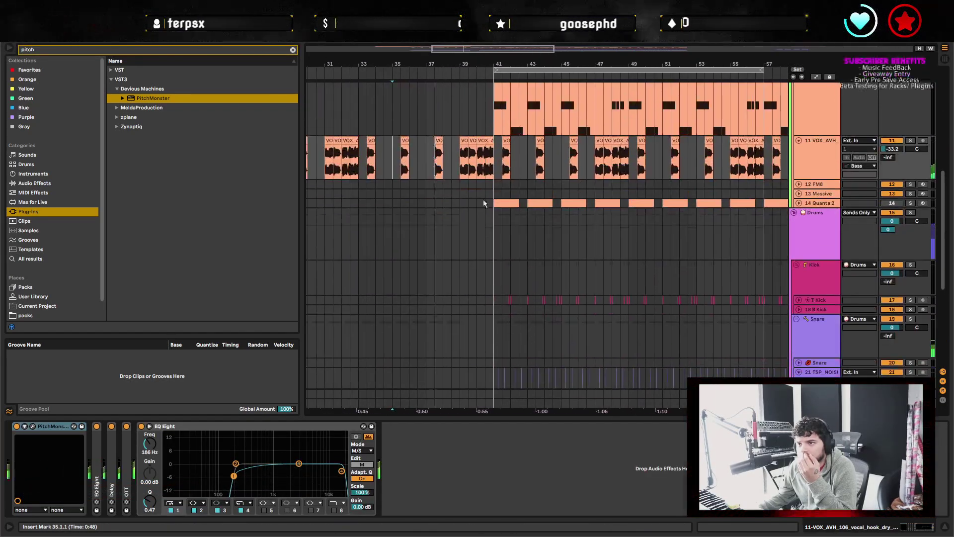
pyautogui.scroll(10, 497, 199)
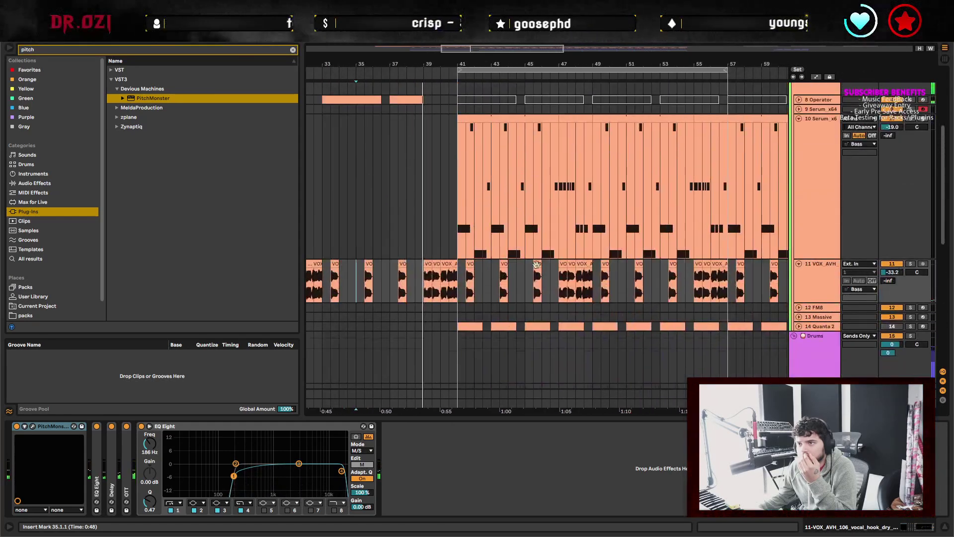
# Listen to the drop from bar 41 while reviewing the bass, vocal, kick, snare and percussion tracks.
pyautogui.click(457, 219)
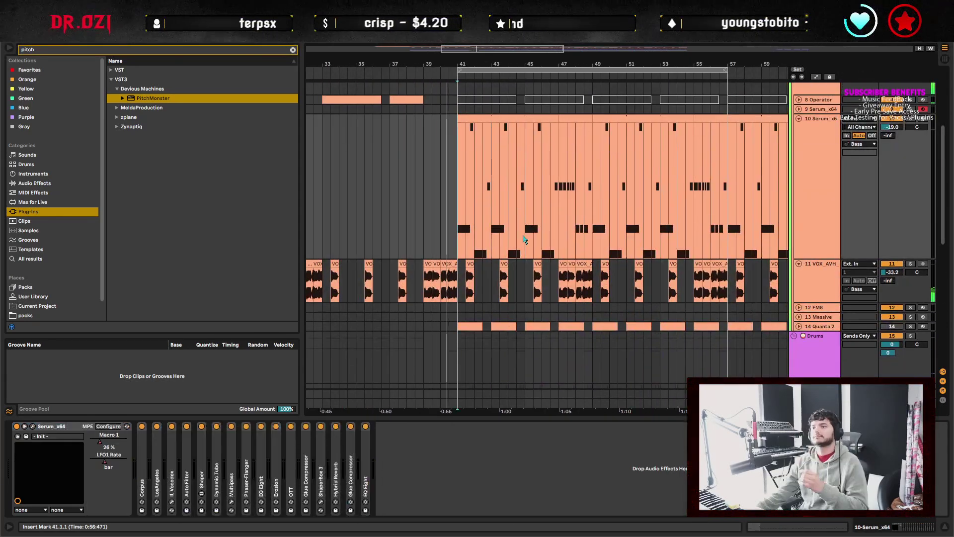
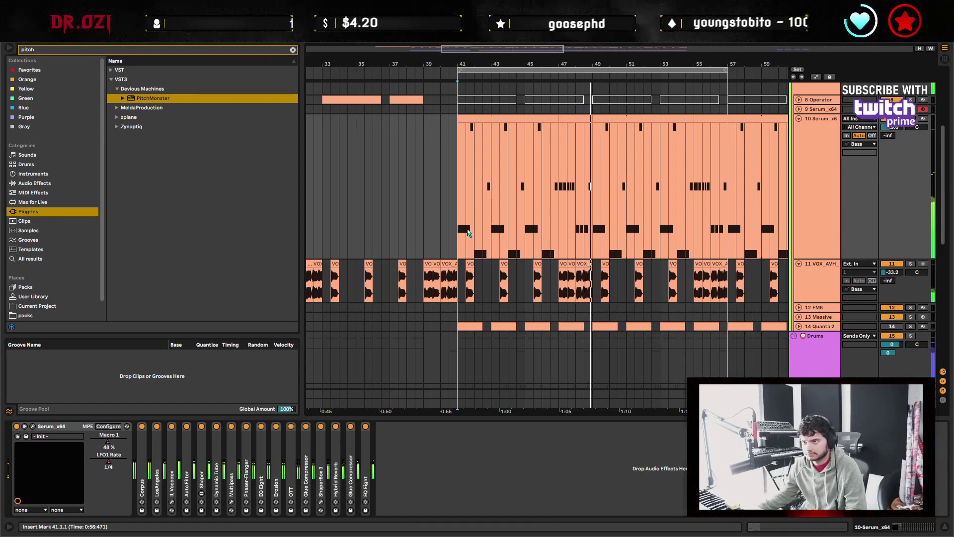
pyautogui.click(473, 211)
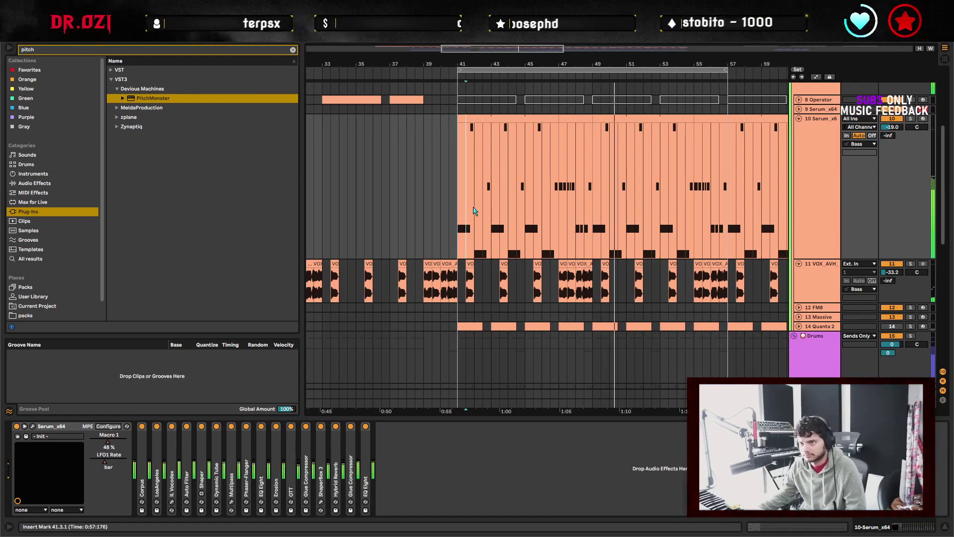
pyautogui.hscroll(3, 486, 216)
pyautogui.scroll(-1, 487, 216)
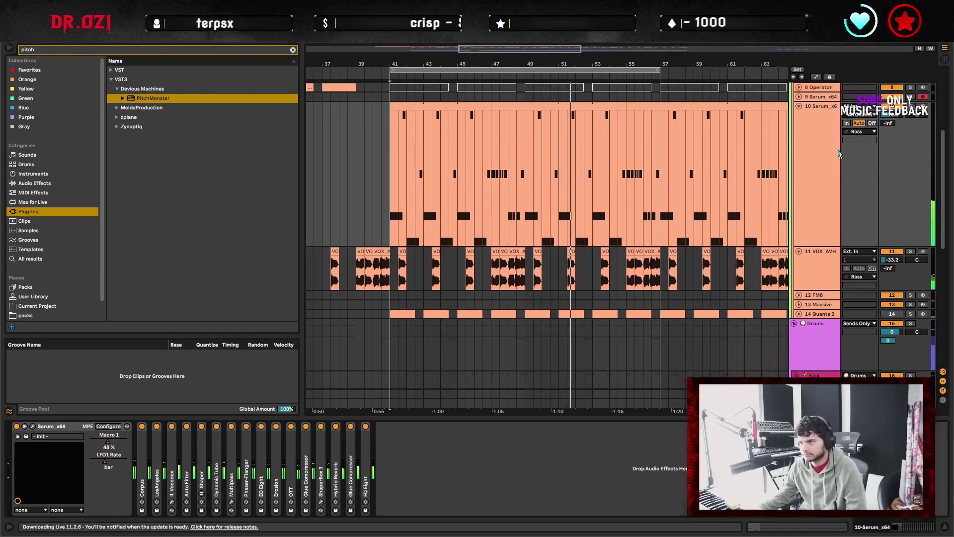
pyautogui.scroll(-5, 526, 284)
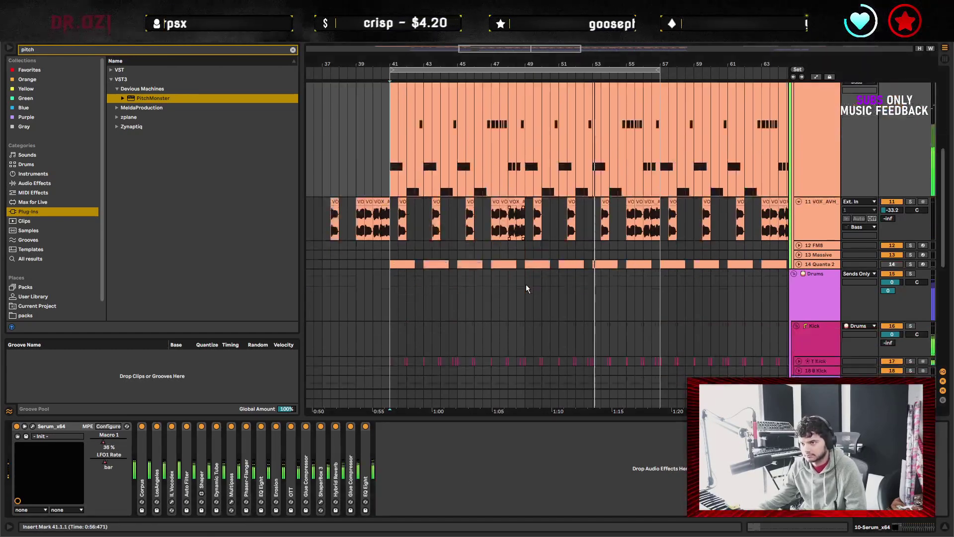
pyautogui.scroll(-5, 537, 288)
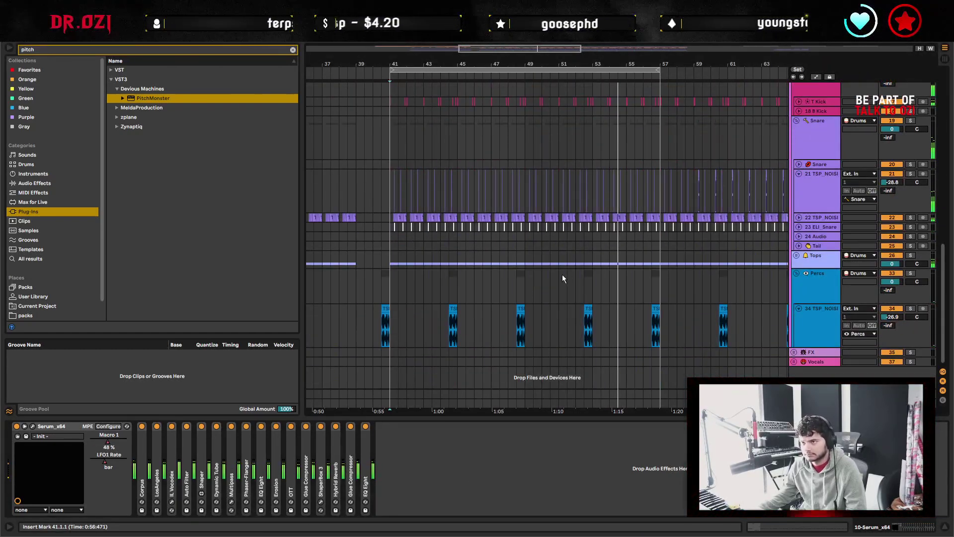
pyautogui.scroll(3, 565, 281)
pyautogui.scroll(5, 407, 244)
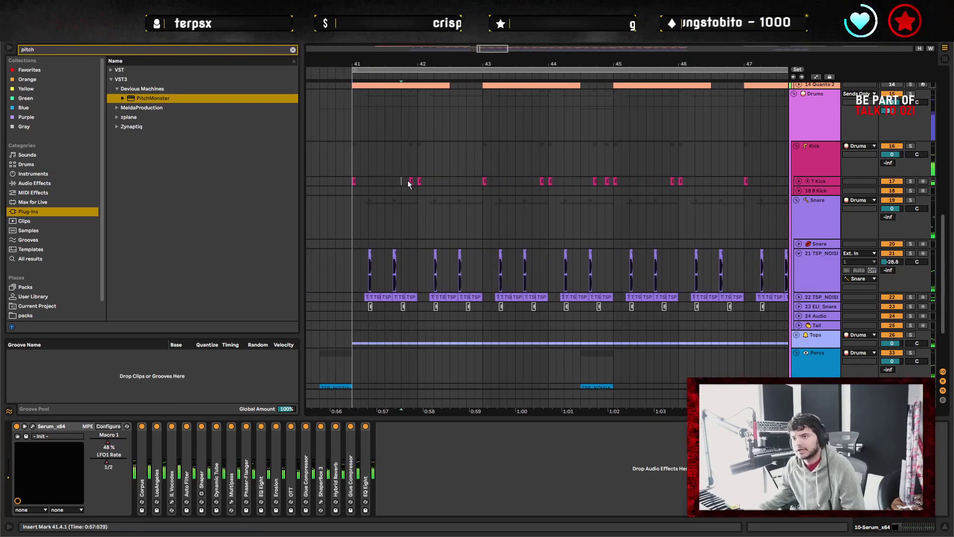
# Delete the kick hits at the end of bar 41 and the bar 42 clips on snare tracks 21 and 22.
pyautogui.moveTo(408, 181); pyautogui.dragTo(427, 181)
pyautogui.click(394, 256)
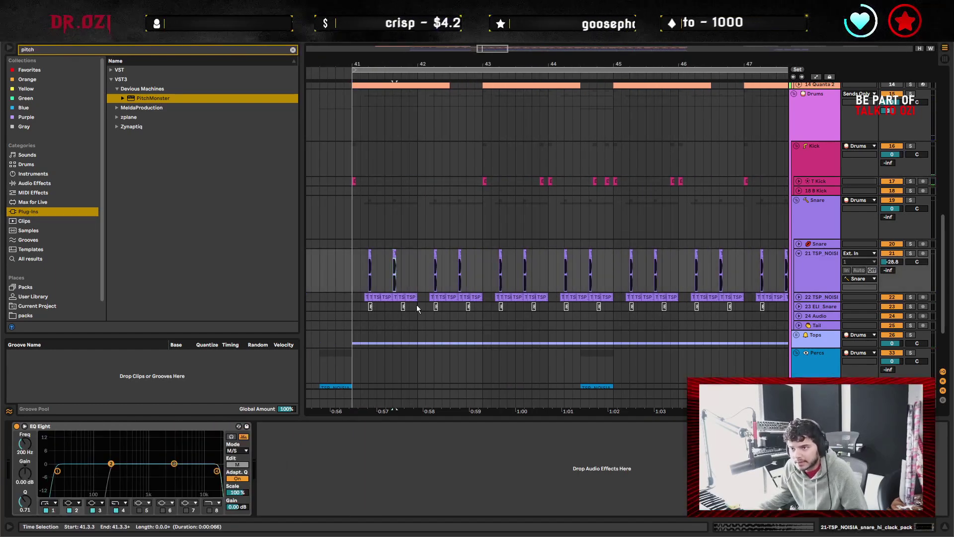
pyautogui.moveTo(451, 300); pyautogui.dragTo(481, 298)
pyautogui.press('Delete')
# Duplicate the snare and break section from 41.3.3 to 42.1.1 on tracks 21 and 22 three times, through 43.1.3.
pyautogui.click(420, 297)
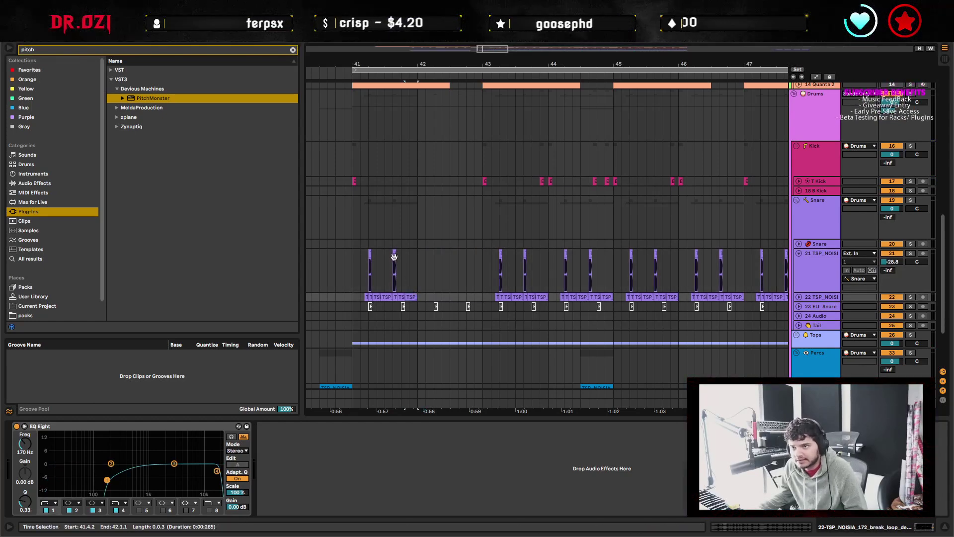
pyautogui.click(395, 256)
pyautogui.hotkey('ctrl', 'd')
pyautogui.hotkey('ctrl', 'd')
pyautogui.hotkey('ctrl', 'd')
pyautogui.hscroll(-3, 404, 265)
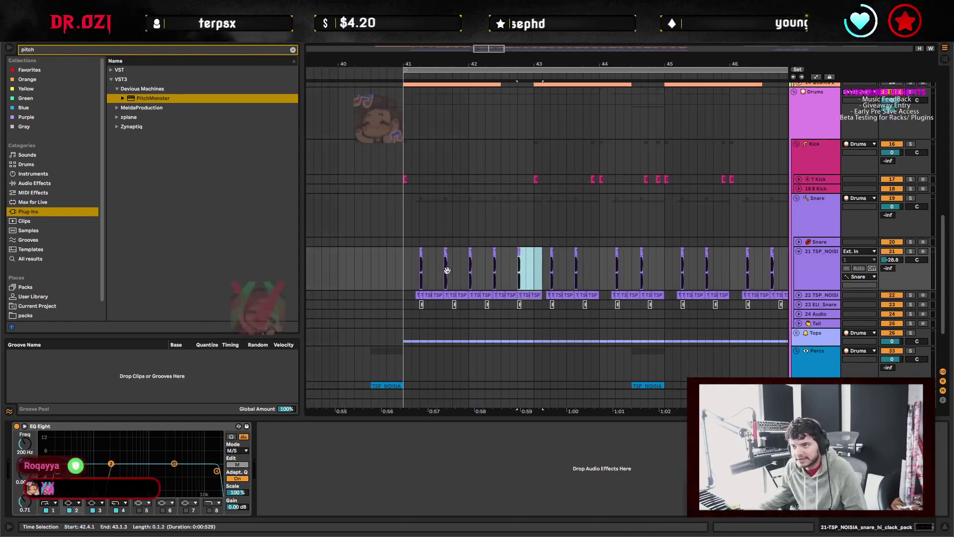
# Play the drop from bar 41 repeatedly to listen to the syncopated snare pattern.
pyautogui.click(425, 277)
pyautogui.press('space')
pyautogui.hscroll(2, 496, 258)
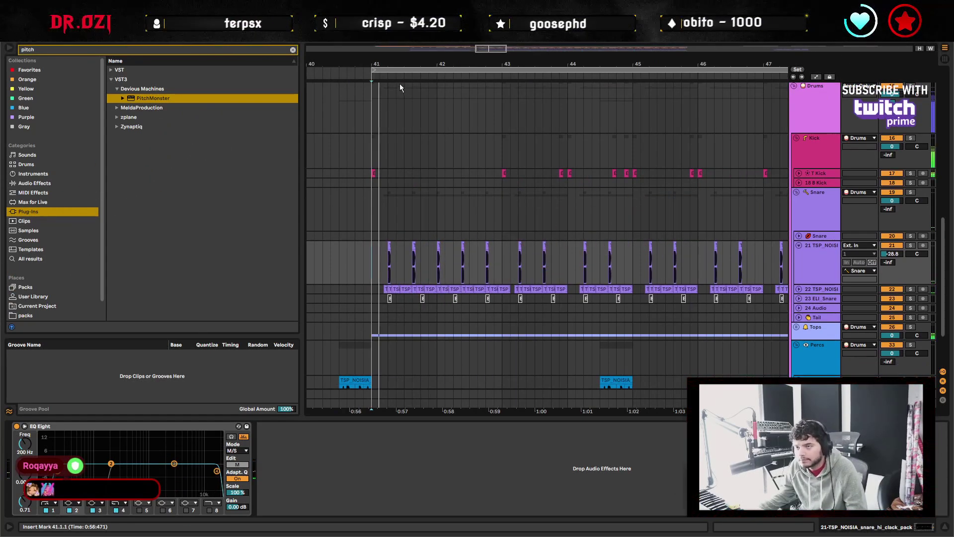
pyautogui.press('+')
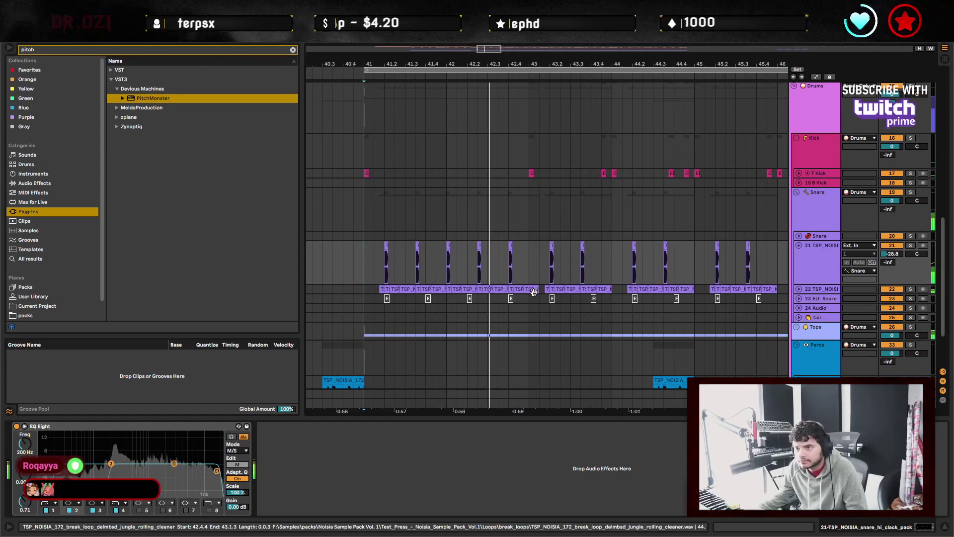
pyautogui.press('space')
pyautogui.press('space')
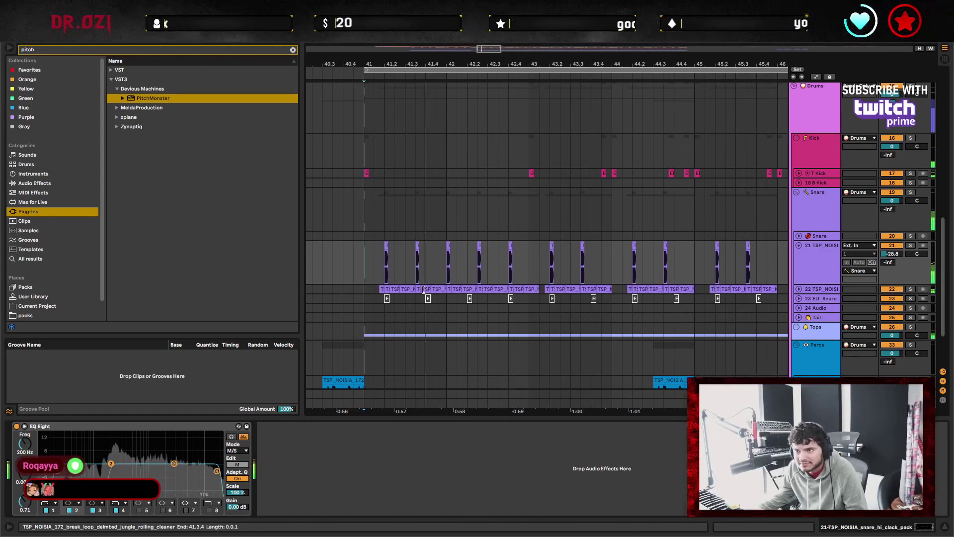
pyautogui.click(365, 261)
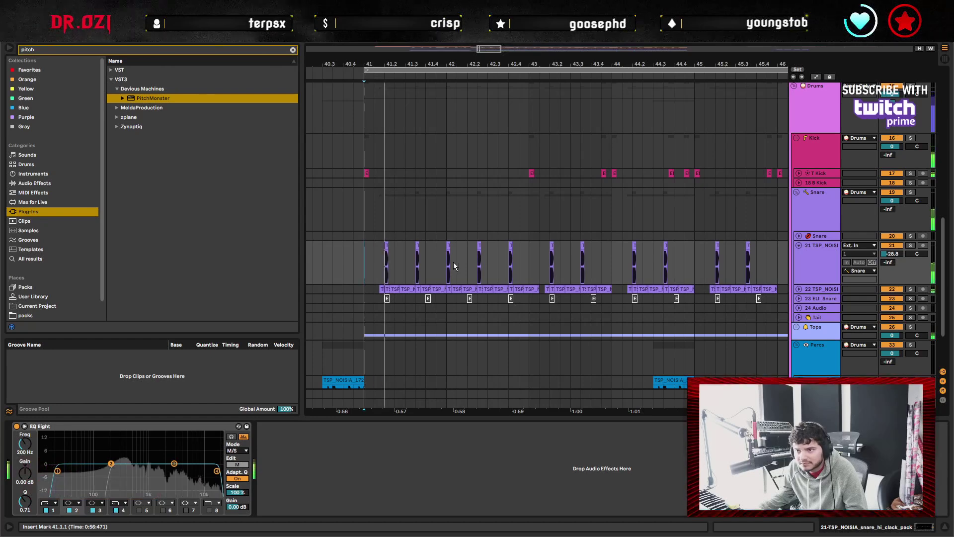
# Copy an extra snare hit on track 21 to 41.4.3, just before the one at 42.1.1.
pyautogui.moveTo(446, 264); pyautogui.dragTo(468, 278)
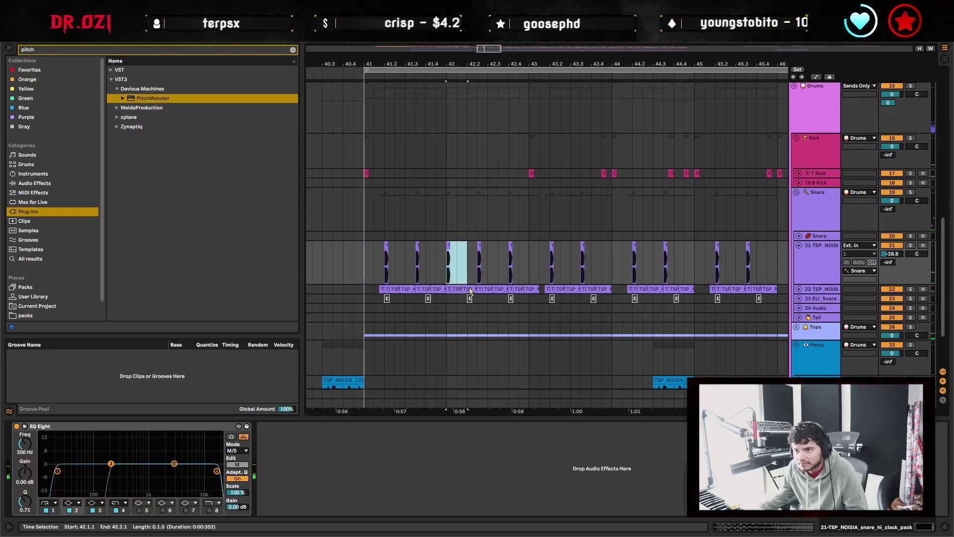
pyautogui.click(449, 288)
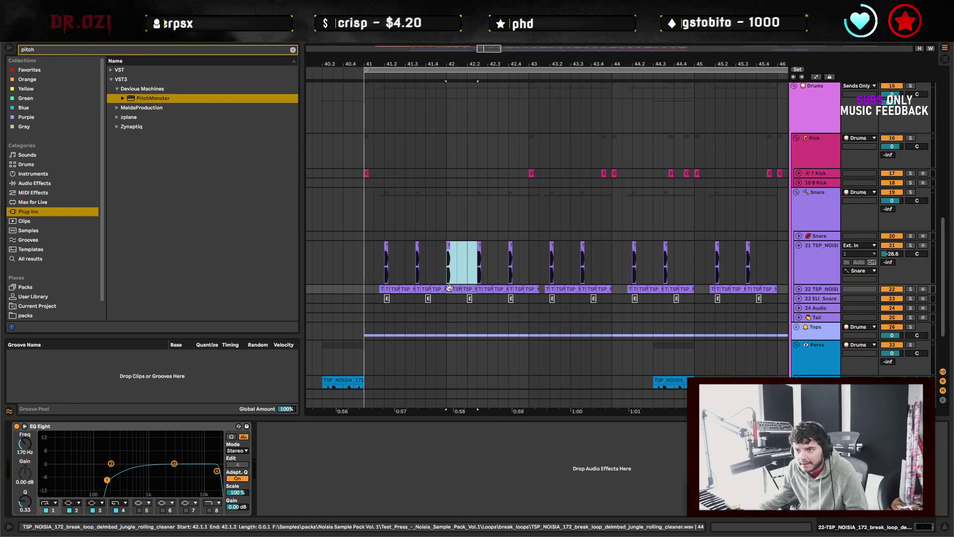
pyautogui.click(444, 270)
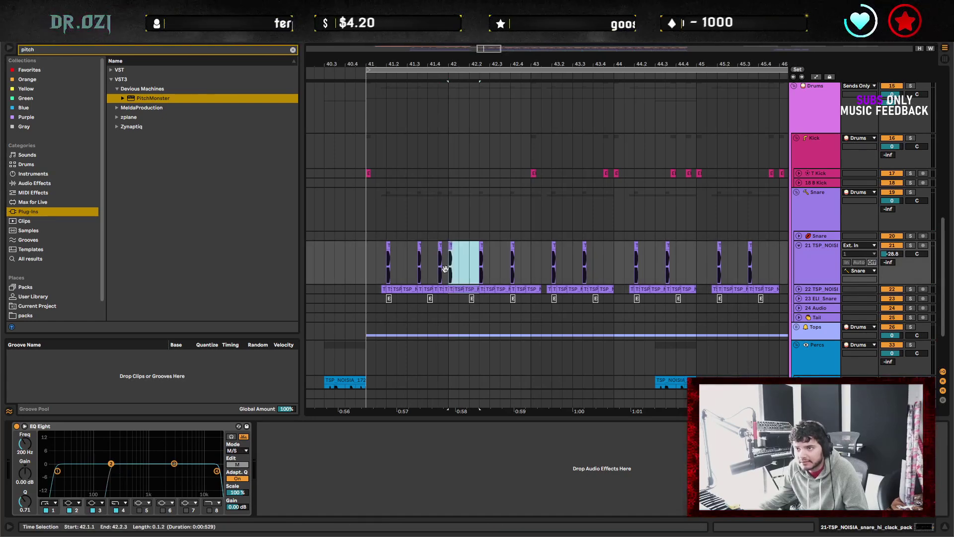
pyautogui.hscroll(-5, 540, 290)
pyautogui.hscroll(5, 514, 263)
# Play the start of the drop to listen to the snare rhythm with the added hit.
pyautogui.press('space')
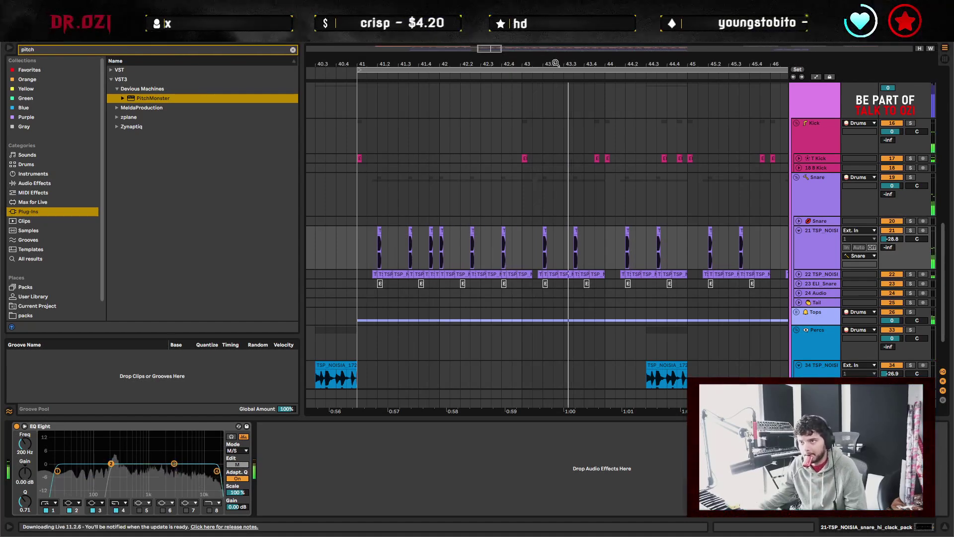
pyautogui.moveTo(540, 69); pyautogui.dragTo(541, 45)
pyautogui.press('space')
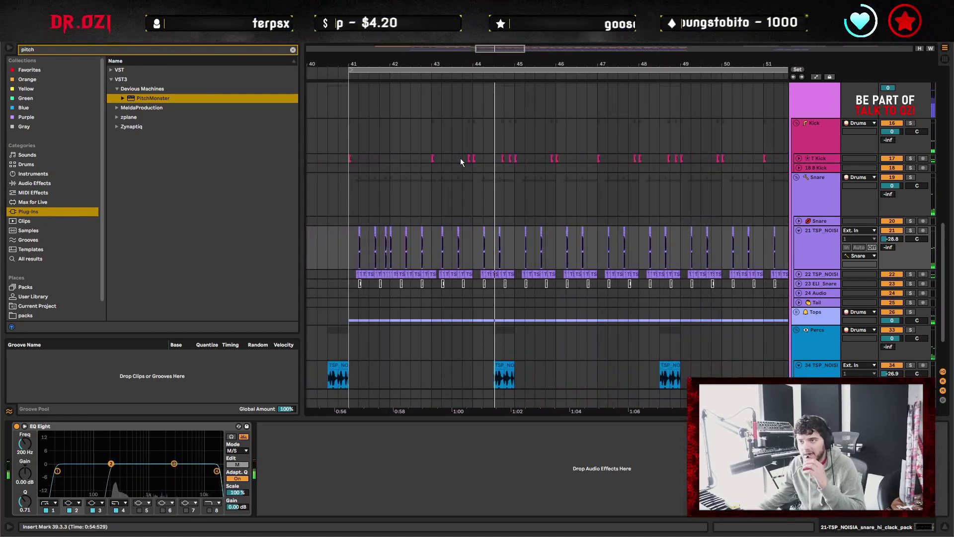
# Delete the Kick group's hits between 43.3.1 and 44.3.1.
pyautogui.scroll(-4, 457, 131)
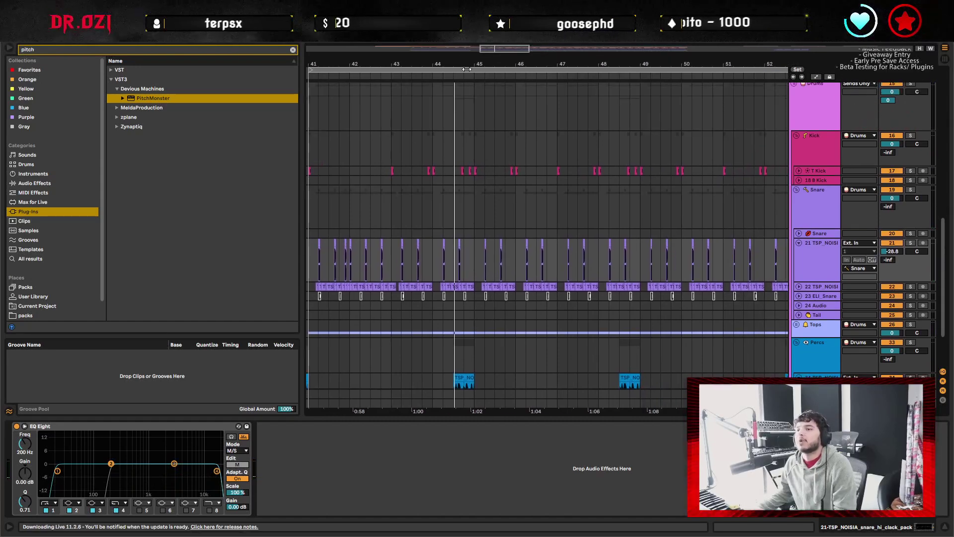
pyautogui.moveTo(439, 149); pyautogui.dragTo(457, 160)
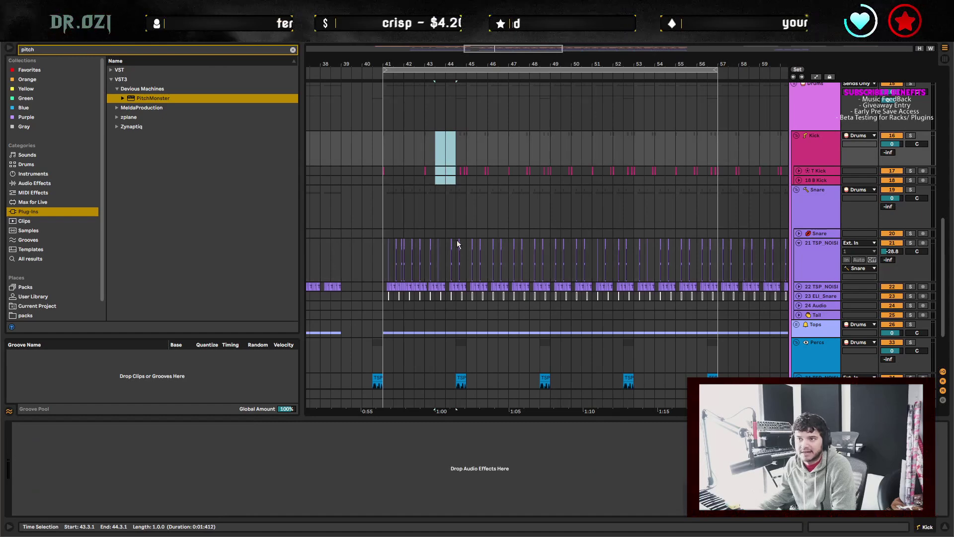
pyautogui.moveTo(398, 56); pyautogui.dragTo(395, 85)
pyautogui.click(370, 170)
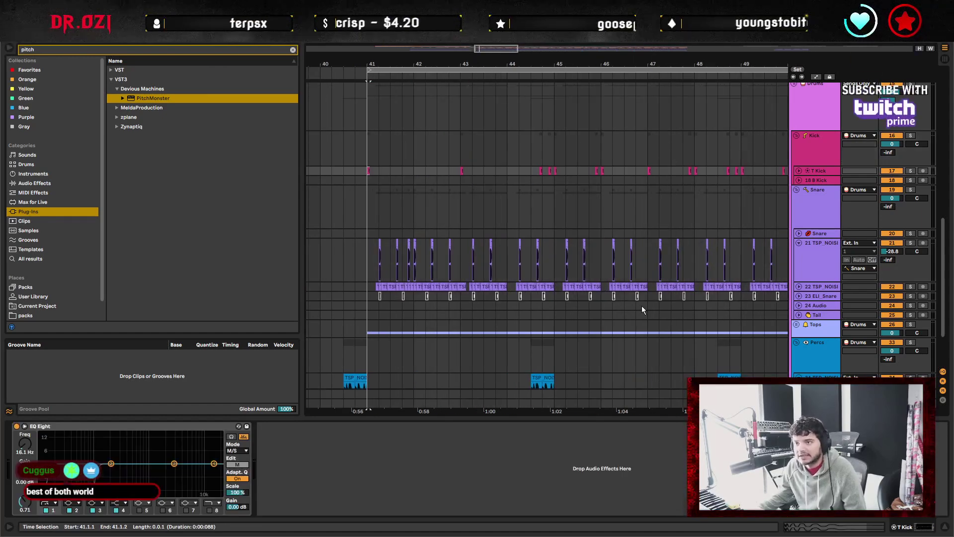
# Replace the Snare group's clips from 43.1.1 to 44.3.1 with a copy of tracks 21 to 23 from 41.1.1 to 42.3.1.
pyautogui.moveTo(462, 313); pyautogui.dragTo(533, 211)
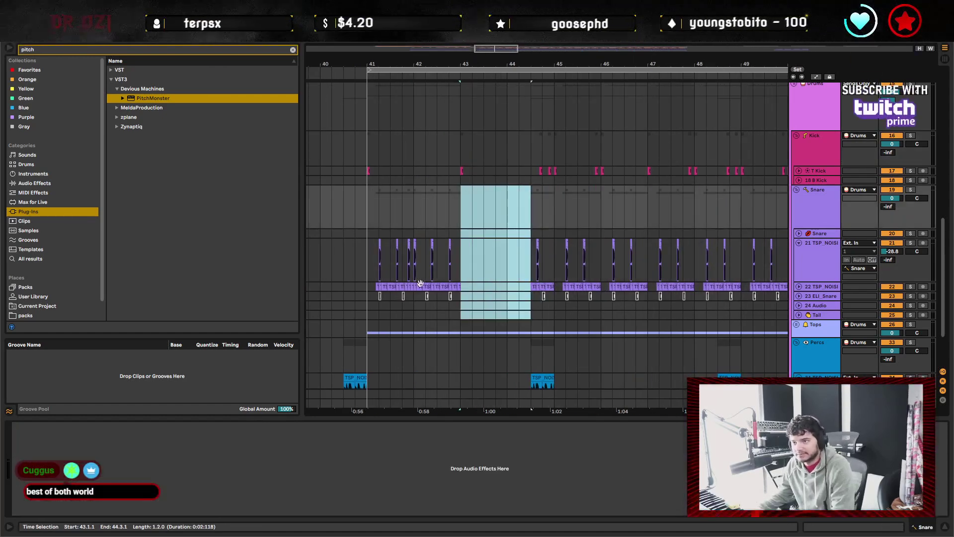
pyautogui.press('Delete')
pyautogui.click(365, 244)
pyautogui.moveTo(365, 245); pyautogui.dragTo(438, 300)
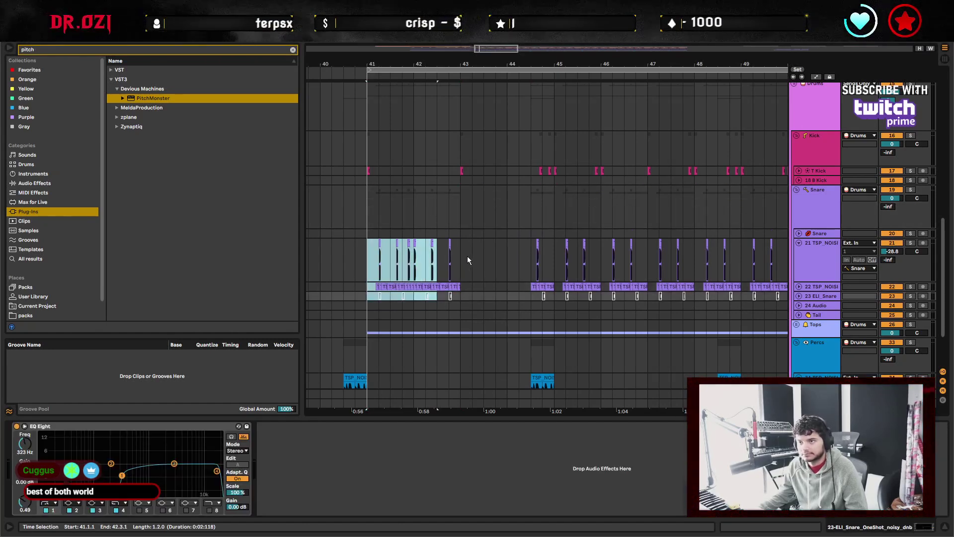
pyautogui.click(467, 260)
pyautogui.hotkey('ctrl', 'v')
pyautogui.click(434, 277)
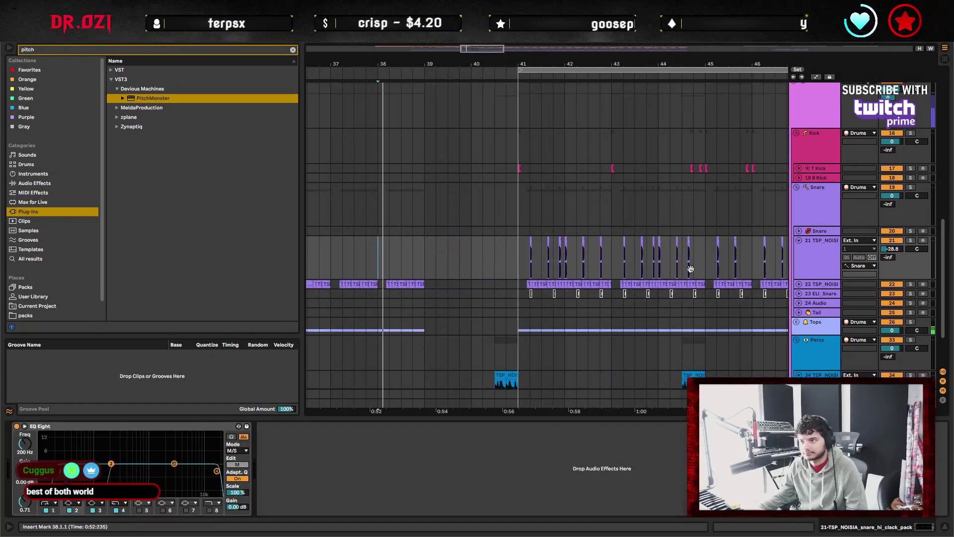
# Clear the Kick group from bar 45 to 57 and duplicate its four-bar pattern from bars 41 to 45 three times.
pyautogui.hscroll(5, 514, 223)
pyautogui.scroll(1, 514, 223)
pyautogui.moveTo(440, 64); pyautogui.dragTo(439, 48)
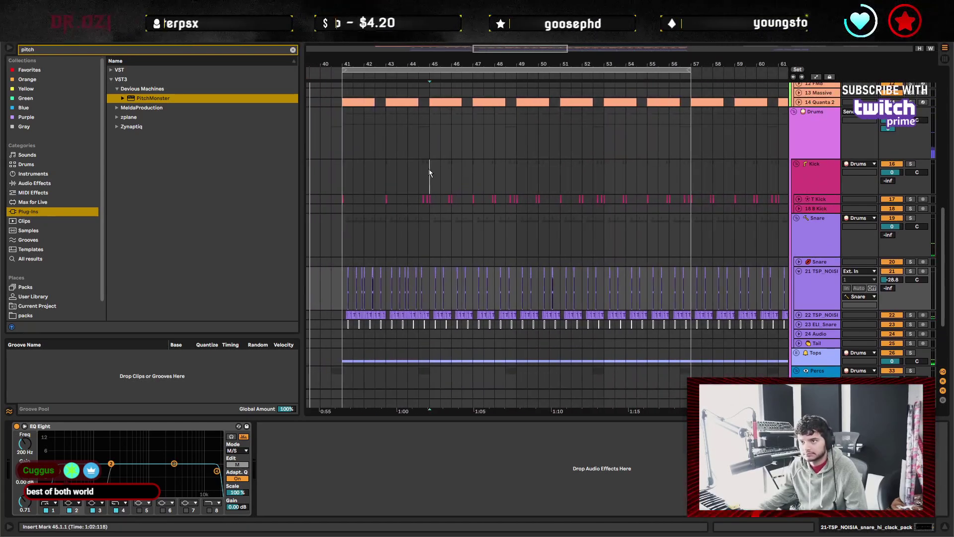
pyautogui.moveTo(429, 169); pyautogui.dragTo(693, 180)
pyautogui.moveTo(429, 169); pyautogui.dragTo(329, 173)
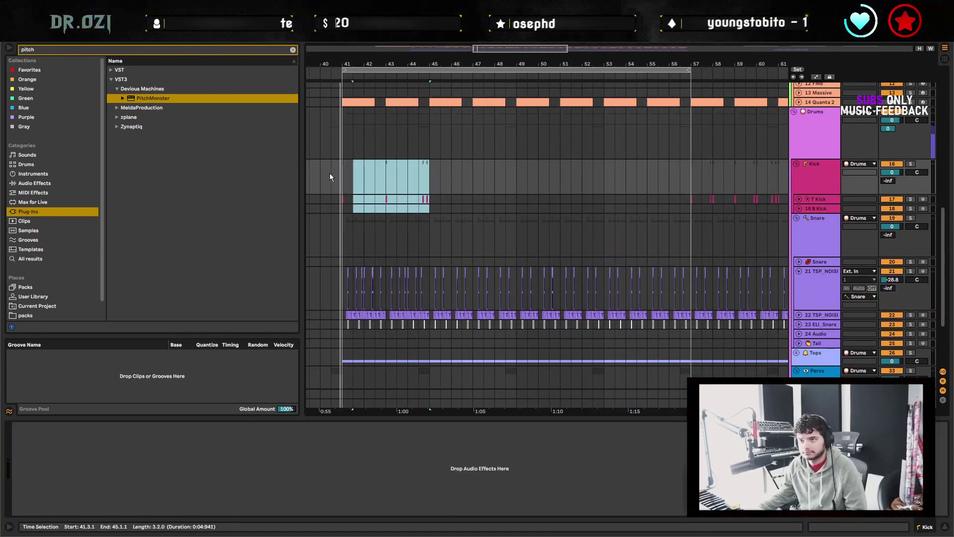
pyautogui.hotkey('ctrl', 'd')
pyautogui.hotkey('ctrl', 'd')
pyautogui.hotkey('ctrl', 'd')
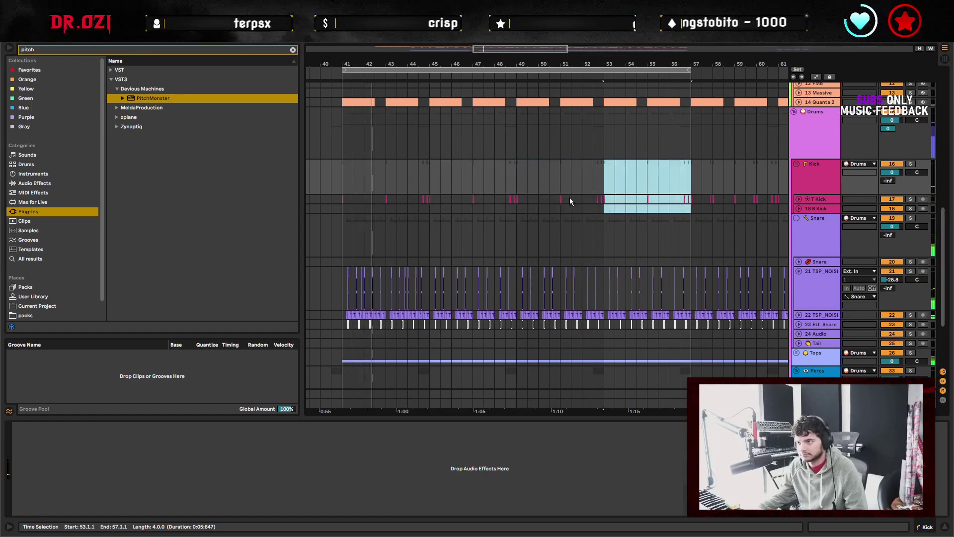
# Clear the Snare group from bar 45 to 57 and fill it with three duplicates of the pattern from bars 41 to 45.
pyautogui.click(431, 178)
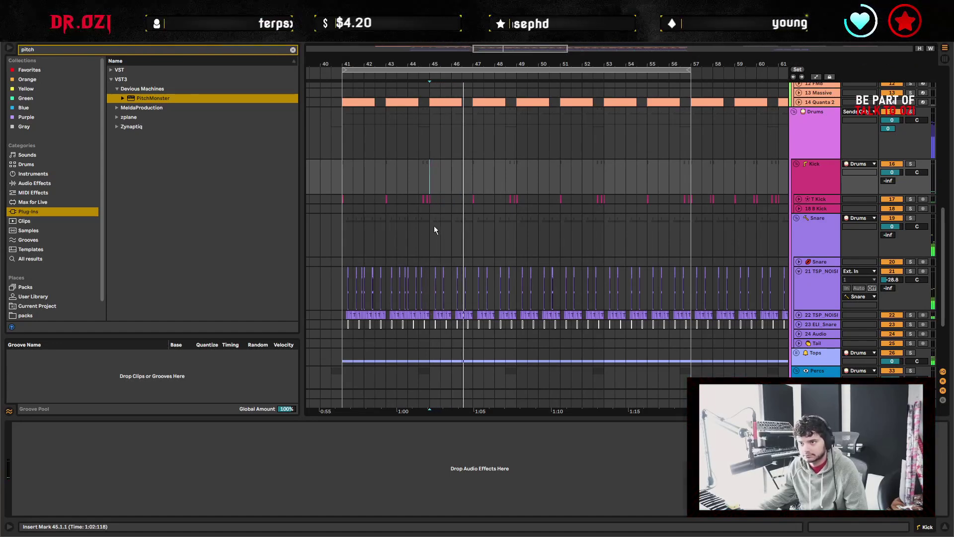
pyautogui.moveTo(432, 219); pyautogui.dragTo(615, 345)
pyautogui.moveTo(641, 231); pyautogui.dragTo(690, 229)
pyautogui.press('Delete')
pyautogui.moveTo(429, 228); pyautogui.dragTo(343, 229)
pyautogui.hotkey('ctrl', 'd')
pyautogui.hotkey('ctrl', 'd')
pyautogui.hotkey('ctrl', 'd')
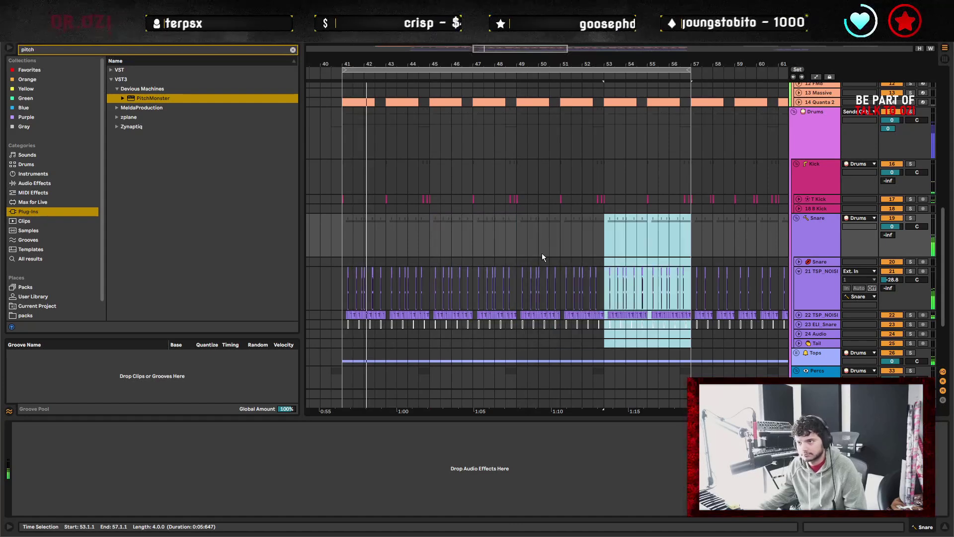
pyautogui.click(430, 242)
pyautogui.press('+')
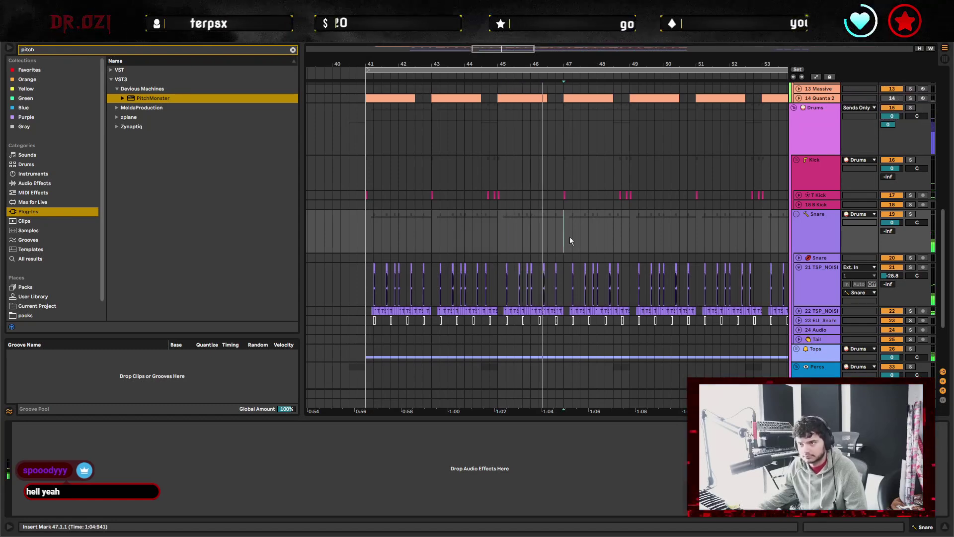
# Fold the Snare group and set the volume of the Percs group's break loop track 34 to -25.9 dB.
pyautogui.click(796, 214)
pyautogui.scroll(1, 616, 228)
pyautogui.hscroll(3, 617, 229)
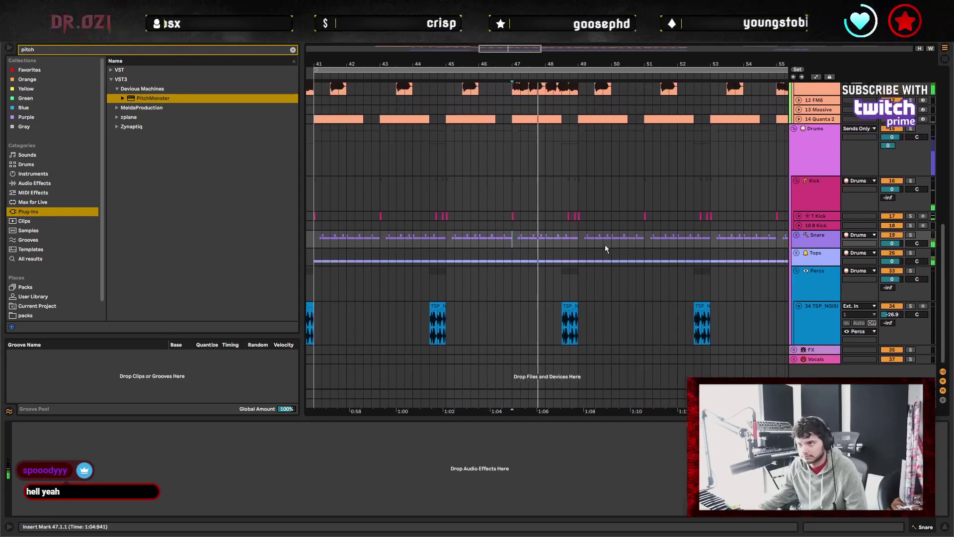
pyautogui.hscroll(3, 594, 236)
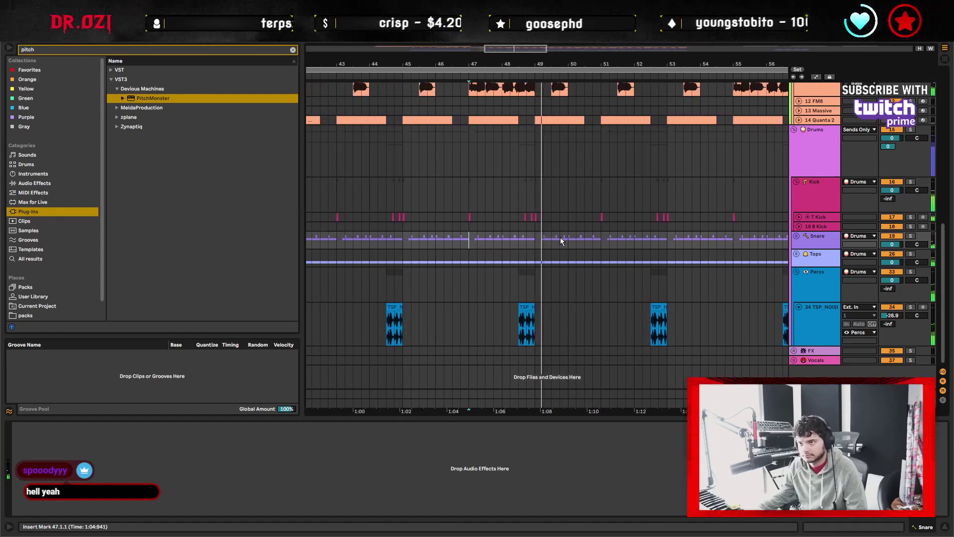
pyautogui.hscroll(3, 560, 237)
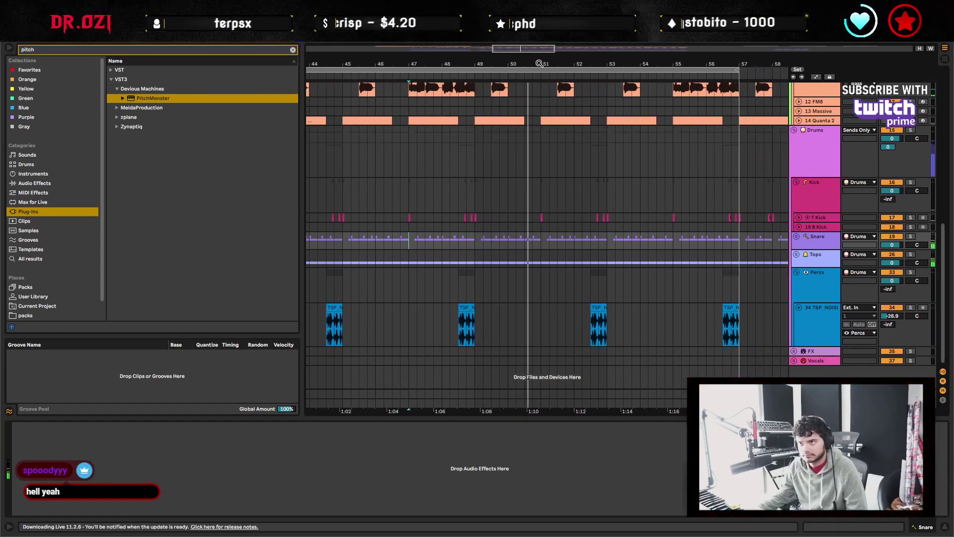
pyautogui.scroll(-3, 716, 229)
pyautogui.hscroll(2, 618, 243)
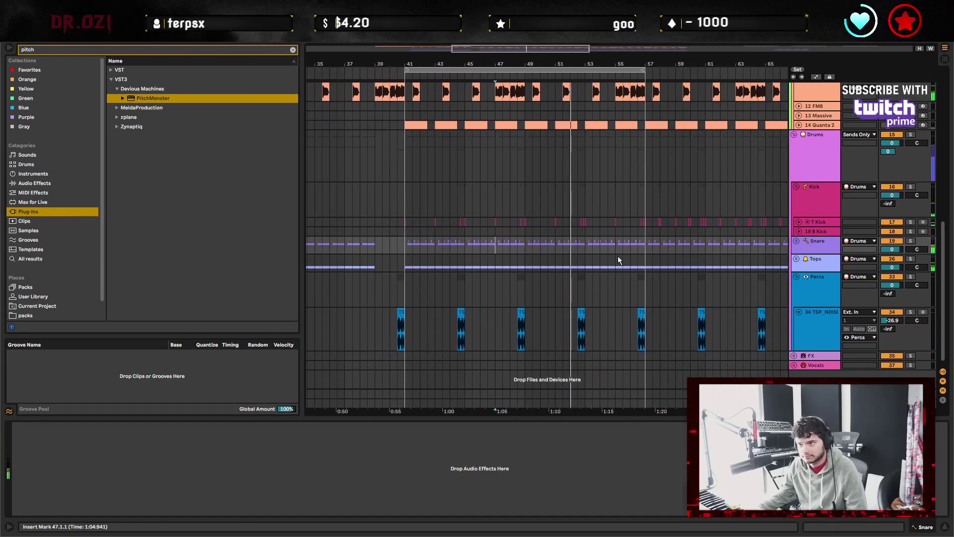
pyautogui.hscroll(2, 646, 278)
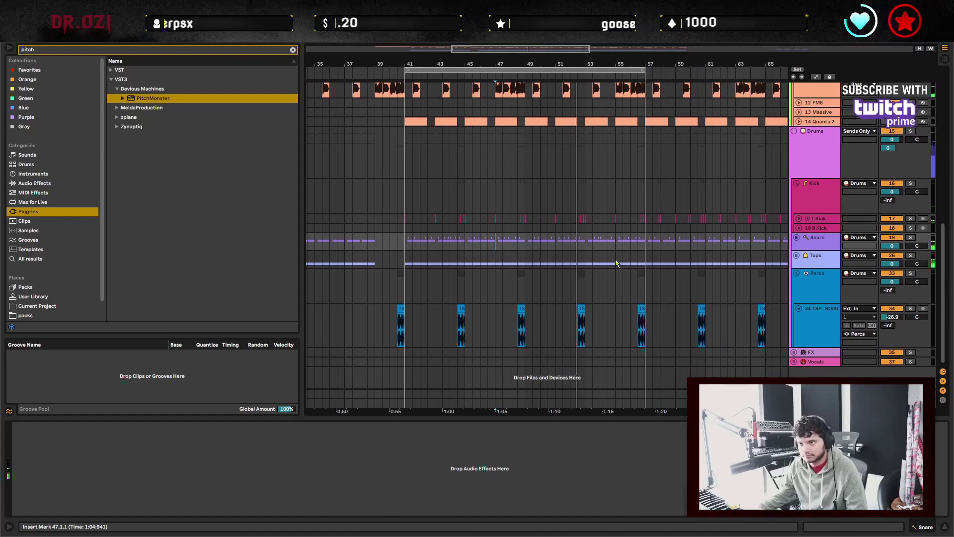
pyautogui.click(809, 312)
pyautogui.moveTo(892, 317); pyautogui.dragTo(892, 313)
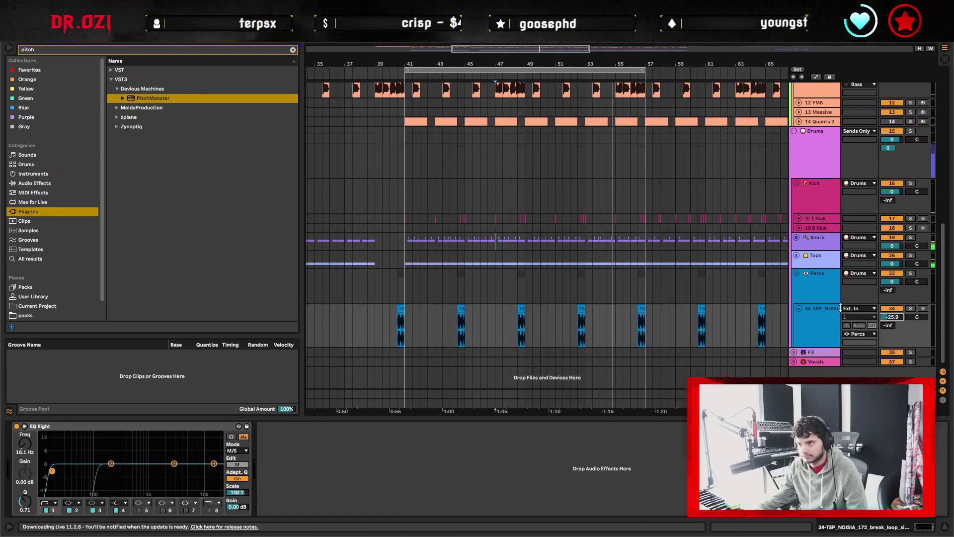
# Unfold the Tops group, adjust the volume of the hoog noise layer loop on track 31, and collapse tracks 30 and 31.
pyautogui.click(796, 255)
pyautogui.scroll(-3, 799, 329)
pyautogui.click(798, 326)
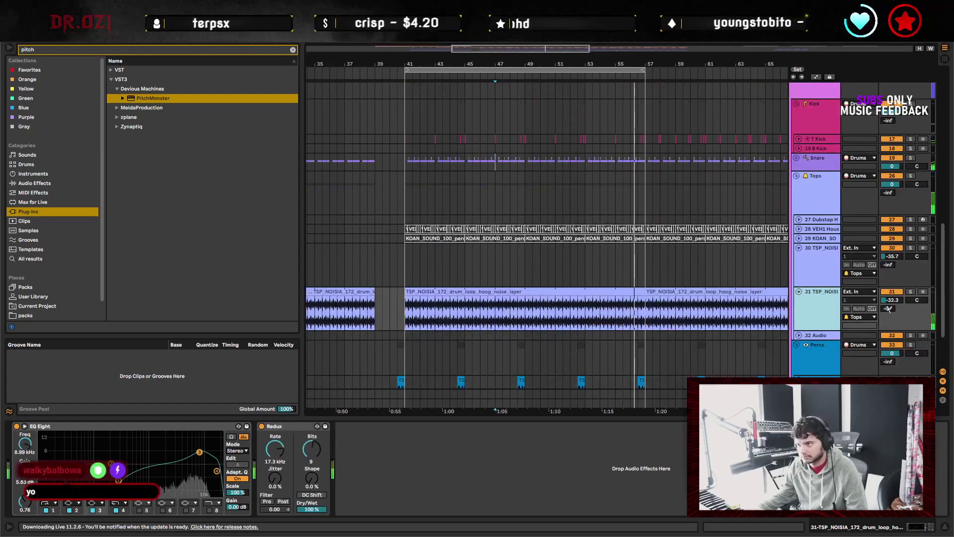
pyautogui.moveTo(892, 299); pyautogui.dragTo(882, 309)
pyautogui.click(799, 292)
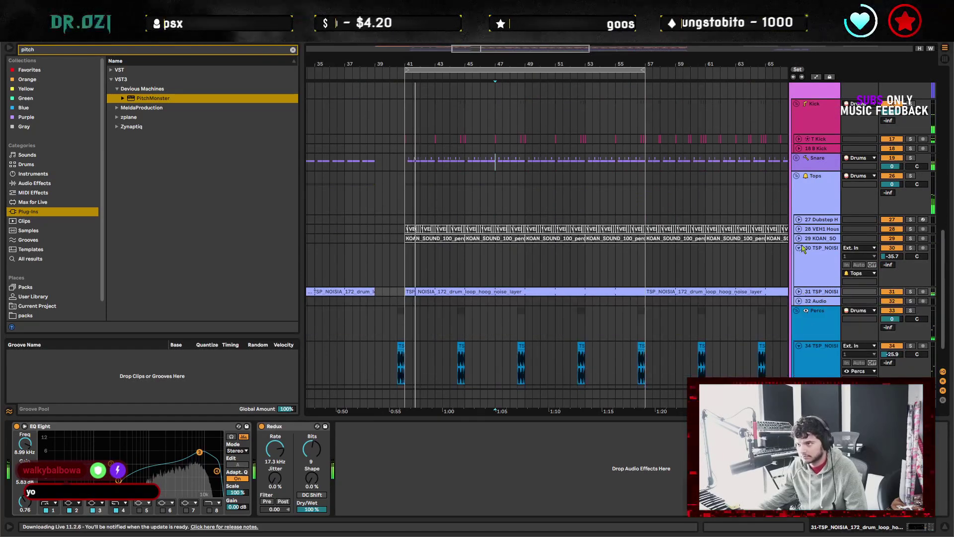
pyautogui.click(799, 247)
# Collapse the vocal track 11 and the Serum track 10 in the Bass group.
pyautogui.scroll(2, 722, 310)
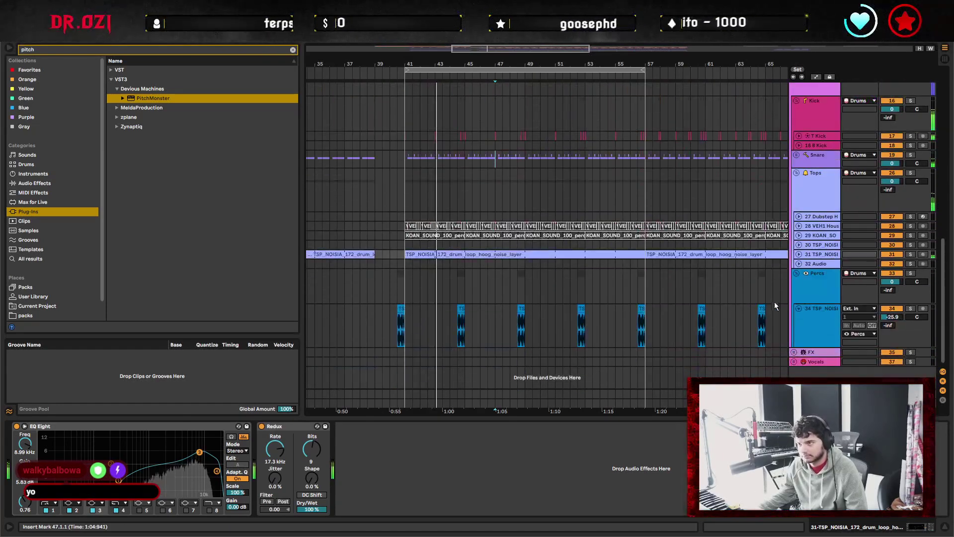
pyautogui.scroll(5, 617, 270)
pyautogui.scroll(6, 648, 312)
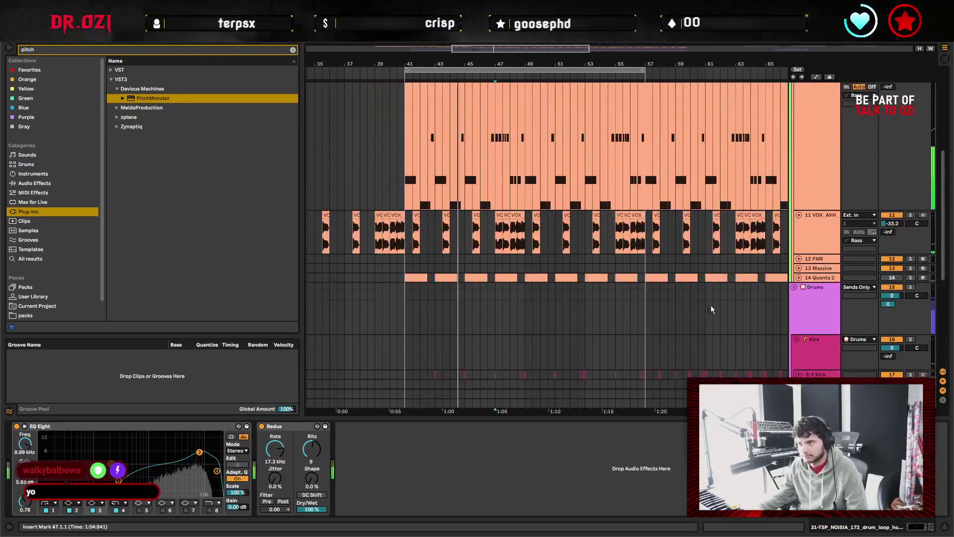
pyautogui.click(799, 275)
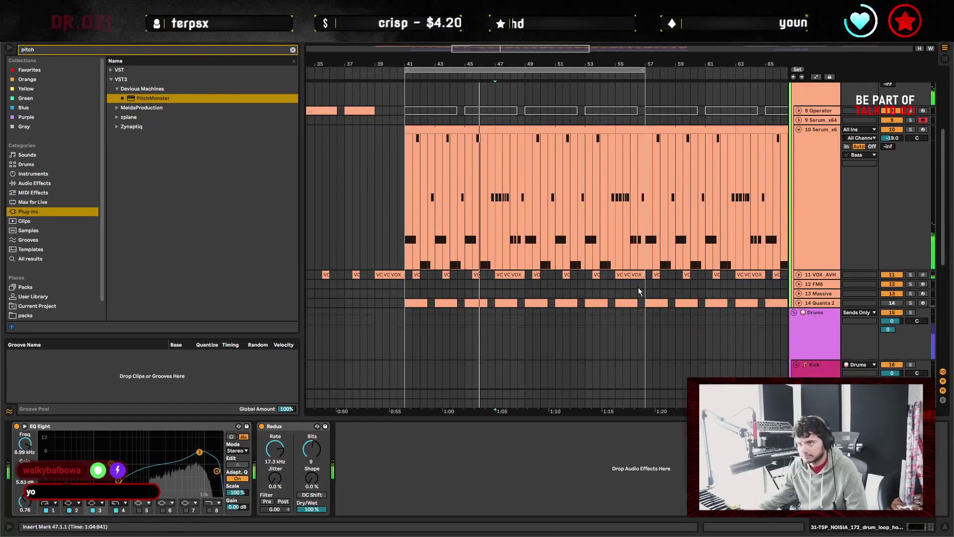
pyautogui.click(798, 130)
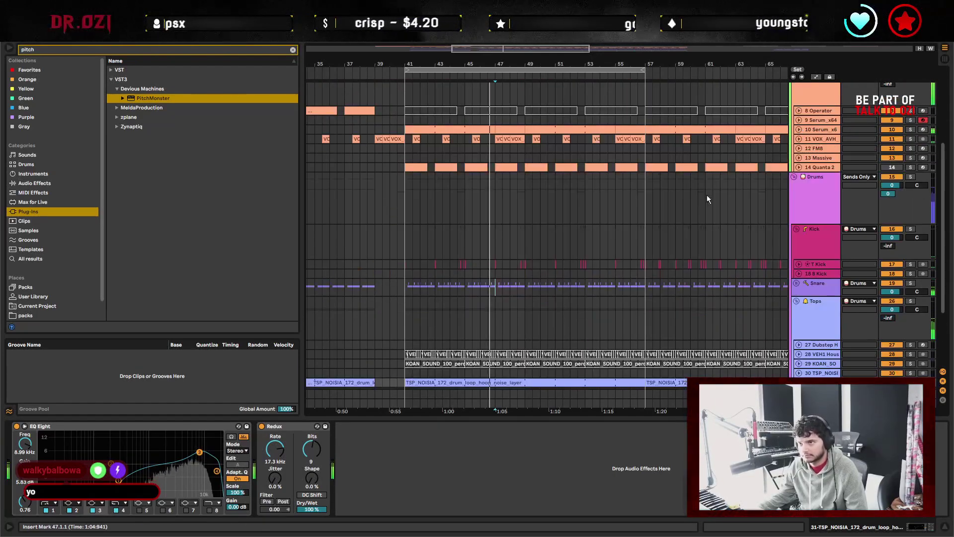
# Expand the vocal chop track 11 and duplicate it with its clips and effects.
pyautogui.click(799, 140)
pyautogui.click(415, 166)
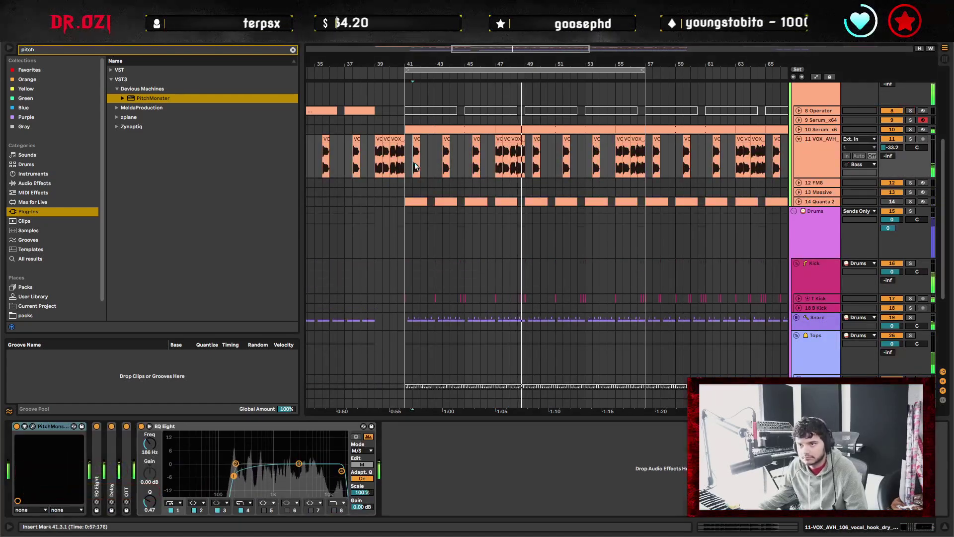
pyautogui.click(810, 143)
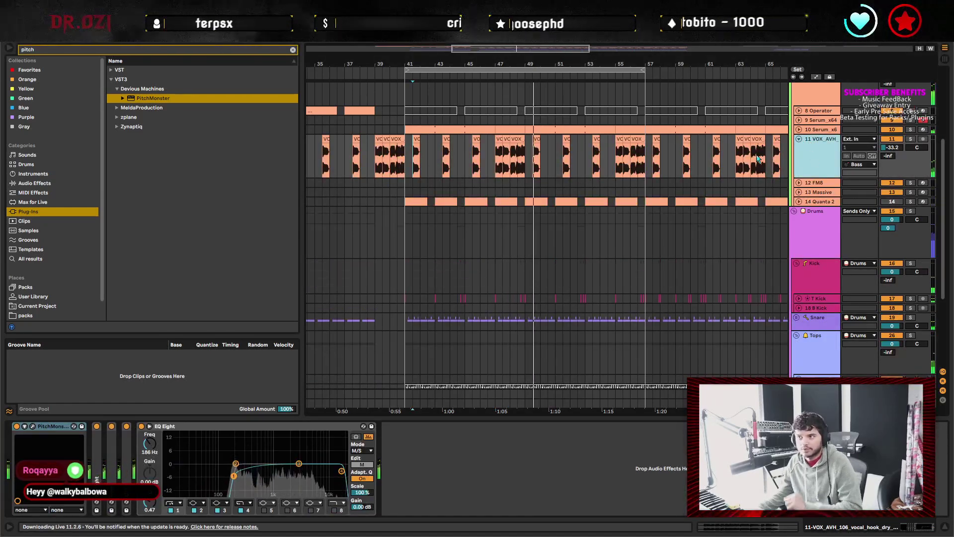
pyautogui.hotkey('ctrl', 'd')
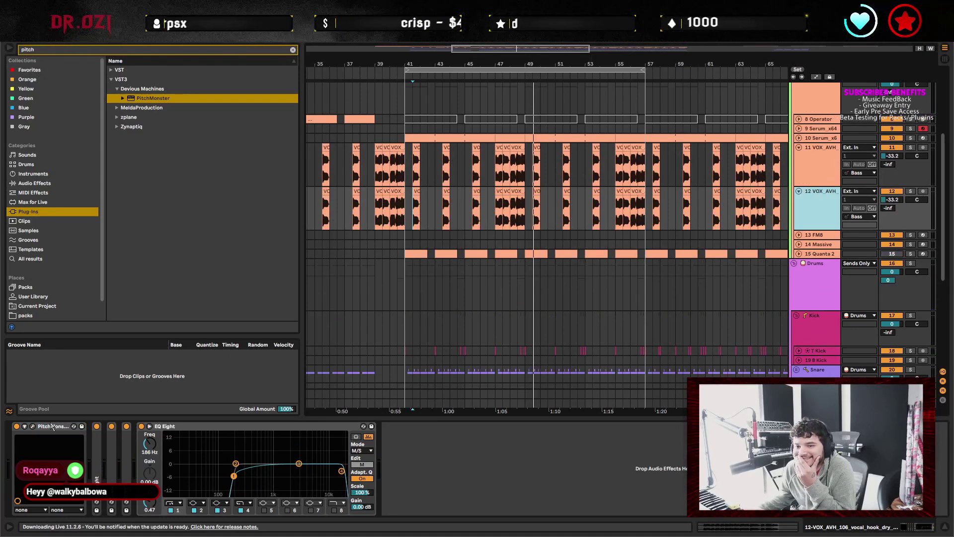
# Set PitchMonster's pitch on the duplicated vocal track 12 to +5 semitones and play the drop from 41.3.1.
pyautogui.click(32, 426)
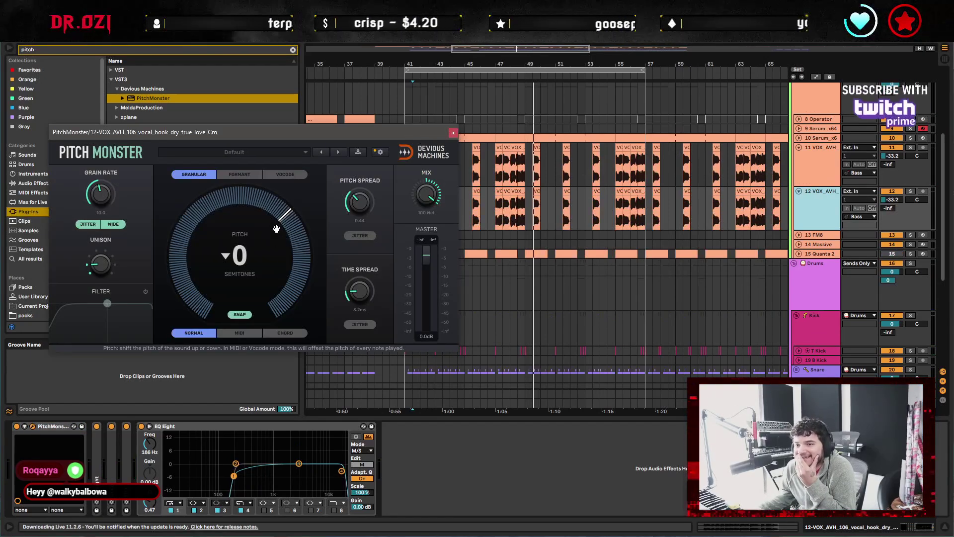
pyautogui.moveTo(239, 256); pyautogui.dragTo(239, 241)
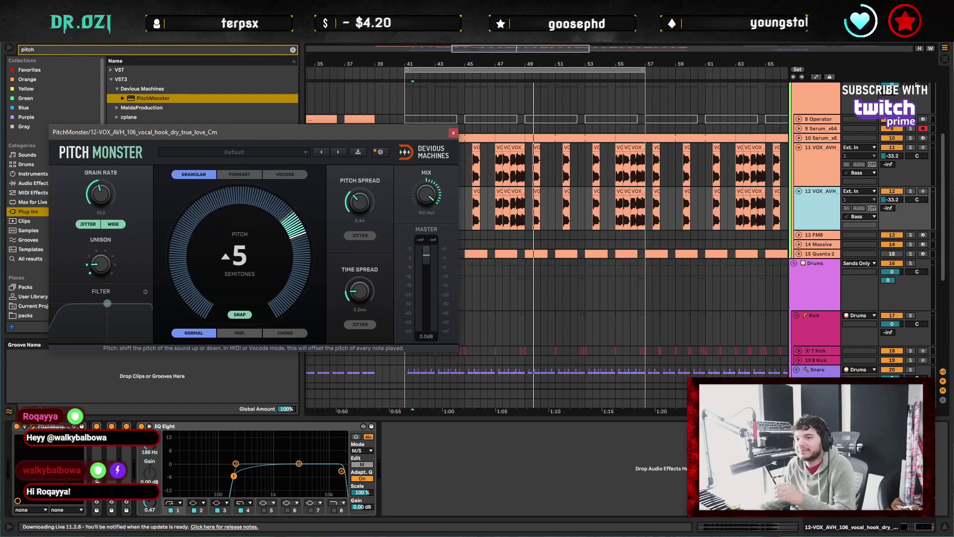
pyautogui.press('space')
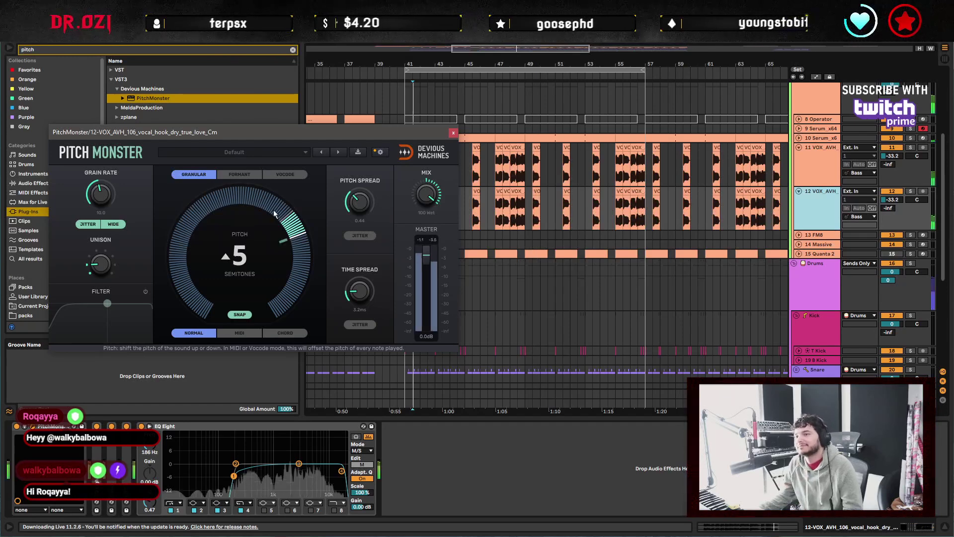
pyautogui.click(453, 133)
# Delete the duplicated vocal track's clips from the build between bars 25 and 41.
pyautogui.hscroll(-6, 422, 226)
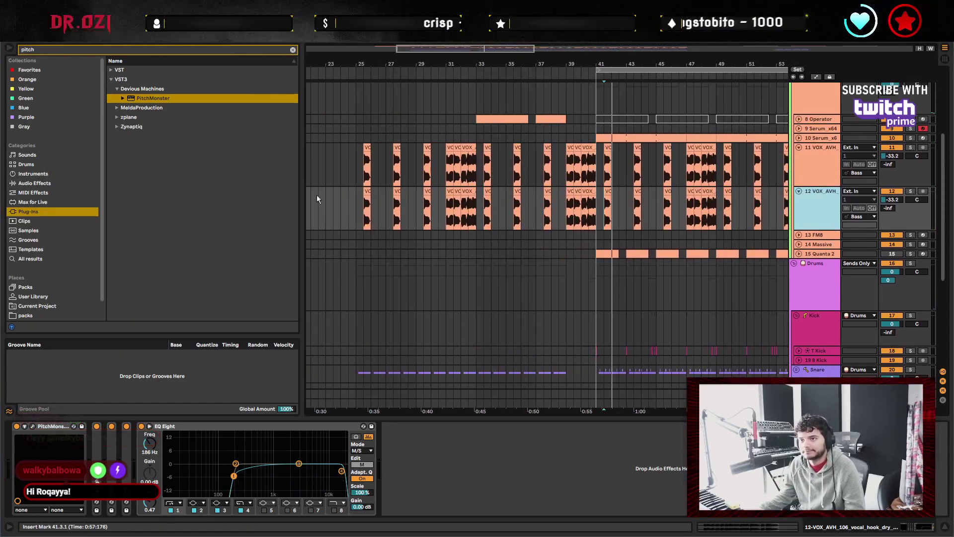
pyautogui.moveTo(356, 208); pyautogui.dragTo(596, 209)
pyautogui.press('Delete')
pyautogui.hscroll(8, 560, 221)
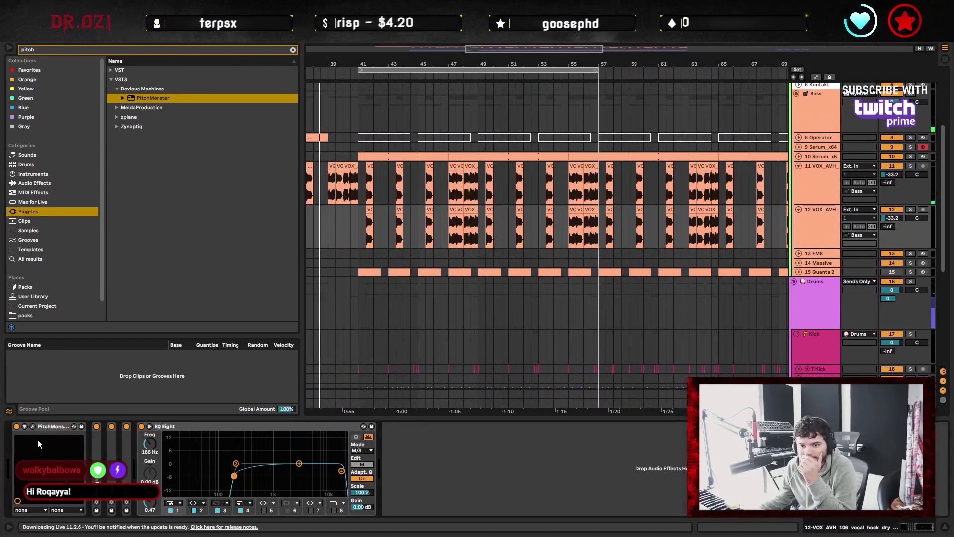
# Audition PitchMonster shifts of +7, +8 and +4 semitones on vocal track 12 and settle on +5.
pyautogui.click(33, 426)
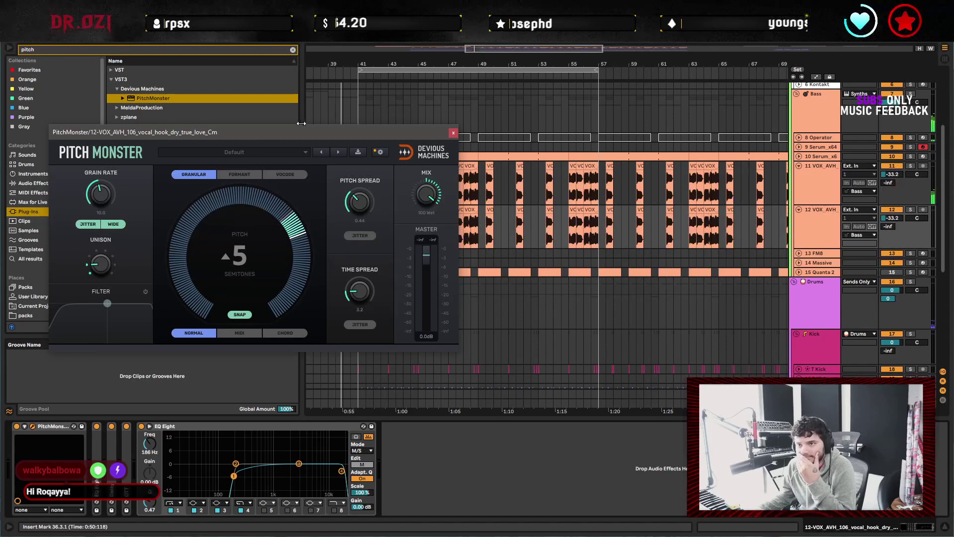
pyautogui.moveTo(303, 137); pyautogui.dragTo(353, 215)
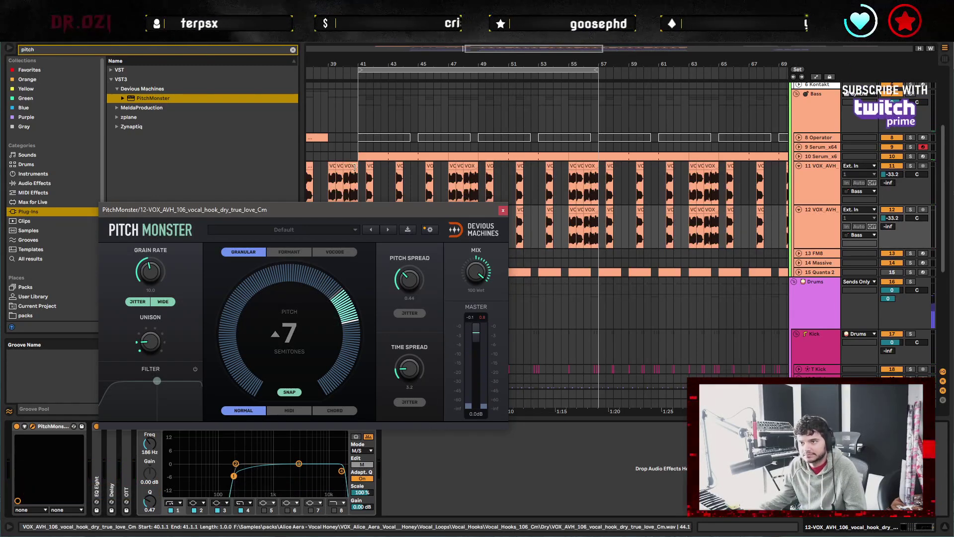
pyautogui.click(363, 187)
pyautogui.click(368, 222)
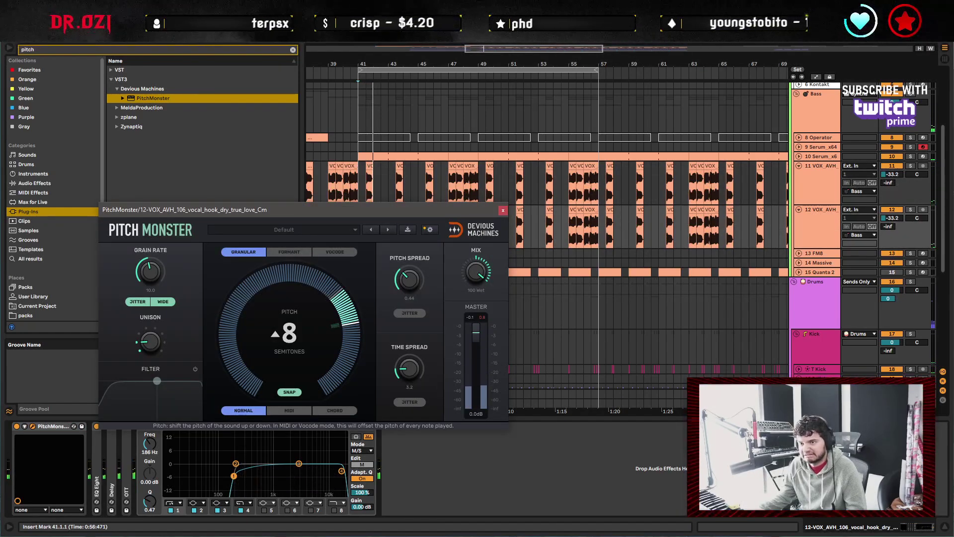
pyautogui.moveTo(325, 290); pyautogui.dragTo(324, 287)
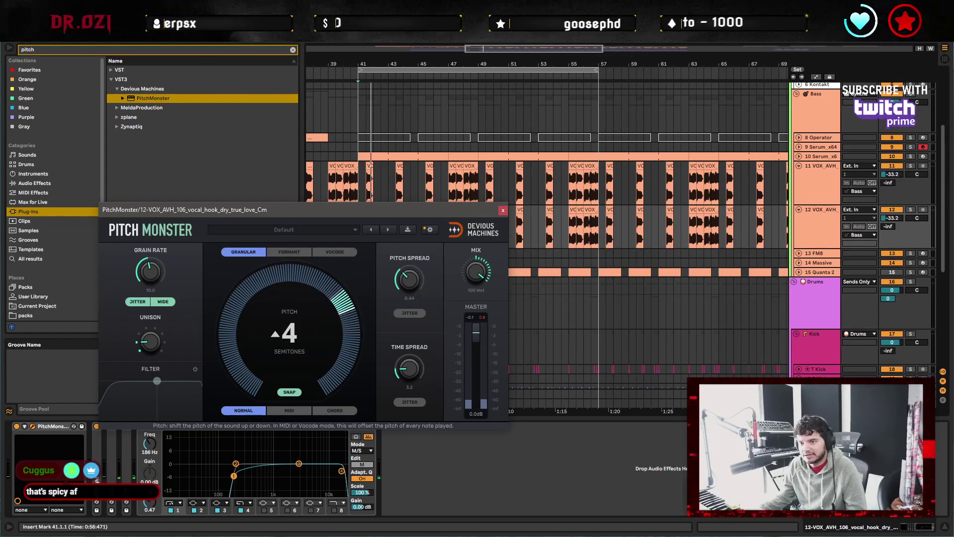
pyautogui.press('space')
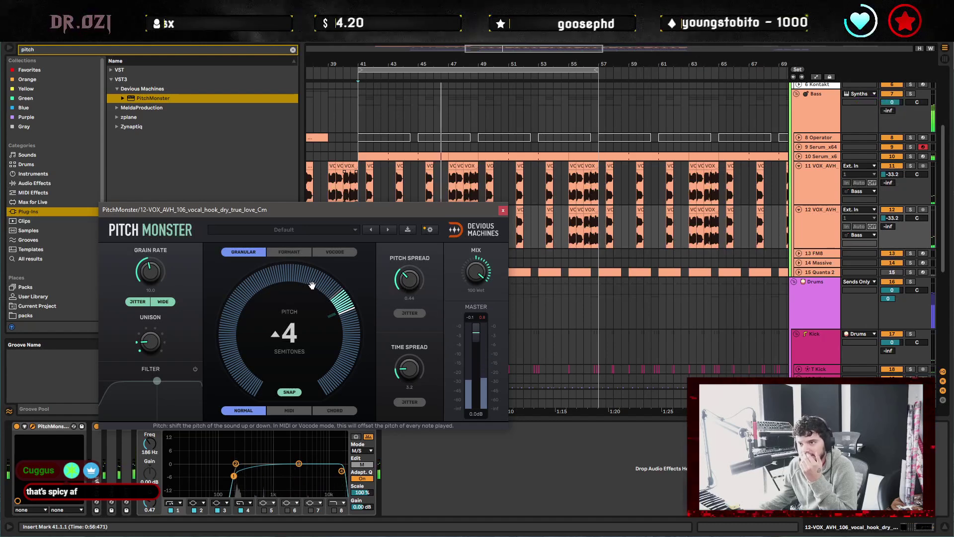
pyautogui.moveTo(312, 285); pyautogui.dragTo(312, 278)
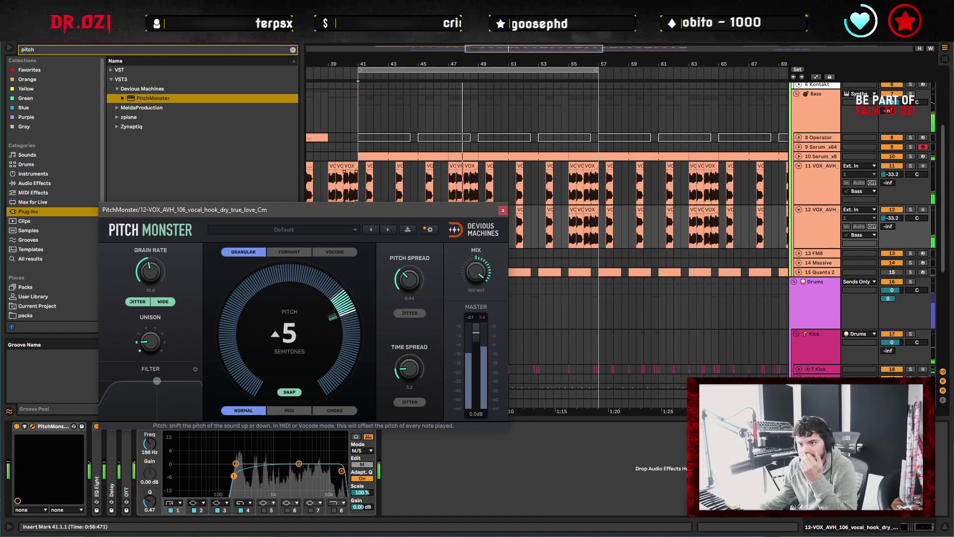
pyautogui.click(503, 210)
# Play the arrangement from 24.1.1 to check the vocal chops in the build.
pyautogui.hscroll(-10, 424, 252)
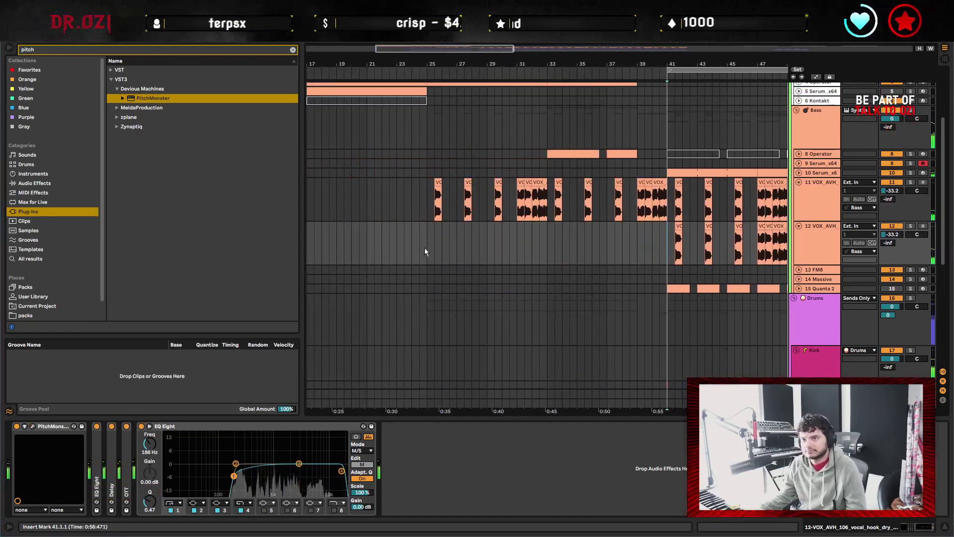
pyautogui.click(424, 252)
pyautogui.press('space')
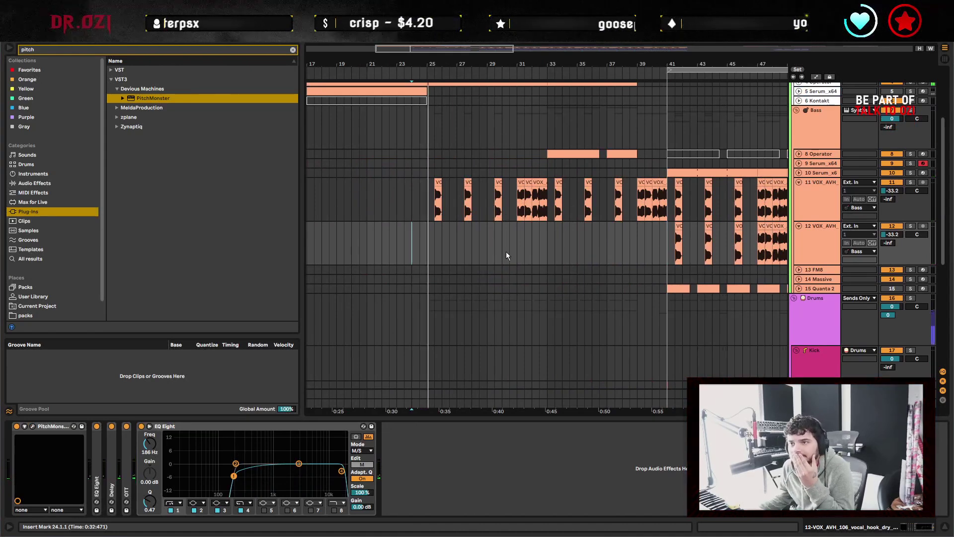
pyautogui.hscroll(5, 535, 237)
pyautogui.scroll(1, 535, 237)
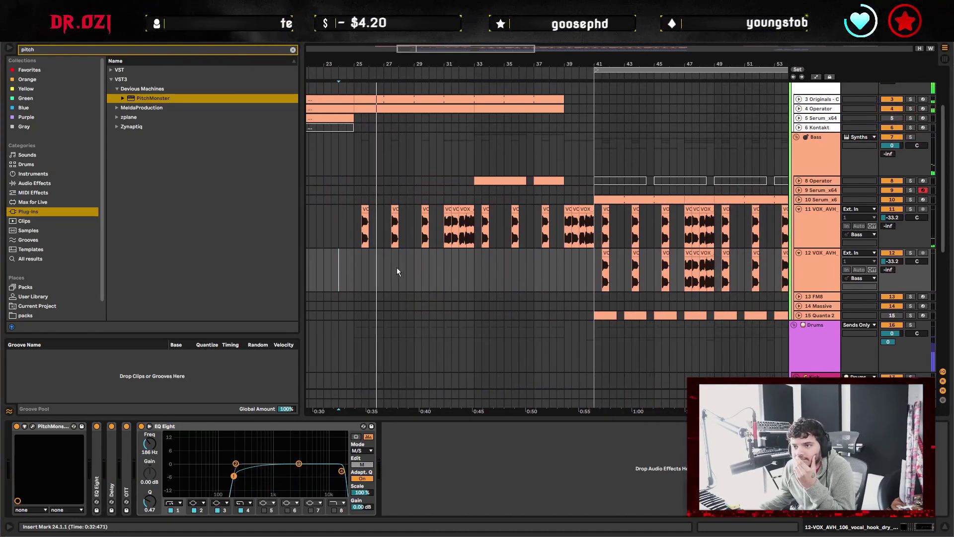
# Collapse the last EQ Eight on vocal track 11 and clear the browser's plug-in search.
pyautogui.click(391, 228)
pyautogui.doubleClick(189, 427)
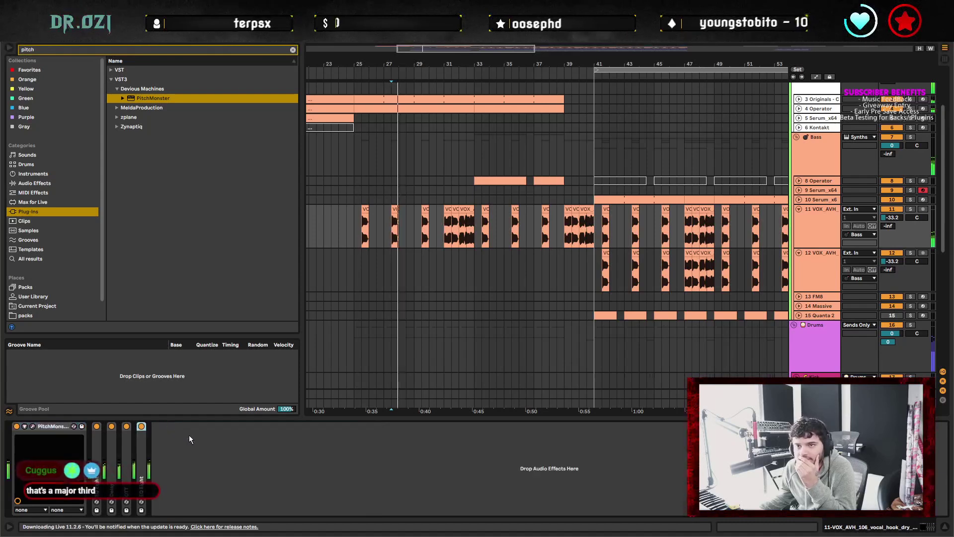
pyautogui.click(293, 51)
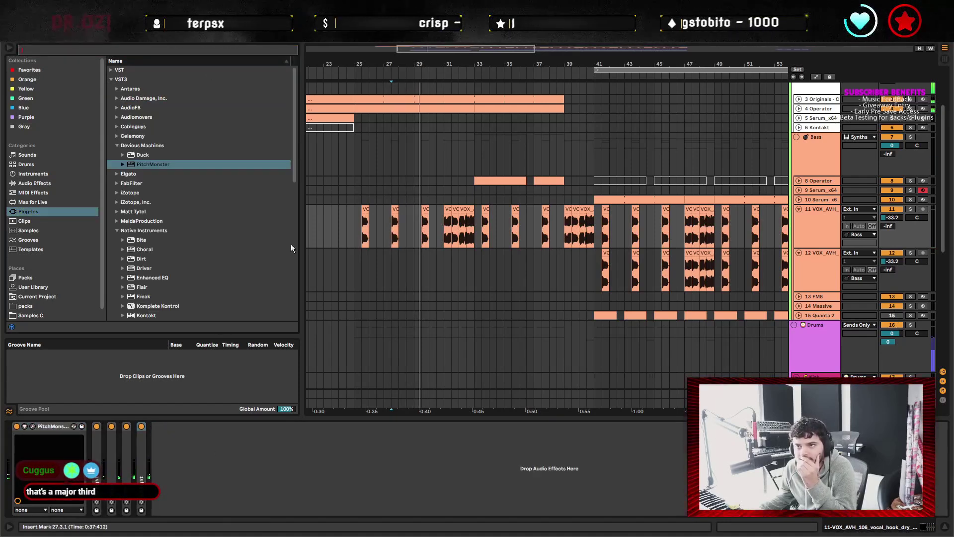
# Play the arrangement from bar 25 to check how the vocal chops lead through the build into the drop.
pyautogui.click(354, 229)
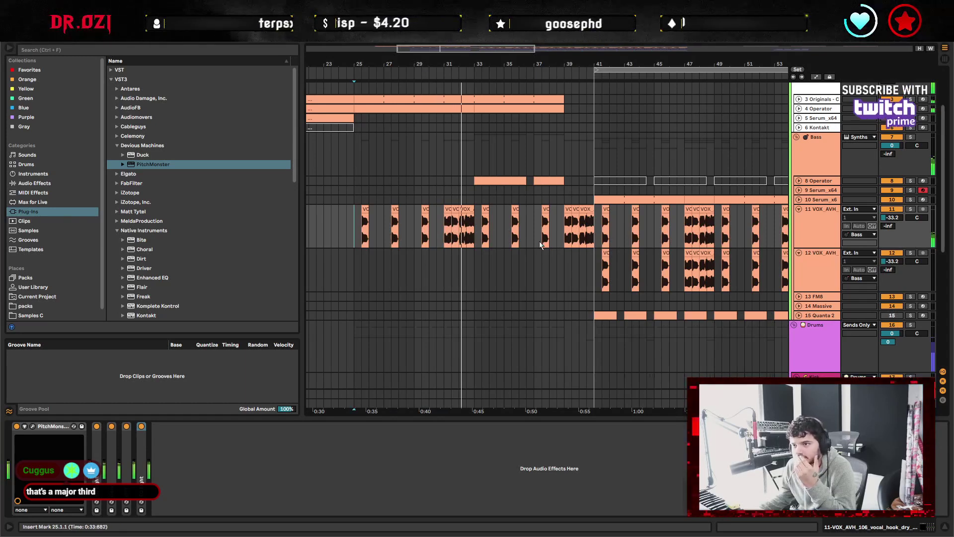
pyautogui.hscroll(10, 499, 179)
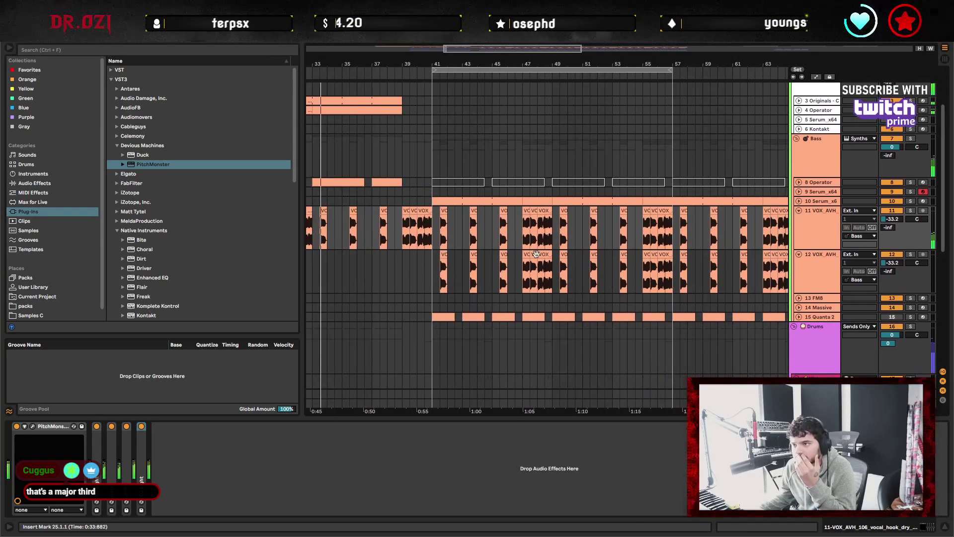
pyautogui.hscroll(5, 488, 256)
pyautogui.scroll(-5, 526, 60)
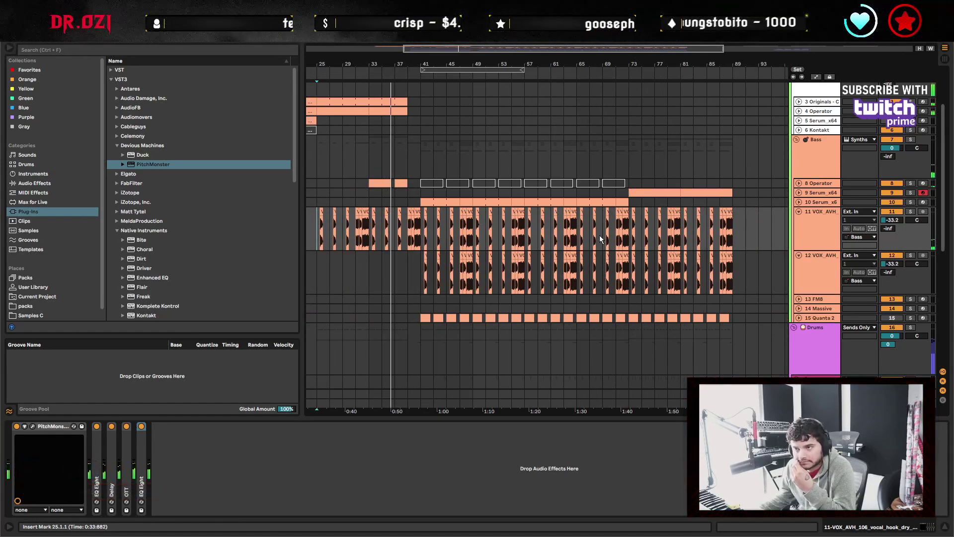
# Examine the note patterns on Serum tracks 9 and 10 in the drop and fold both tracks back.
pyautogui.scroll(6, 713, 203)
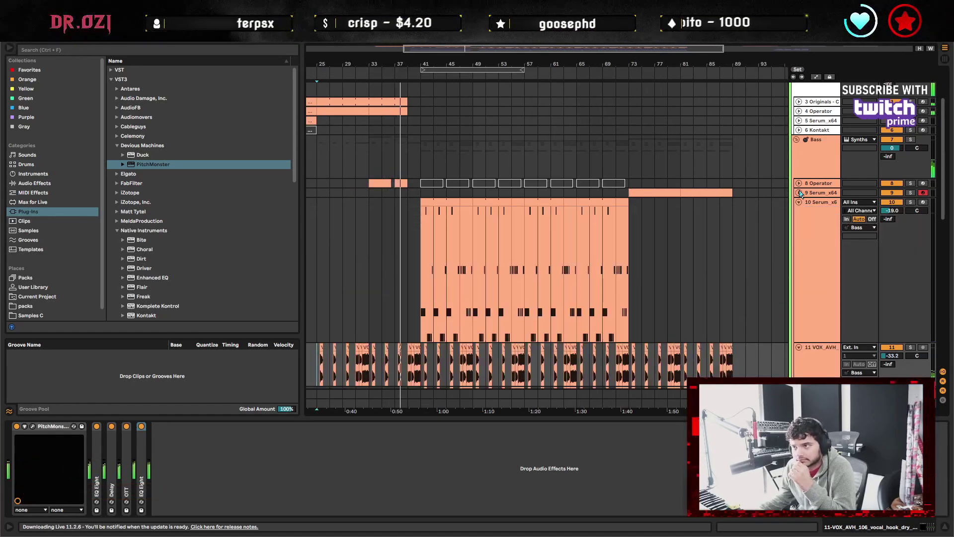
pyautogui.scroll(-3, 683, 264)
pyautogui.scroll(5, 745, 198)
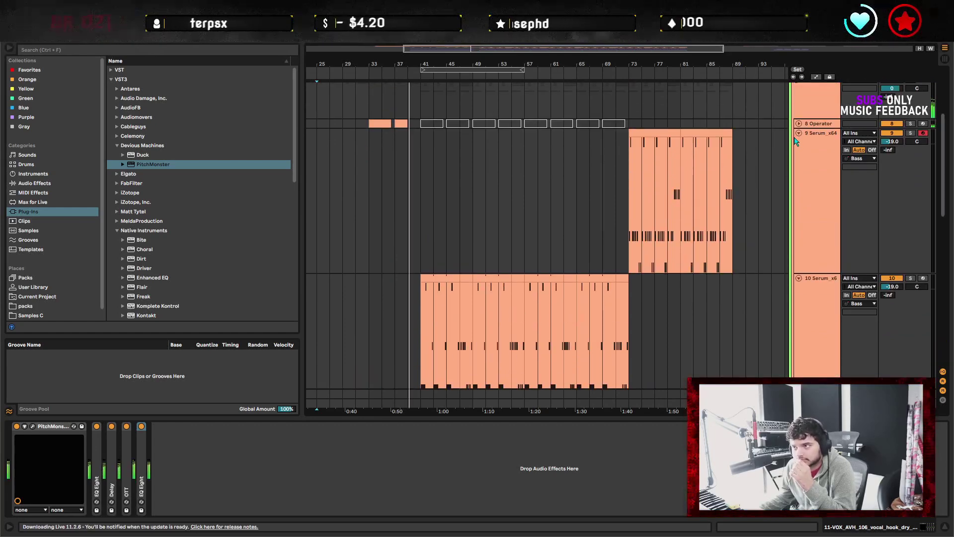
pyautogui.scroll(-2, 800, 140)
pyautogui.click(799, 134)
pyautogui.click(815, 142)
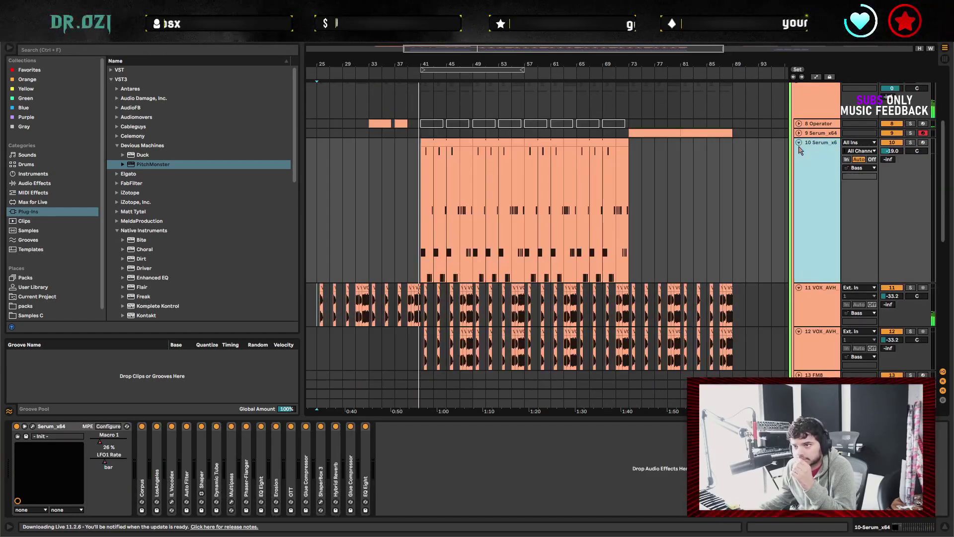
pyautogui.click(799, 143)
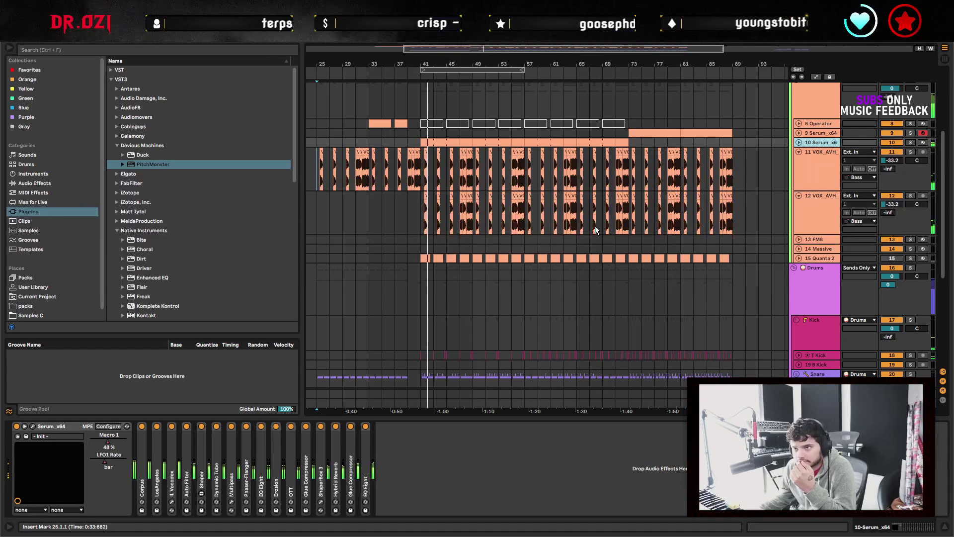
# Play the drop from bar 41 and lower vocal track 12's volume to -36.0 dB.
pyautogui.click(597, 230)
pyautogui.scroll(3, 439, 93)
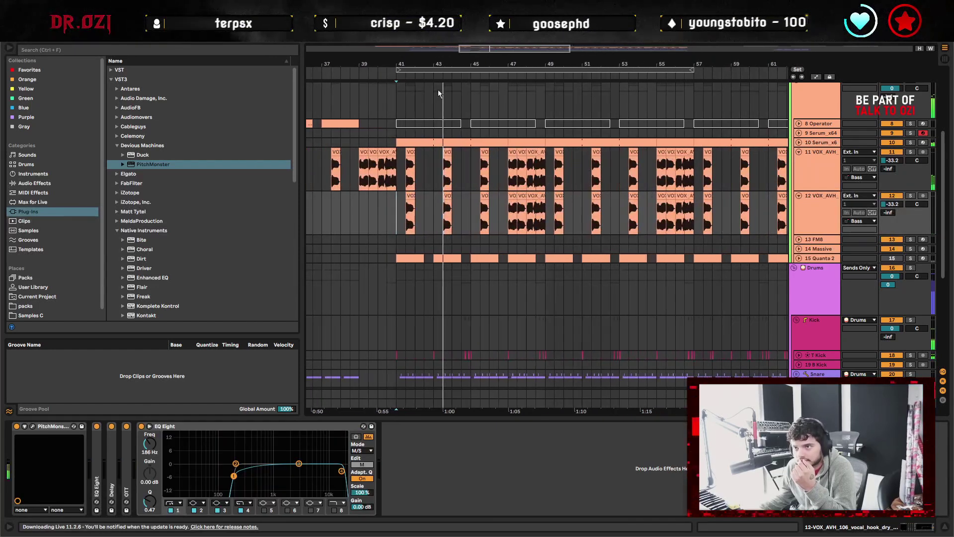
pyautogui.click(829, 220)
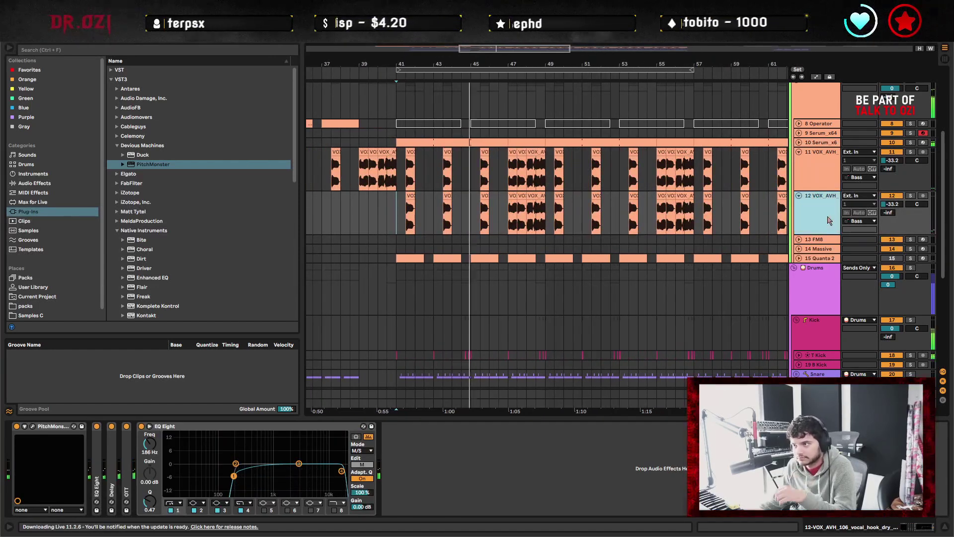
pyautogui.moveTo(893, 204); pyautogui.dragTo(893, 215)
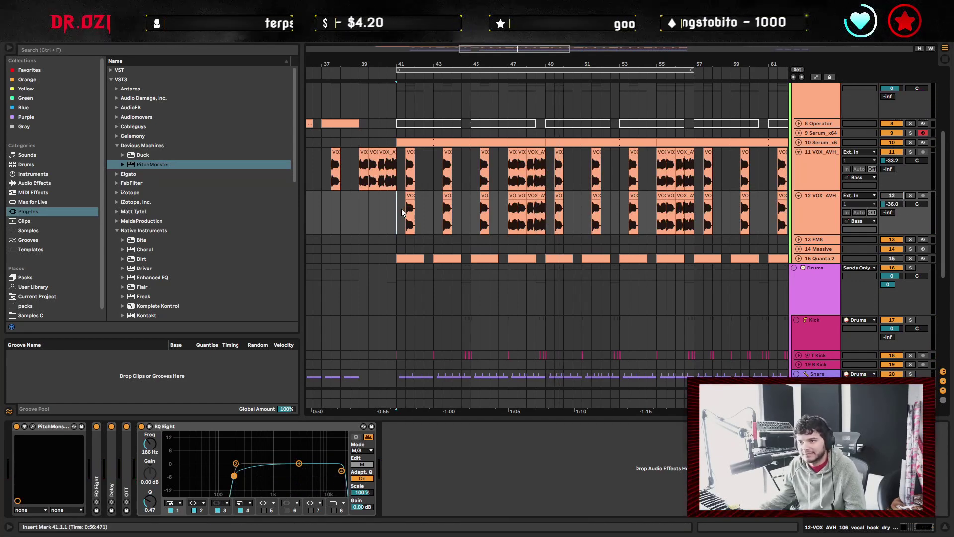
# Stop playback and delete the duplicated vocal track 12.
pyautogui.press('space')
pyautogui.click(807, 223)
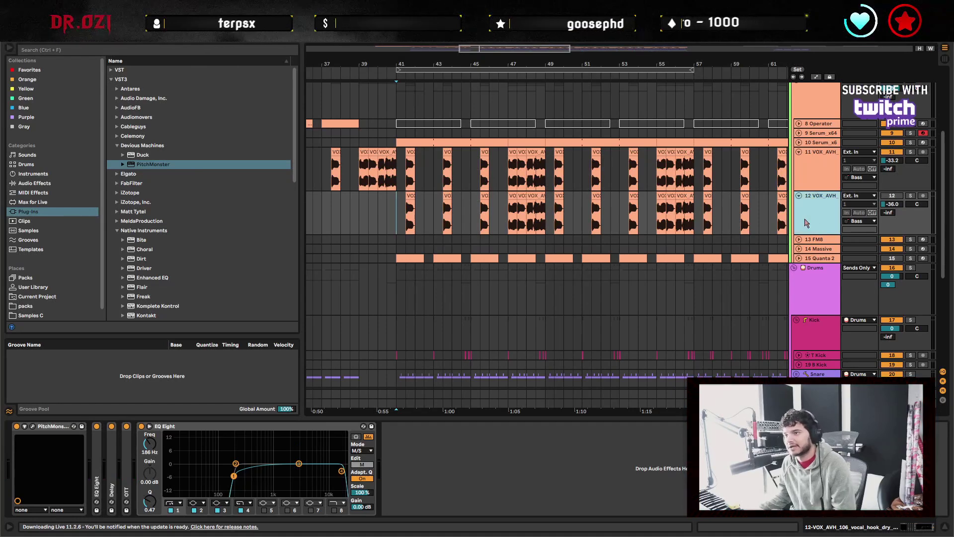
pyautogui.press('Delete')
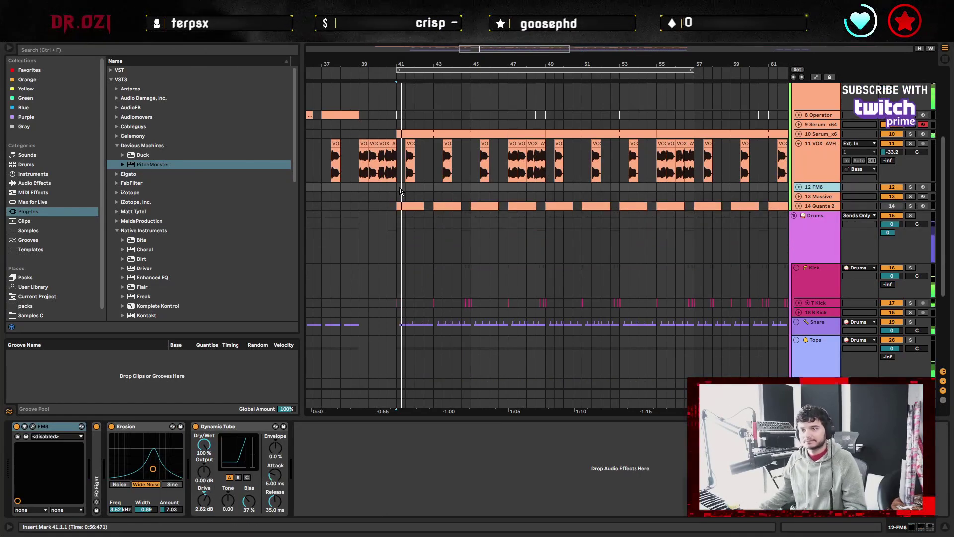
# Deactivate the vocal chops on track 11 between bars 39 and 41, just before the drop.
pyautogui.scroll(2, 547, 309)
pyautogui.hscroll(-5, 442, 288)
pyautogui.scroll(1, 509, 308)
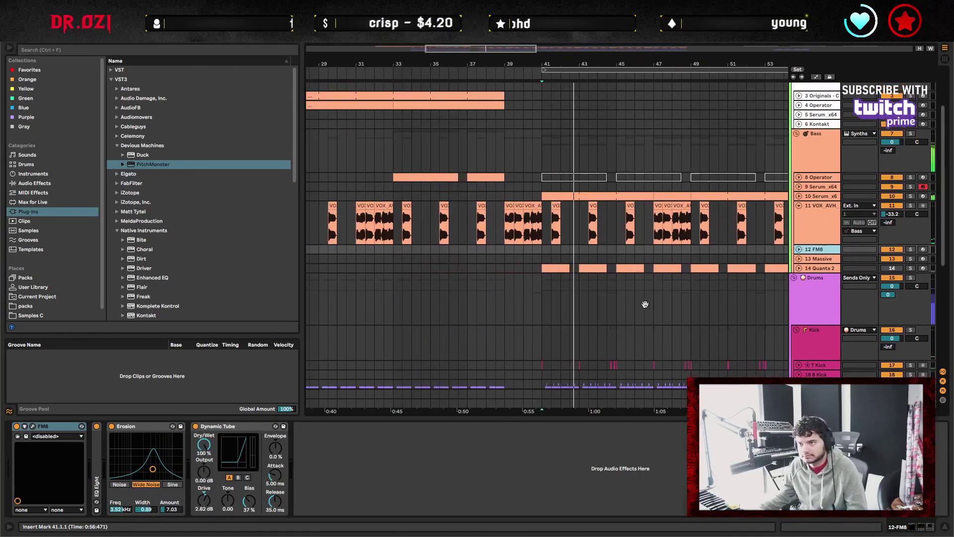
pyautogui.hscroll(-3, 550, 303)
pyautogui.scroll(-1, 600, 294)
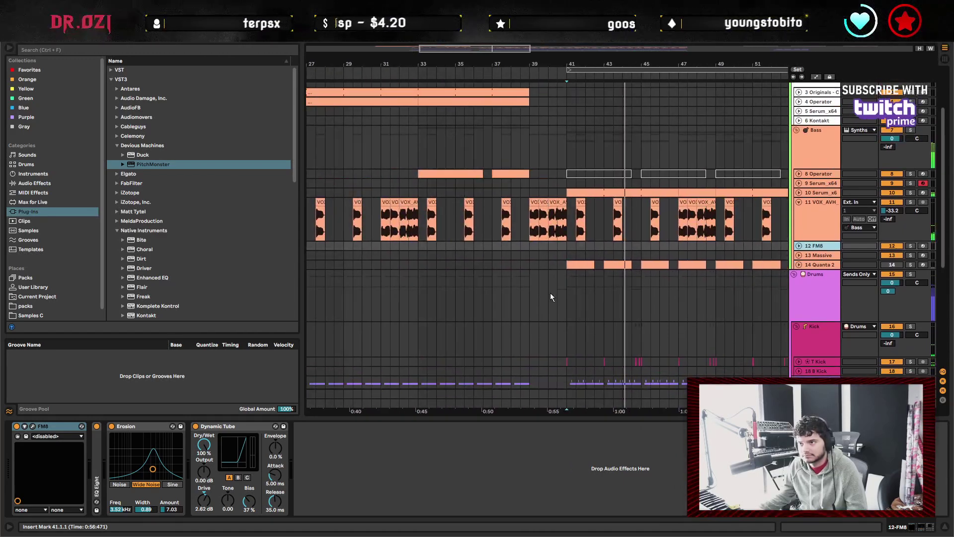
pyautogui.hscroll(-2, 566, 291)
pyautogui.scroll(-1, 592, 286)
pyautogui.click(598, 197)
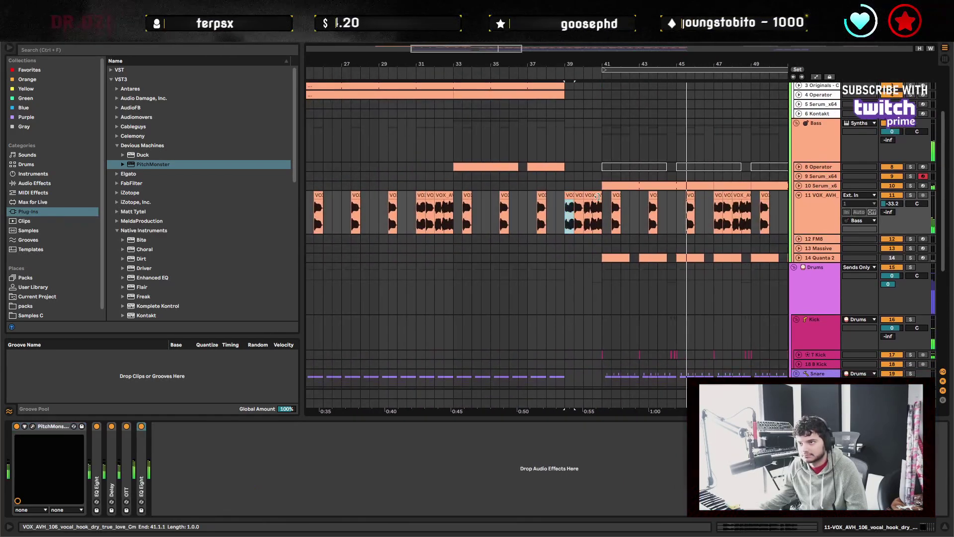
pyautogui.hscroll(-1, 506, 294)
# Expand the Snare group and set the pitch of track 21's three snare clips in the first half of bar 48 to -6 semitones.
pyautogui.hscroll(6, 553, 242)
pyautogui.scroll(-2, 496, 244)
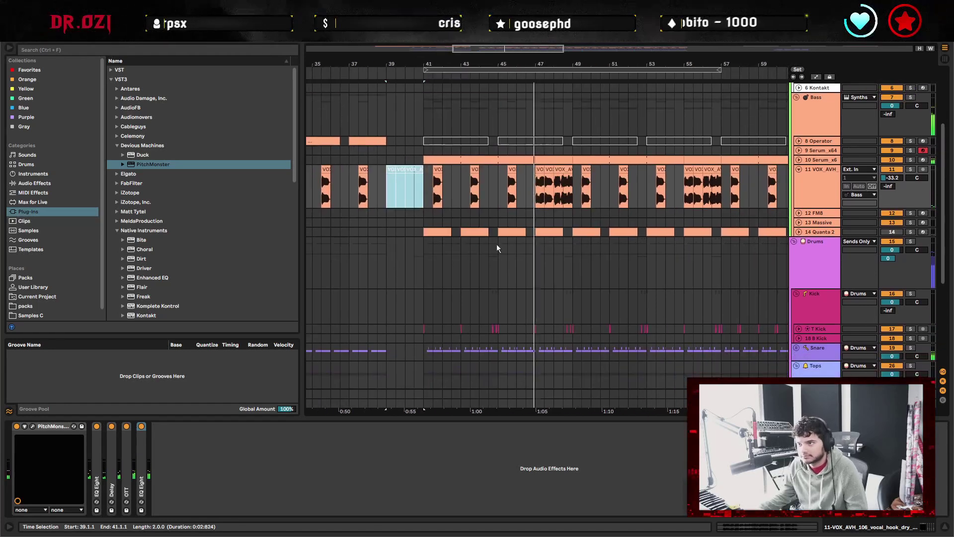
pyautogui.hscroll(3, 613, 317)
pyautogui.scroll(-2, 612, 317)
pyautogui.click(794, 220)
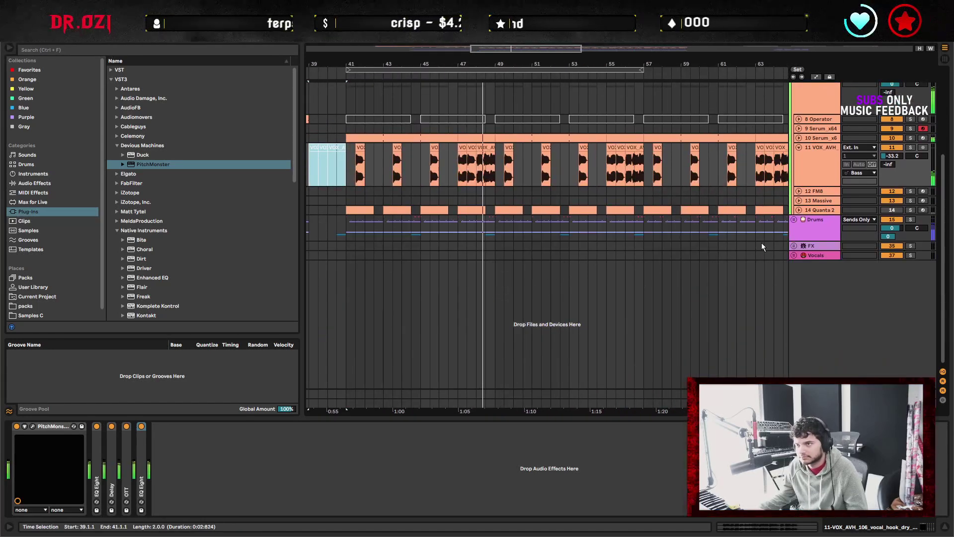
pyautogui.click(794, 220)
pyautogui.scroll(-8, 796, 216)
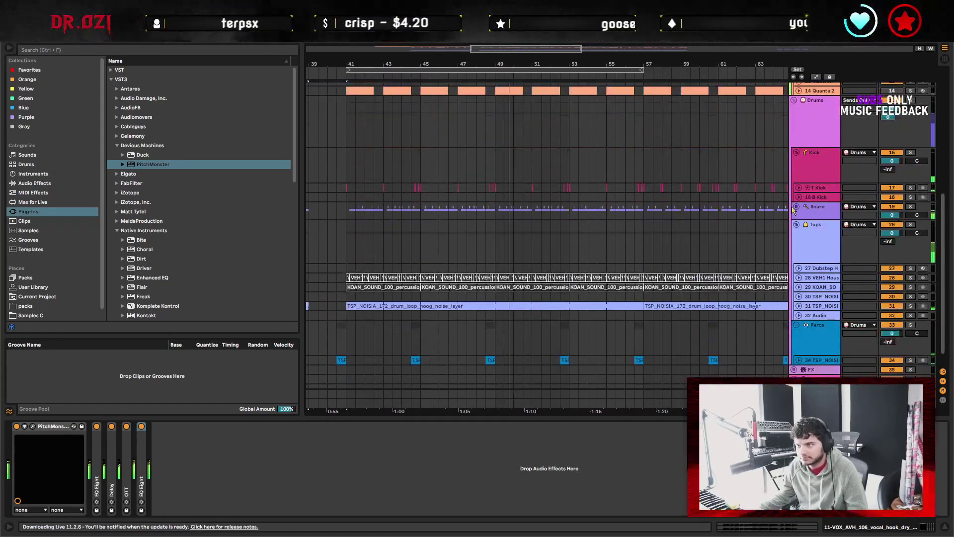
pyautogui.moveTo(411, 60); pyautogui.dragTo(555, 314)
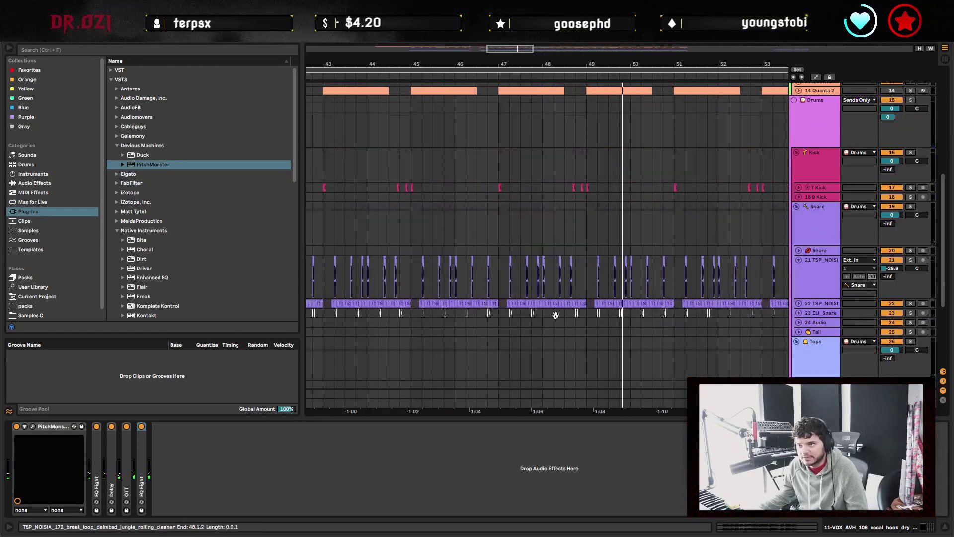
pyautogui.click(523, 266)
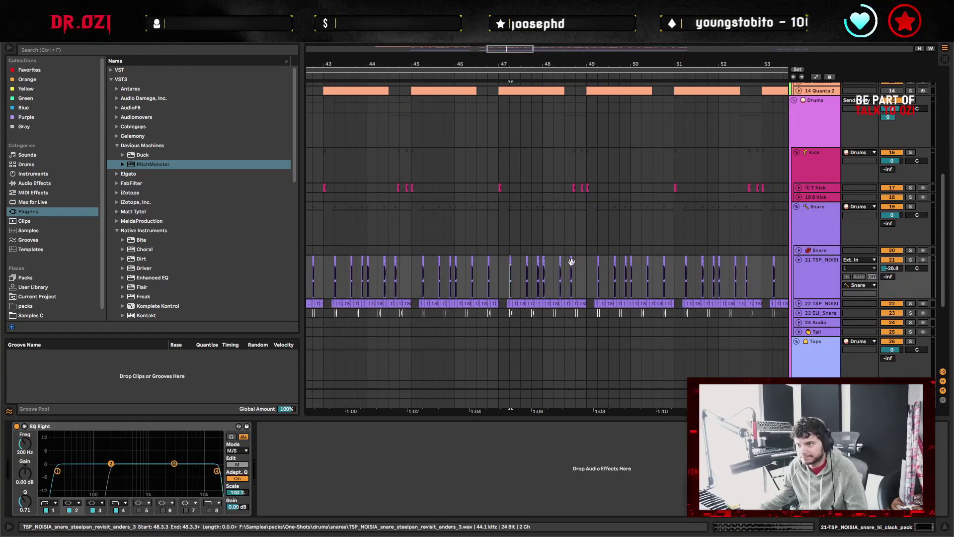
pyautogui.press('space')
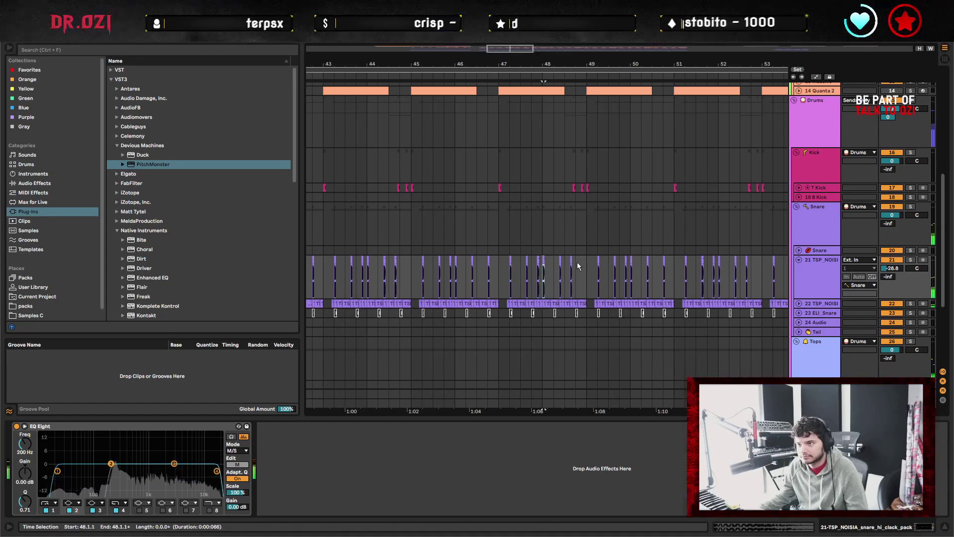
pyautogui.hotkey('shift', 'Tab')
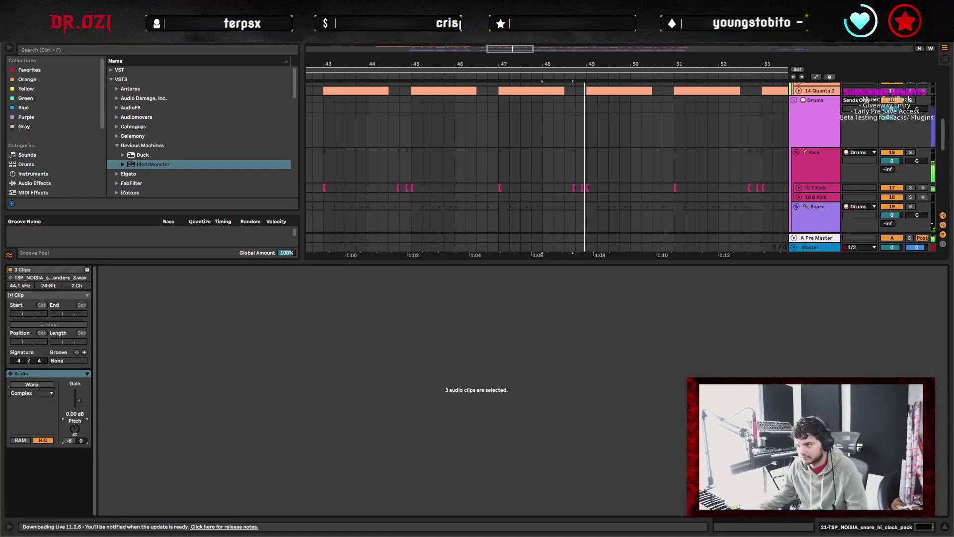
pyautogui.click(944, 527)
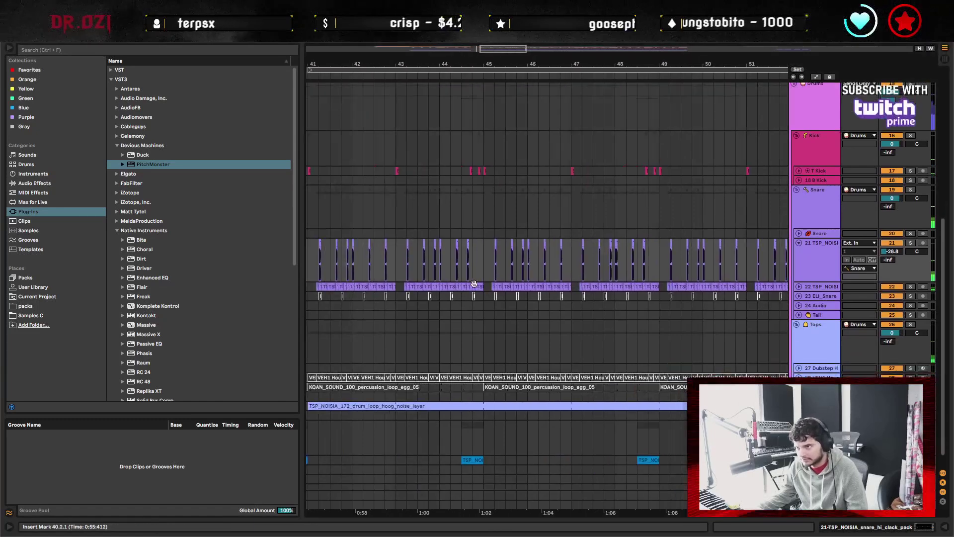
# Delete the snare clips on track 21 between bars 49 and 57.
pyautogui.press('-')
pyautogui.press('-')
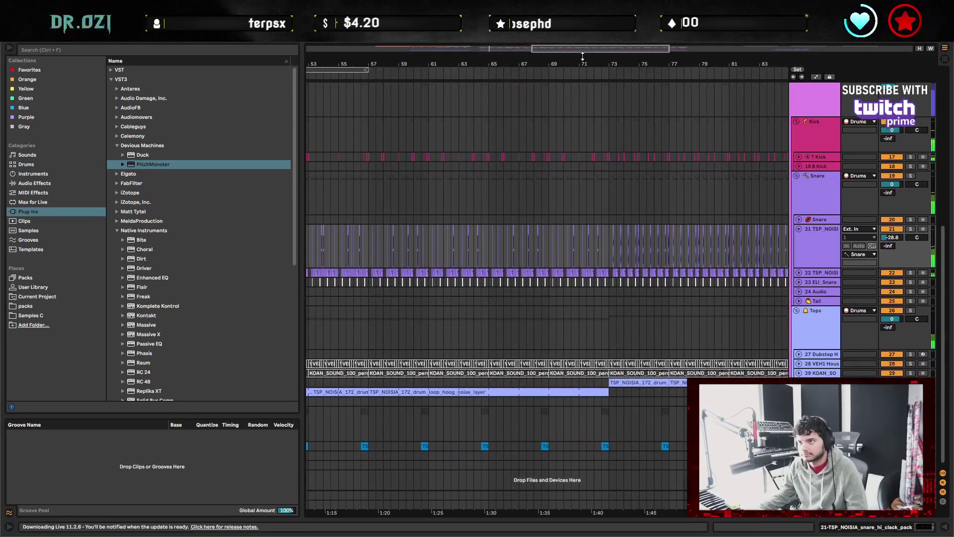
pyautogui.moveTo(583, 54); pyautogui.dragTo(542, 49)
pyautogui.scroll(1, 492, 228)
pyautogui.click(506, 287)
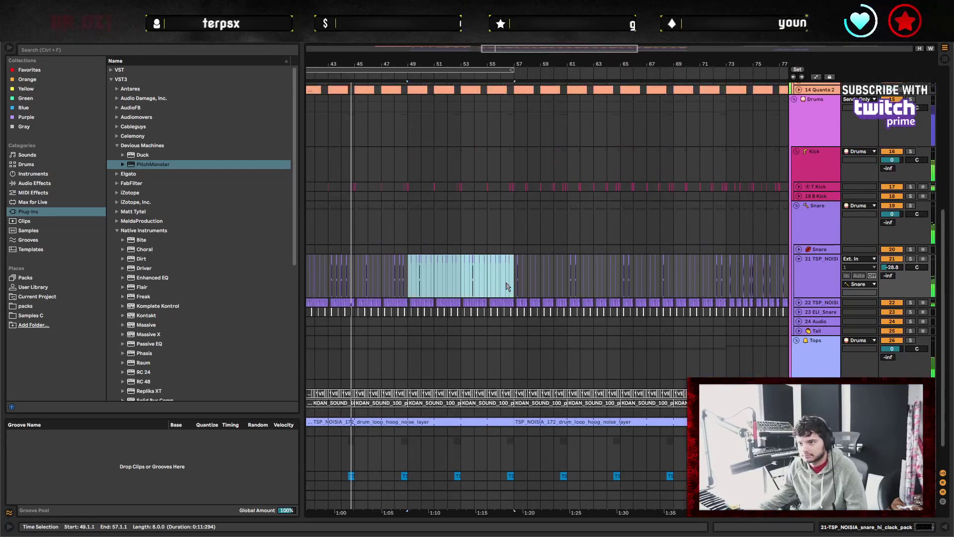
pyautogui.hscroll(-3, 447, 278)
pyautogui.press('Delete')
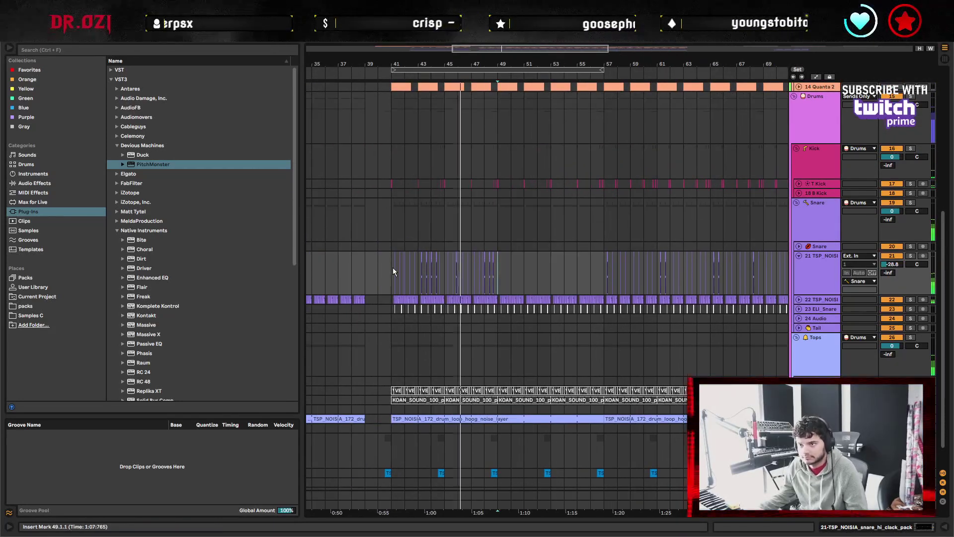
# Duplicate track 21's snare pattern from bars 41 to 49 into bars 49 to 57.
pyautogui.moveTo(392, 271); pyautogui.dragTo(498, 272)
pyautogui.hotkey('ctrl', 'd')
pyautogui.click(522, 284)
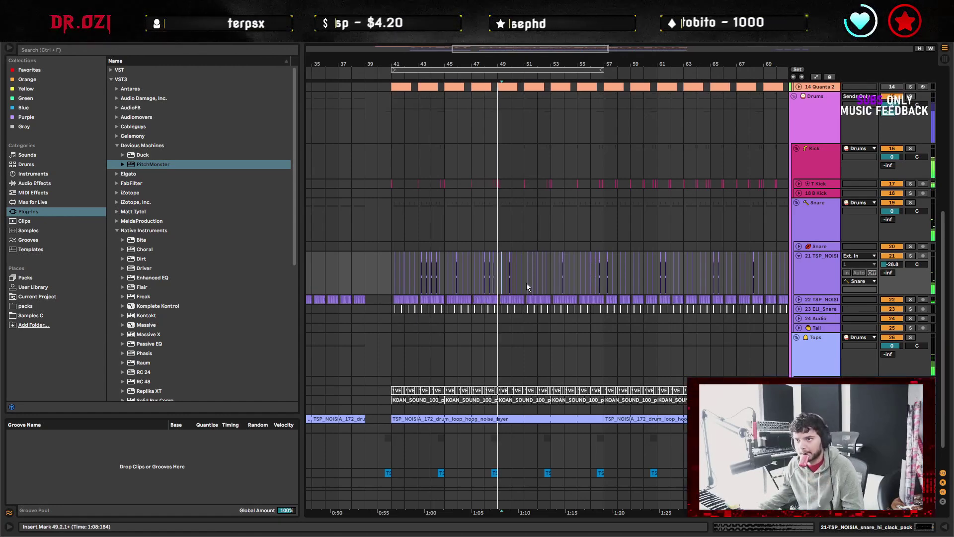
pyautogui.press('+')
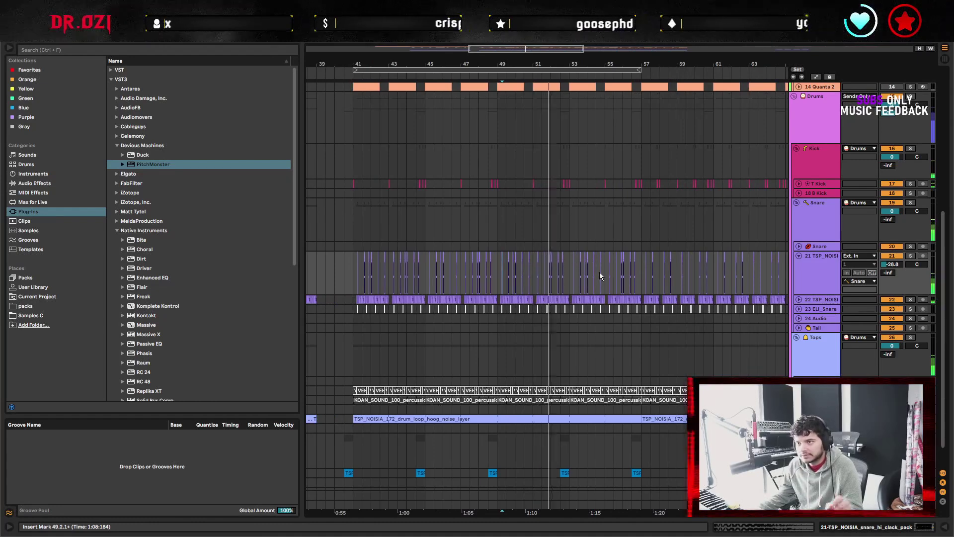
# Loop playback over bars 41 to 57 to hear the snare pattern in the drop.
pyautogui.moveTo(641, 275); pyautogui.dragTo(355, 281)
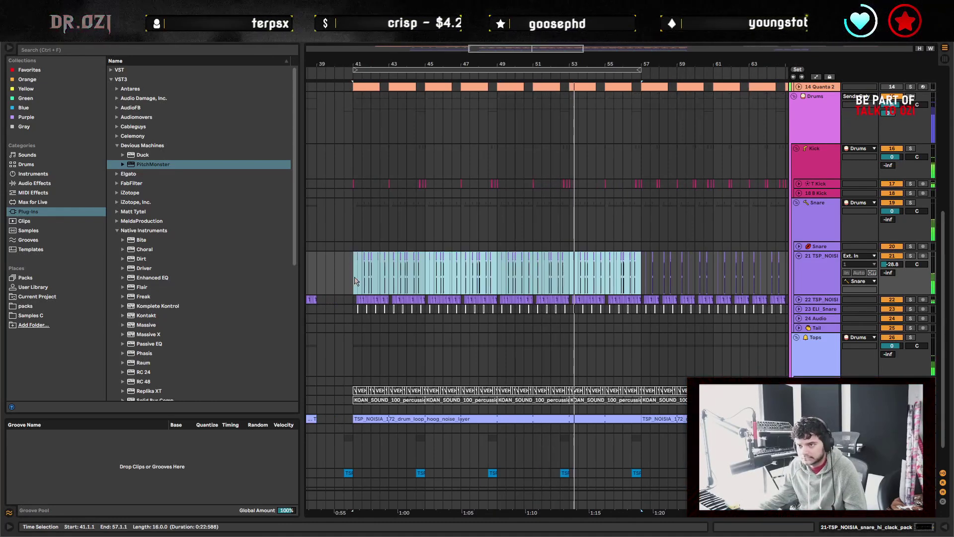
pyautogui.hotkey('ctrl', 'l')
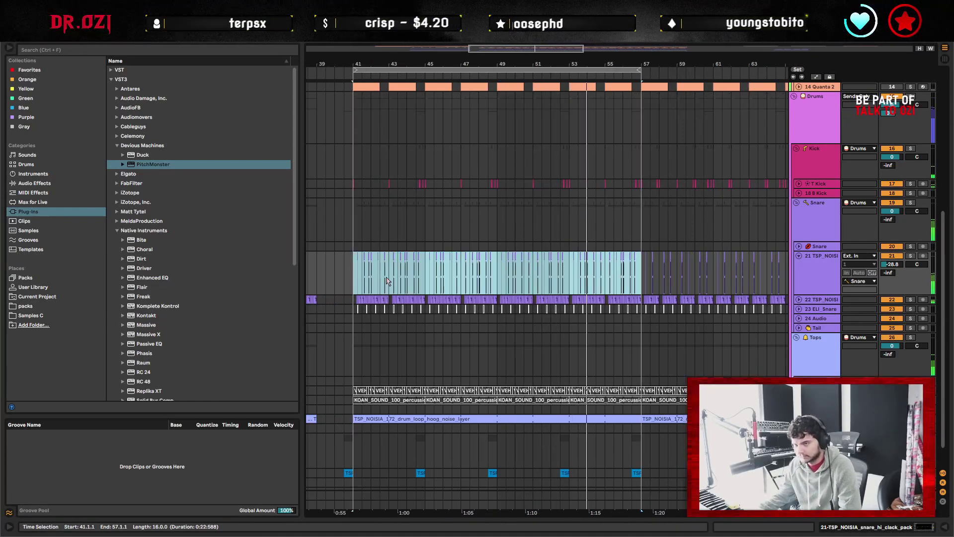
pyautogui.click(643, 275)
pyautogui.scroll(2, 643, 287)
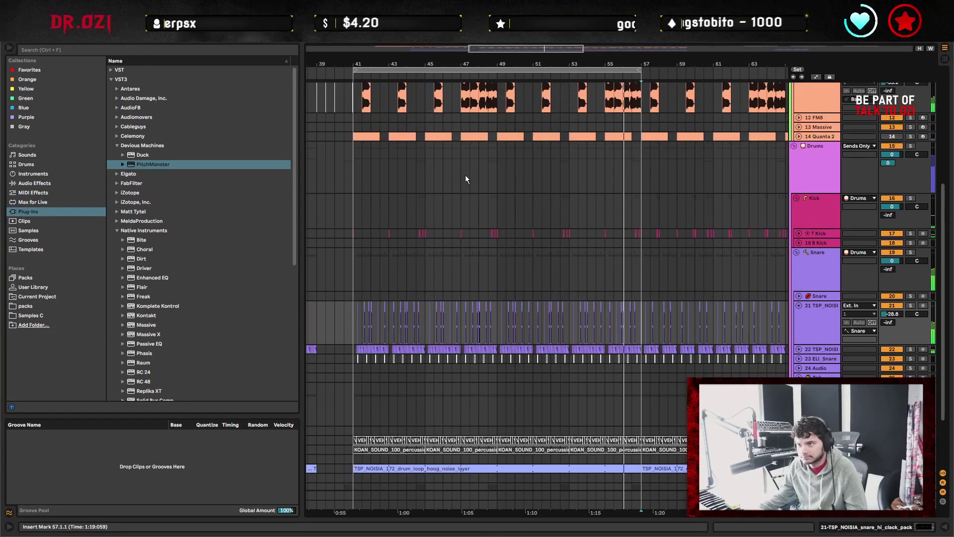
pyautogui.scroll(2, 377, 199)
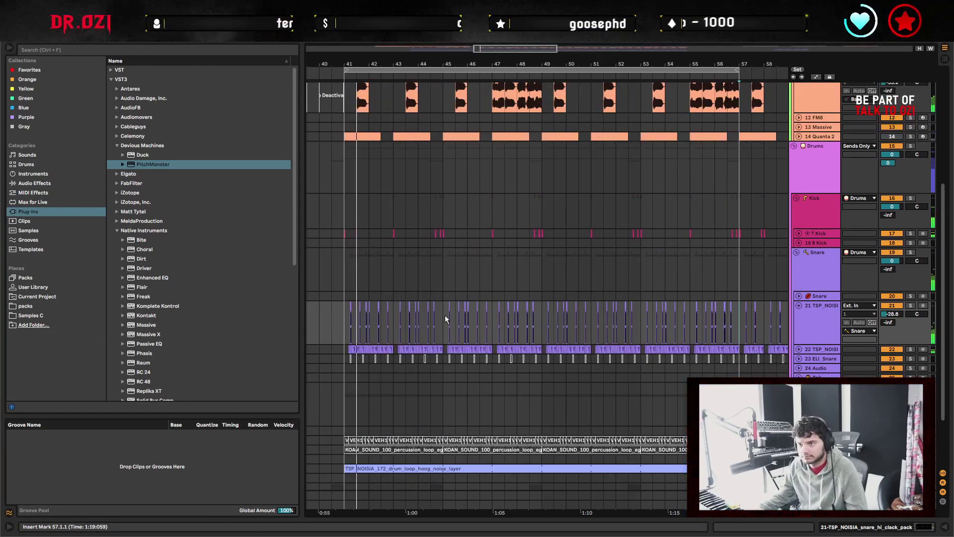
# Replace track 21's snare clips in bars 49 to 57 with a fresh copy of bars 41 to 49 and return to bar 41.
pyautogui.click(533, 327)
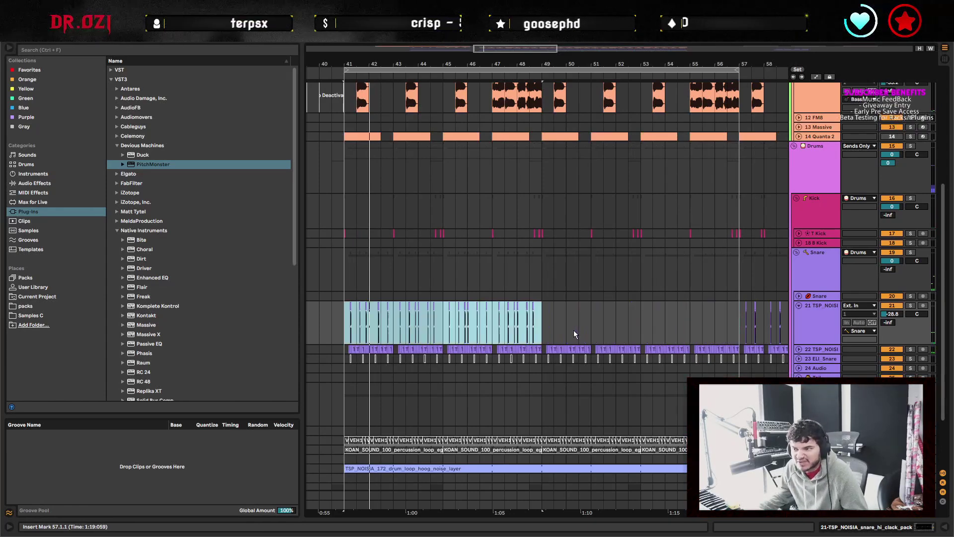
pyautogui.click(556, 340)
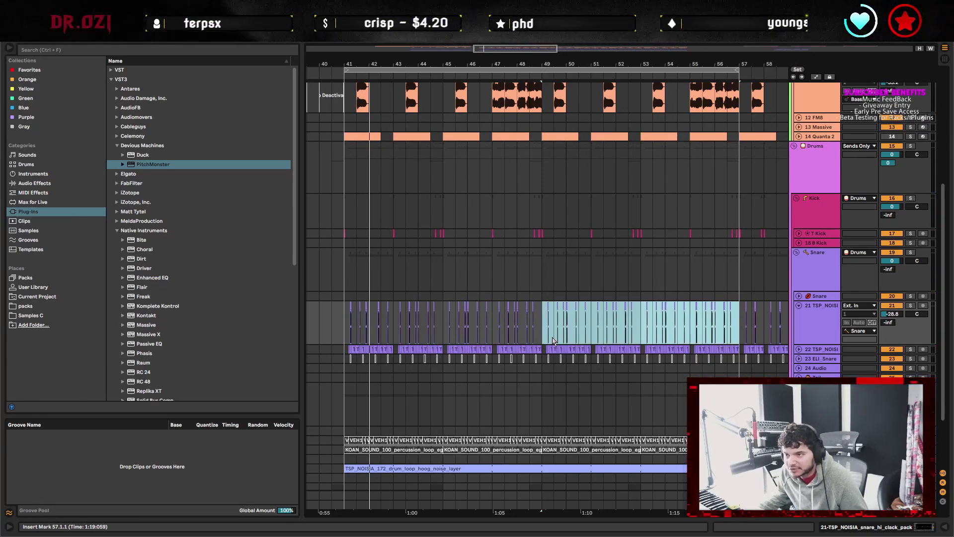
pyautogui.click(343, 329)
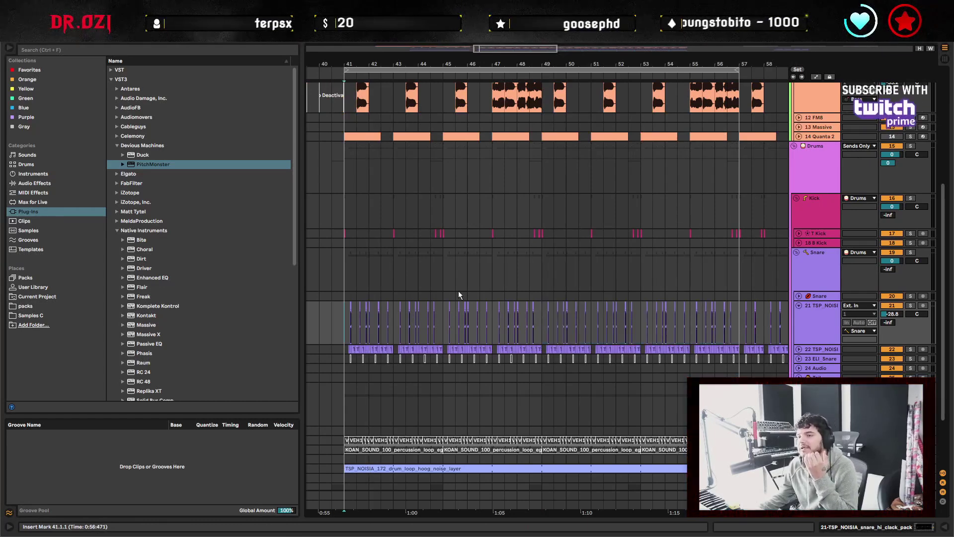
# Replace the Snare group's clips in bar 42 with a copy of bar 41 and add a T Kick hit at bar 42.
pyautogui.scroll(3, 364, 134)
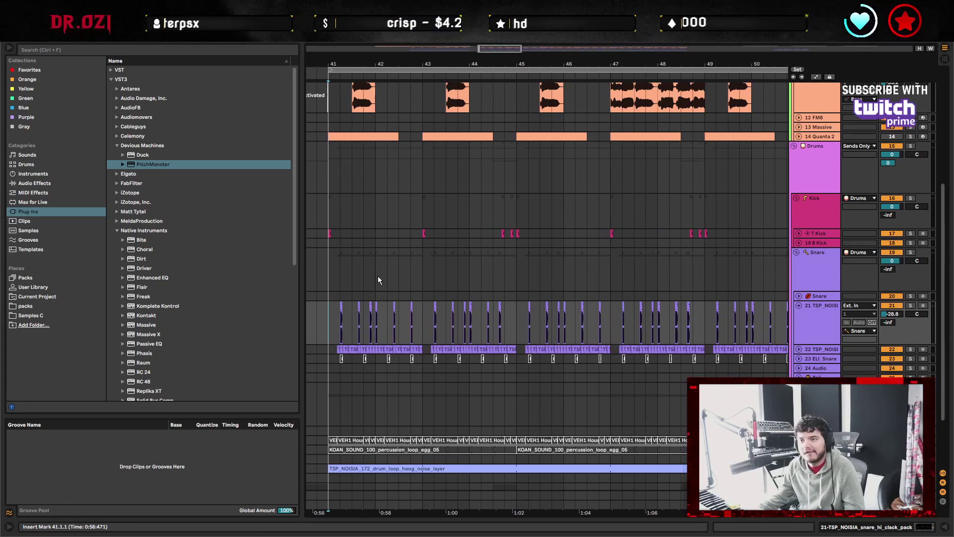
pyautogui.moveTo(377, 279); pyautogui.dragTo(423, 260)
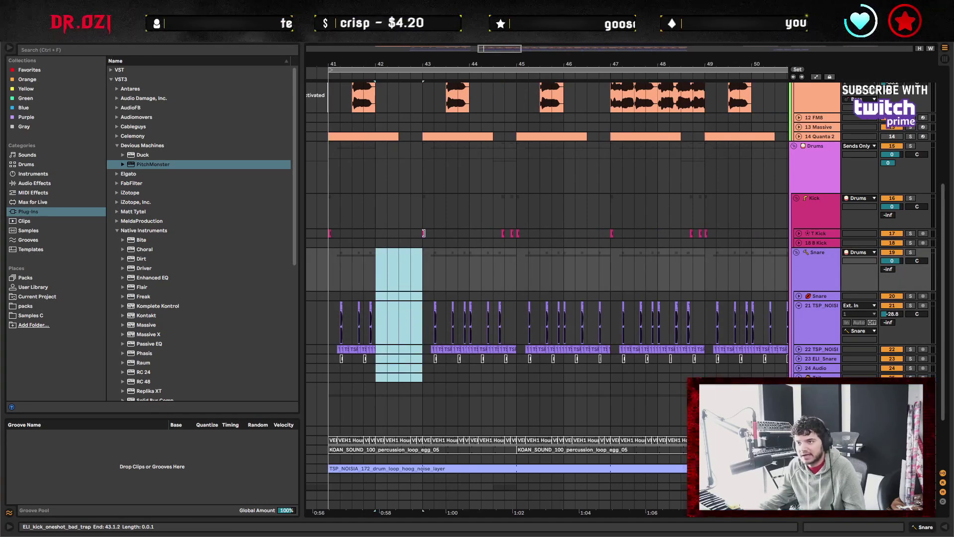
pyautogui.click(423, 233)
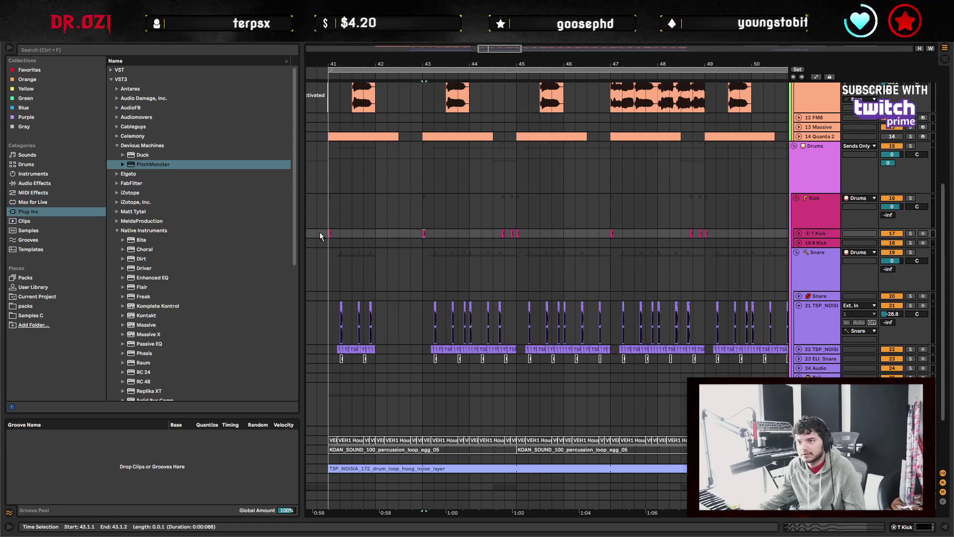
pyautogui.moveTo(378, 264); pyautogui.dragTo(330, 279)
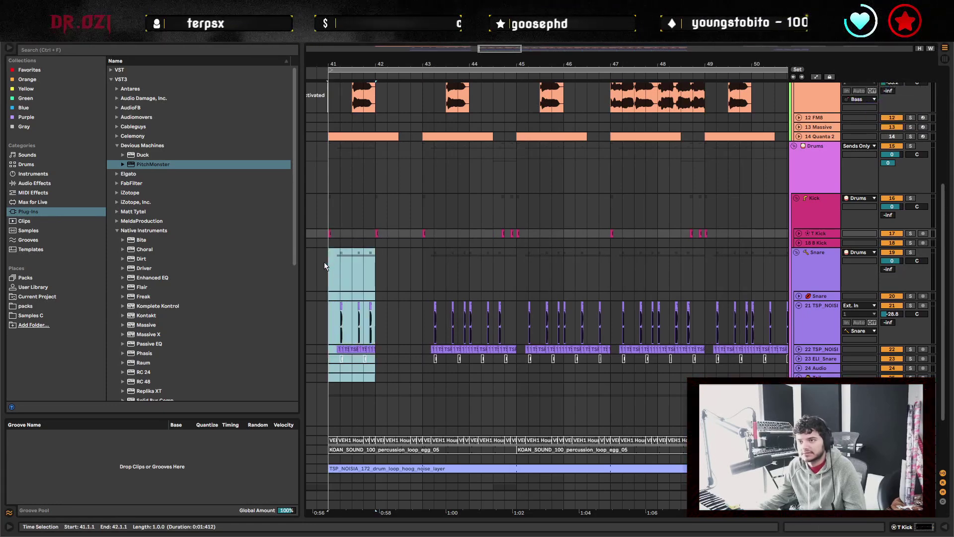
pyautogui.hotkey('ctrl', 'd')
# Remove track 21's snare hit at 41.4.3 and duplicate its bar 41 pattern over bar 42.
pyautogui.press('space')
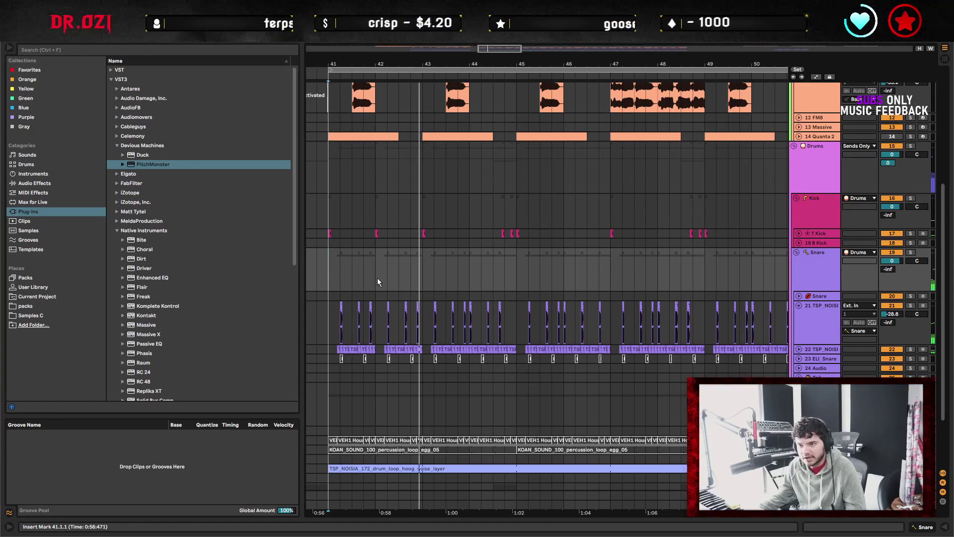
pyautogui.press('space')
pyautogui.press('space')
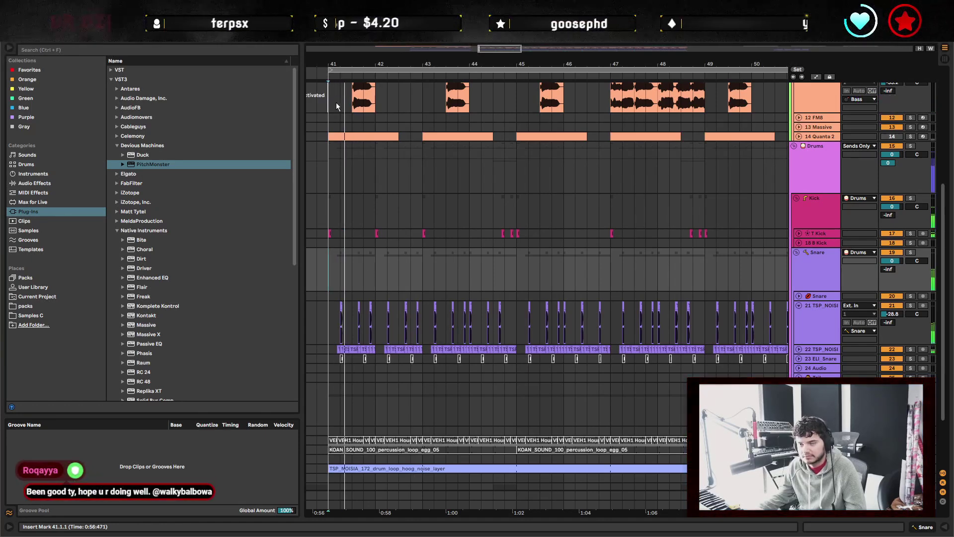
pyautogui.press('+')
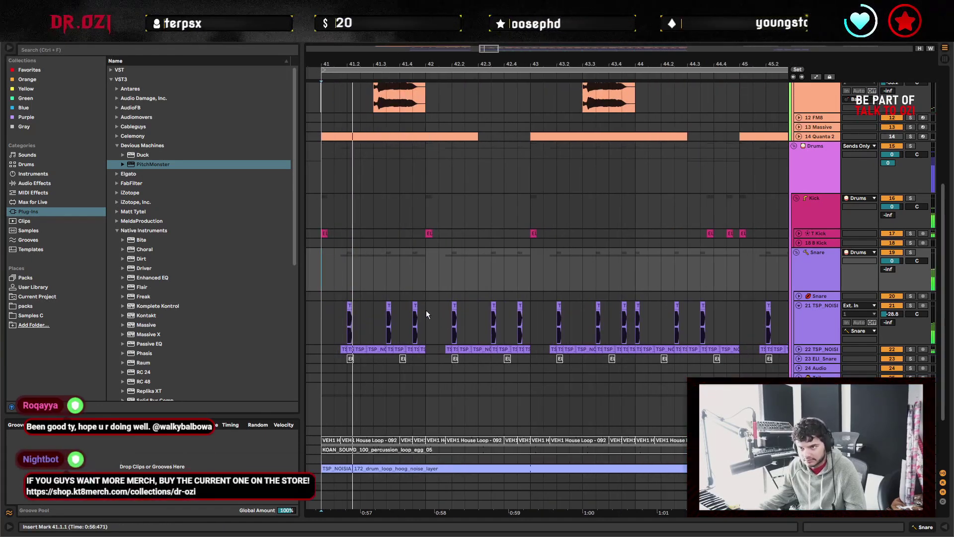
pyautogui.press('space')
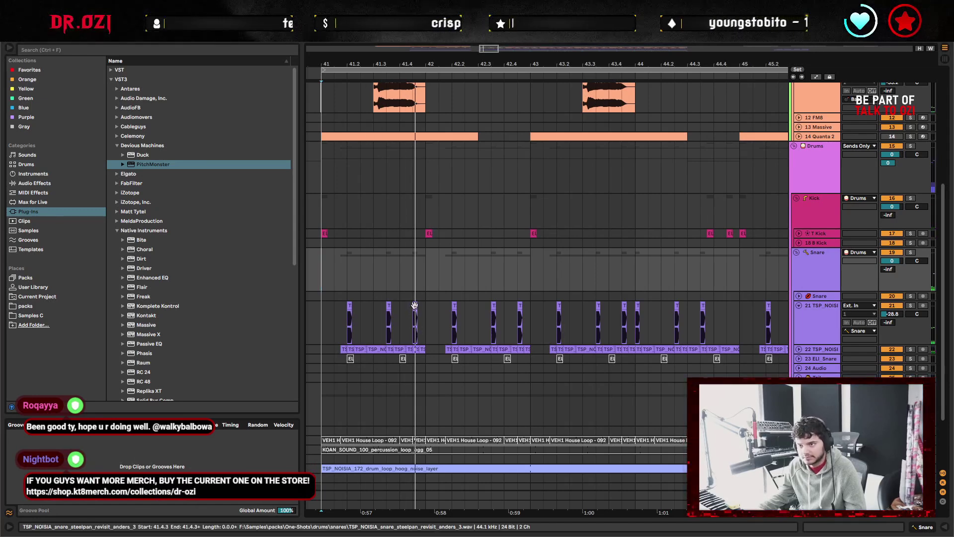
pyautogui.moveTo(426, 323)
pyautogui.mouseDown()
pyautogui.moveTo(386, 323)
pyautogui.moveTo(430, 332)
pyautogui.mouseUp()
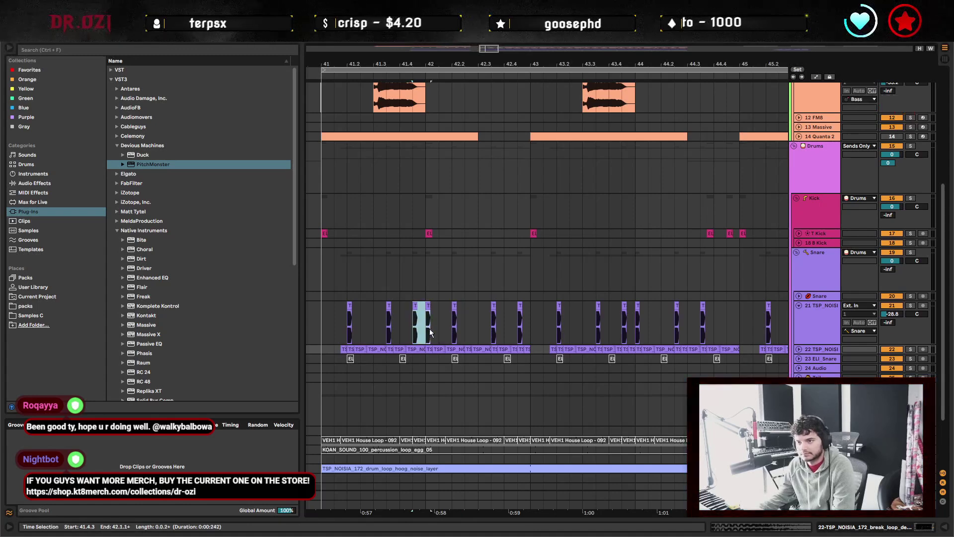
pyautogui.moveTo(532, 326); pyautogui.dragTo(532, 337)
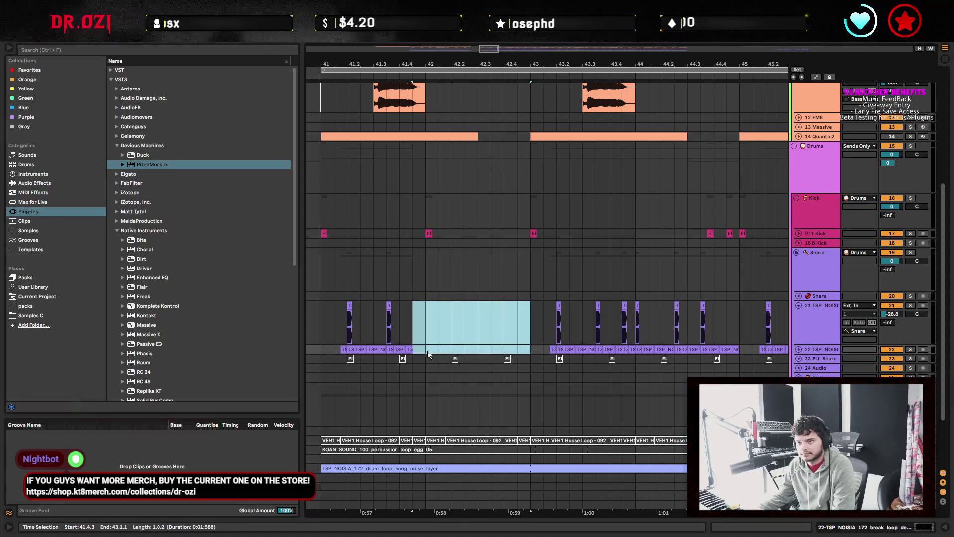
pyautogui.moveTo(387, 331); pyautogui.dragTo(320, 326)
pyautogui.hotkey('ctrl', 'd')
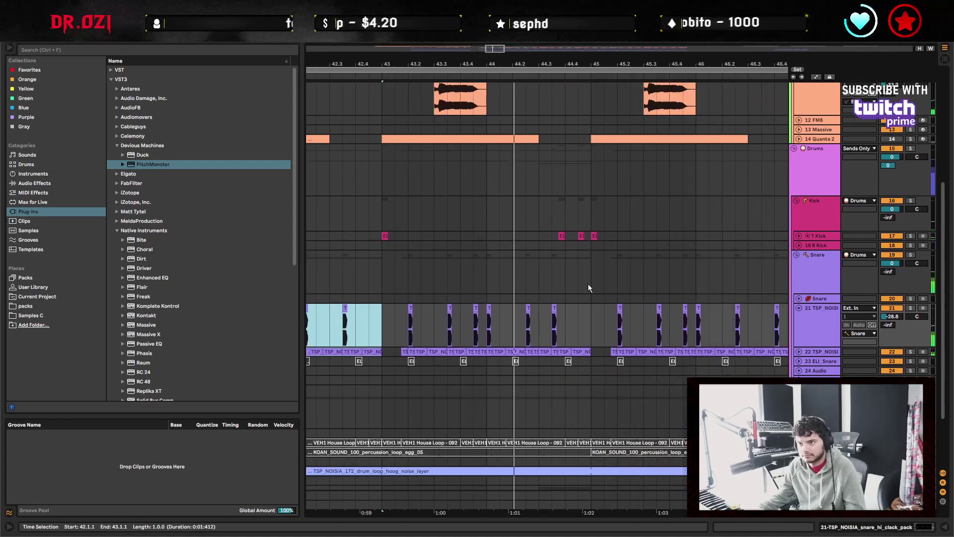
# Replace the Snare group's clips in bars 45 to 49 with a copy of bars 41 to 45.
pyautogui.scroll(-5, 332, 269)
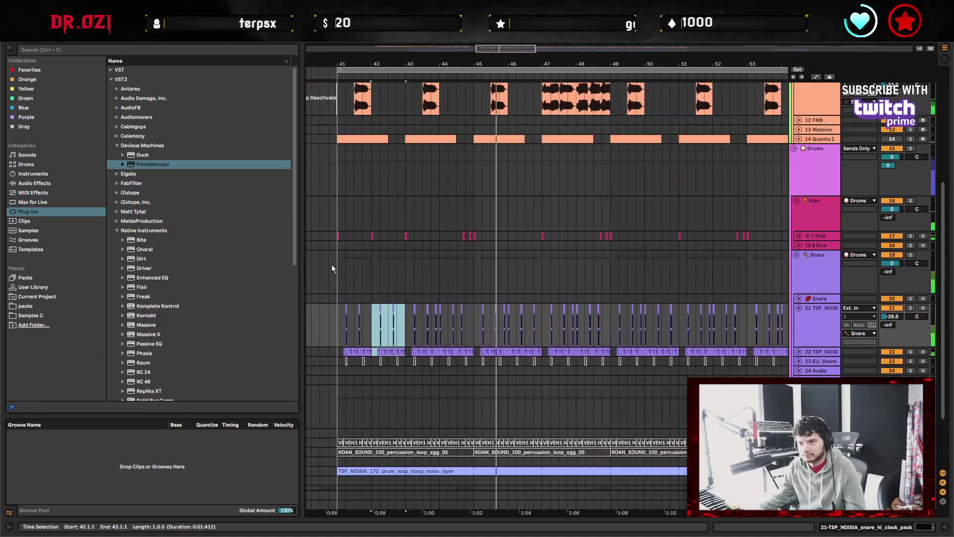
pyautogui.click(332, 264)
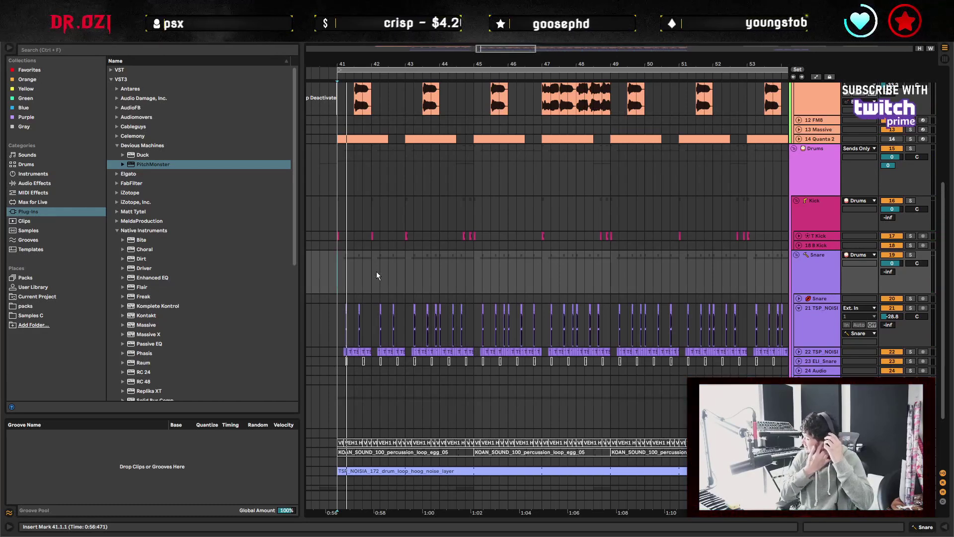
pyautogui.press('space')
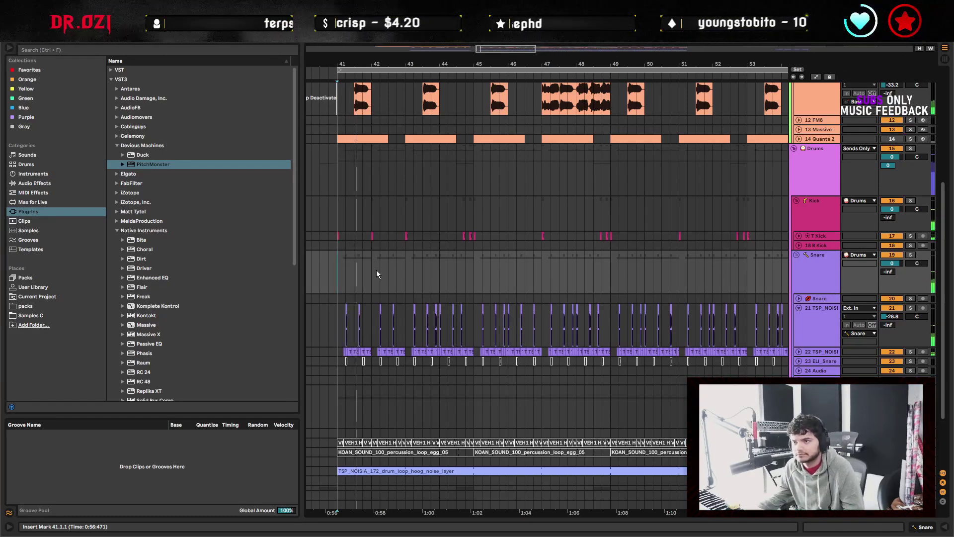
pyautogui.moveTo(478, 258); pyautogui.dragTo(610, 271)
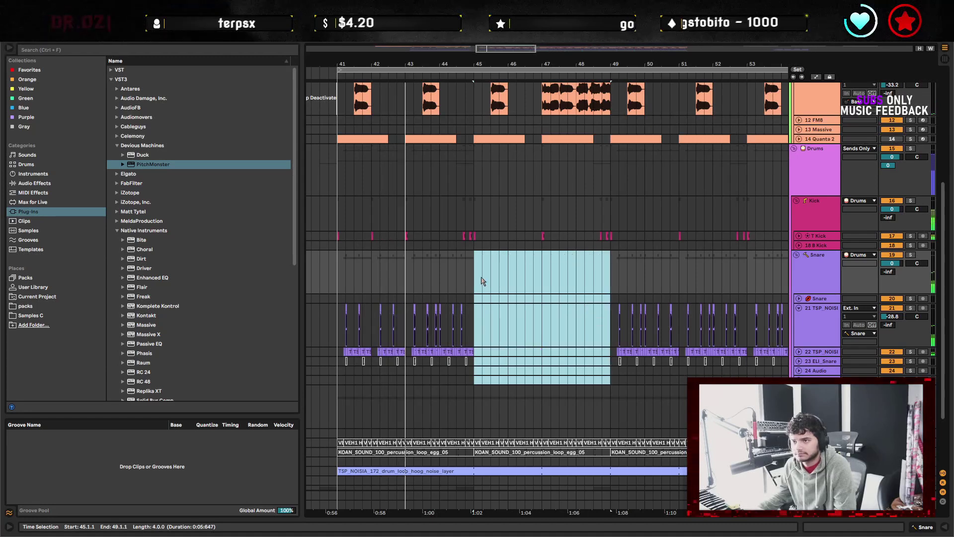
pyautogui.moveTo(470, 264); pyautogui.dragTo(333, 267)
pyautogui.hotkey('ctrl', 'd')
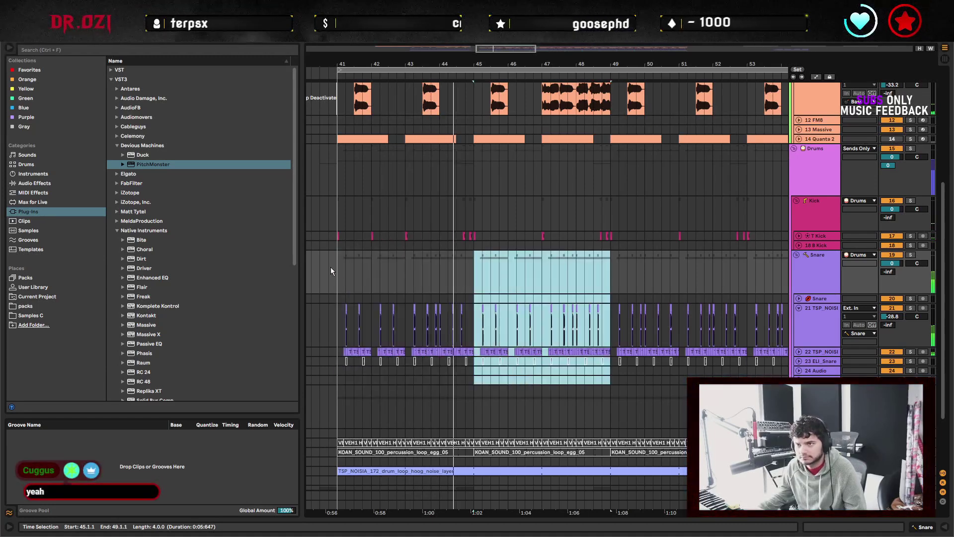
# Loop bars 41 to 49 and add a T Kick hit at bar 46.
pyautogui.keyDown('shift'); pyautogui.click(338, 264); pyautogui.keyUp('shift')
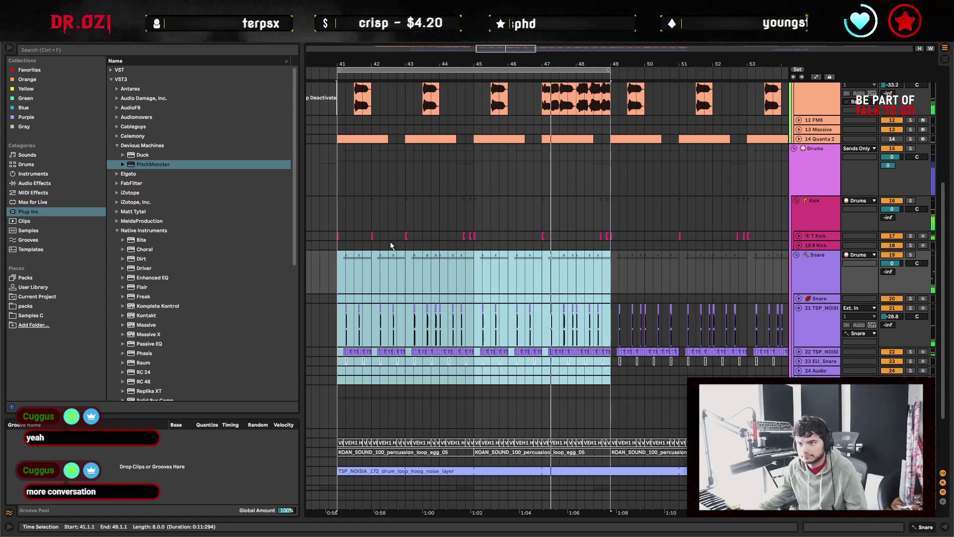
pyautogui.click(512, 236)
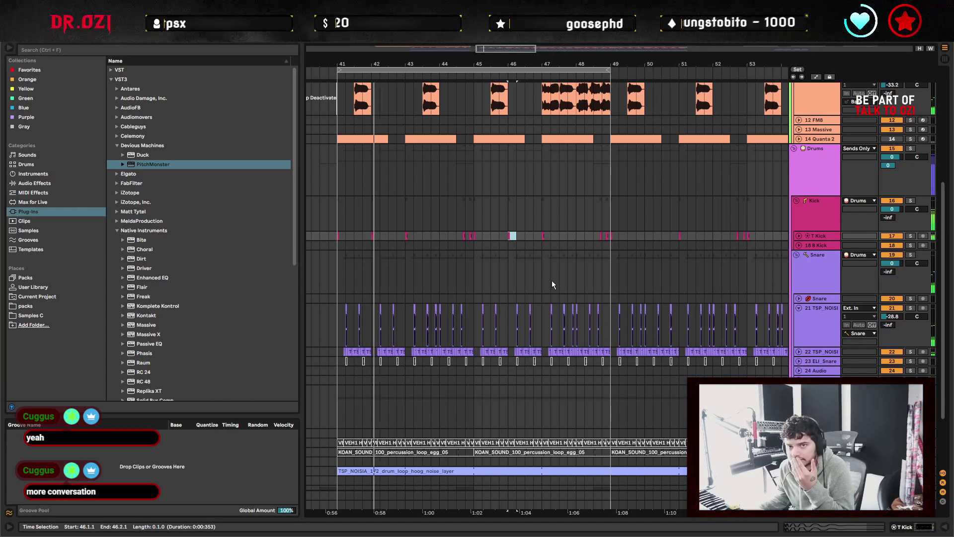
pyautogui.click(473, 262)
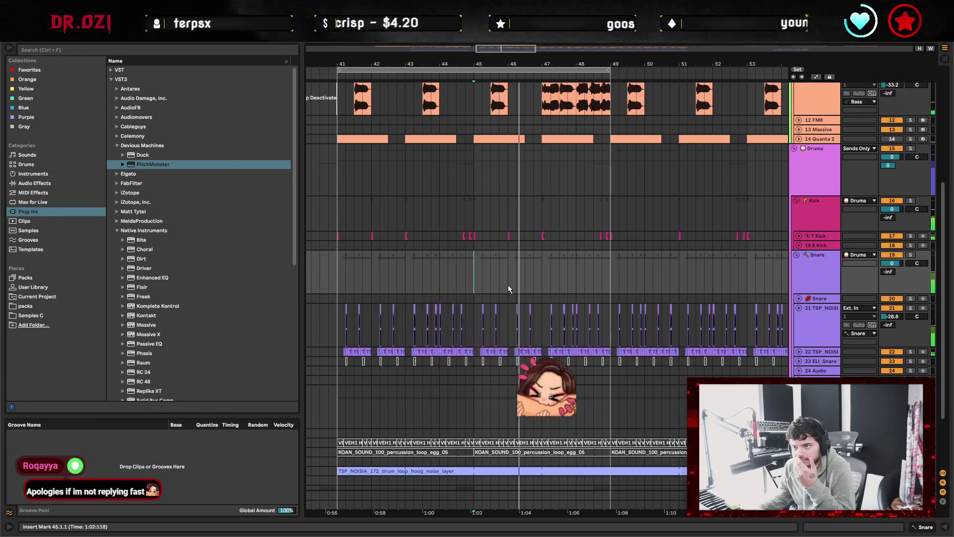
# Collapse the Snare group and unfold the empty audio track 32 in the Tops group.
pyautogui.scroll(-2, 557, 283)
pyautogui.click(796, 224)
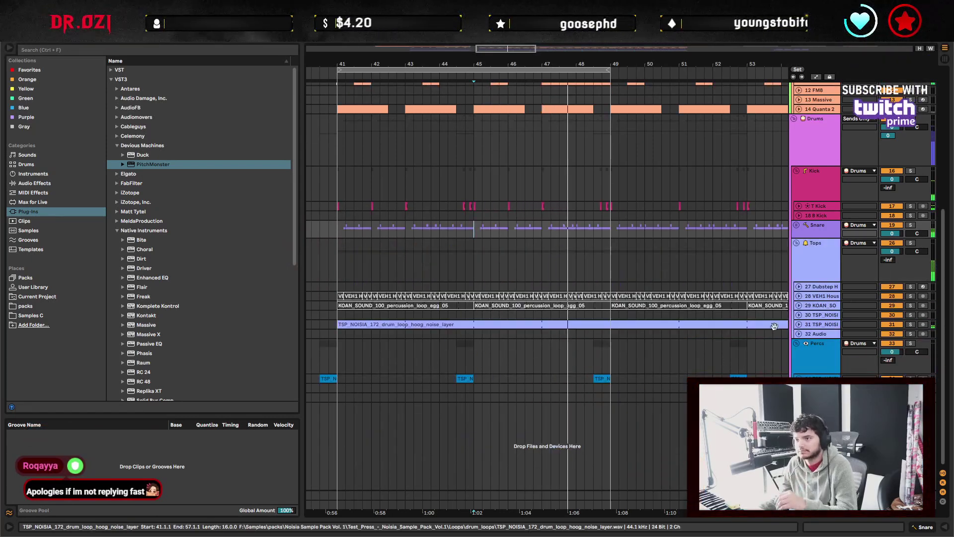
pyautogui.click(821, 327)
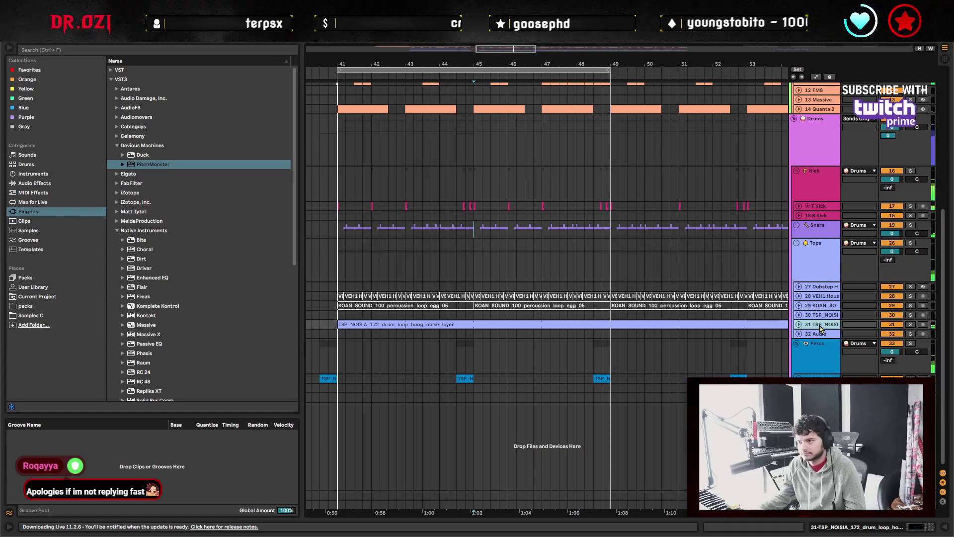
pyautogui.press('Down')
pyautogui.press('Right')
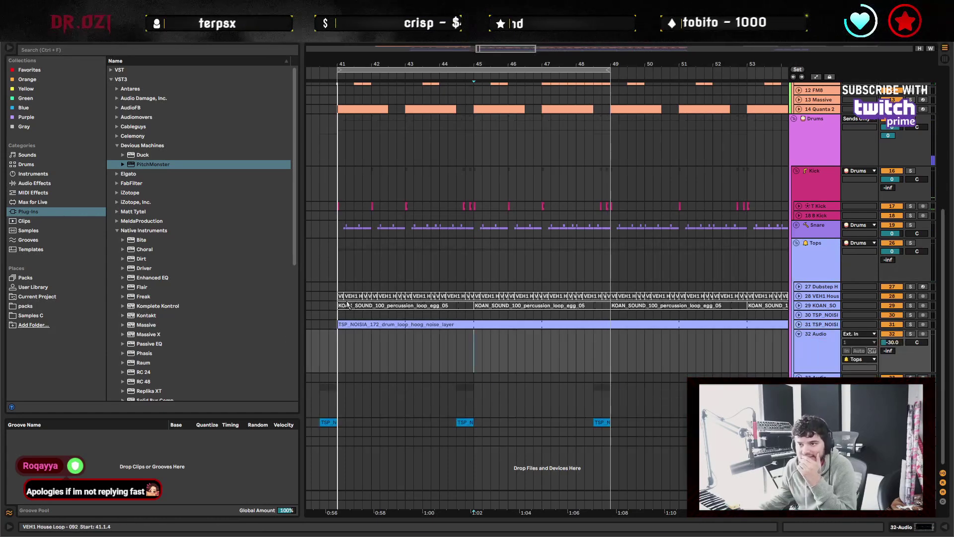
# Search the packs folder for "live" and expand the sample folder inside Live Hi-Hats Vol. 3.
pyautogui.click(26, 306)
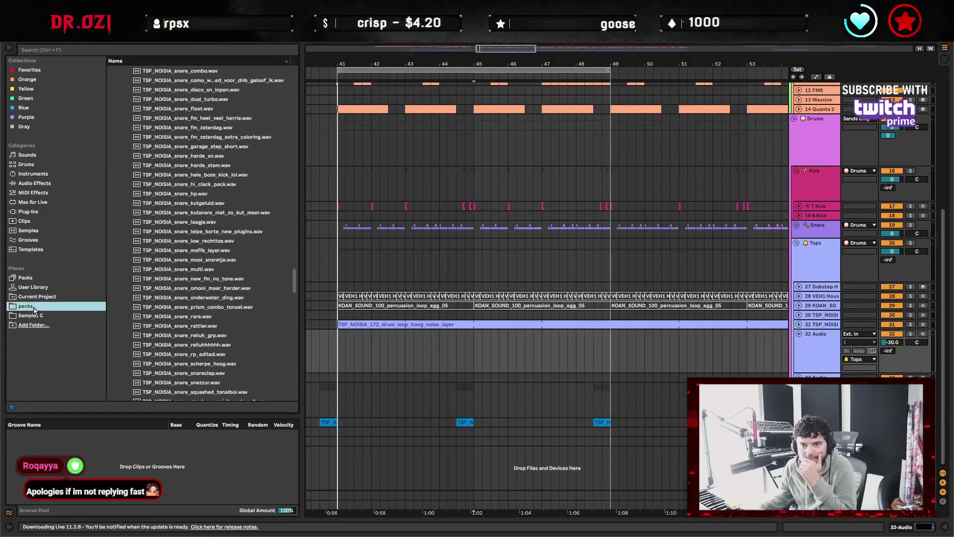
pyautogui.click(83, 50)
pyautogui.write('live')
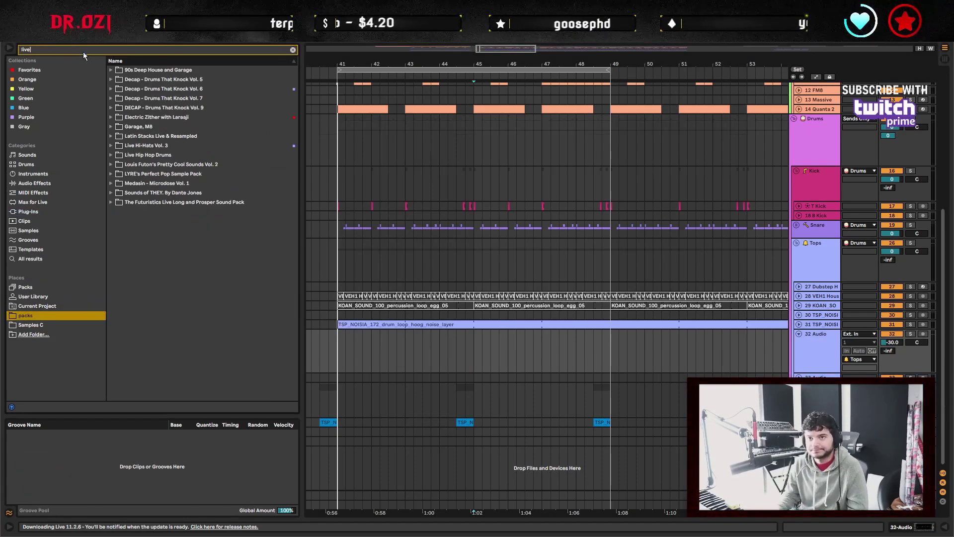
pyautogui.click(159, 146)
pyautogui.press('Right')
pyautogui.press('Right')
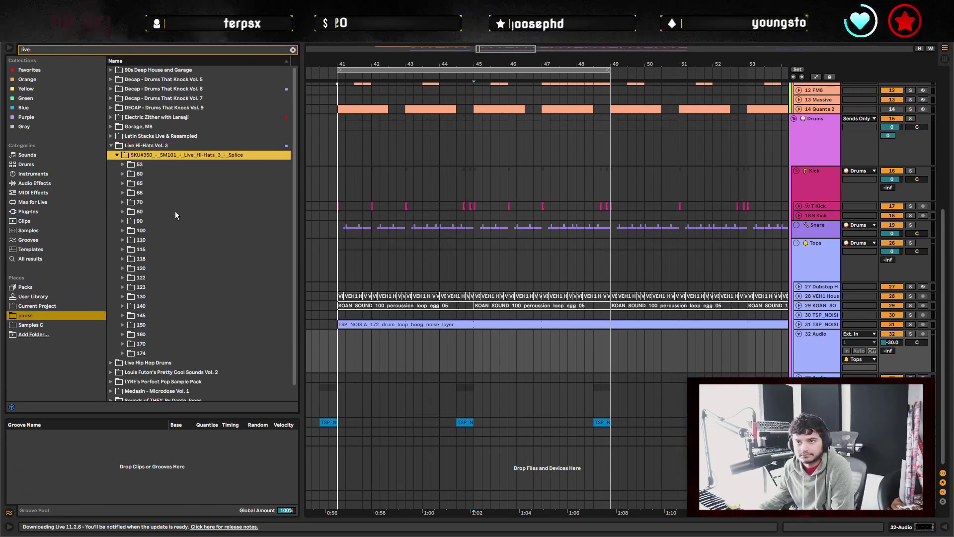
# Preview the hi-hat loops in the 174 folder.
pyautogui.press('Down')
pyautogui.click(157, 353)
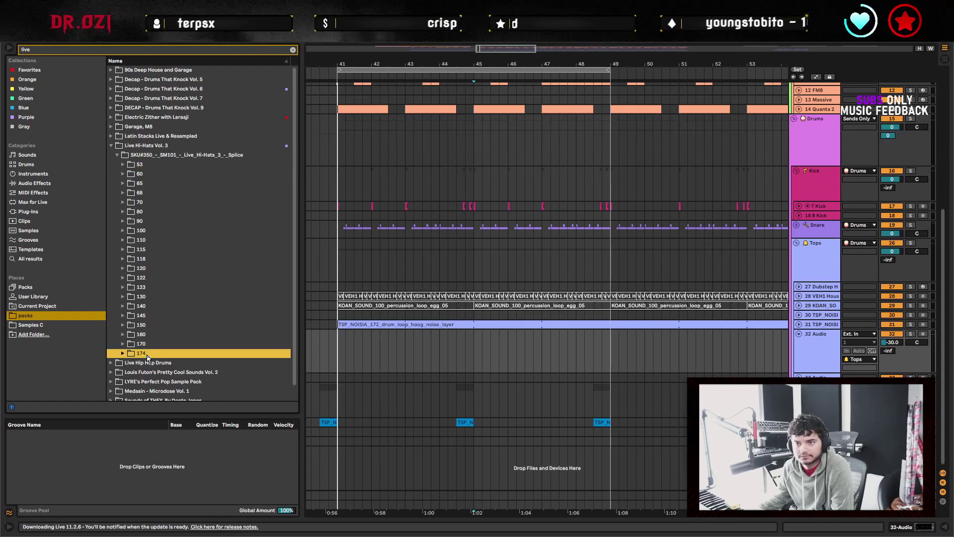
pyautogui.press('Right')
pyautogui.press('Down')
pyautogui.press('Down')
pyautogui.press('Down')
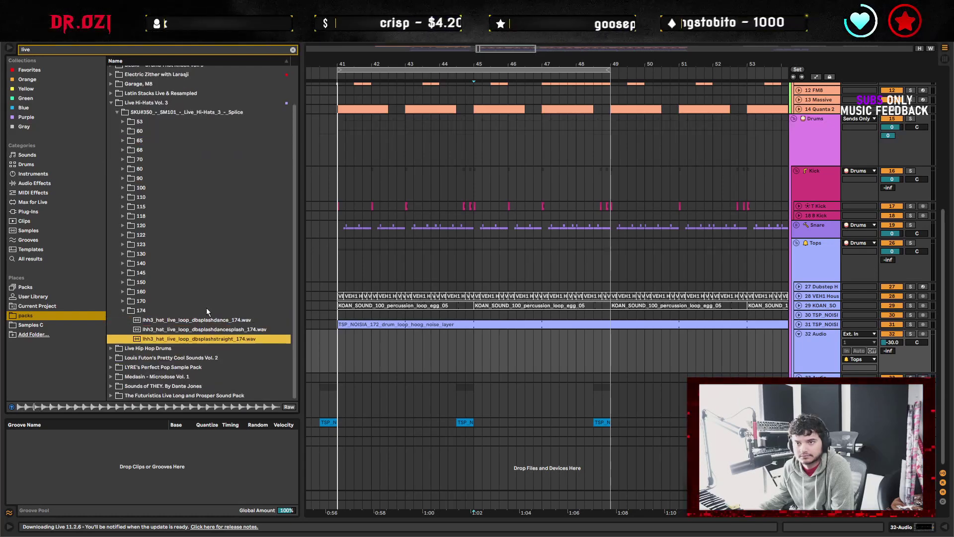
# Preview the hi-hat loops in the 145 folder, including the sixteenrast and tripergate loops.
pyautogui.press('Left')
pyautogui.press('Up')
pyautogui.press('Up')
pyautogui.press('Up')
pyautogui.press('Up')
pyautogui.press('Right')
pyautogui.press('Down')
pyautogui.press('Down')
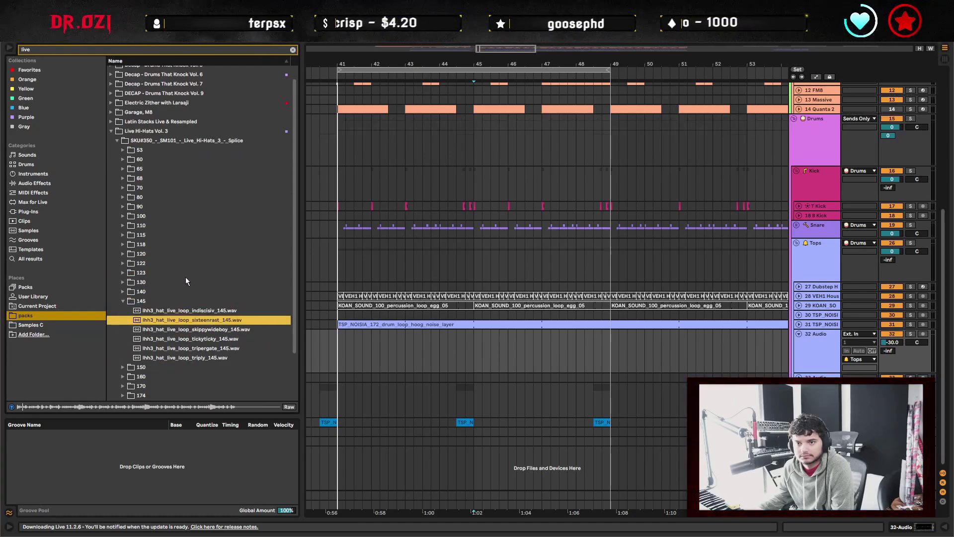
pyautogui.press('Down')
pyautogui.press('Down')
pyautogui.press('Down')
pyautogui.press('Down')
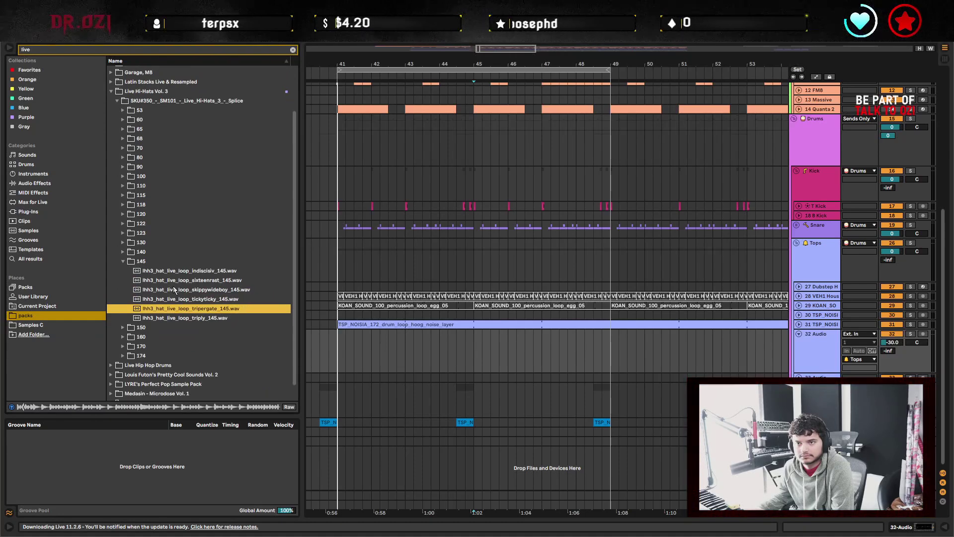
# Preview the X-ray hi-hat loops in the 140 folder and the first loops in the 130 folder.
pyautogui.press('Left')
pyautogui.press('Left')
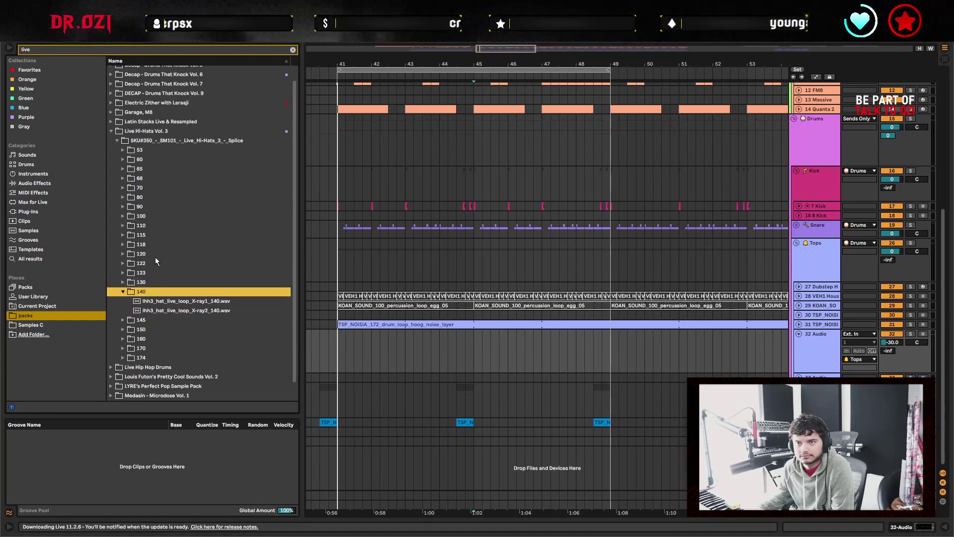
pyautogui.press('Up')
pyautogui.press('Right')
pyautogui.press('Down')
pyautogui.press('Down')
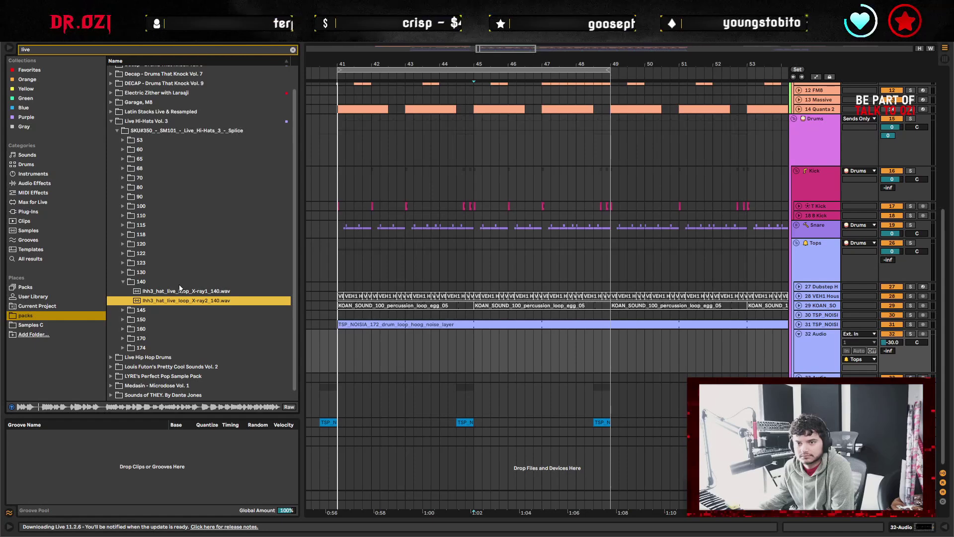
pyautogui.press('Left')
pyautogui.press('Left')
pyautogui.press('Up')
pyautogui.press('Right')
pyautogui.press('Down')
pyautogui.press('Down')
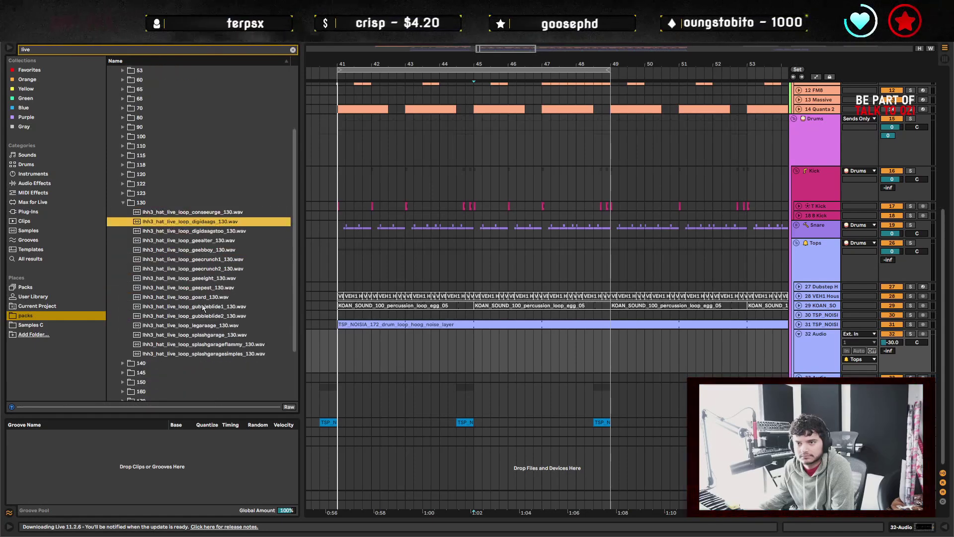
# Preview hi-hat loops in the 123 and 122 folders.
pyautogui.press('Left')
pyautogui.press('Left')
pyautogui.press('Up')
pyautogui.press('Up')
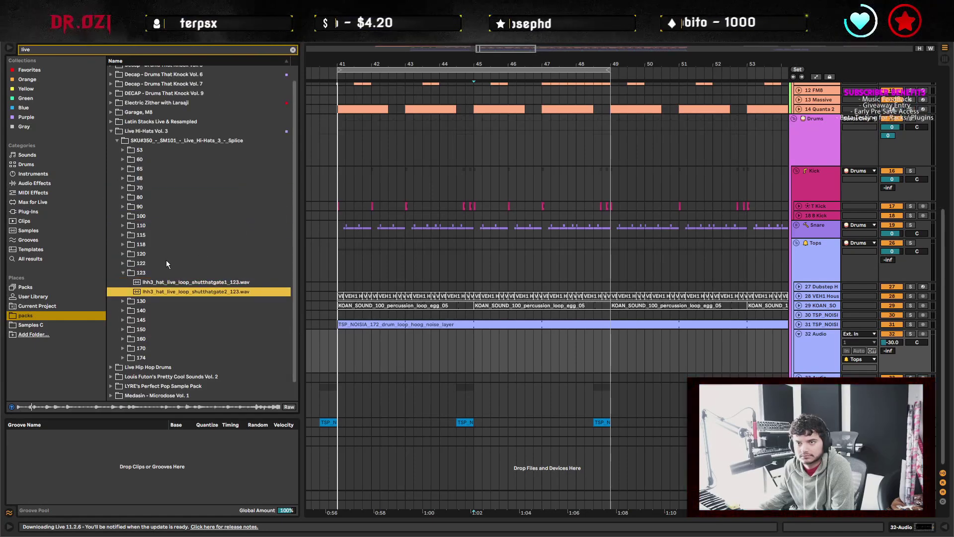
pyautogui.press('Right')
pyautogui.press('Down')
pyautogui.click(198, 283)
pyautogui.press('Down')
pyautogui.press('Down')
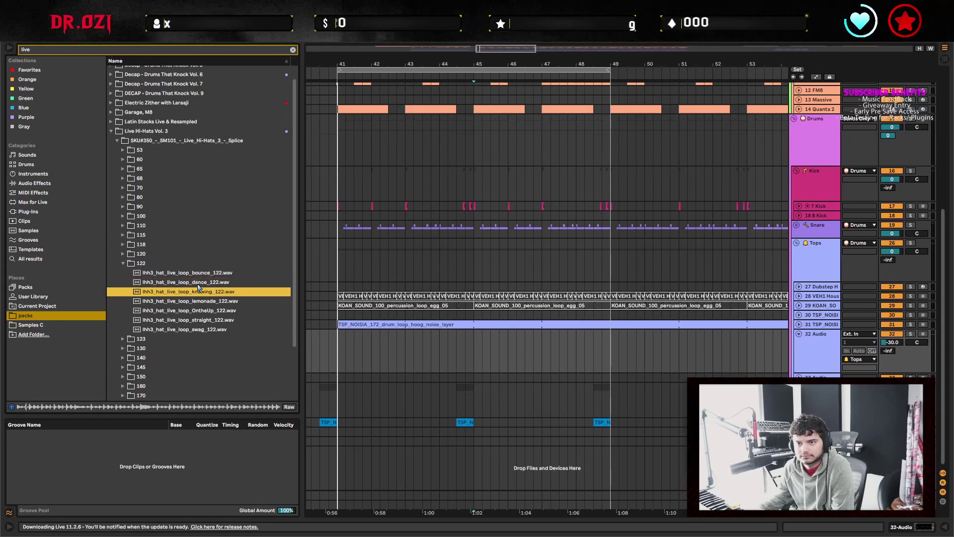
# Preview the hi-hat loops in the 118 folder, from beefnspuds through flux, gallop, pitchy and rahrah to straightshot.
pyautogui.press('Left')
pyautogui.press('Left')
pyautogui.press('Up')
pyautogui.press('Up')
pyautogui.press('Right')
pyautogui.press('Down')
pyautogui.press('Down')
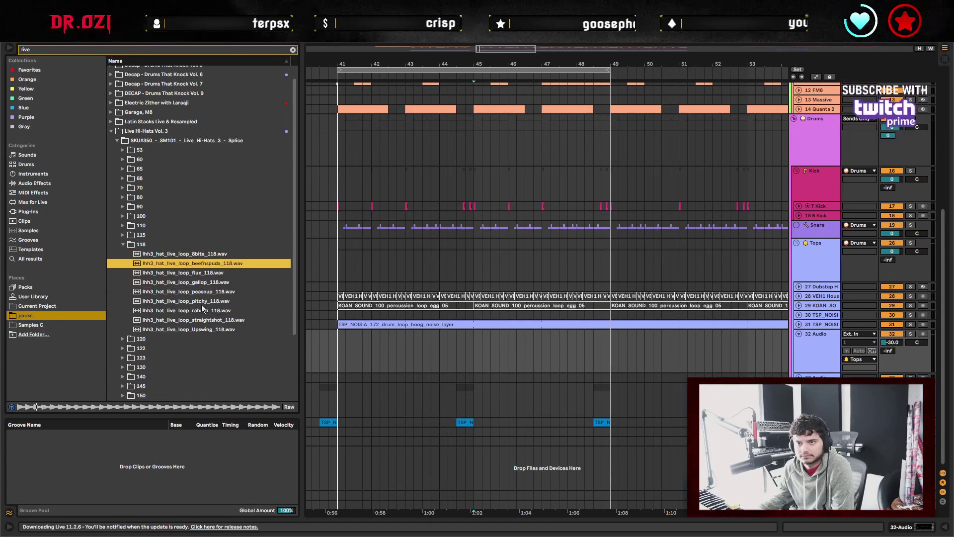
pyautogui.press('Down')
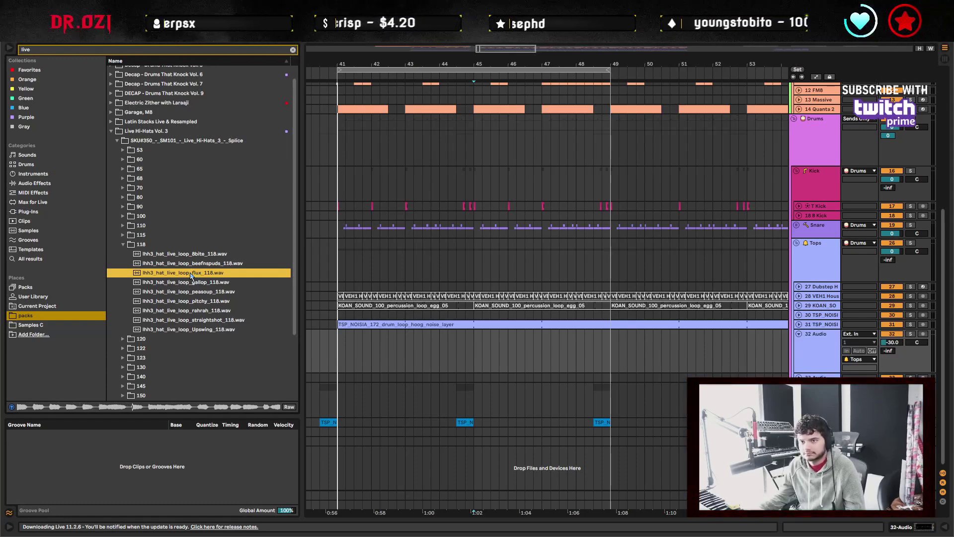
pyautogui.click(193, 283)
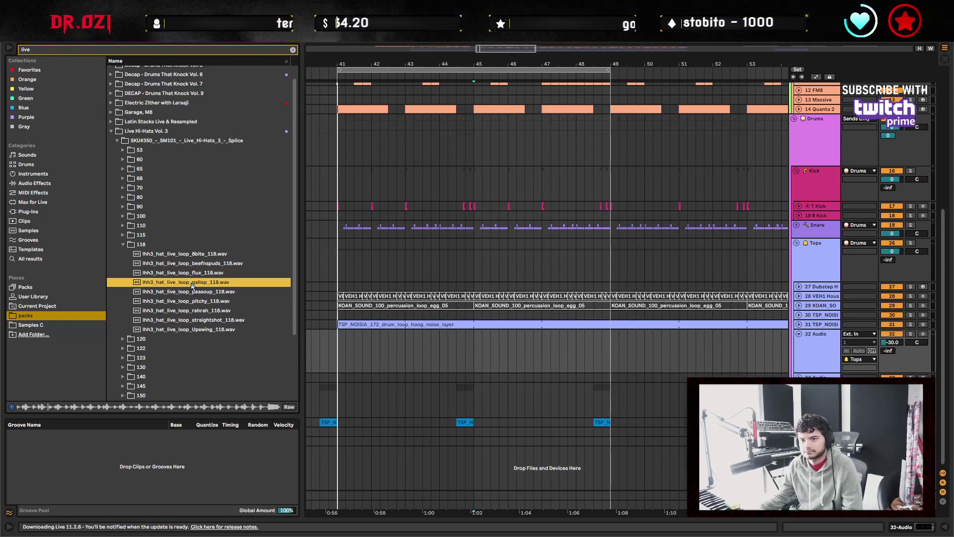
pyautogui.press('Down')
pyautogui.press('Down')
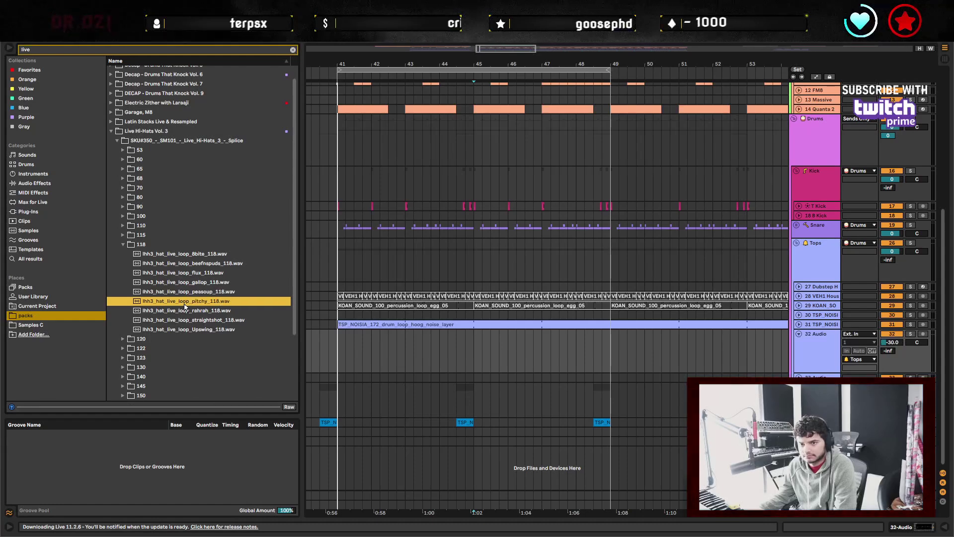
pyautogui.click(190, 311)
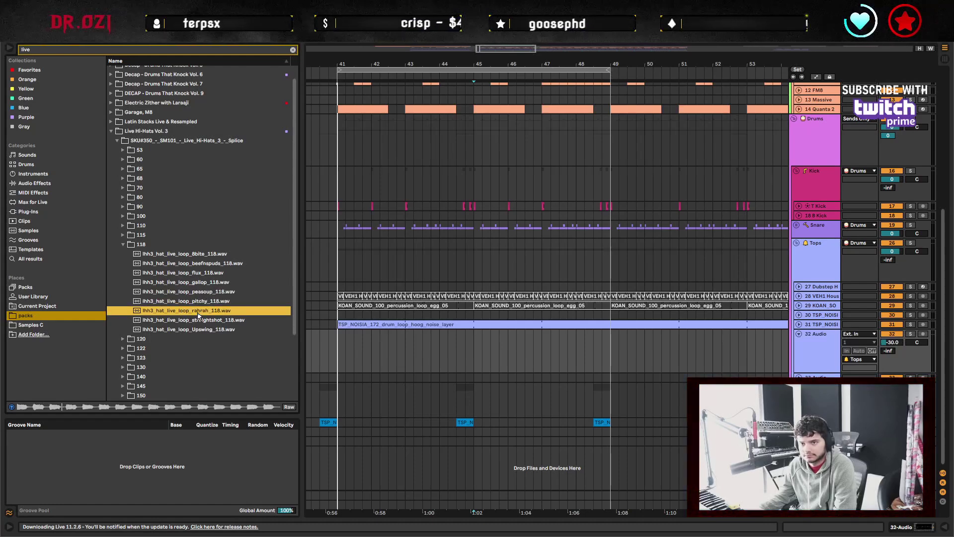
pyautogui.press('Down')
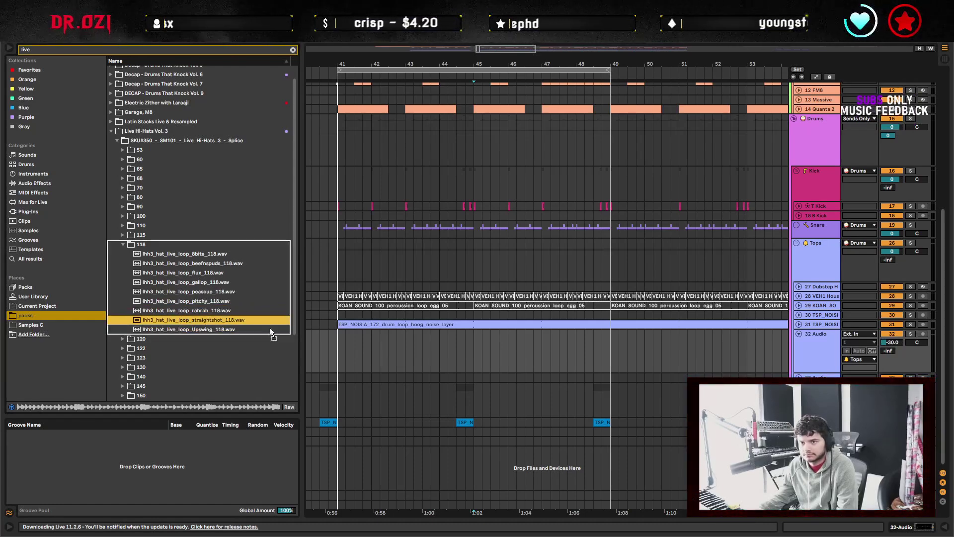
# Place the straightshot_118 loop on audio track 32 at bar 41, extend it to bar 49, and lower the track volume to -35.8 dB.
pyautogui.moveTo(271, 320); pyautogui.dragTo(343, 351)
pyautogui.doubleClick(348, 350)
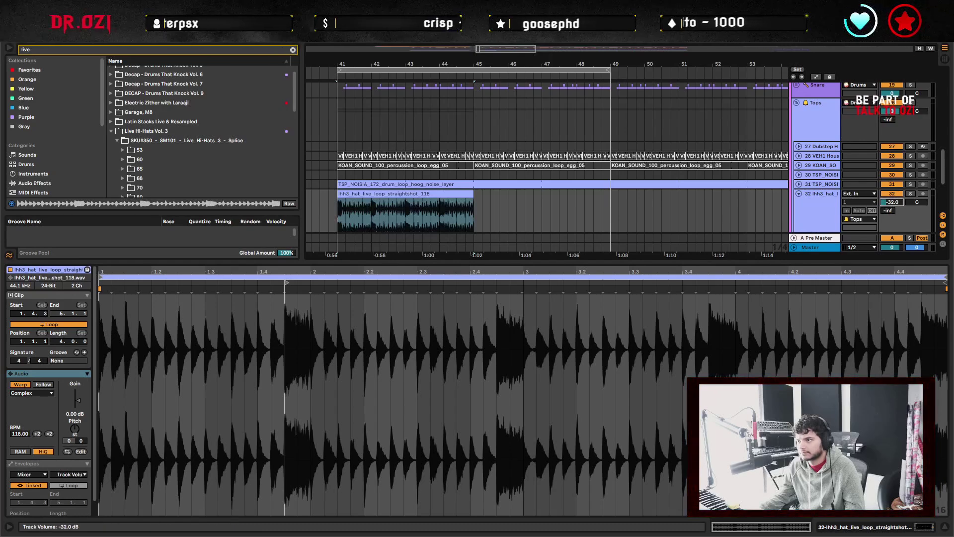
pyautogui.moveTo(474, 201); pyautogui.dragTo(611, 201)
pyautogui.click(893, 202)
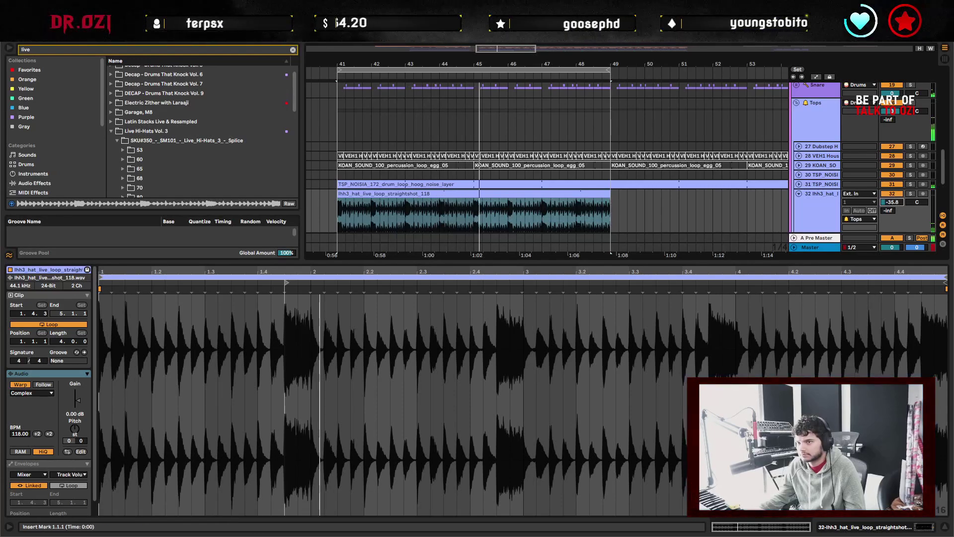
# Switch the hat track's EQ Eight to Stereo mode and raise its low-cut band to about 174 Hz with a Q of 0.29.
pyautogui.hotkey('ctrl', 'alt', 'l')
pyautogui.click(431, 355)
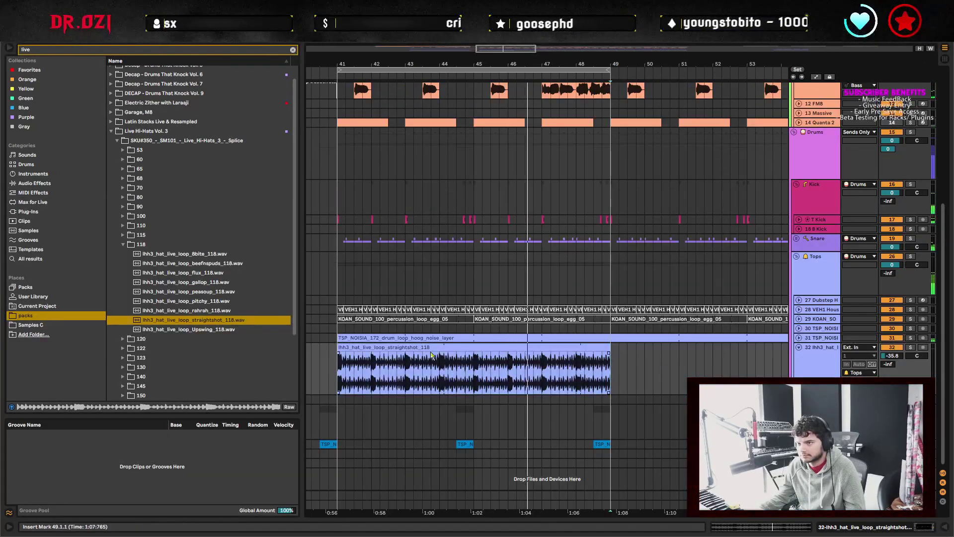
pyautogui.hscroll(-3, 431, 355)
pyautogui.hotkey('ctrl', 'alt', 'l')
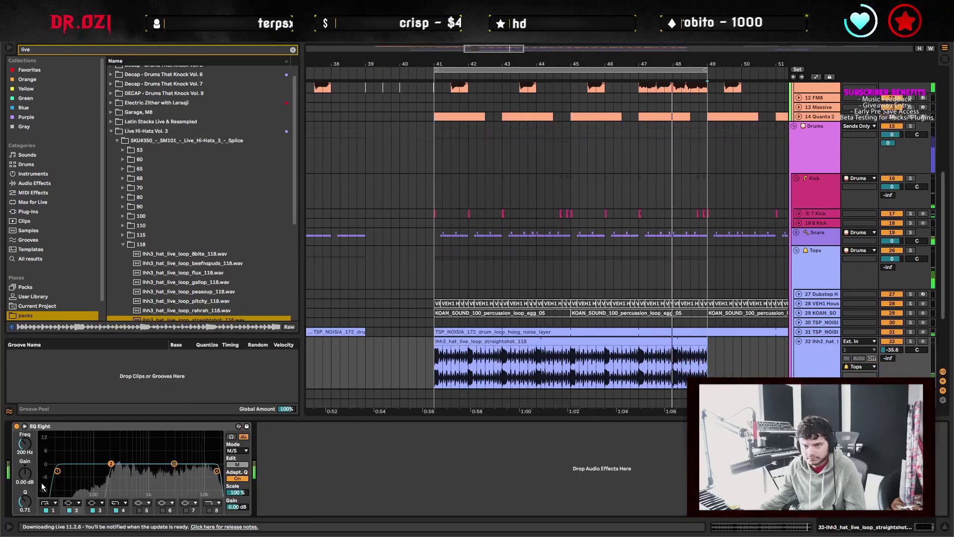
pyautogui.moveTo(57, 471); pyautogui.dragTo(107, 480)
pyautogui.click(246, 450)
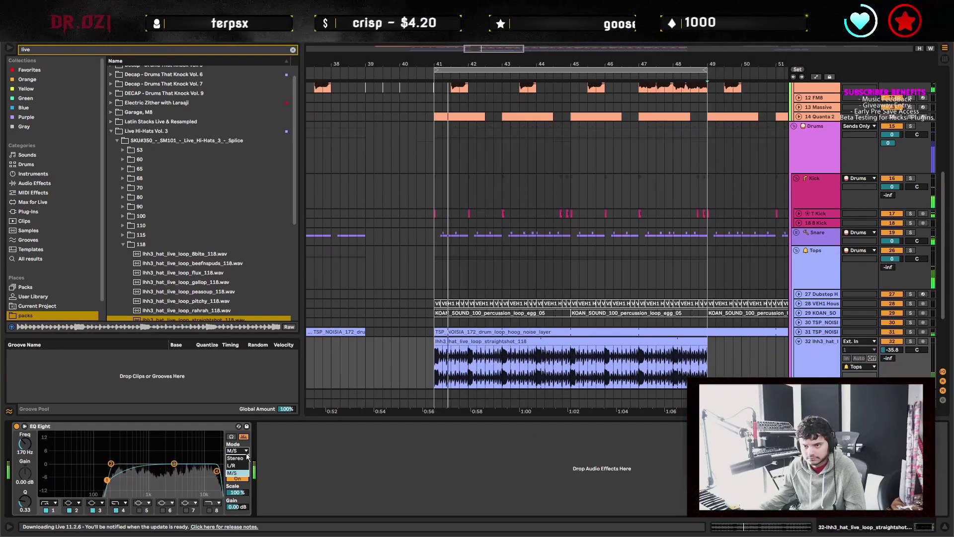
pyautogui.click(246, 458)
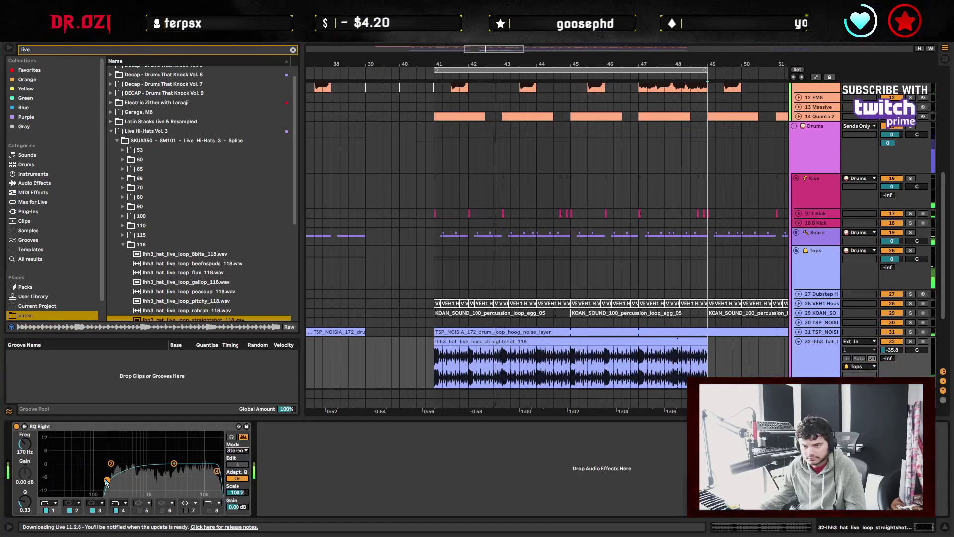
pyautogui.moveTo(106, 482); pyautogui.dragTo(107, 483)
# Play the build from bar 32 to check how the hats sit going into the drop.
pyautogui.click(420, 363)
pyautogui.hscroll(-5, 524, 315)
pyautogui.scroll(-2, 524, 315)
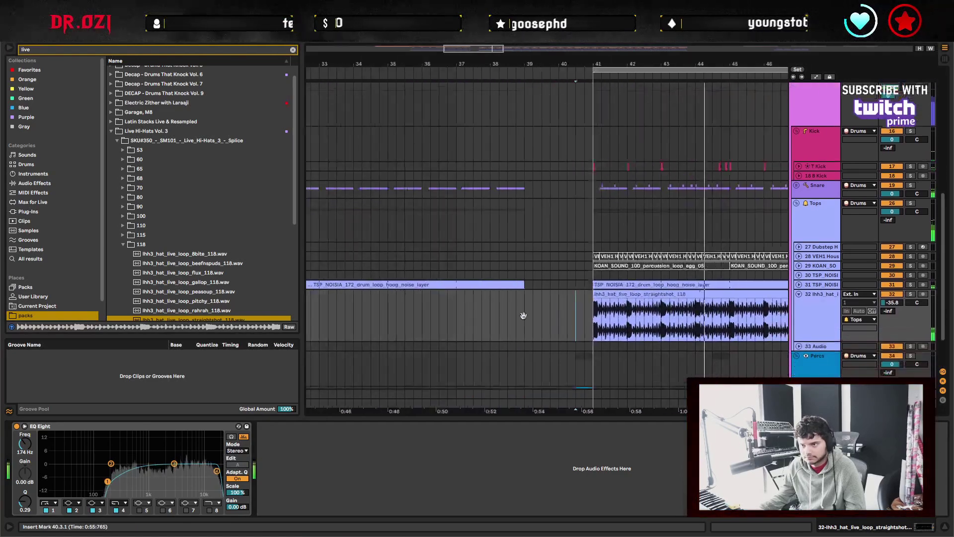
pyautogui.scroll(-3, 401, 294)
pyautogui.hscroll(-1, 401, 293)
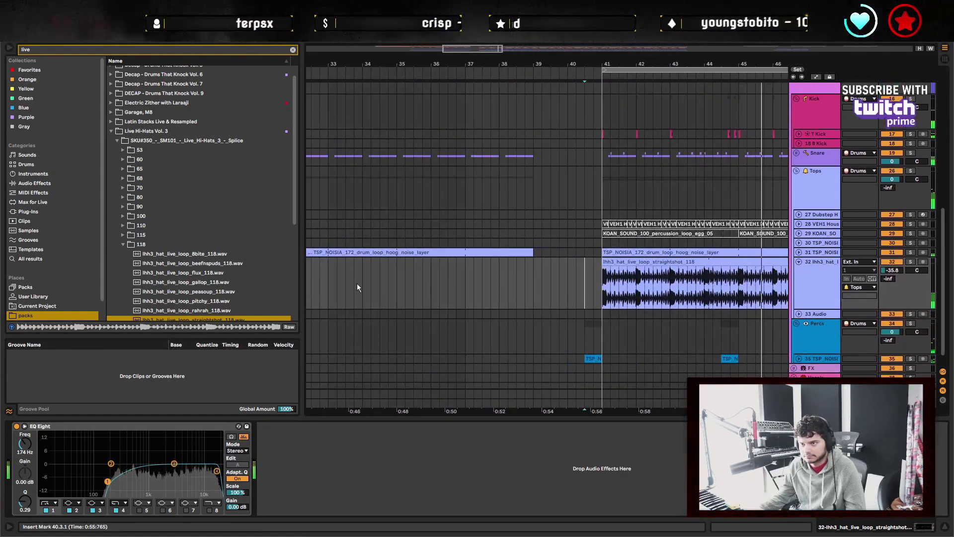
pyautogui.press('space')
pyautogui.hscroll(1, 606, 308)
pyautogui.scroll(-1, 446, 301)
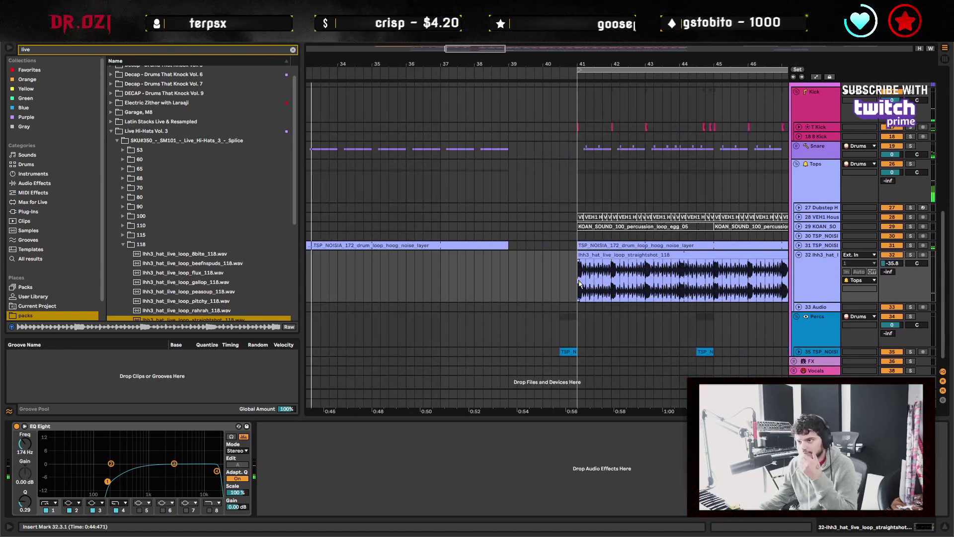
pyautogui.hscroll(5, 616, 282)
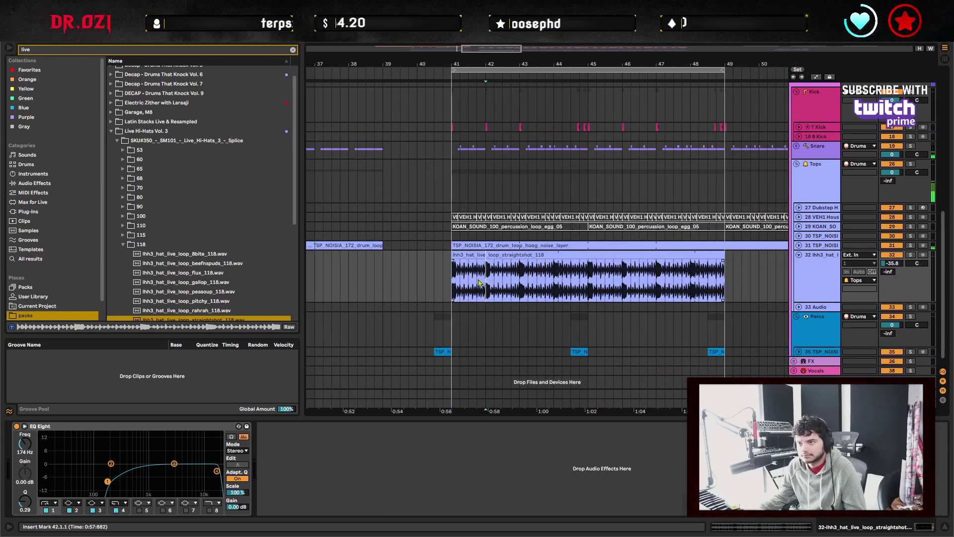
# Split the hat loop at bar 42, rework it into a two-bar phrase, and duplicate that phrase through to bar 49.
pyautogui.hotkey('ctrl', 'e')
pyautogui.press('space')
pyautogui.click(480, 256)
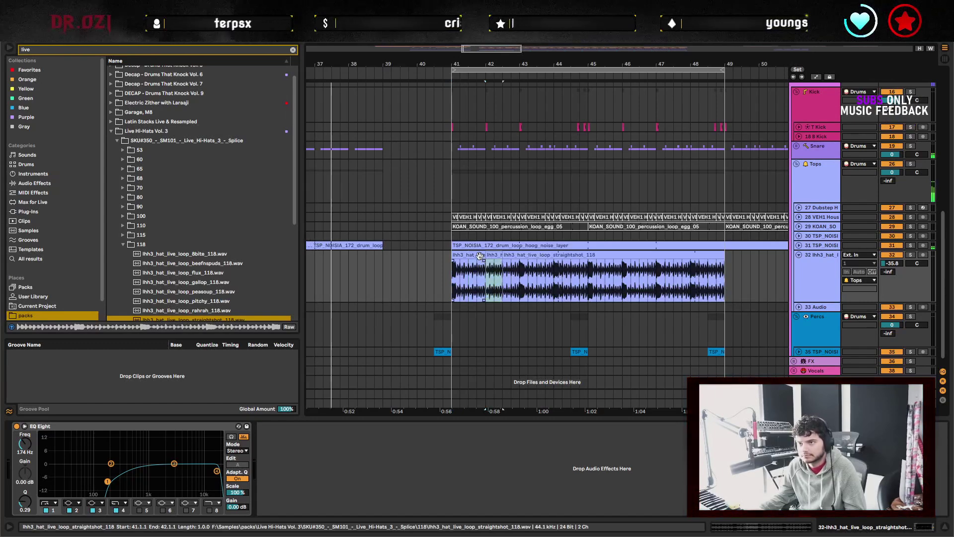
pyautogui.hotkey('ctrl', 'd')
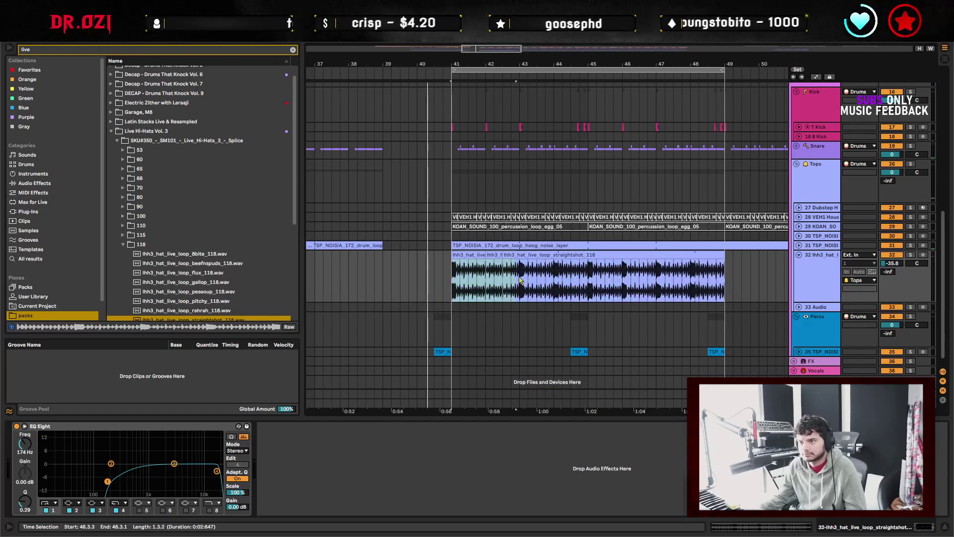
pyautogui.moveTo(579, 293); pyautogui.dragTo(587, 295)
pyautogui.hotkey('ctrl', 'd')
pyautogui.hotkey('ctrl', 'd')
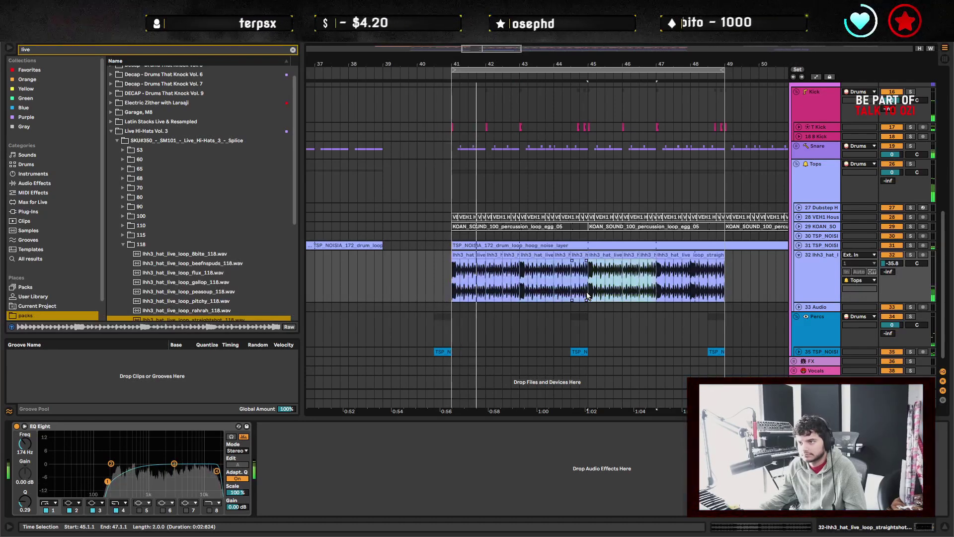
pyautogui.click(615, 301)
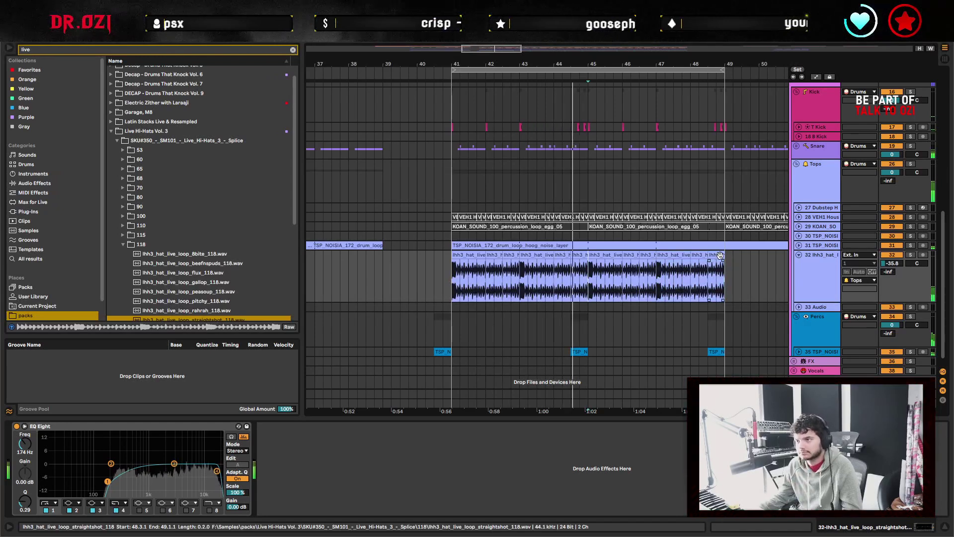
# Set all the hat clips to Beats warping that preserves transients, with transient looping off and the transient envelope at 25.
pyautogui.hotkey('shift', 'Tab')
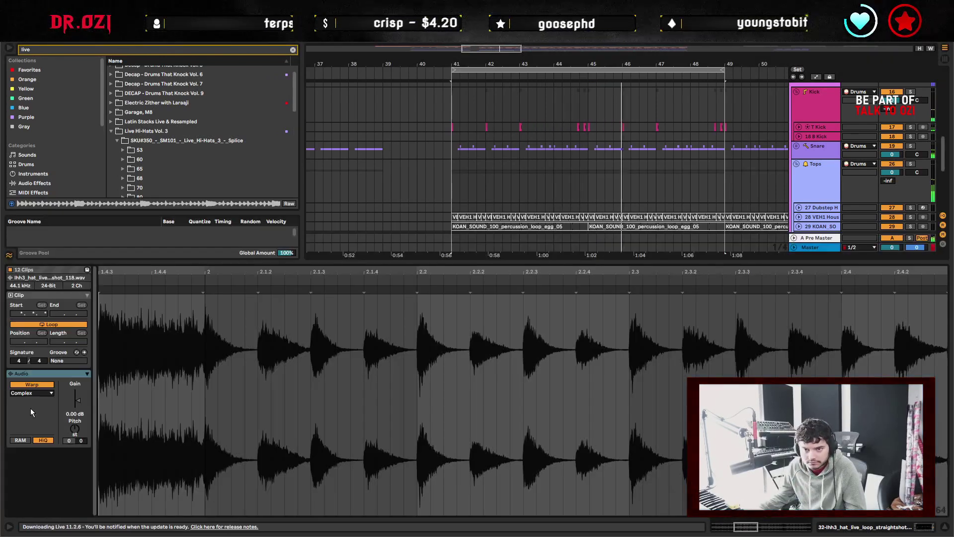
pyautogui.click(31, 392)
pyautogui.click(20, 396)
pyautogui.click(20, 415)
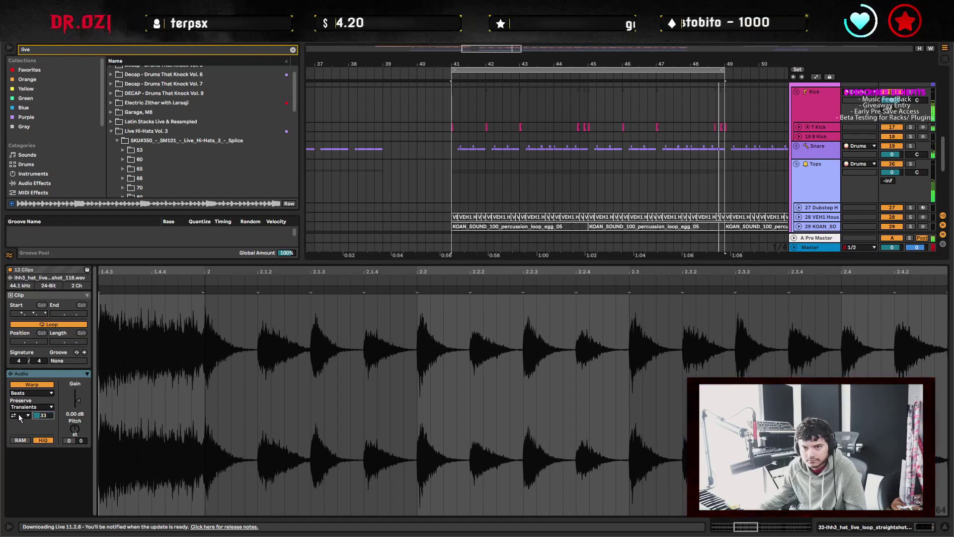
pyautogui.write('17')
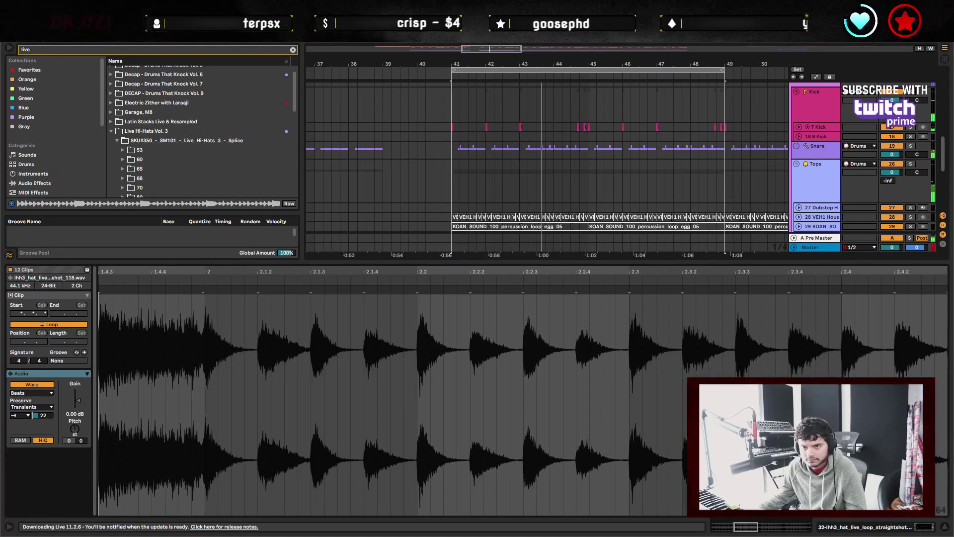
pyautogui.click(944, 527)
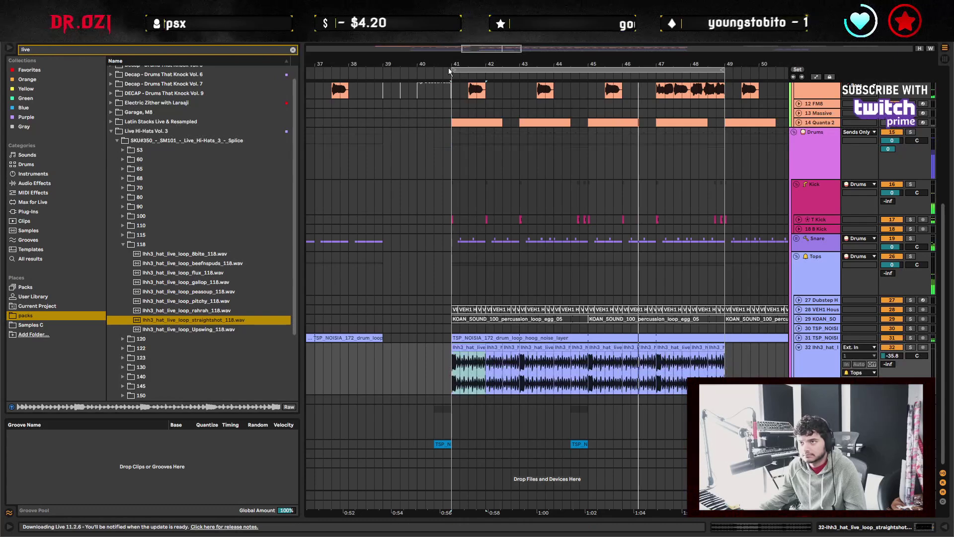
# Split off the opening open-hat hit at 41.1.3 and set its transient envelope to 100.
pyautogui.press('+')
pyautogui.press('+')
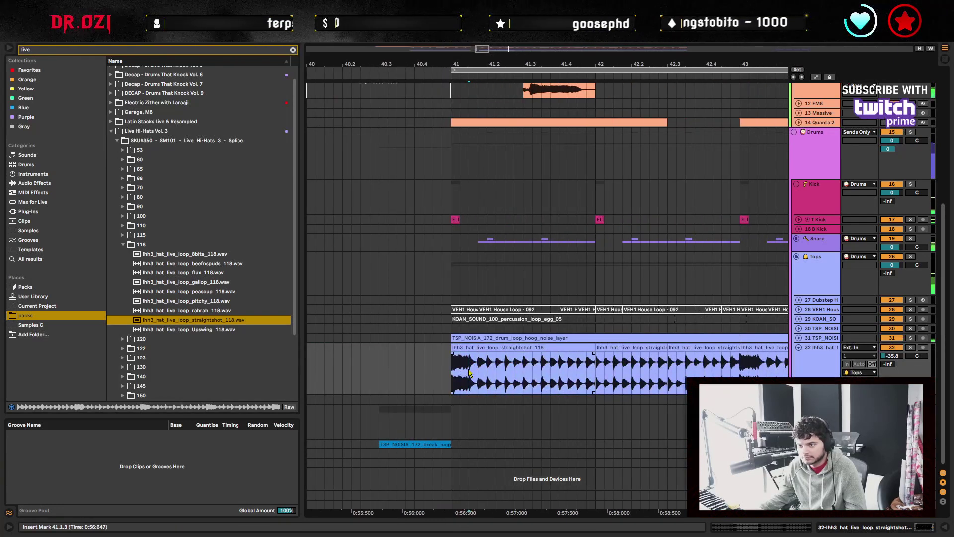
pyautogui.hotkey('ctrl', 'e')
pyautogui.doubleClick(469, 347)
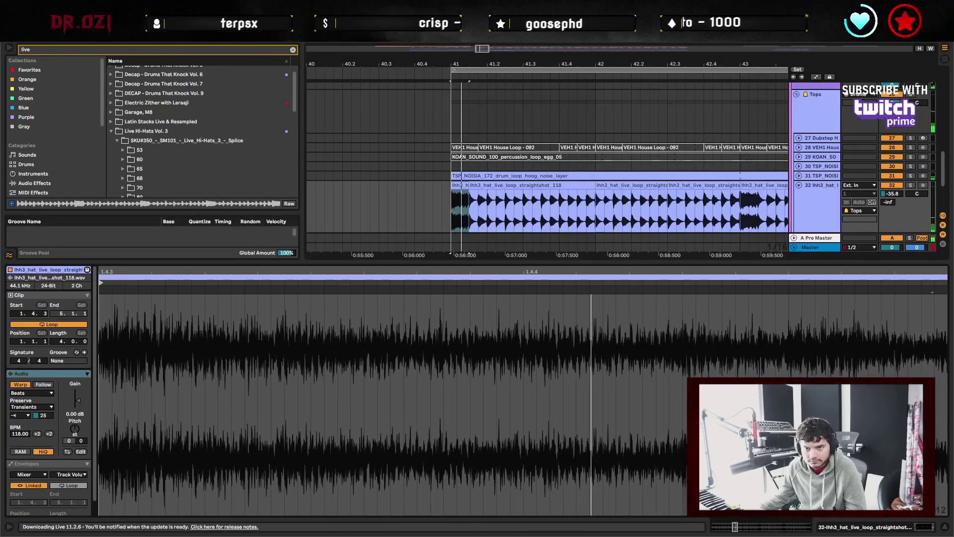
pyautogui.press('-')
pyautogui.press('-')
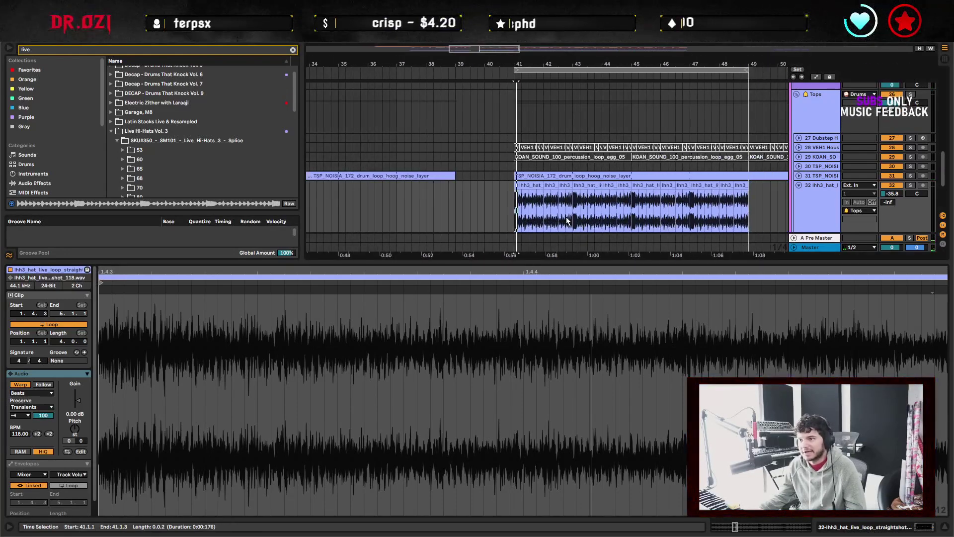
# Duplicate the revised two-bar hat phrase from bars 41 to 43 across the rest of the section up to bar 49.
pyautogui.click(512, 185)
pyautogui.hotkey('ctrl', 'd')
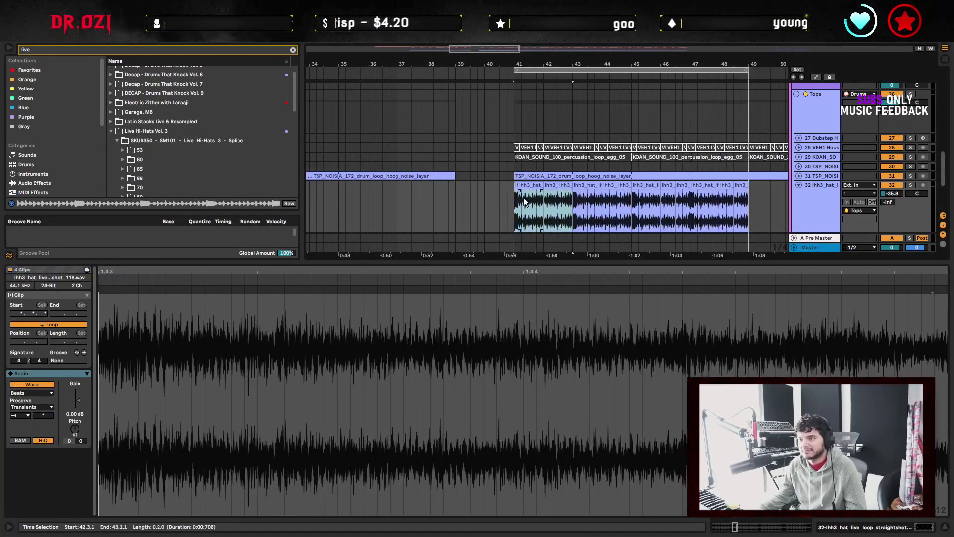
pyautogui.click(478, 205)
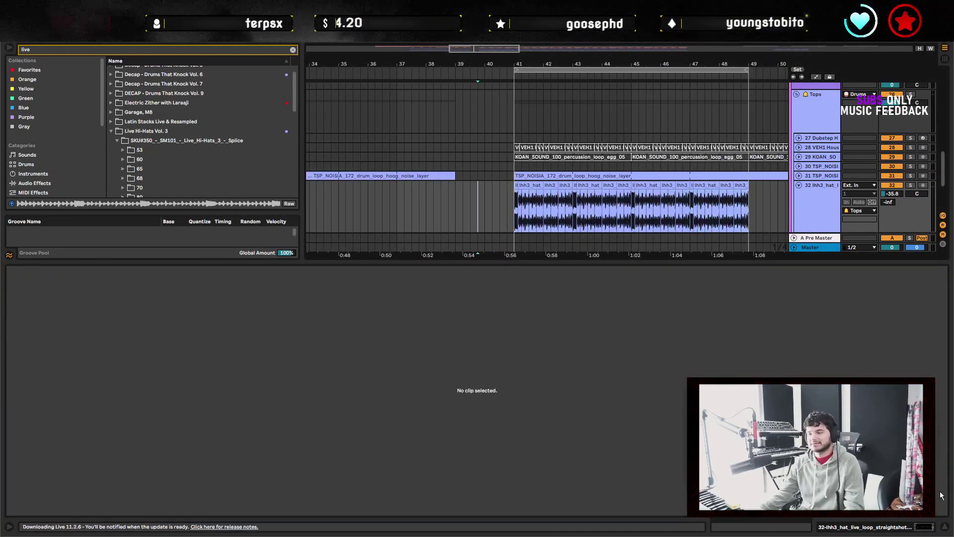
pyautogui.click(945, 528)
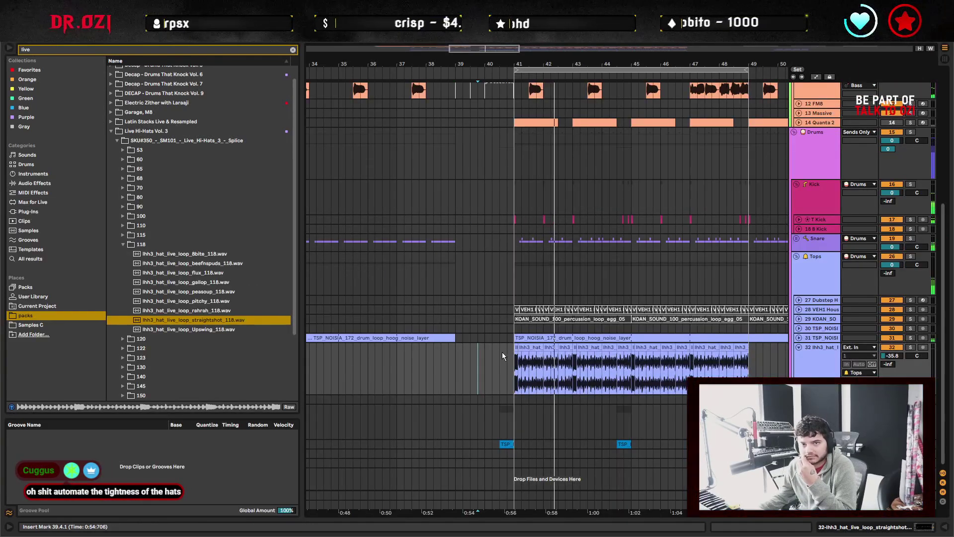
# Play the drop from bar 41 and lower the hat track's volume to -37.3 dB.
pyautogui.click(513, 368)
pyautogui.hscroll(2, 525, 374)
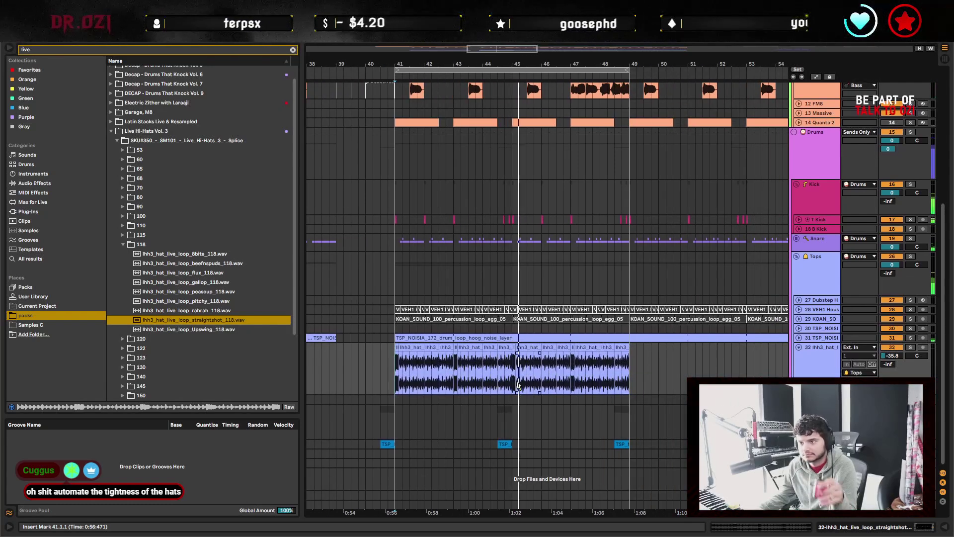
pyautogui.click(879, 364)
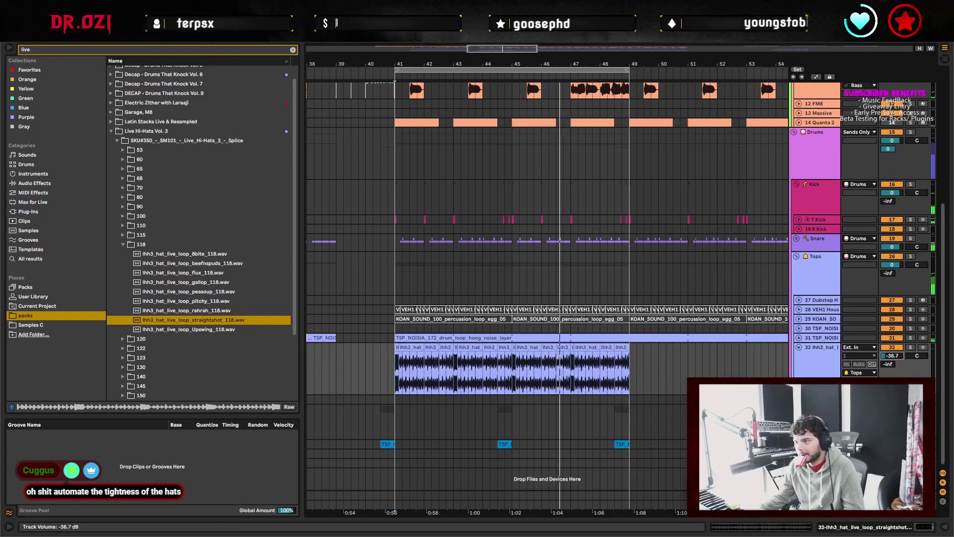
pyautogui.click(638, 359)
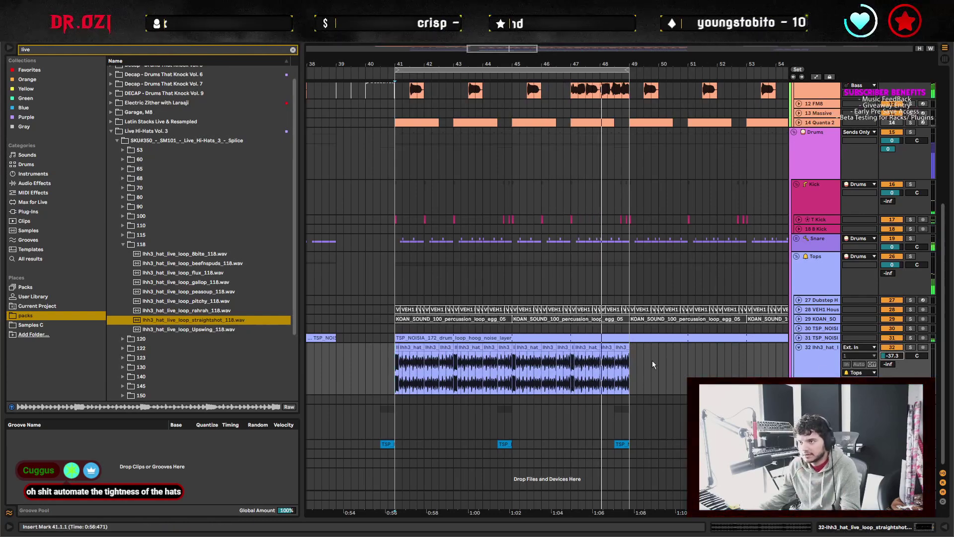
pyautogui.scroll(2, 650, 389)
pyautogui.scroll(10, 649, 388)
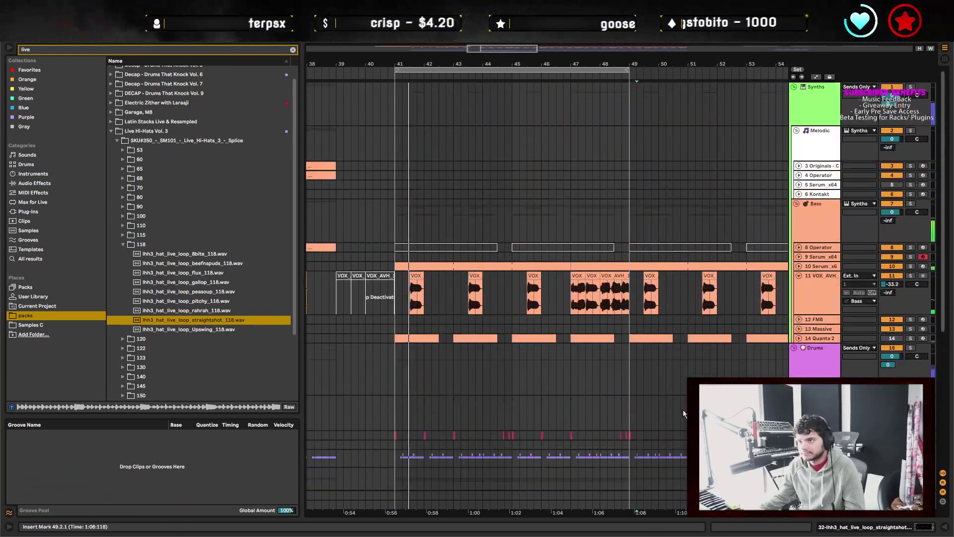
pyautogui.moveTo(630, 60); pyautogui.dragTo(630, 39)
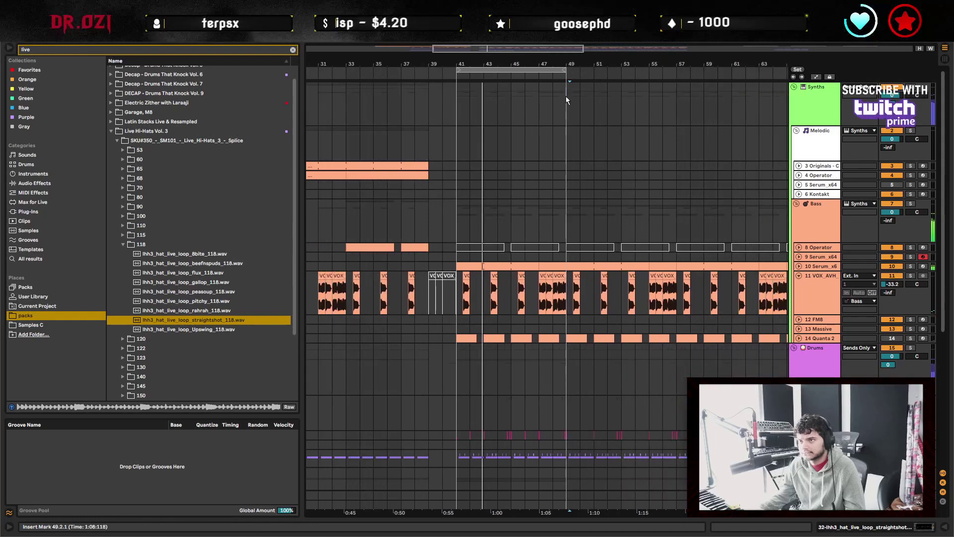
# Replace the synth and bass clips in bars 49 to 57 with a copy of bars 41 to 49.
pyautogui.moveTo(566, 96); pyautogui.dragTo(676, 94)
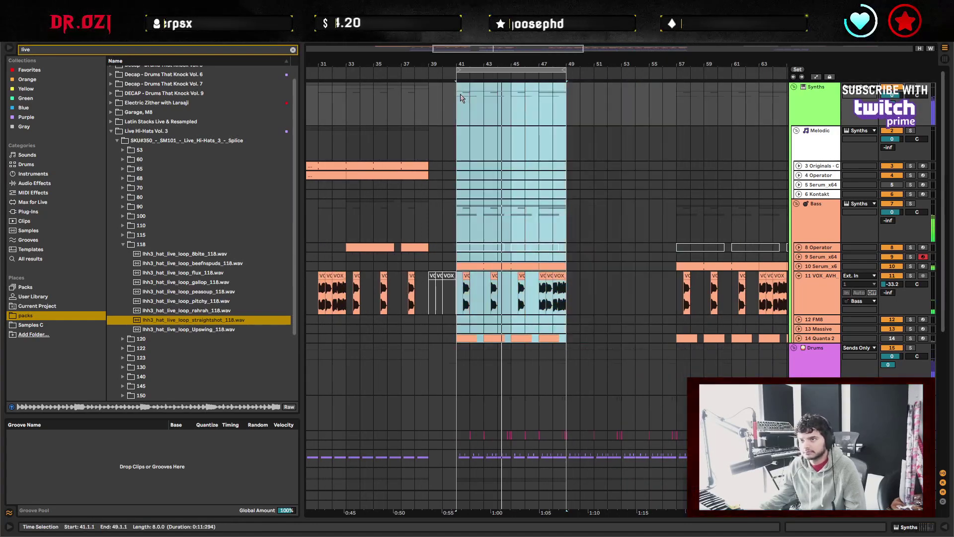
pyautogui.scroll(-2, 613, 317)
pyautogui.scroll(-5, 606, 354)
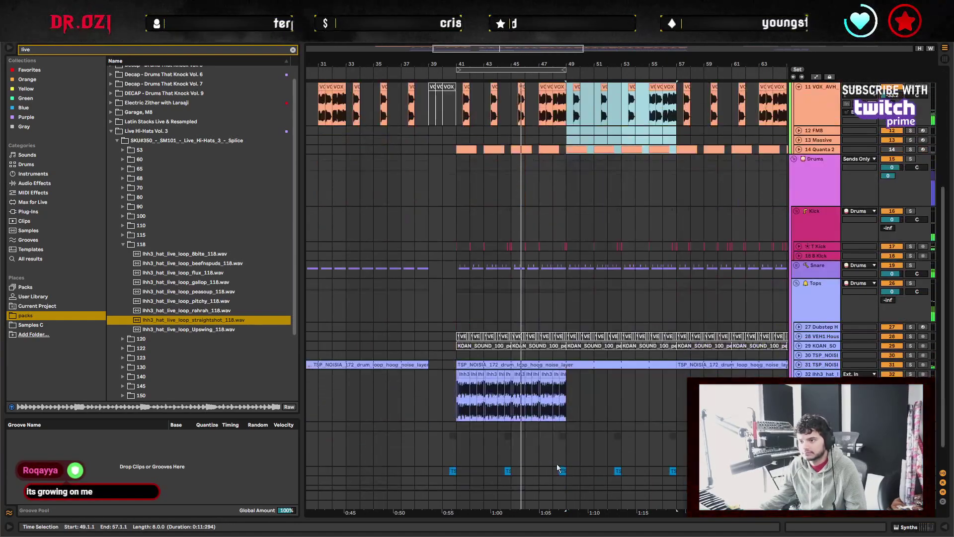
# Duplicate the live hi-hat clips from bars 41 to 49 into bars 49 to 57 and fold the hat track.
pyautogui.click(571, 392)
pyautogui.click(462, 405)
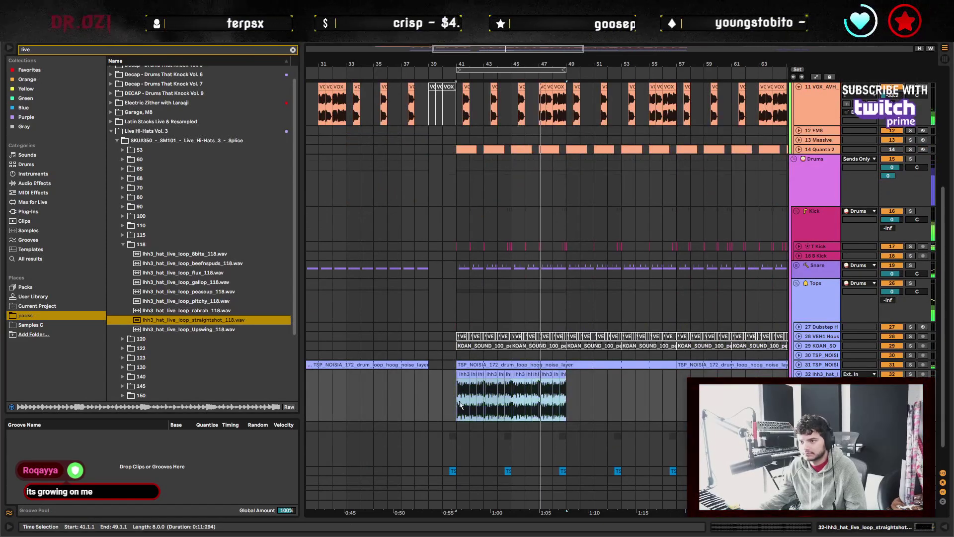
pyautogui.hotkey('ctrl', 'd')
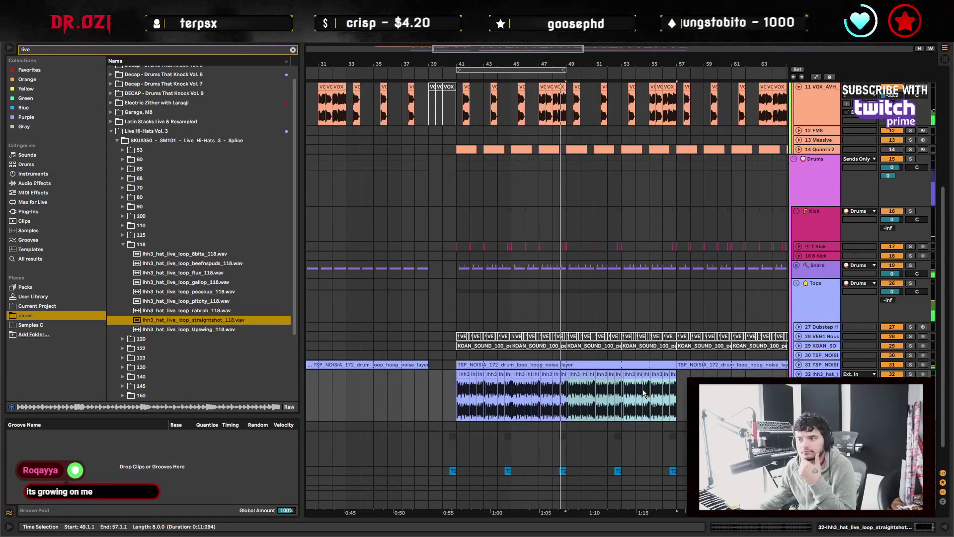
pyautogui.click(677, 403)
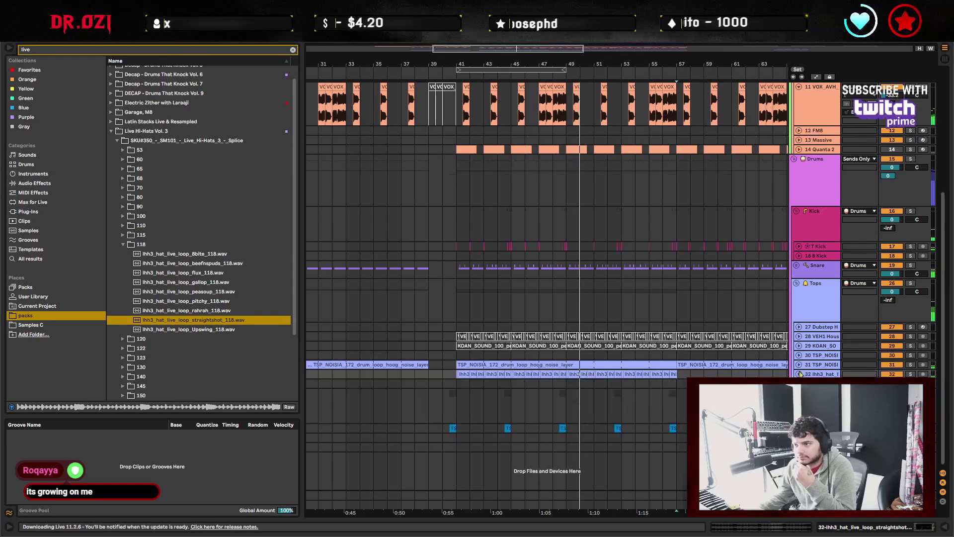
# Try replacing the snare group's pattern in bars 41 to 49 with the one from bars 73 to 81.
pyautogui.click(796, 266)
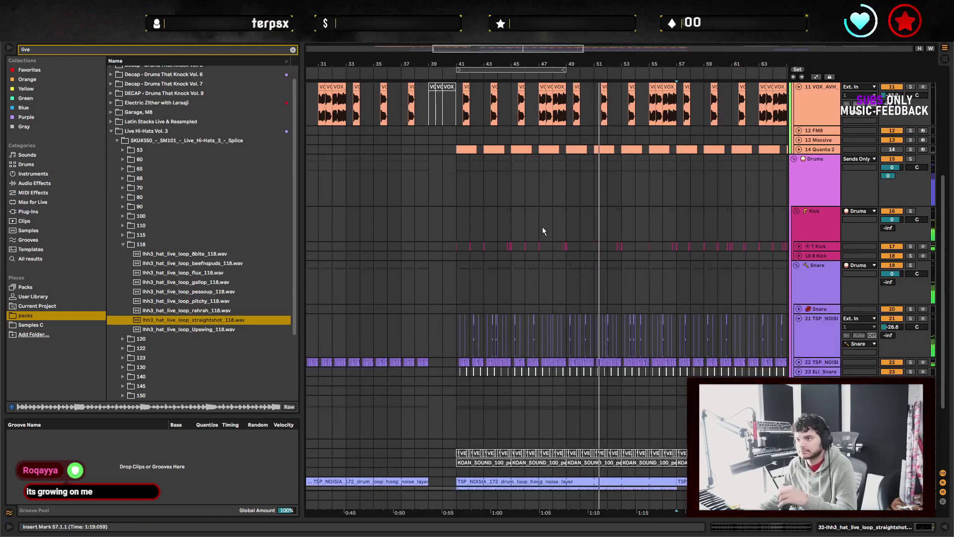
pyautogui.click(456, 284)
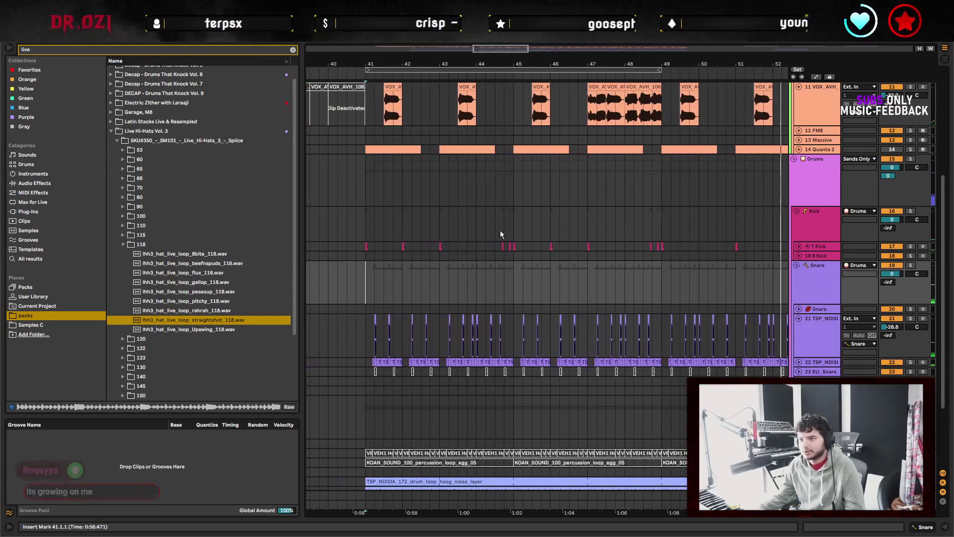
pyautogui.scroll(-1, 646, 278)
pyautogui.scroll(4, 646, 277)
pyautogui.scroll(-5, 732, 255)
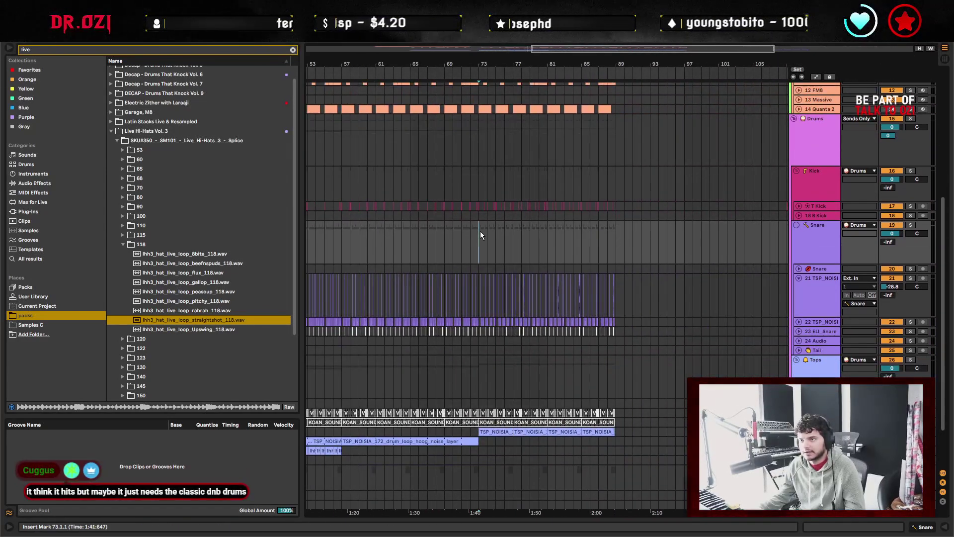
pyautogui.moveTo(479, 234); pyautogui.dragTo(546, 239)
pyautogui.hscroll(-10, 719, 254)
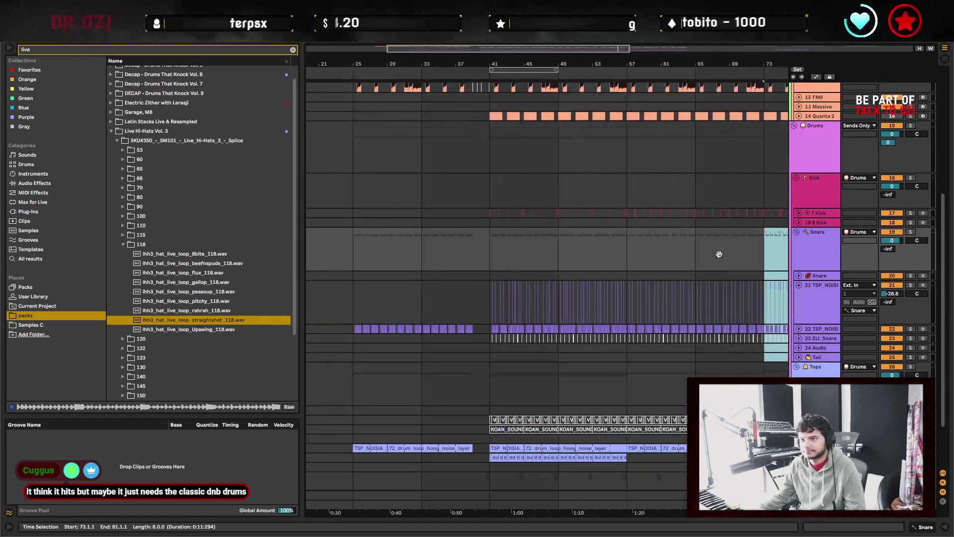
pyautogui.moveTo(478, 240); pyautogui.dragTo(549, 243)
pyautogui.hscroll(10, 546, 224)
pyautogui.scroll(-1, 547, 223)
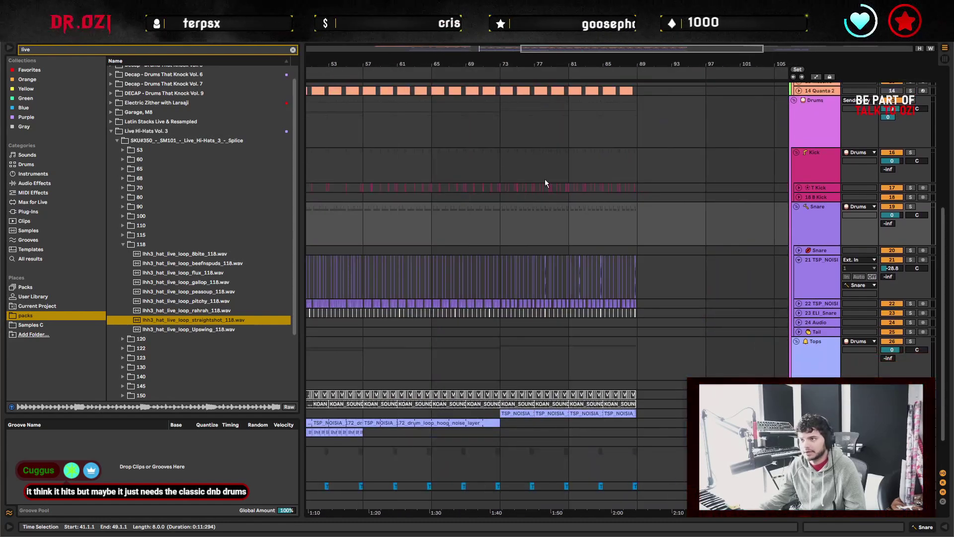
# Try copying both the kick and snare groups' patterns from bars 73 to 81 over bars 41 to 49.
pyautogui.hscroll(-4, 545, 181)
pyautogui.moveTo(541, 183); pyautogui.dragTo(625, 287)
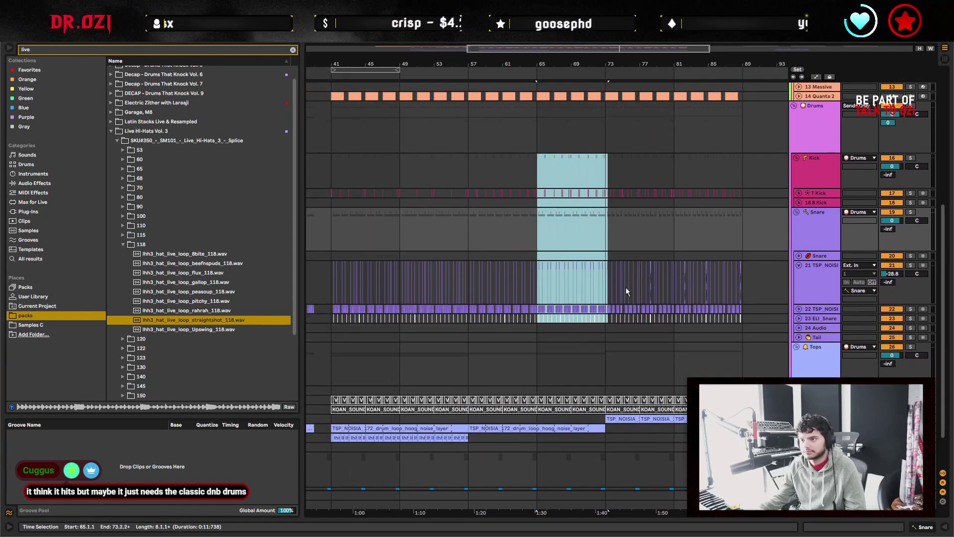
pyautogui.moveTo(607, 155); pyautogui.dragTo(666, 224)
pyautogui.hscroll(-9, 762, 251)
pyautogui.scroll(1, 761, 251)
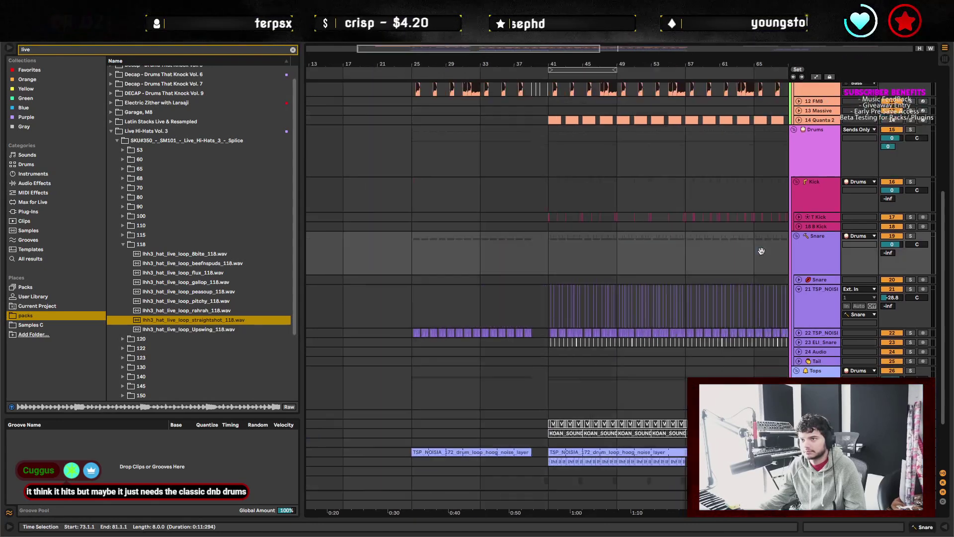
pyautogui.moveTo(552, 187); pyautogui.dragTo(619, 265)
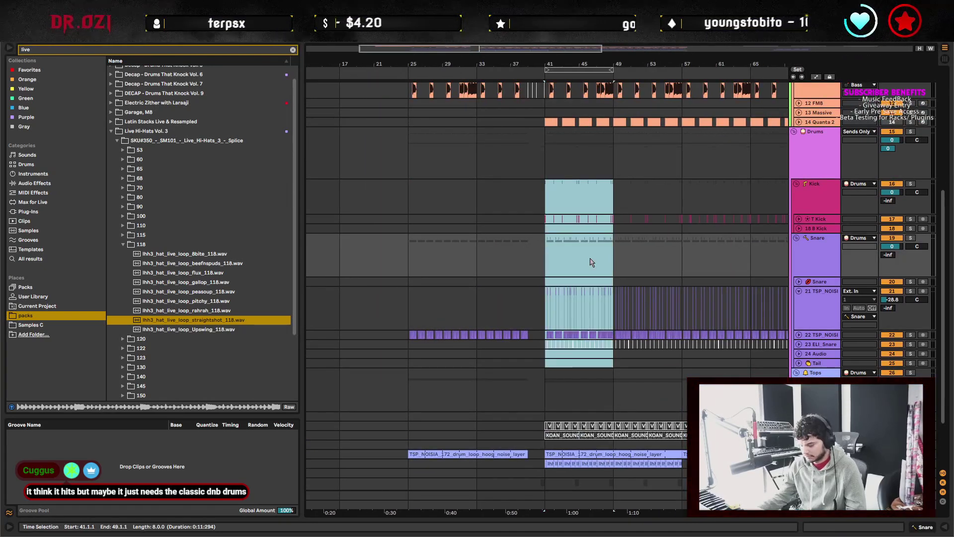
# Play the drop from bar 41 to audition the replaced kick and snare patterns, and undo the replacement.
pyautogui.click(540, 199)
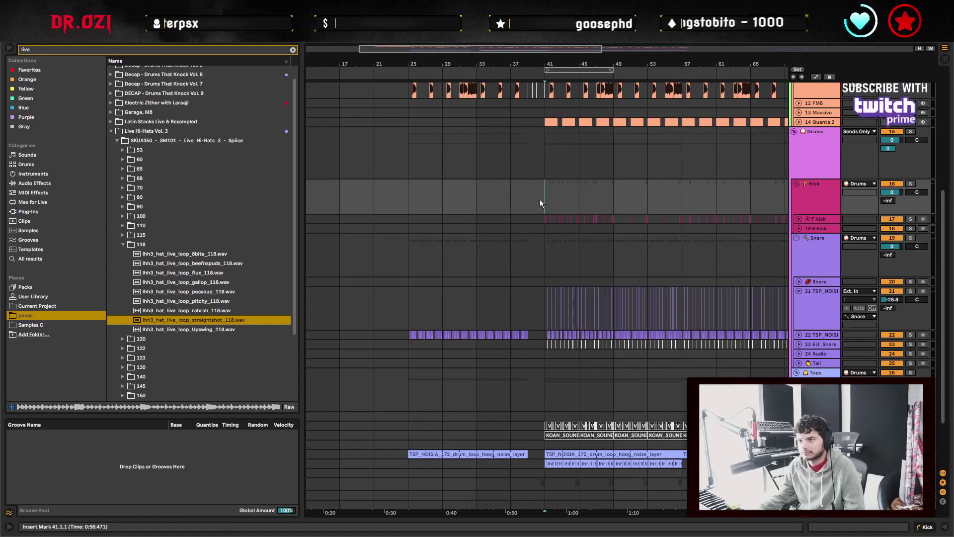
pyautogui.press('space')
pyautogui.hscroll(3, 637, 254)
pyautogui.scroll(-1, 638, 253)
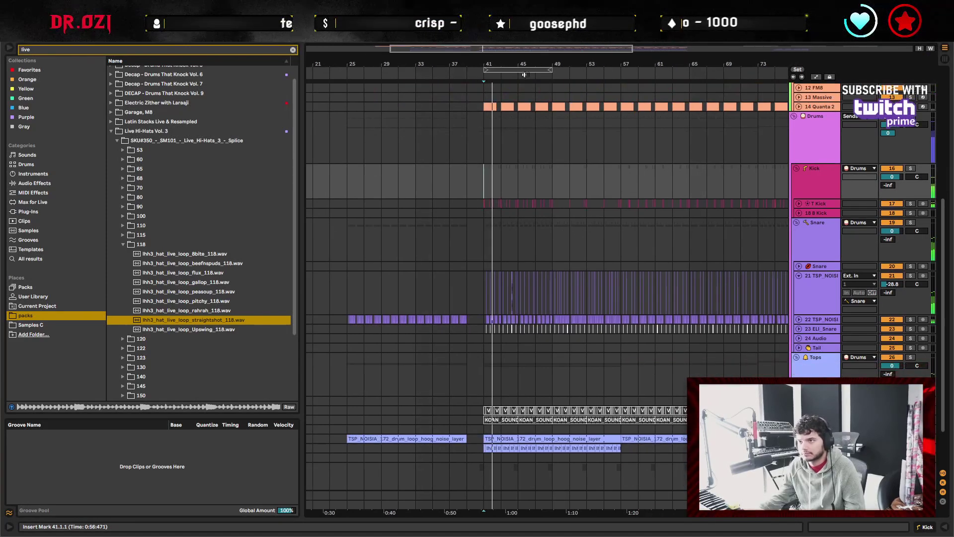
pyautogui.moveTo(524, 75); pyautogui.dragTo(578, 279)
pyautogui.scroll(2, 596, 266)
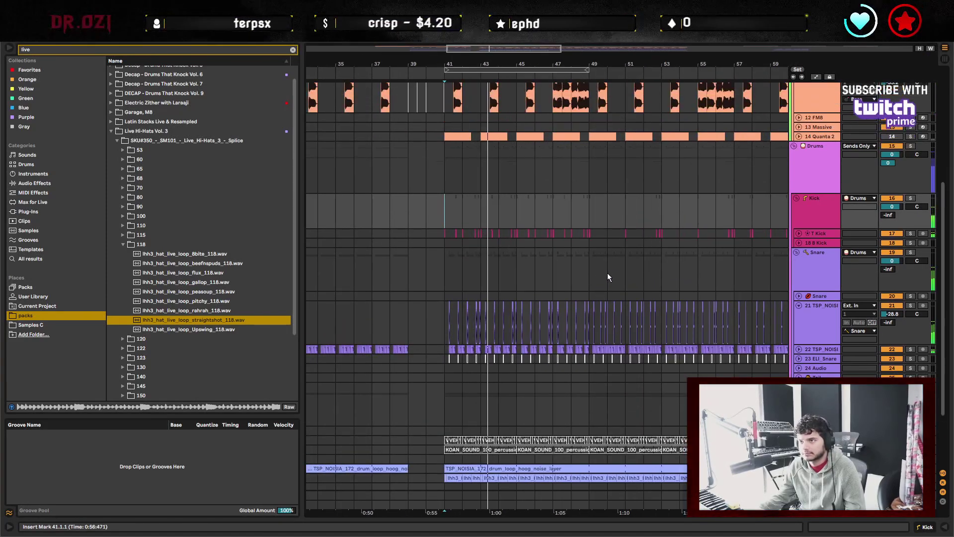
pyautogui.scroll(1, 607, 272)
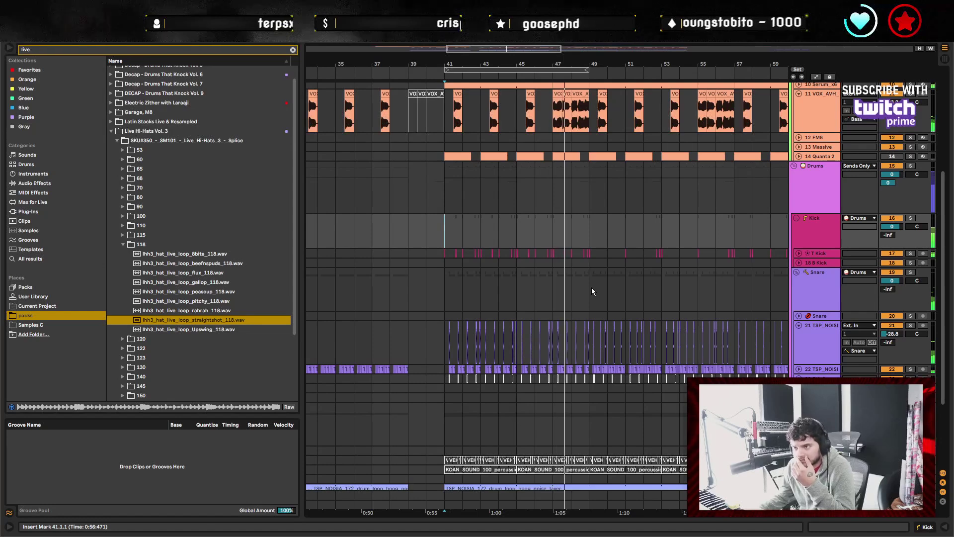
pyautogui.click(592, 287)
pyautogui.scroll(-1, 540, 264)
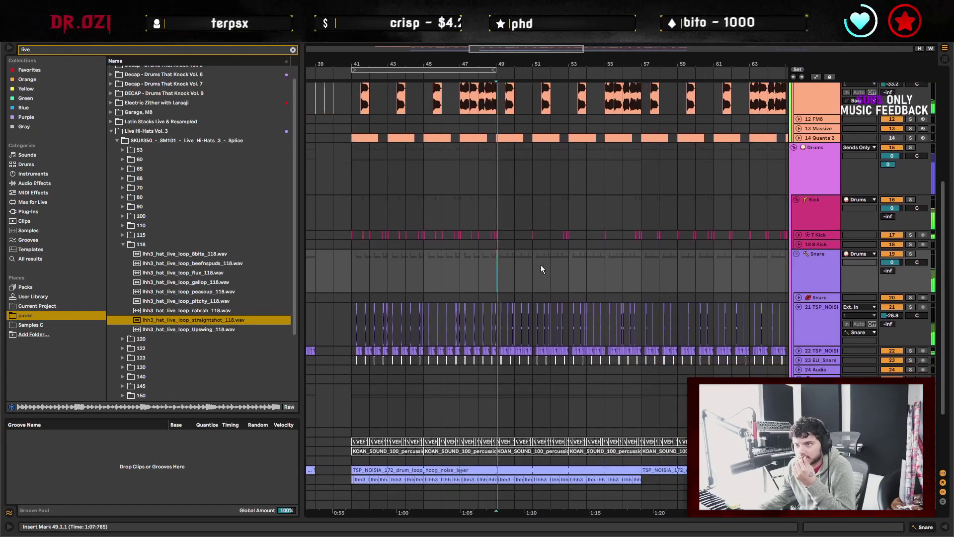
pyautogui.keyDown('shift'); pyautogui.click(494, 271); pyautogui.keyUp('shift')
pyautogui.click(499, 276)
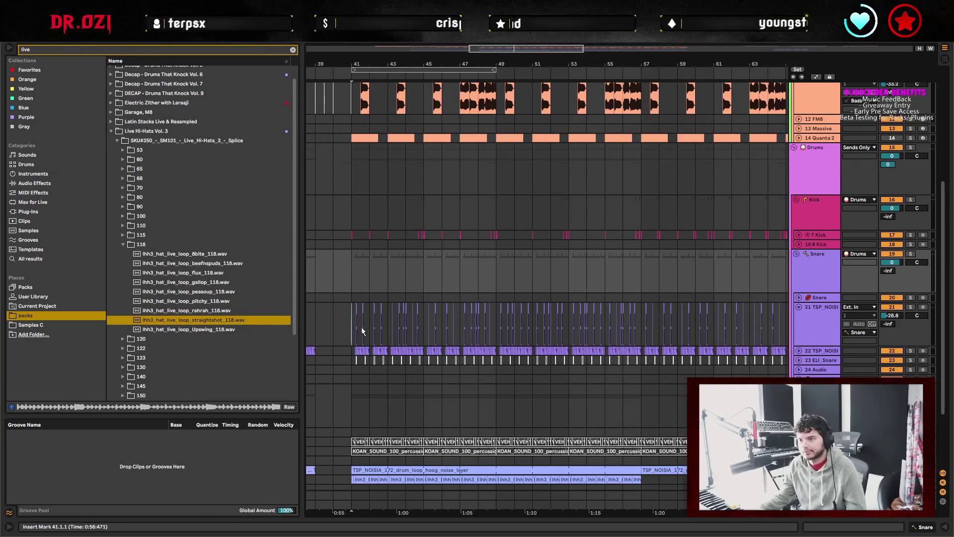
# Replace the kick group's clips in bars 41 to 49 with a copy of those from bars 73 to 81.
pyautogui.moveTo(362, 327); pyautogui.dragTo(493, 357)
pyautogui.hscroll(5, 576, 250)
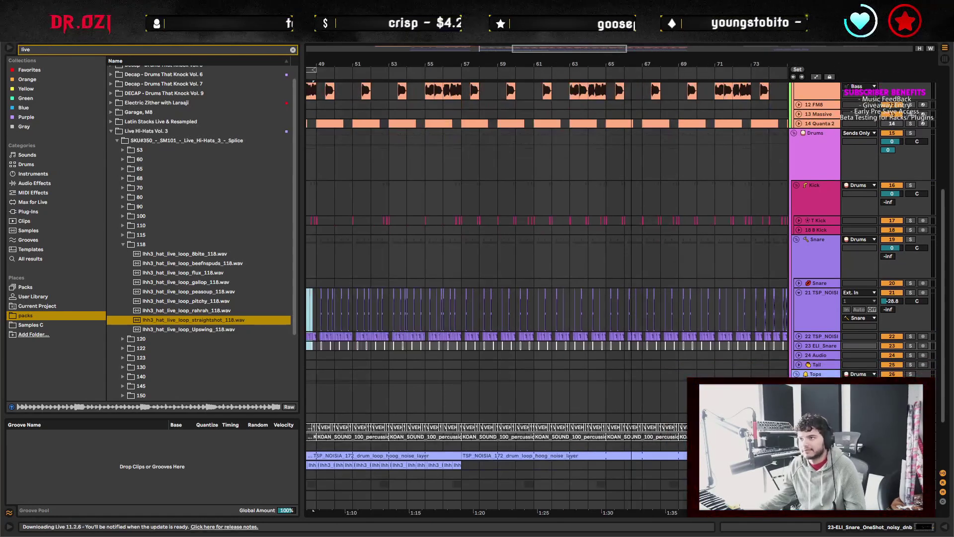
pyautogui.scroll(-4, 619, 177)
pyautogui.moveTo(638, 199); pyautogui.dragTo(686, 199)
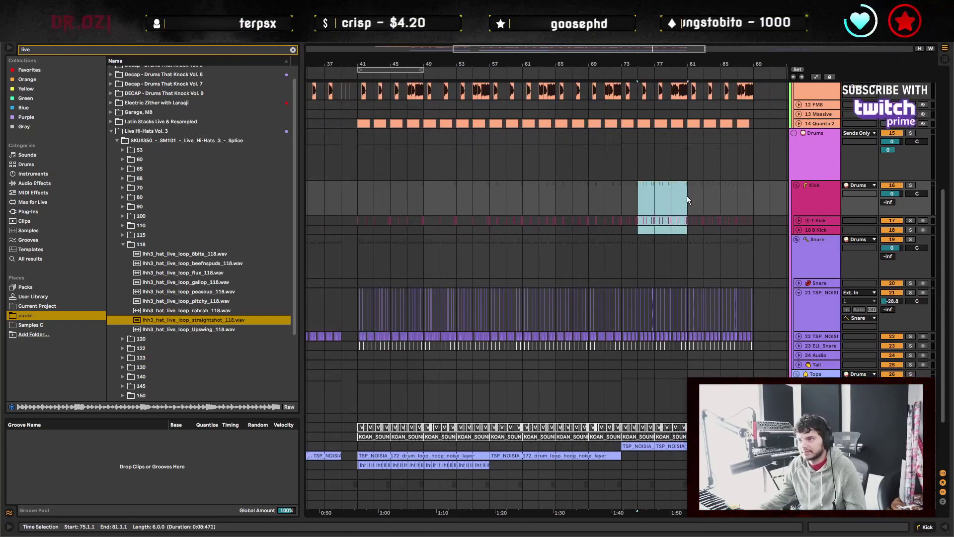
pyautogui.moveTo(623, 182); pyautogui.dragTo(689, 189)
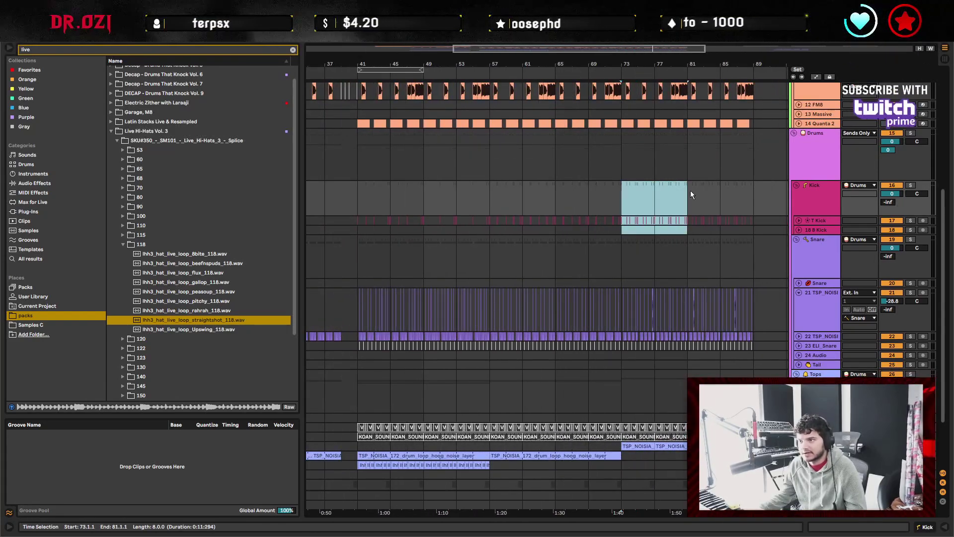
pyautogui.moveTo(360, 197); pyautogui.dragTo(422, 194)
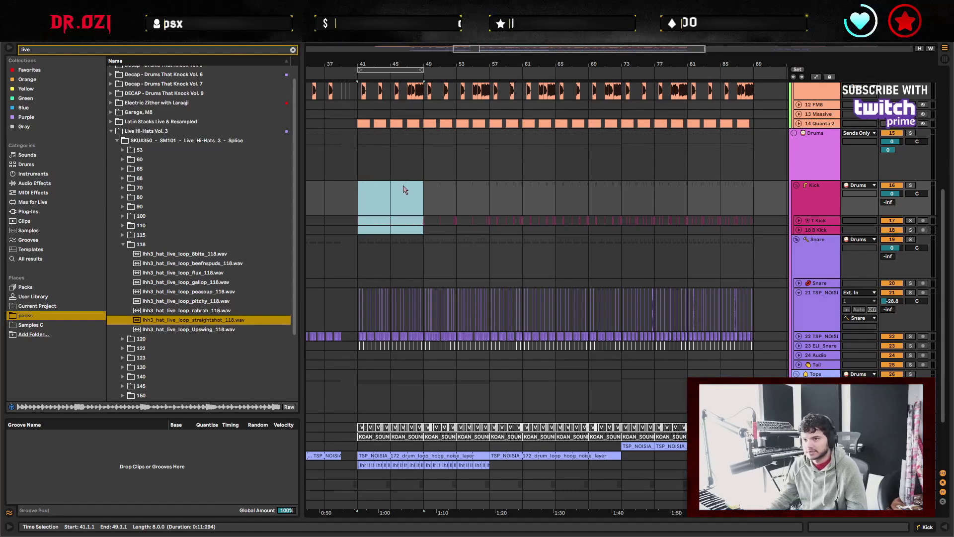
# Copy the snare group's clips from bars 41 to 49 to bar 89 and delete the originals.
pyautogui.moveTo(622, 257); pyautogui.dragTo(687, 259)
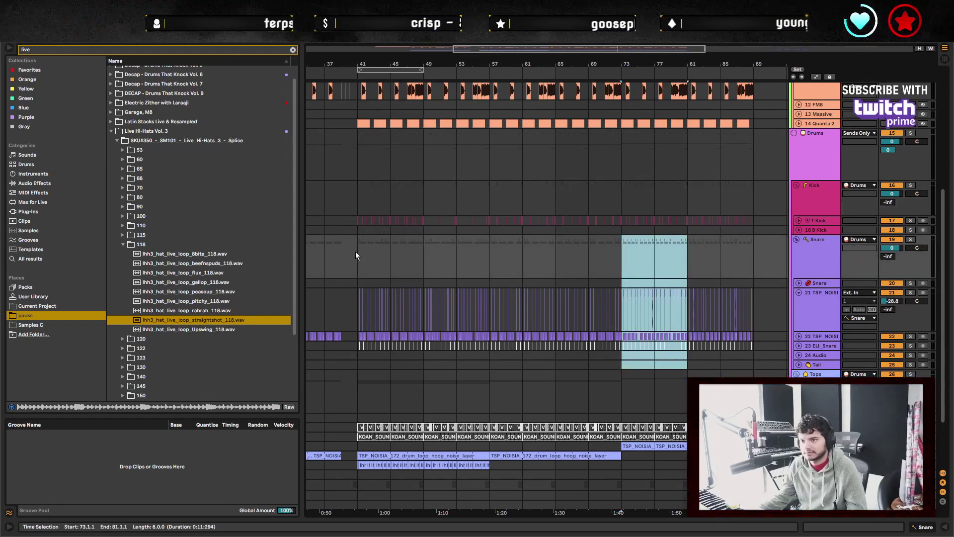
pyautogui.moveTo(358, 254); pyautogui.dragTo(421, 258)
pyautogui.click(754, 247)
pyautogui.hotkey('ctrl', 'v')
pyautogui.moveTo(357, 254); pyautogui.dragTo(423, 252)
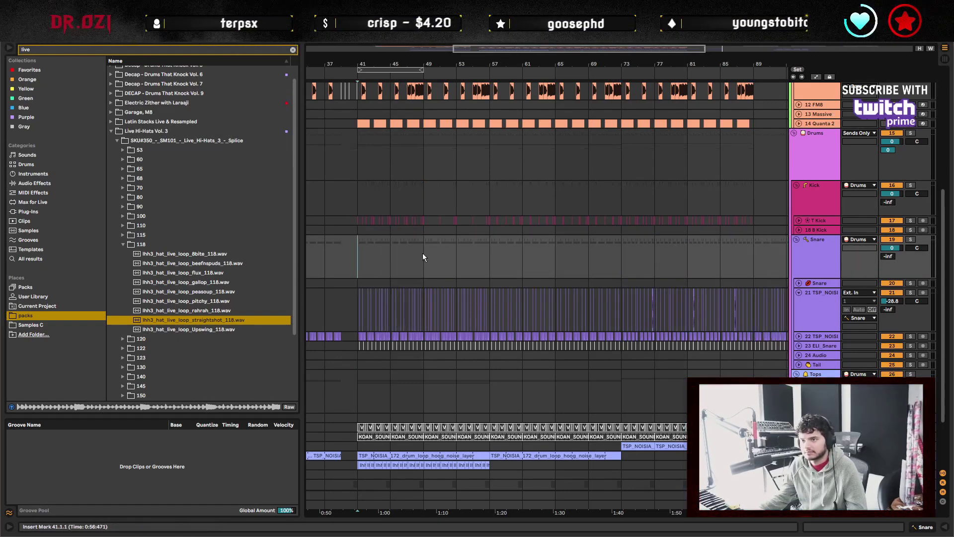
pyautogui.press('Delete')
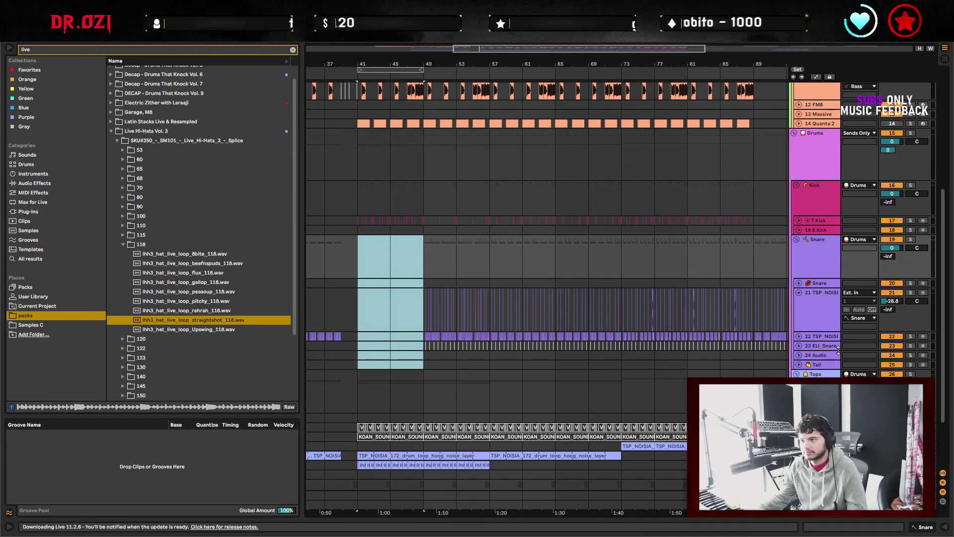
# Unfold the TSP_NOISIA break loop track 22 and copy its clips from bars 81 to 89 into bars 41 to 49.
pyautogui.click(800, 336)
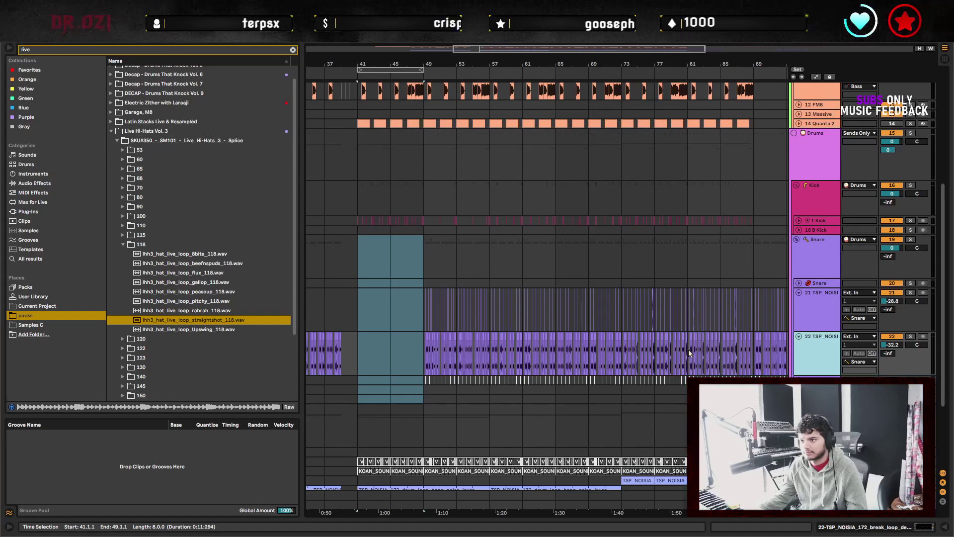
pyautogui.click(691, 350)
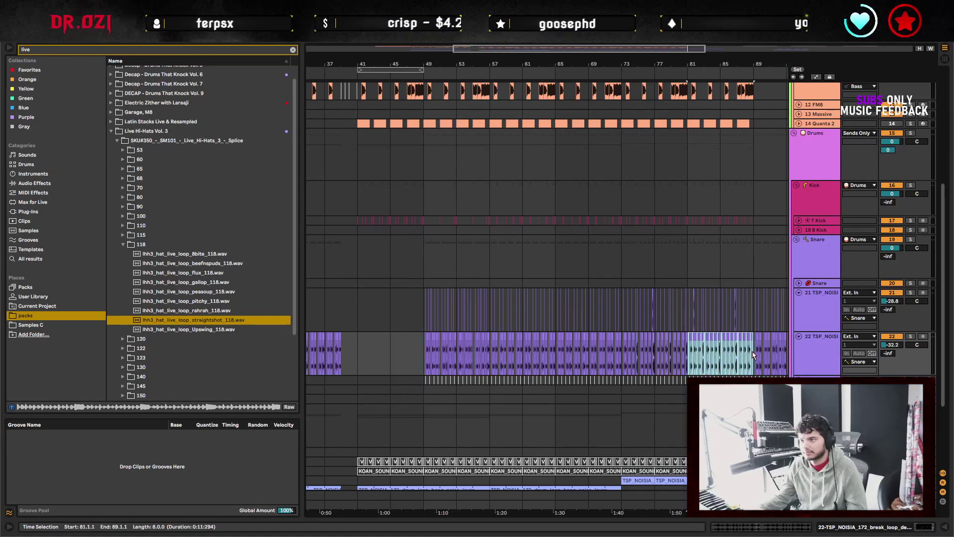
pyautogui.click(365, 342)
pyautogui.hotkey('ctrl', 'v')
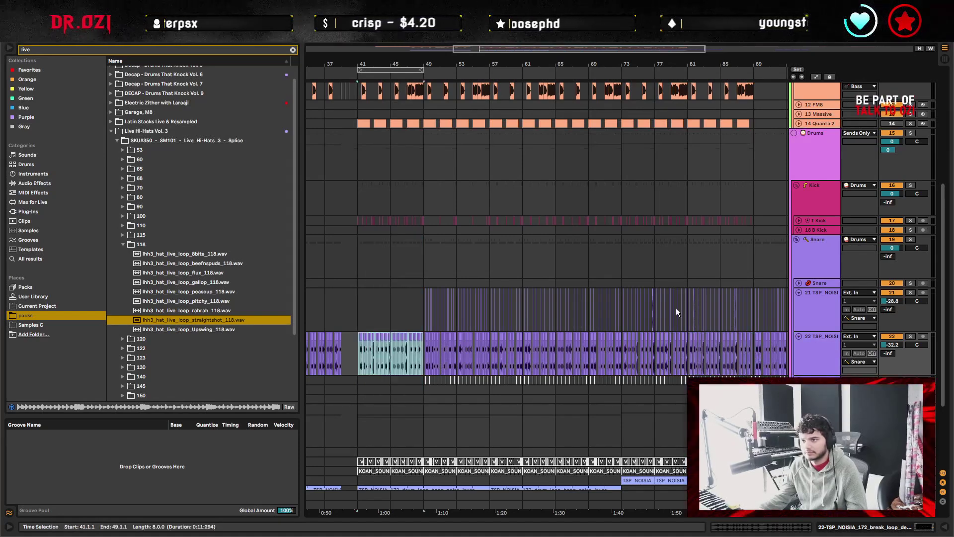
# Copy the snare clack hit from bar 77 onto beats 2 and 4 of bar 41, repeat it up to bar 49, and play the result.
pyautogui.click(657, 292)
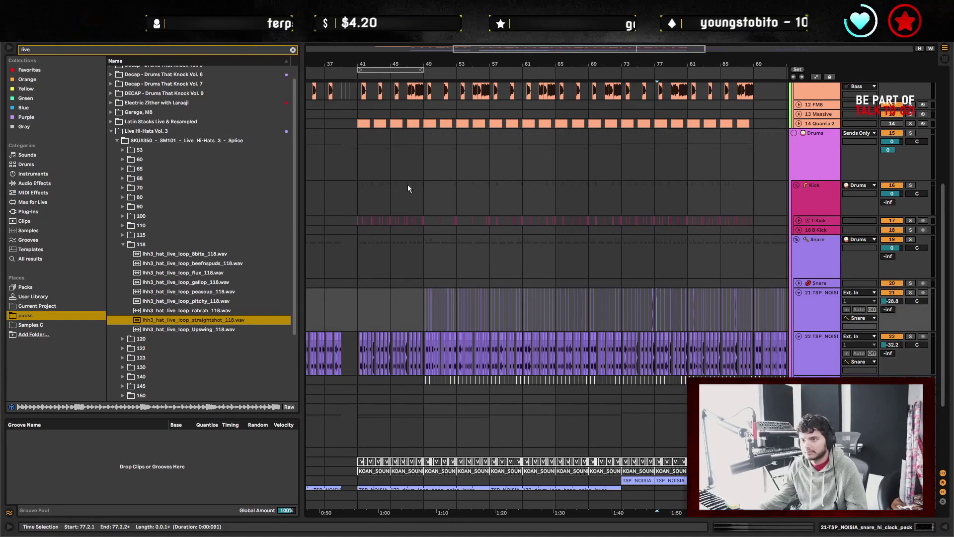
pyautogui.moveTo(356, 65); pyautogui.dragTo(381, 315)
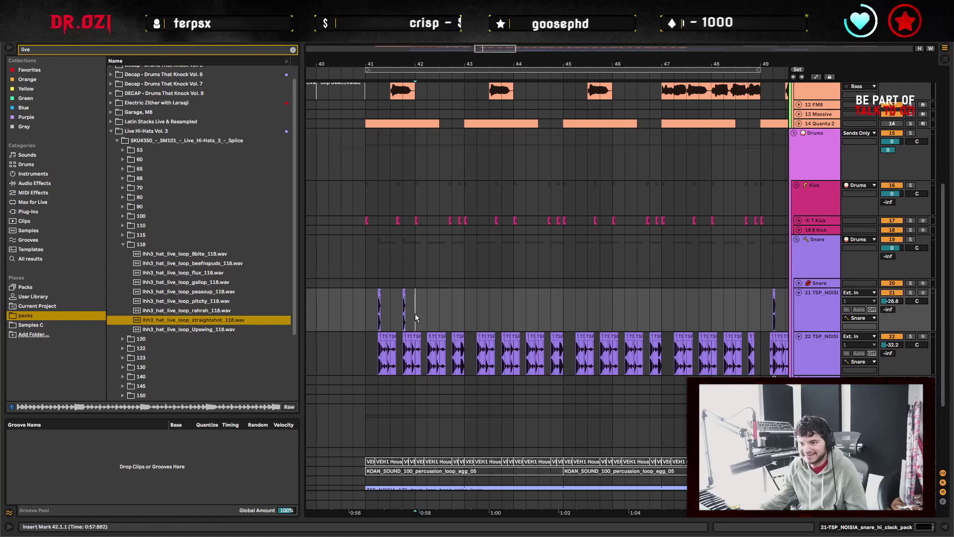
pyautogui.hotkey('ctrl', 'v')
pyautogui.hotkey('ctrl', 'd')
pyautogui.hotkey('ctrl', 'd')
pyautogui.hotkey('ctrl', 'd')
pyautogui.hotkey('ctrl', 'd')
pyautogui.hotkey('ctrl', 'd')
pyautogui.hotkey('ctrl', 'd')
pyautogui.hotkey('ctrl', 'd')
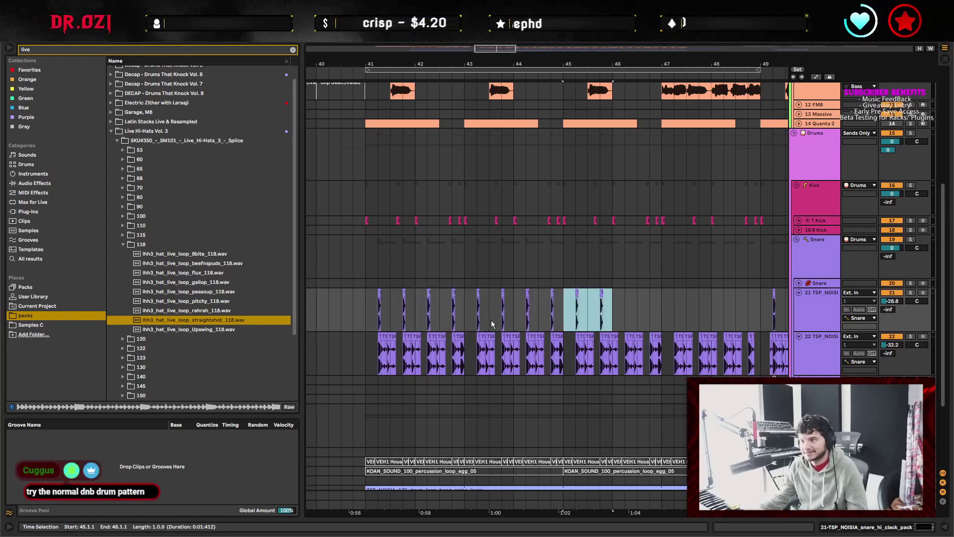
pyautogui.click(343, 308)
pyautogui.press('space')
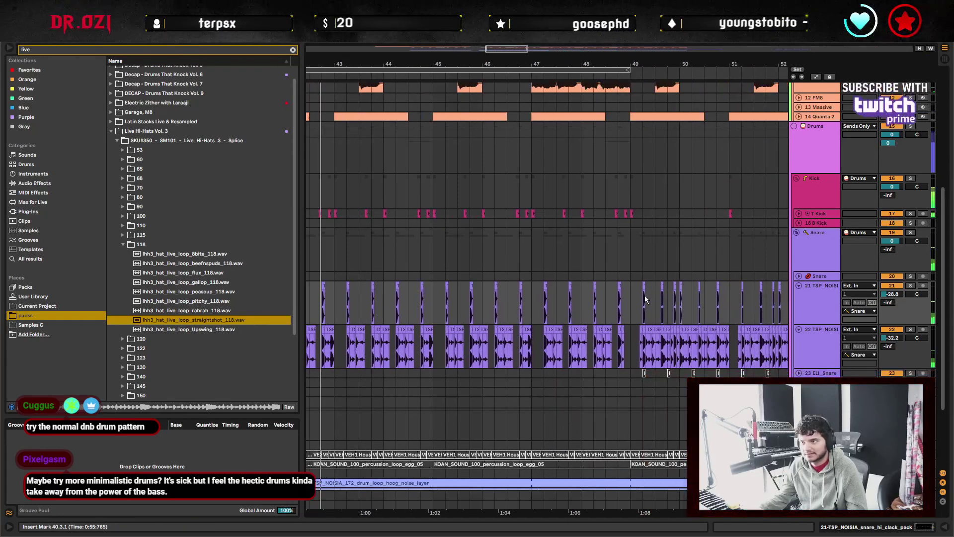
# Delete the snare clack hits from bars 41 to 49 and place the insert marker at 41.2.1.
pyautogui.click(733, 312)
pyautogui.moveTo(352, 304); pyautogui.dragTo(722, 322)
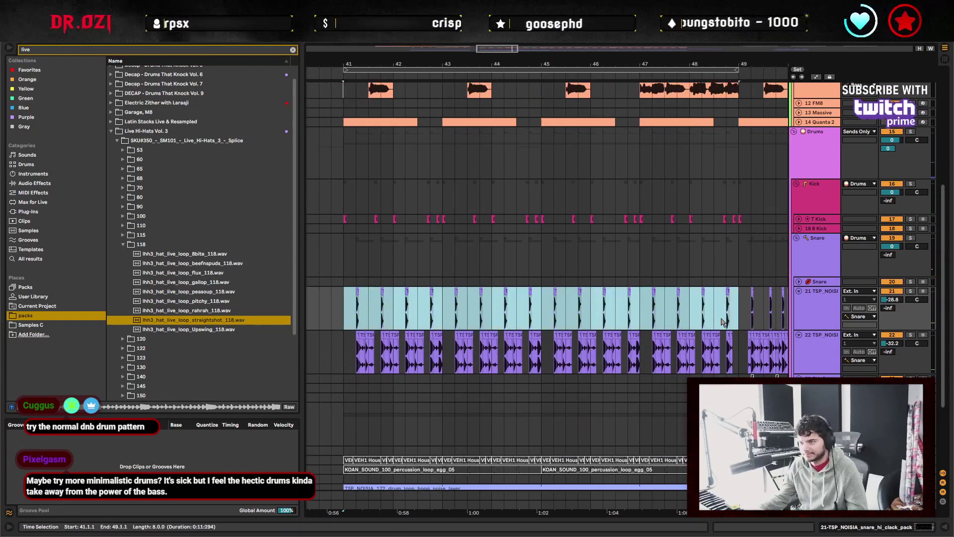
pyautogui.press('Delete')
pyautogui.click(360, 311)
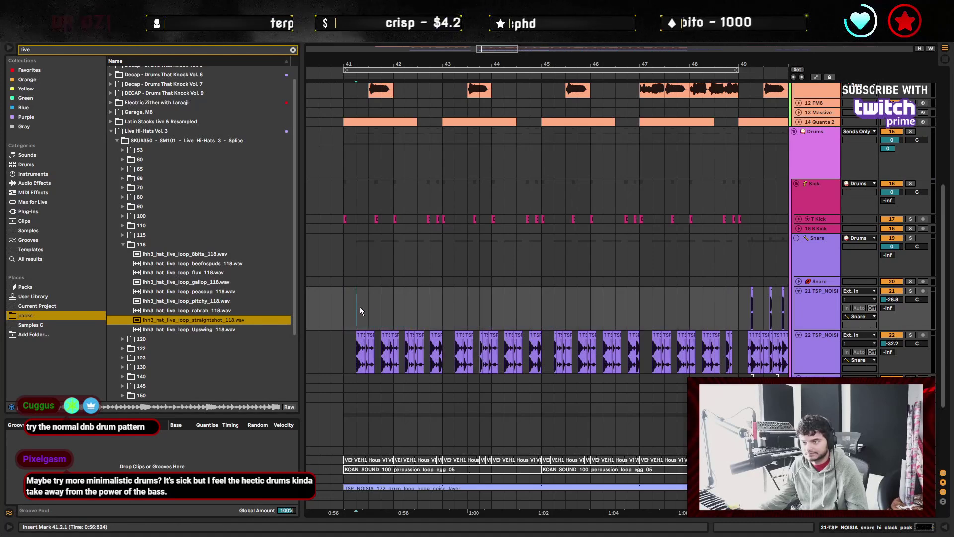
# Place the snare clack hits on beats 2 and 4 of bar 41 on track 21 and repeat the bar up to bar 49.
pyautogui.moveTo(352, 322); pyautogui.dragTo(484, 313)
pyautogui.hotkey('ctrl', 'd')
pyautogui.hotkey('ctrl', 'd')
pyautogui.hotkey('ctrl', 'd')
pyautogui.hotkey('ctrl', 'd')
pyautogui.hotkey('ctrl', 'd')
pyautogui.hotkey('ctrl', 'd')
pyautogui.hotkey('ctrl', 'd')
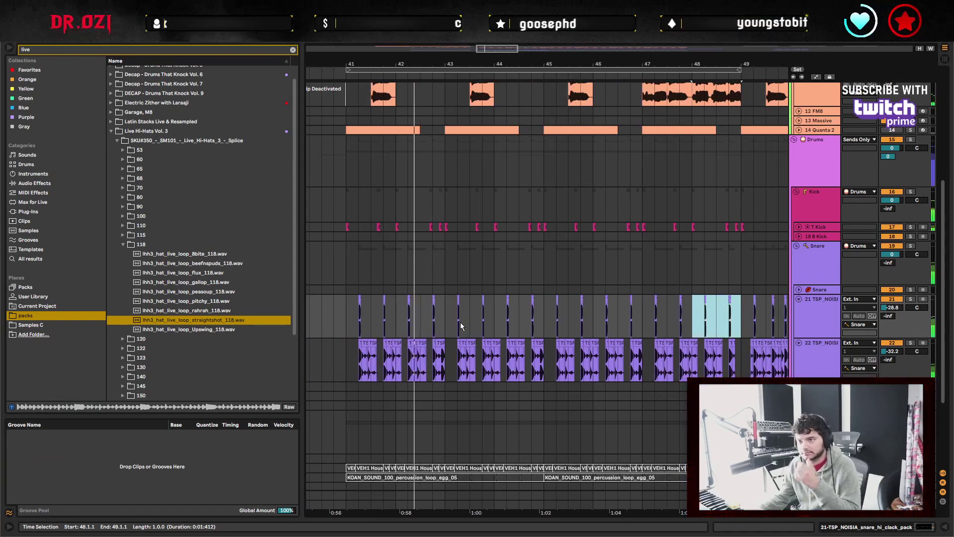
# Listen to the snare clack pattern across bars 41 to 49, restarting from bar 41.
pyautogui.click(545, 320)
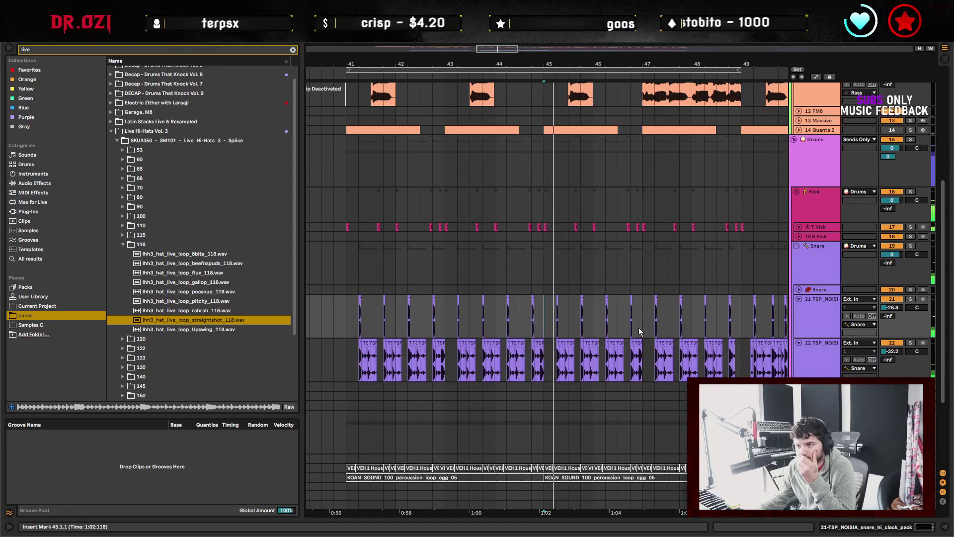
pyautogui.moveTo(666, 316); pyautogui.dragTo(330, 304)
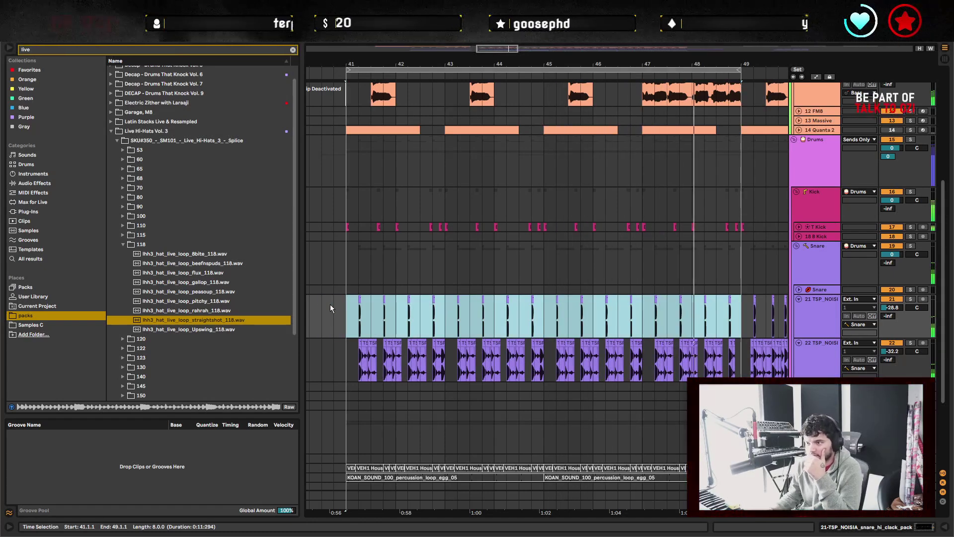
pyautogui.click(347, 332)
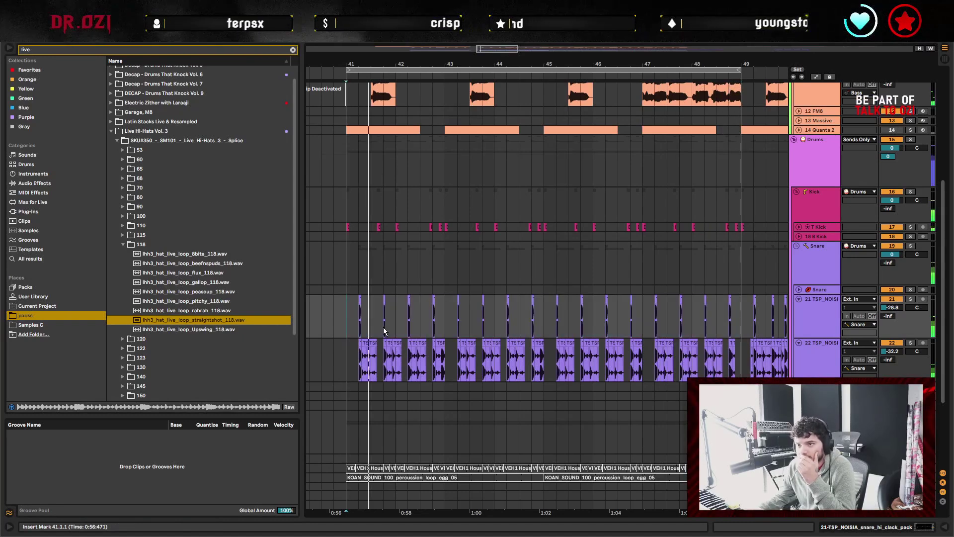
# Fold the TSP_NOISIA snare tracks 21 and 22 and collapse the Snare and Tops groups.
pyautogui.click(799, 299)
pyautogui.click(799, 309)
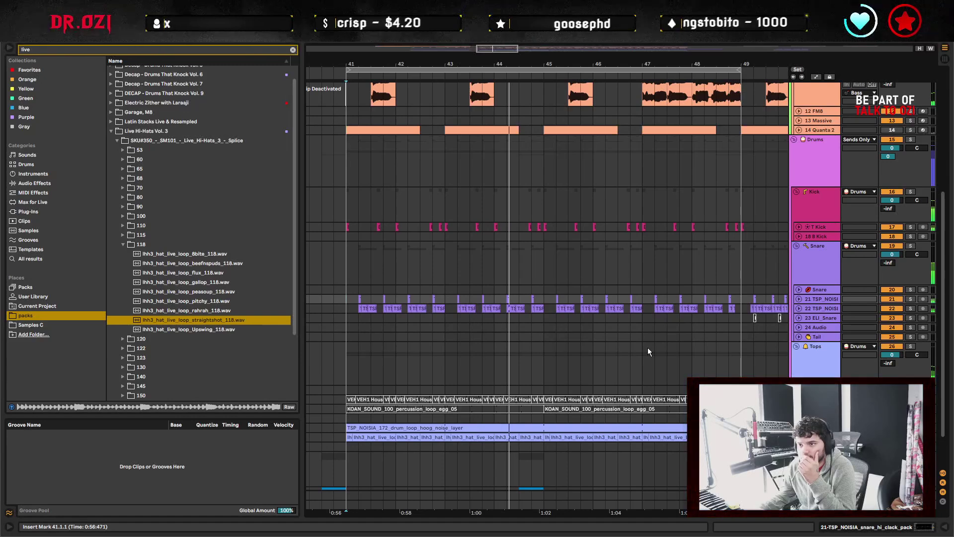
pyautogui.scroll(-2, 609, 340)
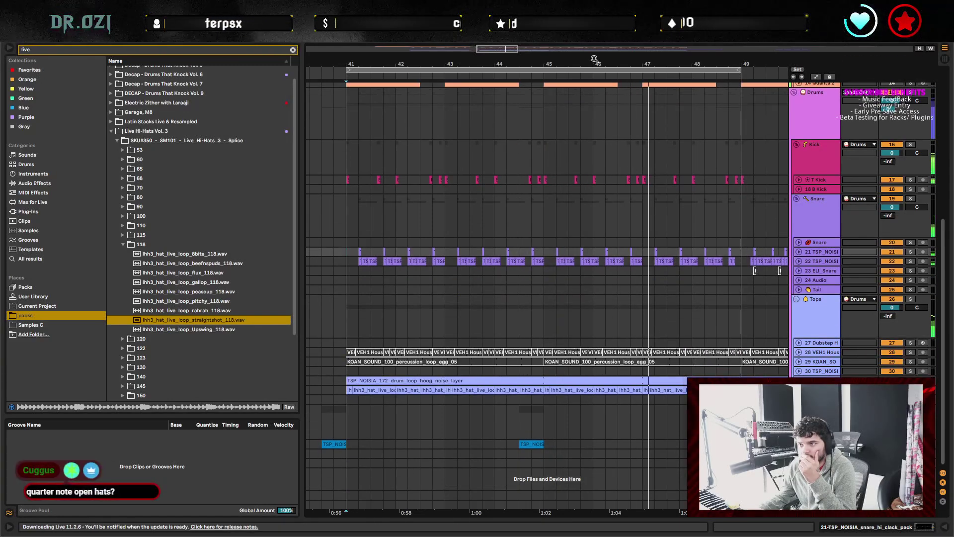
pyautogui.scroll(-3, 558, 70)
pyautogui.scroll(3, 813, 284)
pyautogui.click(795, 267)
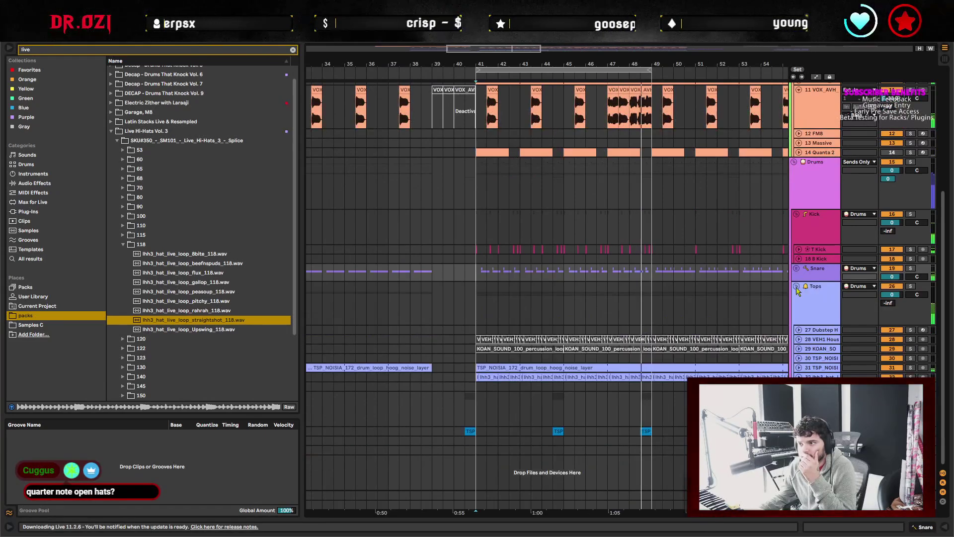
pyautogui.click(797, 285)
# Play the arrangement from bar 17, continue from bar 25, and review the build-up.
pyautogui.scroll(4, 550, 281)
pyautogui.hscroll(-5, 550, 281)
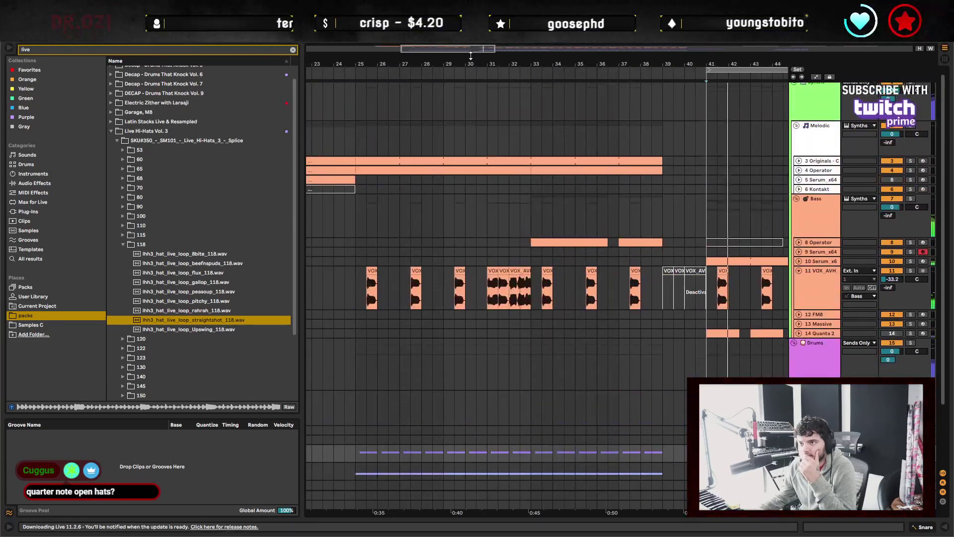
pyautogui.scroll(-4, 457, 60)
pyautogui.click(377, 133)
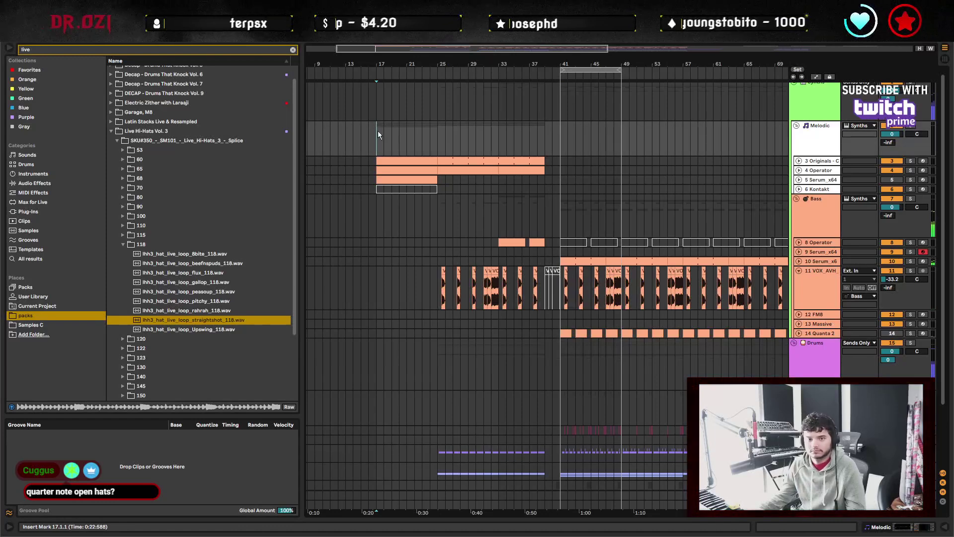
pyautogui.press('space')
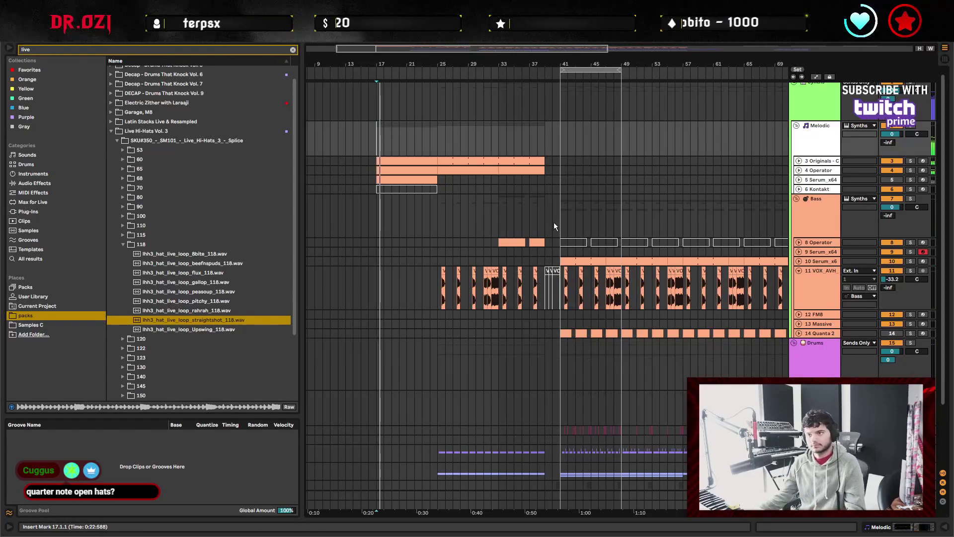
pyautogui.click(437, 214)
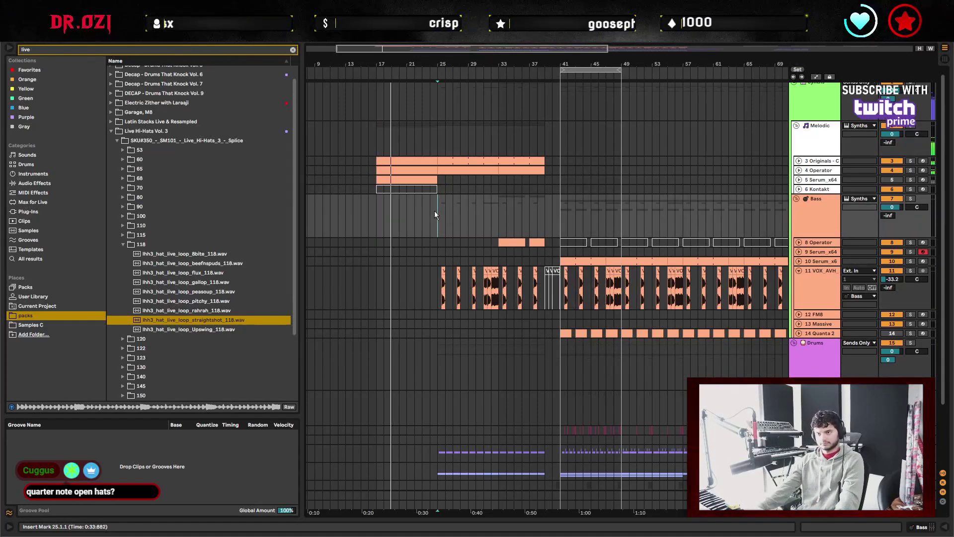
pyautogui.hscroll(3, 539, 206)
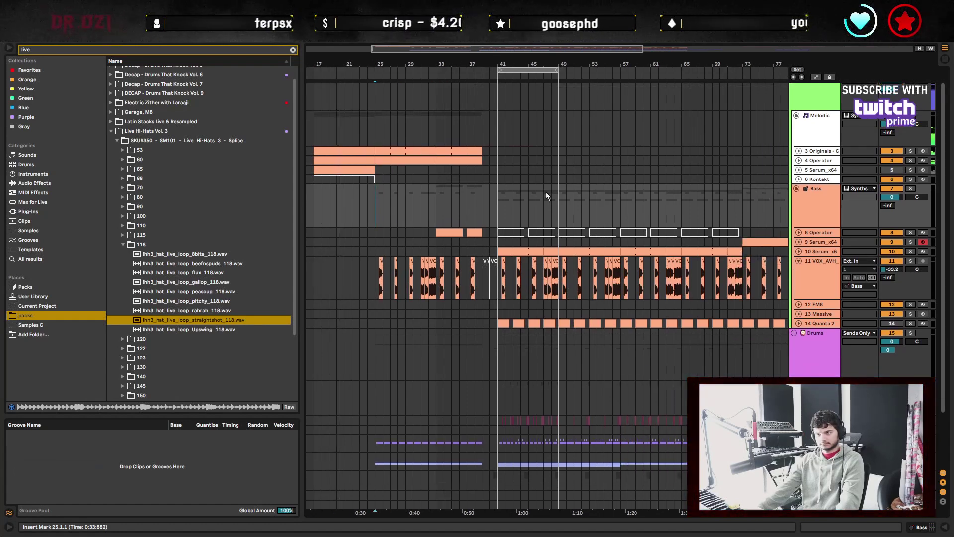
pyautogui.scroll(-3, 544, 151)
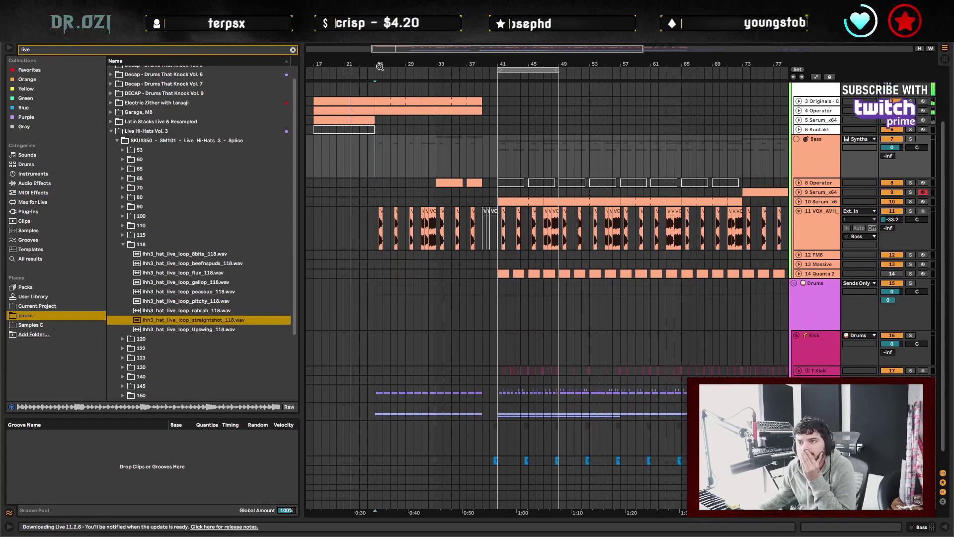
pyautogui.press('+')
pyautogui.hscroll(-3, 548, 360)
pyautogui.scroll(3, 548, 360)
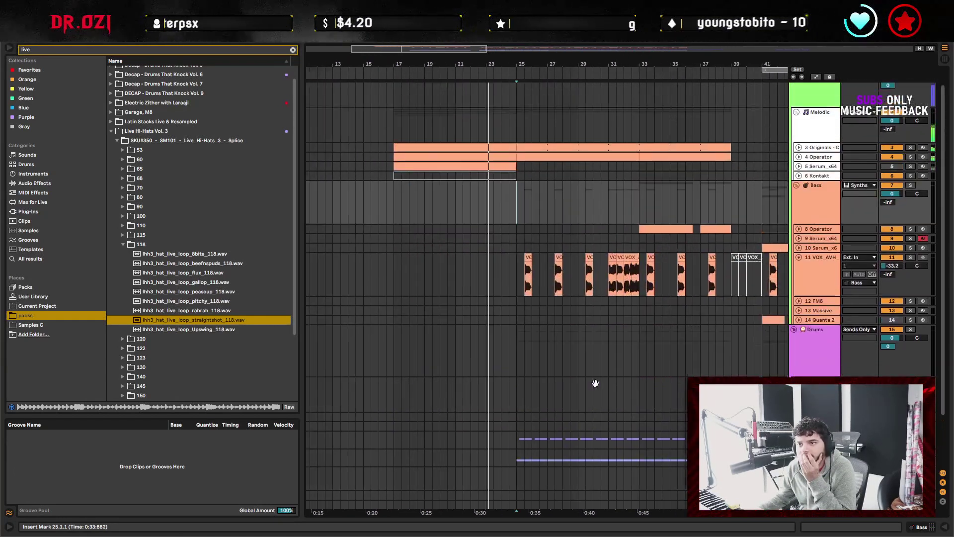
pyautogui.hscroll(3, 547, 228)
pyautogui.scroll(-2, 548, 228)
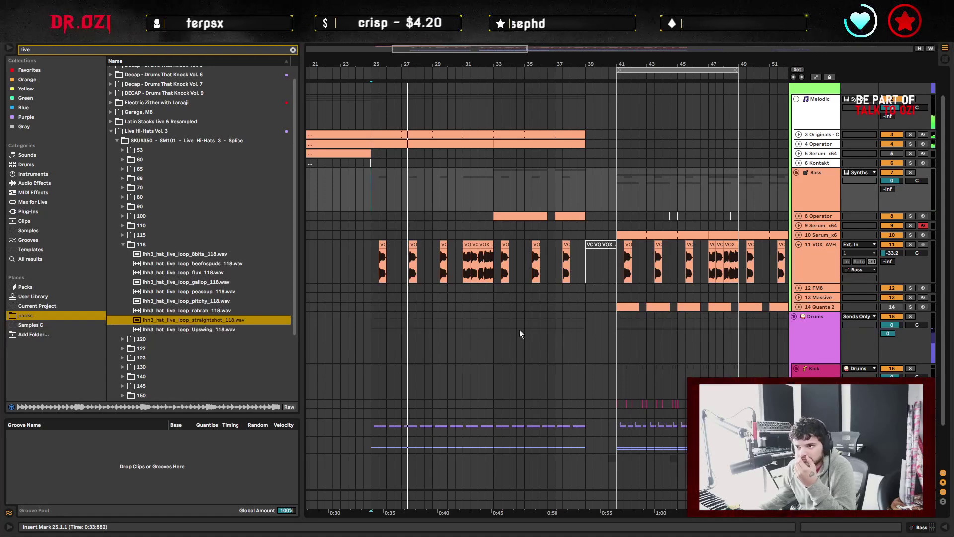
# Unfold the Operator track 4 and listen through the build-up into the drop from bar 41, checking the bass and drum layers.
pyautogui.click(799, 144)
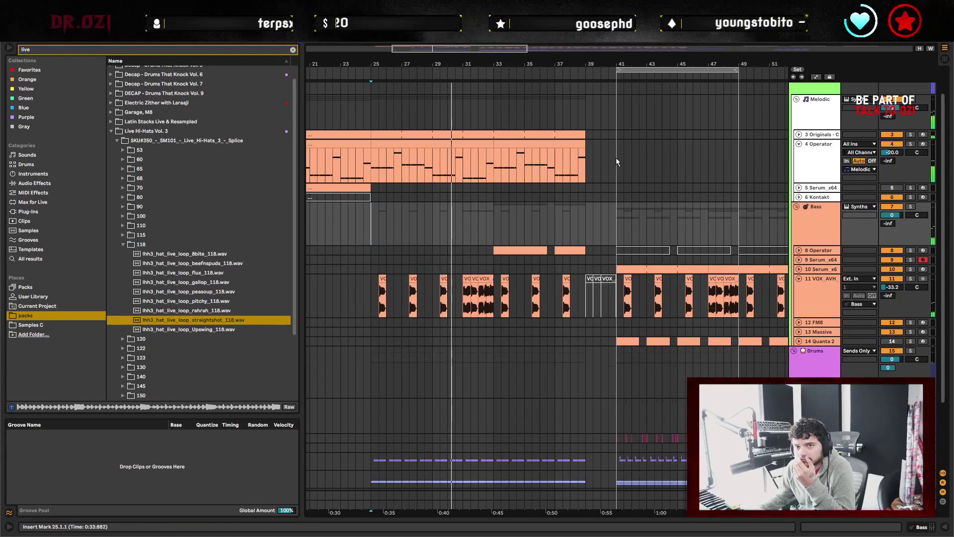
pyautogui.hscroll(3, 616, 157)
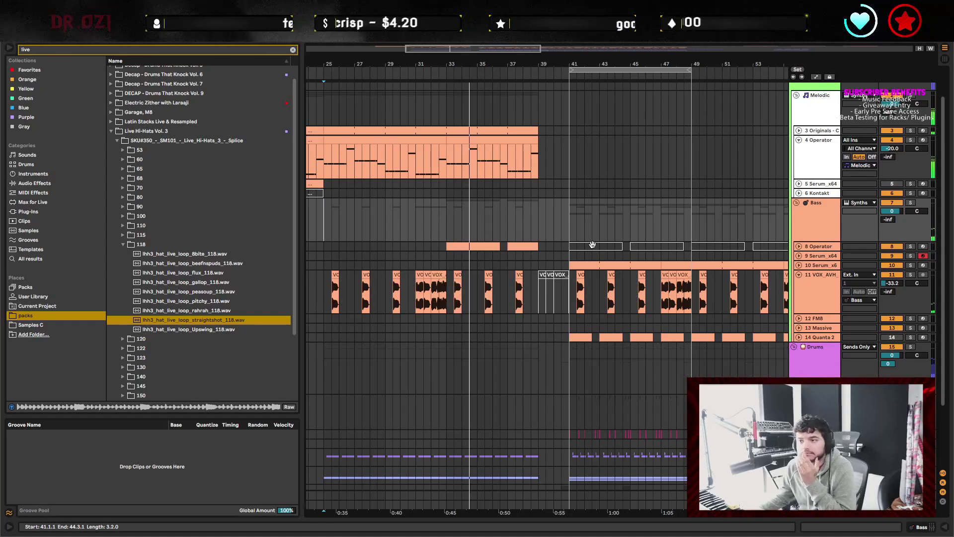
pyautogui.click(571, 227)
pyautogui.hscroll(6, 610, 228)
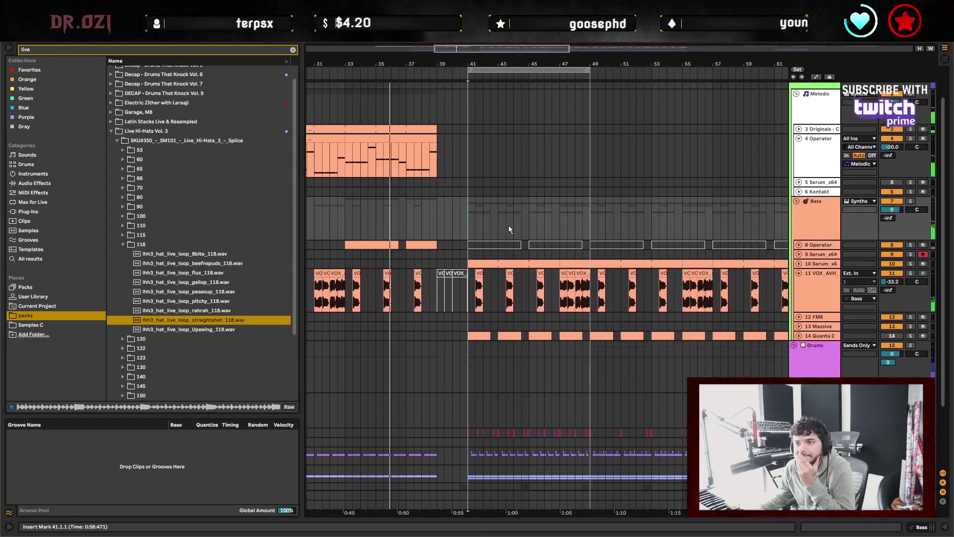
pyautogui.hscroll(3, 462, 215)
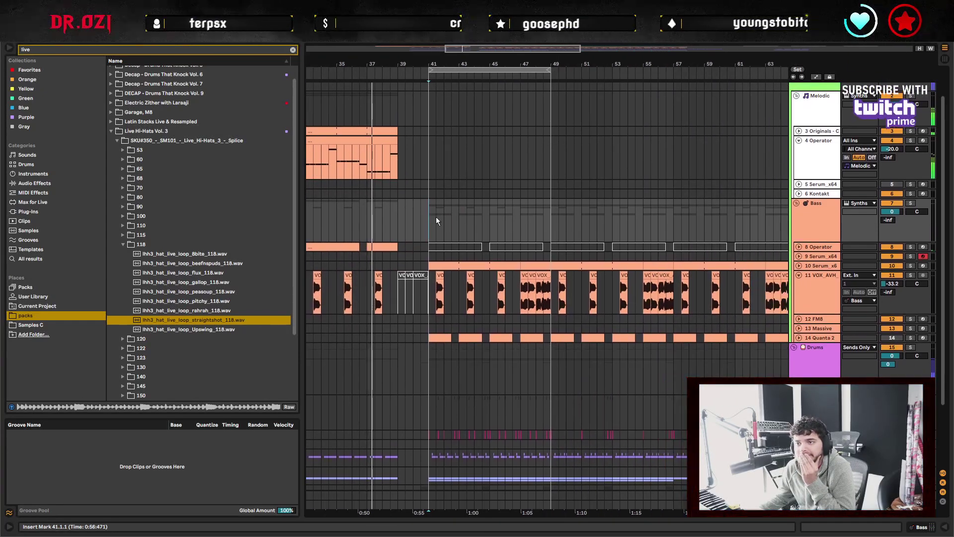
pyautogui.scroll(-2, 447, 221)
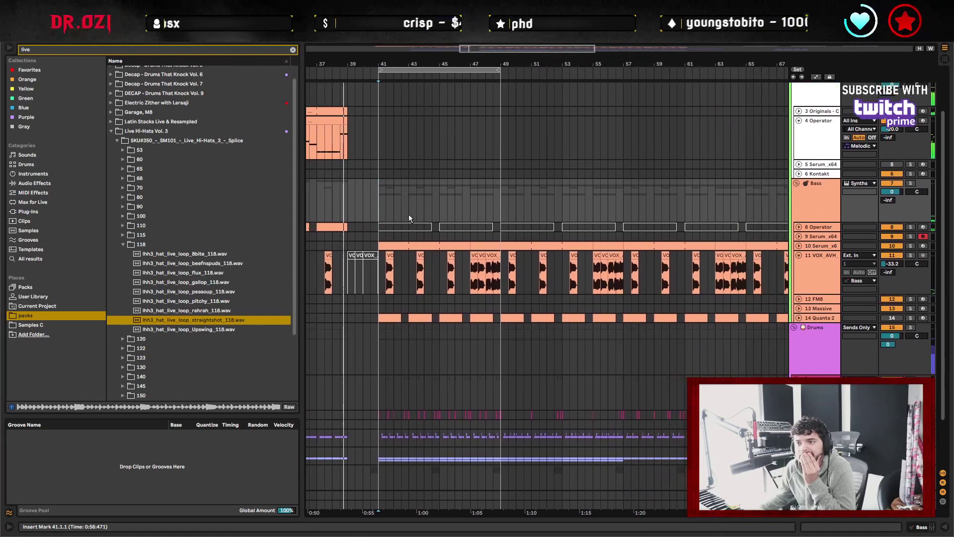
pyautogui.scroll(-2, 428, 348)
pyautogui.scroll(-2, 448, 298)
pyautogui.hscroll(4, 448, 298)
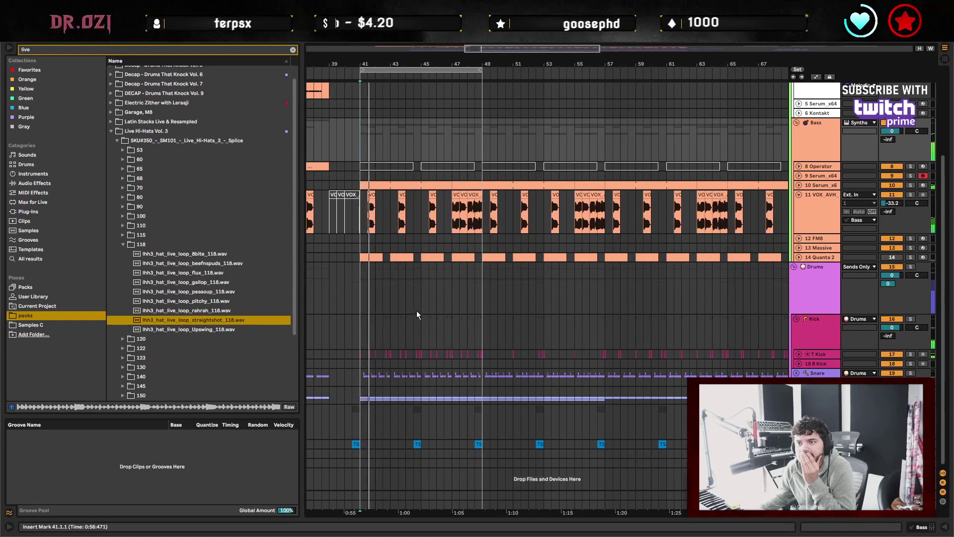
pyautogui.scroll(1, 447, 313)
pyautogui.hscroll(-3, 448, 313)
pyautogui.scroll(-1, 502, 325)
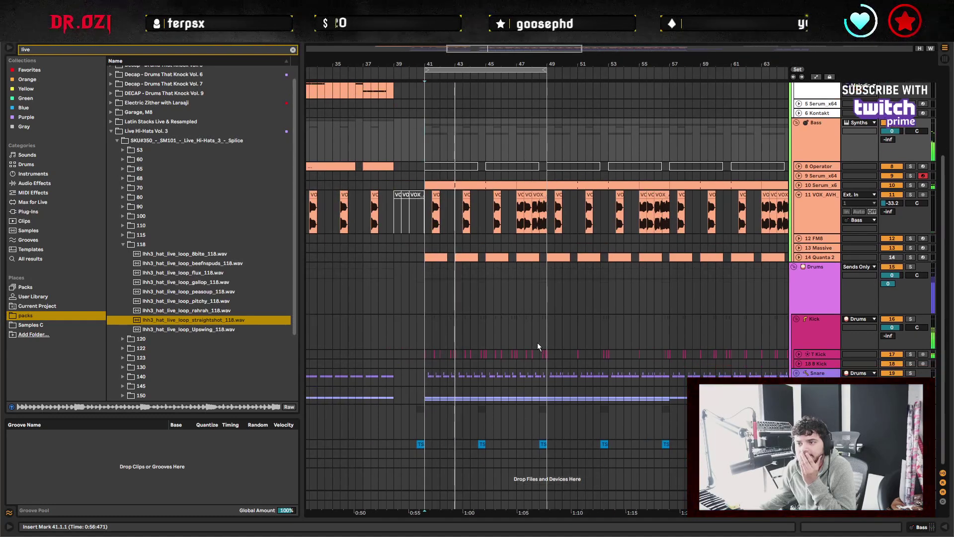
pyautogui.hscroll(3, 505, 317)
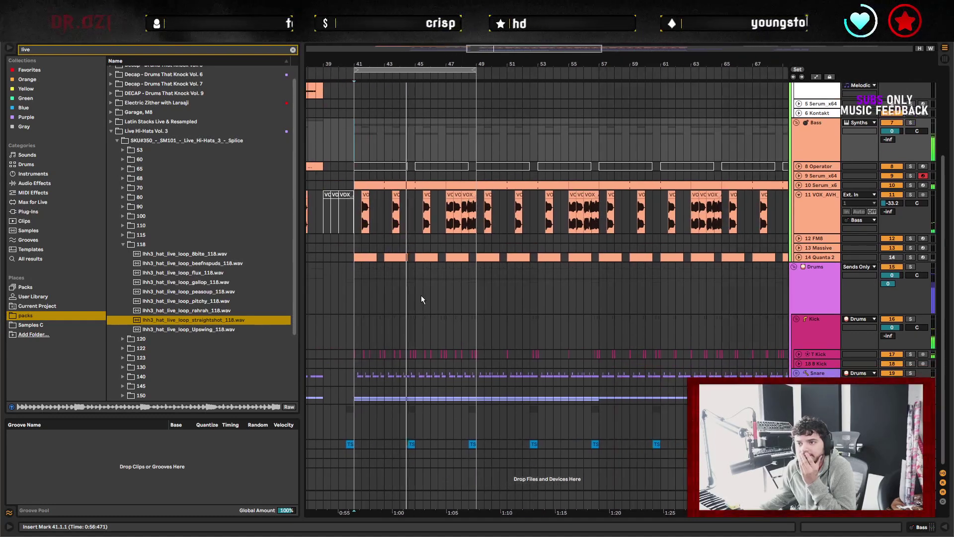
pyautogui.click(423, 295)
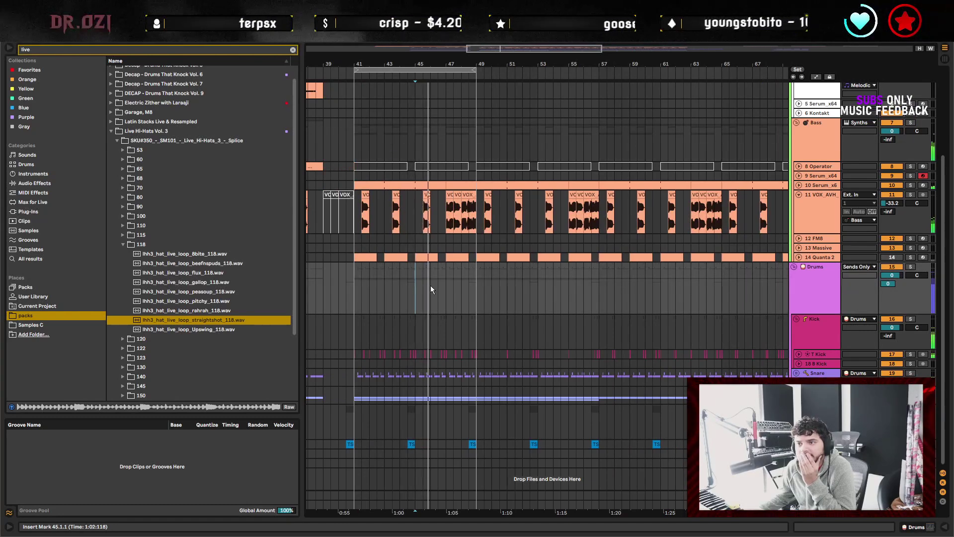
pyautogui.click(430, 285)
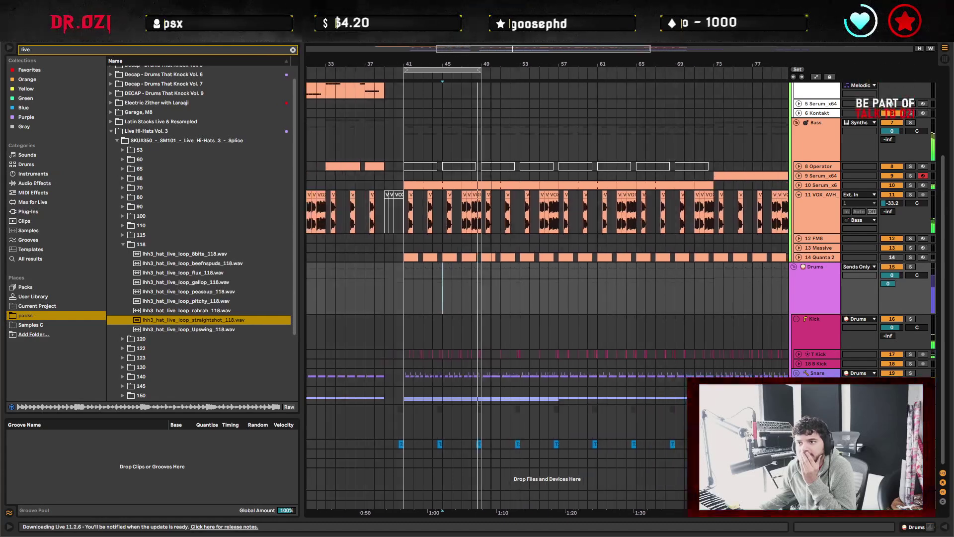
pyautogui.scroll(-2, 629, 200)
pyautogui.hscroll(4, 629, 200)
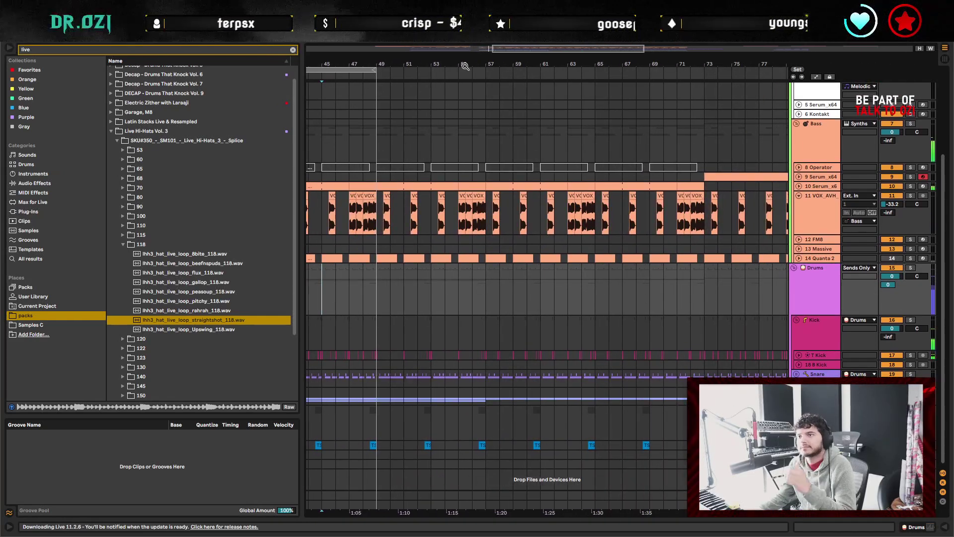
# Place the insert marker at bar 49 on the Drums group and save the set.
pyautogui.moveTo(488, 48); pyautogui.dragTo(450, 48)
pyautogui.click(465, 303)
pyautogui.hotkey('ctrl', 's')
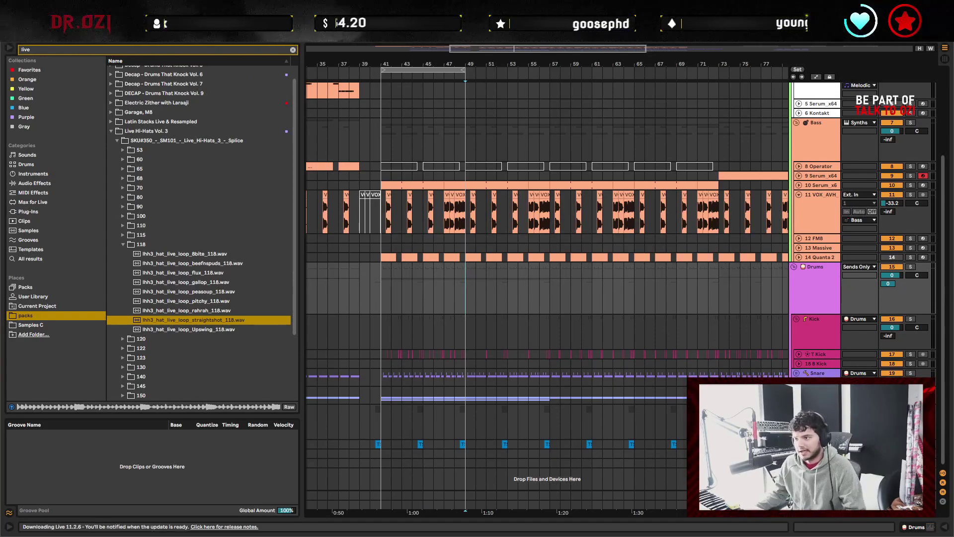
# Unfold the straightshot hi-hat loop track 32 in the Tops group and play it from bar 41.
pyautogui.scroll(-4, 439, 367)
pyautogui.moveTo(394, 394); pyautogui.dragTo(394, 434)
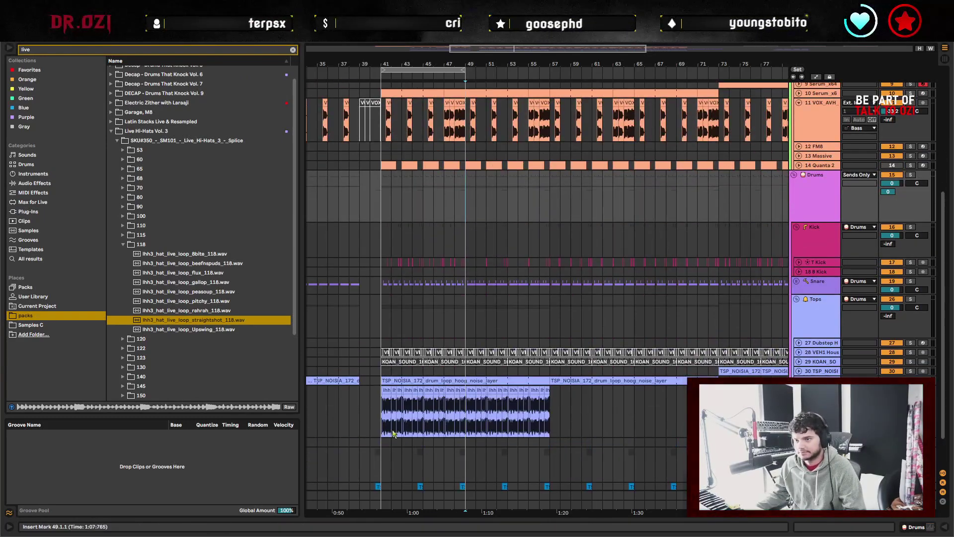
pyautogui.click(389, 414)
pyautogui.press('z')
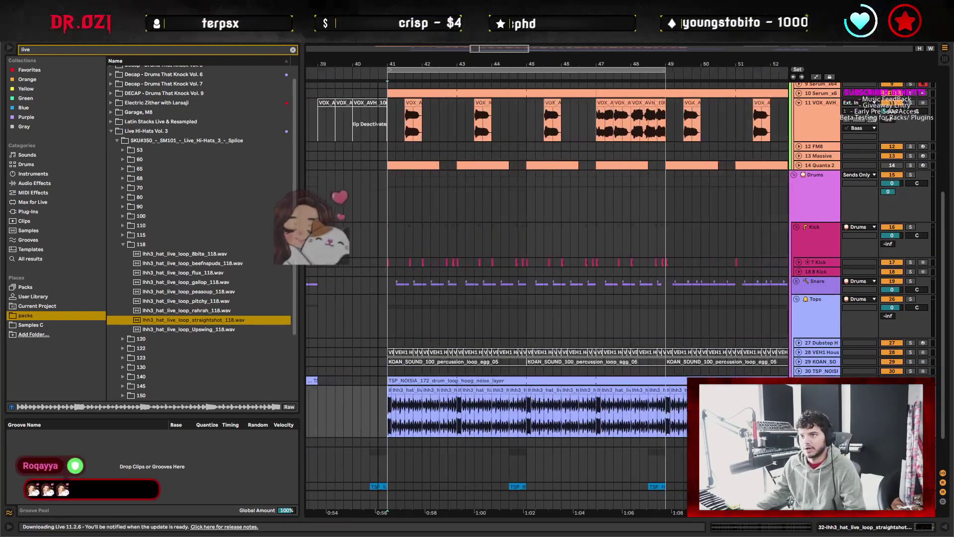
pyautogui.press('space')
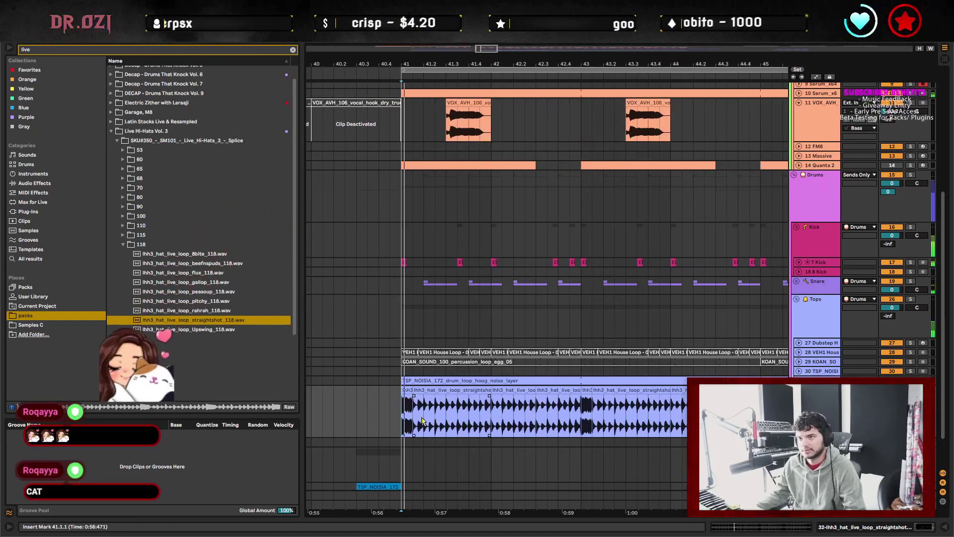
# Copy the hi-hat slice from 41.1.1 to 41.1.3 onto 41.3.3 on track 32 and play the result.
pyautogui.press('space')
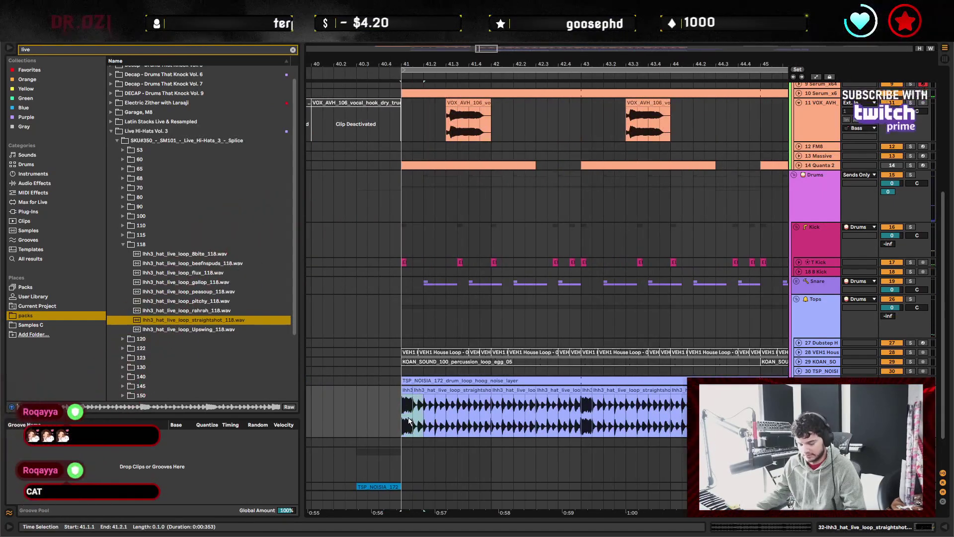
pyautogui.moveTo(425, 422); pyautogui.dragTo(446, 422)
pyautogui.click(389, 416)
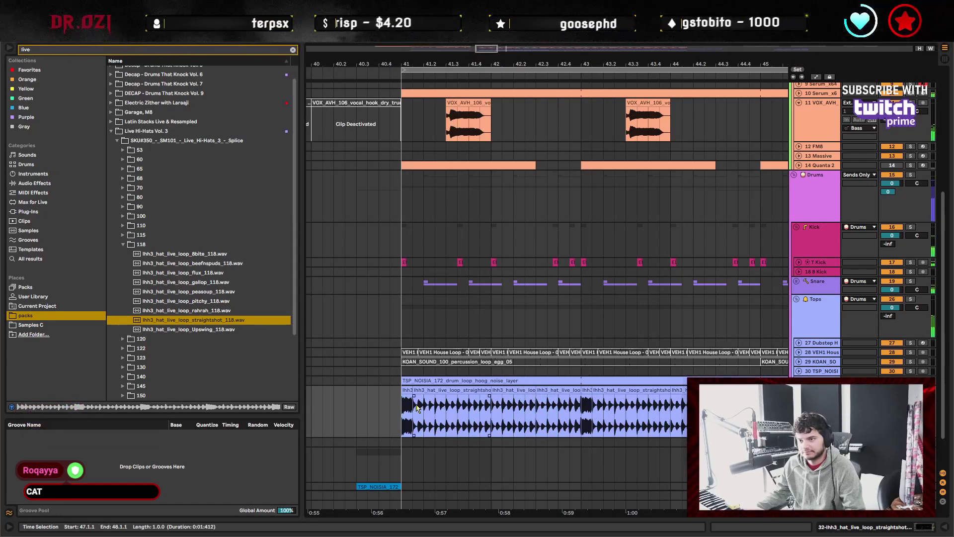
pyautogui.click(417, 407)
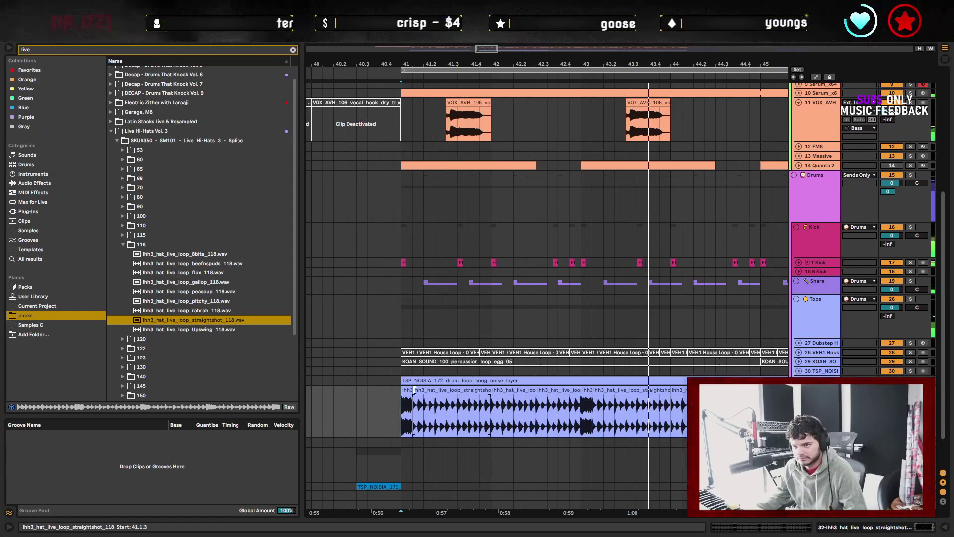
pyautogui.click(457, 415)
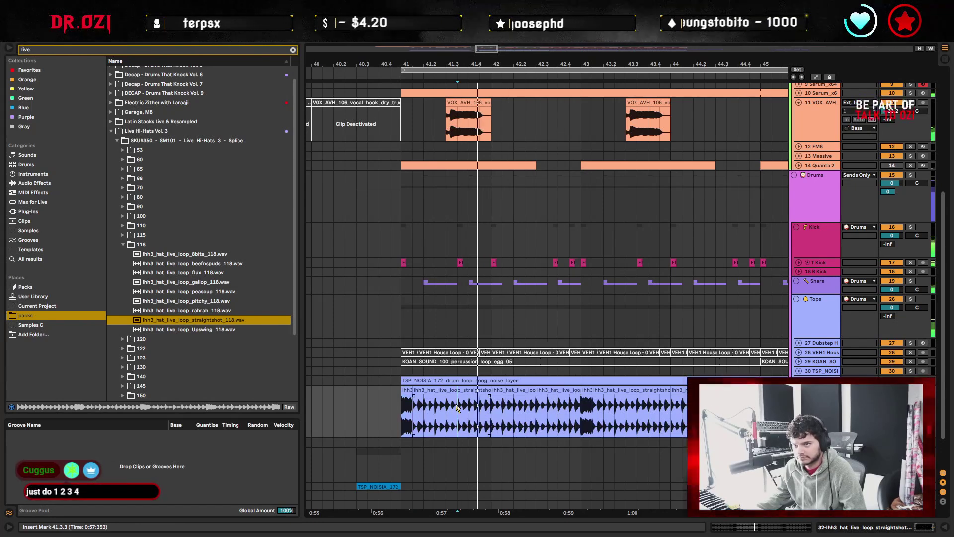
pyautogui.press('space')
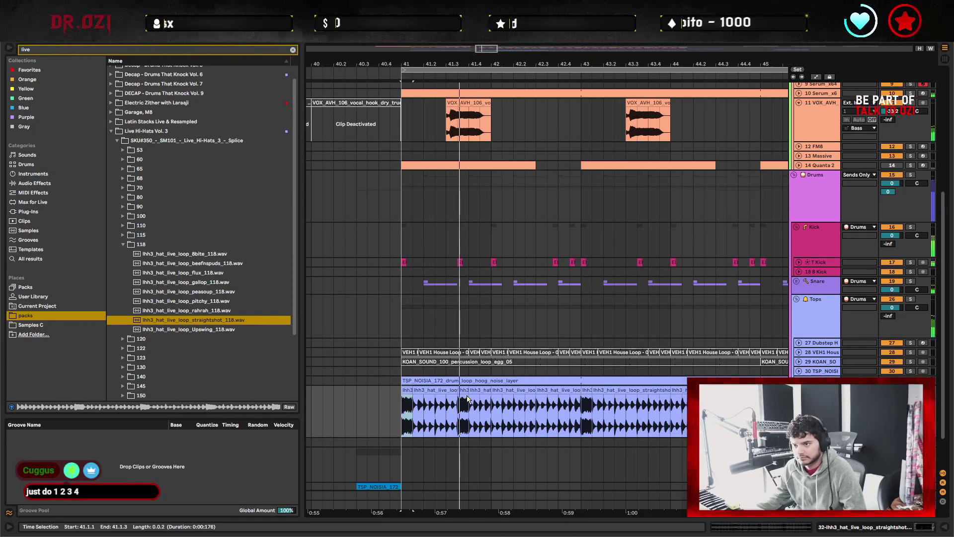
# Copy the accented hi-hat slice onto 42.1.1 on track 32 and try another copy at 42.4.3.
pyautogui.moveTo(422, 60); pyautogui.dragTo(422, 69)
pyautogui.moveTo(470, 400); pyautogui.dragTo(482, 400)
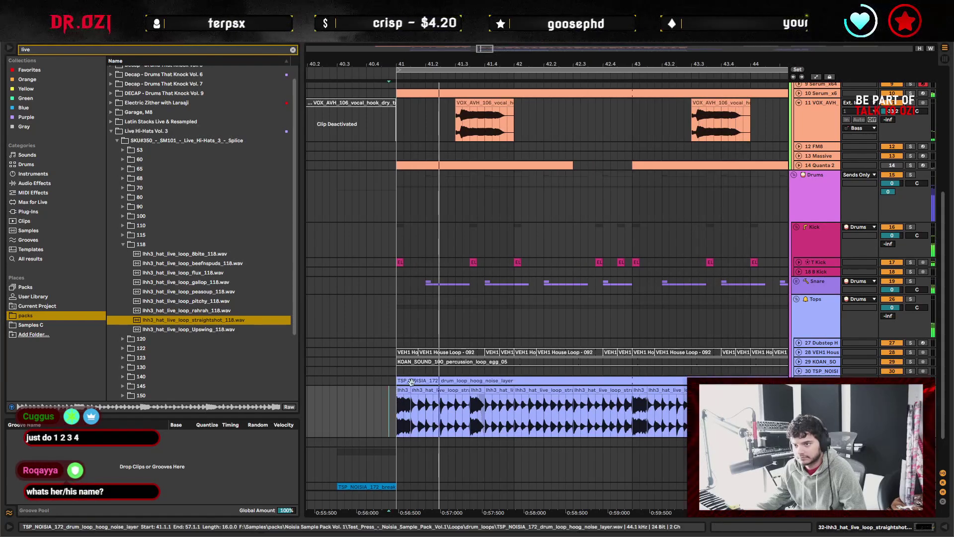
pyautogui.press('space')
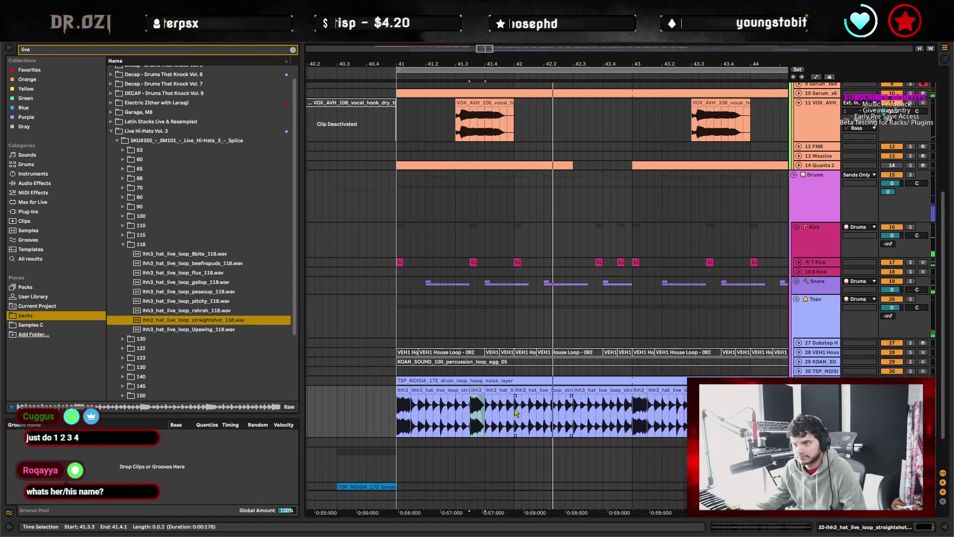
pyautogui.press('space')
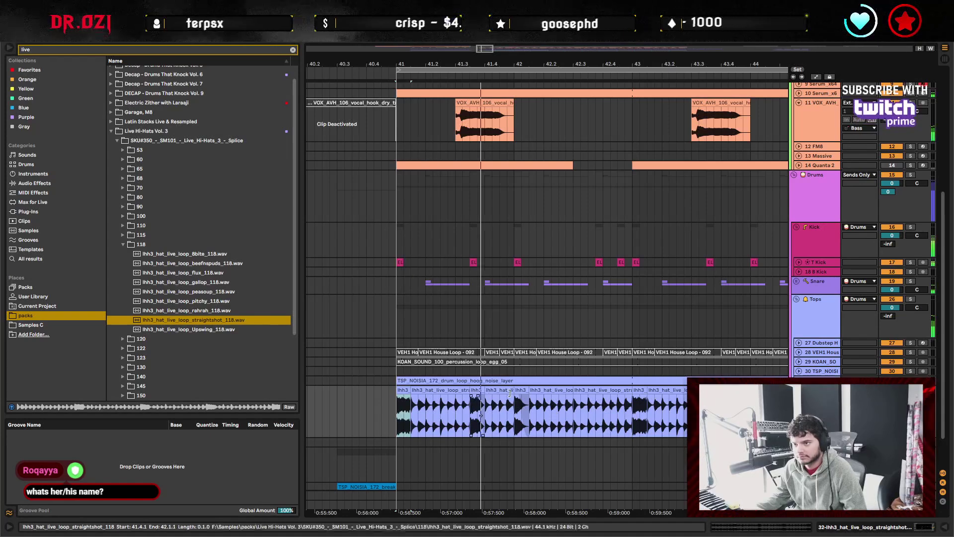
pyautogui.moveTo(618, 416); pyautogui.dragTo(632, 417)
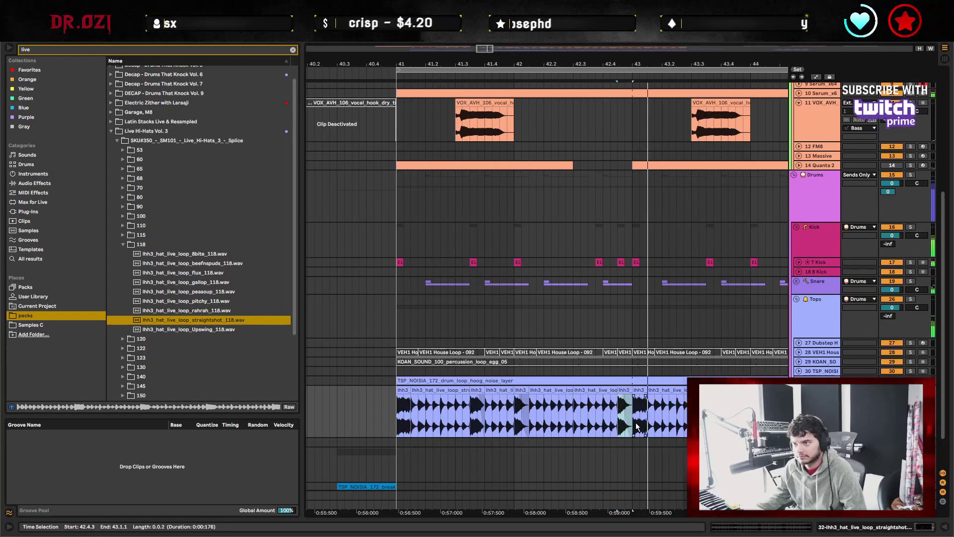
pyautogui.click(602, 409)
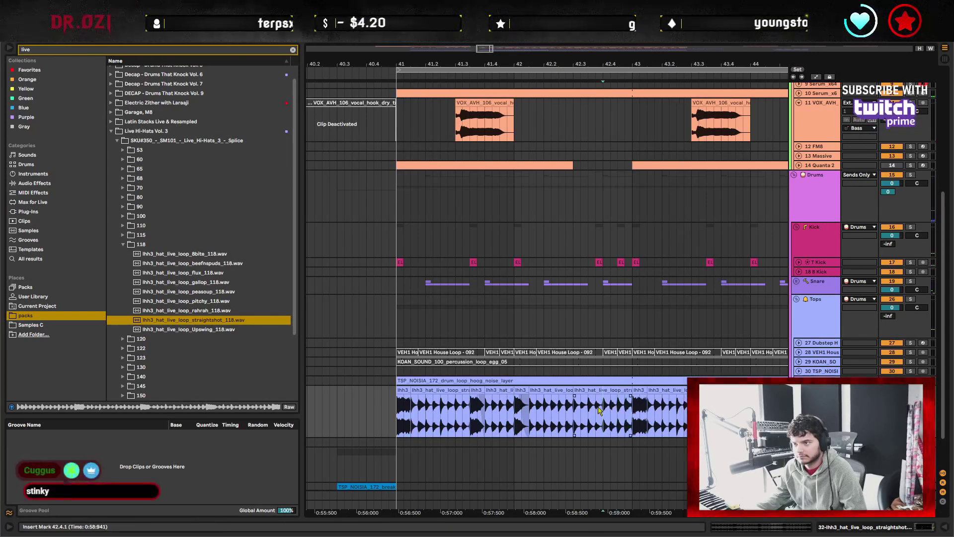
# Duplicate the two-bar hi-hat pattern from 41.1.1 to 43.1.1 on track 32 repeatedly until bar 49 and check the result.
pyautogui.moveTo(398, 397); pyautogui.dragTo(659, 415)
pyautogui.hotkey('ctrl', 'd')
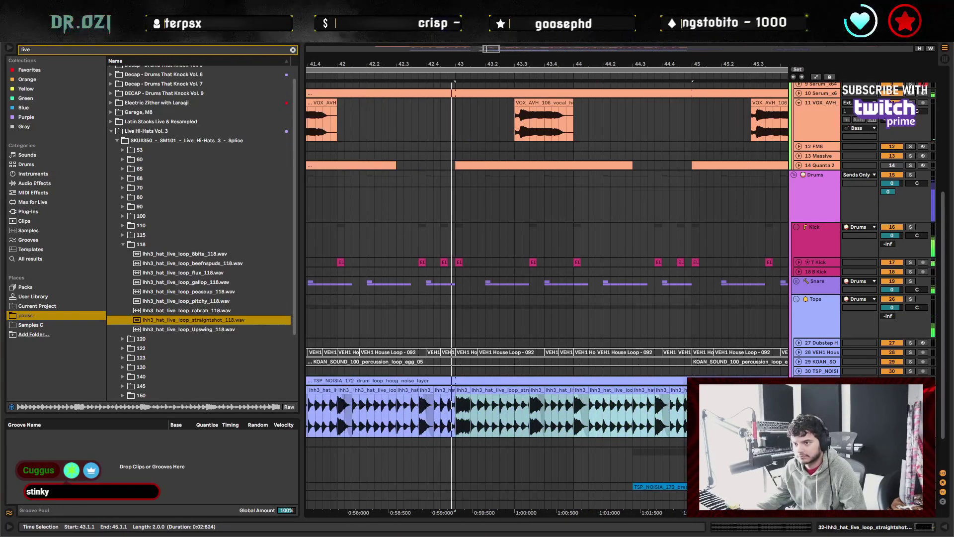
pyautogui.click(553, 422)
pyautogui.hotkey('ctrl', 'z')
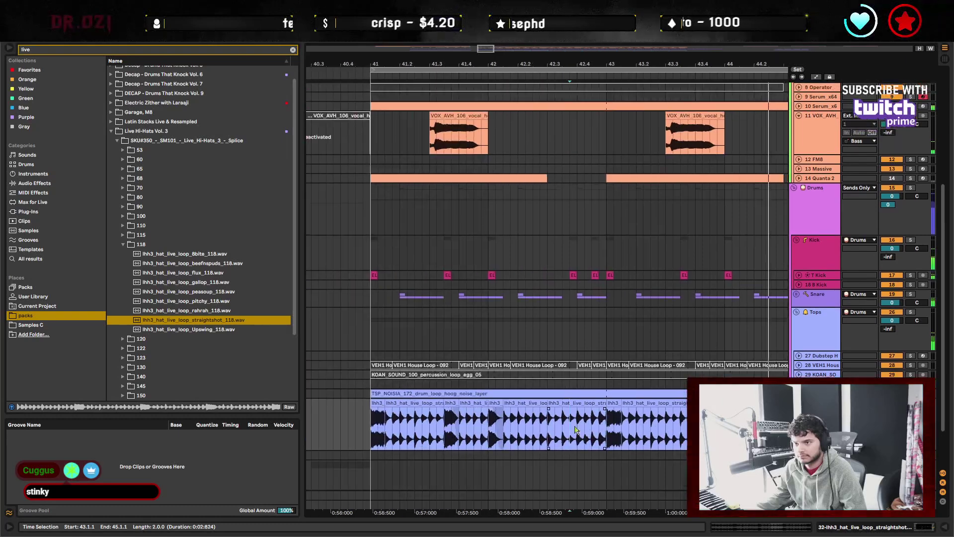
pyautogui.hotkey('ctrl', 'd')
pyautogui.hotkey('ctrl', 'd')
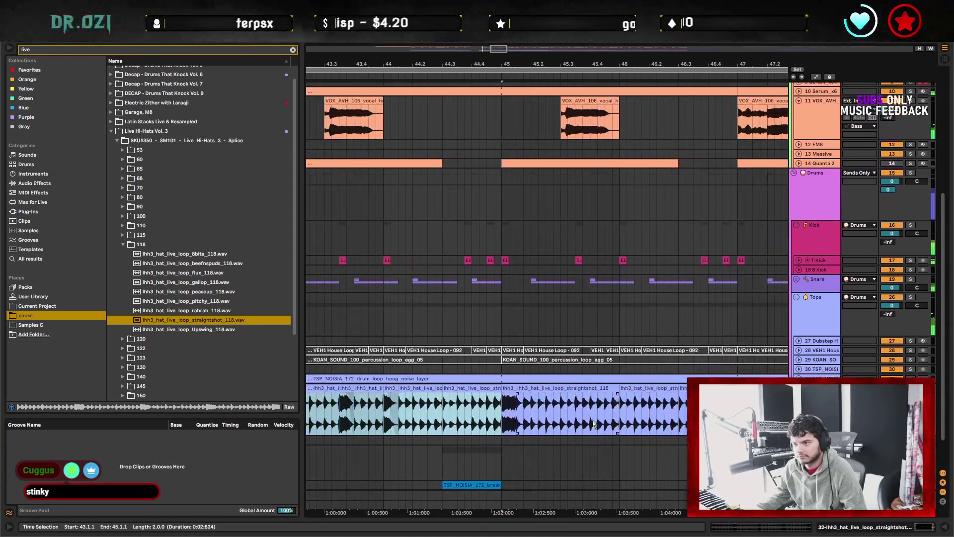
pyautogui.click(528, 71)
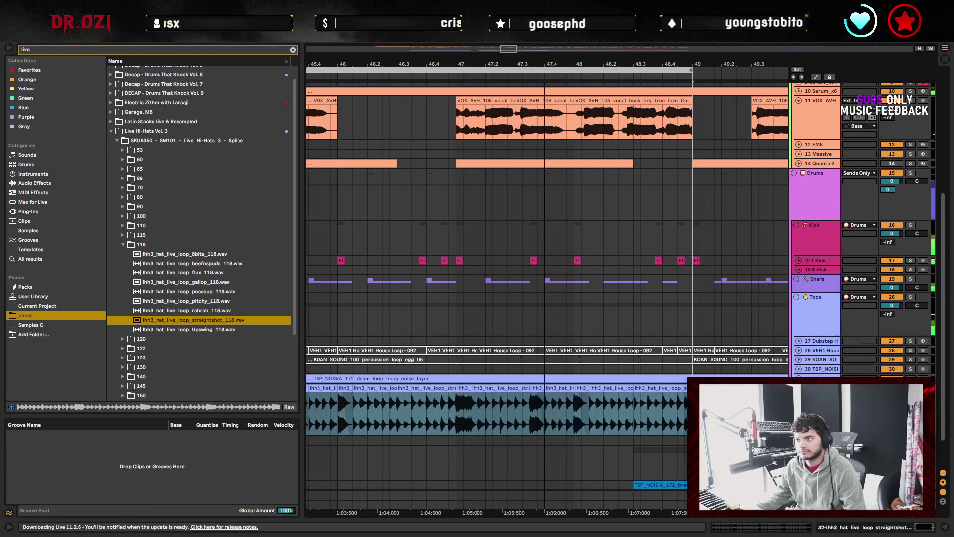
pyautogui.moveTo(533, 67); pyautogui.dragTo(636, 64)
pyautogui.click(595, 320)
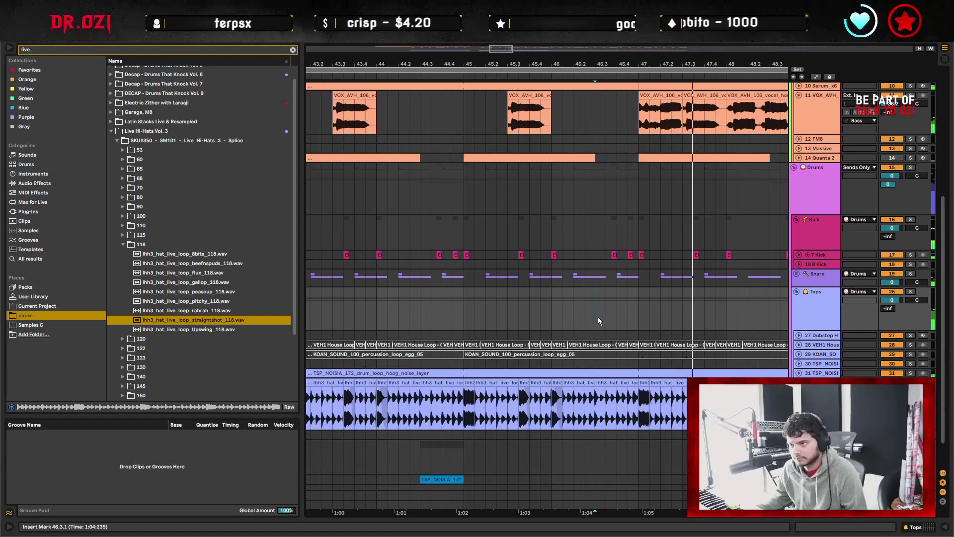
pyautogui.moveTo(579, 327); pyautogui.dragTo(345, 260)
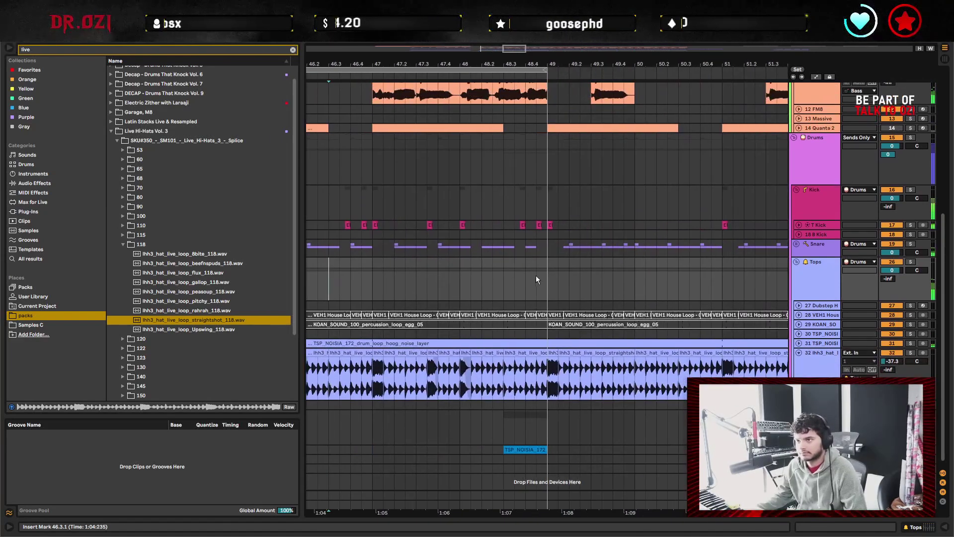
# Unfold the Snare group and its break loop track 22, and copy the snare clack at 48.4.1 to 48.4.4 on track 21.
pyautogui.click(797, 244)
pyautogui.click(799, 306)
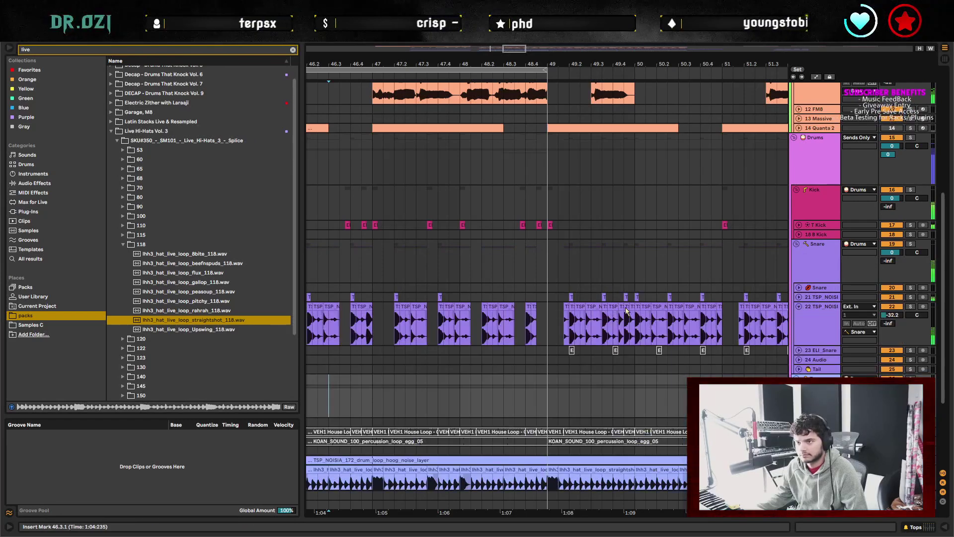
pyautogui.click(440, 297)
pyautogui.hotkey('ctrl', 'd')
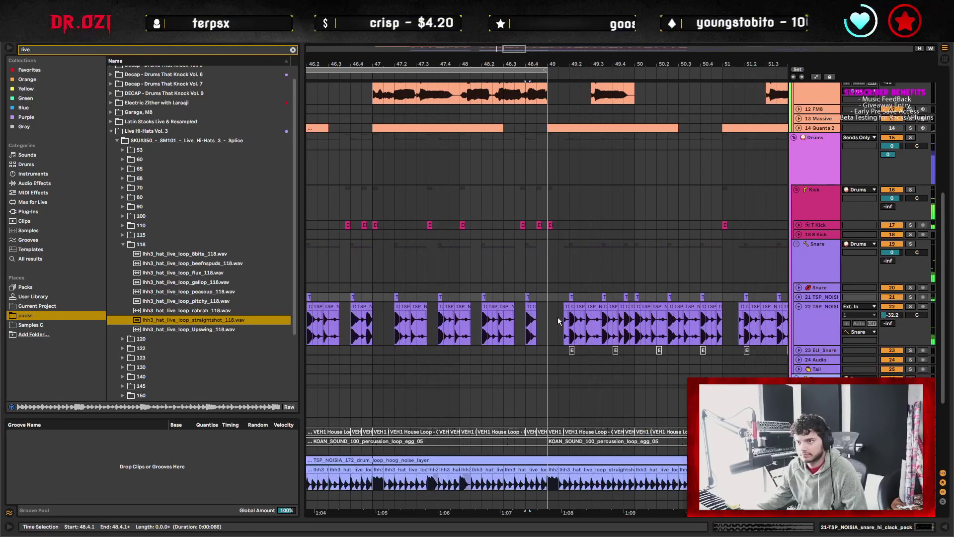
pyautogui.moveTo(481, 350); pyautogui.dragTo(608, 354)
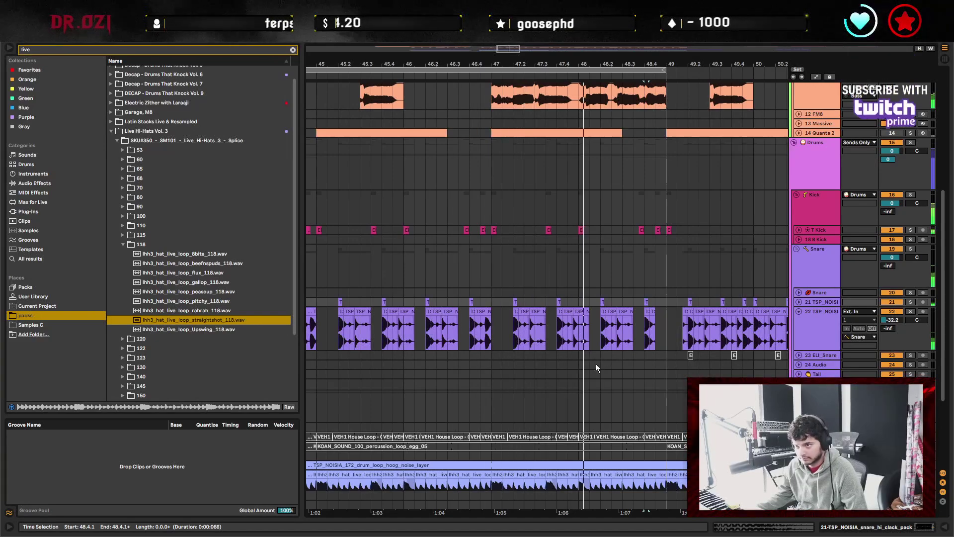
pyautogui.moveTo(553, 374); pyautogui.dragTo(554, 252)
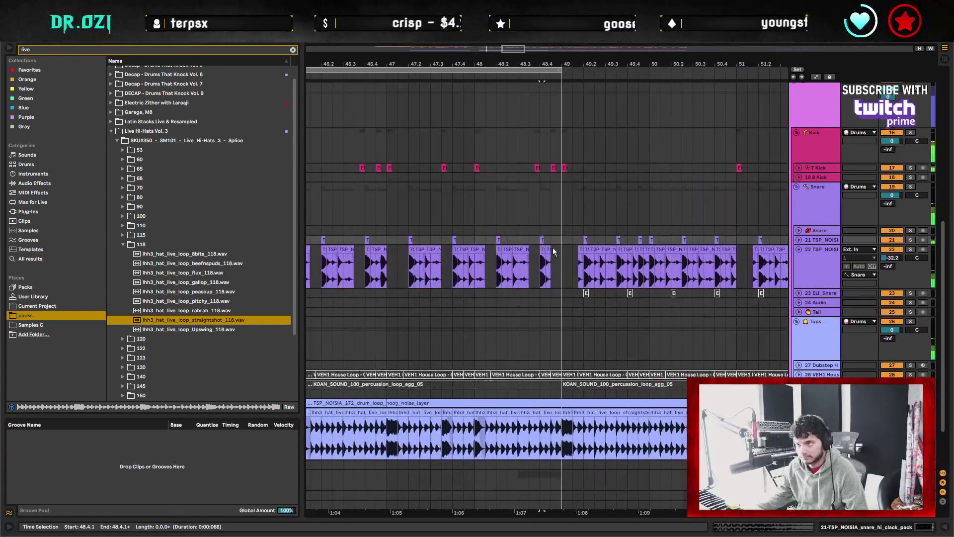
# Copy a break loop slice onto 48.4.4 on track 22, filling up to bar 49.
pyautogui.click(550, 257)
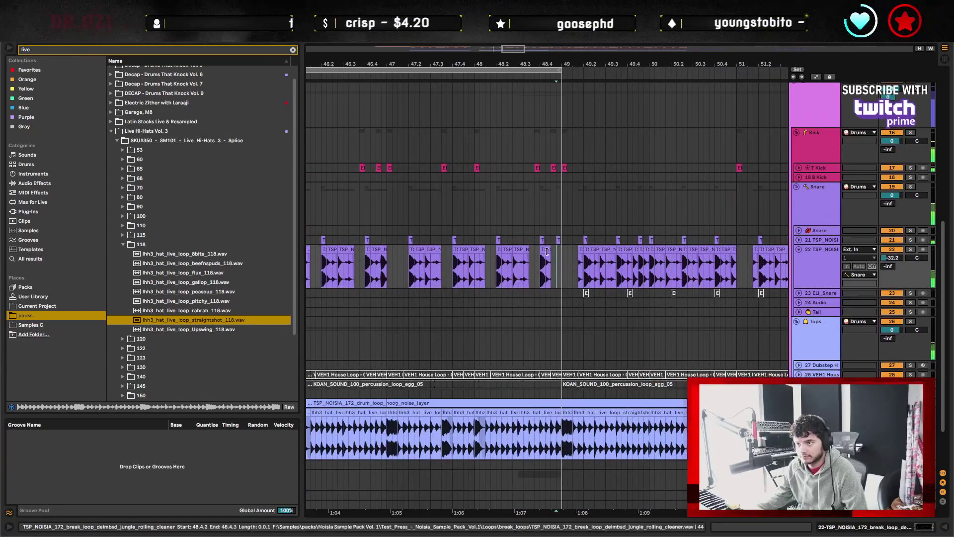
pyautogui.press('-')
pyautogui.scroll(2, 485, 106)
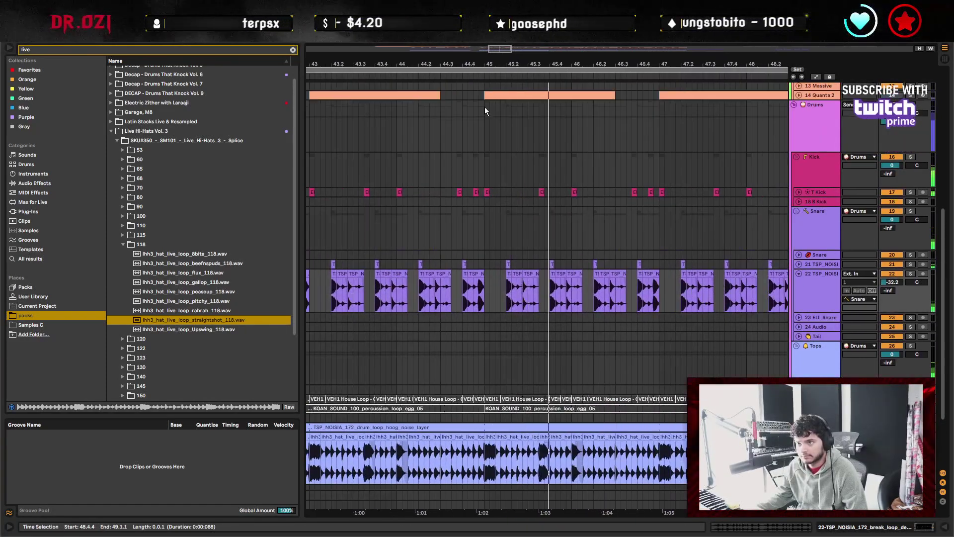
pyautogui.scroll(-3, 641, 274)
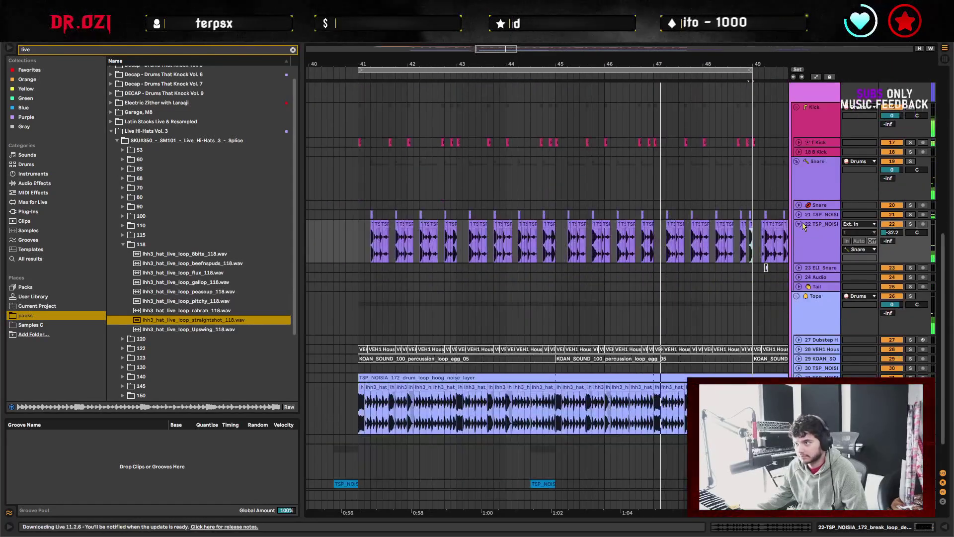
# Fold track 22, unfold the noise layer track 31 and compare the drop with that layer off and on.
pyautogui.scroll(-2, 729, 334)
pyautogui.click(750, 352)
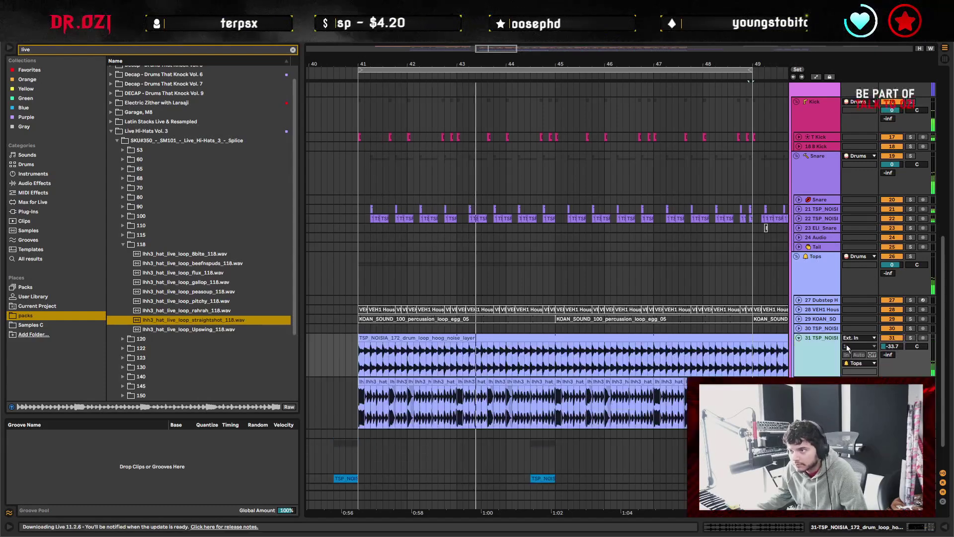
pyautogui.click(873, 342)
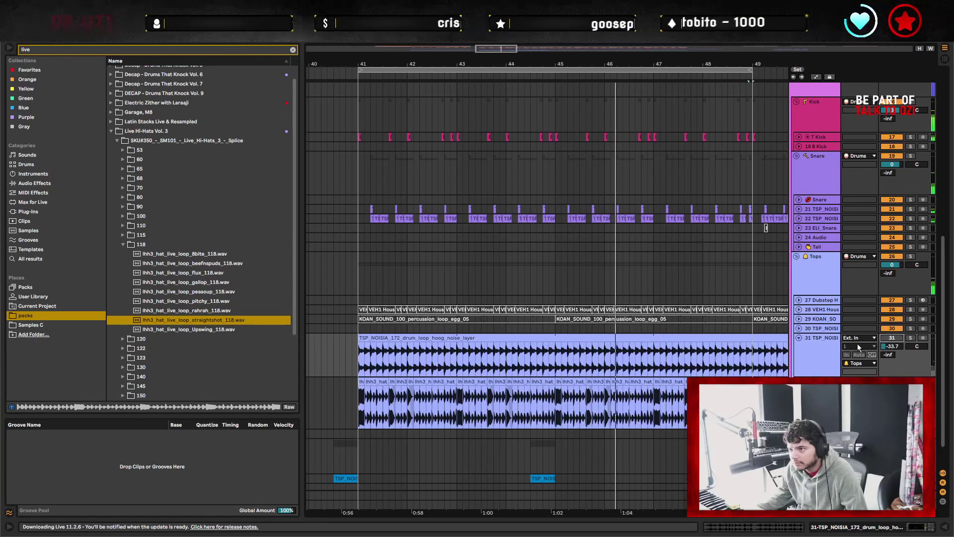
pyautogui.click(661, 363)
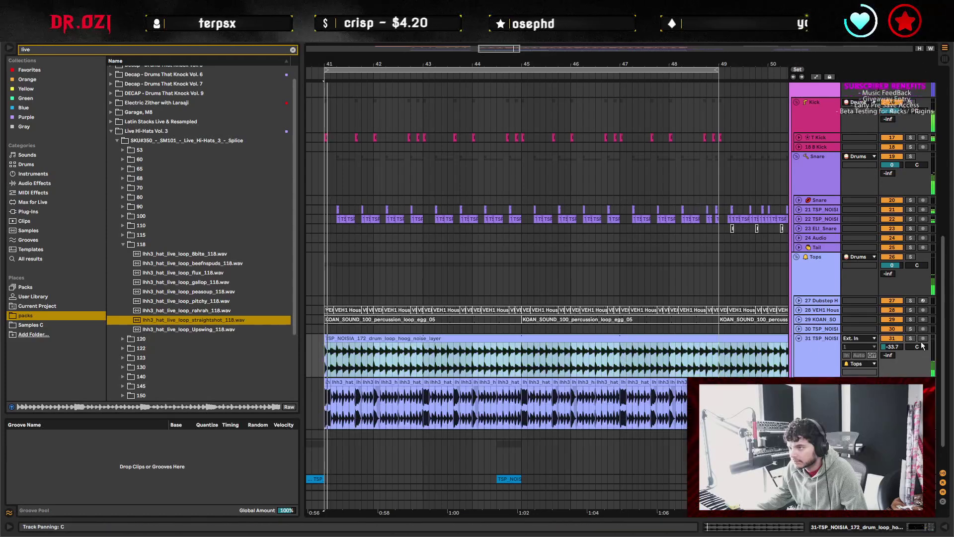
# Solo track 31 while setting its EQ Eight band 3 to 9.18 kHz, 2.11 dB, Q 1.34 and band 1 to 344 Hz.
pyautogui.click(824, 371)
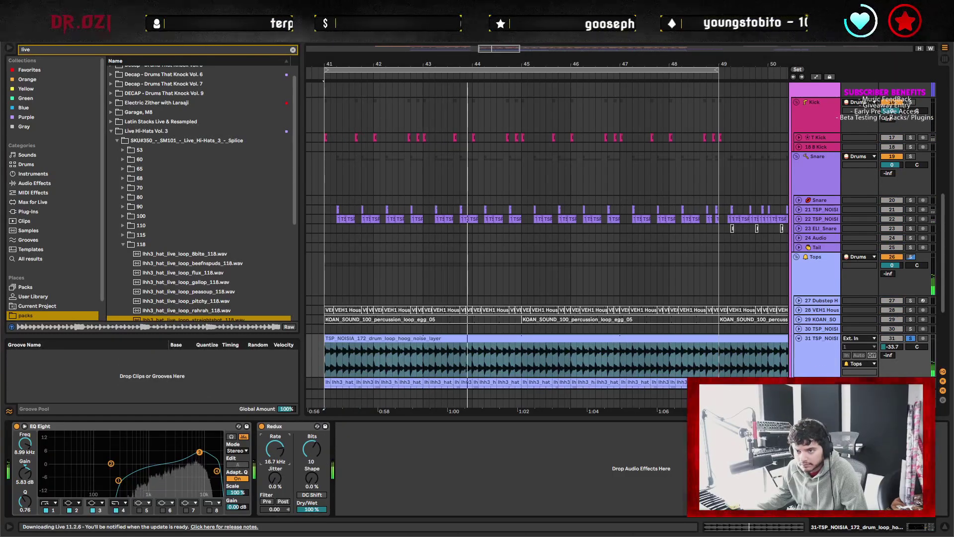
pyautogui.moveTo(201, 452); pyautogui.dragTo(200, 462)
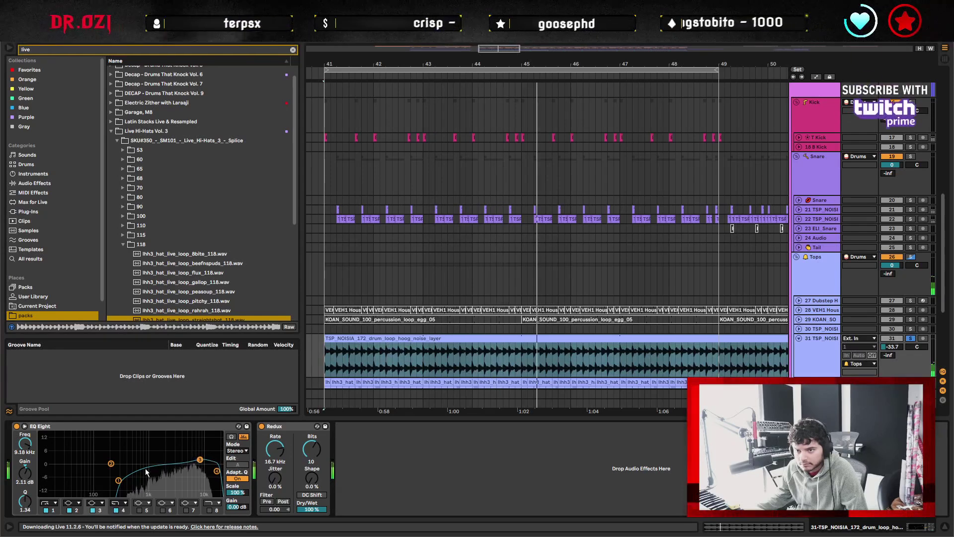
pyautogui.click(118, 481)
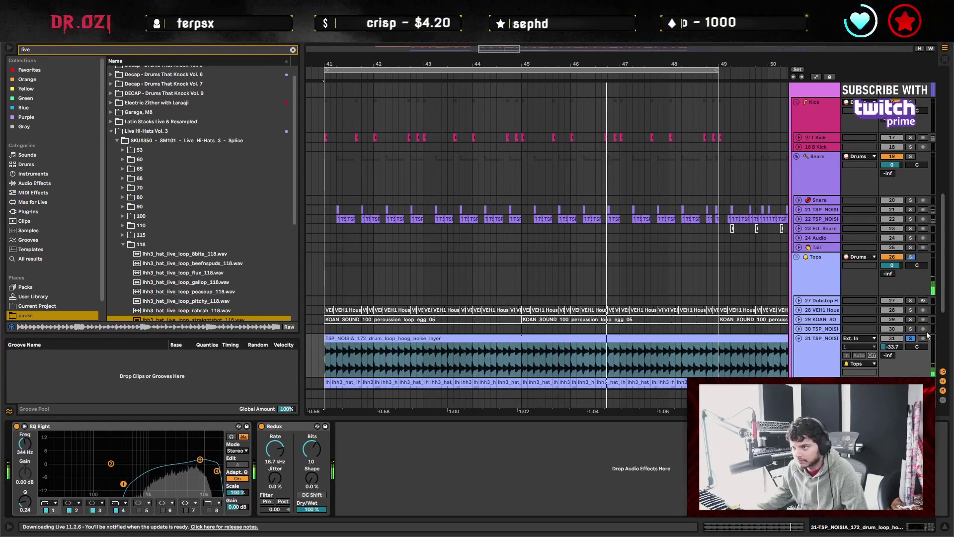
pyautogui.scroll(-3, 681, 304)
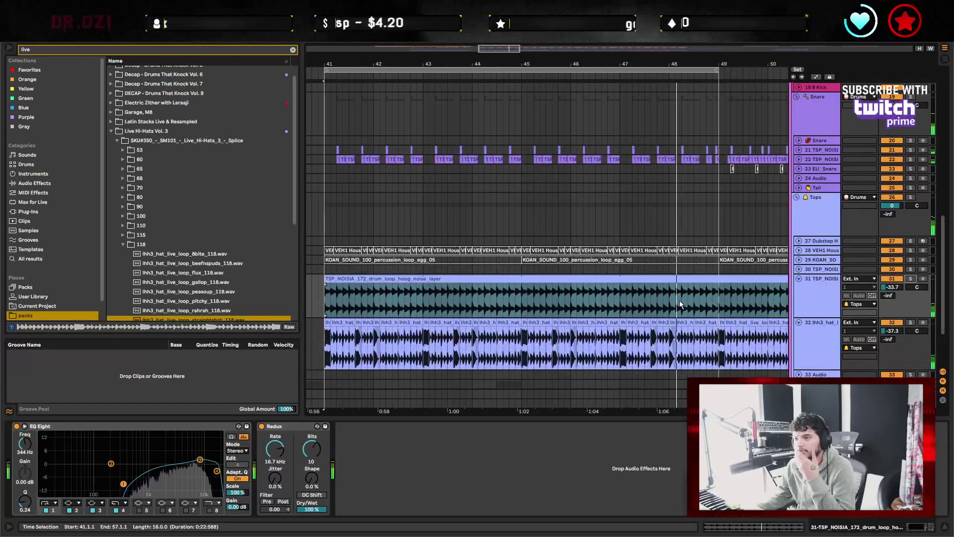
pyautogui.click(723, 302)
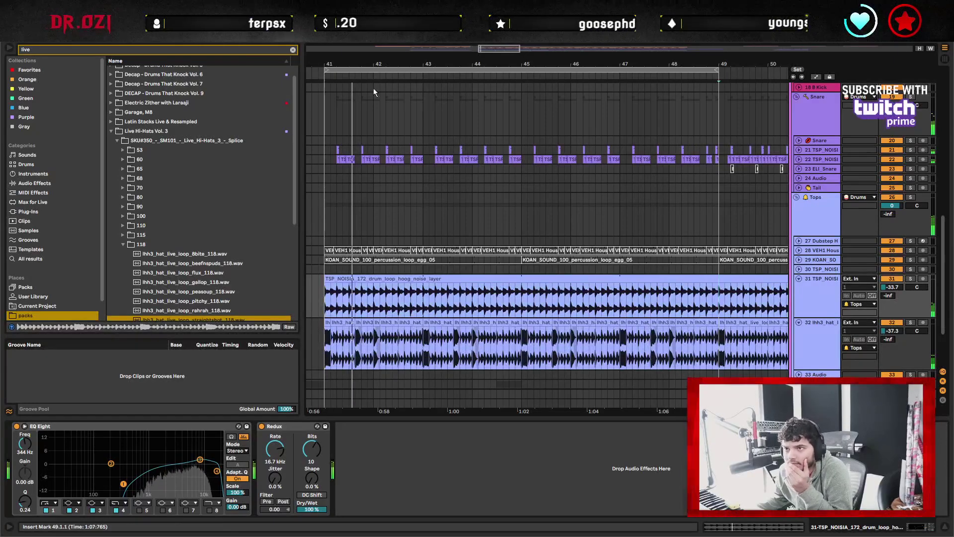
# Clear the browser search and fold the Tops group.
pyautogui.press('-')
pyautogui.press('-')
pyautogui.press('-')
pyautogui.press('-')
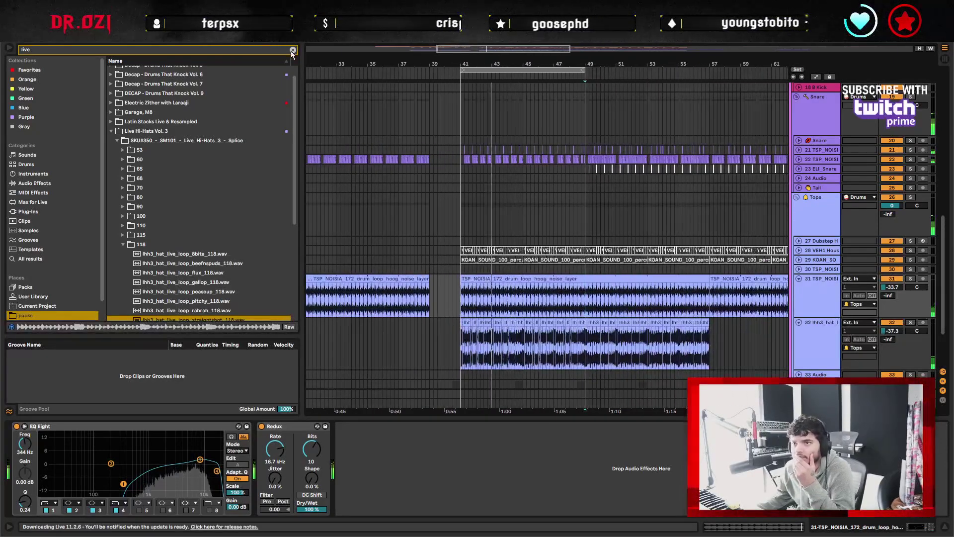
pyautogui.click(292, 50)
pyautogui.press('Left')
pyautogui.click(699, 269)
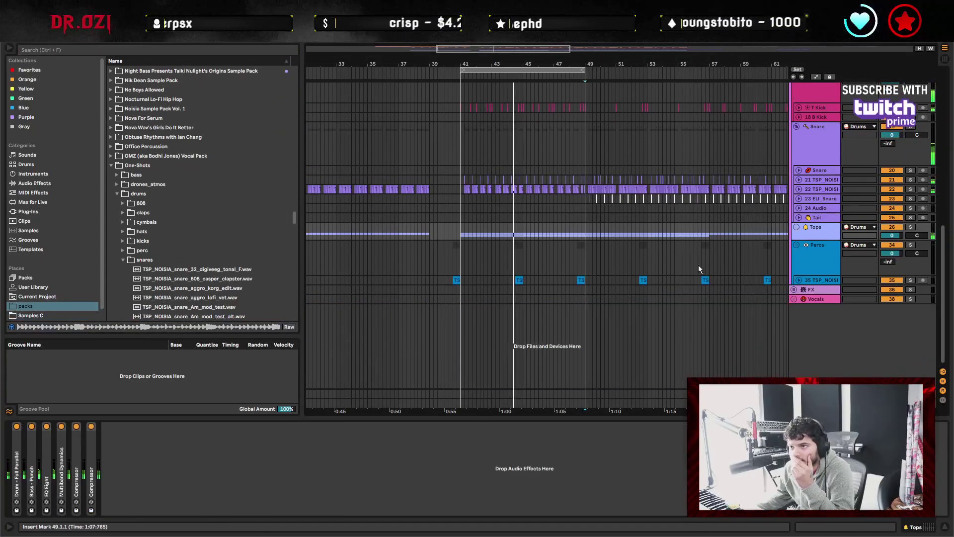
# Look over the melodic, bass, kick and snare tracks around the drop while it plays.
pyautogui.scroll(10, 493, 143)
pyautogui.hscroll(-5, 493, 143)
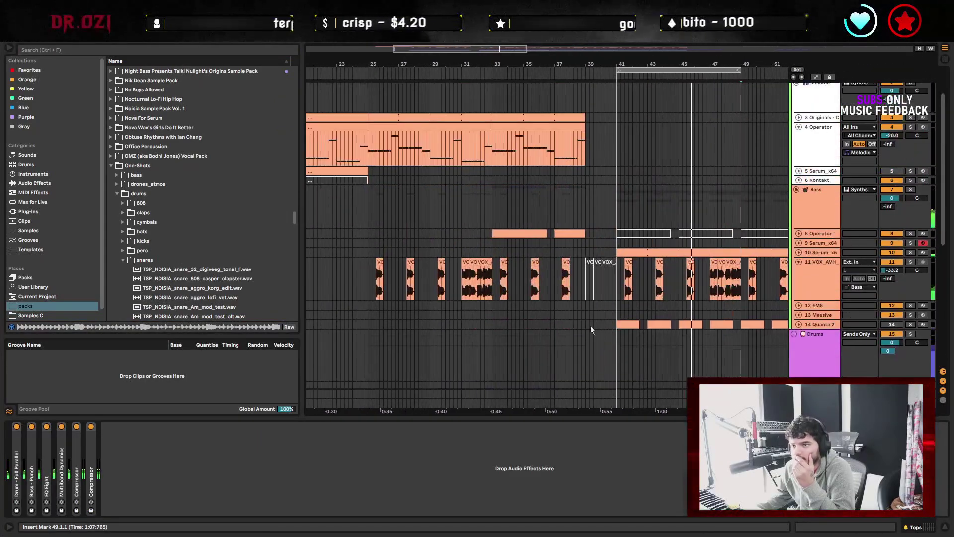
pyautogui.hscroll(3, 649, 215)
pyautogui.scroll(-8, 664, 277)
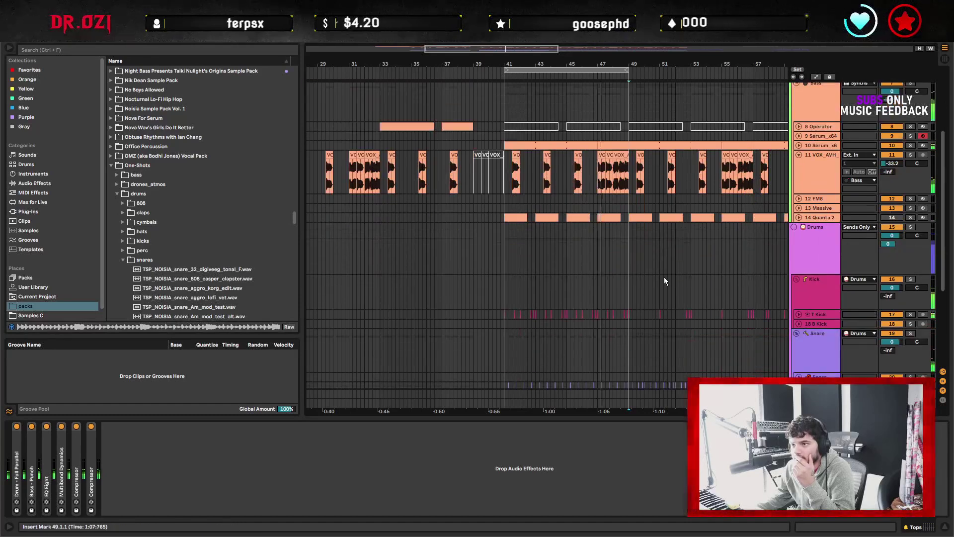
pyautogui.click(800, 246)
pyautogui.click(798, 245)
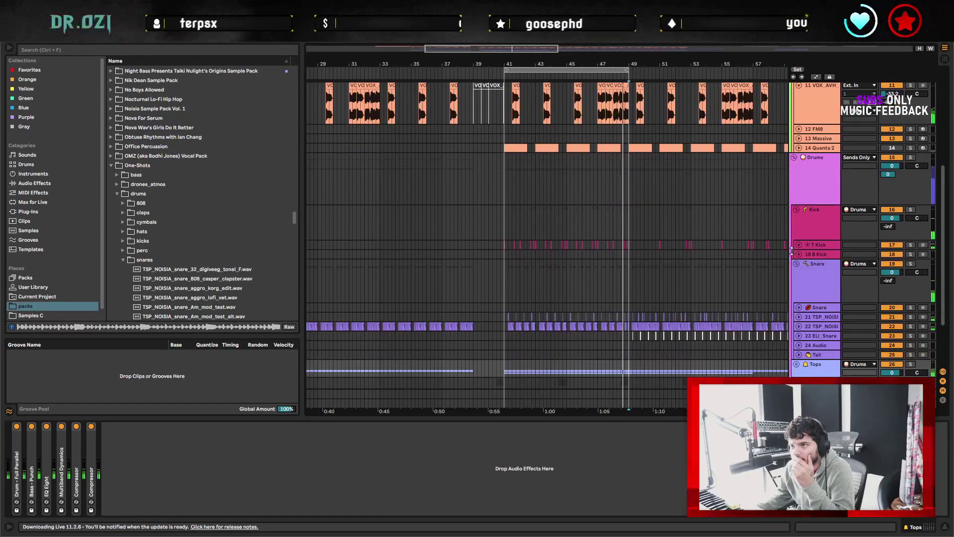
pyautogui.scroll(5, 654, 263)
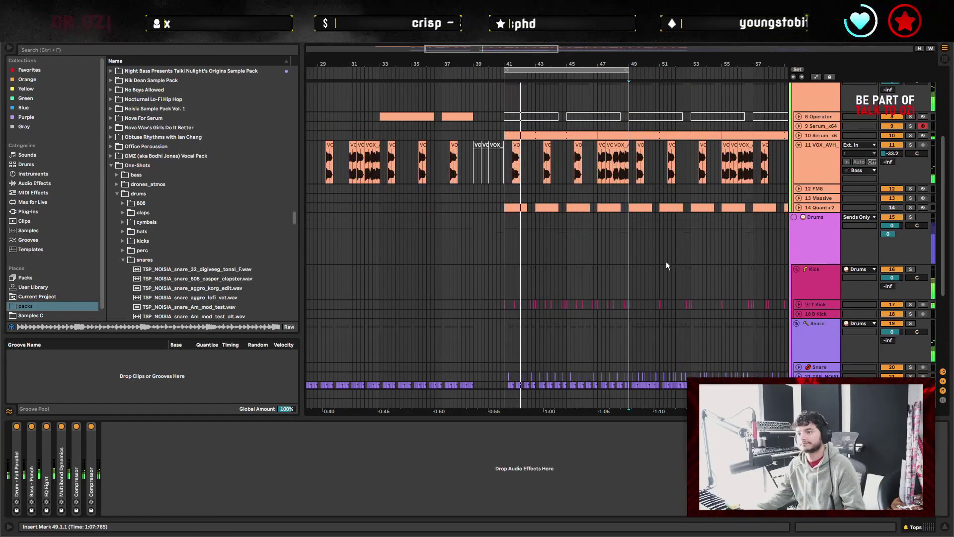
# Place the insert marker at bar 39 on the Drums group and save the set.
pyautogui.click(470, 258)
pyautogui.hscroll(-5, 559, 250)
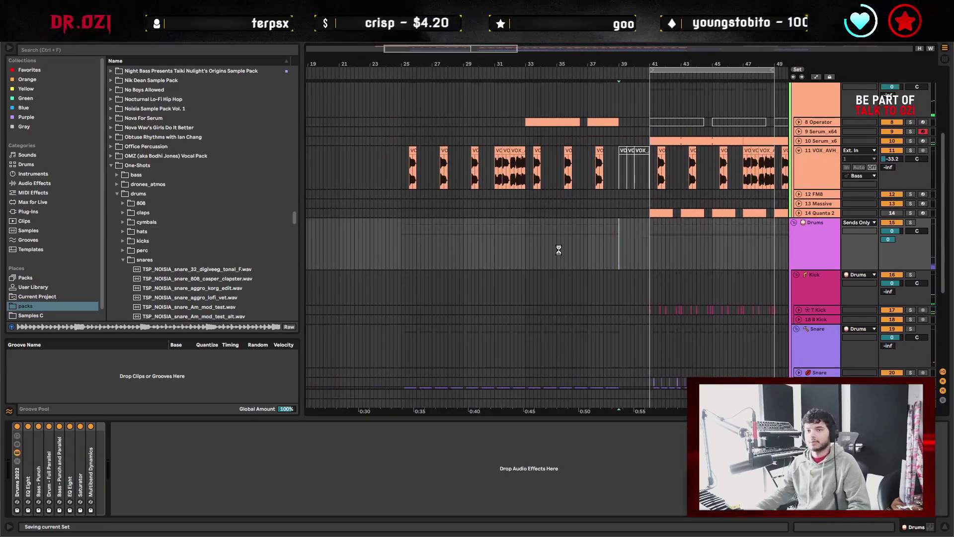
pyautogui.hotkey('ctrl', 's')
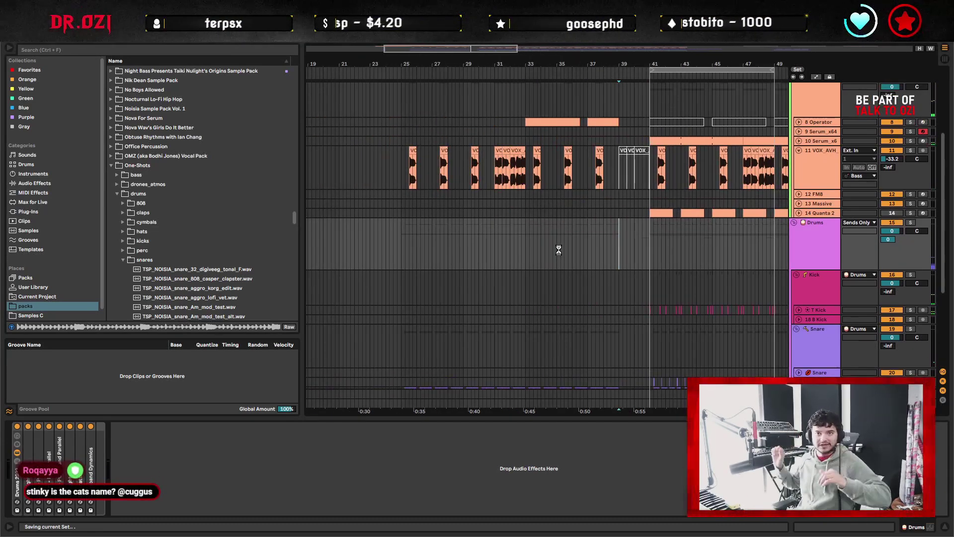